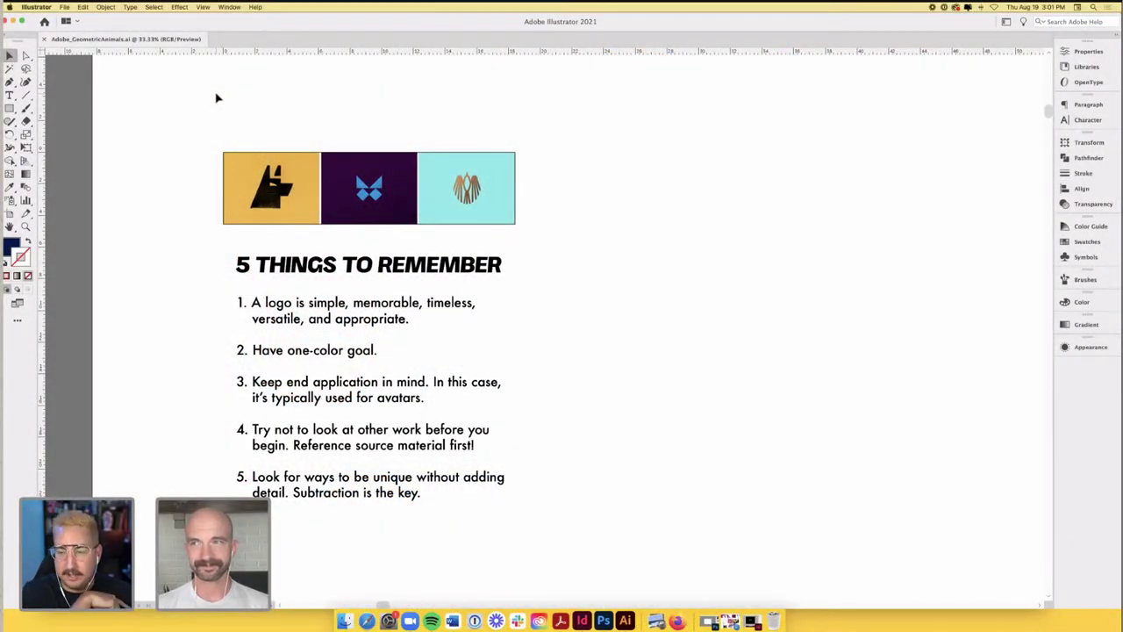
- Zoom from 33.33% to 66.67% on the dog, butterfly and bird logo tiles
{"action": "scroll", "coordinate": [218, 98], "scroll_direction": "left", "scroll_amount": 3}
{"action": "scroll", "coordinate": [222, 98], "scroll_direction": "left", "scroll_amount": 3}
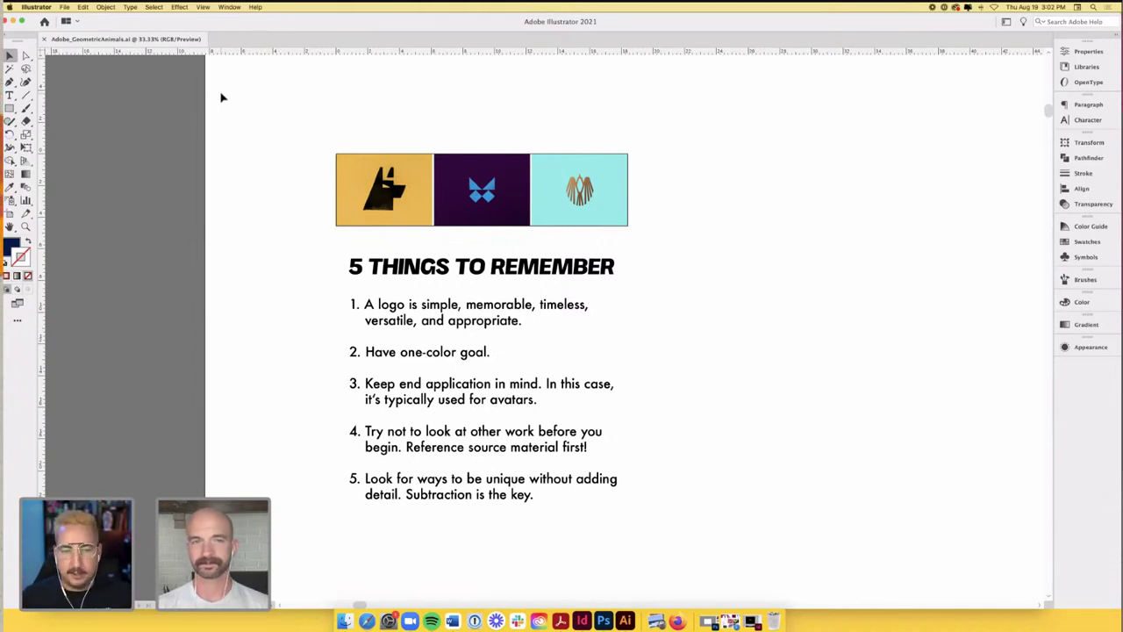
{"action": "key", "text": "super+equal"}
{"action": "key", "text": "super+equal"}
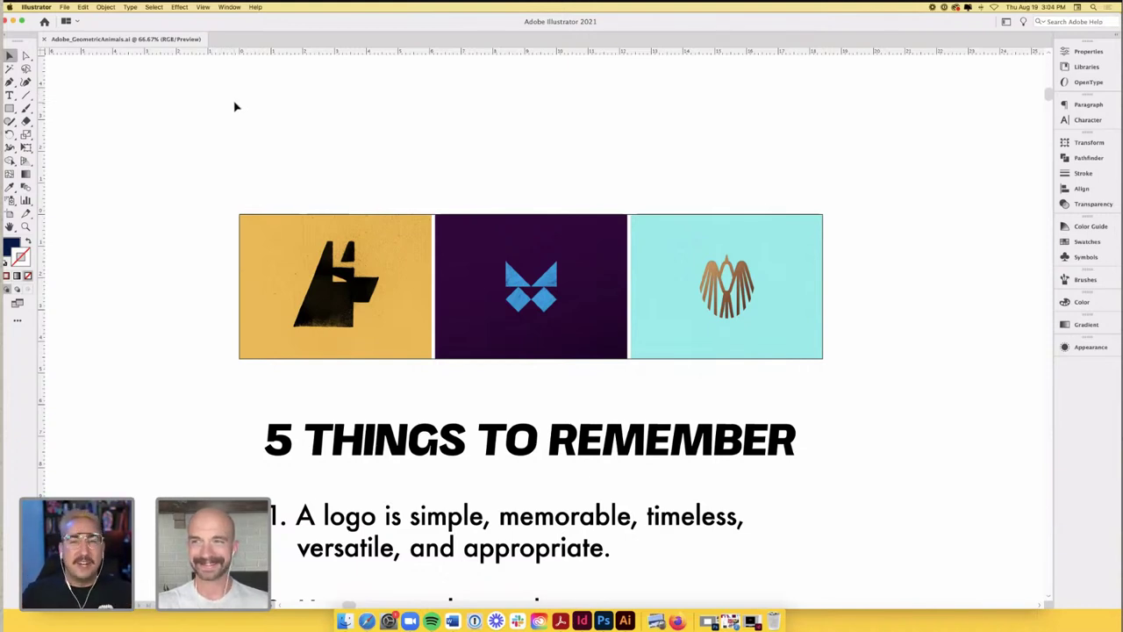
- Zoom back out to 33.33% so the logo tiles and full tips list show together
{"action": "scroll", "coordinate": [235, 106], "scroll_direction": "right", "scroll_amount": 2}
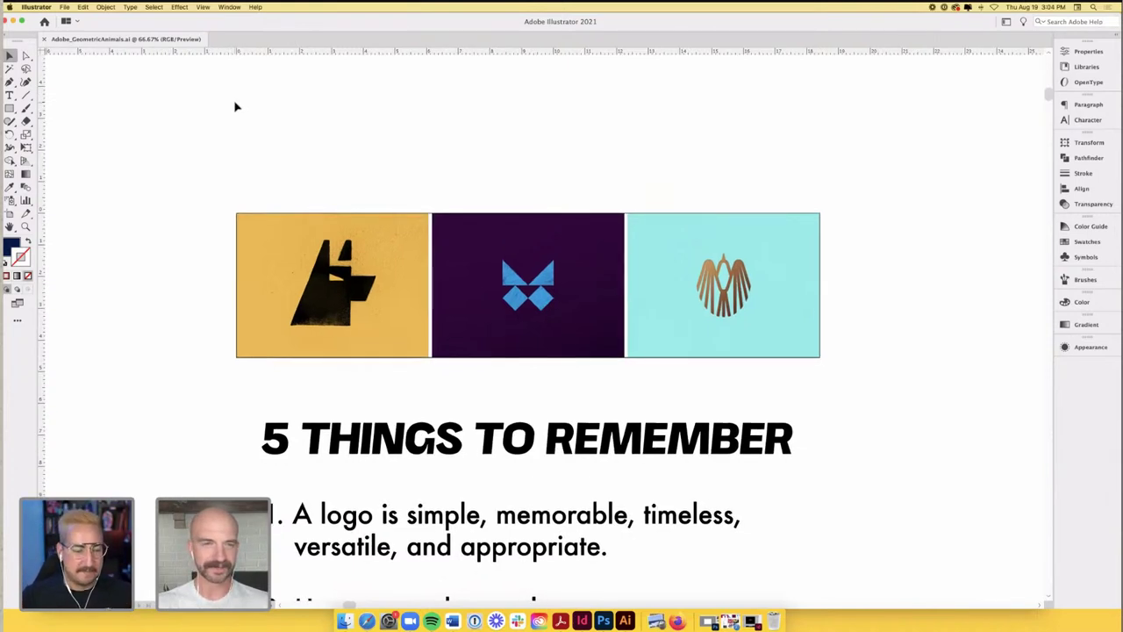
{"action": "key", "text": "super+minus"}
{"action": "key", "text": "super+minus"}
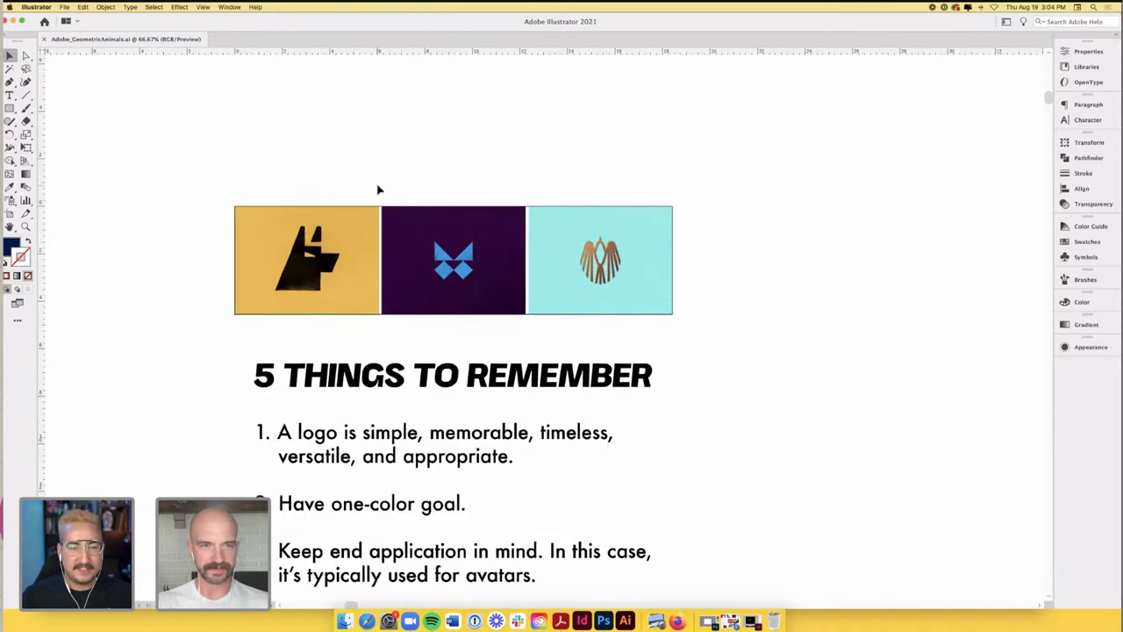
{"action": "scroll", "coordinate": [377, 188], "scroll_direction": "left", "scroll_amount": 4}
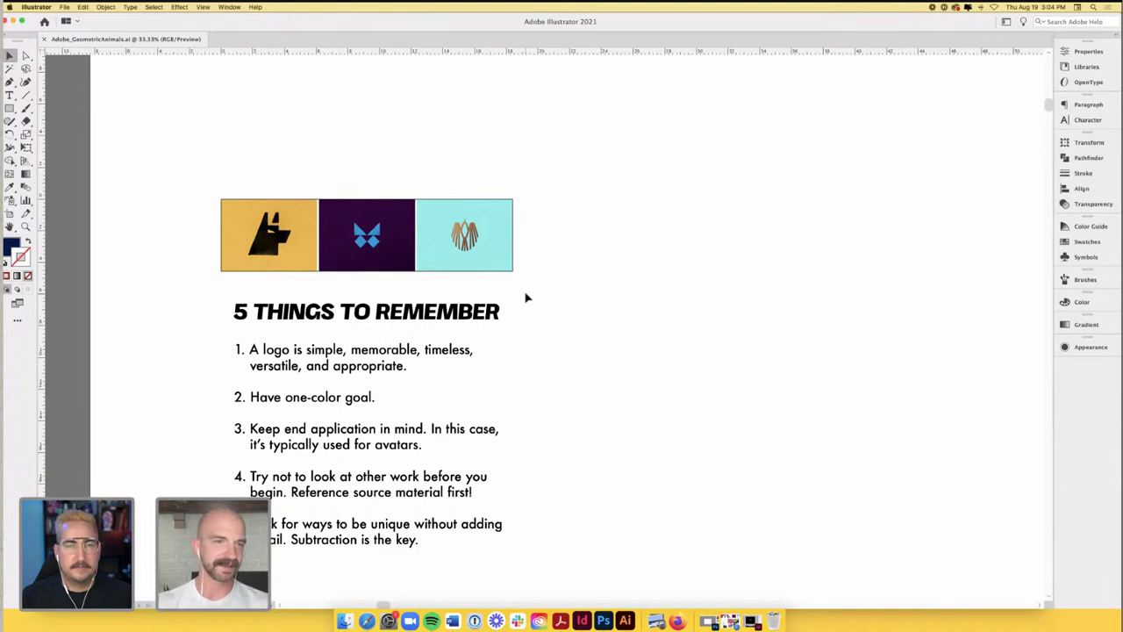
{"action": "scroll", "coordinate": [526, 298], "scroll_direction": "down", "scroll_amount": 1}
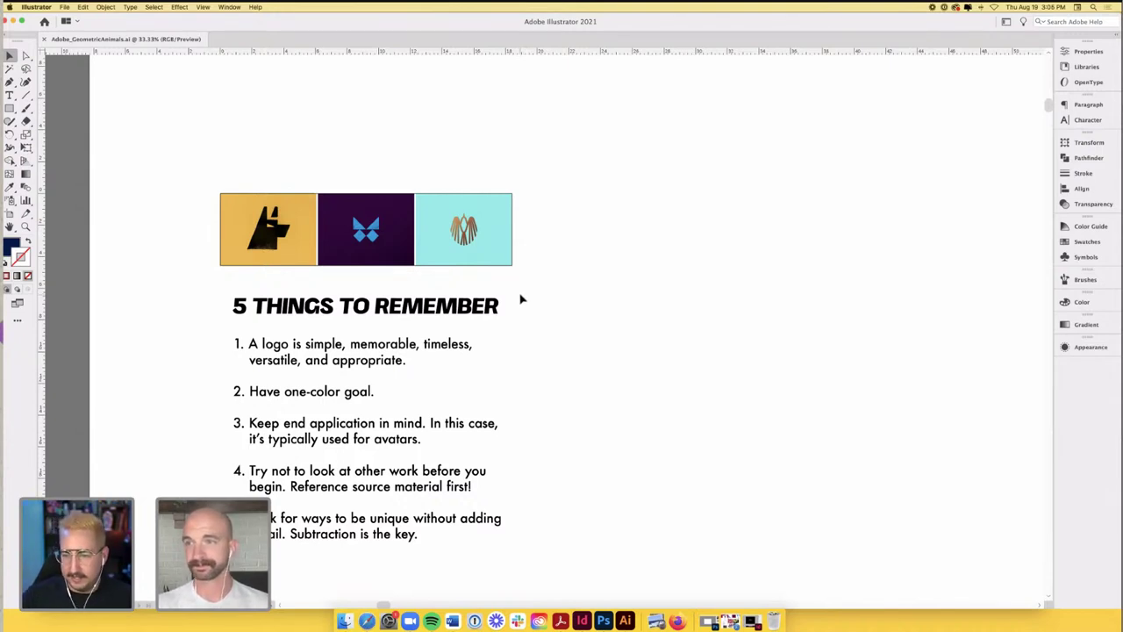
{"action": "scroll", "coordinate": [521, 300], "scroll_direction": "left", "scroll_amount": 2}
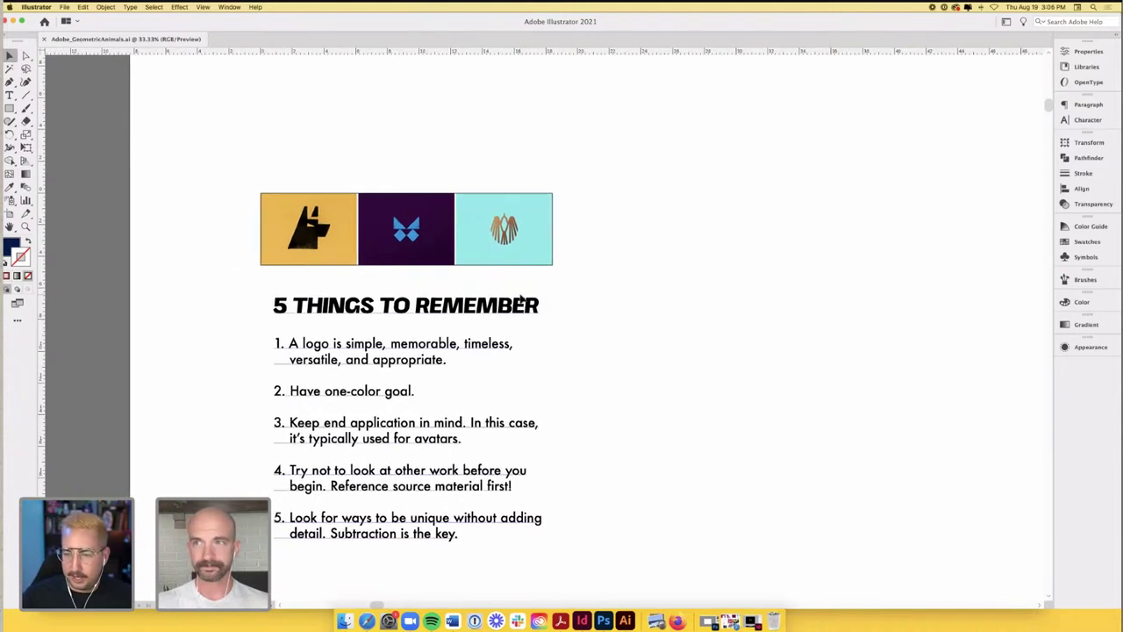
{"action": "scroll", "coordinate": [521, 300], "scroll_direction": "down", "scroll_amount": 2}
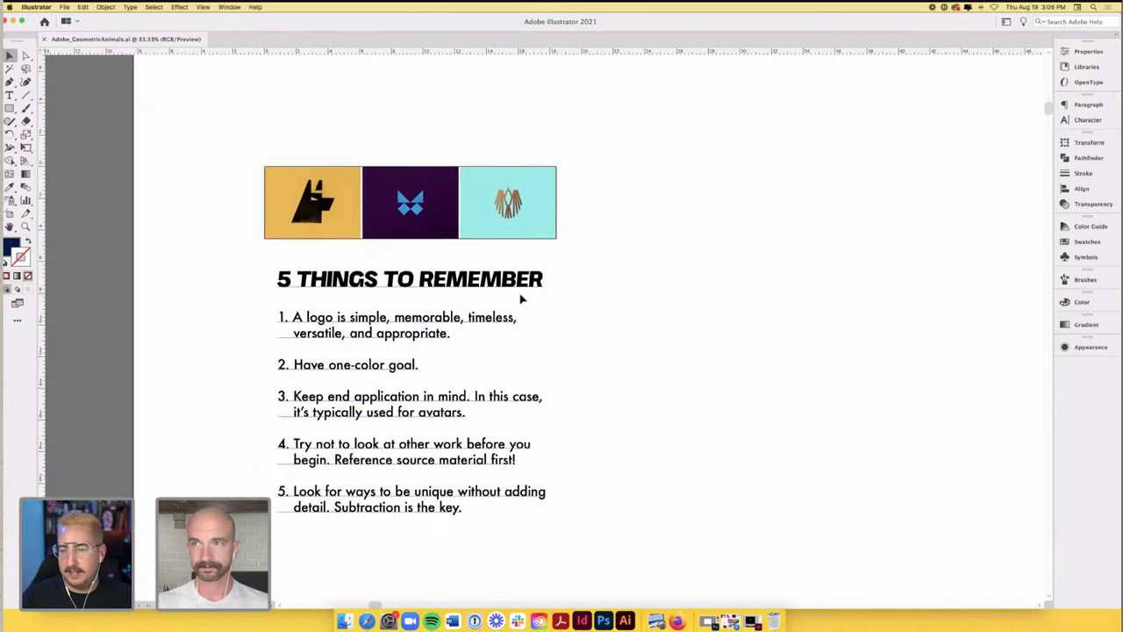
{"action": "scroll", "coordinate": [527, 301], "scroll_direction": "left", "scroll_amount": 1}
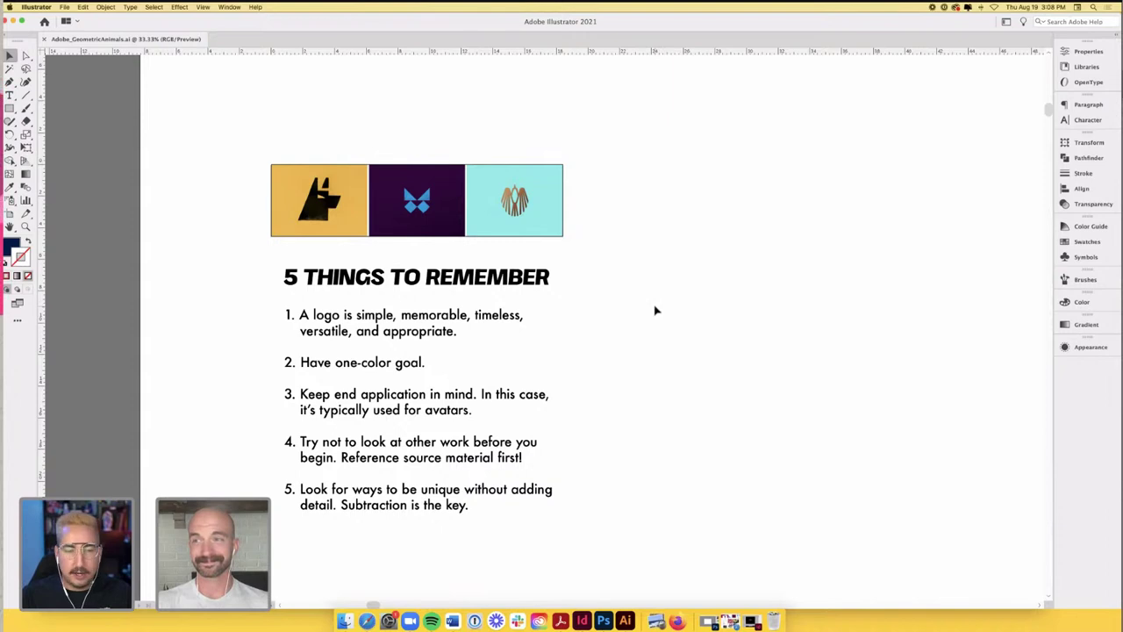
- Scroll down from the tips list to the rooster reference photos, sketches and navy and red badges
{"action": "scroll", "coordinate": [655, 310], "scroll_direction": "down", "scroll_amount": 2}
{"action": "scroll", "coordinate": [655, 311], "scroll_direction": "down", "scroll_amount": 5}
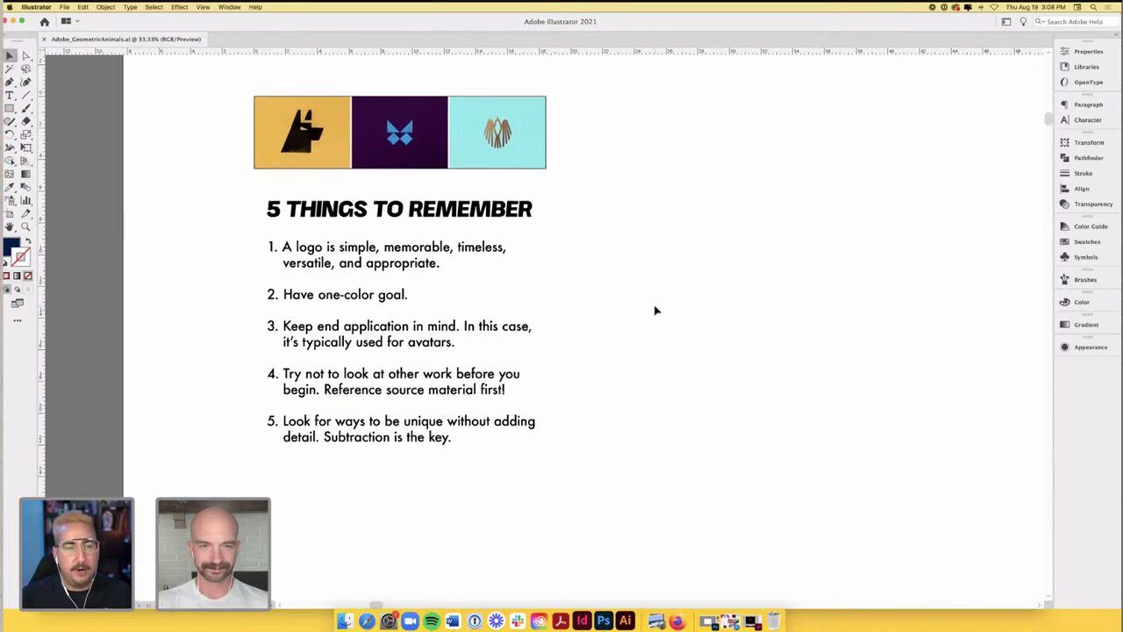
{"action": "scroll", "coordinate": [656, 311], "scroll_direction": "down", "scroll_amount": 4}
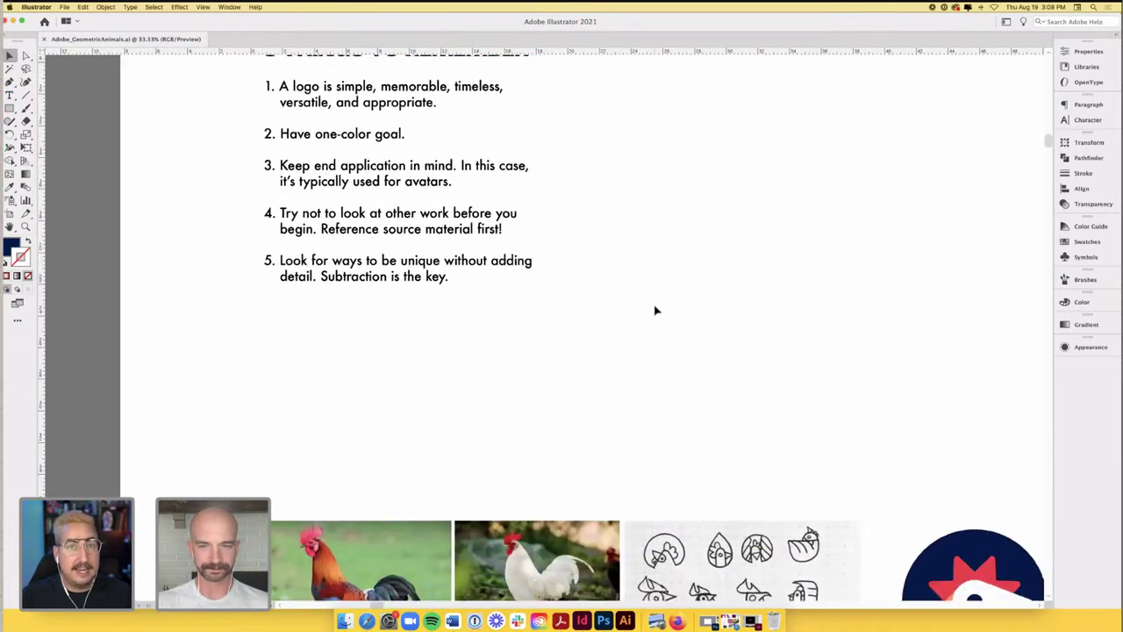
{"action": "scroll", "coordinate": [655, 311], "scroll_direction": "down", "scroll_amount": 3}
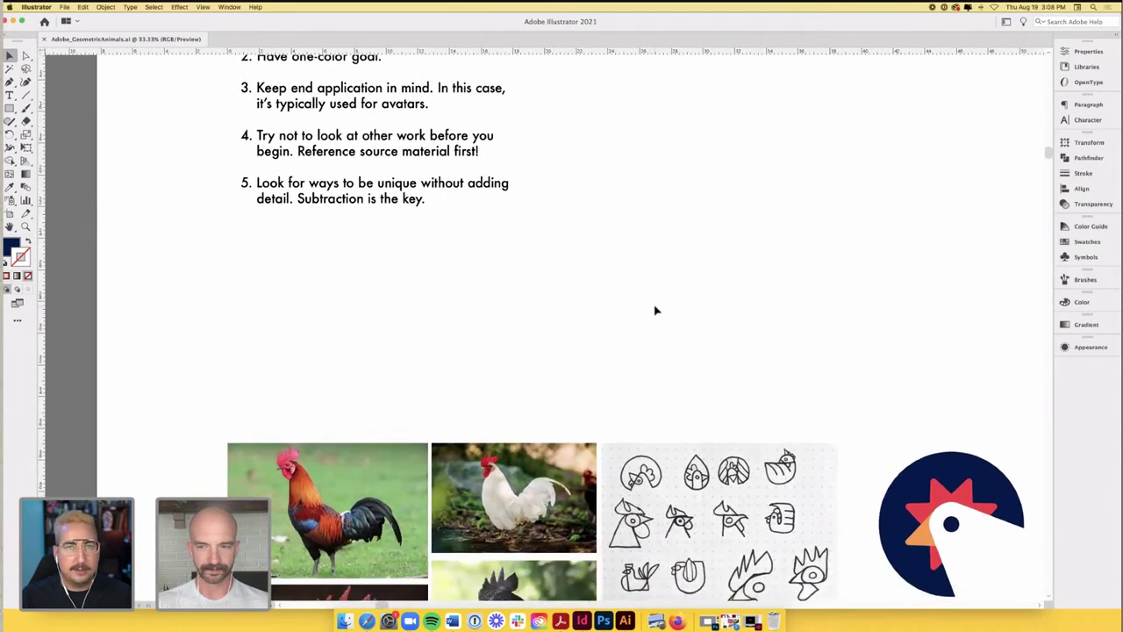
{"action": "scroll", "coordinate": [656, 311], "scroll_direction": "down", "scroll_amount": 4}
{"action": "scroll", "coordinate": [655, 311], "scroll_direction": "right", "scroll_amount": 4}
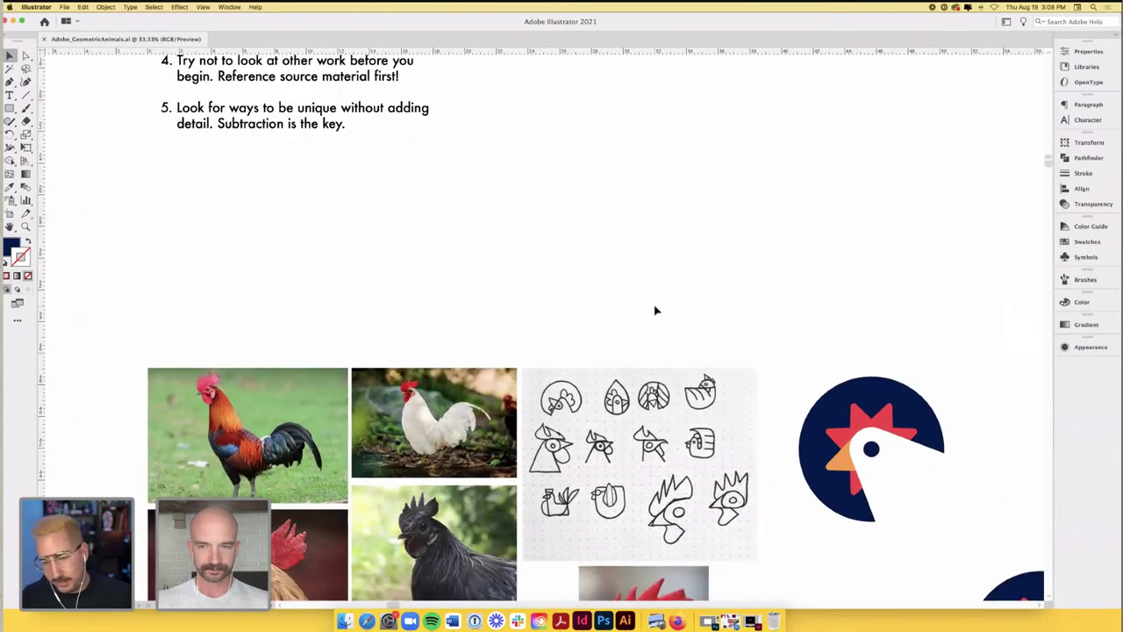
{"action": "scroll", "coordinate": [693, 301], "scroll_direction": "down", "scroll_amount": 1}
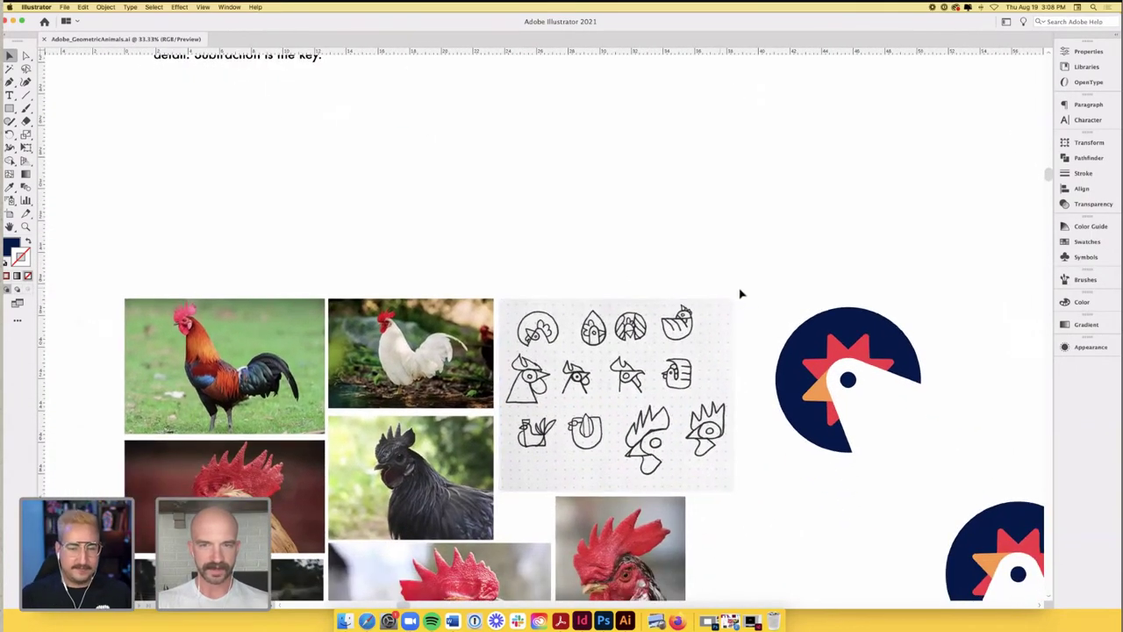
{"action": "scroll", "coordinate": [743, 294], "scroll_direction": "down", "scroll_amount": 2}
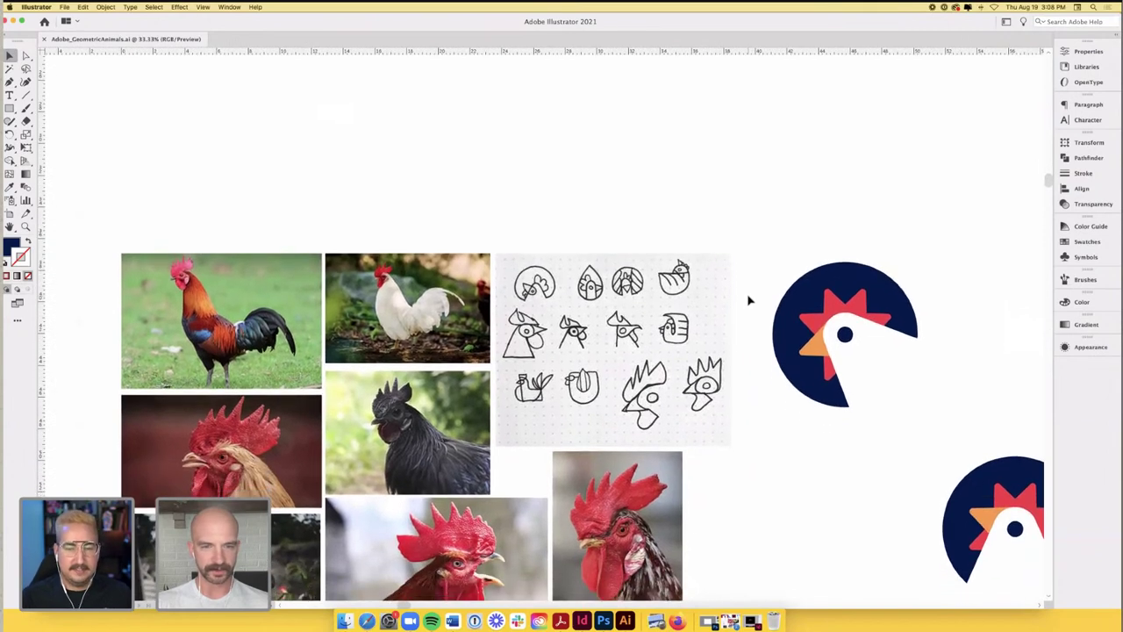
{"action": "scroll", "coordinate": [749, 300], "scroll_direction": "down", "scroll_amount": 2}
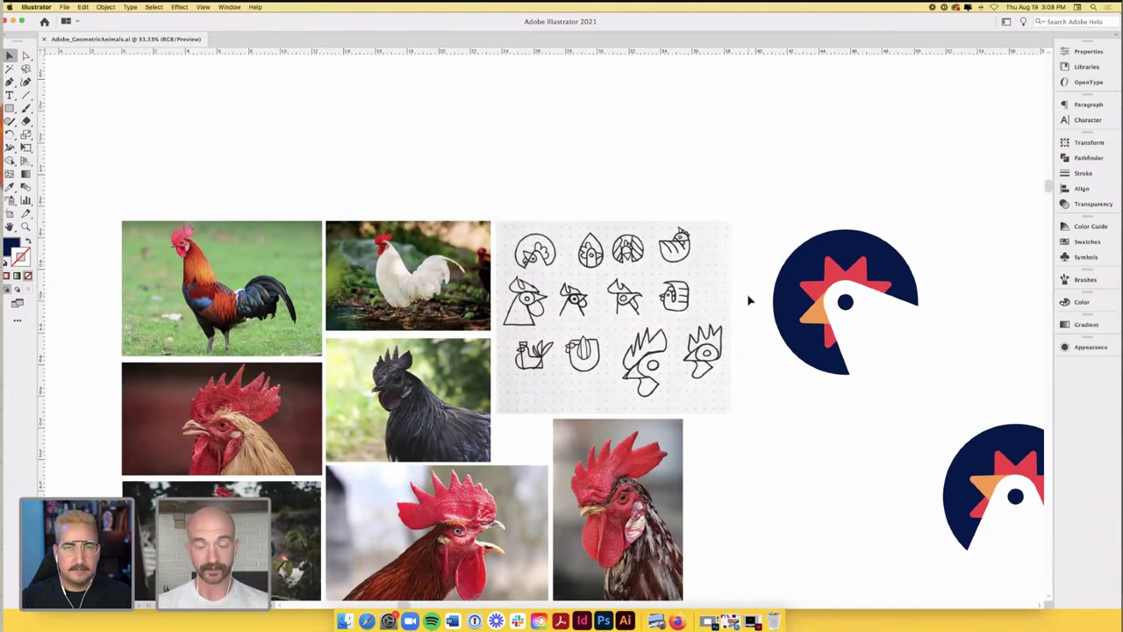
{"action": "scroll", "coordinate": [747, 300], "scroll_direction": "down", "scroll_amount": 3}
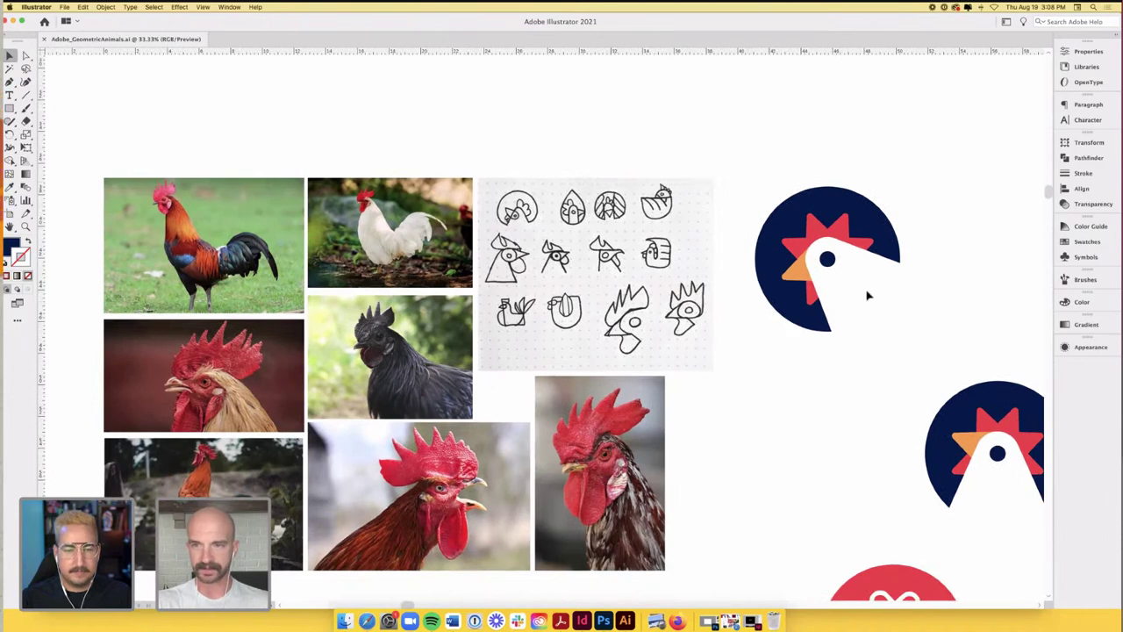
{"action": "scroll", "coordinate": [720, 403], "scroll_direction": "right", "scroll_amount": 2}
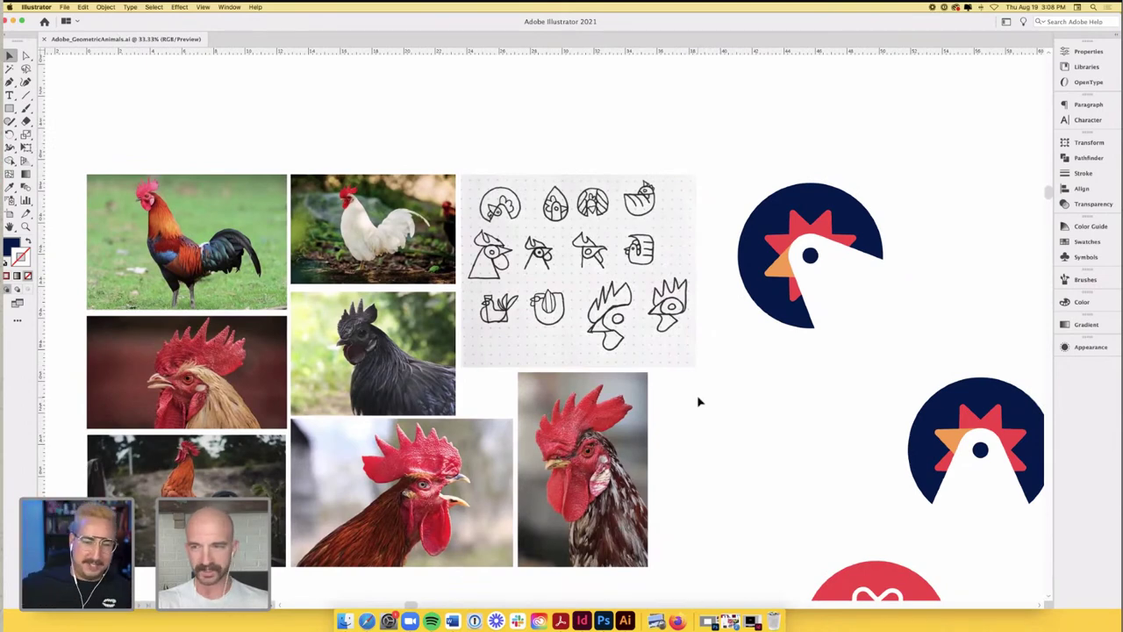
{"action": "scroll", "coordinate": [700, 402], "scroll_direction": "down", "scroll_amount": 1}
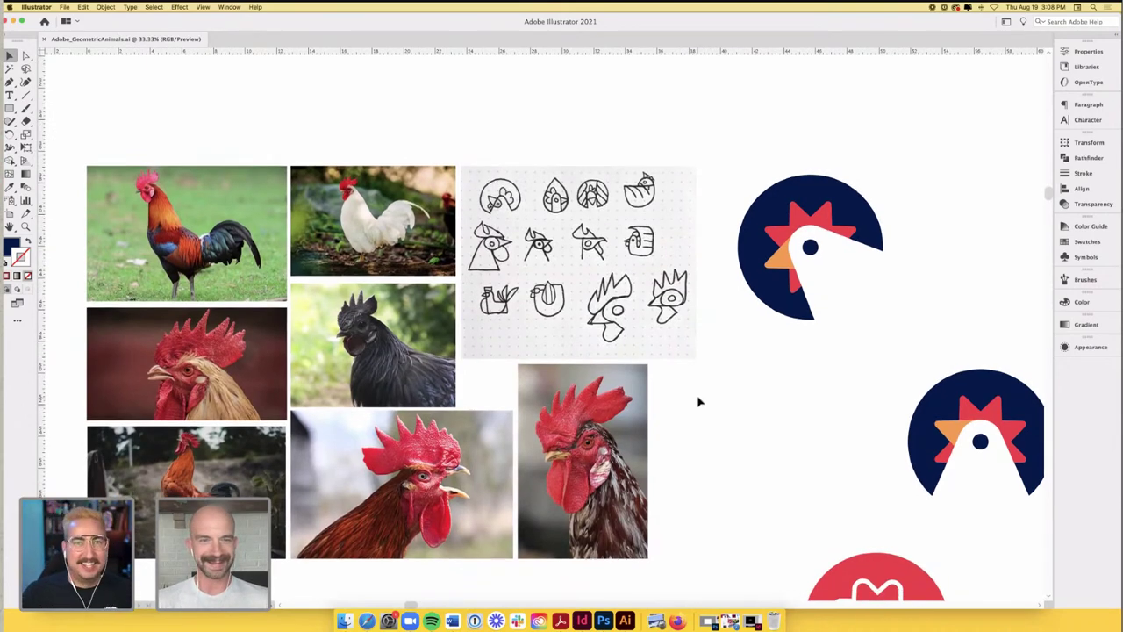
{"action": "scroll", "coordinate": [700, 402], "scroll_direction": "down", "scroll_amount": 5}
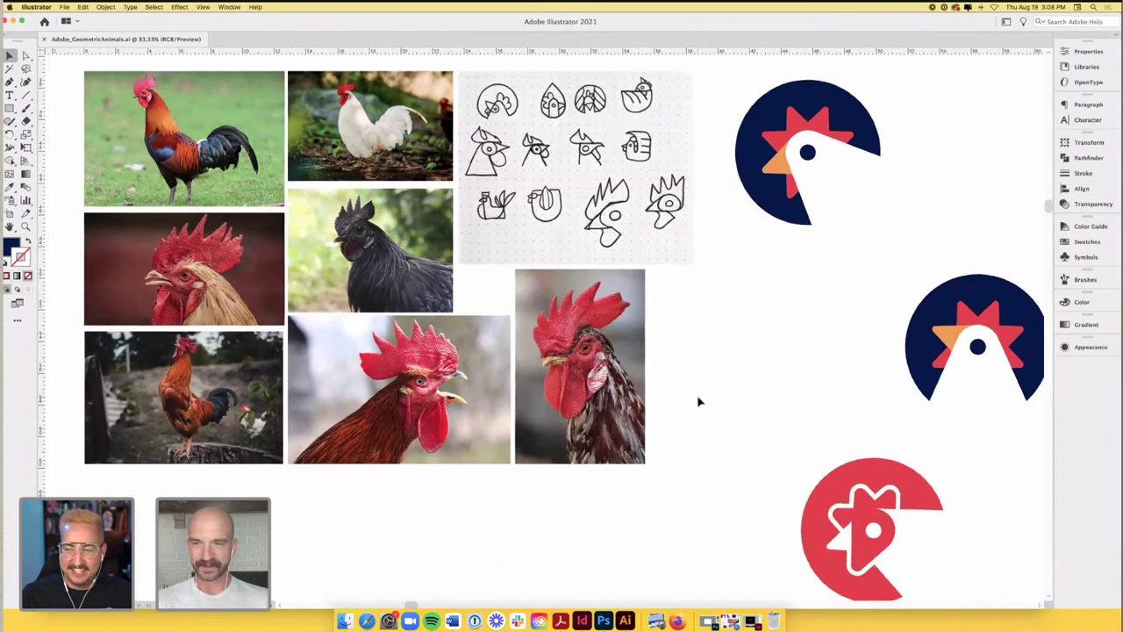
{"action": "scroll", "coordinate": [700, 402], "scroll_direction": "right", "scroll_amount": 2}
{"action": "scroll", "coordinate": [699, 402], "scroll_direction": "up", "scroll_amount": 3}
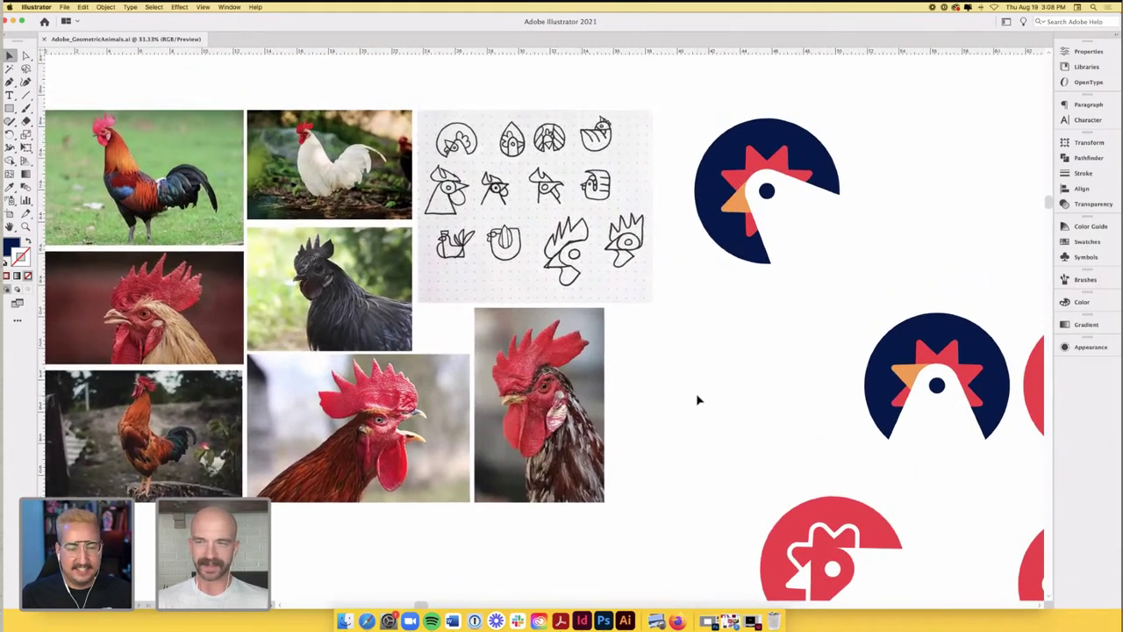
{"action": "scroll", "coordinate": [700, 400], "scroll_direction": "left", "scroll_amount": 2}
{"action": "scroll", "coordinate": [700, 401], "scroll_direction": "up", "scroll_amount": 1}
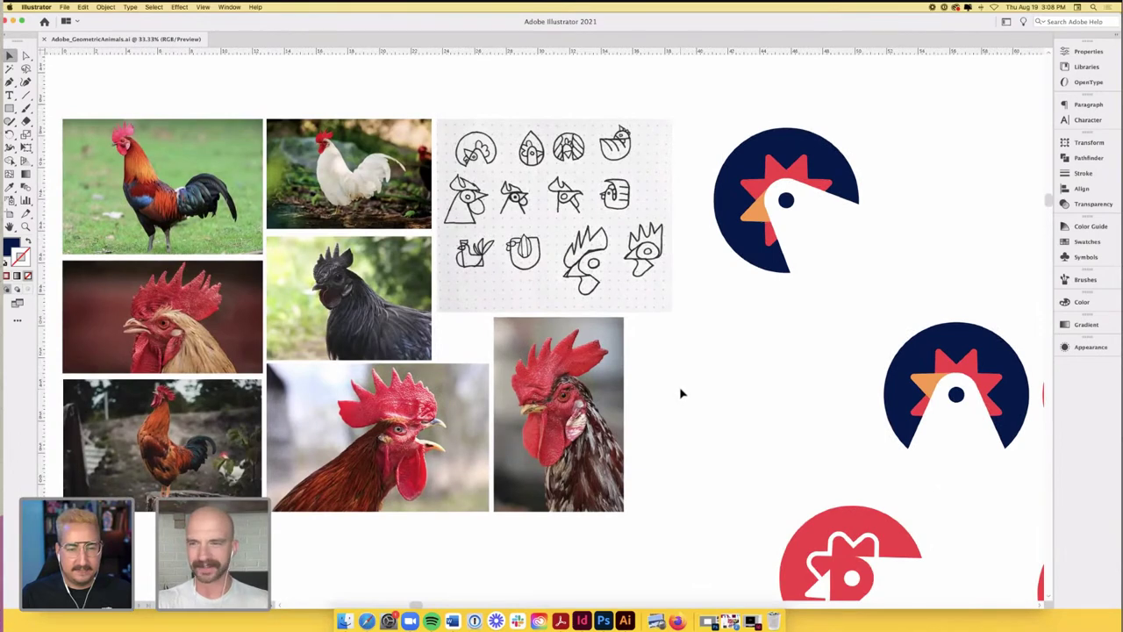
{"action": "scroll", "coordinate": [681, 393], "scroll_direction": "down", "scroll_amount": 5}
{"action": "scroll", "coordinate": [681, 393], "scroll_direction": "right", "scroll_amount": 3}
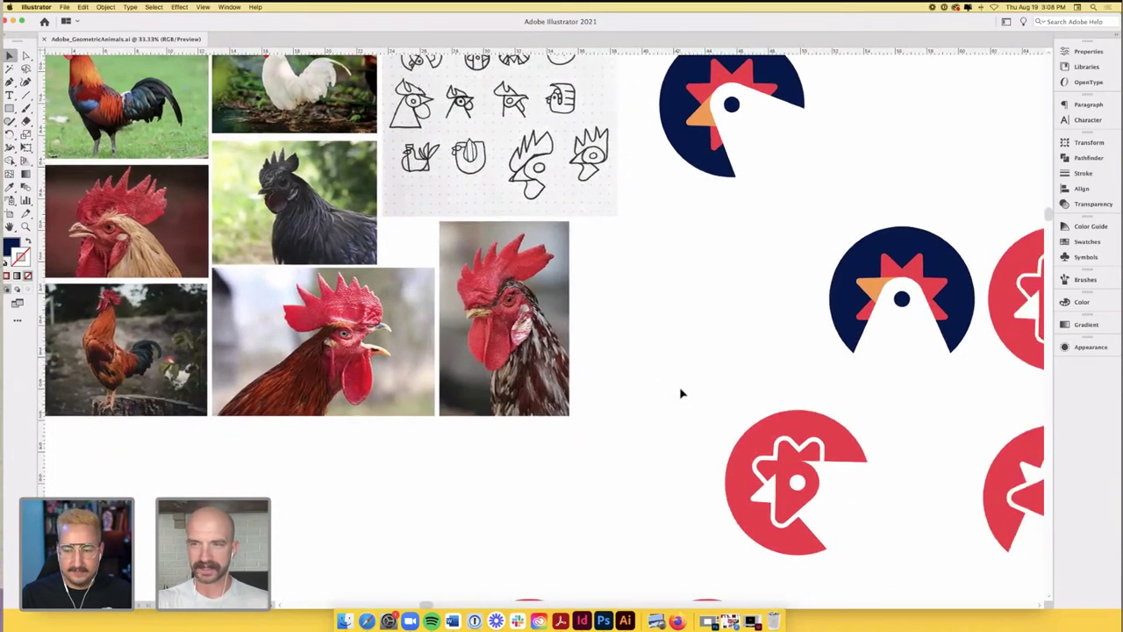
{"action": "scroll", "coordinate": [680, 393], "scroll_direction": "right", "scroll_amount": 2}
- Zoom out to 25% over the rooster board and inspect the red rooster badge, then deselect it
{"action": "key", "text": "super+minus"}
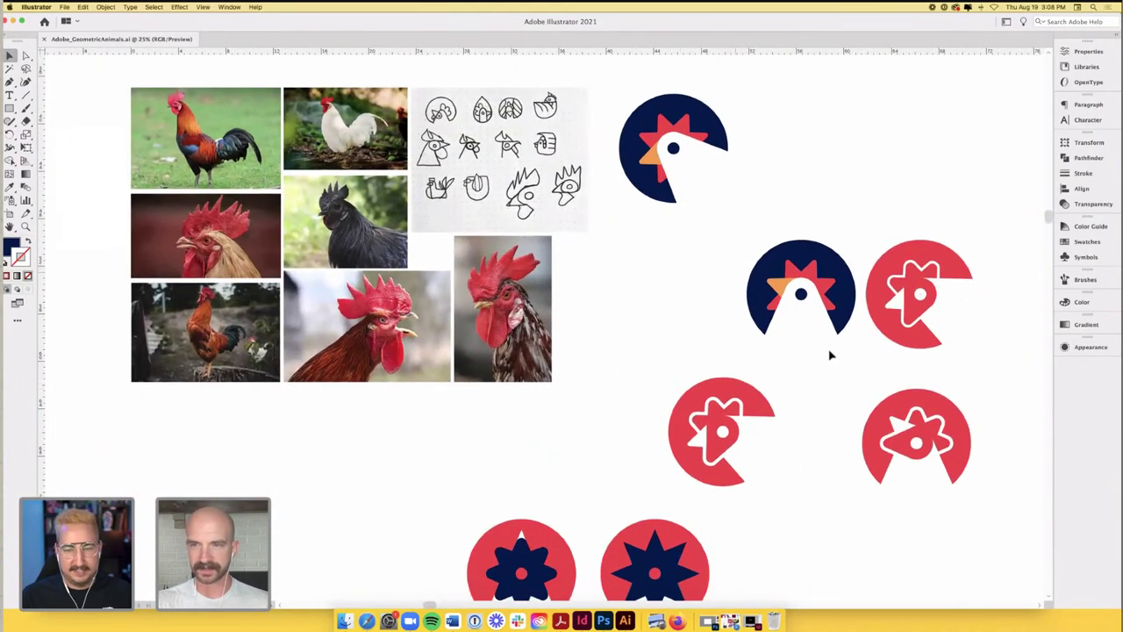
{"action": "scroll", "coordinate": [550, 419], "scroll_direction": "down", "scroll_amount": 2}
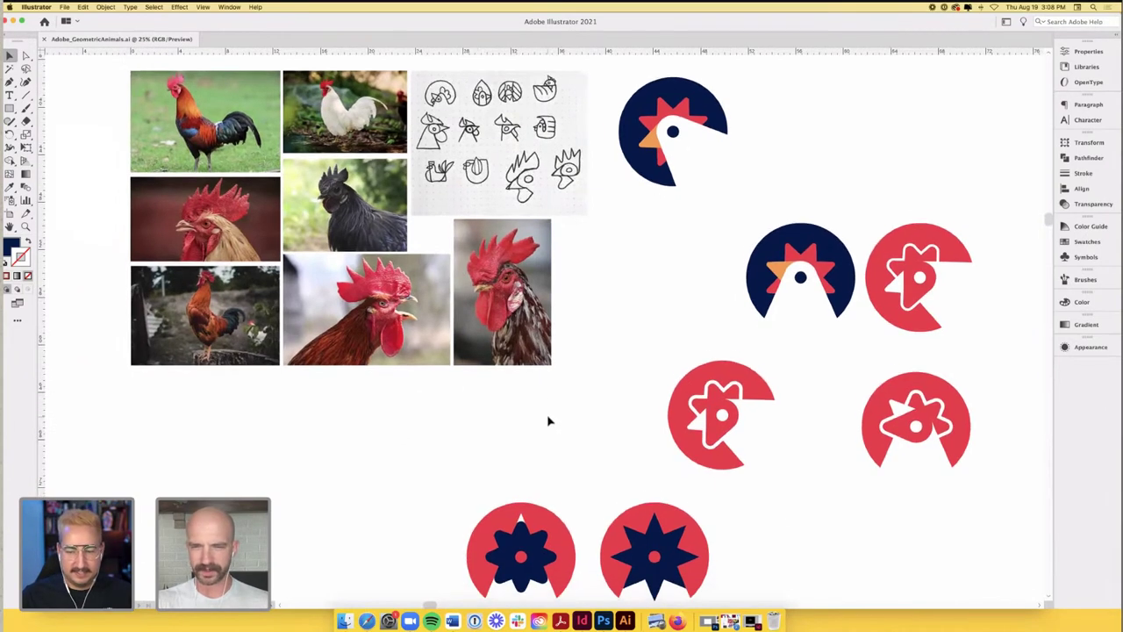
{"action": "scroll", "coordinate": [550, 420], "scroll_direction": "down", "scroll_amount": 1}
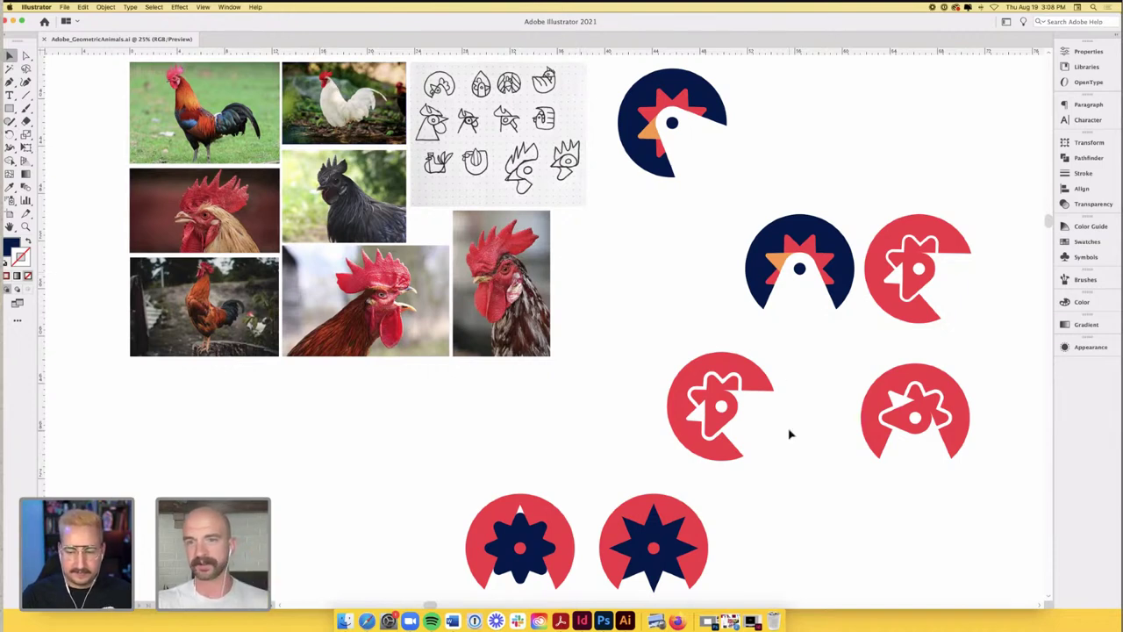
{"action": "left_click", "coordinate": [721, 425]}
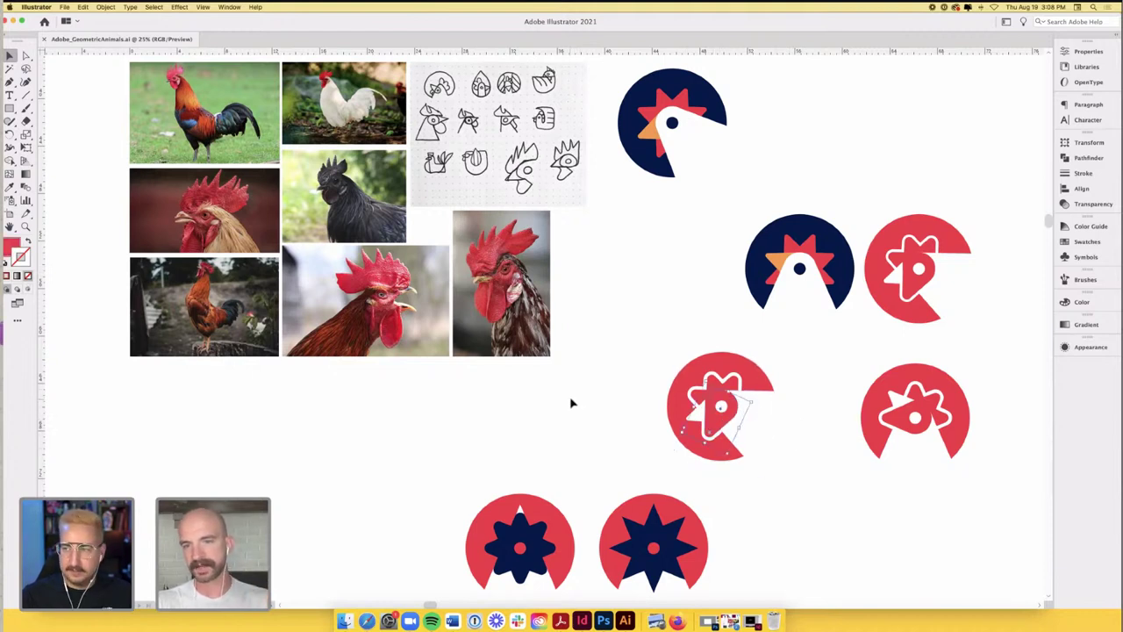
{"action": "left_click", "coordinate": [629, 462]}
- Scroll down through the rows of rooster icon studies
{"action": "scroll", "coordinate": [605, 411], "scroll_direction": "down", "scroll_amount": 5}
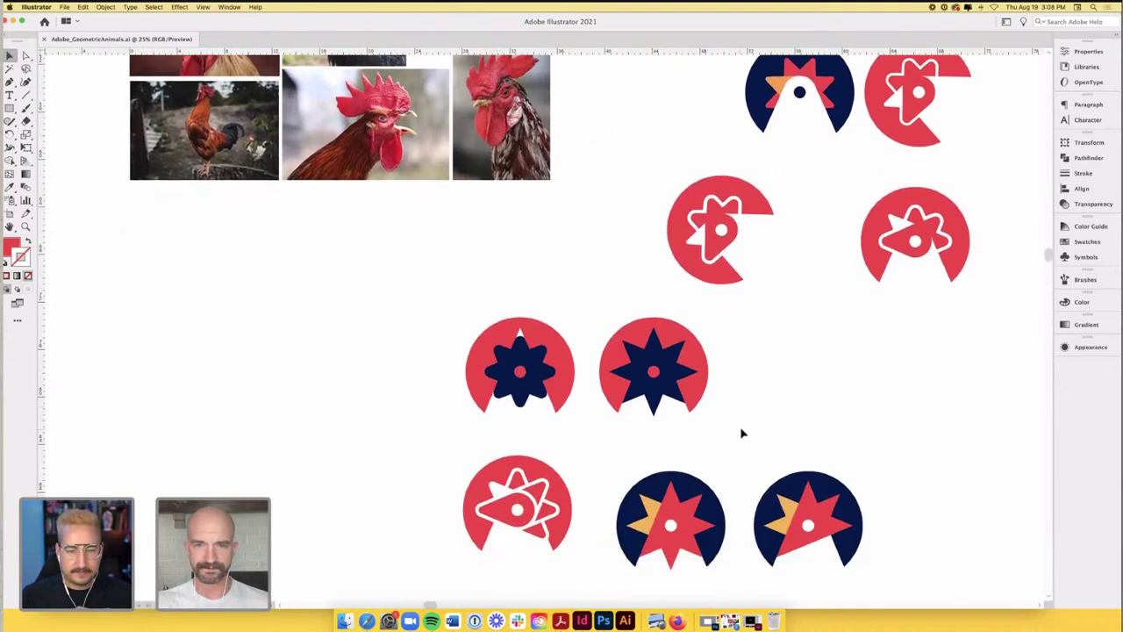
{"action": "scroll", "coordinate": [742, 431], "scroll_direction": "down", "scroll_amount": 3}
{"action": "scroll", "coordinate": [592, 321], "scroll_direction": "down", "scroll_amount": 1}
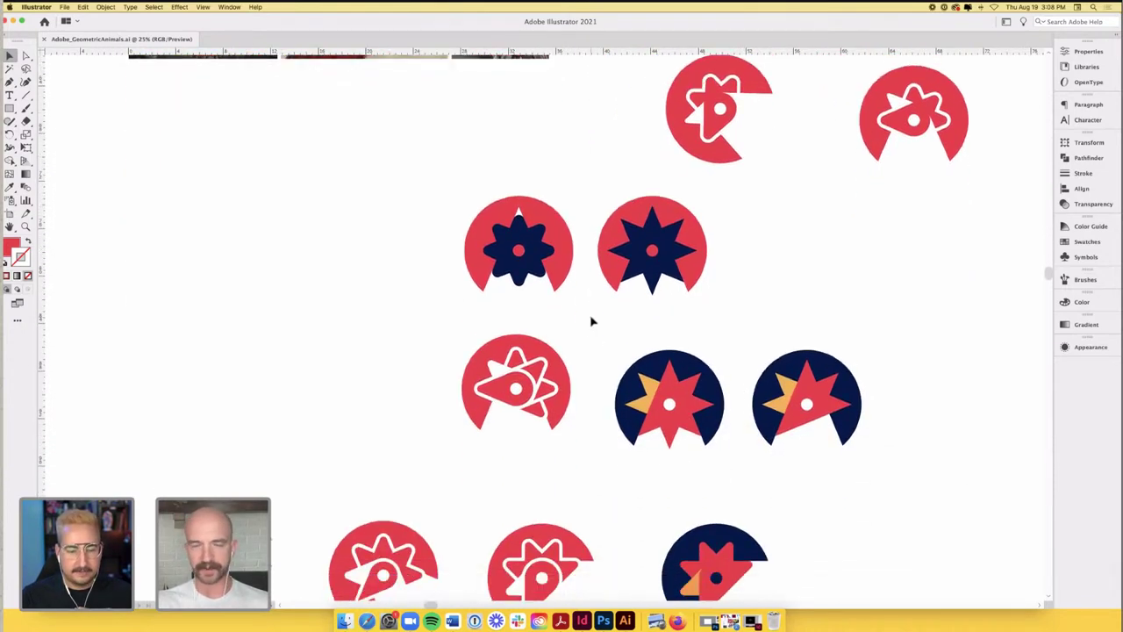
{"action": "scroll", "coordinate": [584, 351], "scroll_direction": "down", "scroll_amount": 1}
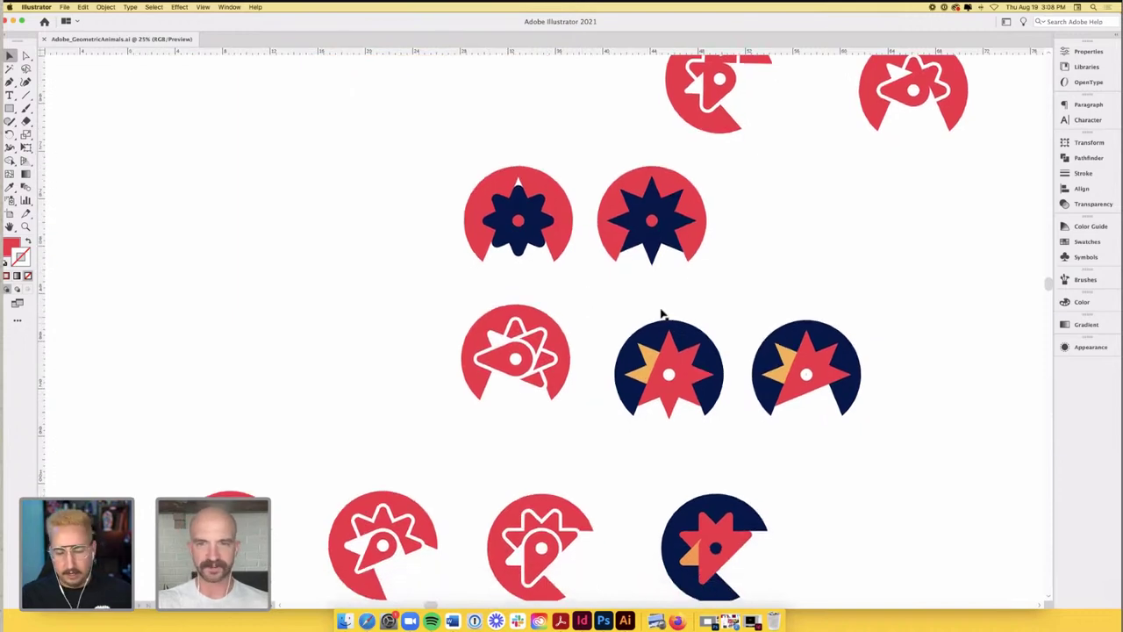
{"action": "scroll", "coordinate": [520, 382], "scroll_direction": "down", "scroll_amount": 2}
{"action": "scroll", "coordinate": [363, 384], "scroll_direction": "down", "scroll_amount": 4}
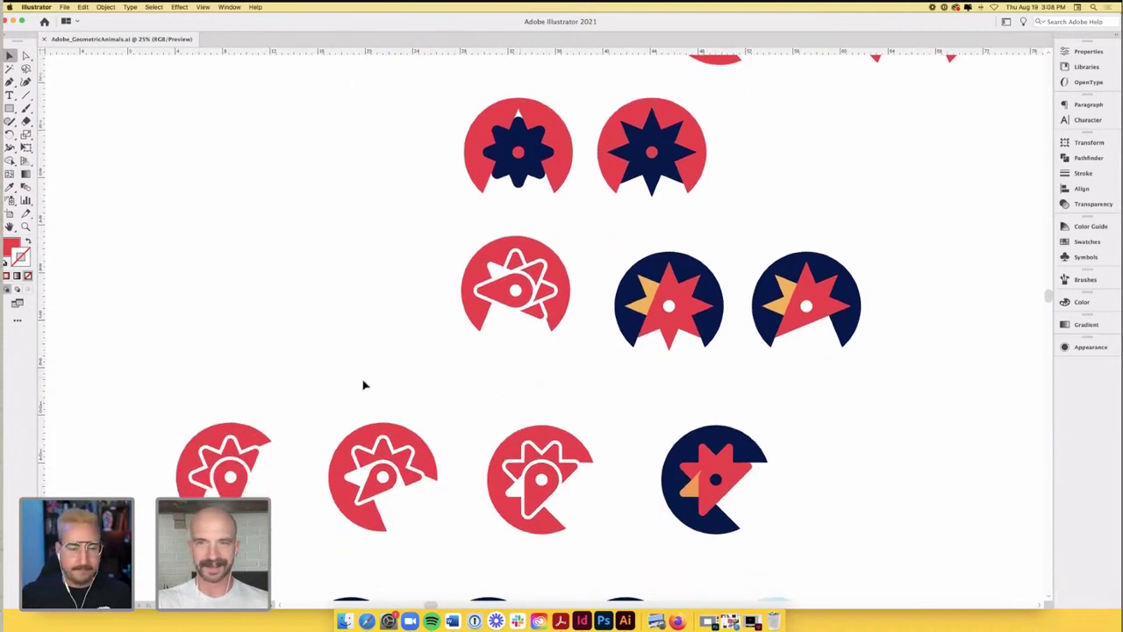
{"action": "scroll", "coordinate": [434, 411], "scroll_direction": "down", "scroll_amount": 3}
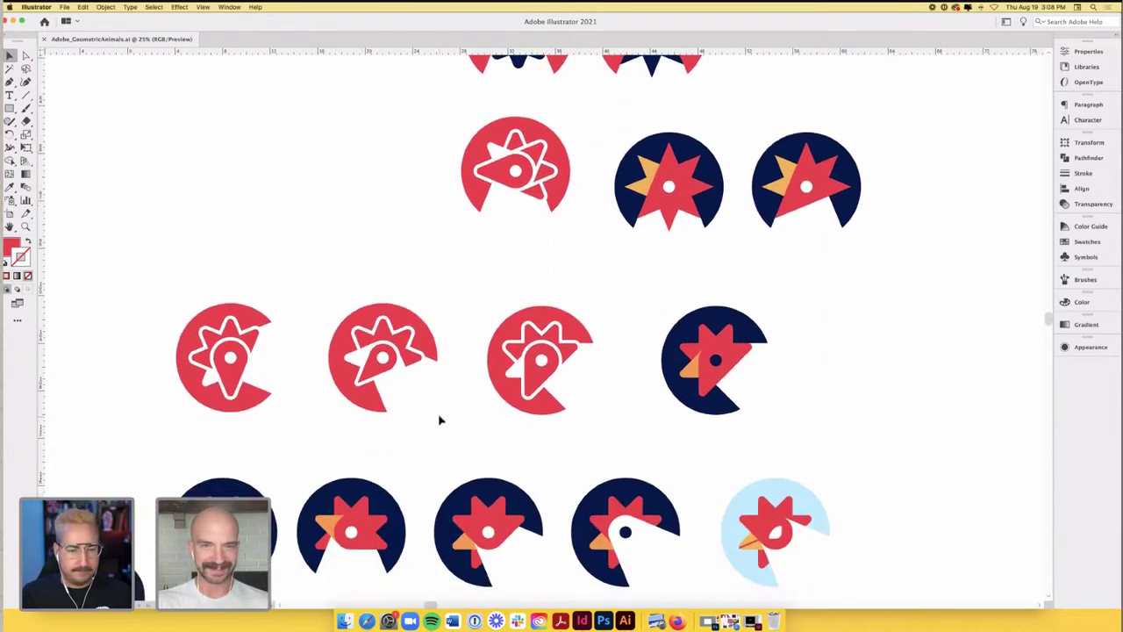
{"action": "scroll", "coordinate": [423, 408], "scroll_direction": "down", "scroll_amount": 2}
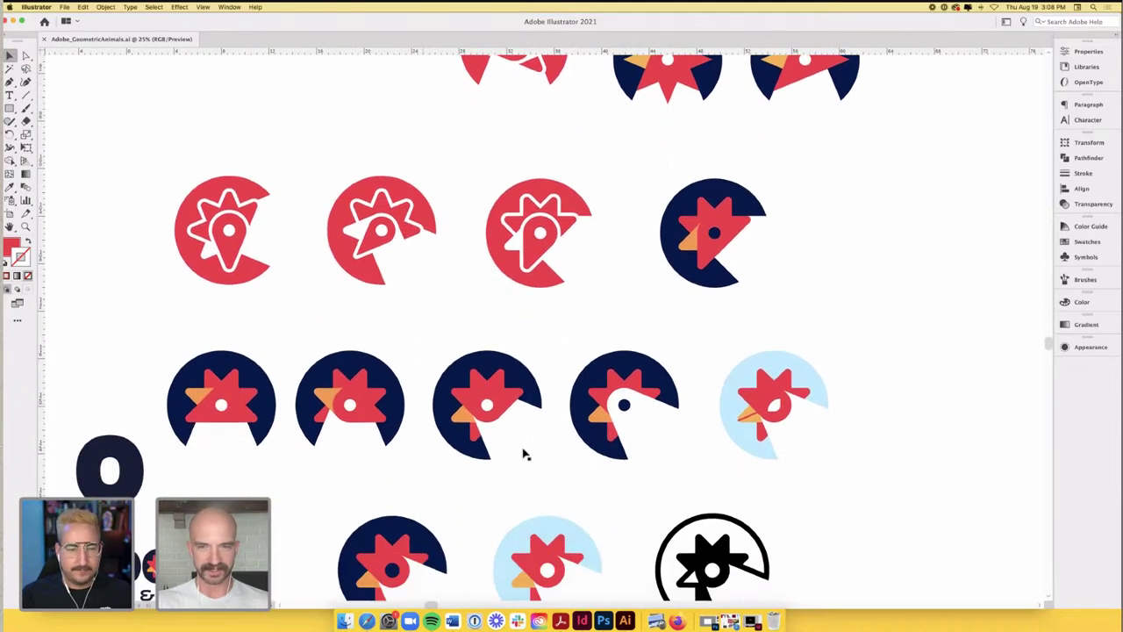
- Drag three triangles out from the light-blue rooster mark
{"action": "left_click_drag", "start_coordinate": [759, 404], "coordinate": [649, 226]}
{"action": "scroll", "coordinate": [790, 447], "scroll_direction": "down", "scroll_amount": 1}
{"action": "scroll", "coordinate": [777, 466], "scroll_direction": "down", "scroll_amount": 2}
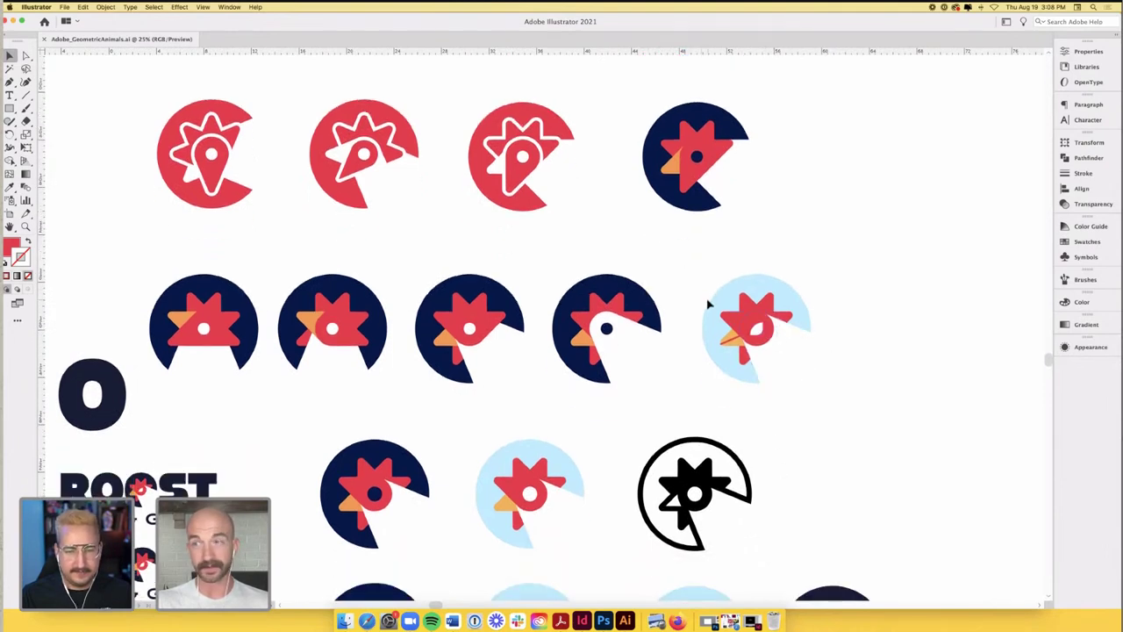
{"action": "left_click_drag", "start_coordinate": [777, 325], "coordinate": [828, 368]}
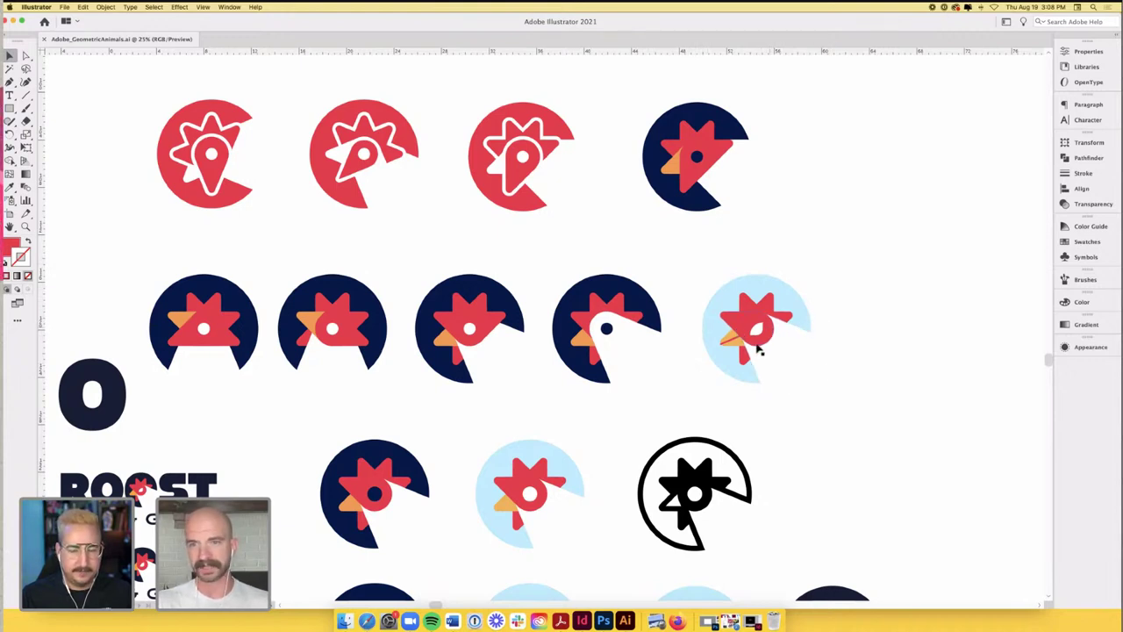
{"action": "left_click_drag", "start_coordinate": [760, 346], "coordinate": [777, 389]}
- Scroll on to the ROOST BAR & GRILL wordmark and its seven colour-variant tiles
{"action": "scroll", "coordinate": [778, 389], "scroll_direction": "down", "scroll_amount": 3}
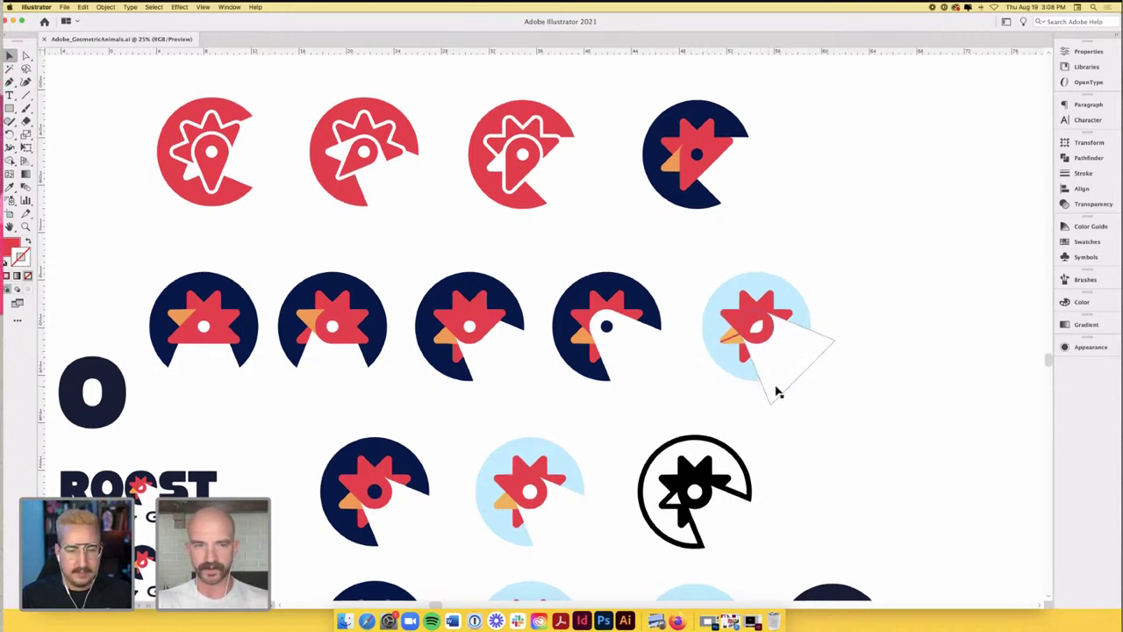
{"action": "scroll", "coordinate": [779, 387], "scroll_direction": "down", "scroll_amount": 2}
{"action": "scroll", "coordinate": [779, 387], "scroll_direction": "right", "scroll_amount": 3}
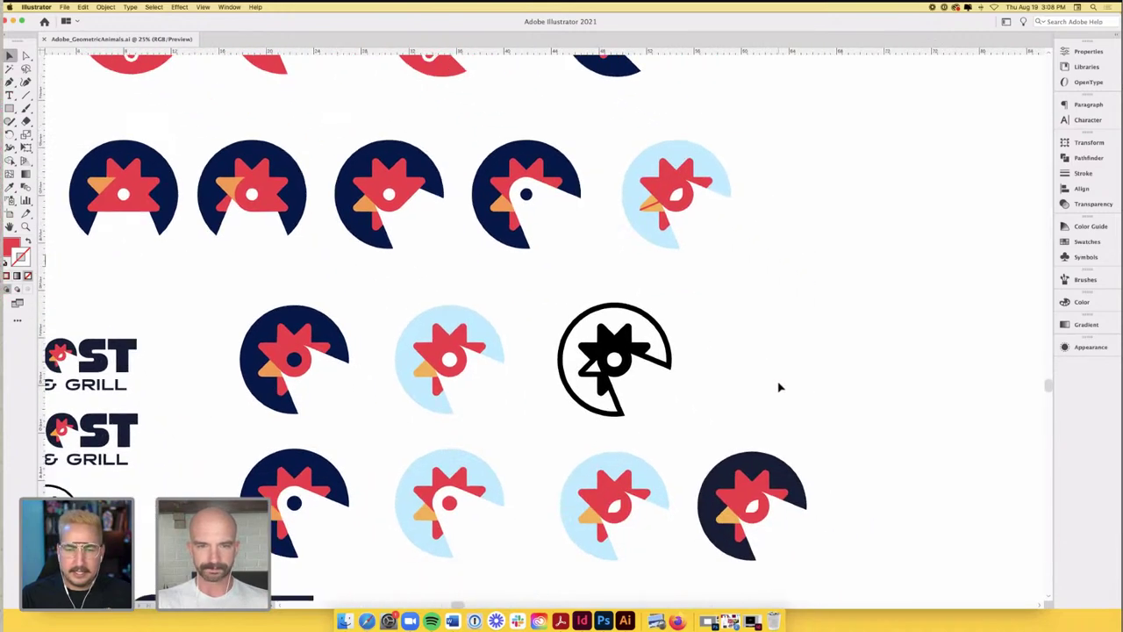
{"action": "scroll", "coordinate": [703, 325], "scroll_direction": "up", "scroll_amount": 1}
{"action": "scroll", "coordinate": [703, 325], "scroll_direction": "left", "scroll_amount": 1}
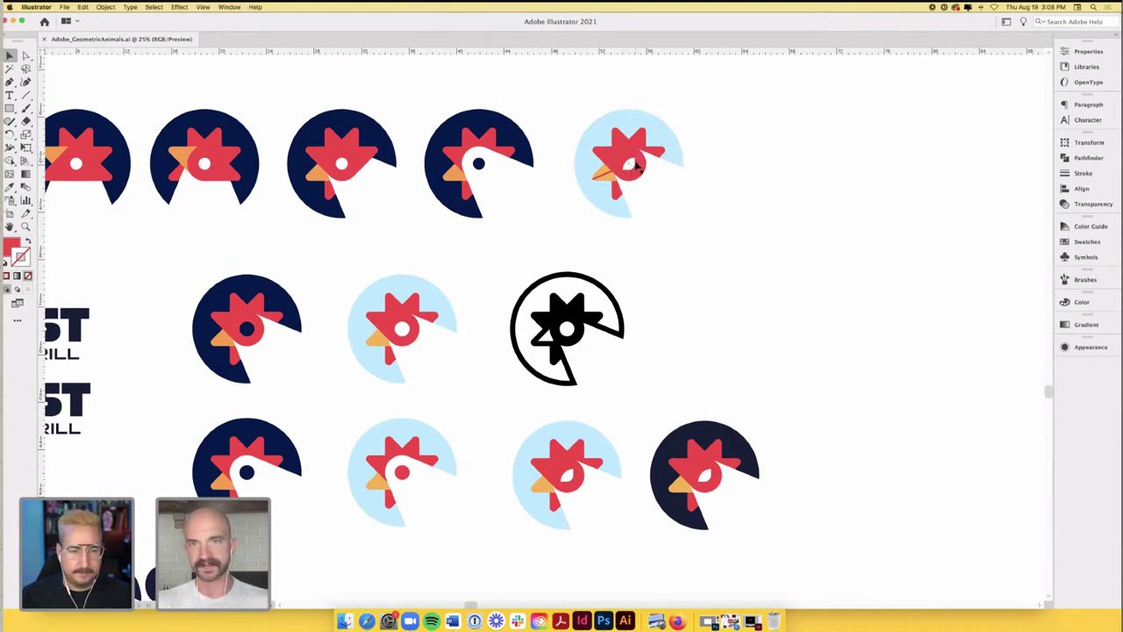
{"action": "scroll", "coordinate": [672, 258], "scroll_direction": "down", "scroll_amount": 5}
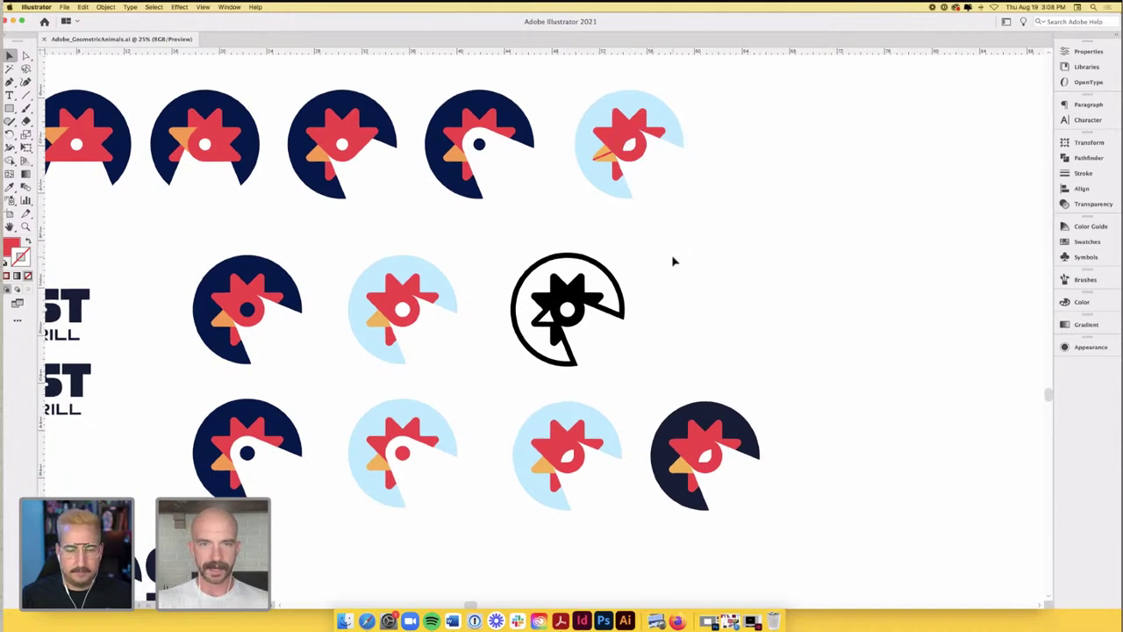
{"action": "scroll", "coordinate": [601, 304], "scroll_direction": "down", "scroll_amount": 5}
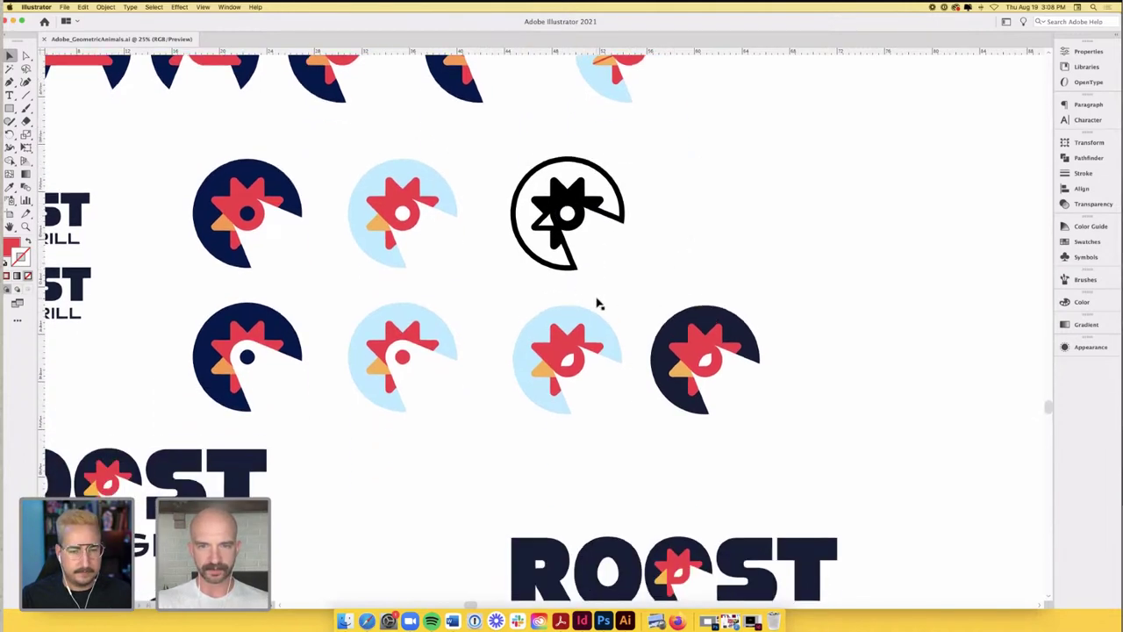
{"action": "scroll", "coordinate": [599, 303], "scroll_direction": "down", "scroll_amount": 8}
{"action": "scroll", "coordinate": [600, 304], "scroll_direction": "right", "scroll_amount": 4}
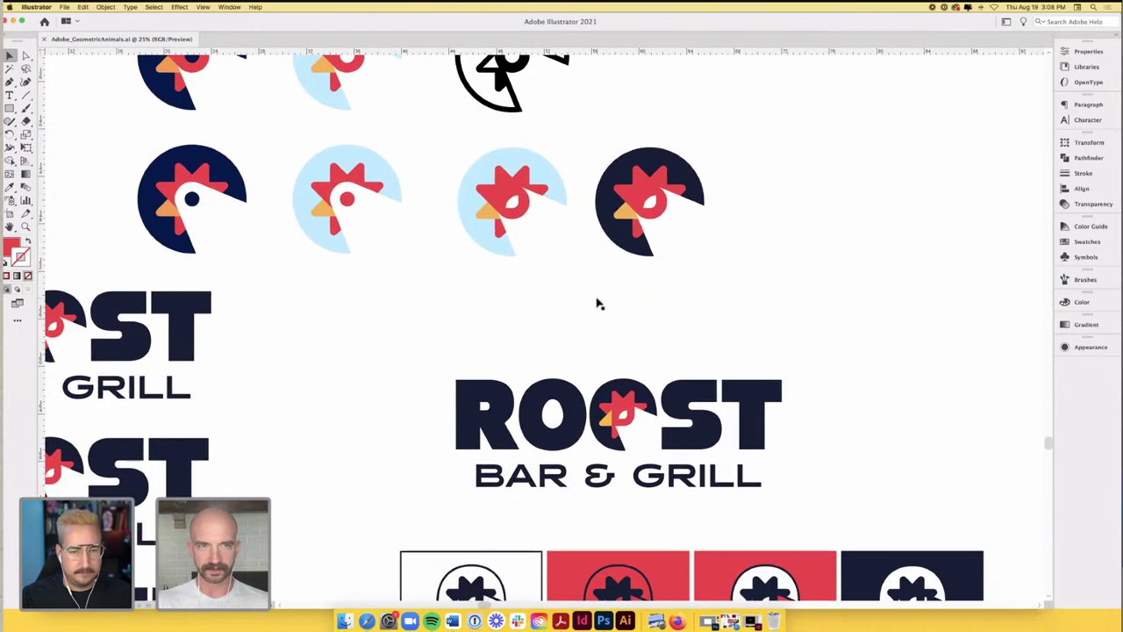
{"action": "scroll", "coordinate": [599, 303], "scroll_direction": "down", "scroll_amount": 8}
{"action": "scroll", "coordinate": [600, 303], "scroll_direction": "right", "scroll_amount": 4}
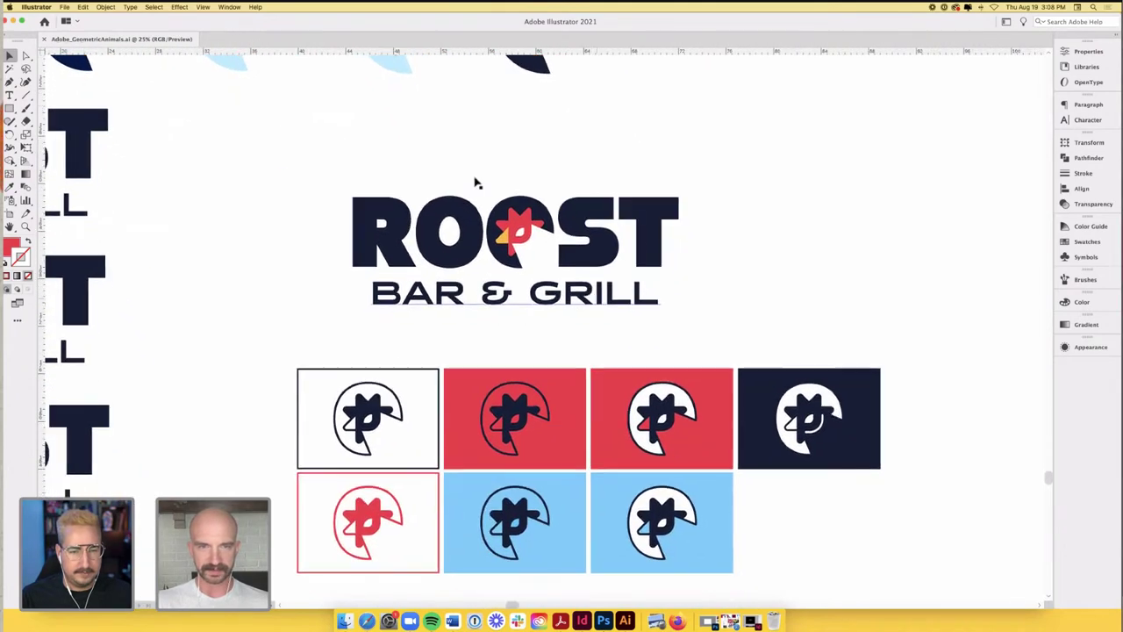
{"action": "scroll", "coordinate": [458, 163], "scroll_direction": "up", "scroll_amount": 1}
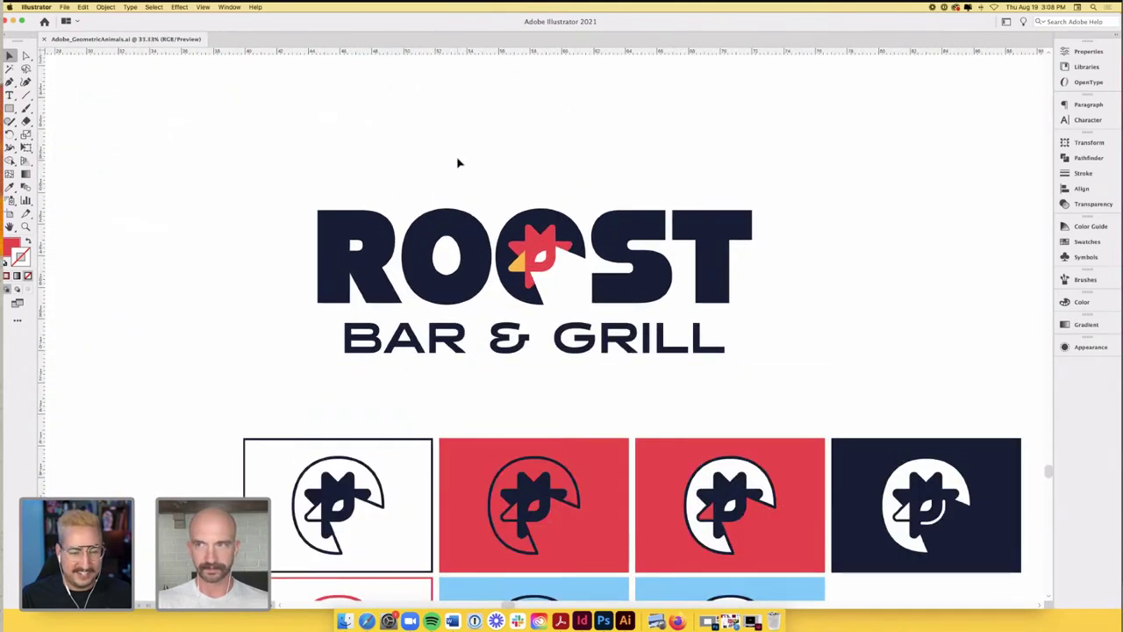
{"action": "scroll", "coordinate": [458, 162], "scroll_direction": "up", "scroll_amount": 1}
{"action": "scroll", "coordinate": [458, 163], "scroll_direction": "down", "scroll_amount": 1}
{"action": "scroll", "coordinate": [458, 164], "scroll_direction": "down", "scroll_amount": 1}
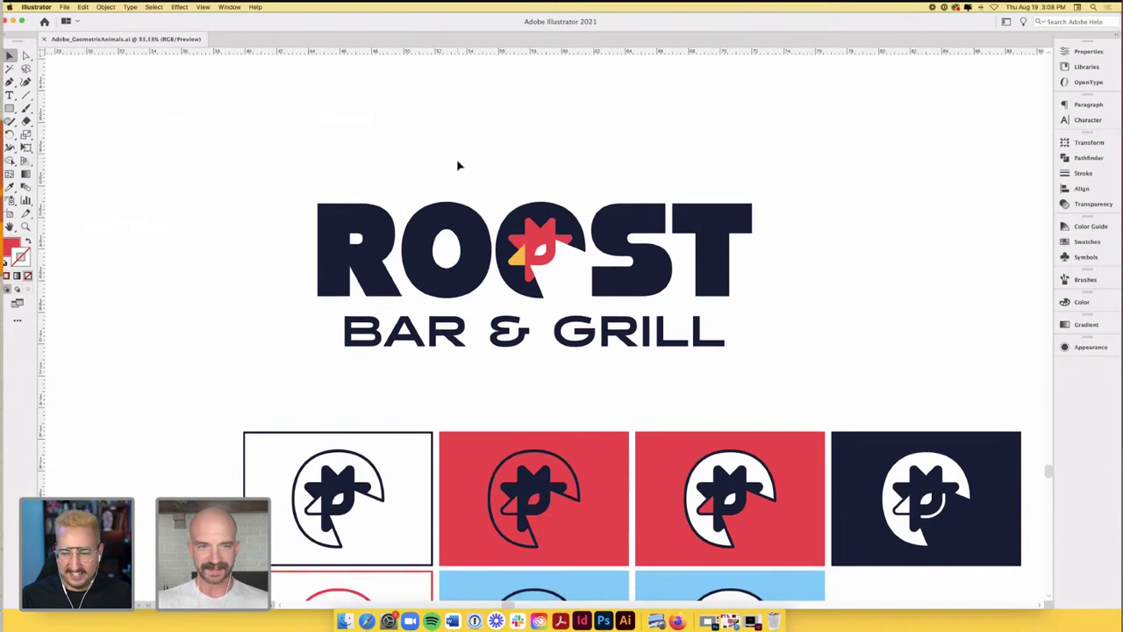
{"action": "scroll", "coordinate": [458, 165], "scroll_direction": "down", "scroll_amount": 5}
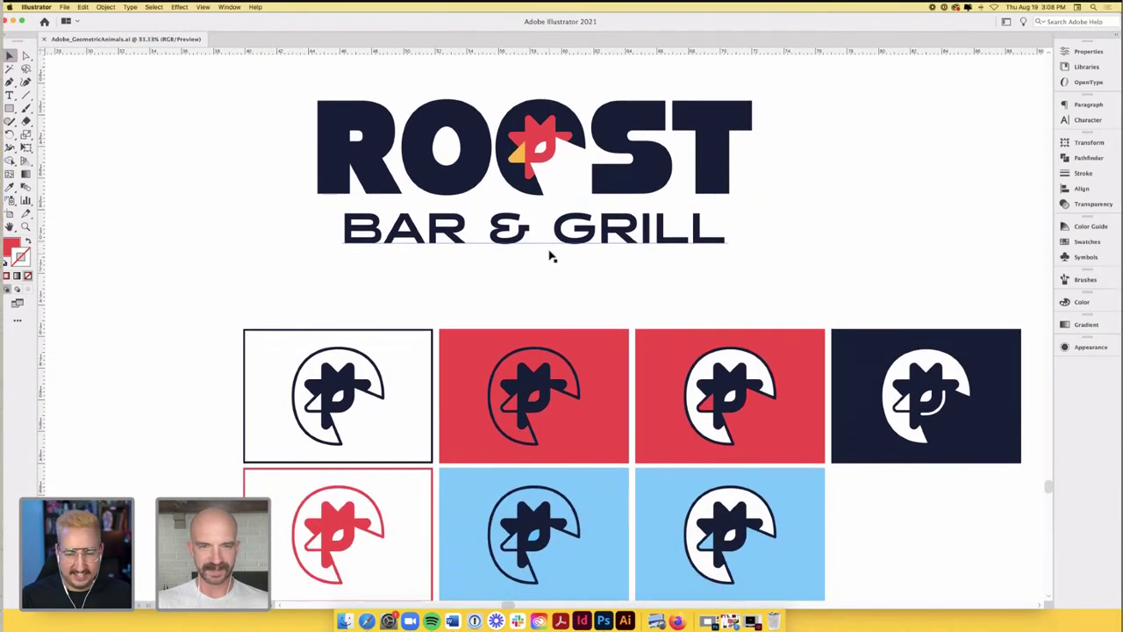
{"action": "scroll", "coordinate": [551, 256], "scroll_direction": "down", "scroll_amount": 2}
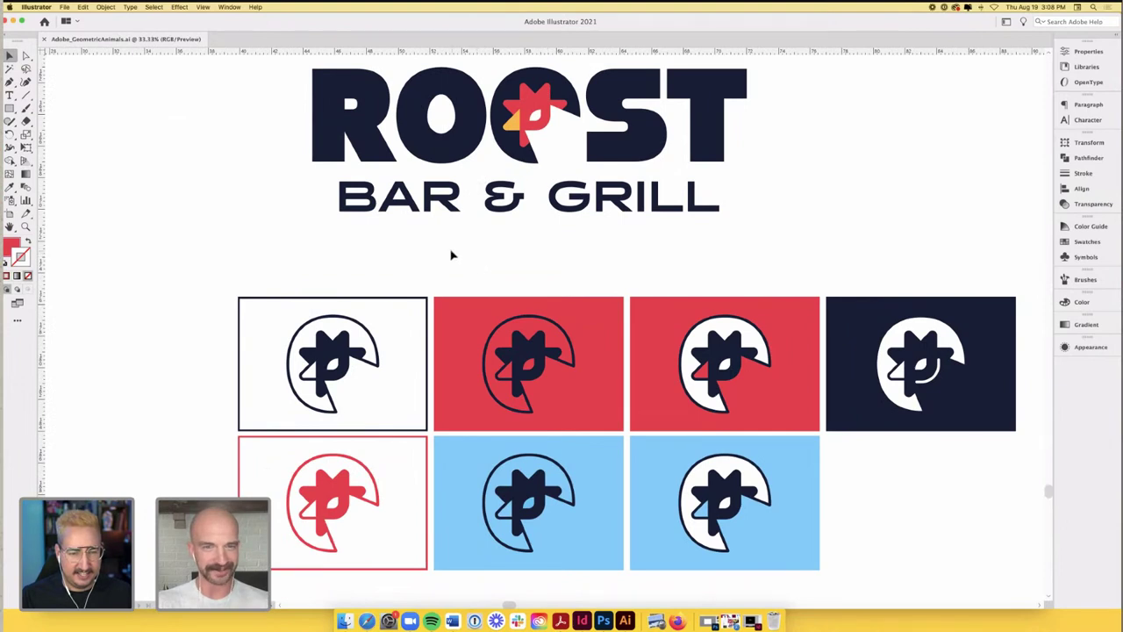
{"action": "scroll", "coordinate": [440, 255], "scroll_direction": "right", "scroll_amount": 2}
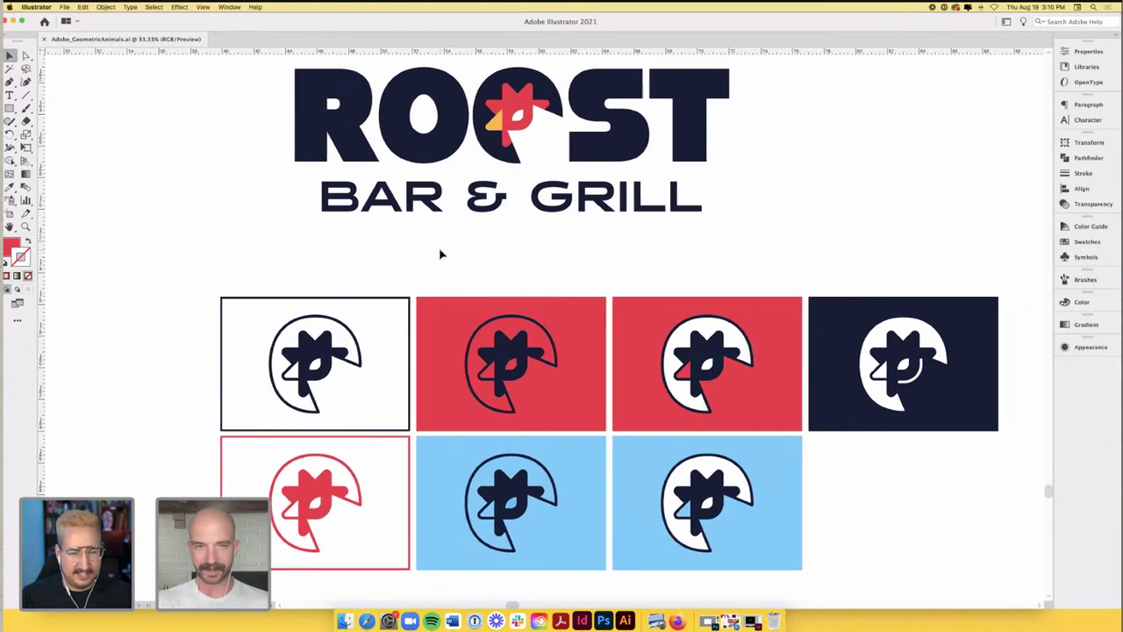
{"action": "key", "text": "super+minus"}
{"action": "scroll", "coordinate": [440, 254], "scroll_direction": "down", "scroll_amount": 3}
{"action": "scroll", "coordinate": [440, 254], "scroll_direction": "left", "scroll_amount": 3}
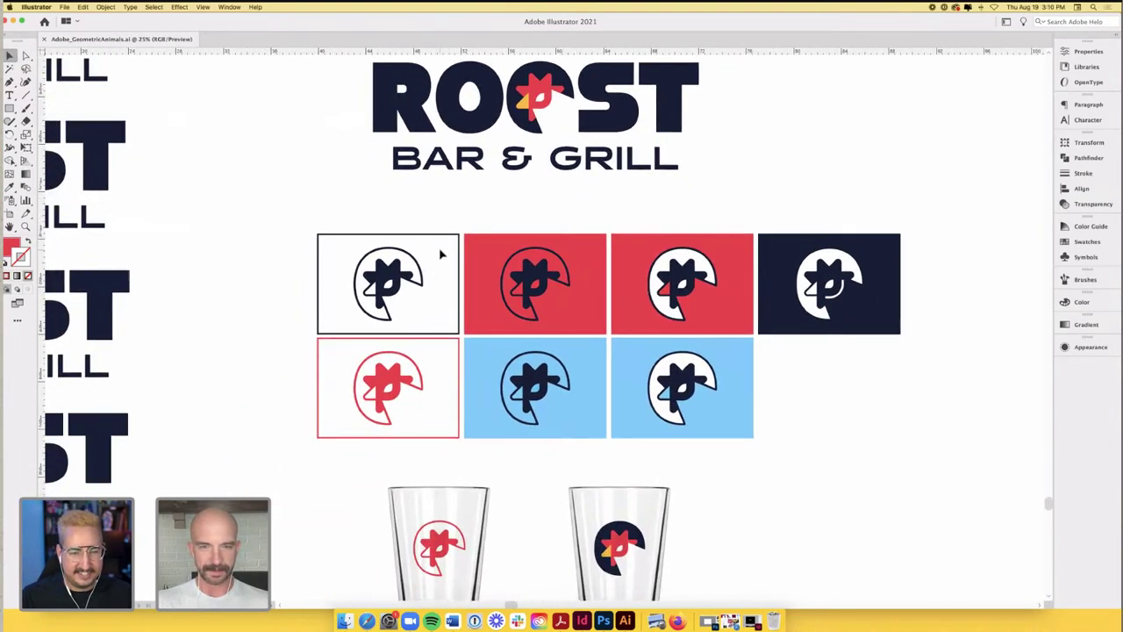
{"action": "scroll", "coordinate": [442, 251], "scroll_direction": "down", "scroll_amount": 2}
{"action": "scroll", "coordinate": [441, 251], "scroll_direction": "left", "scroll_amount": 6}
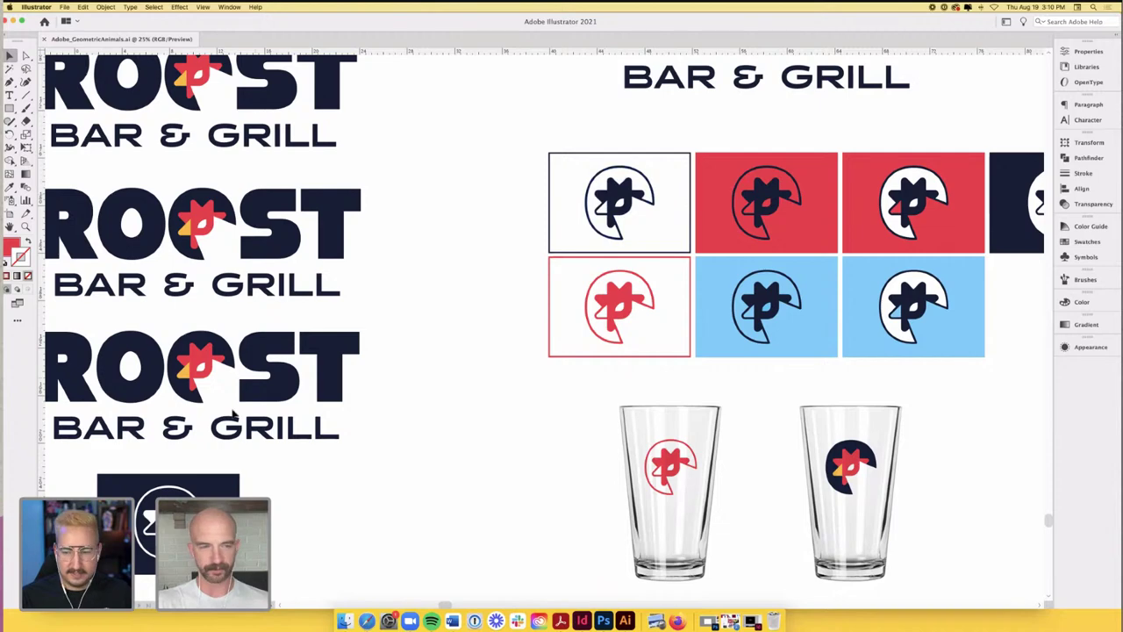
{"action": "key", "text": "super+equal"}
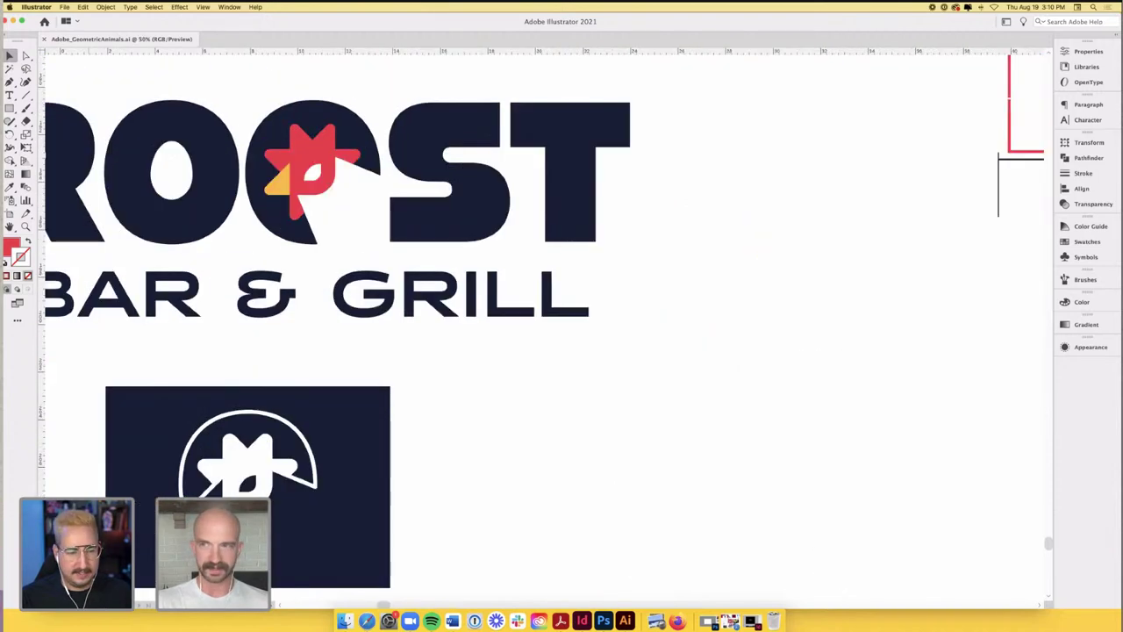
{"action": "scroll", "coordinate": [527, 325], "scroll_direction": "down", "scroll_amount": 1}
{"action": "scroll", "coordinate": [527, 325], "scroll_direction": "left", "scroll_amount": 2}
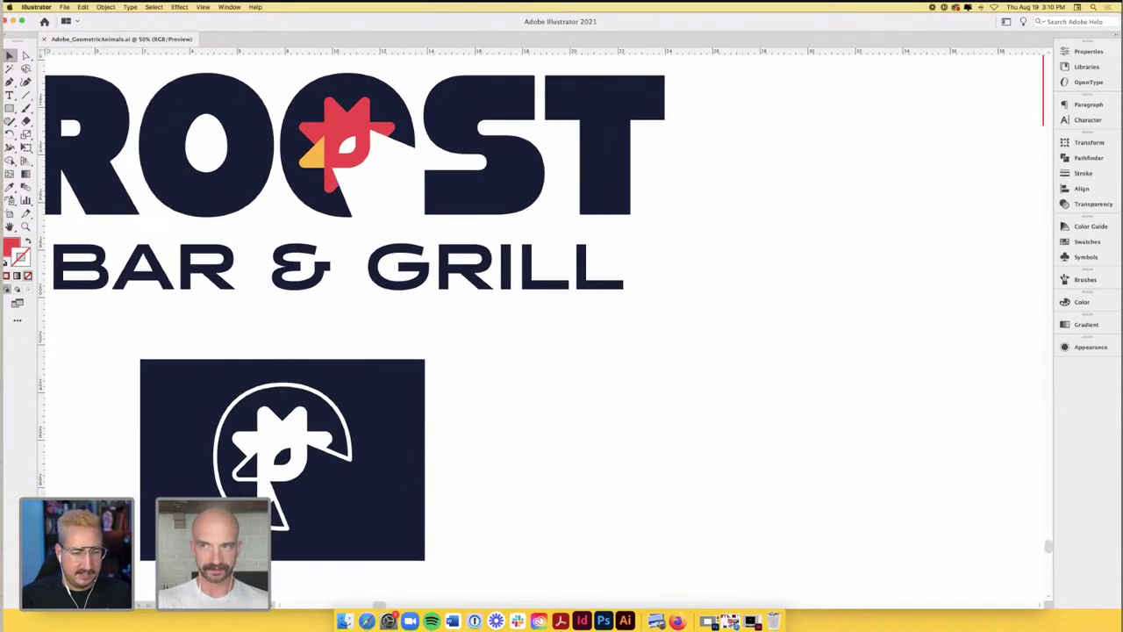
{"action": "scroll", "coordinate": [526, 324], "scroll_direction": "down", "scroll_amount": 1}
{"action": "scroll", "coordinate": [527, 324], "scroll_direction": "left", "scroll_amount": 3}
{"action": "scroll", "coordinate": [200, 492], "scroll_direction": "left", "scroll_amount": 4}
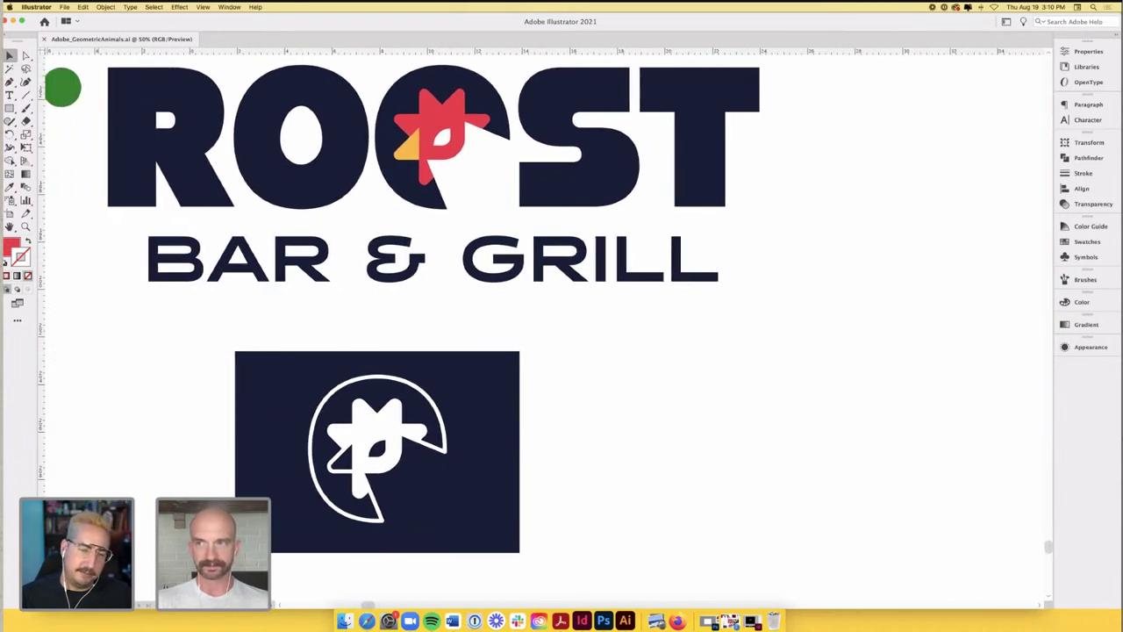
{"action": "scroll", "coordinate": [198, 490], "scroll_direction": "right", "scroll_amount": 2}
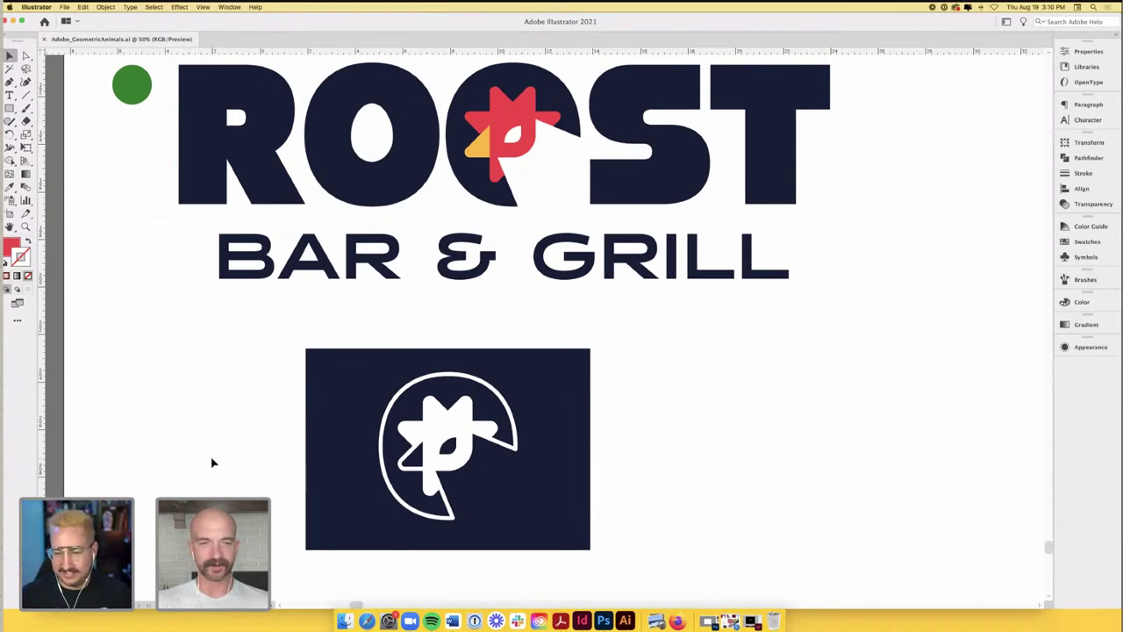
{"action": "key", "text": "super+minus"}
{"action": "key", "text": "super+minus"}
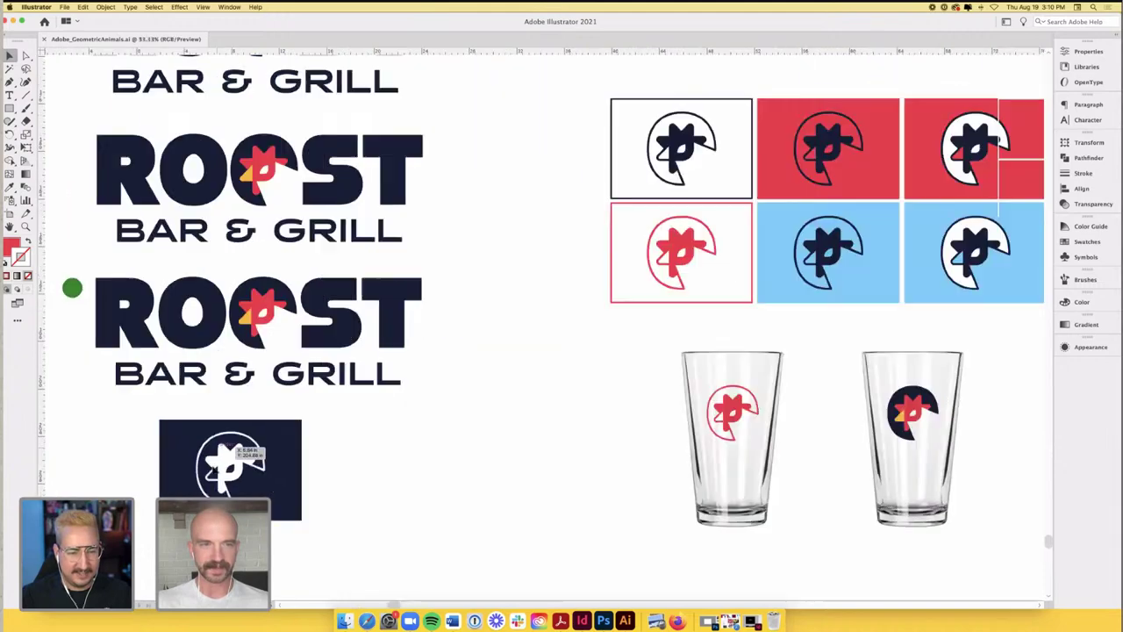
{"action": "scroll", "coordinate": [518, 422], "scroll_direction": "right", "scroll_amount": 5}
{"action": "scroll", "coordinate": [518, 422], "scroll_direction": "up", "scroll_amount": 5}
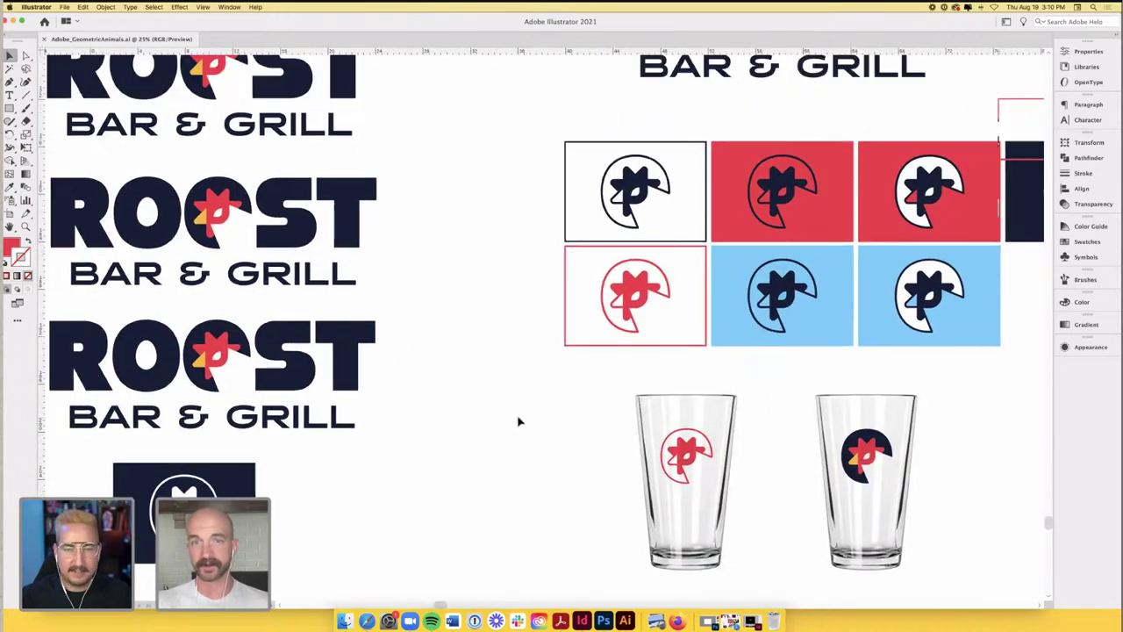
{"action": "scroll", "coordinate": [520, 424], "scroll_direction": "right", "scroll_amount": 3}
{"action": "scroll", "coordinate": [519, 425], "scroll_direction": "up", "scroll_amount": 1}
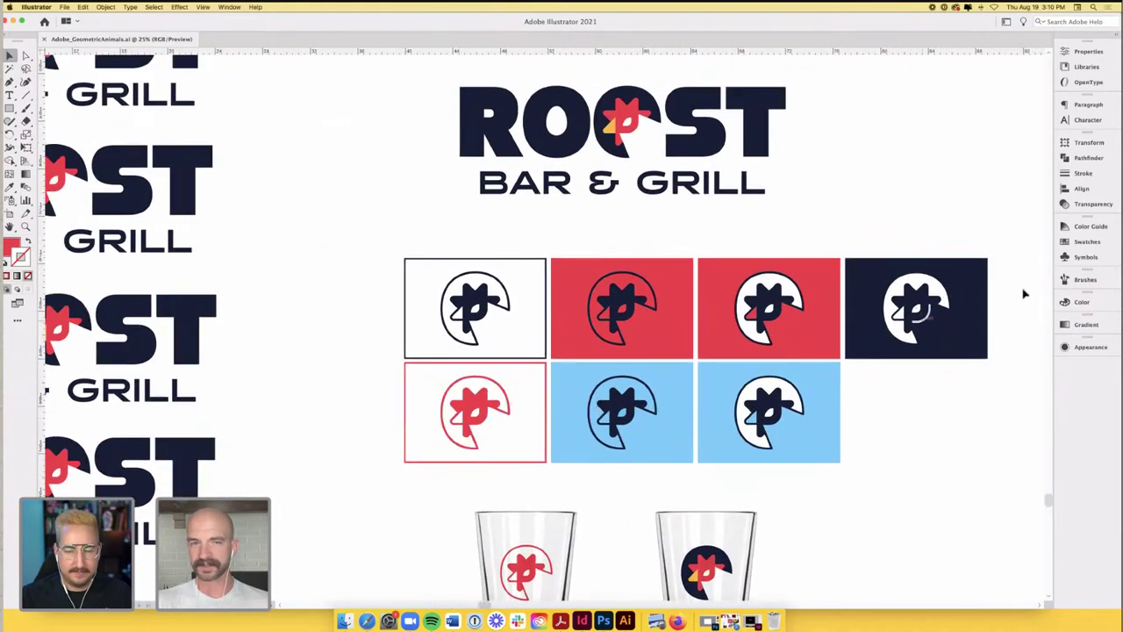
{"action": "scroll", "coordinate": [963, 290], "scroll_direction": "right", "scroll_amount": 1}
{"action": "scroll", "coordinate": [957, 289], "scroll_direction": "up", "scroll_amount": 1}
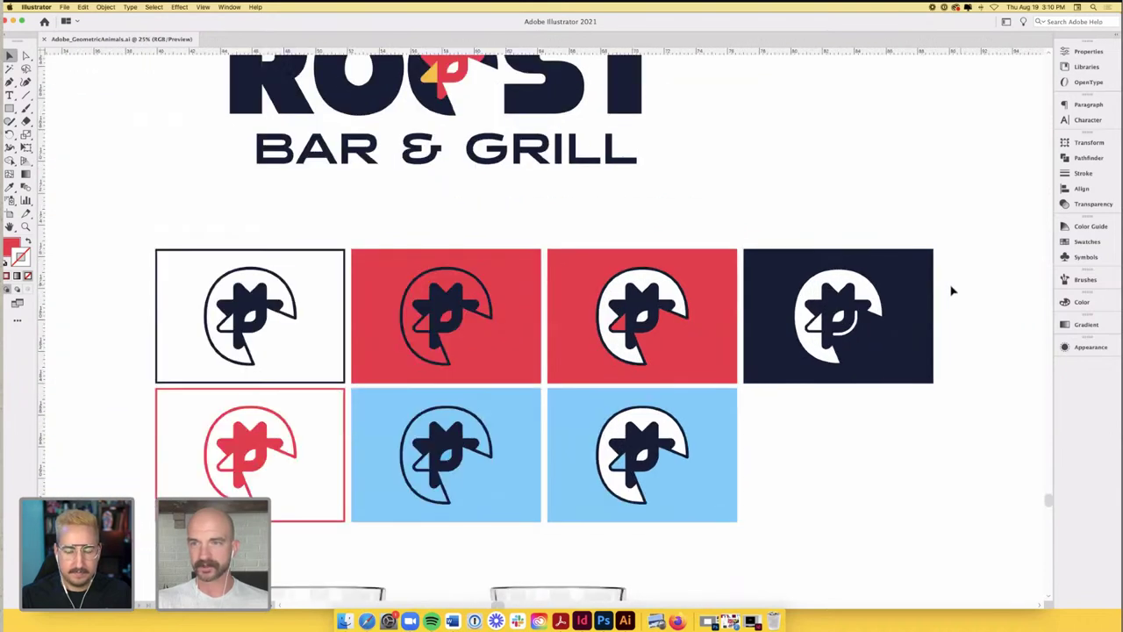
{"action": "scroll", "coordinate": [918, 279], "scroll_direction": "up", "scroll_amount": 1}
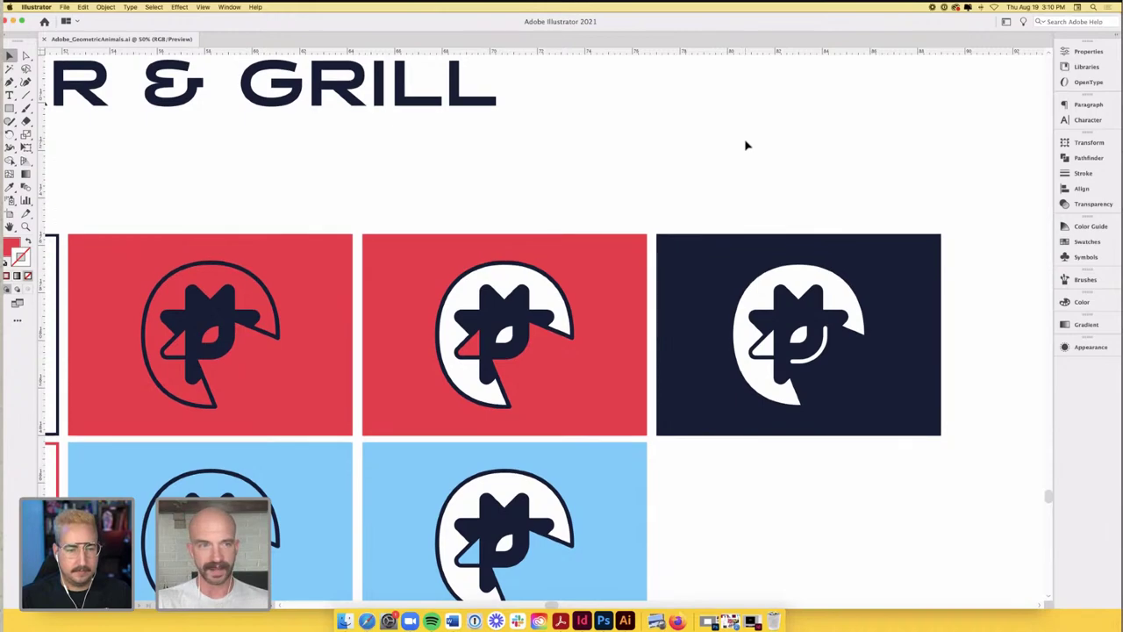
{"action": "scroll", "coordinate": [745, 145], "scroll_direction": "left", "scroll_amount": 2}
{"action": "scroll", "coordinate": [746, 145], "scroll_direction": "down", "scroll_amount": 1}
{"action": "scroll", "coordinate": [746, 145], "scroll_direction": "up", "scroll_amount": 5}
{"action": "scroll", "coordinate": [745, 145], "scroll_direction": "left", "scroll_amount": 2}
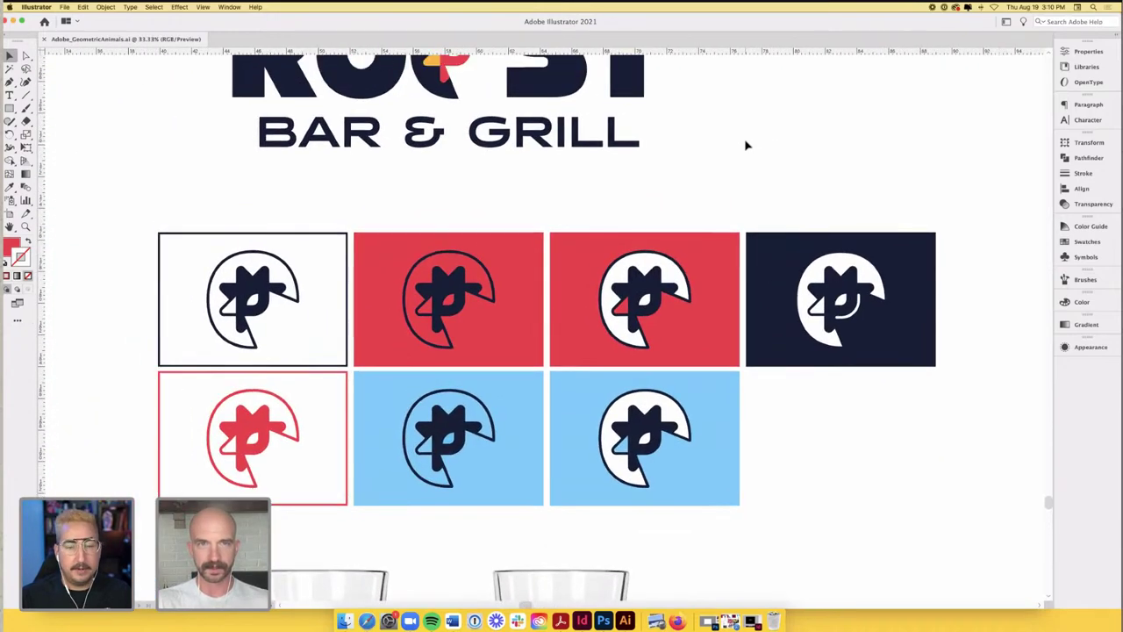
{"action": "scroll", "coordinate": [339, 102], "scroll_direction": "up", "scroll_amount": 1}
{"action": "scroll", "coordinate": [339, 102], "scroll_direction": "left", "scroll_amount": 1}
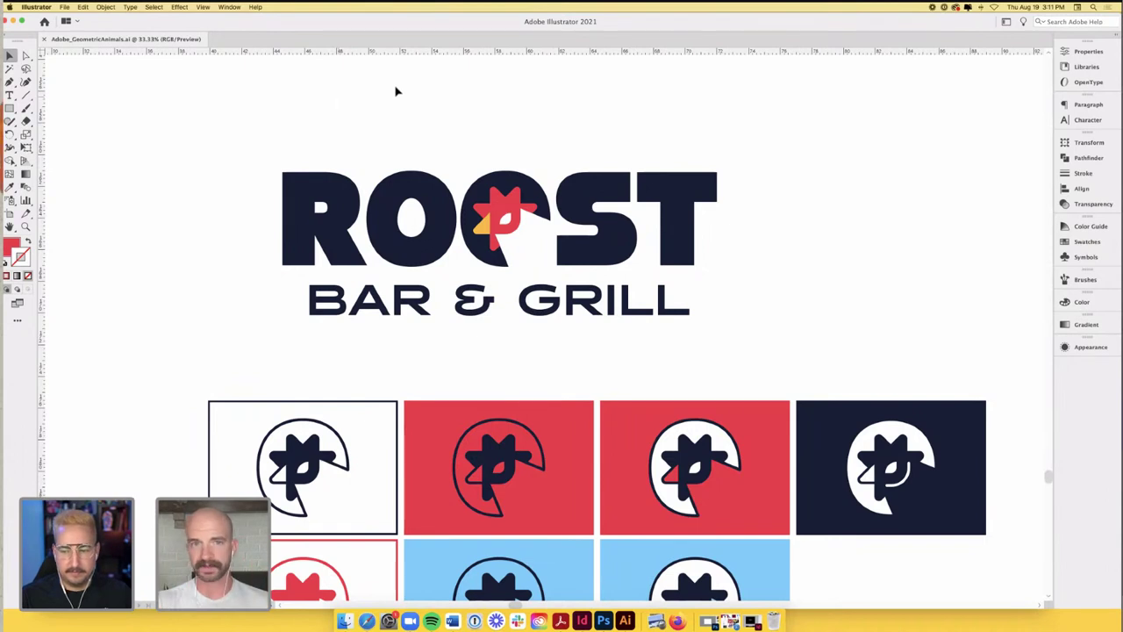
{"action": "scroll", "coordinate": [395, 90], "scroll_direction": "right", "scroll_amount": 3}
- Draw a rectangle right of the ROOST logo, narrow it, and fill it with the badge navy
{"action": "key", "text": "m"}
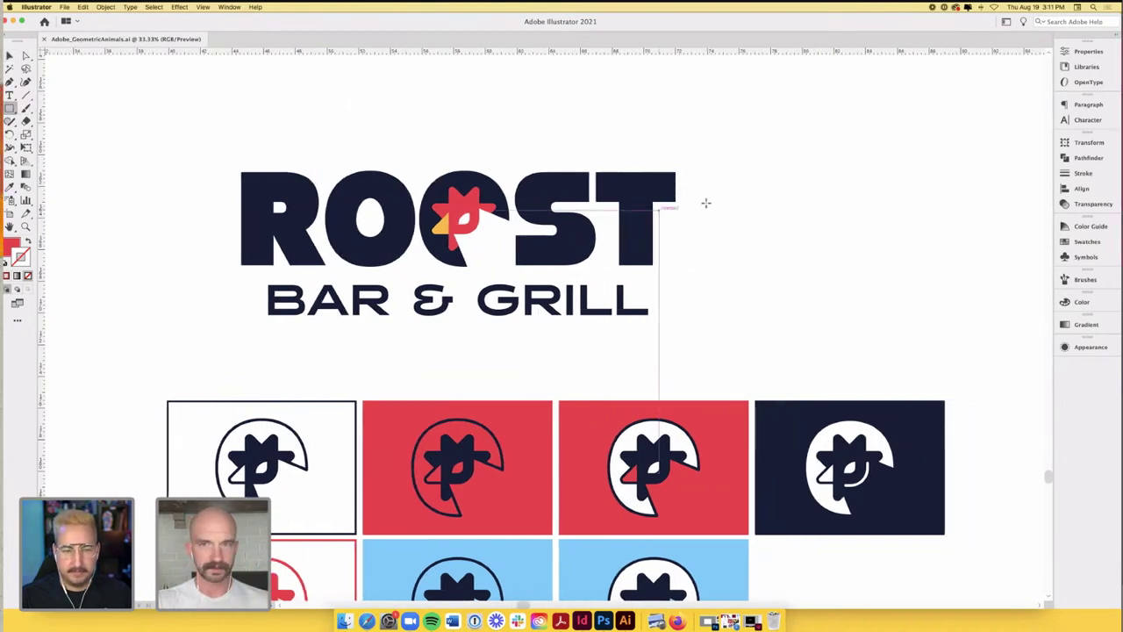
{"action": "left_click_drag", "start_coordinate": [715, 171], "coordinate": [1021, 345]}
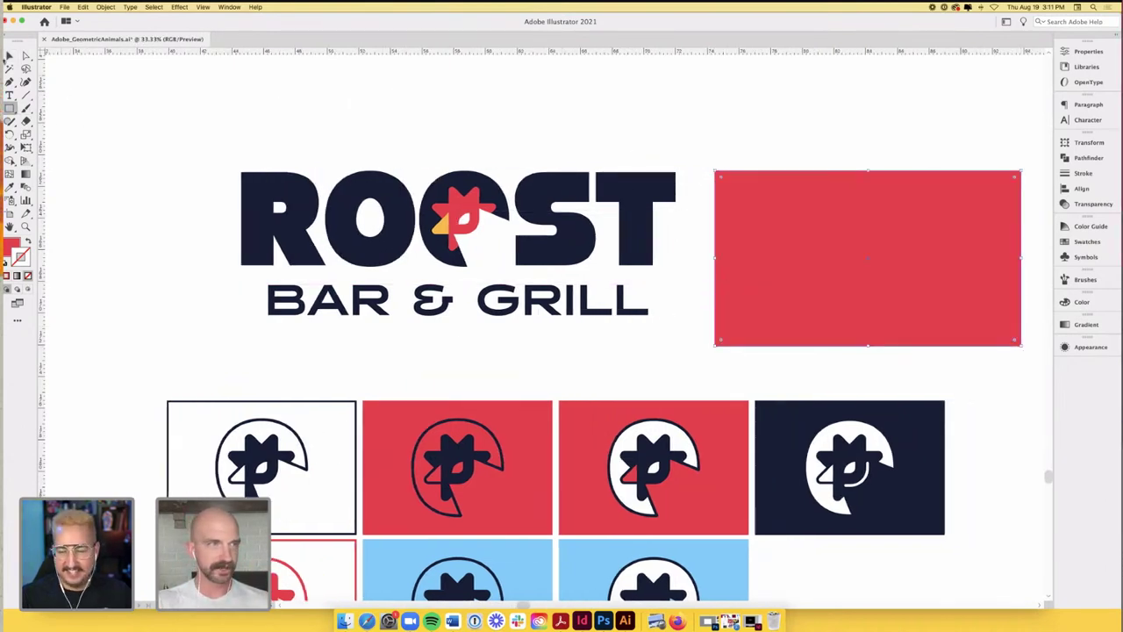
{"action": "key", "text": "v"}
{"action": "left_click_drag", "start_coordinate": [716, 258], "coordinate": [805, 258]}
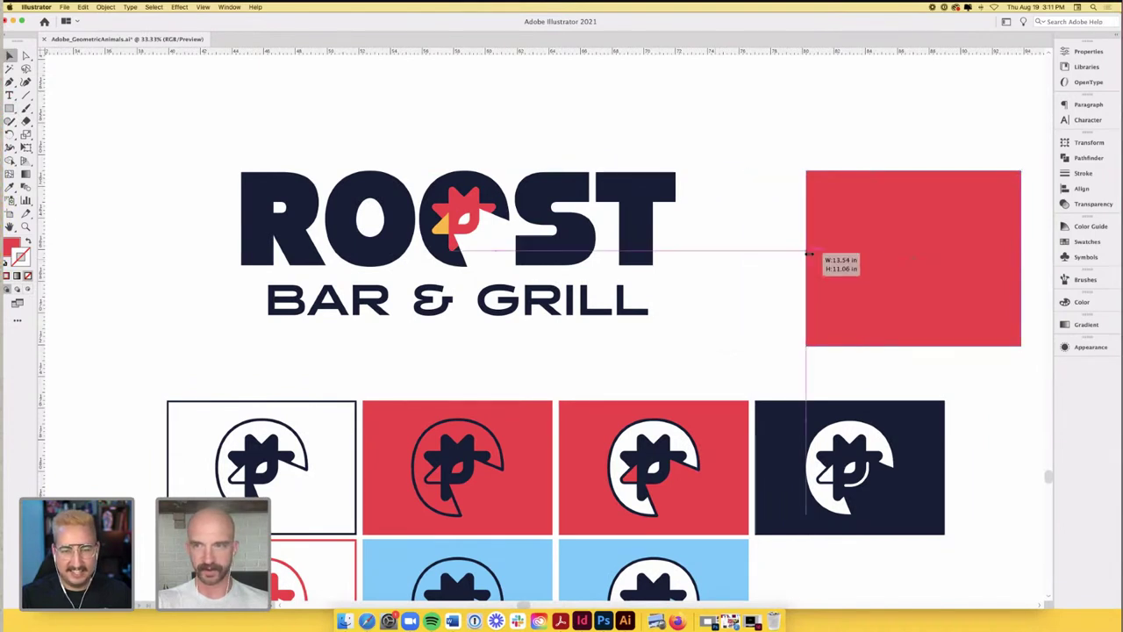
{"action": "scroll", "coordinate": [808, 256], "scroll_direction": "right", "scroll_amount": 12}
{"action": "left_click", "coordinate": [729, 419]}
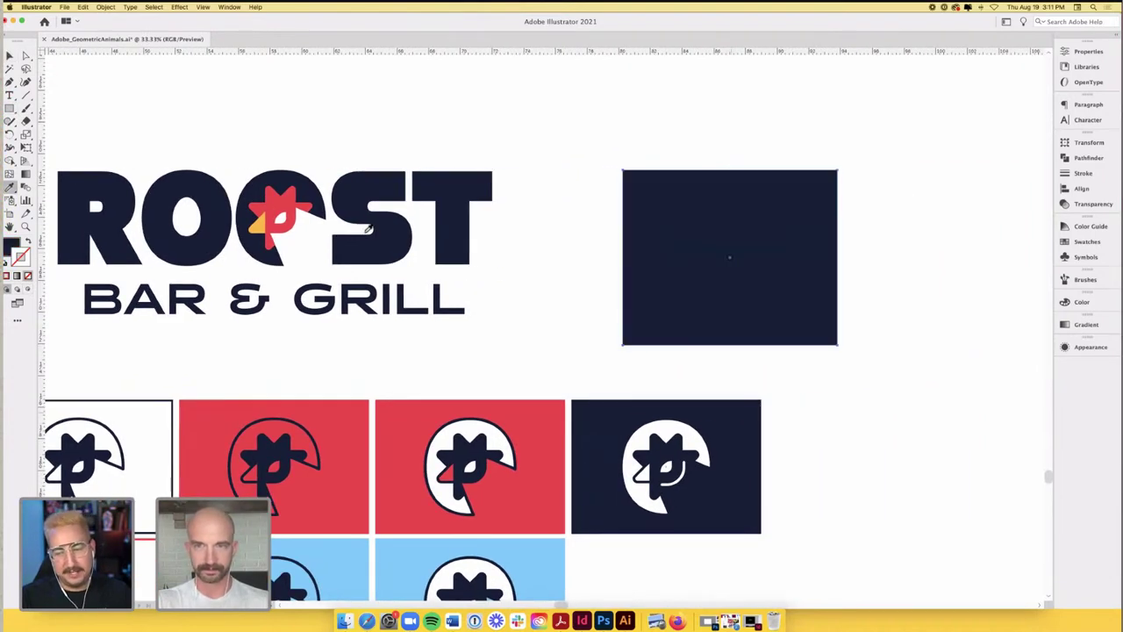
{"action": "key", "text": "v"}
{"action": "left_click", "coordinate": [205, 95]}
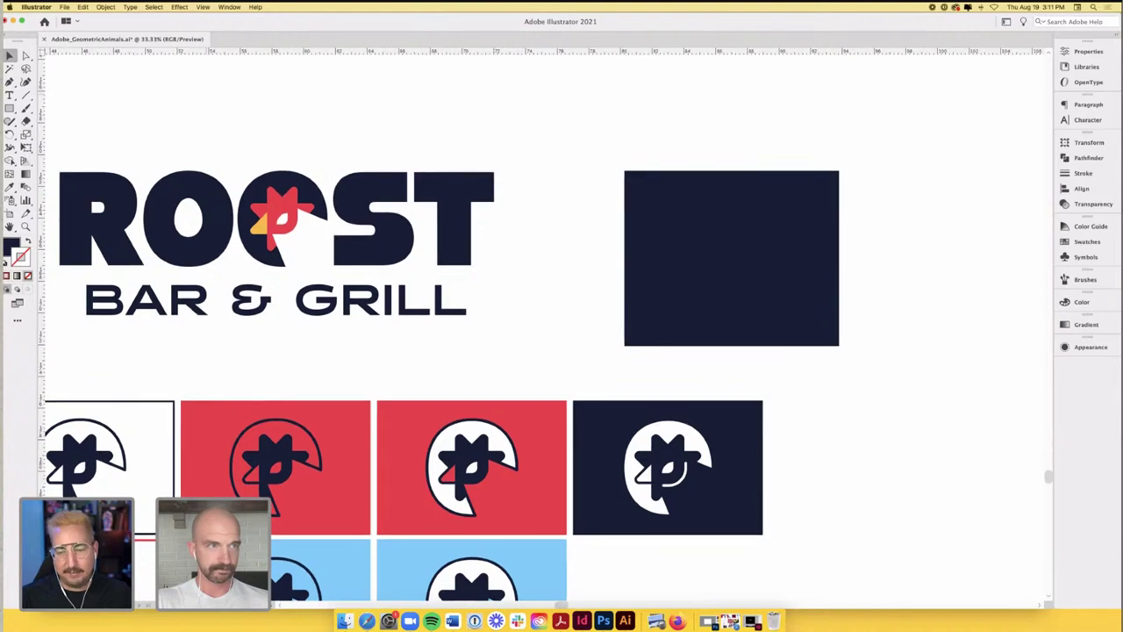
{"action": "scroll", "coordinate": [132, 105], "scroll_direction": "left", "scroll_amount": 1}
- Draw a navy circle overlapping the rectangle's left edge using the Ellipse tool
{"action": "key", "text": "m"}
{"action": "left_click_drag", "start_coordinate": [10, 108], "coordinate": [55, 134]}
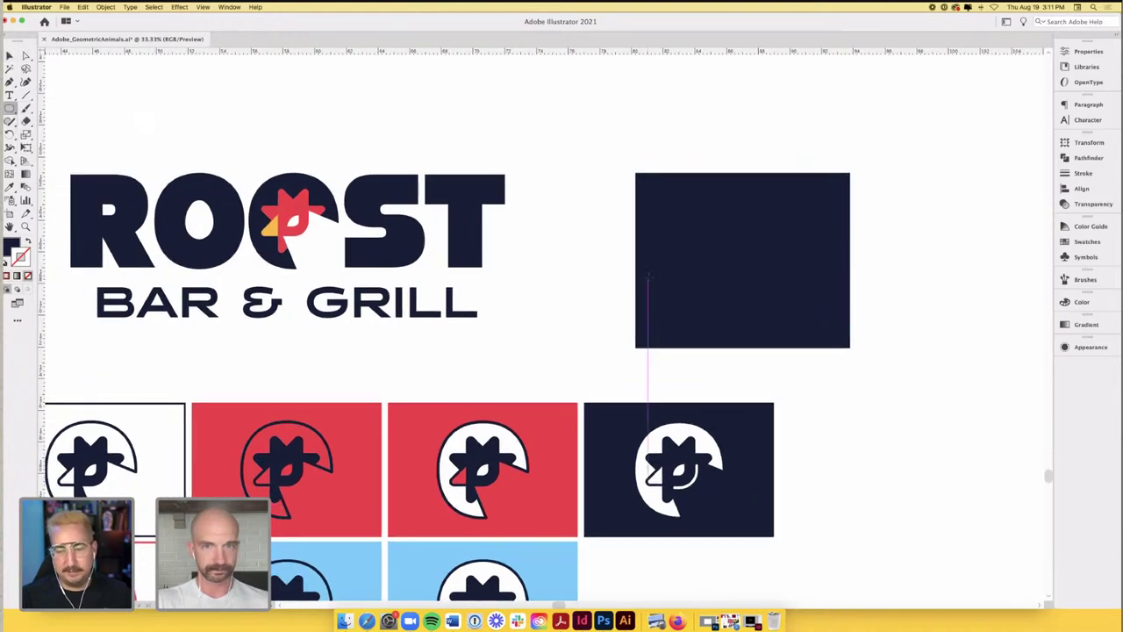
{"action": "left_click_drag", "start_coordinate": [597, 259], "coordinate": [654, 317]}
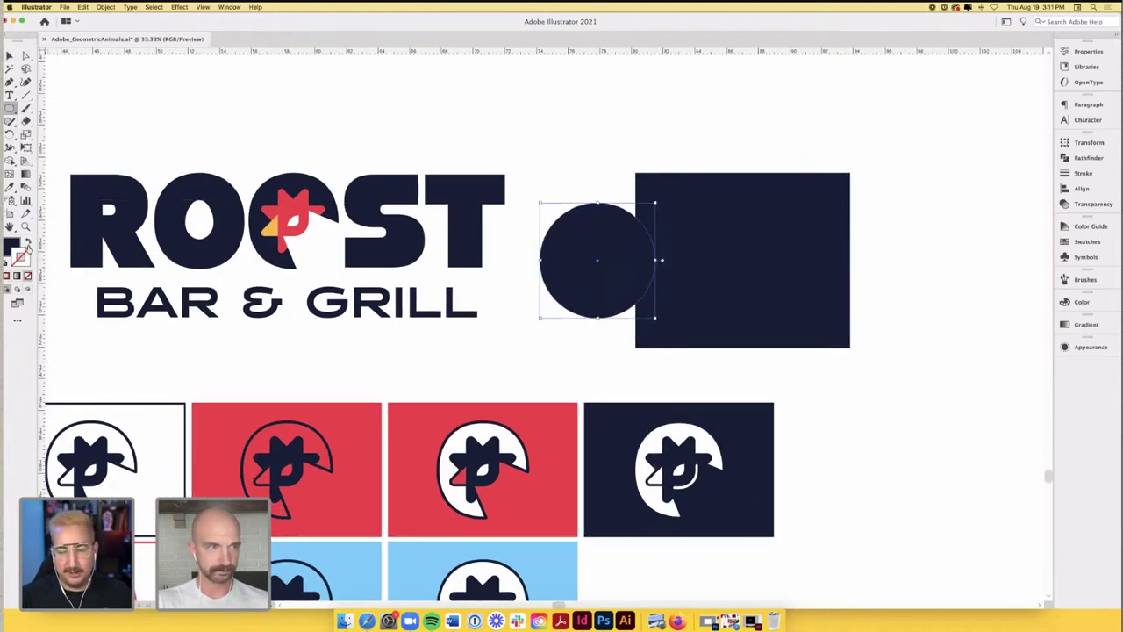
- Make the circle an unfilled navy outline with a 100 pt stroke weight
{"action": "left_click", "coordinate": [28, 244]}
{"action": "key", "text": "v"}
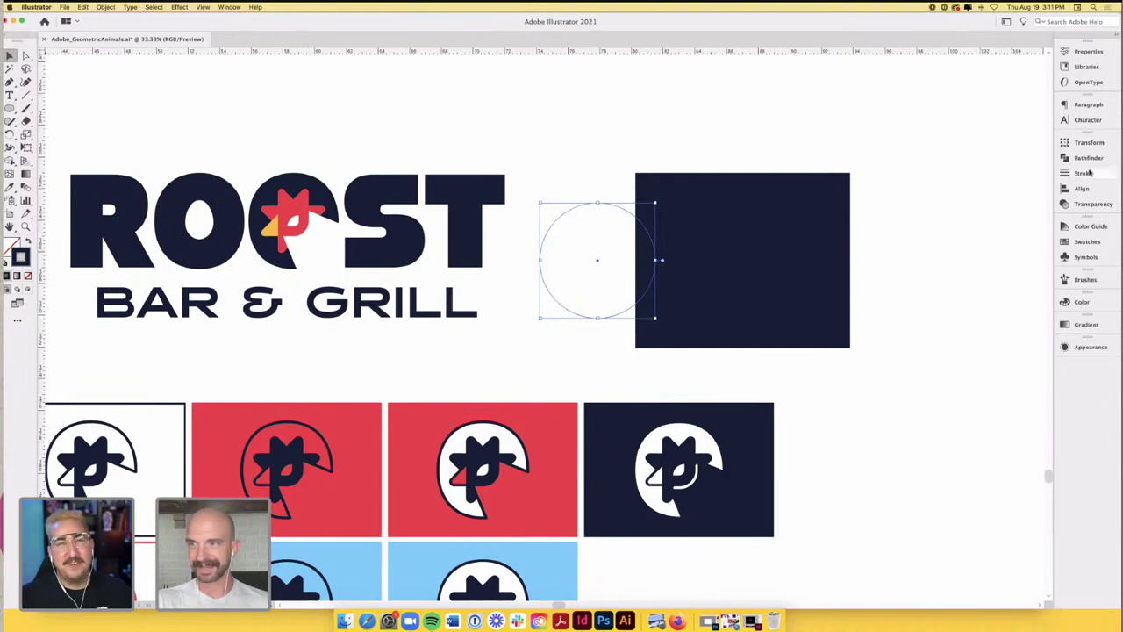
{"action": "left_click", "coordinate": [1085, 172]}
{"action": "left_click", "coordinate": [1005, 154]}
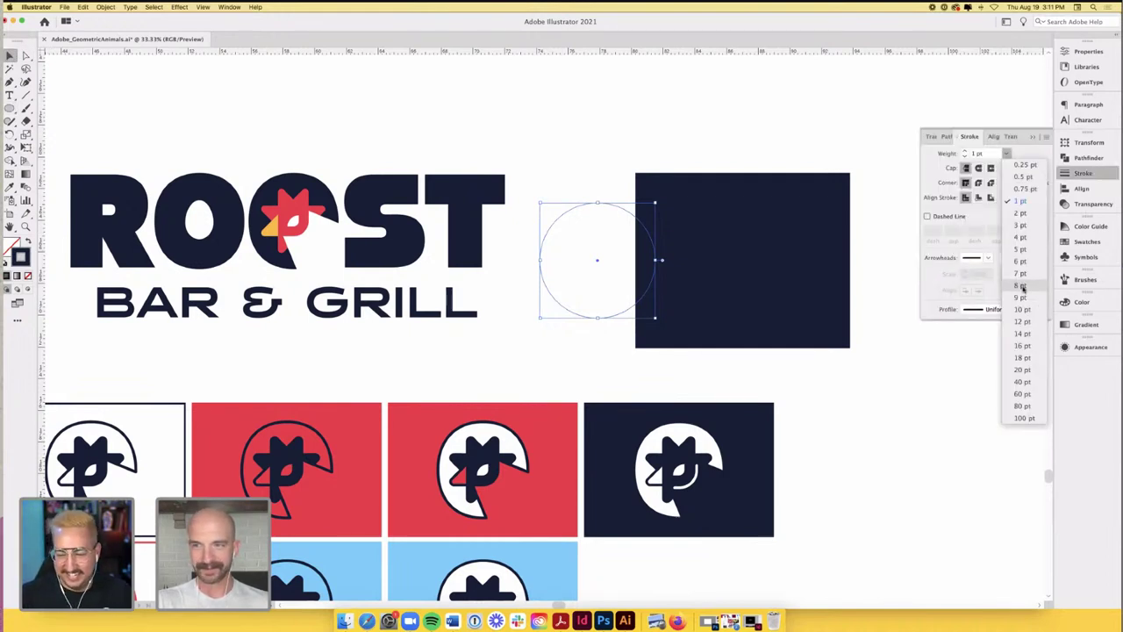
{"action": "left_click", "coordinate": [1022, 309]}
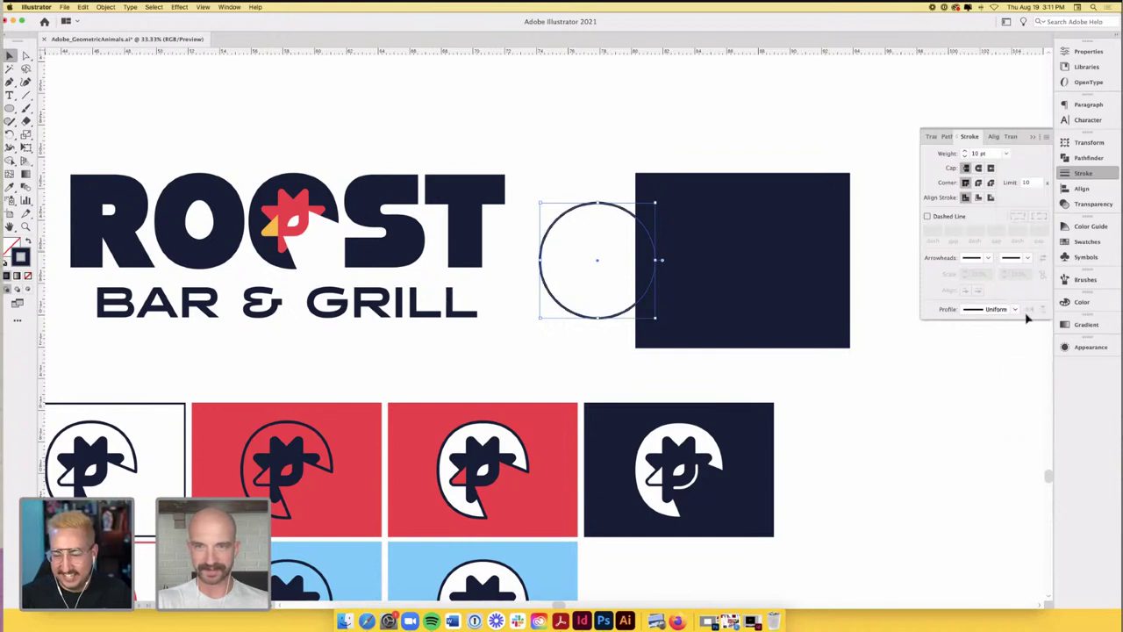
{"action": "left_click", "coordinate": [1006, 153]}
{"action": "left_click", "coordinate": [1030, 423]}
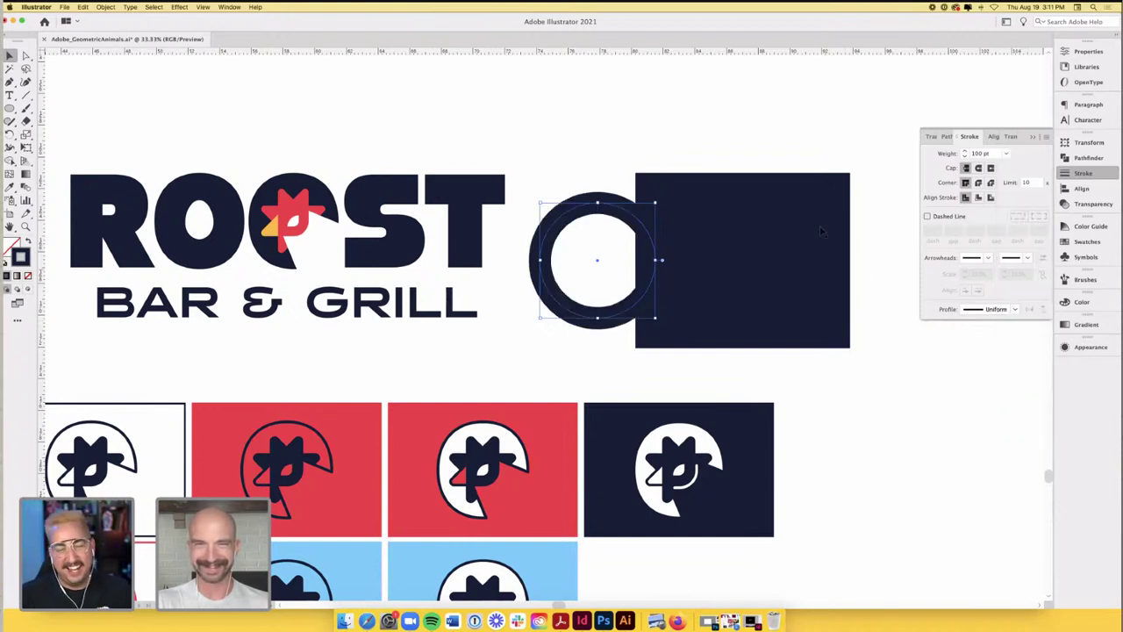
- Move the rectangle clear of the ring and expand the ring's stroke into a filled shape
{"action": "left_click_drag", "start_coordinate": [698, 201], "coordinate": [757, 193]}
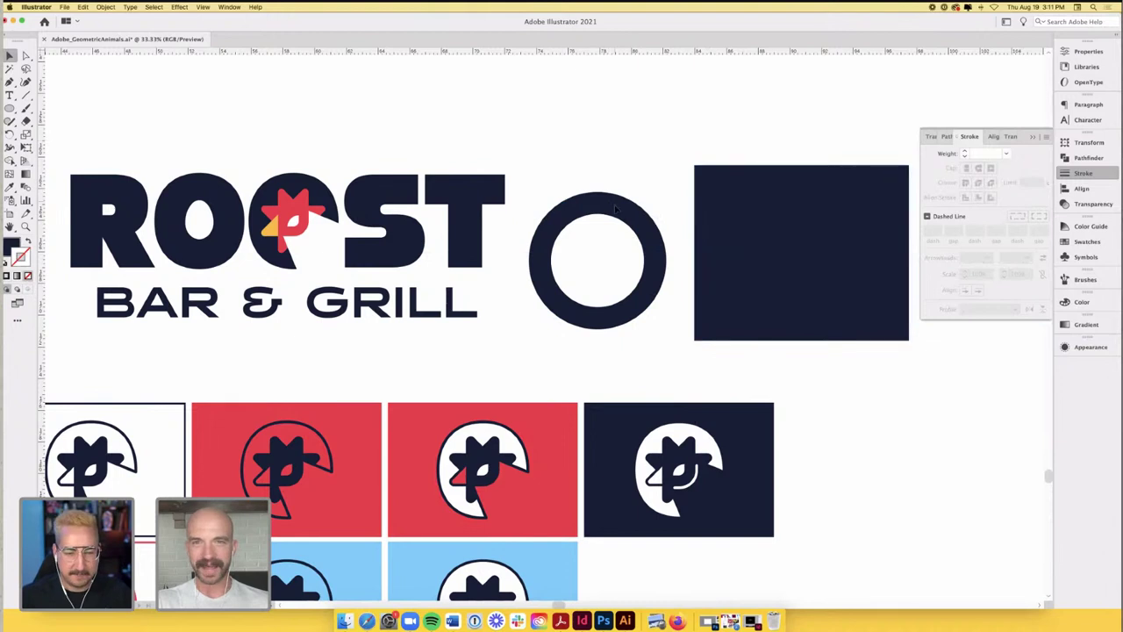
{"action": "left_click_drag", "start_coordinate": [618, 208], "coordinate": [626, 208]}
{"action": "left_click", "coordinate": [105, 7]}
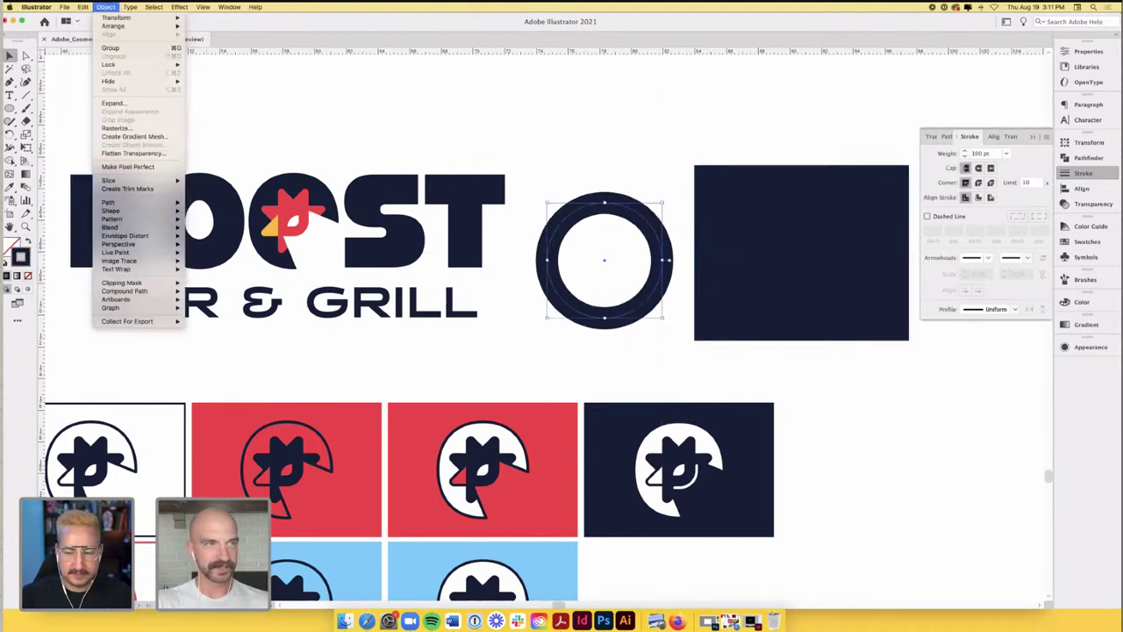
{"action": "left_click", "coordinate": [132, 103]}
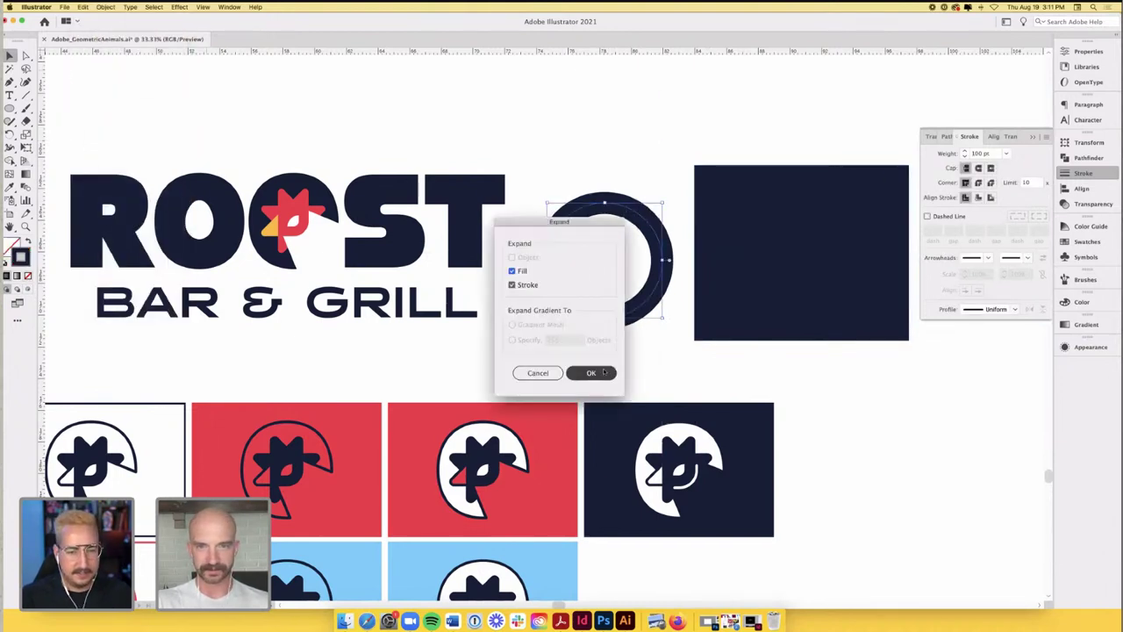
{"action": "left_click", "coordinate": [594, 371]}
{"action": "left_click", "coordinate": [641, 138]}
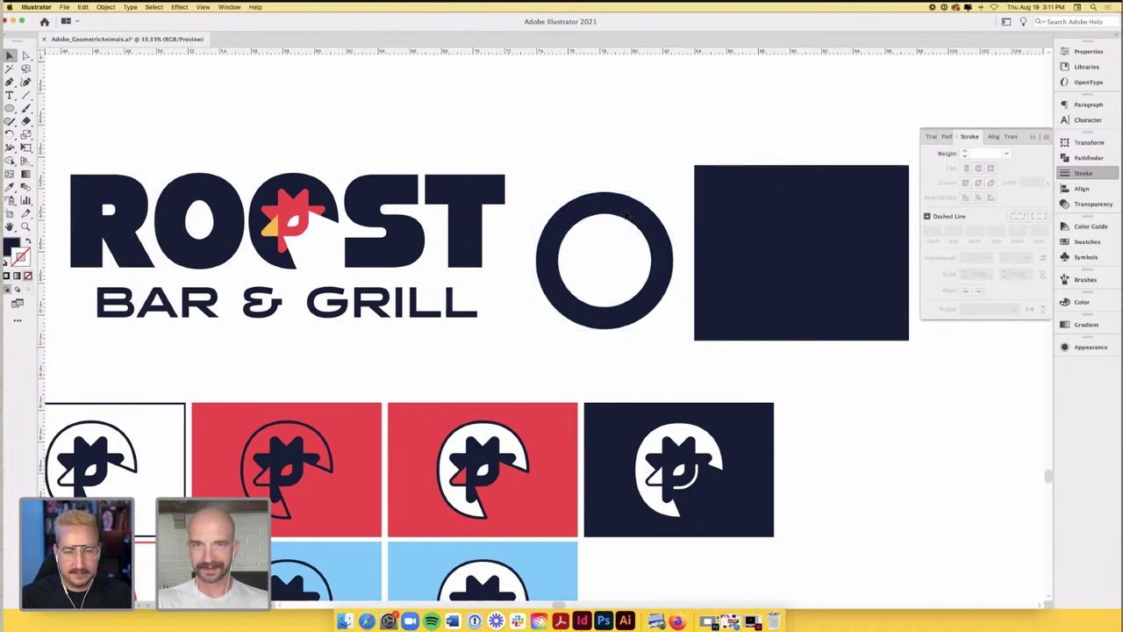
- Place a copy of the ring on the navy rectangle and make it white
{"action": "left_click_drag", "start_coordinate": [626, 212], "coordinate": [852, 225]}
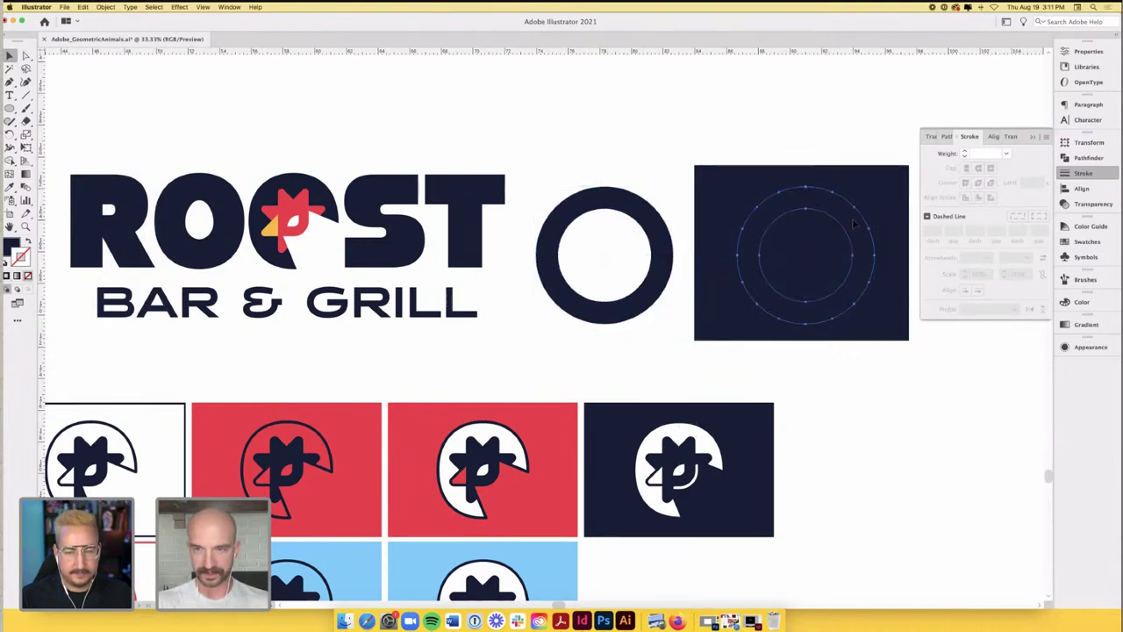
{"action": "key", "text": "i"}
{"action": "left_click", "coordinate": [654, 141]}
{"action": "key", "text": "v"}
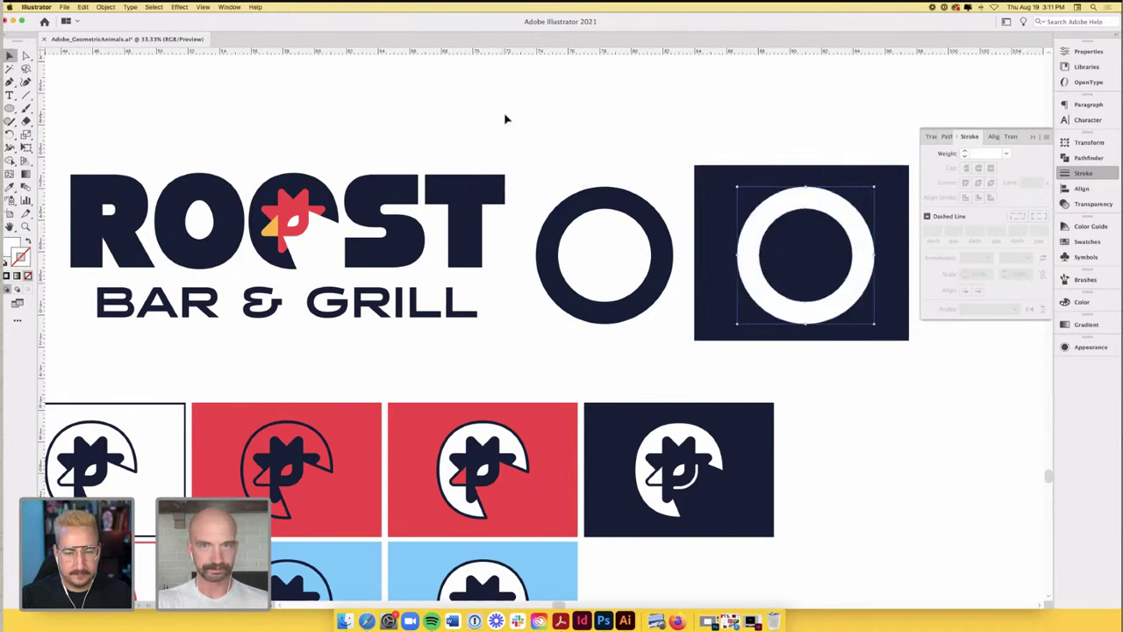
{"action": "scroll", "coordinate": [503, 118], "scroll_direction": "right", "scroll_amount": 3}
- Add a stroke to the white ring and raise its weight to 5 pt
{"action": "left_click", "coordinate": [761, 207]}
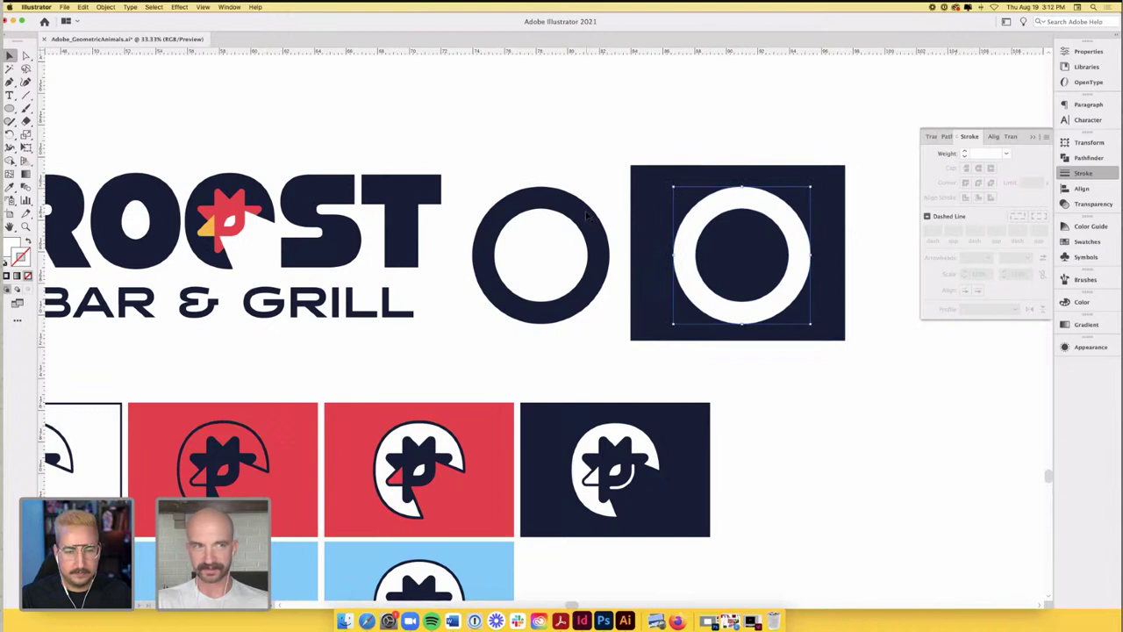
{"action": "key", "text": "i"}
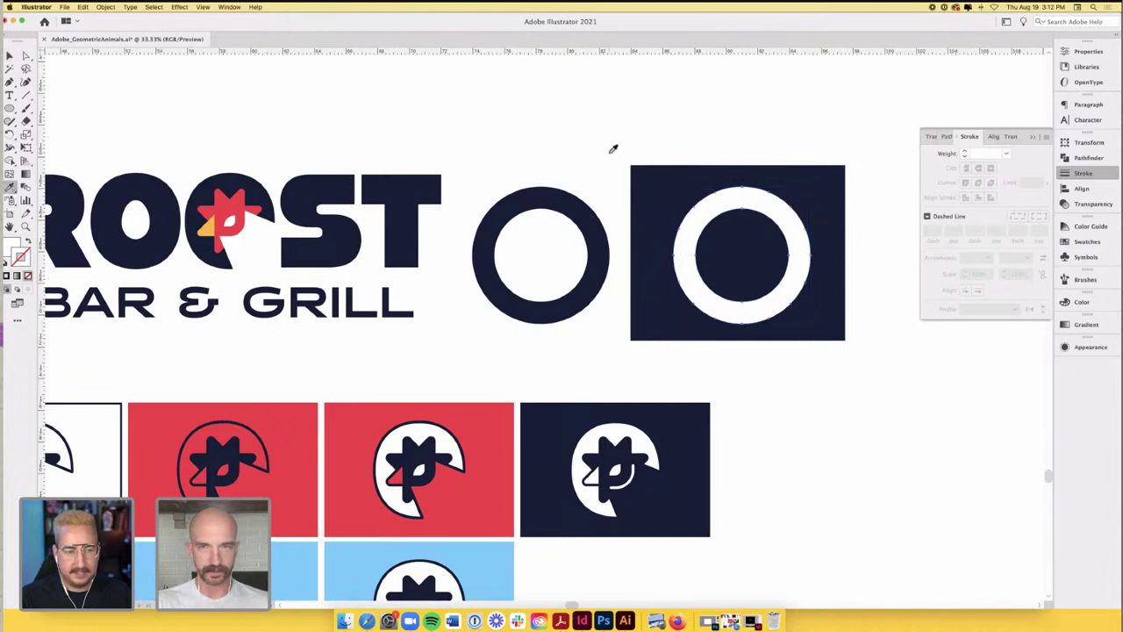
{"action": "left_click", "coordinate": [659, 178]}
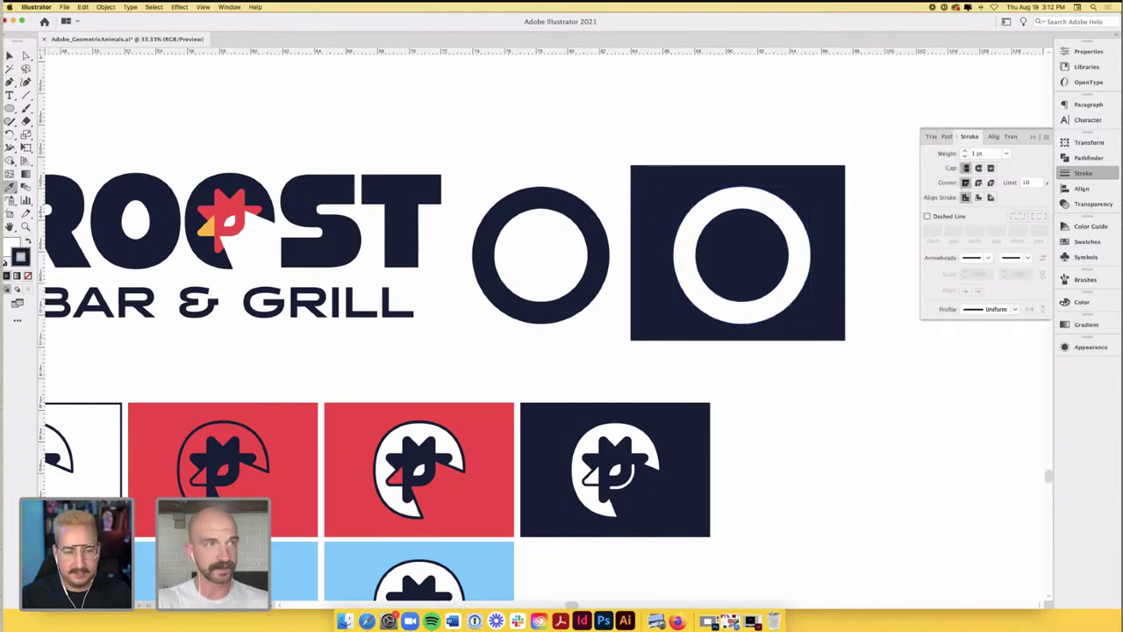
{"action": "key", "text": "v"}
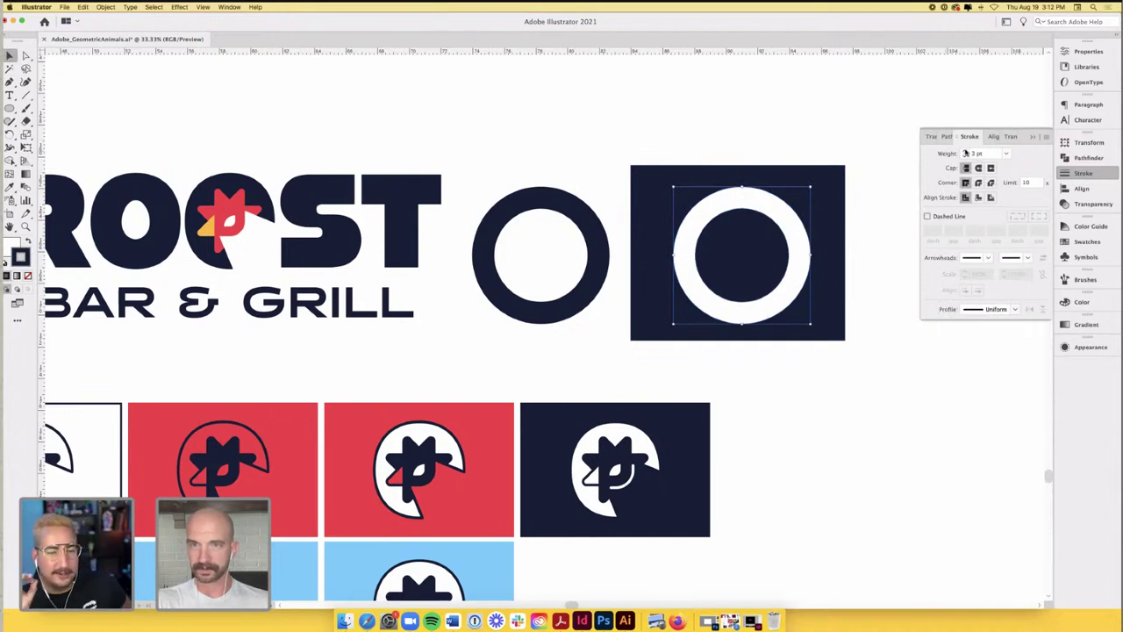
{"action": "left_click", "coordinate": [967, 151]}
{"action": "left_click", "coordinate": [966, 151]}
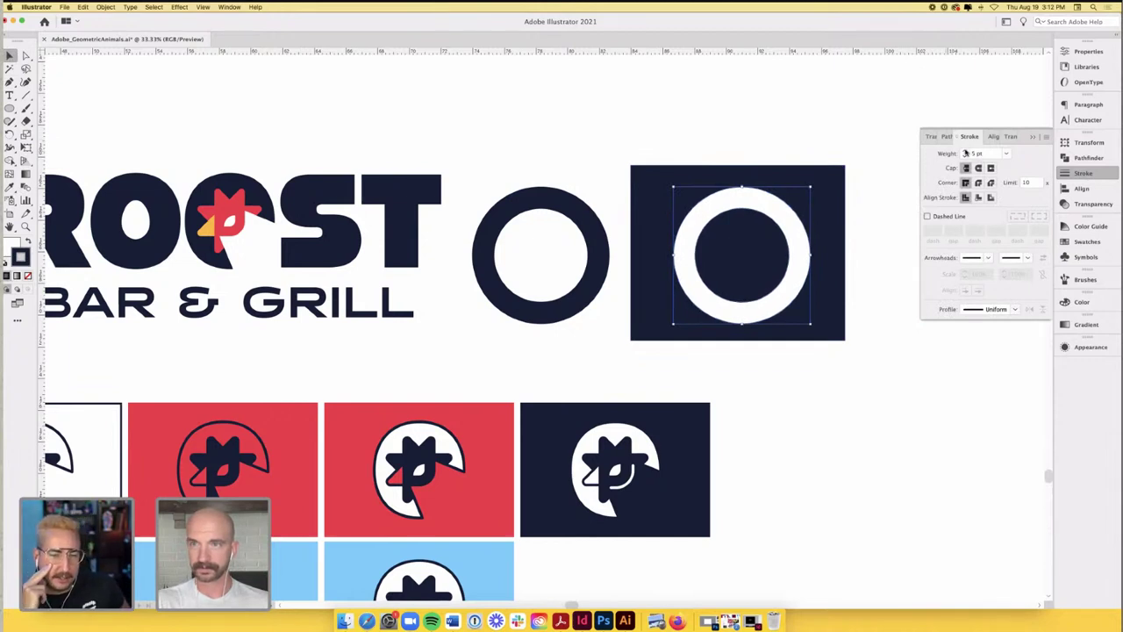
- Try rooster red and light blue for the ring's stroke, then return it to navy
{"action": "key", "text": "i"}
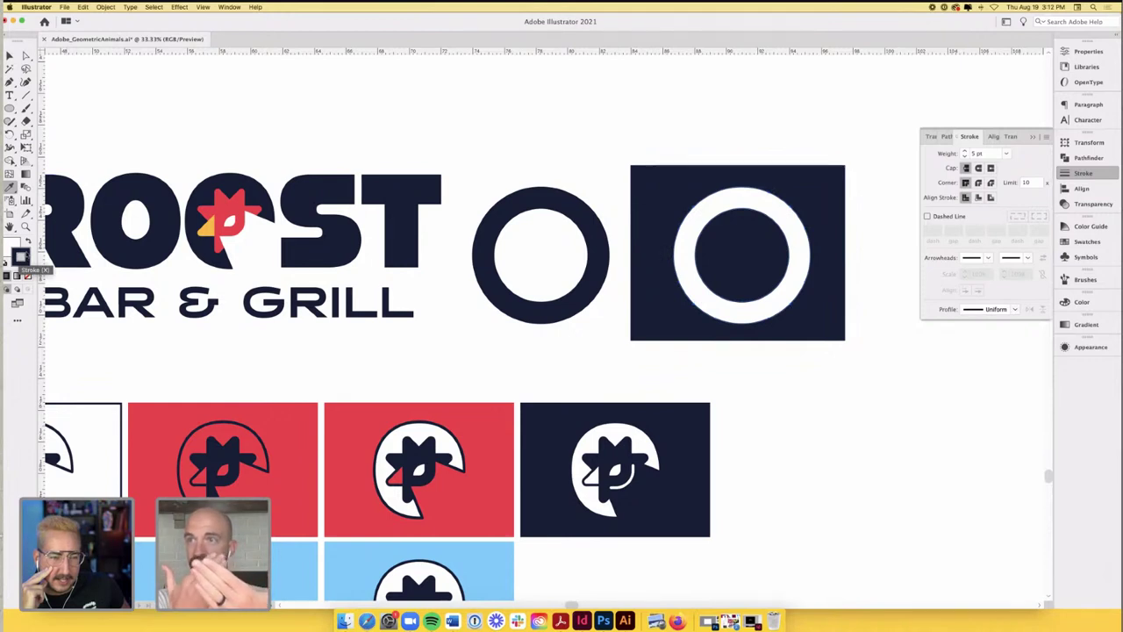
{"action": "left_click", "coordinate": [21, 258]}
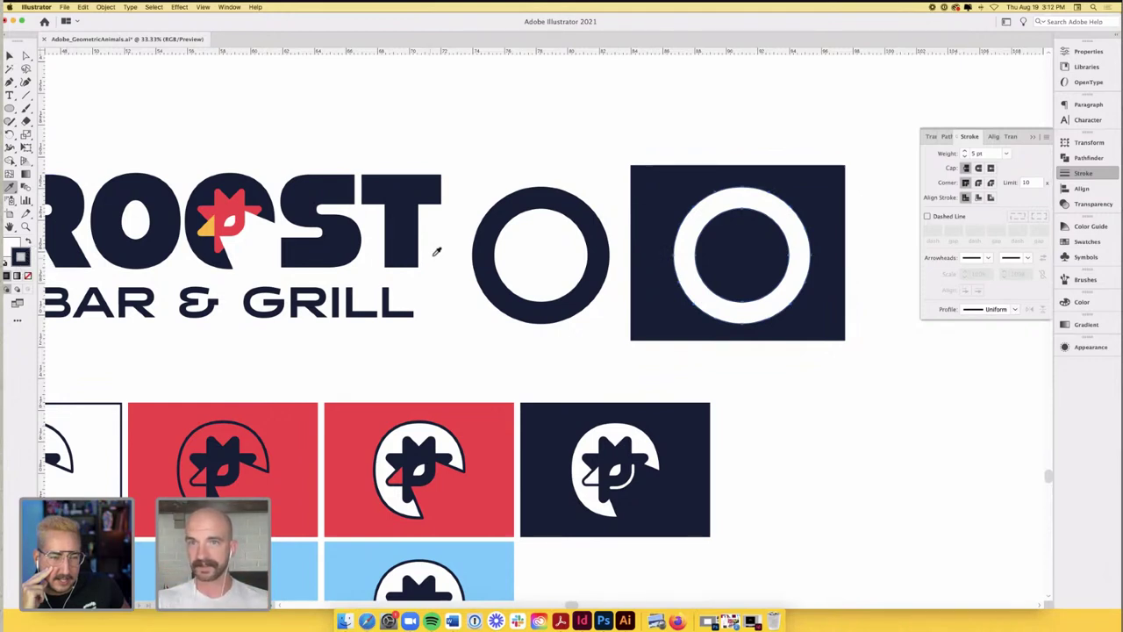
{"action": "left_click", "coordinate": [237, 197]}
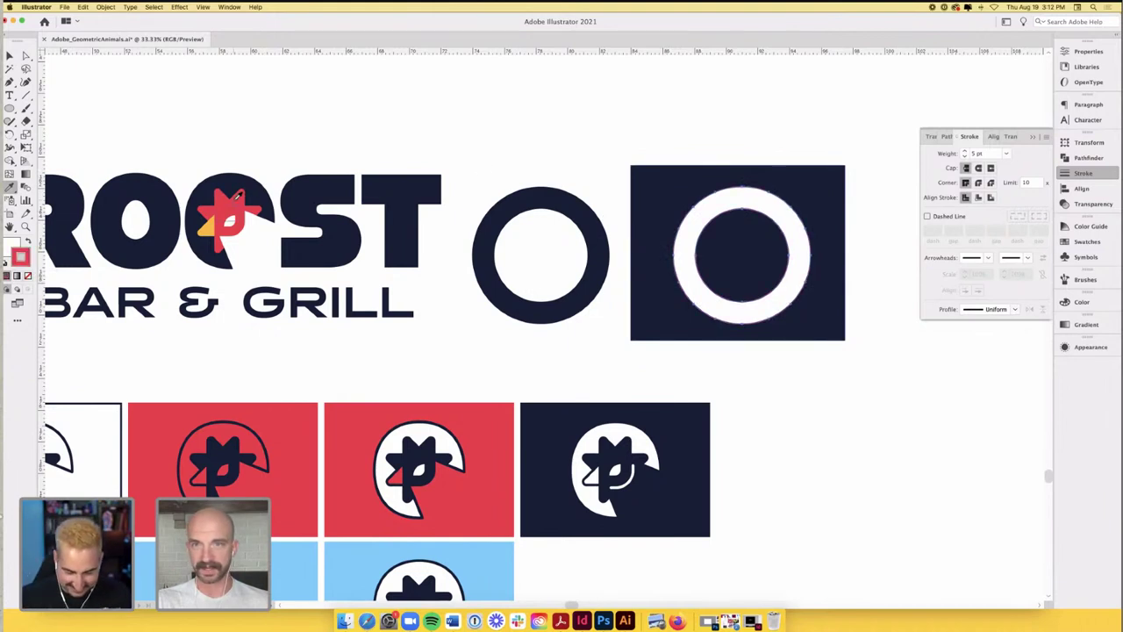
{"action": "left_click", "coordinate": [507, 566]}
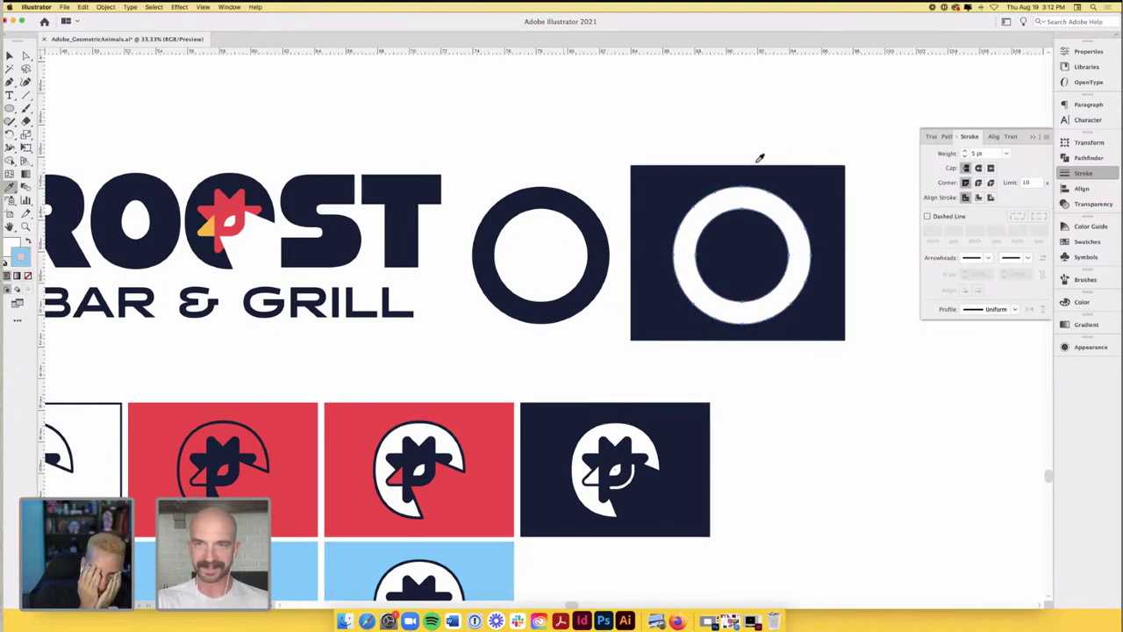
{"action": "left_click", "coordinate": [649, 182]}
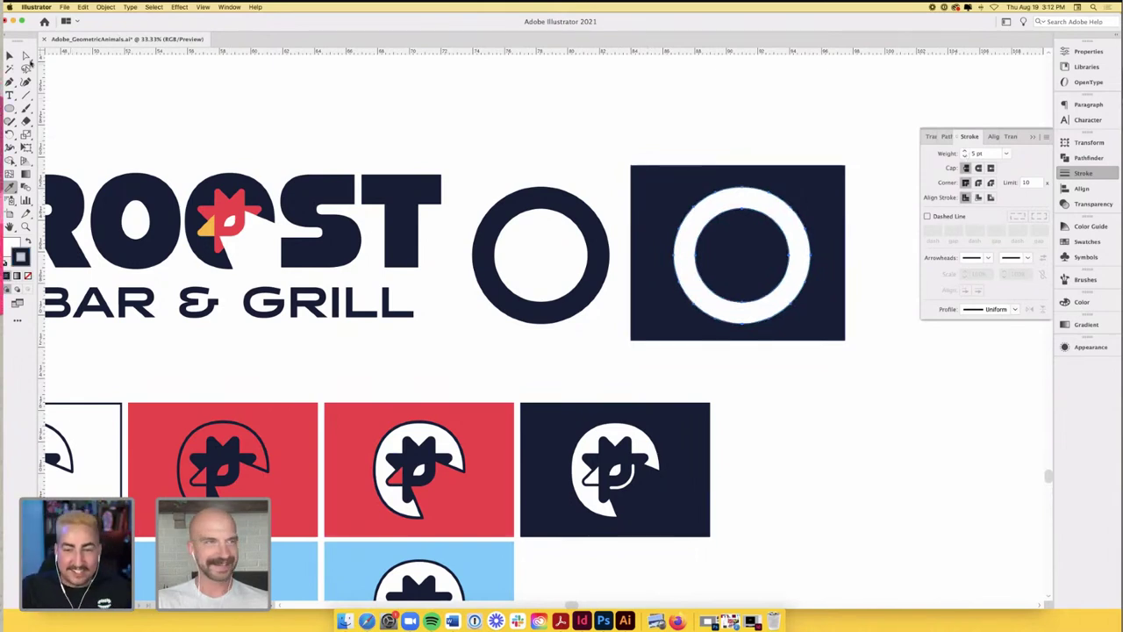
{"action": "left_click", "coordinate": [9, 55]}
- Thicken the white ring's stroke to 6 pt and open the Object menu
{"action": "scroll", "coordinate": [678, 123], "scroll_direction": "right", "scroll_amount": 2}
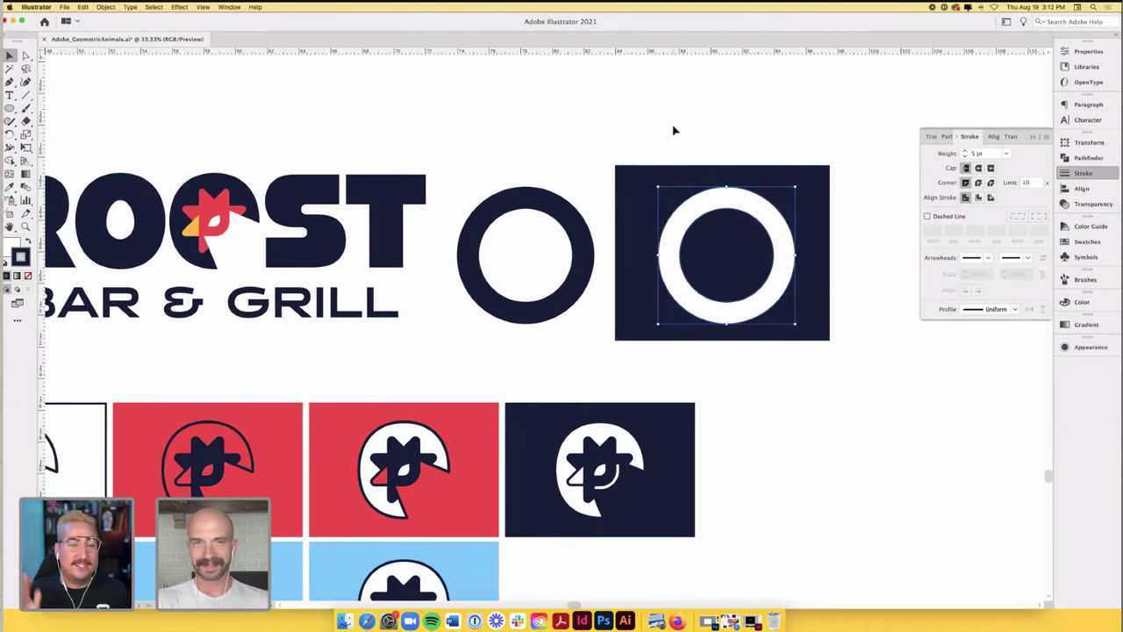
{"action": "scroll", "coordinate": [674, 131], "scroll_direction": "up", "scroll_amount": 1}
{"action": "scroll", "coordinate": [674, 130], "scroll_direction": "down", "scroll_amount": 1}
{"action": "scroll", "coordinate": [674, 131], "scroll_direction": "up", "scroll_amount": 1}
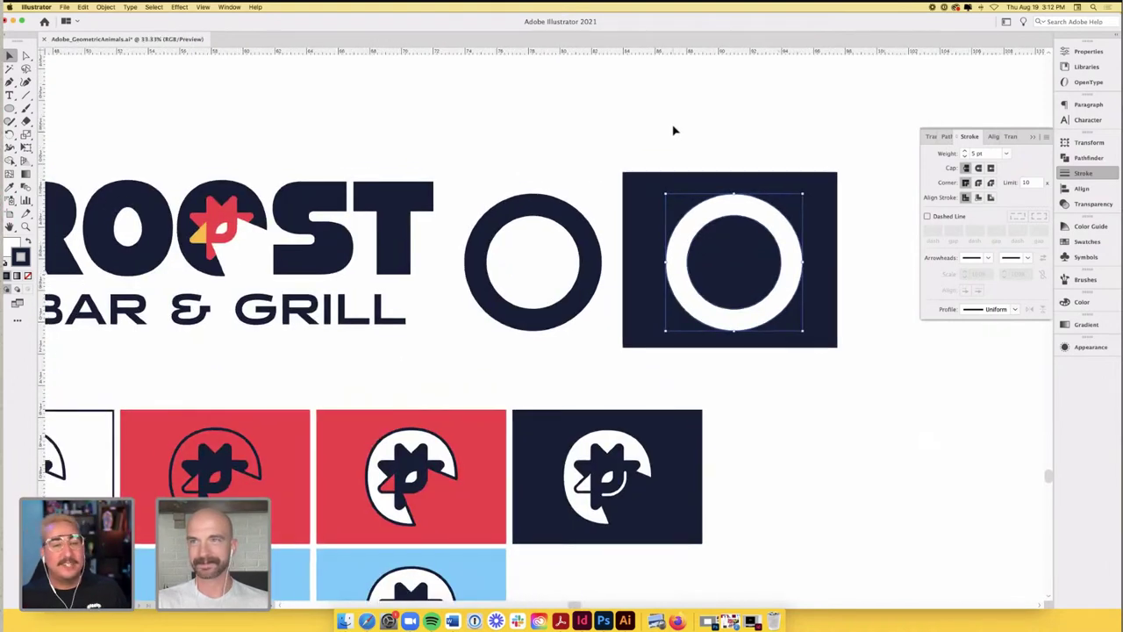
{"action": "scroll", "coordinate": [665, 146], "scroll_direction": "left", "scroll_amount": 2}
{"action": "scroll", "coordinate": [664, 146], "scroll_direction": "up", "scroll_amount": 1}
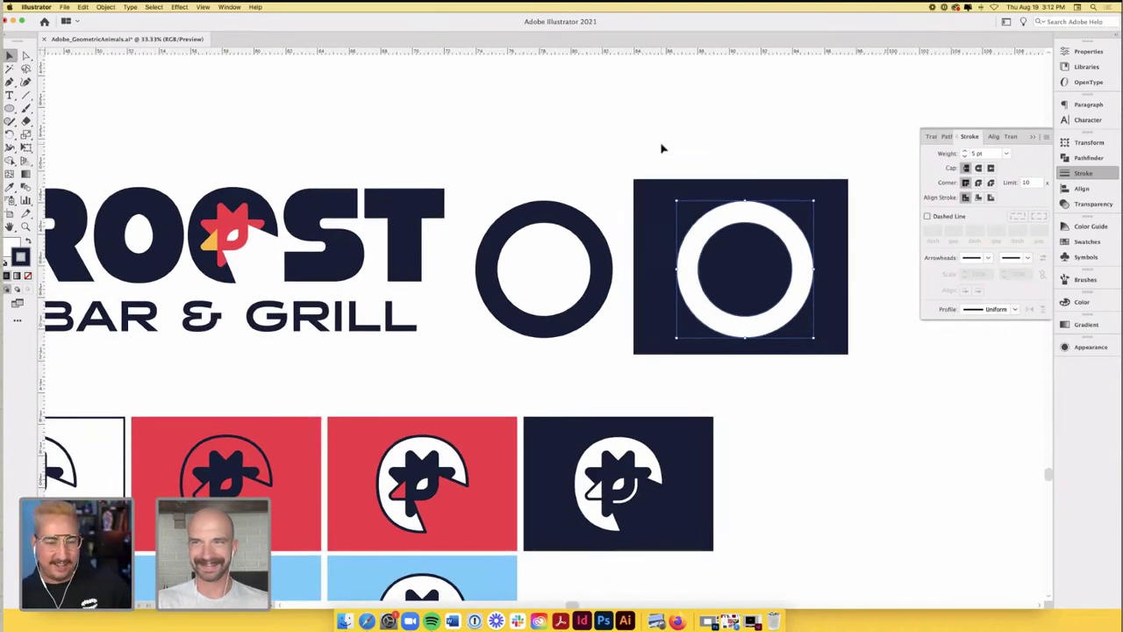
{"action": "scroll", "coordinate": [671, 149], "scroll_direction": "left", "scroll_amount": 2}
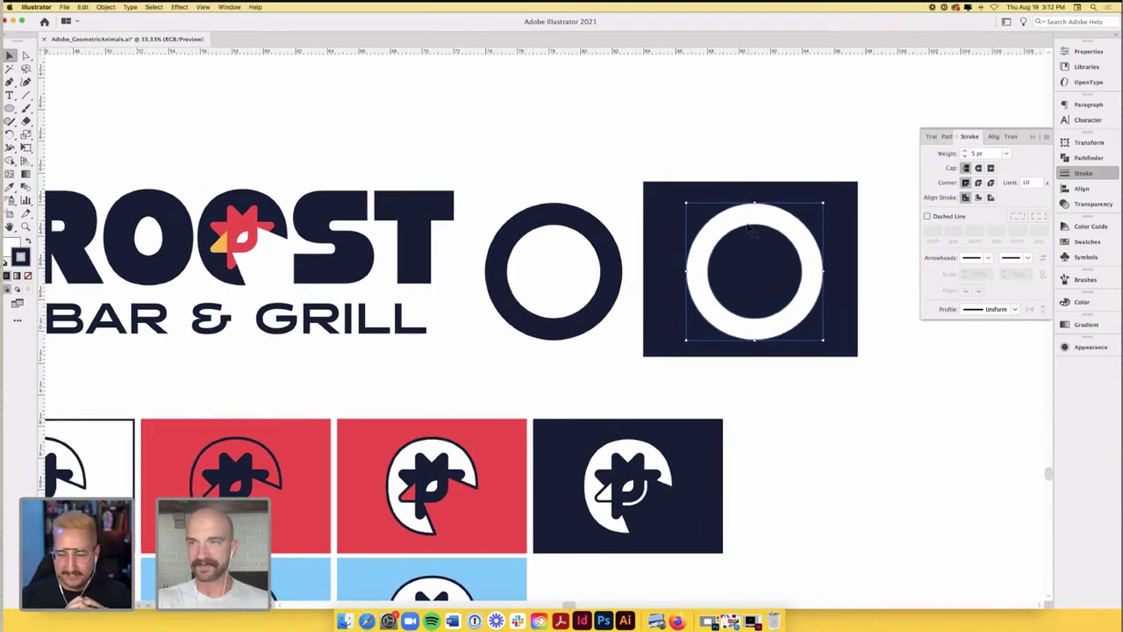
{"action": "left_click", "coordinate": [744, 151]}
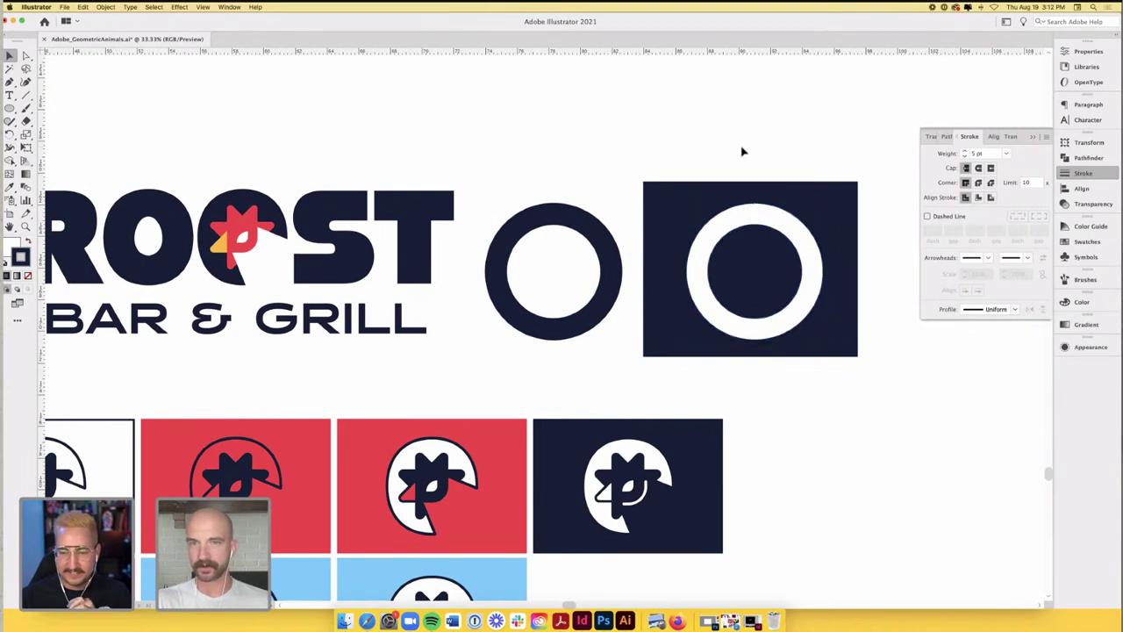
{"action": "left_click", "coordinate": [758, 216]}
{"action": "left_click", "coordinate": [966, 152]}
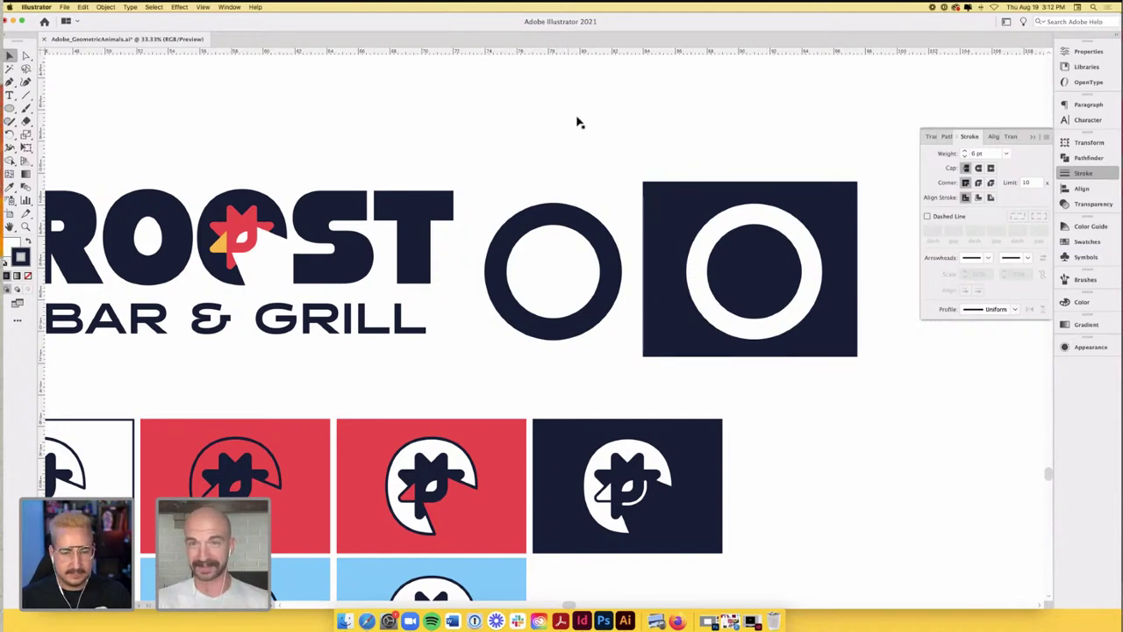
{"action": "left_click", "coordinate": [764, 209]}
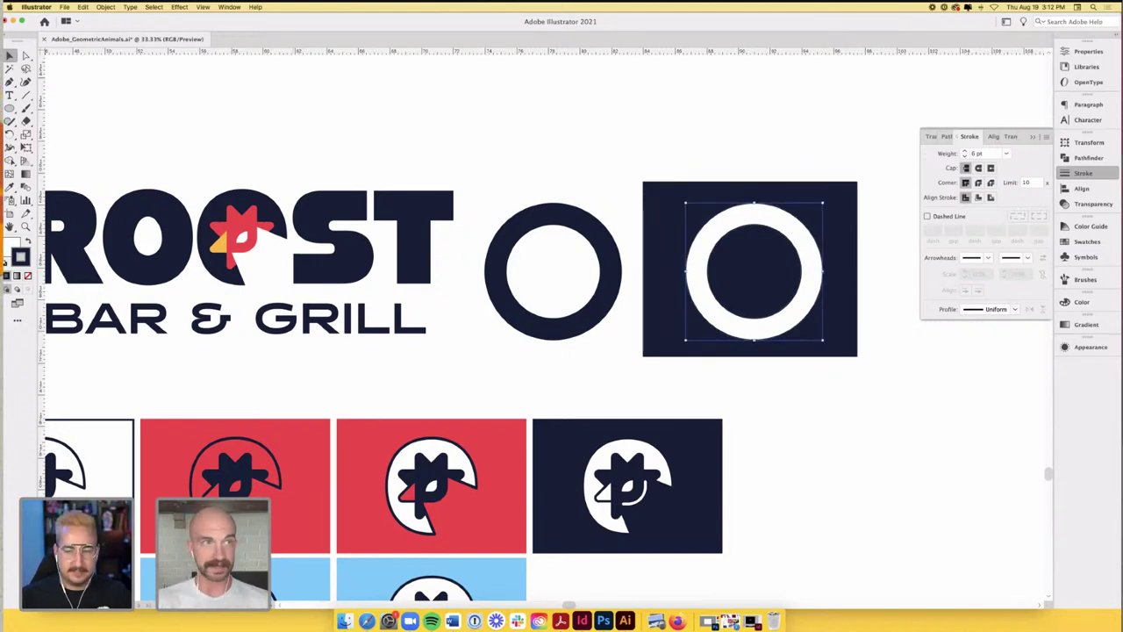
{"action": "left_click", "coordinate": [105, 7]}
- Expand the white ring's fill and stroke and show the Pathfinder panel
{"action": "left_click", "coordinate": [132, 103]}
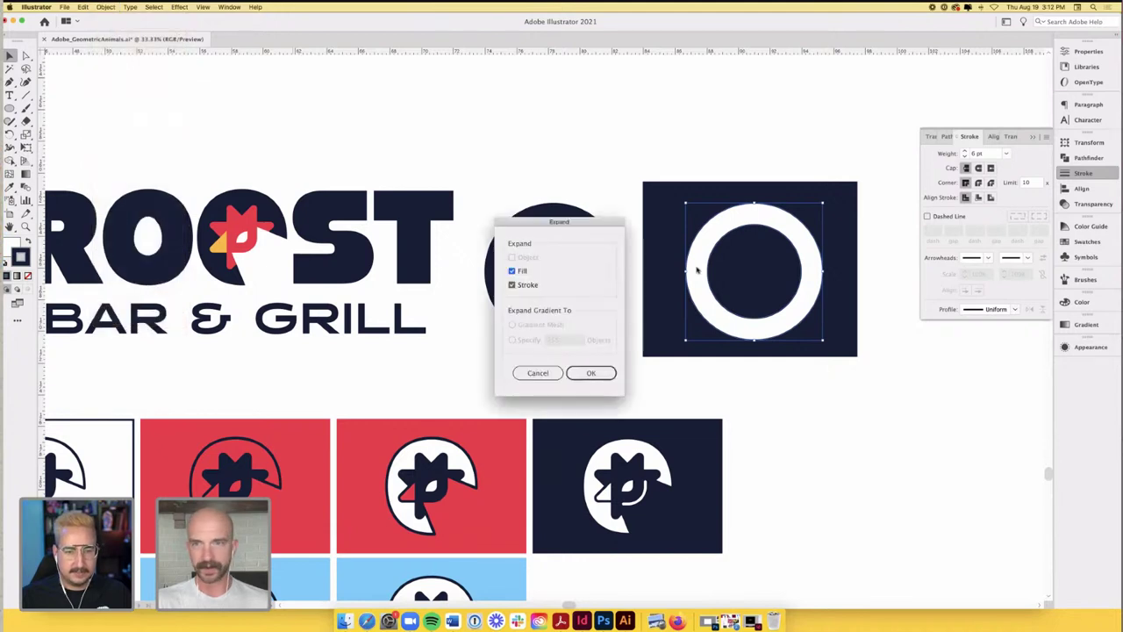
{"action": "key", "text": "Return"}
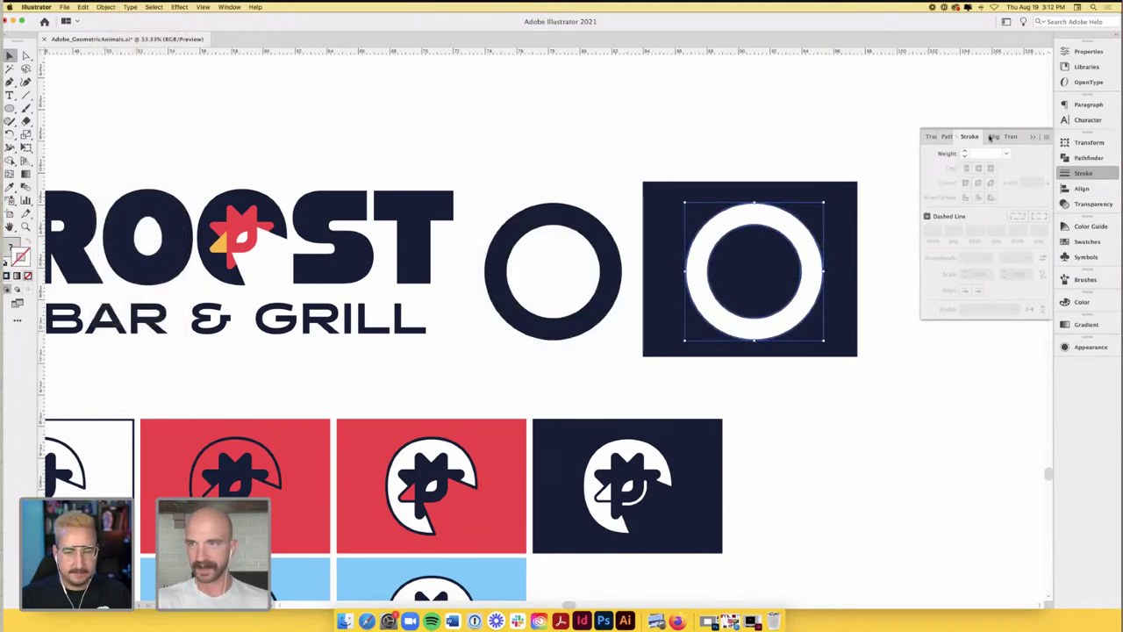
{"action": "left_click", "coordinate": [947, 137]}
{"action": "scroll", "coordinate": [787, 233], "scroll_direction": "up", "scroll_amount": 1}
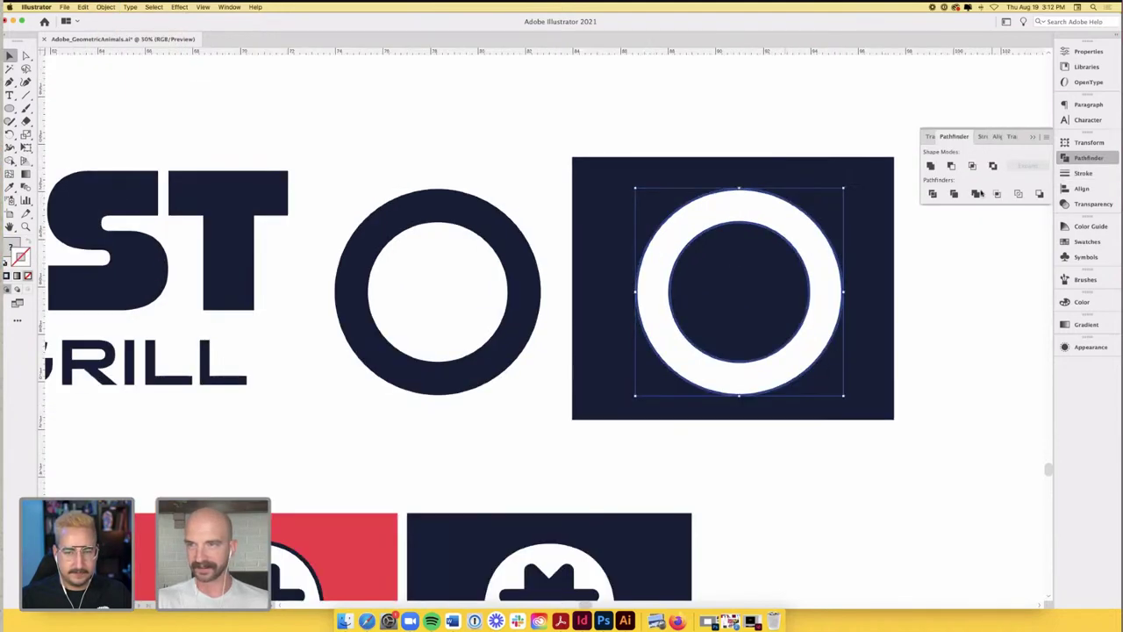
- In isolation mode, delete the ring's fill shape and circle outlines, then restore the white ring
{"action": "double_click", "coordinate": [787, 223]}
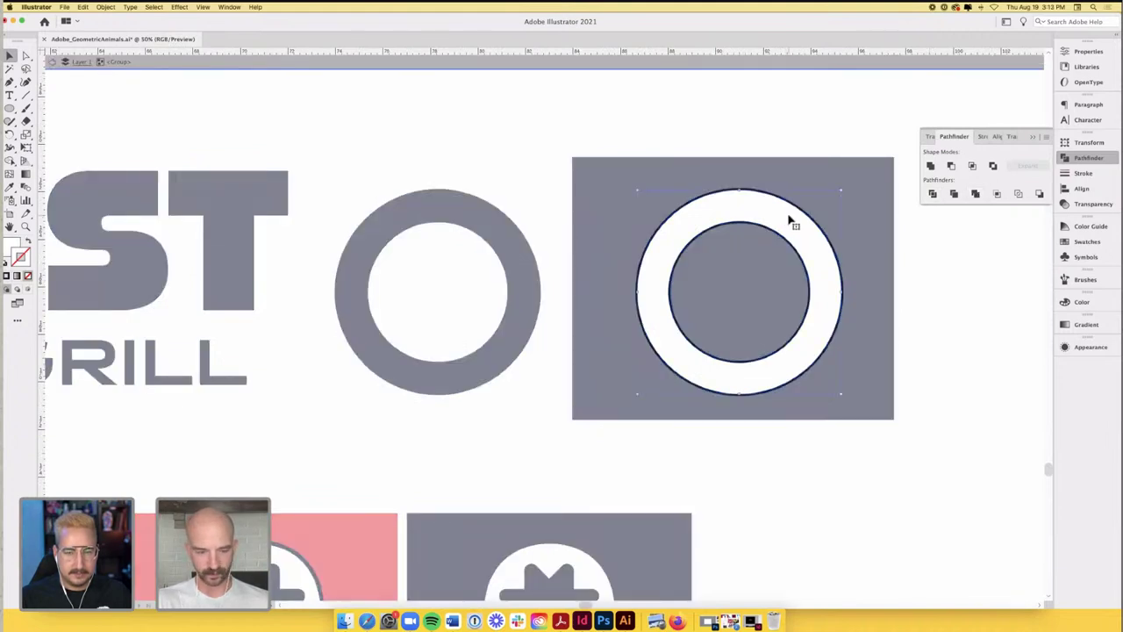
{"action": "key", "text": "Delete"}
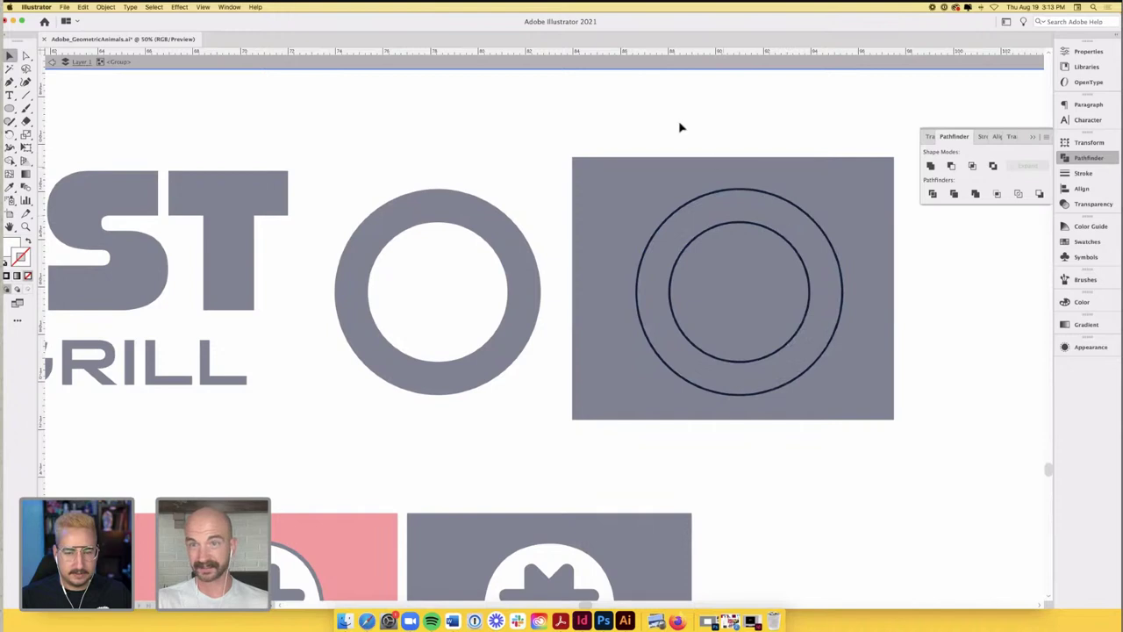
{"action": "left_click_drag", "start_coordinate": [679, 126], "coordinate": [795, 313]}
{"action": "key", "text": "Delete"}
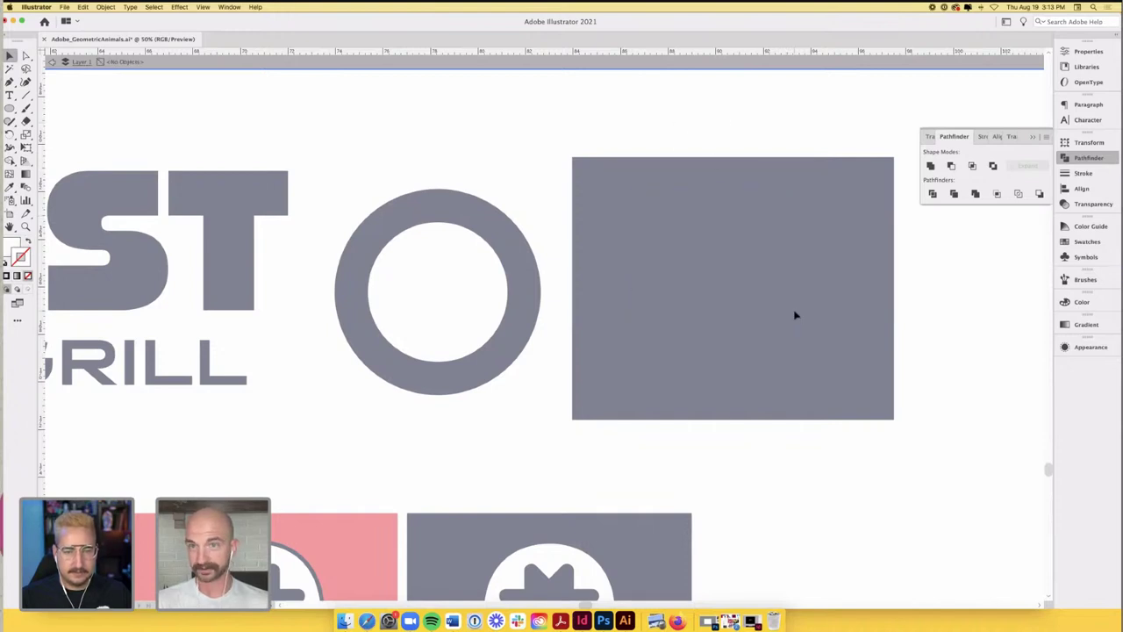
{"action": "double_click", "coordinate": [699, 136]}
{"action": "key", "text": "super+f"}
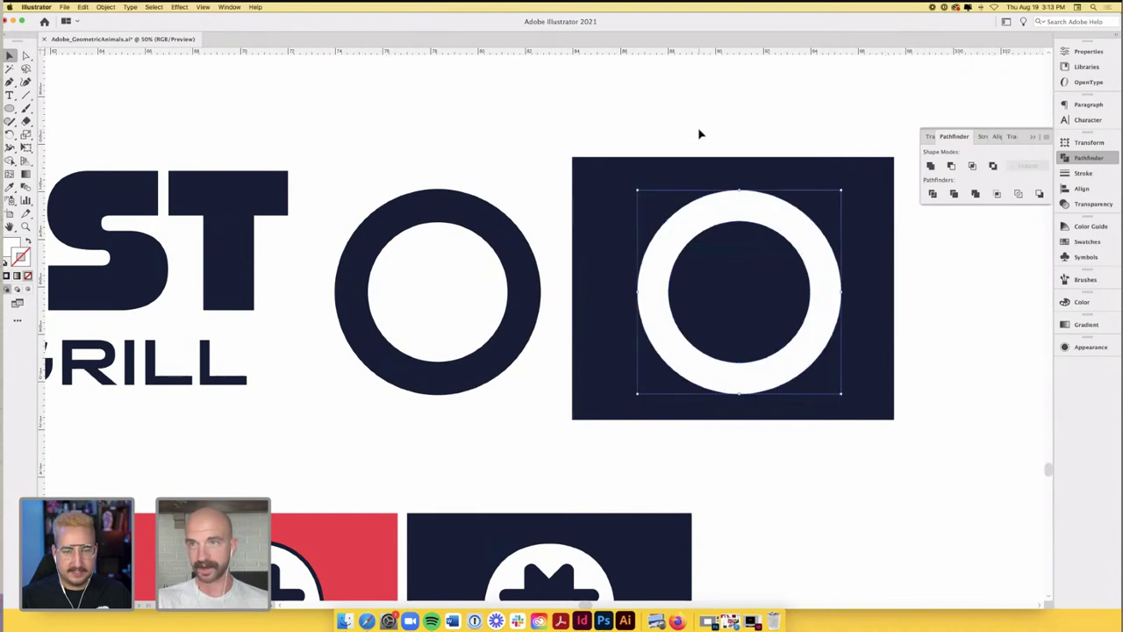
{"action": "left_click", "coordinate": [700, 134]}
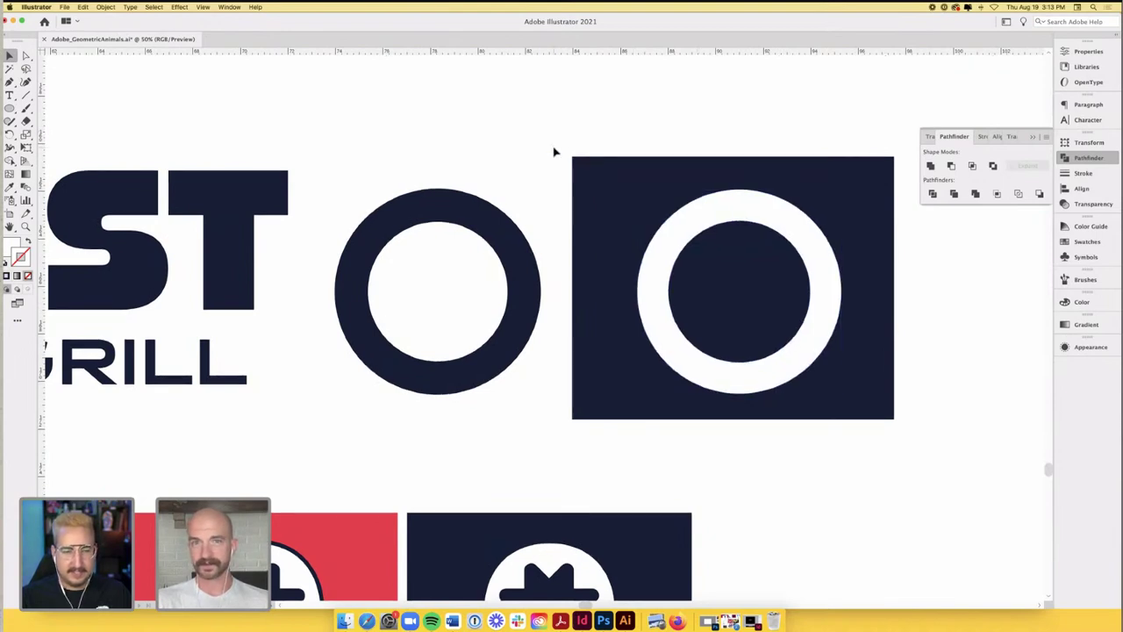
{"action": "scroll", "coordinate": [553, 152], "scroll_direction": "down", "scroll_amount": 1}
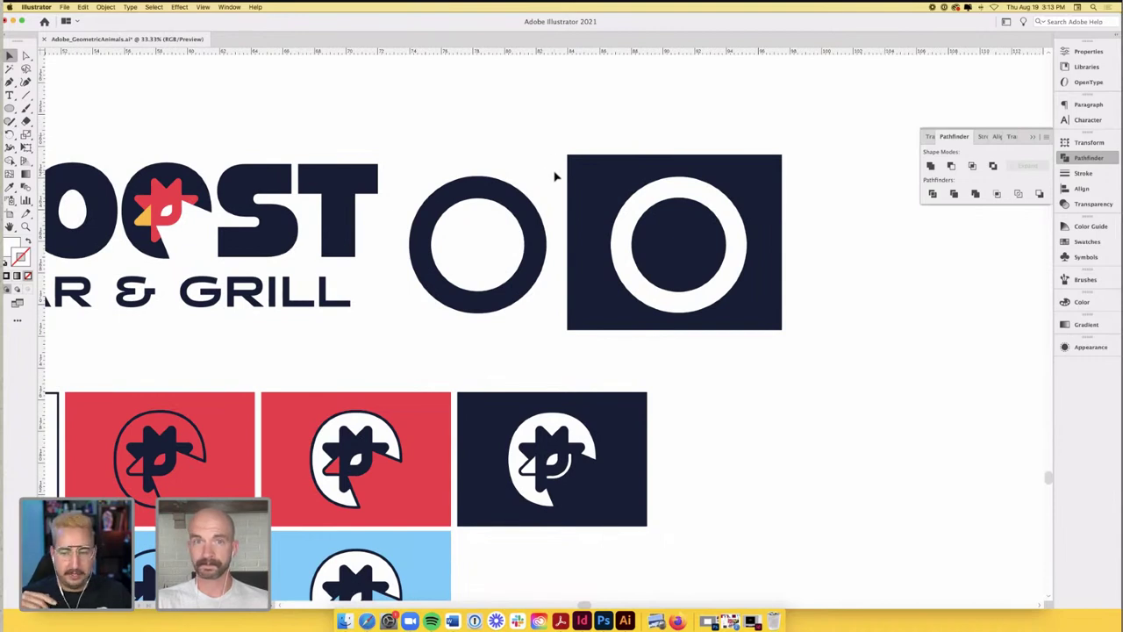
- Add two horizontal guides at the rings' top and bottom edges to compare alignment
{"action": "scroll", "coordinate": [556, 171], "scroll_direction": "up", "scroll_amount": 1}
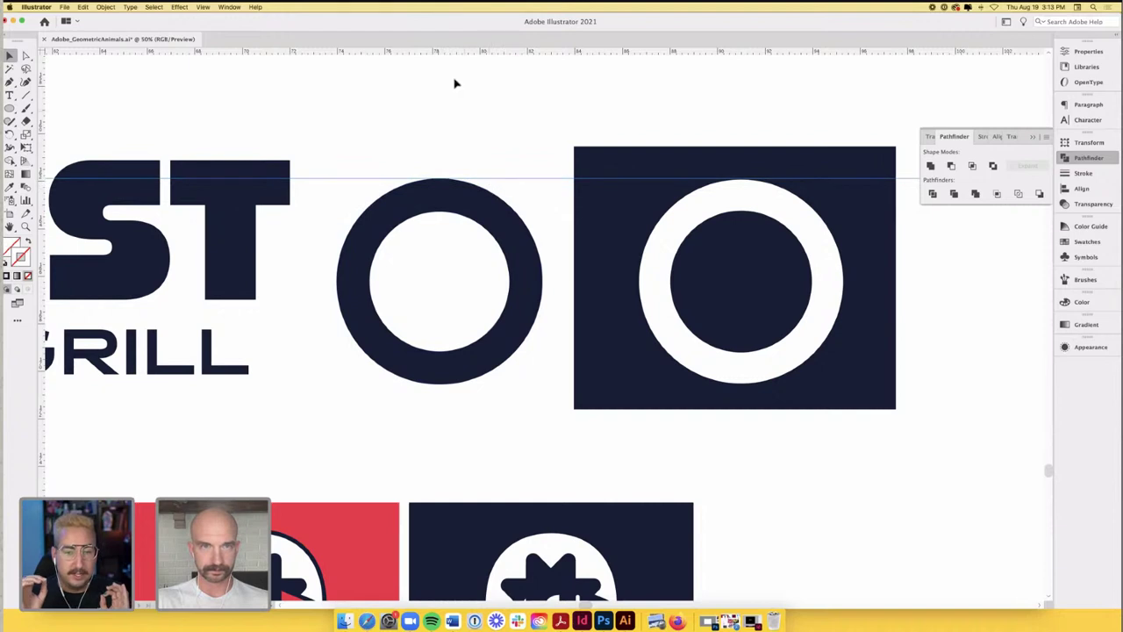
{"action": "left_click_drag", "start_coordinate": [456, 53], "coordinate": [438, 388]}
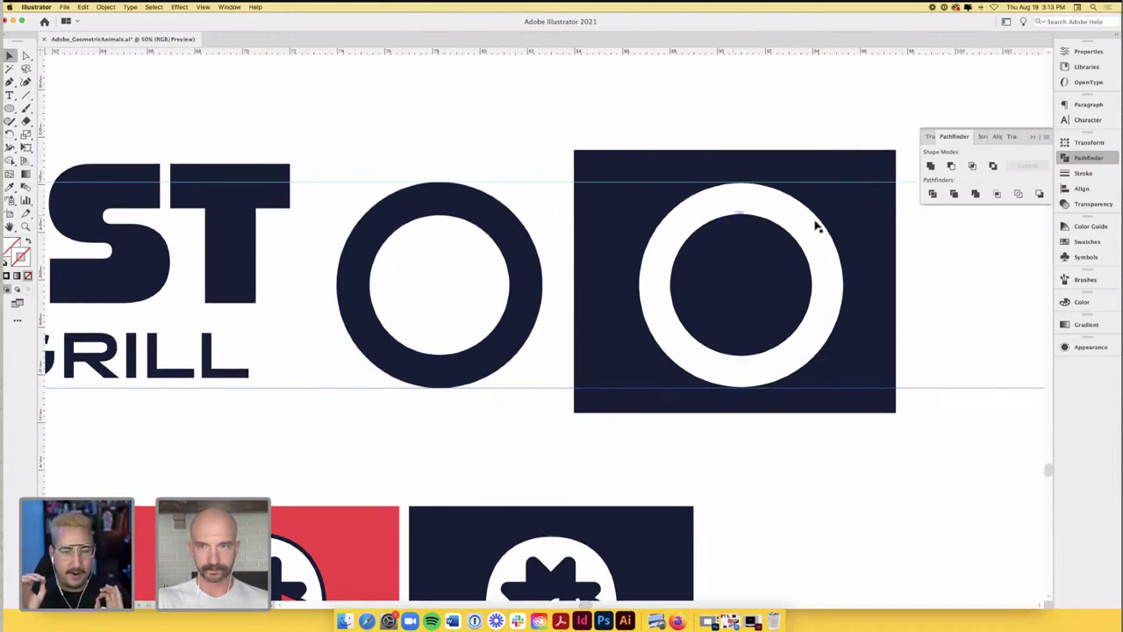
{"action": "scroll", "coordinate": [814, 220], "scroll_direction": "up", "scroll_amount": 1}
{"action": "scroll", "coordinate": [863, 322], "scroll_direction": "up", "scroll_amount": 2}
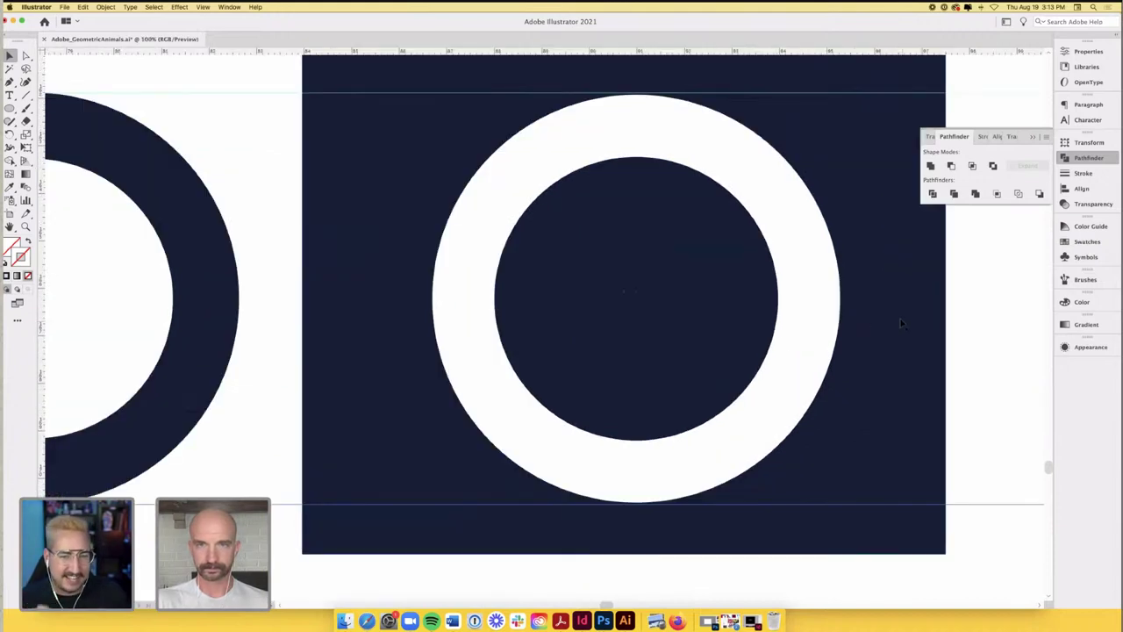
{"action": "scroll", "coordinate": [869, 323], "scroll_direction": "up", "scroll_amount": 2}
{"action": "scroll", "coordinate": [880, 321], "scroll_direction": "down", "scroll_amount": 1}
{"action": "scroll", "coordinate": [758, 303], "scroll_direction": "down", "scroll_amount": 2}
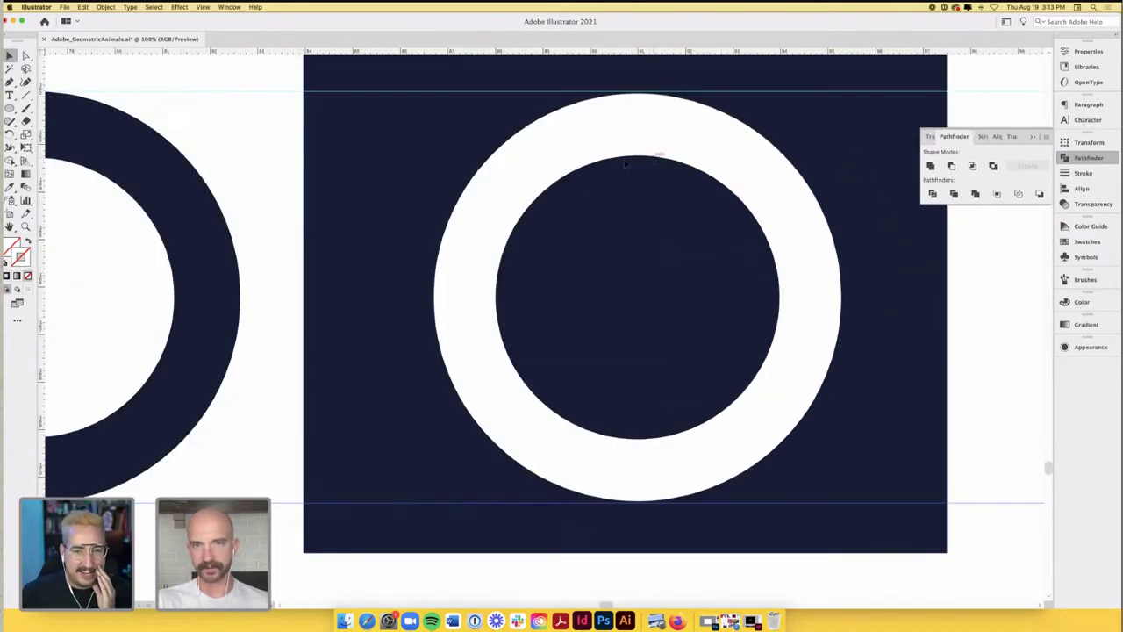
{"action": "scroll", "coordinate": [719, 171], "scroll_direction": "down", "scroll_amount": 1}
{"action": "left_click_drag", "start_coordinate": [440, 52], "coordinate": [268, 160]}
- Marquee-select the navy tile with the white ring, then clear the selection
{"action": "scroll", "coordinate": [707, 158], "scroll_direction": "up", "scroll_amount": 2}
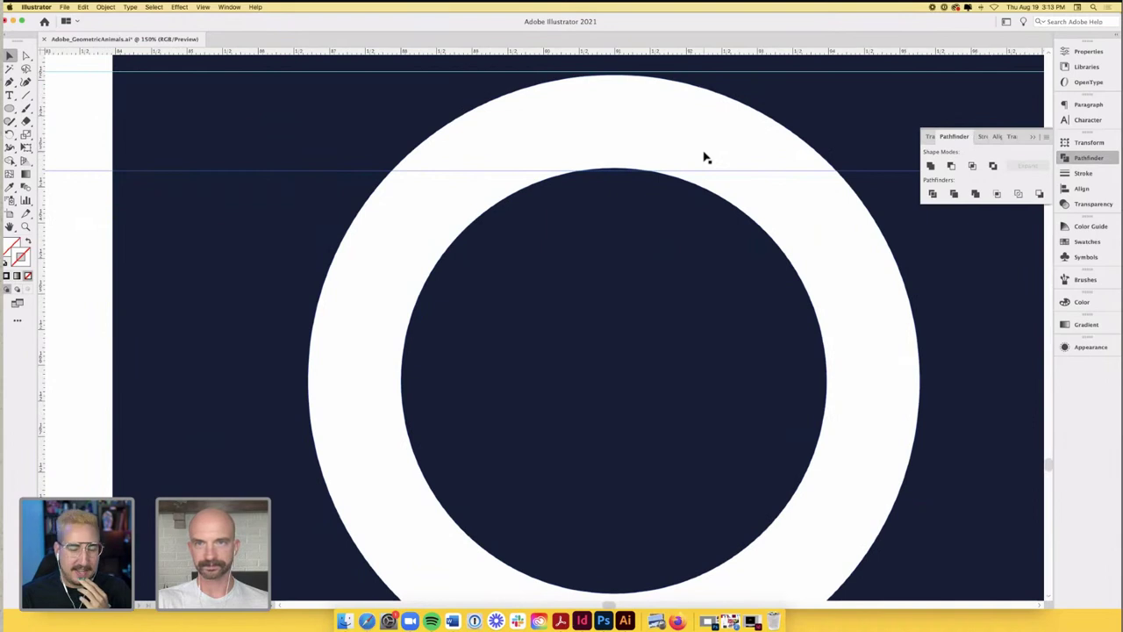
{"action": "scroll", "coordinate": [707, 158], "scroll_direction": "down", "scroll_amount": 2}
{"action": "scroll", "coordinate": [722, 158], "scroll_direction": "down", "scroll_amount": 1}
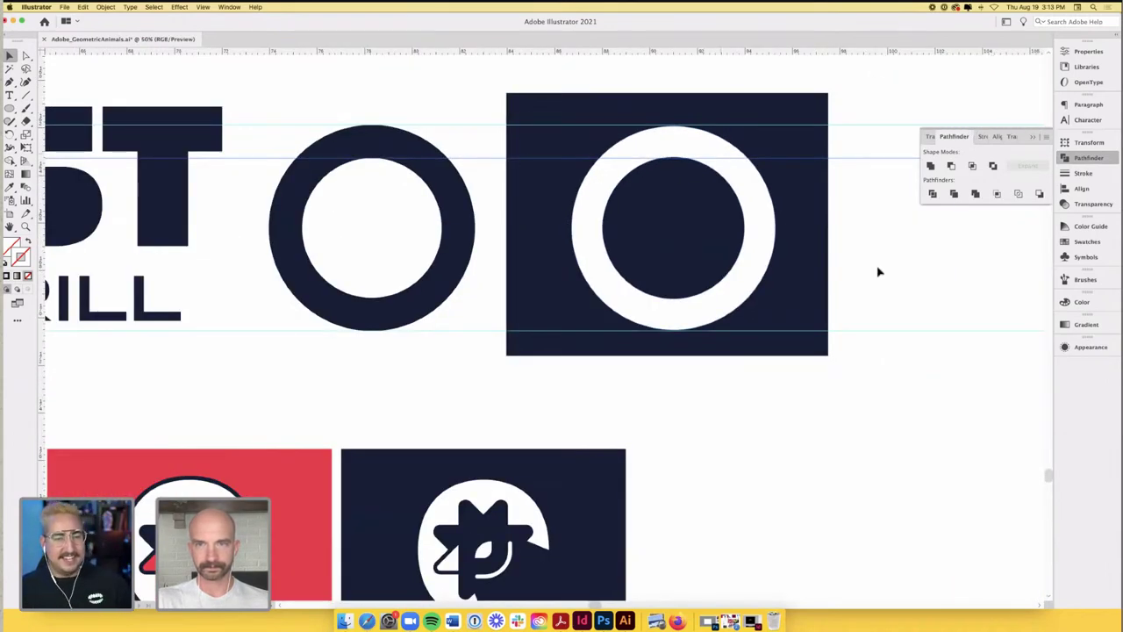
{"action": "left_click_drag", "start_coordinate": [940, 381], "coordinate": [825, 130]}
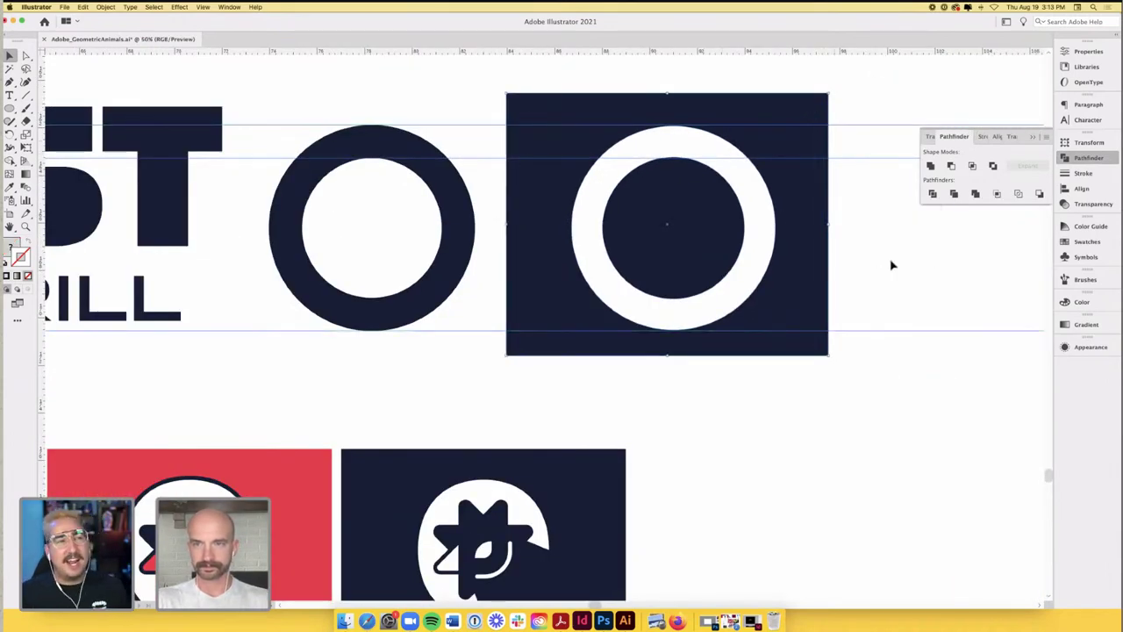
{"action": "left_click", "coordinate": [862, 140]}
{"action": "scroll", "coordinate": [562, 185], "scroll_direction": "down", "scroll_amount": 1}
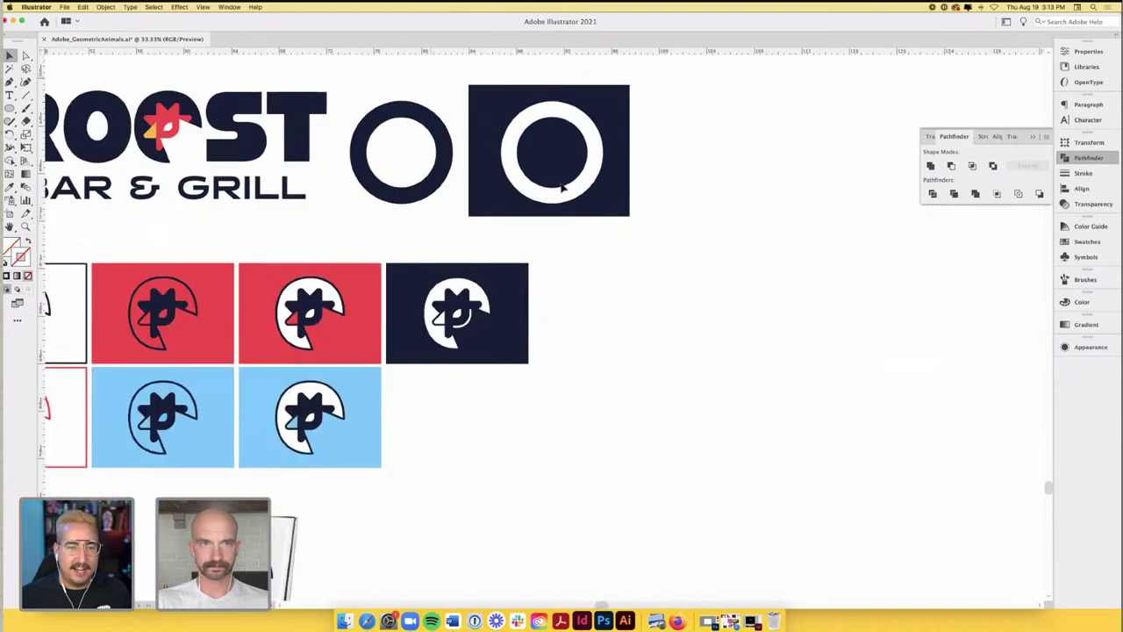
{"action": "left_click_drag", "start_coordinate": [562, 184], "coordinate": [386, 84]}
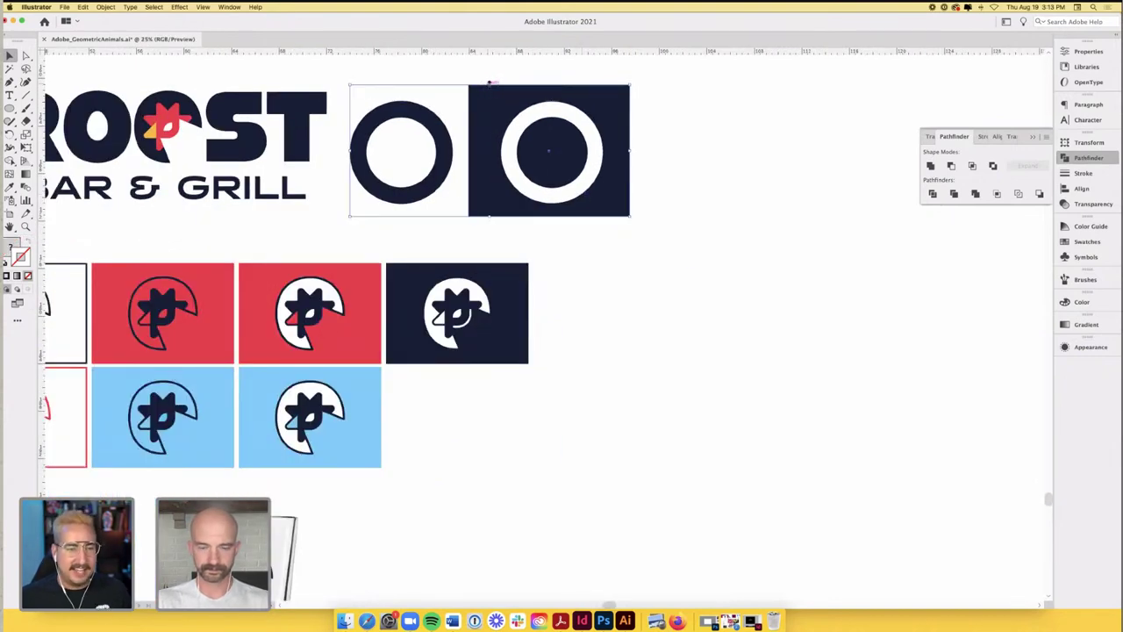
{"action": "key", "text": "Delete"}
{"action": "scroll", "coordinate": [489, 84], "scroll_direction": "left", "scroll_amount": 6}
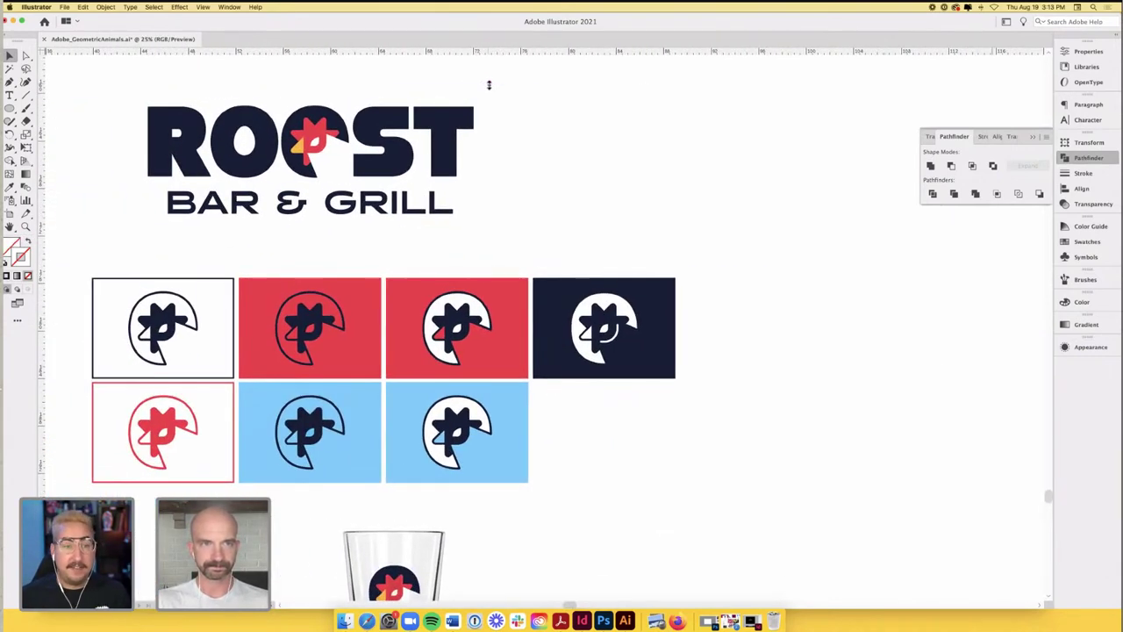
{"action": "scroll", "coordinate": [304, 113], "scroll_direction": "left", "scroll_amount": 4}
{"action": "scroll", "coordinate": [304, 113], "scroll_direction": "up", "scroll_amount": 3}
{"action": "scroll", "coordinate": [301, 115], "scroll_direction": "left", "scroll_amount": 2}
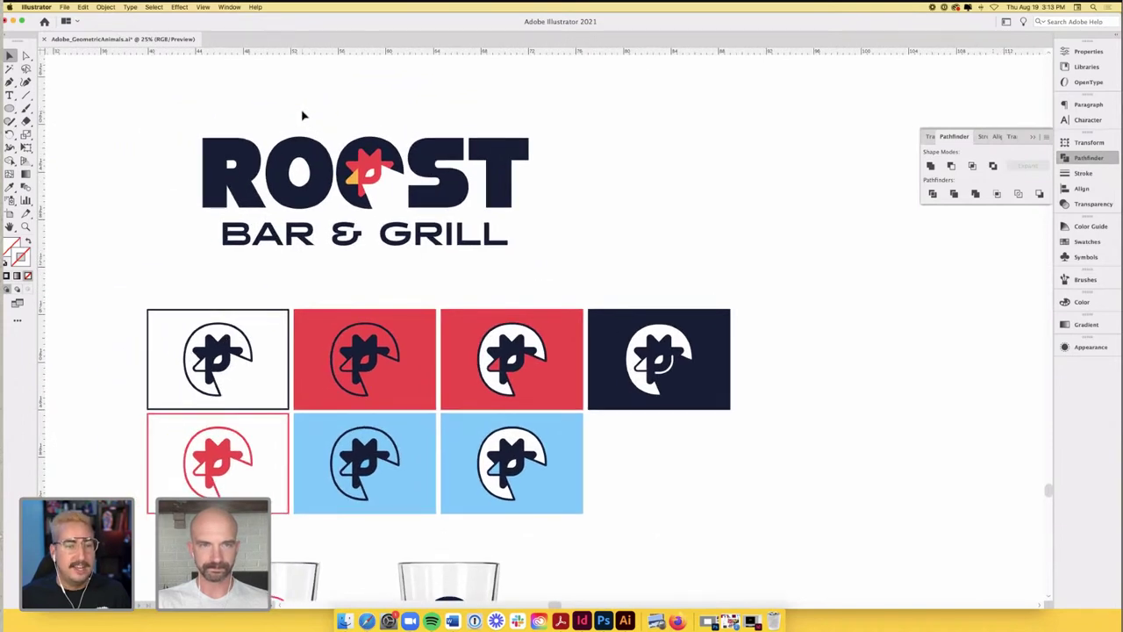
{"action": "scroll", "coordinate": [302, 114], "scroll_direction": "left", "scroll_amount": 3}
{"action": "scroll", "coordinate": [302, 114], "scroll_direction": "up", "scroll_amount": 2}
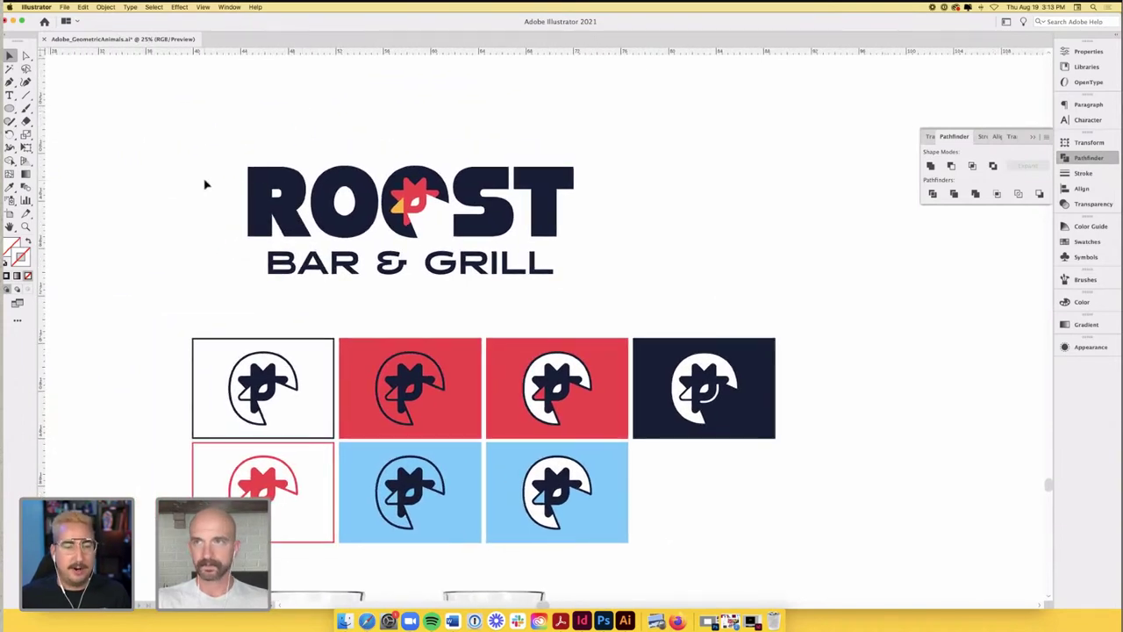
{"action": "scroll", "coordinate": [206, 185], "scroll_direction": "left", "scroll_amount": 4}
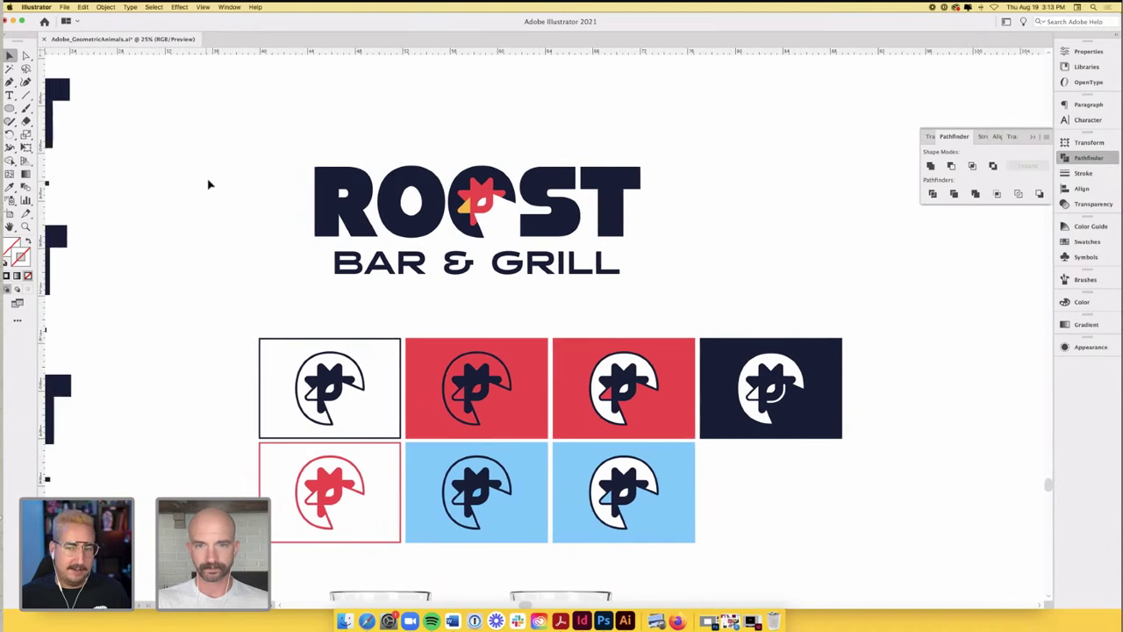
{"action": "scroll", "coordinate": [208, 184], "scroll_direction": "left", "scroll_amount": 1}
{"action": "scroll", "coordinate": [208, 185], "scroll_direction": "down", "scroll_amount": 1}
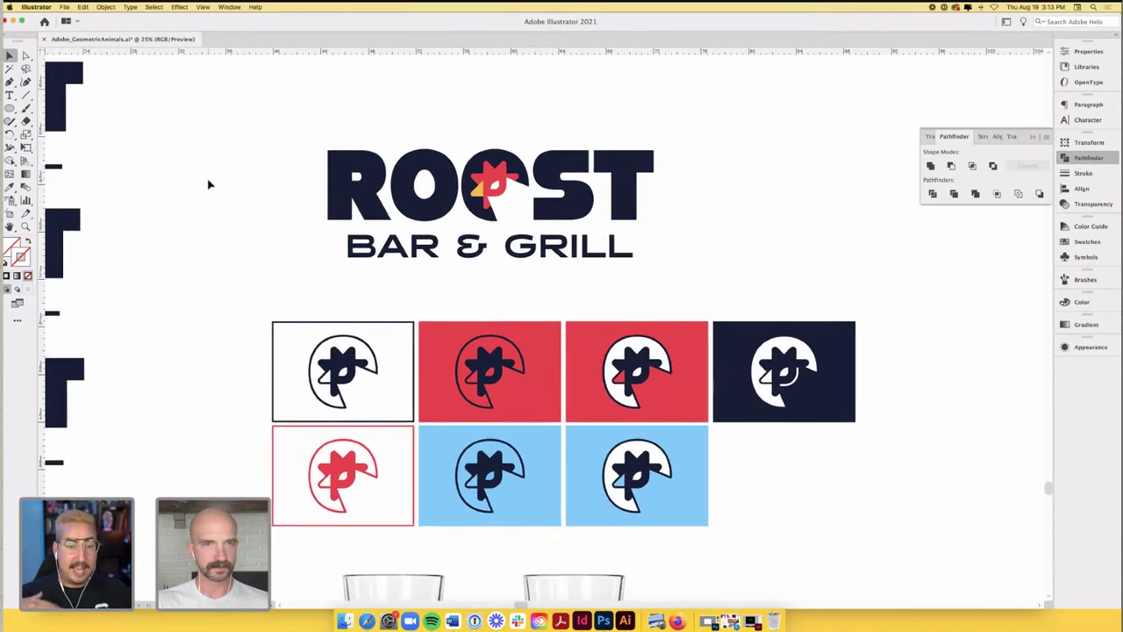
{"action": "scroll", "coordinate": [211, 184], "scroll_direction": "left", "scroll_amount": 1}
{"action": "scroll", "coordinate": [324, 128], "scroll_direction": "up", "scroll_amount": 1}
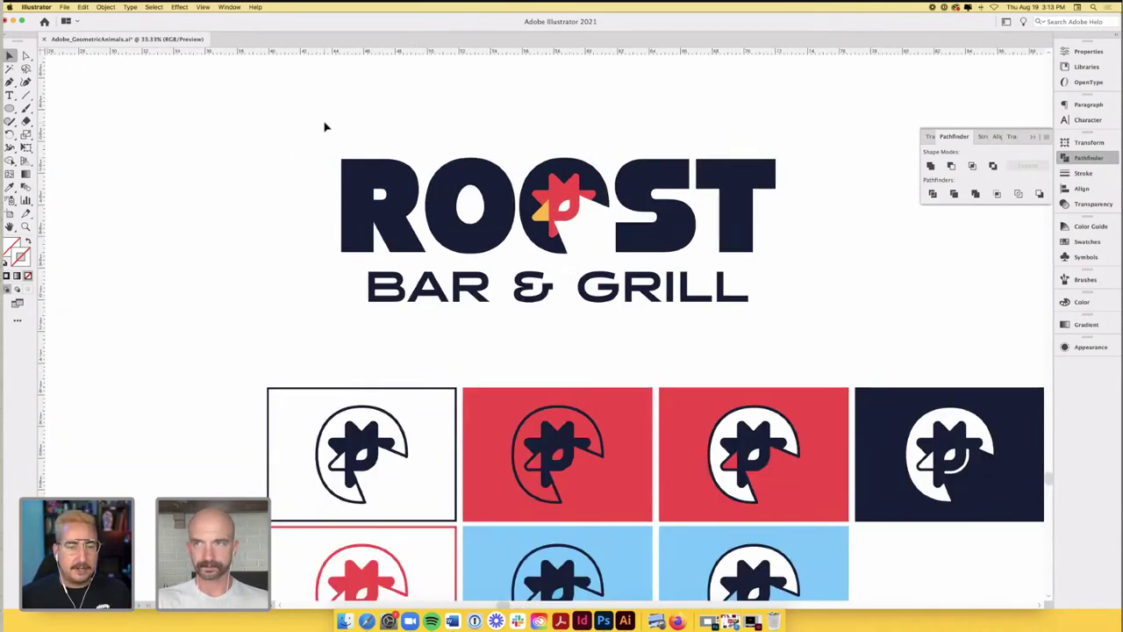
{"action": "scroll", "coordinate": [323, 128], "scroll_direction": "up", "scroll_amount": 1}
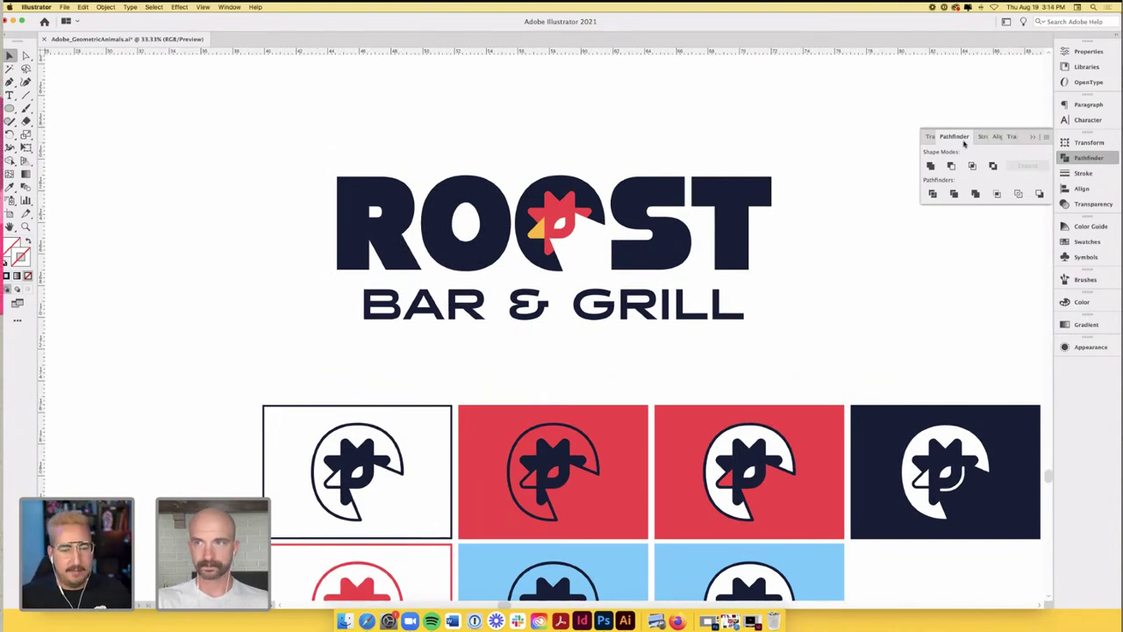
{"action": "scroll", "coordinate": [674, 110], "scroll_direction": "up", "scroll_amount": 1}
{"action": "scroll", "coordinate": [674, 111], "scroll_direction": "left", "scroll_amount": 1}
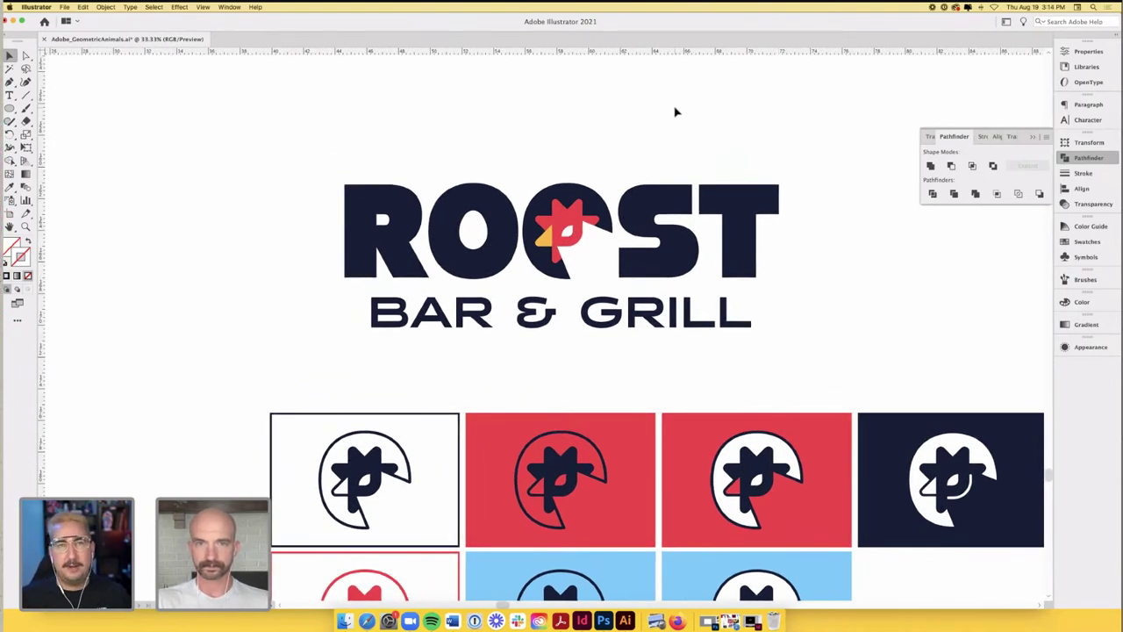
{"action": "scroll", "coordinate": [674, 112], "scroll_direction": "right", "scroll_amount": 1}
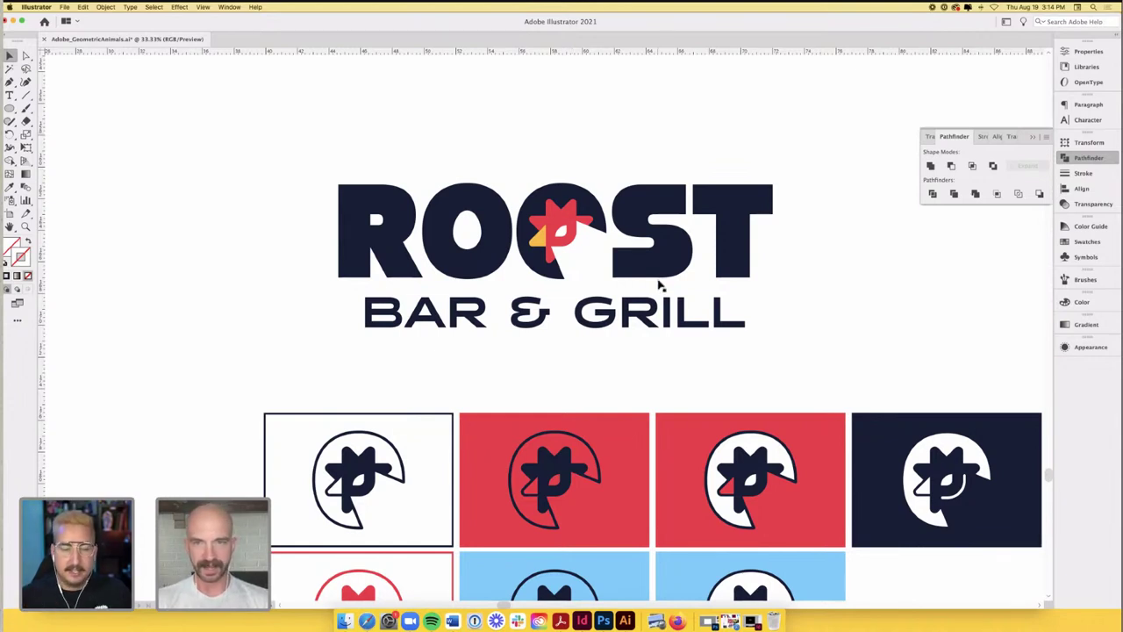
- Inside the ROOST logo group, check that the BAR & GRILL tagline's font is Halogen Black
{"action": "double_click", "coordinate": [681, 211]}
{"action": "double_click", "coordinate": [671, 164]}
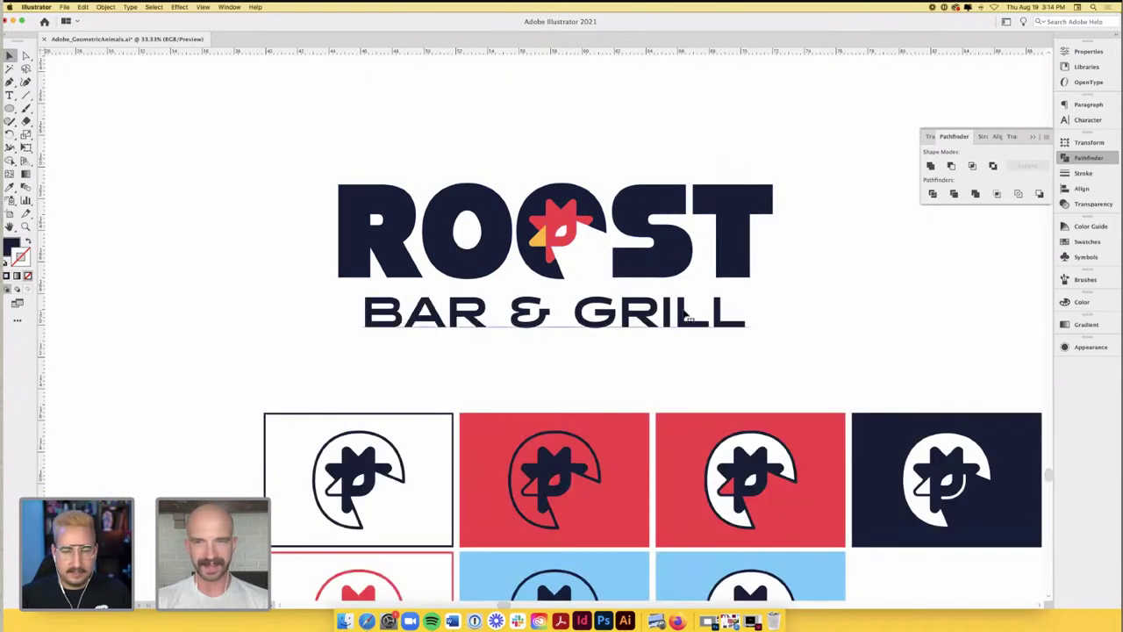
{"action": "left_click", "coordinate": [526, 312]}
{"action": "left_click", "coordinate": [1068, 119]}
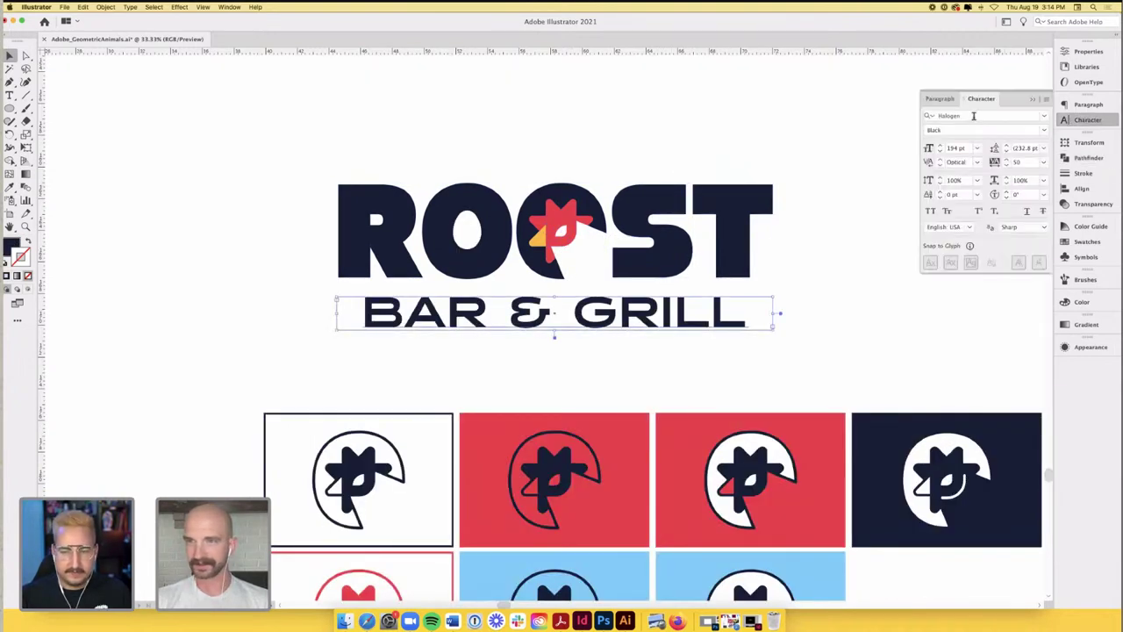
{"action": "left_click", "coordinate": [737, 126]}
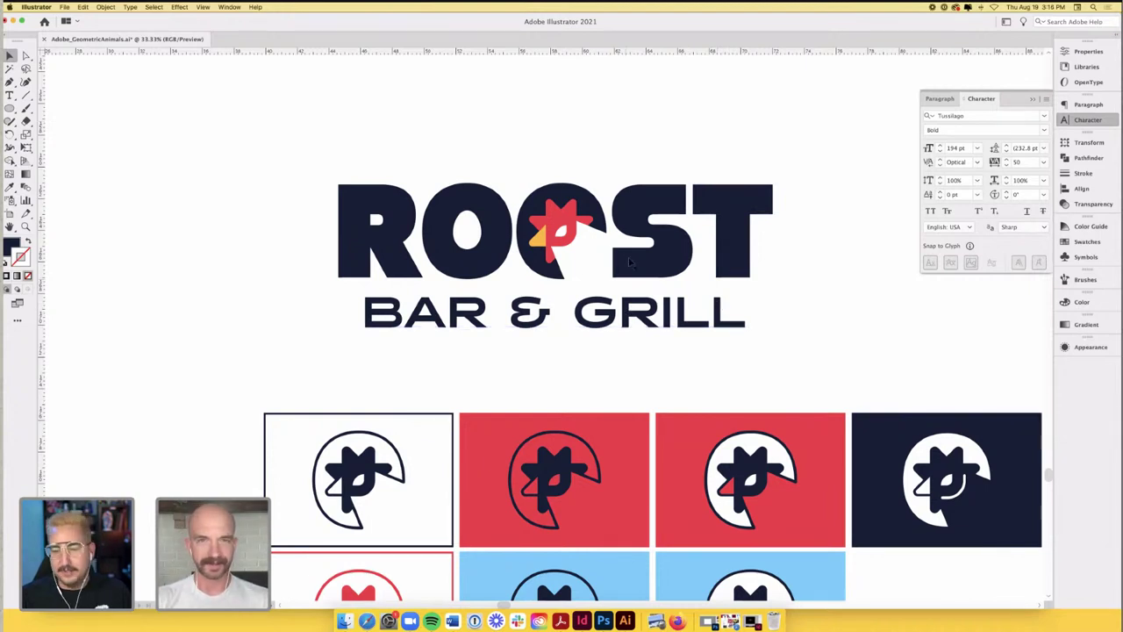
{"action": "left_click", "coordinate": [699, 321]}
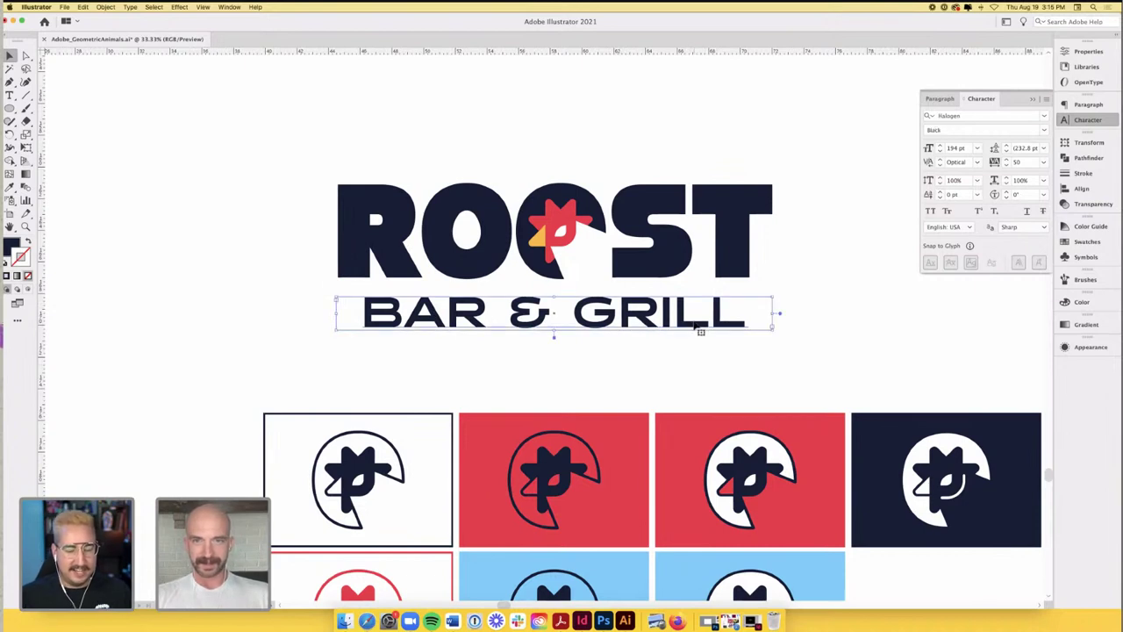
{"action": "left_click", "coordinate": [821, 307]}
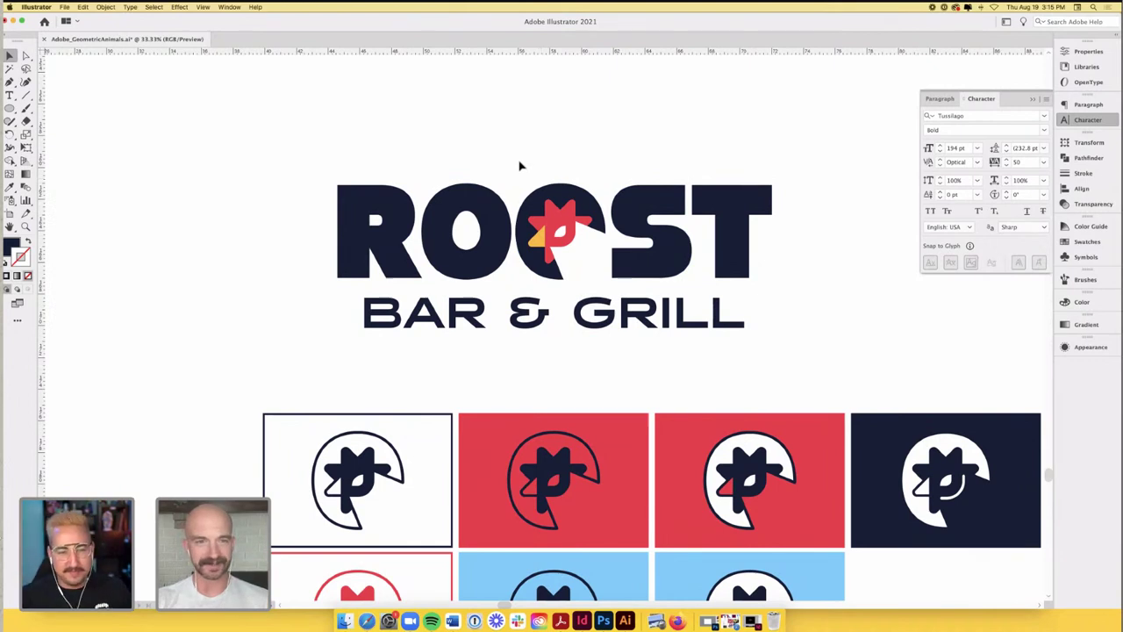
- Zoom out to show the four ROOST wordmark variants, rooster tiles and pint-glass mockups together
{"action": "scroll", "coordinate": [514, 163], "scroll_direction": "right", "scroll_amount": 1}
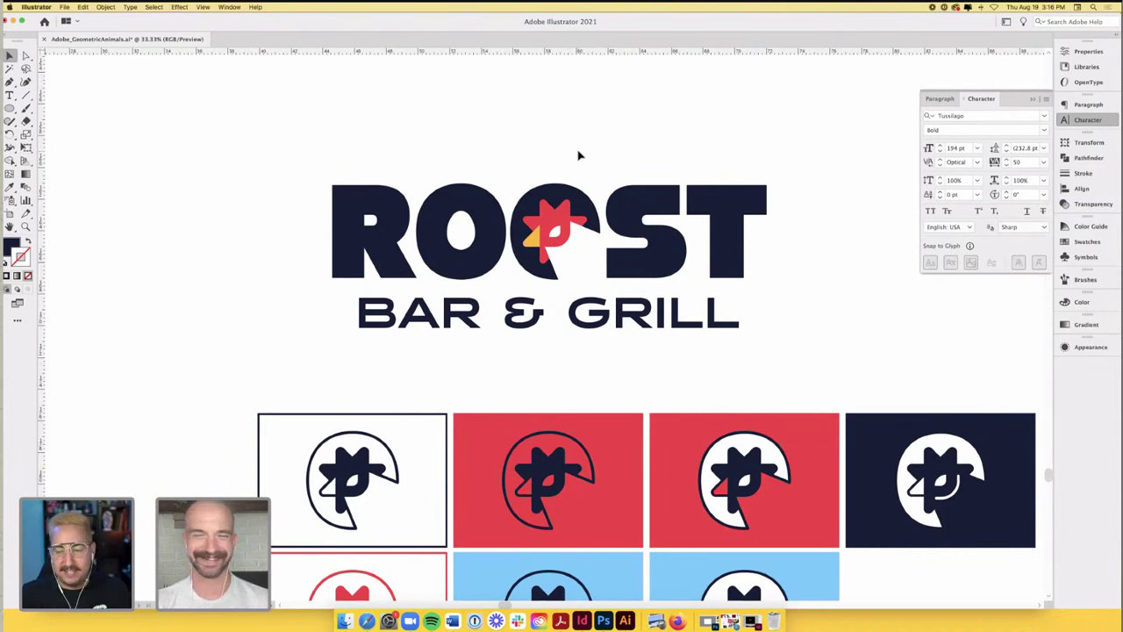
{"action": "scroll", "coordinate": [579, 155], "scroll_direction": "down", "scroll_amount": 3}
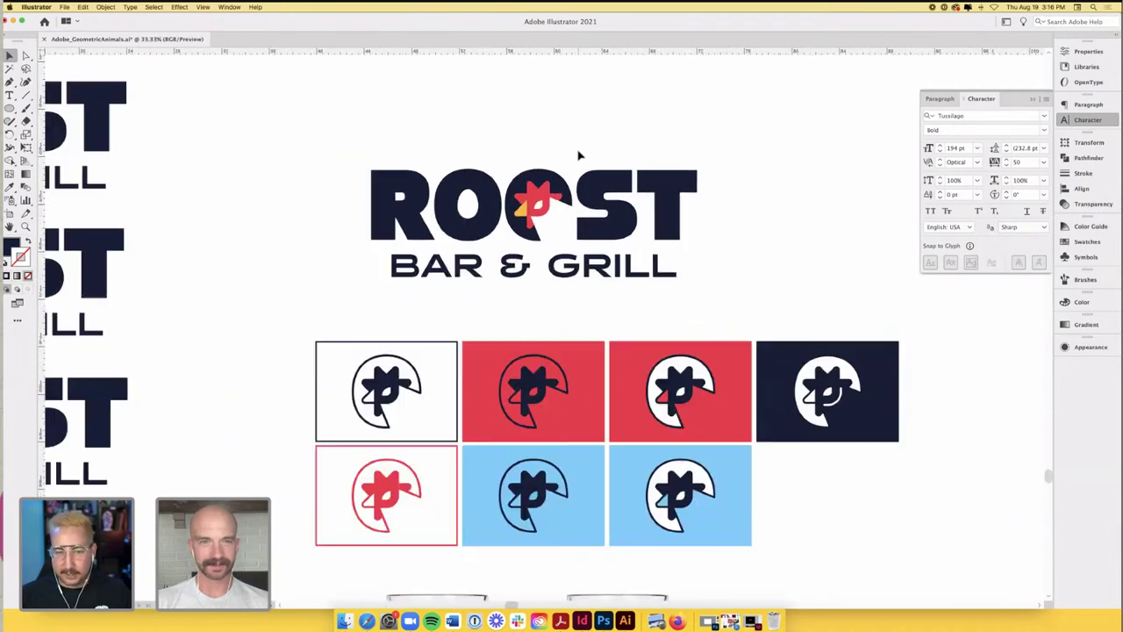
{"action": "scroll", "coordinate": [578, 155], "scroll_direction": "down", "scroll_amount": 2}
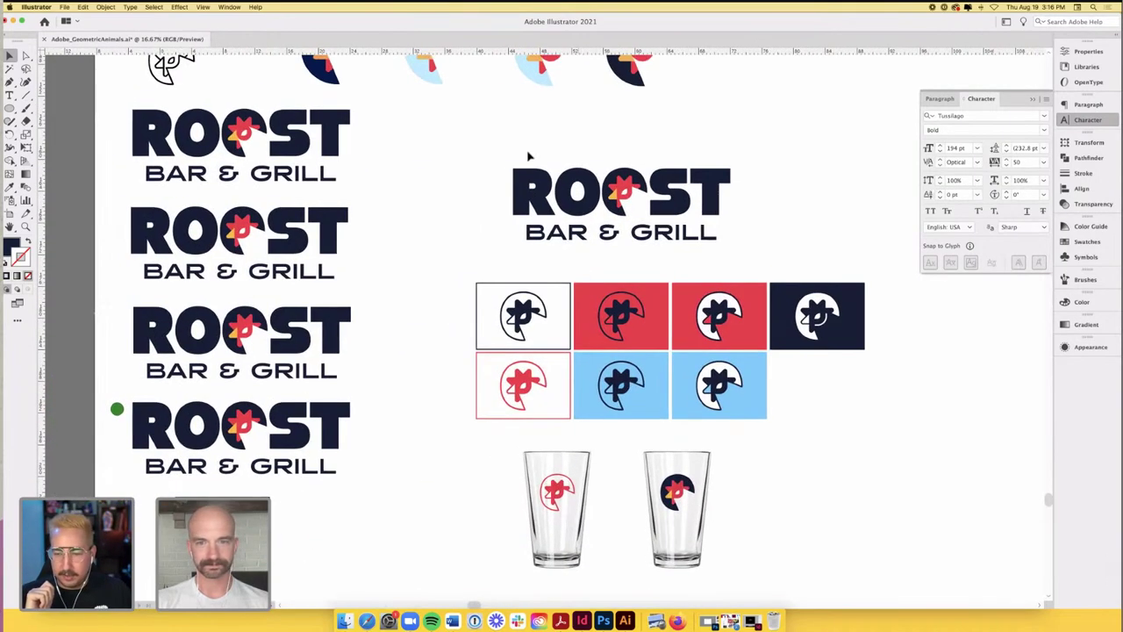
{"action": "scroll", "coordinate": [497, 157], "scroll_direction": "left", "scroll_amount": 2}
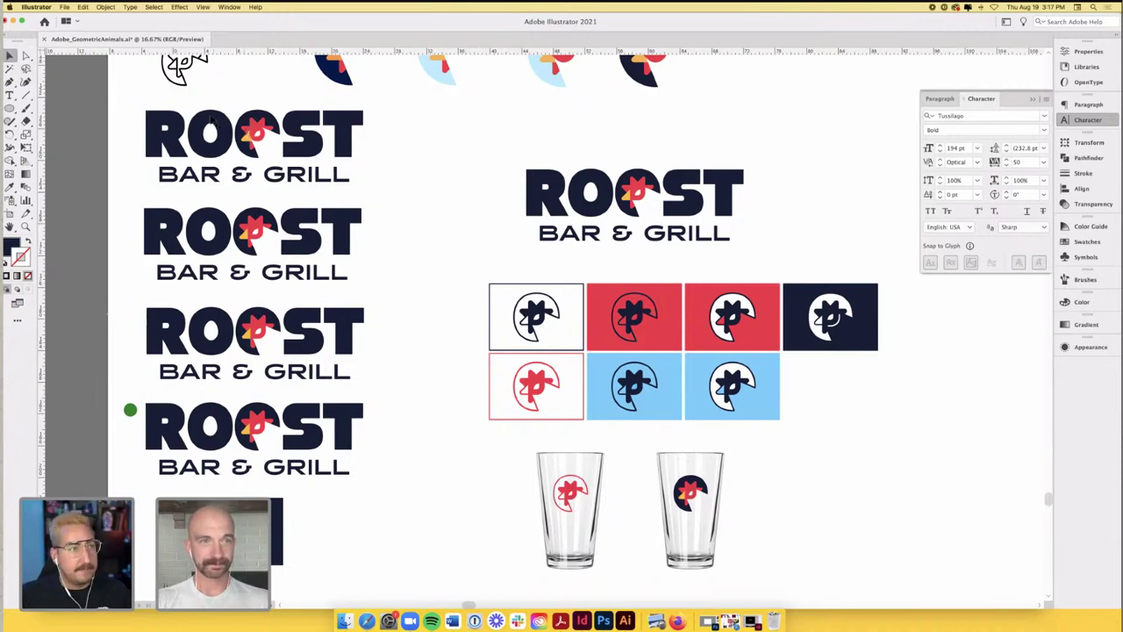
{"action": "scroll", "coordinate": [197, 116], "scroll_direction": "up", "scroll_amount": 1}
{"action": "scroll", "coordinate": [197, 116], "scroll_direction": "up", "scroll_amount": 4}
{"action": "scroll", "coordinate": [197, 116], "scroll_direction": "left", "scroll_amount": 3}
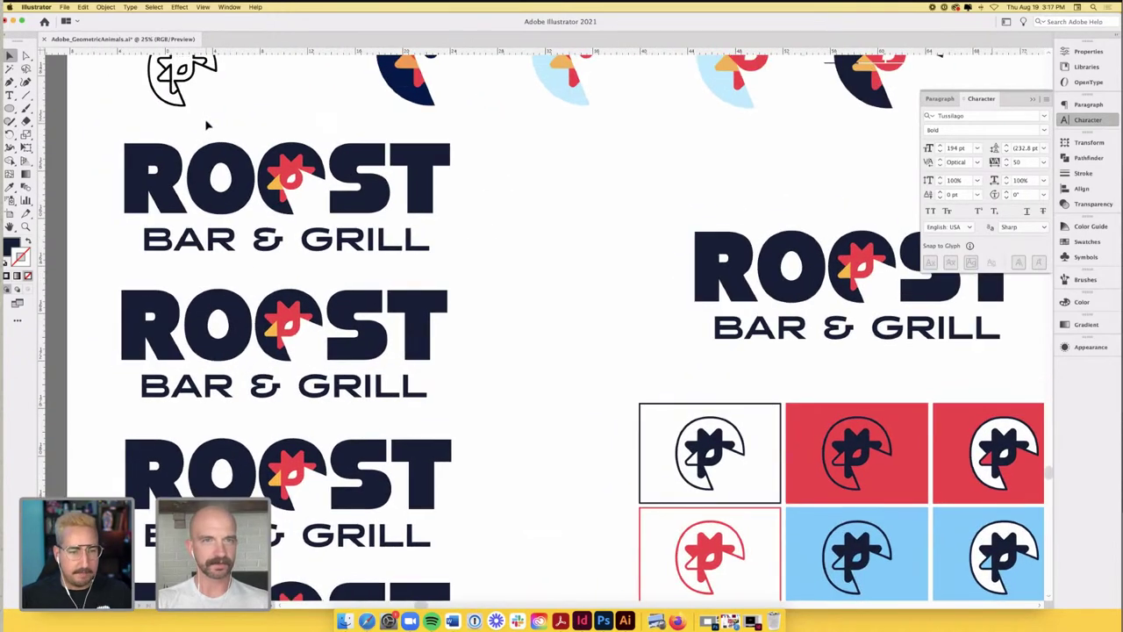
{"action": "scroll", "coordinate": [264, 209], "scroll_direction": "up", "scroll_amount": 1}
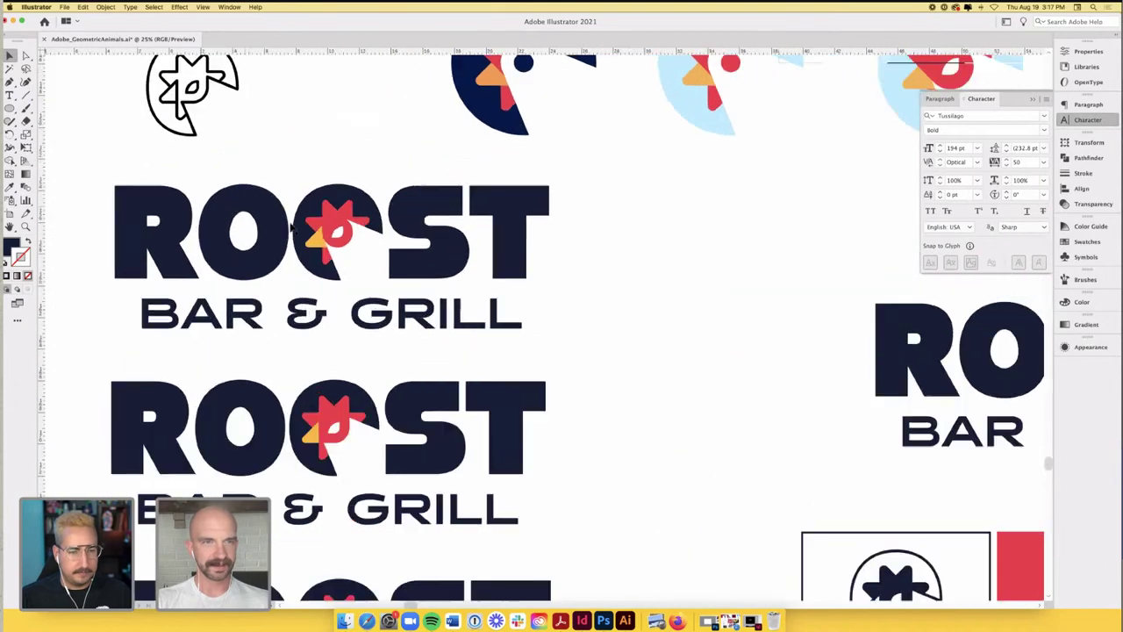
{"action": "scroll", "coordinate": [289, 206], "scroll_direction": "up", "scroll_amount": 1}
{"action": "left_click", "coordinate": [345, 197]}
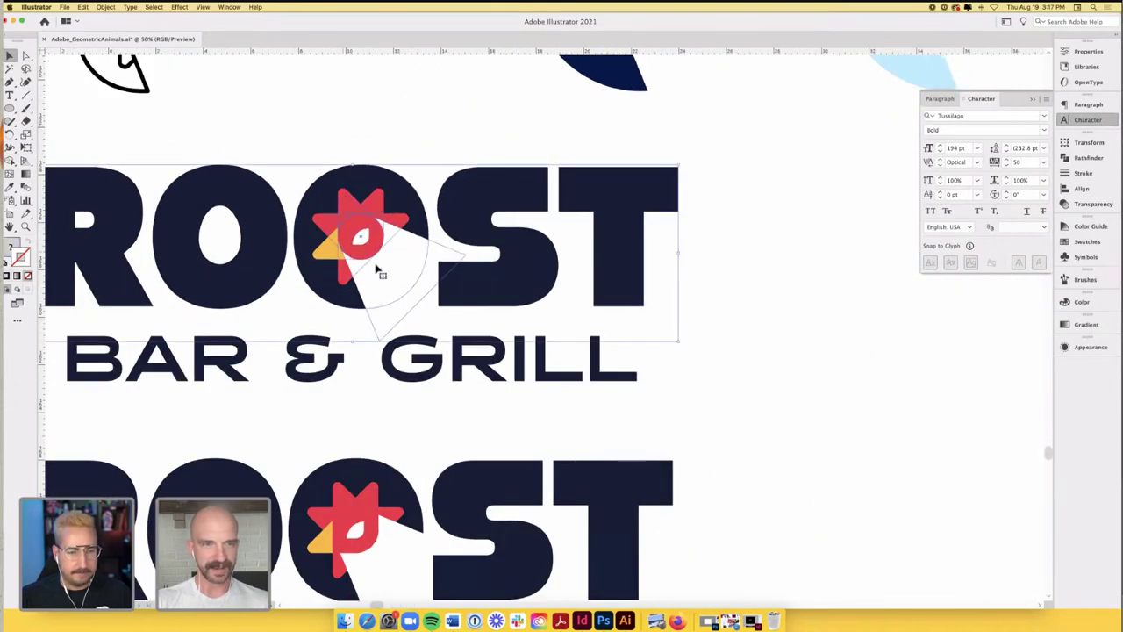
{"action": "left_click", "coordinate": [333, 114]}
{"action": "scroll", "coordinate": [329, 253], "scroll_direction": "up", "scroll_amount": 1}
{"action": "scroll", "coordinate": [368, 246], "scroll_direction": "up", "scroll_amount": 1}
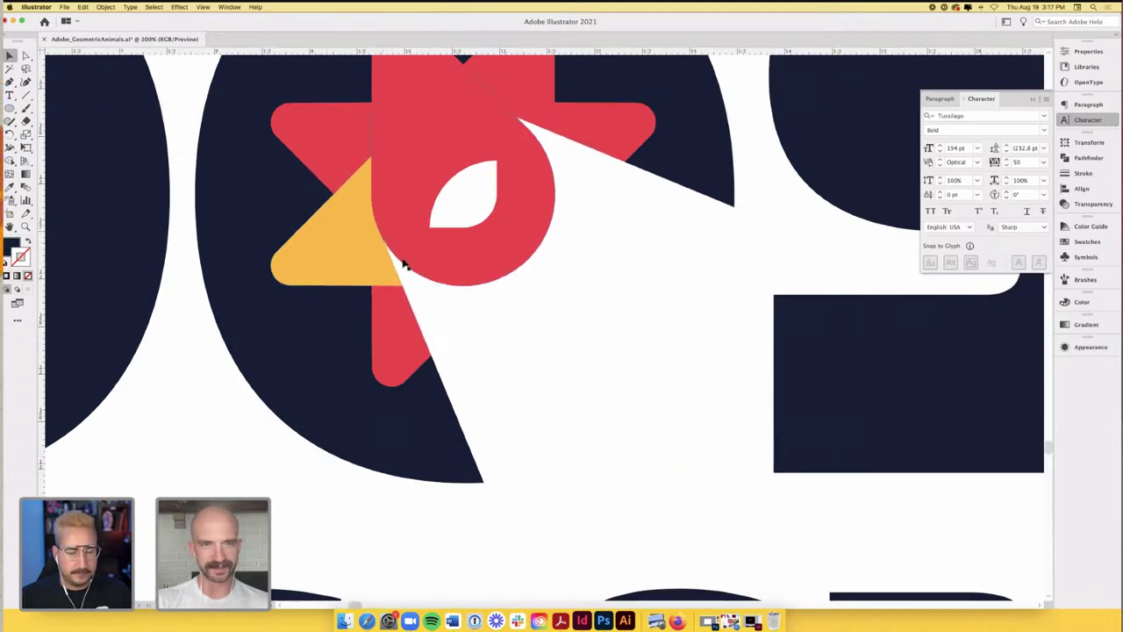
{"action": "scroll", "coordinate": [394, 265], "scroll_direction": "down", "scroll_amount": 3}
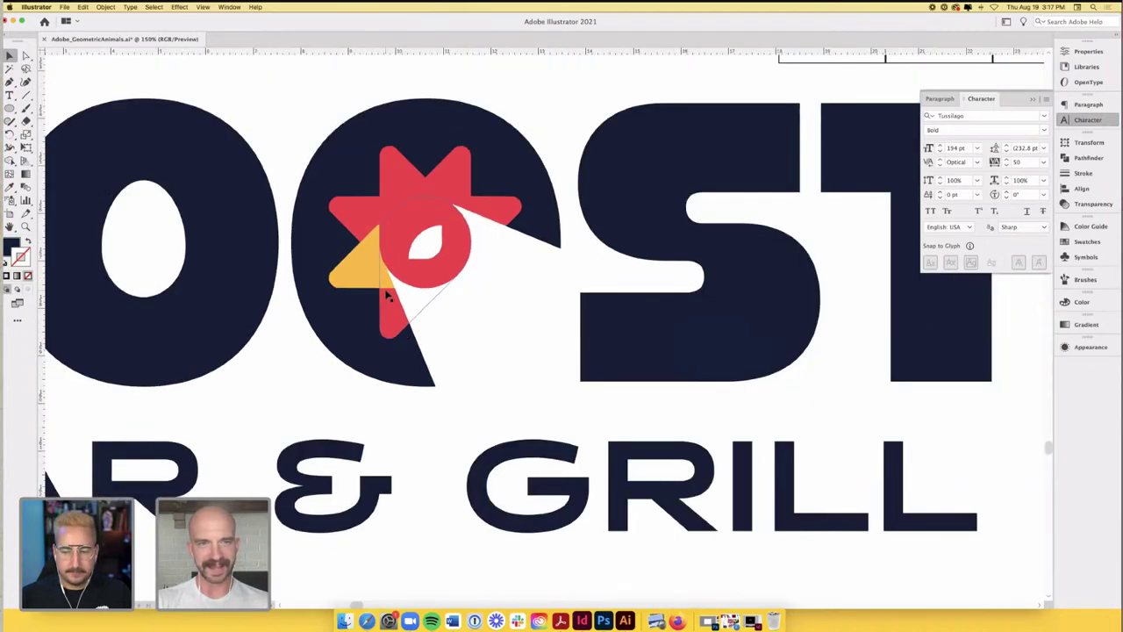
{"action": "scroll", "coordinate": [386, 296], "scroll_direction": "down", "scroll_amount": 1}
{"action": "scroll", "coordinate": [386, 296], "scroll_direction": "down", "scroll_amount": 1}
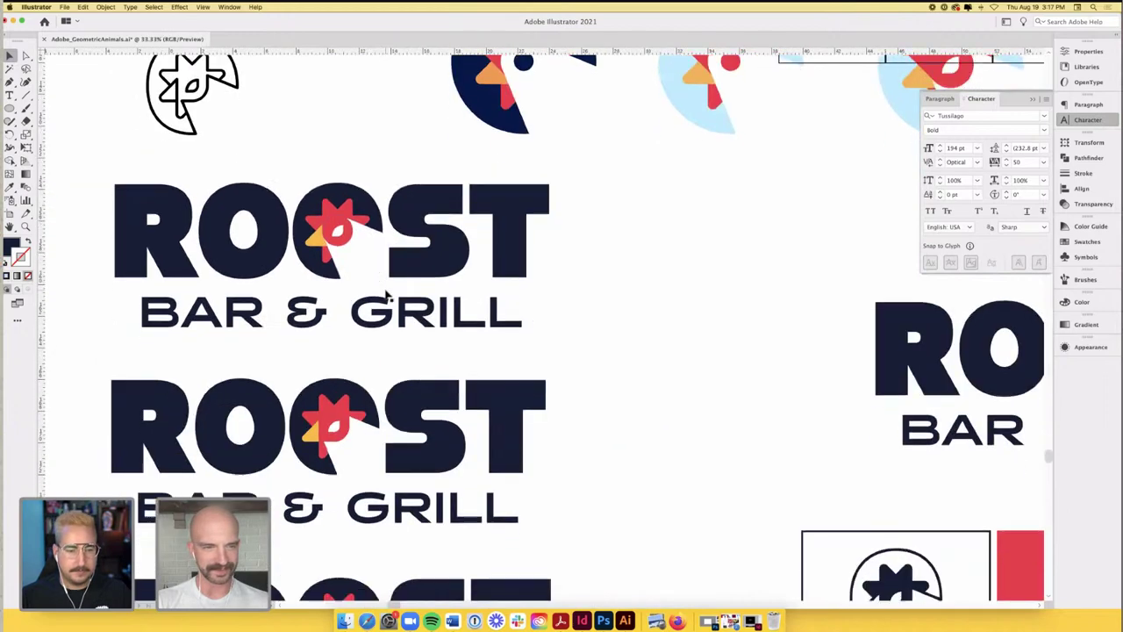
{"action": "scroll", "coordinate": [386, 296], "scroll_direction": "down", "scroll_amount": 2}
{"action": "scroll", "coordinate": [386, 295], "scroll_direction": "down", "scroll_amount": 2}
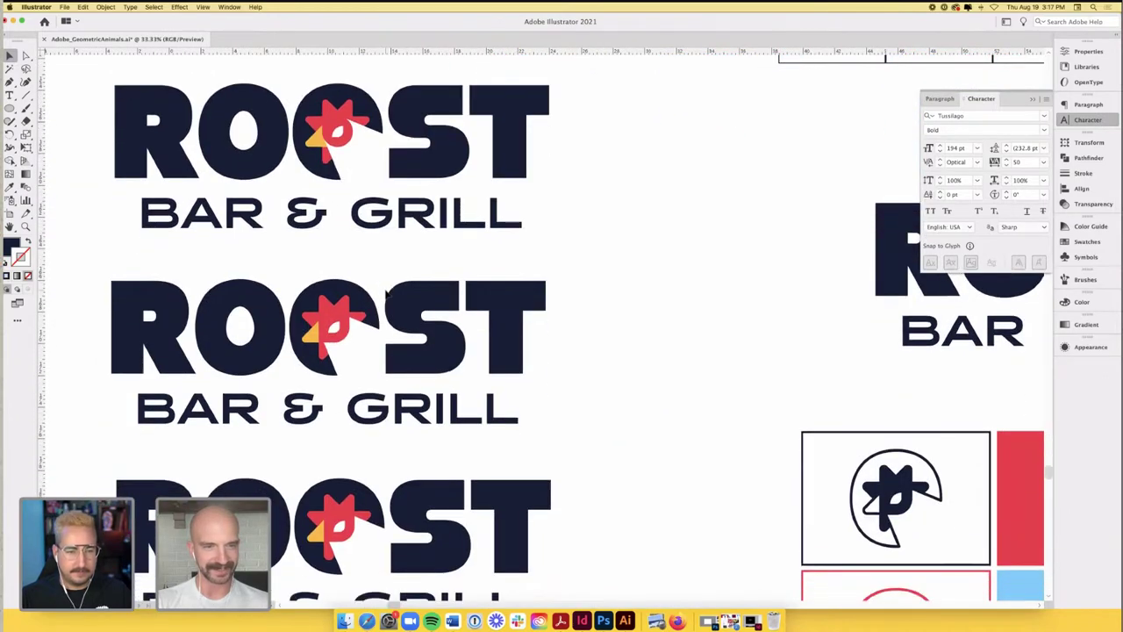
{"action": "scroll", "coordinate": [323, 304], "scroll_direction": "down", "scroll_amount": 5}
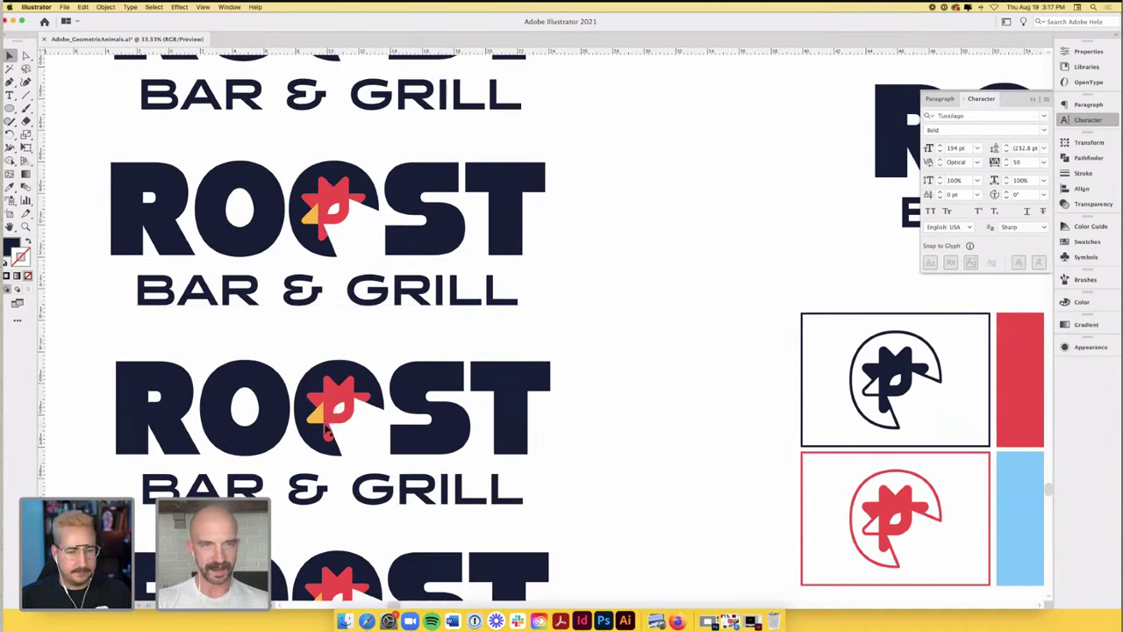
{"action": "scroll", "coordinate": [334, 413], "scroll_direction": "down", "scroll_amount": 1}
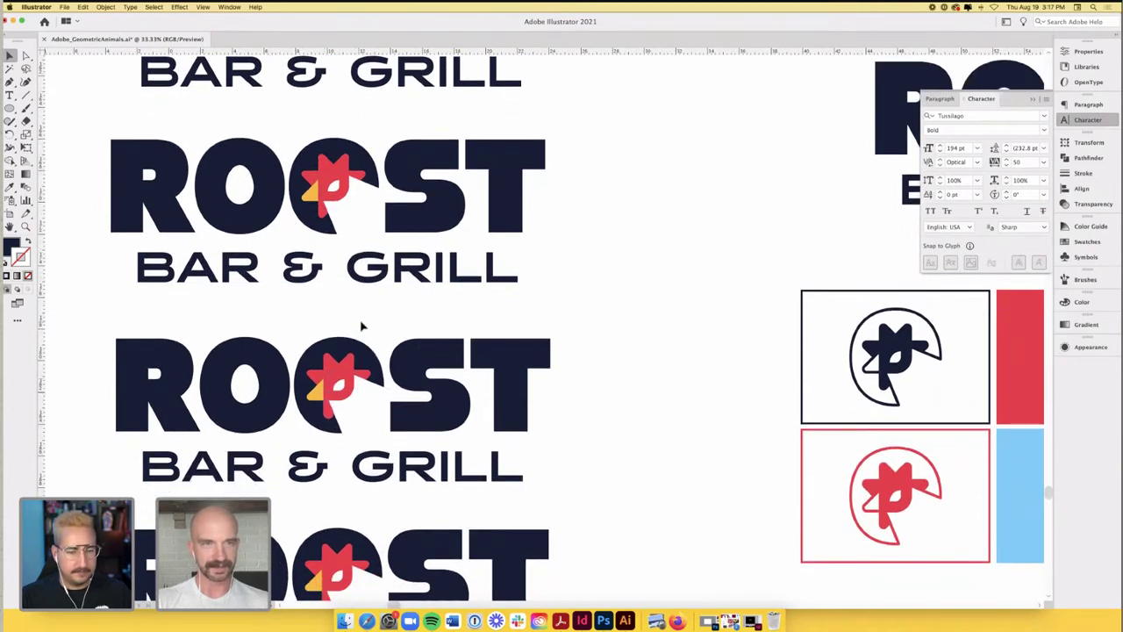
{"action": "scroll", "coordinate": [363, 326], "scroll_direction": "up", "scroll_amount": 8}
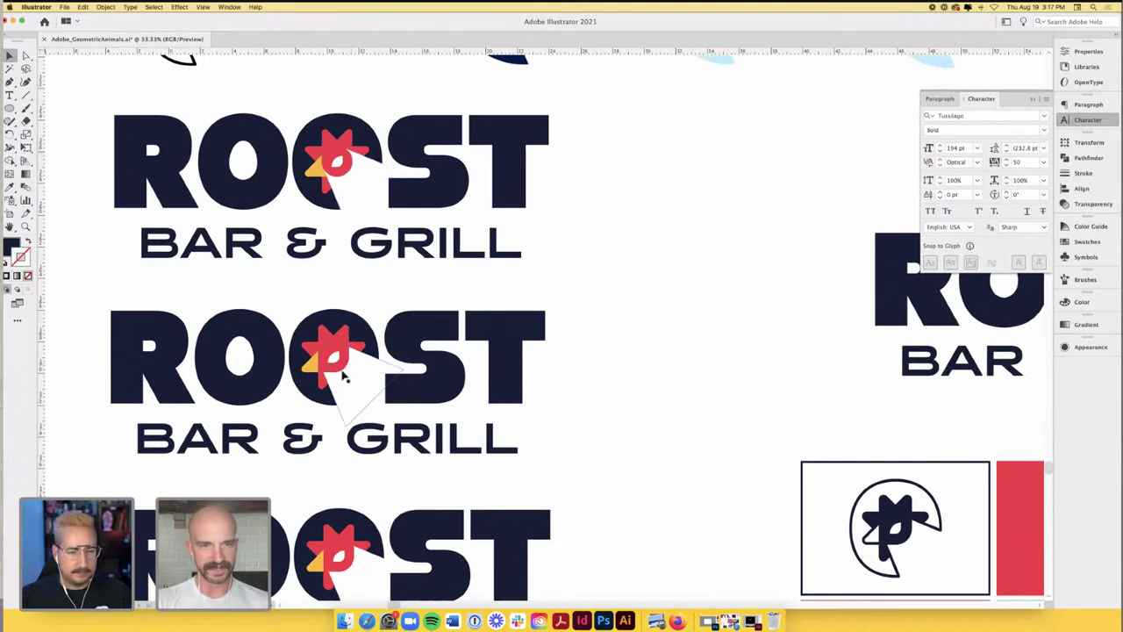
{"action": "scroll", "coordinate": [590, 408], "scroll_direction": "down", "scroll_amount": 5}
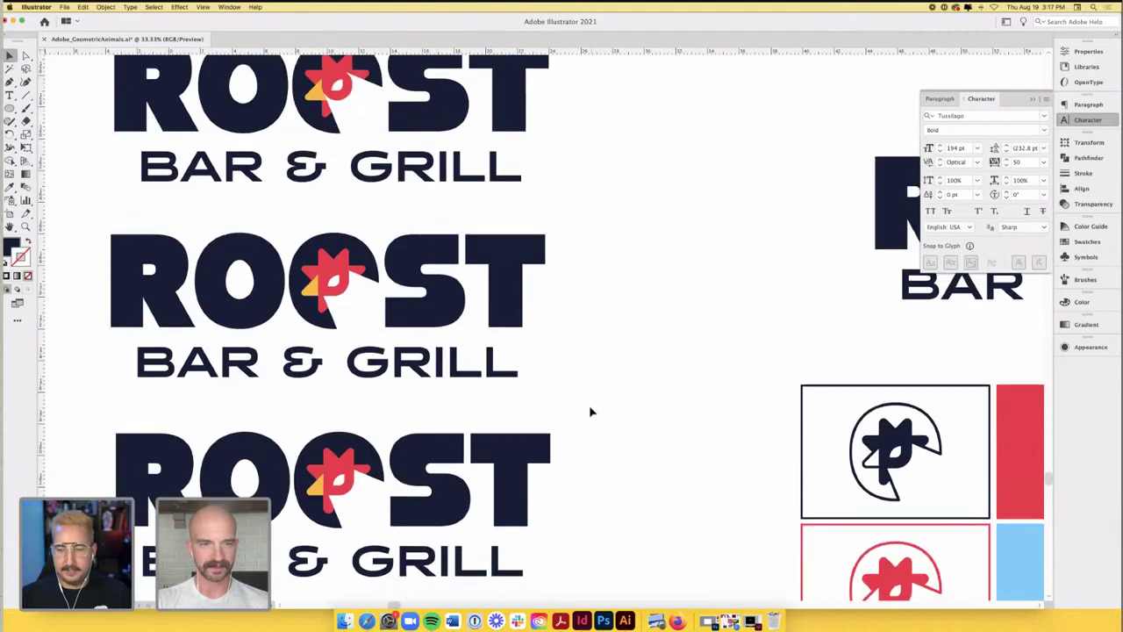
{"action": "scroll", "coordinate": [590, 410], "scroll_direction": "down", "scroll_amount": 5}
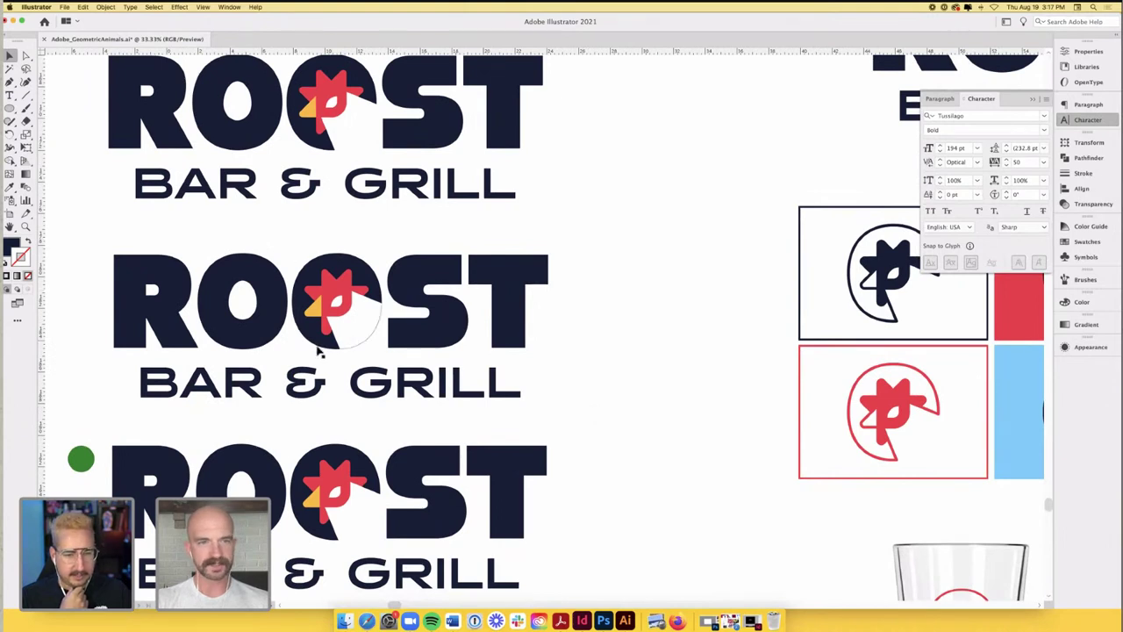
{"action": "scroll", "coordinate": [334, 338], "scroll_direction": "up", "scroll_amount": 3}
{"action": "scroll", "coordinate": [333, 324], "scroll_direction": "left", "scroll_amount": 3}
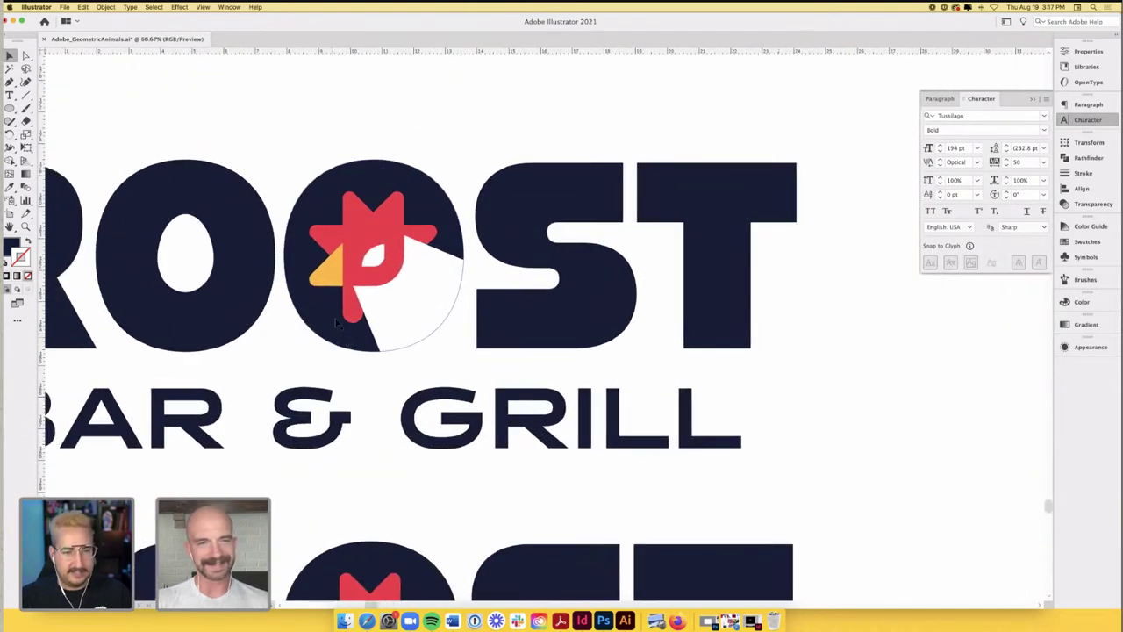
{"action": "scroll", "coordinate": [301, 326], "scroll_direction": "down", "scroll_amount": 3}
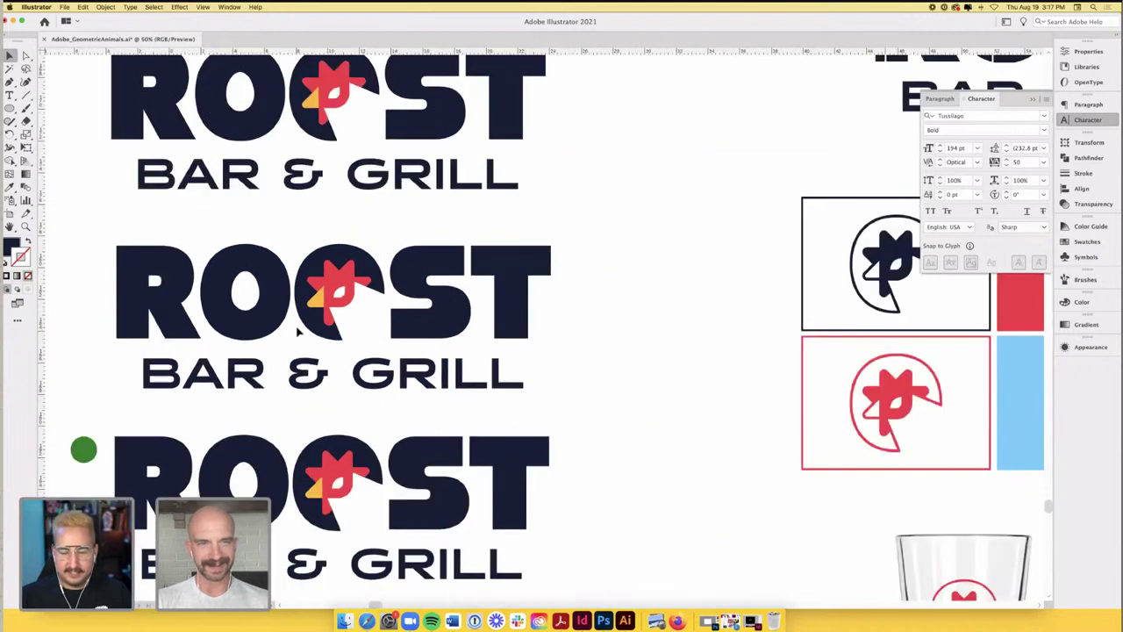
{"action": "scroll", "coordinate": [351, 435], "scroll_direction": "down", "scroll_amount": 1}
{"action": "left_click_drag", "start_coordinate": [351, 434], "coordinate": [366, 453]}
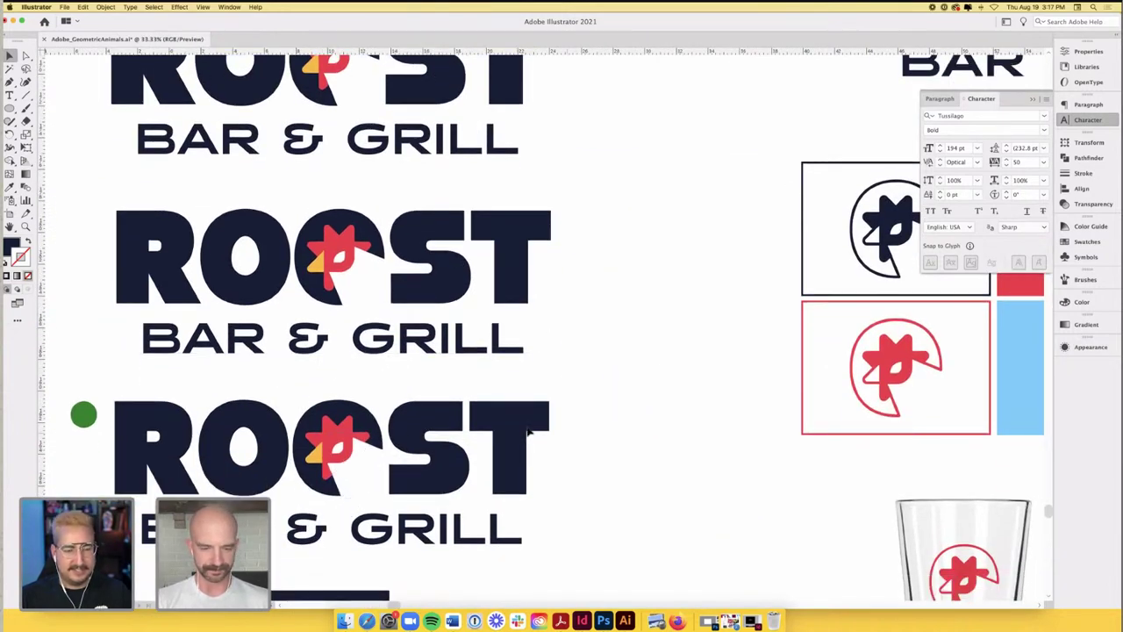
{"action": "scroll", "coordinate": [552, 432], "scroll_direction": "down", "scroll_amount": 1}
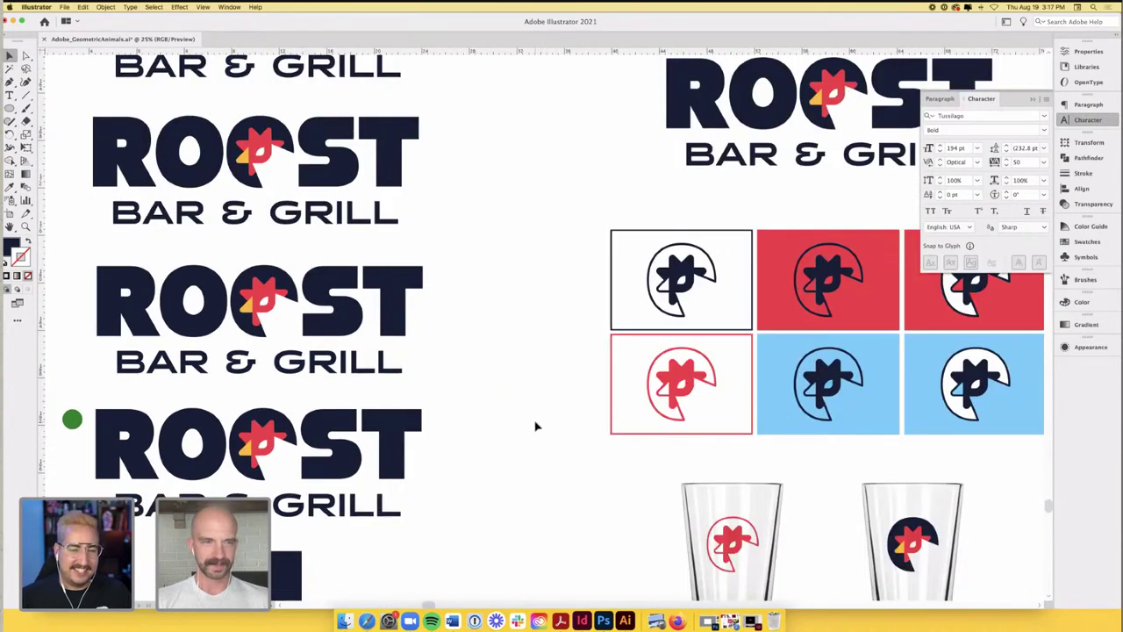
{"action": "scroll", "coordinate": [537, 427], "scroll_direction": "down", "scroll_amount": 1}
{"action": "scroll", "coordinate": [517, 424], "scroll_direction": "left", "scroll_amount": 1}
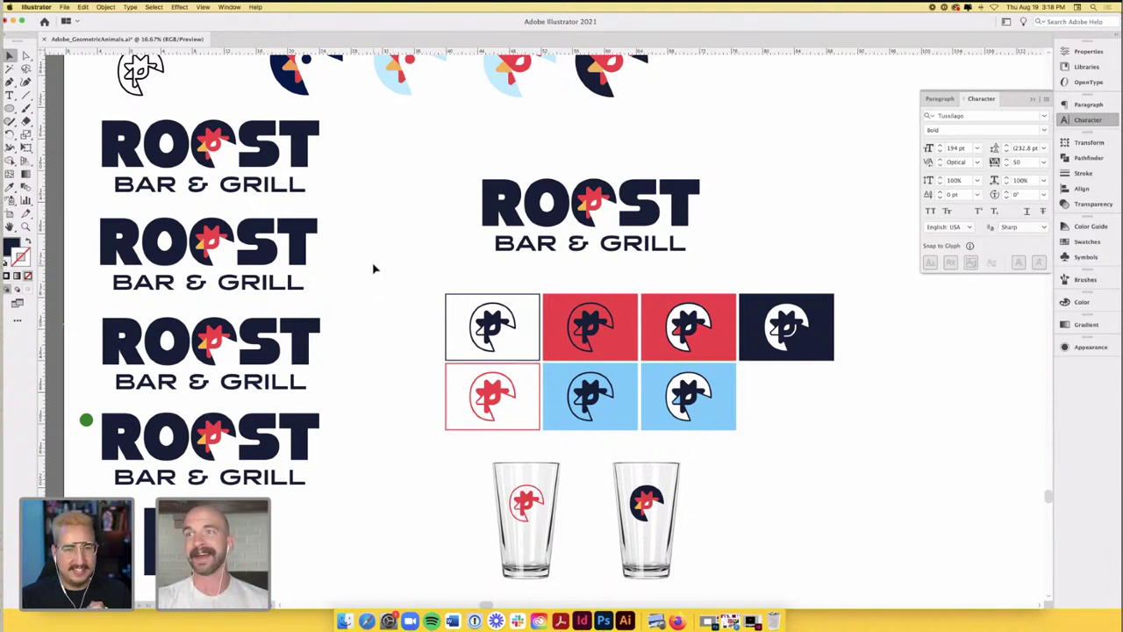
{"action": "scroll", "coordinate": [373, 269], "scroll_direction": "up", "scroll_amount": 1}
{"action": "key", "text": "super+minus"}
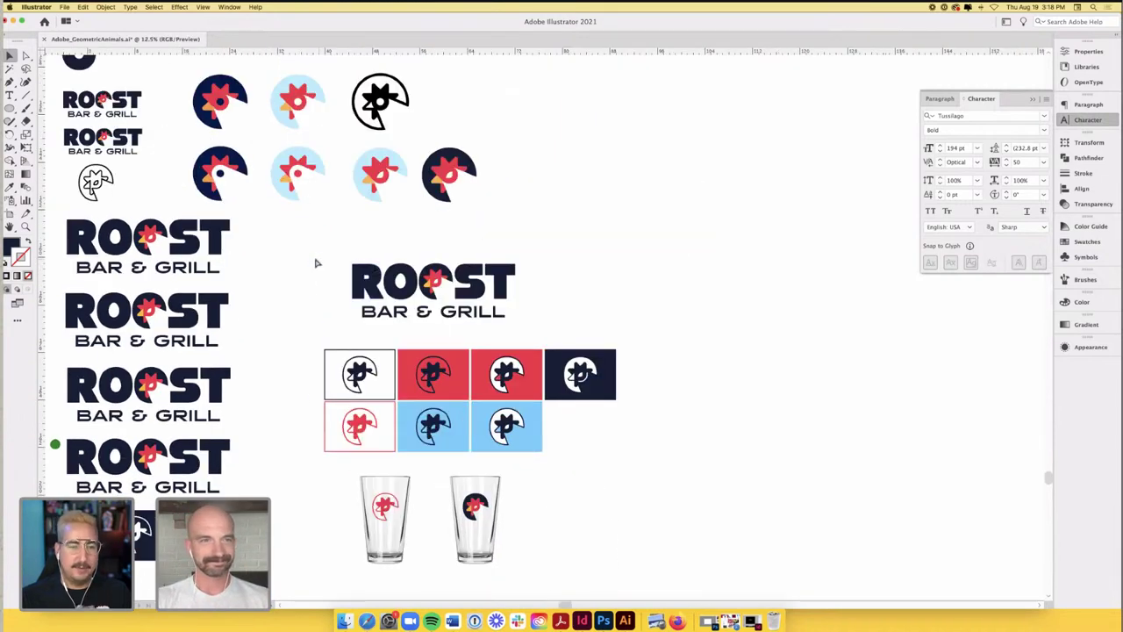
{"action": "key", "text": "super+s"}
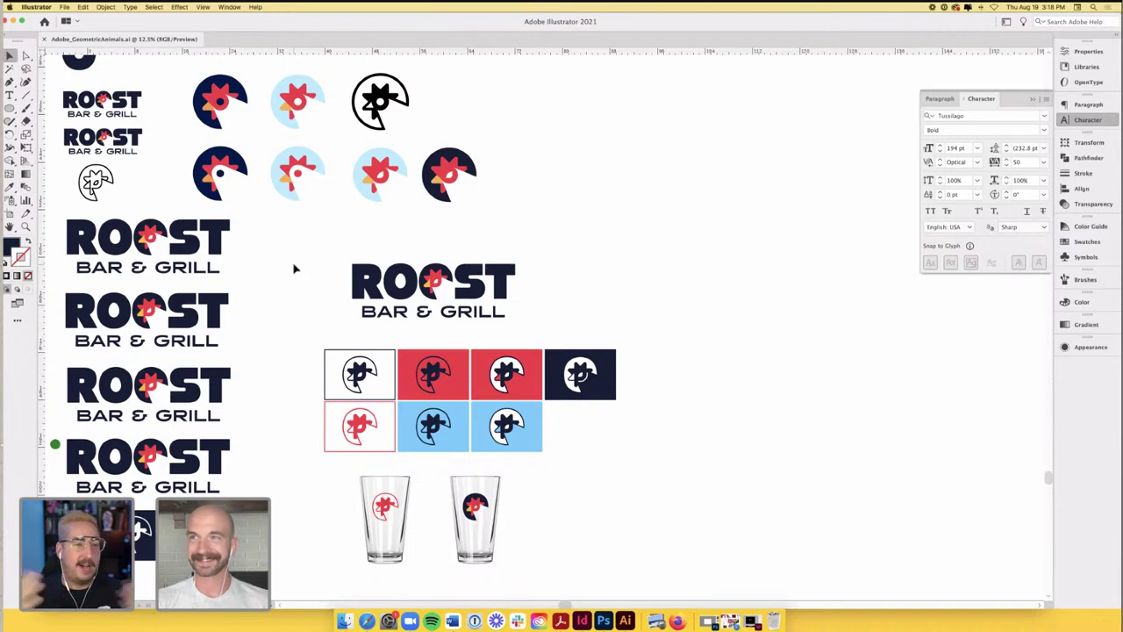
{"action": "scroll", "coordinate": [295, 268], "scroll_direction": "left", "scroll_amount": 1}
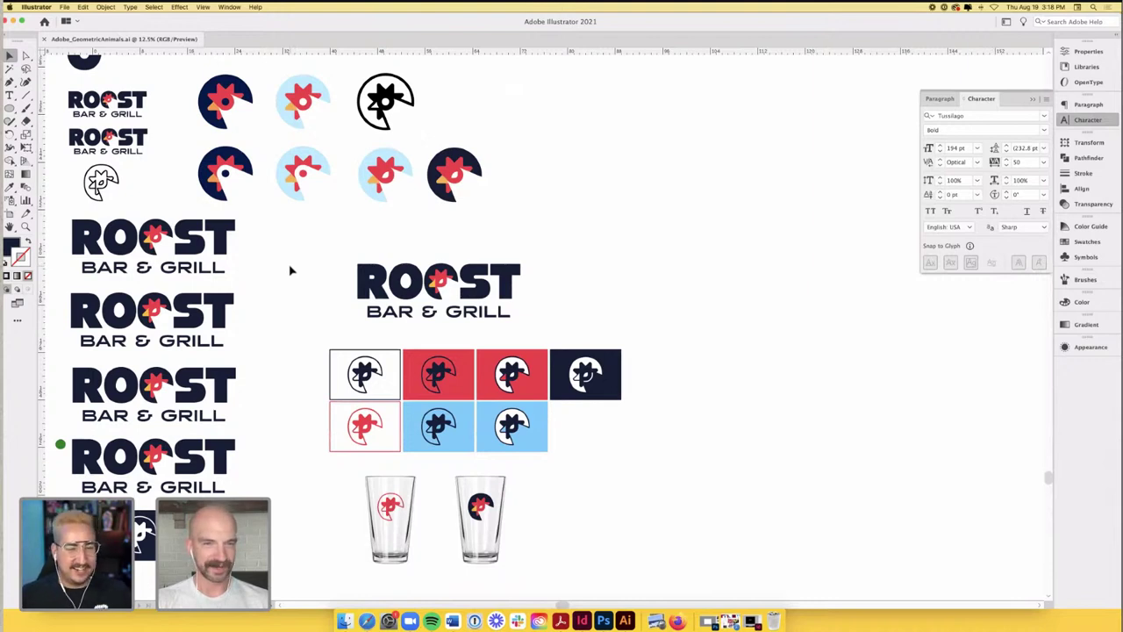
{"action": "key", "text": "super+minus"}
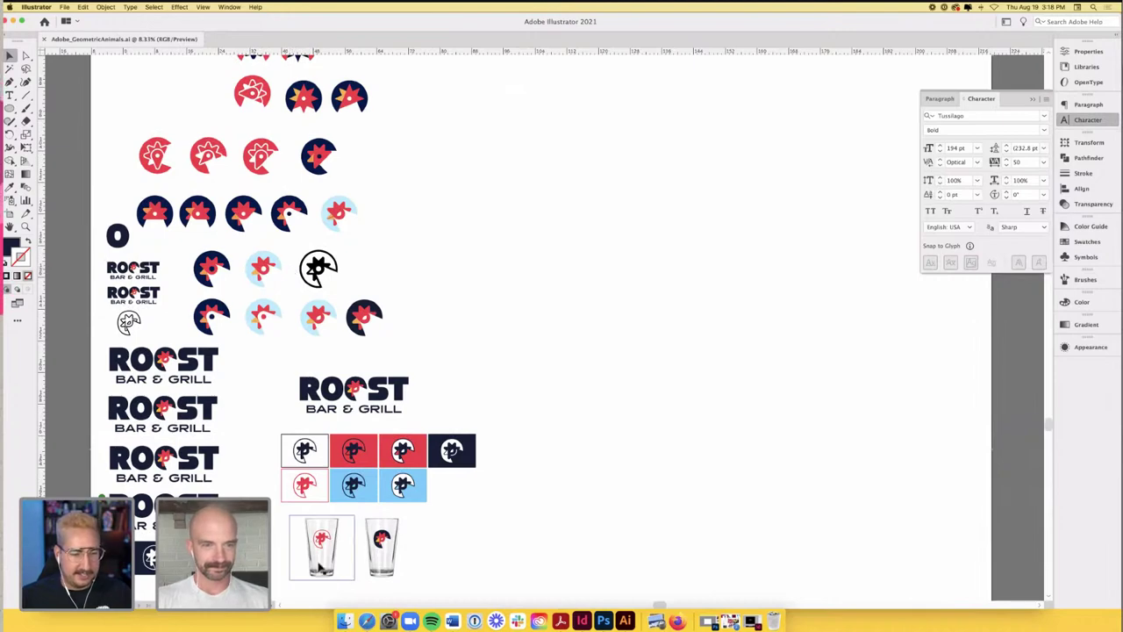
{"action": "scroll", "coordinate": [341, 575], "scroll_direction": "up", "scroll_amount": 2}
{"action": "scroll", "coordinate": [343, 581], "scroll_direction": "up", "scroll_amount": 2}
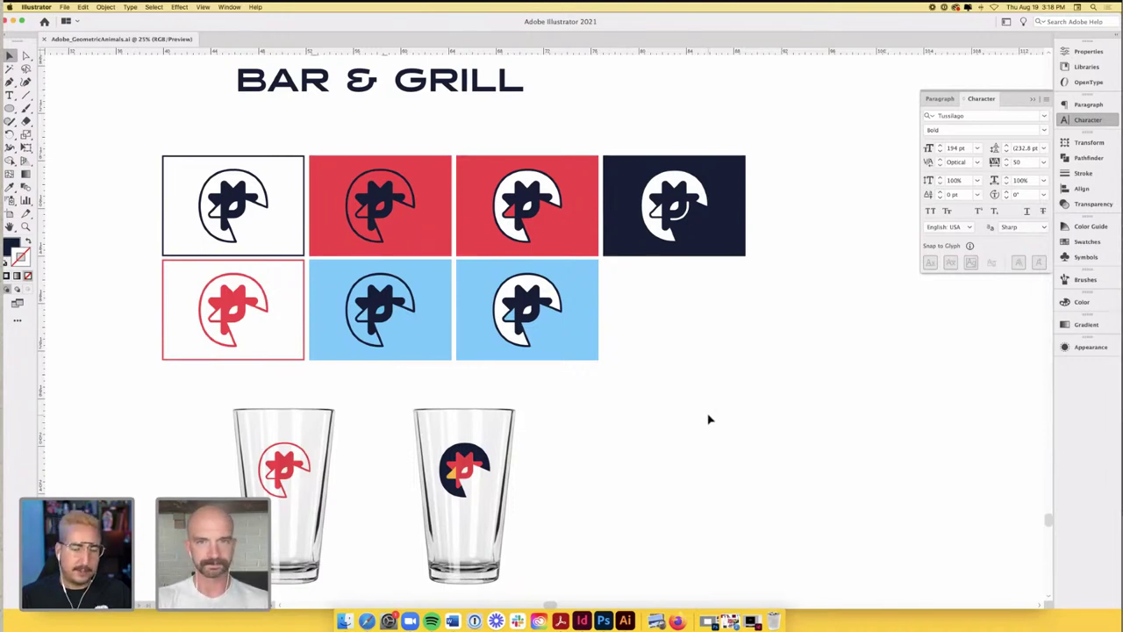
{"action": "scroll", "coordinate": [710, 419], "scroll_direction": "down", "scroll_amount": 1}
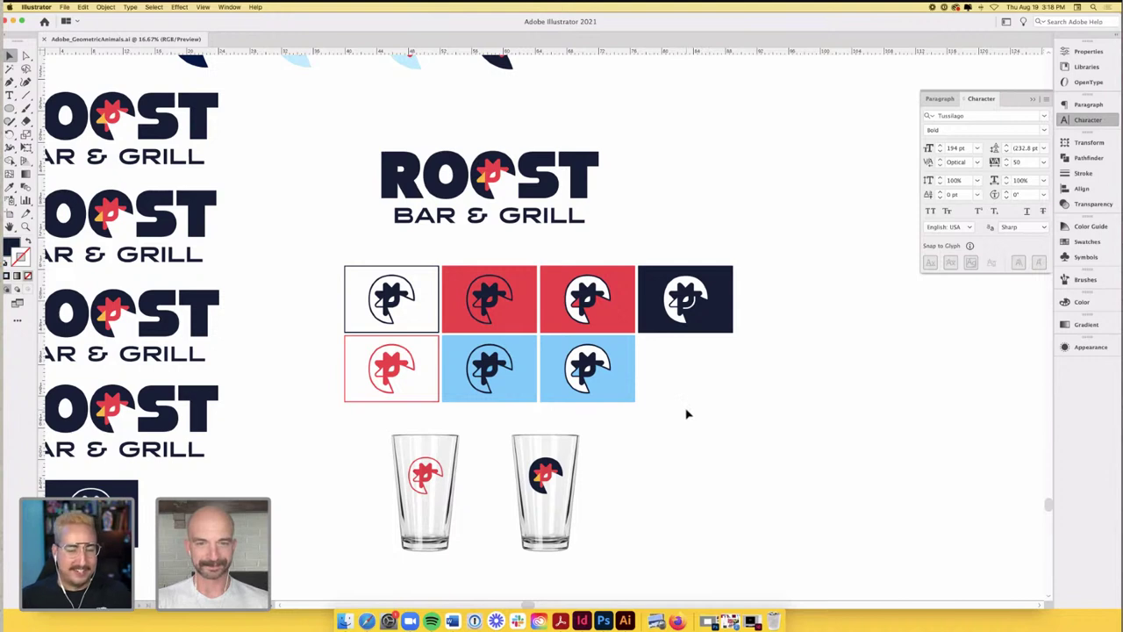
{"action": "scroll", "coordinate": [688, 413], "scroll_direction": "up", "scroll_amount": 1}
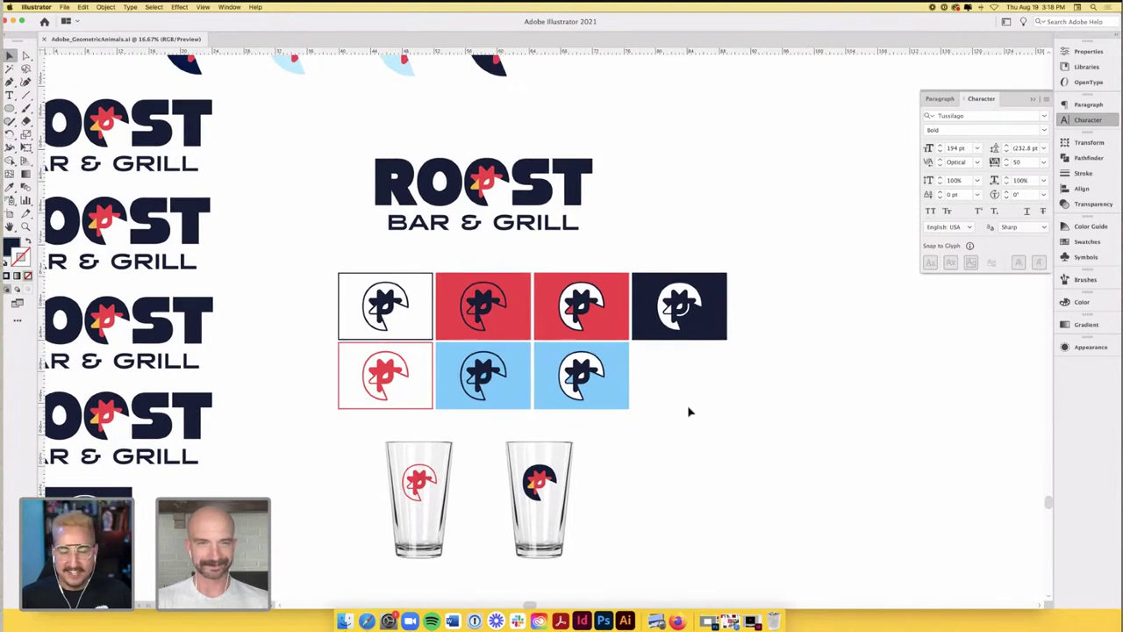
{"action": "scroll", "coordinate": [690, 412], "scroll_direction": "up", "scroll_amount": 3}
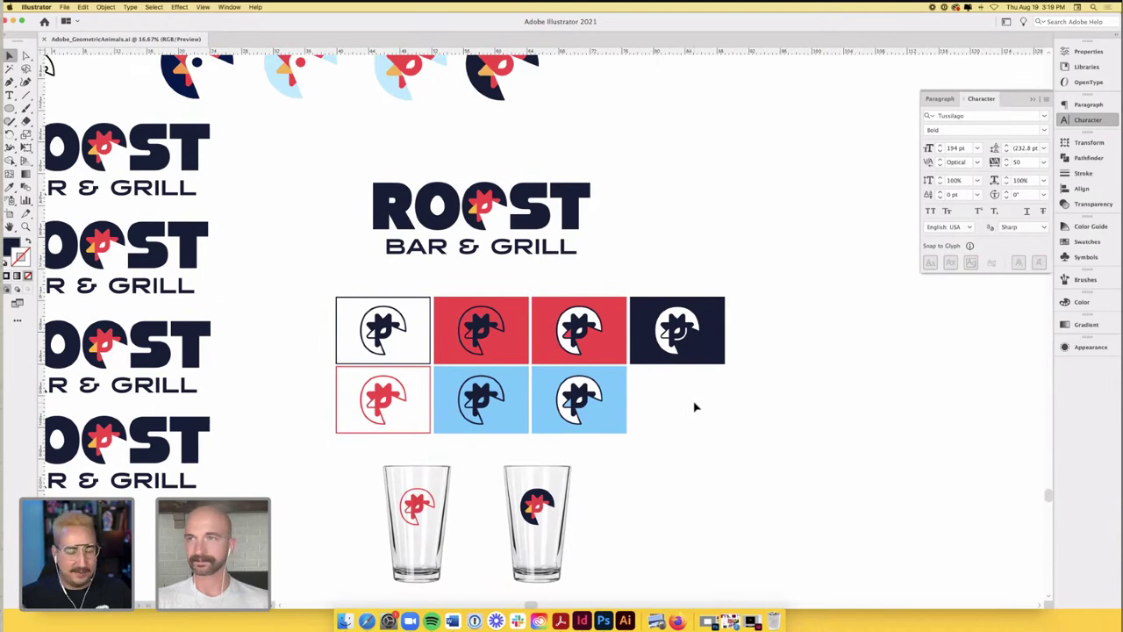
{"action": "key", "text": "super+minus"}
{"action": "key", "text": "super+minus"}
{"action": "key", "text": "super+minus"}
{"action": "scroll", "coordinate": [694, 406], "scroll_direction": "up", "scroll_amount": 3}
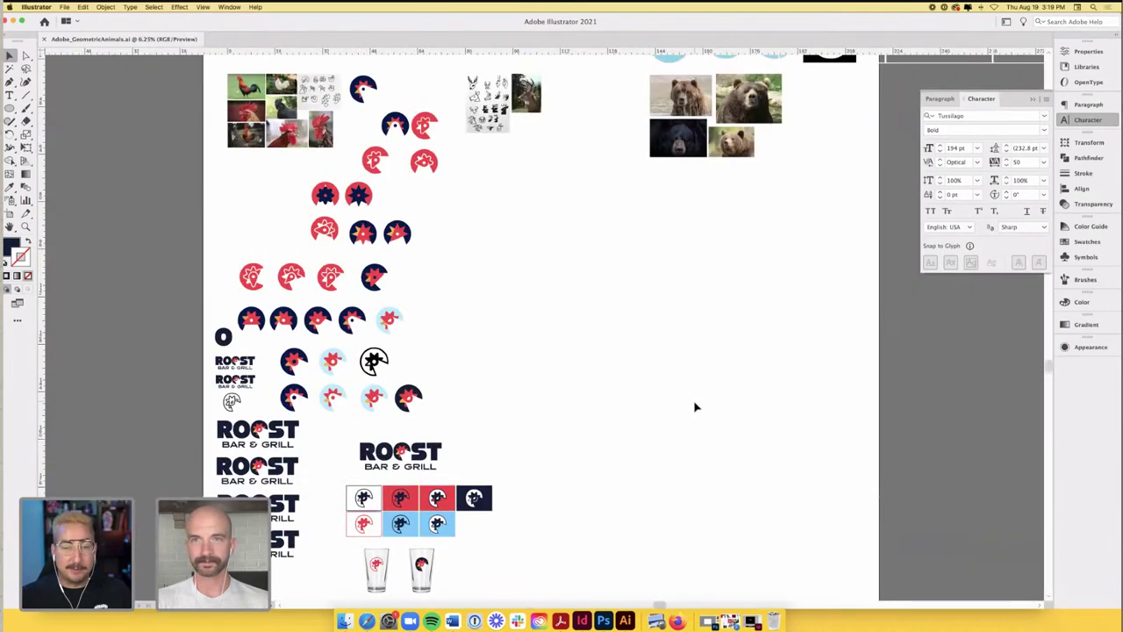
{"action": "key", "text": "super+plus"}
{"action": "key", "text": "super+plus"}
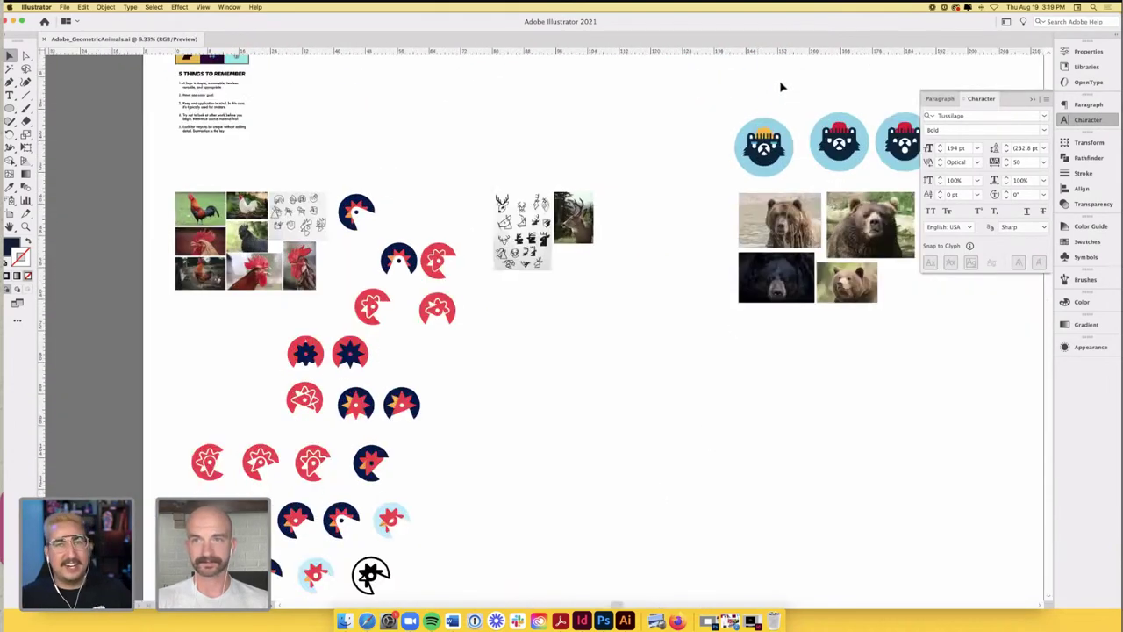
{"action": "scroll", "coordinate": [781, 88], "scroll_direction": "right", "scroll_amount": 5}
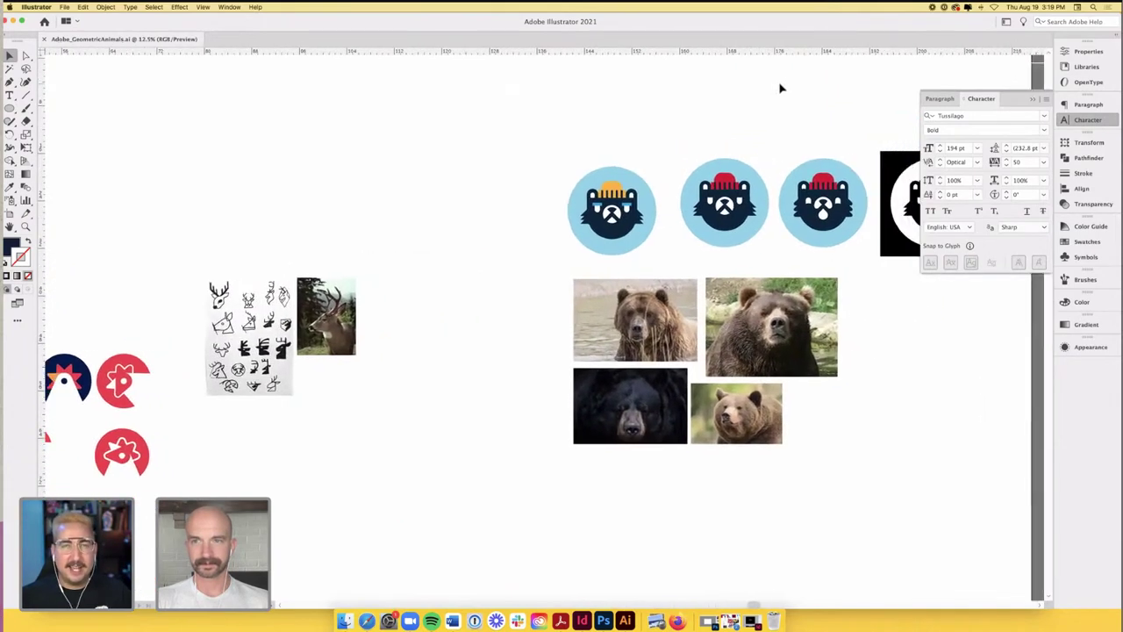
{"action": "scroll", "coordinate": [791, 99], "scroll_direction": "right", "scroll_amount": 3}
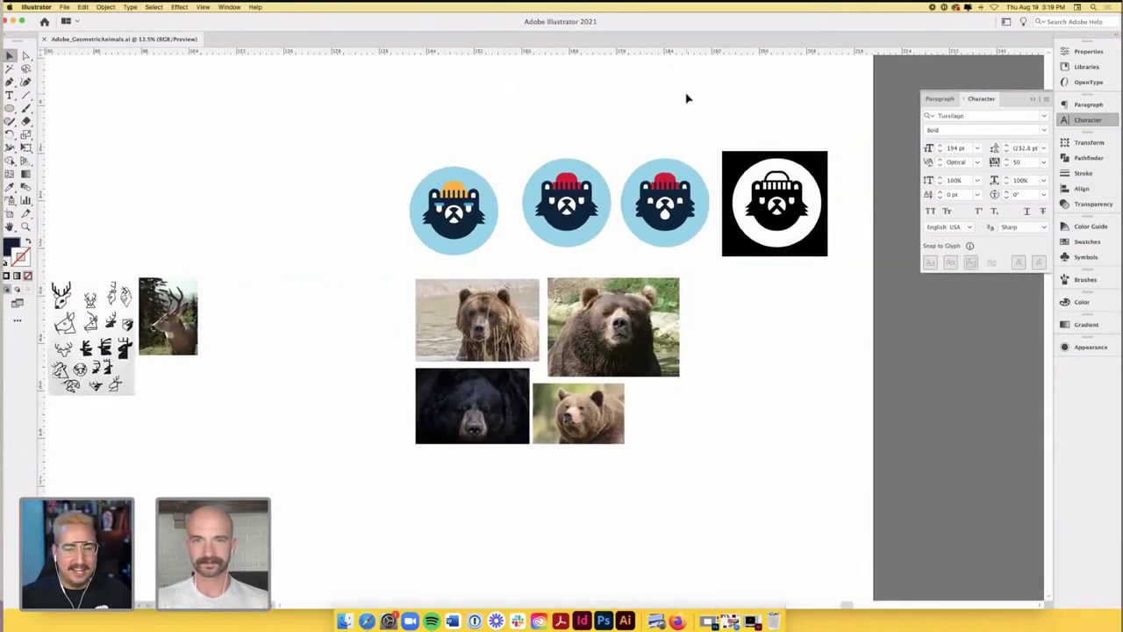
{"action": "scroll", "coordinate": [697, 118], "scroll_direction": "up", "scroll_amount": 1}
{"action": "key", "text": "super+plus"}
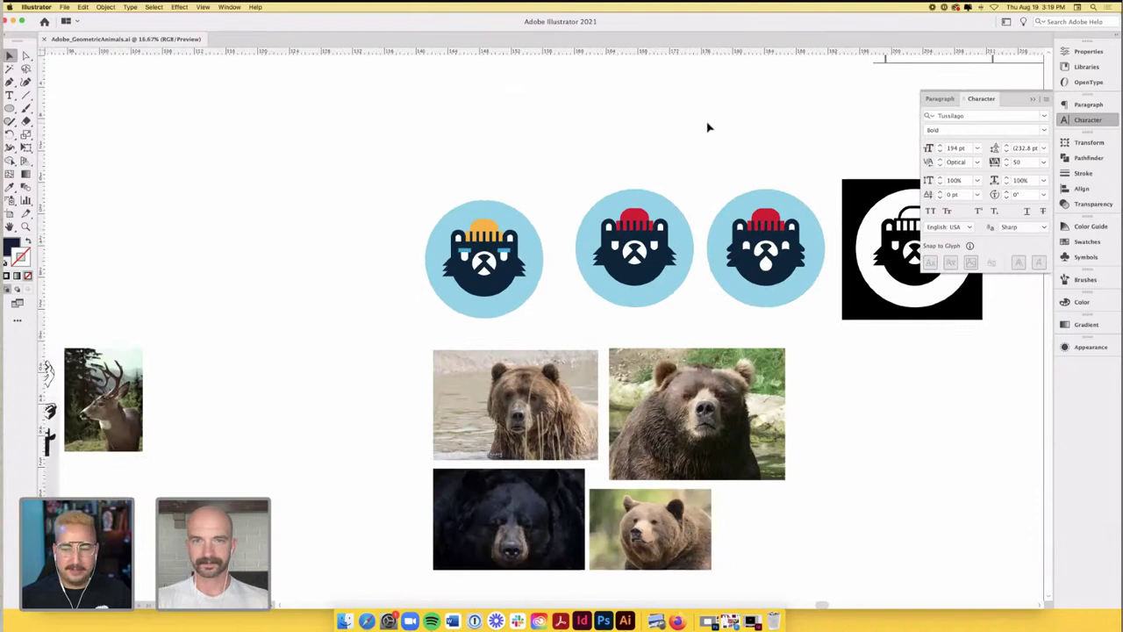
{"action": "scroll", "coordinate": [709, 127], "scroll_direction": "right", "scroll_amount": 2}
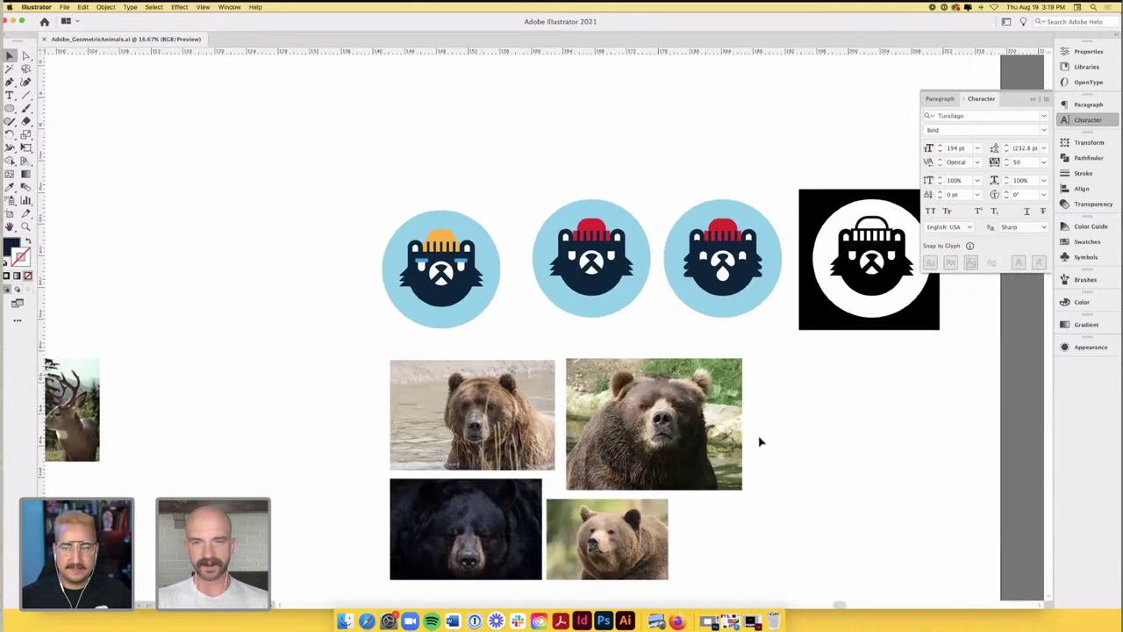
{"action": "scroll", "coordinate": [773, 426], "scroll_direction": "right", "scroll_amount": 2}
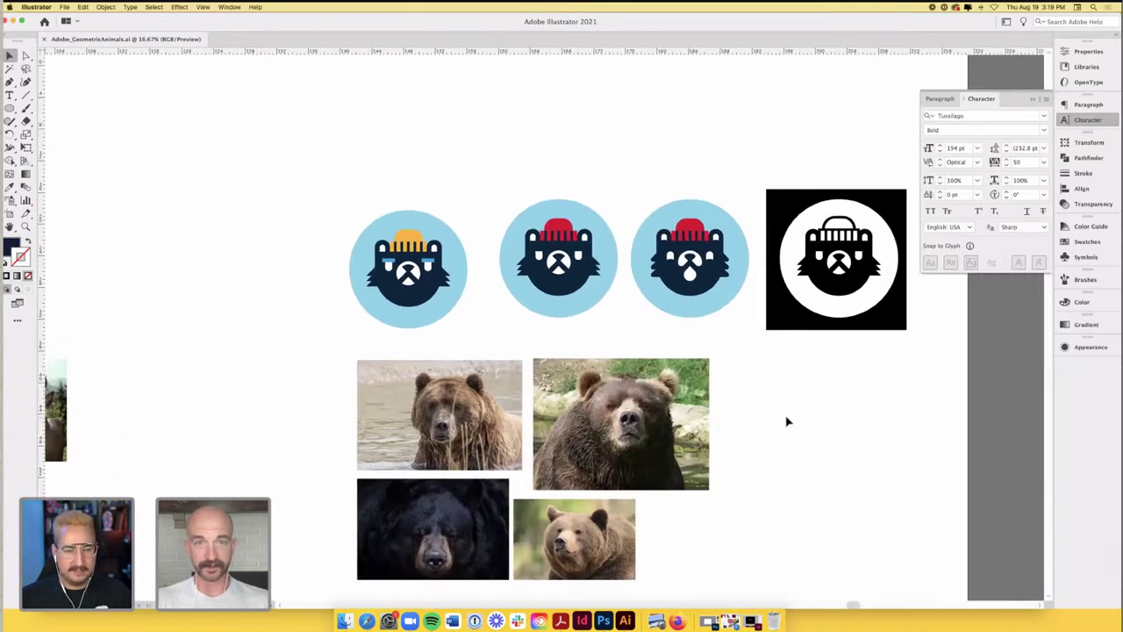
{"action": "scroll", "coordinate": [787, 423], "scroll_direction": "right", "scroll_amount": 1}
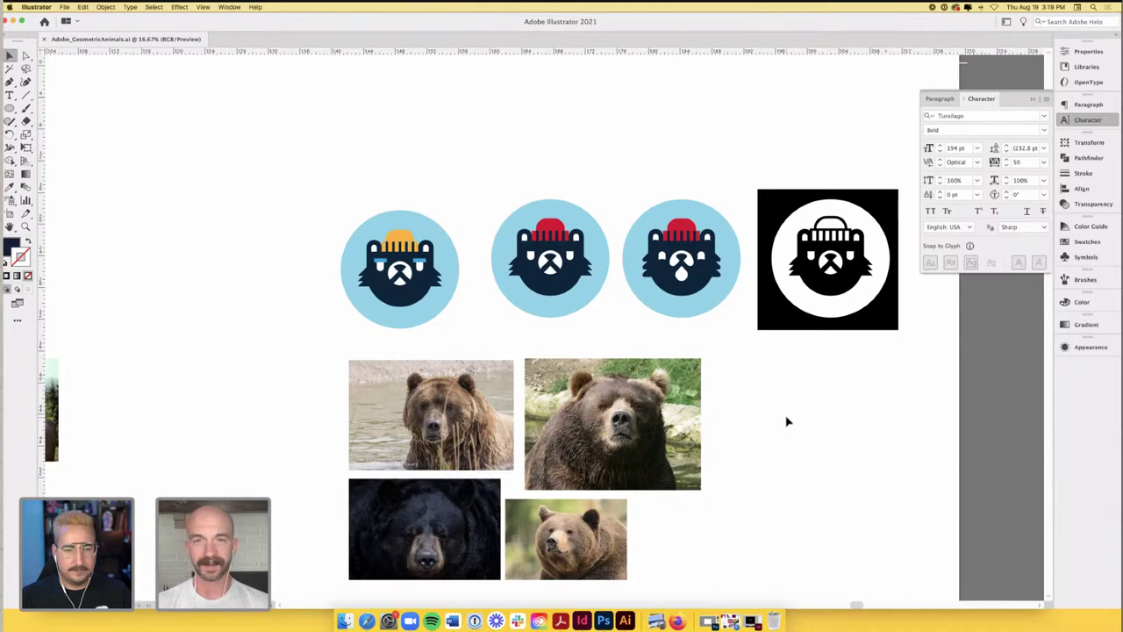
{"action": "scroll", "coordinate": [591, 296], "scroll_direction": "up", "scroll_amount": 2}
{"action": "scroll", "coordinate": [591, 296], "scroll_direction": "right", "scroll_amount": 2}
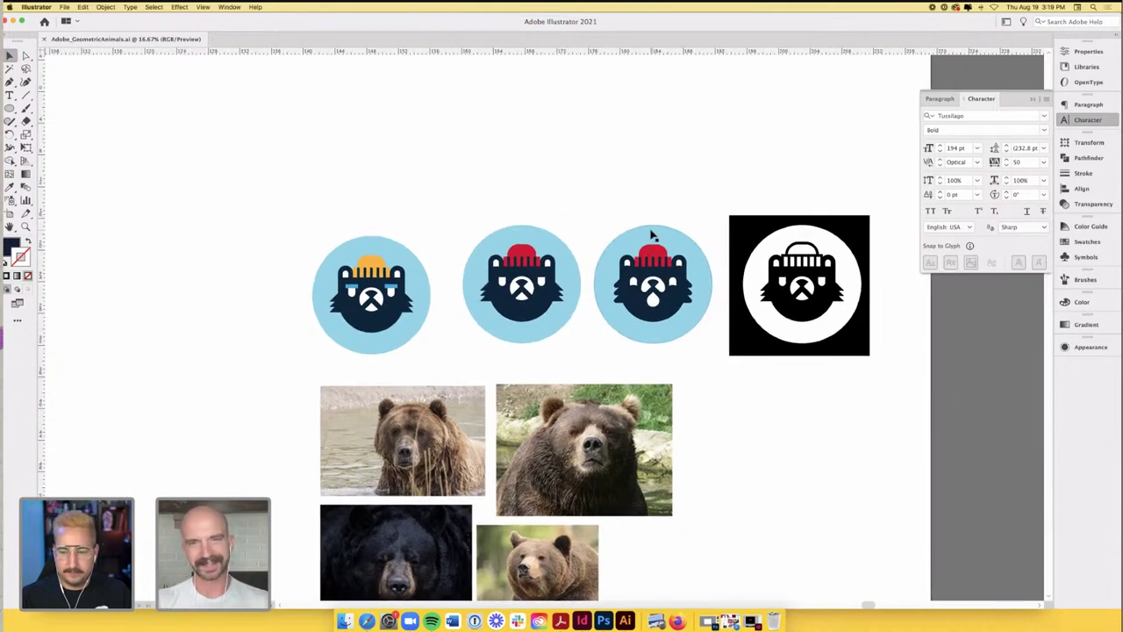
{"action": "scroll", "coordinate": [651, 236], "scroll_direction": "up", "scroll_amount": 1}
{"action": "scroll", "coordinate": [621, 243], "scroll_direction": "up", "scroll_amount": 1}
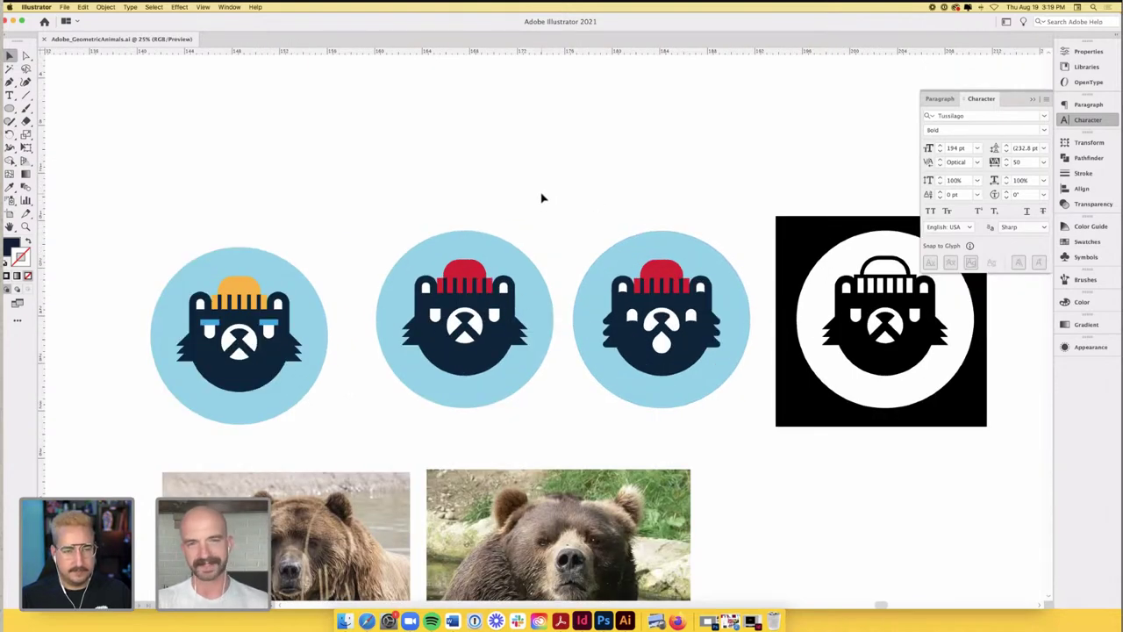
{"action": "scroll", "coordinate": [542, 197], "scroll_direction": "right", "scroll_amount": 3}
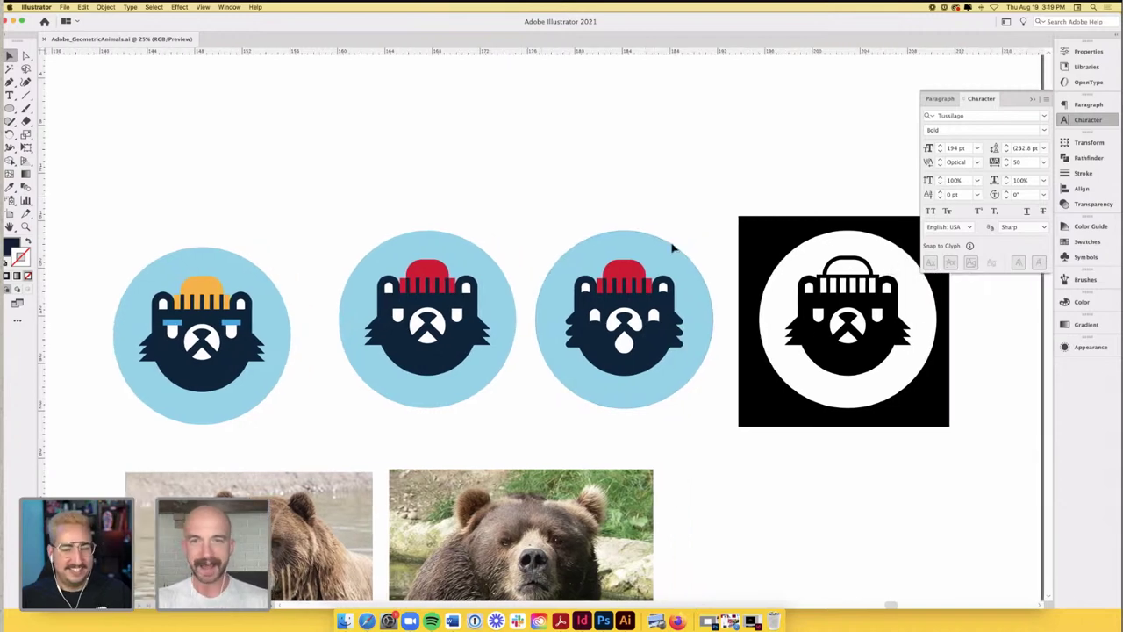
{"action": "scroll", "coordinate": [669, 201], "scroll_direction": "right", "scroll_amount": 1}
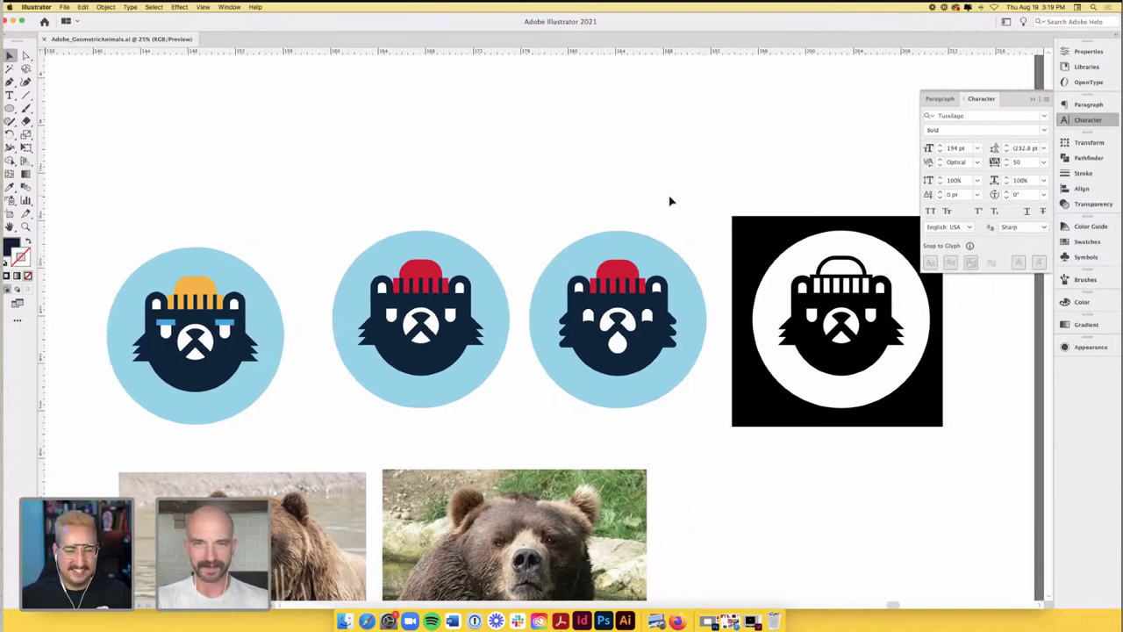
{"action": "scroll", "coordinate": [670, 200], "scroll_direction": "right", "scroll_amount": 1}
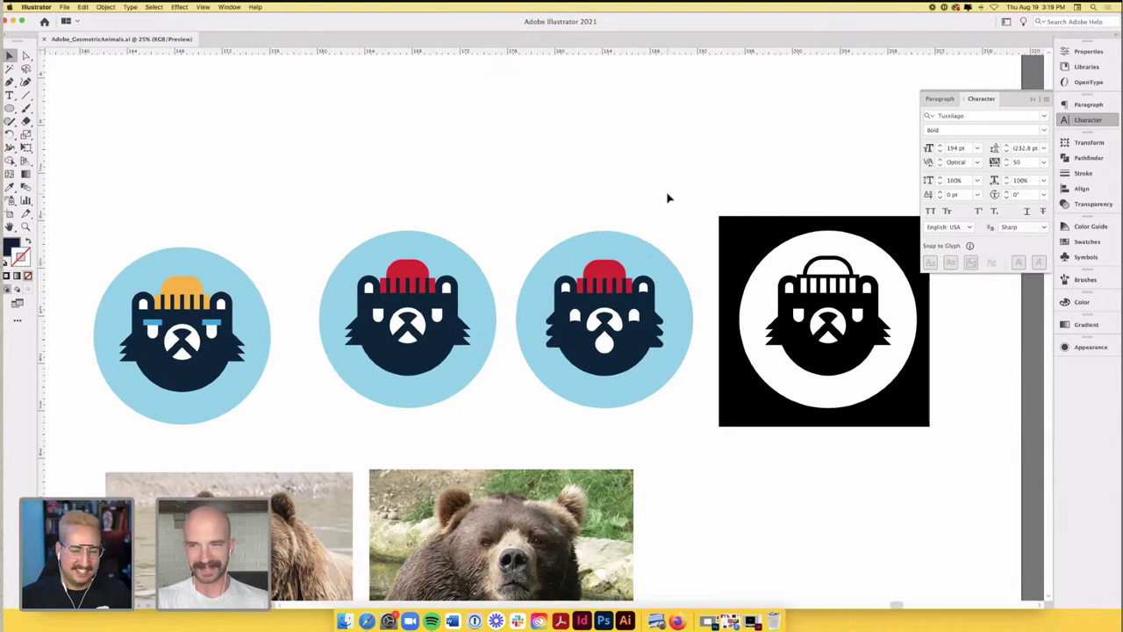
{"action": "scroll", "coordinate": [672, 201], "scroll_direction": "right", "scroll_amount": 3}
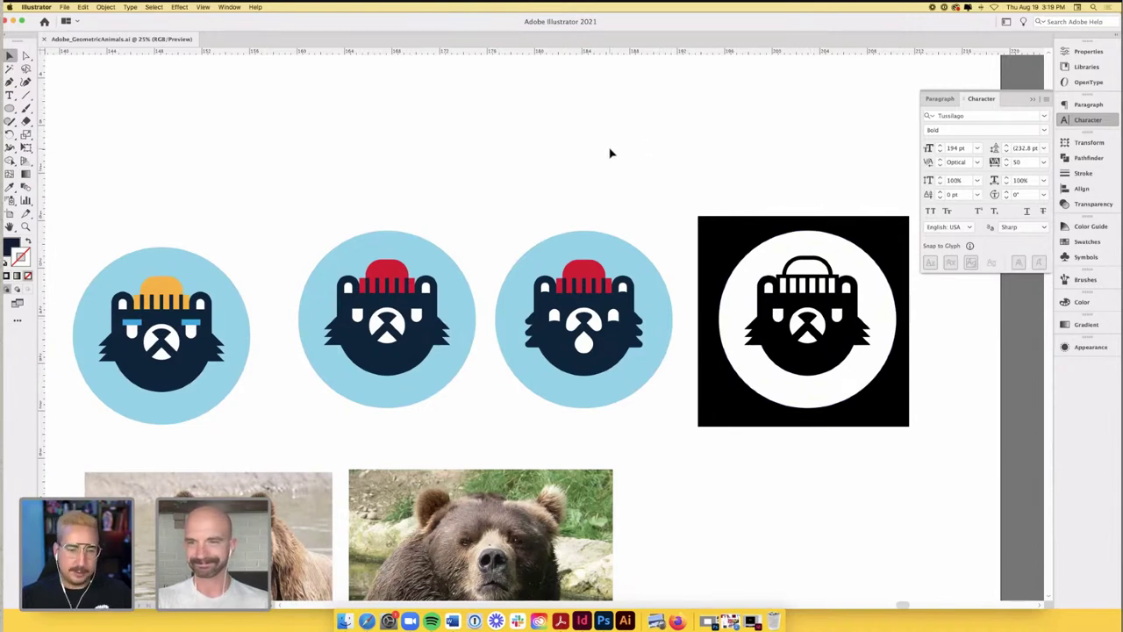
{"action": "scroll", "coordinate": [611, 154], "scroll_direction": "right", "scroll_amount": 1}
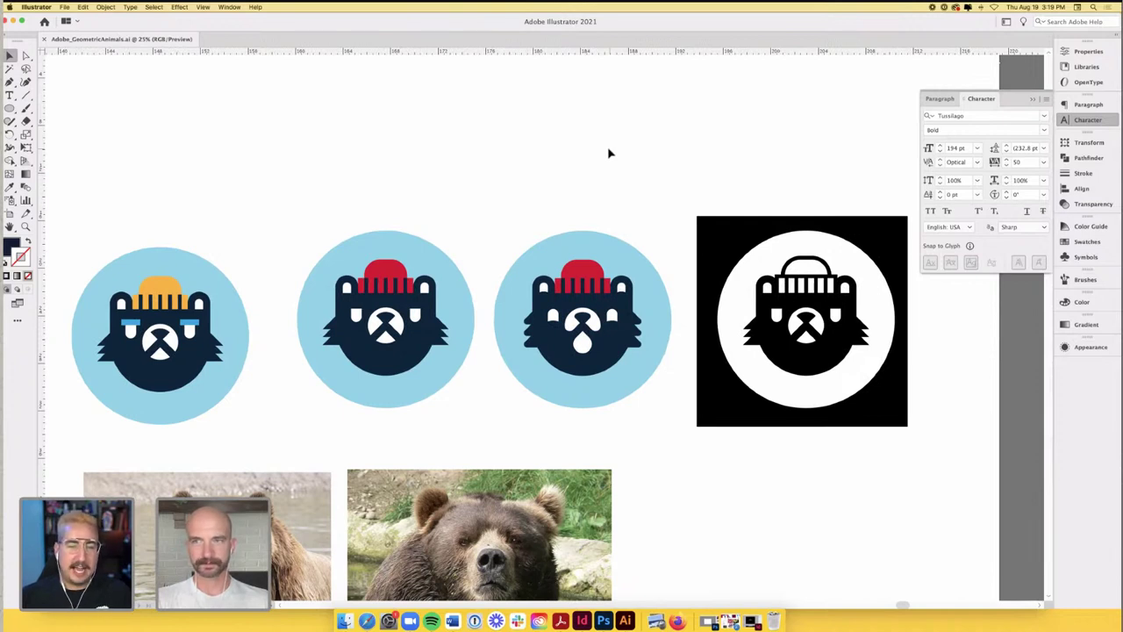
{"action": "left_click", "coordinate": [1034, 99]}
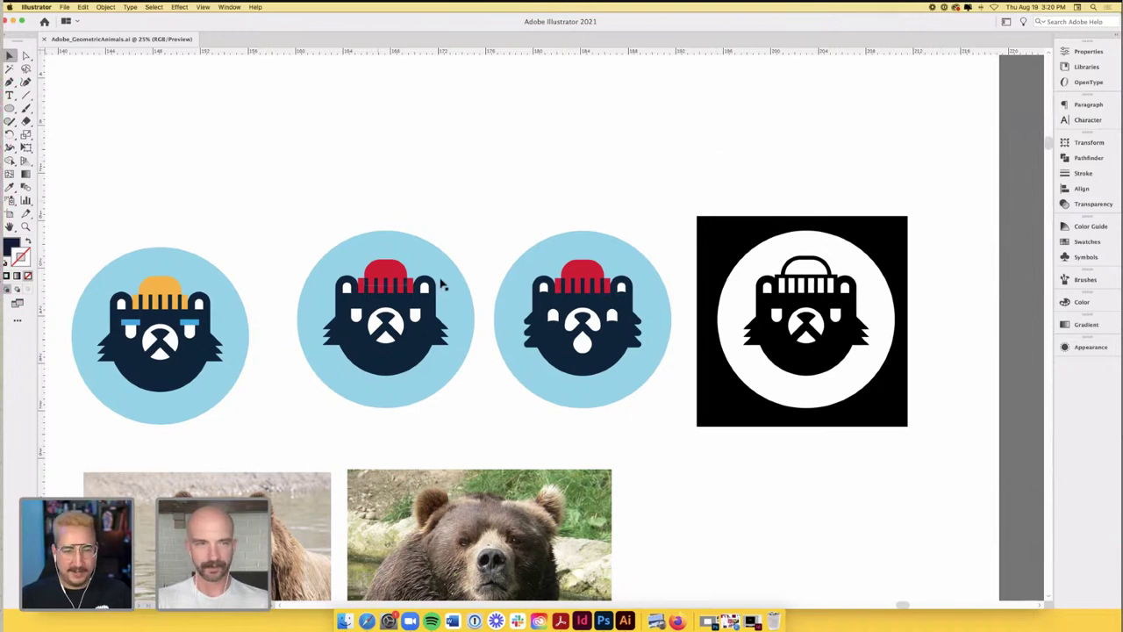
{"action": "scroll", "coordinate": [384, 190], "scroll_direction": "left", "scroll_amount": 3}
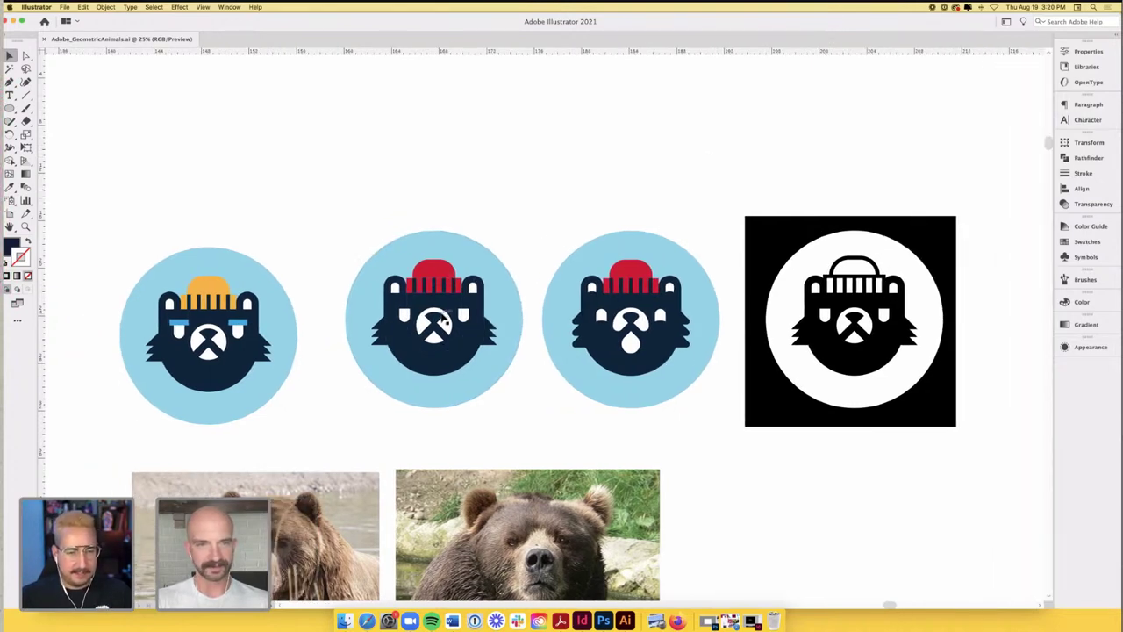
{"action": "left_click", "coordinate": [447, 307]}
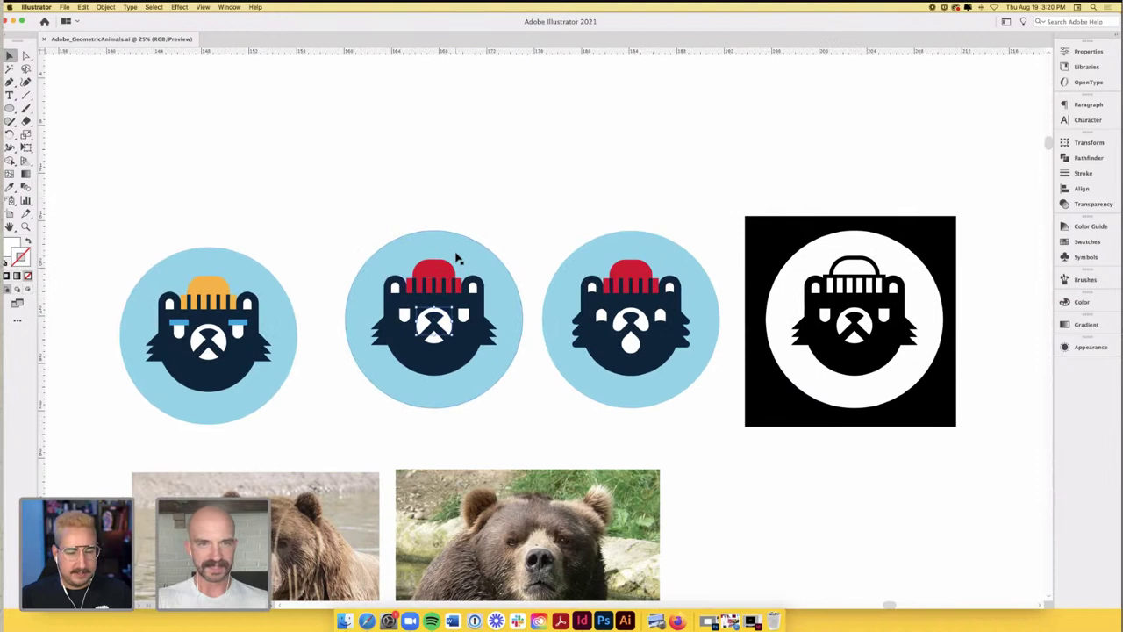
{"action": "left_click", "coordinate": [479, 178]}
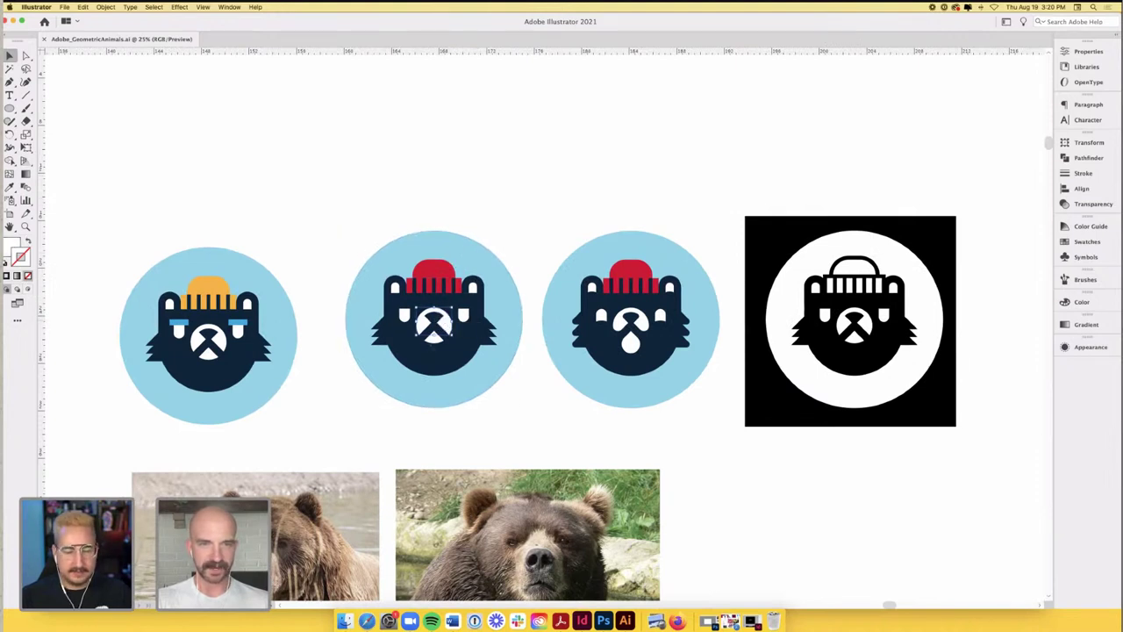
{"action": "left_click", "coordinate": [485, 247]}
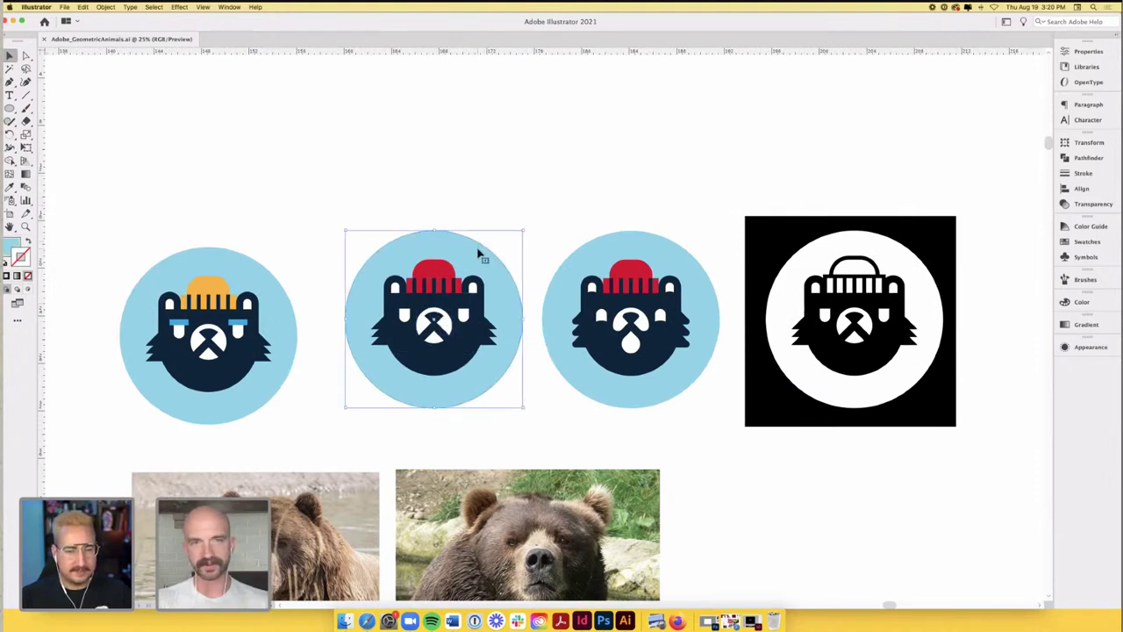
{"action": "left_click_drag", "start_coordinate": [472, 253], "coordinate": [472, 260]}
{"action": "left_click", "coordinate": [476, 203]}
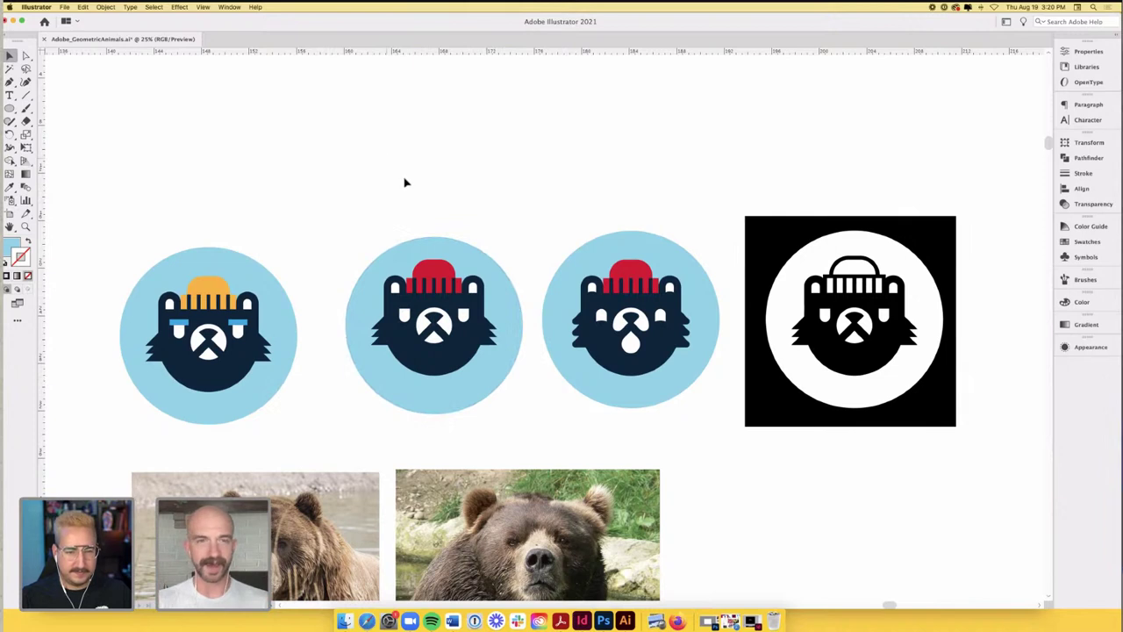
{"action": "key", "text": "super+z"}
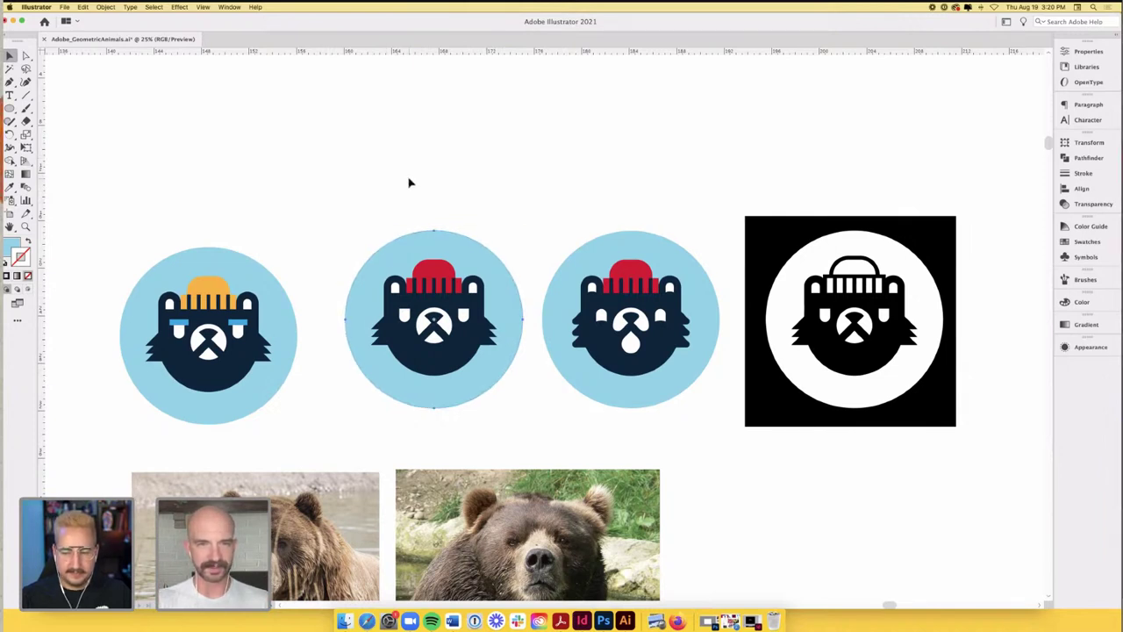
{"action": "key", "text": "super+shift+a"}
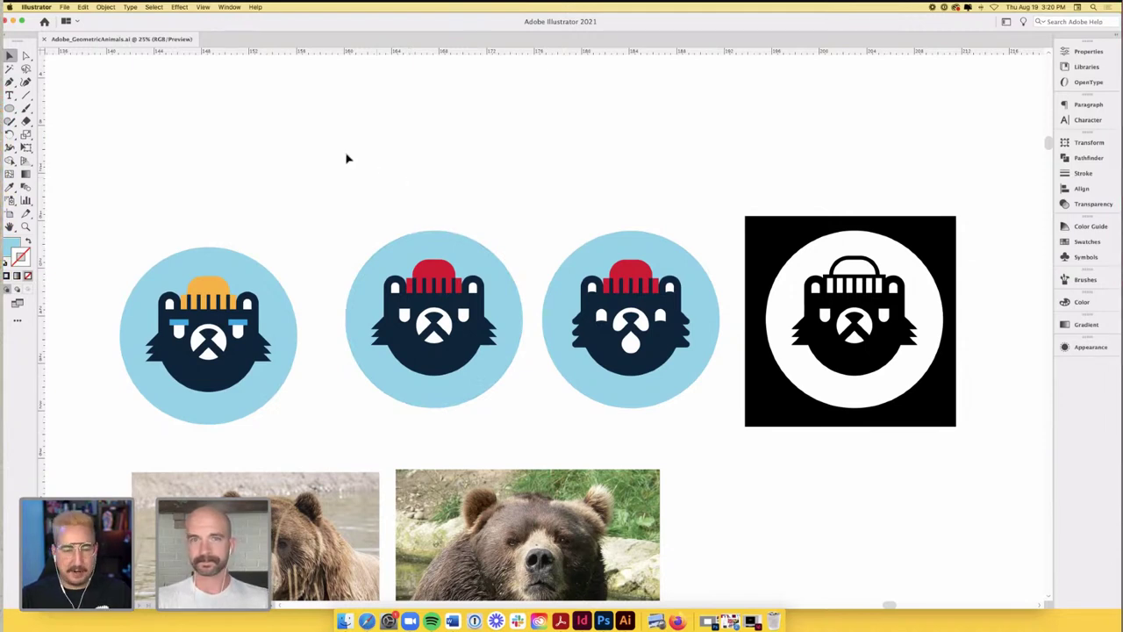
{"action": "scroll", "coordinate": [346, 159], "scroll_direction": "left", "scroll_amount": 1}
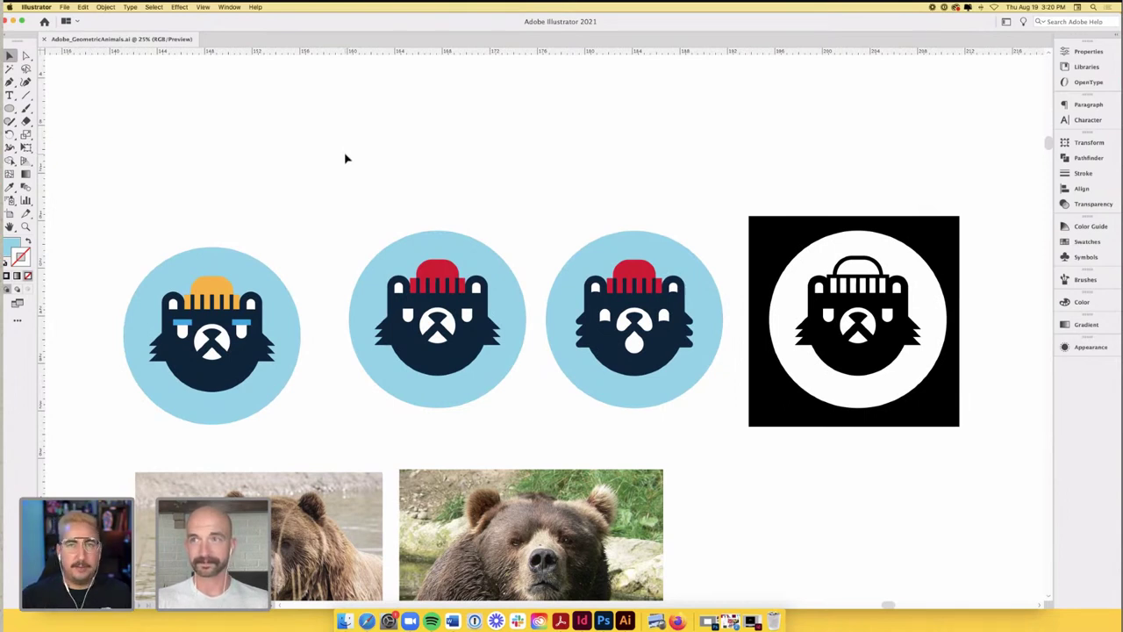
{"action": "key", "text": "super+minus"}
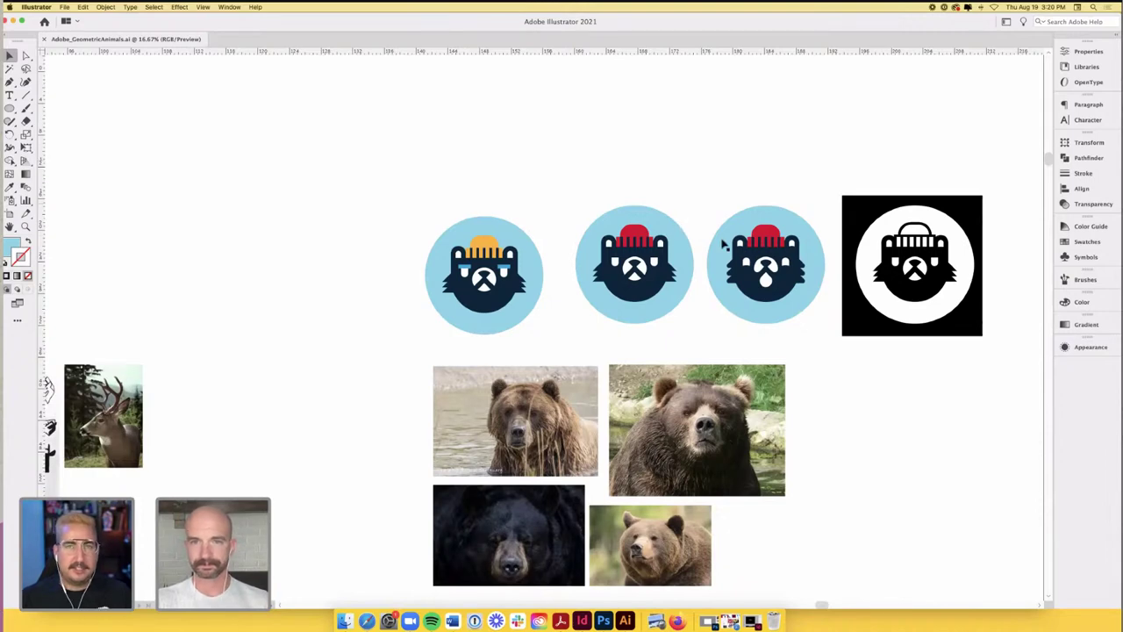
- Switch to Outline view and zoom to 50% on the two red-hatted bear badges
{"action": "key", "text": "super+plus"}
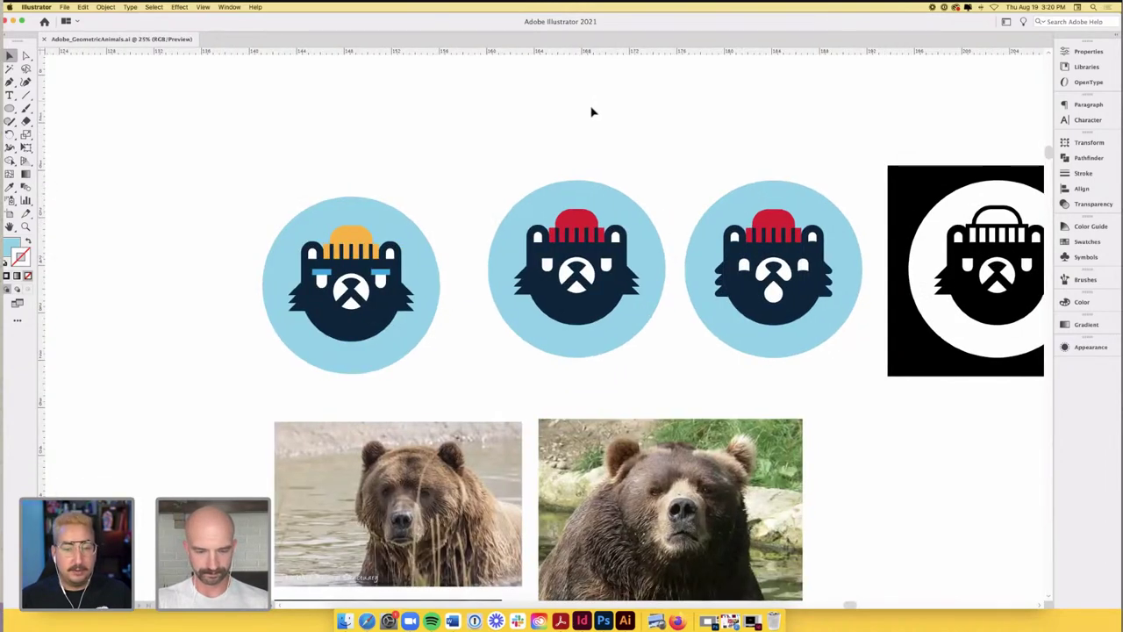
{"action": "scroll", "coordinate": [592, 114], "scroll_direction": "right", "scroll_amount": 2}
{"action": "key", "text": "super+y"}
{"action": "scroll", "coordinate": [652, 220], "scroll_direction": "right", "scroll_amount": 1}
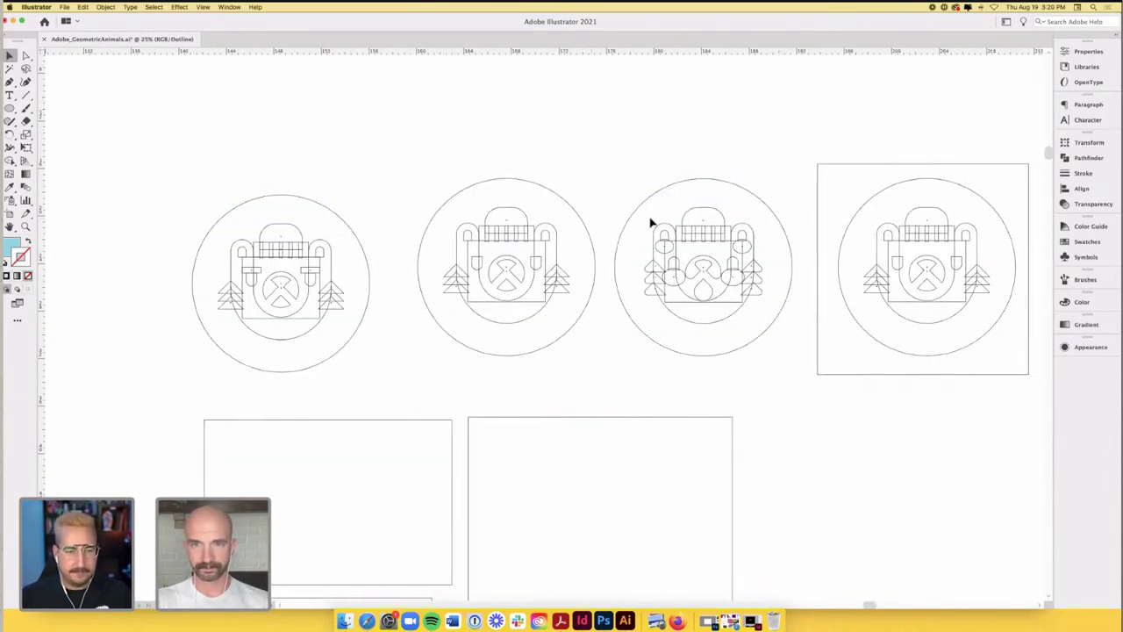
{"action": "key", "text": "super+plus"}
{"action": "scroll", "coordinate": [577, 206], "scroll_direction": "up", "scroll_amount": 1}
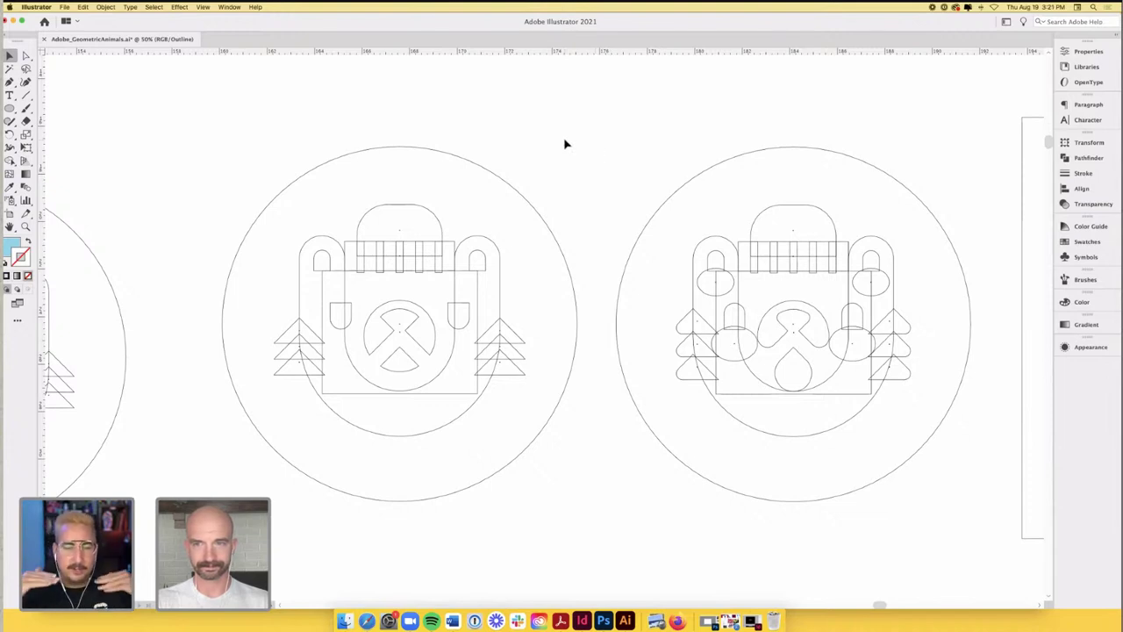
{"action": "scroll", "coordinate": [565, 144], "scroll_direction": "right", "scroll_amount": 1}
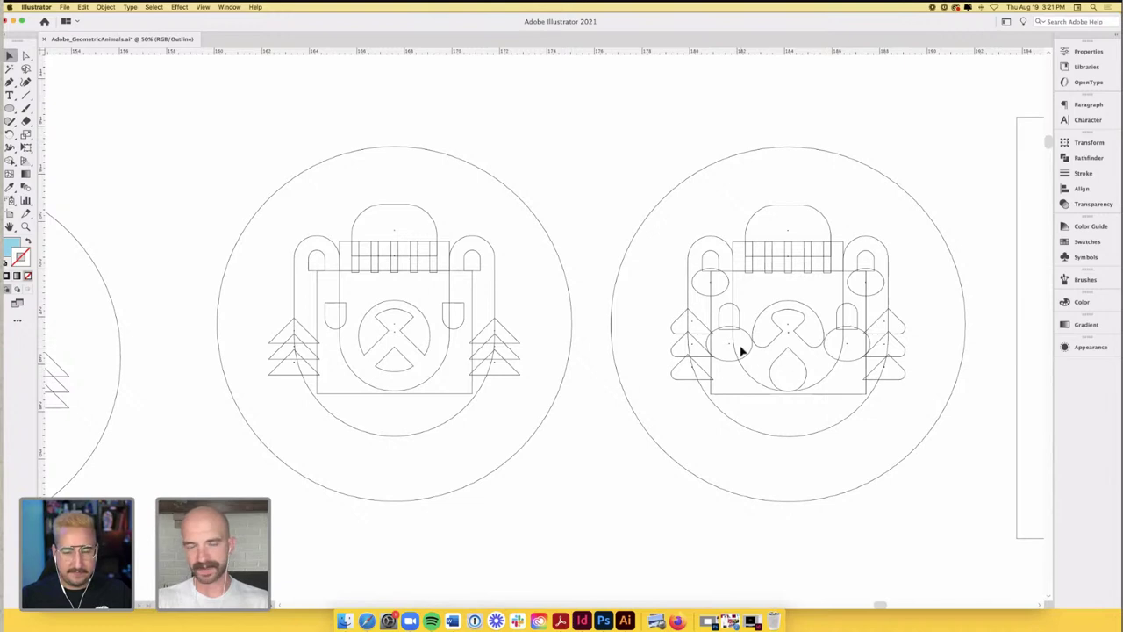
- Back in colour Preview, drag both eyes of the right red-hatted bear slightly upward
{"action": "key", "text": "super+y"}
{"action": "left_click", "coordinate": [682, 212]}
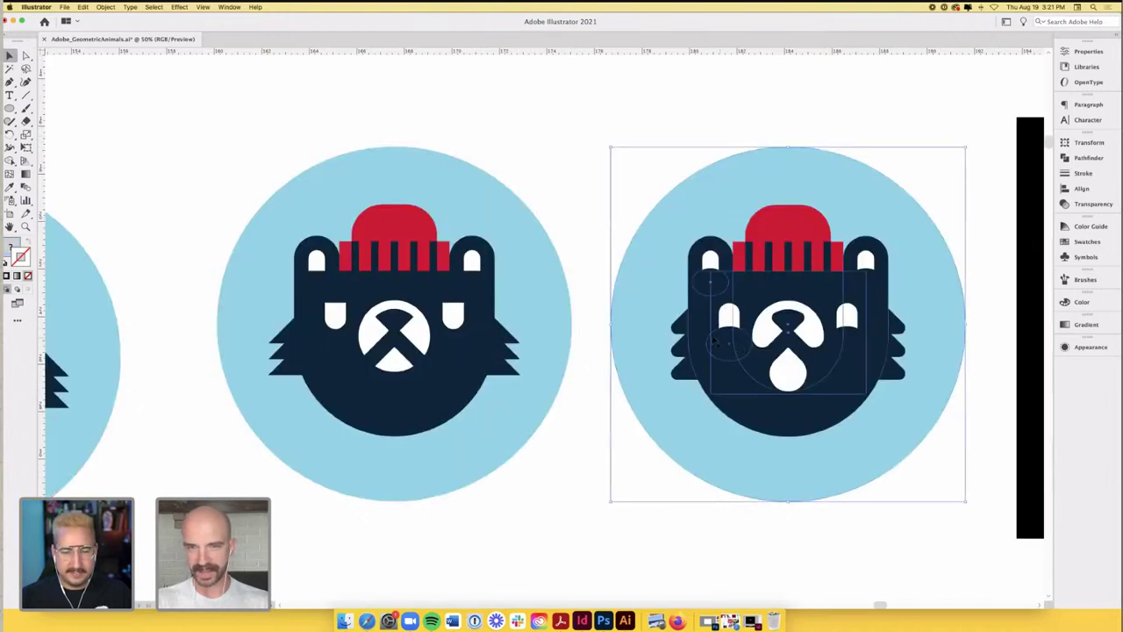
{"action": "left_click", "coordinate": [591, 216]}
{"action": "left_click_drag", "start_coordinate": [728, 345], "coordinate": [730, 333]}
{"action": "left_click_drag", "start_coordinate": [847, 332], "coordinate": [846, 322]}
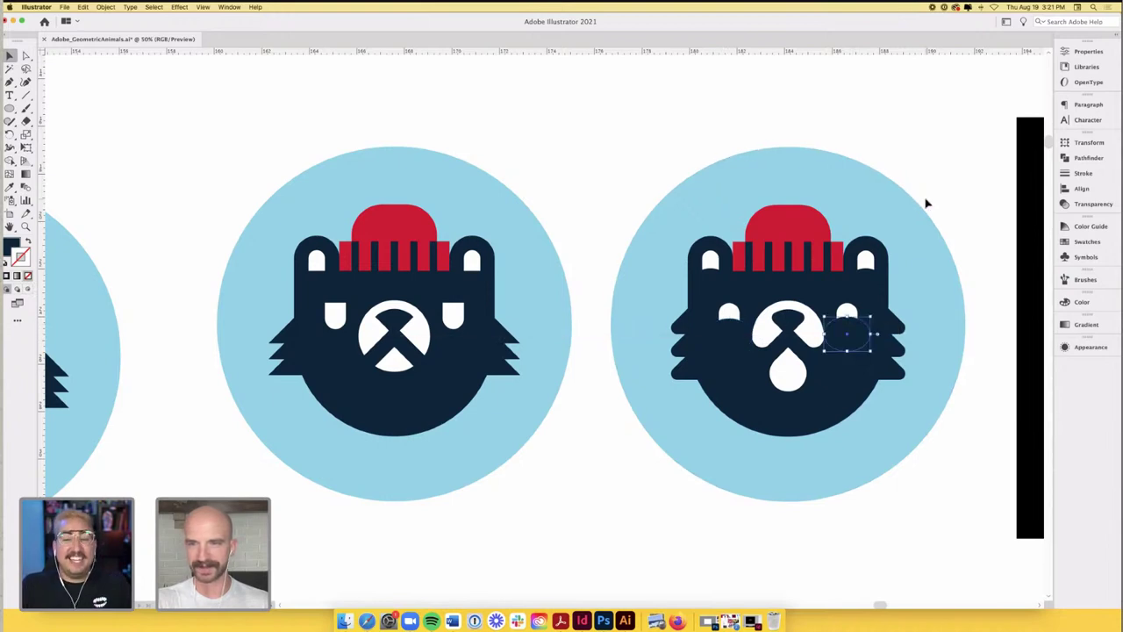
{"action": "left_click", "coordinate": [929, 206]}
{"action": "scroll", "coordinate": [946, 231], "scroll_direction": "down", "scroll_amount": 1}
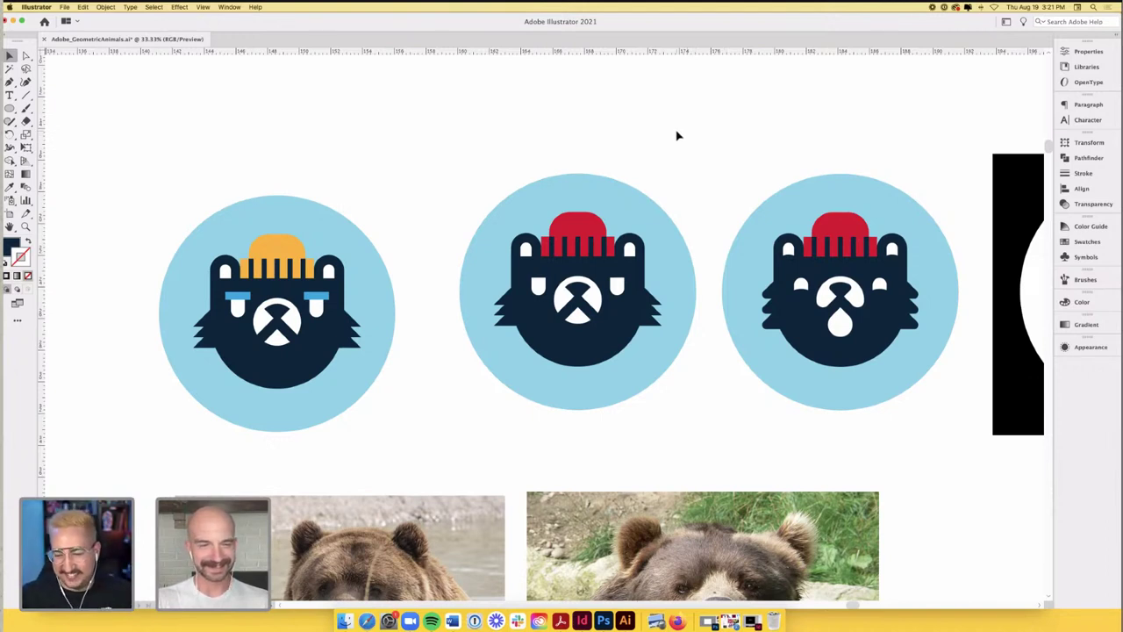
- Pan left to the deer sketch sheet and photo, then save the animal logo board
{"action": "scroll", "coordinate": [677, 135], "scroll_direction": "down", "scroll_amount": 1, "text": "alt"}
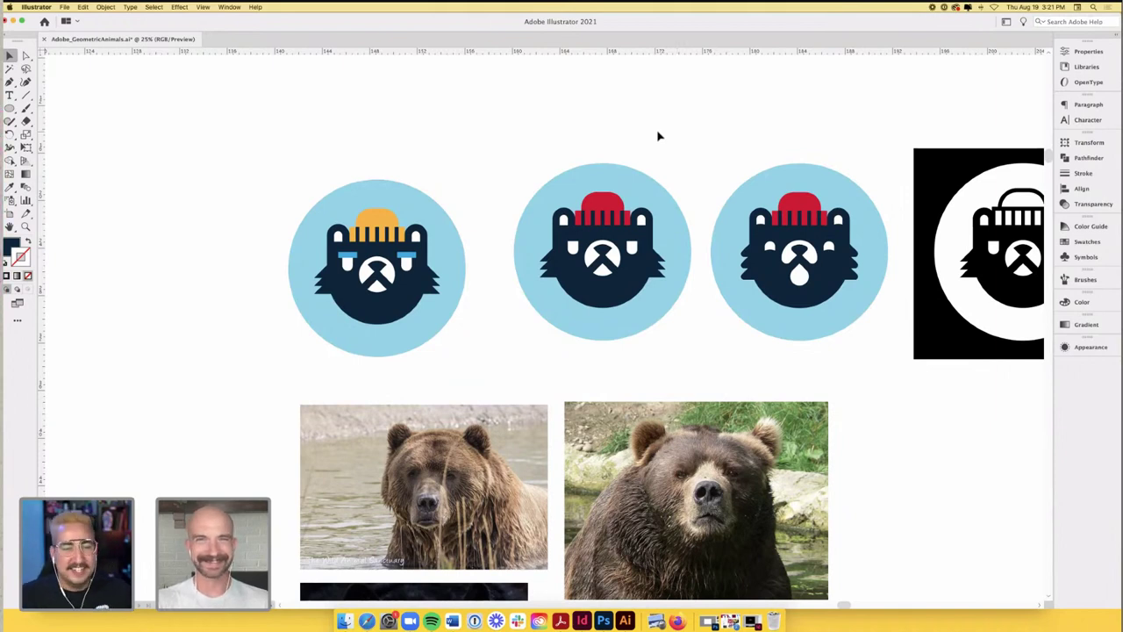
{"action": "scroll", "coordinate": [659, 136], "scroll_direction": "down", "scroll_amount": 1, "text": "alt"}
{"action": "scroll", "coordinate": [659, 136], "scroll_direction": "left", "scroll_amount": 1}
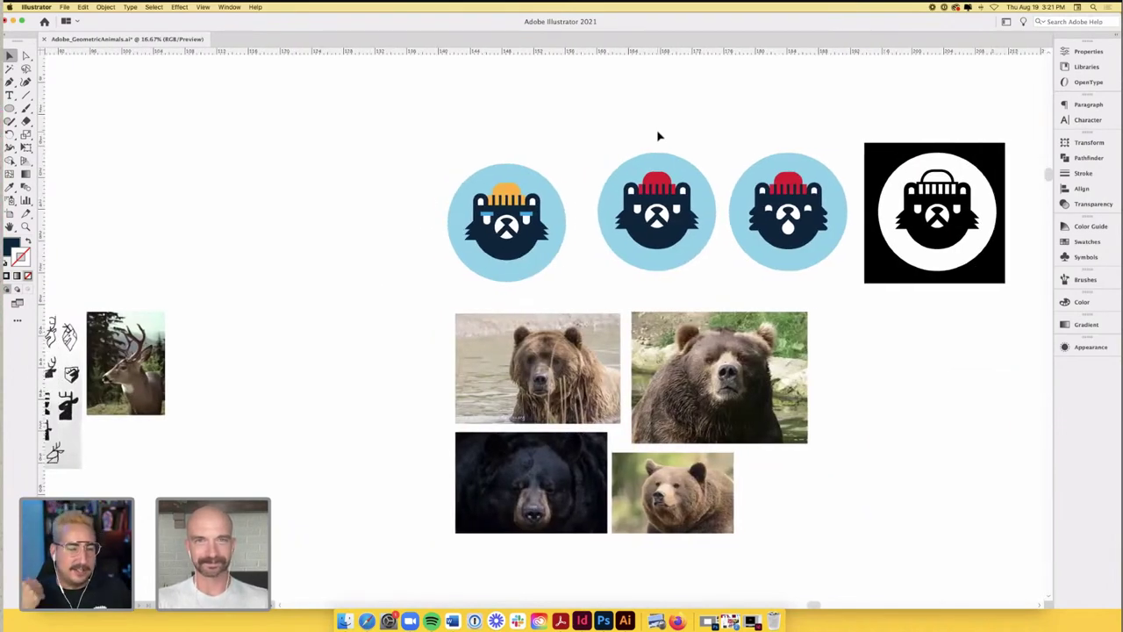
{"action": "scroll", "coordinate": [659, 136], "scroll_direction": "left", "scroll_amount": 10}
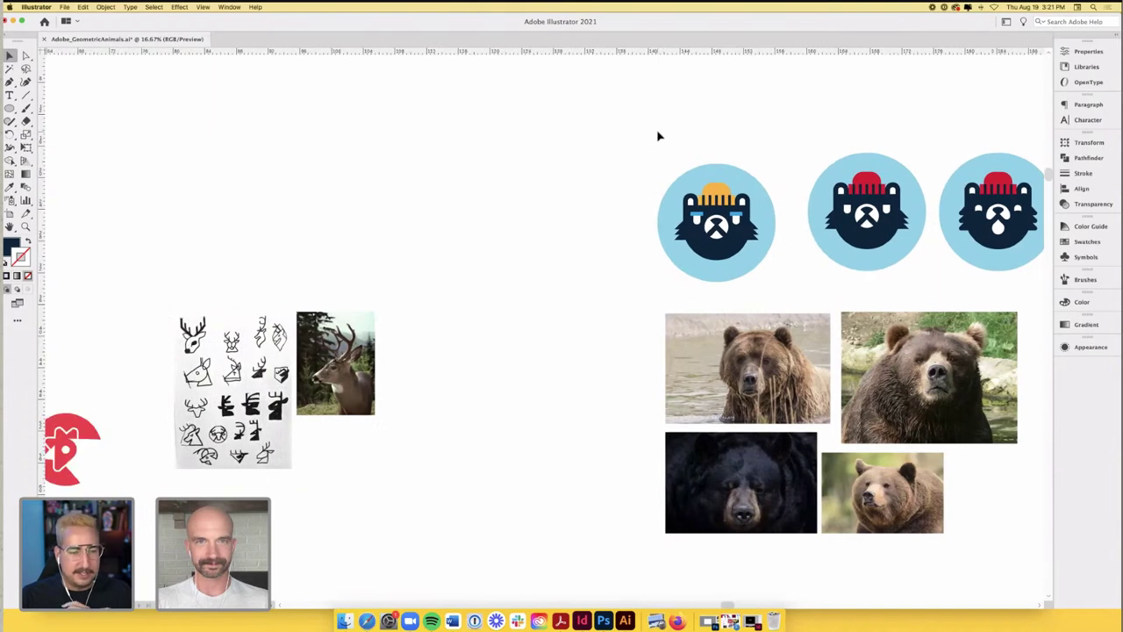
{"action": "scroll", "coordinate": [659, 136], "scroll_direction": "left", "scroll_amount": 3}
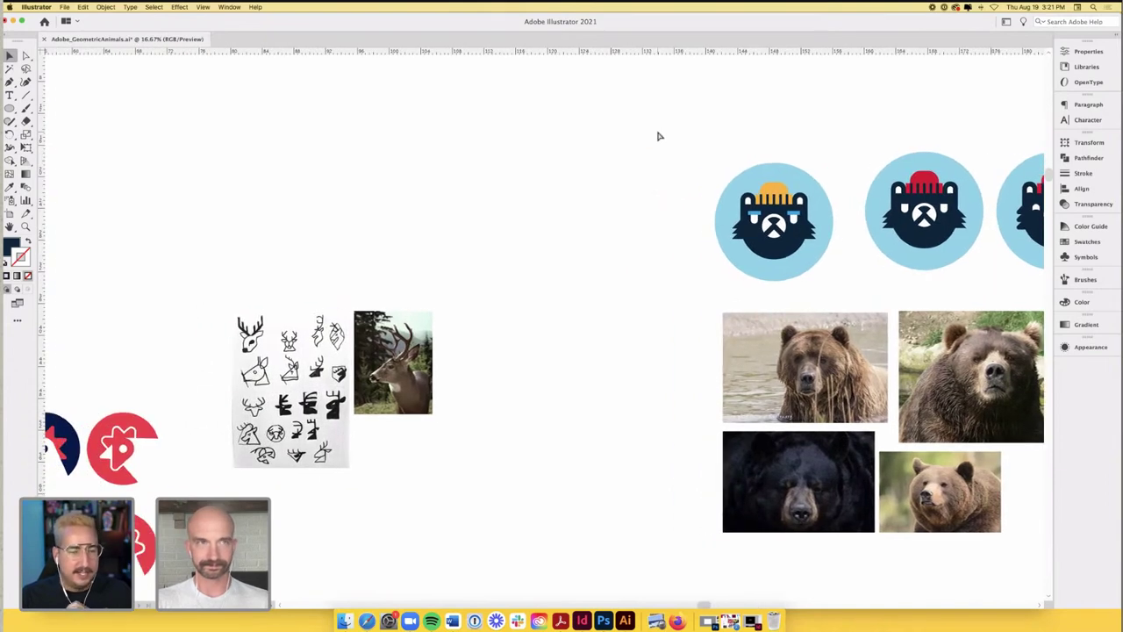
{"action": "key", "text": "super+s"}
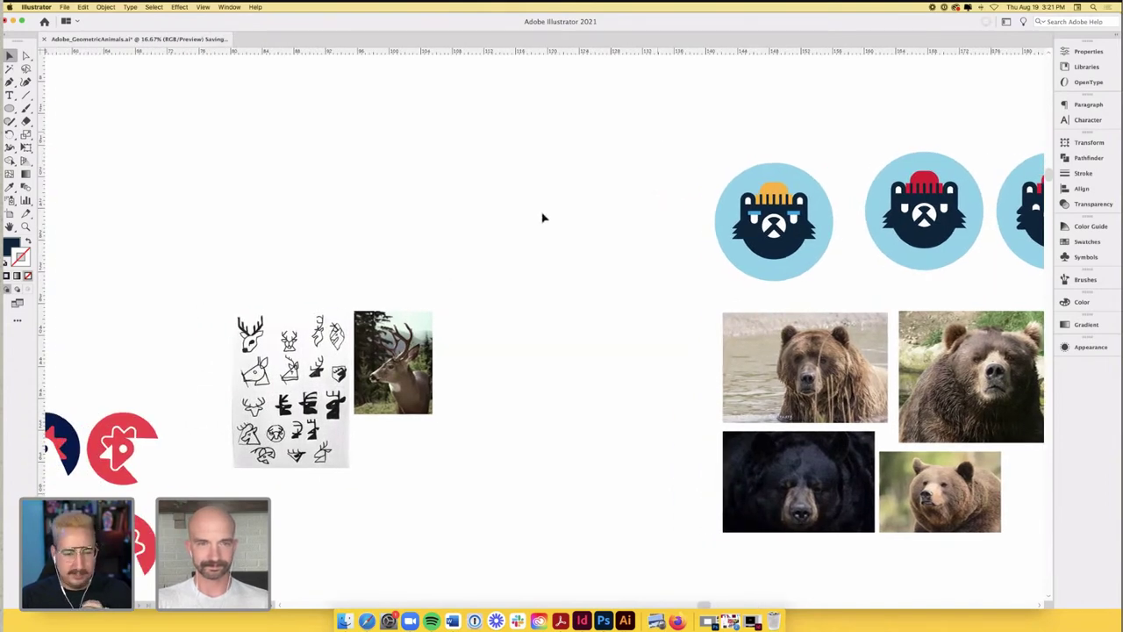
- Switch to InDesign's DeerCreek_Moodboard.indd showing the Deer Creek Auto Parts title page
{"action": "scroll", "coordinate": [542, 217], "scroll_direction": "down", "scroll_amount": 1}
{"action": "scroll", "coordinate": [543, 218], "scroll_direction": "down", "scroll_amount": 3}
{"action": "scroll", "coordinate": [468, 251], "scroll_direction": "left", "scroll_amount": 3}
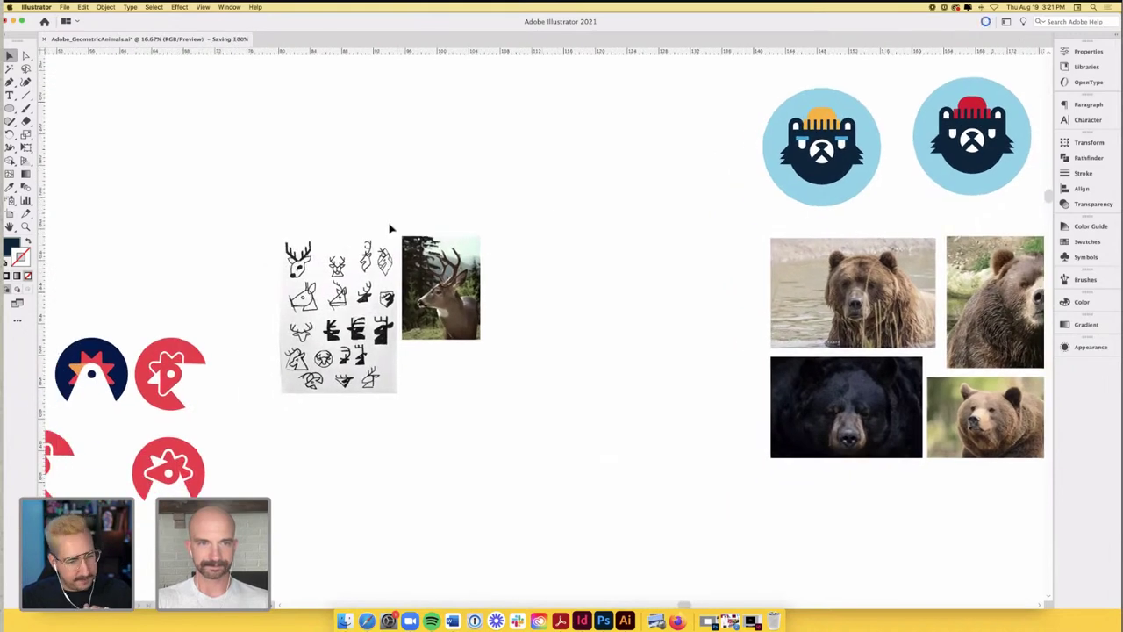
{"action": "scroll", "coordinate": [406, 255], "scroll_direction": "up", "scroll_amount": 1}
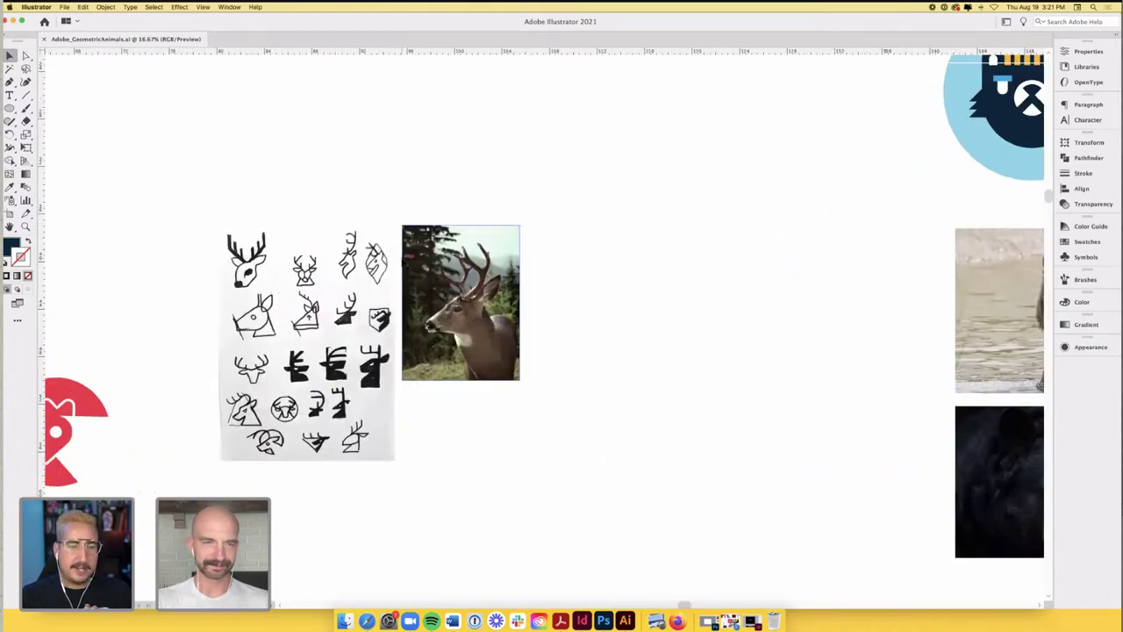
{"action": "scroll", "coordinate": [593, 254], "scroll_direction": "down", "scroll_amount": 2}
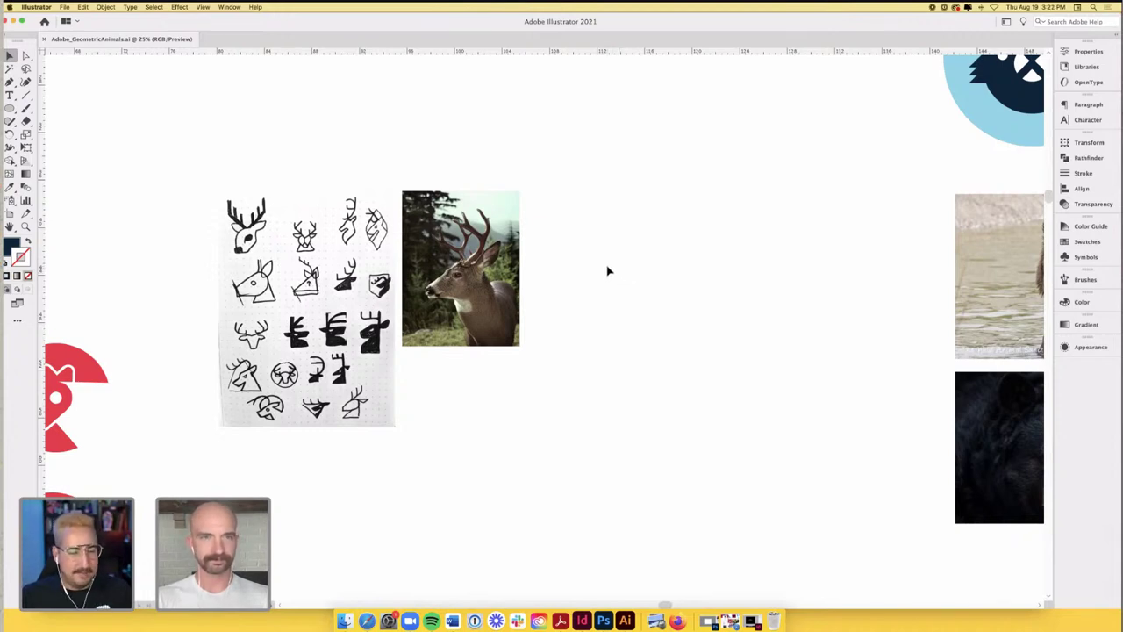
{"action": "scroll", "coordinate": [607, 272], "scroll_direction": "down", "scroll_amount": 2}
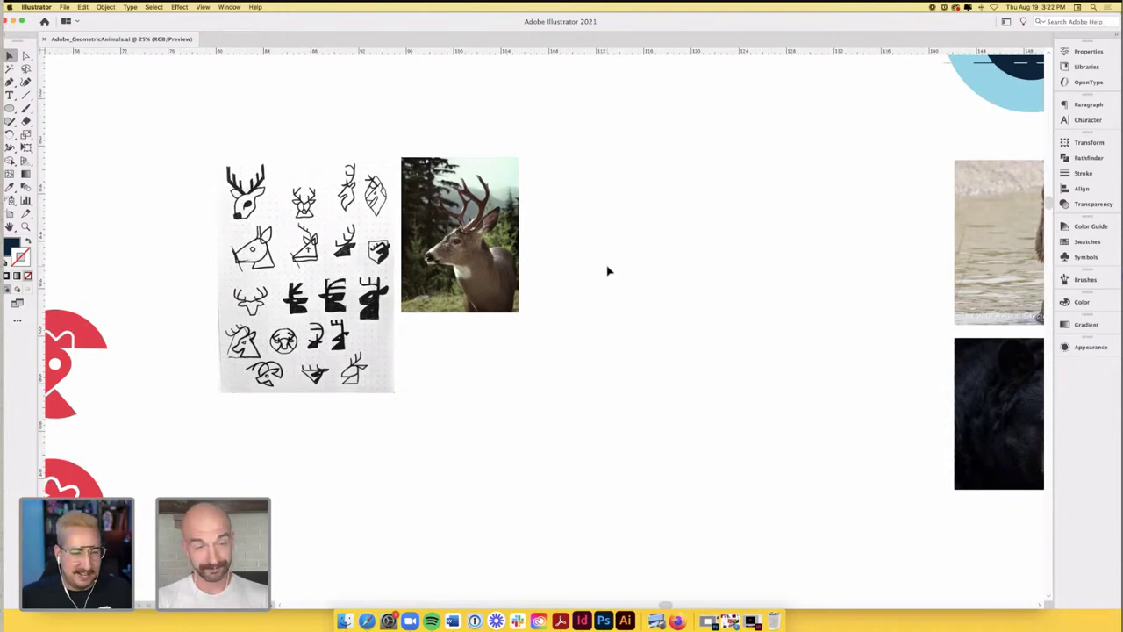
{"action": "scroll", "coordinate": [607, 271], "scroll_direction": "down", "scroll_amount": 1}
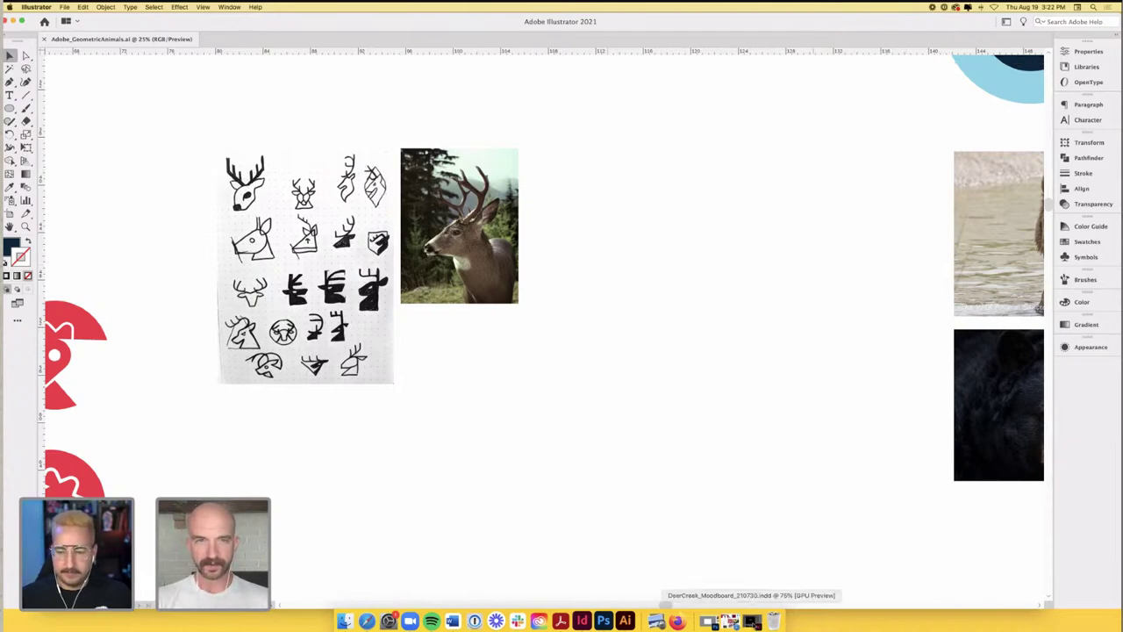
{"action": "left_click", "coordinate": [752, 622]}
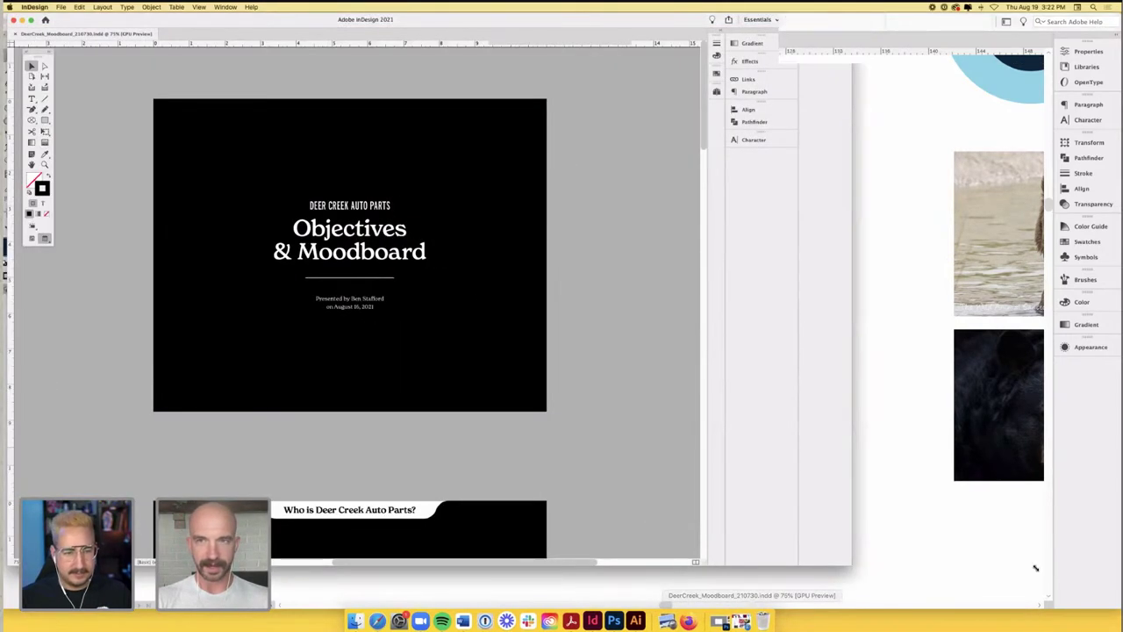
- View the moodboard at 100% and scroll down to the 'Who is Deer Creek Auto Parts?' page
{"action": "key", "text": "super+1"}
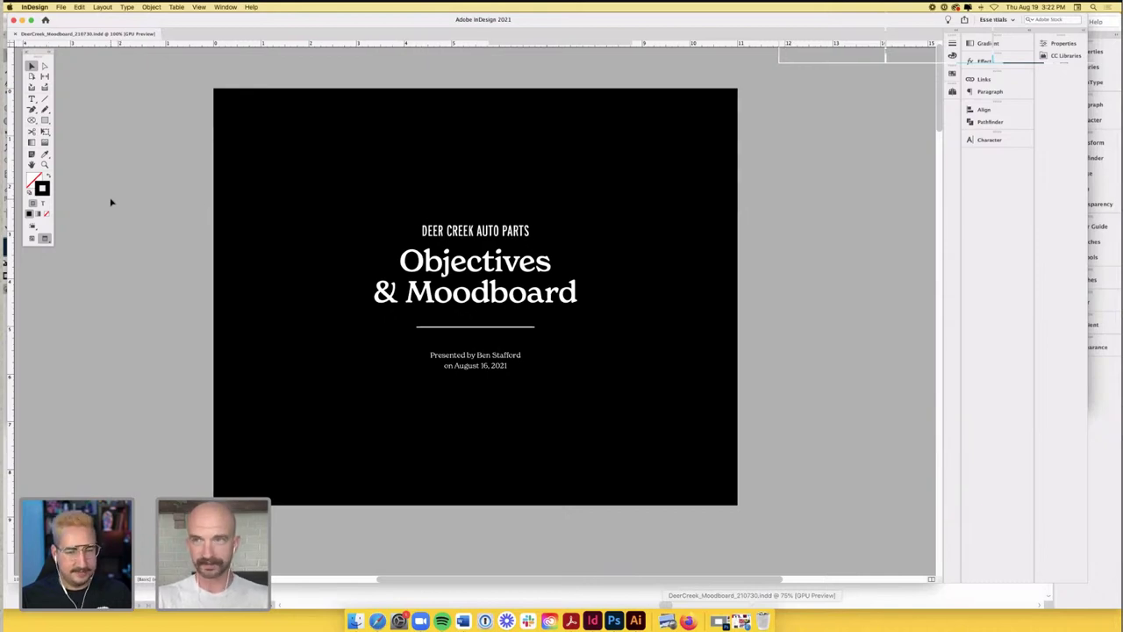
{"action": "scroll", "coordinate": [111, 203], "scroll_direction": "left", "scroll_amount": 1}
{"action": "scroll", "coordinate": [108, 200], "scroll_direction": "down", "scroll_amount": 10}
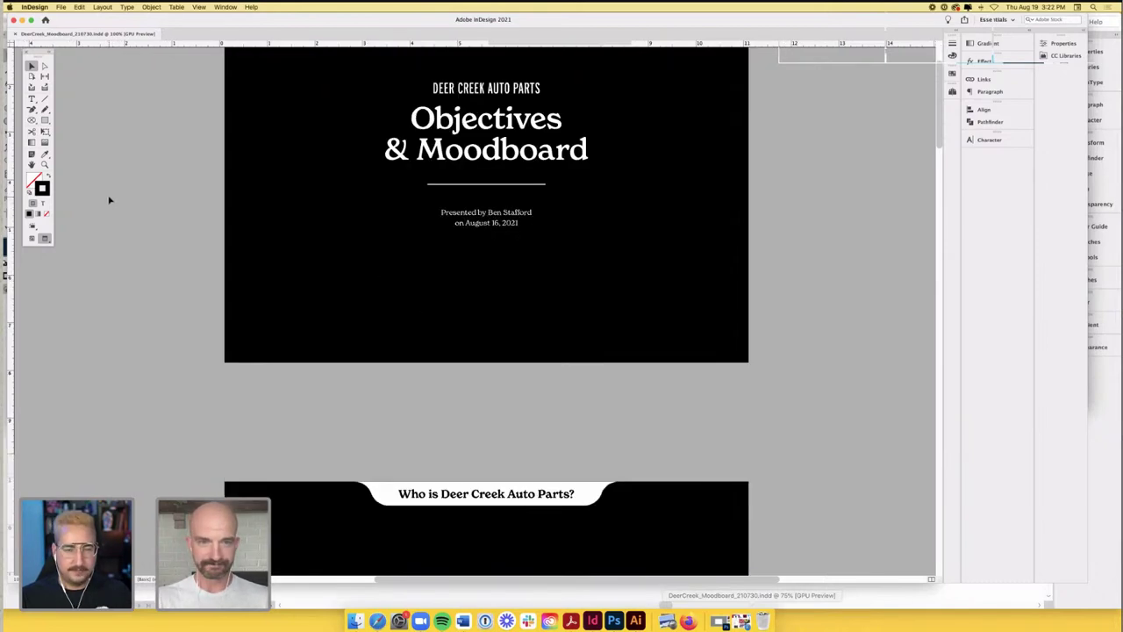
{"action": "scroll", "coordinate": [109, 200], "scroll_direction": "down", "scroll_amount": 2}
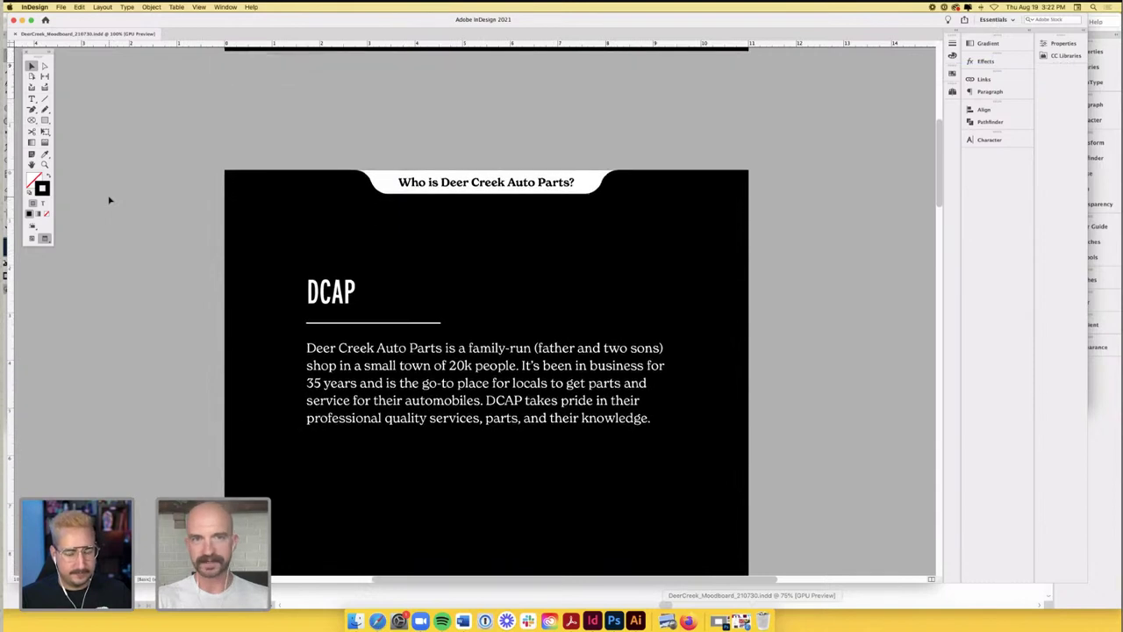
{"action": "scroll", "coordinate": [109, 200], "scroll_direction": "down", "scroll_amount": 2}
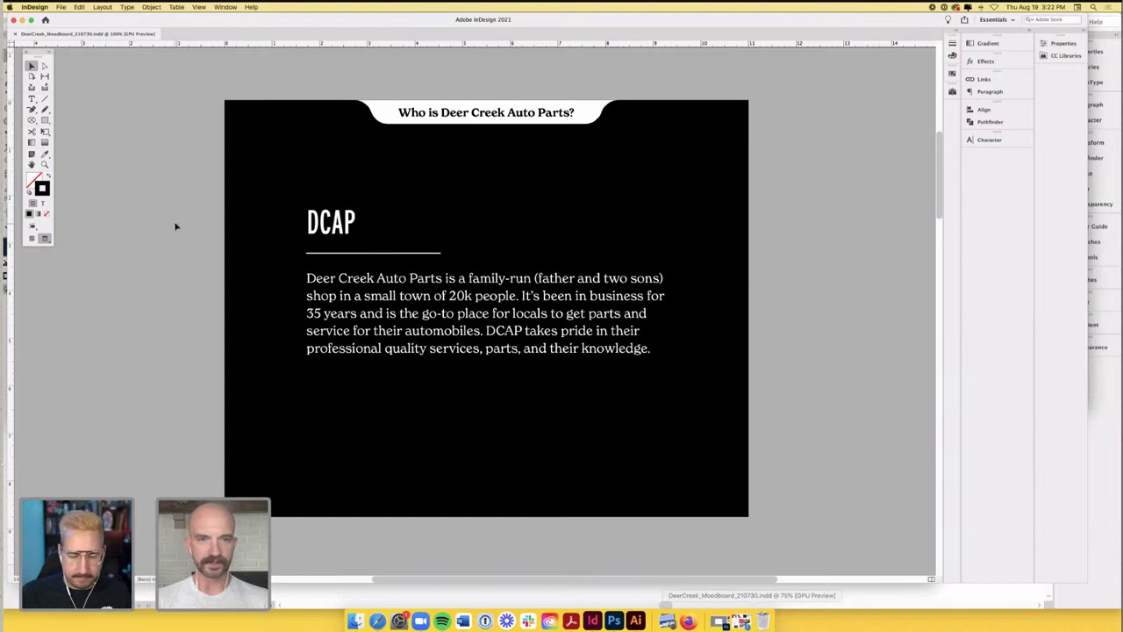
- Scroll down through the Needs page and its Must Haves list
{"action": "scroll", "coordinate": [202, 234], "scroll_direction": "down", "scroll_amount": 2}
{"action": "scroll", "coordinate": [201, 234], "scroll_direction": "down", "scroll_amount": 5}
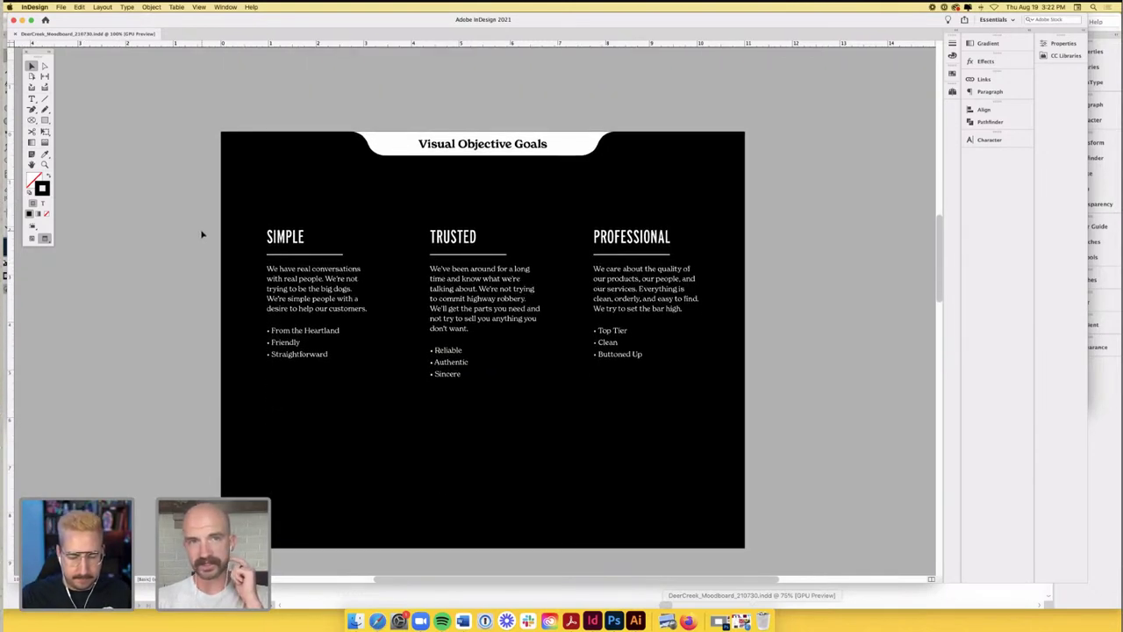
{"action": "scroll", "coordinate": [202, 235], "scroll_direction": "down", "scroll_amount": 1}
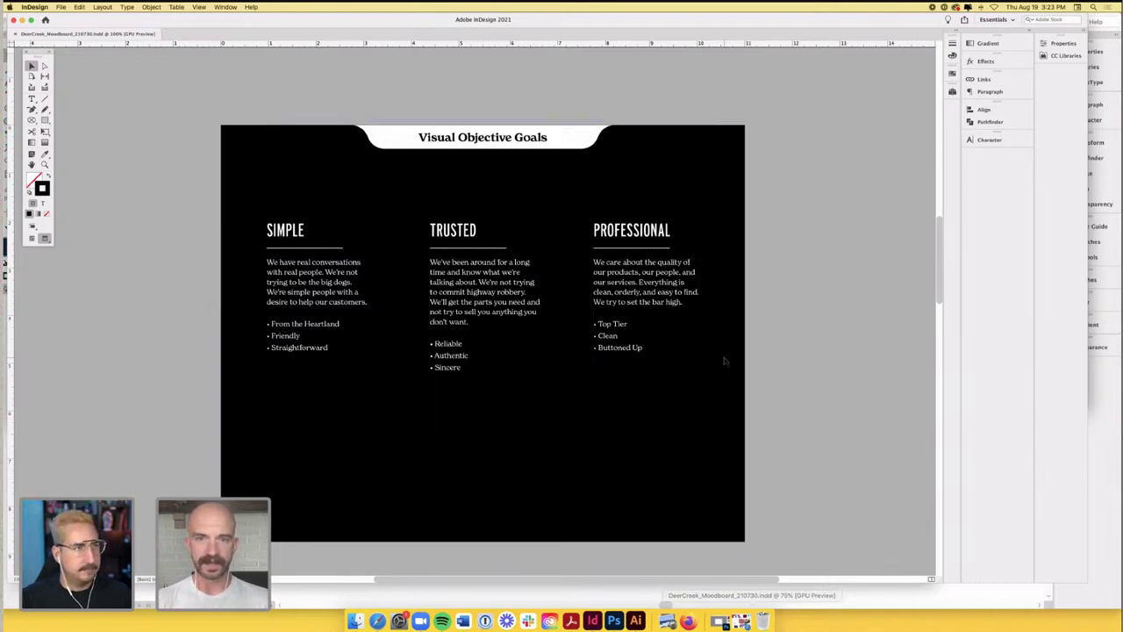
{"action": "scroll", "coordinate": [770, 360], "scroll_direction": "down", "scroll_amount": 10}
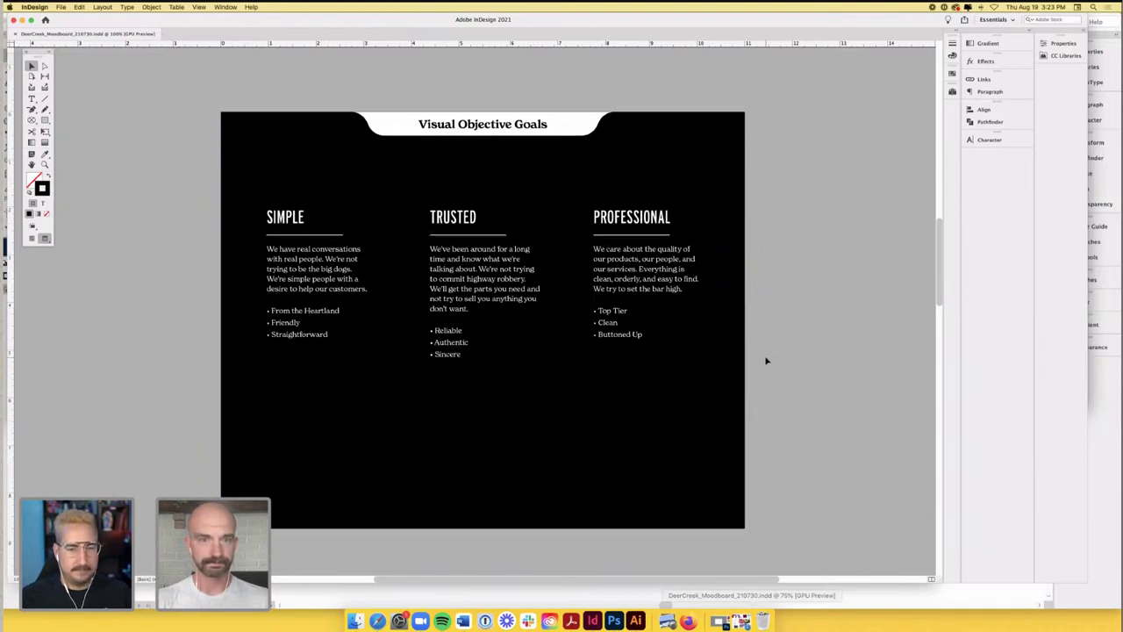
{"action": "scroll", "coordinate": [766, 361], "scroll_direction": "down", "scroll_amount": 2}
- Lower the system volume while scrolling on to the Moodboard page's USPS and Space Force logos
{"action": "key", "text": "XF86AudioRaiseVolume"}
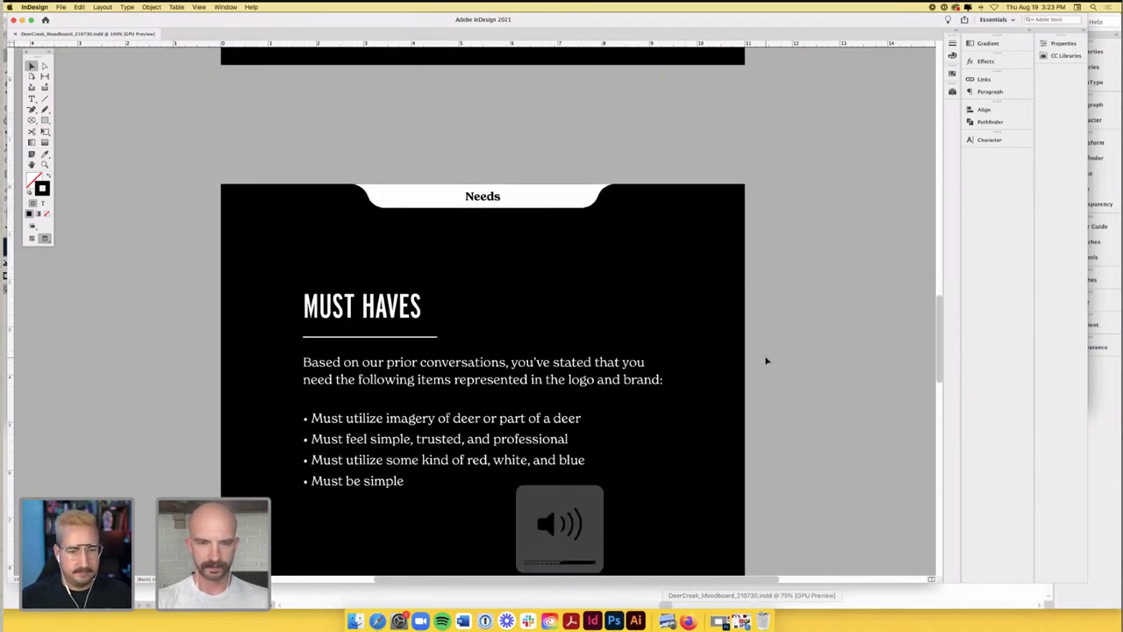
{"action": "key", "text": "XF86AudioLowerVolume"}
{"action": "key", "text": "XF86AudioLowerVolume"}
{"action": "key", "text": "XF86AudioLowerVolume"}
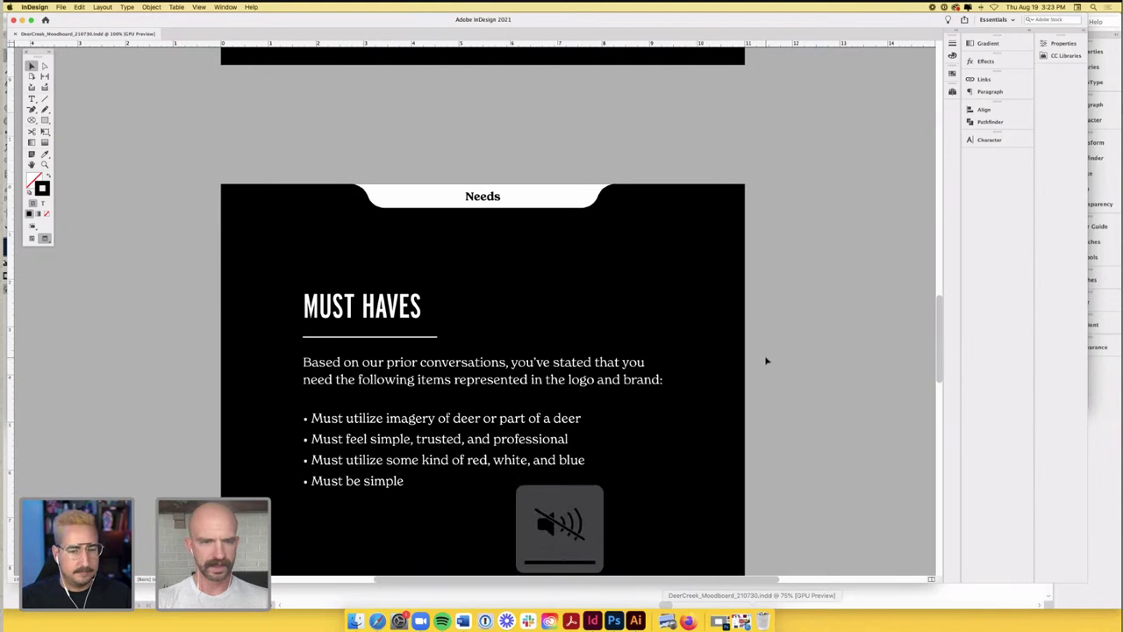
{"action": "scroll", "coordinate": [759, 359], "scroll_direction": "down", "scroll_amount": 2}
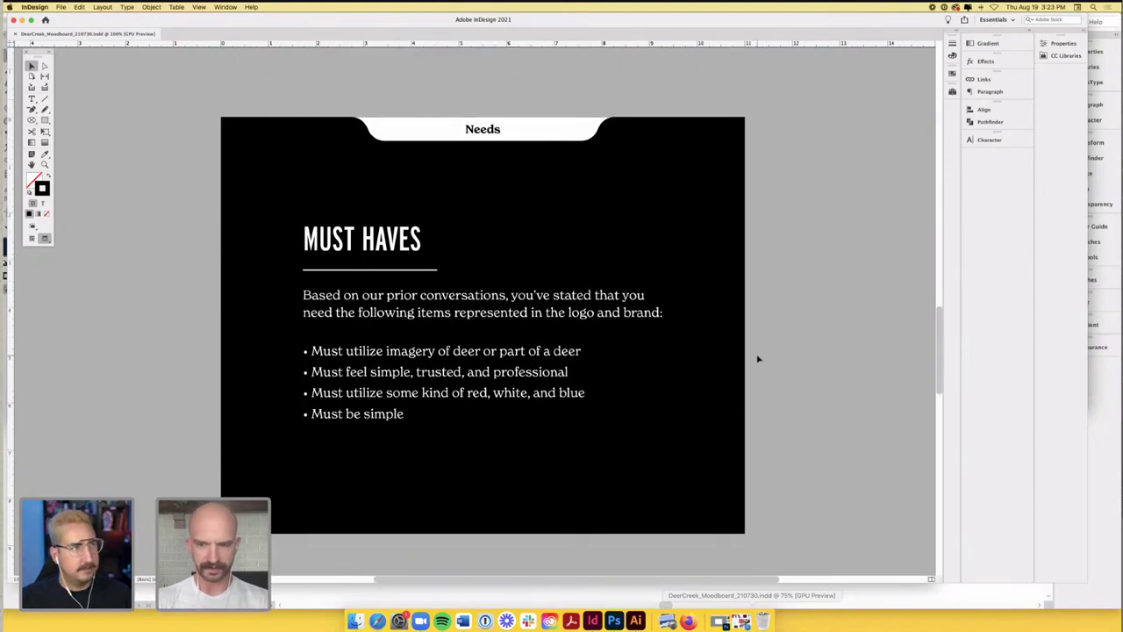
{"action": "key", "text": "XF86AudioRaiseVolume"}
{"action": "scroll", "coordinate": [758, 359], "scroll_direction": "up", "scroll_amount": 2}
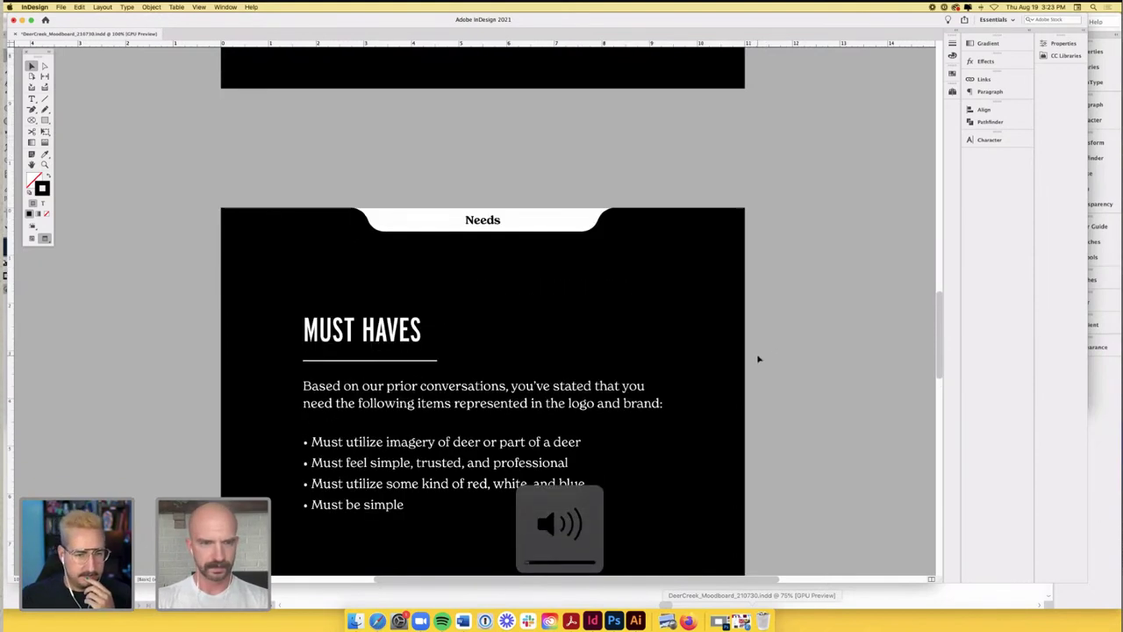
{"action": "scroll", "coordinate": [758, 359], "scroll_direction": "down", "scroll_amount": 2}
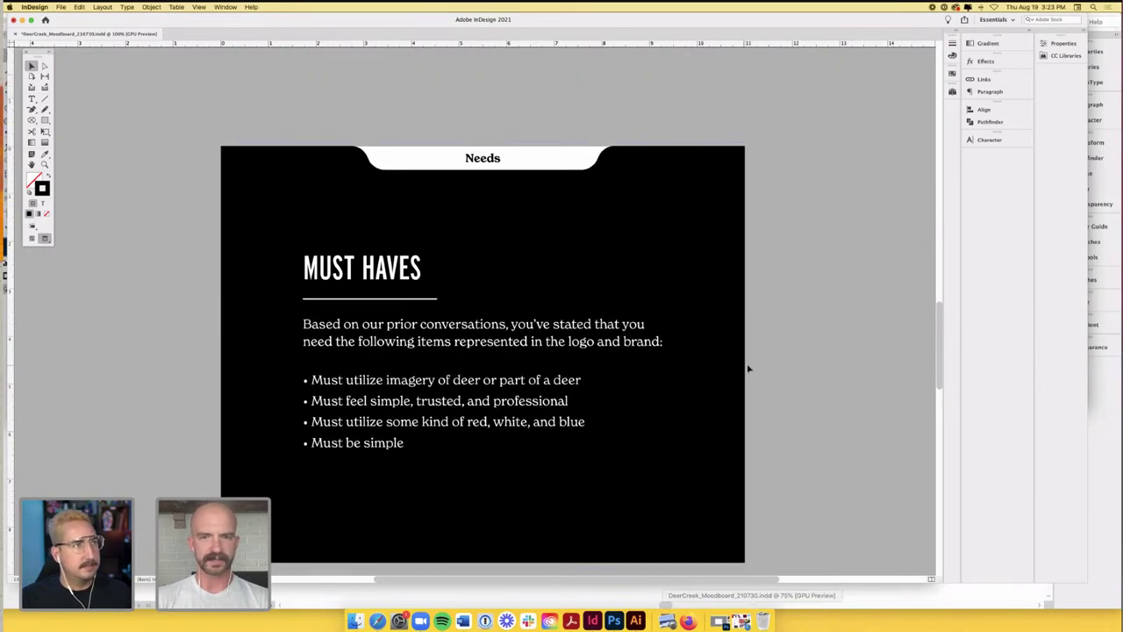
{"action": "scroll", "coordinate": [747, 368], "scroll_direction": "down", "scroll_amount": 1}
{"action": "key", "text": "XF86AudioRaiseVolume"}
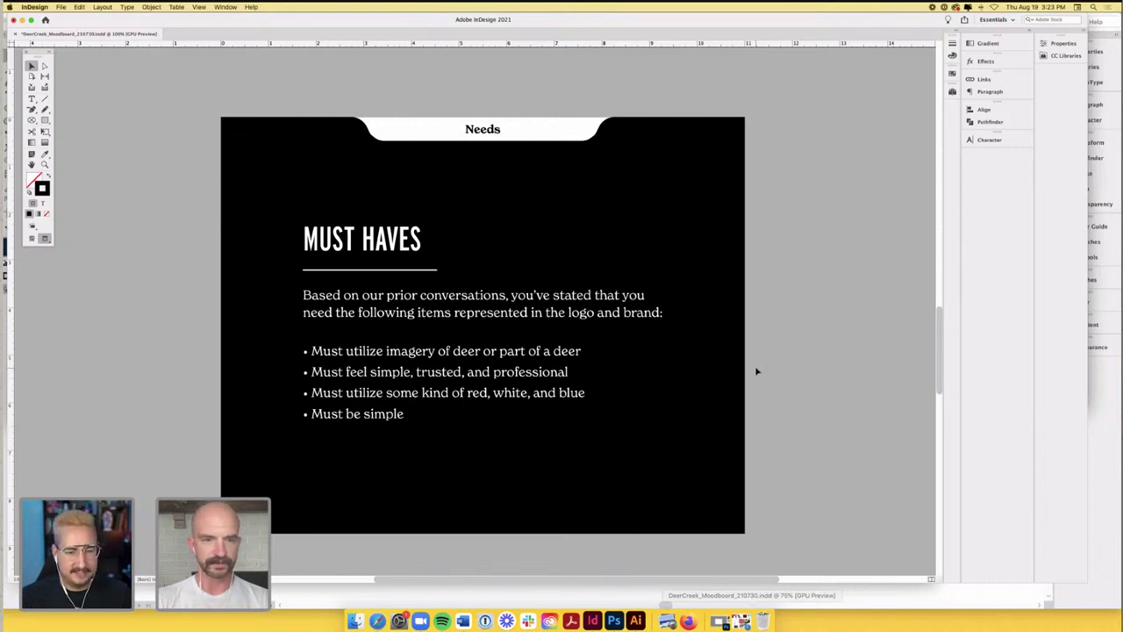
{"action": "scroll", "coordinate": [756, 372], "scroll_direction": "down", "scroll_amount": 1}
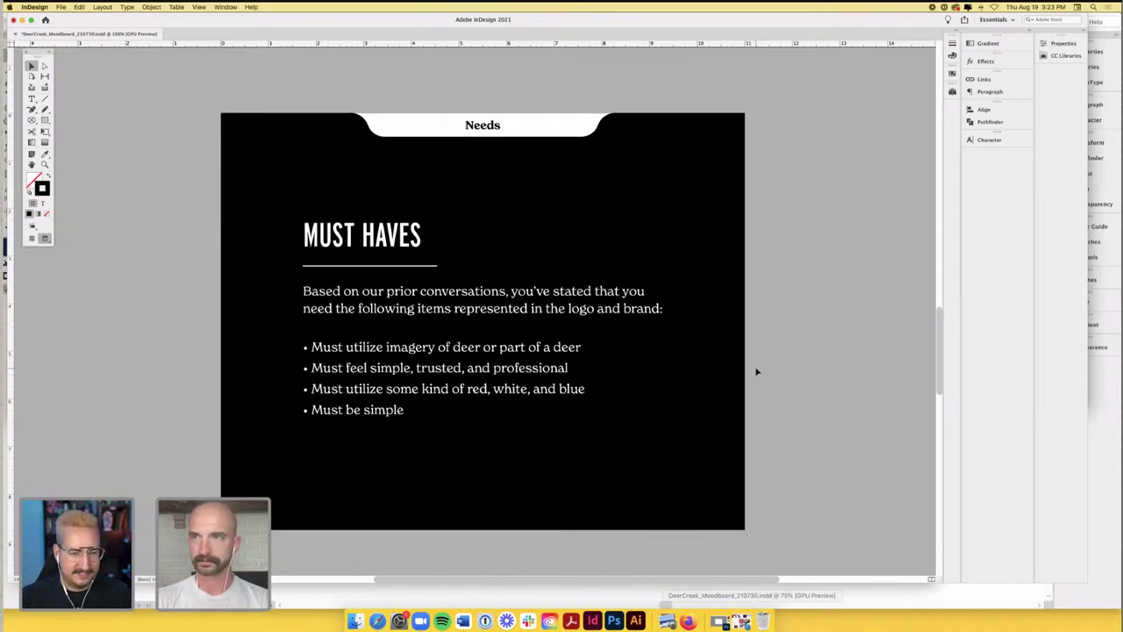
{"action": "scroll", "coordinate": [682, 371], "scroll_direction": "down", "scroll_amount": 10}
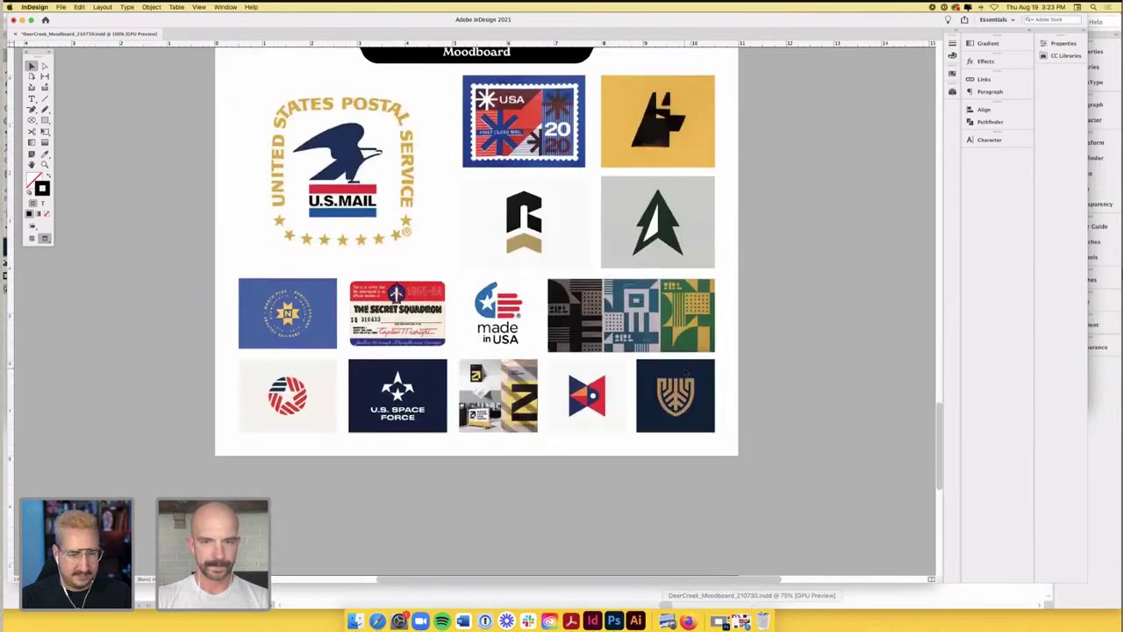
{"action": "scroll", "coordinate": [684, 372], "scroll_direction": "down", "scroll_amount": 1}
{"action": "scroll", "coordinate": [685, 372], "scroll_direction": "up", "scroll_amount": 3}
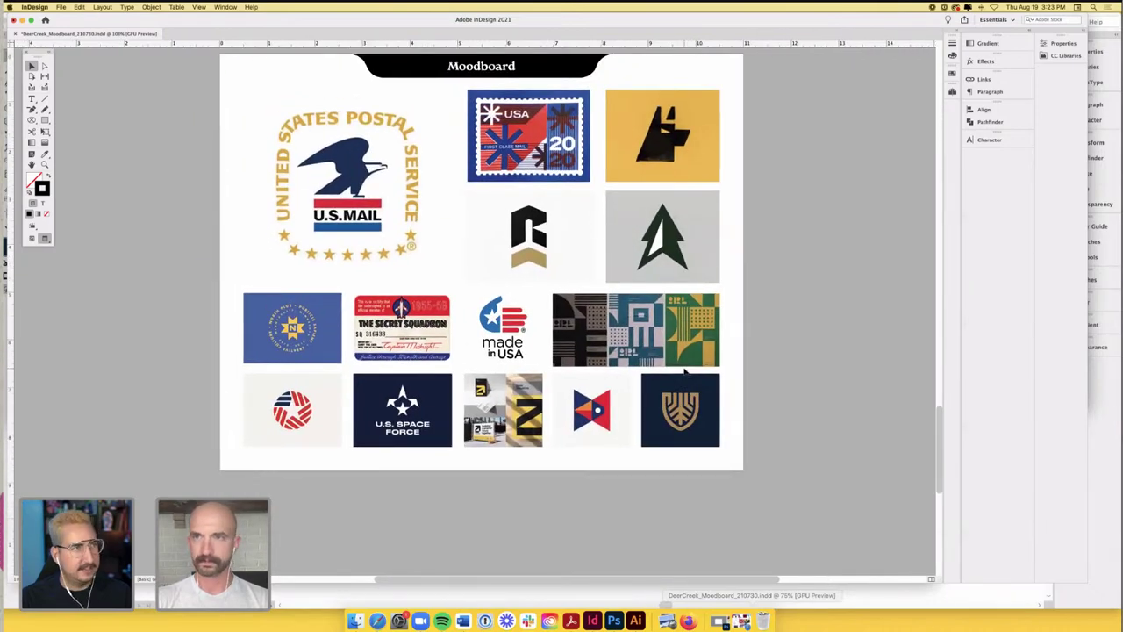
{"action": "scroll", "coordinate": [688, 372], "scroll_direction": "up", "scroll_amount": 2}
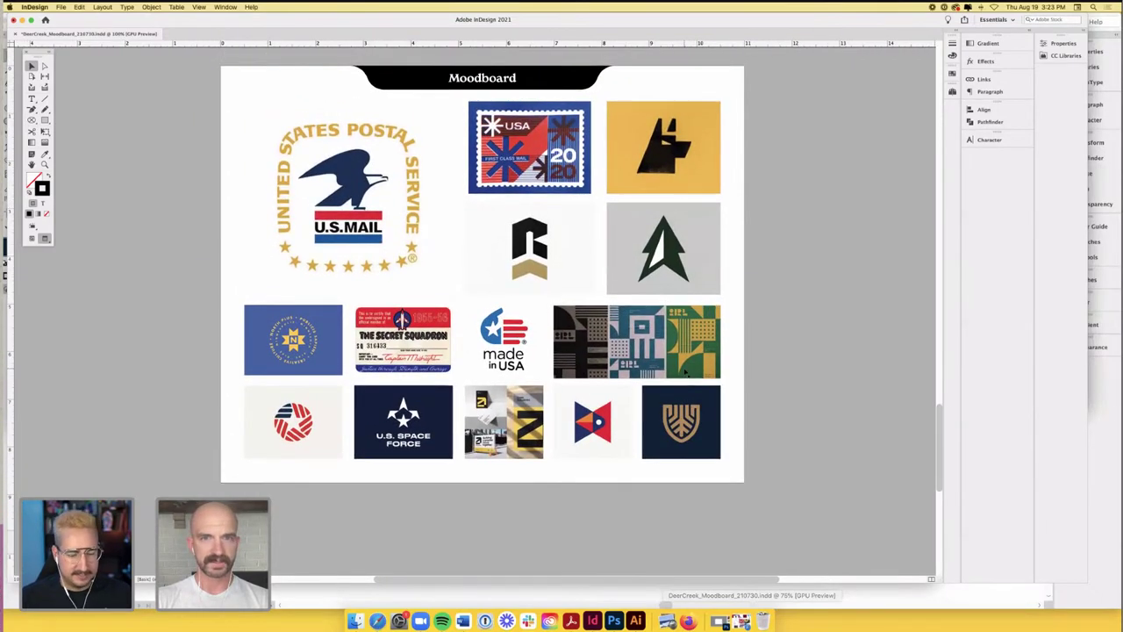
{"action": "scroll", "coordinate": [728, 369], "scroll_direction": "up", "scroll_amount": 1}
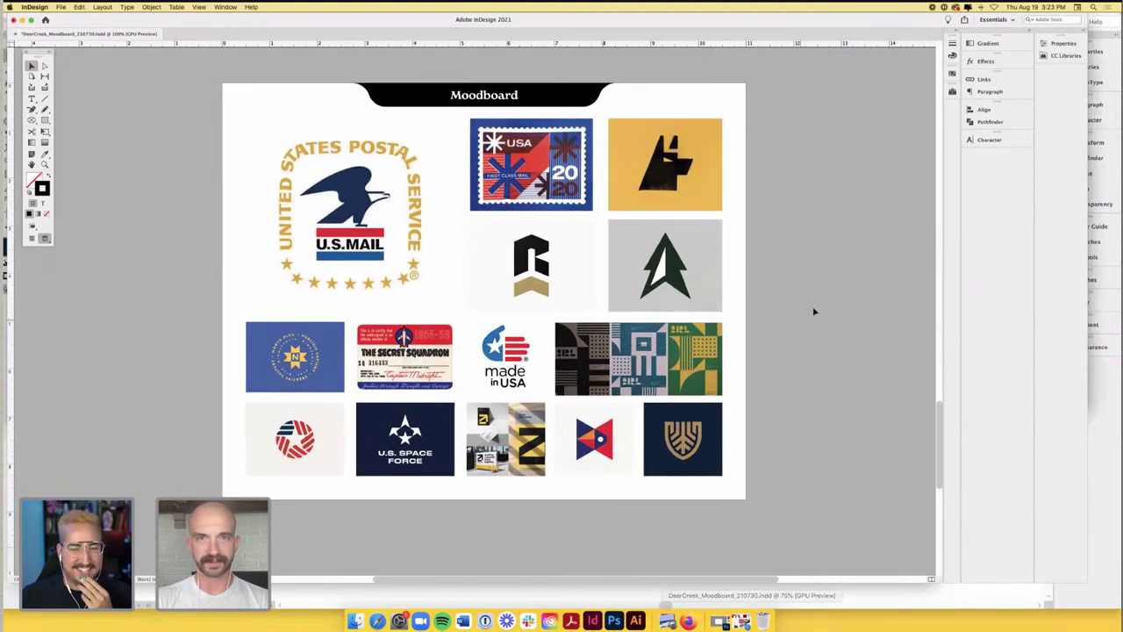
{"action": "scroll", "coordinate": [815, 309], "scroll_direction": "up", "scroll_amount": 2}
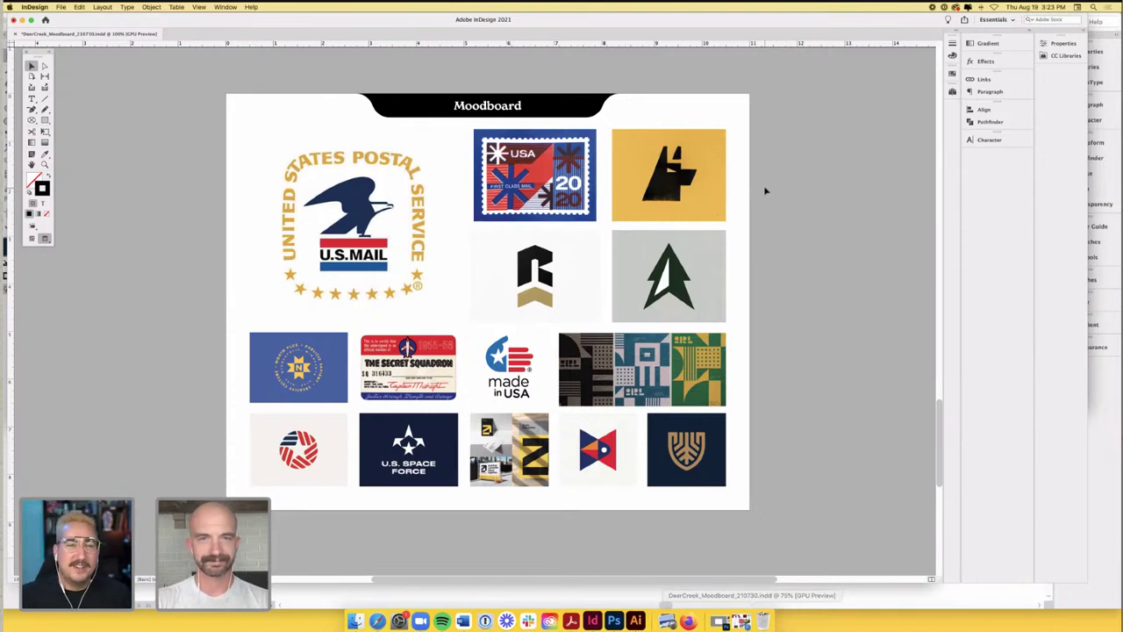
{"action": "key", "text": "XF86AudioLowerVolume"}
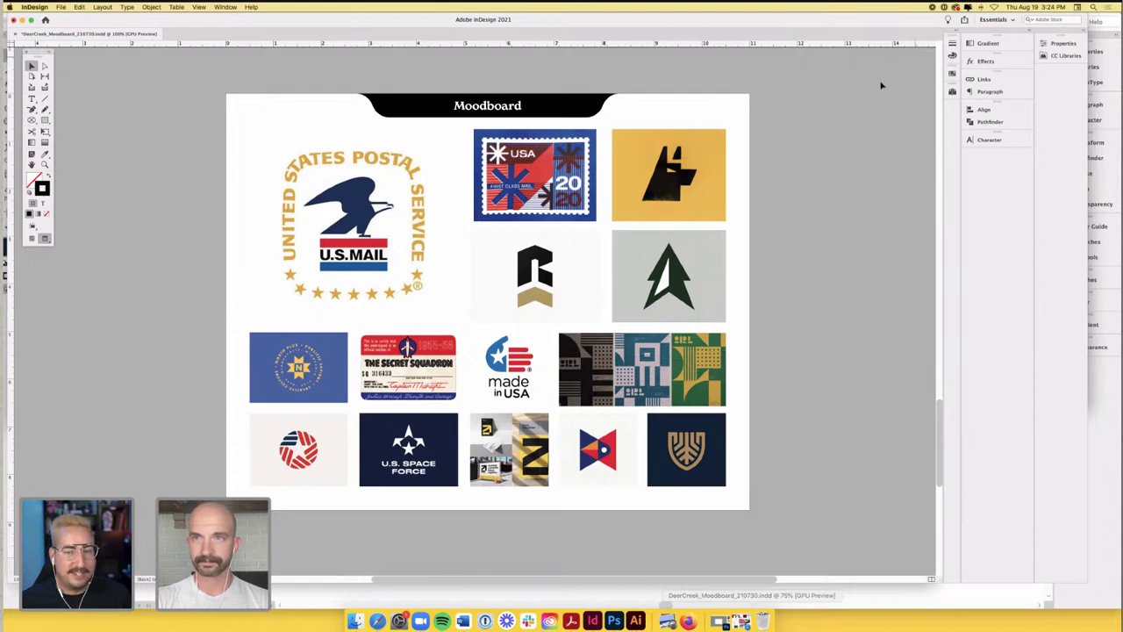
{"action": "key", "text": "XF86AudioLowerVolume"}
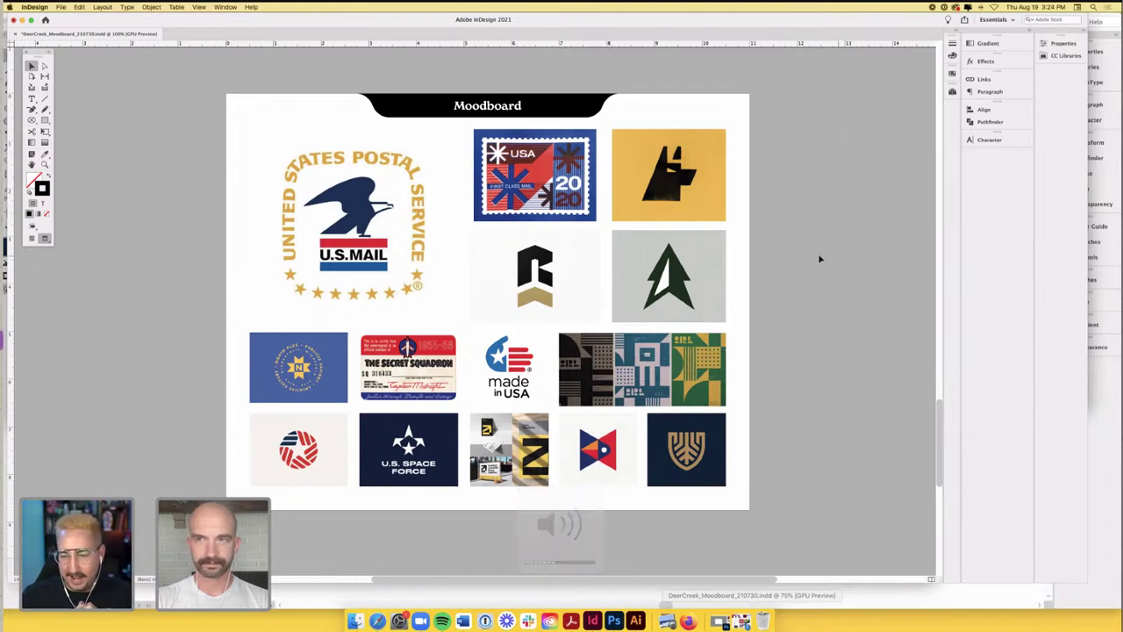
{"action": "key", "text": "XF86AudioLowerVolume"}
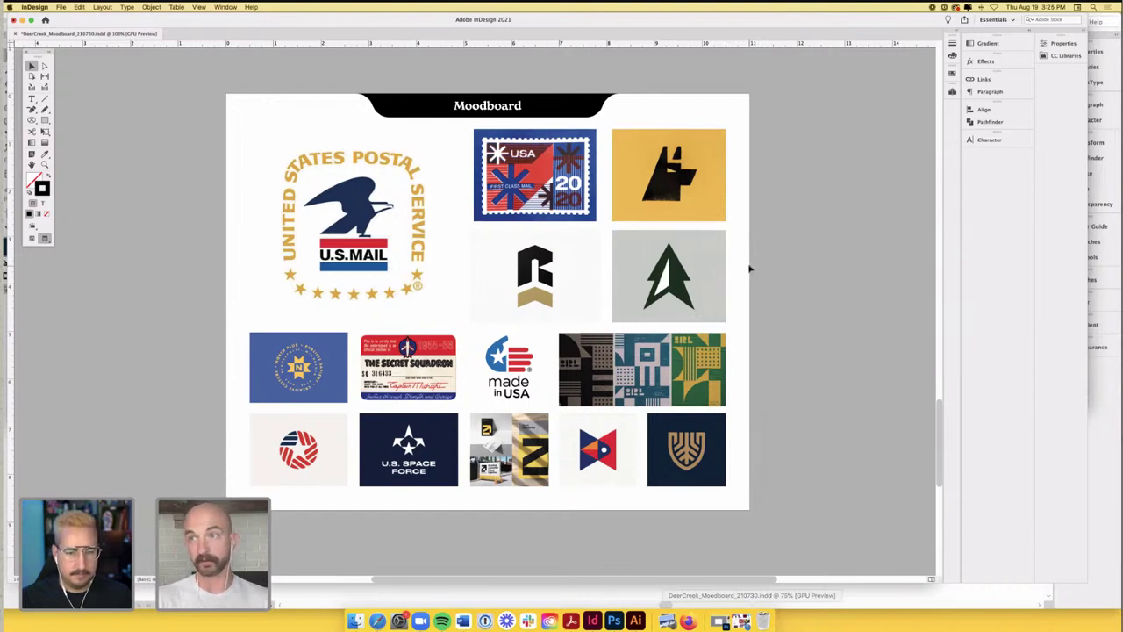
- Scroll to Questions & Comments, then back past Moodboard and Needs to Visual Objective Goals
{"action": "scroll", "coordinate": [750, 269], "scroll_direction": "down", "scroll_amount": 10}
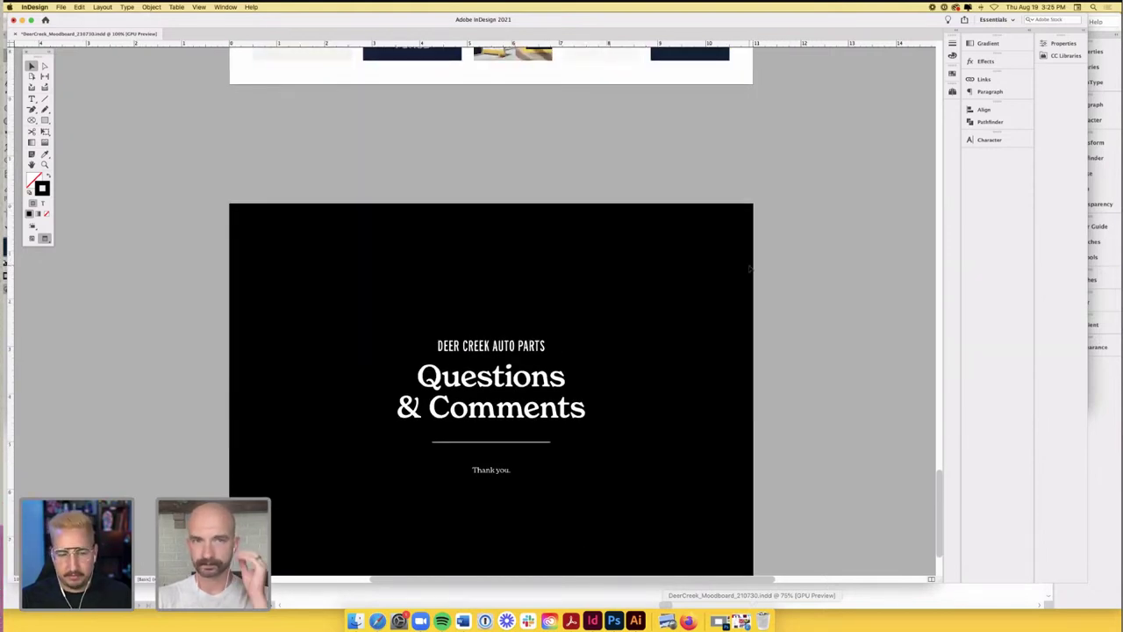
{"action": "scroll", "coordinate": [750, 270], "scroll_direction": "down", "scroll_amount": 3}
{"action": "scroll", "coordinate": [750, 269], "scroll_direction": "up", "scroll_amount": 6}
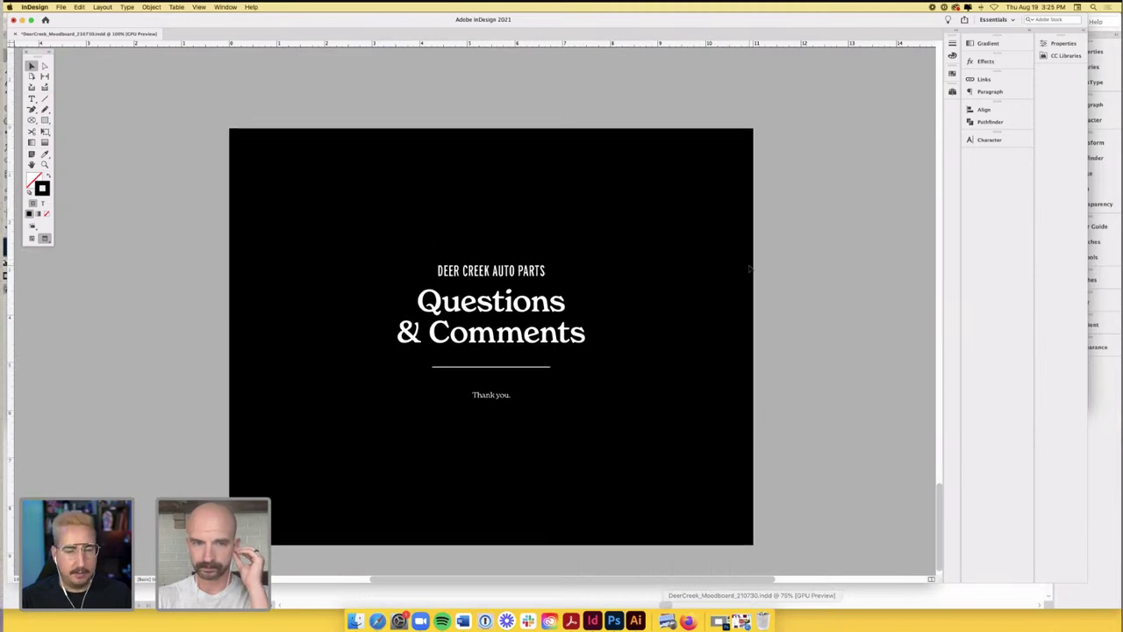
{"action": "scroll", "coordinate": [750, 269], "scroll_direction": "up", "scroll_amount": 10}
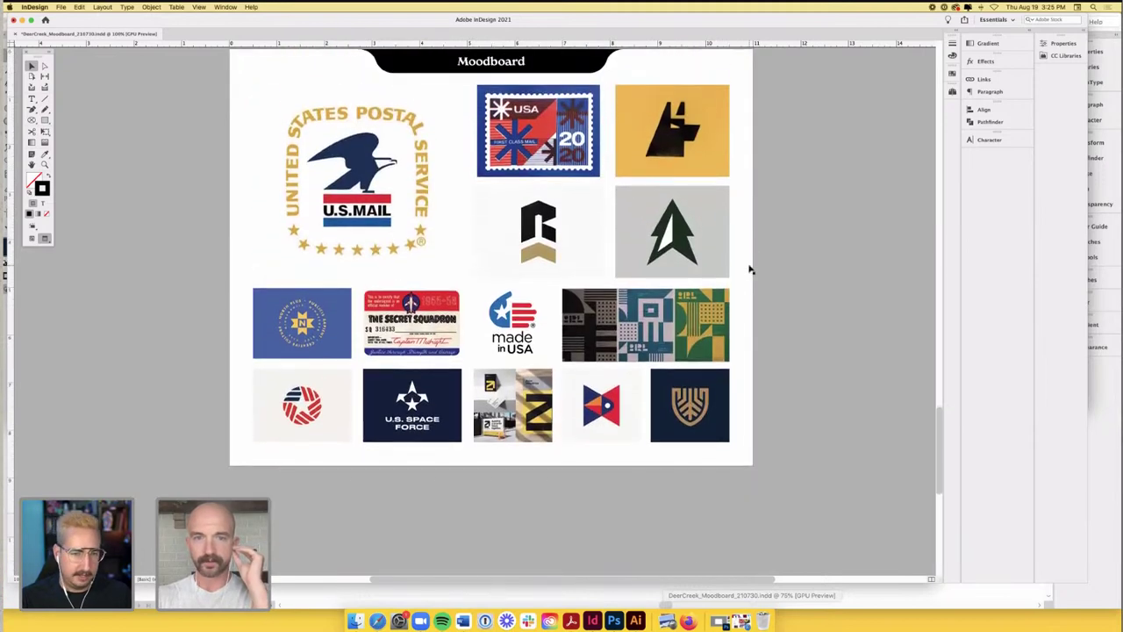
{"action": "scroll", "coordinate": [750, 269], "scroll_direction": "up", "scroll_amount": 3}
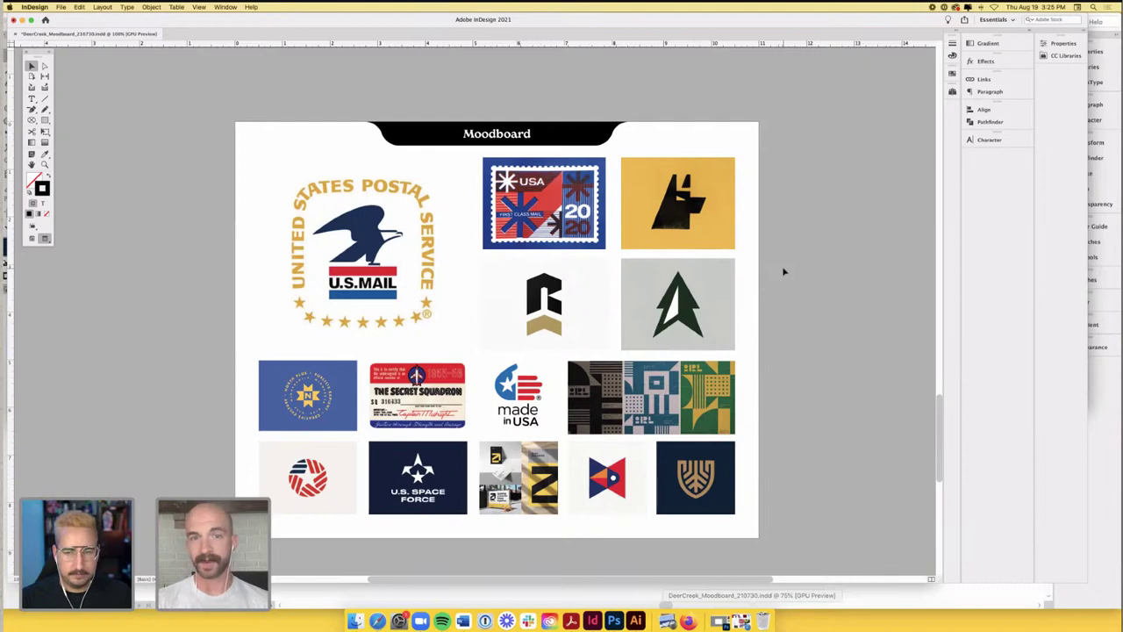
{"action": "scroll", "coordinate": [784, 272], "scroll_direction": "up", "scroll_amount": 15}
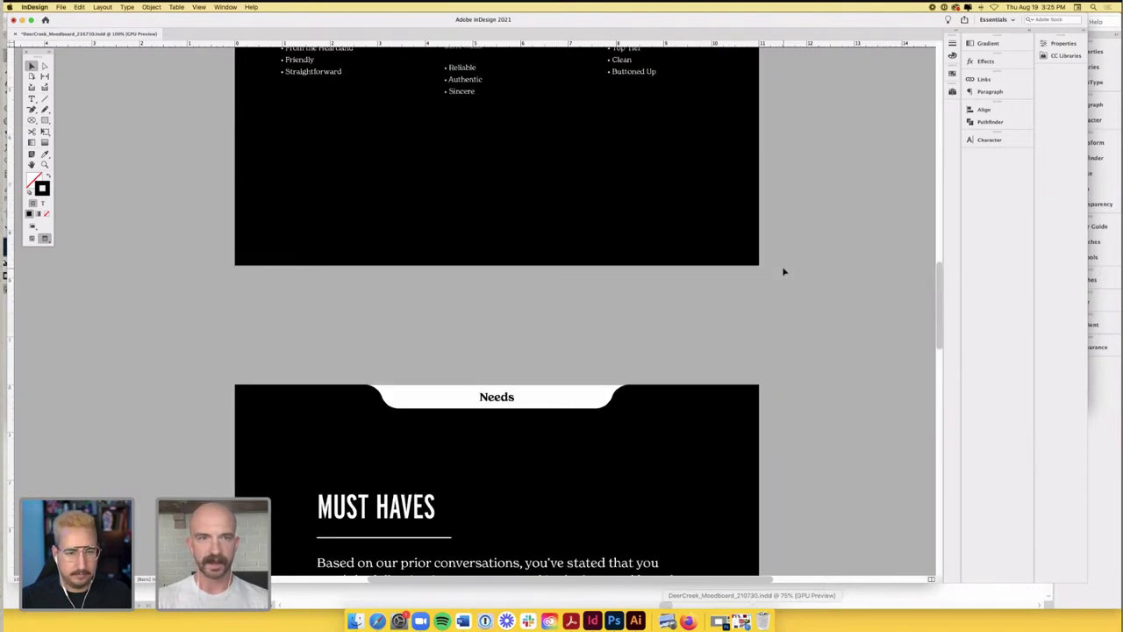
{"action": "scroll", "coordinate": [783, 272], "scroll_direction": "up", "scroll_amount": 10}
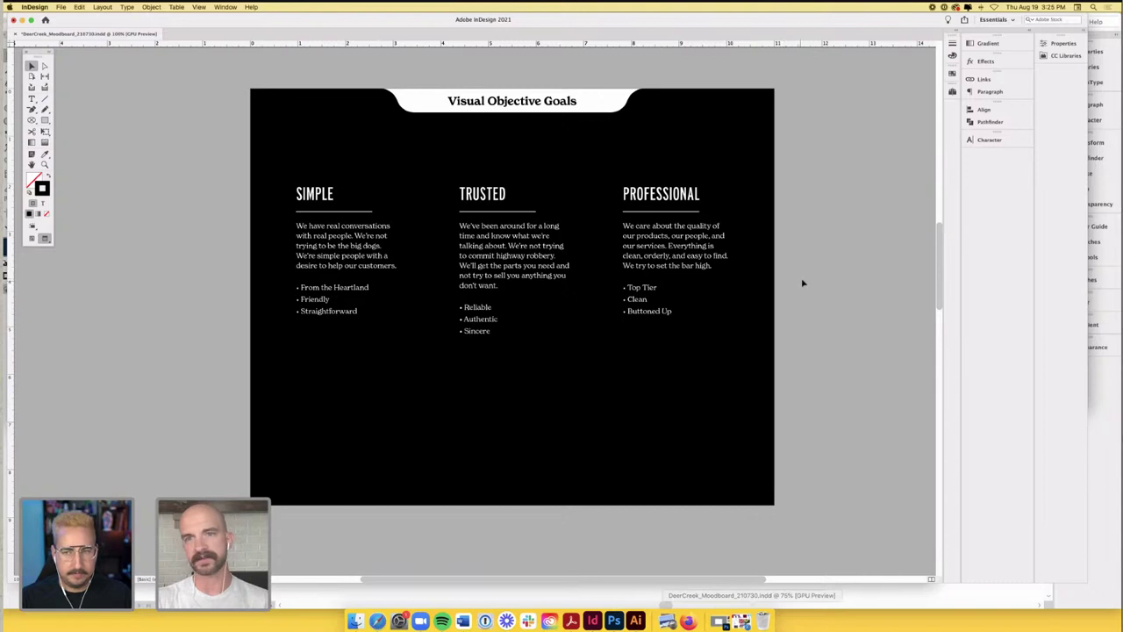
- Scroll past the Needs page to the Moodboard's USPS emblem, 2020 stamp and Space Force references
{"action": "scroll", "coordinate": [801, 282], "scroll_direction": "down", "scroll_amount": 4}
{"action": "scroll", "coordinate": [801, 282], "scroll_direction": "down", "scroll_amount": 9}
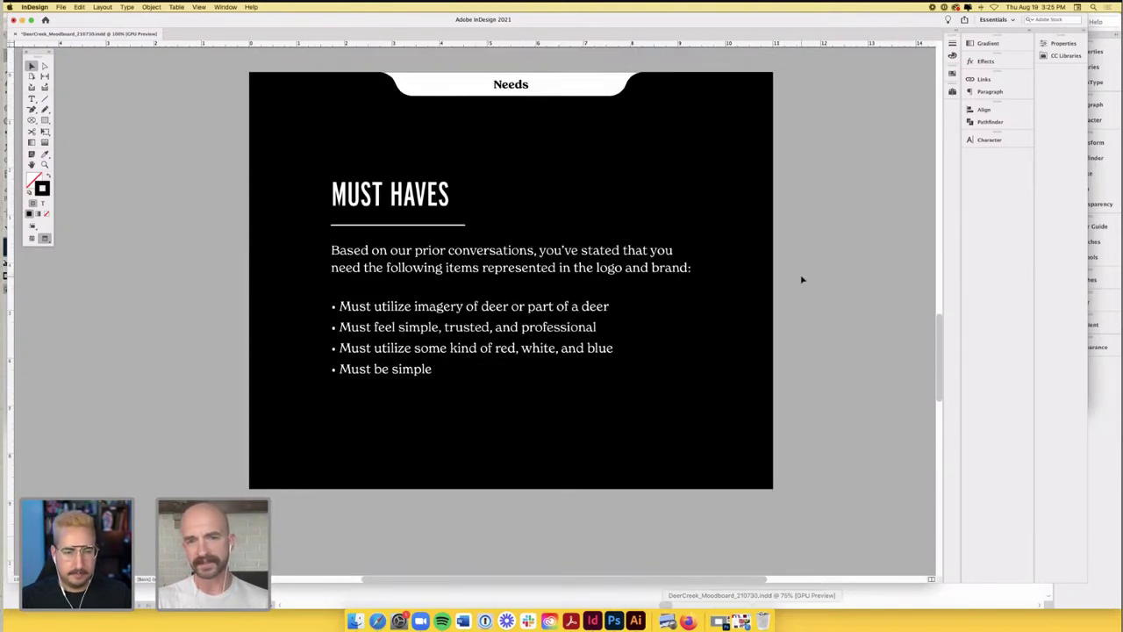
{"action": "scroll", "coordinate": [802, 281], "scroll_direction": "up", "scroll_amount": 1}
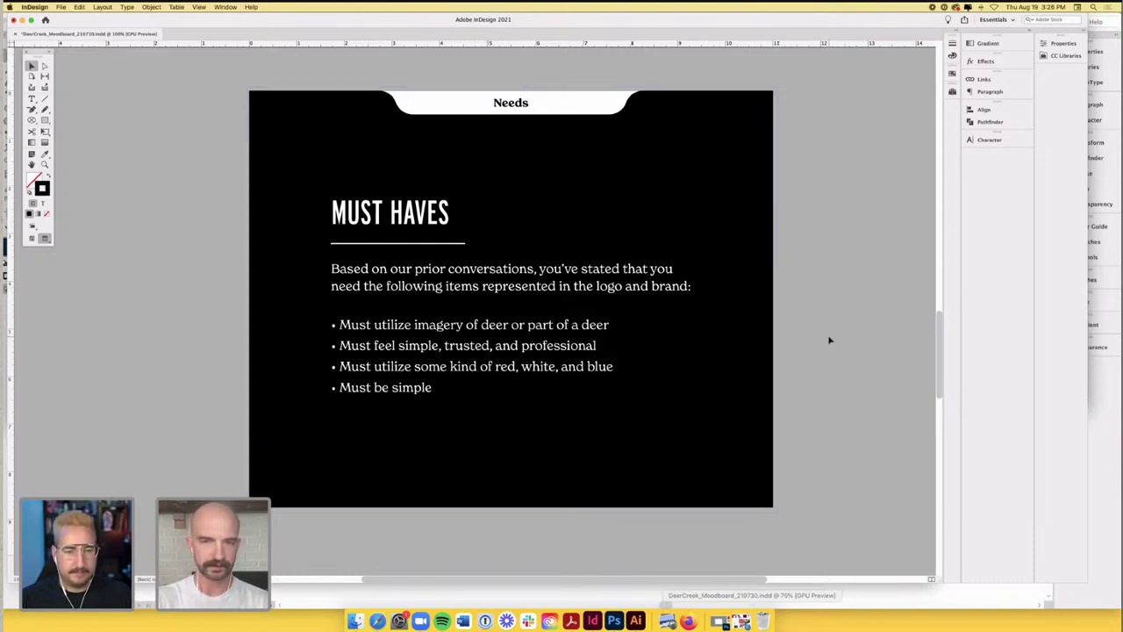
{"action": "scroll", "coordinate": [829, 341], "scroll_direction": "down", "scroll_amount": 10}
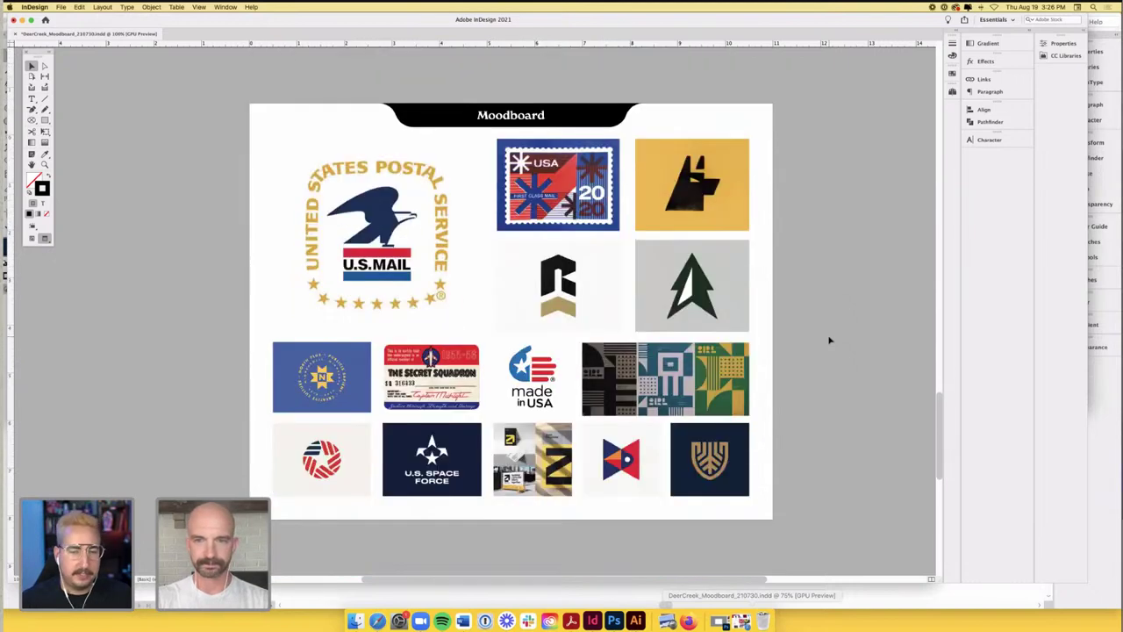
{"action": "scroll", "coordinate": [829, 340], "scroll_direction": "down", "scroll_amount": 1}
{"action": "key", "text": "XF86AudioRaiseVolume"}
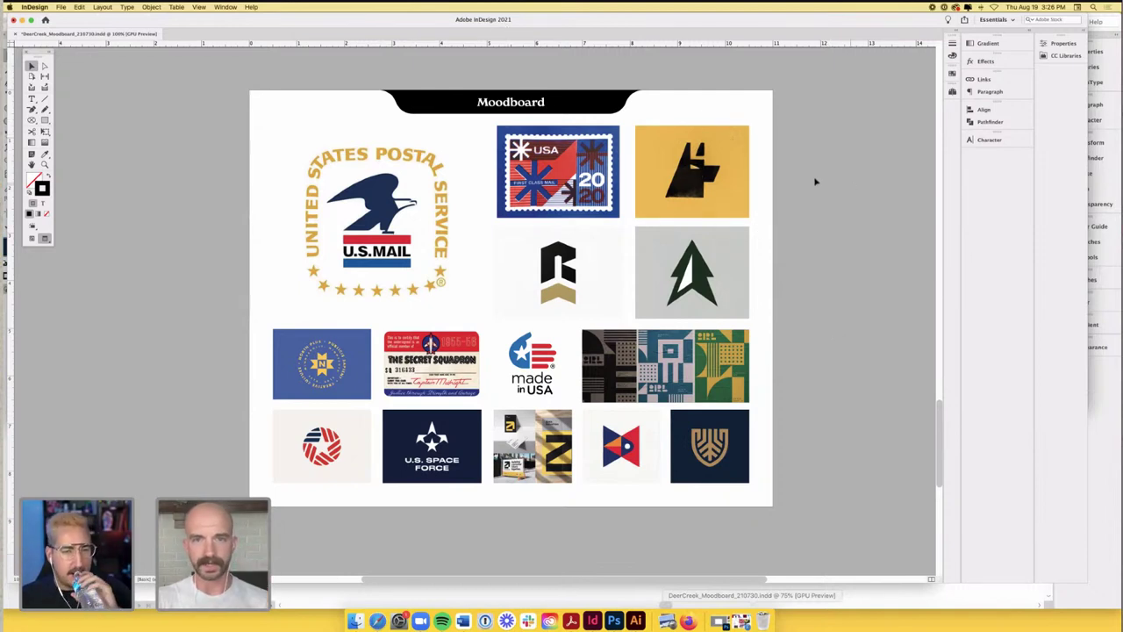
{"action": "scroll", "coordinate": [807, 185], "scroll_direction": "down", "scroll_amount": 1}
{"action": "scroll", "coordinate": [804, 192], "scroll_direction": "up", "scroll_amount": 1}
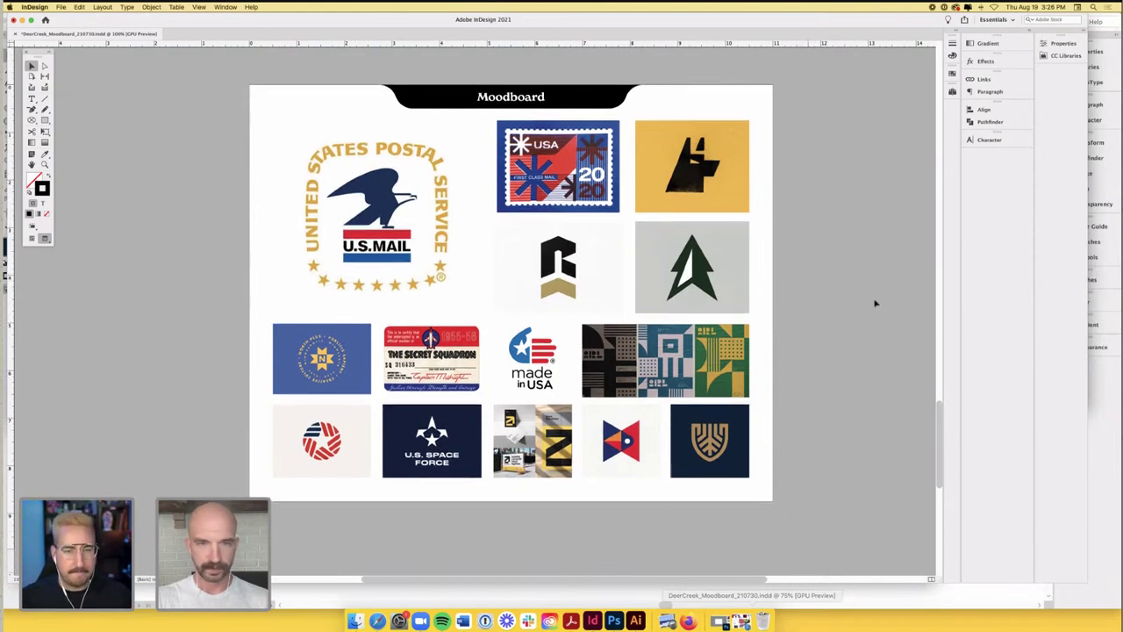
{"action": "scroll", "coordinate": [877, 332], "scroll_direction": "up", "scroll_amount": 2}
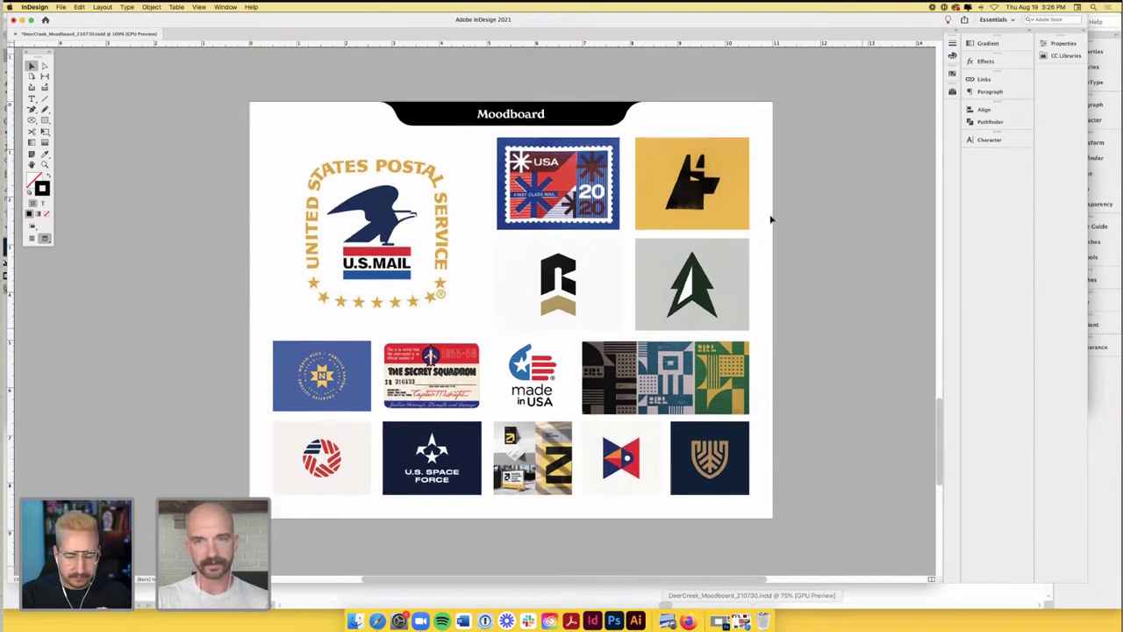
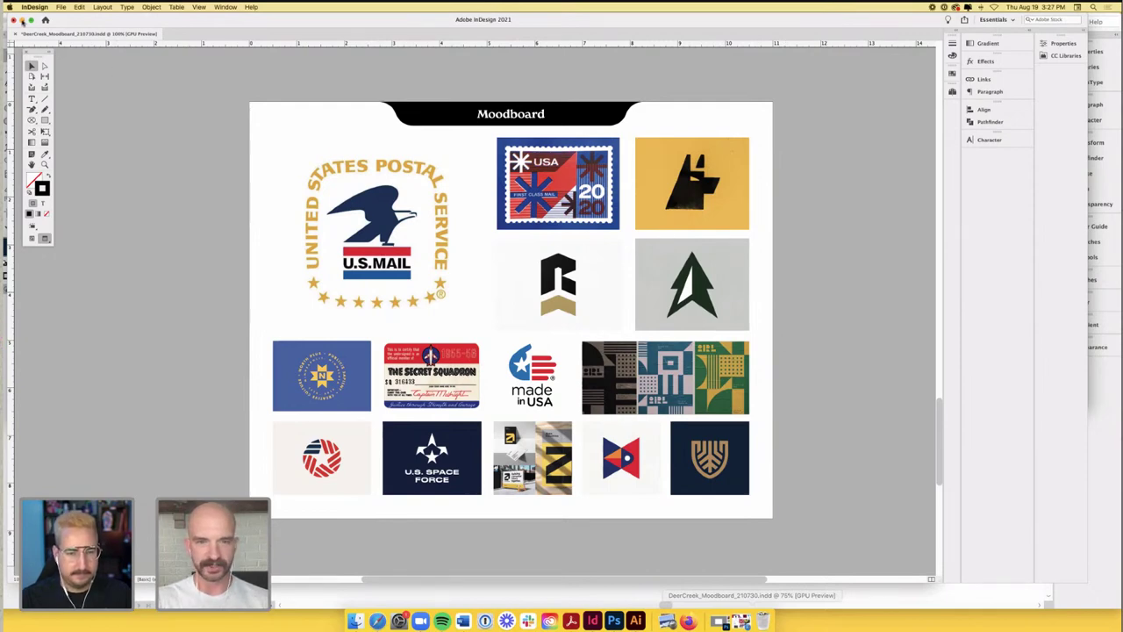
- Minimize InDesign so the Adobe_GeometricAnimals.ai document shows in Illustrator
{"action": "key", "text": "super+m"}
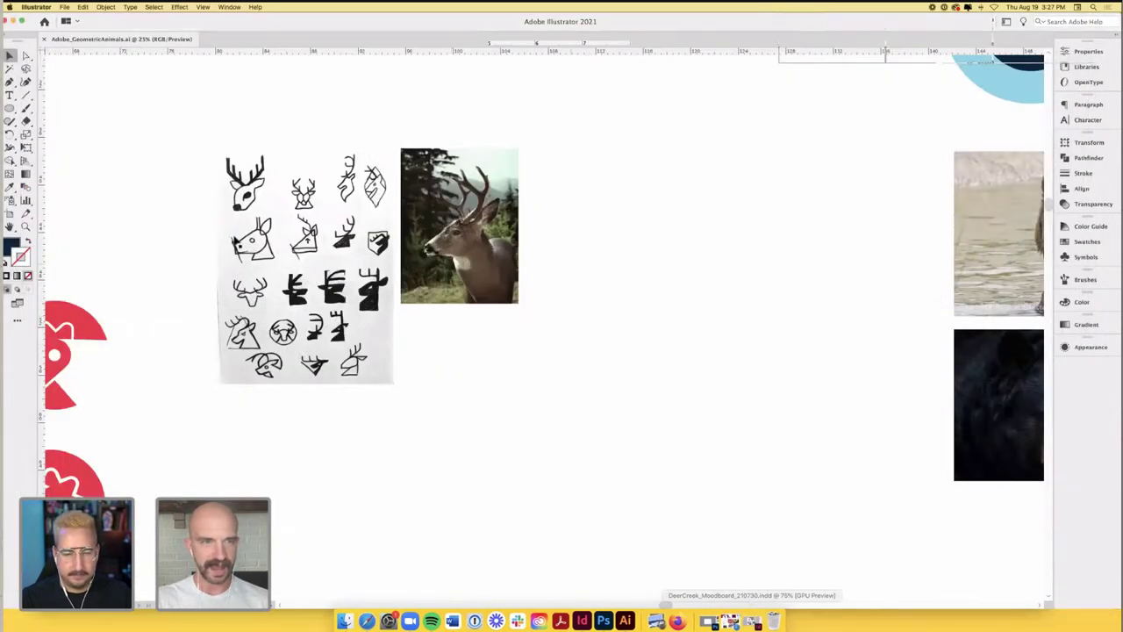
{"action": "scroll", "coordinate": [236, 249], "scroll_direction": "up", "scroll_amount": 2}
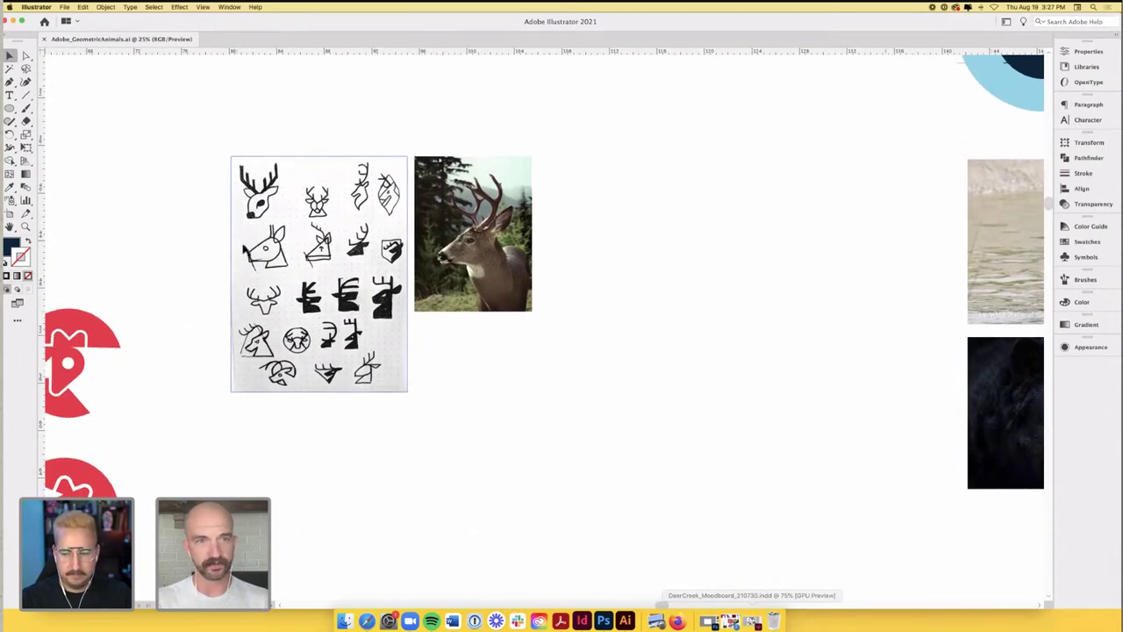
{"action": "scroll", "coordinate": [244, 246], "scroll_direction": "up", "scroll_amount": 1}
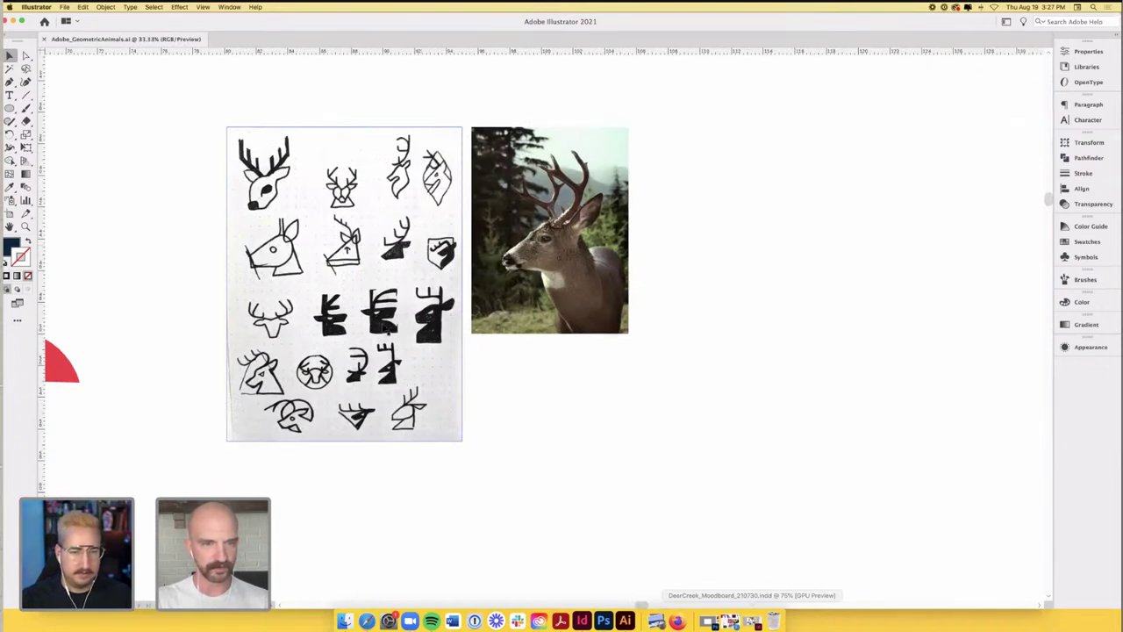
{"action": "scroll", "coordinate": [386, 330], "scroll_direction": "down", "scroll_amount": 3}
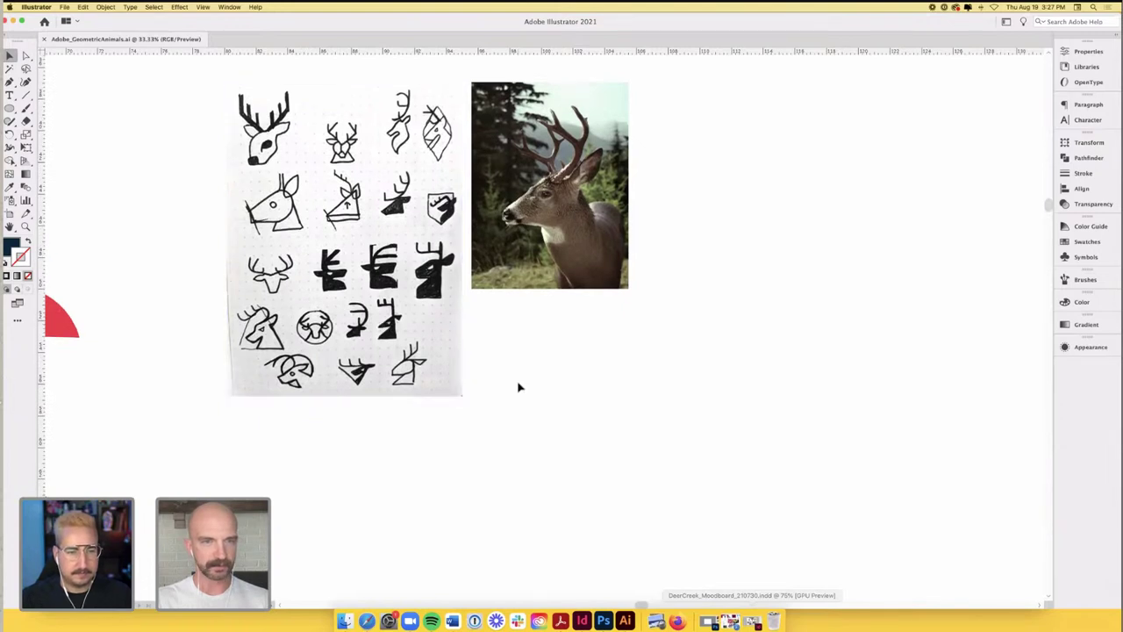
{"action": "scroll", "coordinate": [519, 387], "scroll_direction": "right", "scroll_amount": 2}
{"action": "scroll", "coordinate": [519, 387], "scroll_direction": "right", "scroll_amount": 1}
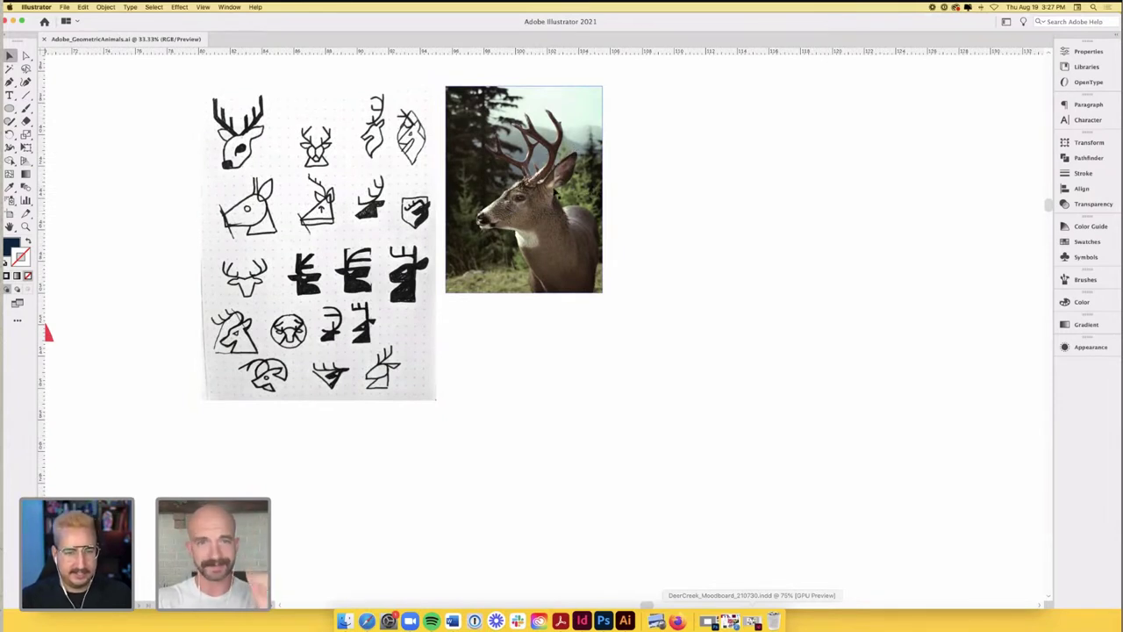
{"action": "key", "text": "XF86AudioRaiseVolume"}
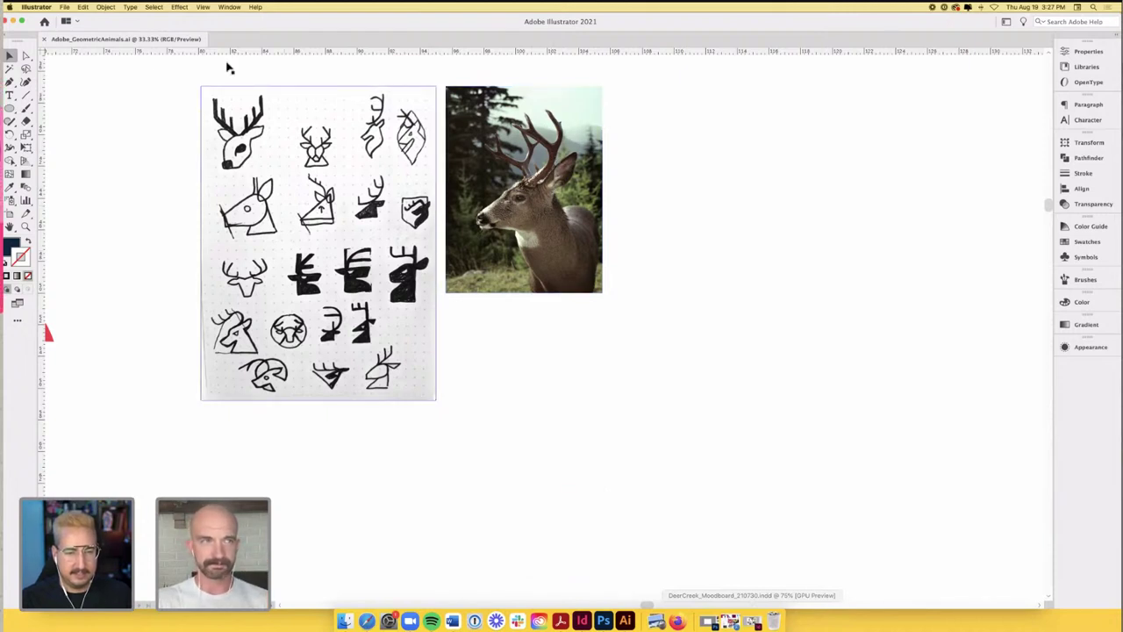
- Draw a small 3-sided navy polygon and drag its top anchor to form a right triangle
{"action": "left_click", "coordinate": [10, 108]}
{"action": "left_click_drag", "start_coordinate": [9, 108], "coordinate": [50, 139]}
{"action": "left_click", "coordinate": [543, 337]}
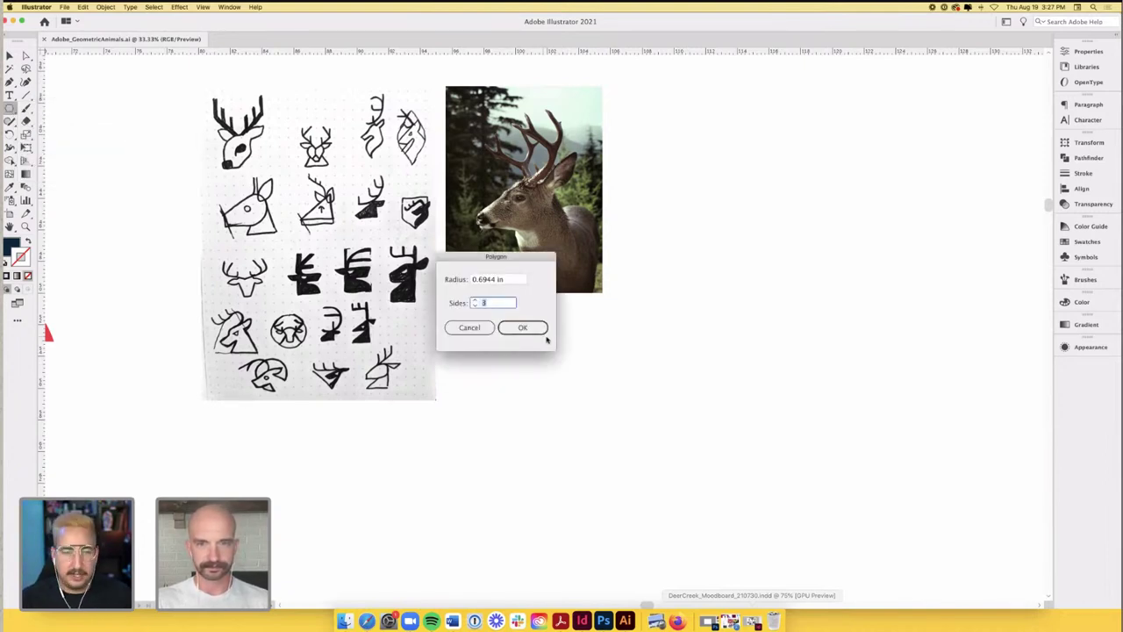
{"action": "left_click", "coordinate": [543, 337]}
{"action": "key", "text": "a"}
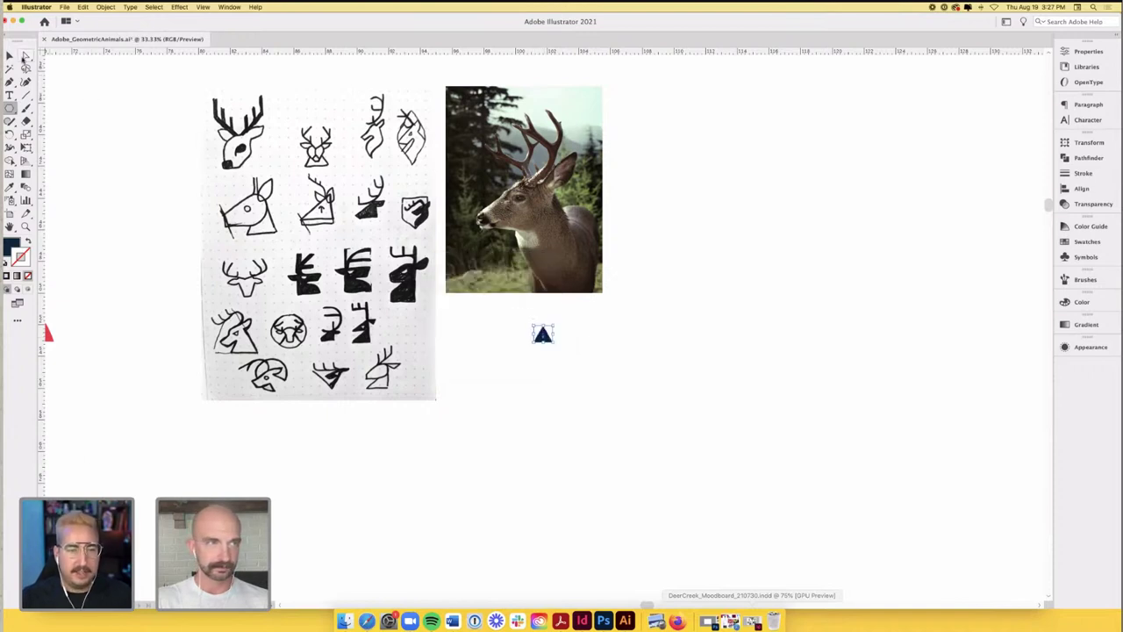
{"action": "left_click", "coordinate": [555, 326]}
{"action": "left_click_drag", "start_coordinate": [544, 329], "coordinate": [547, 237]}
- Scale the triangle down and position it below the deer photo
{"action": "key", "text": "v"}
{"action": "left_click", "coordinate": [544, 331]}
{"action": "left_click_drag", "start_coordinate": [596, 322], "coordinate": [614, 339]}
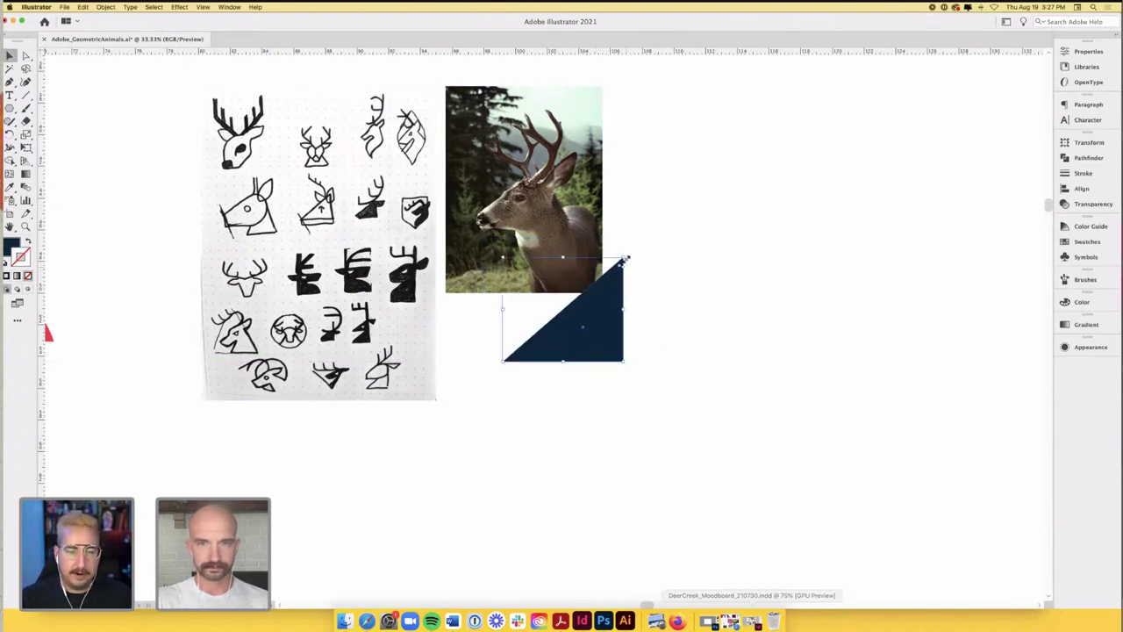
{"action": "left_click_drag", "start_coordinate": [622, 258], "coordinate": [580, 295]}
{"action": "left_click_drag", "start_coordinate": [561, 334], "coordinate": [571, 353]}
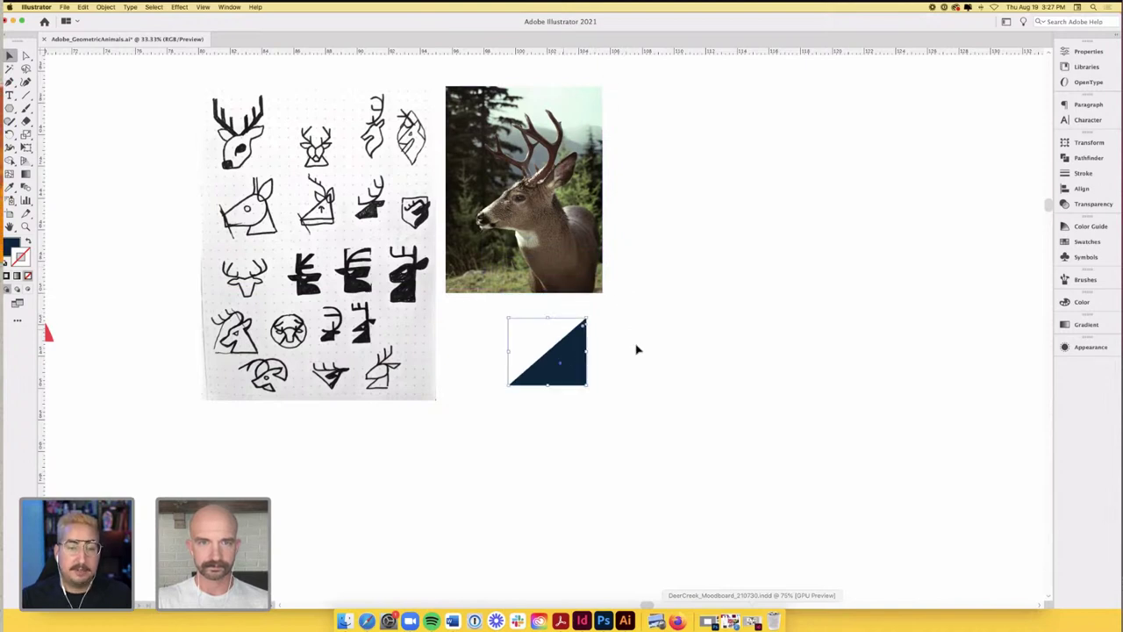
{"action": "left_click", "coordinate": [632, 348]}
- Copy the triangle directly beneath itself and draw a tall navy bar to their left
{"action": "scroll", "coordinate": [623, 346], "scroll_direction": "down", "scroll_amount": 1}
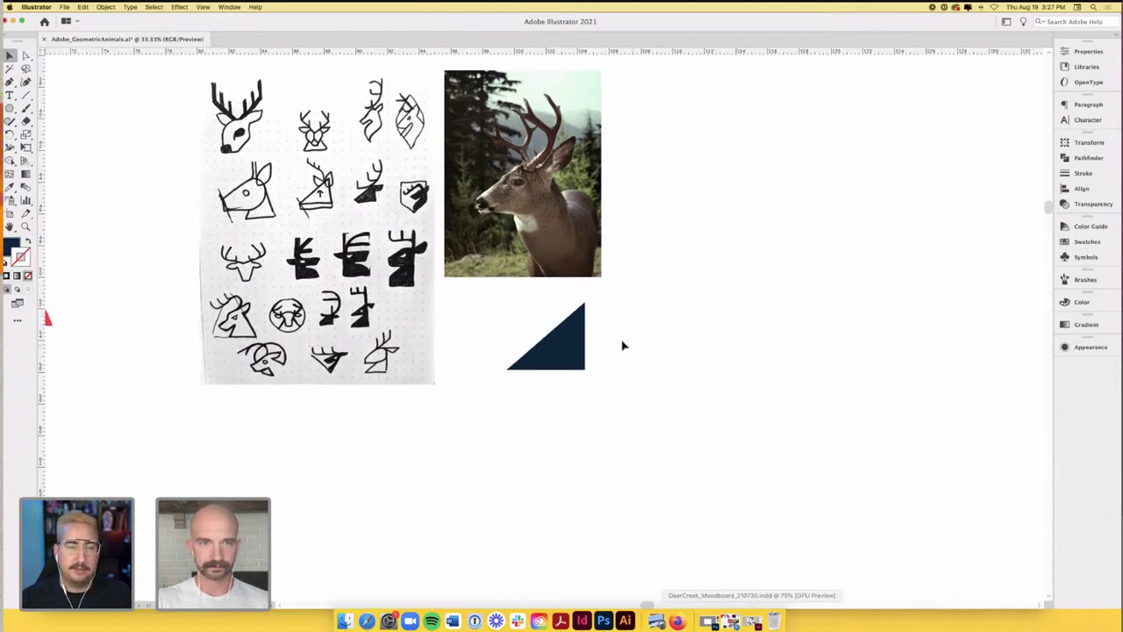
{"action": "left_click", "coordinate": [570, 334]}
{"action": "left_click_drag", "start_coordinate": [564, 344], "coordinate": [562, 371]}
{"action": "left_click", "coordinate": [652, 374]}
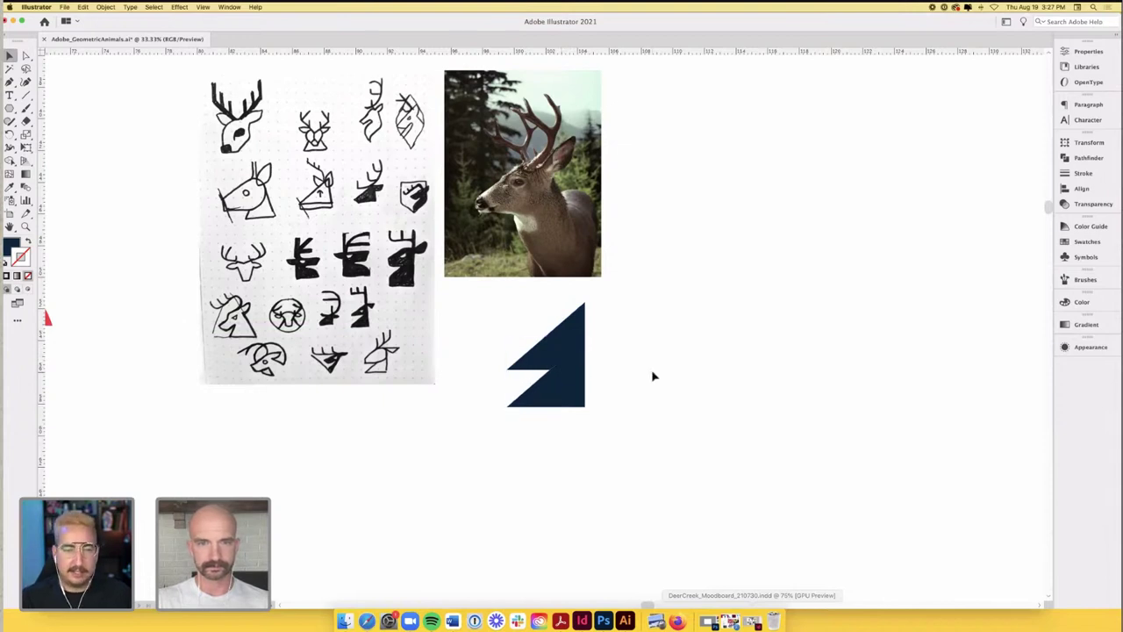
{"action": "left_click_drag", "start_coordinate": [11, 110], "coordinate": [53, 110]}
{"action": "left_click_drag", "start_coordinate": [493, 299], "coordinate": [526, 437]}
- Align the vertical bar against the triangles and add a rotated horizontal copy above
{"action": "key", "text": "v"}
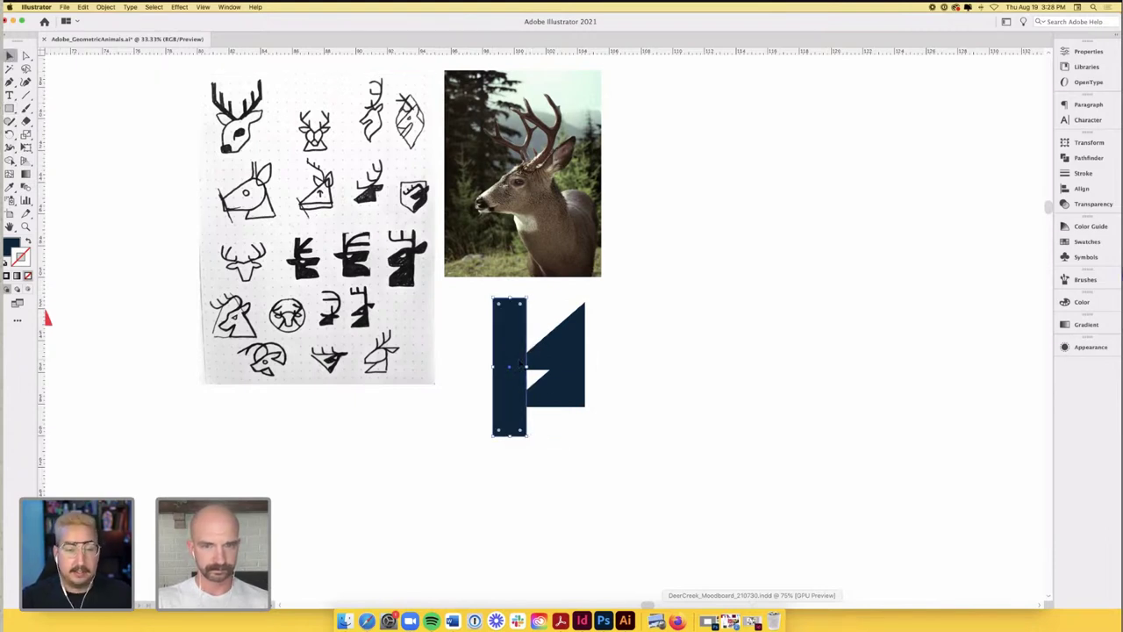
{"action": "left_click_drag", "start_coordinate": [574, 392], "coordinate": [558, 397]}
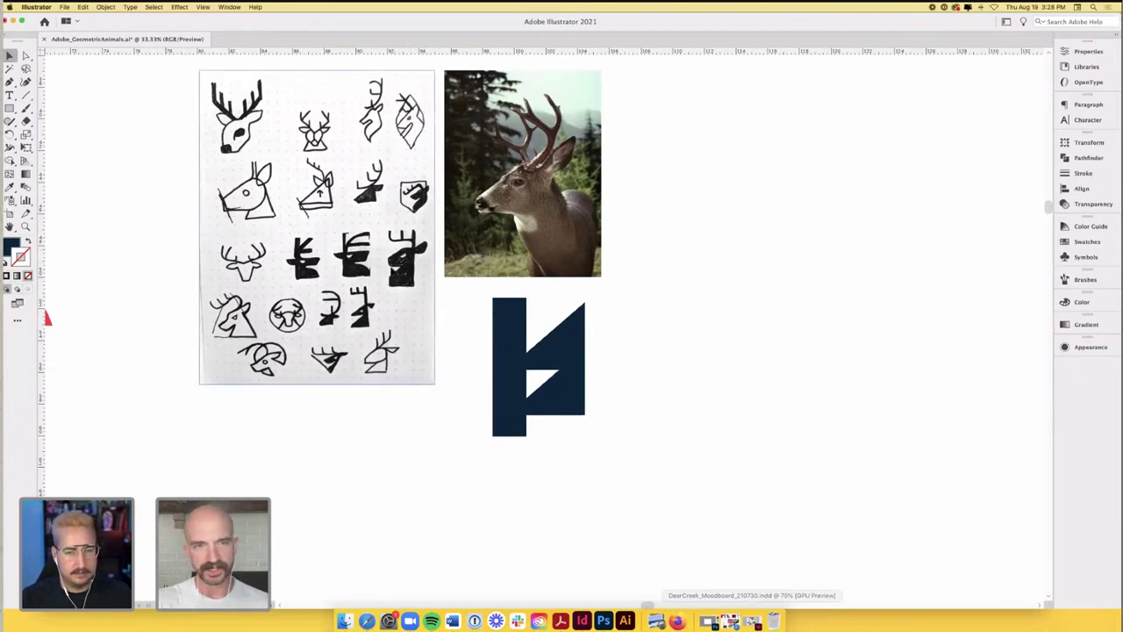
{"action": "mouse_move", "coordinate": [508, 323]}
{"action": "left_mouse_down"}
{"action": "mouse_move", "coordinate": [536, 322]}
{"action": "mouse_move", "coordinate": [512, 324]}
{"action": "left_mouse_up"}
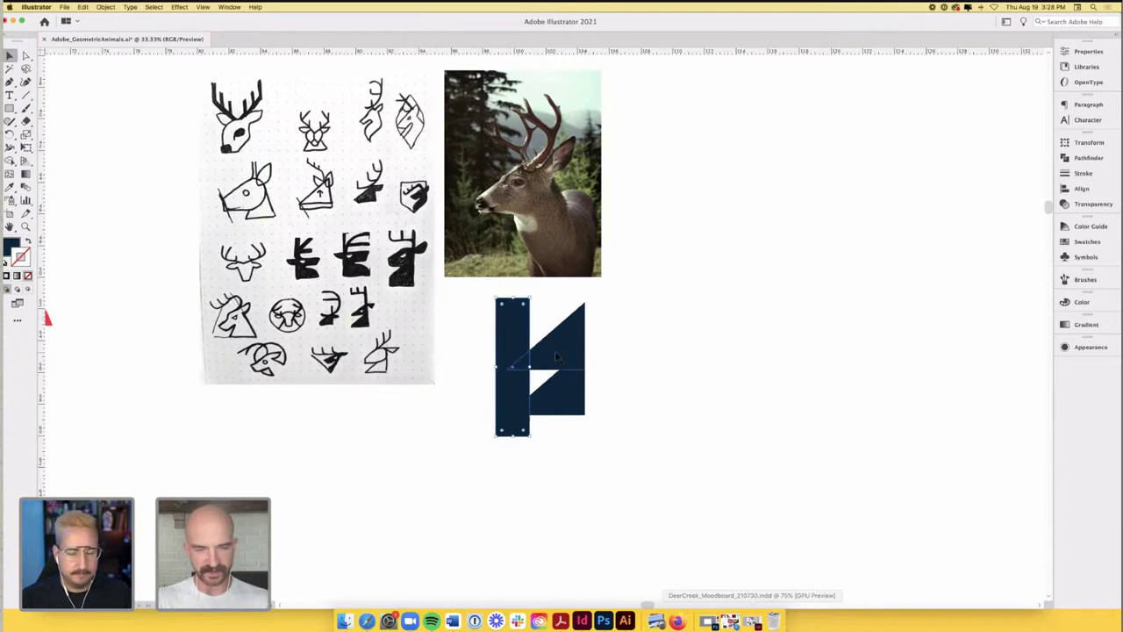
{"action": "left_click_drag", "start_coordinate": [558, 355], "coordinate": [563, 221]}
{"action": "left_click_drag", "start_coordinate": [586, 179], "coordinate": [652, 318]}
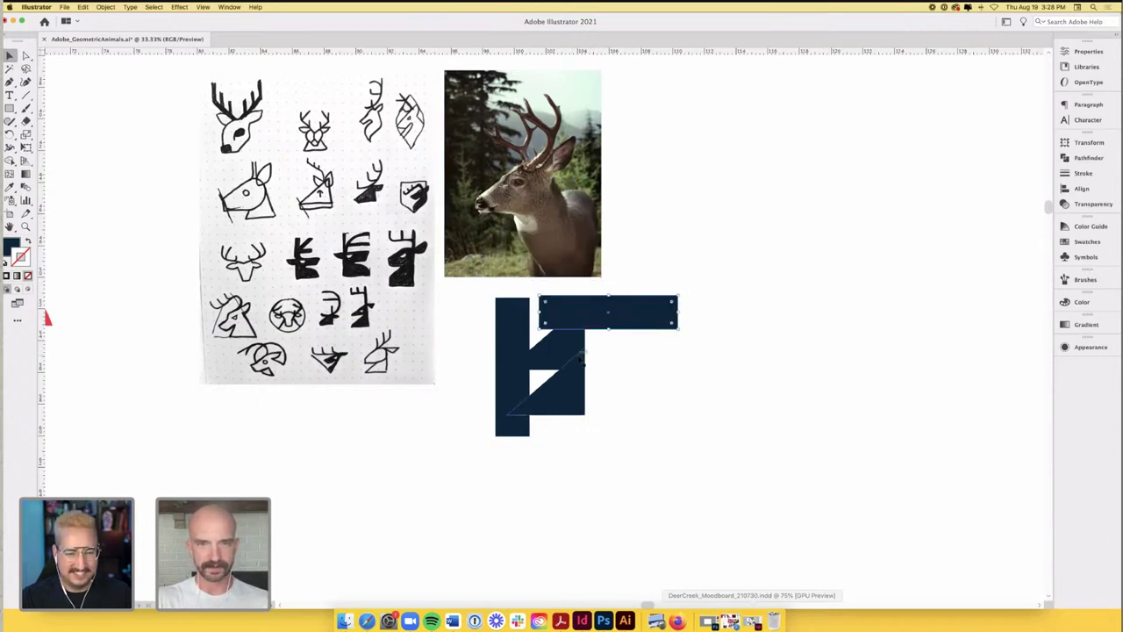
- Apply Pathfinder Minus Front to all the shapes, then undo it
{"action": "left_click", "coordinate": [516, 348], "text": "shift"}
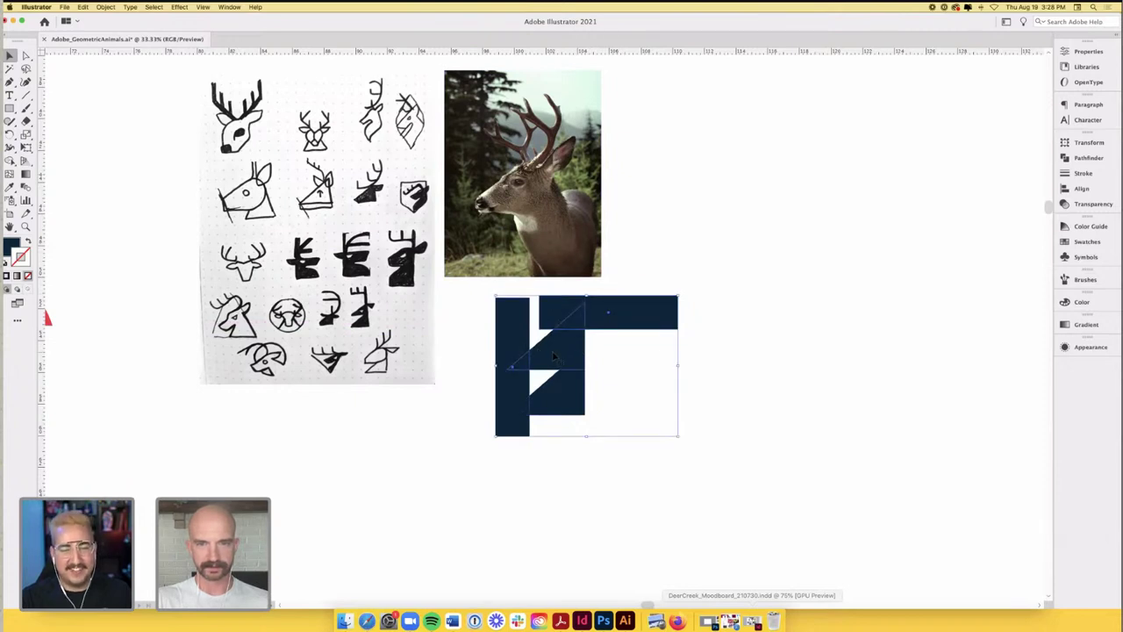
{"action": "left_click", "coordinate": [1097, 158]}
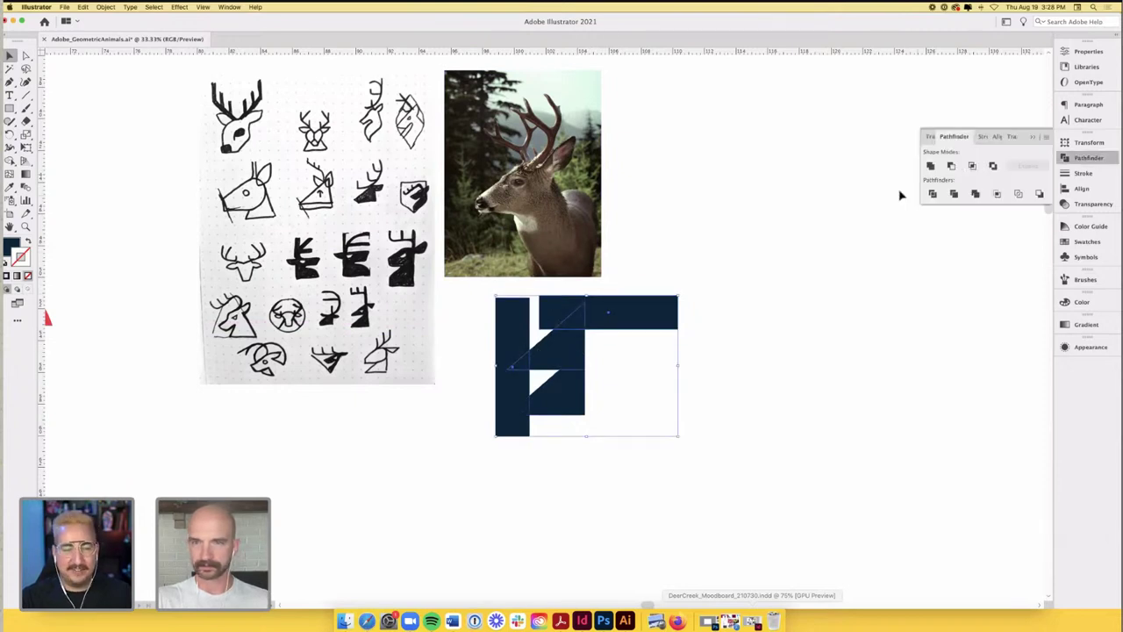
{"action": "left_click", "coordinate": [952, 166]}
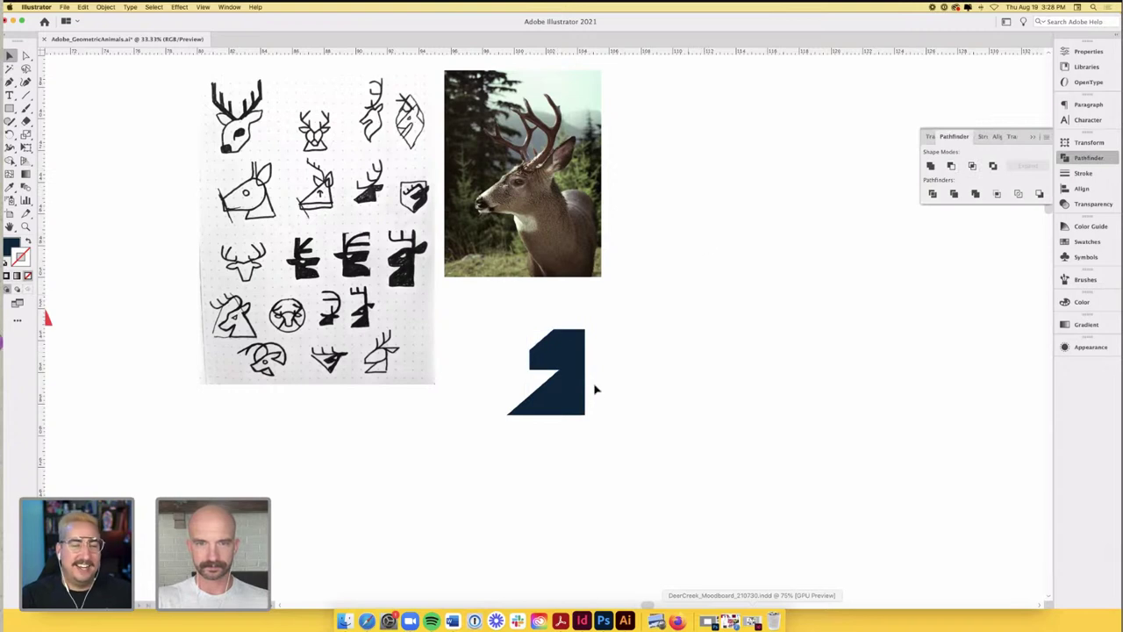
{"action": "key", "text": "cmd+z"}
- Delete the horizontal bar and subtract the vertical bar from the triangles with Minus Front
{"action": "left_click", "coordinate": [493, 392]}
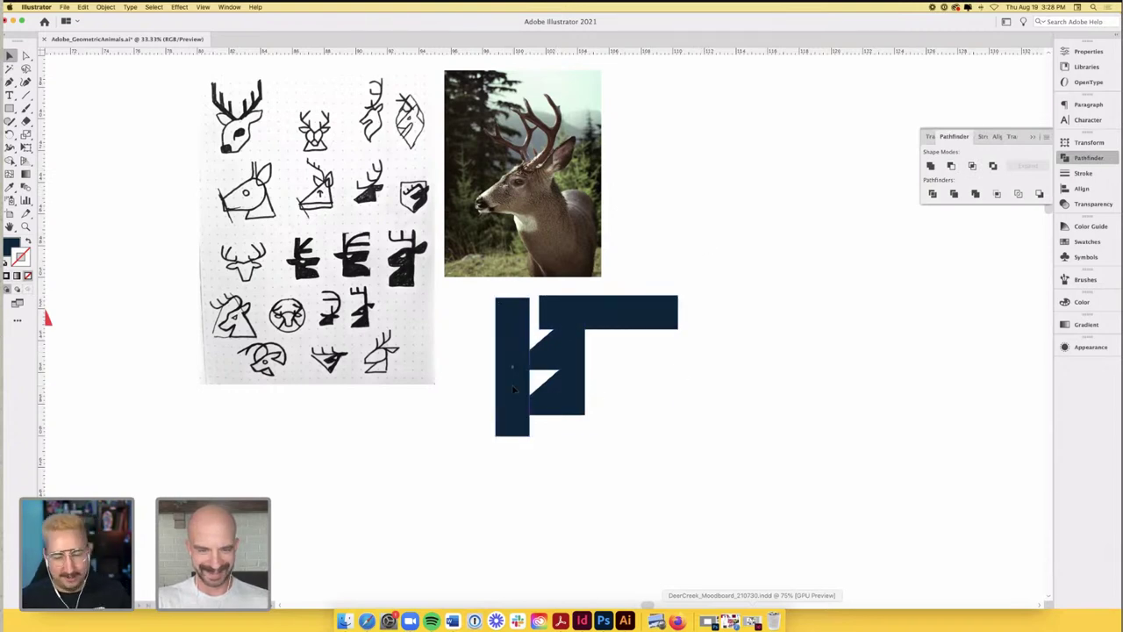
{"action": "left_click", "coordinate": [514, 390]}
{"action": "key", "text": "Delete"}
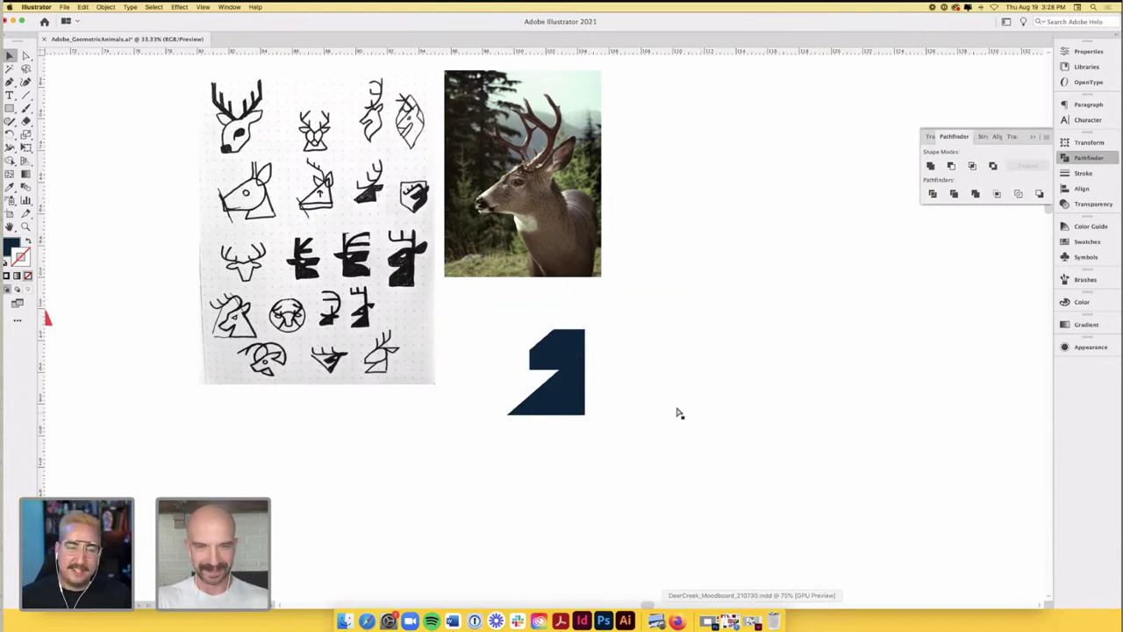
{"action": "key", "text": "cmd+z"}
{"action": "left_click", "coordinate": [567, 400]}
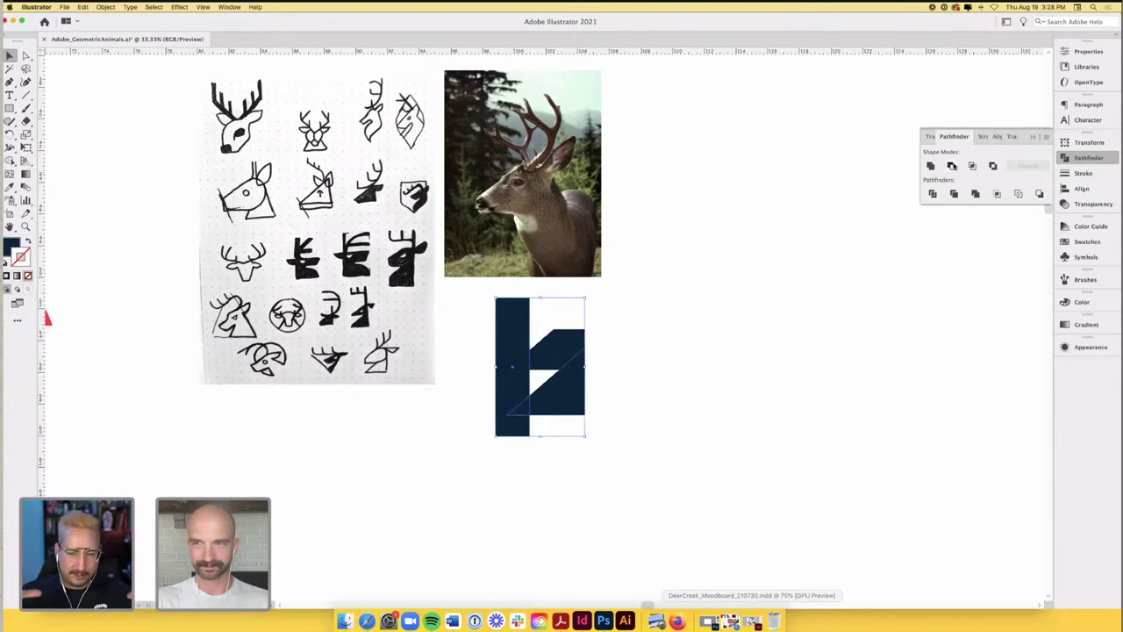
{"action": "left_click", "coordinate": [952, 166]}
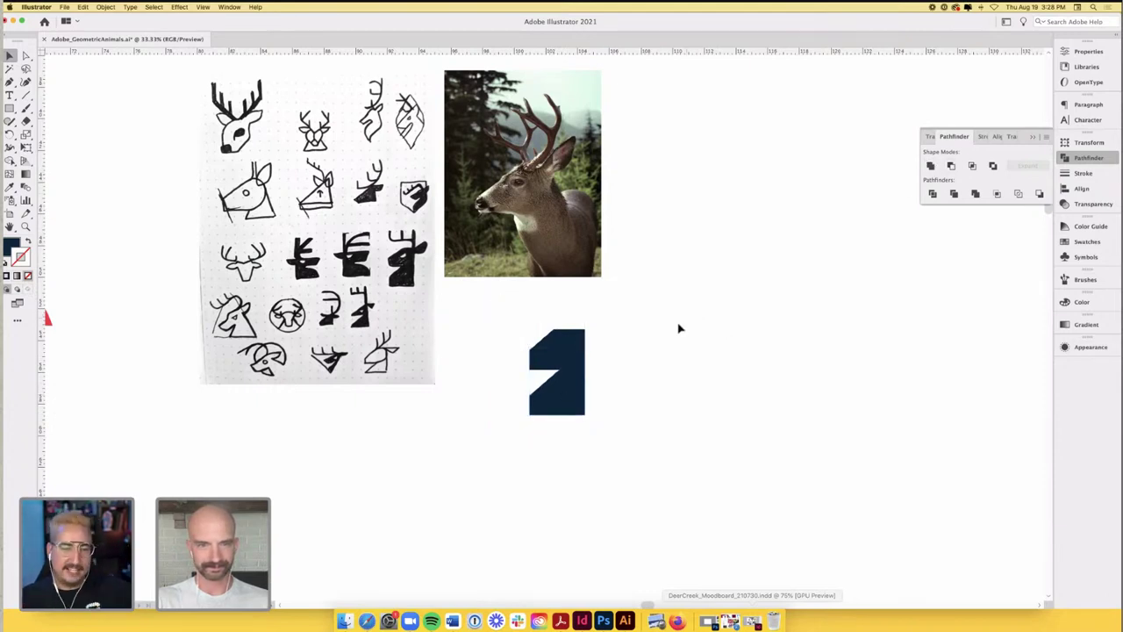
- Reposition the notched navy shape back below the photo
{"action": "left_click_drag", "start_coordinate": [565, 403], "coordinate": [623, 395]}
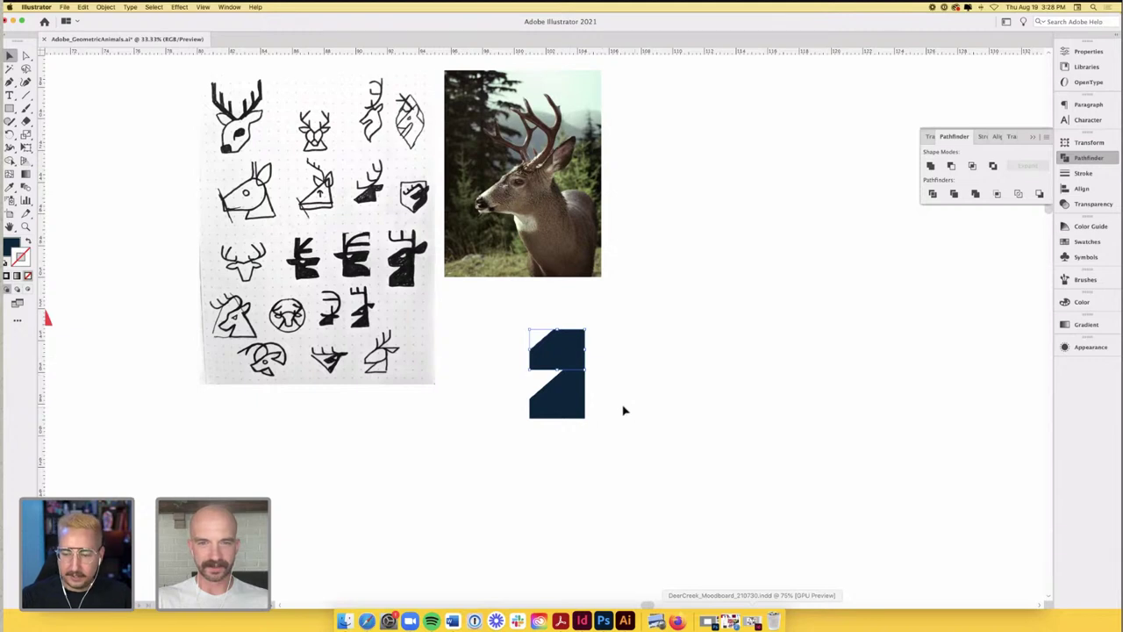
{"action": "left_click_drag", "start_coordinate": [625, 409], "coordinate": [506, 207]}
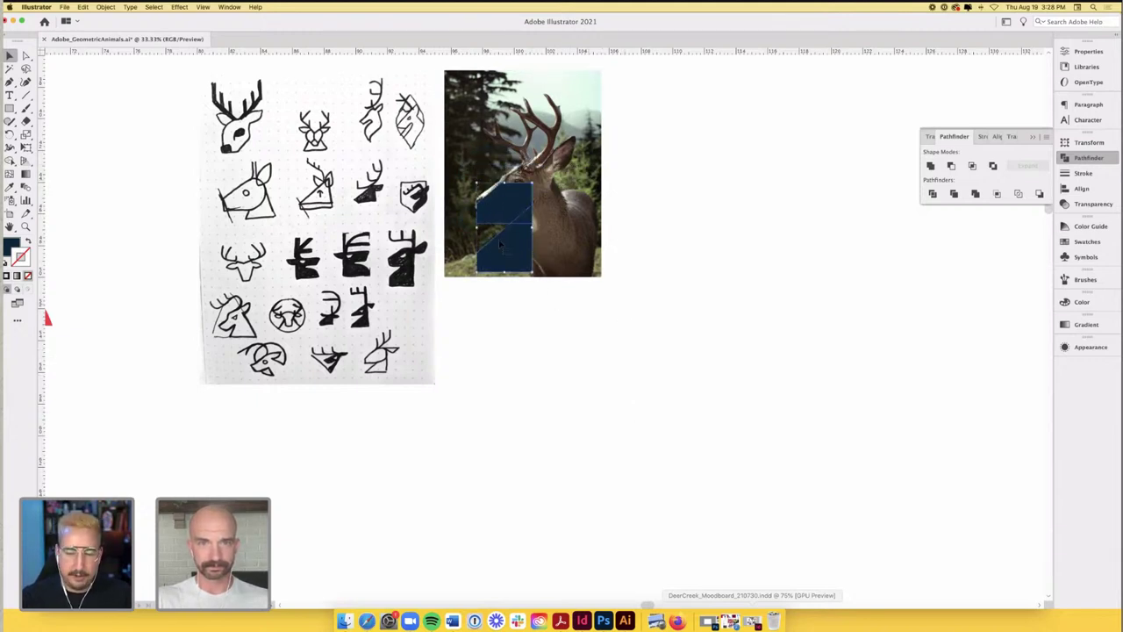
{"action": "left_click_drag", "start_coordinate": [522, 263], "coordinate": [556, 393]}
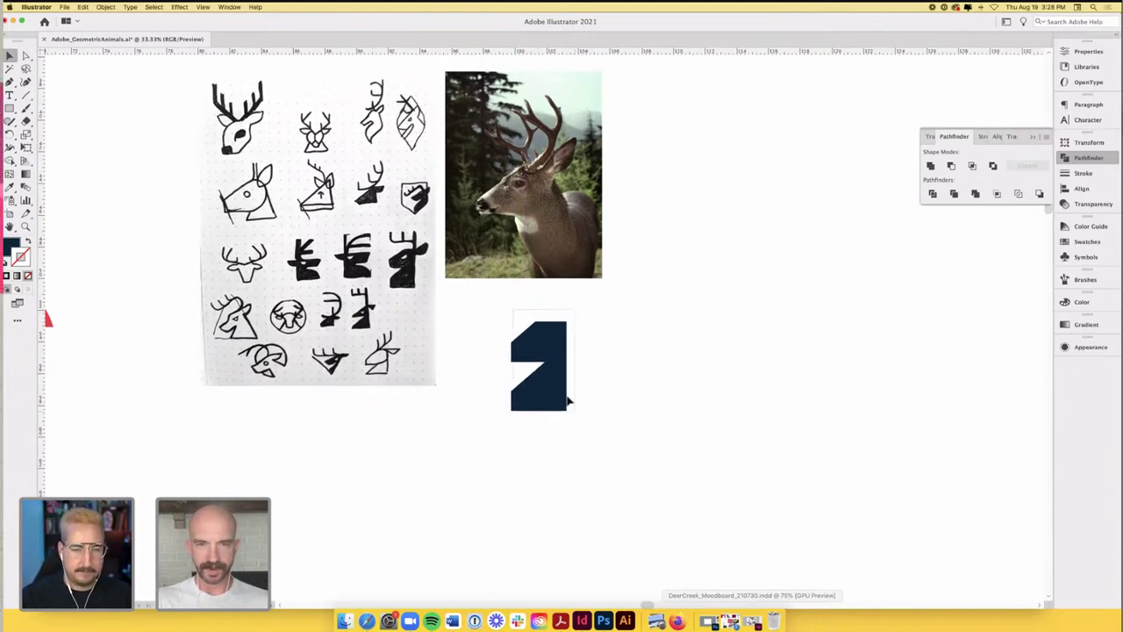
{"action": "left_click_drag", "start_coordinate": [558, 398], "coordinate": [554, 409]}
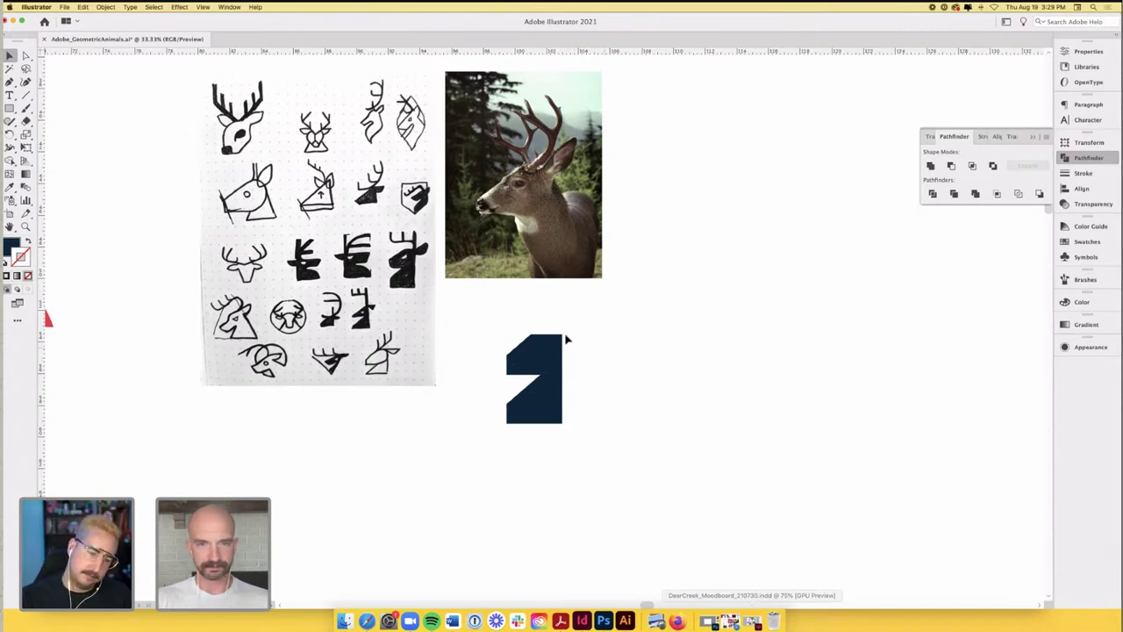
- Reshape the notch by moving its anchor points, pinning one to the right edge
{"action": "left_click_drag", "start_coordinate": [558, 407], "coordinate": [540, 339]}
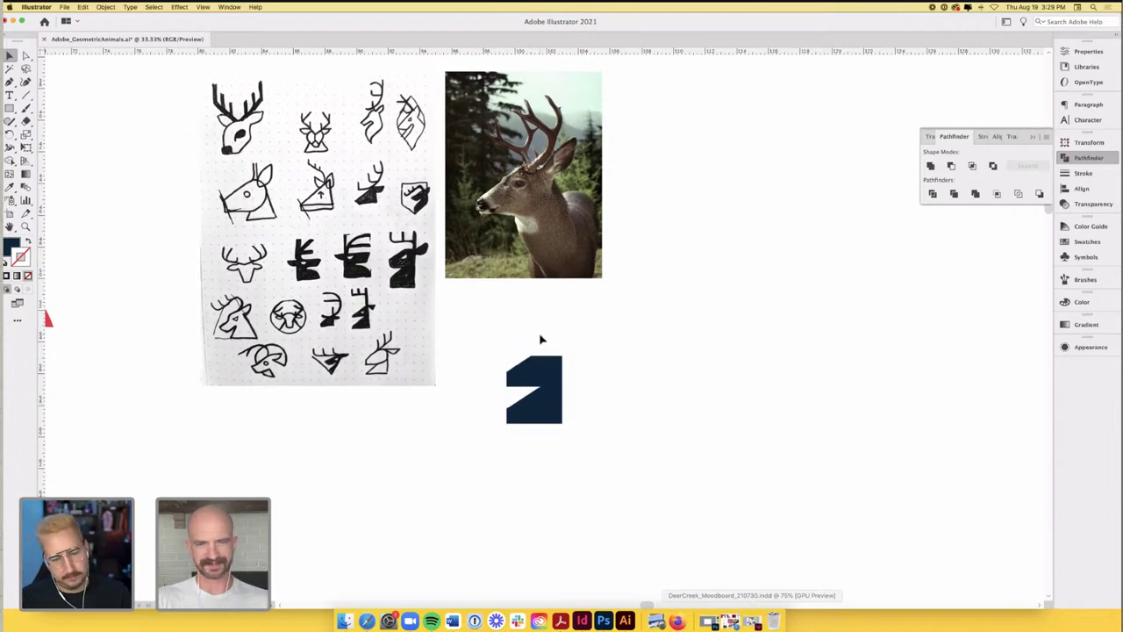
{"action": "scroll", "coordinate": [535, 347], "scroll_direction": "up", "scroll_amount": 3}
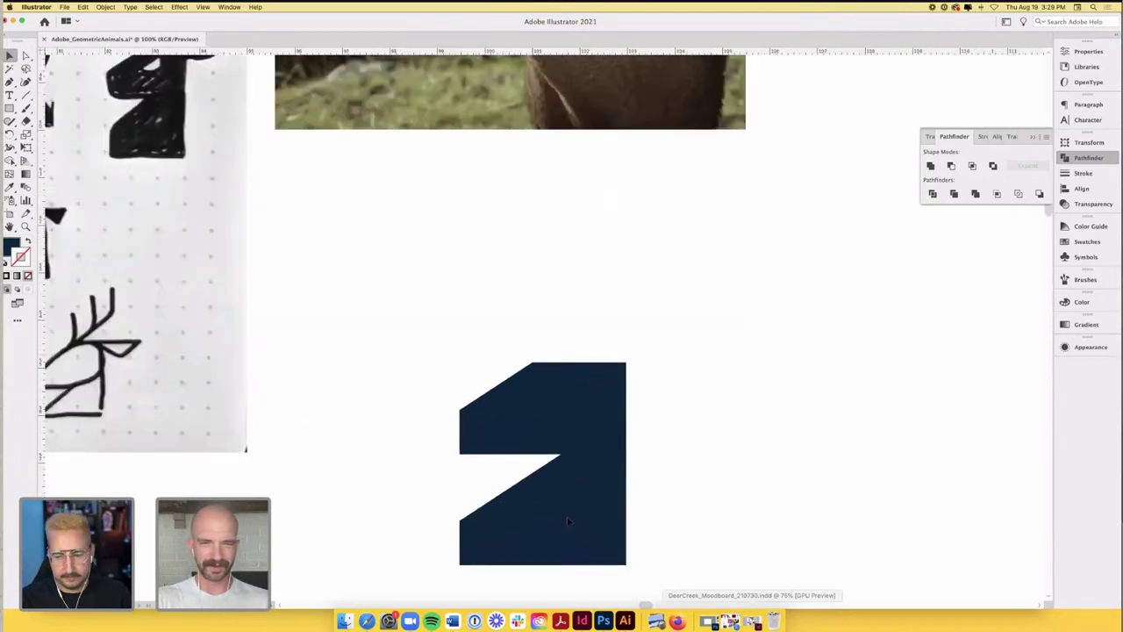
{"action": "left_click_drag", "start_coordinate": [567, 521], "coordinate": [570, 532]}
{"action": "scroll", "coordinate": [717, 456], "scroll_direction": "down", "scroll_amount": 1}
{"action": "mouse_move", "coordinate": [655, 465]}
{"action": "left_mouse_down"}
{"action": "mouse_move", "coordinate": [641, 478]}
{"action": "mouse_move", "coordinate": [657, 453]}
{"action": "left_mouse_up"}
{"action": "scroll", "coordinate": [690, 460], "scroll_direction": "down", "scroll_amount": 1}
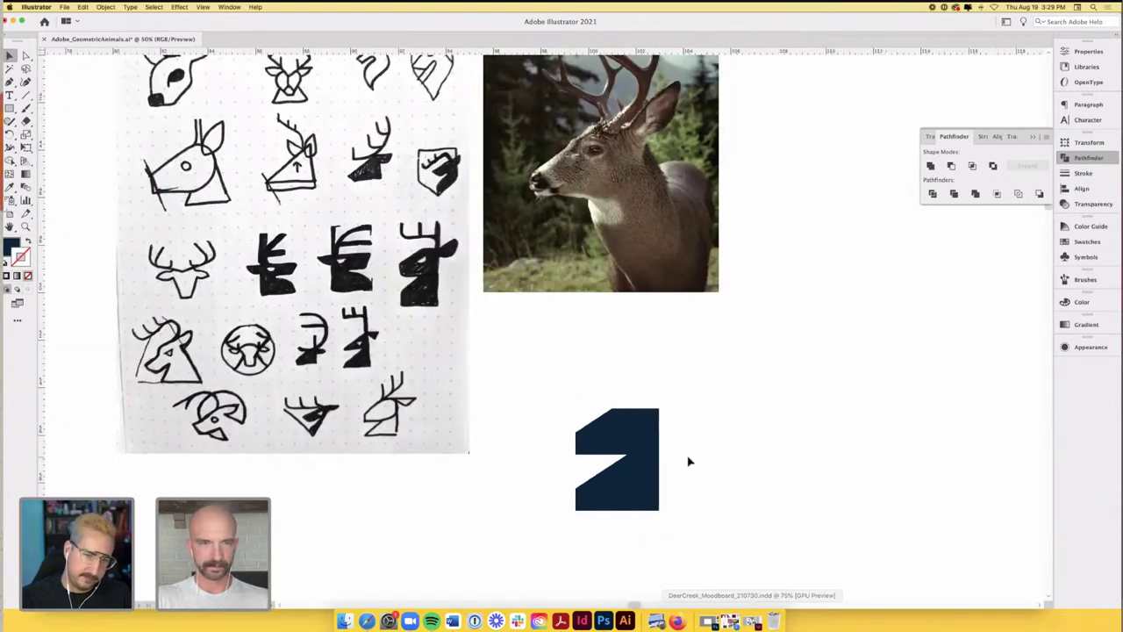
{"action": "scroll", "coordinate": [689, 462], "scroll_direction": "right", "scroll_amount": 2}
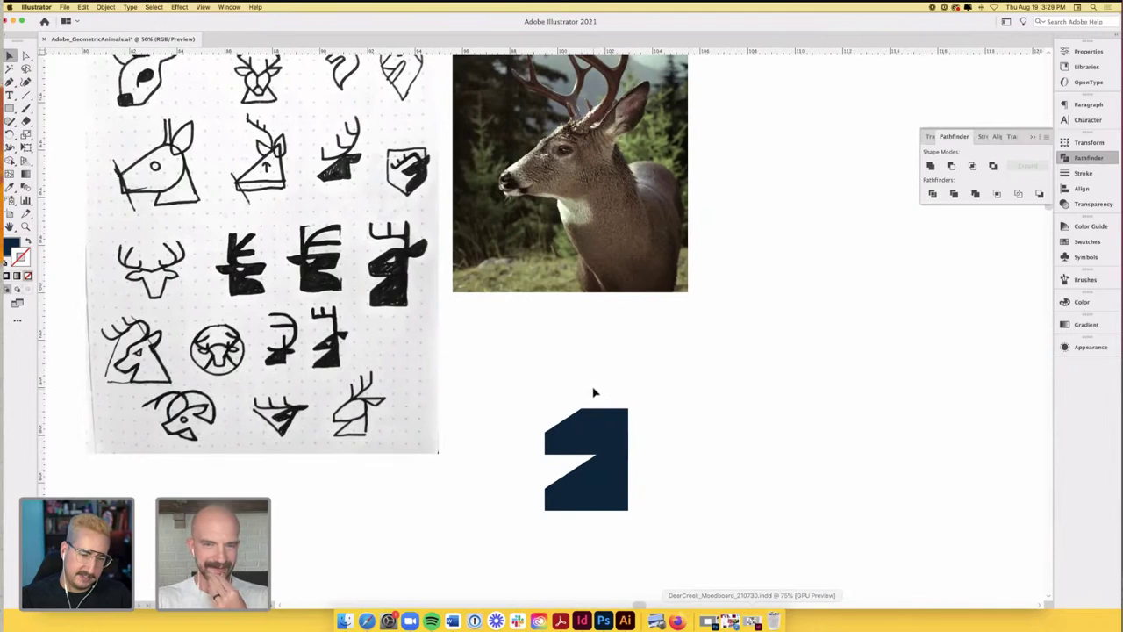
- Duplicate the navy shape above the original and shift both pieces left
{"action": "key", "text": "super+d"}
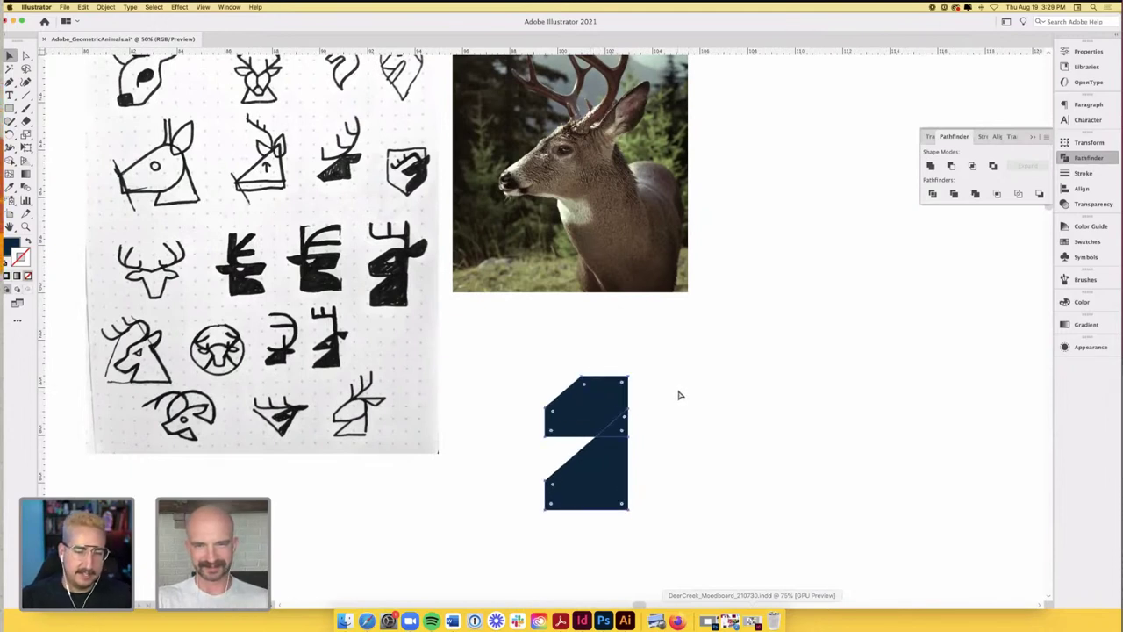
{"action": "left_click_drag", "start_coordinate": [621, 393], "coordinate": [579, 392]}
{"action": "left_click", "coordinate": [649, 376]}
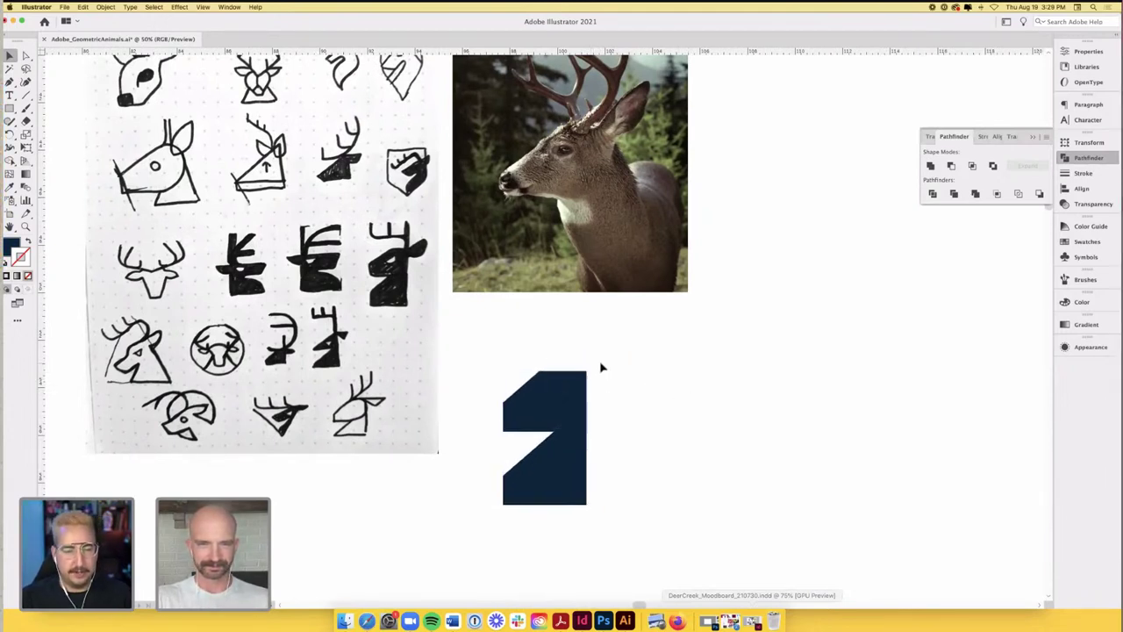
{"action": "scroll", "coordinate": [600, 367], "scroll_direction": "right", "scroll_amount": 1}
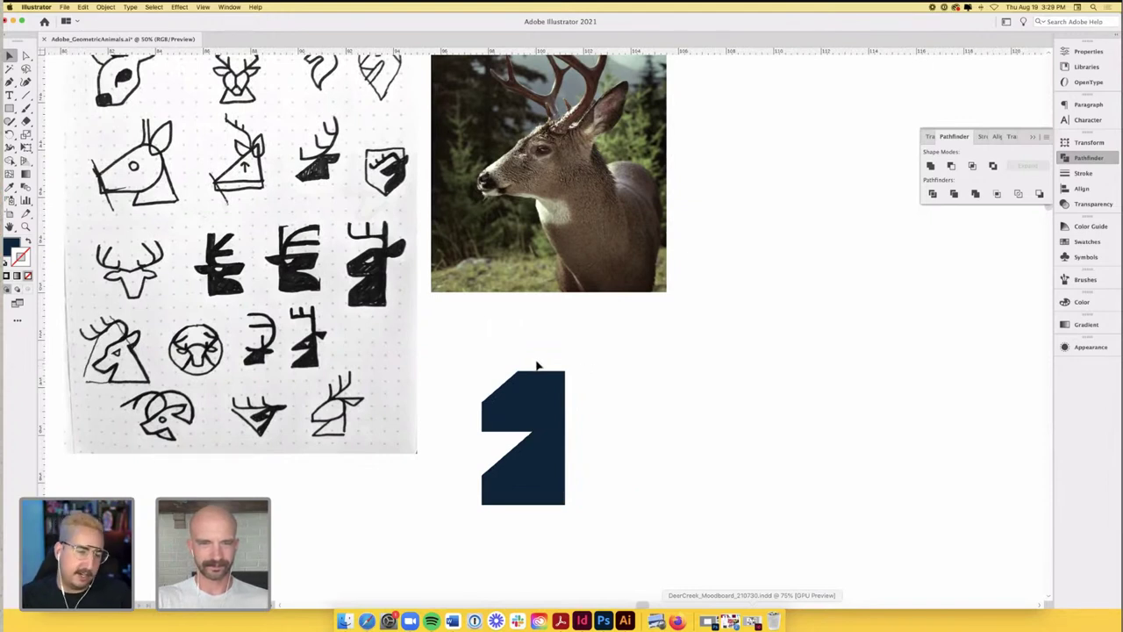
- Draw a trial rectangle above the navy shape, then delete it
{"action": "left_click", "coordinate": [11, 111]}
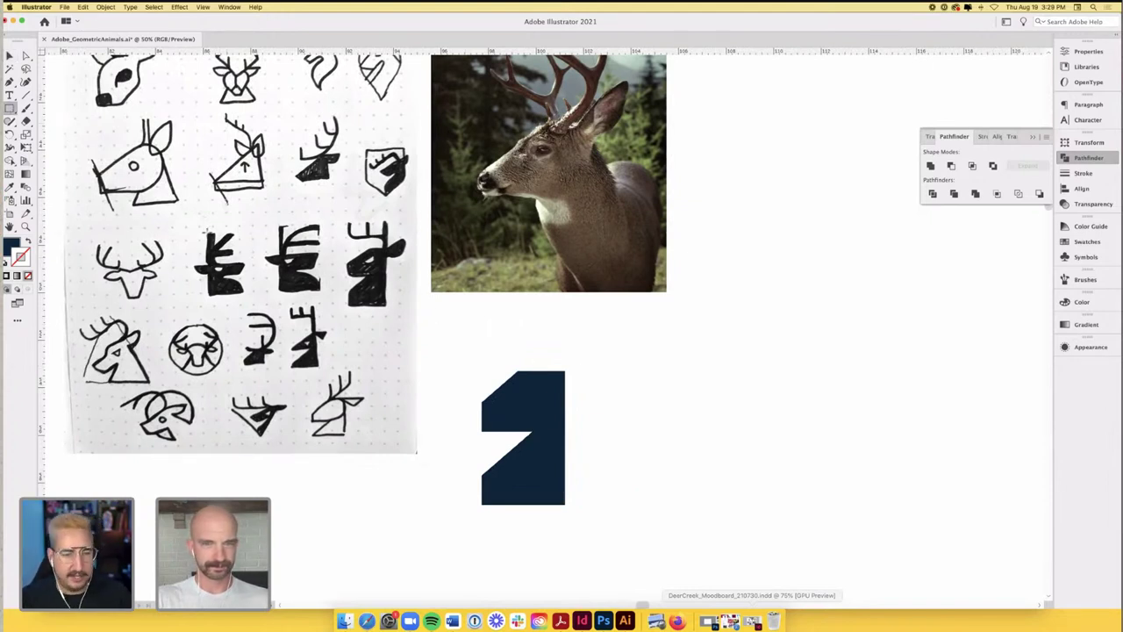
{"action": "left_click_drag", "start_coordinate": [481, 395], "coordinate": [514, 401]}
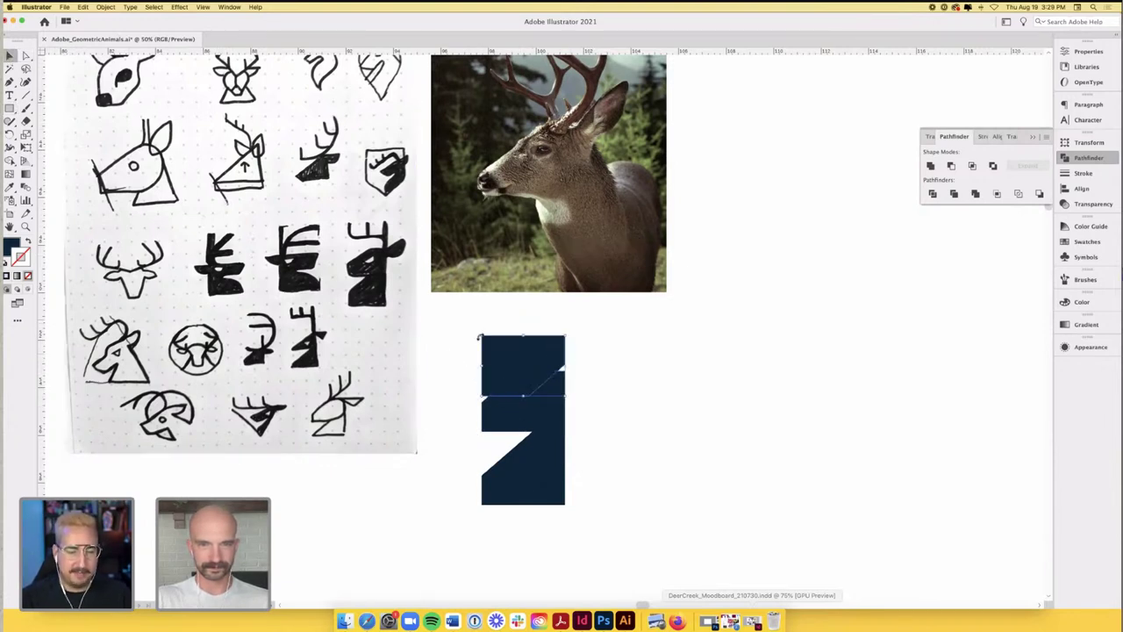
{"action": "left_click_drag", "start_coordinate": [460, 316], "coordinate": [396, 270]}
{"action": "left_click_drag", "start_coordinate": [497, 335], "coordinate": [506, 358]}
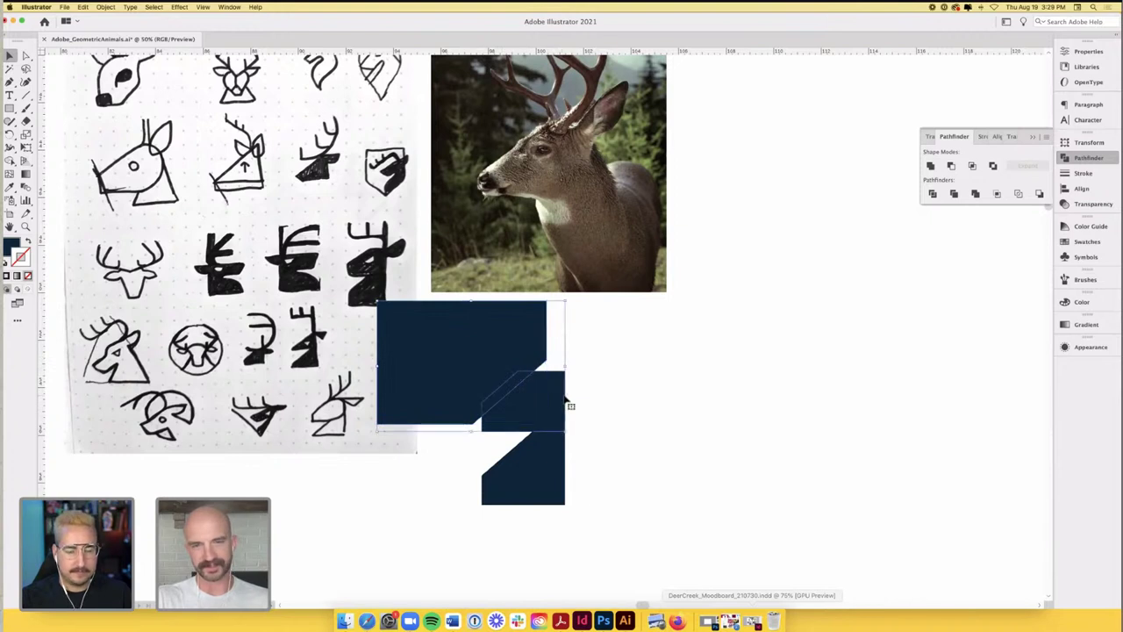
{"action": "key", "text": "Delete"}
{"action": "left_click", "coordinate": [649, 391]}
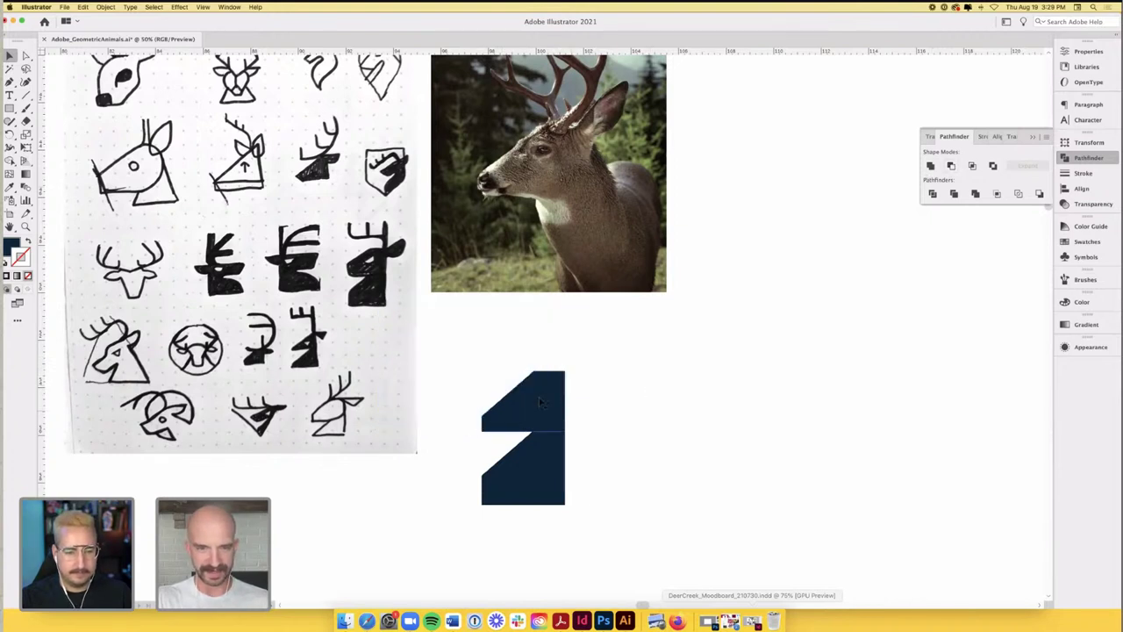
- Copy the top notched piece down over the lower piece
{"action": "left_click_drag", "start_coordinate": [542, 405], "coordinate": [537, 454]}
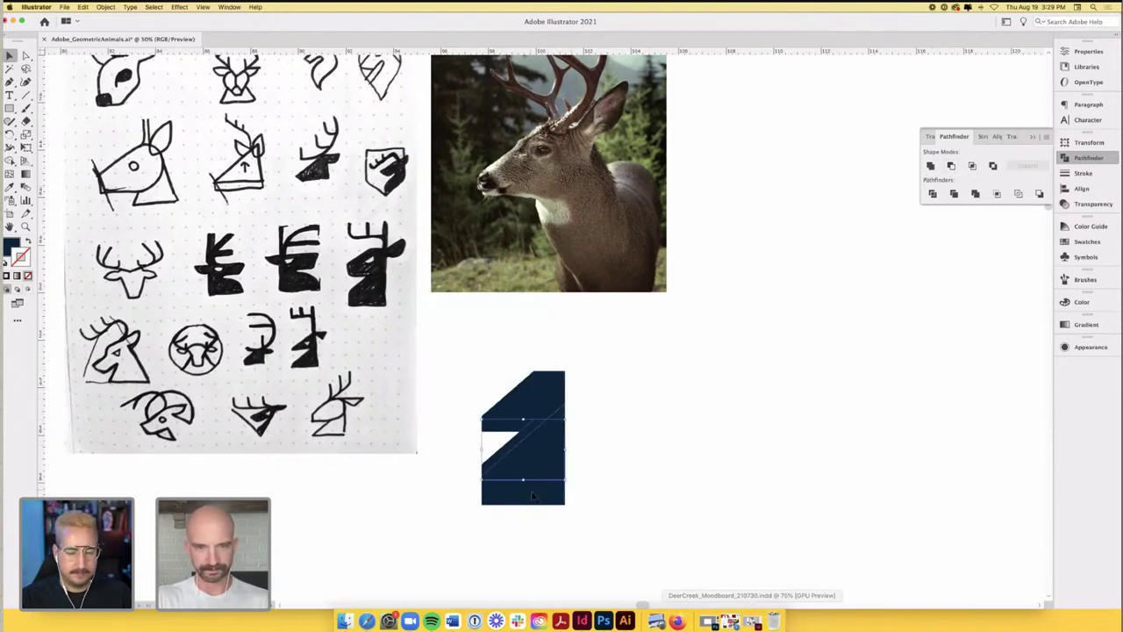
{"action": "left_click_drag", "start_coordinate": [533, 498], "coordinate": [543, 469]}
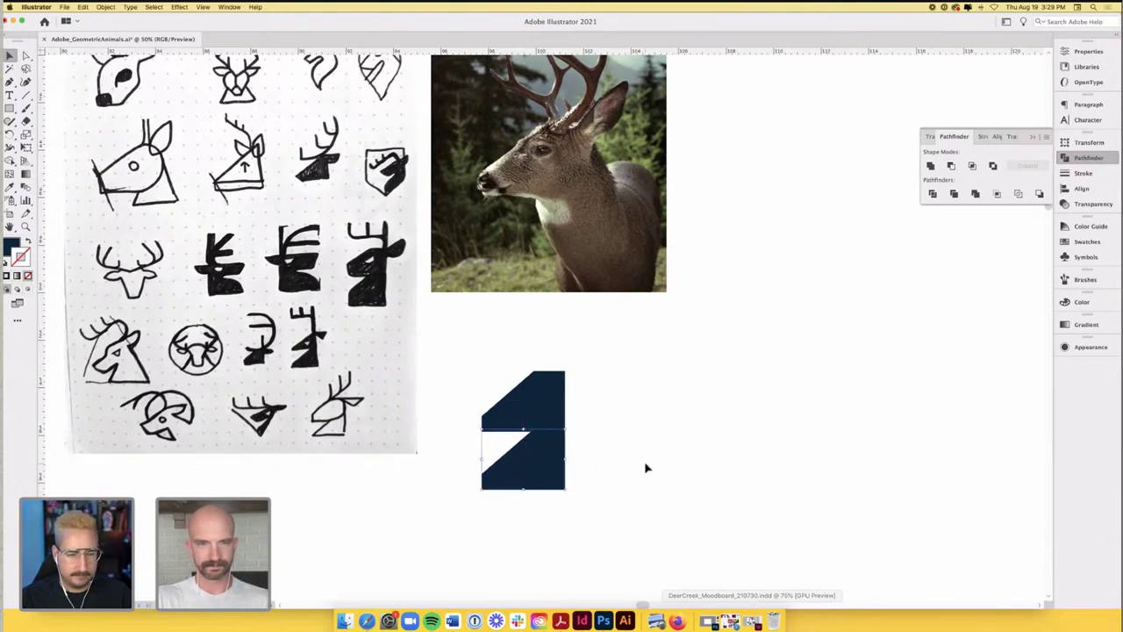
{"action": "left_click", "coordinate": [646, 467]}
- Draw a tall thin navy bar rising along the shape's right edge
{"action": "key", "text": "m"}
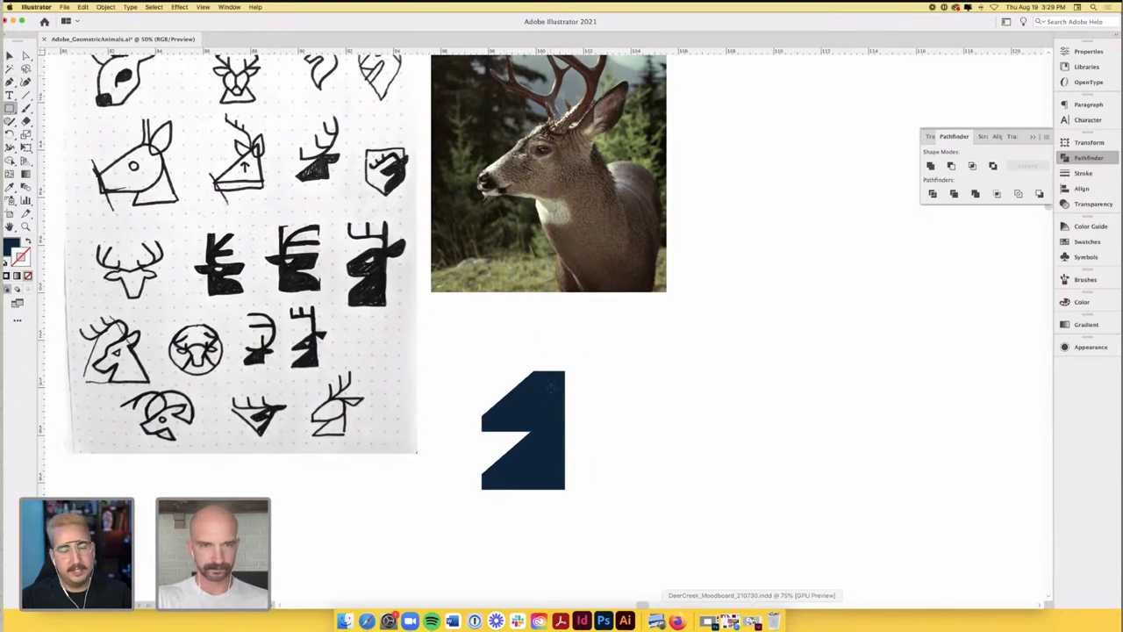
{"action": "left_click_drag", "start_coordinate": [551, 406], "coordinate": [565, 320]}
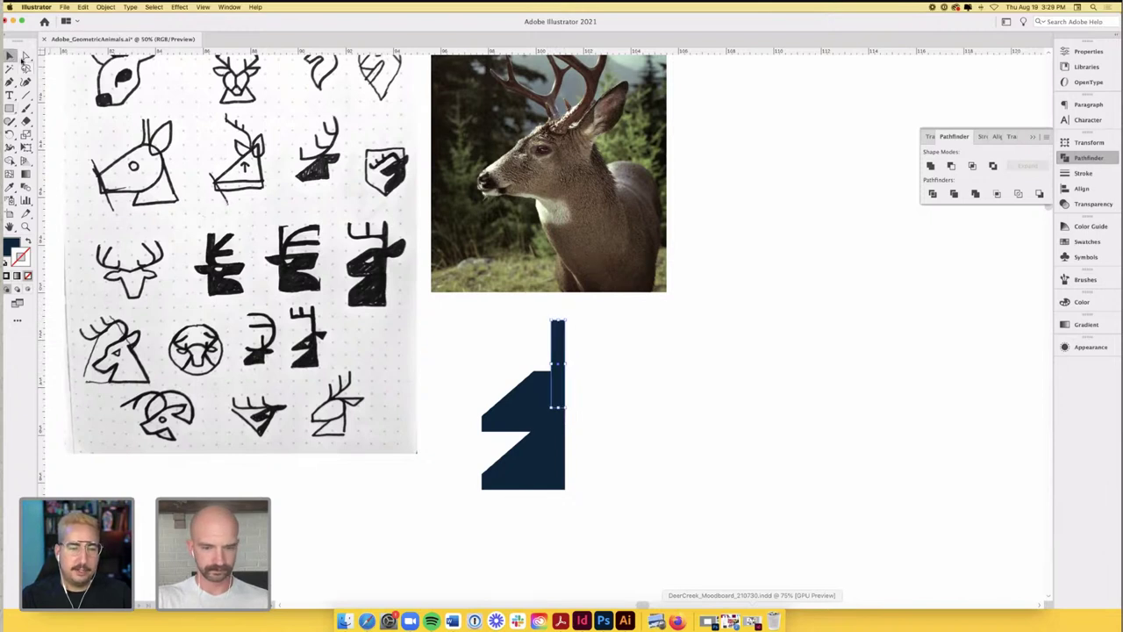
{"action": "left_click", "coordinate": [10, 56]}
{"action": "left_click_drag", "start_coordinate": [553, 364], "coordinate": [555, 364]}
{"action": "left_click", "coordinate": [614, 359]}
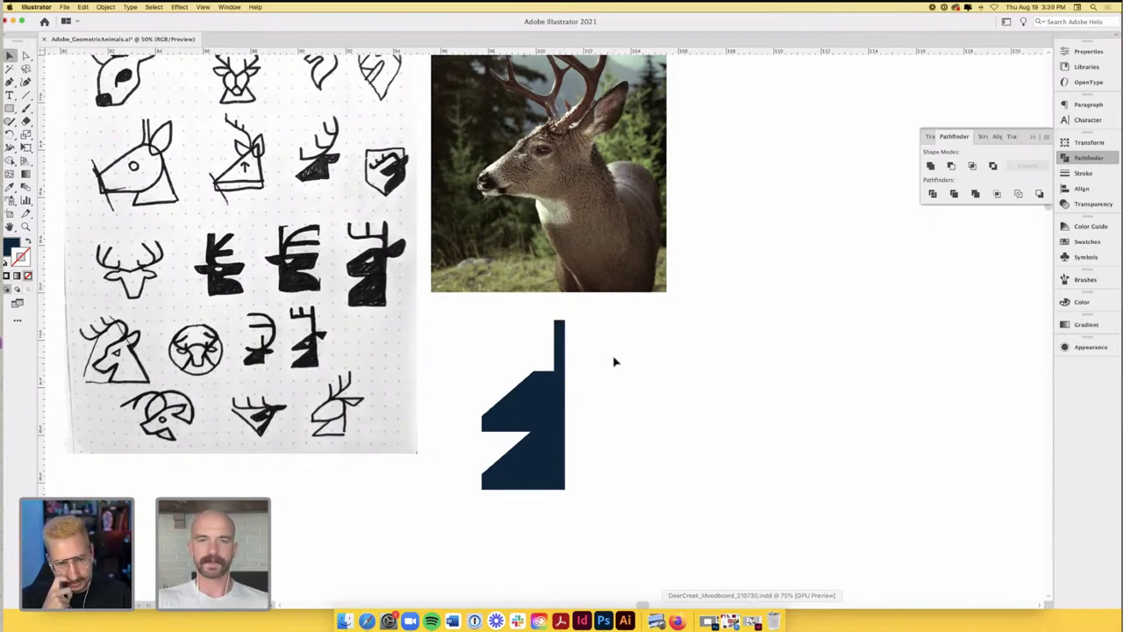
{"action": "left_click_drag", "start_coordinate": [562, 435], "coordinate": [594, 451]}
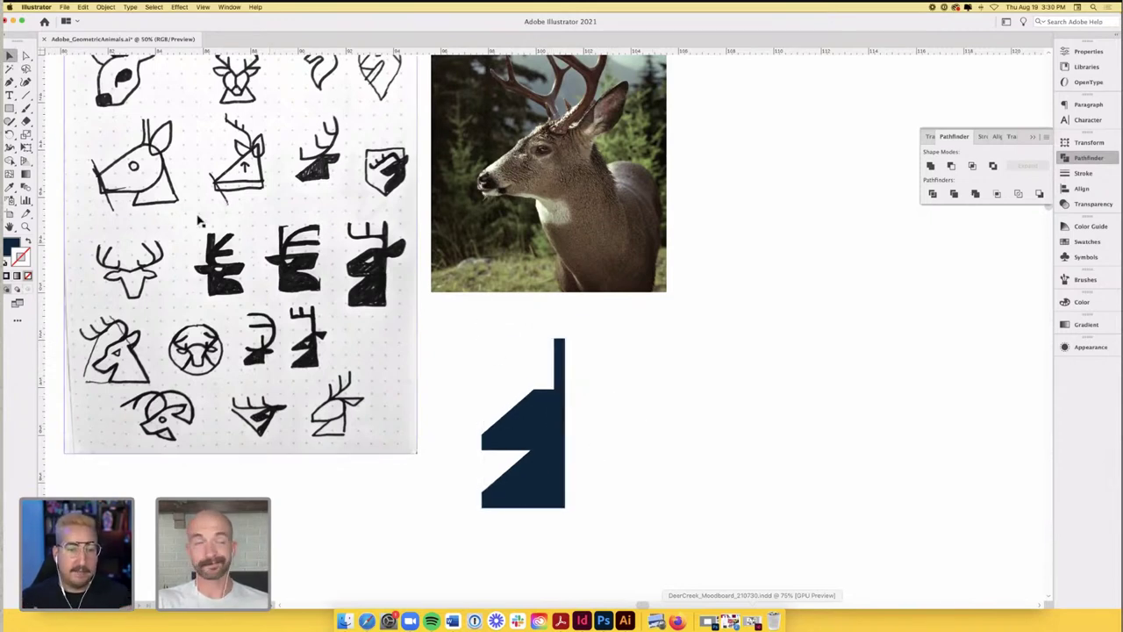
- Rotate a thin bar horizontal and stretch it to the shape's left edge as a crossbar
{"action": "key", "text": "backslash"}
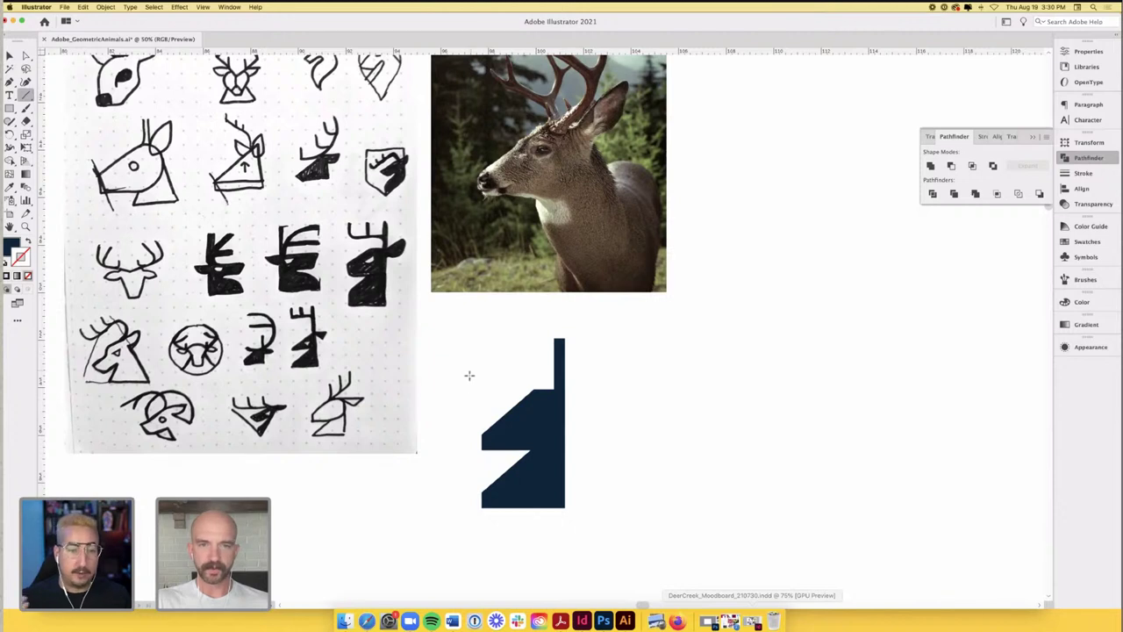
{"action": "left_click_drag", "start_coordinate": [456, 392], "coordinate": [488, 314]}
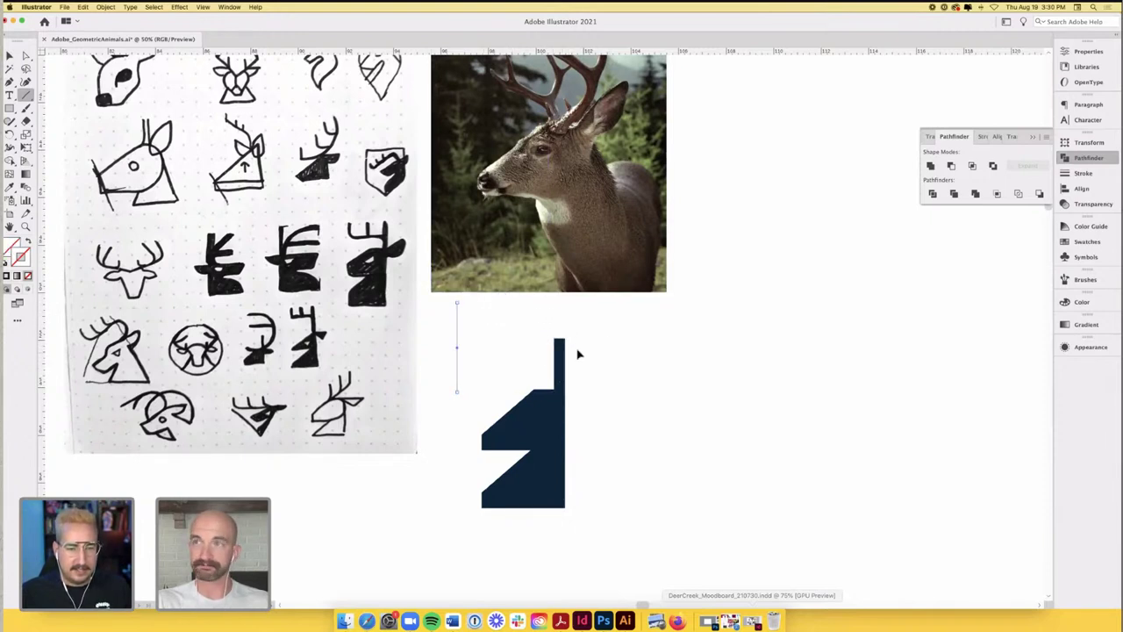
{"action": "key", "text": "super+z"}
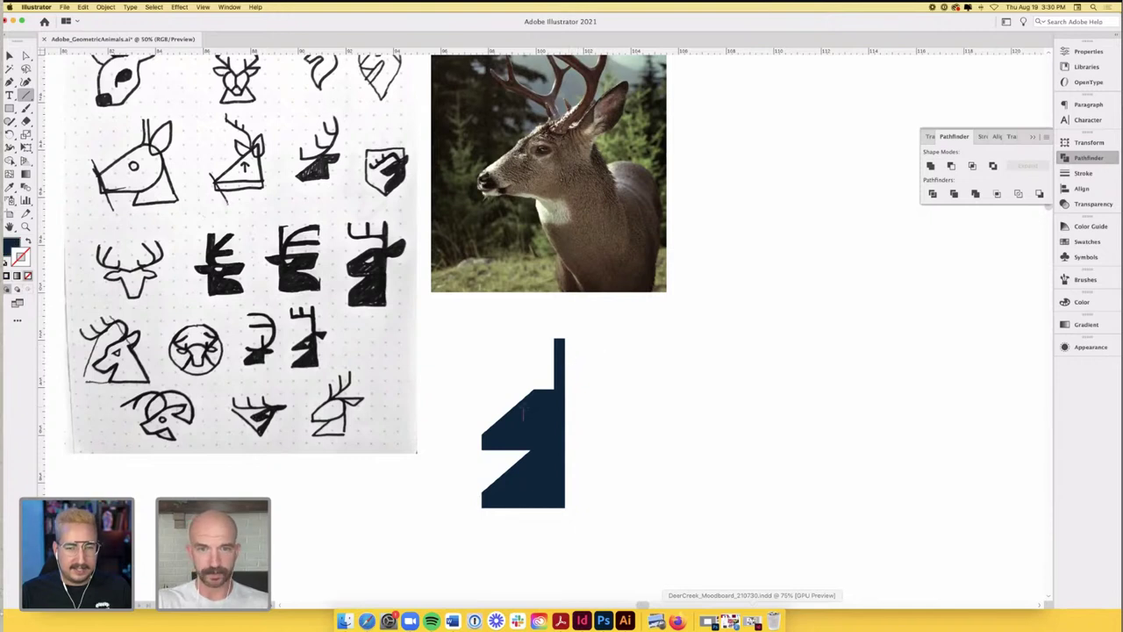
{"action": "key", "text": "v"}
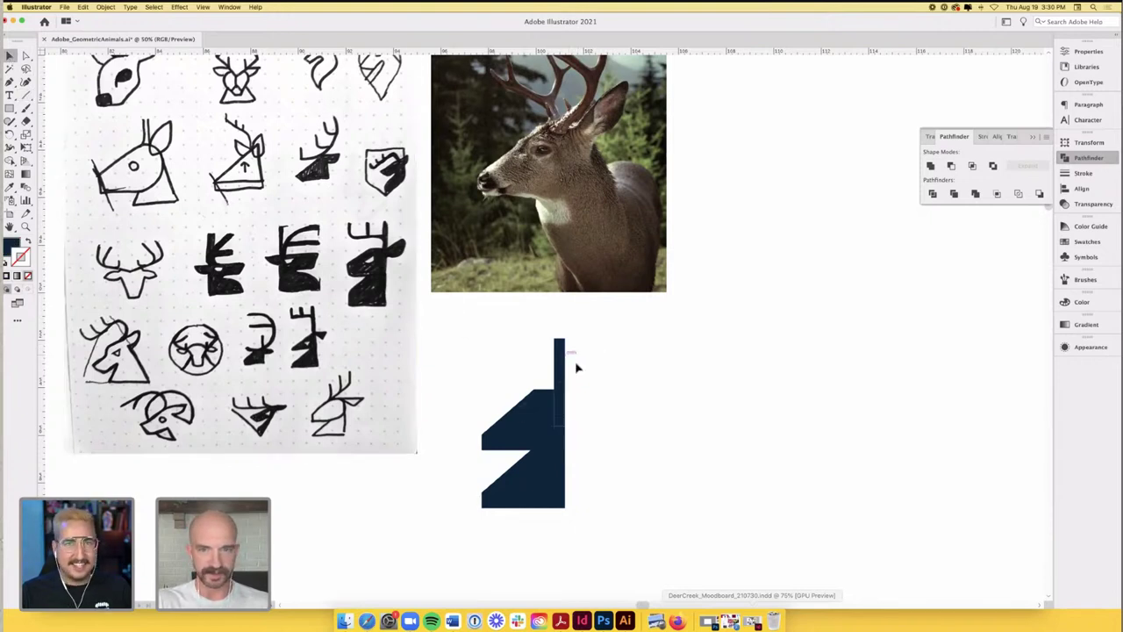
{"action": "mouse_move", "coordinate": [562, 363]}
{"action": "left_mouse_down"}
{"action": "mouse_move", "coordinate": [534, 363]}
{"action": "mouse_move", "coordinate": [501, 333]}
{"action": "mouse_move", "coordinate": [537, 379]}
{"action": "mouse_move", "coordinate": [575, 360]}
{"action": "left_mouse_up"}
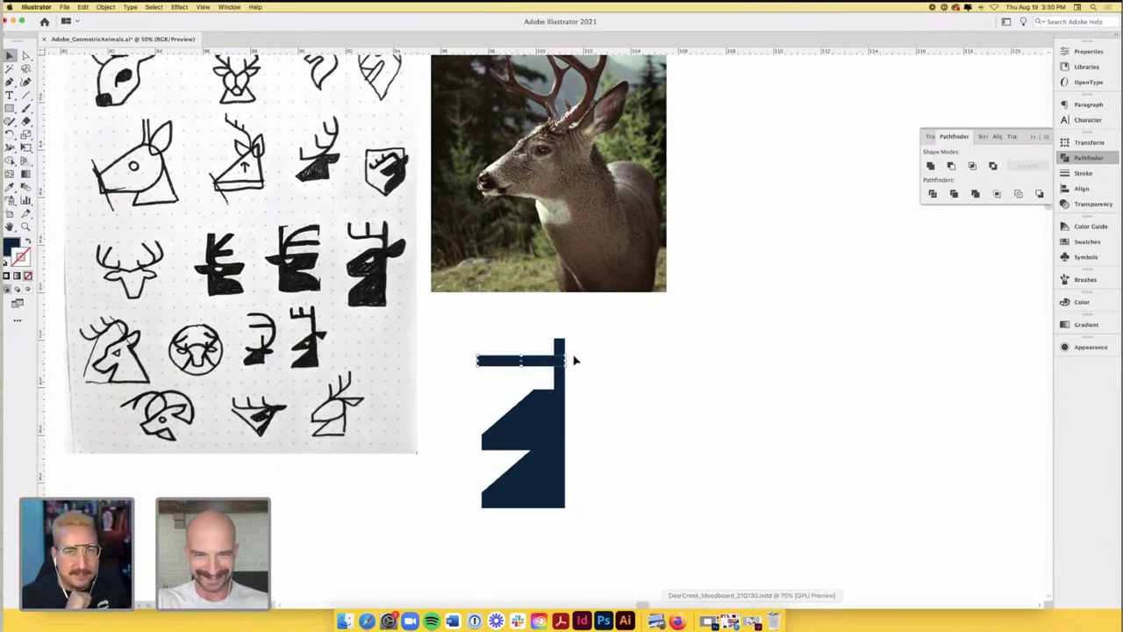
{"action": "left_click_drag", "start_coordinate": [478, 360], "coordinate": [481, 361]}
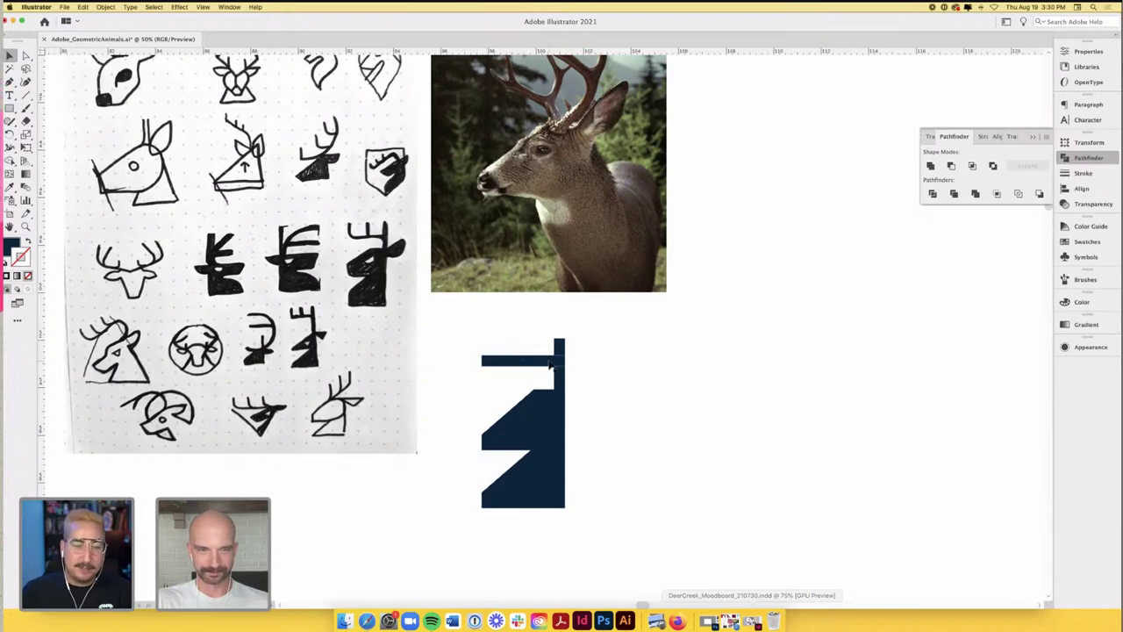
{"action": "left_click_drag", "start_coordinate": [551, 367], "coordinate": [522, 377]}
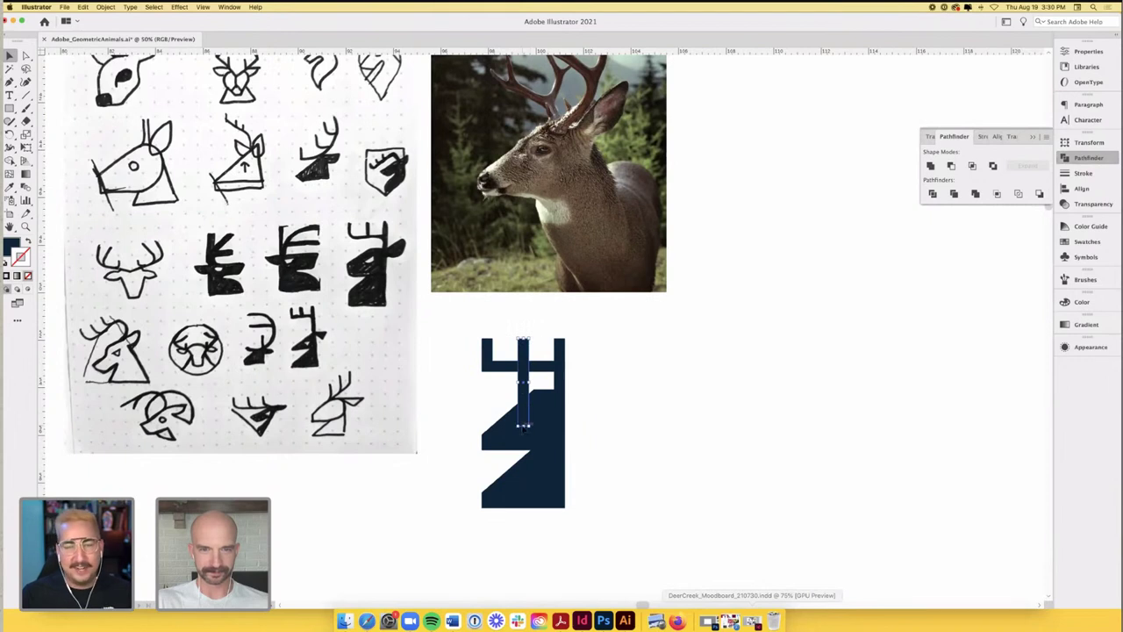
- Finish placing the prongs and pick the Pen tool for the next path
{"action": "left_click", "coordinate": [612, 375]}
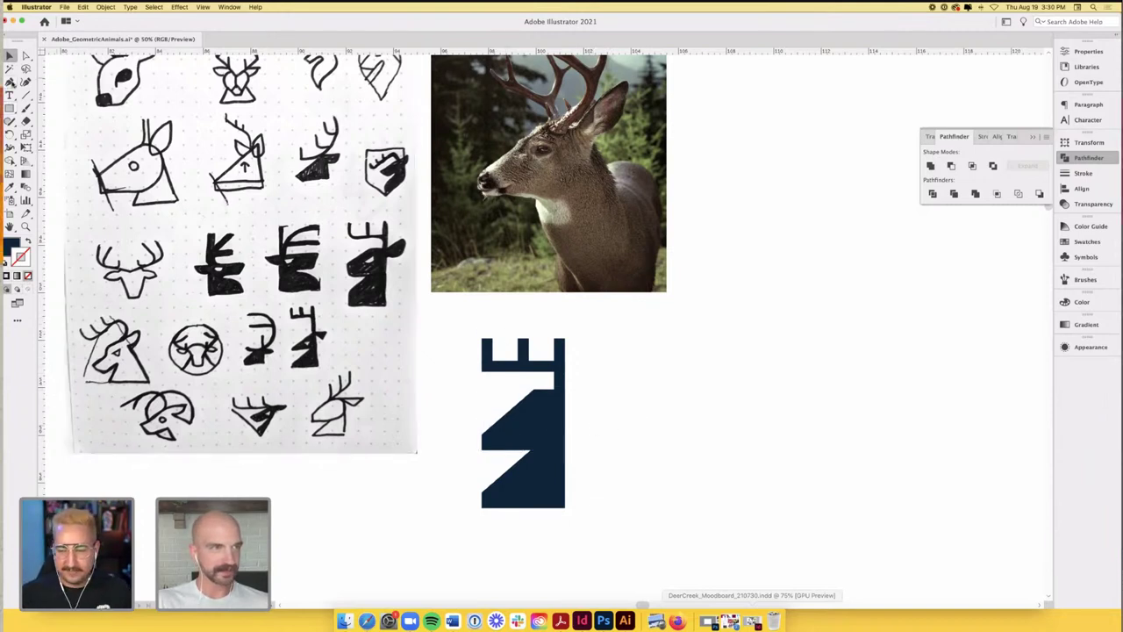
{"action": "left_click", "coordinate": [9, 82]}
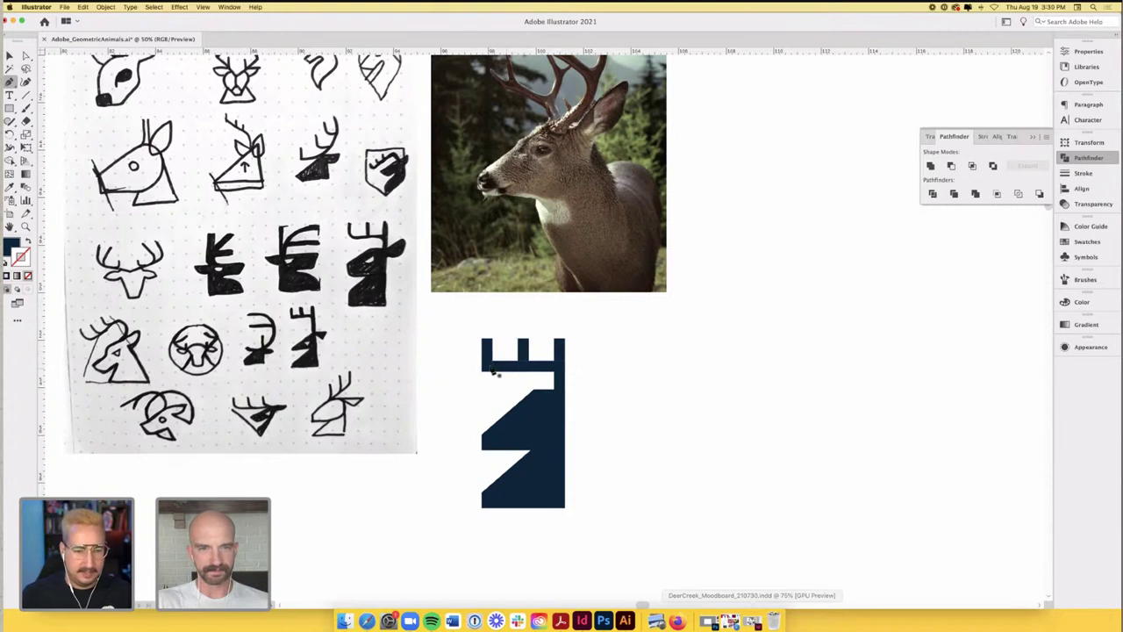
- Draw a three-point Pen path from the top-left notch down the shape's right edge
{"action": "key", "text": "v"}
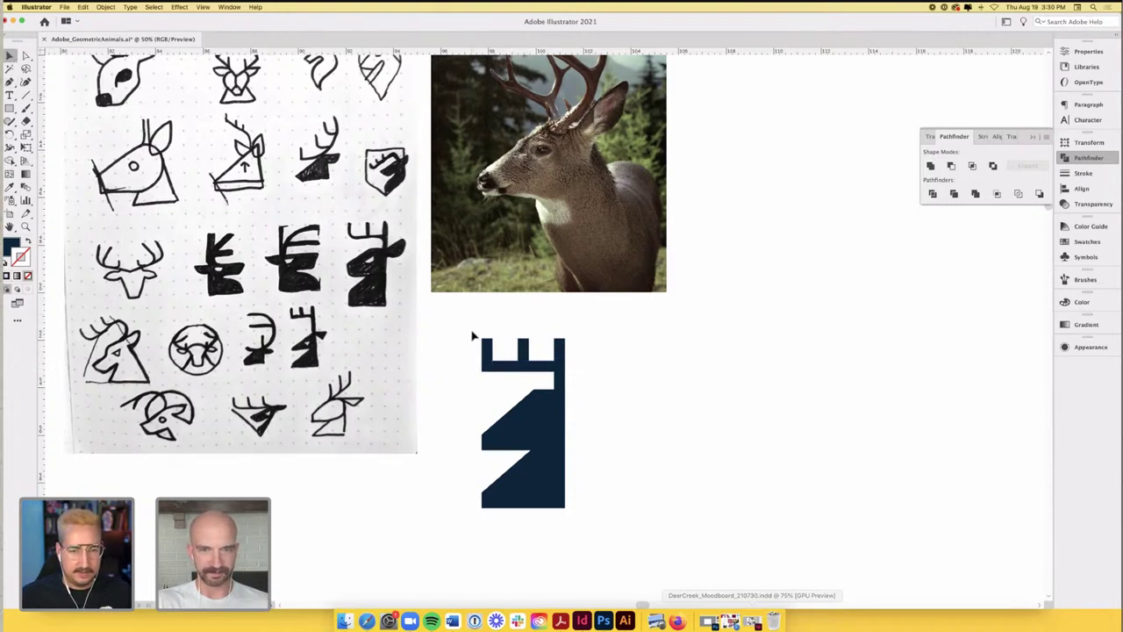
{"action": "key", "text": "p"}
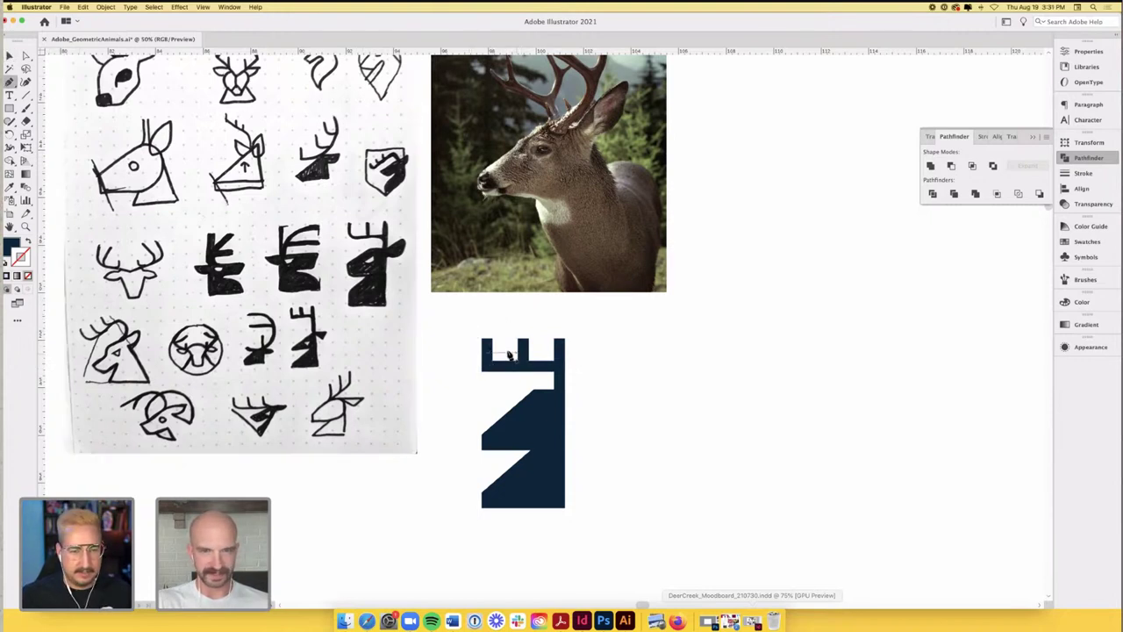
{"action": "left_click_drag", "start_coordinate": [509, 360], "coordinate": [490, 368]}
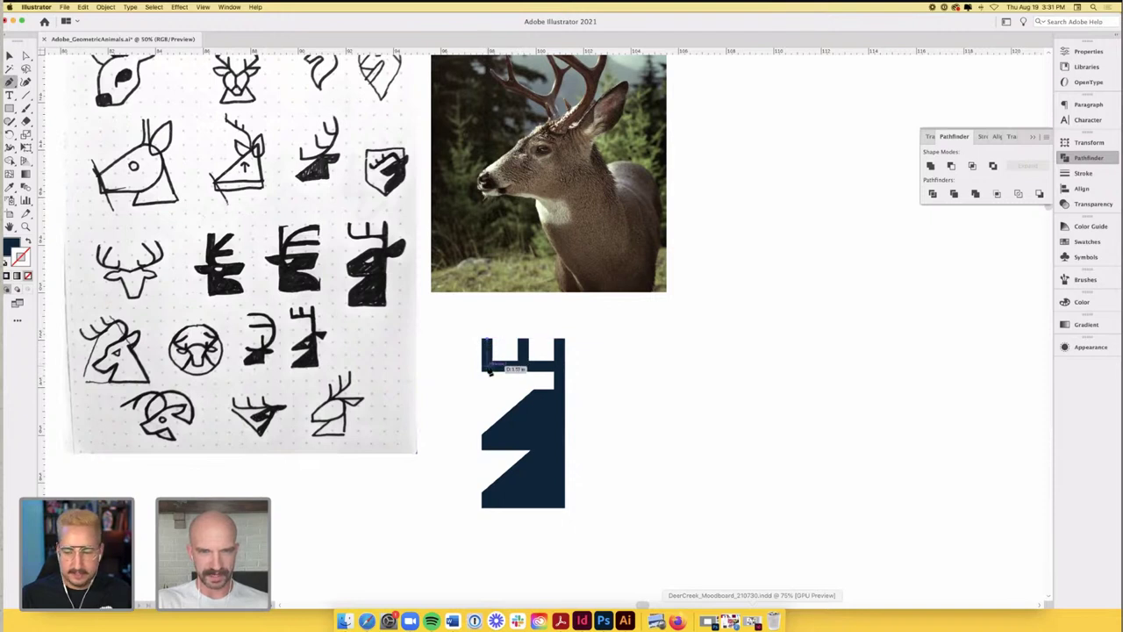
{"action": "left_click", "coordinate": [565, 365]}
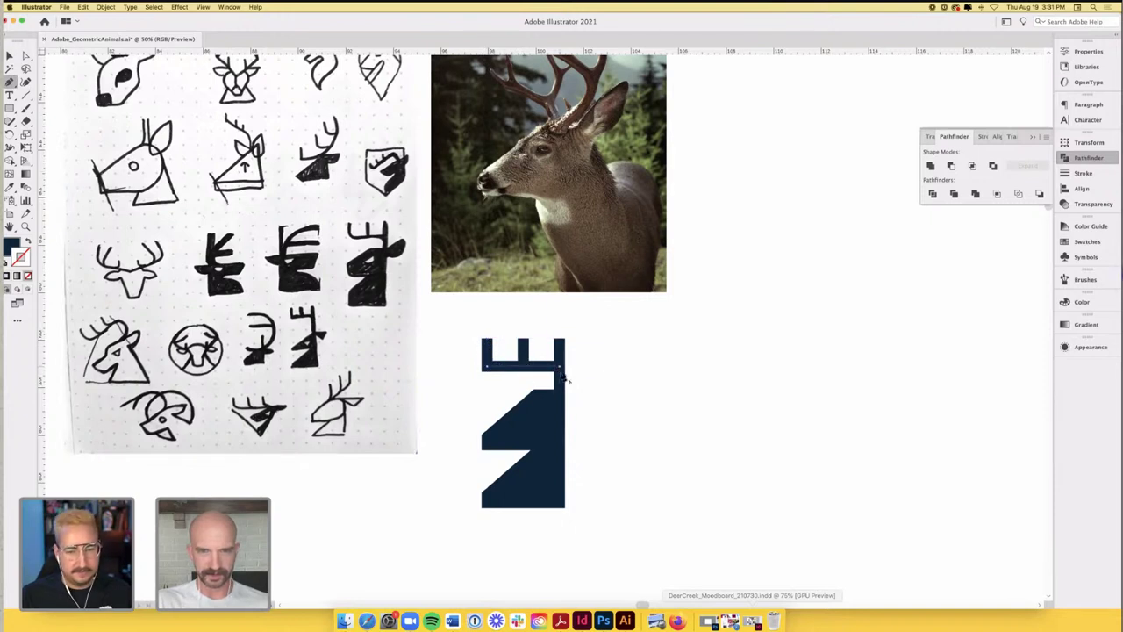
{"action": "left_click", "coordinate": [561, 409]}
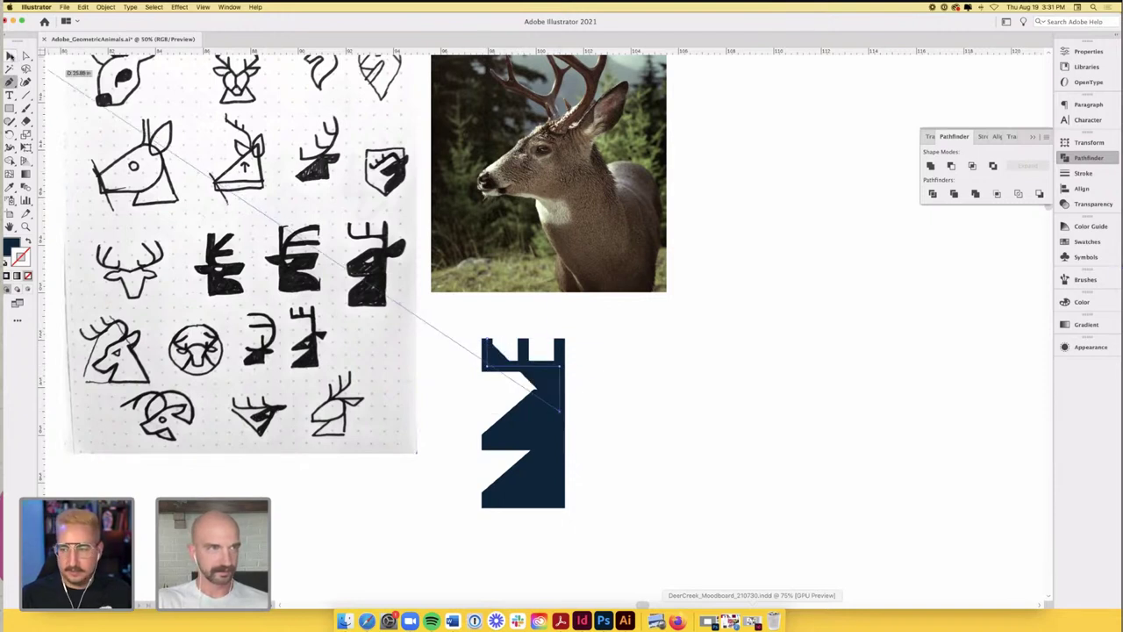
{"action": "key", "text": "v"}
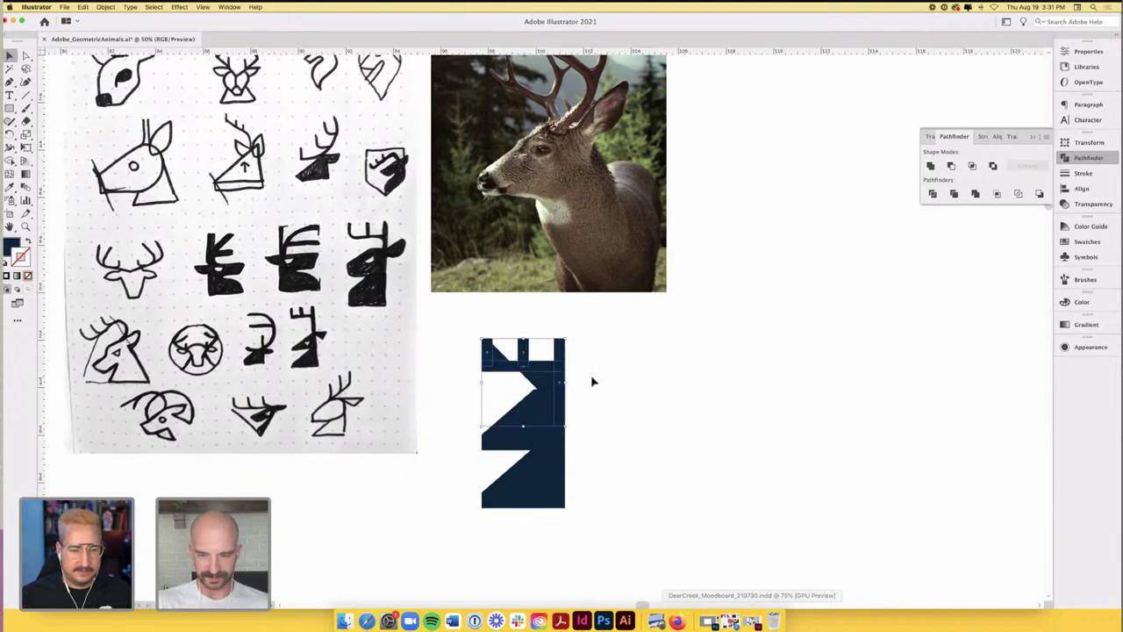
- Nudge the antler prongs to the right and set the top piece's fill to None
{"action": "key", "text": "shift+Right"}
{"action": "key", "text": "shift+Right"}
{"action": "key", "text": "shift+Right"}
{"action": "key", "text": "shift+Right"}
{"action": "key", "text": "shift+Right"}
{"action": "key", "text": "shift+Right"}
{"action": "key", "text": "shift+Right"}
{"action": "key", "text": "shift+Right"}
{"action": "key", "text": "shift+Right"}
{"action": "key", "text": "shift+Right"}
{"action": "key", "text": "shift+Right"}
{"action": "key", "text": "shift+Right"}
{"action": "key", "text": "shift+Right"}
{"action": "key", "text": "shift+Right"}
{"action": "key", "text": "shift+Right"}
{"action": "key", "text": "shift+Right"}
{"action": "key", "text": "shift+Right"}
{"action": "key", "text": "shift+Right"}
{"action": "key", "text": "shift+Right"}
{"action": "key", "text": "shift+Right"}
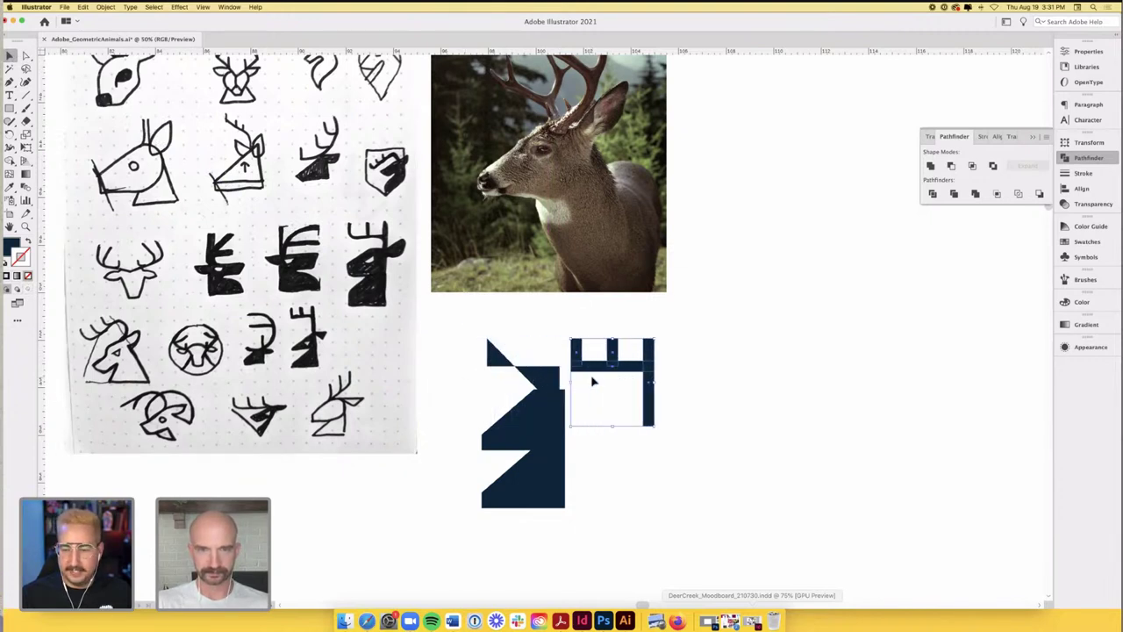
{"action": "key", "text": "shift+Right"}
{"action": "key", "text": "shift+Right"}
{"action": "key", "text": "shift+Right"}
{"action": "key", "text": "shift+Right"}
{"action": "left_click", "coordinate": [548, 378]}
{"action": "key", "text": "x"}
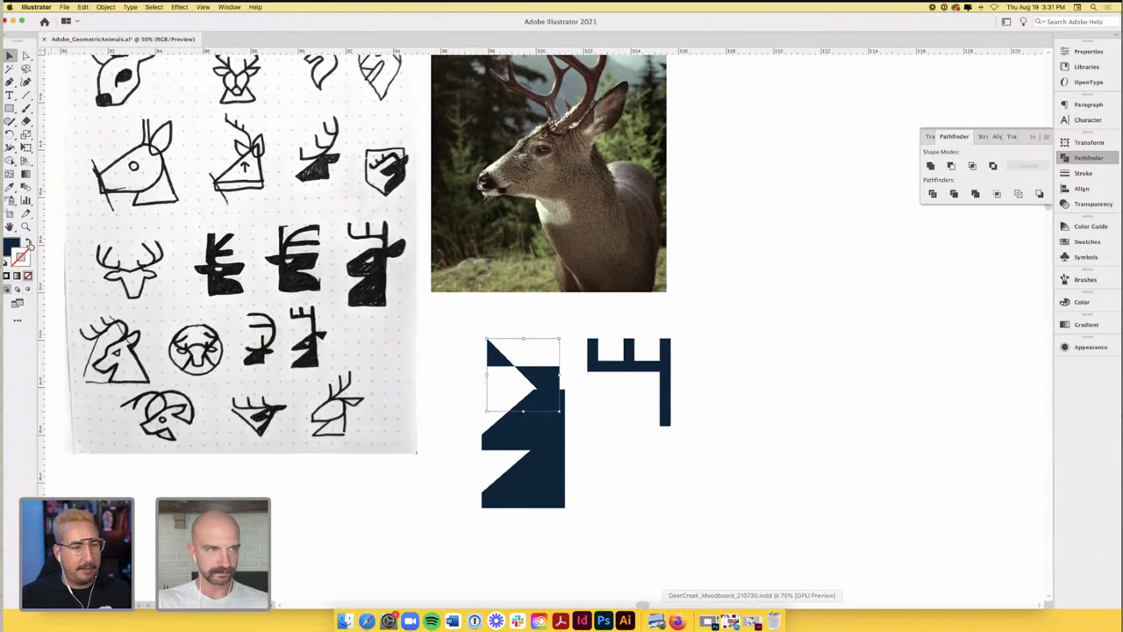
{"action": "key", "text": "shift+x"}
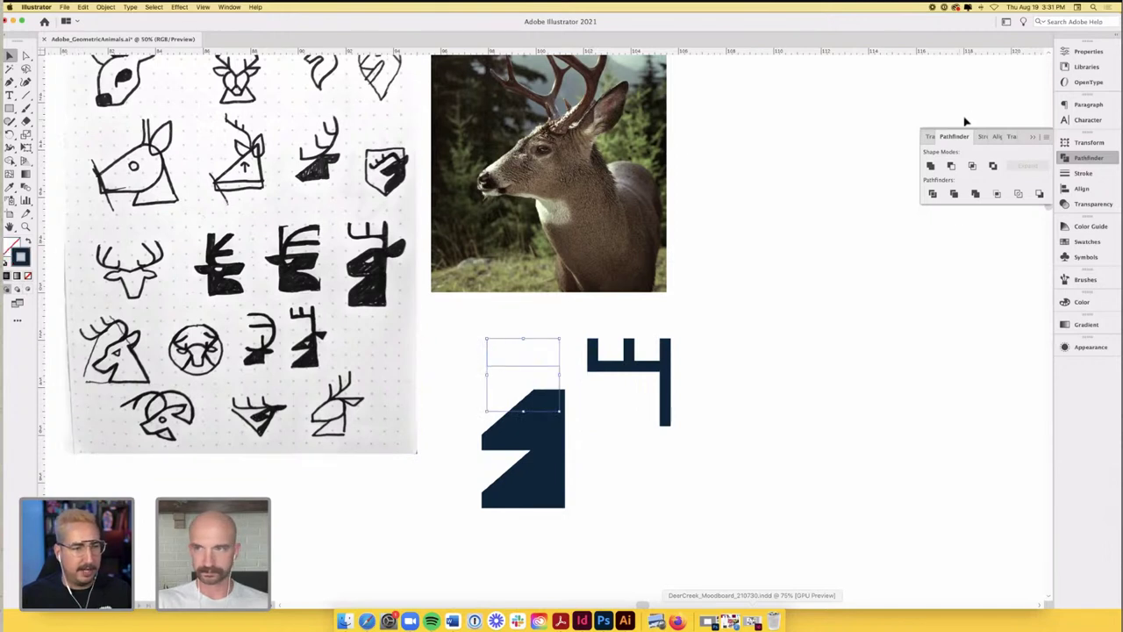
- Raise the antler outline's stroke weight to 33 pt
{"action": "left_click", "coordinate": [1083, 173]}
{"action": "left_click", "coordinate": [964, 151]}
{"action": "left_click", "coordinate": [964, 151]}
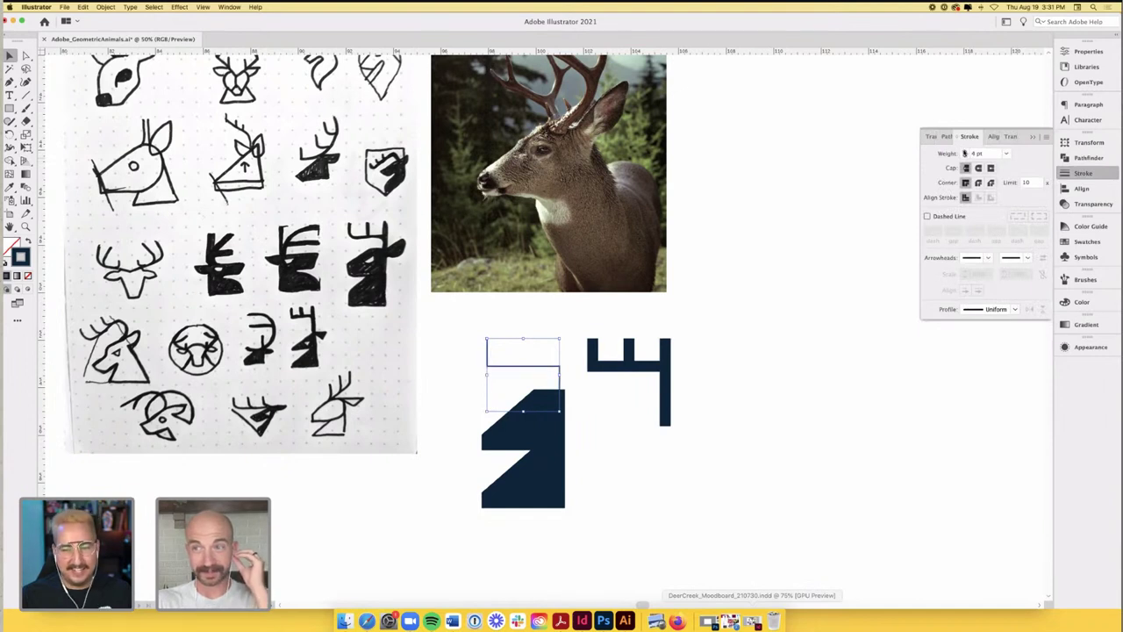
{"action": "left_click", "coordinate": [965, 151]}
{"action": "left_click", "coordinate": [964, 151]}
{"action": "left_click", "coordinate": [964, 151]}
{"action": "left_click", "coordinate": [964, 151]}
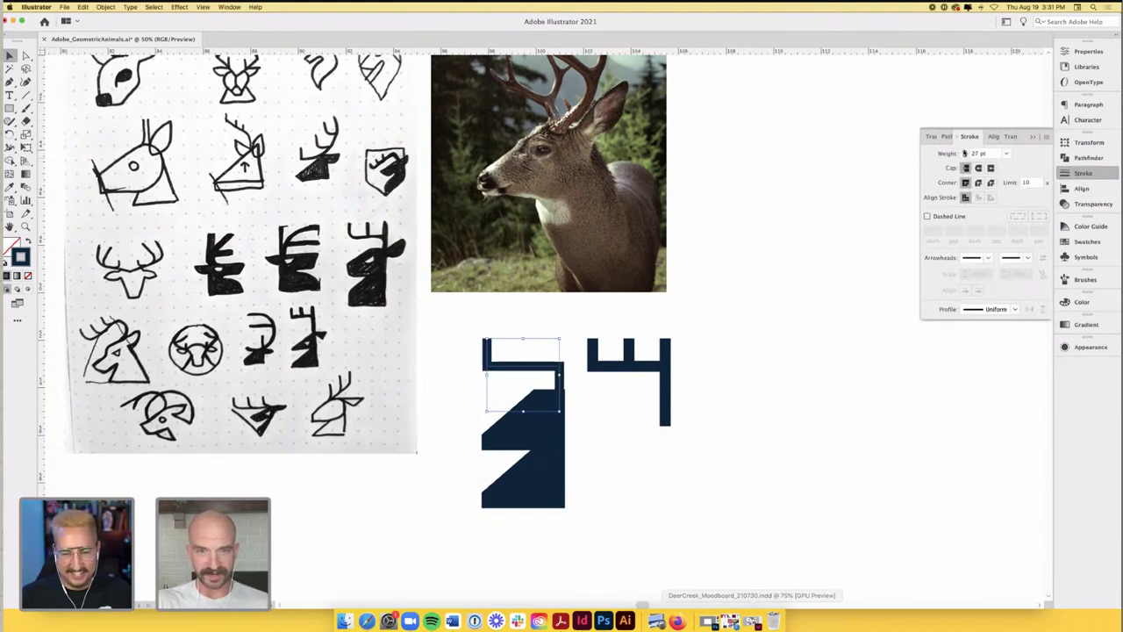
{"action": "left_click", "coordinate": [964, 151]}
{"action": "left_click", "coordinate": [965, 151]}
{"action": "left_click", "coordinate": [964, 151]}
{"action": "left_click", "coordinate": [965, 151]}
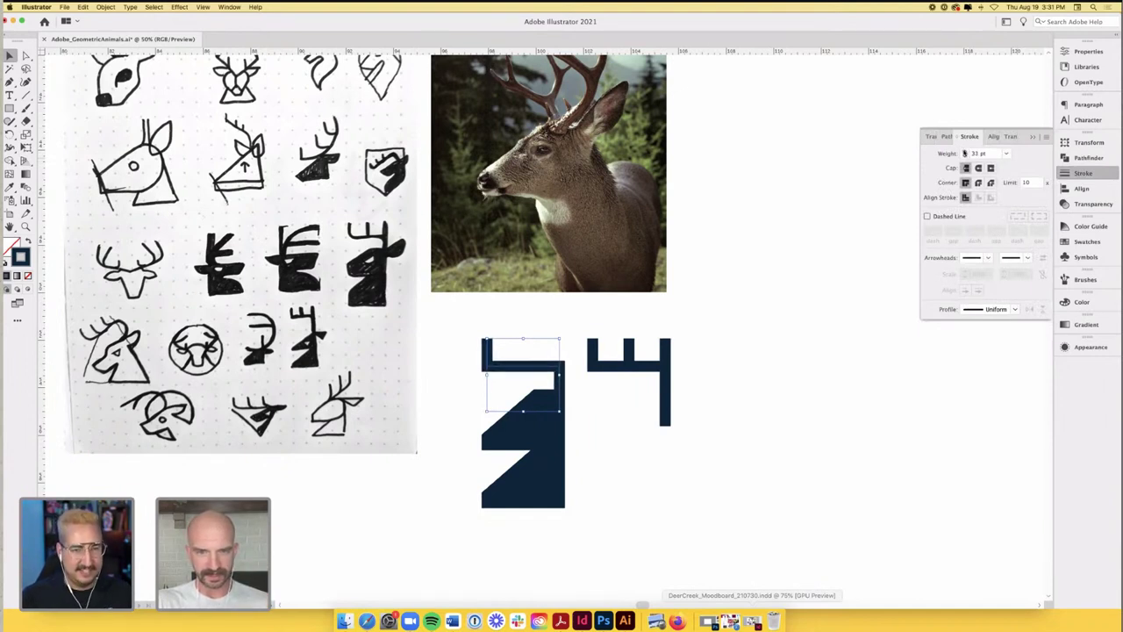
{"action": "left_click", "coordinate": [801, 274]}
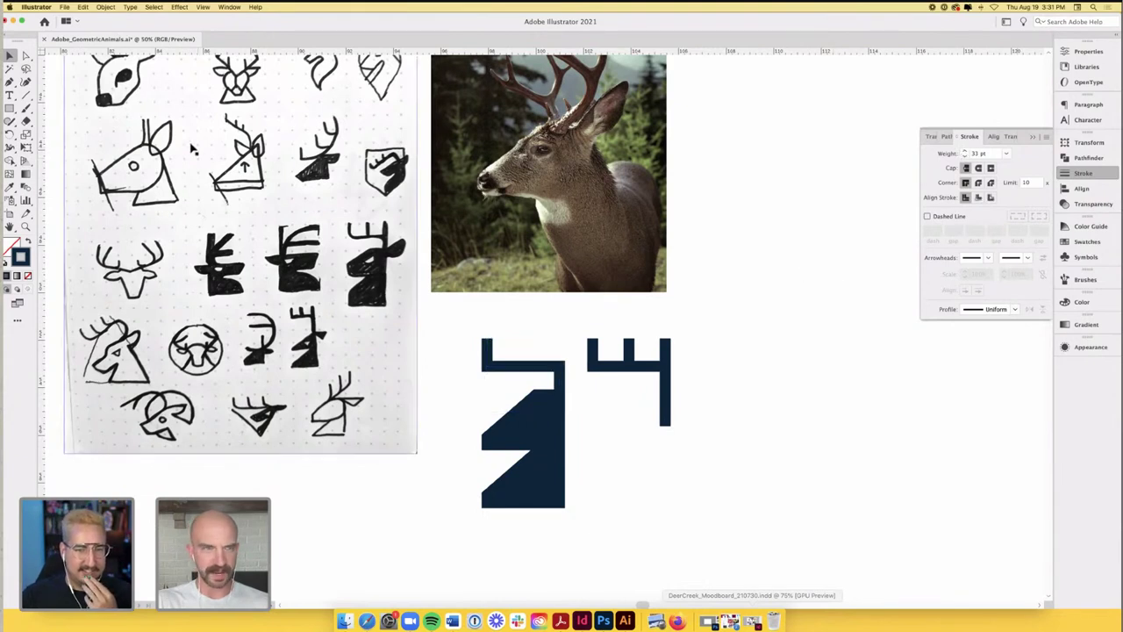
- Round the antler's inner corner with the live corner widget
{"action": "key", "text": "a"}
{"action": "scroll", "coordinate": [520, 314], "scroll_direction": "right", "scroll_amount": 2}
{"action": "scroll", "coordinate": [519, 314], "scroll_direction": "up", "scroll_amount": 1}
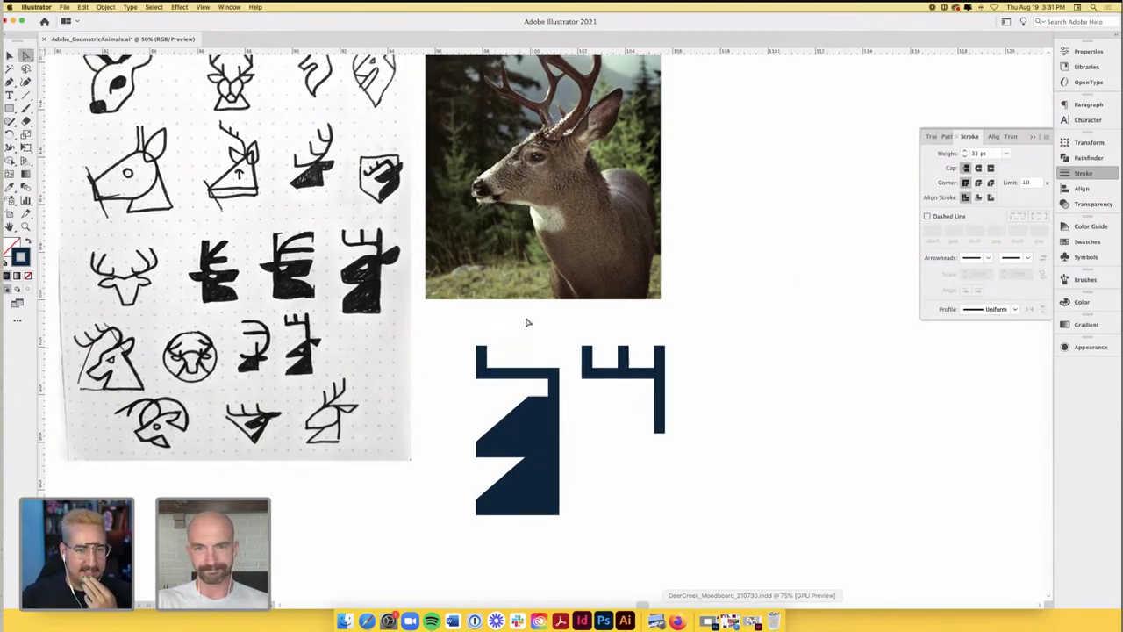
{"action": "scroll", "coordinate": [535, 373], "scroll_direction": "up", "scroll_amount": 1}
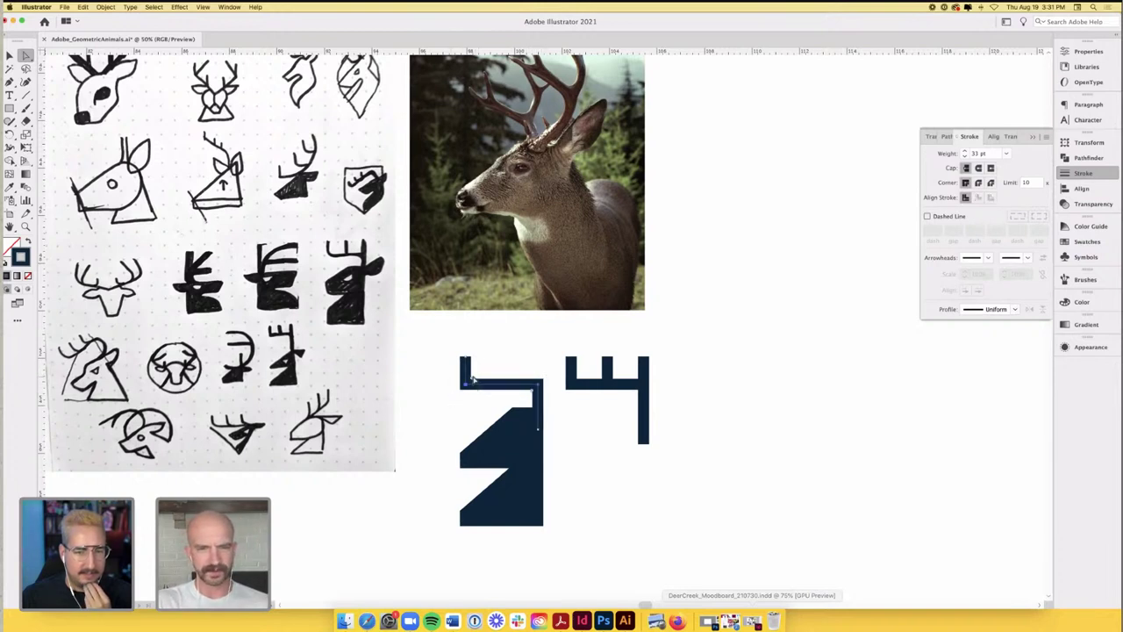
{"action": "left_click_drag", "start_coordinate": [472, 379], "coordinate": [480, 375]}
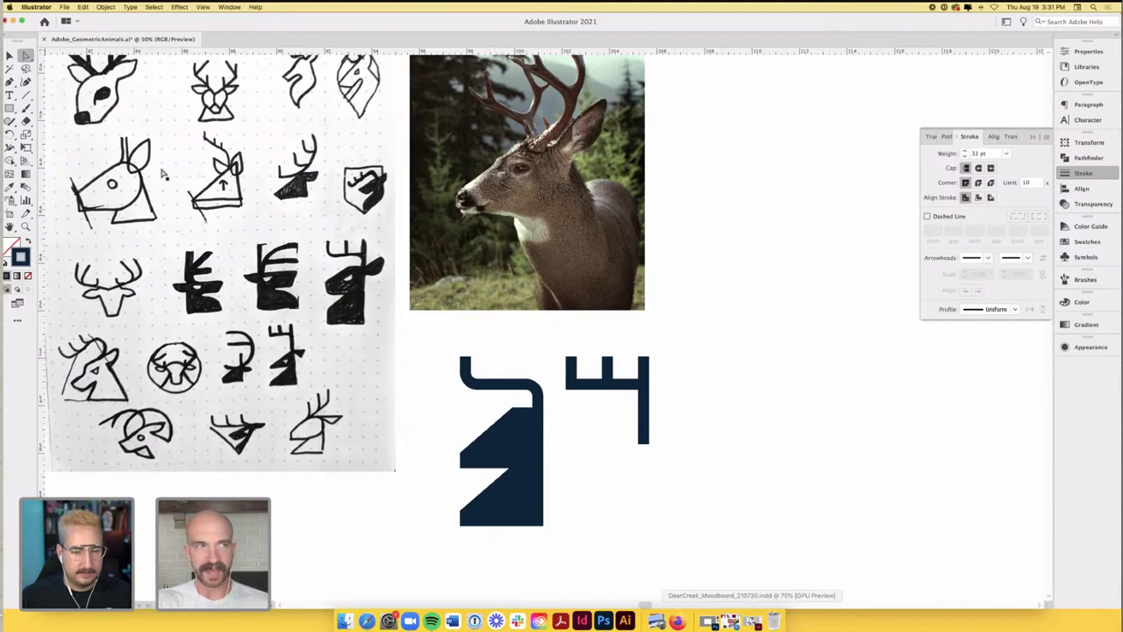
- Draw a vertical tine line down from the antler corner
{"action": "left_click", "coordinate": [9, 57]}
{"action": "left_click", "coordinate": [25, 95]}
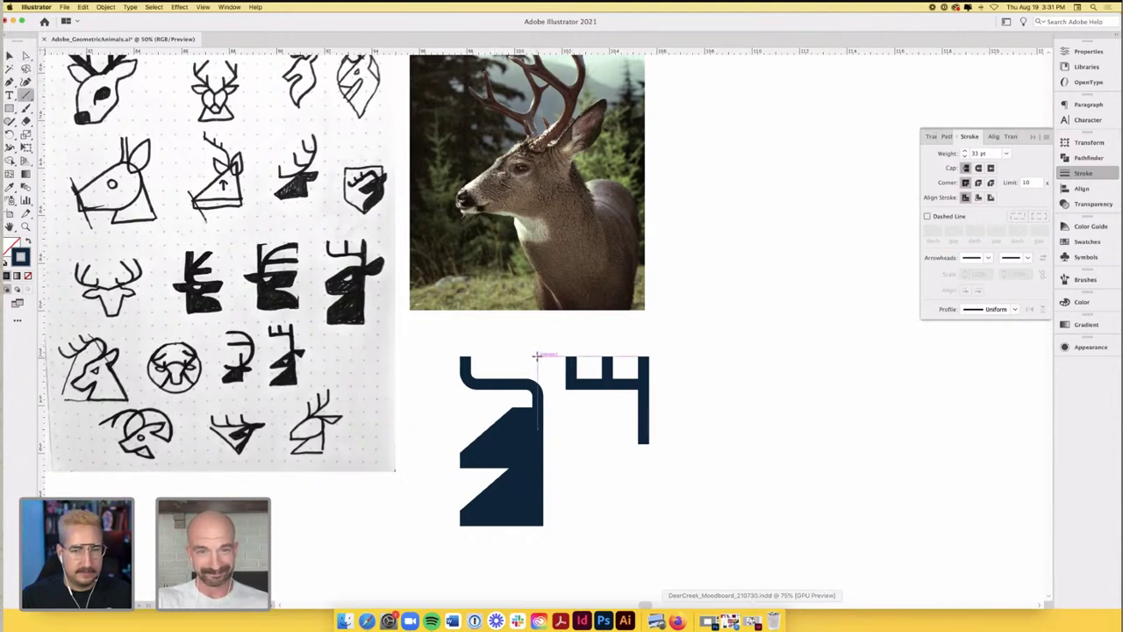
{"action": "left_click_drag", "start_coordinate": [537, 355], "coordinate": [538, 419]}
{"action": "left_click", "coordinate": [10, 55]}
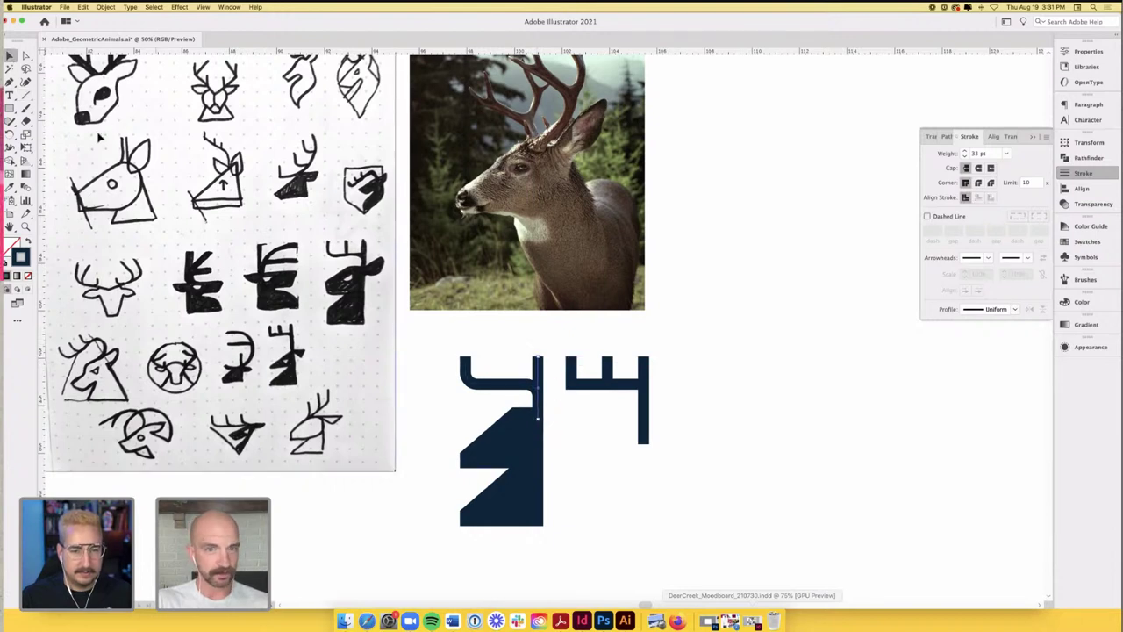
{"action": "left_click", "coordinate": [498, 339]}
- Copy the tine to the left as a middle prong and shorten it
{"action": "left_click_drag", "start_coordinate": [536, 375], "coordinate": [501, 377], "text": "alt"}
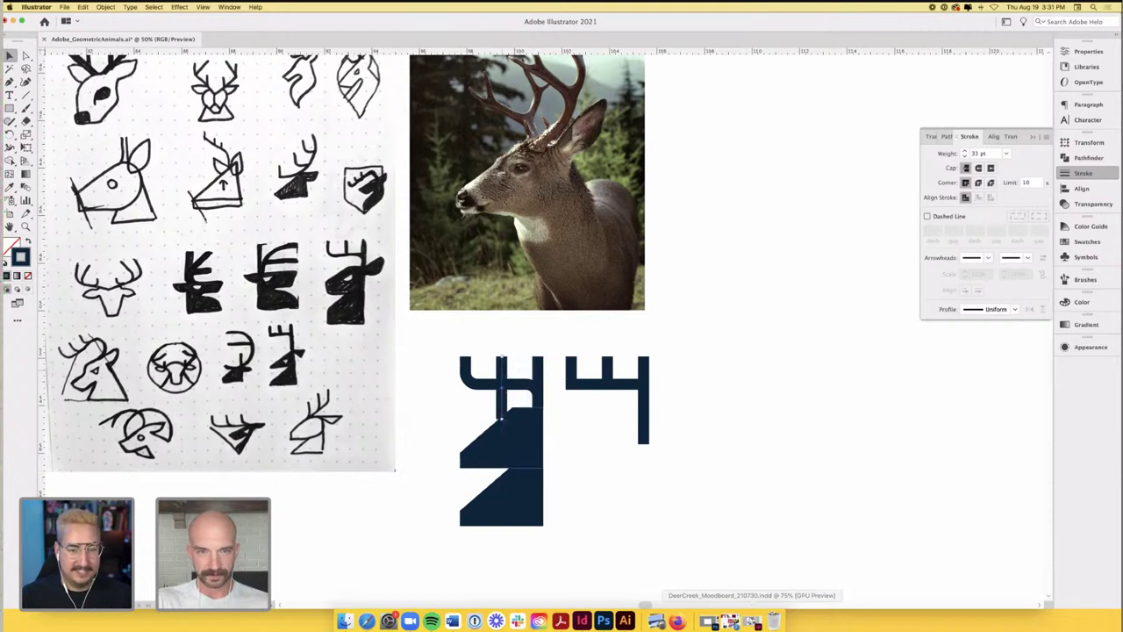
{"action": "left_click", "coordinate": [25, 55]}
{"action": "left_click_drag", "start_coordinate": [502, 421], "coordinate": [501, 381]}
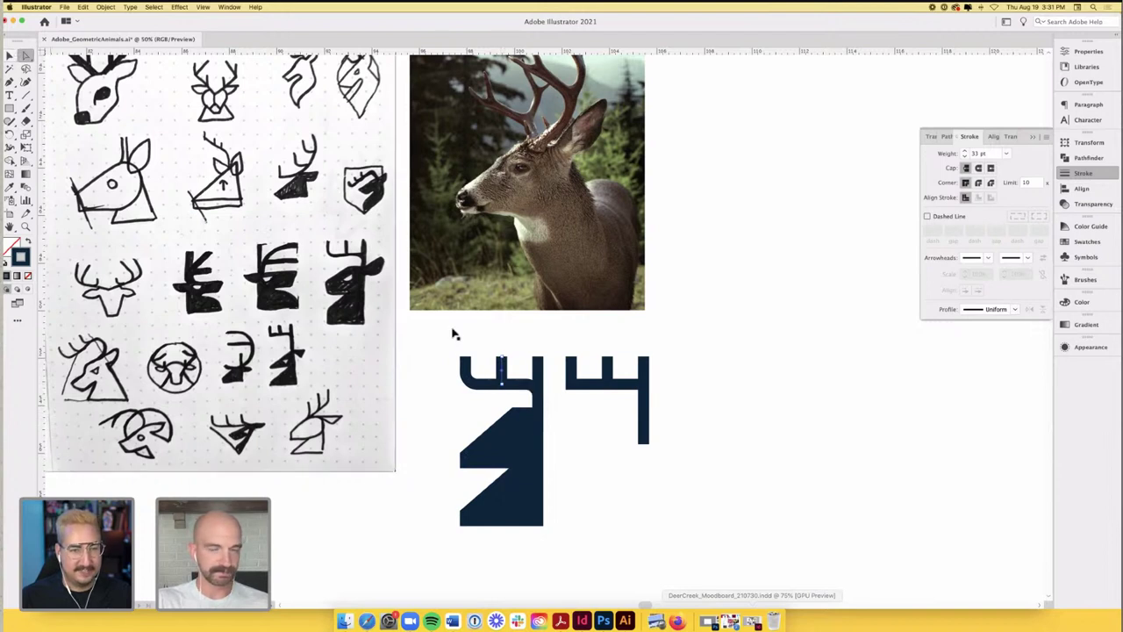
{"action": "key", "text": "v"}
{"action": "left_click", "coordinate": [487, 333]}
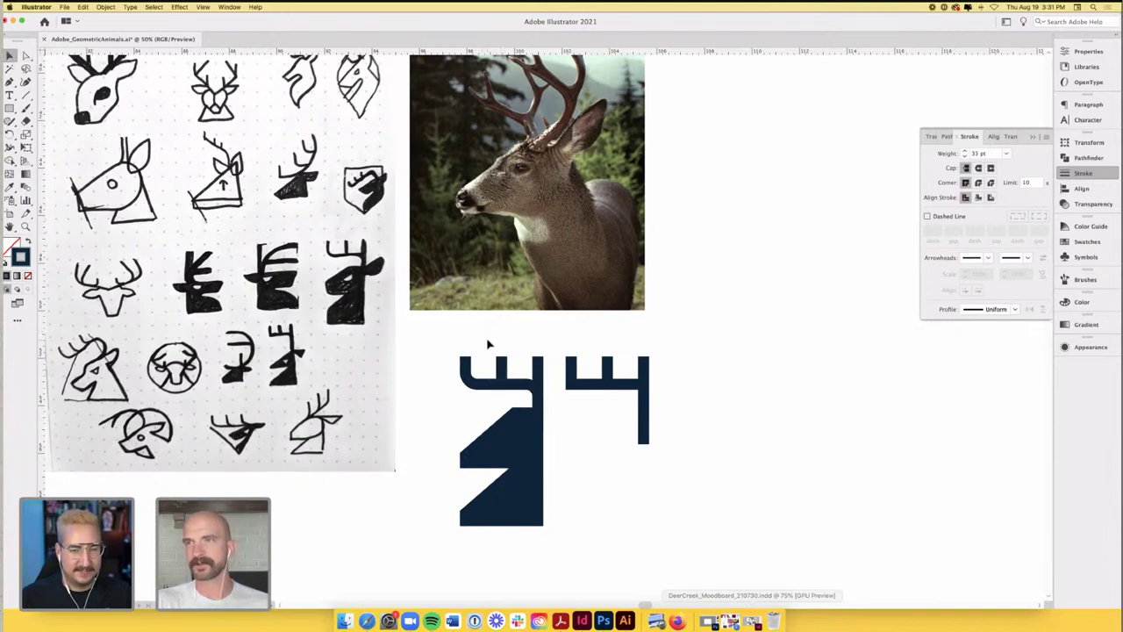
{"action": "scroll", "coordinate": [484, 412], "scroll_direction": "down", "scroll_amount": 1}
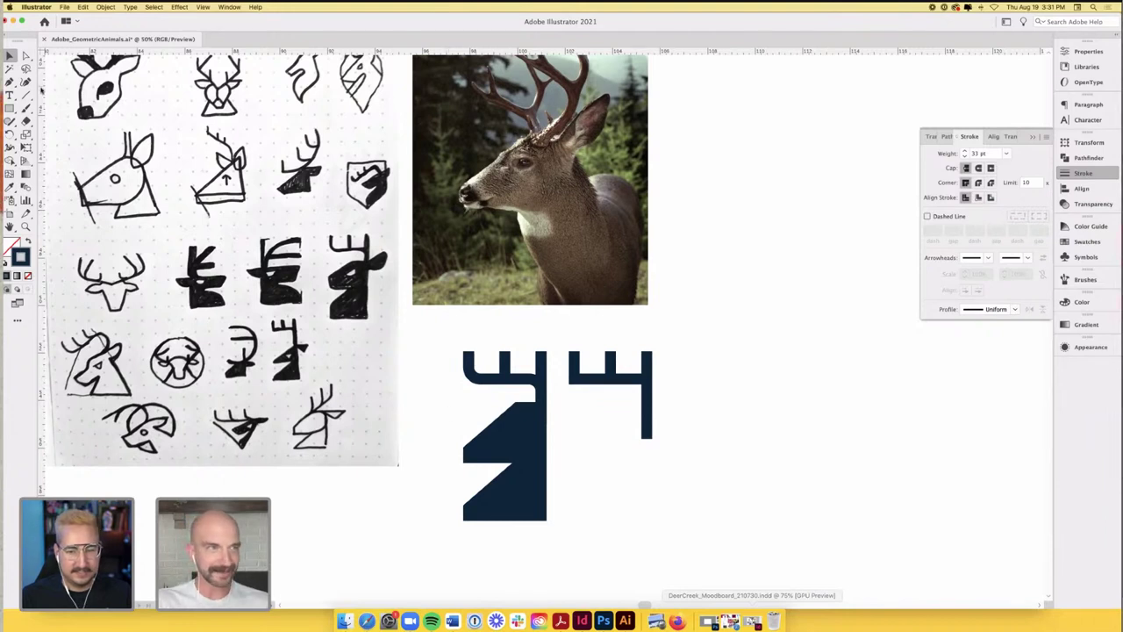
- Round the deer head's front corners and adjust the lower-left notch
{"action": "key", "text": "a"}
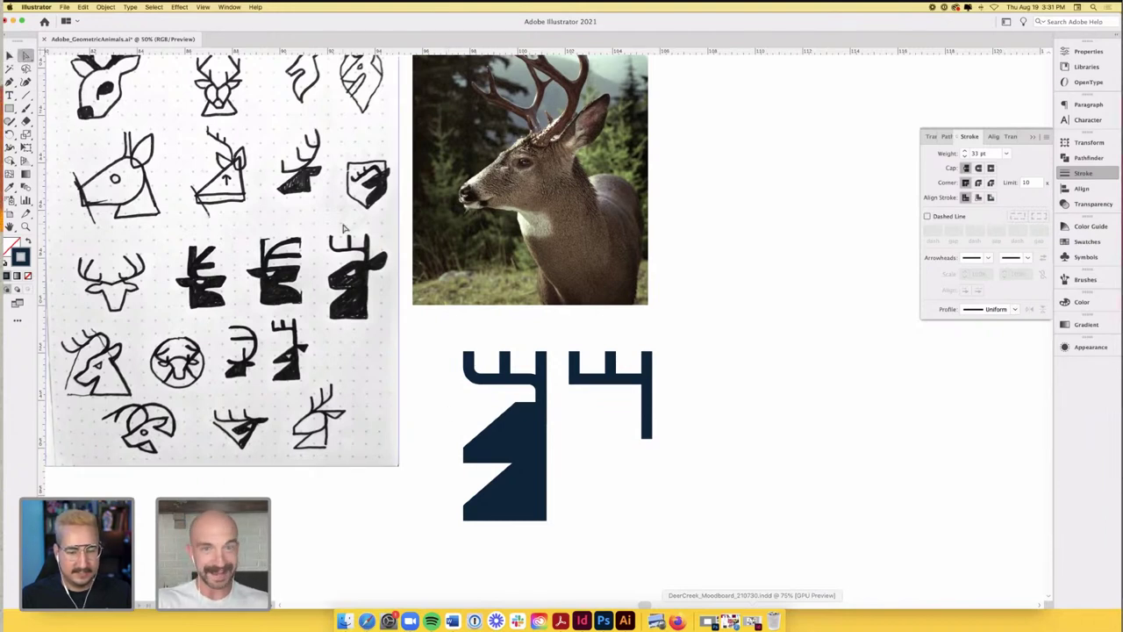
{"action": "left_click", "coordinate": [524, 410]}
{"action": "left_click_drag", "start_coordinate": [524, 425], "coordinate": [538, 433]}
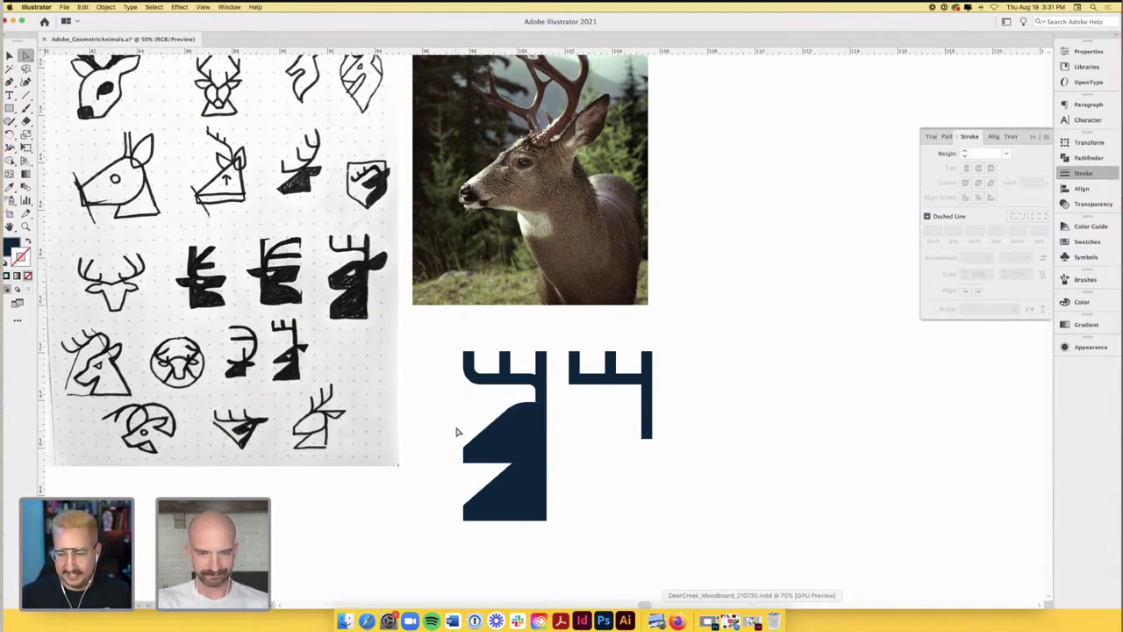
{"action": "left_click_drag", "start_coordinate": [469, 476], "coordinate": [470, 453]}
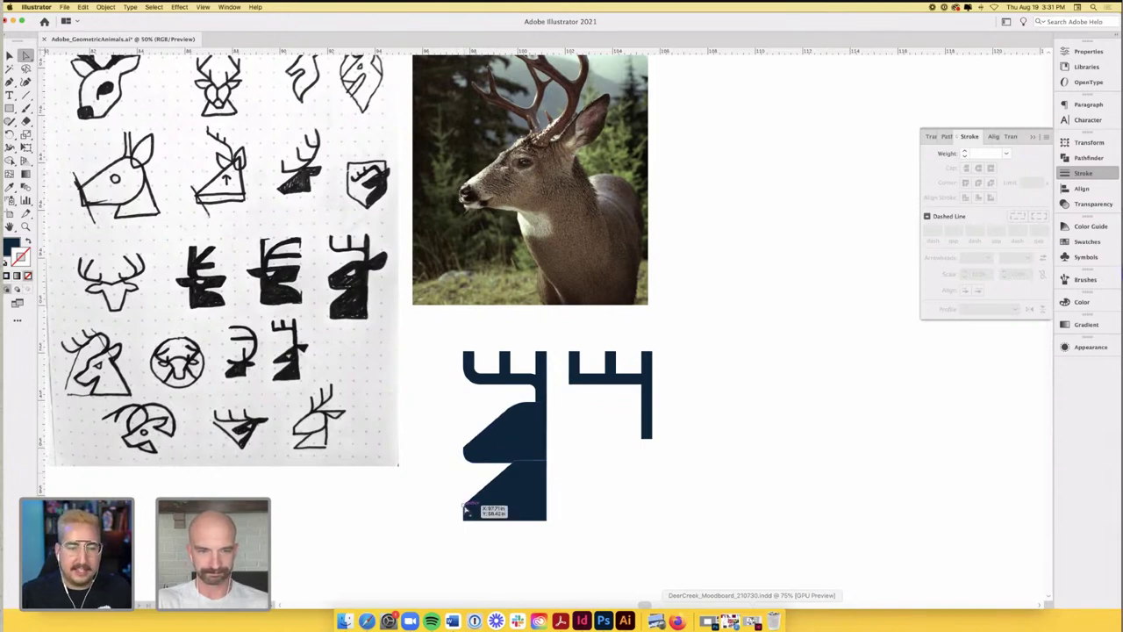
{"action": "mouse_move", "coordinate": [467, 481]}
{"action": "left_mouse_down"}
{"action": "mouse_move", "coordinate": [464, 471]}
{"action": "mouse_move", "coordinate": [478, 518]}
{"action": "mouse_move", "coordinate": [454, 484]}
{"action": "left_mouse_up"}
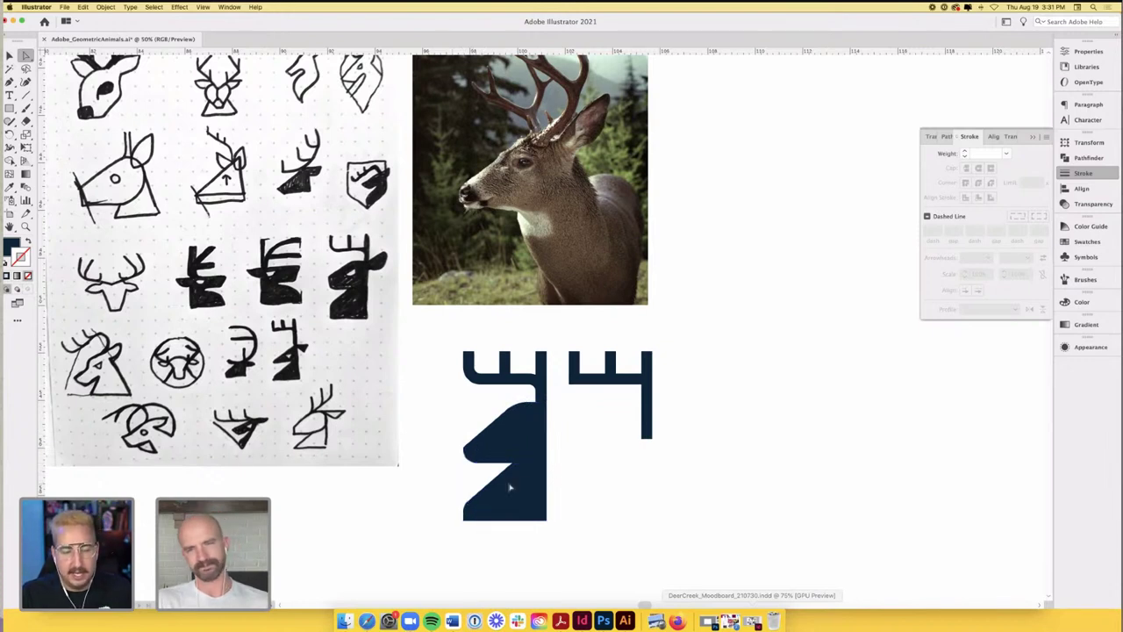
{"action": "left_click", "coordinate": [579, 472]}
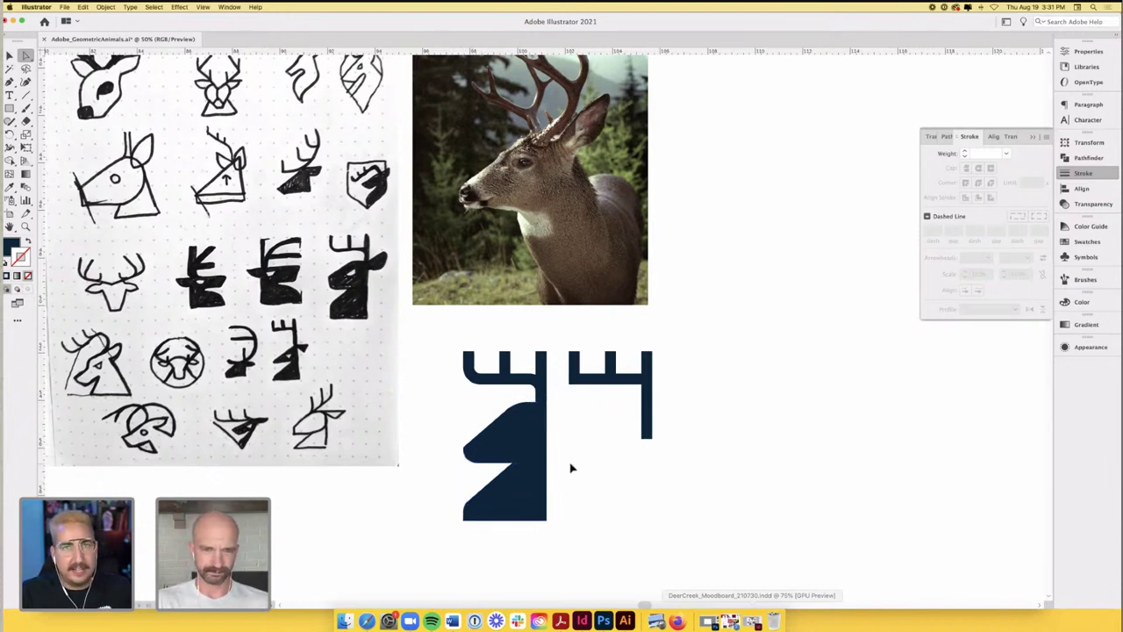
- Unite the two lower body pieces and slightly round the bottom-left corners
{"action": "left_click_drag", "start_coordinate": [570, 468], "coordinate": [441, 438]}
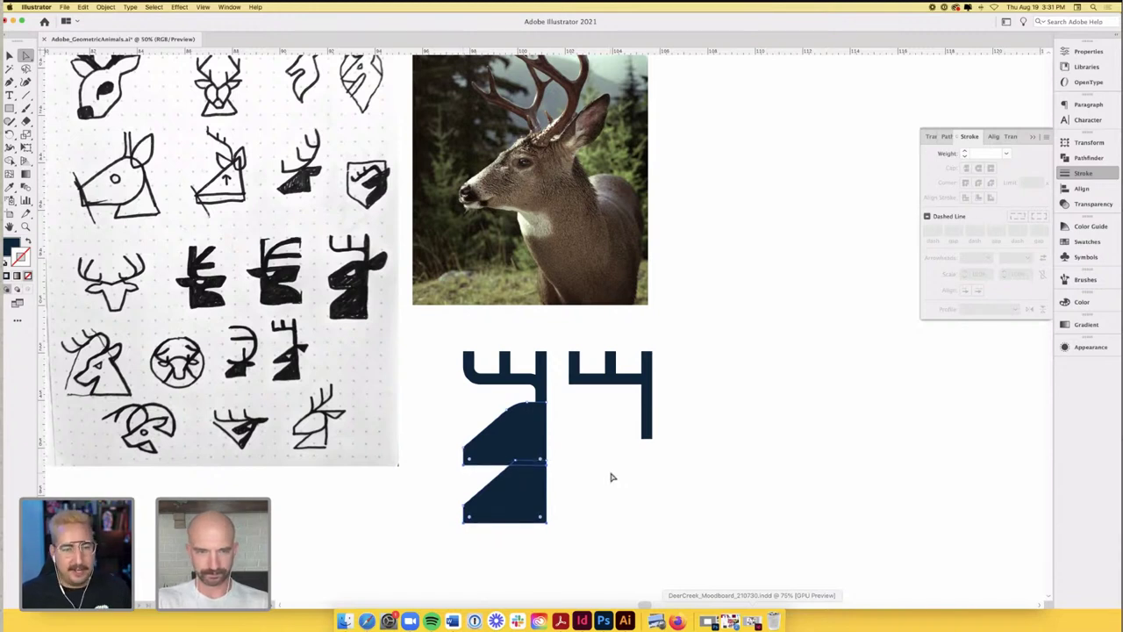
{"action": "left_click", "coordinate": [414, 484]}
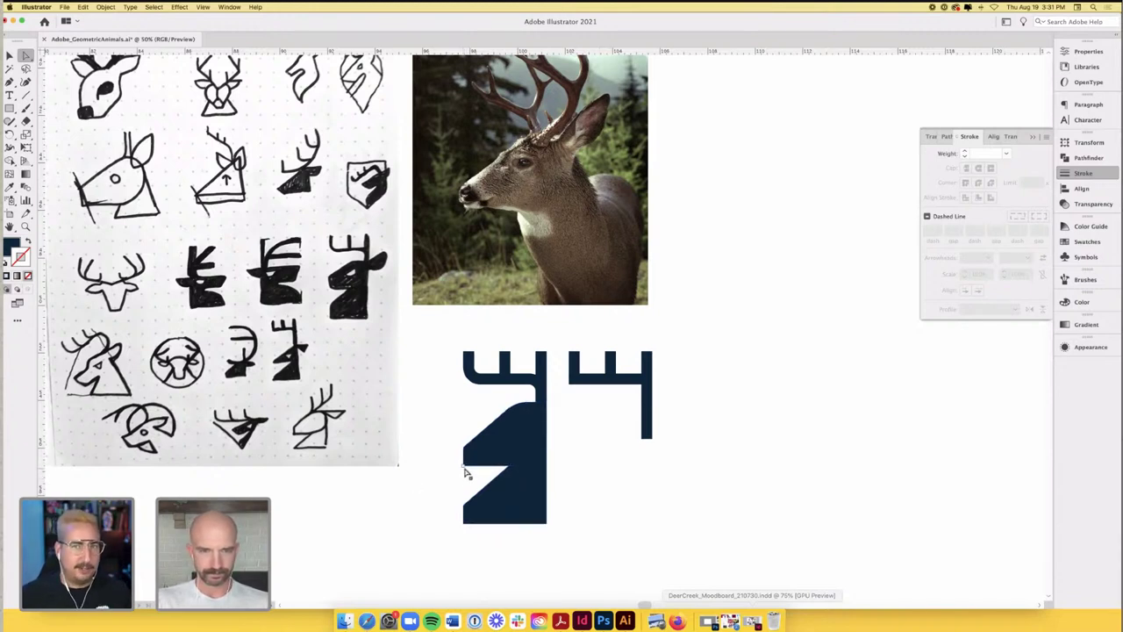
{"action": "left_click_drag", "start_coordinate": [466, 526], "coordinate": [524, 530]}
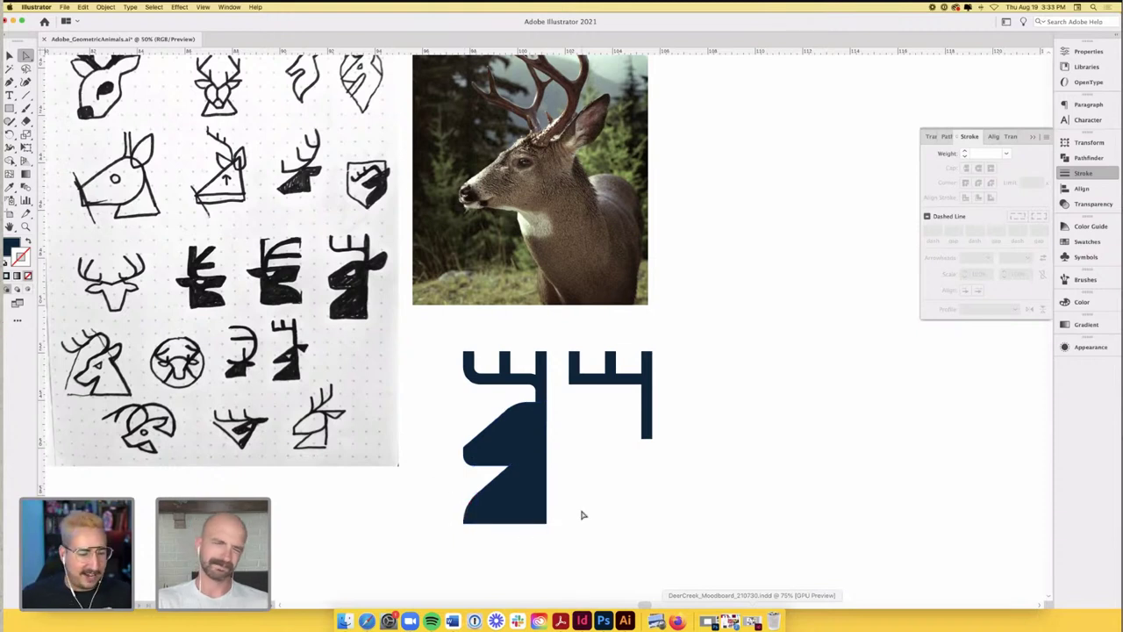
- Move the spare right antler up beside the deer photo
{"action": "scroll", "coordinate": [570, 511], "scroll_direction": "right", "scroll_amount": 1}
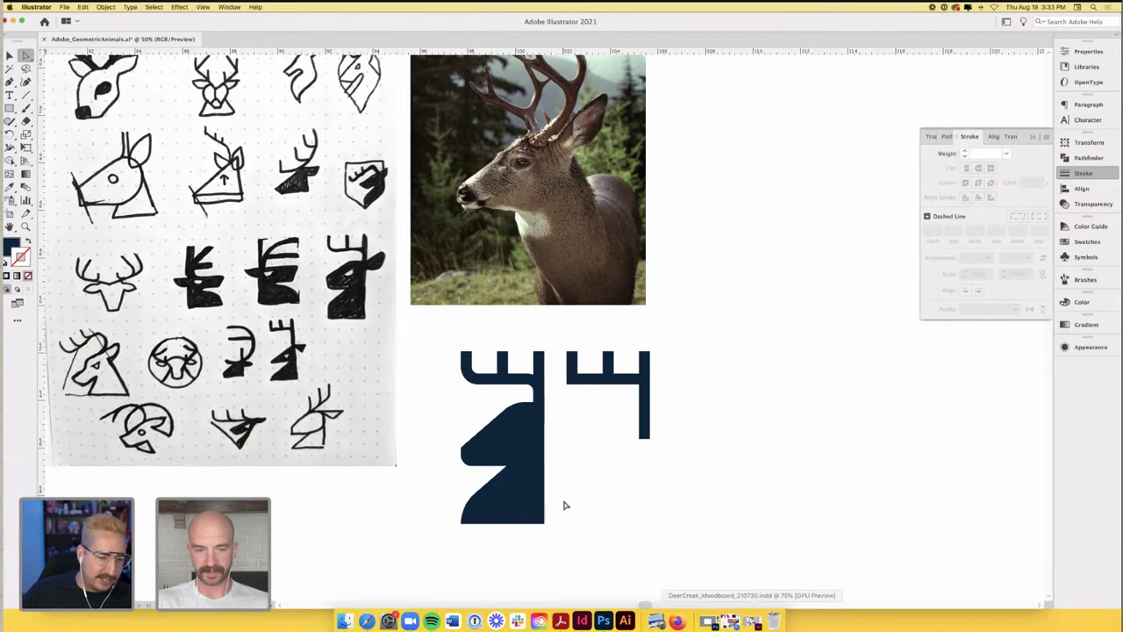
{"action": "key", "text": "v"}
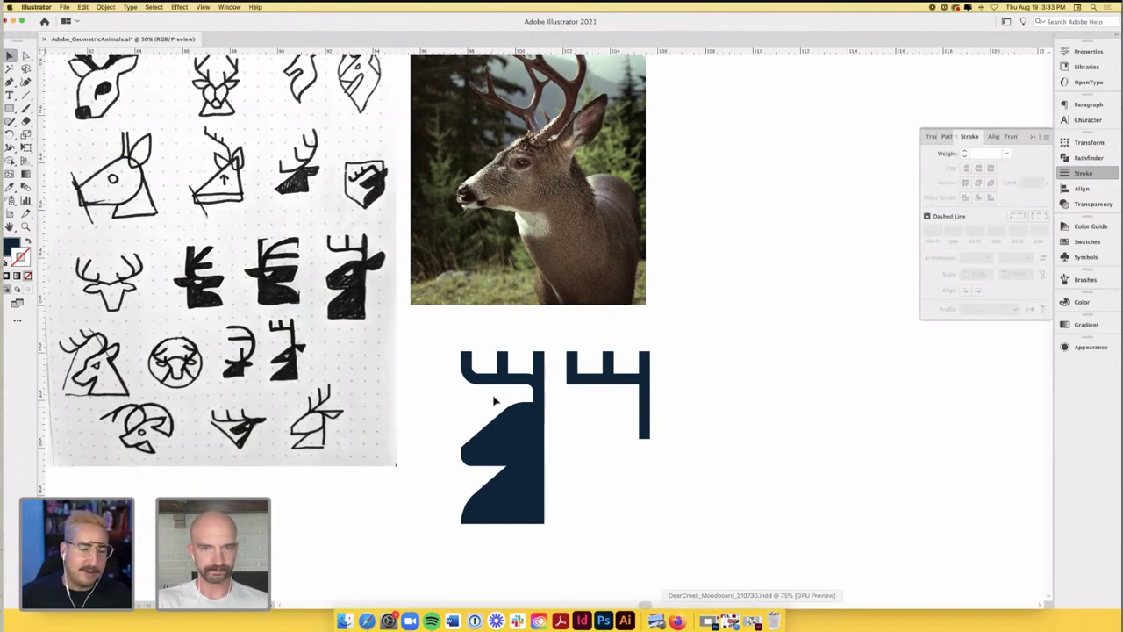
{"action": "scroll", "coordinate": [447, 339], "scroll_direction": "right", "scroll_amount": 3}
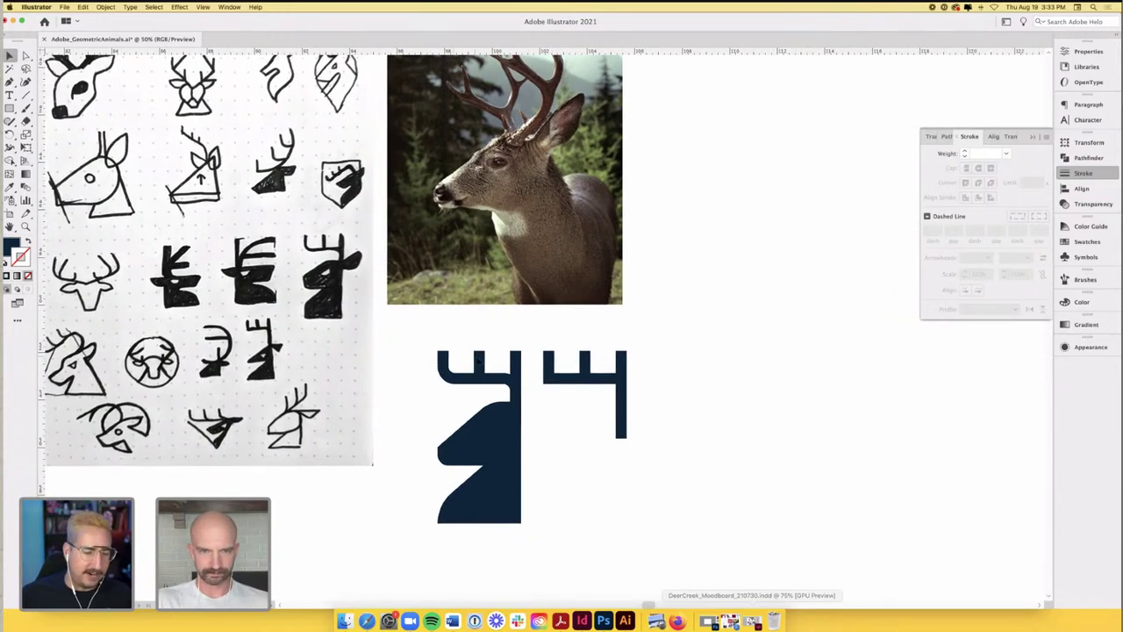
{"action": "left_click", "coordinate": [497, 353]}
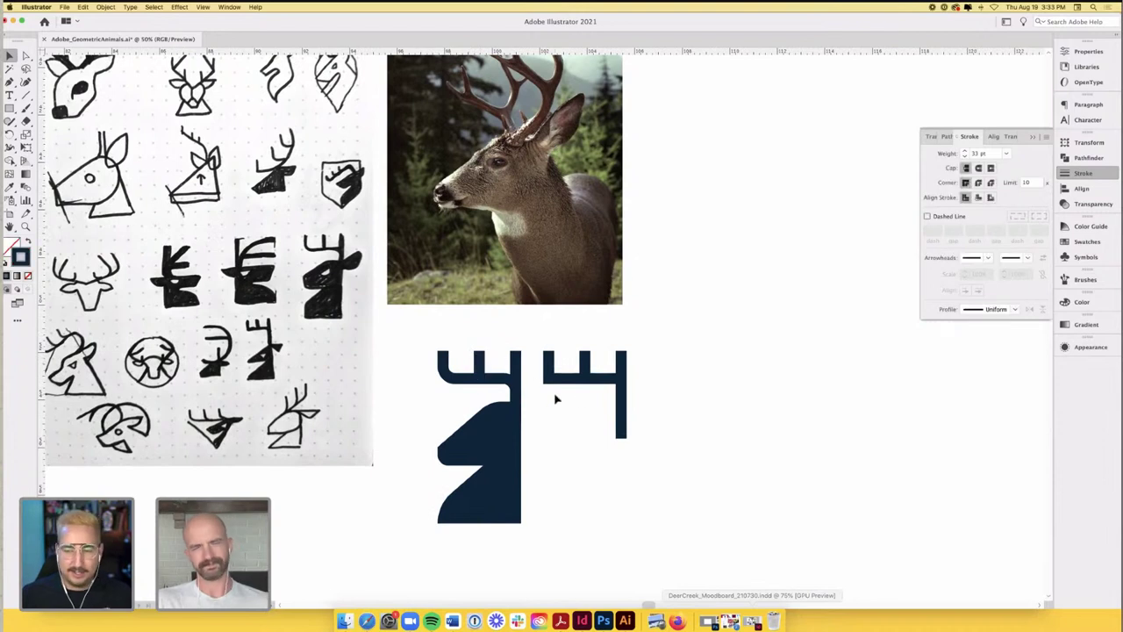
{"action": "left_click_drag", "start_coordinate": [627, 426], "coordinate": [716, 238]}
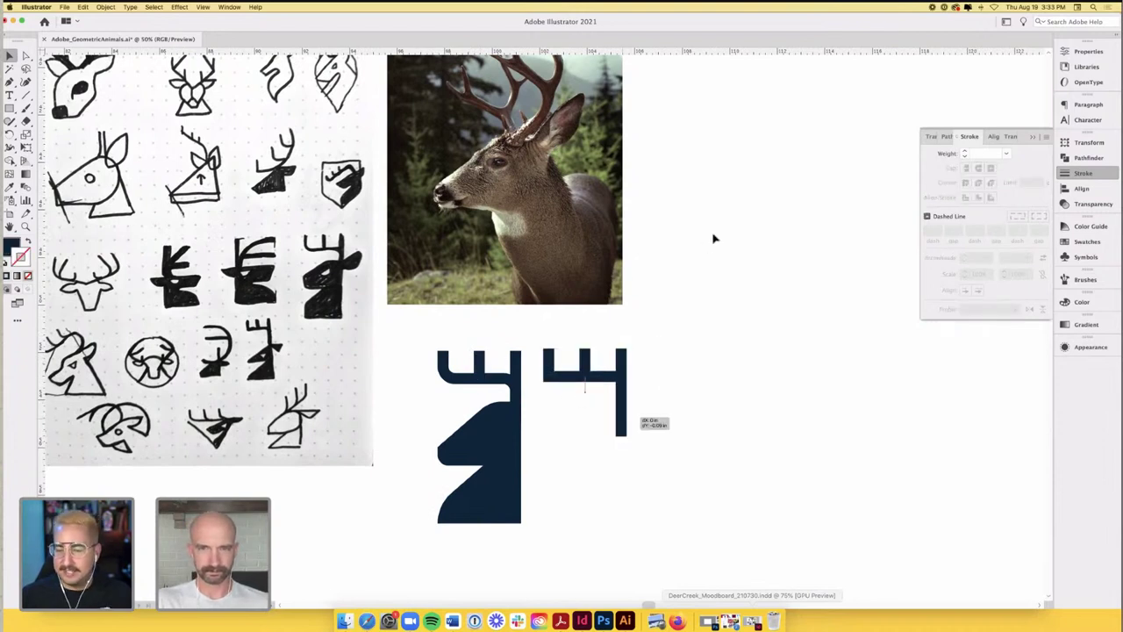
{"action": "left_click", "coordinate": [649, 364]}
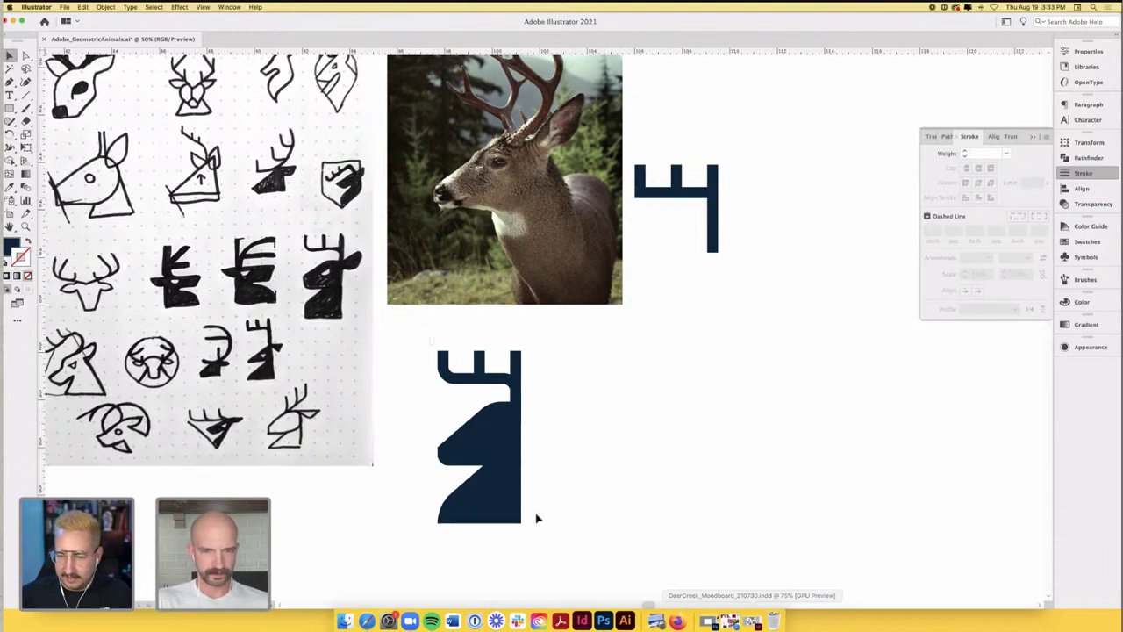
- Shift the deer head up and left, then duplicate its navy lower block to the right
{"action": "left_click_drag", "start_coordinate": [523, 516], "coordinate": [502, 500]}
{"action": "left_click", "coordinate": [569, 484]}
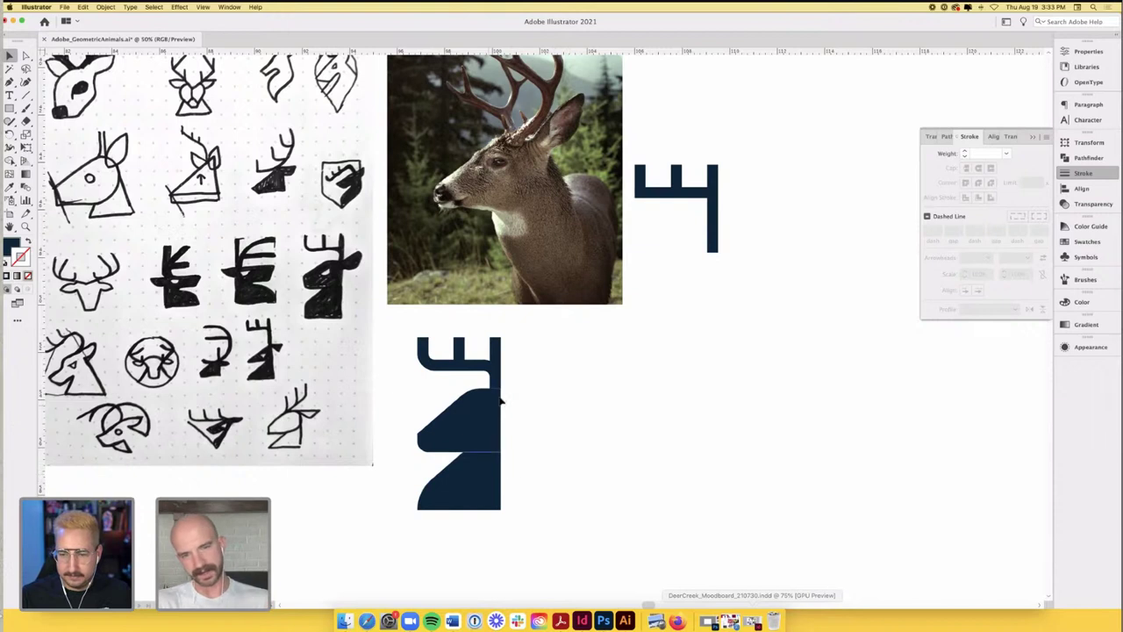
{"action": "left_click", "coordinate": [502, 401]}
{"action": "left_click", "coordinate": [582, 454]}
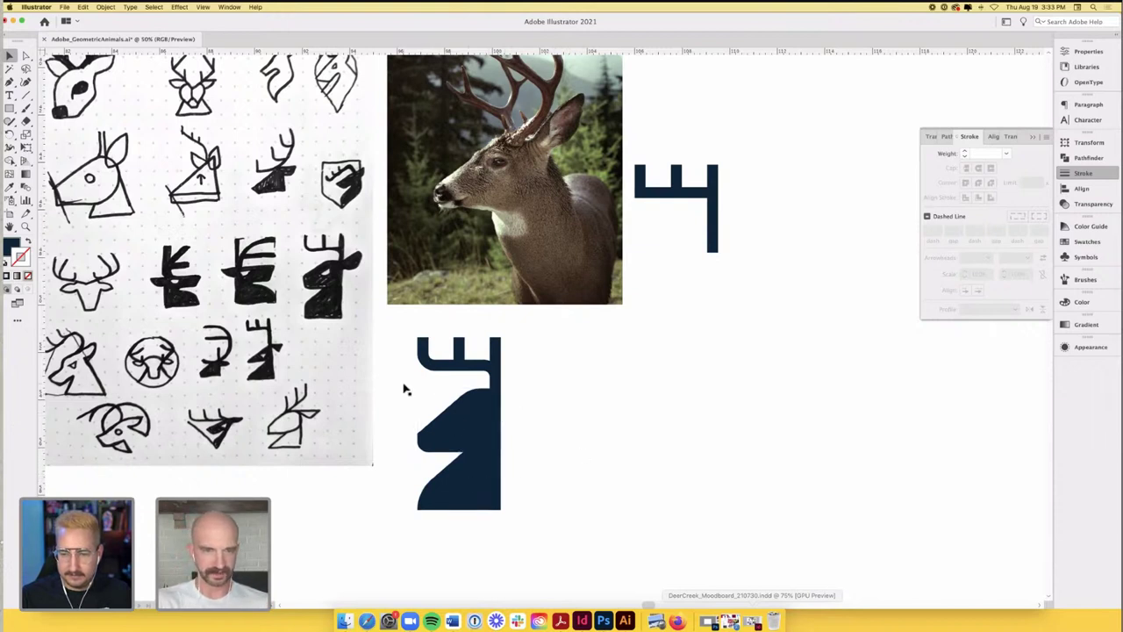
{"action": "left_click_drag", "start_coordinate": [405, 389], "coordinate": [592, 488]}
- Resize the duplicated deer head from its corner and Alt-drag a copy of the antlers onto it
{"action": "key", "text": "a"}
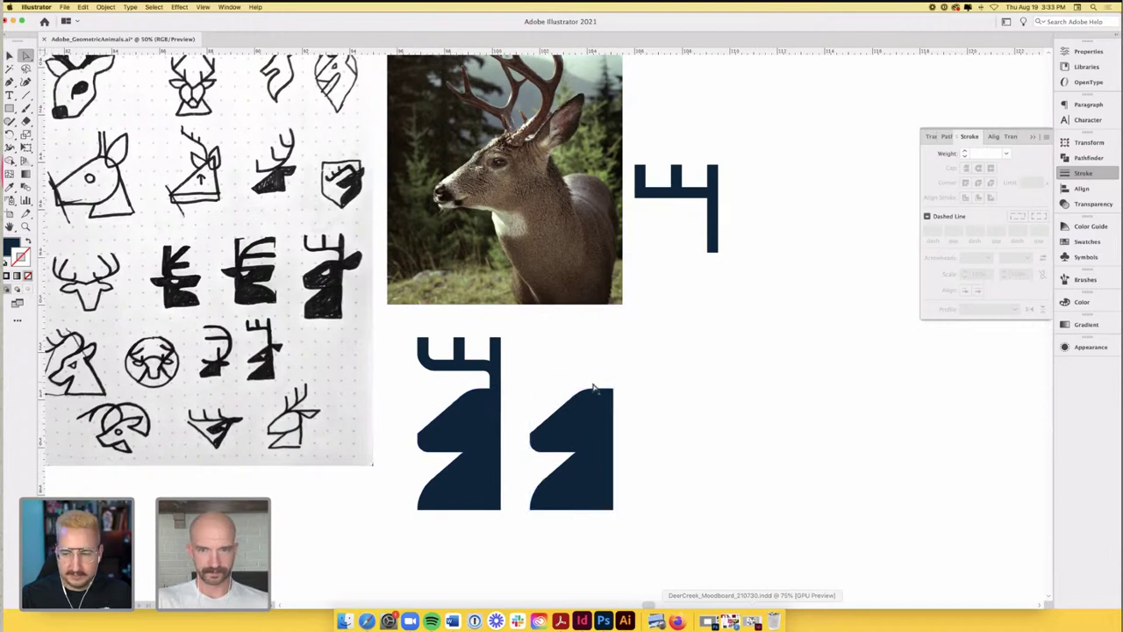
{"action": "left_click_drag", "start_coordinate": [544, 354], "coordinate": [591, 402]}
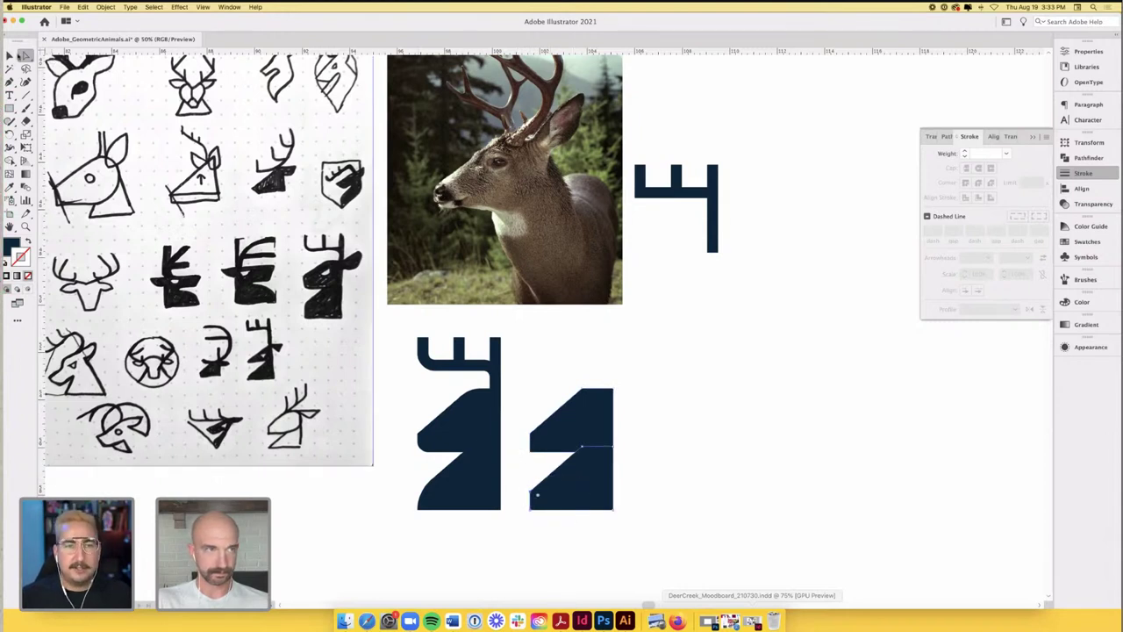
{"action": "left_click", "coordinate": [10, 55]}
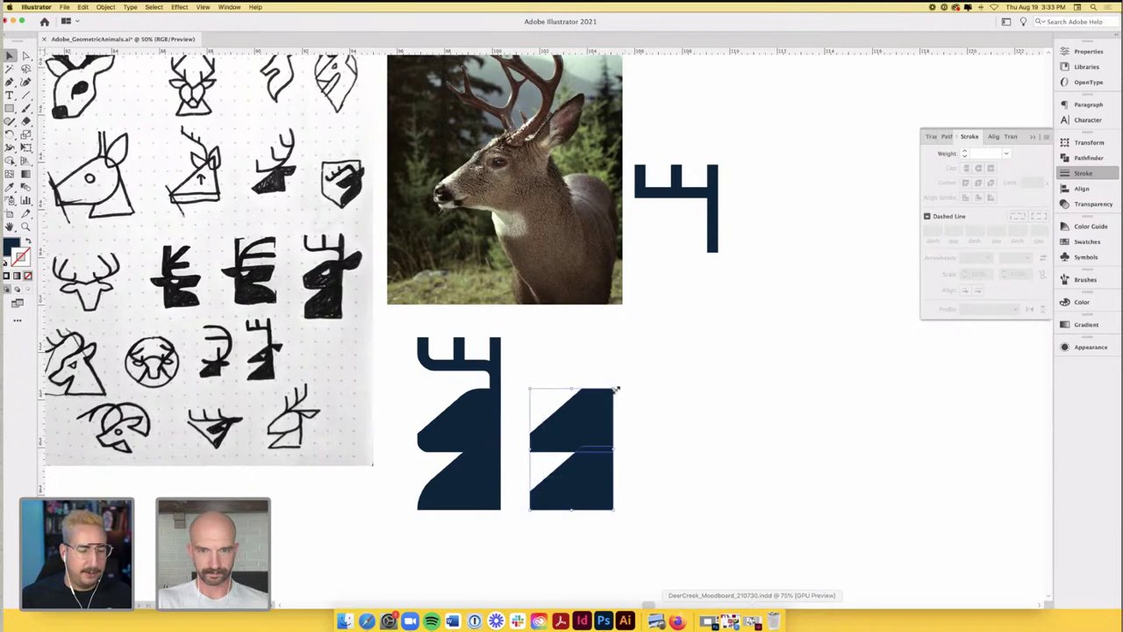
{"action": "left_click_drag", "start_coordinate": [616, 386], "coordinate": [619, 401]}
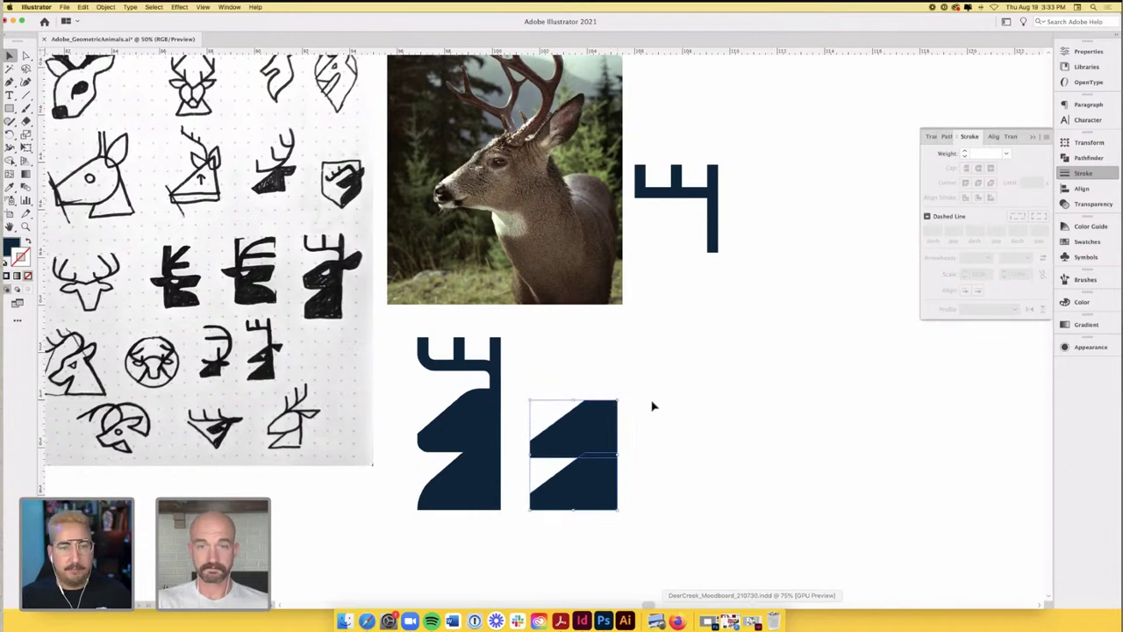
{"action": "left_click", "coordinate": [650, 411]}
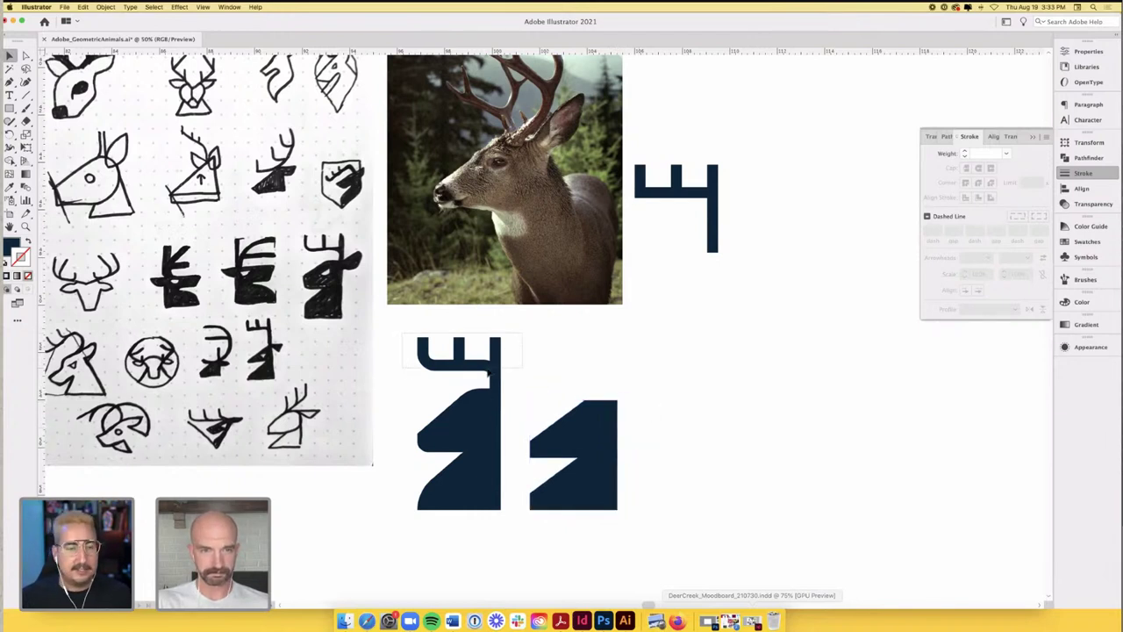
{"action": "left_click_drag", "start_coordinate": [494, 369], "coordinate": [609, 375]}
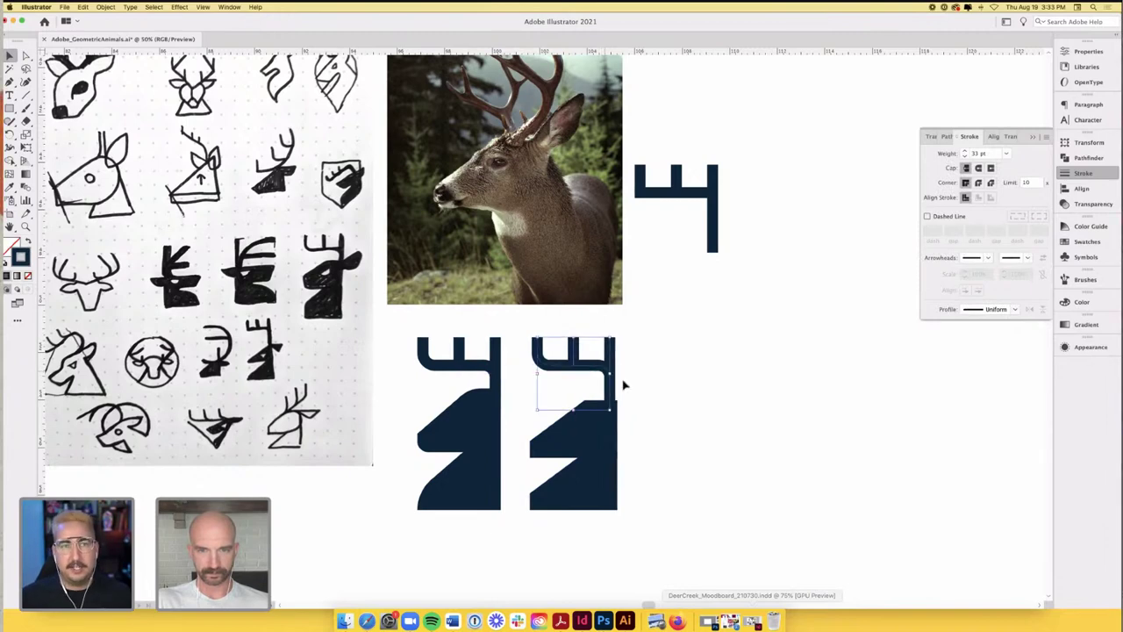
- Snap the copied antlers flush to the second head's right edge and nudge them down
{"action": "scroll", "coordinate": [618, 392], "scroll_direction": "up", "scroll_amount": 3}
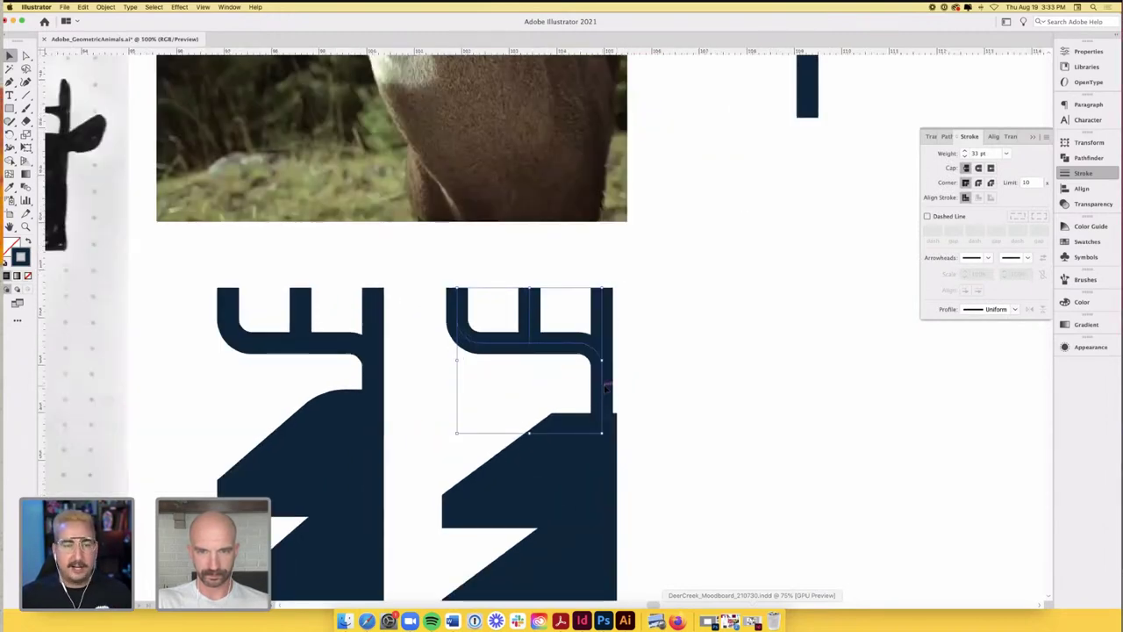
{"action": "scroll", "coordinate": [607, 389], "scroll_direction": "up", "scroll_amount": 5}
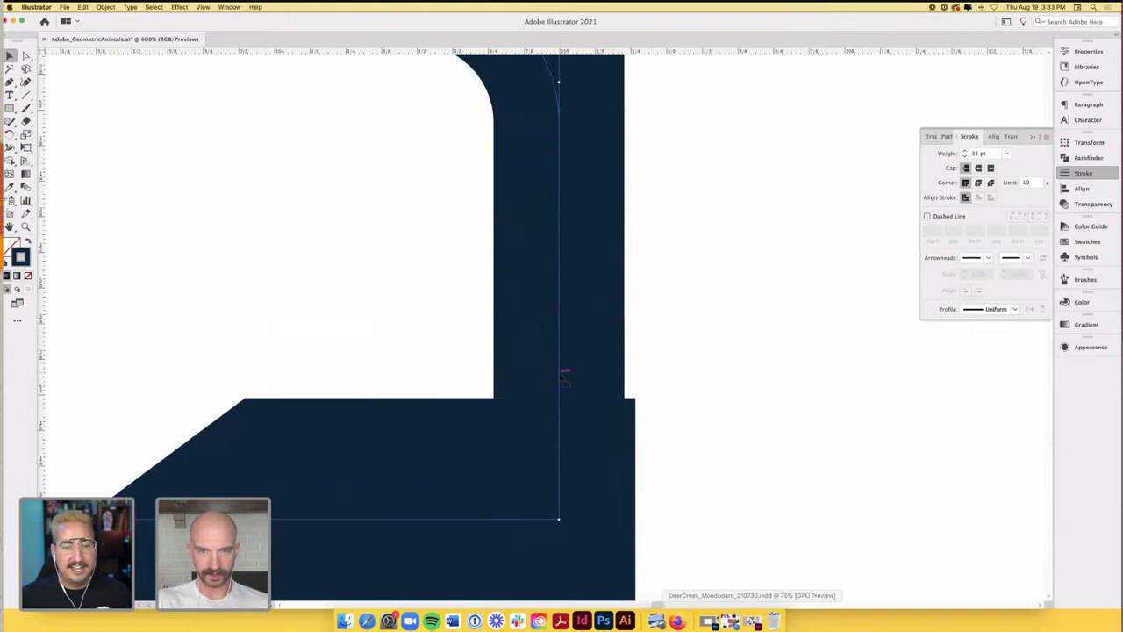
{"action": "left_click_drag", "start_coordinate": [564, 374], "coordinate": [570, 374]}
{"action": "scroll", "coordinate": [571, 375], "scroll_direction": "down", "scroll_amount": 4}
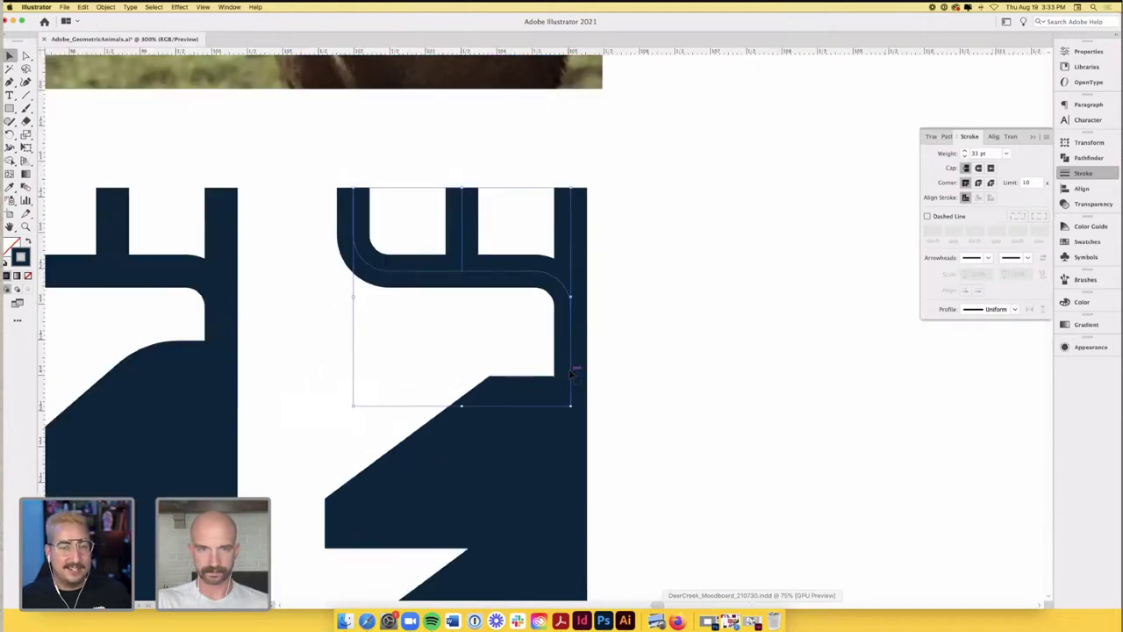
{"action": "scroll", "coordinate": [570, 375], "scroll_direction": "down", "scroll_amount": 2}
{"action": "key", "text": "Down"}
{"action": "key", "text": "Down"}
{"action": "key", "text": "Down"}
{"action": "key", "text": "Down"}
{"action": "key", "text": "Down"}
{"action": "key", "text": "Down"}
{"action": "key", "text": "Down"}
{"action": "key", "text": "Down"}
{"action": "key", "text": "Down"}
{"action": "key", "text": "Down"}
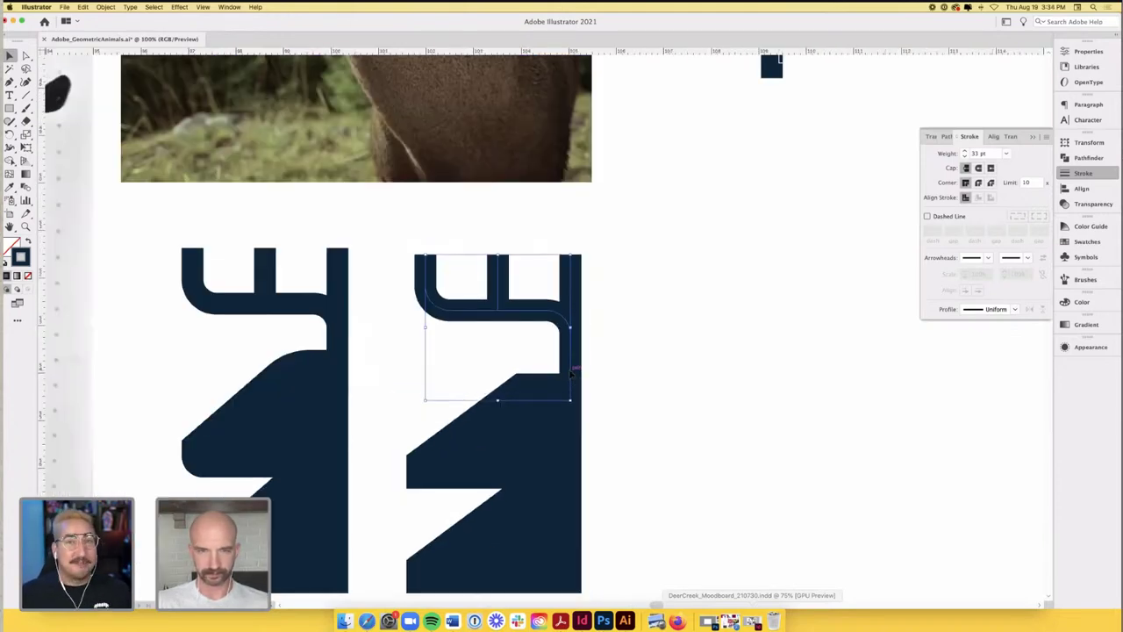
{"action": "left_click", "coordinate": [672, 401]}
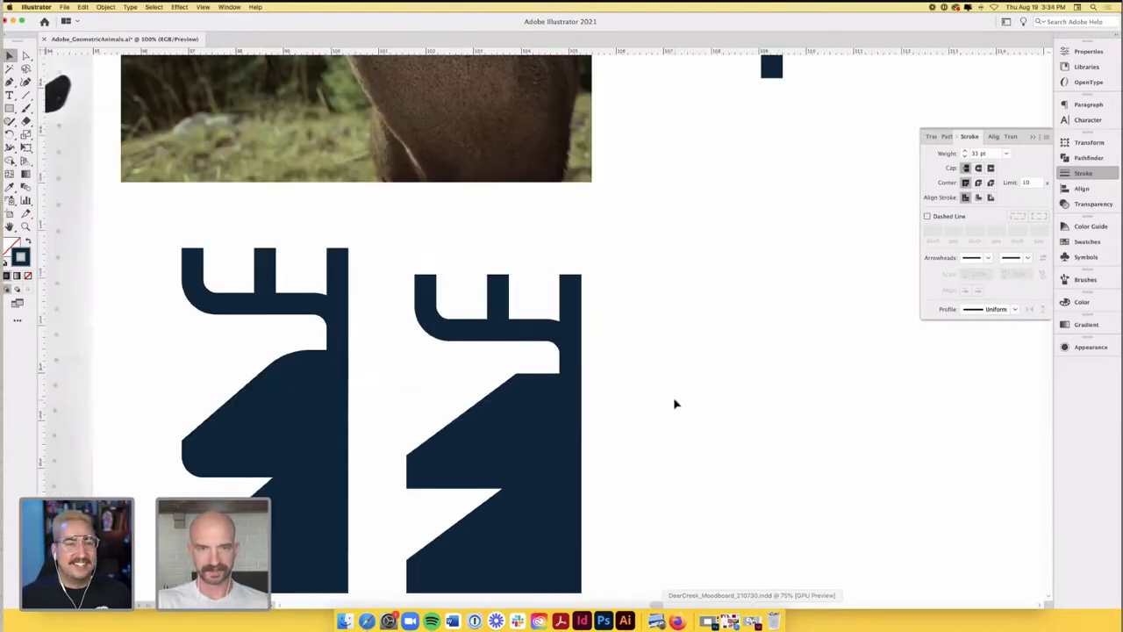
{"action": "scroll", "coordinate": [661, 409], "scroll_direction": "down", "scroll_amount": 1}
- Round the second deer's lower-left nose corner, resetting it and reapplying a larger radius
{"action": "left_click", "coordinate": [26, 56]}
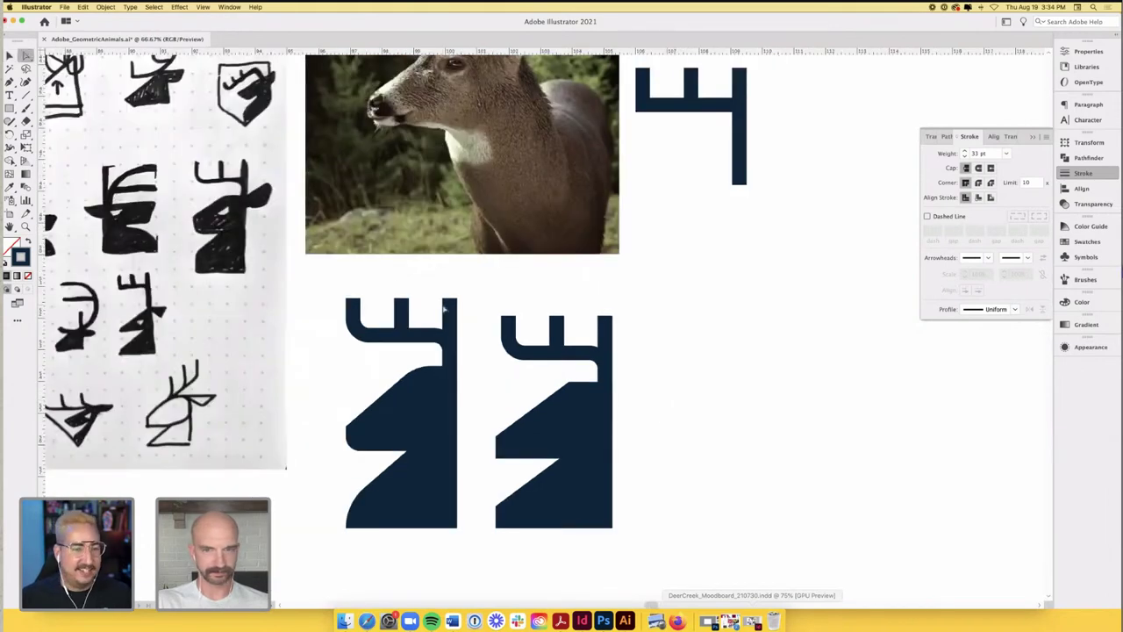
{"action": "scroll", "coordinate": [445, 309], "scroll_direction": "up", "scroll_amount": 2}
{"action": "mouse_move", "coordinate": [574, 409]}
{"action": "left_mouse_down"}
{"action": "mouse_move", "coordinate": [584, 406]}
{"action": "mouse_move", "coordinate": [596, 441]}
{"action": "mouse_move", "coordinate": [595, 468]}
{"action": "left_mouse_up"}
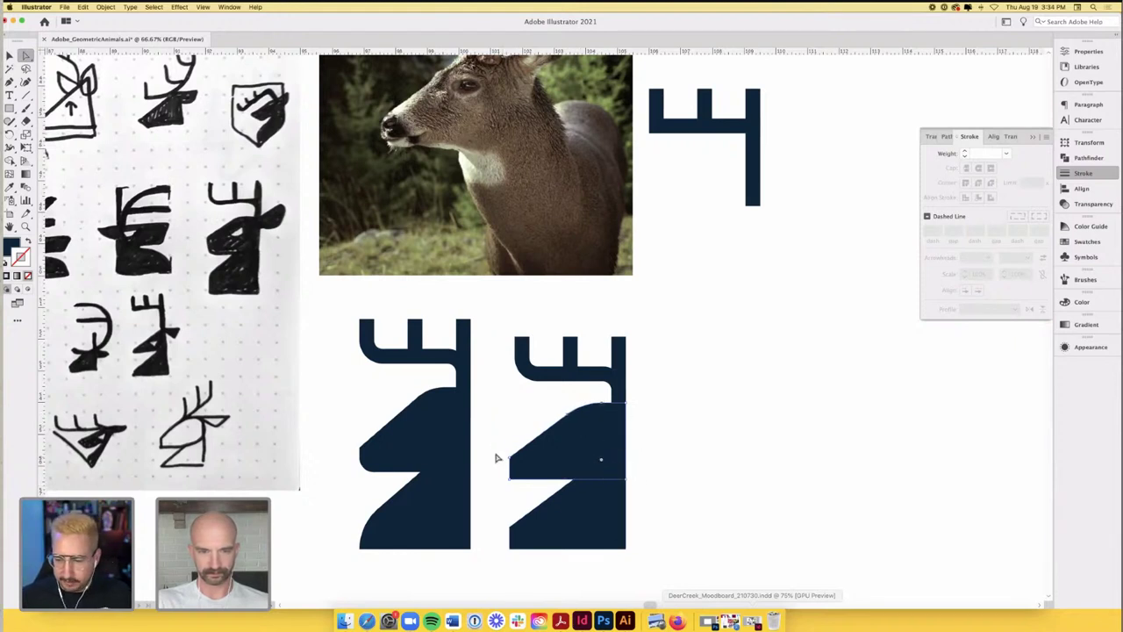
{"action": "left_click_drag", "start_coordinate": [517, 492], "coordinate": [515, 474]}
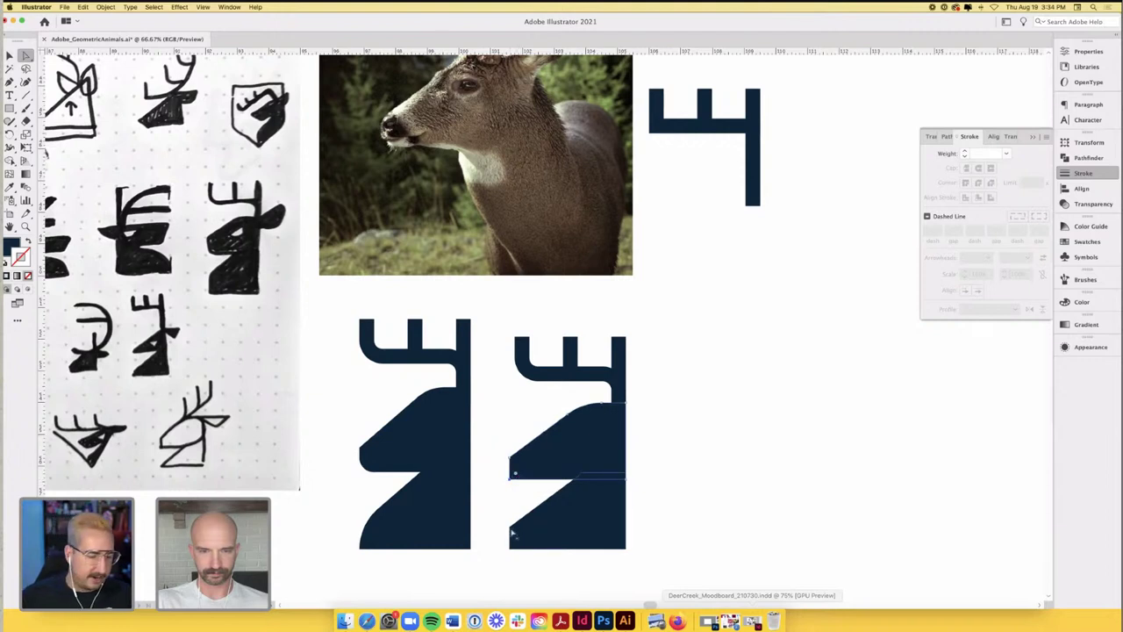
{"action": "left_click_drag", "start_coordinate": [514, 534], "coordinate": [531, 541]}
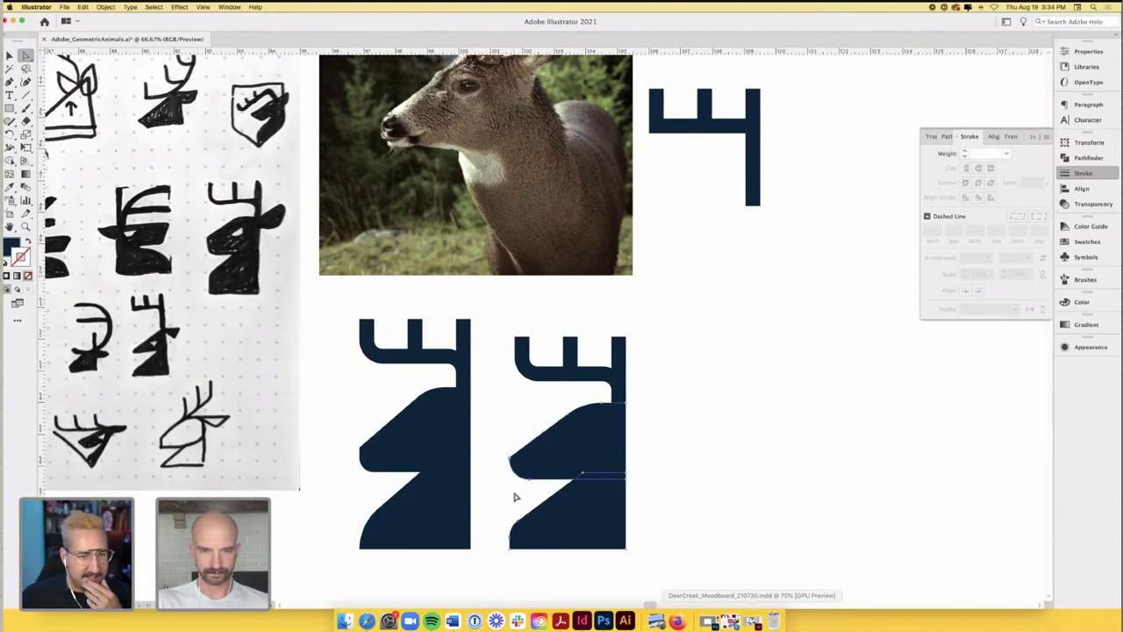
{"action": "left_click", "coordinate": [531, 474]}
{"action": "left_click_drag", "start_coordinate": [529, 463], "coordinate": [514, 465]}
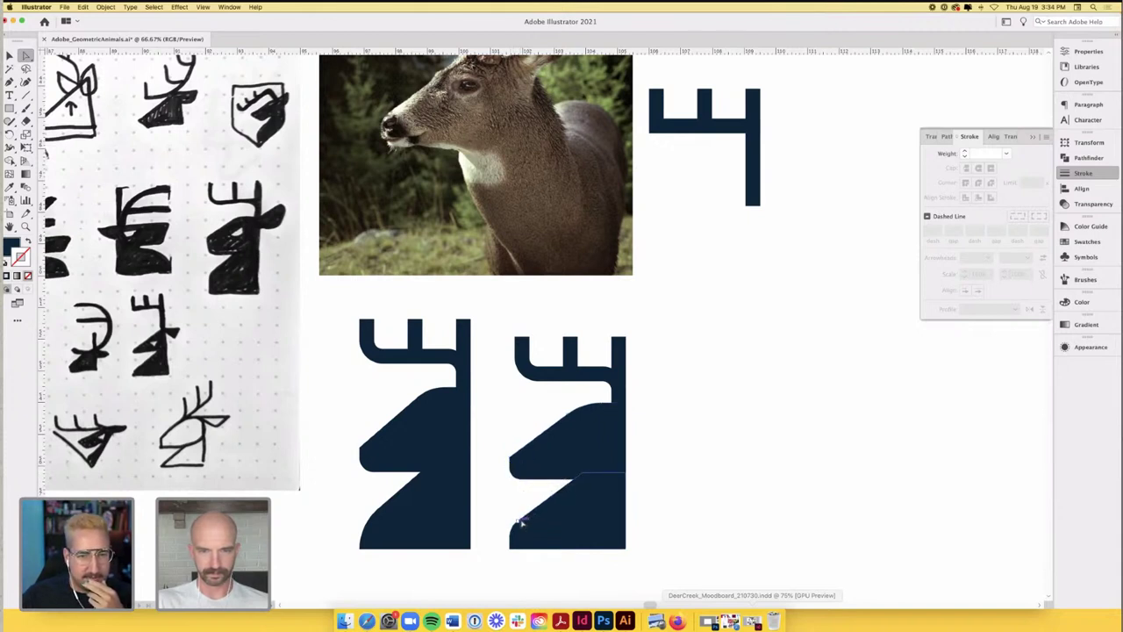
{"action": "left_click_drag", "start_coordinate": [530, 540], "coordinate": [558, 556]}
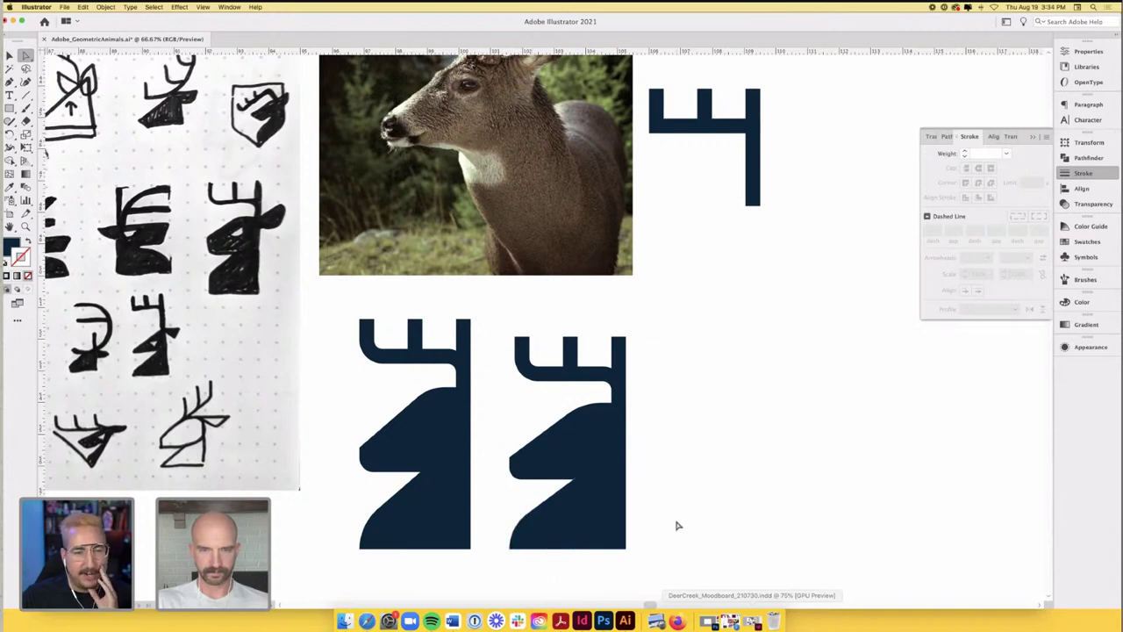
{"action": "scroll", "coordinate": [676, 526], "scroll_direction": "down", "scroll_amount": 2}
{"action": "scroll", "coordinate": [677, 526], "scroll_direction": "right", "scroll_amount": 1}
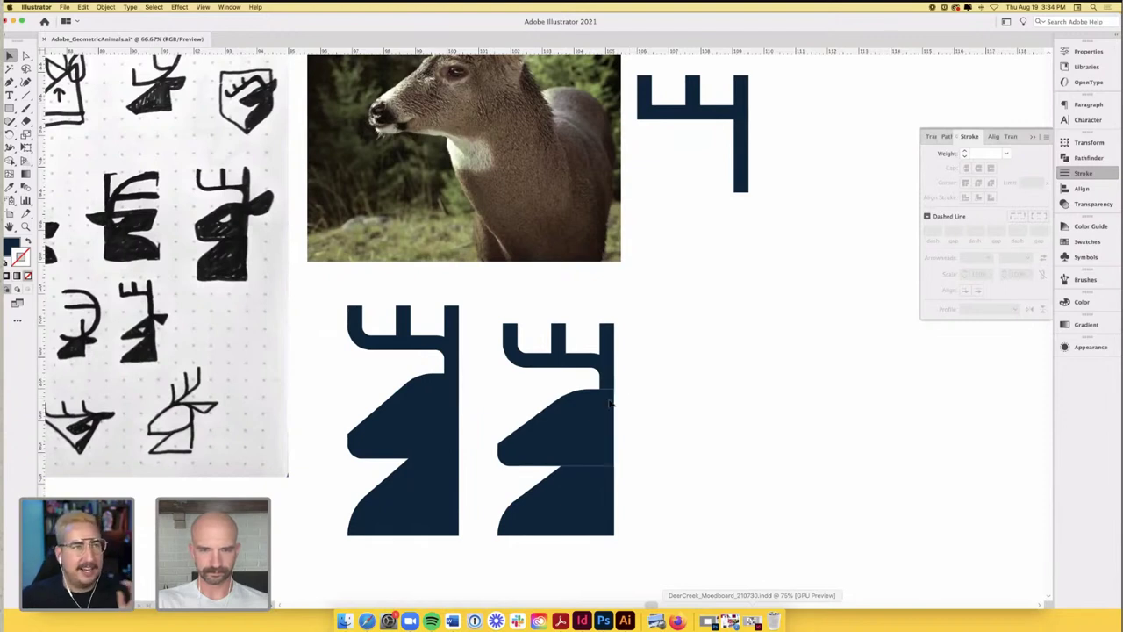
{"action": "key", "text": "a"}
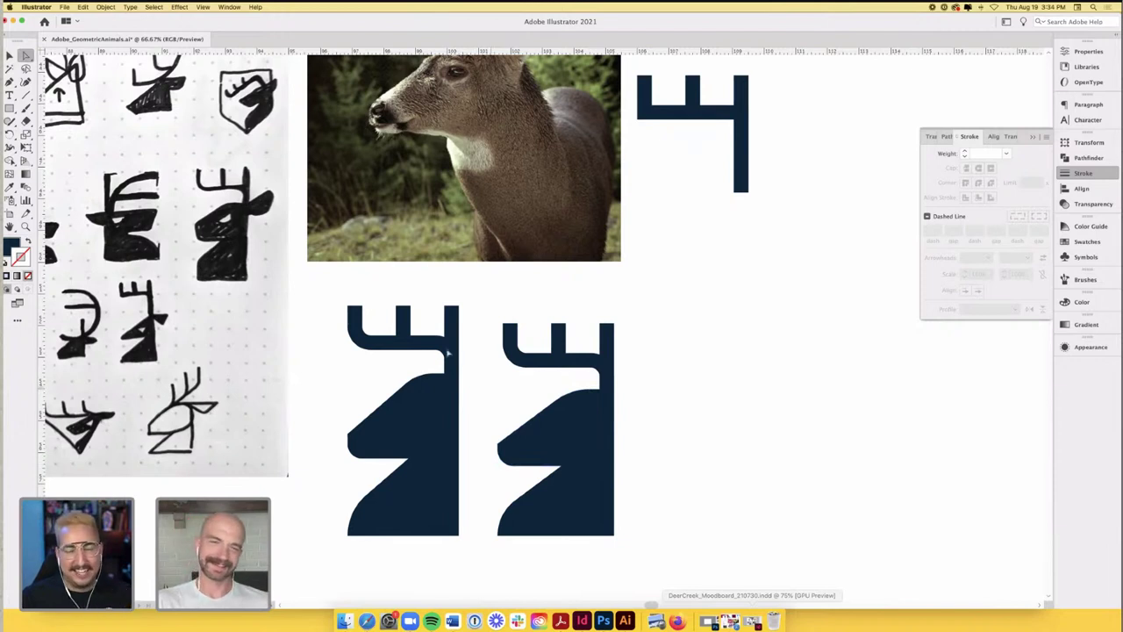
{"action": "left_click", "coordinate": [9, 55]}
- Round the inner corner where the second deer's antlers bend into the neck to about 0.64 in
{"action": "left_click_drag", "start_coordinate": [493, 297], "coordinate": [623, 373]}
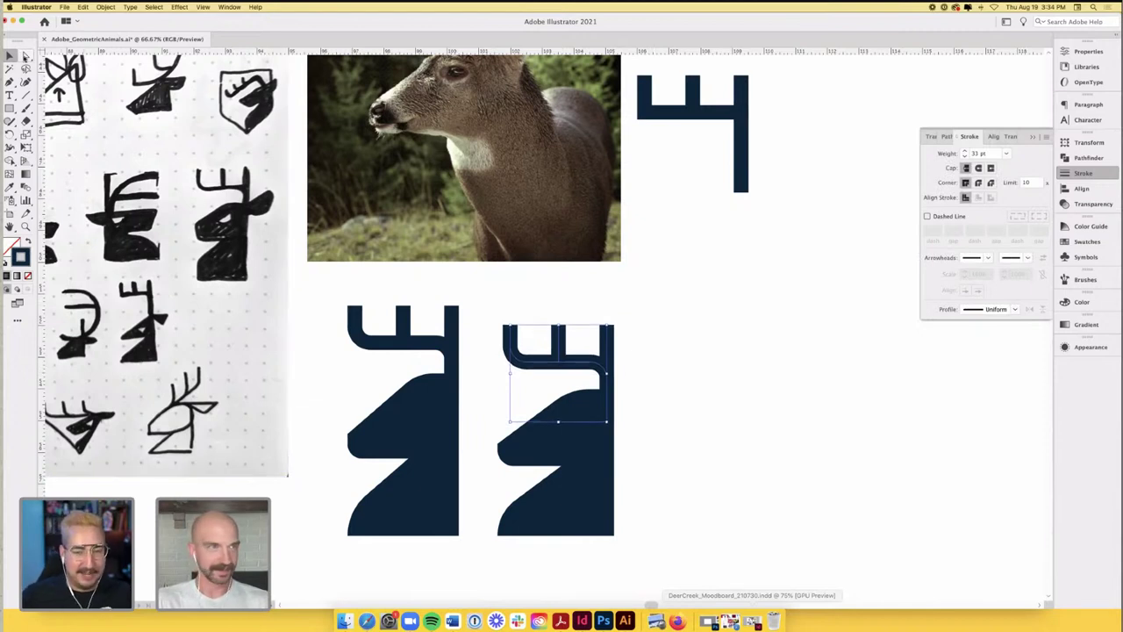
{"action": "left_click", "coordinate": [25, 55]}
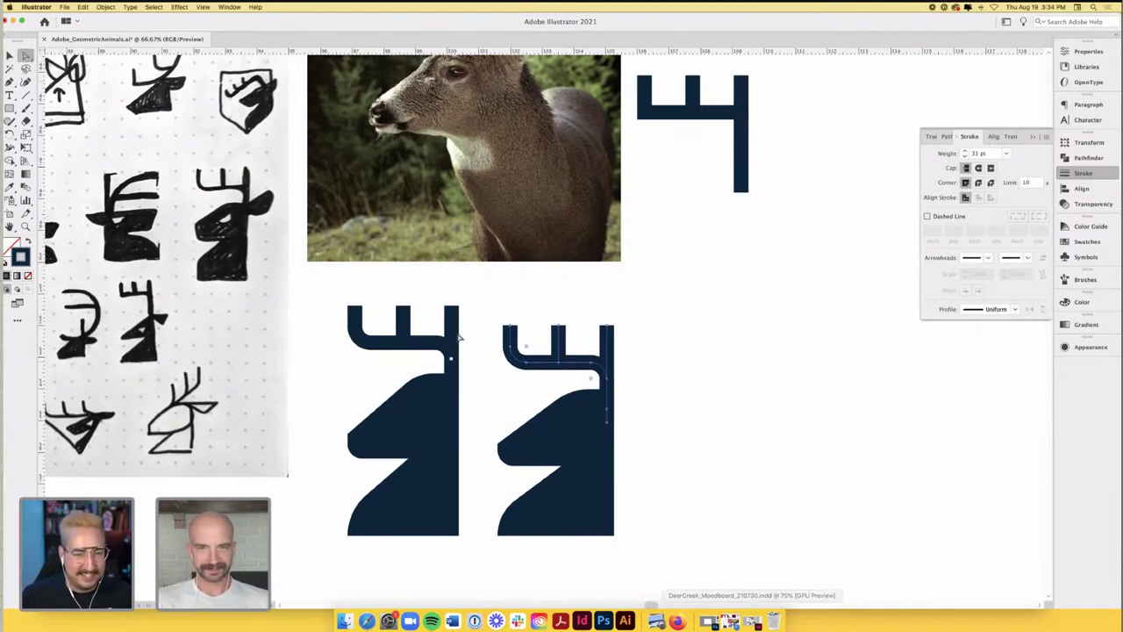
{"action": "left_click", "coordinate": [569, 322]}
{"action": "left_click_drag", "start_coordinate": [592, 370], "coordinate": [529, 325]}
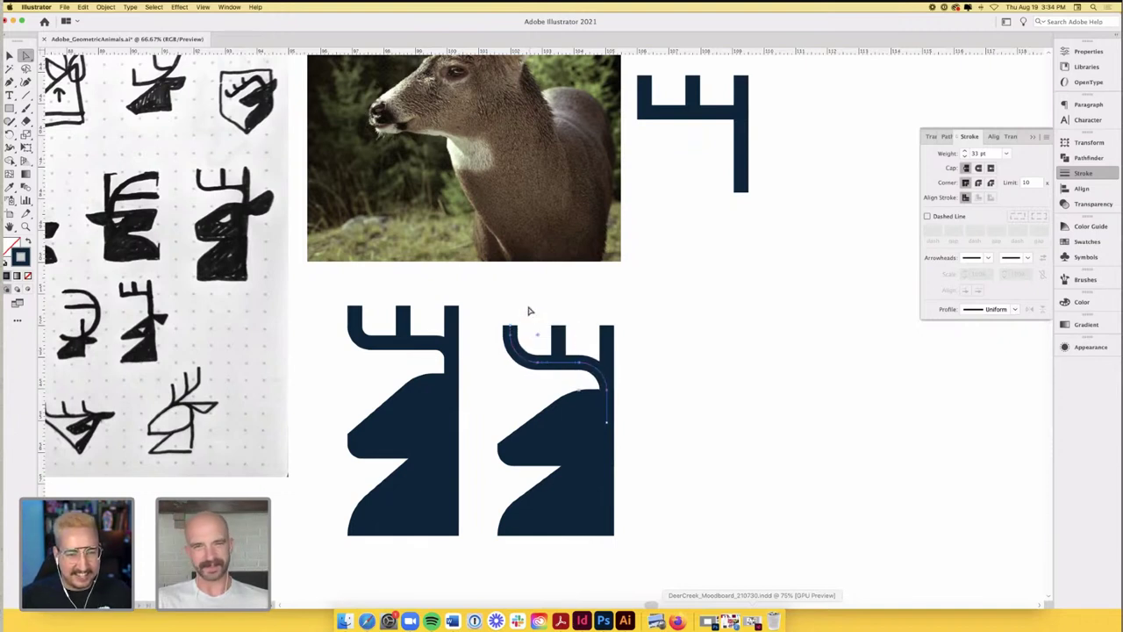
{"action": "left_click", "coordinate": [529, 310]}
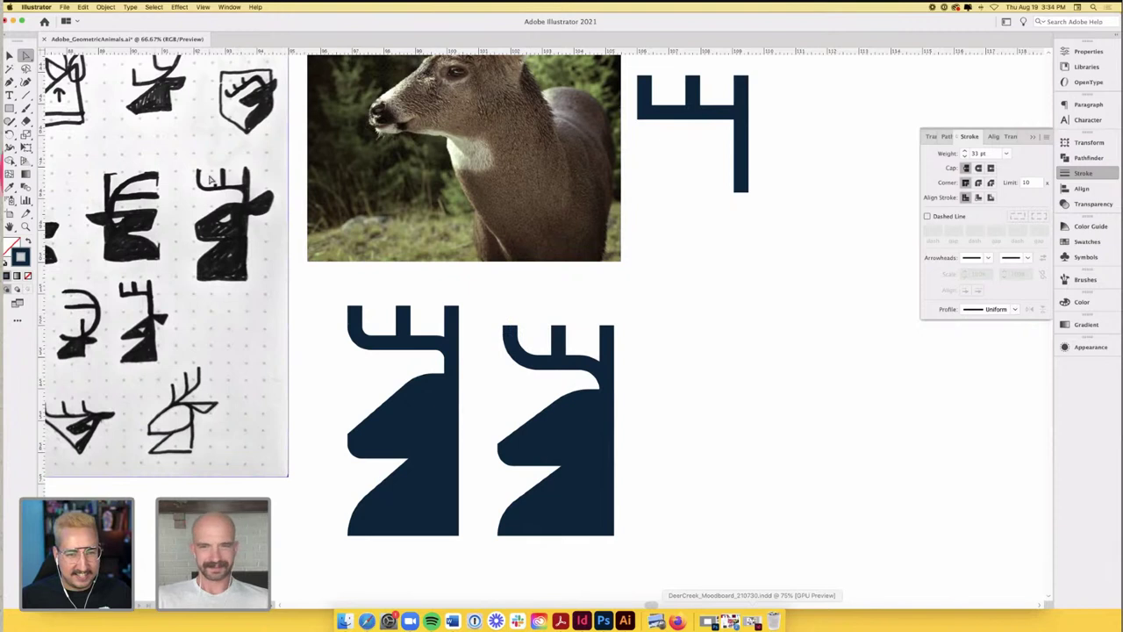
{"action": "key", "text": "v"}
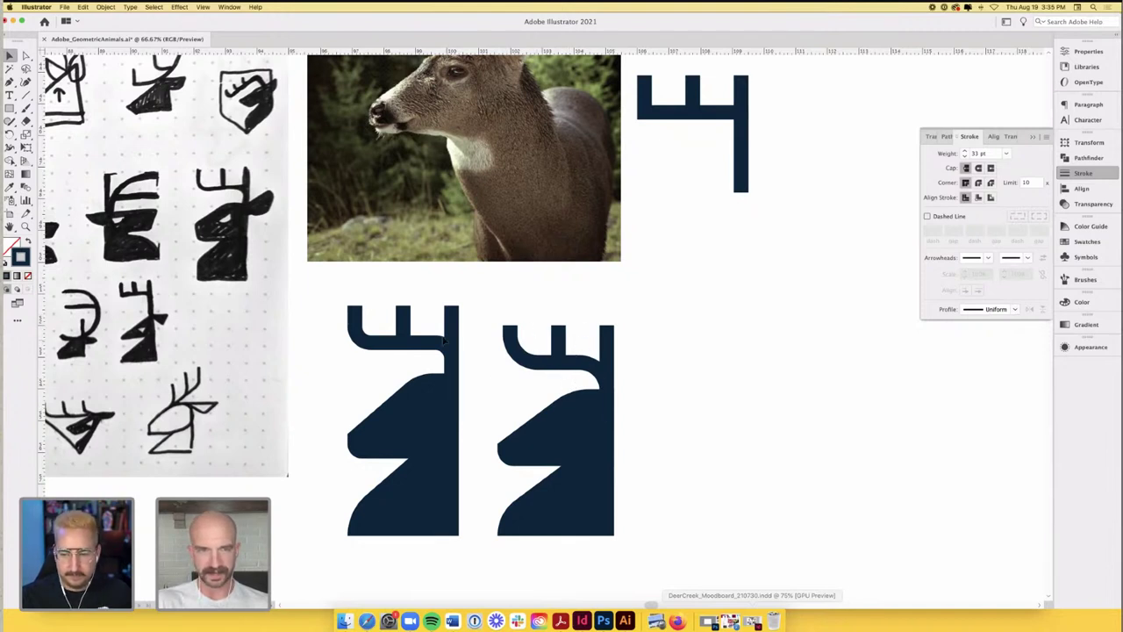
{"action": "scroll", "coordinate": [442, 337], "scroll_direction": "up", "scroll_amount": 5}
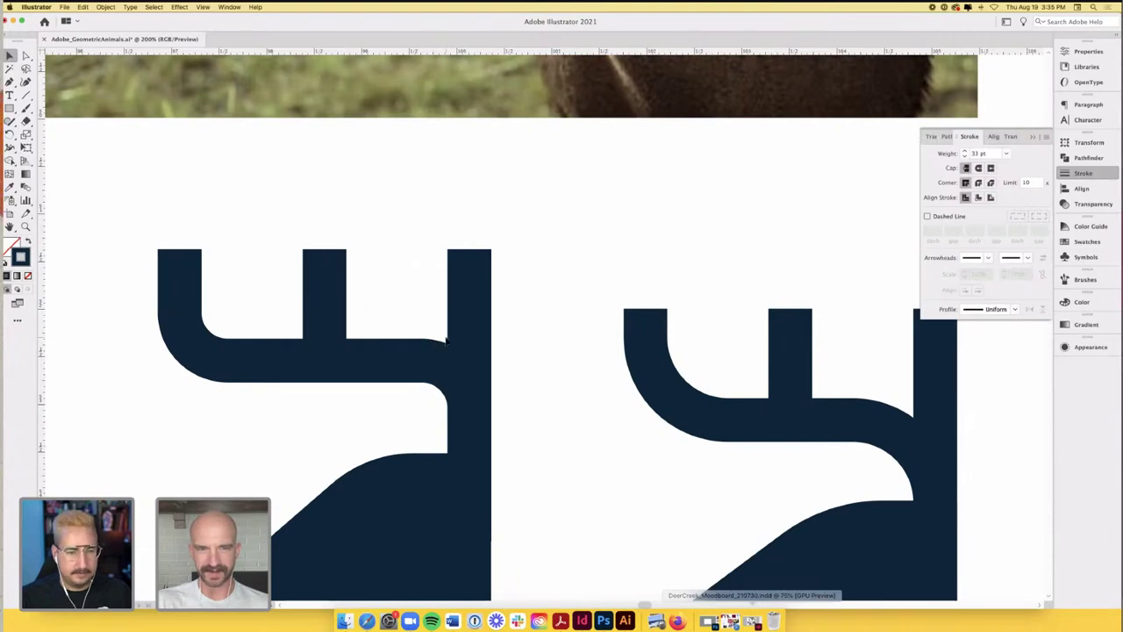
{"action": "scroll", "coordinate": [542, 387], "scroll_direction": "down", "scroll_amount": 2}
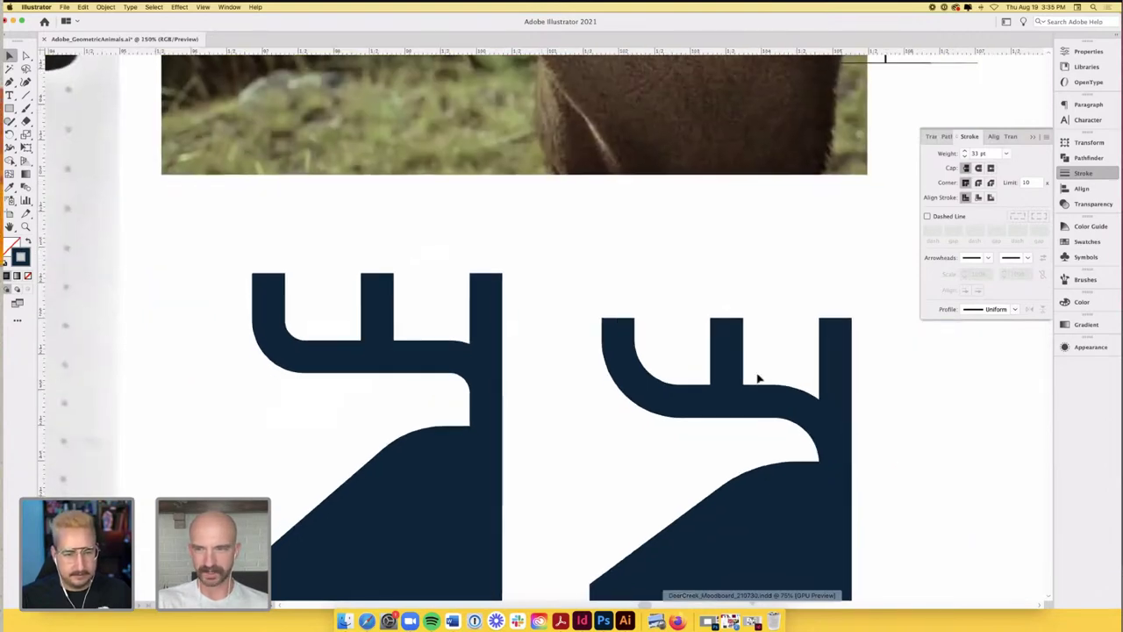
{"action": "scroll", "coordinate": [794, 391], "scroll_direction": "down", "scroll_amount": 2}
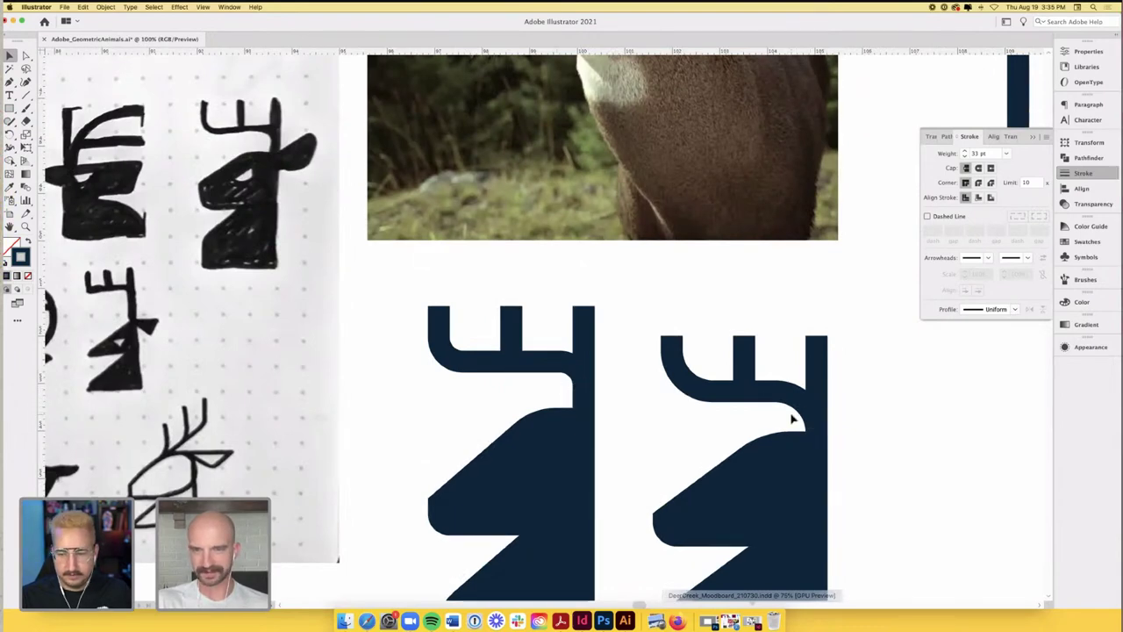
{"action": "scroll", "coordinate": [793, 420], "scroll_direction": "down", "scroll_amount": 1}
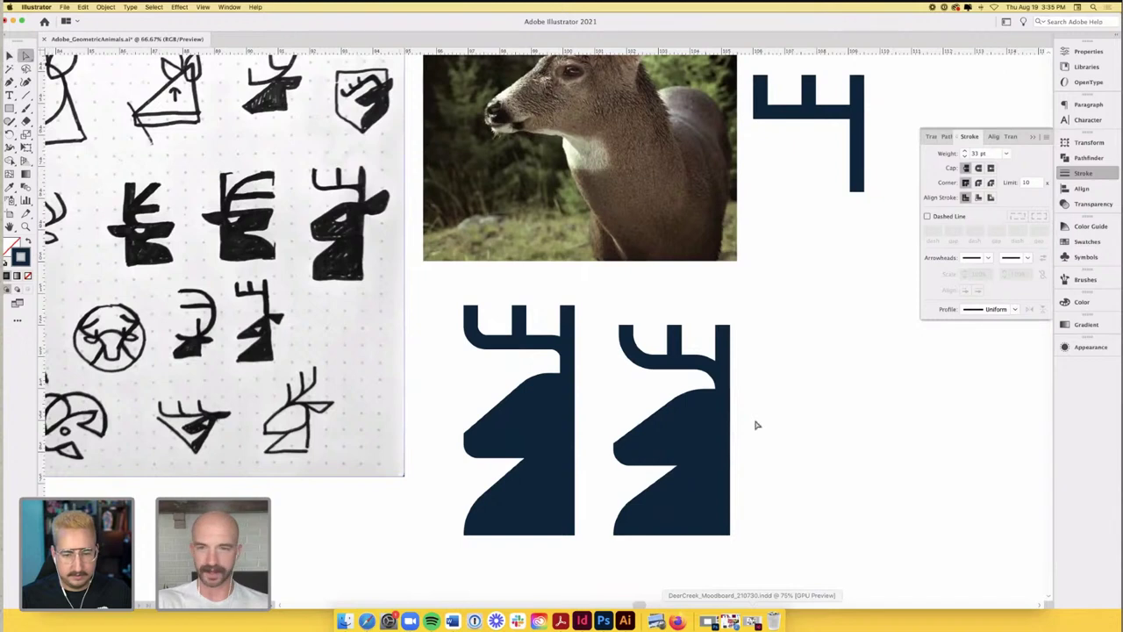
{"action": "scroll", "coordinate": [714, 409], "scroll_direction": "right", "scroll_amount": 3}
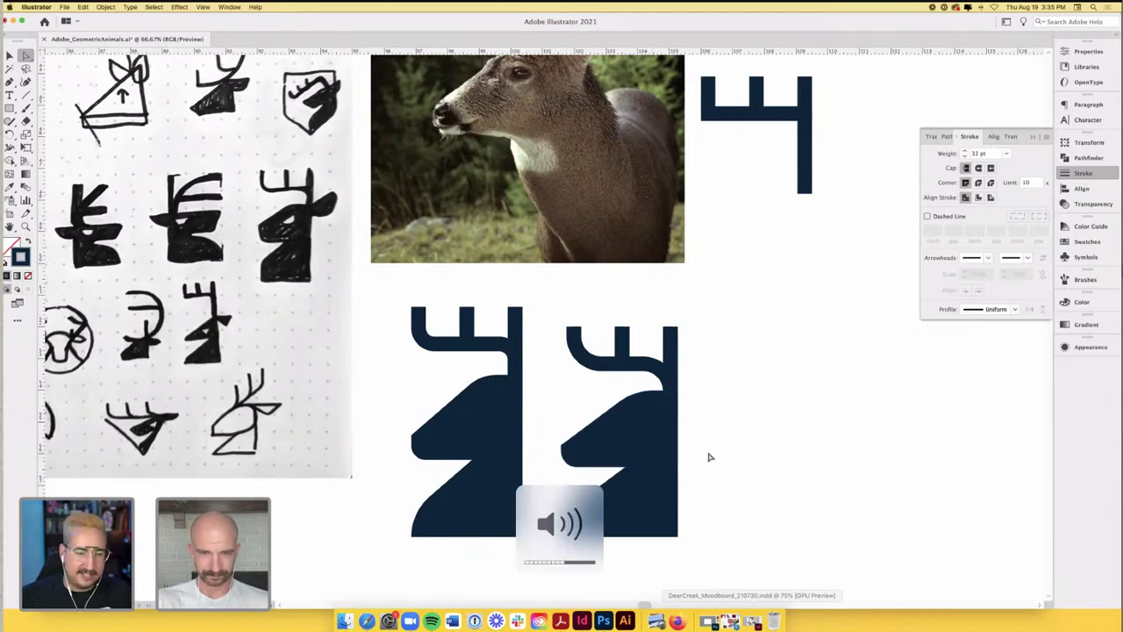
{"action": "scroll", "coordinate": [709, 456], "scroll_direction": "down", "scroll_amount": 1}
{"action": "scroll", "coordinate": [709, 457], "scroll_direction": "right", "scroll_amount": 1}
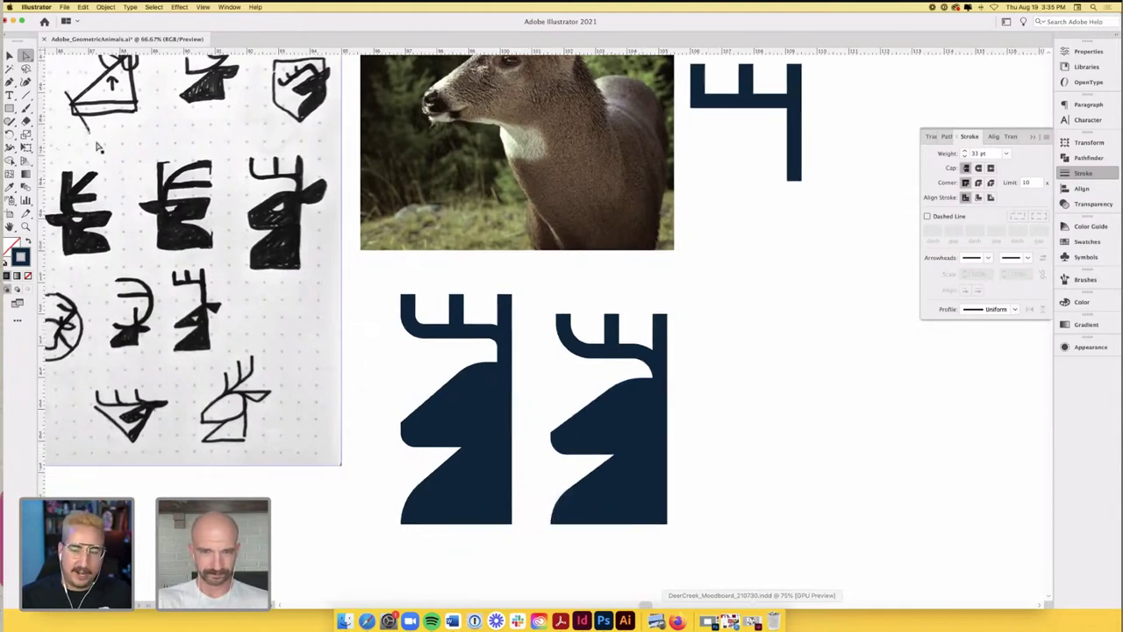
{"action": "key", "text": "v"}
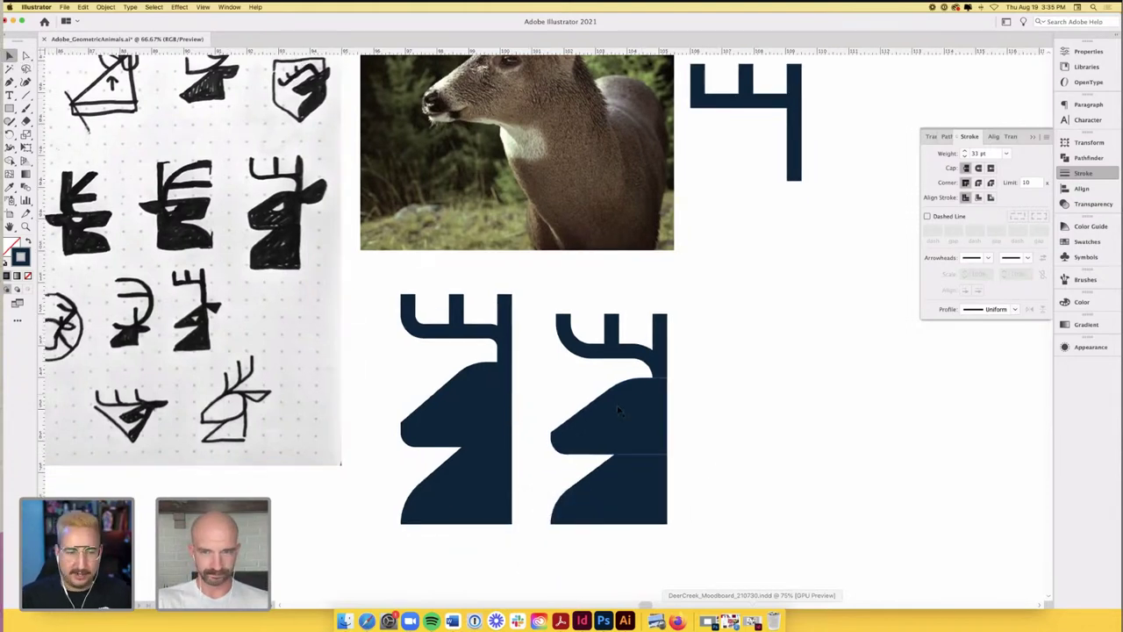
- Drag a copy of the deer head piece out to the right of the second head
{"action": "key", "text": "super+shift+a"}
{"action": "left_click_drag", "start_coordinate": [621, 416], "coordinate": [738, 377]}
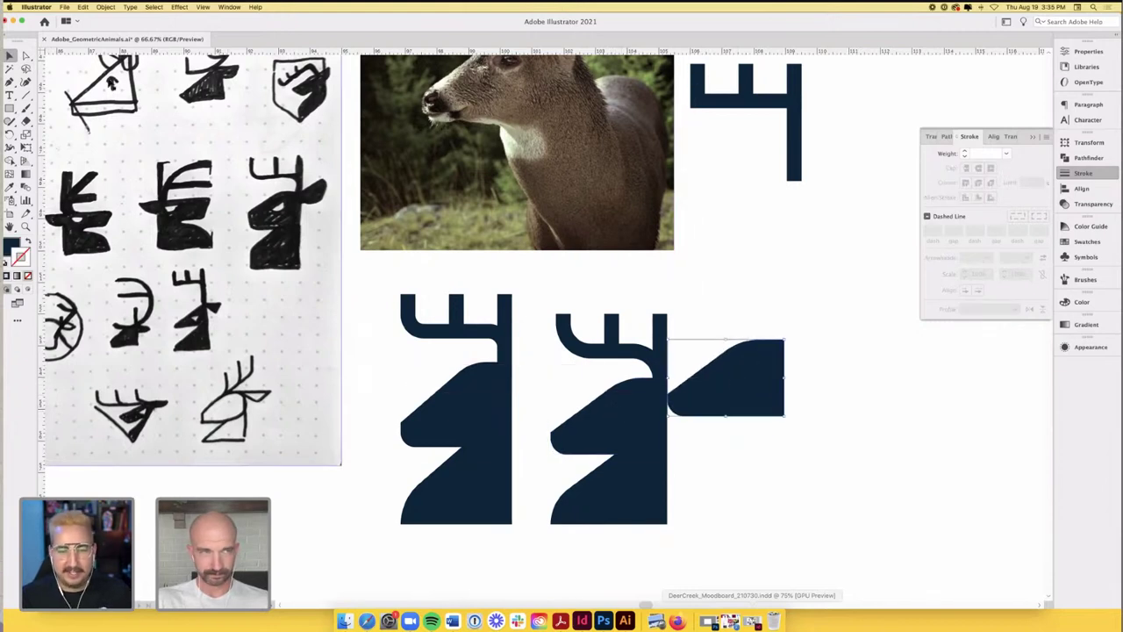
{"action": "left_click", "coordinate": [26, 55]}
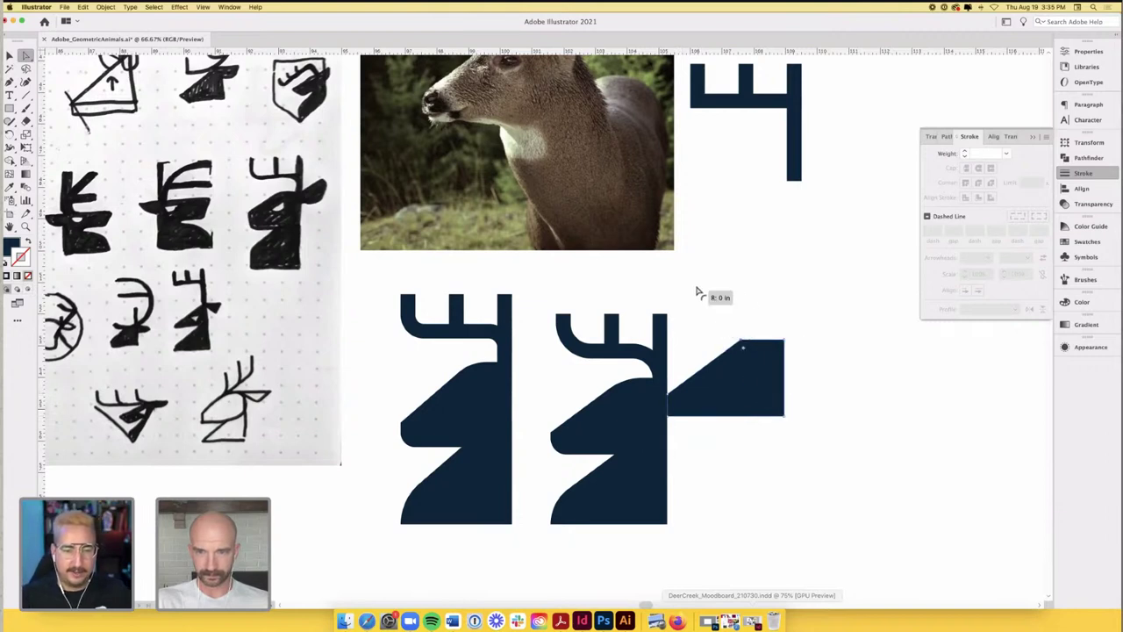
{"action": "left_click", "coordinate": [739, 293]}
{"action": "key", "text": "v"}
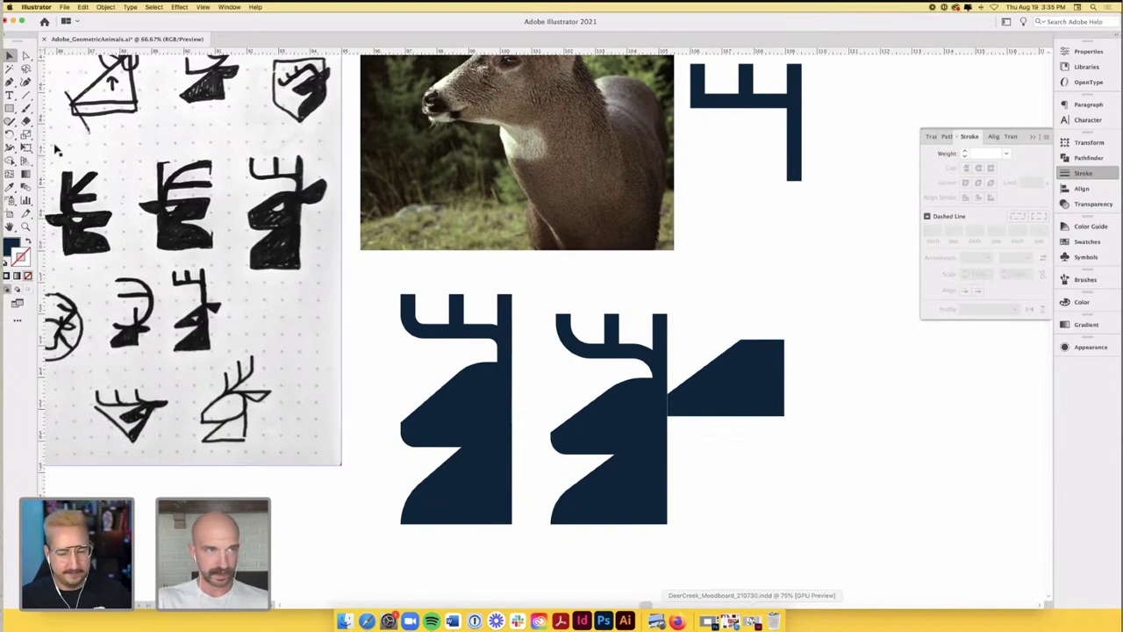
- Trim the triangle with a taller rectangle via Pathfinder Minus Front and scale the wedge down
{"action": "key", "text": "m"}
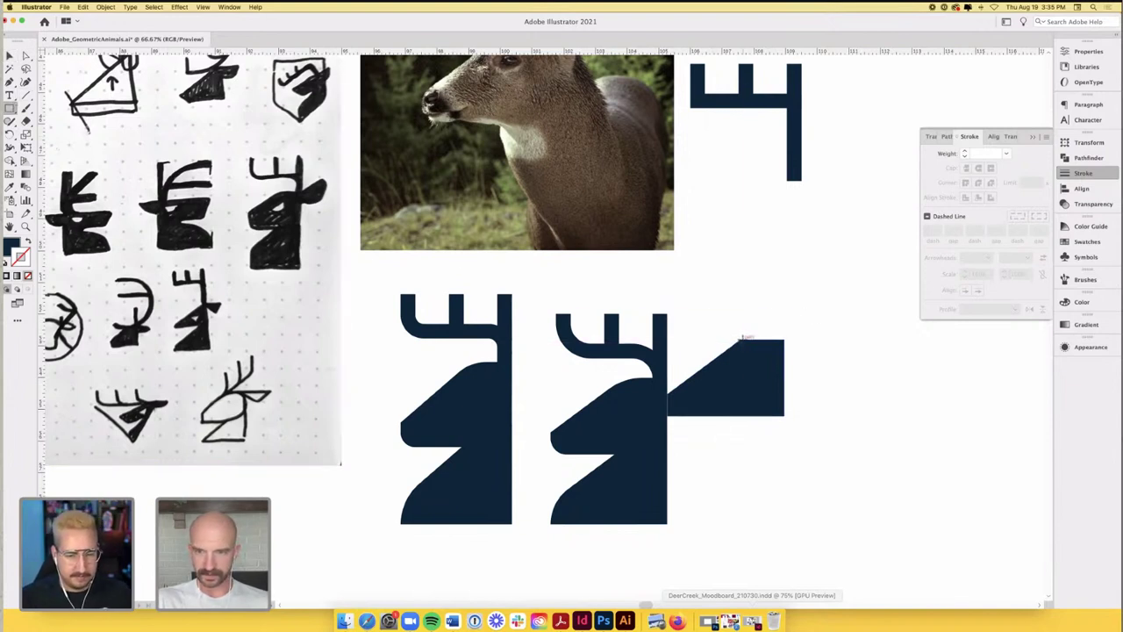
{"action": "left_click_drag", "start_coordinate": [741, 342], "coordinate": [800, 445]}
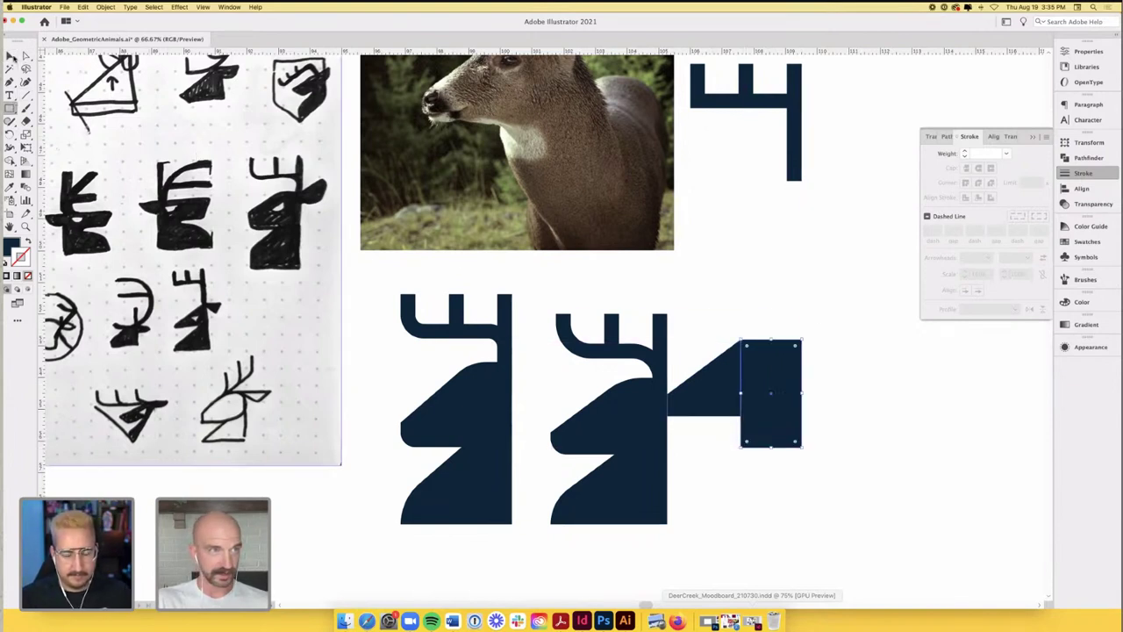
{"action": "key", "text": "v"}
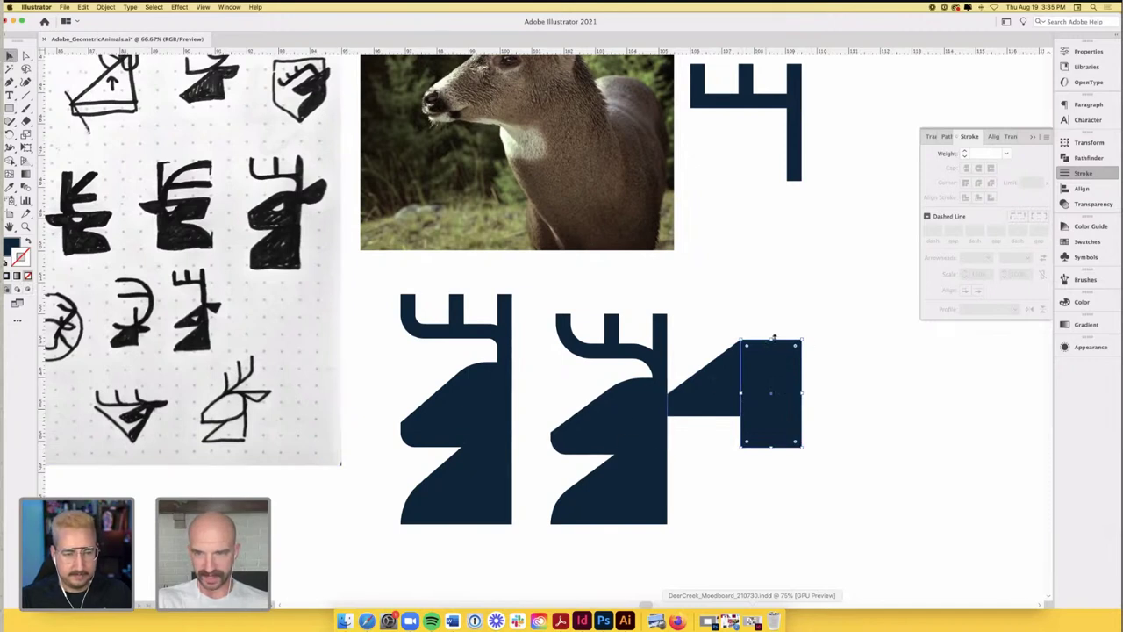
{"action": "left_click_drag", "start_coordinate": [773, 338], "coordinate": [773, 308]}
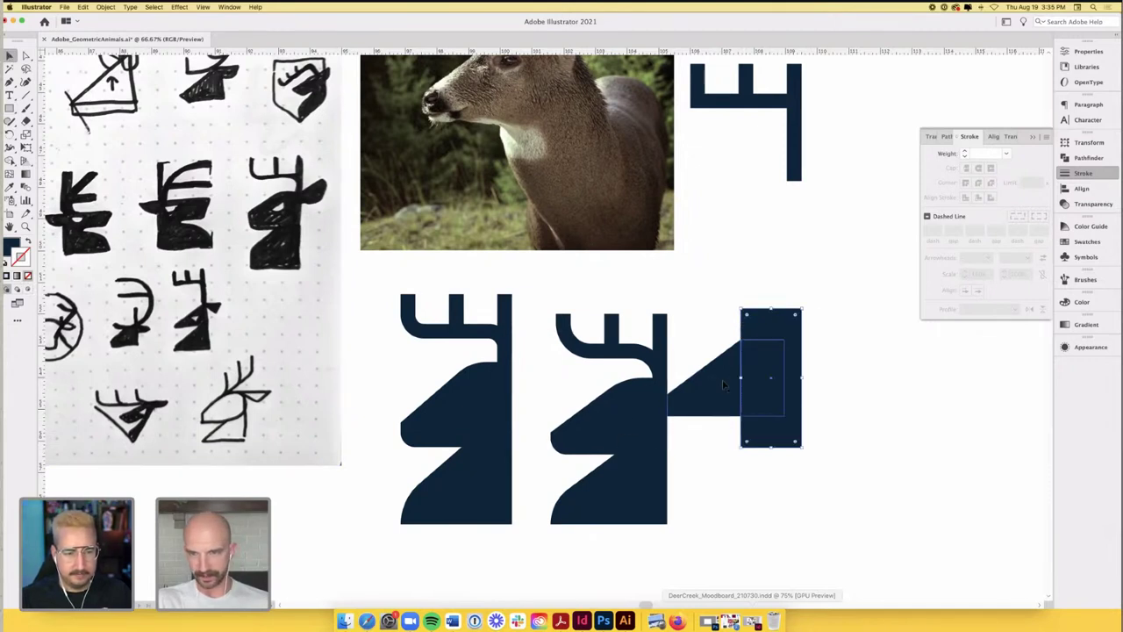
{"action": "left_click", "coordinate": [747, 378], "text": "shift"}
{"action": "left_click", "coordinate": [947, 138]}
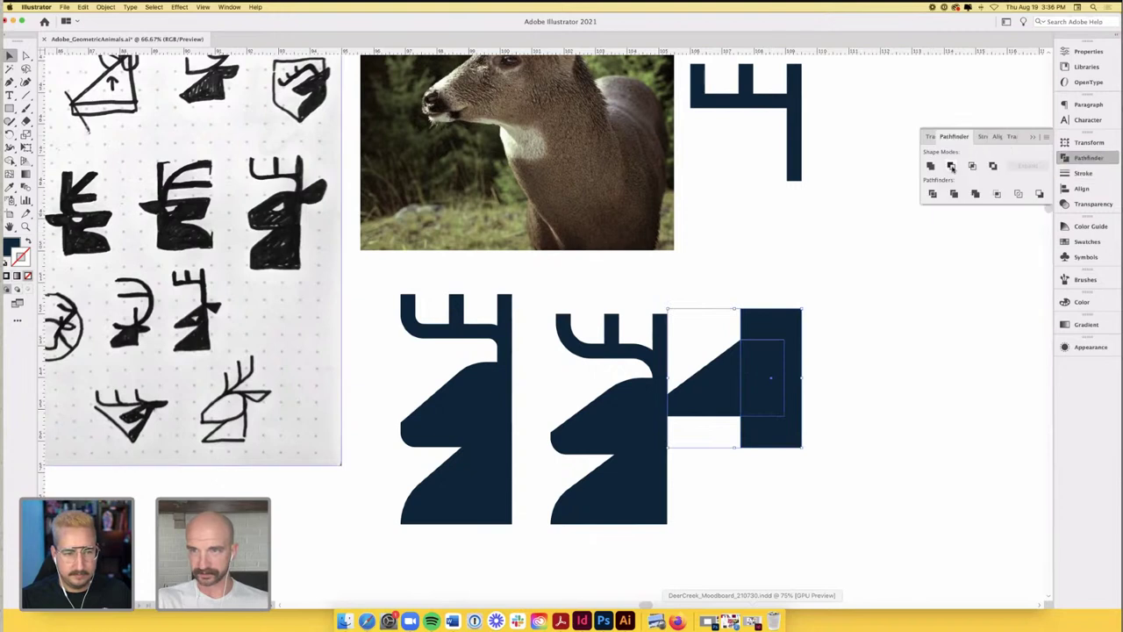
{"action": "left_click", "coordinate": [952, 165]}
{"action": "left_click_drag", "start_coordinate": [742, 416], "coordinate": [702, 396]}
- Zoom in and nudge the wedge up so it lines up with the second head's edge
{"action": "key", "text": "super+equal"}
{"action": "key", "text": "super+equal"}
{"action": "scroll", "coordinate": [666, 411], "scroll_direction": "up", "scroll_amount": 2}
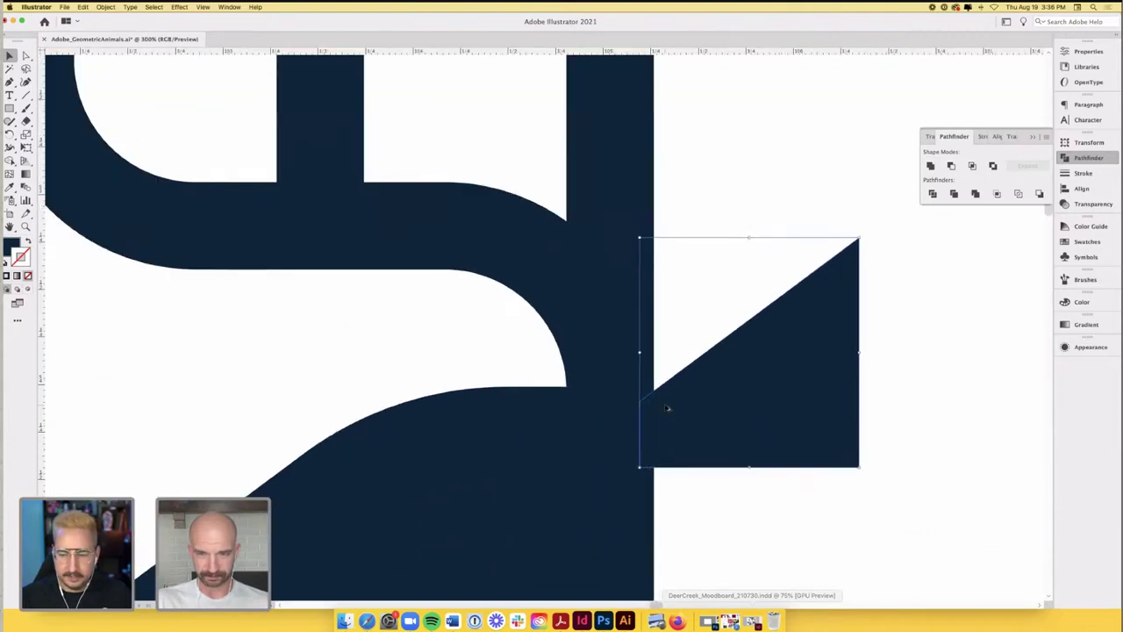
{"action": "double_click", "coordinate": [674, 405]}
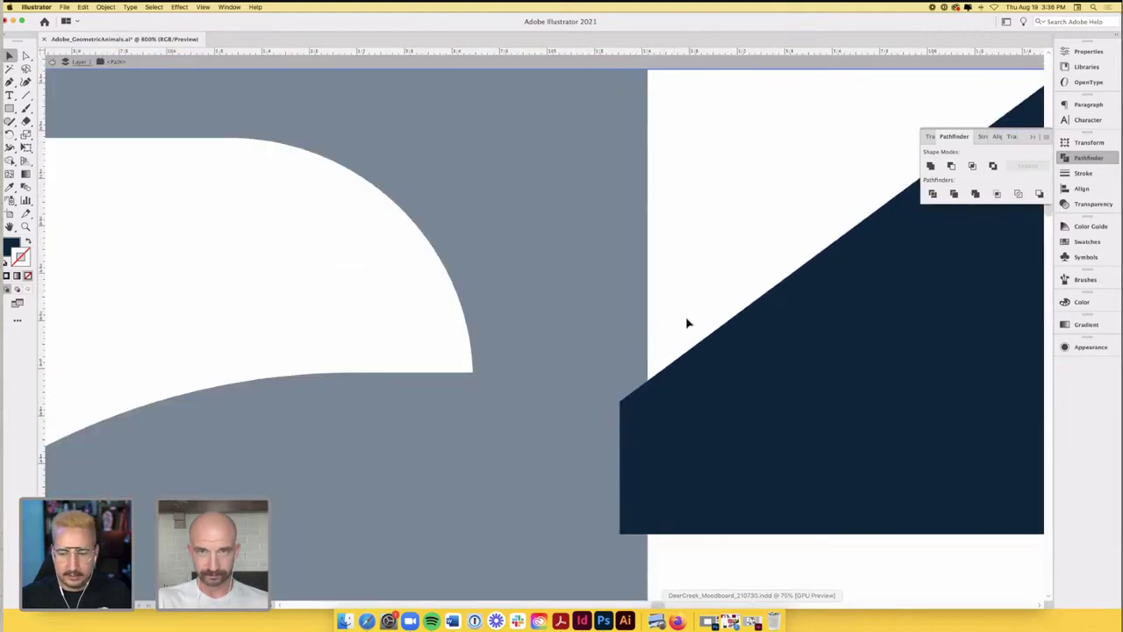
{"action": "double_click", "coordinate": [564, 123]}
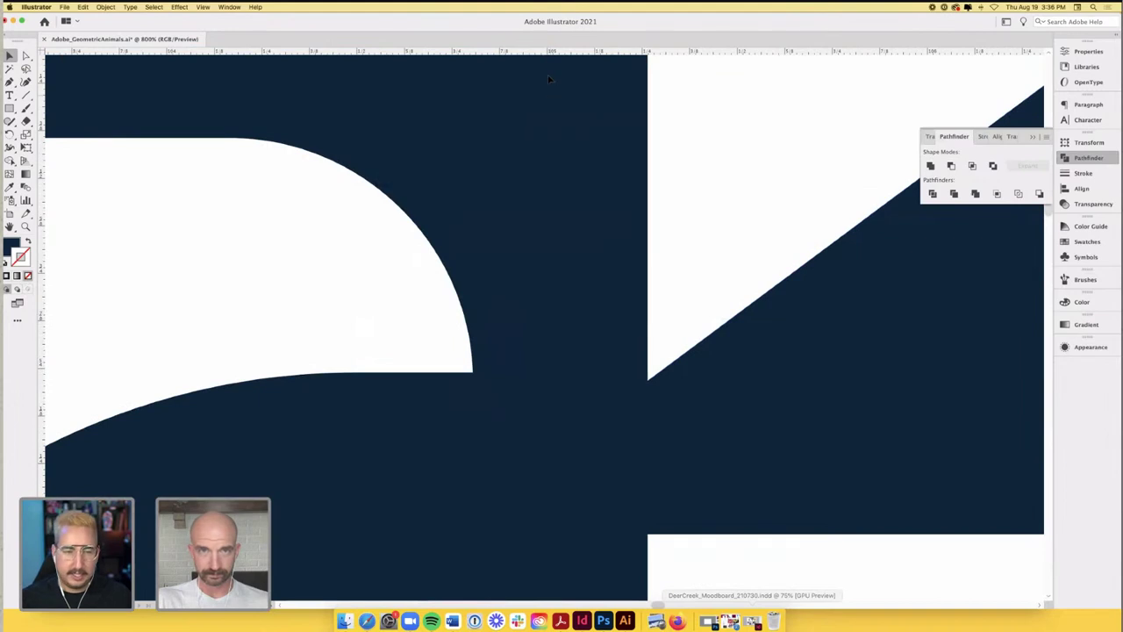
{"action": "left_click", "coordinate": [474, 384]}
{"action": "left_click_drag", "start_coordinate": [674, 437], "coordinate": [673, 428]}
{"action": "left_click_drag", "start_coordinate": [678, 264], "coordinate": [679, 271]}
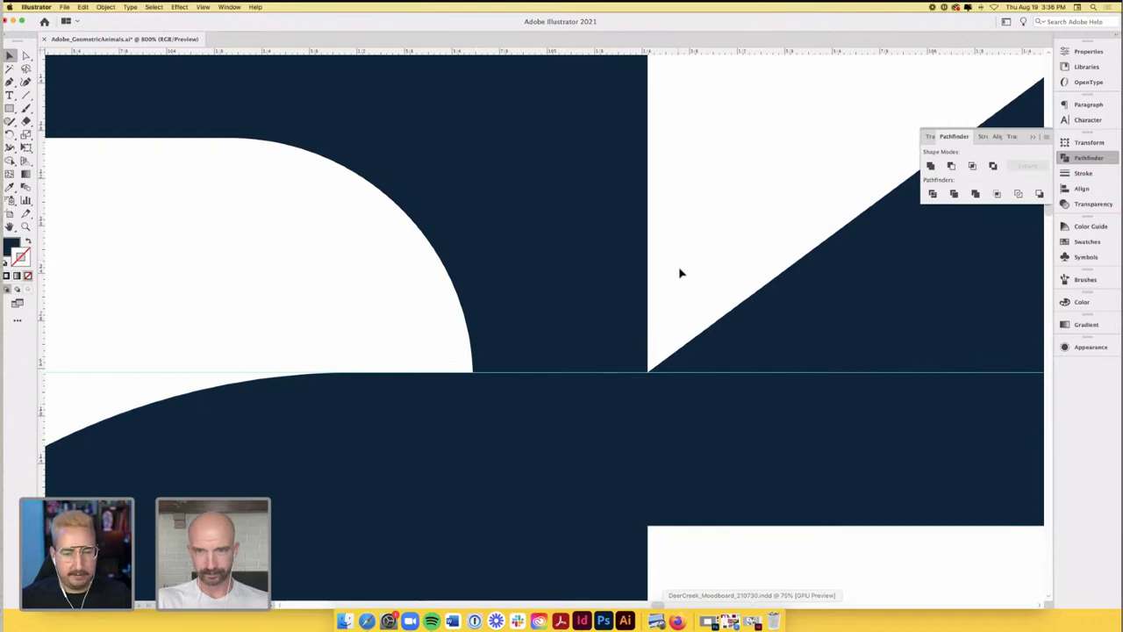
- Round the wedge's pointed tip with its live corner widget
{"action": "scroll", "coordinate": [679, 271], "scroll_direction": "down", "scroll_amount": 10}
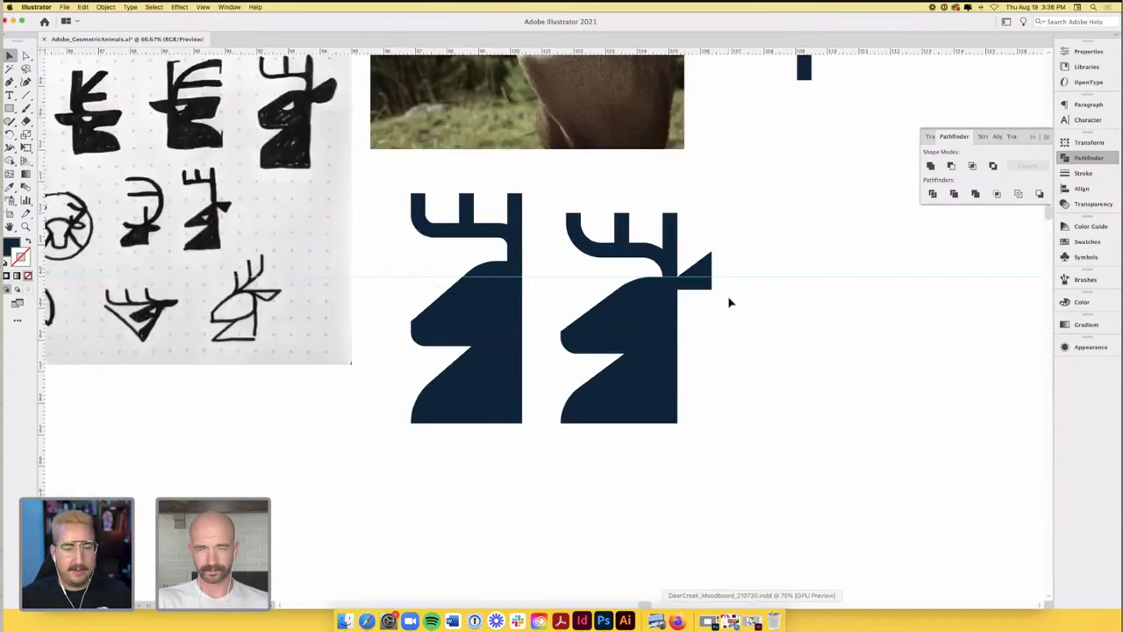
{"action": "scroll", "coordinate": [725, 305], "scroll_direction": "up", "scroll_amount": 1}
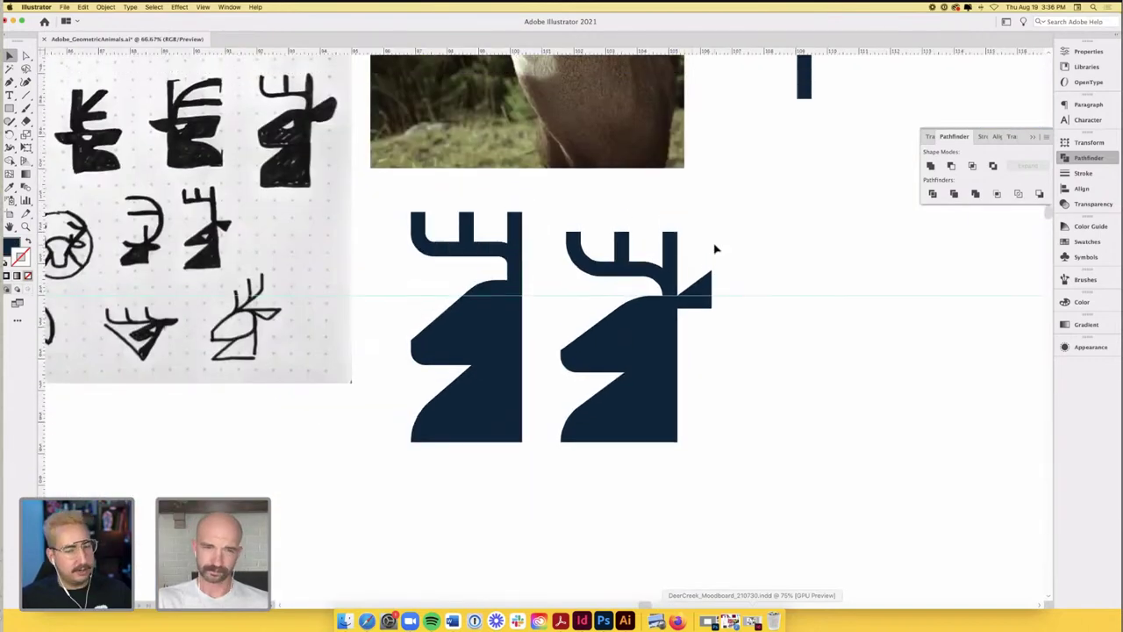
{"action": "scroll", "coordinate": [726, 259], "scroll_direction": "up", "scroll_amount": 1}
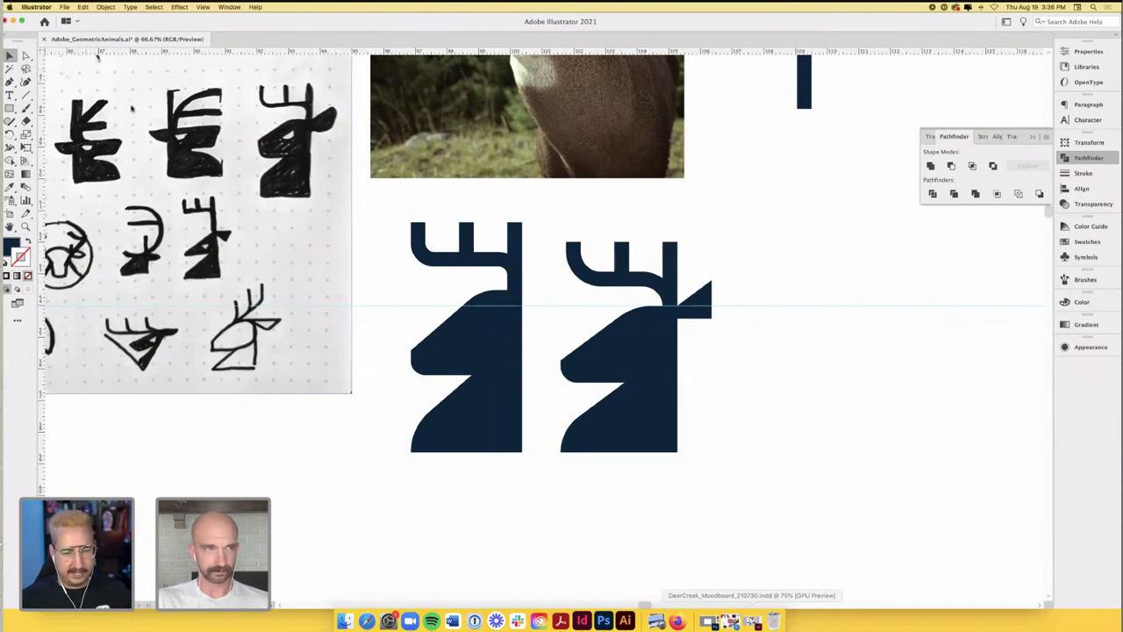
{"action": "left_click", "coordinate": [27, 56]}
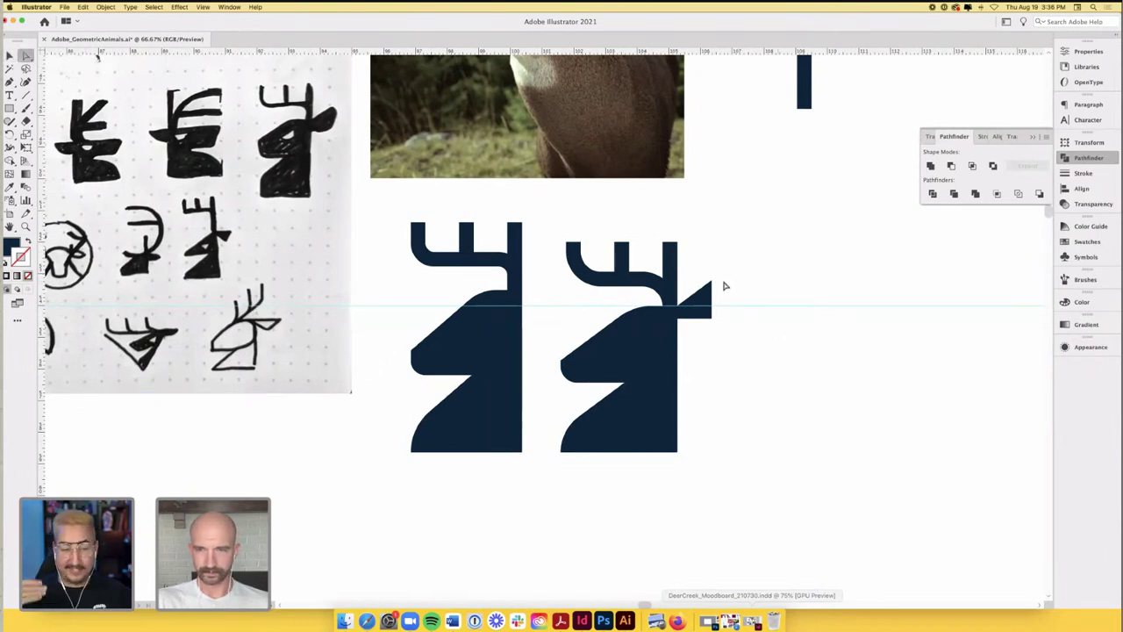
{"action": "left_click_drag", "start_coordinate": [714, 320], "coordinate": [707, 293]}
{"action": "left_click", "coordinate": [752, 281]}
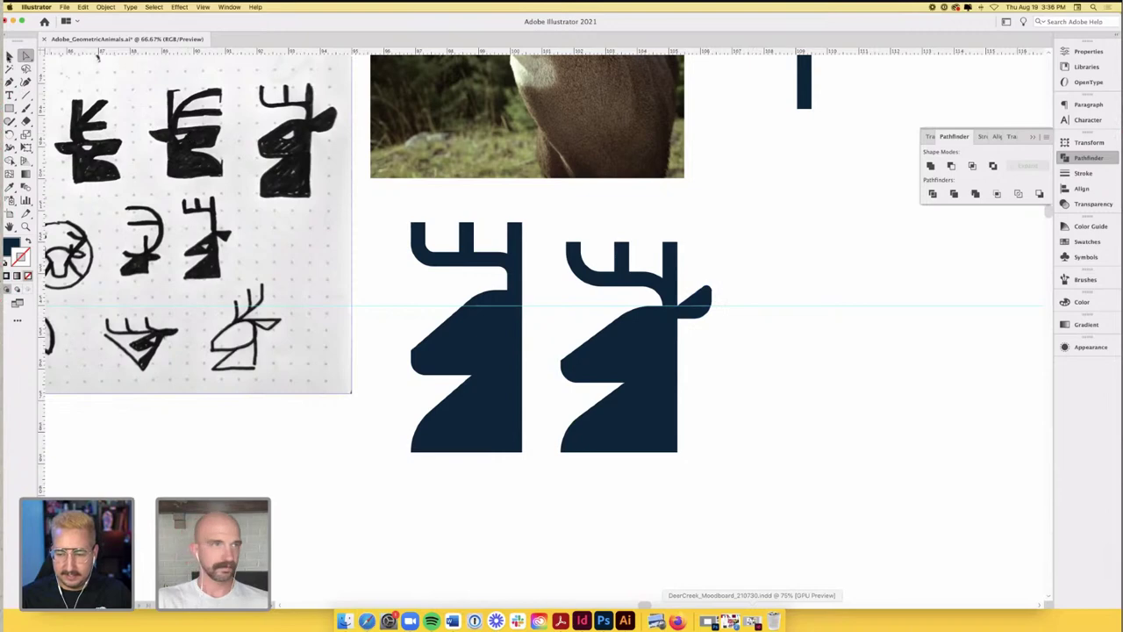
- Reposition the rounded ear snugly against the second deer head
{"action": "scroll", "coordinate": [798, 376], "scroll_direction": "up", "scroll_amount": 2}
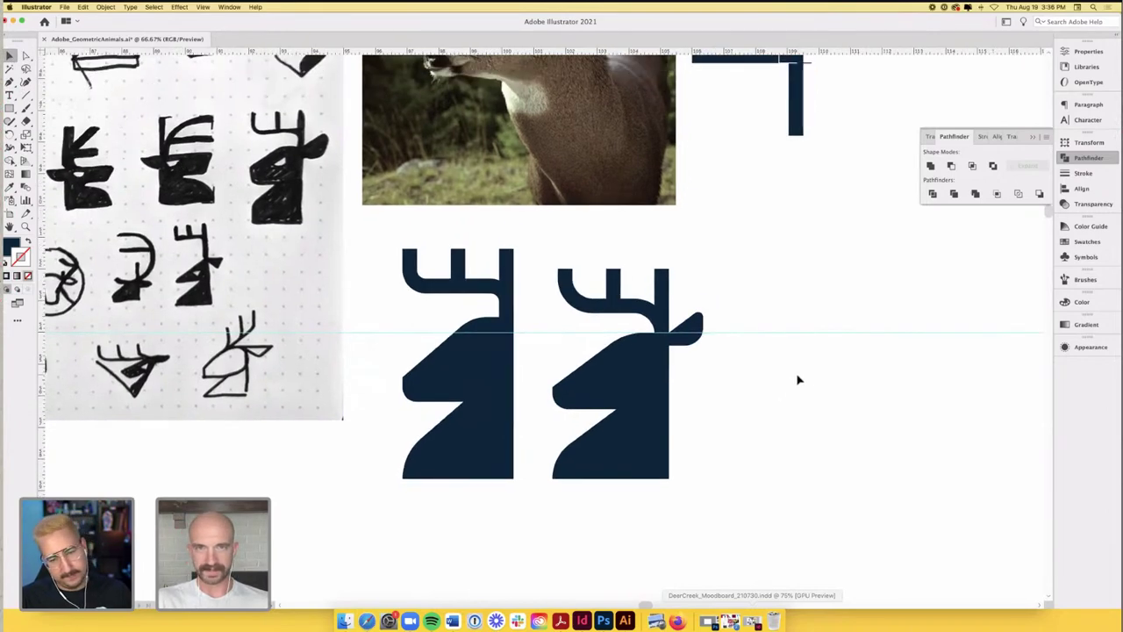
{"action": "scroll", "coordinate": [798, 379], "scroll_direction": "up", "scroll_amount": 2}
{"action": "scroll", "coordinate": [798, 379], "scroll_direction": "down", "scroll_amount": 1}
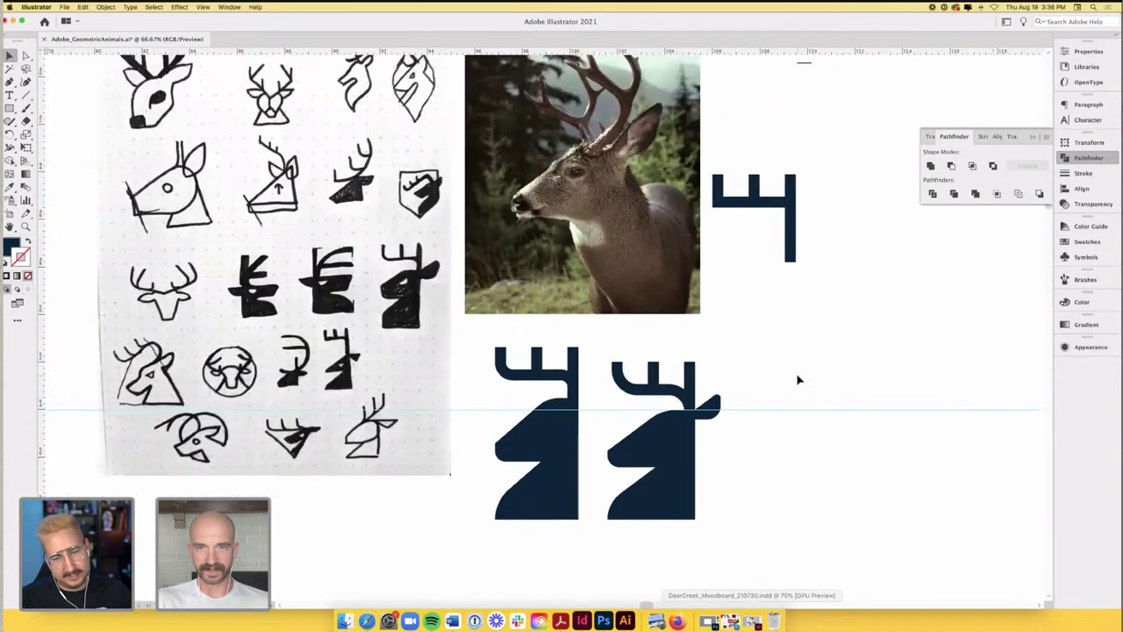
{"action": "scroll", "coordinate": [726, 402], "scroll_direction": "up", "scroll_amount": 1}
{"action": "left_click", "coordinate": [724, 401]}
{"action": "mouse_move", "coordinate": [724, 401]}
{"action": "left_mouse_down"}
{"action": "mouse_move", "coordinate": [747, 389]}
{"action": "mouse_move", "coordinate": [722, 405]}
{"action": "left_mouse_up"}
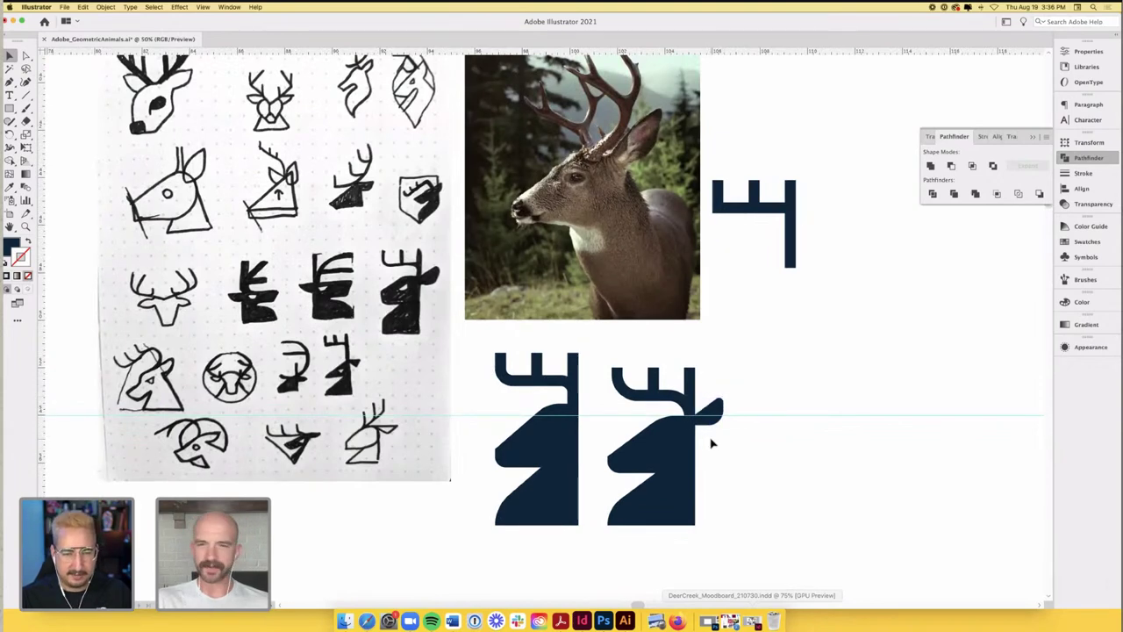
{"action": "scroll", "coordinate": [708, 443], "scroll_direction": "up", "scroll_amount": 6}
{"action": "scroll", "coordinate": [657, 364], "scroll_direction": "up", "scroll_amount": 4}
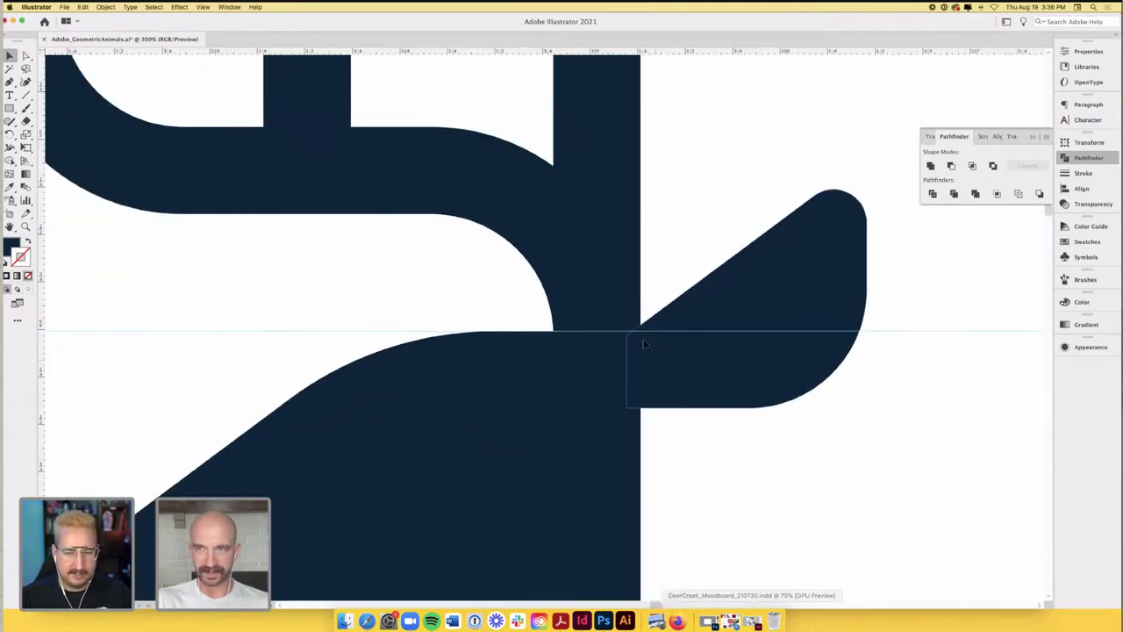
{"action": "left_click_drag", "start_coordinate": [642, 346], "coordinate": [644, 354]}
{"action": "scroll", "coordinate": [658, 251], "scroll_direction": "down", "scroll_amount": 2}
{"action": "scroll", "coordinate": [658, 251], "scroll_direction": "down", "scroll_amount": 5}
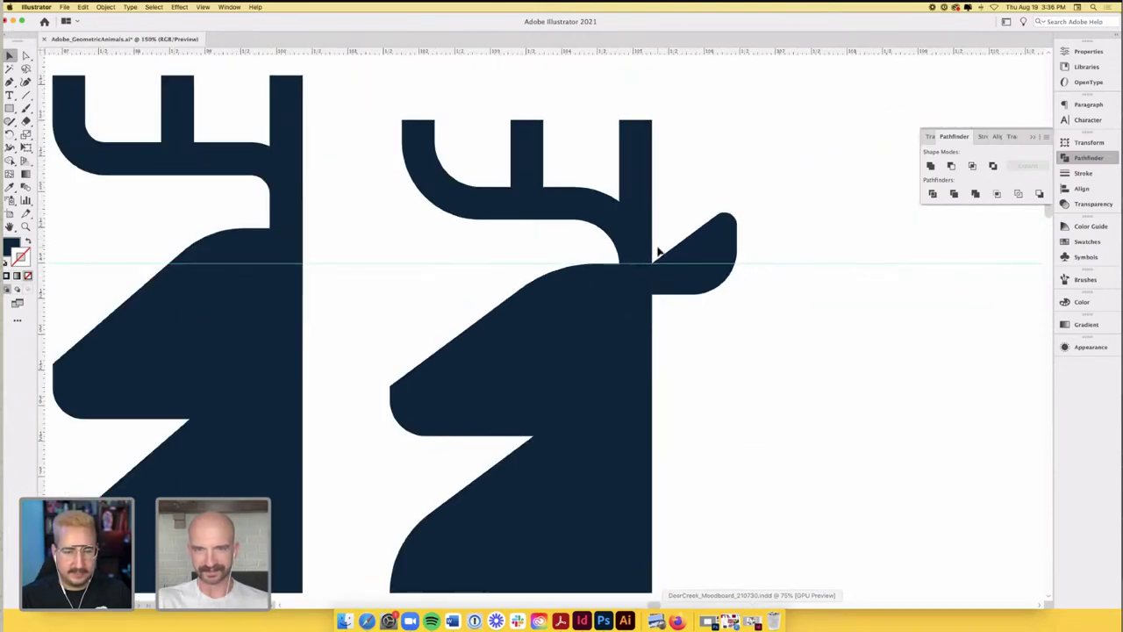
{"action": "scroll", "coordinate": [678, 288], "scroll_direction": "down", "scroll_amount": 1}
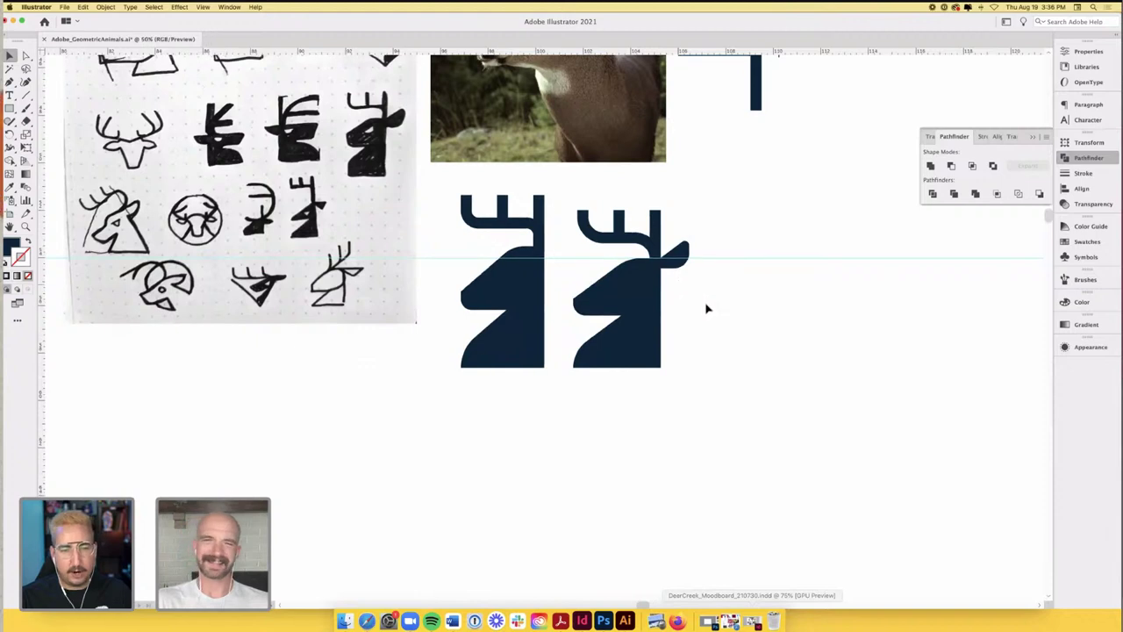
{"action": "left_click", "coordinate": [735, 263]}
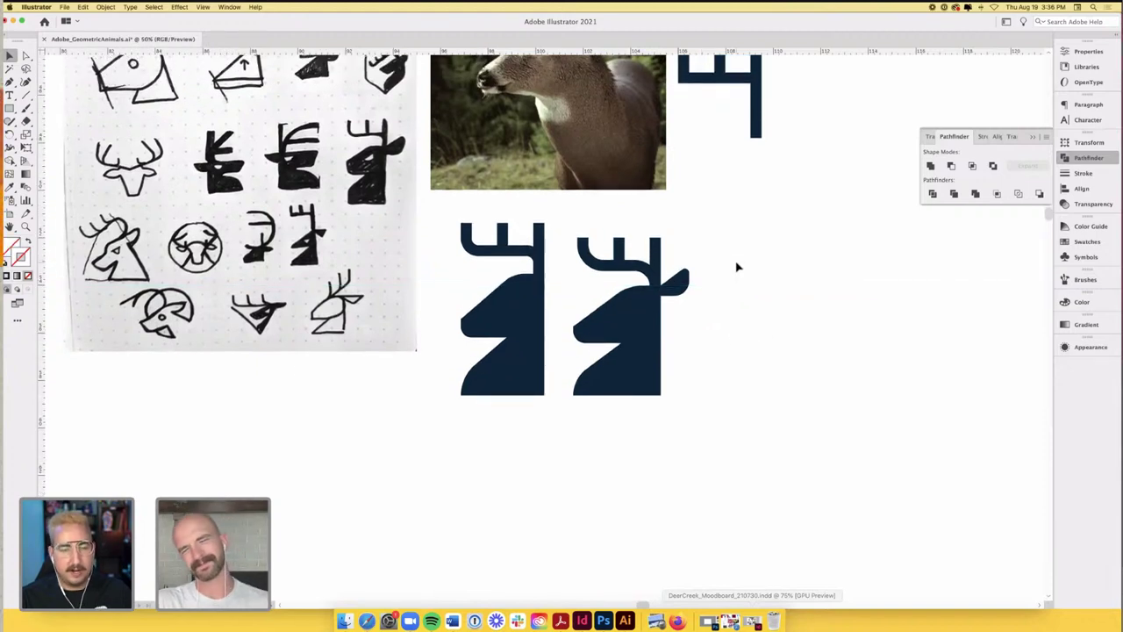
{"action": "scroll", "coordinate": [735, 263], "scroll_direction": "up", "scroll_amount": 2}
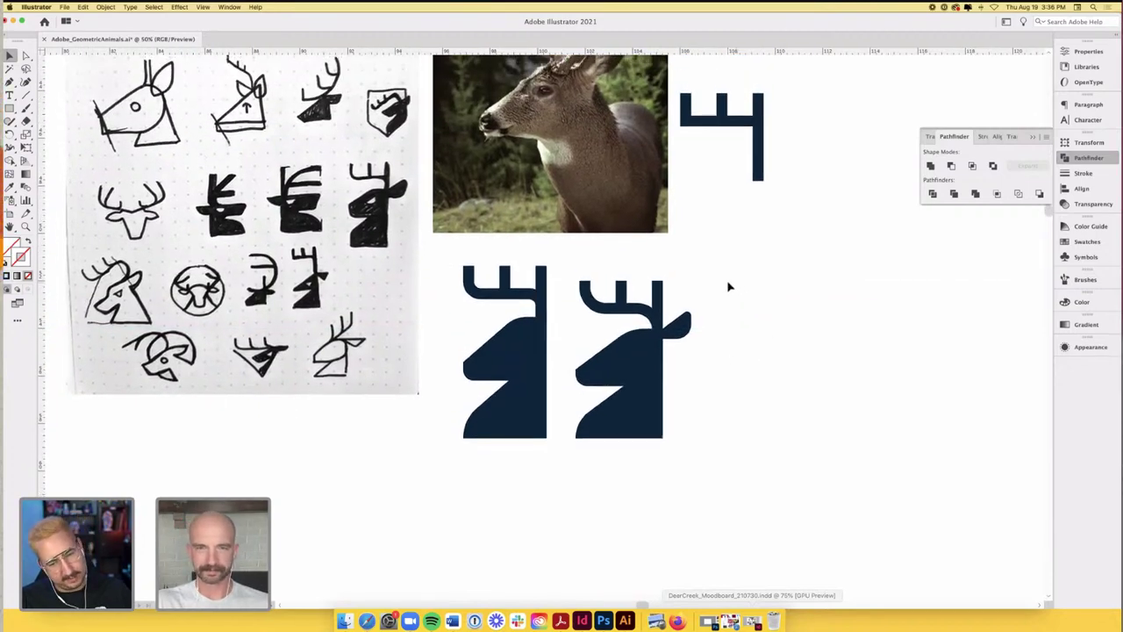
{"action": "scroll", "coordinate": [729, 287], "scroll_direction": "up", "scroll_amount": 1}
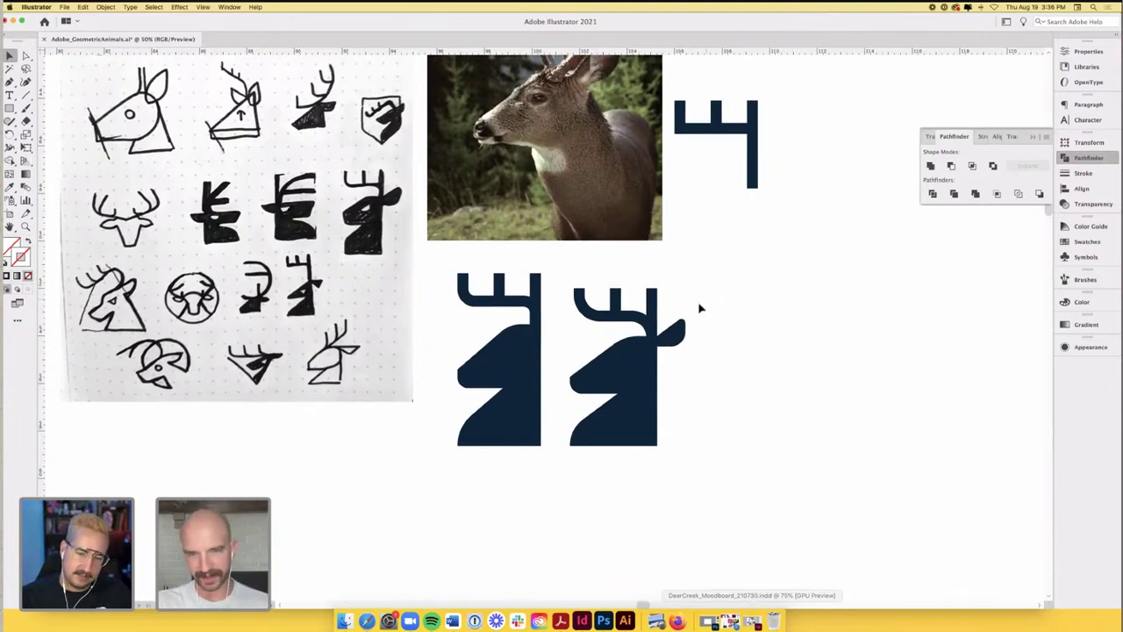
{"action": "left_click", "coordinate": [674, 341]}
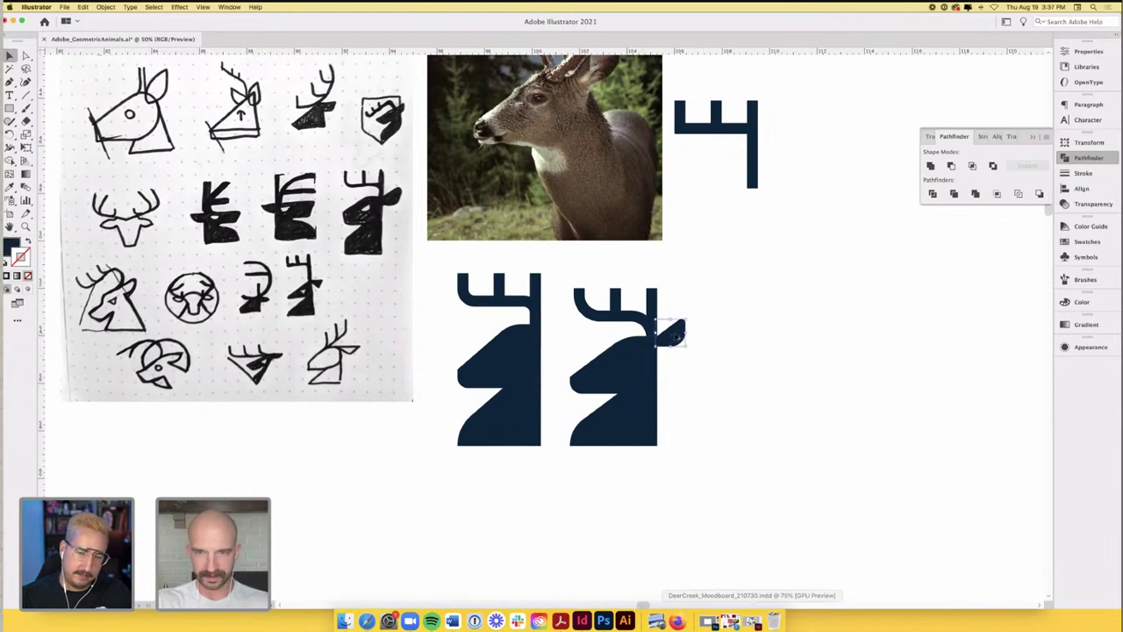
{"action": "key", "text": "super+equal"}
{"action": "key", "text": "super+equal"}
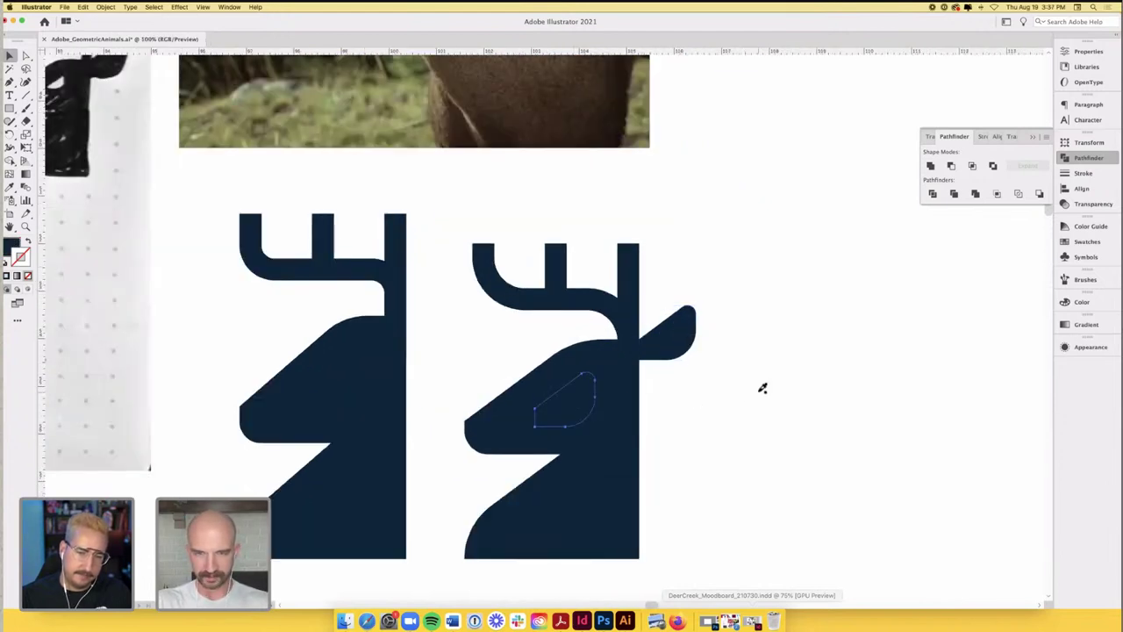
{"action": "key", "text": "i"}
{"action": "left_click", "coordinate": [762, 388]}
{"action": "key", "text": "v"}
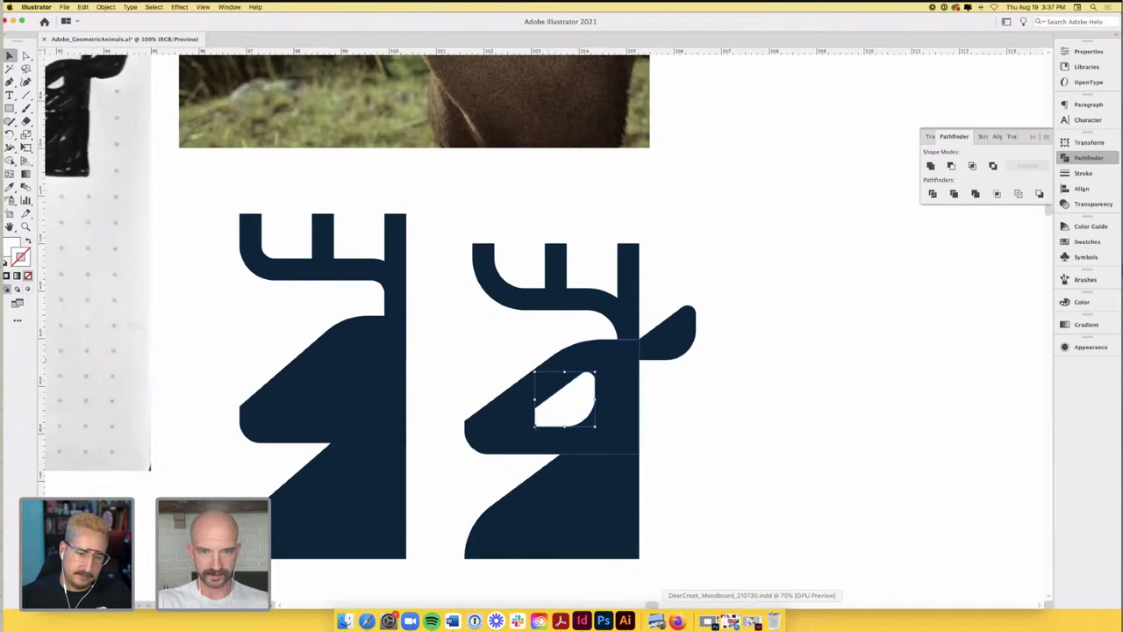
{"action": "left_click_drag", "start_coordinate": [536, 428], "coordinate": [573, 395]}
{"action": "left_click", "coordinate": [688, 412]}
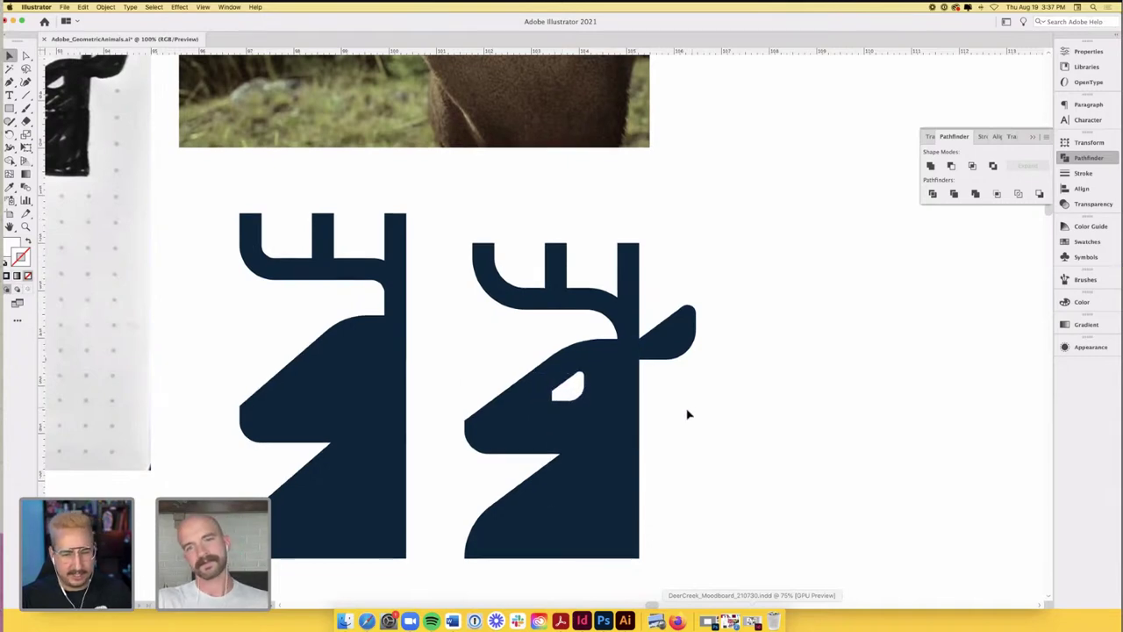
{"action": "key", "text": "super+minus"}
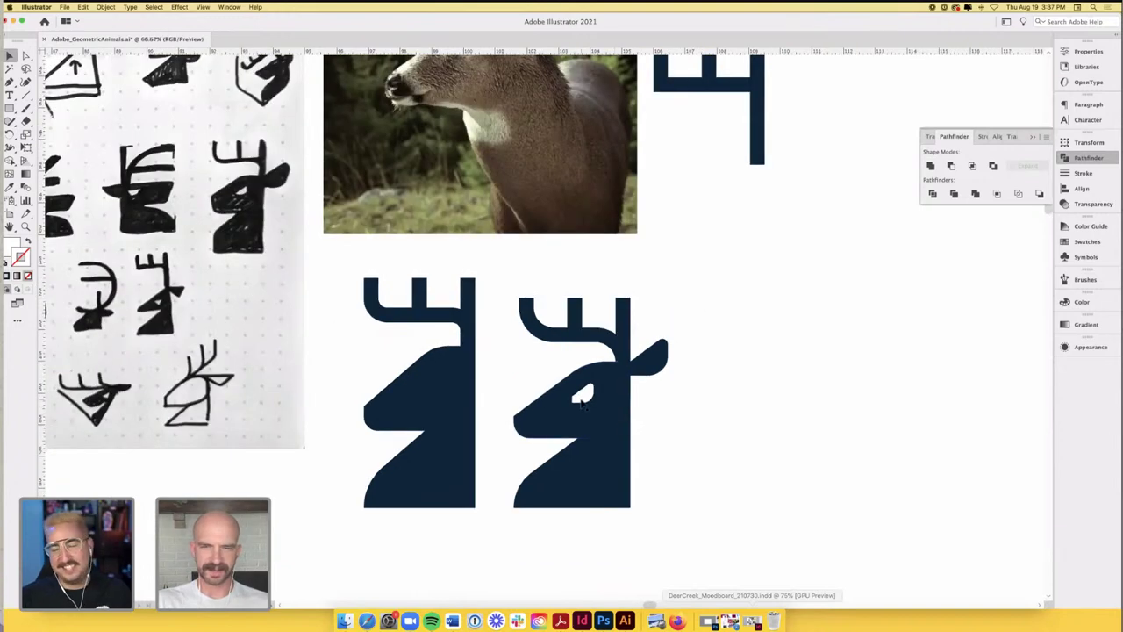
{"action": "key", "text": "super+equal"}
{"action": "left_click", "coordinate": [26, 56]}
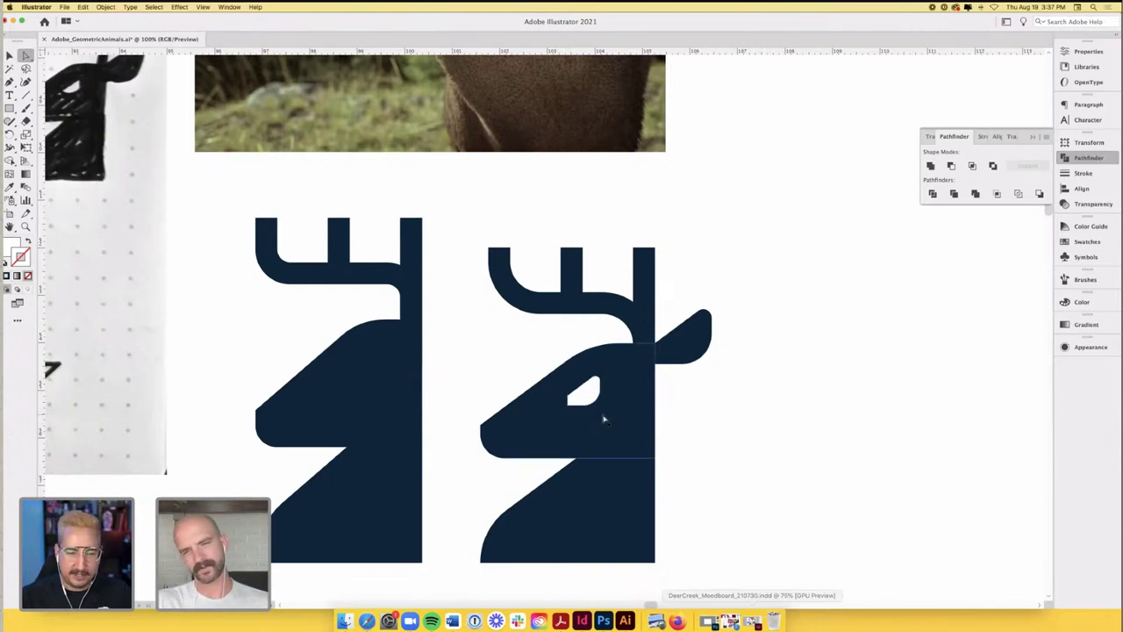
{"action": "scroll", "coordinate": [688, 418], "scroll_direction": "down", "scroll_amount": 2}
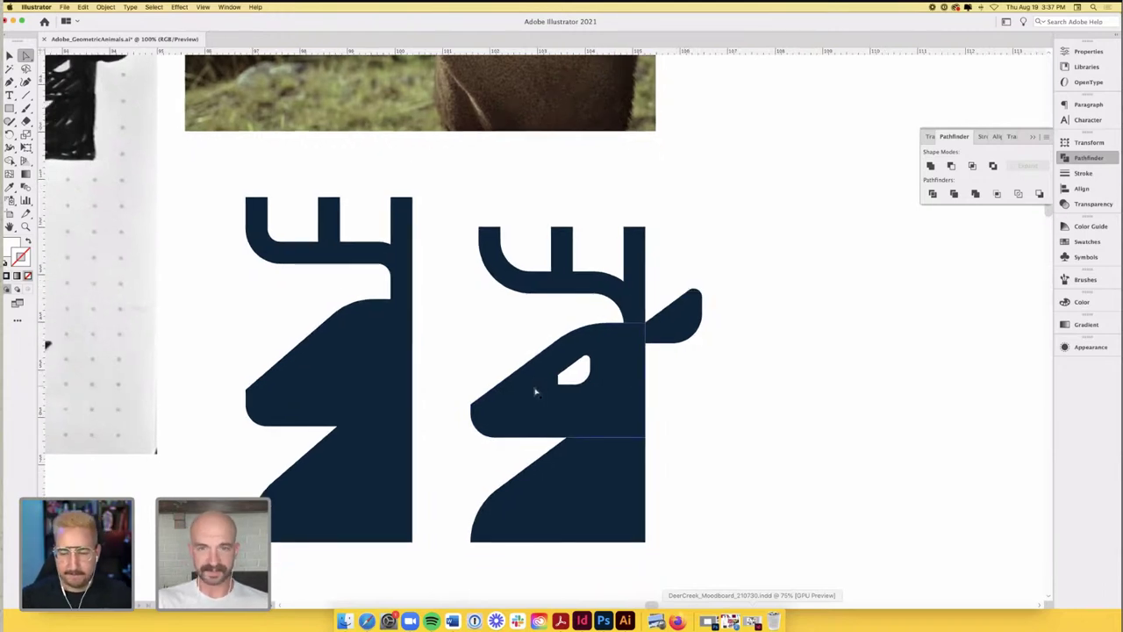
{"action": "key", "text": "v"}
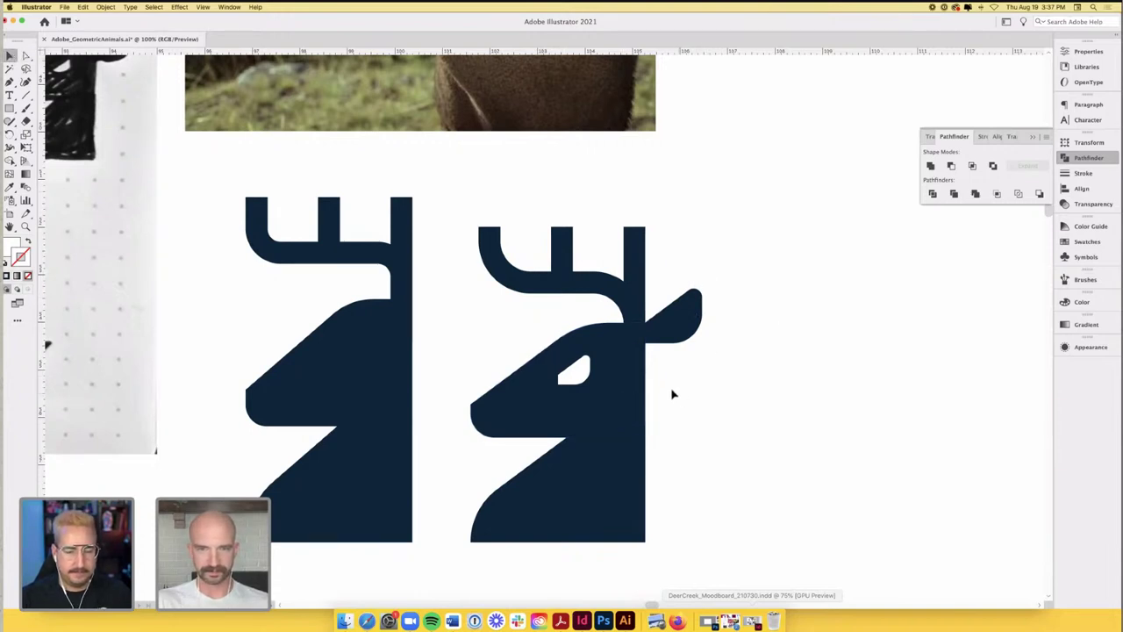
{"action": "scroll", "coordinate": [672, 394], "scroll_direction": "down", "scroll_amount": 1}
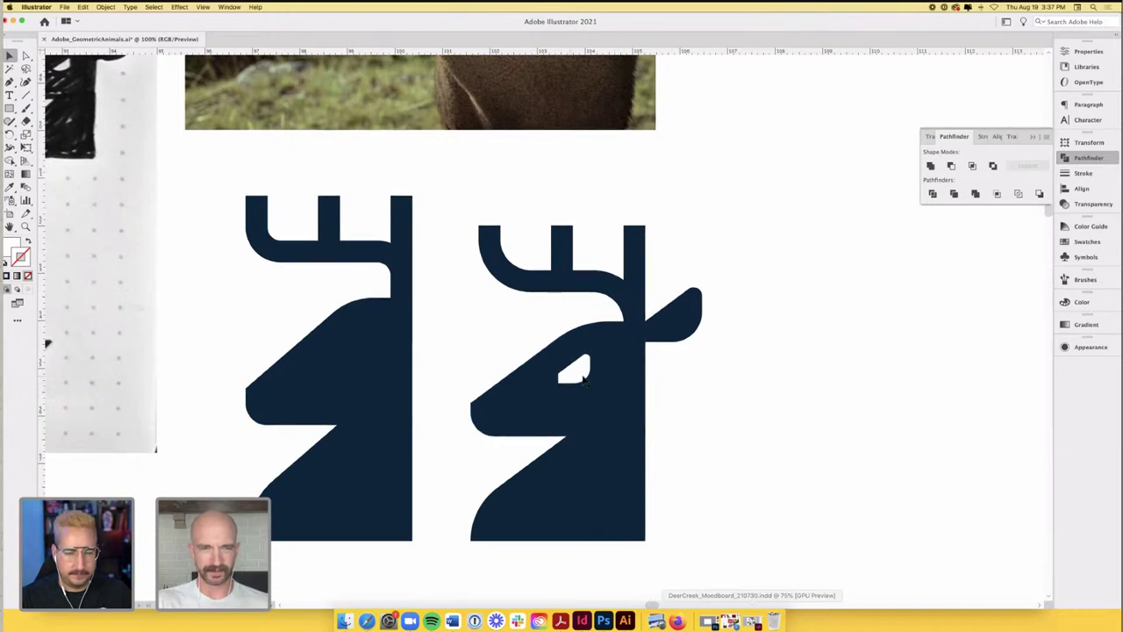
- Draw a small white star over the second deer's eye with the Star Tool
{"action": "left_click", "coordinate": [10, 108]}
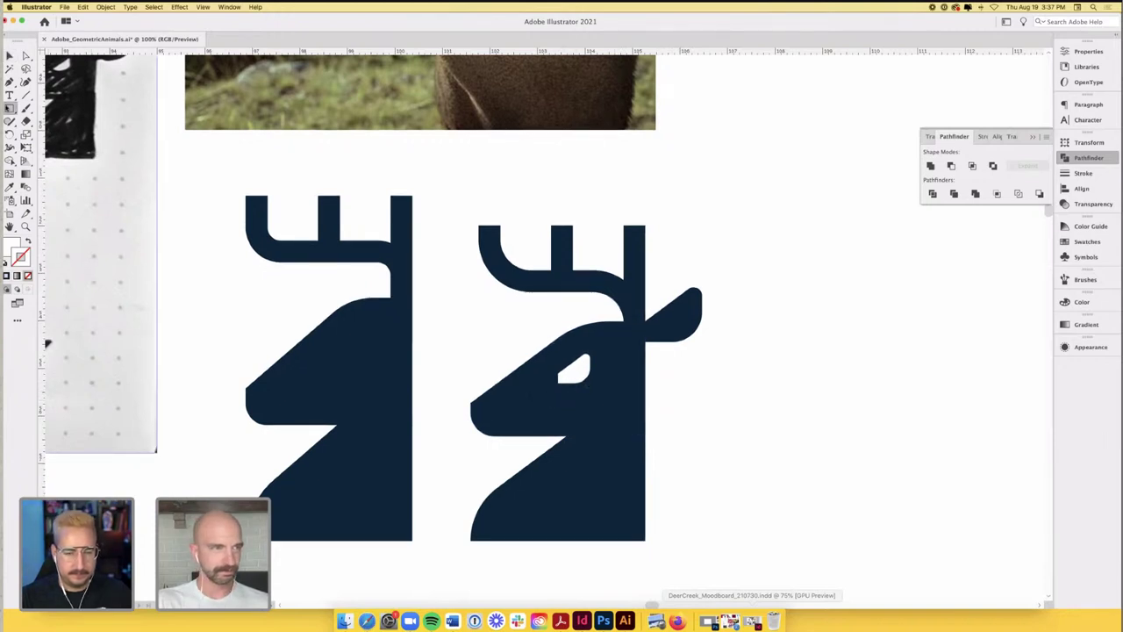
{"action": "left_click", "coordinate": [56, 161]}
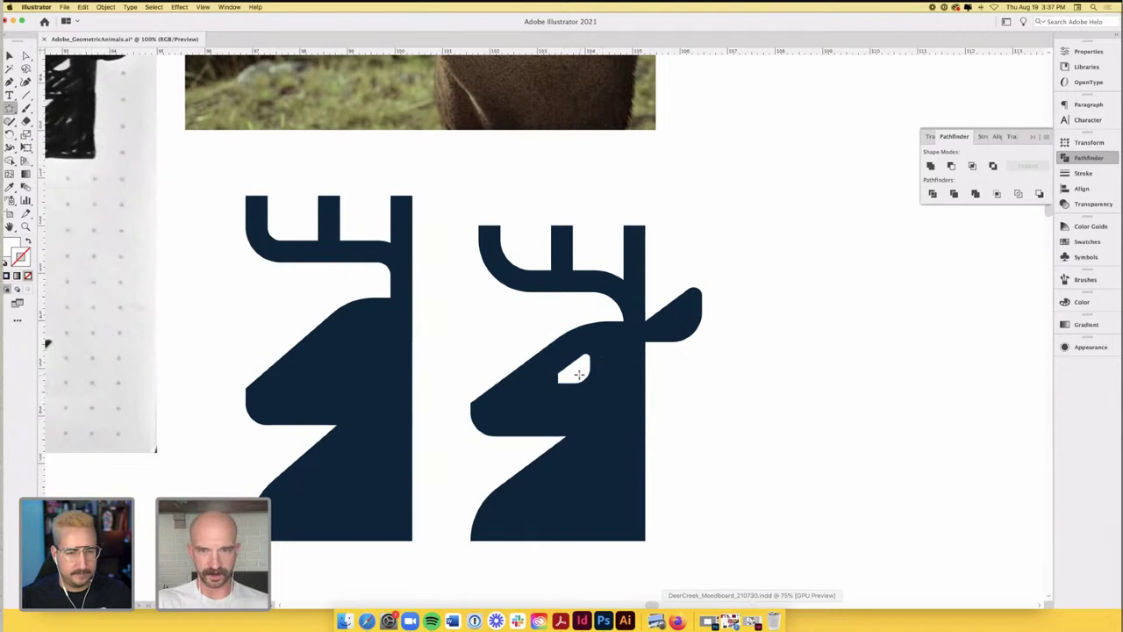
{"action": "left_click_drag", "start_coordinate": [576, 374], "coordinate": [597, 387]}
{"action": "key", "text": "v"}
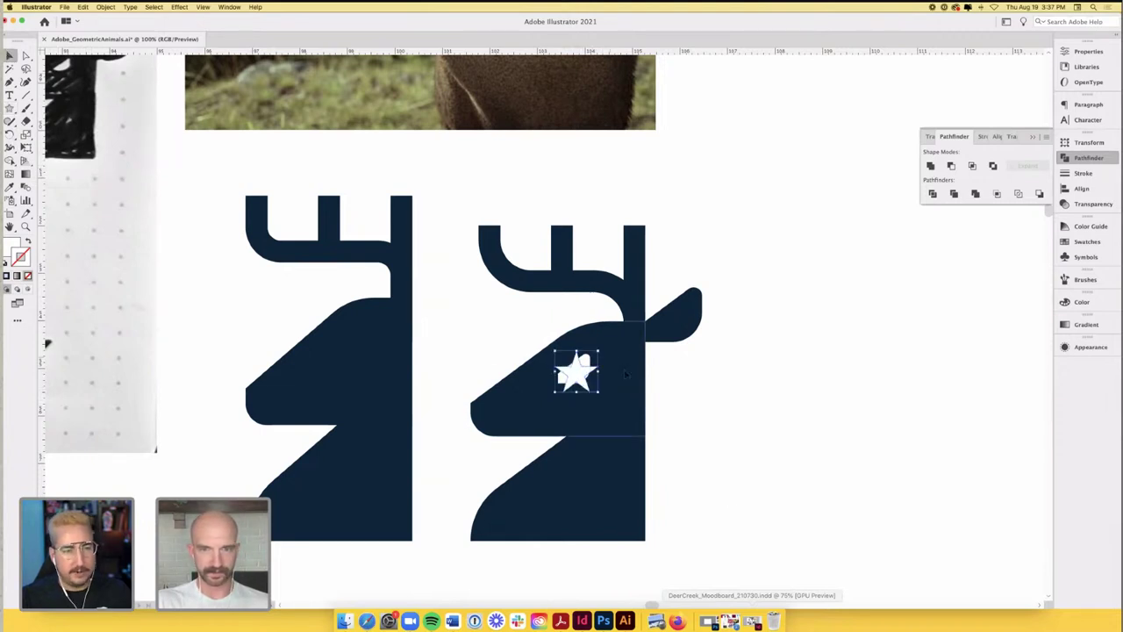
- Alt-drag a copy of the second deer to the right and move the star onto its eye
{"action": "left_click", "coordinate": [518, 253]}
{"action": "left_click_drag", "start_coordinate": [537, 386], "coordinate": [840, 386], "text": "alt"}
{"action": "left_click", "coordinate": [699, 384]}
{"action": "left_click_drag", "start_coordinate": [576, 373], "coordinate": [882, 372]}
{"action": "scroll", "coordinate": [875, 401], "scroll_direction": "right", "scroll_amount": 5}
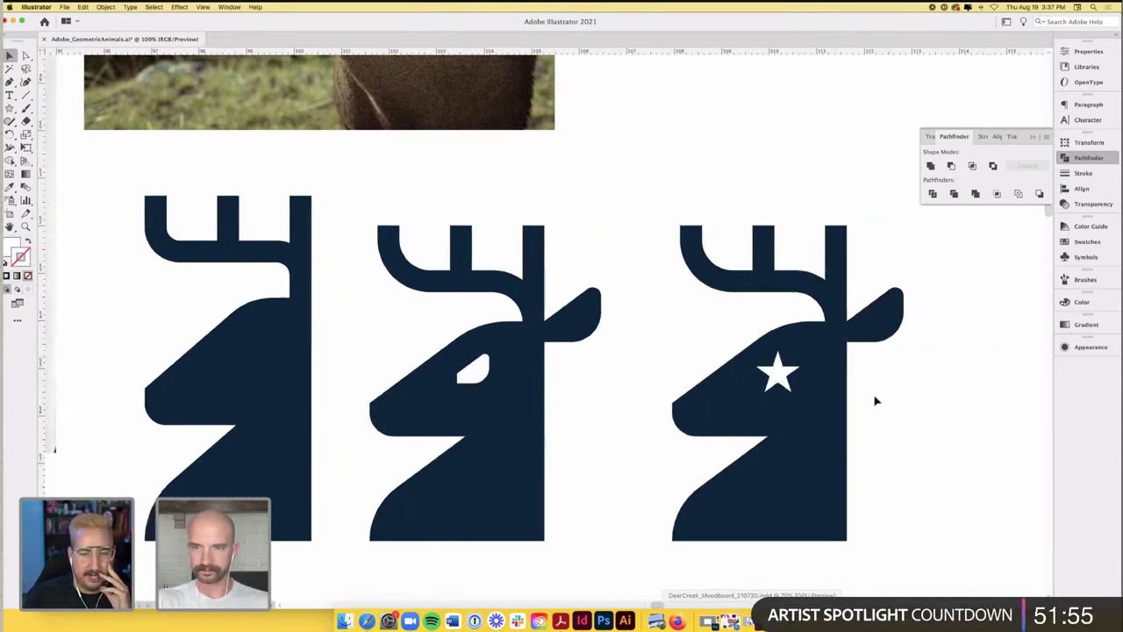
- Try a three-sided polygon above the deer heads, then remove the trial triangle
{"action": "scroll", "coordinate": [875, 401], "scroll_direction": "right", "scroll_amount": 3}
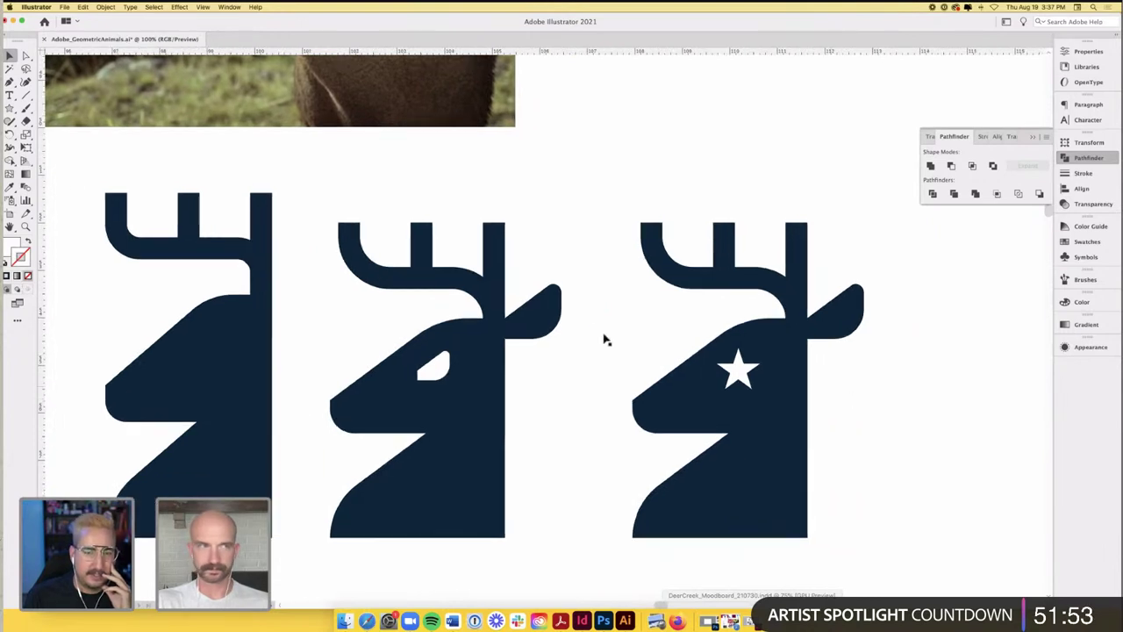
{"action": "left_click", "coordinate": [10, 107]}
{"action": "left_click", "coordinate": [10, 107]}
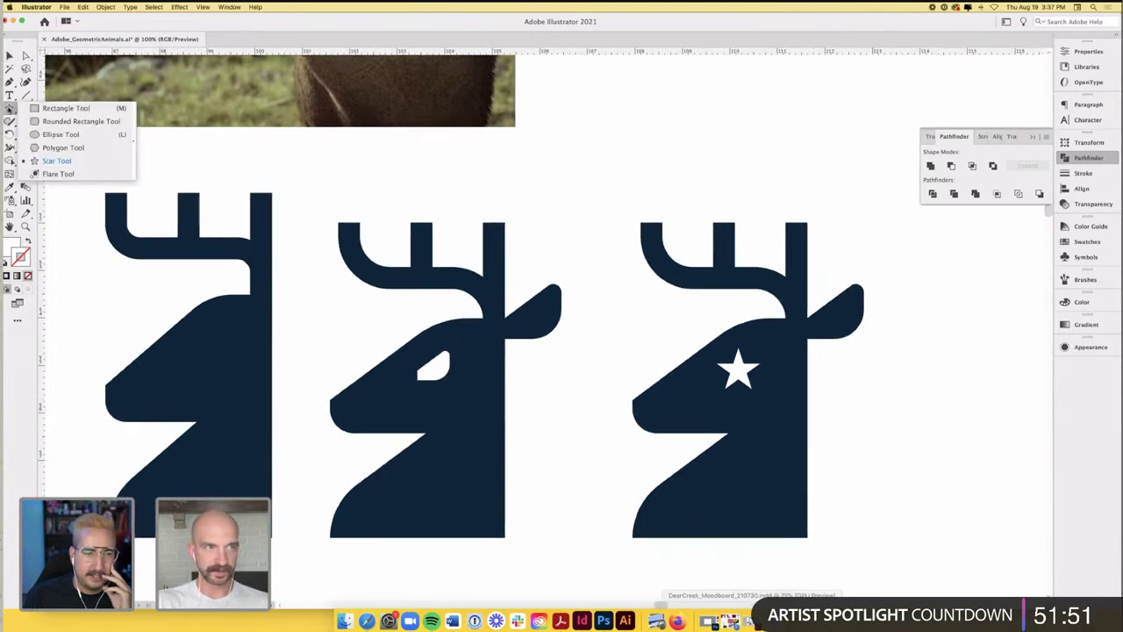
{"action": "left_click", "coordinate": [57, 160]}
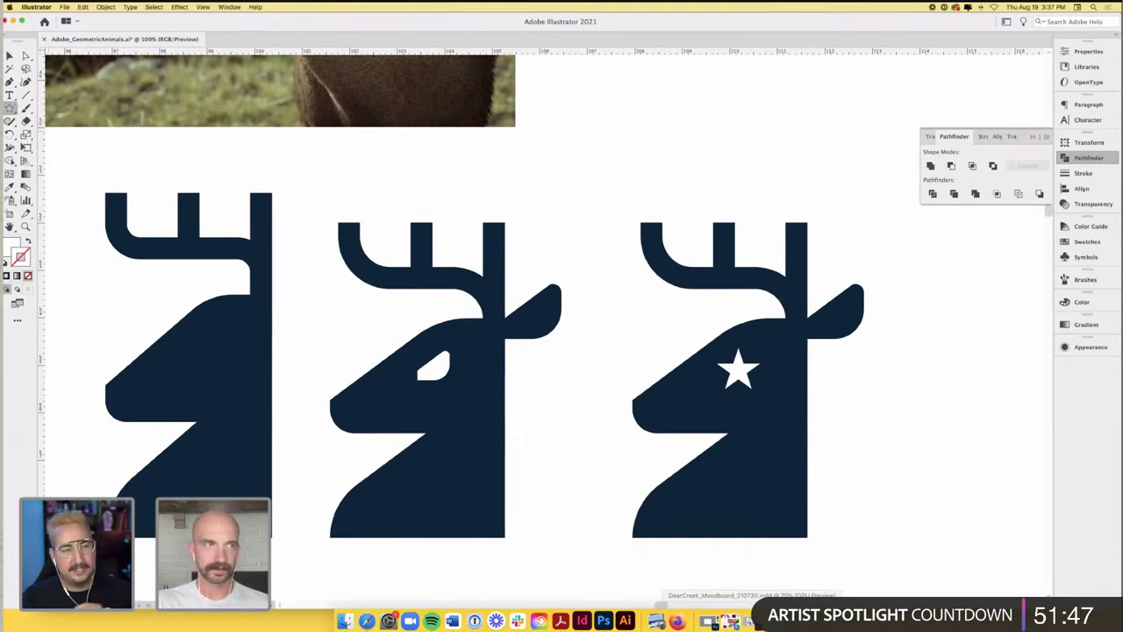
{"action": "left_click", "coordinate": [11, 107]}
{"action": "left_click", "coordinate": [52, 148]}
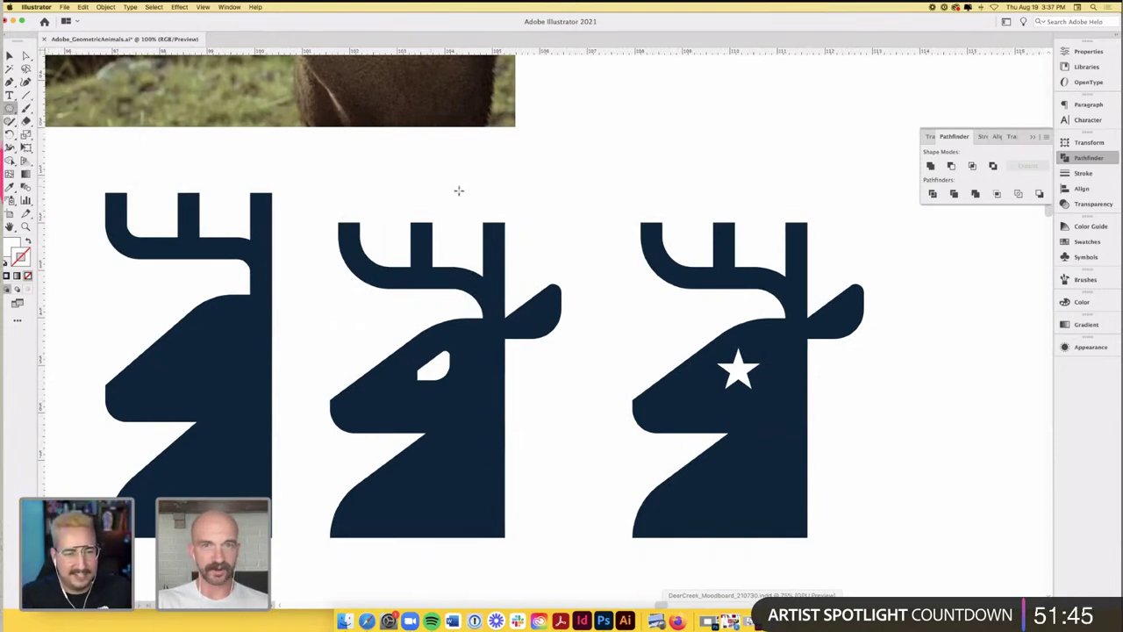
{"action": "left_click", "coordinate": [591, 203]}
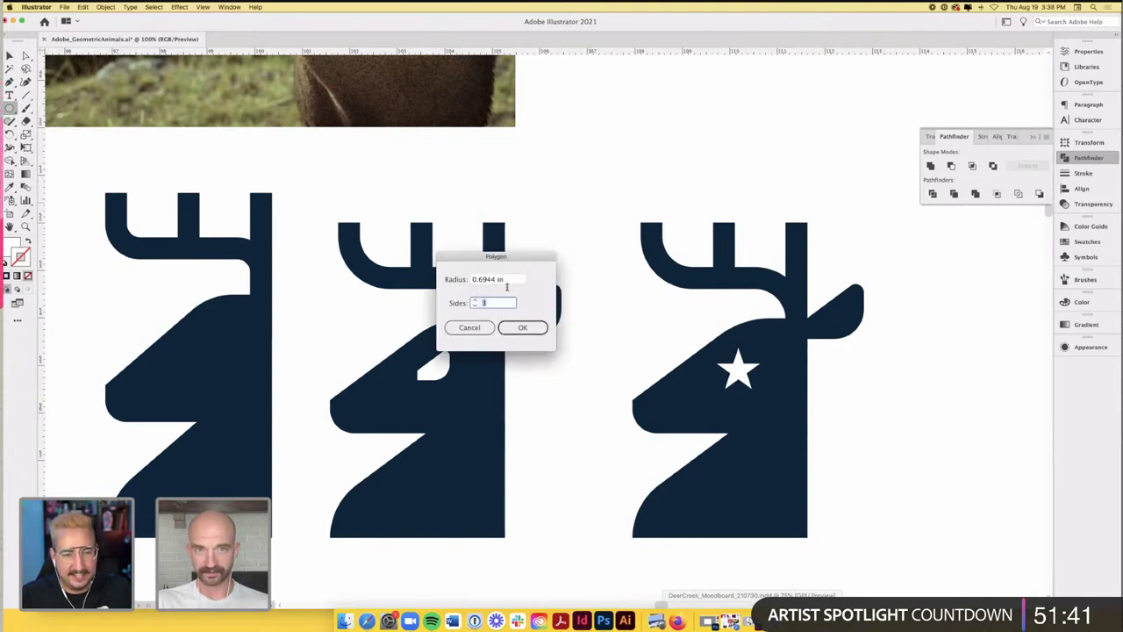
{"action": "left_click", "coordinate": [522, 328]}
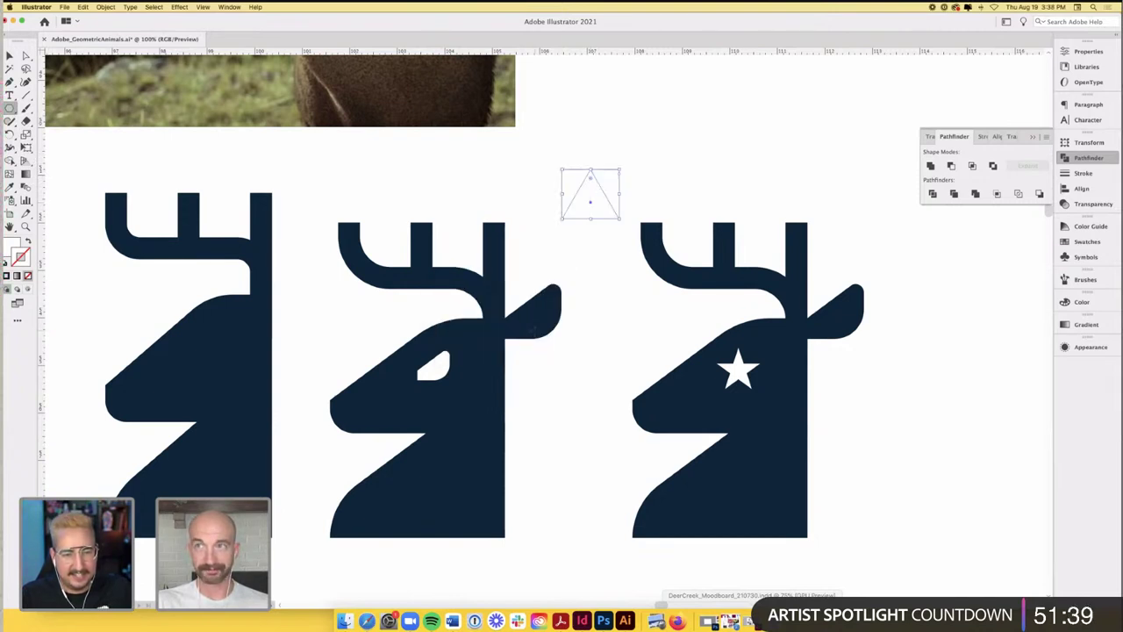
{"action": "key", "text": "v"}
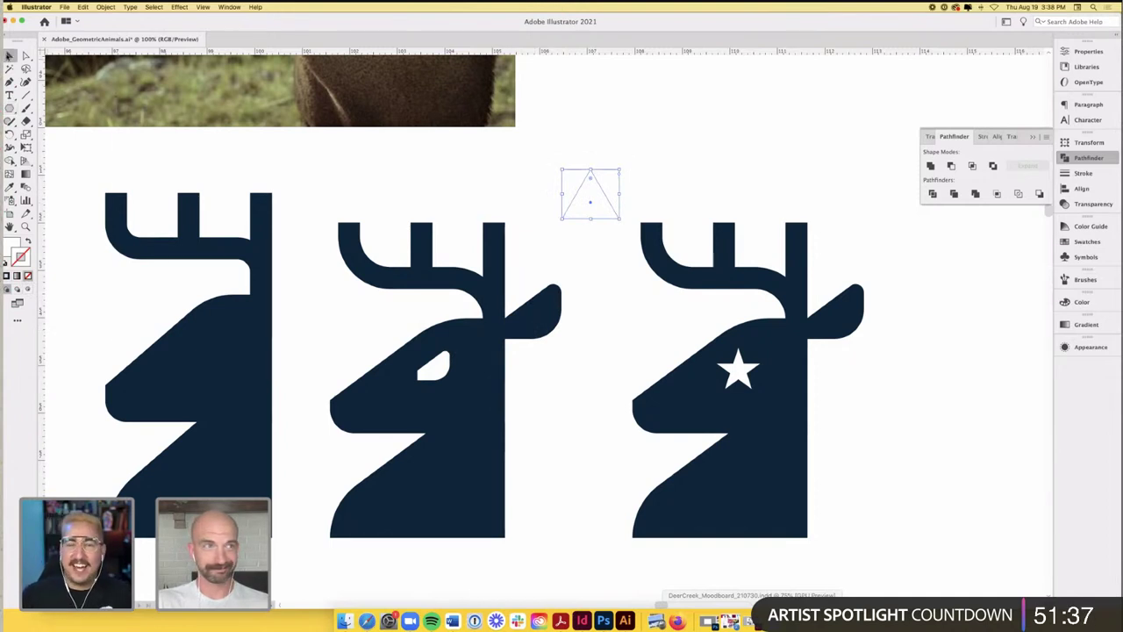
{"action": "left_click", "coordinate": [614, 234]}
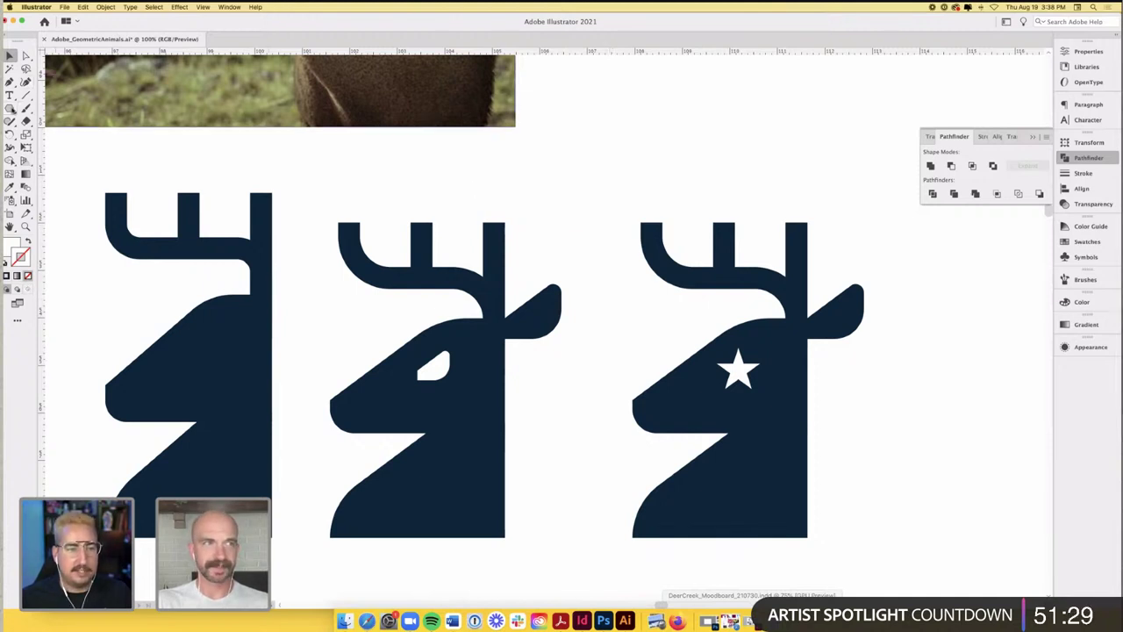
- Create a shape from the Star tool settings, then delete the small trial triangle
{"action": "left_click", "coordinate": [10, 107]}
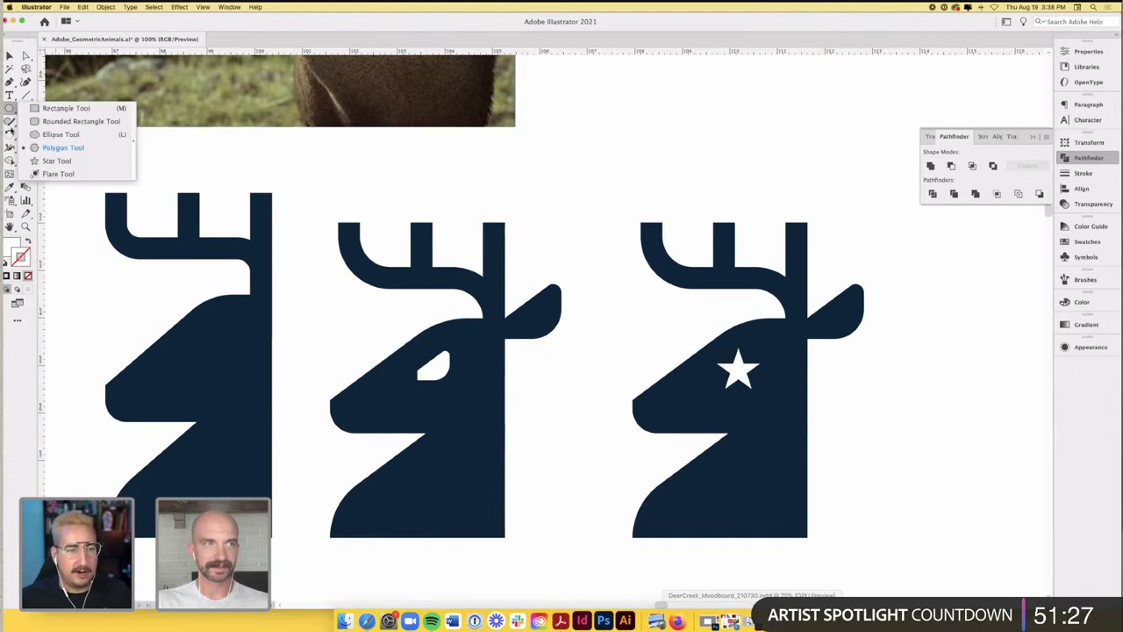
{"action": "left_click", "coordinate": [57, 161]}
{"action": "left_click", "coordinate": [596, 192]}
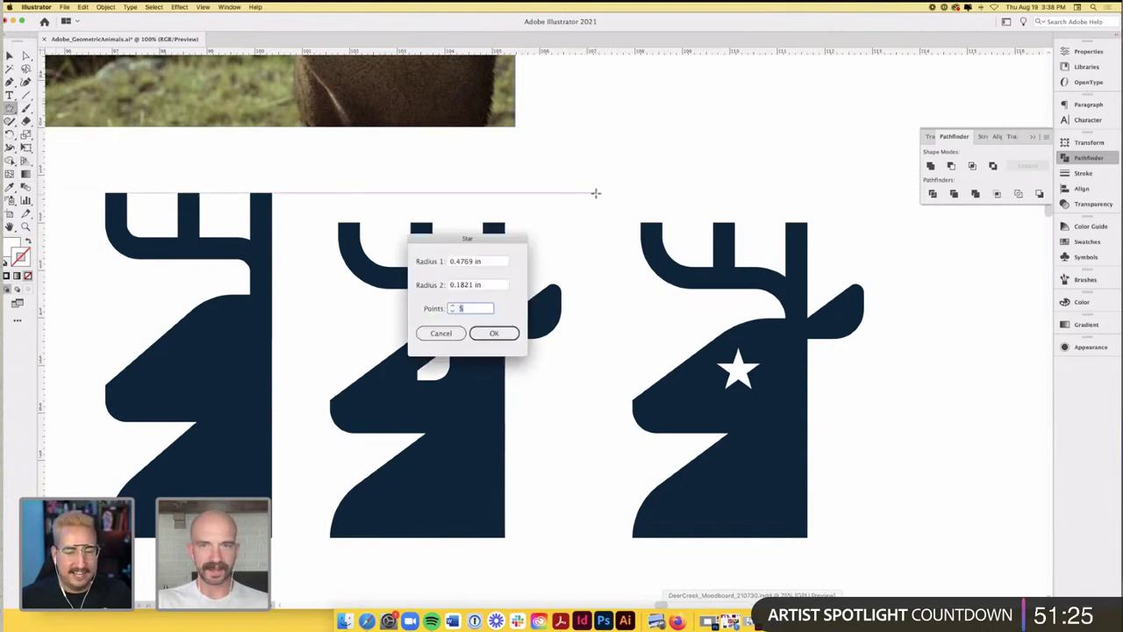
{"action": "key", "text": "Return"}
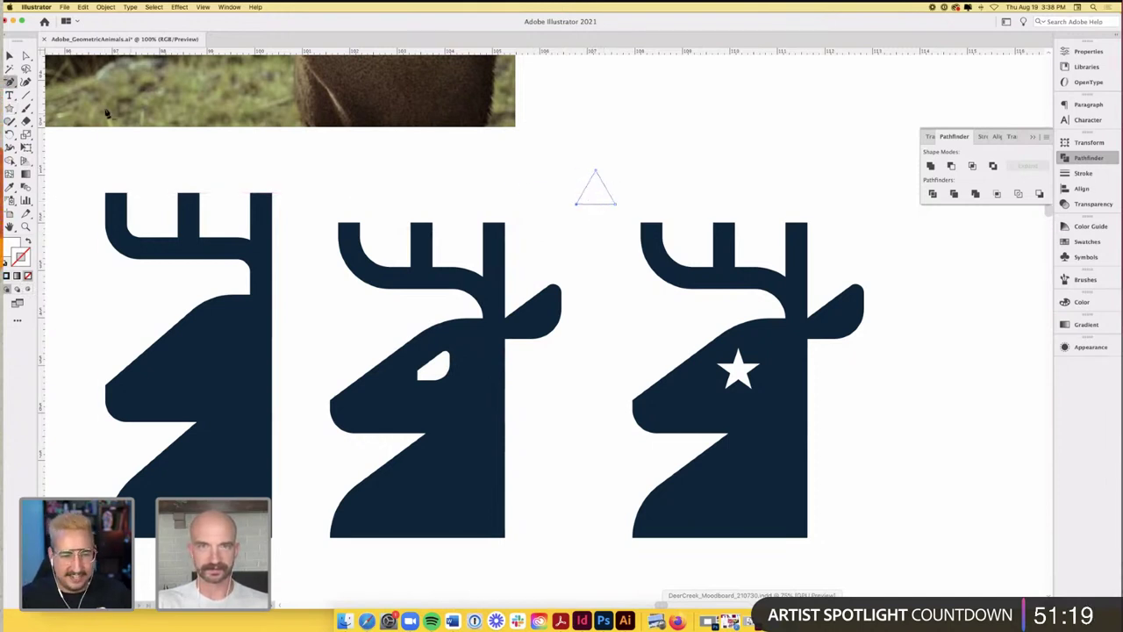
{"action": "key", "text": "v"}
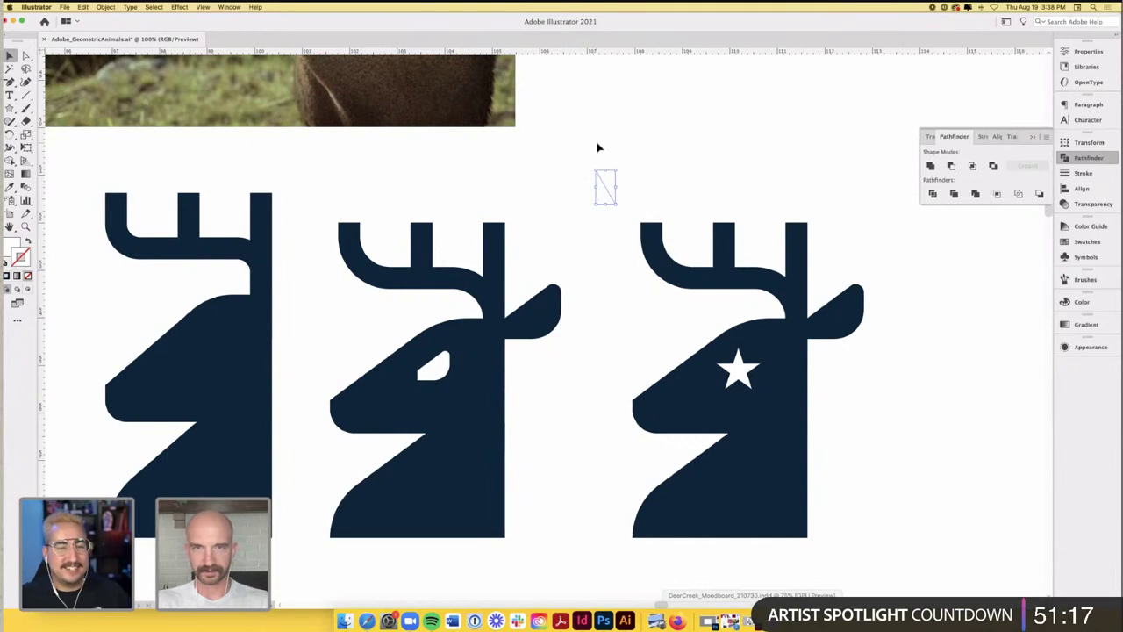
{"action": "key", "text": "BackSpace"}
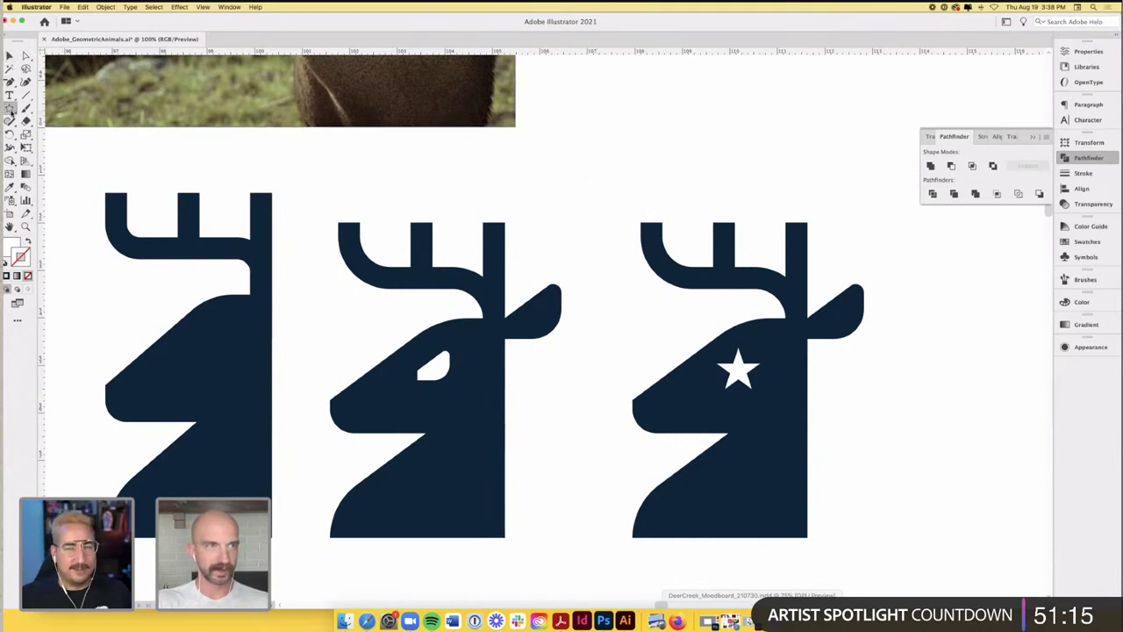
- Draw a small square above the deer, delete a corner anchor, and rotate it about 45°
{"action": "left_click_drag", "start_coordinate": [10, 107], "coordinate": [66, 114]}
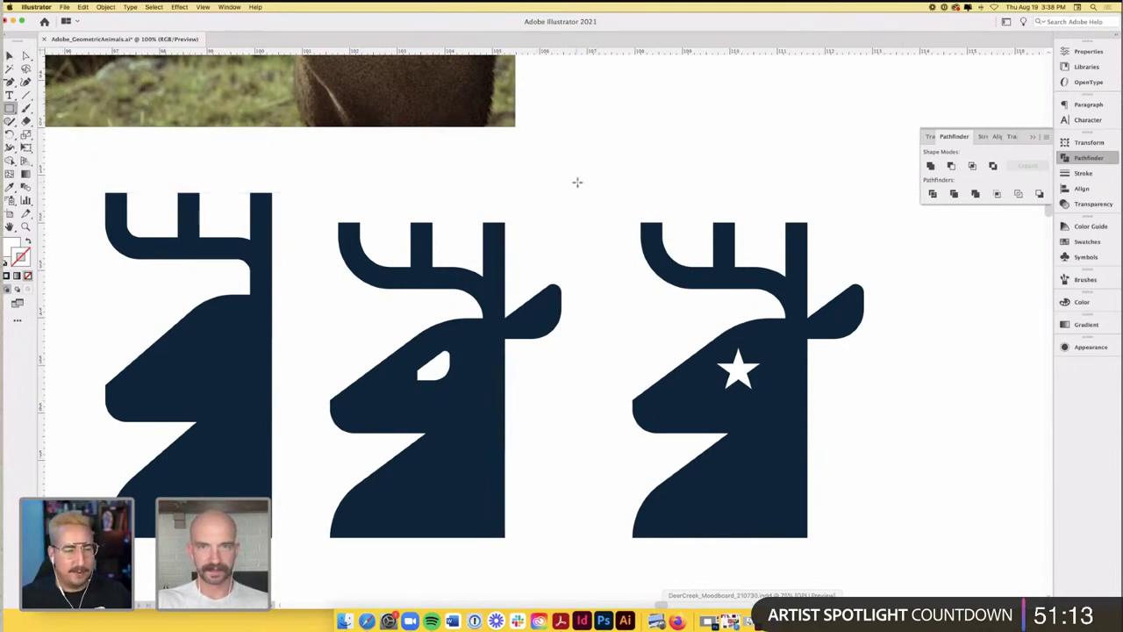
{"action": "left_click_drag", "start_coordinate": [577, 181], "coordinate": [602, 207]}
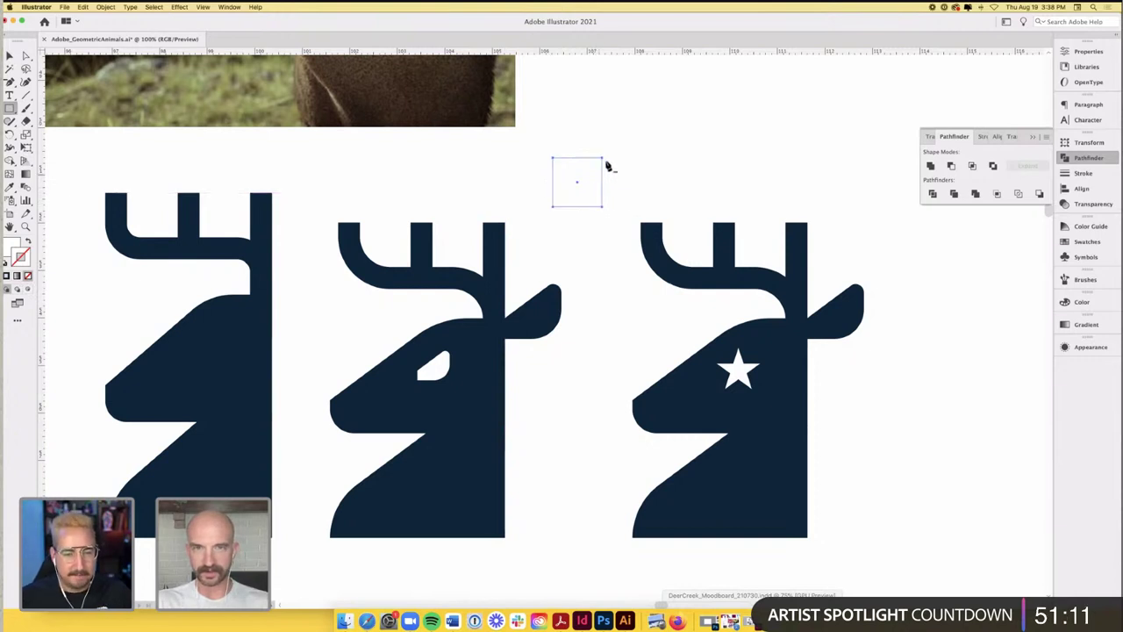
{"action": "key", "text": "p"}
{"action": "left_click", "coordinate": [602, 160]}
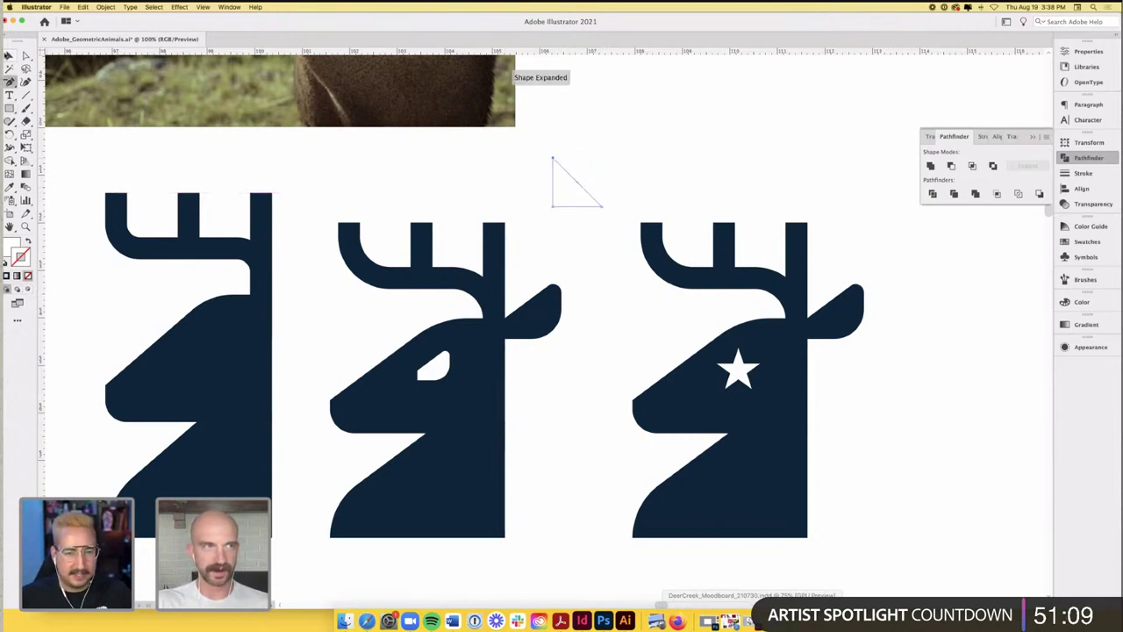
{"action": "key", "text": "v"}
{"action": "left_click_drag", "start_coordinate": [614, 170], "coordinate": [613, 237]}
- Reset the triangle's bounding box via Object > Transform and squash its width narrower
{"action": "left_click", "coordinate": [105, 7]}
{"action": "mouse_move", "coordinate": [125, 19]}
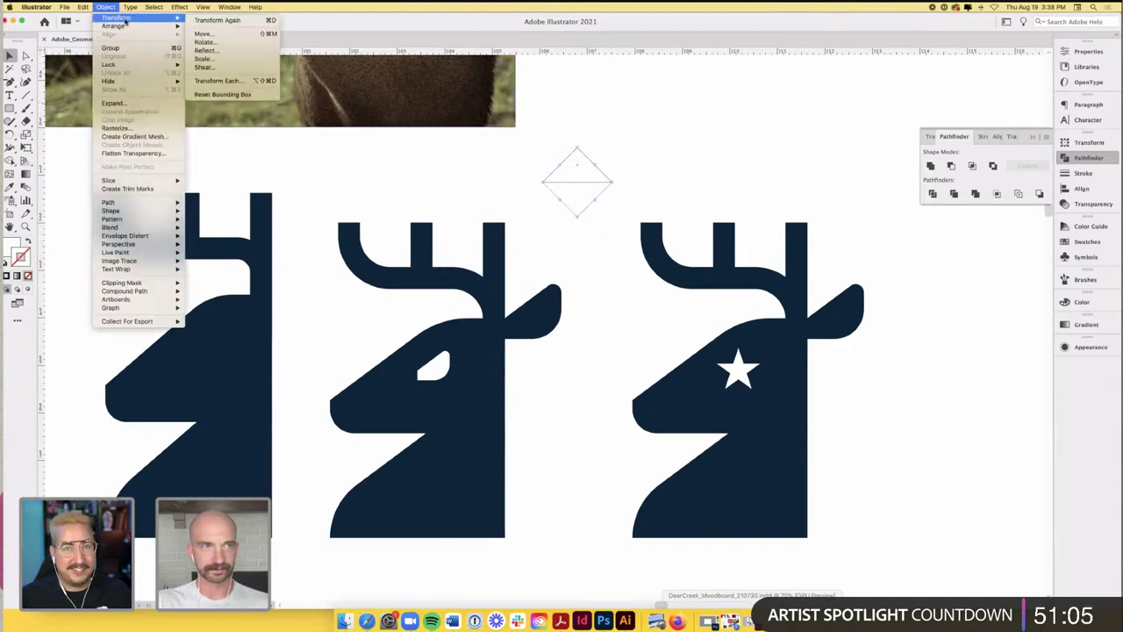
{"action": "left_click", "coordinate": [242, 95]}
{"action": "left_click_drag", "start_coordinate": [613, 166], "coordinate": [588, 165]}
{"action": "left_click", "coordinate": [601, 163]}
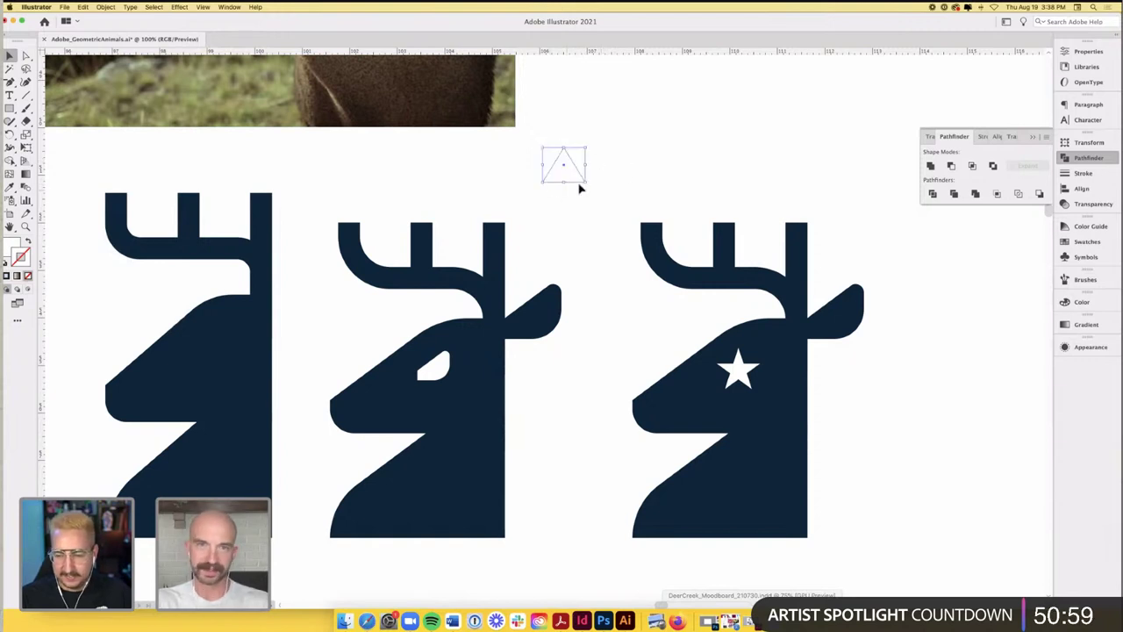
{"action": "scroll", "coordinate": [602, 170], "scroll_direction": "down", "scroll_amount": 2}
{"action": "scroll", "coordinate": [602, 170], "scroll_direction": "right", "scroll_amount": 2}
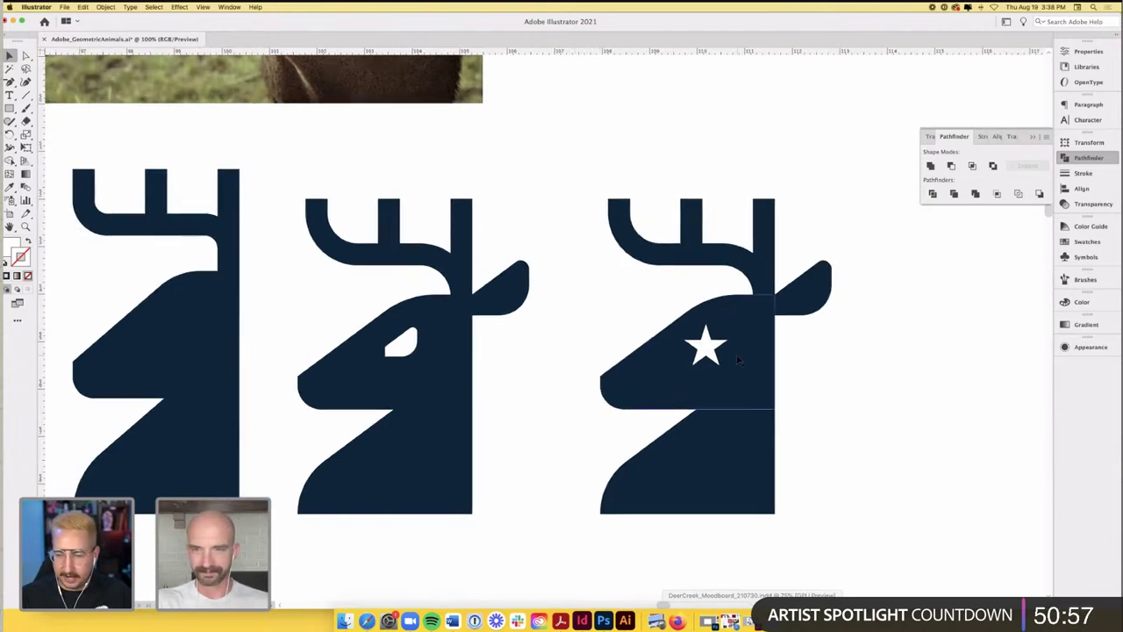
{"action": "scroll", "coordinate": [738, 360], "scroll_direction": "up", "scroll_amount": 2}
{"action": "scroll", "coordinate": [743, 359], "scroll_direction": "down", "scroll_amount": 1}
{"action": "scroll", "coordinate": [742, 359], "scroll_direction": "right", "scroll_amount": 1}
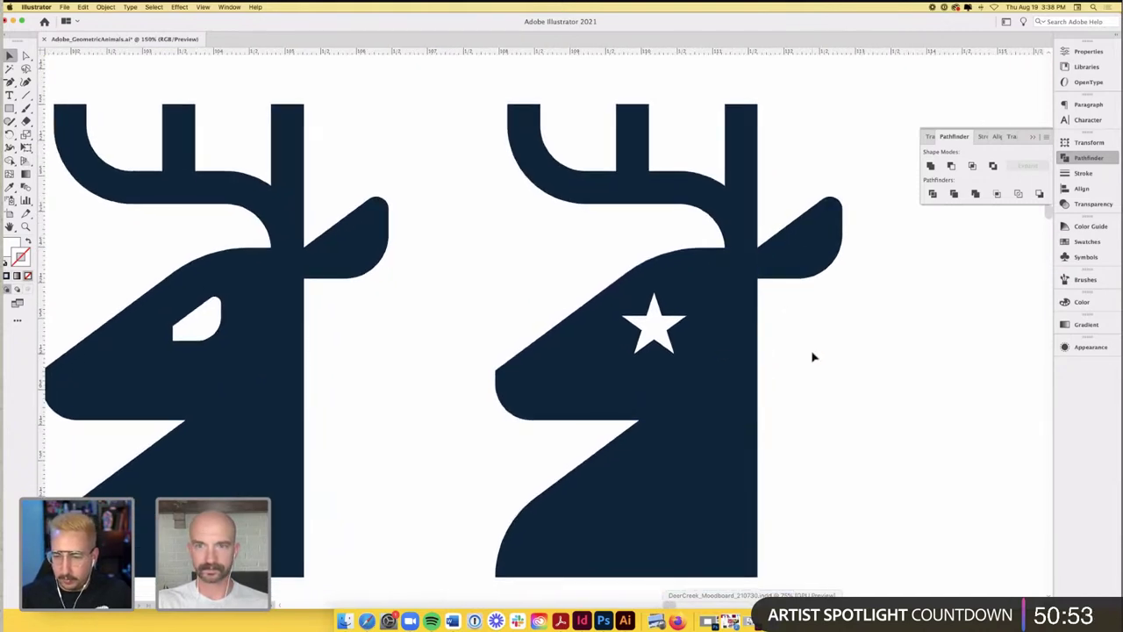
{"action": "scroll", "coordinate": [813, 358], "scroll_direction": "down", "scroll_amount": 1}
{"action": "scroll", "coordinate": [813, 357], "scroll_direction": "right", "scroll_amount": 1}
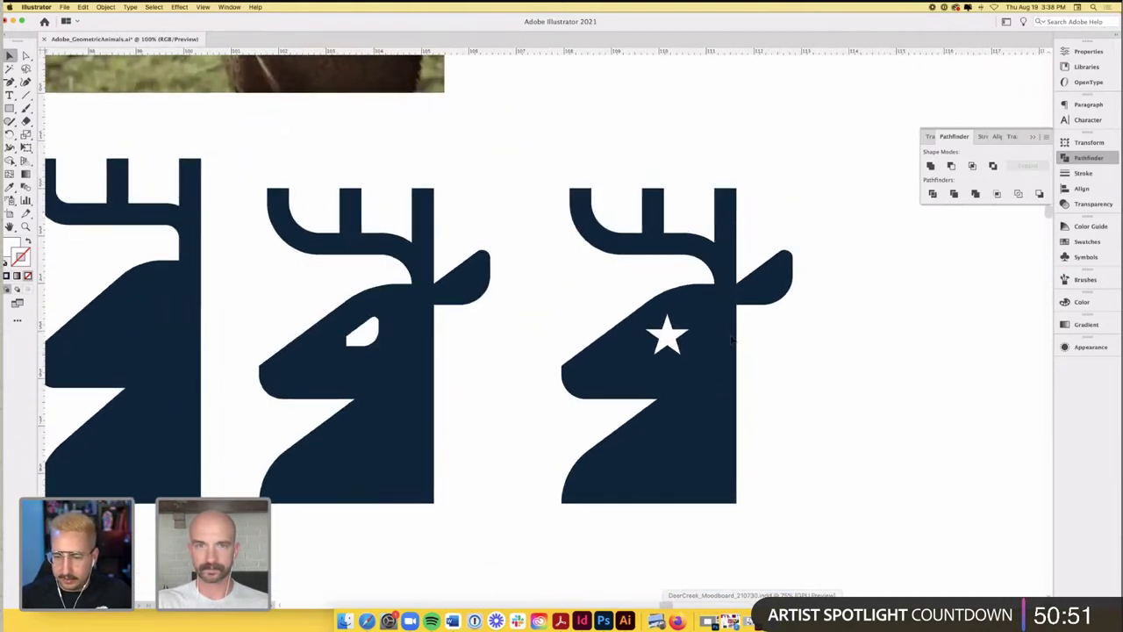
{"action": "left_click", "coordinate": [9, 107]}
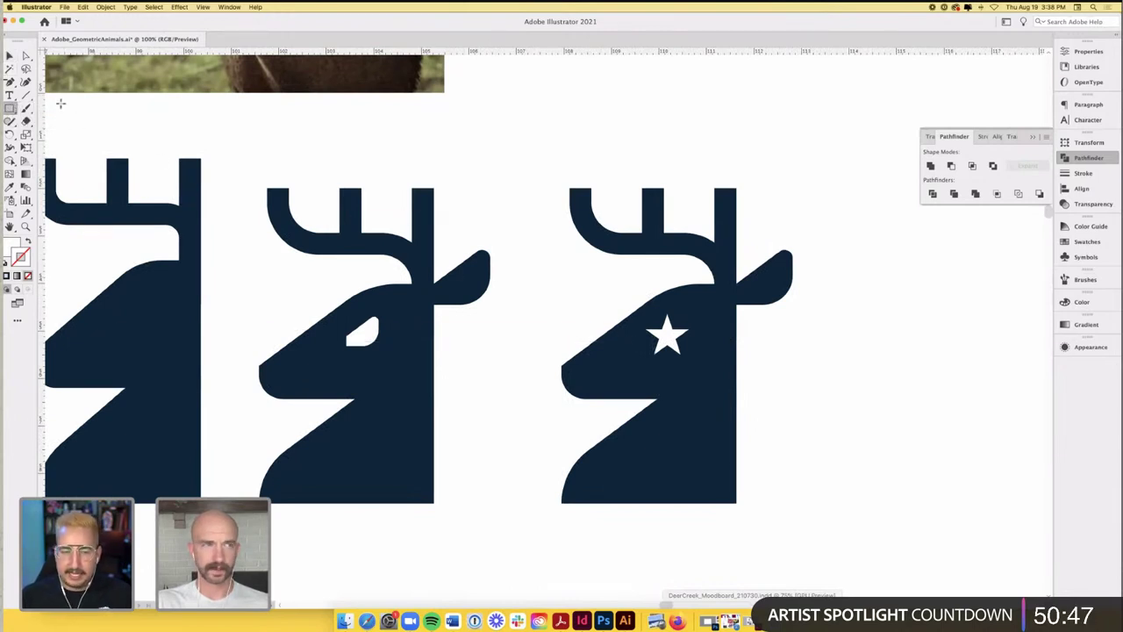
{"action": "left_click", "coordinate": [26, 94]}
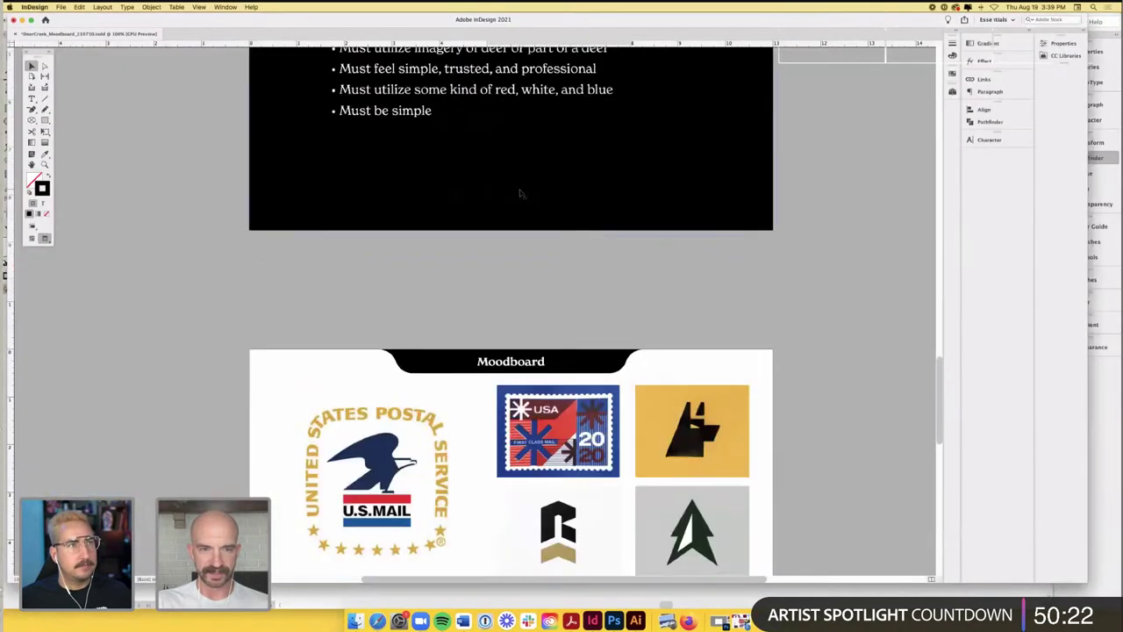
- Scroll through the InDesign Visual Objective Goals page, then return to the Illustrator deer file
{"action": "scroll", "coordinate": [520, 193], "scroll_direction": "down", "scroll_amount": 5}
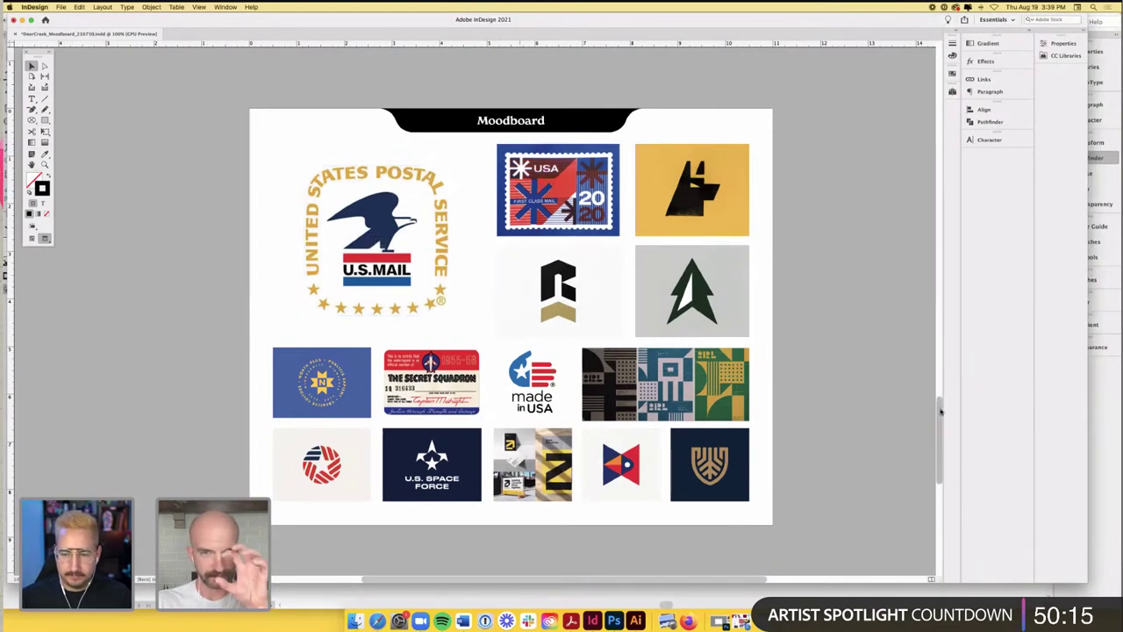
{"action": "scroll", "coordinate": [928, 325], "scroll_direction": "up", "scroll_amount": 5}
{"action": "scroll", "coordinate": [913, 286], "scroll_direction": "up", "scroll_amount": 10}
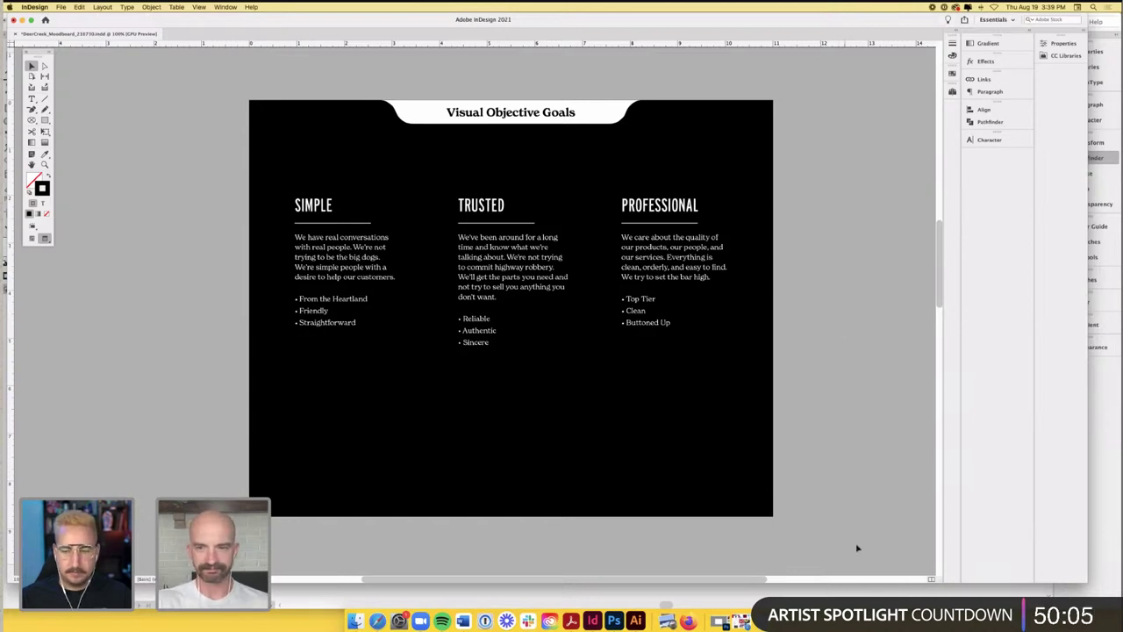
{"action": "left_click", "coordinate": [635, 621]}
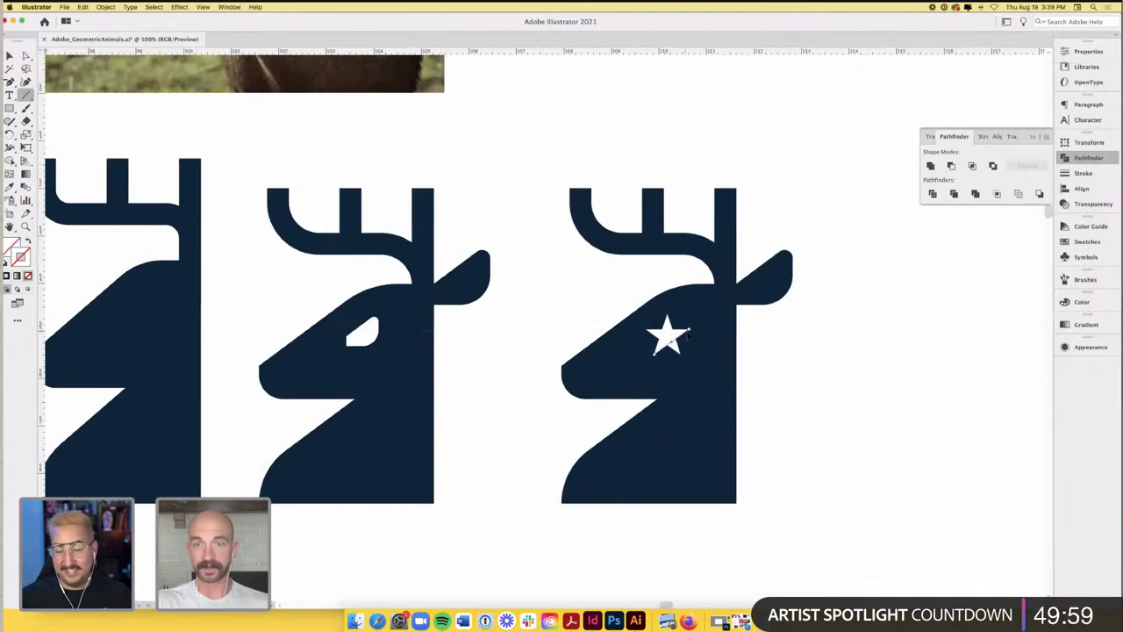
- Draw thin reference lines along the star deer's left head edge and across its star eye
{"action": "key", "text": "super+equal"}
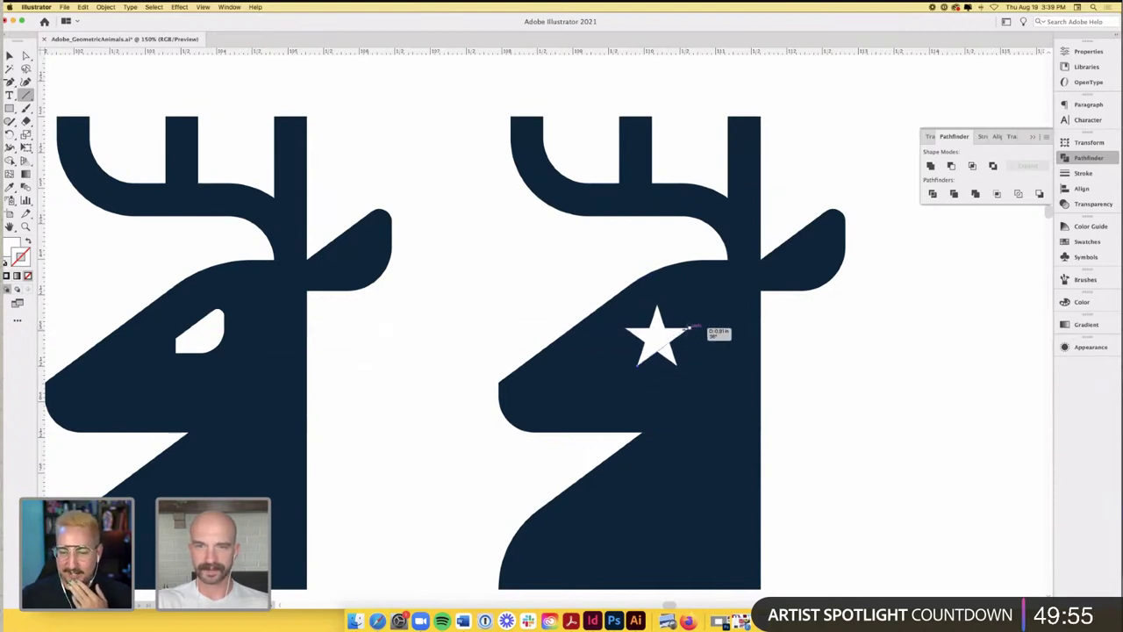
{"action": "left_click_drag", "start_coordinate": [688, 329], "coordinate": [691, 329]}
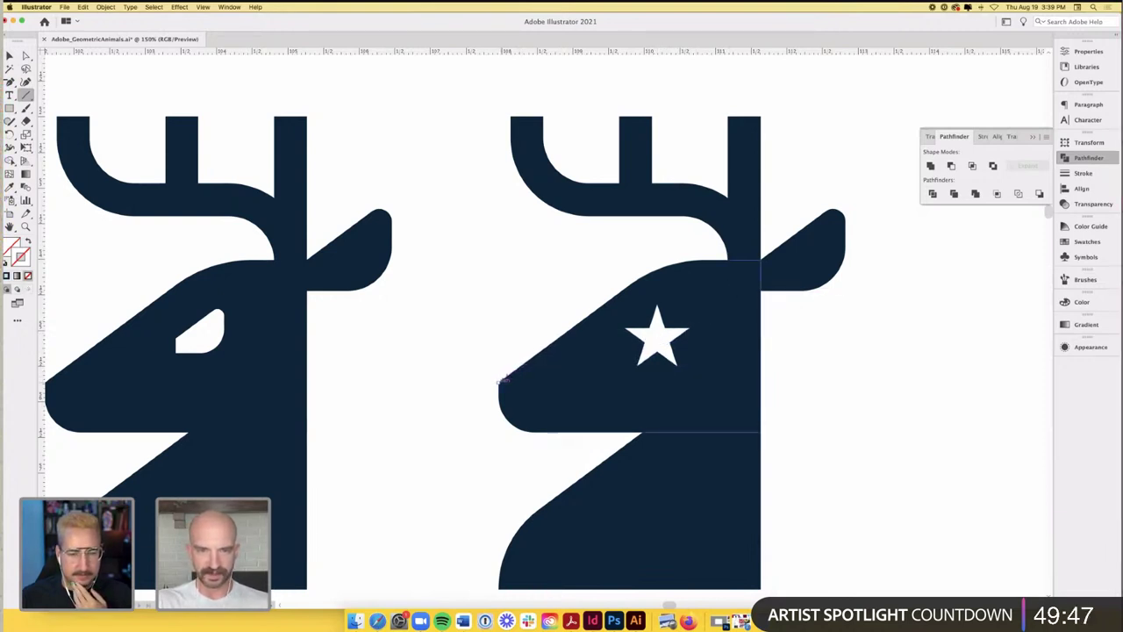
{"action": "left_click_drag", "start_coordinate": [502, 379], "coordinate": [594, 310]}
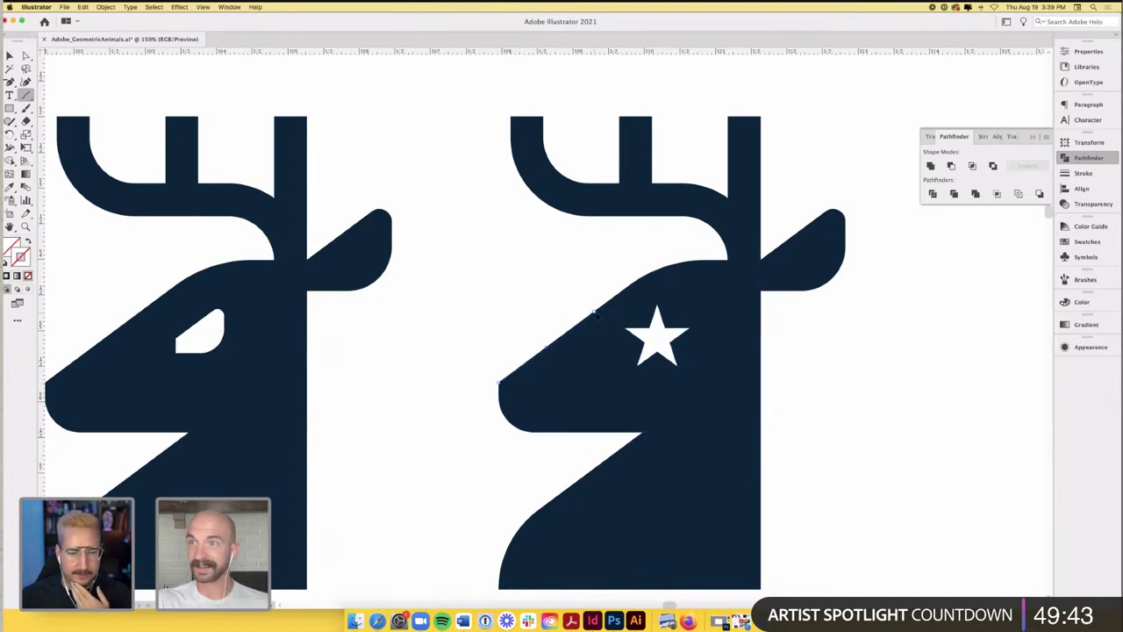
{"action": "mouse_move", "coordinate": [594, 313]}
{"action": "left_mouse_down"}
{"action": "mouse_move", "coordinate": [548, 344]}
{"action": "mouse_move", "coordinate": [625, 299]}
{"action": "mouse_move", "coordinate": [612, 300]}
{"action": "left_mouse_up"}
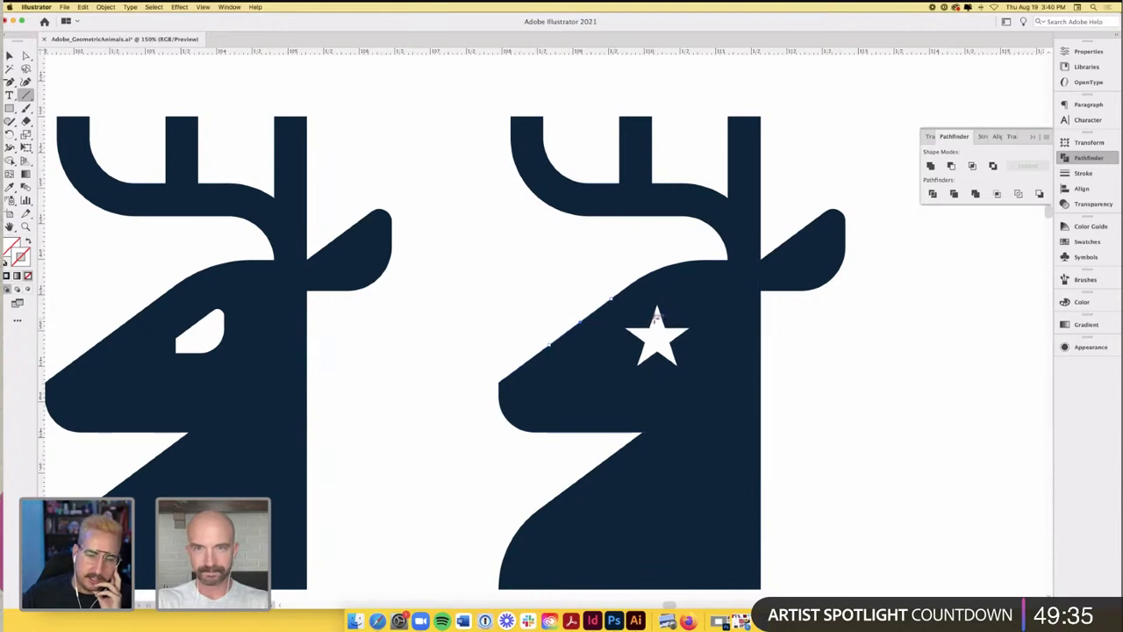
{"action": "mouse_move", "coordinate": [657, 308]}
{"action": "left_mouse_down"}
{"action": "mouse_move", "coordinate": [654, 354]}
{"action": "mouse_move", "coordinate": [641, 362]}
{"action": "mouse_move", "coordinate": [657, 310]}
{"action": "left_mouse_up"}
{"action": "left_click_drag", "start_coordinate": [669, 355], "coordinate": [628, 333]}
{"action": "key", "text": "v"}
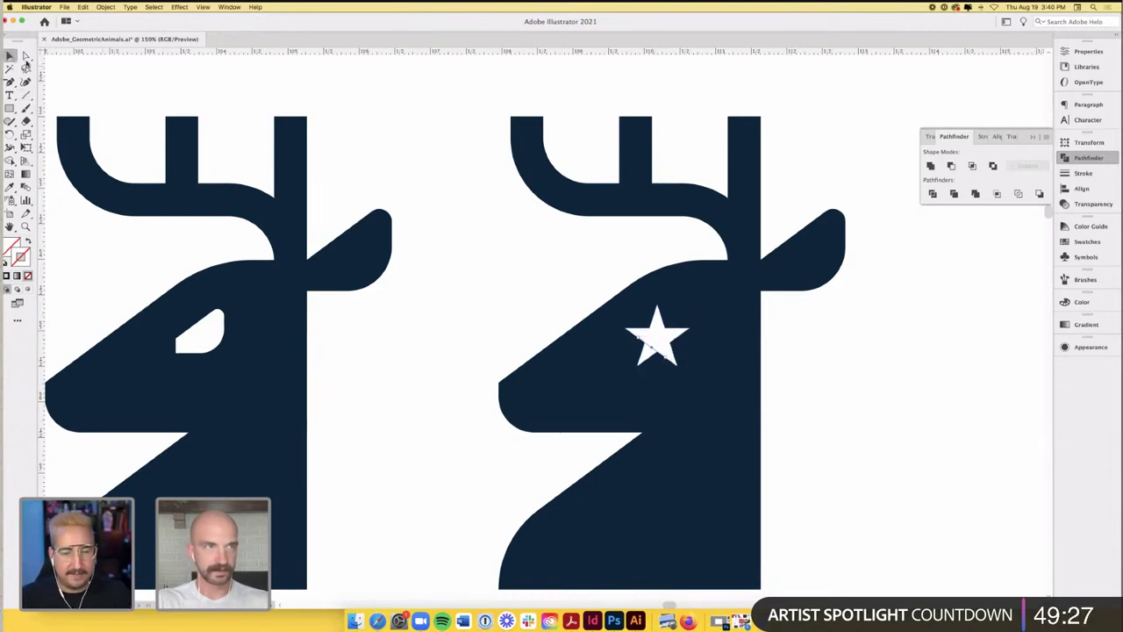
- Check the star deer's antler piece, then save Adobe_GeometricAnimals.ai
{"action": "scroll", "coordinate": [506, 244], "scroll_direction": "down", "scroll_amount": 1}
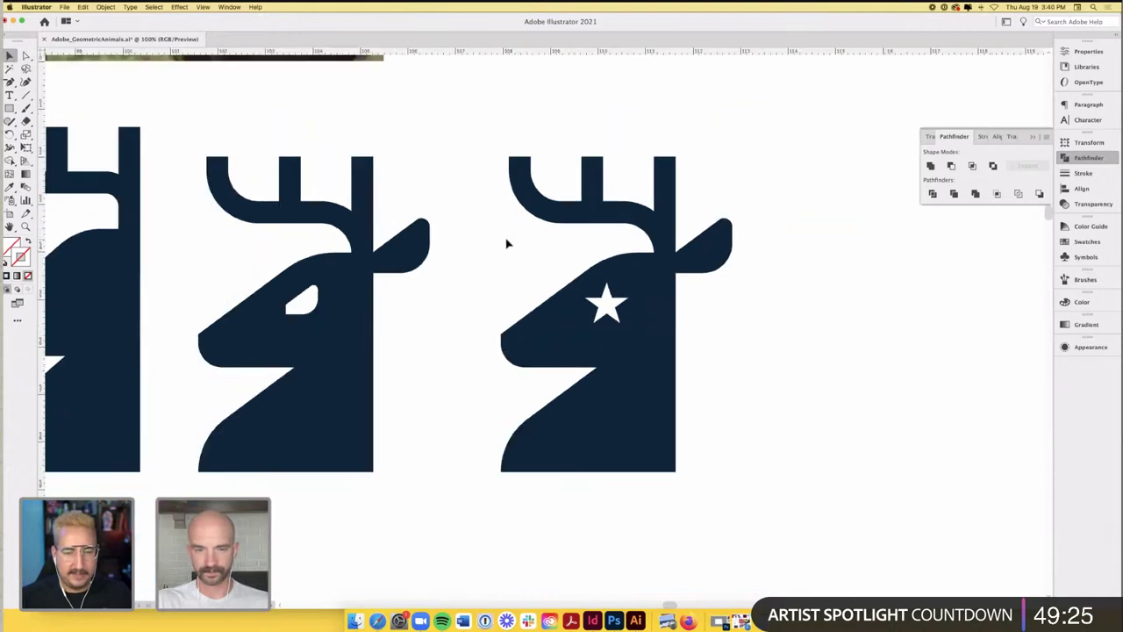
{"action": "scroll", "coordinate": [507, 244], "scroll_direction": "down", "scroll_amount": 1}
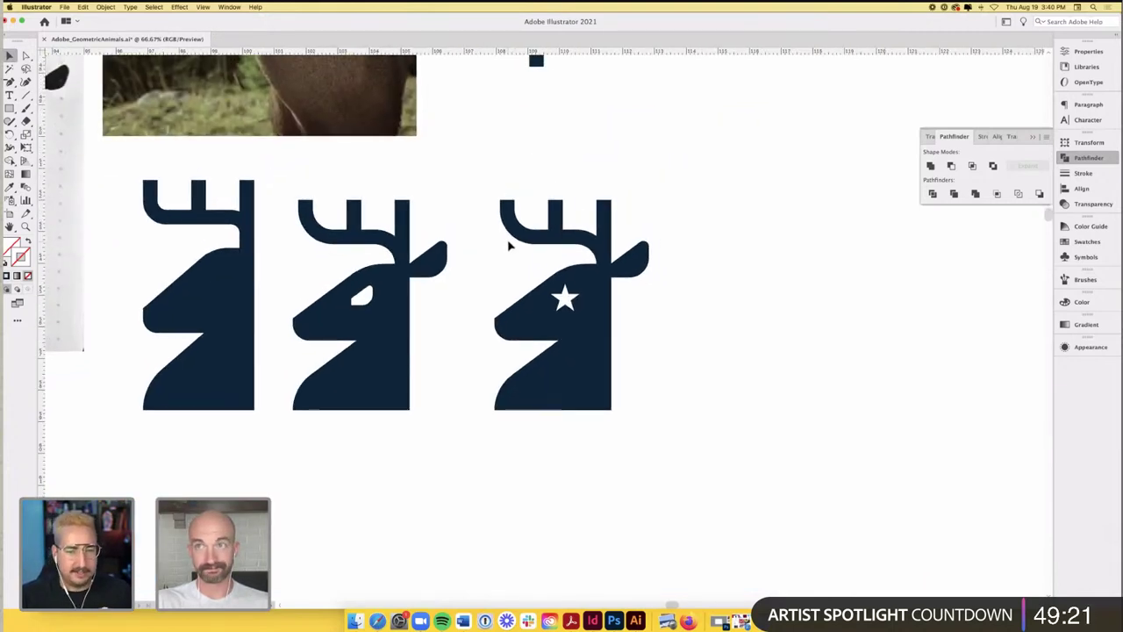
{"action": "scroll", "coordinate": [518, 265], "scroll_direction": "right", "scroll_amount": 3}
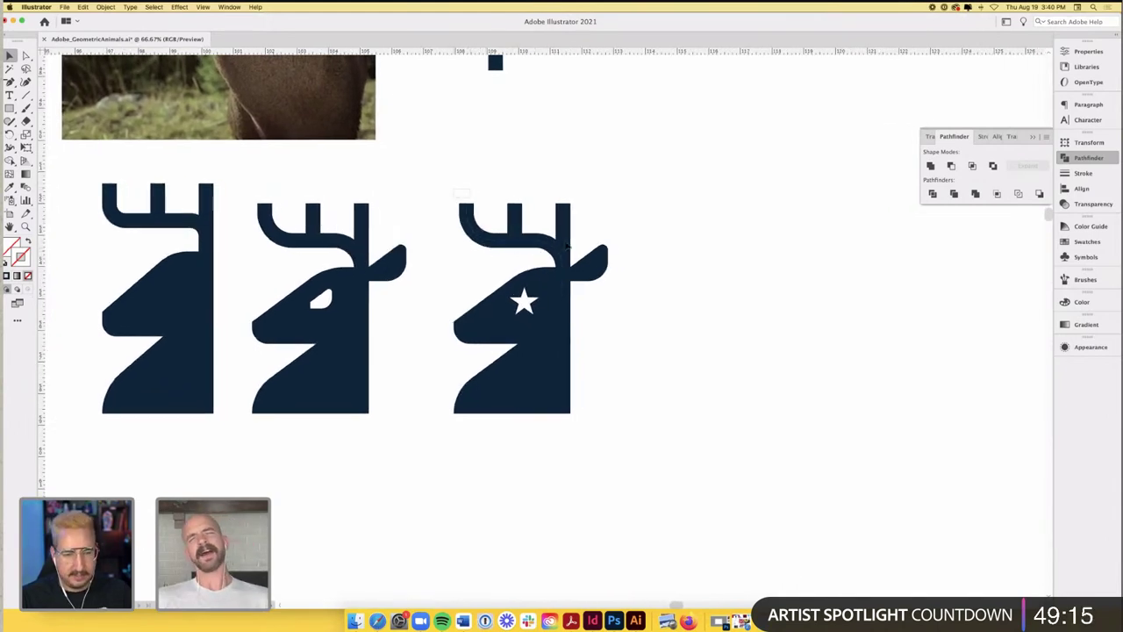
{"action": "left_click", "coordinate": [504, 253]}
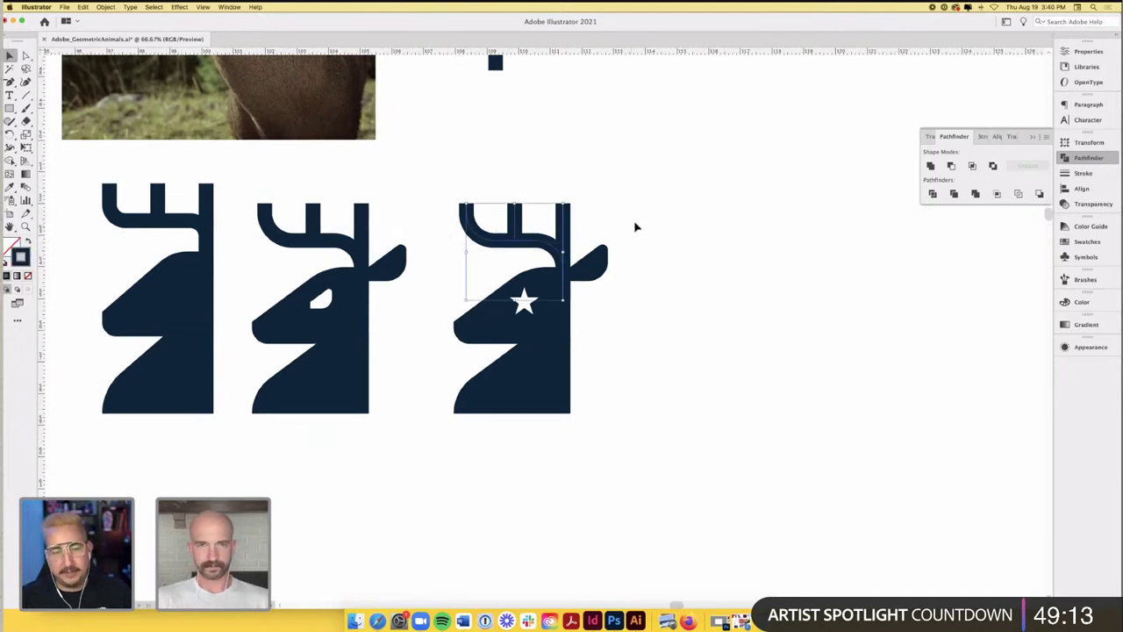
{"action": "left_click", "coordinate": [636, 226]}
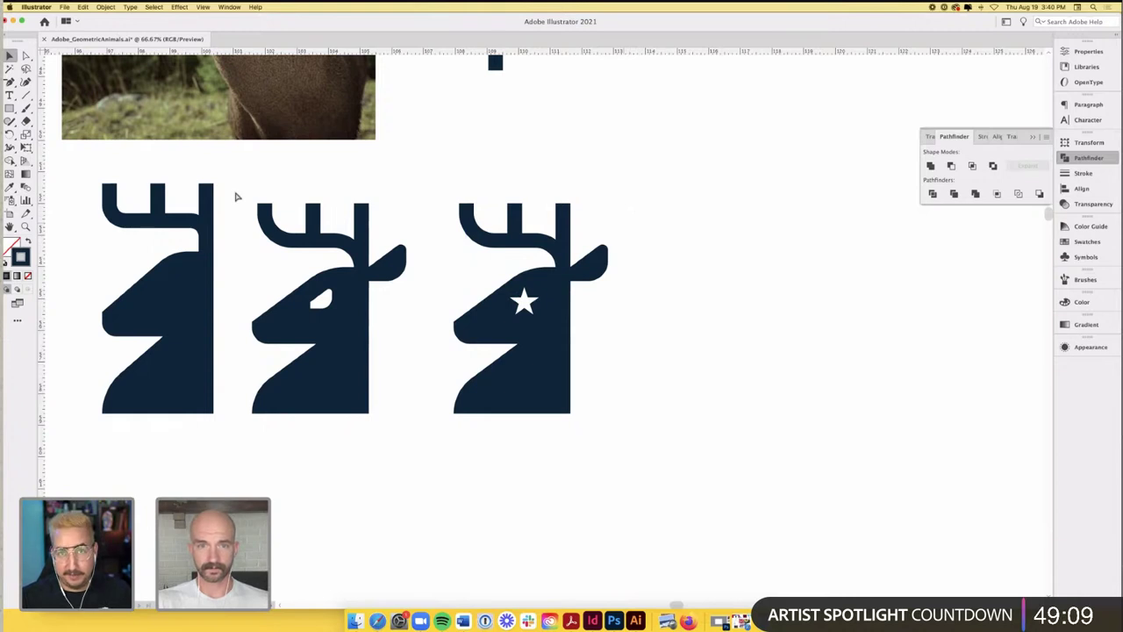
{"action": "key", "text": "super+s"}
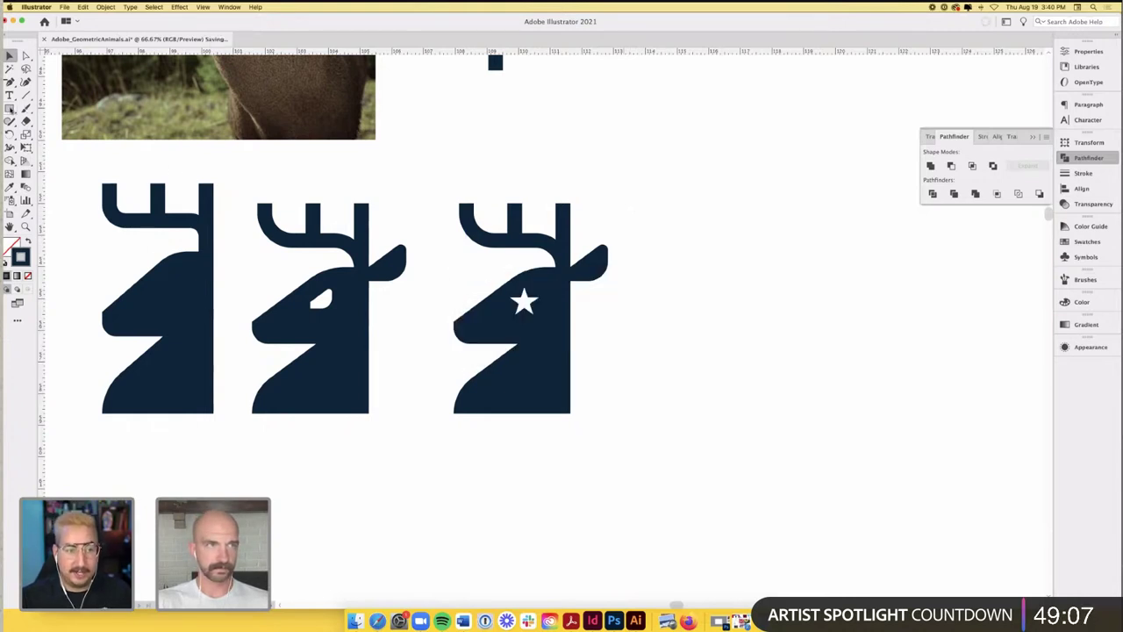
- Draw a rectangle beneath the star-eyed deer and fill it solid red, hex FF1010
{"action": "key", "text": "m"}
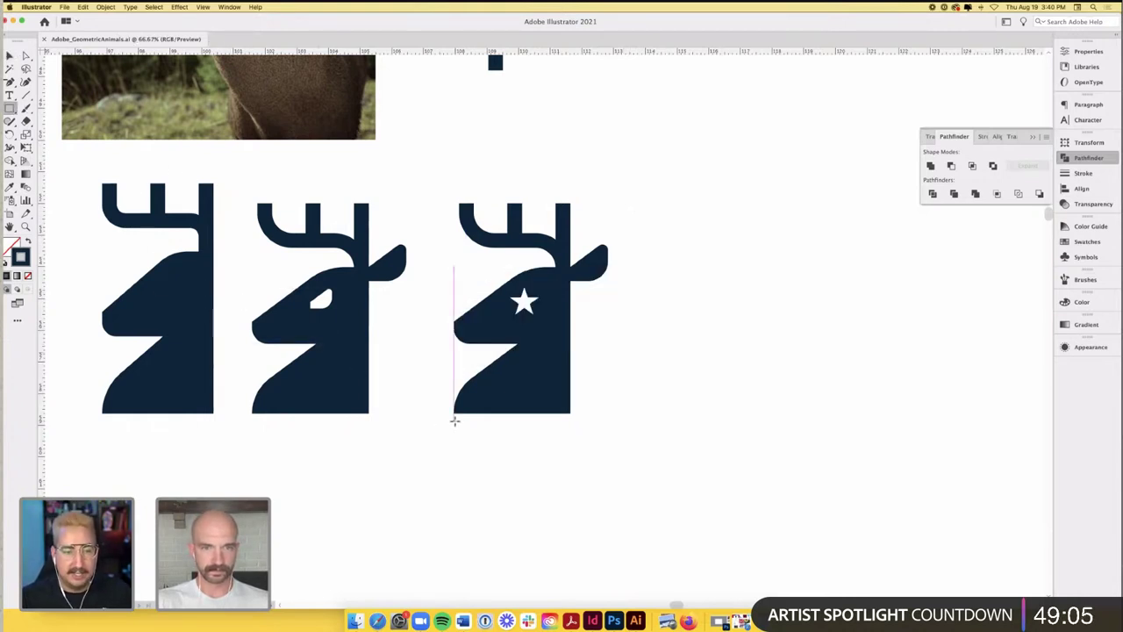
{"action": "mouse_move", "coordinate": [455, 421]}
{"action": "left_mouse_down"}
{"action": "mouse_move", "coordinate": [478, 439]}
{"action": "mouse_move", "coordinate": [575, 451]}
{"action": "left_mouse_up"}
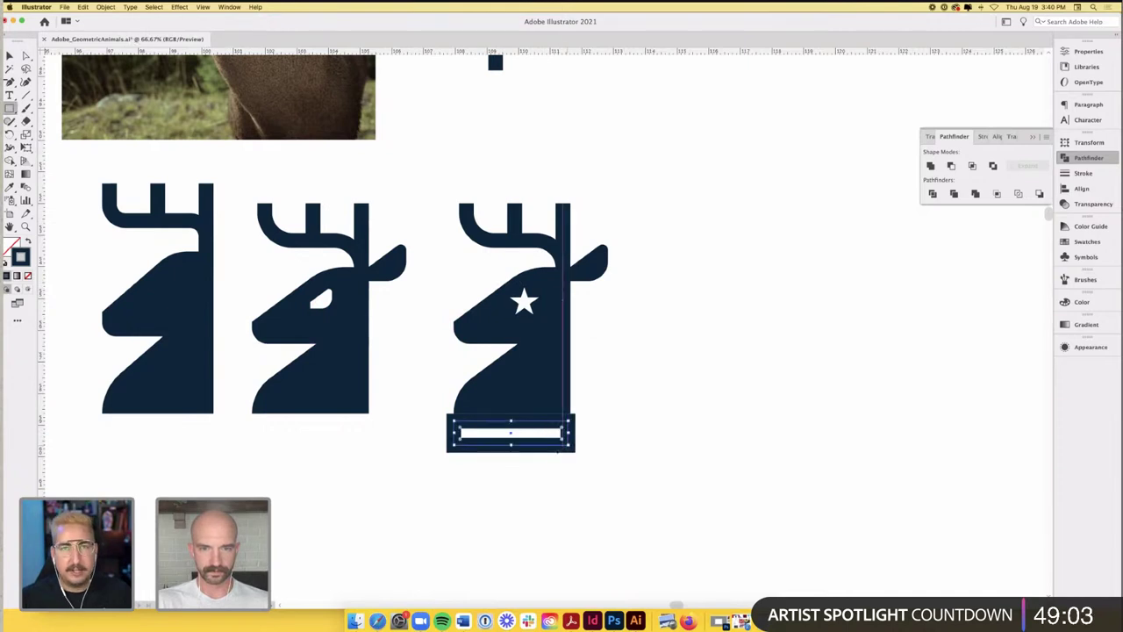
{"action": "key", "text": "shift+x"}
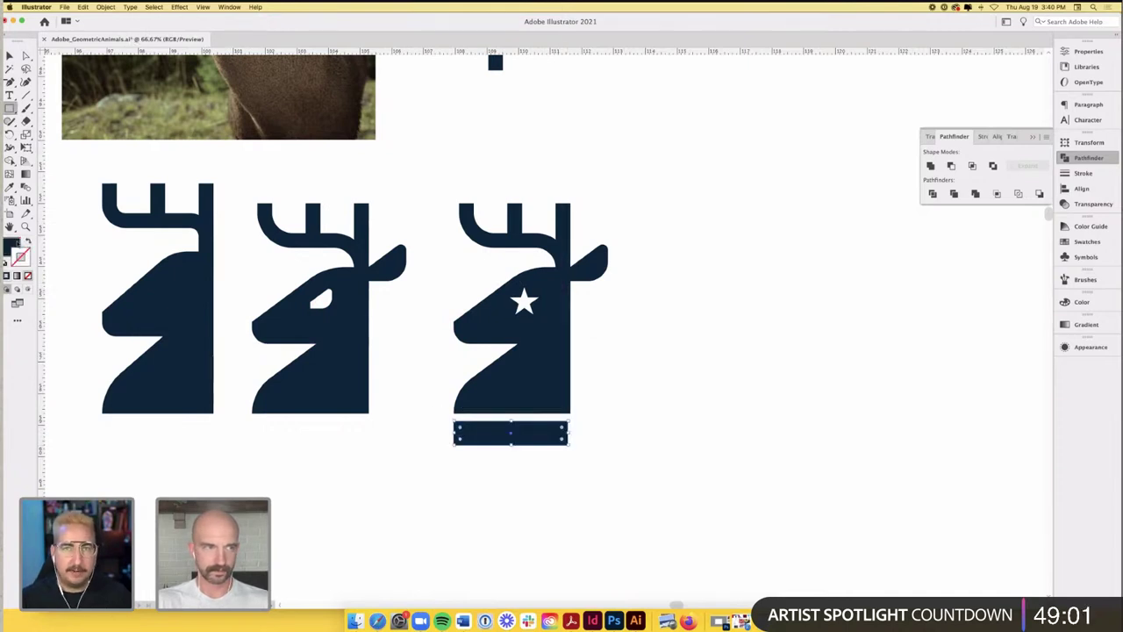
{"action": "double_click", "coordinate": [13, 248]}
{"action": "type", "text": "ff1010"}
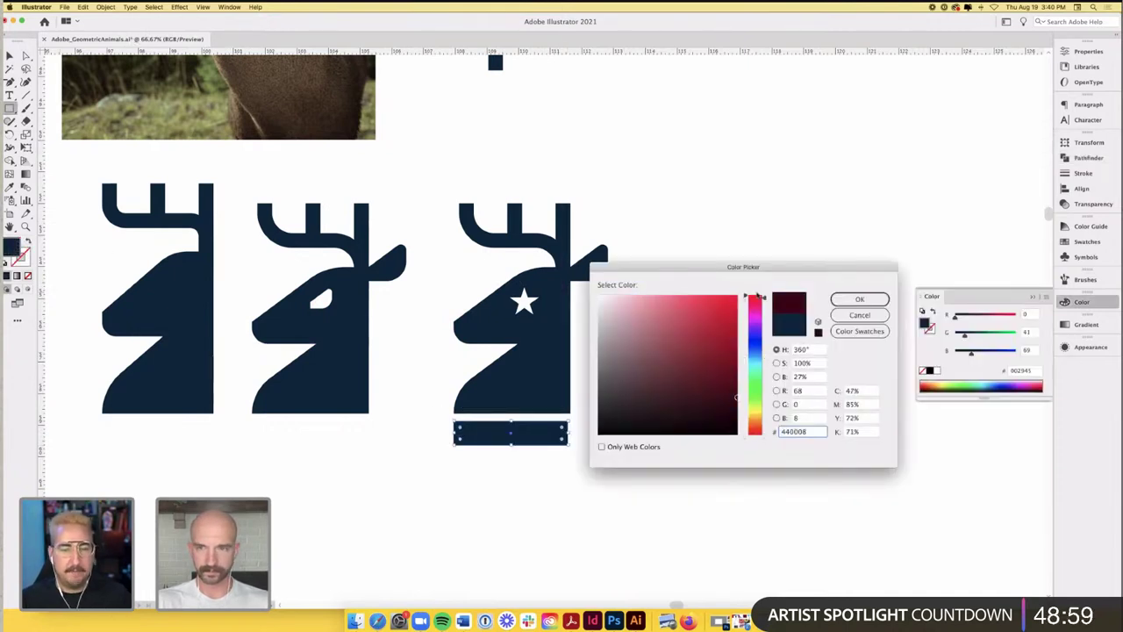
{"action": "left_click", "coordinate": [856, 299]}
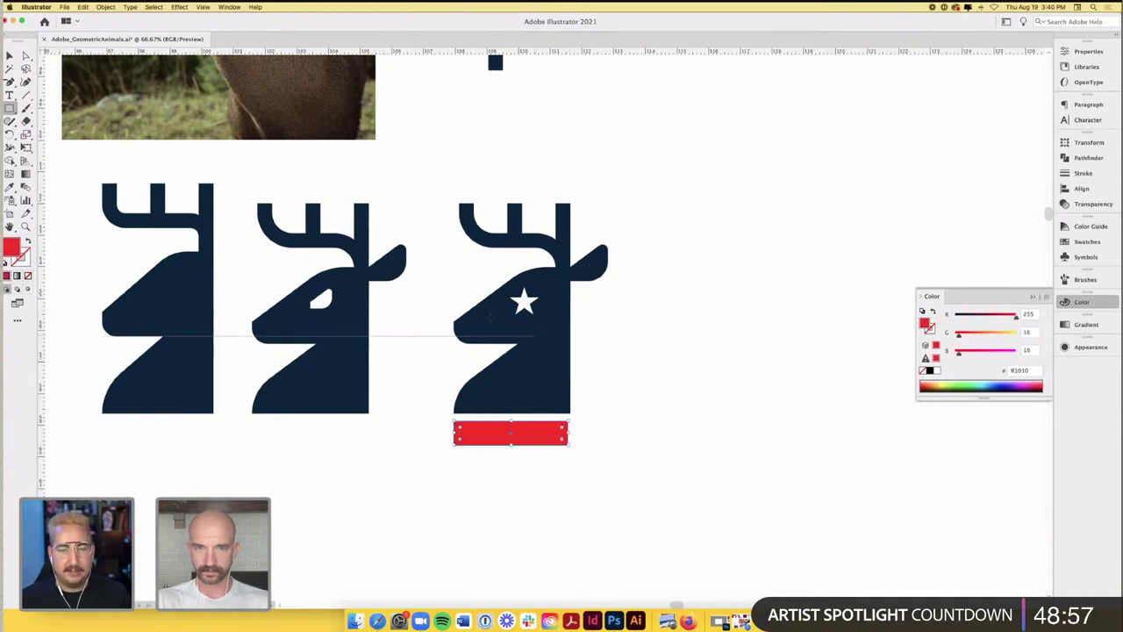
{"action": "key", "text": "v"}
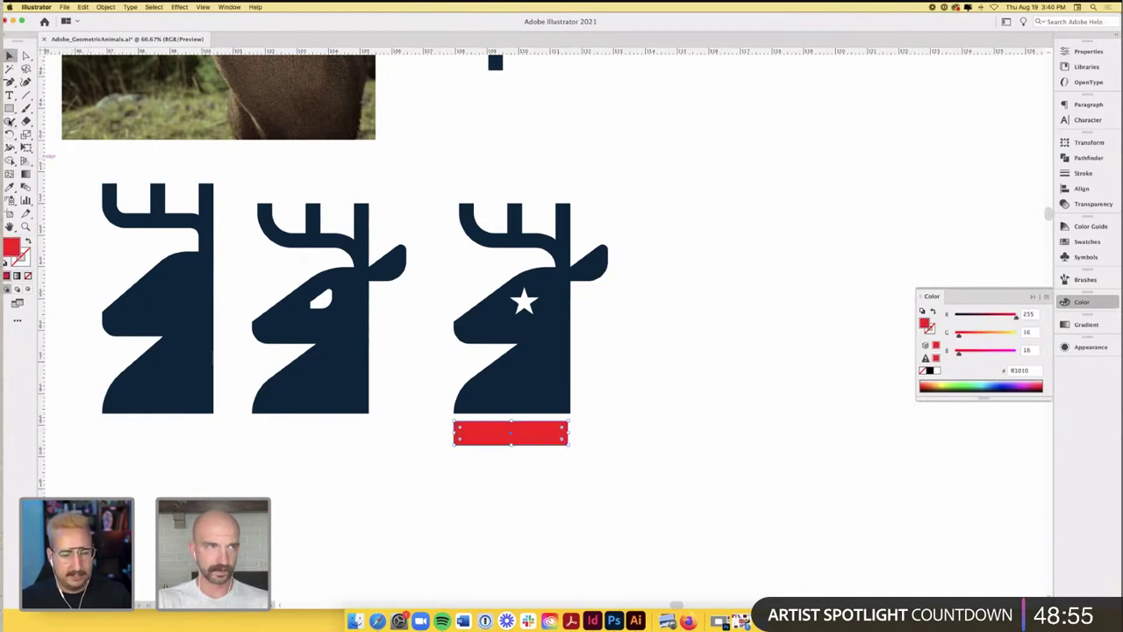
- Draw a test polygon beside the deer, varying its sides down to a triangle
{"action": "left_click_drag", "start_coordinate": [10, 108], "coordinate": [53, 145]}
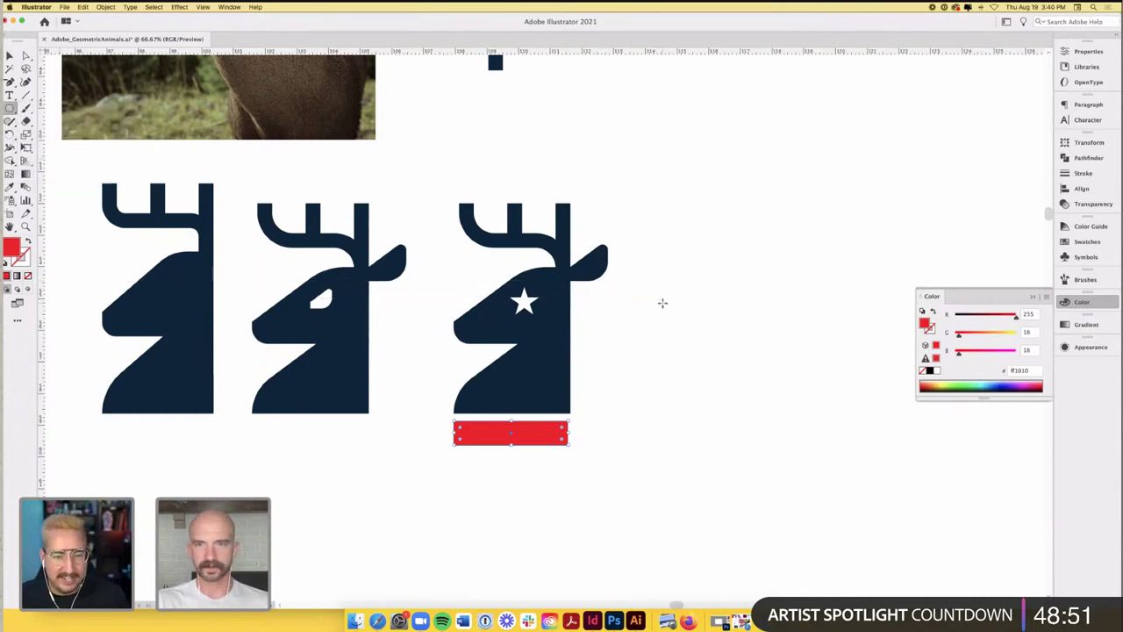
{"action": "left_click_drag", "start_coordinate": [664, 303], "coordinate": [685, 311]}
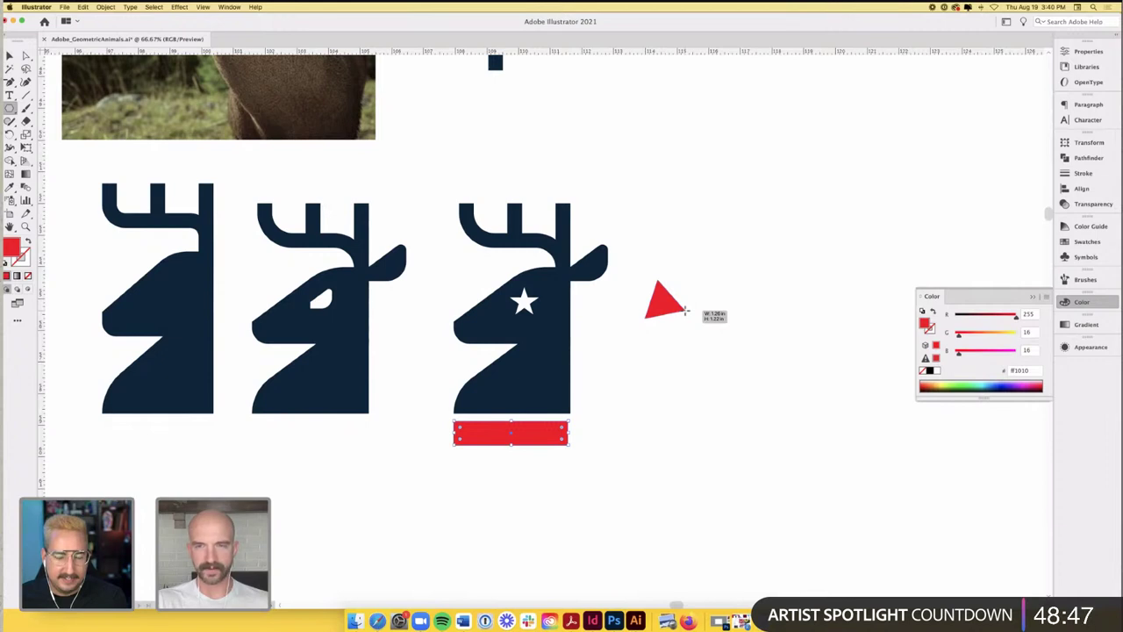
{"action": "key", "text": "Up"}
{"action": "key", "text": "Up"}
{"action": "key", "text": "Up"}
{"action": "key", "text": "Up"}
{"action": "mouse_move", "coordinate": [686, 310]}
{"action": "left_mouse_down"}
{"action": "mouse_move", "coordinate": [713, 328]}
{"action": "mouse_move", "coordinate": [675, 314]}
{"action": "mouse_move", "coordinate": [696, 352]}
{"action": "mouse_move", "coordinate": [701, 324]}
{"action": "left_mouse_up"}
{"action": "key", "text": "Up"}
{"action": "key", "text": "Up"}
{"action": "key", "text": "Up"}
{"action": "key", "text": "Up"}
{"action": "key", "text": "Up"}
{"action": "key", "text": "Up"}
{"action": "key", "text": "Up"}
{"action": "key", "text": "Up"}
{"action": "key", "text": "Down"}
{"action": "key", "text": "Down"}
{"action": "key", "text": "Down"}
{"action": "key", "text": "Down"}
{"action": "key", "text": "Down"}
{"action": "key", "text": "Down"}
{"action": "key", "text": "Down"}
{"action": "key", "text": "Down"}
{"action": "key", "text": "Down"}
{"action": "key", "text": "Down"}
{"action": "key", "text": "Down"}
{"action": "key", "text": "Down"}
{"action": "key", "text": "Up"}
{"action": "key", "text": "Up"}
{"action": "key", "text": "Up"}
{"action": "key", "text": "Up"}
{"action": "key", "text": "Up"}
{"action": "key", "text": "Up"}
{"action": "key", "text": "Up"}
{"action": "key", "text": "Down"}
{"action": "key", "text": "Down"}
{"action": "key", "text": "Down"}
{"action": "key", "text": "Down"}
{"action": "key", "text": "Down"}
{"action": "key", "text": "Down"}
{"action": "key", "text": "Down"}
{"action": "key", "text": "super+equal"}
{"action": "key", "text": "super+equal"}
- Fine-tune the red bar's width, position and colour slightly
{"action": "key", "text": "Delete"}
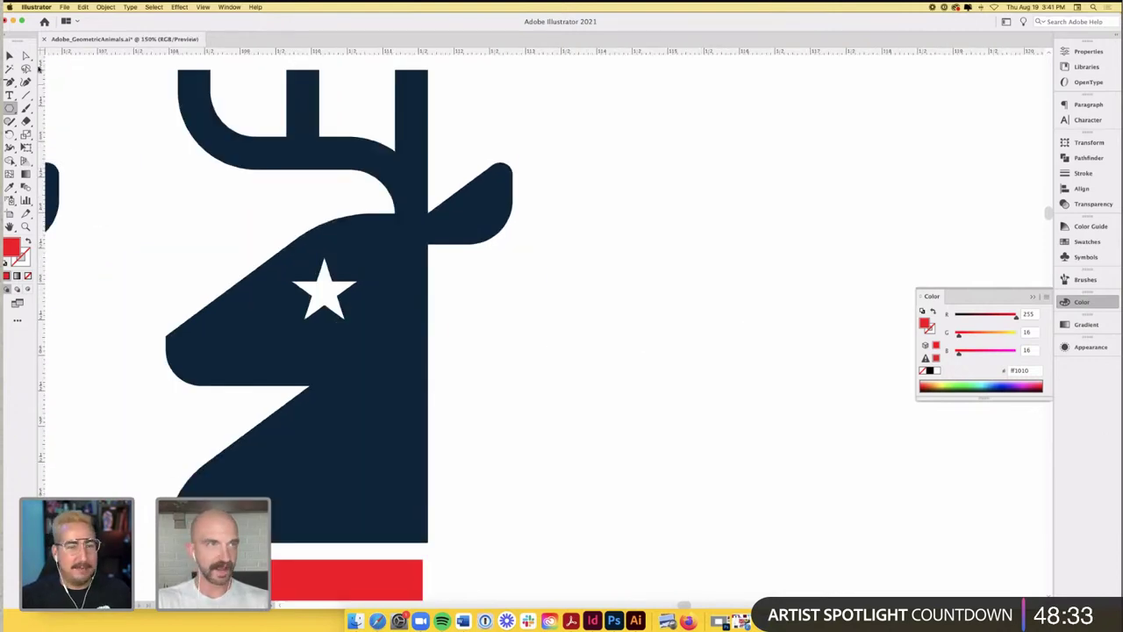
{"action": "key", "text": "v"}
{"action": "key", "text": "super+minus"}
{"action": "left_click", "coordinate": [426, 496]}
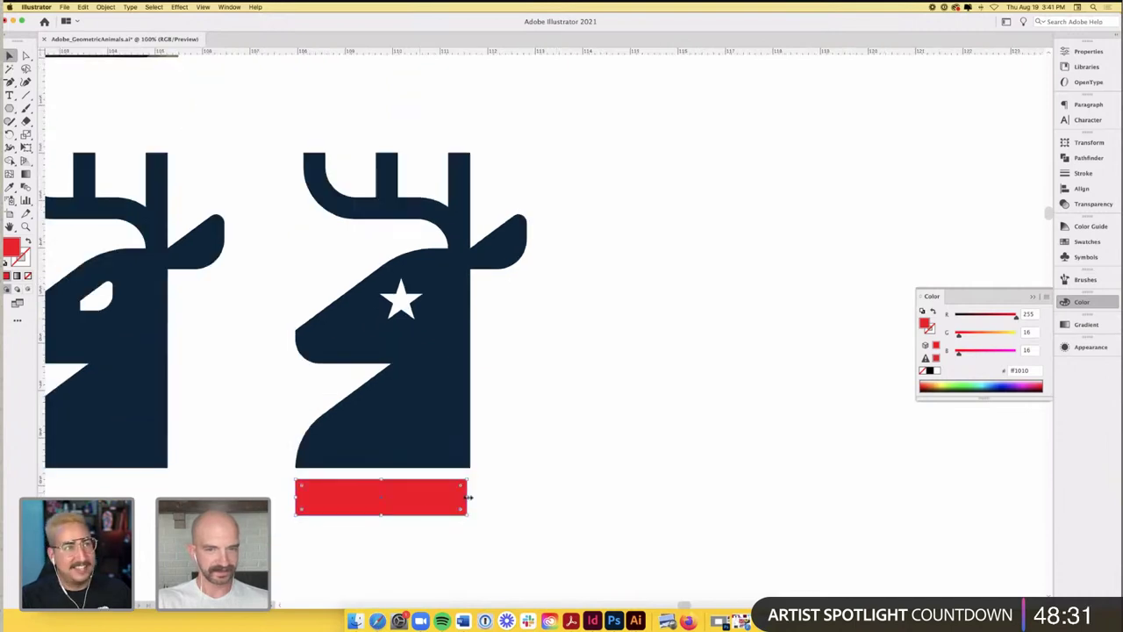
{"action": "left_click_drag", "start_coordinate": [468, 496], "coordinate": [471, 496]}
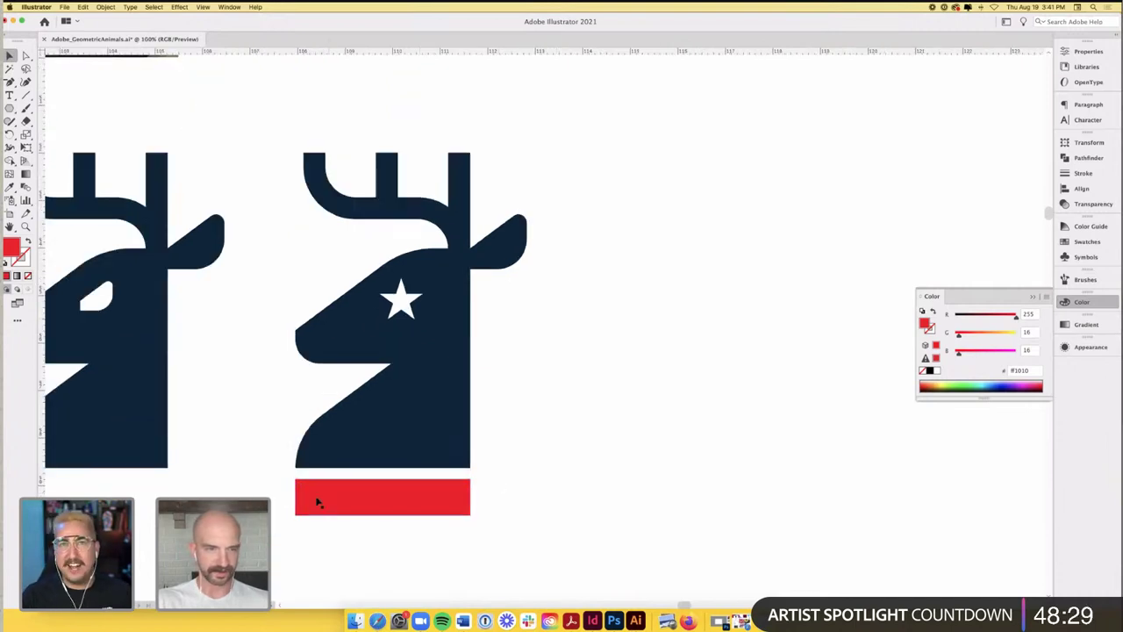
{"action": "left_click_drag", "start_coordinate": [299, 499], "coordinate": [297, 498]}
{"action": "left_click", "coordinate": [496, 485]}
{"action": "left_click_drag", "start_coordinate": [441, 498], "coordinate": [473, 499]}
{"action": "scroll", "coordinate": [543, 479], "scroll_direction": "down", "scroll_amount": 1}
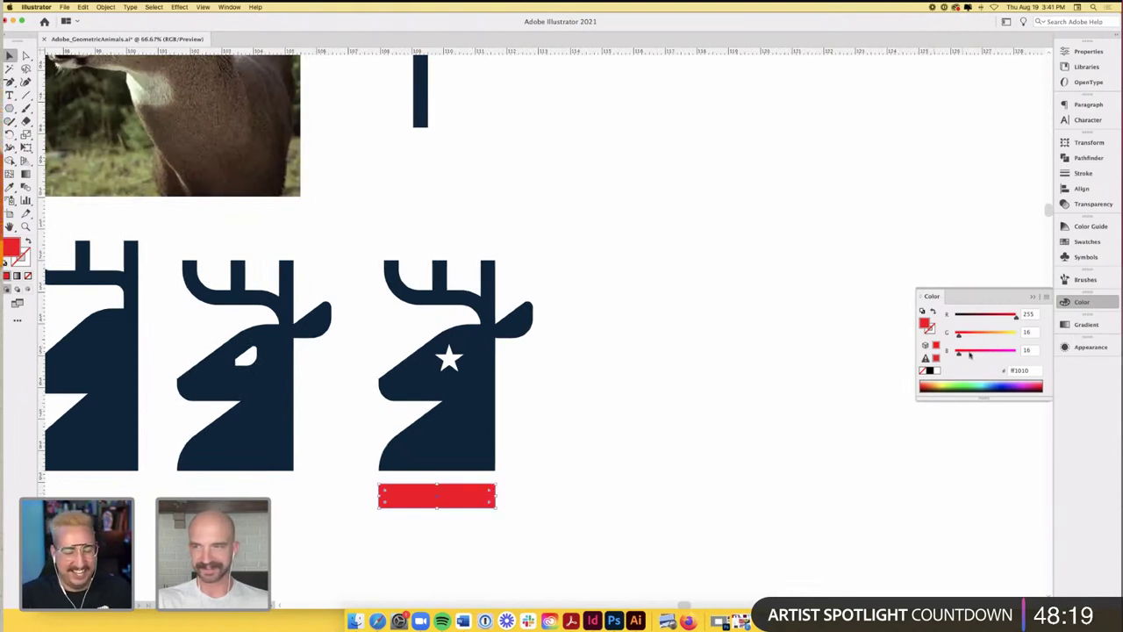
{"action": "mouse_move", "coordinate": [959, 352]}
{"action": "left_mouse_down"}
{"action": "mouse_move", "coordinate": [970, 353]}
{"action": "mouse_move", "coordinate": [964, 336]}
{"action": "left_mouse_up"}
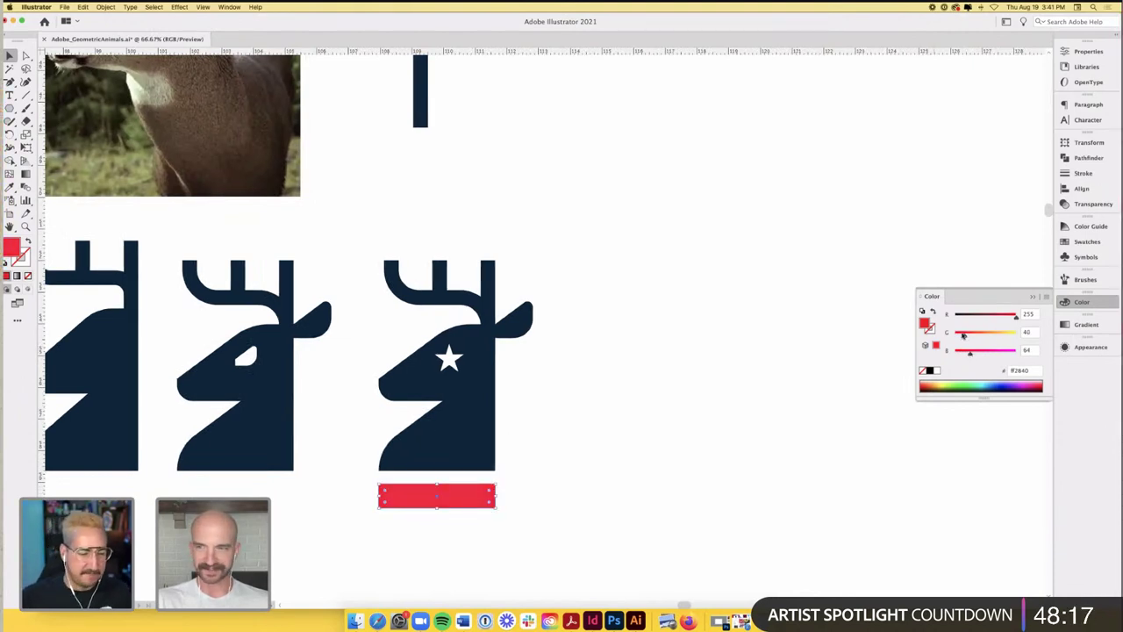
{"action": "left_click", "coordinate": [624, 306]}
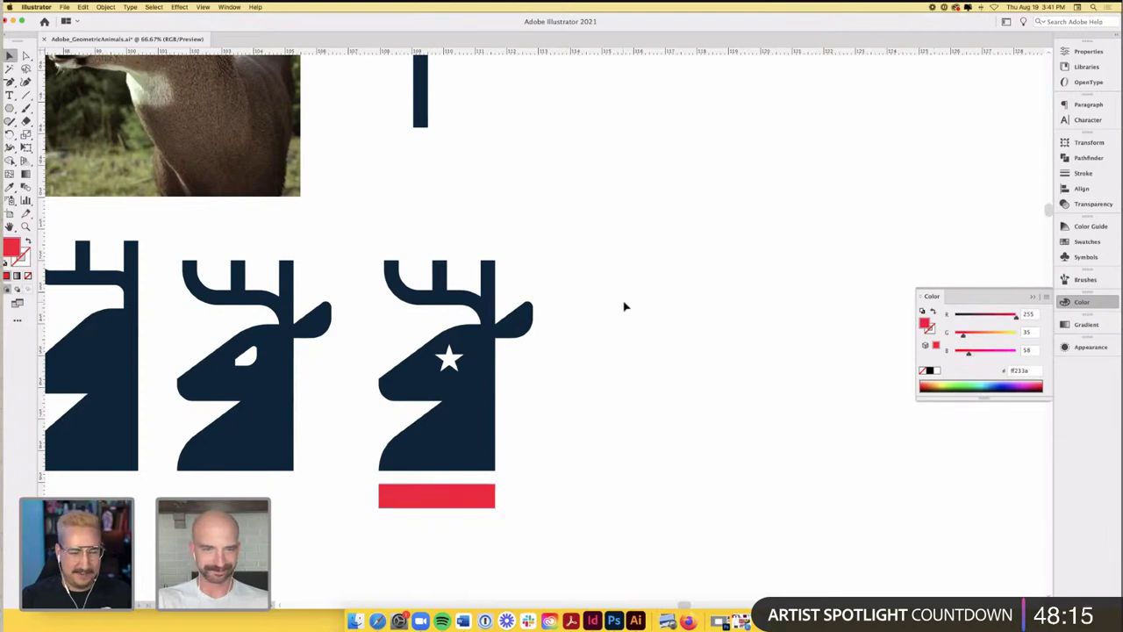
- Select parts of the star deer head, ending with only the antler piece selected
{"action": "left_click_drag", "start_coordinate": [564, 434], "coordinate": [478, 287]}
{"action": "left_click", "coordinate": [517, 359]}
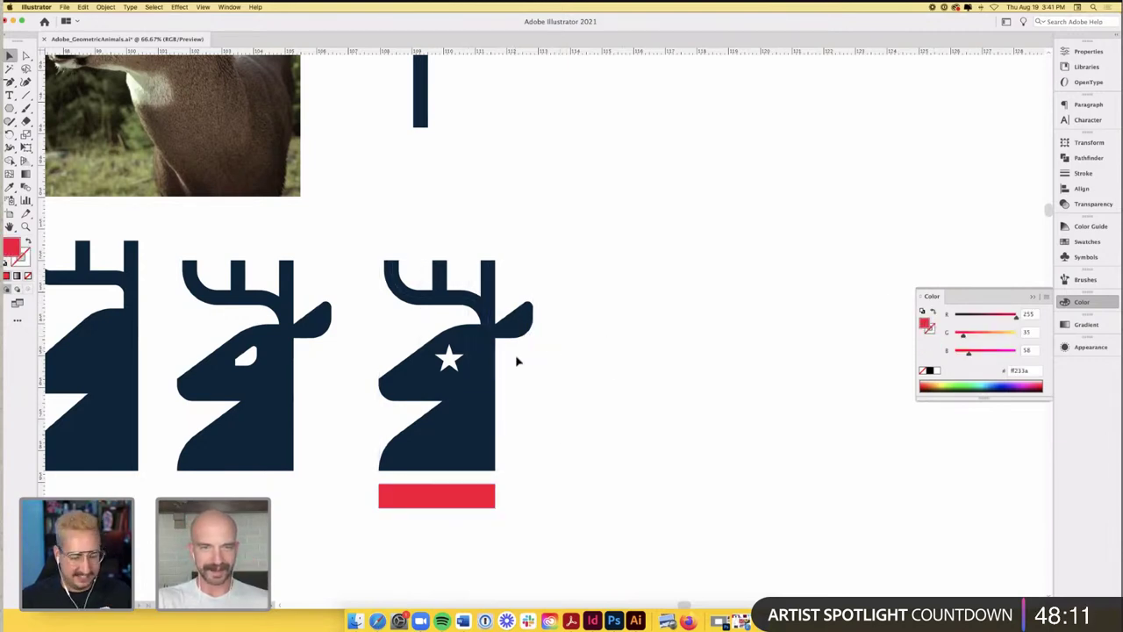
{"action": "left_click", "coordinate": [496, 369]}
{"action": "left_click", "coordinate": [521, 336], "text": "shift"}
{"action": "left_click", "coordinate": [475, 433], "text": "shift"}
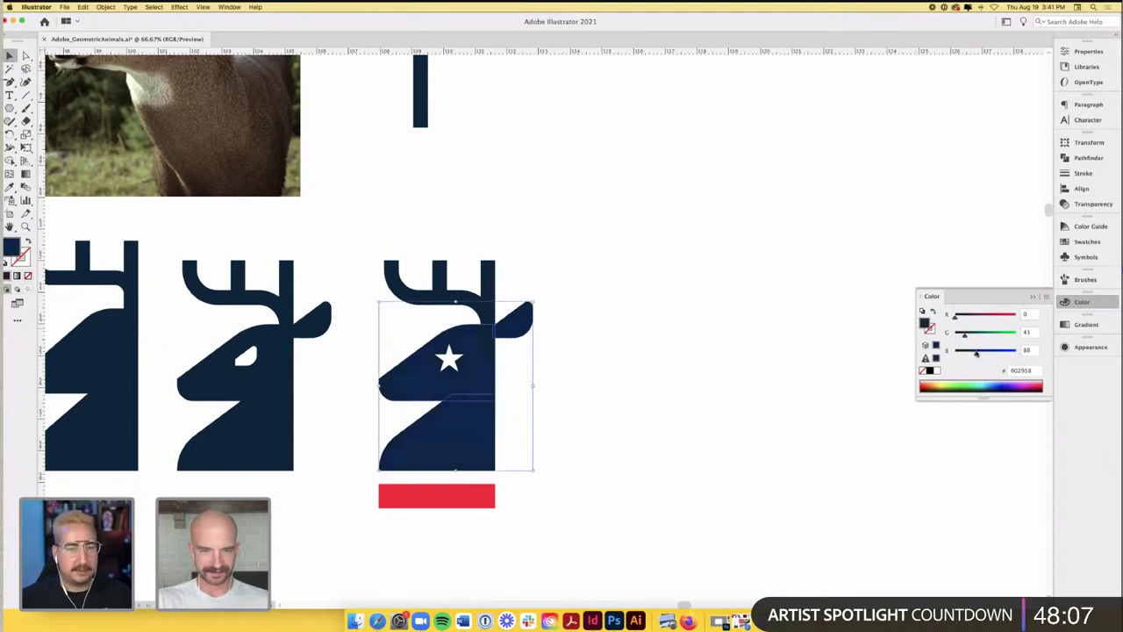
{"action": "left_click", "coordinate": [505, 265]}
{"action": "left_click", "coordinate": [400, 307]}
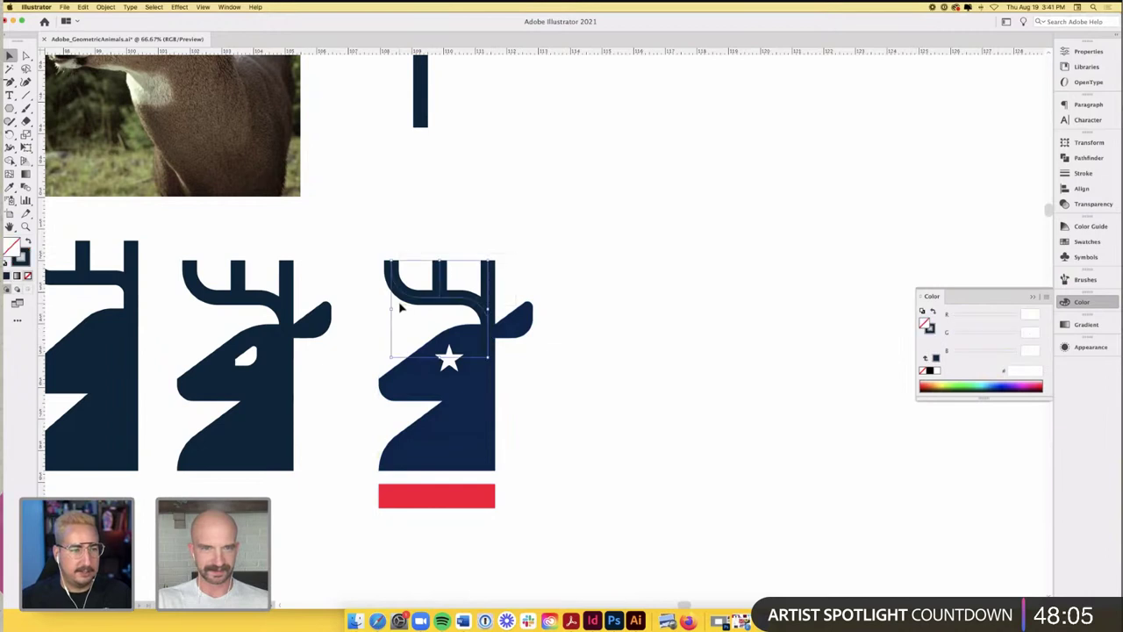
- Recolour the antlers with the head's navy (002958) and zoom in on the star deer
{"action": "key", "text": "x"}
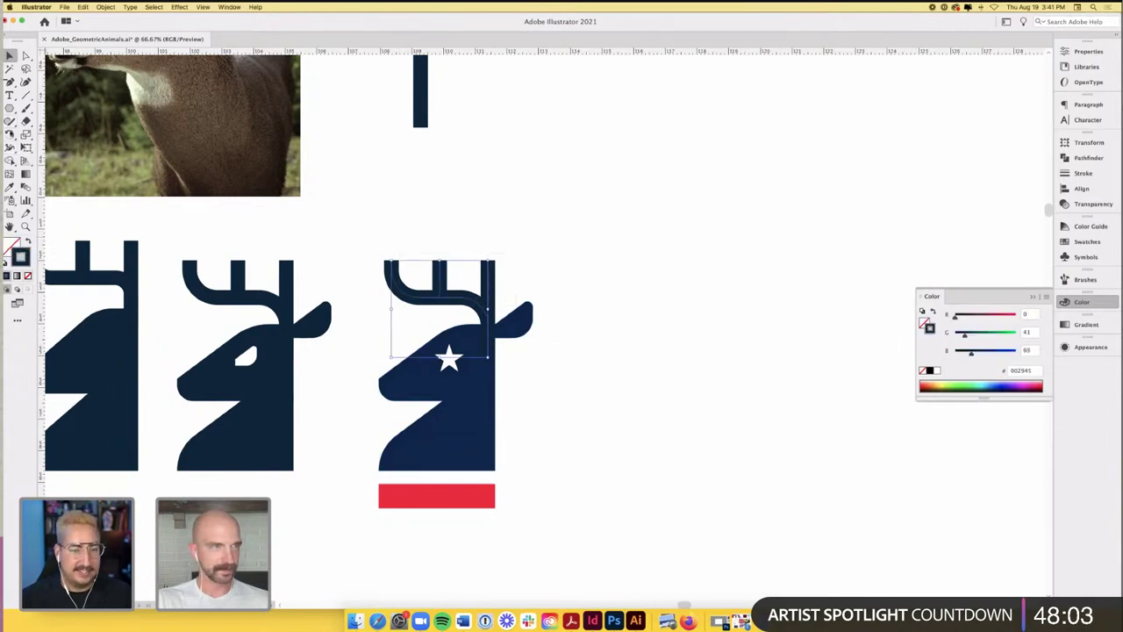
{"action": "left_click", "coordinate": [11, 188]}
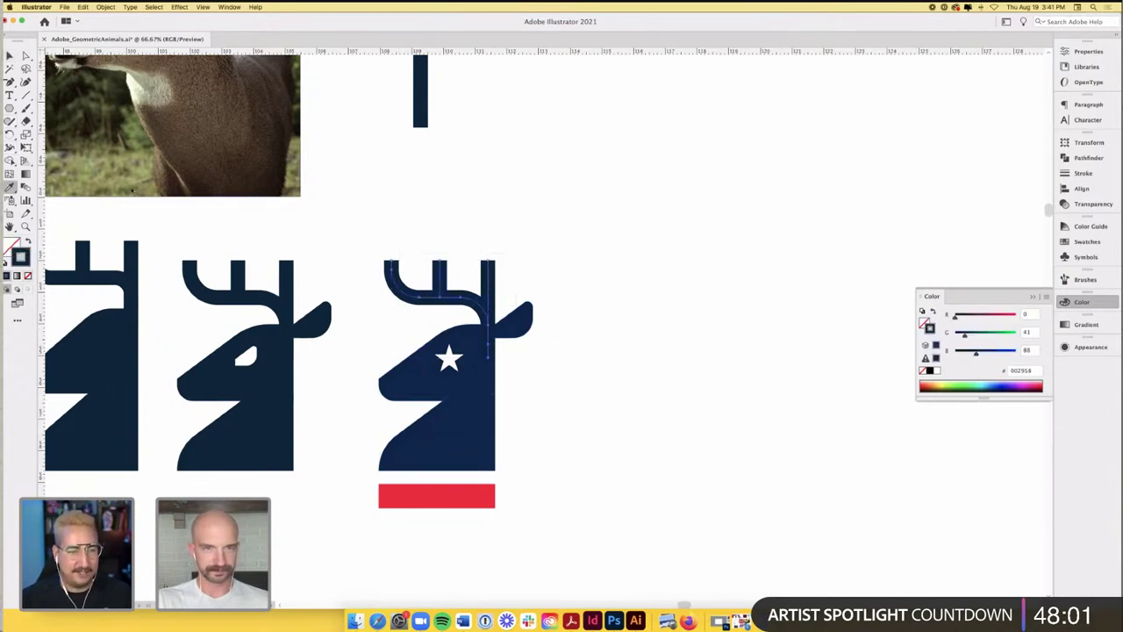
{"action": "key", "text": "v"}
{"action": "left_click", "coordinate": [465, 233]}
{"action": "scroll", "coordinate": [467, 229], "scroll_direction": "up", "scroll_amount": 1}
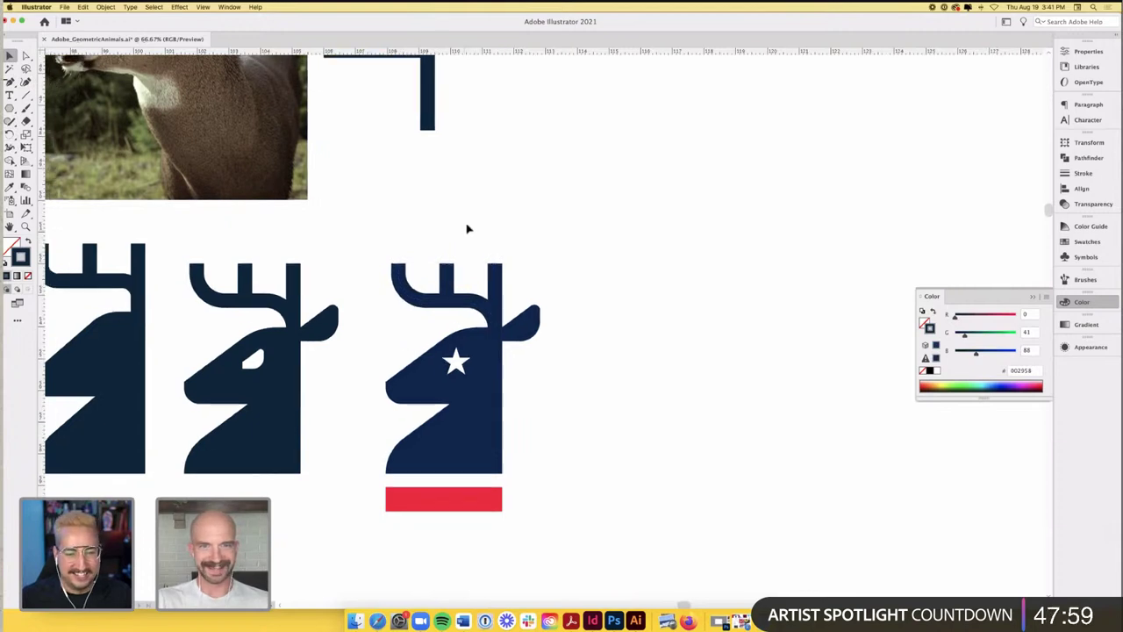
{"action": "scroll", "coordinate": [467, 228], "scroll_direction": "left", "scroll_amount": 1}
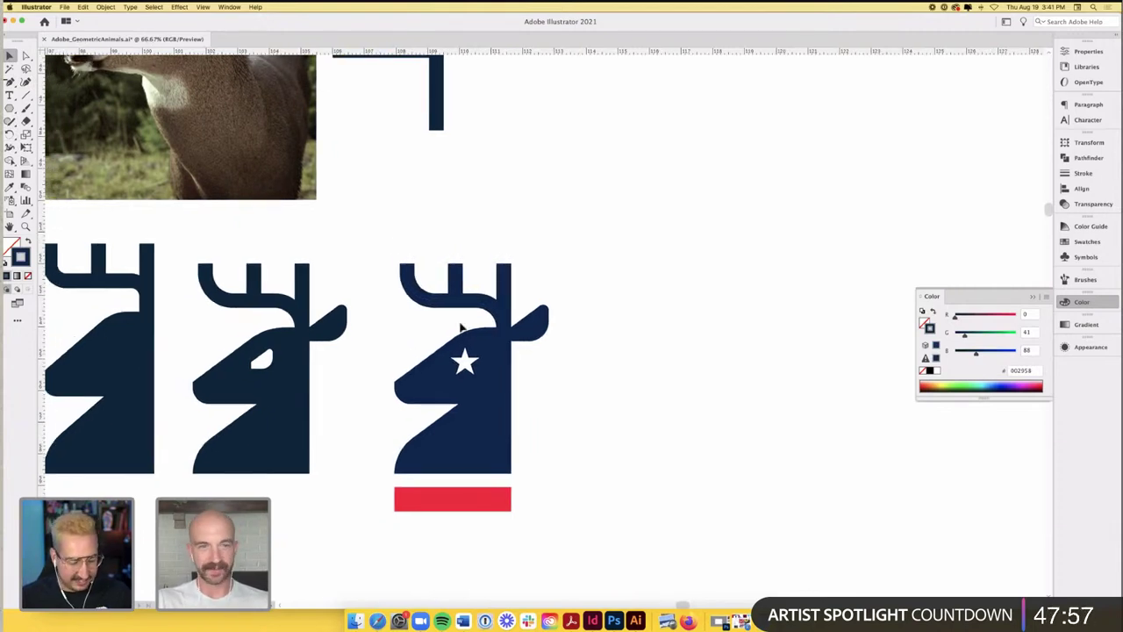
{"action": "key", "text": "super+equal"}
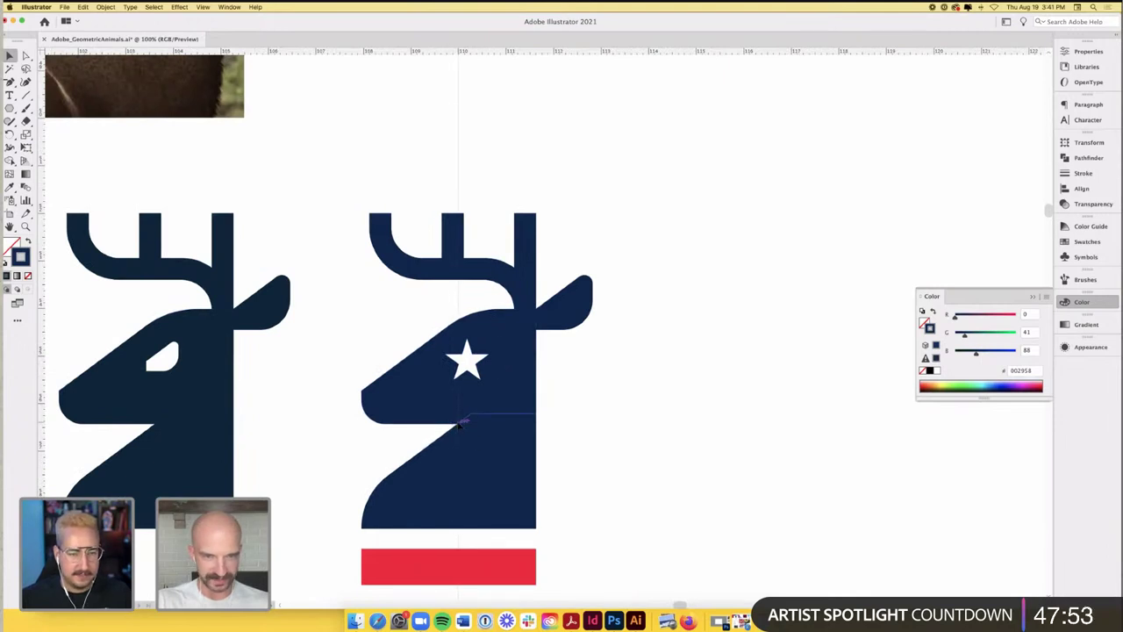
- At 200% zoom, move the white star eye slightly down and left
{"action": "key", "text": "super+equal"}
{"action": "key", "text": "super+equal"}
{"action": "key", "text": "super+equal"}
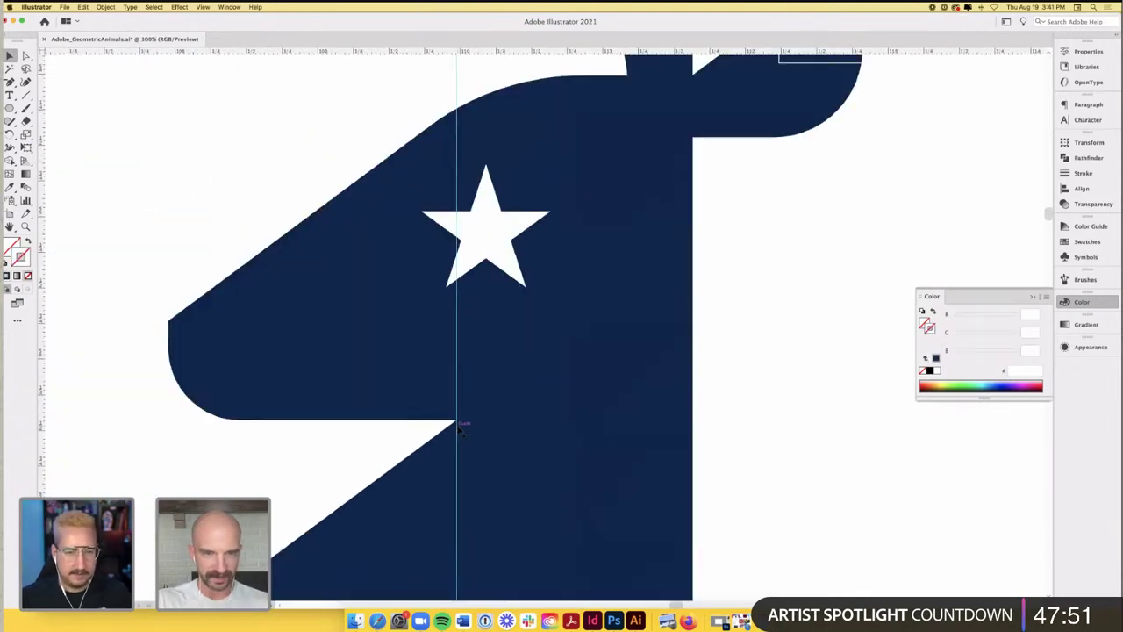
{"action": "key", "text": "super+minus"}
{"action": "left_click", "coordinate": [491, 299]}
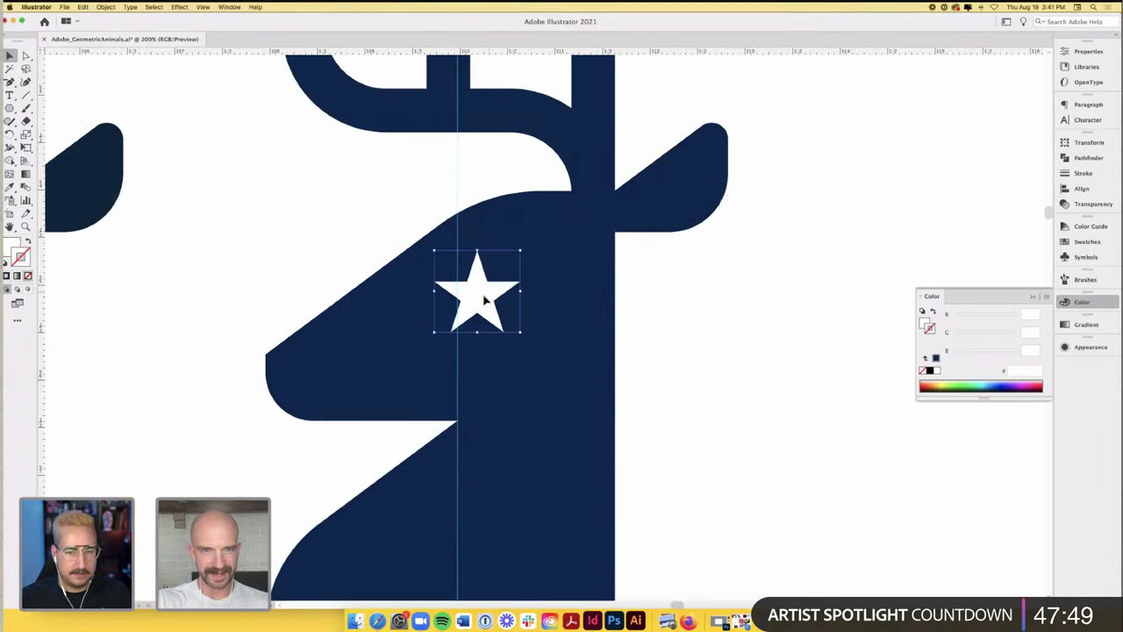
{"action": "left_click_drag", "start_coordinate": [491, 298], "coordinate": [472, 330]}
{"action": "key", "text": "super+minus"}
{"action": "key", "text": "super+minus"}
{"action": "key", "text": "super+equal"}
{"action": "key", "text": "super+equal"}
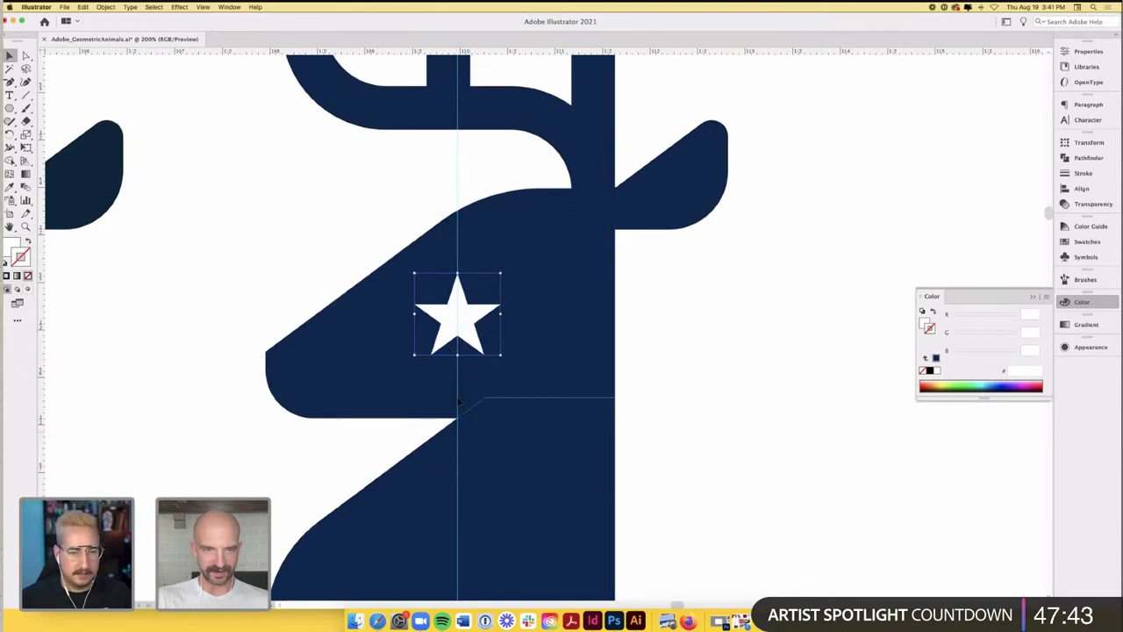
{"action": "key", "text": "super+minus"}
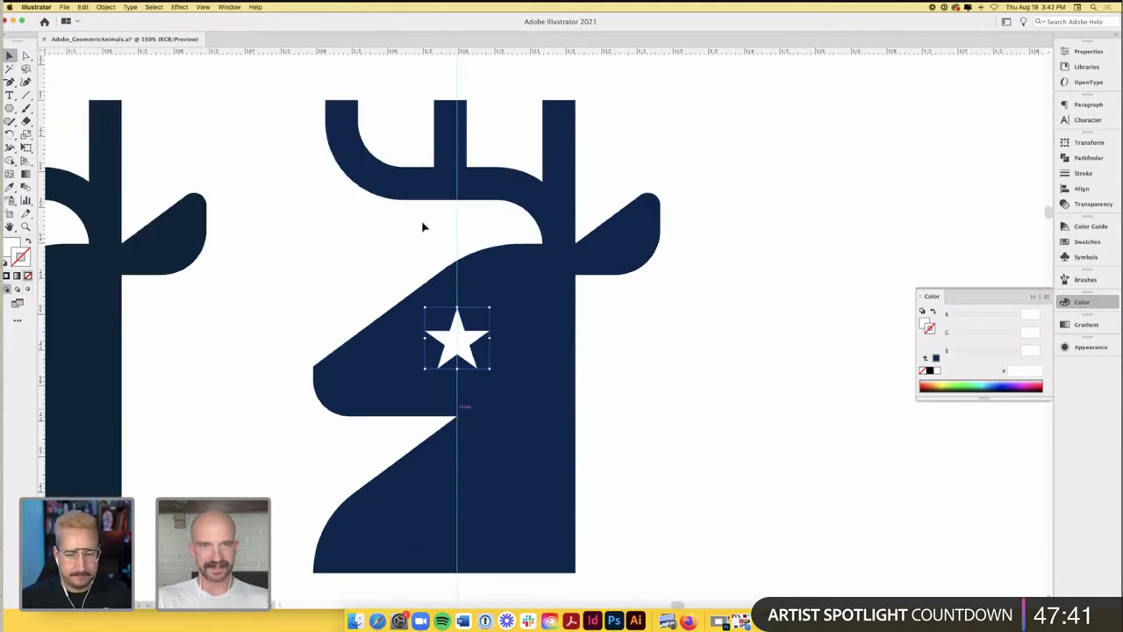
{"action": "left_click", "coordinate": [471, 238]}
{"action": "scroll", "coordinate": [403, 247], "scroll_direction": "down", "scroll_amount": 2}
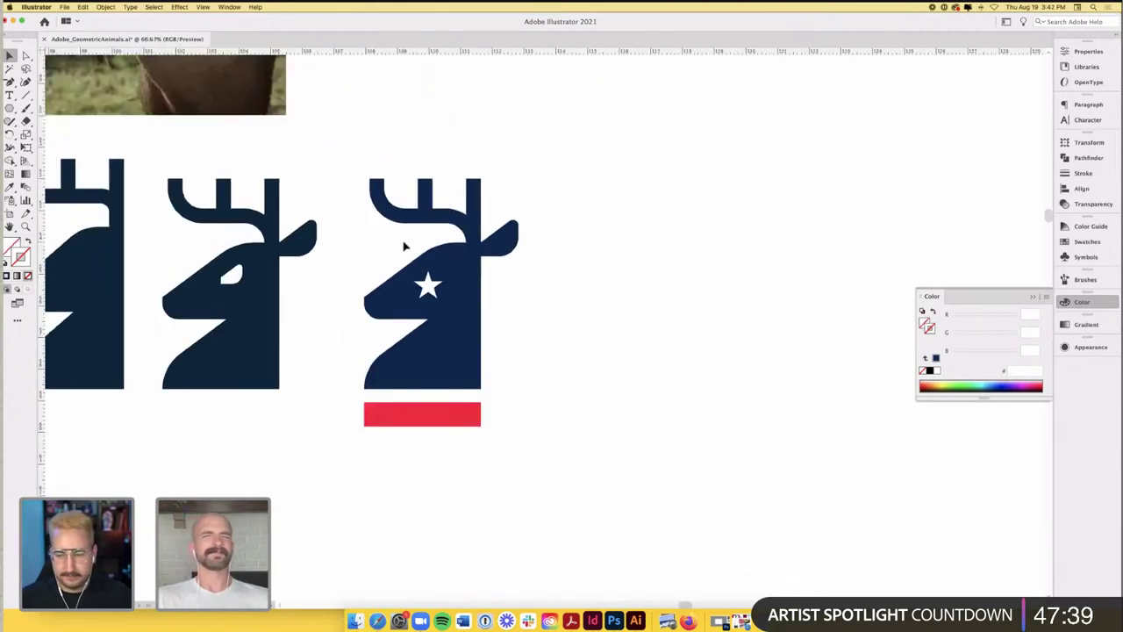
{"action": "scroll", "coordinate": [428, 288], "scroll_direction": "up", "scroll_amount": 1}
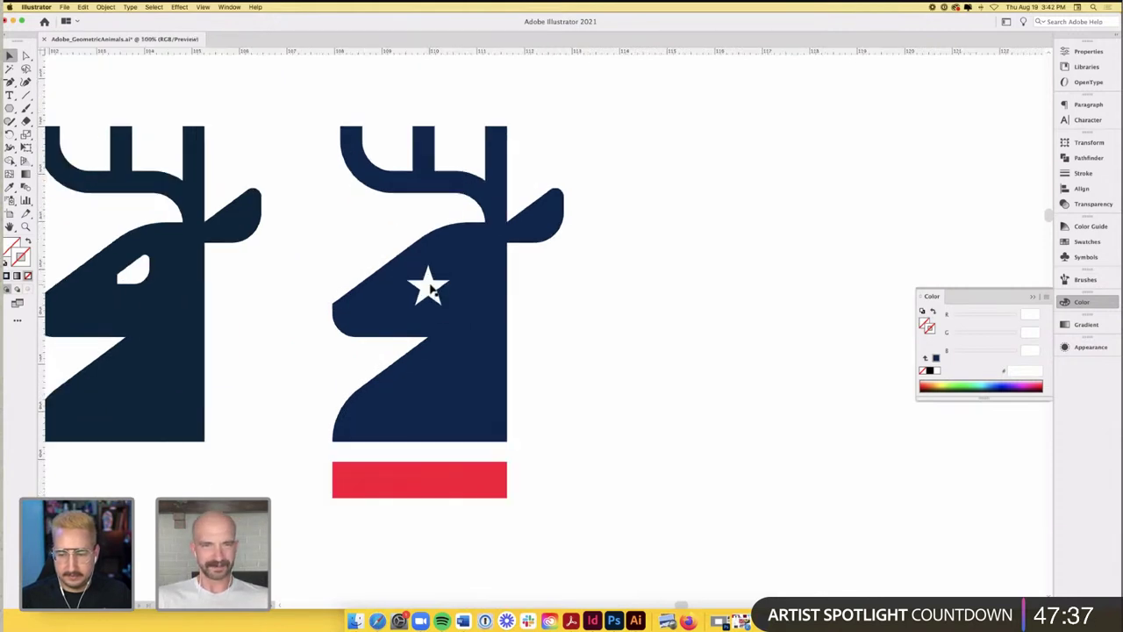
{"action": "scroll", "coordinate": [432, 294], "scroll_direction": "up", "scroll_amount": 1}
- Draw a circle over the star eye and fill it raspberry red (R174 G41 B88)
{"action": "left_click_drag", "start_coordinate": [10, 109], "coordinate": [47, 134]}
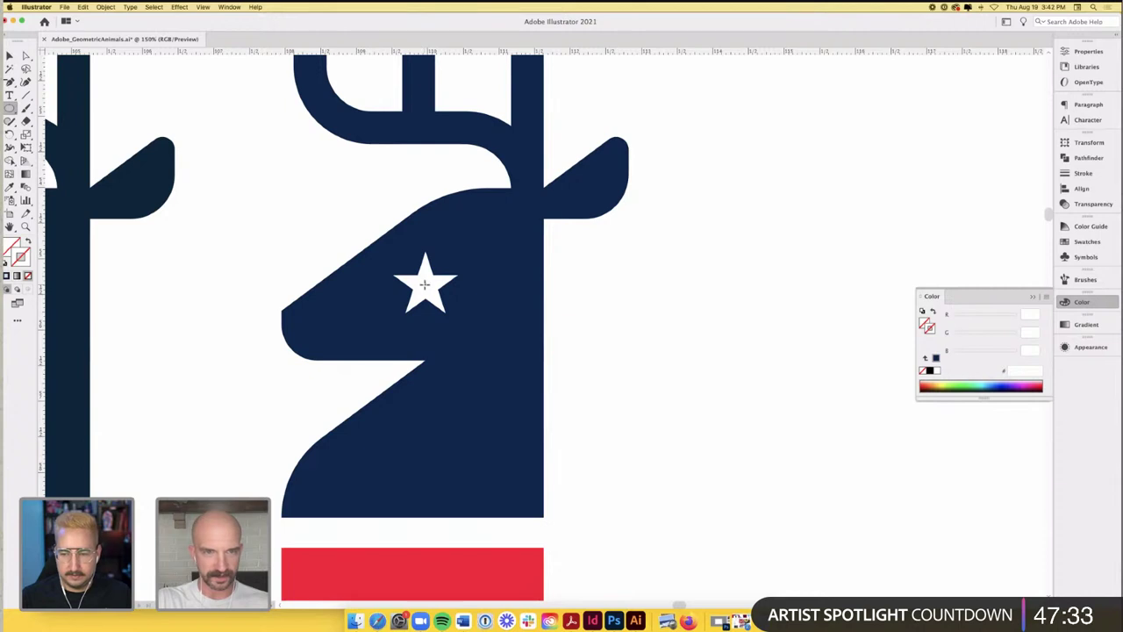
{"action": "left_click_drag", "start_coordinate": [424, 284], "coordinate": [463, 316]}
{"action": "key", "text": "v"}
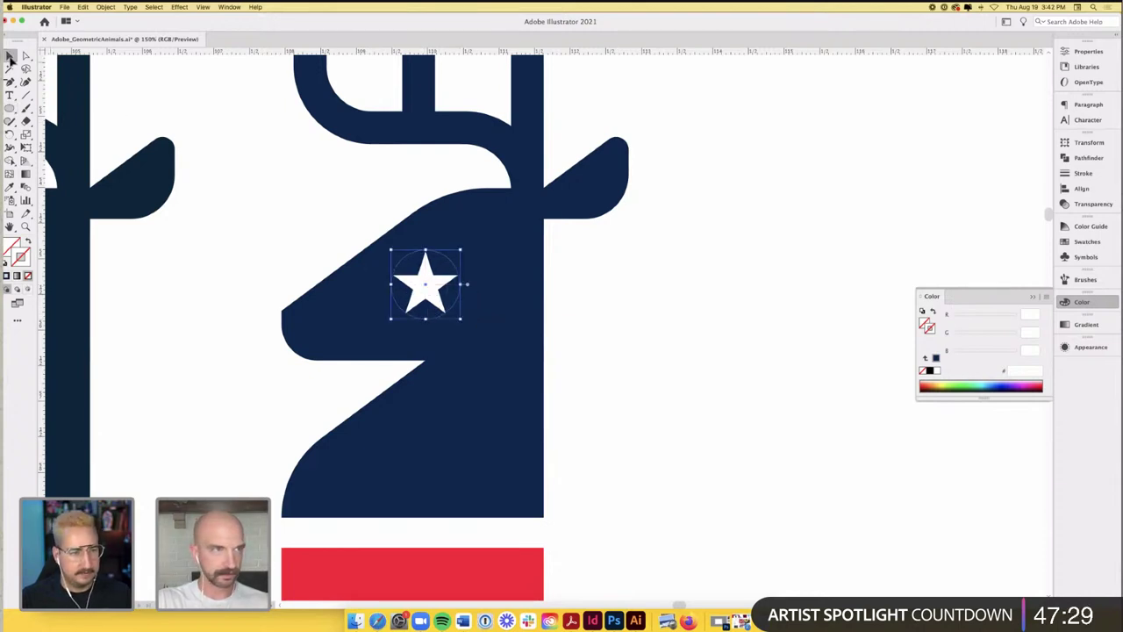
{"action": "scroll", "coordinate": [405, 261], "scroll_direction": "up", "scroll_amount": 2}
{"action": "scroll", "coordinate": [406, 252], "scroll_direction": "up", "scroll_amount": 1}
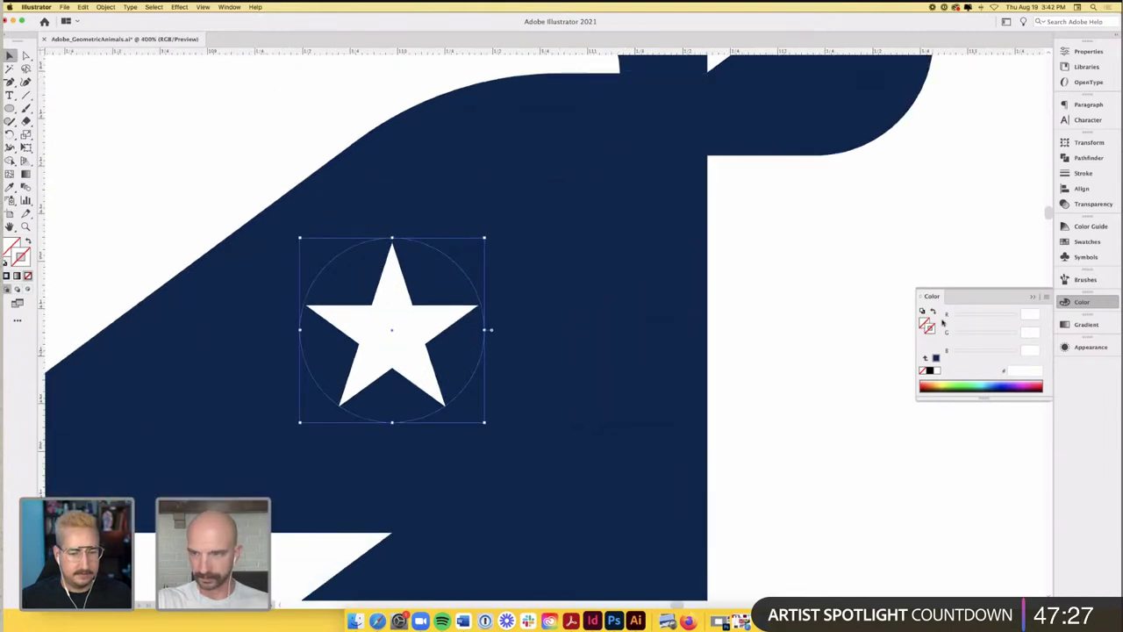
{"action": "left_click_drag", "start_coordinate": [973, 316], "coordinate": [997, 321]}
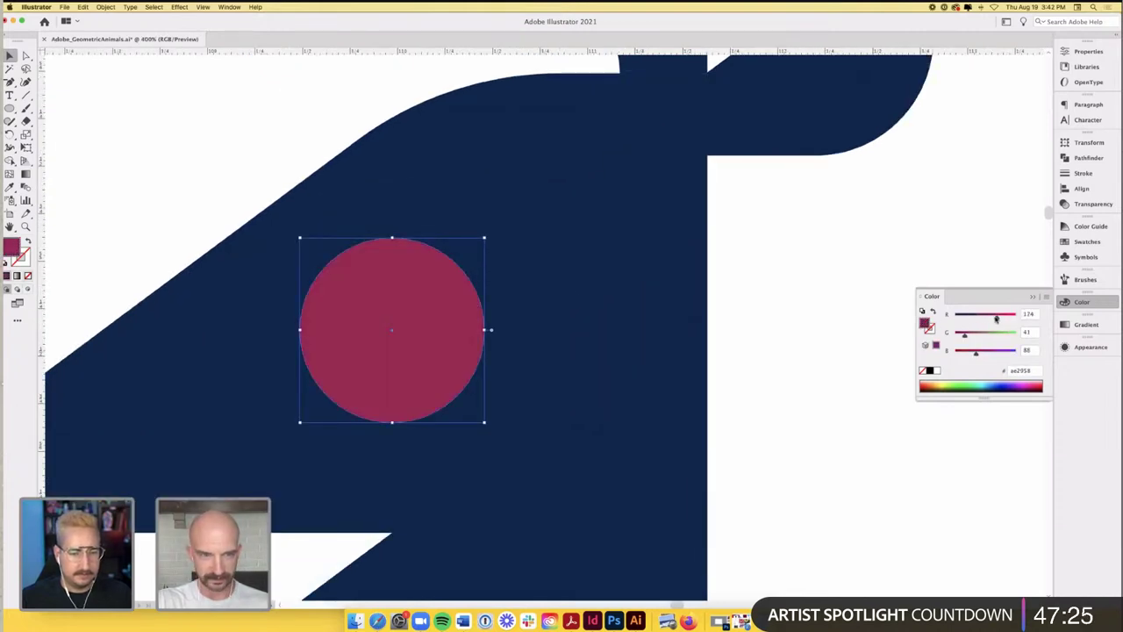
- Send the red circle behind the star and enlarge it to about 1.9 in
{"action": "key", "text": "ctrl+shift+bracketleft"}
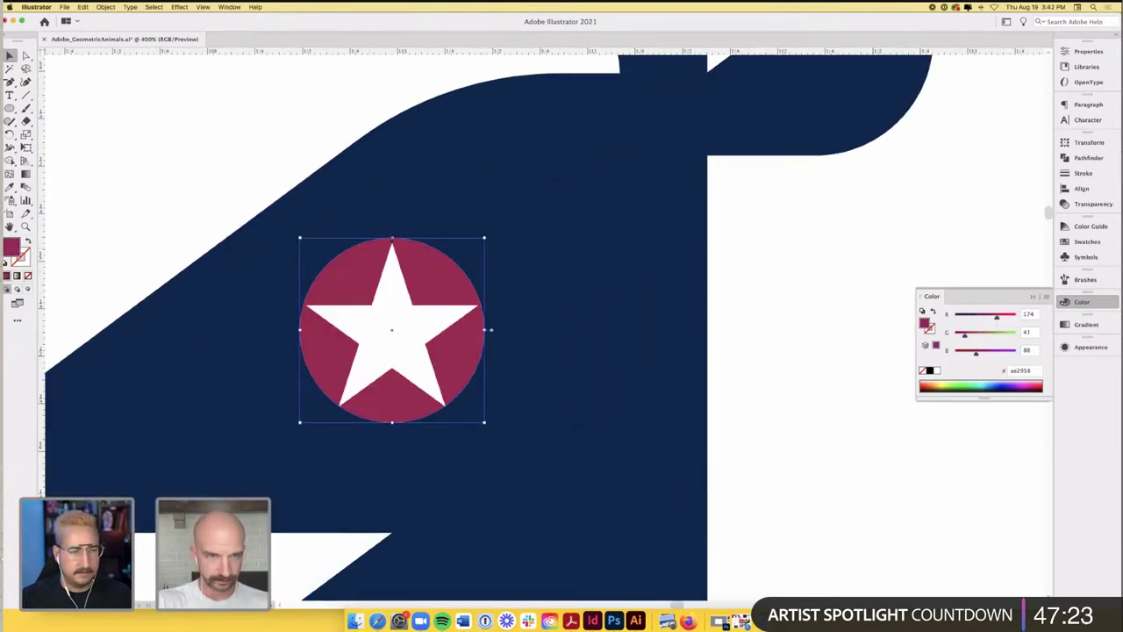
{"action": "left_click_drag", "start_coordinate": [391, 239], "coordinate": [392, 243]}
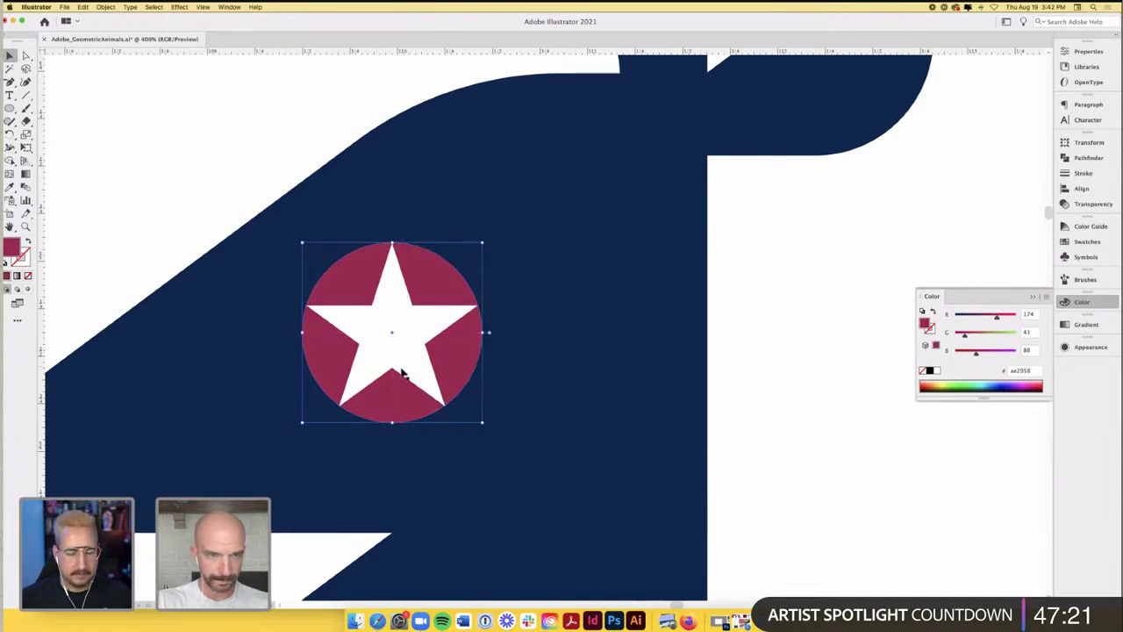
{"action": "scroll", "coordinate": [391, 405], "scroll_direction": "up", "scroll_amount": 1}
{"action": "left_click_drag", "start_coordinate": [394, 430], "coordinate": [398, 434]}
{"action": "scroll", "coordinate": [395, 432], "scroll_direction": "up", "scroll_amount": 3}
{"action": "scroll", "coordinate": [398, 431], "scroll_direction": "down", "scroll_amount": 5}
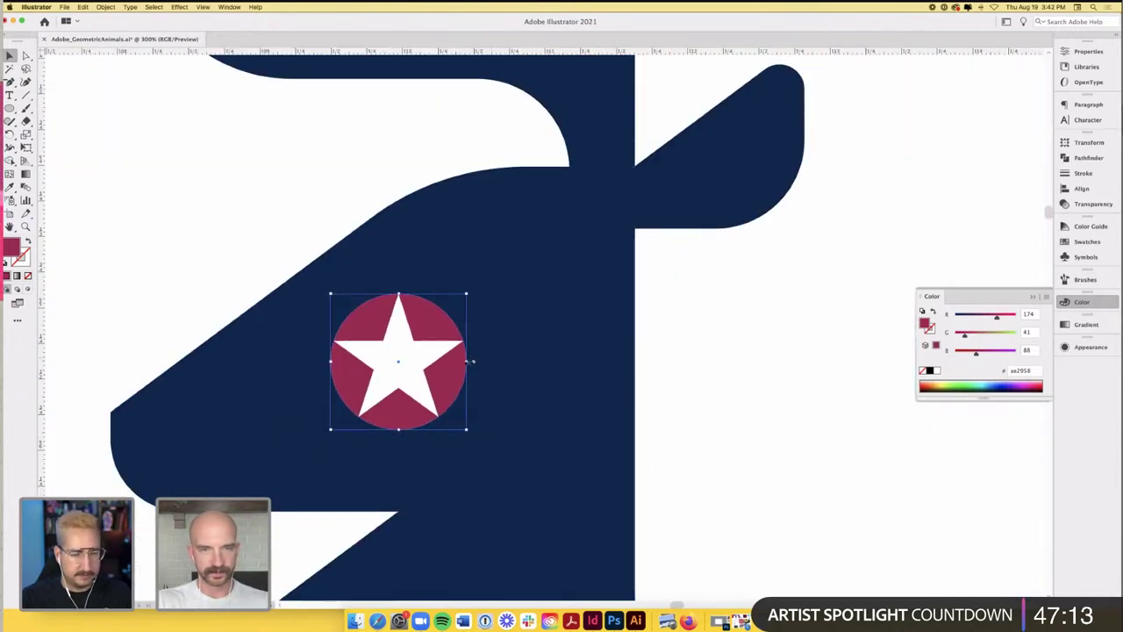
{"action": "left_click_drag", "start_coordinate": [471, 362], "coordinate": [526, 361]}
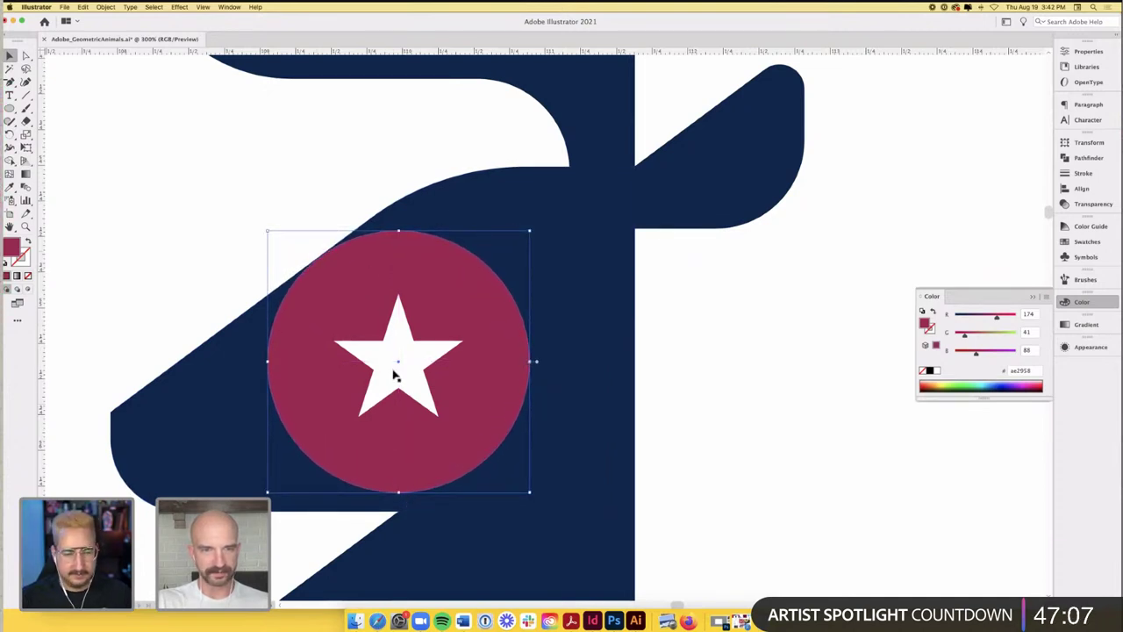
{"action": "left_click_drag", "start_coordinate": [417, 358], "coordinate": [416, 369]}
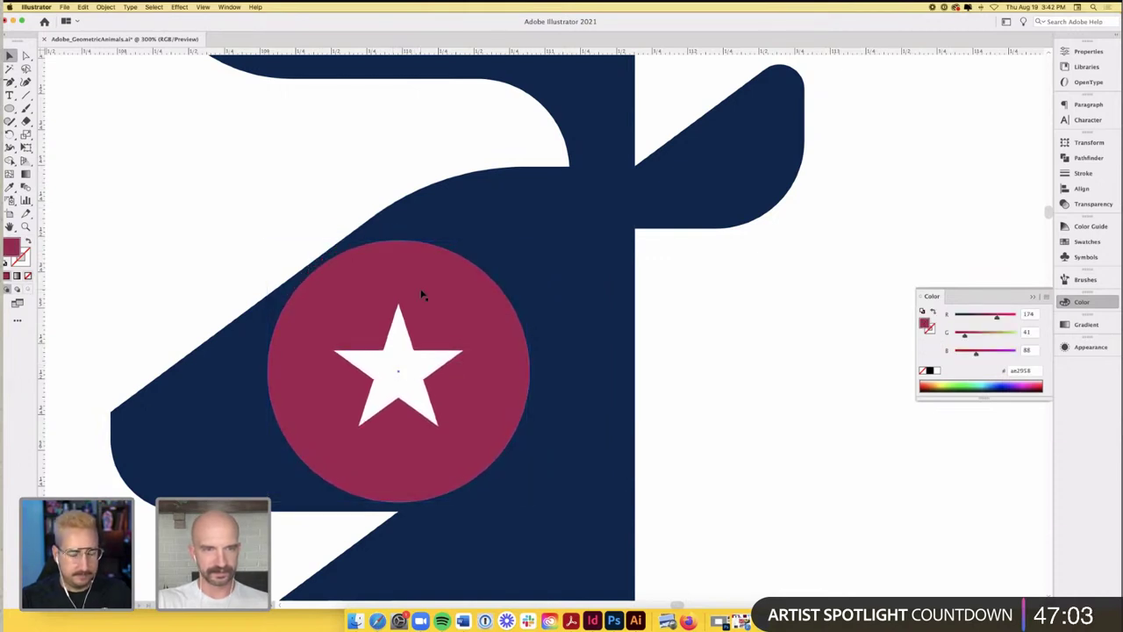
{"action": "left_click_drag", "start_coordinate": [400, 240], "coordinate": [400, 235]}
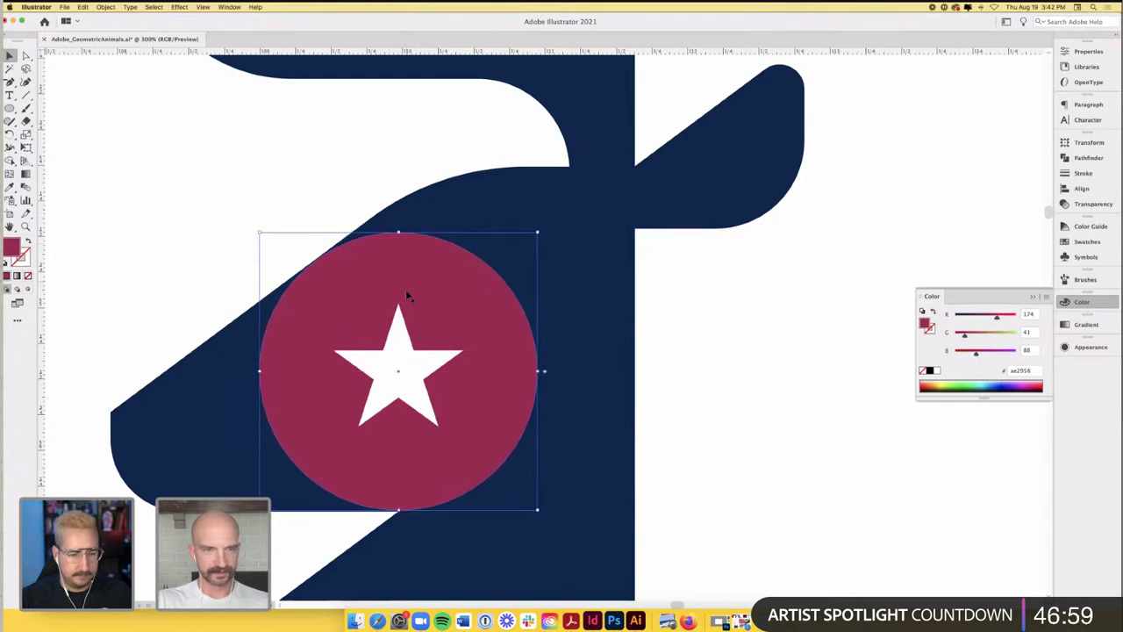
- Centre the white star inside the red circle and fine-tune the circle's size
{"action": "left_click", "coordinate": [399, 386], "text": "shift"}
{"action": "key", "text": "super+equal"}
{"action": "key", "text": "super+equal"}
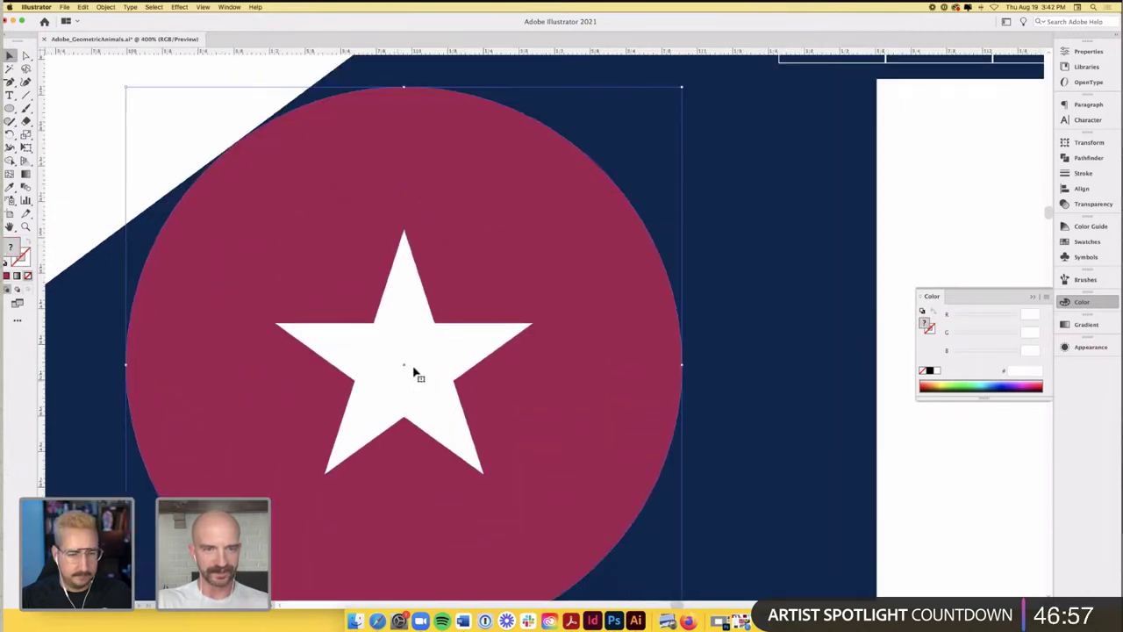
{"action": "left_click_drag", "start_coordinate": [412, 372], "coordinate": [413, 371]}
{"action": "key", "text": "super+minus"}
{"action": "key", "text": "super+minus"}
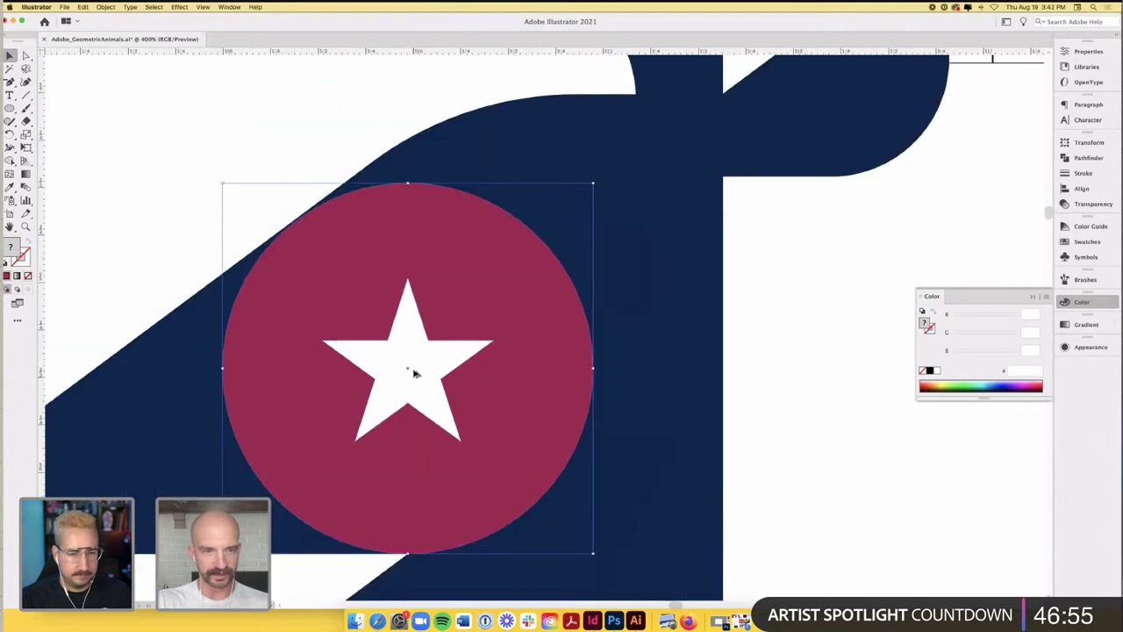
{"action": "key", "text": "super+equal"}
{"action": "key", "text": "super+equal"}
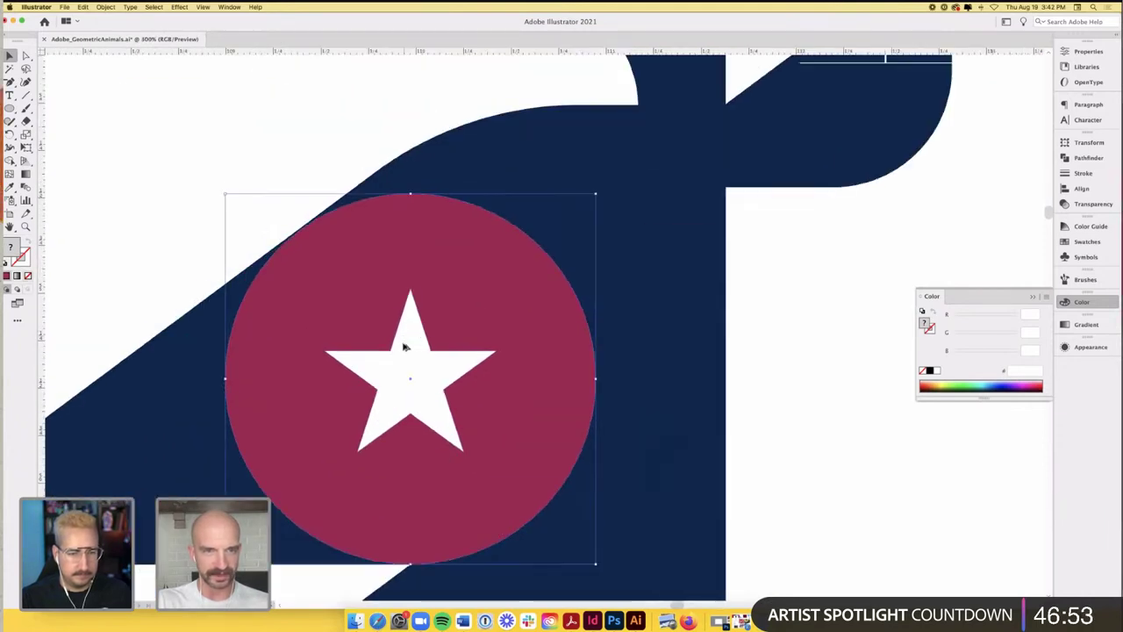
{"action": "left_click_drag", "start_coordinate": [414, 125], "coordinate": [457, 123]}
{"action": "scroll", "coordinate": [456, 123], "scroll_direction": "down", "scroll_amount": 5}
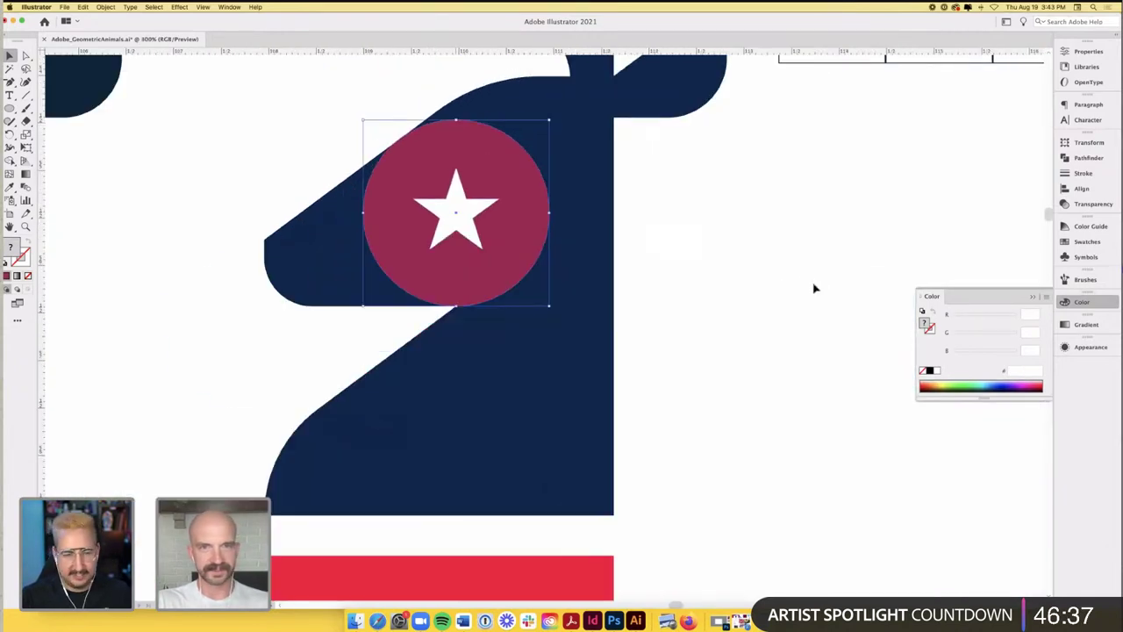
- Delete the raspberry circle, leaving the white star on the navy head
{"action": "left_click", "coordinate": [528, 255]}
{"action": "key", "text": "Delete"}
{"action": "scroll", "coordinate": [710, 243], "scroll_direction": "down", "scroll_amount": 1}
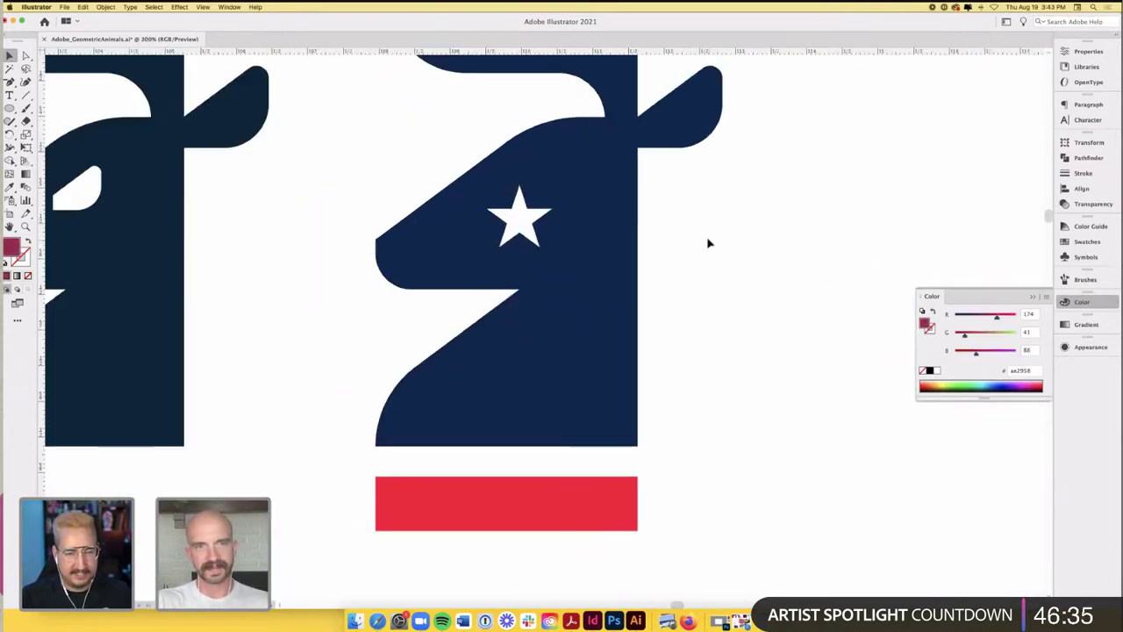
{"action": "scroll", "coordinate": [709, 243], "scroll_direction": "up", "scroll_amount": 1}
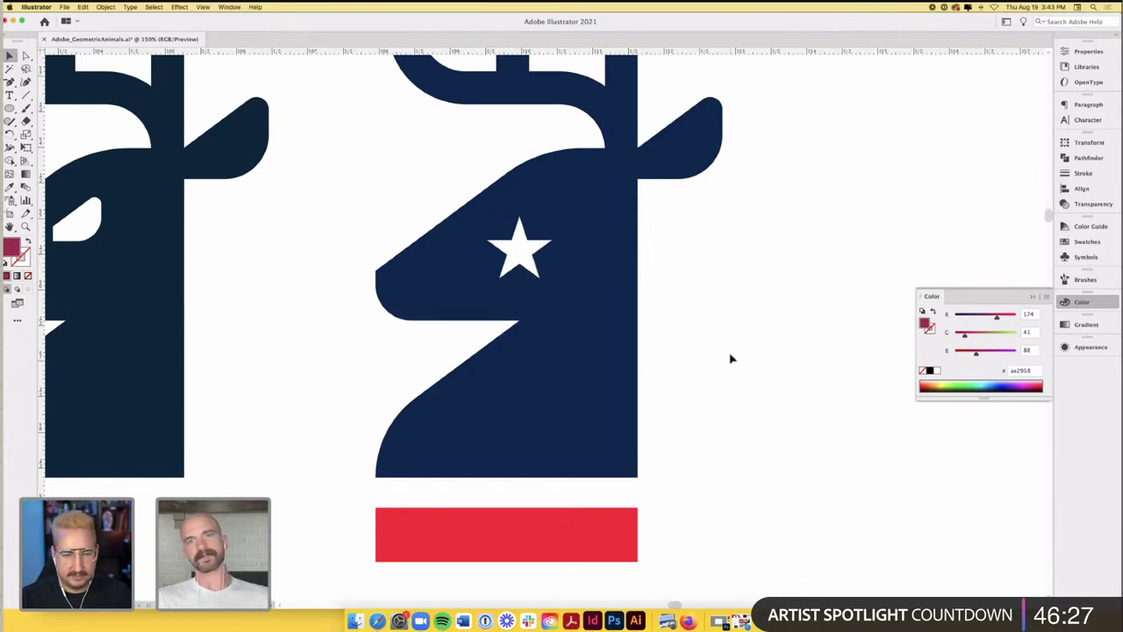
{"action": "scroll", "coordinate": [730, 358], "scroll_direction": "down", "scroll_amount": 2}
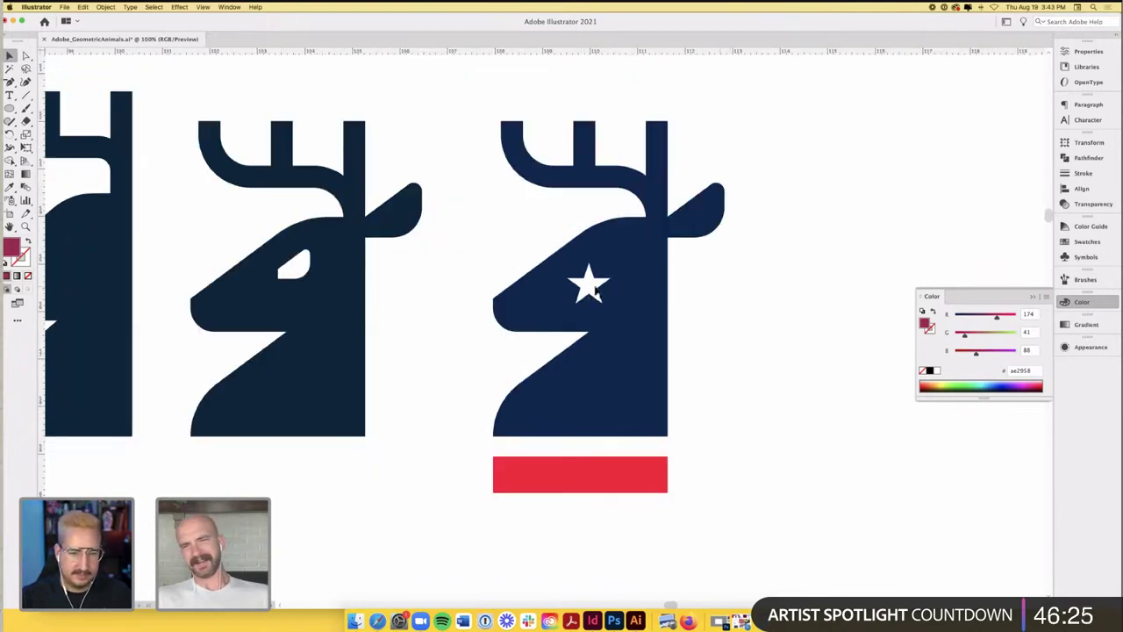
- Select and deselect the white star eye while reviewing the artwork
{"action": "left_click", "coordinate": [589, 286]}
{"action": "left_click", "coordinate": [729, 317]}
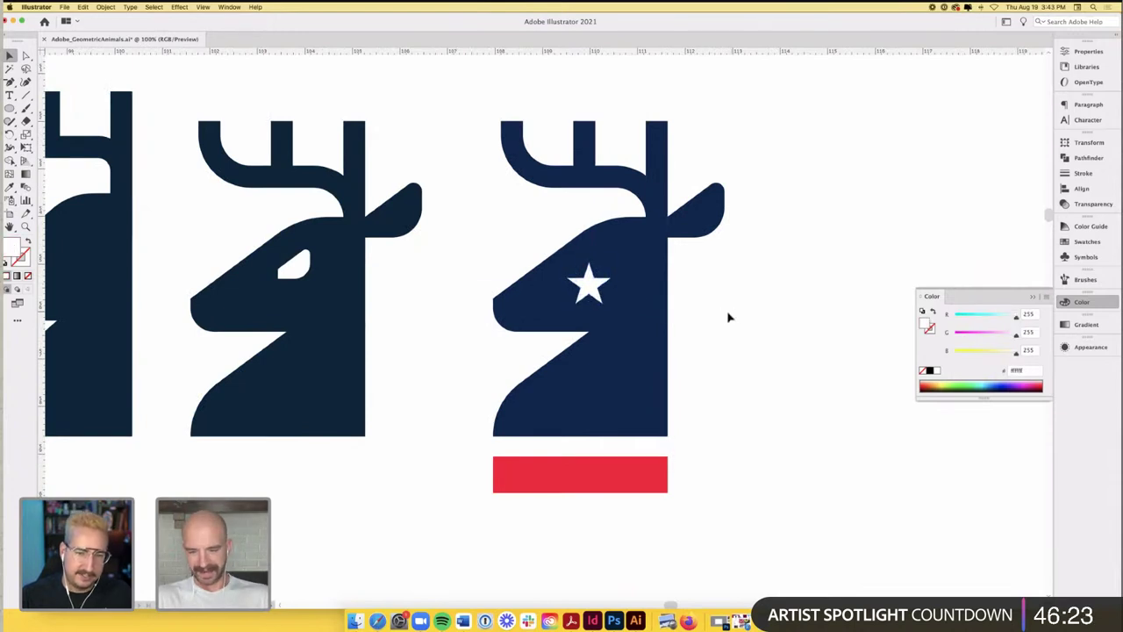
{"action": "left_click", "coordinate": [590, 282]}
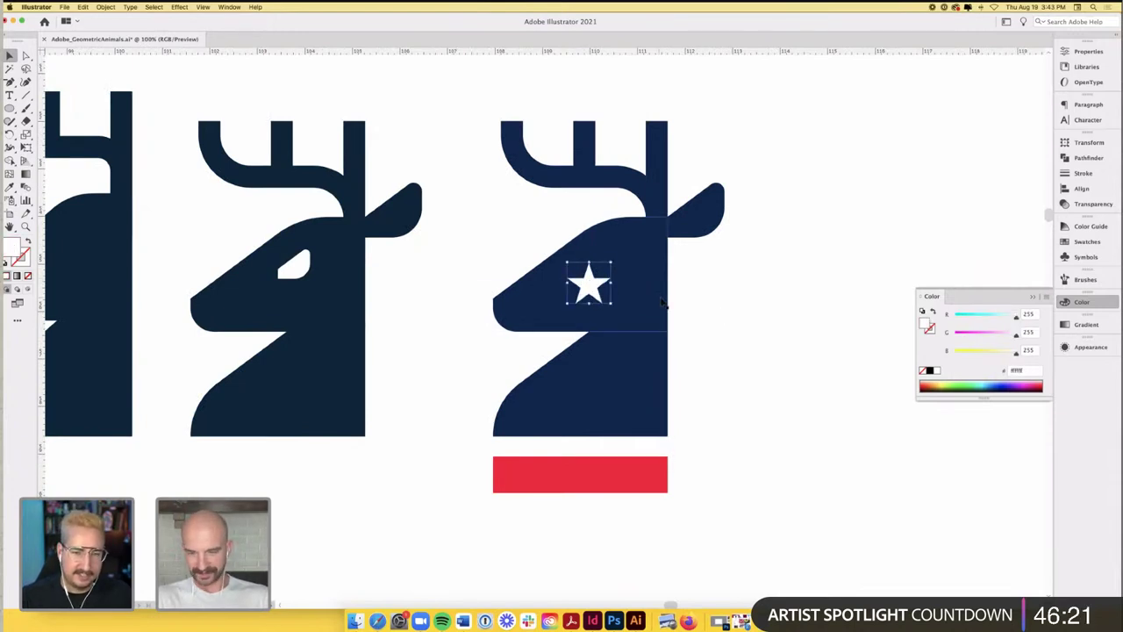
{"action": "left_click", "coordinate": [756, 313]}
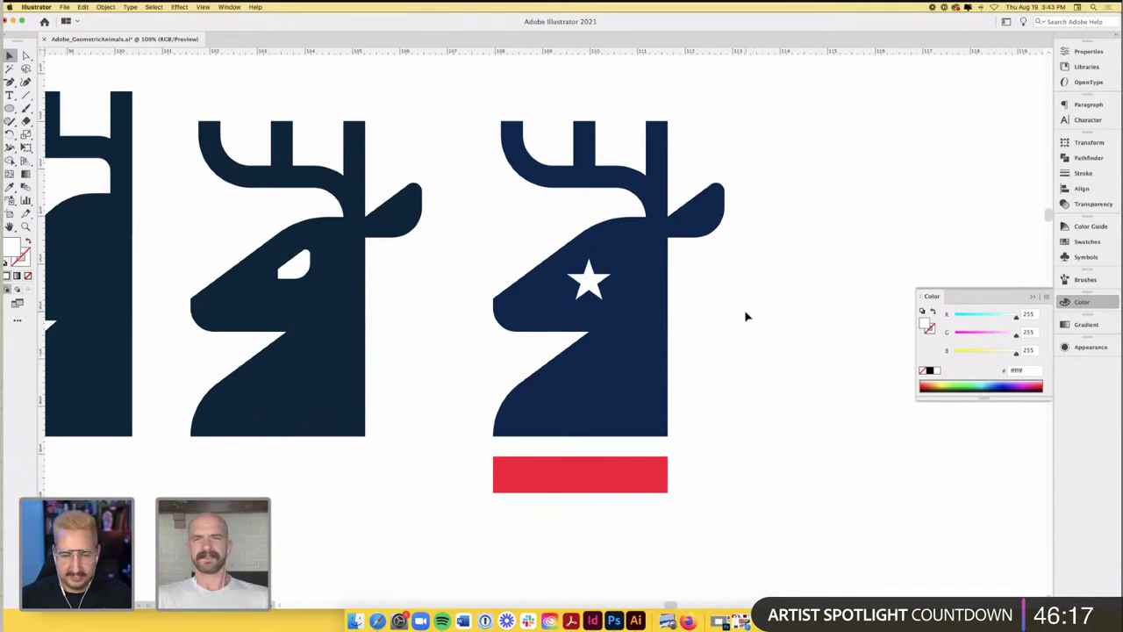
{"action": "scroll", "coordinate": [746, 316], "scroll_direction": "down", "scroll_amount": 5}
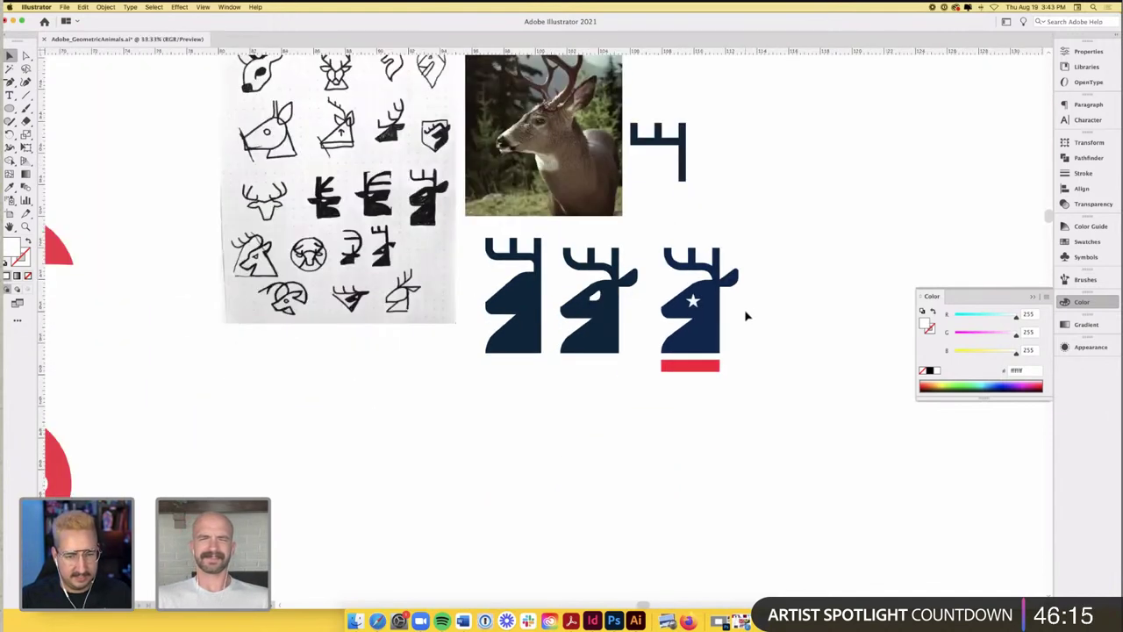
{"action": "scroll", "coordinate": [746, 316], "scroll_direction": "right", "scroll_amount": 3}
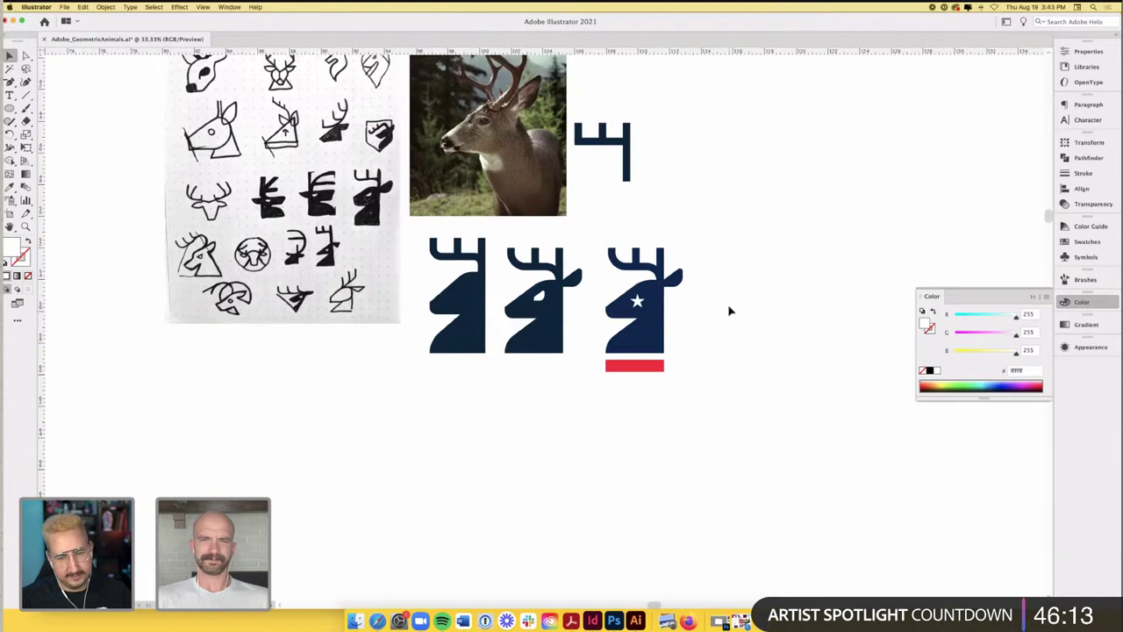
{"action": "scroll", "coordinate": [729, 311], "scroll_direction": "up", "scroll_amount": 1}
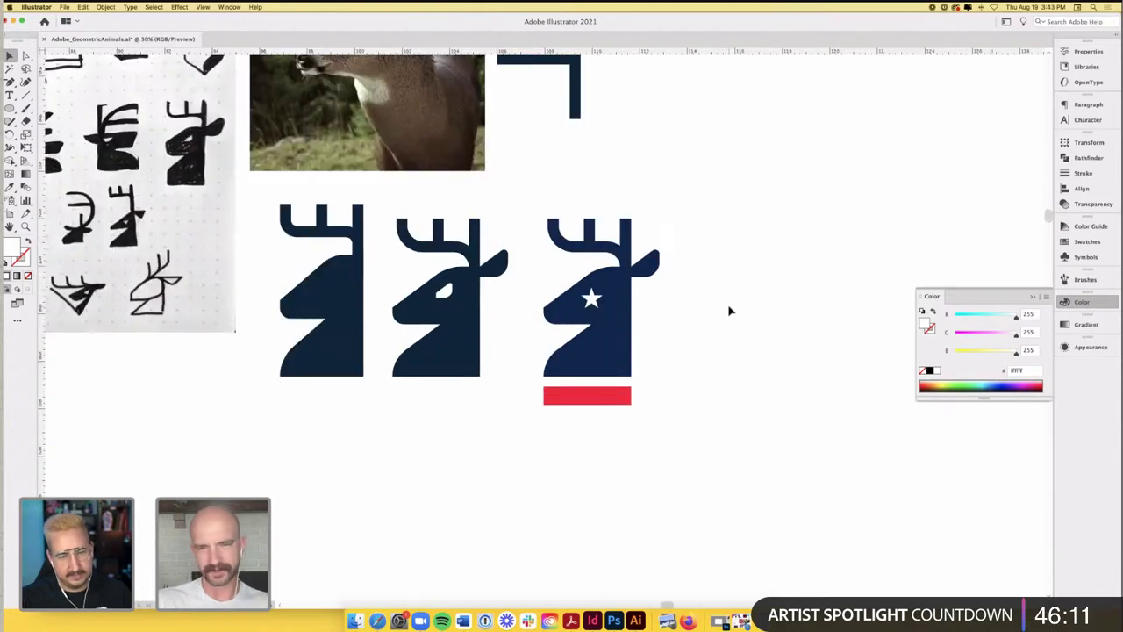
- Extend the red bar's bottom edge slightly lower and save the file
{"action": "key", "text": "super+s"}
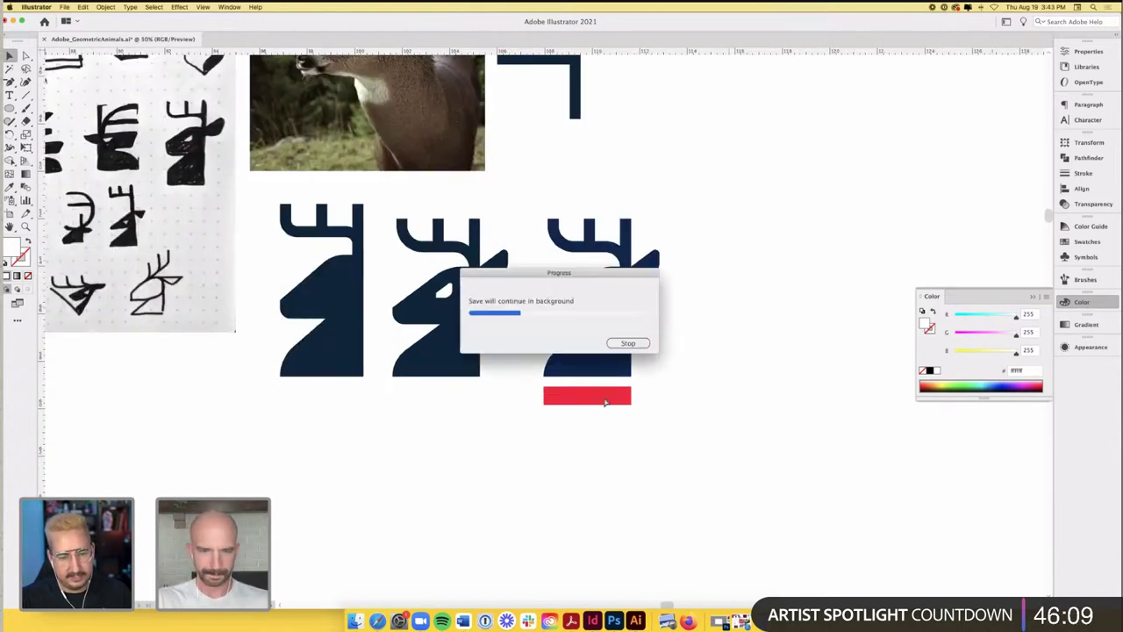
{"action": "left_click", "coordinate": [597, 400]}
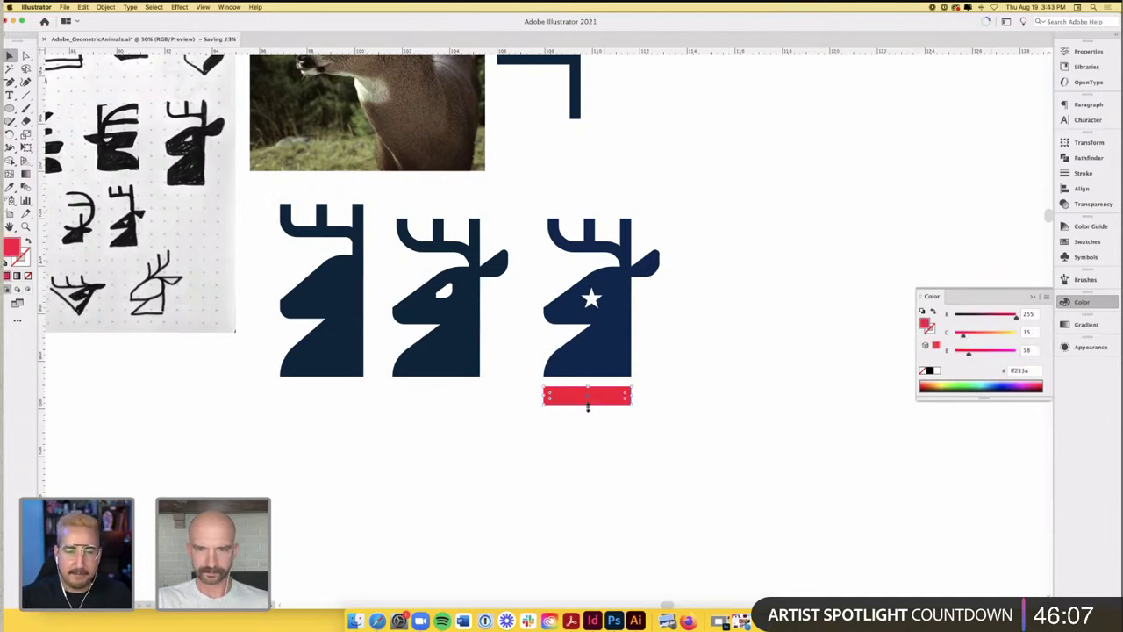
{"action": "left_click_drag", "start_coordinate": [588, 405], "coordinate": [588, 409]}
{"action": "left_click", "coordinate": [702, 404]}
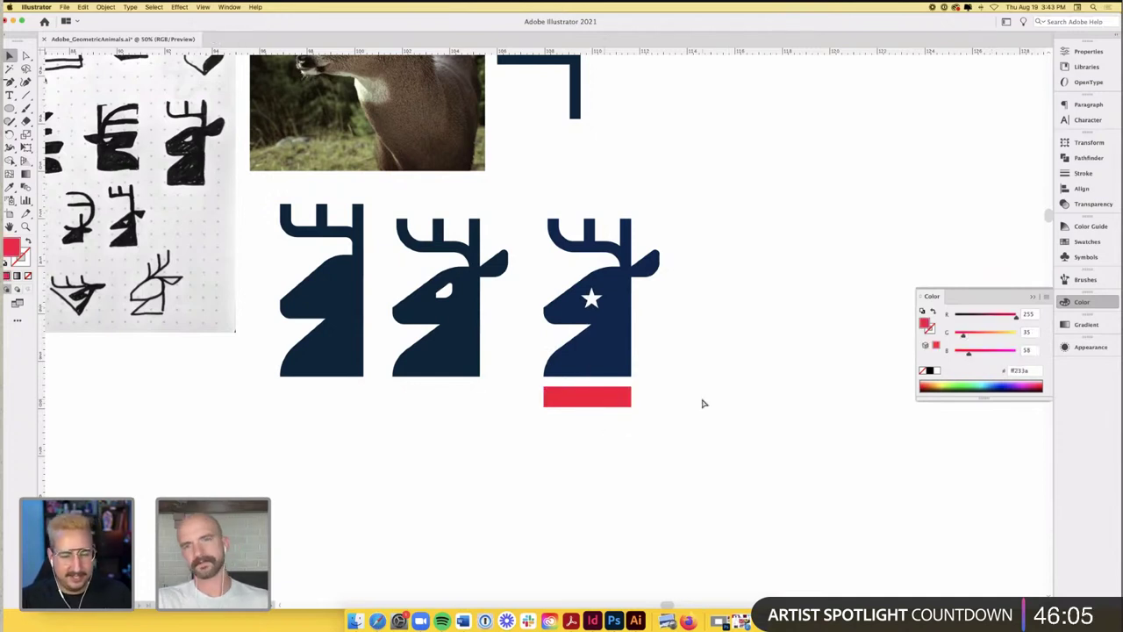
{"action": "key", "text": "super+s"}
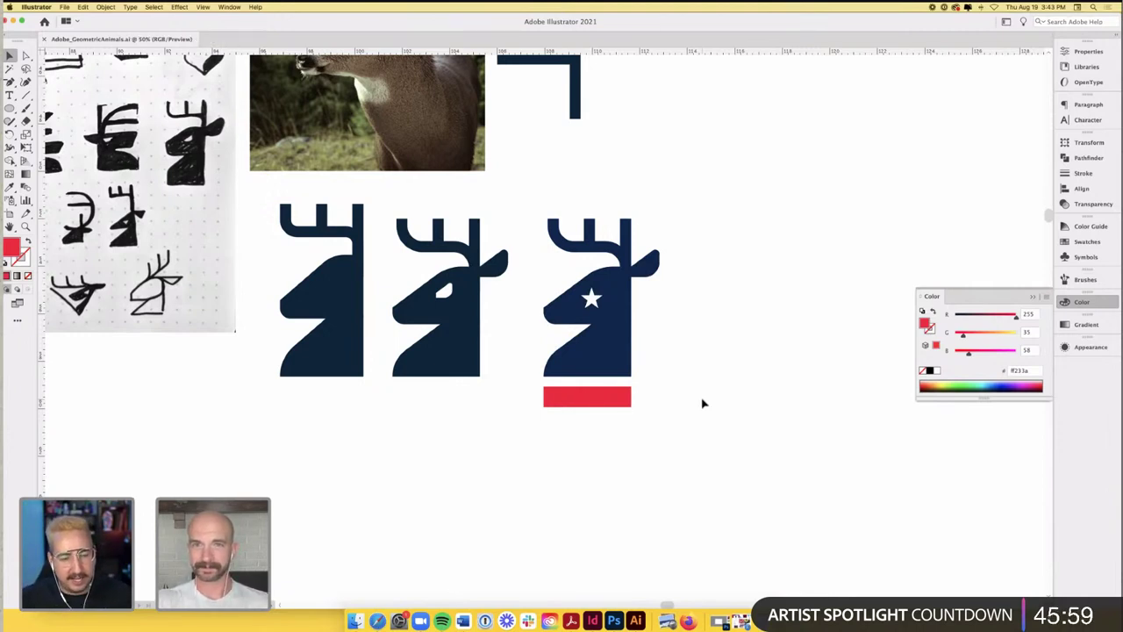
- Bring the InDesign moodboard to the front from the Dock
{"action": "scroll", "coordinate": [684, 388], "scroll_direction": "up", "scroll_amount": 1}
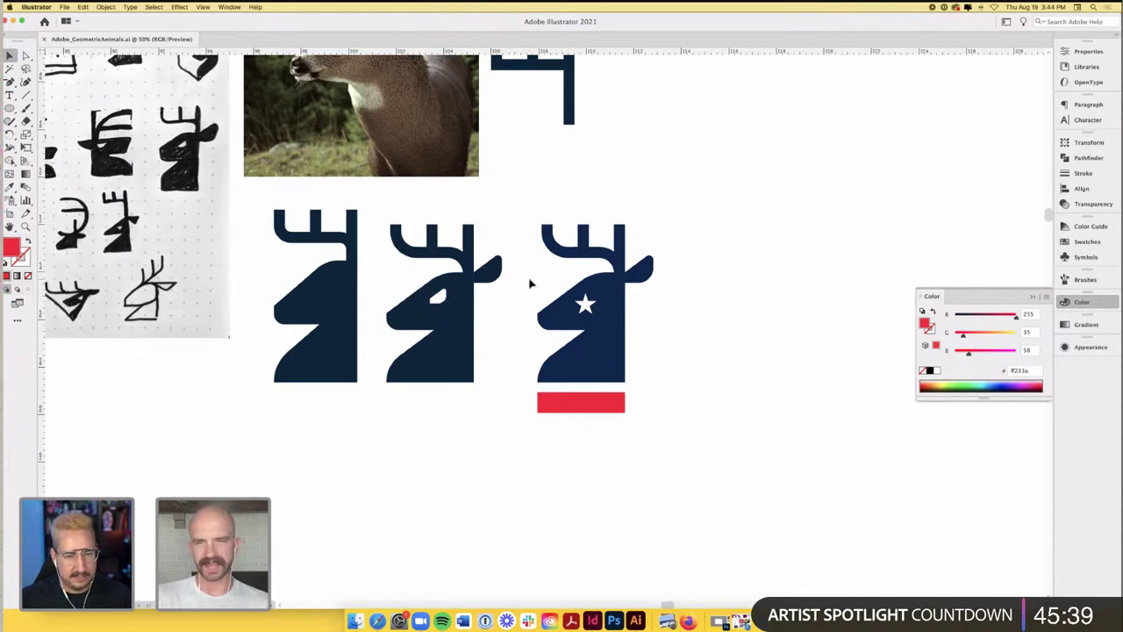
{"action": "scroll", "coordinate": [530, 283], "scroll_direction": "right", "scroll_amount": 3}
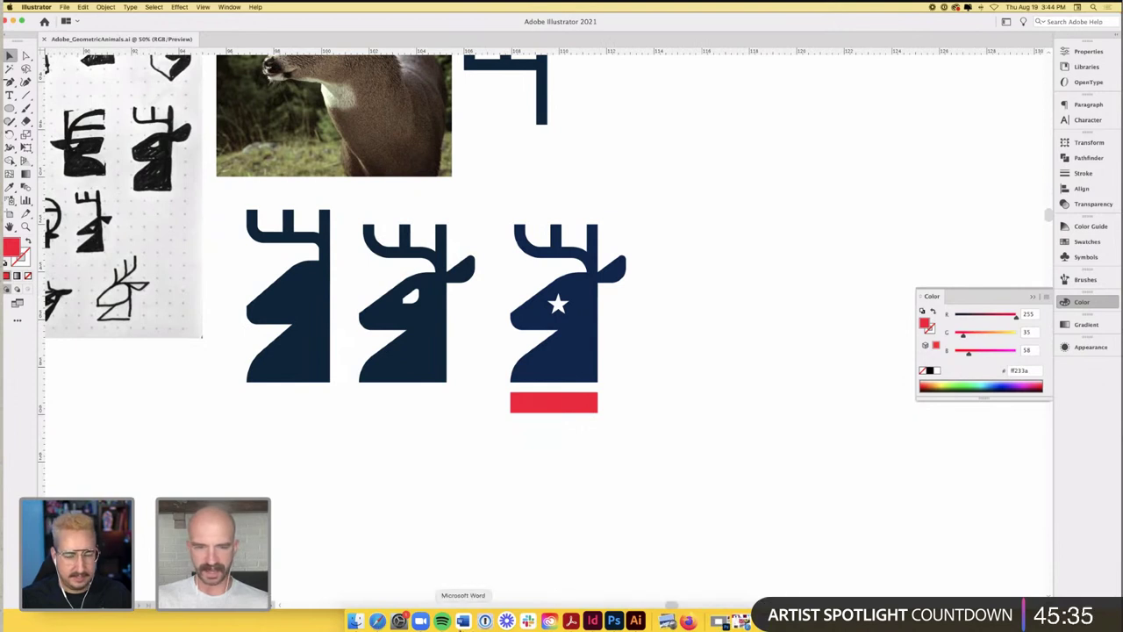
{"action": "left_click", "coordinate": [593, 621]}
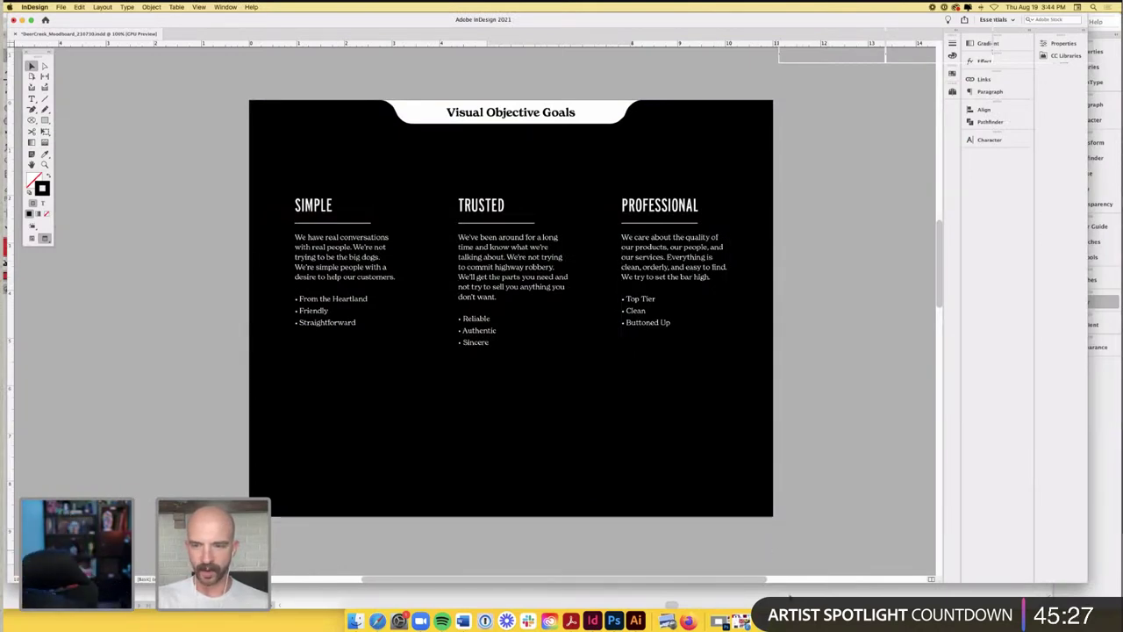
- Return from the InDesign moodboard to the deer artwork in Illustrator
{"action": "key", "text": "super+Tab"}
- Inspect the star deer's antler anchor points with Direct Selection (A)
{"action": "scroll", "coordinate": [638, 428], "scroll_direction": "right", "scroll_amount": 2}
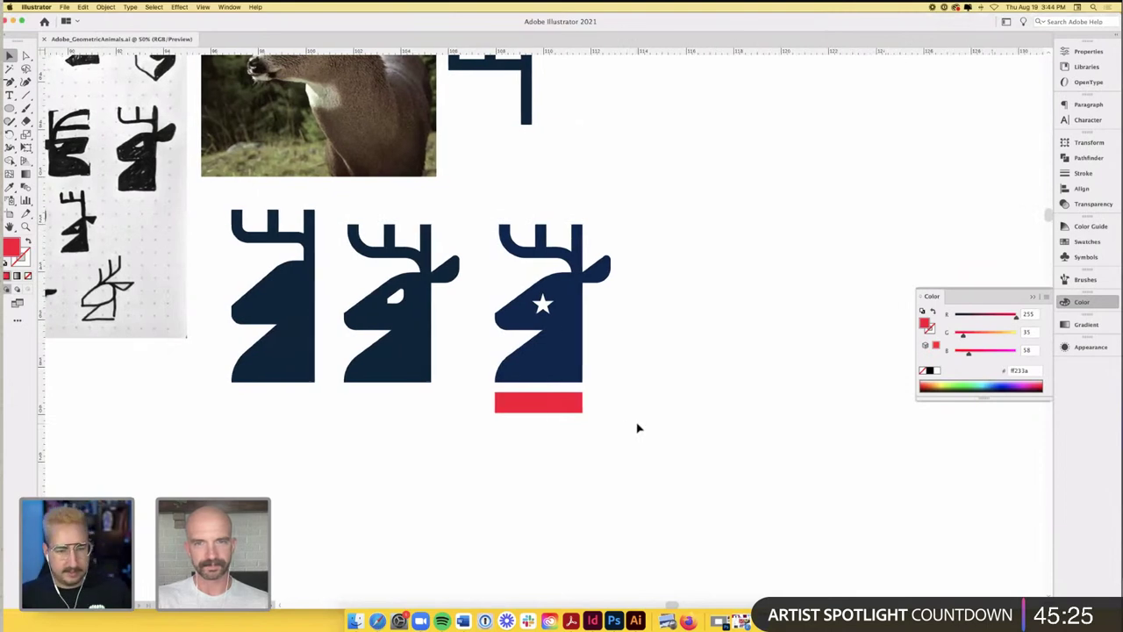
{"action": "scroll", "coordinate": [638, 429], "scroll_direction": "right", "scroll_amount": 2}
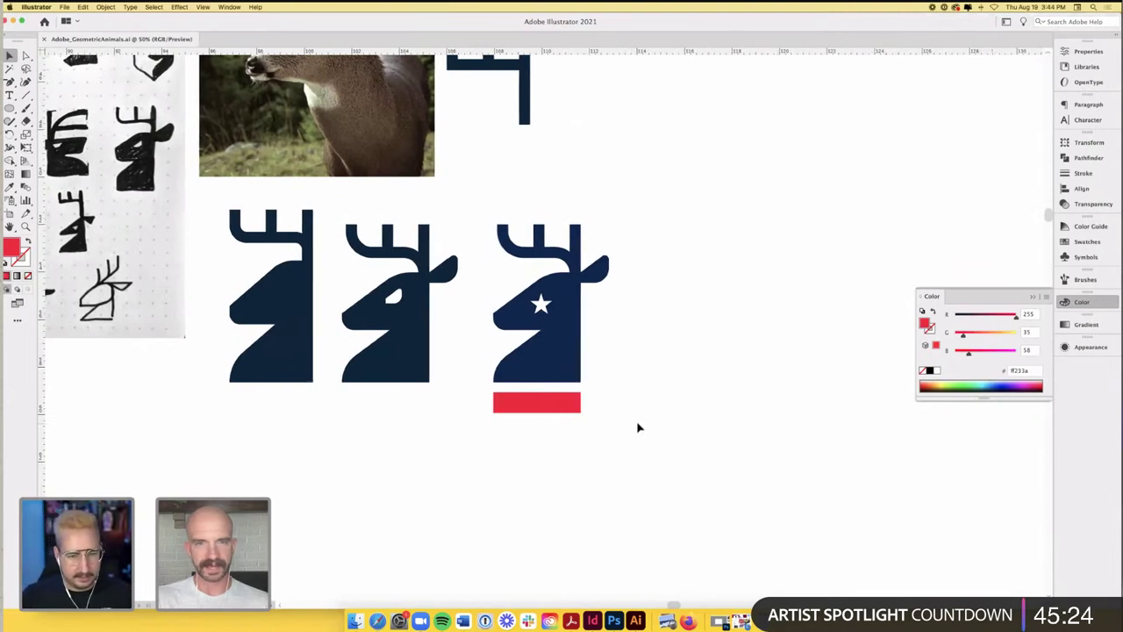
{"action": "left_click", "coordinate": [507, 219]}
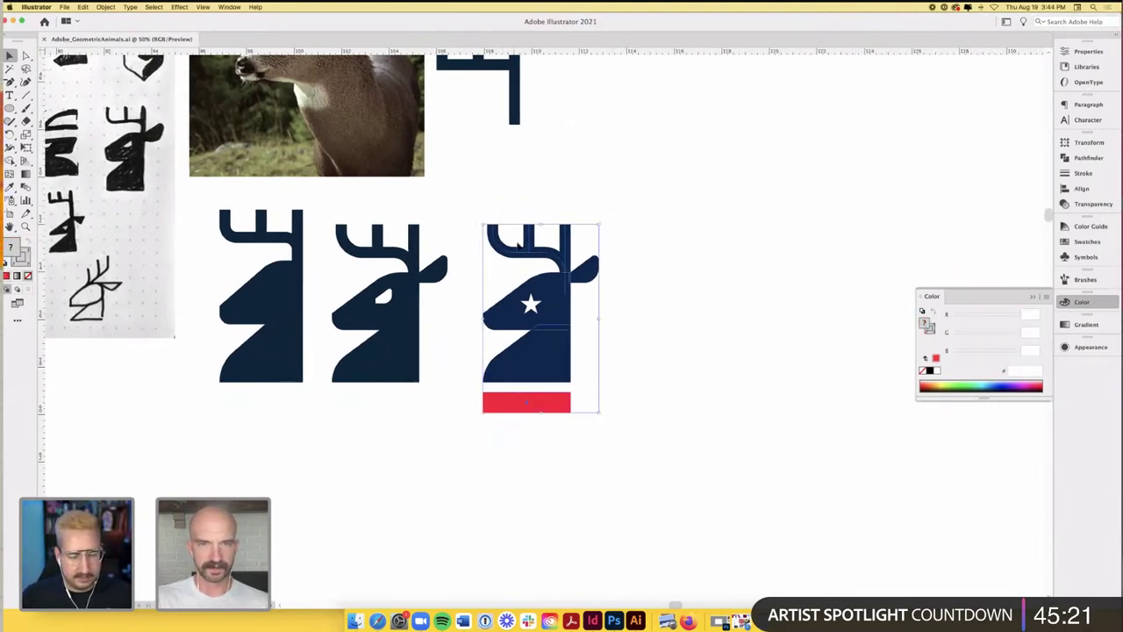
{"action": "scroll", "coordinate": [517, 246], "scroll_direction": "up", "scroll_amount": 1}
{"action": "left_click", "coordinate": [511, 174]}
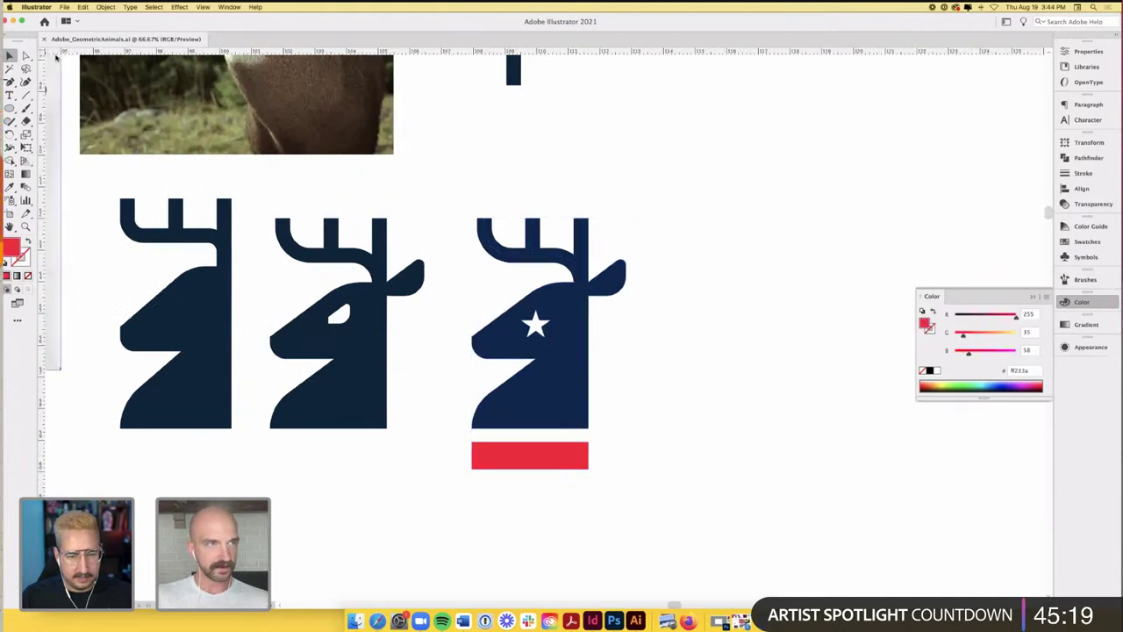
{"action": "key", "text": "a"}
{"action": "left_click_drag", "start_coordinate": [460, 200], "coordinate": [513, 256]}
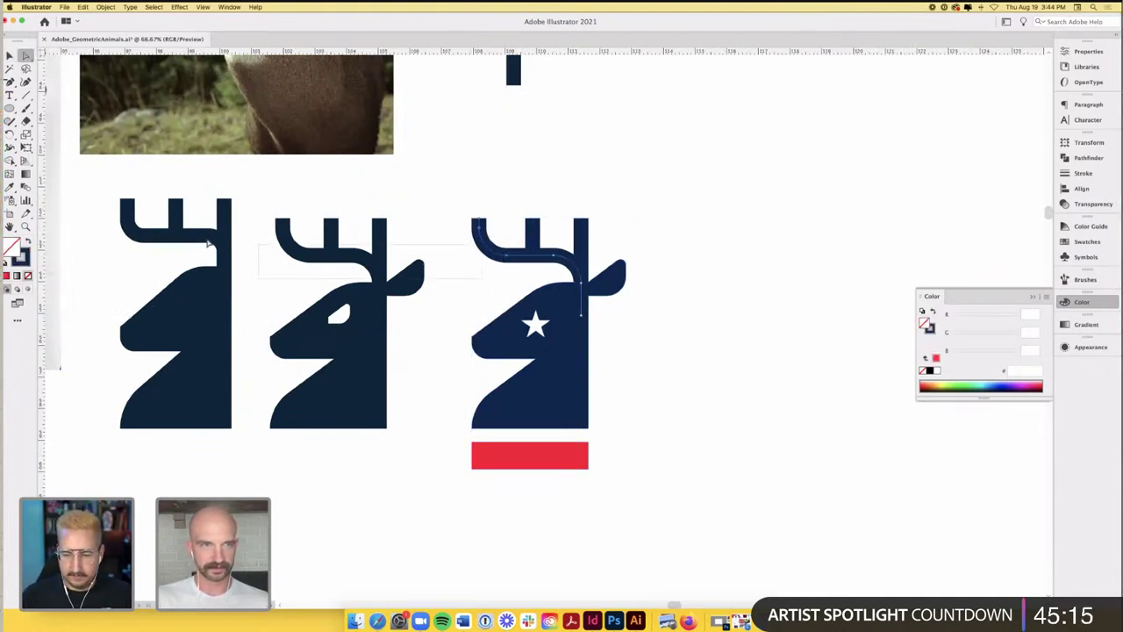
{"action": "left_click", "coordinate": [376, 298]}
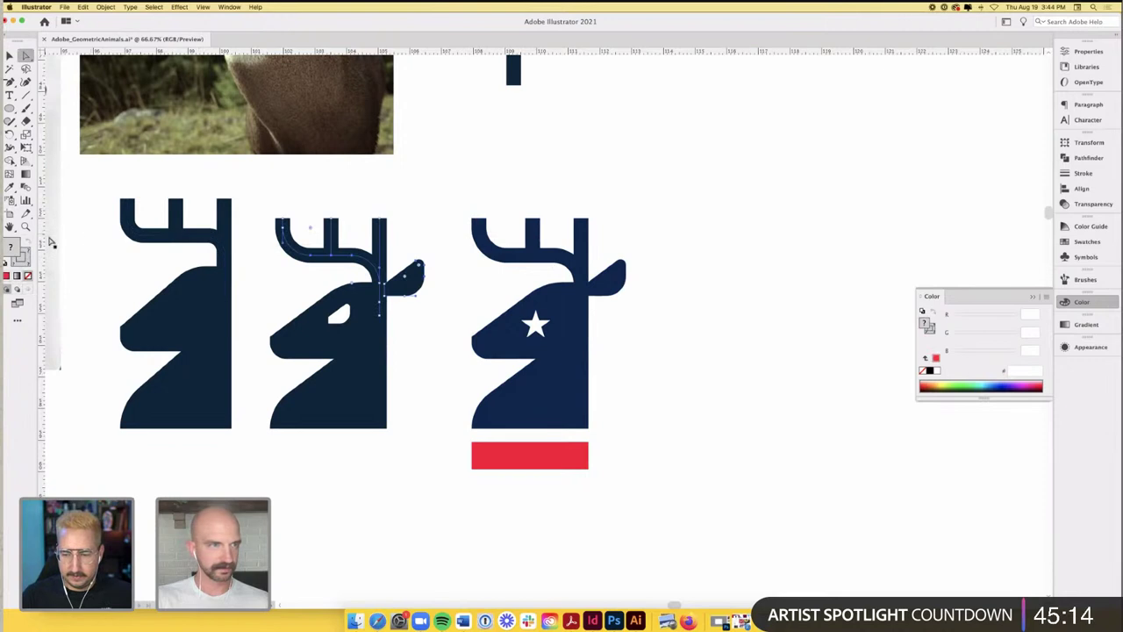
{"action": "left_click", "coordinate": [477, 342]}
- Select the curved back antler's top anchors and drag the tip level
{"action": "scroll", "coordinate": [478, 327], "scroll_direction": "up", "scroll_amount": 1}
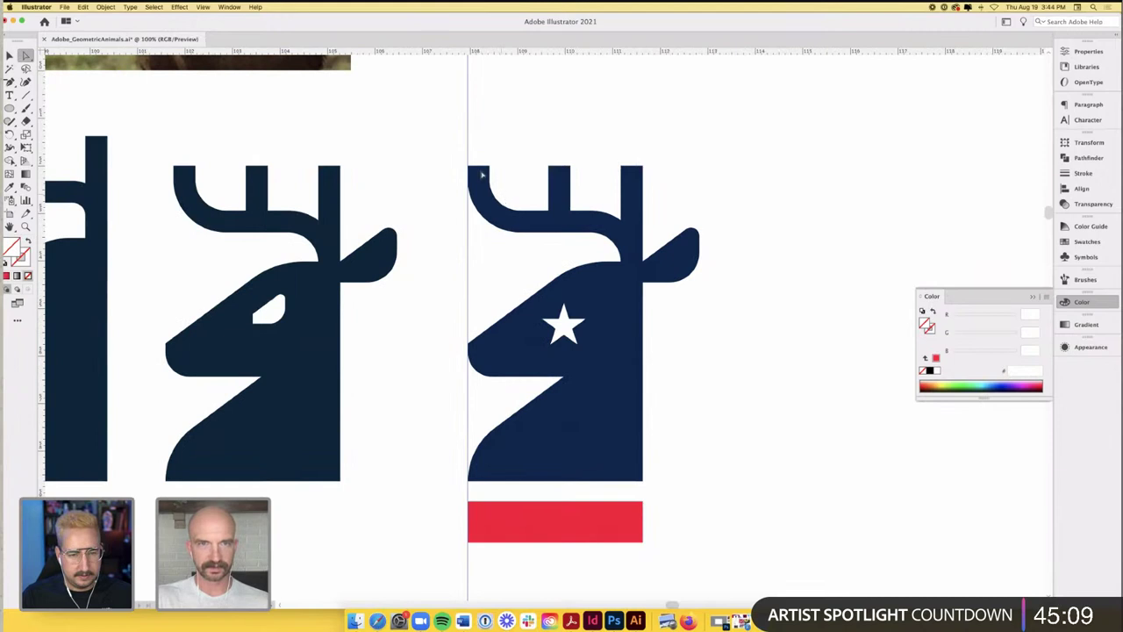
{"action": "scroll", "coordinate": [482, 174], "scroll_direction": "up", "scroll_amount": 5}
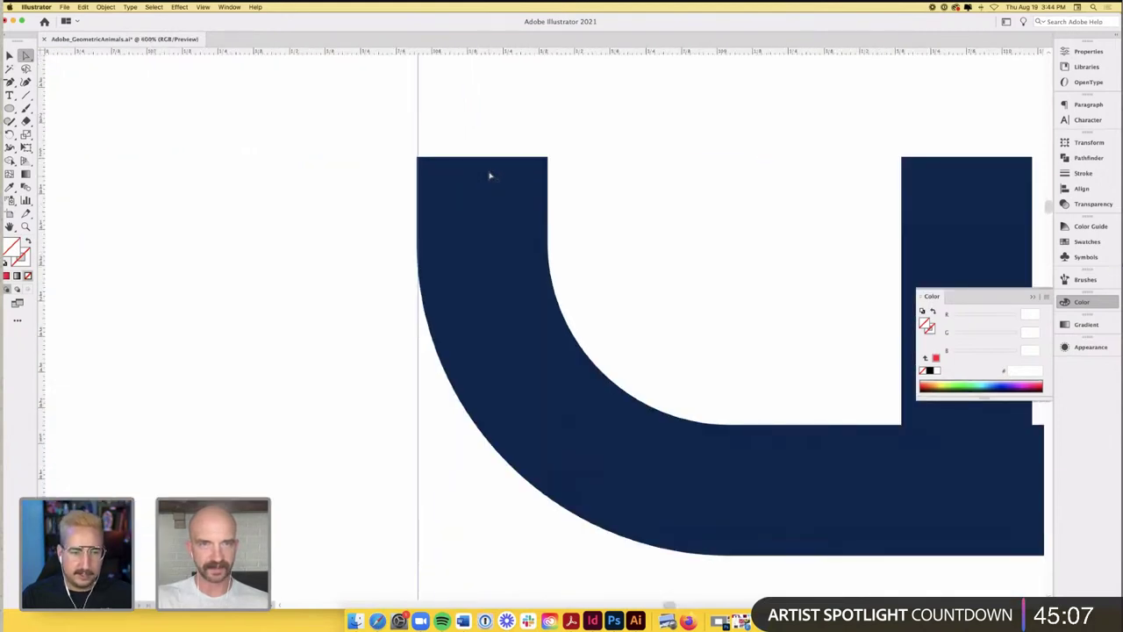
{"action": "scroll", "coordinate": [489, 176], "scroll_direction": "down", "scroll_amount": 2}
{"action": "left_click", "coordinate": [530, 259]}
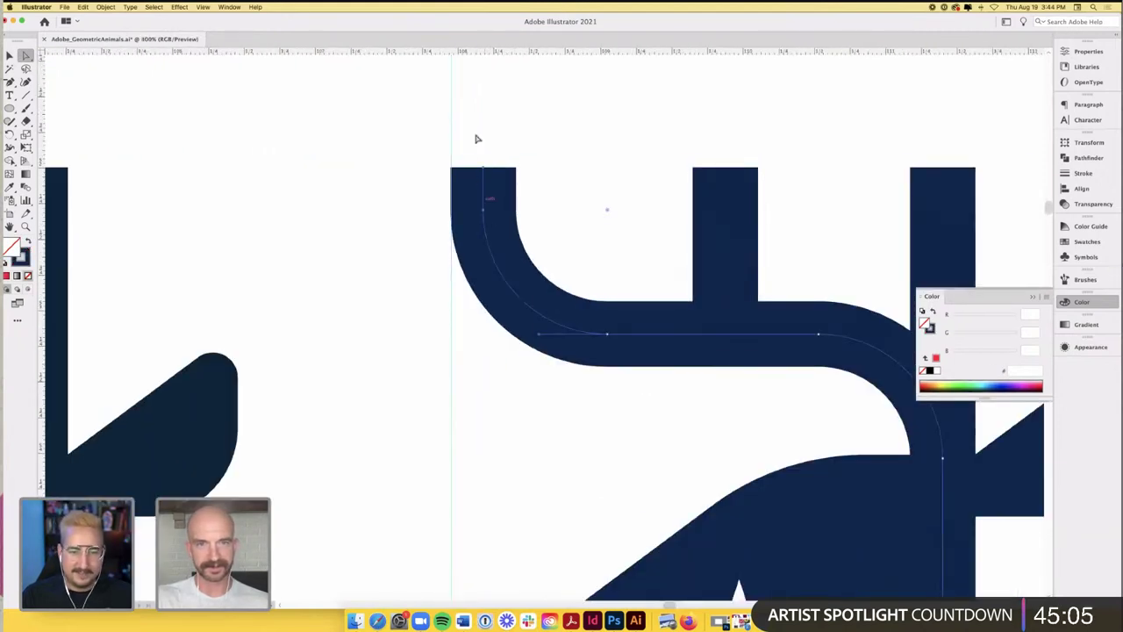
{"action": "left_click_drag", "start_coordinate": [476, 136], "coordinate": [614, 405]}
{"action": "scroll", "coordinate": [479, 166], "scroll_direction": "up", "scroll_amount": 3}
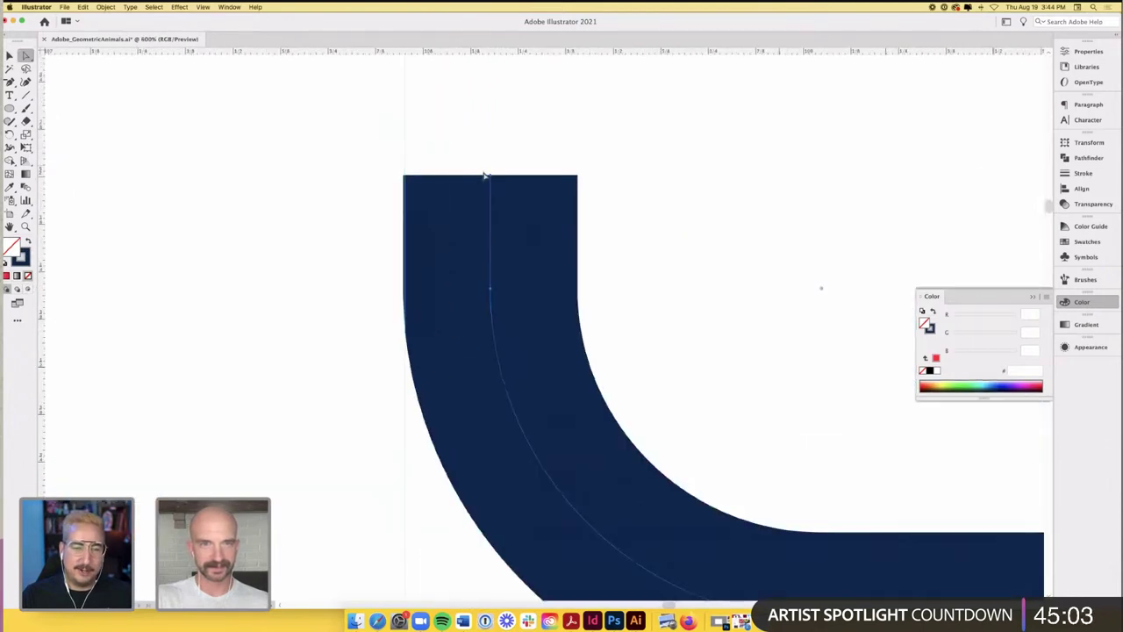
{"action": "scroll", "coordinate": [487, 175], "scroll_direction": "up", "scroll_amount": 3}
{"action": "left_click_drag", "start_coordinate": [491, 178], "coordinate": [494, 179]}
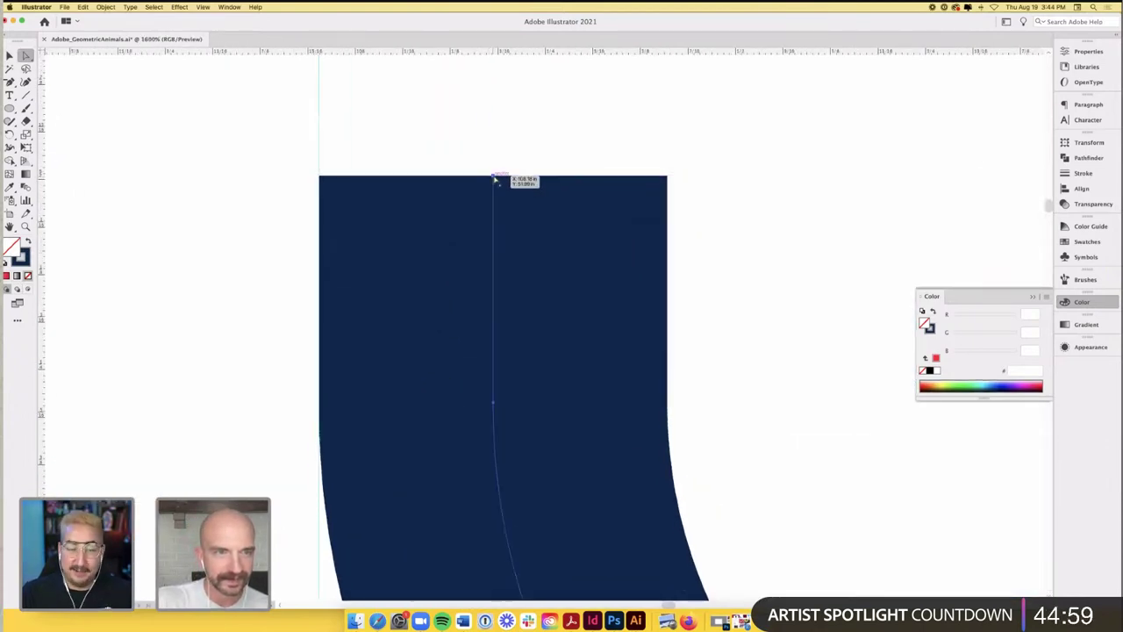
{"action": "left_click", "coordinate": [494, 144]}
{"action": "scroll", "coordinate": [495, 144], "scroll_direction": "down", "scroll_amount": 4}
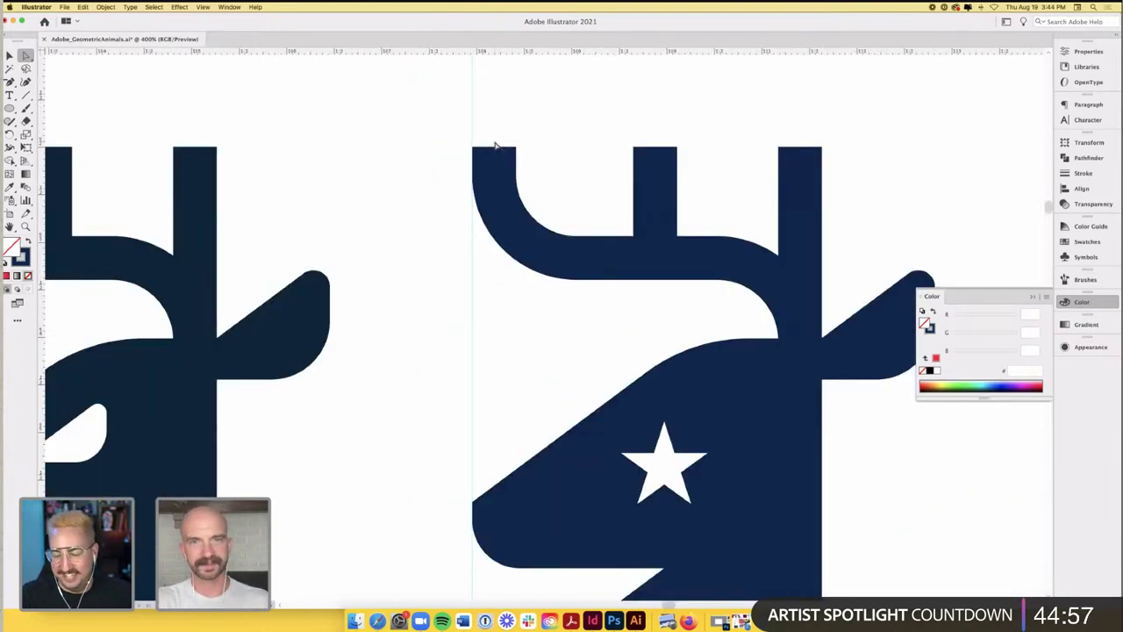
{"action": "scroll", "coordinate": [496, 145], "scroll_direction": "down", "scroll_amount": 3}
- Select the star-eyed deer, zoom out to 66.67%, and save Adobe_GeometricAnimals.ai
{"action": "left_click", "coordinate": [11, 55]}
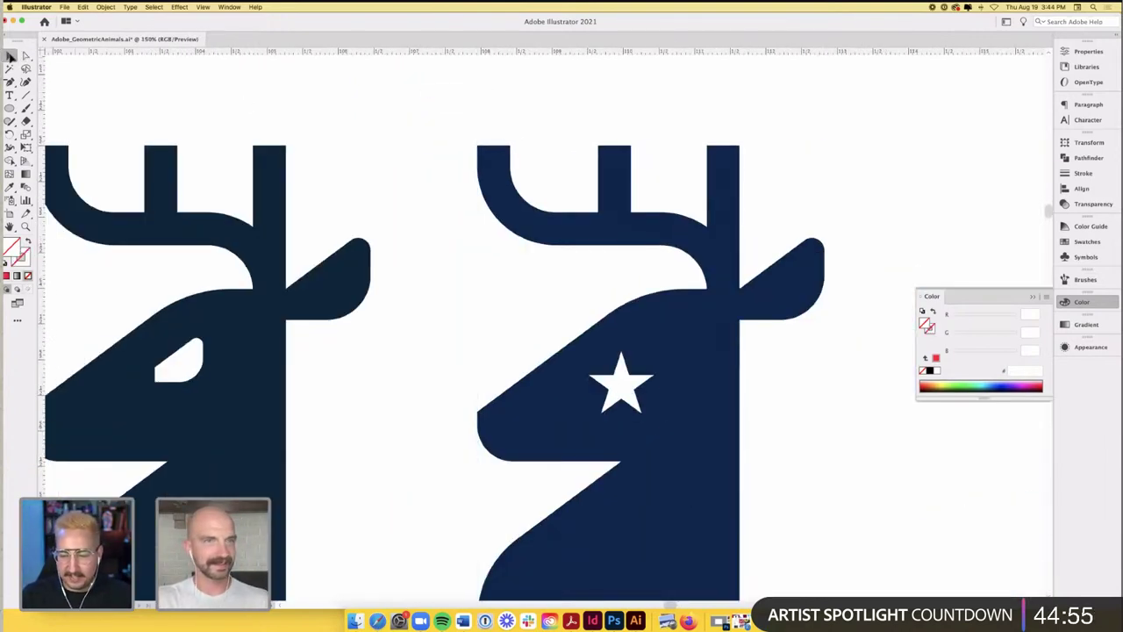
{"action": "left_click", "coordinate": [609, 174]}
{"action": "scroll", "coordinate": [657, 133], "scroll_direction": "down", "scroll_amount": 2}
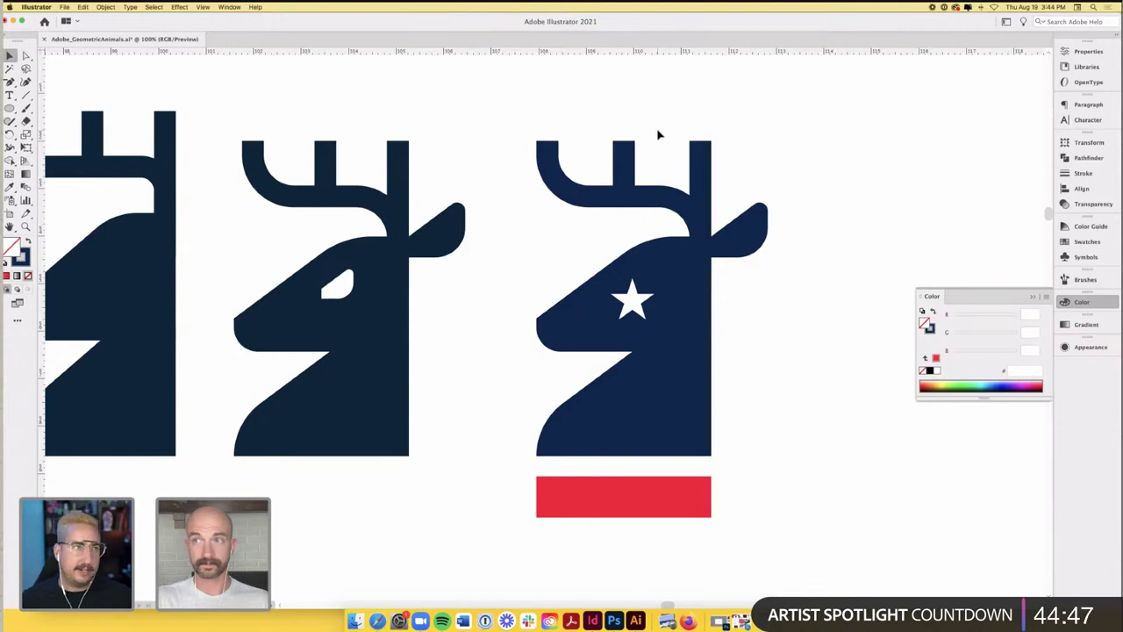
{"action": "scroll", "coordinate": [659, 134], "scroll_direction": "down", "scroll_amount": 1}
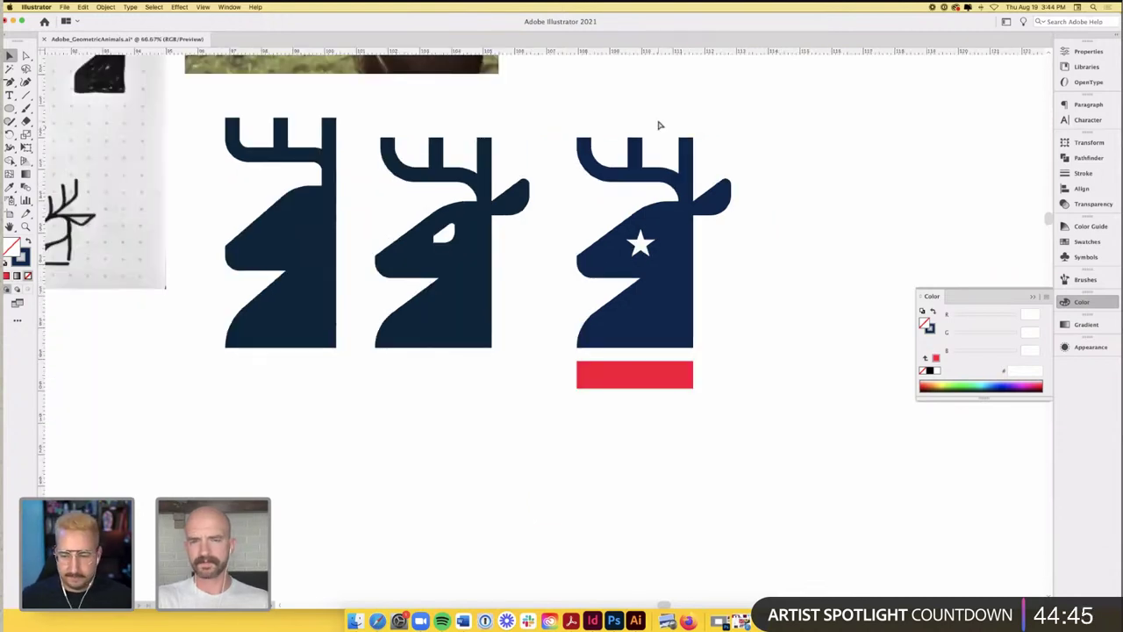
{"action": "key", "text": "super+s"}
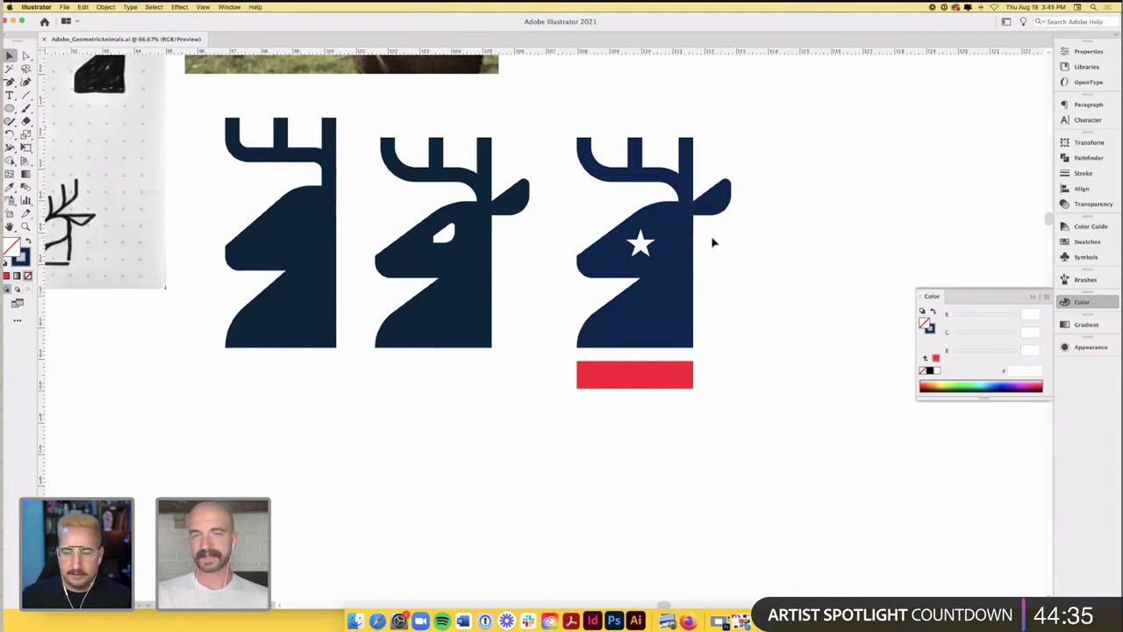
{"action": "scroll", "coordinate": [712, 242], "scroll_direction": "right", "scroll_amount": 2}
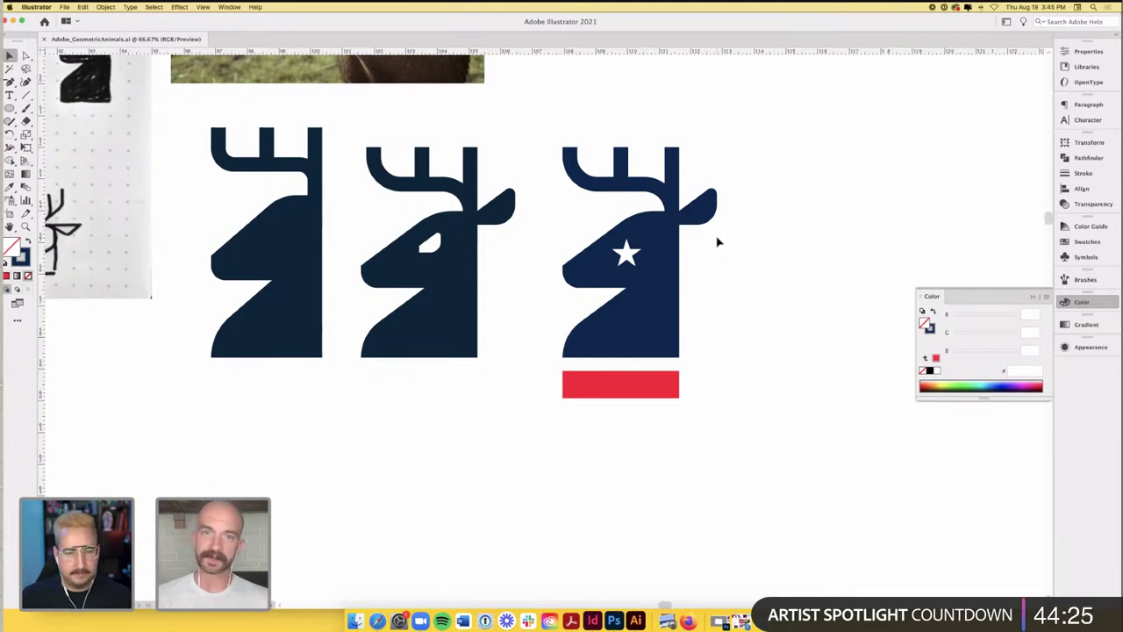
{"action": "scroll", "coordinate": [717, 243], "scroll_direction": "up", "scroll_amount": 1}
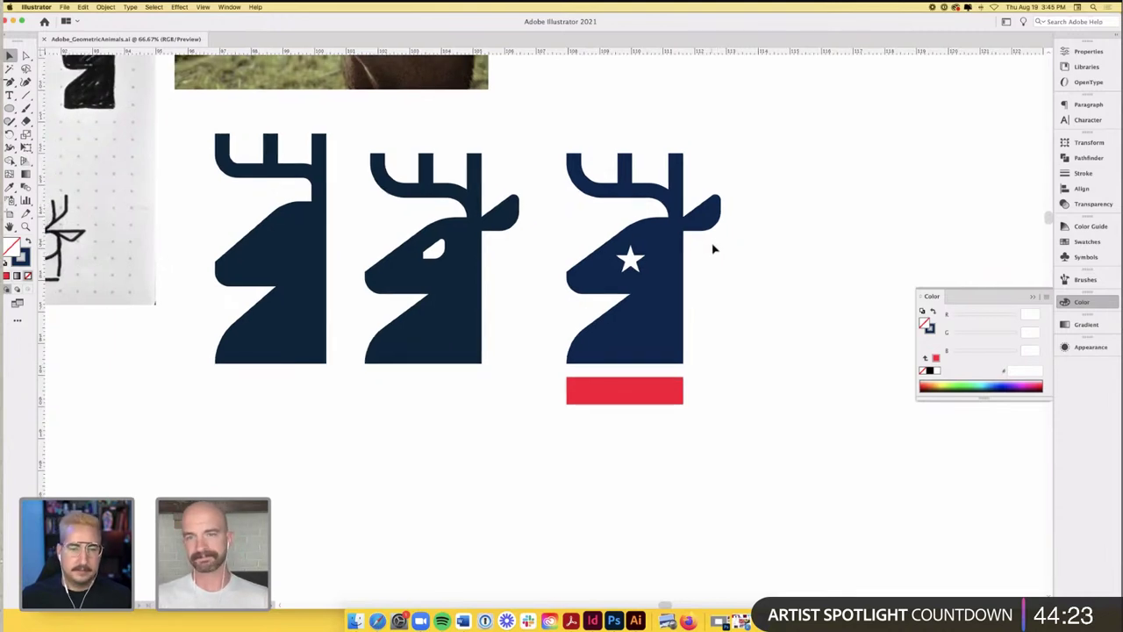
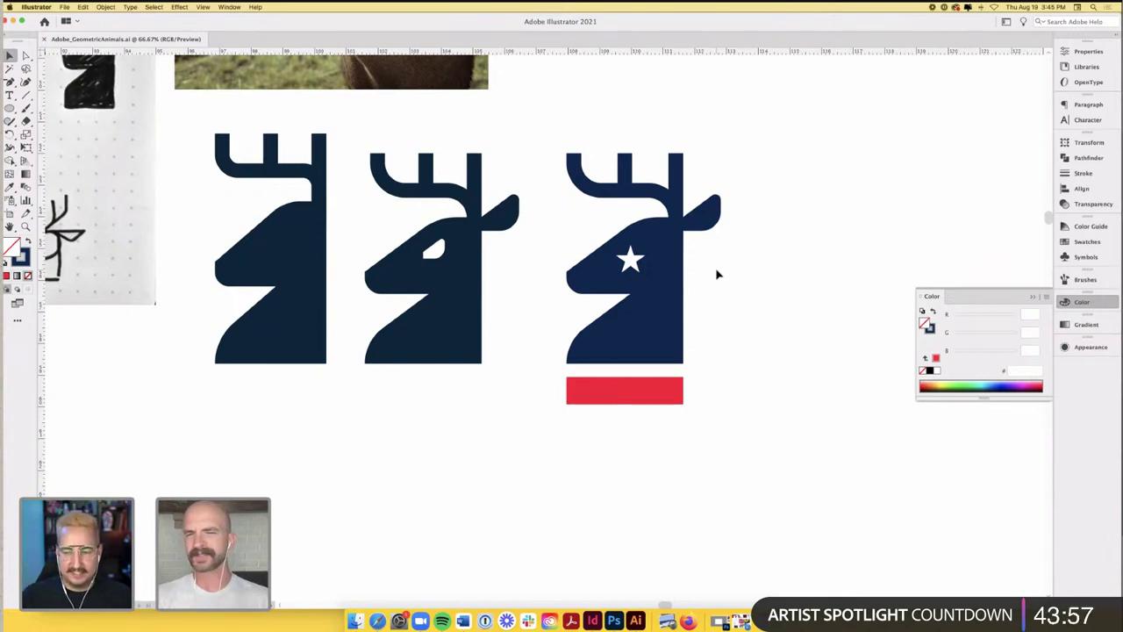
- Stretch the red bar up behind the star deer, darken it to R 156, and send it to back
{"action": "scroll", "coordinate": [717, 275], "scroll_direction": "right", "scroll_amount": 1}
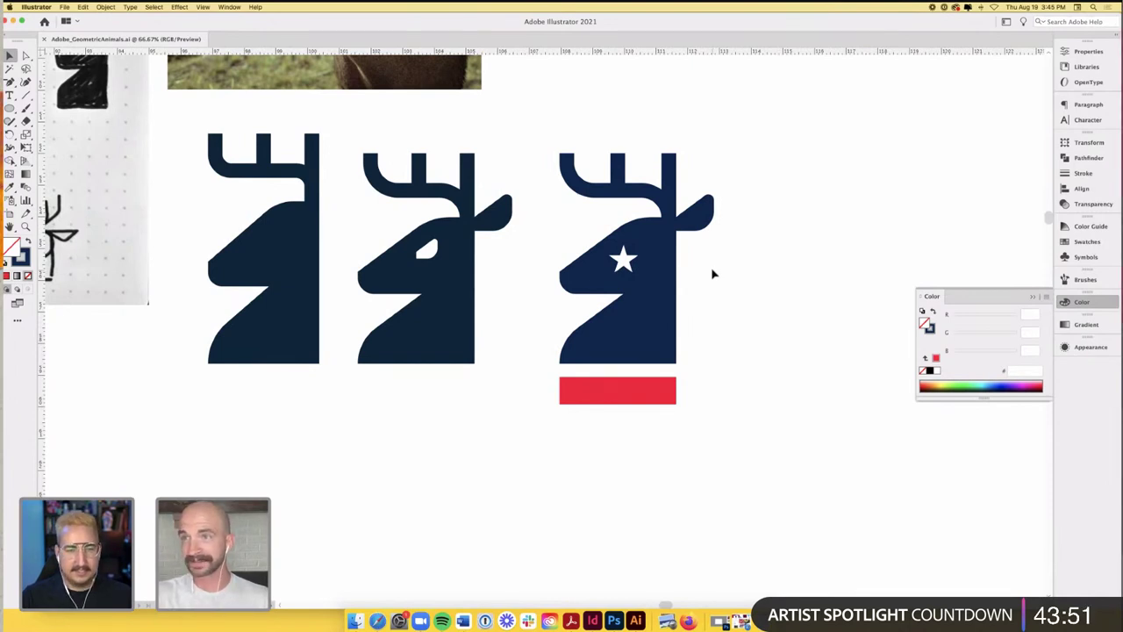
{"action": "scroll", "coordinate": [712, 273], "scroll_direction": "right", "scroll_amount": 2}
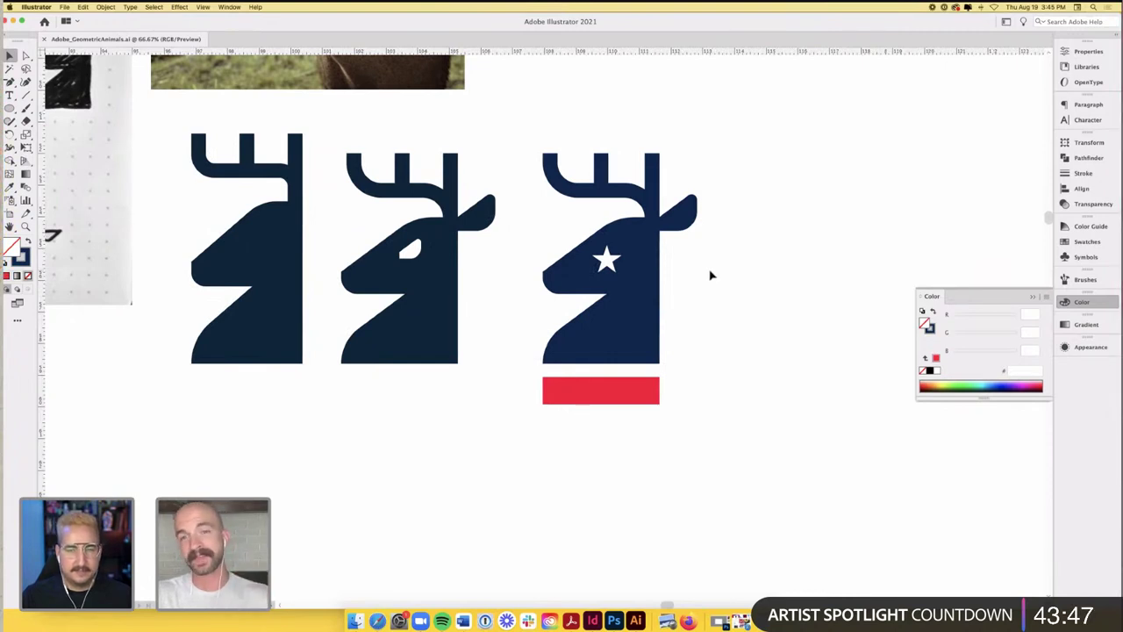
{"action": "scroll", "coordinate": [711, 276], "scroll_direction": "right", "scroll_amount": 2}
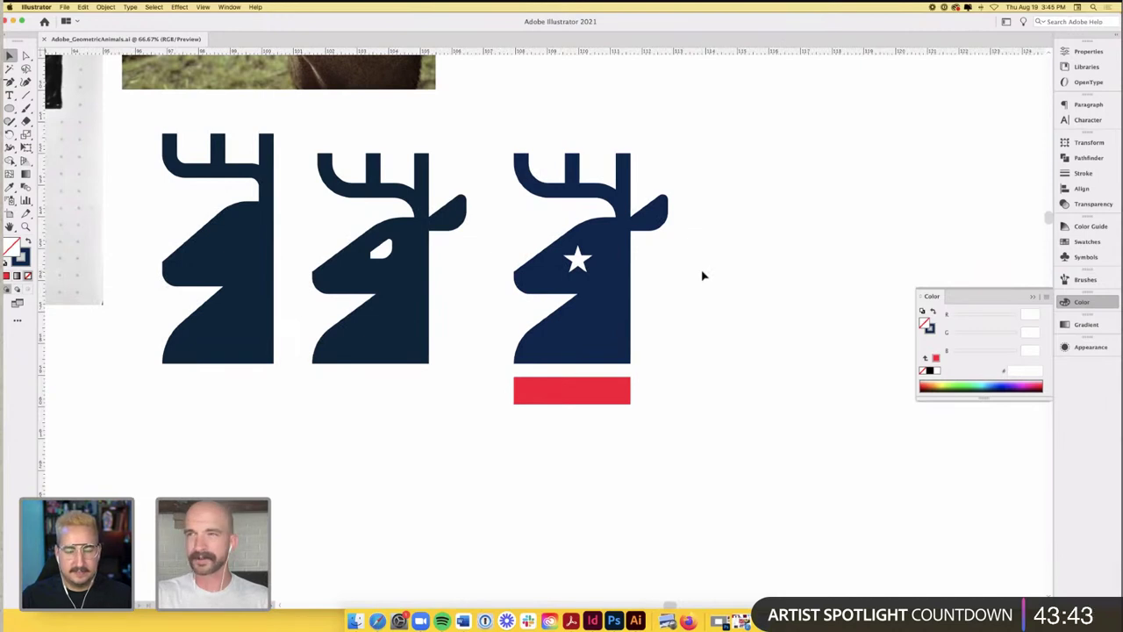
{"action": "scroll", "coordinate": [702, 275], "scroll_direction": "down", "scroll_amount": 1}
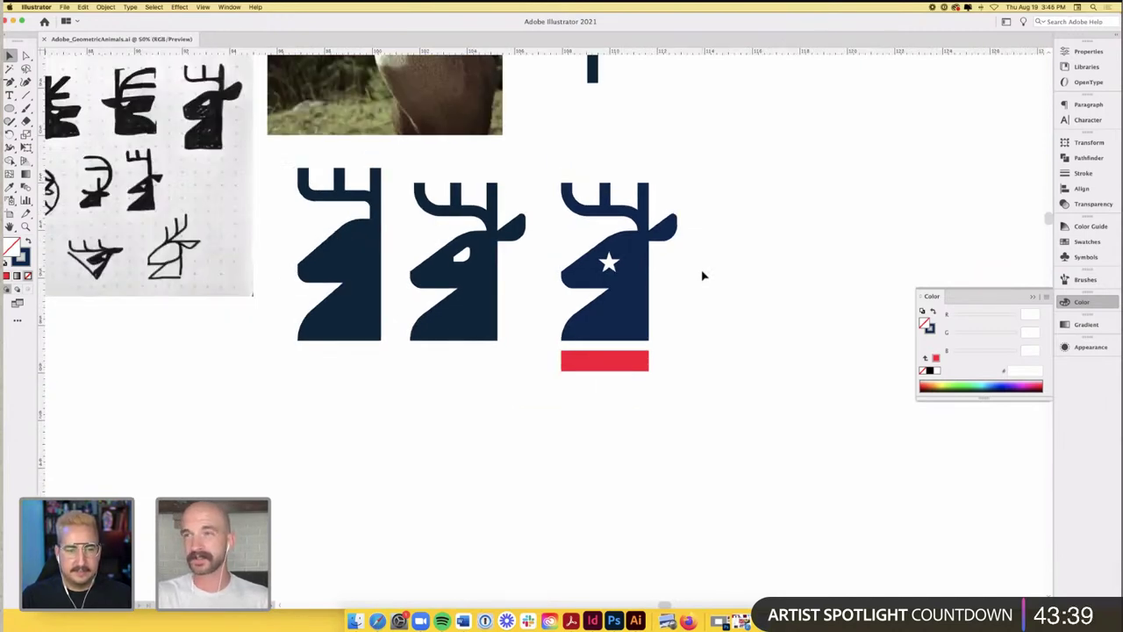
{"action": "scroll", "coordinate": [702, 275], "scroll_direction": "up", "scroll_amount": 1}
{"action": "scroll", "coordinate": [702, 275], "scroll_direction": "right", "scroll_amount": 1}
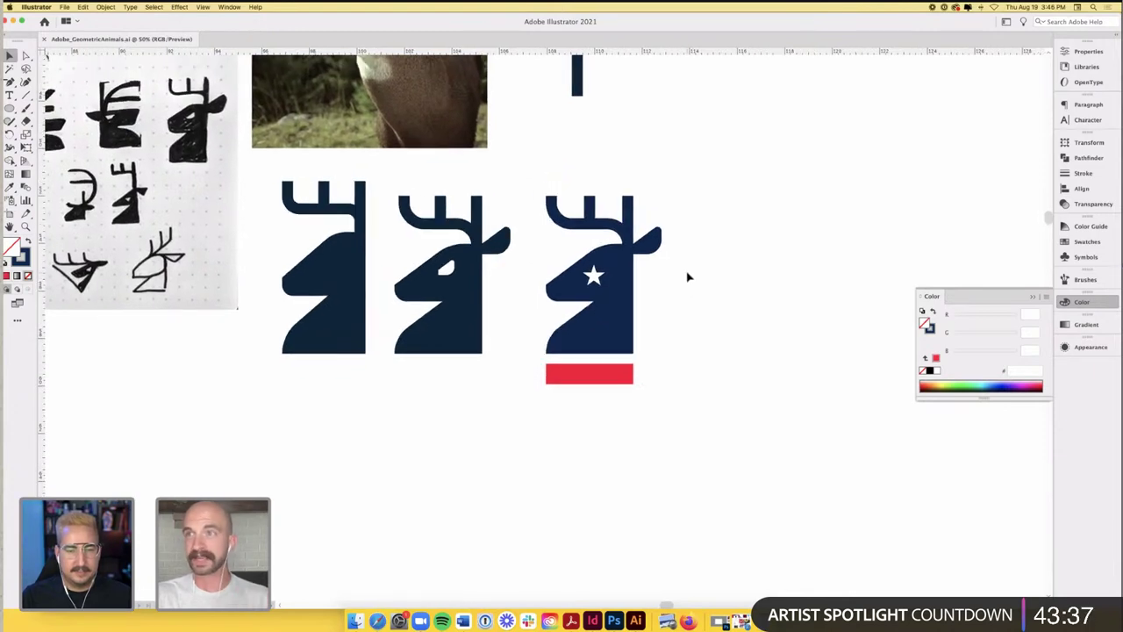
{"action": "scroll", "coordinate": [675, 279], "scroll_direction": "right", "scroll_amount": 1}
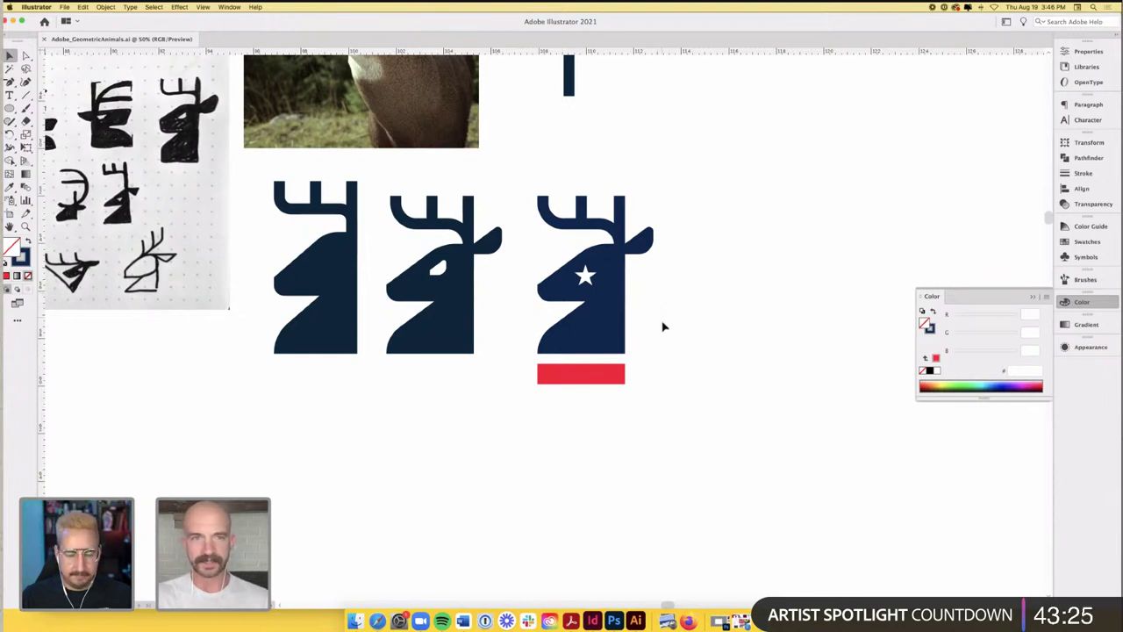
{"action": "scroll", "coordinate": [662, 326], "scroll_direction": "right", "scroll_amount": 2}
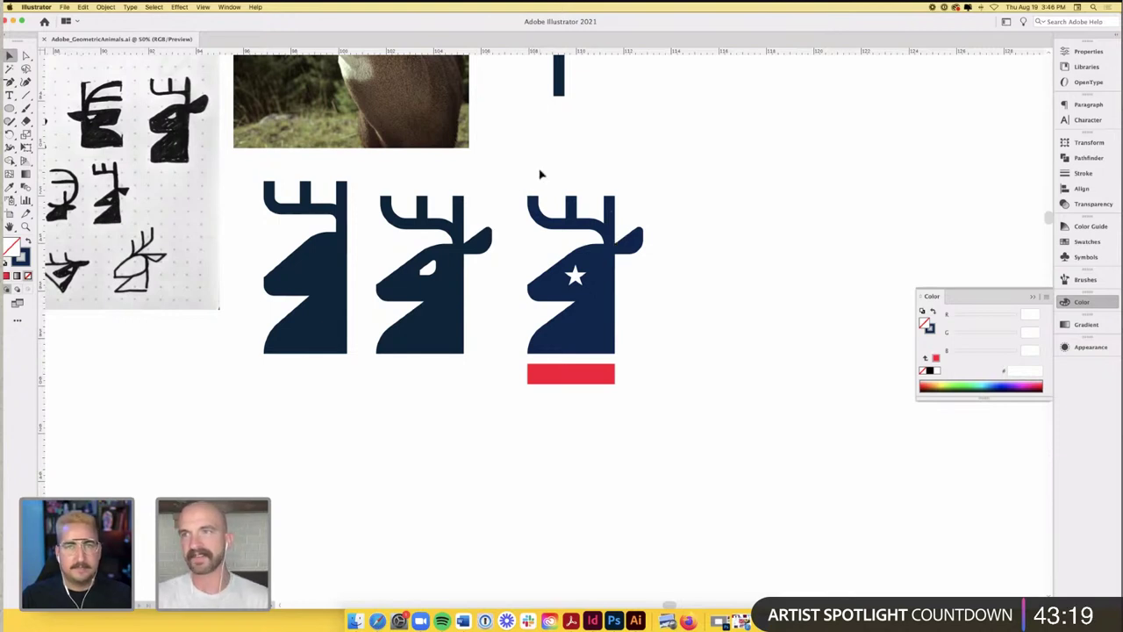
{"action": "scroll", "coordinate": [541, 174], "scroll_direction": "up", "scroll_amount": 5}
{"action": "scroll", "coordinate": [541, 174], "scroll_direction": "left", "scroll_amount": 3}
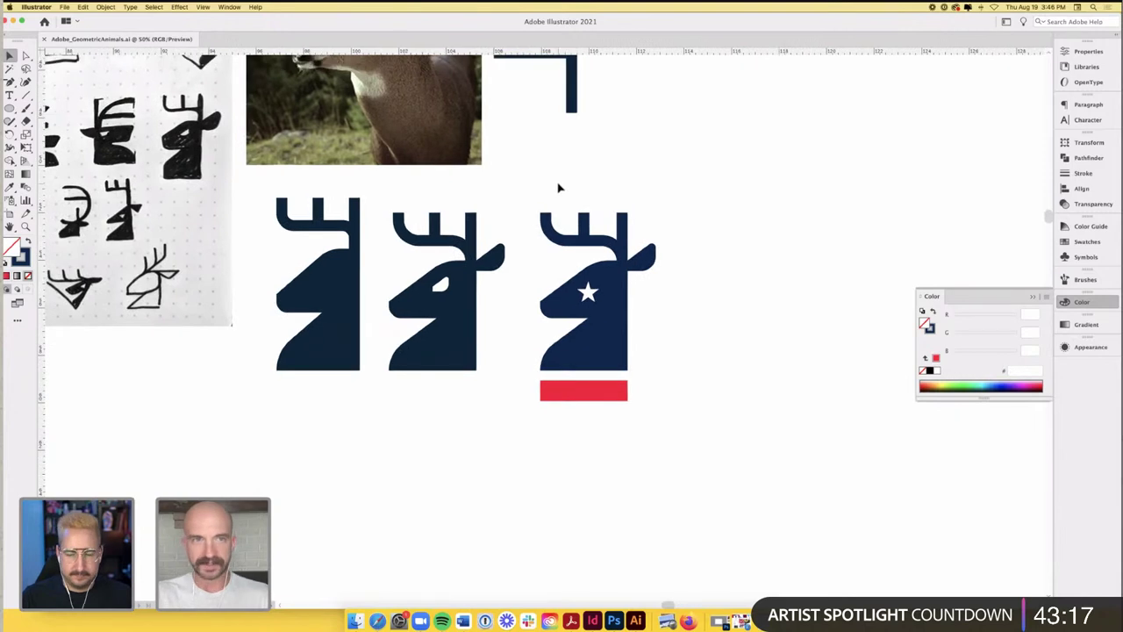
{"action": "scroll", "coordinate": [559, 187], "scroll_direction": "up", "scroll_amount": 8}
{"action": "scroll", "coordinate": [559, 187], "scroll_direction": "left", "scroll_amount": 3}
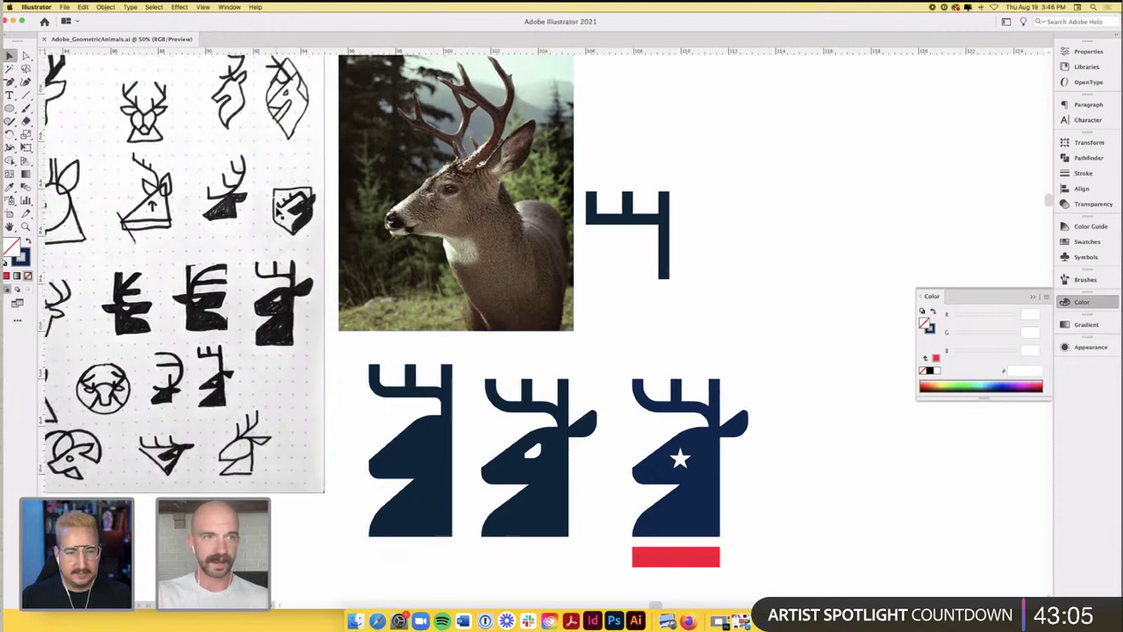
{"action": "scroll", "coordinate": [189, 261], "scroll_direction": "left", "scroll_amount": 3}
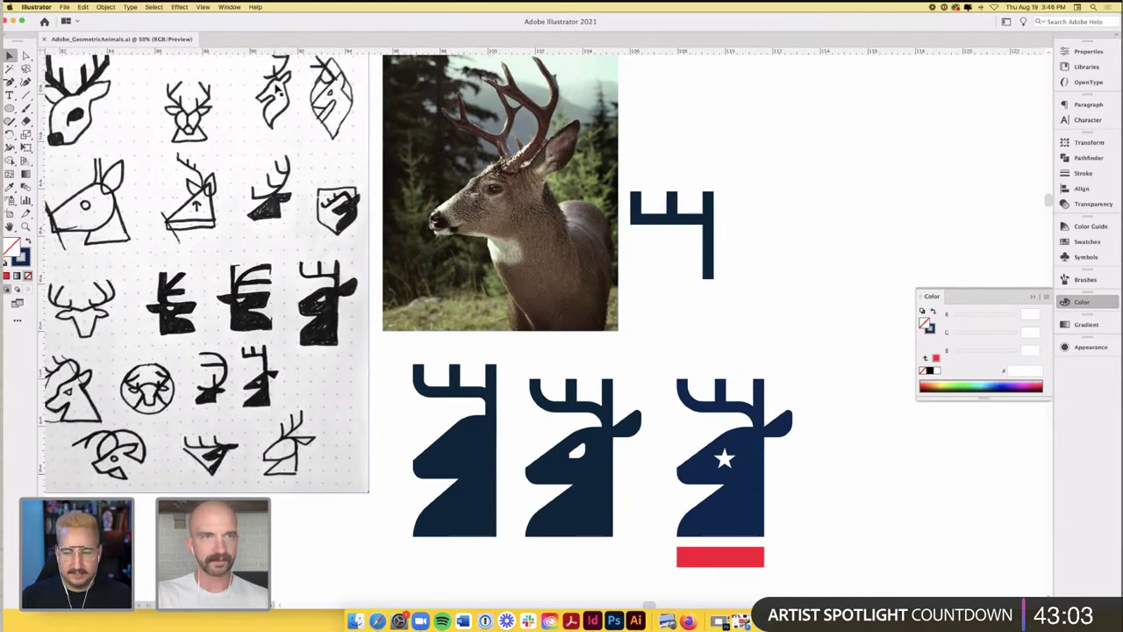
{"action": "scroll", "coordinate": [277, 87], "scroll_direction": "up", "scroll_amount": 3}
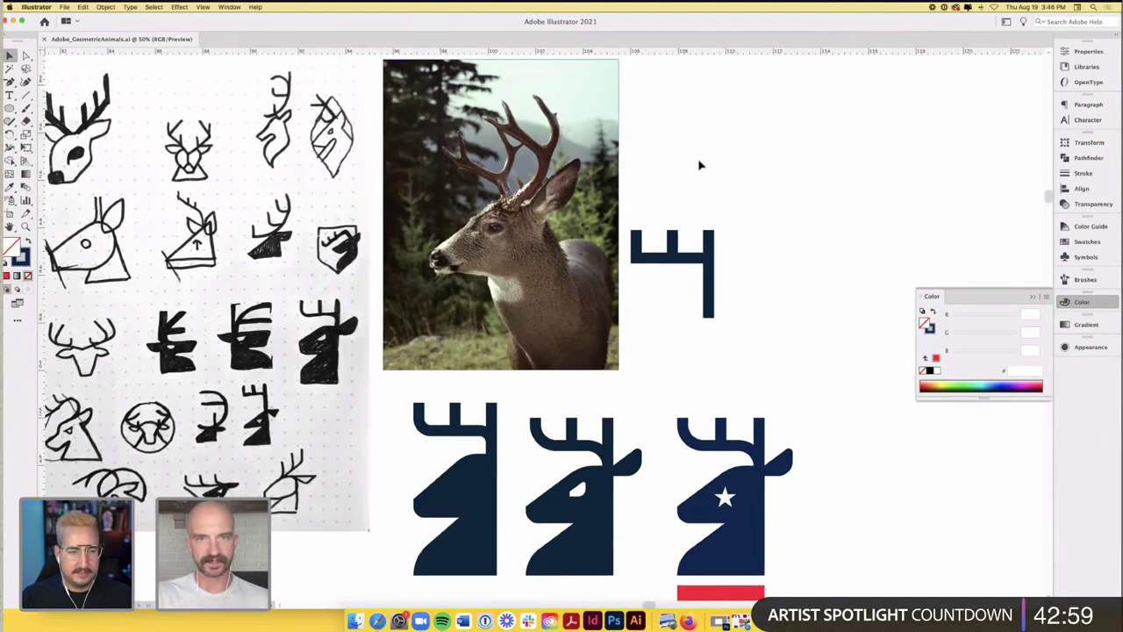
{"action": "scroll", "coordinate": [700, 165], "scroll_direction": "down", "scroll_amount": 5}
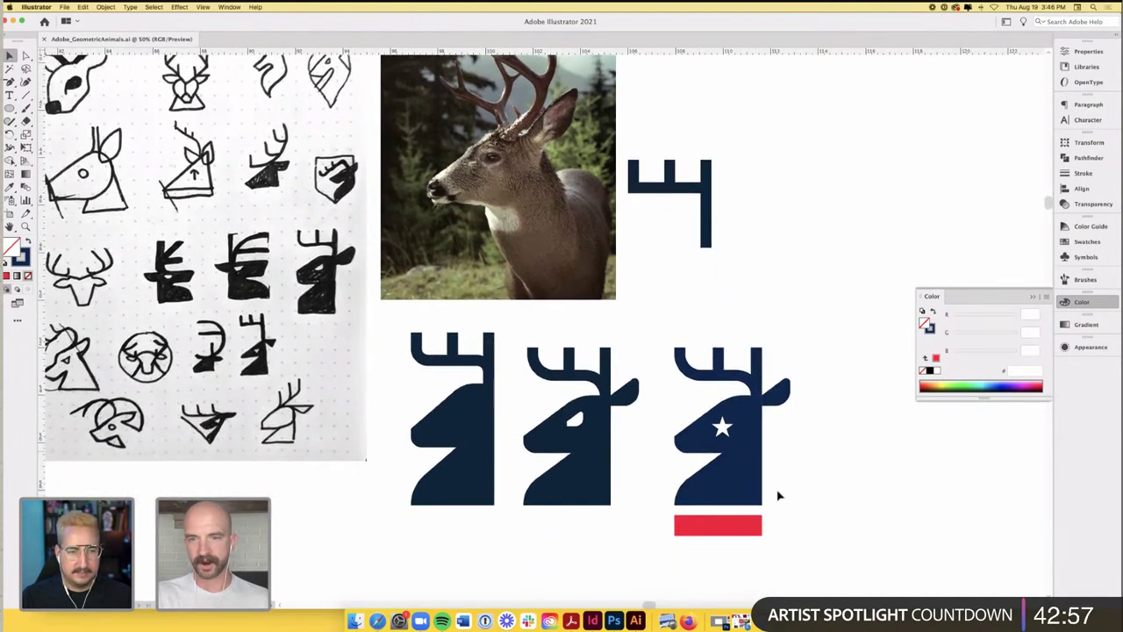
{"action": "left_click", "coordinate": [718, 527]}
{"action": "left_click_drag", "start_coordinate": [718, 517], "coordinate": [720, 349]}
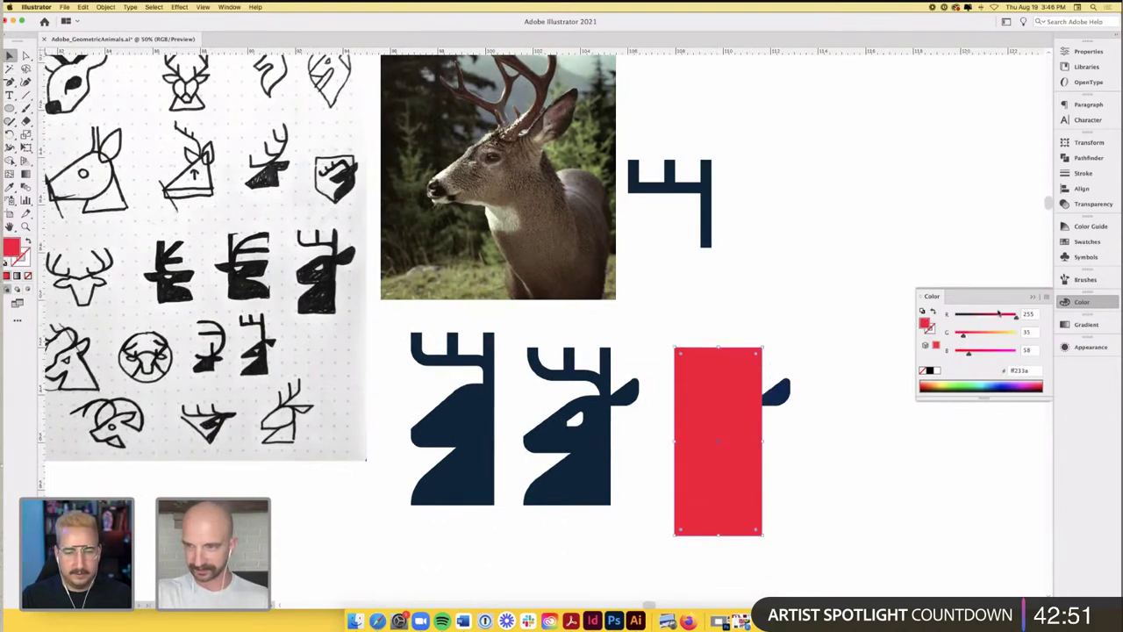
{"action": "left_click_drag", "start_coordinate": [1015, 315], "coordinate": [993, 318]}
{"action": "key", "text": "super+shift+bracketleft"}
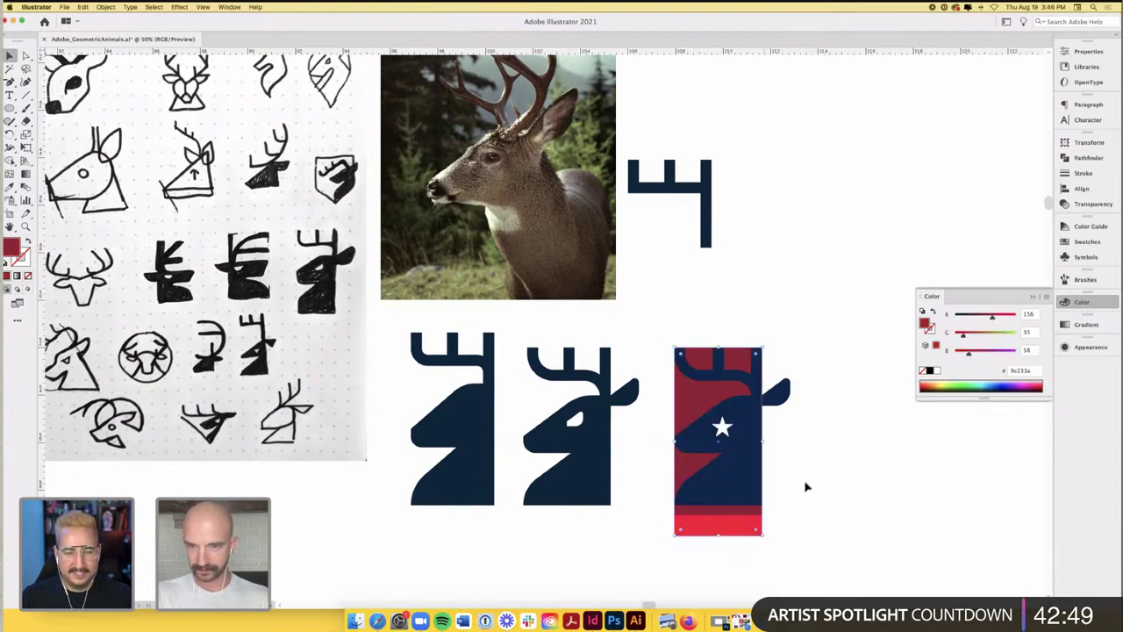
- Delete the dark red backdrop rectangle again
{"action": "key", "text": "super+shift+a"}
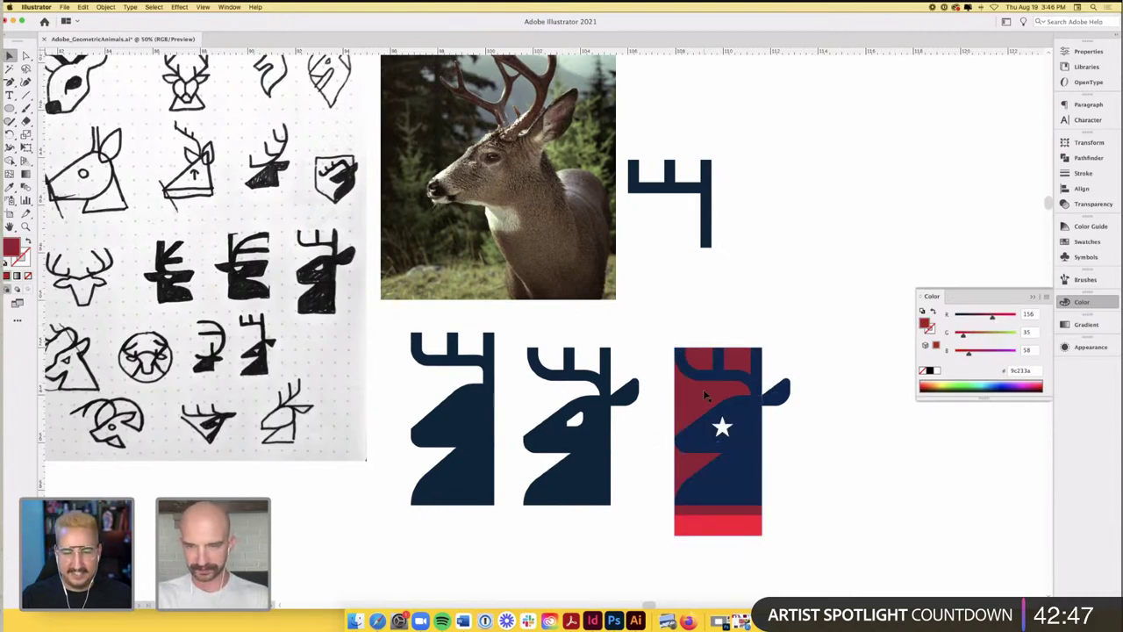
{"action": "left_click", "coordinate": [703, 389]}
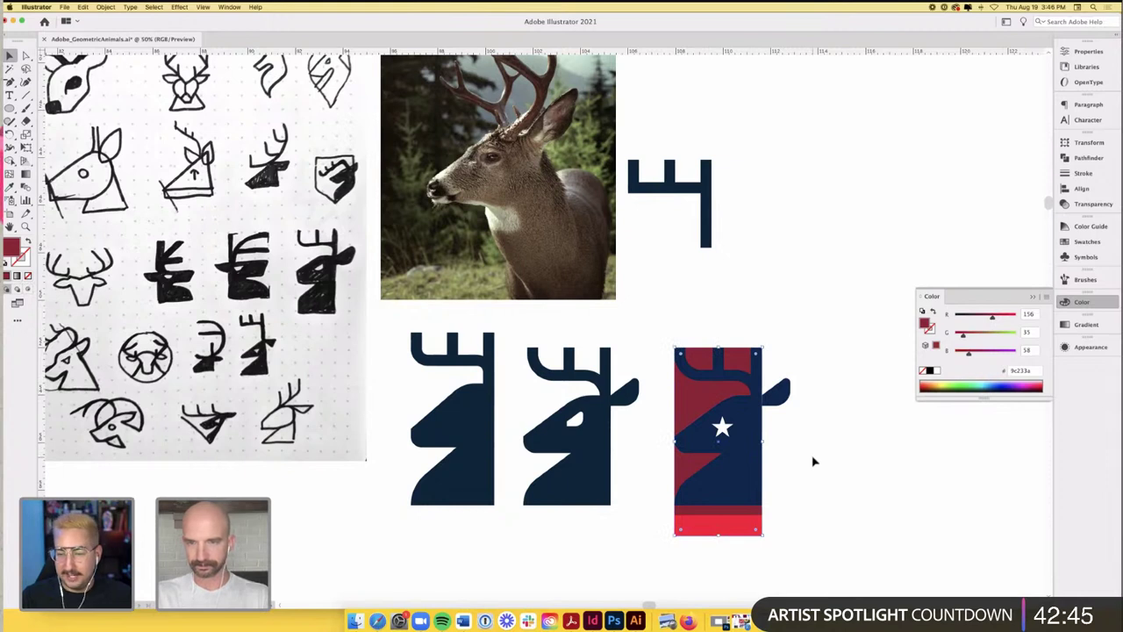
{"action": "key", "text": "Delete"}
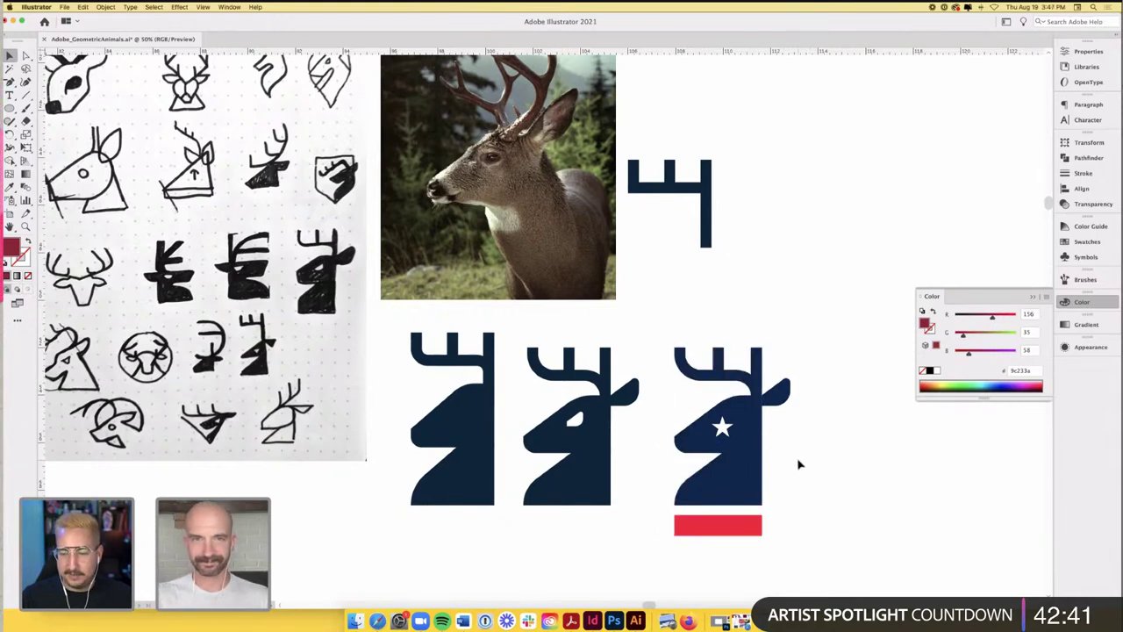
{"action": "scroll", "coordinate": [805, 462], "scroll_direction": "down", "scroll_amount": 2}
- Save the document
{"action": "key", "text": "super+s"}
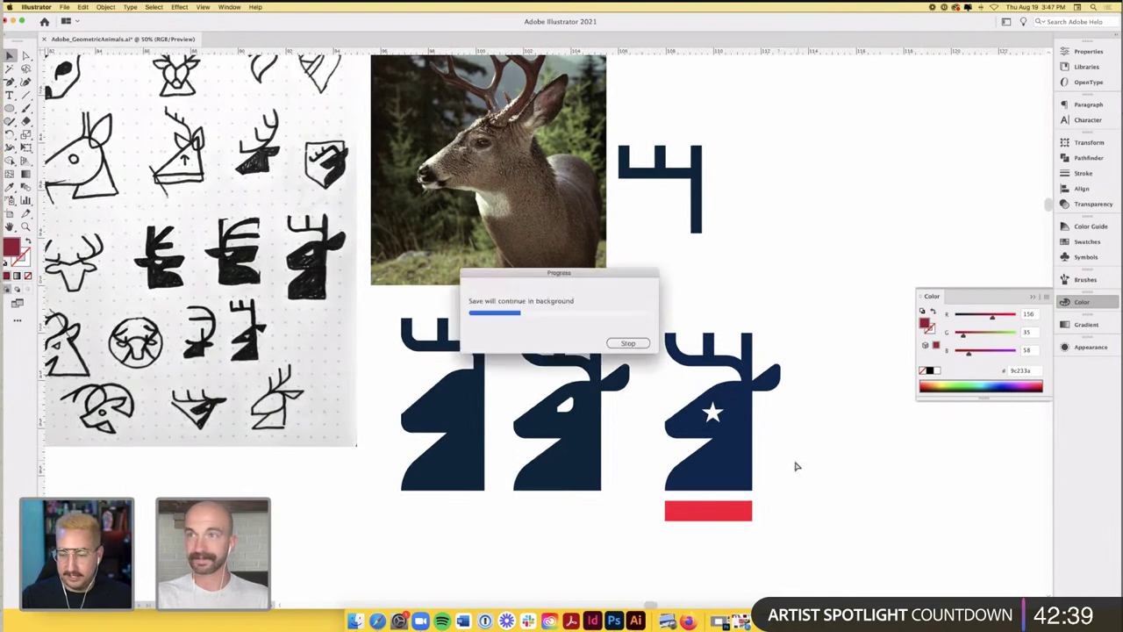
{"action": "scroll", "coordinate": [796, 466], "scroll_direction": "down", "scroll_amount": 1}
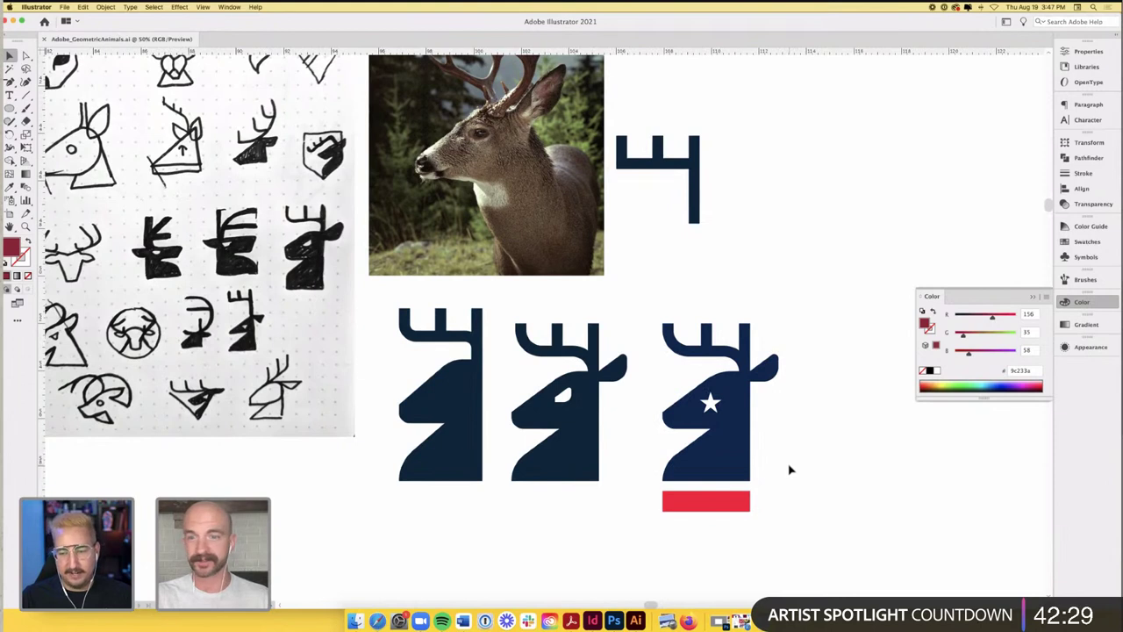
{"action": "scroll", "coordinate": [790, 471], "scroll_direction": "down", "scroll_amount": 1}
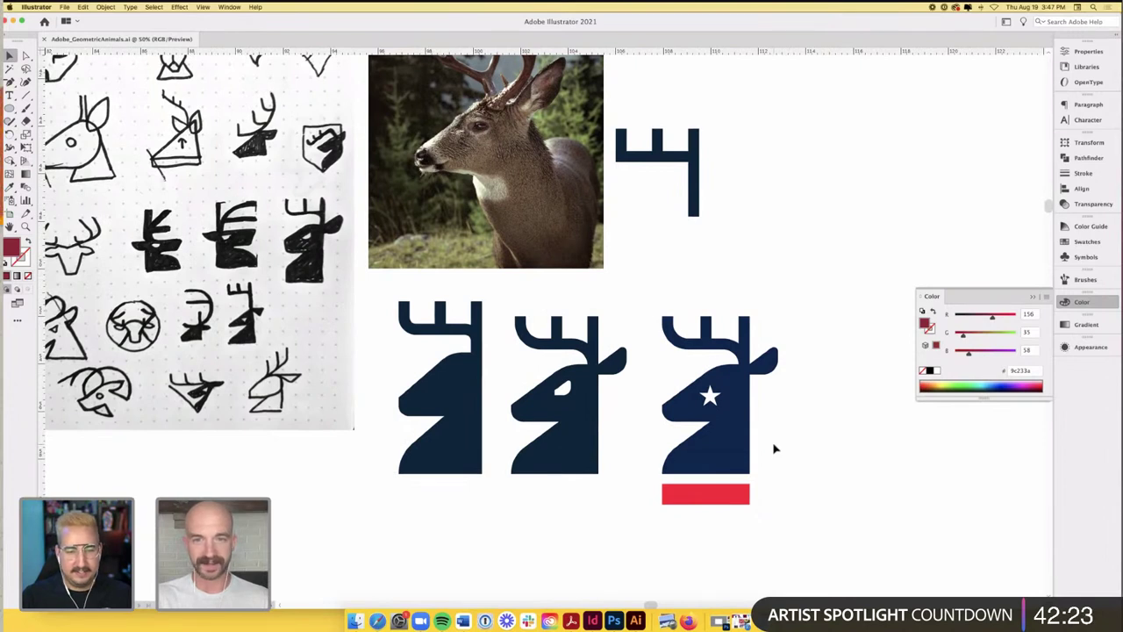
{"action": "scroll", "coordinate": [774, 444], "scroll_direction": "down", "scroll_amount": 2}
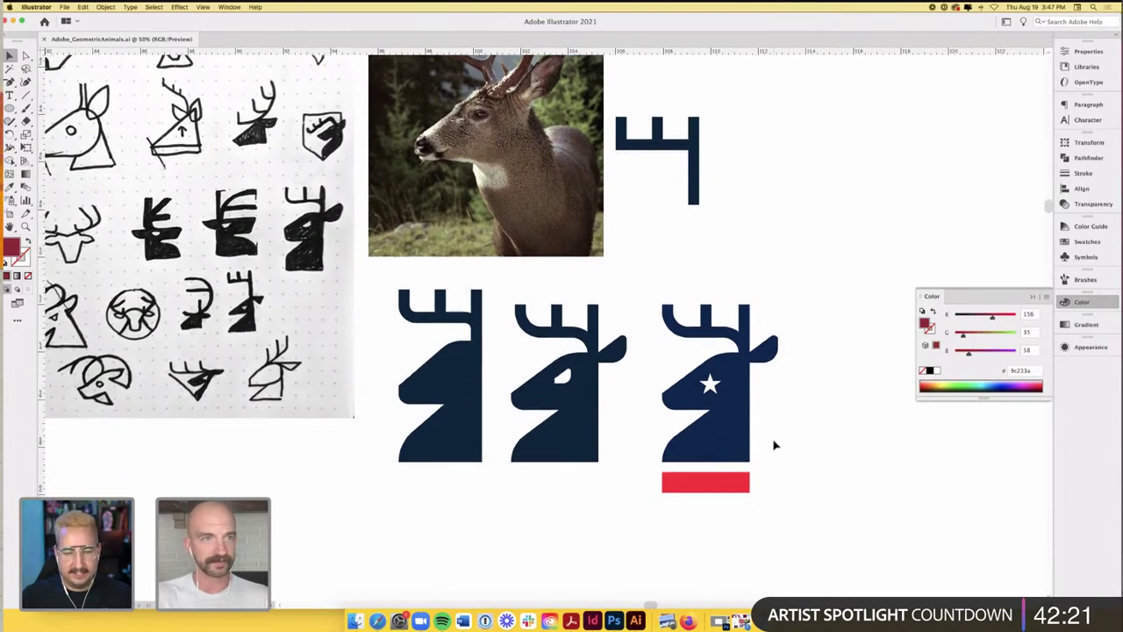
- Draw a placeholder text area to the right of the star deer logo
{"action": "scroll", "coordinate": [774, 444], "scroll_direction": "down", "scroll_amount": 2}
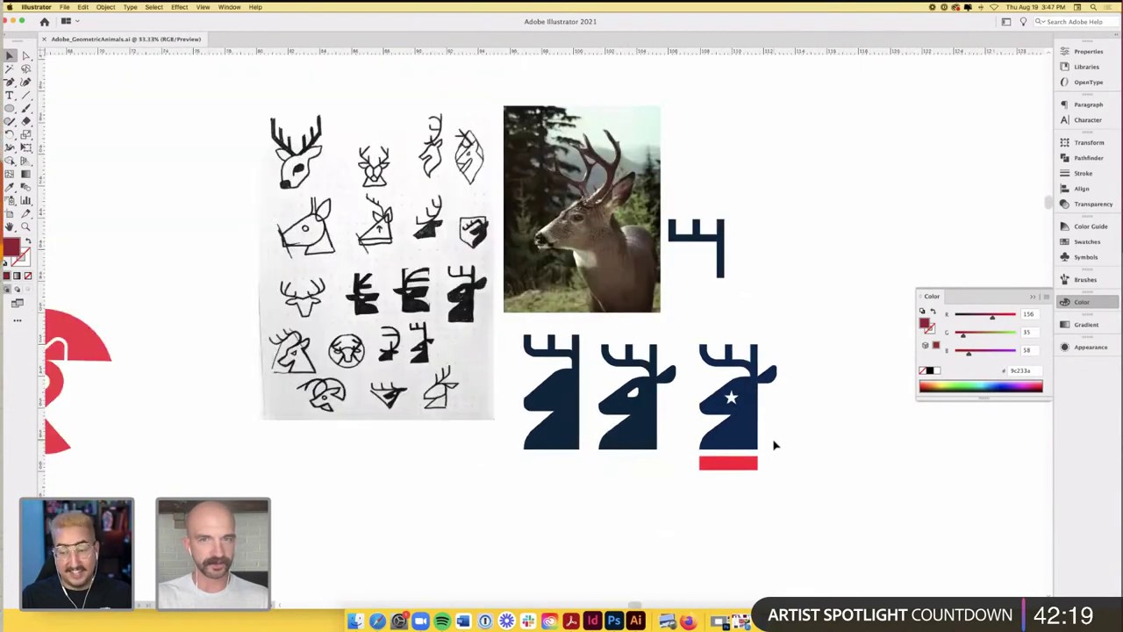
{"action": "scroll", "coordinate": [774, 446], "scroll_direction": "right", "scroll_amount": 2}
{"action": "scroll", "coordinate": [774, 448], "scroll_direction": "right", "scroll_amount": 2}
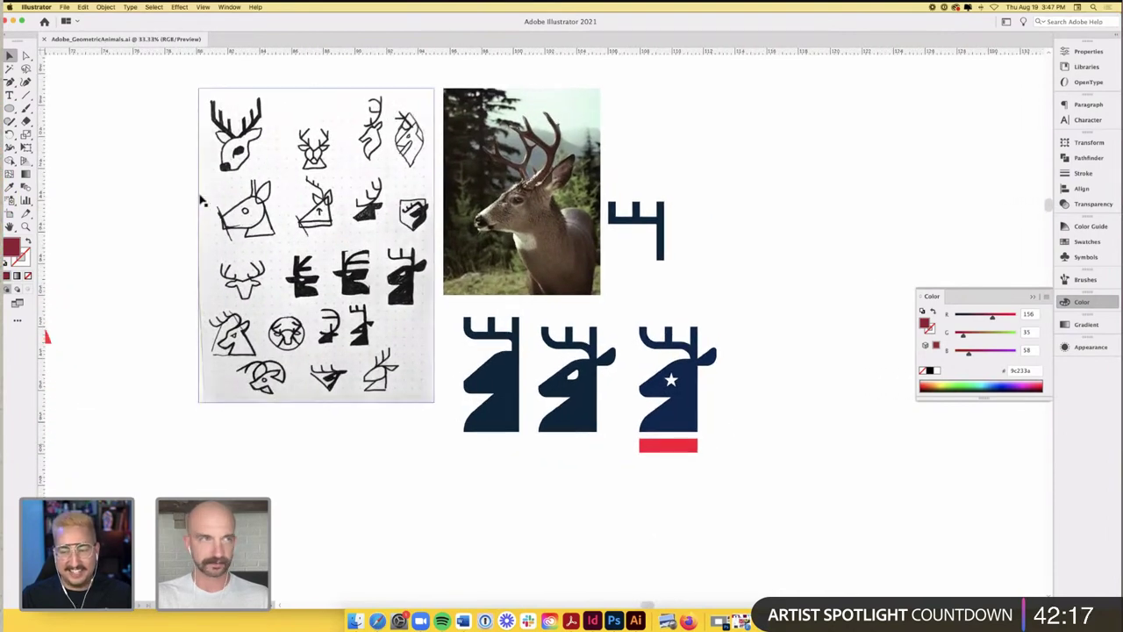
{"action": "key", "text": "t"}
{"action": "scroll", "coordinate": [778, 426], "scroll_direction": "right", "scroll_amount": 2}
{"action": "scroll", "coordinate": [707, 444], "scroll_direction": "right", "scroll_amount": 2}
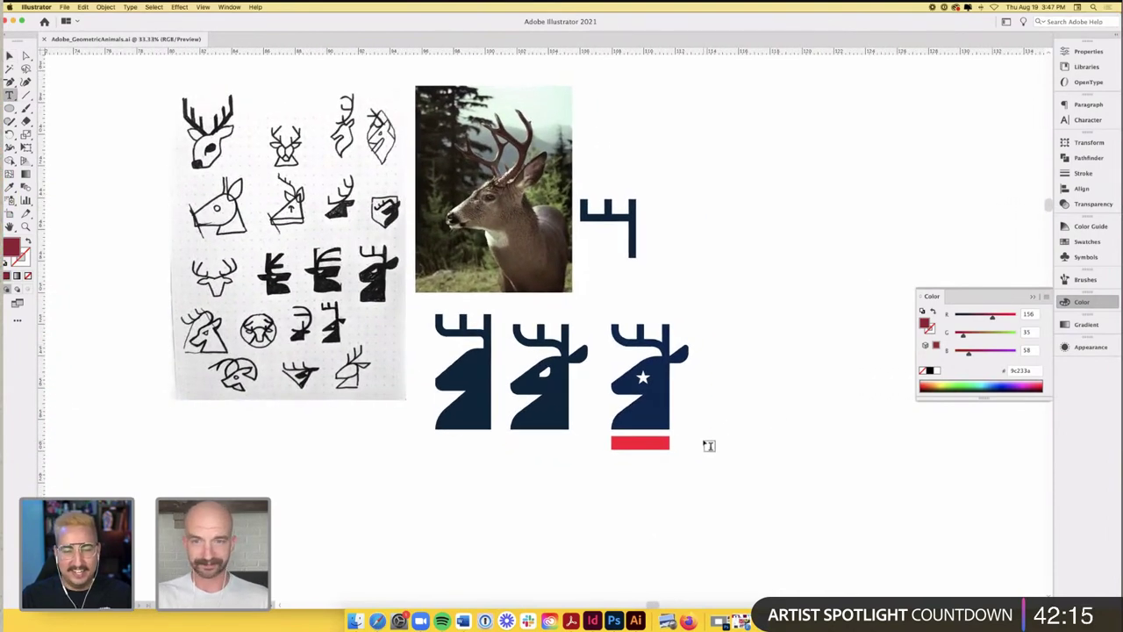
{"action": "scroll", "coordinate": [713, 445], "scroll_direction": "right", "scroll_amount": 2}
{"action": "scroll", "coordinate": [713, 445], "scroll_direction": "right", "scroll_amount": 2}
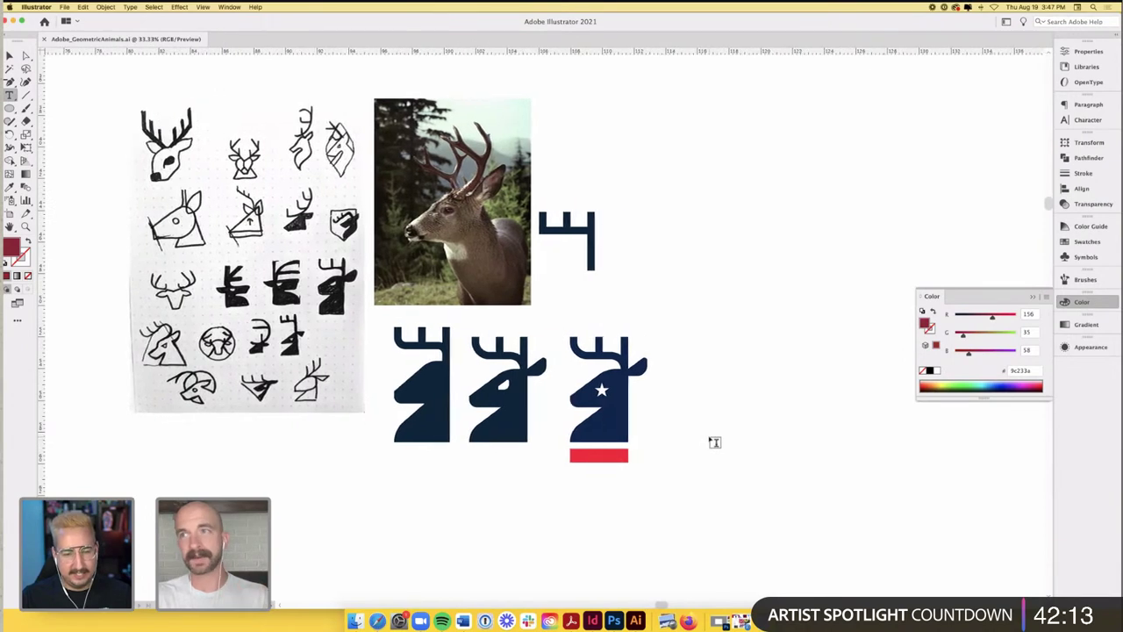
{"action": "left_click_drag", "start_coordinate": [643, 467], "coordinate": [766, 388]}
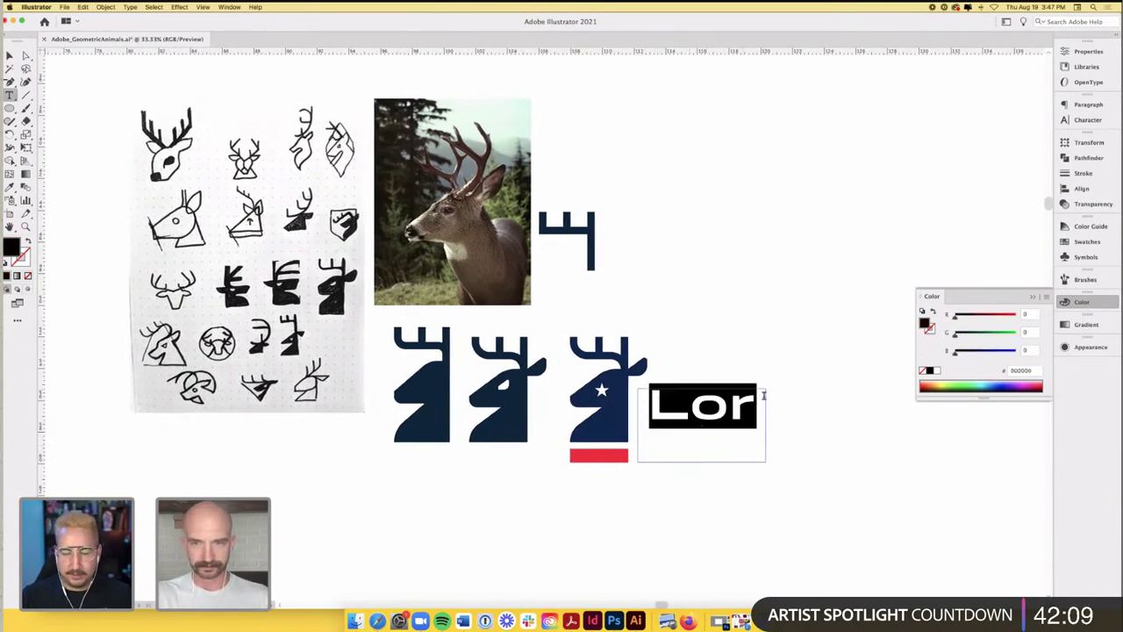
- Change the text font from Tussilago to Futura Bold
{"action": "left_click", "coordinate": [1094, 124]}
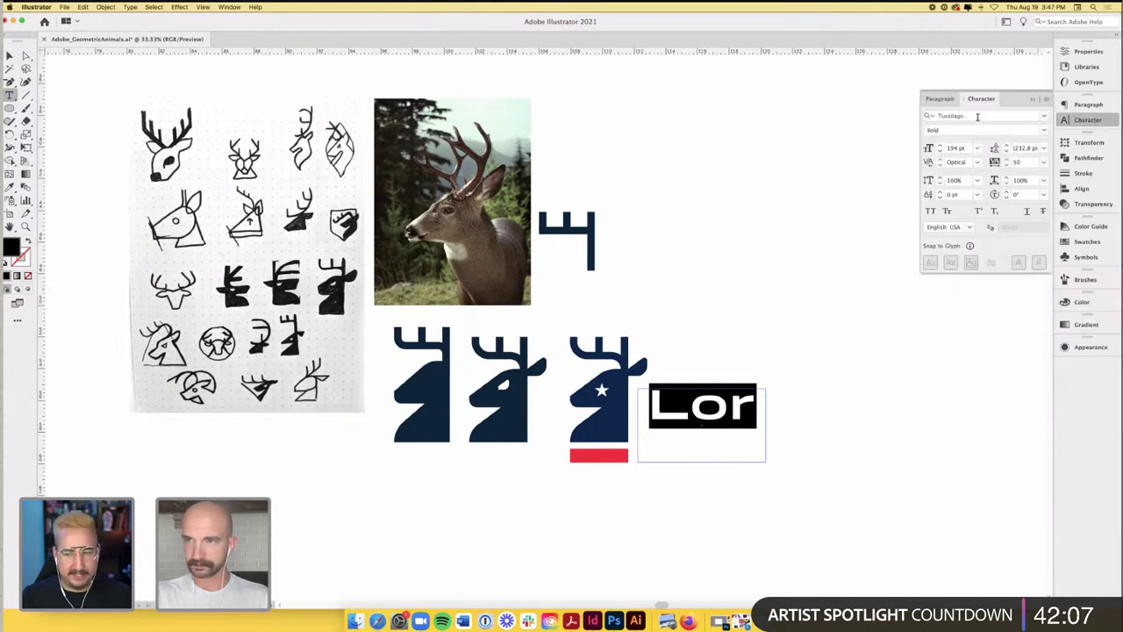
{"action": "left_click", "coordinate": [977, 116]}
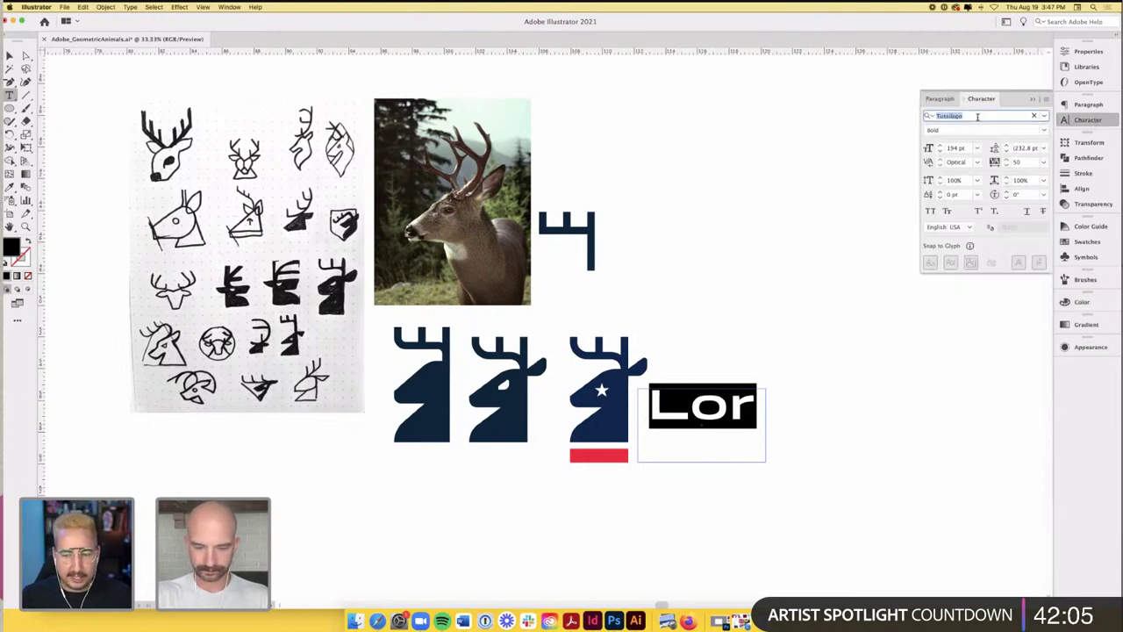
{"action": "type", "text": "futu"}
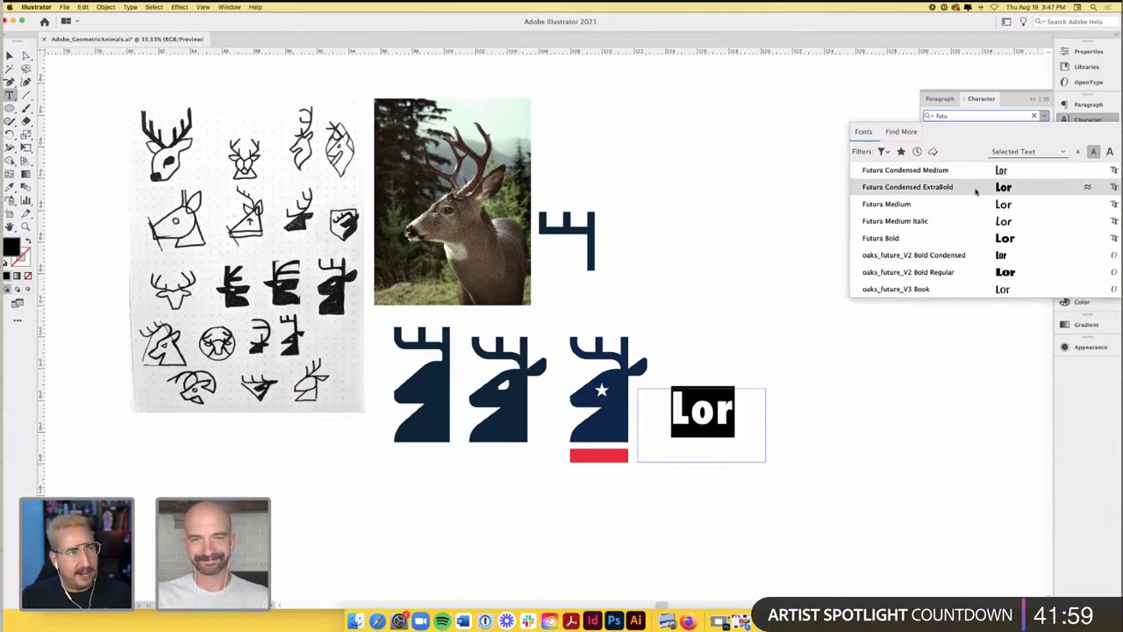
{"action": "left_click", "coordinate": [954, 238]}
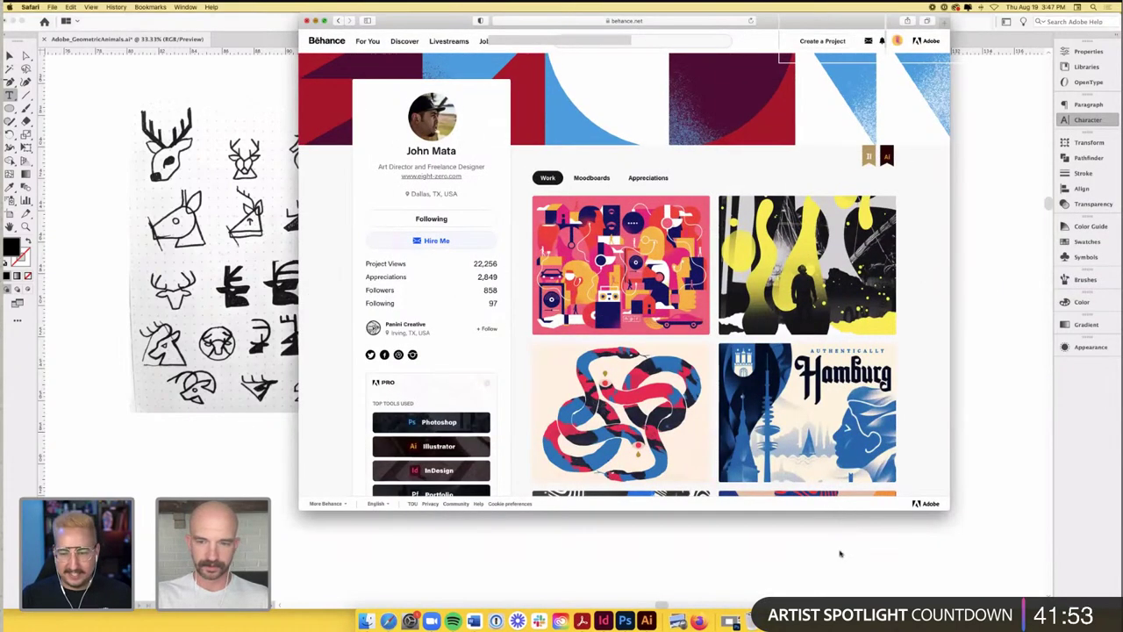
- Minimize the Behance browser and bring the InDesign client brief forward
{"action": "key", "text": "super+m"}
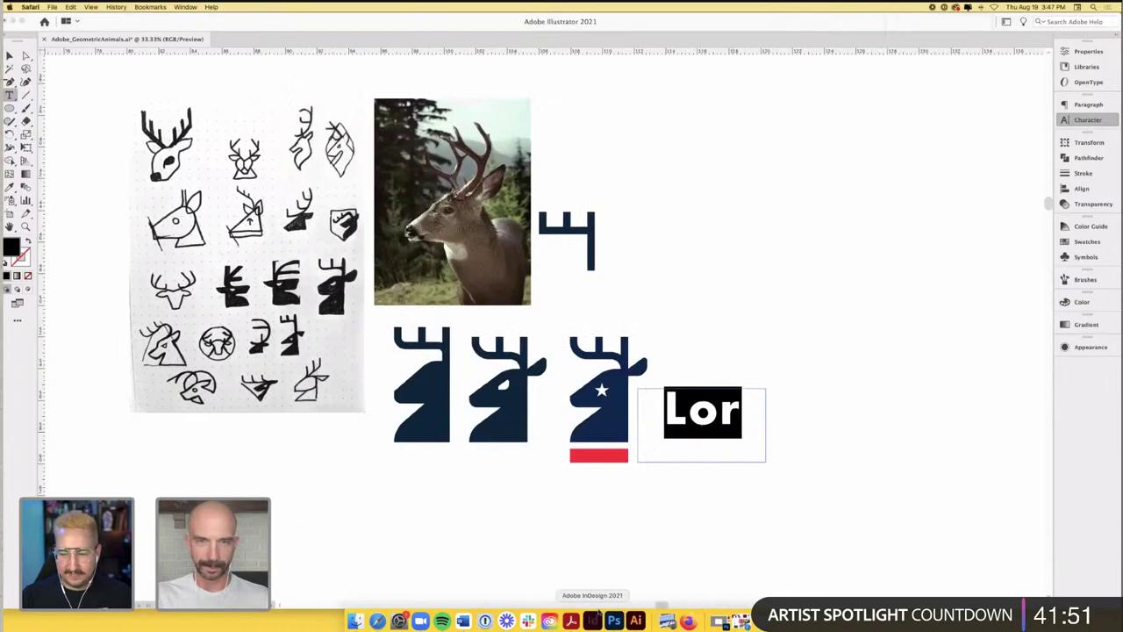
{"action": "left_click", "coordinate": [593, 619]}
{"action": "scroll", "coordinate": [513, 295], "scroll_direction": "down", "scroll_amount": 10}
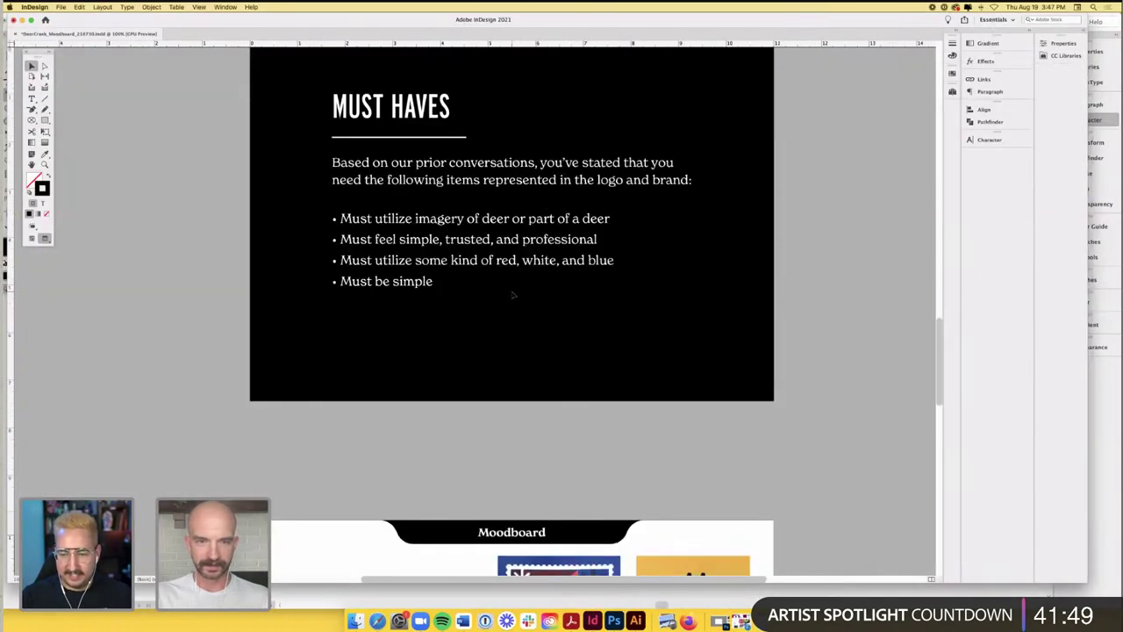
- Scroll down to the InDesign Moodboard page, then switch back to Illustrator
{"action": "scroll", "coordinate": [513, 295], "scroll_direction": "down", "scroll_amount": 8}
{"action": "scroll", "coordinate": [426, 352], "scroll_direction": "down", "scroll_amount": 2}
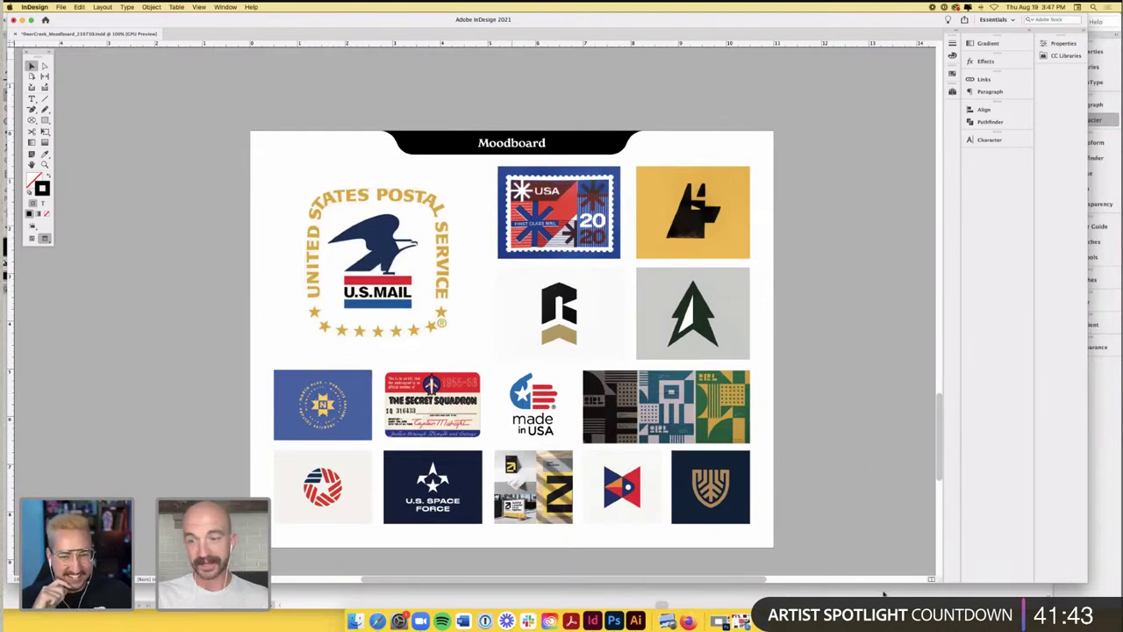
{"action": "key", "text": "super+Tab"}
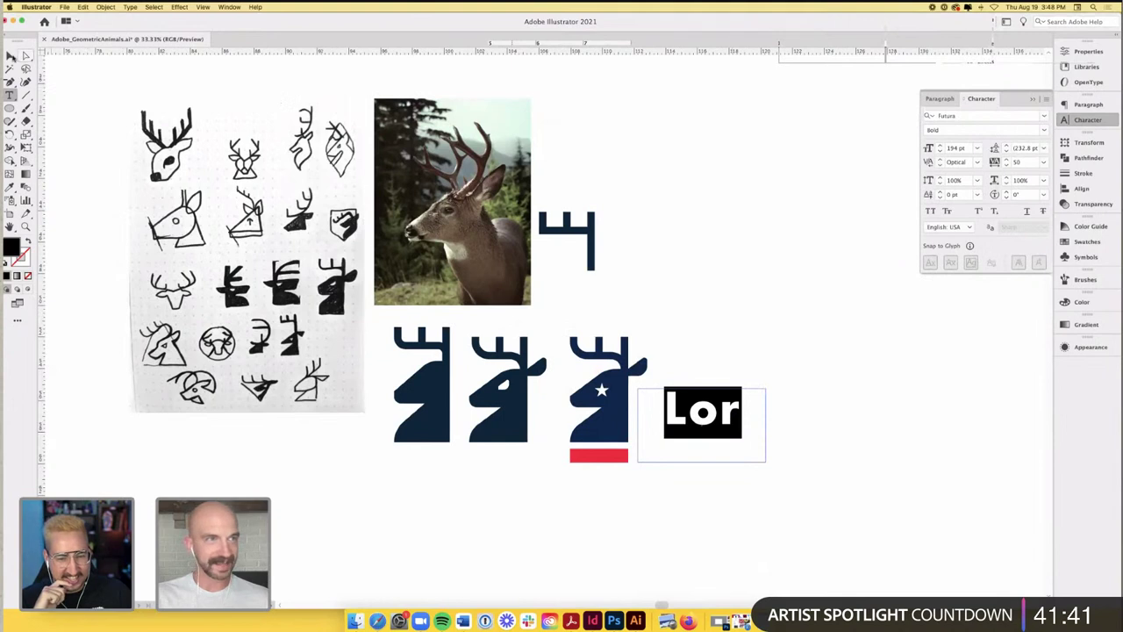
{"action": "key", "text": "Escape"}
{"action": "left_click", "coordinate": [674, 370]}
{"action": "scroll", "coordinate": [672, 373], "scroll_direction": "up", "scroll_amount": 1}
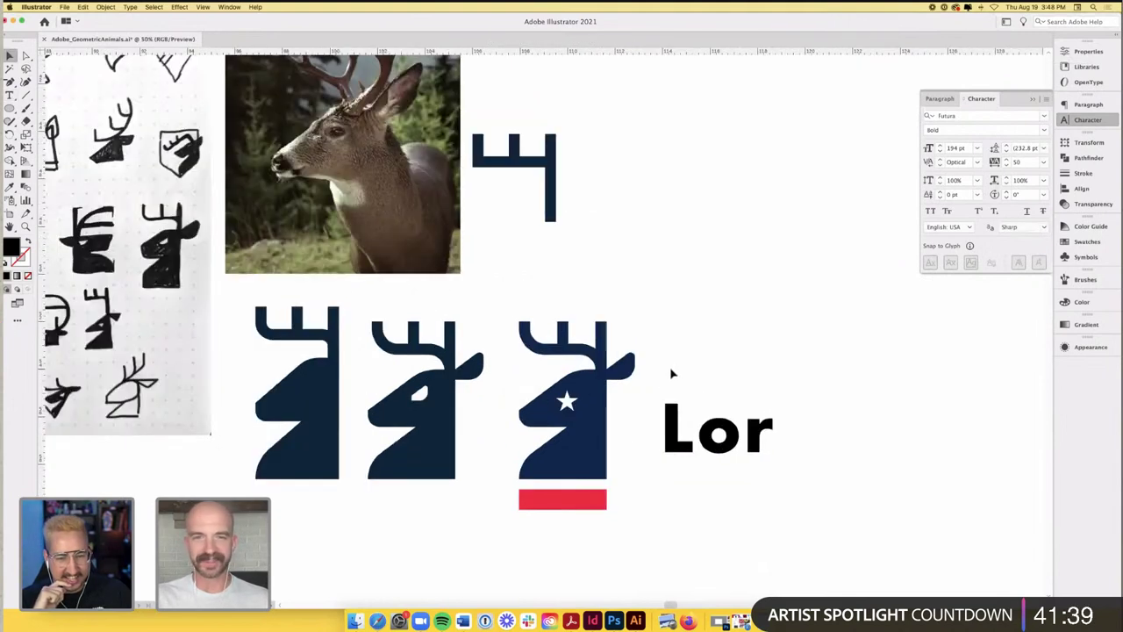
{"action": "scroll", "coordinate": [672, 373], "scroll_direction": "up", "scroll_amount": 1}
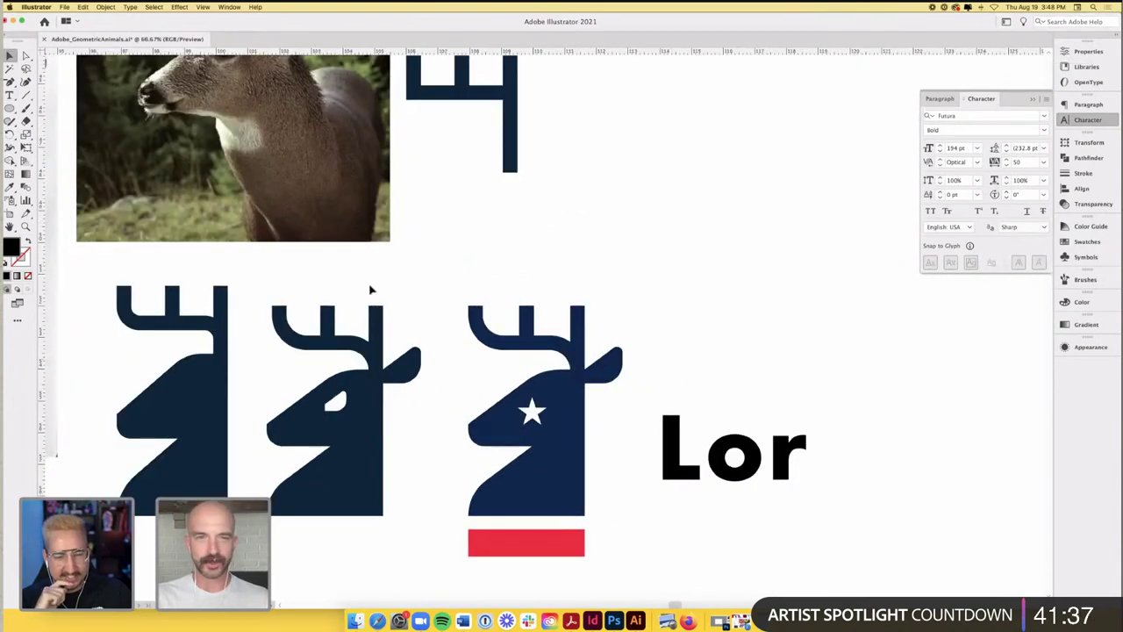
{"action": "left_click", "coordinate": [25, 107]}
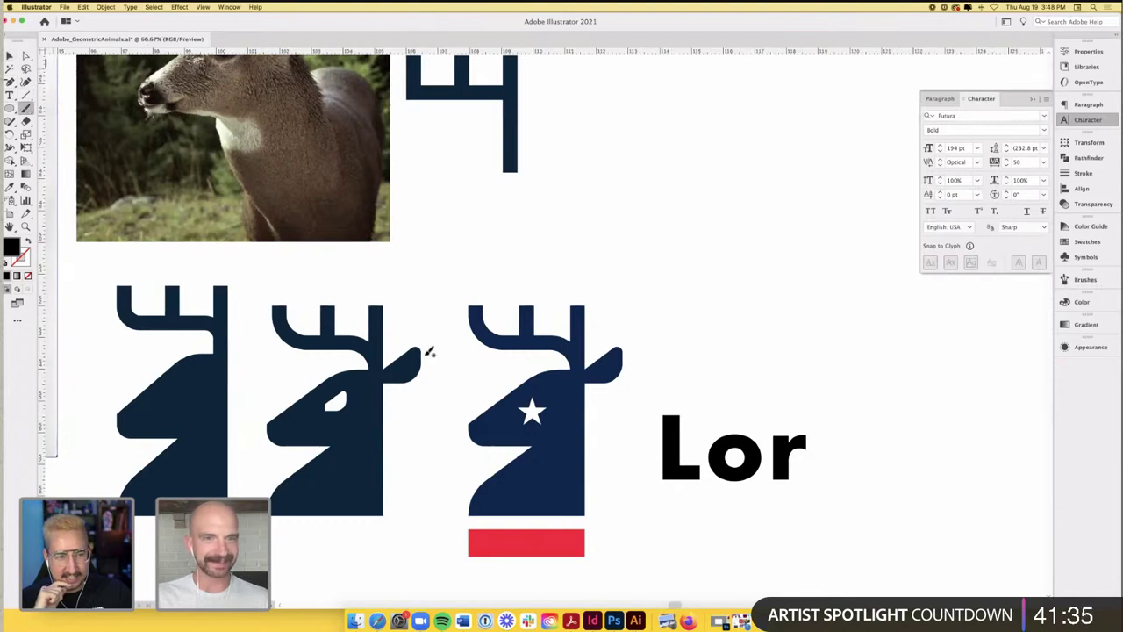
{"action": "mouse_move", "coordinate": [462, 356]}
{"action": "left_mouse_down"}
{"action": "mouse_move", "coordinate": [503, 369]}
{"action": "mouse_move", "coordinate": [480, 386]}
{"action": "left_mouse_up"}
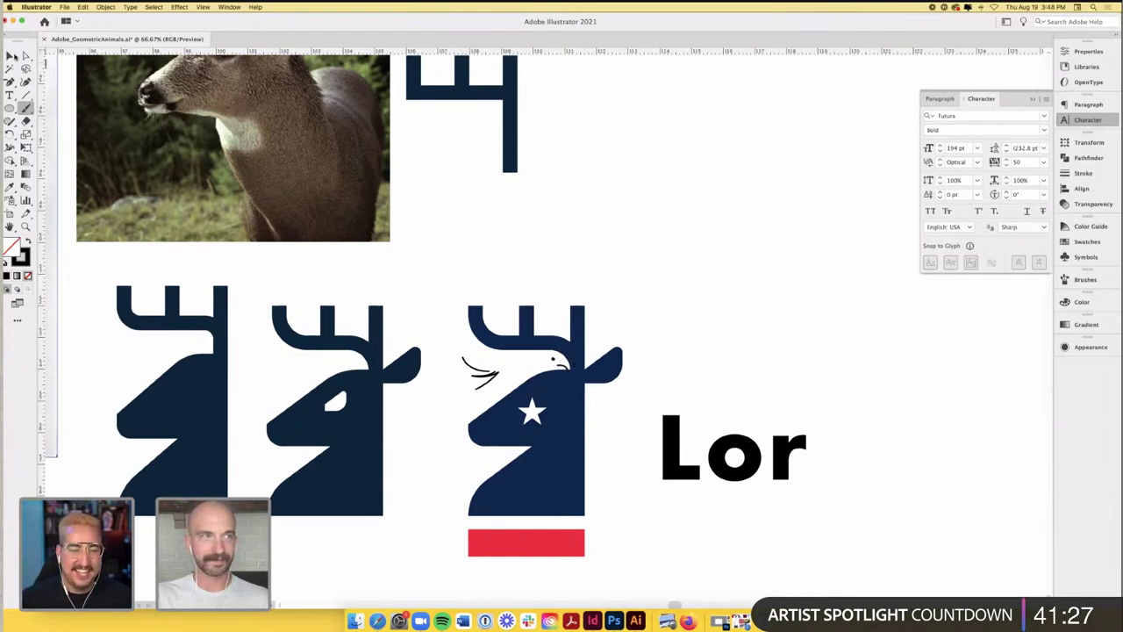
{"action": "key", "text": "v"}
{"action": "scroll", "coordinate": [561, 233], "scroll_direction": "right", "scroll_amount": 2}
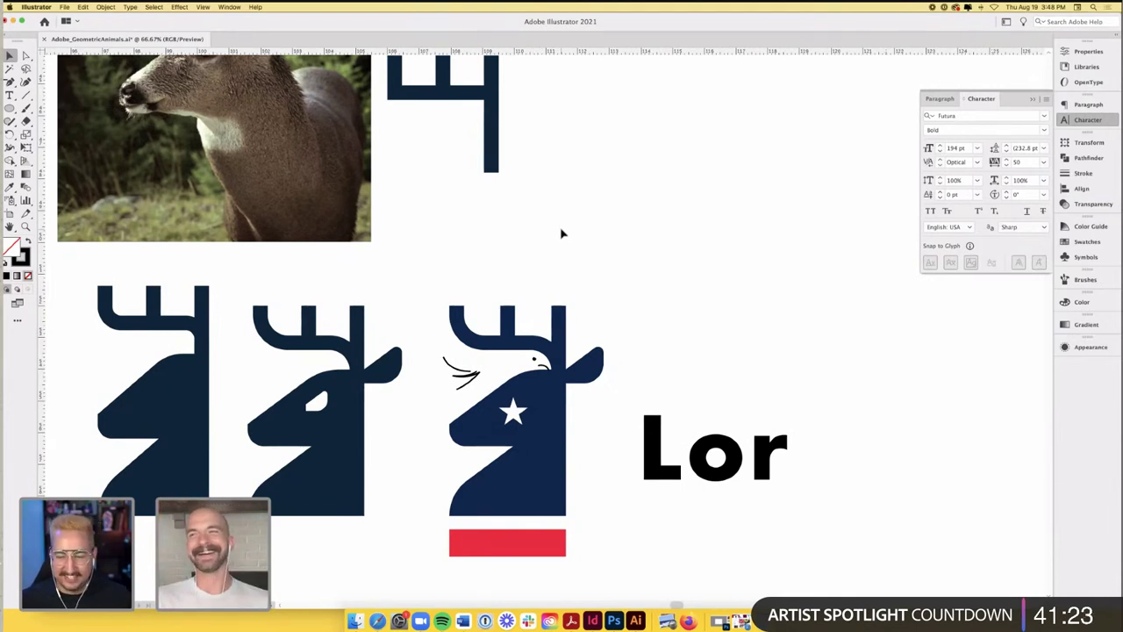
{"action": "scroll", "coordinate": [564, 232], "scroll_direction": "down", "scroll_amount": 2}
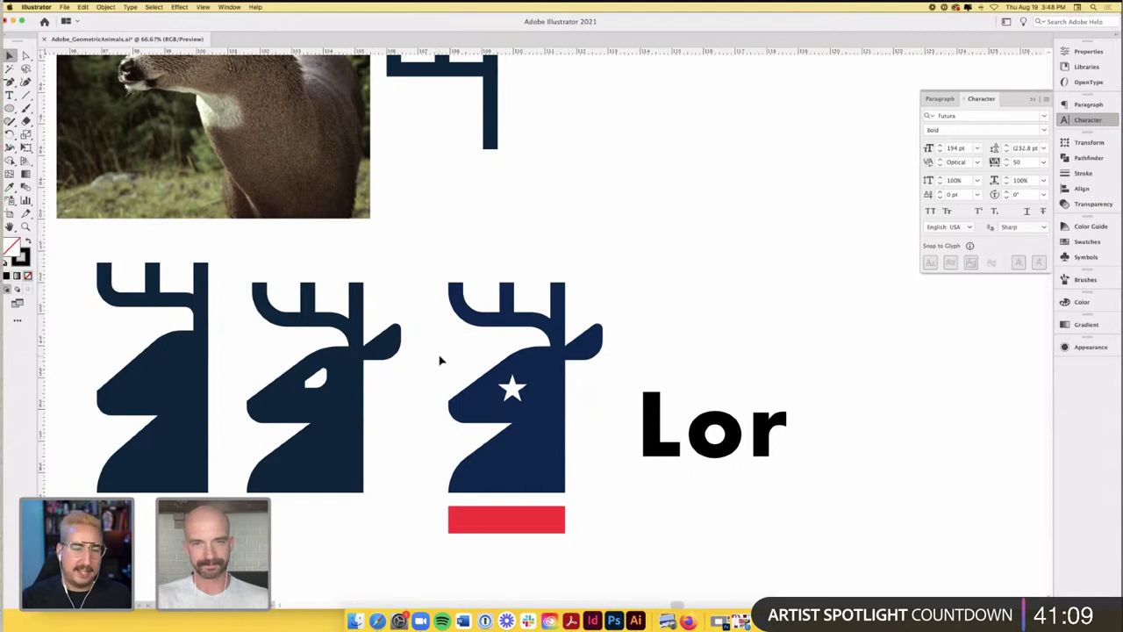
- Move the Lor text closer to the starred deer and set it to 100 pt
{"action": "scroll", "coordinate": [441, 360], "scroll_direction": "right", "scroll_amount": 2}
{"action": "left_click_drag", "start_coordinate": [647, 430], "coordinate": [602, 418]}
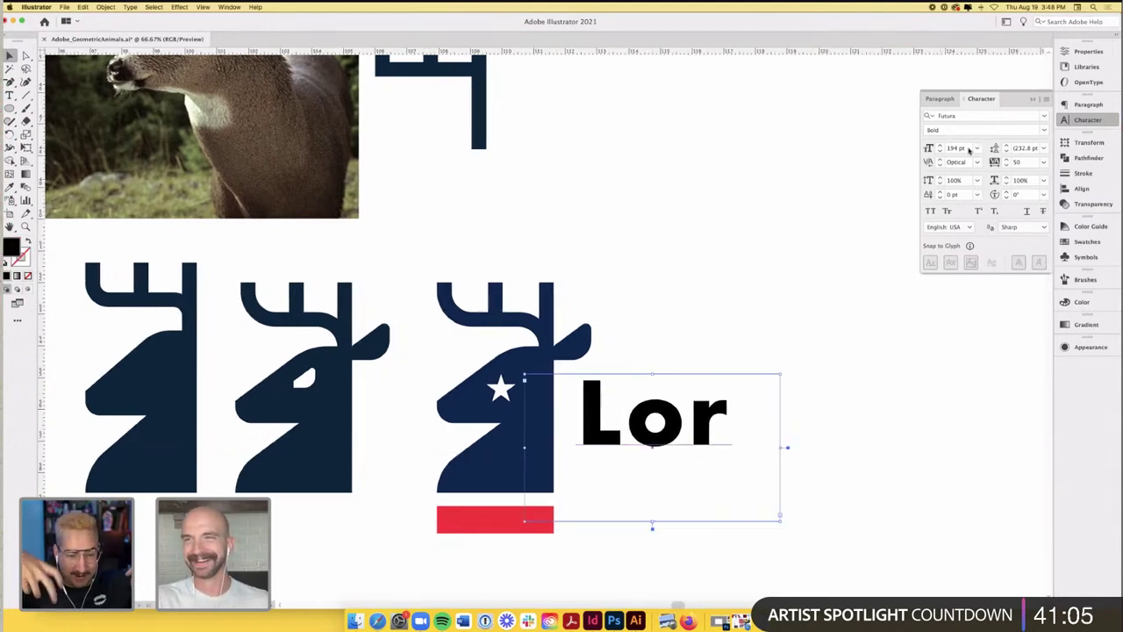
{"action": "left_click", "coordinate": [969, 150]}
{"action": "type", "text": "100"}
{"action": "key", "text": "Return"}
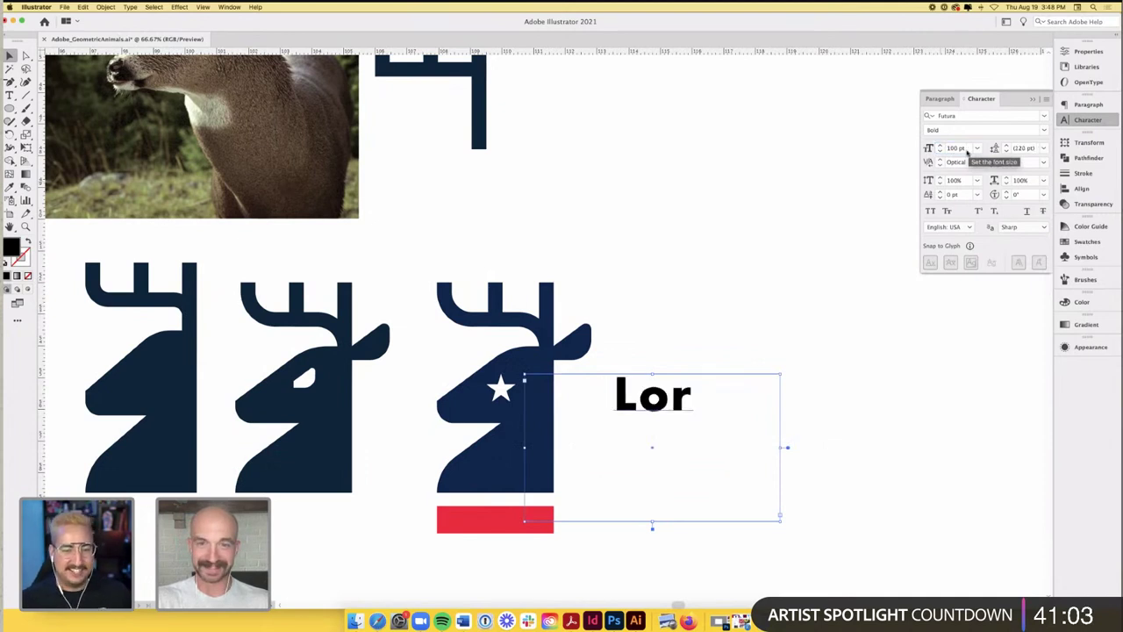
- Replace the placeholder with DEER and CREEK on two lines
{"action": "double_click", "coordinate": [674, 390]}
{"action": "double_click", "coordinate": [674, 390]}
{"action": "type", "text": "DEE"}
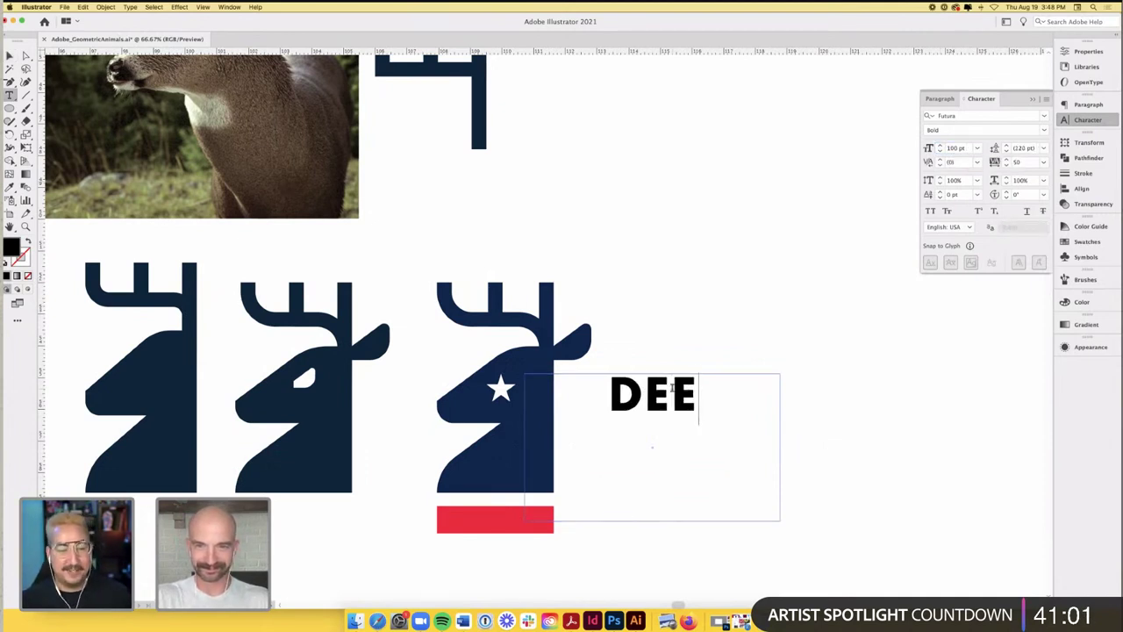
{"action": "type", "text": "R C"}
{"action": "key", "text": "BackSpace"}
{"action": "key", "text": "BackSpace"}
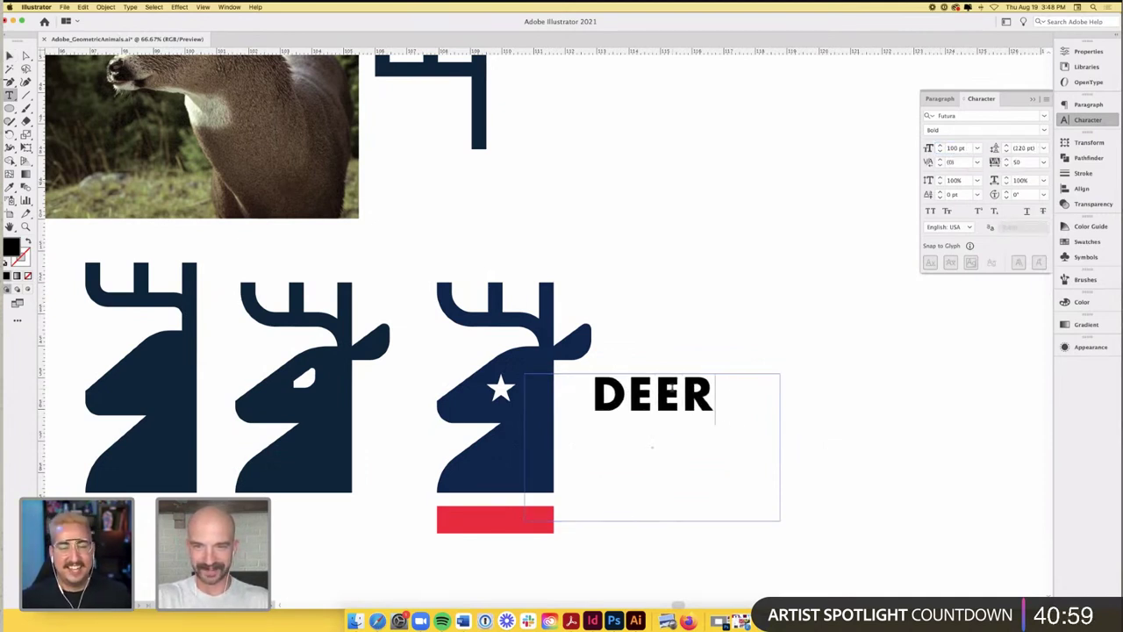
{"action": "key", "text": "Return"}
{"action": "type", "text": "CREEK"}
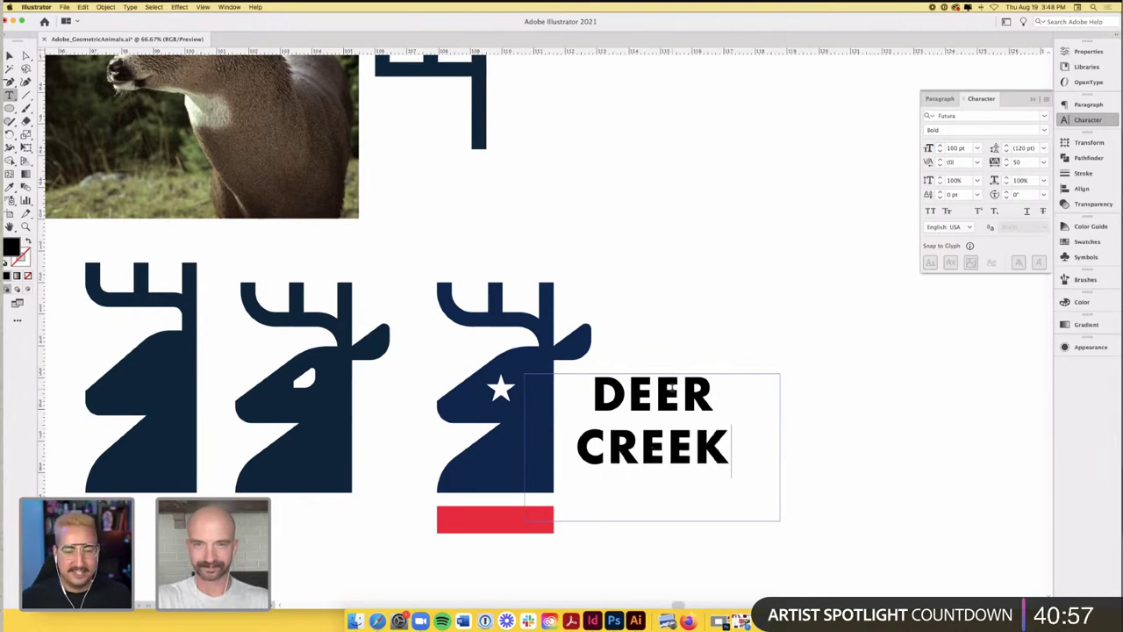
- Left-align the DEER CREEK lines and shift the text frame right
{"action": "key", "text": "super+a"}
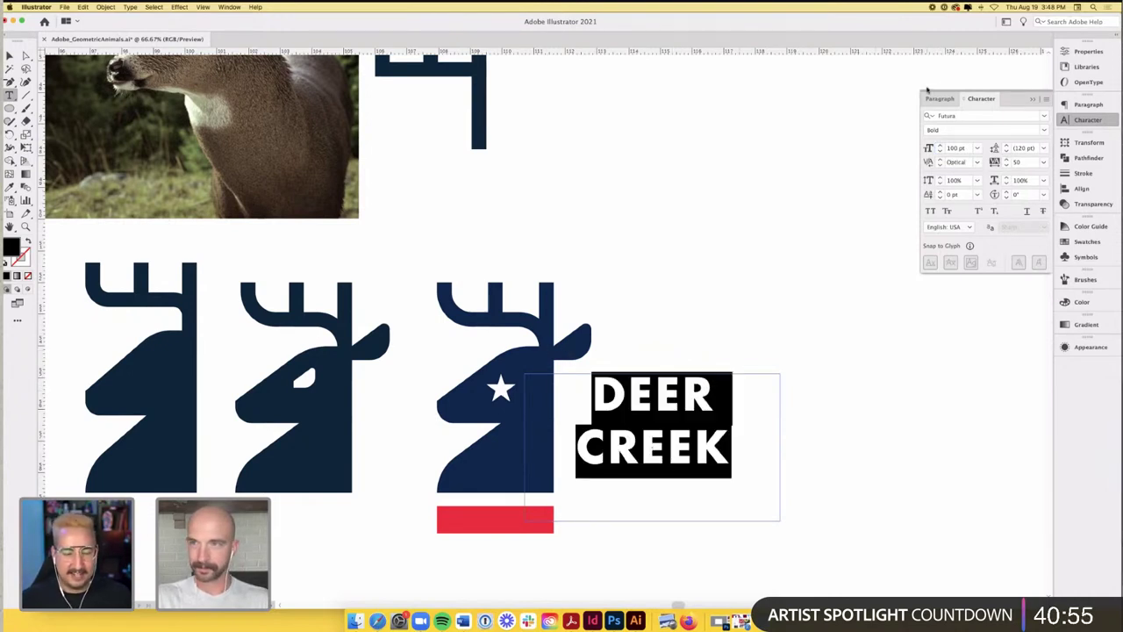
{"action": "left_click", "coordinate": [942, 98]}
{"action": "left_click", "coordinate": [931, 117]}
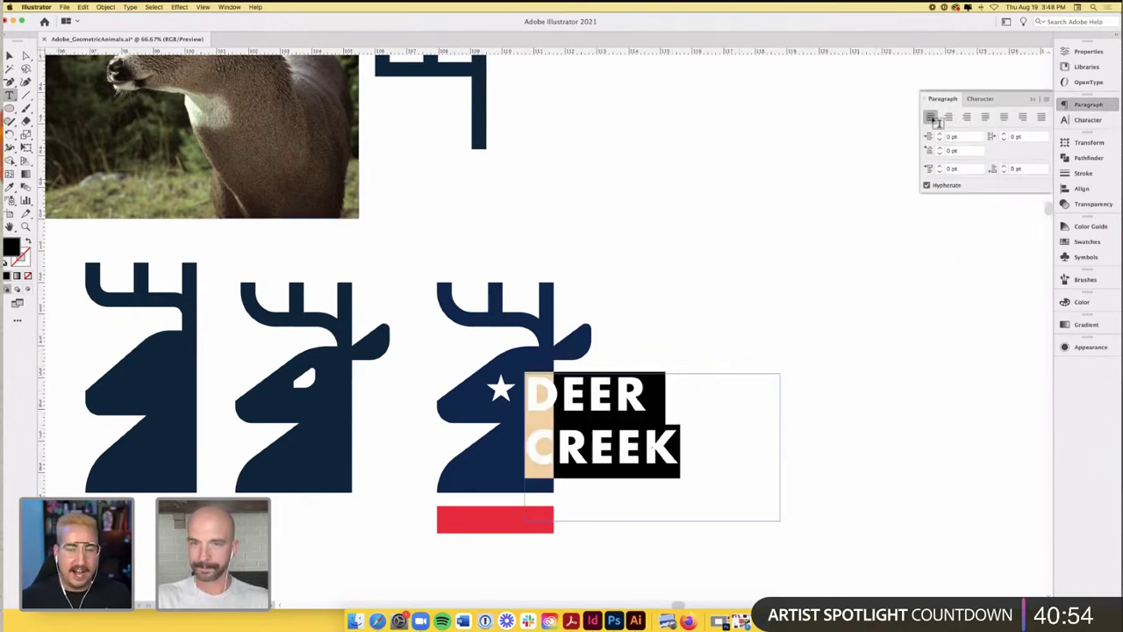
{"action": "left_click", "coordinate": [11, 55]}
{"action": "left_click", "coordinate": [656, 392]}
{"action": "left_click_drag", "start_coordinate": [644, 399], "coordinate": [691, 397]}
- Set DEER CREEK to 150 pt font size with 132 pt leading
{"action": "left_click", "coordinate": [974, 100]}
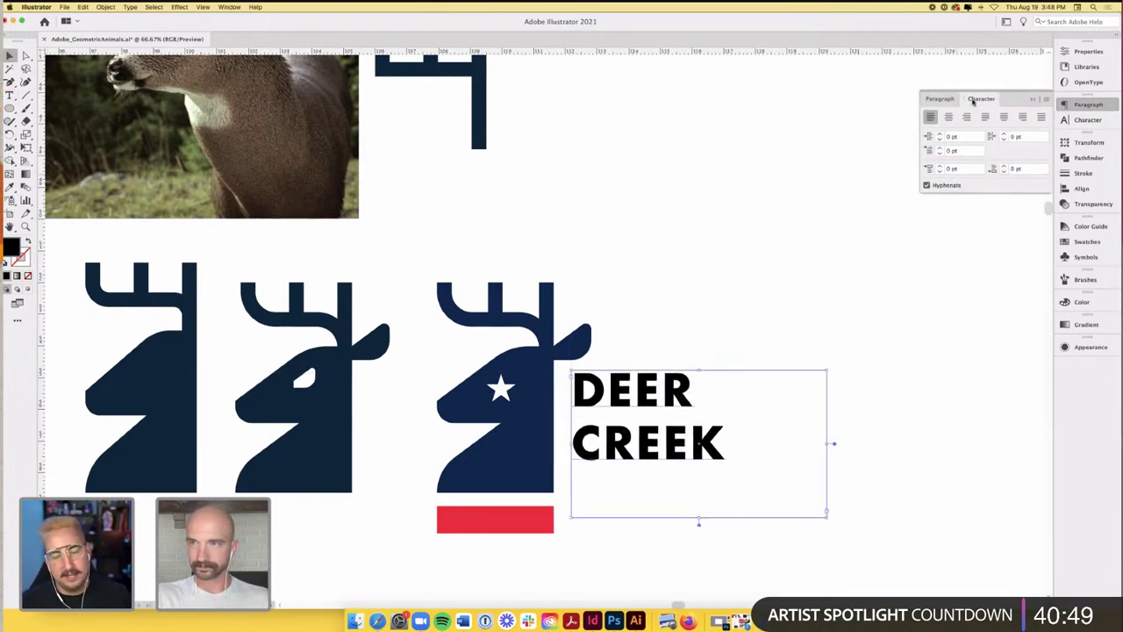
{"action": "left_click", "coordinate": [1043, 149]}
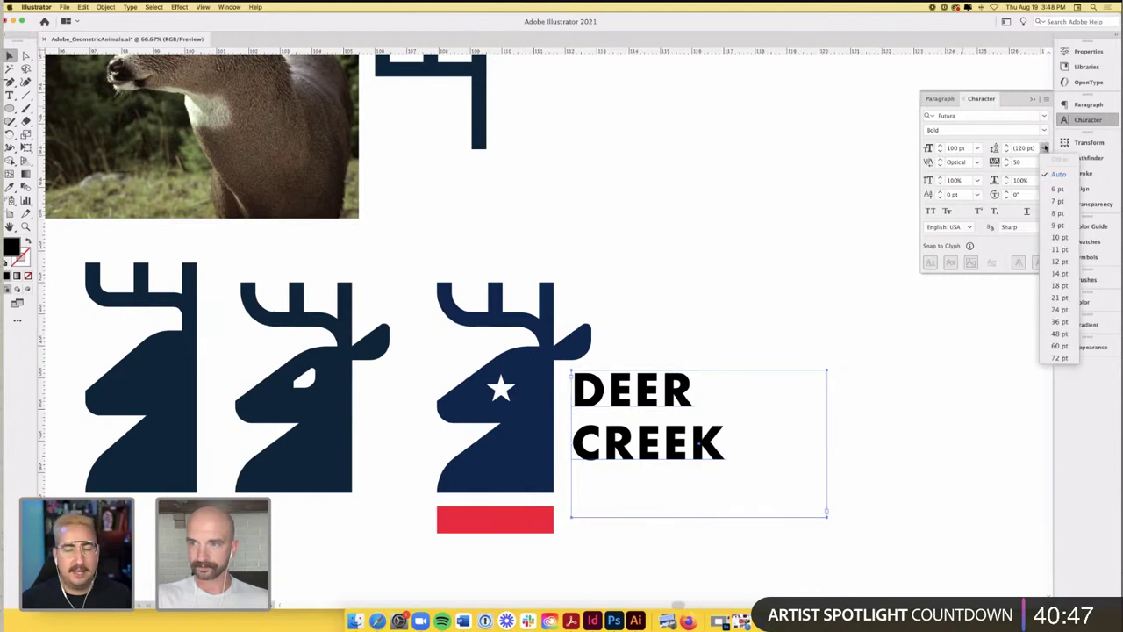
{"action": "left_click", "coordinate": [1059, 359]}
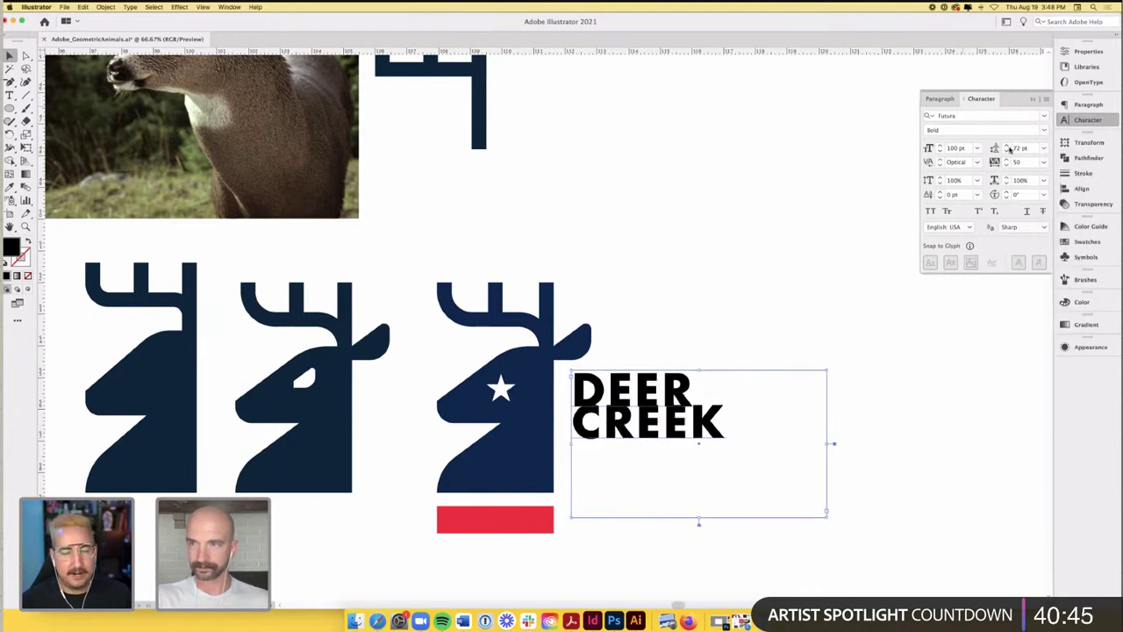
{"action": "left_click", "coordinate": [1007, 145]}
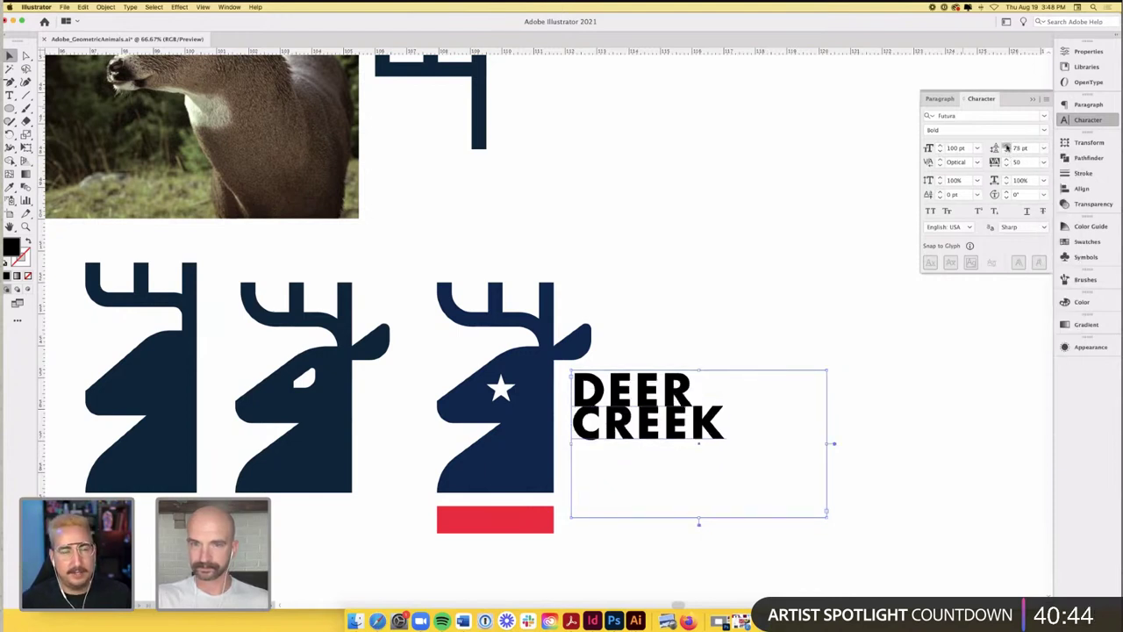
{"action": "left_click", "coordinate": [1006, 145]}
{"action": "left_click", "coordinate": [957, 148]}
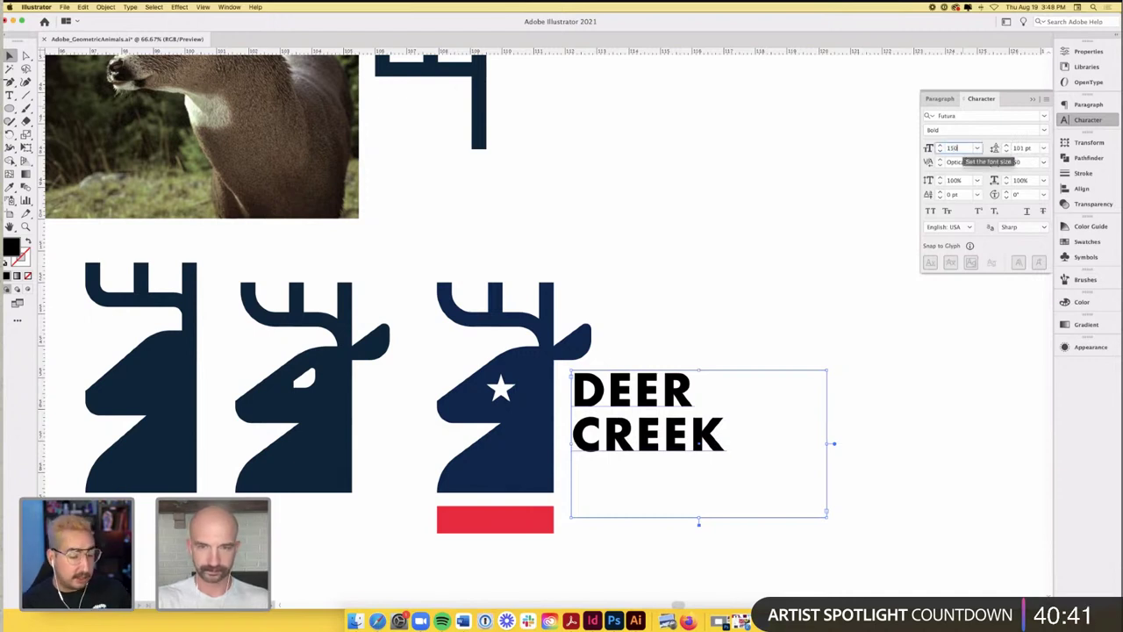
{"action": "type", "text": "150"}
{"action": "key", "text": "Return"}
{"action": "left_click", "coordinate": [759, 324]}
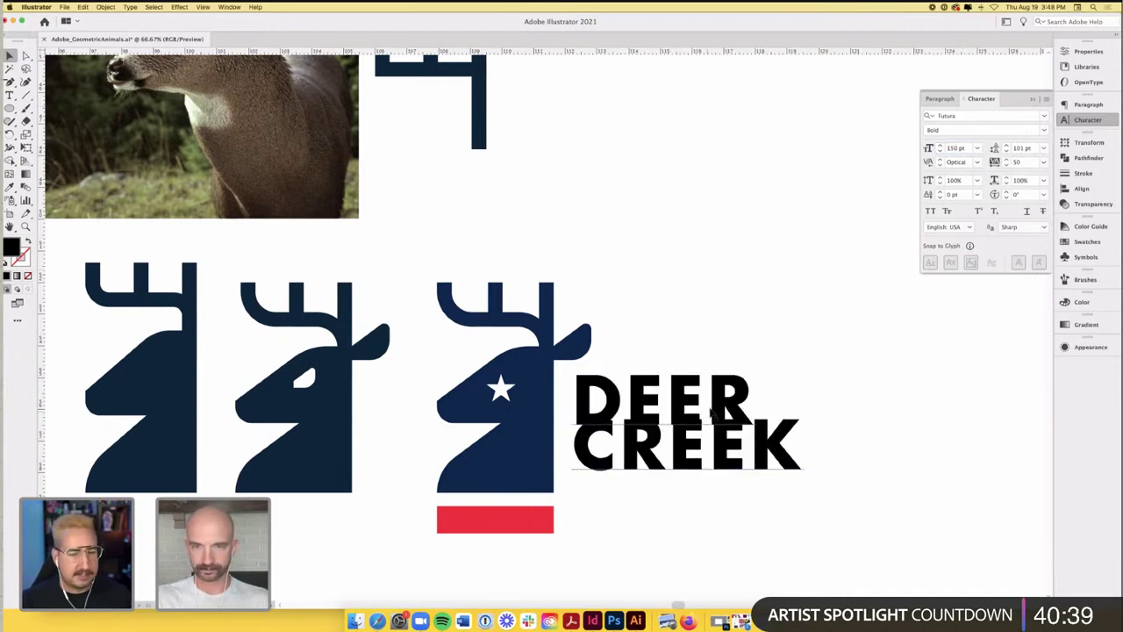
{"action": "left_click", "coordinate": [713, 413]}
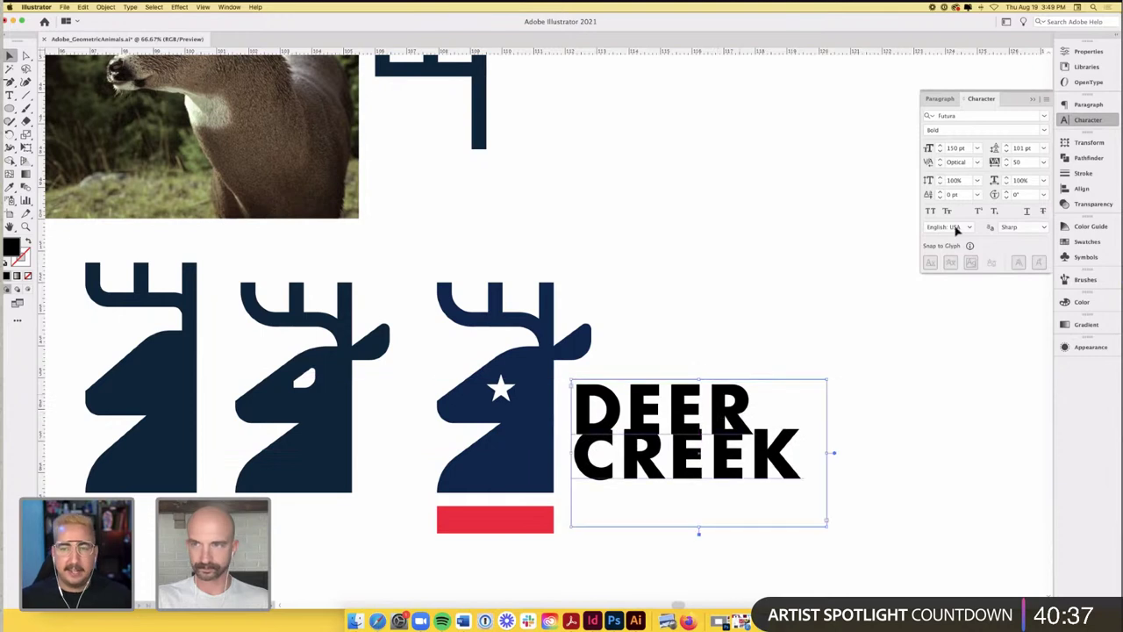
- Place a horizontal ruler guide along the deer head's base
{"action": "scroll", "coordinate": [1006, 147], "scroll_direction": "up", "scroll_amount": 20}
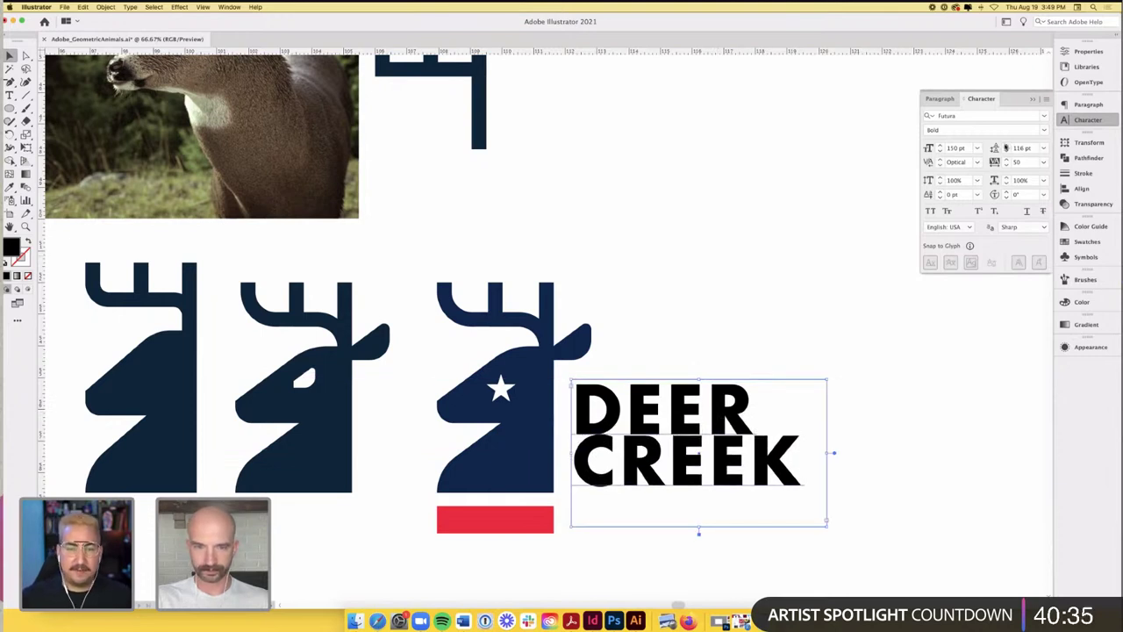
{"action": "scroll", "coordinate": [1007, 147], "scroll_direction": "up", "scroll_amount": 3}
{"action": "left_click", "coordinate": [645, 188]}
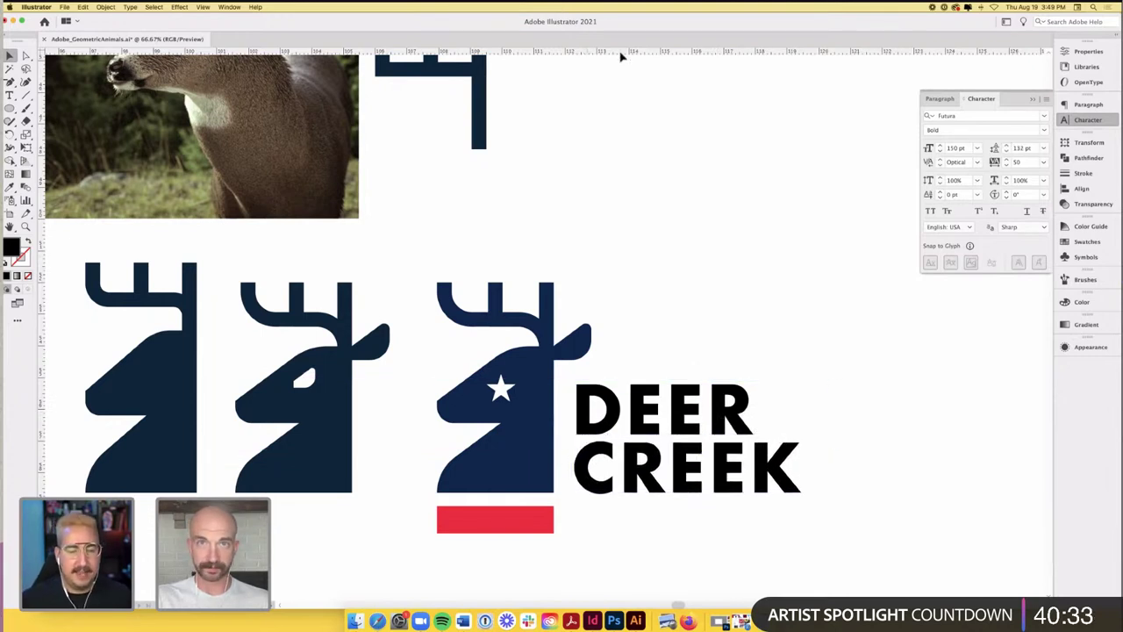
{"action": "left_click_drag", "start_coordinate": [620, 51], "coordinate": [567, 505]}
{"action": "scroll", "coordinate": [605, 509], "scroll_direction": "up", "scroll_amount": 3}
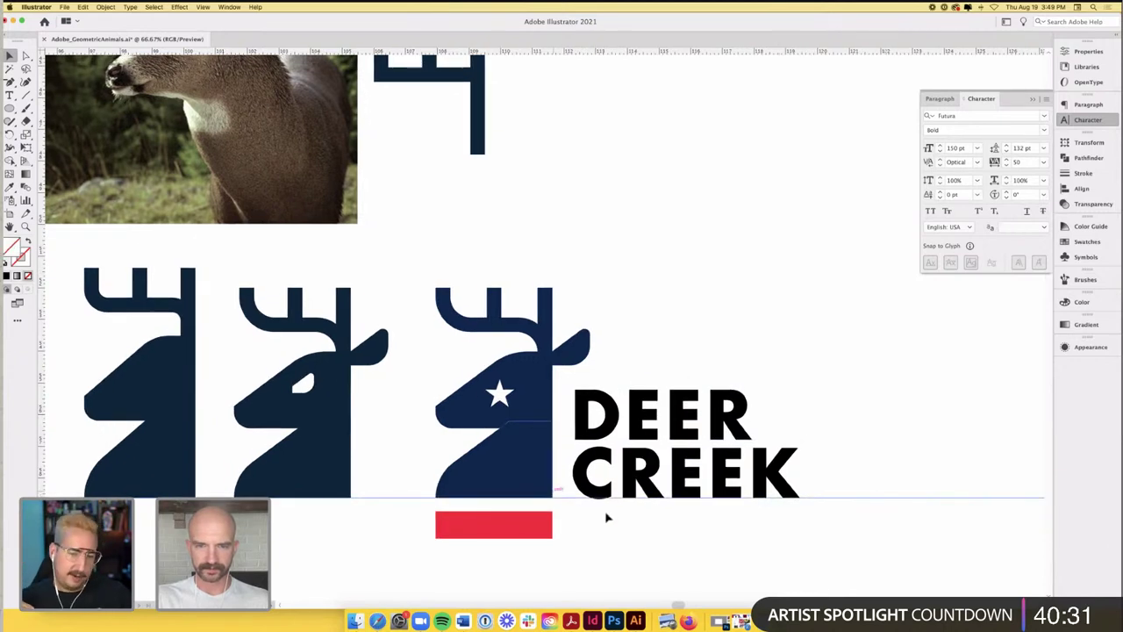
- Select the DEER CREEK text and scrub its leading to 132.2 pt
{"action": "scroll", "coordinate": [682, 498], "scroll_direction": "up", "scroll_amount": 4}
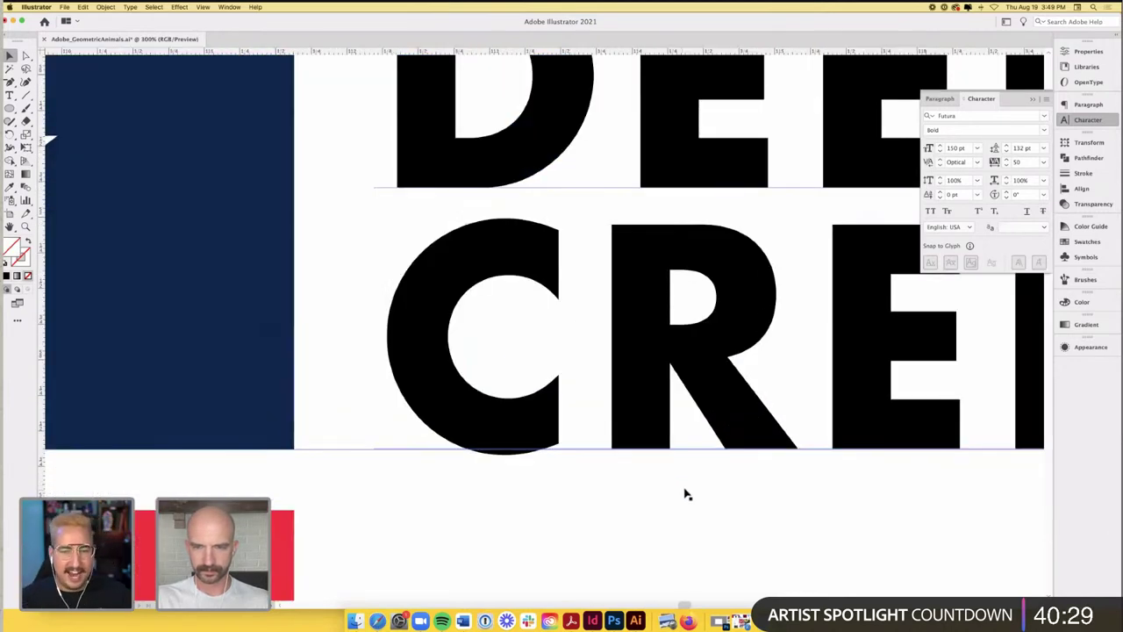
{"action": "scroll", "coordinate": [1007, 148], "scroll_direction": "up", "scroll_amount": 2}
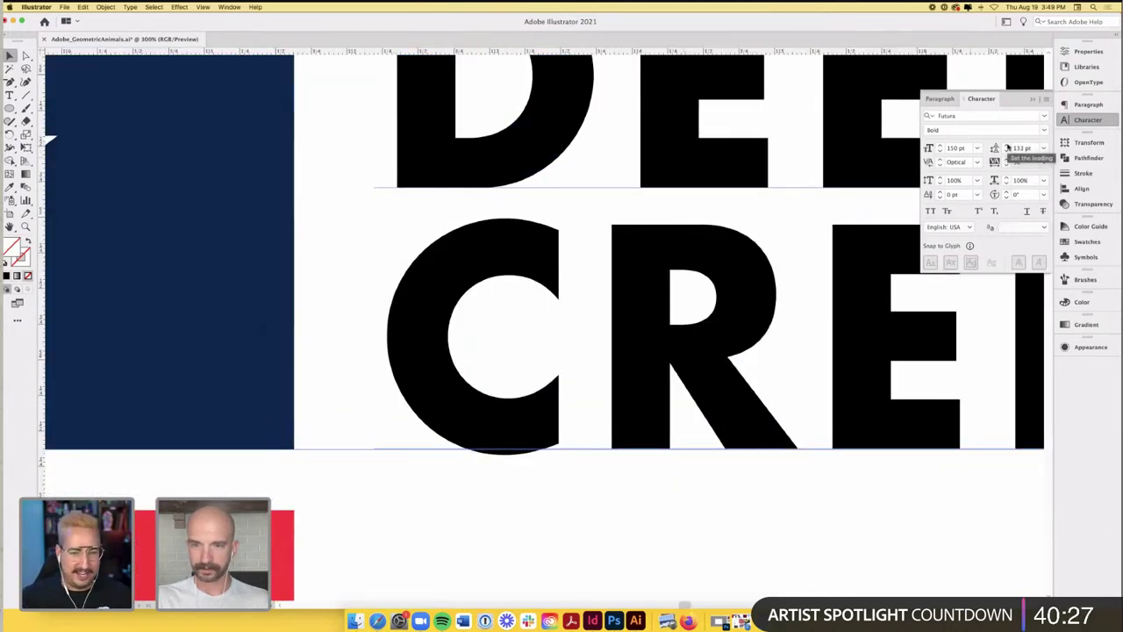
{"action": "left_click", "coordinate": [756, 414]}
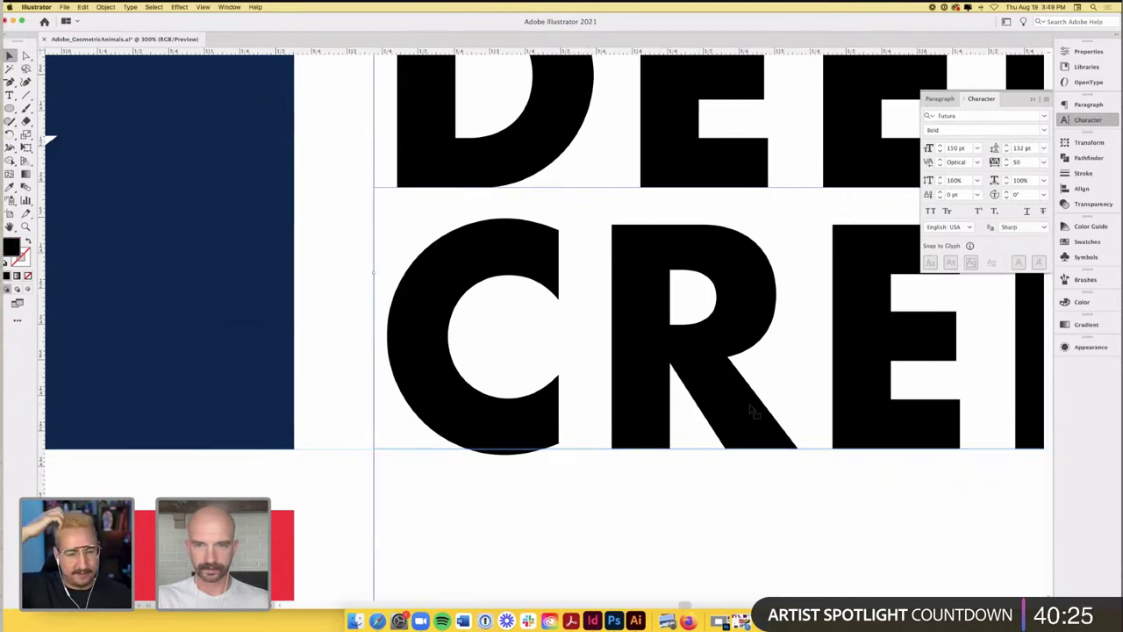
{"action": "scroll", "coordinate": [1003, 149], "scroll_direction": "up", "scroll_amount": 1}
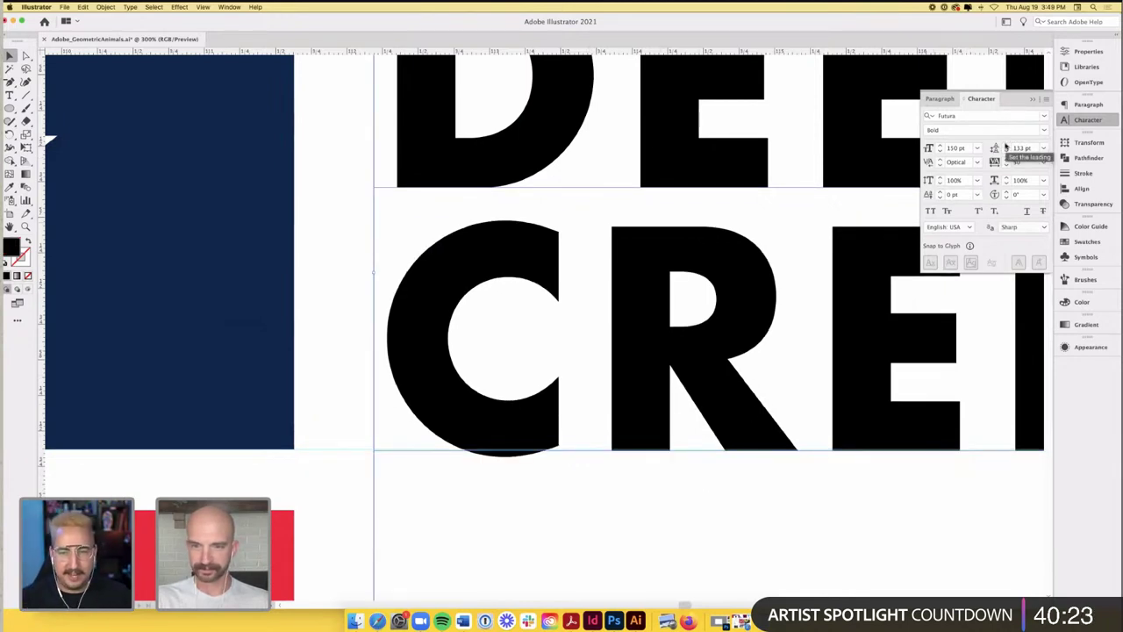
{"action": "scroll", "coordinate": [1006, 149], "scroll_direction": "down", "scroll_amount": 1}
{"action": "scroll", "coordinate": [1006, 149], "scroll_direction": "up", "scroll_amount": 1}
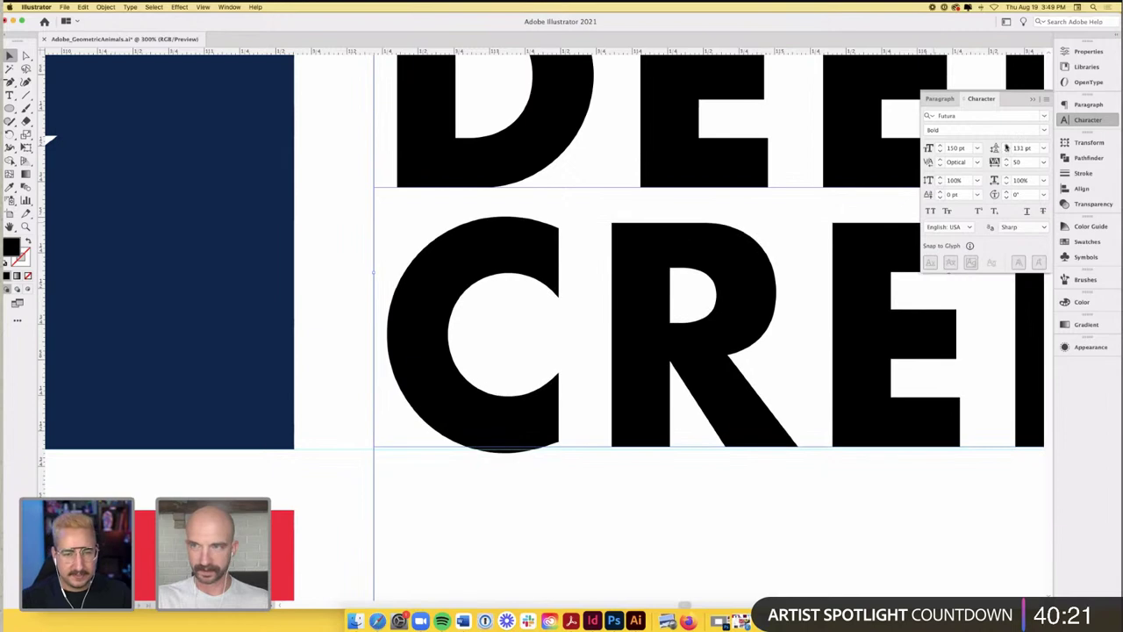
{"action": "scroll", "coordinate": [1006, 147], "scroll_direction": "down", "scroll_amount": 1}
{"action": "scroll", "coordinate": [709, 463], "scroll_direction": "up", "scroll_amount": 4}
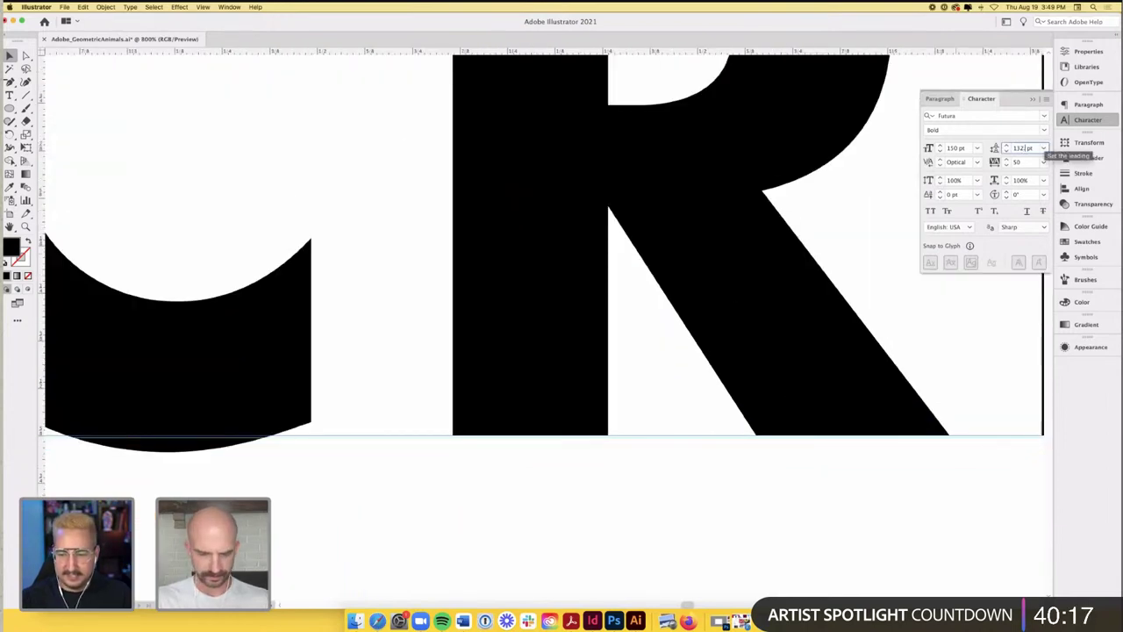
{"action": "scroll", "coordinate": [1027, 149], "scroll_direction": "up", "scroll_amount": 1}
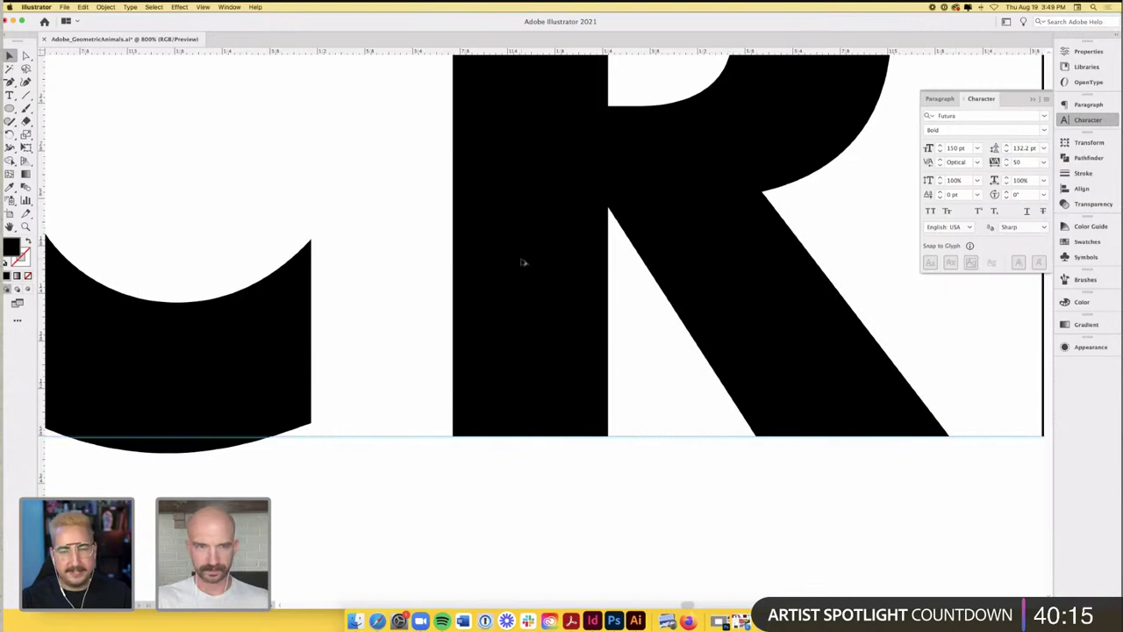
{"action": "scroll", "coordinate": [521, 260], "scroll_direction": "down", "scroll_amount": 4}
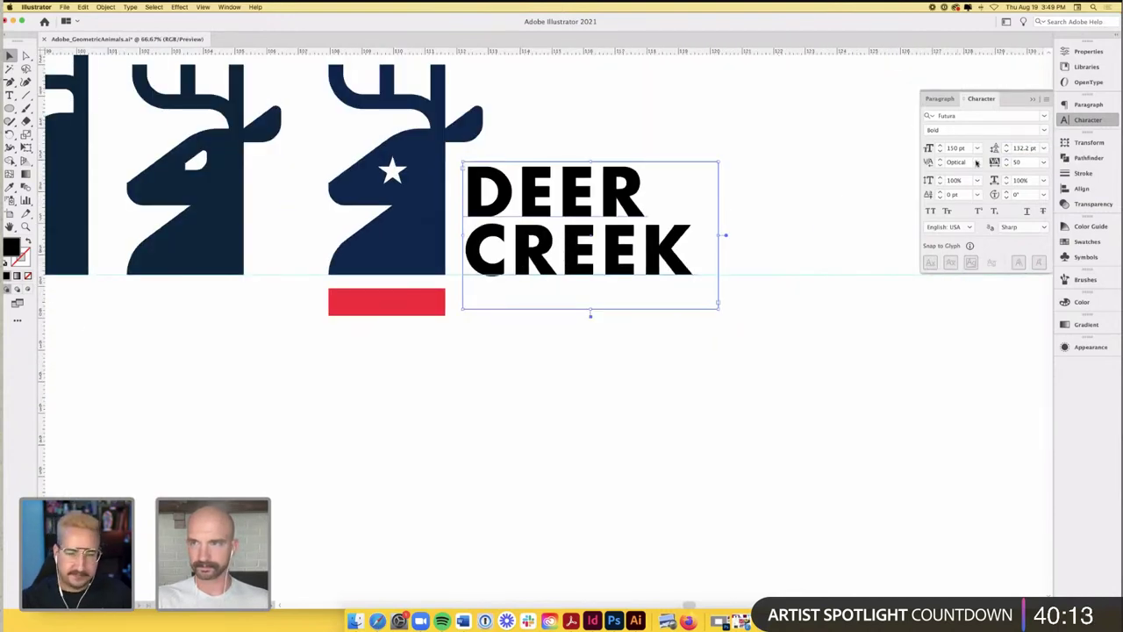
- Reset DEER CREEK tracking to 0, then set it to -5
{"action": "left_click", "coordinate": [976, 162]}
{"action": "left_click", "coordinate": [992, 174]}
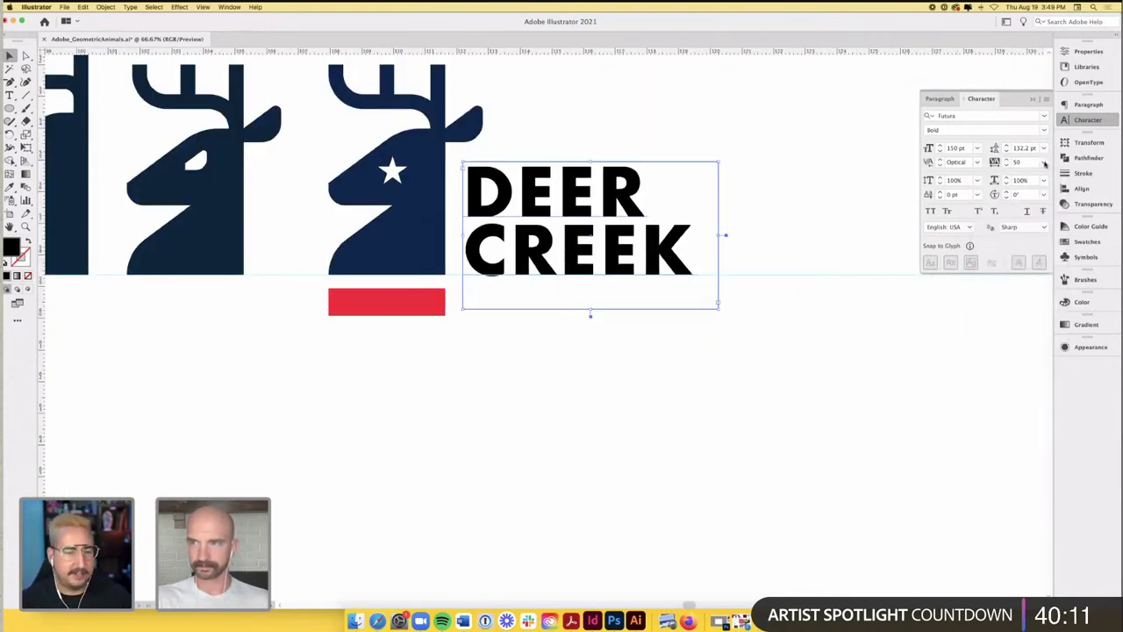
{"action": "left_click", "coordinate": [1044, 162]}
{"action": "left_click", "coordinate": [1055, 250]}
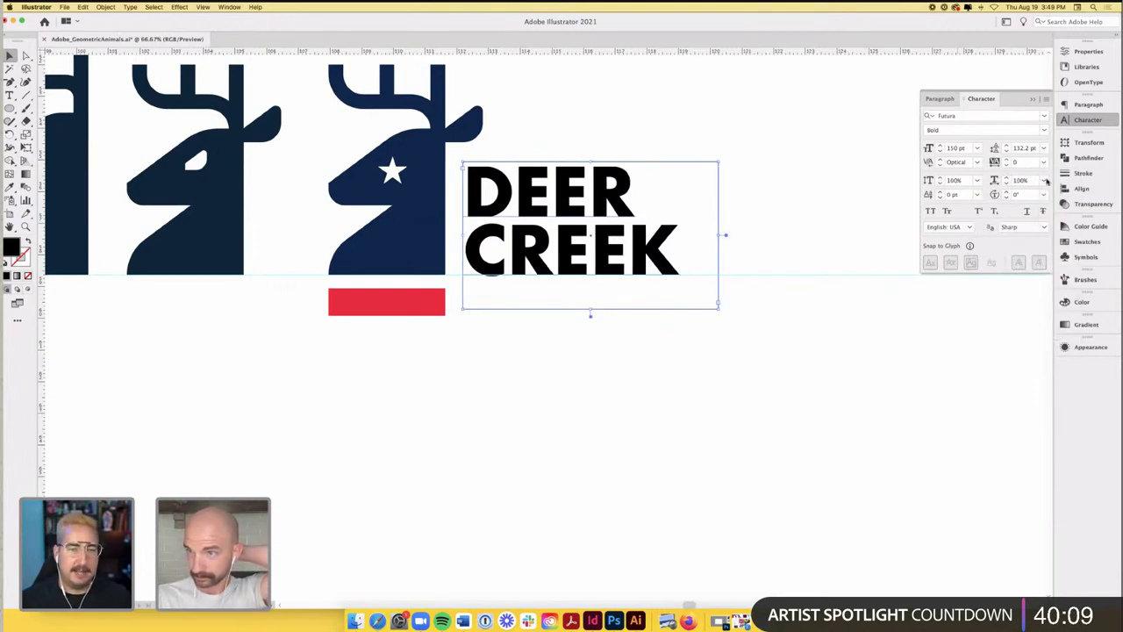
{"action": "left_click", "coordinate": [1043, 164]}
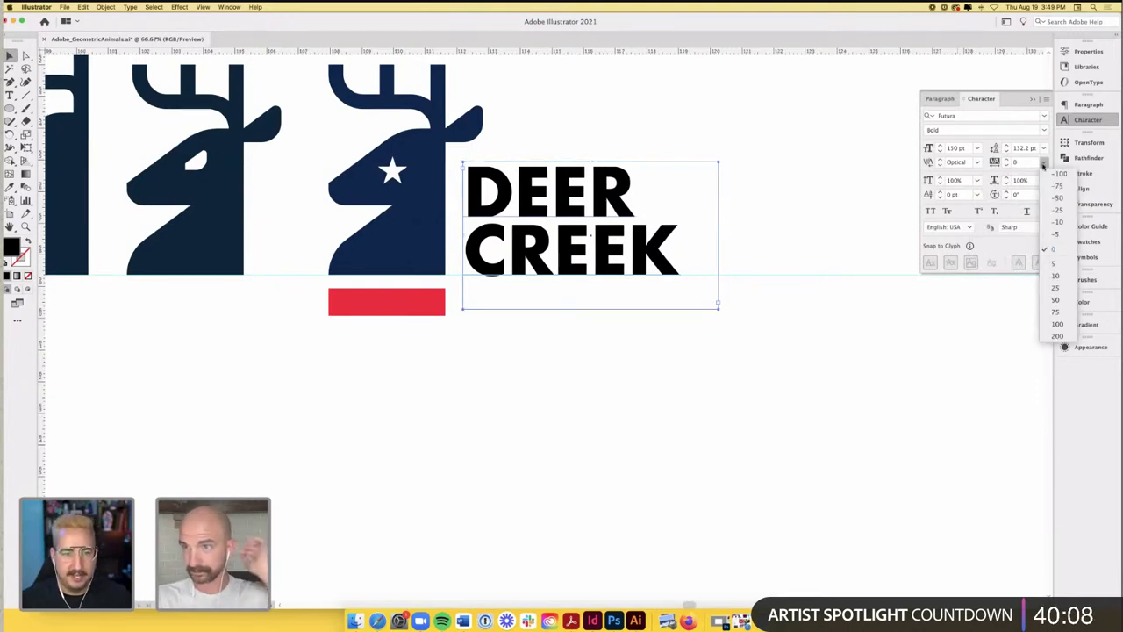
{"action": "left_click", "coordinate": [1055, 238]}
- Deselect and reselect DEER CREEK to review the tighter lettering beside the deer
{"action": "scroll", "coordinate": [790, 184], "scroll_direction": "up", "scroll_amount": 3}
{"action": "scroll", "coordinate": [789, 184], "scroll_direction": "left", "scroll_amount": 3}
{"action": "left_click", "coordinate": [807, 205]}
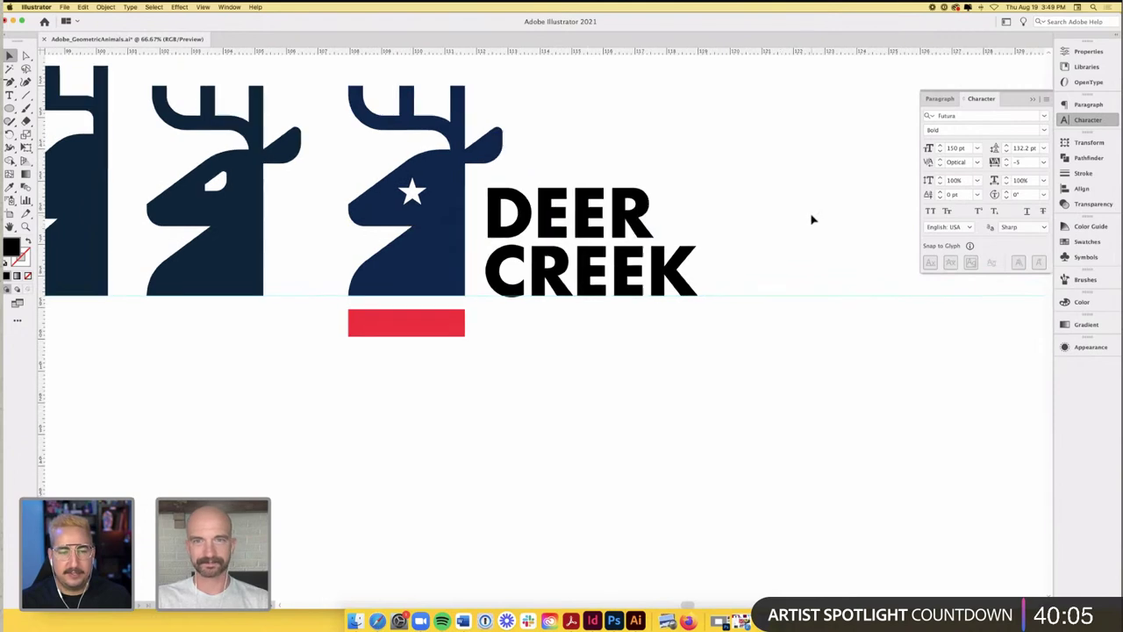
{"action": "left_click", "coordinate": [849, 333]}
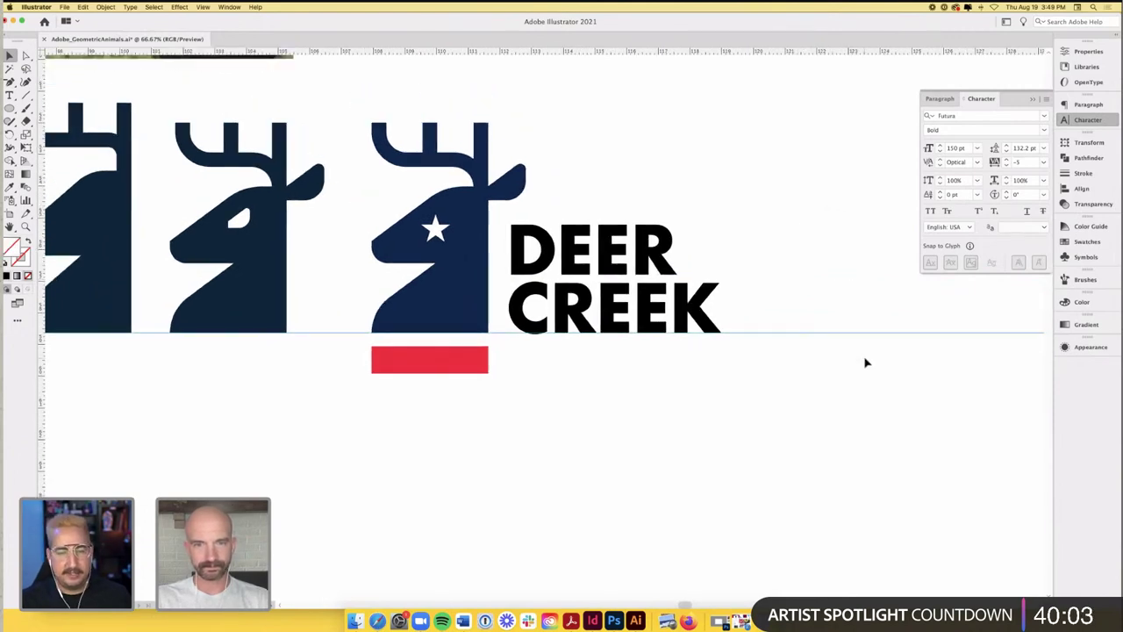
{"action": "left_click", "coordinate": [606, 300]}
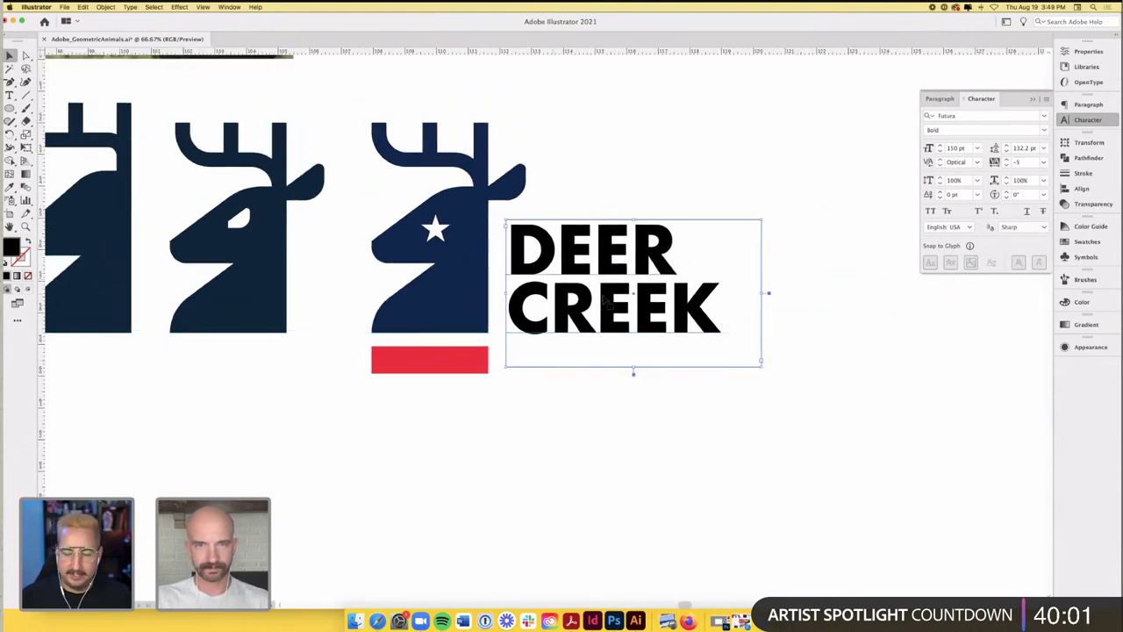
{"action": "left_click", "coordinate": [629, 166]}
{"action": "scroll", "coordinate": [628, 166], "scroll_direction": "up", "scroll_amount": 3}
{"action": "scroll", "coordinate": [629, 166], "scroll_direction": "left", "scroll_amount": 3}
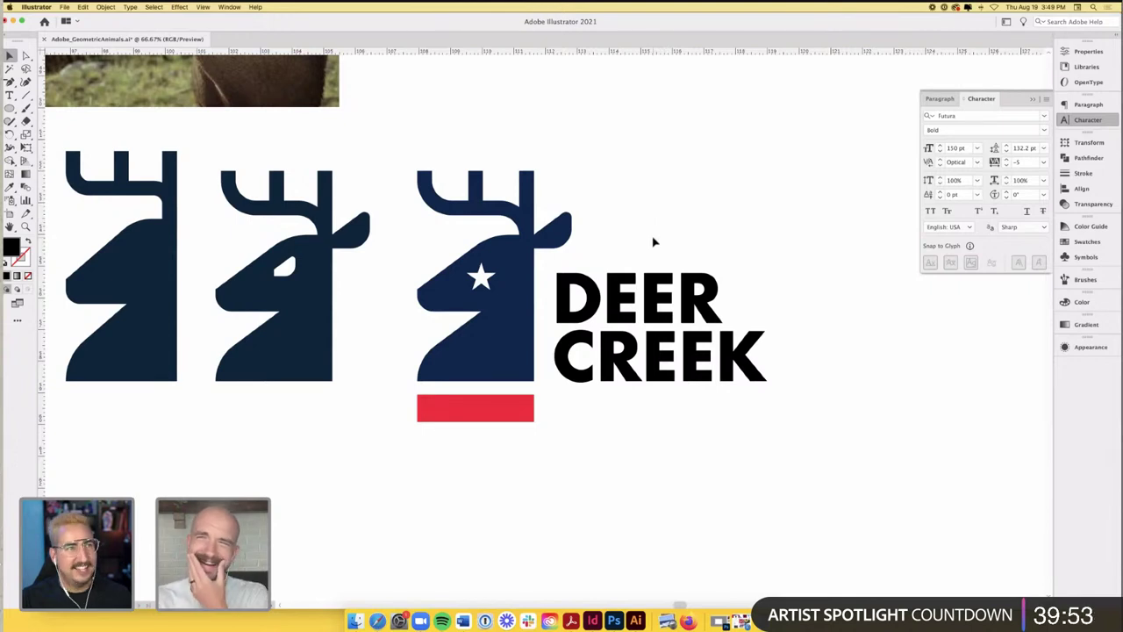
- Duplicate DEER CREEK below itself and retype the copy as AUTO PARTS on two lines
{"action": "left_click_drag", "start_coordinate": [653, 311], "coordinate": [664, 439]}
{"action": "triple_click", "coordinate": [730, 472]}
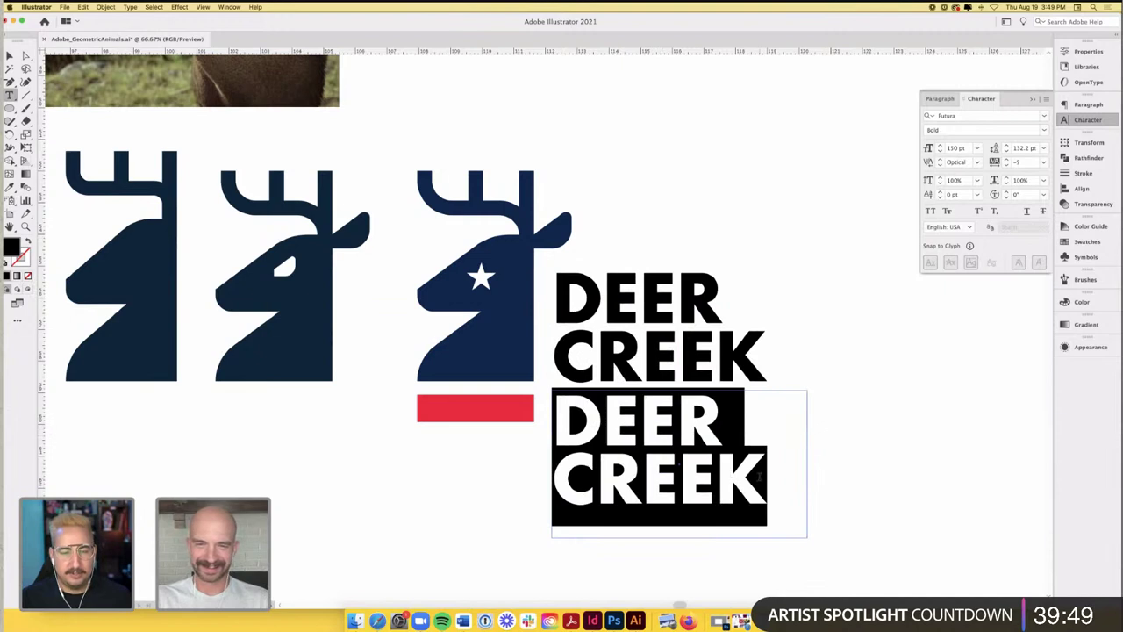
{"action": "type", "text": "AUTO"}
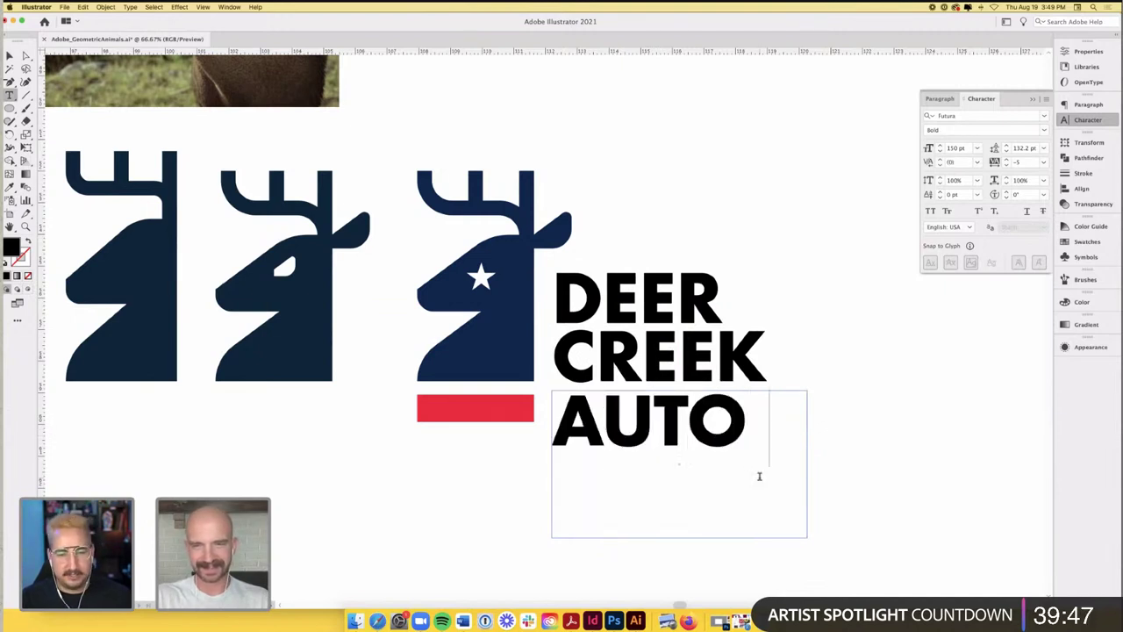
{"action": "key", "text": "Return"}
{"action": "type", "text": "PARTS"}
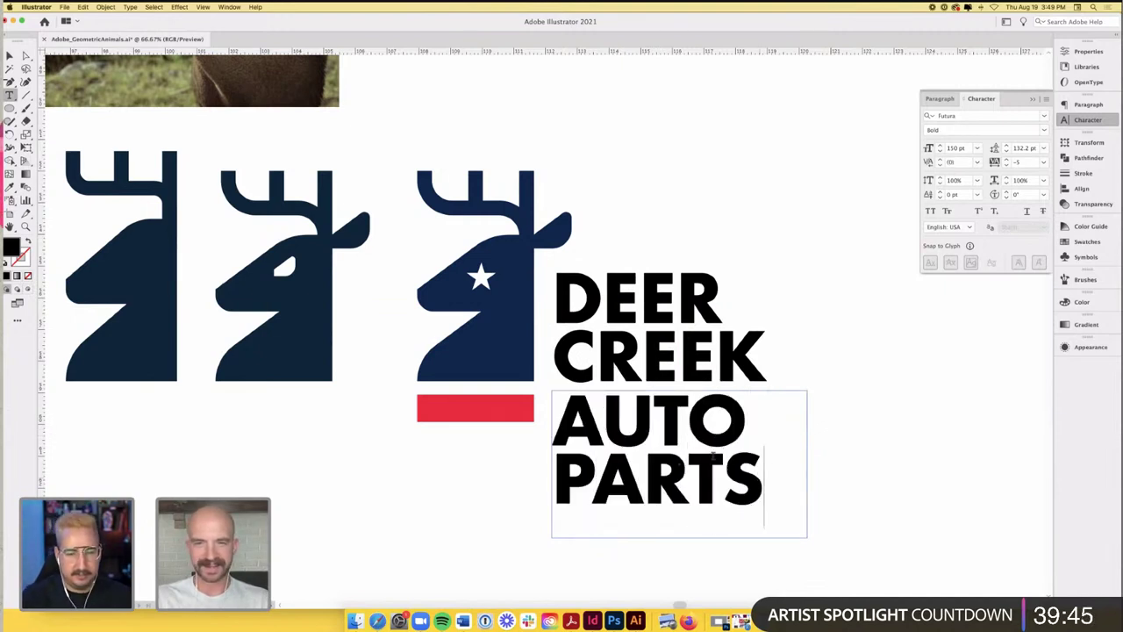
{"action": "key", "text": "Escape"}
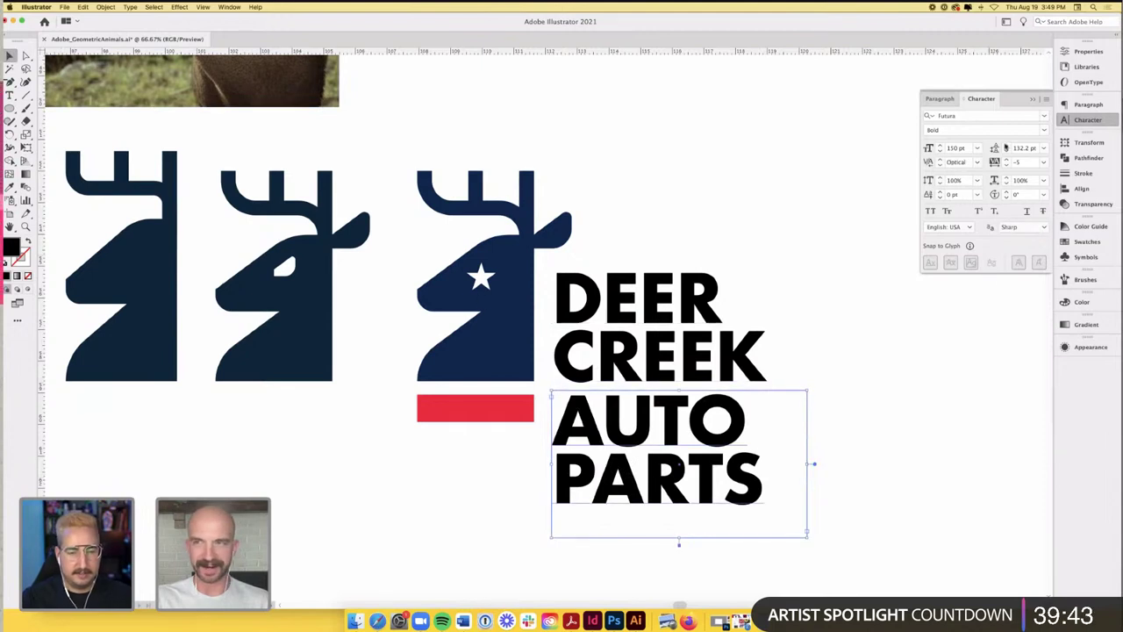
- Set AUTO PARTS to 72 pt and nudge it slightly lower under CREEK
{"action": "left_click", "coordinate": [980, 149]}
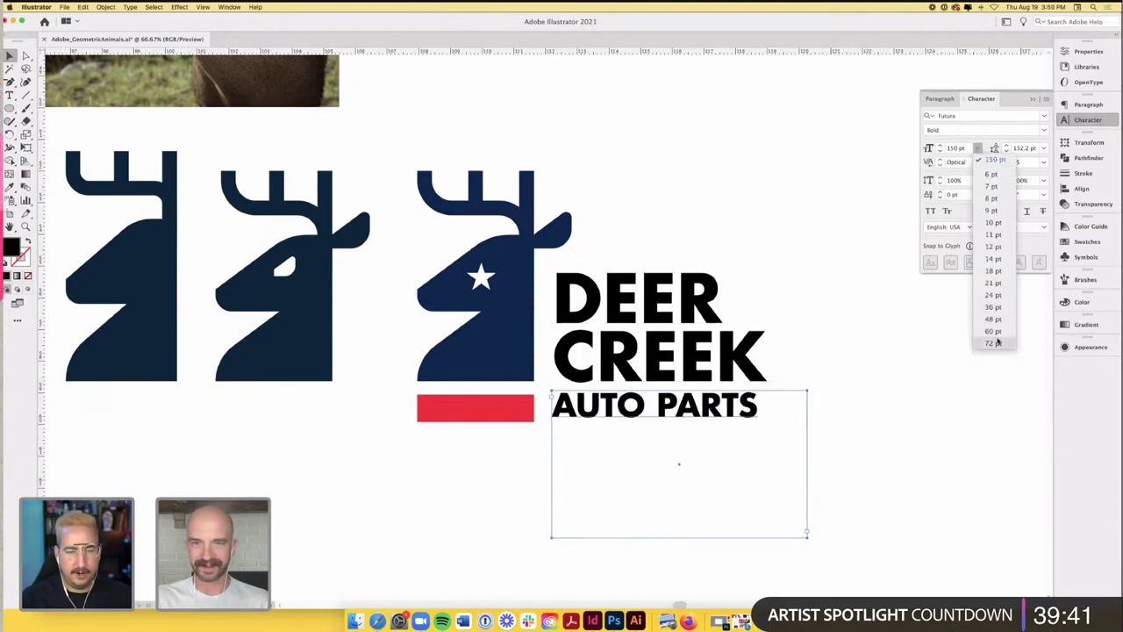
{"action": "left_click", "coordinate": [992, 342]}
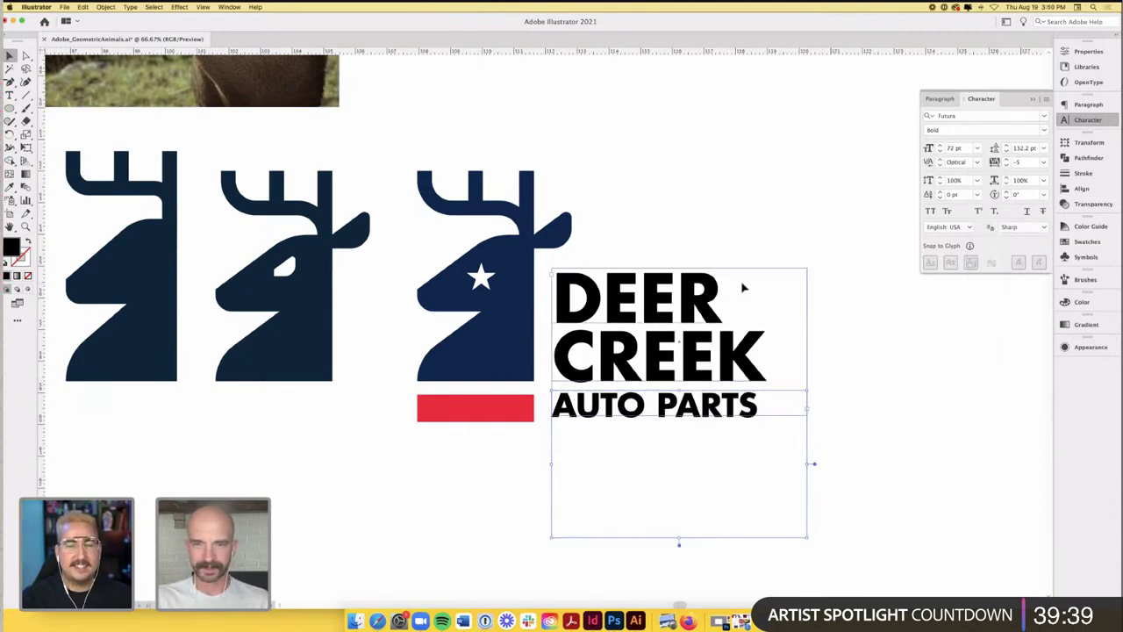
{"action": "left_click", "coordinate": [807, 238]}
{"action": "left_click_drag", "start_coordinate": [669, 419], "coordinate": [673, 423]}
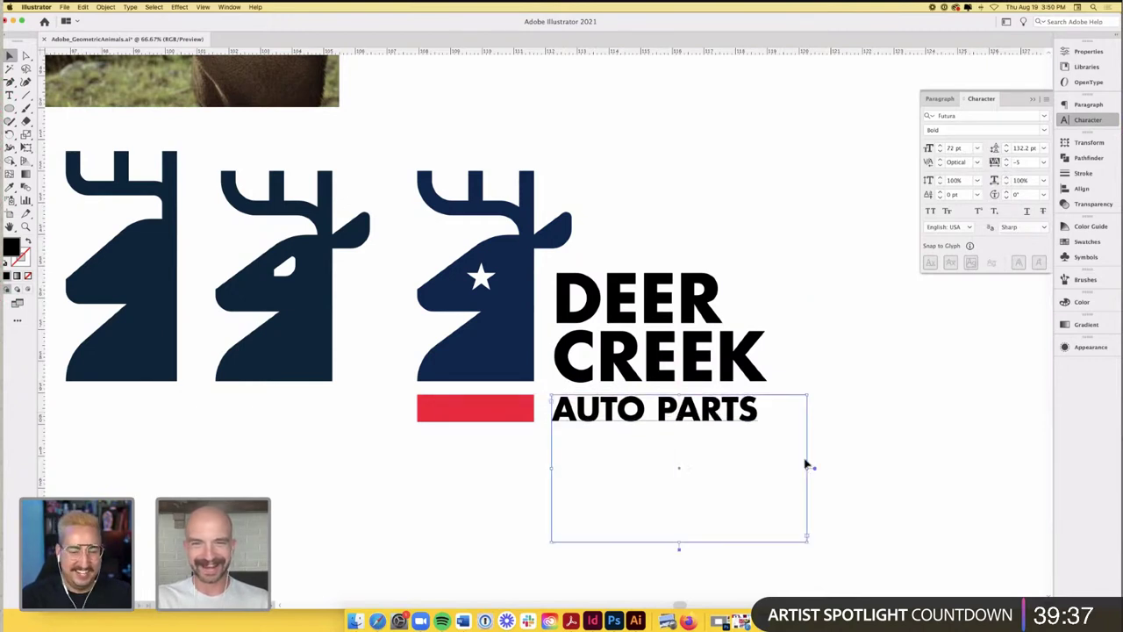
{"action": "left_click", "coordinate": [887, 452]}
{"action": "scroll", "coordinate": [886, 451], "scroll_direction": "right", "scroll_amount": 2}
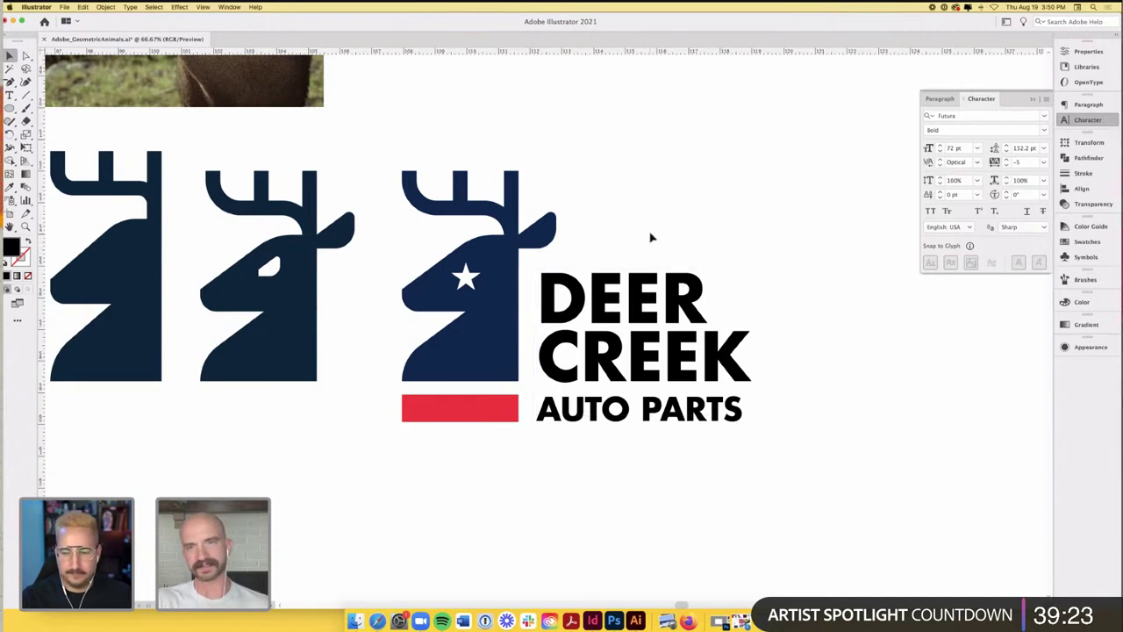
{"action": "scroll", "coordinate": [650, 237], "scroll_direction": "right", "scroll_amount": 1}
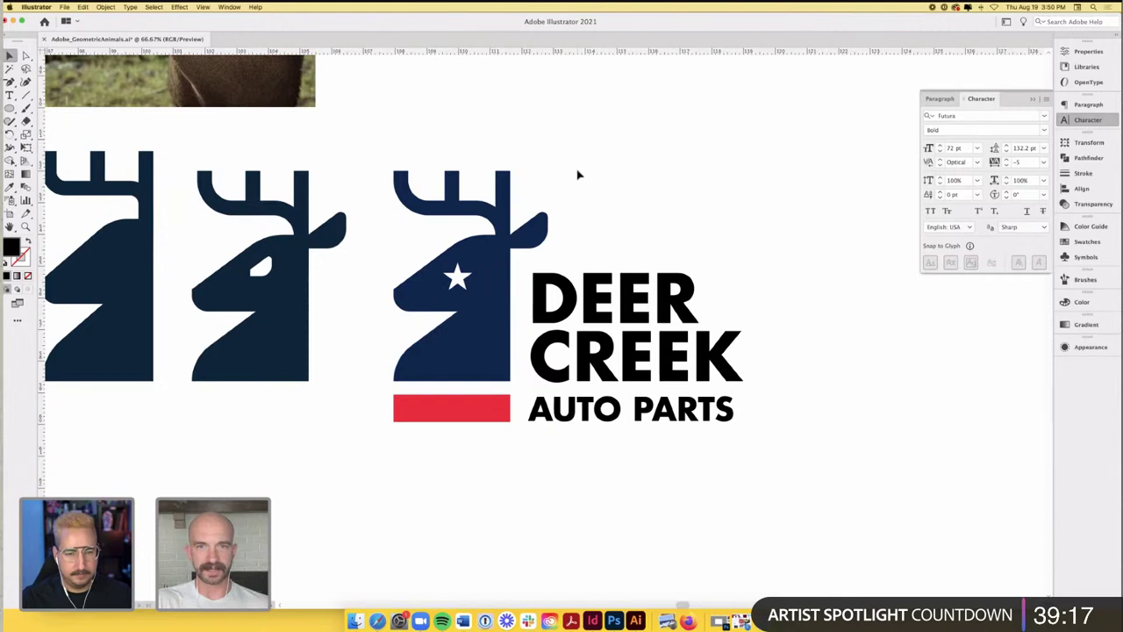
{"action": "scroll", "coordinate": [577, 174], "scroll_direction": "right", "scroll_amount": 2}
- Colour DEER CREEK with the deer's navy and AUTO PARTS with the red bar's colour
{"action": "left_click", "coordinate": [603, 340]}
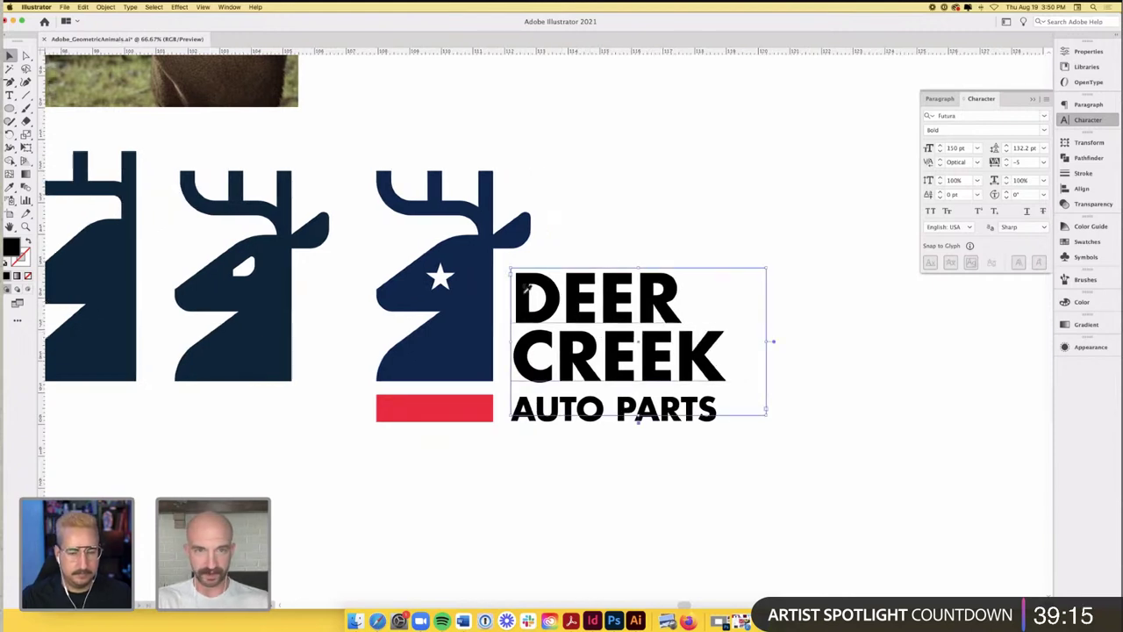
{"action": "key", "text": "i"}
{"action": "left_click", "coordinate": [487, 279]}
{"action": "key", "text": "v"}
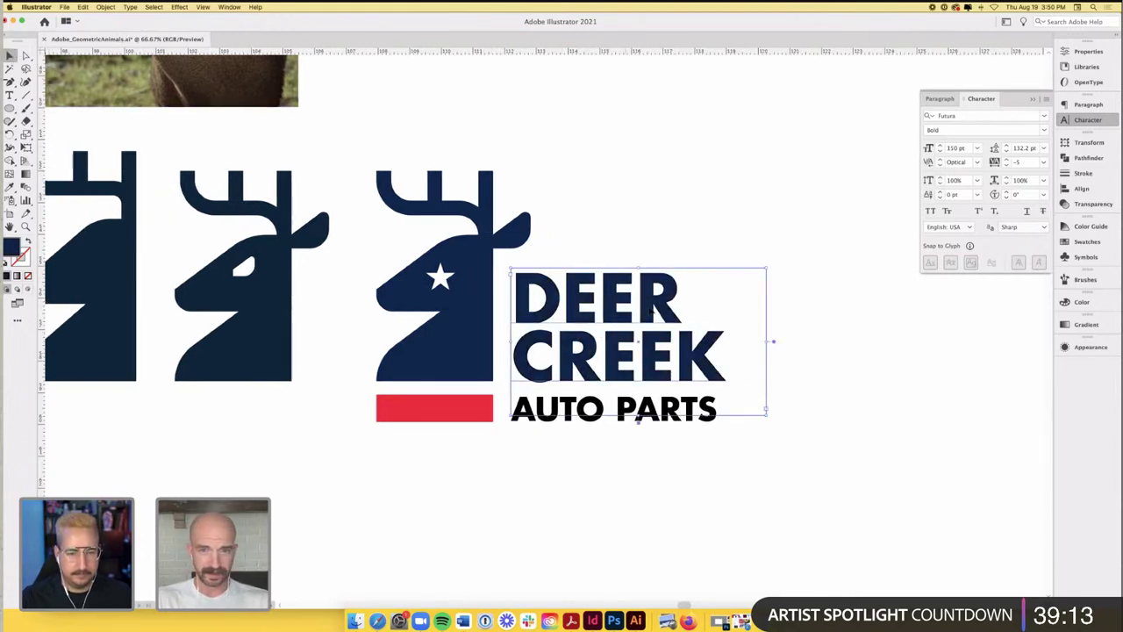
{"action": "left_click", "coordinate": [657, 414]}
{"action": "key", "text": "i"}
{"action": "left_click", "coordinate": [421, 408]}
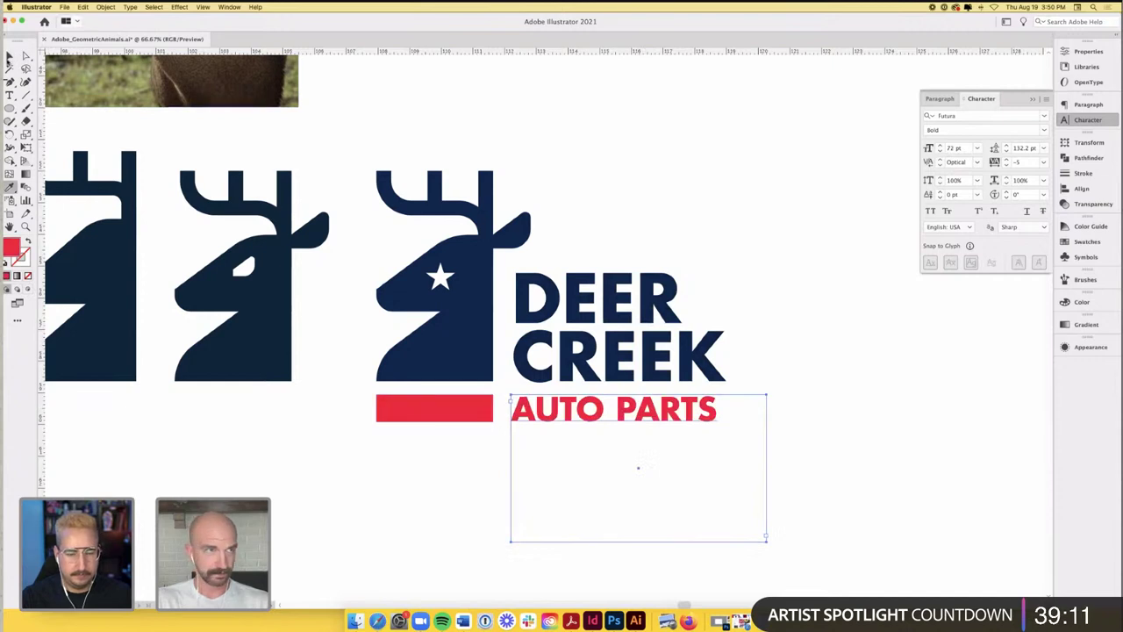
{"action": "key", "text": "v"}
- Zoom in and shift AUTO PARTS right to line up with CREEK
{"action": "key", "text": "super+1"}
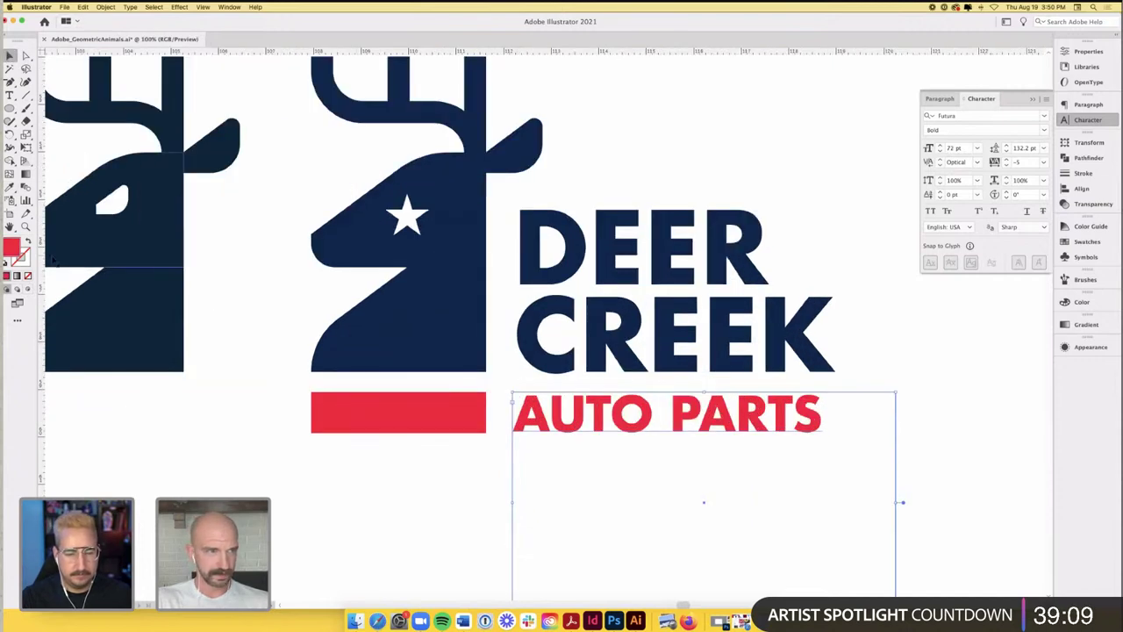
{"action": "left_click", "coordinate": [516, 255]}
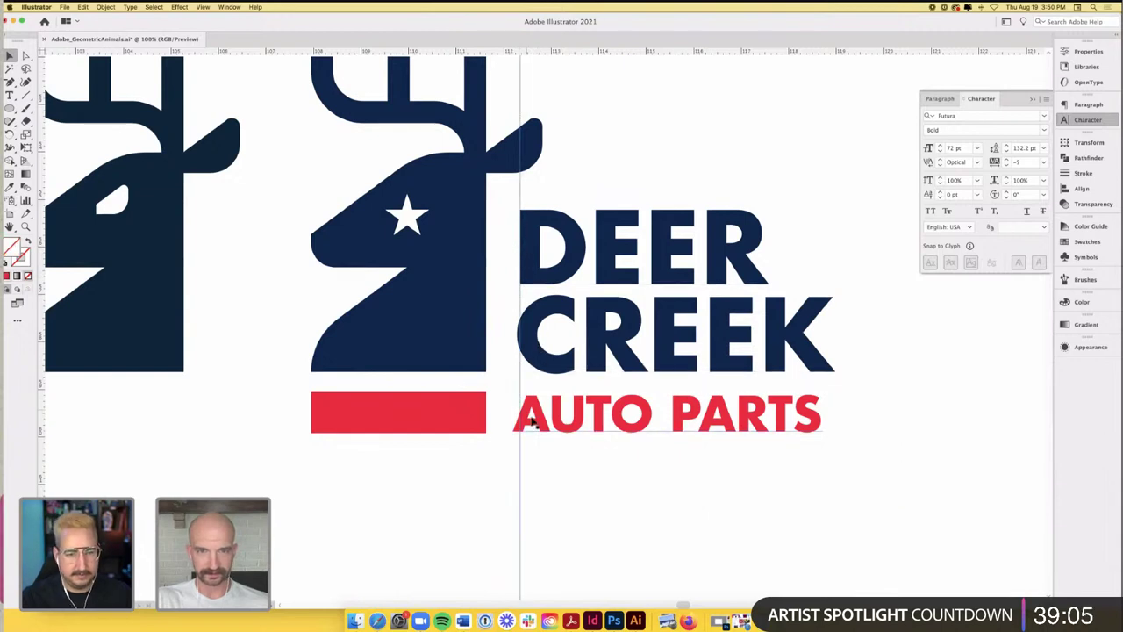
{"action": "left_click_drag", "start_coordinate": [535, 422], "coordinate": [535, 422]}
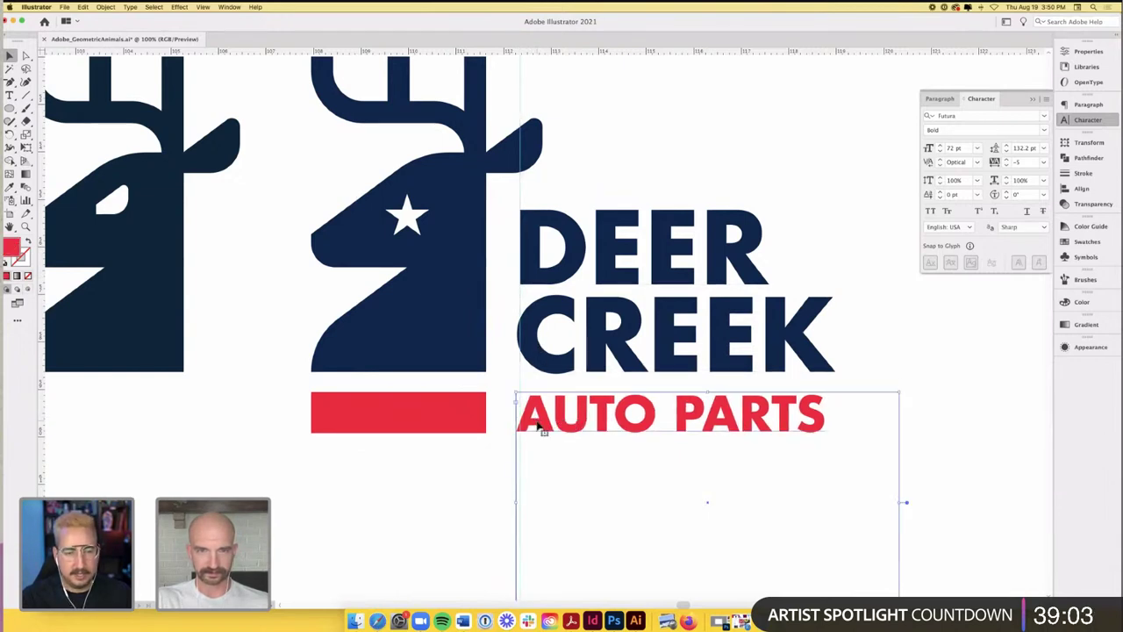
{"action": "scroll", "coordinate": [537, 423], "scroll_direction": "up", "scroll_amount": 2}
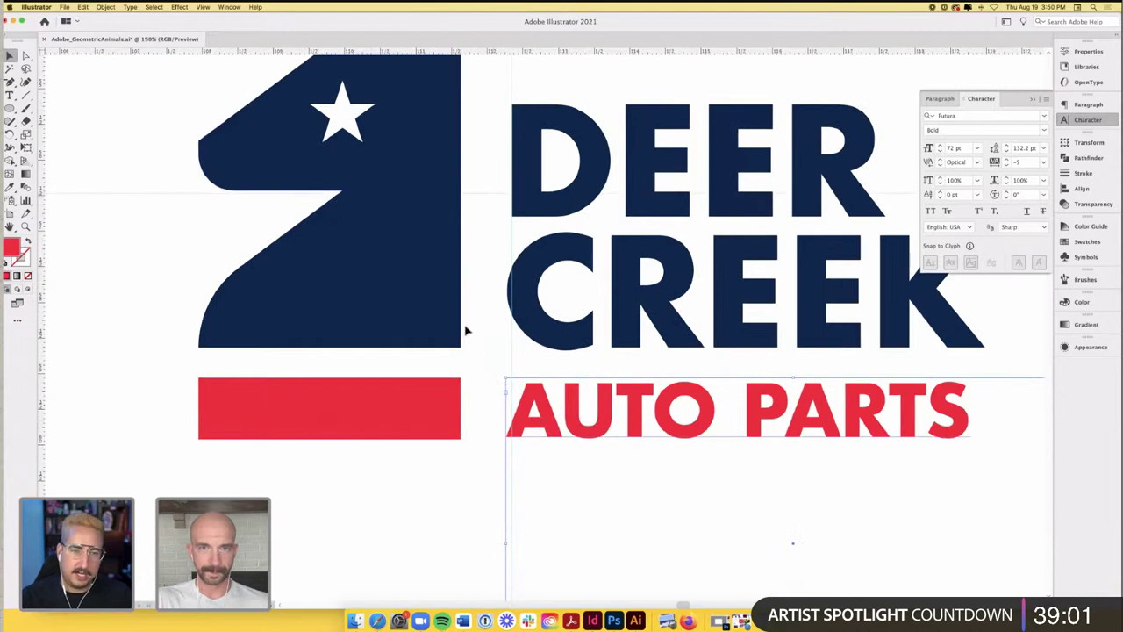
{"action": "left_click", "coordinate": [465, 377]}
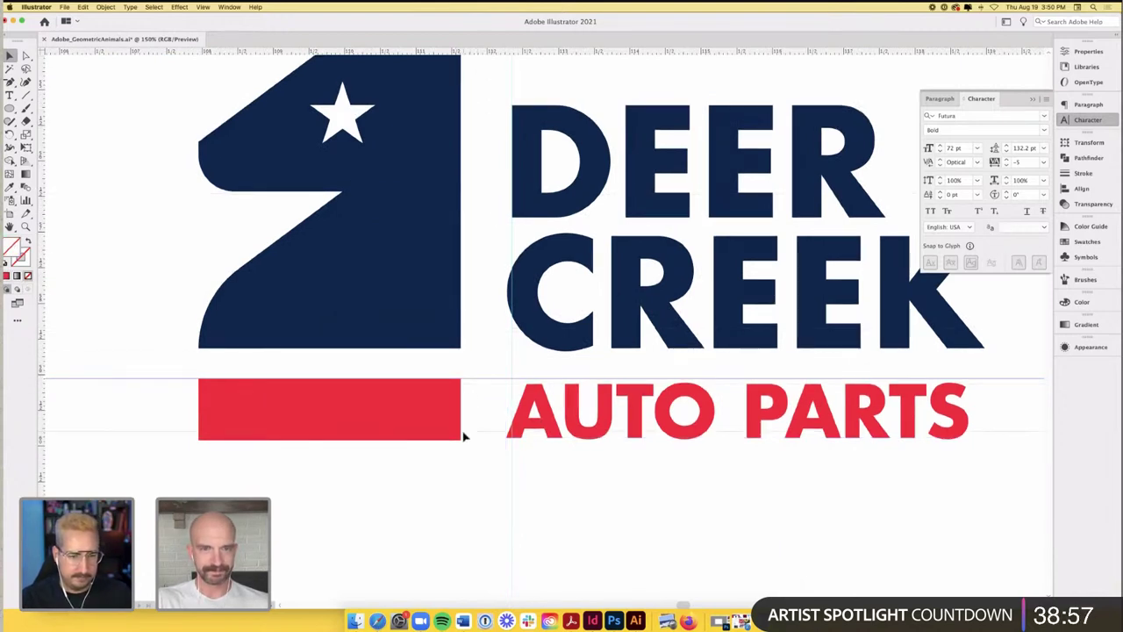
{"action": "scroll", "coordinate": [485, 406], "scroll_direction": "up", "scroll_amount": 1}
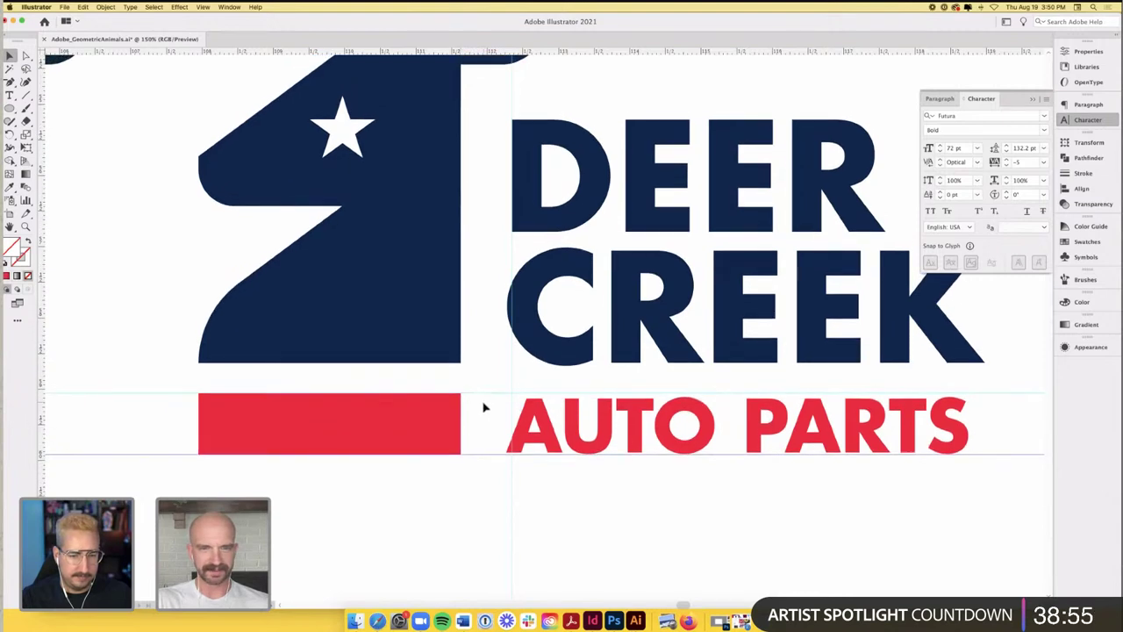
{"action": "scroll", "coordinate": [484, 404], "scroll_direction": "down", "scroll_amount": 2}
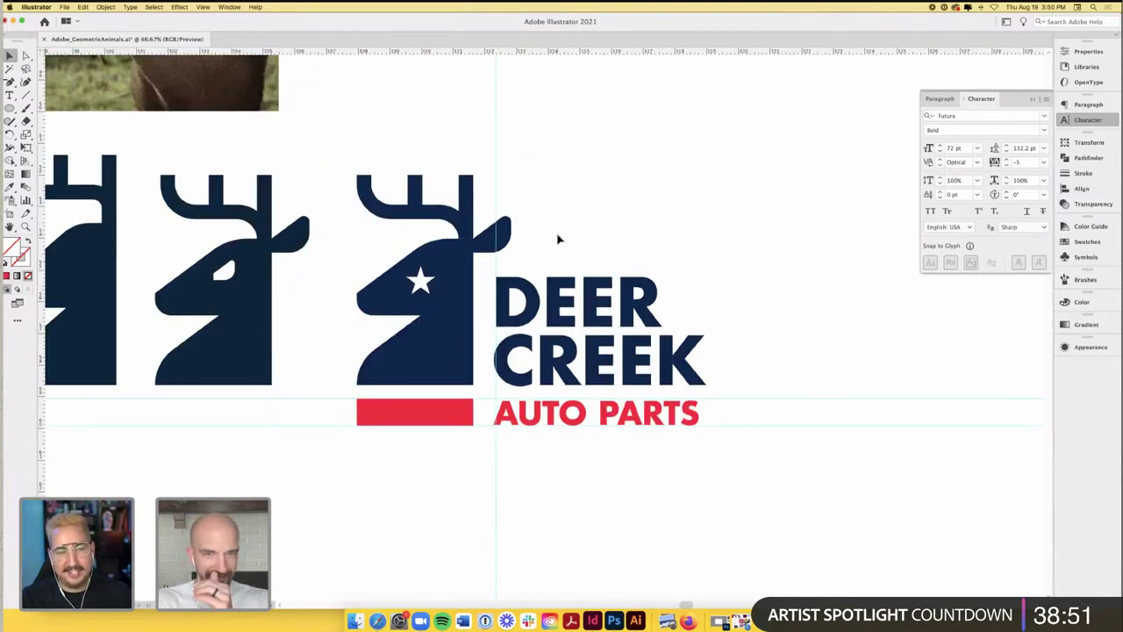
{"action": "left_click", "coordinate": [516, 422]}
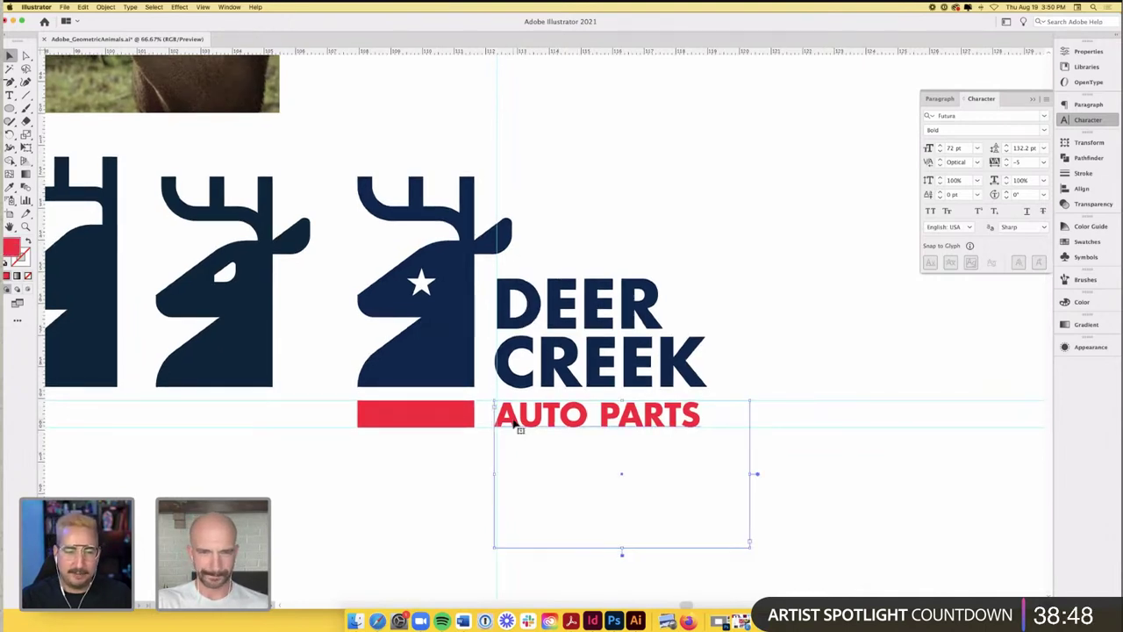
- Raise AUTO PARTS from 72 pt a point at a time, then set it to exactly 82.5 pt
{"action": "left_click", "coordinate": [940, 148]}
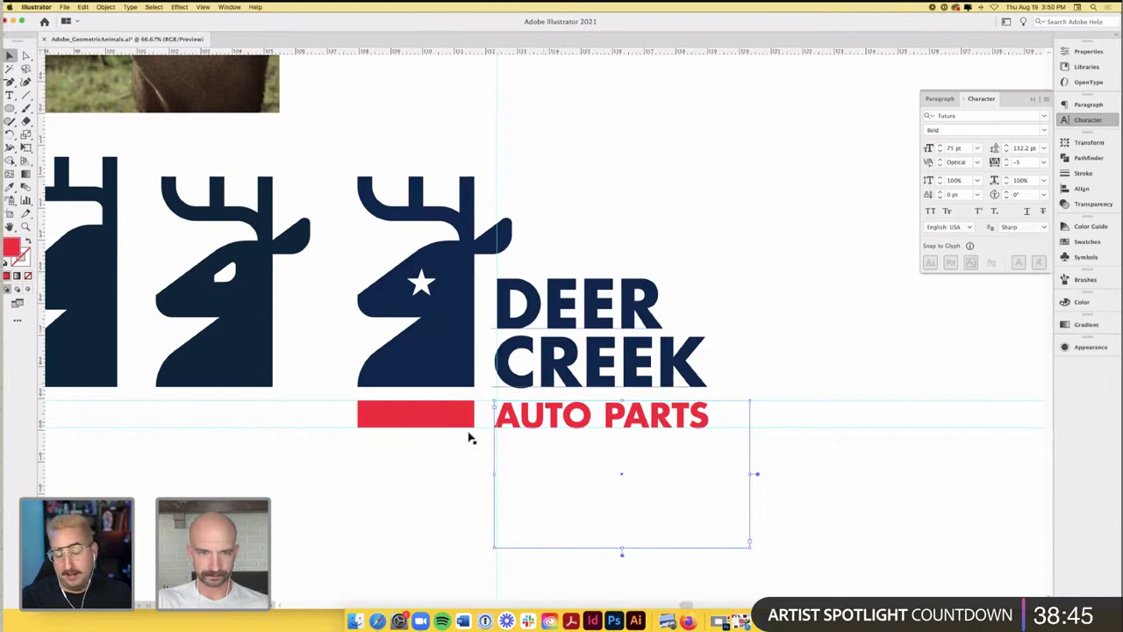
{"action": "scroll", "coordinate": [494, 430], "scroll_direction": "up", "scroll_amount": 3}
{"action": "left_click_drag", "start_coordinate": [557, 387], "coordinate": [553, 383]}
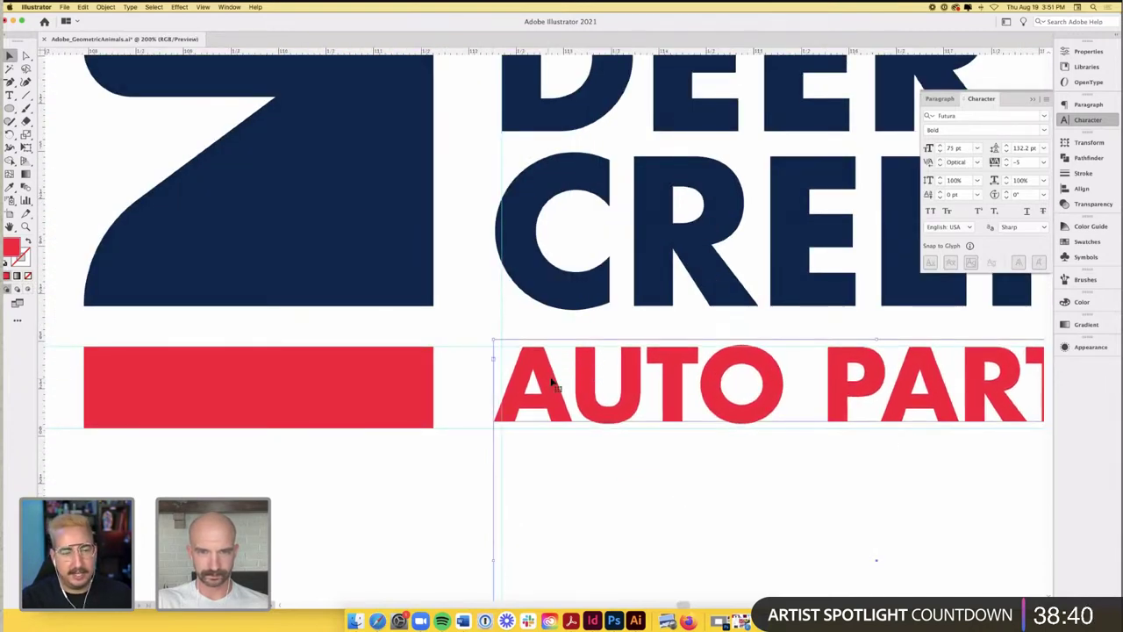
{"action": "left_click", "coordinate": [940, 147]}
{"action": "left_click", "coordinate": [940, 147]}
{"action": "left_click", "coordinate": [940, 146]}
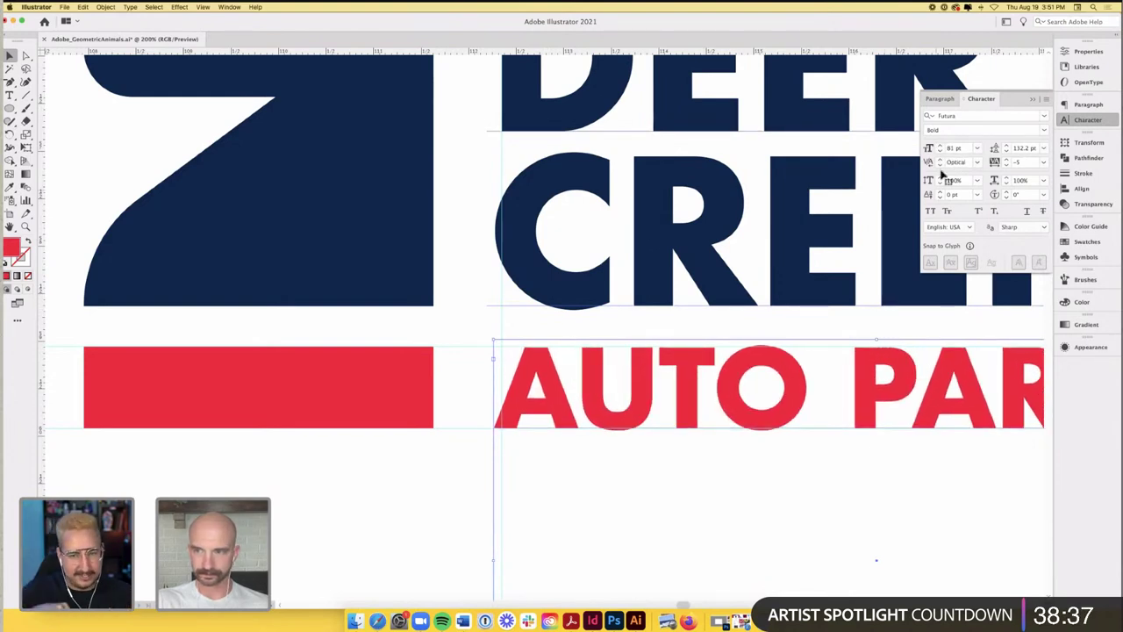
{"action": "scroll", "coordinate": [562, 428], "scroll_direction": "up", "scroll_amount": 3}
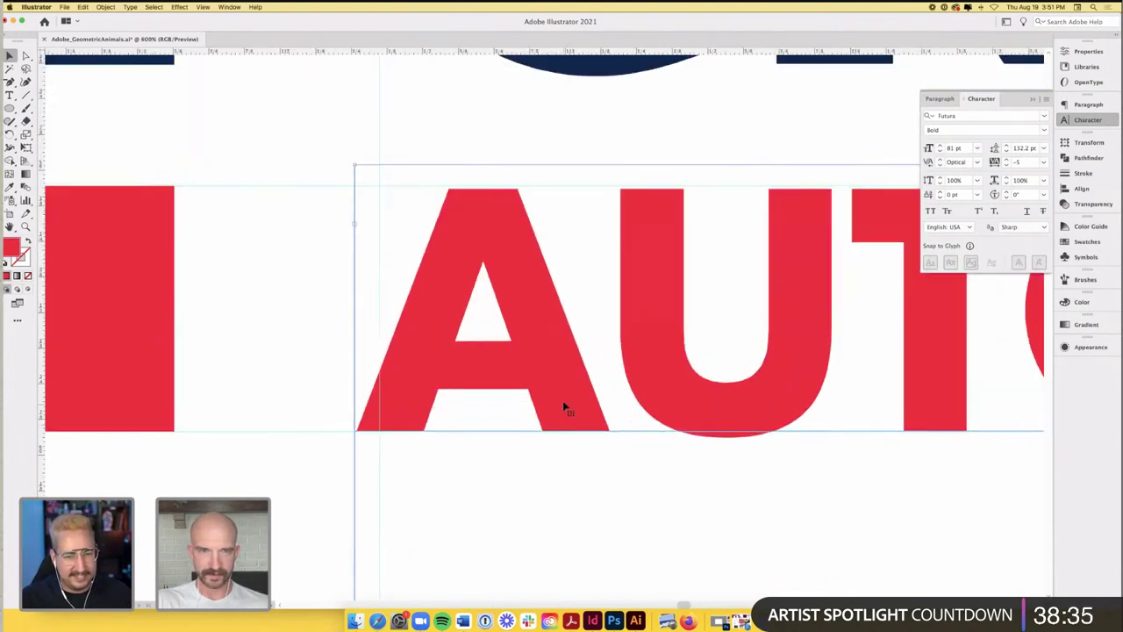
{"action": "left_click", "coordinate": [940, 146]}
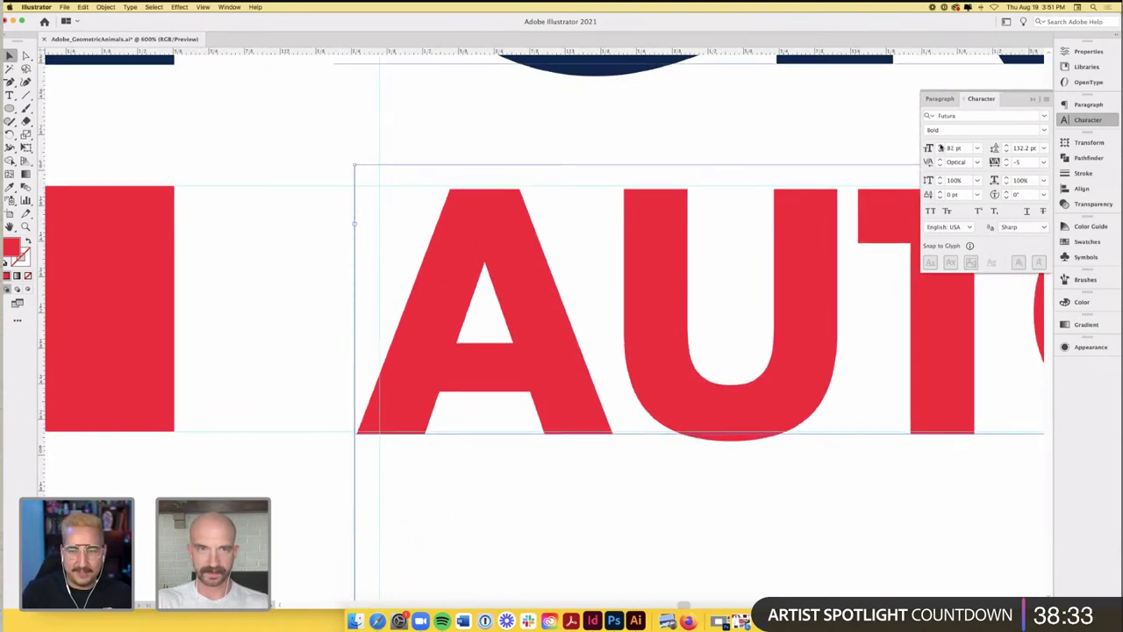
{"action": "left_click", "coordinate": [939, 147]}
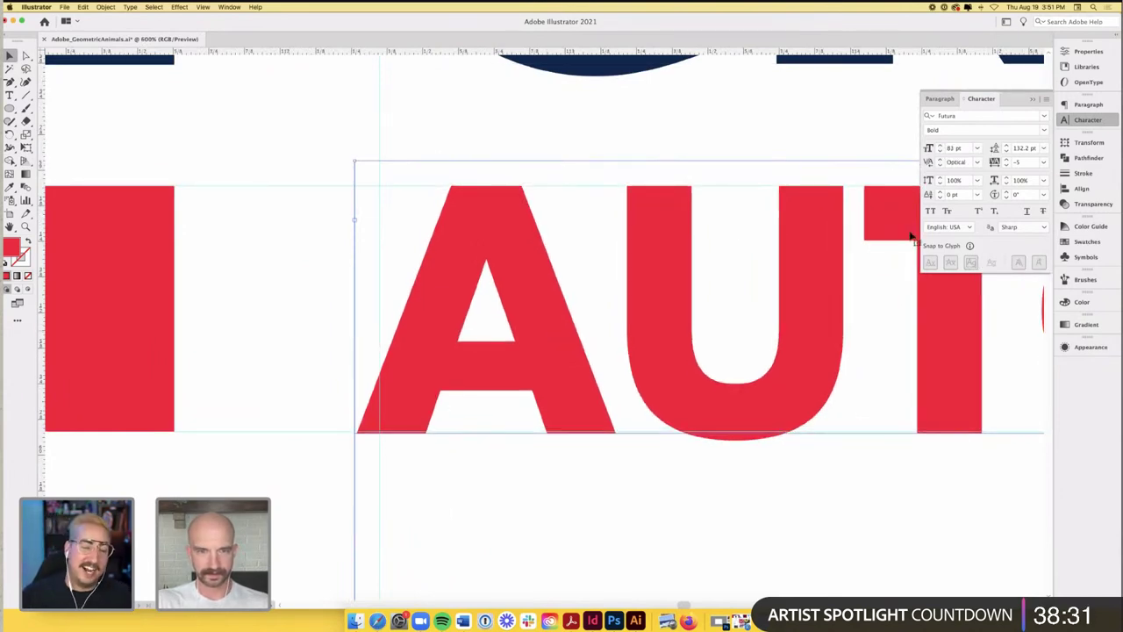
{"action": "left_click", "coordinate": [955, 150]}
{"action": "key", "text": "Return"}
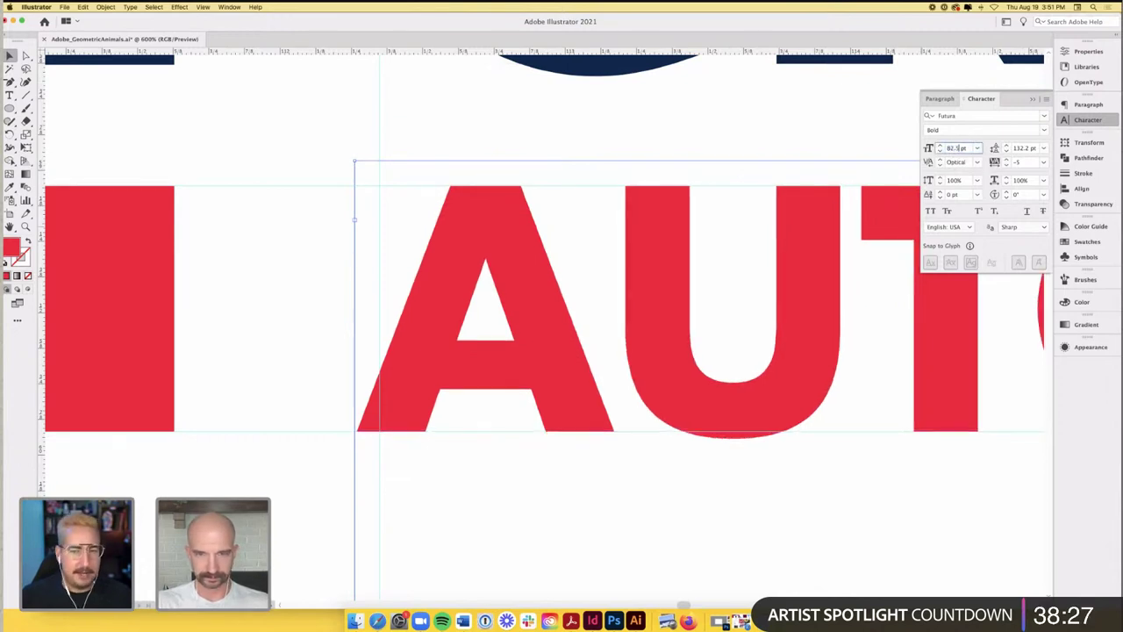
{"action": "left_click", "coordinate": [670, 136]}
{"action": "scroll", "coordinate": [671, 136], "scroll_direction": "down", "scroll_amount": 8}
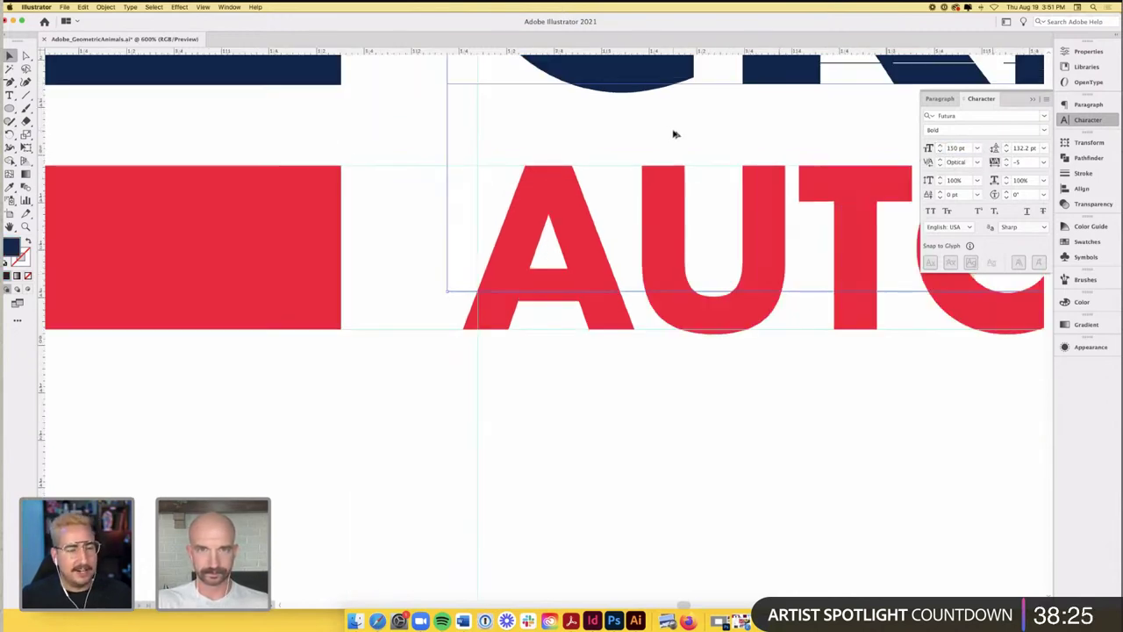
{"action": "scroll", "coordinate": [773, 286], "scroll_direction": "down", "scroll_amount": 1}
{"action": "scroll", "coordinate": [779, 279], "scroll_direction": "down", "scroll_amount": 3}
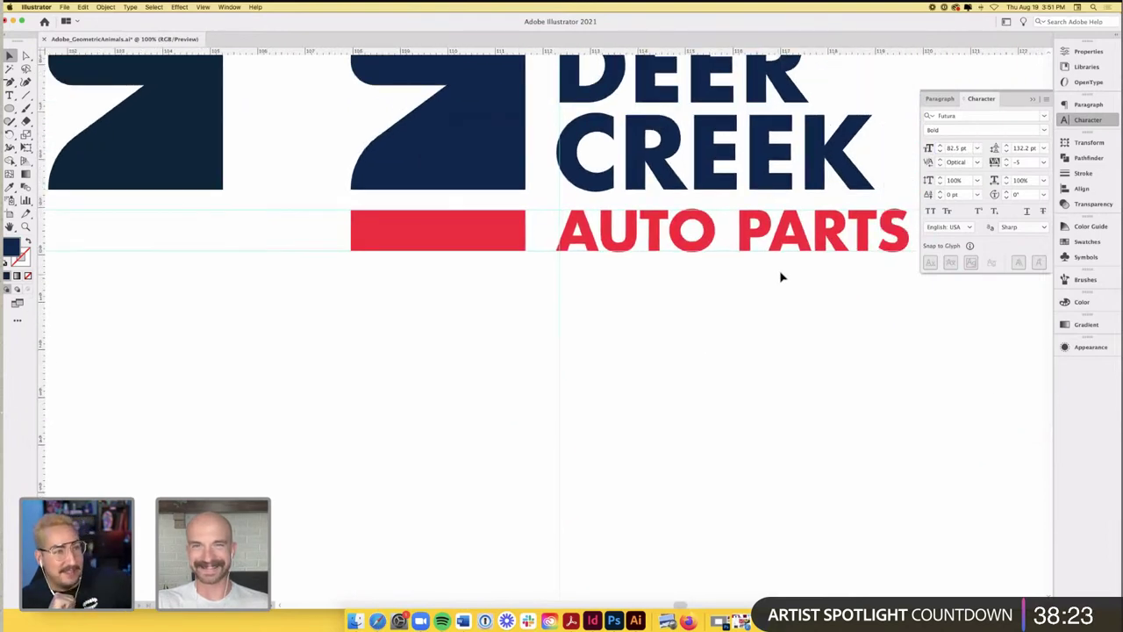
- Shrink the AUTO PARTS text frame so it fits its text
{"action": "scroll", "coordinate": [810, 272], "scroll_direction": "up", "scroll_amount": 2}
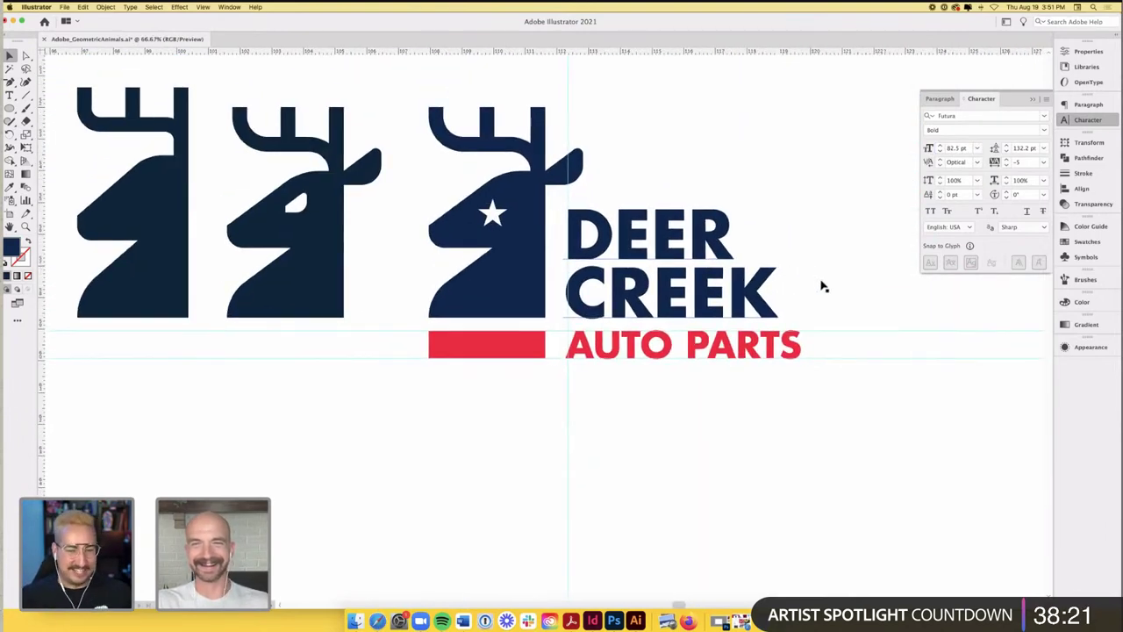
{"action": "scroll", "coordinate": [822, 283], "scroll_direction": "right", "scroll_amount": 2}
{"action": "left_click_drag", "start_coordinate": [592, 457], "coordinate": [502, 511]}
{"action": "key", "text": "BackSpace"}
{"action": "key", "text": "super+z"}
{"action": "left_click", "coordinate": [602, 531]}
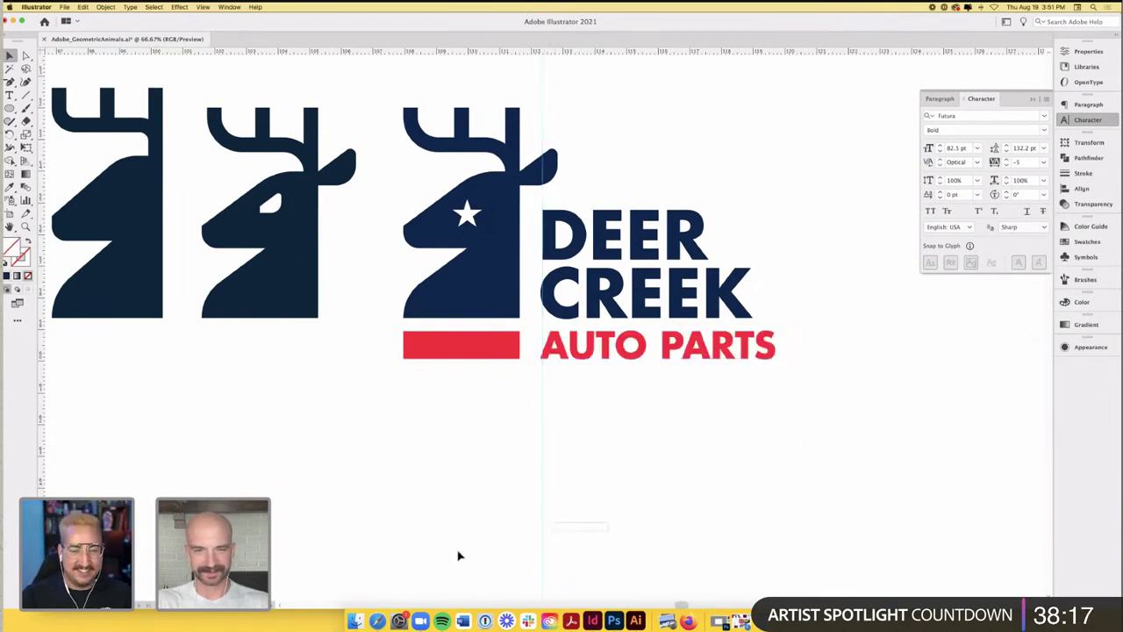
{"action": "left_click", "coordinate": [638, 347]}
{"action": "left_click_drag", "start_coordinate": [668, 476], "coordinate": [677, 361]}
{"action": "left_click", "coordinate": [690, 404]}
- Alt-drag a spare copy of the DEER CREEK wordmark above the artwork
{"action": "scroll", "coordinate": [690, 403], "scroll_direction": "down", "scroll_amount": 1}
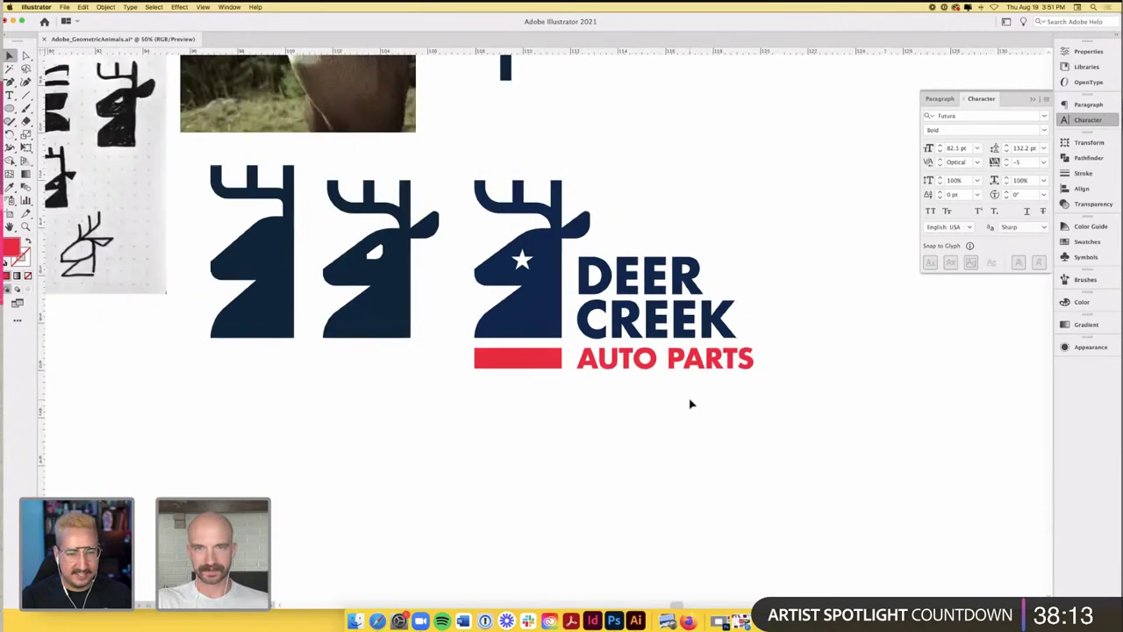
{"action": "scroll", "coordinate": [664, 238], "scroll_direction": "up", "scroll_amount": 2}
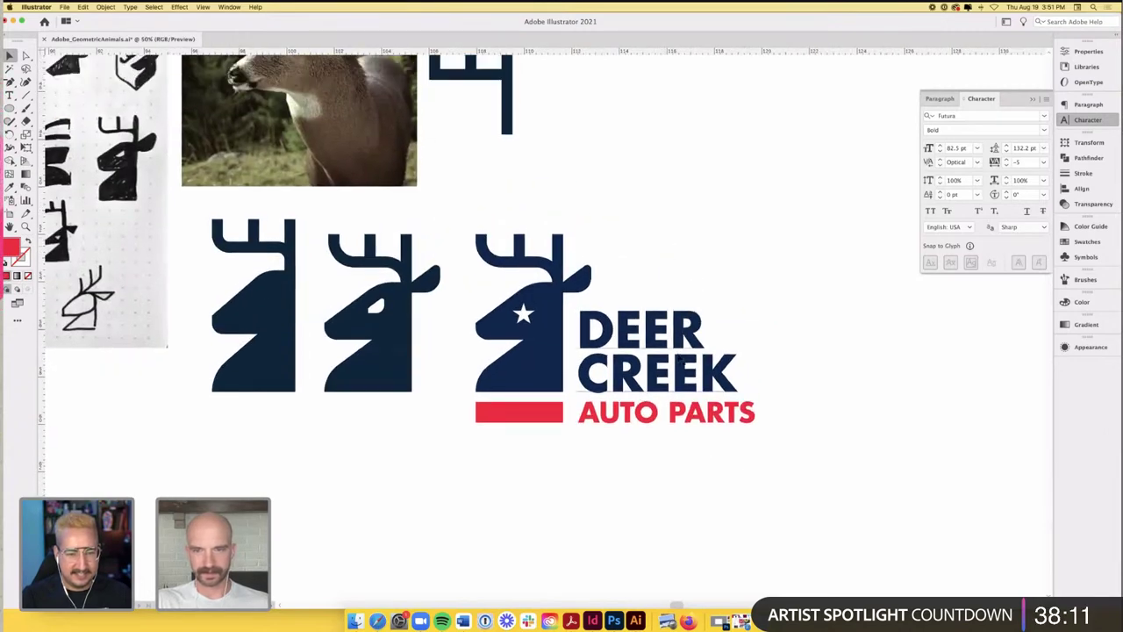
{"action": "scroll", "coordinate": [667, 386], "scroll_direction": "up", "scroll_amount": 2}
{"action": "scroll", "coordinate": [666, 389], "scroll_direction": "up", "scroll_amount": 1}
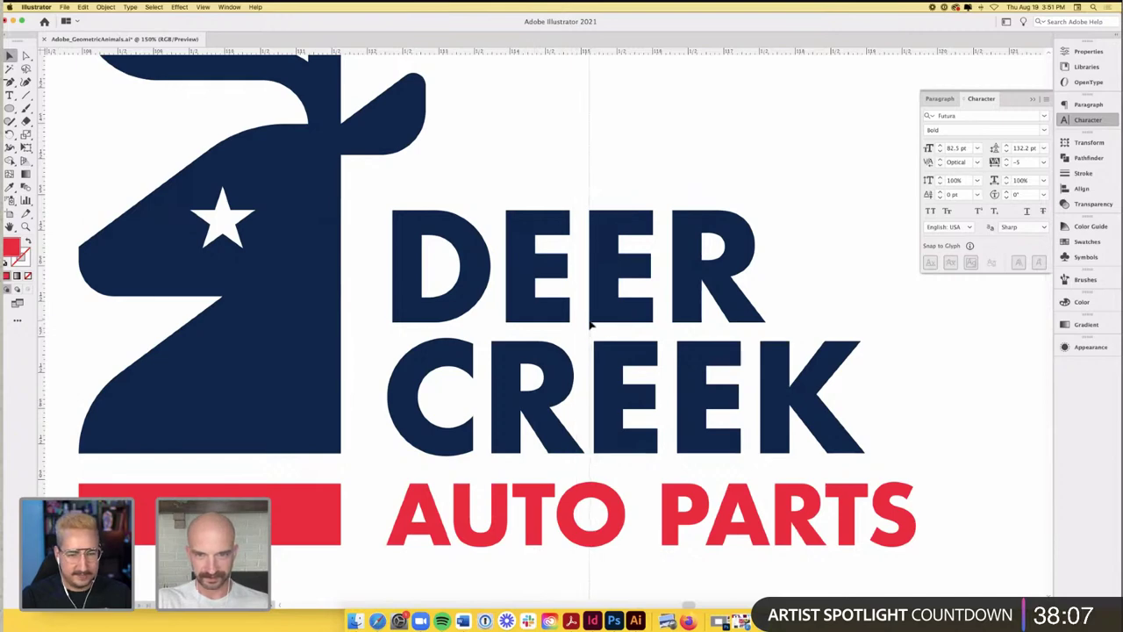
{"action": "left_click", "coordinate": [596, 355]}
{"action": "scroll", "coordinate": [597, 356], "scroll_direction": "up", "scroll_amount": 1}
{"action": "scroll", "coordinate": [598, 372], "scroll_direction": "down", "scroll_amount": 5}
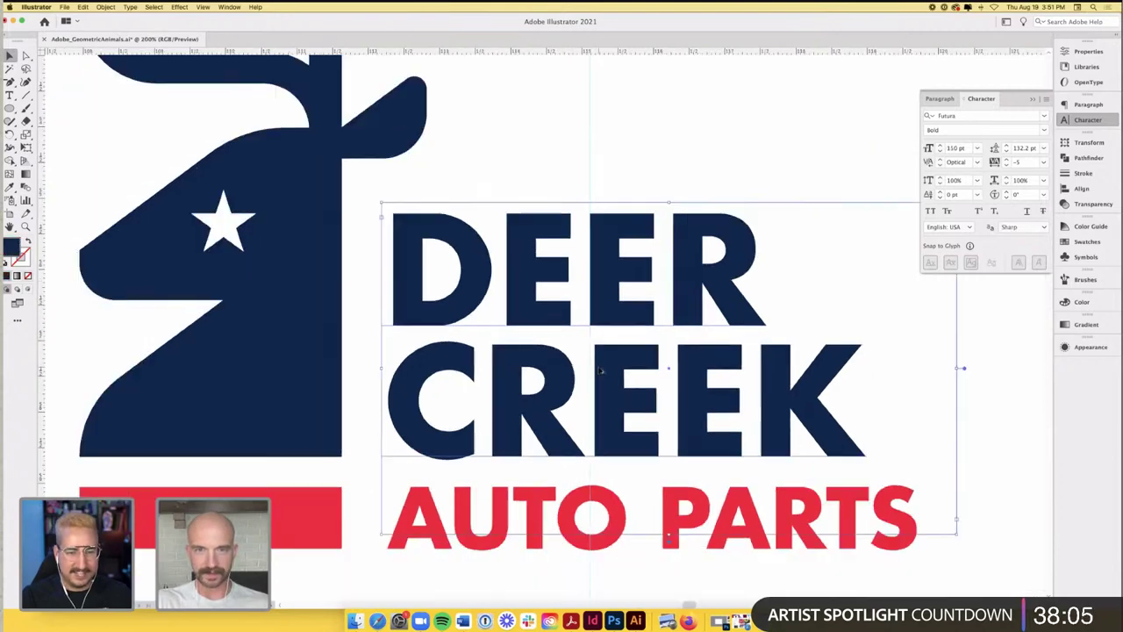
{"action": "left_click_drag", "start_coordinate": [639, 401], "coordinate": [547, 142]}
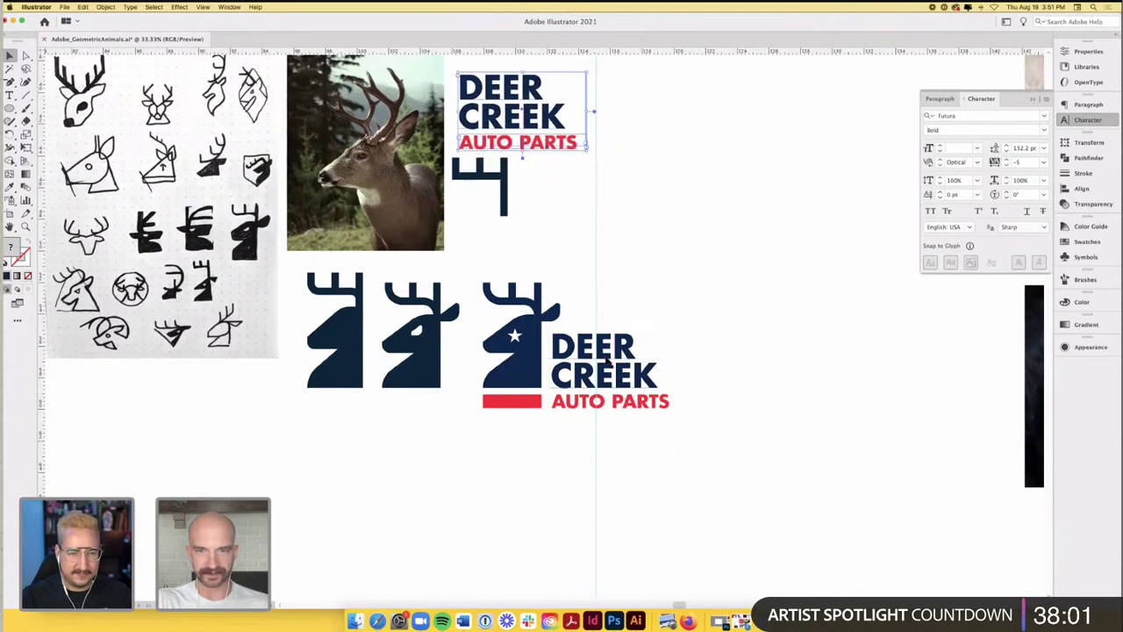
- Convert the lower DEER CREEK text to outlines
{"action": "left_click", "coordinate": [610, 365]}
{"action": "scroll", "coordinate": [612, 370], "scroll_direction": "up", "scroll_amount": 2}
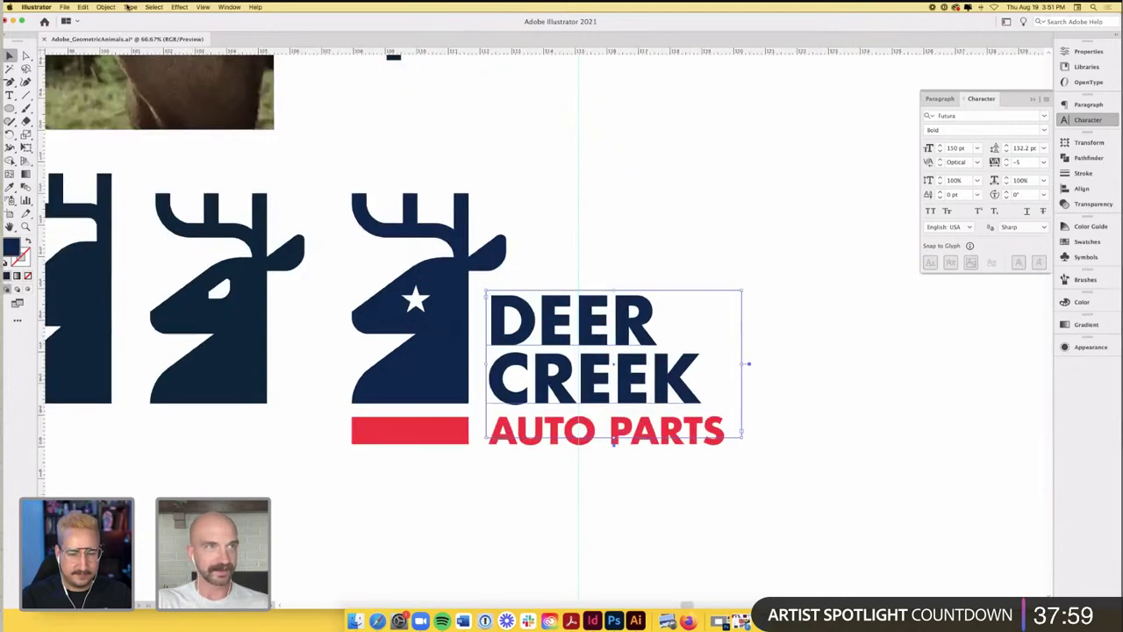
{"action": "left_click", "coordinate": [130, 7]}
{"action": "left_click", "coordinate": [158, 148]}
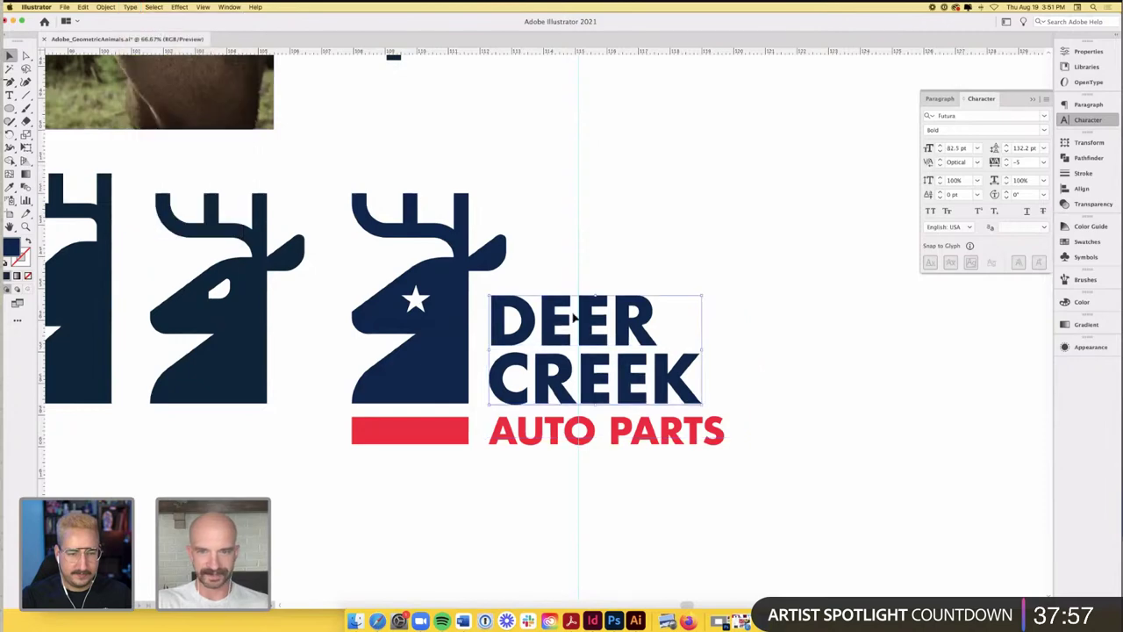
{"action": "scroll", "coordinate": [586, 375], "scroll_direction": "up", "scroll_amount": 4}
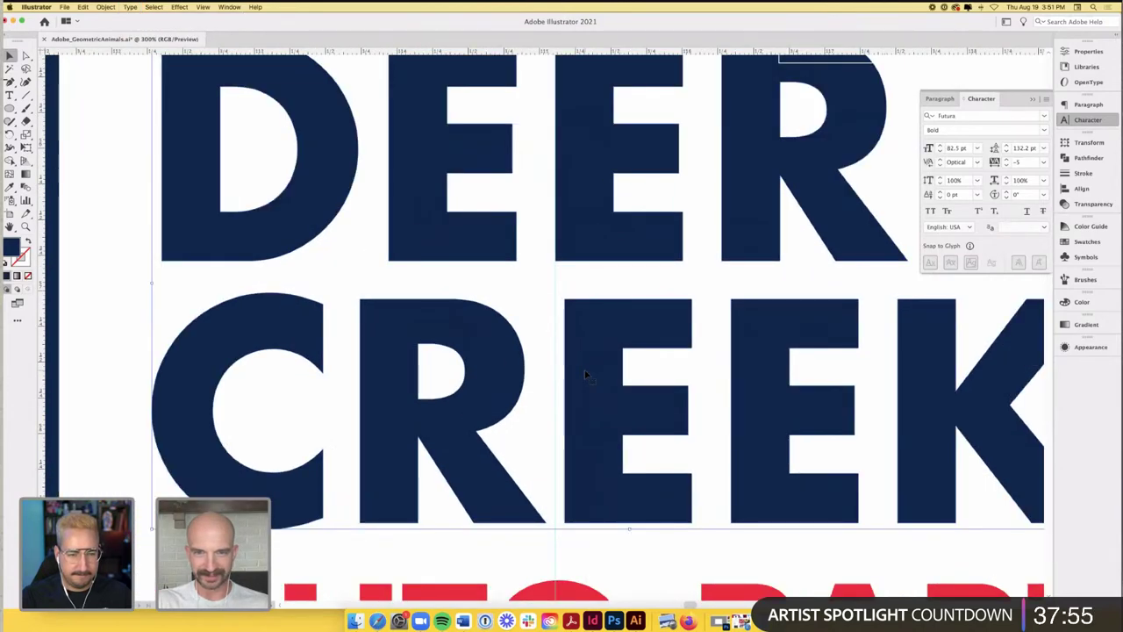
- In isolation, shift CREEK's E, E and K about 0.03 in to the left
{"action": "double_click", "coordinate": [579, 377]}
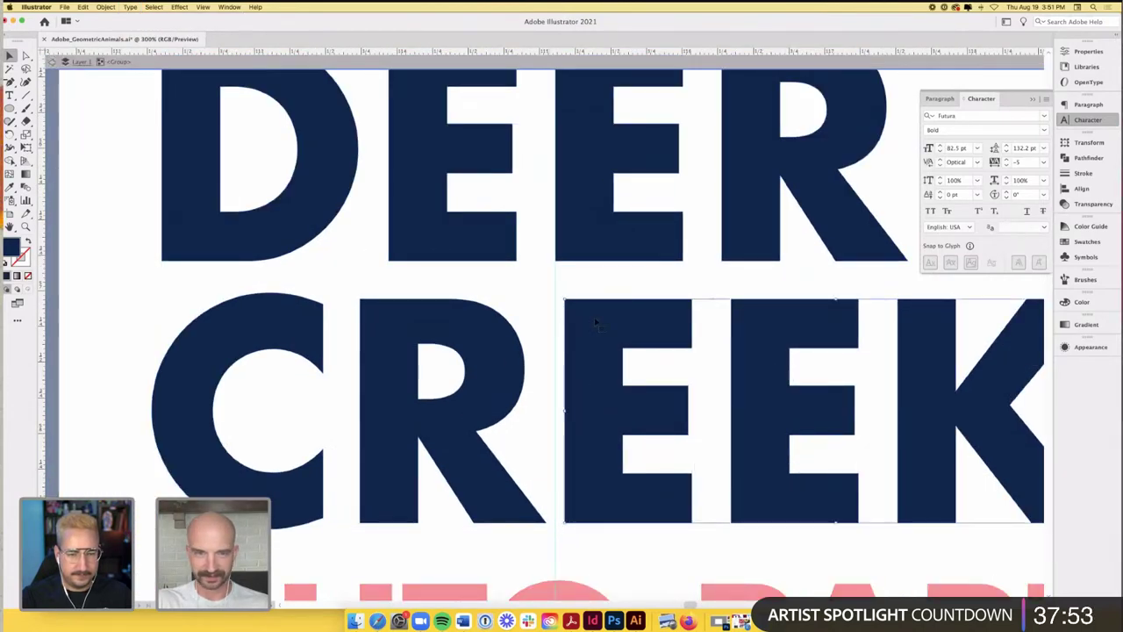
{"action": "left_click_drag", "start_coordinate": [595, 322], "coordinate": [585, 322]}
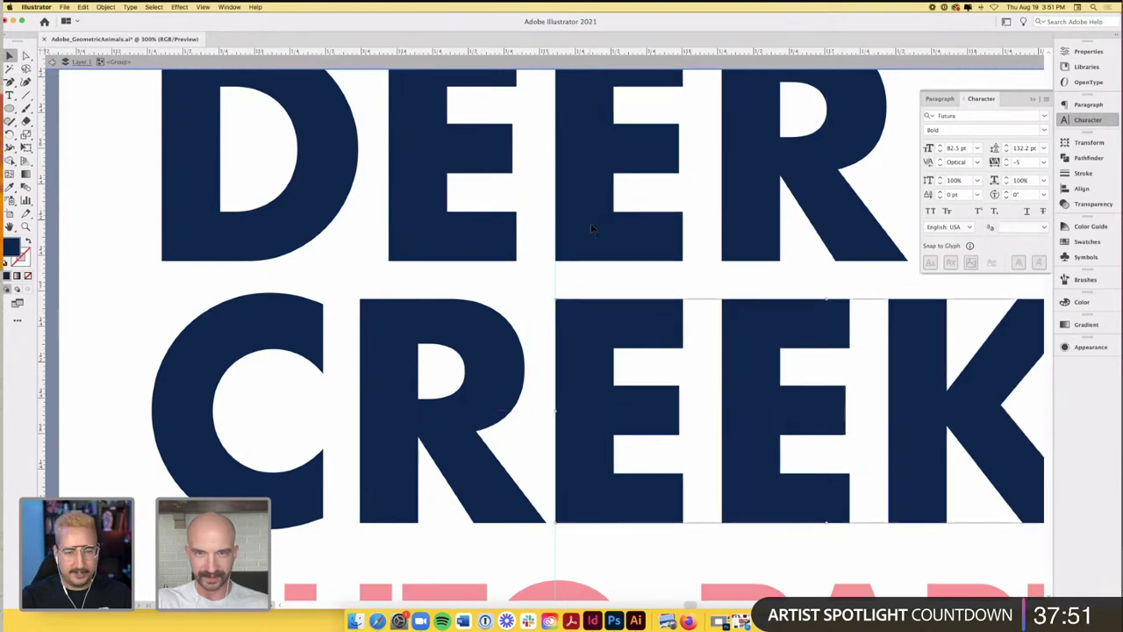
{"action": "left_click", "coordinate": [723, 277]}
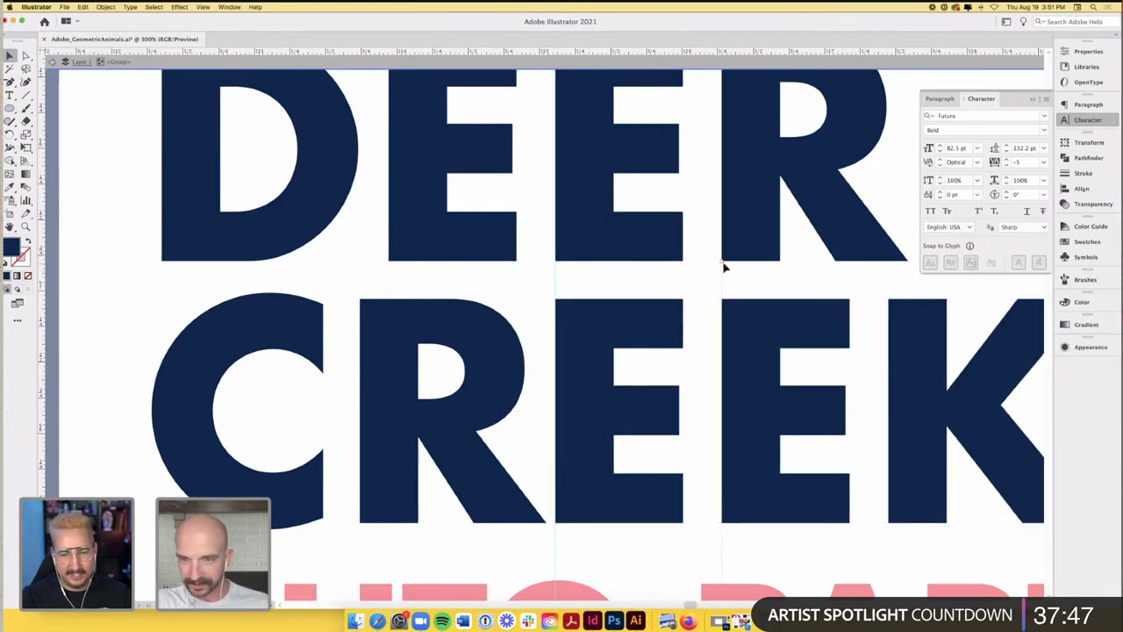
{"action": "scroll", "coordinate": [744, 327], "scroll_direction": "up", "scroll_amount": 5}
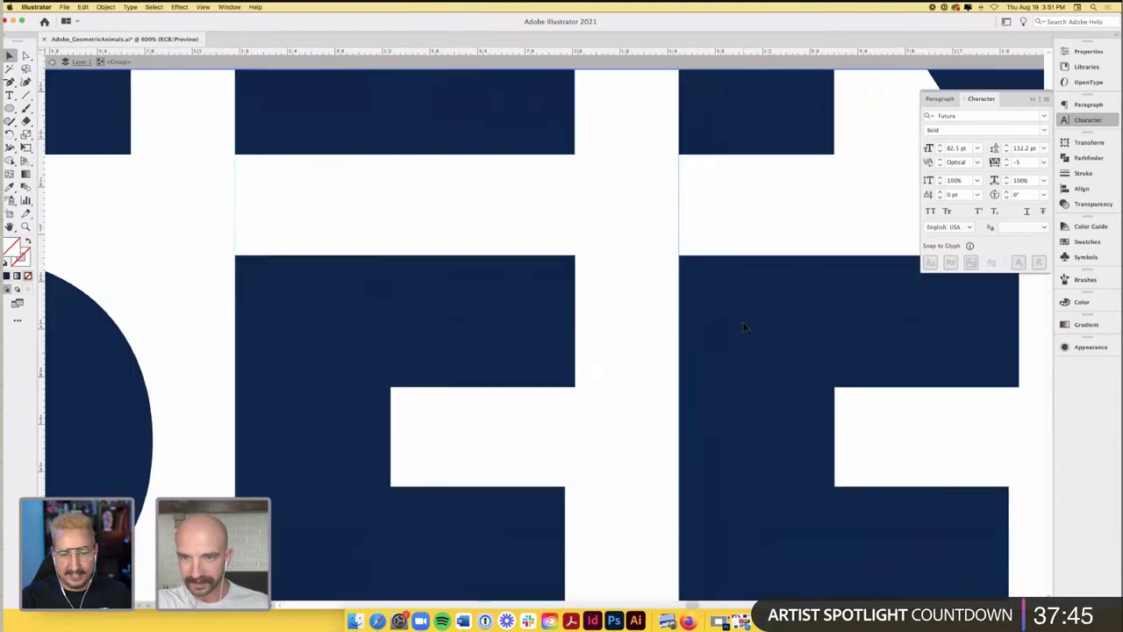
{"action": "scroll", "coordinate": [744, 327], "scroll_direction": "up", "scroll_amount": 3}
{"action": "scroll", "coordinate": [744, 327], "scroll_direction": "down", "scroll_amount": 10}
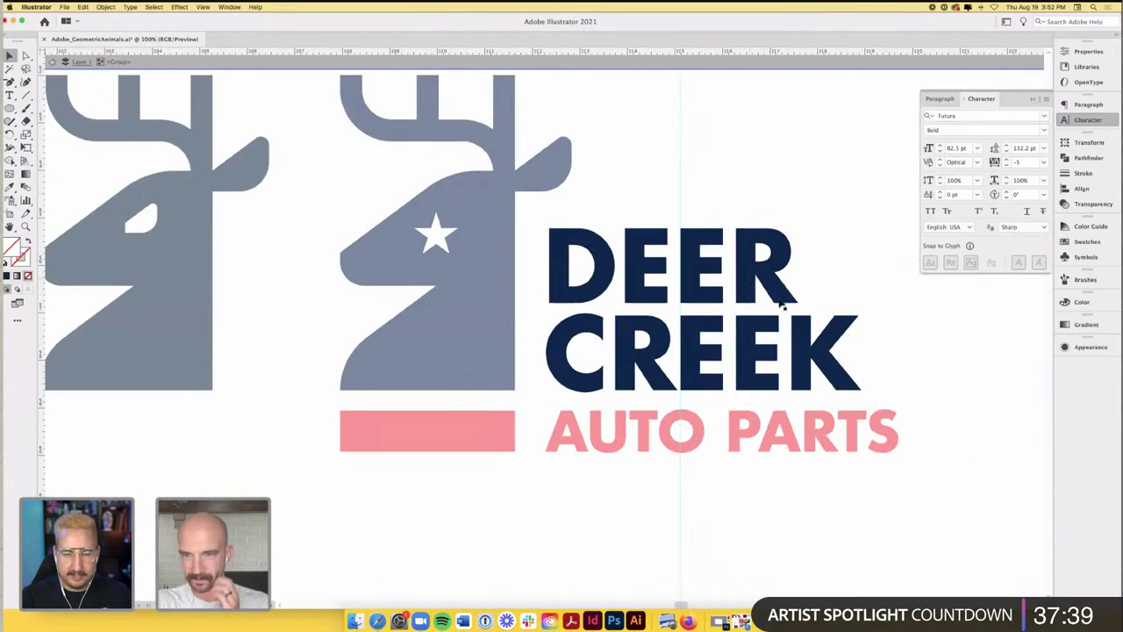
{"action": "scroll", "coordinate": [805, 309], "scroll_direction": "up", "scroll_amount": 3}
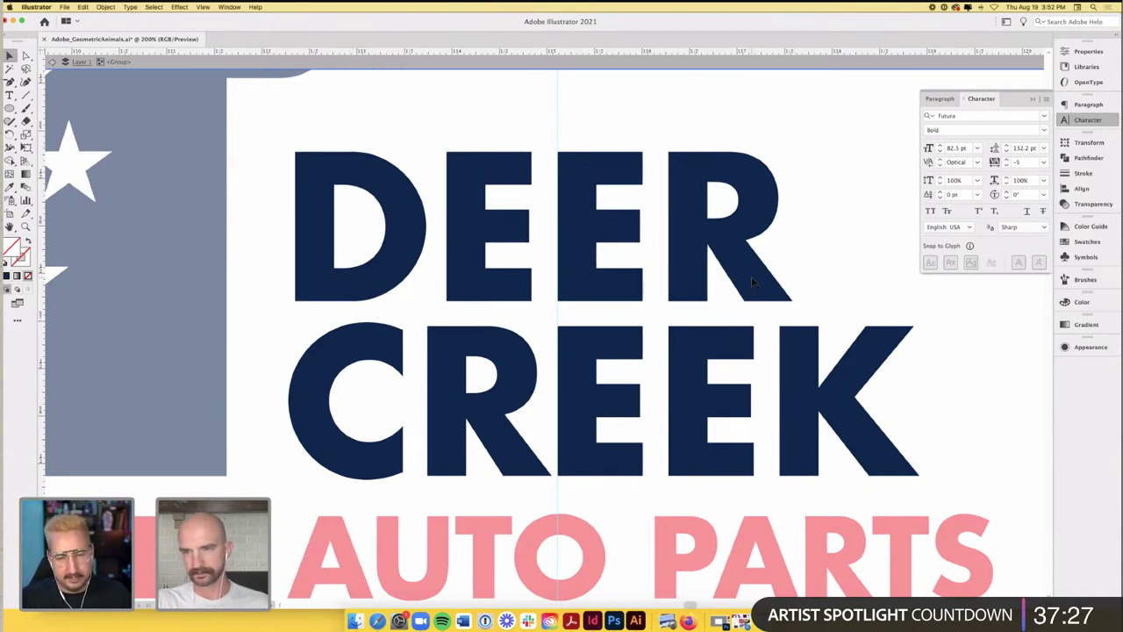
- Try stretching the R's leg with Direct Selection, undo it, and exit isolation
{"action": "left_click", "coordinate": [25, 56]}
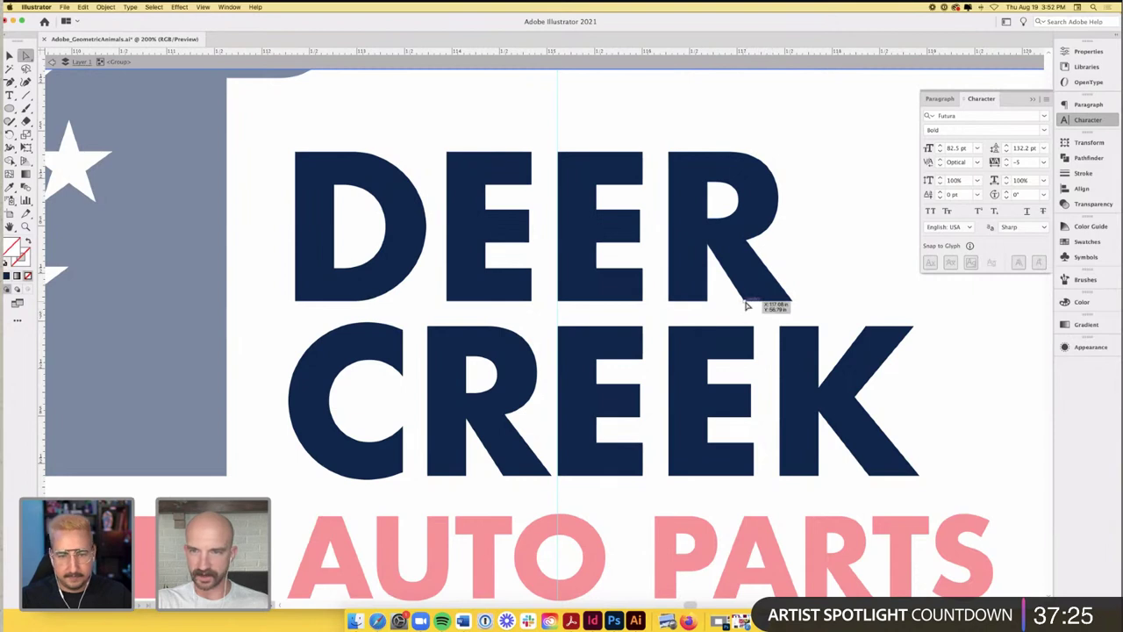
{"action": "left_click", "coordinate": [750, 303]}
{"action": "left_click_drag", "start_coordinate": [792, 303], "coordinate": [869, 383]}
{"action": "key", "text": "super+z"}
{"action": "left_click", "coordinate": [865, 311]}
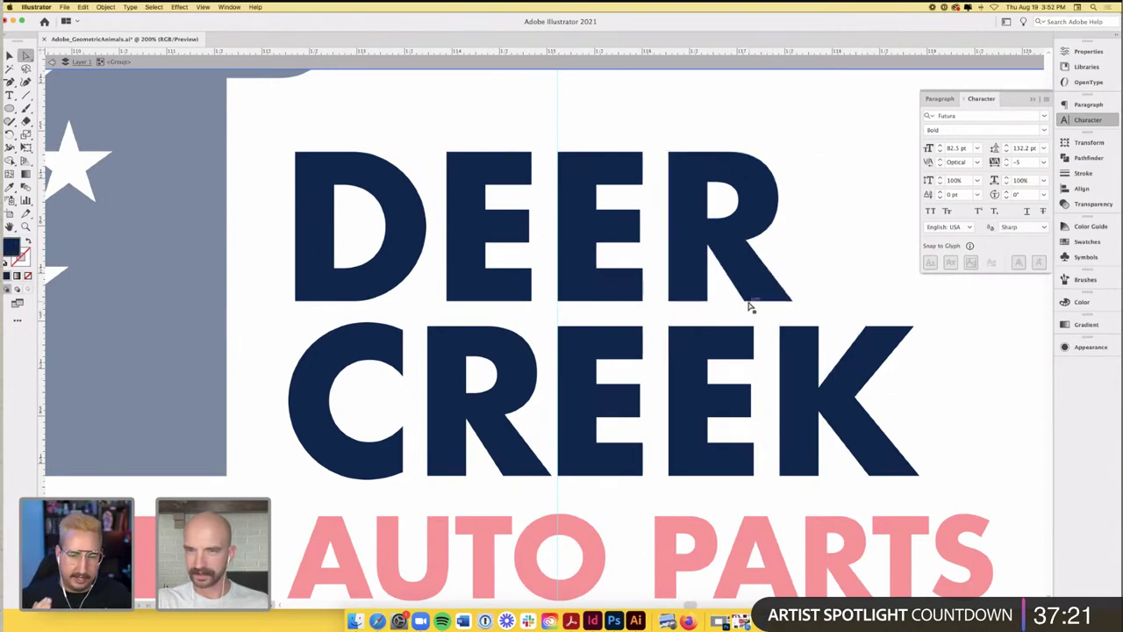
{"action": "left_click", "coordinate": [797, 305]}
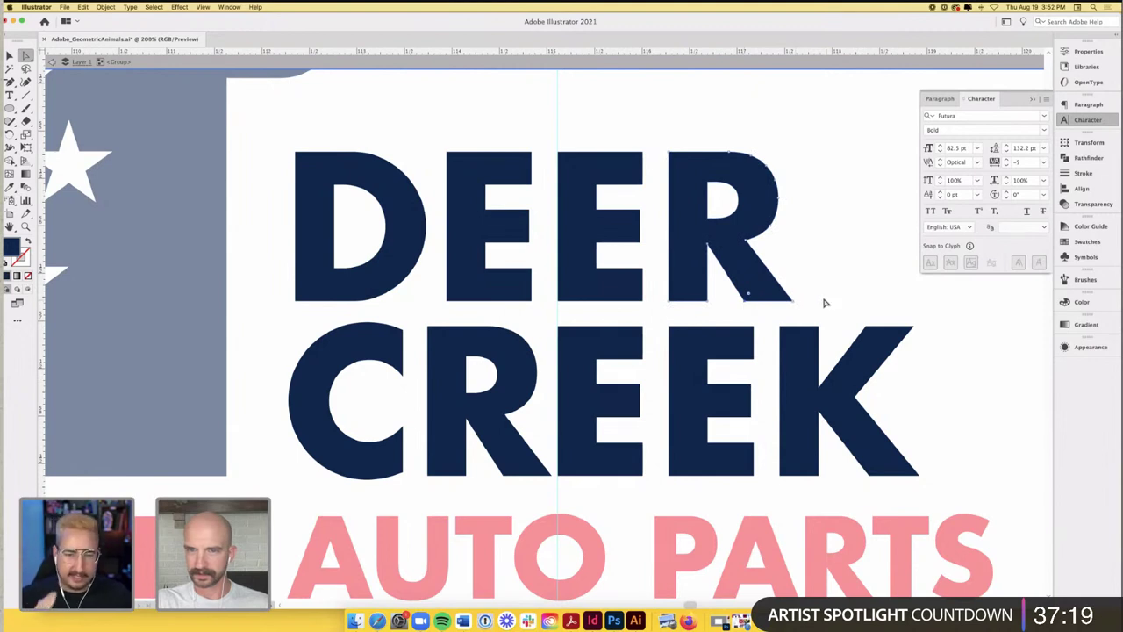
{"action": "left_click", "coordinate": [825, 302]}
{"action": "left_click", "coordinate": [10, 54]}
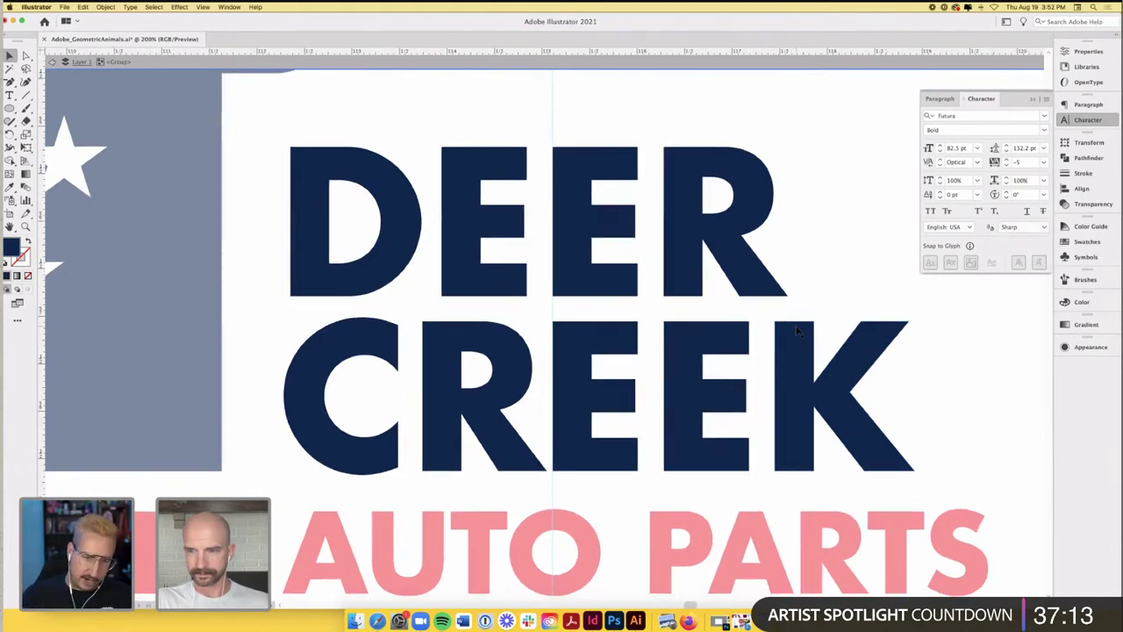
{"action": "scroll", "coordinate": [748, 282], "scroll_direction": "down", "scroll_amount": 1}
{"action": "scroll", "coordinate": [747, 283], "scroll_direction": "right", "scroll_amount": 1}
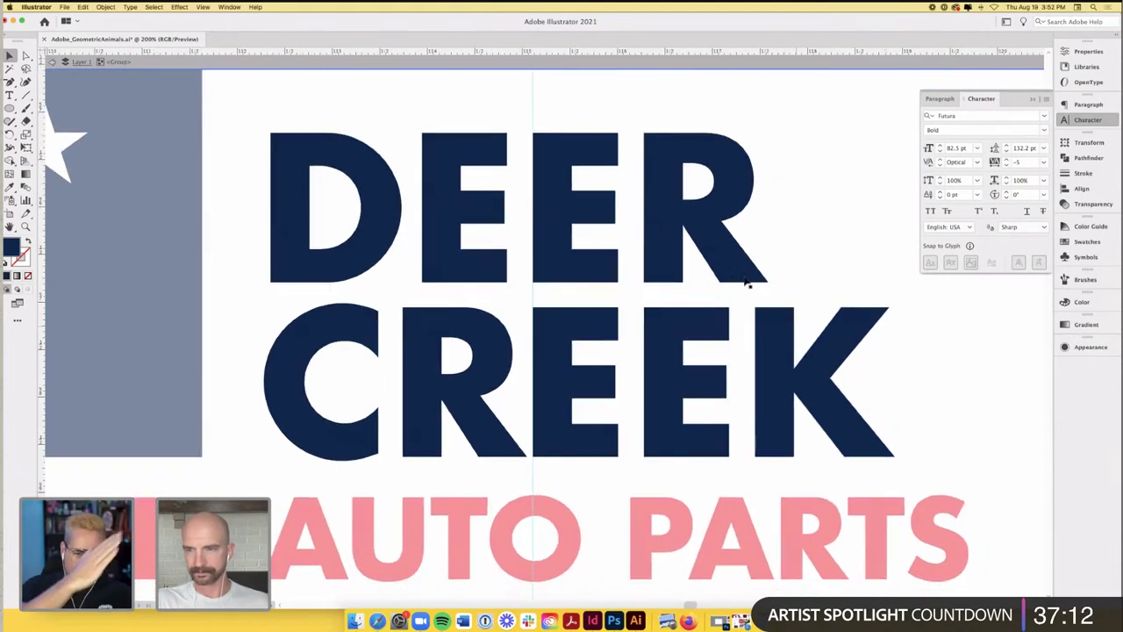
{"action": "double_click", "coordinate": [934, 386]}
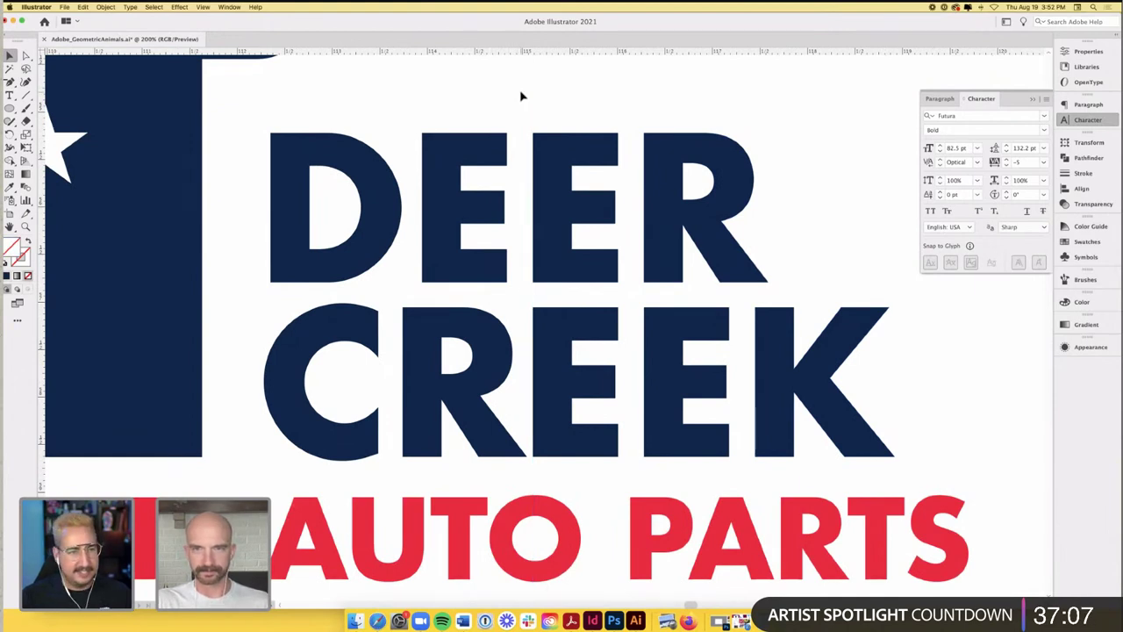
- Save the document, then zoom out and back in on the deer logos
{"action": "scroll", "coordinate": [522, 97], "scroll_direction": "down", "scroll_amount": 1}
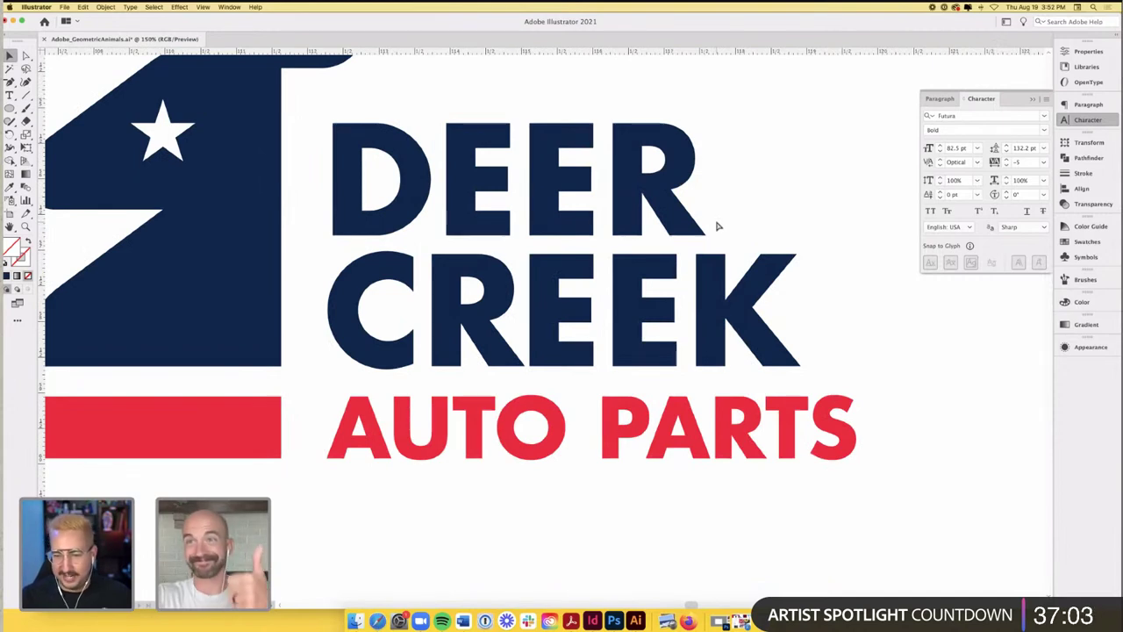
{"action": "key", "text": "super+s"}
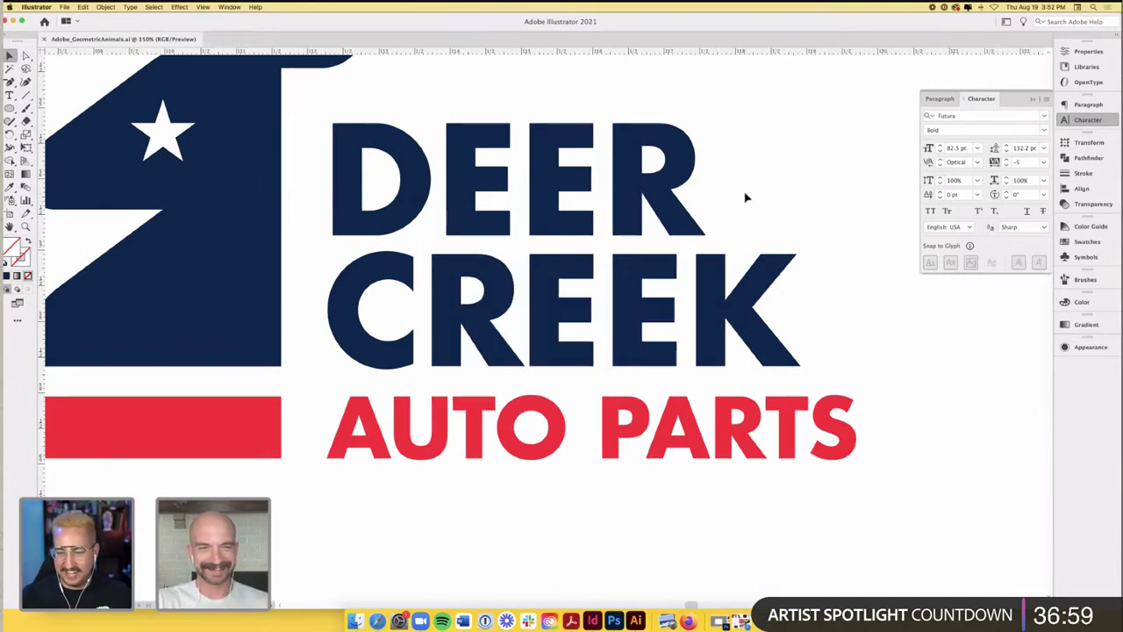
{"action": "key", "text": "super+minus"}
{"action": "key", "text": "super+minus"}
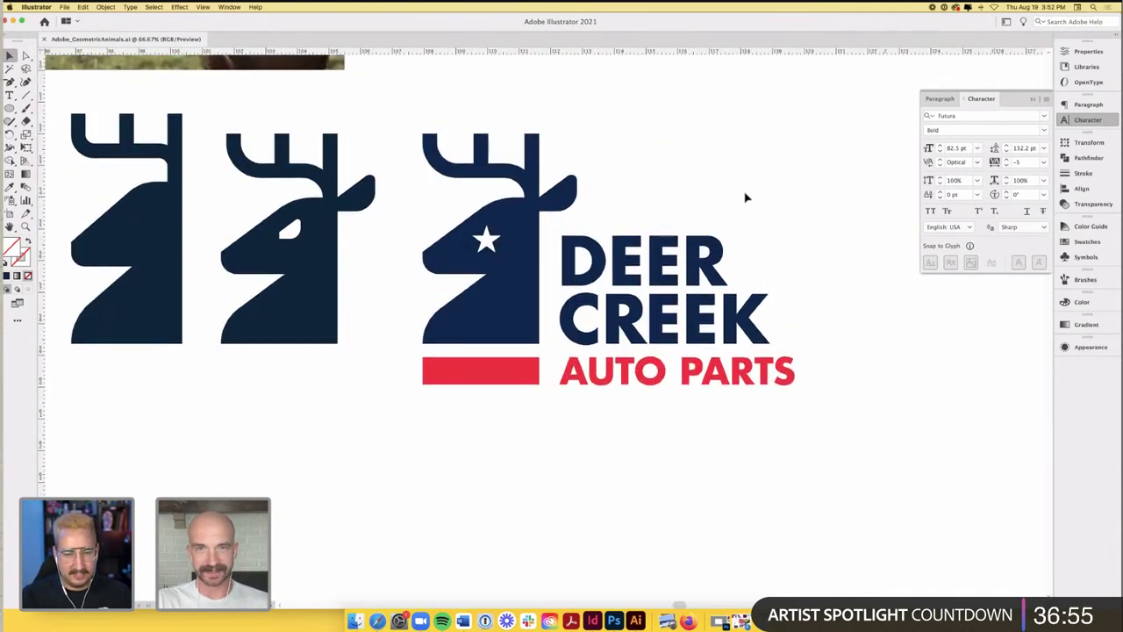
{"action": "key", "text": "super+minus"}
{"action": "key", "text": "super+minus"}
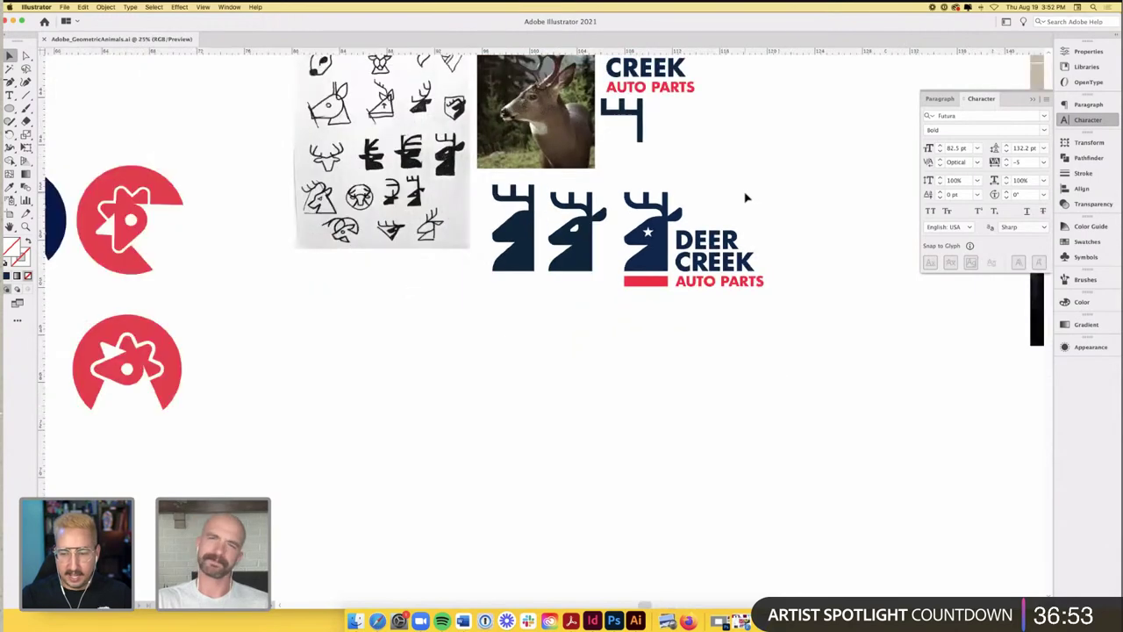
{"action": "scroll", "coordinate": [744, 211], "scroll_direction": "up", "scroll_amount": 2}
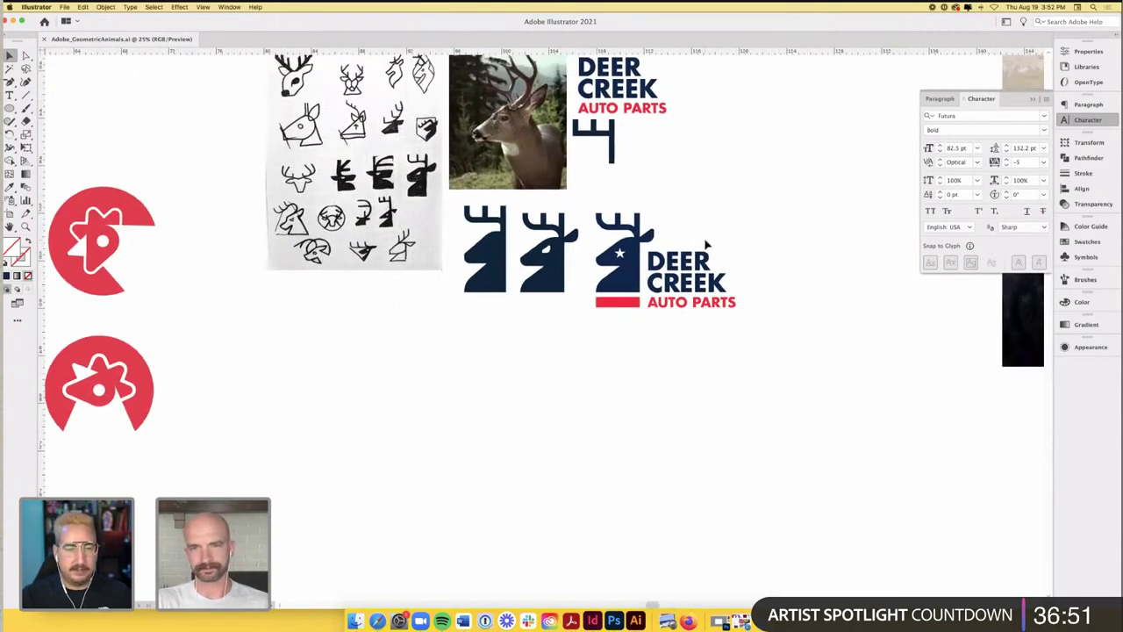
{"action": "key", "text": "super+equal"}
{"action": "key", "text": "super+equal"}
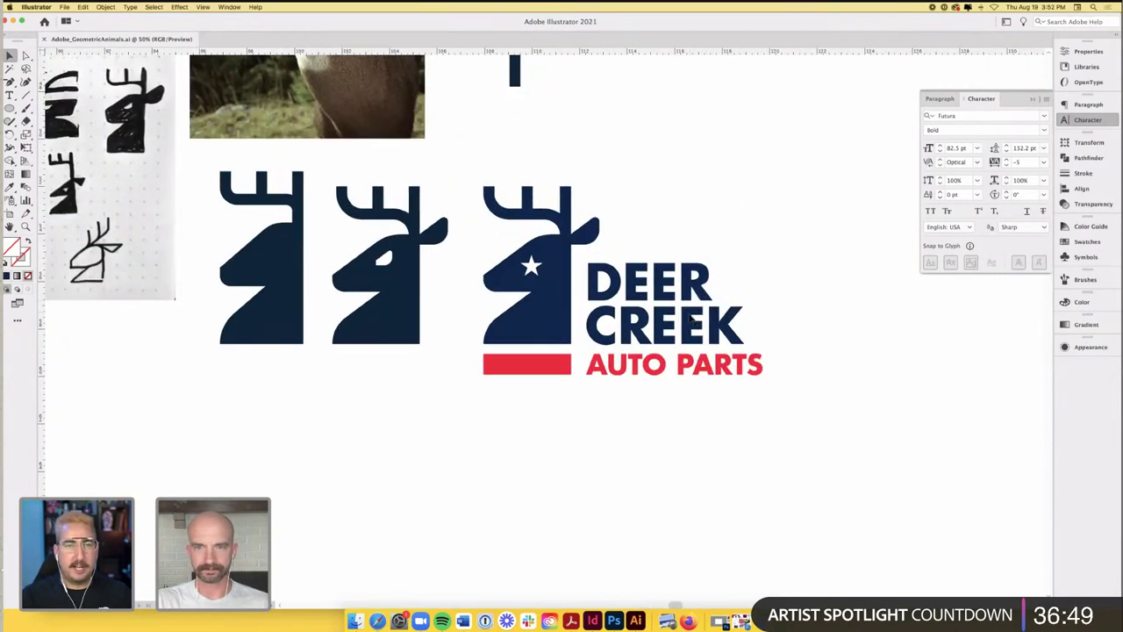
{"action": "key", "text": "super+equal"}
{"action": "key", "text": "super+equal"}
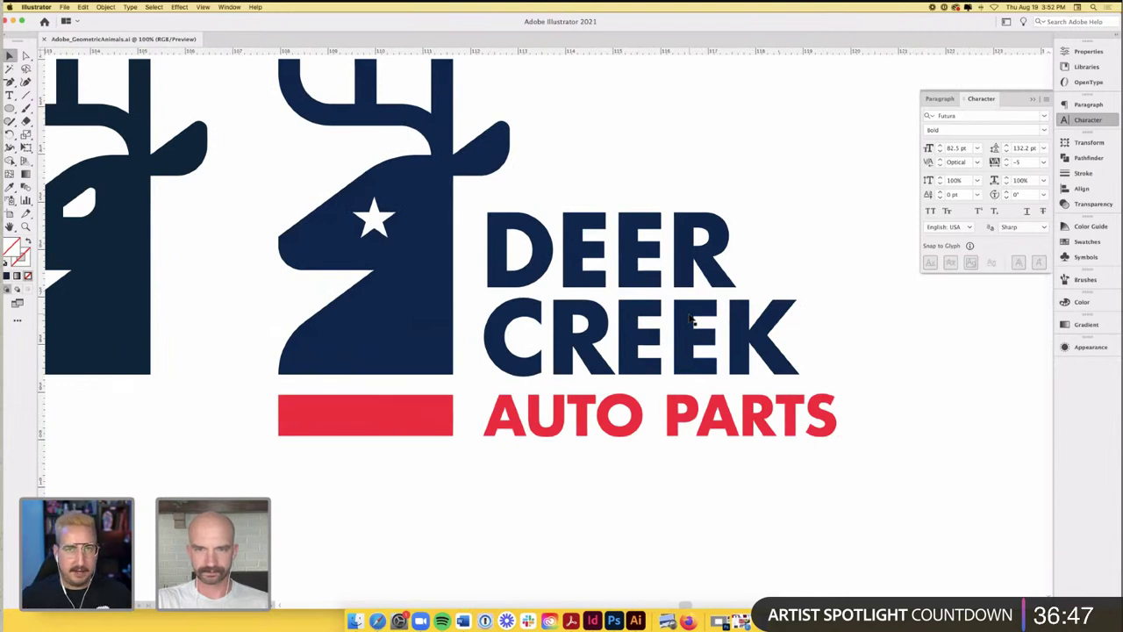
{"action": "key", "text": "super+equal"}
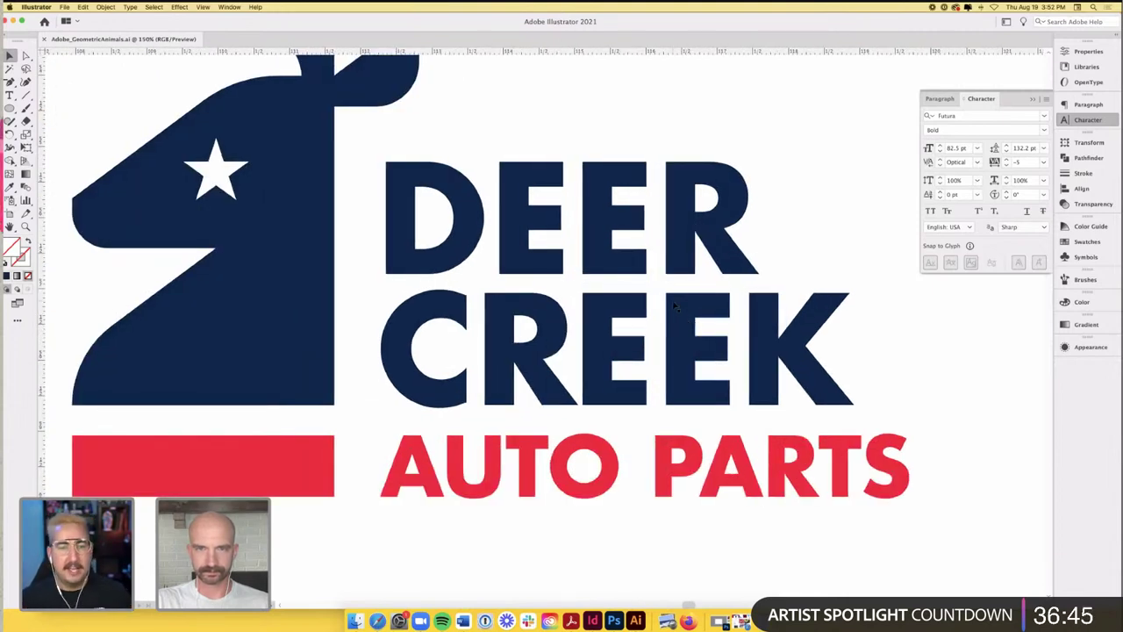
- Enter the DEER CREEK logo group in isolation mode and leave it again
{"action": "left_click", "coordinate": [616, 268]}
{"action": "double_click", "coordinate": [610, 266]}
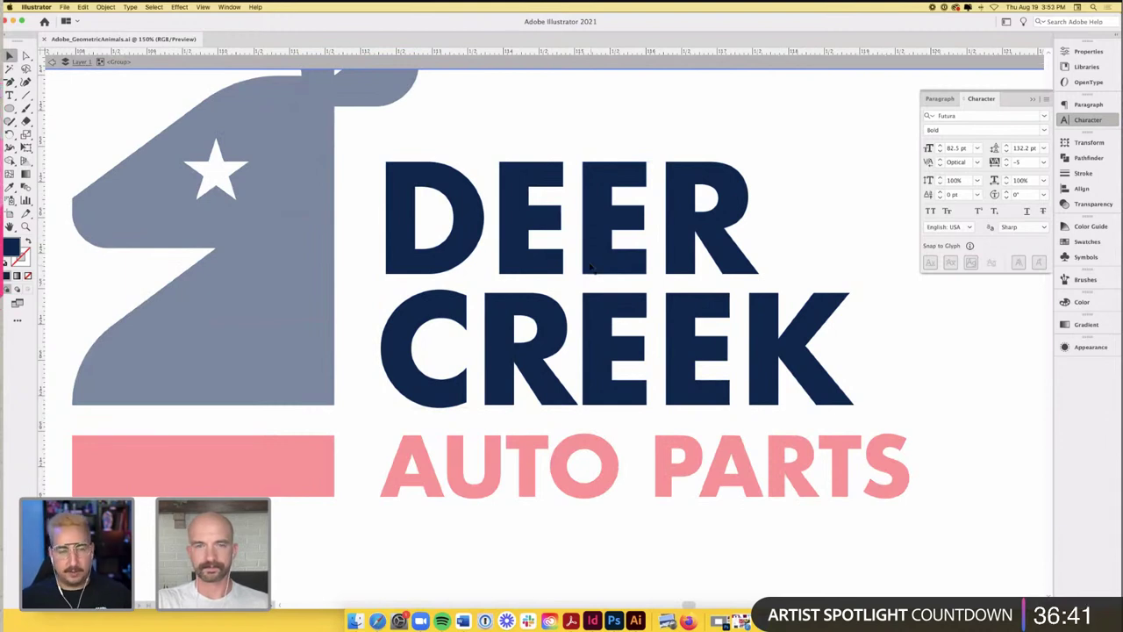
{"action": "double_click", "coordinate": [581, 263]}
{"action": "scroll", "coordinate": [581, 265], "scroll_direction": "down", "scroll_amount": 5}
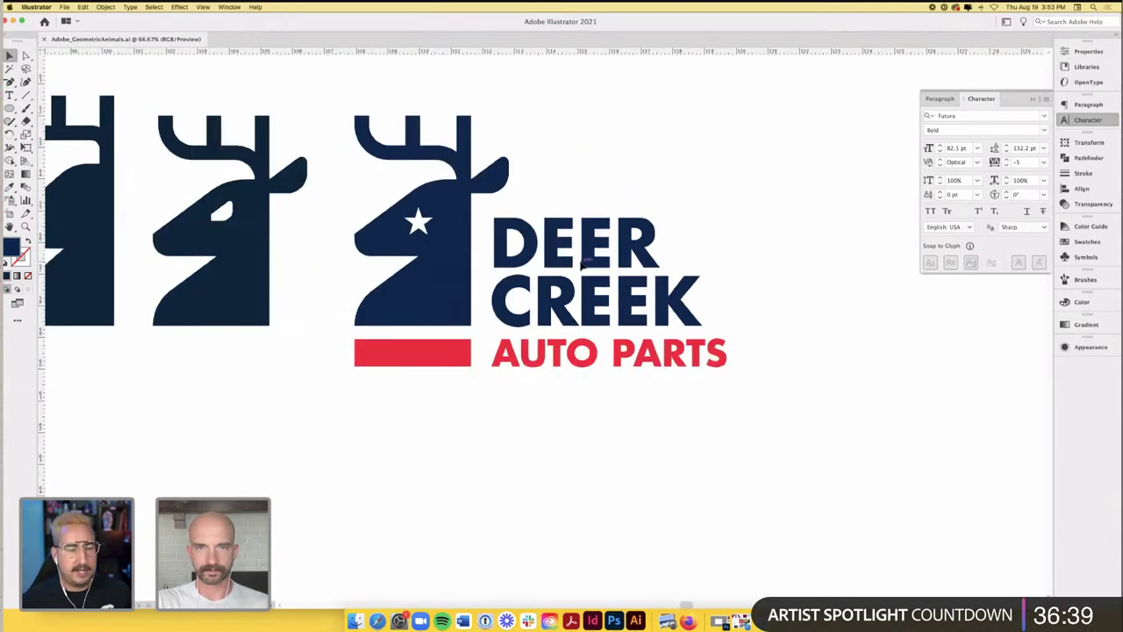
{"action": "scroll", "coordinate": [581, 268], "scroll_direction": "up", "scroll_amount": 2}
{"action": "scroll", "coordinate": [580, 268], "scroll_direction": "up", "scroll_amount": 1}
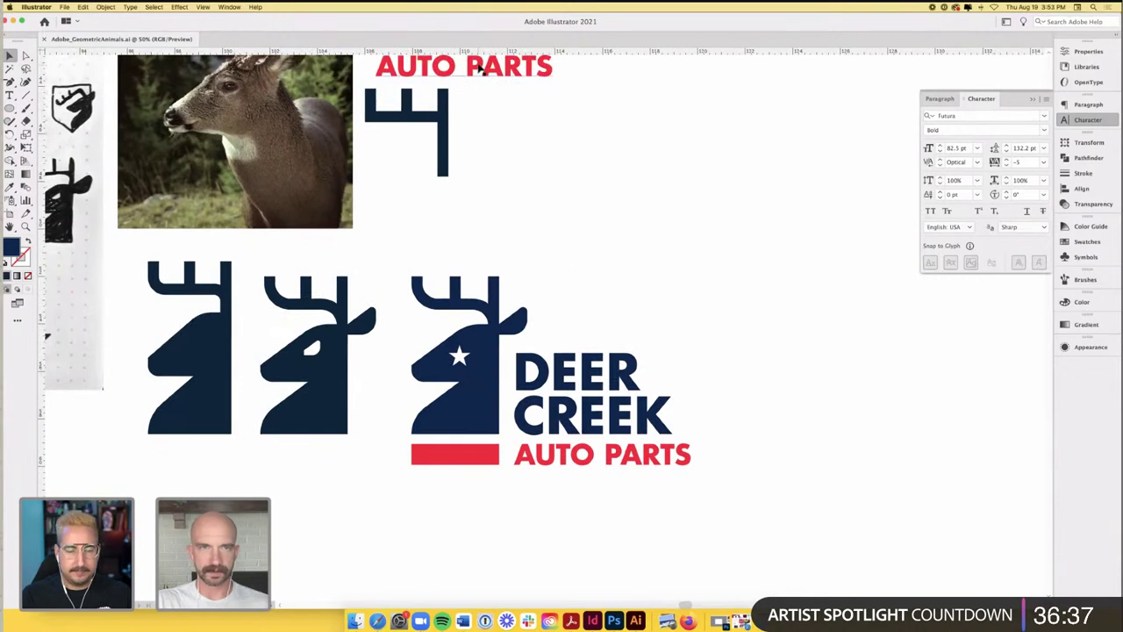
{"action": "scroll", "coordinate": [488, 72], "scroll_direction": "up", "scroll_amount": 2}
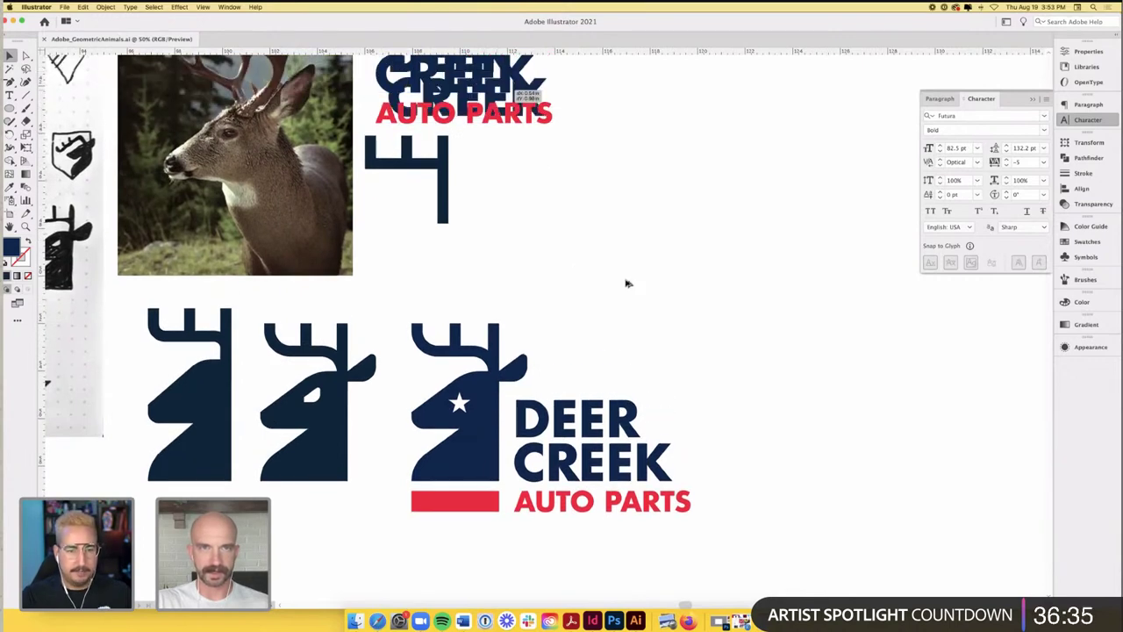
- Paste a copy of DEER CREEK above the logo and convert it to outlines
{"action": "type", "text": "DEER CREEK"}
{"action": "key", "text": "ctrl+equal"}
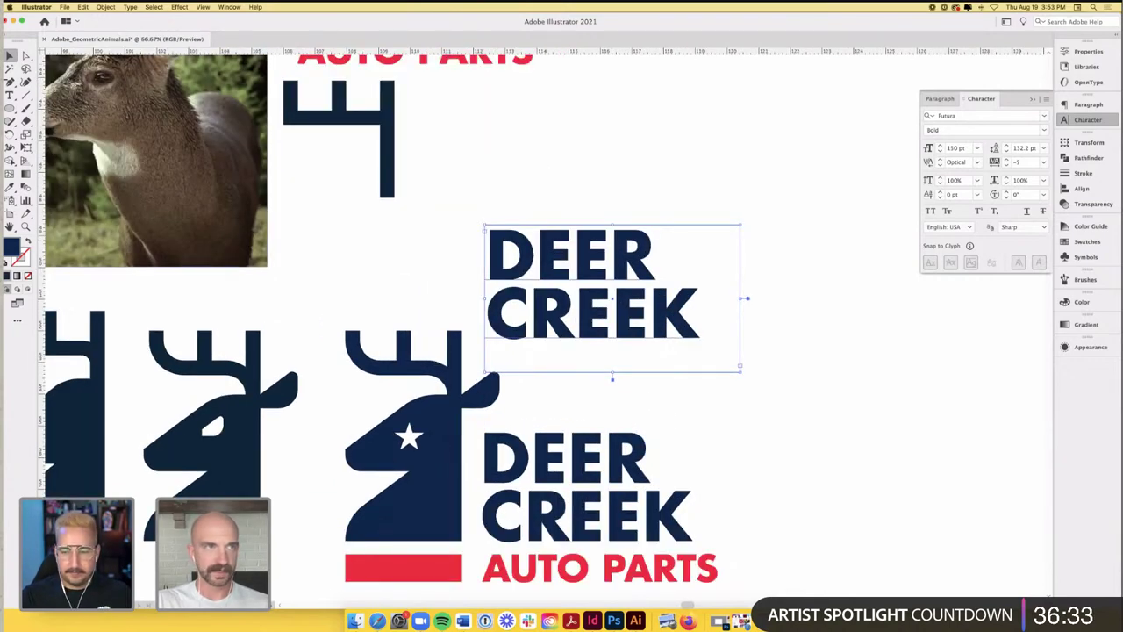
{"action": "left_click", "coordinate": [130, 7]}
{"action": "left_click", "coordinate": [180, 143]}
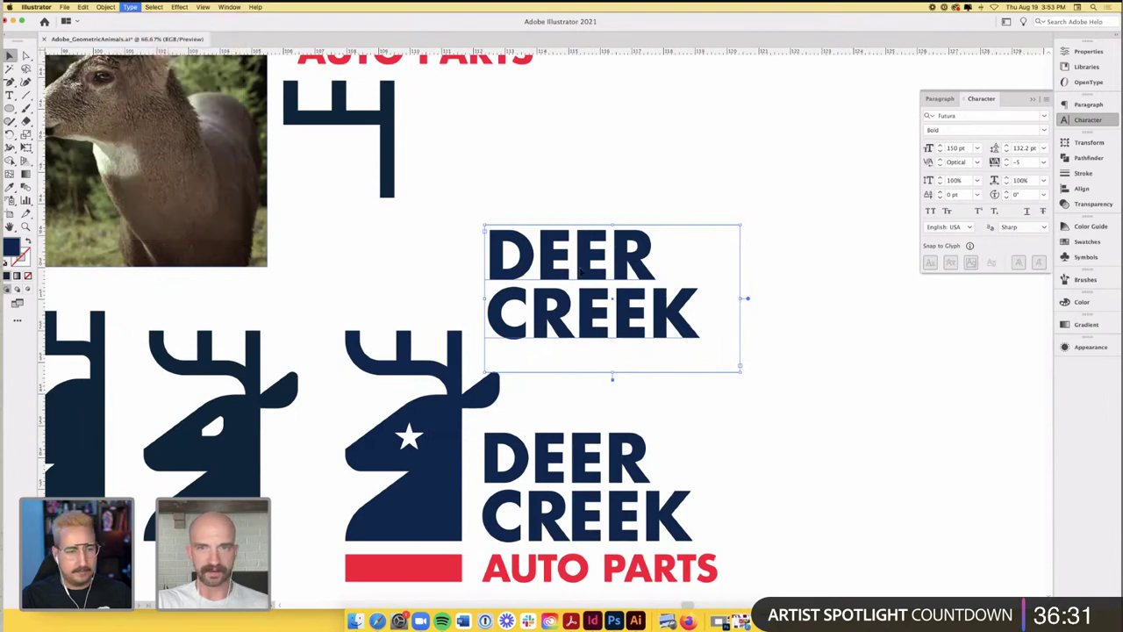
{"action": "key", "text": "ctrl+equal"}
{"action": "key", "text": "ctrl+equal"}
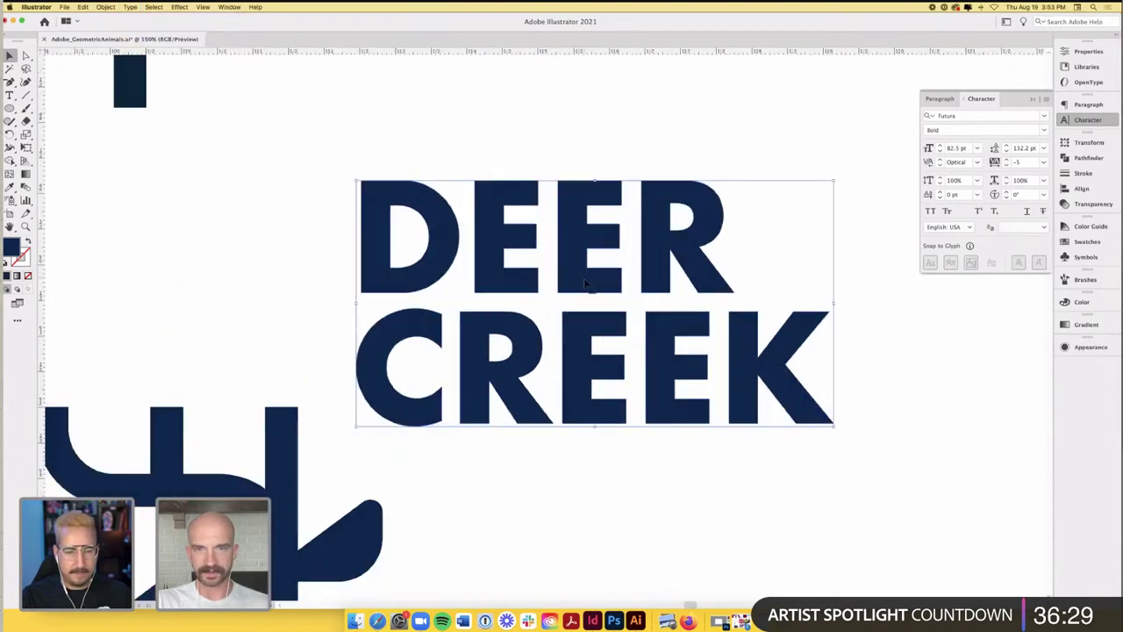
- Isolate the outlined copy and select individual letters such as CREEK's second E and K
{"action": "double_click", "coordinate": [588, 283]}
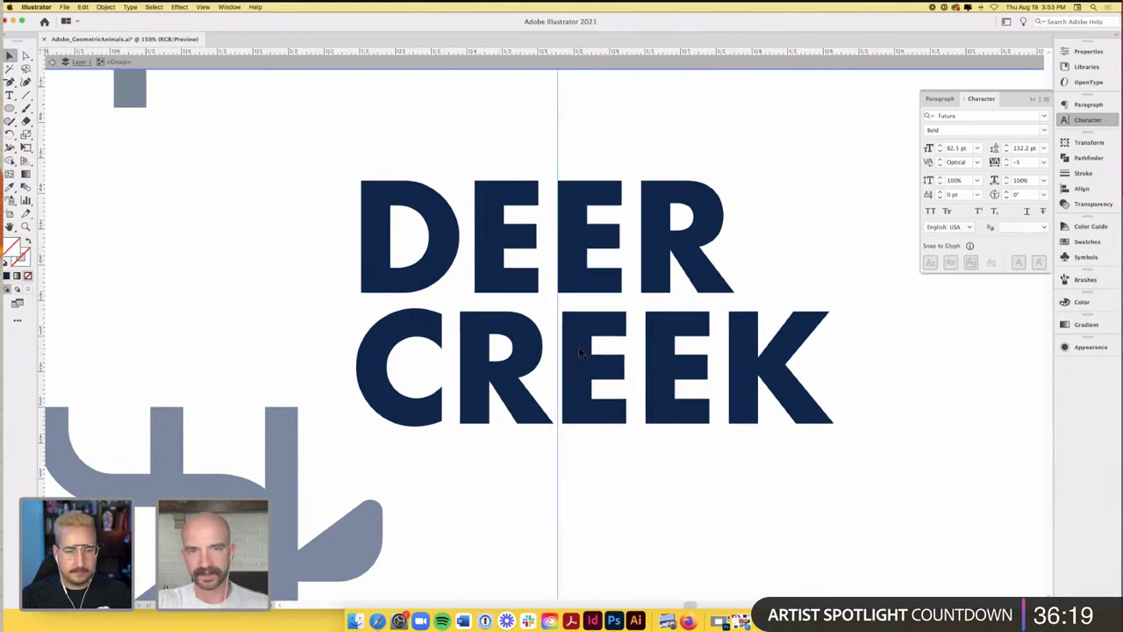
{"action": "left_click", "coordinate": [646, 307]}
{"action": "left_click", "coordinate": [654, 324]}
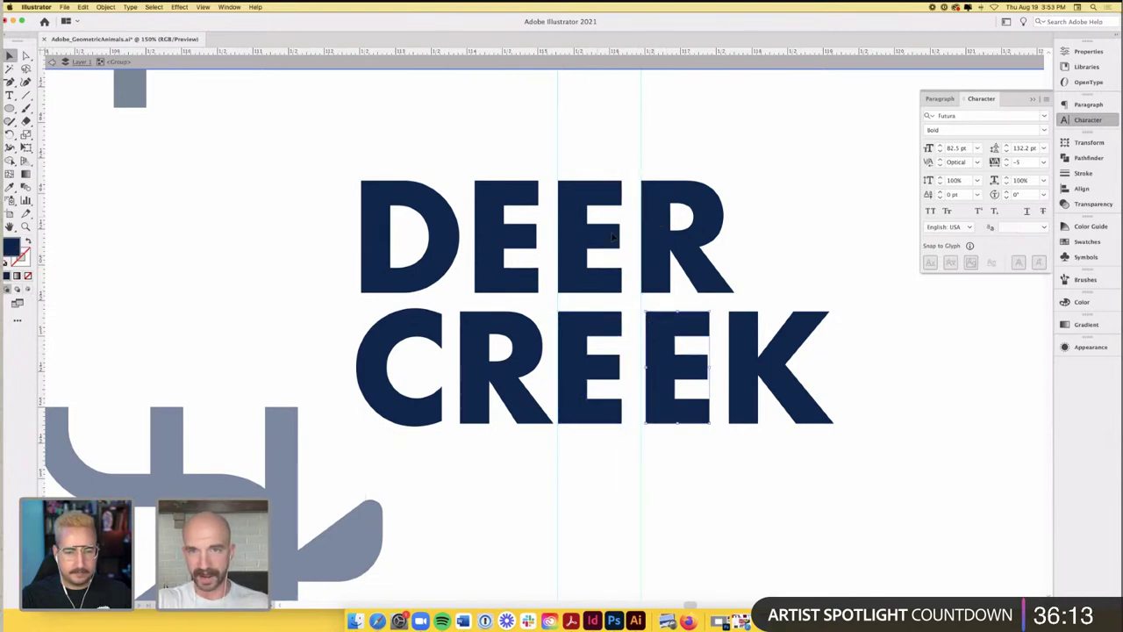
{"action": "left_click", "coordinate": [409, 237]}
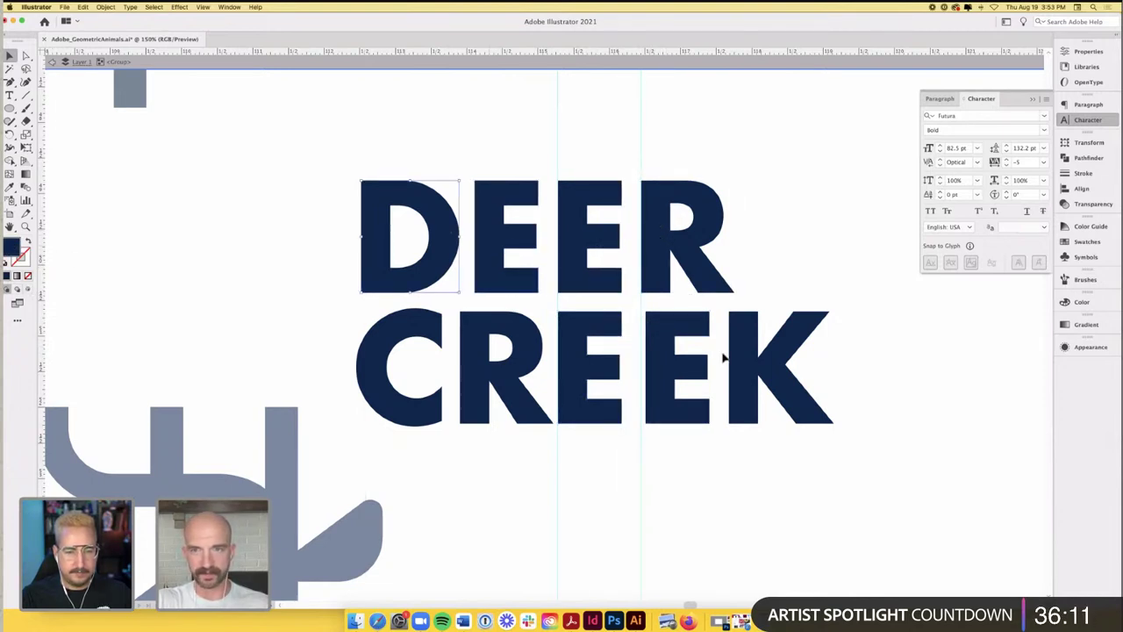
{"action": "left_click", "coordinate": [669, 334]}
{"action": "key", "text": "super+equal"}
{"action": "left_click", "coordinate": [670, 339]}
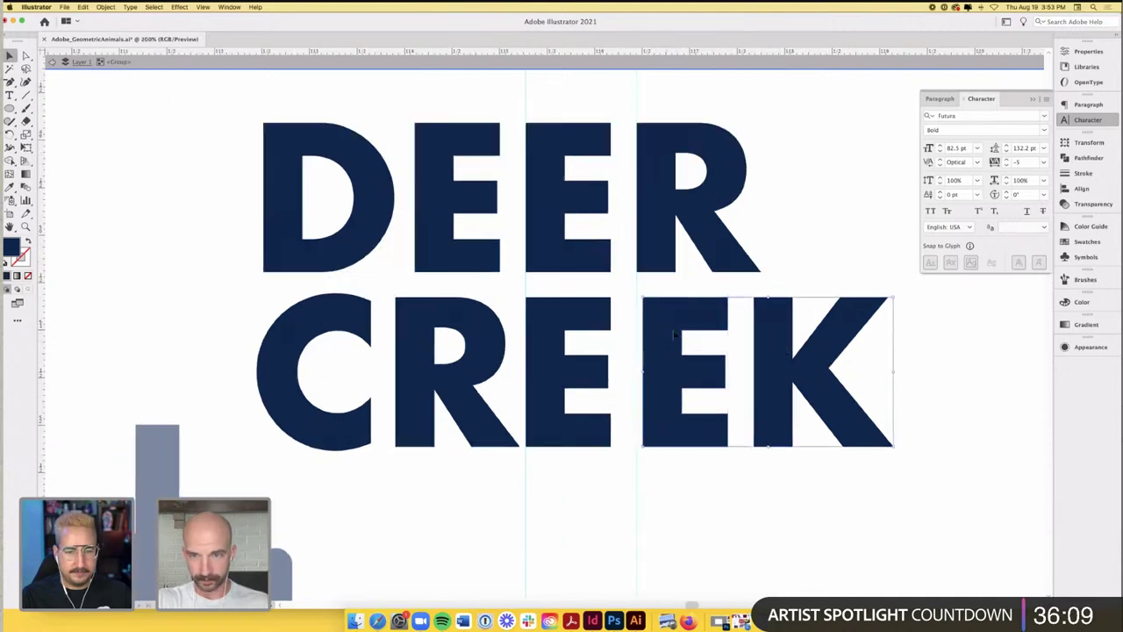
{"action": "key", "text": "super+equal"}
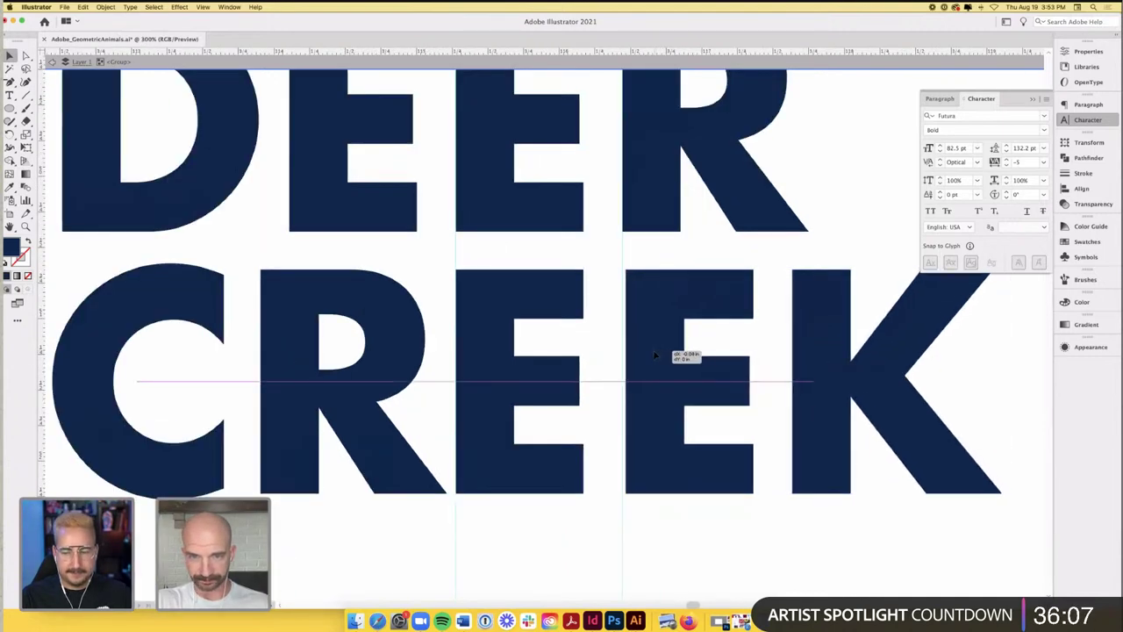
{"action": "key", "text": "super+1"}
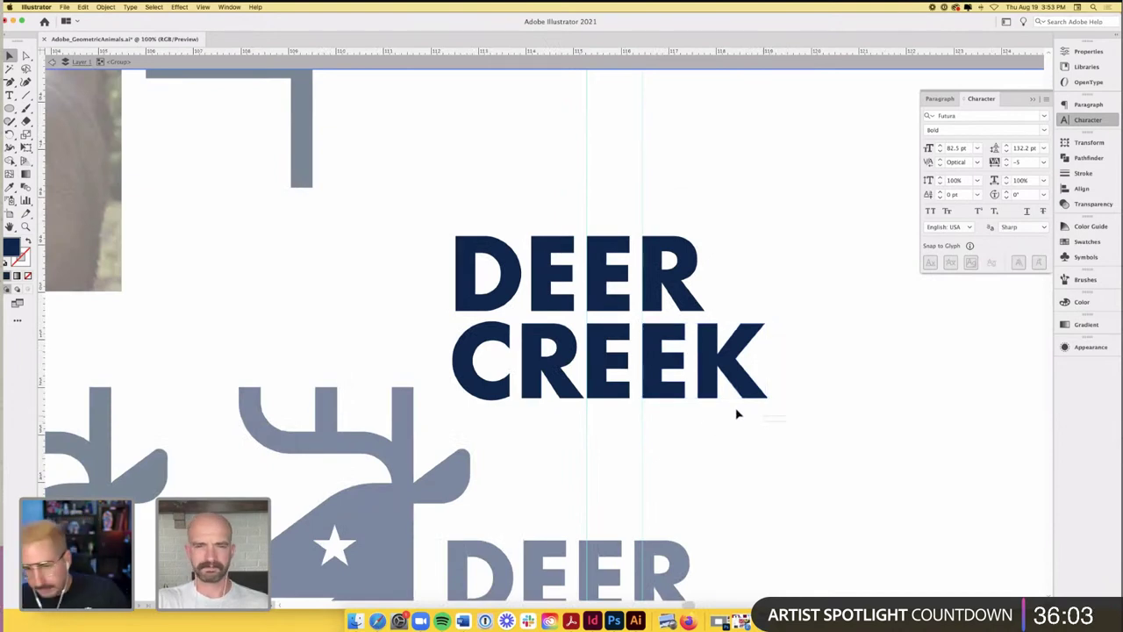
{"action": "left_click_drag", "start_coordinate": [720, 431], "coordinate": [579, 472]}
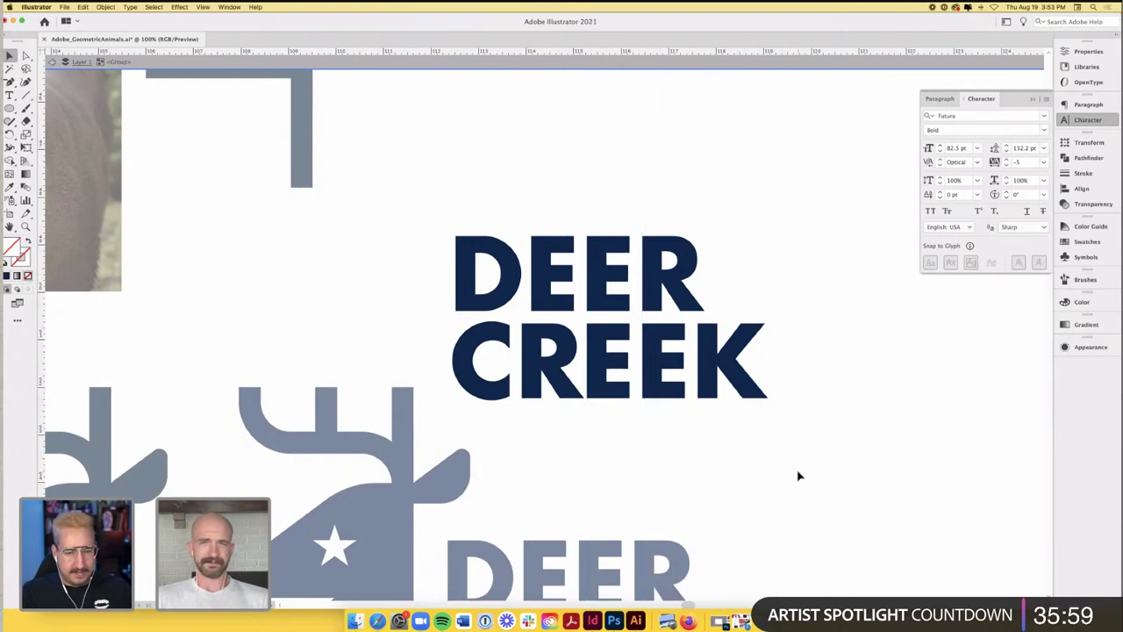
{"action": "left_click_drag", "start_coordinate": [798, 476], "coordinate": [601, 207]}
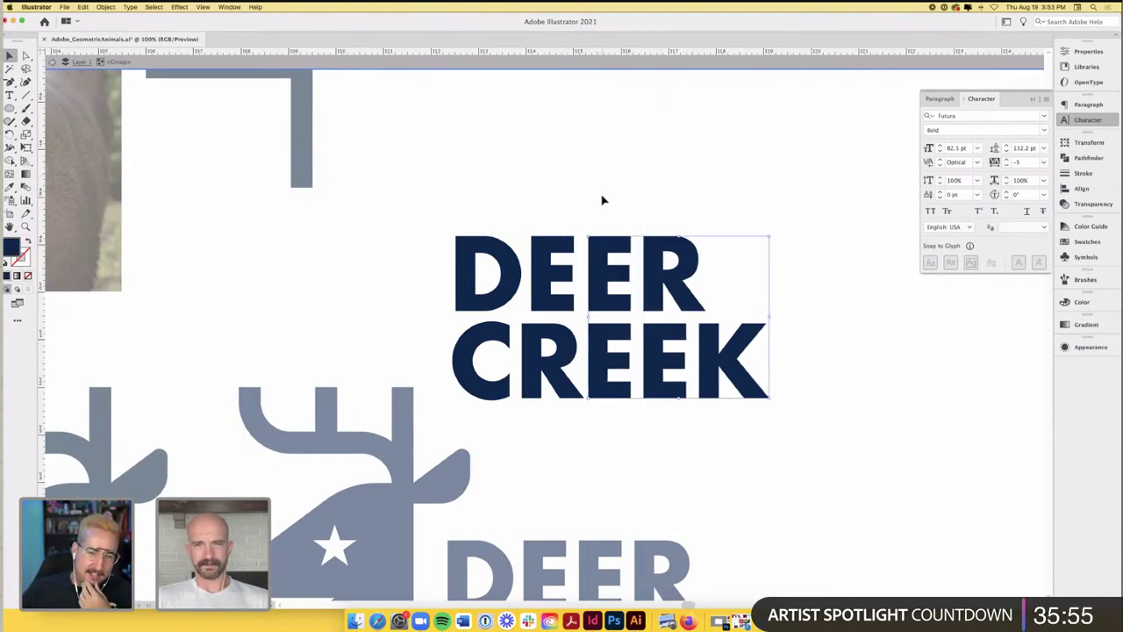
{"action": "left_click", "coordinate": [602, 200]}
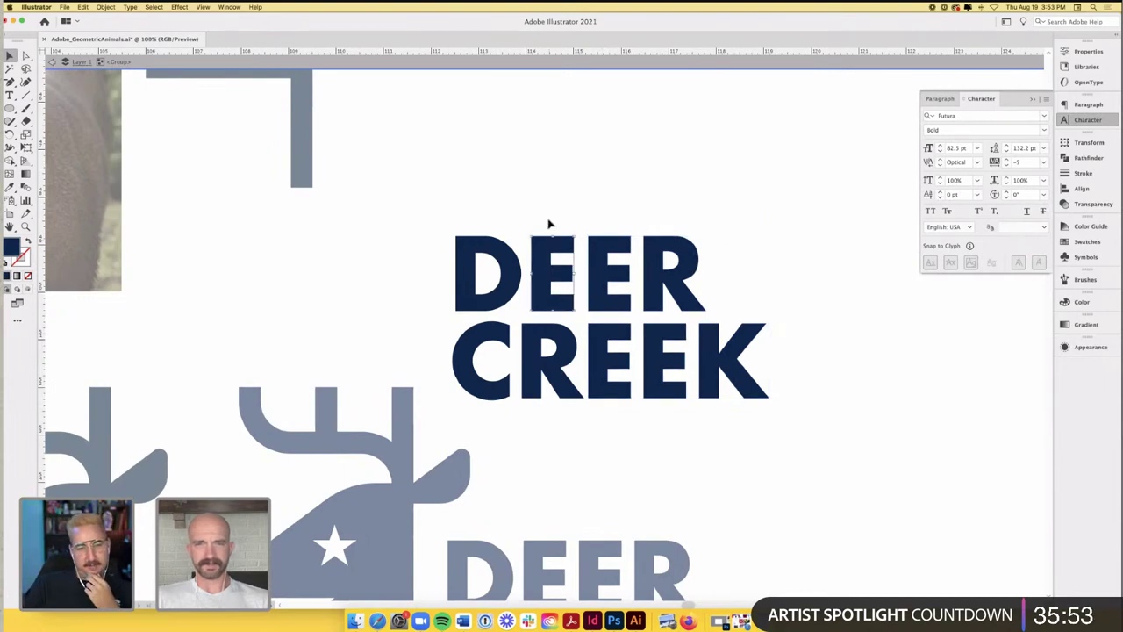
- Move the outlined copy onto the logo's lettering to compare alignment, then restore it
{"action": "double_click", "coordinate": [596, 200]}
{"action": "scroll", "coordinate": [596, 200], "scroll_direction": "down", "scroll_amount": 2}
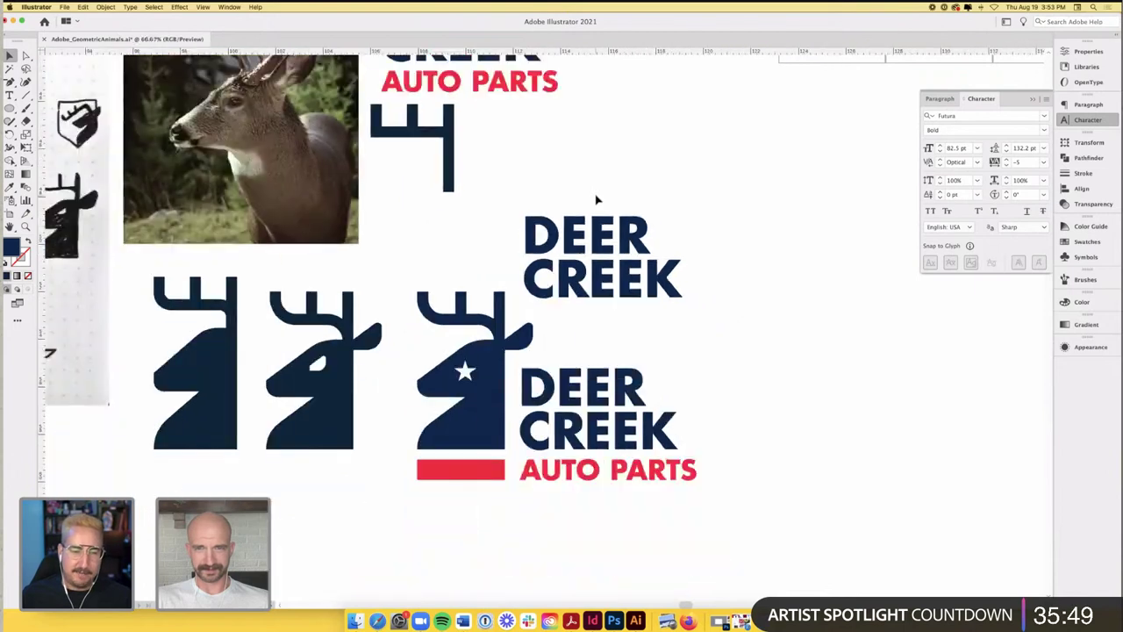
{"action": "left_click", "coordinate": [604, 235]}
{"action": "left_click_drag", "start_coordinate": [603, 236], "coordinate": [536, 387]}
{"action": "scroll", "coordinate": [536, 386], "scroll_direction": "up", "scroll_amount": 4}
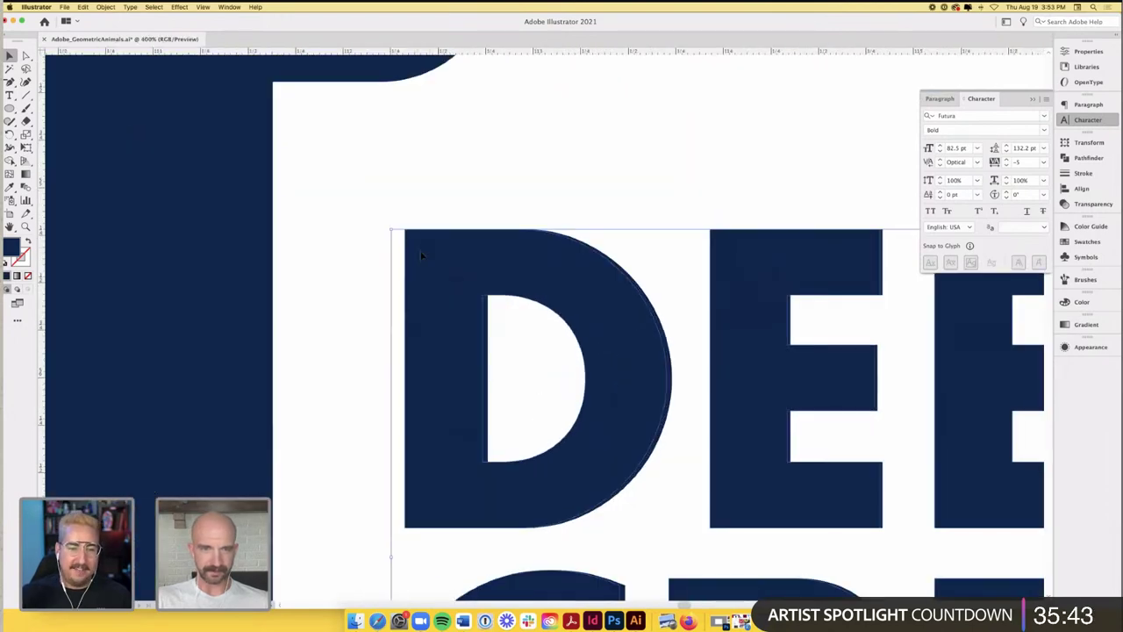
{"action": "left_click_drag", "start_coordinate": [422, 255], "coordinate": [426, 252]}
{"action": "scroll", "coordinate": [425, 252], "scroll_direction": "down", "scroll_amount": 4}
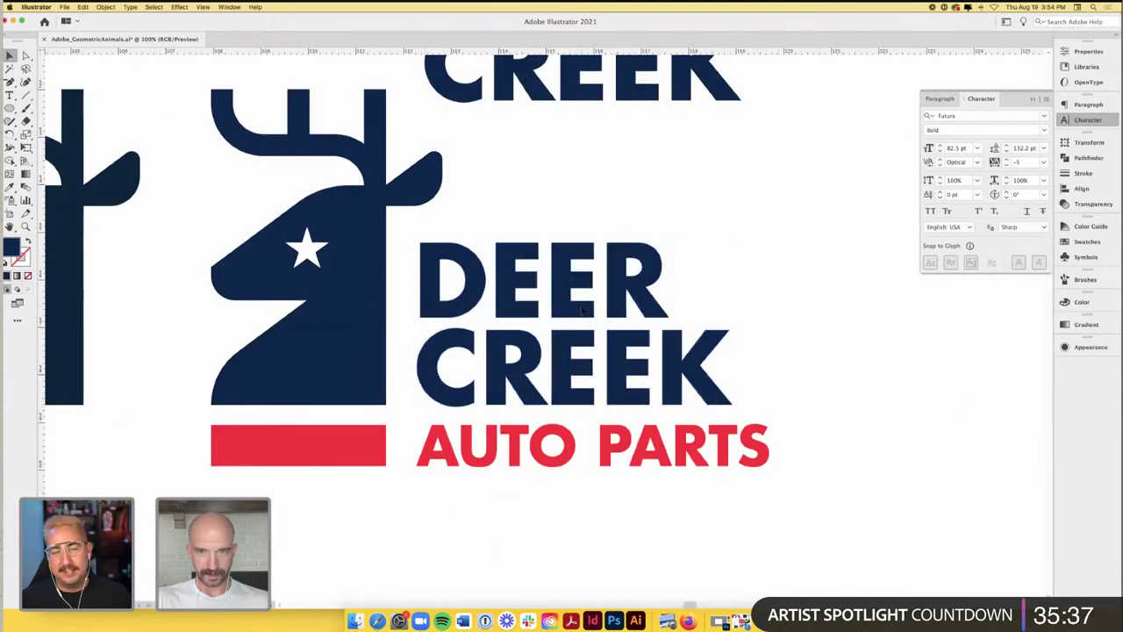
{"action": "key", "text": "Delete"}
{"action": "key", "text": "super+z"}
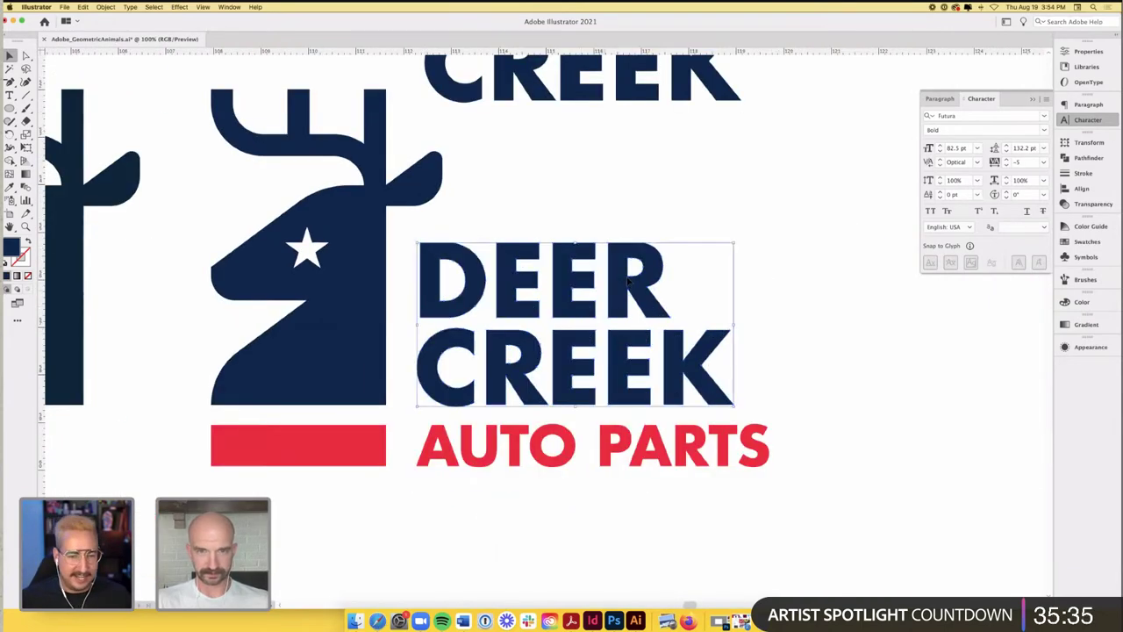
{"action": "left_click", "coordinate": [812, 296]}
- Delete the upper DEER CREEK copy and save the document
{"action": "scroll", "coordinate": [810, 293], "scroll_direction": "down", "scroll_amount": 2}
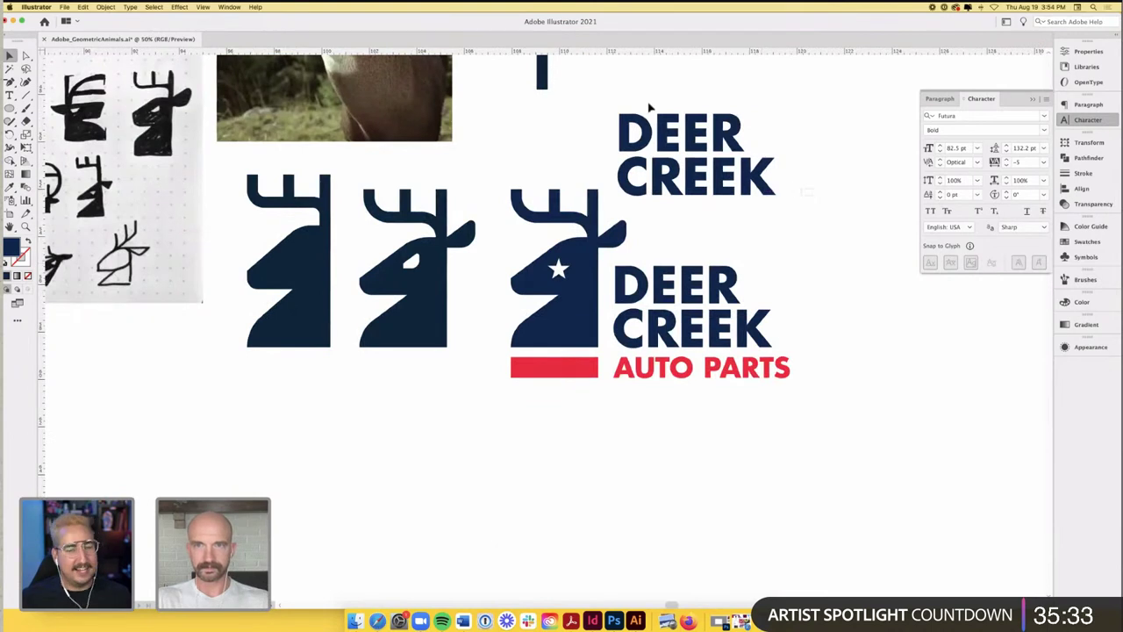
{"action": "left_click", "coordinate": [650, 110]}
{"action": "key", "text": "Delete"}
{"action": "scroll", "coordinate": [690, 170], "scroll_direction": "right", "scroll_amount": 1}
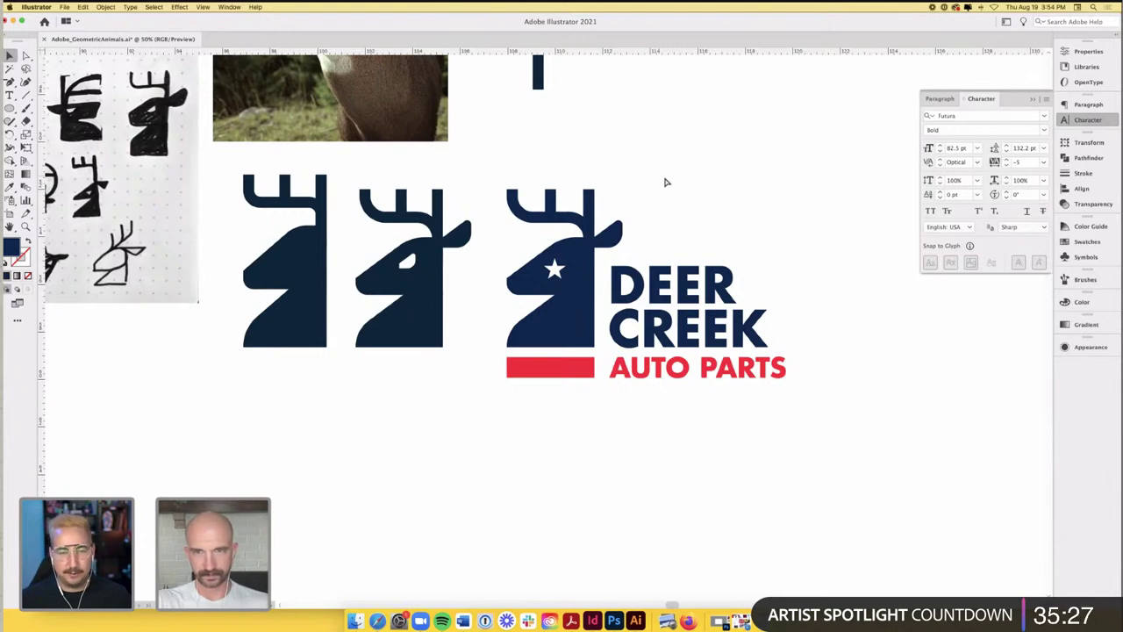
{"action": "key", "text": "super+s"}
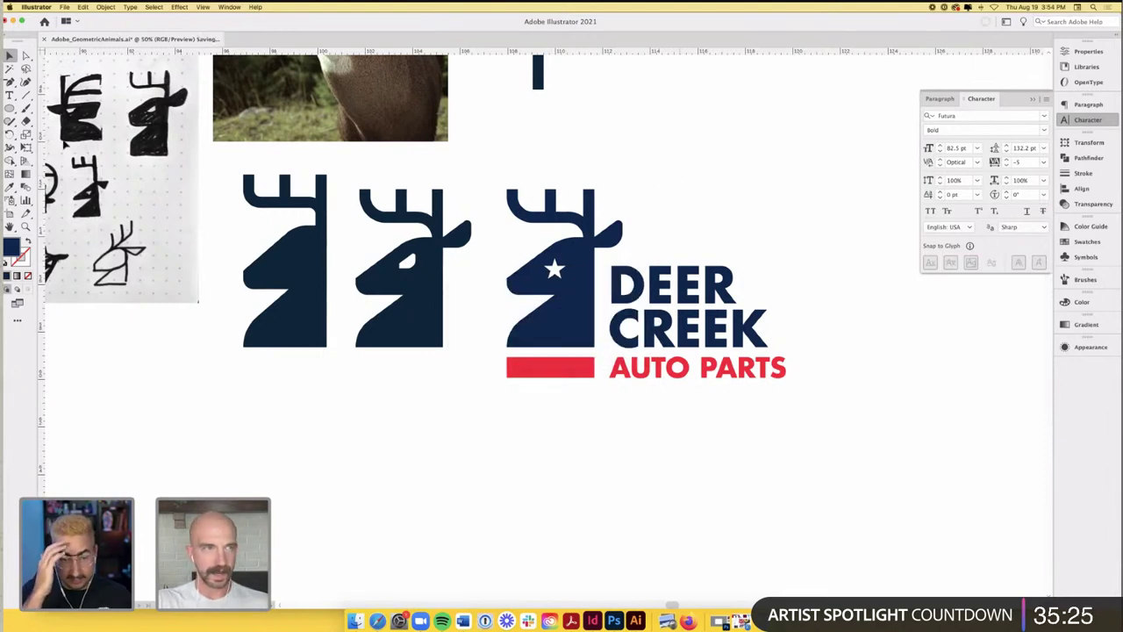
{"action": "scroll", "coordinate": [465, 451], "scroll_direction": "right", "scroll_amount": 2}
{"action": "scroll", "coordinate": [466, 451], "scroll_direction": "down", "scroll_amount": 2}
- Draw a navy circle below the deer marks and move it down and left
{"action": "key", "text": "l"}
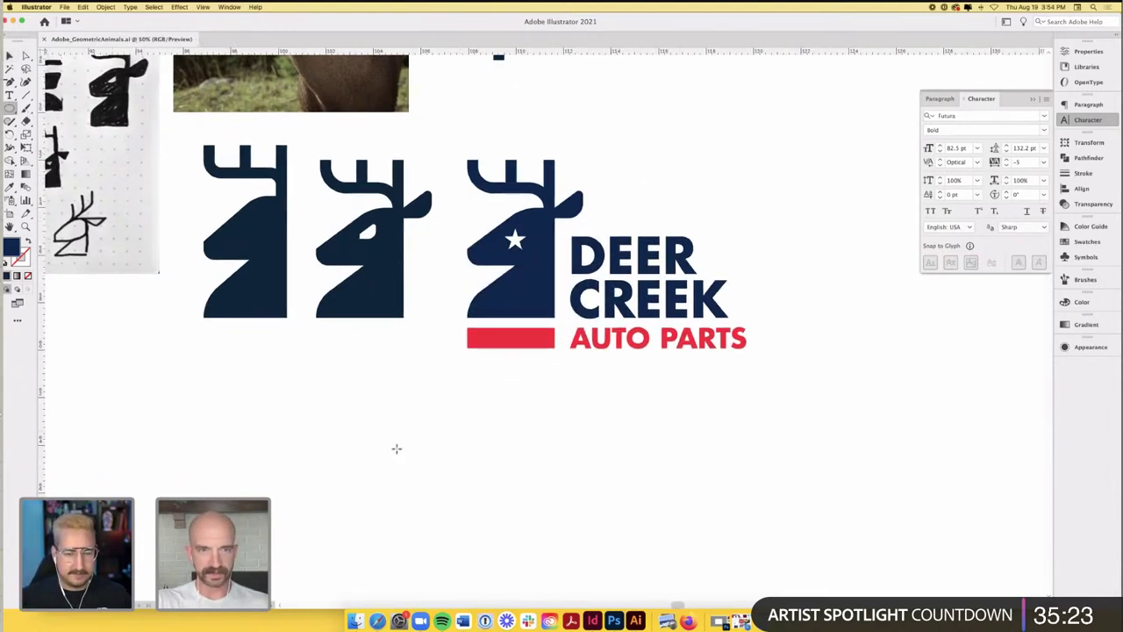
{"action": "left_click_drag", "start_coordinate": [396, 448], "coordinate": [479, 528]}
{"action": "left_click", "coordinate": [10, 55]}
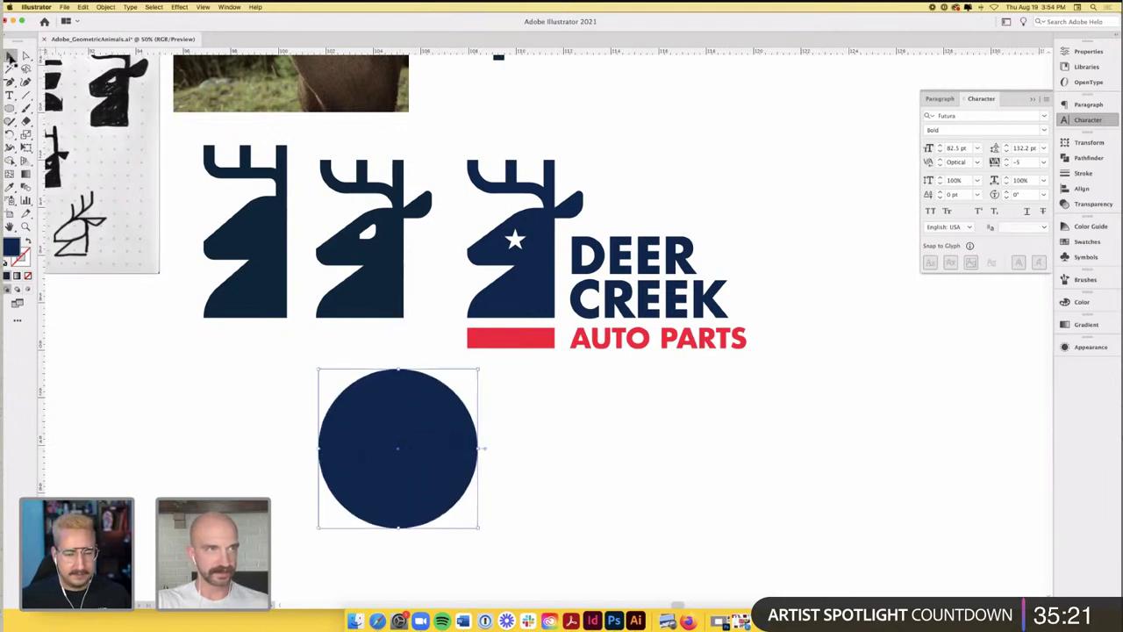
{"action": "left_click_drag", "start_coordinate": [374, 409], "coordinate": [347, 436]}
{"action": "left_click", "coordinate": [456, 459]}
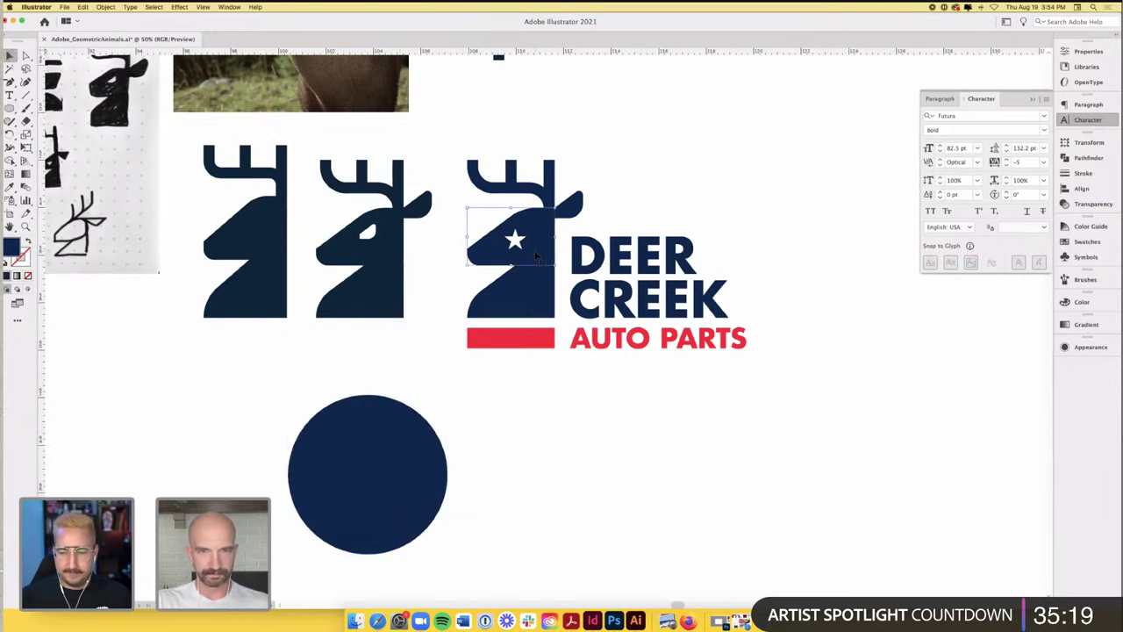
- Alt-drag a duplicate of the whole Deer Creek logo below the original
{"action": "left_click", "coordinate": [552, 191]}
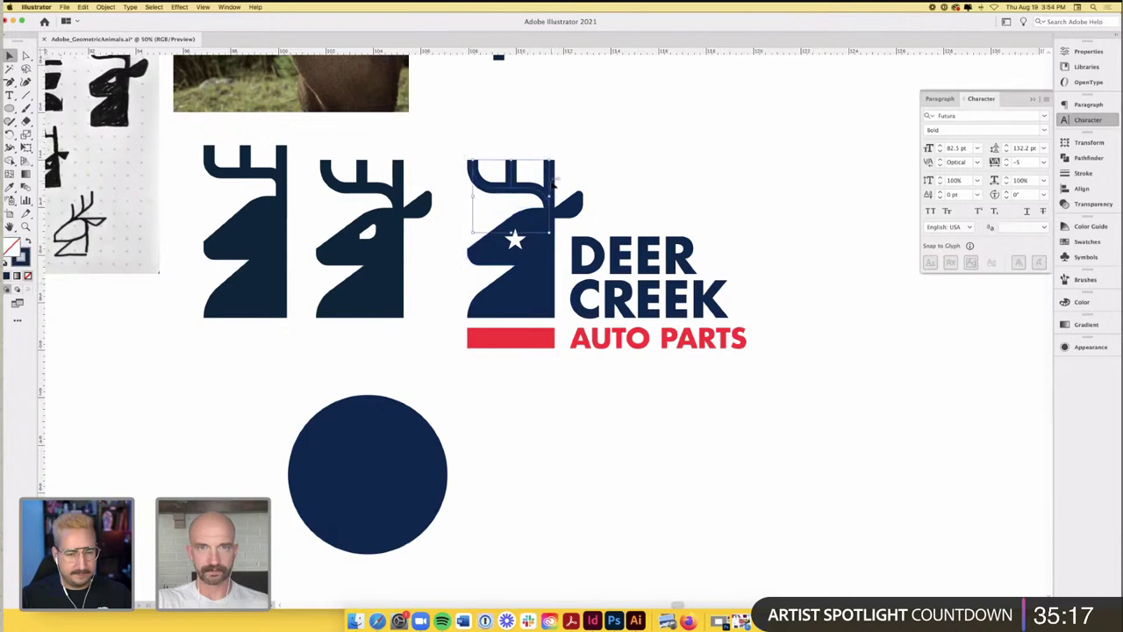
{"action": "key", "text": "super+equal"}
{"action": "left_click_drag", "start_coordinate": [511, 119], "coordinate": [804, 477]}
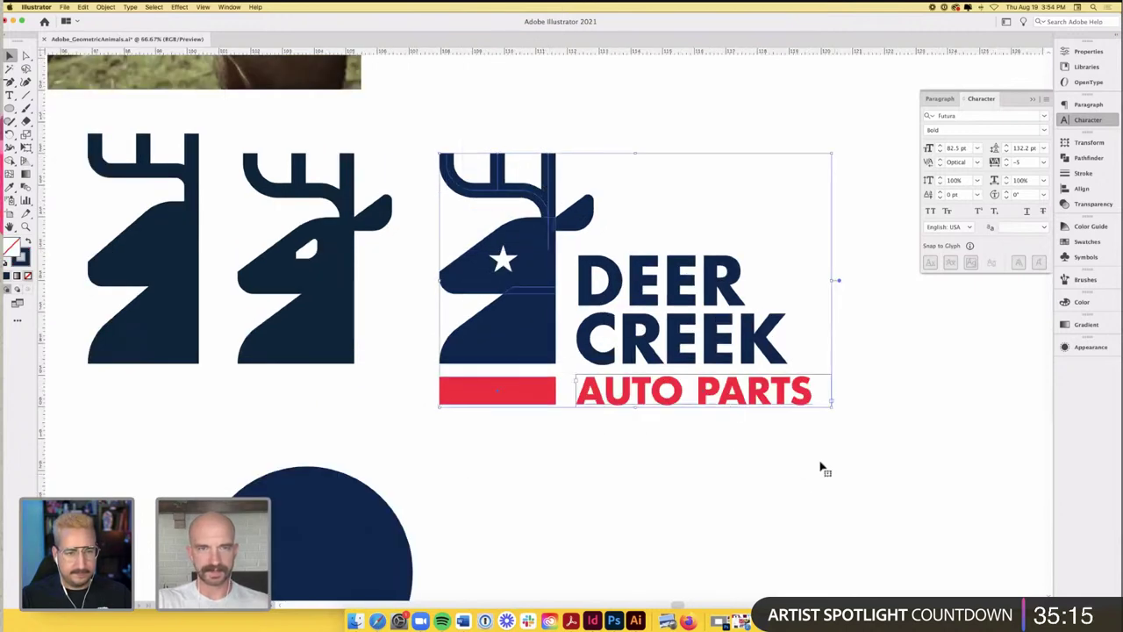
{"action": "key", "text": "super+minus"}
{"action": "left_click_drag", "start_coordinate": [693, 359], "coordinate": [777, 481]}
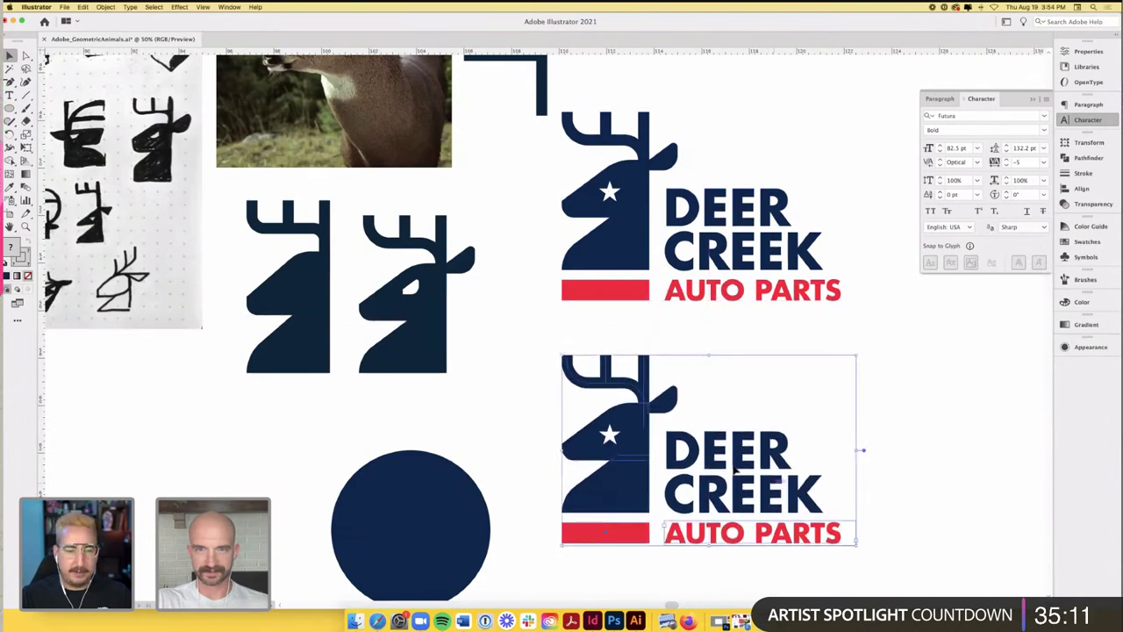
{"action": "key", "text": "super+equal"}
{"action": "scroll", "coordinate": [465, 359], "scroll_direction": "down", "scroll_amount": 2}
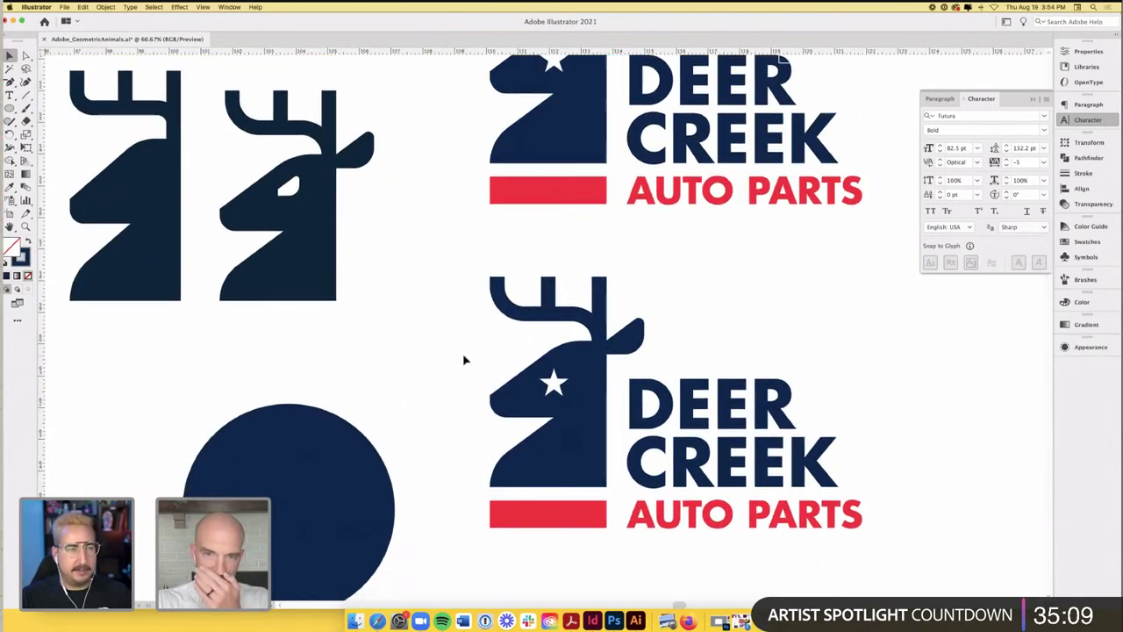
- Expand the lower logo's antler fill and stroke into shapes
{"action": "left_click_drag", "start_coordinate": [481, 255], "coordinate": [606, 326]}
{"action": "scroll", "coordinate": [604, 326], "scroll_direction": "down", "scroll_amount": 1}
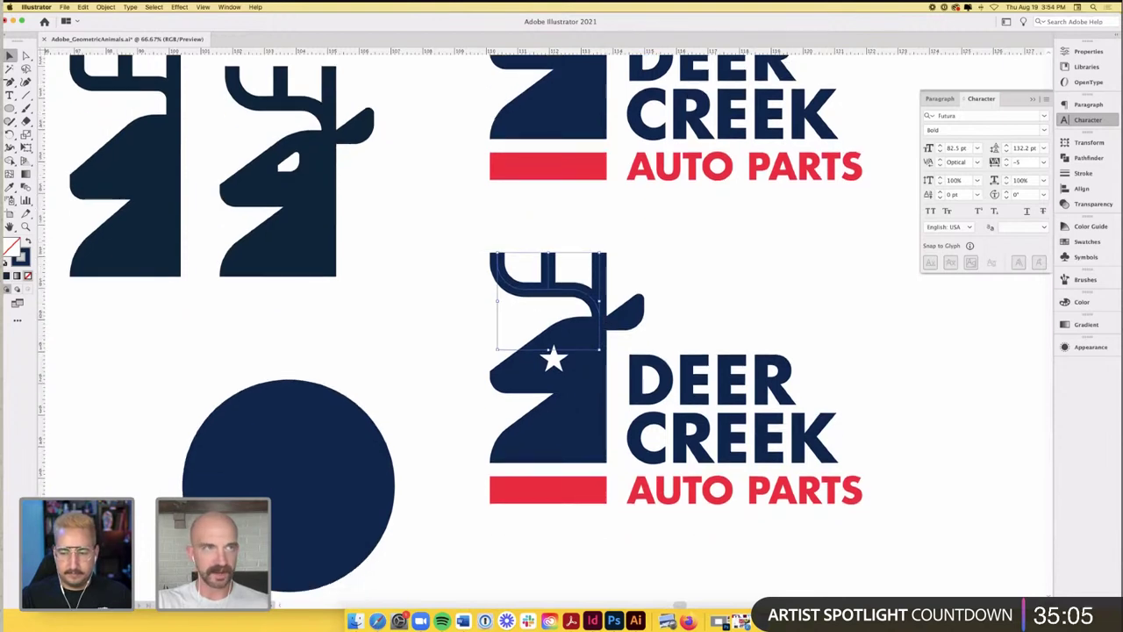
{"action": "left_click", "coordinate": [105, 7]}
{"action": "left_click", "coordinate": [132, 105]}
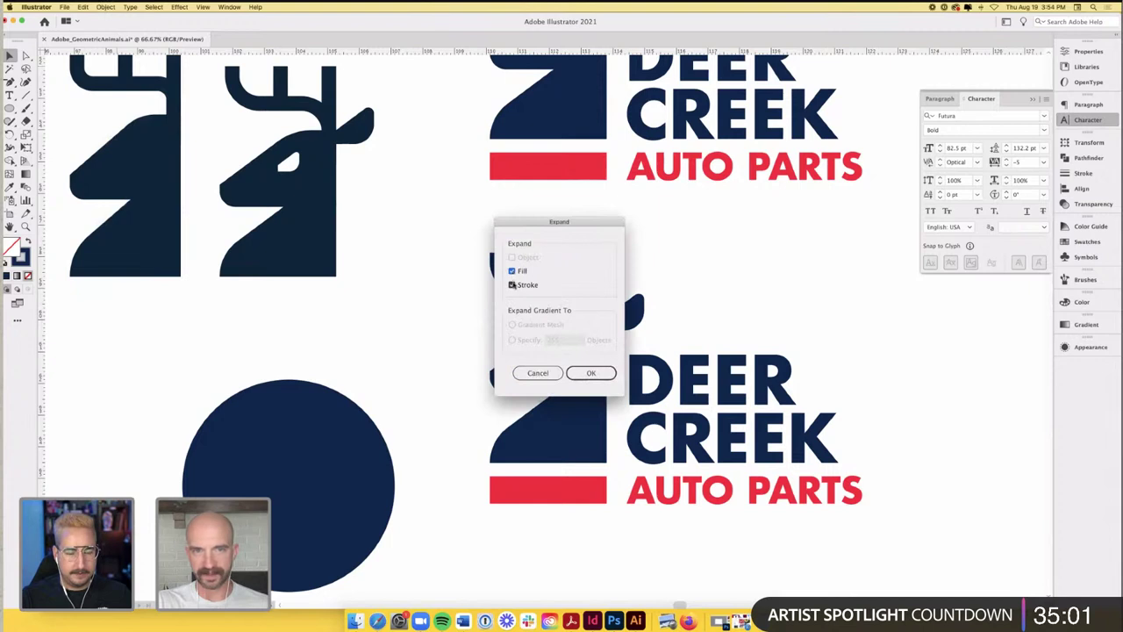
{"action": "left_click", "coordinate": [591, 373]}
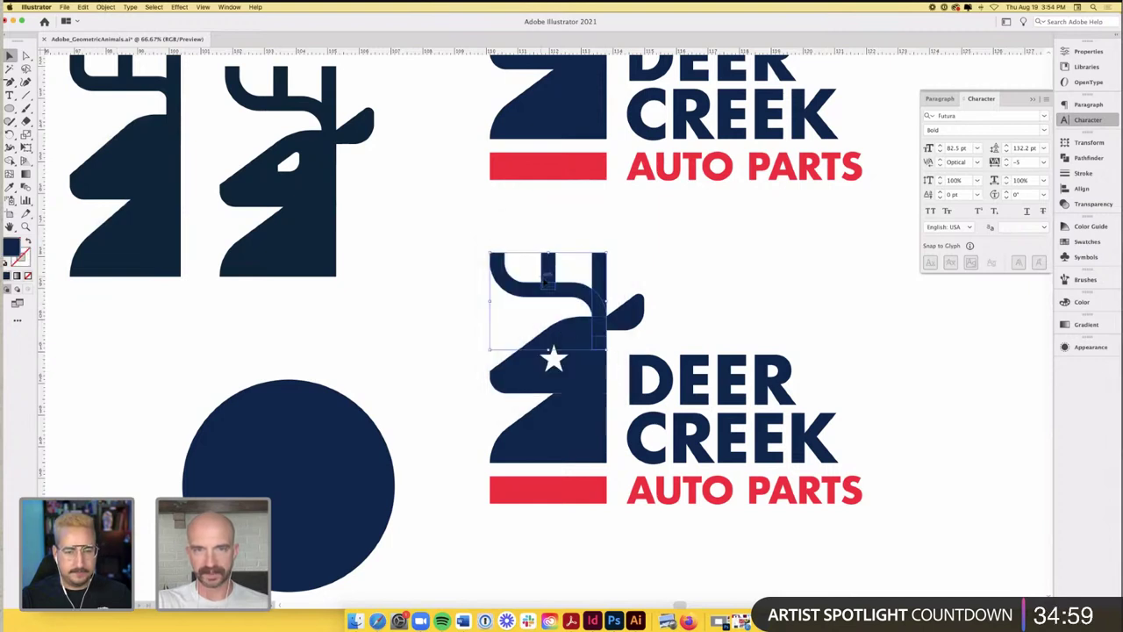
{"action": "scroll", "coordinate": [576, 292], "scroll_direction": "up", "scroll_amount": 1}
{"action": "left_click", "coordinate": [535, 243]}
{"action": "left_click_drag", "start_coordinate": [535, 243], "coordinate": [584, 193]}
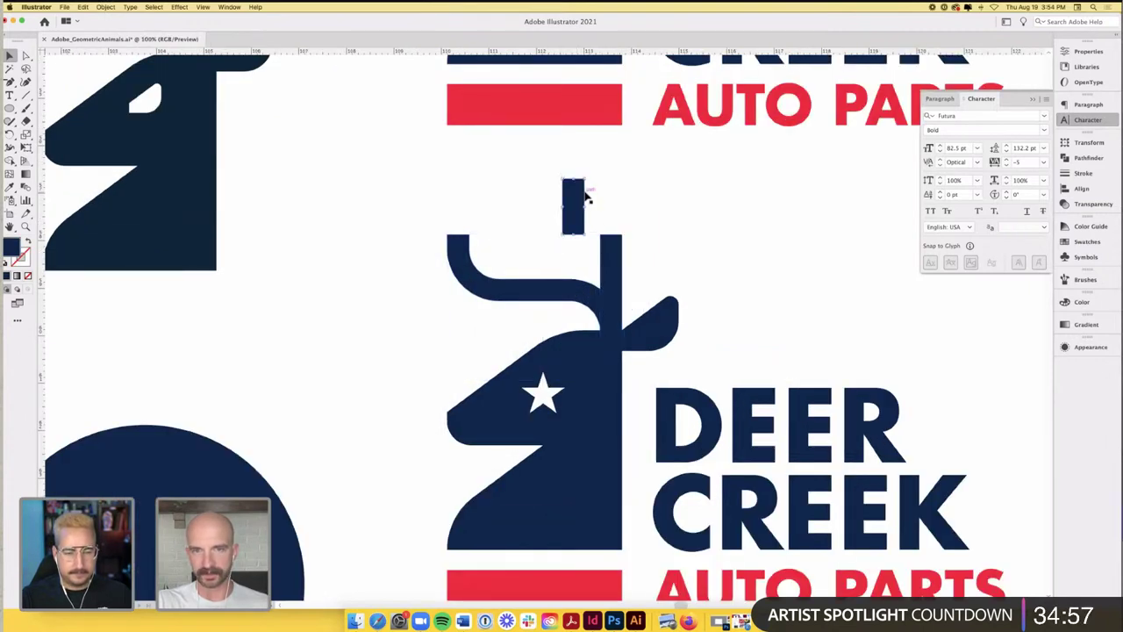
{"action": "key", "text": "super+z"}
- Alt-drag a backup copy of the lower logo to the upper right
{"action": "left_click", "coordinate": [584, 296]}
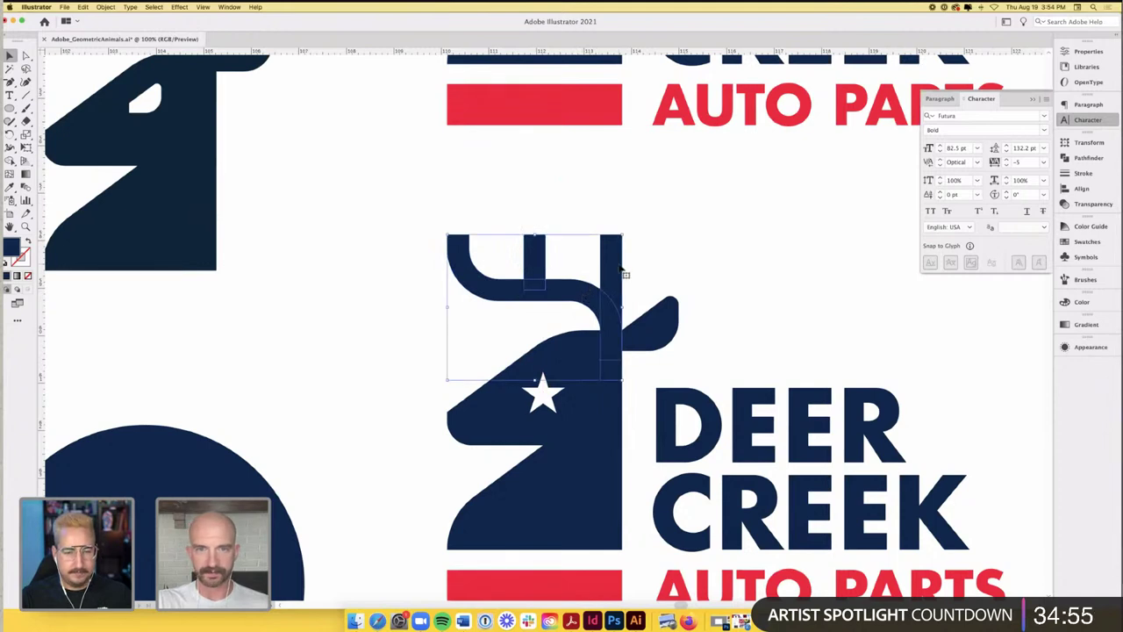
{"action": "scroll", "coordinate": [620, 272], "scroll_direction": "down", "scroll_amount": 3}
{"action": "left_click", "coordinate": [602, 348]}
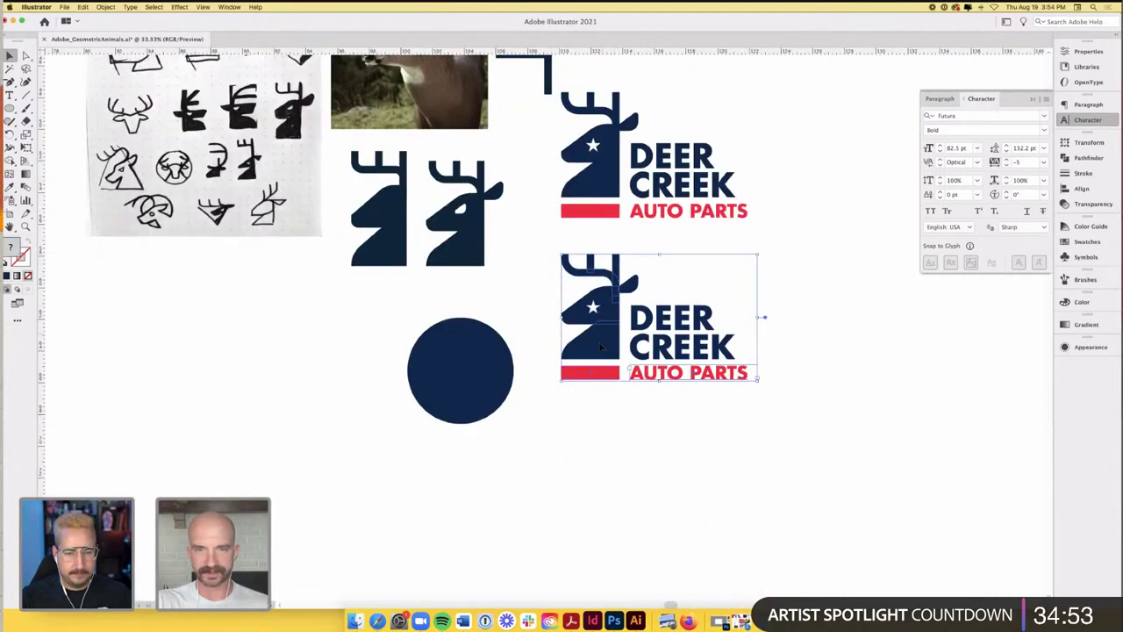
{"action": "left_click_drag", "start_coordinate": [601, 349], "coordinate": [725, 96]}
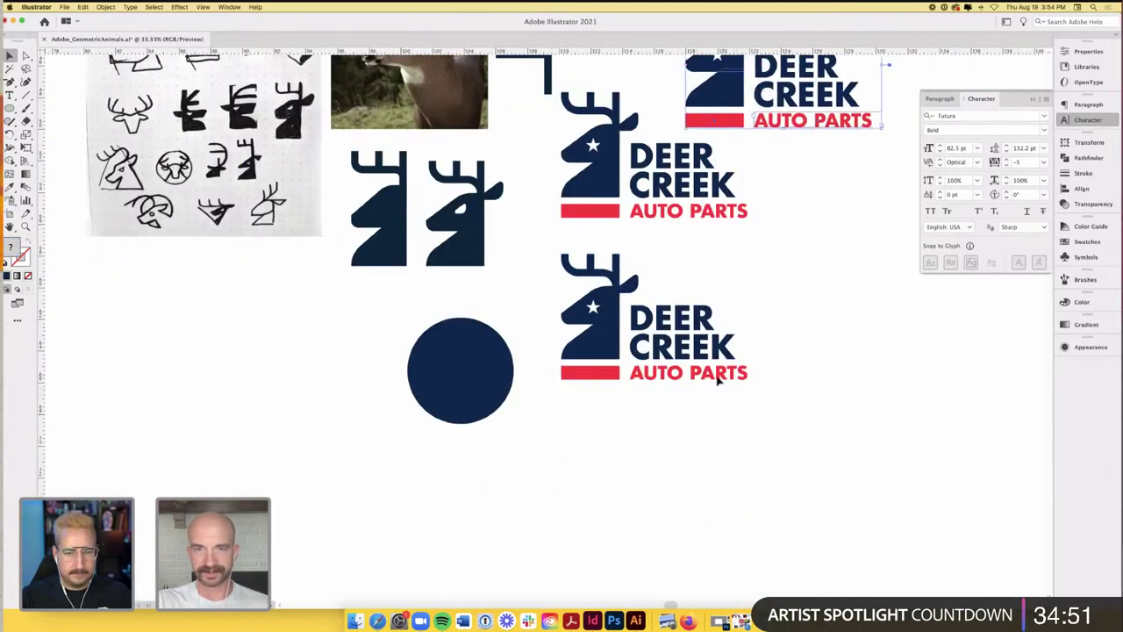
{"action": "scroll", "coordinate": [591, 265], "scroll_direction": "up", "scroll_amount": 2}
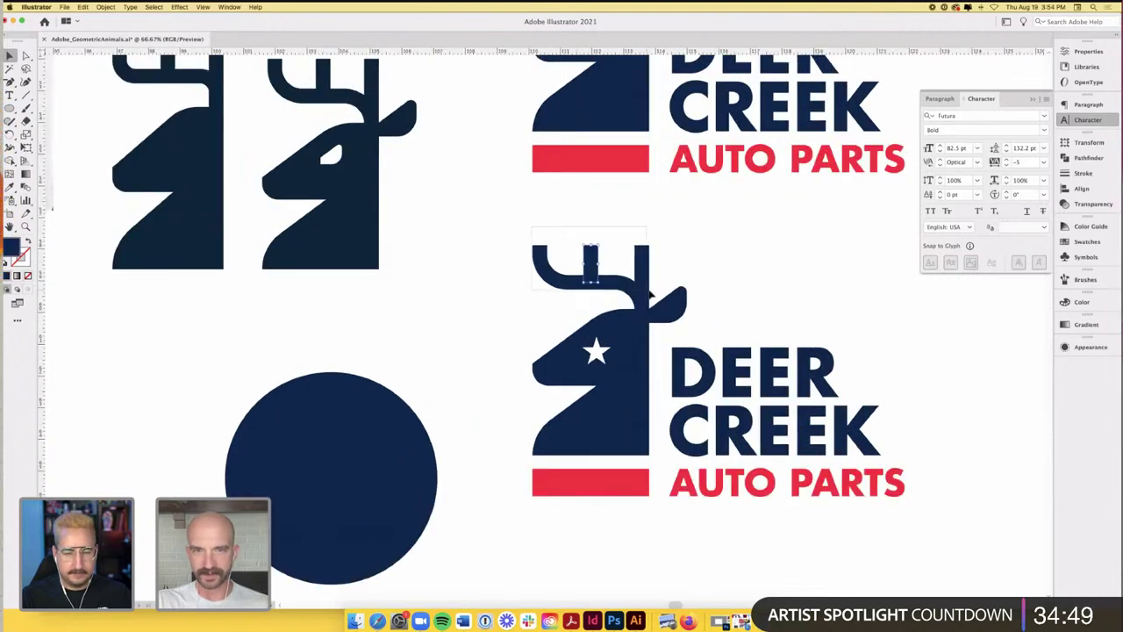
- Unite the deer's antlers, ear, head and neck block into one shape with Pathfinder
{"action": "left_click_drag", "start_coordinate": [533, 238], "coordinate": [653, 298]}
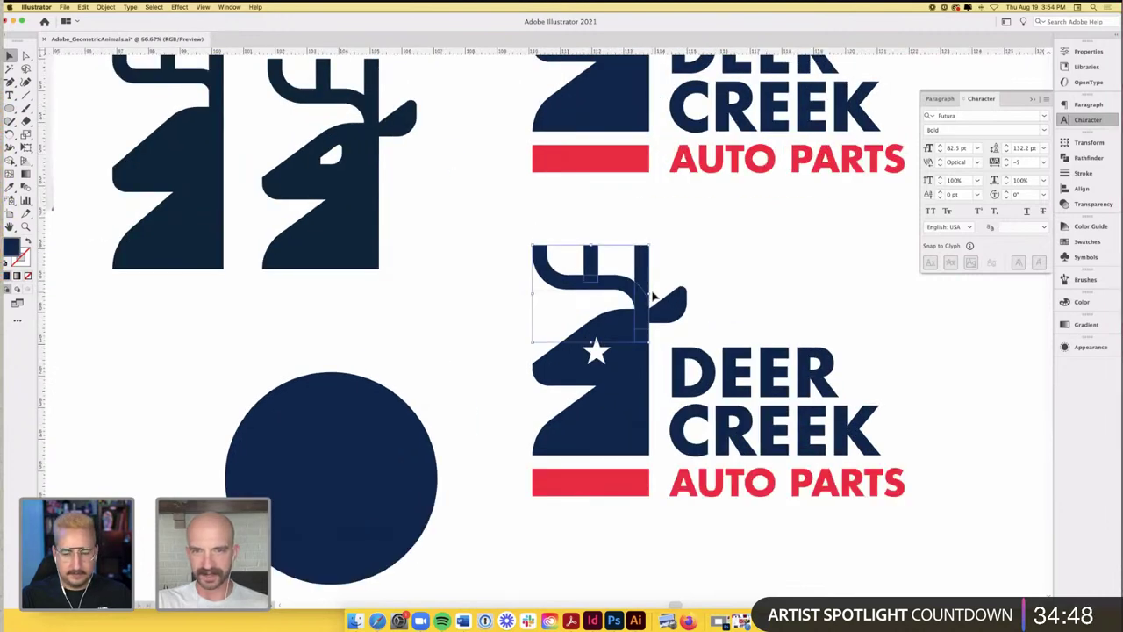
{"action": "left_click", "coordinate": [1088, 158]}
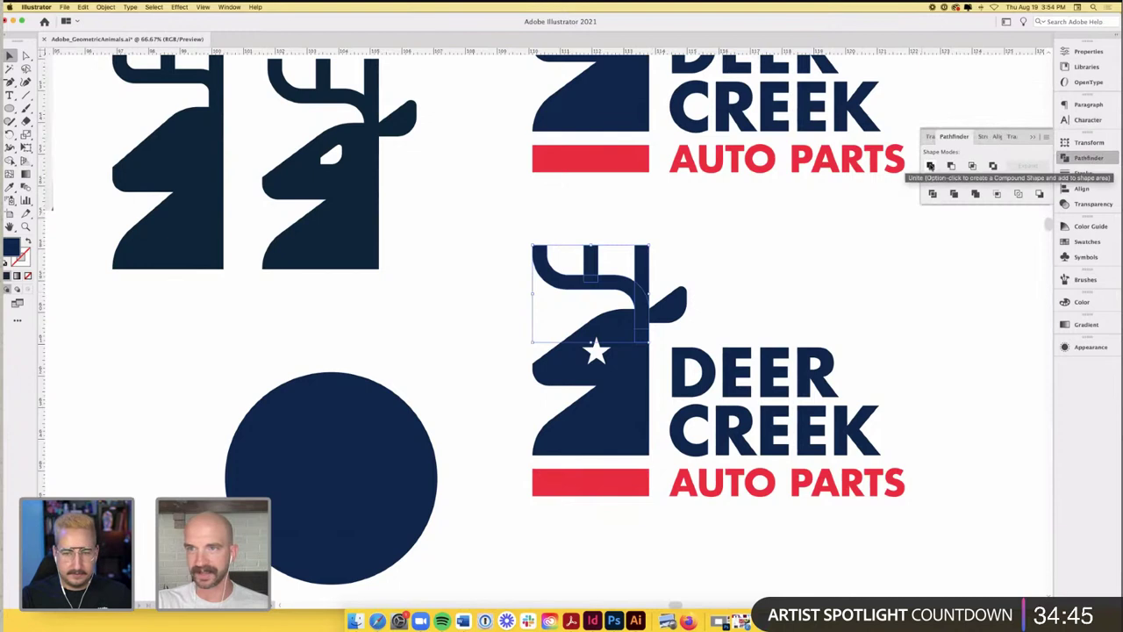
{"action": "left_click", "coordinate": [675, 324]}
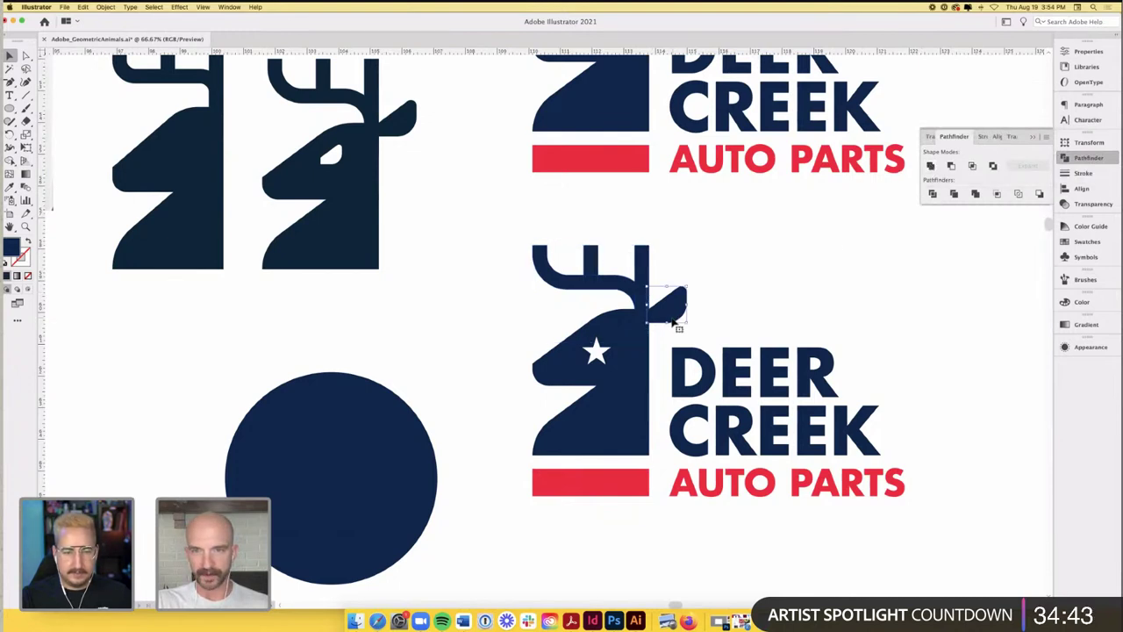
{"action": "left_click", "coordinate": [638, 349], "text": "shift"}
{"action": "left_click", "coordinate": [605, 263], "text": "shift"}
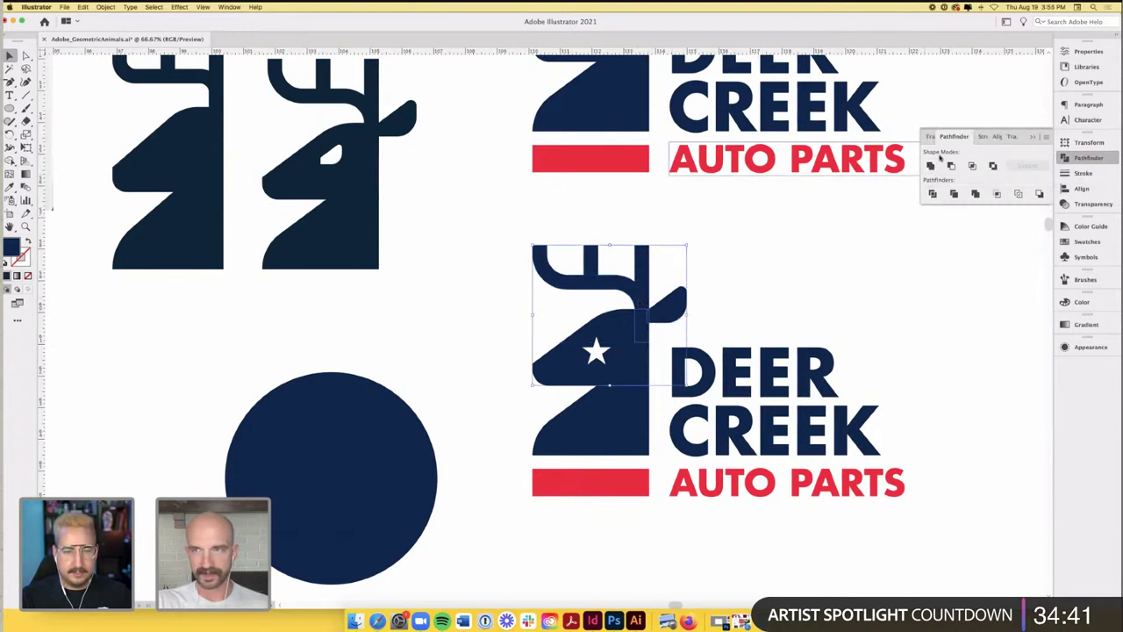
{"action": "left_click", "coordinate": [614, 421], "text": "shift"}
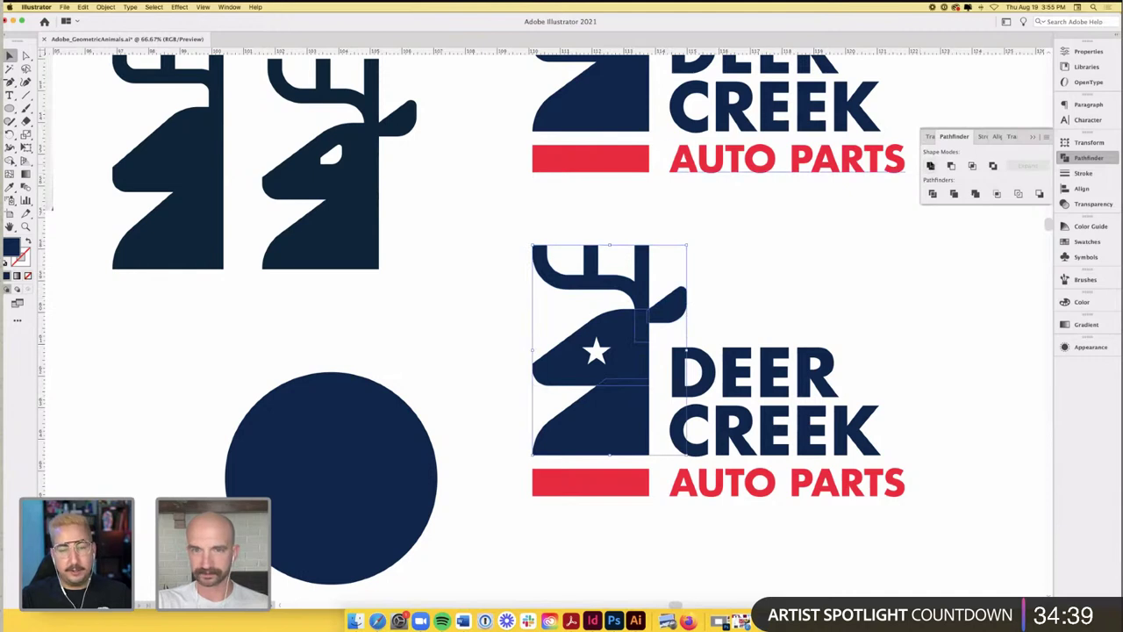
{"action": "left_click", "coordinate": [931, 165]}
{"action": "key", "text": "p"}
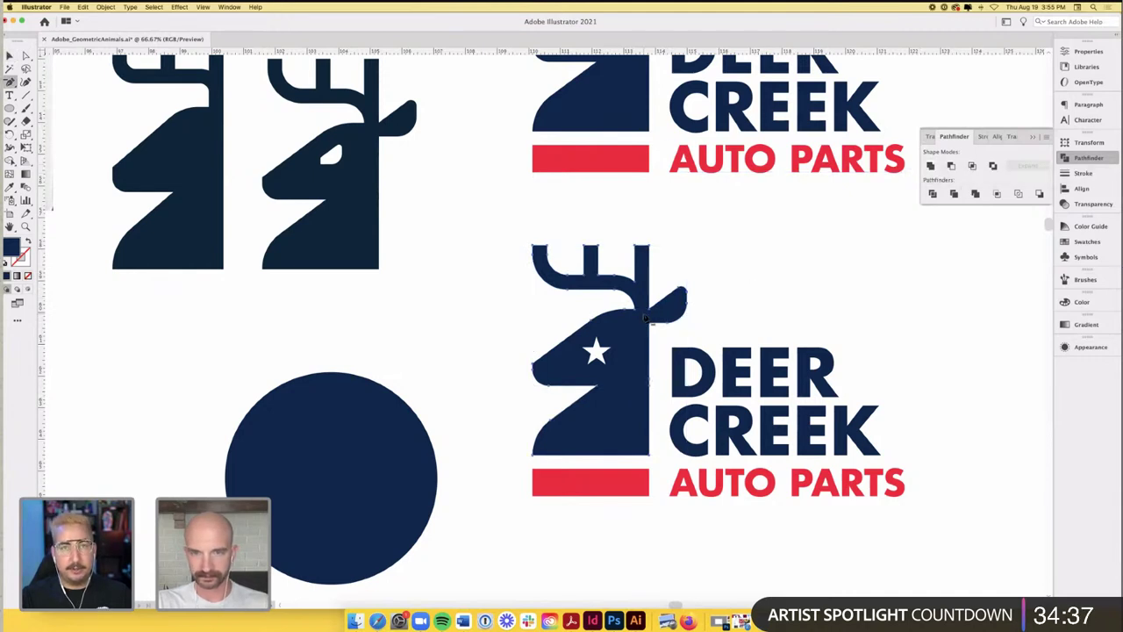
{"action": "scroll", "coordinate": [666, 326], "scroll_direction": "up", "scroll_amount": 1, "text": "alt"}
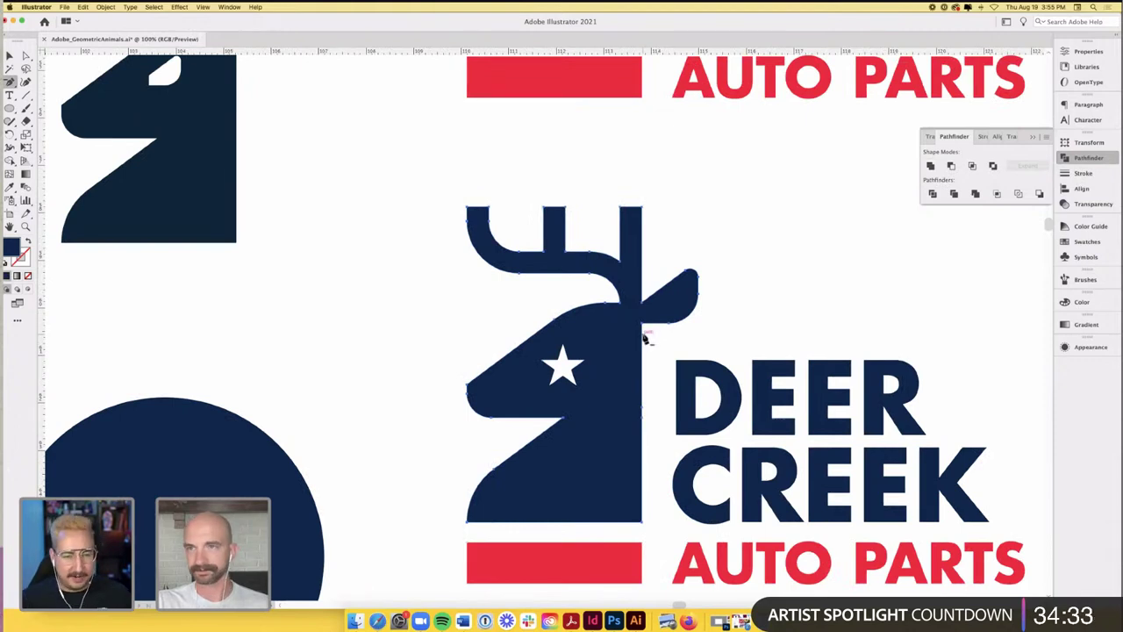
{"action": "scroll", "coordinate": [644, 338], "scroll_direction": "down", "scroll_amount": 1}
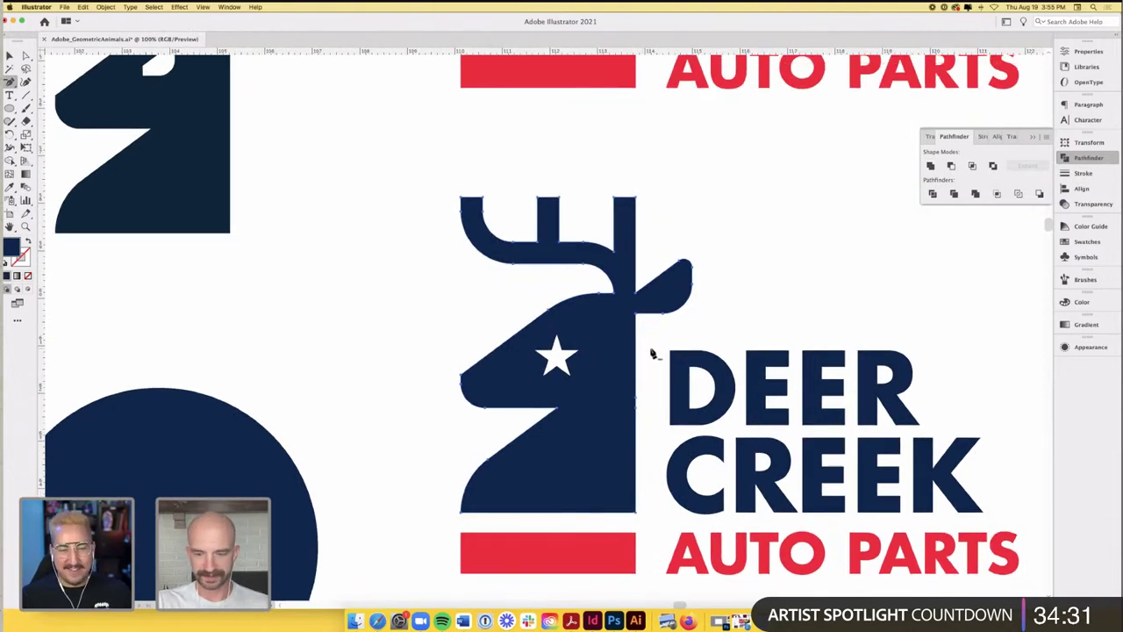
{"action": "key", "text": "v"}
{"action": "left_click", "coordinate": [379, 277]}
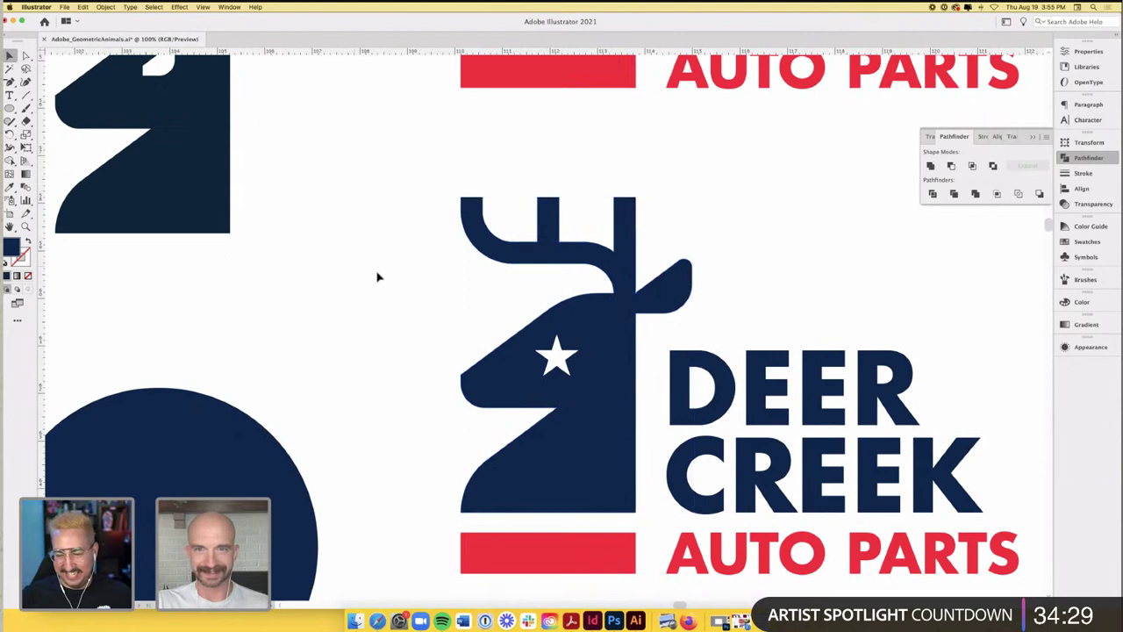
{"action": "scroll", "coordinate": [378, 278], "scroll_direction": "right", "scroll_amount": 1}
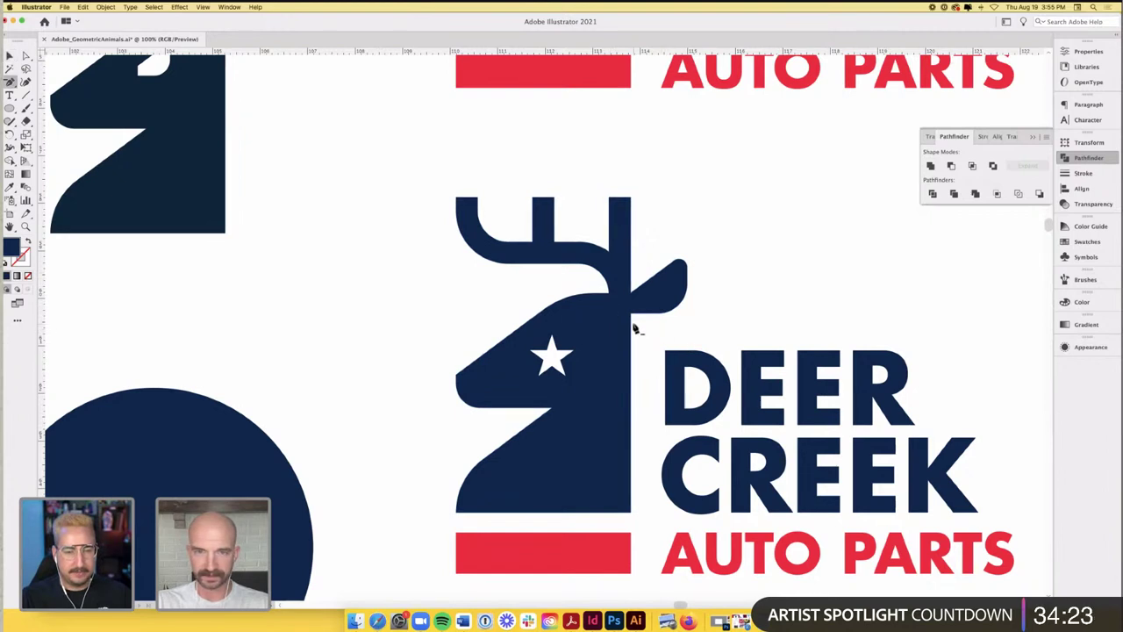
{"action": "left_click", "coordinate": [631, 325]}
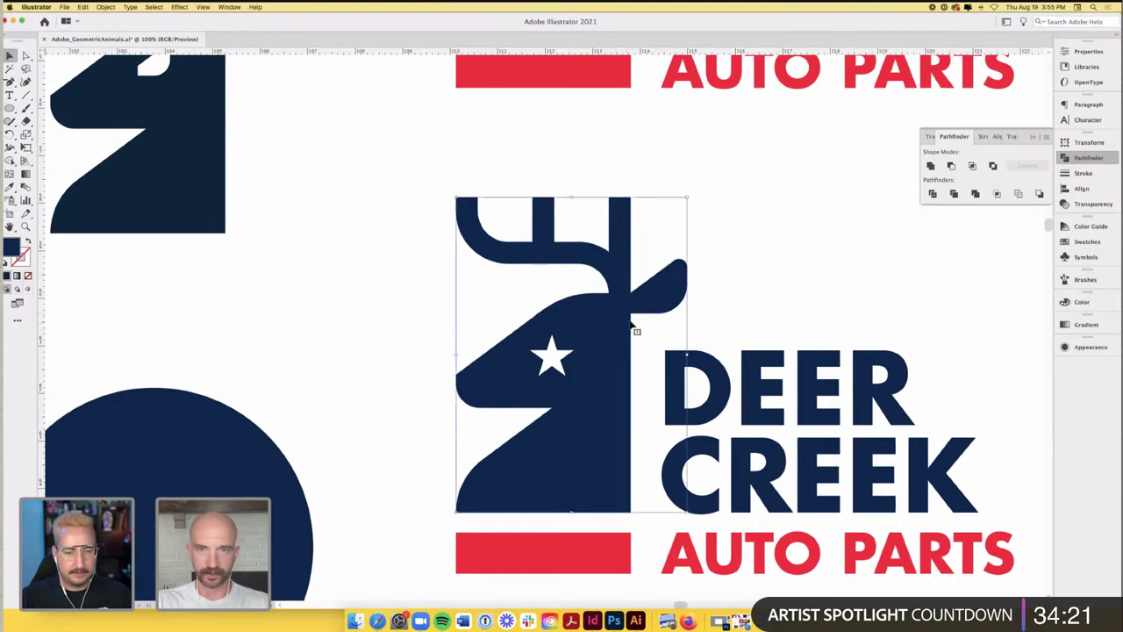
{"action": "key", "text": "p"}
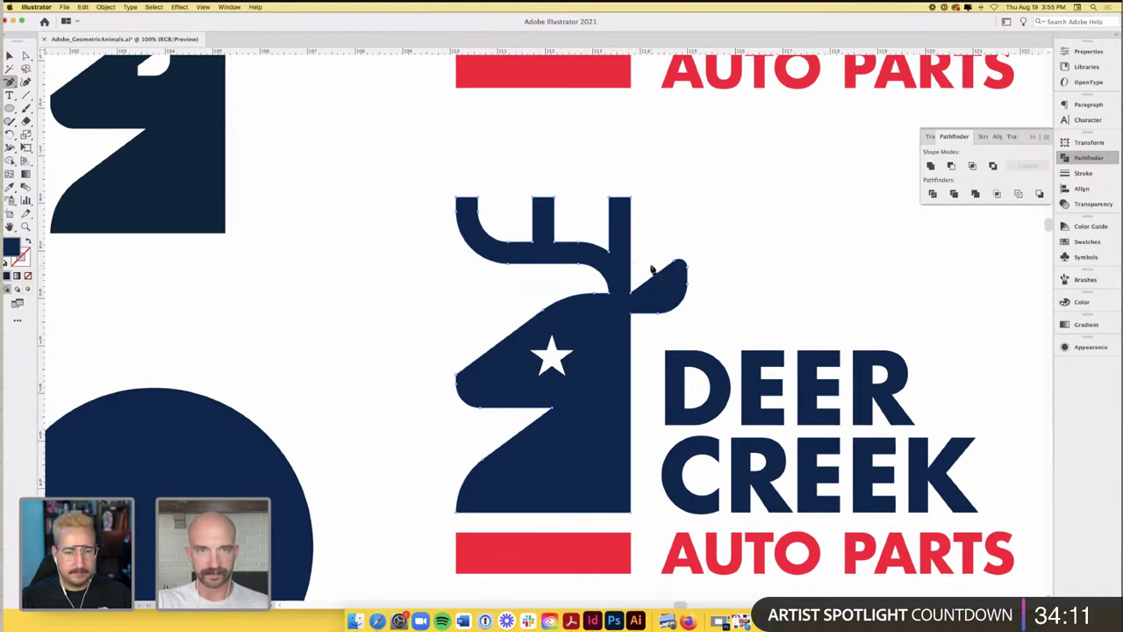
{"action": "scroll", "coordinate": [653, 271], "scroll_direction": "right", "scroll_amount": 1}
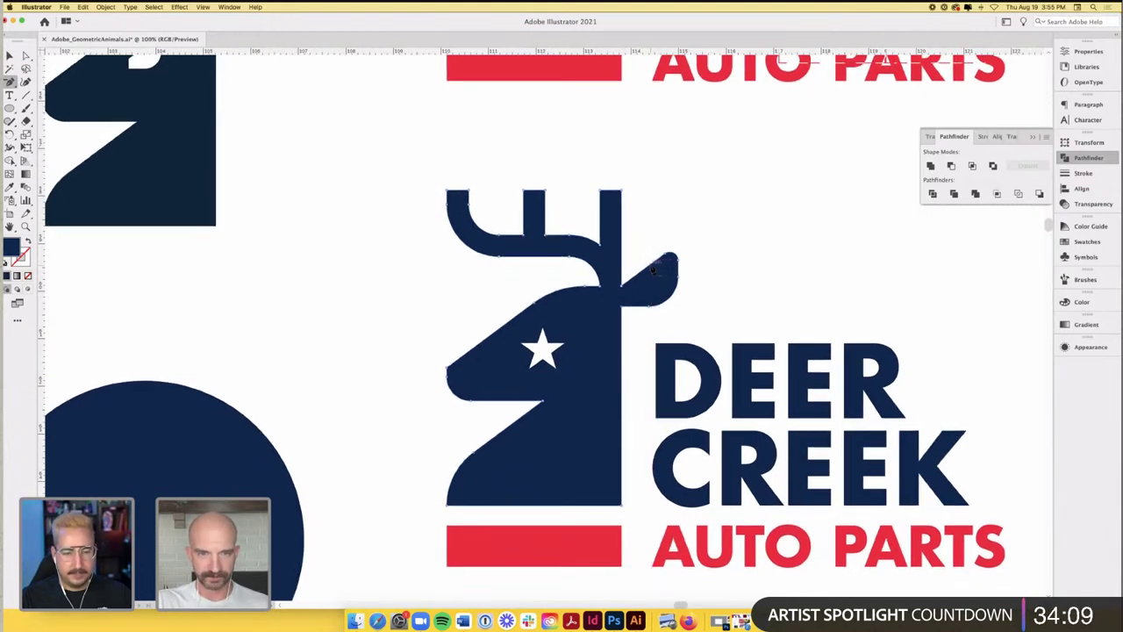
{"action": "key", "text": "super+shift+a"}
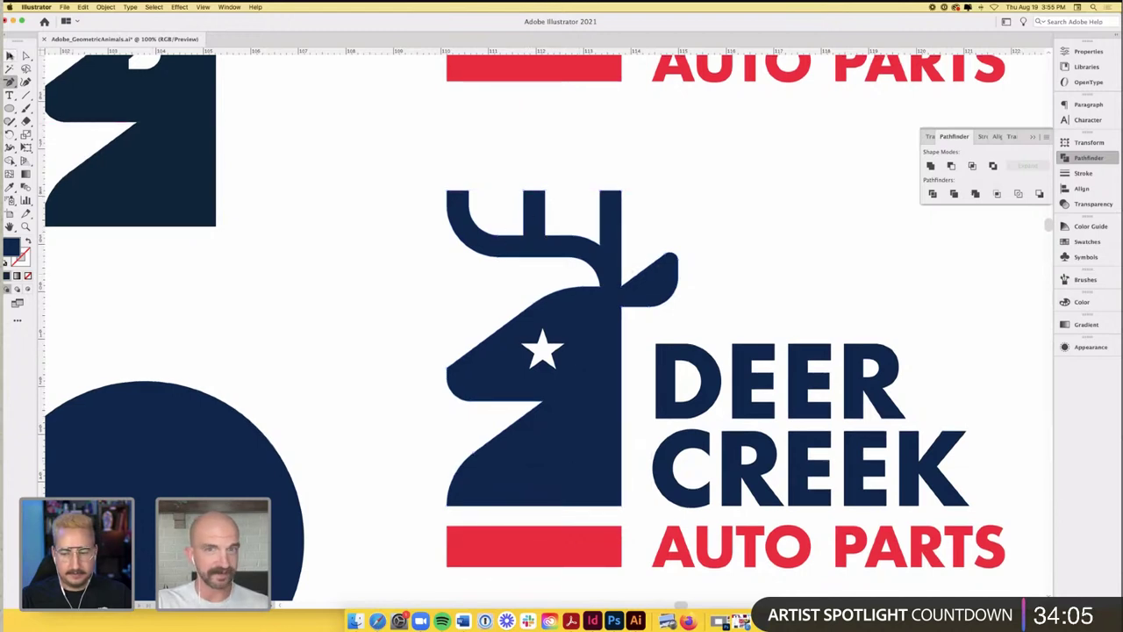
{"action": "key", "text": "v"}
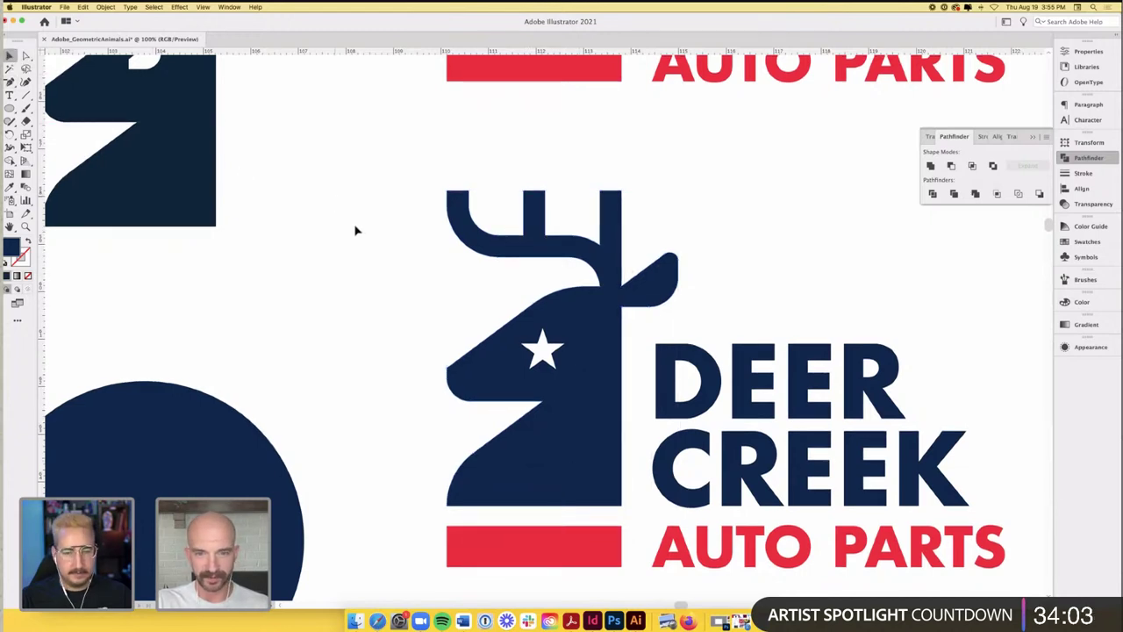
{"action": "scroll", "coordinate": [329, 217], "scroll_direction": "down", "scroll_amount": 3}
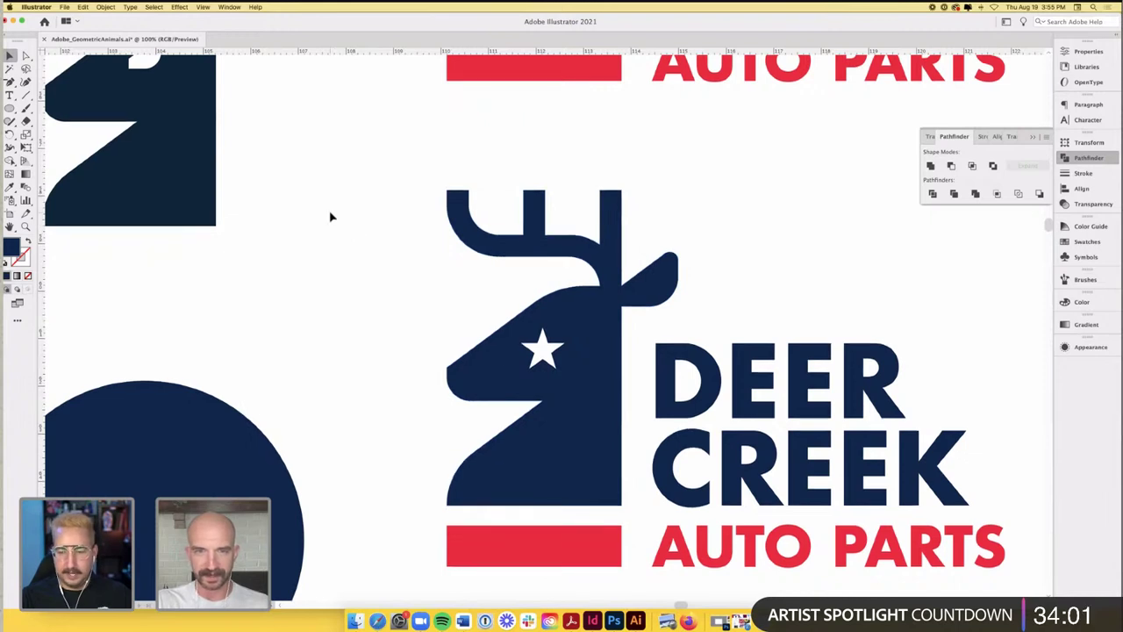
{"action": "left_click", "coordinate": [471, 306]}
{"action": "left_click", "coordinate": [472, 306]}
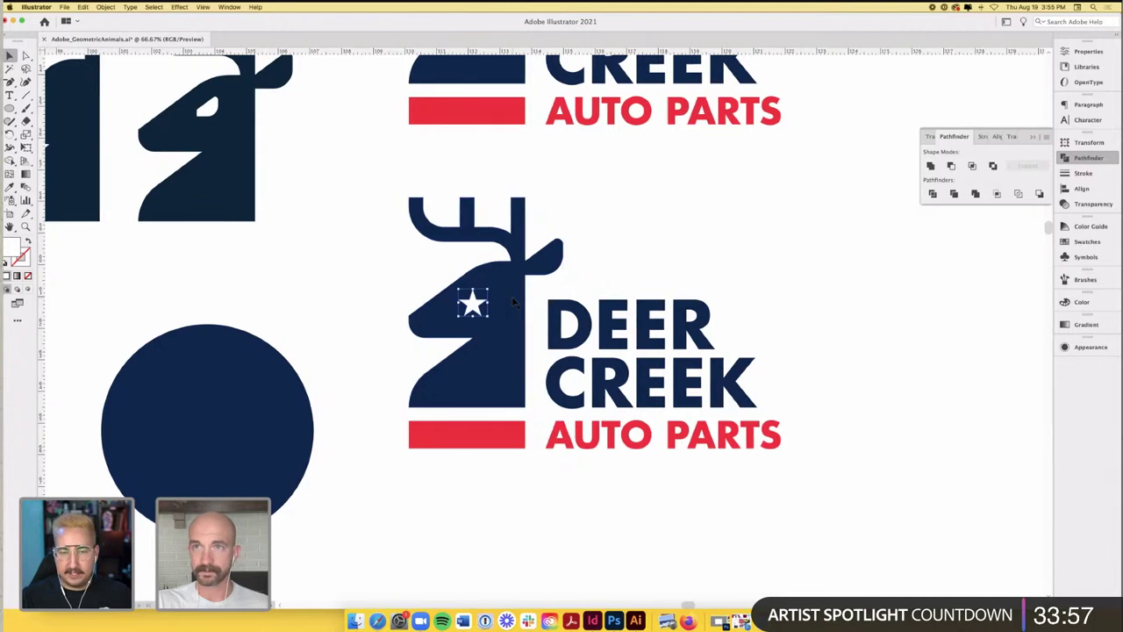
{"action": "scroll", "coordinate": [514, 301], "scroll_direction": "left", "scroll_amount": 2}
{"action": "scroll", "coordinate": [515, 302], "scroll_direction": "up", "scroll_amount": 1}
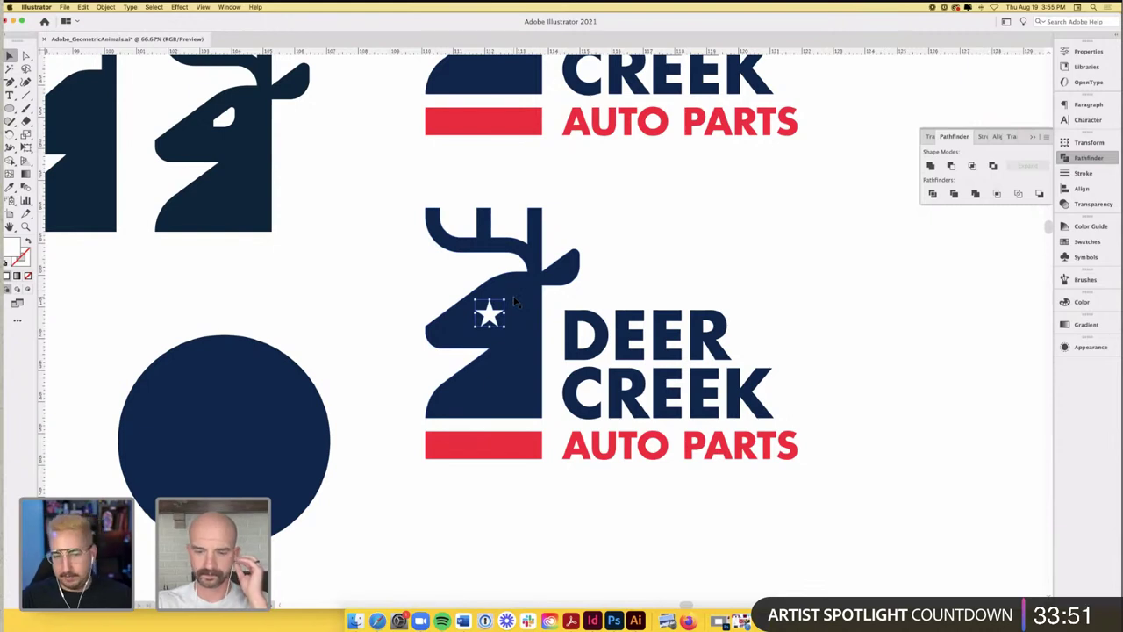
{"action": "key", "text": "XF86AudioRaiseVolume"}
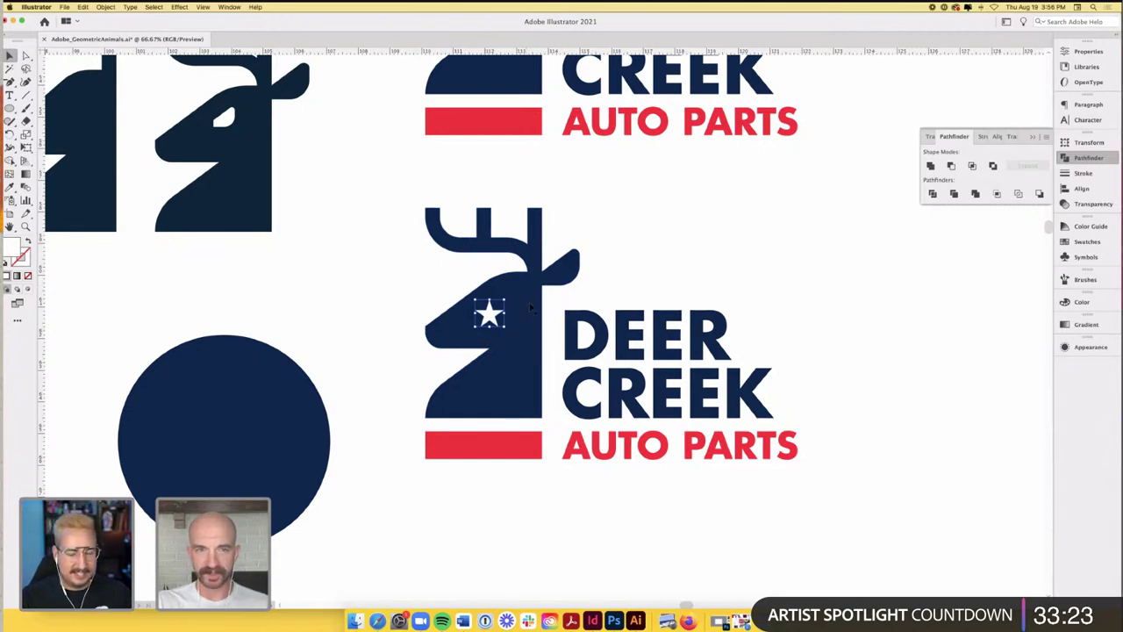
- Select the deer head and its white star, undoing an accidental move over the DEER CREEK text
{"action": "left_click", "coordinate": [530, 307]}
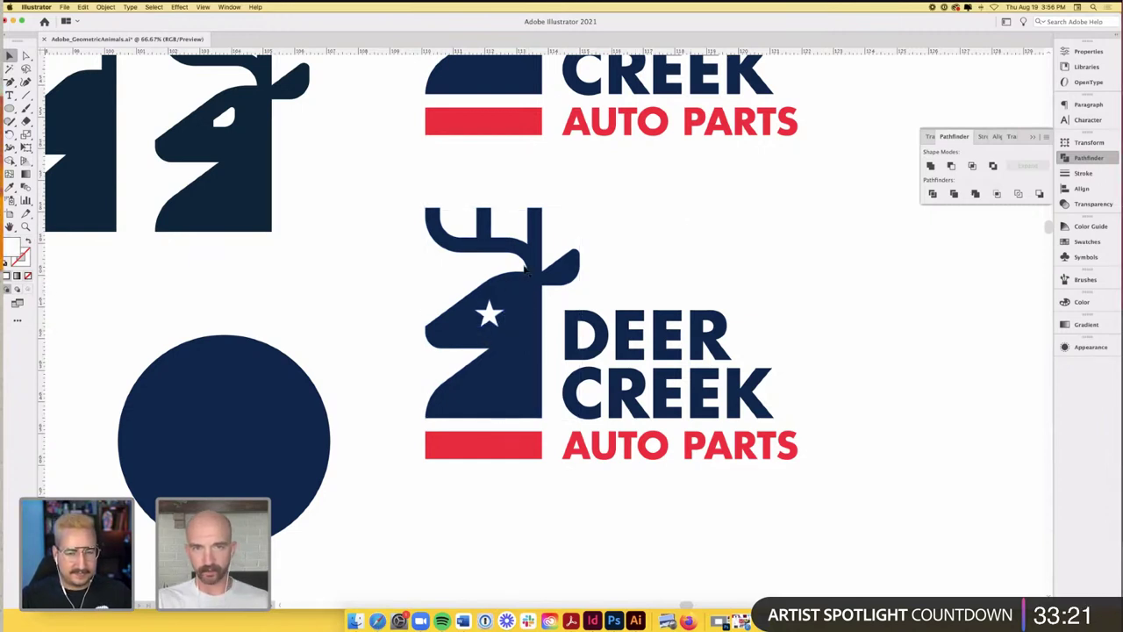
{"action": "left_click_drag", "start_coordinate": [569, 260], "coordinate": [744, 226]}
{"action": "key", "text": "super+z"}
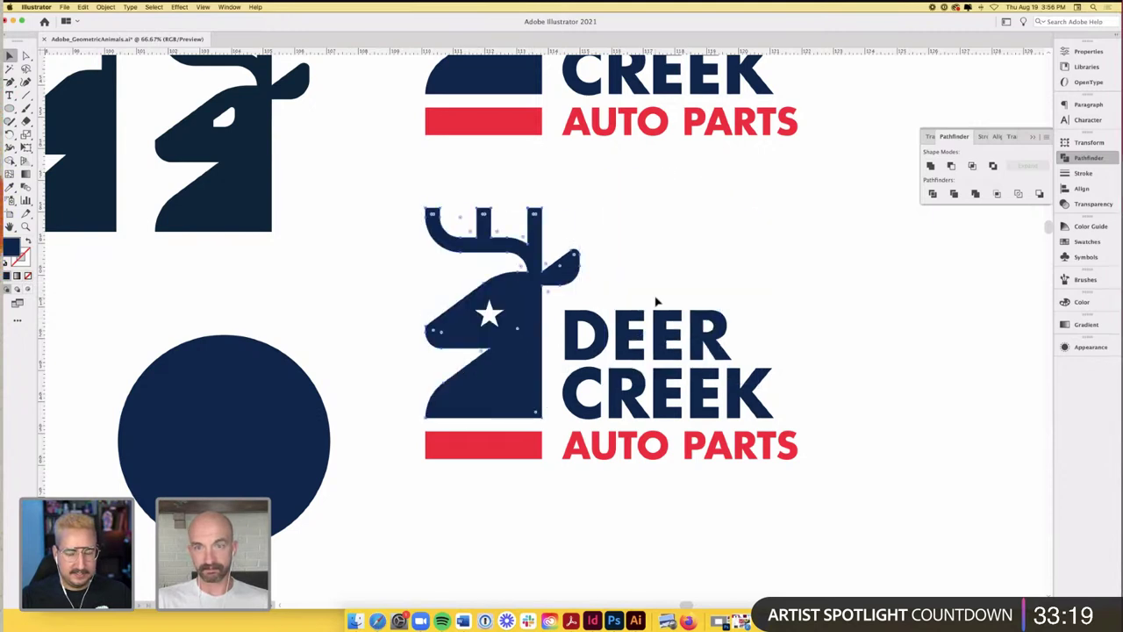
{"action": "left_click", "coordinate": [499, 312]}
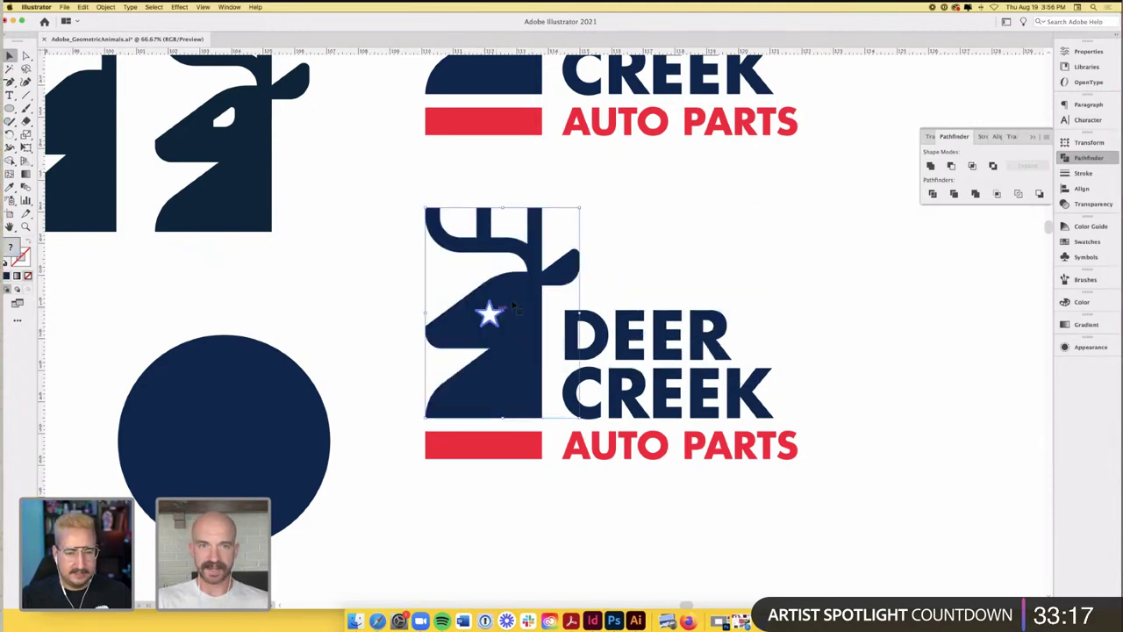
{"action": "left_click", "coordinate": [672, 250]}
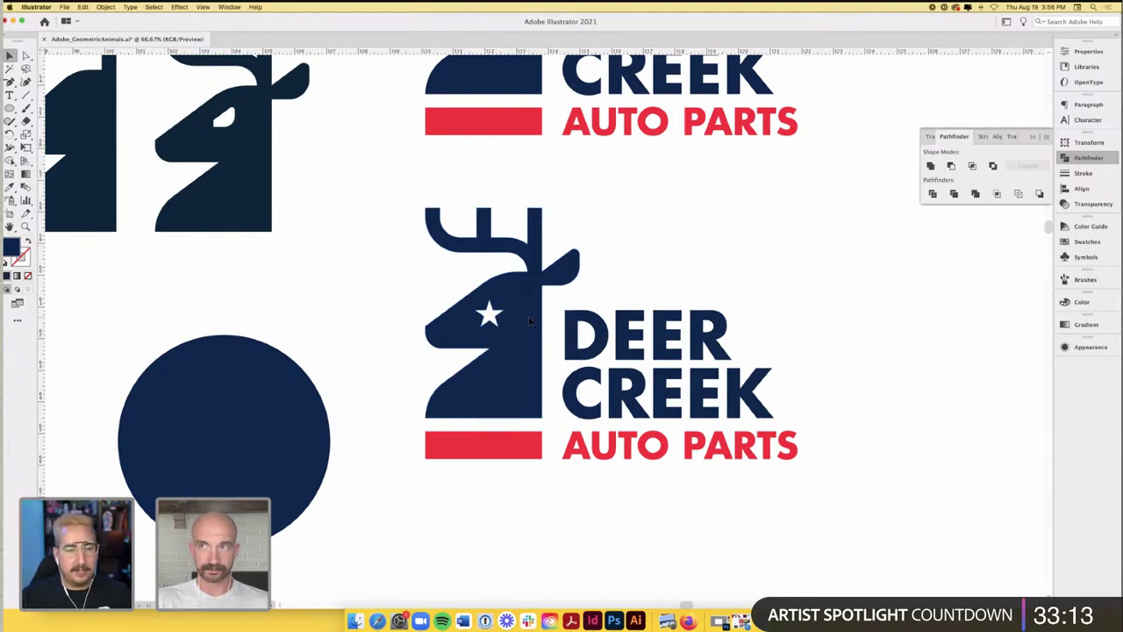
{"action": "left_click", "coordinate": [490, 315]}
{"action": "left_click", "coordinate": [586, 303]}
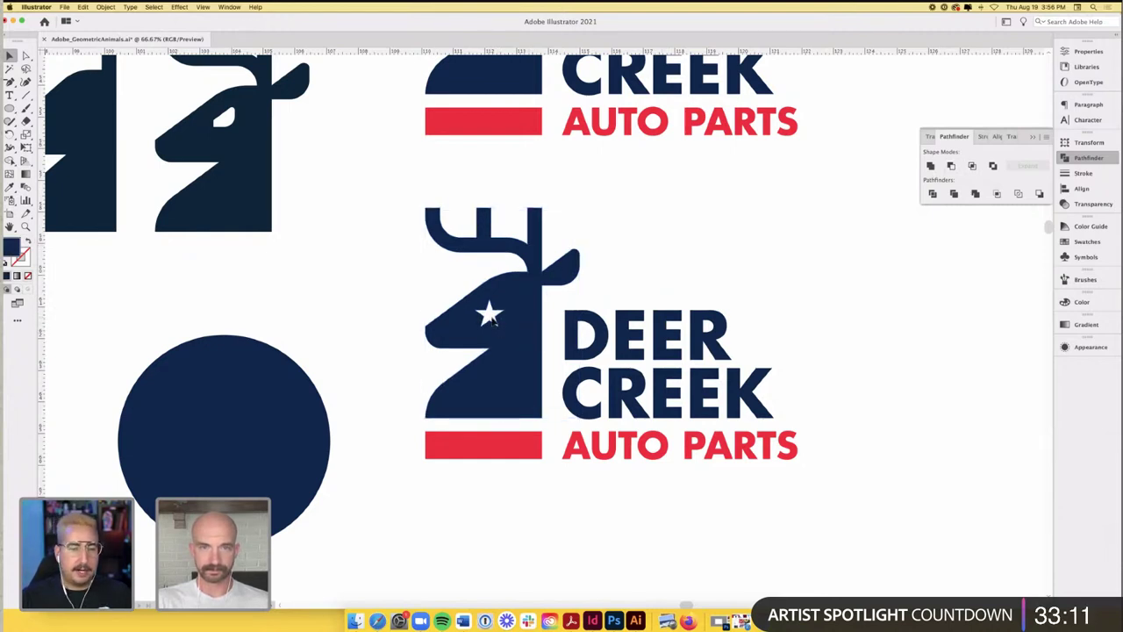
{"action": "left_click", "coordinate": [489, 314]}
- Draw an ellipse over the star area, fill it green, and send it to the back
{"action": "left_click", "coordinate": [9, 107]}
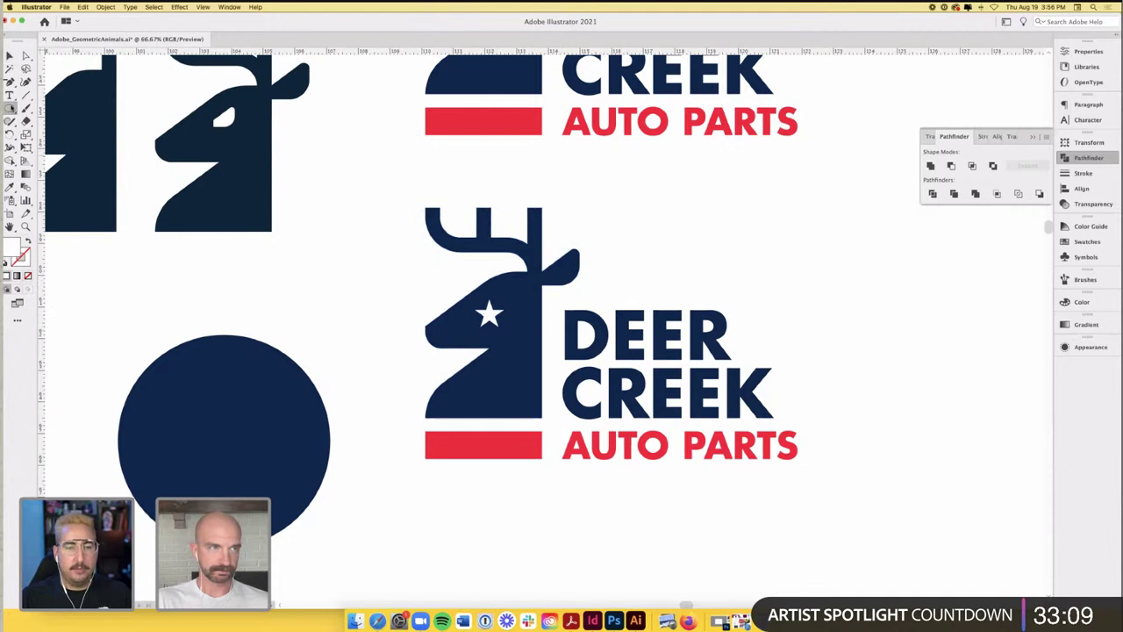
{"action": "left_click_drag", "start_coordinate": [356, 276], "coordinate": [493, 363]}
{"action": "double_click", "coordinate": [15, 250]}
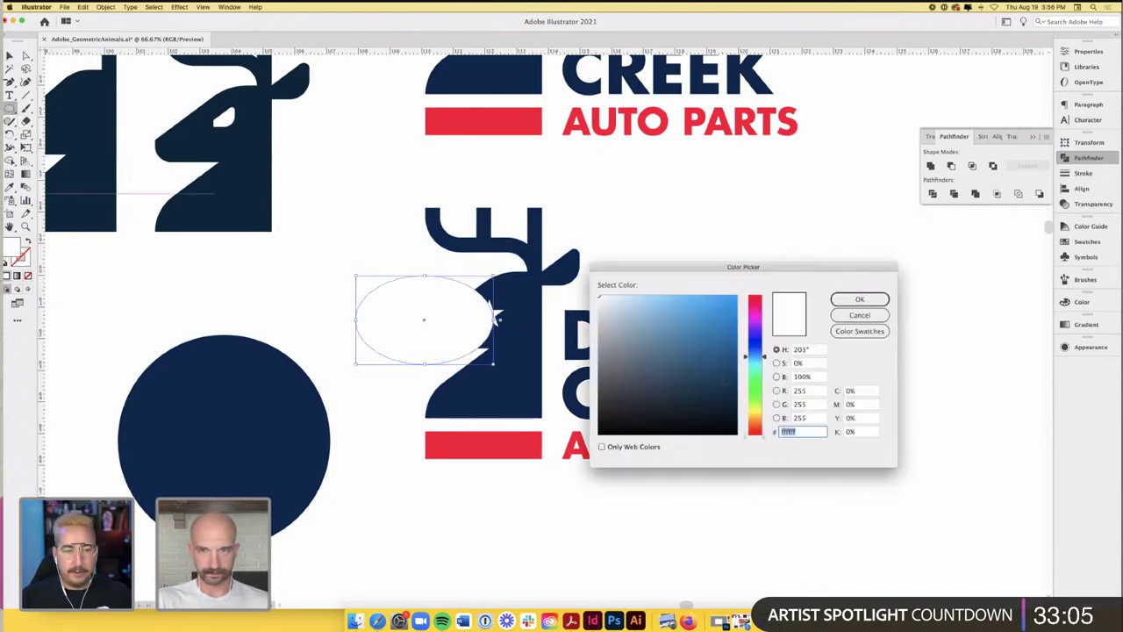
{"action": "left_click_drag", "start_coordinate": [667, 369], "coordinate": [719, 331]}
{"action": "left_click", "coordinate": [859, 297]}
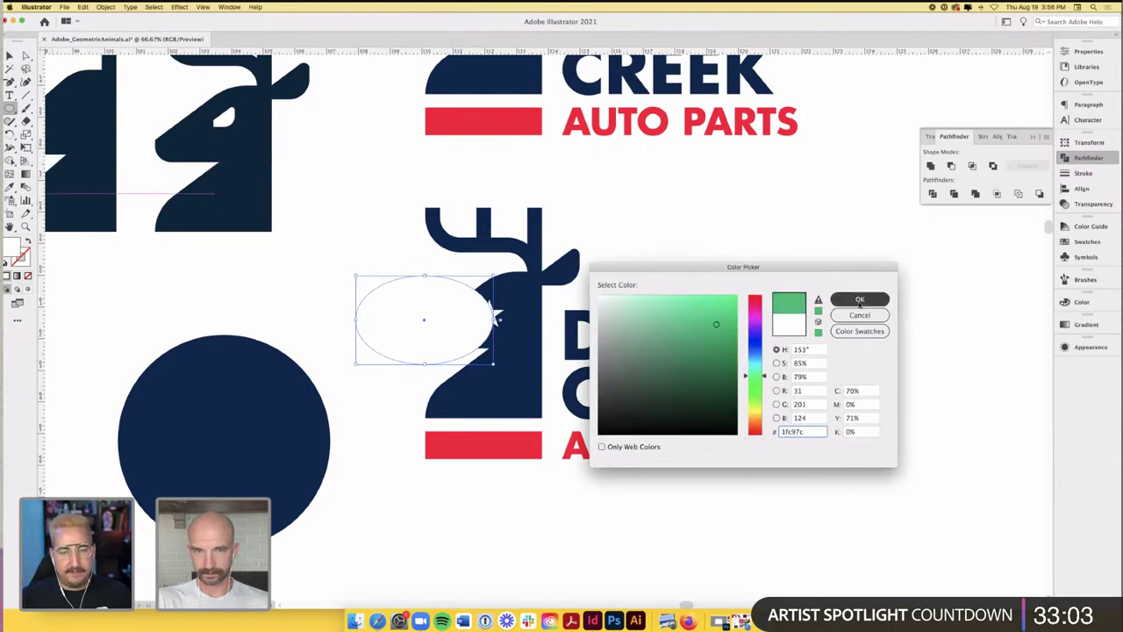
{"action": "left_click", "coordinate": [10, 55]}
{"action": "key", "text": "super+shift+bracketleft"}
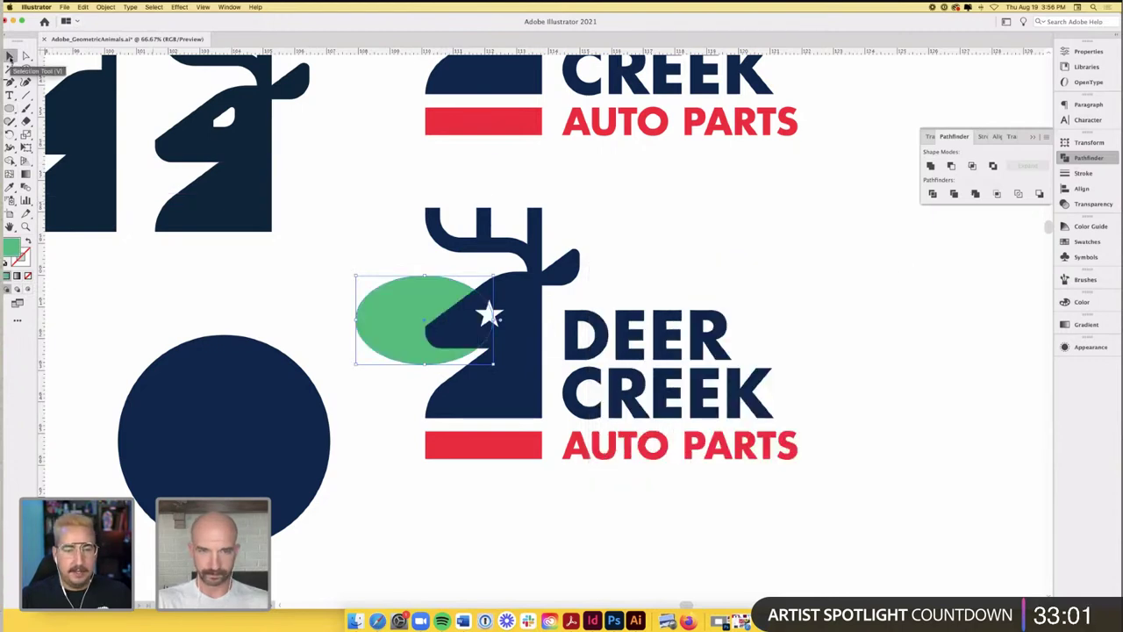
{"action": "key", "text": "super+shift+a"}
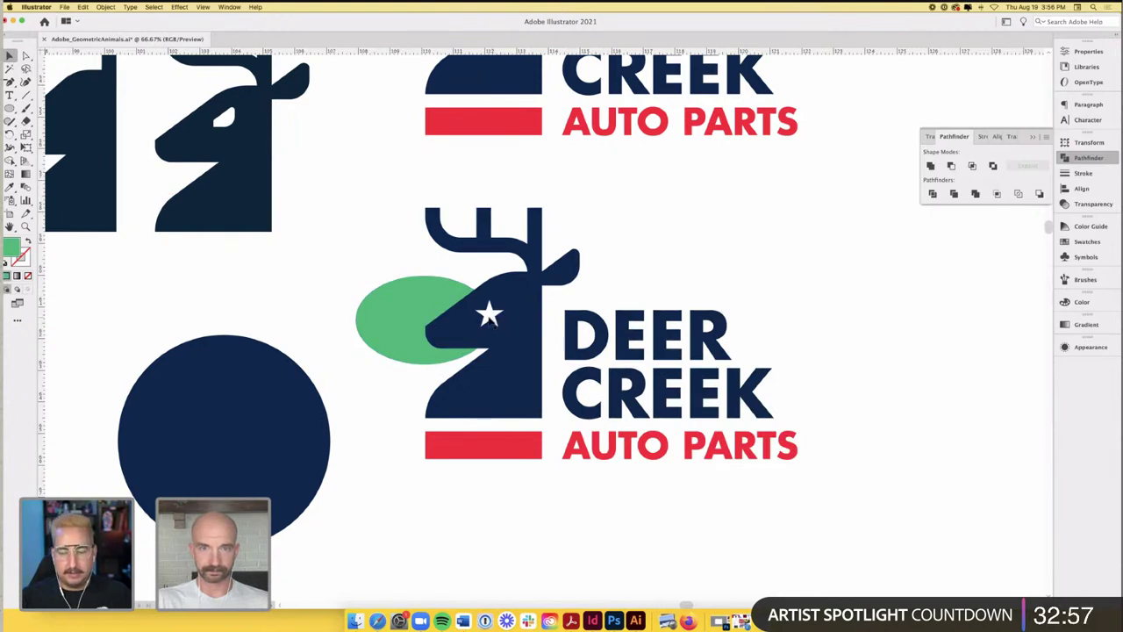
- Cut the star out of the deer head with Minus Front, then slide the green ellipse behind to test the hole
{"action": "left_click", "coordinate": [521, 323]}
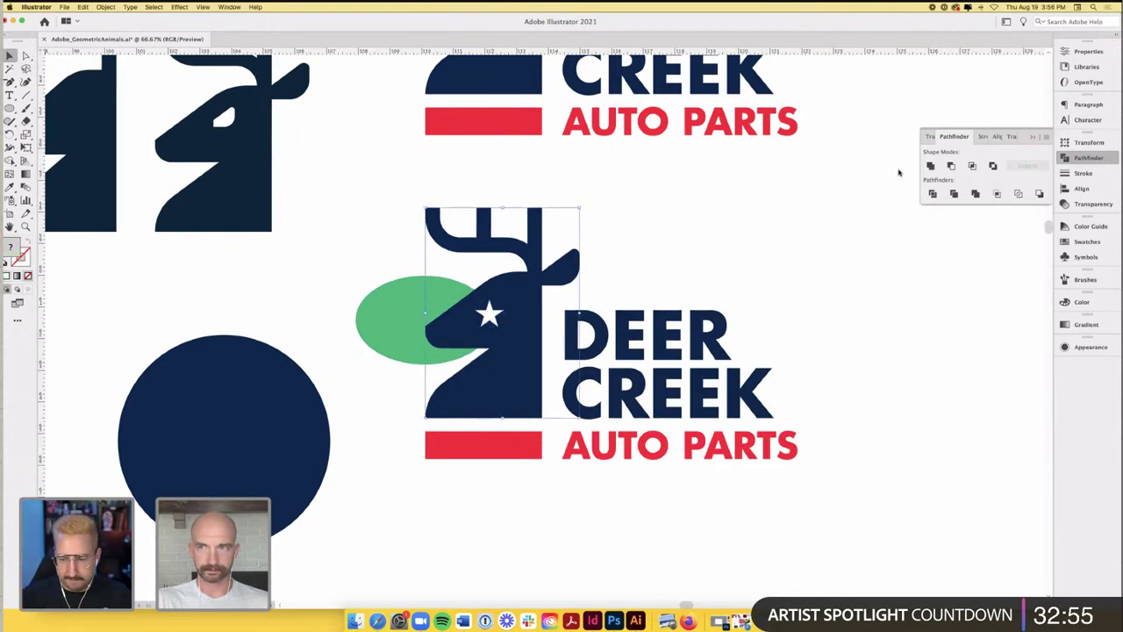
{"action": "left_click", "coordinate": [952, 167]}
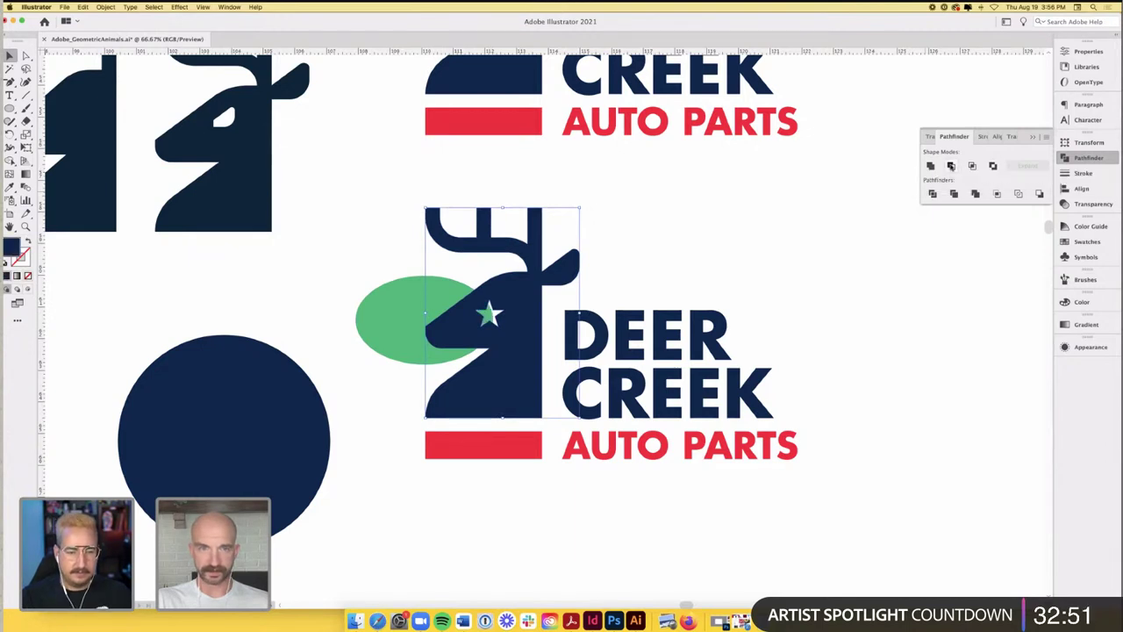
{"action": "left_click", "coordinate": [705, 250]}
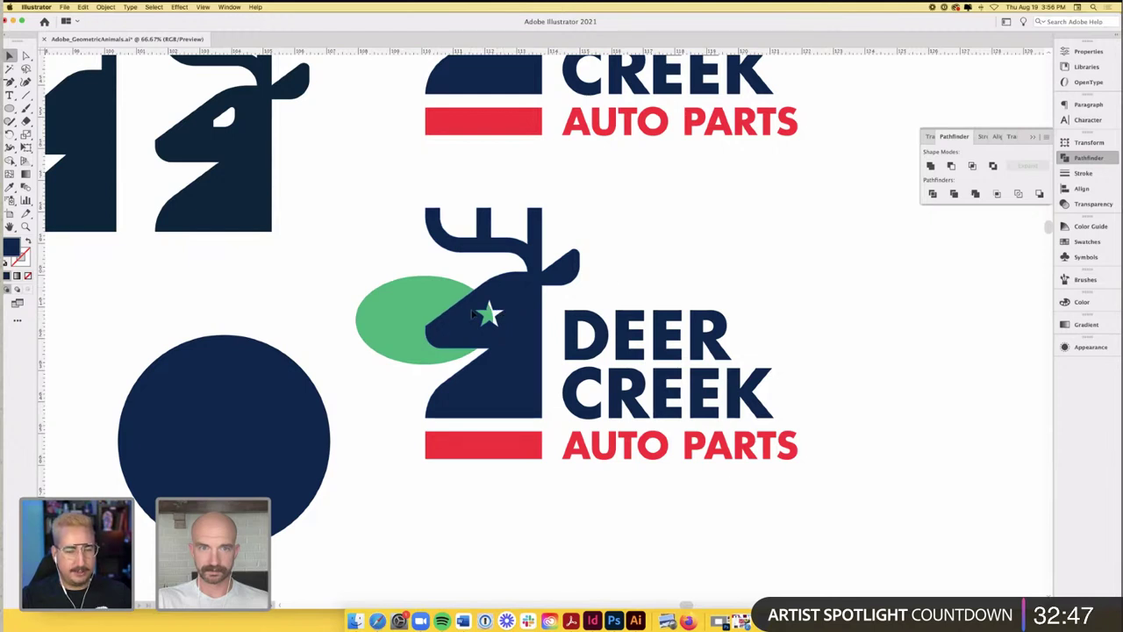
{"action": "left_click_drag", "start_coordinate": [402, 308], "coordinate": [380, 205]}
- Place a shrunken copy of the deer mark inside the navy circle and turn it white
{"action": "left_click", "coordinate": [433, 185]}
{"action": "scroll", "coordinate": [434, 185], "scroll_direction": "left", "scroll_amount": 3}
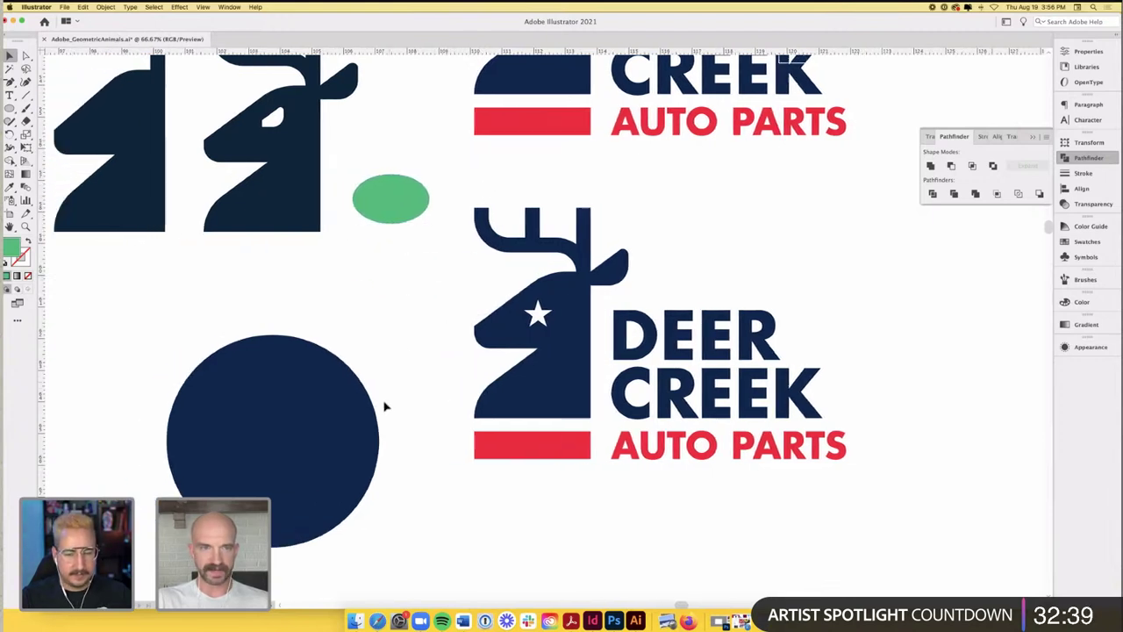
{"action": "scroll", "coordinate": [358, 379], "scroll_direction": "down", "scroll_amount": 1}
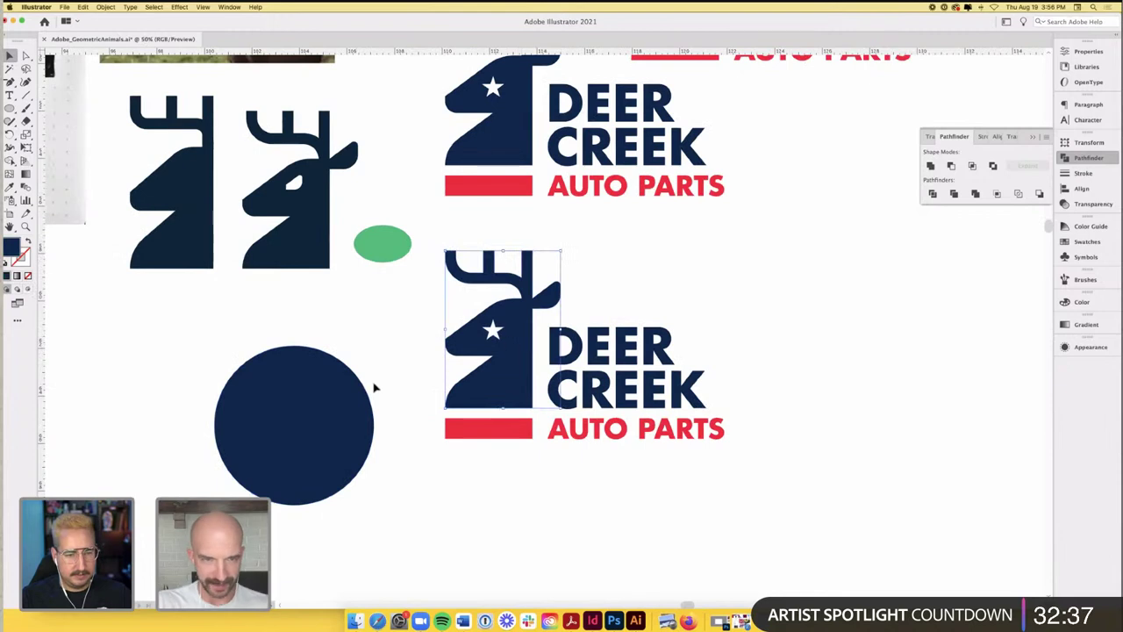
{"action": "left_click", "coordinate": [320, 404]}
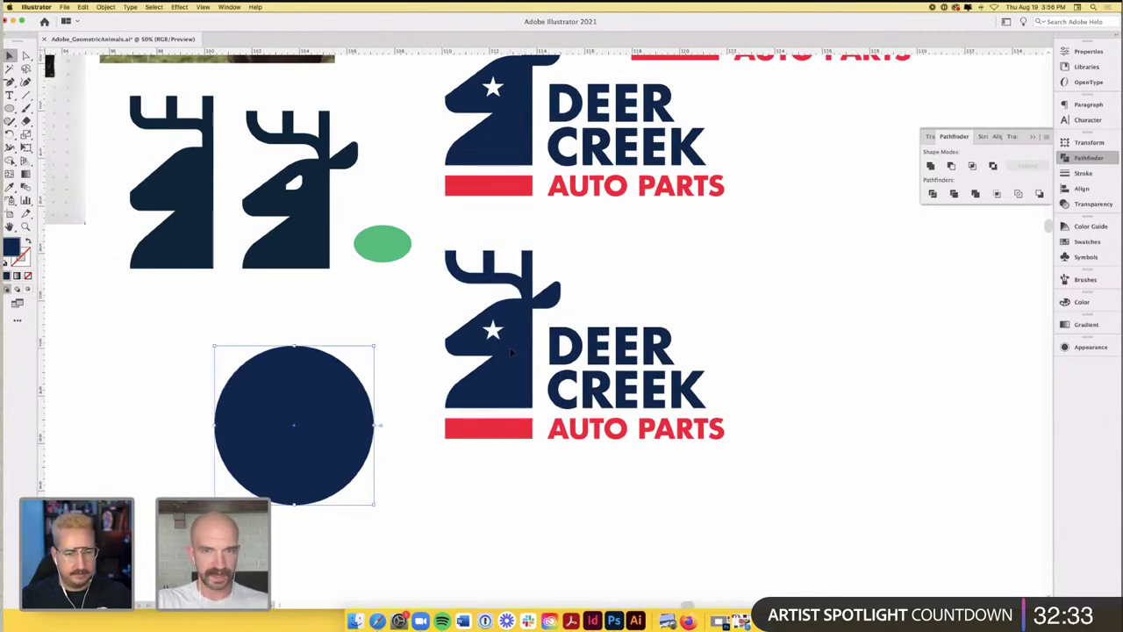
{"action": "left_click", "coordinate": [519, 417]}
{"action": "left_click_drag", "start_coordinate": [530, 358], "coordinate": [313, 429]}
{"action": "left_click_drag", "start_coordinate": [291, 325], "coordinate": [288, 407]}
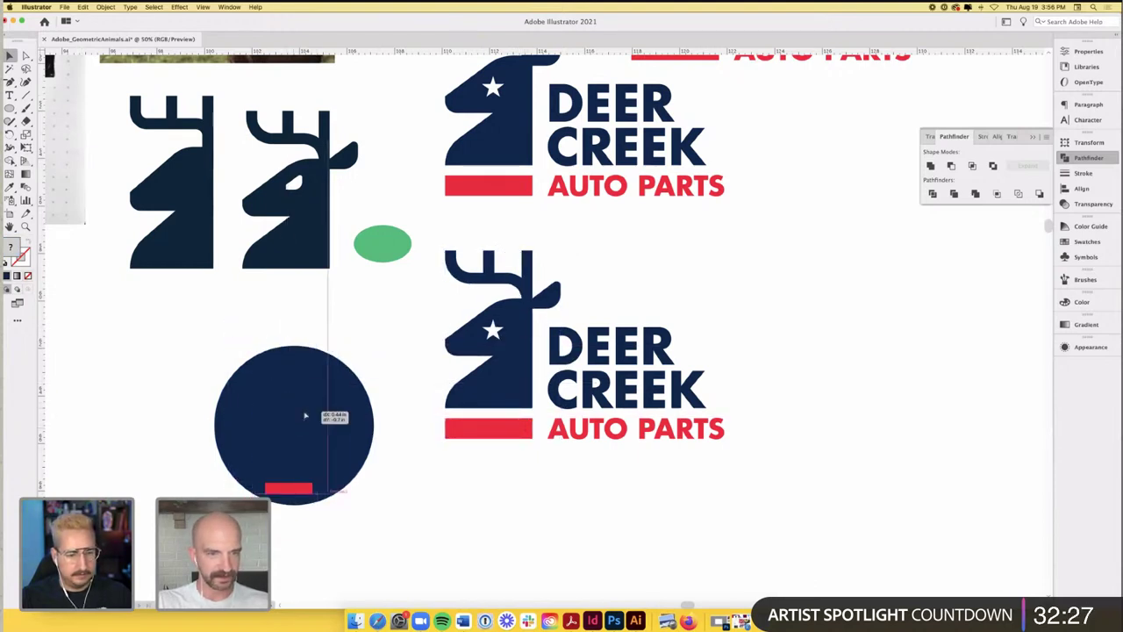
{"action": "key", "text": "i"}
{"action": "left_click", "coordinate": [358, 336]}
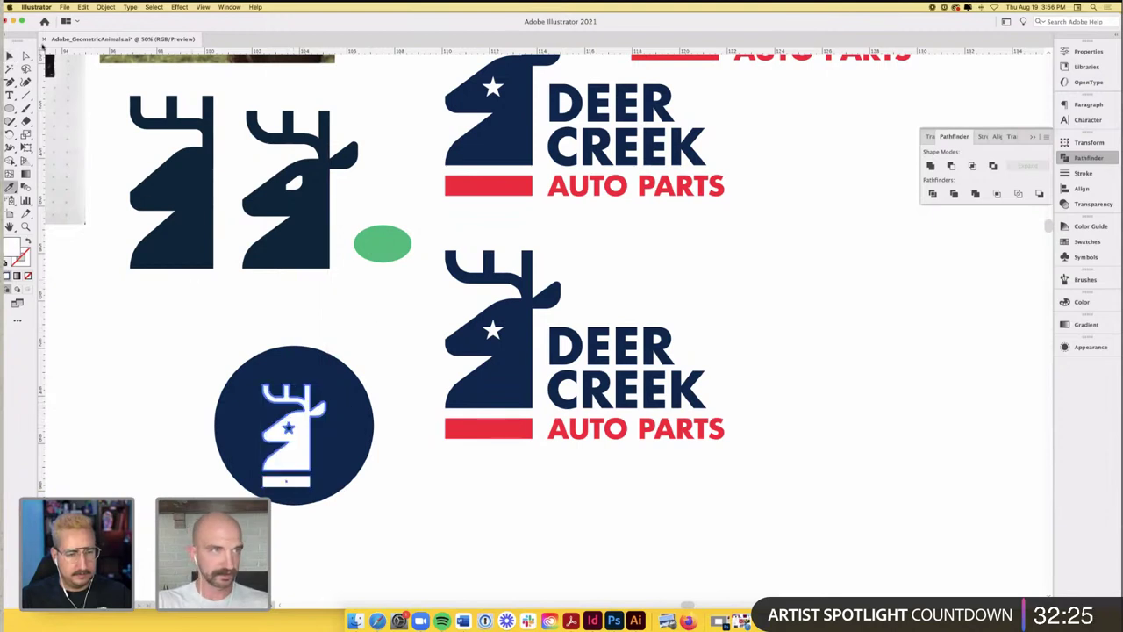
{"action": "key", "text": "v"}
- Recolour the bar under the white deer red to match the logo, and enlarge the deer within the circle
{"action": "left_click", "coordinate": [179, 346]}
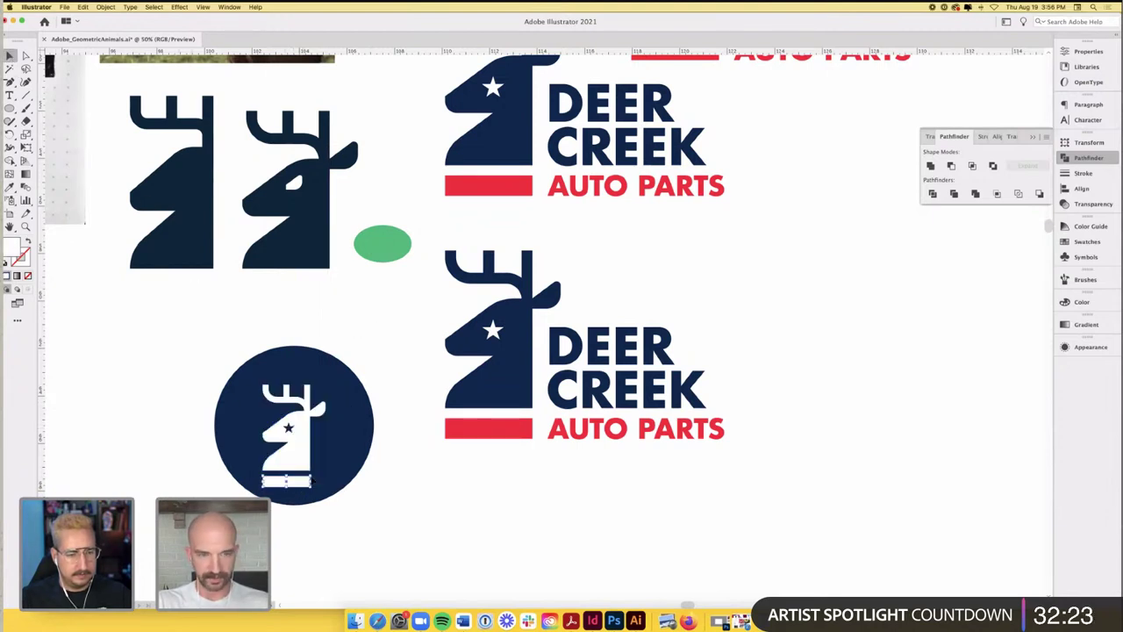
{"action": "key", "text": "i"}
{"action": "left_click", "coordinate": [446, 425]}
{"action": "key", "text": "v"}
{"action": "left_click", "coordinate": [192, 345]}
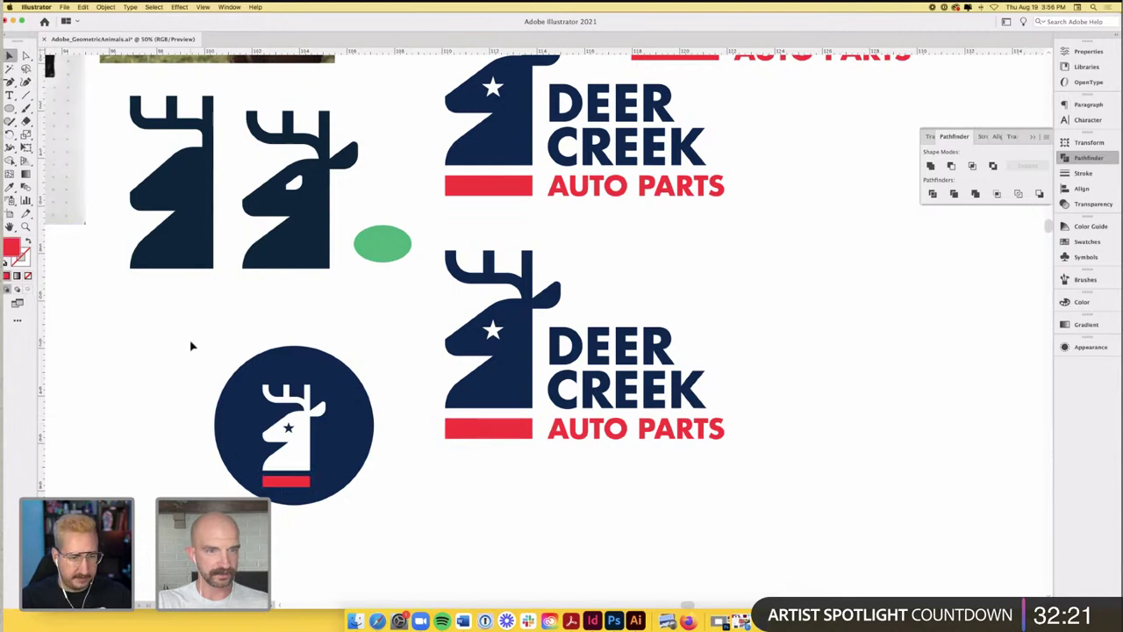
{"action": "scroll", "coordinate": [220, 351], "scroll_direction": "left", "scroll_amount": 2}
{"action": "left_click", "coordinate": [323, 455]}
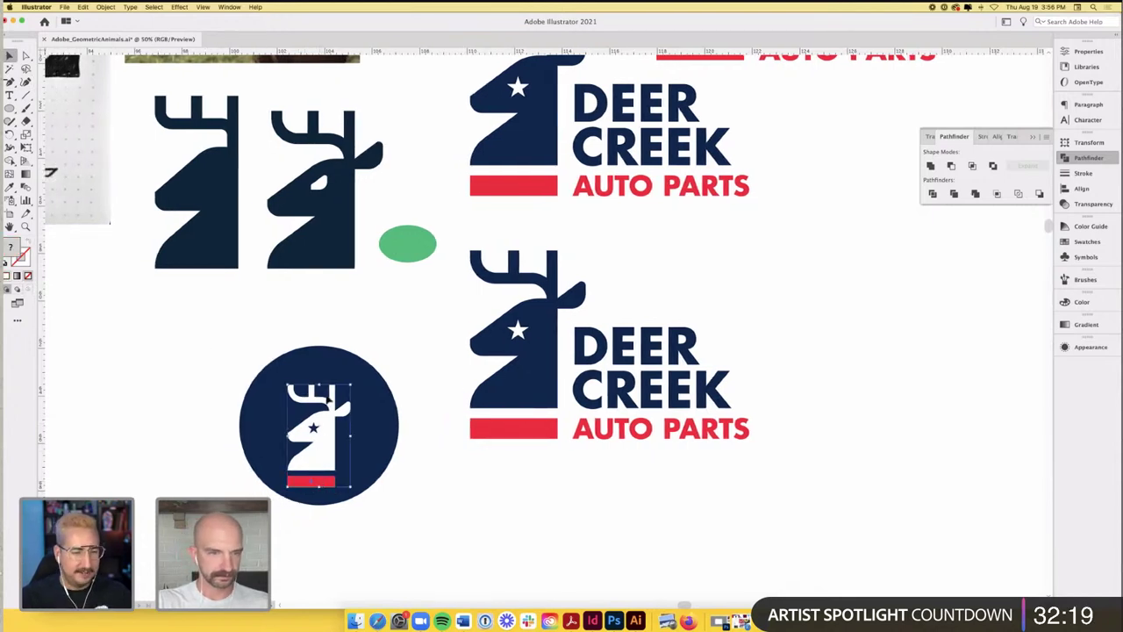
{"action": "left_click_drag", "start_coordinate": [351, 383], "coordinate": [361, 366]}
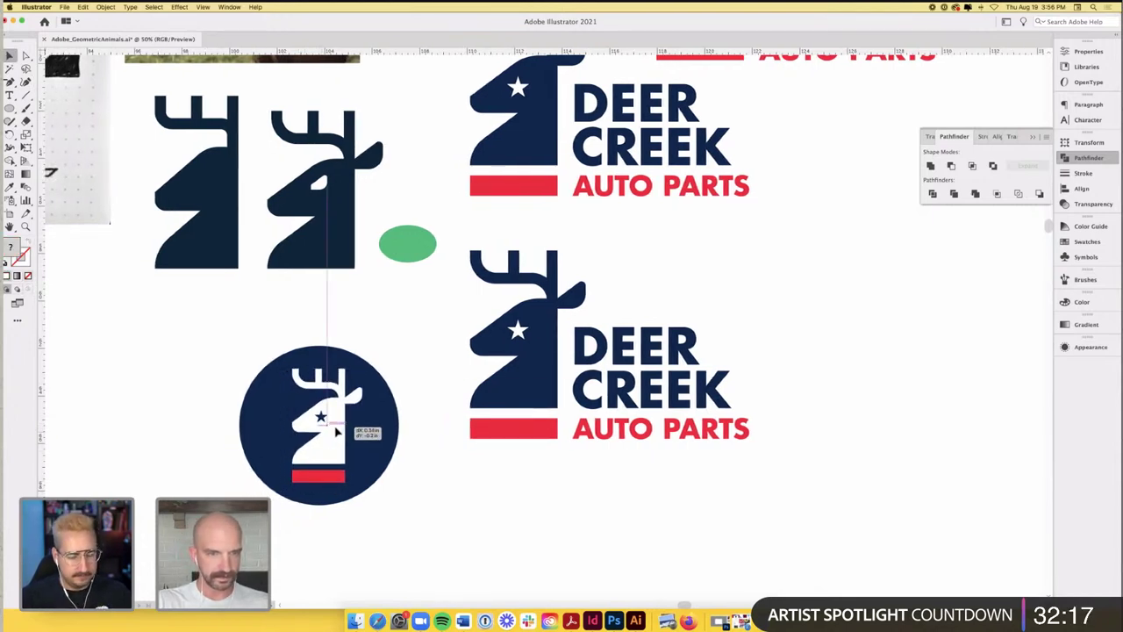
- Give the white deer and red bar a navy stroke sampled from the circle, at 2 pt weight
{"action": "scroll", "coordinate": [260, 466], "scroll_direction": "up", "scroll_amount": 2}
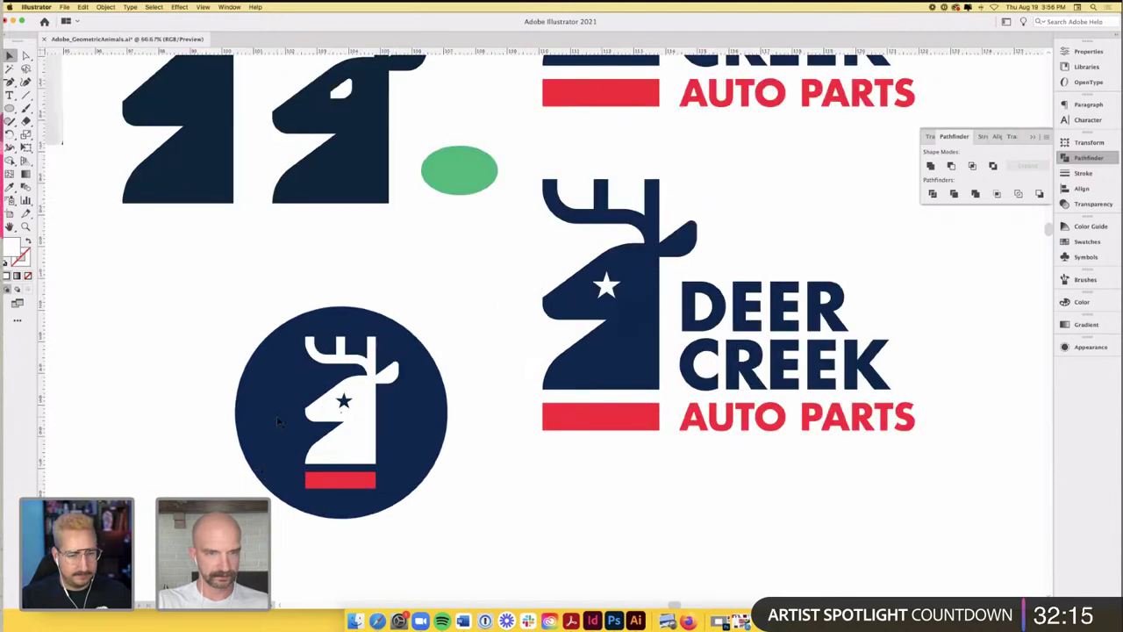
{"action": "left_click", "coordinate": [394, 417]}
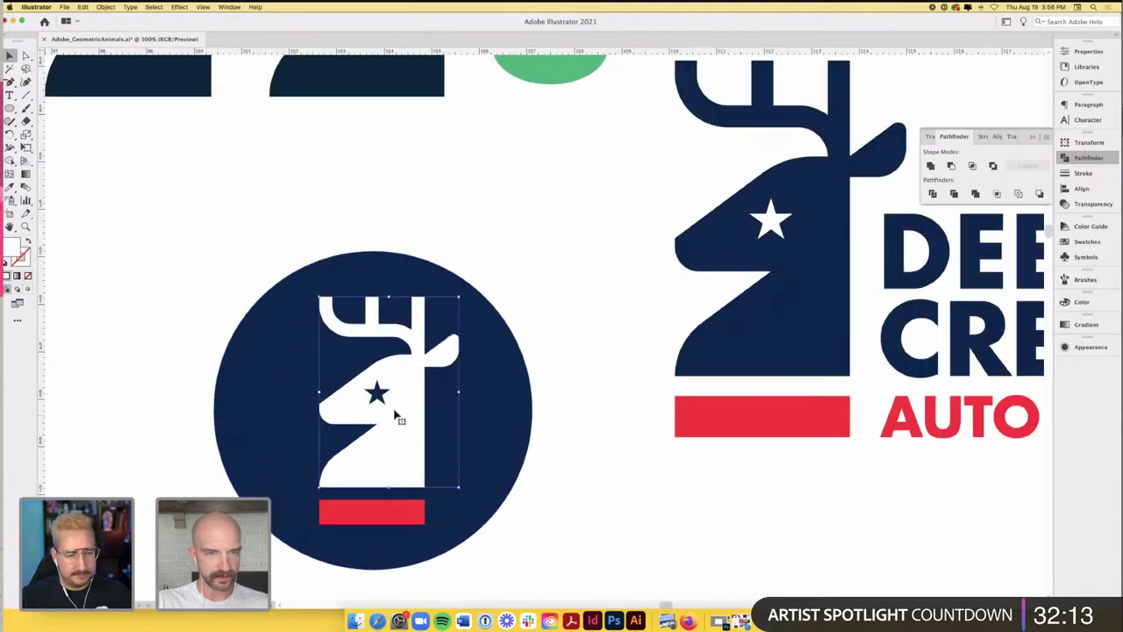
{"action": "left_click", "coordinate": [384, 513], "text": "shift"}
{"action": "key", "text": "i"}
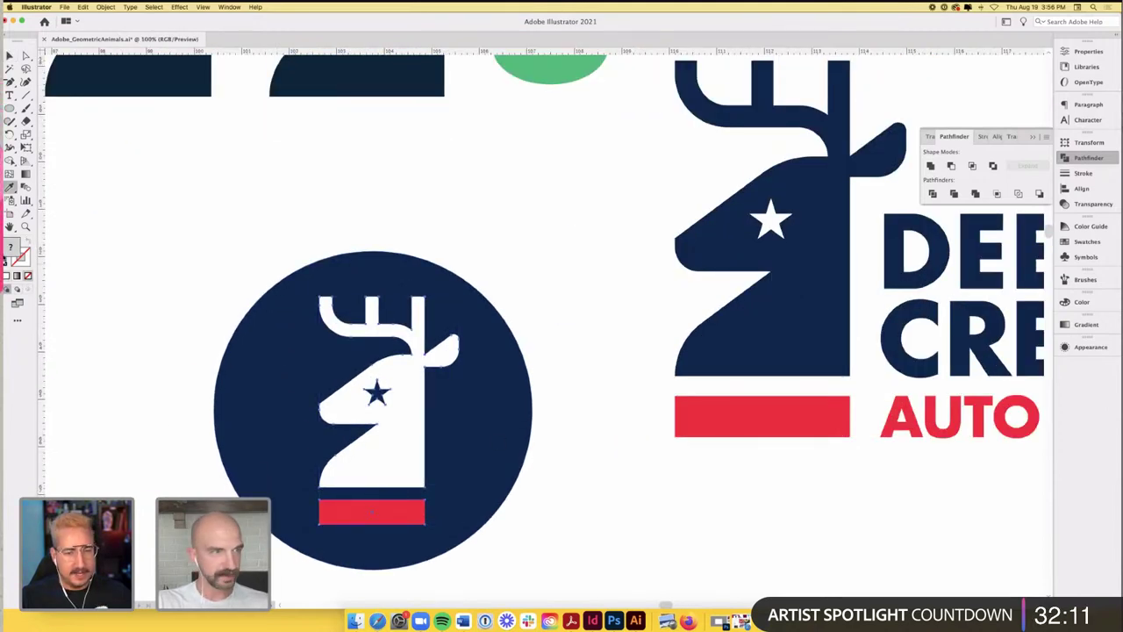
{"action": "key", "text": "super+h"}
{"action": "key", "text": "F6"}
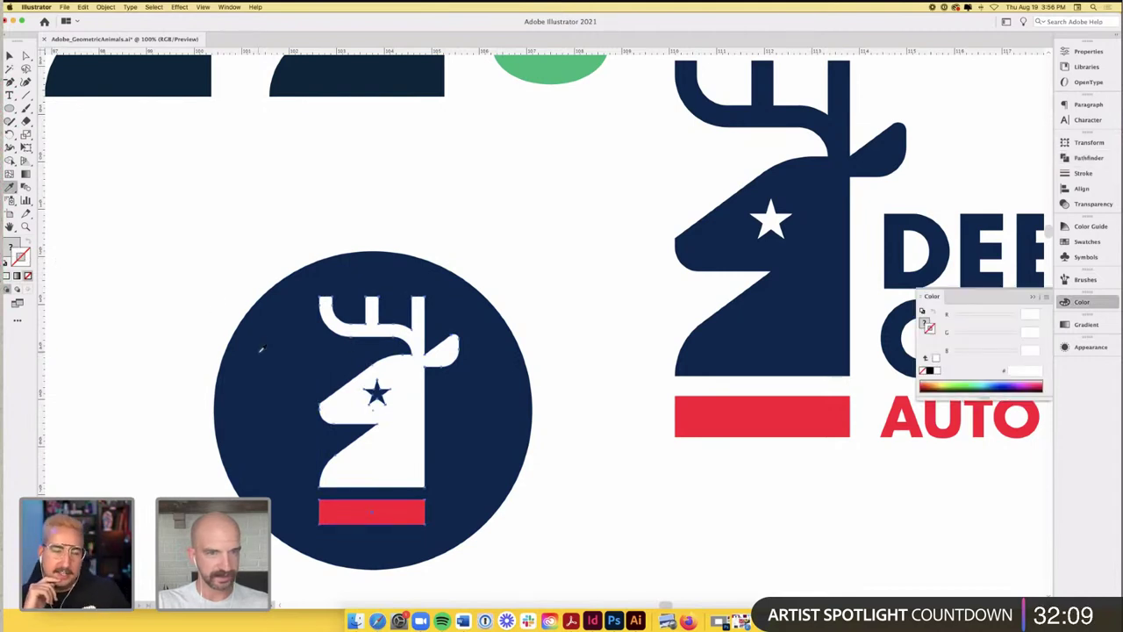
{"action": "left_click", "coordinate": [260, 349]}
{"action": "key", "text": "v"}
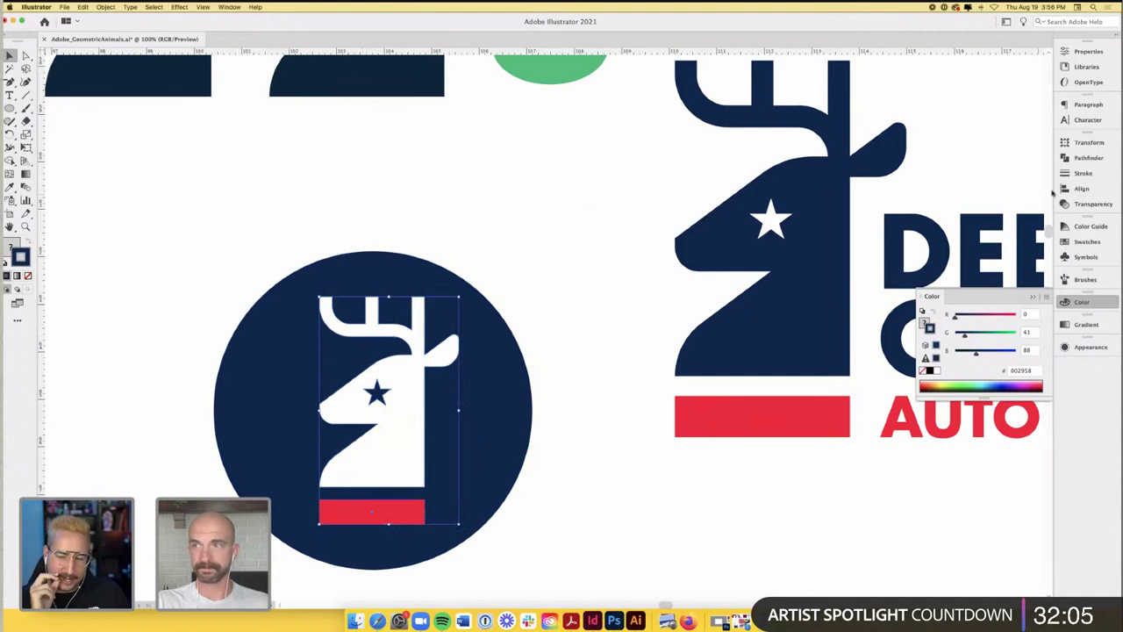
{"action": "left_click", "coordinate": [1083, 175]}
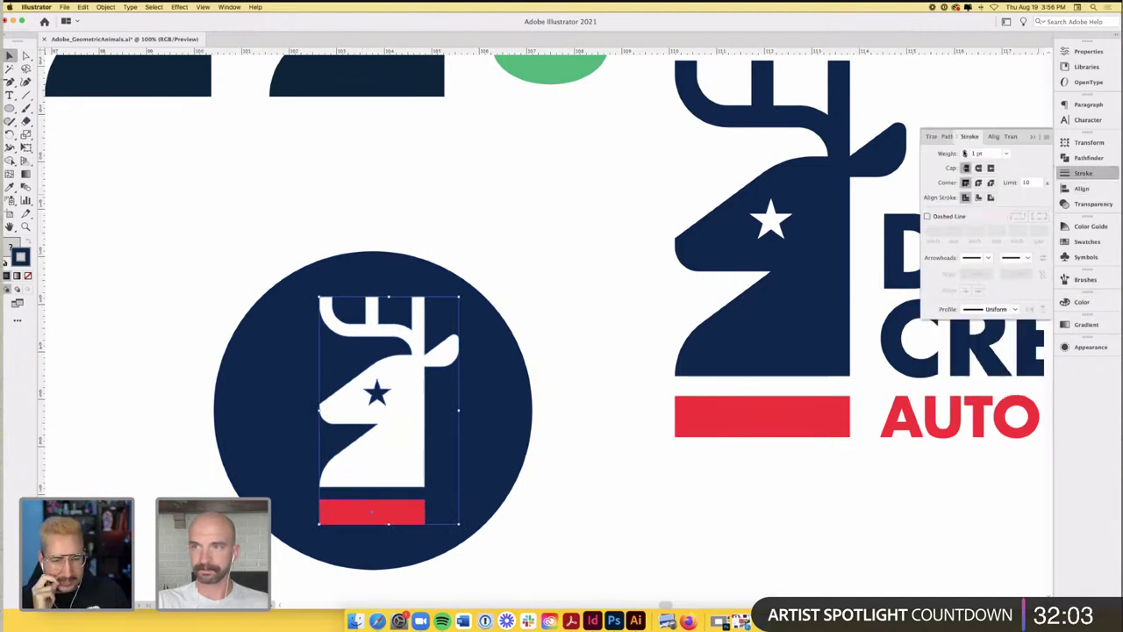
{"action": "left_click", "coordinate": [964, 151]}
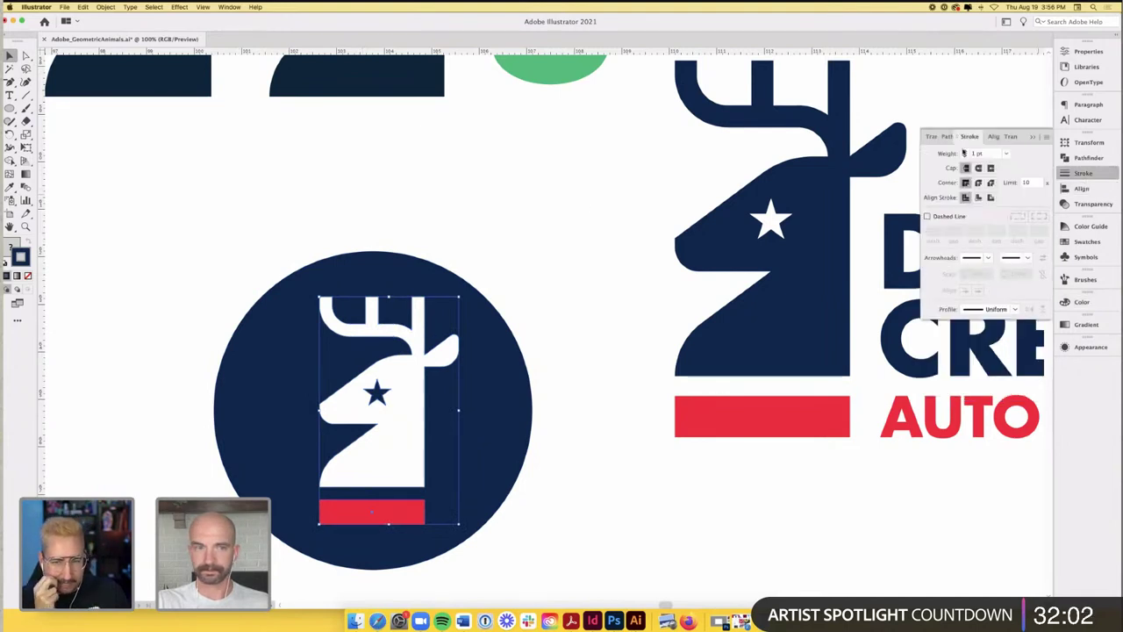
{"action": "left_click", "coordinate": [555, 192]}
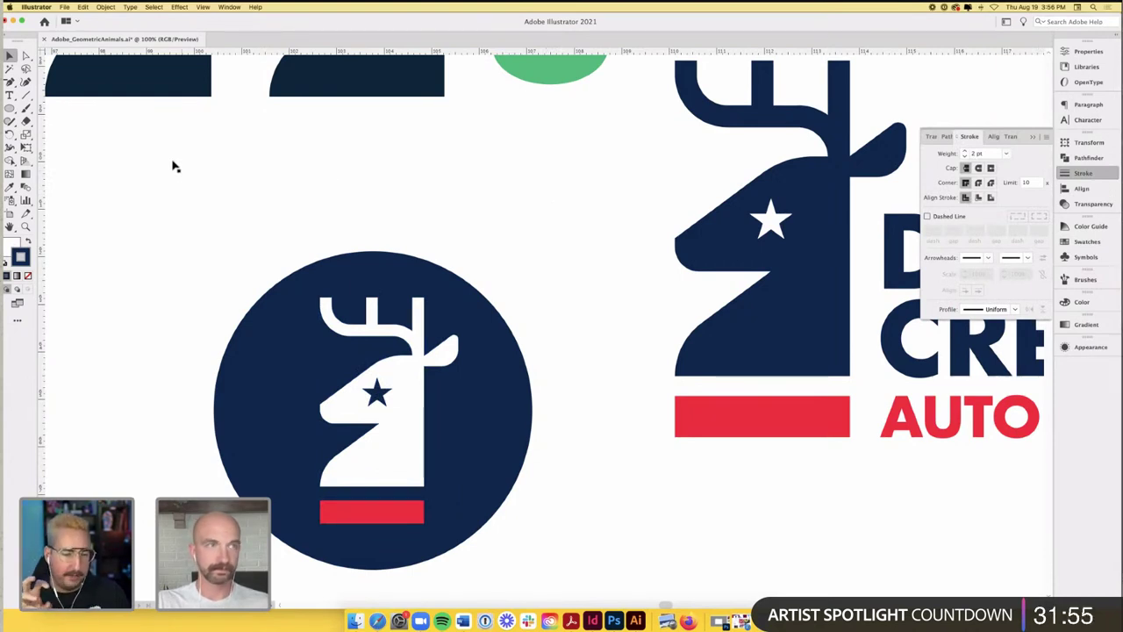
- Switch to Direct Selection and zoom out to view both logos
{"action": "key", "text": "a"}
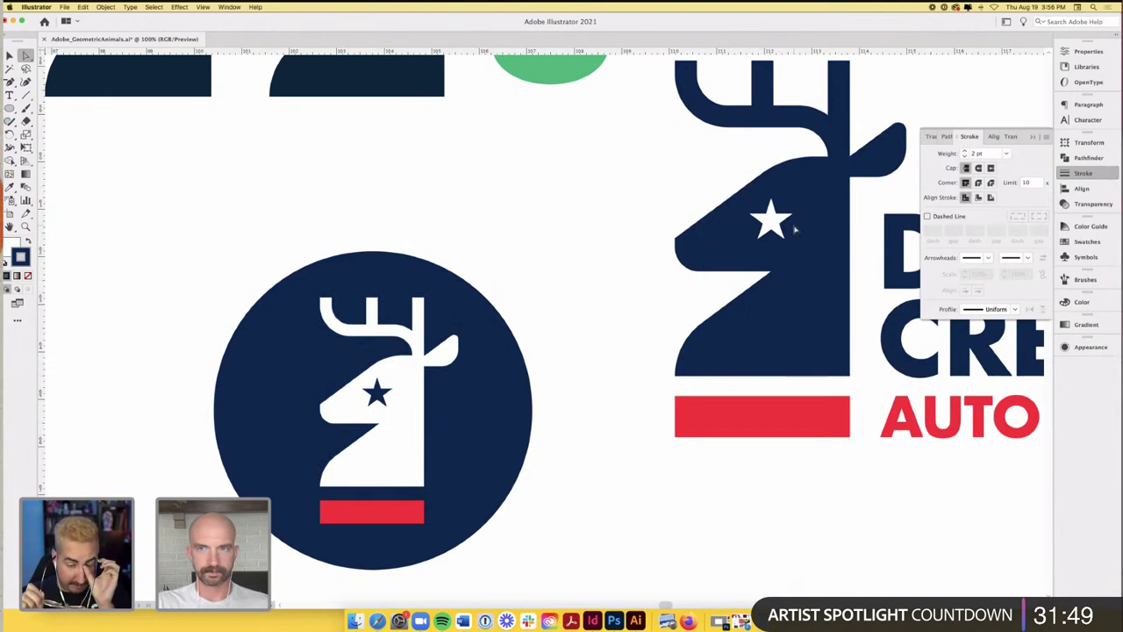
{"action": "key", "text": "super+minus"}
{"action": "scroll", "coordinate": [577, 198], "scroll_direction": "right", "scroll_amount": 3}
{"action": "scroll", "coordinate": [577, 197], "scroll_direction": "up", "scroll_amount": 2}
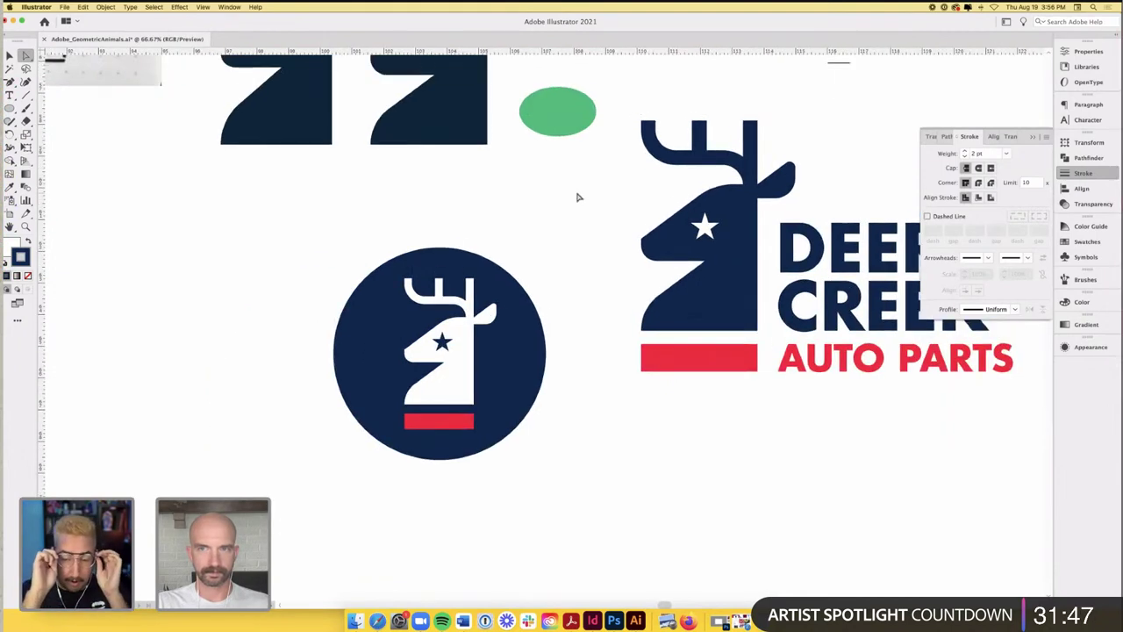
{"action": "scroll", "coordinate": [577, 198], "scroll_direction": "right", "scroll_amount": 1}
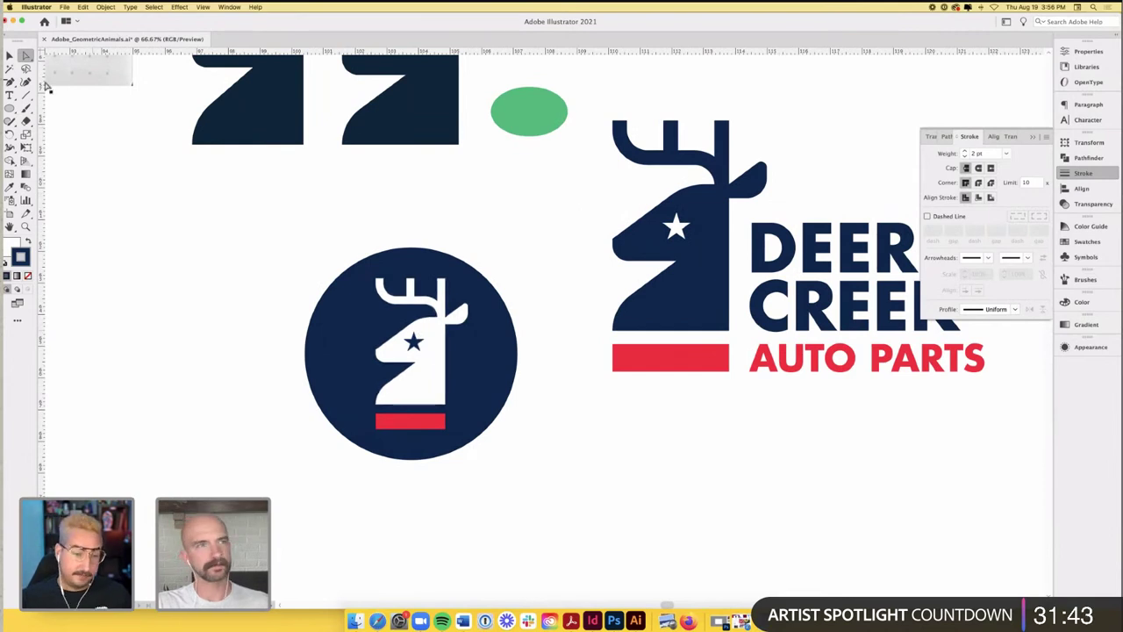
- Marquee-select the circular deer badge and drag out a second copy
{"action": "left_click", "coordinate": [9, 55]}
{"action": "left_click_drag", "start_coordinate": [284, 238], "coordinate": [537, 502]}
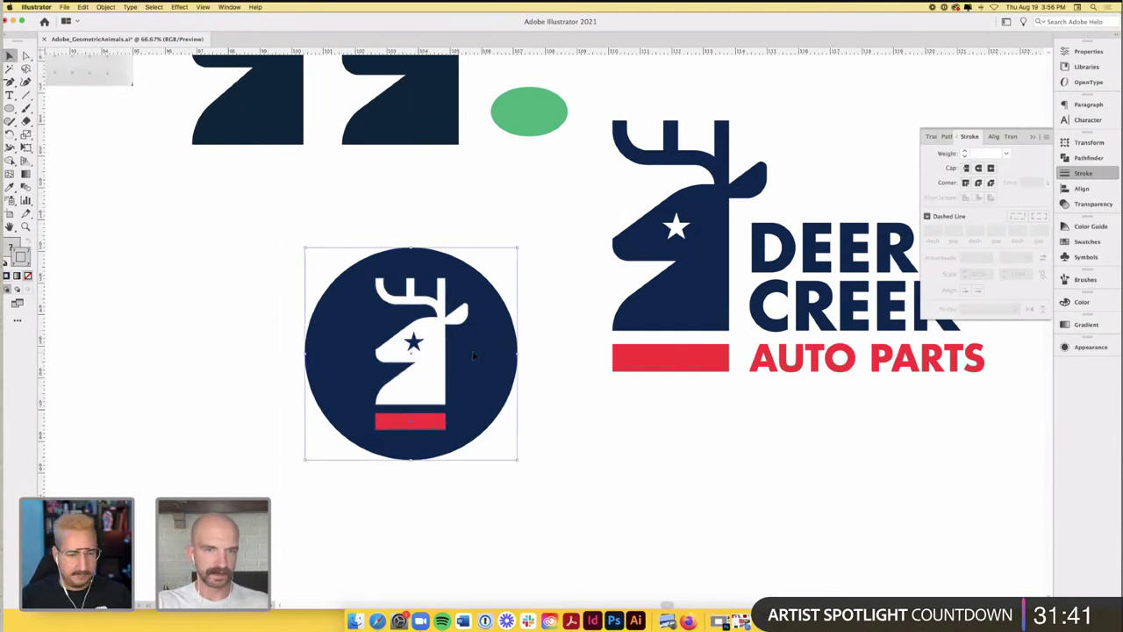
{"action": "left_click_drag", "start_coordinate": [474, 355], "coordinate": [230, 356]}
- Shrink the green ellipse to a tiny size and duplicate the Deer Creek logo below the original
{"action": "scroll", "coordinate": [726, 353], "scroll_direction": "down", "scroll_amount": 1}
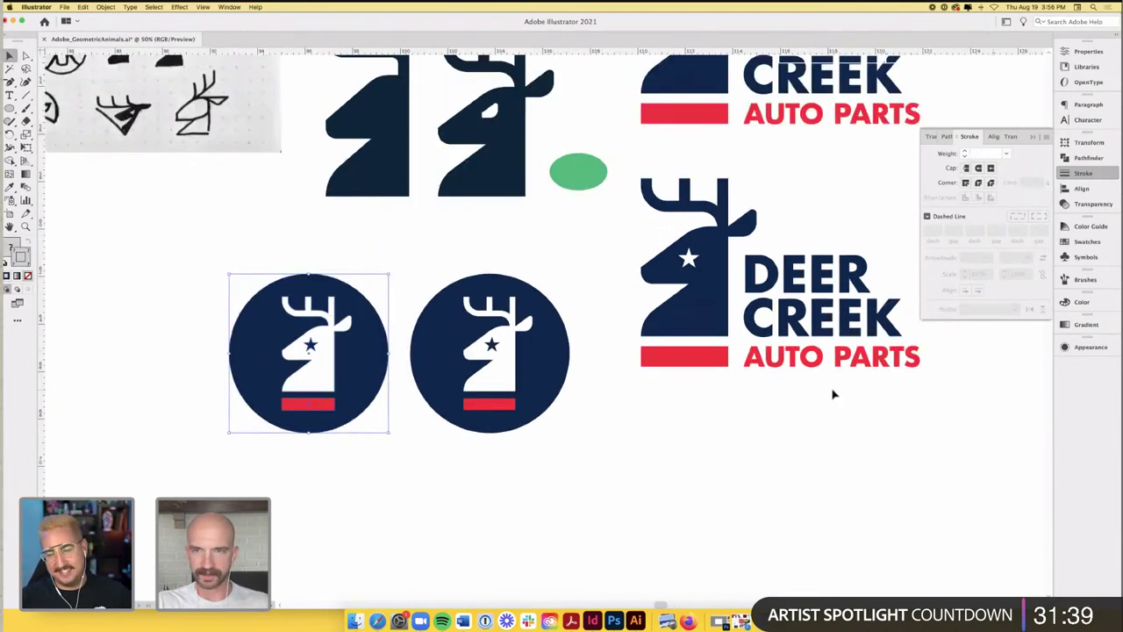
{"action": "scroll", "coordinate": [834, 394], "scroll_direction": "right", "scroll_amount": 2}
{"action": "left_click", "coordinate": [509, 162]}
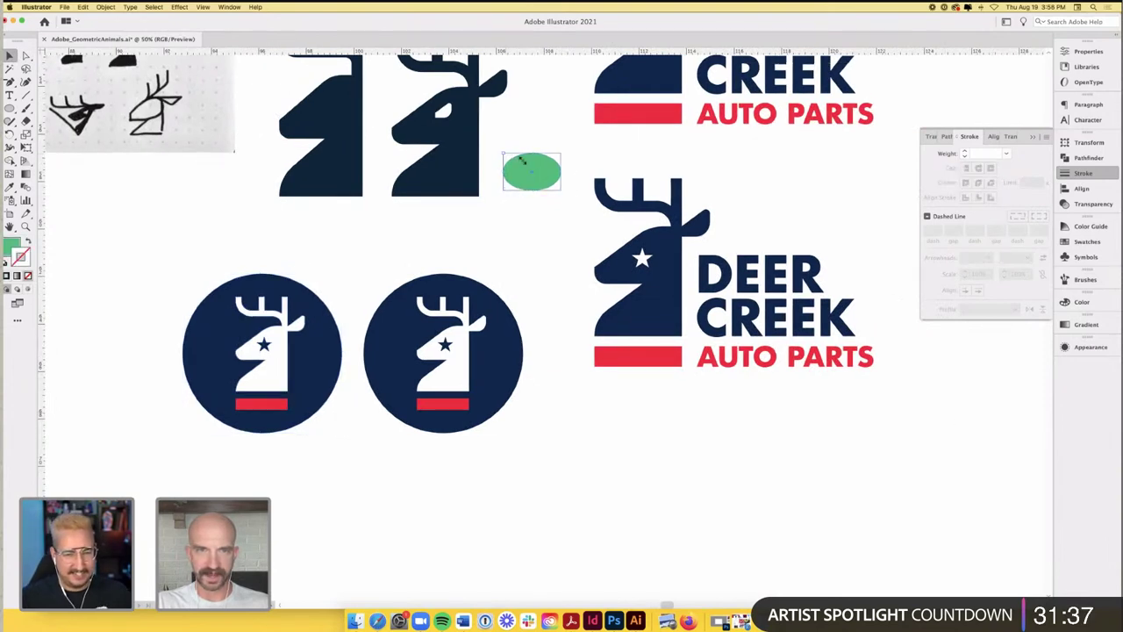
{"action": "left_click_drag", "start_coordinate": [523, 160], "coordinate": [882, 444]}
{"action": "left_click_drag", "start_coordinate": [744, 294], "coordinate": [693, 474]}
{"action": "scroll", "coordinate": [693, 474], "scroll_direction": "up", "scroll_amount": 2}
{"action": "scroll", "coordinate": [693, 474], "scroll_direction": "down", "scroll_amount": 3}
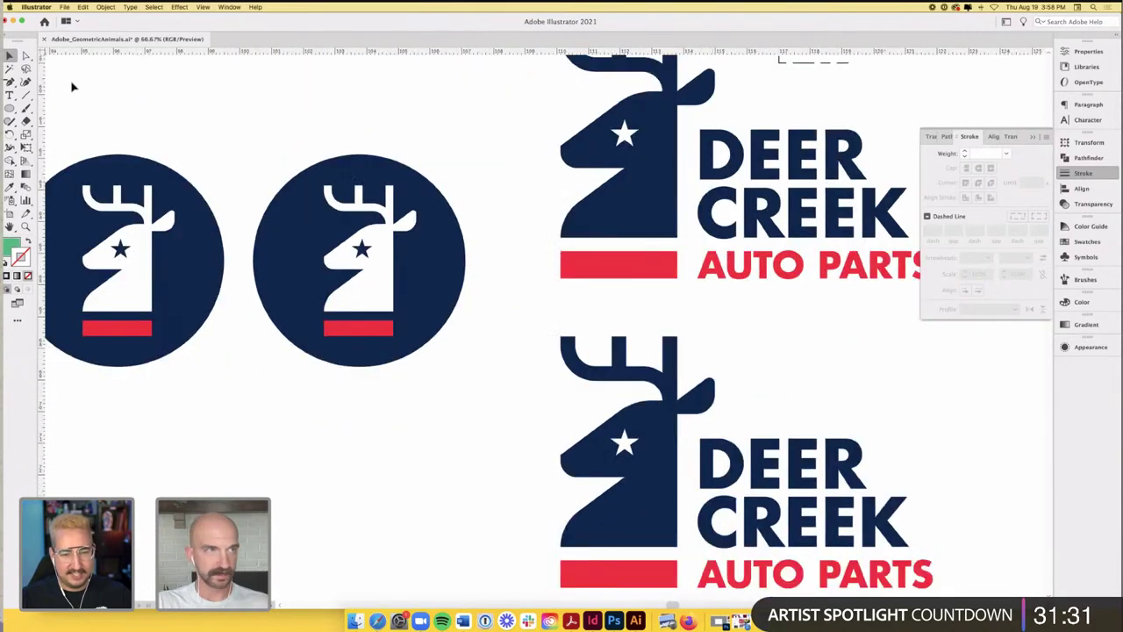
- Drag the lower star's live corners to round its tips to 0.04 in
{"action": "left_click", "coordinate": [27, 56]}
{"action": "scroll", "coordinate": [650, 451], "scroll_direction": "up", "scroll_amount": 2}
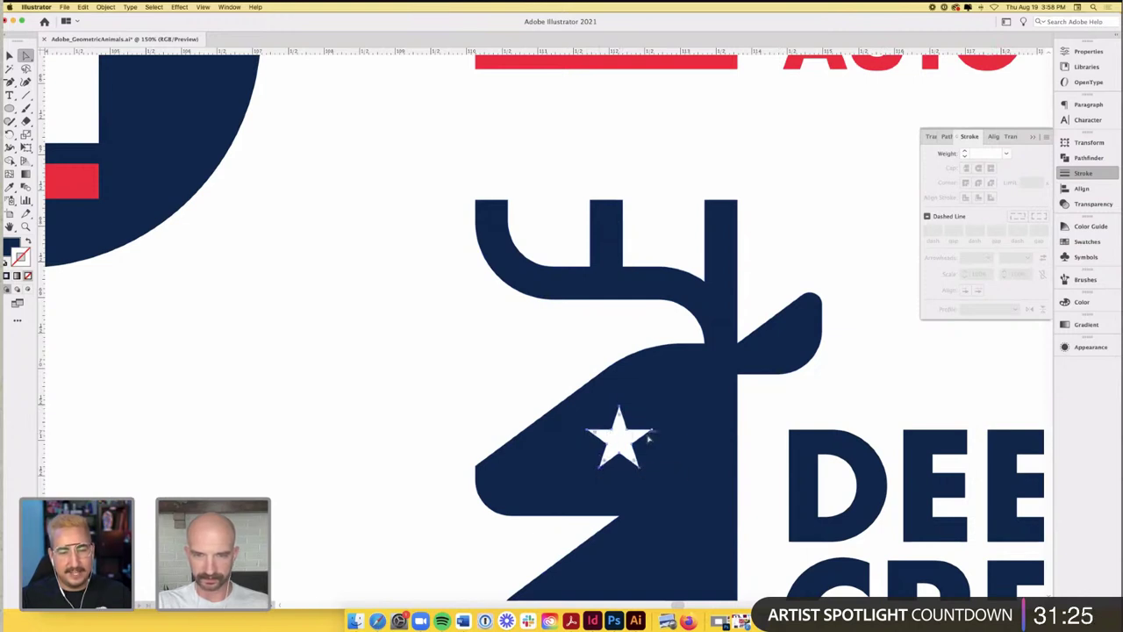
{"action": "left_click_drag", "start_coordinate": [648, 432], "coordinate": [648, 434]}
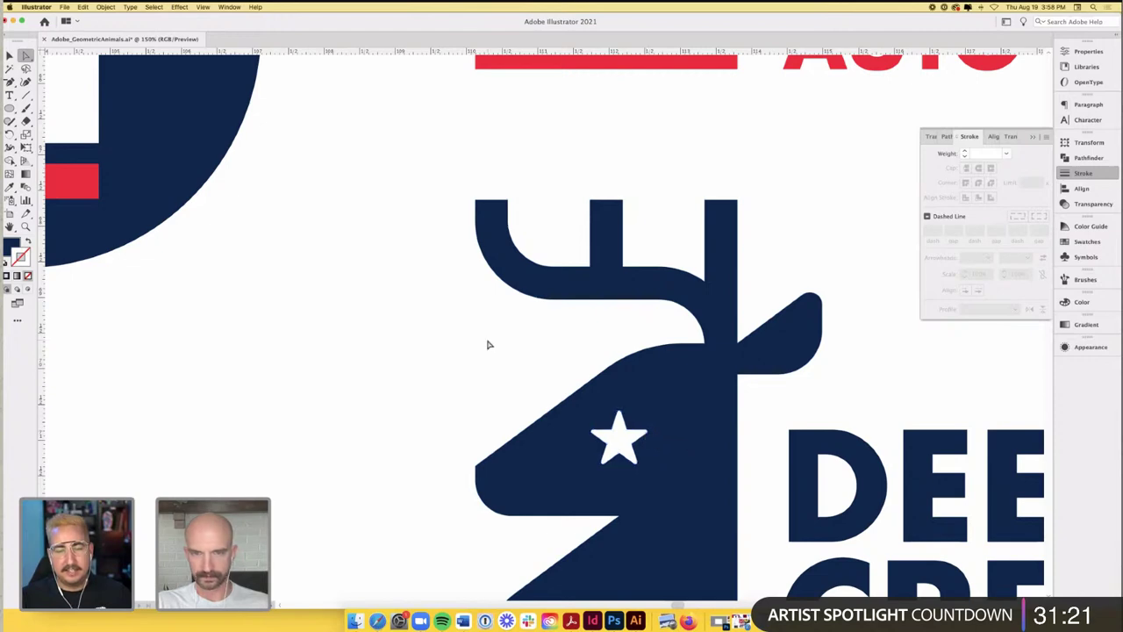
{"action": "key", "text": "super+minus"}
{"action": "key", "text": "super+minus"}
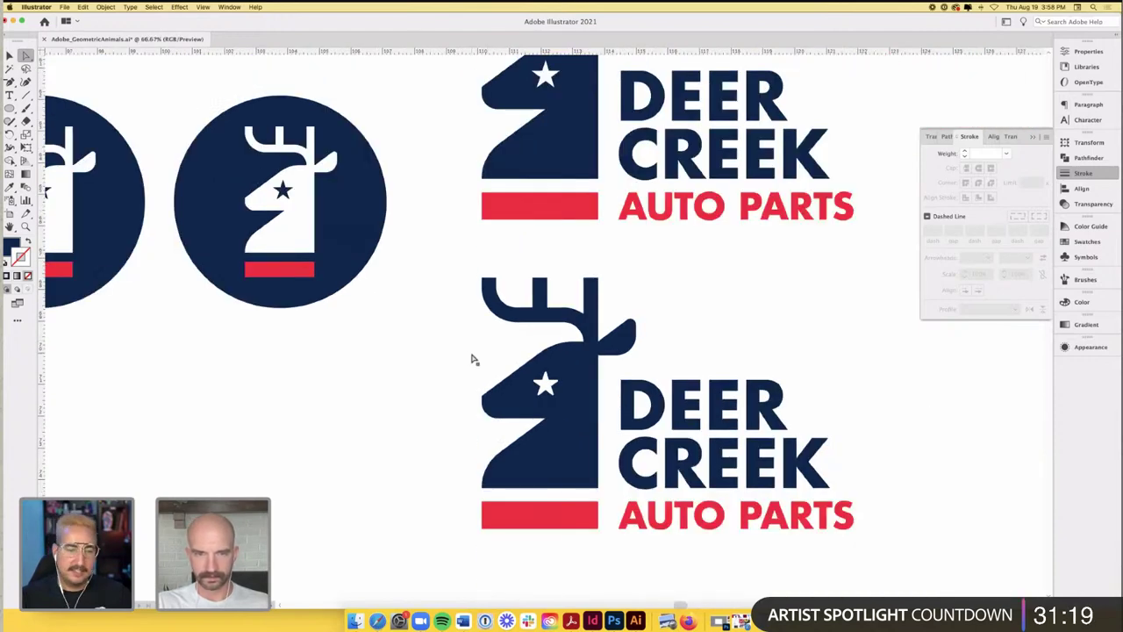
{"action": "key", "text": "super+equal"}
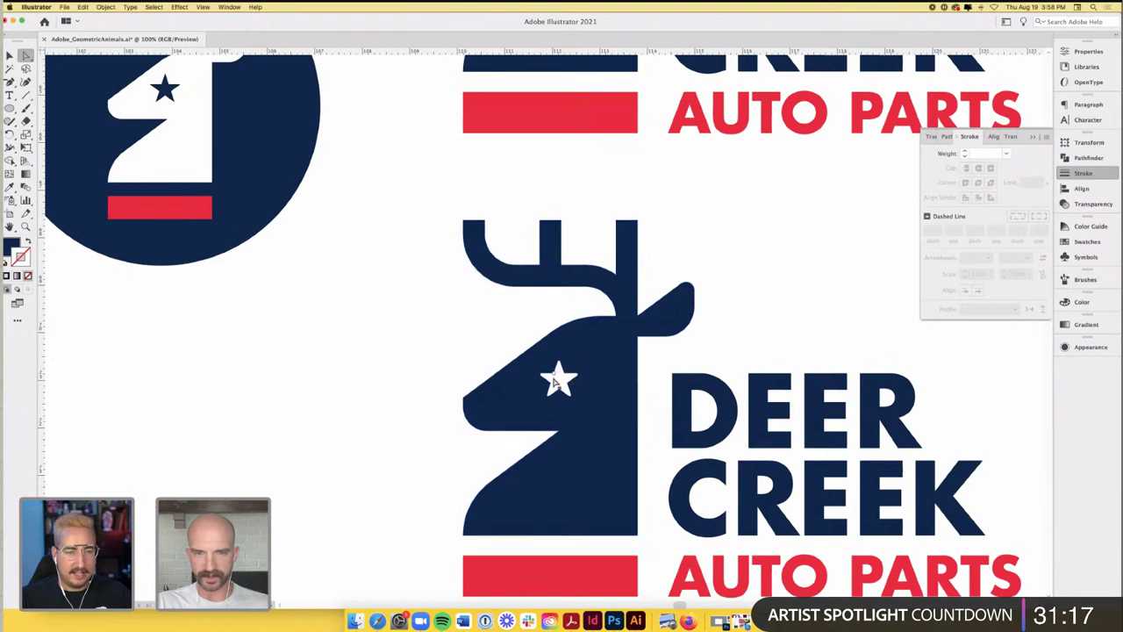
{"action": "left_click", "coordinate": [11, 56]}
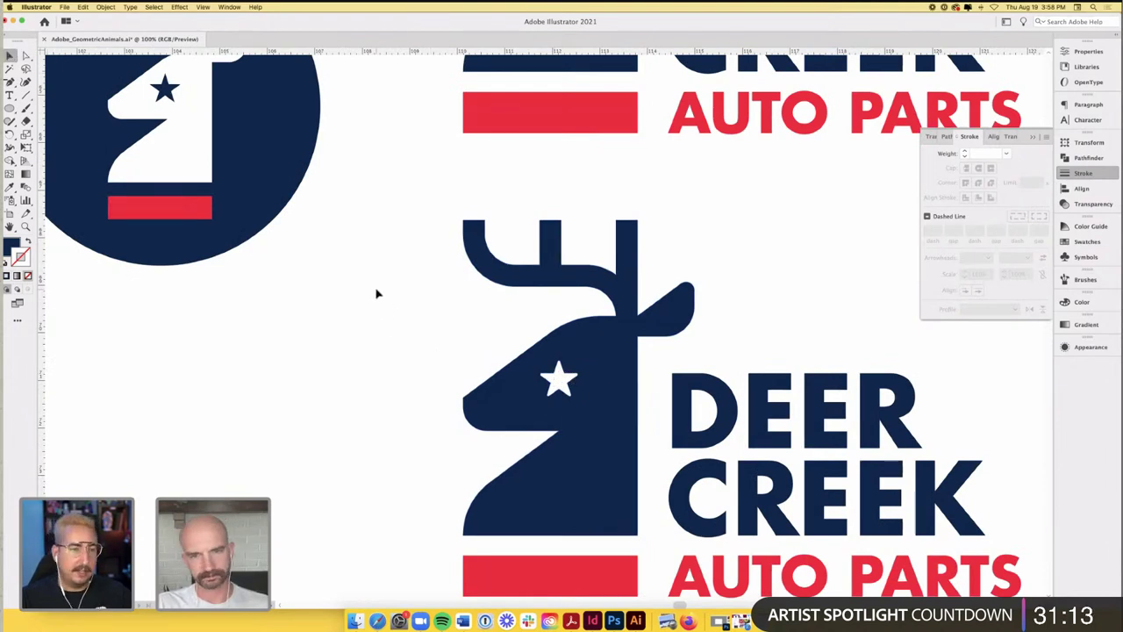
{"action": "key", "text": "super+minus"}
{"action": "key", "text": "super+minus"}
{"action": "scroll", "coordinate": [377, 294], "scroll_direction": "up", "scroll_amount": 3}
{"action": "scroll", "coordinate": [377, 294], "scroll_direction": "left", "scroll_amount": 3}
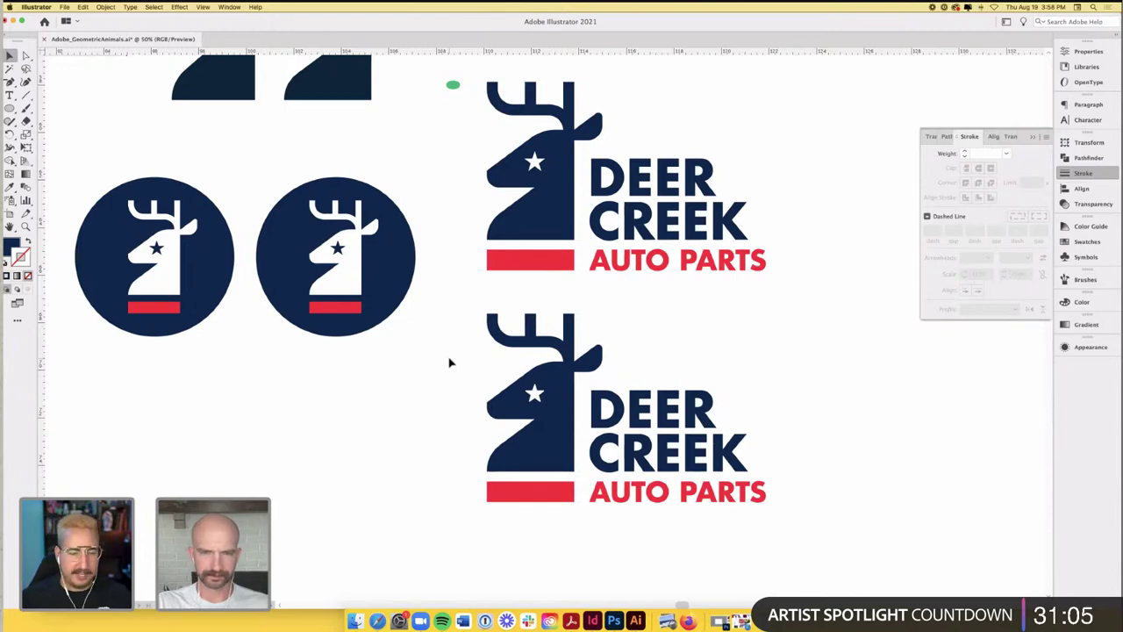
{"action": "scroll", "coordinate": [449, 362], "scroll_direction": "down", "scroll_amount": 2}
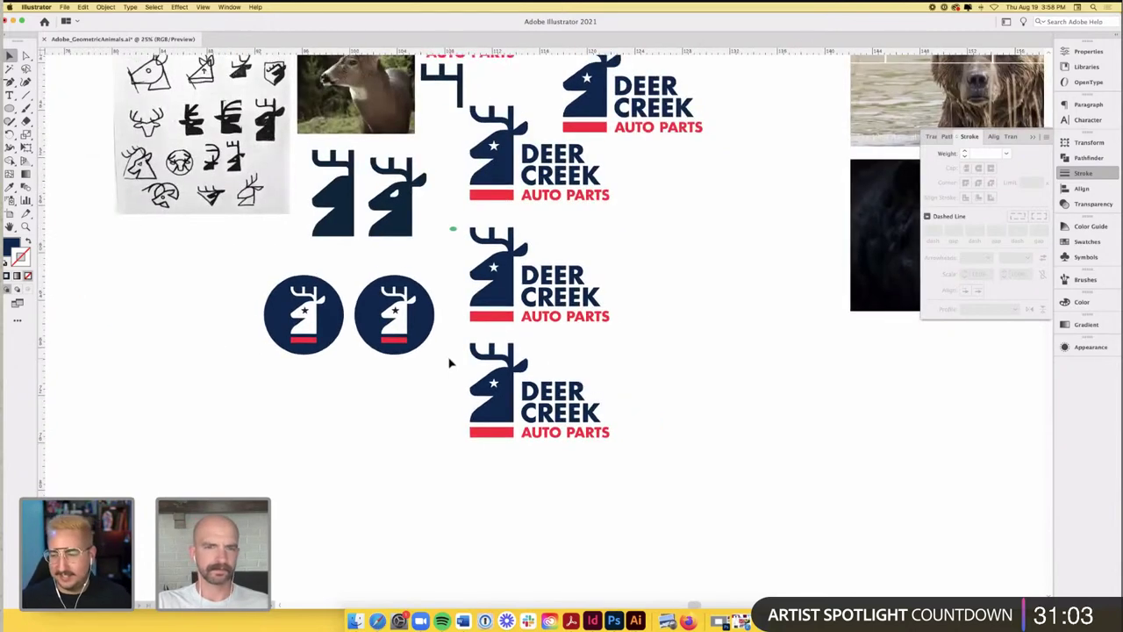
{"action": "scroll", "coordinate": [449, 362], "scroll_direction": "up", "scroll_amount": 1}
{"action": "scroll", "coordinate": [511, 387], "scroll_direction": "up", "scroll_amount": 3}
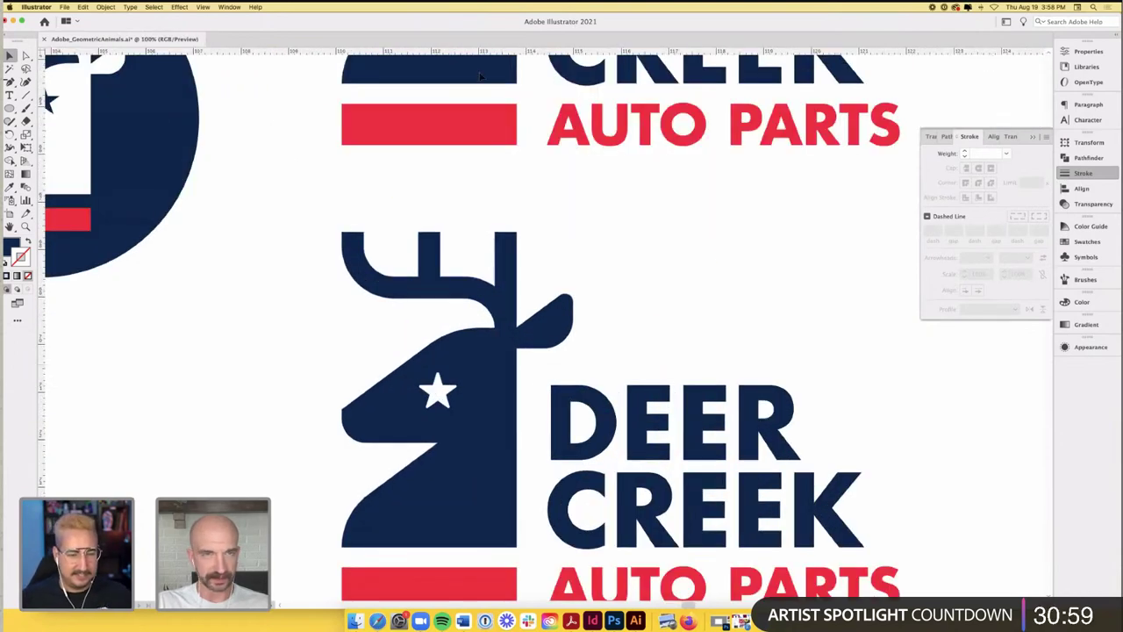
- Drag a horizontal guide from the top ruler across the lower logo near the star
{"action": "left_click_drag", "start_coordinate": [479, 137], "coordinate": [477, 386]}
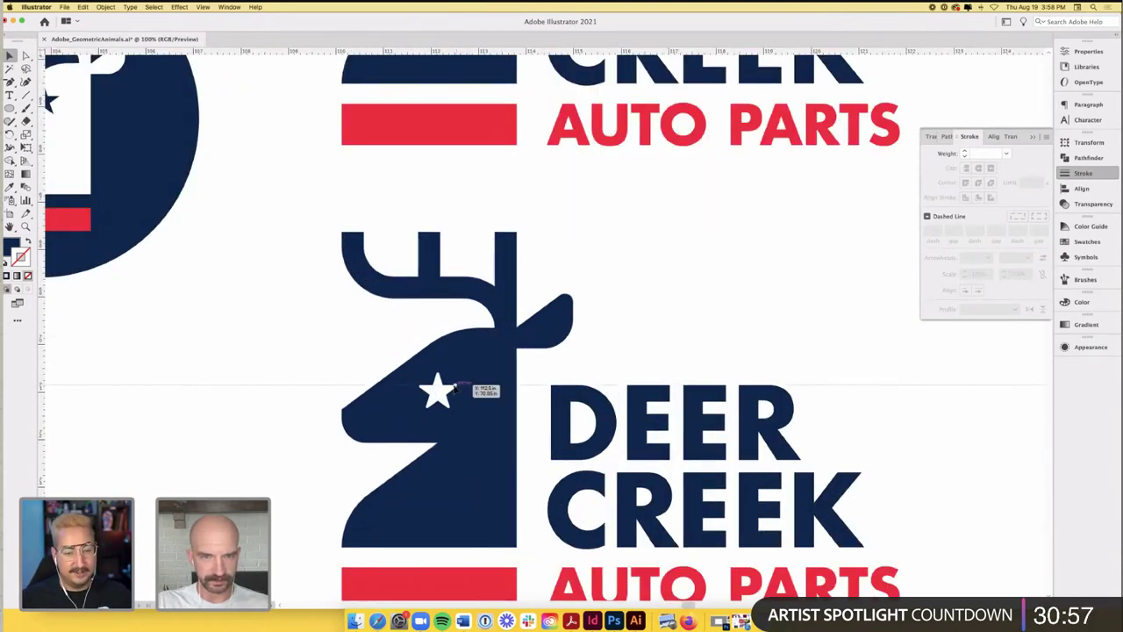
{"action": "scroll", "coordinate": [530, 413], "scroll_direction": "up", "scroll_amount": 1}
{"action": "scroll", "coordinate": [530, 430], "scroll_direction": "up", "scroll_amount": 2}
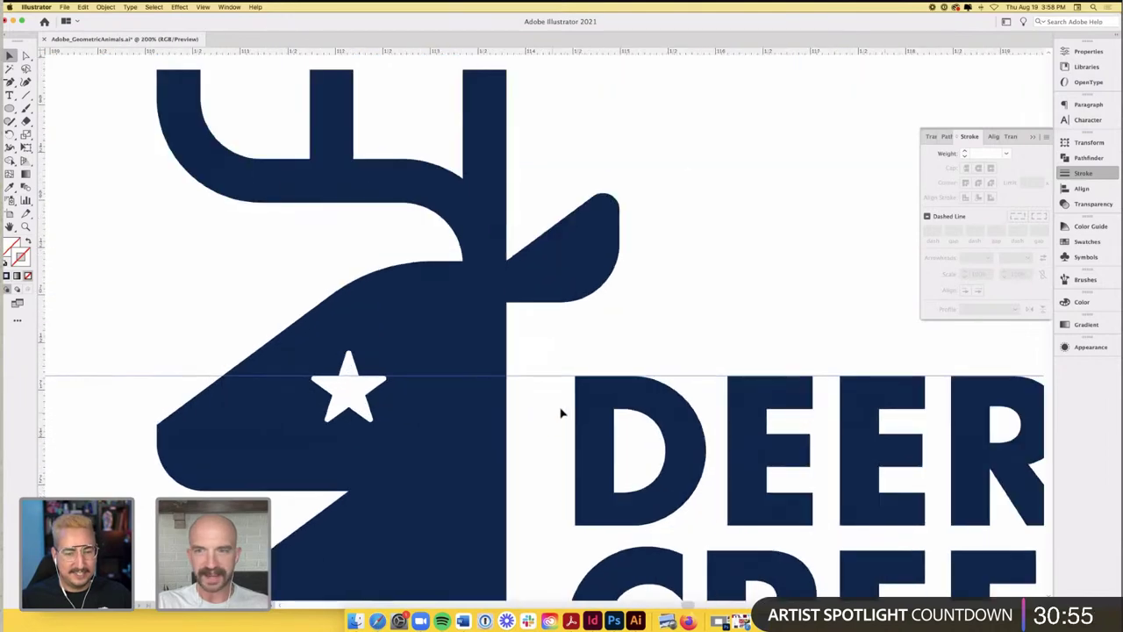
{"action": "scroll", "coordinate": [561, 413], "scroll_direction": "up", "scroll_amount": 1}
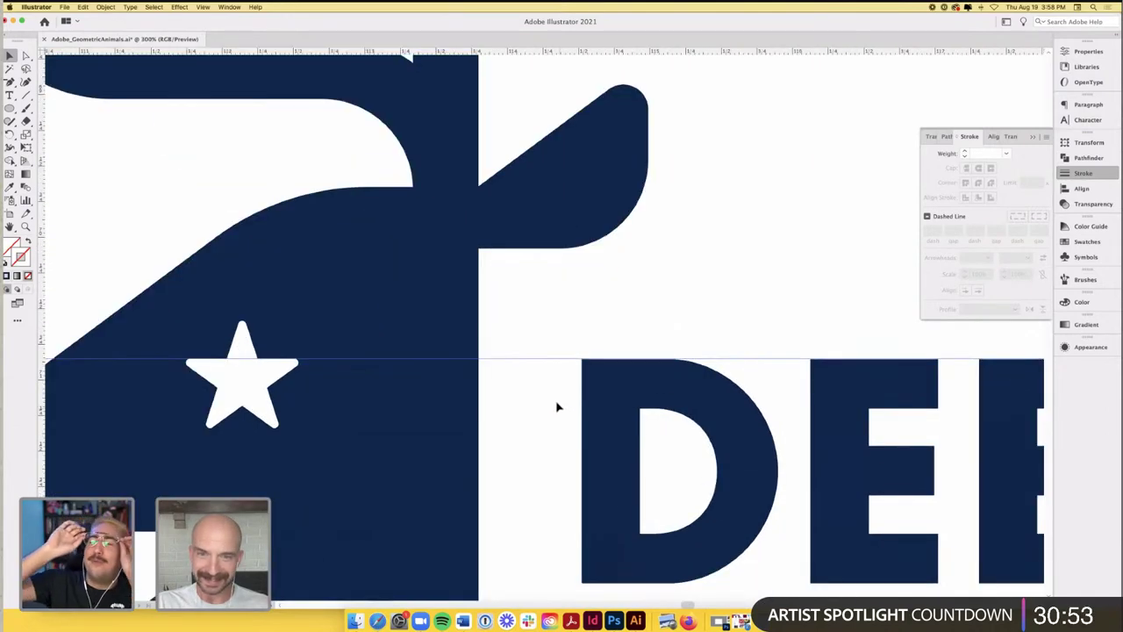
{"action": "scroll", "coordinate": [587, 413], "scroll_direction": "up", "scroll_amount": 2}
{"action": "scroll", "coordinate": [525, 407], "scroll_direction": "down", "scroll_amount": 4}
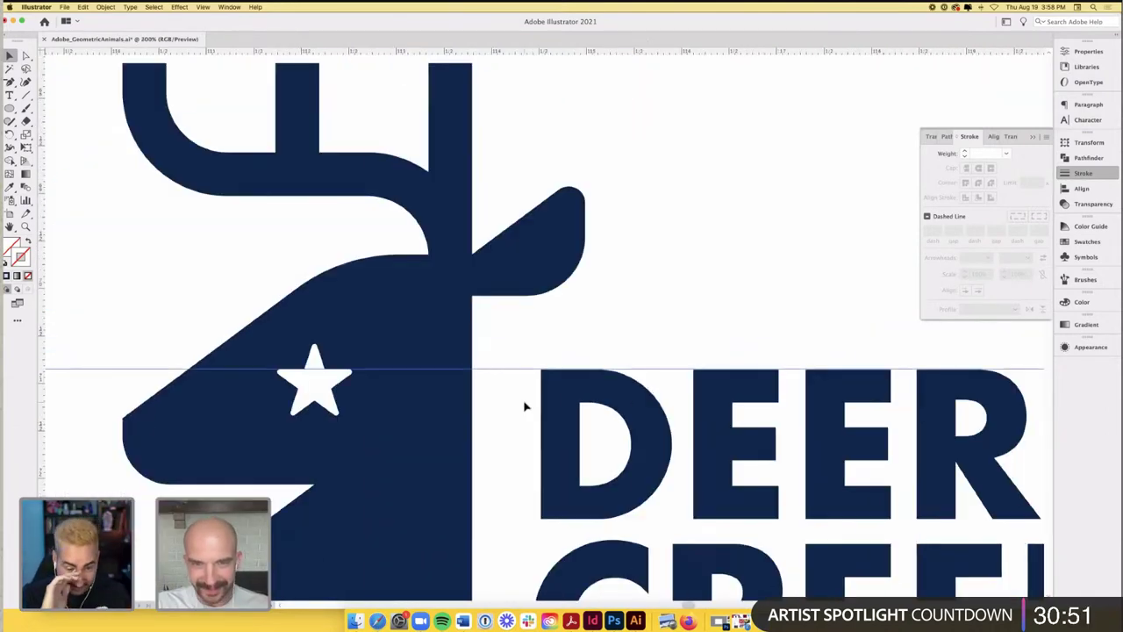
- Scale the DEER CREEK wordmark slightly by its corner so its top snaps to the guide
{"action": "left_click_drag", "start_coordinate": [523, 412], "coordinate": [923, 500]}
{"action": "scroll", "coordinate": [953, 360], "scroll_direction": "right", "scroll_amount": 3}
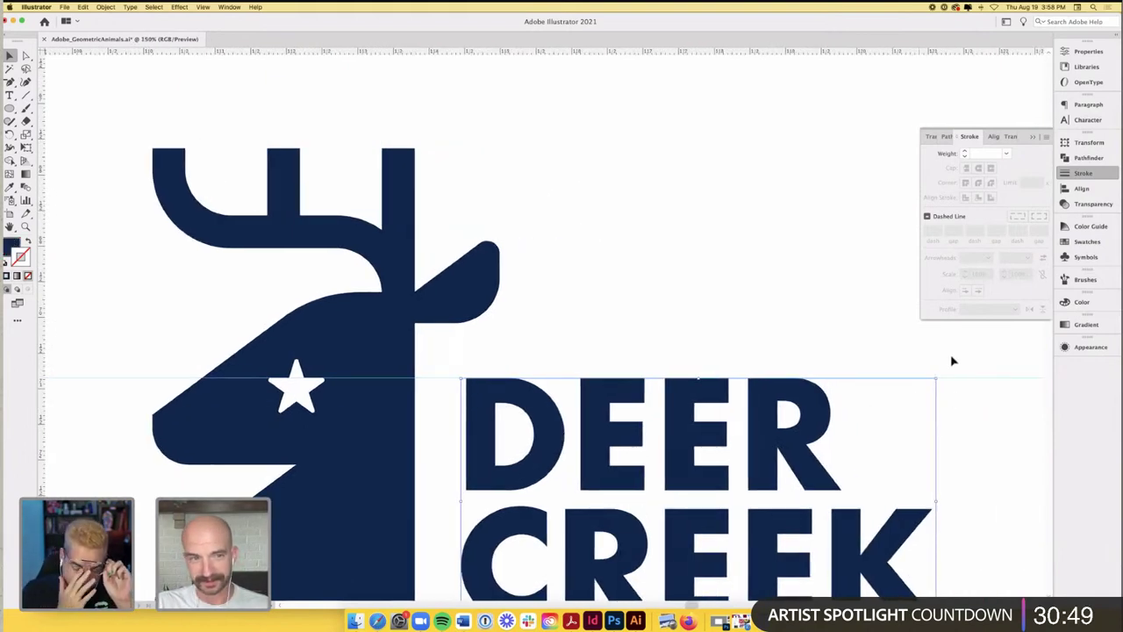
{"action": "scroll", "coordinate": [930, 384], "scroll_direction": "up", "scroll_amount": 6}
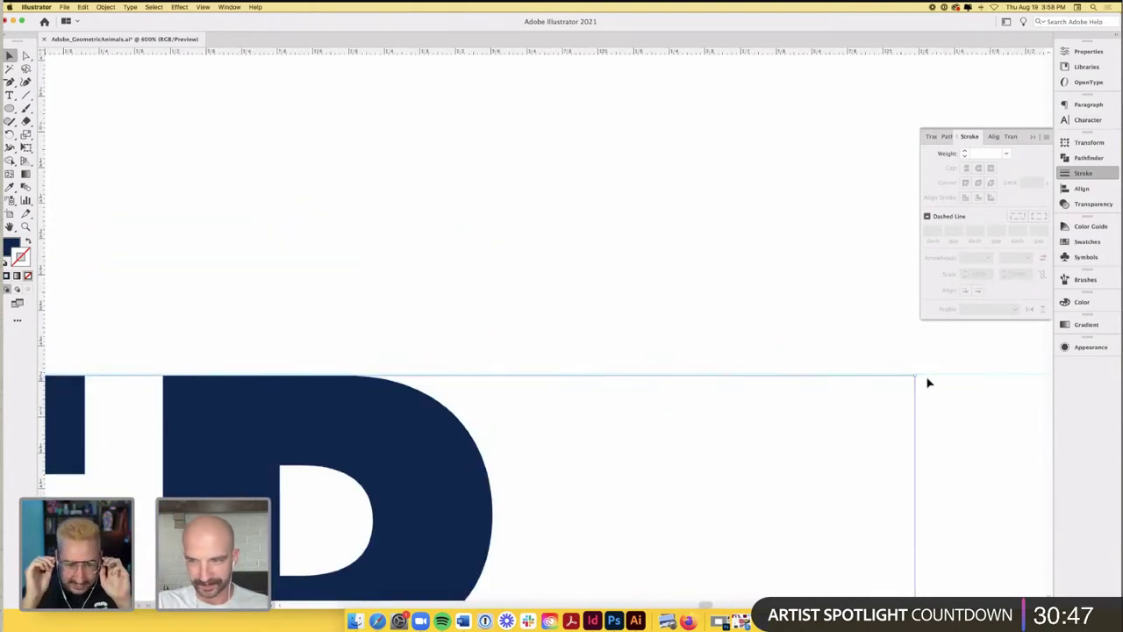
{"action": "scroll", "coordinate": [897, 361], "scroll_direction": "up", "scroll_amount": 1}
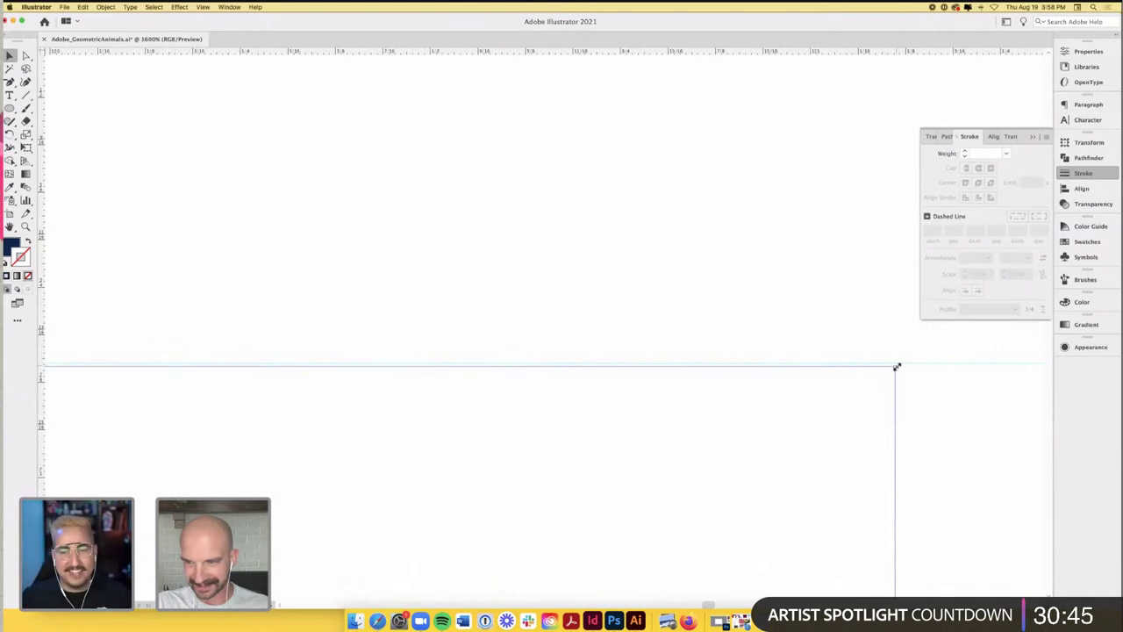
{"action": "left_click_drag", "start_coordinate": [897, 365], "coordinate": [905, 363]}
{"action": "scroll", "coordinate": [843, 327], "scroll_direction": "down", "scroll_amount": 4}
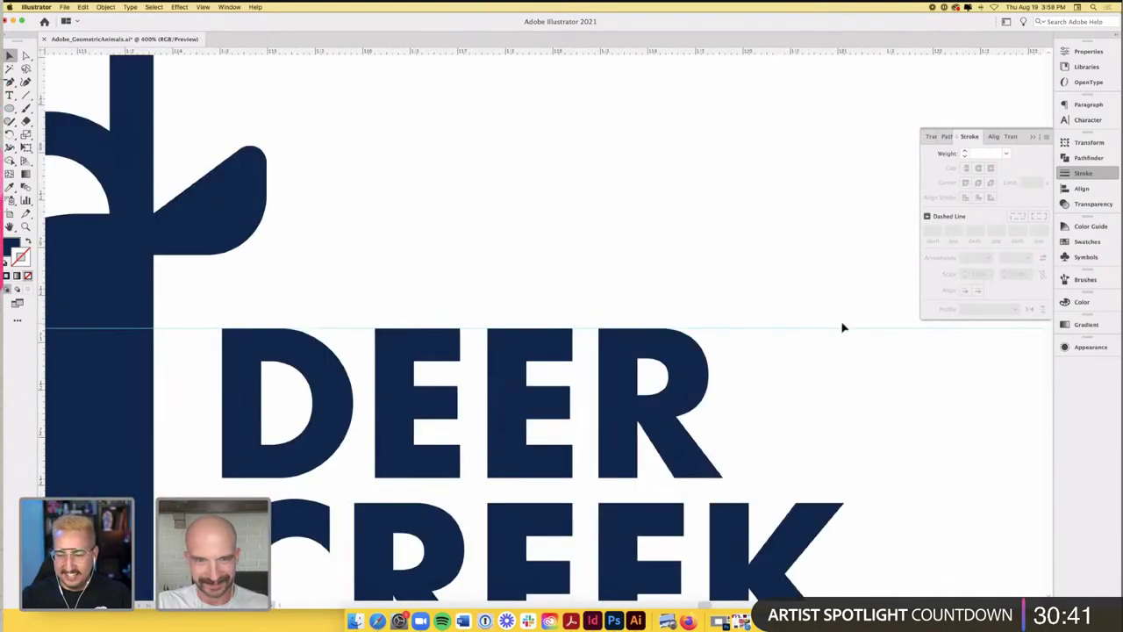
{"action": "scroll", "coordinate": [843, 328], "scroll_direction": "down", "scroll_amount": 5}
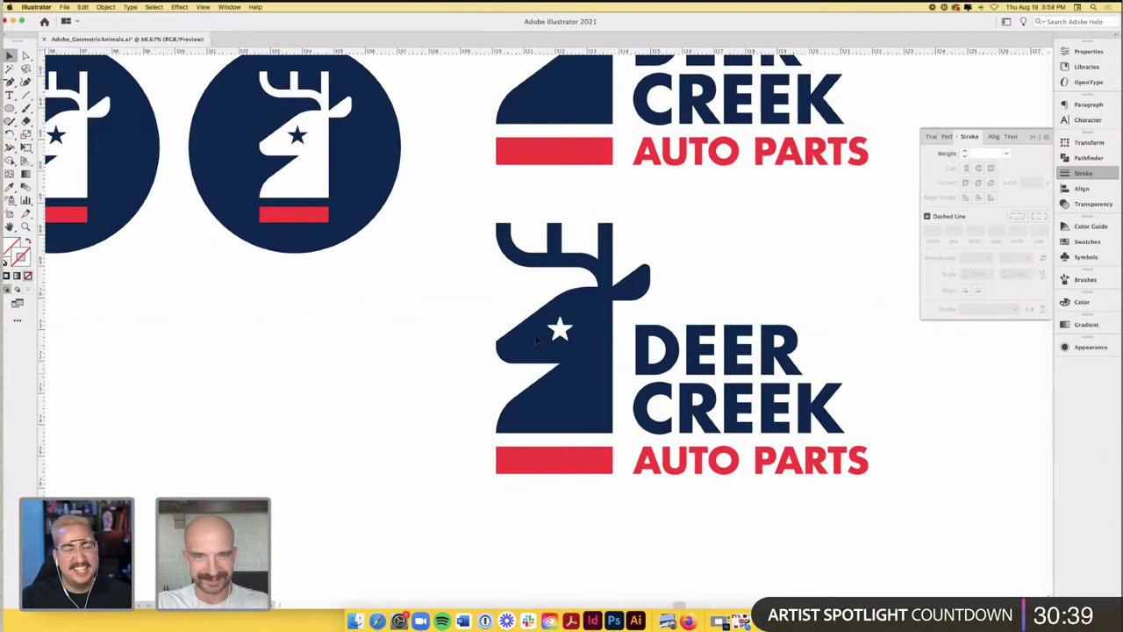
- Switch to Direct Selection and select the lower logo's deer head
{"action": "key", "text": "a"}
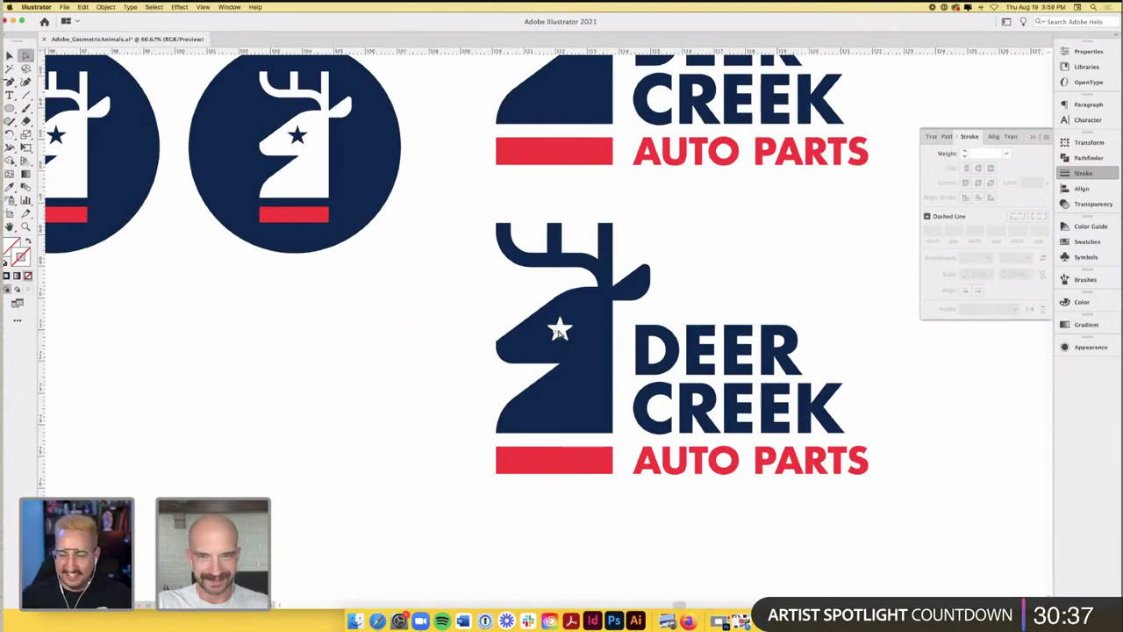
{"action": "left_click", "coordinate": [570, 327]}
{"action": "scroll", "coordinate": [572, 321], "scroll_direction": "up", "scroll_amount": 3}
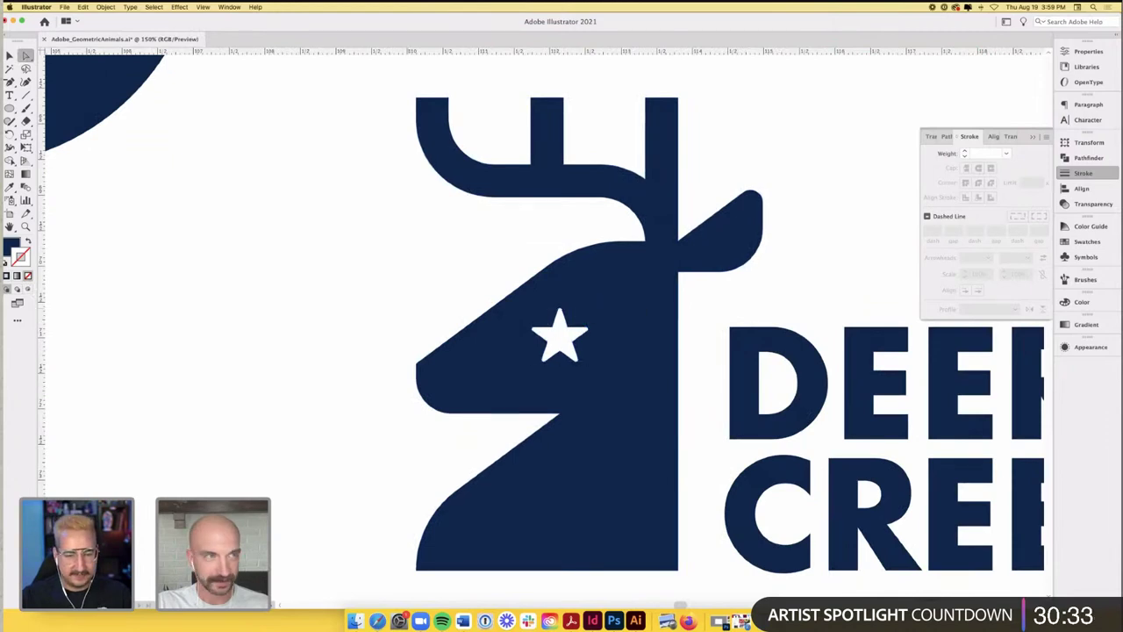
{"action": "left_click", "coordinate": [9, 57]}
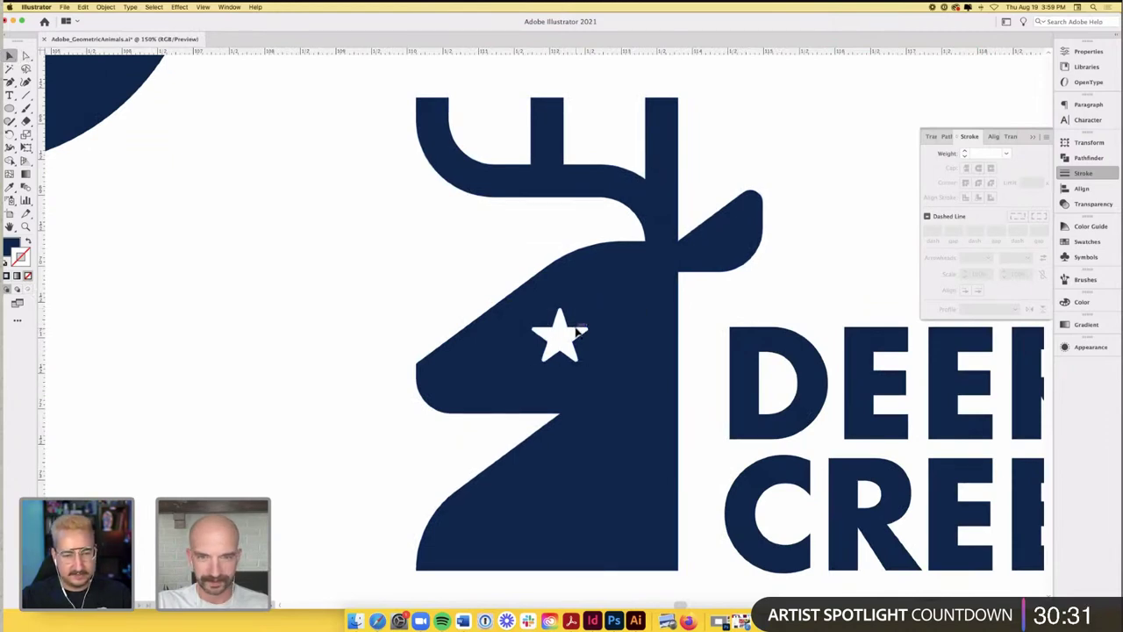
{"action": "double_click", "coordinate": [577, 332]}
{"action": "key", "text": "a"}
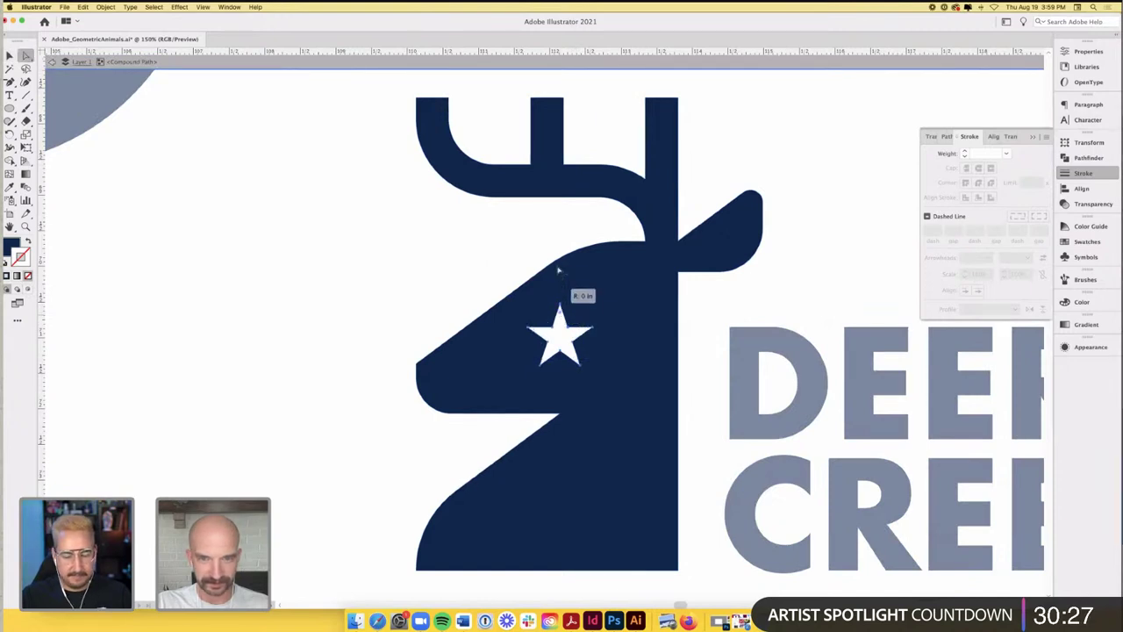
{"action": "left_click", "coordinate": [9, 56]}
{"action": "double_click", "coordinate": [289, 190]}
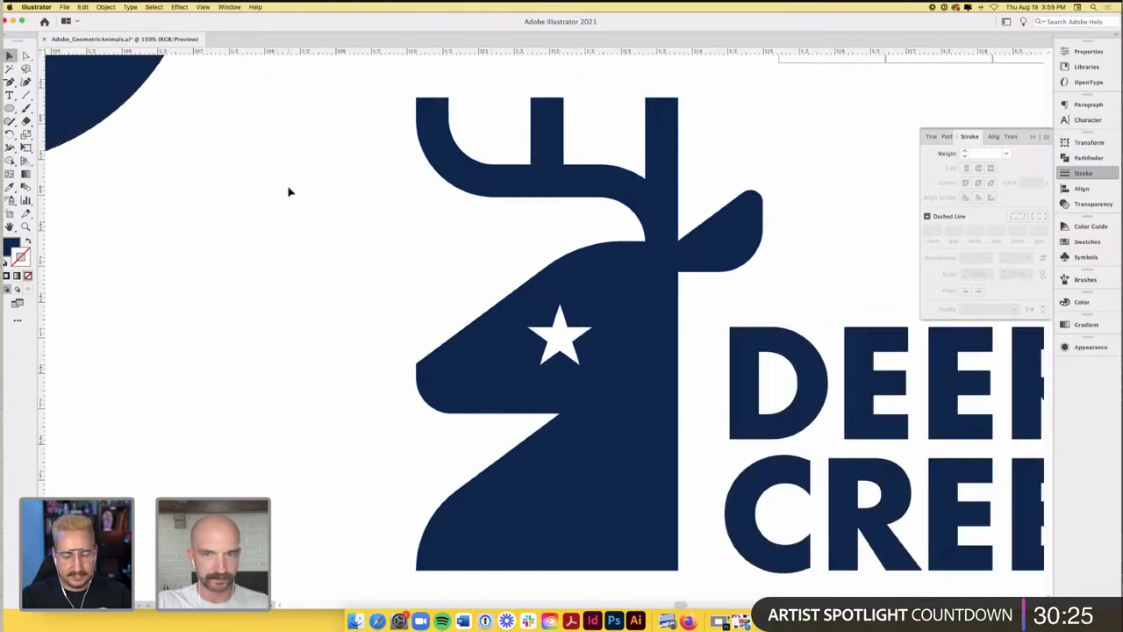
{"action": "scroll", "coordinate": [289, 191], "scroll_direction": "down", "scroll_amount": 5}
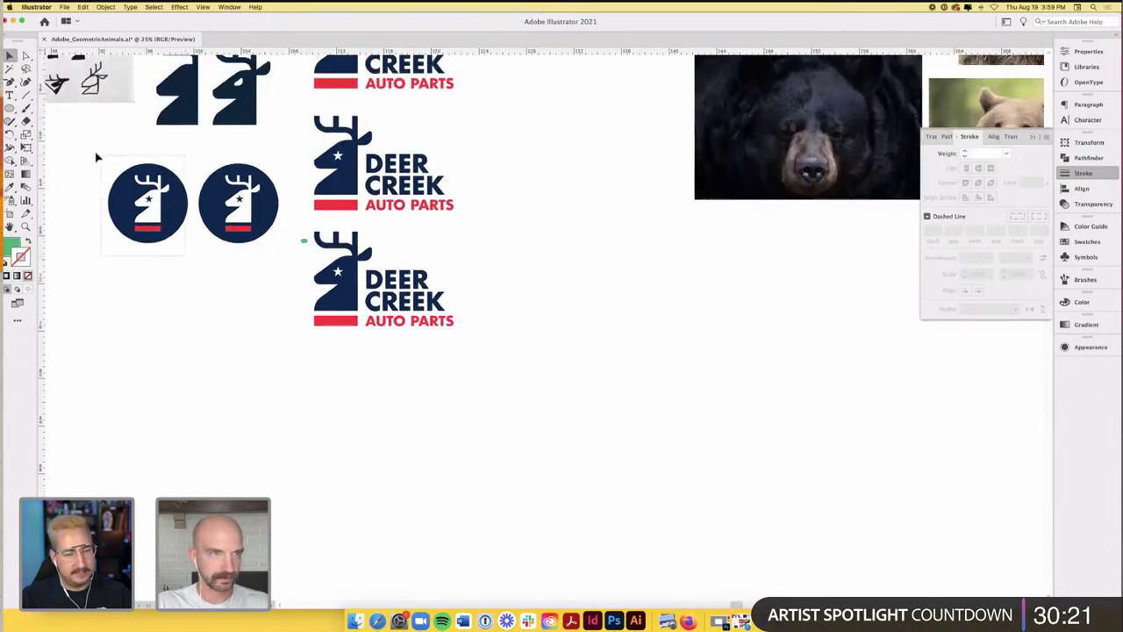
- Delete the extra left circle badge; a trial copy of the deer mark onto the badge is undone
{"action": "left_click_drag", "start_coordinate": [94, 155], "coordinate": [155, 165]}
{"action": "key", "text": "Delete"}
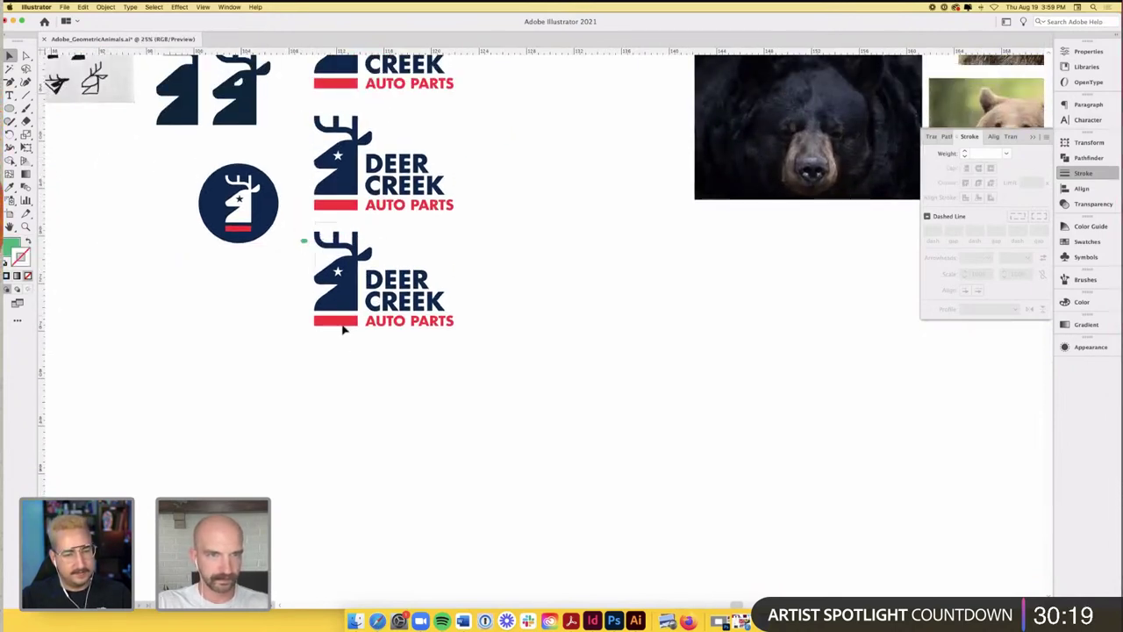
{"action": "left_click", "coordinate": [338, 303]}
{"action": "left_click_drag", "start_coordinate": [315, 270], "coordinate": [215, 243]}
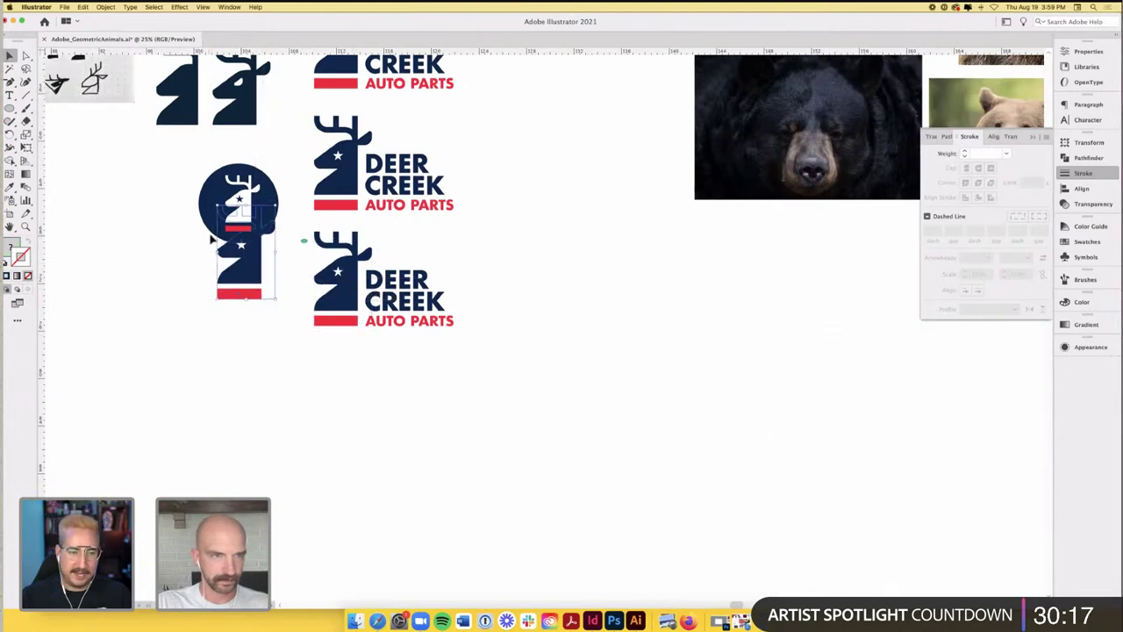
{"action": "scroll", "coordinate": [213, 243], "scroll_direction": "up", "scroll_amount": 3}
{"action": "left_click_drag", "start_coordinate": [389, 282], "coordinate": [340, 281]}
{"action": "key", "text": "super+z"}
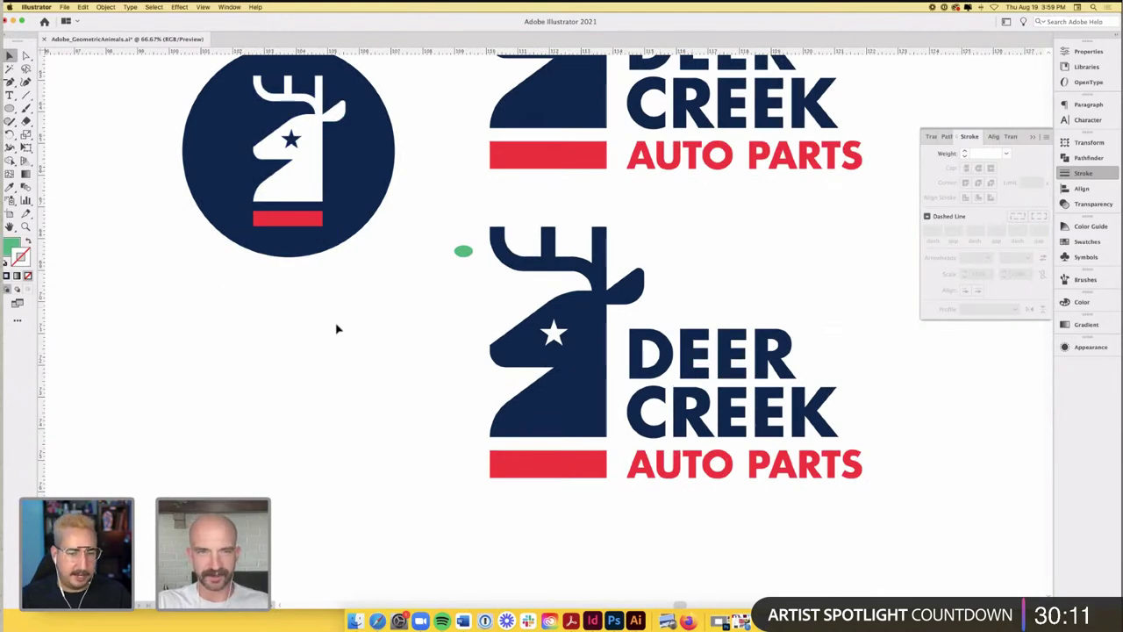
{"action": "scroll", "coordinate": [336, 326], "scroll_direction": "up", "scroll_amount": 3}
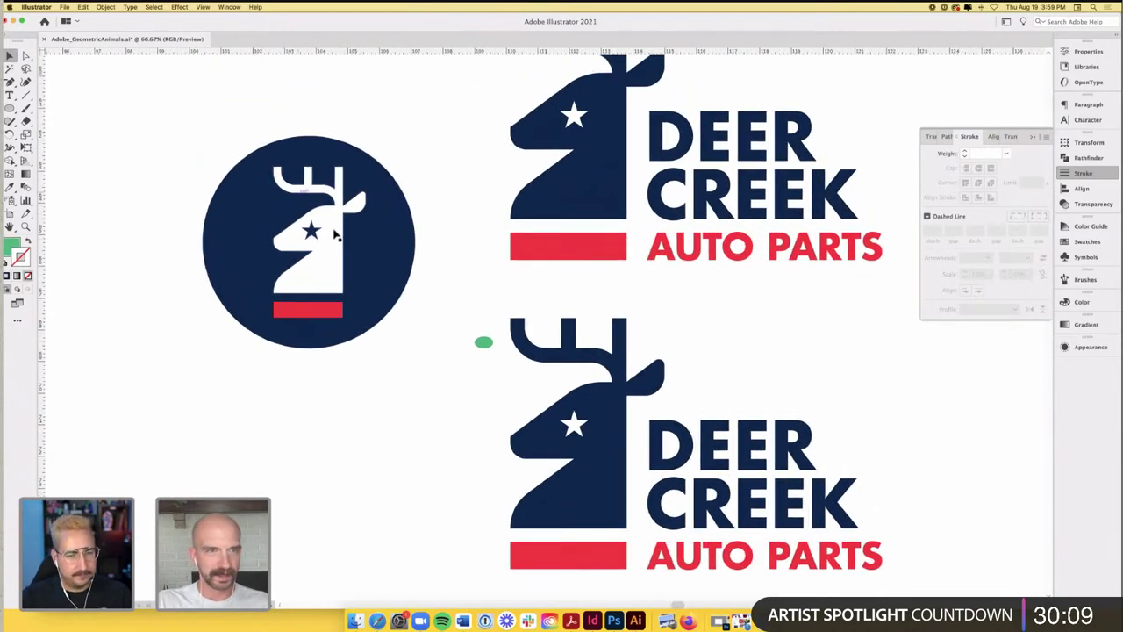
- Group the white deer head with its red bar in the remaining badge
{"action": "left_click", "coordinate": [334, 234]}
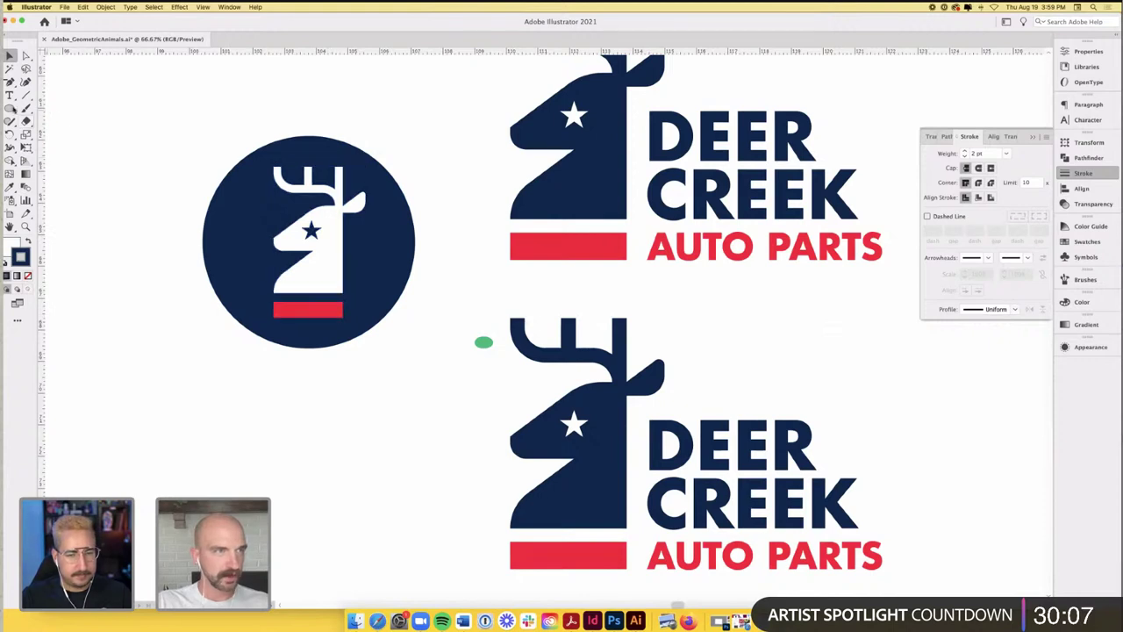
{"action": "left_click_drag", "start_coordinate": [9, 108], "coordinate": [53, 108]}
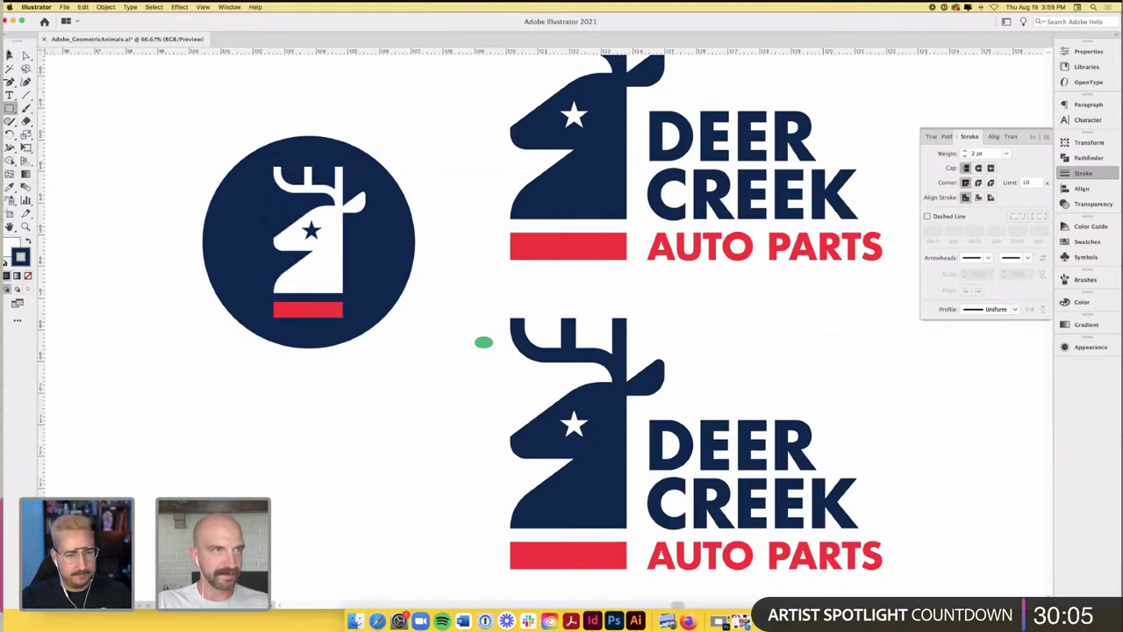
{"action": "key", "text": "v"}
{"action": "left_click", "coordinate": [333, 311], "text": "shift"}
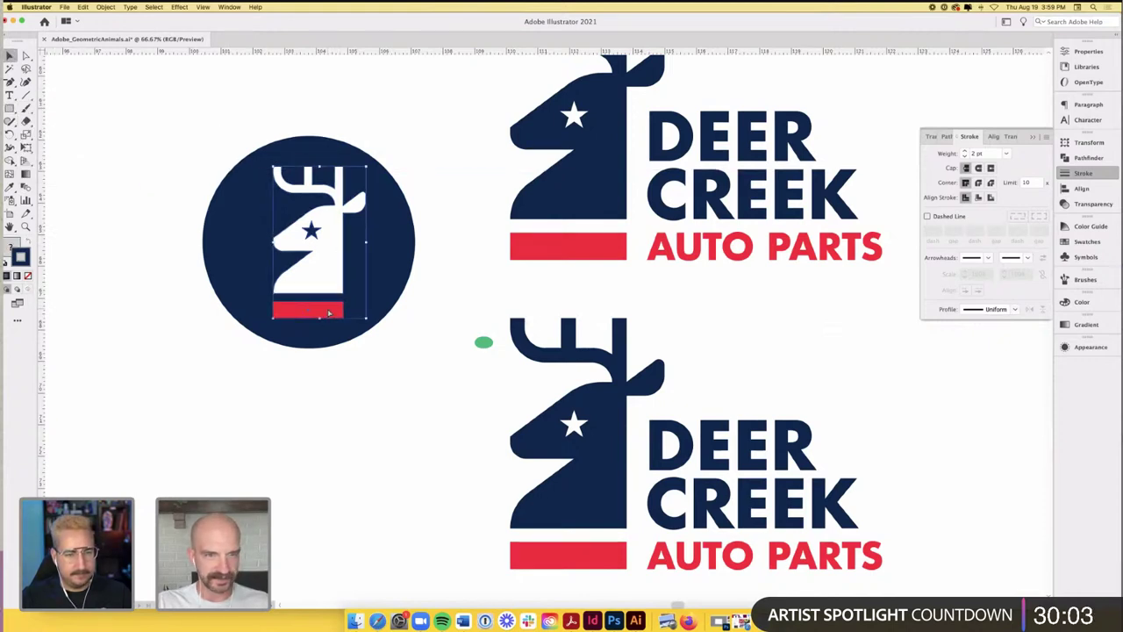
{"action": "key", "text": "super+g"}
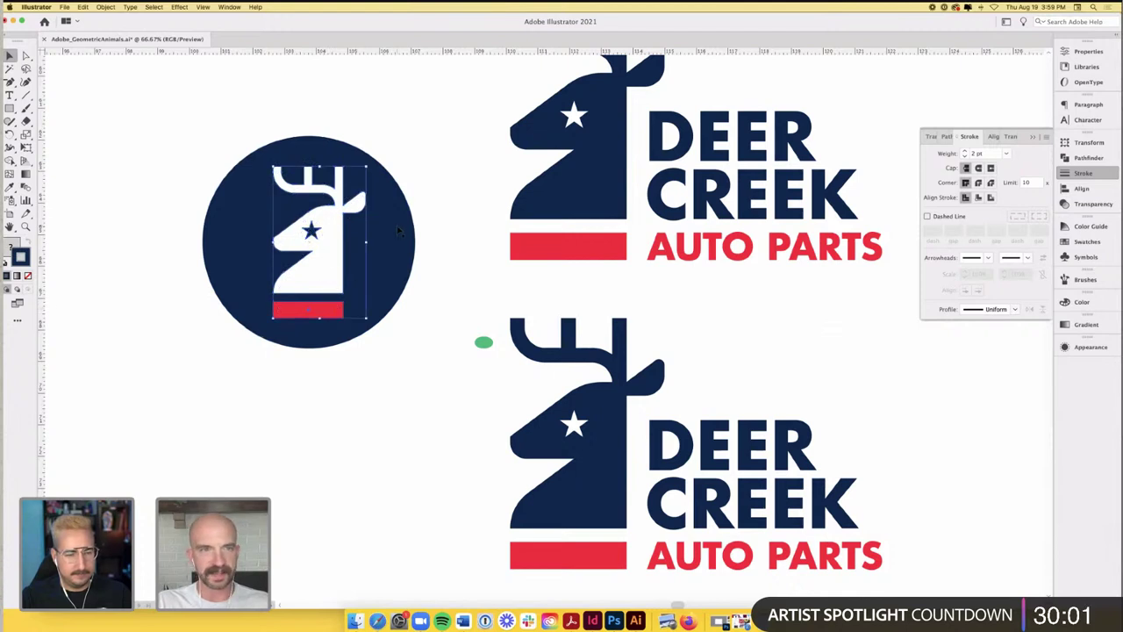
{"action": "scroll", "coordinate": [333, 226], "scroll_direction": "up", "scroll_amount": 1}
{"action": "left_click", "coordinate": [395, 249]}
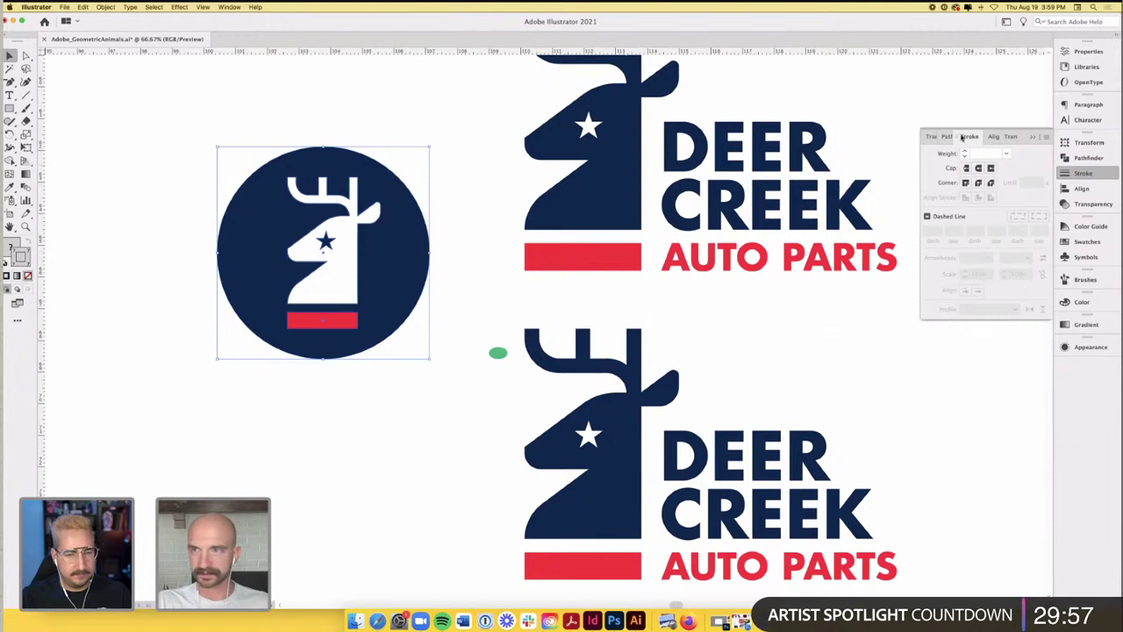
- Centre the badge artwork from the Align panel, then deselect and zoom in on the circle logo
{"action": "left_click", "coordinate": [992, 136]}
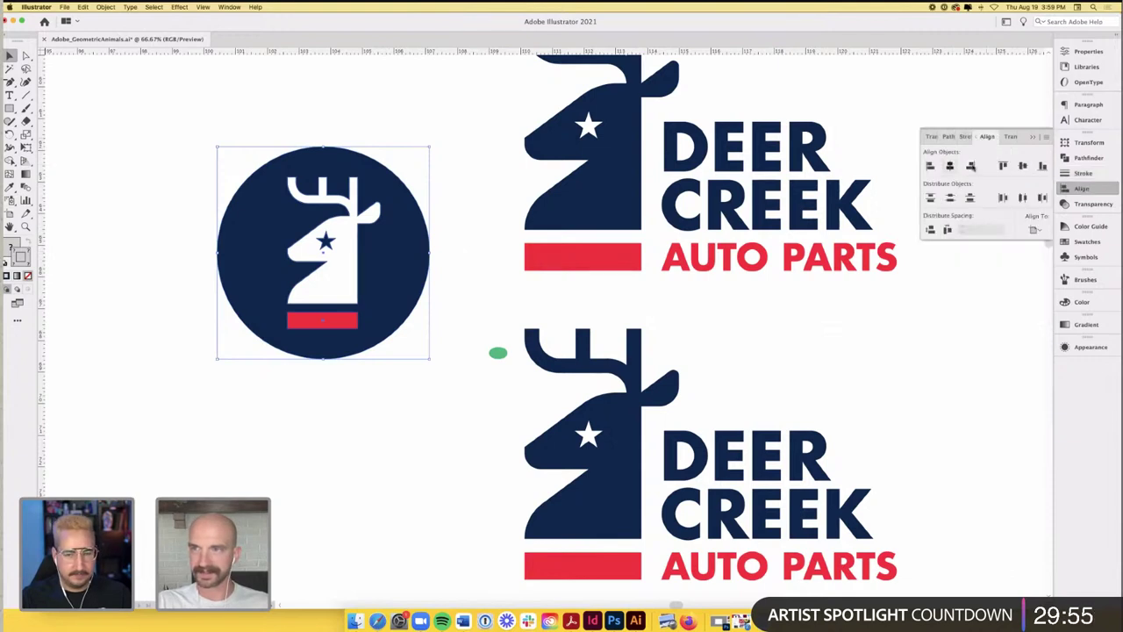
{"action": "left_click", "coordinate": [972, 166]}
{"action": "left_click", "coordinate": [426, 128]}
{"action": "scroll", "coordinate": [404, 130], "scroll_direction": "up", "scroll_amount": 1}
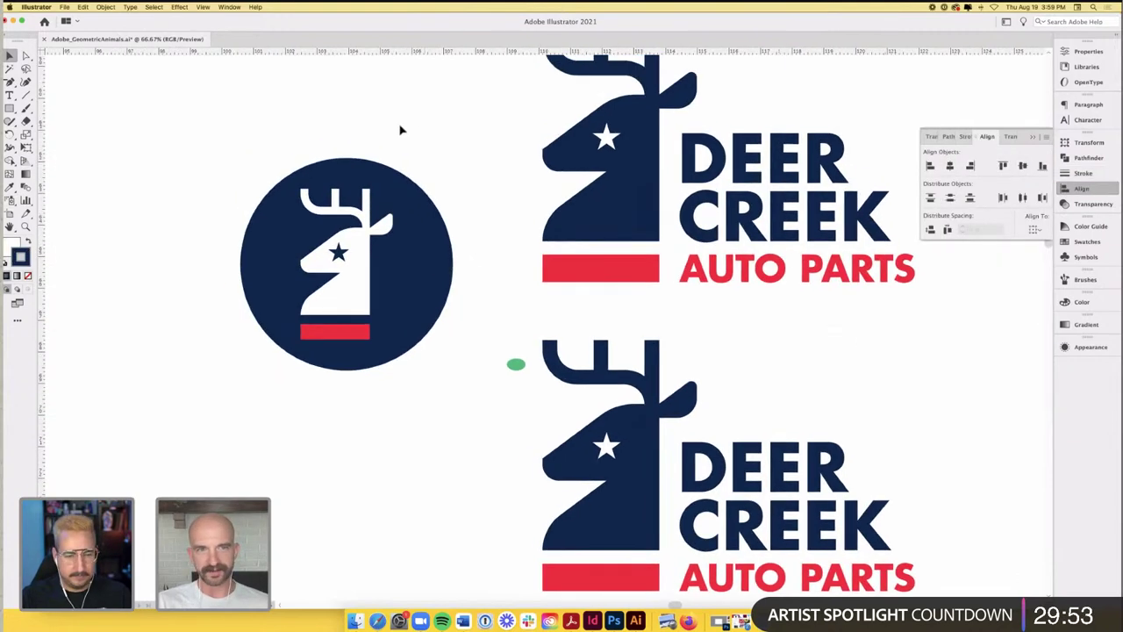
{"action": "scroll", "coordinate": [400, 130], "scroll_direction": "up", "scroll_amount": 1}
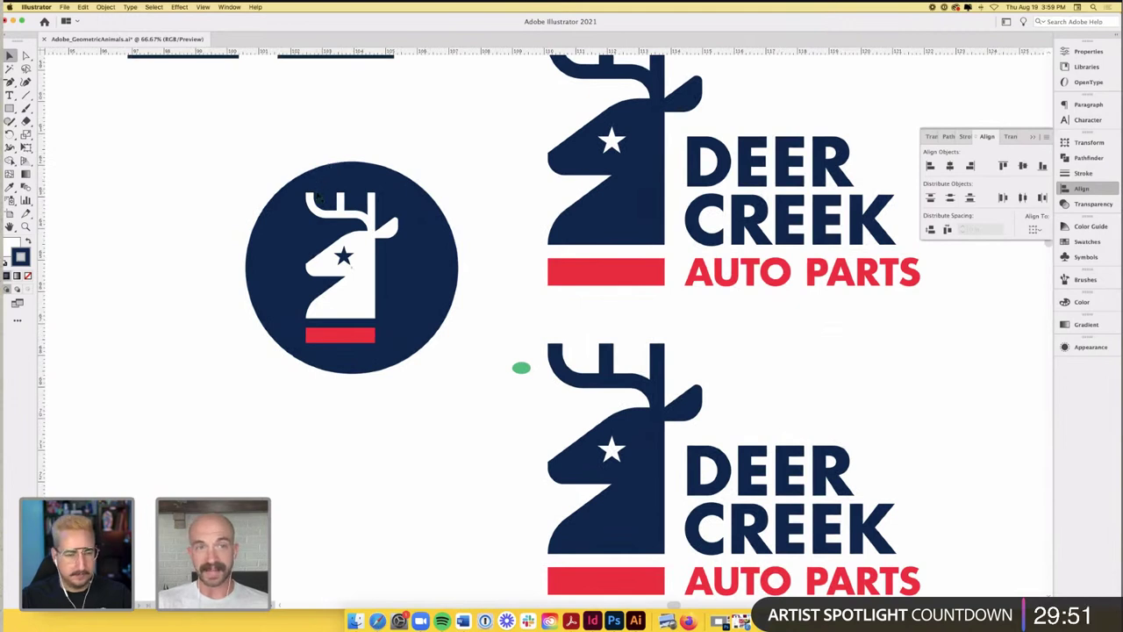
{"action": "scroll", "coordinate": [315, 192], "scroll_direction": "up", "scroll_amount": 2}
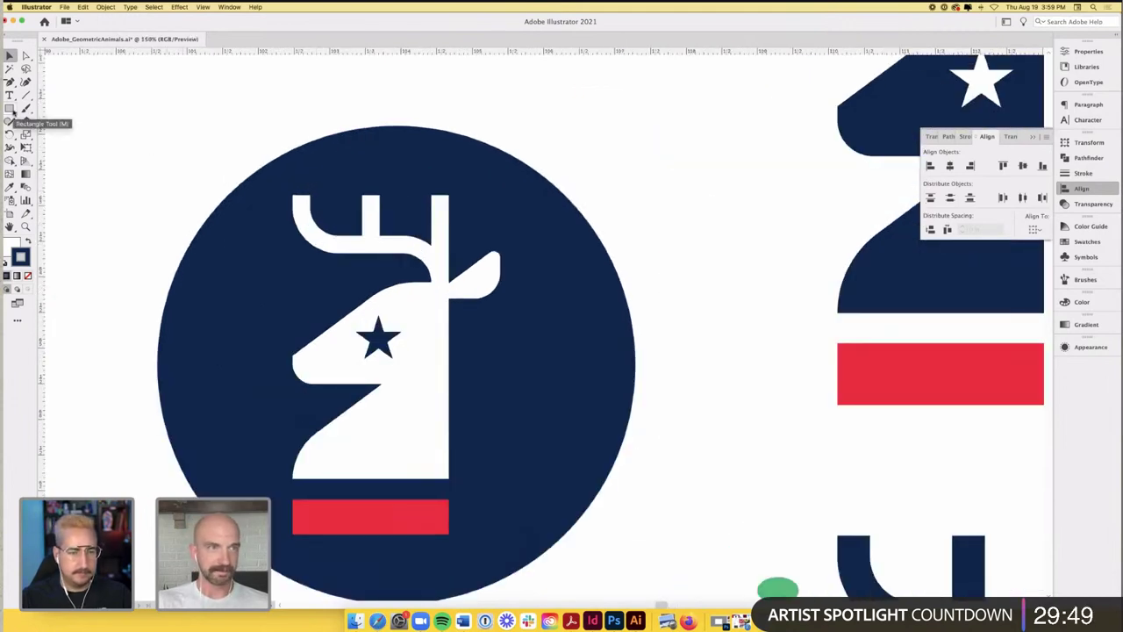
- Draw a rectangle over the deer head and red bar, fill it sampled green, and layer it just above the navy circle
{"action": "left_click", "coordinate": [11, 110]}
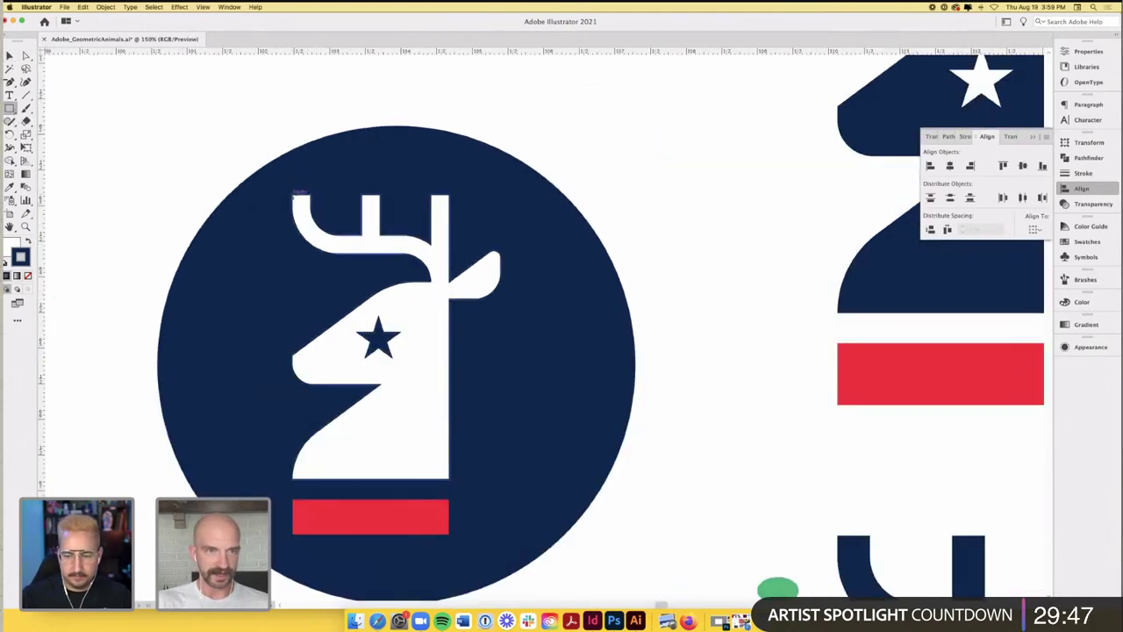
{"action": "left_click_drag", "start_coordinate": [294, 194], "coordinate": [448, 534]}
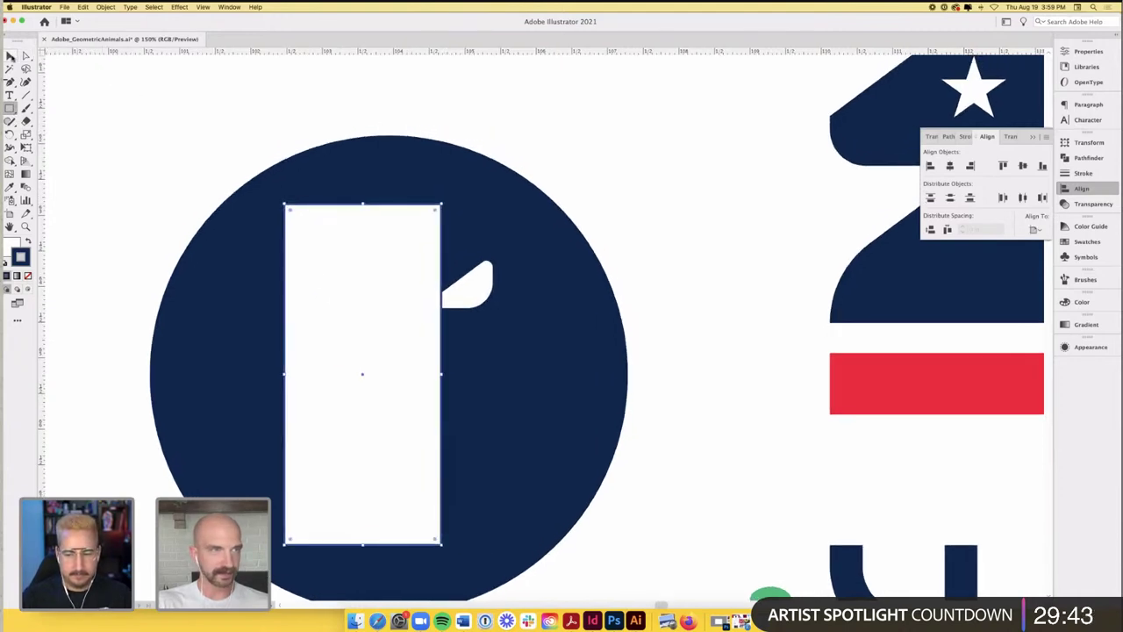
{"action": "left_click", "coordinate": [10, 55]}
{"action": "key", "text": "i"}
{"action": "left_click", "coordinate": [772, 595]}
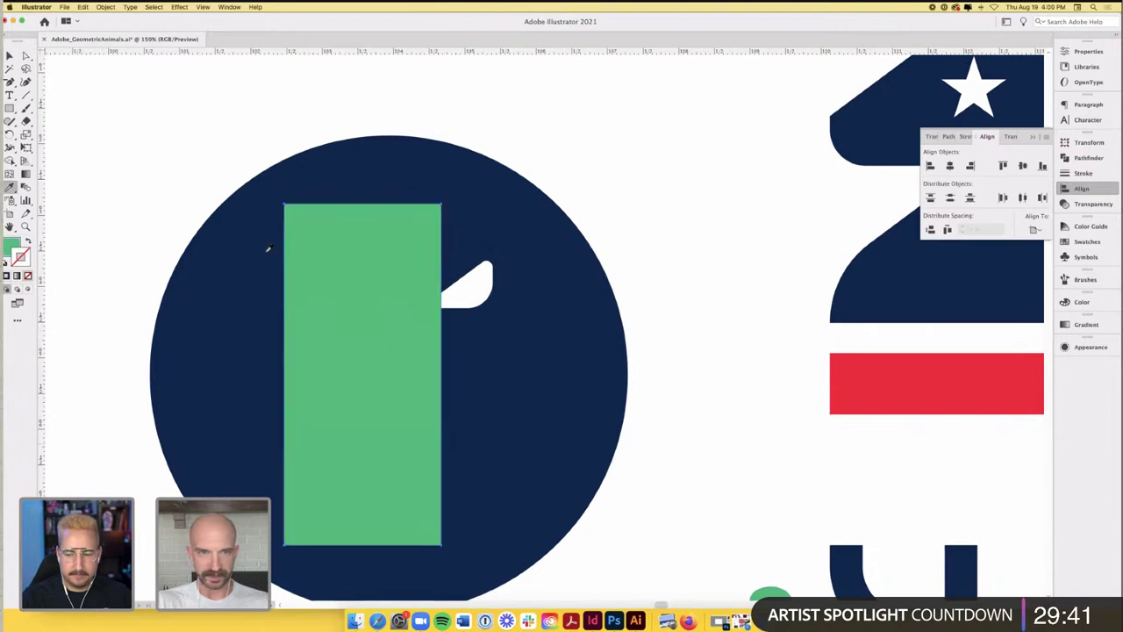
{"action": "key", "text": "v"}
{"action": "key", "text": "super+shift+bracketleft"}
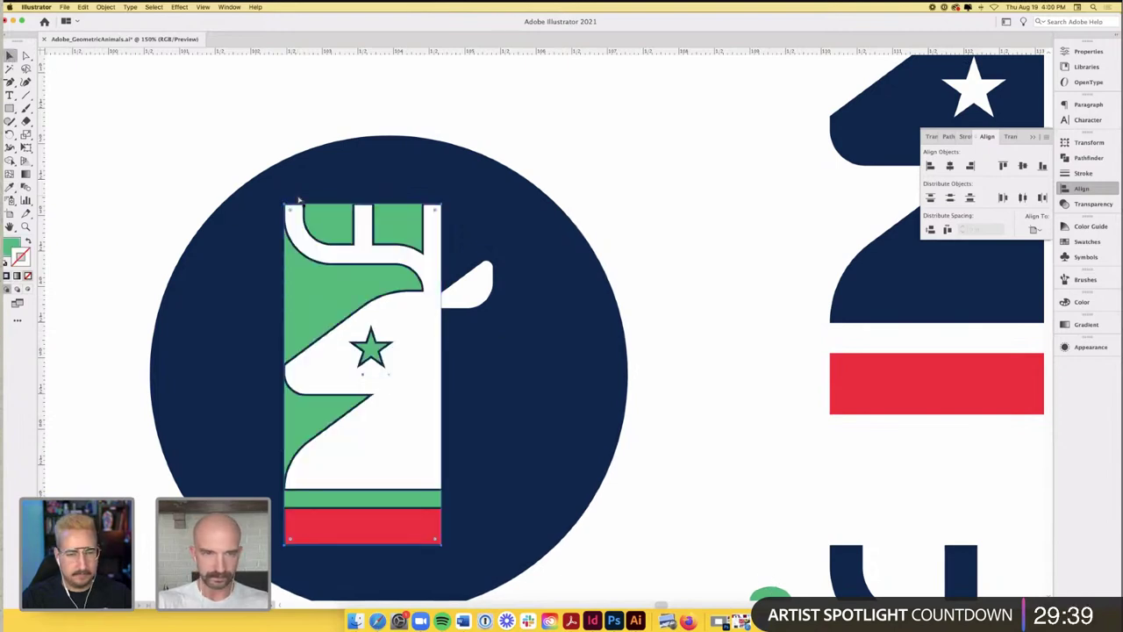
{"action": "key", "text": "super+bracketright"}
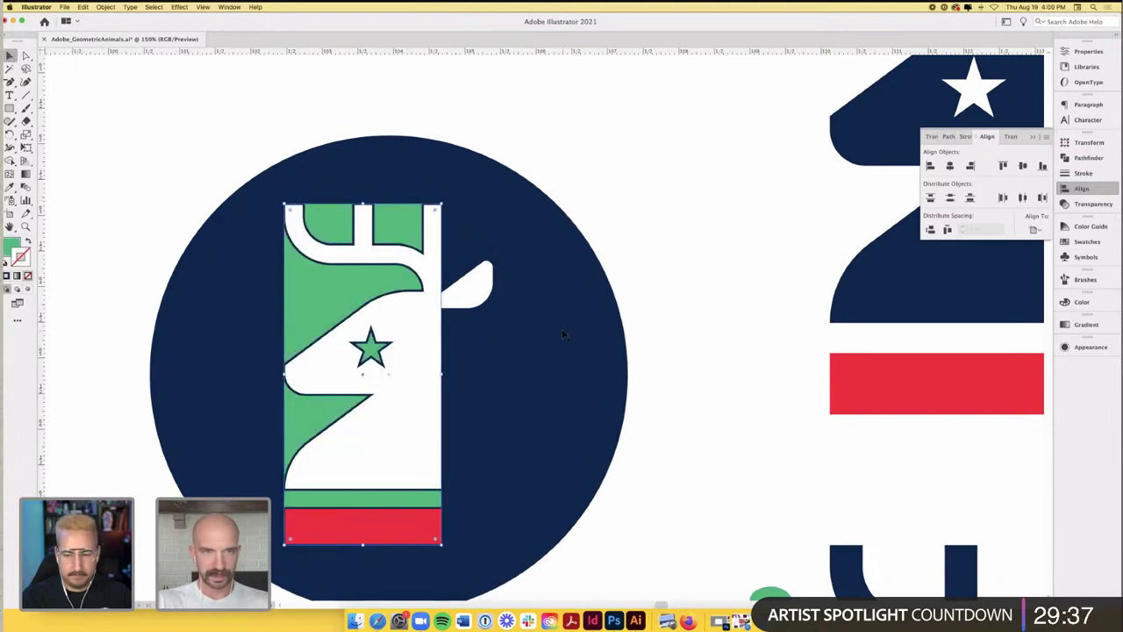
- Set the navy circle as key object when aligning the green rectangle and then the deer group
{"action": "left_click", "coordinate": [564, 336]}
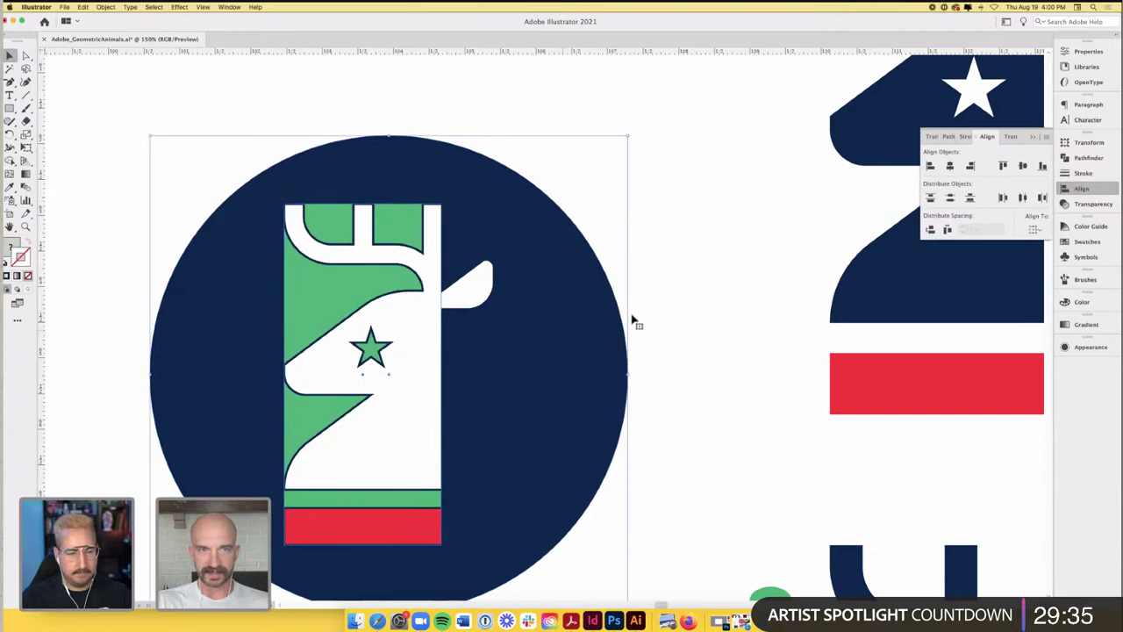
{"action": "left_click", "coordinate": [597, 355]}
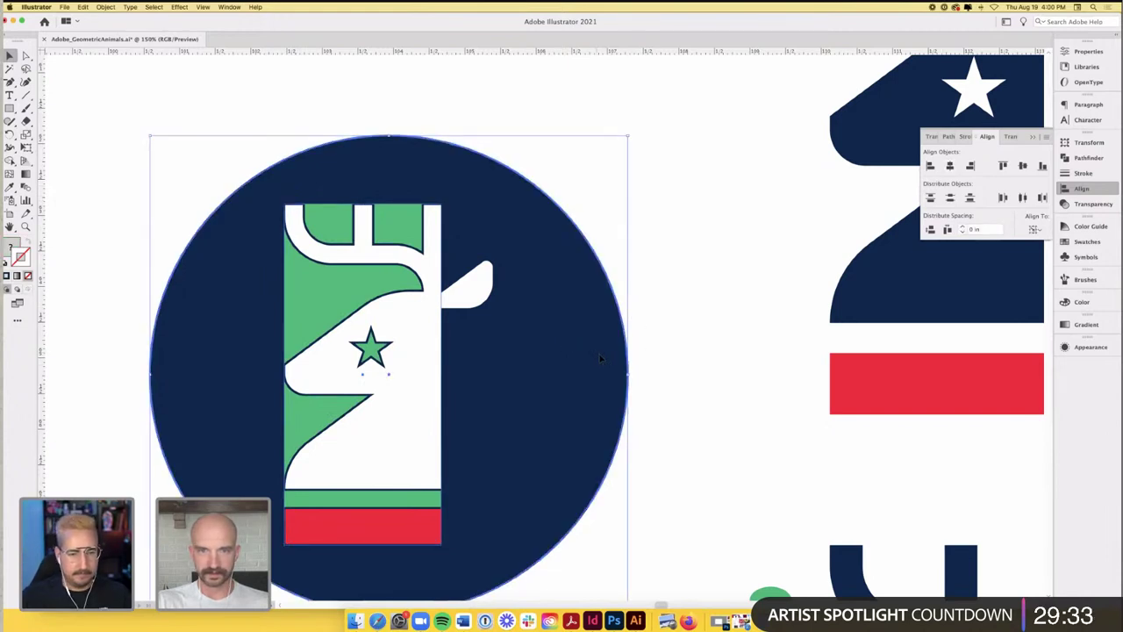
{"action": "left_click", "coordinate": [374, 294]}
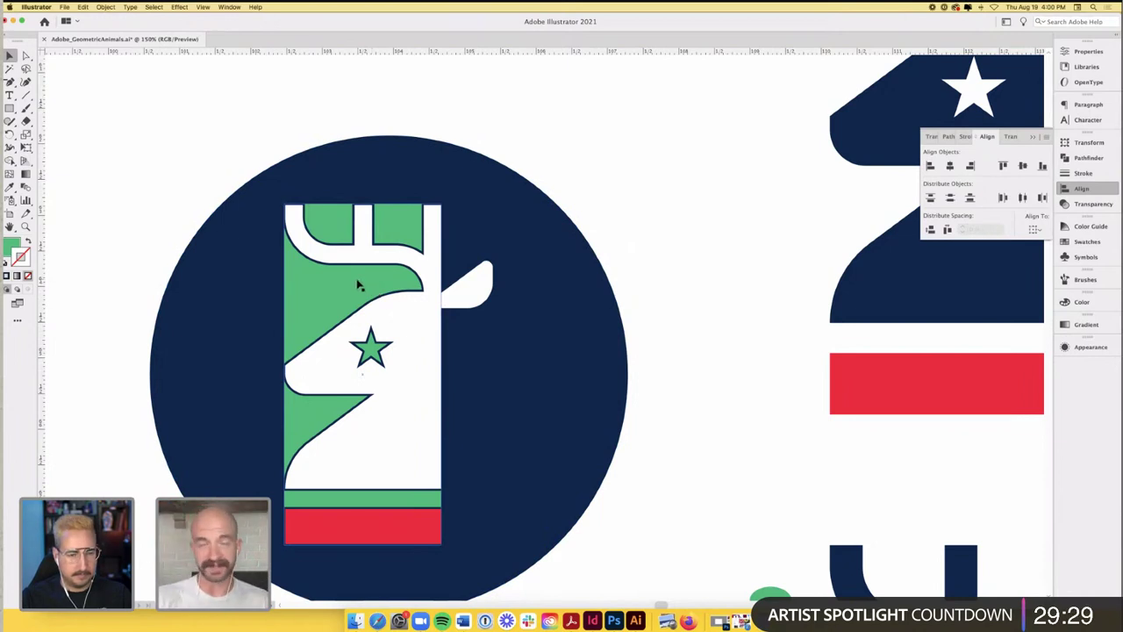
{"action": "scroll", "coordinate": [348, 285], "scroll_direction": "left", "scroll_amount": 1}
{"action": "left_click", "coordinate": [337, 290]}
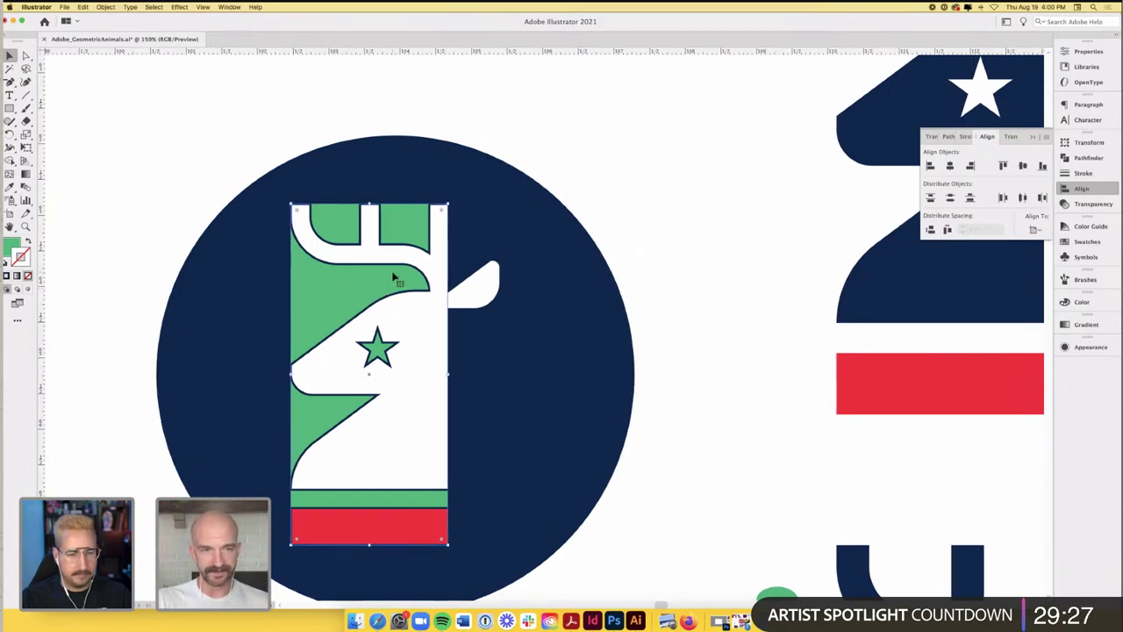
{"action": "left_click", "coordinate": [549, 261]}
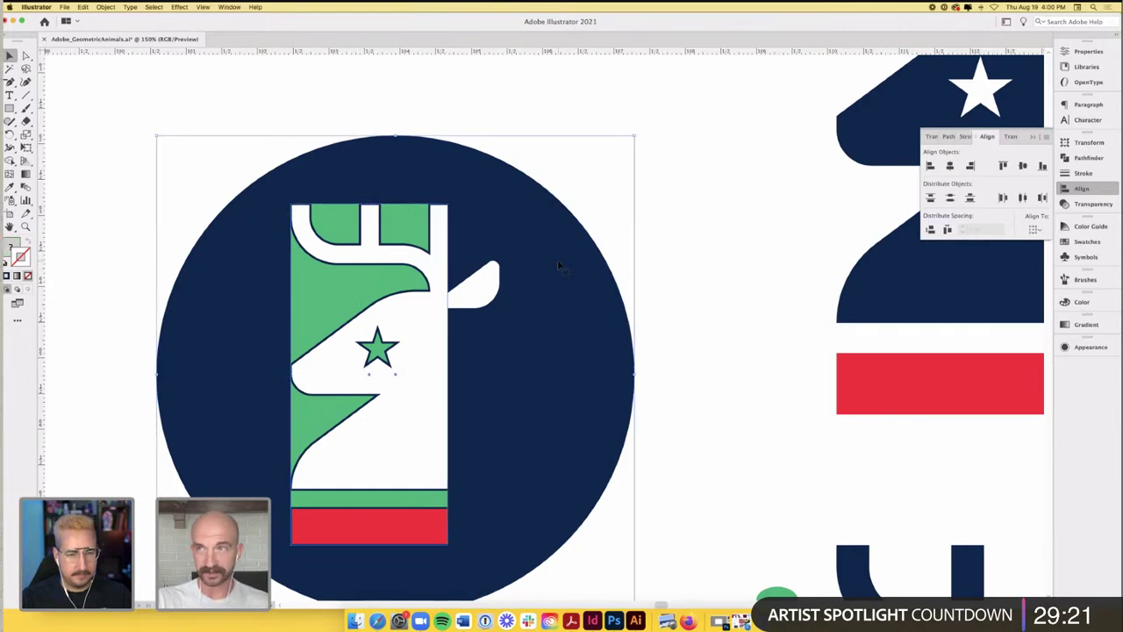
{"action": "left_click", "coordinate": [456, 157]}
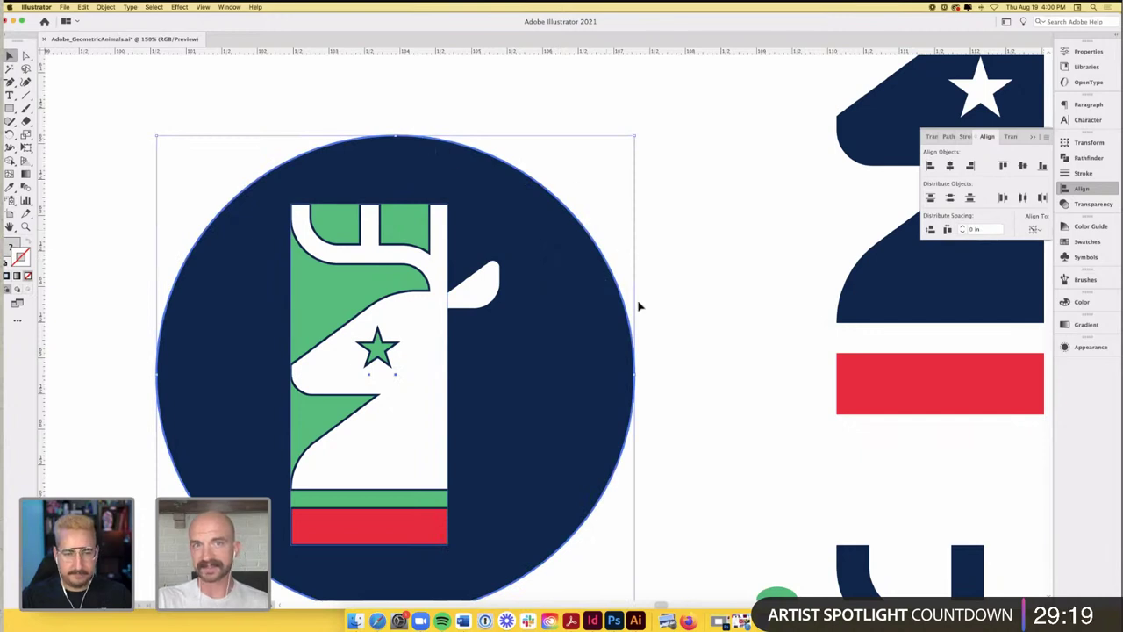
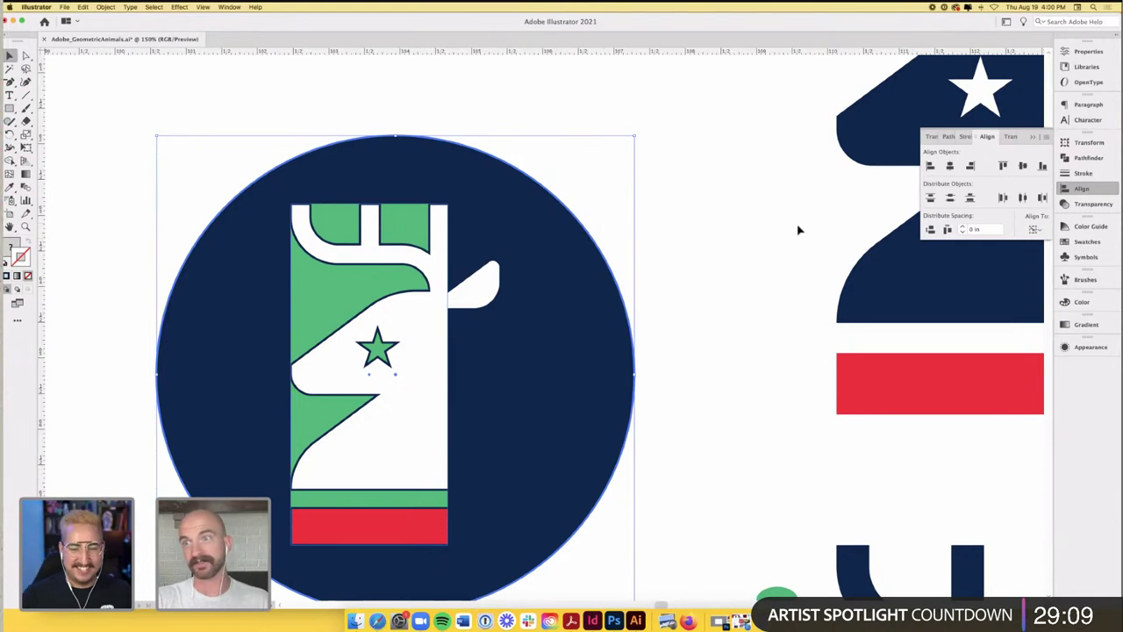
- Centre the green rectangle horizontally and move the deer-and-stripes group slightly right
{"action": "left_click", "coordinate": [949, 167]}
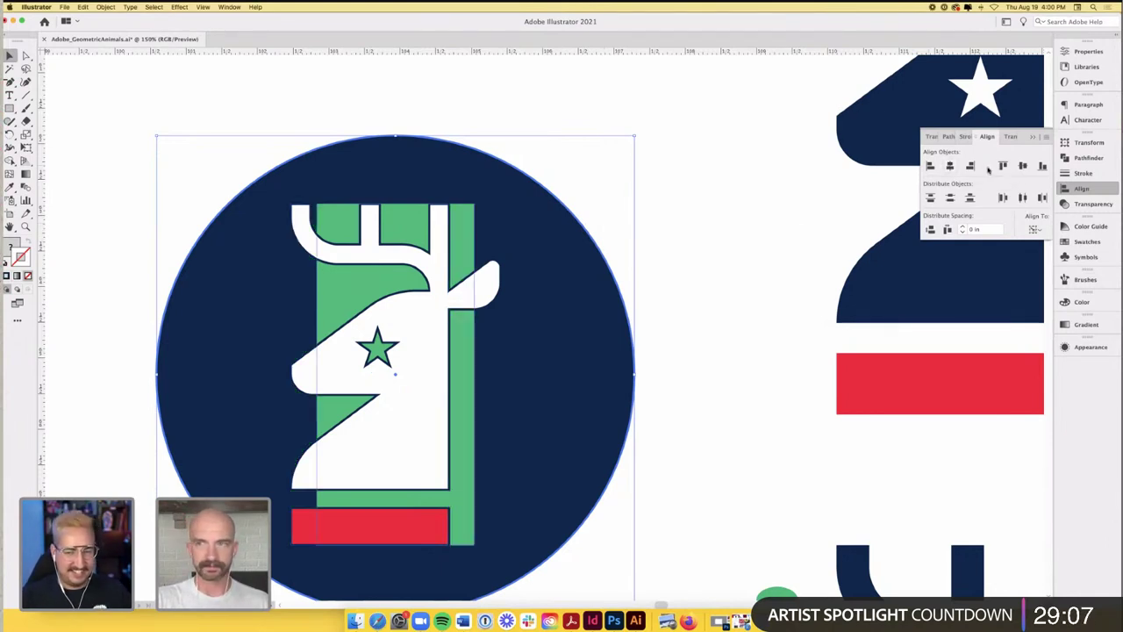
{"action": "left_click", "coordinate": [496, 115]}
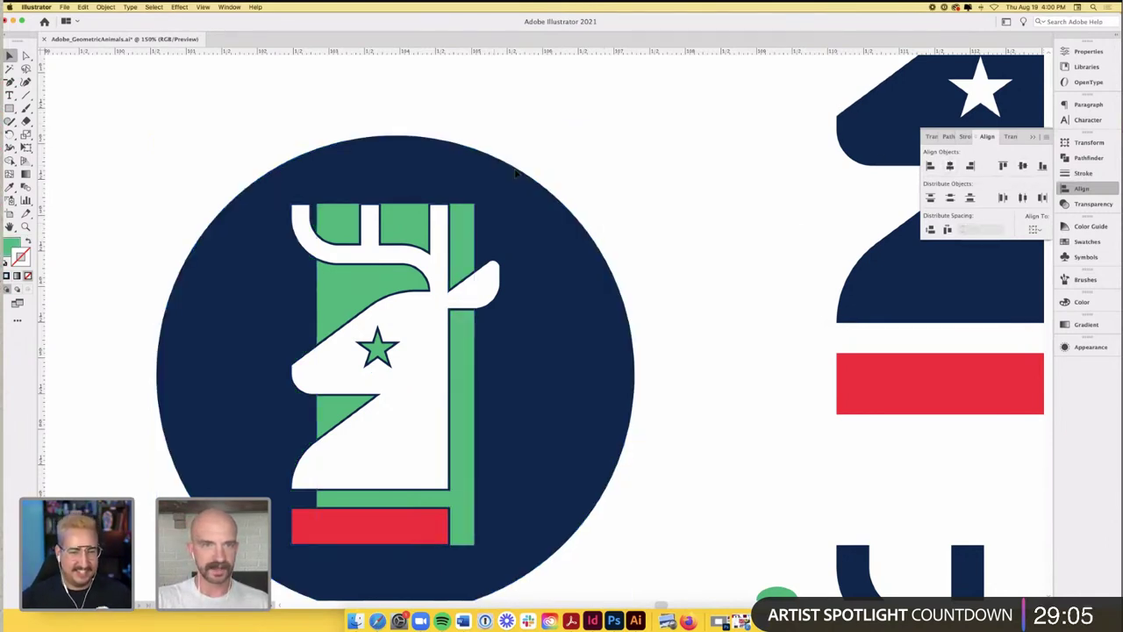
{"action": "left_click", "coordinate": [378, 397]}
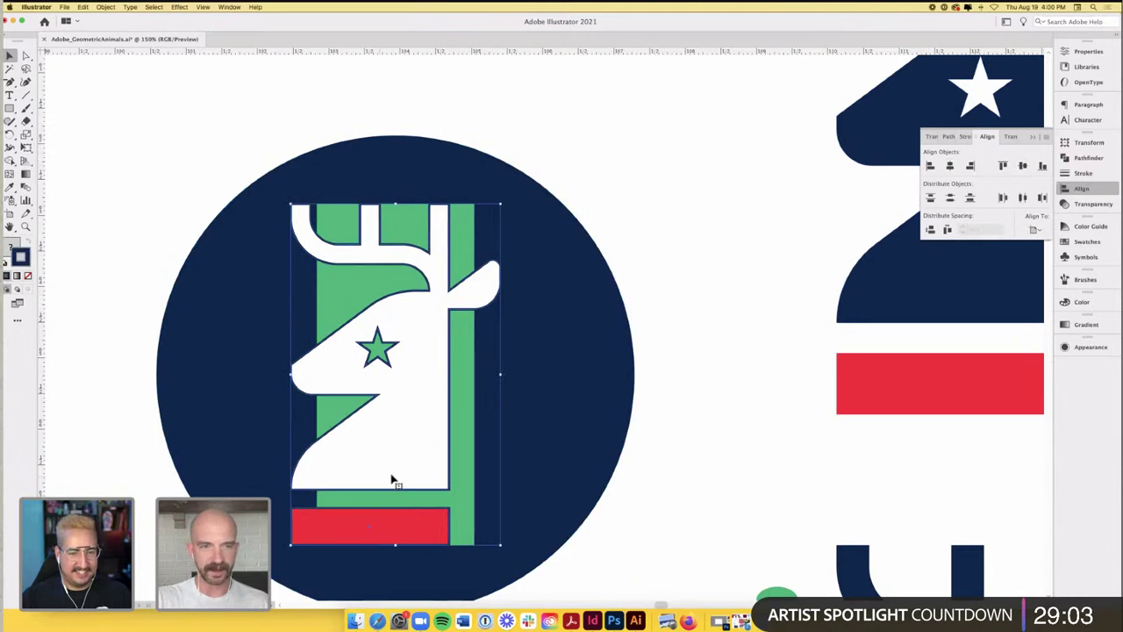
{"action": "left_click_drag", "start_coordinate": [394, 477], "coordinate": [422, 475]}
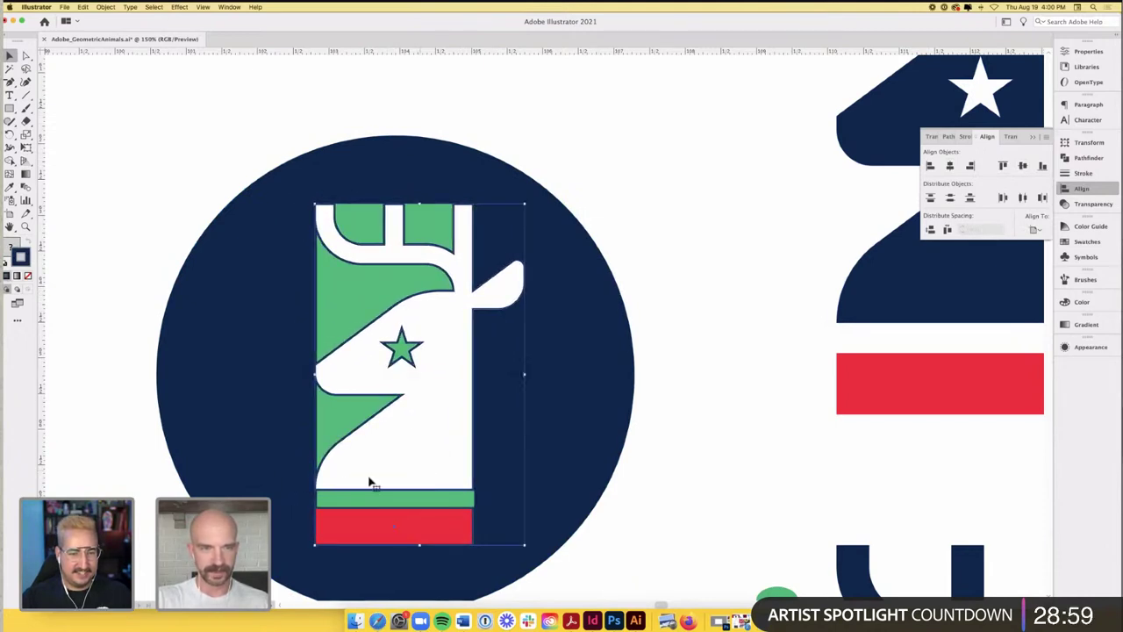
- Shift the deer group a bit further right, then reselect the green shape
{"action": "scroll", "coordinate": [343, 485], "scroll_direction": "up", "scroll_amount": 1}
{"action": "scroll", "coordinate": [343, 485], "scroll_direction": "up", "scroll_amount": 2}
{"action": "left_click_drag", "start_coordinate": [344, 486], "coordinate": [355, 484]}
{"action": "scroll", "coordinate": [354, 481], "scroll_direction": "down", "scroll_amount": 3}
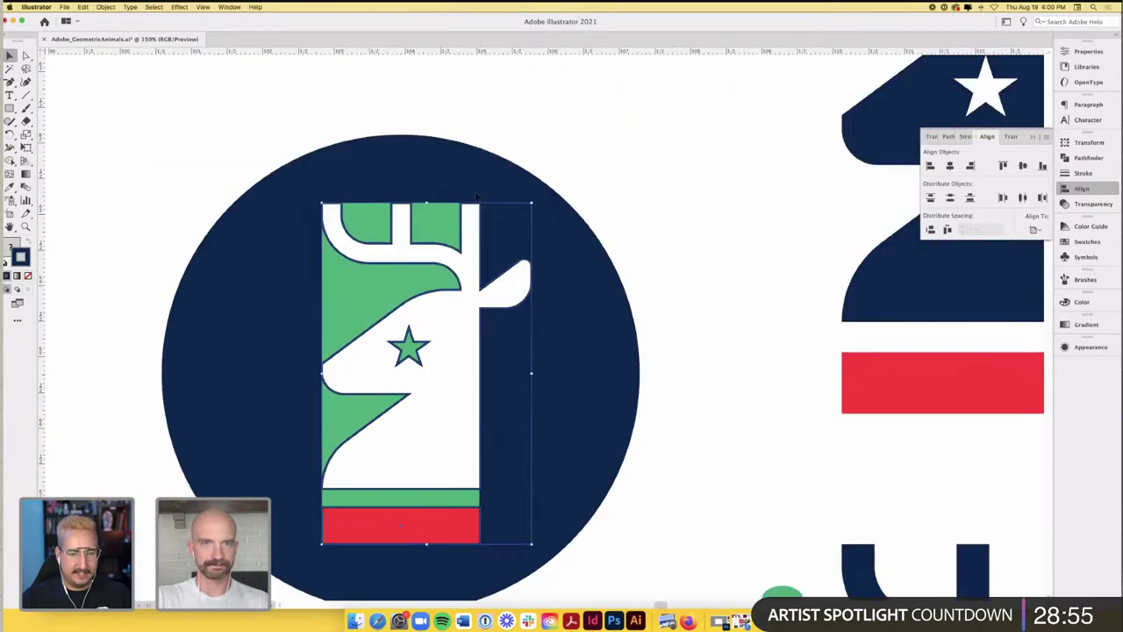
{"action": "left_click", "coordinate": [378, 292]}
{"action": "scroll", "coordinate": [376, 289], "scroll_direction": "down", "scroll_amount": 4}
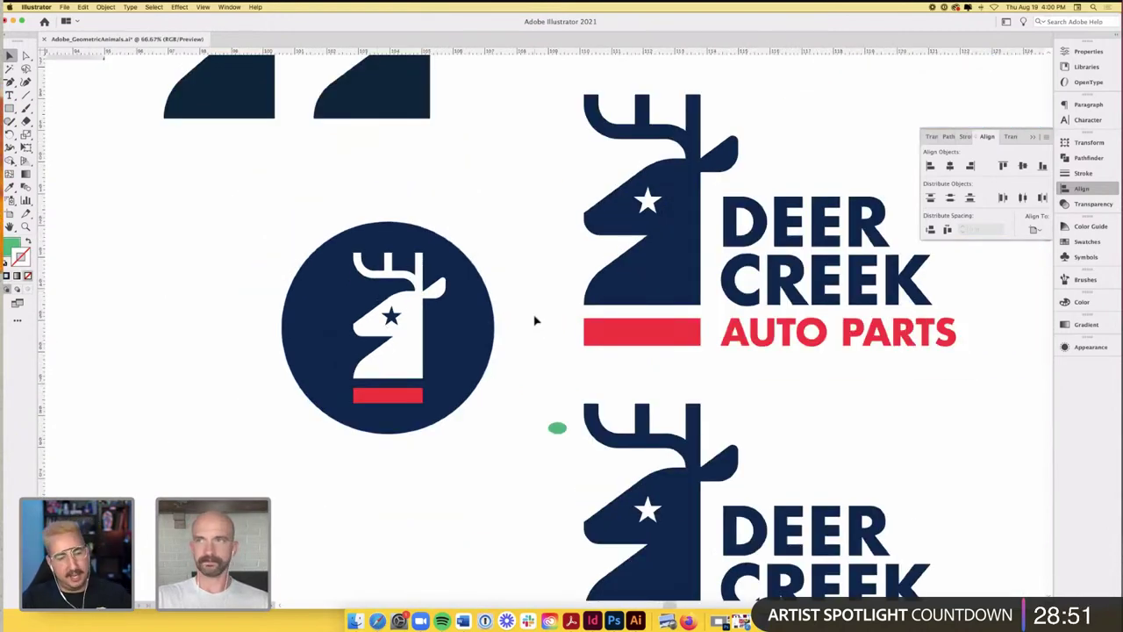
- Select, then deselect, the white deer and red bar to check the badge layout
{"action": "scroll", "coordinate": [534, 320], "scroll_direction": "left", "scroll_amount": 2}
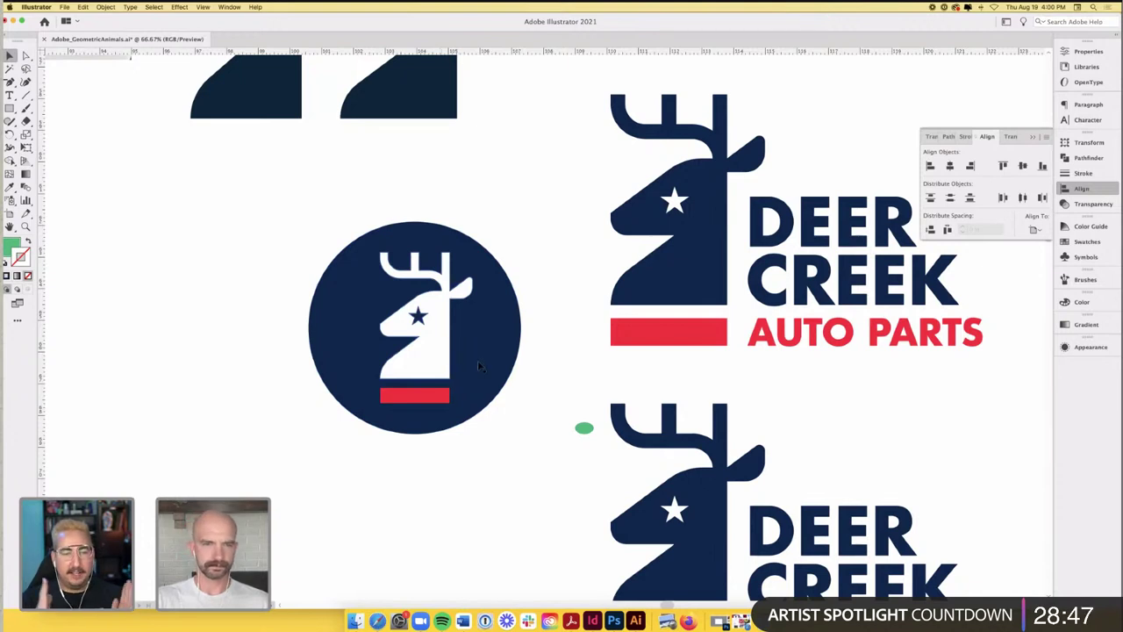
{"action": "left_click", "coordinate": [413, 355]}
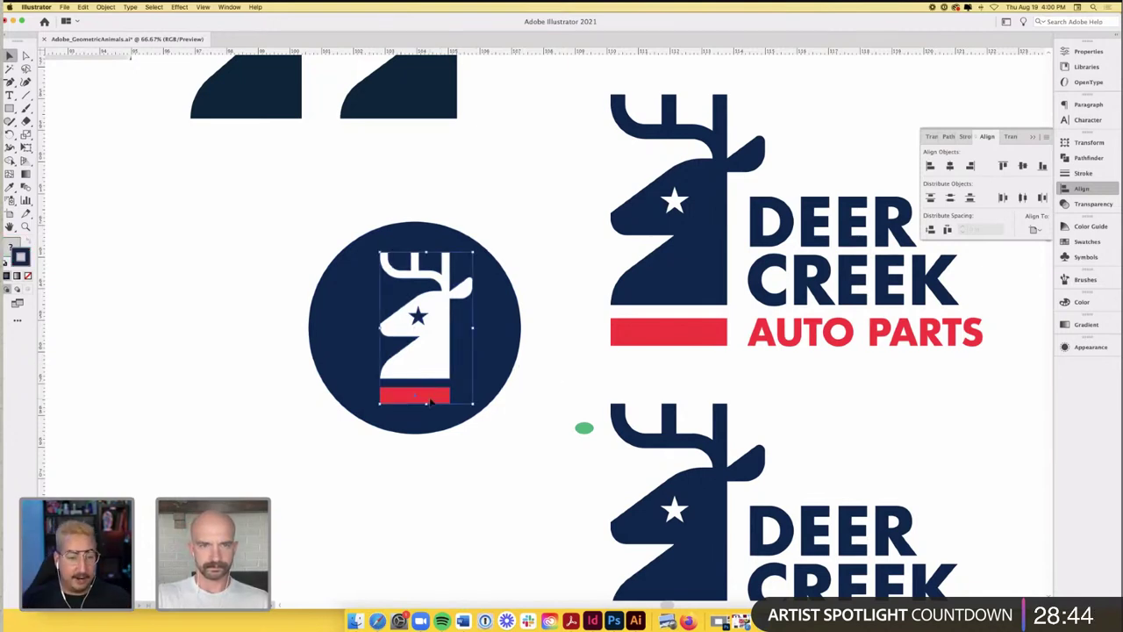
{"action": "left_click", "coordinate": [544, 273]}
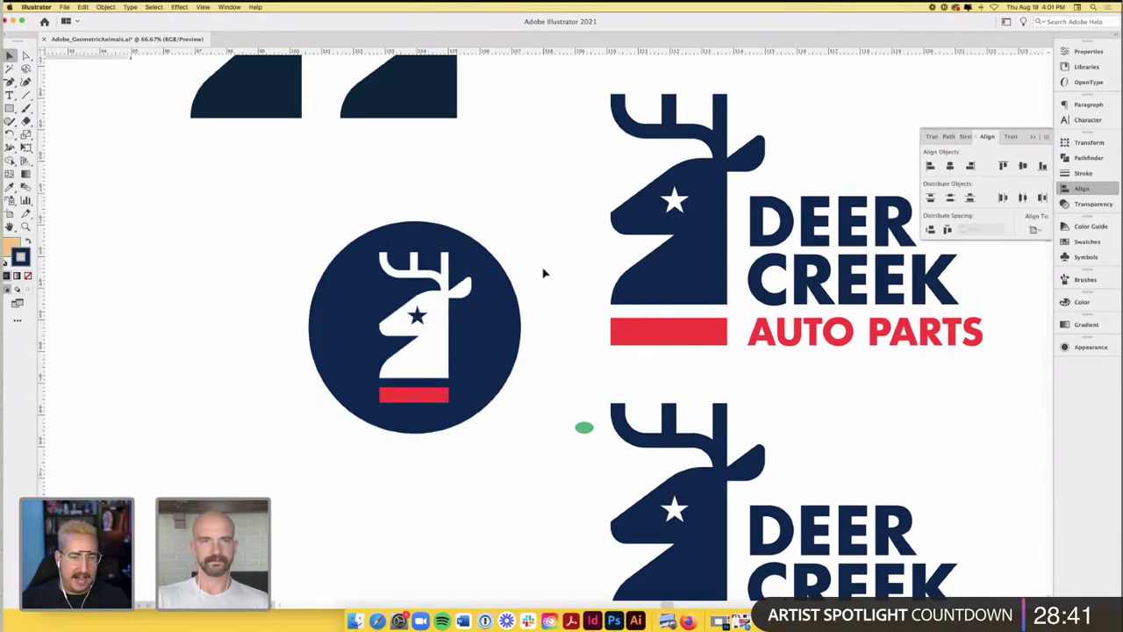
{"action": "scroll", "coordinate": [544, 273], "scroll_direction": "down", "scroll_amount": 1}
{"action": "scroll", "coordinate": [509, 290], "scroll_direction": "up", "scroll_amount": 1}
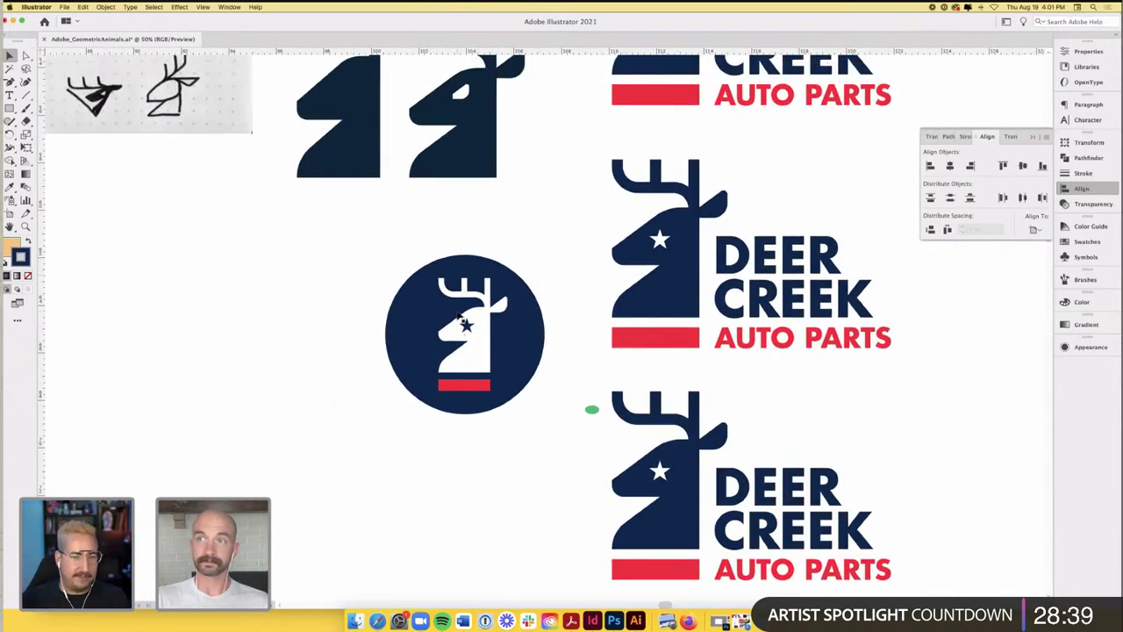
{"action": "scroll", "coordinate": [481, 301], "scroll_direction": "up", "scroll_amount": 1}
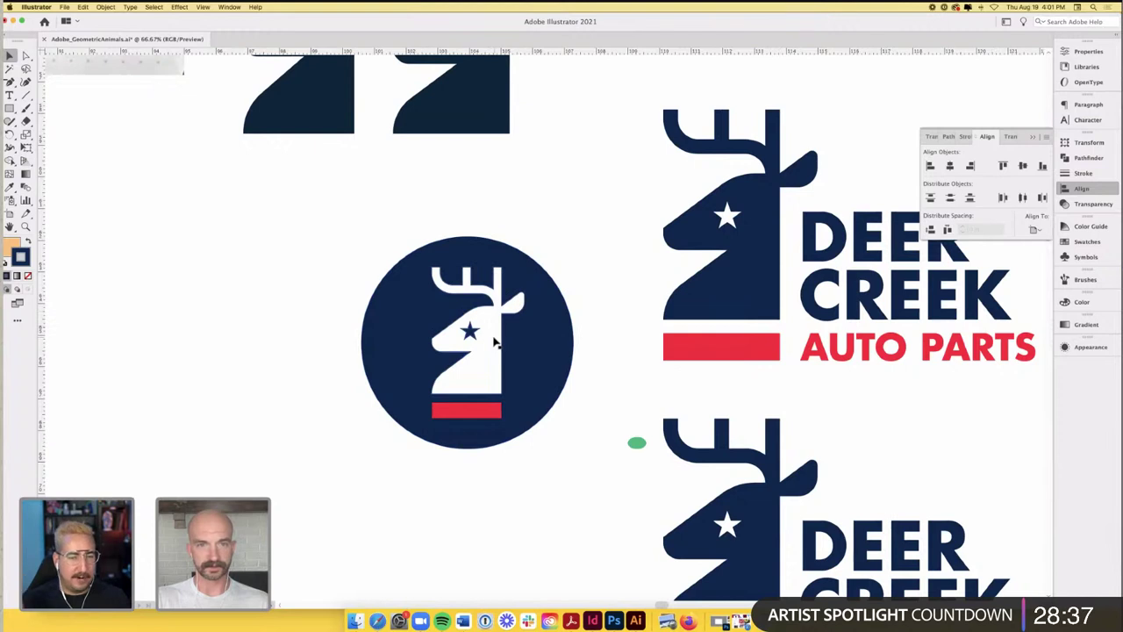
- Undo twice to restore the green panel behind the deer, then move the deer 0.14 in right
{"action": "key", "text": "super+z"}
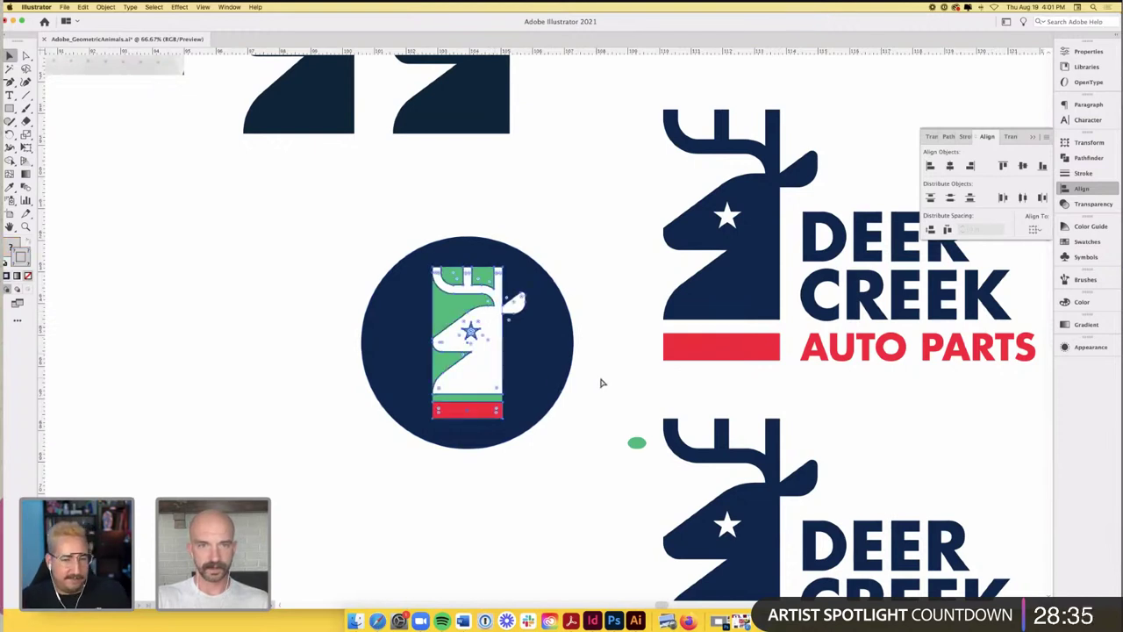
{"action": "key", "text": "super+z"}
{"action": "key", "text": "super+z"}
{"action": "key", "text": "super+z"}
{"action": "key", "text": "super+z"}
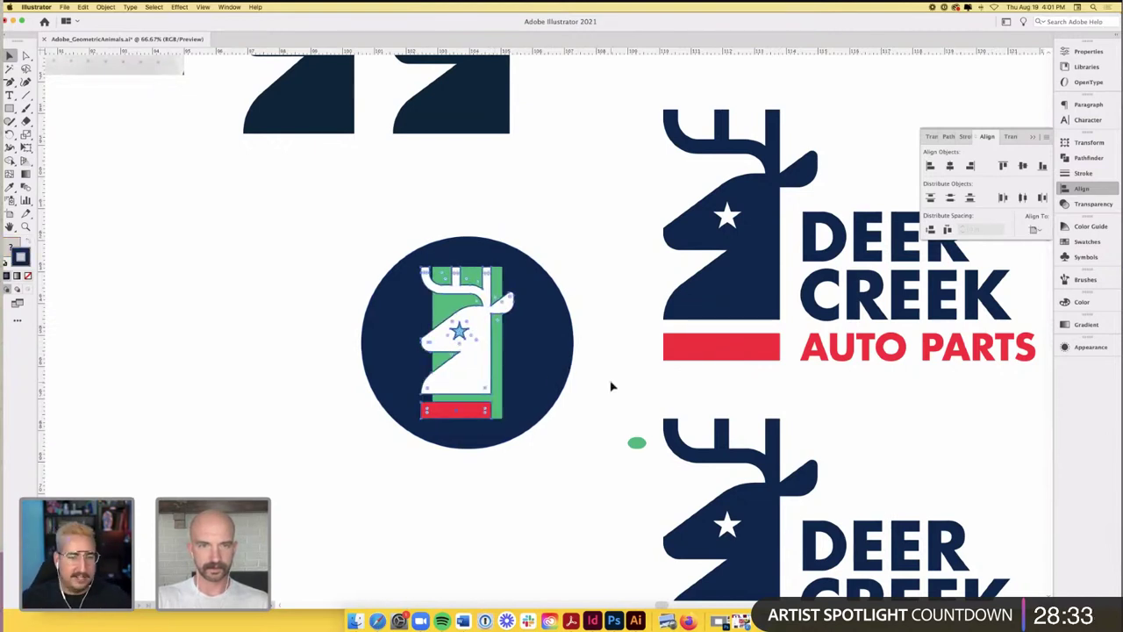
{"action": "scroll", "coordinate": [471, 366], "scroll_direction": "up", "scroll_amount": 1}
{"action": "left_click_drag", "start_coordinate": [471, 366], "coordinate": [482, 369]}
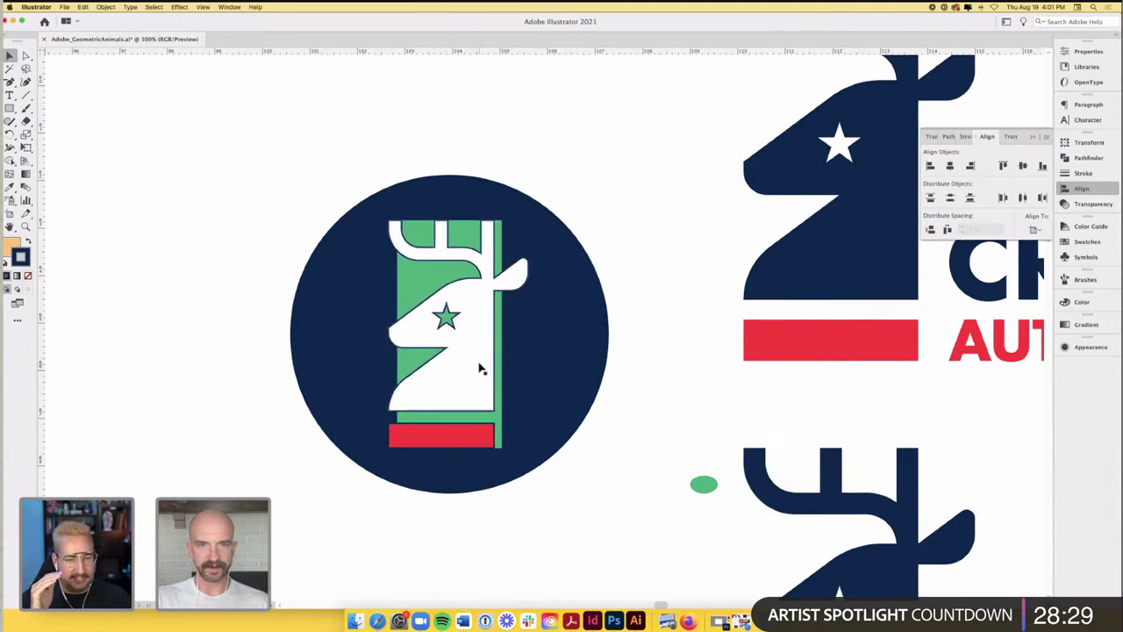
- Cut the green rectangle and paste it back in place, then undo both changes
{"action": "left_click", "coordinate": [500, 359]}
{"action": "key", "text": "super+3"}
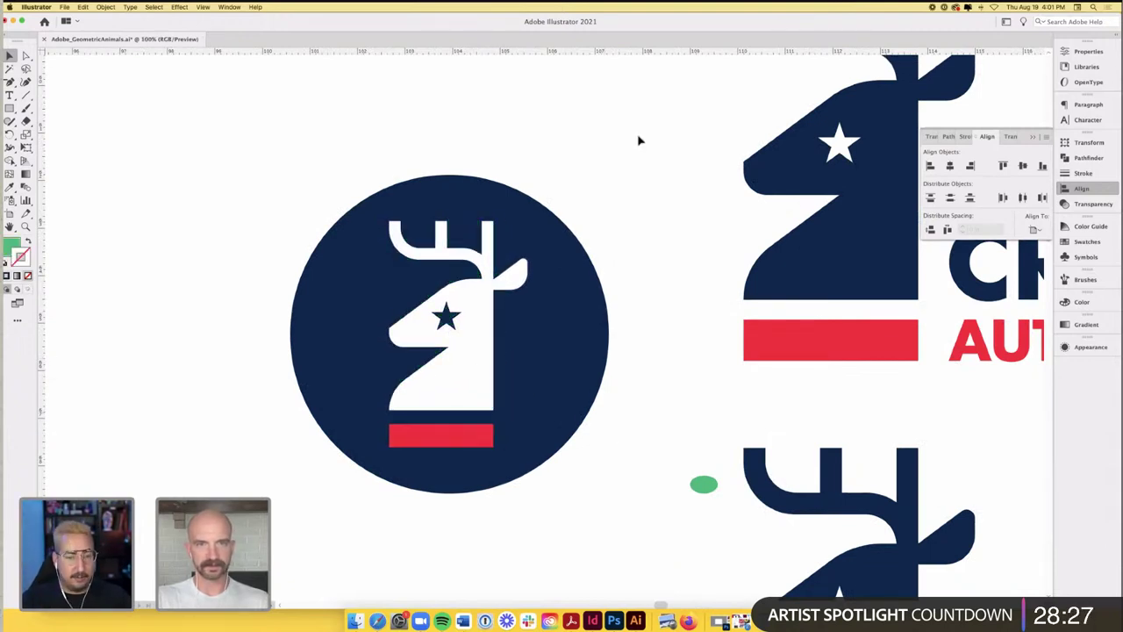
{"action": "key", "text": "super+alt+3"}
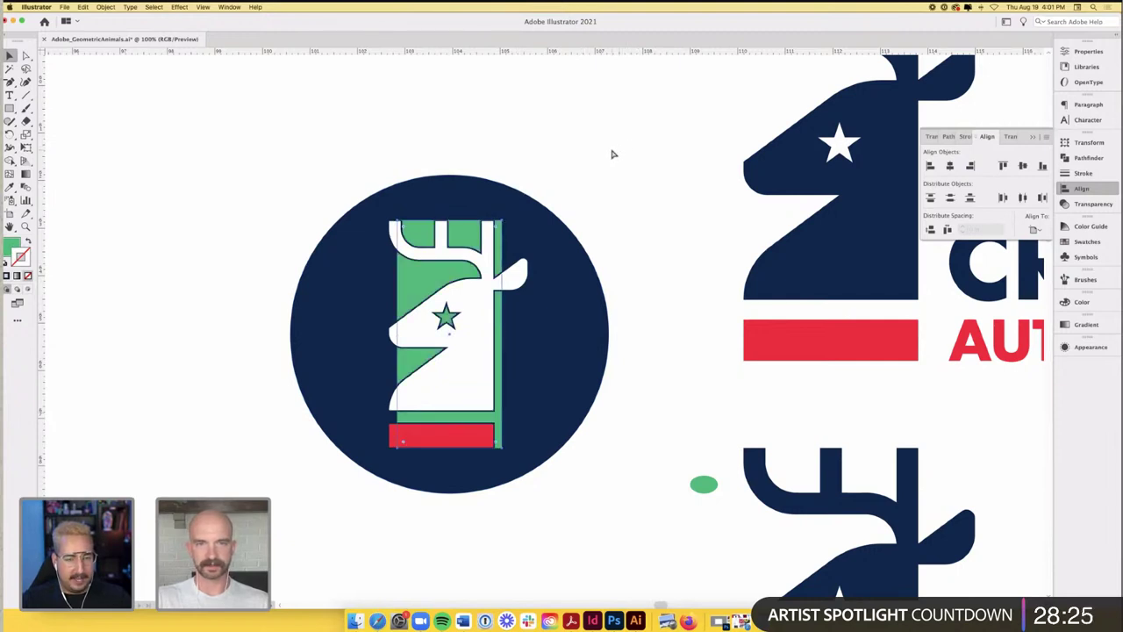
{"action": "key", "text": "super+z"}
{"action": "key", "text": "super+z"}
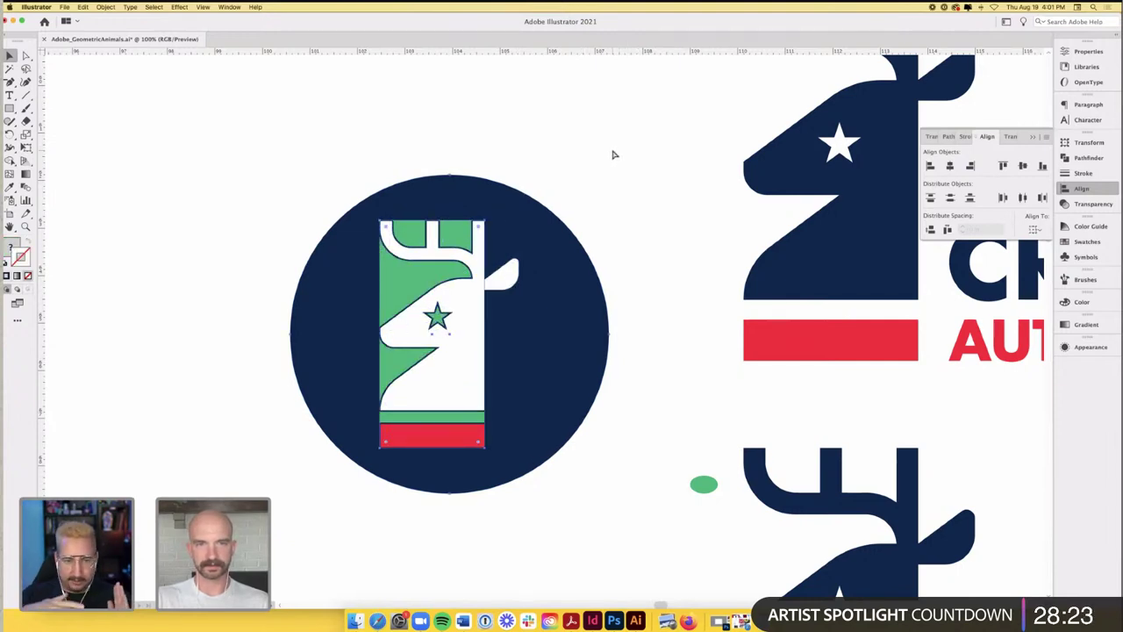
{"action": "key", "text": "super+z"}
{"action": "key", "text": "super+z"}
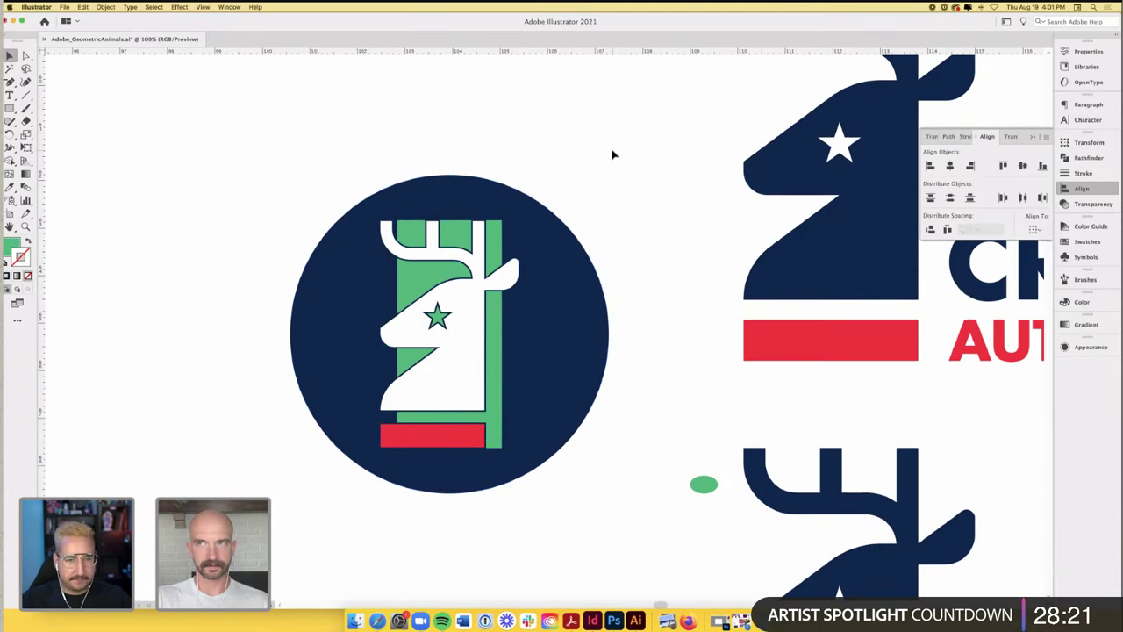
- Move the deer and red bar slightly right and reshape the green rectangle into a narrow strip
{"action": "left_click", "coordinate": [466, 318]}
{"action": "left_click_drag", "start_coordinate": [466, 318], "coordinate": [483, 320]}
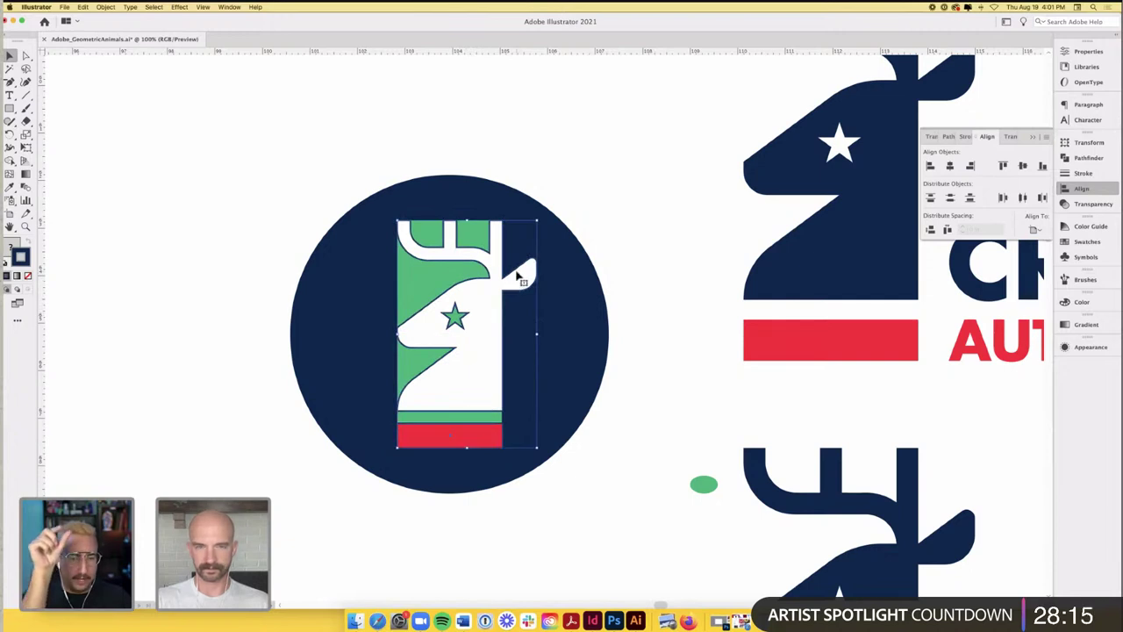
{"action": "left_click", "coordinate": [486, 160]}
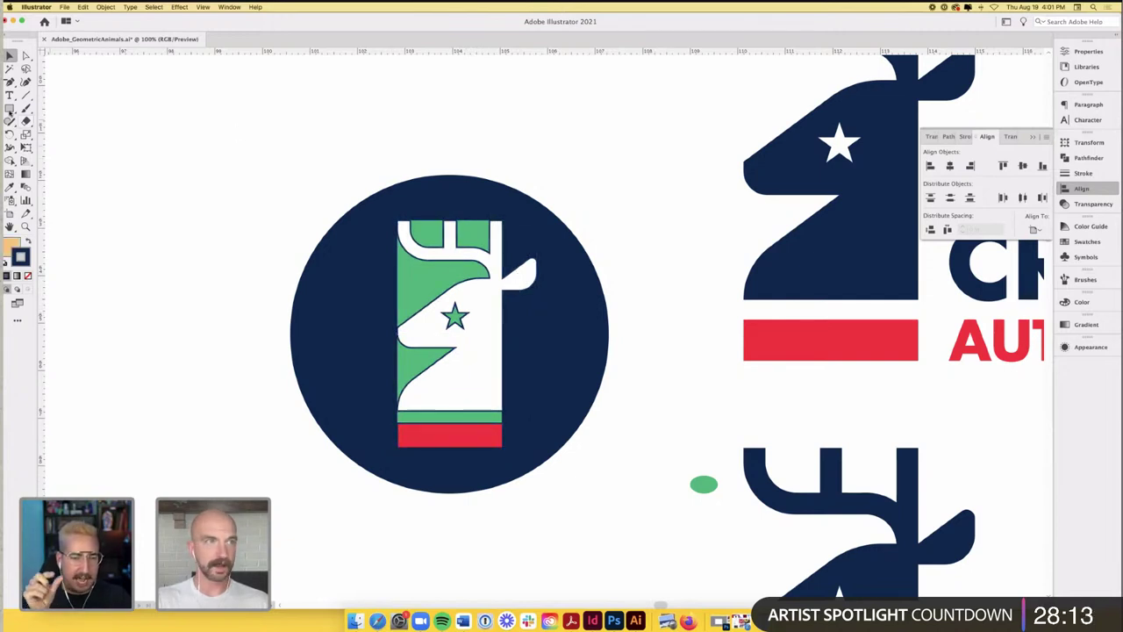
{"action": "left_click_drag", "start_coordinate": [409, 275], "coordinate": [495, 326]}
- Nudge the deer group left and back right, then delete the green strip beside it
{"action": "left_click", "coordinate": [523, 300]}
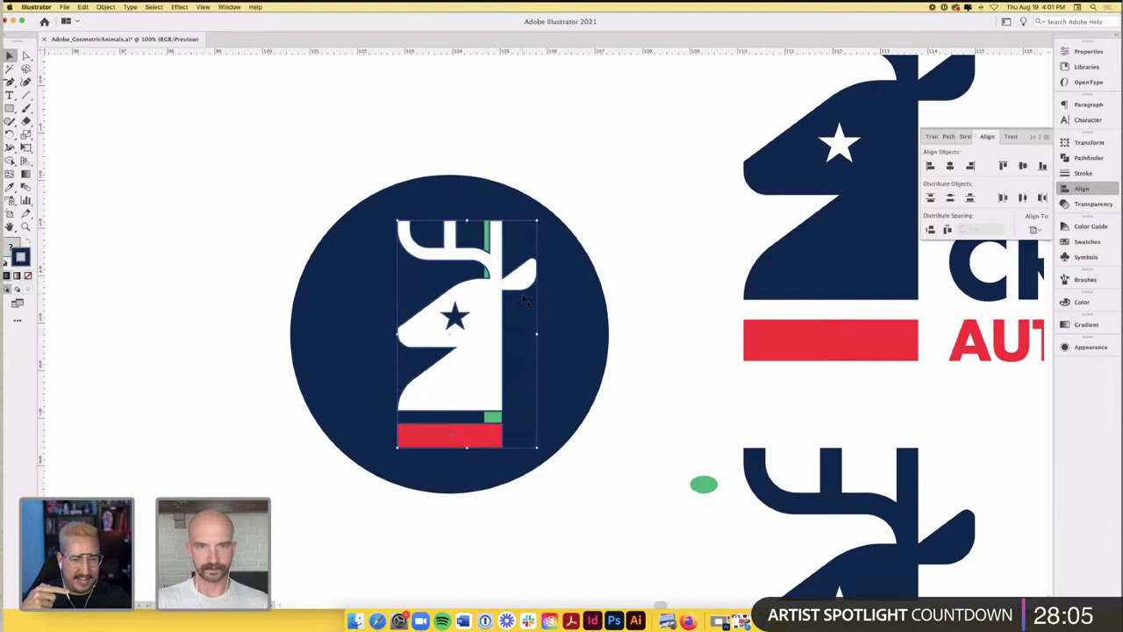
{"action": "key", "text": "Left"}
{"action": "key", "text": "Left"}
{"action": "key", "text": "Left"}
{"action": "key", "text": "Left"}
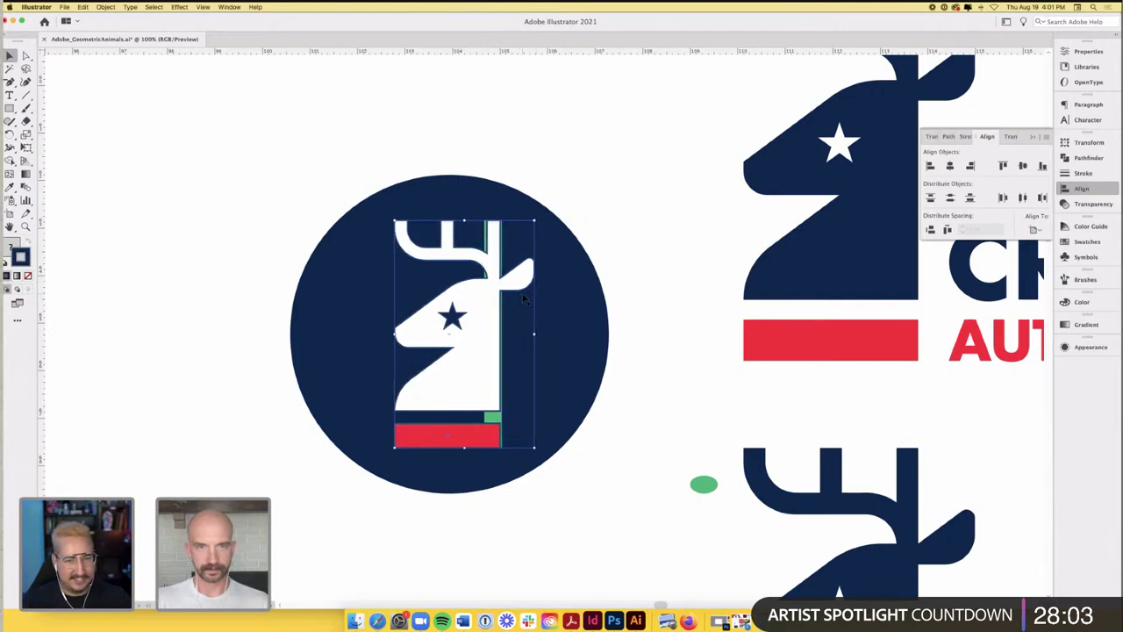
{"action": "key", "text": "Left"}
{"action": "key", "text": "Left"}
{"action": "key", "text": "Left"}
{"action": "key", "text": "Left"}
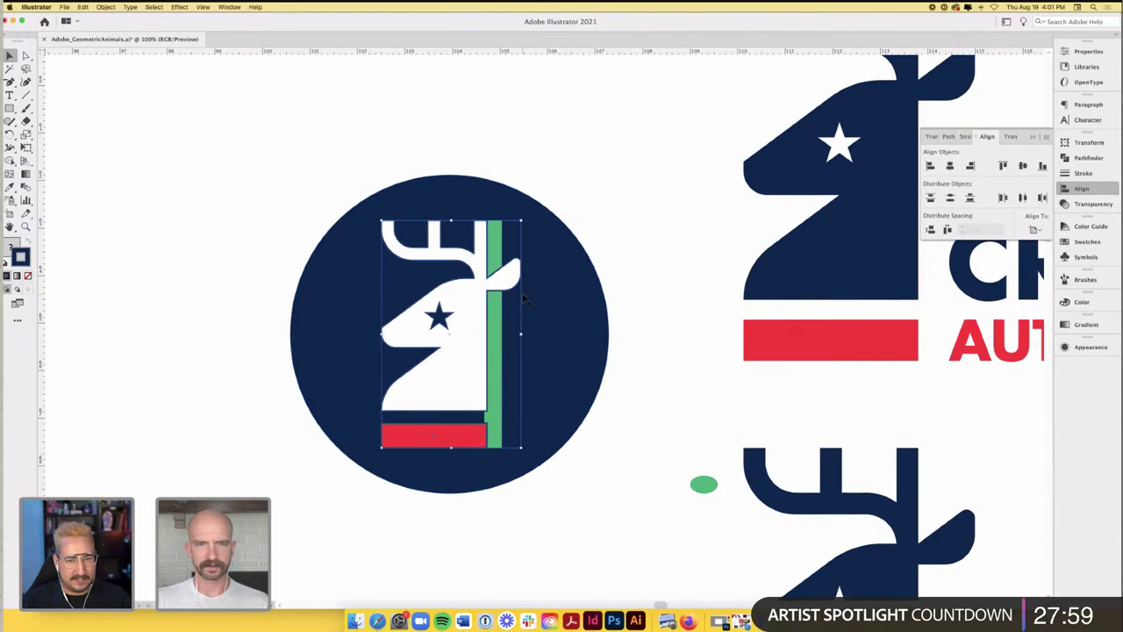
{"action": "key", "text": "Right"}
{"action": "key", "text": "Right"}
{"action": "key", "text": "Right"}
{"action": "key", "text": "Right"}
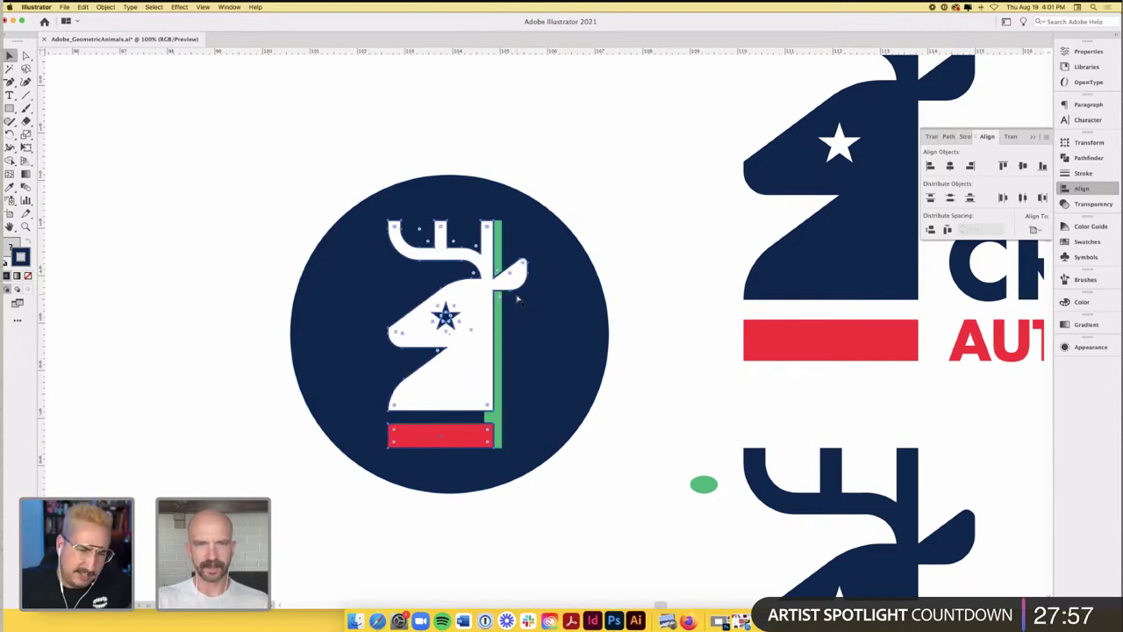
{"action": "left_click", "coordinate": [502, 323]}
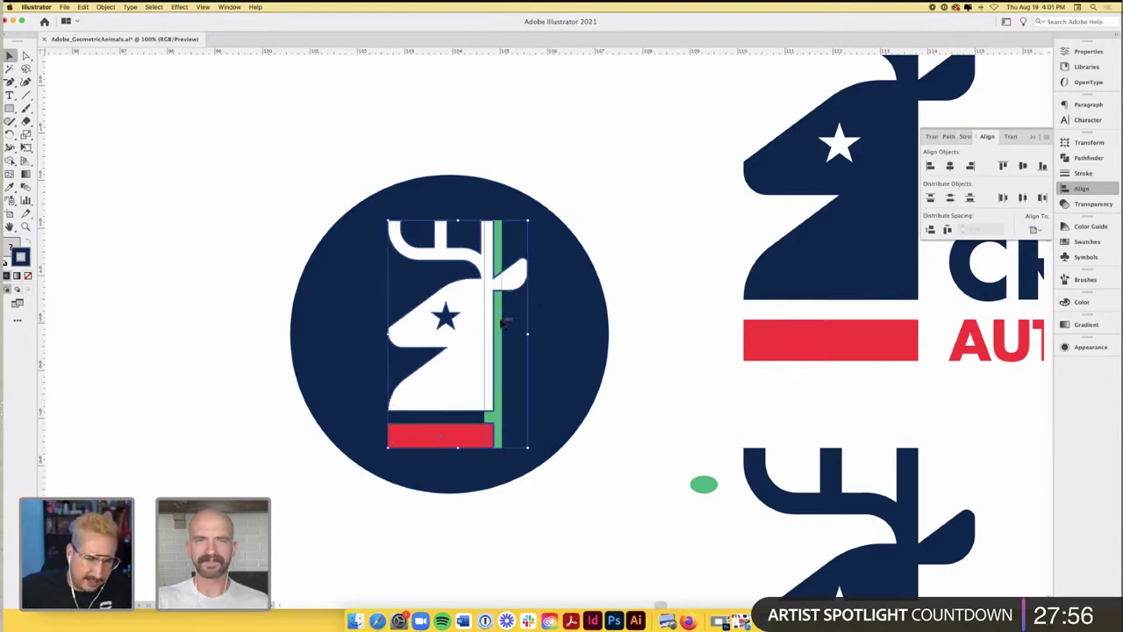
{"action": "left_click", "coordinate": [662, 183]}
{"action": "left_click", "coordinate": [498, 325]}
{"action": "key", "text": "Delete"}
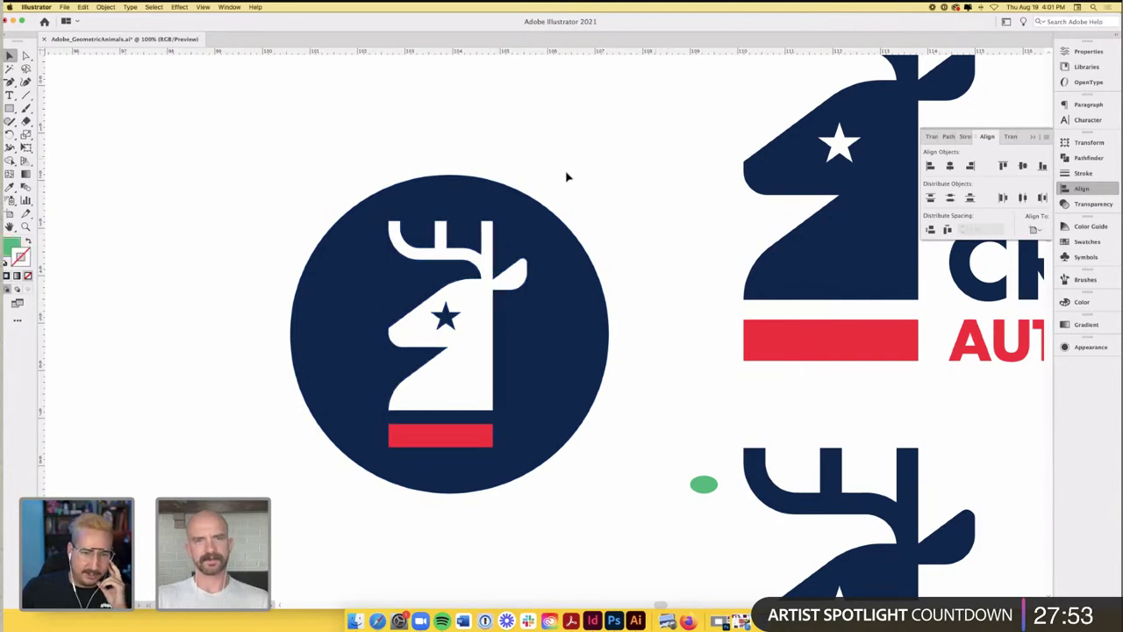
- Undo back to the green rectangle behind the deer and Alt-drag a copy of the badge left
{"action": "scroll", "coordinate": [566, 177], "scroll_direction": "down", "scroll_amount": 1}
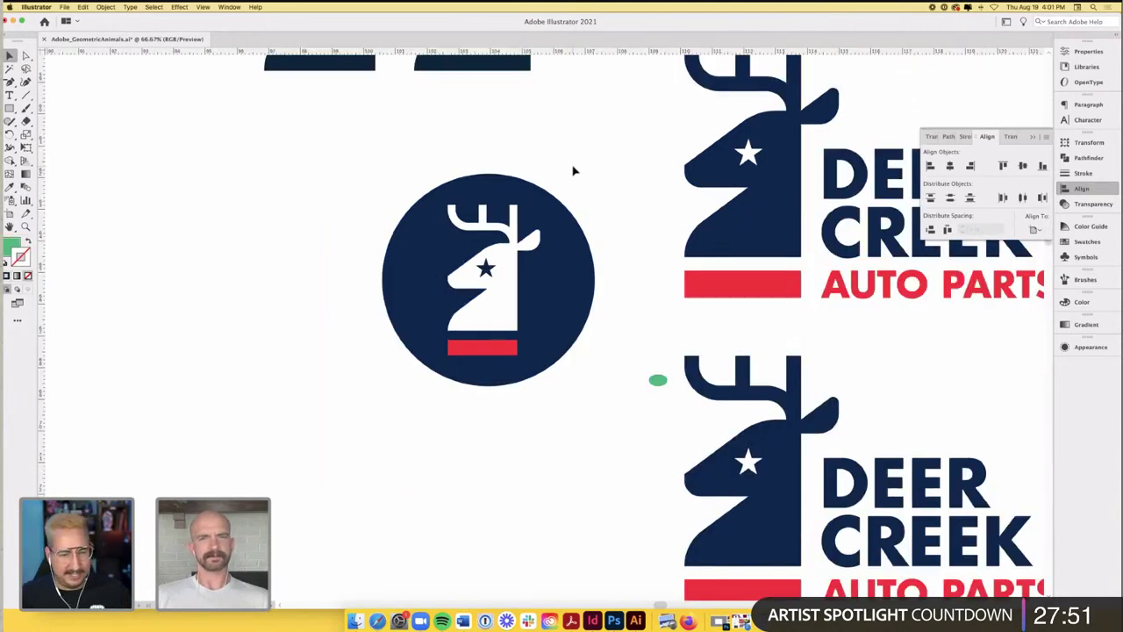
{"action": "left_click_drag", "start_coordinate": [428, 158], "coordinate": [579, 397]}
{"action": "key", "text": "super+z"}
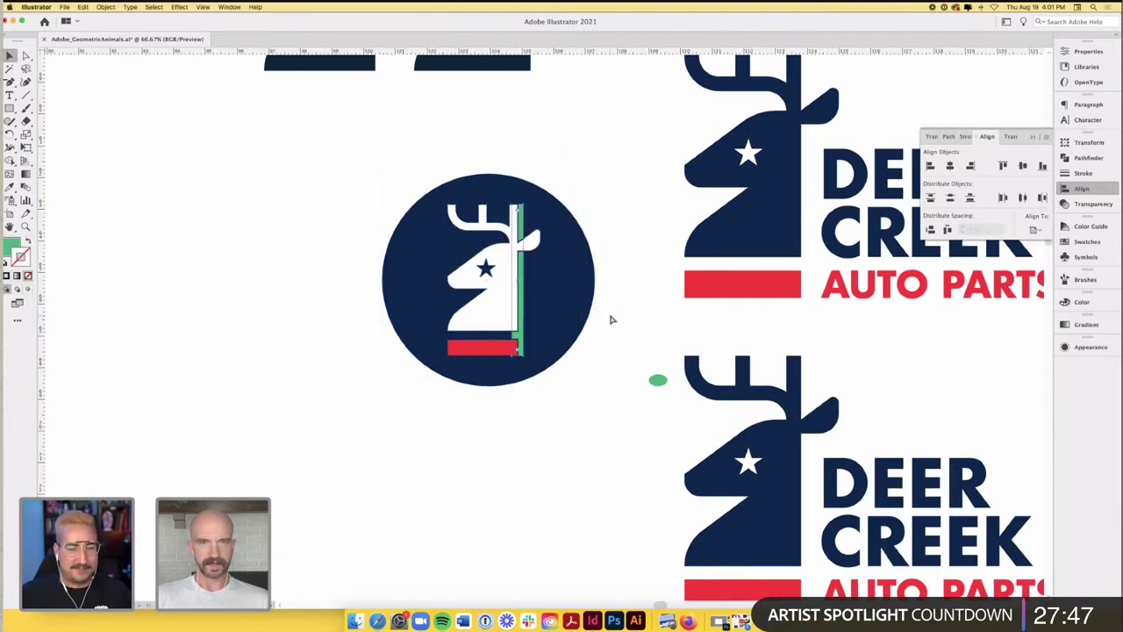
{"action": "key", "text": "super+z"}
{"action": "key", "text": "super+z"}
{"action": "key", "text": "super+z"}
{"action": "key", "text": "super+z"}
{"action": "key", "text": "super+z"}
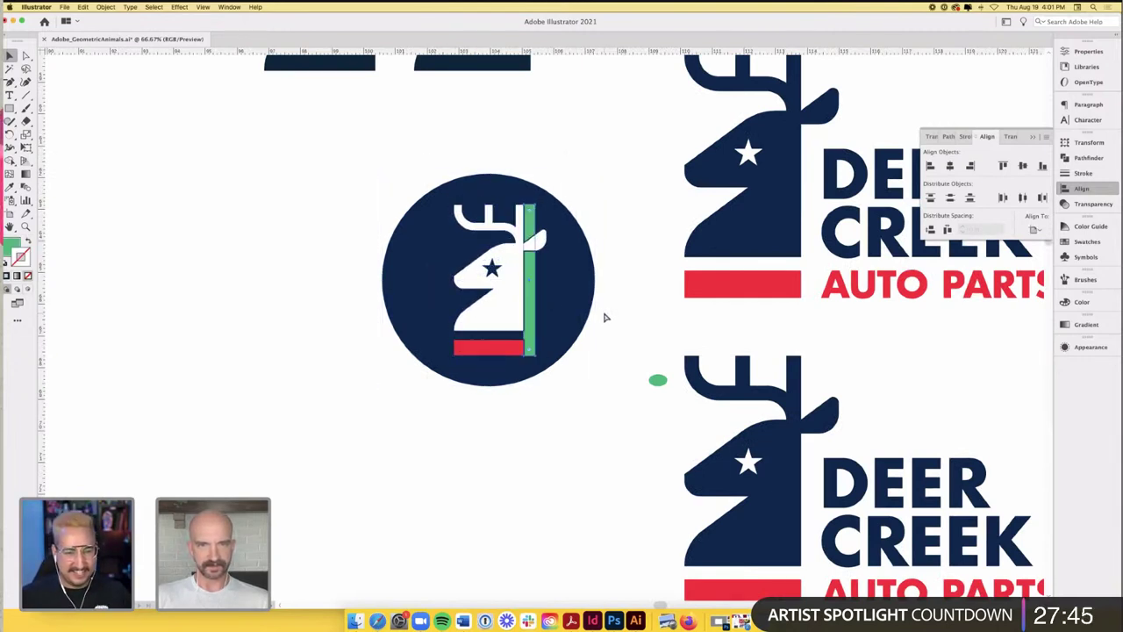
{"action": "key", "text": "super+z"}
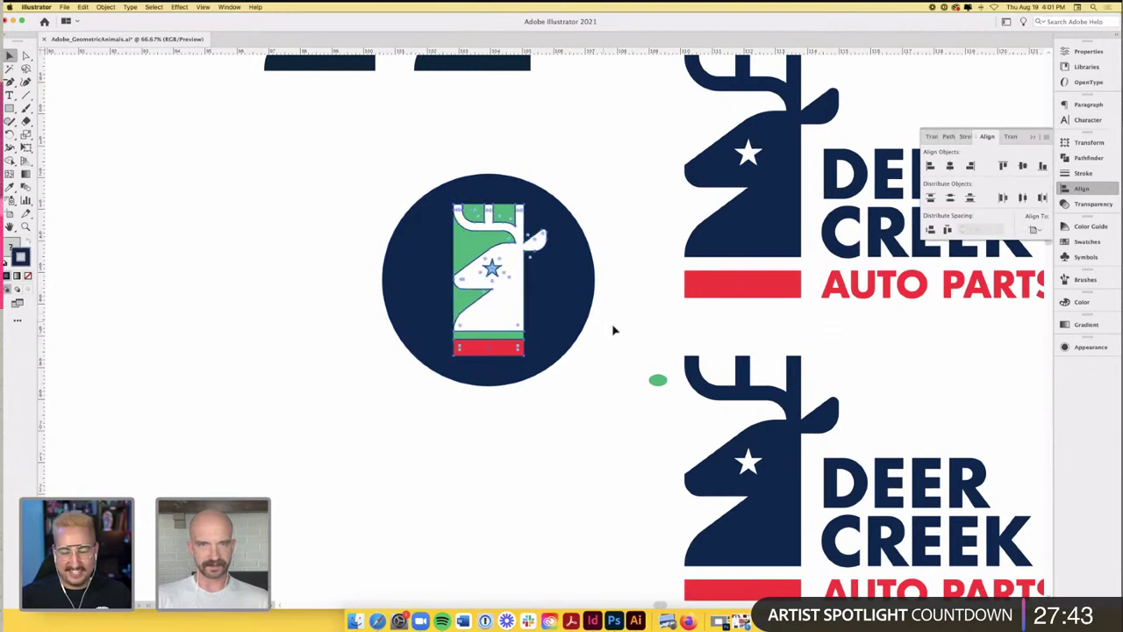
{"action": "key", "text": "super+z"}
{"action": "key", "text": "super+z"}
{"action": "key", "text": "super+z"}
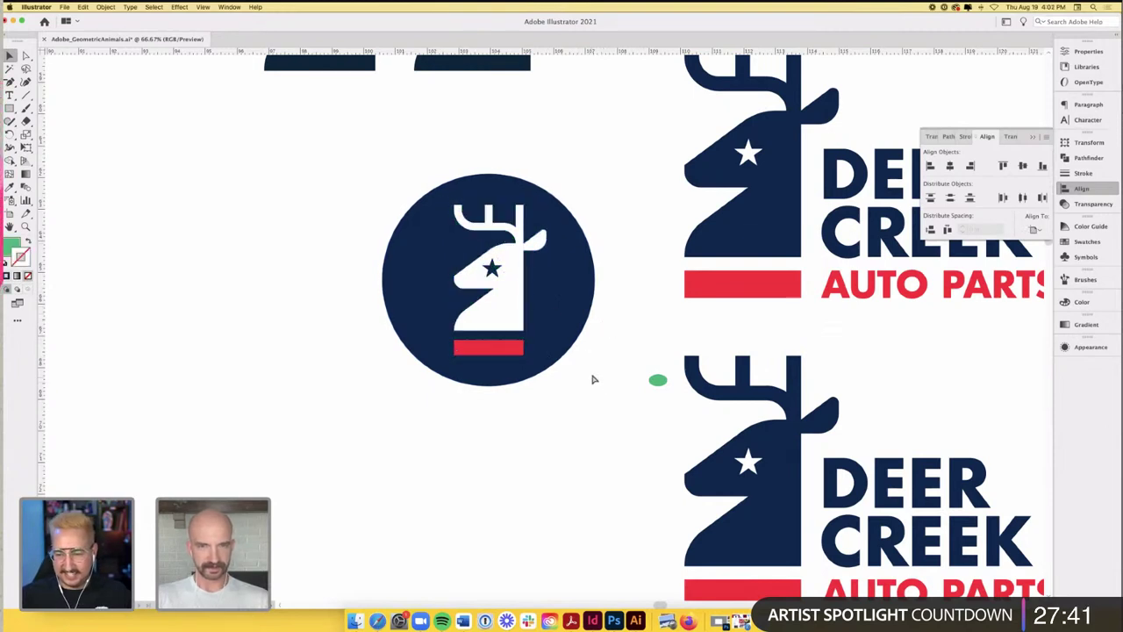
{"action": "left_click", "coordinate": [498, 290]}
{"action": "left_click_drag", "start_coordinate": [498, 290], "coordinate": [272, 290]}
- Select, then deselect, the deer and red bar in each of the two badges to check them
{"action": "left_click", "coordinate": [426, 143]}
{"action": "scroll", "coordinate": [424, 144], "scroll_direction": "left", "scroll_amount": 3}
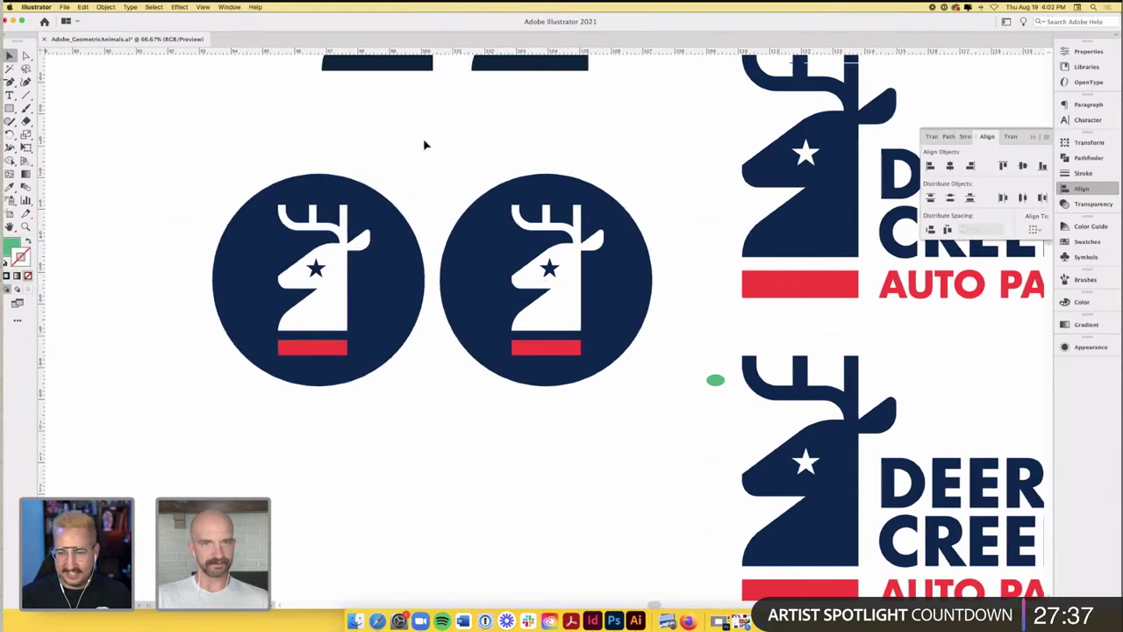
{"action": "scroll", "coordinate": [311, 161], "scroll_direction": "left", "scroll_amount": 1}
{"action": "scroll", "coordinate": [388, 160], "scroll_direction": "up", "scroll_amount": 1}
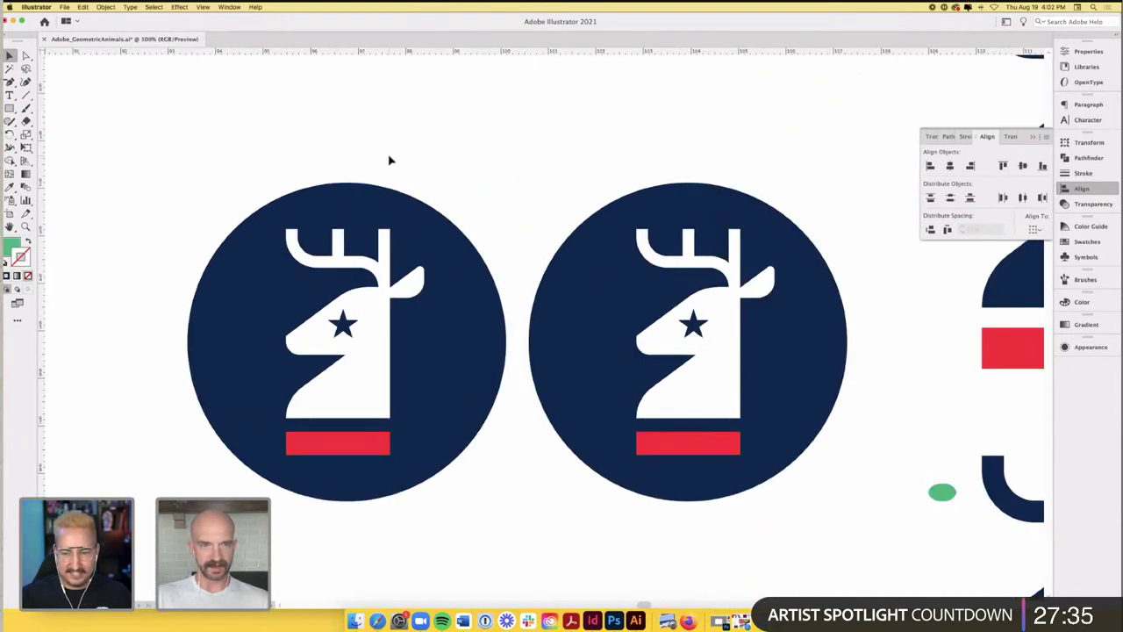
{"action": "scroll", "coordinate": [389, 160], "scroll_direction": "down", "scroll_amount": 1}
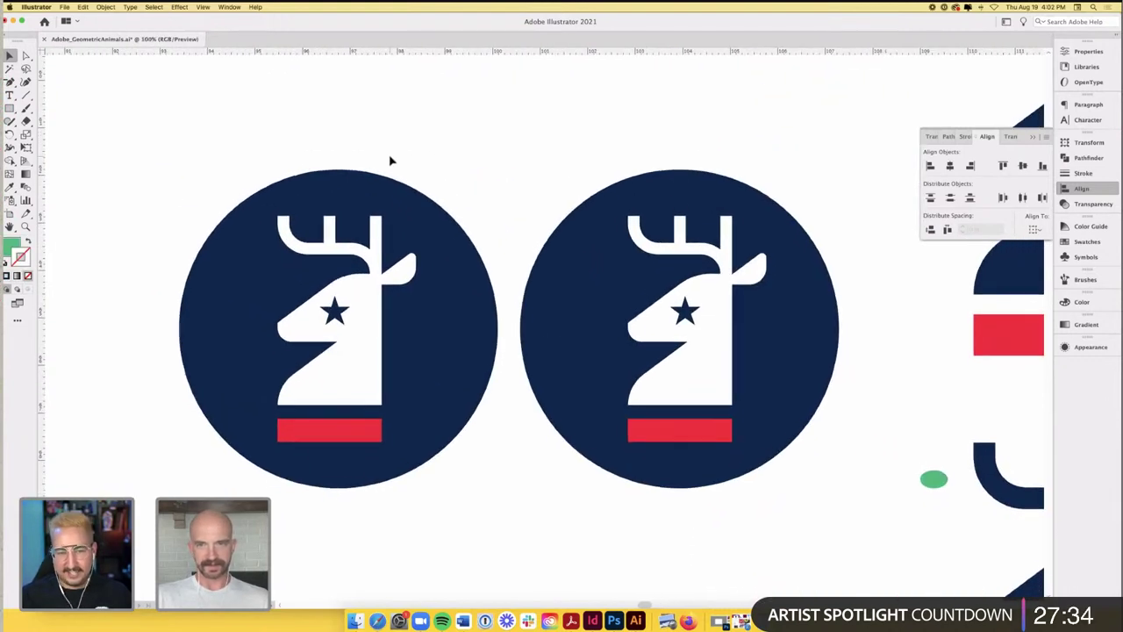
{"action": "left_click", "coordinate": [694, 426]}
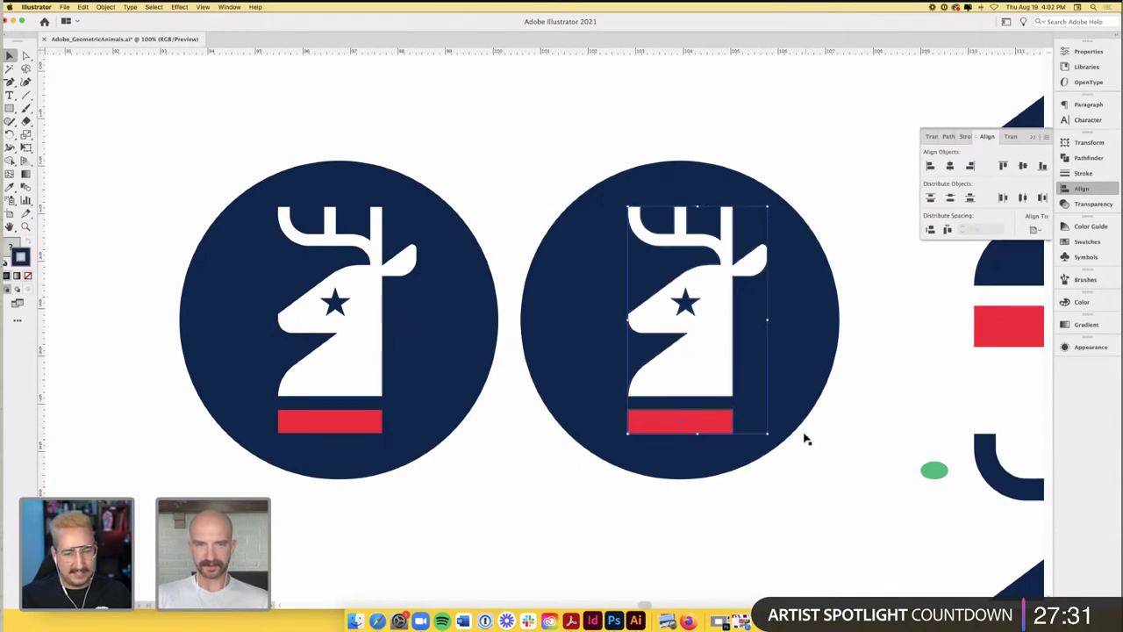
{"action": "left_click", "coordinate": [441, 511]}
{"action": "left_click", "coordinate": [363, 391]}
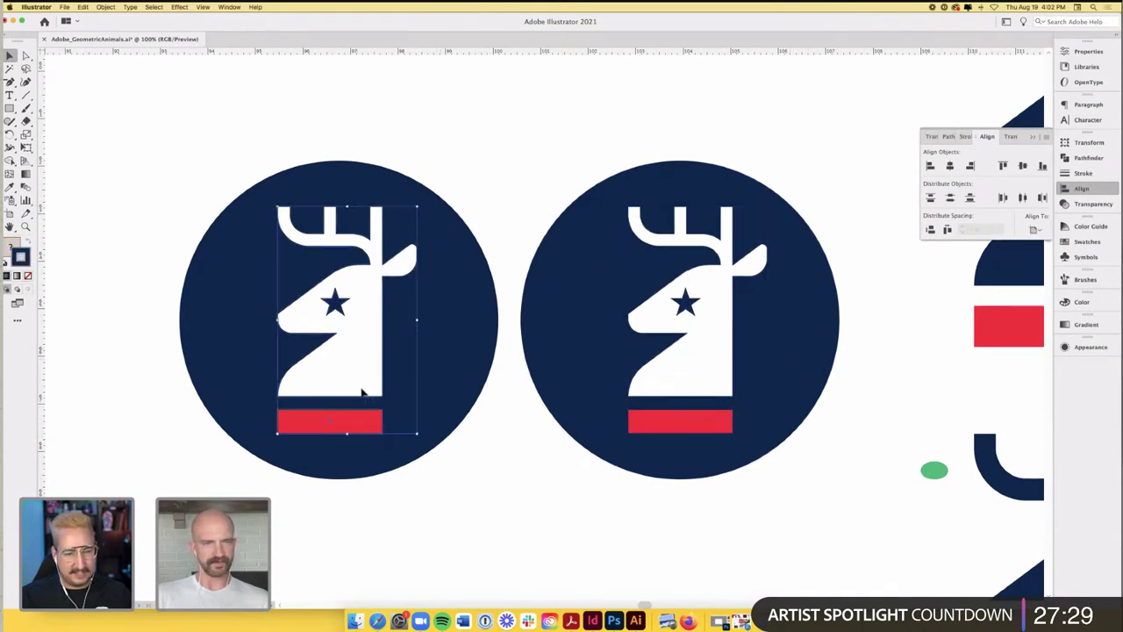
{"action": "scroll", "coordinate": [367, 395], "scroll_direction": "down", "scroll_amount": 1}
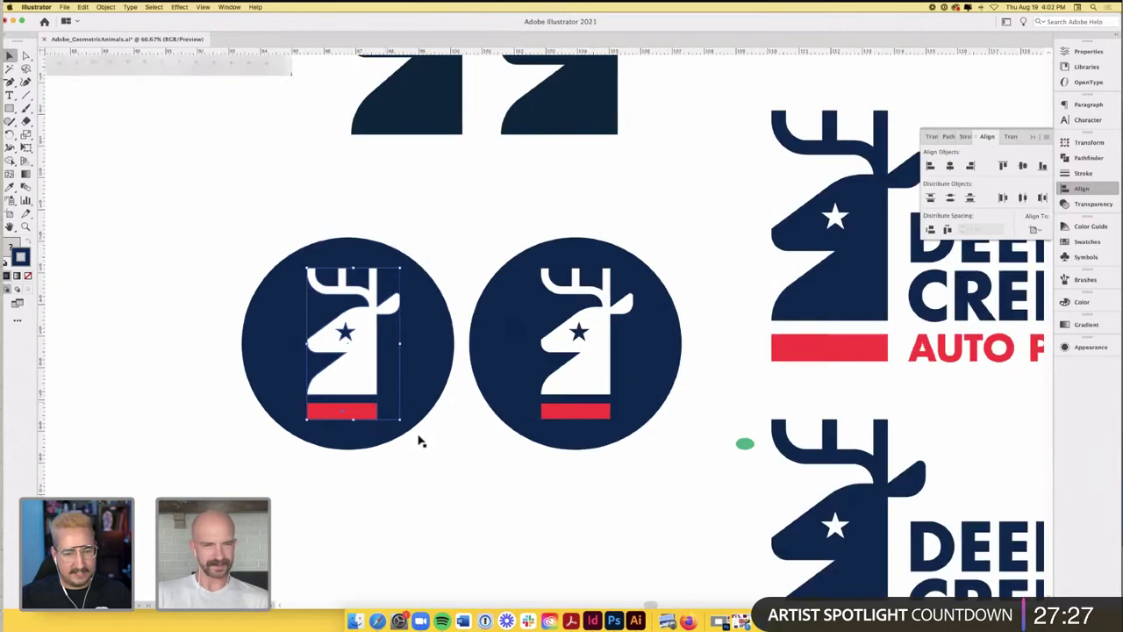
{"action": "left_click", "coordinate": [442, 476]}
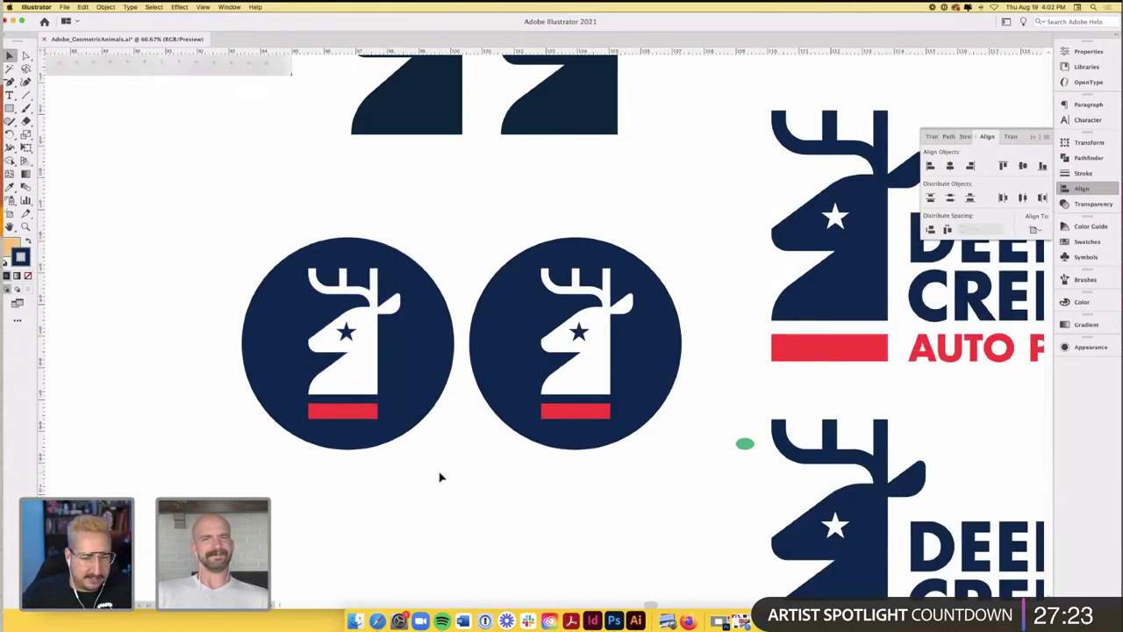
- Shift the whole left badge slightly further left and save the document
{"action": "scroll", "coordinate": [441, 477], "scroll_direction": "left", "scroll_amount": 4}
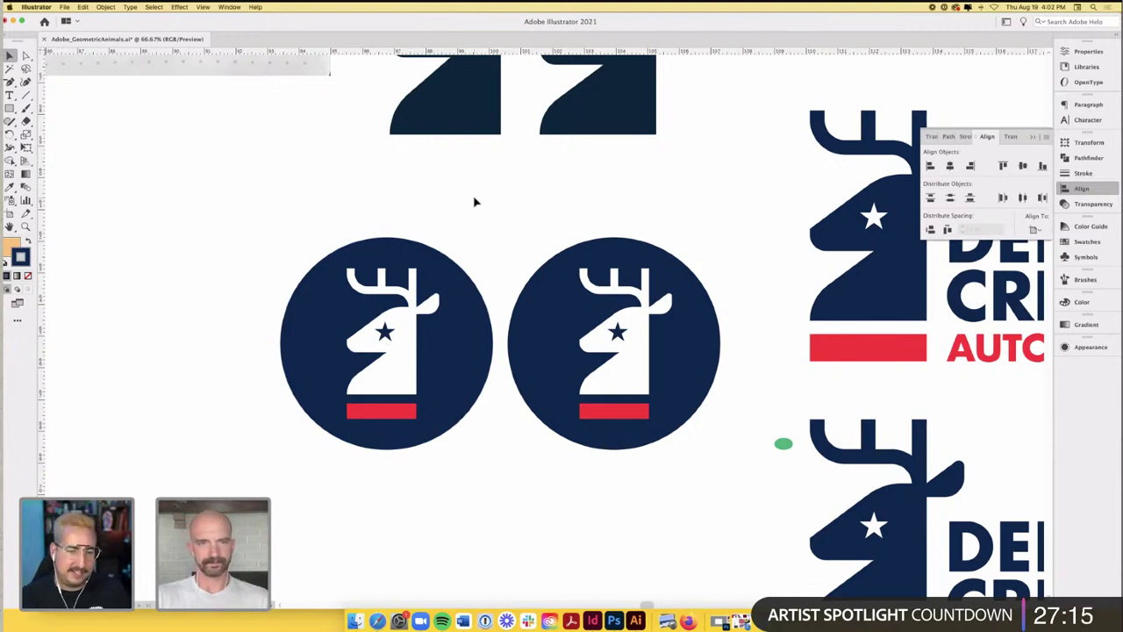
{"action": "scroll", "coordinate": [473, 202], "scroll_direction": "down", "scroll_amount": 3}
{"action": "scroll", "coordinate": [434, 226], "scroll_direction": "up", "scroll_amount": 3}
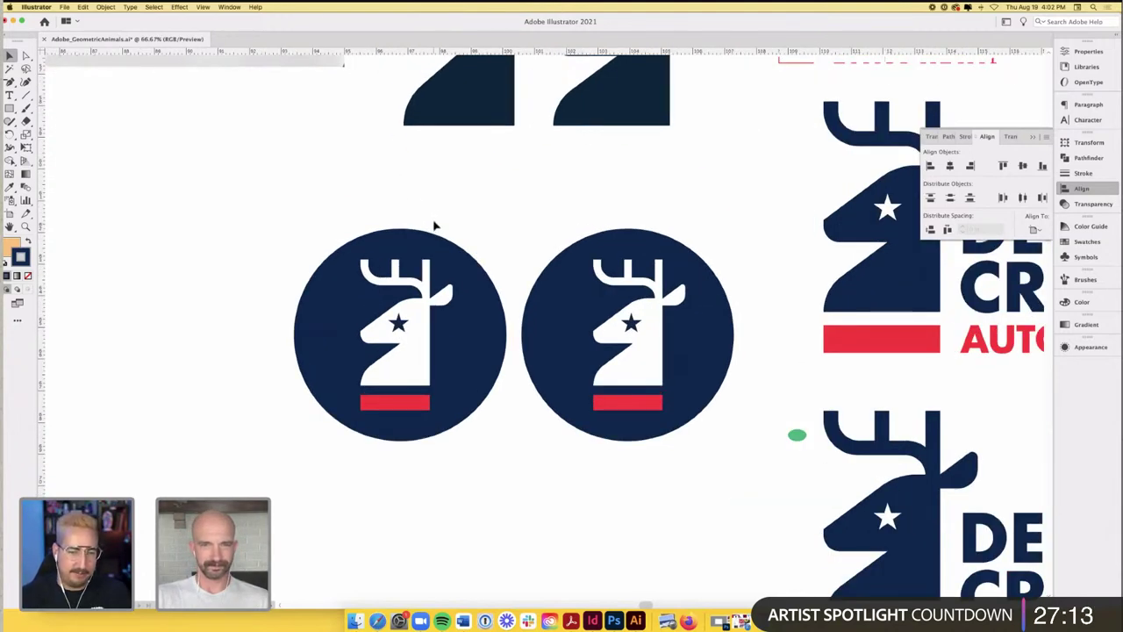
{"action": "left_click_drag", "start_coordinate": [277, 186], "coordinate": [515, 453]}
{"action": "left_click_drag", "start_coordinate": [487, 382], "coordinate": [480, 383]}
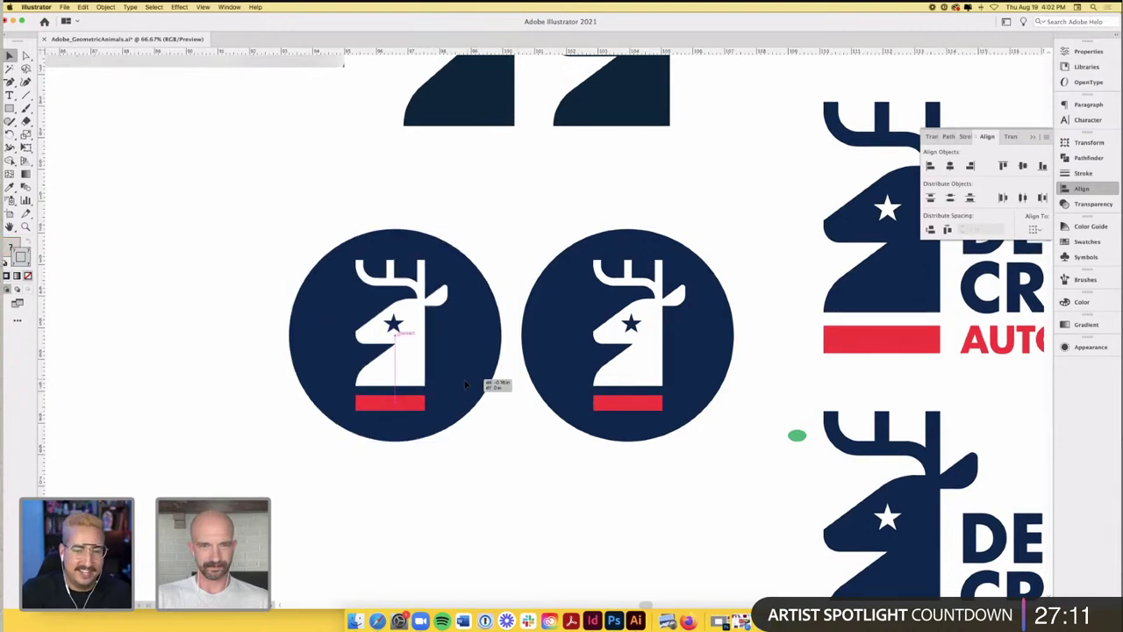
{"action": "left_click", "coordinate": [518, 198]}
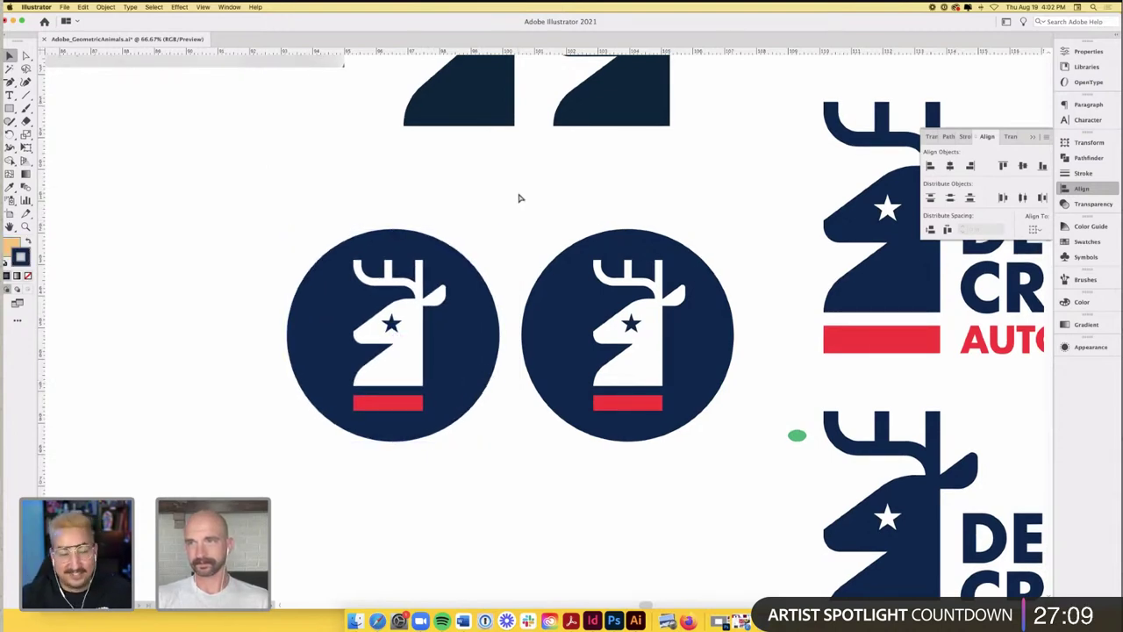
{"action": "key", "text": "super+s"}
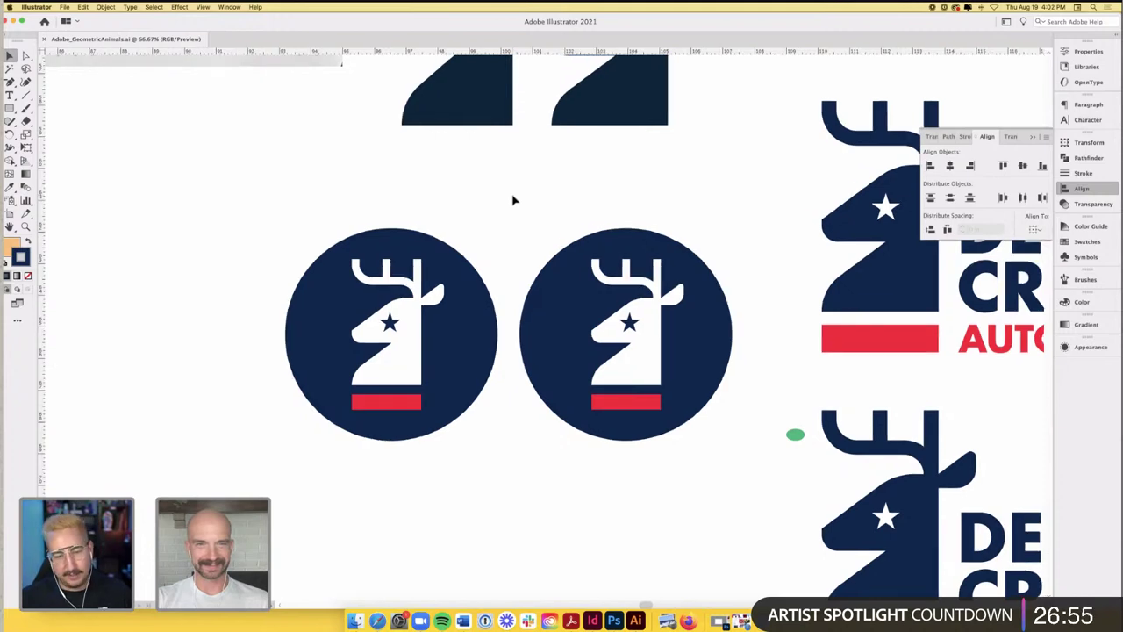
- Marquee-select both deer badges and move them further left
{"action": "scroll", "coordinate": [514, 200], "scroll_direction": "right", "scroll_amount": 1}
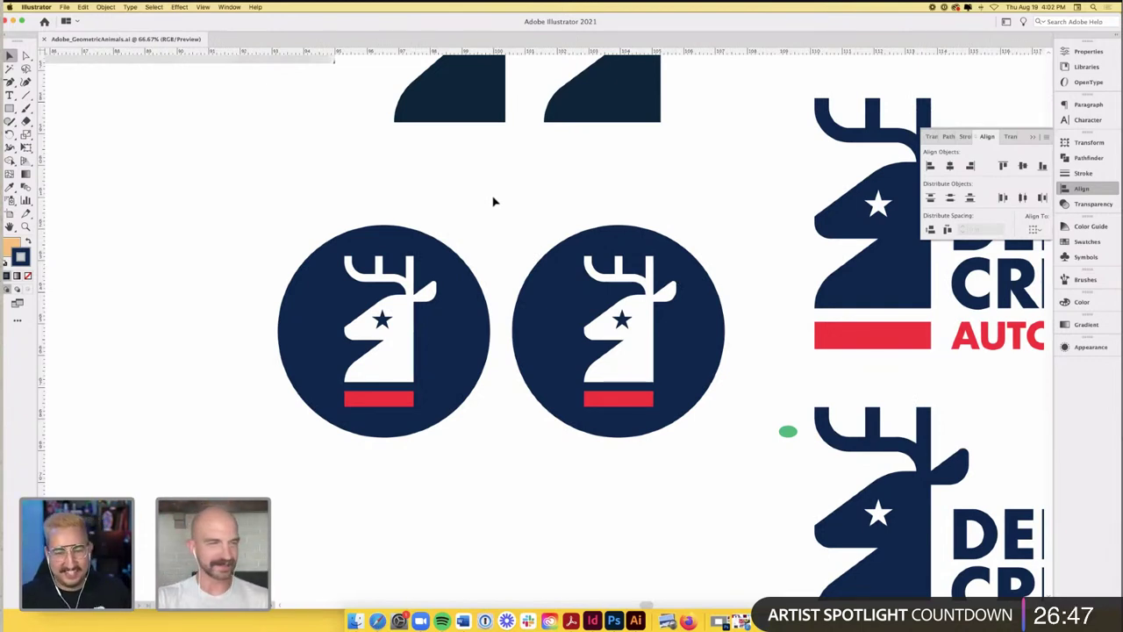
{"action": "scroll", "coordinate": [494, 202], "scroll_direction": "right", "scroll_amount": 2}
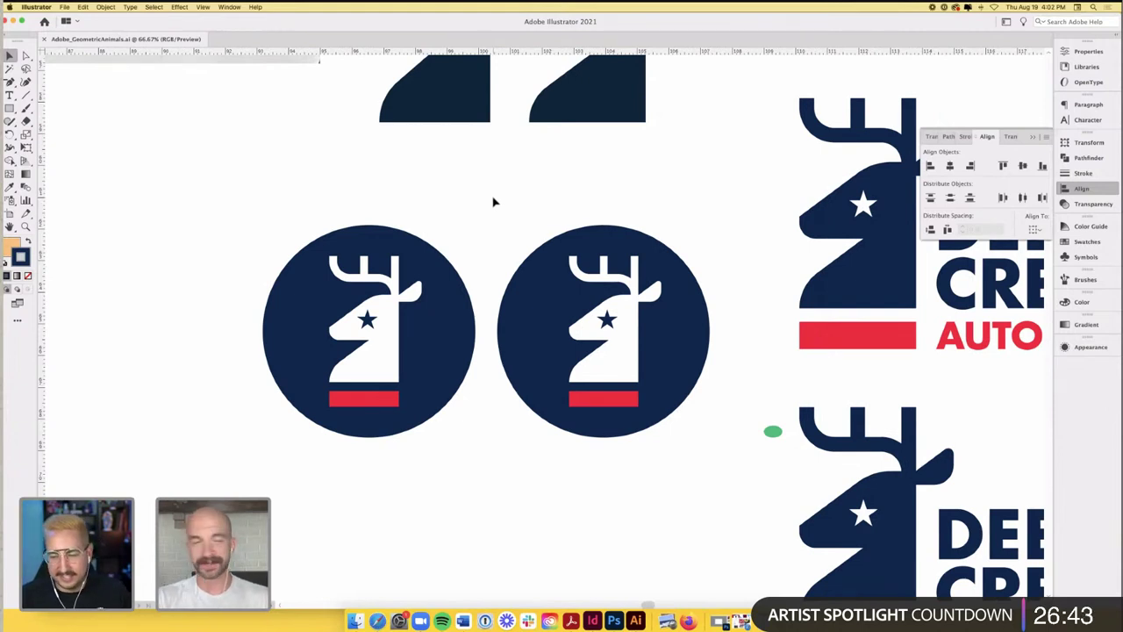
{"action": "scroll", "coordinate": [492, 201], "scroll_direction": "right", "scroll_amount": 3}
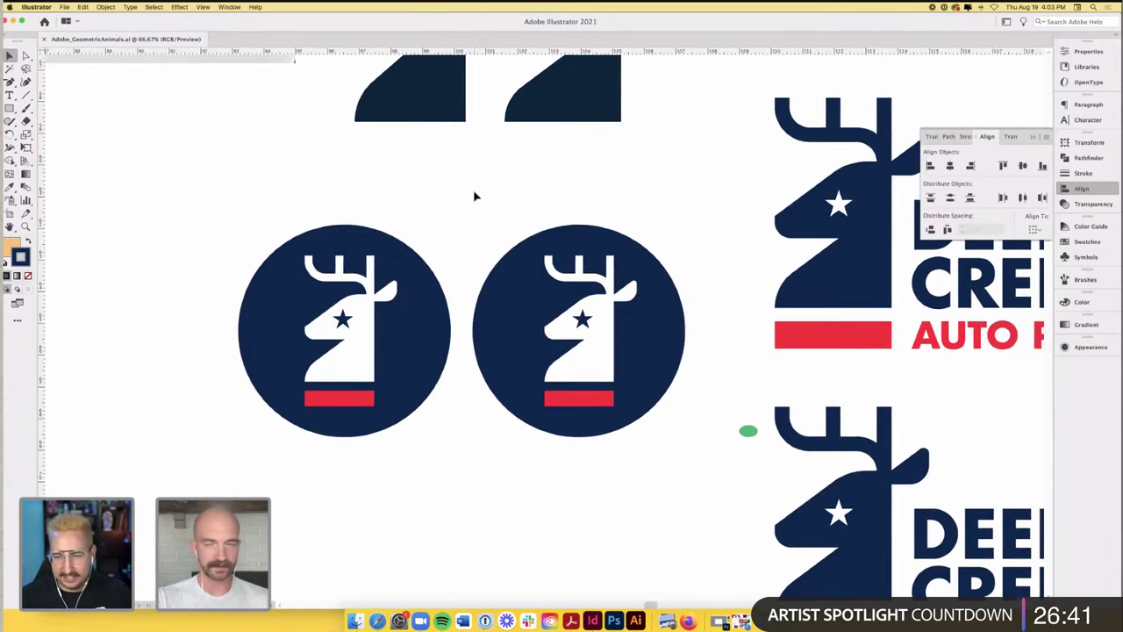
{"action": "scroll", "coordinate": [463, 195], "scroll_direction": "right", "scroll_amount": 2}
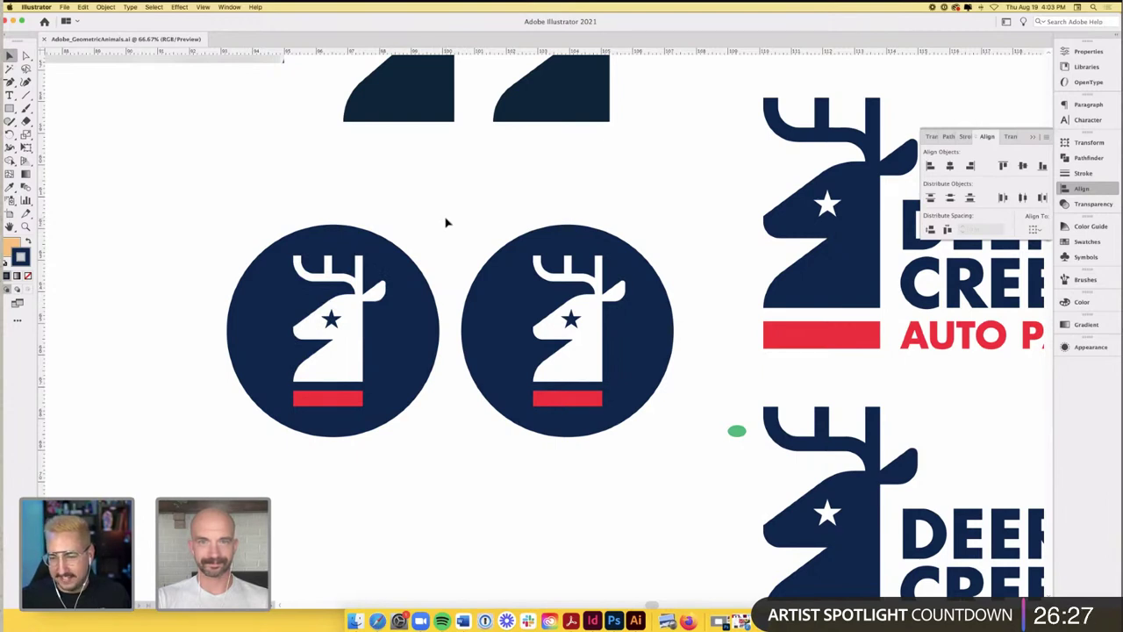
{"action": "scroll", "coordinate": [445, 223], "scroll_direction": "down", "scroll_amount": 1}
{"action": "left_click_drag", "start_coordinate": [281, 203], "coordinate": [471, 336]}
{"action": "left_click_drag", "start_coordinate": [557, 386], "coordinate": [170, 230]}
{"action": "left_click_drag", "start_coordinate": [478, 294], "coordinate": [366, 294]}
{"action": "left_click_drag", "start_coordinate": [486, 416], "coordinate": [285, 216]}
- Duplicate the second badge into a third on the right and nudge its deer head left
{"action": "left_click_drag", "start_coordinate": [372, 294], "coordinate": [554, 296]}
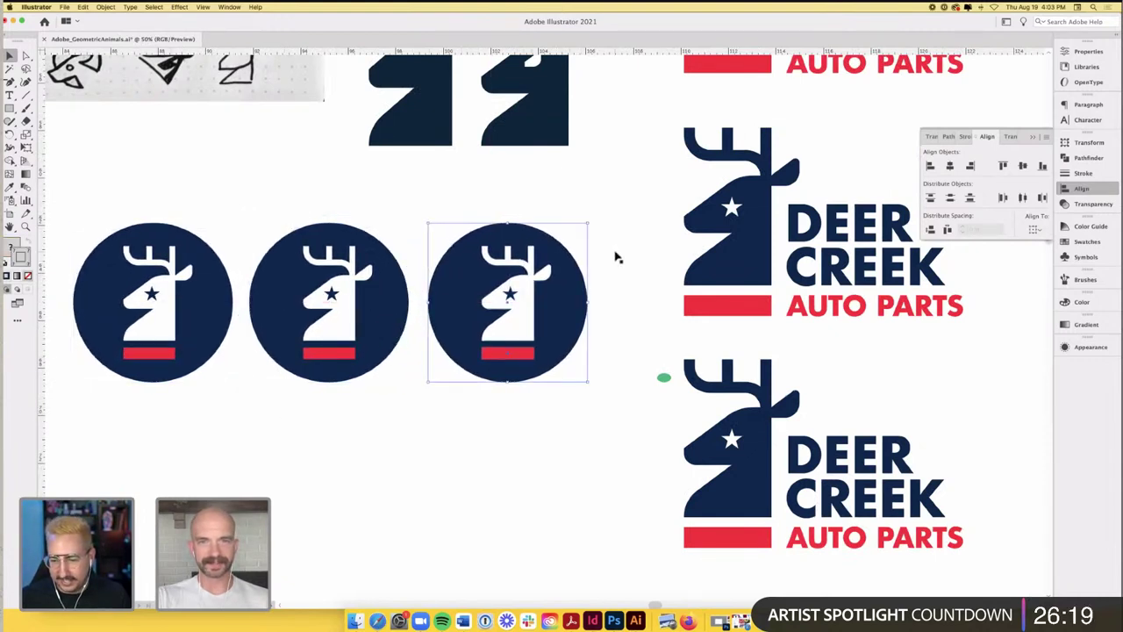
{"action": "left_click", "coordinate": [537, 290]}
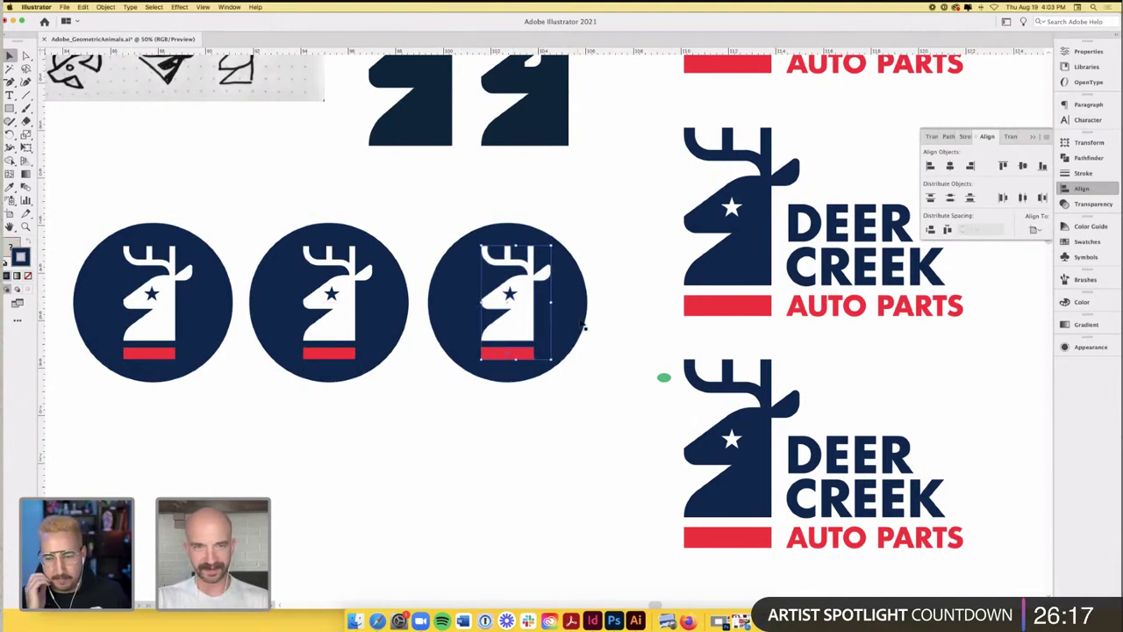
{"action": "key", "text": "Left"}
{"action": "key", "text": "Left"}
{"action": "key", "text": "Left"}
{"action": "key", "text": "Left"}
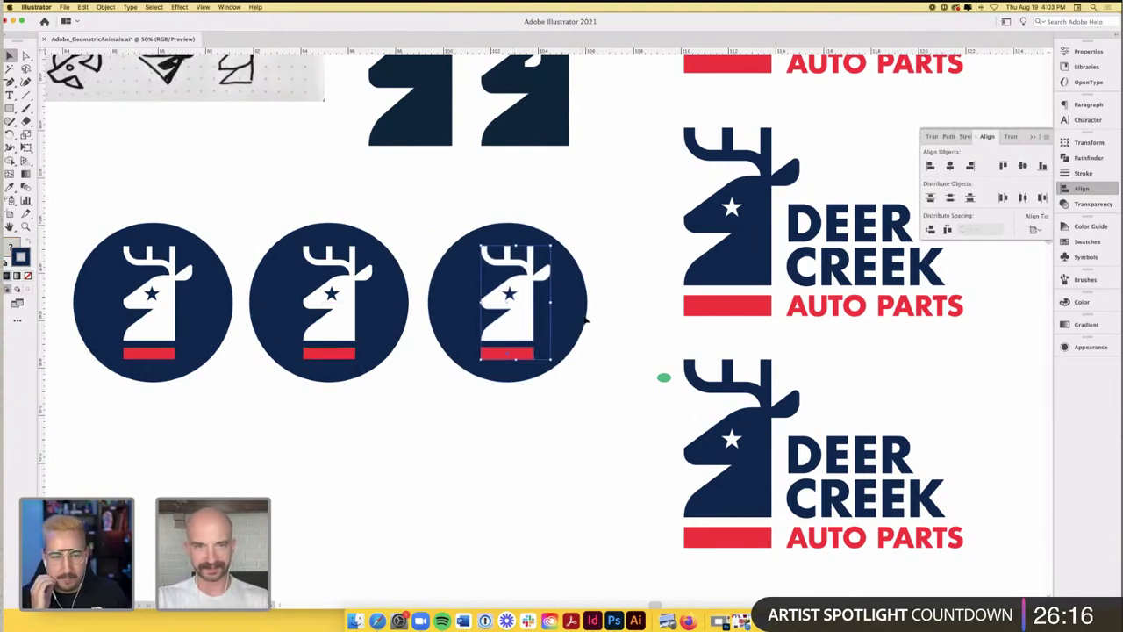
{"action": "left_click", "coordinate": [597, 245]}
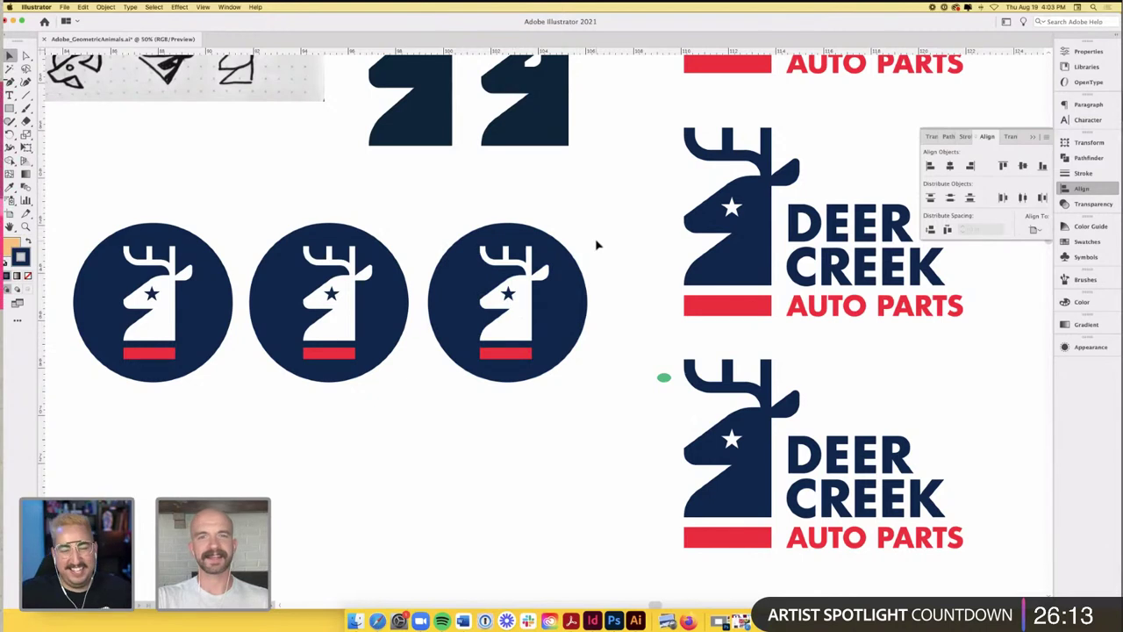
{"action": "scroll", "coordinate": [592, 231], "scroll_direction": "down", "scroll_amount": 1}
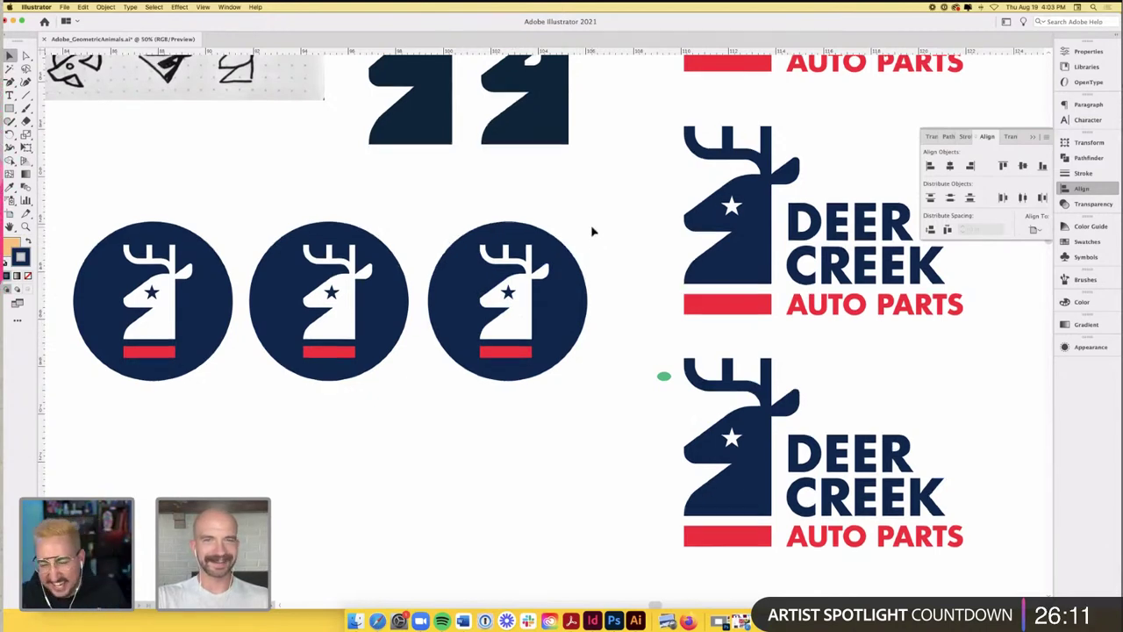
{"action": "left_click", "coordinate": [513, 305]}
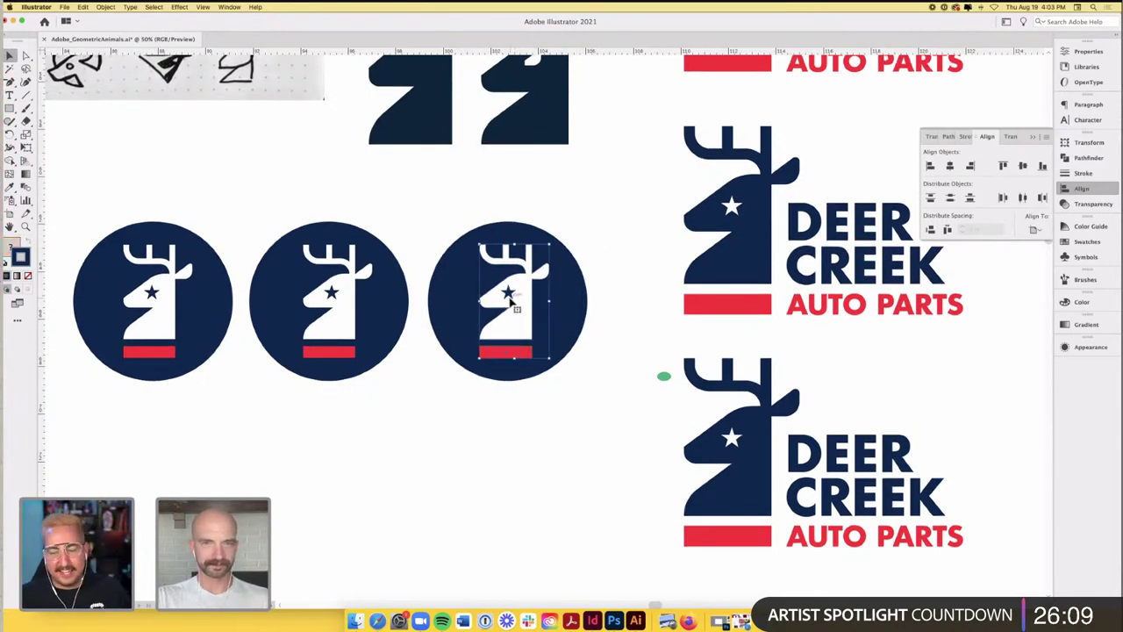
{"action": "scroll", "coordinate": [512, 304], "scroll_direction": "up", "scroll_amount": 3}
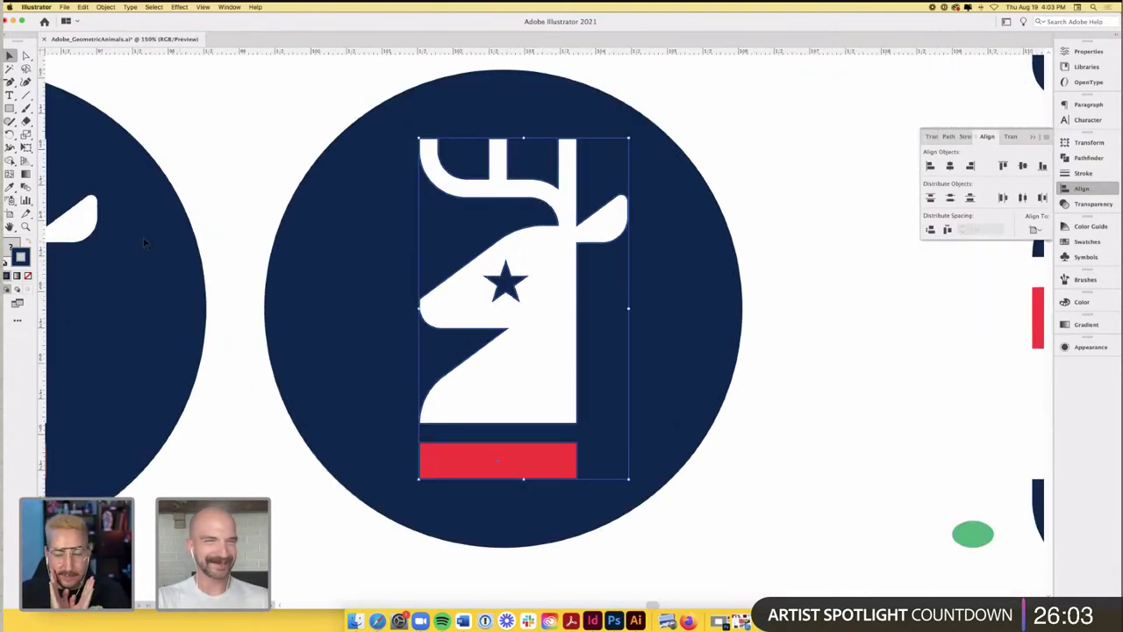
- Try a 3 pt stroke on the deer outline, then undo it
{"action": "left_click", "coordinate": [1084, 173]}
{"action": "left_click", "coordinate": [963, 154]}
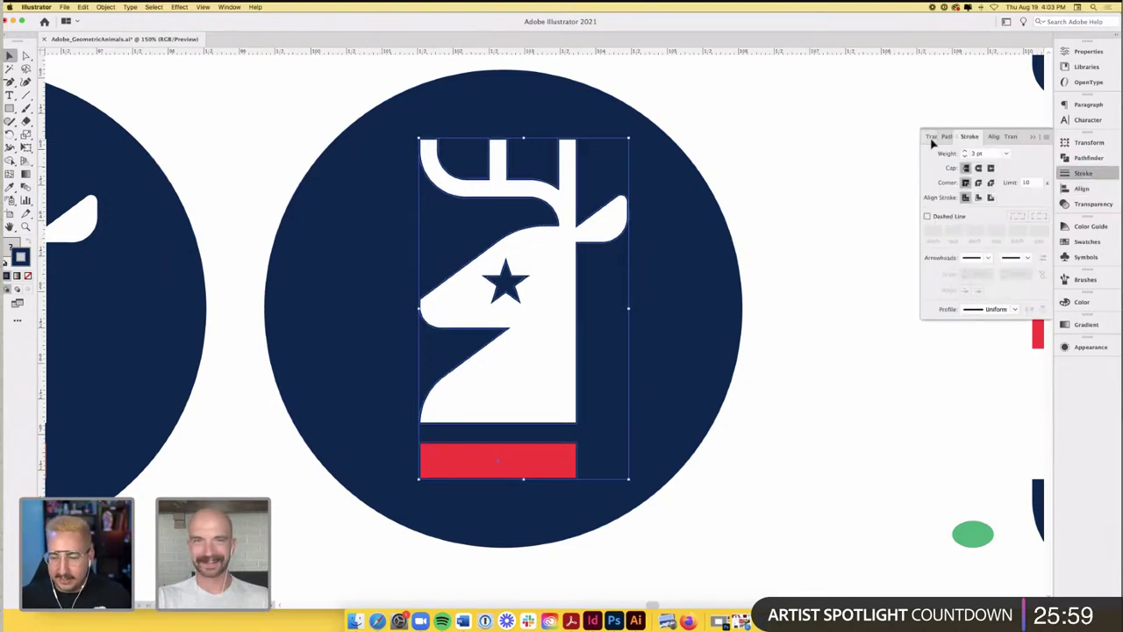
{"action": "left_click", "coordinate": [840, 125]}
{"action": "key", "text": "super+z"}
{"action": "key", "text": "super+z"}
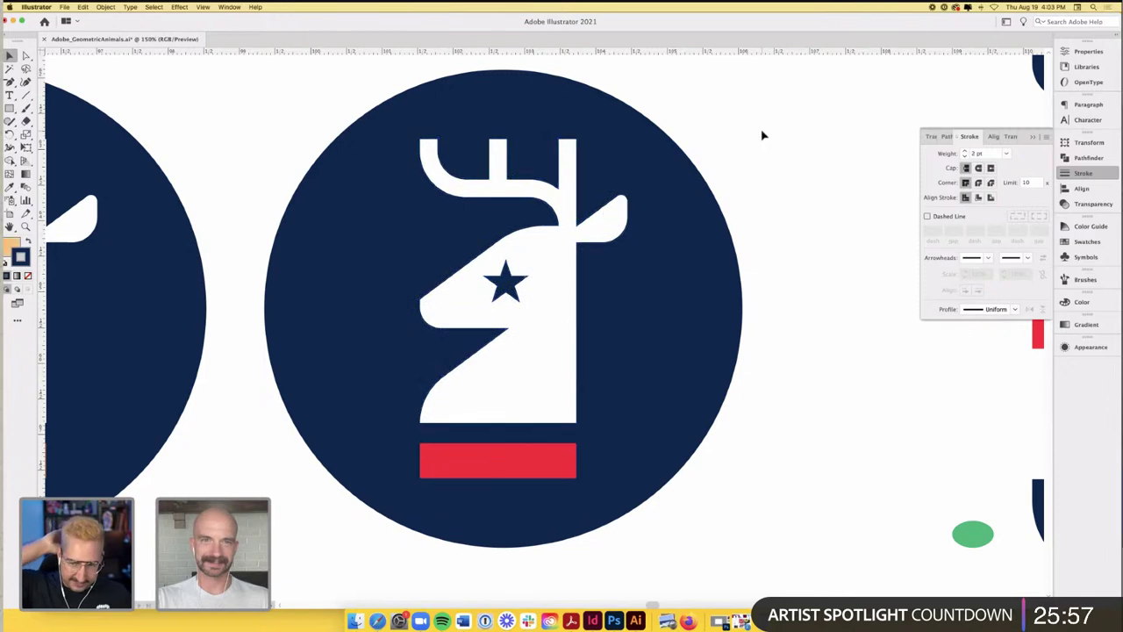
- Zoom out to view all three badges, then zoom back in on the right badge's deer
{"action": "key", "text": "super+minus"}
{"action": "scroll", "coordinate": [763, 135], "scroll_direction": "left", "scroll_amount": 3}
{"action": "scroll", "coordinate": [762, 136], "scroll_direction": "up", "scroll_amount": 2}
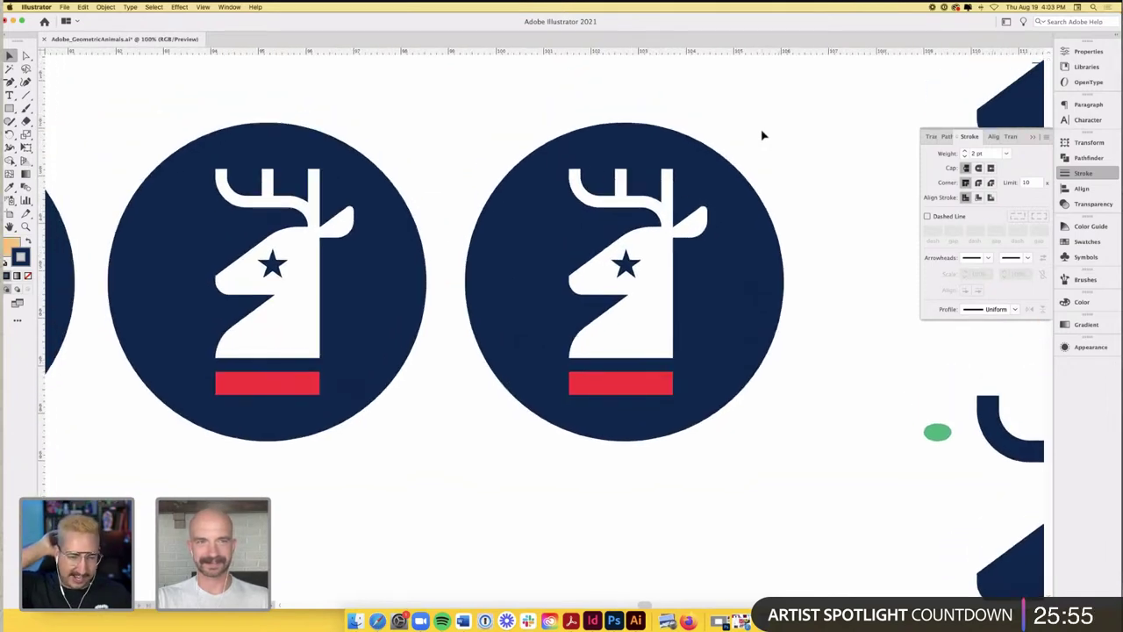
{"action": "key", "text": "super+minus"}
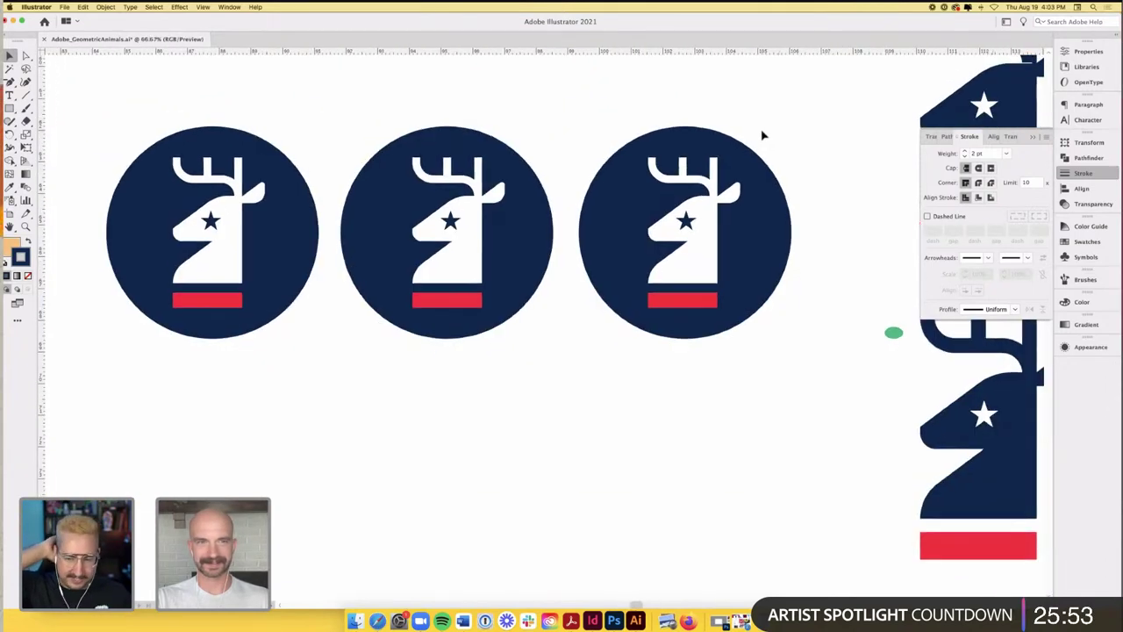
{"action": "scroll", "coordinate": [760, 135], "scroll_direction": "up", "scroll_amount": 1}
{"action": "scroll", "coordinate": [760, 135], "scroll_direction": "right", "scroll_amount": 1}
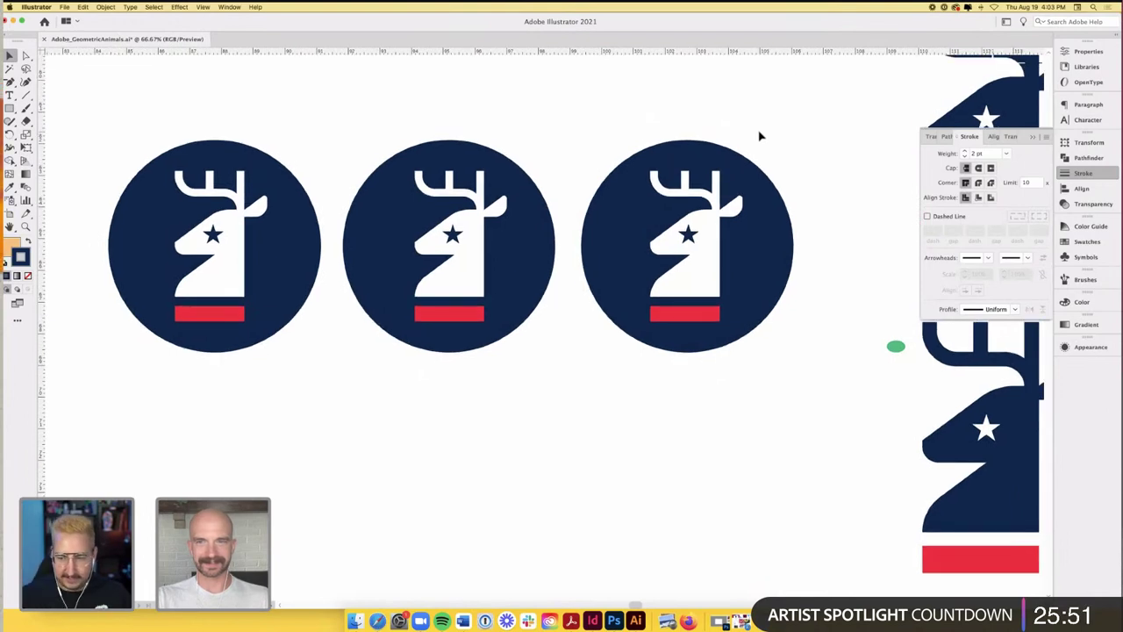
{"action": "key", "text": "super+equal"}
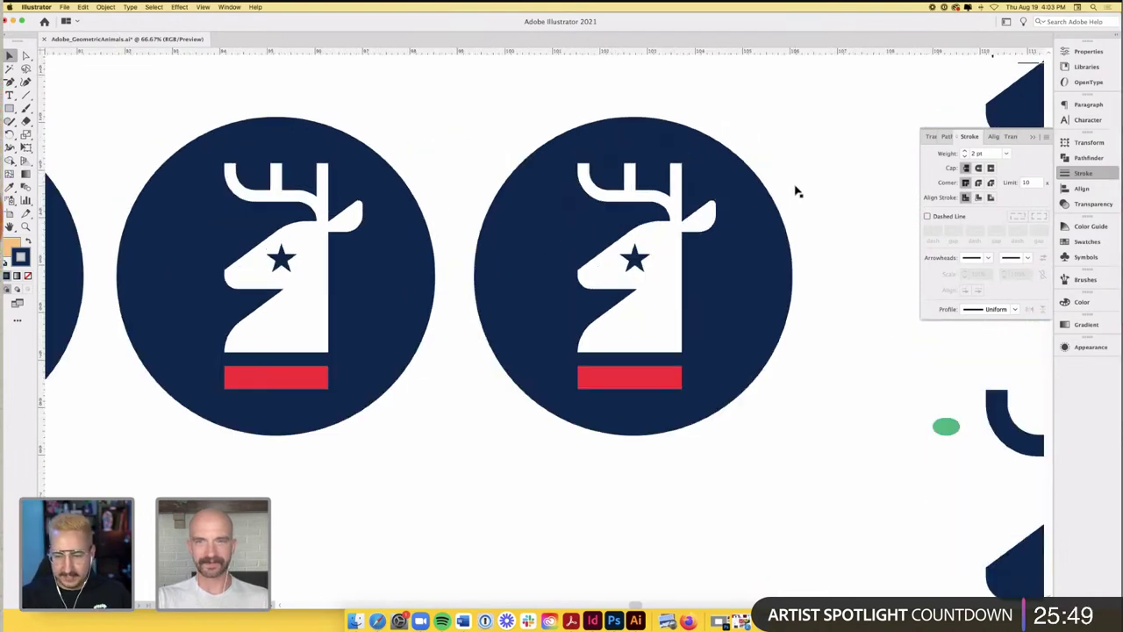
{"action": "left_click", "coordinate": [657, 306]}
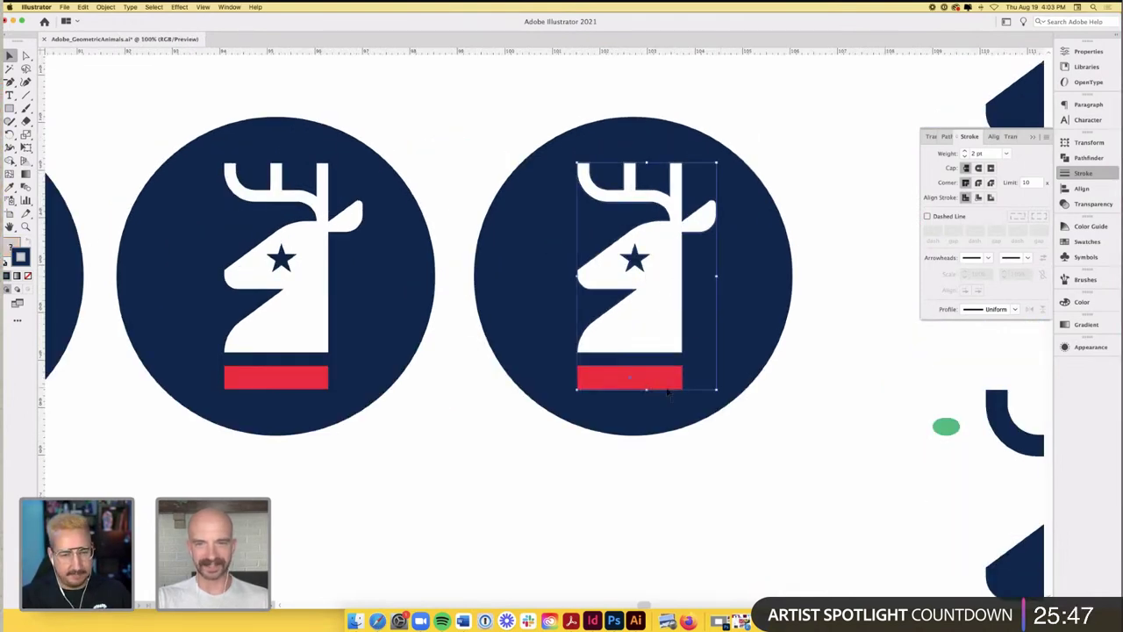
{"action": "left_click", "coordinate": [669, 451]}
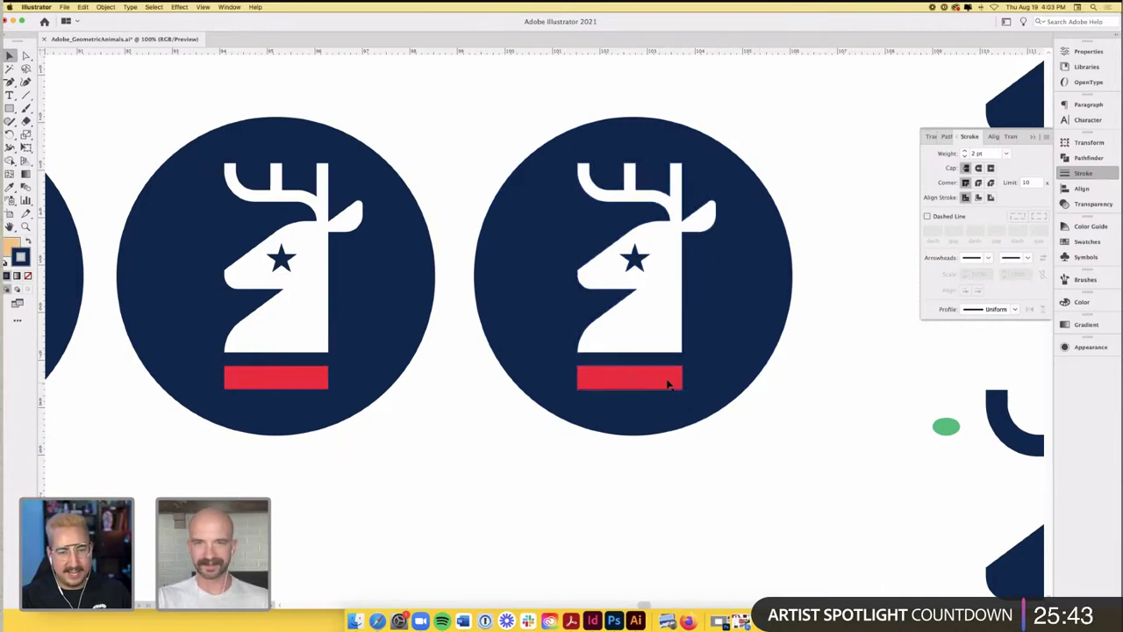
- Give the right badge's deer a 3 pt stroke
{"action": "left_click", "coordinate": [654, 251]}
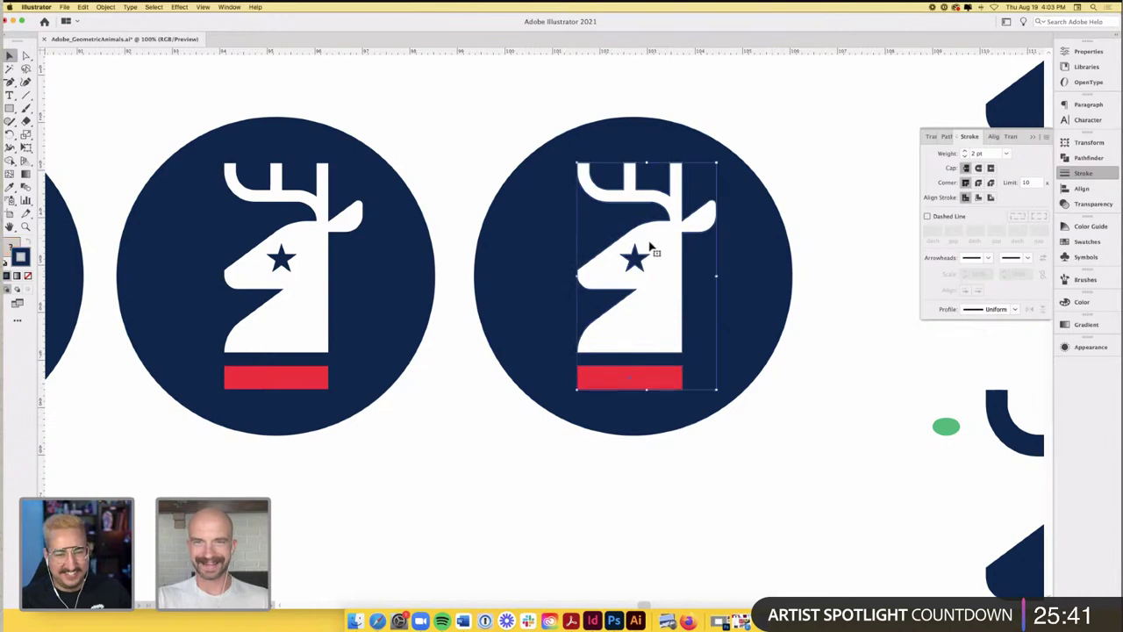
{"action": "scroll", "coordinate": [653, 252], "scroll_direction": "up", "scroll_amount": 3}
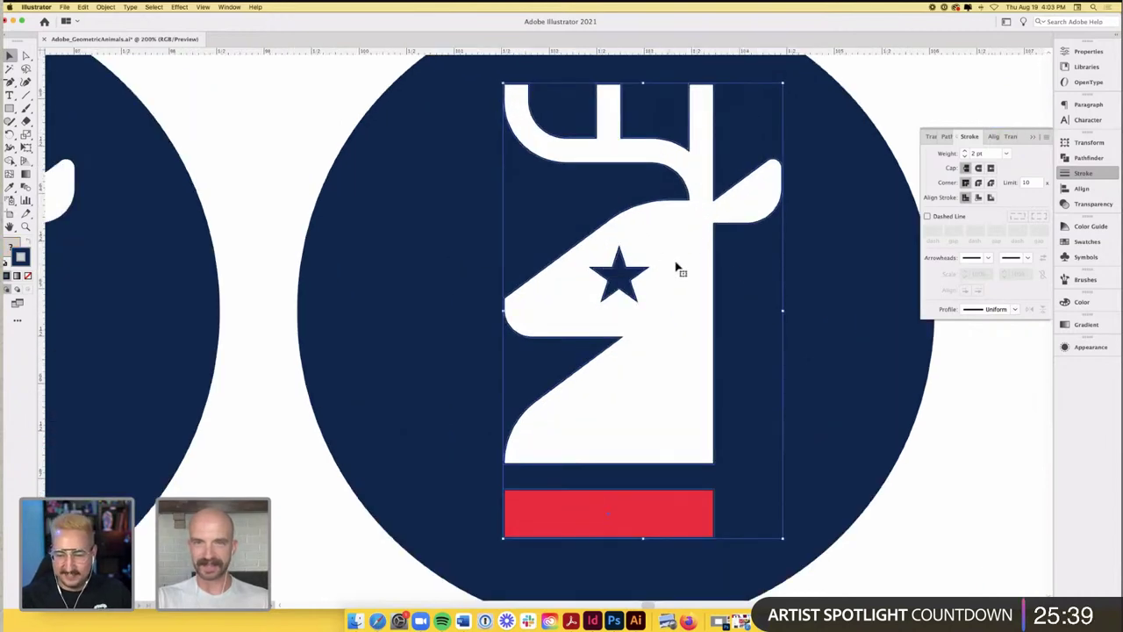
{"action": "left_click", "coordinate": [965, 152]}
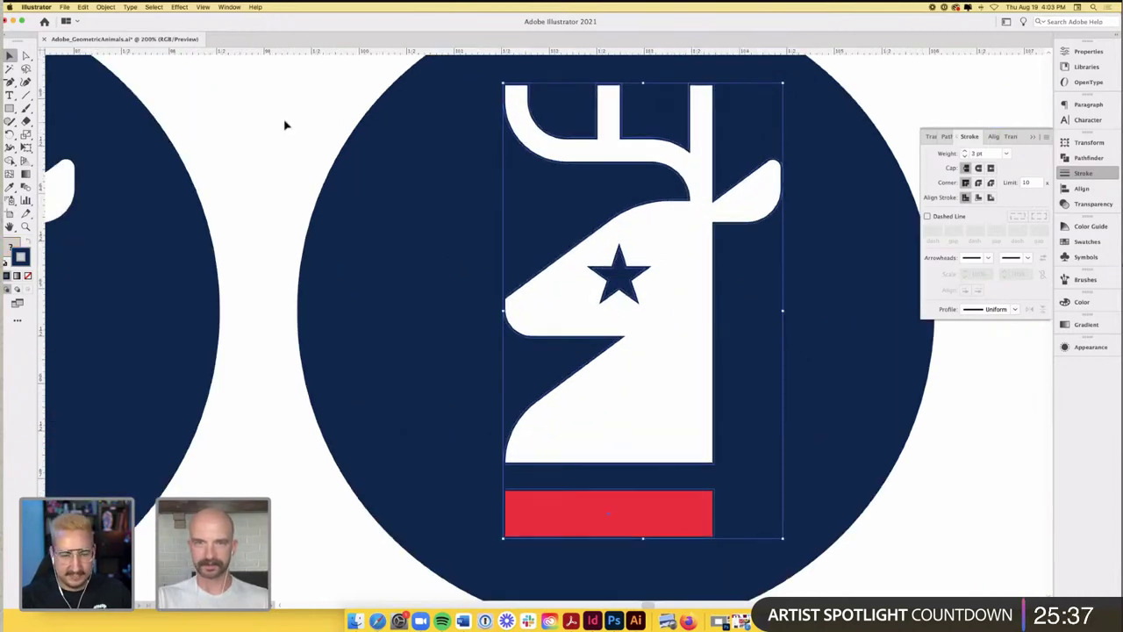
{"action": "scroll", "coordinate": [285, 126], "scroll_direction": "down", "scroll_amount": 3}
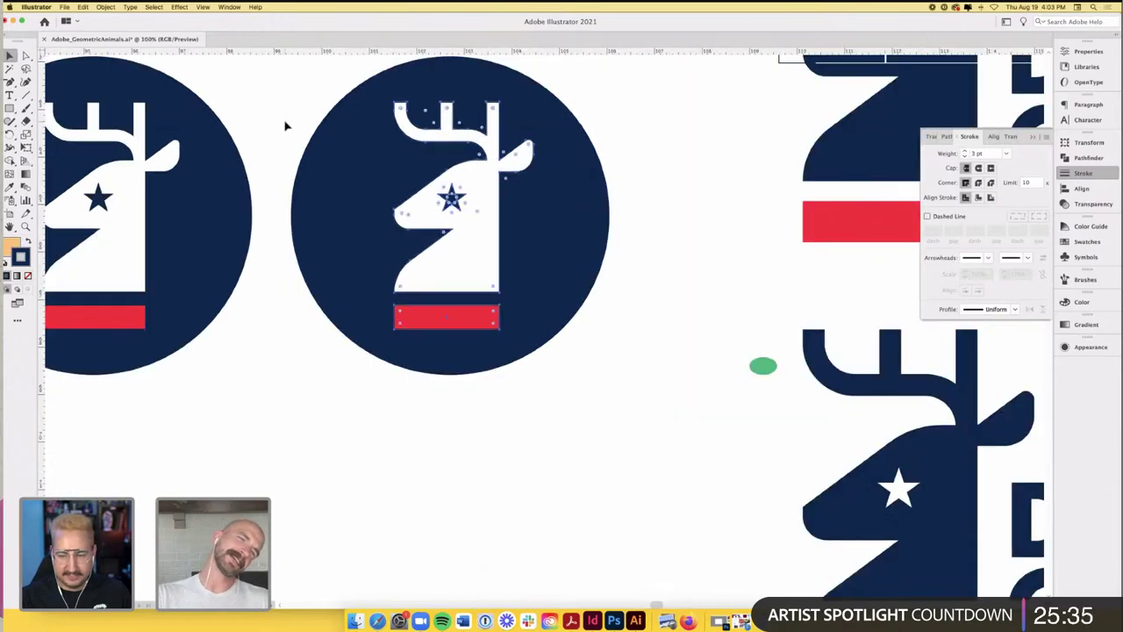
{"action": "left_click", "coordinate": [285, 125]}
- Alt-drag a copy of the third deer badge below the row
{"action": "scroll", "coordinate": [285, 125], "scroll_direction": "down", "scroll_amount": 1}
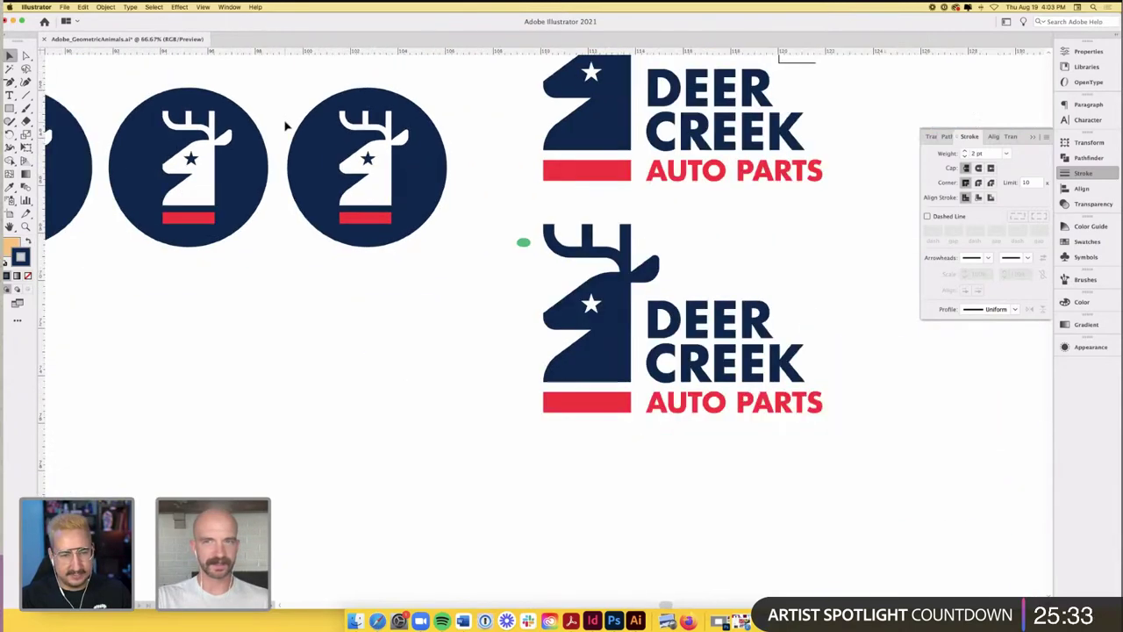
{"action": "scroll", "coordinate": [289, 132], "scroll_direction": "up", "scroll_amount": 3}
{"action": "scroll", "coordinate": [290, 132], "scroll_direction": "left", "scroll_amount": 2}
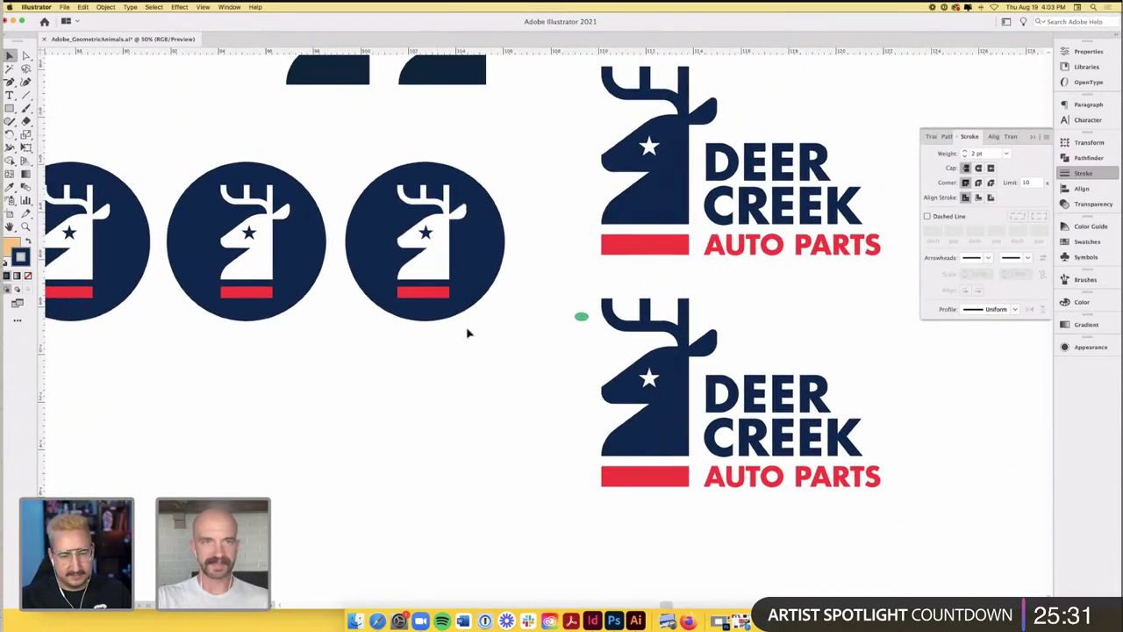
{"action": "left_click_drag", "start_coordinate": [467, 237], "coordinate": [471, 442]}
{"action": "scroll", "coordinate": [472, 442], "scroll_direction": "up", "scroll_amount": 2}
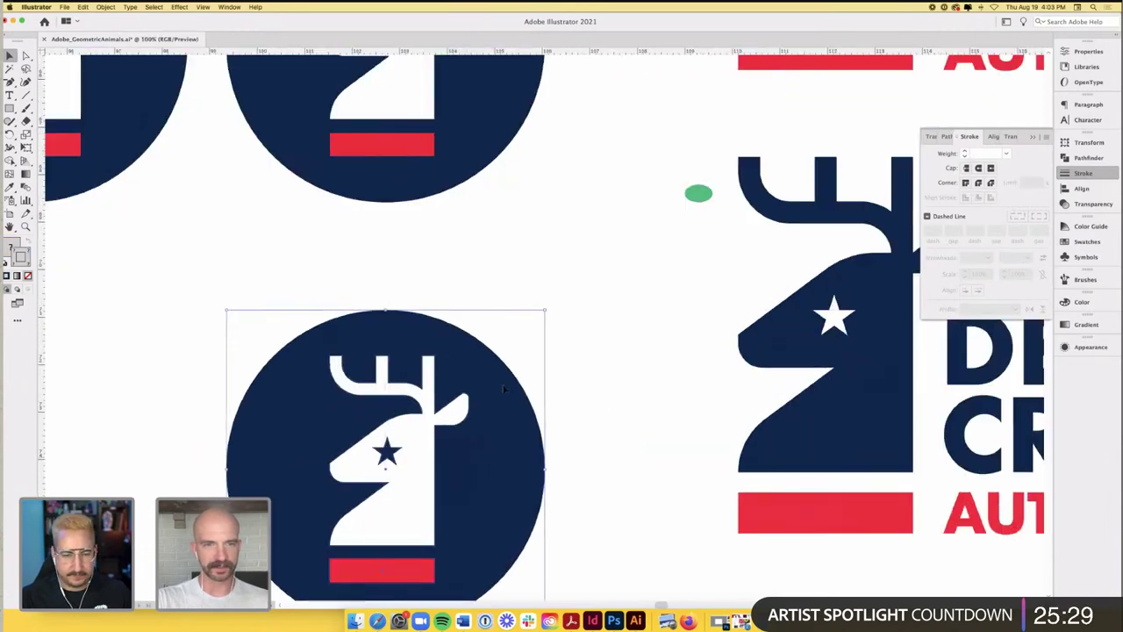
{"action": "scroll", "coordinate": [505, 389], "scroll_direction": "up", "scroll_amount": 2}
{"action": "left_click", "coordinate": [634, 354]}
{"action": "scroll", "coordinate": [634, 360], "scroll_direction": "down", "scroll_amount": 2}
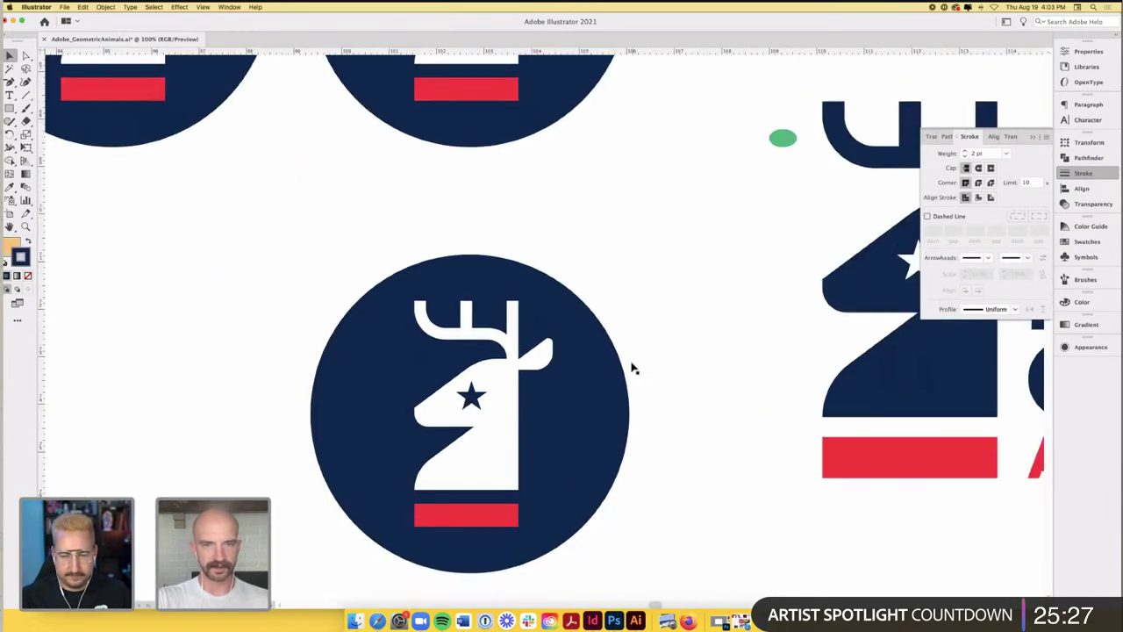
- Alt-drag a copy of the white deer out to the left of the lower badge
{"action": "left_click", "coordinate": [511, 453]}
{"action": "left_click_drag", "start_coordinate": [509, 447], "coordinate": [197, 452]}
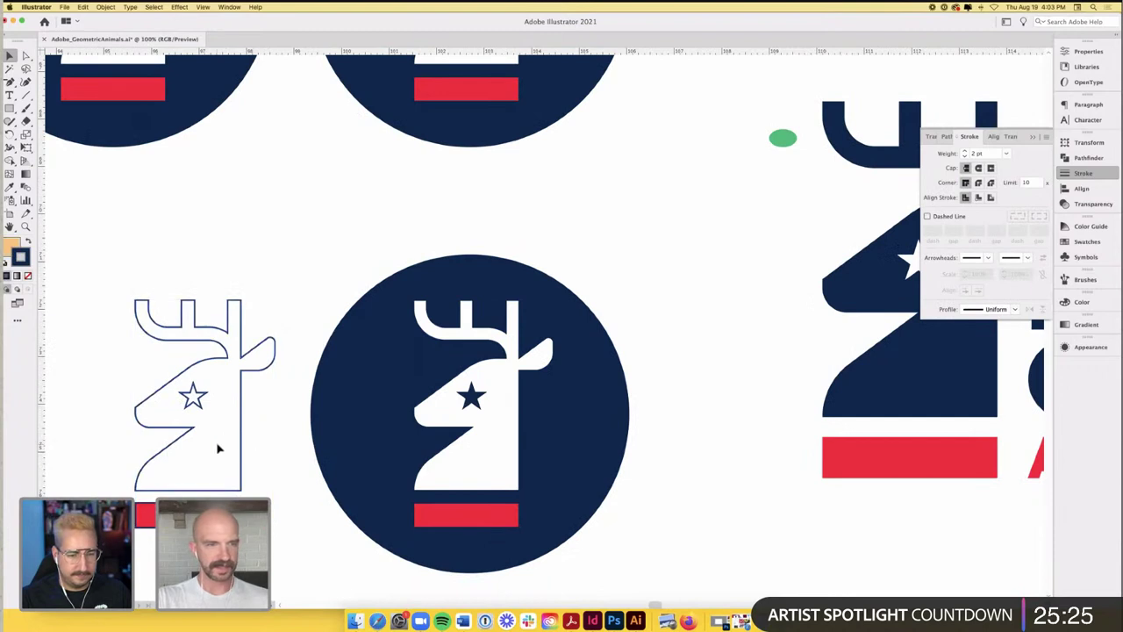
{"action": "right_click", "coordinate": [241, 444]}
{"action": "left_click", "coordinate": [277, 425]}
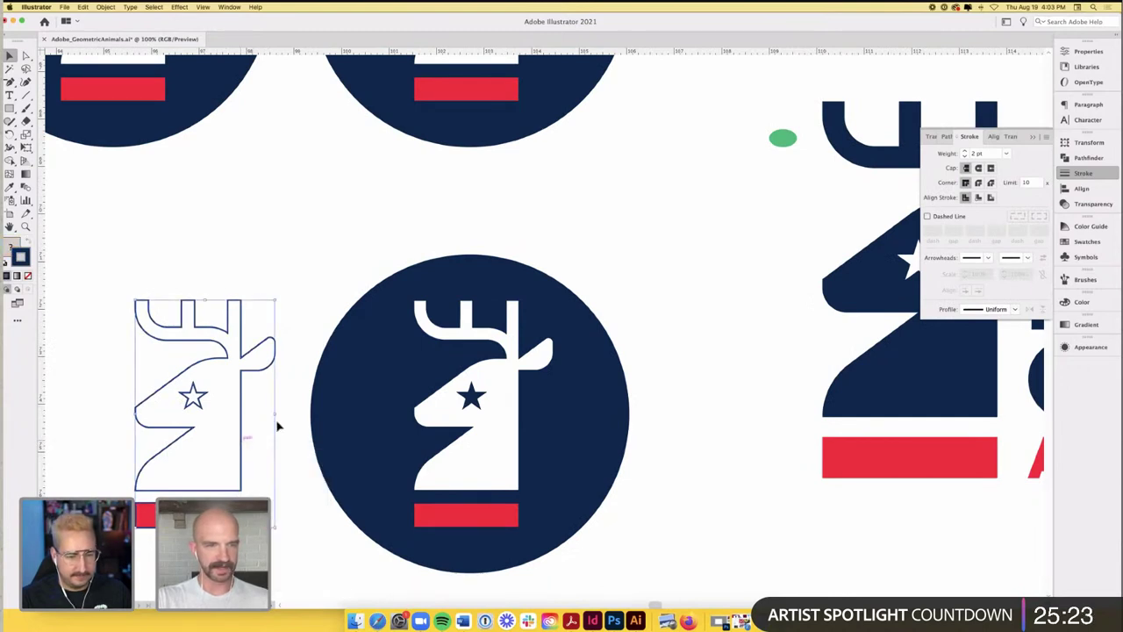
- Sample the badge's navy for the deer copy and its red for the bar with the Eyedropper
{"action": "key", "text": "i"}
{"action": "left_click", "coordinate": [376, 384]}
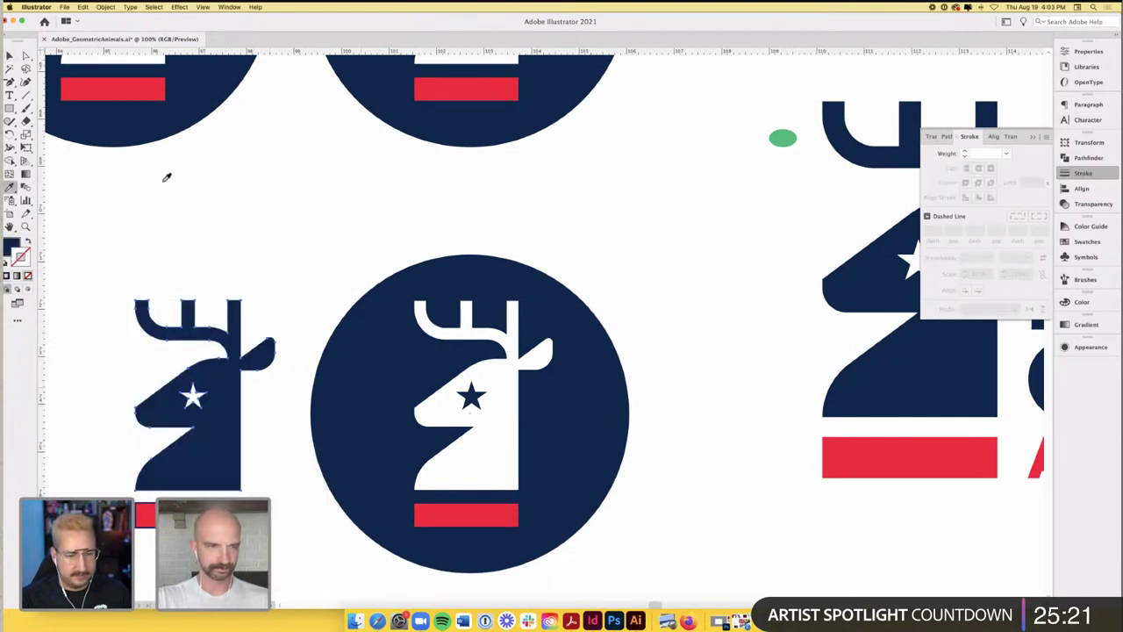
{"action": "key", "text": "v"}
{"action": "left_click", "coordinate": [289, 228]}
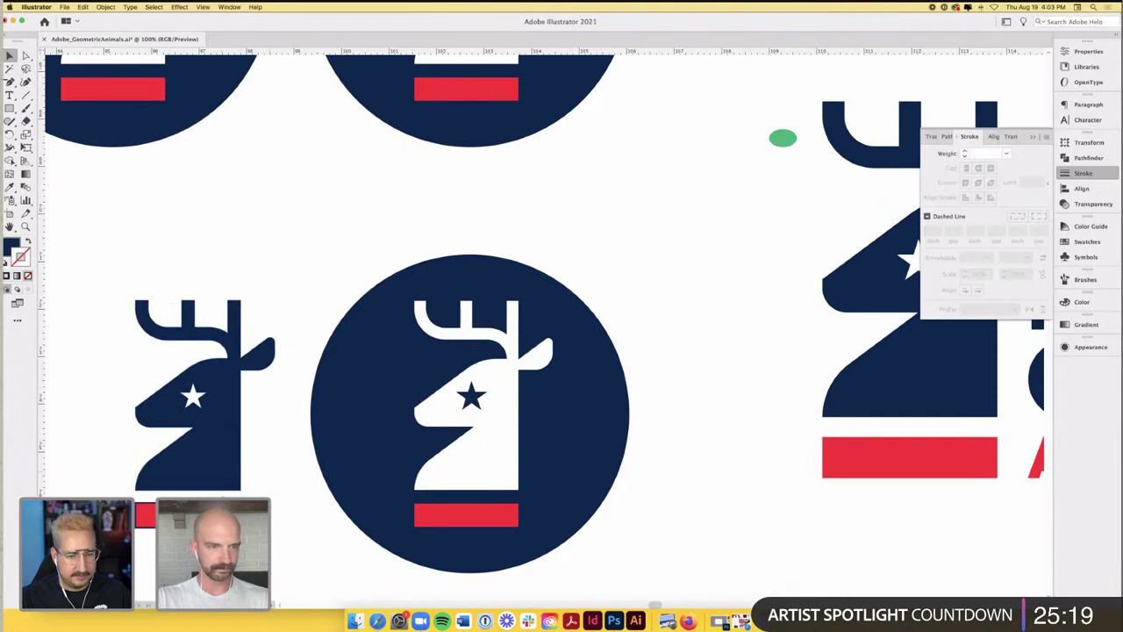
{"action": "left_click", "coordinate": [418, 517]}
{"action": "key", "text": "i"}
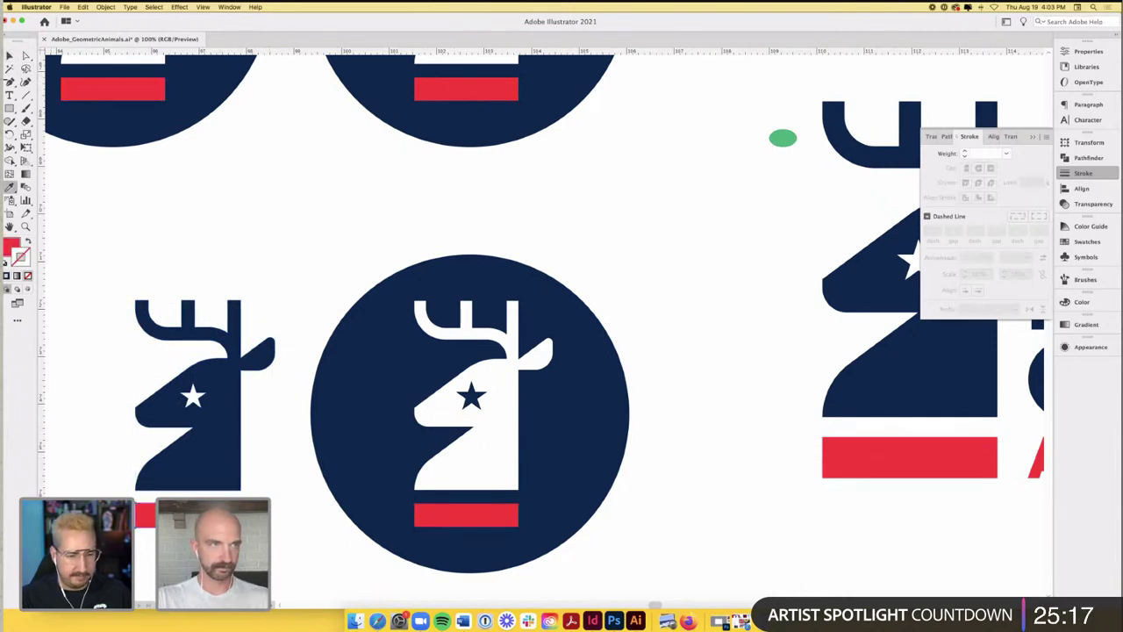
{"action": "key", "text": "v"}
{"action": "scroll", "coordinate": [281, 208], "scroll_direction": "left", "scroll_amount": 3}
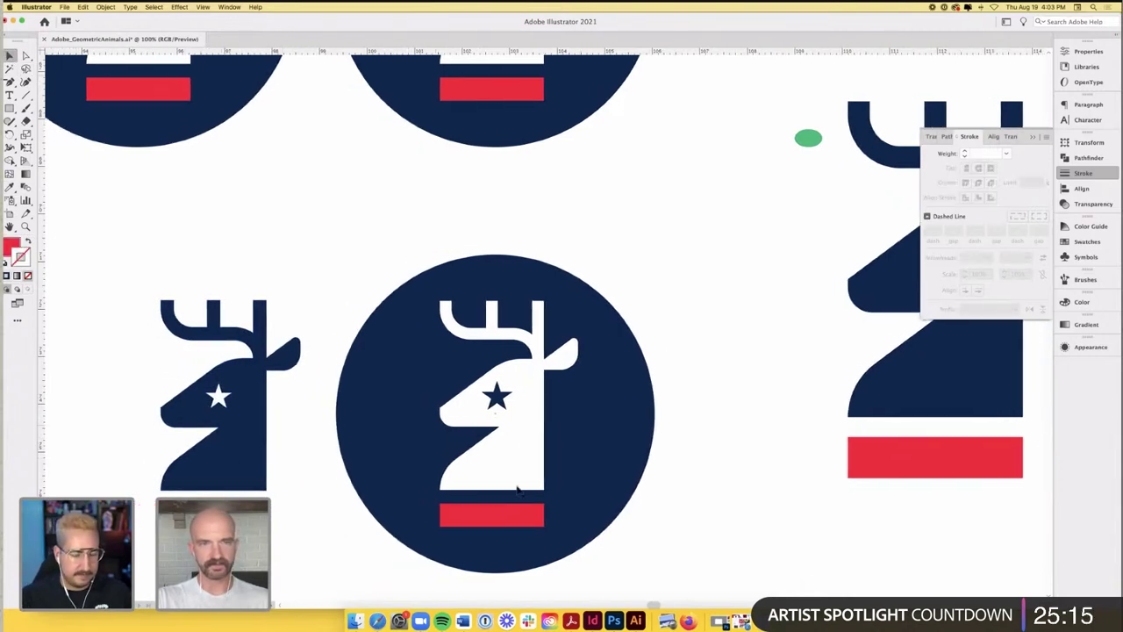
{"action": "left_click", "coordinate": [517, 417]}
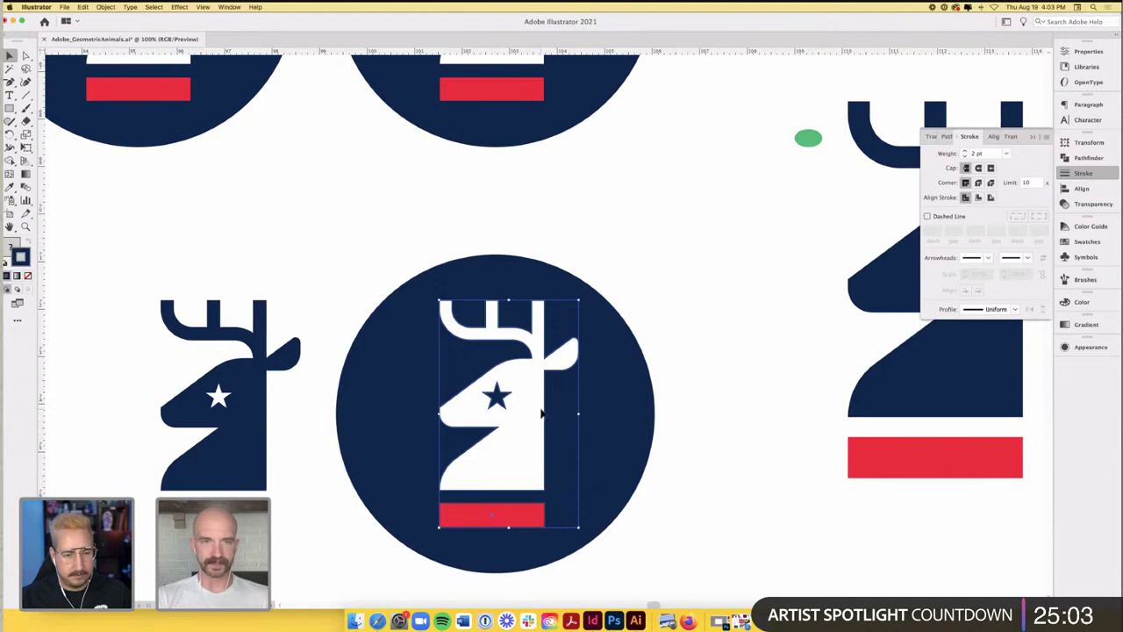
- Expand the deer badge's fill and stroke and apply a Pathfinder operation
{"action": "scroll", "coordinate": [543, 414], "scroll_direction": "up", "scroll_amount": 1}
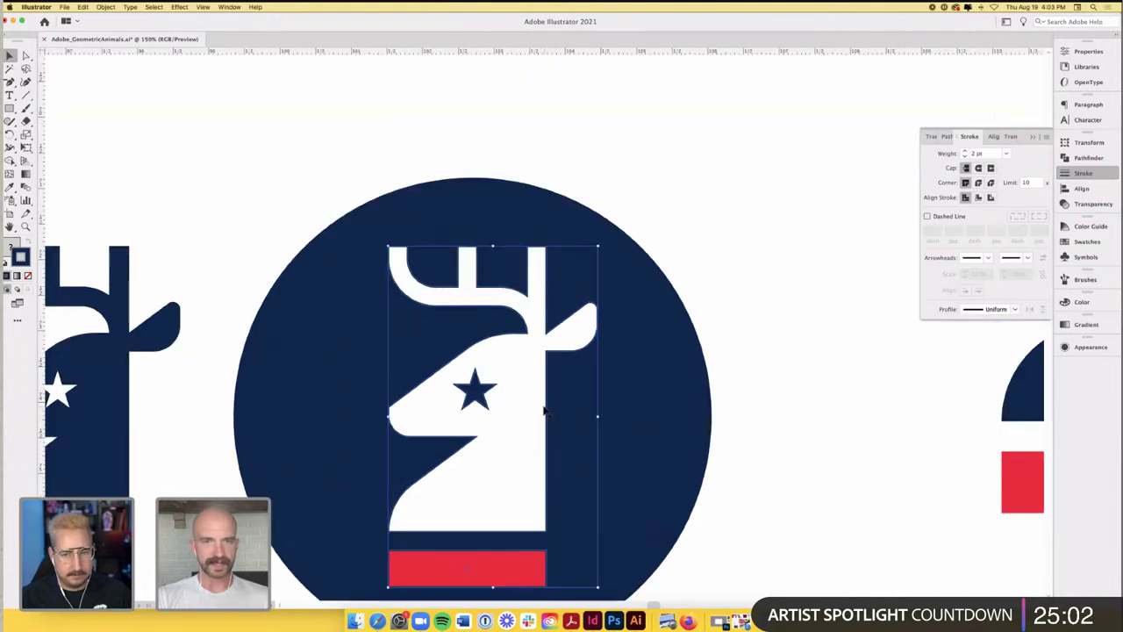
{"action": "left_click", "coordinate": [105, 7]}
{"action": "left_click", "coordinate": [136, 105]}
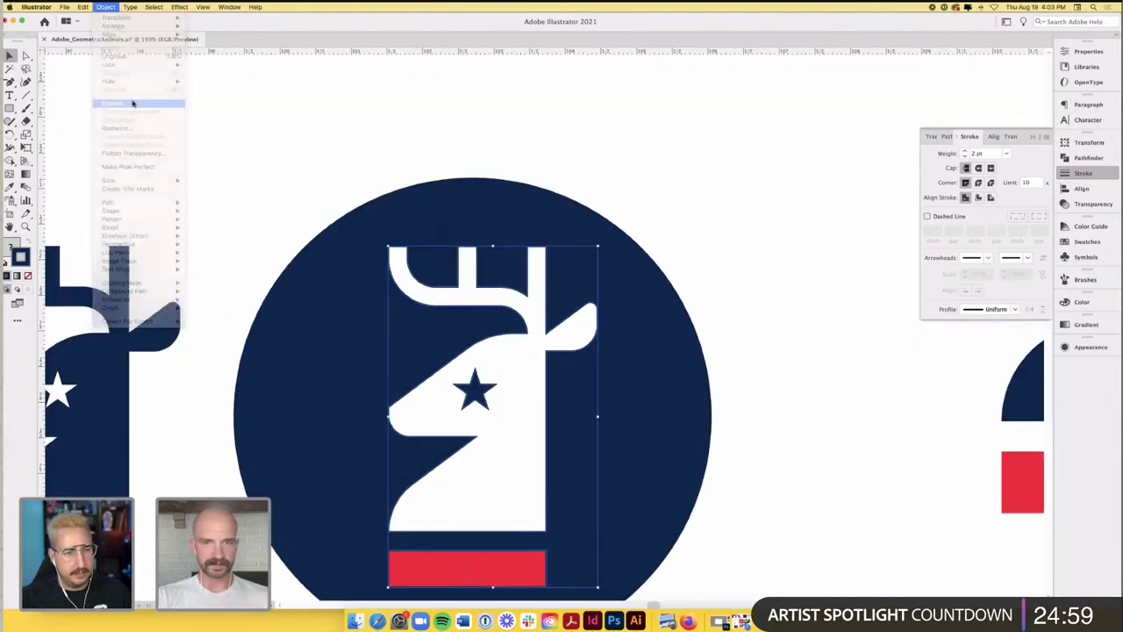
{"action": "left_click", "coordinate": [591, 373]}
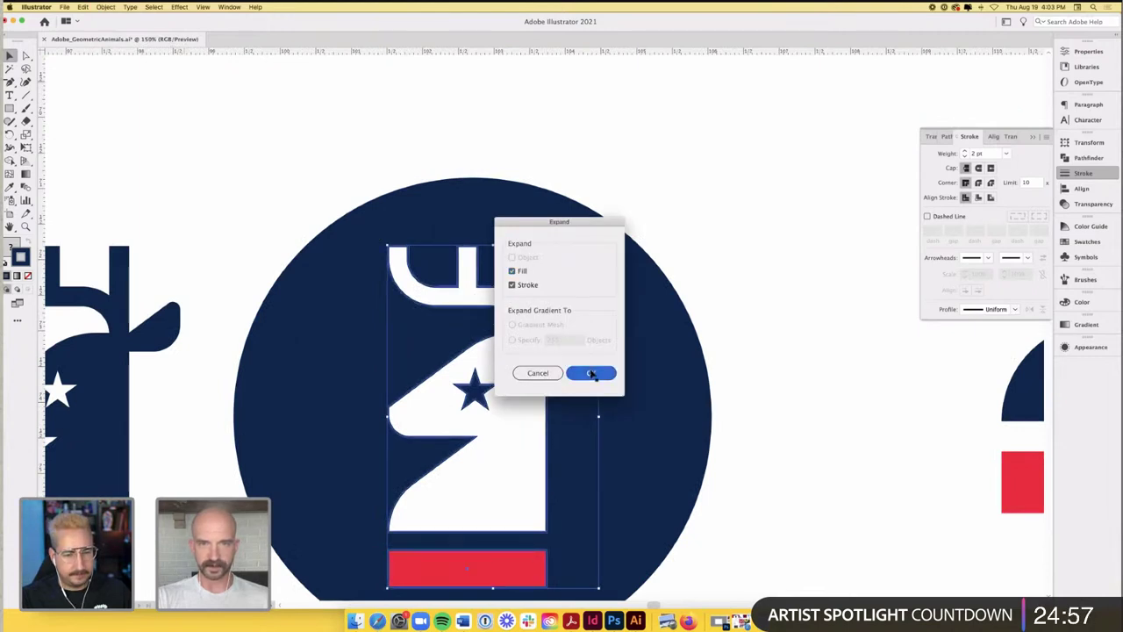
{"action": "left_click", "coordinate": [947, 136]}
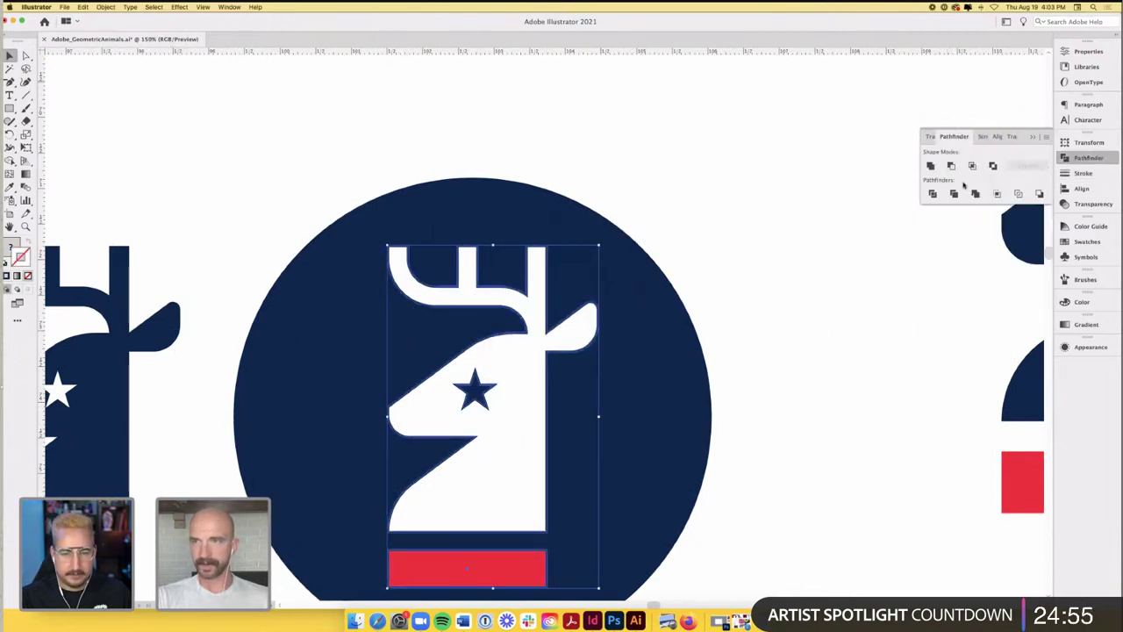
{"action": "left_click", "coordinate": [975, 194]}
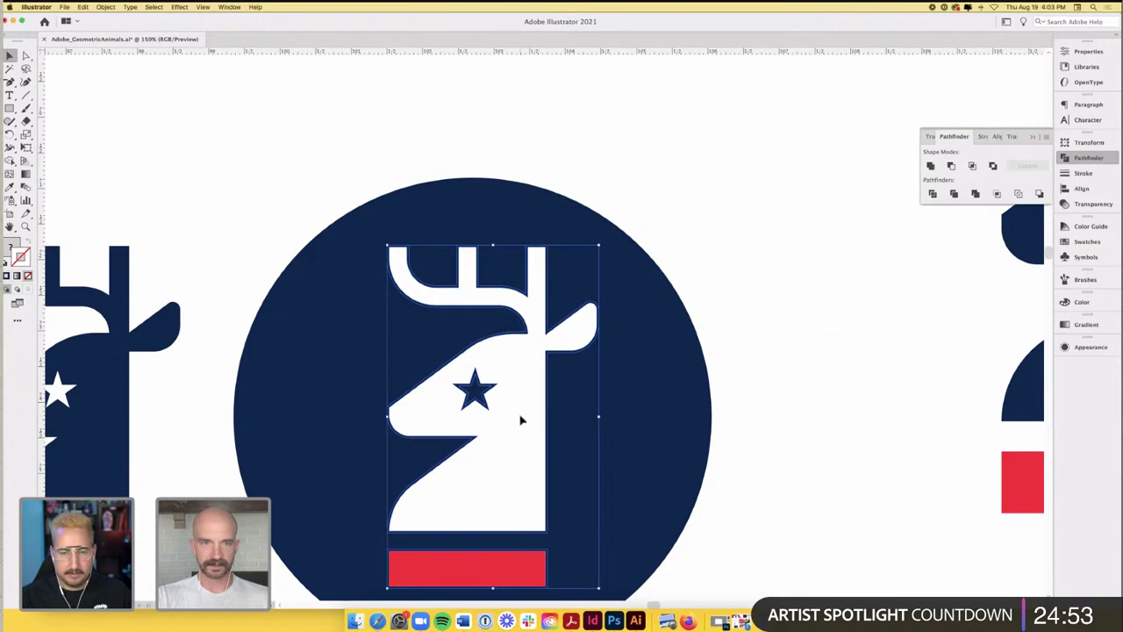
- In isolation mode, remove the fill from the deer and red bar, then delete them
{"action": "double_click", "coordinate": [523, 422]}
{"action": "left_click", "coordinate": [497, 555], "text": "shift"}
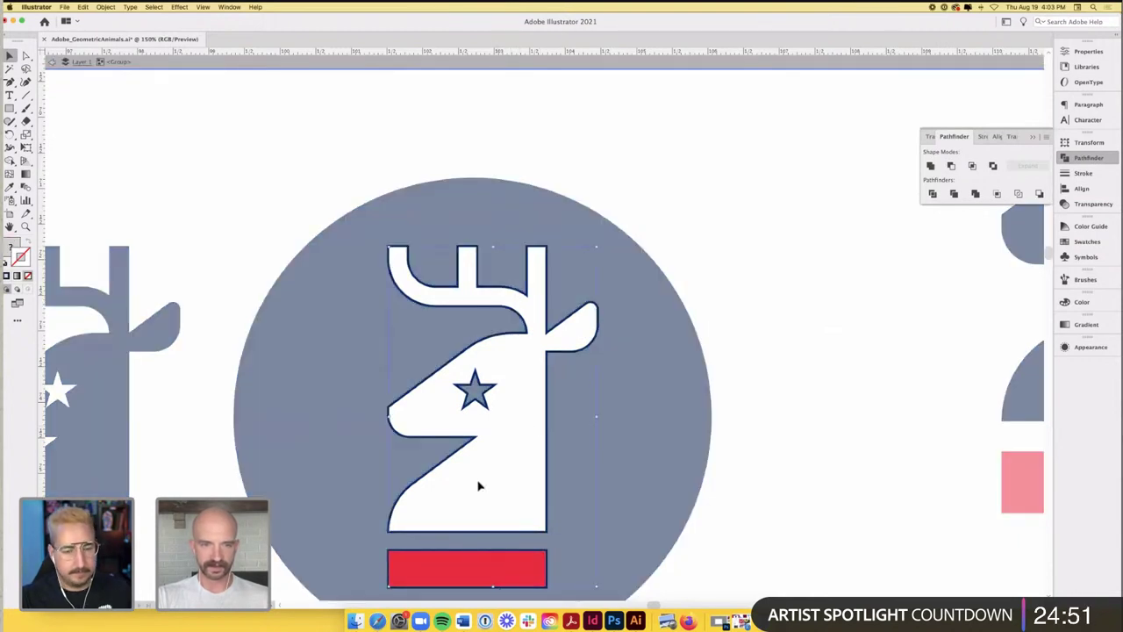
{"action": "key", "text": "slash"}
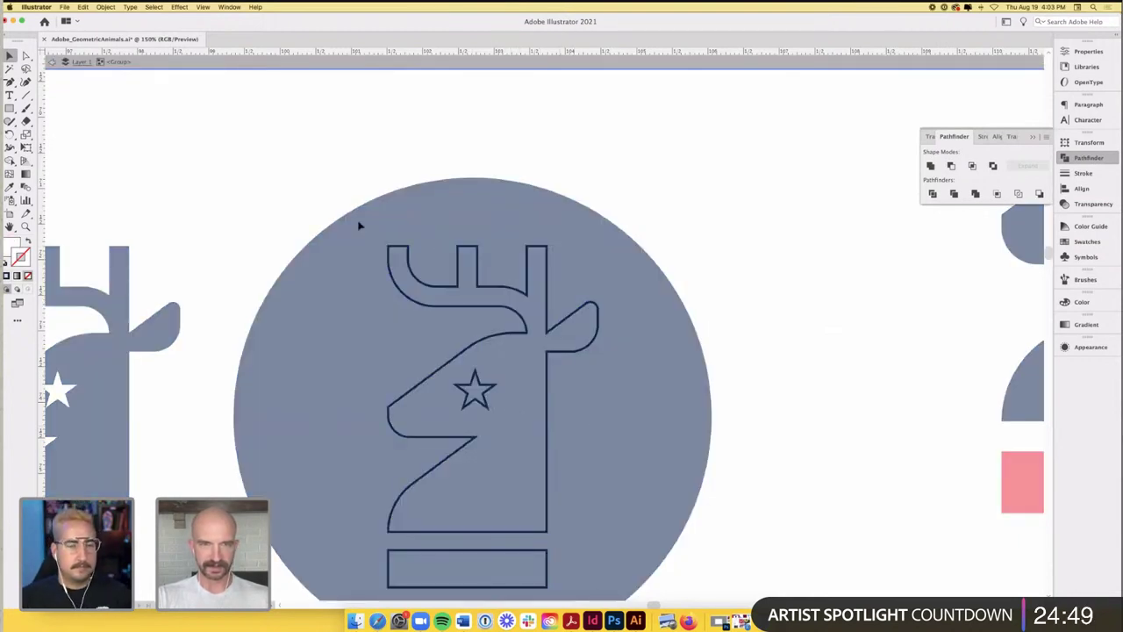
{"action": "key", "text": "Delete"}
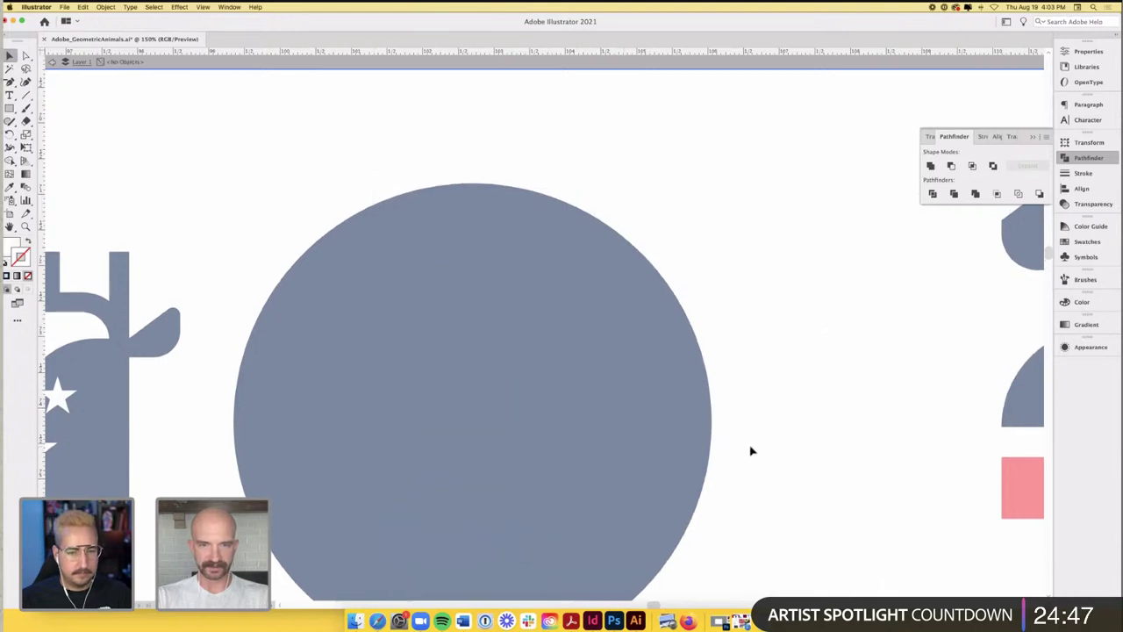
{"action": "scroll", "coordinate": [750, 456], "scroll_direction": "down", "scroll_amount": 1}
{"action": "scroll", "coordinate": [273, 178], "scroll_direction": "down", "scroll_amount": 3}
{"action": "scroll", "coordinate": [273, 178], "scroll_direction": "up", "scroll_amount": 2}
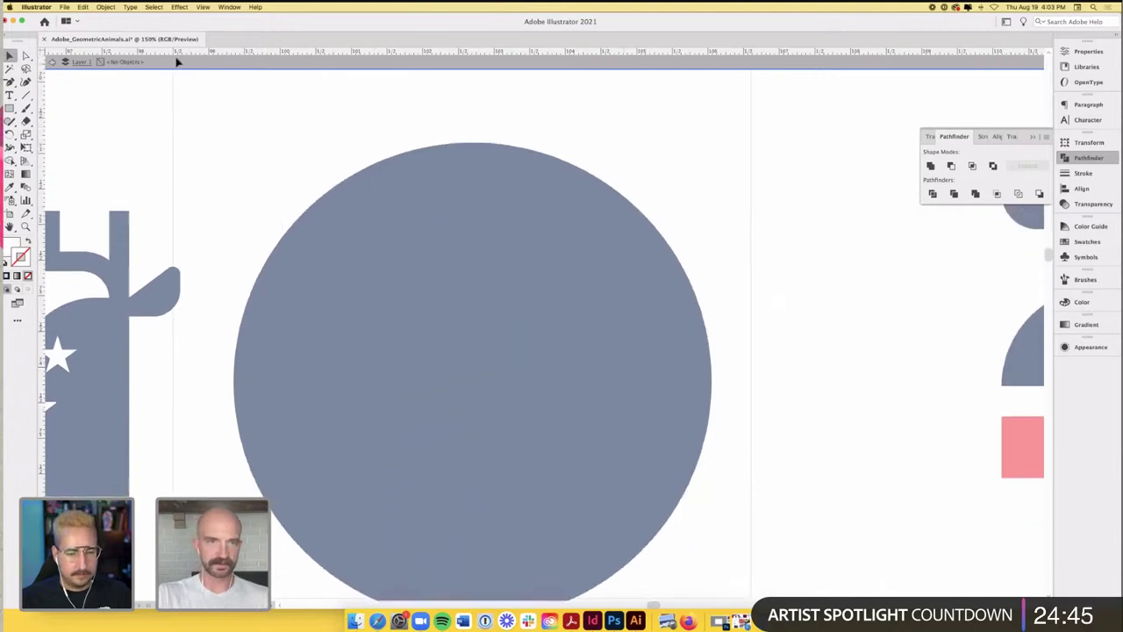
{"action": "key", "text": "Escape"}
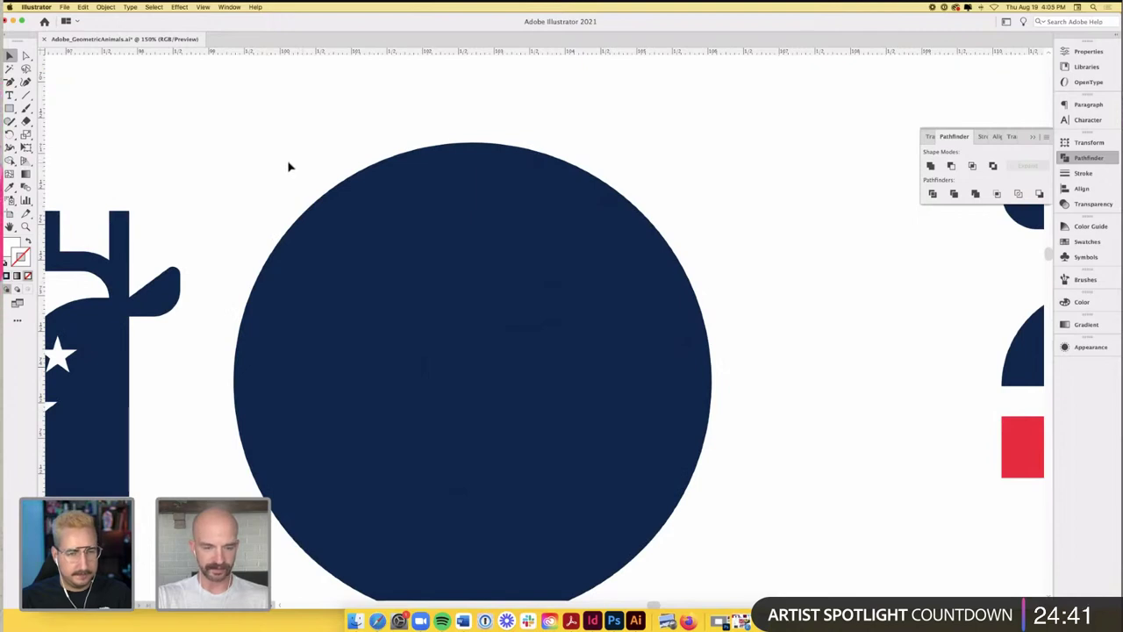
- Restore the deer and red bar with undo, deselect everything, and save the document
{"action": "key", "text": "super+z"}
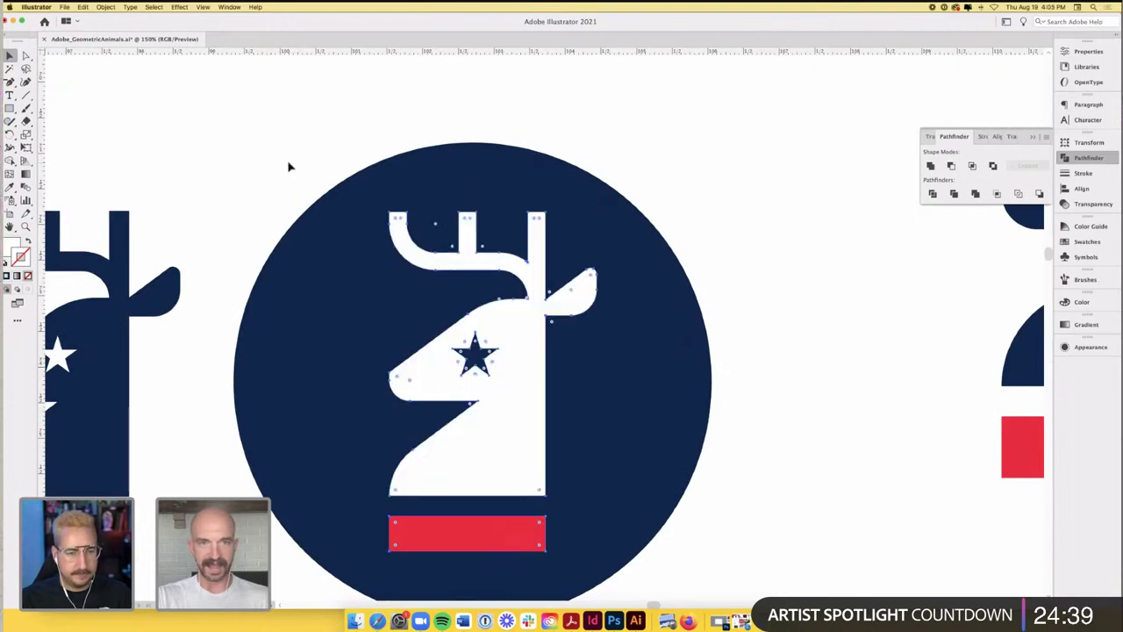
{"action": "key", "text": "super+shift+a"}
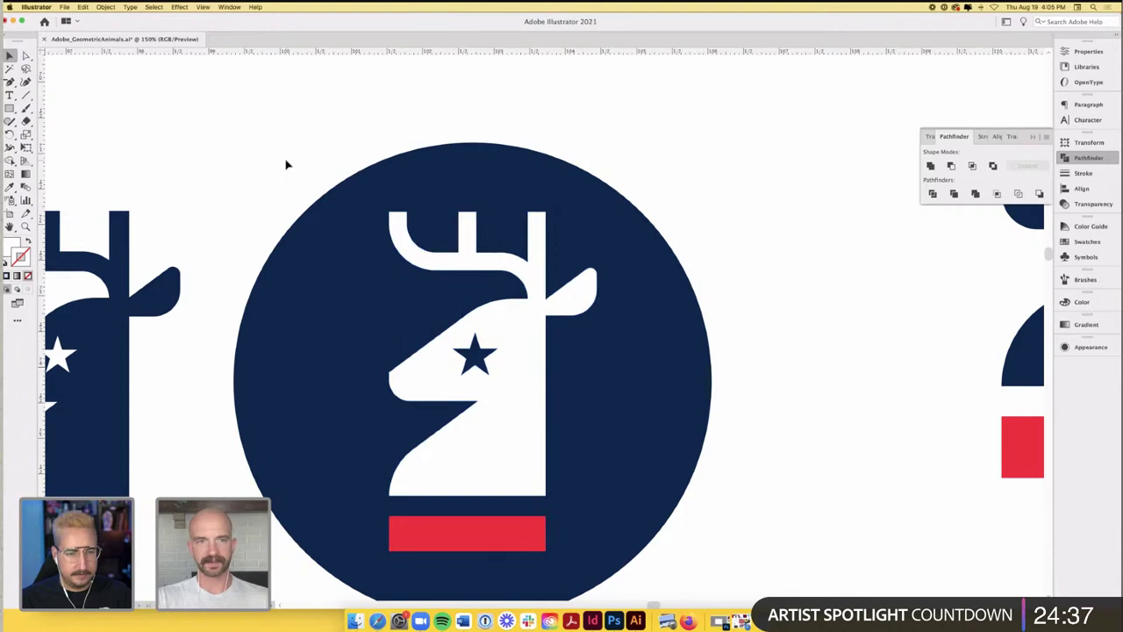
{"action": "scroll", "coordinate": [286, 164], "scroll_direction": "down", "scroll_amount": 2}
{"action": "scroll", "coordinate": [287, 164], "scroll_direction": "left", "scroll_amount": 3}
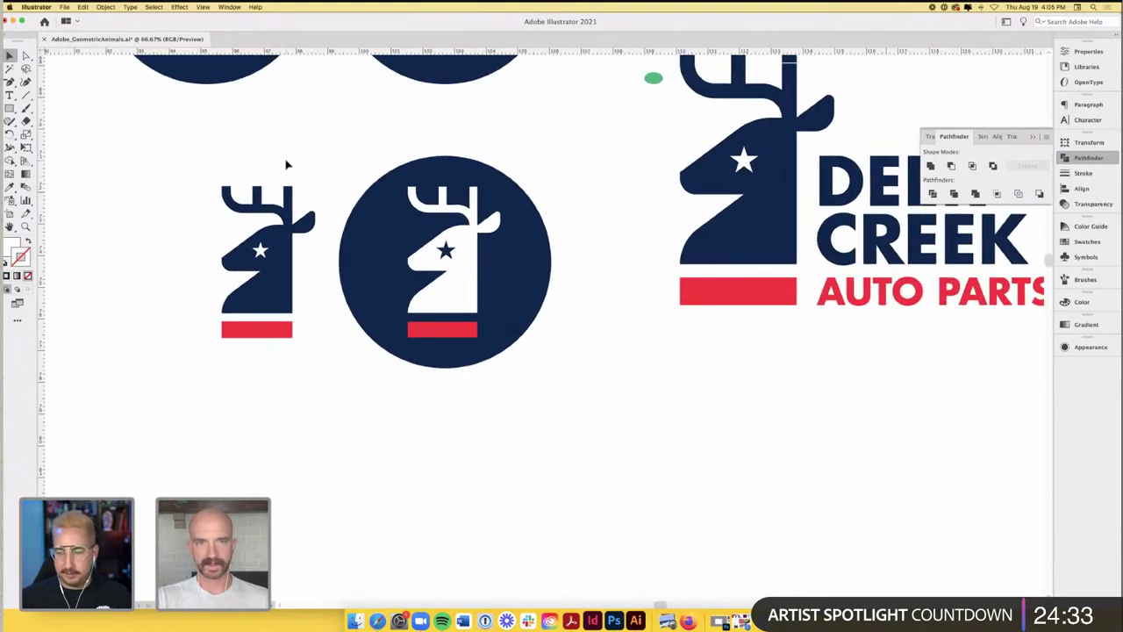
{"action": "scroll", "coordinate": [287, 164], "scroll_direction": "up", "scroll_amount": 1}
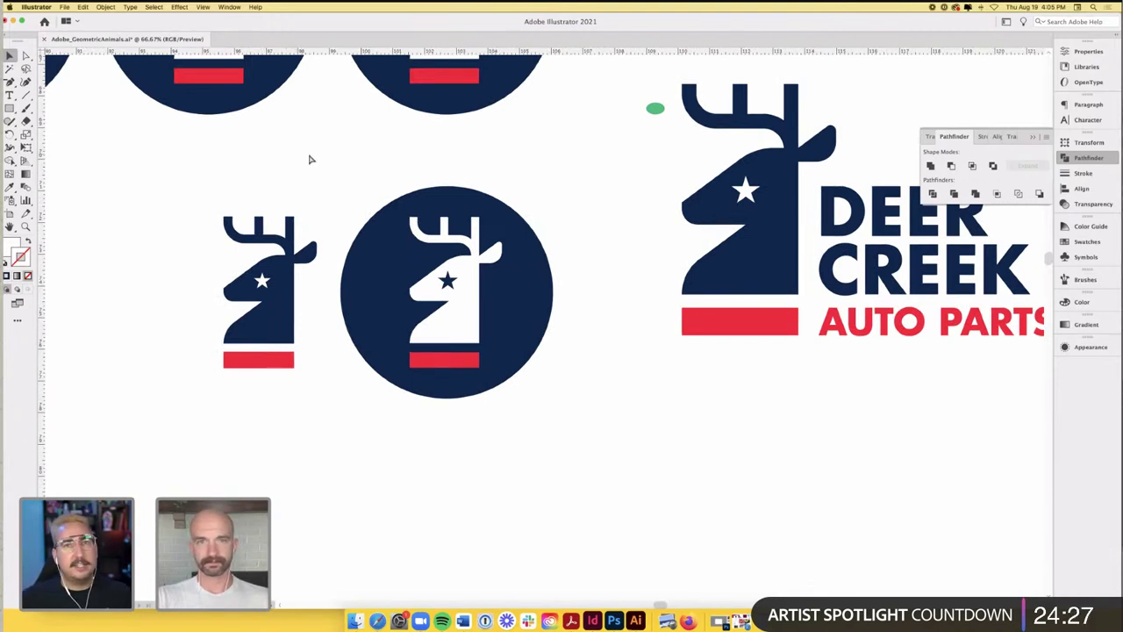
{"action": "key", "text": "super+s"}
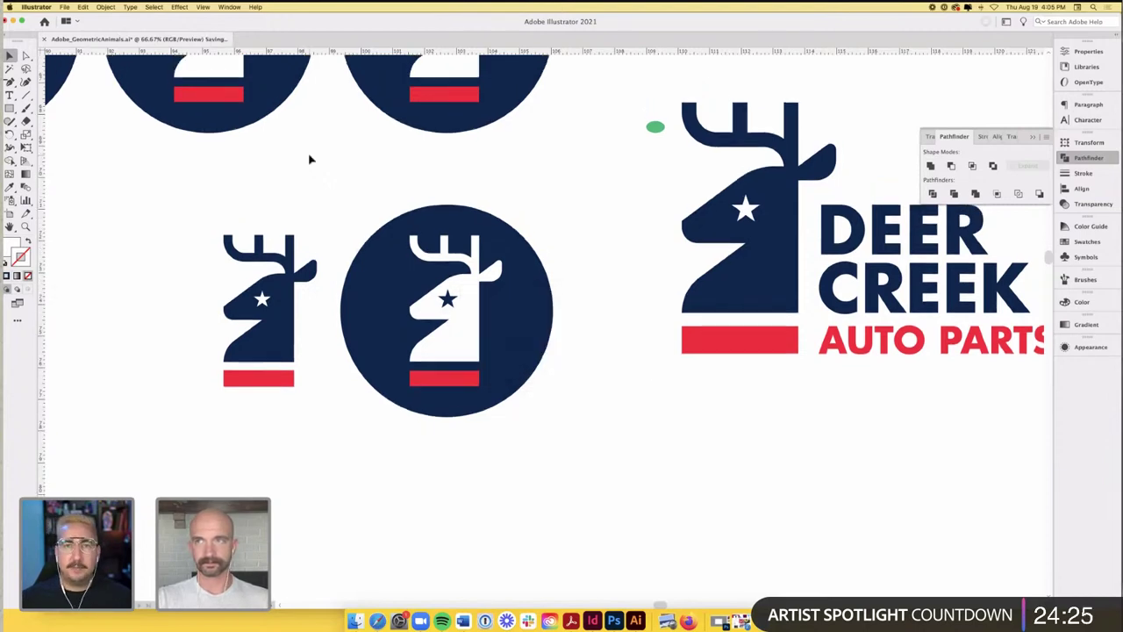
- Move the small deer and the deer badge together below the large Deer Creek logo
{"action": "scroll", "coordinate": [309, 159], "scroll_direction": "up", "scroll_amount": 1}
{"action": "key", "text": "super+minus"}
{"action": "scroll", "coordinate": [606, 298], "scroll_direction": "up", "scroll_amount": 2}
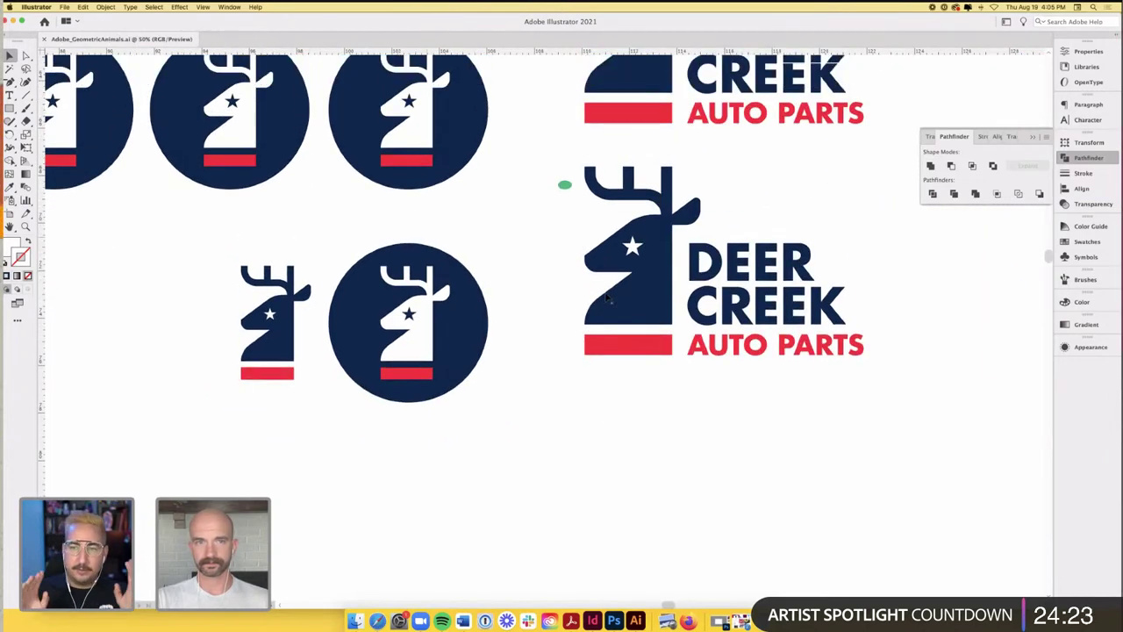
{"action": "scroll", "coordinate": [519, 269], "scroll_direction": "up", "scroll_amount": 2}
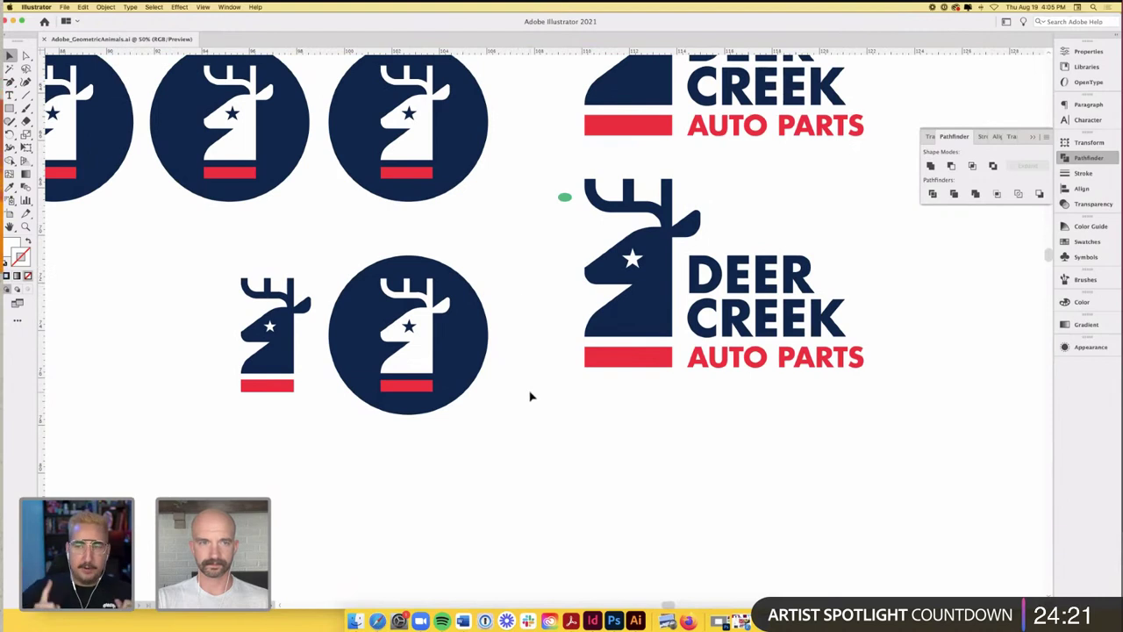
{"action": "left_click_drag", "start_coordinate": [528, 419], "coordinate": [222, 259]}
{"action": "left_click_drag", "start_coordinate": [437, 341], "coordinate": [797, 503]}
{"action": "left_click", "coordinate": [870, 471]}
- Save the Illustrator document with Cmd+S
{"action": "scroll", "coordinate": [871, 473], "scroll_direction": "right", "scroll_amount": 2}
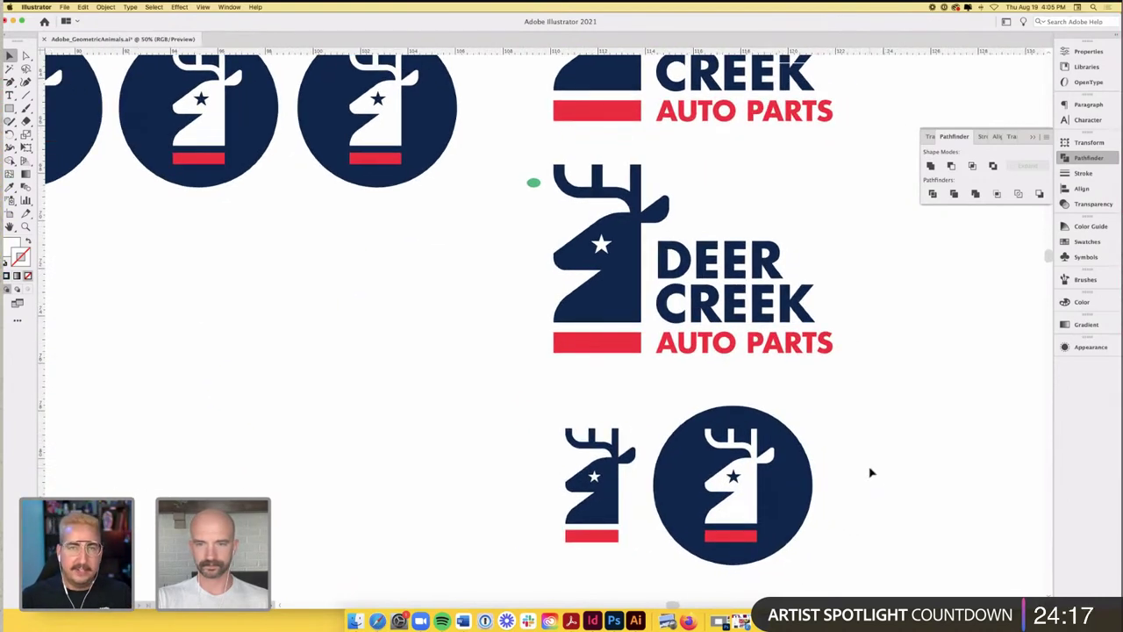
{"action": "scroll", "coordinate": [868, 470], "scroll_direction": "right", "scroll_amount": 1}
{"action": "scroll", "coordinate": [865, 463], "scroll_direction": "down", "scroll_amount": 1}
{"action": "scroll", "coordinate": [865, 463], "scroll_direction": "right", "scroll_amount": 1}
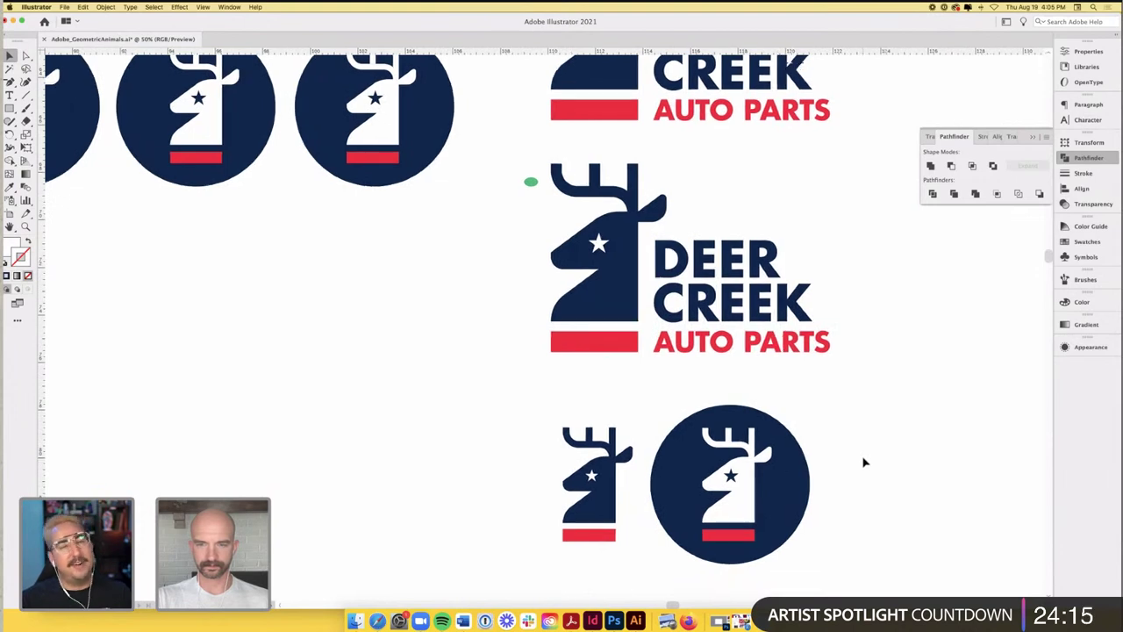
{"action": "scroll", "coordinate": [862, 462], "scroll_direction": "right", "scroll_amount": 3}
{"action": "scroll", "coordinate": [863, 461], "scroll_direction": "down", "scroll_amount": 1}
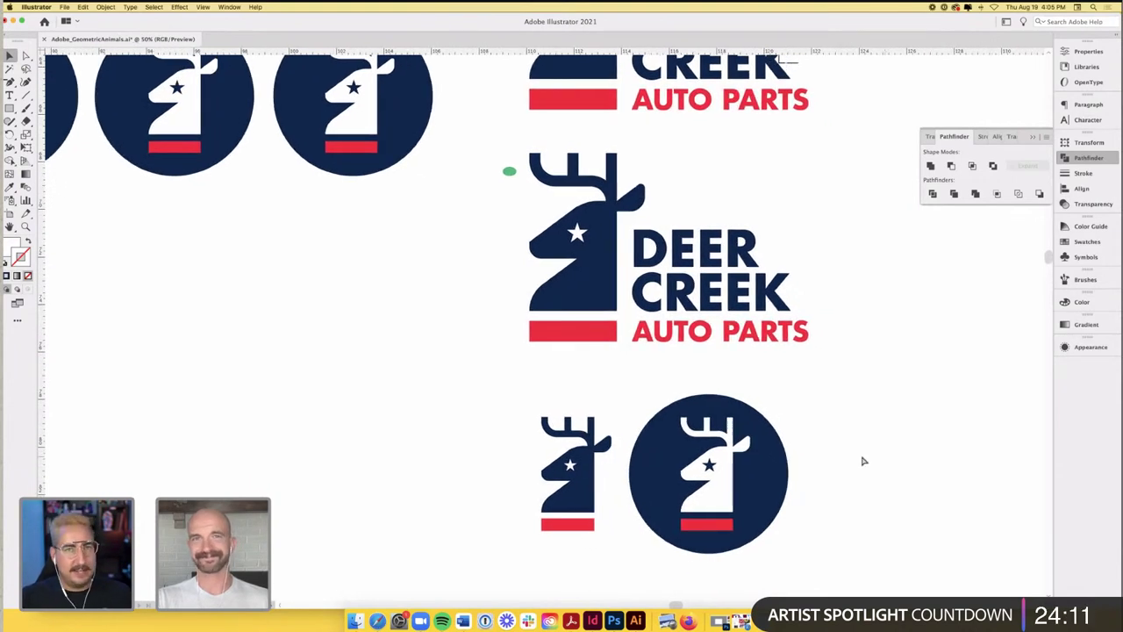
{"action": "key", "text": "super+s"}
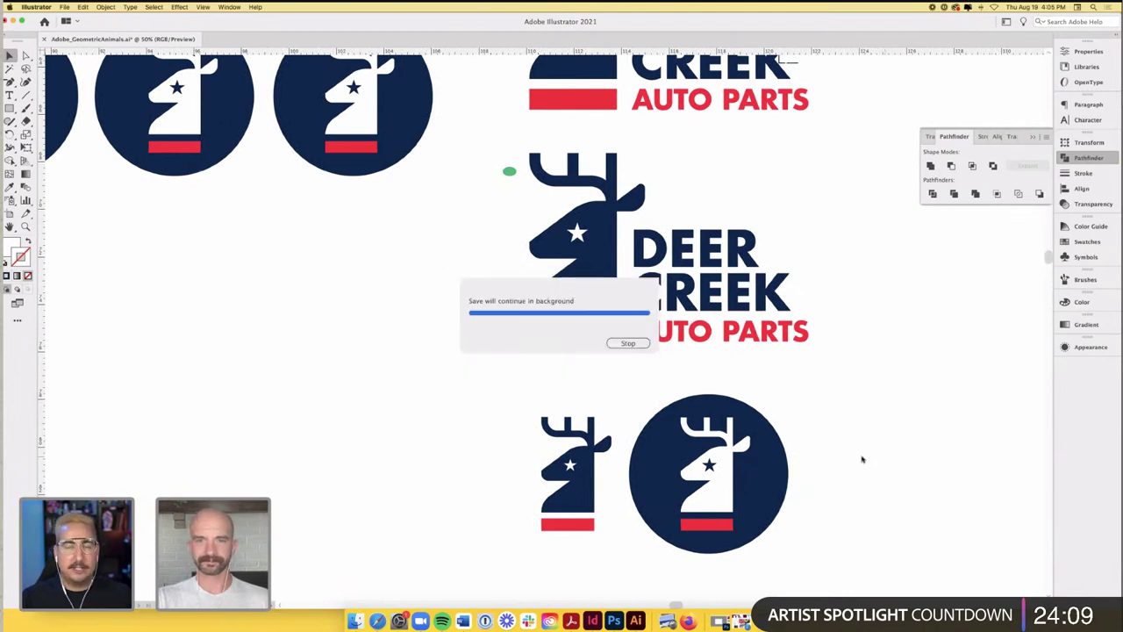
{"action": "scroll", "coordinate": [864, 461], "scroll_direction": "right", "scroll_amount": 3}
{"action": "scroll", "coordinate": [863, 461], "scroll_direction": "right", "scroll_amount": 1}
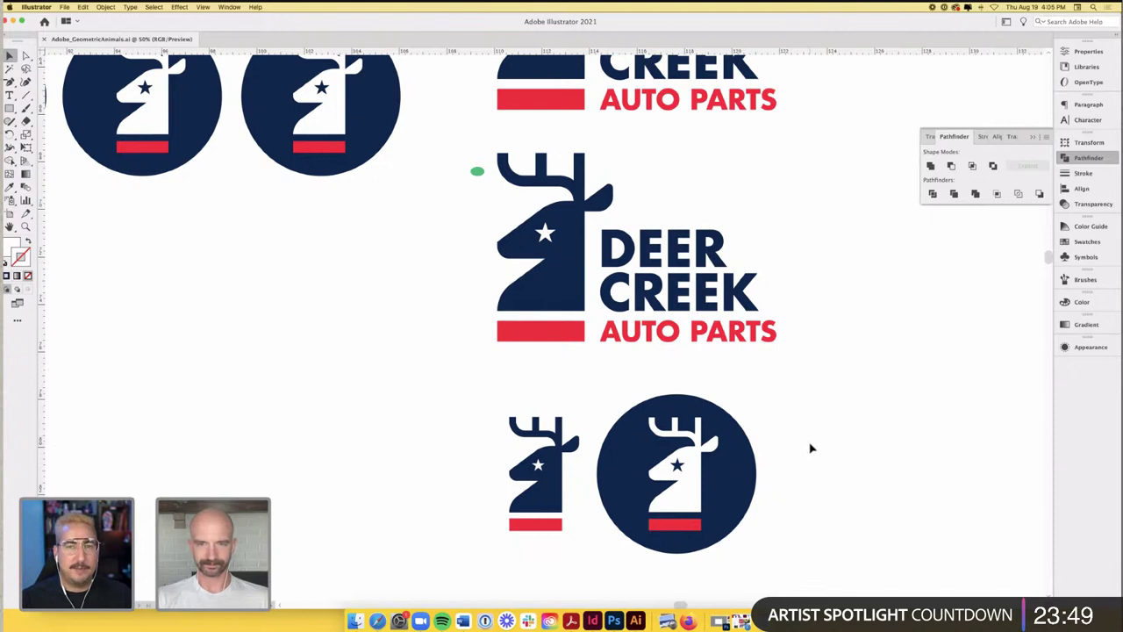
{"action": "scroll", "coordinate": [811, 449], "scroll_direction": "right", "scroll_amount": 1}
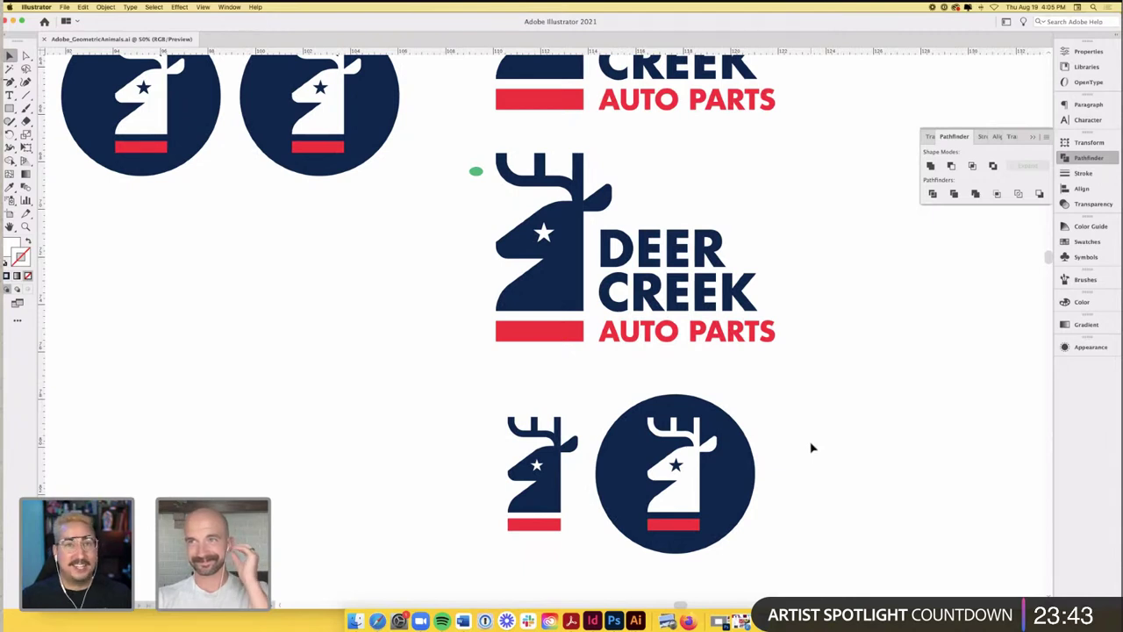
{"action": "scroll", "coordinate": [810, 446], "scroll_direction": "right", "scroll_amount": 1}
{"action": "scroll", "coordinate": [811, 444], "scroll_direction": "right", "scroll_amount": 2}
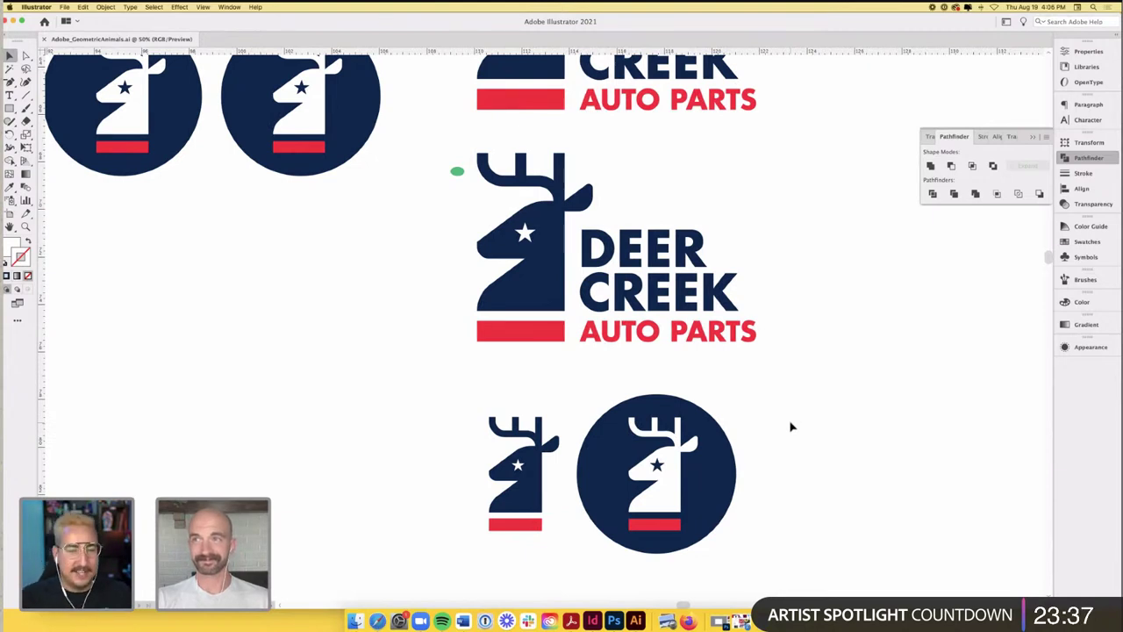
{"action": "scroll", "coordinate": [778, 425], "scroll_direction": "right", "scroll_amount": 1}
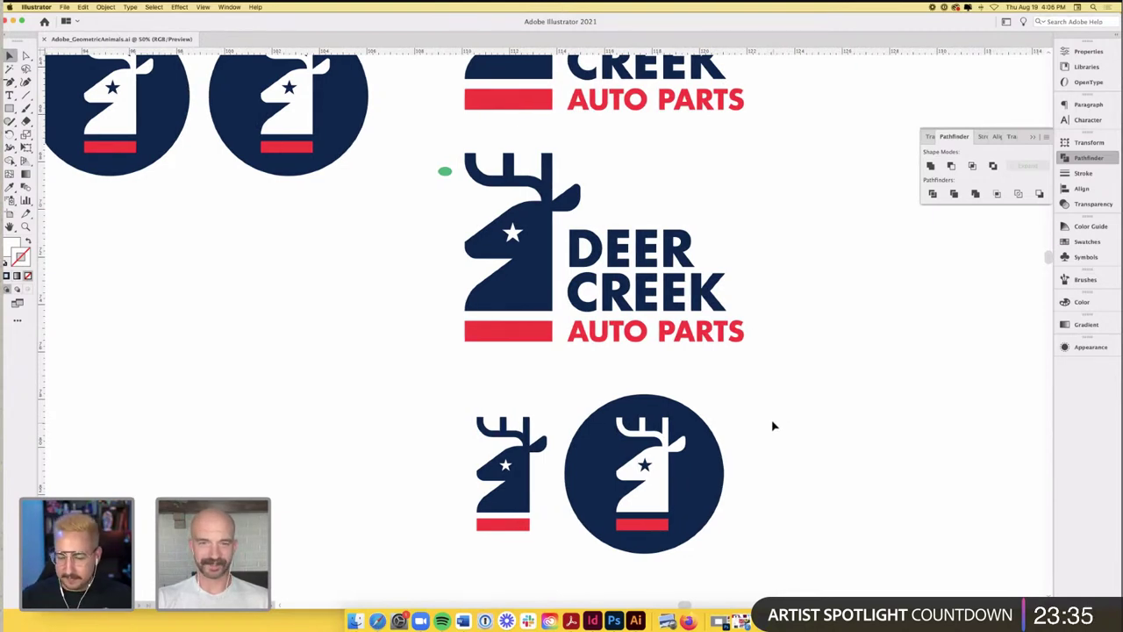
- Zoom out and scroll across the artboard to the Roost logos
{"action": "key", "text": "super+minus"}
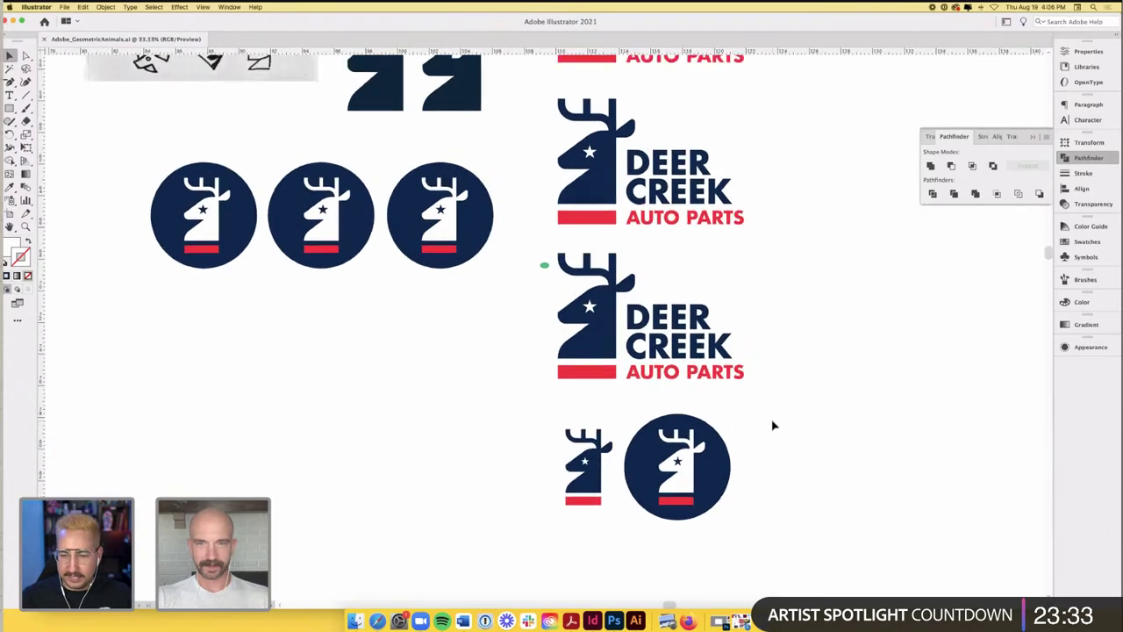
{"action": "scroll", "coordinate": [769, 425], "scroll_direction": "right", "scroll_amount": 3}
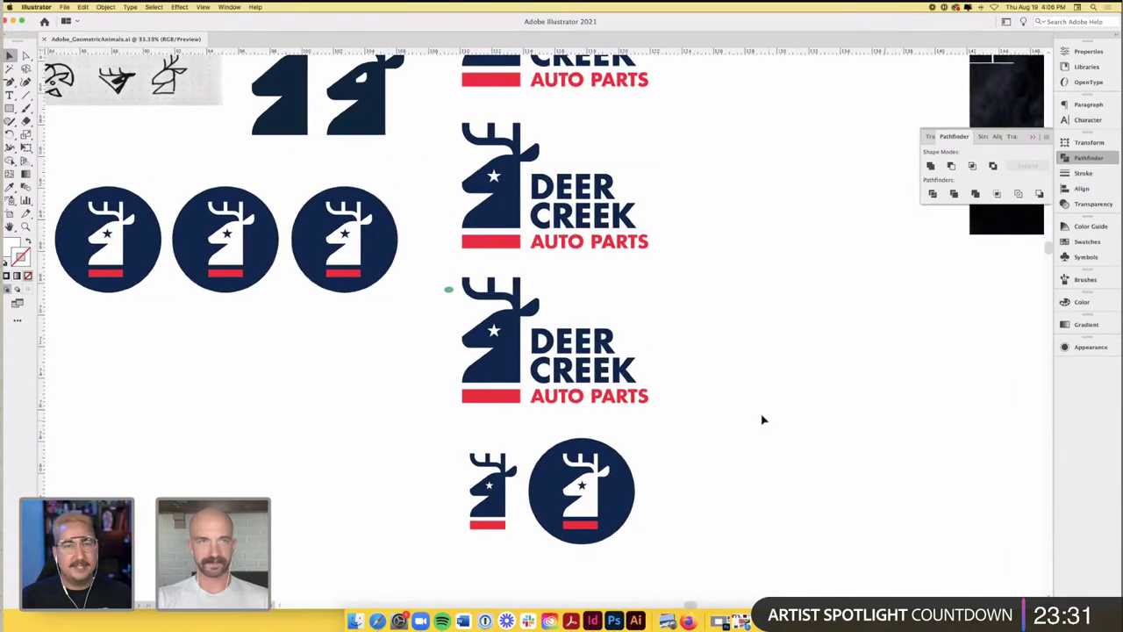
{"action": "scroll", "coordinate": [761, 417], "scroll_direction": "up", "scroll_amount": 2}
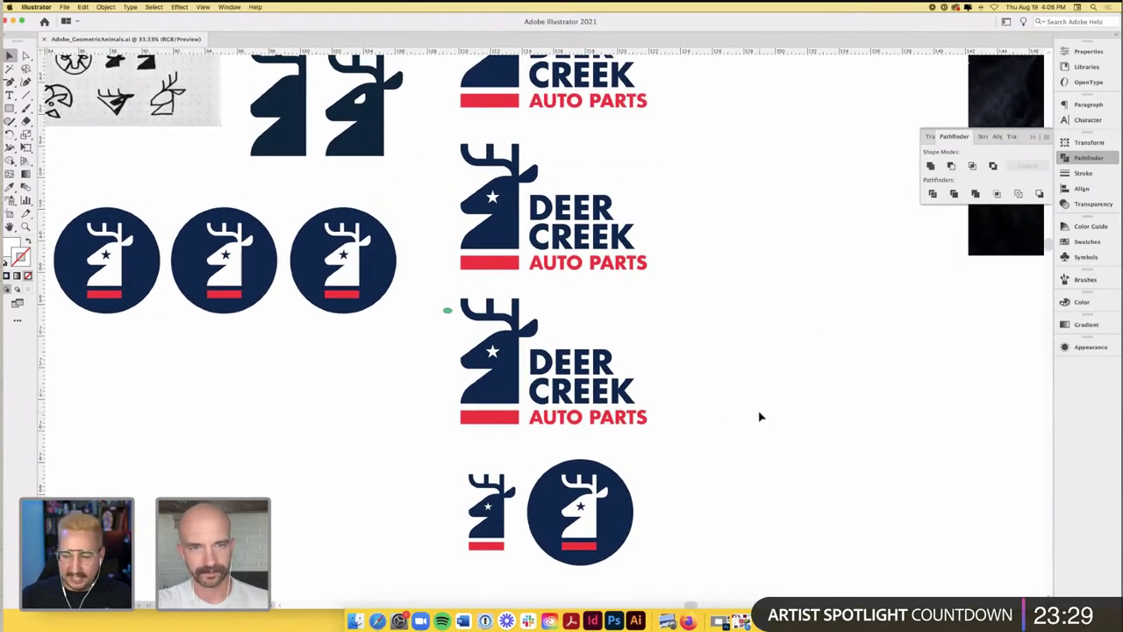
{"action": "key", "text": "super+minus"}
{"action": "scroll", "coordinate": [760, 416], "scroll_direction": "right", "scroll_amount": 2}
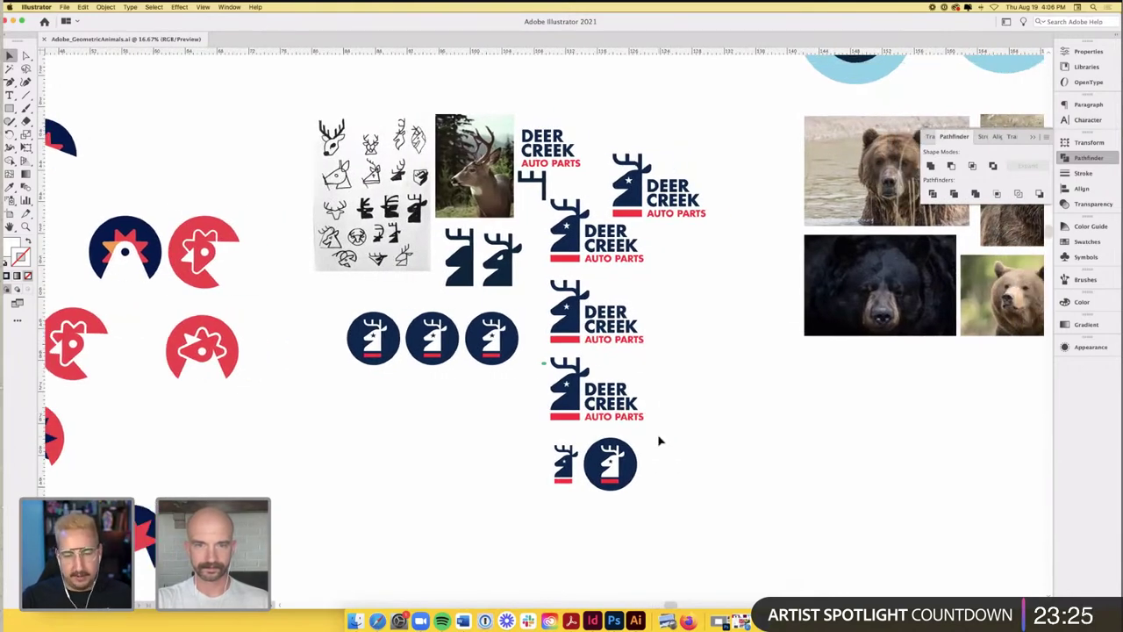
{"action": "scroll", "coordinate": [638, 433], "scroll_direction": "up", "scroll_amount": 1}
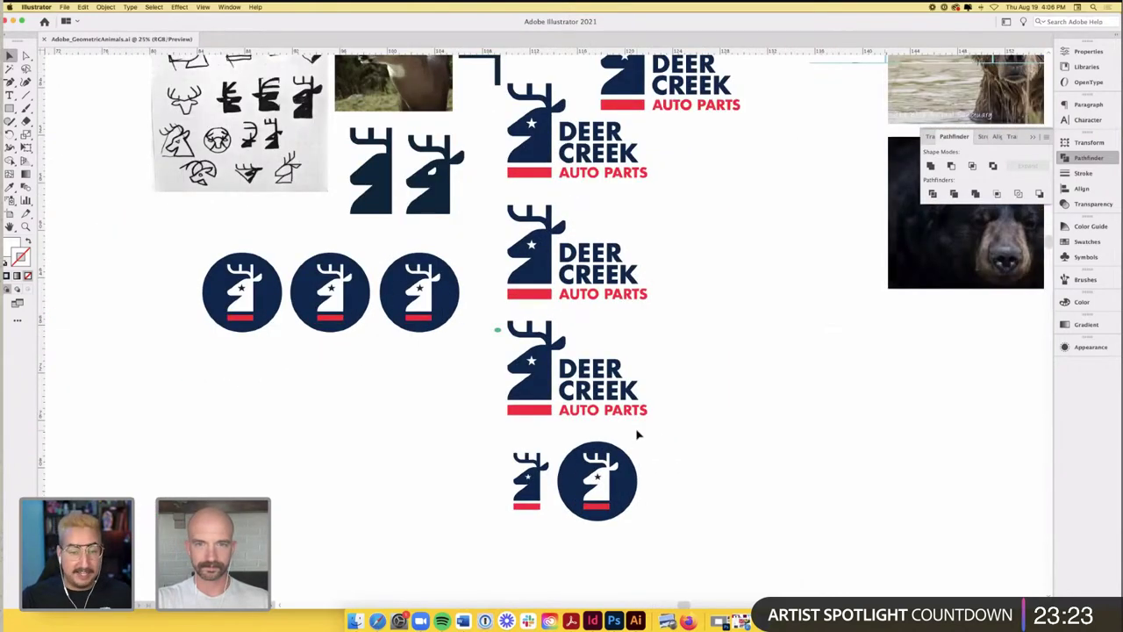
{"action": "scroll", "coordinate": [665, 442], "scroll_direction": "down", "scroll_amount": 1}
{"action": "scroll", "coordinate": [664, 442], "scroll_direction": "right", "scroll_amount": 1}
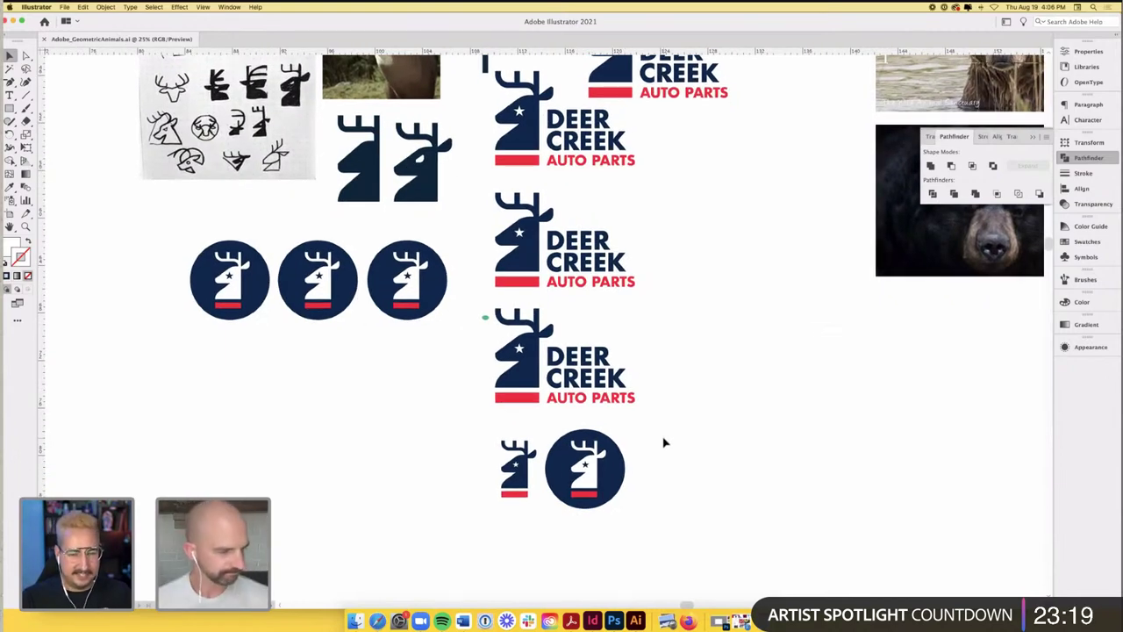
{"action": "scroll", "coordinate": [663, 431], "scroll_direction": "down", "scroll_amount": 1}
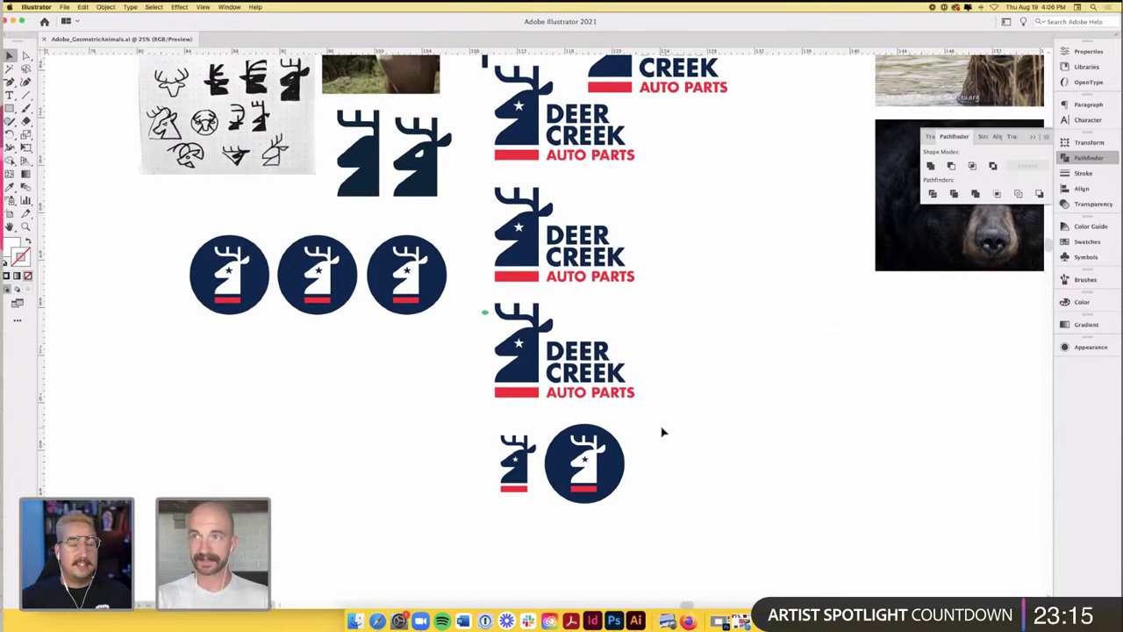
{"action": "scroll", "coordinate": [663, 431], "scroll_direction": "down", "scroll_amount": 1, "text": "alt"}
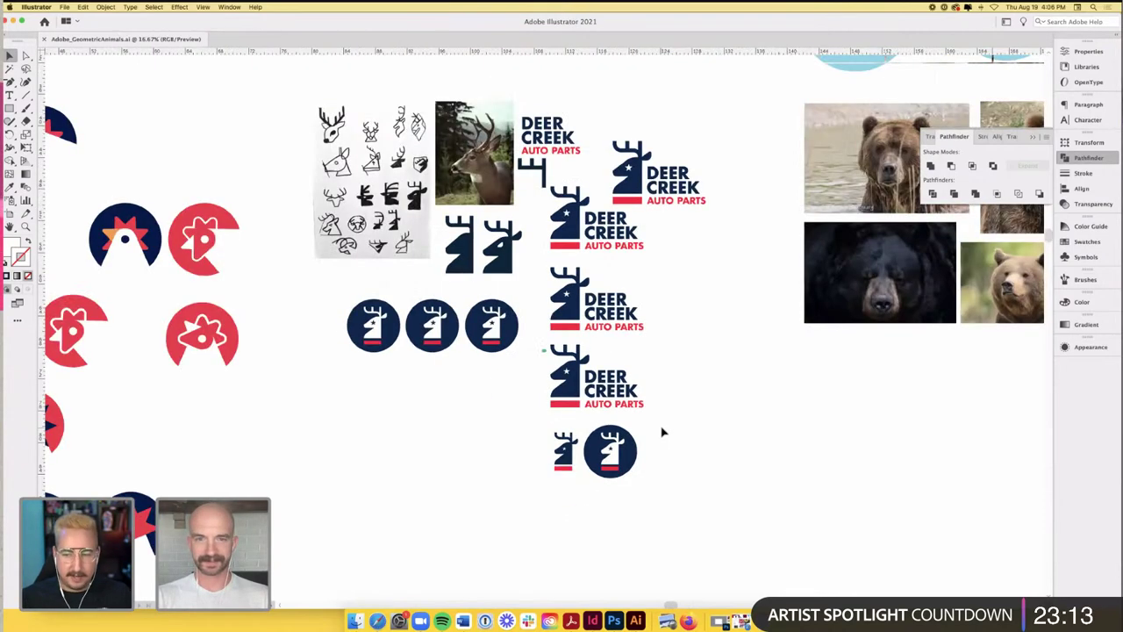
{"action": "scroll", "coordinate": [664, 431], "scroll_direction": "down", "scroll_amount": 2}
{"action": "scroll", "coordinate": [664, 431], "scroll_direction": "down", "scroll_amount": 2}
{"action": "scroll", "coordinate": [664, 431], "scroll_direction": "left", "scroll_amount": 2}
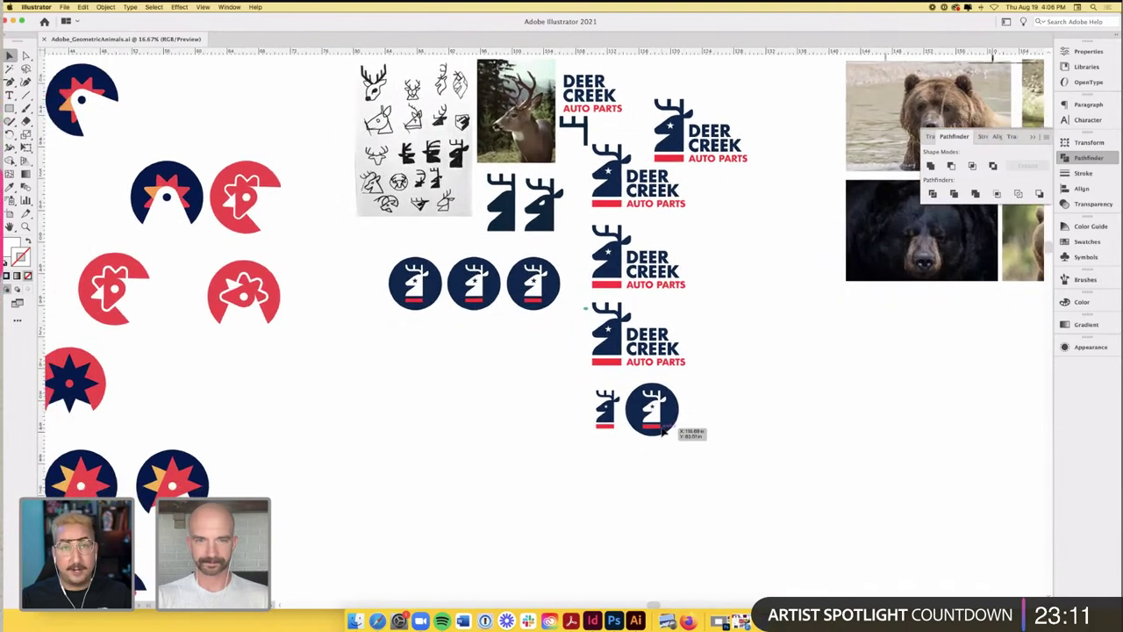
{"action": "scroll", "coordinate": [664, 431], "scroll_direction": "down", "scroll_amount": 2}
{"action": "scroll", "coordinate": [664, 431], "scroll_direction": "left", "scroll_amount": 1}
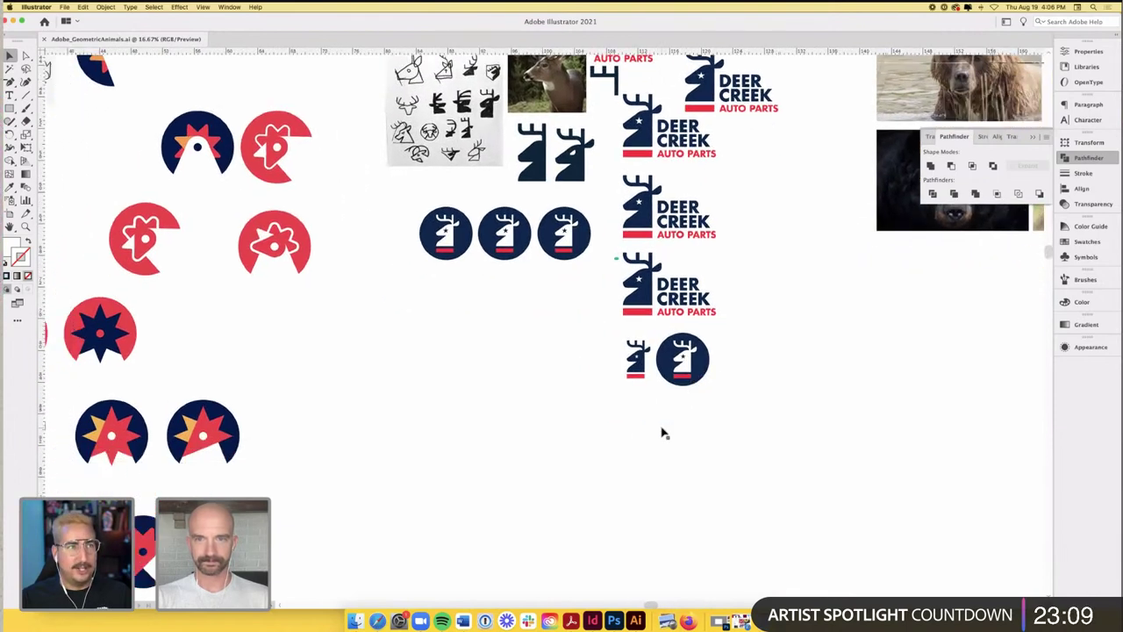
{"action": "scroll", "coordinate": [664, 431], "scroll_direction": "down", "scroll_amount": 1}
{"action": "scroll", "coordinate": [663, 431], "scroll_direction": "left", "scroll_amount": 1}
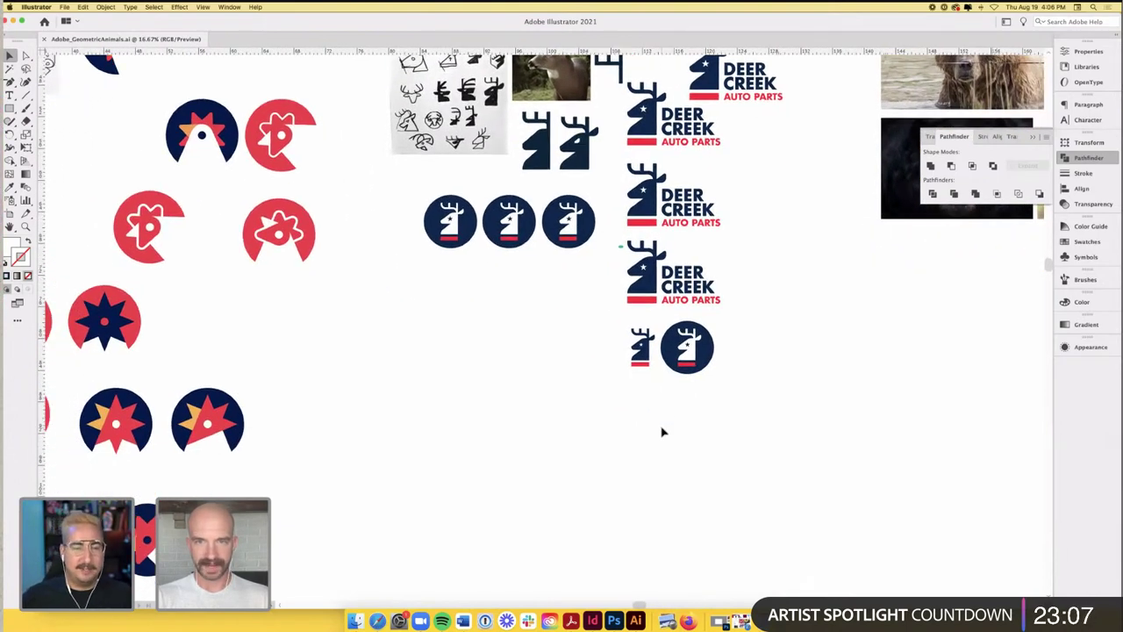
{"action": "scroll", "coordinate": [662, 431], "scroll_direction": "down", "scroll_amount": 3}
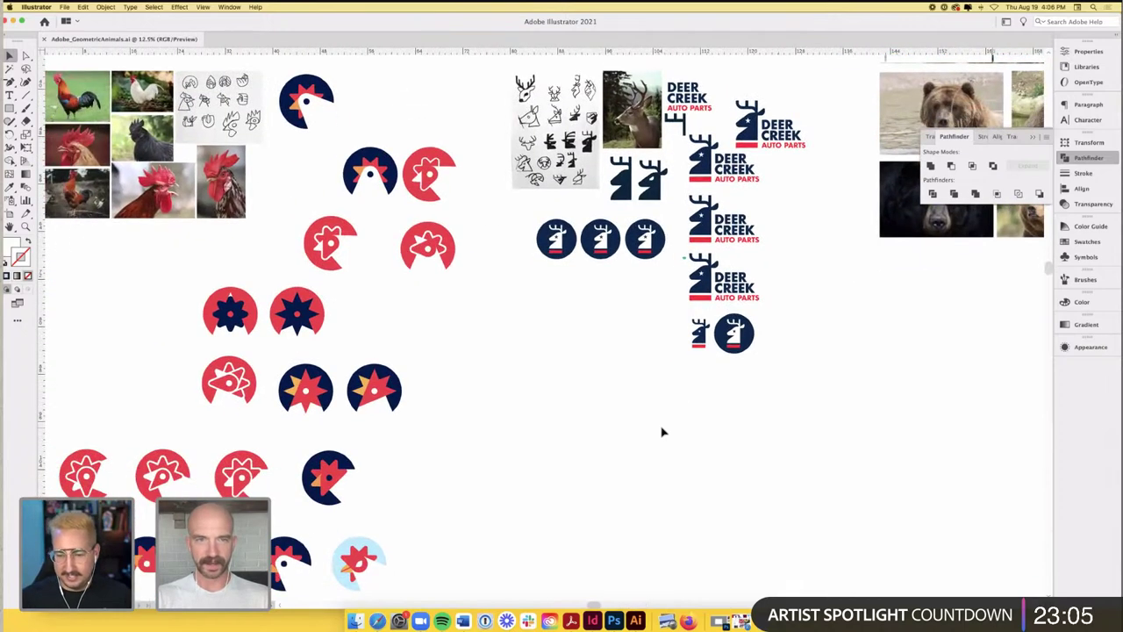
{"action": "scroll", "coordinate": [663, 431], "scroll_direction": "down", "scroll_amount": 2}
{"action": "scroll", "coordinate": [663, 431], "scroll_direction": "down", "scroll_amount": 4}
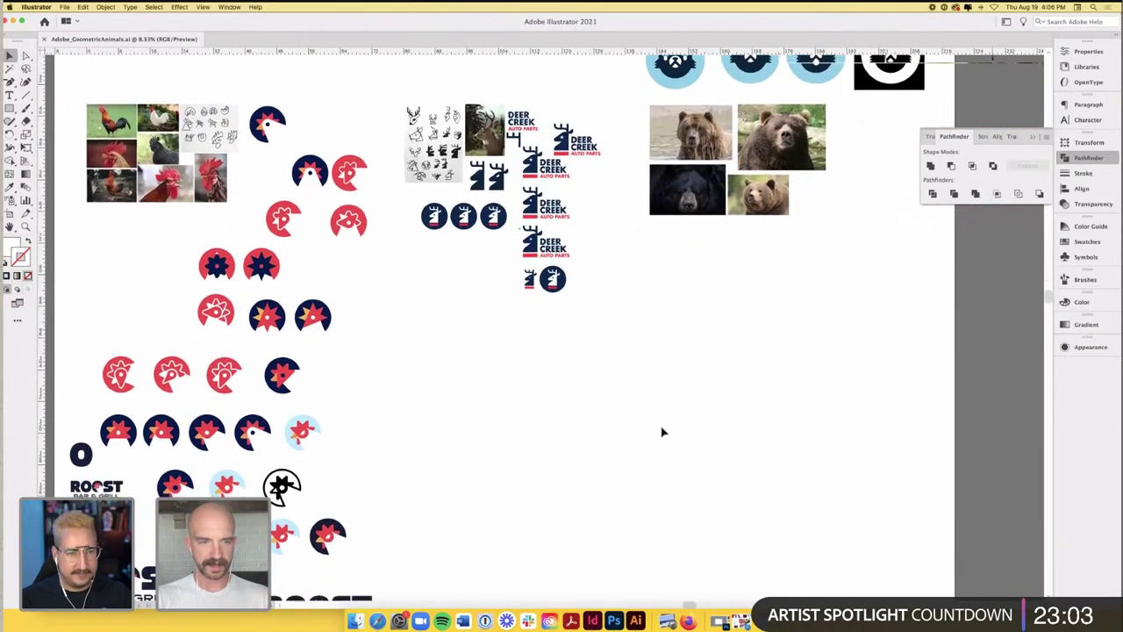
{"action": "scroll", "coordinate": [663, 431], "scroll_direction": "down", "scroll_amount": 5}
{"action": "scroll", "coordinate": [662, 431], "scroll_direction": "left", "scroll_amount": 1}
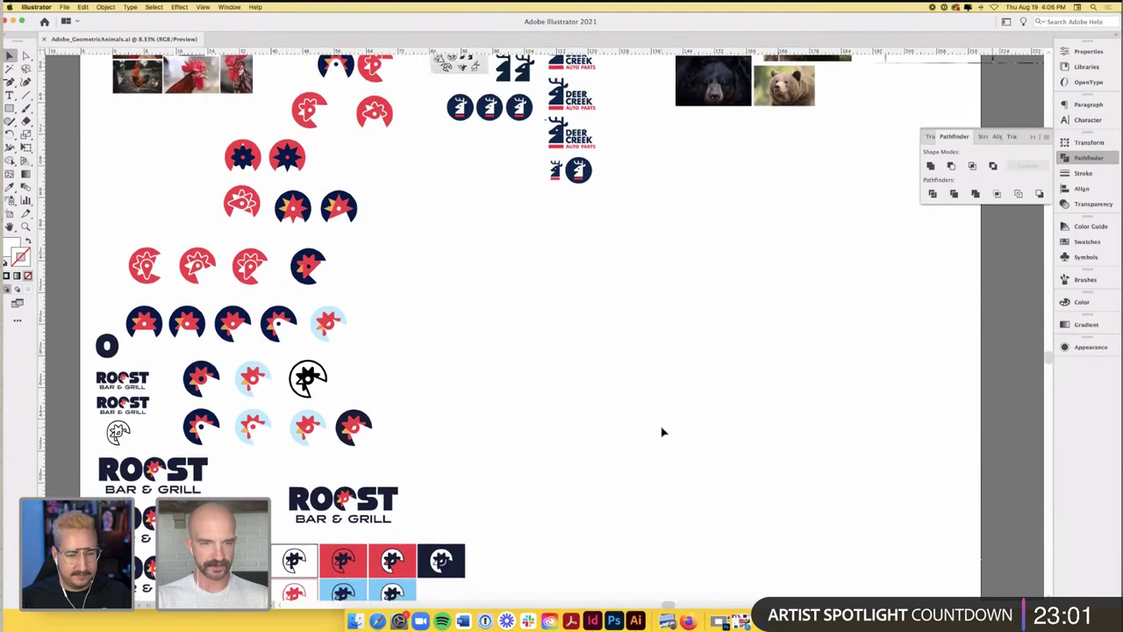
{"action": "scroll", "coordinate": [662, 431], "scroll_direction": "down", "scroll_amount": 1}
- Select the Roost Bar & Grill logo, entering and leaving its group, then switch to Photoshop
{"action": "left_click", "coordinate": [346, 478]}
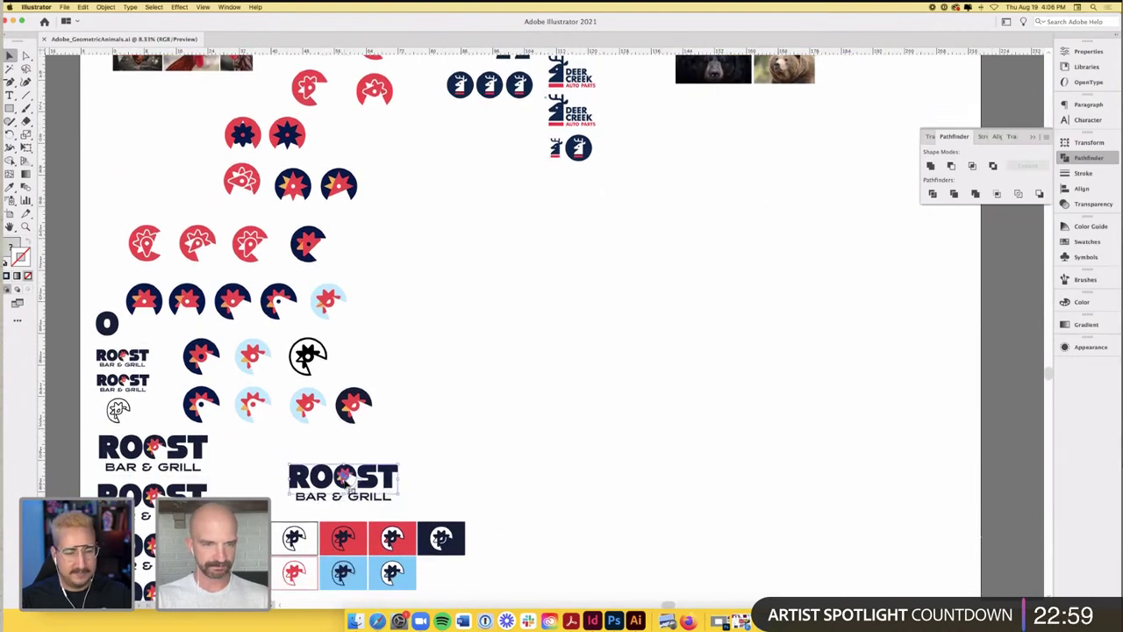
{"action": "double_click", "coordinate": [350, 490]}
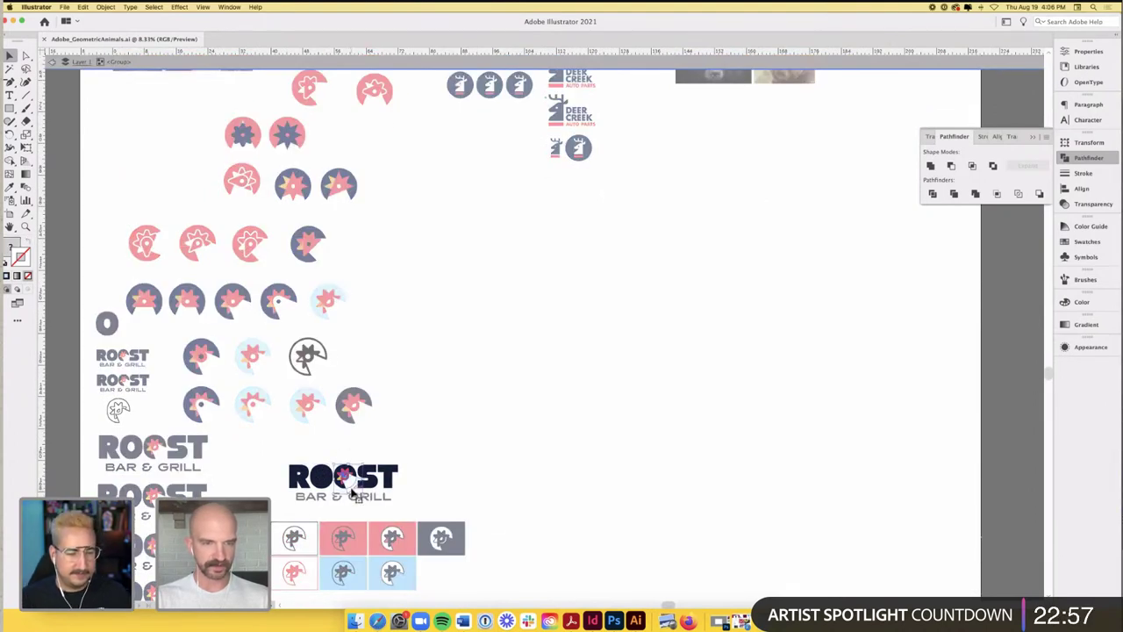
{"action": "double_click", "coordinate": [550, 564]}
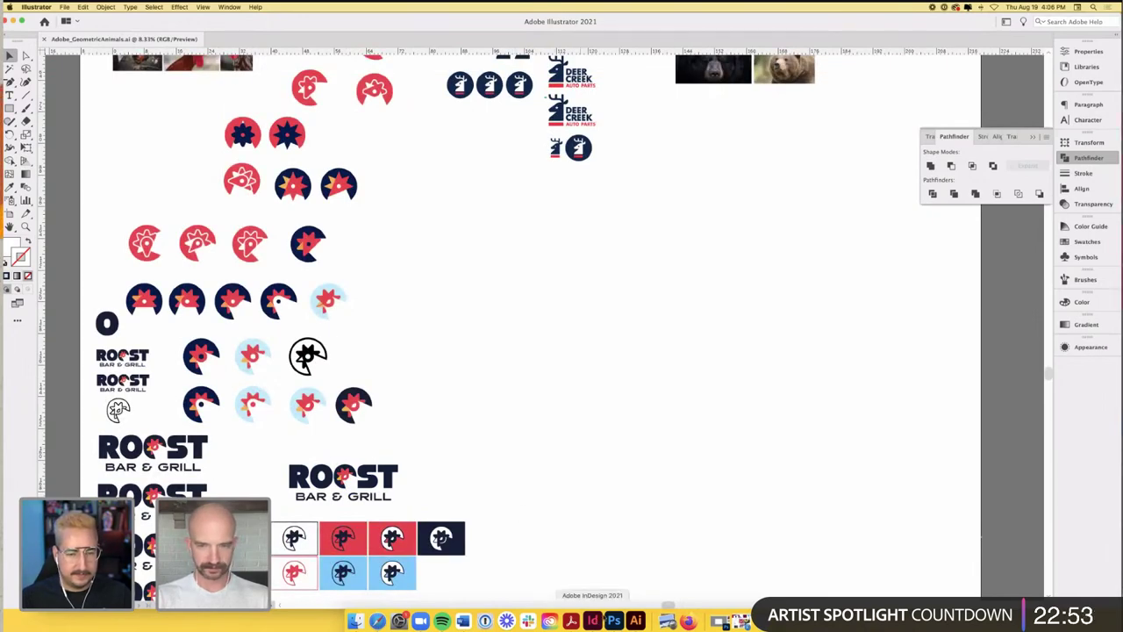
{"action": "left_click", "coordinate": [613, 621]}
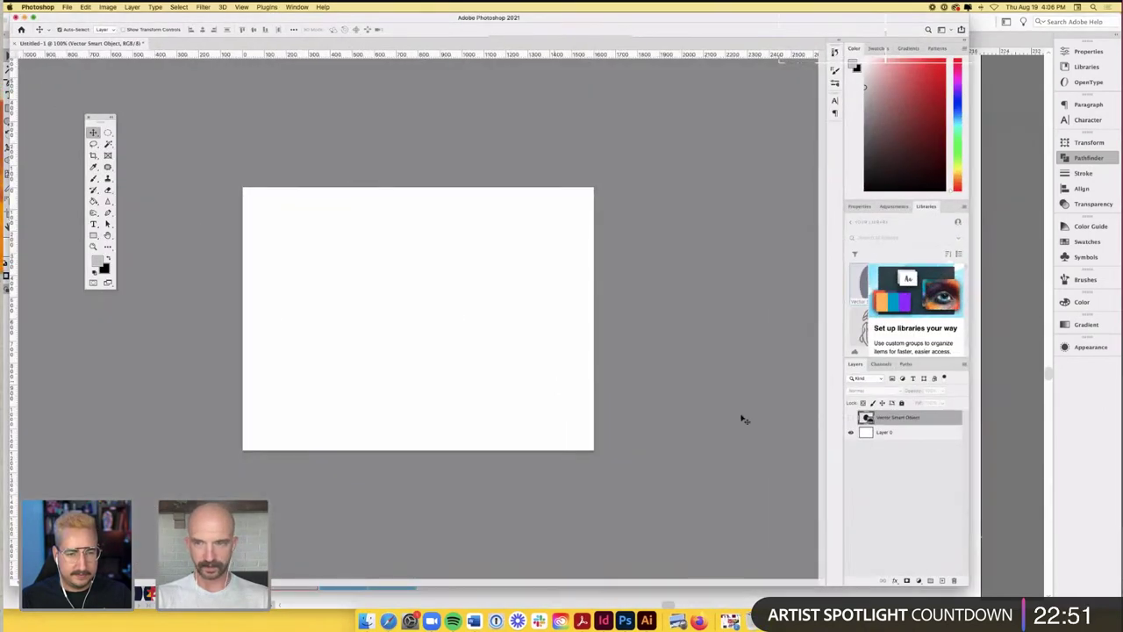
- Paste the copied rooster as a smart object, then scale and position it
{"action": "left_click", "coordinate": [850, 417]}
{"action": "key", "text": "super+0"}
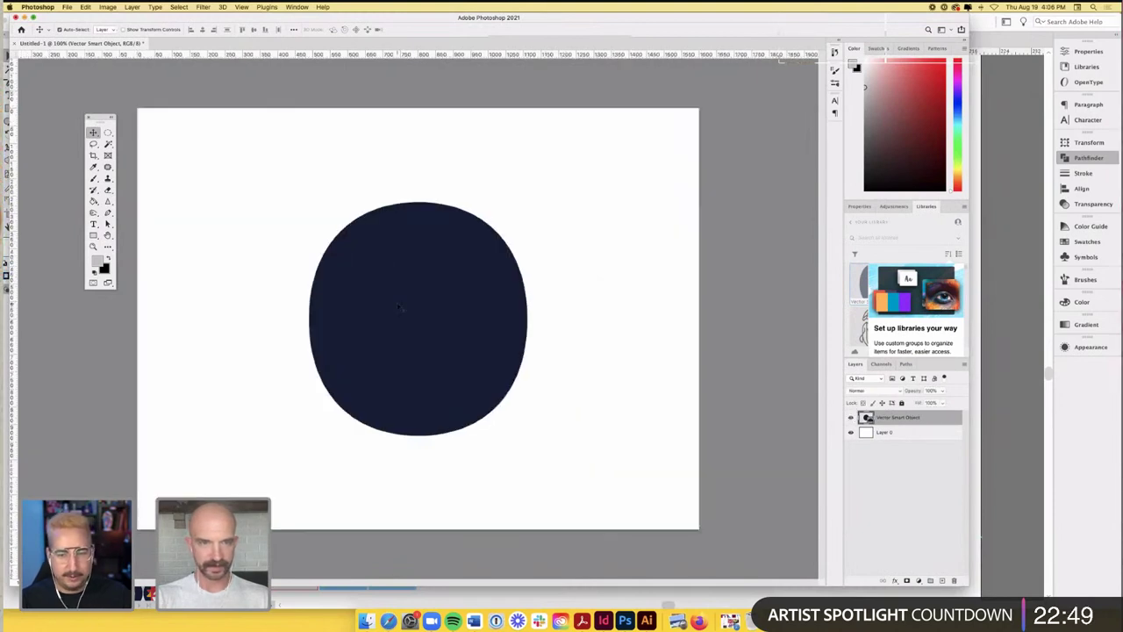
{"action": "key", "text": "super+v"}
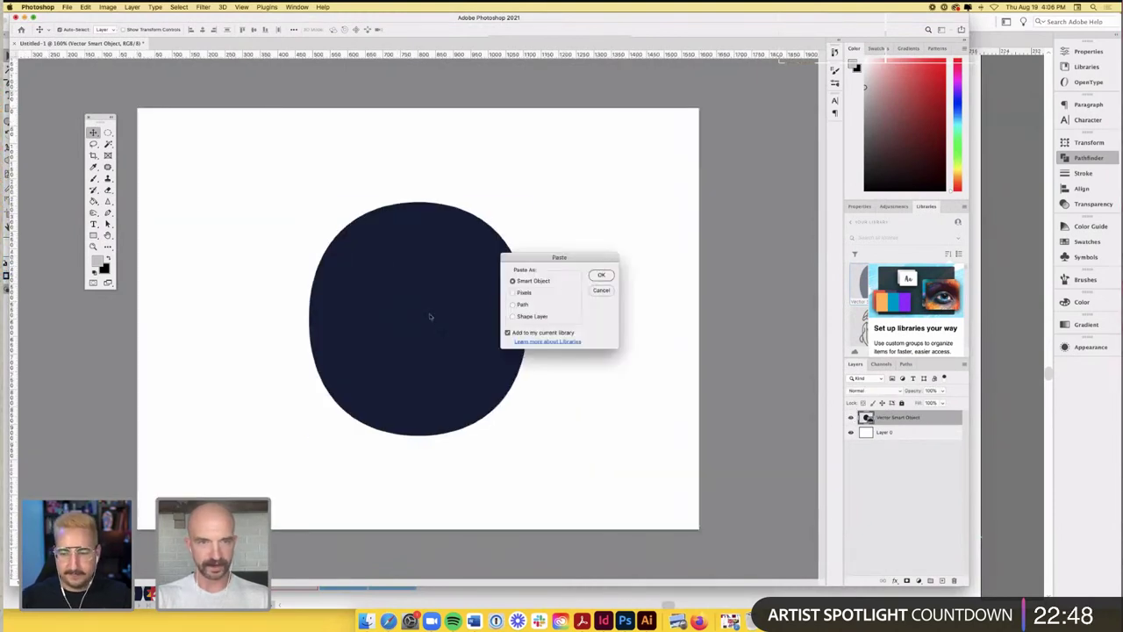
{"action": "left_click", "coordinate": [602, 275]}
{"action": "left_click_drag", "start_coordinate": [512, 224], "coordinate": [564, 158]}
{"action": "left_click_drag", "start_coordinate": [443, 191], "coordinate": [482, 230]}
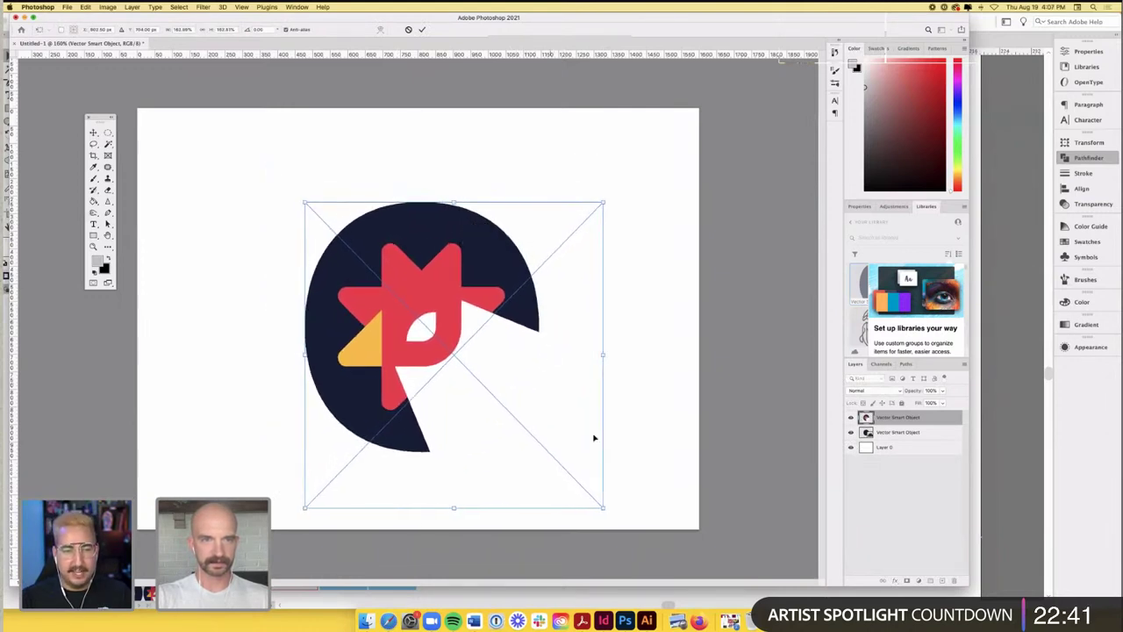
{"action": "left_click_drag", "start_coordinate": [603, 507], "coordinate": [586, 490]}
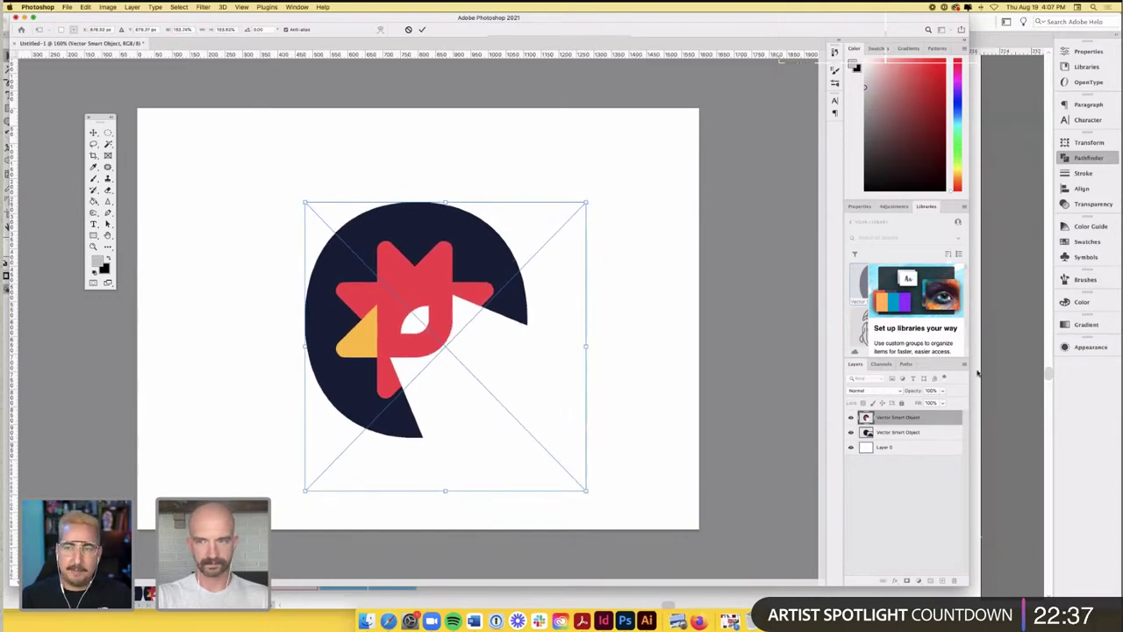
- Fade the top rooster, nudge it right and narrow it to match, then restore 100% opacity
{"action": "left_click_drag", "start_coordinate": [914, 391], "coordinate": [895, 394]}
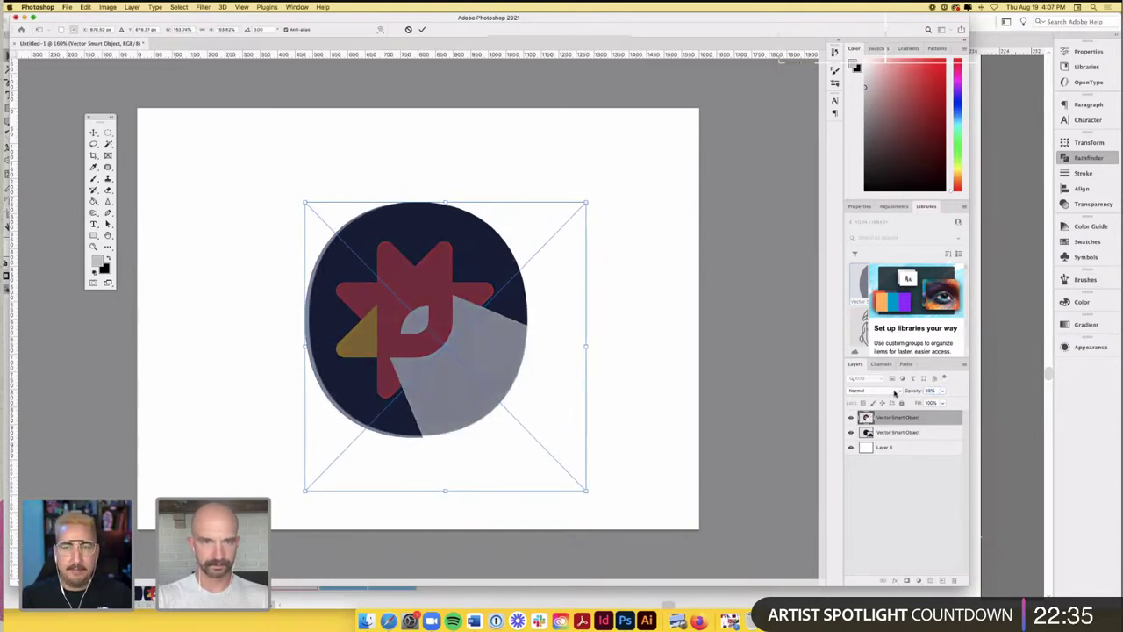
{"action": "key", "text": "Right"}
{"action": "key", "text": "Right"}
{"action": "key", "text": "Right"}
{"action": "key", "text": "Right"}
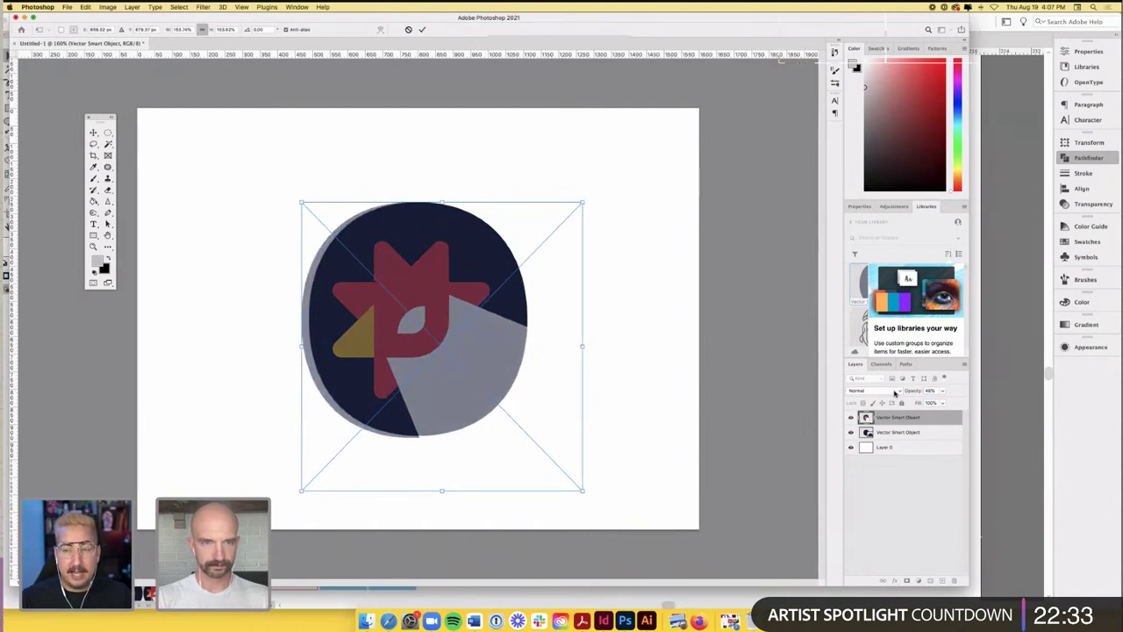
{"action": "key", "text": "Right"}
{"action": "key", "text": "Right"}
{"action": "key", "text": "Right"}
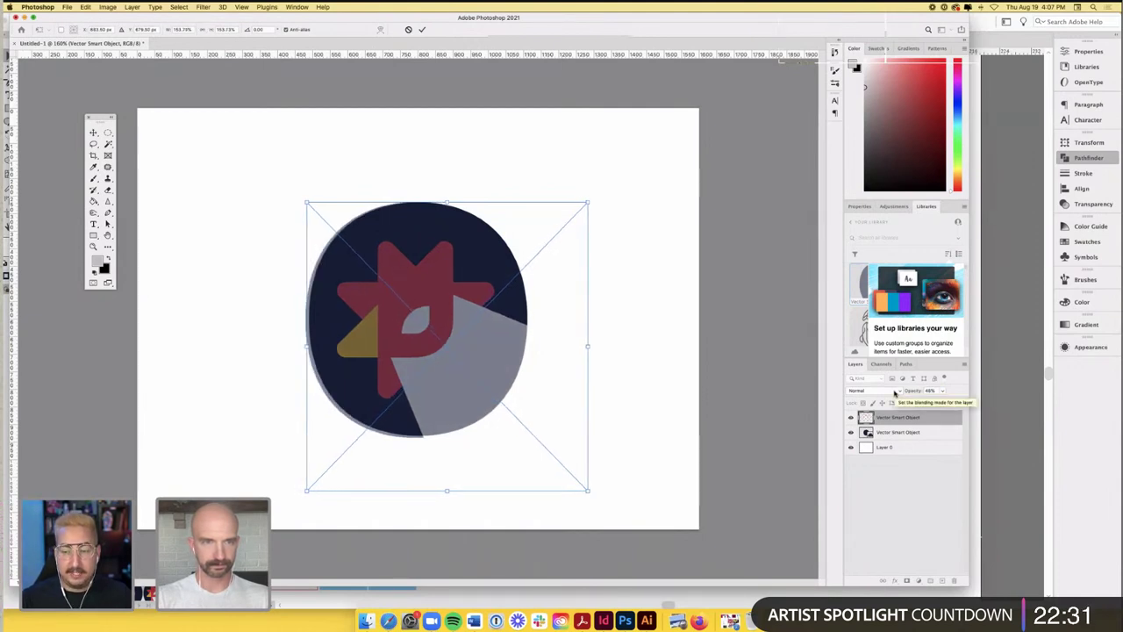
{"action": "key", "text": "Right"}
{"action": "key", "text": "Right"}
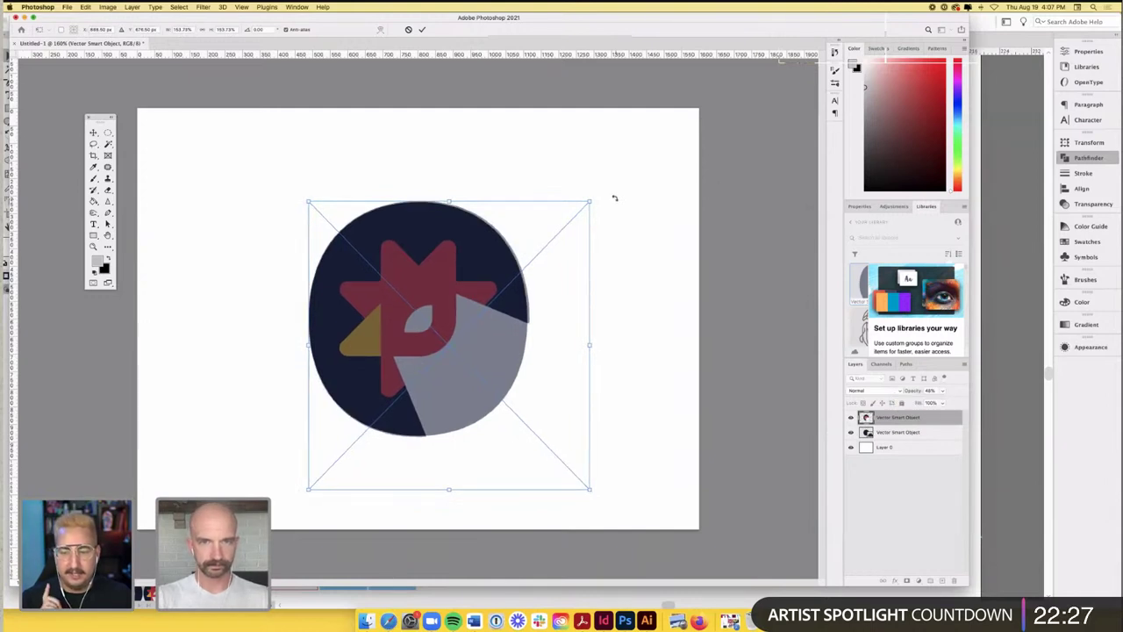
{"action": "left_click_drag", "start_coordinate": [589, 202], "coordinate": [587, 203]}
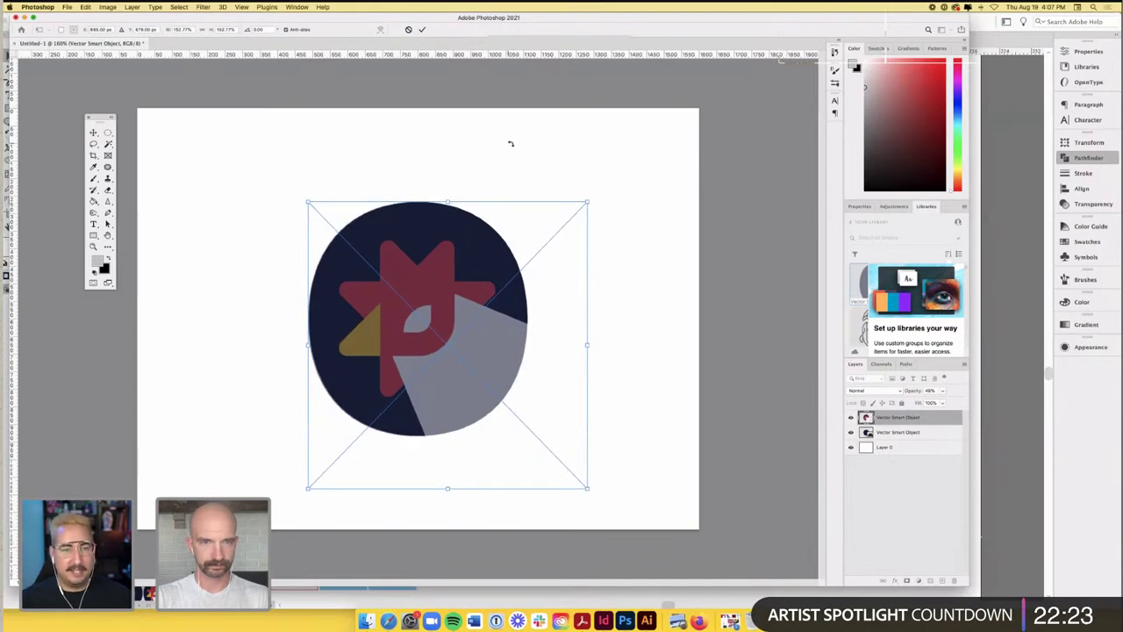
{"action": "left_click", "coordinate": [422, 30]}
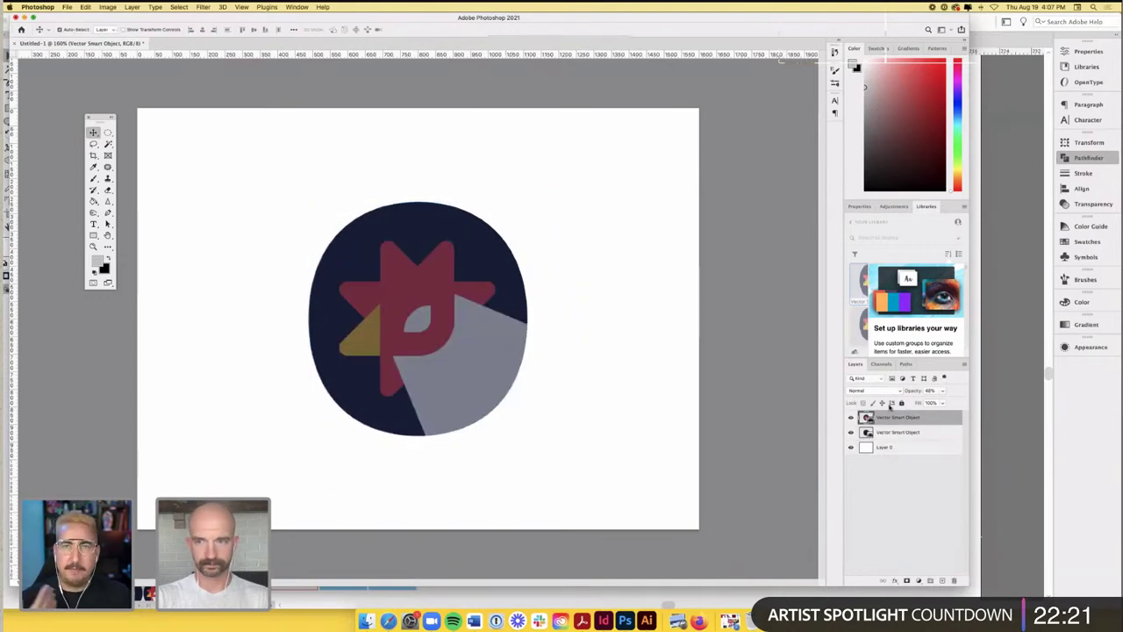
{"action": "type", "text": "100"}
{"action": "key", "text": "Return"}
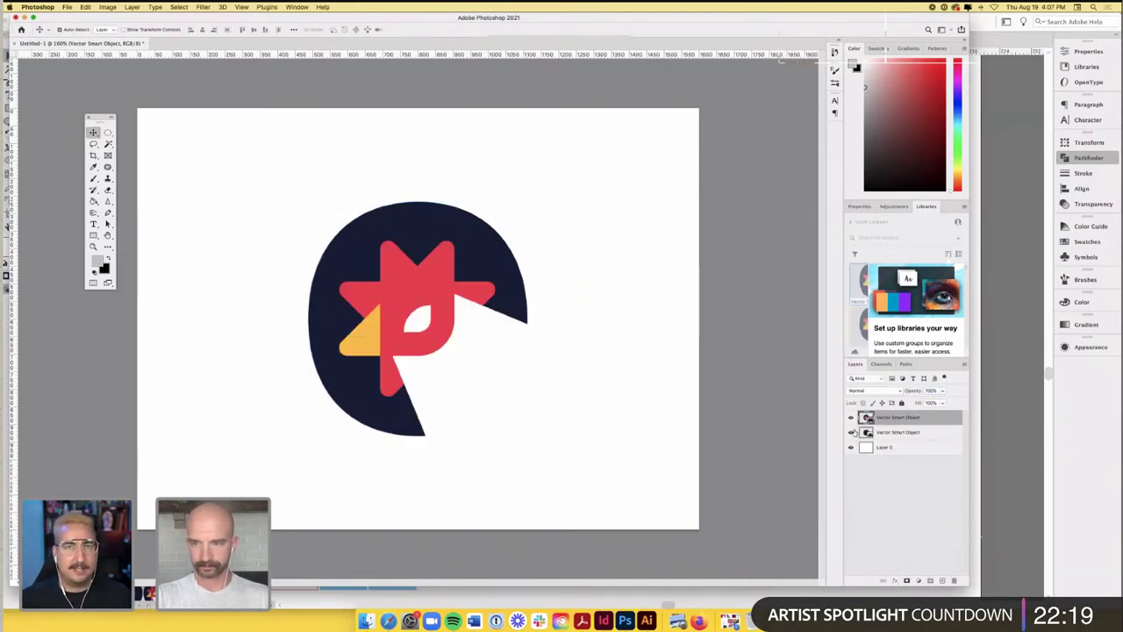
{"action": "left_click", "coordinate": [869, 432]}
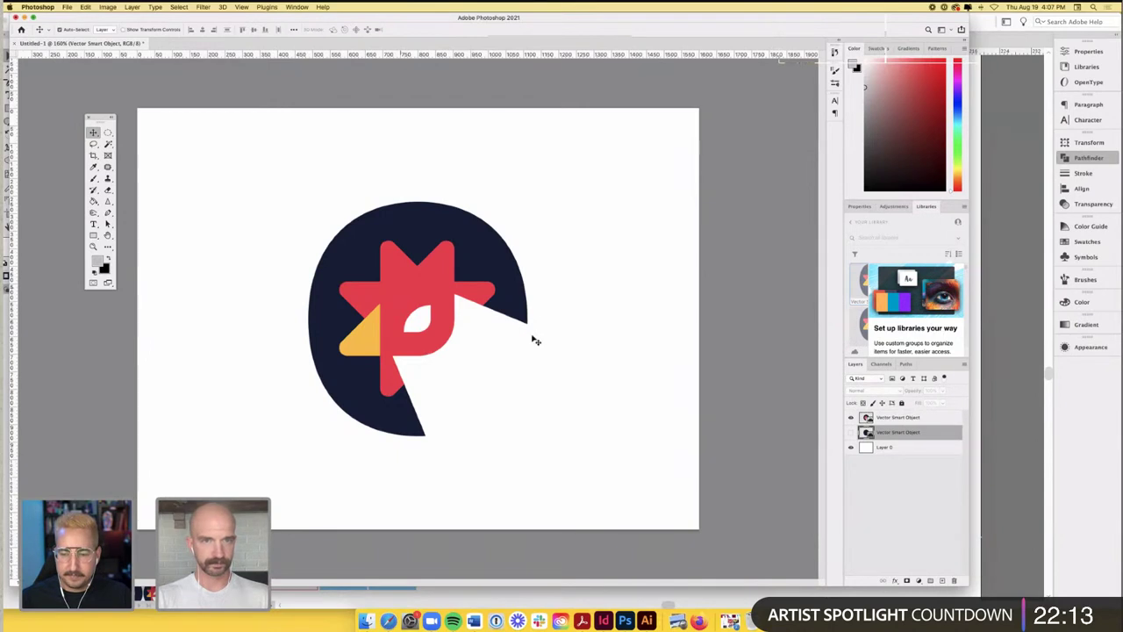
{"action": "key", "text": "alt+bracketright"}
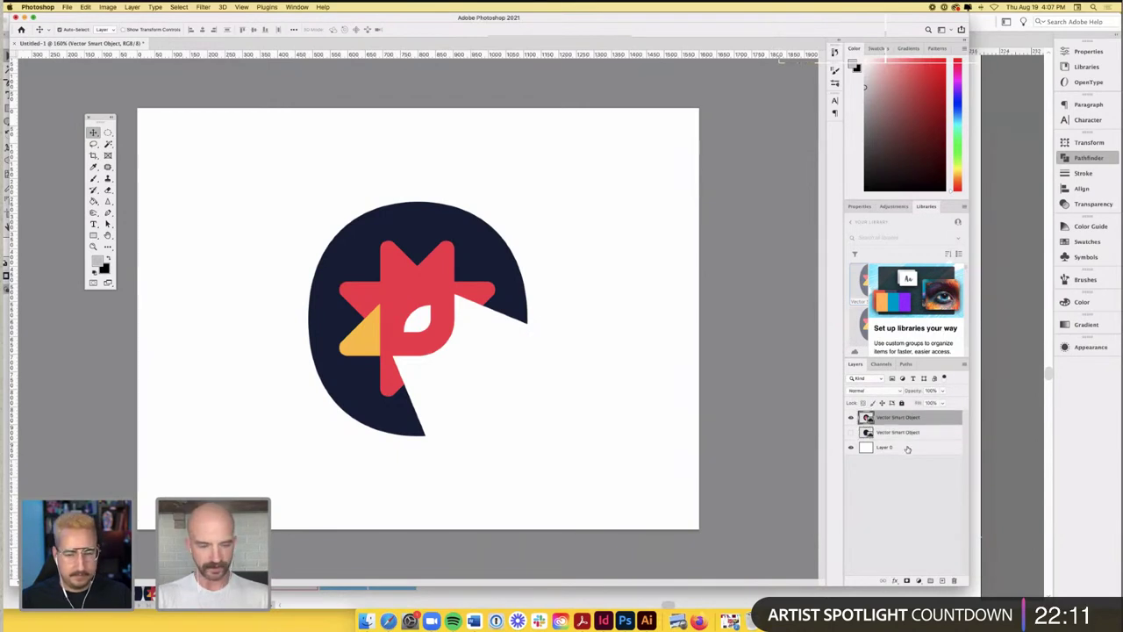
{"action": "left_click", "coordinate": [908, 448], "text": "super"}
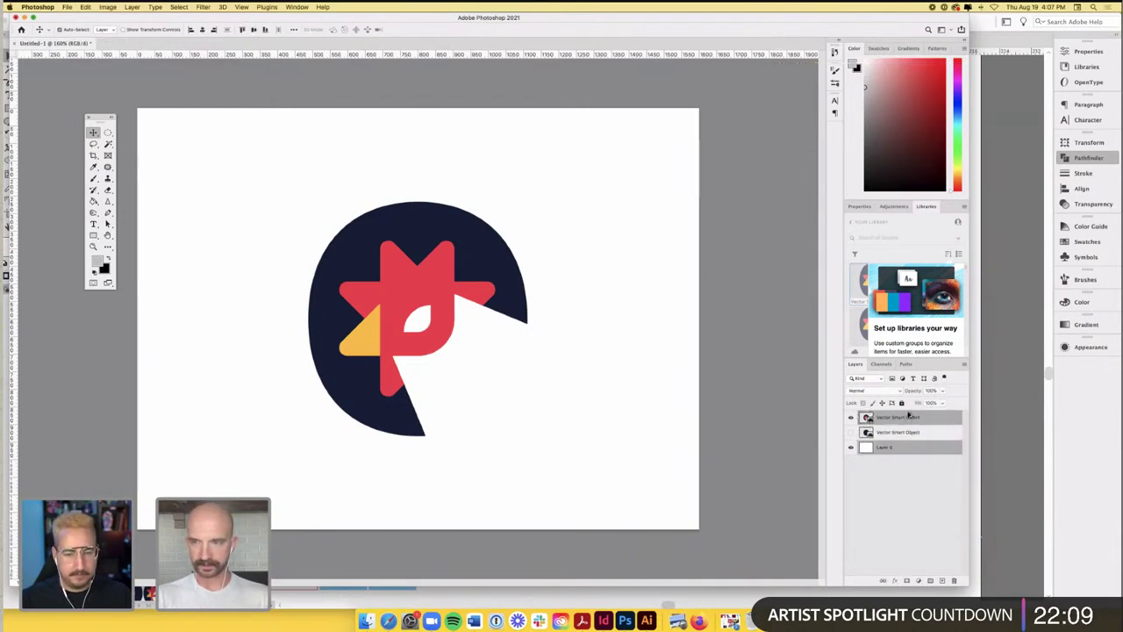
{"action": "key", "text": "super+j"}
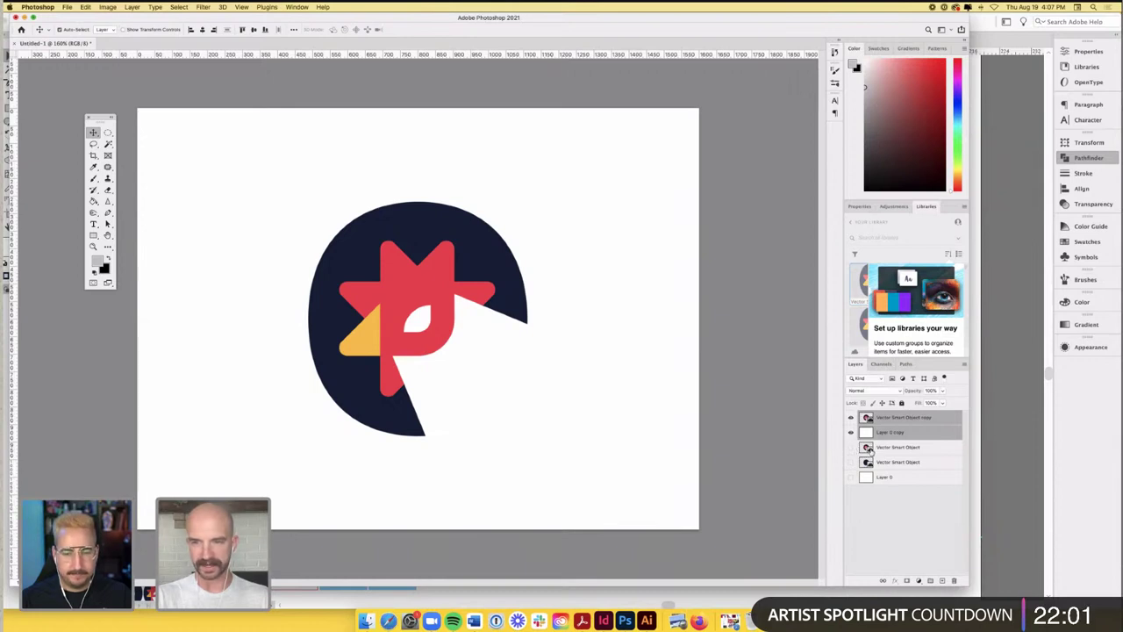
{"action": "key", "text": "super+e"}
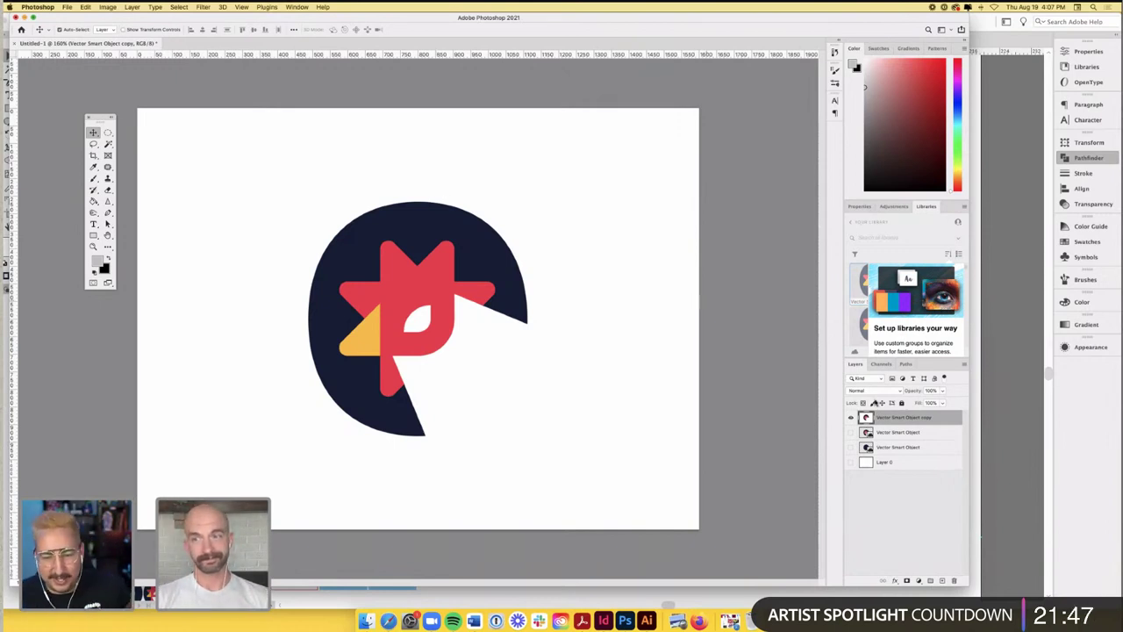
{"action": "key", "text": "super+shift+alt+n"}
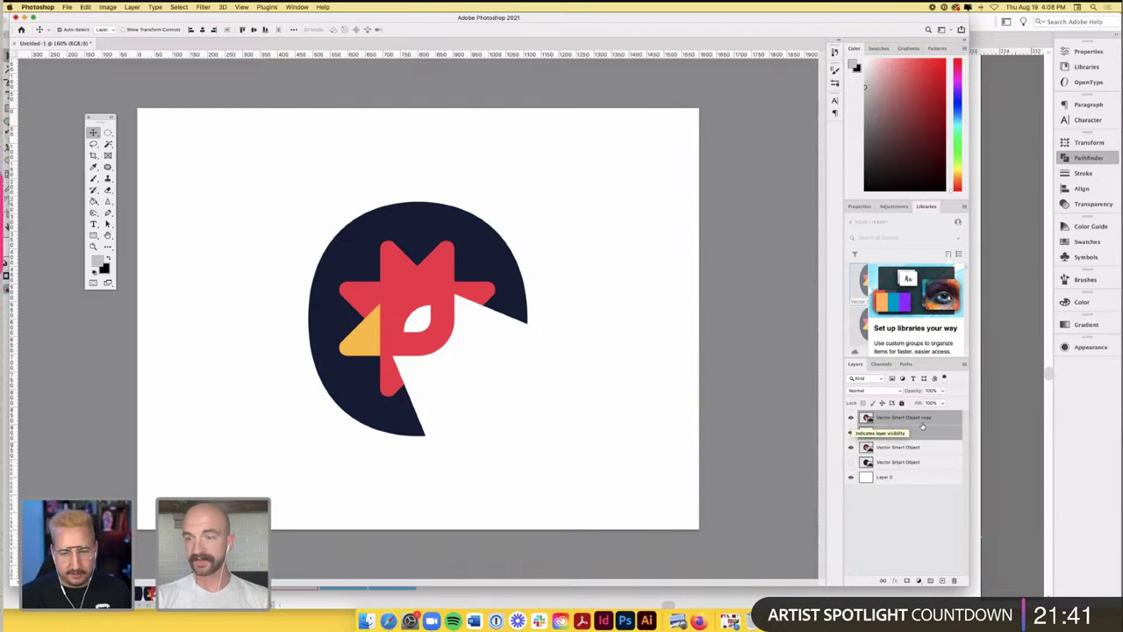
{"action": "left_click", "coordinate": [955, 579]}
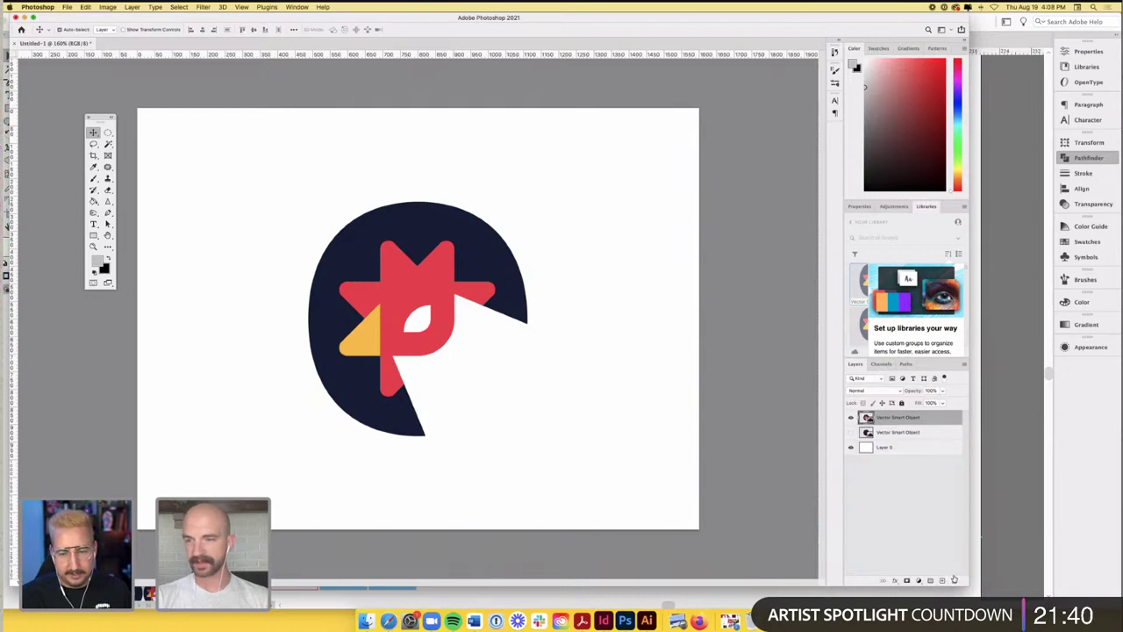
- Select the smart object with Layer 0 and try duplicating and merging, undoing the results
{"action": "left_click", "coordinate": [892, 447], "text": "super"}
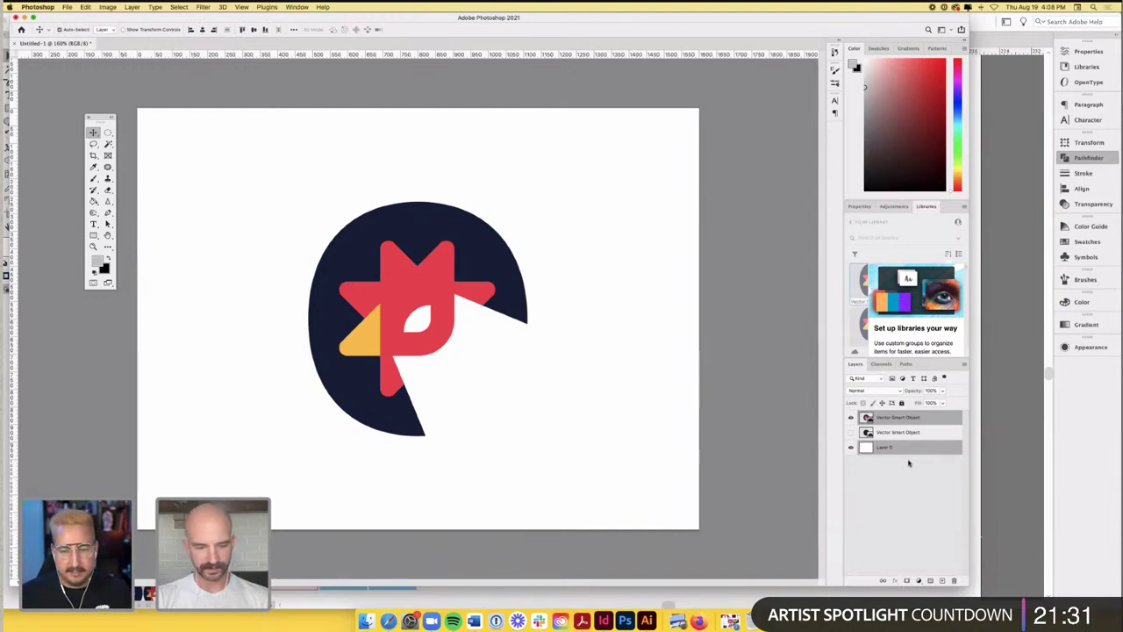
{"action": "key", "text": "Delete"}
{"action": "key", "text": "e"}
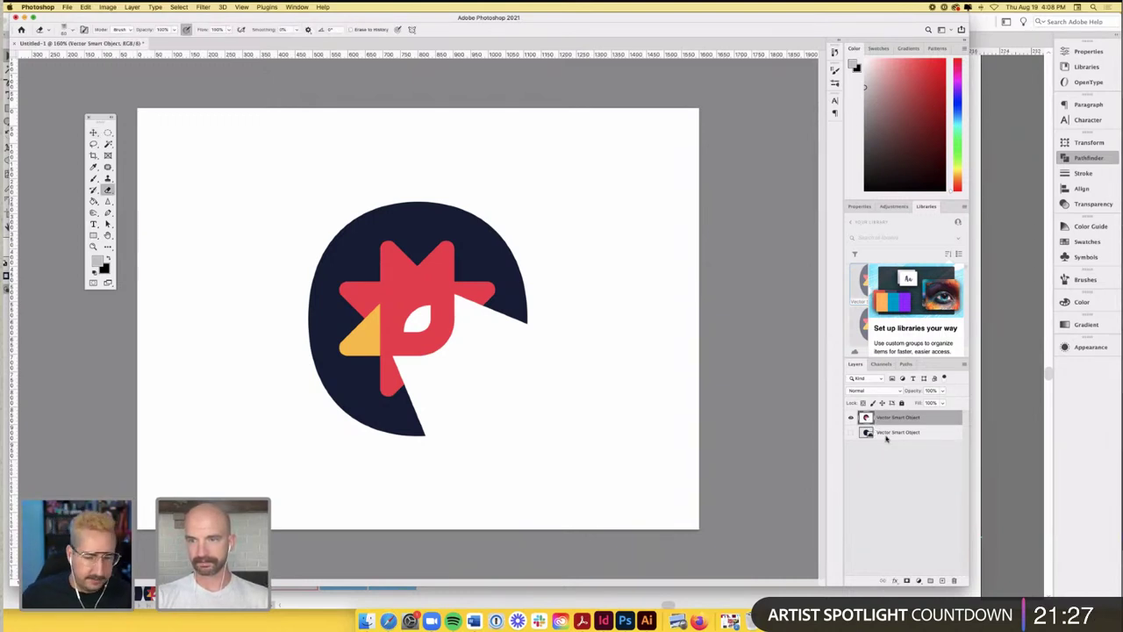
{"action": "key", "text": "super+z"}
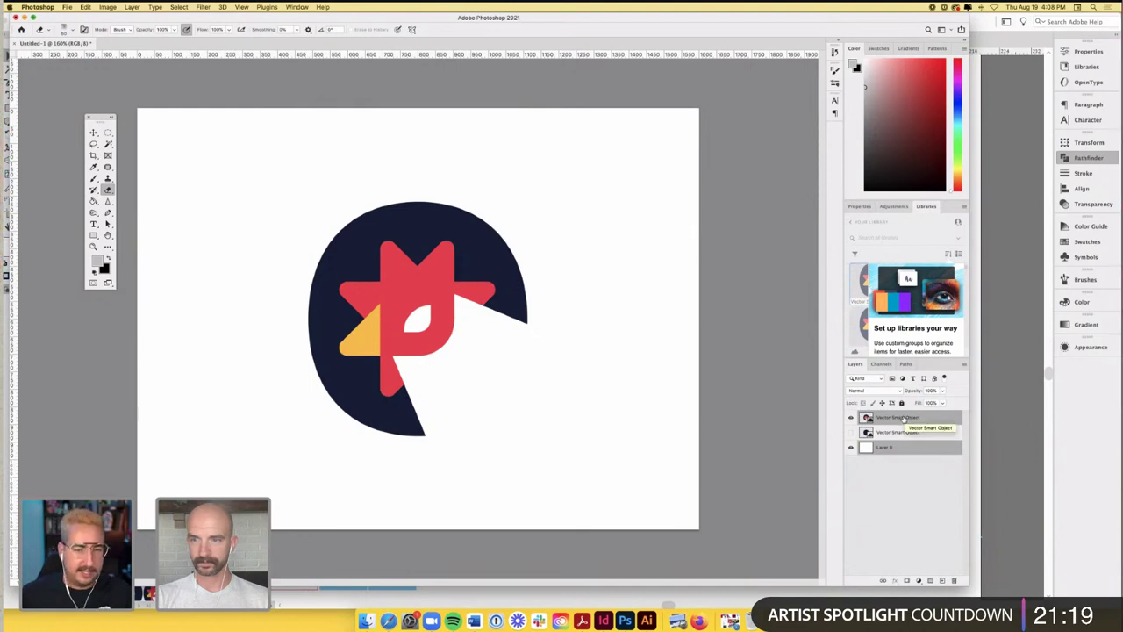
{"action": "key", "text": "super+j"}
{"action": "key", "text": "super+e"}
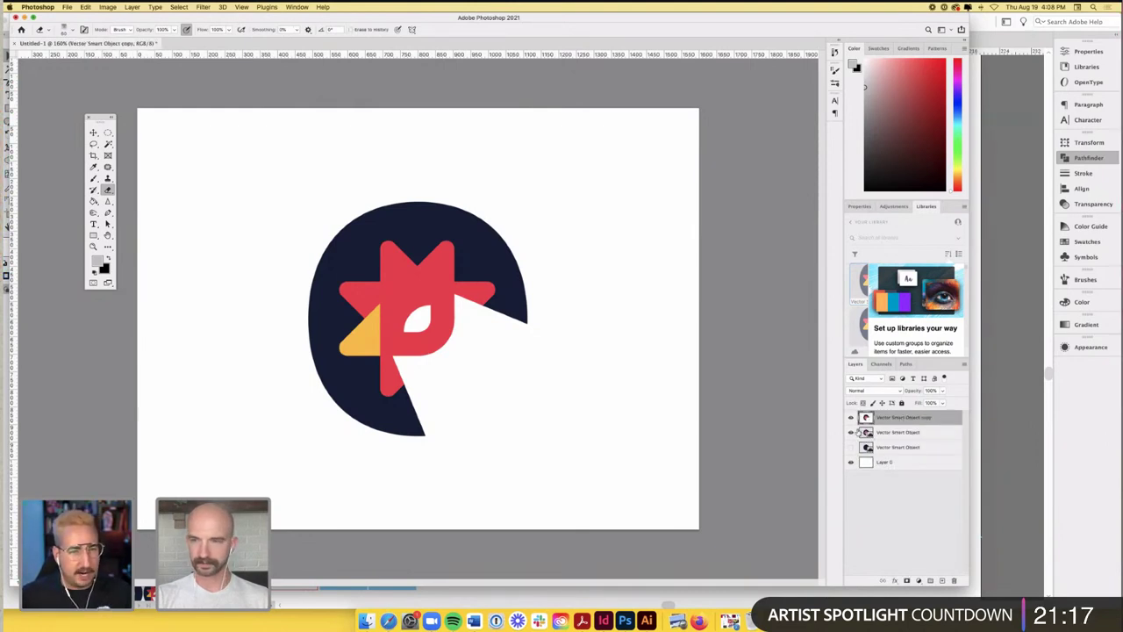
{"action": "key", "text": "super+z"}
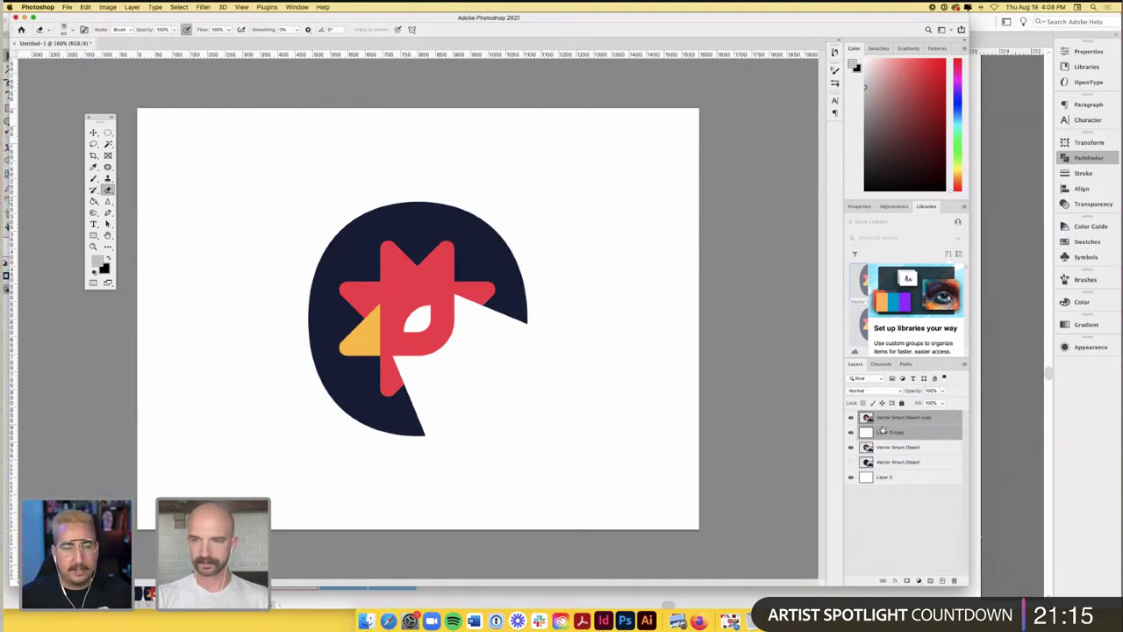
{"action": "key", "text": "Delete"}
- Reselect both layers, then duplicate them with Cmd+J and merge the copies into one layer
{"action": "left_click", "coordinate": [891, 448], "text": "super"}
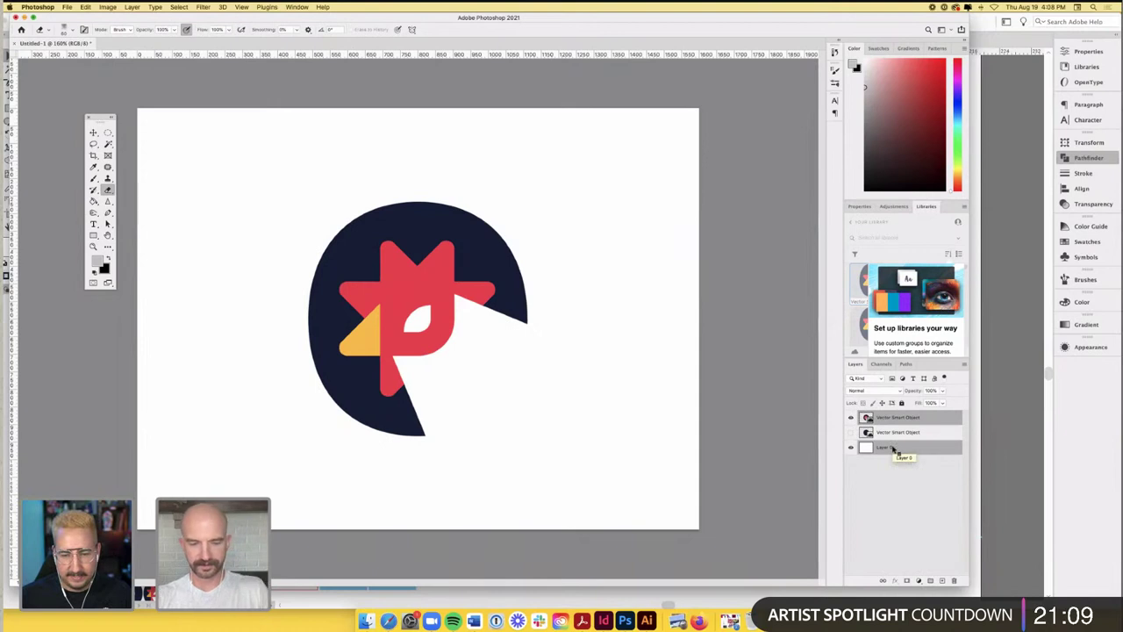
{"action": "key", "text": "shift+alt+e"}
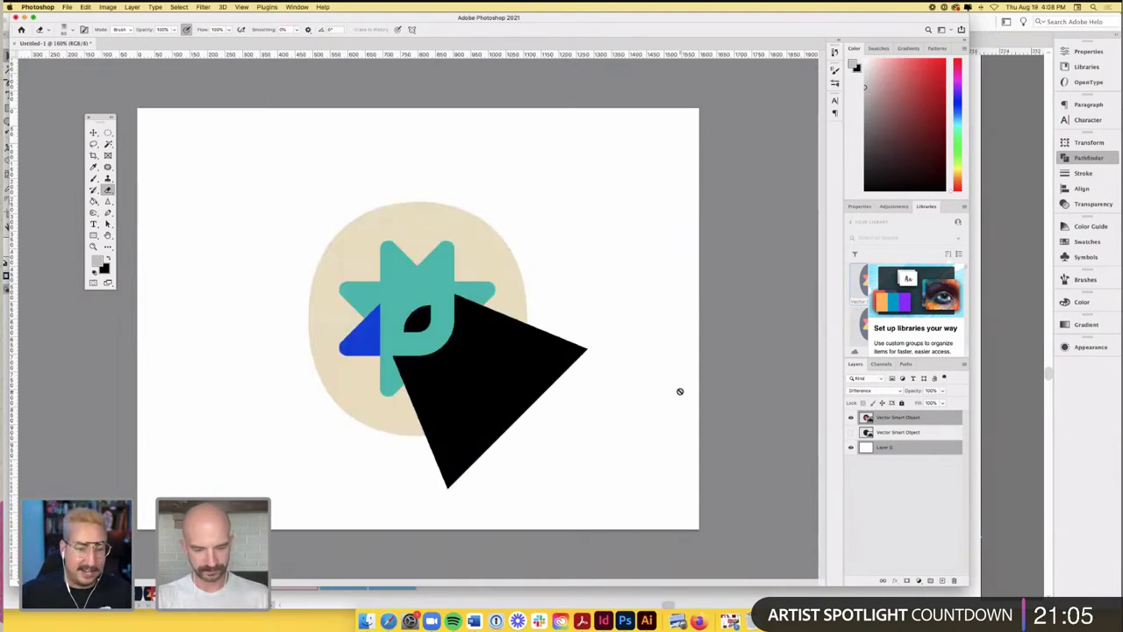
{"action": "key", "text": "super+alt+shift+e"}
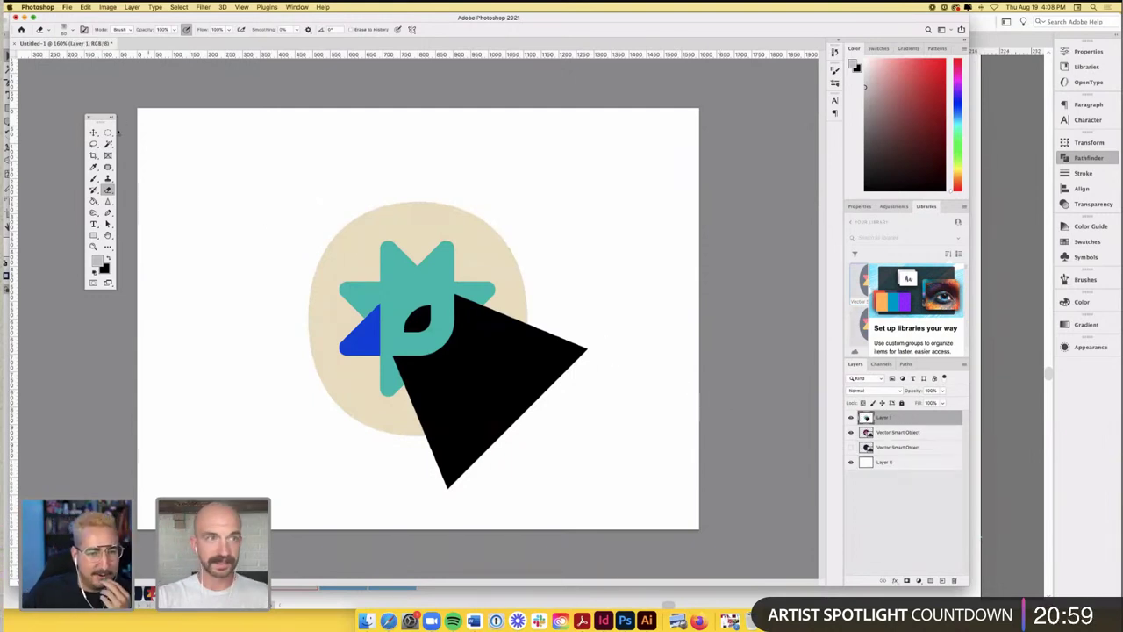
{"action": "left_click", "coordinate": [93, 133]}
{"action": "key", "text": "super+z"}
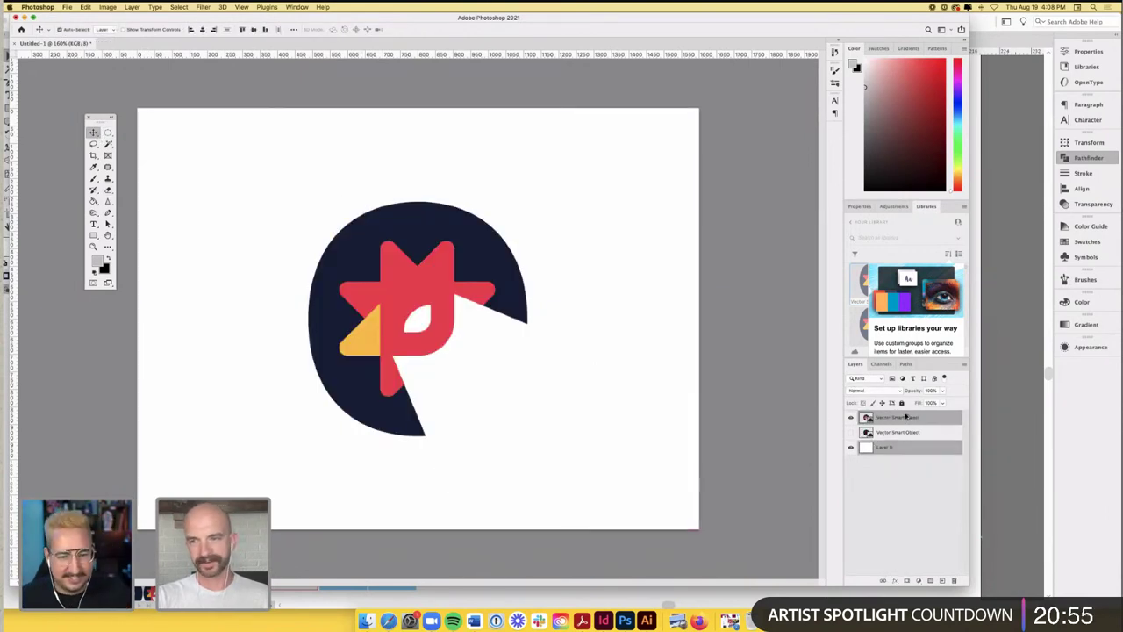
{"action": "key", "text": "super+j"}
{"action": "key", "text": "super+e"}
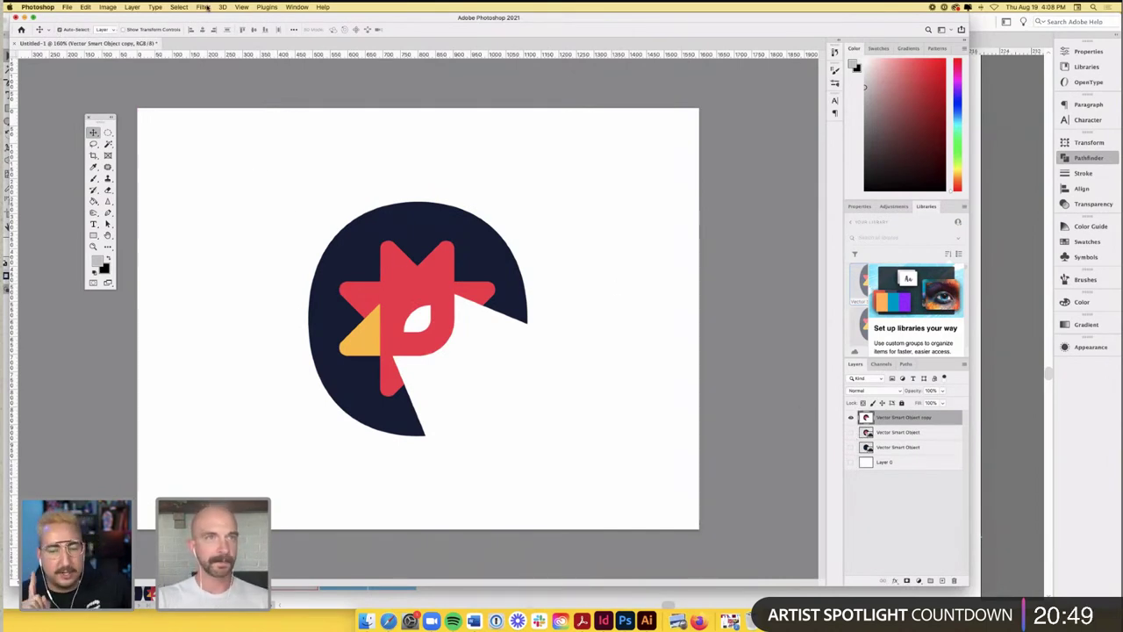
- Toggle layer visibility, add an empty layer, and try merging the rooster with Layer 0, then undo
{"action": "left_click_drag", "start_coordinate": [850, 418], "coordinate": [853, 432]}
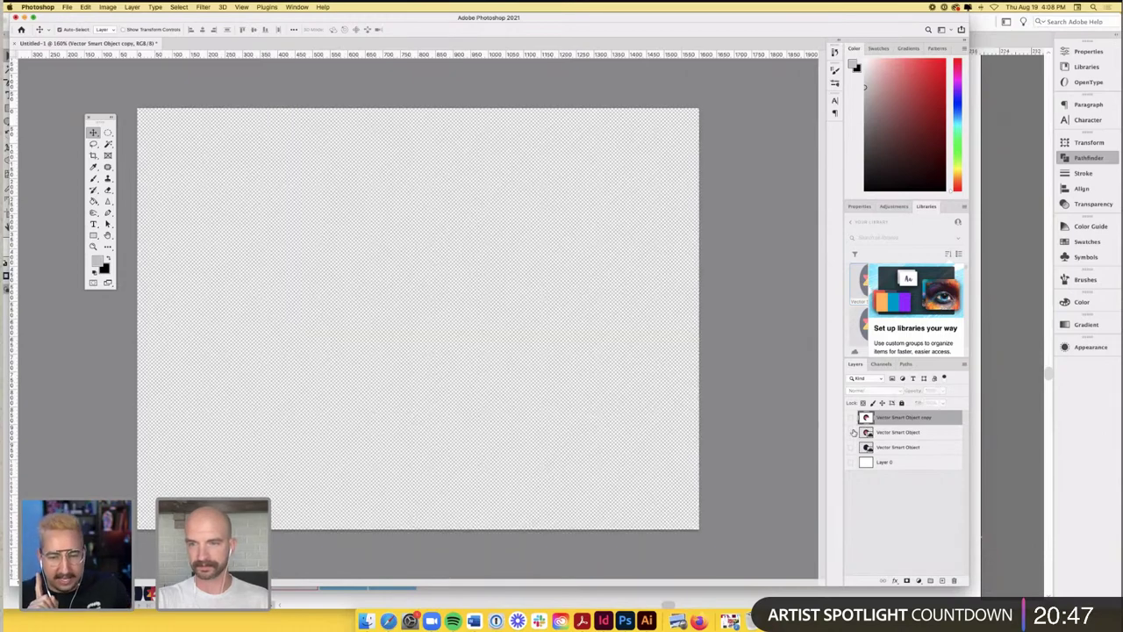
{"action": "left_click", "coordinate": [851, 432]}
{"action": "left_click", "coordinate": [851, 463]}
{"action": "left_click", "coordinate": [884, 435]}
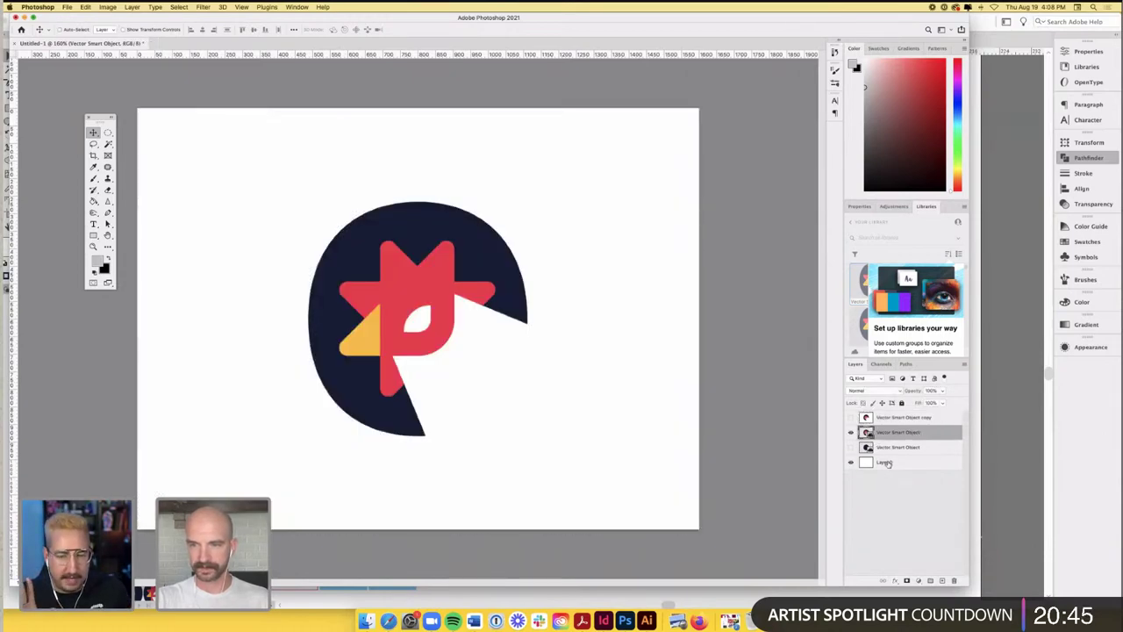
{"action": "left_click", "coordinate": [886, 462], "text": "super"}
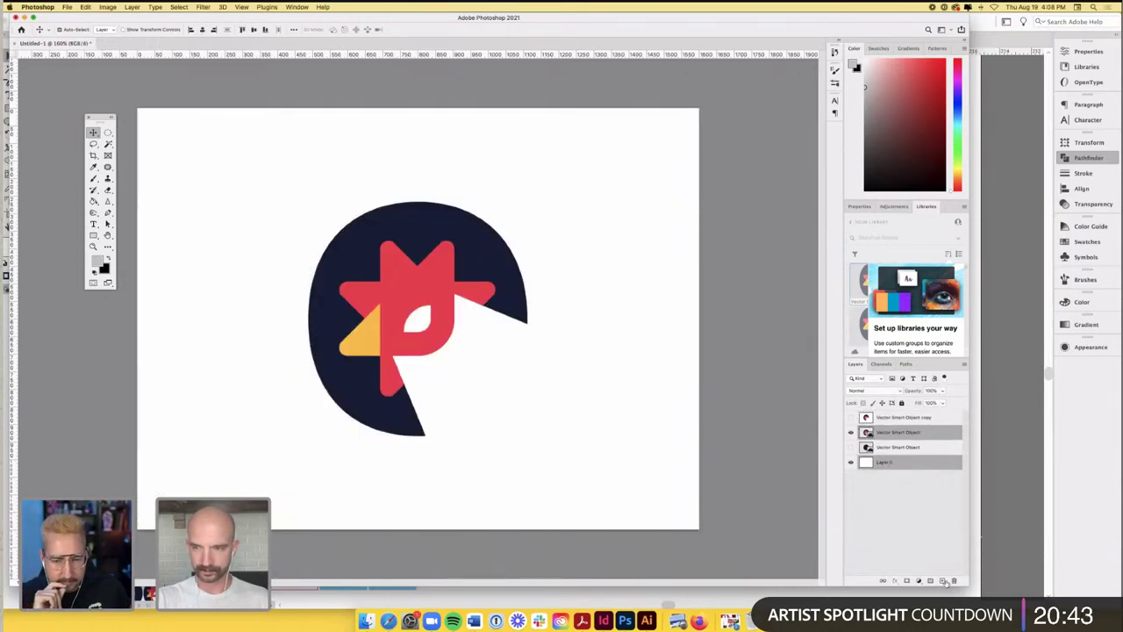
{"action": "left_click", "coordinate": [944, 582]}
{"action": "left_click", "coordinate": [898, 448]}
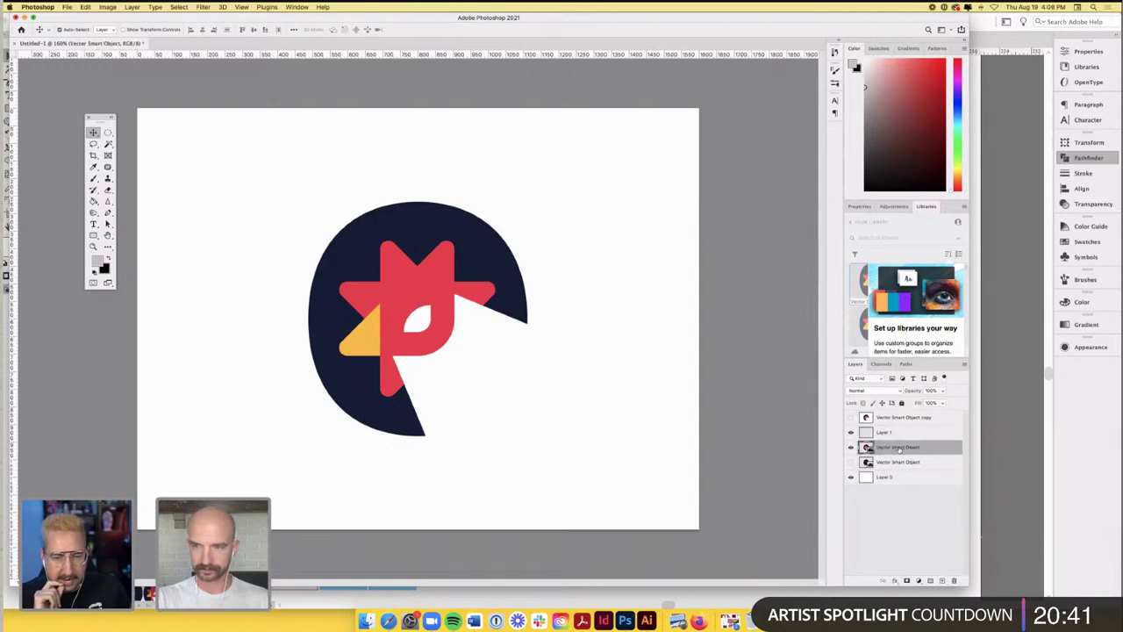
{"action": "left_click", "coordinate": [903, 476], "text": "super"}
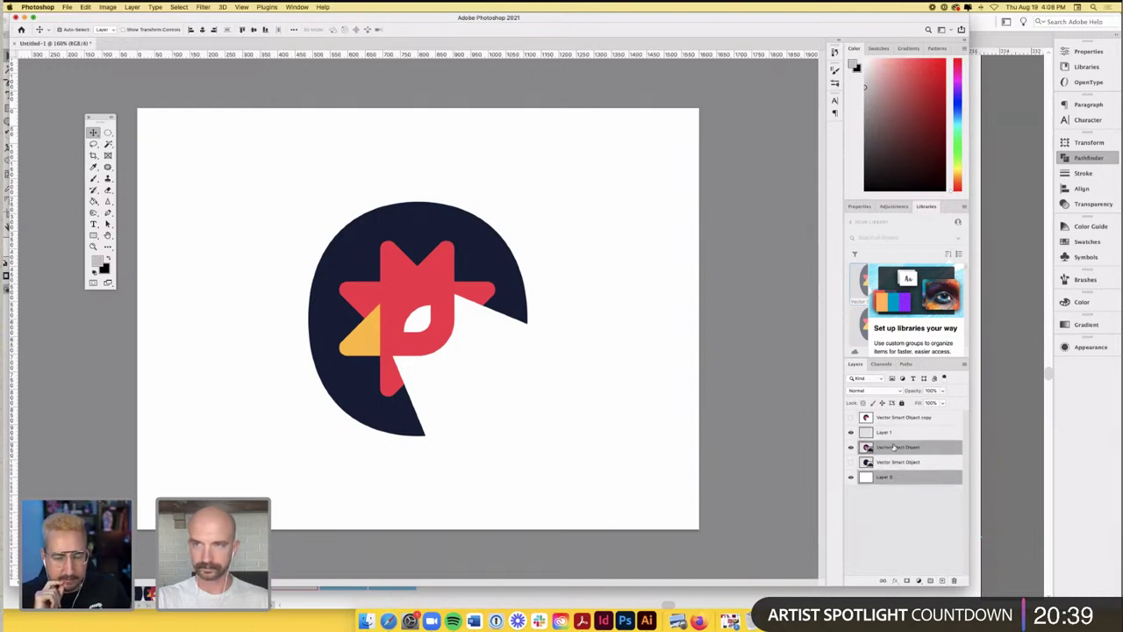
{"action": "key", "text": "super+e"}
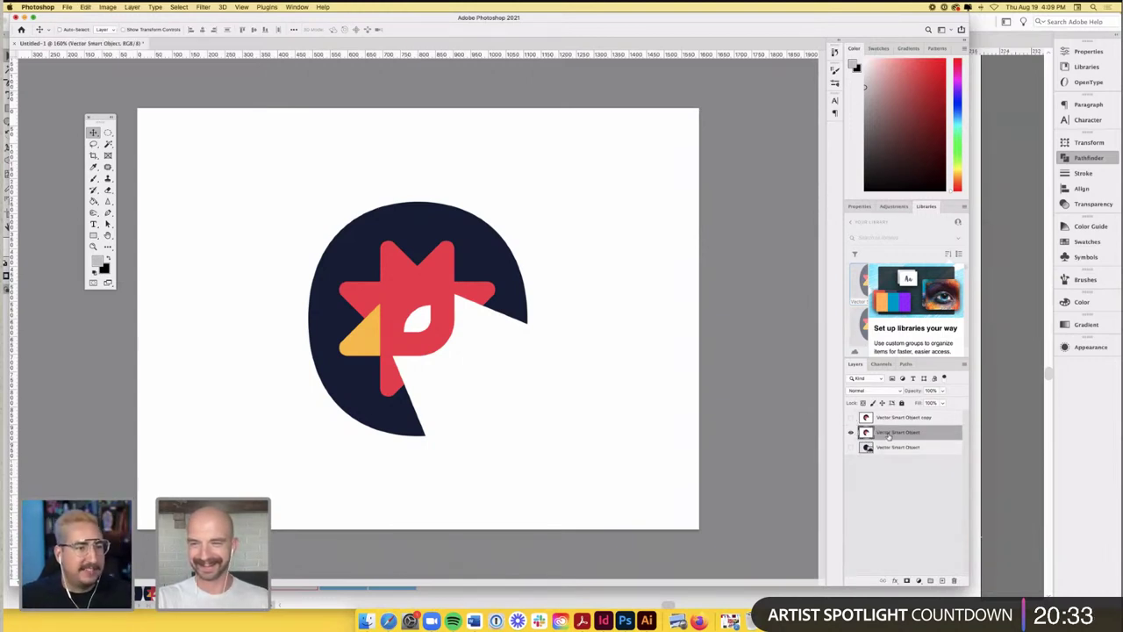
{"action": "key", "text": "super+z"}
- Delete the empty Layer 1 and make the top rooster copy visible and active
{"action": "left_click", "coordinate": [851, 447]}
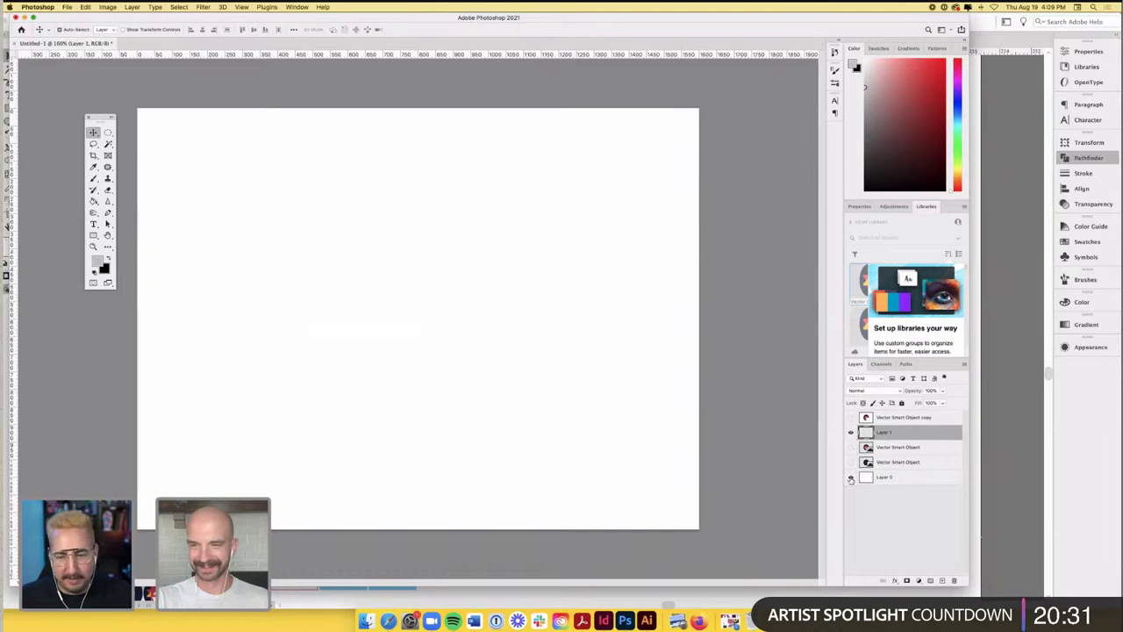
{"action": "left_click", "coordinate": [851, 477]}
{"action": "left_click", "coordinate": [851, 417]}
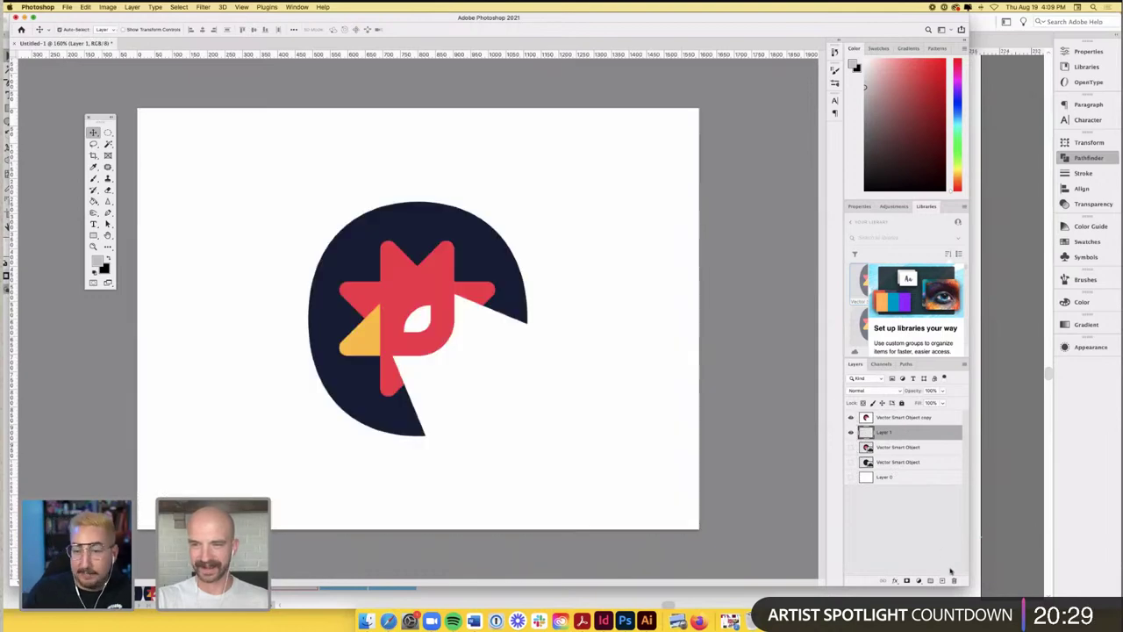
{"action": "left_click", "coordinate": [954, 580]}
{"action": "left_click", "coordinate": [906, 420]}
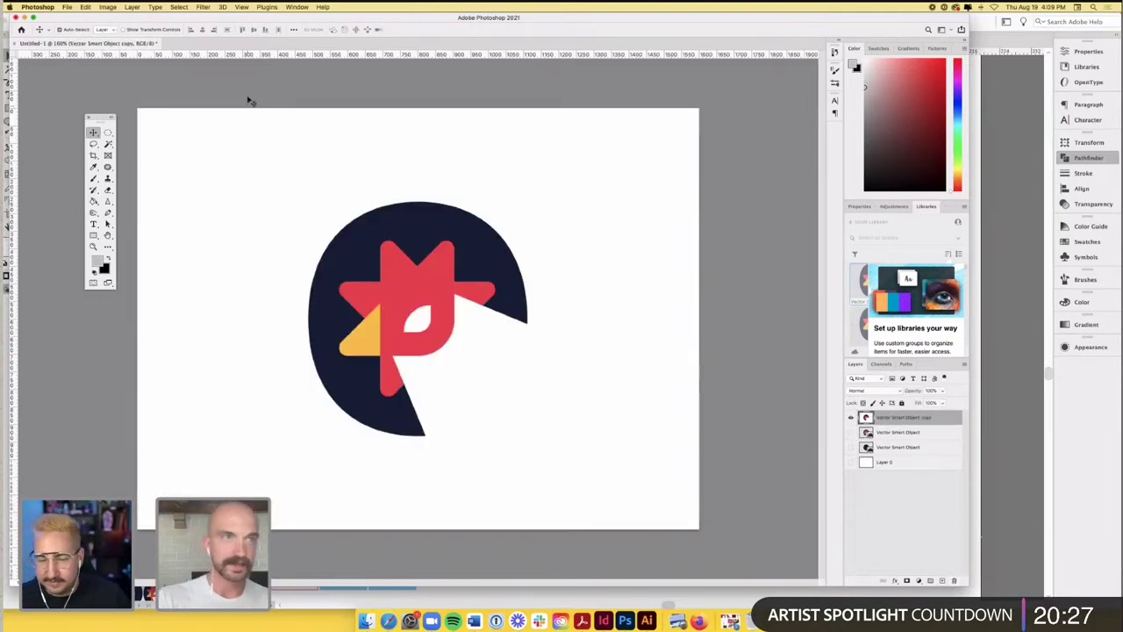
{"action": "left_click", "coordinate": [208, 7]}
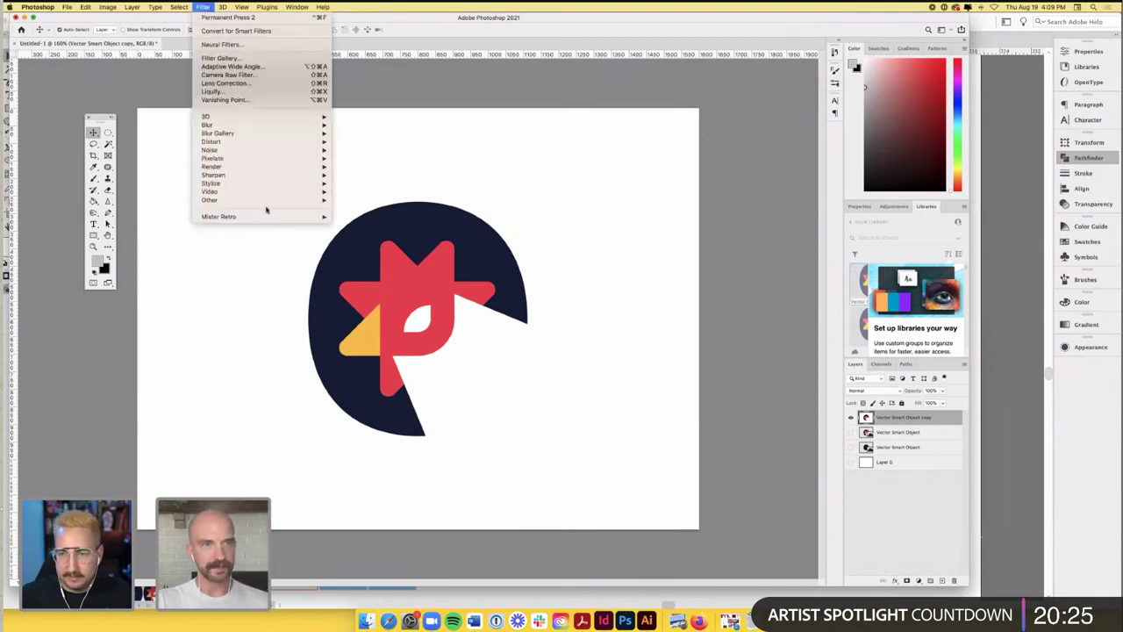
- Launch Mister Retro's Permanent Press 2, zoom the preview out, and show the Prepress settings
{"action": "left_click", "coordinate": [449, 101]}
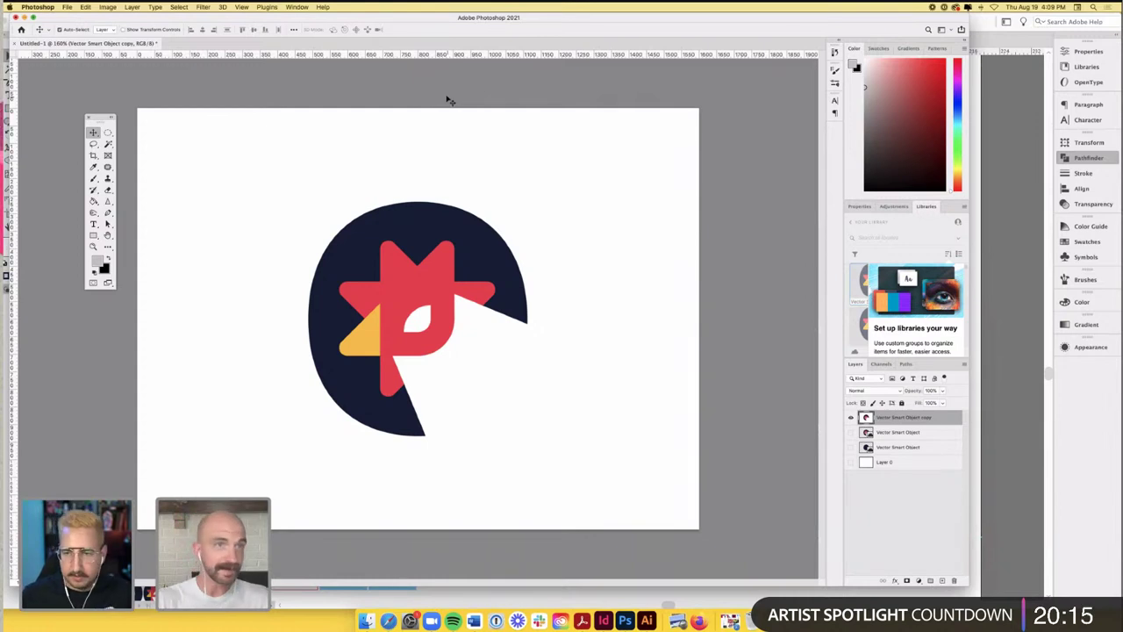
{"action": "left_click", "coordinate": [203, 7]}
{"action": "mouse_move", "coordinate": [279, 217]}
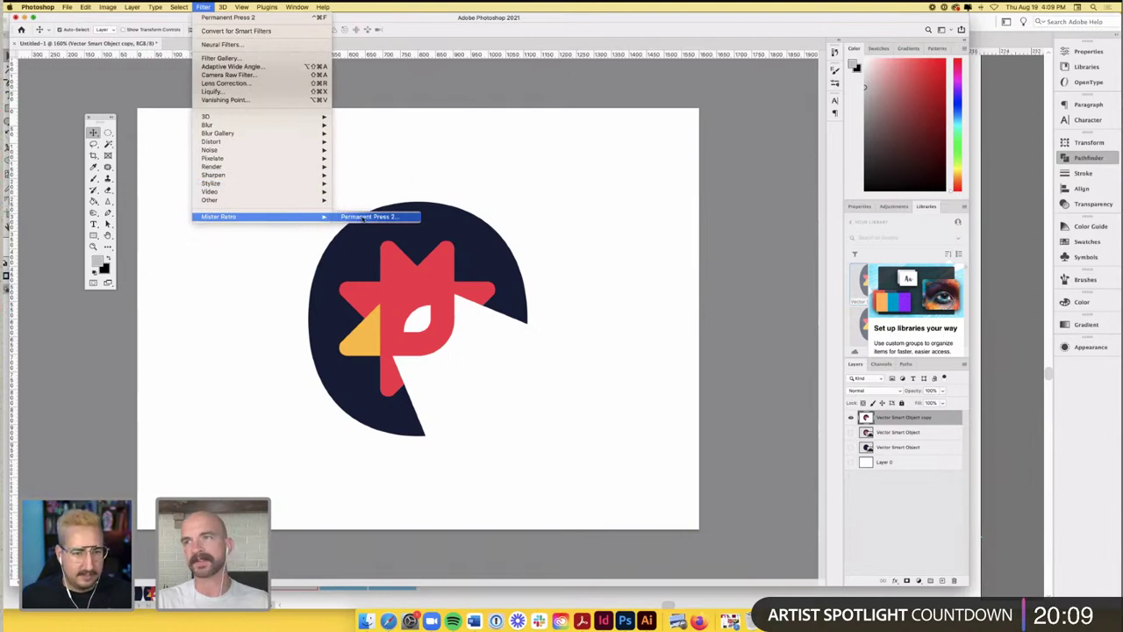
{"action": "left_click", "coordinate": [367, 216]}
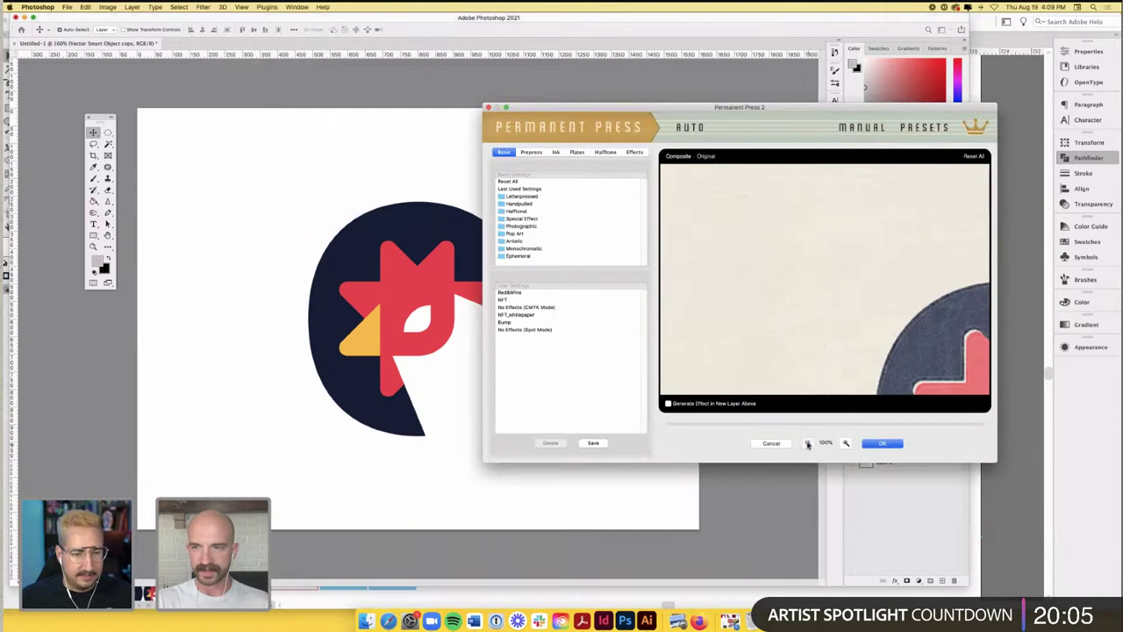
{"action": "left_click", "coordinate": [808, 444]}
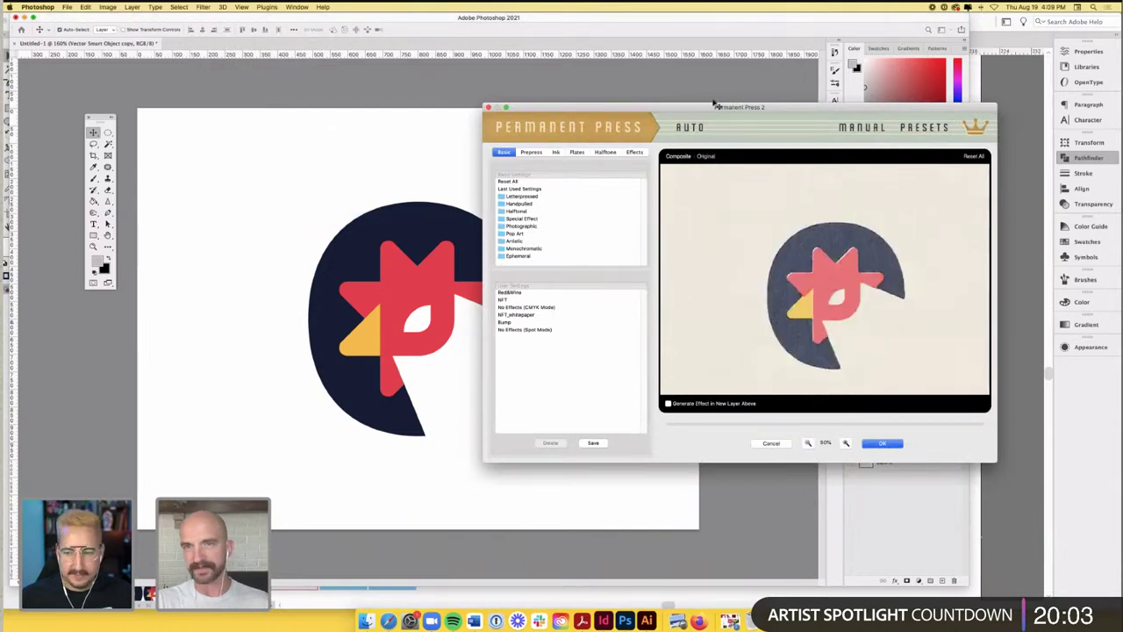
{"action": "left_click_drag", "start_coordinate": [715, 104], "coordinate": [650, 103]}
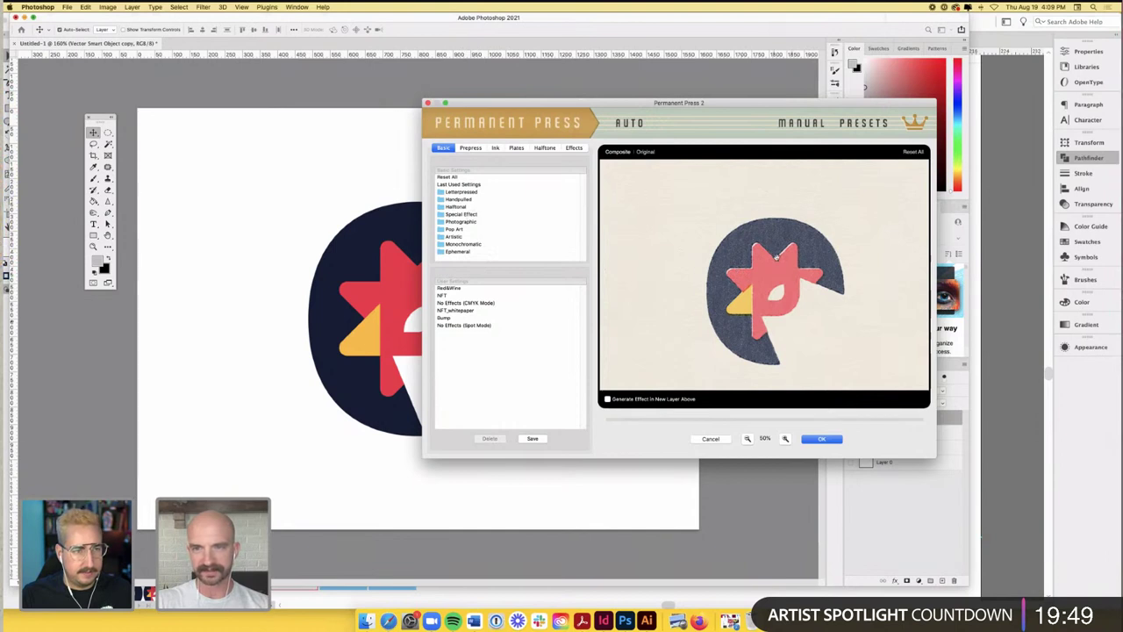
{"action": "double_click", "coordinate": [465, 193]}
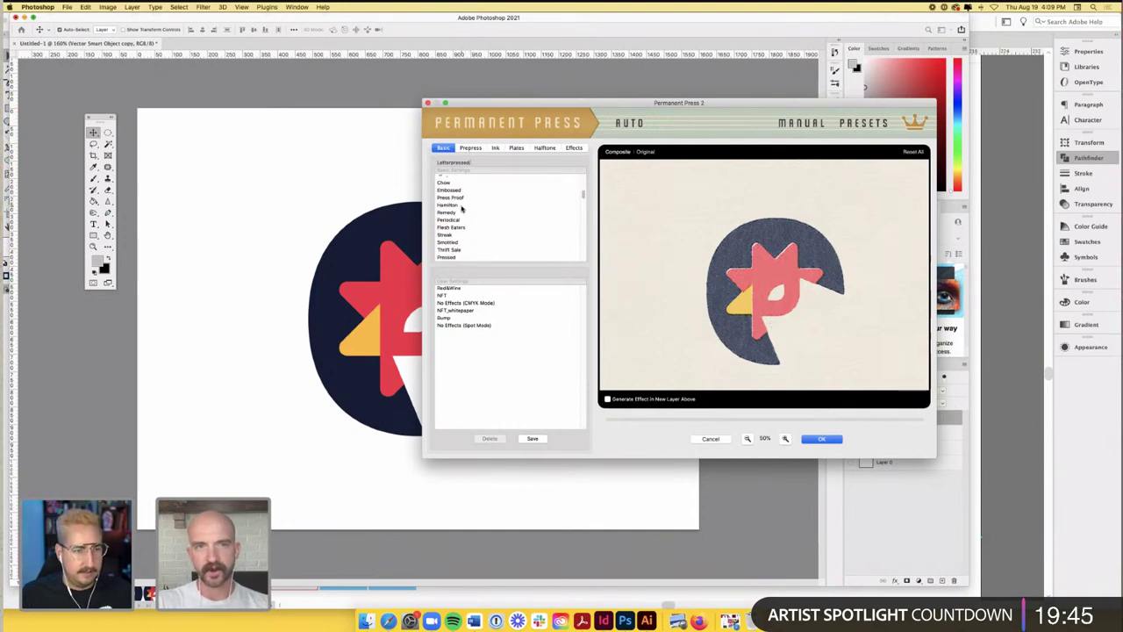
{"action": "double_click", "coordinate": [442, 188]}
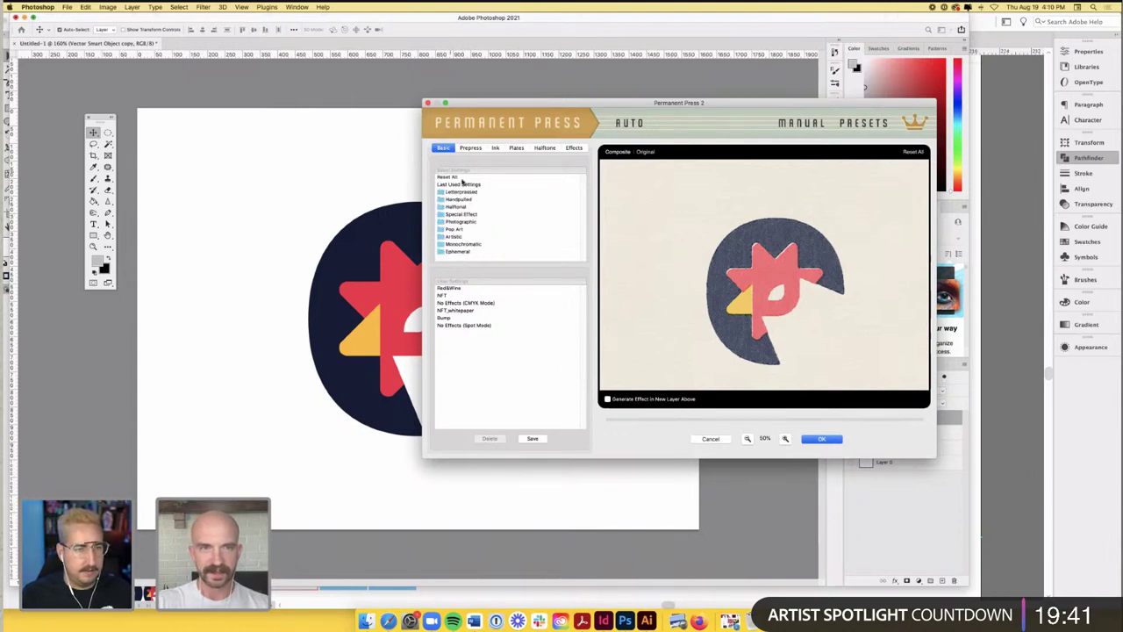
{"action": "left_click", "coordinate": [470, 147]}
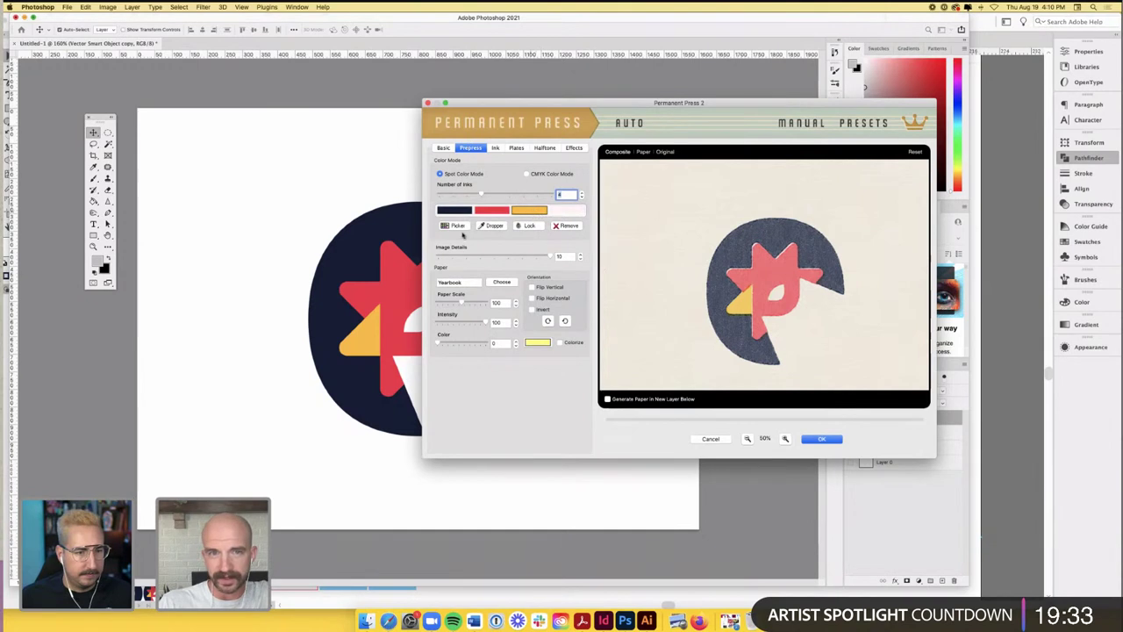
- Shift the yellow ink to a brighter, warmer yellow, tweak image detail, and browse paper textures
{"action": "left_click", "coordinate": [456, 226]}
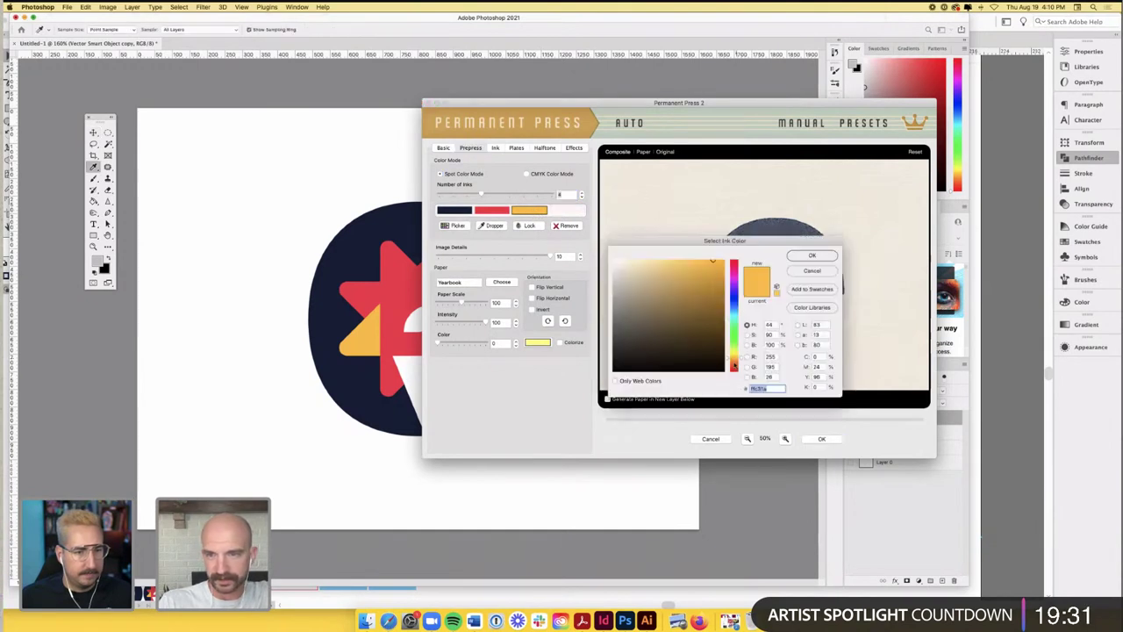
{"action": "left_click_drag", "start_coordinate": [736, 365], "coordinate": [735, 359]}
{"action": "left_click", "coordinate": [808, 254]}
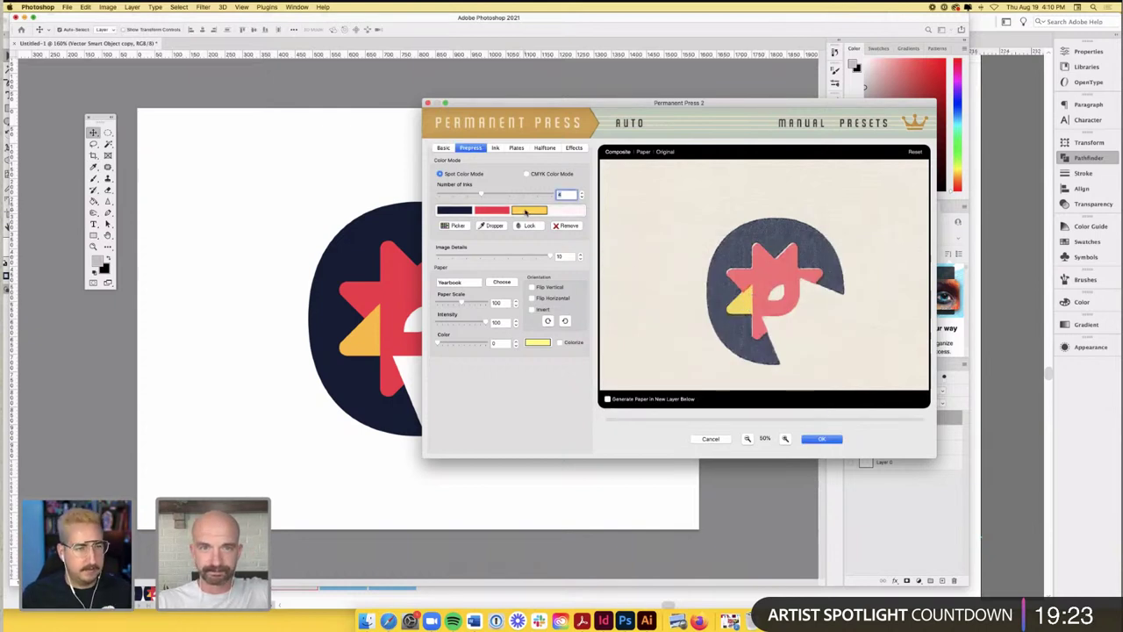
{"action": "left_click", "coordinate": [456, 227]}
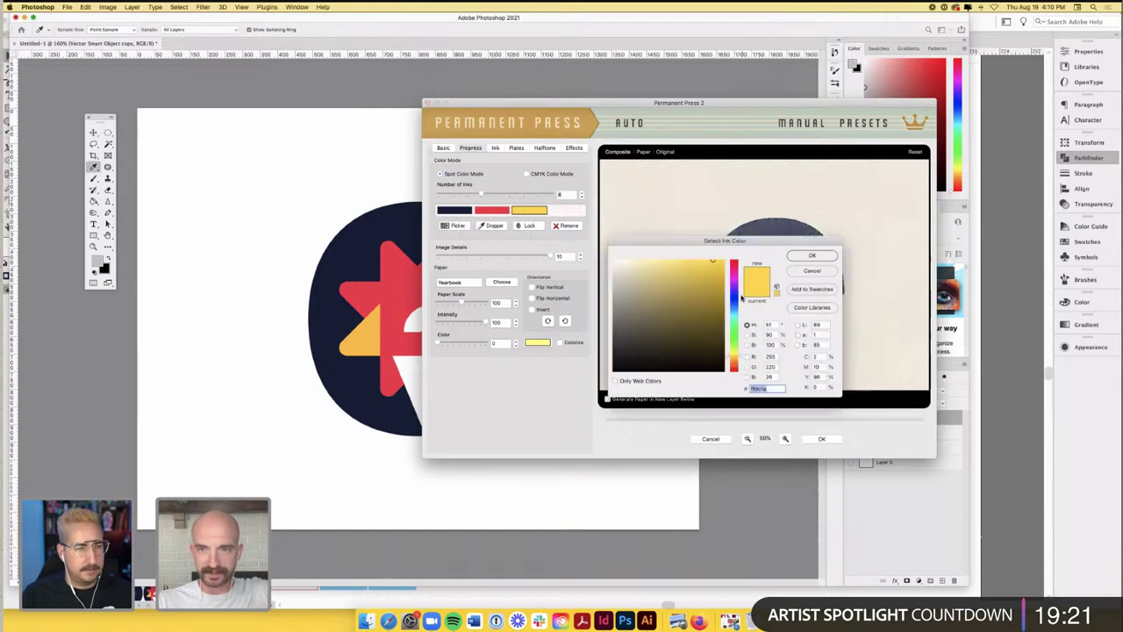
{"action": "left_click", "coordinate": [738, 357]}
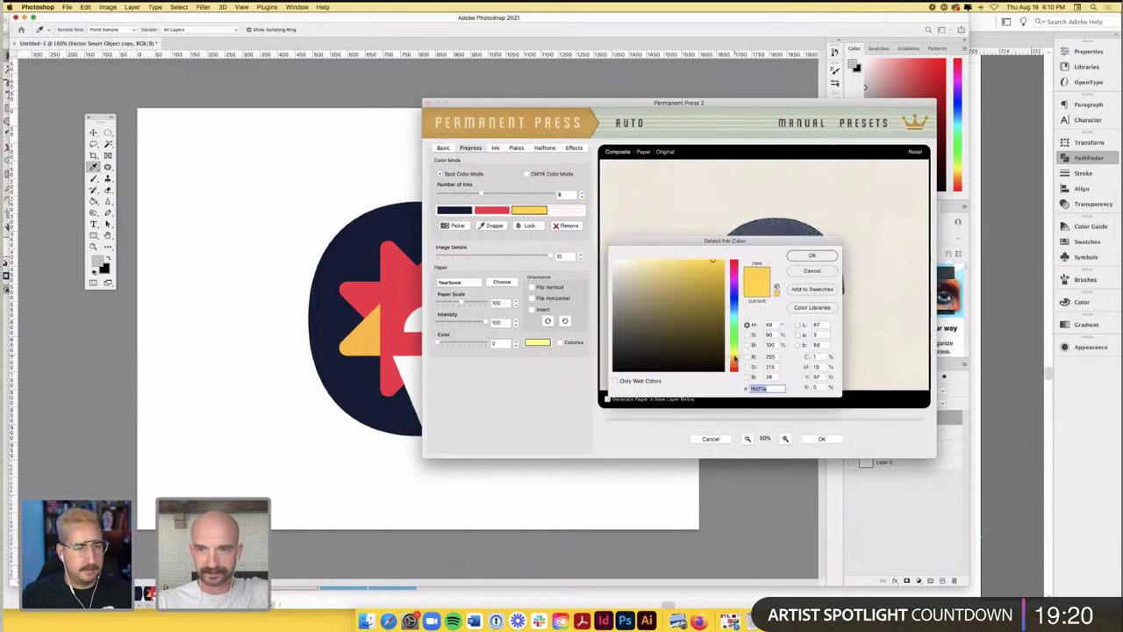
{"action": "left_click", "coordinate": [811, 256]}
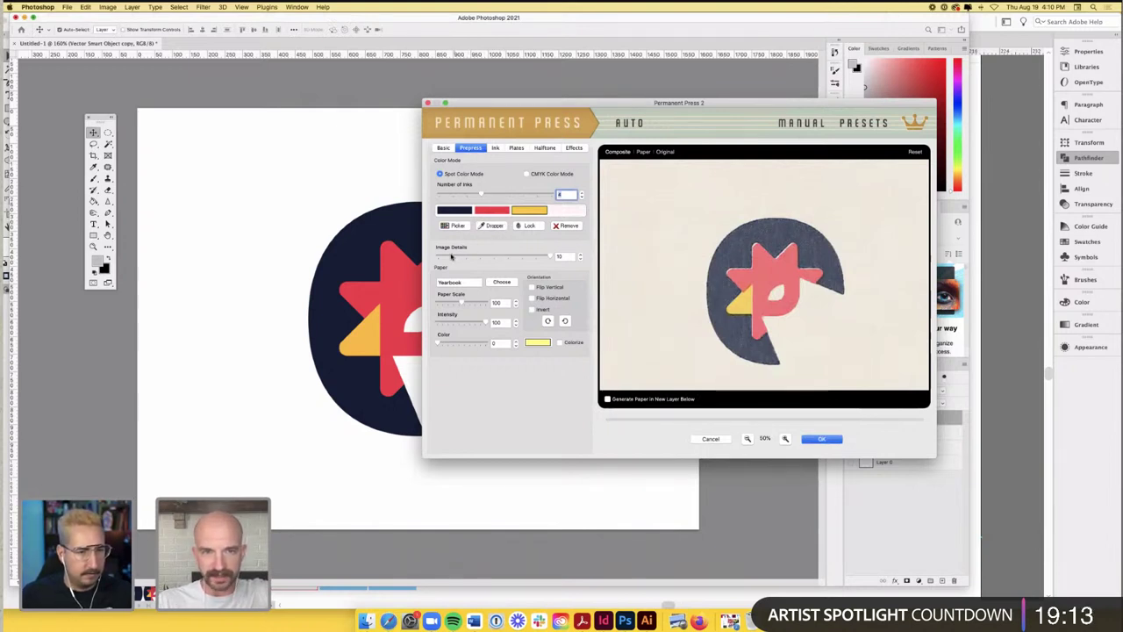
{"action": "left_click_drag", "start_coordinate": [451, 255], "coordinate": [456, 256]}
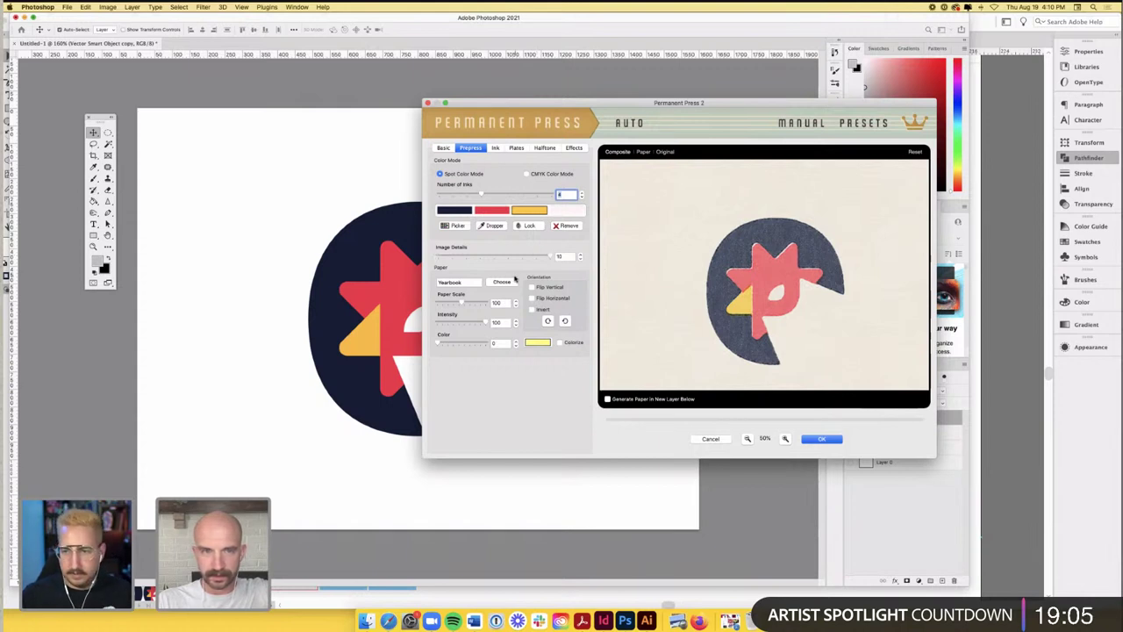
{"action": "left_click", "coordinate": [504, 282]}
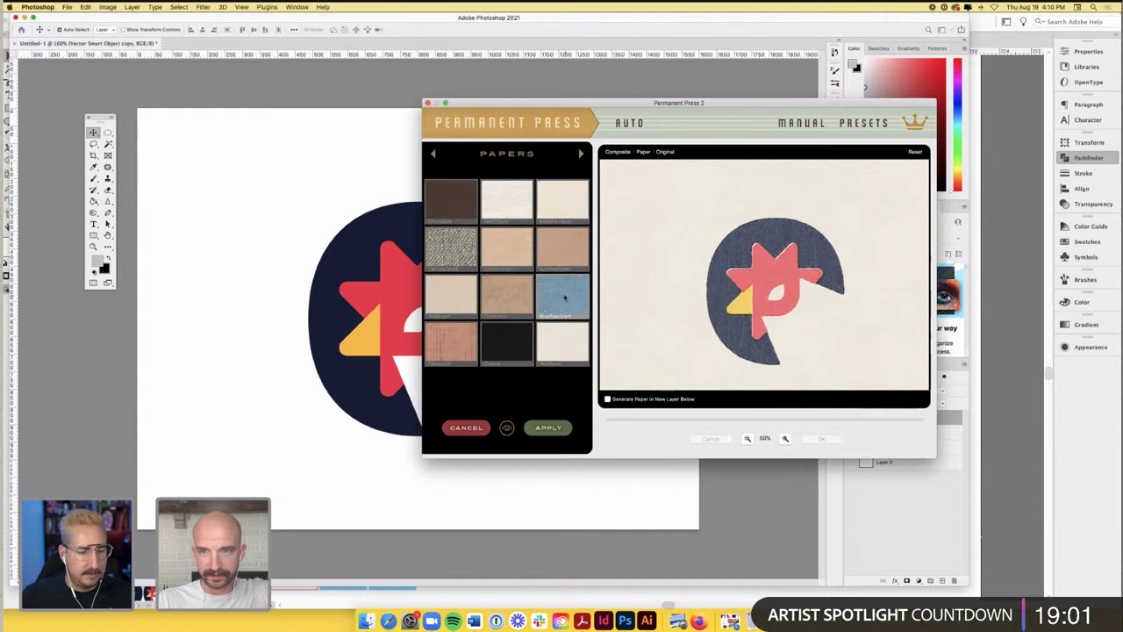
- Preview the rooster on various paper textures and apply the off-white paper
{"action": "left_click", "coordinate": [564, 298]}
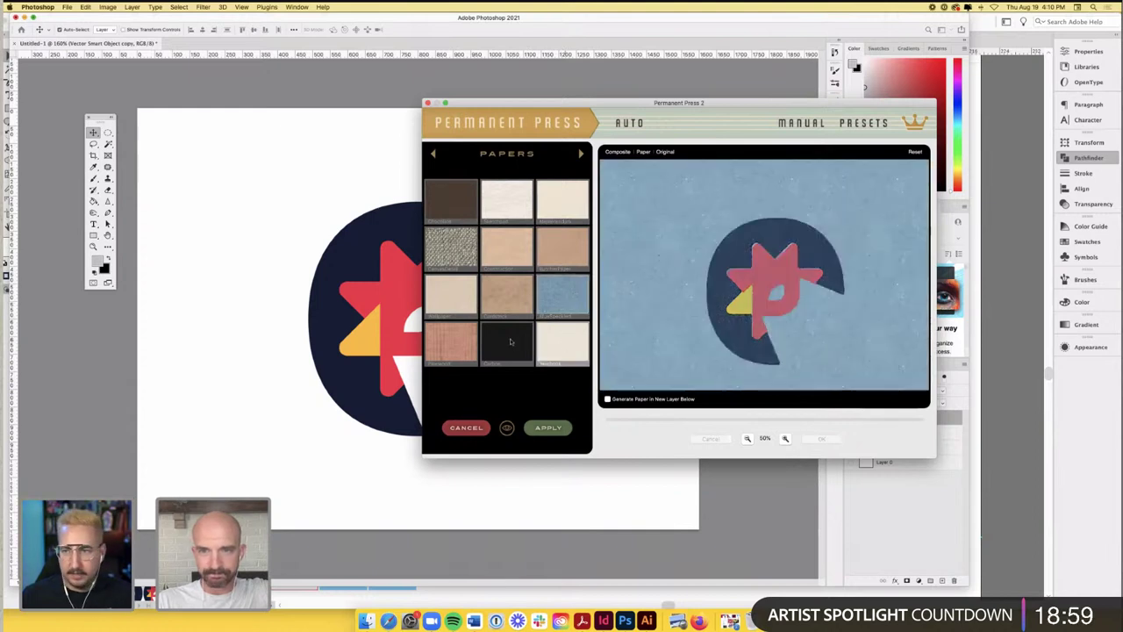
{"action": "left_click", "coordinate": [511, 341]}
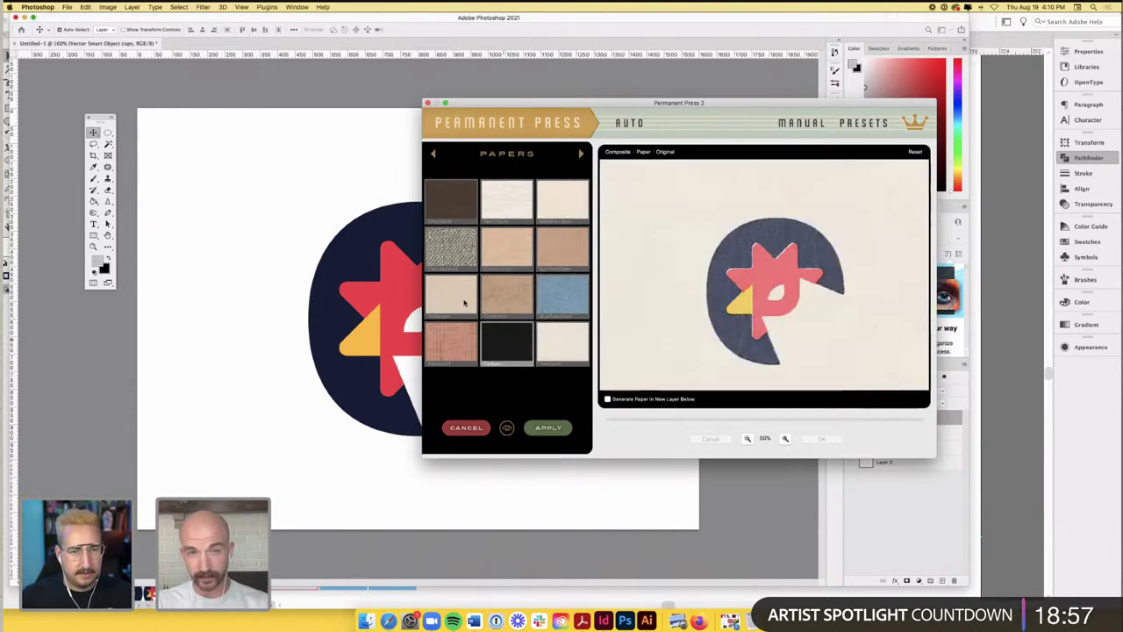
{"action": "left_click", "coordinate": [466, 303]}
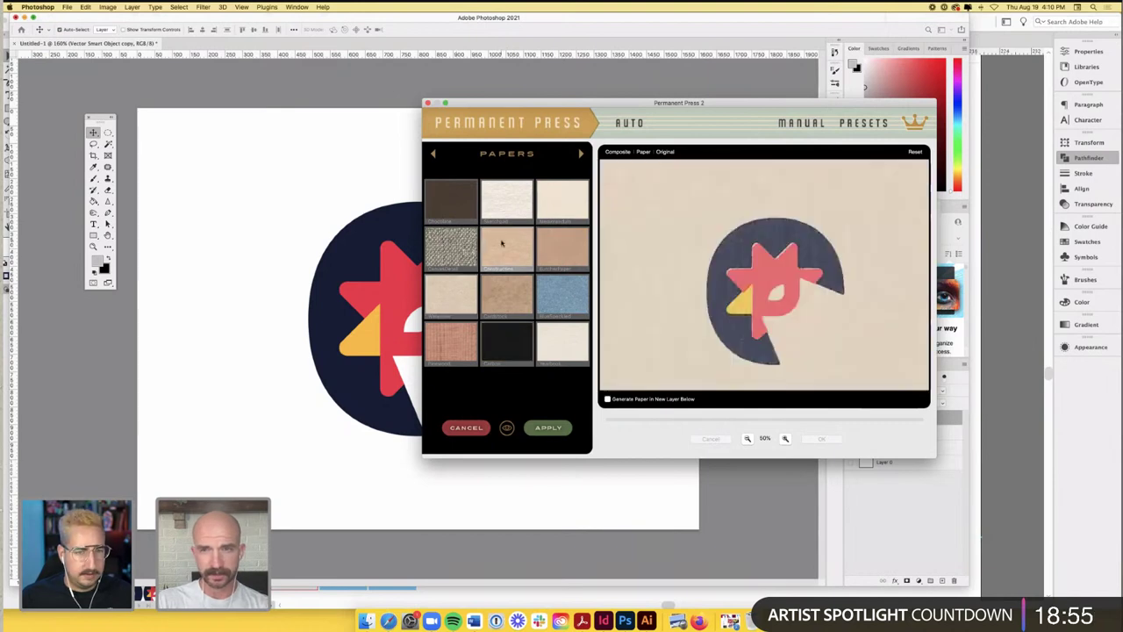
{"action": "left_click", "coordinate": [502, 243]}
{"action": "left_click", "coordinate": [580, 154]}
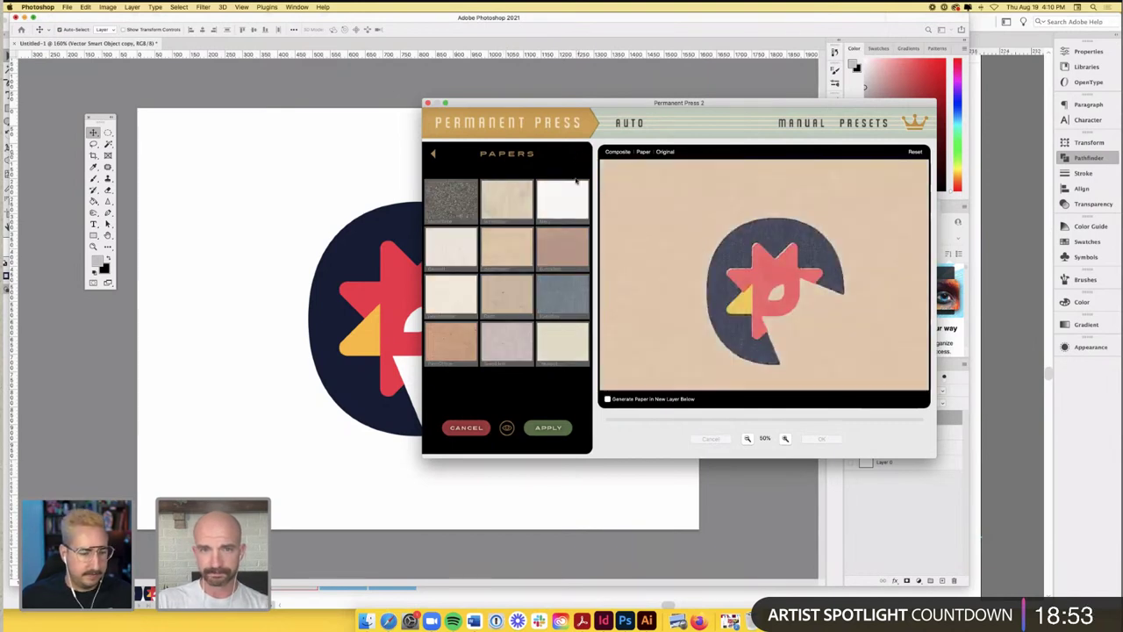
{"action": "left_click", "coordinate": [566, 247]}
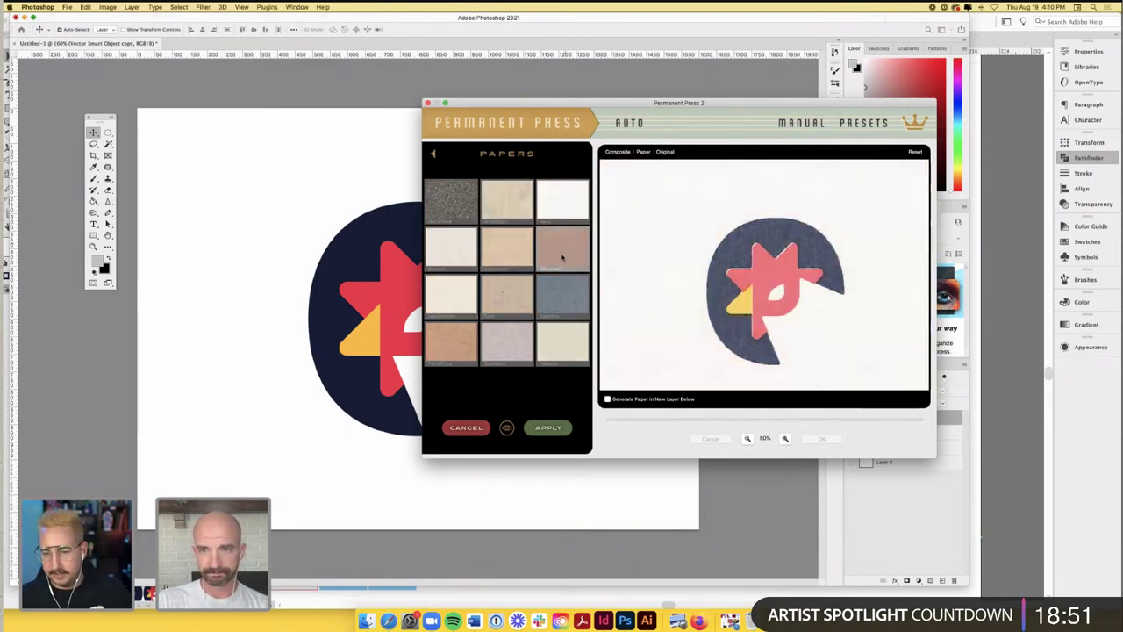
{"action": "left_click", "coordinate": [562, 257]}
{"action": "left_click", "coordinate": [562, 342]}
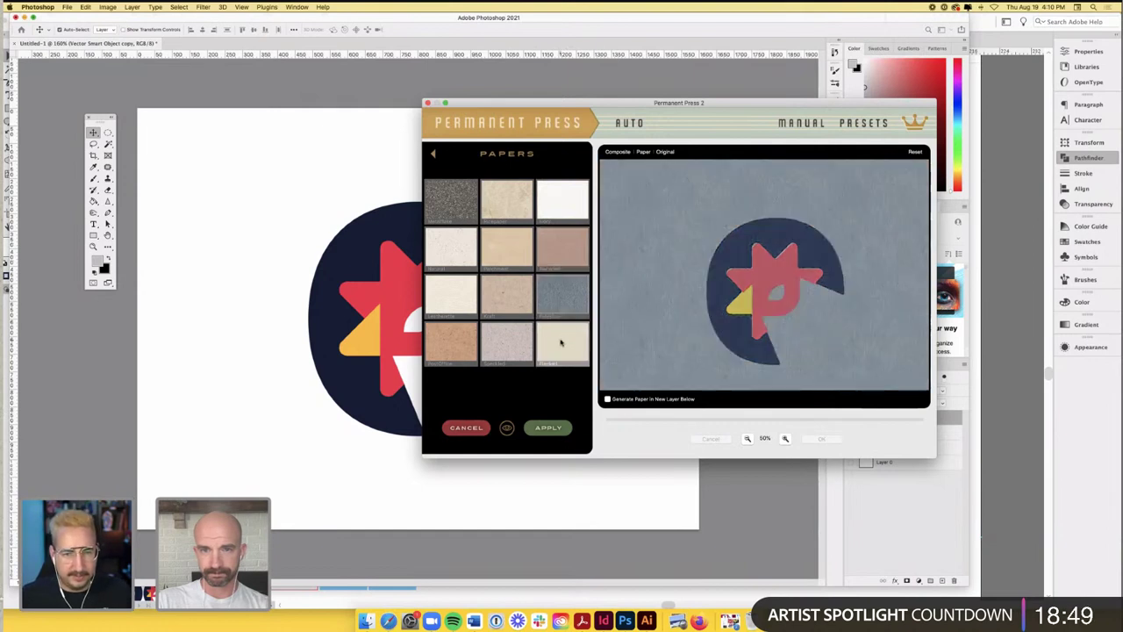
{"action": "left_click", "coordinate": [506, 343]}
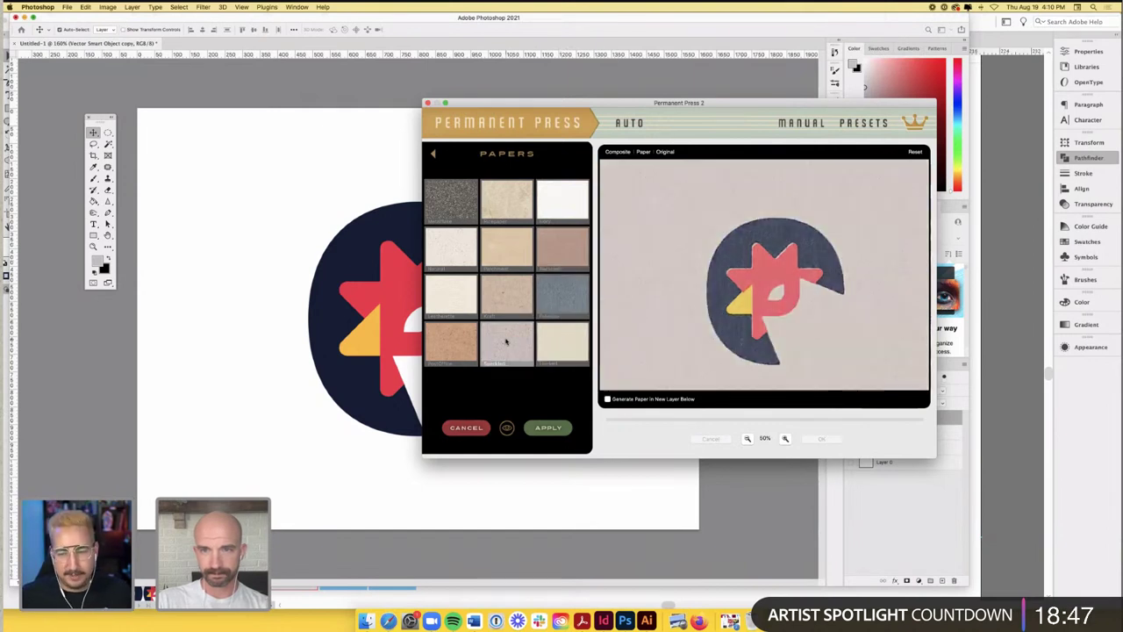
{"action": "left_click", "coordinate": [454, 249]}
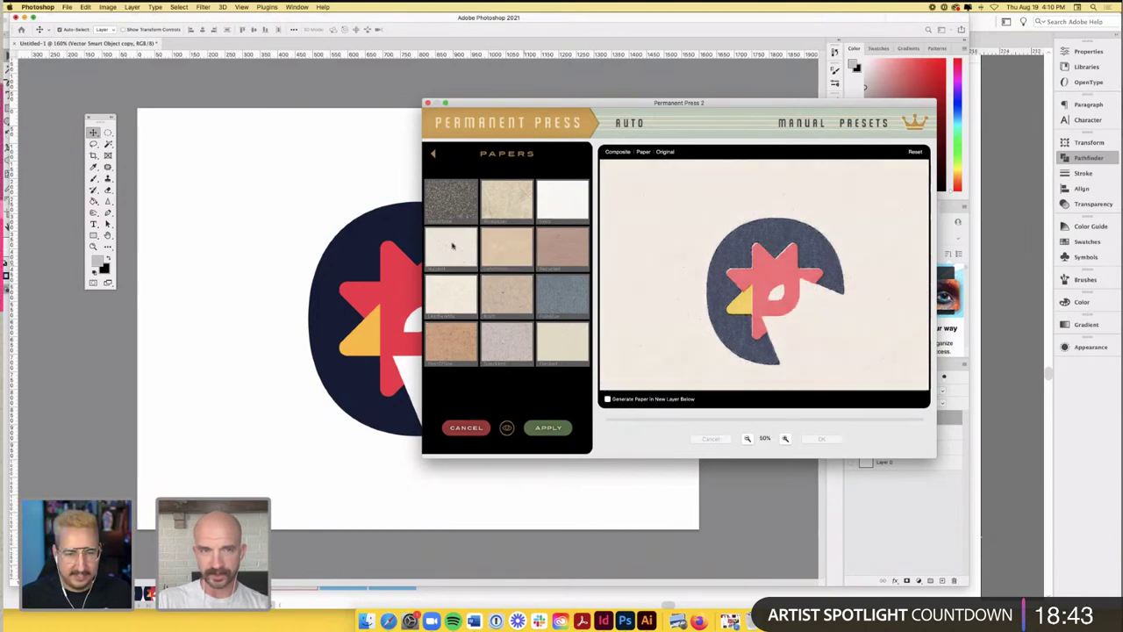
{"action": "left_click", "coordinate": [549, 427]}
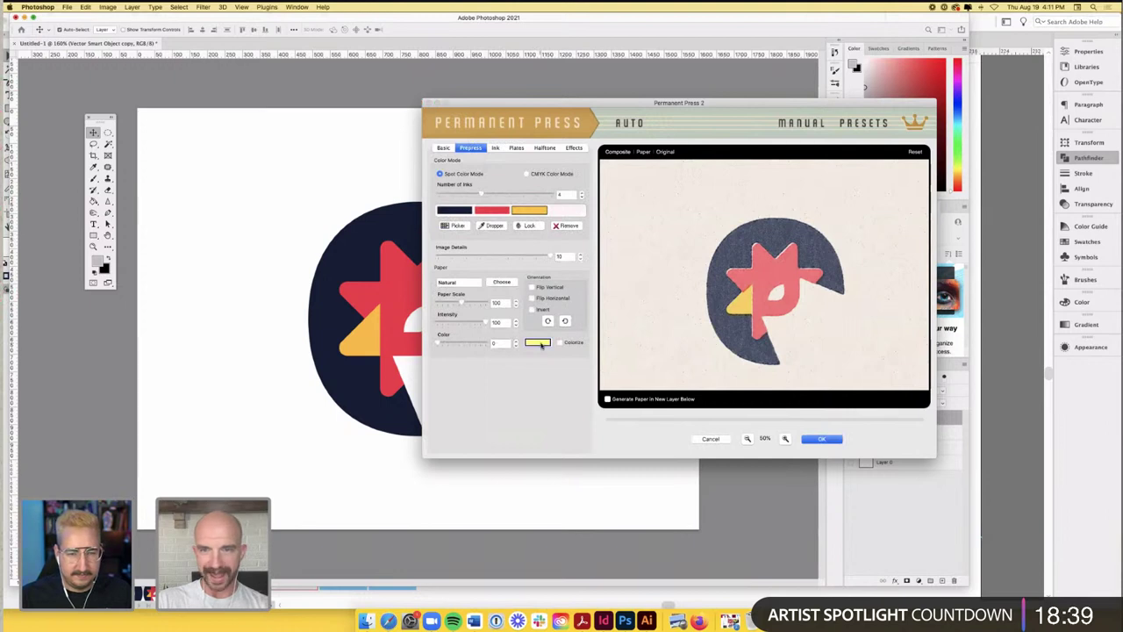
- Tint the paper a muted orange-yellow with colorizing on and paper colour amount 27
{"action": "left_click", "coordinate": [538, 342]}
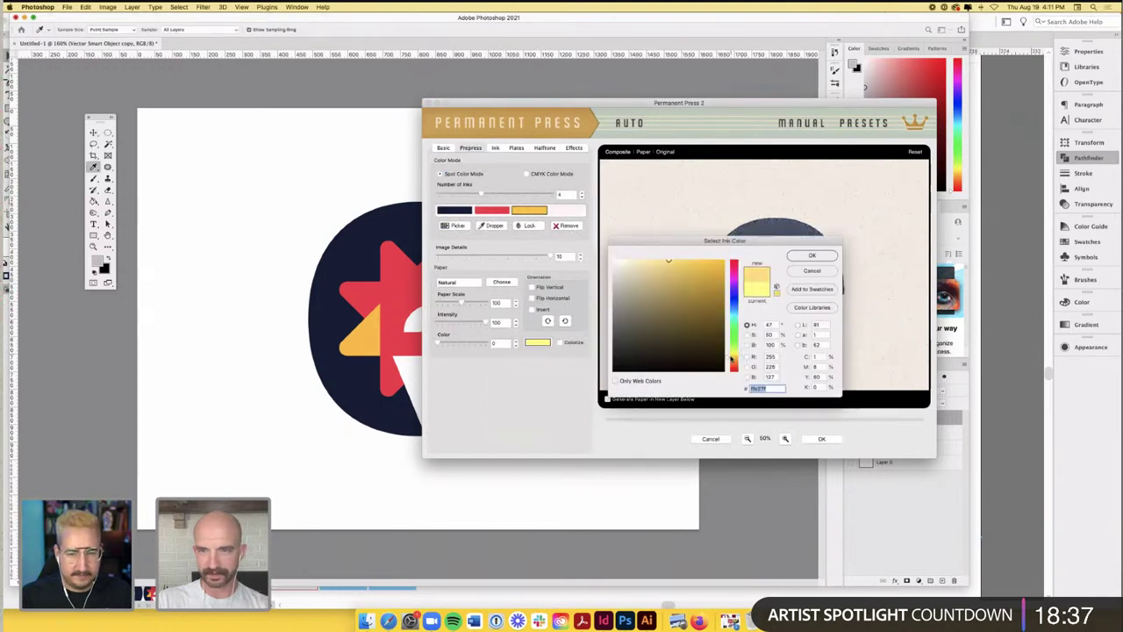
{"action": "left_click", "coordinate": [733, 358]}
{"action": "left_click_drag", "start_coordinate": [663, 263], "coordinate": [646, 260]}
{"action": "key", "text": "Return"}
{"action": "left_click", "coordinate": [560, 343]}
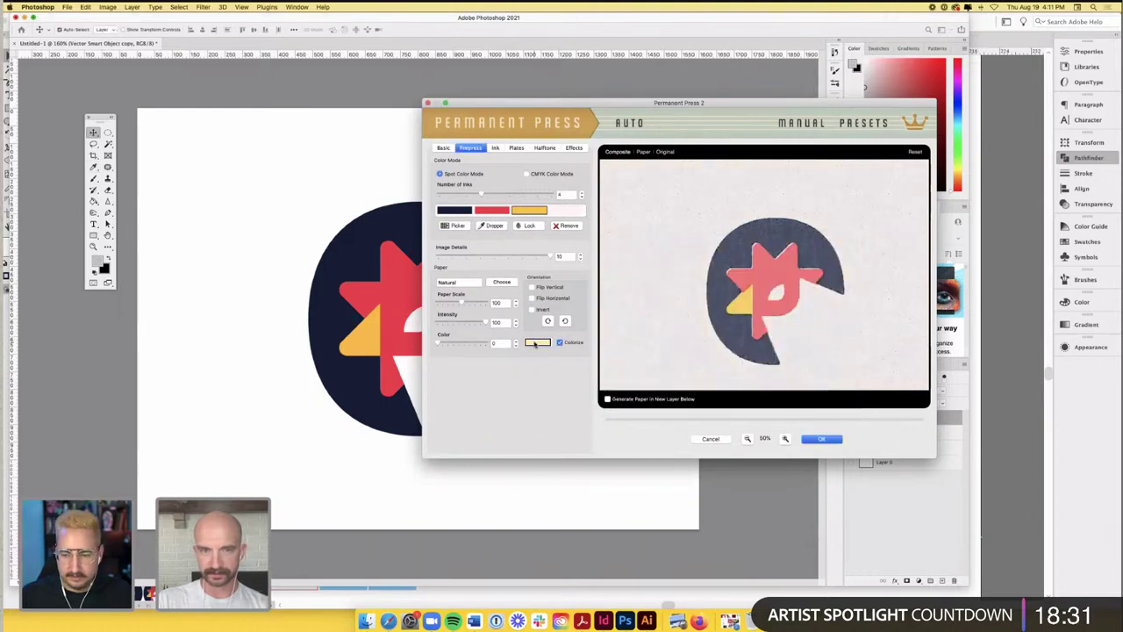
{"action": "left_click", "coordinate": [536, 343]}
{"action": "left_click", "coordinate": [814, 271]}
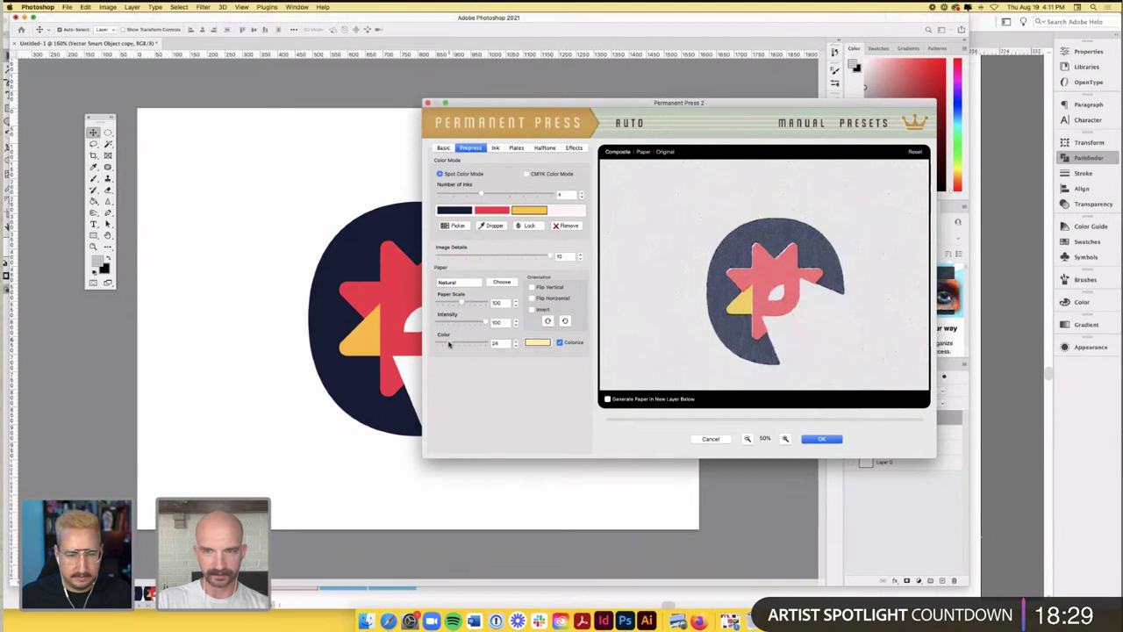
{"action": "mouse_move", "coordinate": [448, 344]}
{"action": "left_mouse_down"}
{"action": "mouse_move", "coordinate": [462, 345]}
{"action": "mouse_move", "coordinate": [445, 343]}
{"action": "left_mouse_up"}
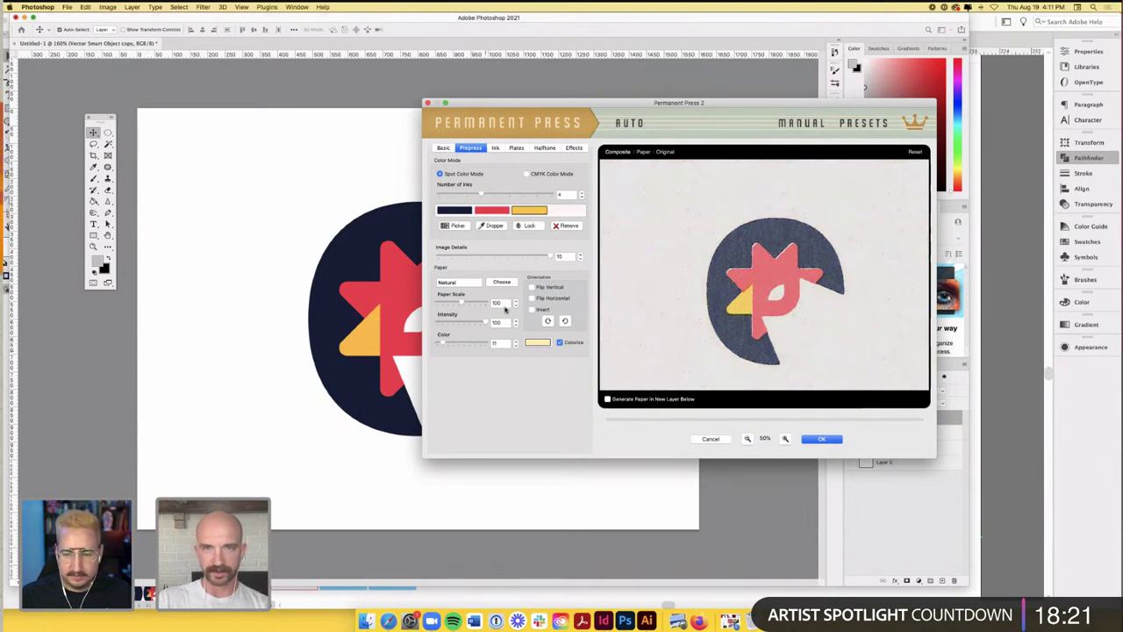
- Review the Ink and Prepress settings, then show the Plates offset and depth settings
{"action": "left_click", "coordinate": [495, 147]}
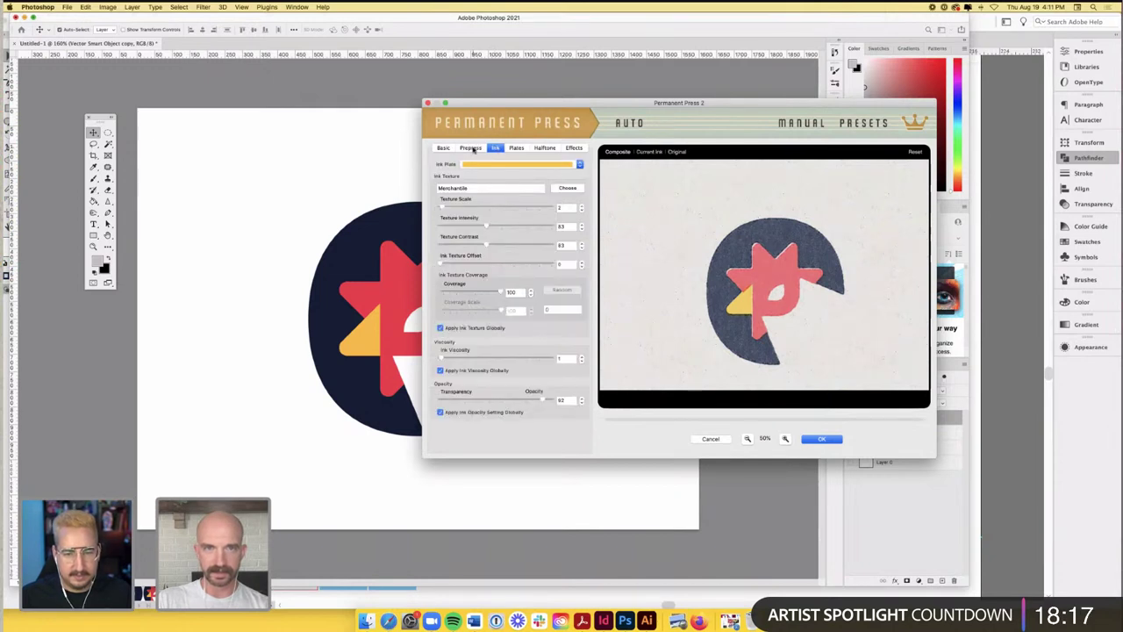
{"action": "left_click", "coordinate": [472, 148]}
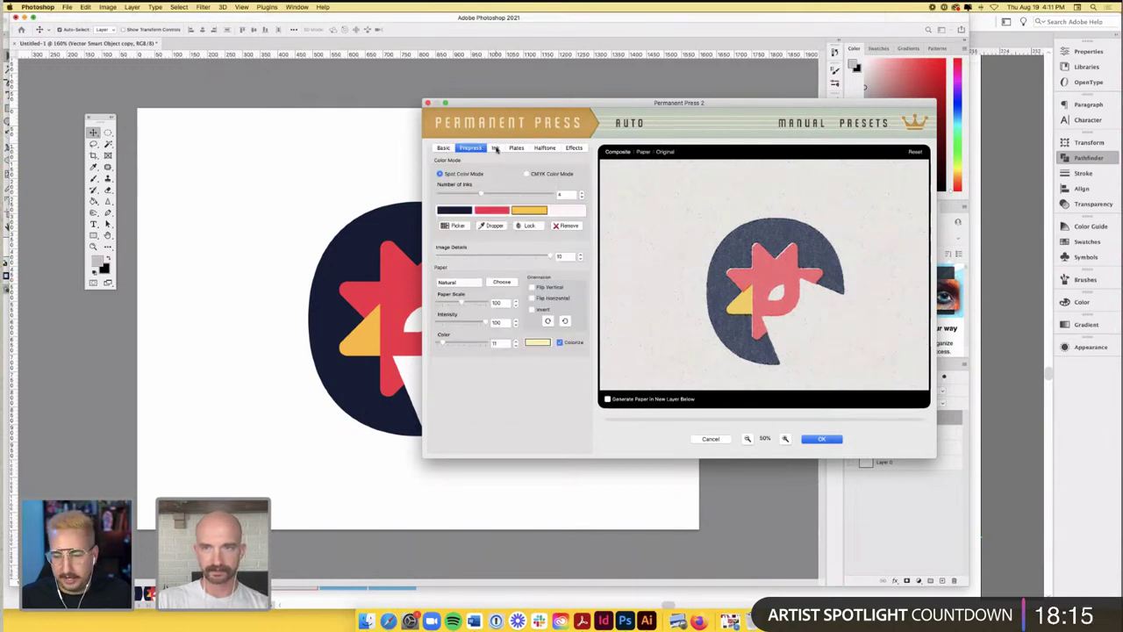
{"action": "left_click", "coordinate": [496, 148]}
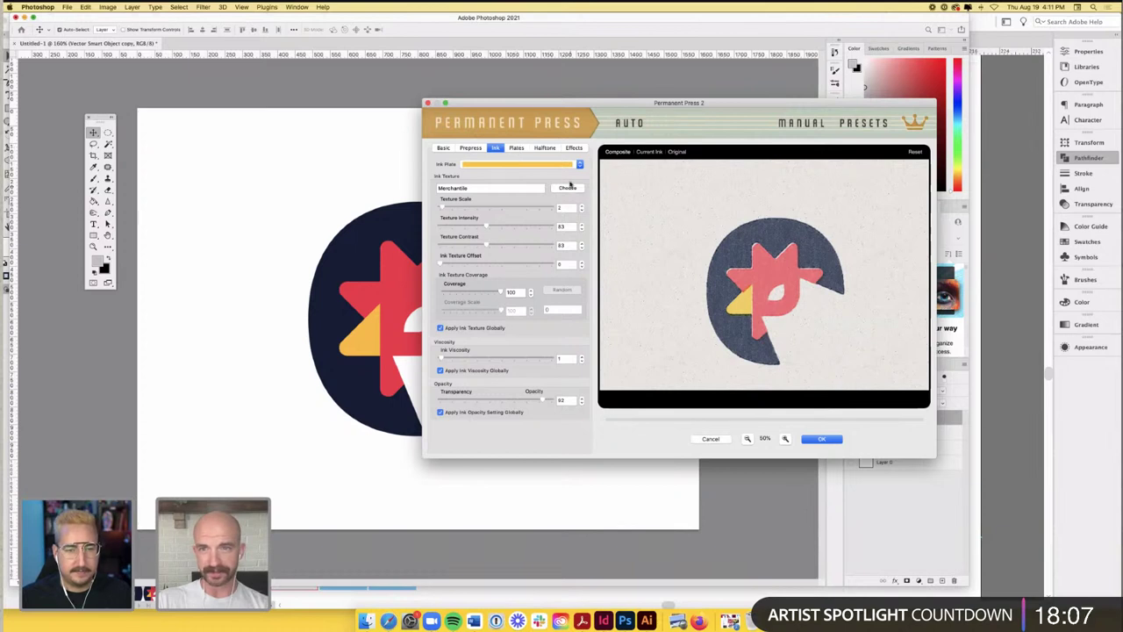
{"action": "left_click", "coordinate": [517, 148]}
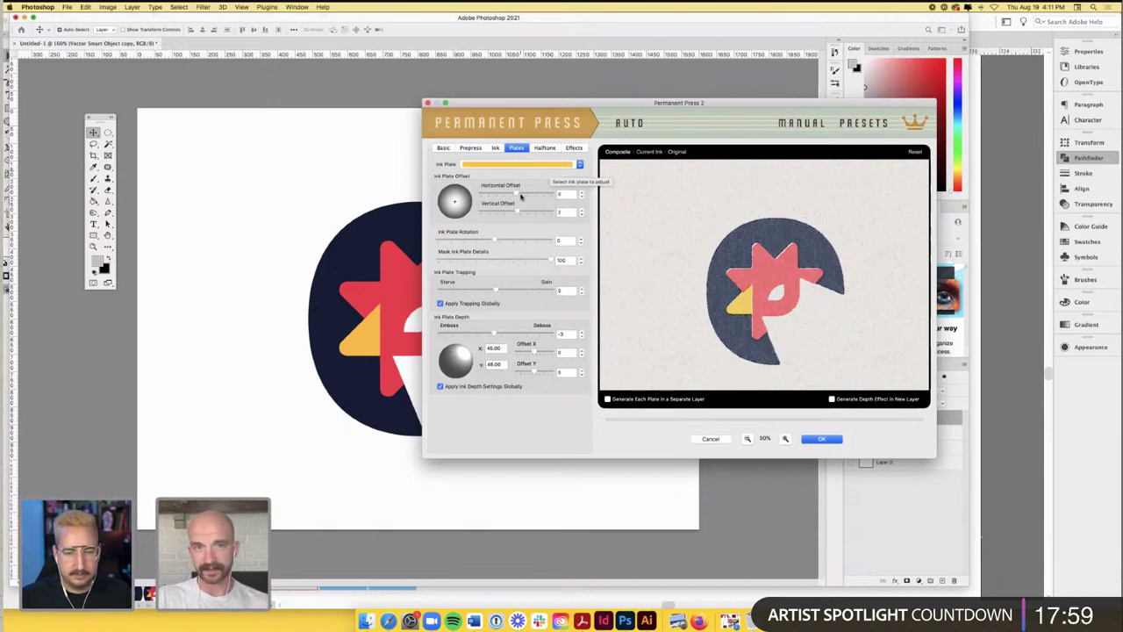
- Give the red ink plate horizontal offset 2, vertical offset 1, trapping -1 and emboss/deboss 2
{"action": "left_click", "coordinate": [568, 165]}
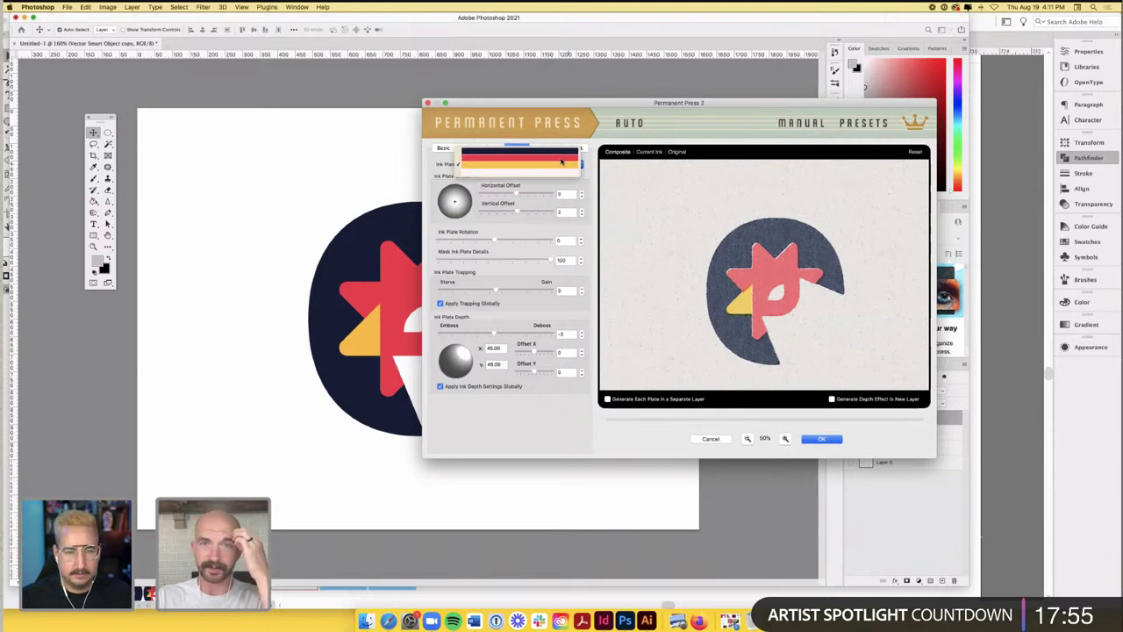
{"action": "left_click", "coordinate": [561, 159]}
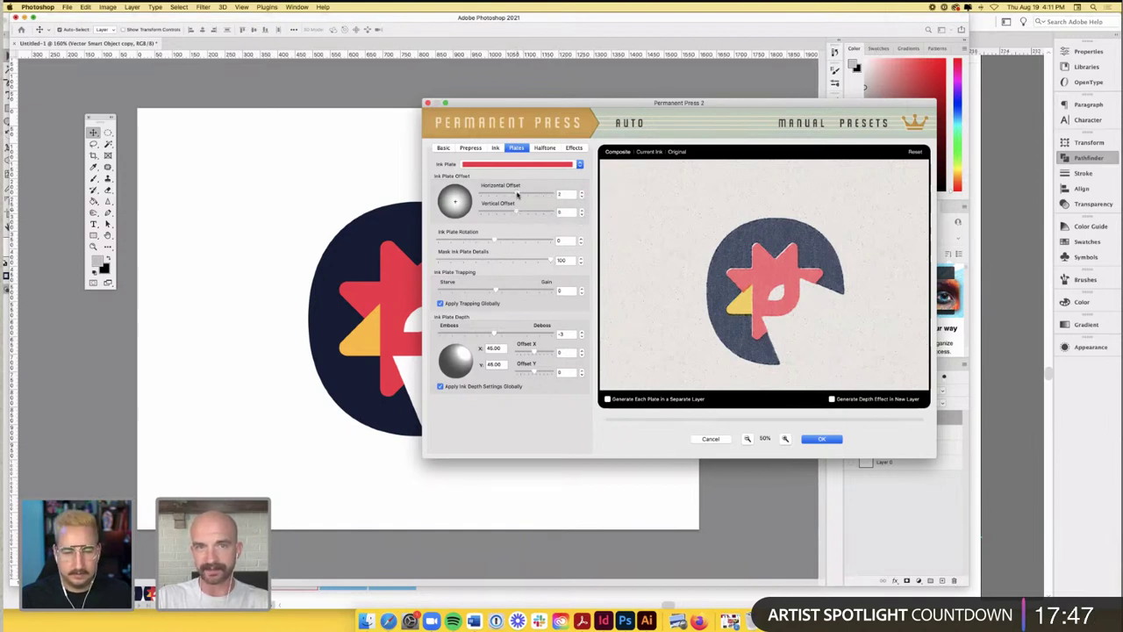
{"action": "left_click_drag", "start_coordinate": [518, 196], "coordinate": [516, 196]}
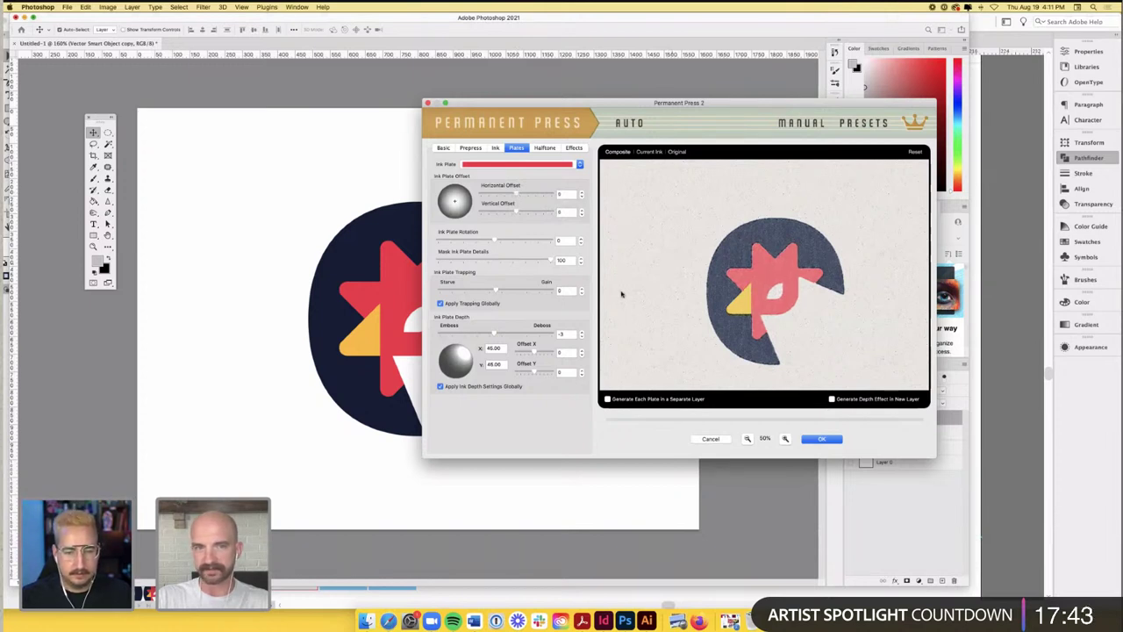
{"action": "left_click_drag", "start_coordinate": [498, 290], "coordinate": [487, 290]}
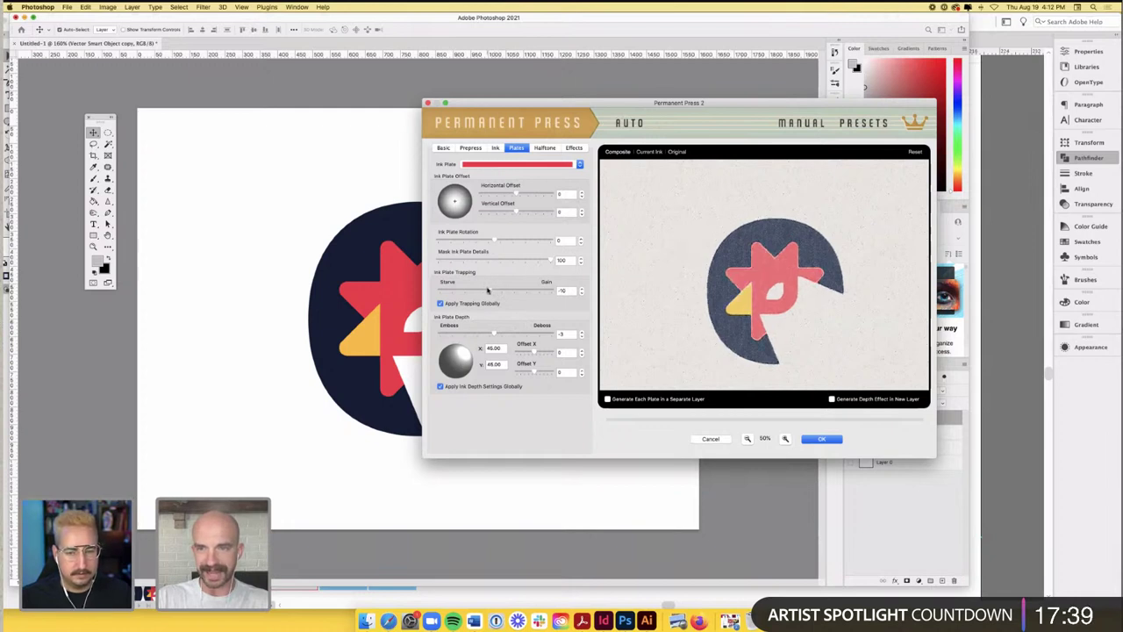
{"action": "left_click_drag", "start_coordinate": [489, 291], "coordinate": [492, 291]}
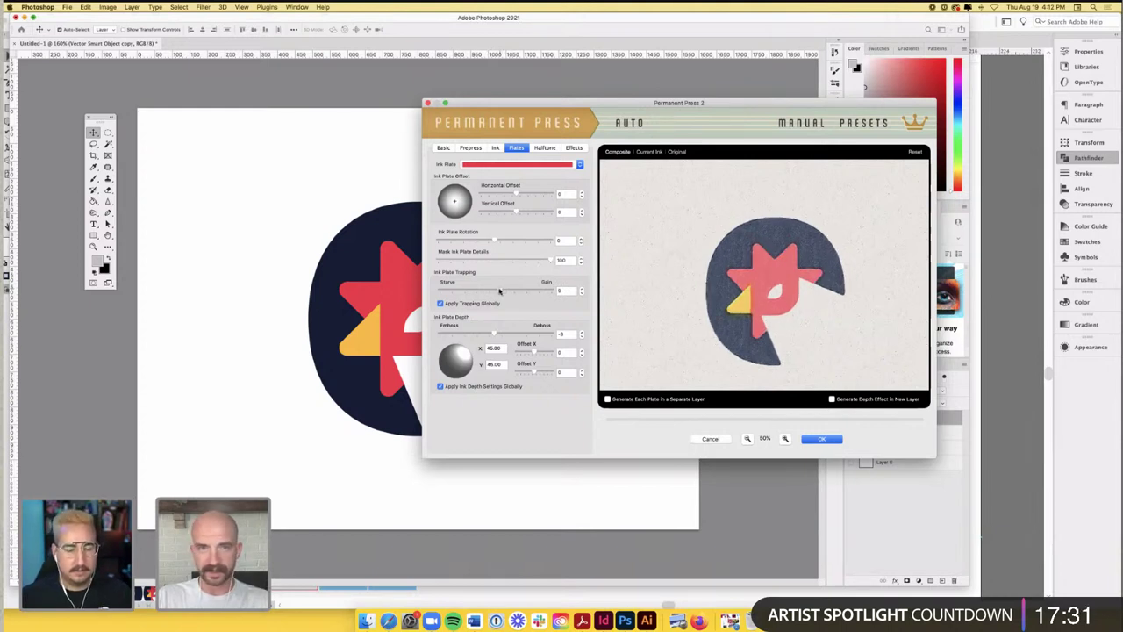
{"action": "left_click", "coordinate": [516, 213]}
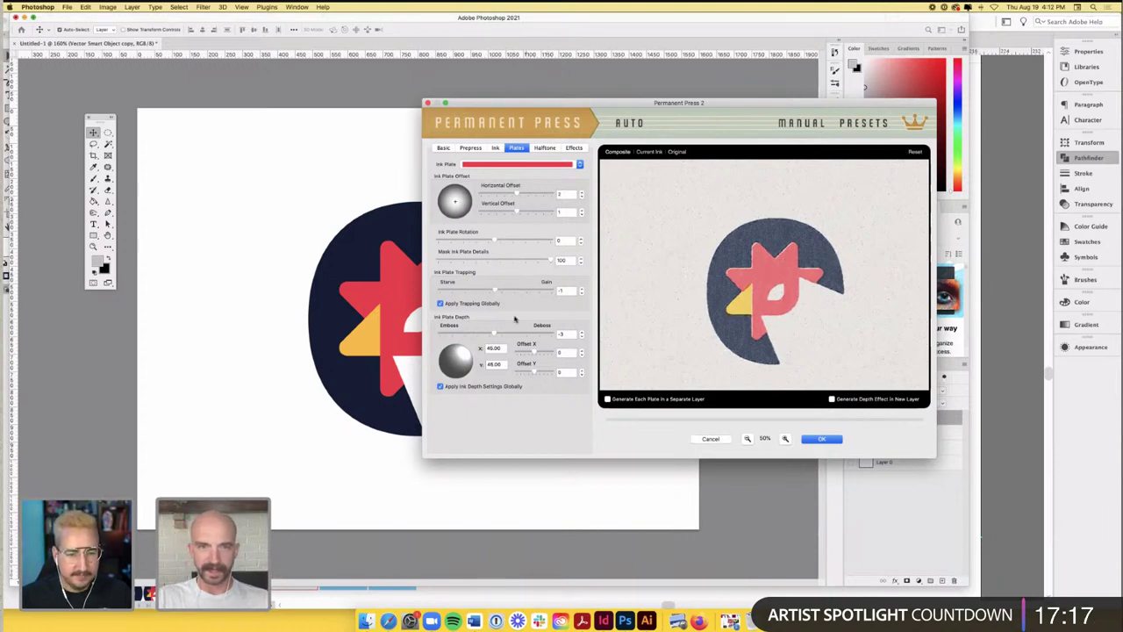
{"action": "left_click_drag", "start_coordinate": [513, 334], "coordinate": [438, 333]}
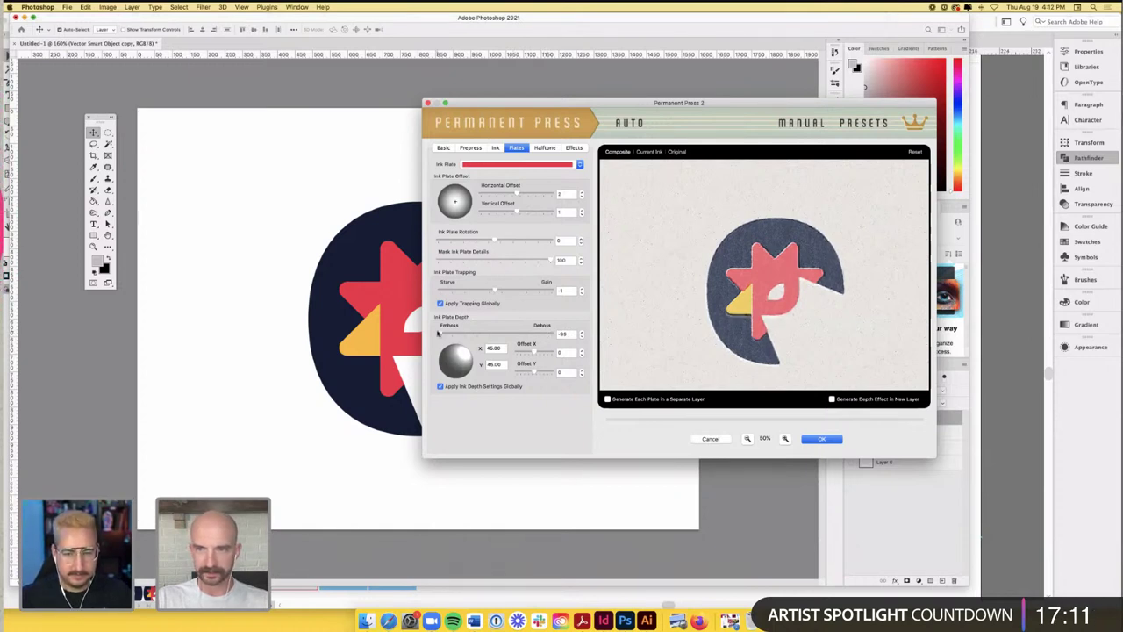
{"action": "left_click", "coordinate": [497, 334]}
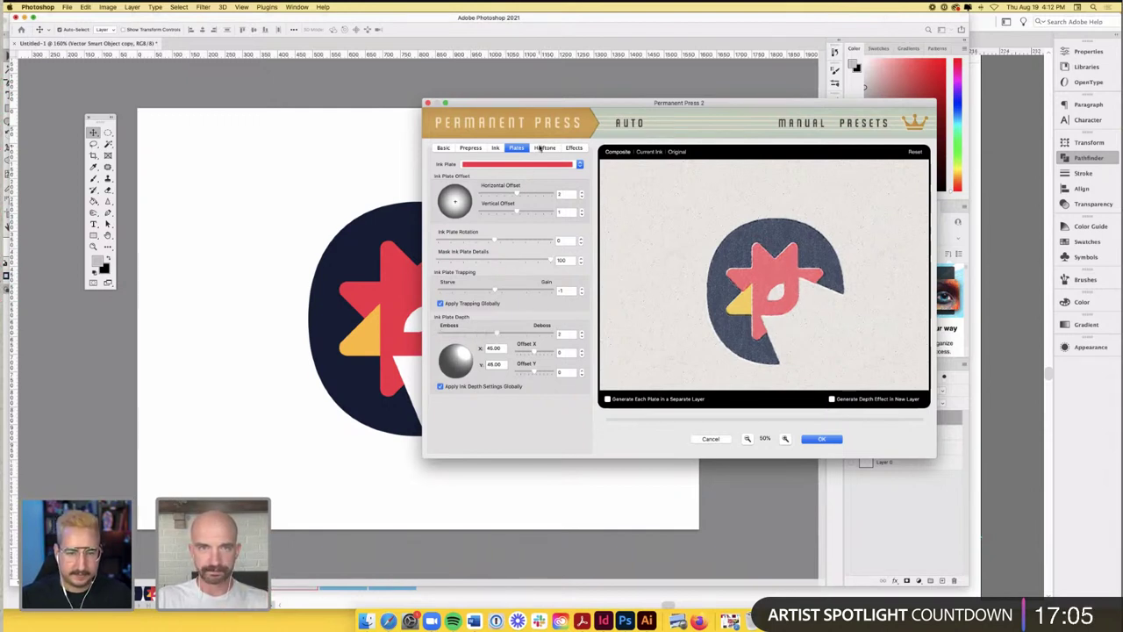
{"action": "left_click", "coordinate": [539, 148]}
{"action": "left_click", "coordinate": [521, 151]}
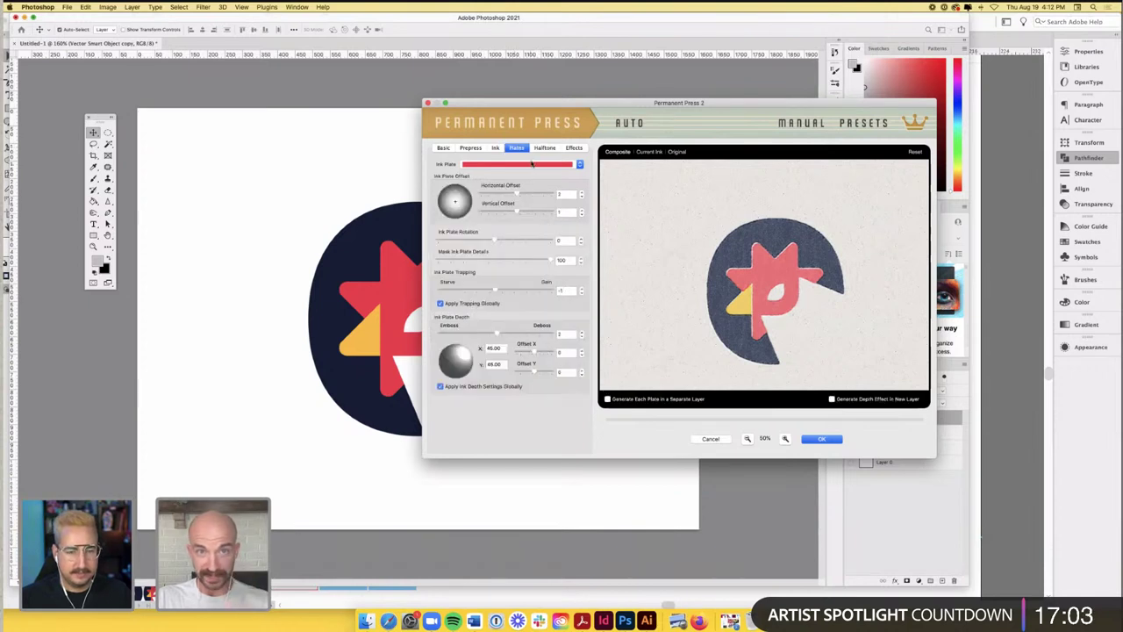
- Open the red plate's ink texture gallery and preview several top-row textures
{"action": "left_click", "coordinate": [494, 147]}
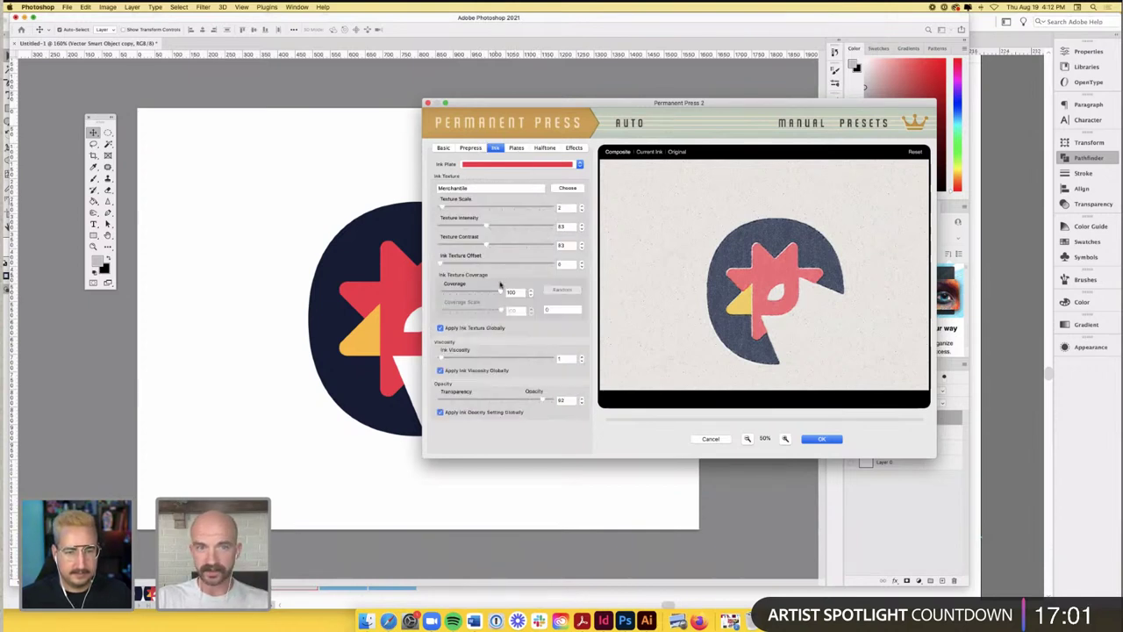
{"action": "left_click", "coordinate": [567, 187]}
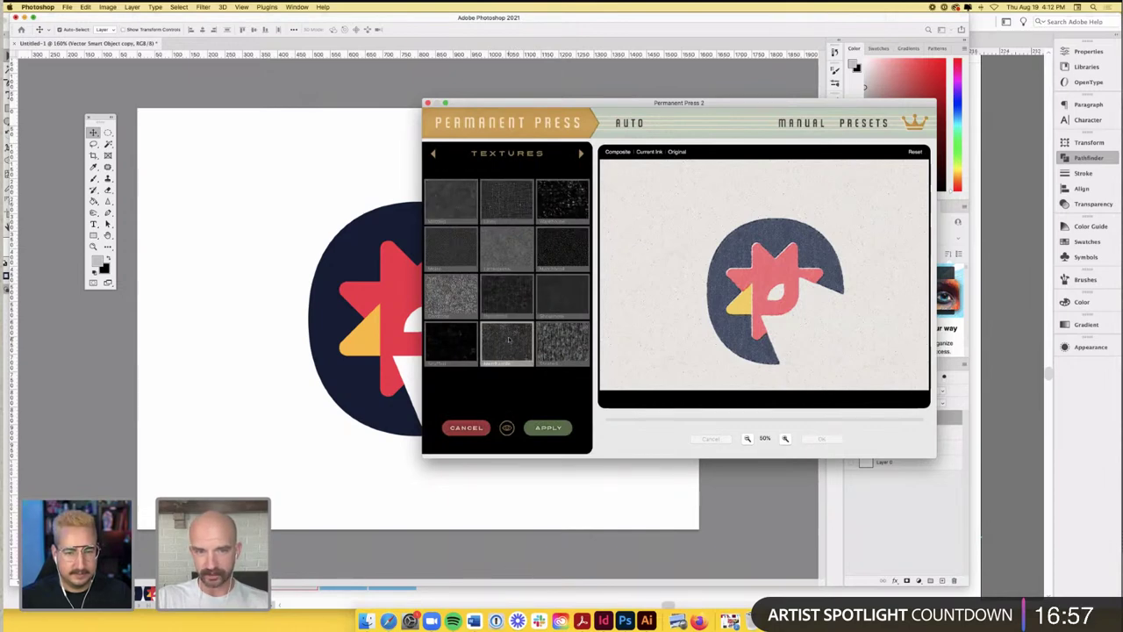
{"action": "left_click", "coordinate": [576, 338]}
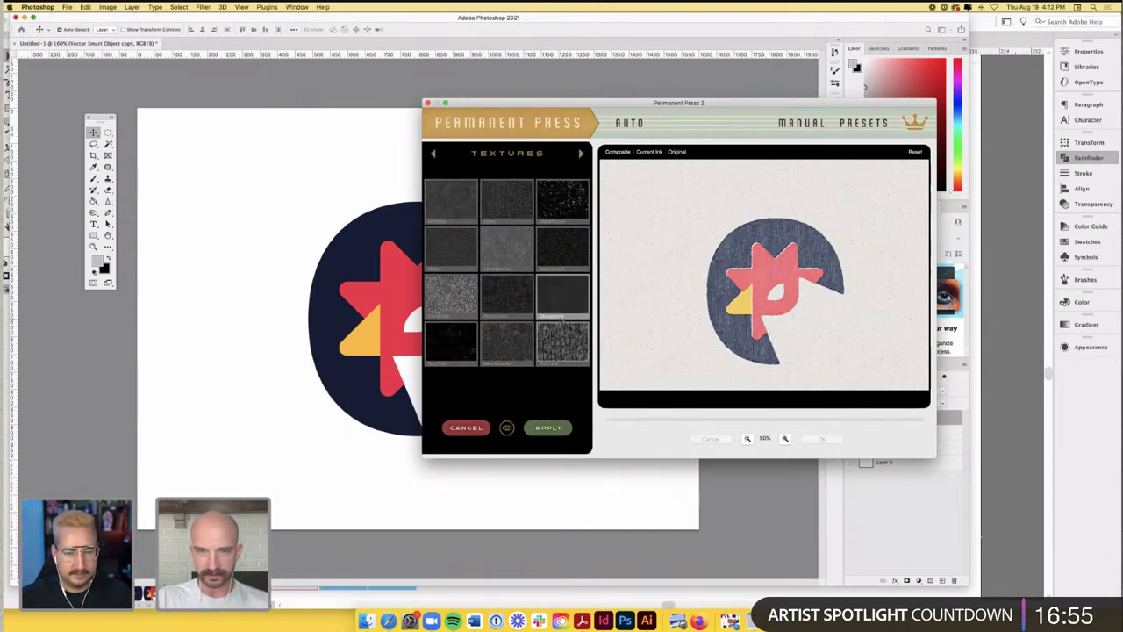
{"action": "left_click", "coordinate": [562, 255]}
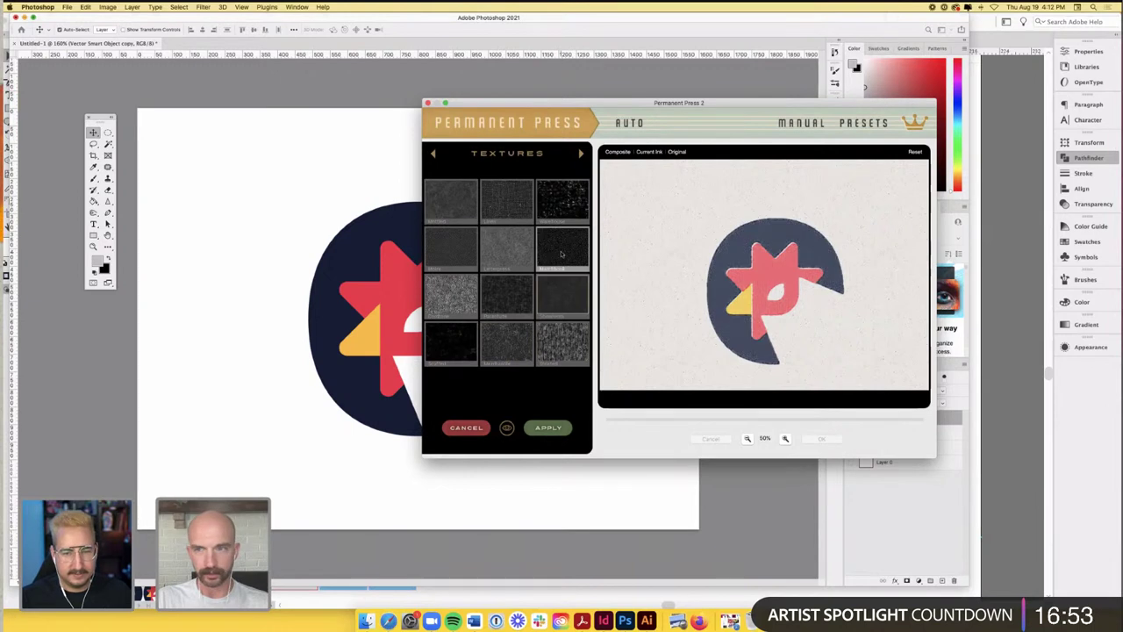
{"action": "left_click", "coordinate": [560, 201]}
{"action": "left_click", "coordinate": [507, 202]}
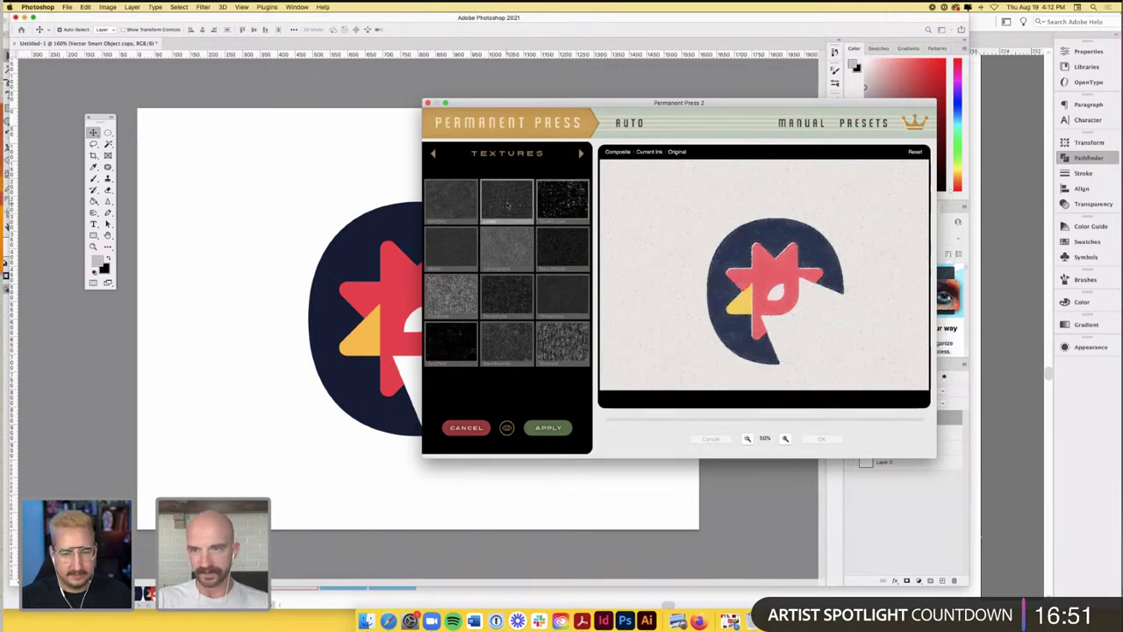
{"action": "left_click", "coordinate": [450, 212]}
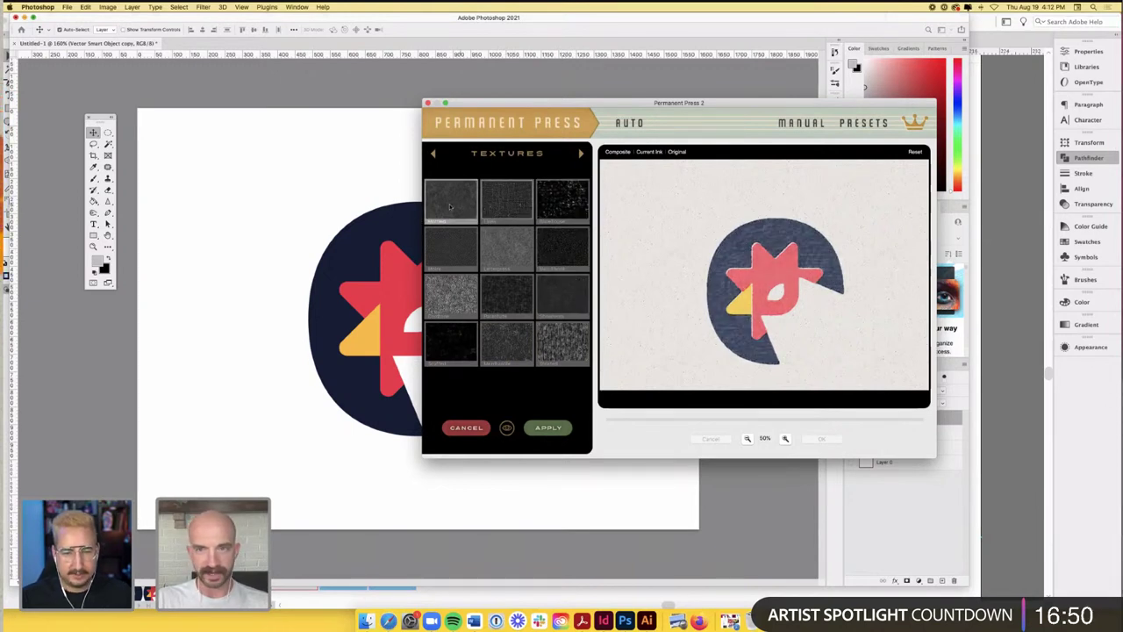
- Preview more textures across both gallery pages, then apply the chosen ink texture
{"action": "left_click", "coordinate": [449, 252]}
{"action": "left_click", "coordinate": [449, 303]}
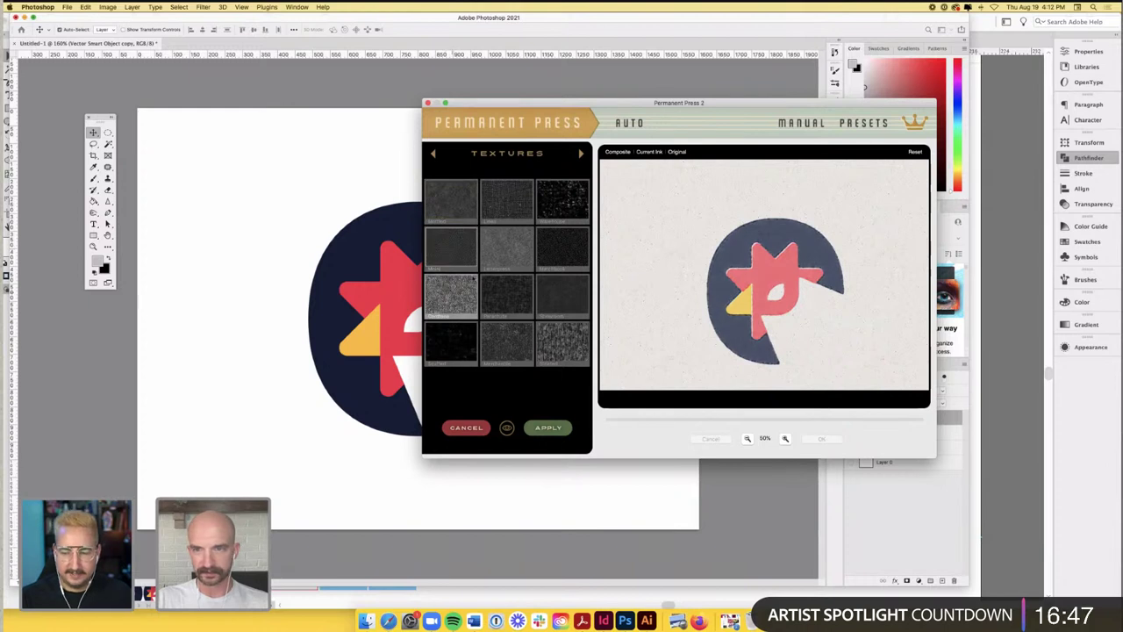
{"action": "left_click", "coordinate": [582, 155]}
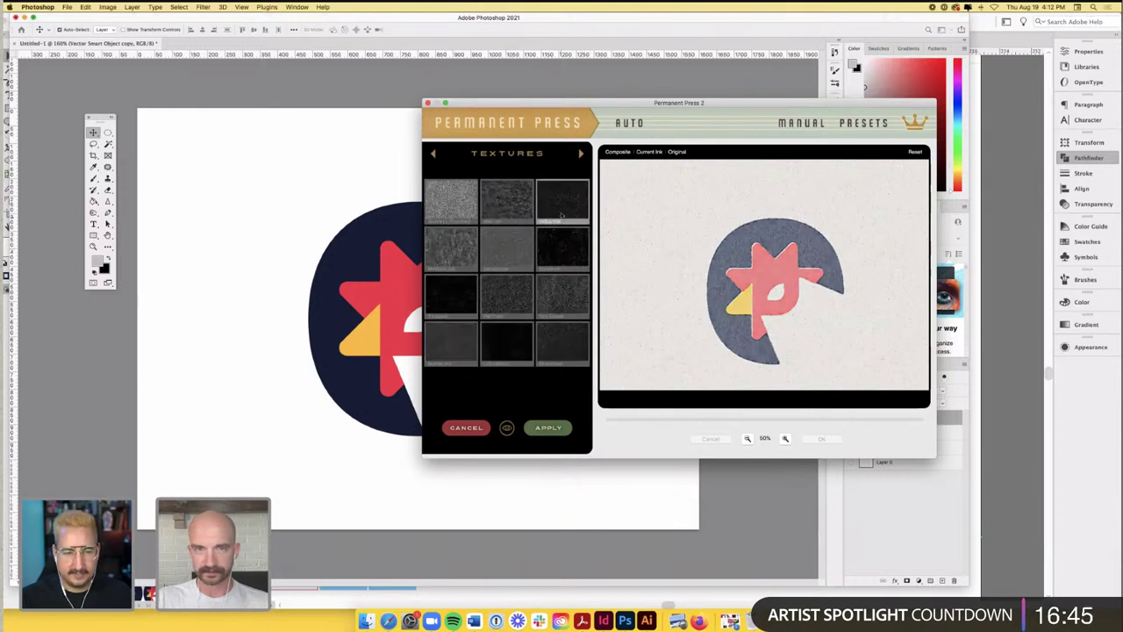
{"action": "left_click", "coordinate": [561, 241]}
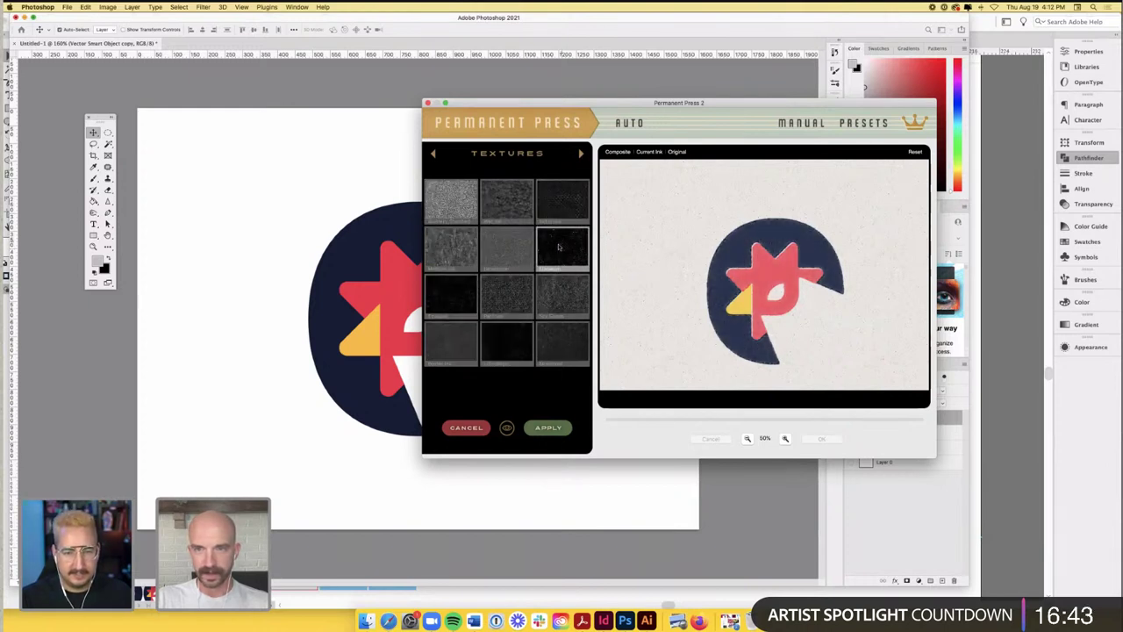
{"action": "left_click", "coordinate": [432, 156]}
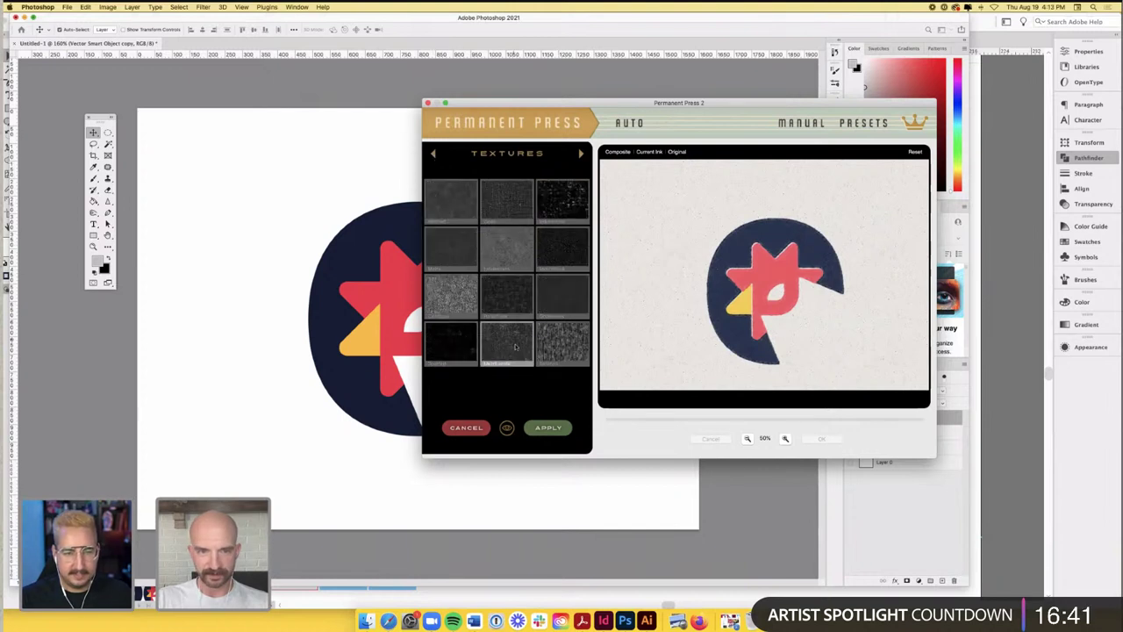
{"action": "left_click", "coordinate": [549, 429]}
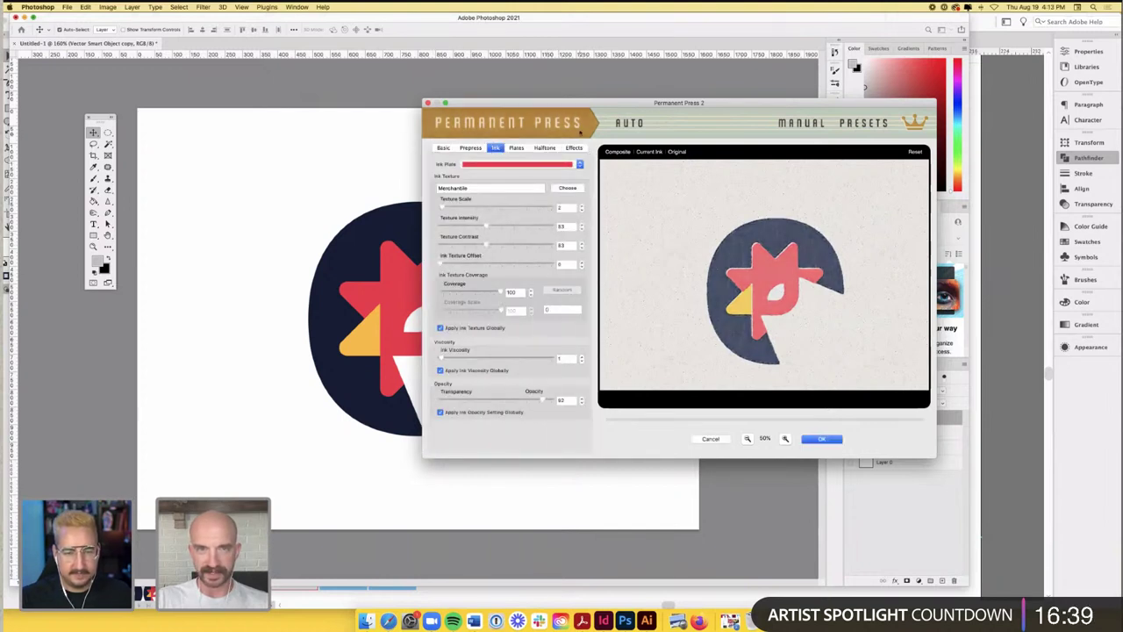
- Show the press and edge effects settings with the preview magnified to 100%
{"action": "left_click", "coordinate": [544, 148]}
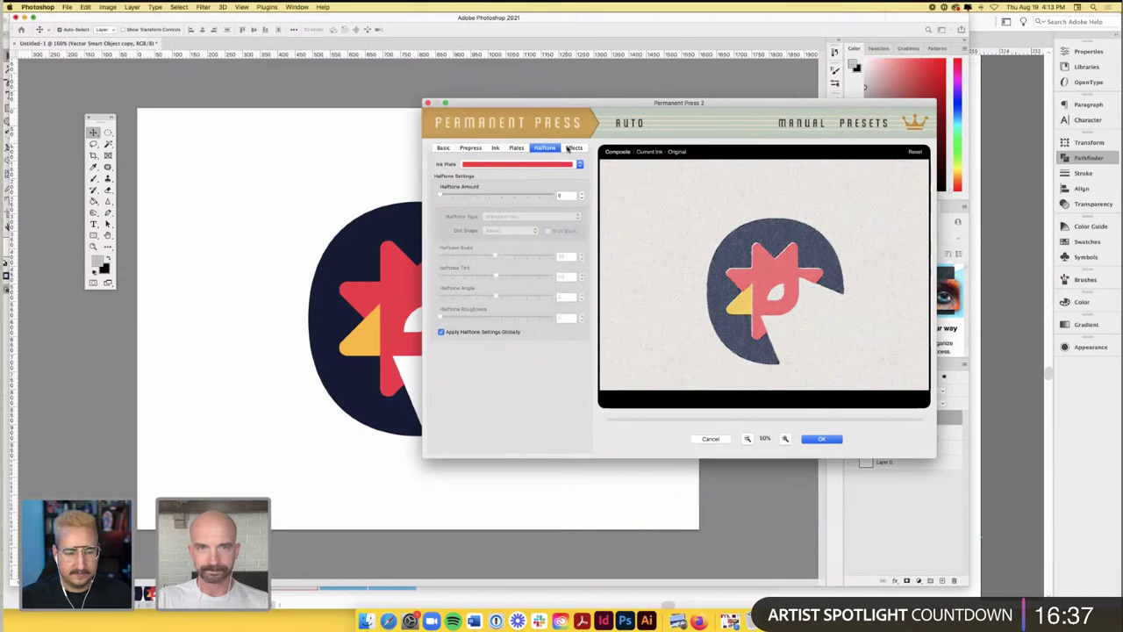
{"action": "left_click", "coordinate": [571, 149]}
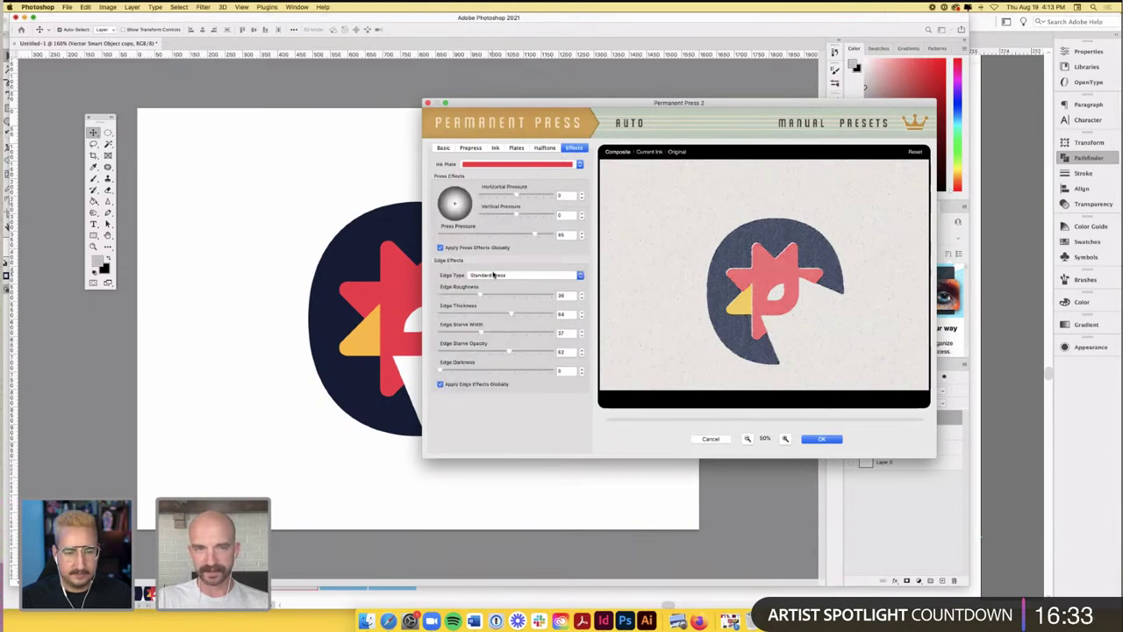
{"action": "left_click", "coordinate": [495, 275]}
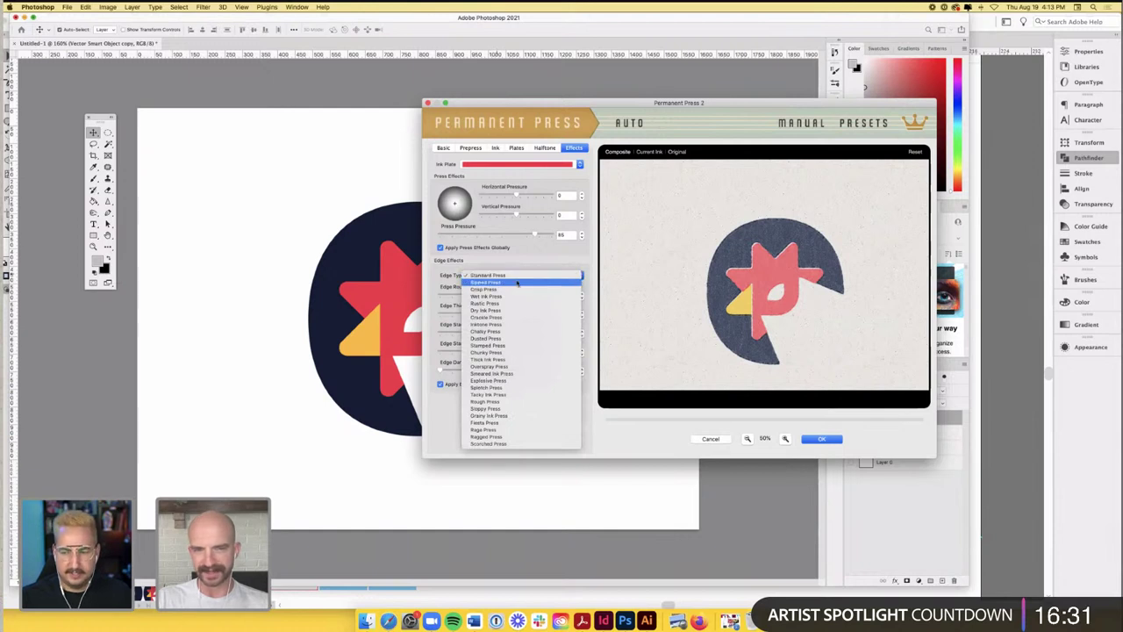
{"action": "key", "text": "Escape"}
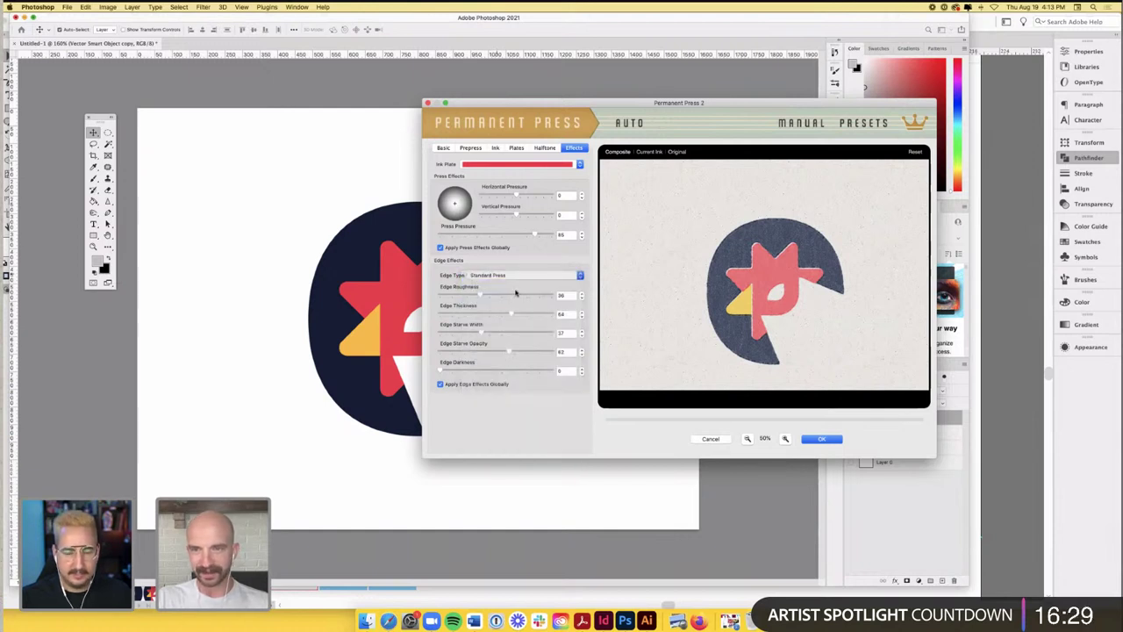
{"action": "left_click", "coordinate": [786, 439]}
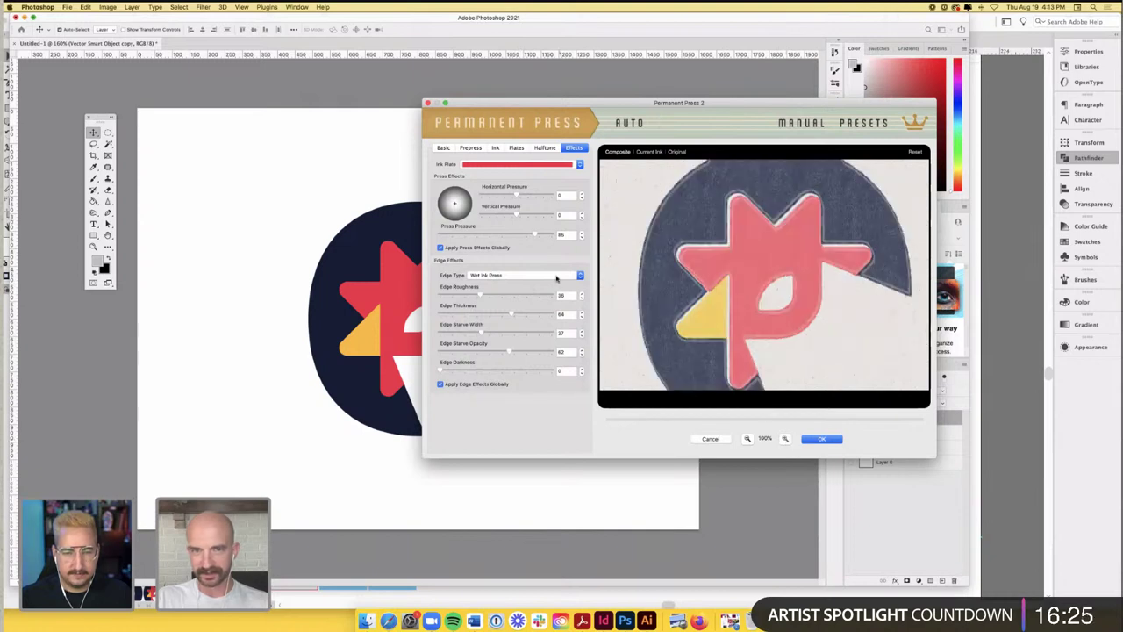
- Preview the Rustic, Crackle, Inktone, Chalky and Stamped Press edge types
{"action": "left_click", "coordinate": [542, 276]}
{"action": "left_click", "coordinate": [546, 286]}
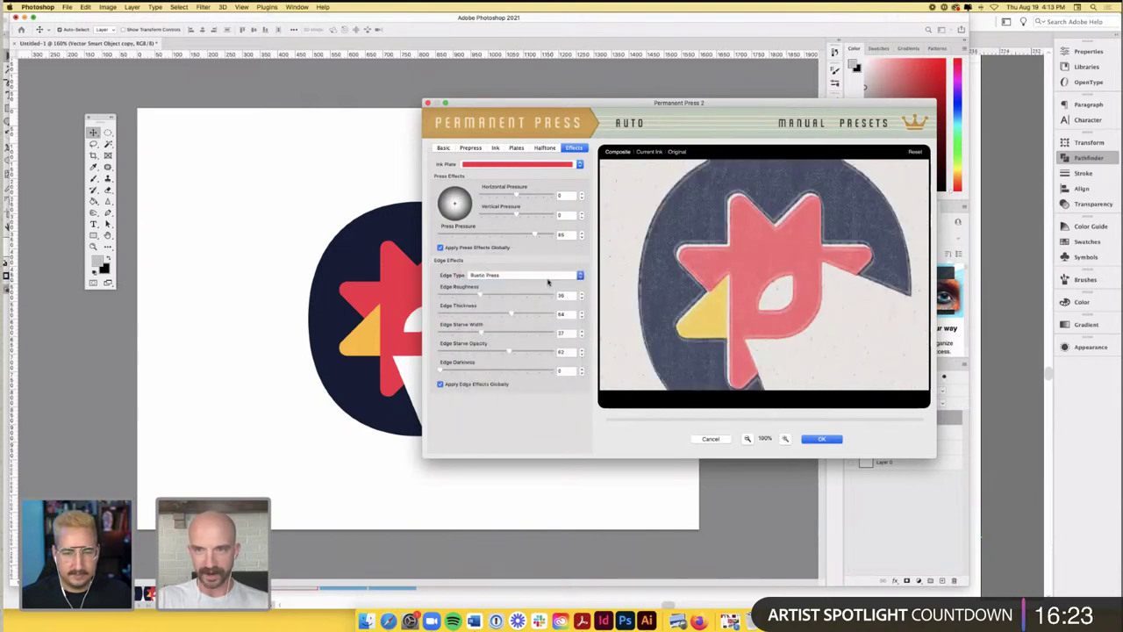
{"action": "left_click", "coordinate": [546, 279]}
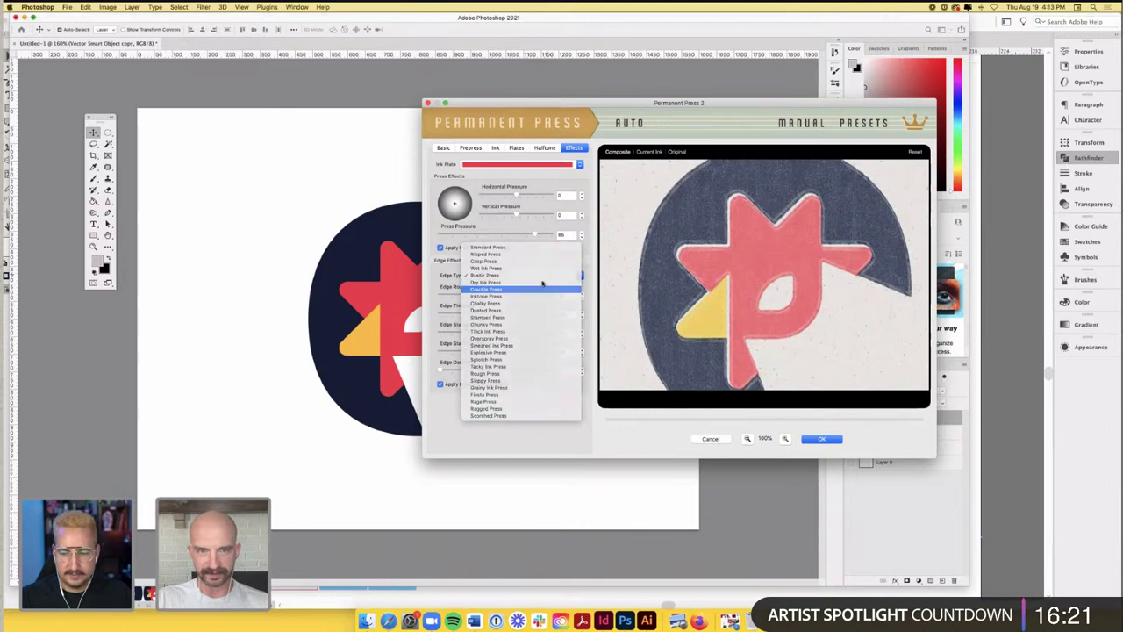
{"action": "left_click", "coordinate": [544, 289]}
{"action": "left_click", "coordinate": [541, 278]}
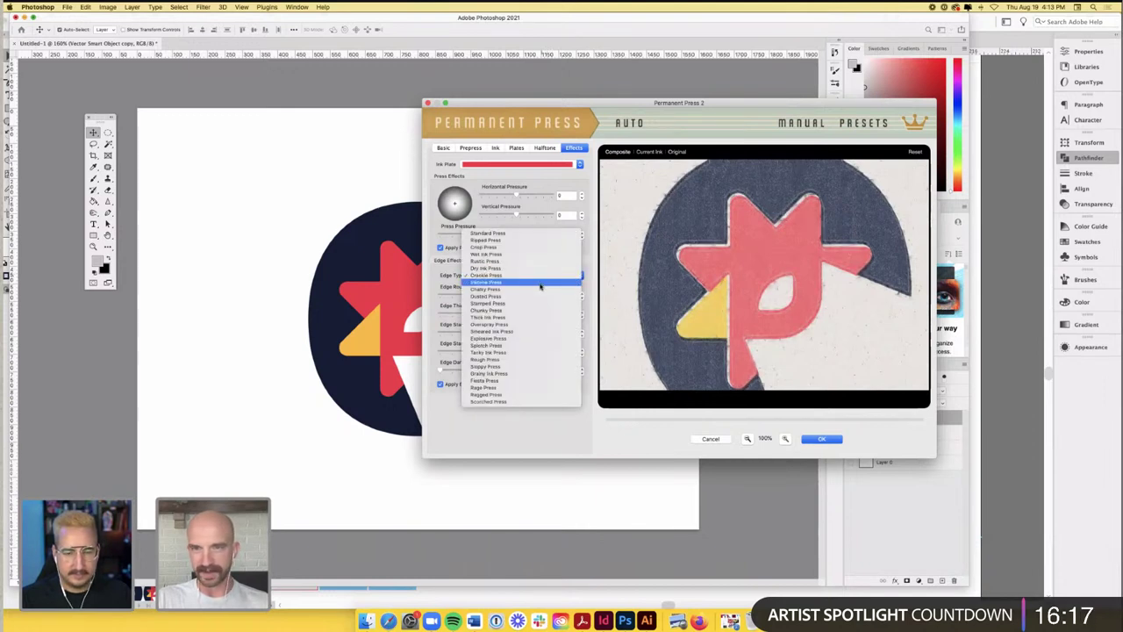
{"action": "left_click", "coordinate": [540, 282]}
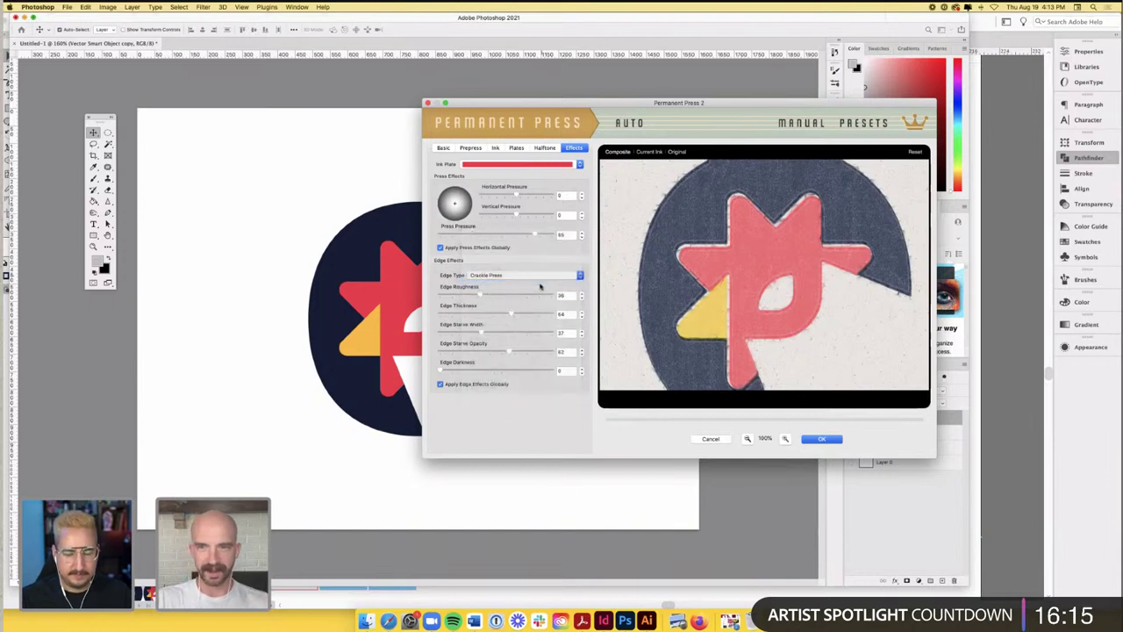
{"action": "left_click", "coordinate": [536, 279]}
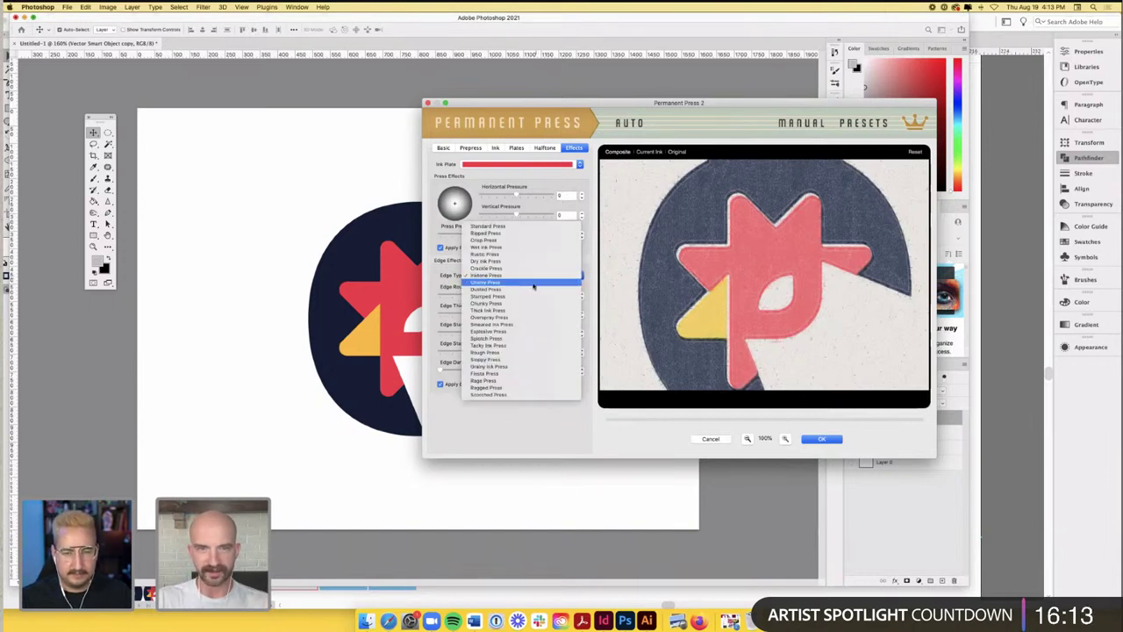
{"action": "left_click", "coordinate": [534, 282]}
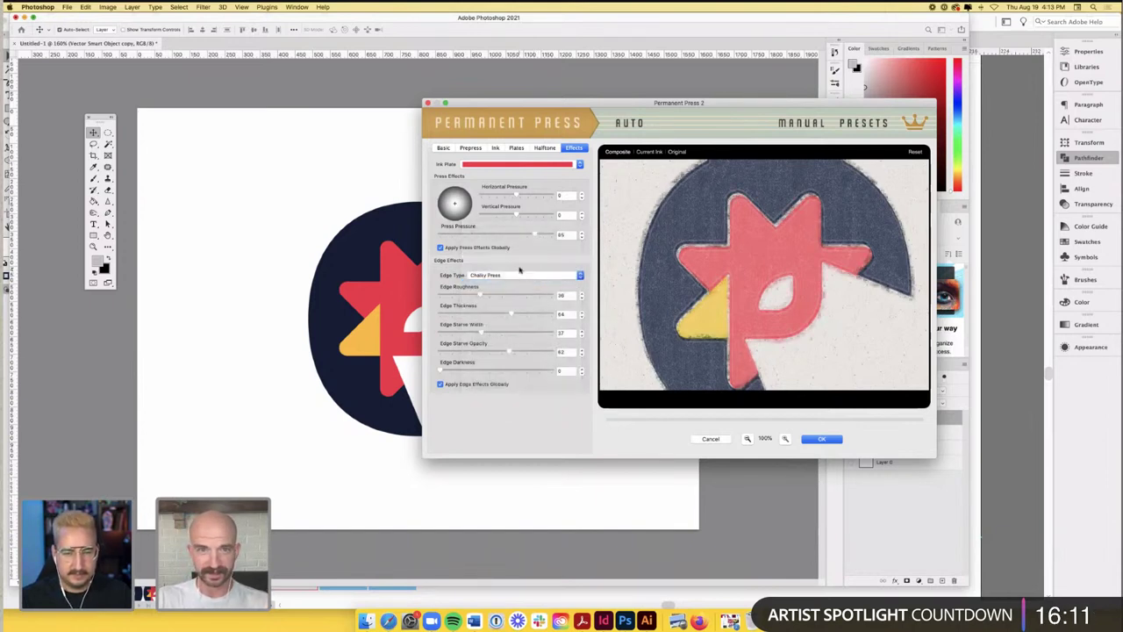
{"action": "left_click", "coordinate": [519, 274]}
{"action": "left_click", "coordinate": [516, 285]}
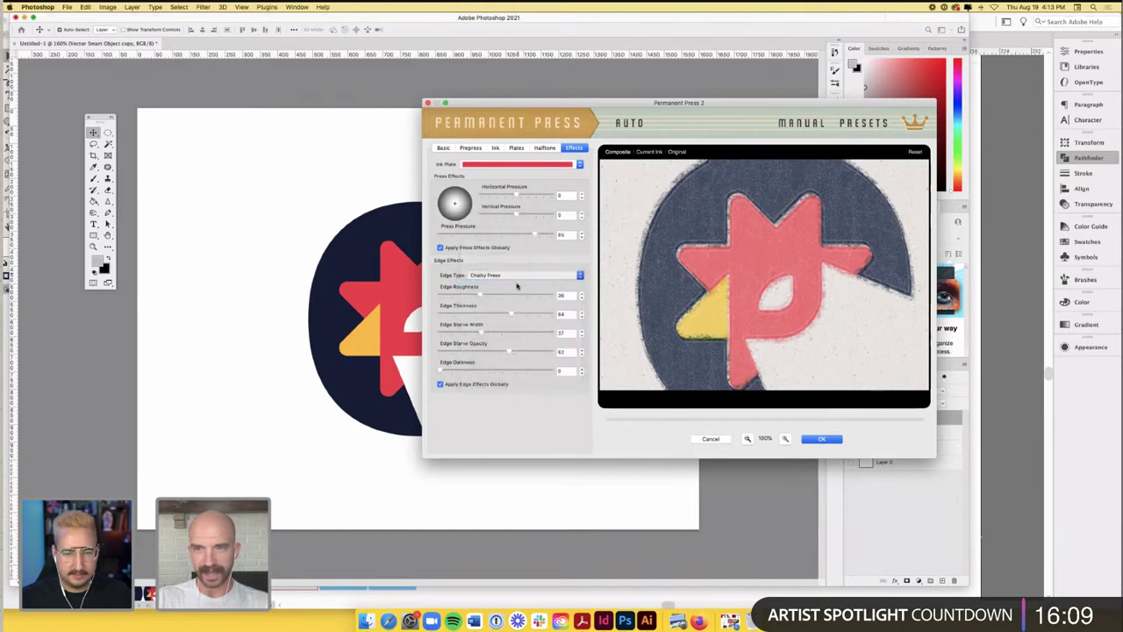
{"action": "left_click", "coordinate": [518, 277]}
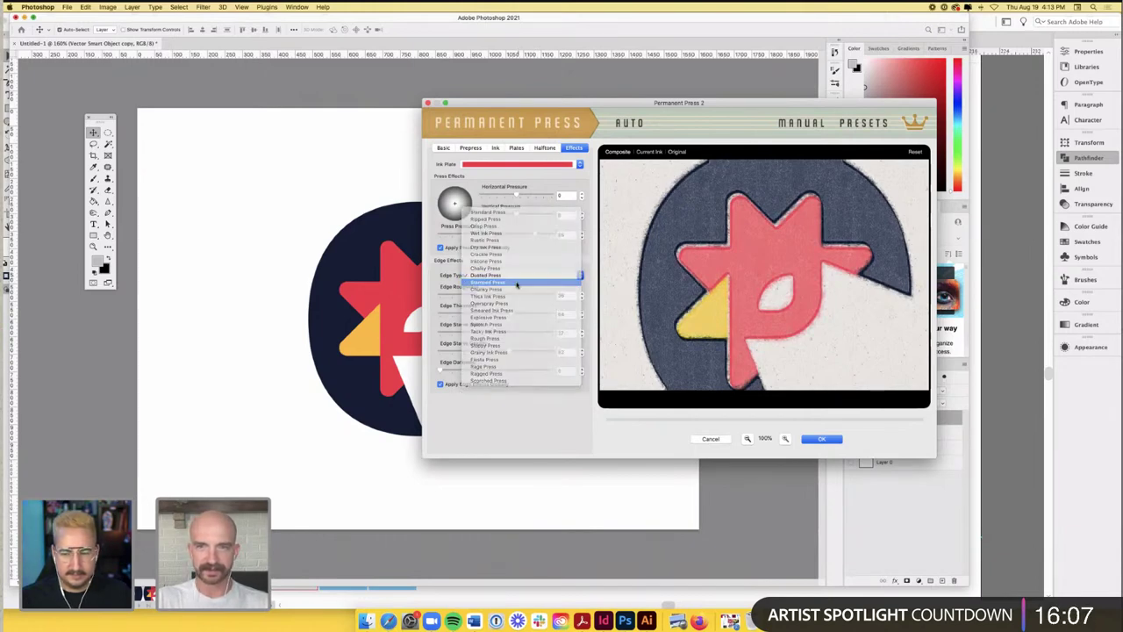
{"action": "left_click", "coordinate": [517, 282]}
- Preview the Chunky, Thick Ink, Overspray and Smeared Ink Press edge types
{"action": "left_click", "coordinate": [519, 280]}
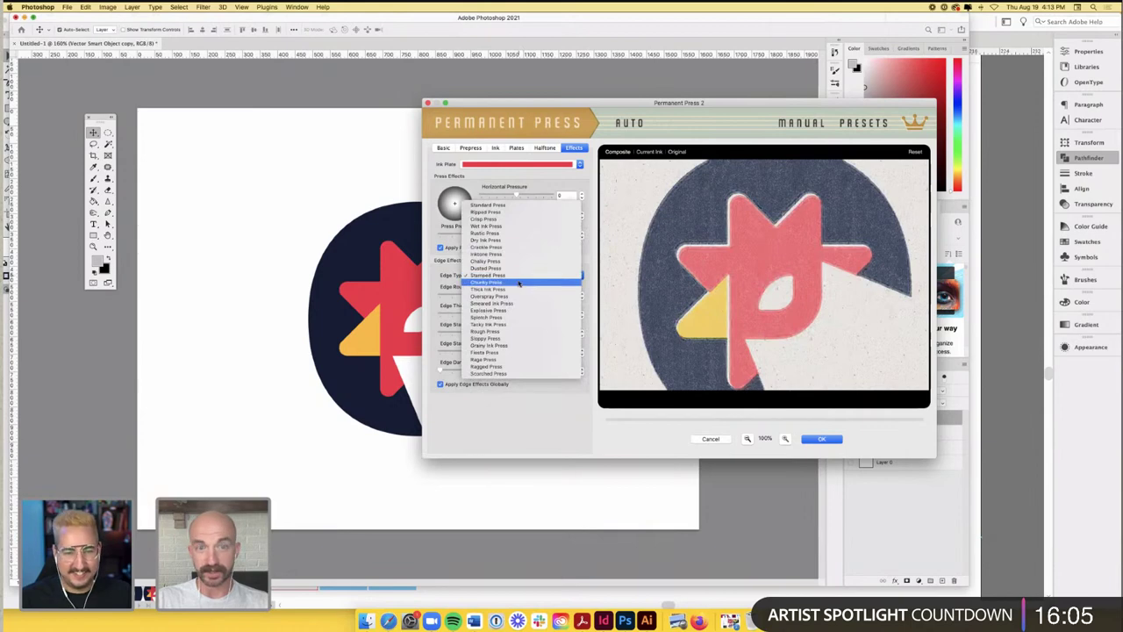
{"action": "left_click", "coordinate": [518, 286]}
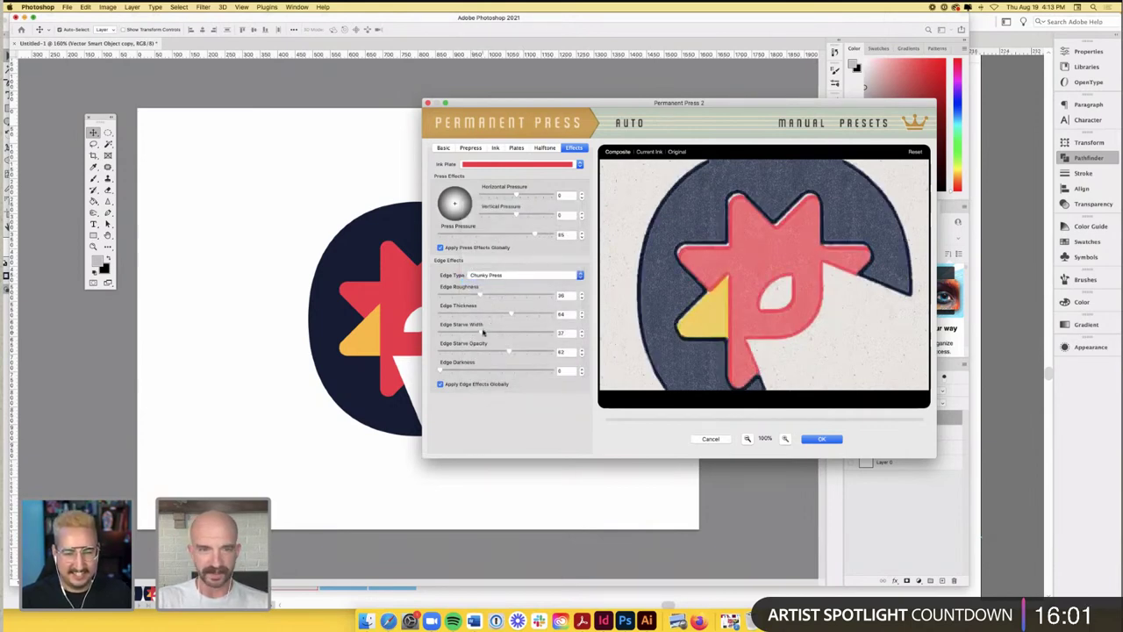
{"action": "left_click", "coordinate": [521, 277]}
{"action": "left_click", "coordinate": [523, 279]}
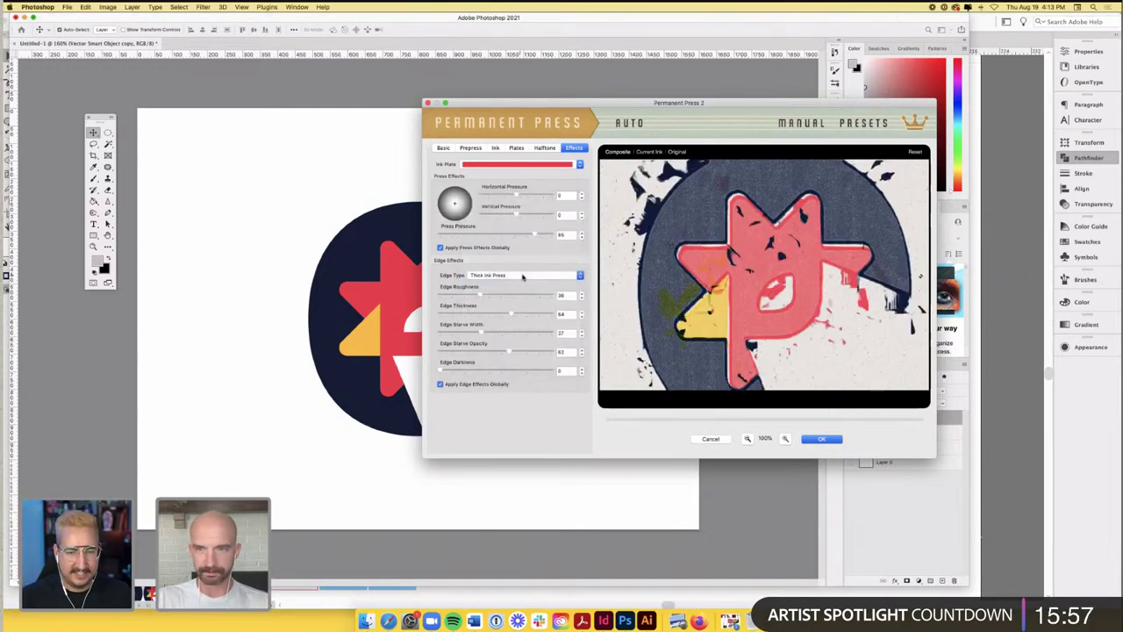
{"action": "left_click", "coordinate": [523, 278]}
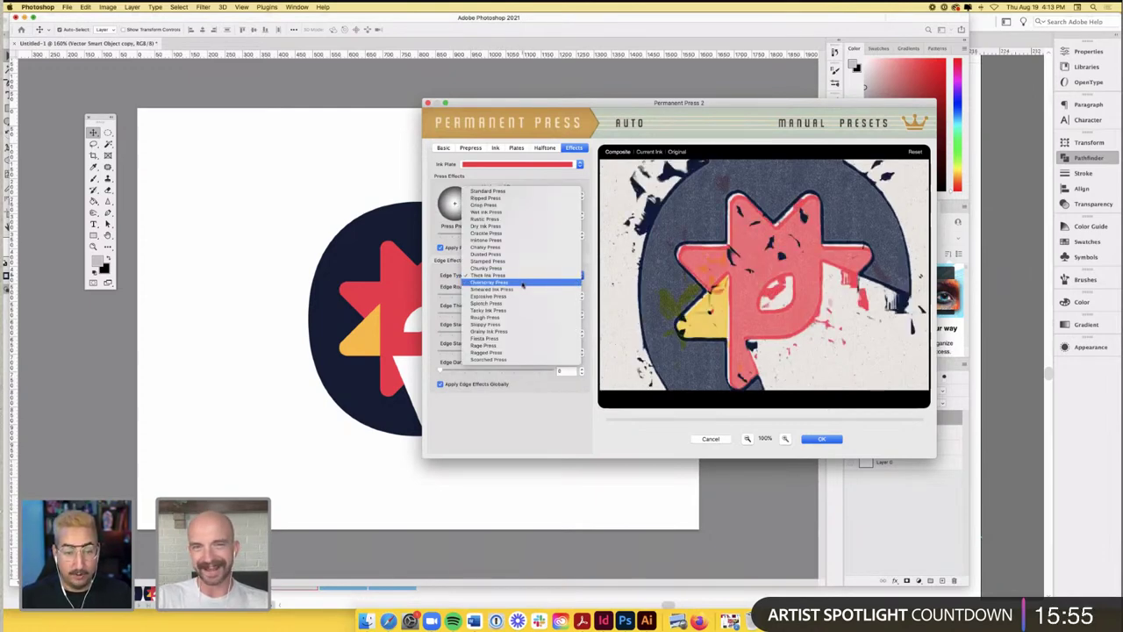
{"action": "left_click", "coordinate": [523, 282]}
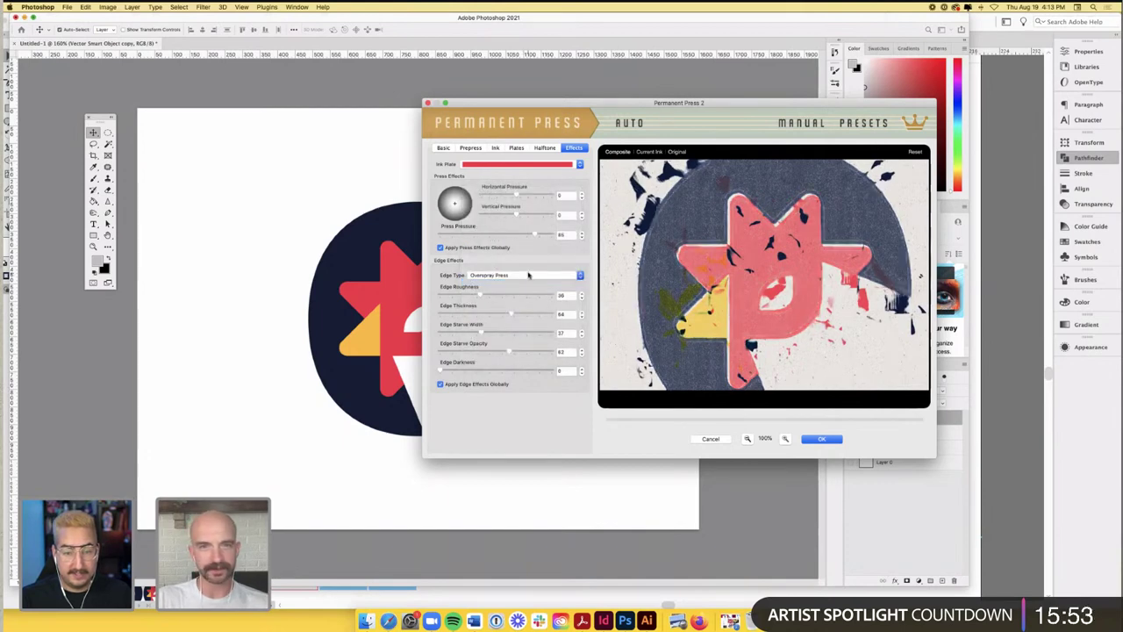
{"action": "left_click", "coordinate": [528, 275]}
{"action": "left_click", "coordinate": [529, 284]}
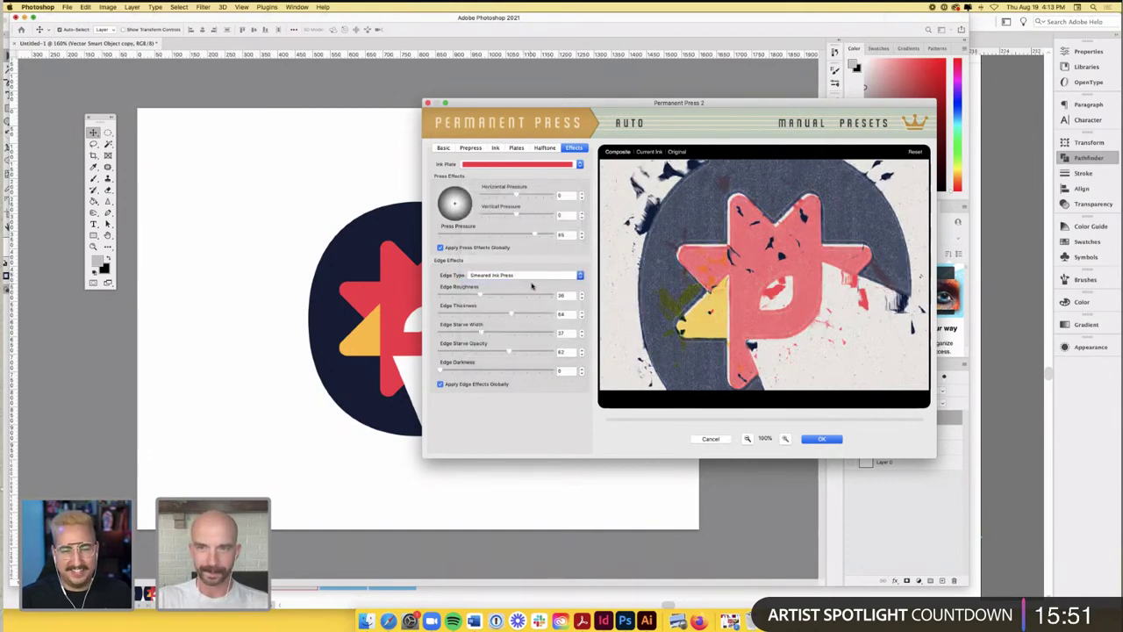
{"action": "left_click", "coordinate": [536, 278]}
{"action": "left_click", "coordinate": [536, 279]}
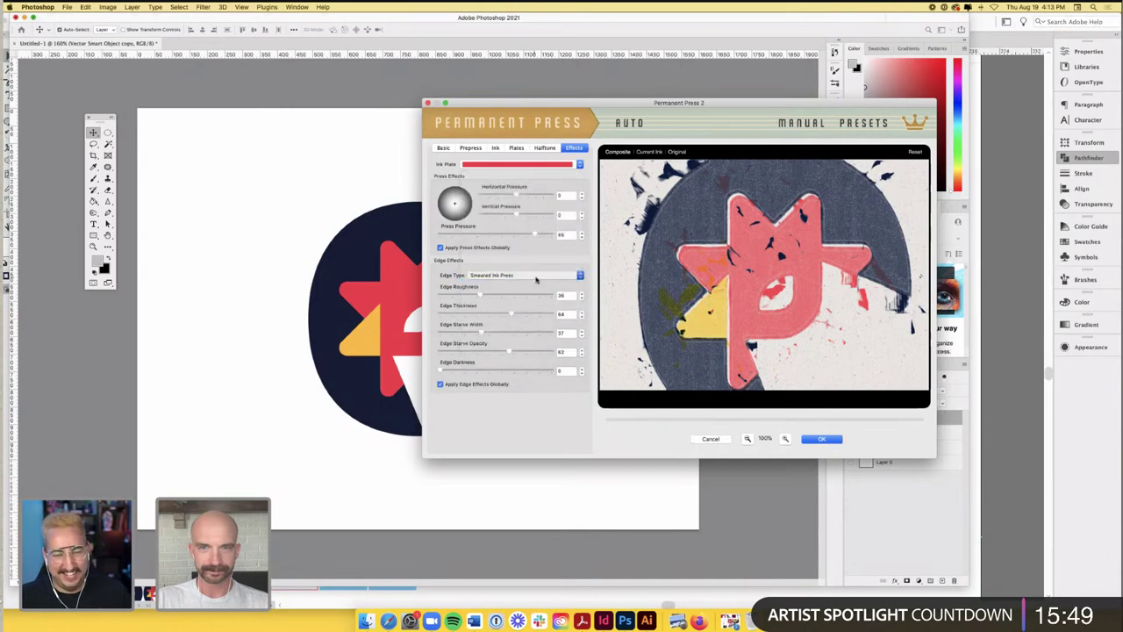
- Preview the Explosive, Splotch, Tacky Ink and Rags Press edge types
{"action": "left_click", "coordinate": [536, 277]}
{"action": "left_click", "coordinate": [538, 279]}
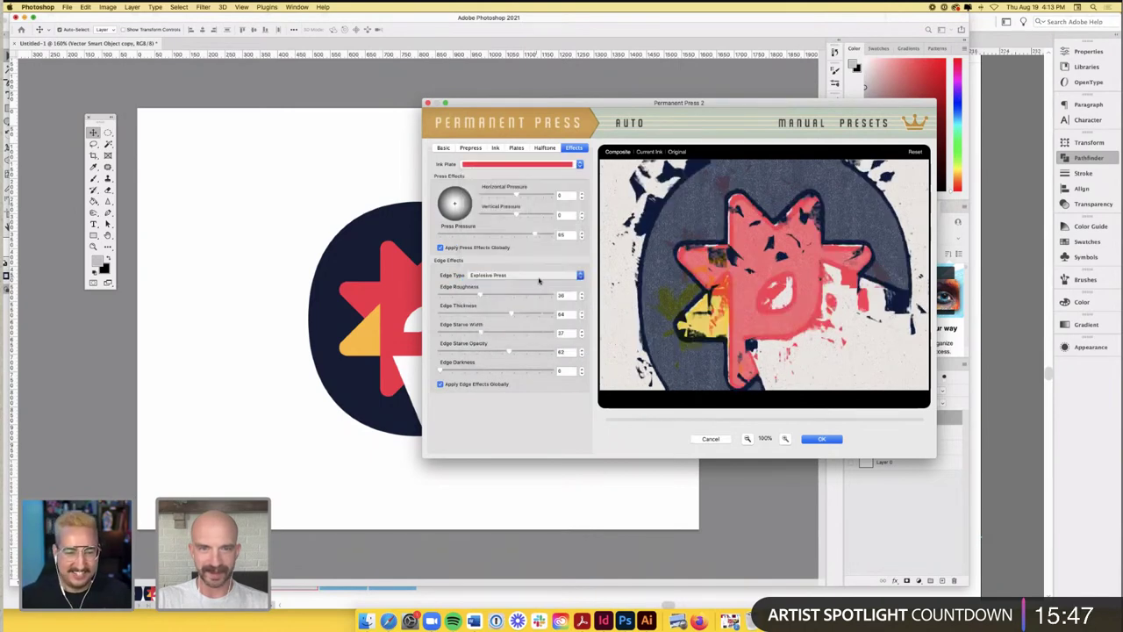
{"action": "left_click", "coordinate": [538, 277]}
{"action": "left_click", "coordinate": [539, 279]}
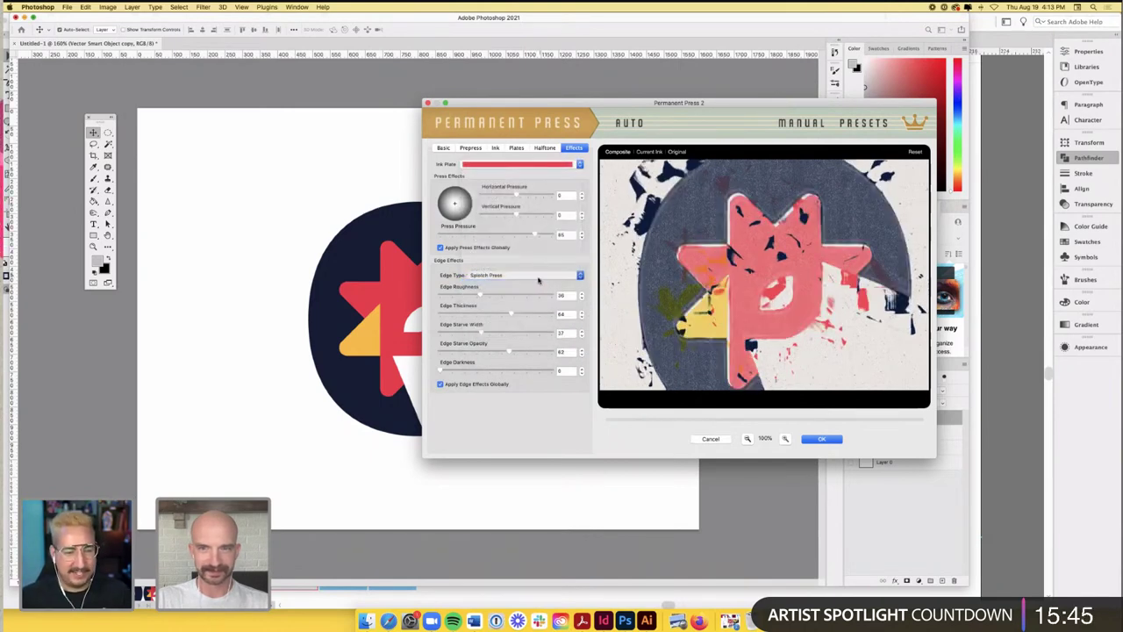
{"action": "left_click", "coordinate": [538, 278]}
{"action": "left_click", "coordinate": [531, 284]}
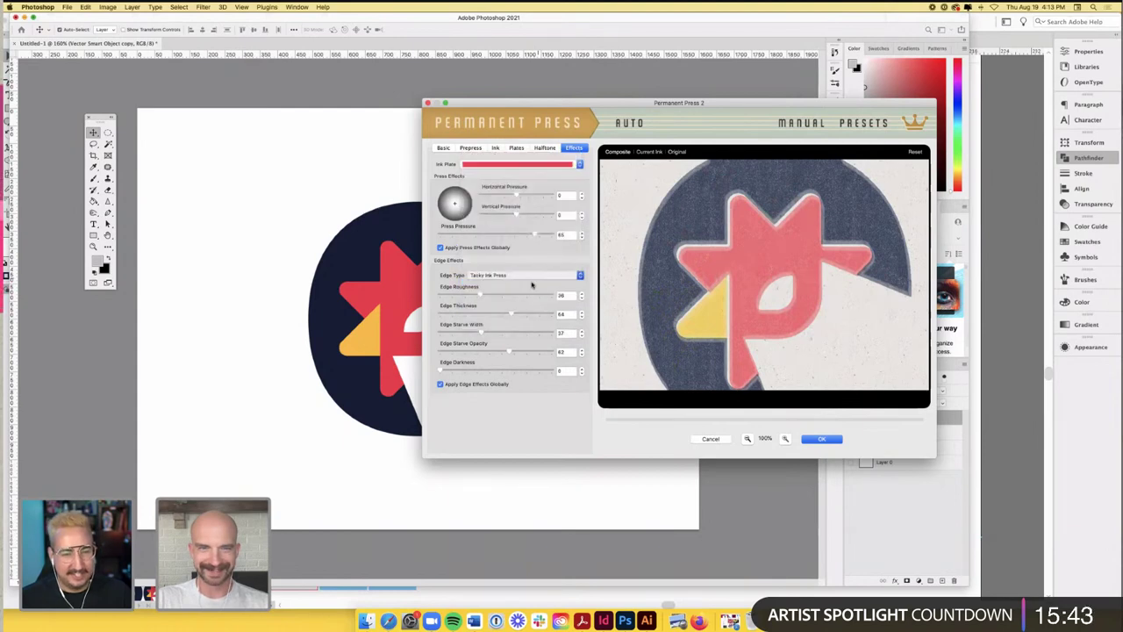
{"action": "left_click", "coordinate": [532, 277]}
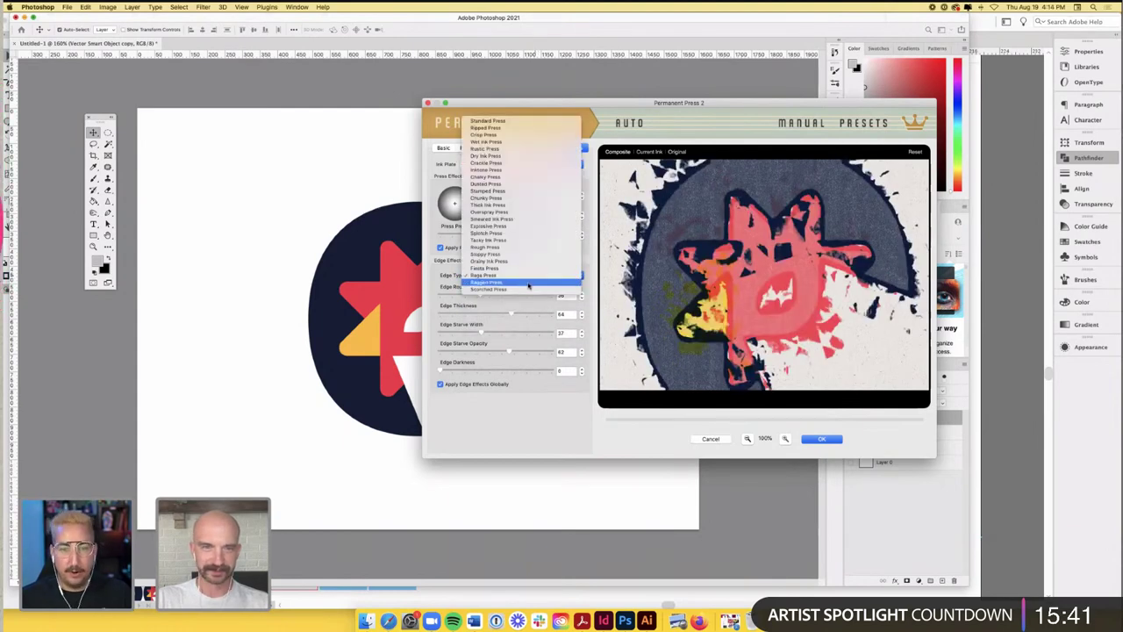
{"action": "left_click", "coordinate": [528, 285]}
{"action": "left_click", "coordinate": [535, 278]}
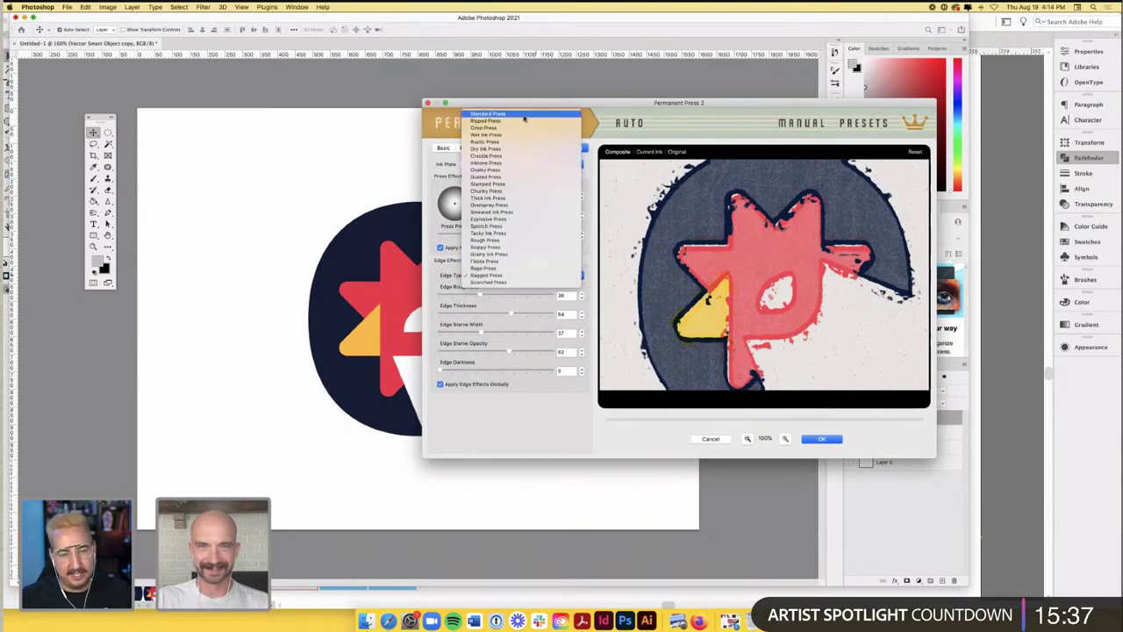
- Set the edge type to Standard Press with edge roughness 30
{"action": "left_click", "coordinate": [581, 371]}
{"action": "key", "text": "Up"}
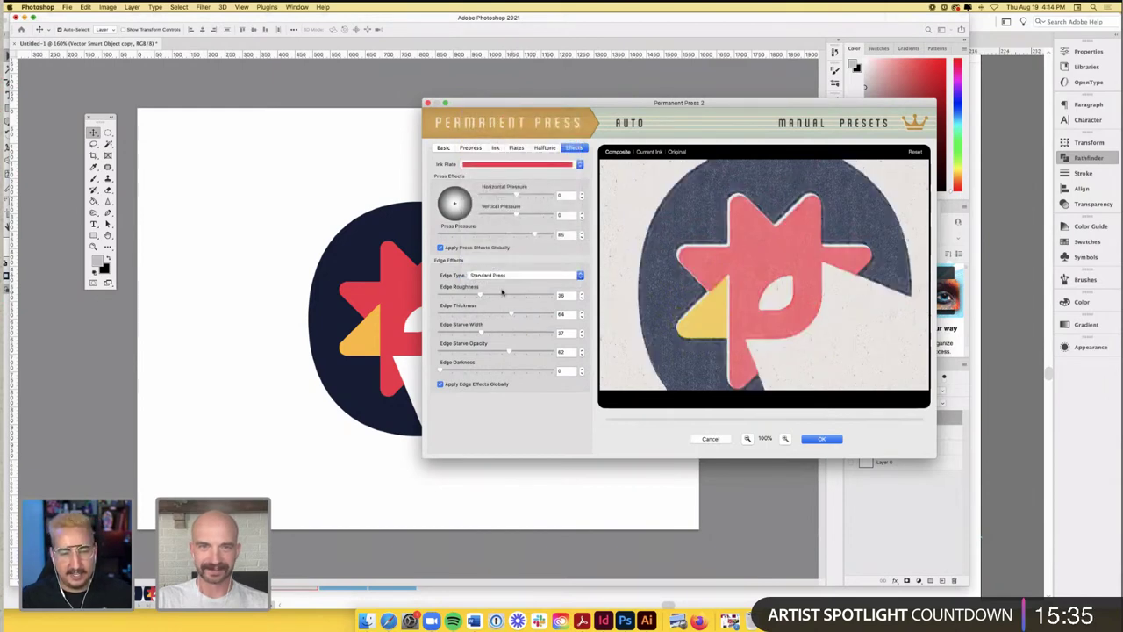
{"action": "left_click_drag", "start_coordinate": [475, 297], "coordinate": [472, 297]}
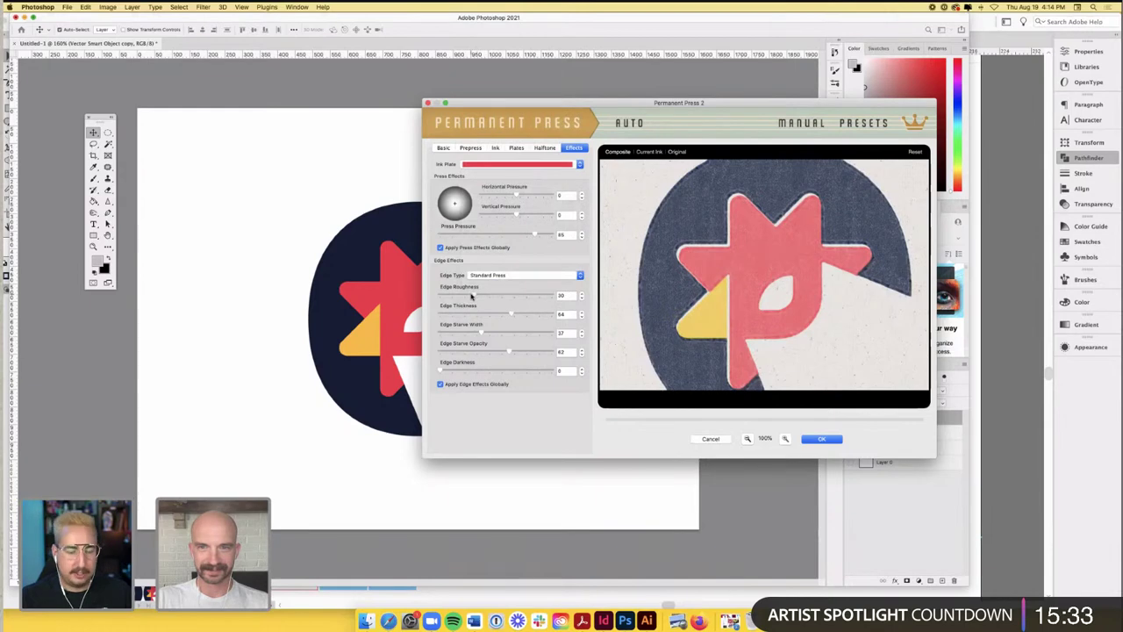
- Adjust the ink plate emboss/deboss depth and apply the letterpress effect to the logo
{"action": "left_click", "coordinate": [493, 148]}
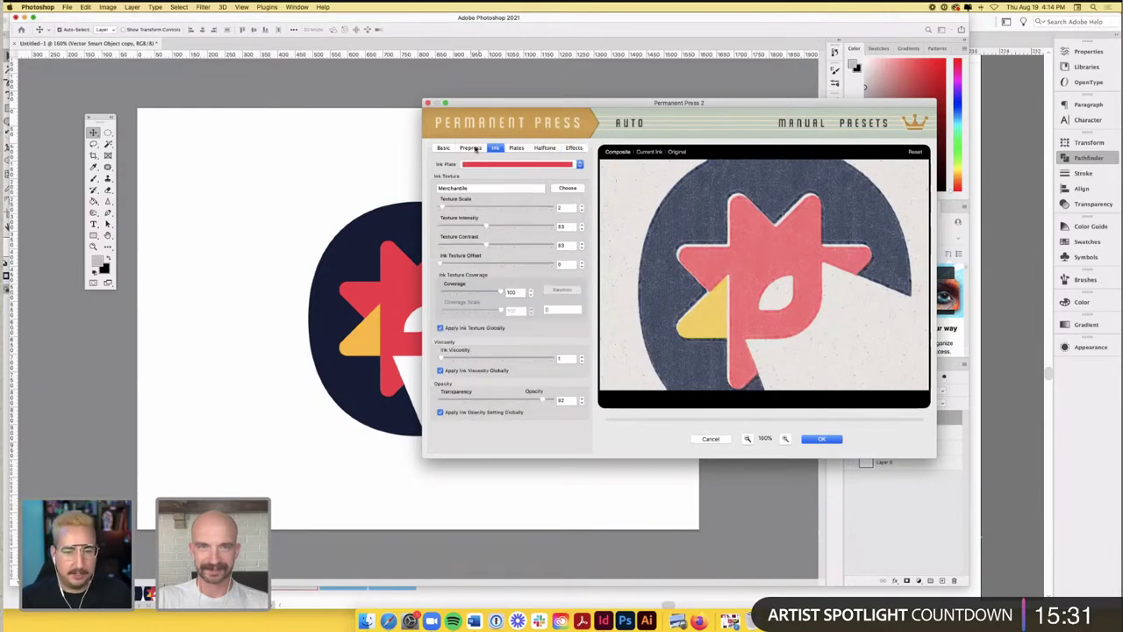
{"action": "left_click", "coordinate": [473, 149]}
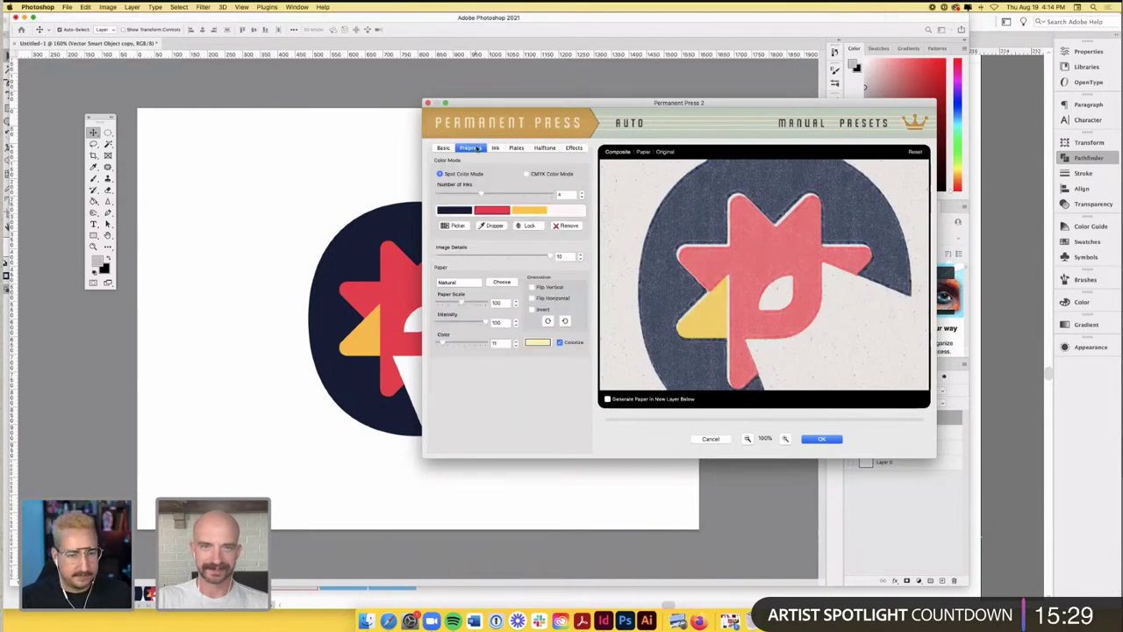
{"action": "left_click", "coordinate": [495, 148]}
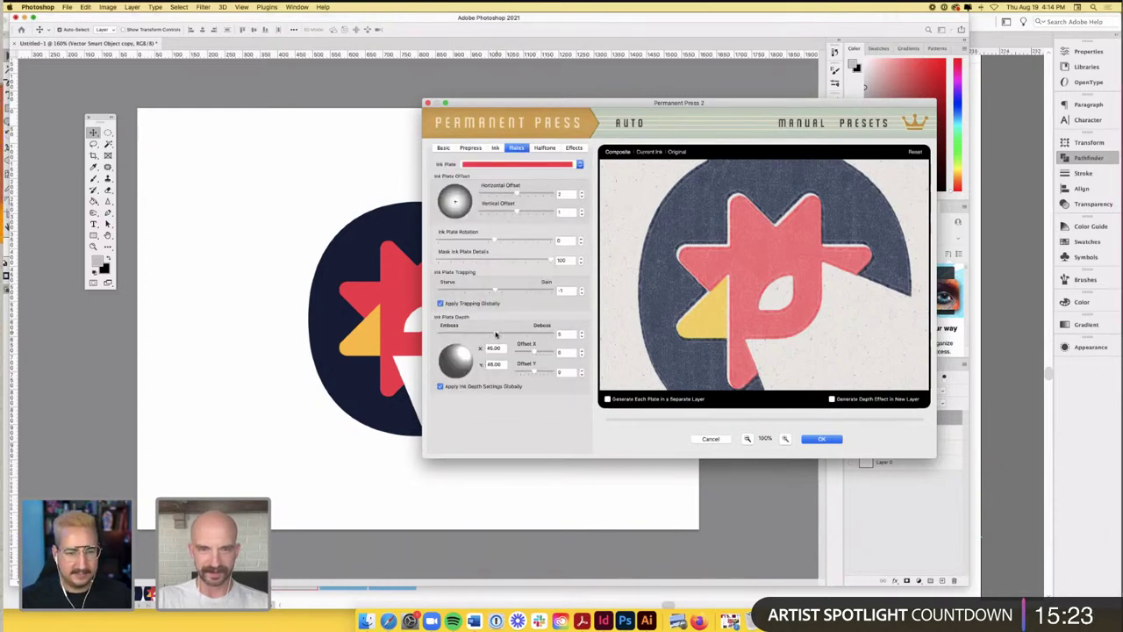
{"action": "left_click", "coordinate": [496, 333]}
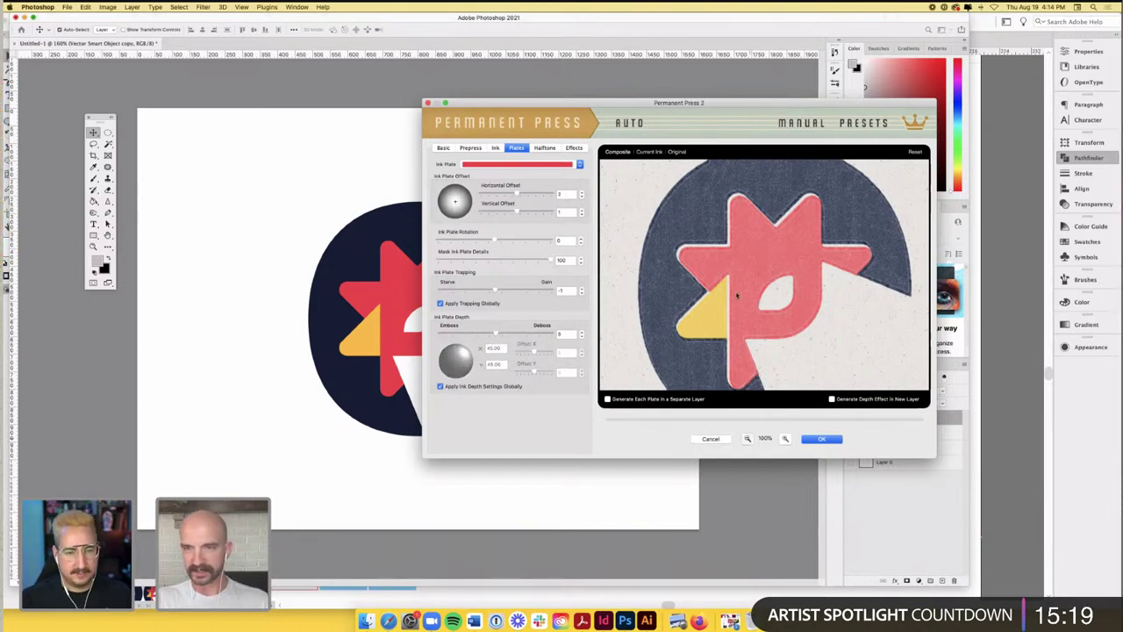
{"action": "scroll", "coordinate": [737, 297], "scroll_direction": "down", "scroll_amount": 2}
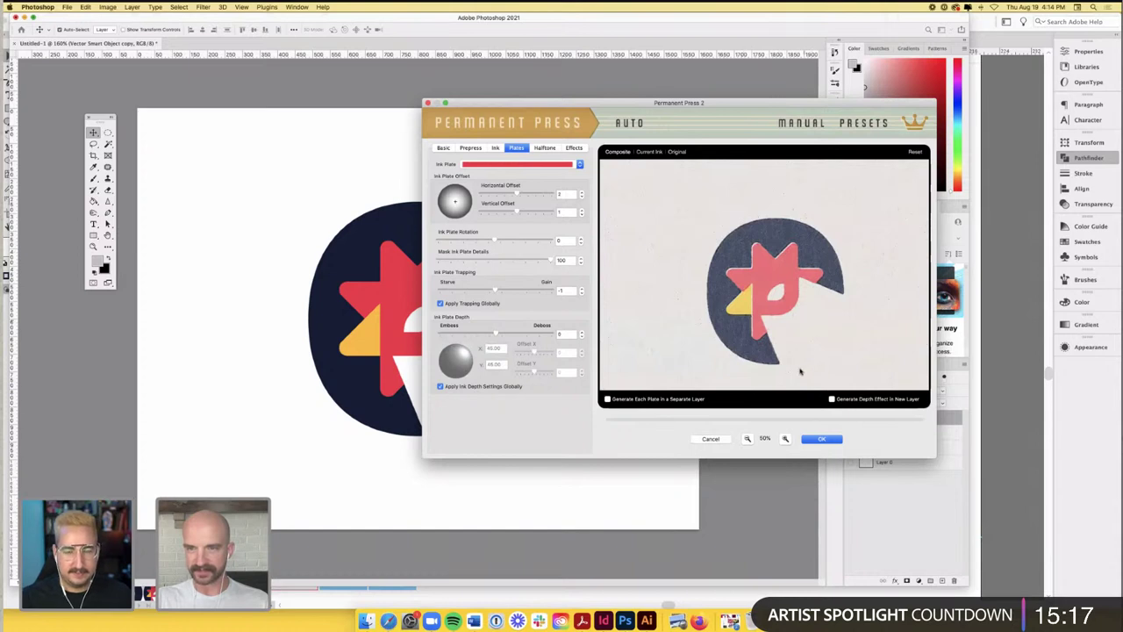
{"action": "left_click", "coordinate": [833, 440]}
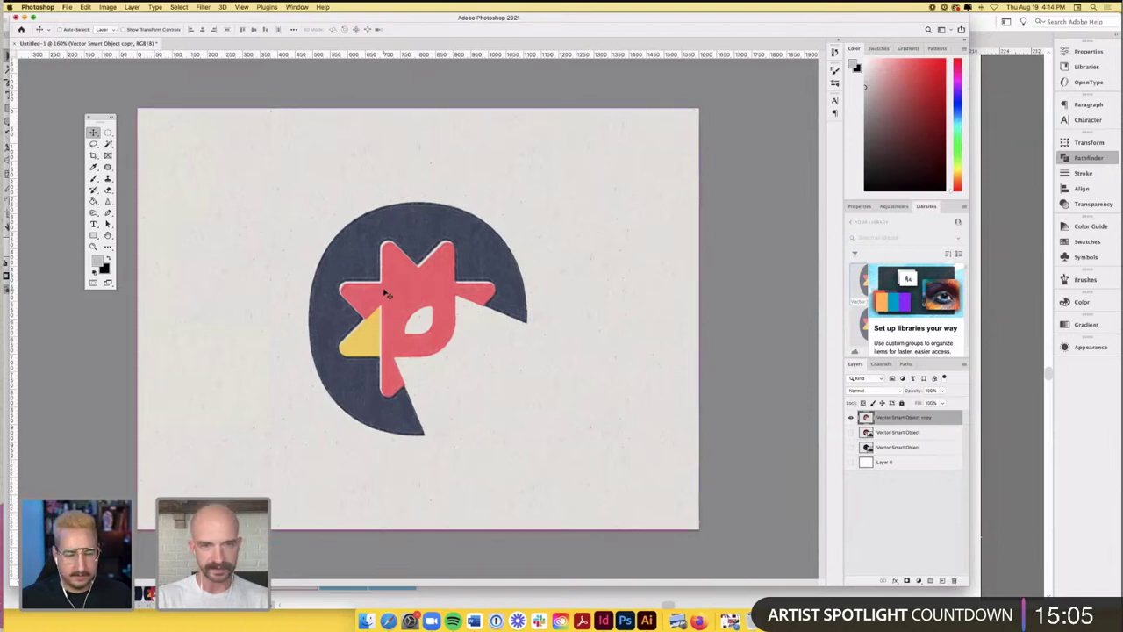
- Zoom in on the print texture and toggle between the textured copy and the original logo
{"action": "key", "text": "super+plus"}
{"action": "key", "text": "super+plus"}
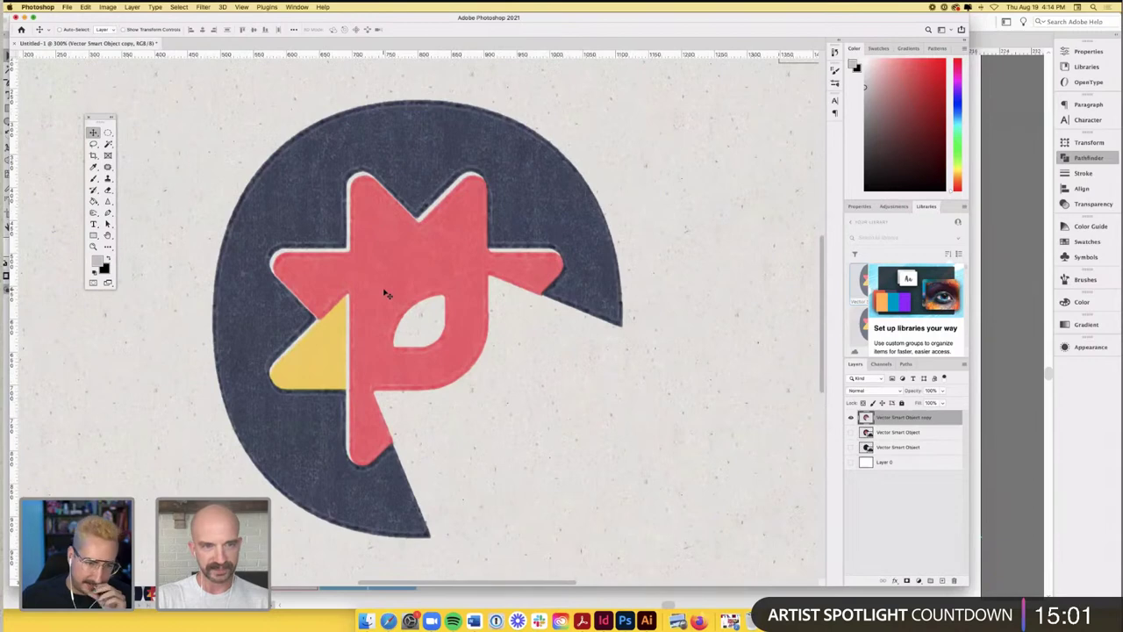
{"action": "key", "text": "super+minus"}
{"action": "key", "text": "super+minus"}
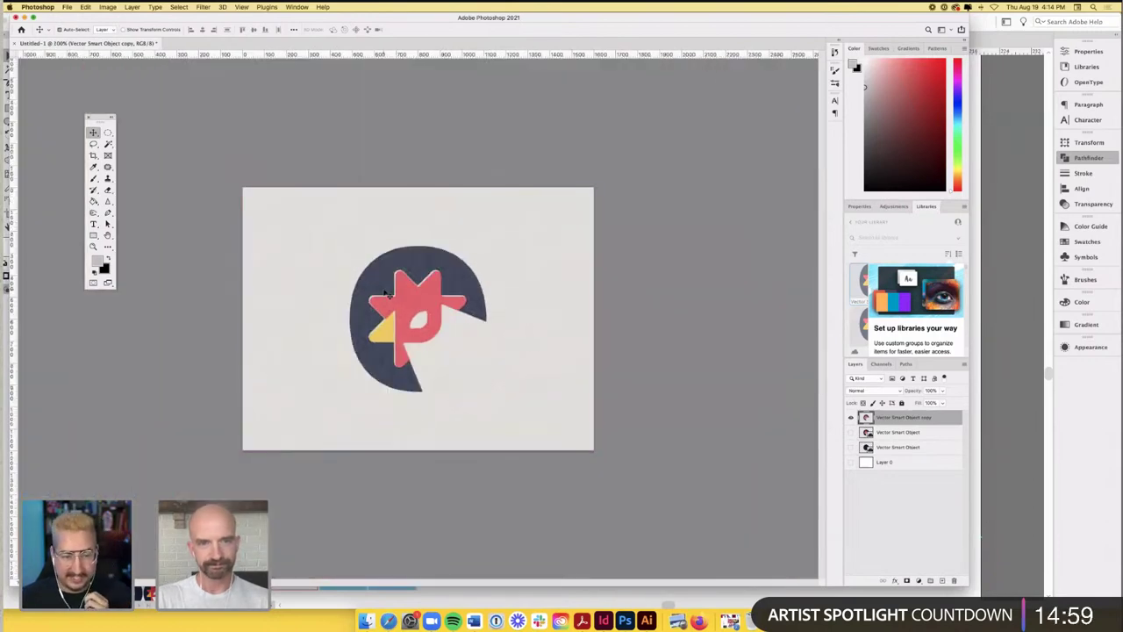
{"action": "left_click", "coordinate": [850, 419]}
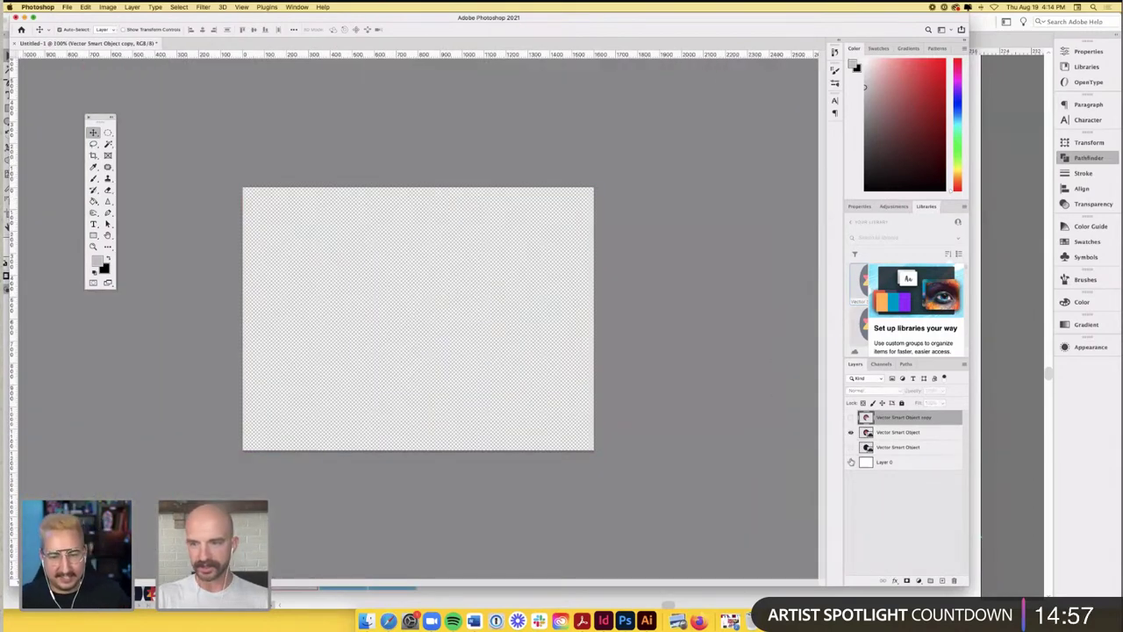
{"action": "left_click", "coordinate": [850, 432]}
{"action": "left_click", "coordinate": [850, 463]}
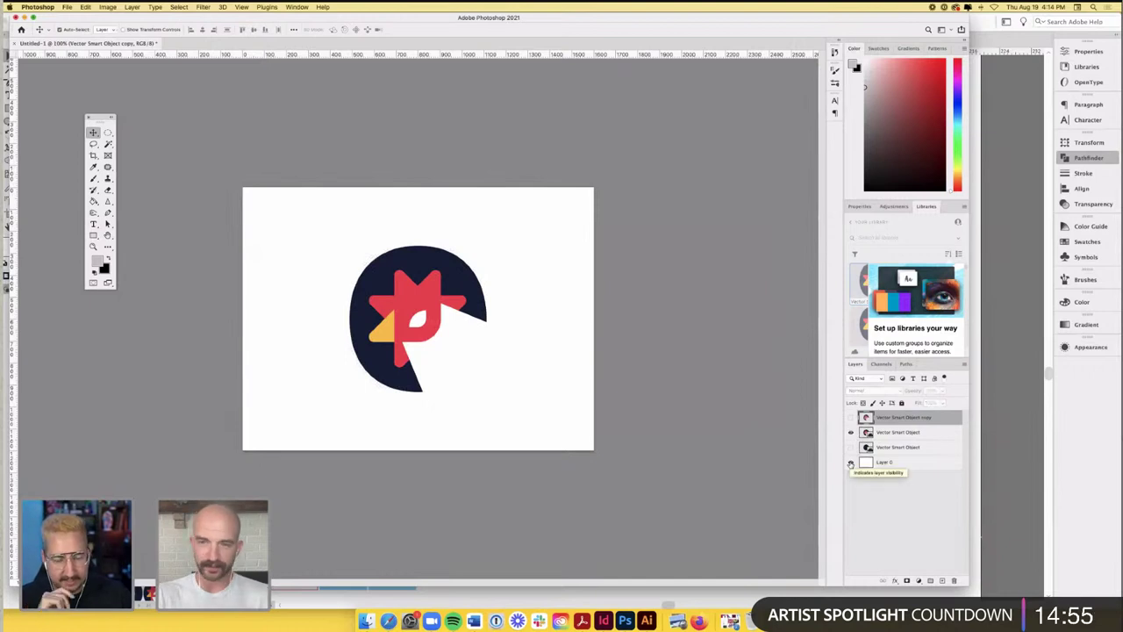
{"action": "left_click", "coordinate": [850, 462]}
{"action": "left_click", "coordinate": [850, 433]}
{"action": "left_click", "coordinate": [850, 419]}
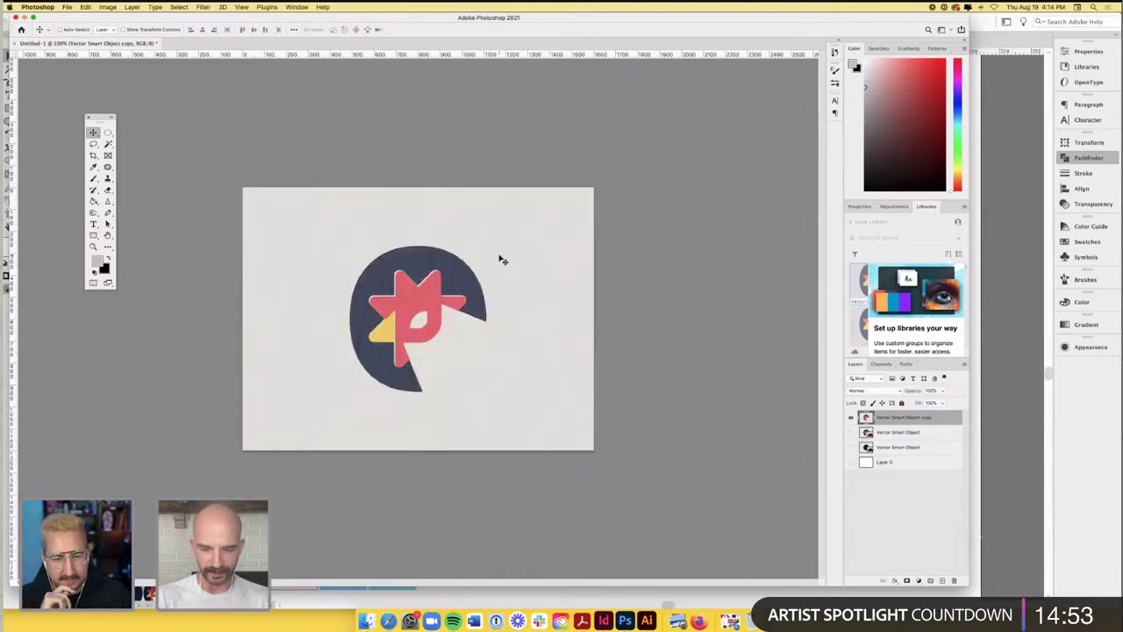
- Hide Vector Smart Object copy, show Vector Smart Object and Layer 0, and select Vector Smart Object
{"action": "key", "text": "super+equal"}
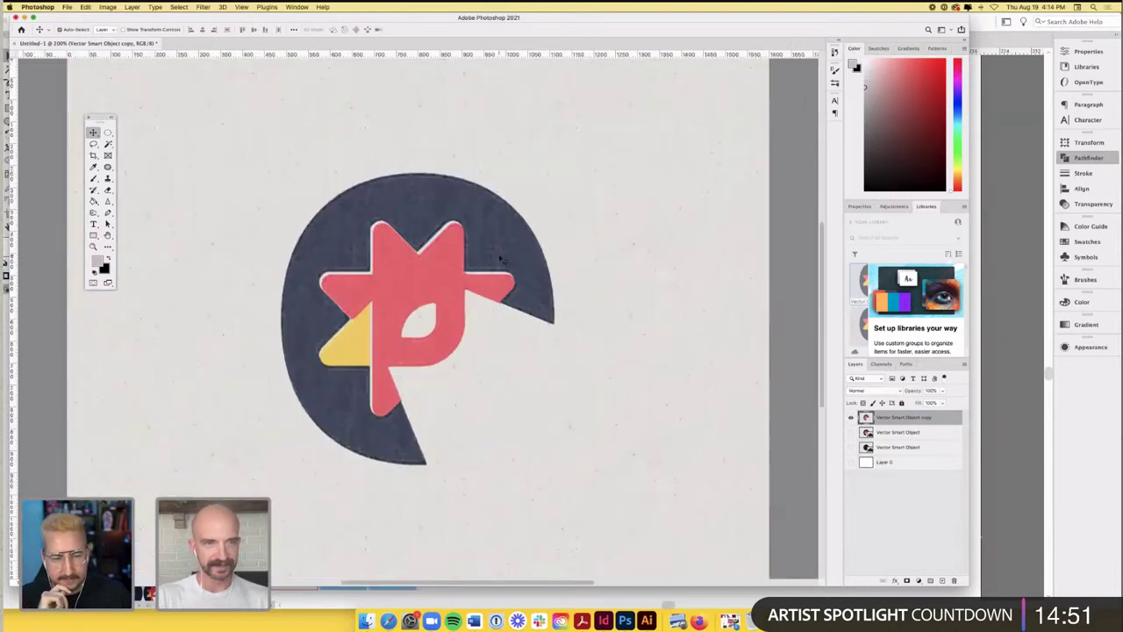
{"action": "key", "text": "super+minus"}
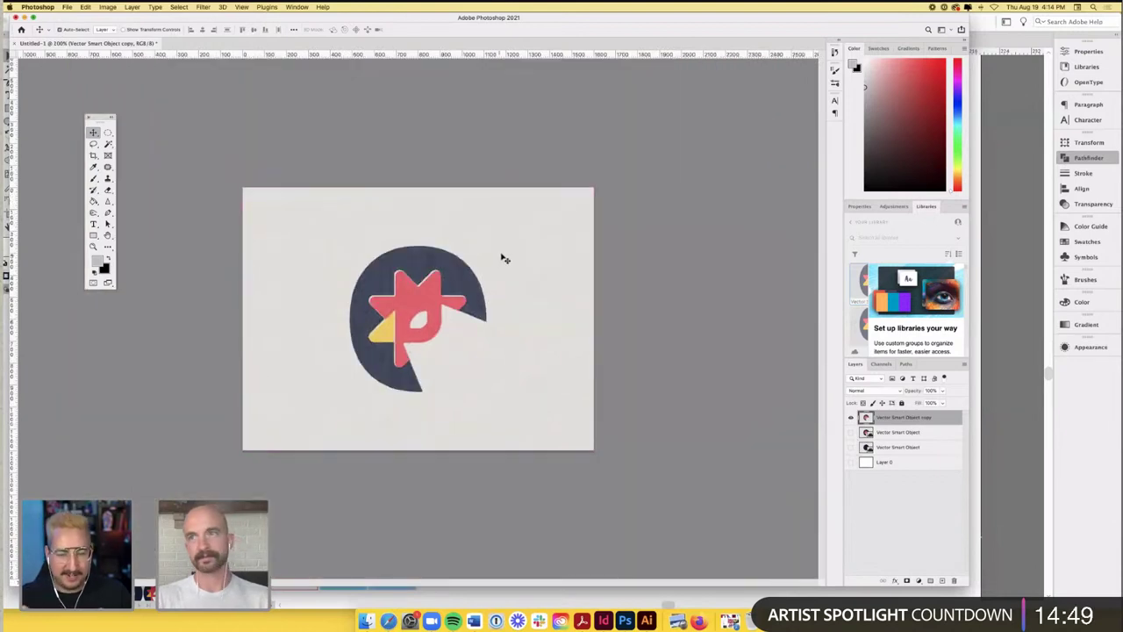
{"action": "left_click", "coordinate": [850, 419]}
{"action": "left_click", "coordinate": [851, 431]}
{"action": "left_click", "coordinate": [850, 462]}
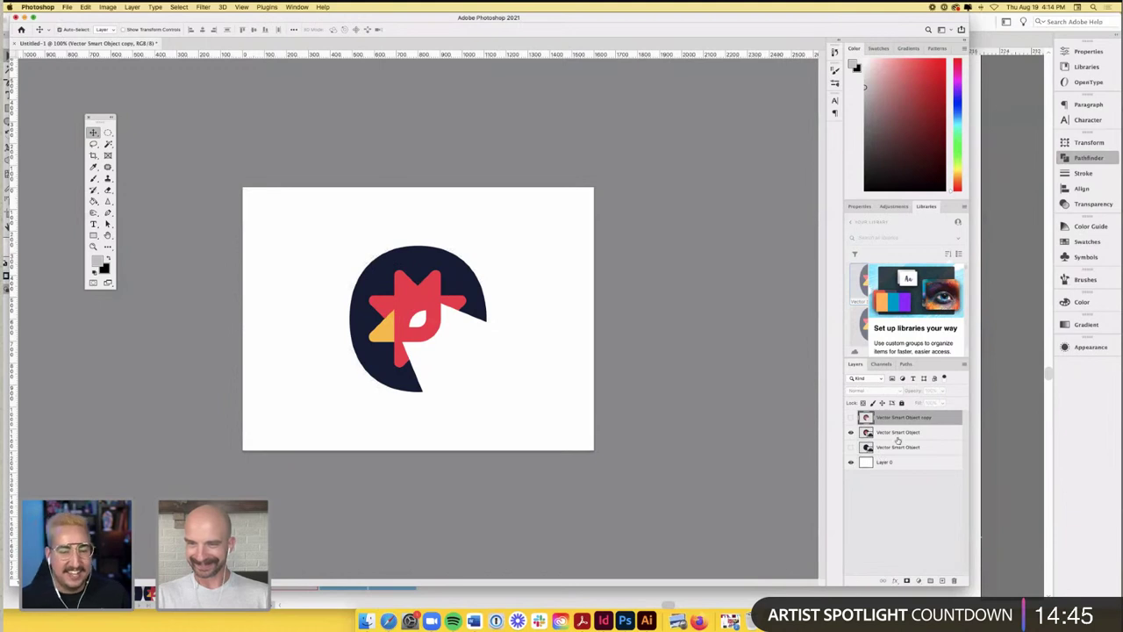
{"action": "left_click", "coordinate": [897, 434]}
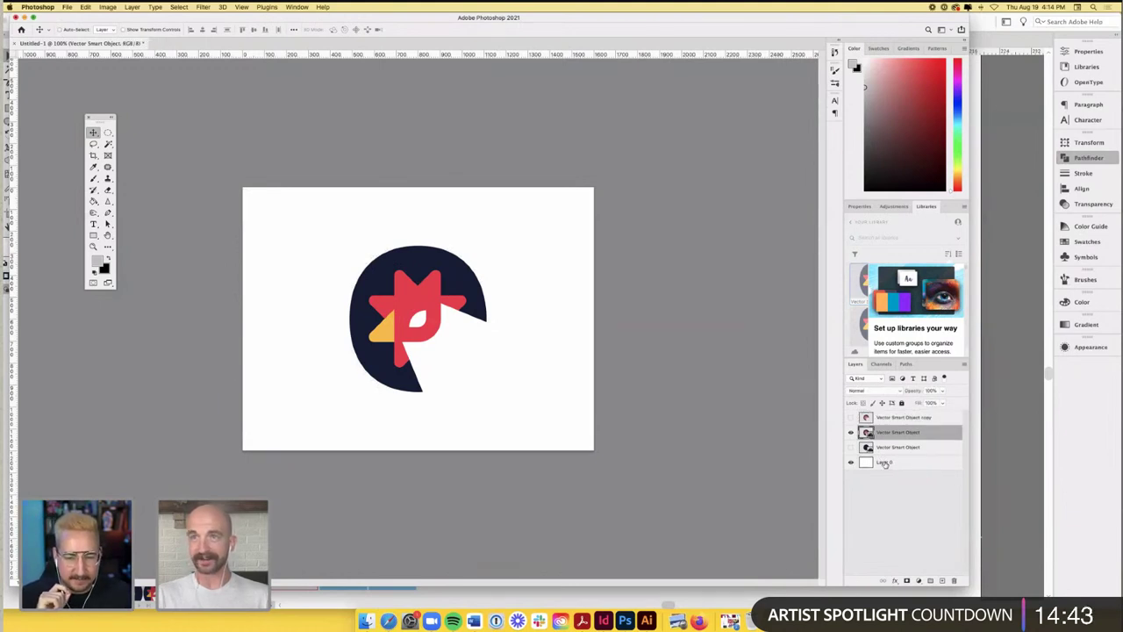
- Stamp-merge the rooster with Layer 0 into Layer 1, then toggle visibility to compare versions
{"action": "left_click", "coordinate": [890, 465], "text": "super"}
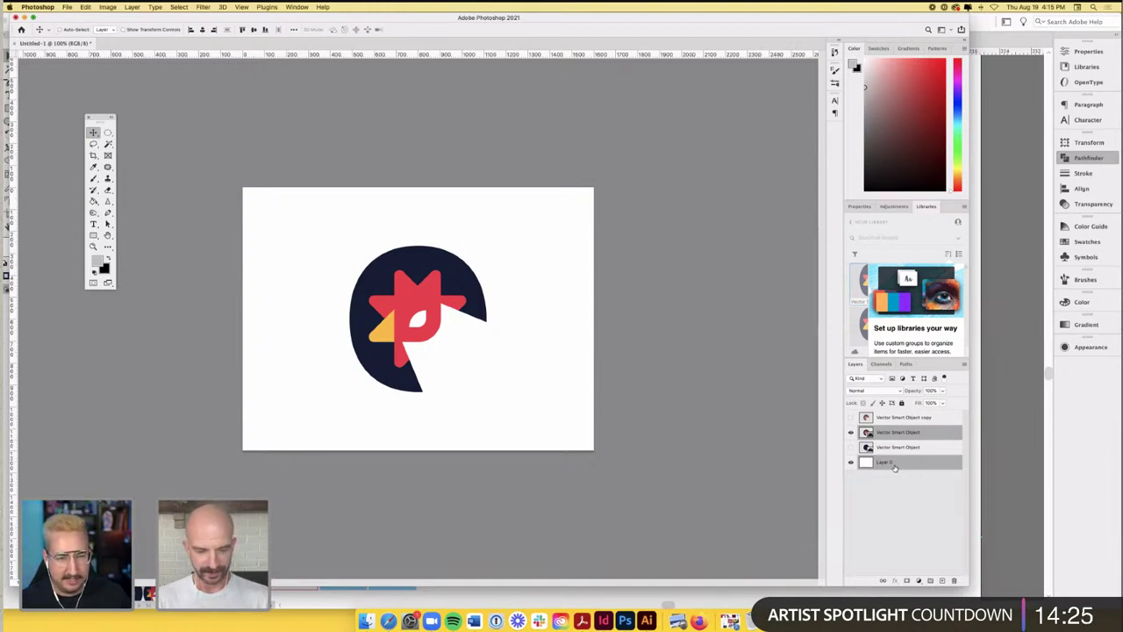
{"action": "key", "text": "super+alt+e"}
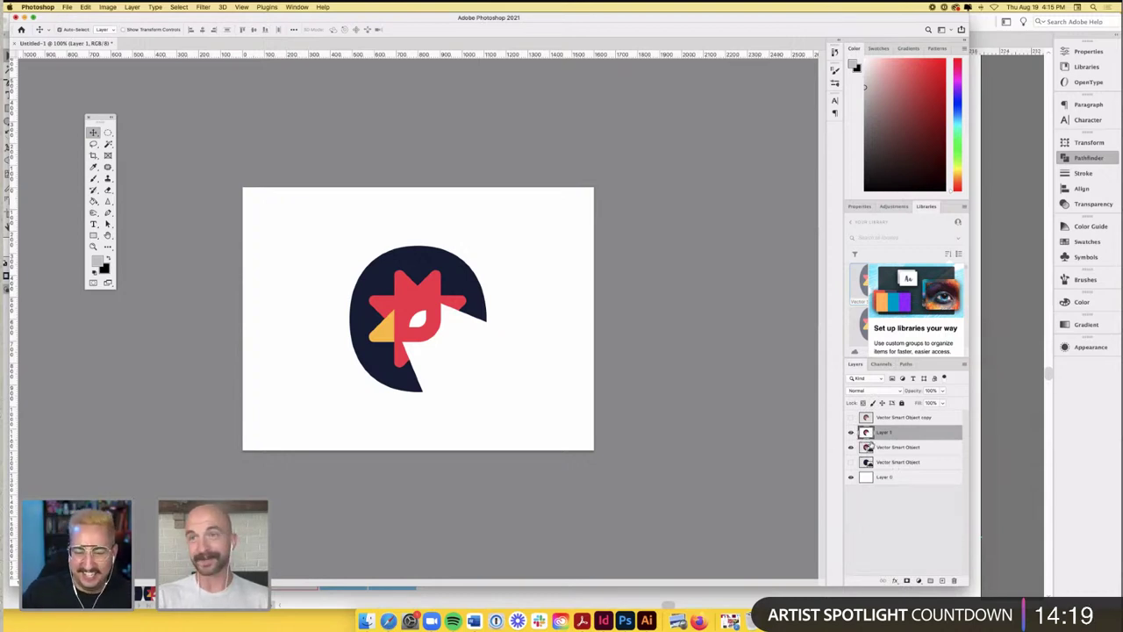
{"action": "left_click", "coordinate": [850, 420], "text": "alt"}
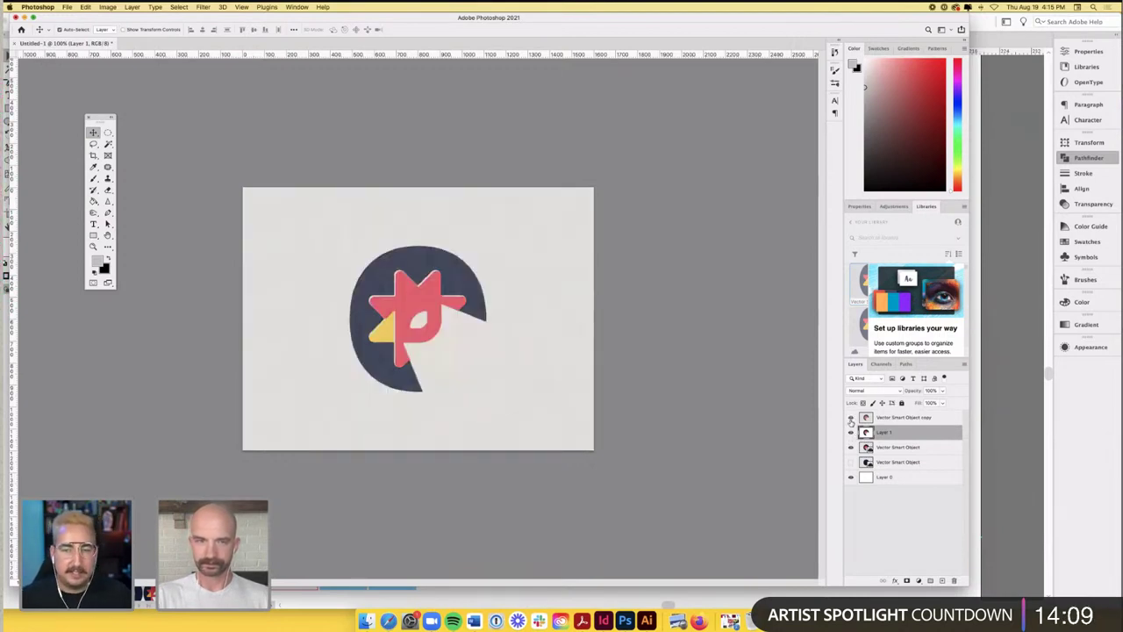
{"action": "left_click", "coordinate": [851, 419], "text": "alt"}
{"action": "left_click", "coordinate": [850, 421], "text": "alt"}
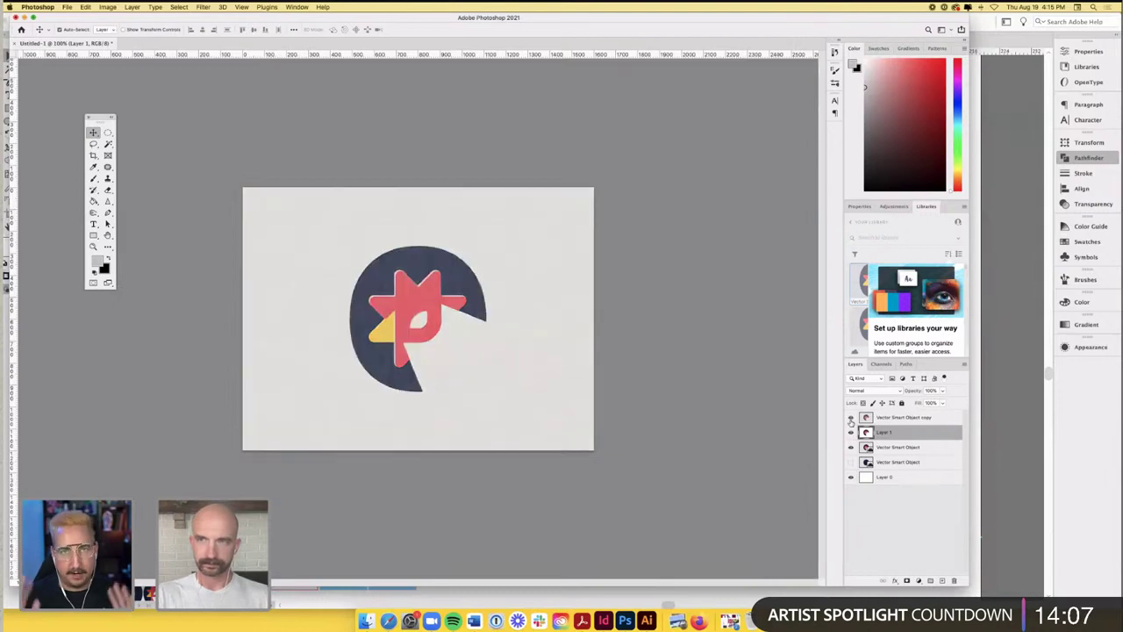
{"action": "left_click", "coordinate": [850, 420], "text": "alt"}
{"action": "left_click", "coordinate": [850, 421], "text": "alt"}
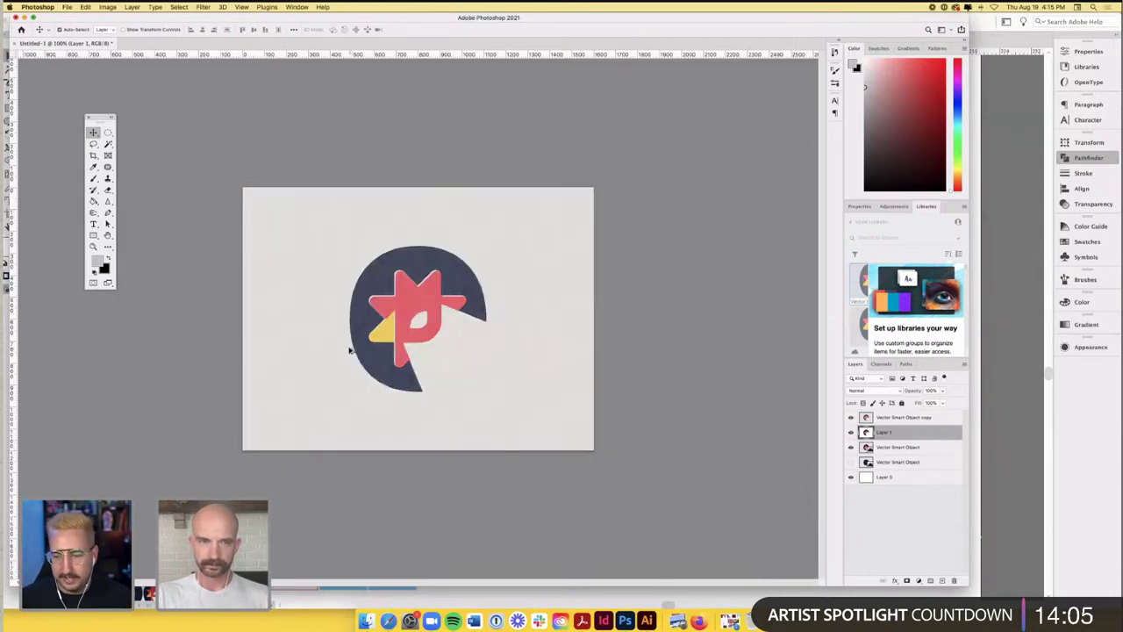
{"action": "key", "text": "super+plus"}
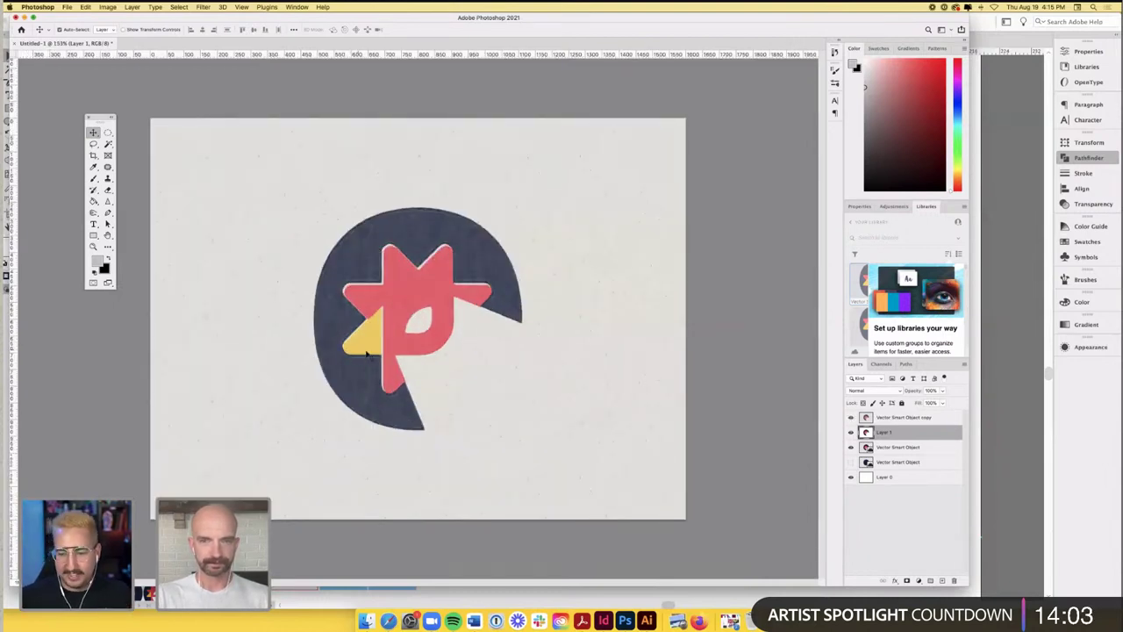
{"action": "left_click", "coordinate": [850, 432]}
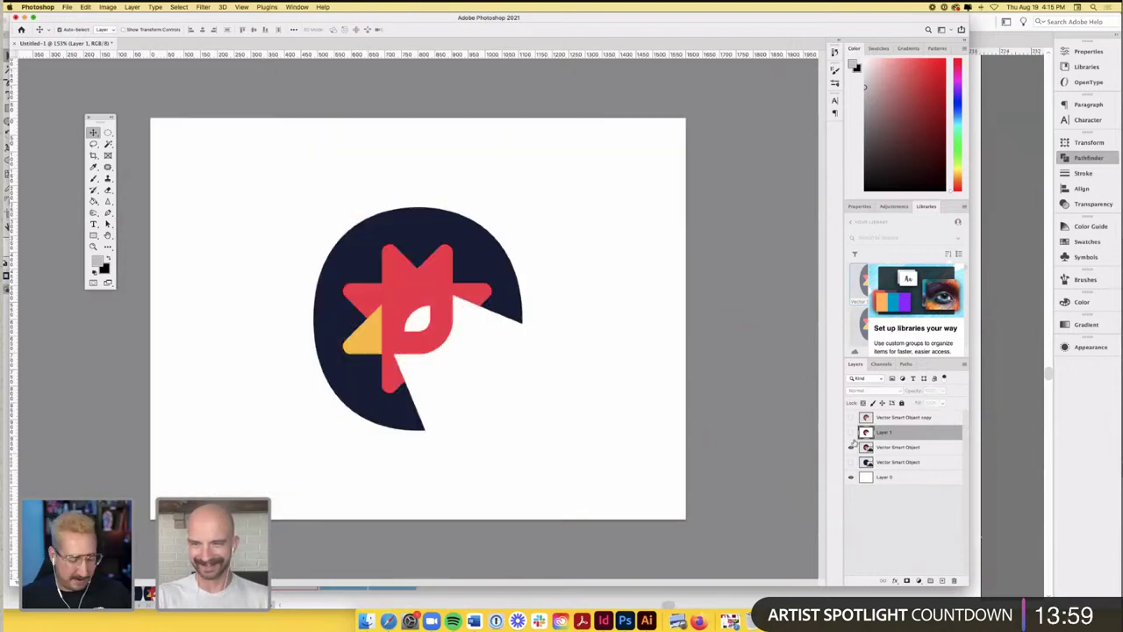
- Duplicate the Deer Creek logo, convert its text with Type > Create Outlines, and return to Photoshop
{"action": "key", "text": "super+Tab"}
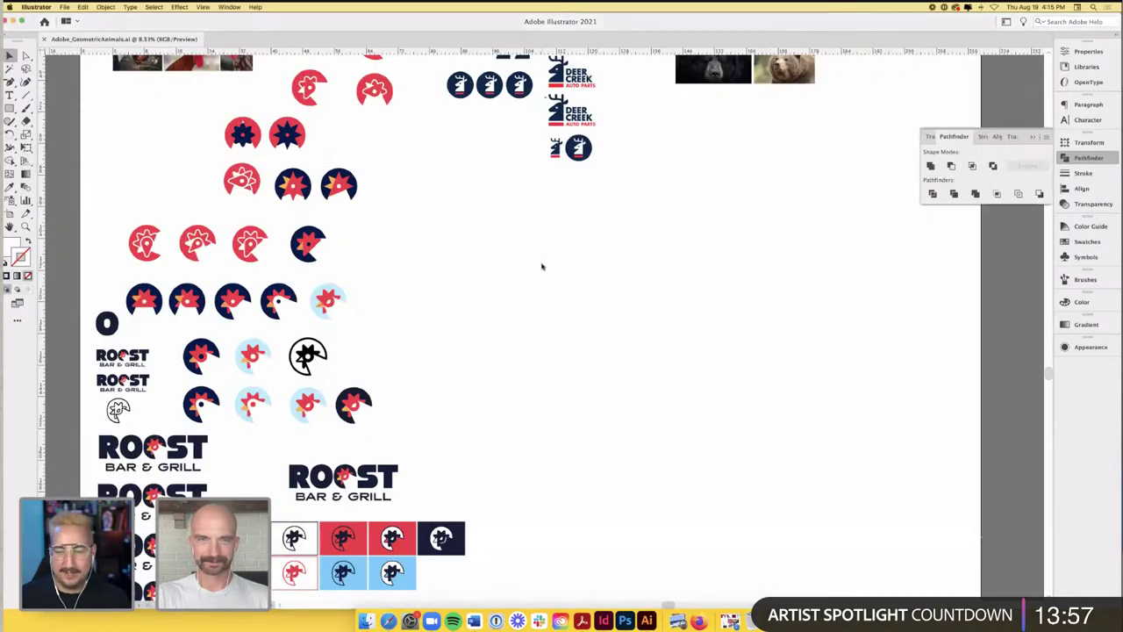
{"action": "scroll", "coordinate": [541, 264], "scroll_direction": "up", "scroll_amount": 5}
{"action": "scroll", "coordinate": [553, 189], "scroll_direction": "up", "scroll_amount": 1}
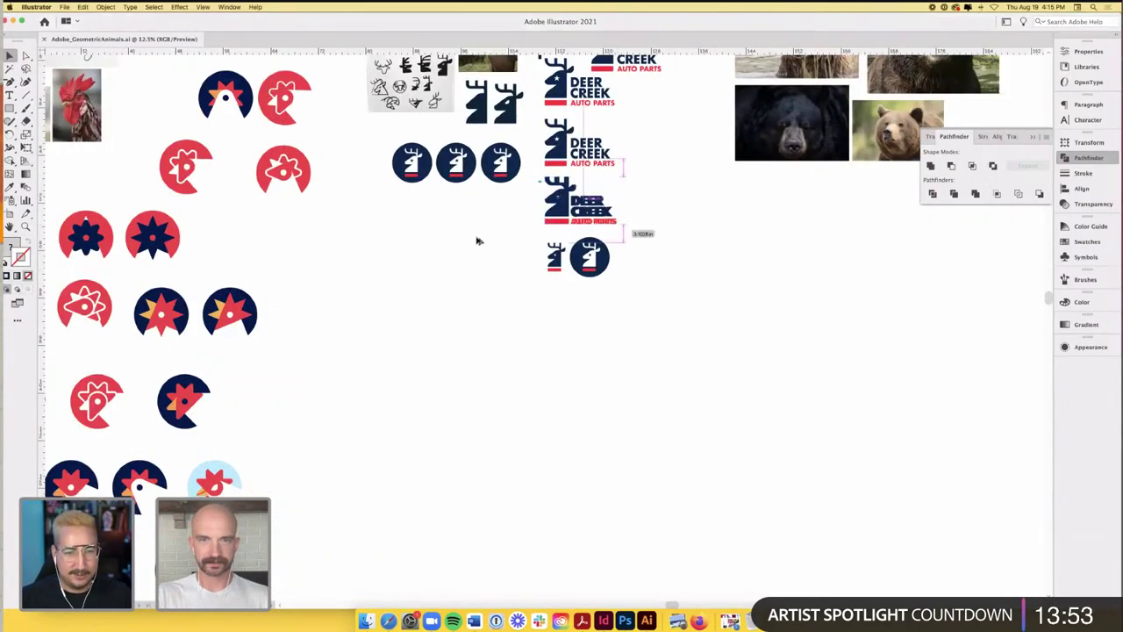
{"action": "left_click_drag", "start_coordinate": [570, 200], "coordinate": [485, 242]}
{"action": "left_click", "coordinate": [130, 6]}
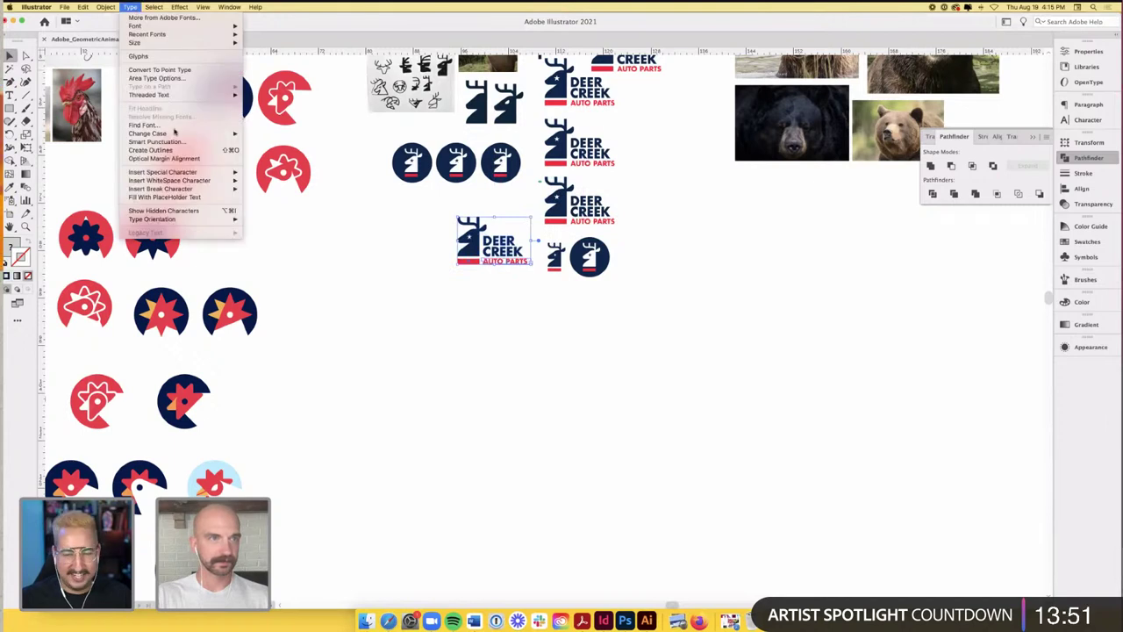
{"action": "left_click", "coordinate": [175, 146]}
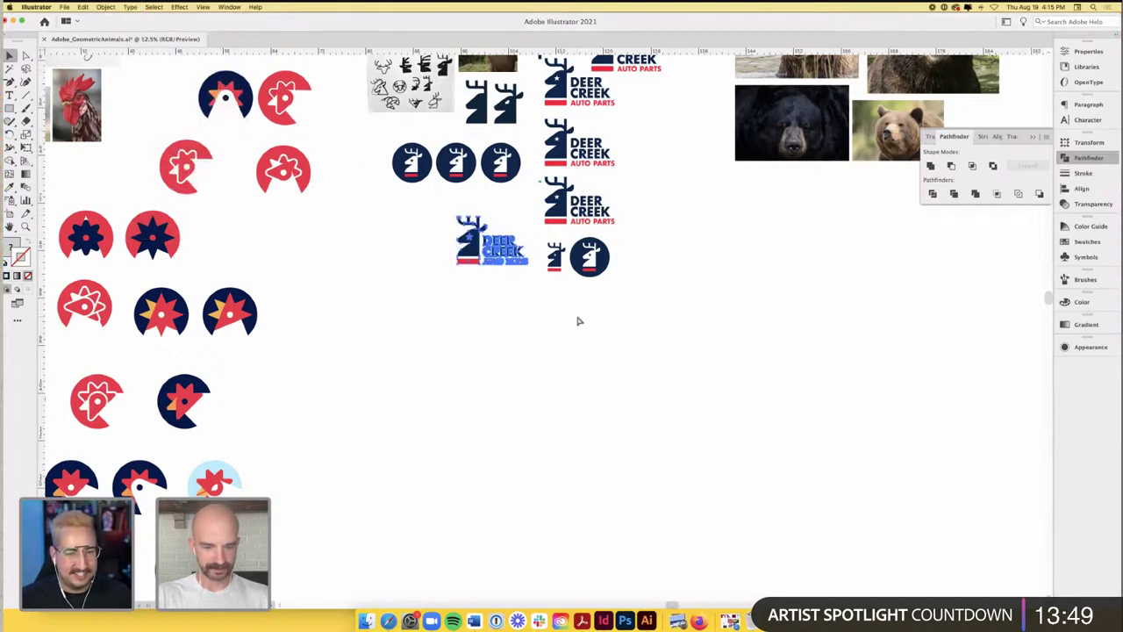
{"action": "left_click", "coordinate": [625, 620]}
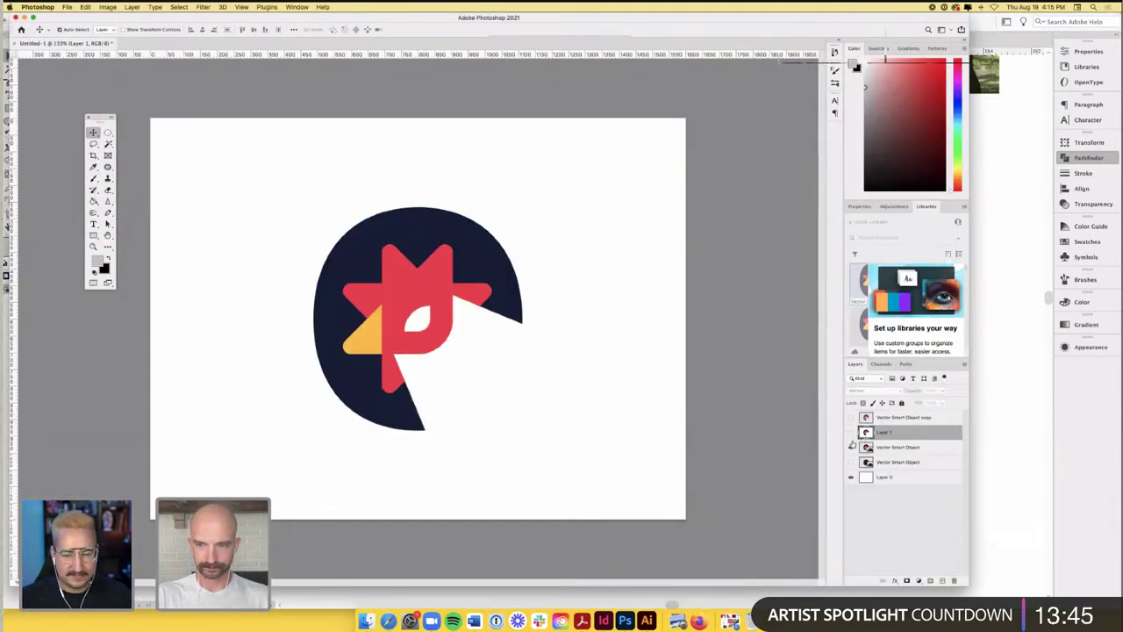
- Paste the Deer Creek logo as a Smart Object, nudge it, and stamp-merge it with Layer 0 into Layer 2
{"action": "left_click", "coordinate": [851, 461]}
{"action": "left_click", "coordinate": [850, 476]}
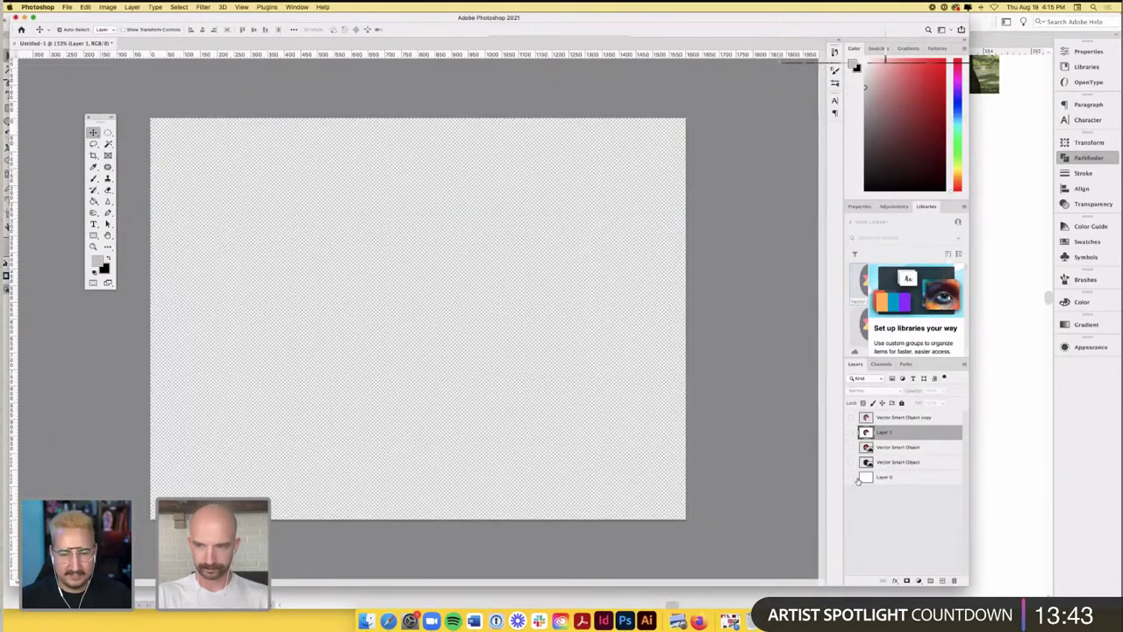
{"action": "left_click", "coordinate": [851, 477]}
{"action": "key", "text": "super+v"}
{"action": "left_click", "coordinate": [602, 274]}
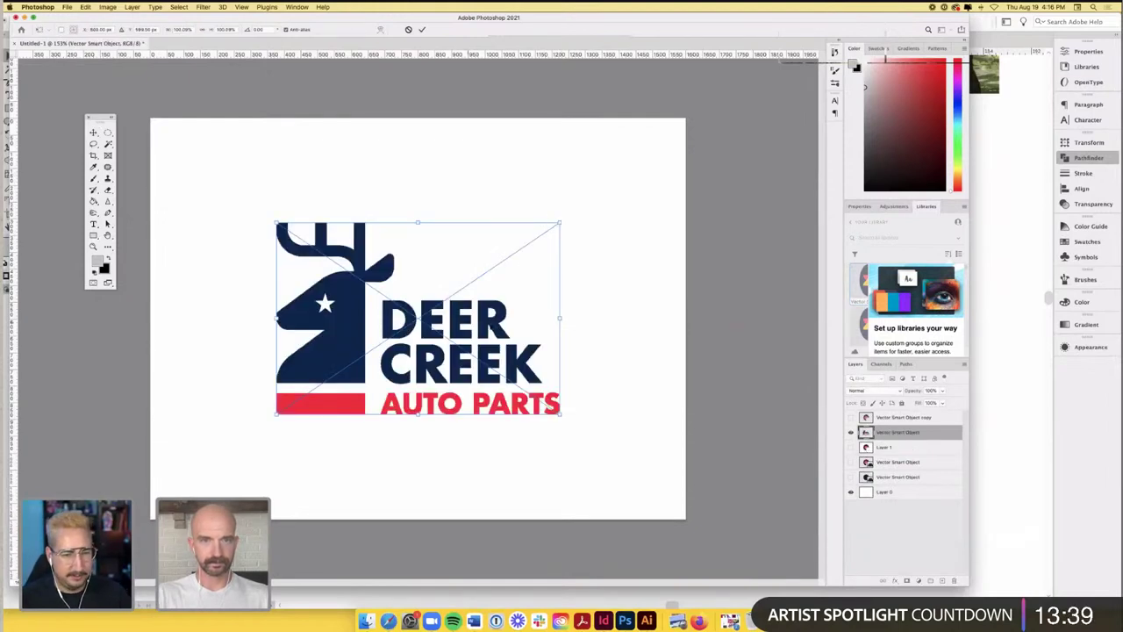
{"action": "left_click_drag", "start_coordinate": [504, 312], "coordinate": [513, 297]}
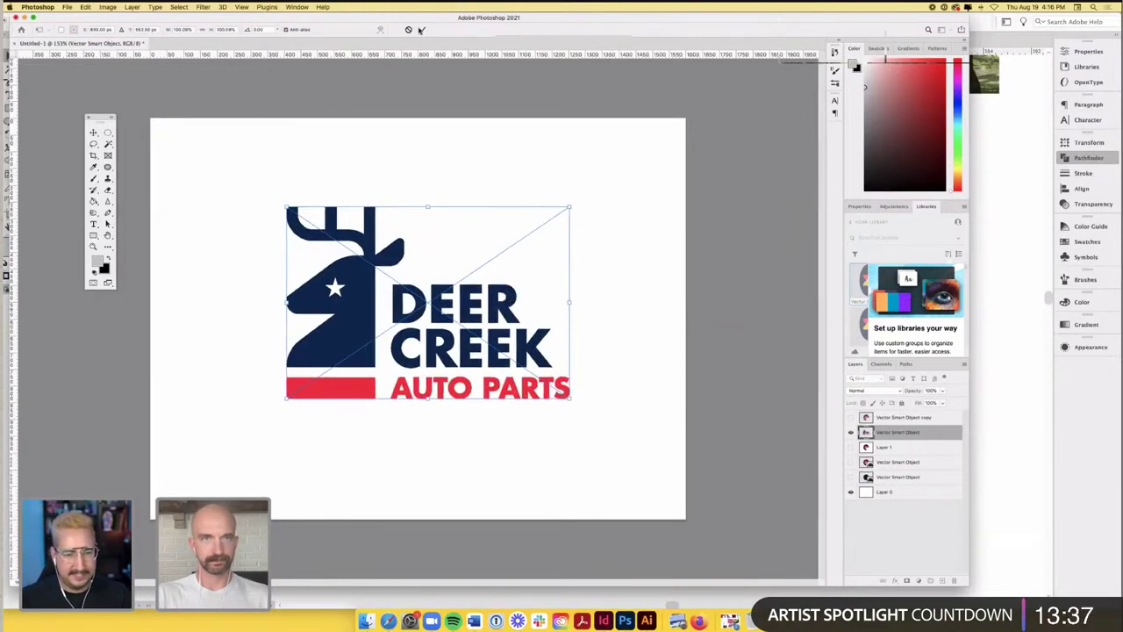
{"action": "left_click", "coordinate": [421, 30]}
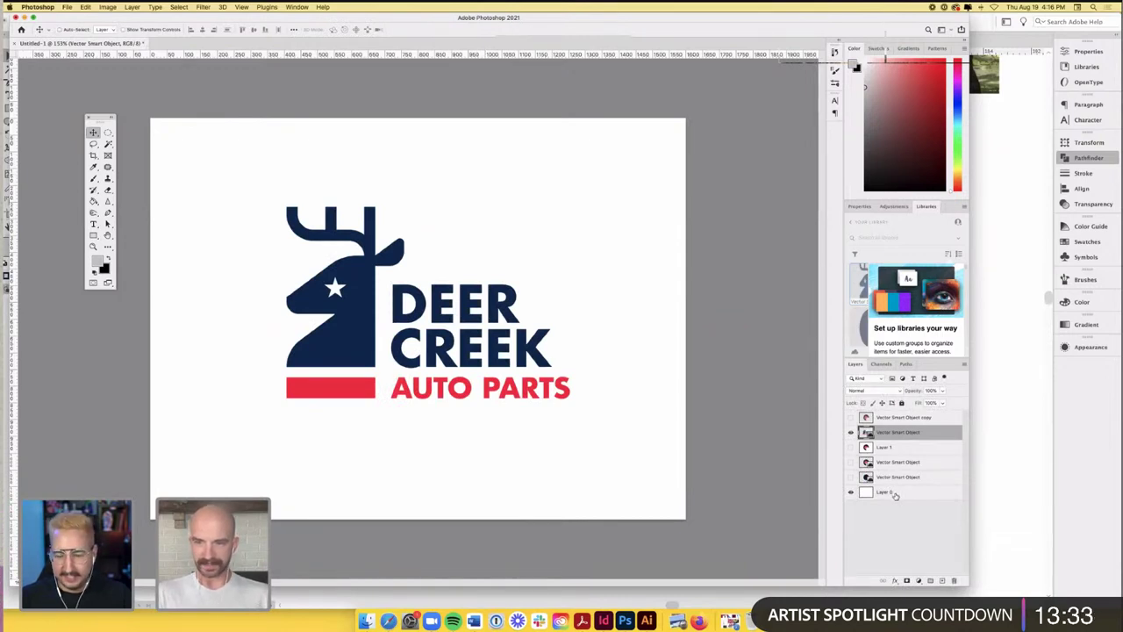
{"action": "left_click", "coordinate": [895, 493], "text": "super"}
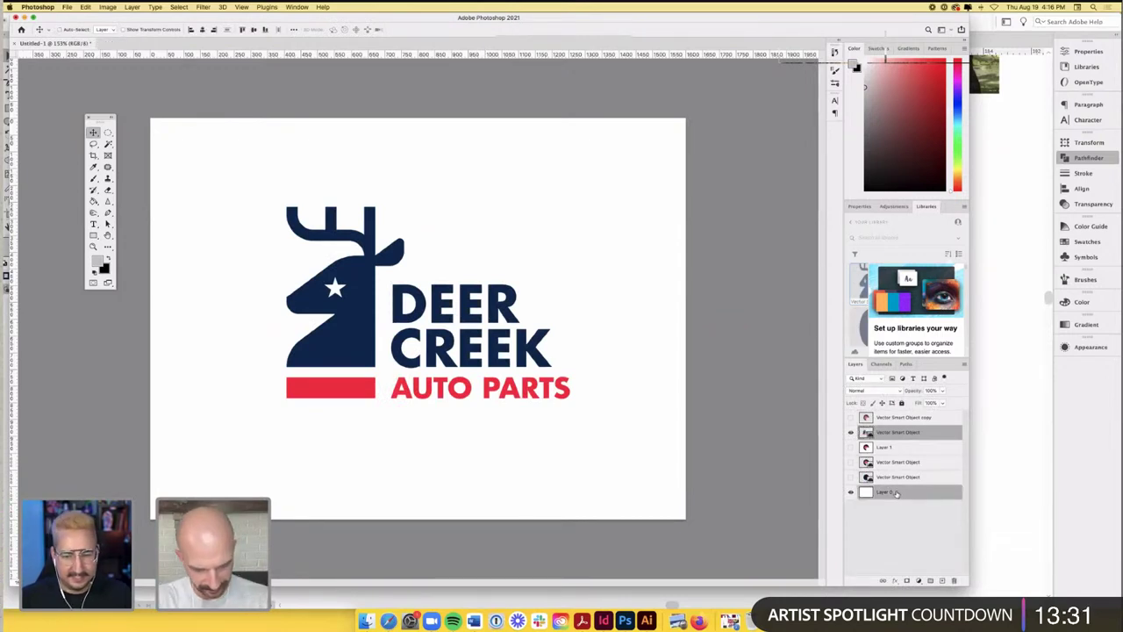
{"action": "key", "text": "super+alt+e"}
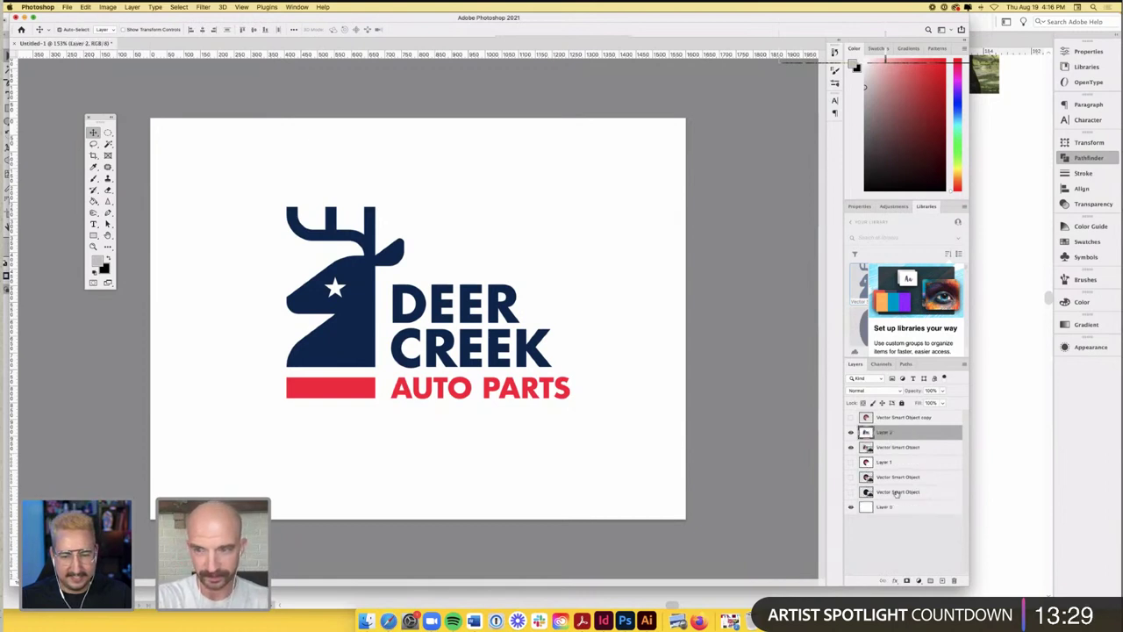
- Hide the Deer Creek smart object layer and run Filter > Mister Retro > Permanent Press 2, previewing at 50%
{"action": "left_click", "coordinate": [850, 446]}
{"action": "left_click", "coordinate": [208, 8]}
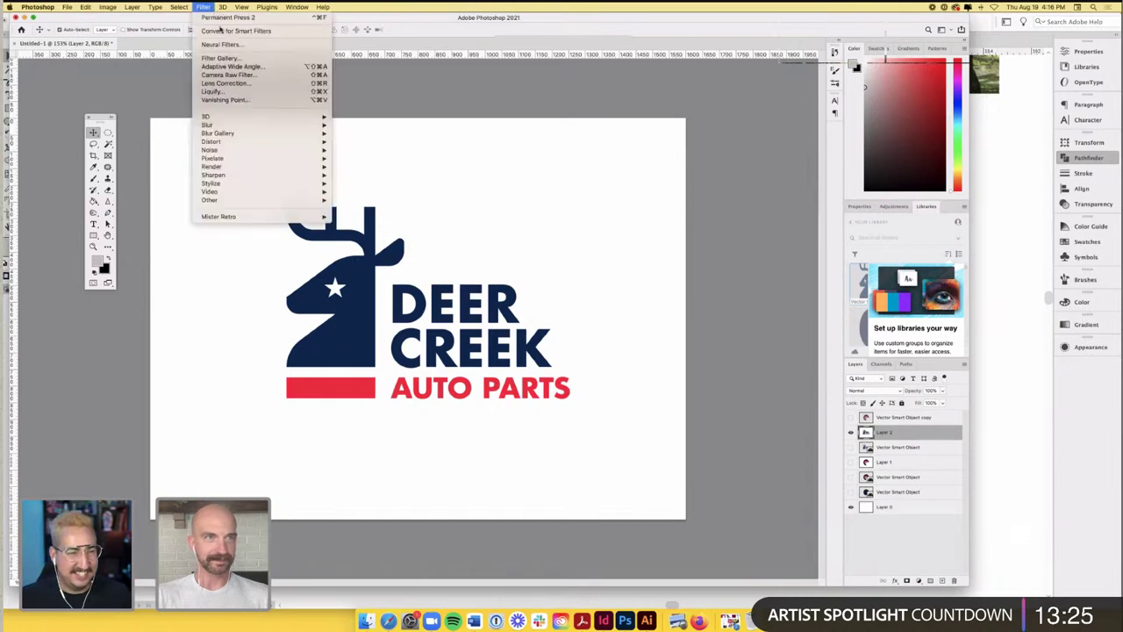
{"action": "mouse_move", "coordinate": [294, 218]}
{"action": "left_click", "coordinate": [356, 217]}
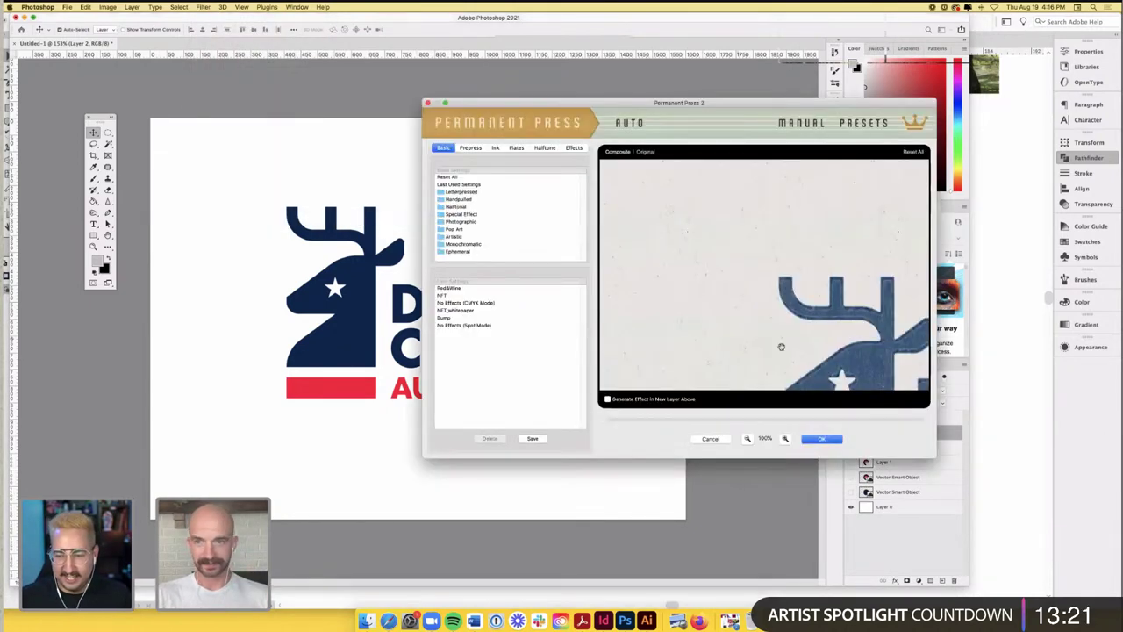
{"action": "left_click", "coordinate": [748, 438]}
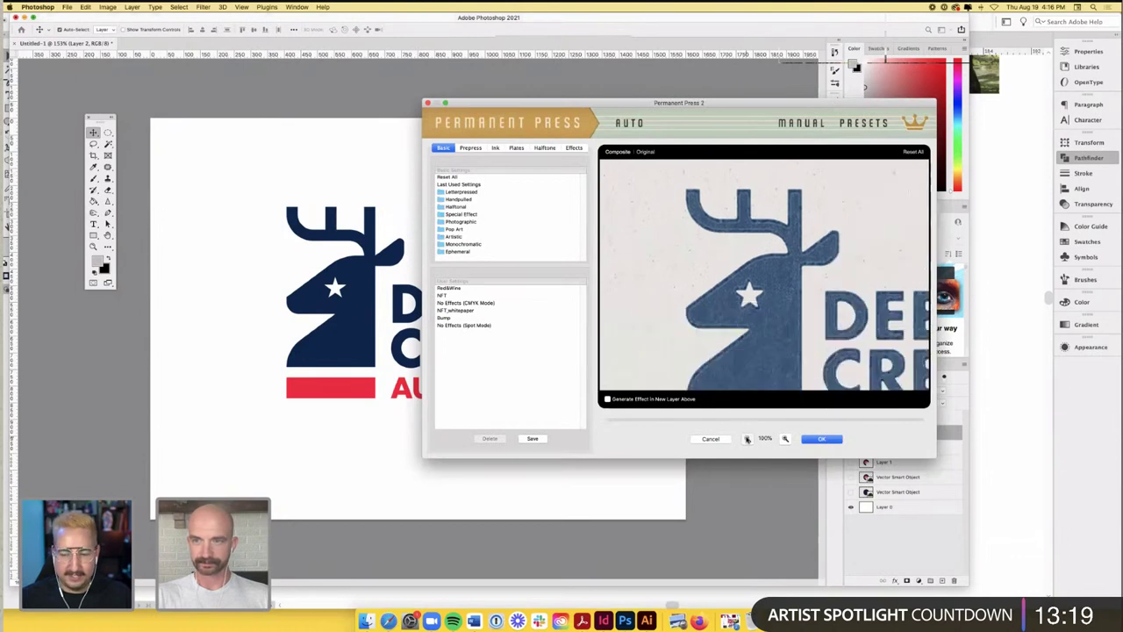
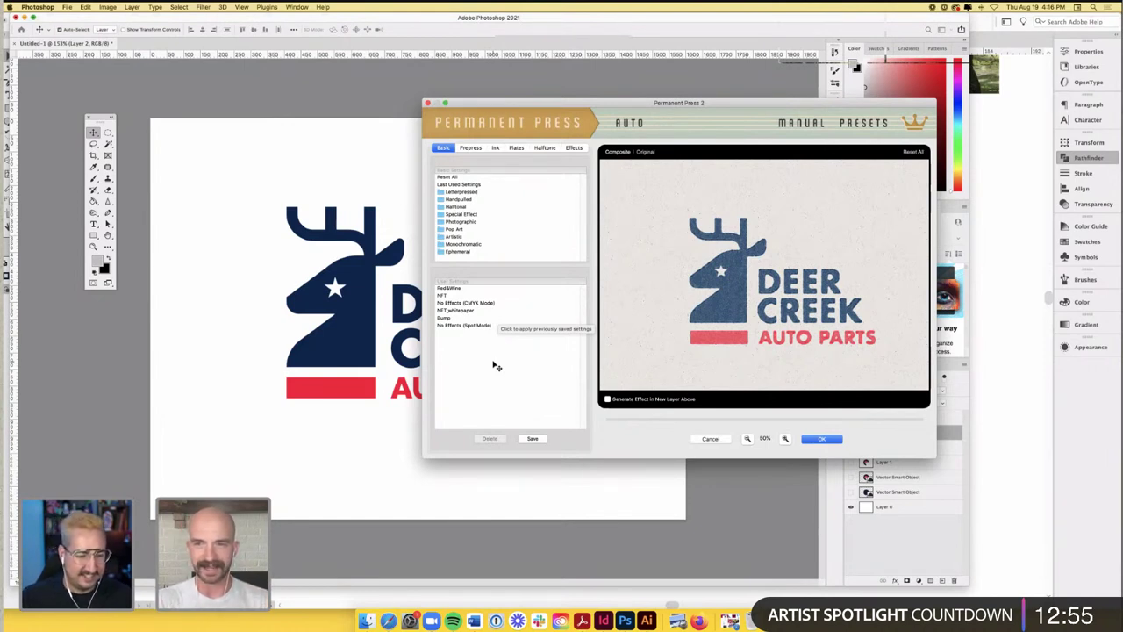
- Preview the Ephemeral presets Weak Sauce, Rocket, Carton, Hardware and Headlines on the Deer Creek logo
{"action": "left_click", "coordinate": [460, 254]}
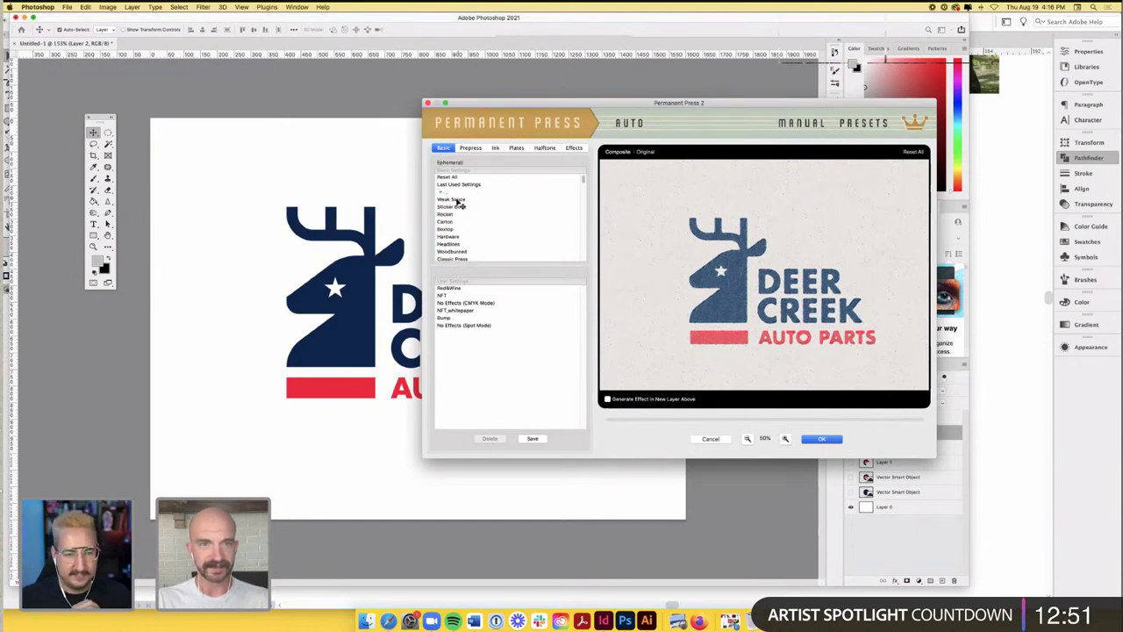
{"action": "left_click", "coordinate": [459, 201]}
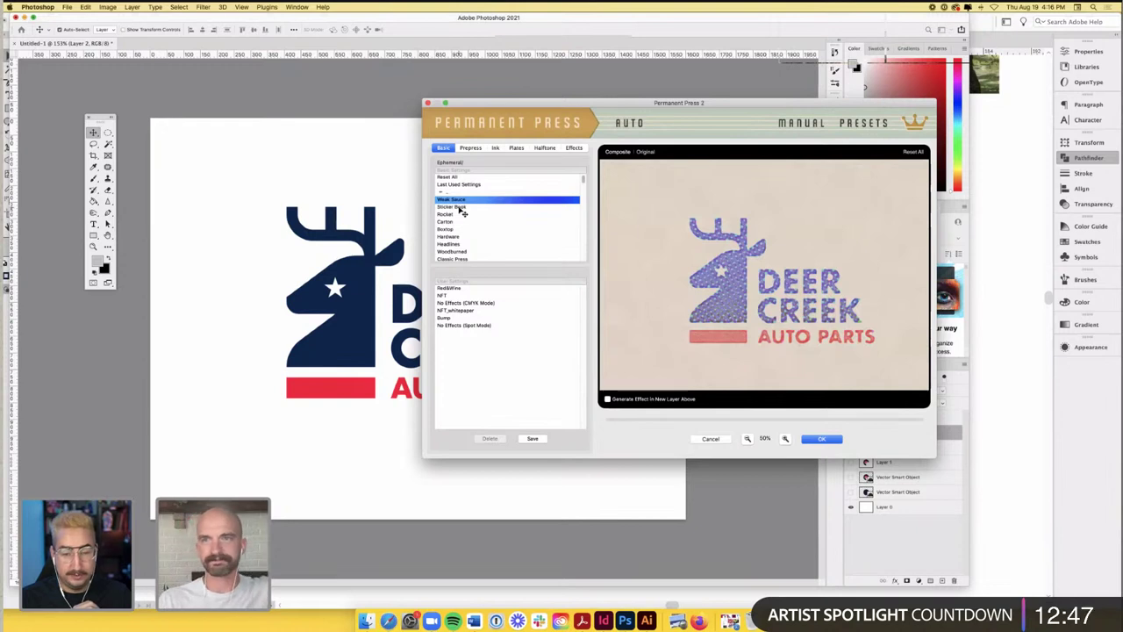
{"action": "left_click", "coordinate": [459, 207]}
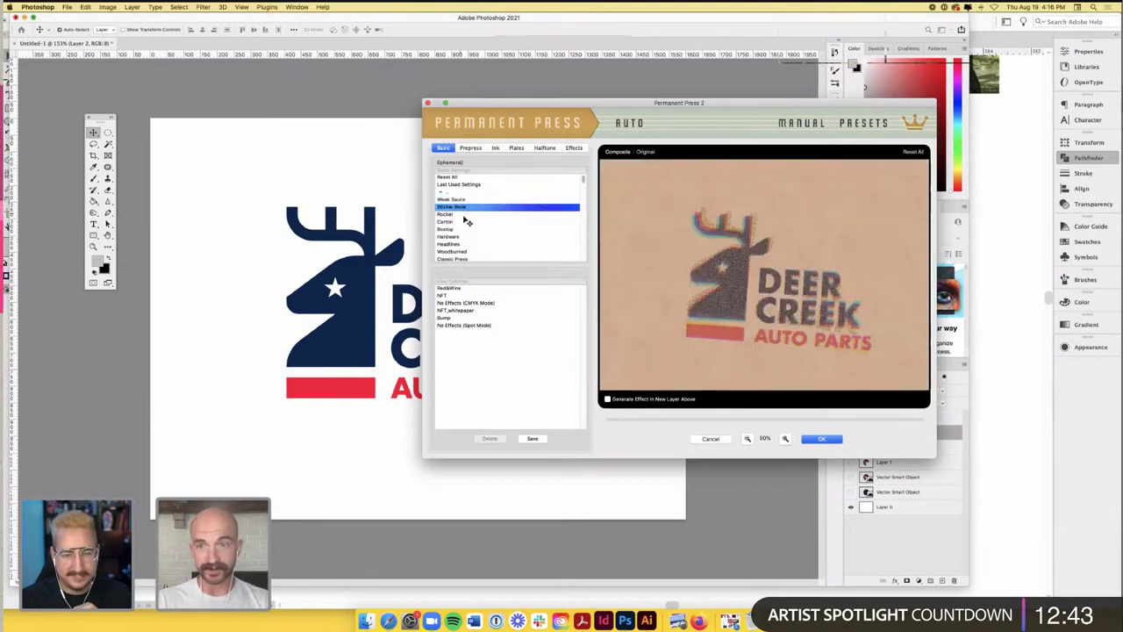
{"action": "left_click", "coordinate": [454, 214]}
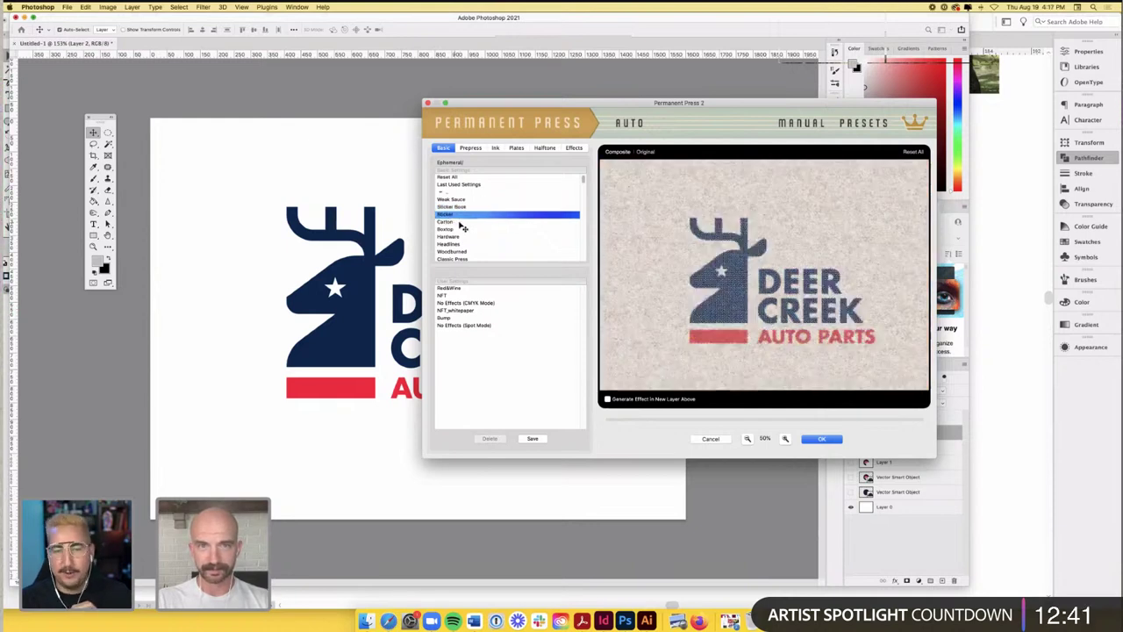
{"action": "left_click", "coordinate": [460, 223]}
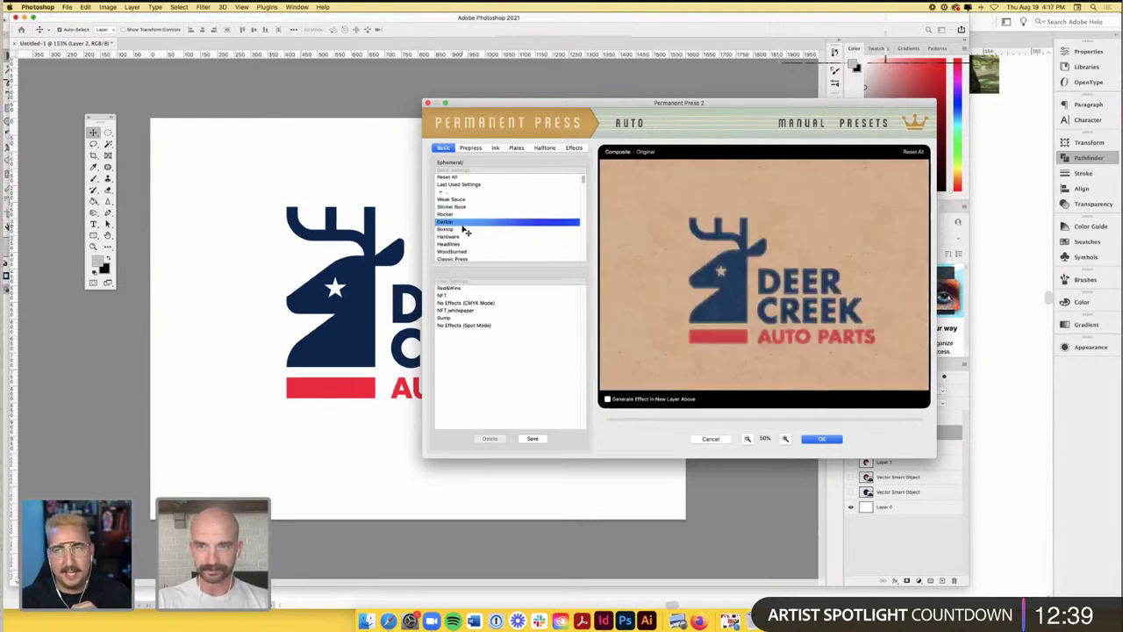
{"action": "left_click", "coordinate": [466, 230]}
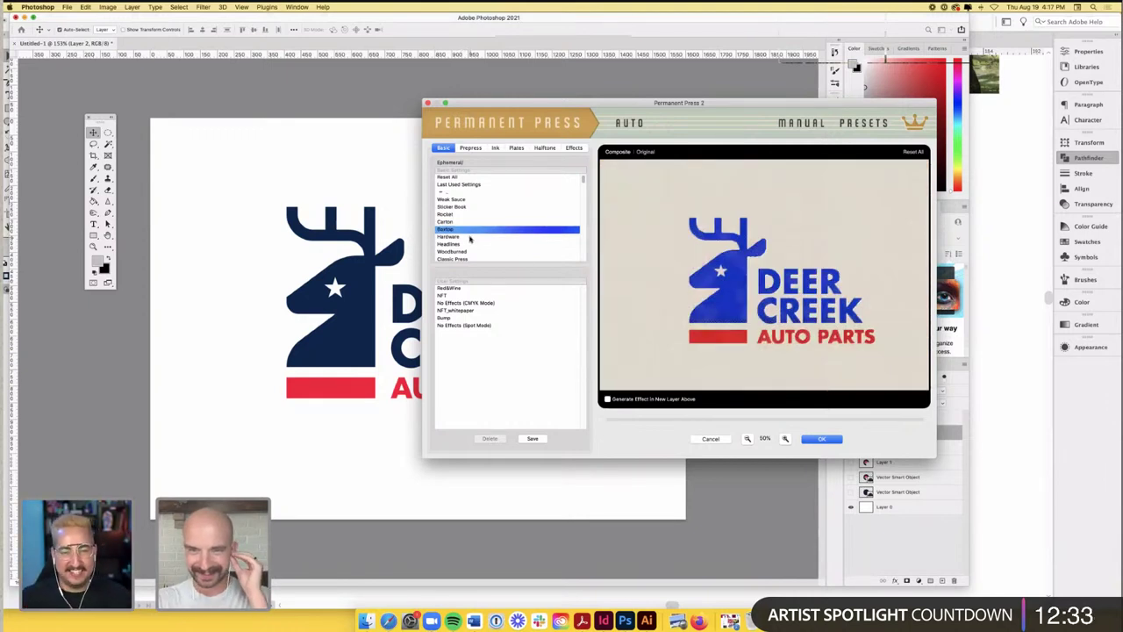
{"action": "left_click", "coordinate": [475, 238]}
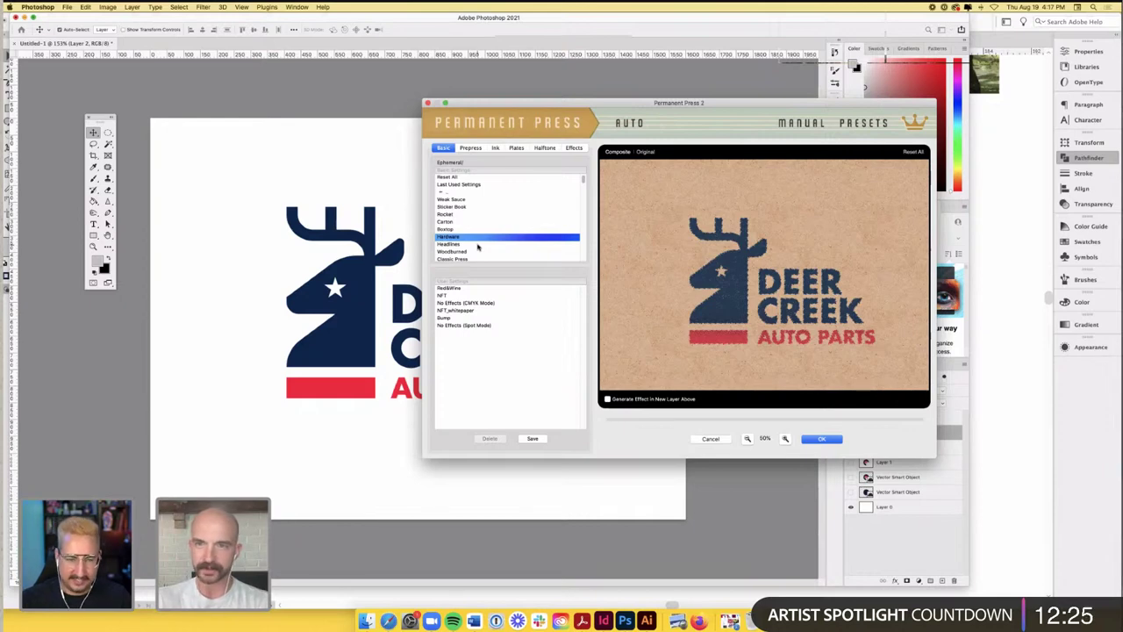
{"action": "left_click", "coordinate": [477, 245]}
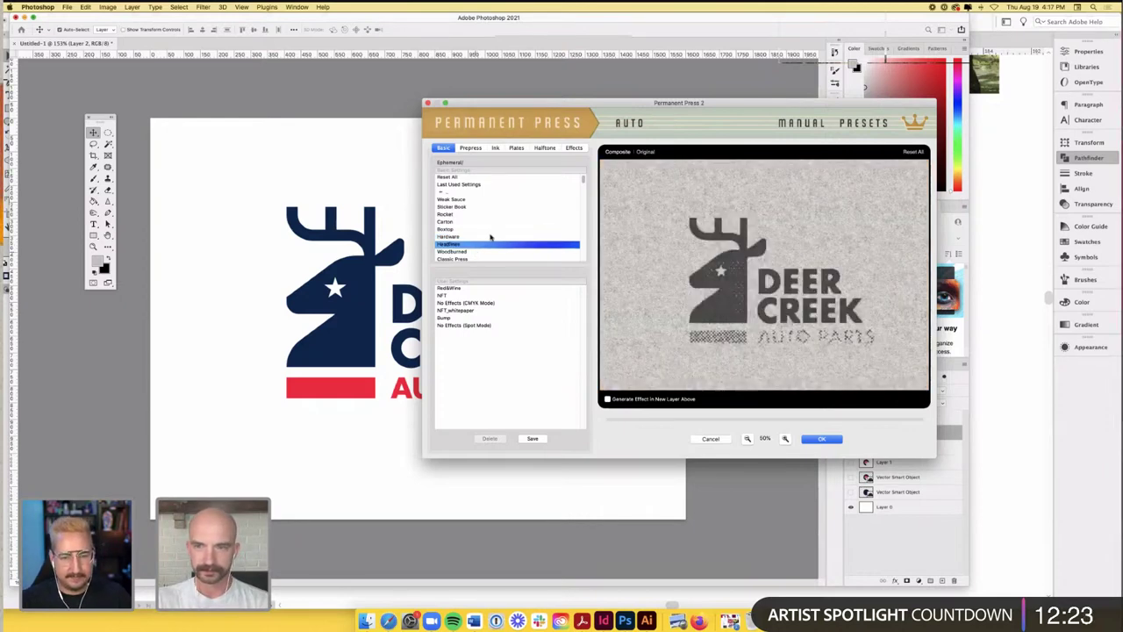
- Step through Woodburned, Classic Press, Bumper Sticker, Coupon, Temporary Tattoo, Hollywood, Revue Poster, Bonus Issue and Industry
{"action": "key", "text": "Down"}
{"action": "scroll", "coordinate": [490, 237], "scroll_direction": "down", "scroll_amount": 3}
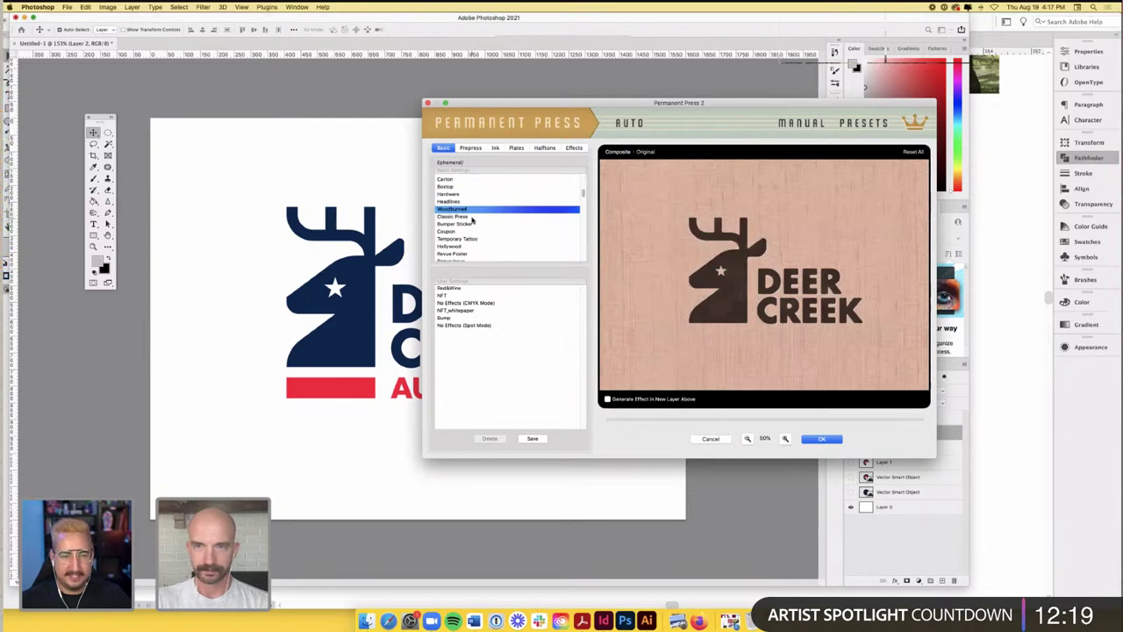
{"action": "key", "text": "Down"}
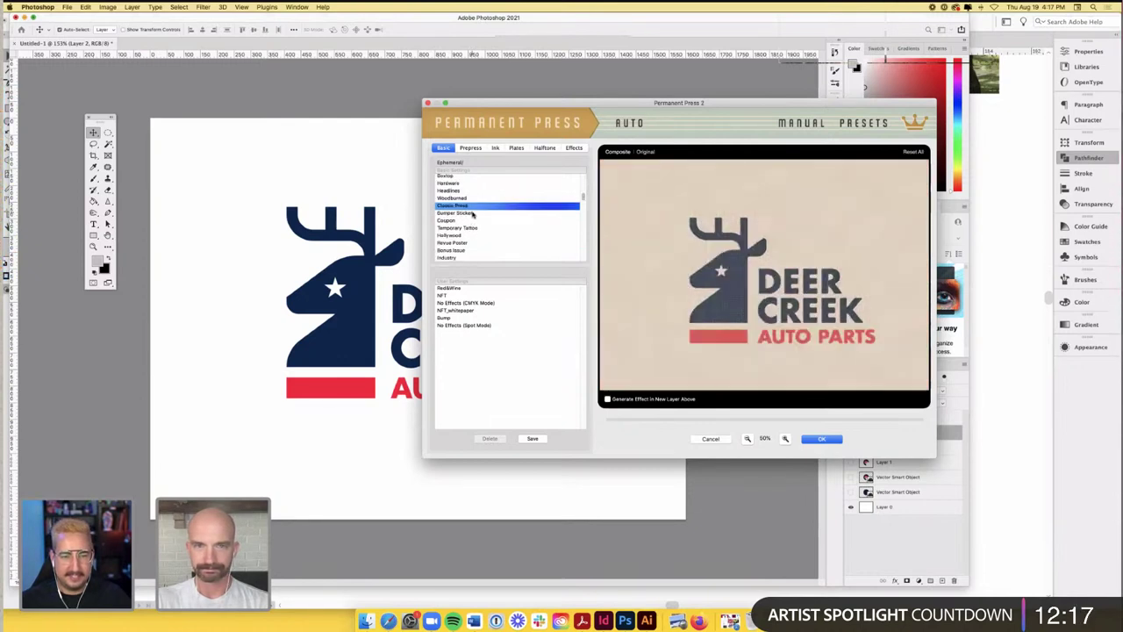
{"action": "key", "text": "Down"}
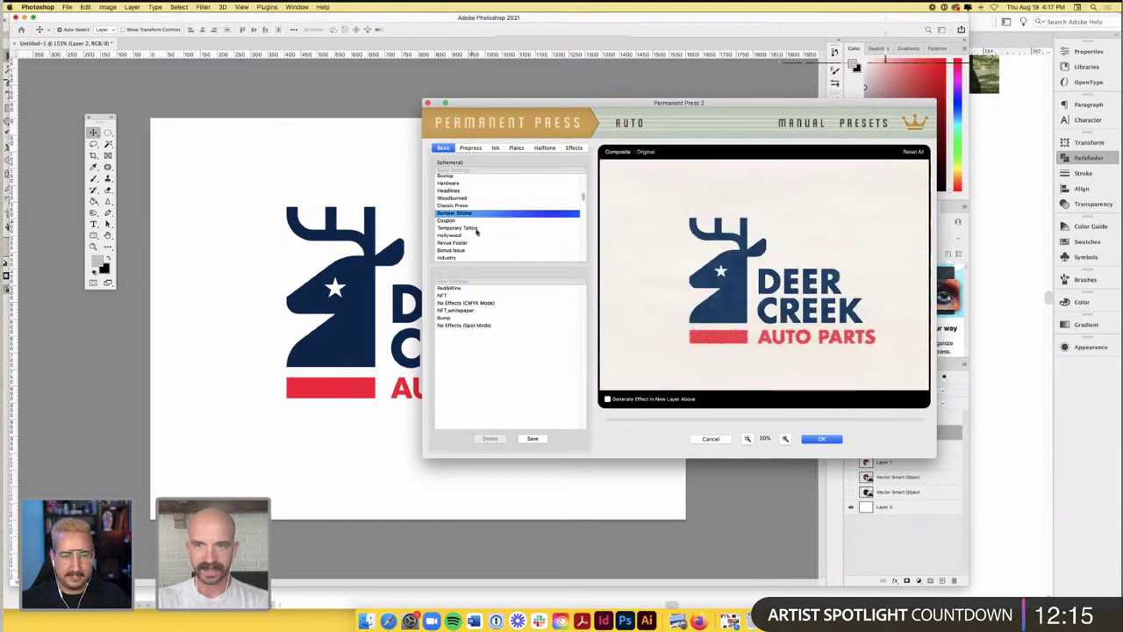
{"action": "key", "text": "Down"}
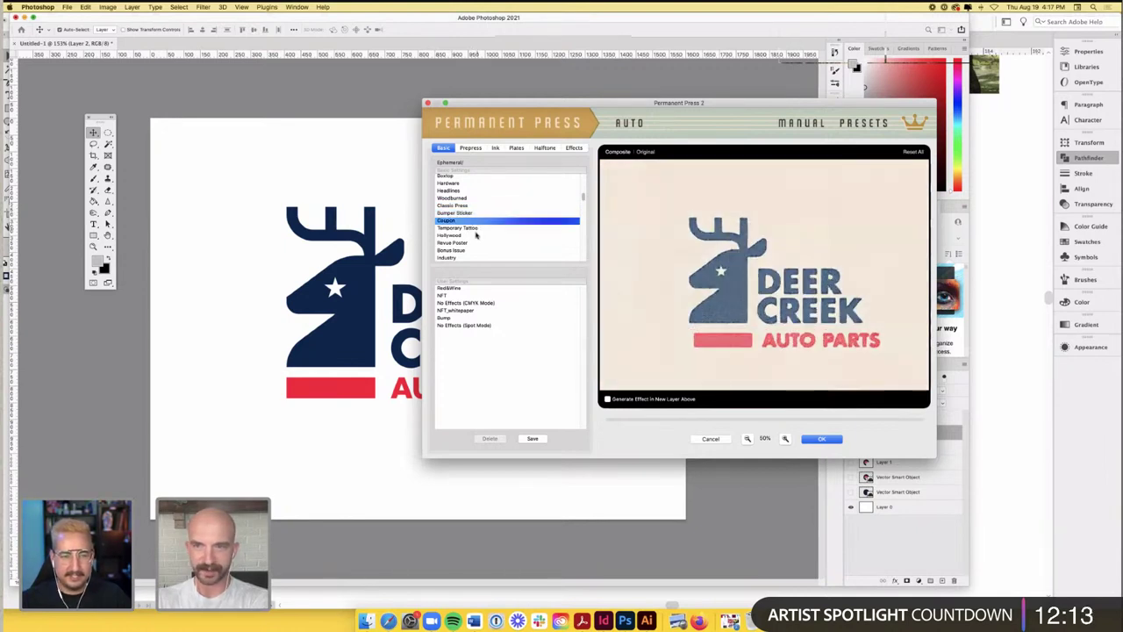
{"action": "key", "text": "Down"}
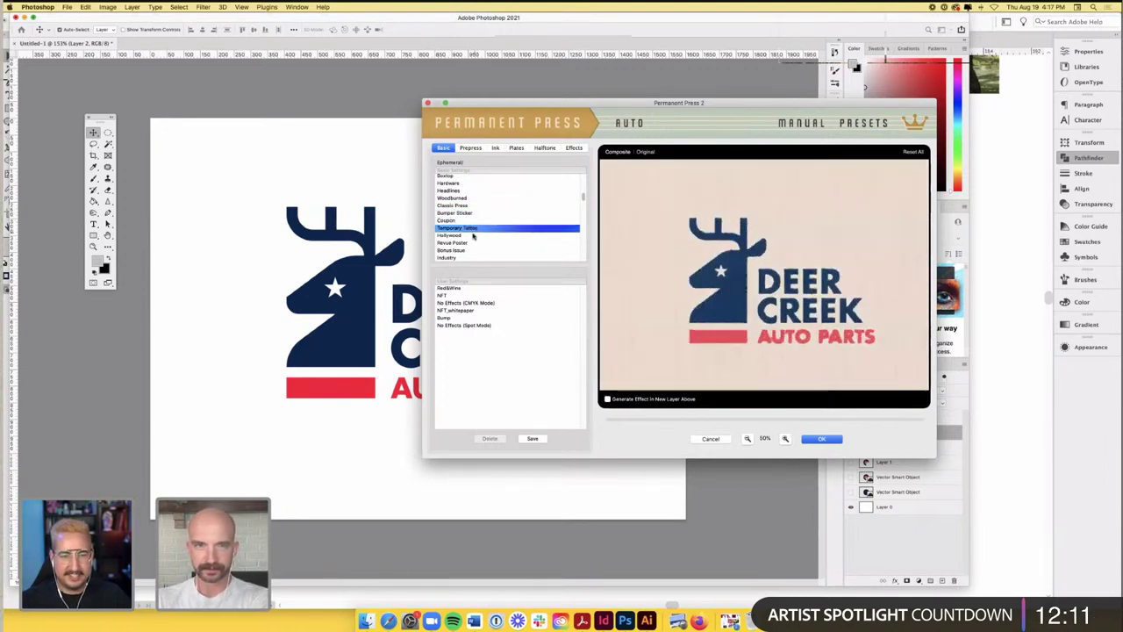
{"action": "key", "text": "Down"}
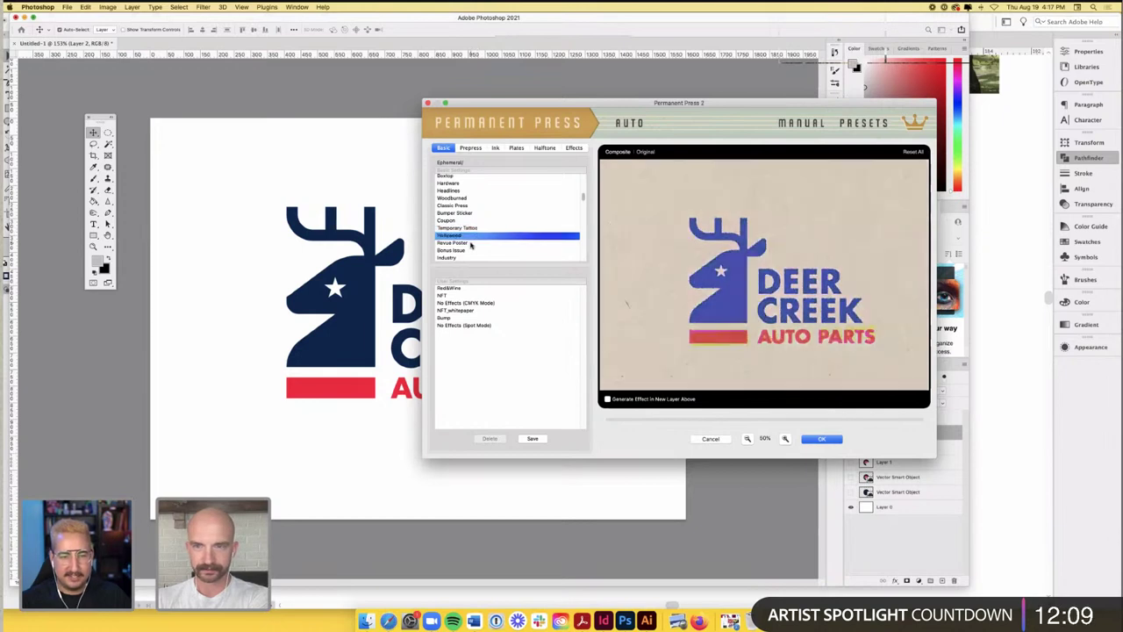
{"action": "key", "text": "Down"}
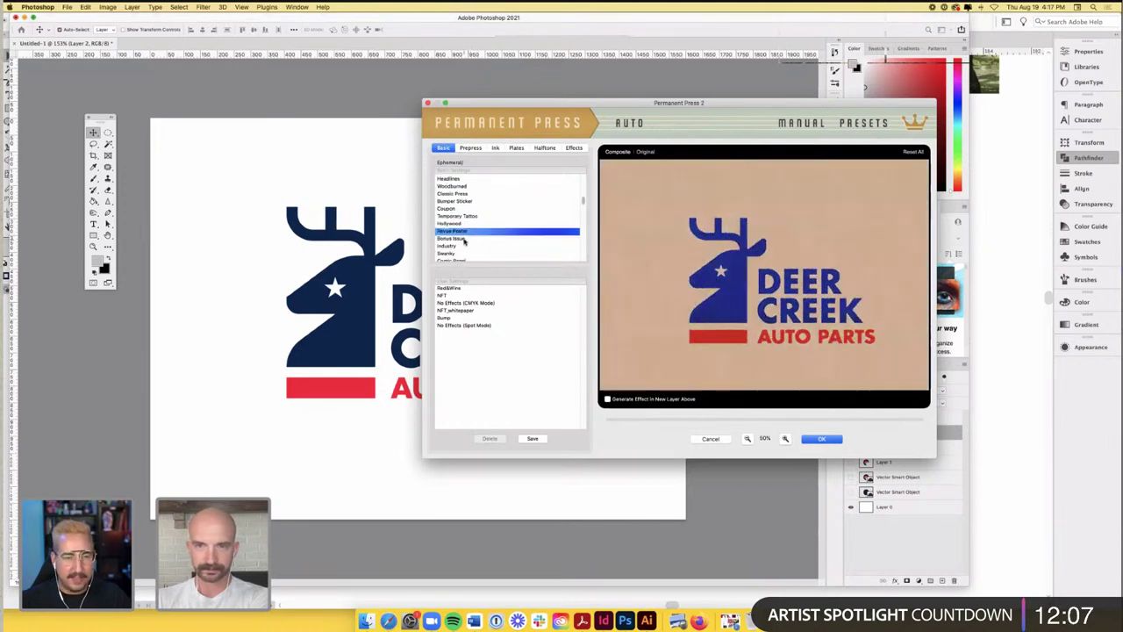
{"action": "key", "text": "Down"}
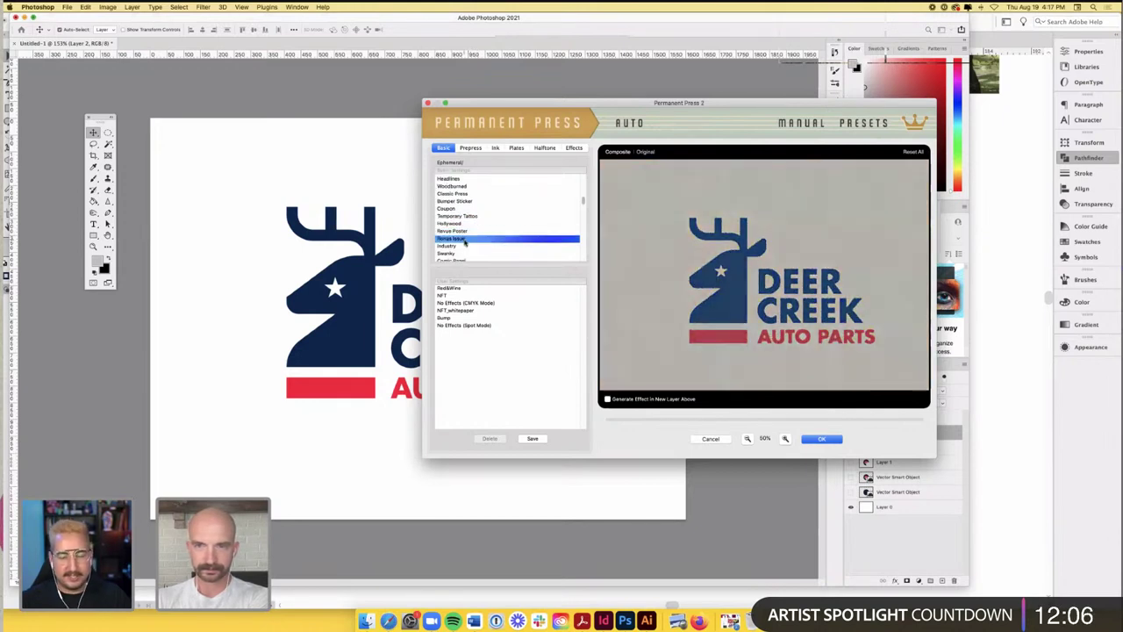
{"action": "left_click", "coordinate": [463, 246]}
- Preview Hollywood, Swanky, Comic Panel, Made in China, Editor, Diner Menu, Novelties and Comic Book on the logo
{"action": "left_click", "coordinate": [464, 225]}
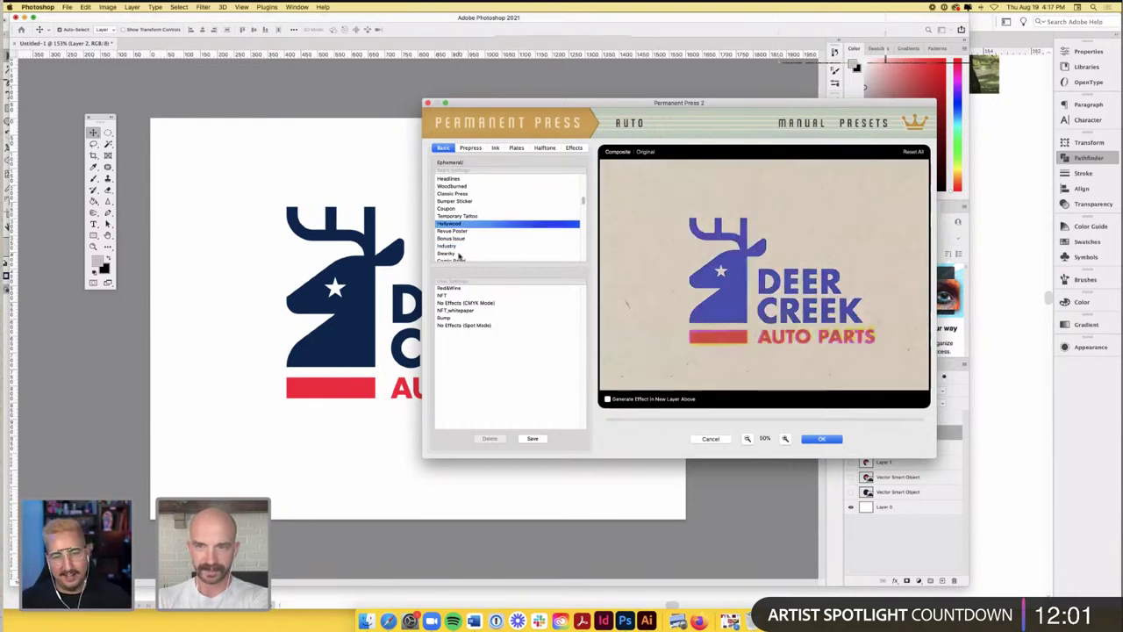
{"action": "left_click", "coordinate": [471, 252]}
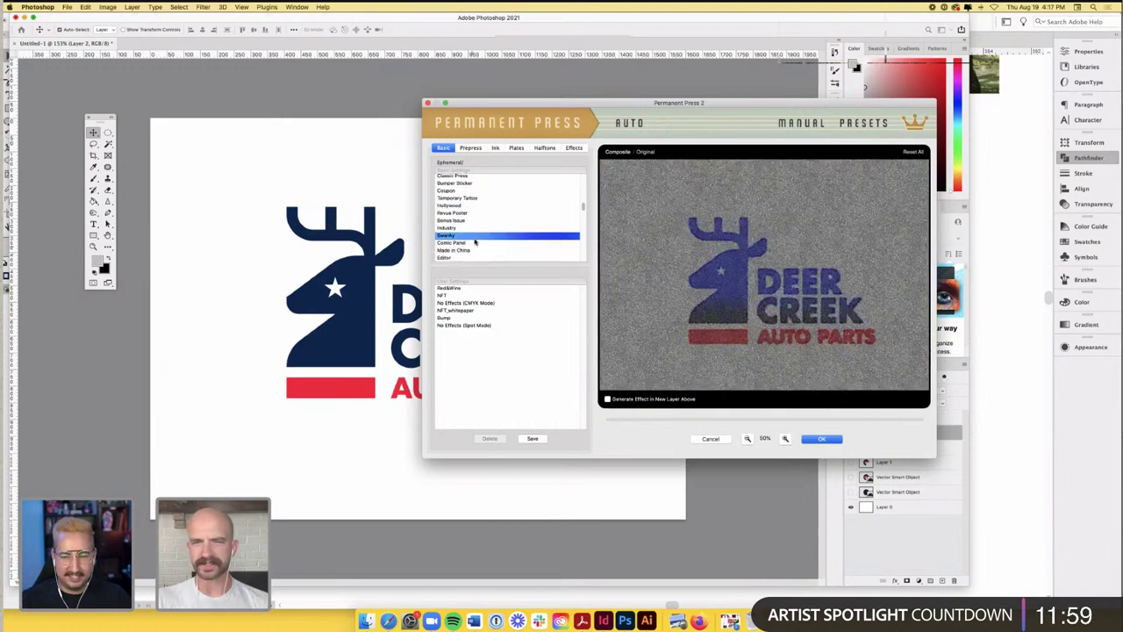
{"action": "scroll", "coordinate": [474, 241], "scroll_direction": "down", "scroll_amount": 1}
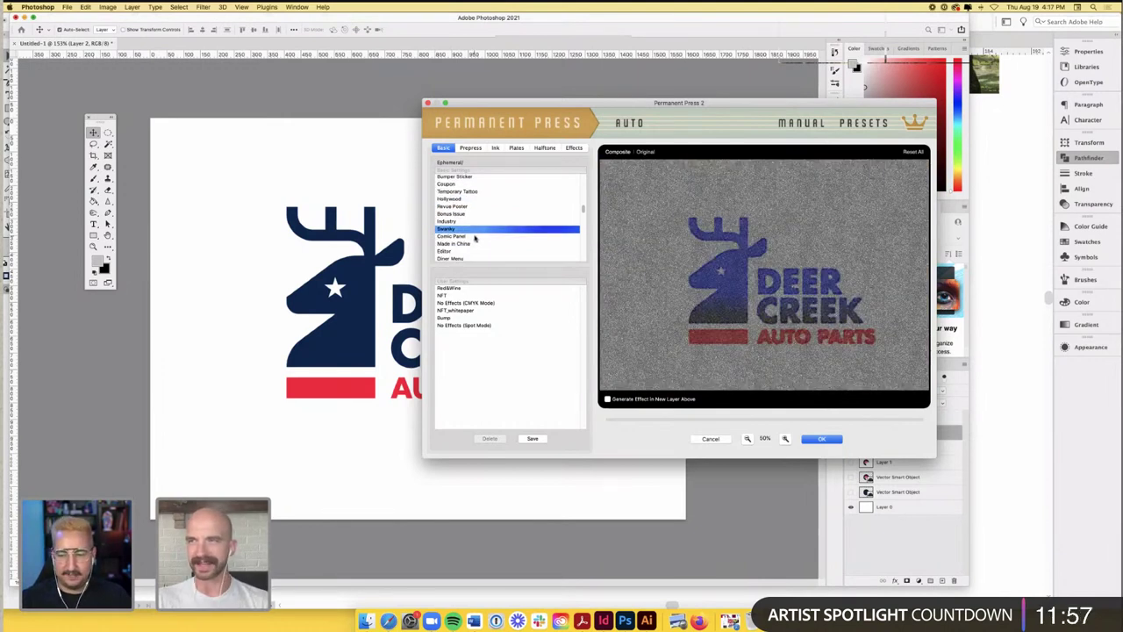
{"action": "left_click", "coordinate": [475, 238]}
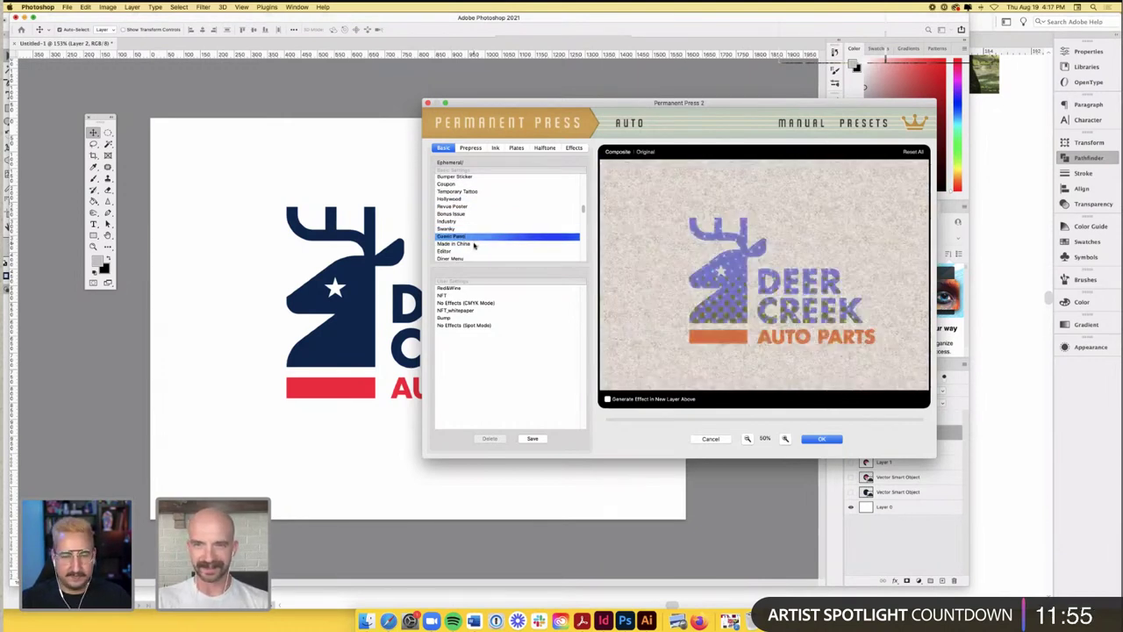
{"action": "left_click", "coordinate": [474, 244]}
{"action": "scroll", "coordinate": [474, 242], "scroll_direction": "down", "scroll_amount": 3}
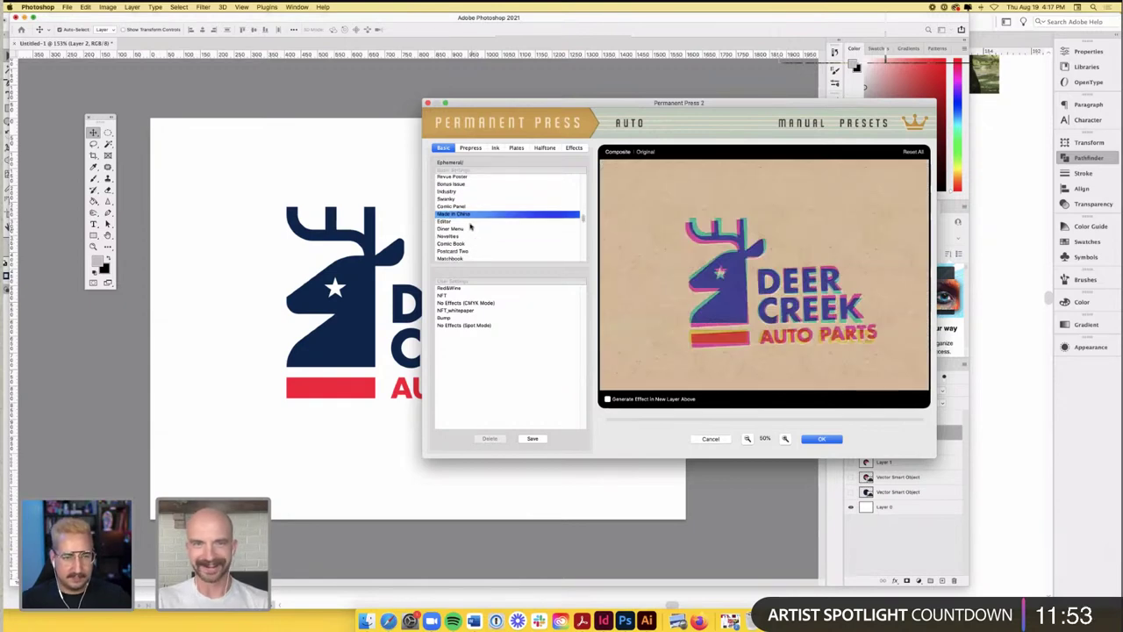
{"action": "key", "text": "Down"}
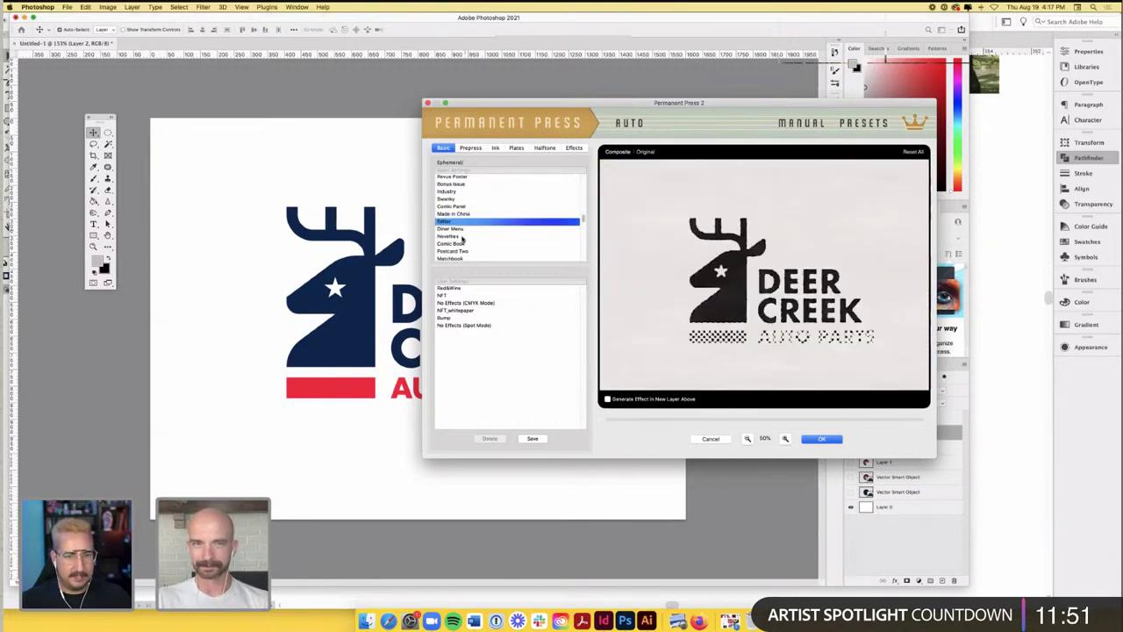
{"action": "key", "text": "Down"}
{"action": "key", "text": "Down"}
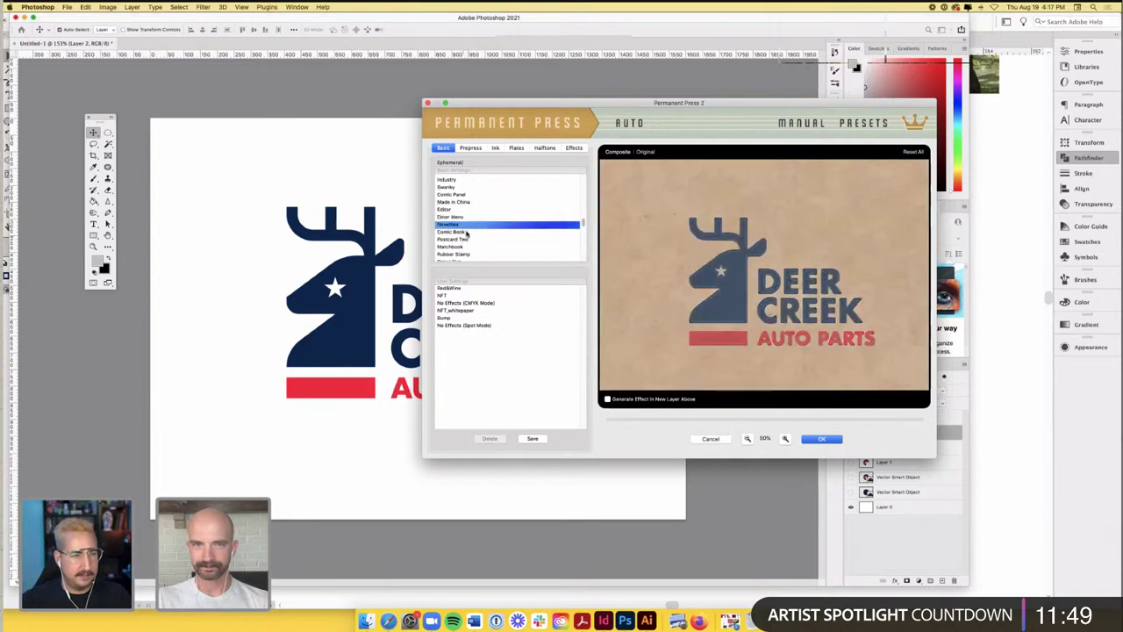
{"action": "key", "text": "Down"}
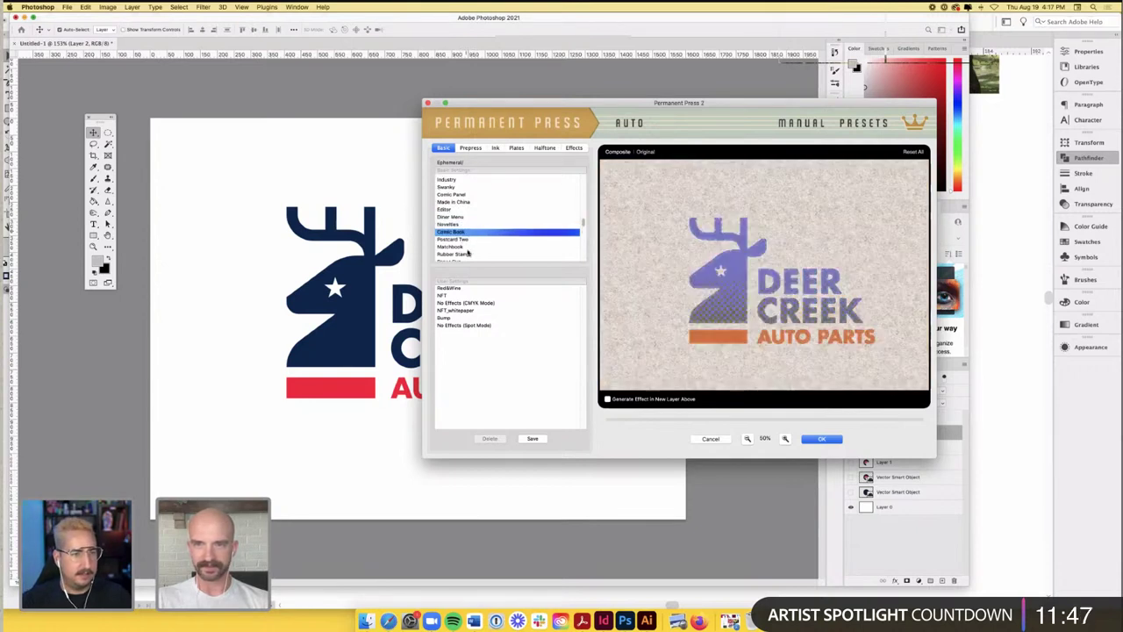
- Continue through Postcard Two, Matchbook, Rubber Stamp, Paper Cup, Construction Set, Trading Card, Old Newspaper and Magazine to Confection
{"action": "key", "text": "Down"}
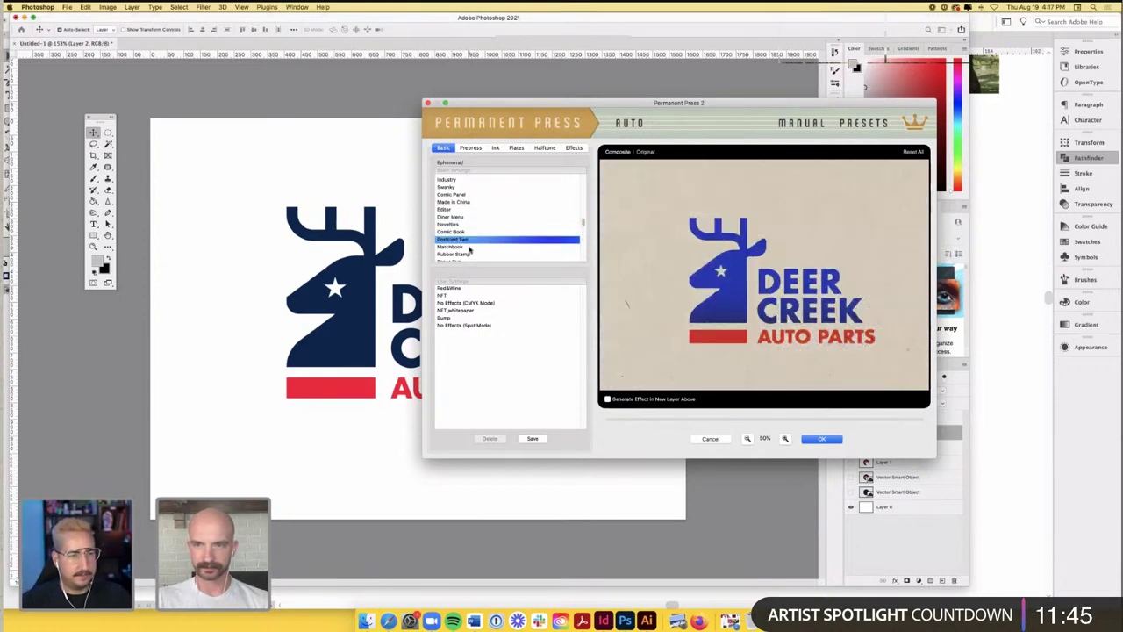
{"action": "key", "text": "Down"}
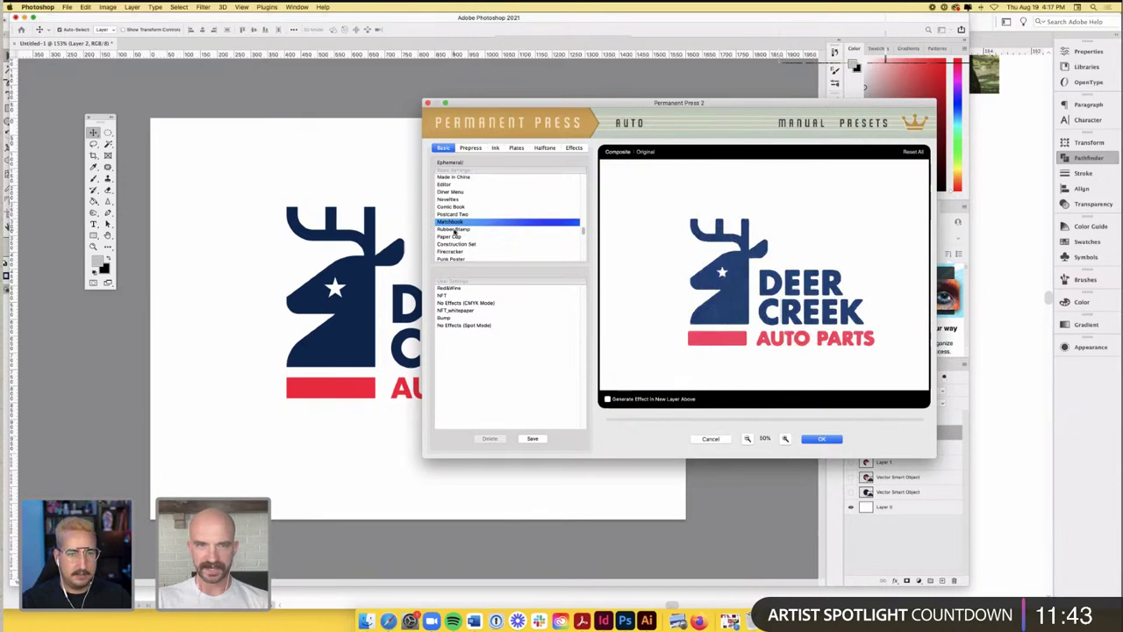
{"action": "key", "text": "Down"}
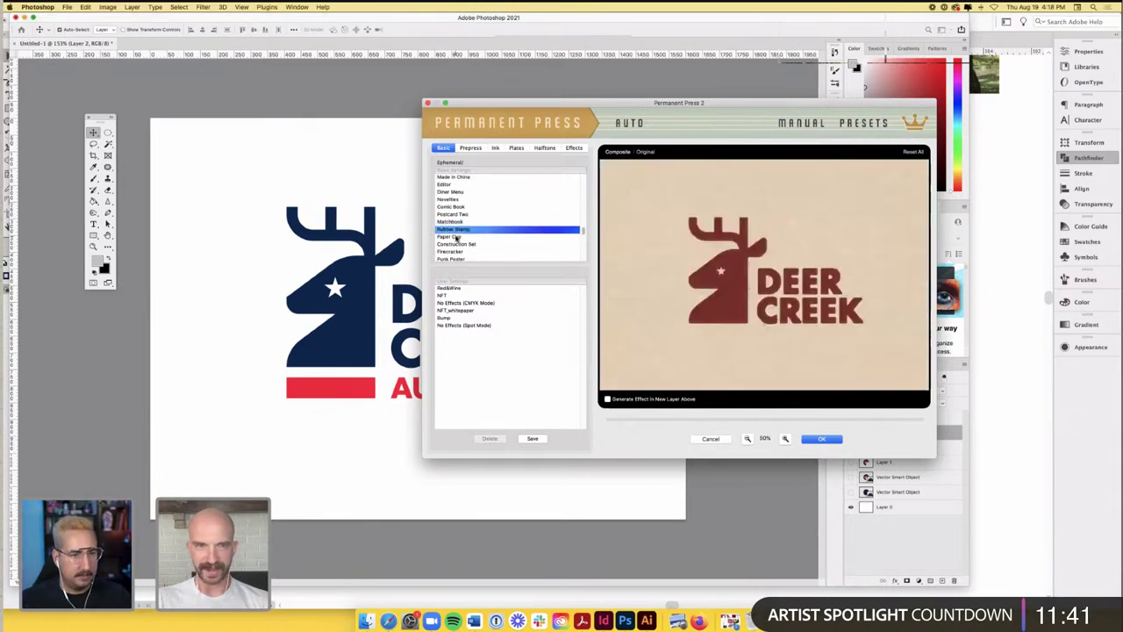
{"action": "key", "text": "Down"}
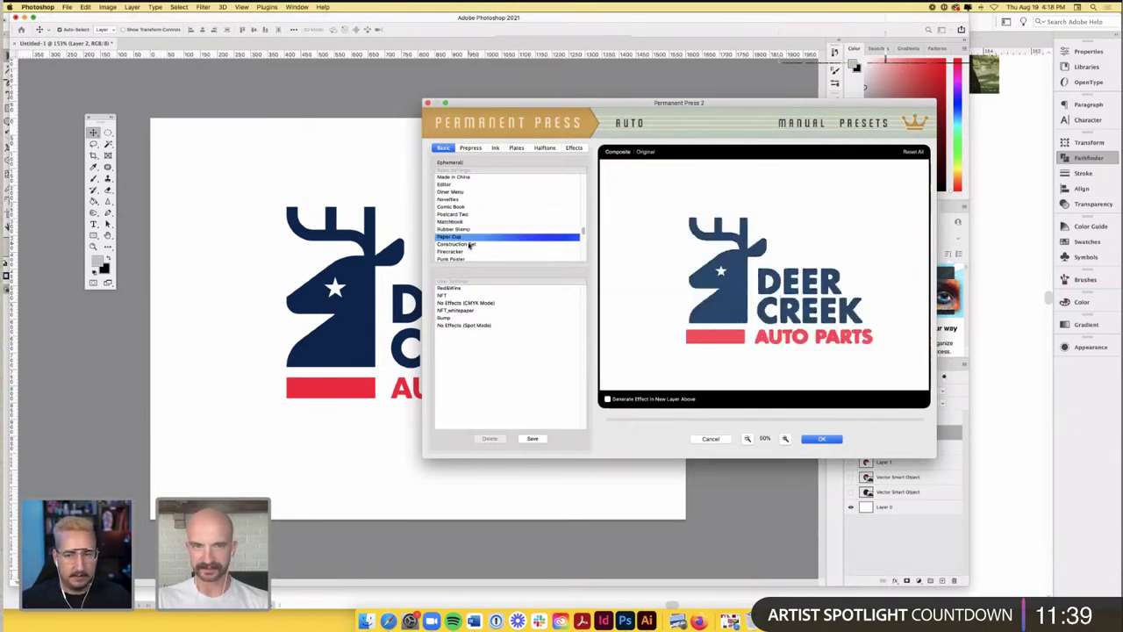
{"action": "key", "text": "Down"}
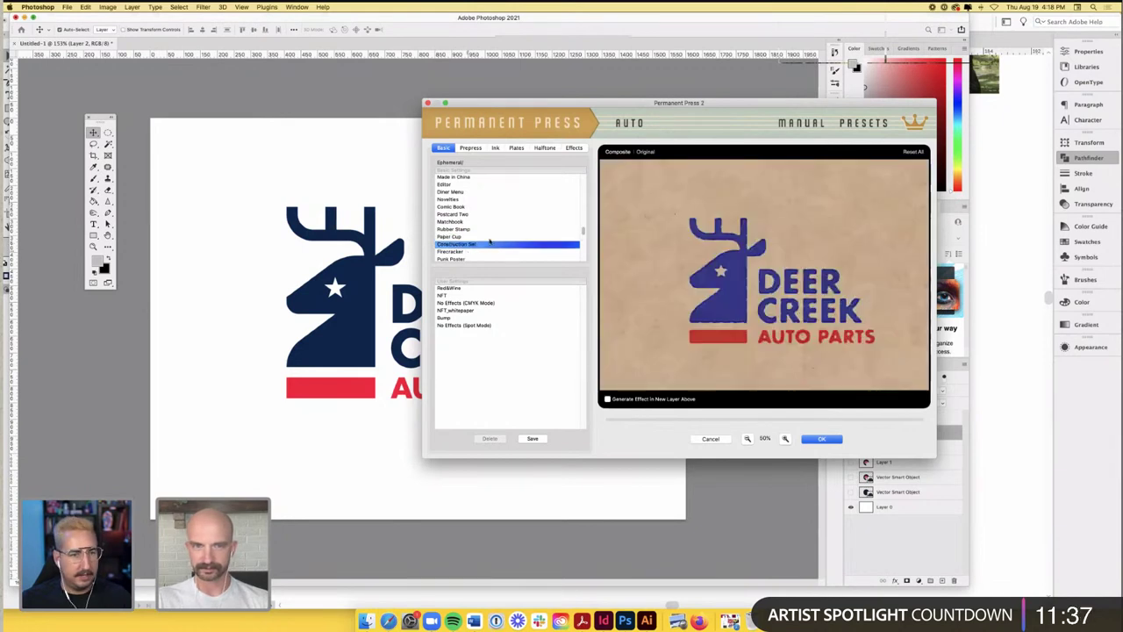
{"action": "key", "text": "Down"}
{"action": "key", "text": "Down"}
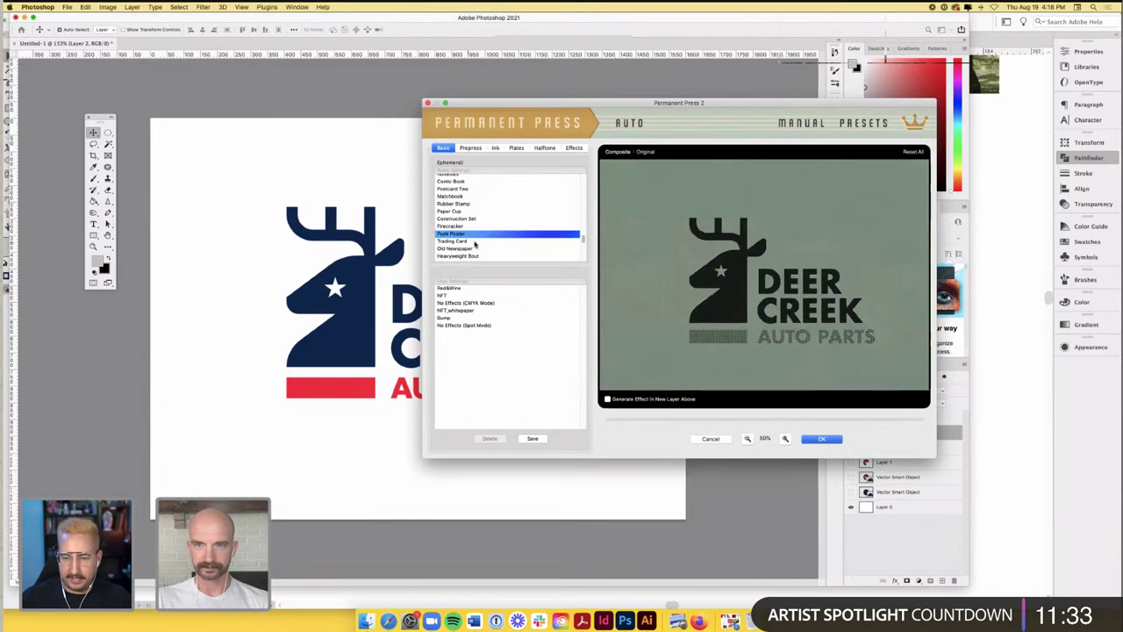
{"action": "key", "text": "Down"}
{"action": "key", "text": "Down"}
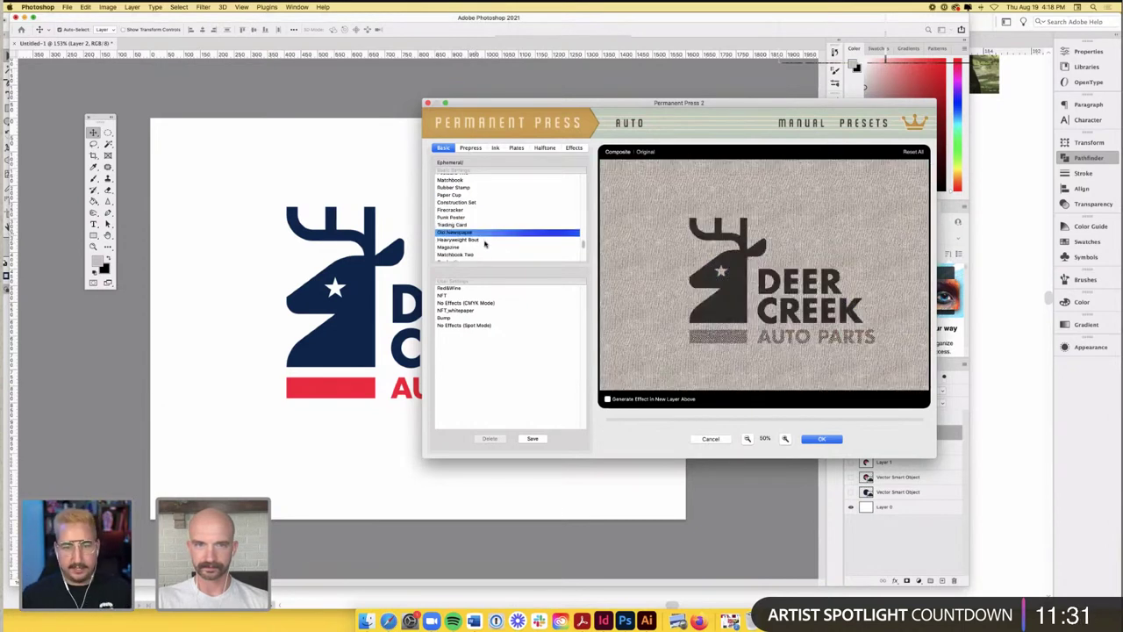
{"action": "key", "text": "Down"}
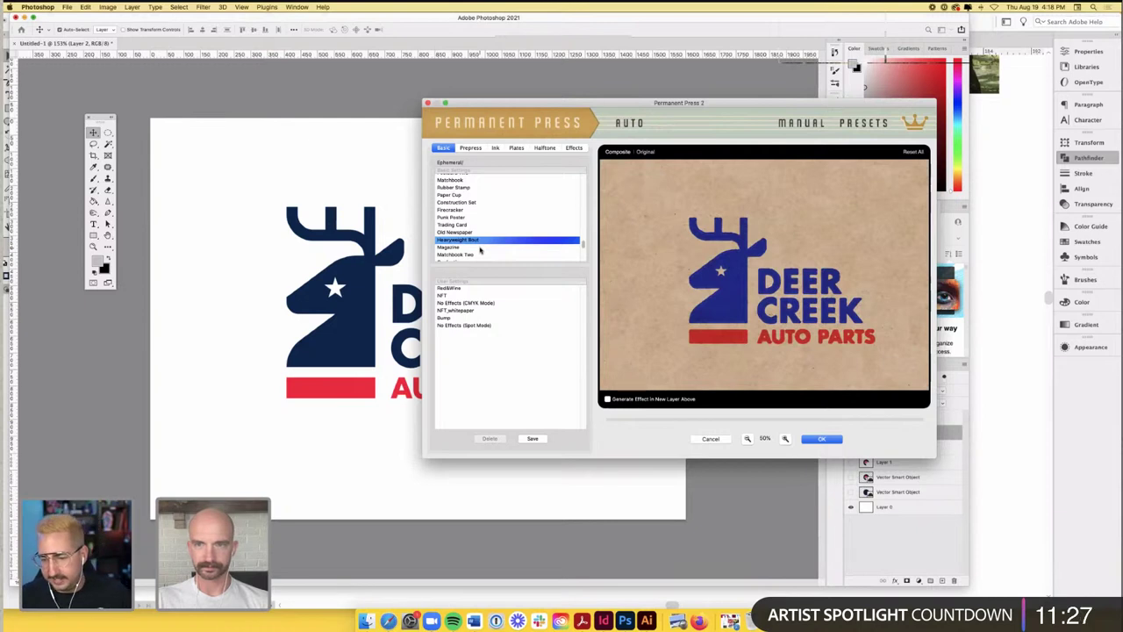
{"action": "key", "text": "Down"}
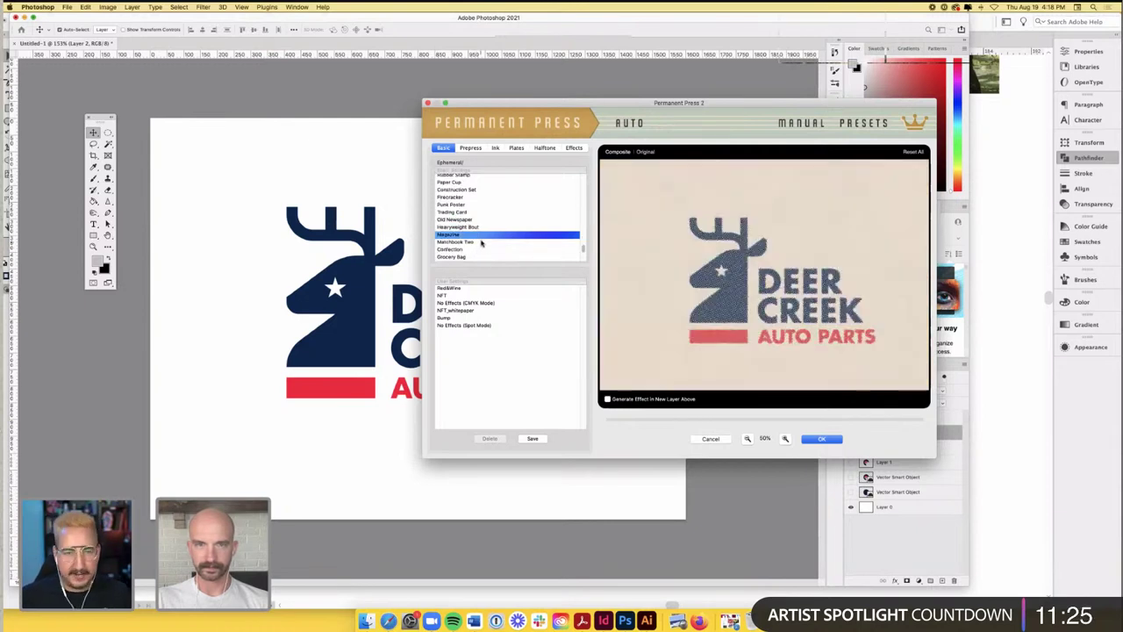
{"action": "key", "text": "Down"}
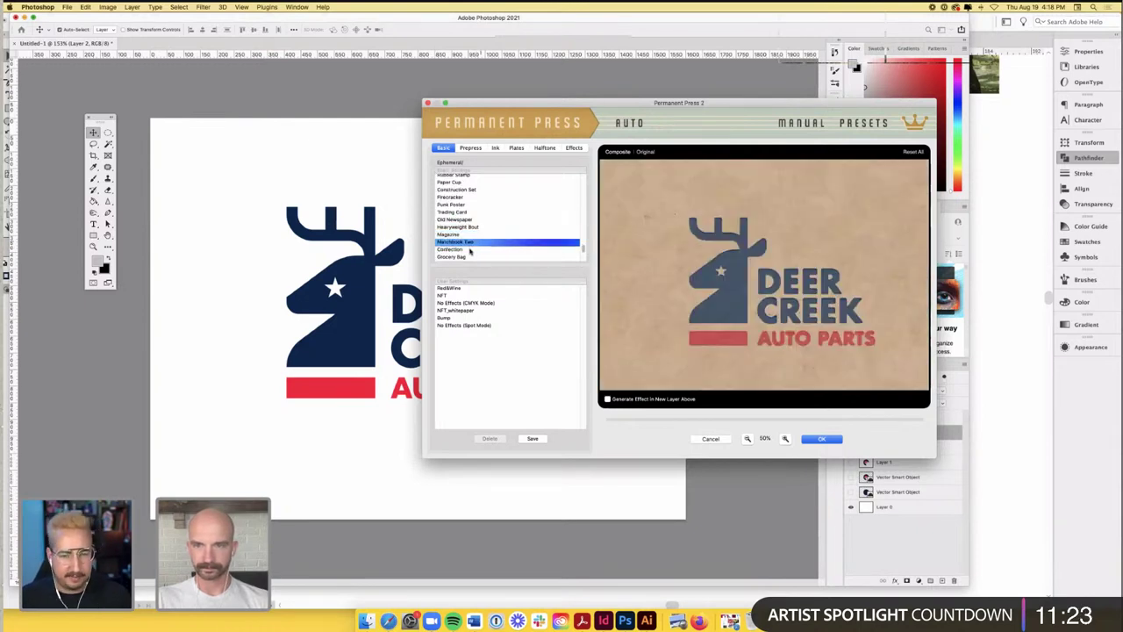
{"action": "key", "text": "Down"}
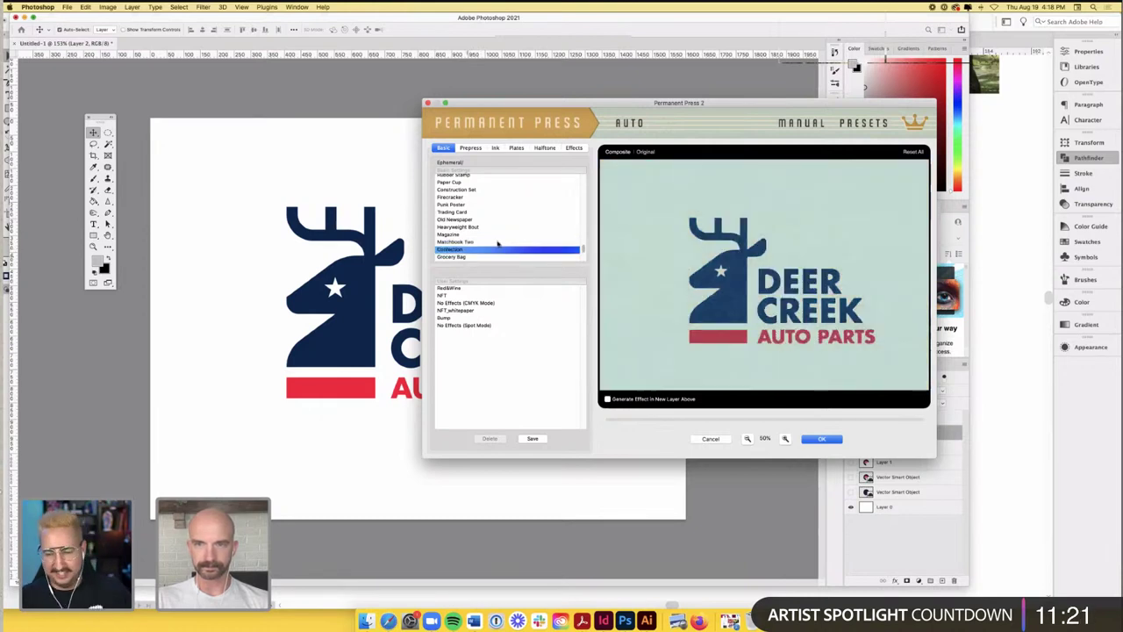
{"action": "key", "text": "Down"}
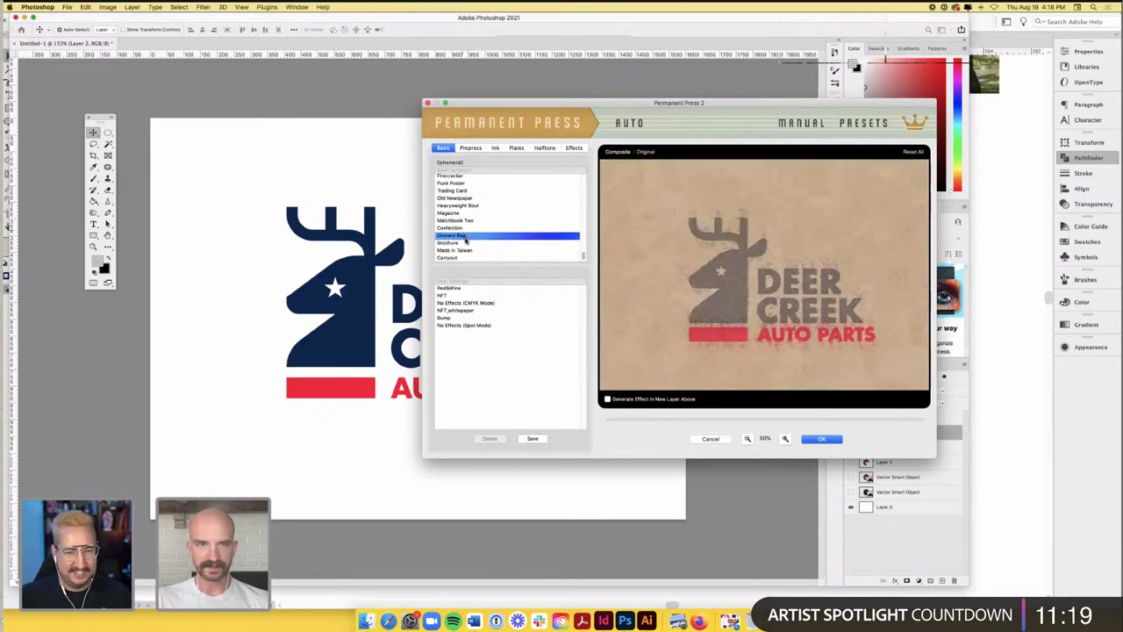
{"action": "key", "text": "Up"}
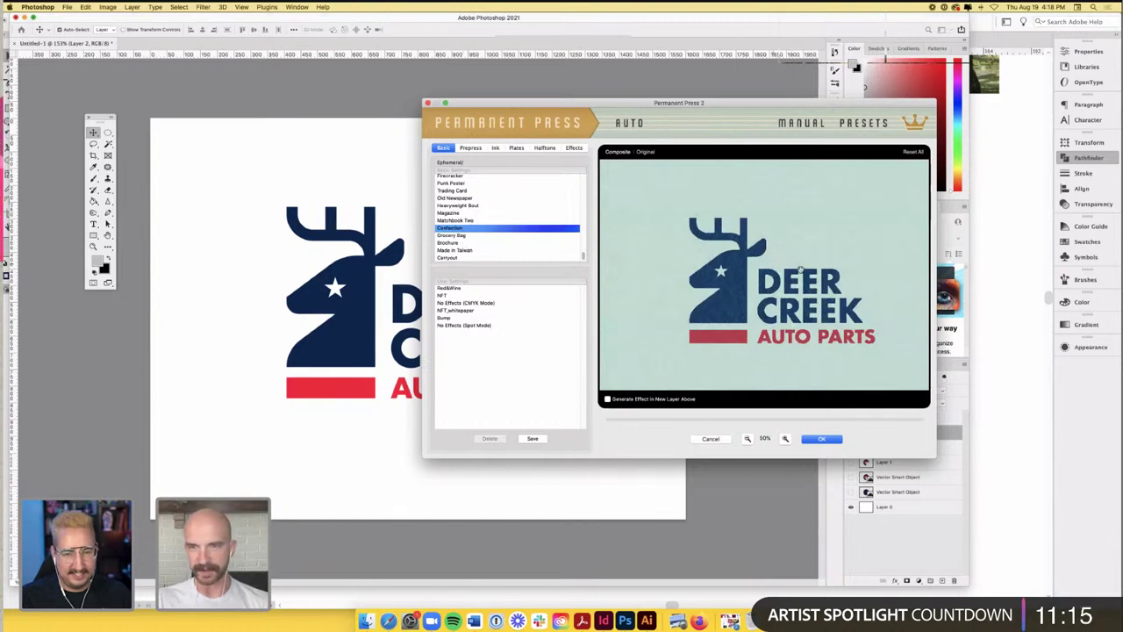
{"action": "left_click", "coordinate": [786, 438]}
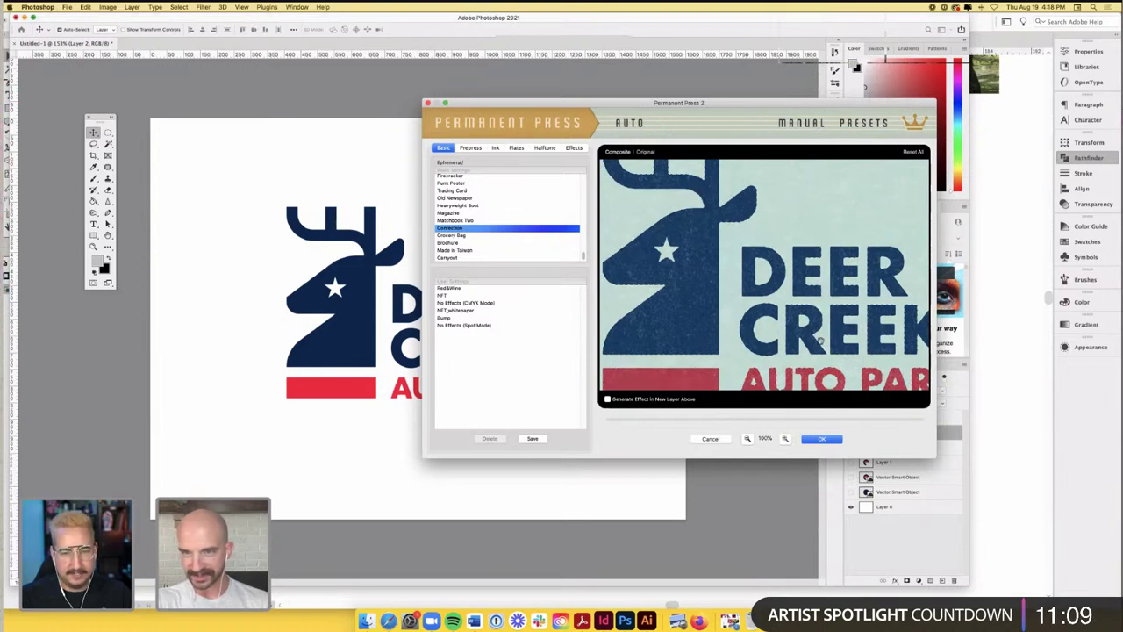
{"action": "left_click_drag", "start_coordinate": [820, 341], "coordinate": [783, 298]}
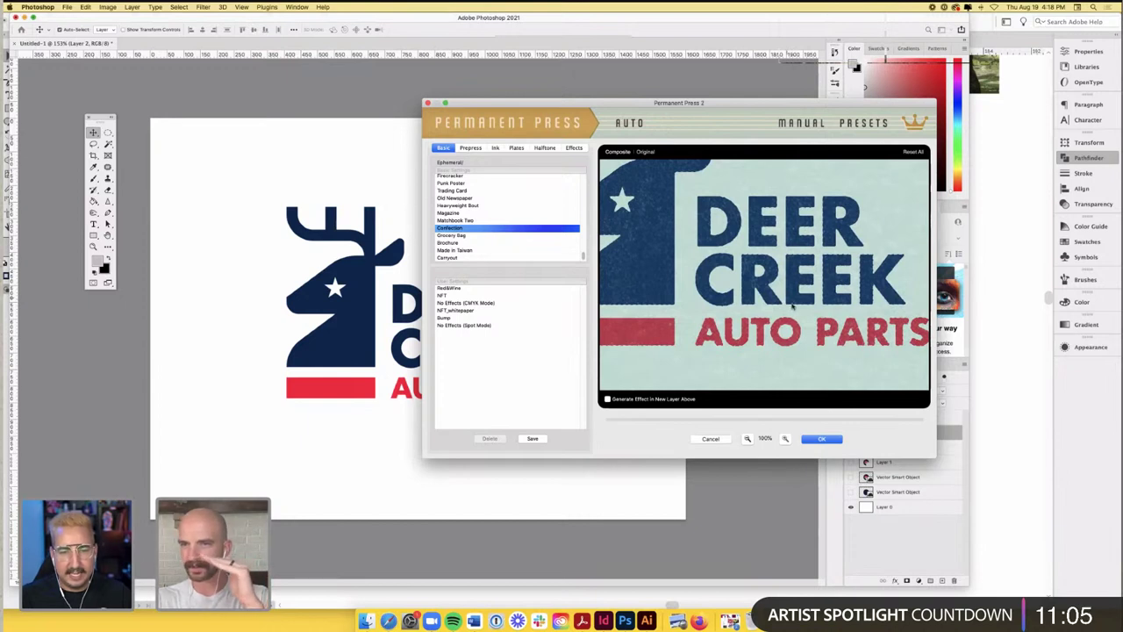
{"action": "left_click", "coordinate": [747, 440]}
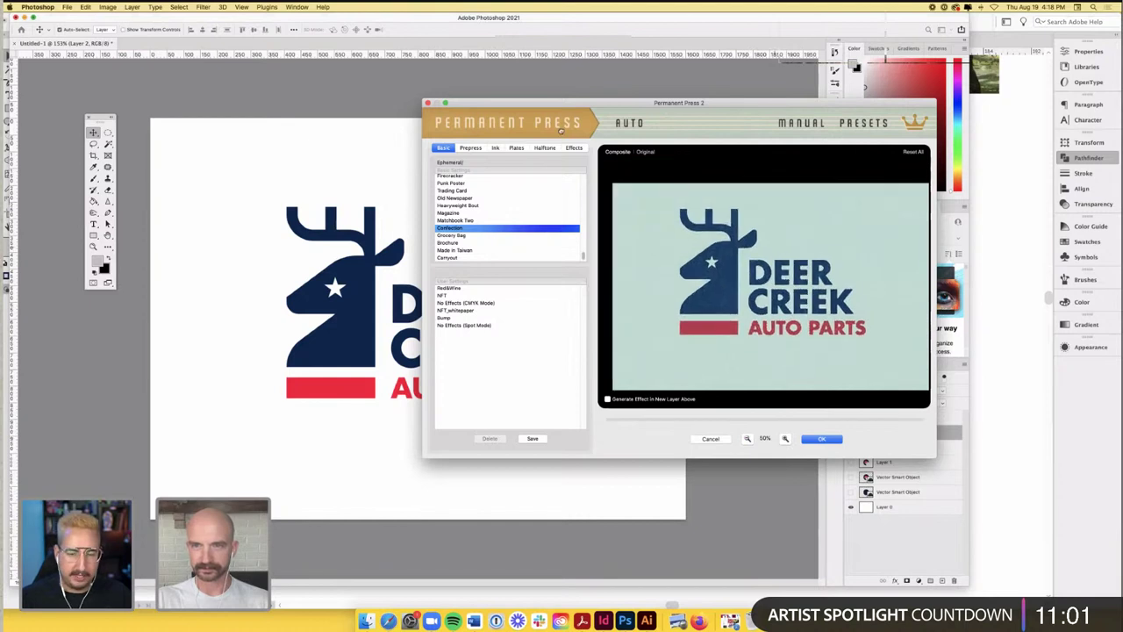
- In Prepress, set the number of inks to 2 and remove the pink ink
{"action": "left_click", "coordinate": [472, 149]}
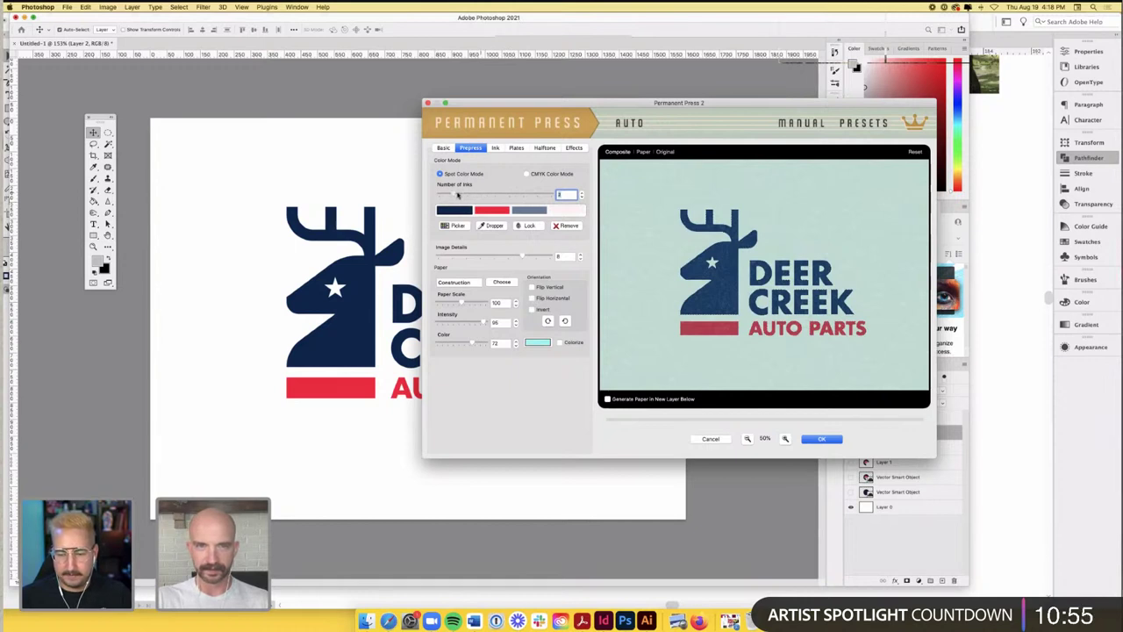
{"action": "left_click", "coordinate": [456, 195]}
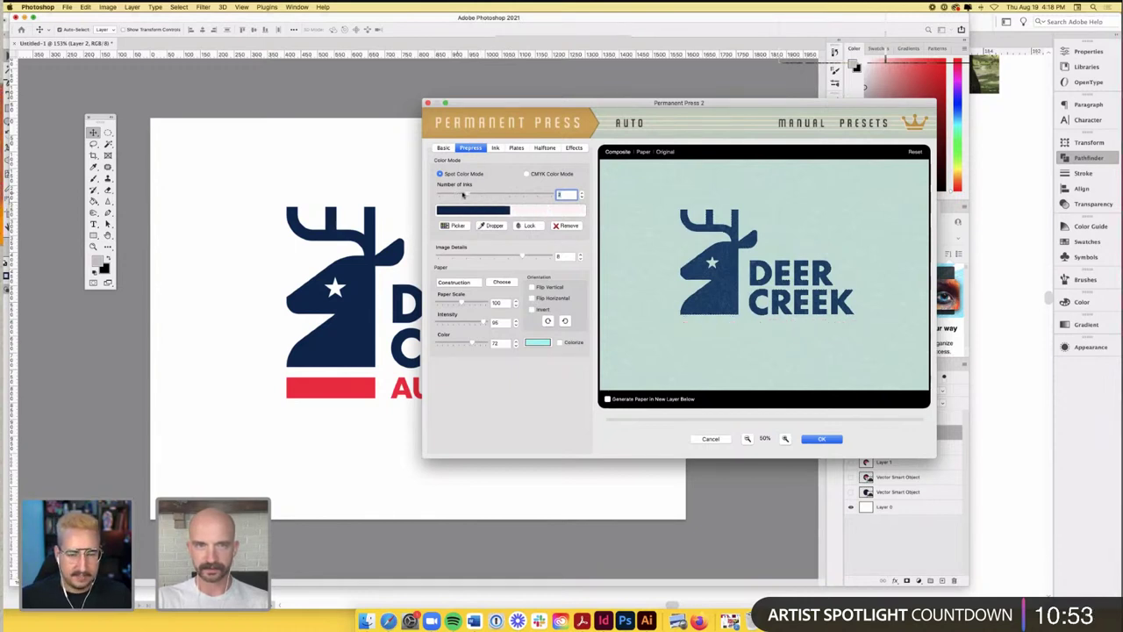
{"action": "left_click", "coordinate": [463, 195]}
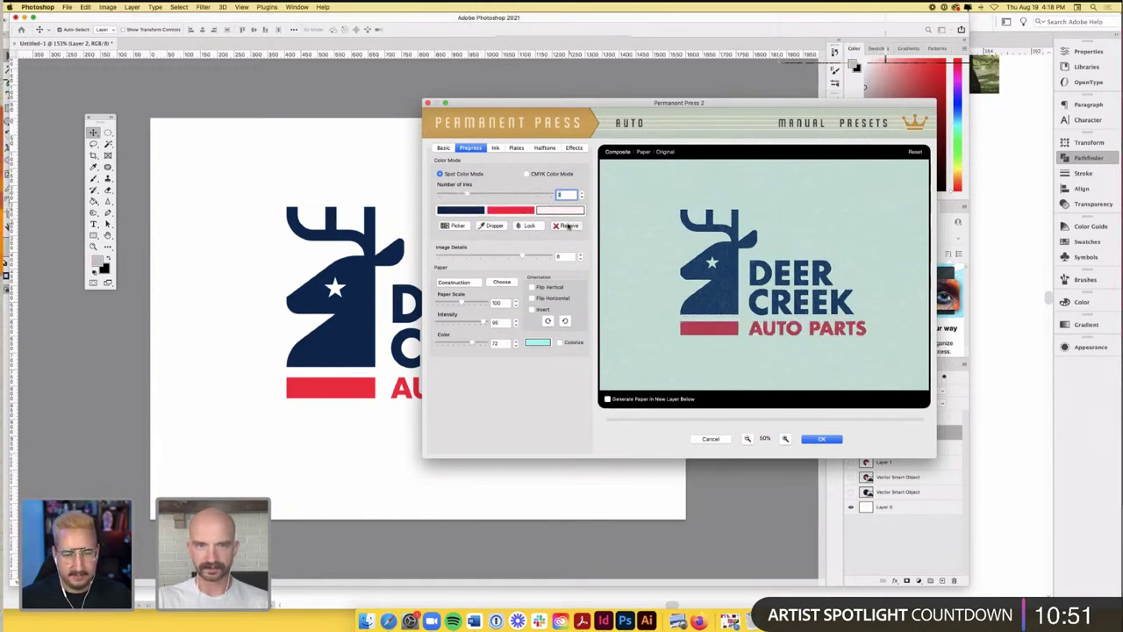
{"action": "left_click", "coordinate": [567, 225]}
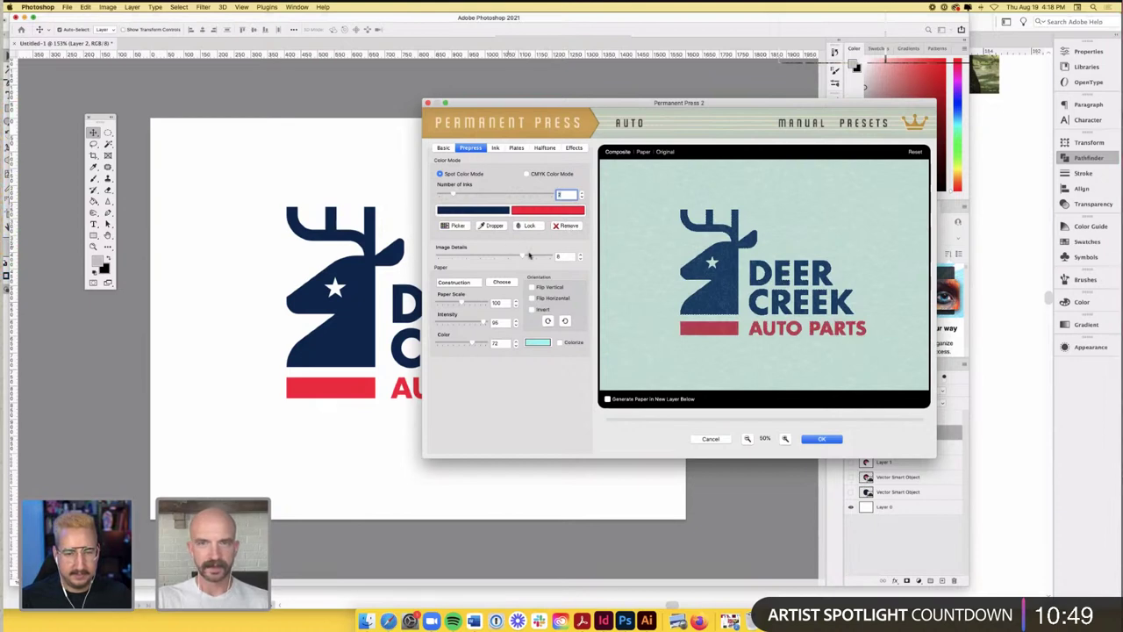
- Keep the current paper texture, lower its colour value to about 11 and colorize it near-white
{"action": "left_click", "coordinate": [501, 282]}
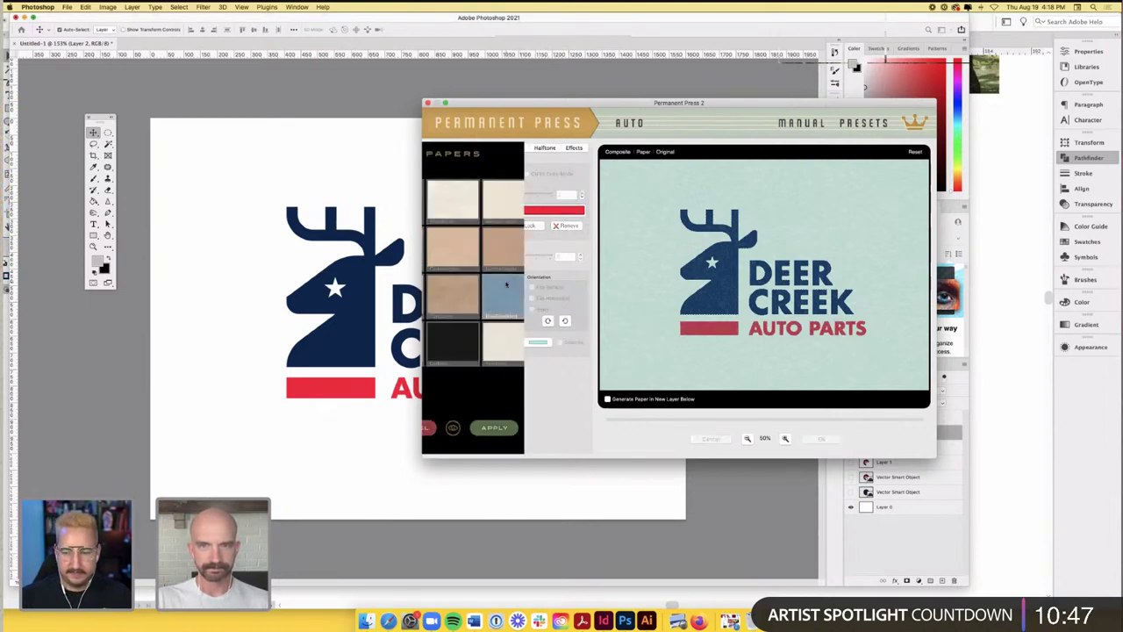
{"action": "left_click", "coordinate": [436, 156]}
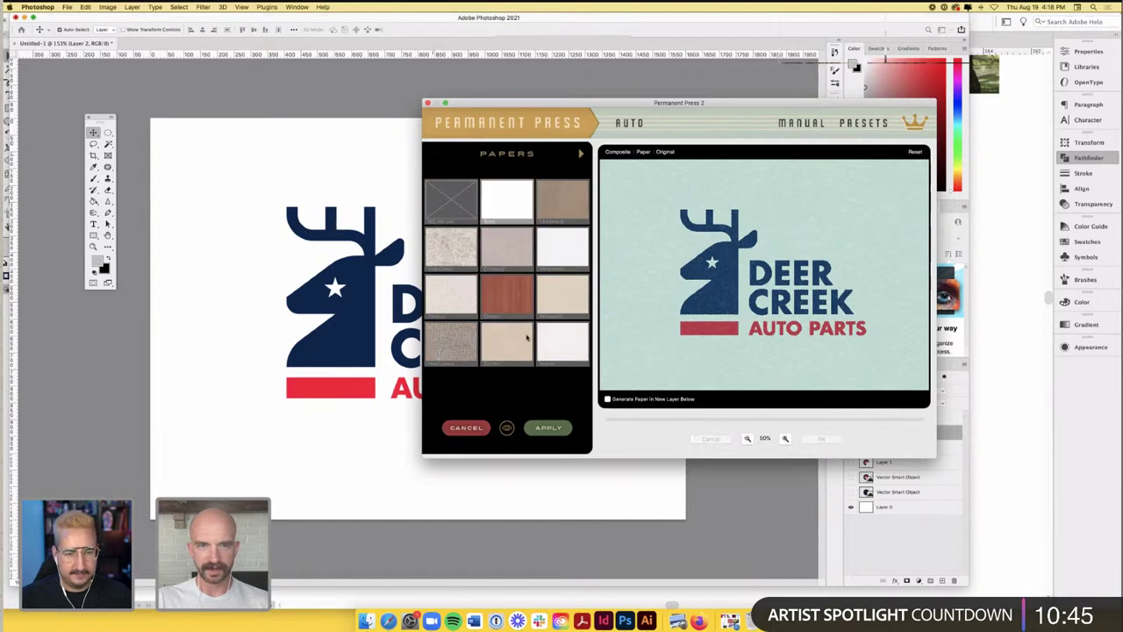
{"action": "left_click", "coordinate": [479, 427]}
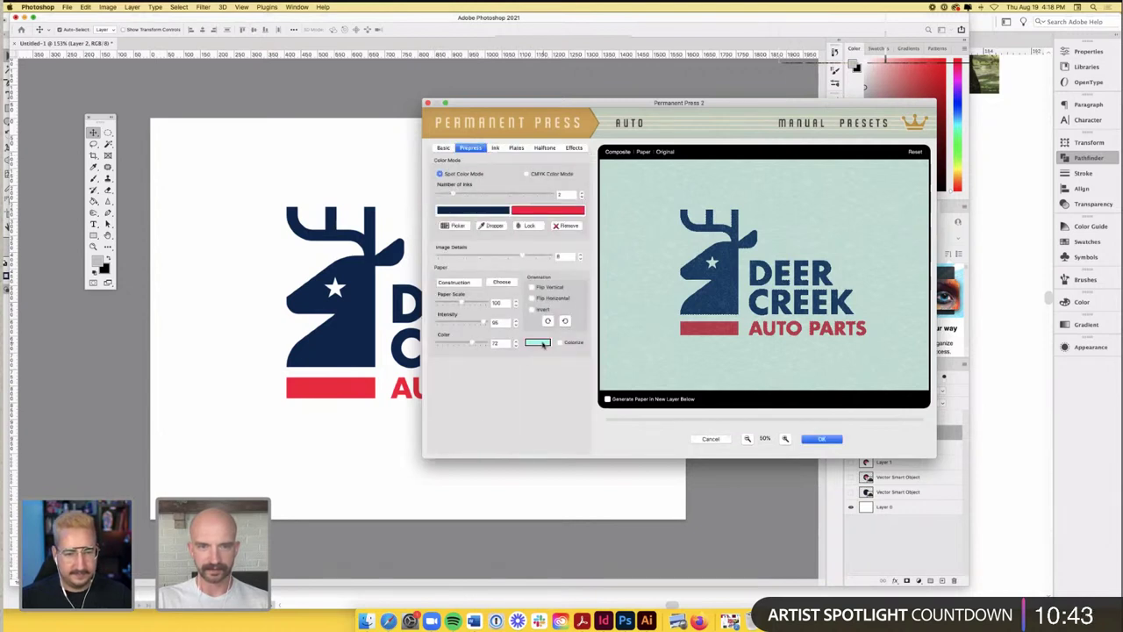
{"action": "left_click_drag", "start_coordinate": [458, 342], "coordinate": [441, 343]}
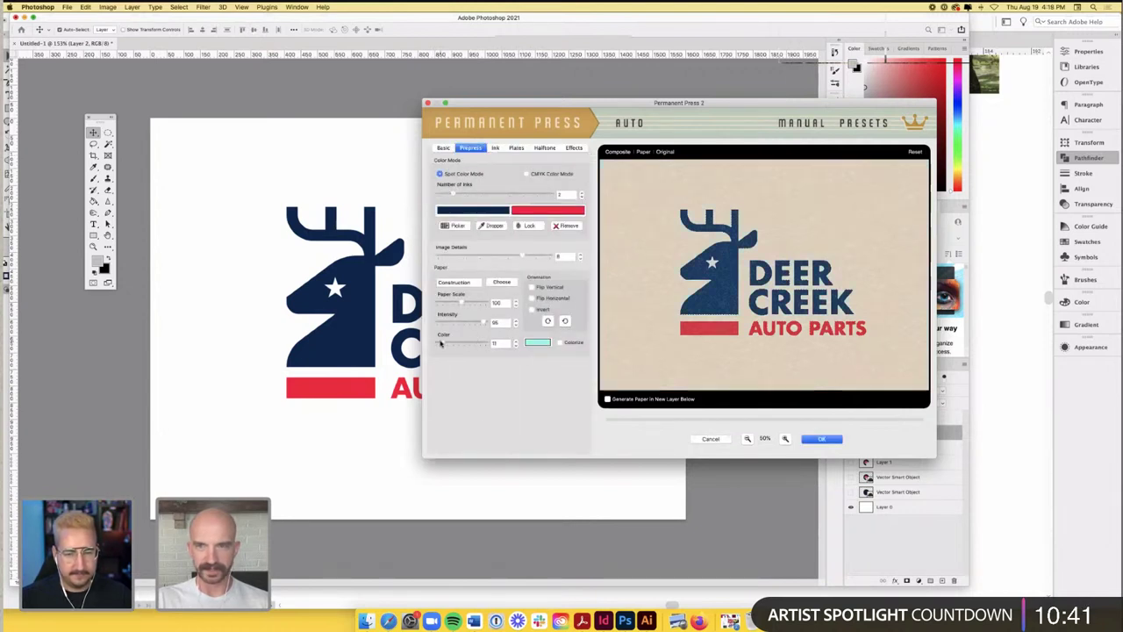
{"action": "left_click", "coordinate": [544, 344]}
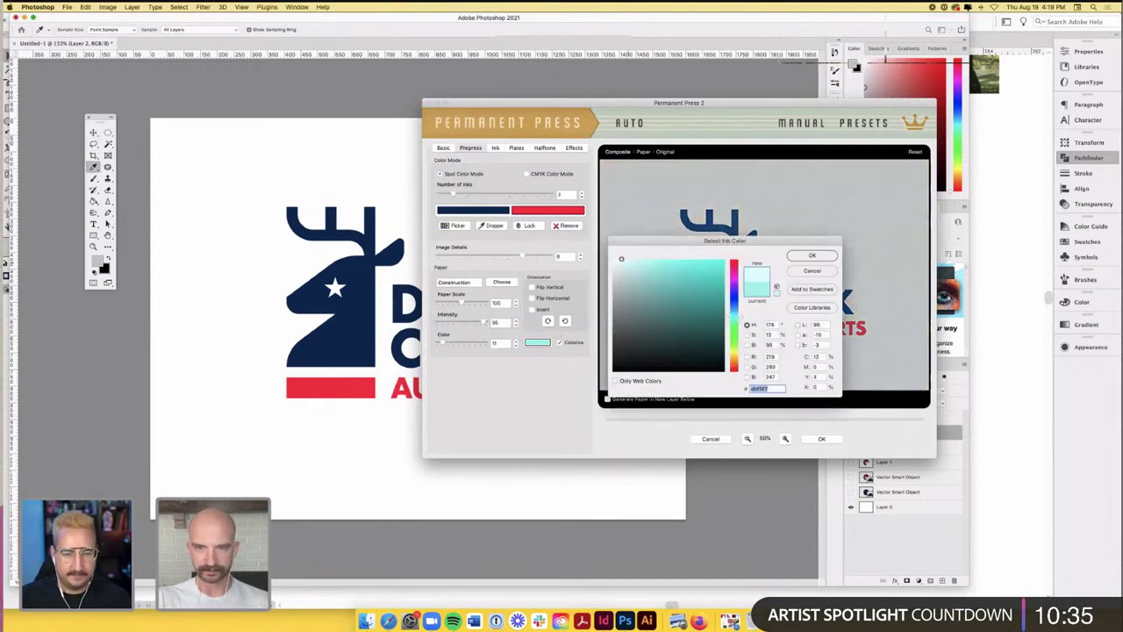
{"action": "left_click", "coordinate": [619, 259]}
{"action": "left_click", "coordinate": [801, 255]}
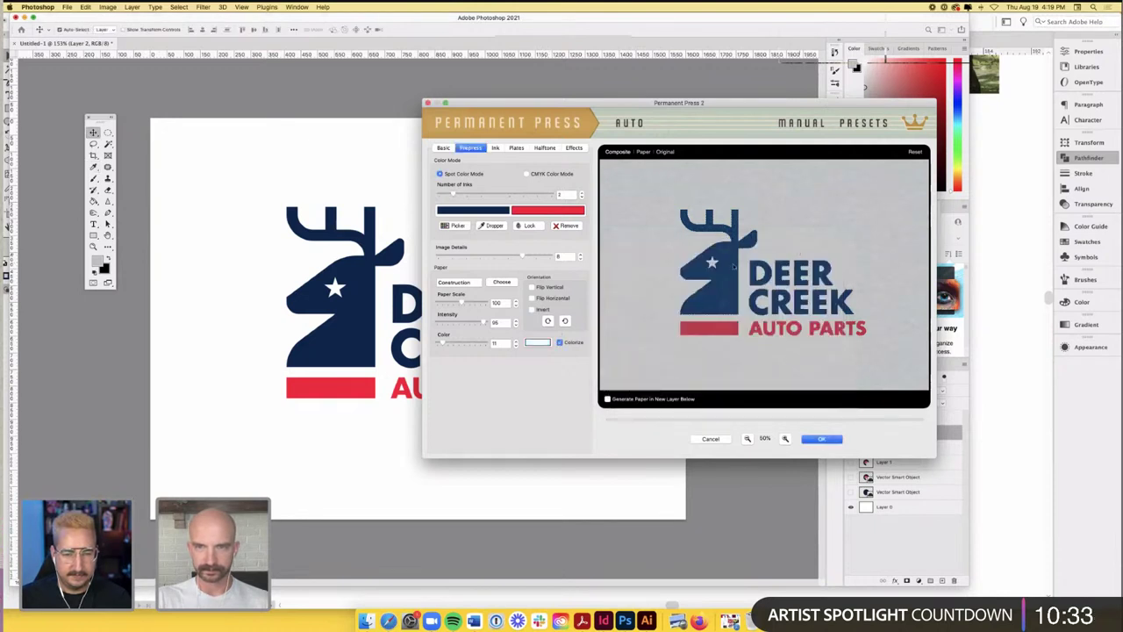
{"action": "left_click_drag", "start_coordinate": [442, 344], "coordinate": [436, 344]}
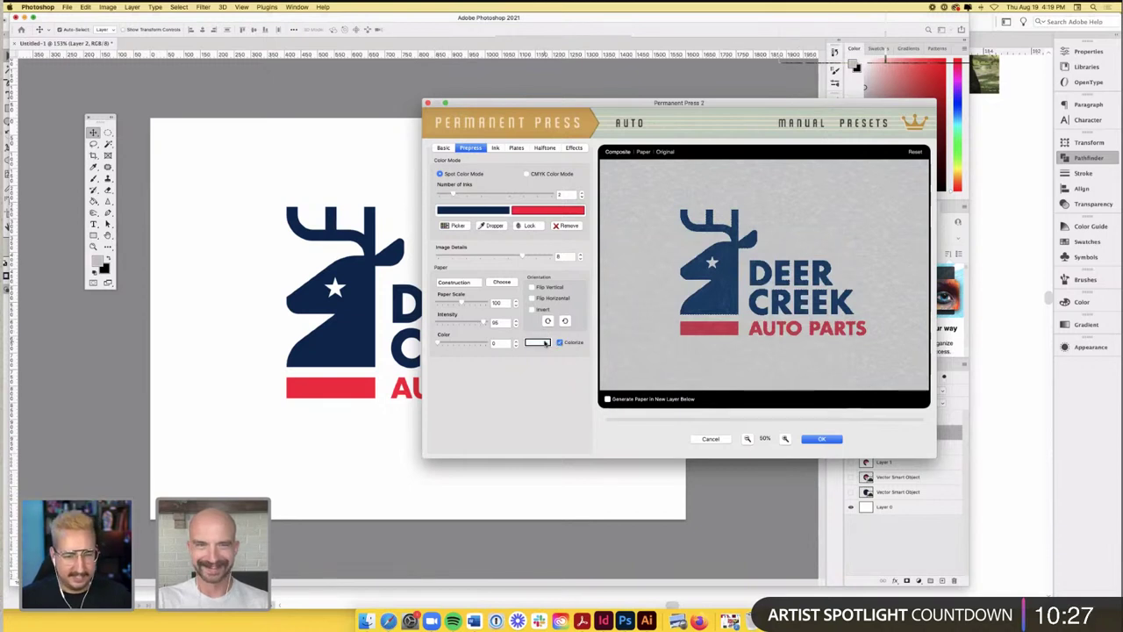
{"action": "left_click", "coordinate": [544, 343]}
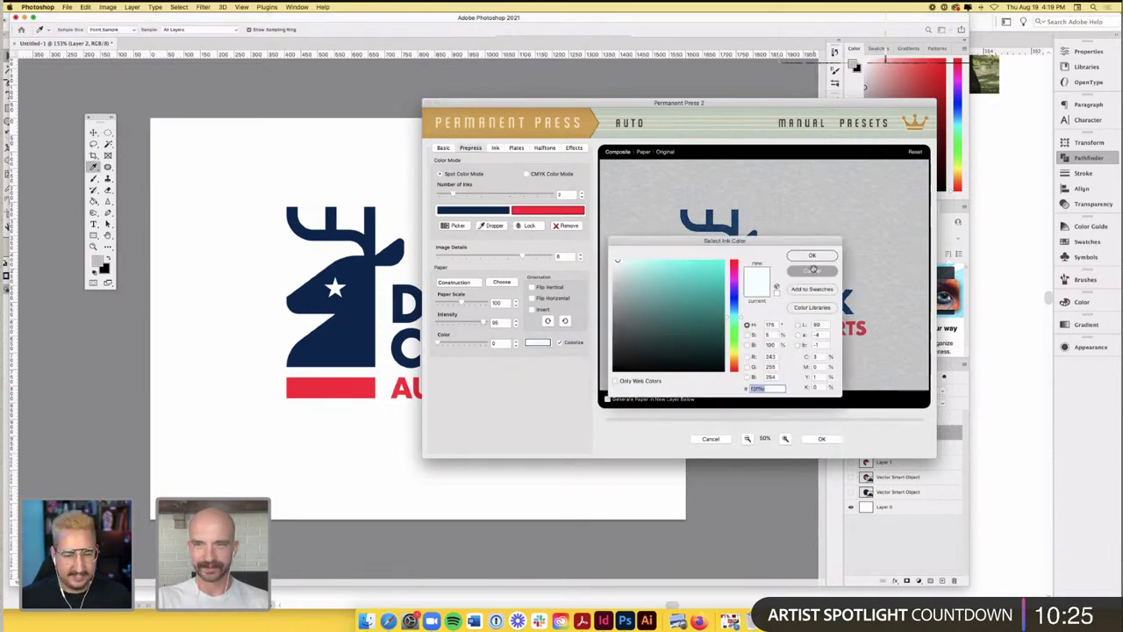
{"action": "left_click", "coordinate": [812, 270]}
- Check the Plates and Halftone settings and apply the print effect
{"action": "left_click", "coordinate": [517, 147]}
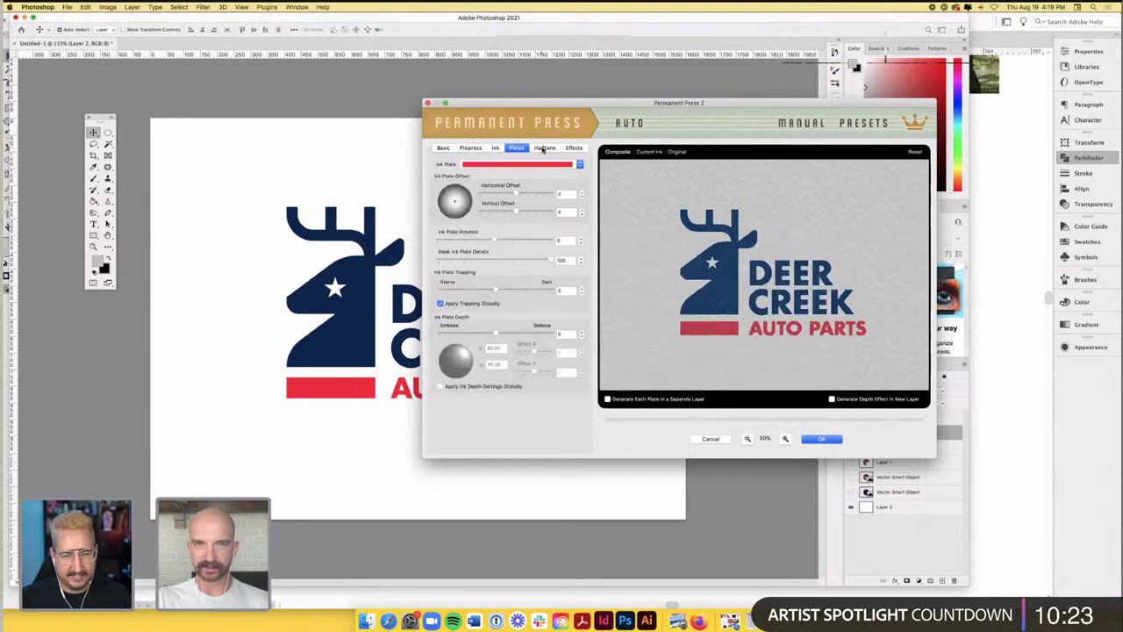
{"action": "left_click", "coordinate": [545, 148]}
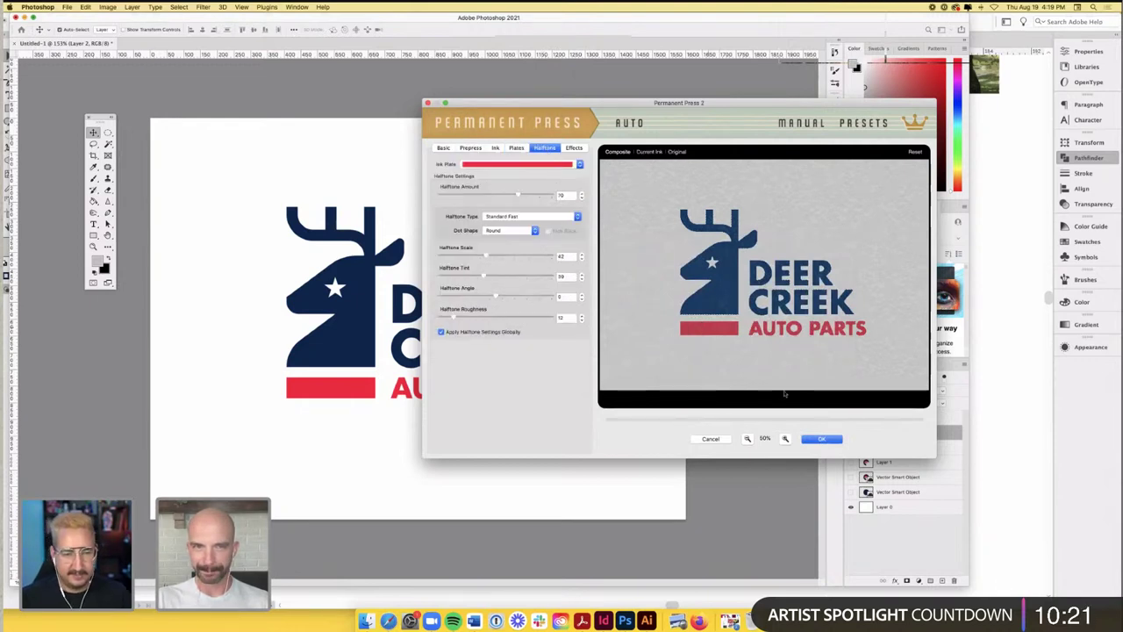
{"action": "left_click", "coordinate": [815, 439]}
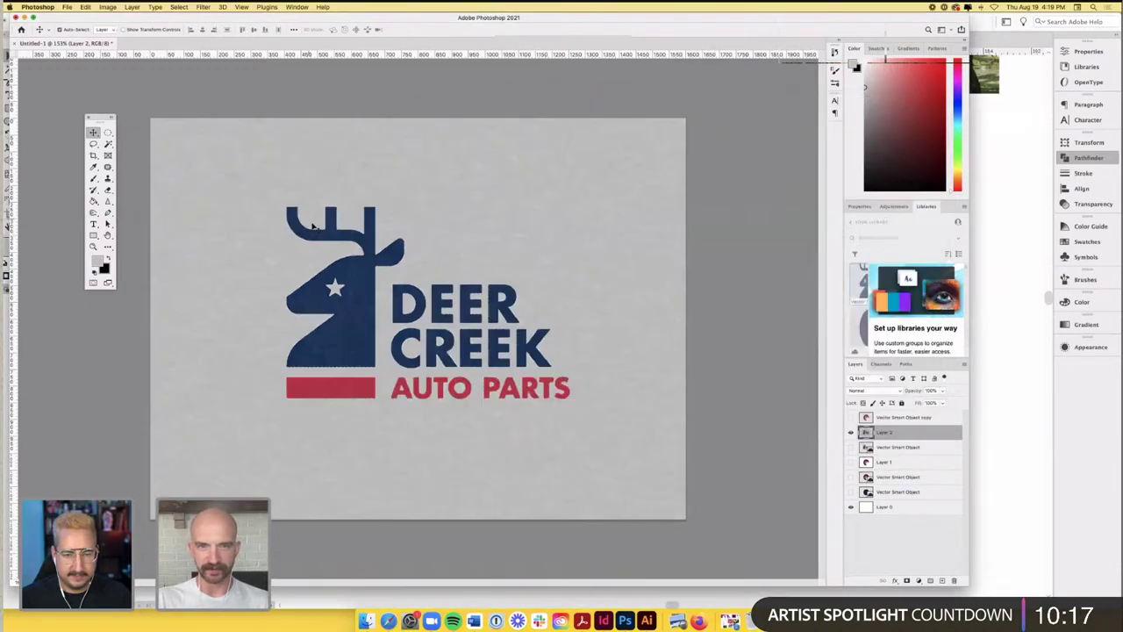
- Apply Levels with the white input slider at about 198 to whiten the paper
{"action": "left_click", "coordinate": [107, 7]}
{"action": "mouse_move", "coordinate": [122, 31]}
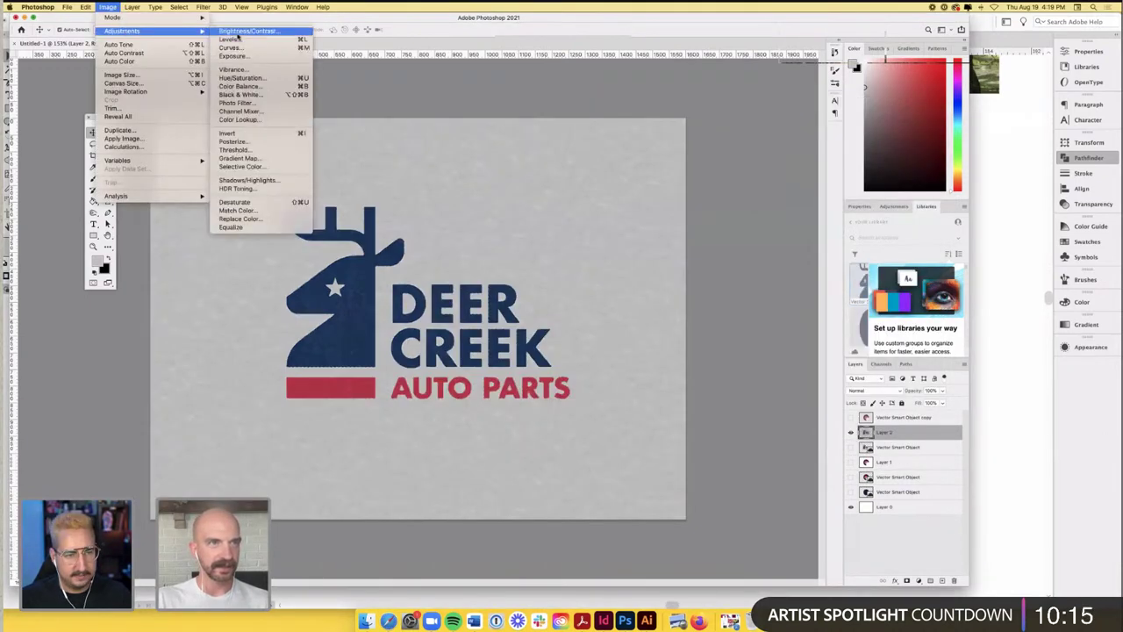
{"action": "key", "text": "super+l"}
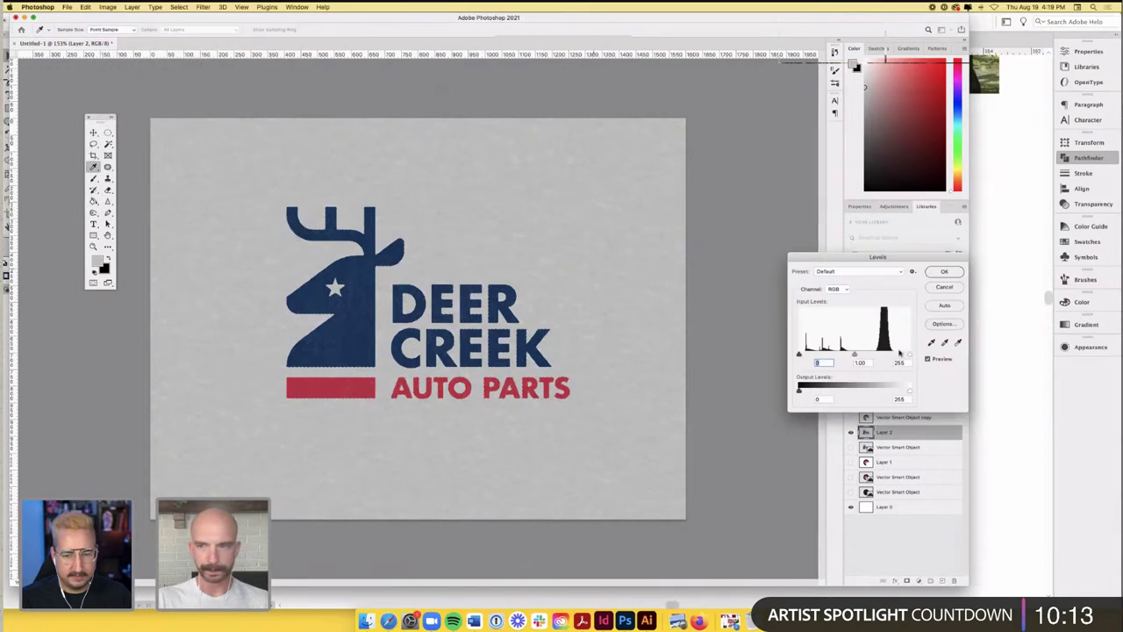
{"action": "left_click_drag", "start_coordinate": [909, 353], "coordinate": [886, 356]}
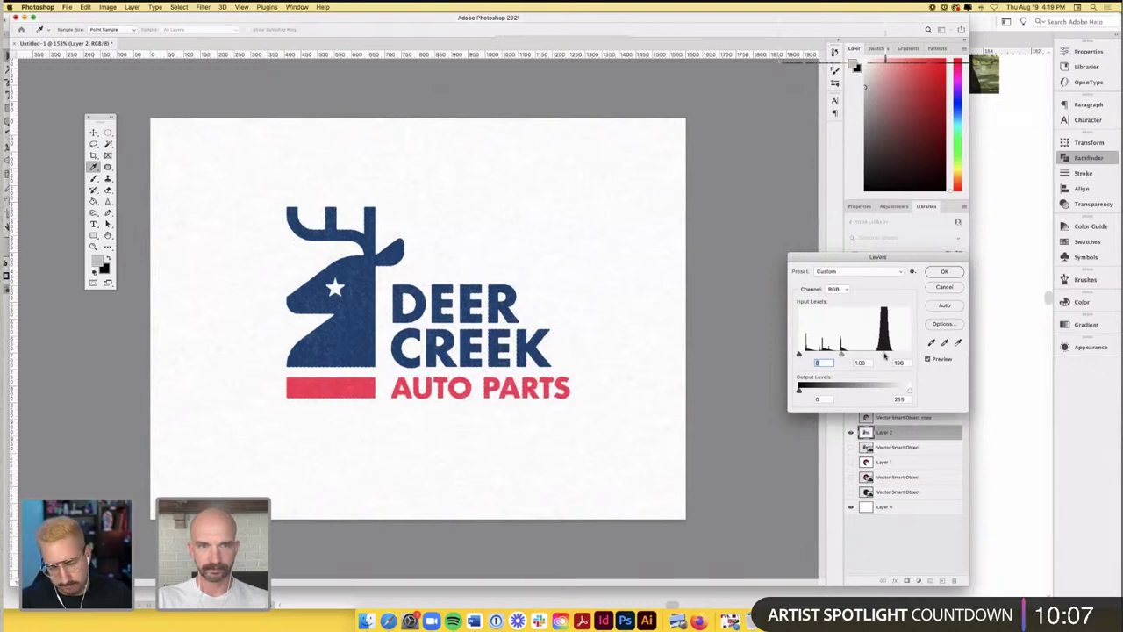
{"action": "left_click", "coordinate": [942, 271]}
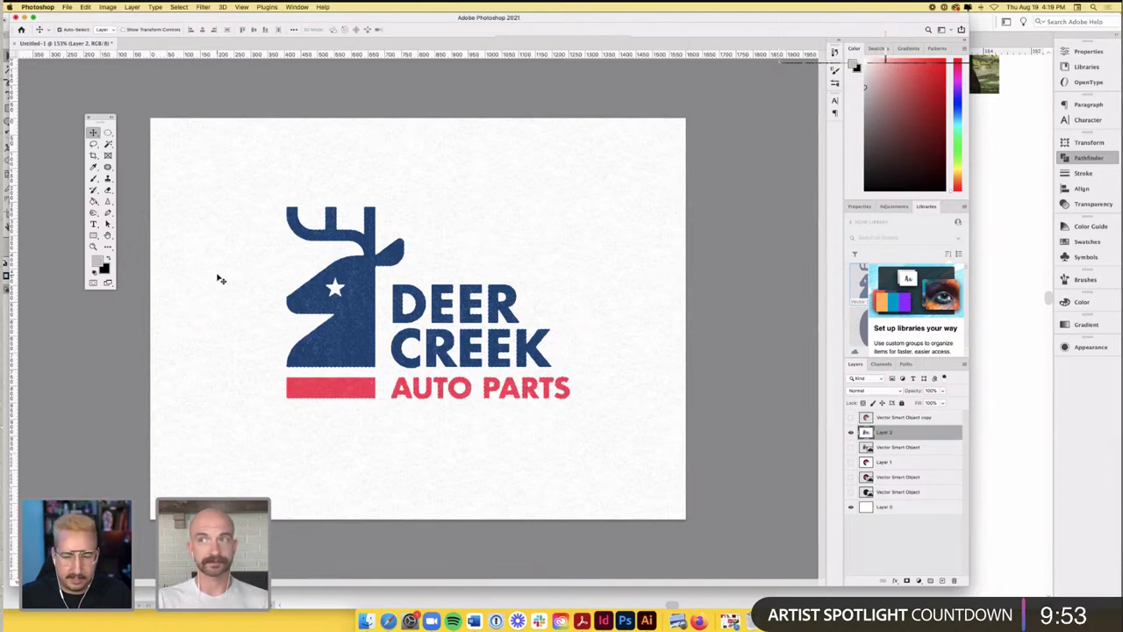
- Toggle the logo layers' visibility and select the Vector Smart Object layer
{"action": "left_click_drag", "start_coordinate": [851, 434], "coordinate": [852, 448]}
{"action": "left_click", "coordinate": [851, 449]}
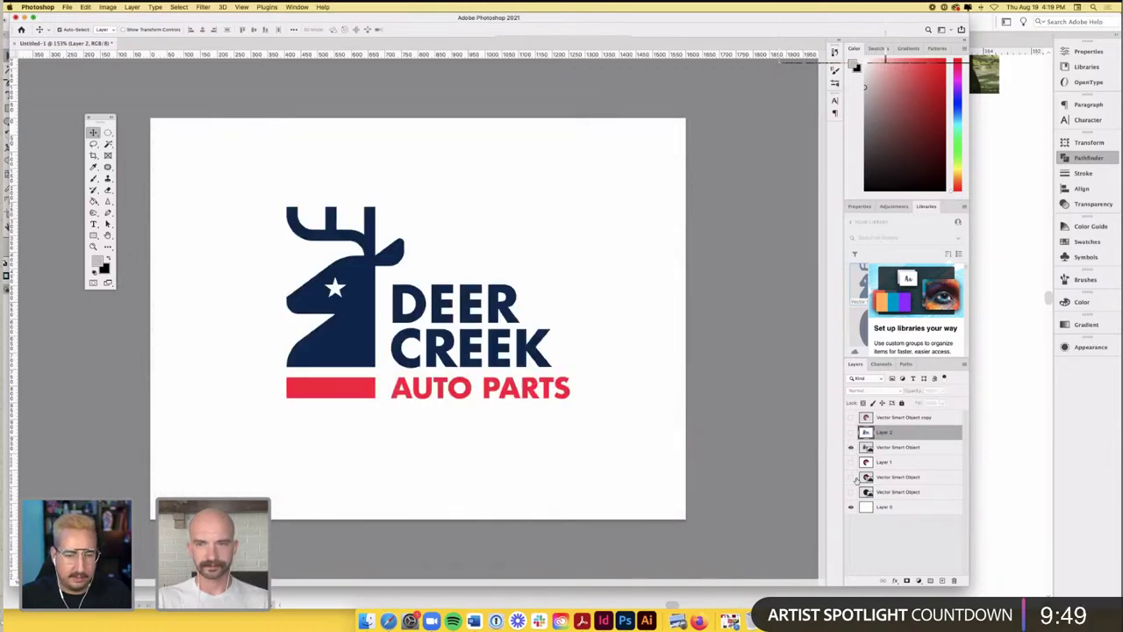
{"action": "left_click", "coordinate": [887, 449]}
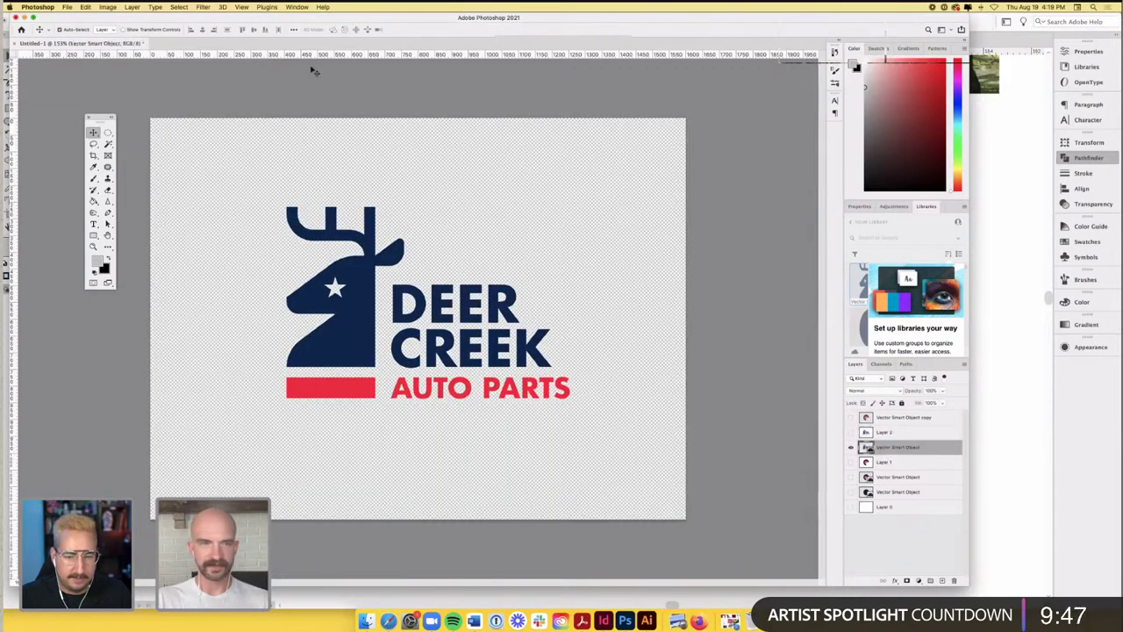
- Preview the Permanent Press 2 Bump preset zoomed out, cancel it, and hide the flat logo
{"action": "left_click", "coordinate": [223, 7]}
{"action": "mouse_move", "coordinate": [203, 7]}
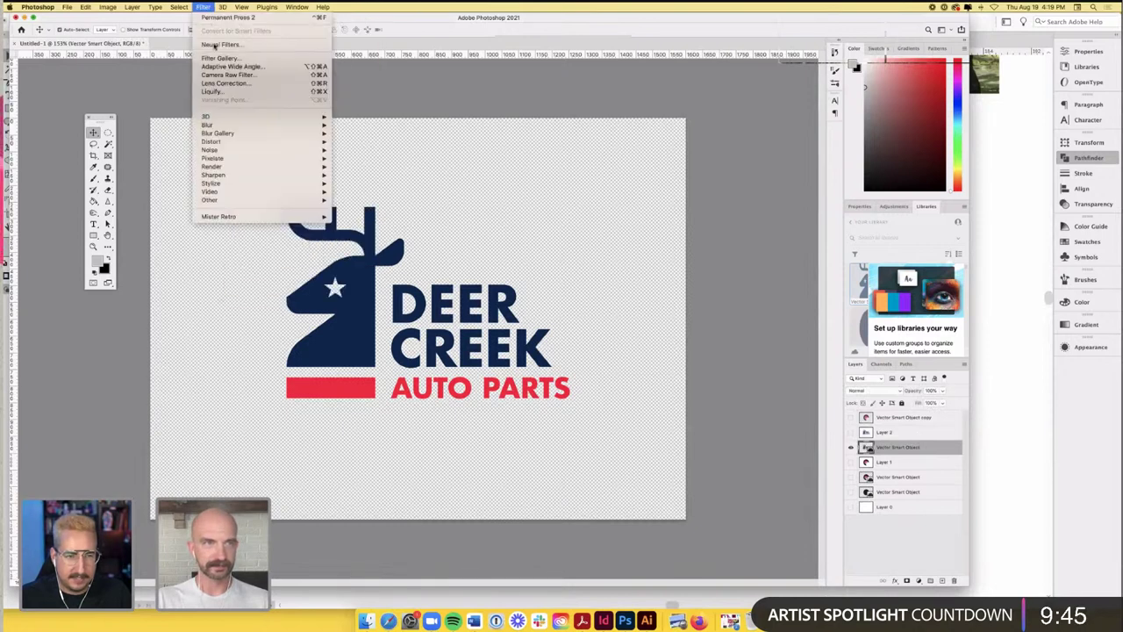
{"action": "mouse_move", "coordinate": [307, 216]}
{"action": "left_click", "coordinate": [351, 216]}
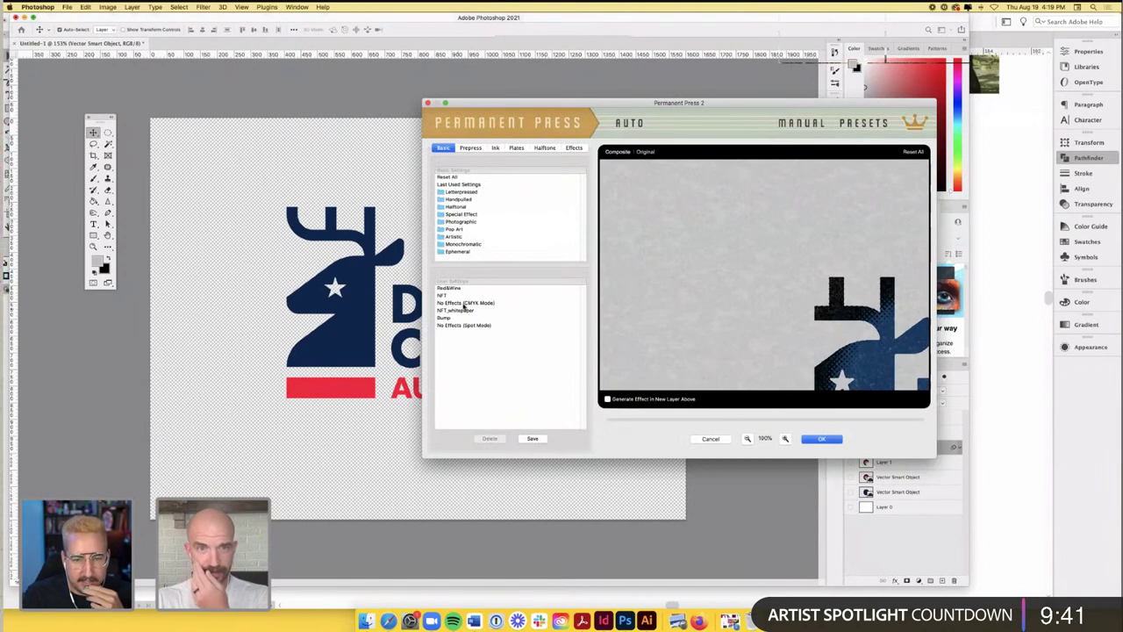
{"action": "left_click", "coordinate": [452, 318]}
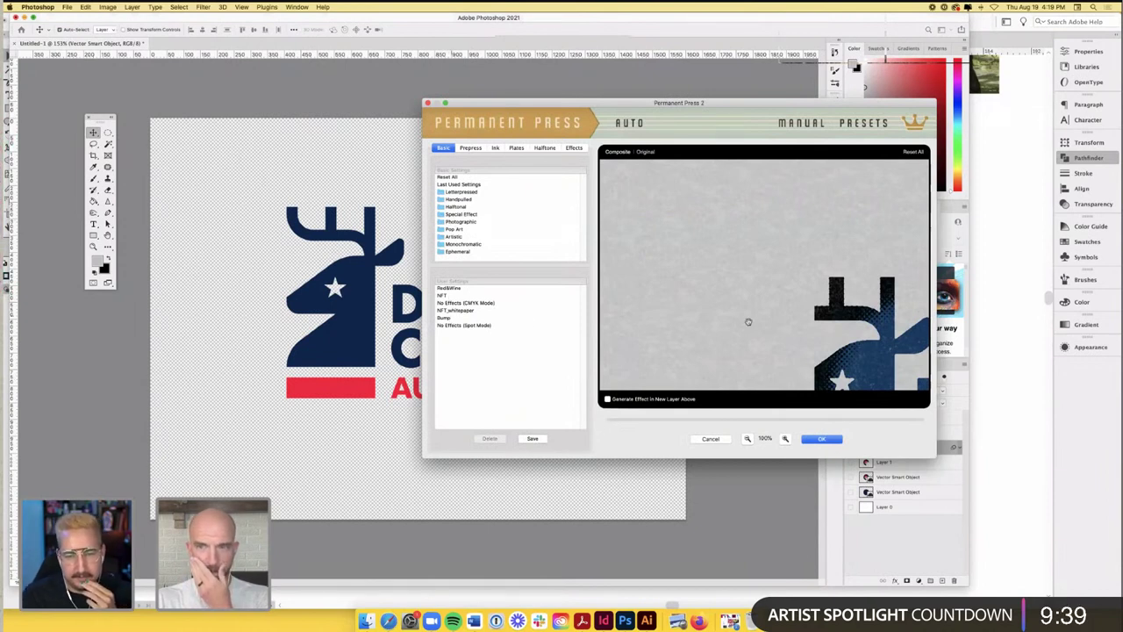
{"action": "left_click", "coordinate": [746, 438]}
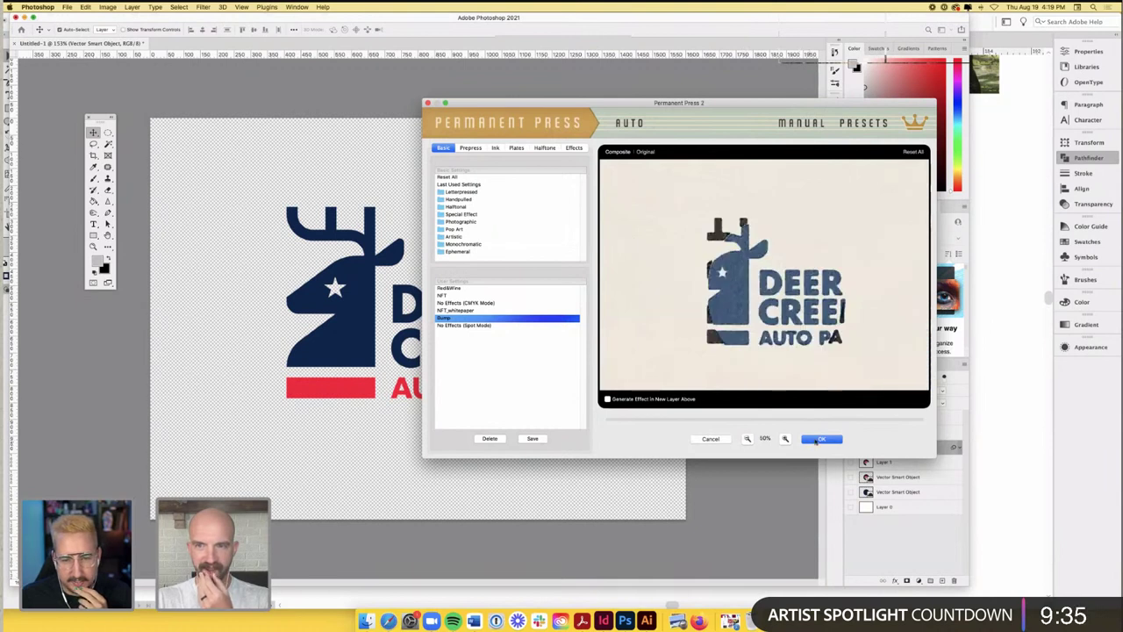
{"action": "left_click", "coordinate": [711, 439]}
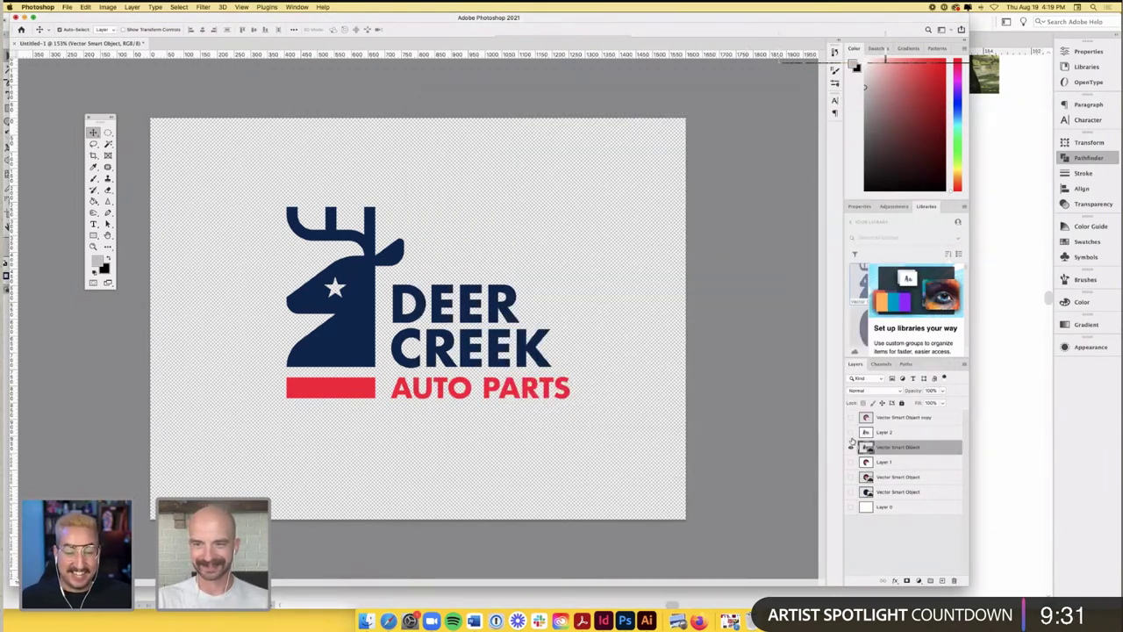
{"action": "left_click", "coordinate": [851, 446]}
- Show the textured Layer 2 logo, zoom to inspect it, and briefly toggle the rooster layer
{"action": "left_click", "coordinate": [851, 432]}
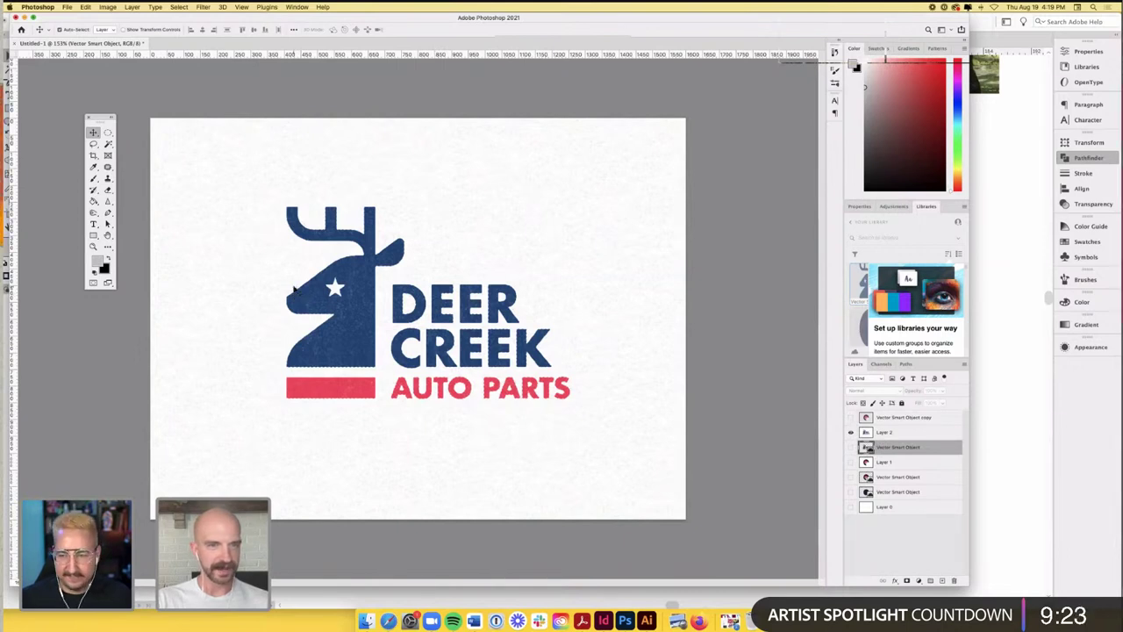
{"action": "scroll", "coordinate": [246, 264], "scroll_direction": "up", "scroll_amount": 3}
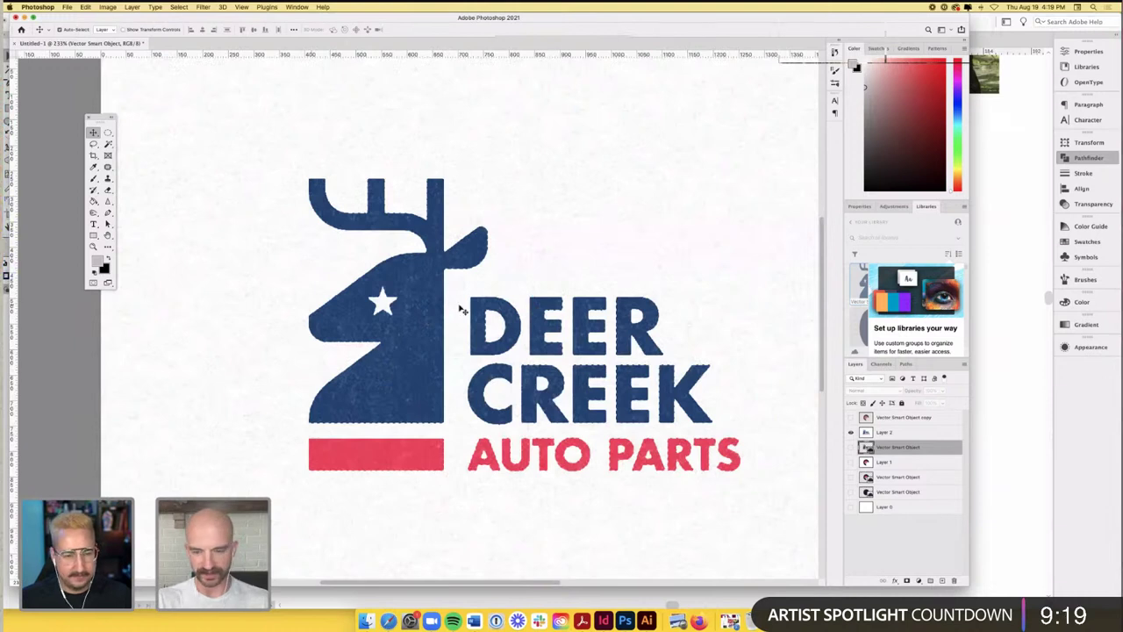
{"action": "key", "text": "super"}
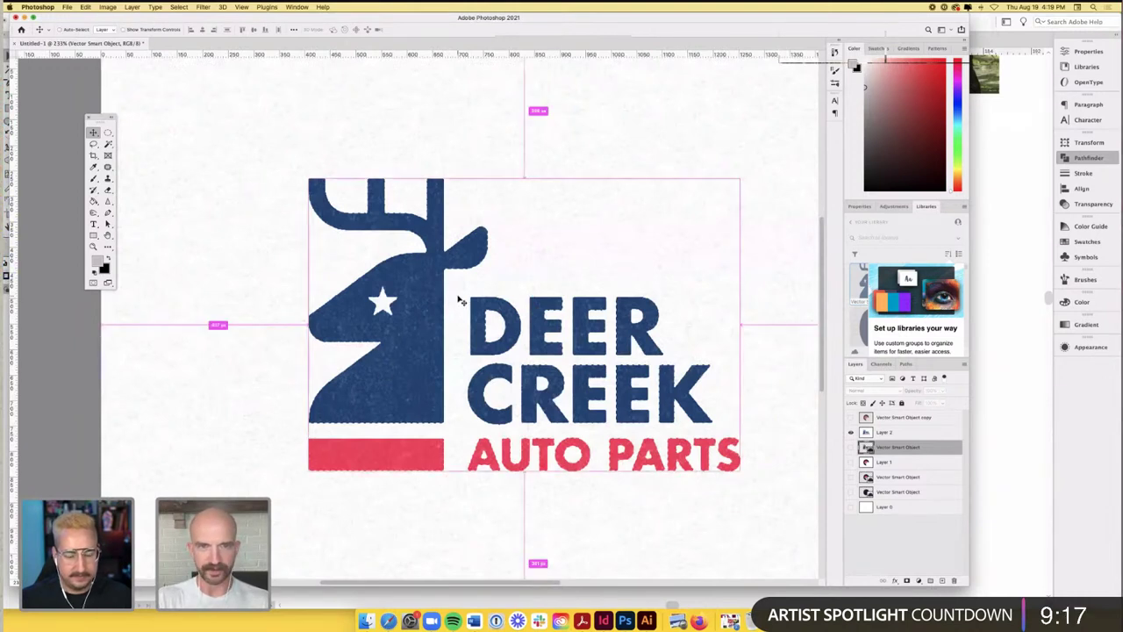
{"action": "key", "text": "super+minus"}
{"action": "key", "text": "super+minus"}
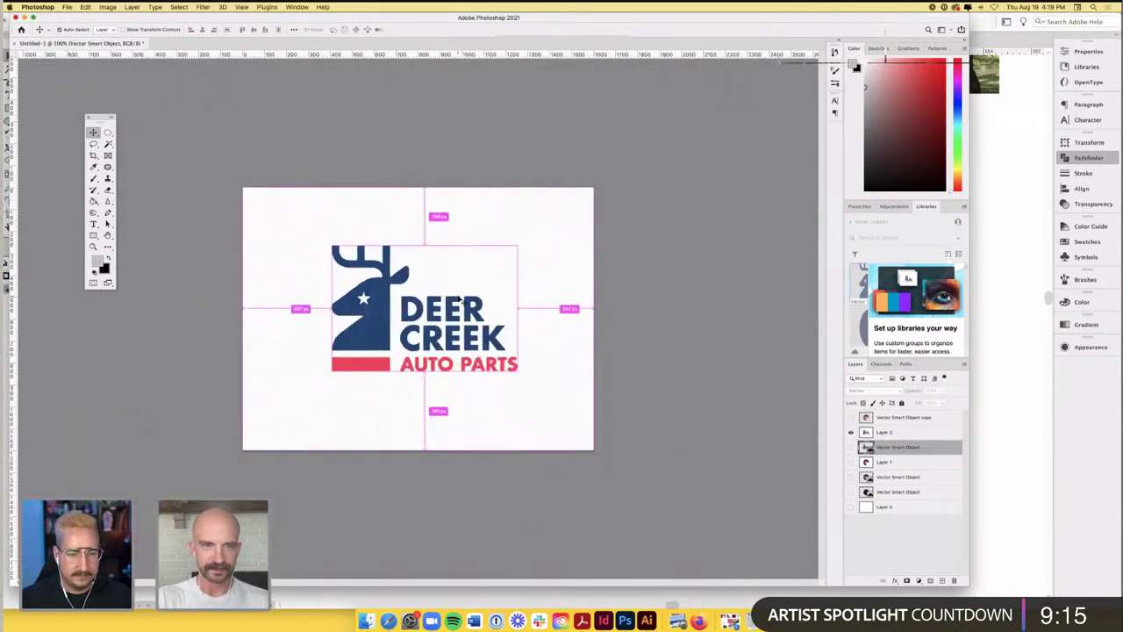
{"action": "key", "text": "super+plus"}
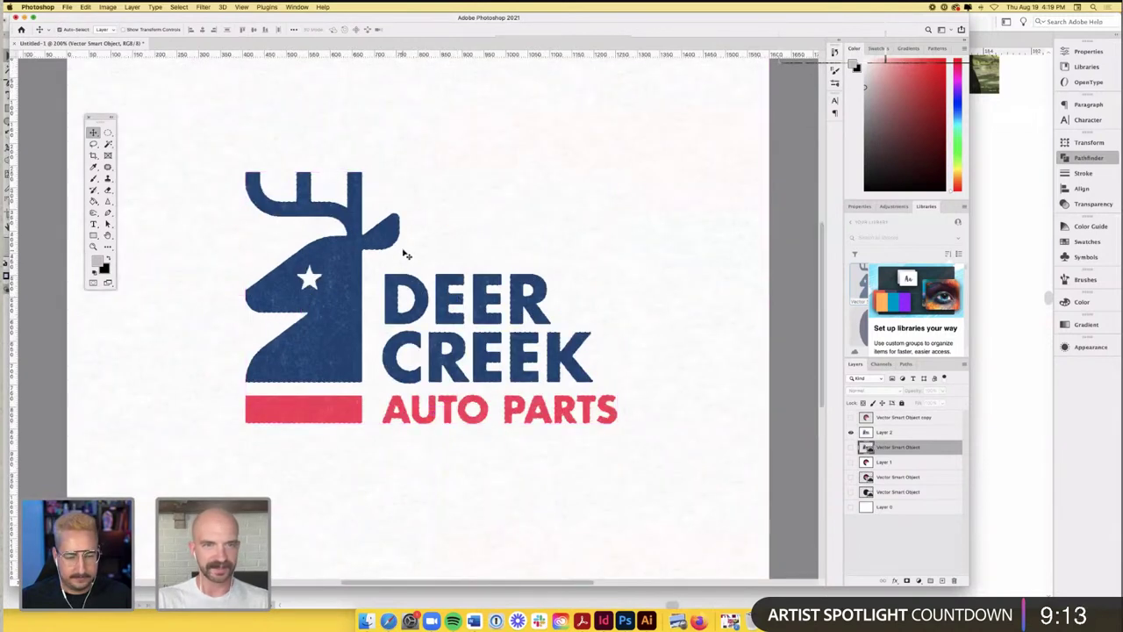
{"action": "key", "text": "super+minus"}
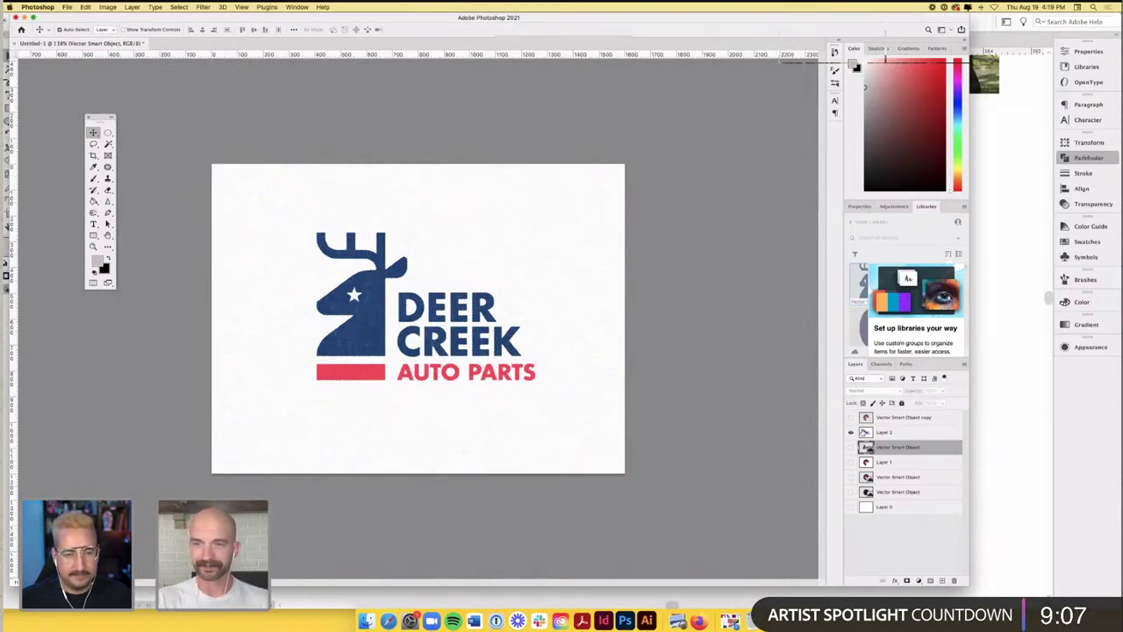
{"action": "left_click", "coordinate": [850, 420]}
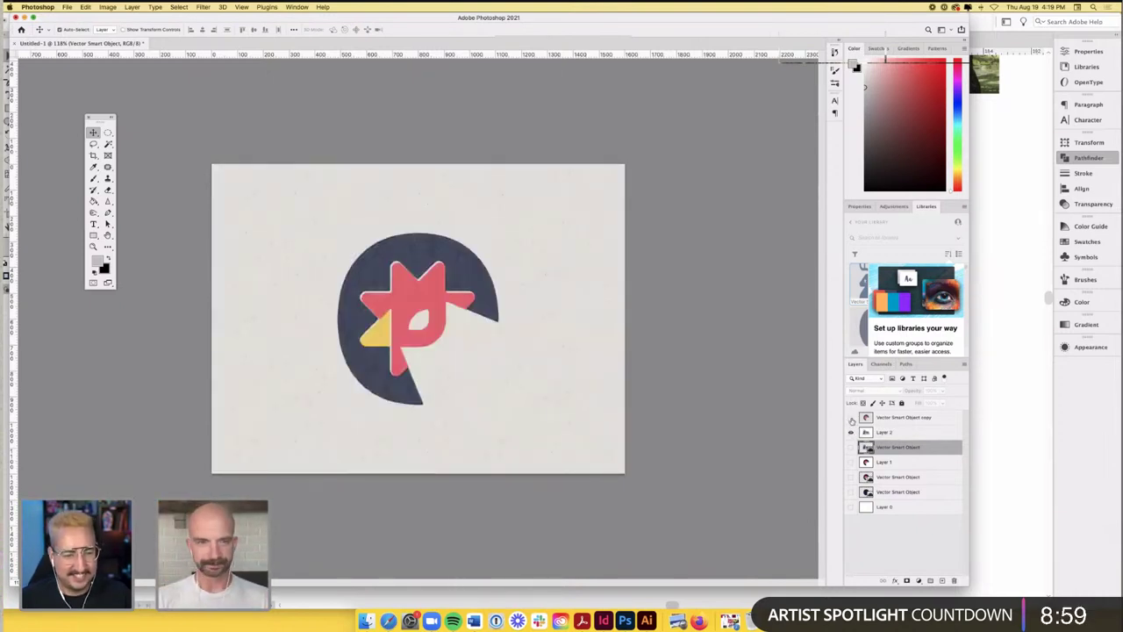
{"action": "left_click", "coordinate": [851, 419]}
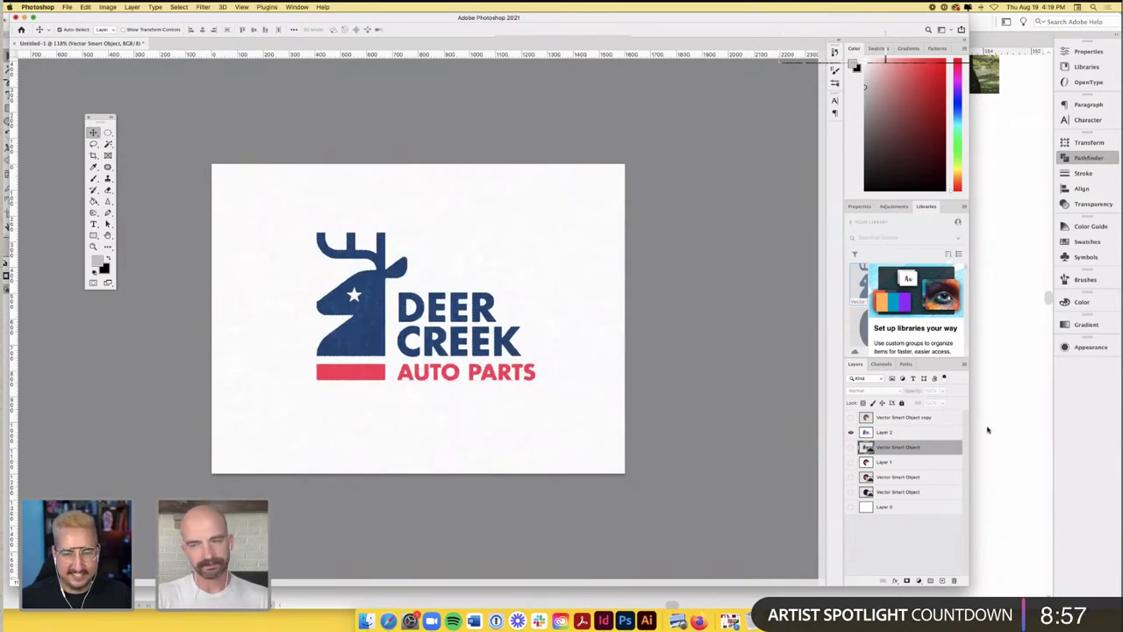
- Switch to Illustrator, pan across the artboards and save Adobe_GeometricAnimals.ai
{"action": "key", "text": "super+Tab"}
{"action": "scroll", "coordinate": [446, 298], "scroll_direction": "up", "scroll_amount": 2}
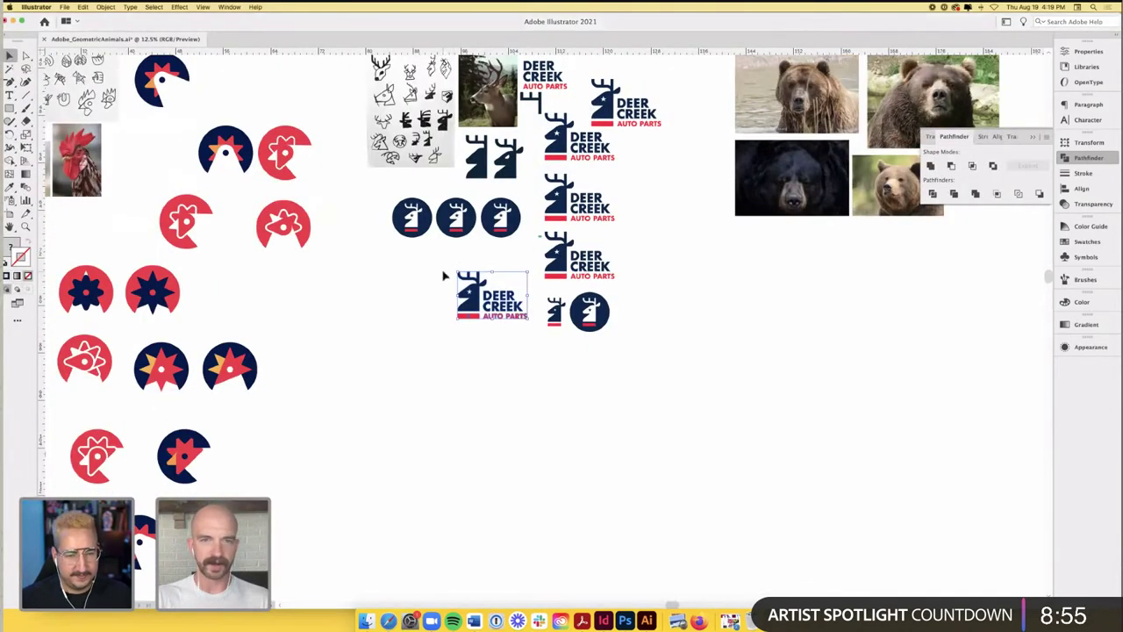
{"action": "scroll", "coordinate": [444, 276], "scroll_direction": "up", "scroll_amount": 5}
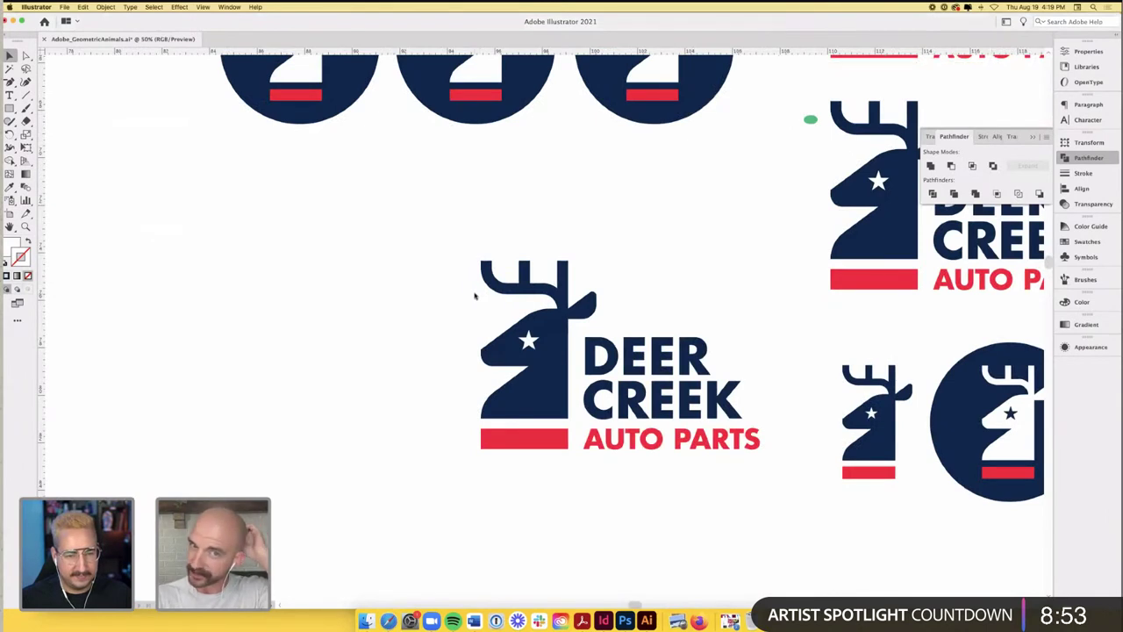
{"action": "scroll", "coordinate": [475, 296], "scroll_direction": "right", "scroll_amount": 1}
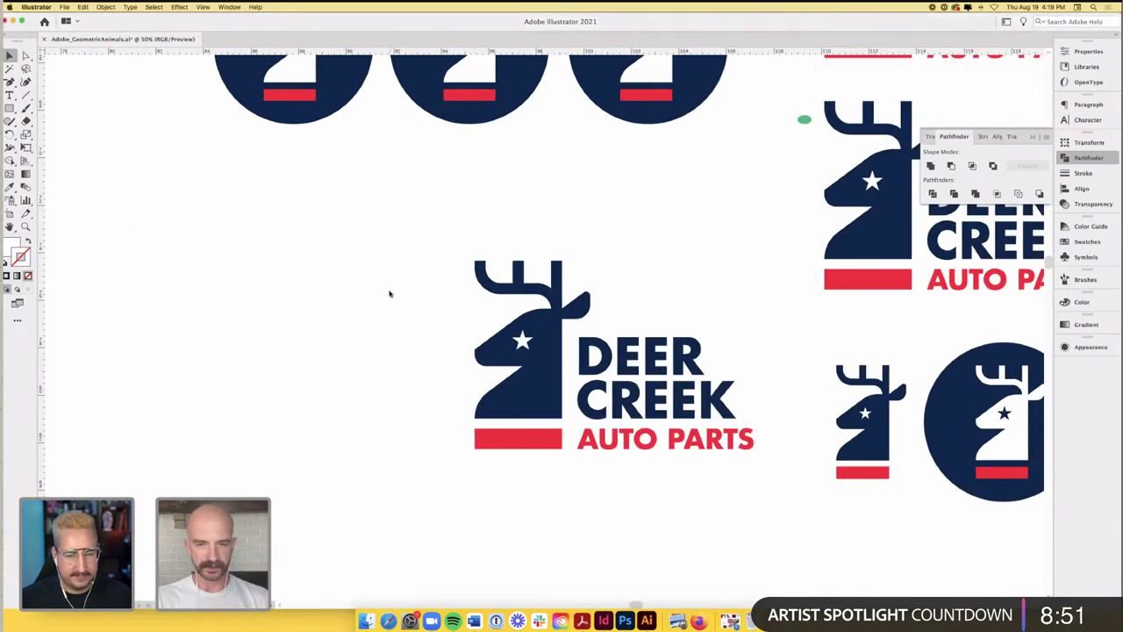
{"action": "scroll", "coordinate": [390, 293], "scroll_direction": "right", "scroll_amount": 3}
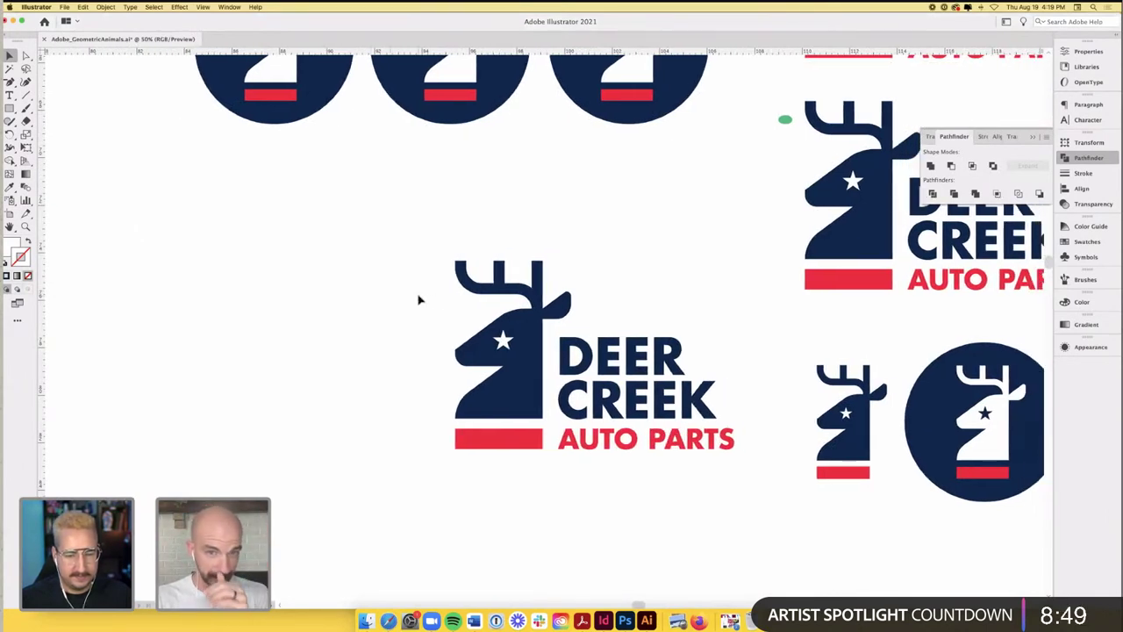
{"action": "scroll", "coordinate": [405, 301], "scroll_direction": "right", "scroll_amount": 1}
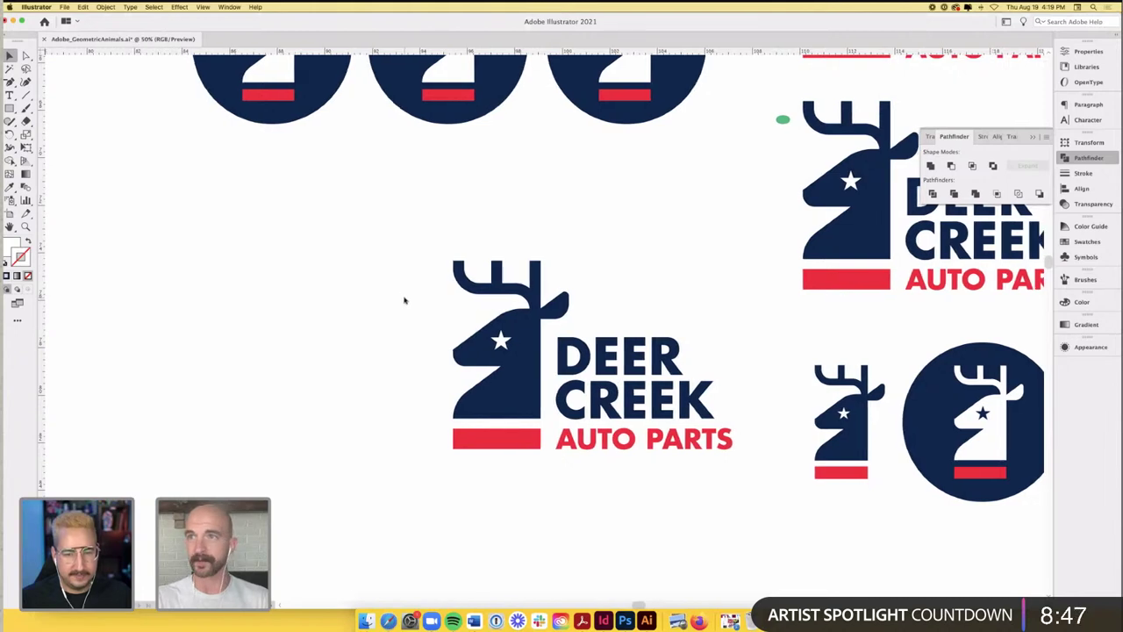
{"action": "scroll", "coordinate": [402, 300], "scroll_direction": "right", "scroll_amount": 1}
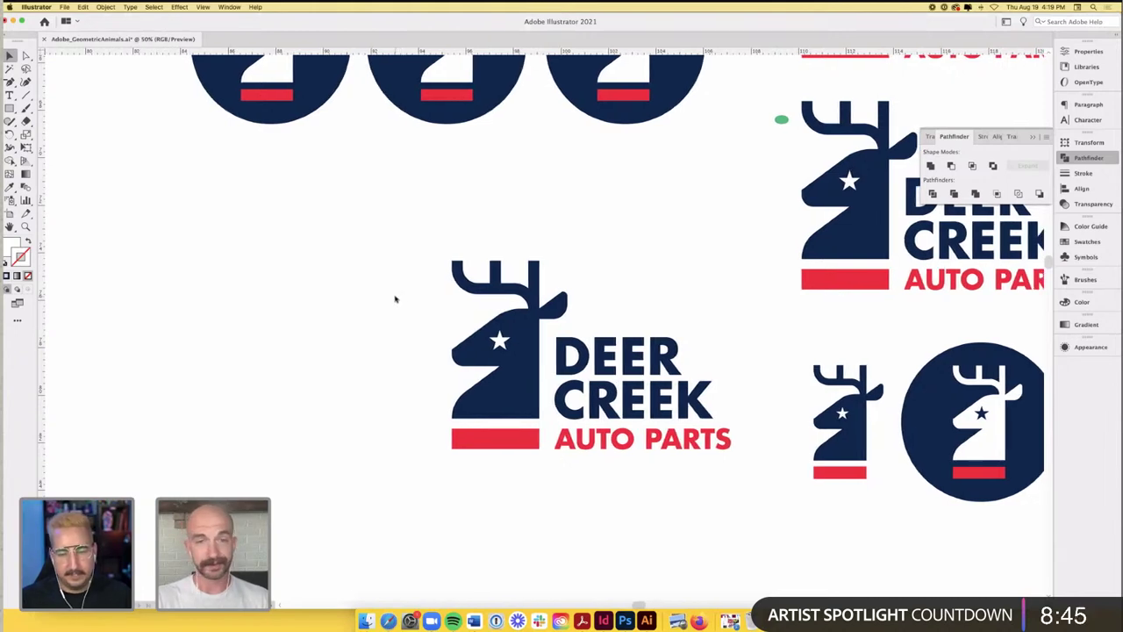
{"action": "scroll", "coordinate": [395, 300], "scroll_direction": "down", "scroll_amount": 2}
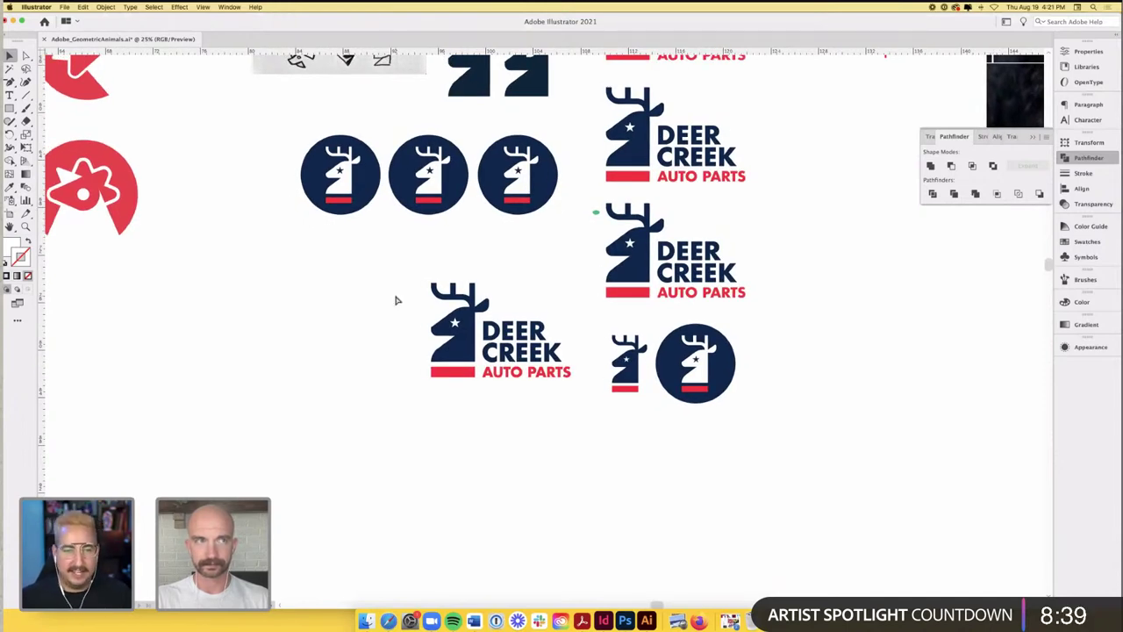
{"action": "key", "text": "super+s"}
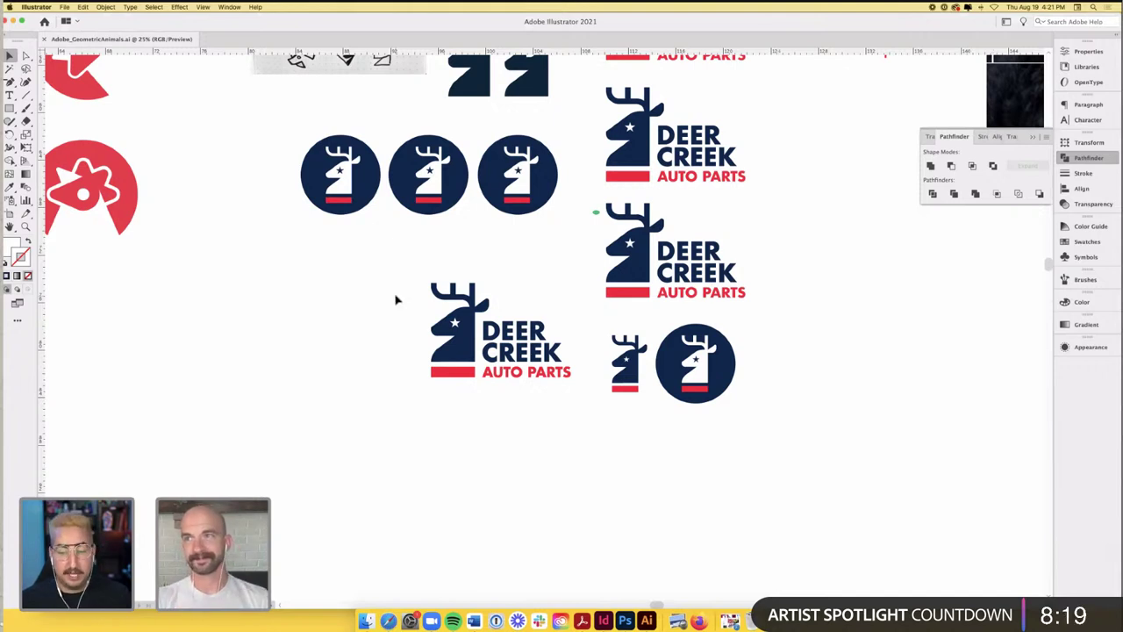
- Zoom out to the ROOST logo and drag a duplicate up and to the right
{"action": "key", "text": "super+minus"}
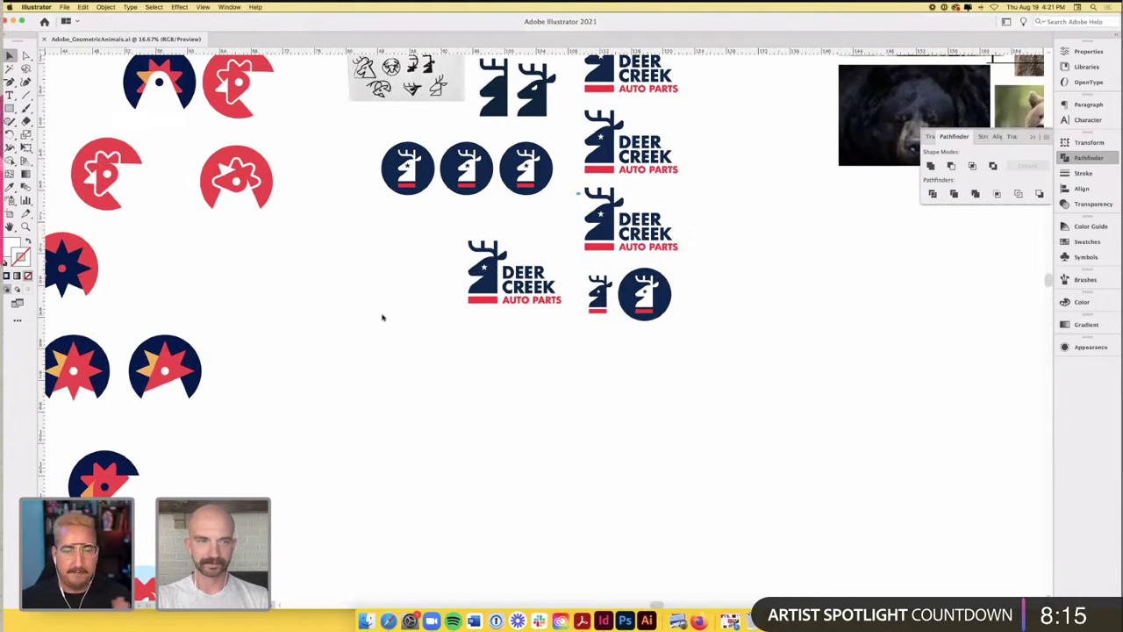
{"action": "scroll", "coordinate": [382, 317], "scroll_direction": "down", "scroll_amount": 2}
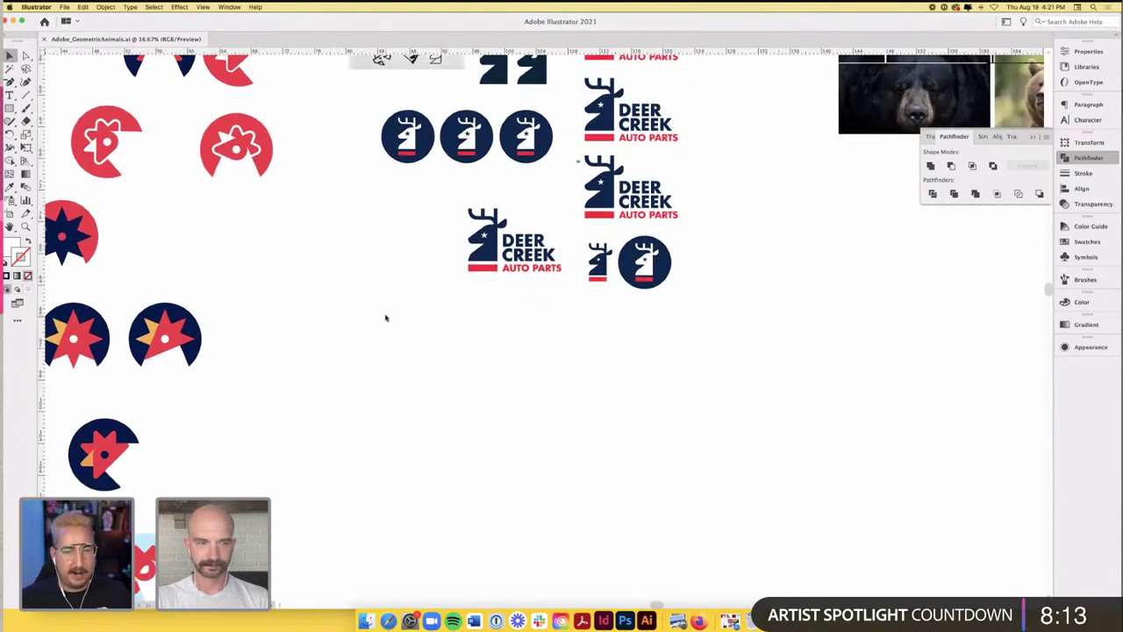
{"action": "key", "text": "super+minus"}
{"action": "scroll", "coordinate": [386, 318], "scroll_direction": "down", "scroll_amount": 2}
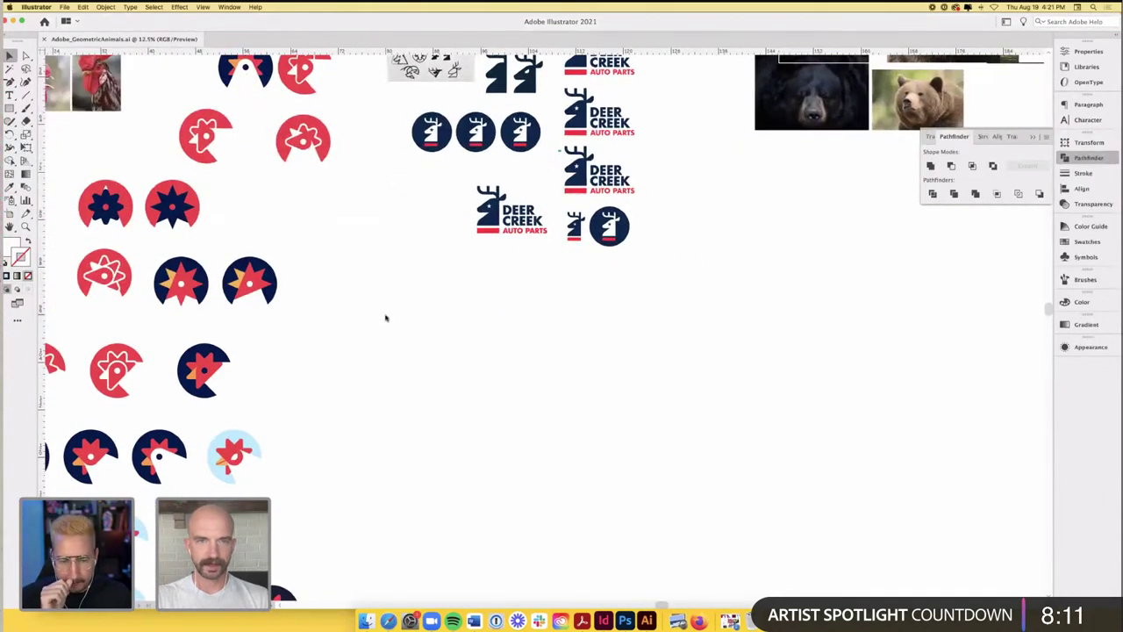
{"action": "scroll", "coordinate": [386, 318], "scroll_direction": "down", "scroll_amount": 3}
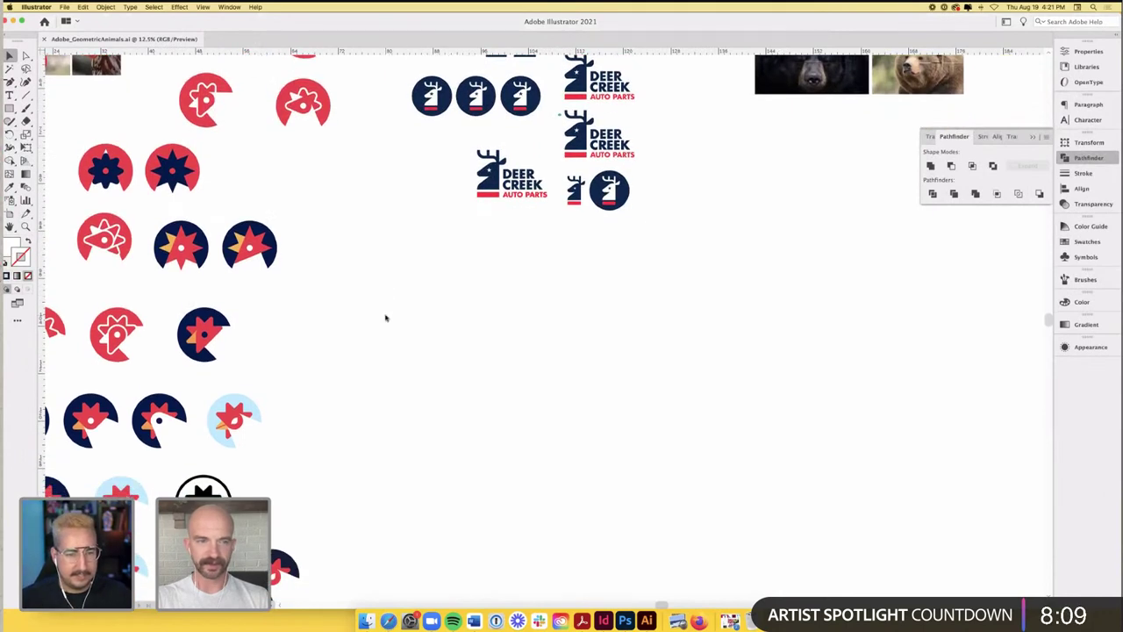
{"action": "scroll", "coordinate": [386, 318], "scroll_direction": "down", "scroll_amount": 4}
{"action": "scroll", "coordinate": [385, 317], "scroll_direction": "left", "scroll_amount": 4}
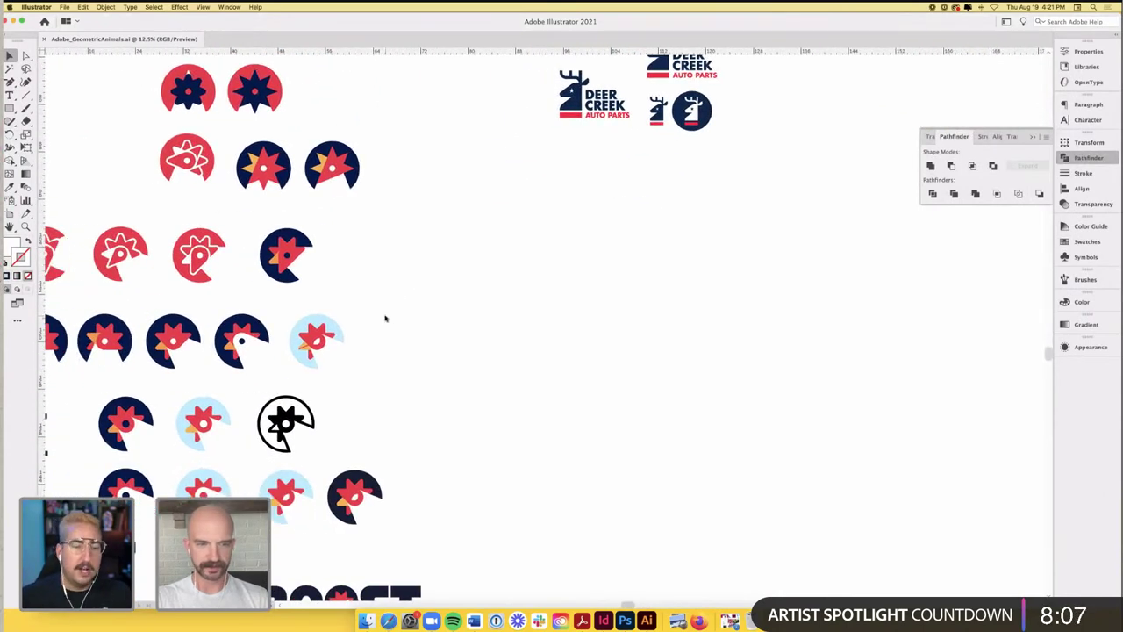
{"action": "scroll", "coordinate": [385, 318], "scroll_direction": "down", "scroll_amount": 3}
{"action": "scroll", "coordinate": [385, 318], "scroll_direction": "left", "scroll_amount": 2}
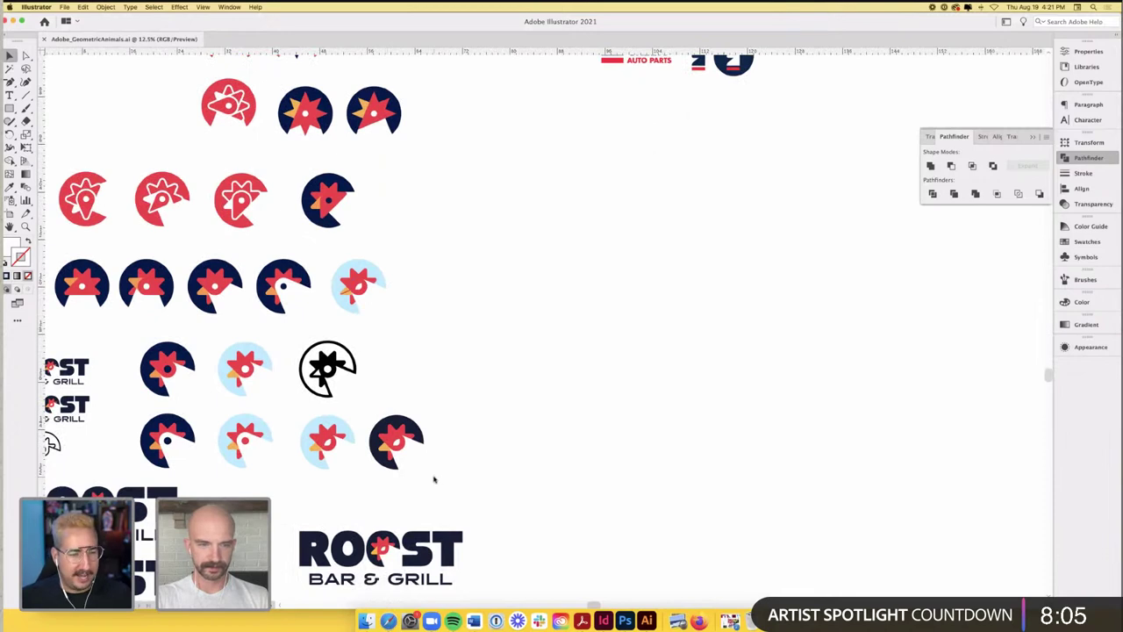
{"action": "scroll", "coordinate": [434, 479], "scroll_direction": "down", "scroll_amount": 3}
{"action": "scroll", "coordinate": [434, 479], "scroll_direction": "right", "scroll_amount": 2}
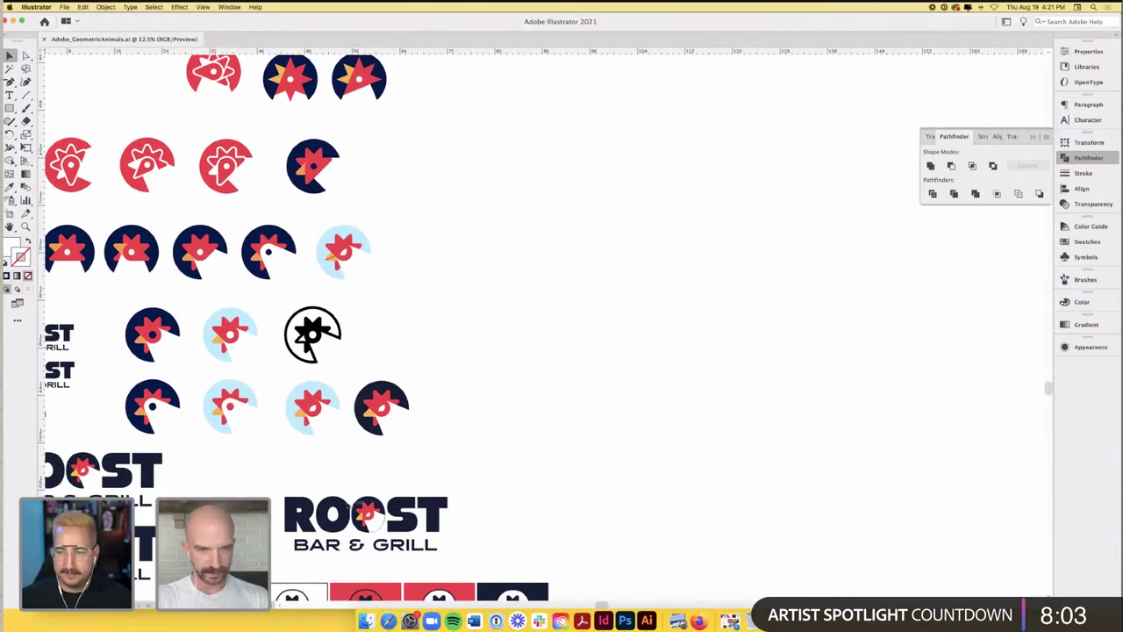
{"action": "left_click_drag", "start_coordinate": [374, 526], "coordinate": [603, 464]}
- Place the ROOST logo copy and inspect the parts inside its group
{"action": "left_click", "coordinate": [652, 534]}
{"action": "scroll", "coordinate": [651, 532], "scroll_direction": "up", "scroll_amount": 1}
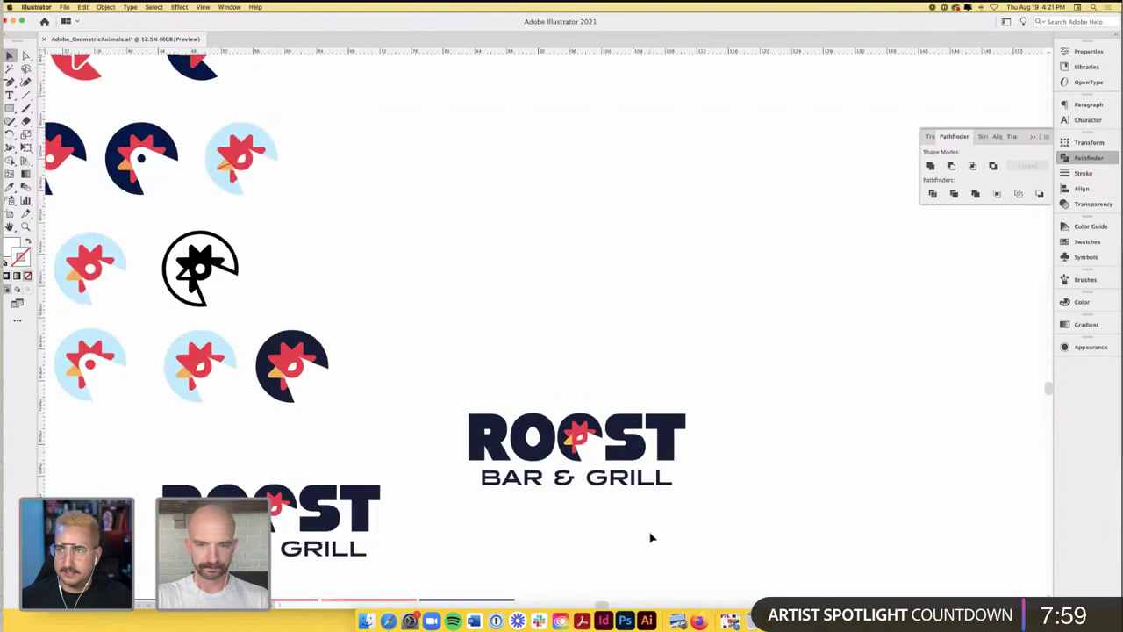
{"action": "left_click", "coordinate": [588, 447]}
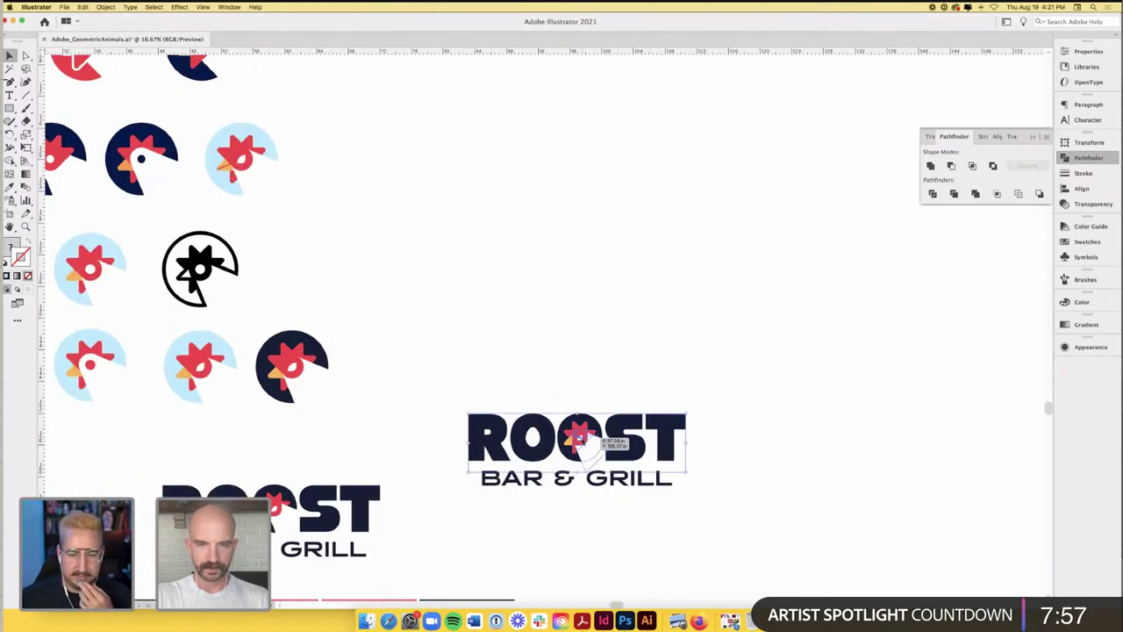
{"action": "left_click", "coordinate": [640, 494]}
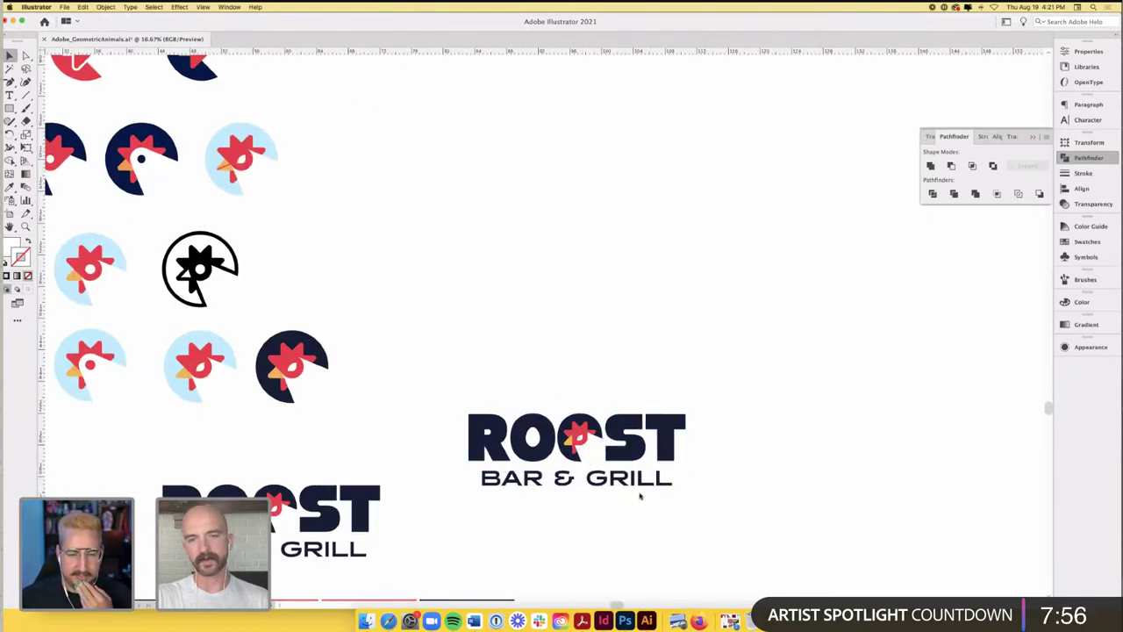
{"action": "double_click", "coordinate": [583, 438]}
{"action": "scroll", "coordinate": [584, 437], "scroll_direction": "up", "scroll_amount": 1}
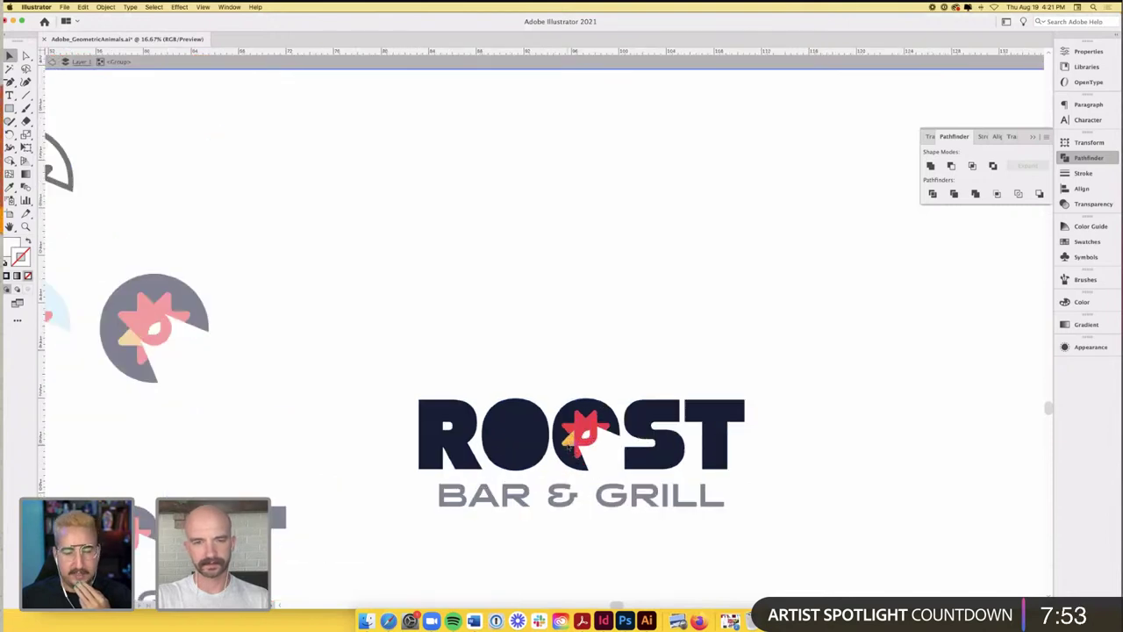
{"action": "double_click", "coordinate": [563, 356]}
{"action": "left_click", "coordinate": [542, 422]}
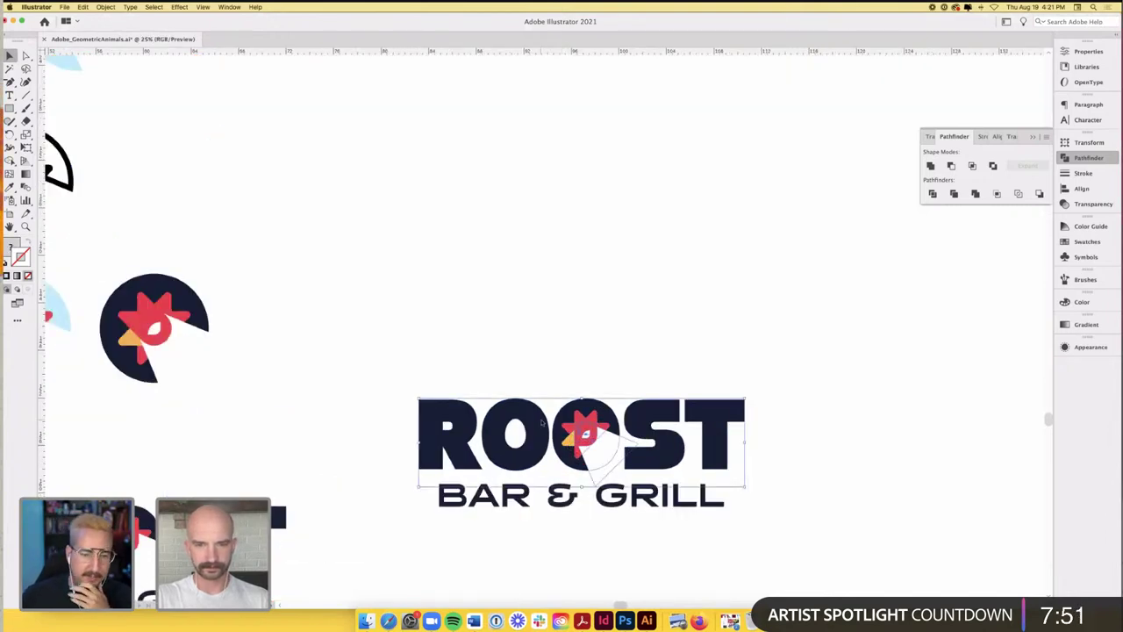
{"action": "left_click", "coordinate": [552, 371]}
{"action": "left_click", "coordinate": [586, 435]}
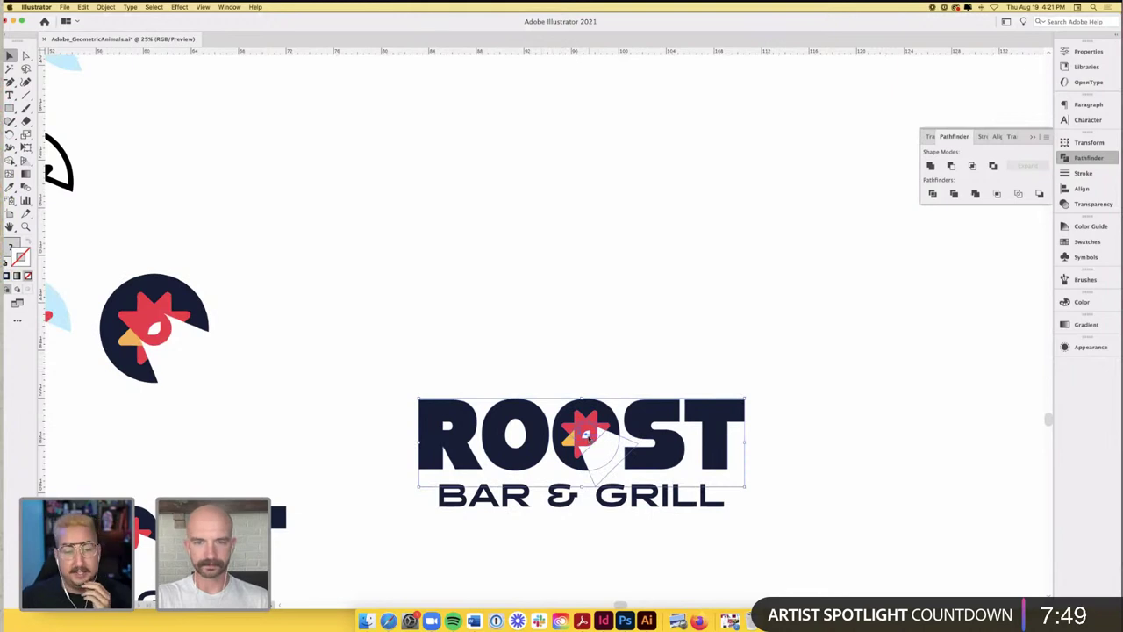
{"action": "double_click", "coordinate": [586, 435]}
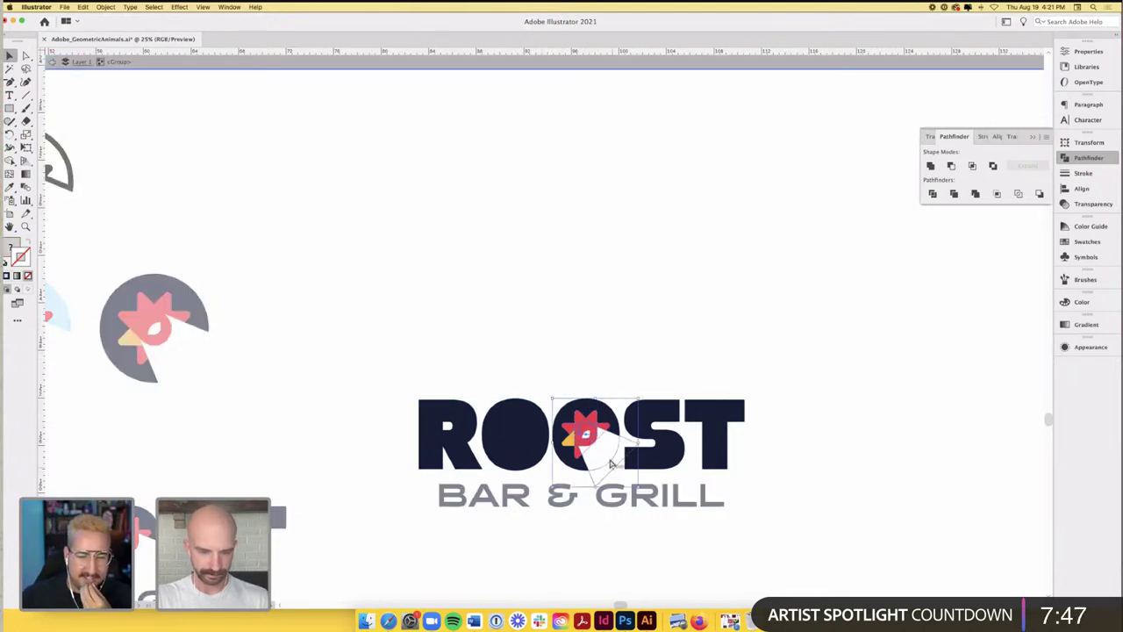
{"action": "double_click", "coordinate": [574, 355]}
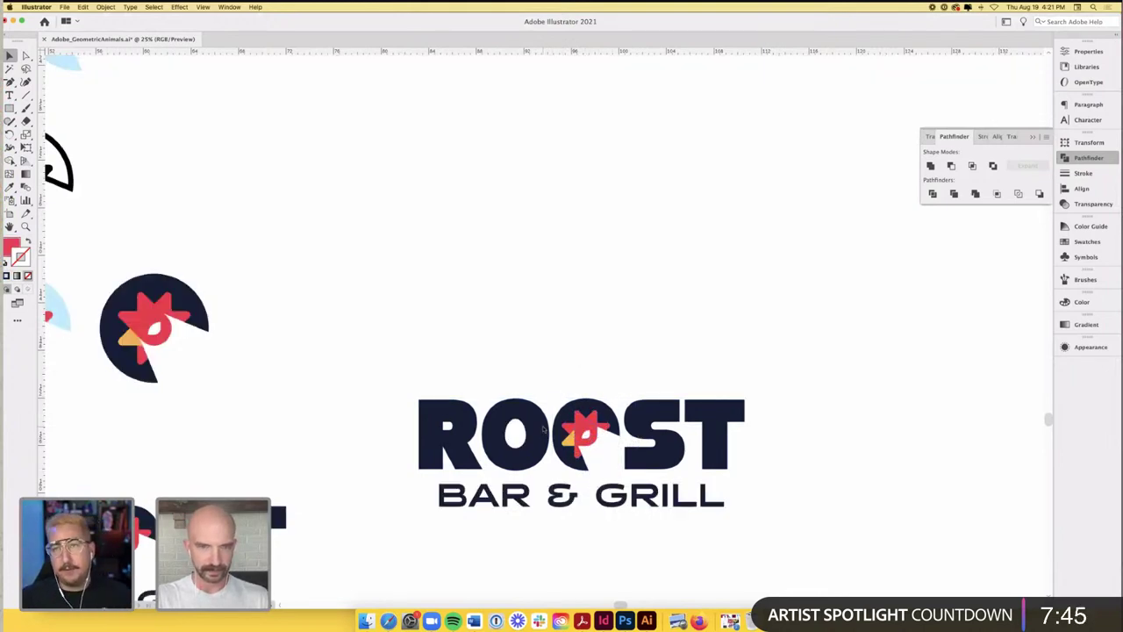
- Bring a plain O shape over and position it on top of the rooster O
{"action": "key", "text": "super+minus"}
{"action": "key", "text": "super+minus"}
{"action": "key", "text": "super+minus"}
{"action": "scroll", "coordinate": [222, 326], "scroll_direction": "left", "scroll_amount": 2}
{"action": "left_click_drag", "start_coordinate": [169, 319], "coordinate": [564, 416]}
{"action": "key", "text": "super+equal"}
{"action": "key", "text": "super+equal"}
{"action": "key", "text": "super+equal"}
{"action": "key", "text": "super+equal"}
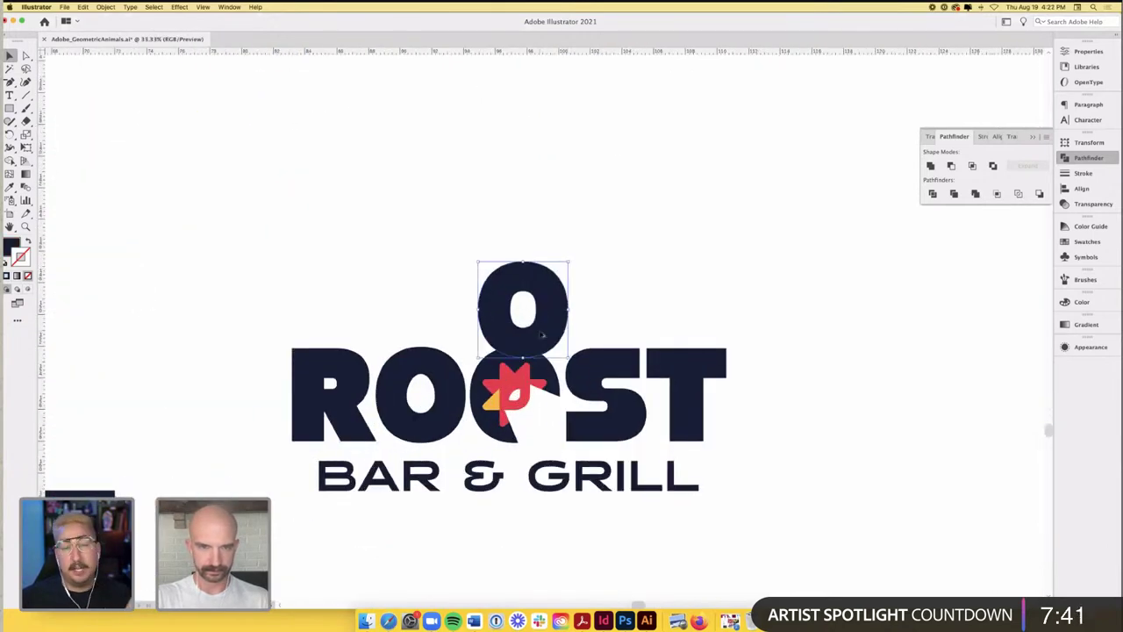
{"action": "key", "text": "super+equal"}
{"action": "left_click_drag", "start_coordinate": [539, 334], "coordinate": [536, 418]}
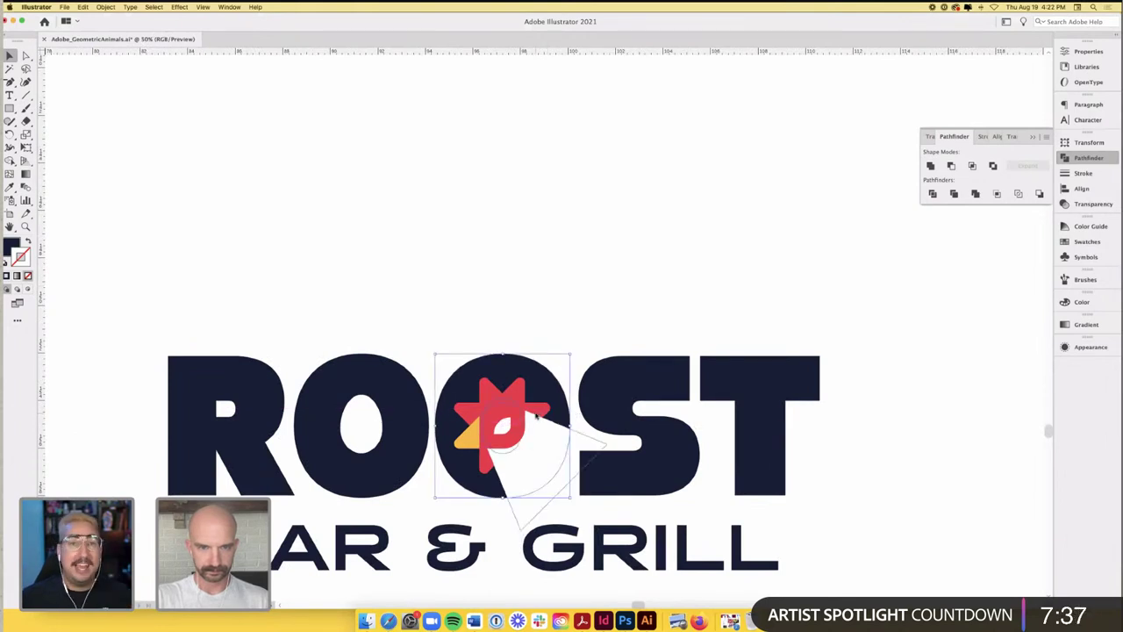
{"action": "key", "text": "super+minus"}
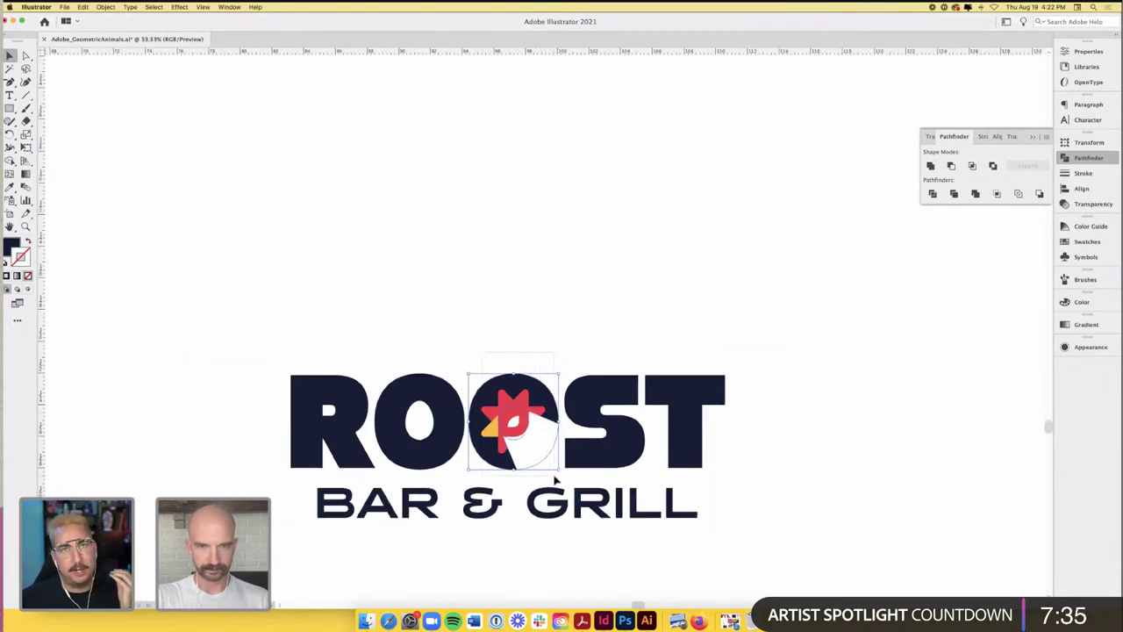
- Pull a copy of the rooster circle out to the left as a separate mark
{"action": "left_click", "coordinate": [548, 471], "text": "shift"}
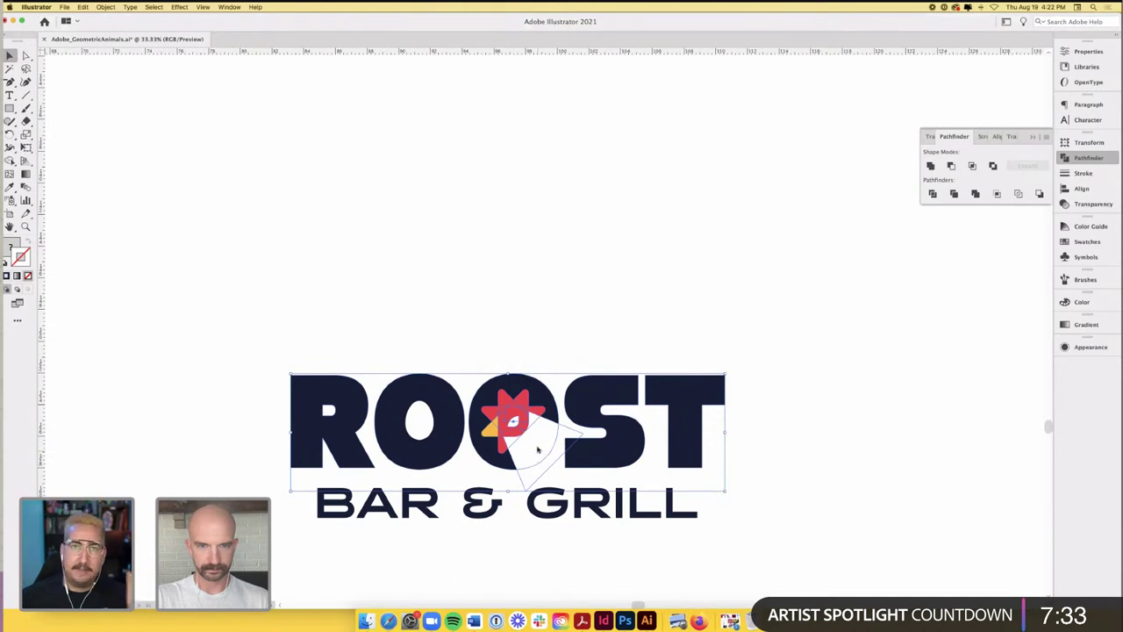
{"action": "left_click", "coordinate": [528, 335]}
{"action": "left_click_drag", "start_coordinate": [529, 334], "coordinate": [517, 375]}
{"action": "left_click", "coordinate": [530, 379]}
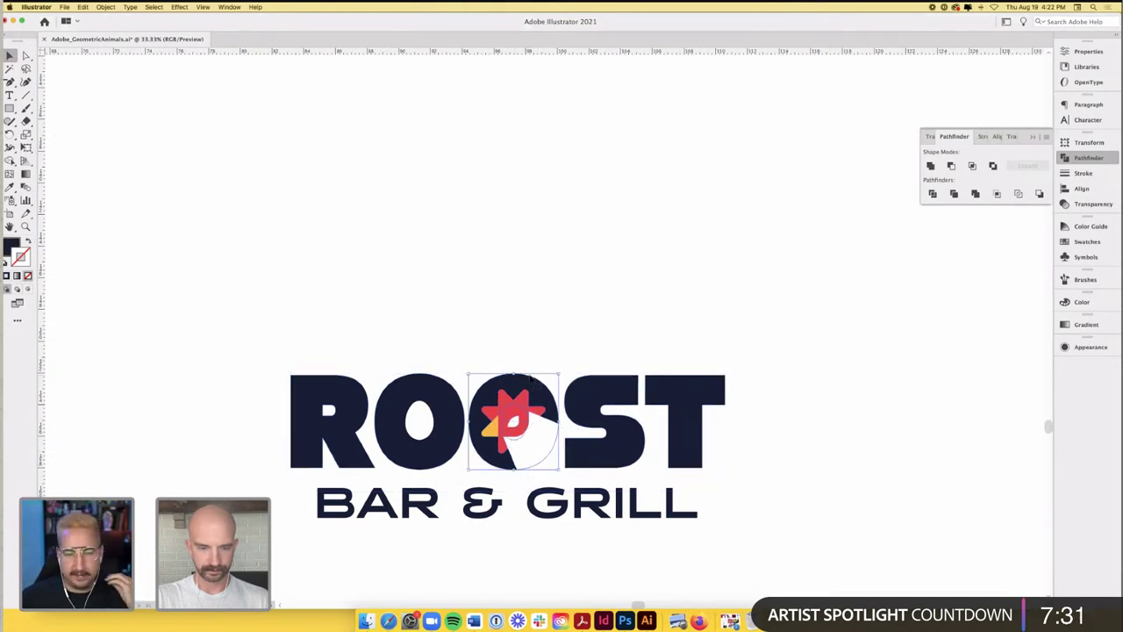
{"action": "left_click_drag", "start_coordinate": [522, 391], "coordinate": [116, 317]}
{"action": "left_click", "coordinate": [347, 285]}
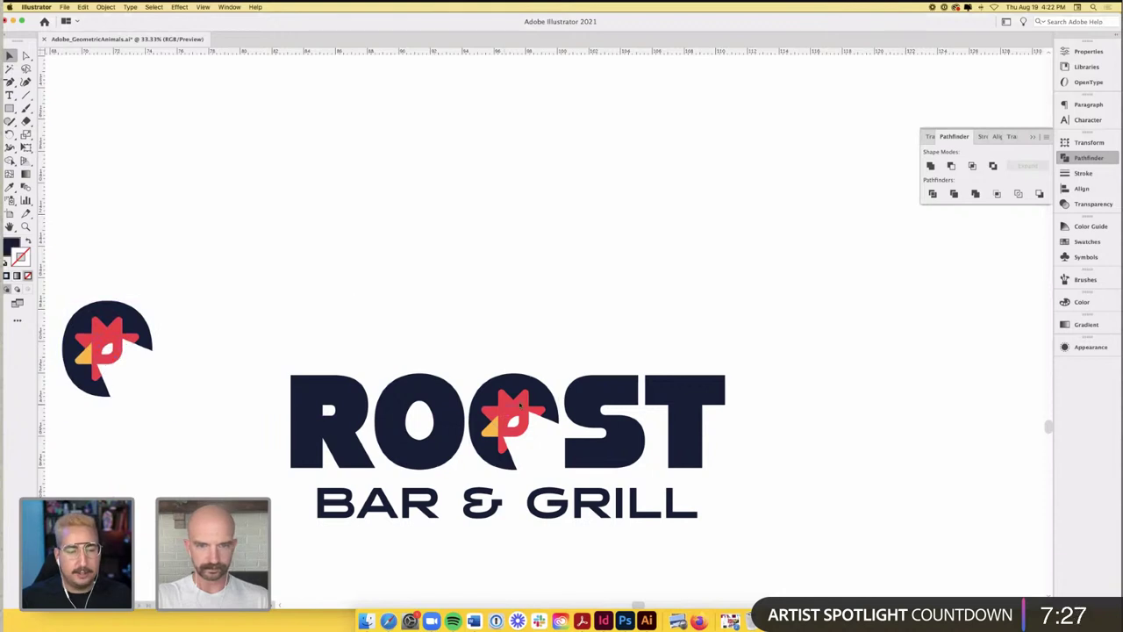
- Inside the ROOST group, delete the rooster circle from the middle O
{"action": "left_click", "coordinate": [518, 411]}
{"action": "double_click", "coordinate": [518, 410]}
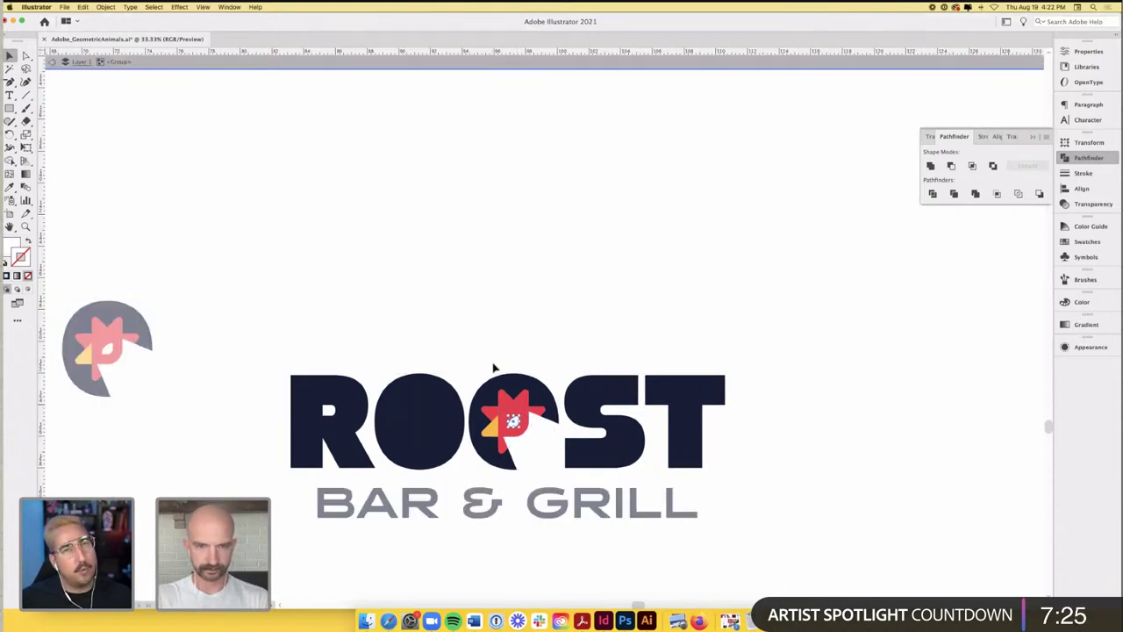
{"action": "left_click", "coordinate": [540, 450]}
{"action": "key", "text": "Delete"}
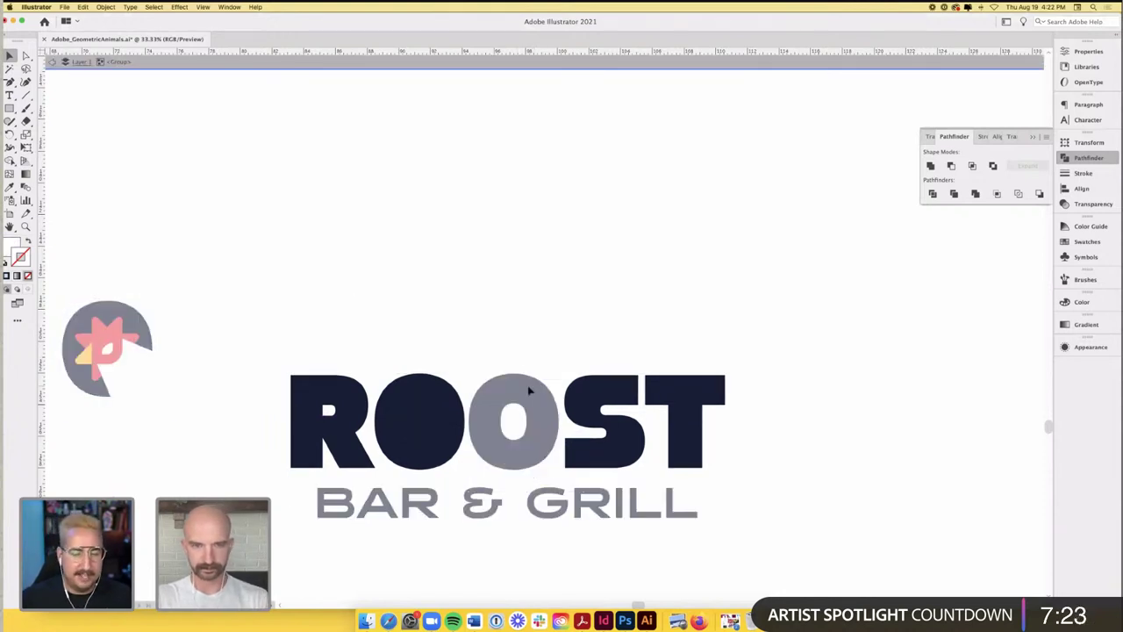
{"action": "double_click", "coordinate": [520, 342]}
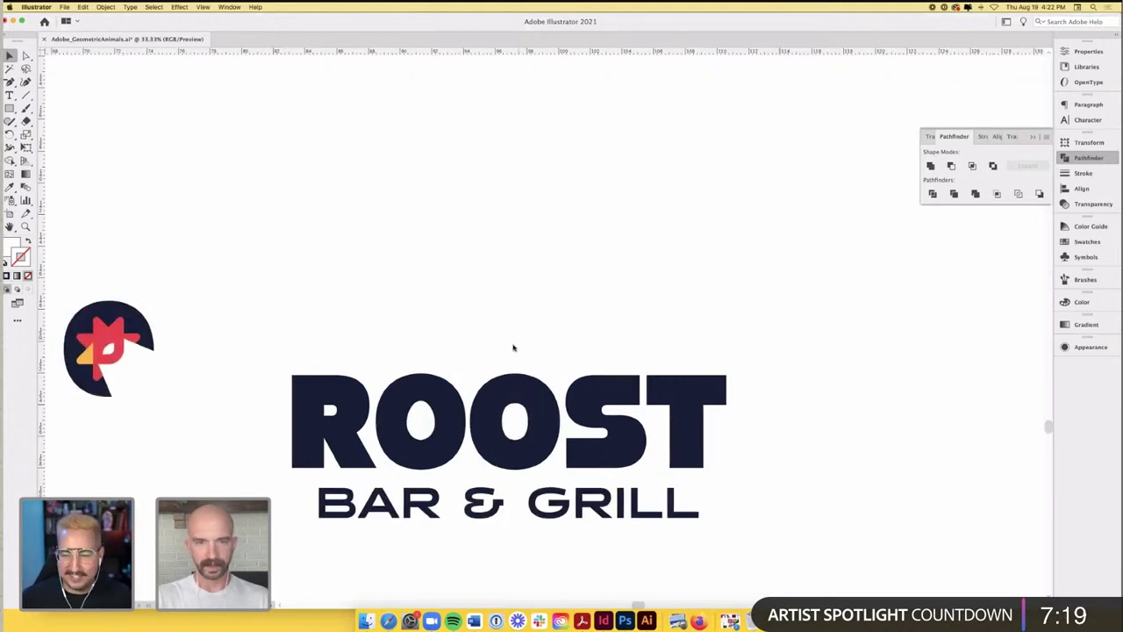
- Select the first O's inner counter shape in the ROOST wordmark and delete it
{"action": "scroll", "coordinate": [515, 351], "scroll_direction": "left", "scroll_amount": 2}
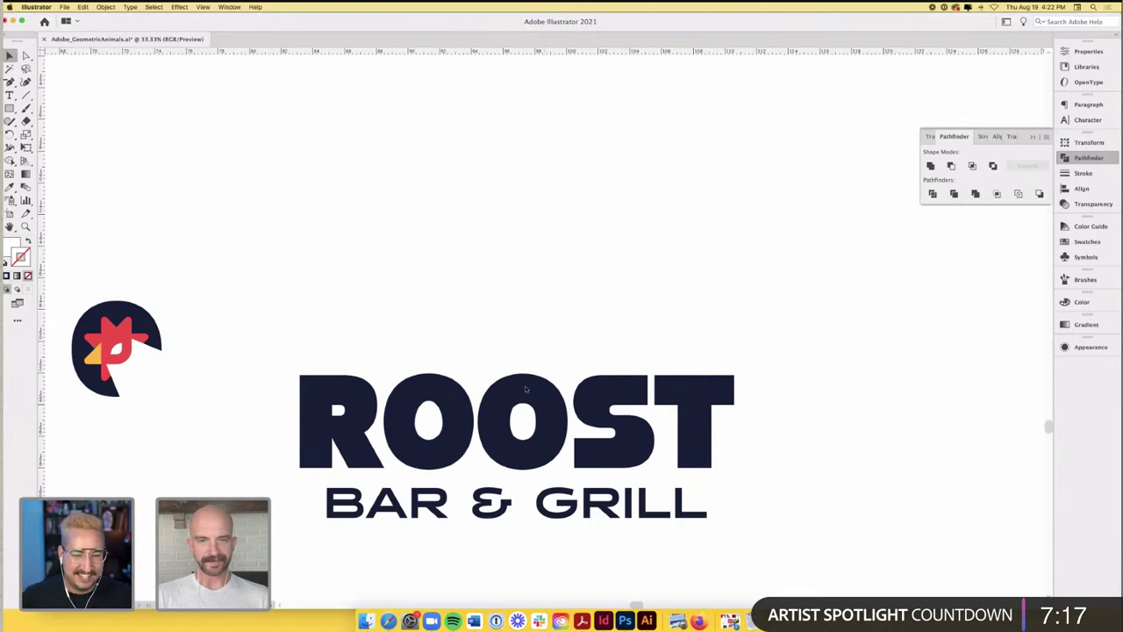
{"action": "scroll", "coordinate": [431, 402], "scroll_direction": "up", "scroll_amount": 1}
{"action": "left_click", "coordinate": [457, 413]}
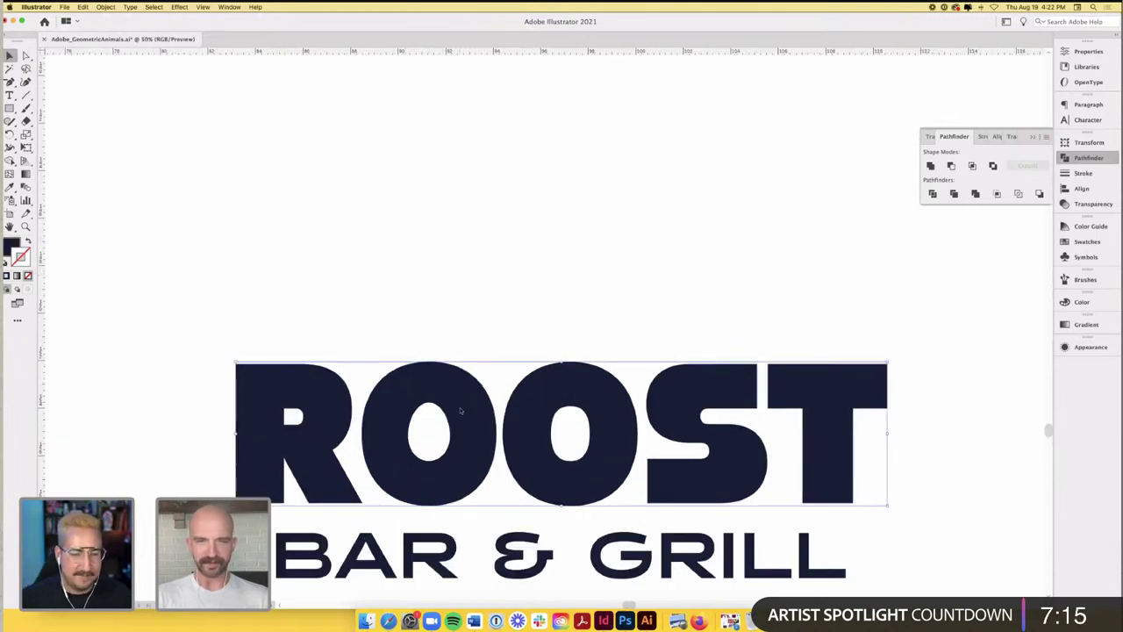
{"action": "double_click", "coordinate": [456, 412]}
{"action": "double_click", "coordinate": [456, 326]}
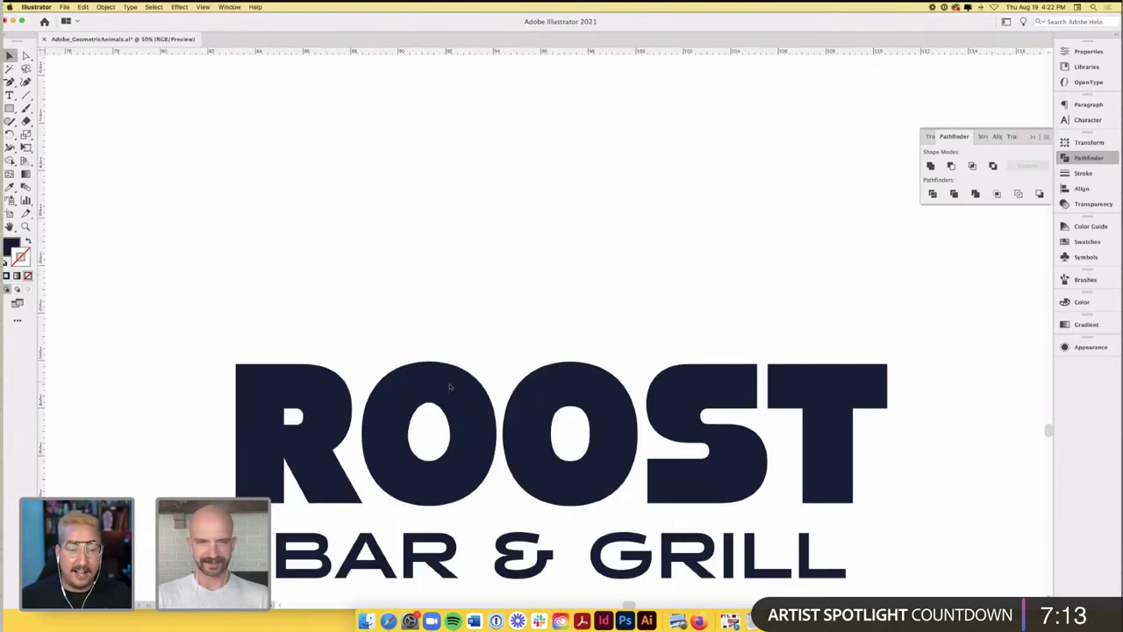
{"action": "left_click_drag", "start_coordinate": [412, 440], "coordinate": [448, 400]}
{"action": "key", "text": "Delete"}
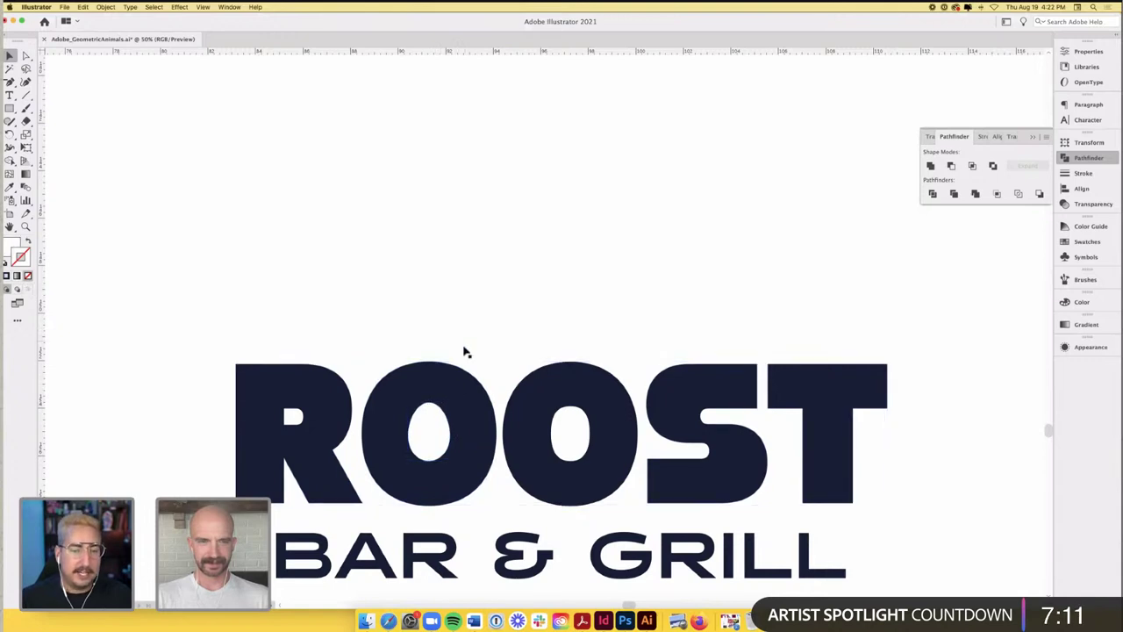
- Ungroup ROOST and Alt-drag a copy of the first O onto the second O
{"action": "right_click", "coordinate": [457, 384]}
{"action": "left_click", "coordinate": [479, 453]}
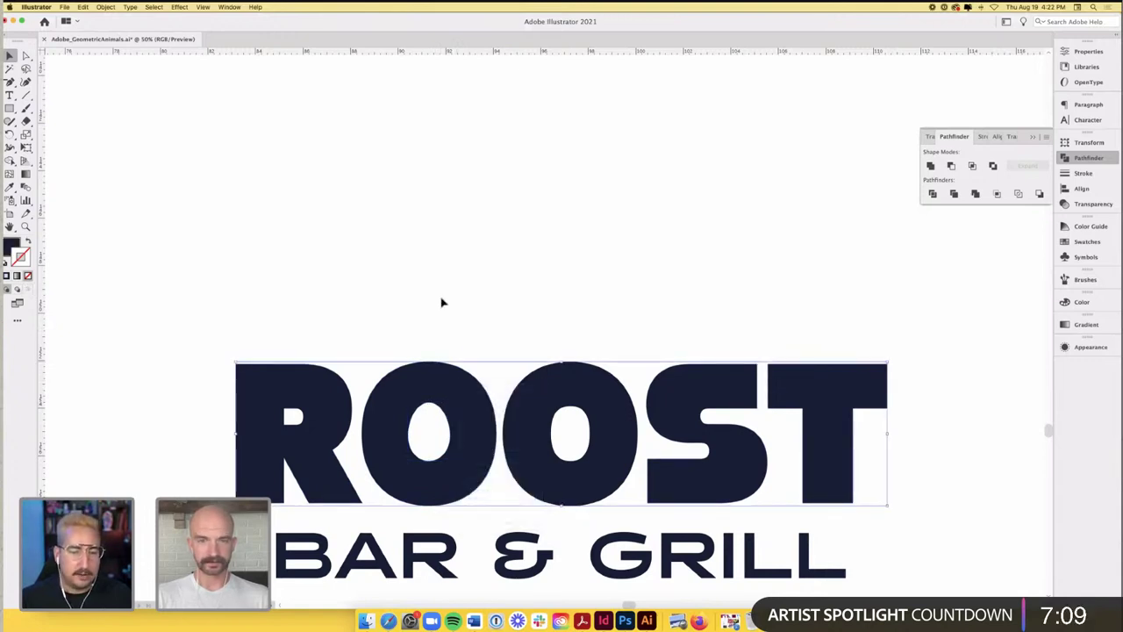
{"action": "left_click", "coordinate": [441, 301]}
{"action": "left_click", "coordinate": [452, 409]}
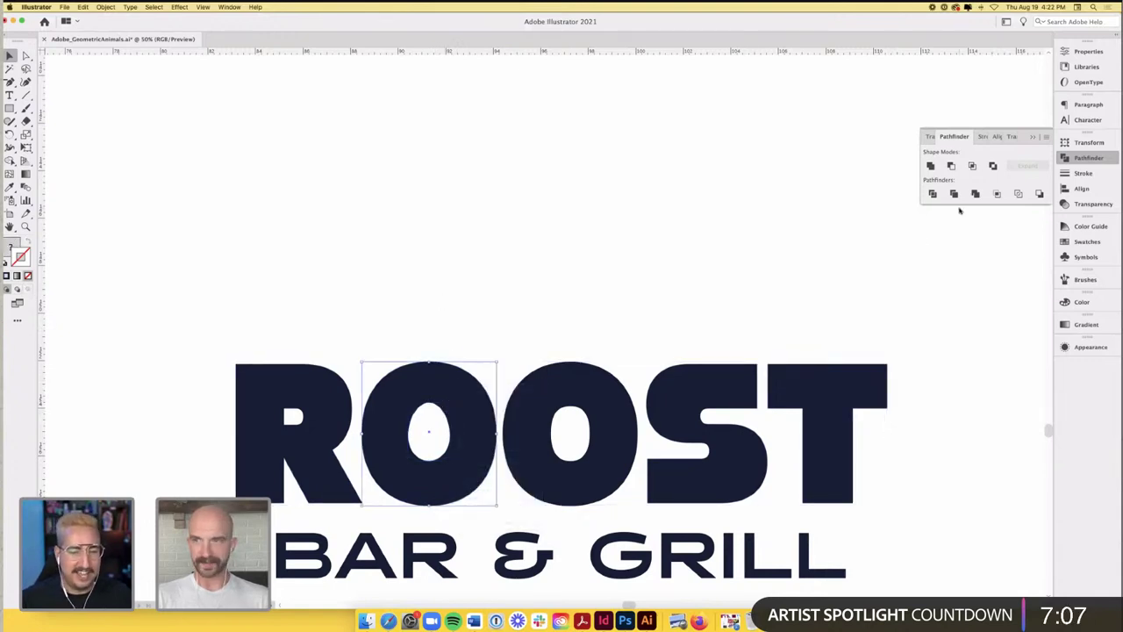
{"action": "left_click_drag", "start_coordinate": [466, 401], "coordinate": [612, 404]}
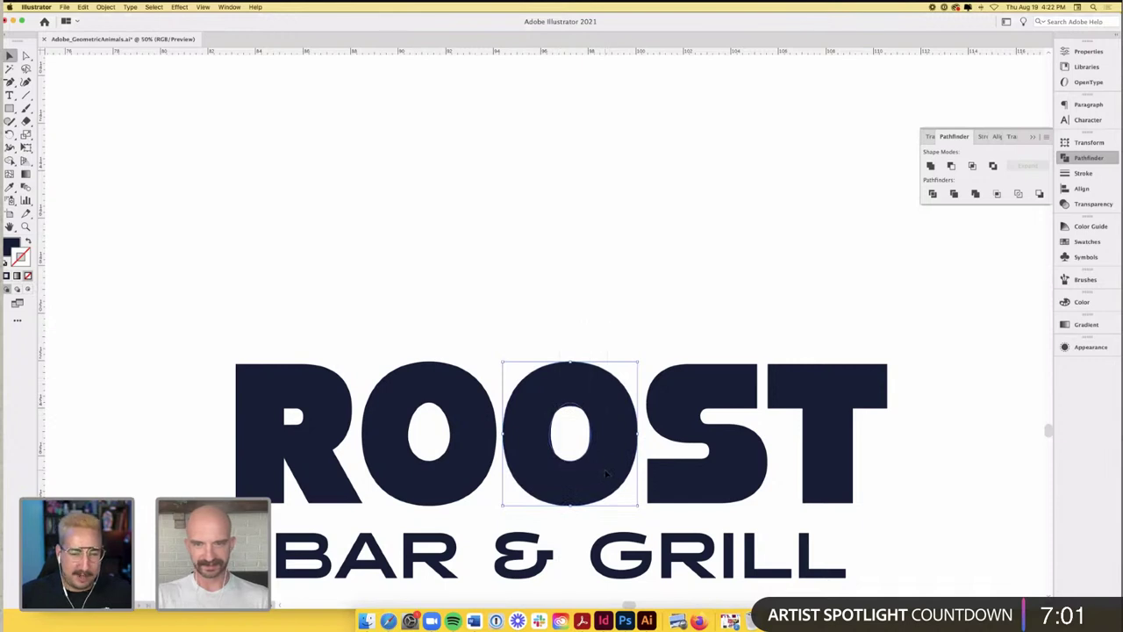
{"action": "left_click", "coordinate": [536, 290]}
{"action": "key", "text": "super+minus"}
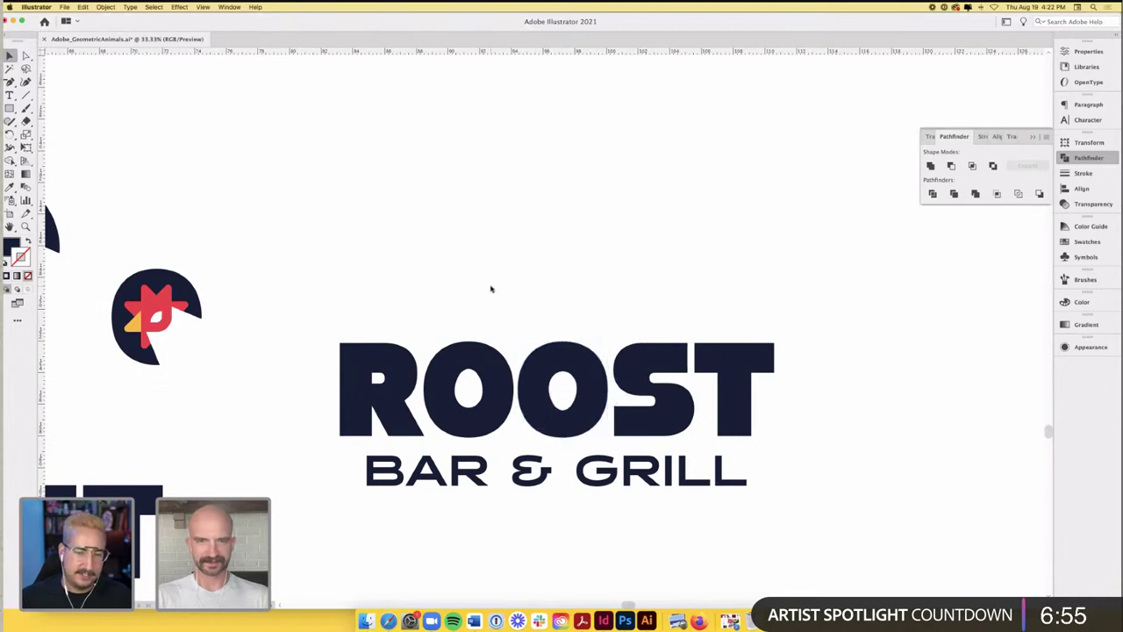
{"action": "scroll", "coordinate": [489, 263], "scroll_direction": "down", "scroll_amount": 1}
{"action": "scroll", "coordinate": [489, 265], "scroll_direction": "up", "scroll_amount": 1}
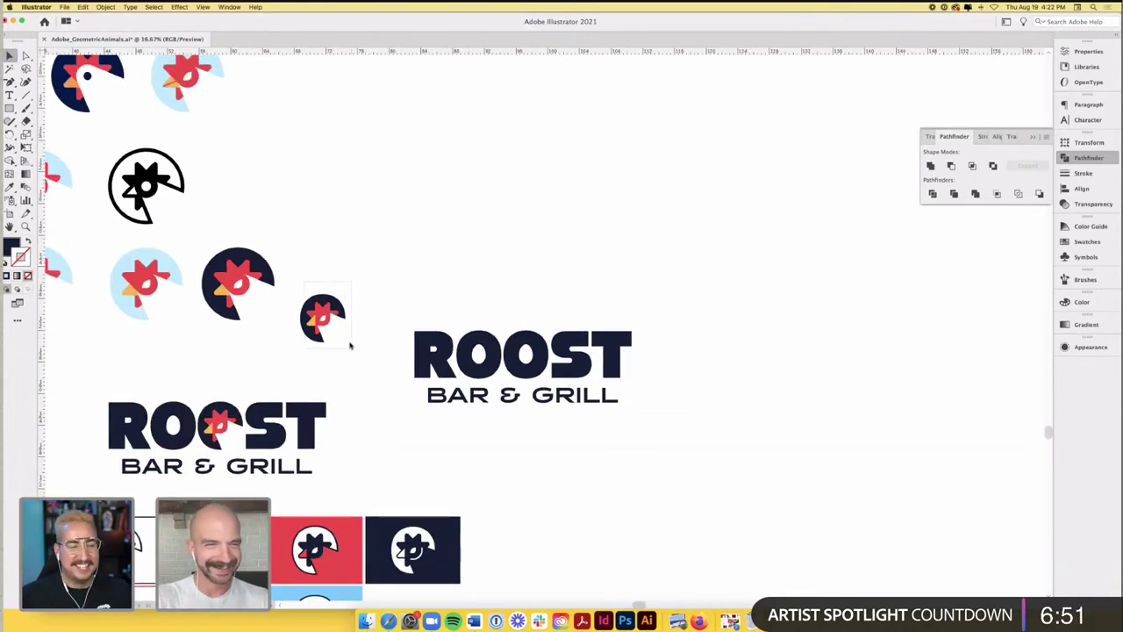
{"action": "left_click_drag", "start_coordinate": [325, 295], "coordinate": [546, 181]}
{"action": "left_click_drag", "start_coordinate": [559, 221], "coordinate": [532, 252]}
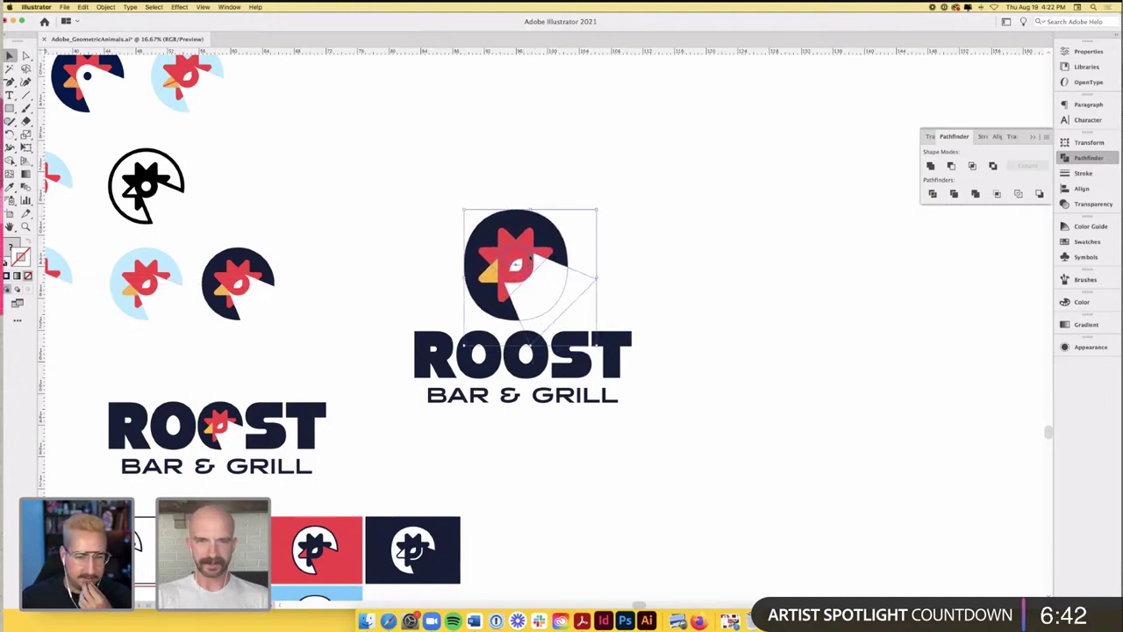
{"action": "left_click", "coordinate": [551, 198]}
{"action": "scroll", "coordinate": [551, 200], "scroll_direction": "up", "scroll_amount": 2}
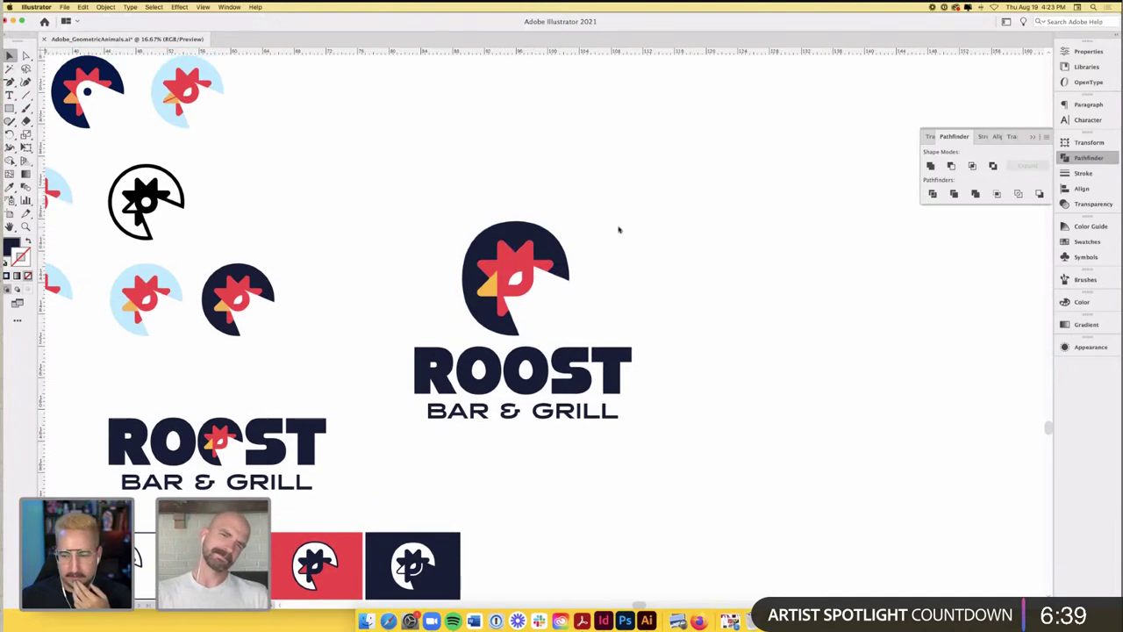
{"action": "key", "text": "super+z"}
{"action": "key", "text": "super+z"}
{"action": "key", "text": "super+z"}
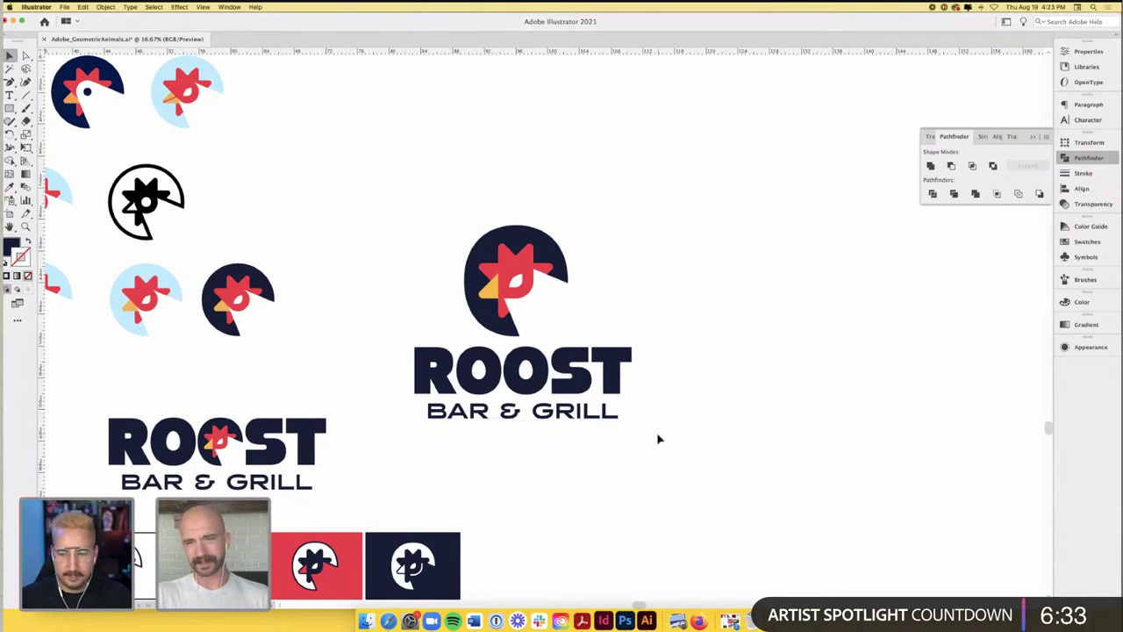
{"action": "scroll", "coordinate": [634, 430], "scroll_direction": "right", "scroll_amount": 2}
{"action": "left_click_drag", "start_coordinate": [653, 445], "coordinate": [372, 373]}
{"action": "key", "text": "shift+Down"}
{"action": "key", "text": "shift+Down"}
{"action": "key", "text": "shift+Down"}
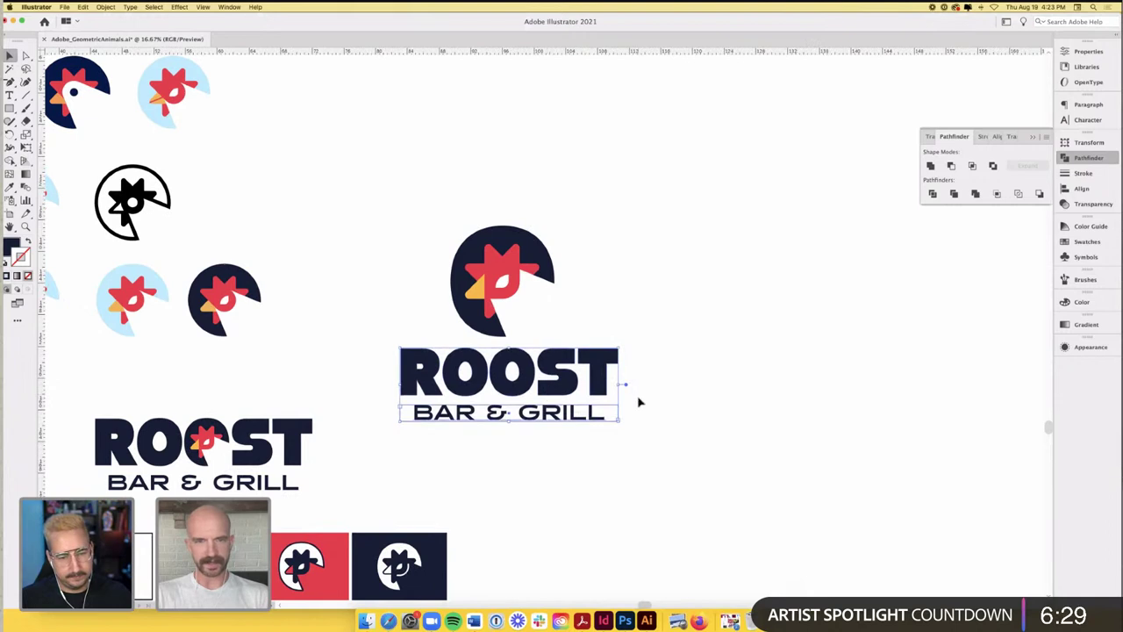
{"action": "left_click", "coordinate": [671, 408]}
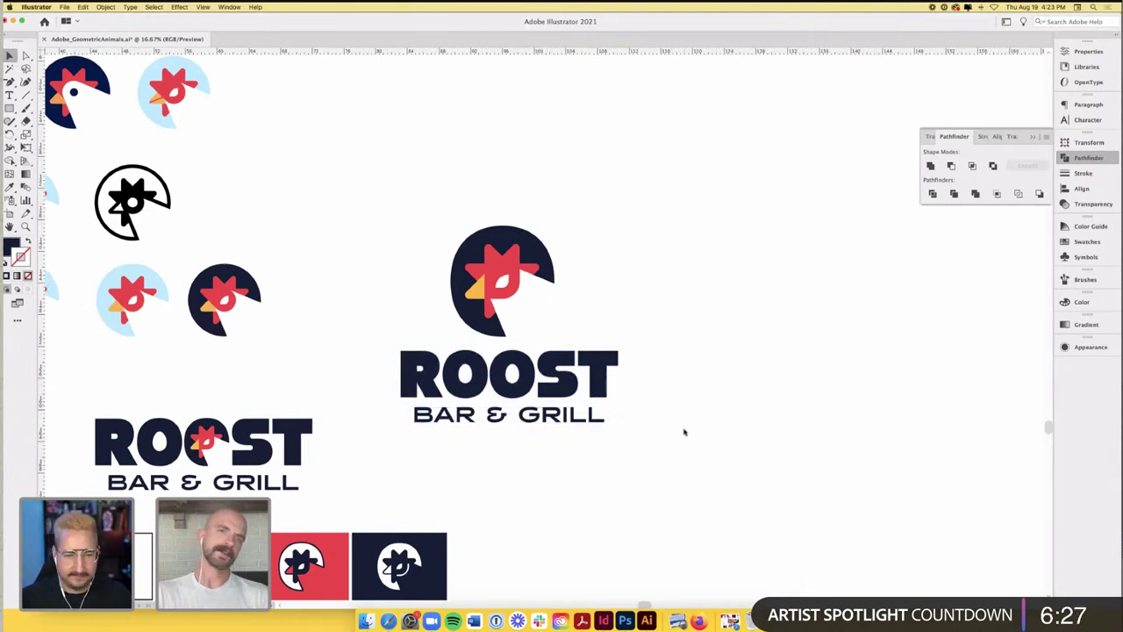
{"action": "left_click_drag", "start_coordinate": [401, 175], "coordinate": [599, 339]}
{"action": "left_click", "coordinate": [664, 328]}
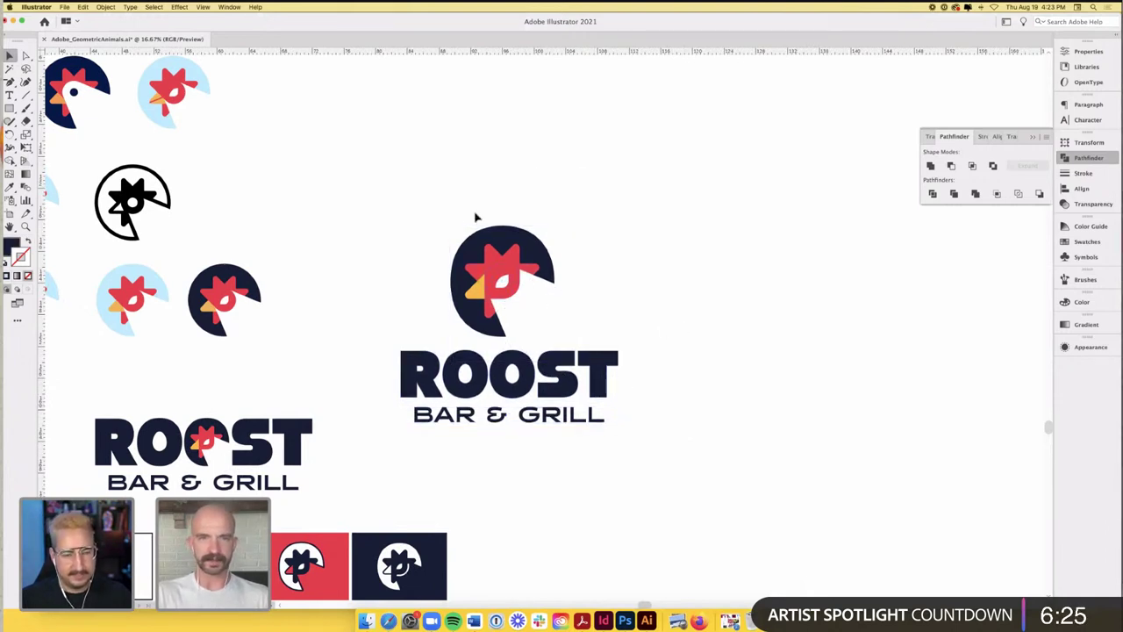
{"action": "scroll", "coordinate": [570, 192], "scroll_direction": "right", "scroll_amount": 2}
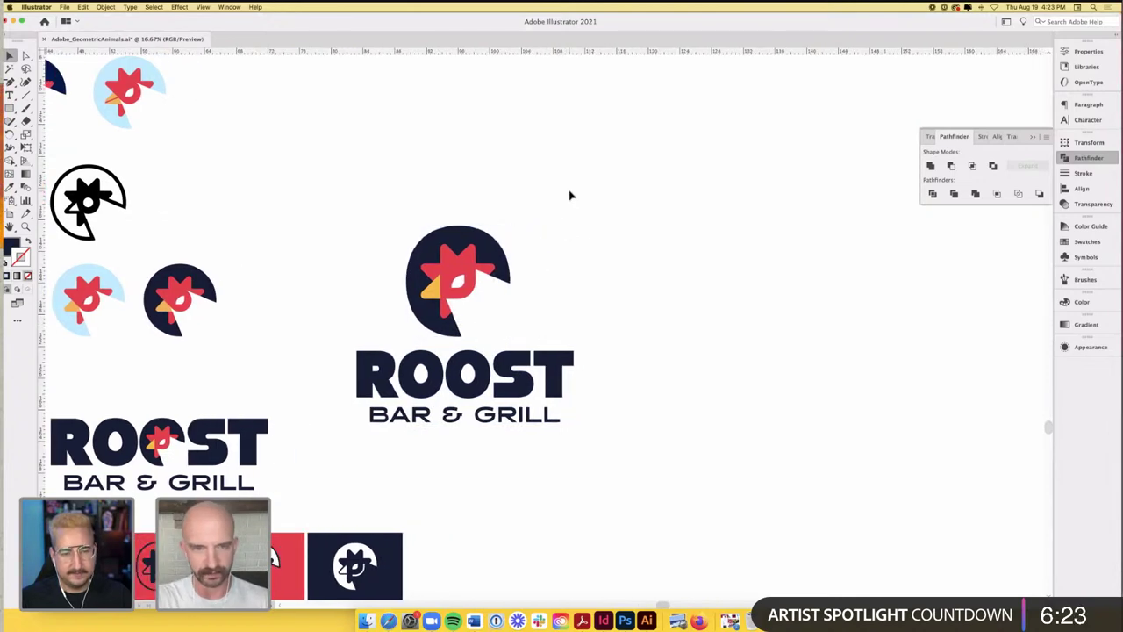
{"action": "left_click_drag", "start_coordinate": [539, 295], "coordinate": [429, 360]}
{"action": "scroll", "coordinate": [429, 360], "scroll_direction": "up", "scroll_amount": 1}
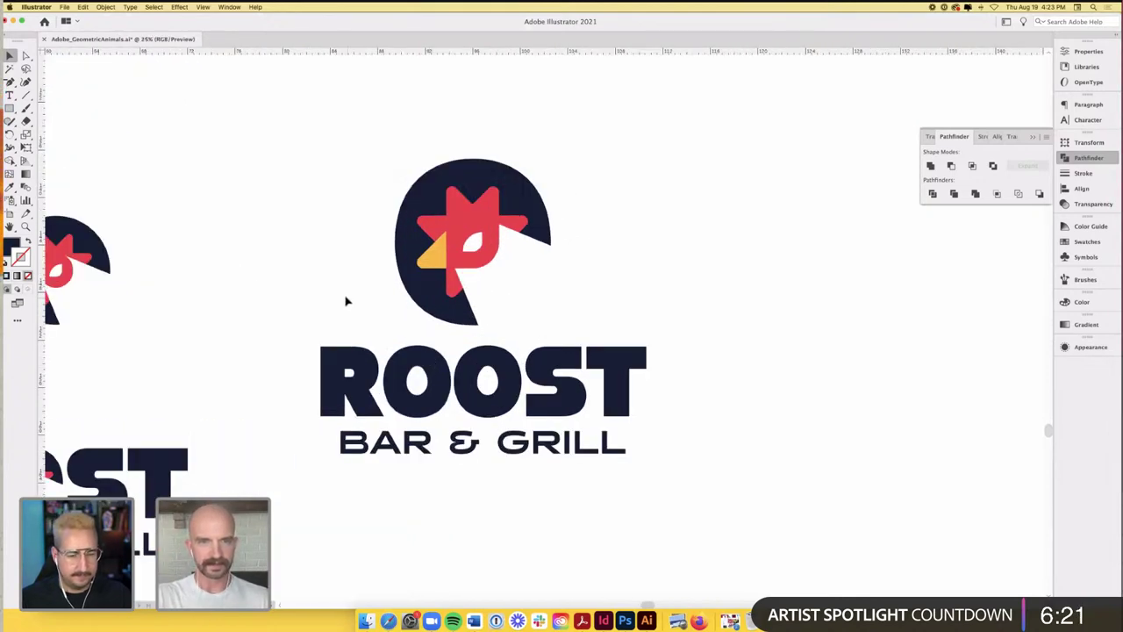
{"action": "left_click", "coordinate": [10, 108]}
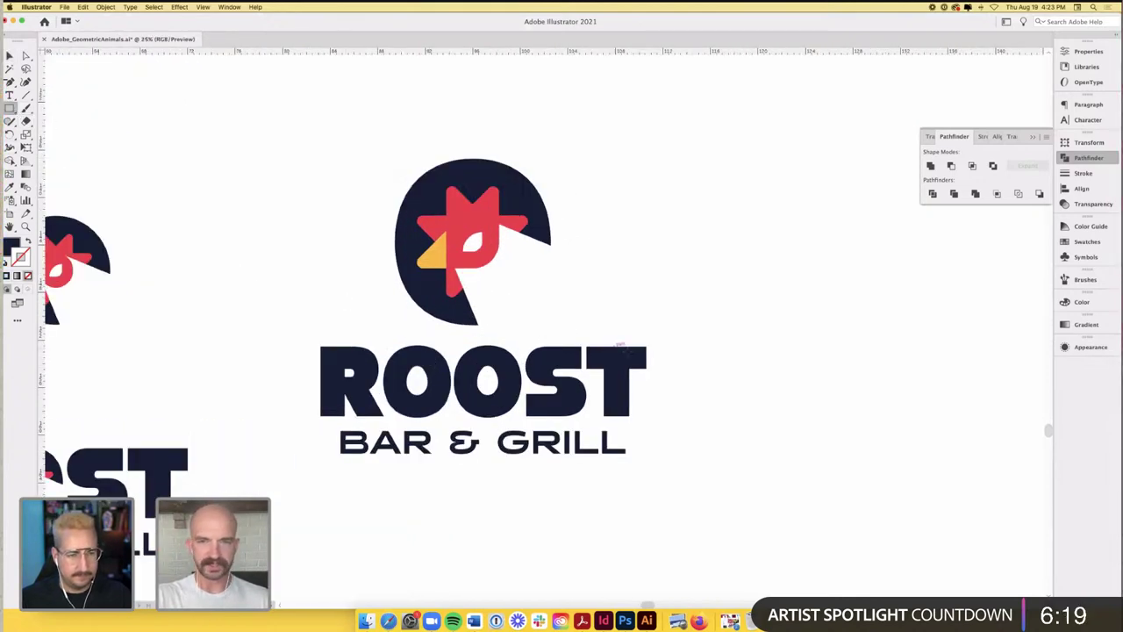
{"action": "left_click_drag", "start_coordinate": [617, 347], "coordinate": [660, 384]}
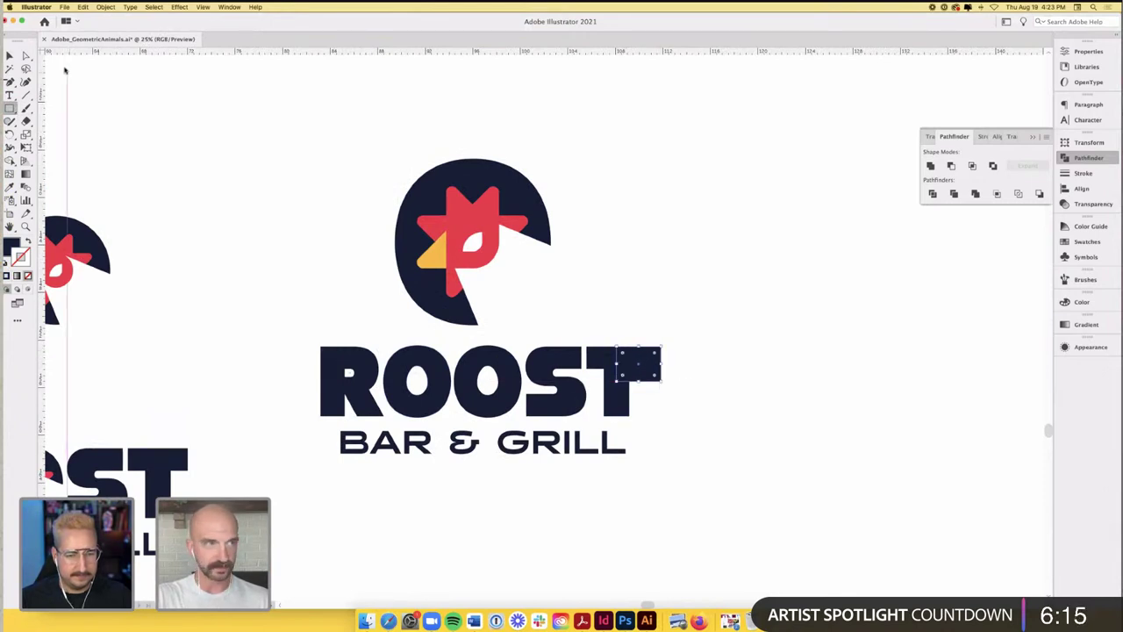
{"action": "key", "text": "v"}
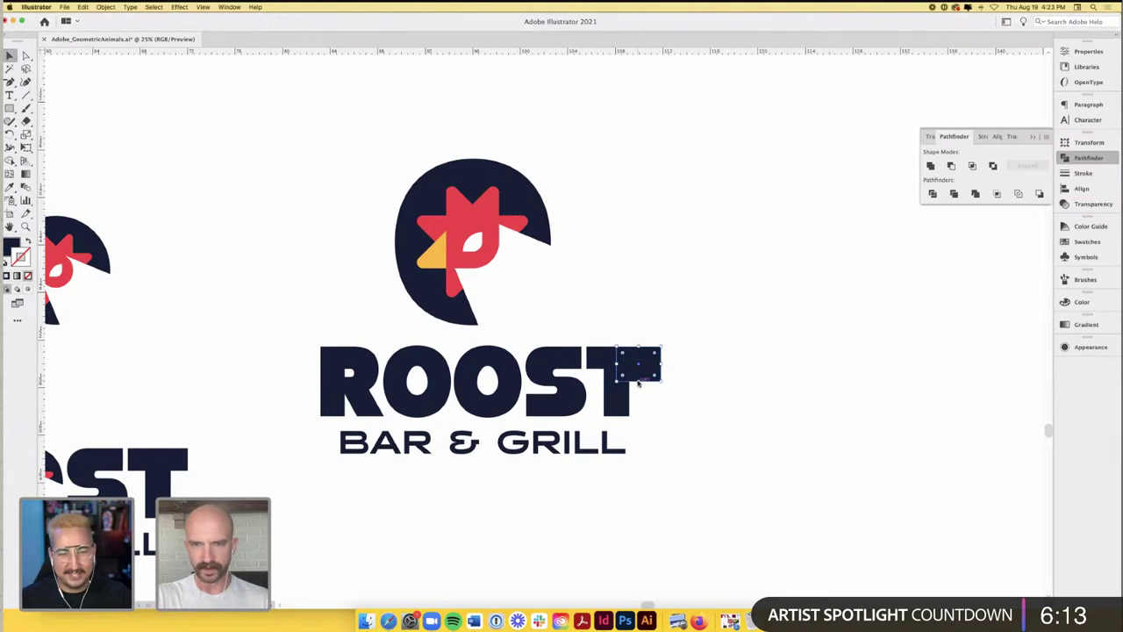
{"action": "left_click_drag", "start_coordinate": [638, 382], "coordinate": [623, 313]}
{"action": "left_click", "coordinate": [650, 282]}
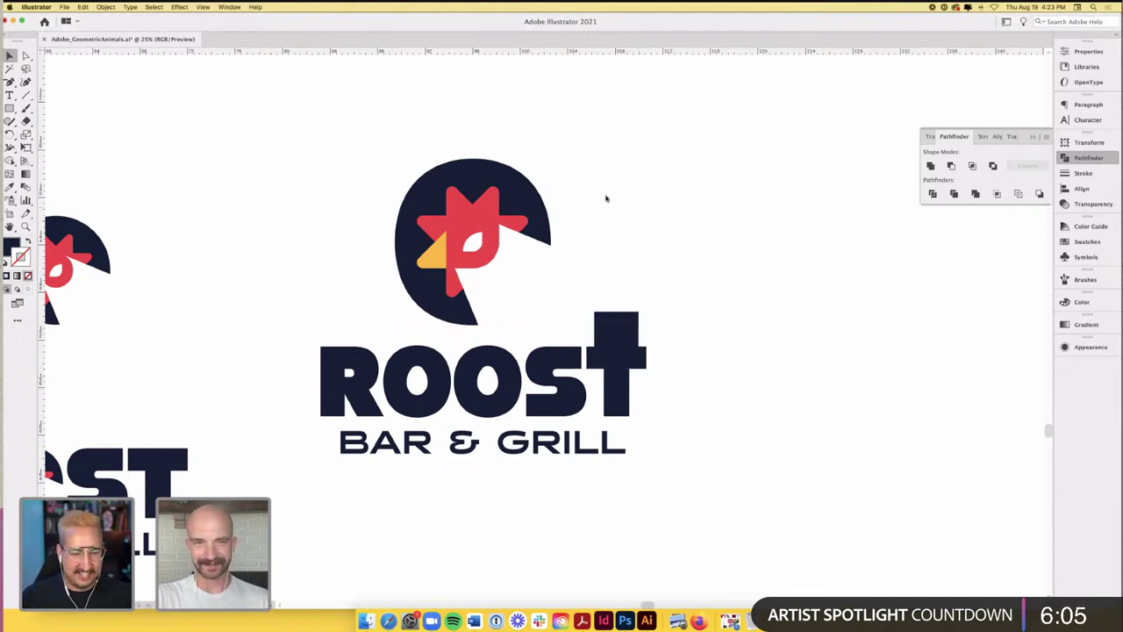
{"action": "left_click_drag", "start_coordinate": [605, 198], "coordinate": [458, 279]}
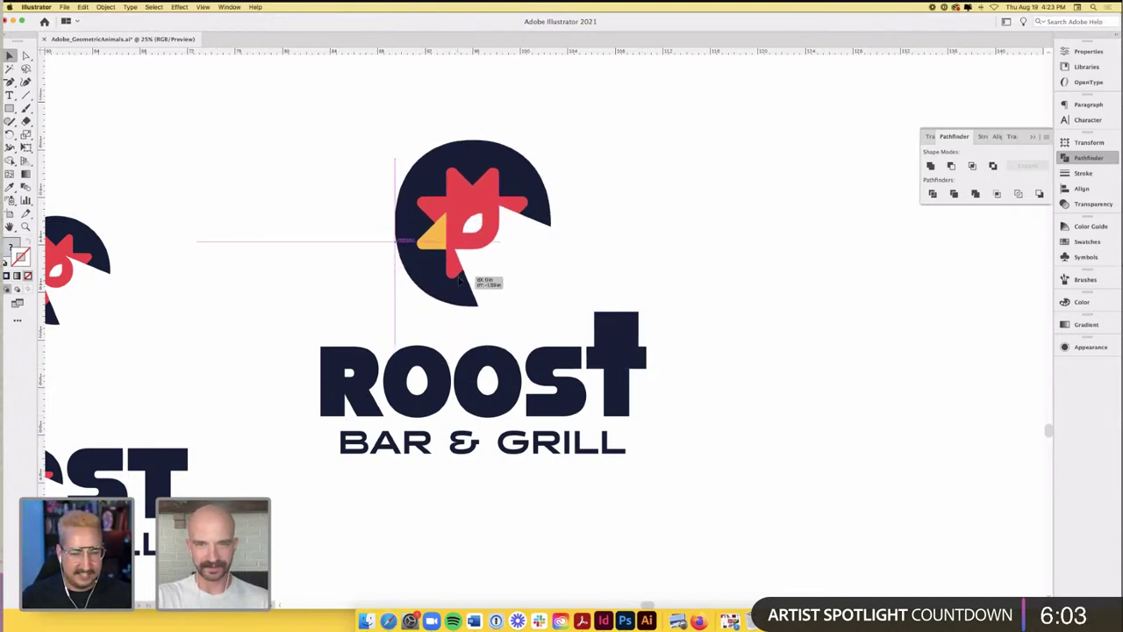
{"action": "left_click", "coordinate": [659, 240]}
{"action": "key", "text": "super+z"}
{"action": "left_click", "coordinate": [620, 328]}
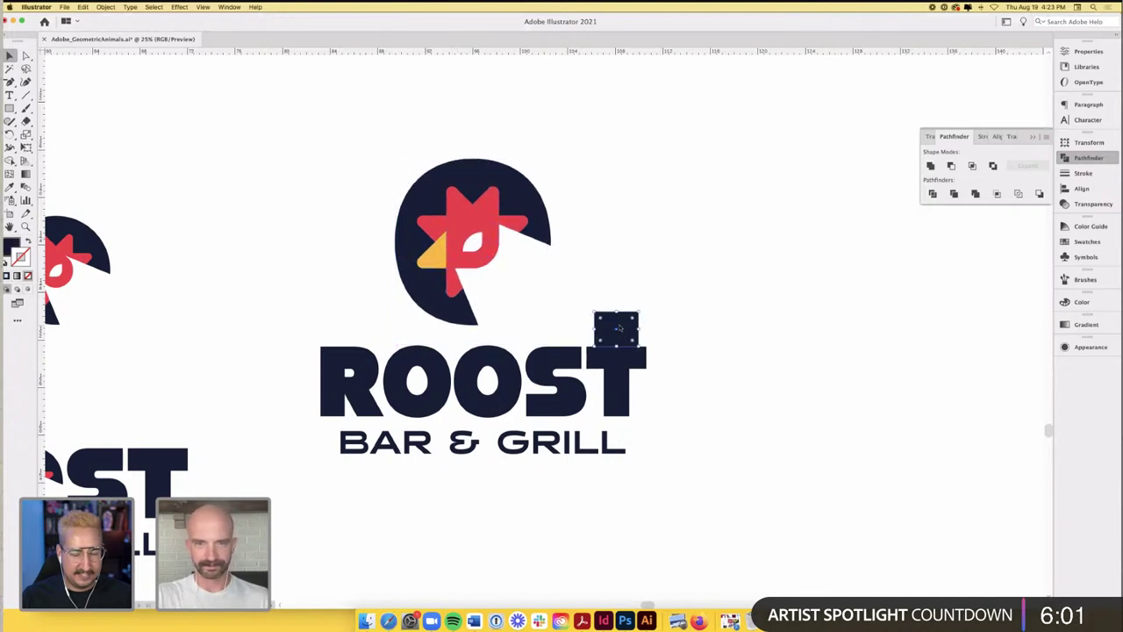
{"action": "left_click_drag", "start_coordinate": [620, 328], "coordinate": [485, 342]}
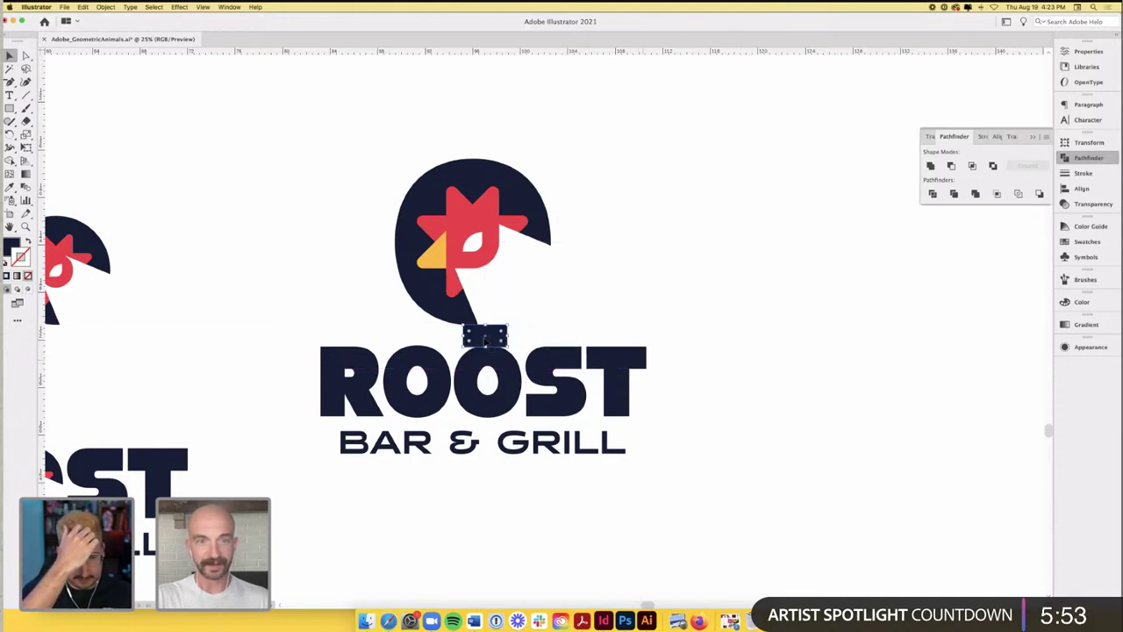
{"action": "key", "text": "super+equal"}
{"action": "key", "text": "super+equal"}
{"action": "key", "text": "super+equal"}
{"action": "left_click", "coordinate": [452, 286], "text": "shift"}
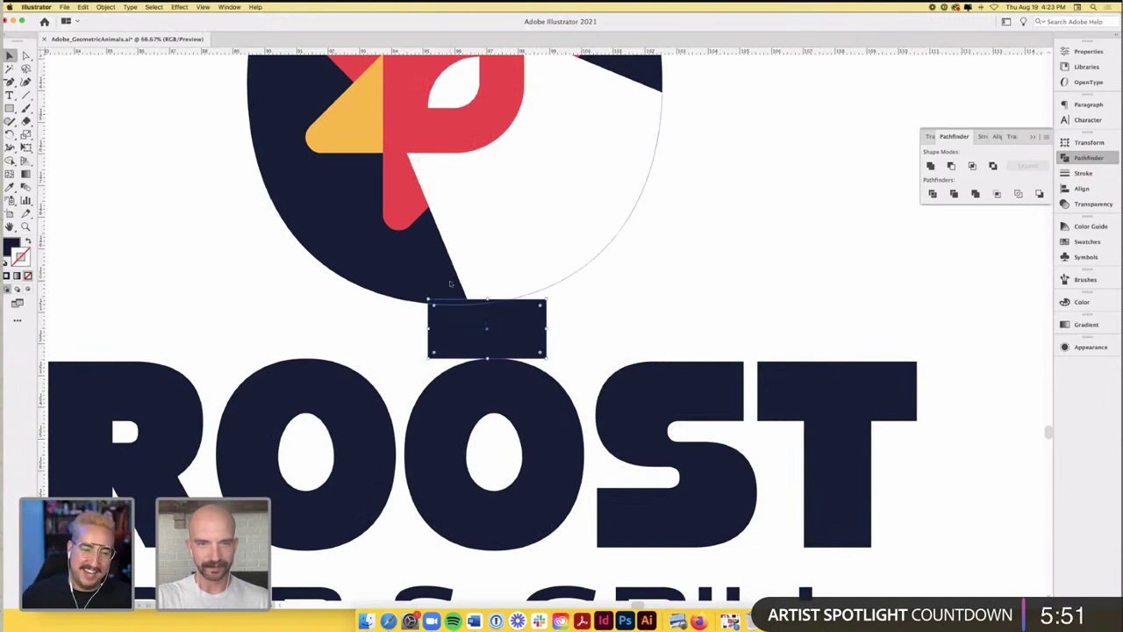
{"action": "key", "text": "super+minus"}
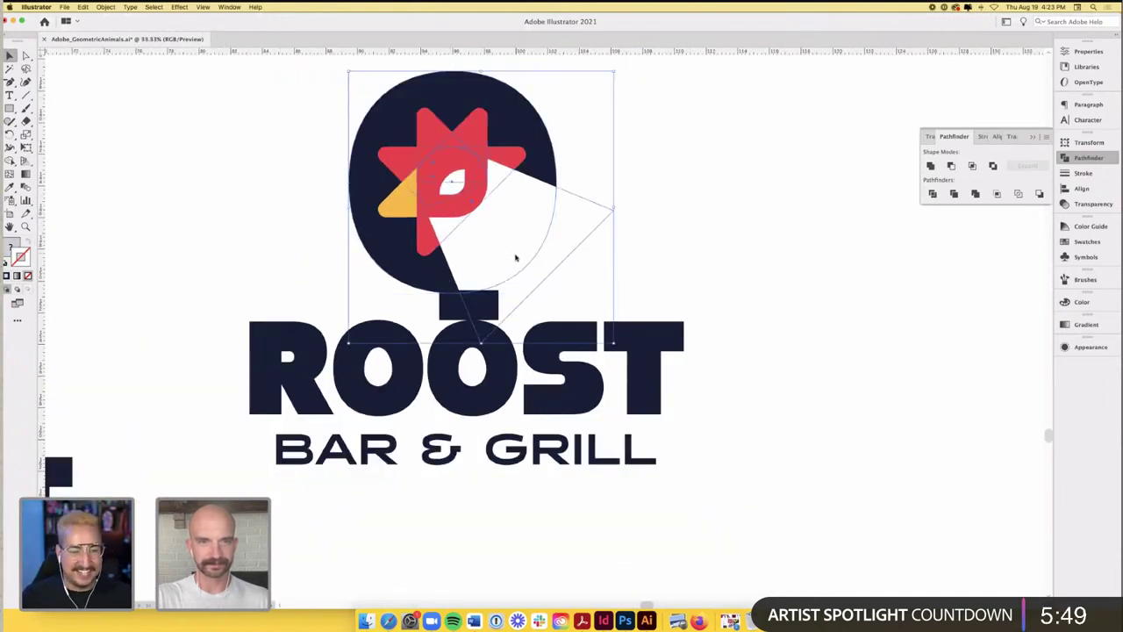
{"action": "left_click_drag", "start_coordinate": [516, 263], "coordinate": [513, 259]}
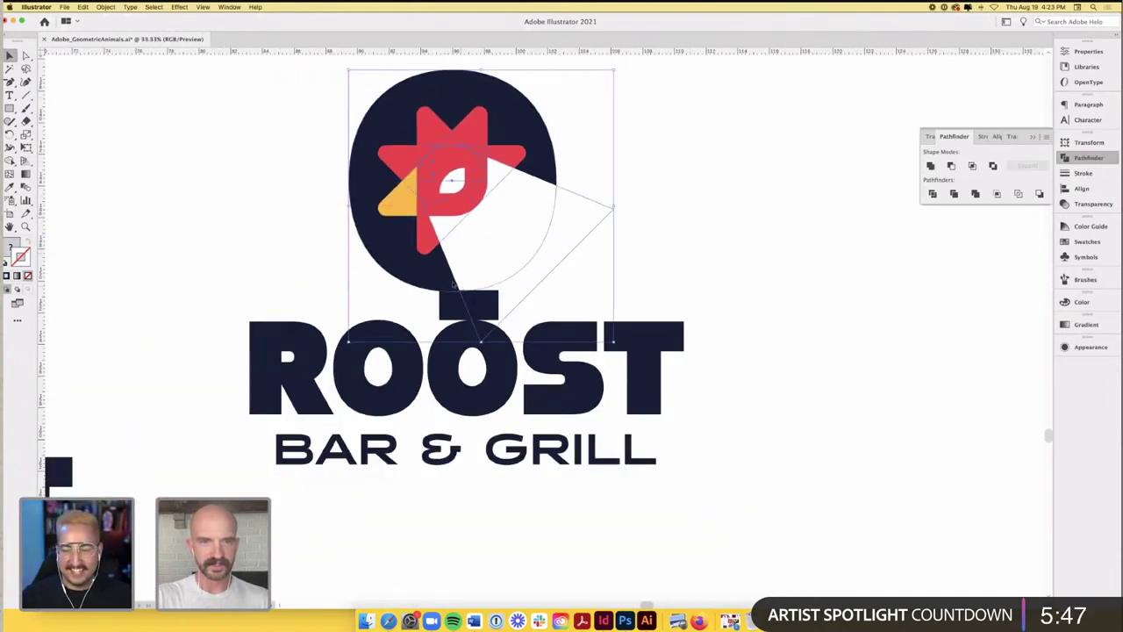
{"action": "scroll", "coordinate": [454, 286], "scroll_direction": "up", "scroll_amount": 2}
{"action": "left_click_drag", "start_coordinate": [420, 286], "coordinate": [455, 276]}
{"action": "scroll", "coordinate": [443, 263], "scroll_direction": "up", "scroll_amount": 3}
{"action": "scroll", "coordinate": [454, 274], "scroll_direction": "up", "scroll_amount": 1}
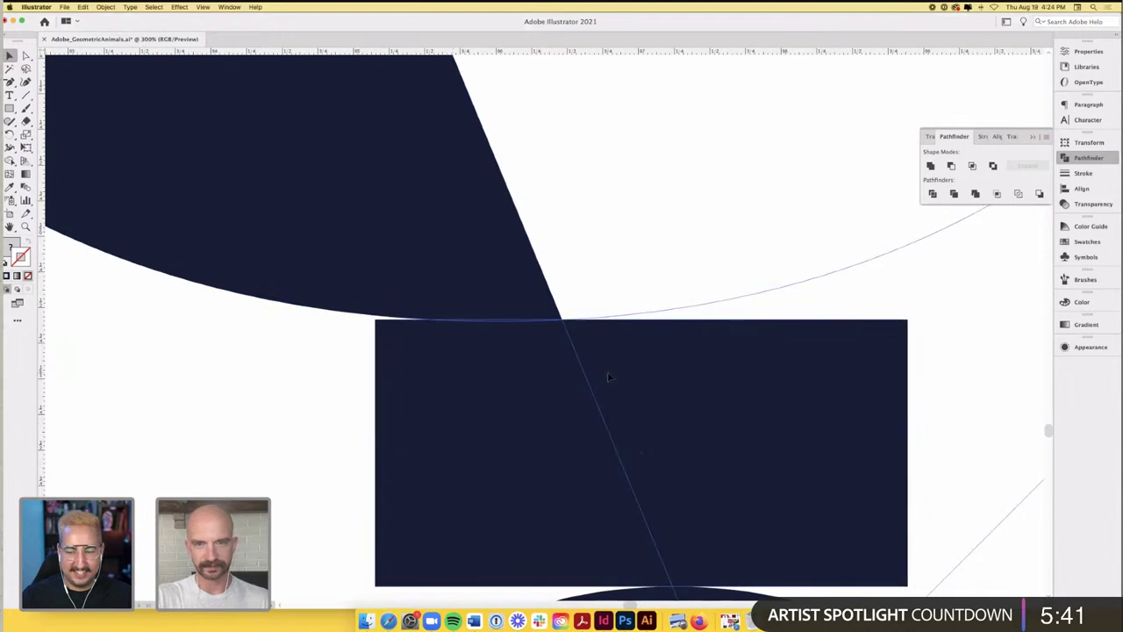
{"action": "left_click", "coordinate": [608, 377]}
{"action": "key", "text": "Delete"}
{"action": "scroll", "coordinate": [606, 372], "scroll_direction": "down", "scroll_amount": 4}
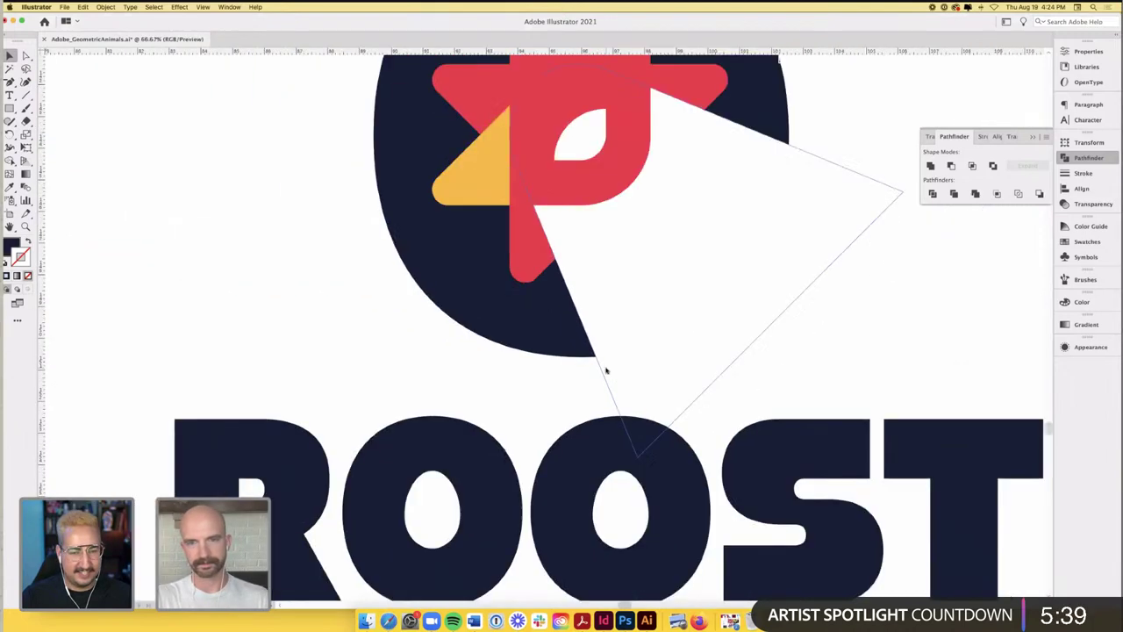
- Drag the whole ROOST badge logo a short distance down, then deselect it
{"action": "scroll", "coordinate": [822, 343], "scroll_direction": "down", "scroll_amount": 3}
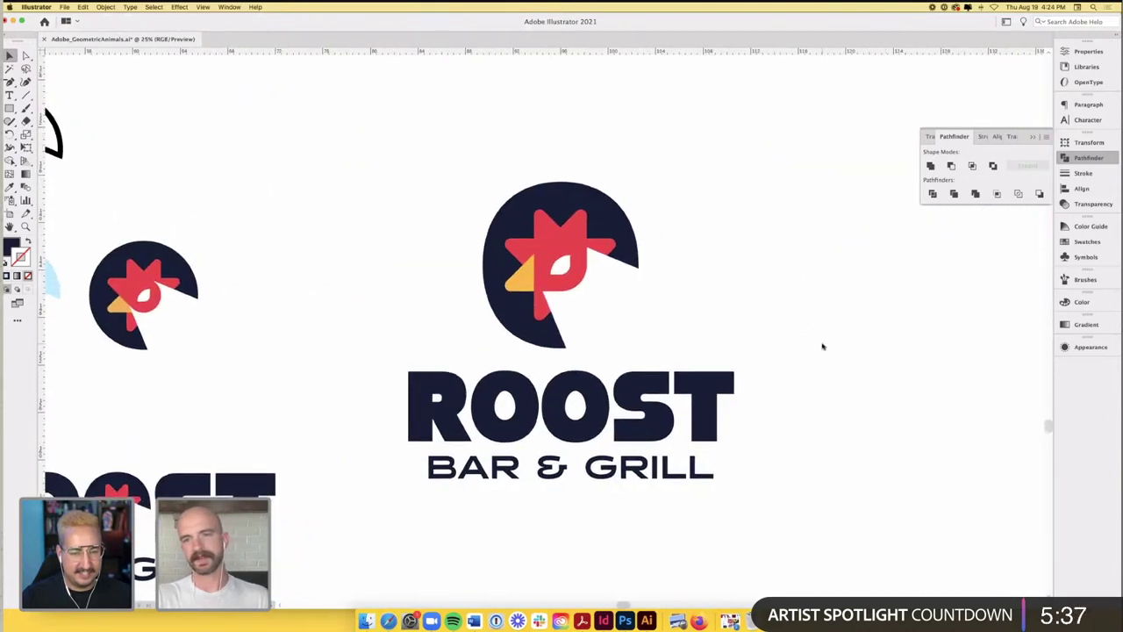
{"action": "scroll", "coordinate": [822, 345], "scroll_direction": "down", "scroll_amount": 2}
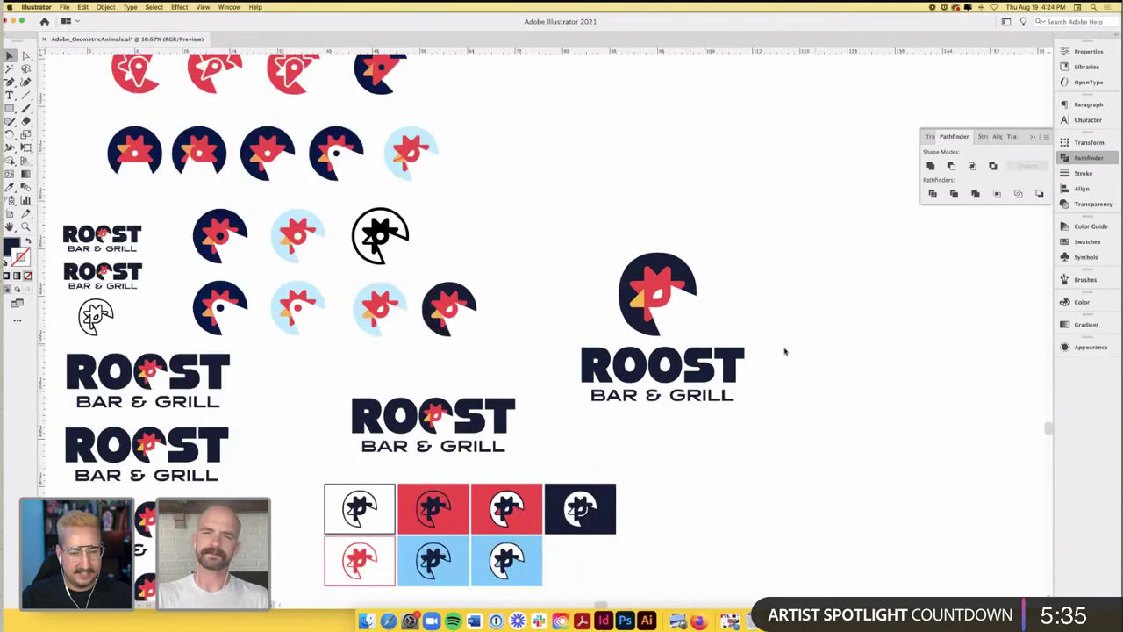
{"action": "scroll", "coordinate": [784, 351], "scroll_direction": "down", "scroll_amount": 1}
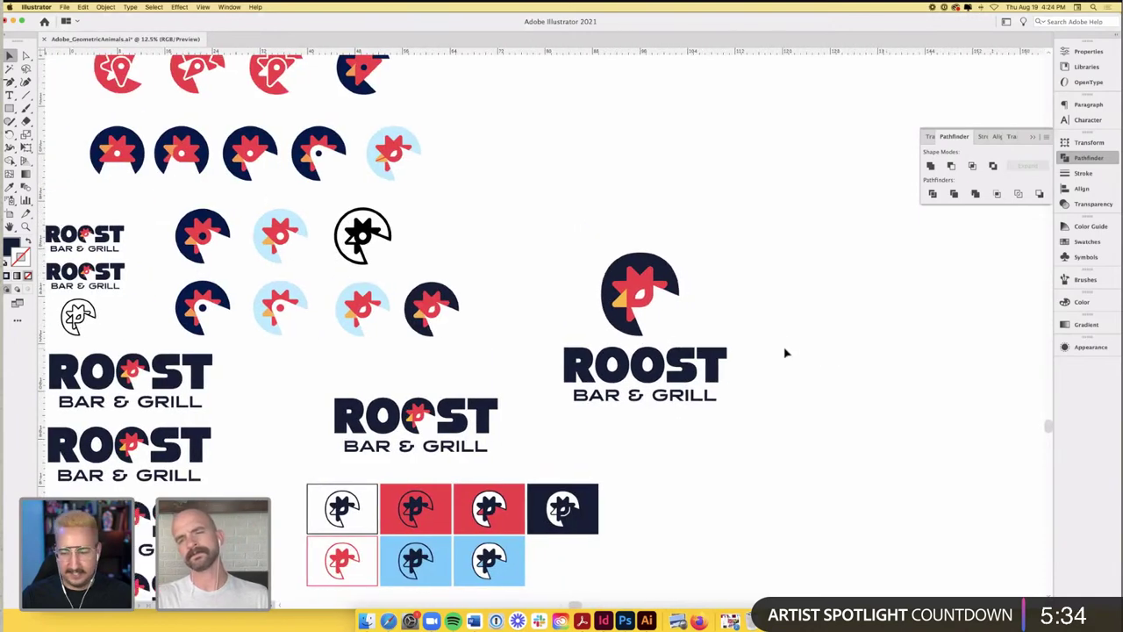
{"action": "left_click", "coordinate": [611, 289]}
{"action": "left_click_drag", "start_coordinate": [650, 316], "coordinate": [650, 335]}
{"action": "left_click", "coordinate": [584, 181]}
{"action": "scroll", "coordinate": [585, 182], "scroll_direction": "right", "scroll_amount": 2}
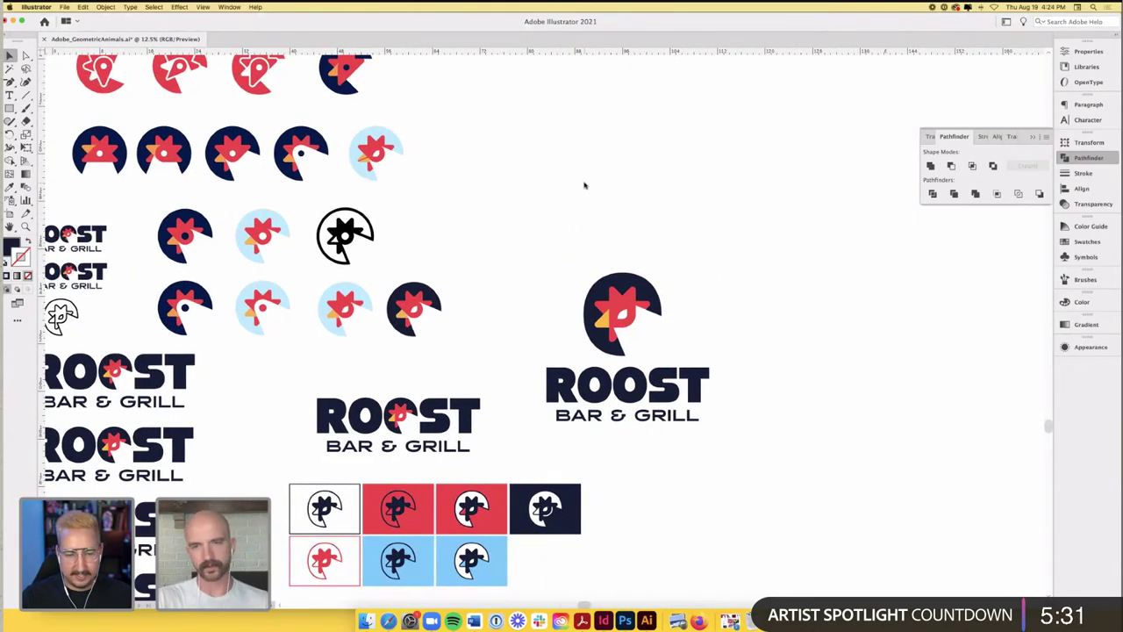
{"action": "scroll", "coordinate": [584, 184], "scroll_direction": "right", "scroll_amount": 2}
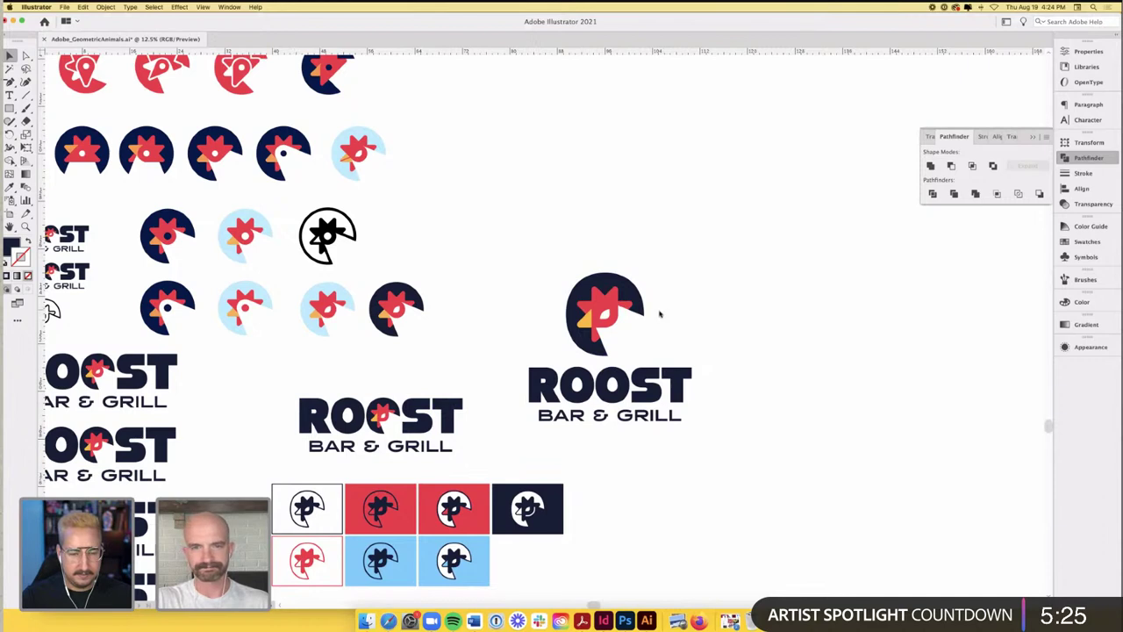
{"action": "scroll", "coordinate": [660, 314], "scroll_direction": "up", "scroll_amount": 1}
{"action": "scroll", "coordinate": [711, 294], "scroll_direction": "right", "scroll_amount": 1}
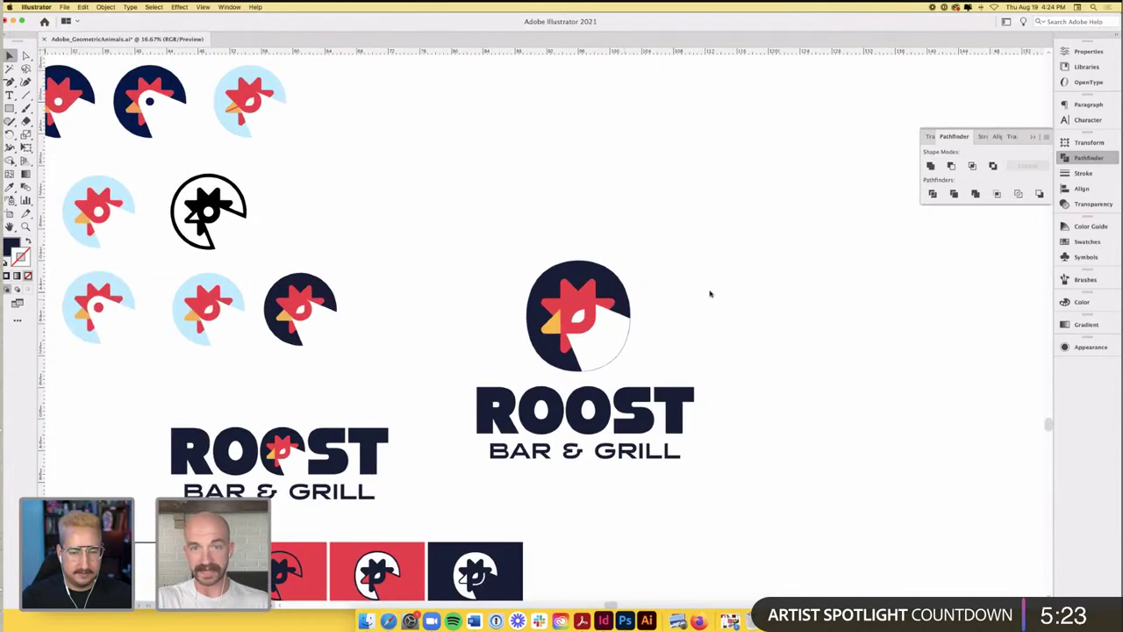
{"action": "scroll", "coordinate": [711, 294], "scroll_direction": "right", "scroll_amount": 1}
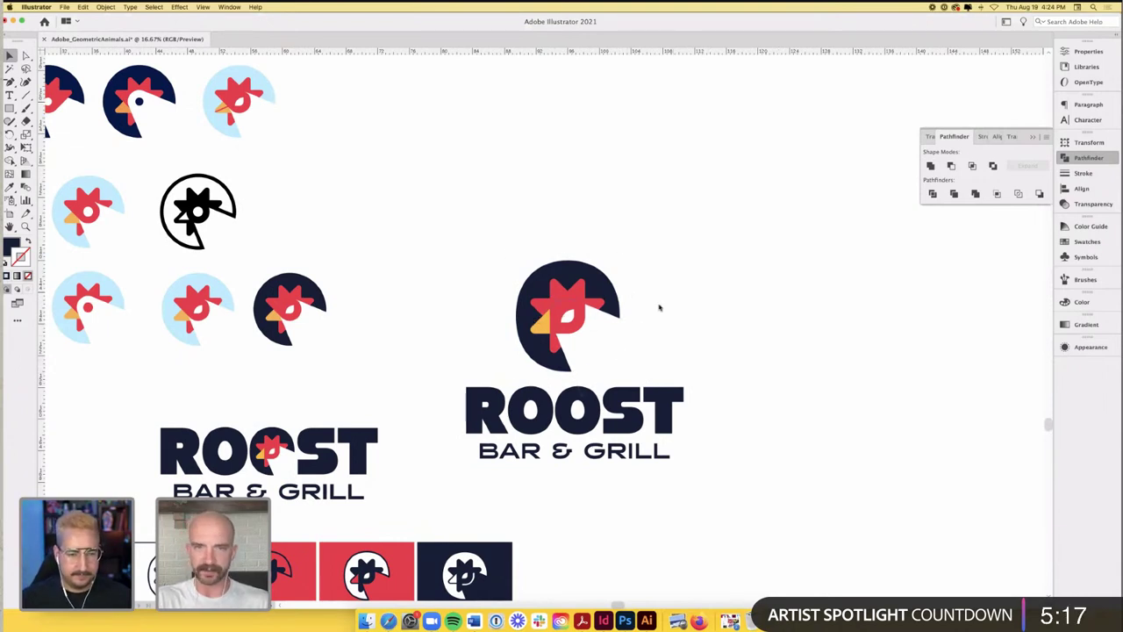
- Duplicate the ROOST badge logo down-right and shift the copy slightly lower
{"action": "left_click_drag", "start_coordinate": [484, 231], "coordinate": [711, 476]}
{"action": "left_click_drag", "start_coordinate": [628, 409], "coordinate": [760, 535]}
{"action": "left_click", "coordinate": [847, 445]}
{"action": "scroll", "coordinate": [772, 456], "scroll_direction": "down", "scroll_amount": 3}
{"action": "scroll", "coordinate": [772, 456], "scroll_direction": "right", "scroll_amount": 2}
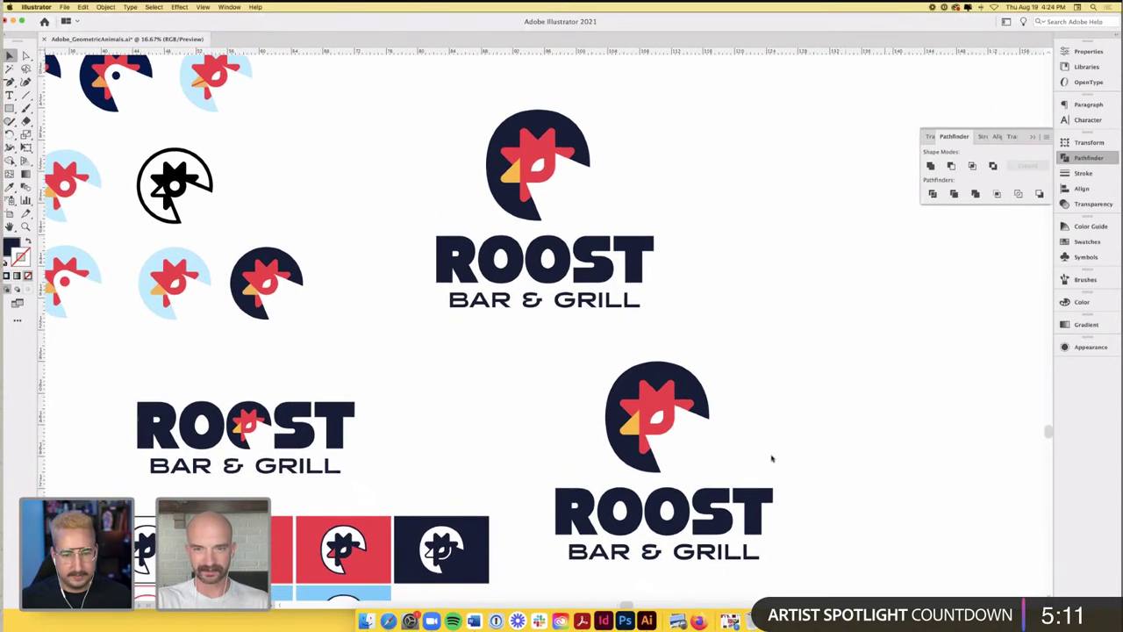
{"action": "left_click_drag", "start_coordinate": [495, 327], "coordinate": [781, 544]}
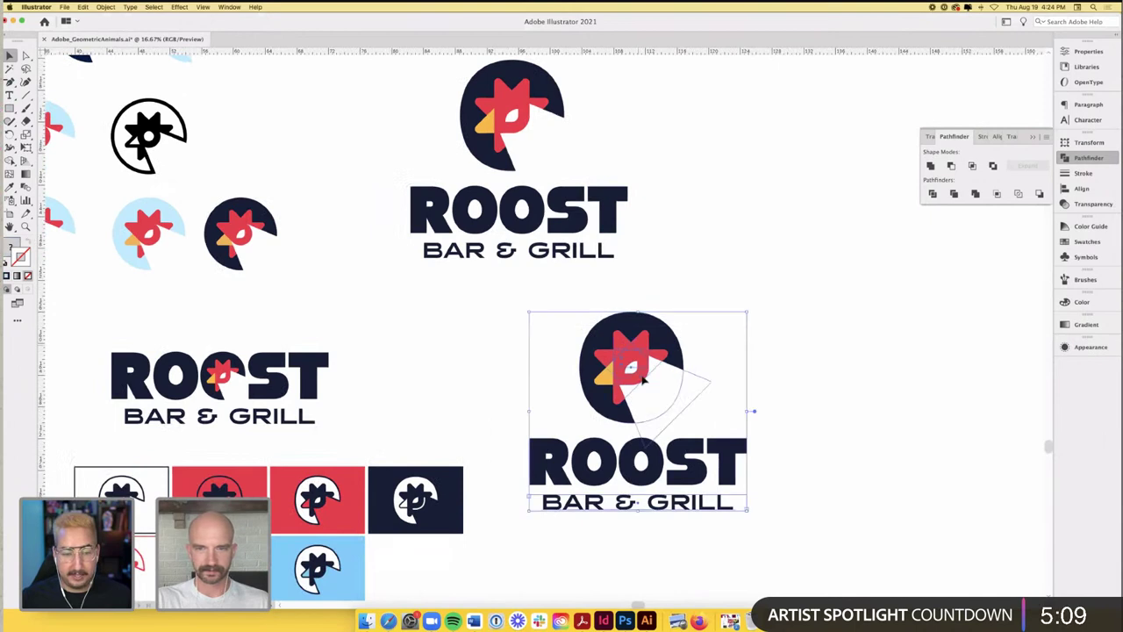
{"action": "left_click_drag", "start_coordinate": [672, 375], "coordinate": [672, 415]}
{"action": "left_click", "coordinate": [655, 350]}
- Reduce the copy's rooster head compound path to a plain navy circle
{"action": "left_click", "coordinate": [652, 356]}
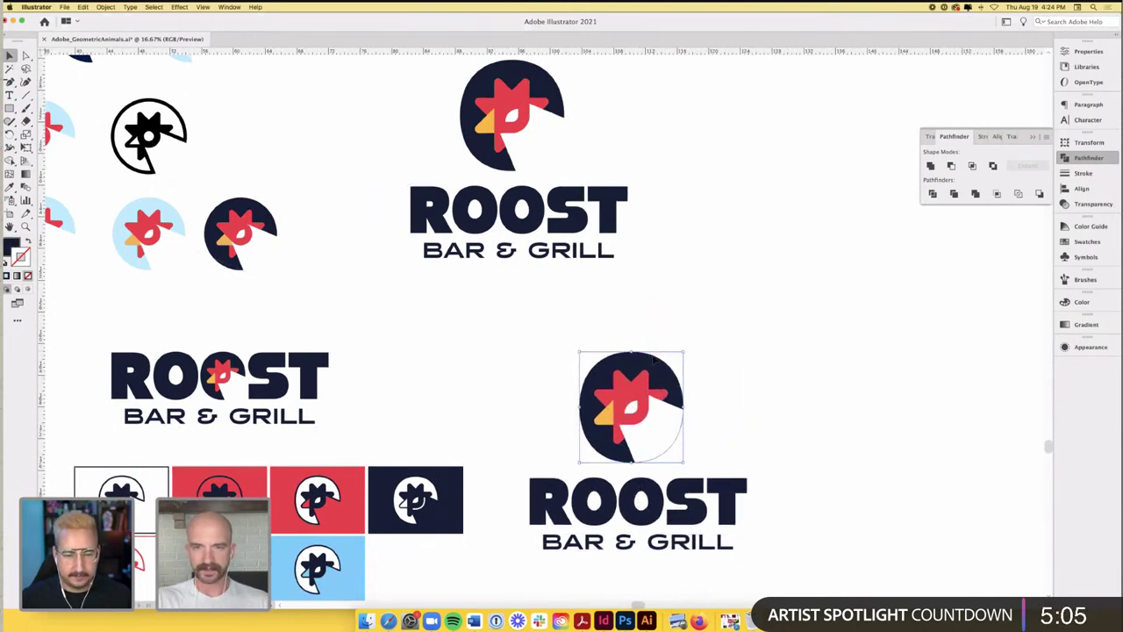
{"action": "double_click", "coordinate": [653, 358]}
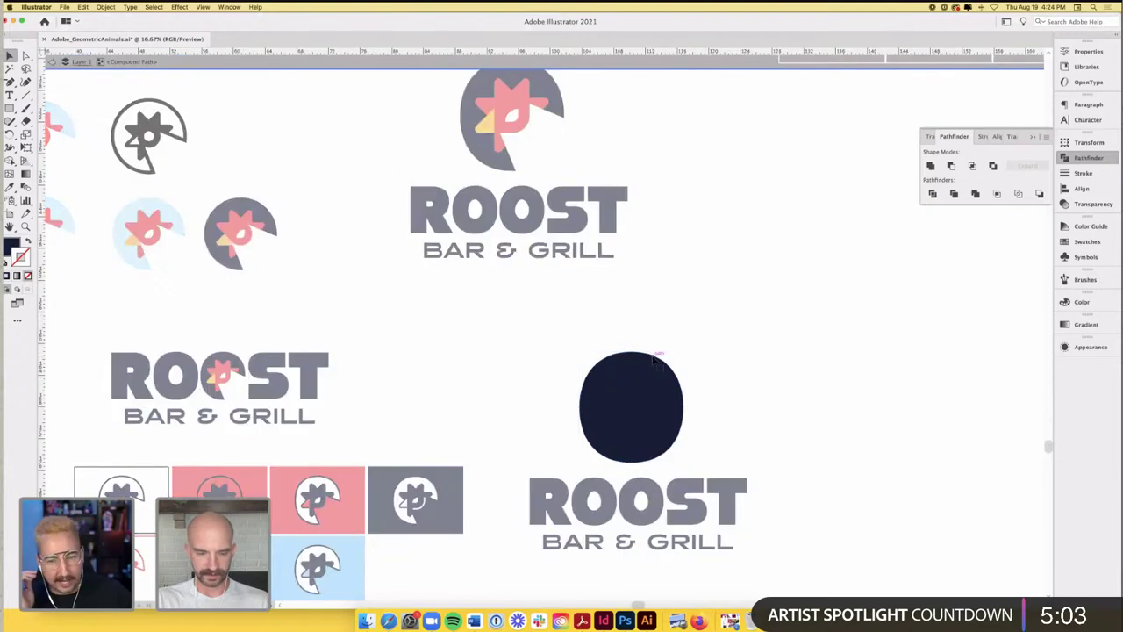
{"action": "double_click", "coordinate": [757, 332]}
{"action": "key", "text": "super+z"}
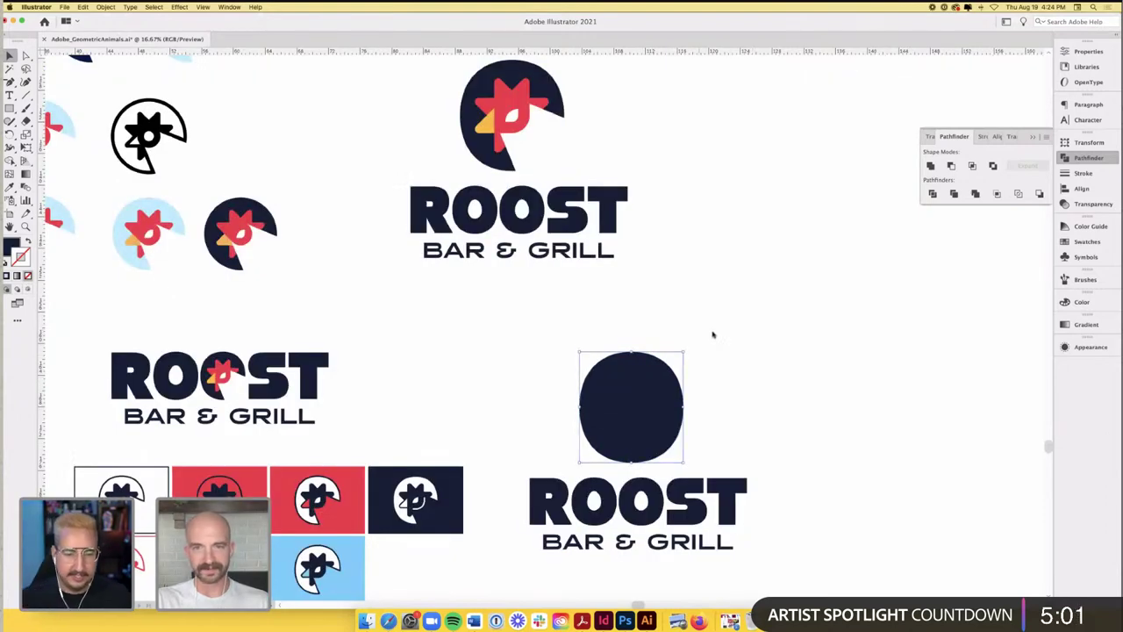
{"action": "scroll", "coordinate": [712, 335], "scroll_direction": "down", "scroll_amount": 2}
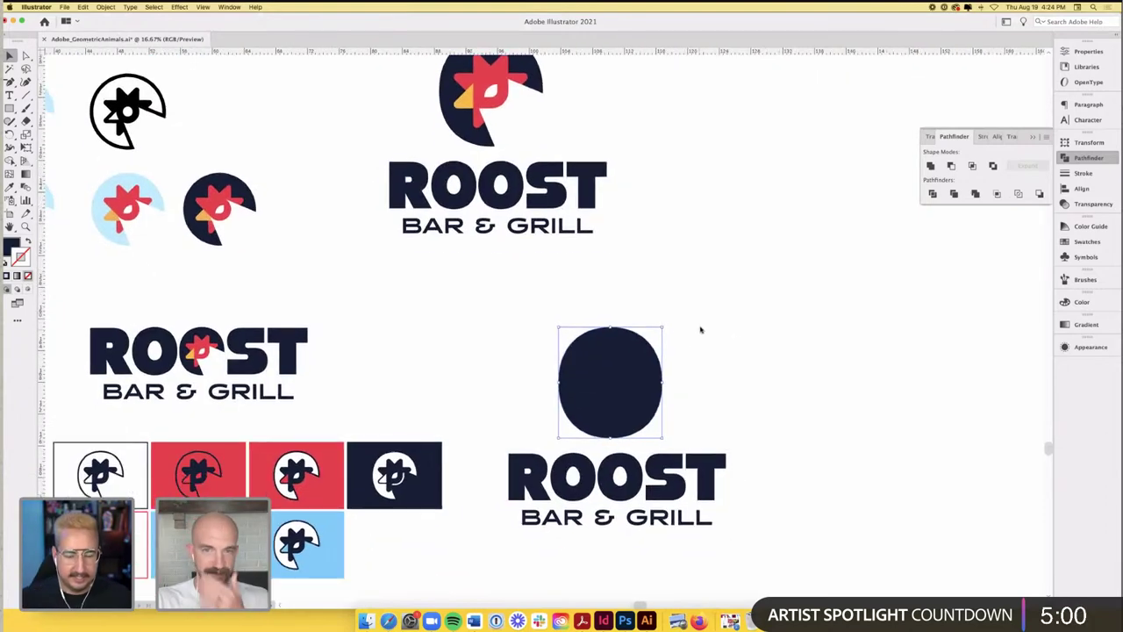
- Offset the head circle's path by 3 in and send the new circle to the back
{"action": "left_click", "coordinate": [105, 7]}
{"action": "mouse_move", "coordinate": [154, 202]}
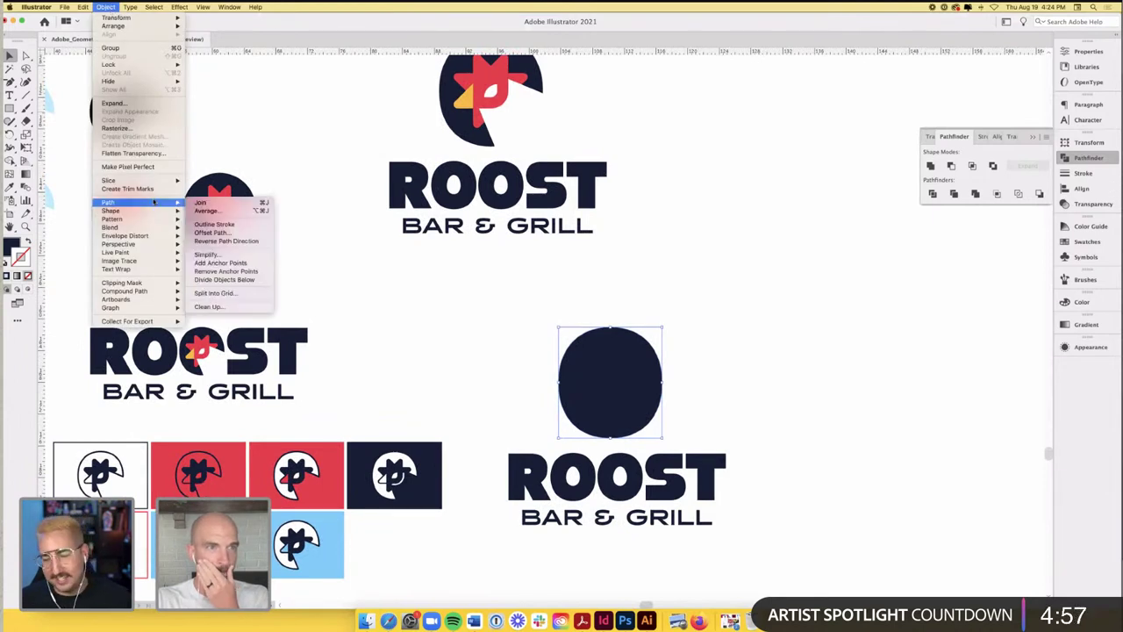
{"action": "left_click", "coordinate": [202, 231]}
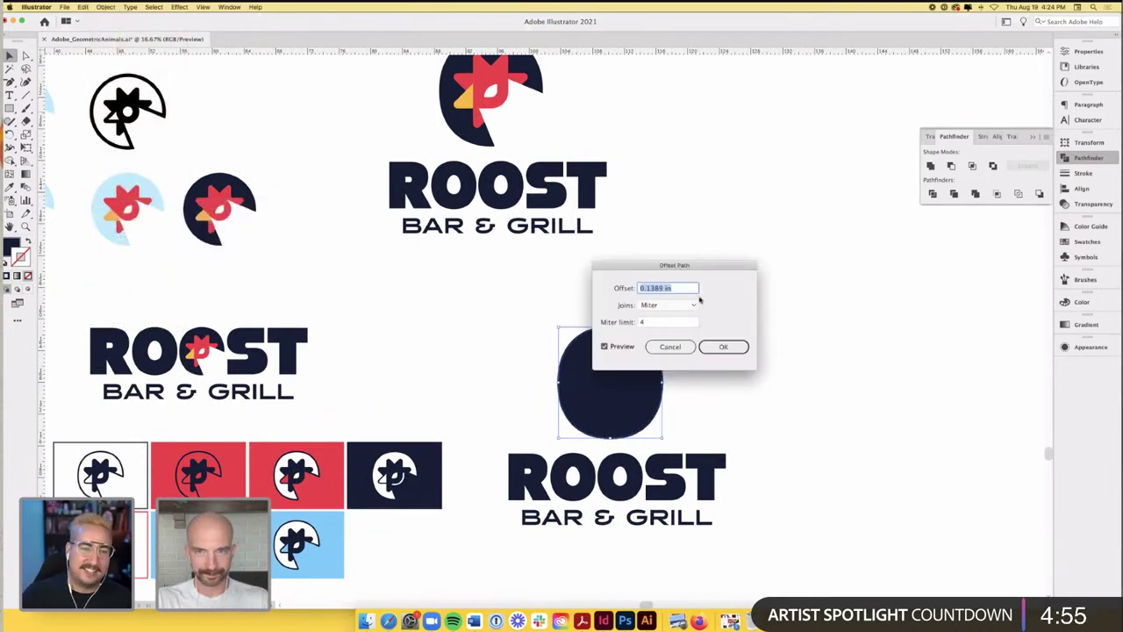
{"action": "type", "text": "2"}
{"action": "key", "text": "Tab"}
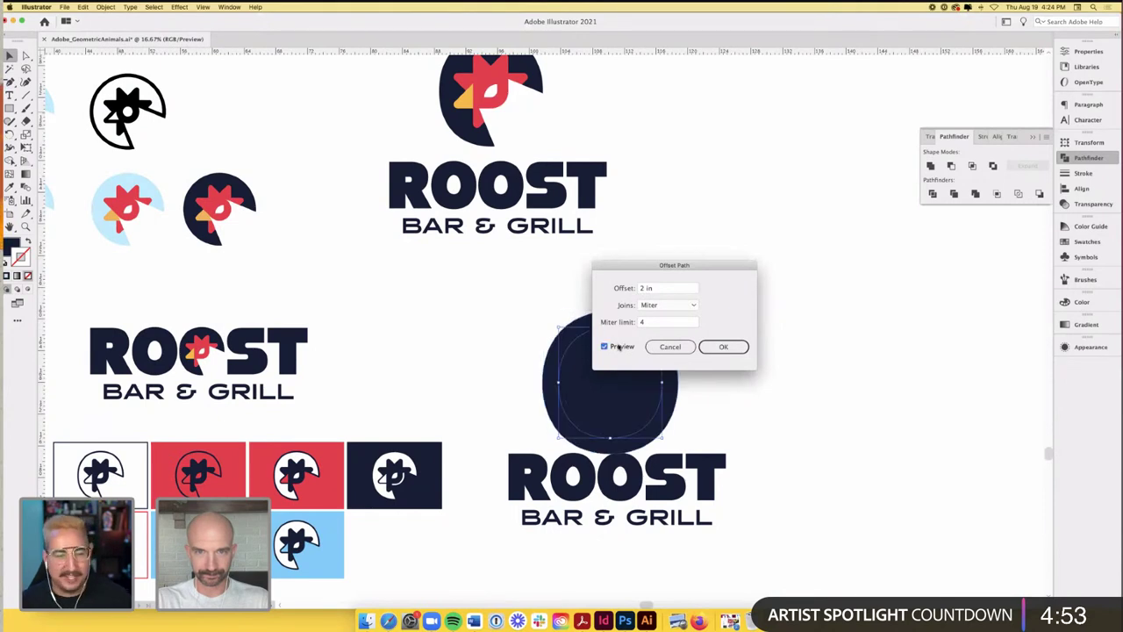
{"action": "double_click", "coordinate": [645, 287]}
{"action": "type", "text": "3"}
{"action": "left_click", "coordinate": [724, 347]}
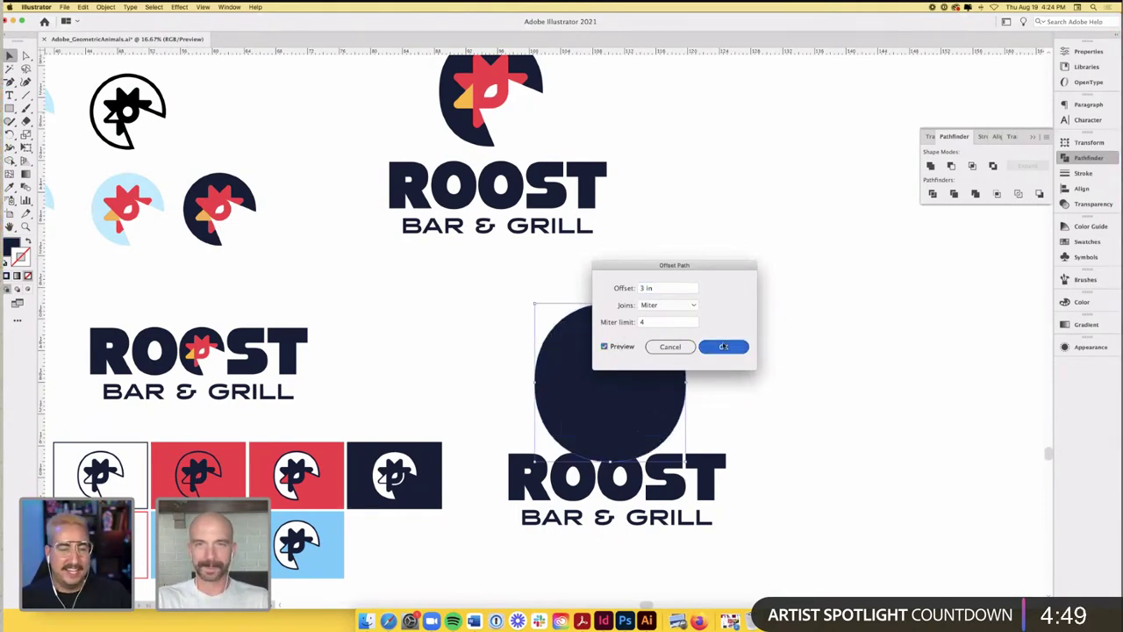
{"action": "key", "text": "super+shift+bracketleft"}
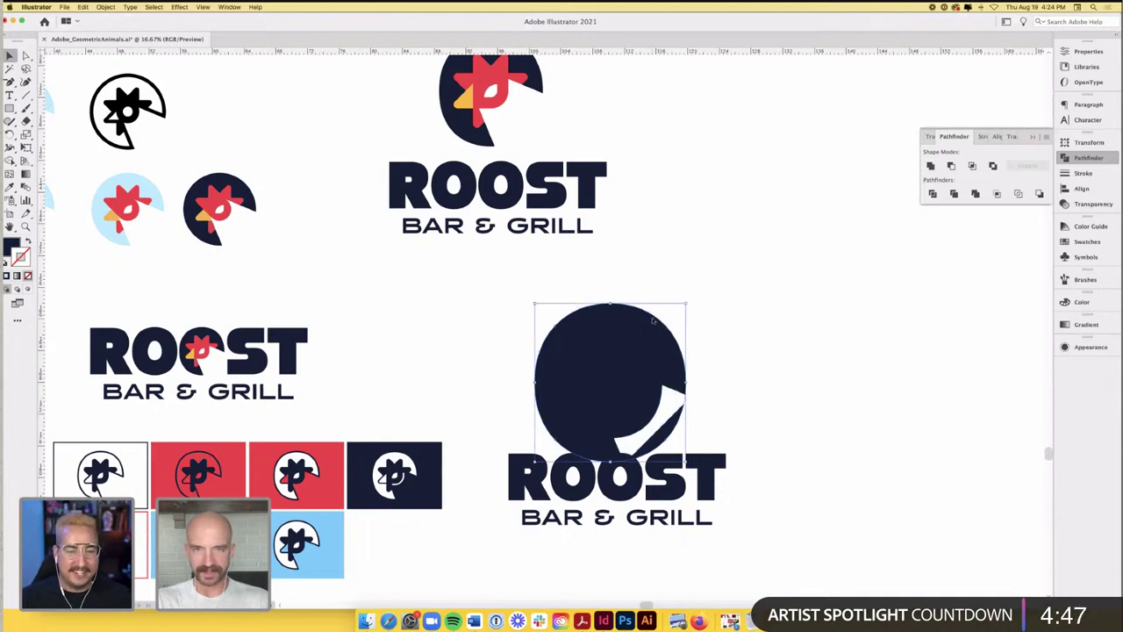
- Fill the larger offset circle with the rooster's red using the Eyedropper
{"action": "key", "text": "i"}
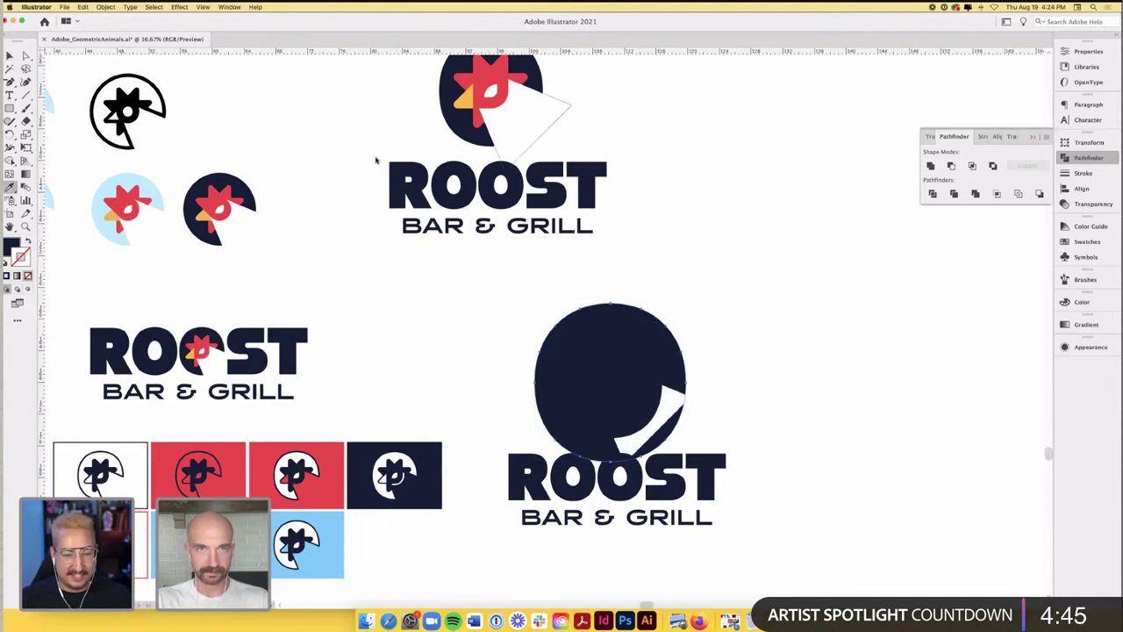
{"action": "left_click", "coordinate": [496, 106]}
{"action": "key", "text": "v"}
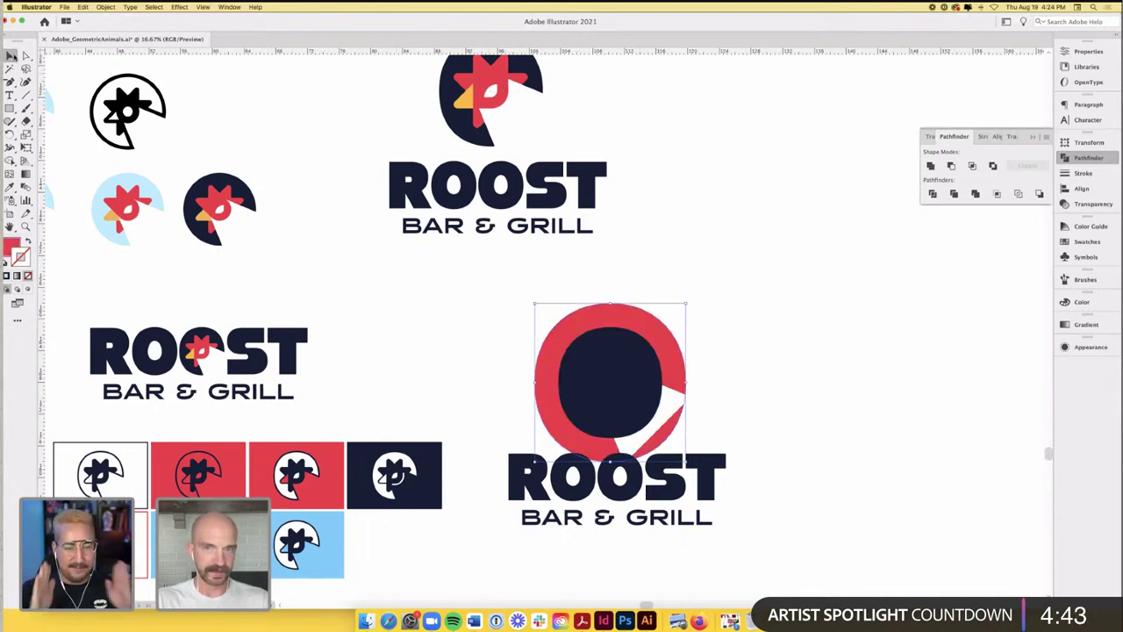
{"action": "left_click", "coordinate": [714, 332]}
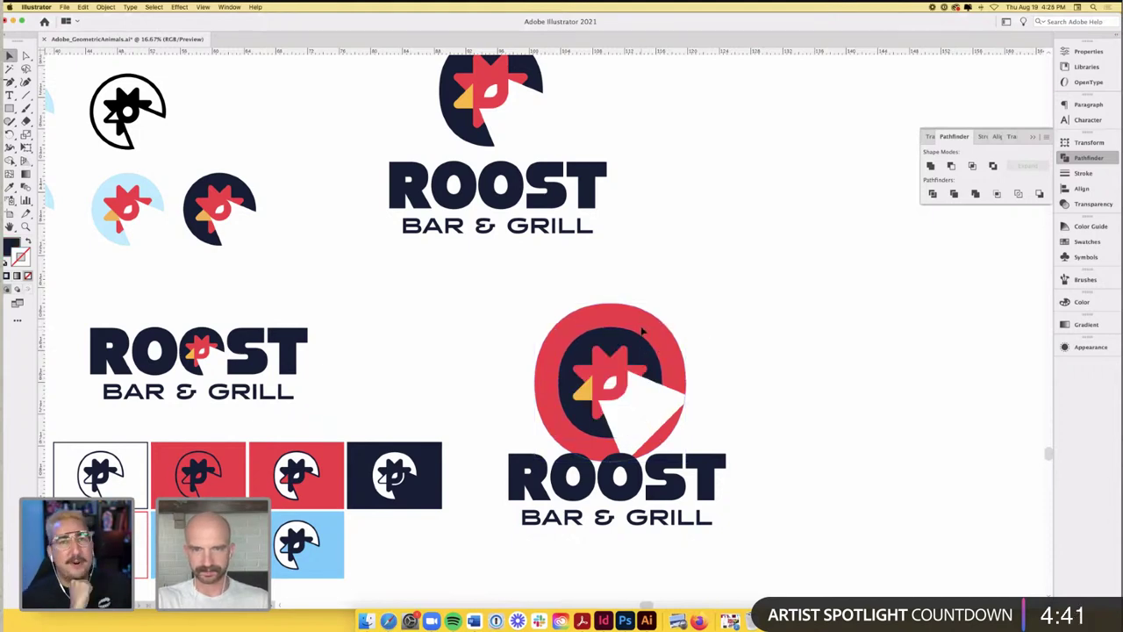
{"action": "left_click", "coordinate": [642, 330]}
- Add center-aligned placeholder text along the red circle and move its start to the top
{"action": "left_click_drag", "start_coordinate": [9, 94], "coordinate": [51, 121]}
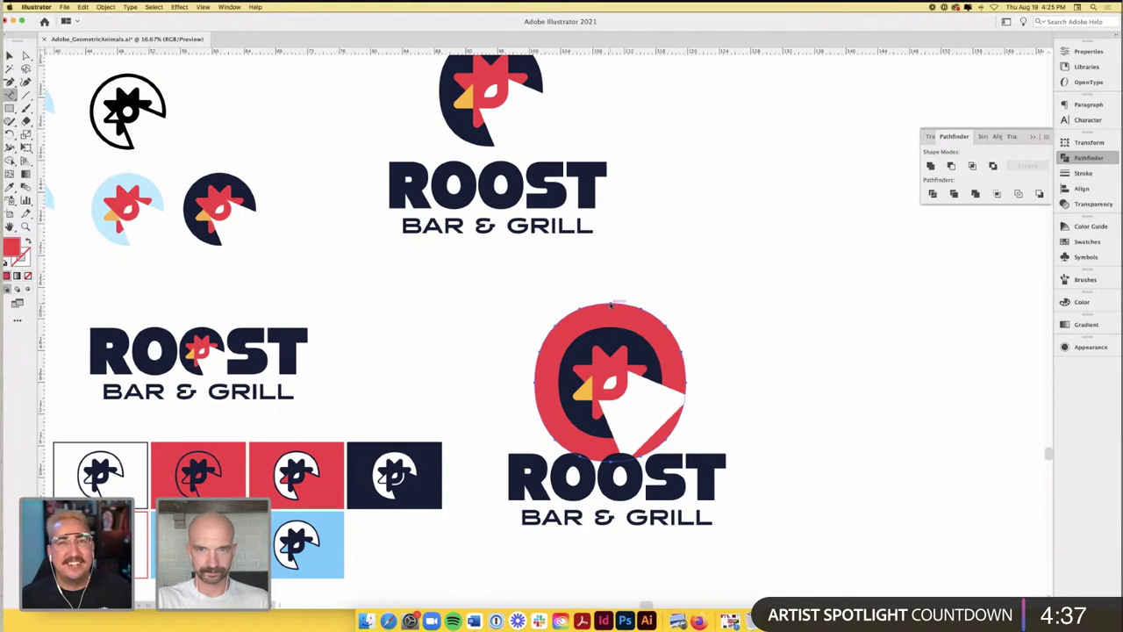
{"action": "left_click", "coordinate": [611, 304]}
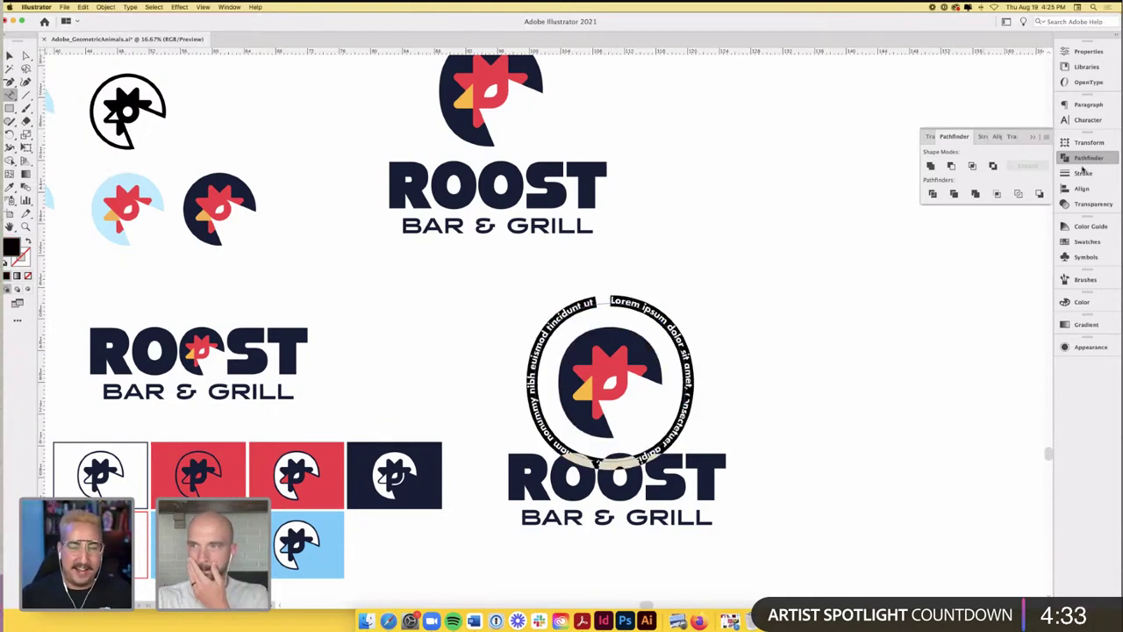
{"action": "left_click", "coordinate": [1088, 104]}
{"action": "left_click", "coordinate": [949, 116]}
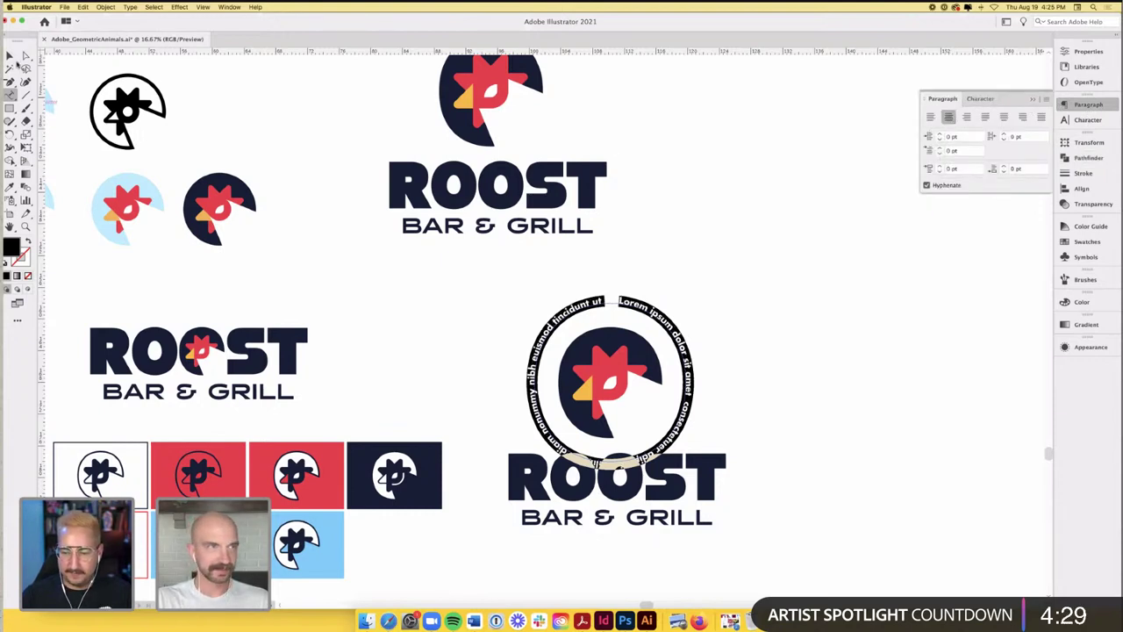
{"action": "left_click", "coordinate": [10, 55]}
{"action": "left_click", "coordinate": [612, 465]}
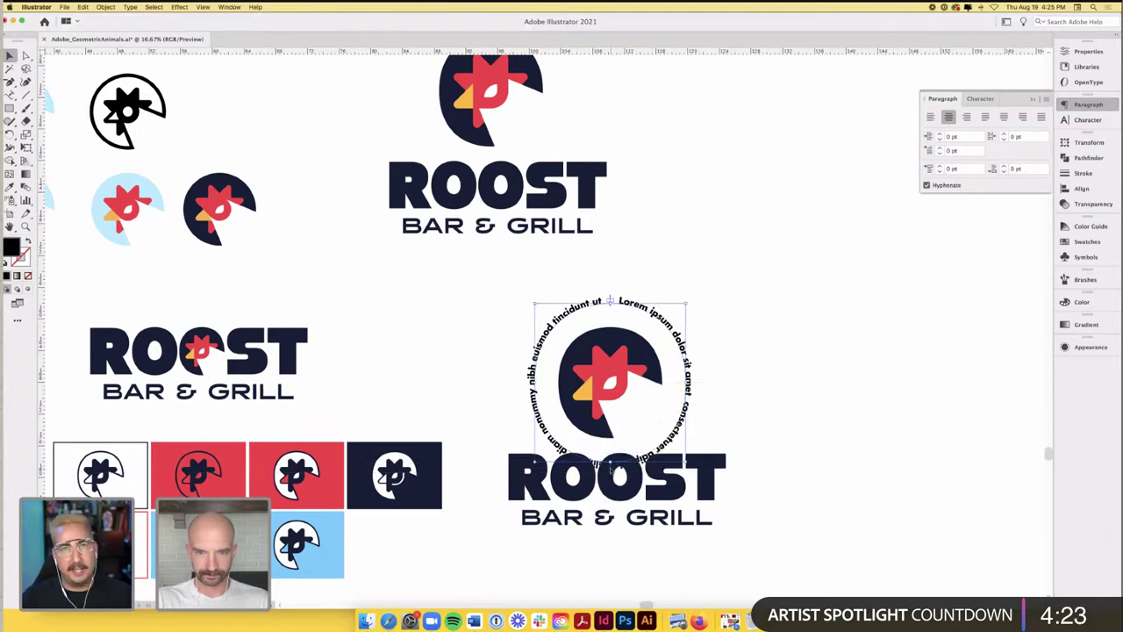
{"action": "left_click_drag", "start_coordinate": [612, 469], "coordinate": [615, 314]}
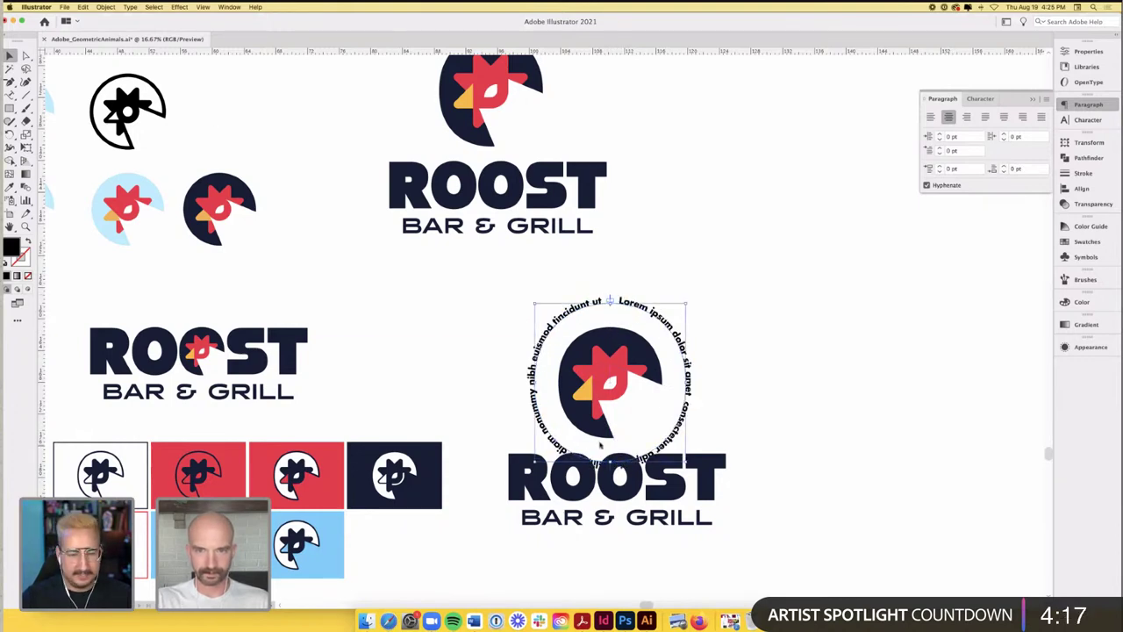
{"action": "left_click", "coordinate": [611, 470]}
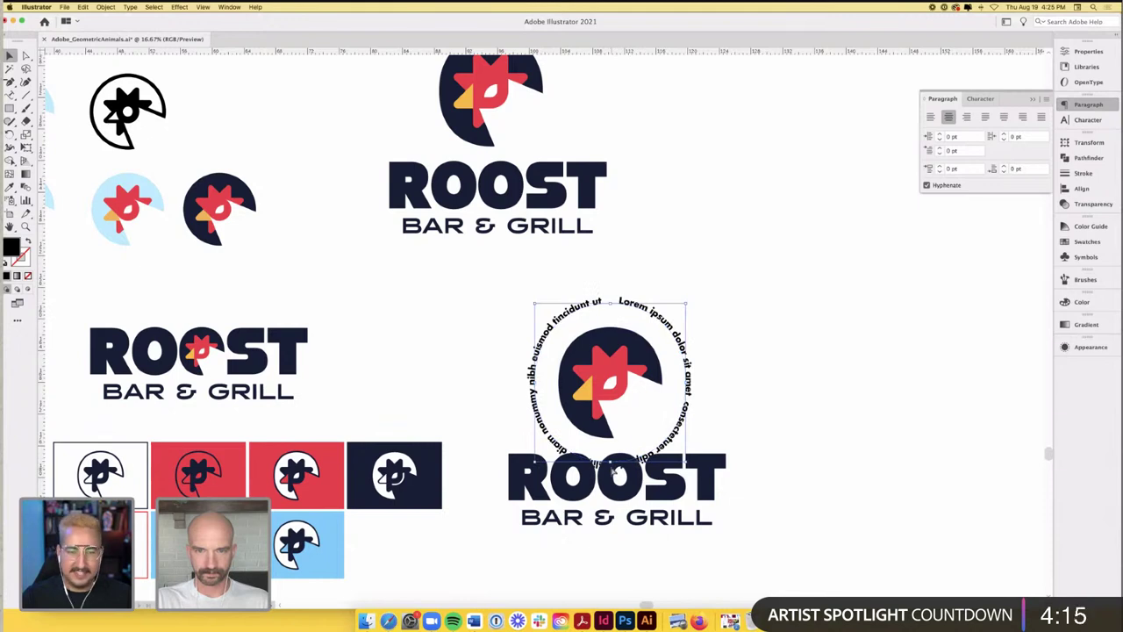
{"action": "left_click", "coordinate": [671, 443]}
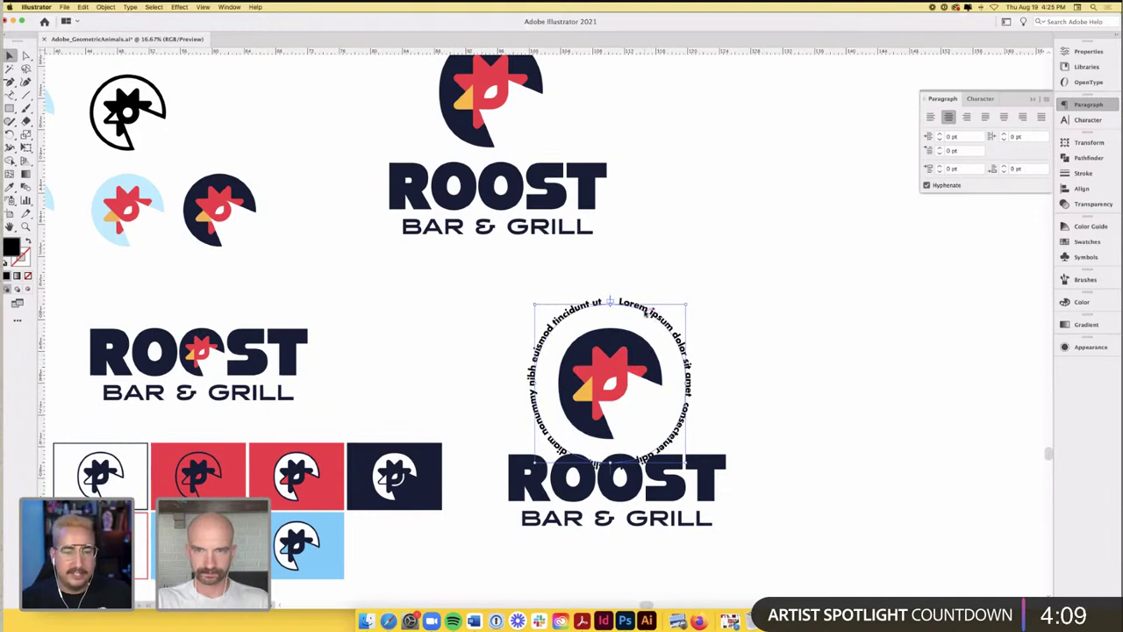
- Set the circular placeholder text's font to StrenuousBl-Regular
{"action": "triple_click", "coordinate": [645, 312]}
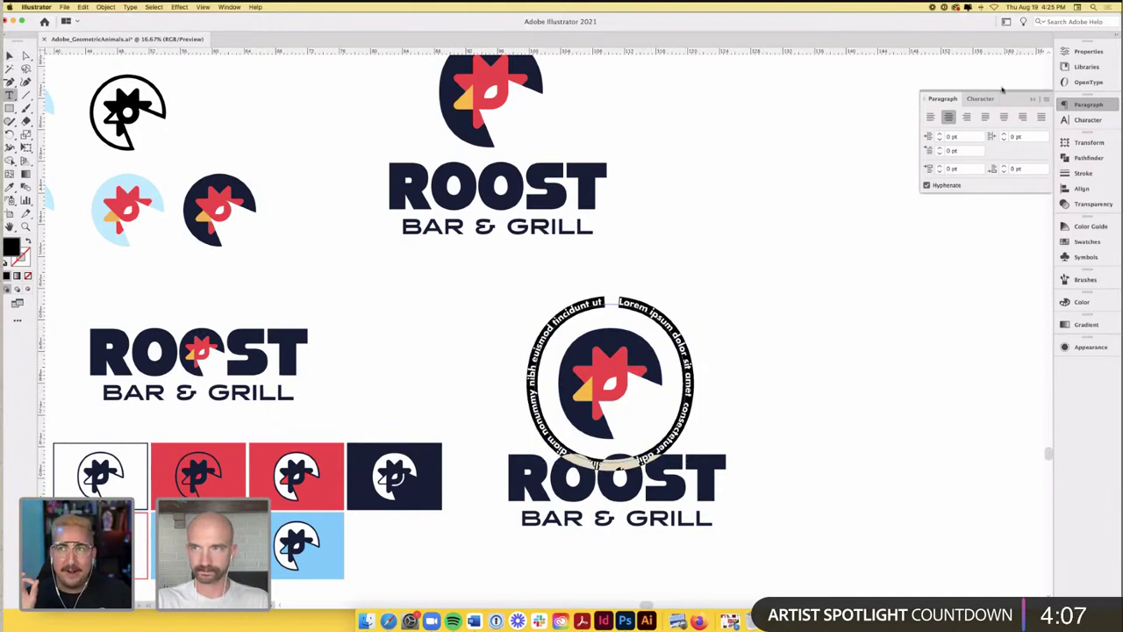
{"action": "left_click", "coordinate": [987, 97]}
{"action": "left_click", "coordinate": [971, 112]}
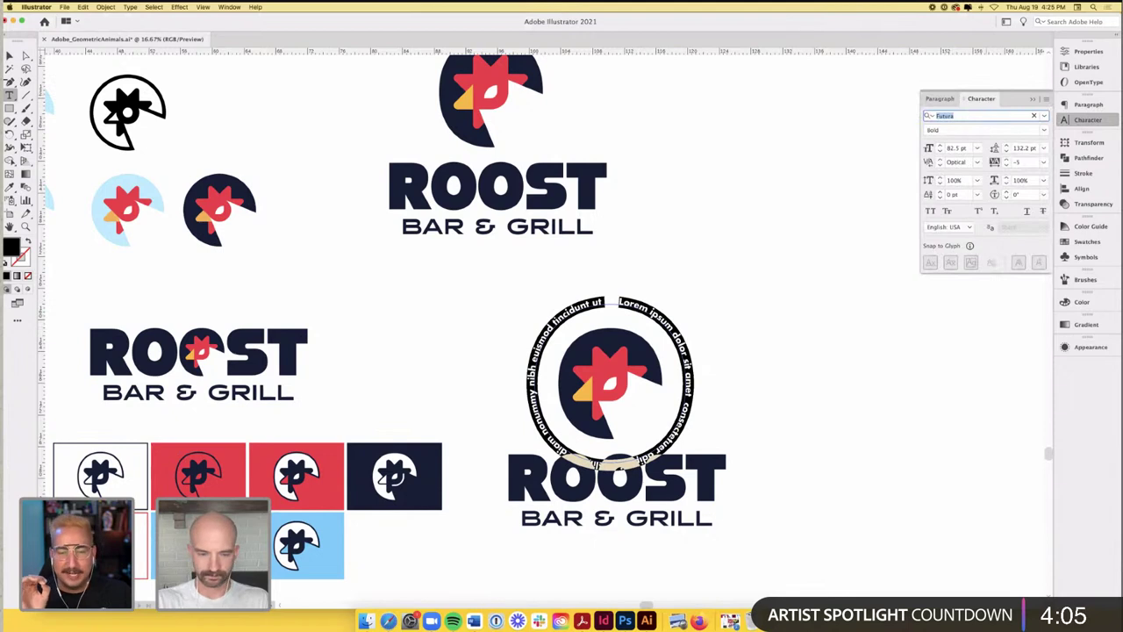
{"action": "type", "text": "stre"}
{"action": "key", "text": "Return"}
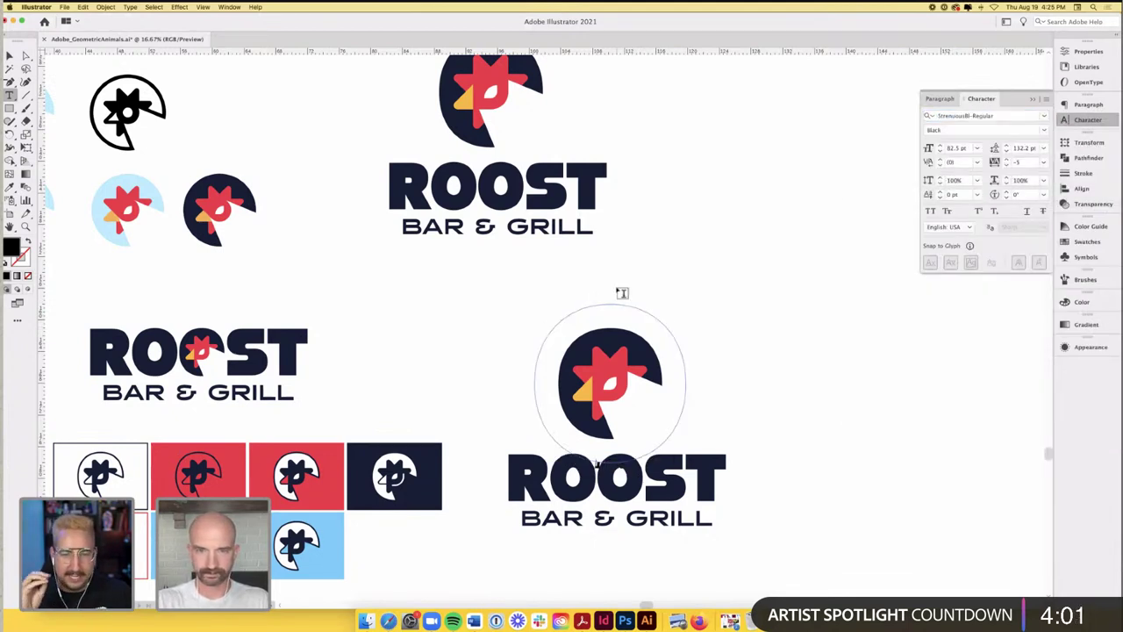
- Rotate the circle so the text sits on top and size it to about 218 pt
{"action": "left_click", "coordinate": [10, 56]}
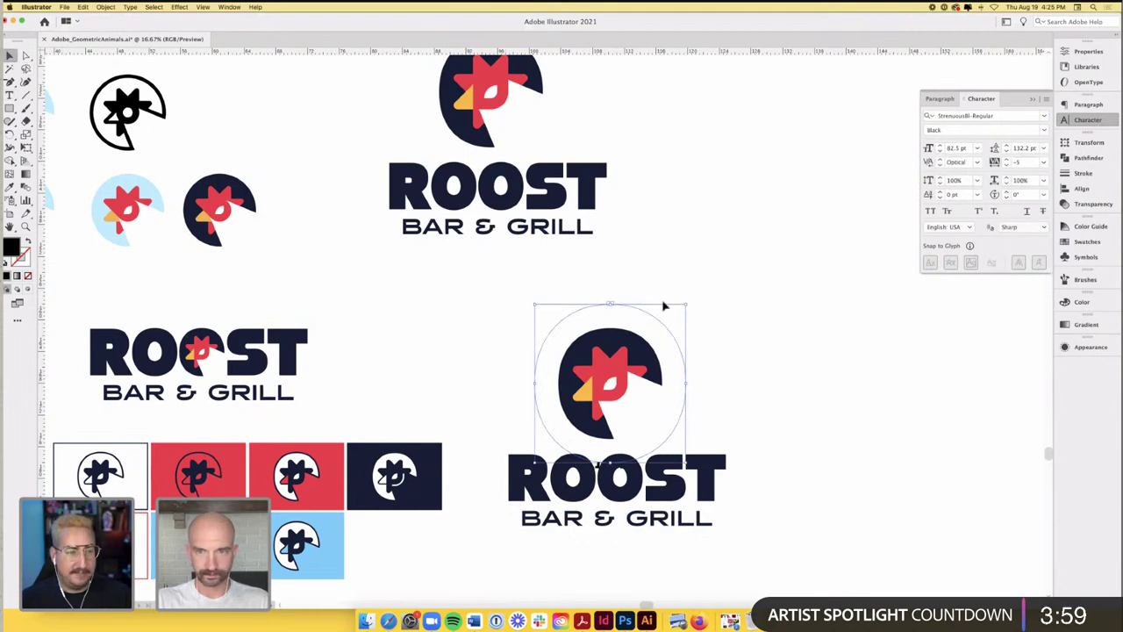
{"action": "left_click_drag", "start_coordinate": [687, 303], "coordinate": [535, 462]}
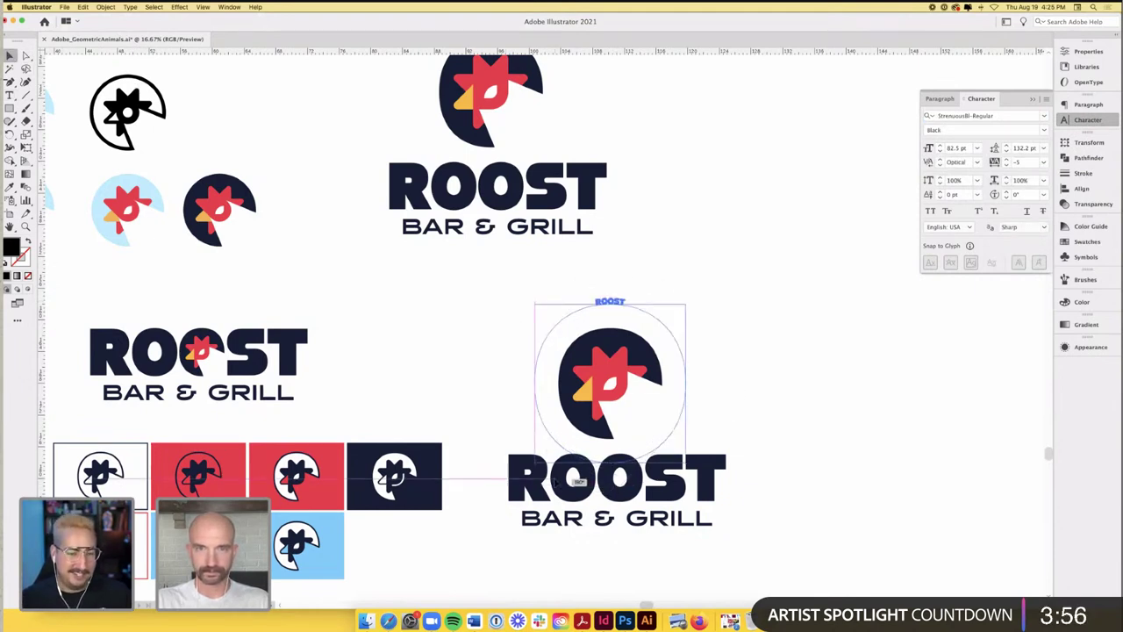
{"action": "left_click", "coordinate": [963, 148]}
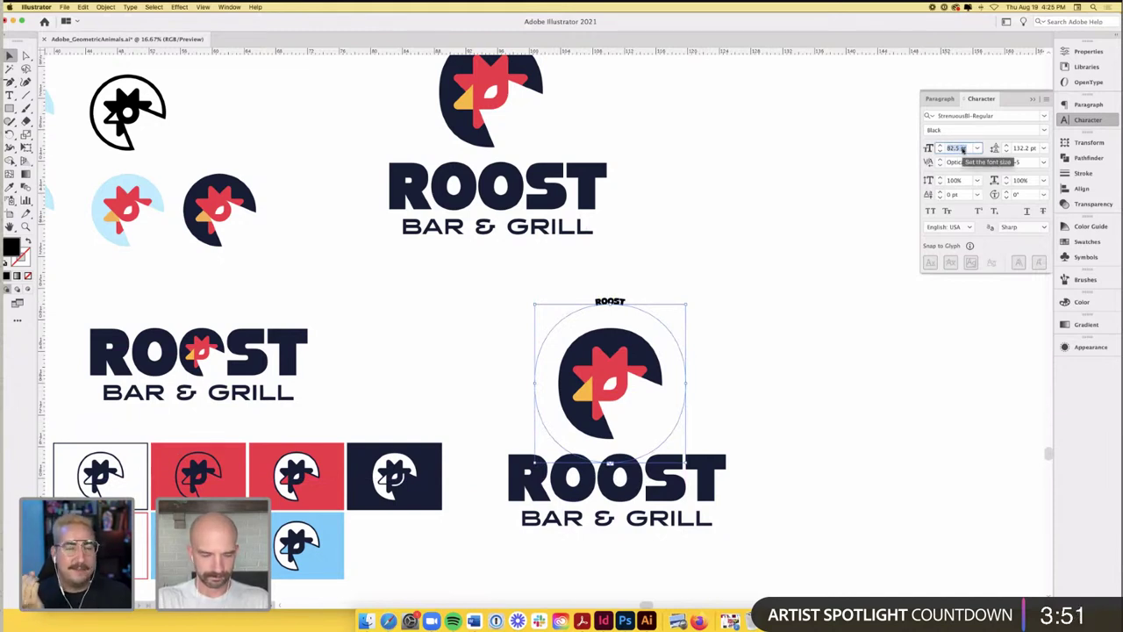
{"action": "type", "text": "200"}
{"action": "key", "text": "Return"}
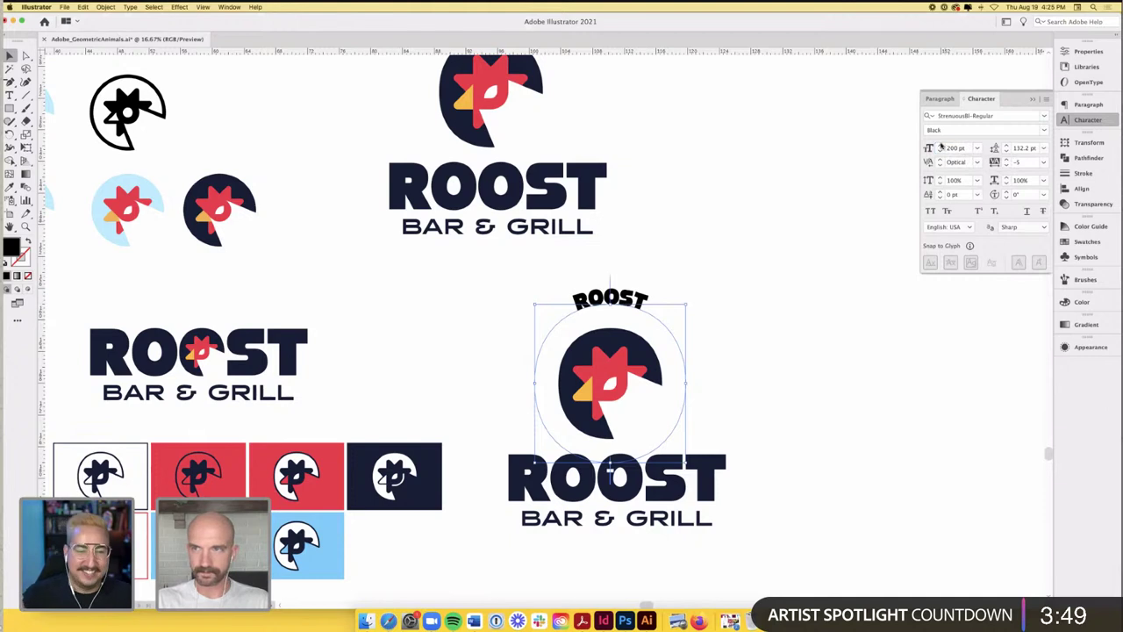
{"action": "key", "text": "Up"}
{"action": "key", "text": "Up"}
{"action": "key", "text": "Up"}
{"action": "key", "text": "Up"}
{"action": "key", "text": "Up"}
{"action": "key", "text": "Up"}
{"action": "key", "text": "Up"}
{"action": "key", "text": "Up"}
{"action": "key", "text": "Up"}
{"action": "key", "text": "Up"}
{"action": "key", "text": "Up"}
{"action": "key", "text": "Up"}
{"action": "key", "text": "Up"}
{"action": "key", "text": "Up"}
{"action": "key", "text": "Up"}
{"action": "key", "text": "Up"}
{"action": "key", "text": "Up"}
{"action": "key", "text": "Up"}
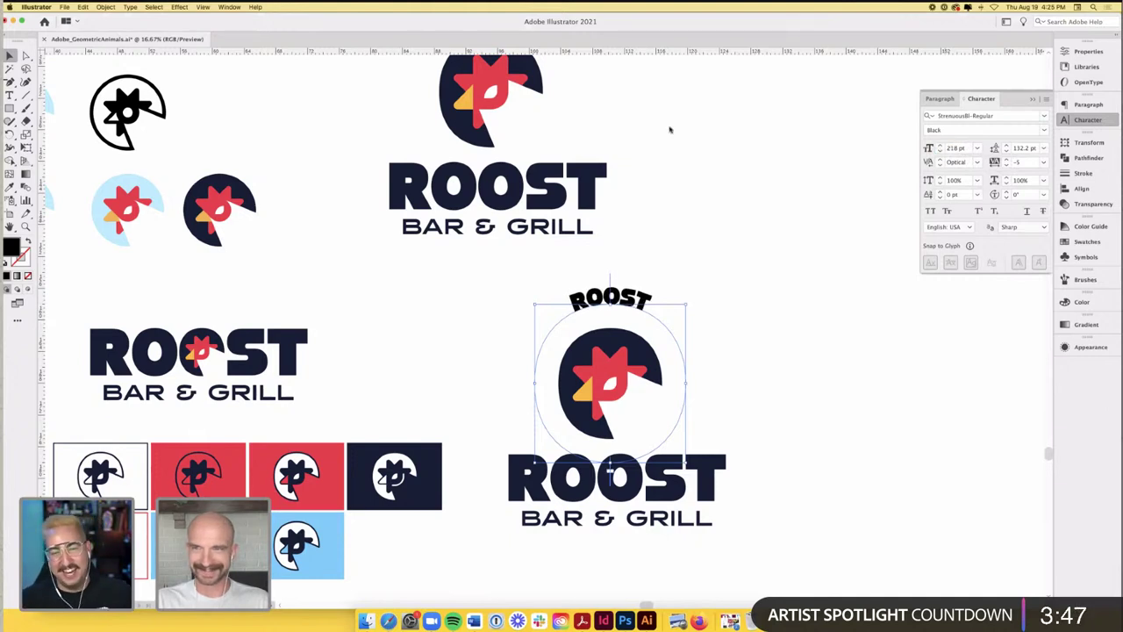
{"action": "left_click", "coordinate": [130, 7]}
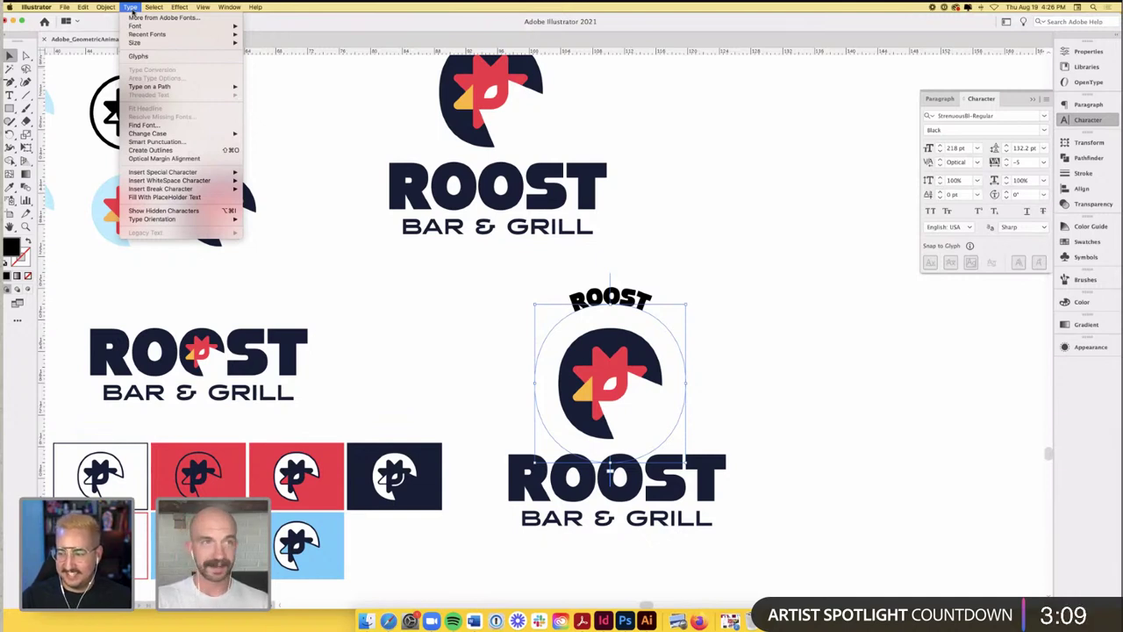
- In Type on a Path Options, turn on Preview and set Align to Path to Center
{"action": "mouse_move", "coordinate": [111, 9]}
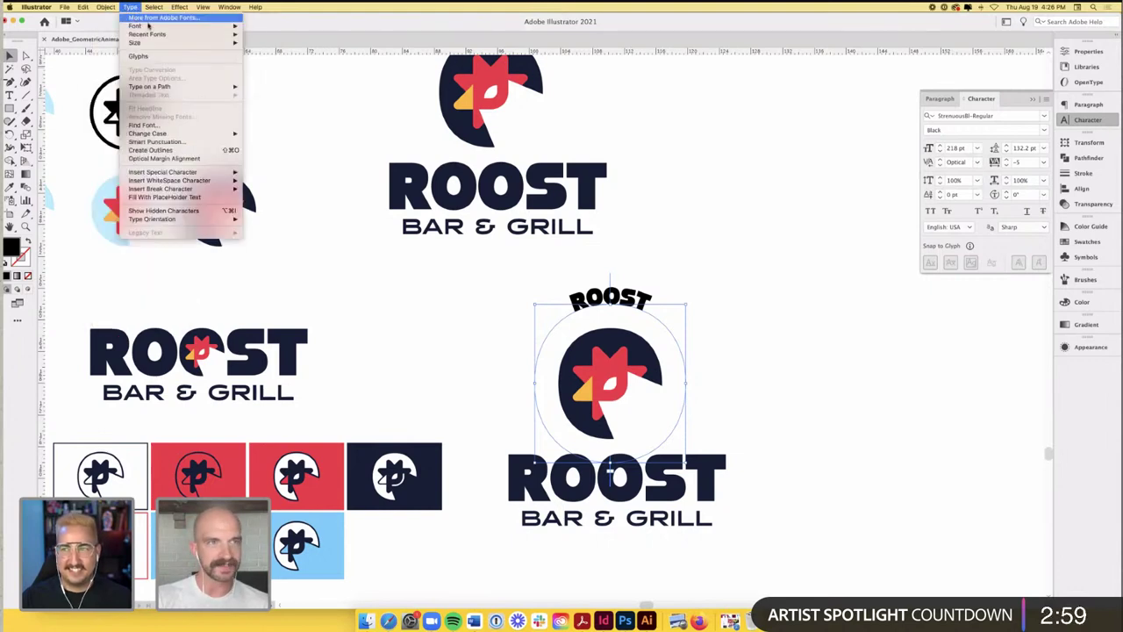
{"action": "mouse_move", "coordinate": [152, 26]}
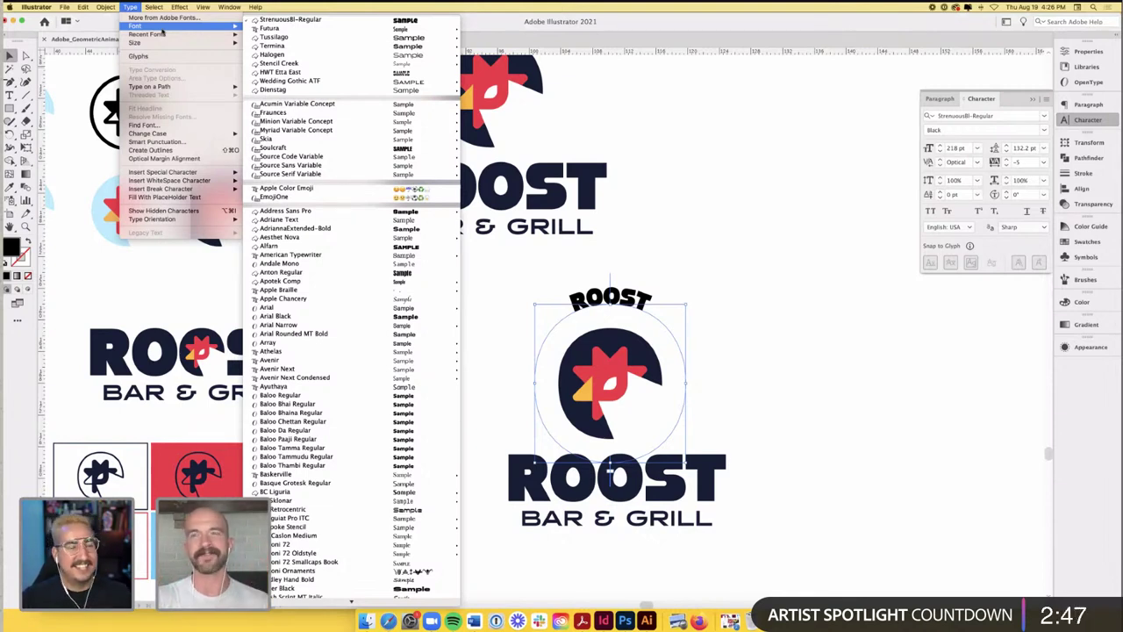
{"action": "mouse_move", "coordinate": [200, 90]}
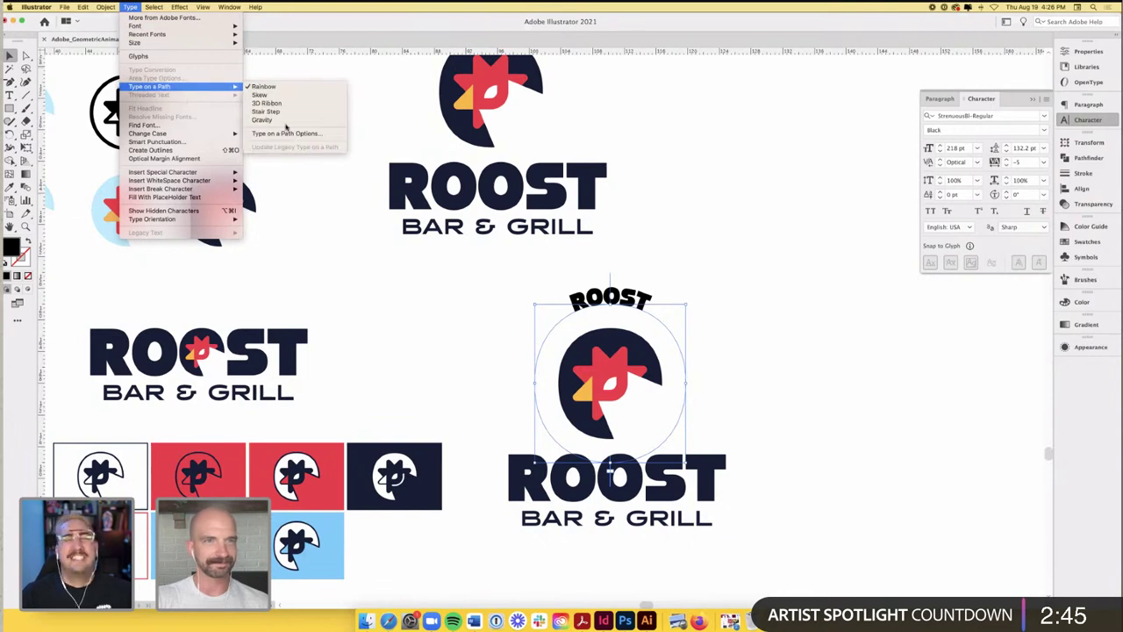
{"action": "left_click", "coordinate": [286, 133]}
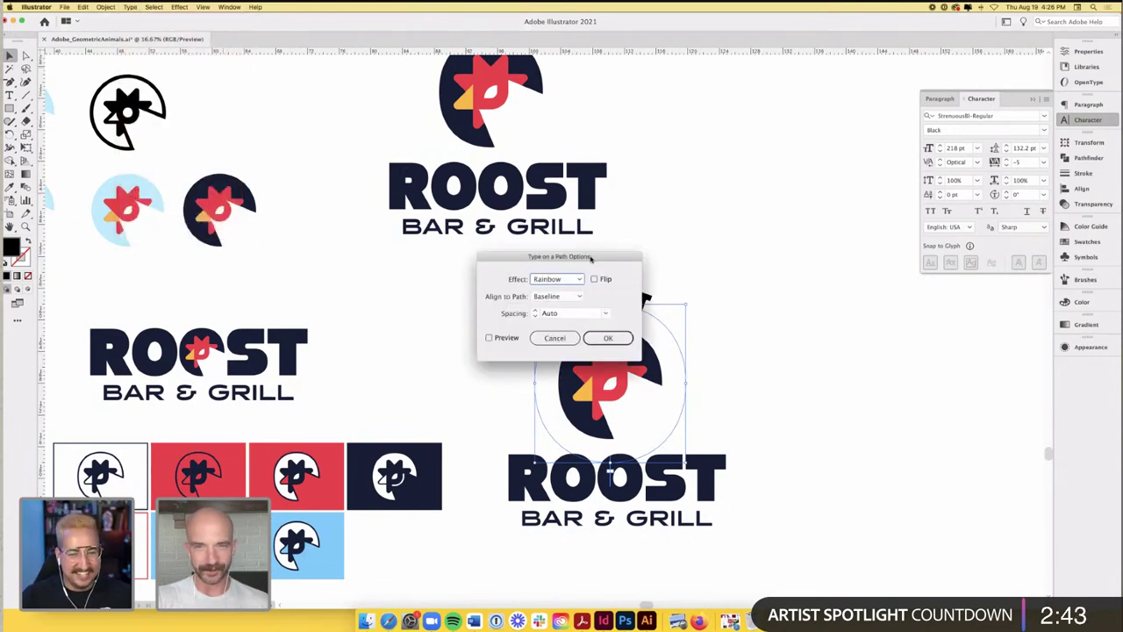
{"action": "left_click_drag", "start_coordinate": [591, 258], "coordinate": [456, 258]}
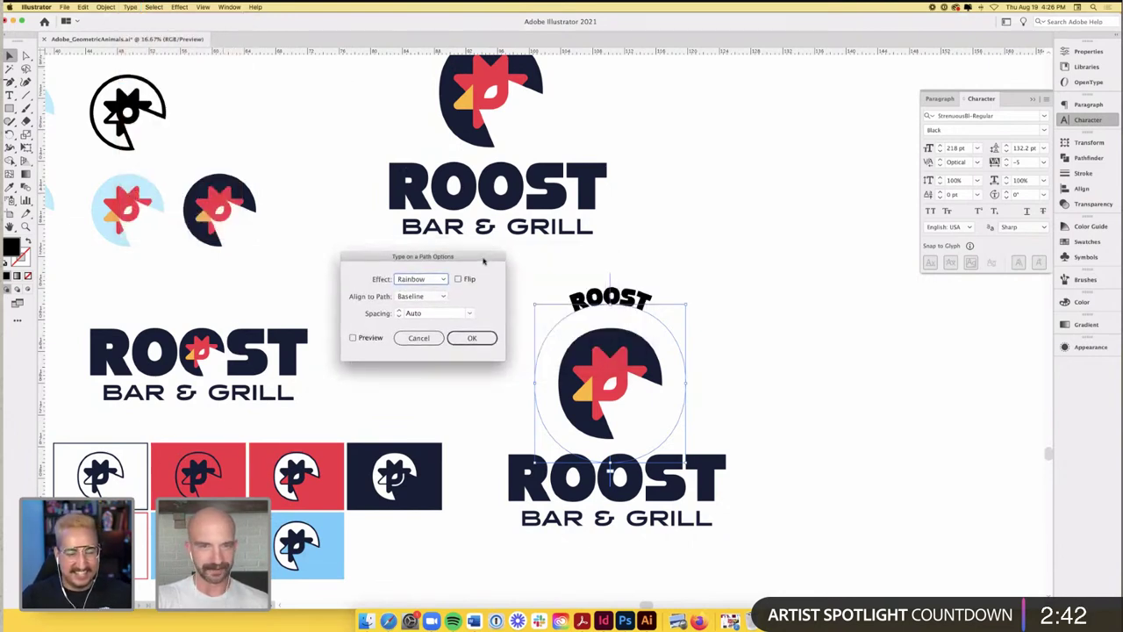
{"action": "left_click", "coordinate": [356, 338]}
{"action": "left_click", "coordinate": [444, 295]}
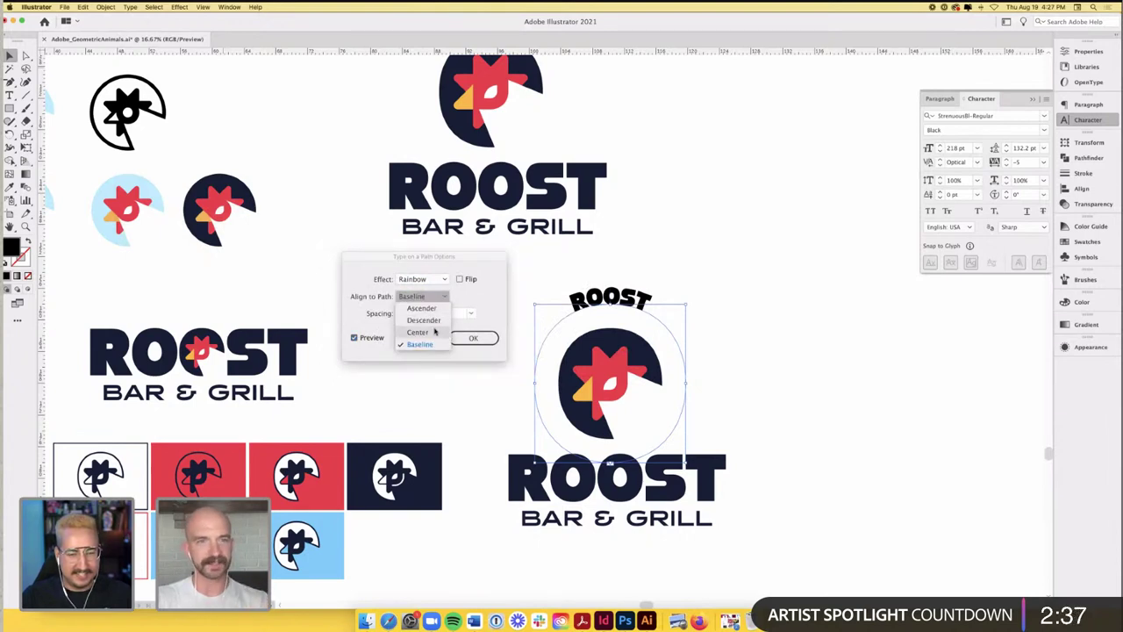
{"action": "left_click", "coordinate": [418, 332]}
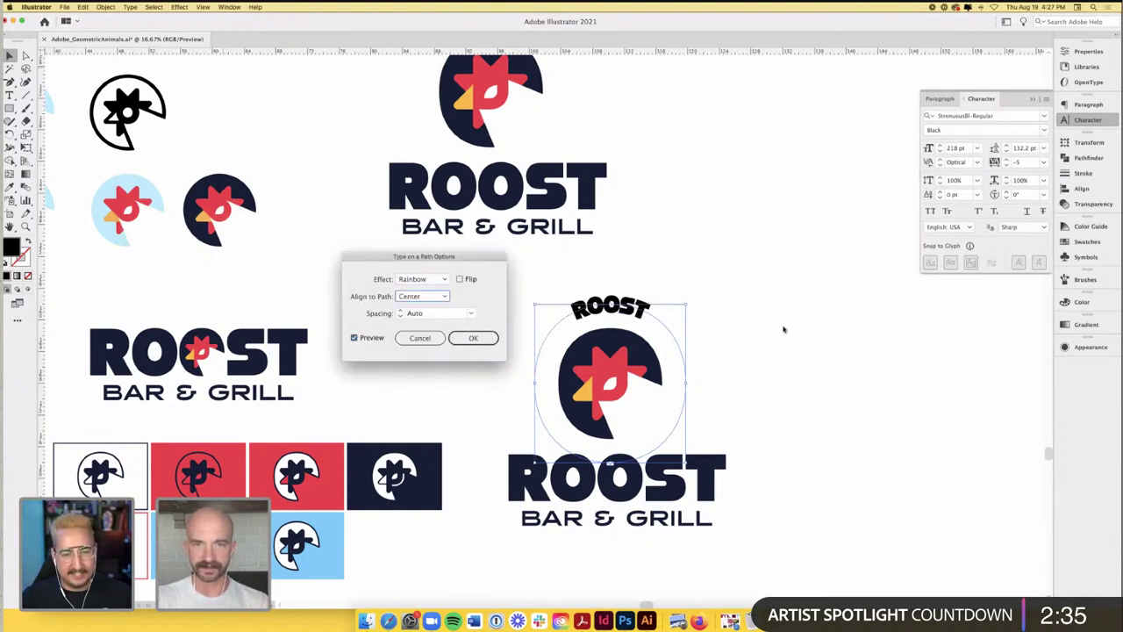
{"action": "left_click", "coordinate": [473, 338]}
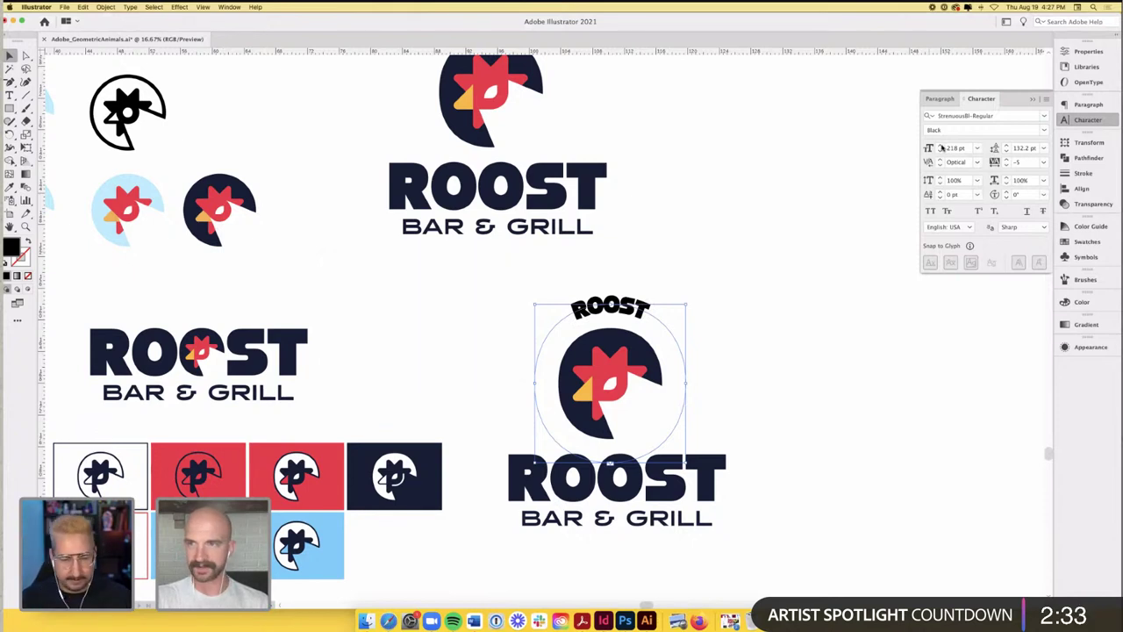
- Set the arched ROOST's tracking to 50 and its font size to 300 pt
{"action": "left_click", "coordinate": [1043, 163]}
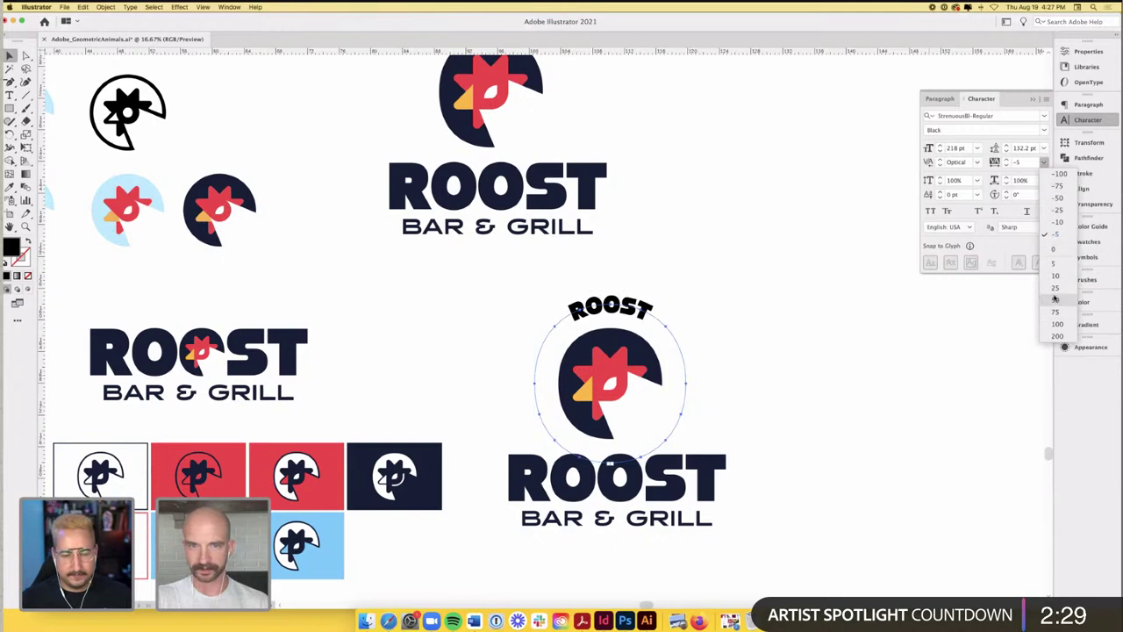
{"action": "left_click", "coordinate": [1055, 299]}
{"action": "double_click", "coordinate": [955, 150]}
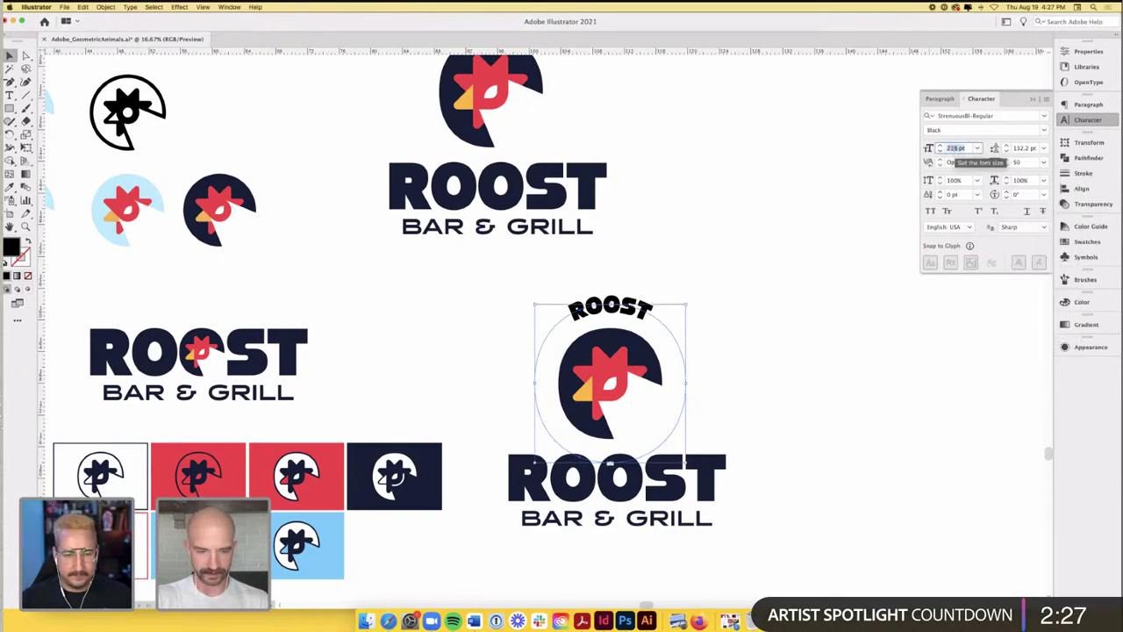
{"action": "type", "text": "400"}
{"action": "key", "text": "Return"}
{"action": "double_click", "coordinate": [956, 149]}
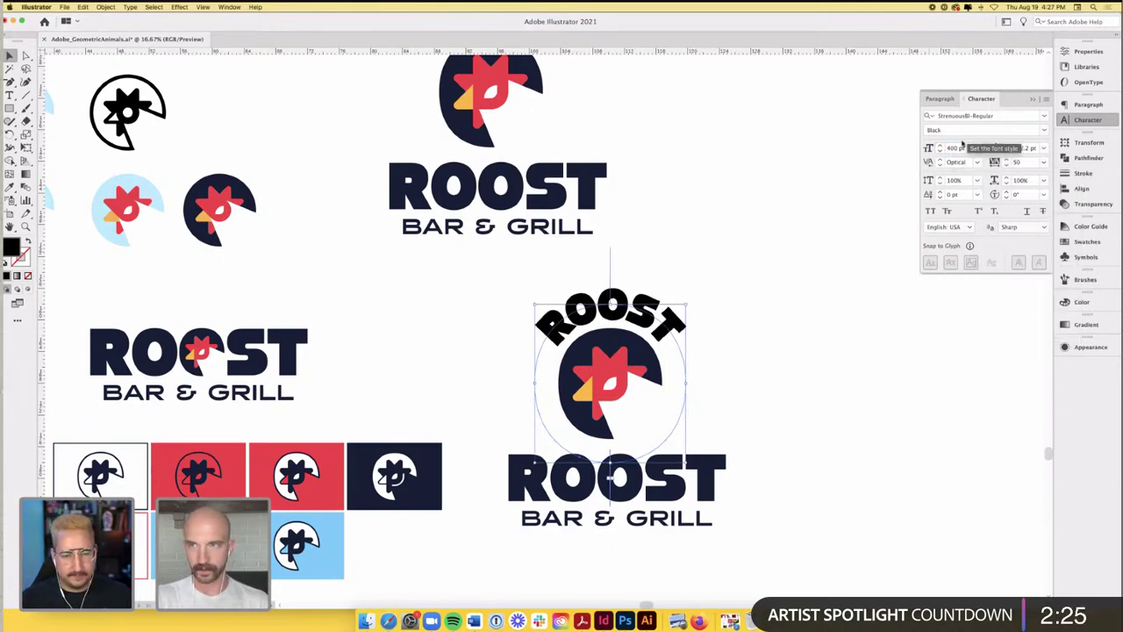
{"action": "type", "text": "300"}
{"action": "key", "text": "Return"}
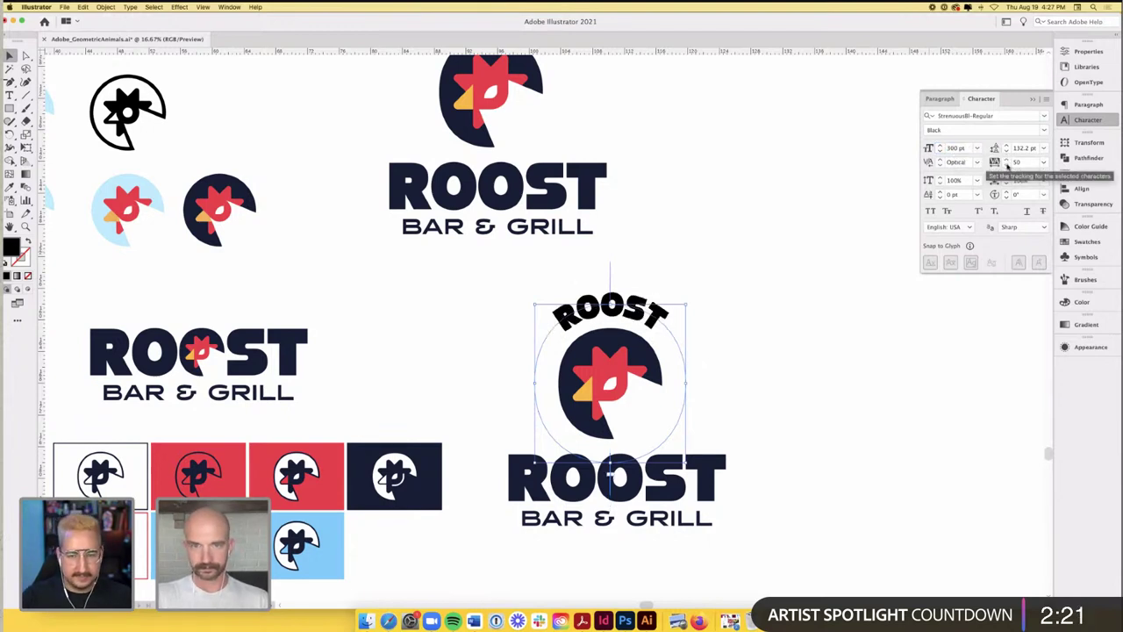
{"action": "left_click", "coordinate": [772, 281]}
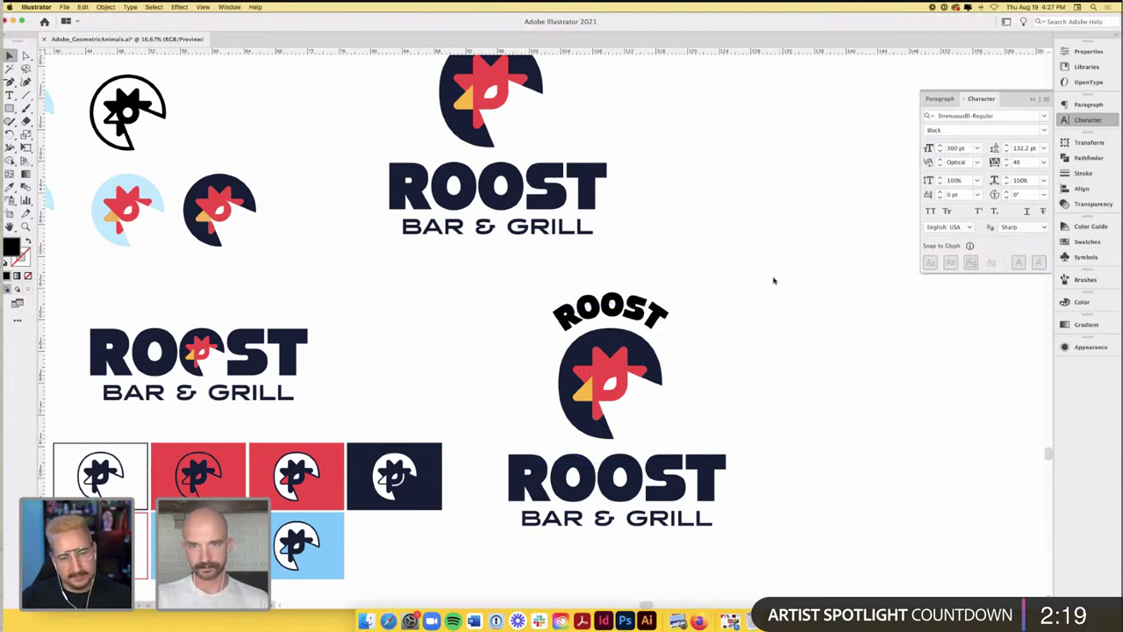
- Test-delete the T and S from the lower ROOST wordmark, then undo the deletions
{"action": "scroll", "coordinate": [771, 279], "scroll_direction": "down", "scroll_amount": 2}
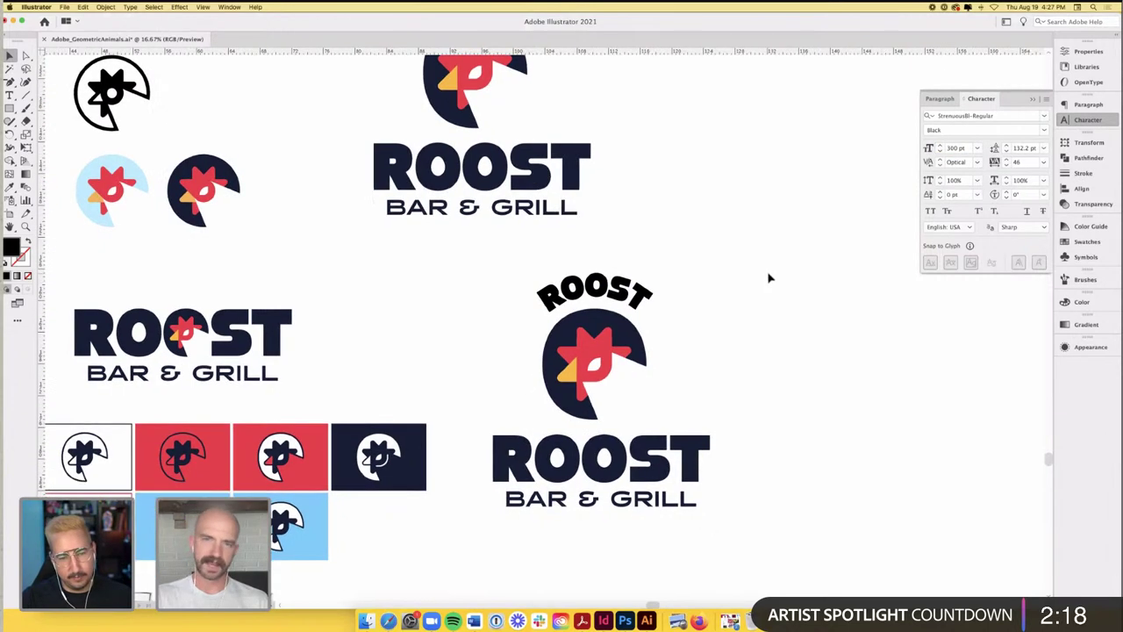
{"action": "left_click", "coordinate": [667, 458]}
{"action": "left_click", "coordinate": [491, 443]}
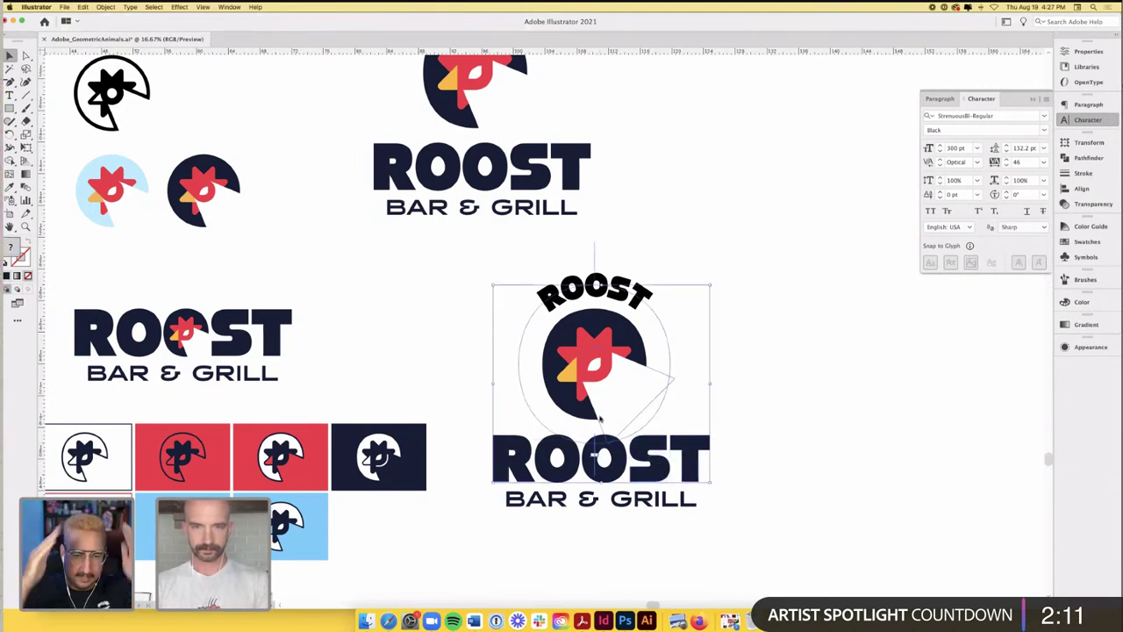
{"action": "left_click", "coordinate": [738, 454]}
{"action": "left_click", "coordinate": [689, 474]}
{"action": "key", "text": "Delete"}
{"action": "left_click", "coordinate": [648, 458]}
{"action": "key", "text": "Delete"}
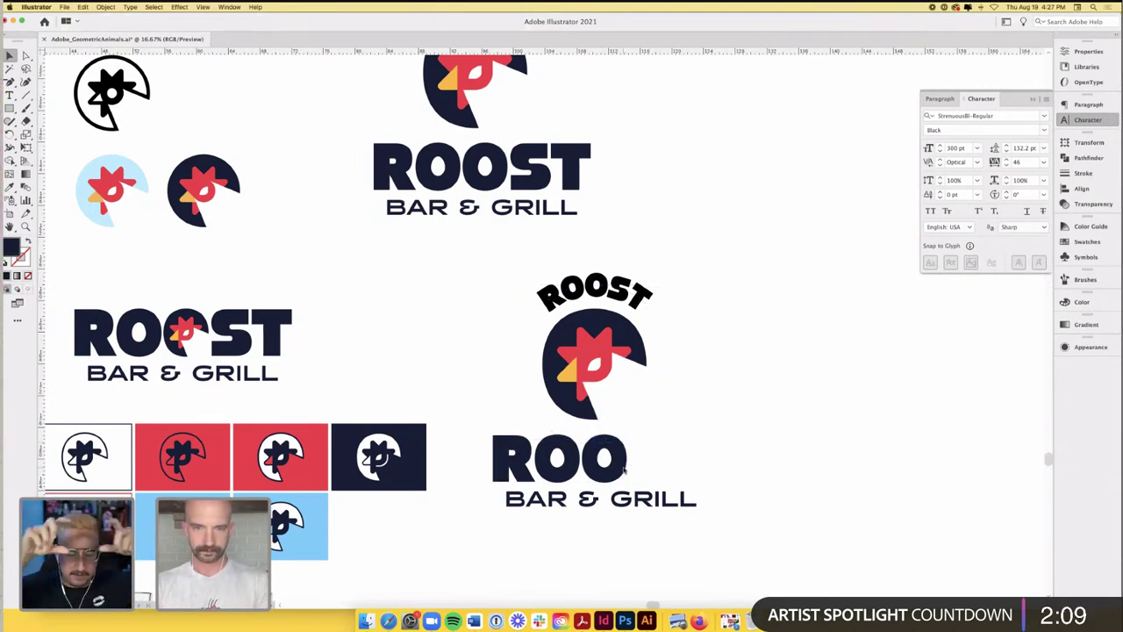
{"action": "key", "text": "super+z"}
{"action": "key", "text": "super+z"}
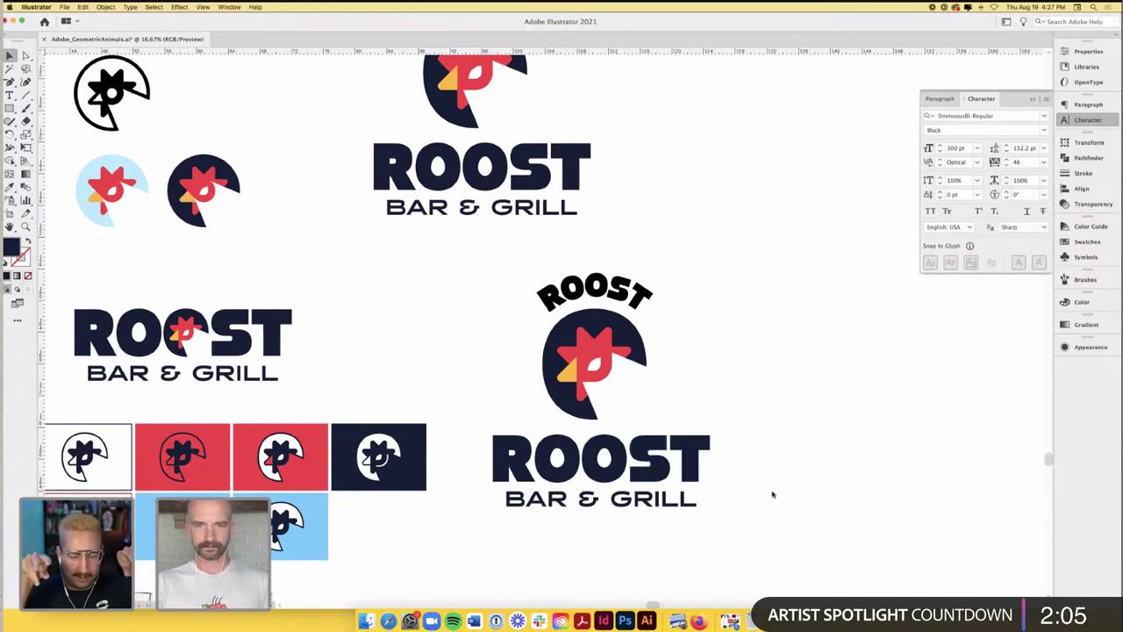
{"action": "scroll", "coordinate": [772, 495], "scroll_direction": "down", "scroll_amount": 1}
- Move the lower lockup down and slide a copy of the arched ROOST to the circle's bottom
{"action": "left_click_drag", "start_coordinate": [752, 524], "coordinate": [496, 452]}
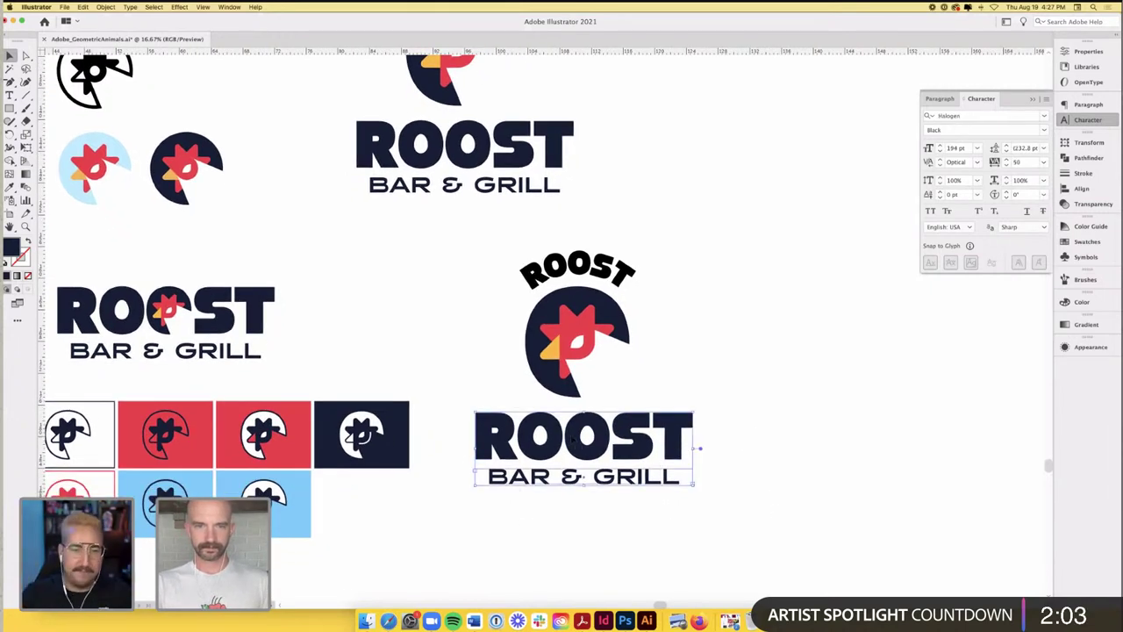
{"action": "left_click_drag", "start_coordinate": [572, 440], "coordinate": [572, 516]}
{"action": "left_click", "coordinate": [586, 452]}
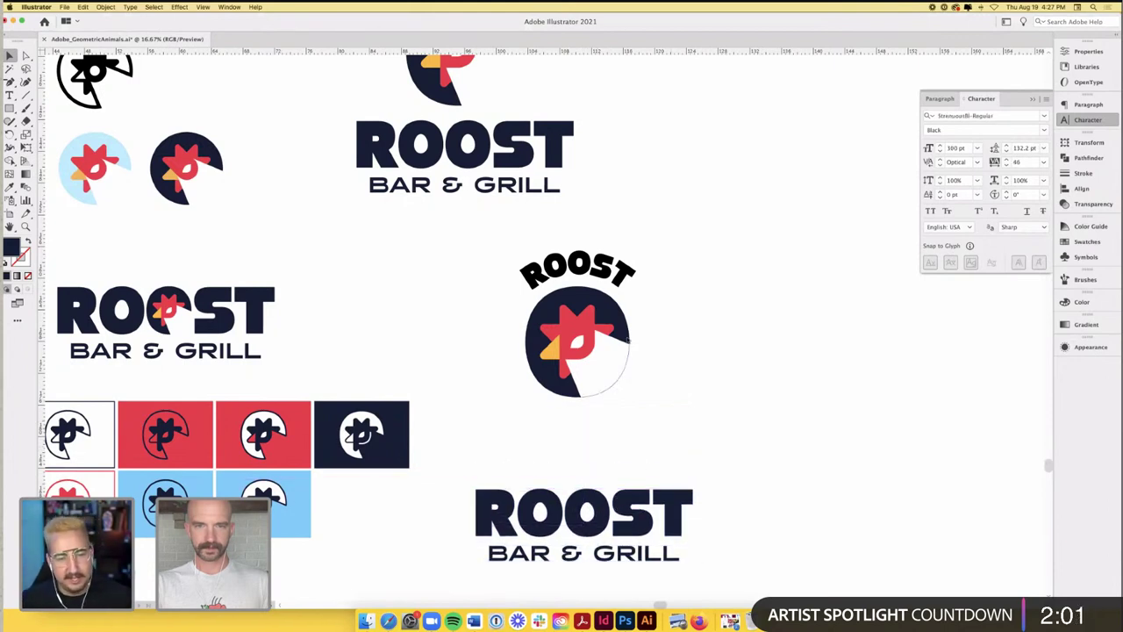
{"action": "left_click", "coordinate": [602, 278]}
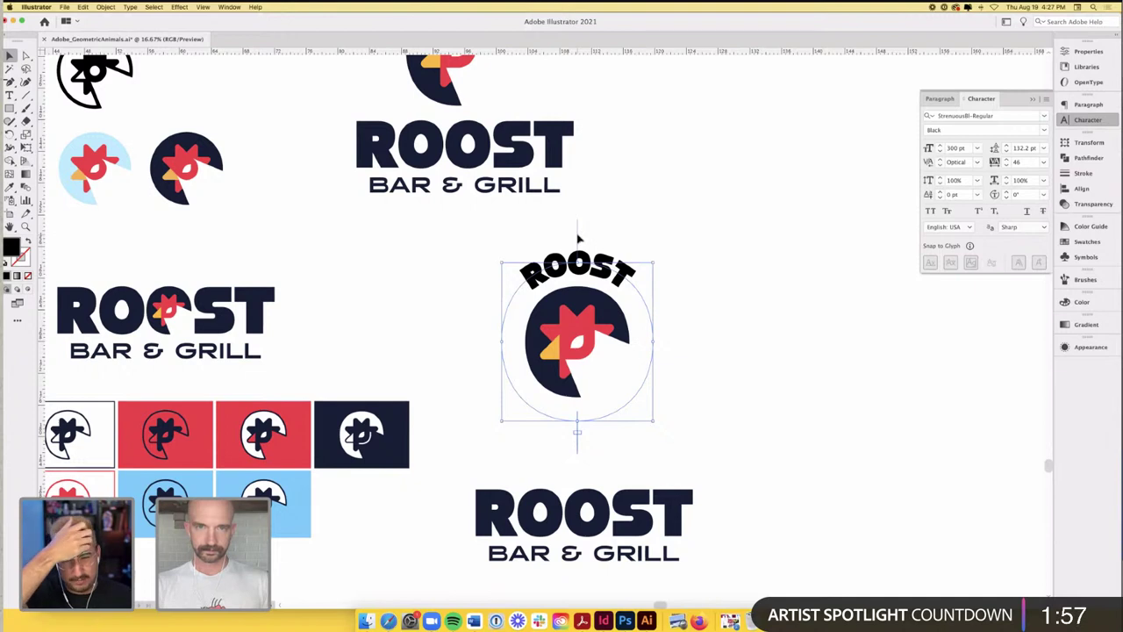
{"action": "left_click_drag", "start_coordinate": [577, 237], "coordinate": [645, 281]}
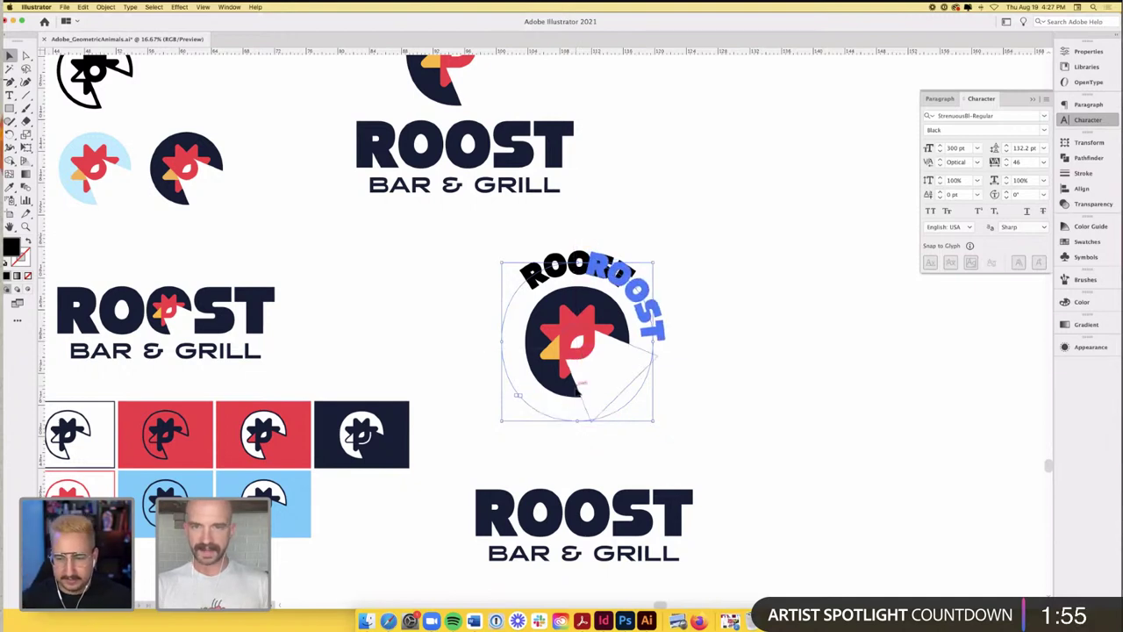
{"action": "left_click_drag", "start_coordinate": [579, 384], "coordinate": [581, 401]}
{"action": "scroll", "coordinate": [184, 176], "scroll_direction": "up", "scroll_amount": 1}
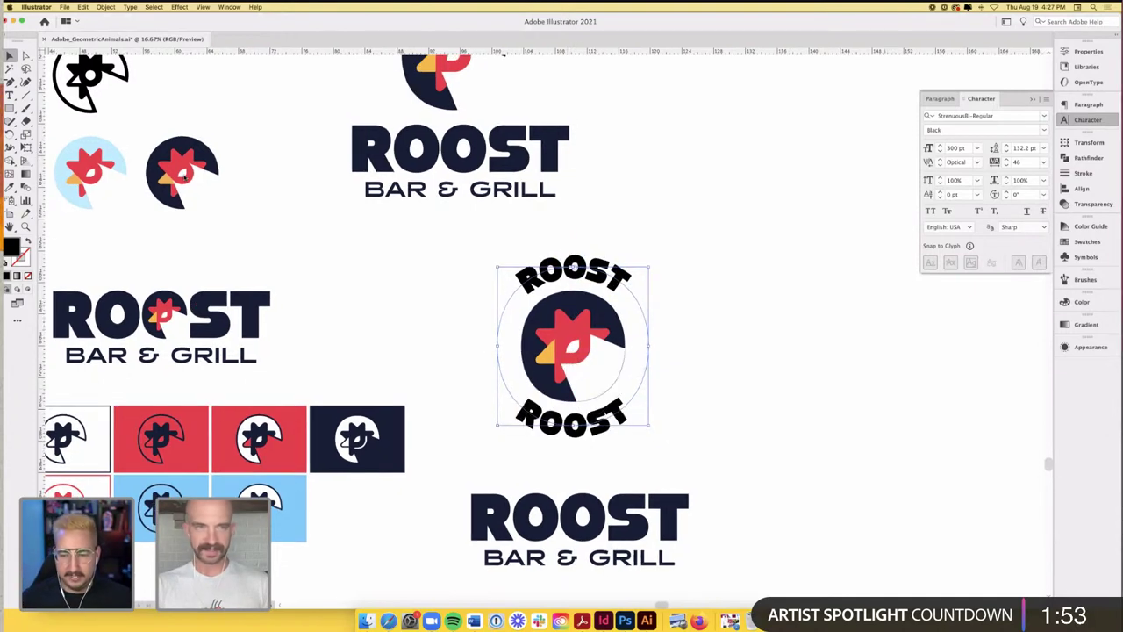
{"action": "left_click", "coordinate": [639, 414]}
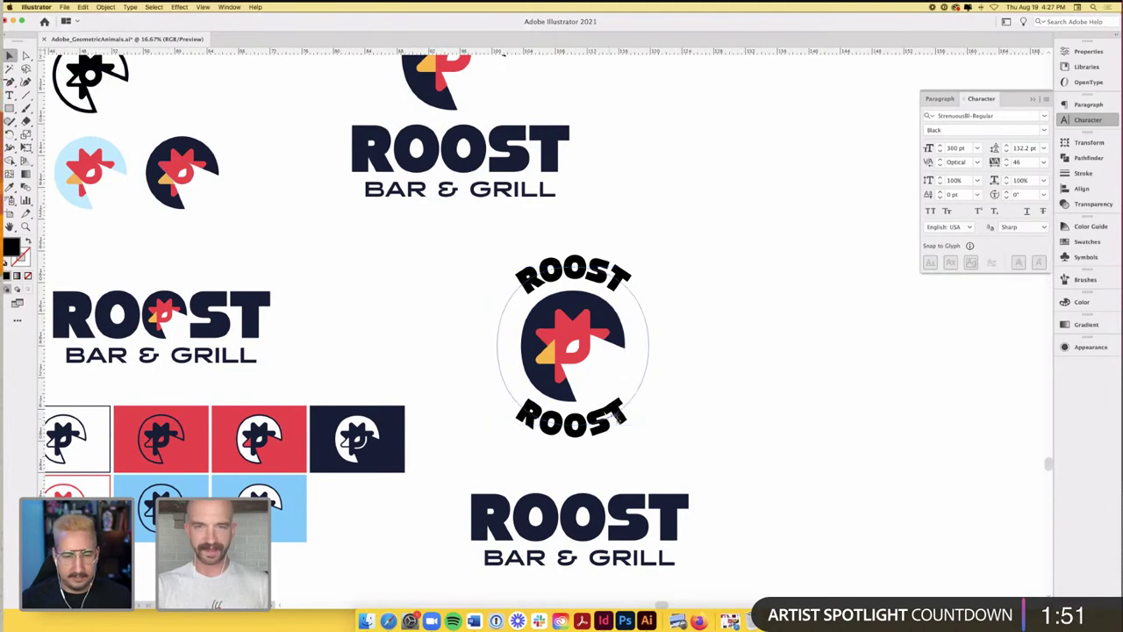
{"action": "left_click", "coordinate": [618, 418]}
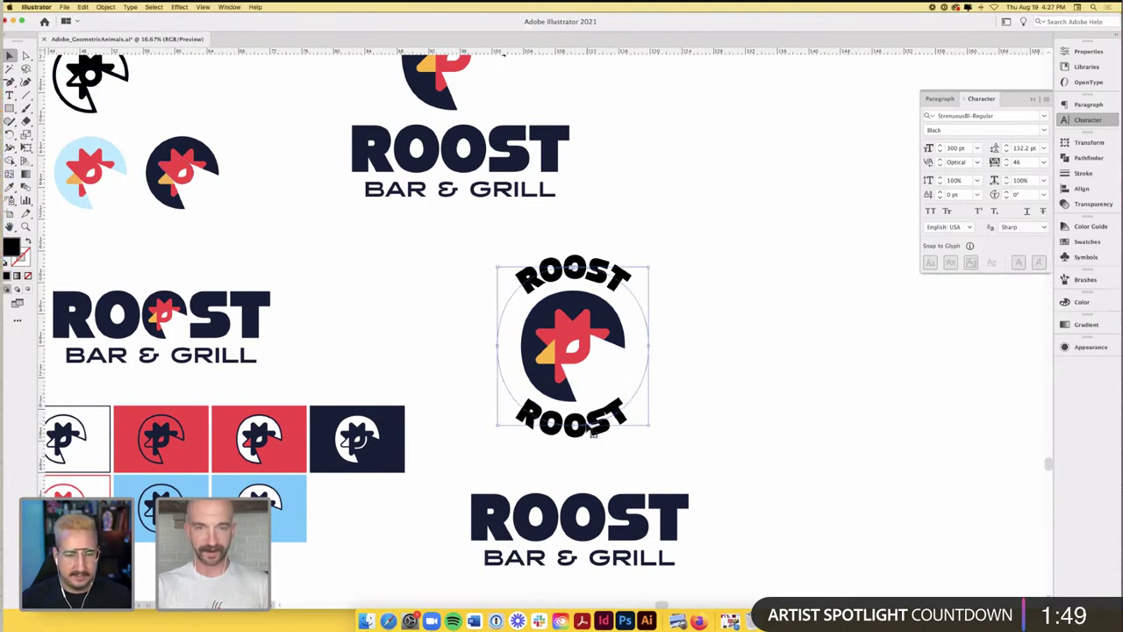
- Eyedrop the BAR & GRILL style onto the bottom text and retype it as BAR & GRILL
{"action": "double_click", "coordinate": [575, 425]}
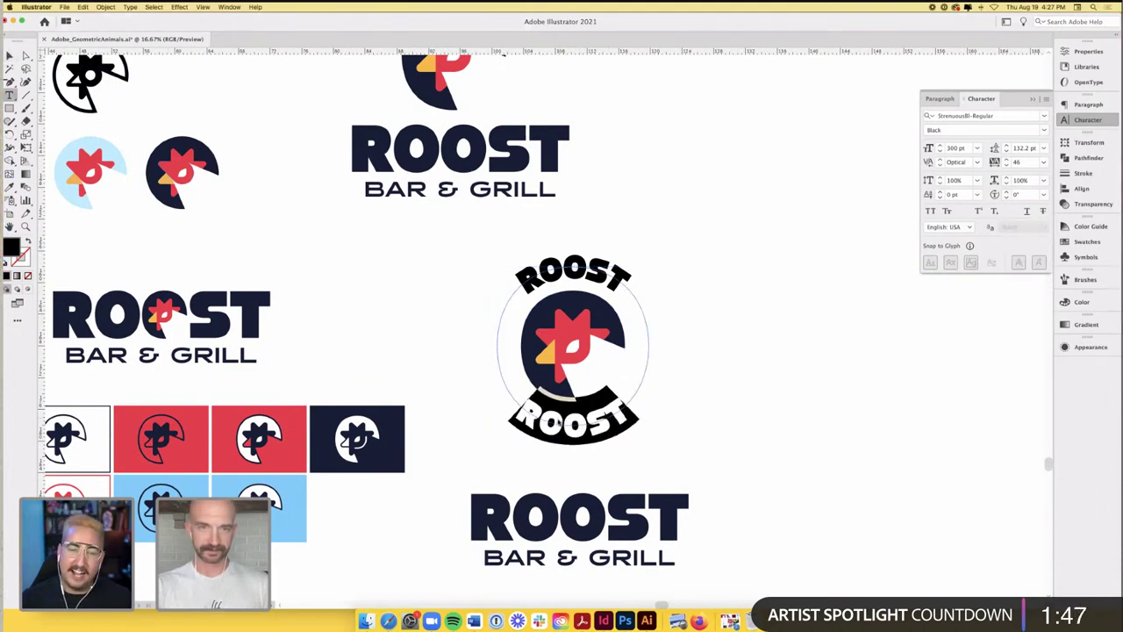
{"action": "key", "text": "i"}
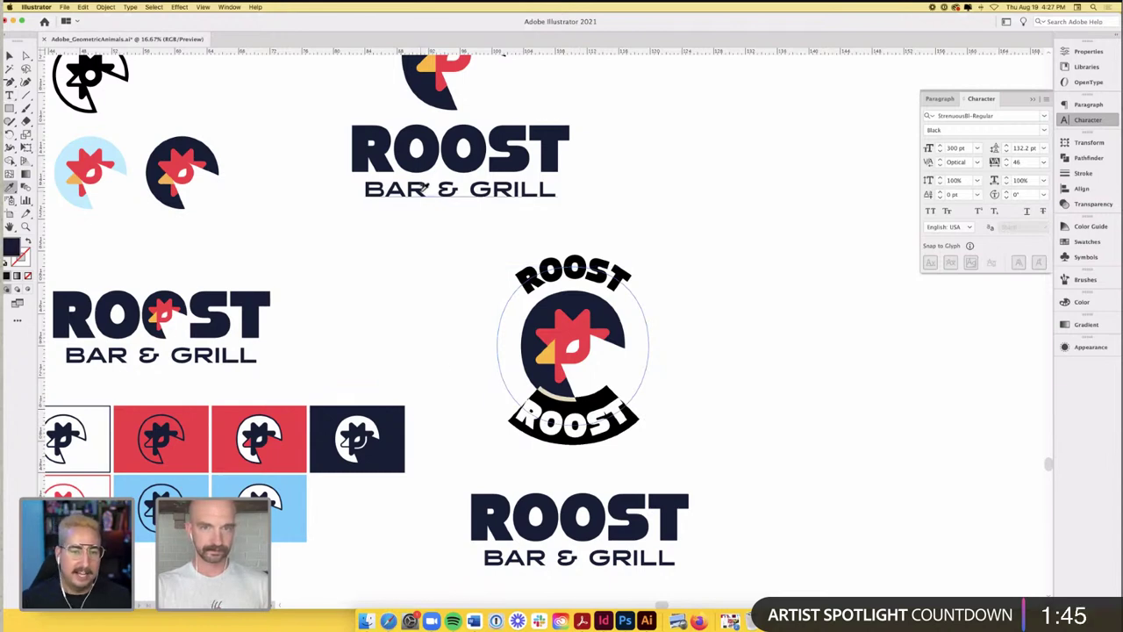
{"action": "left_click", "coordinate": [426, 193]}
{"action": "type", "text": "BAR"}
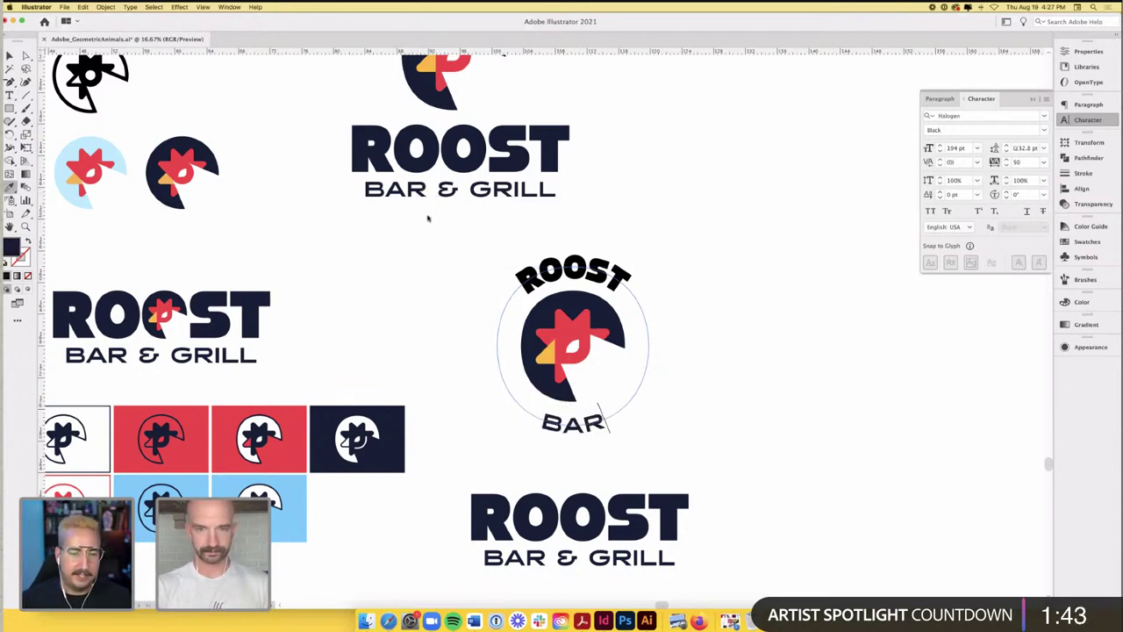
{"action": "type", "text": " & GRILL"}
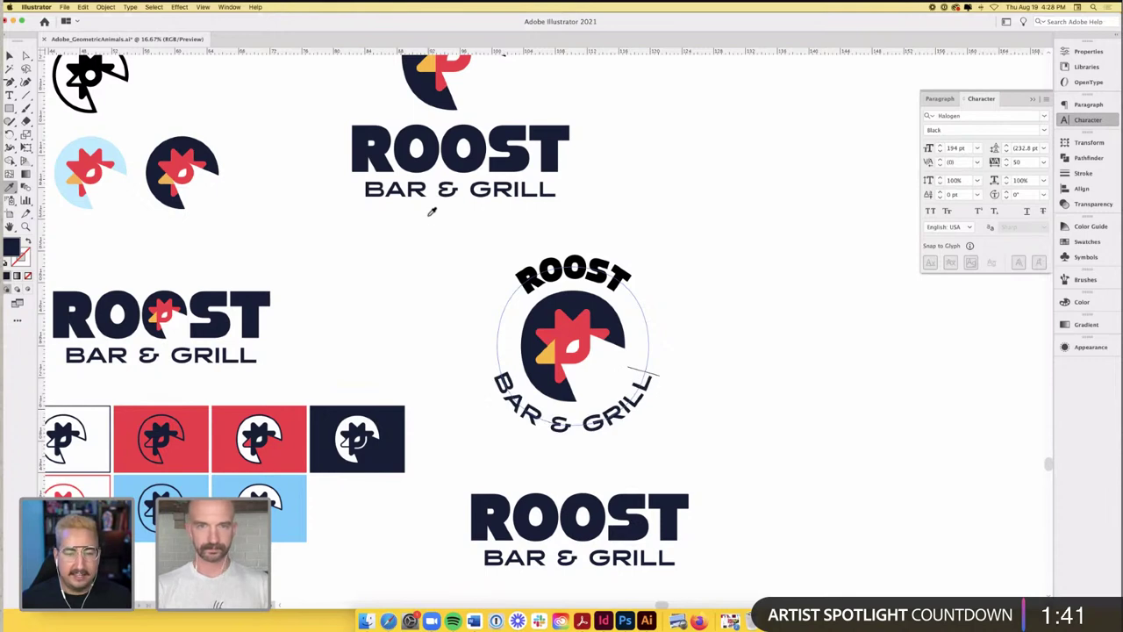
{"action": "key", "text": "Escape"}
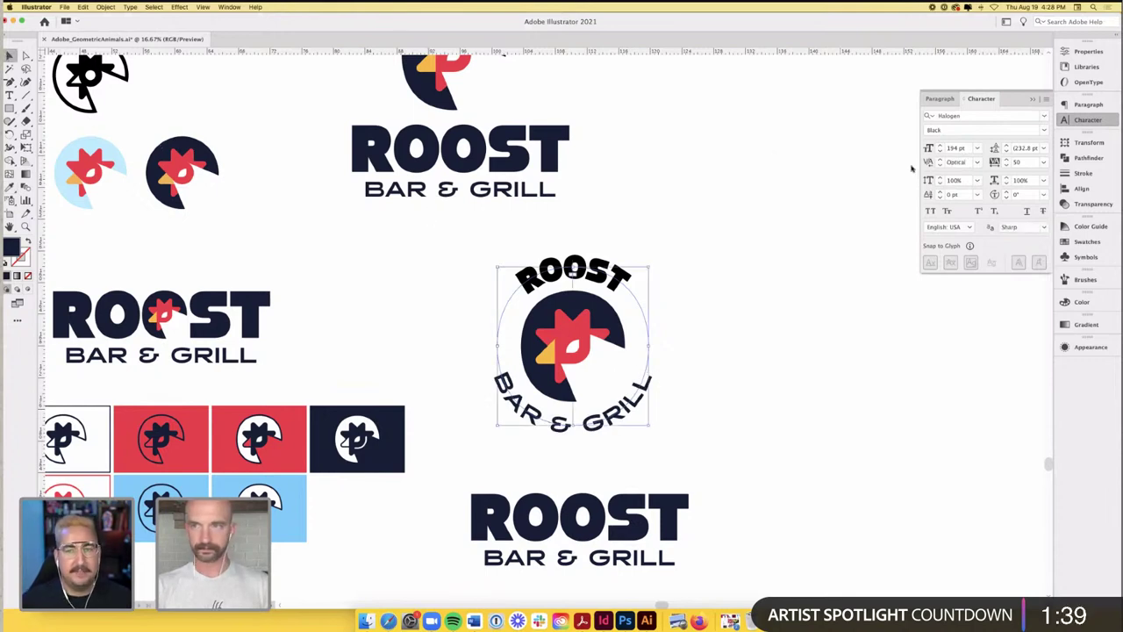
- Set the curved BAR & GRILL text to 142 pt
{"action": "left_click", "coordinate": [956, 148]}
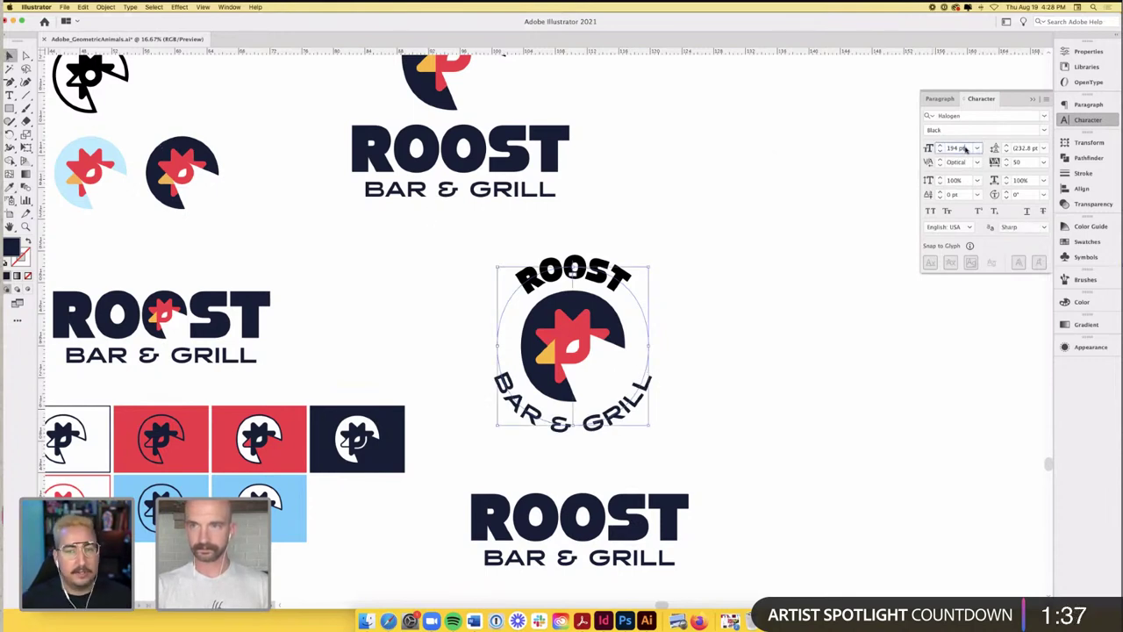
{"action": "type", "text": "100"}
{"action": "key", "text": "Return"}
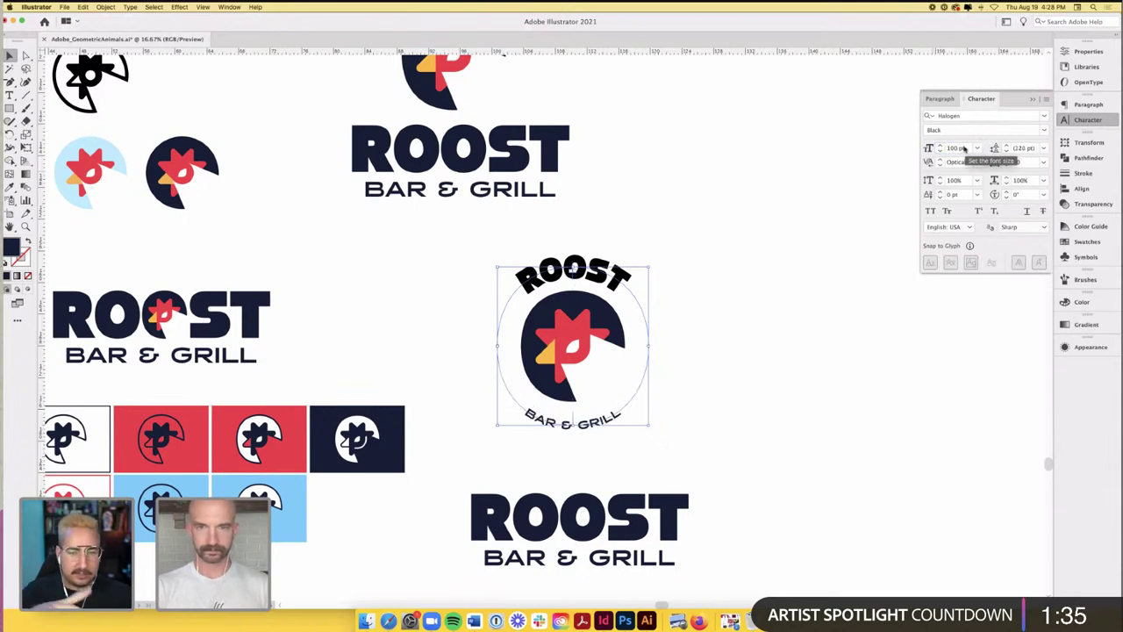
{"action": "left_click_drag", "start_coordinate": [940, 146], "coordinate": [940, 146]}
{"action": "left_click", "coordinate": [770, 260]}
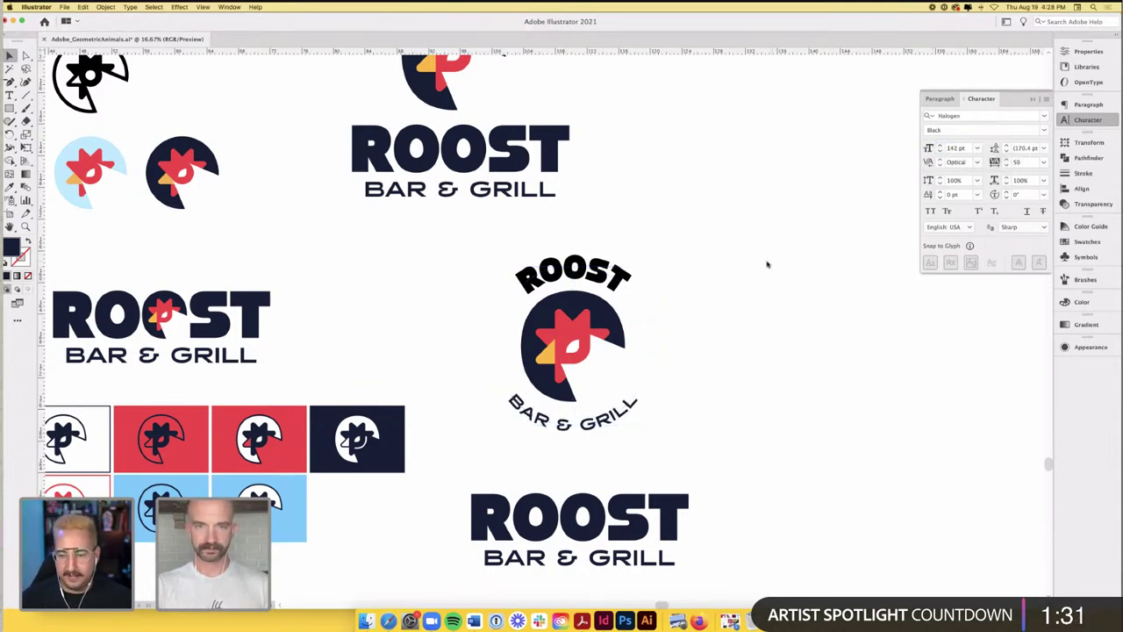
{"action": "left_click", "coordinate": [628, 416]}
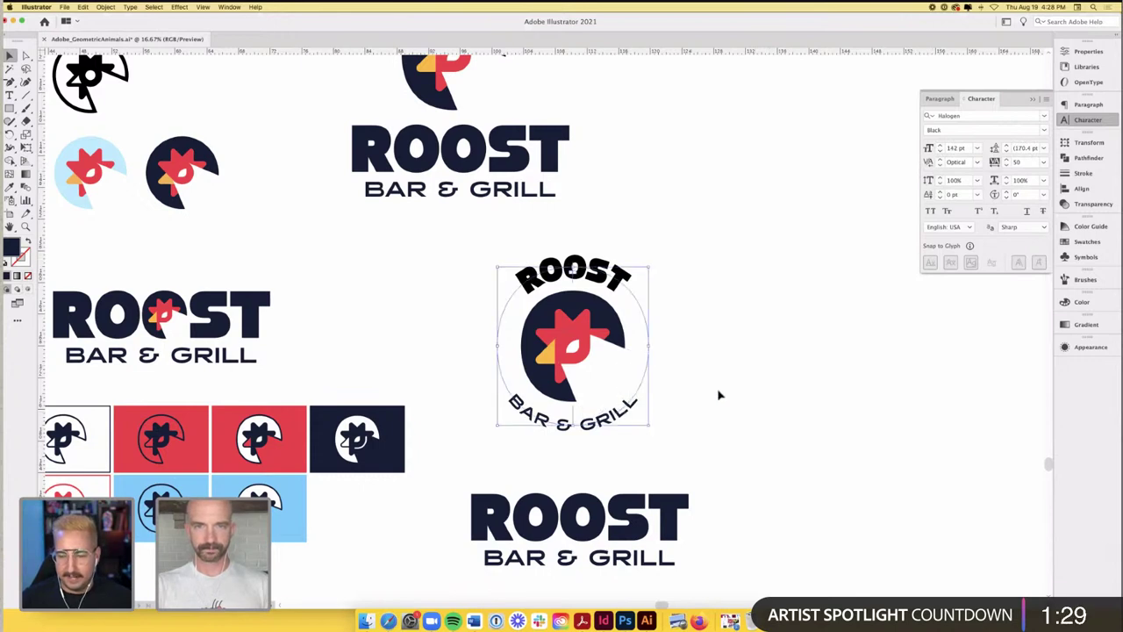
{"action": "left_click", "coordinate": [716, 394]}
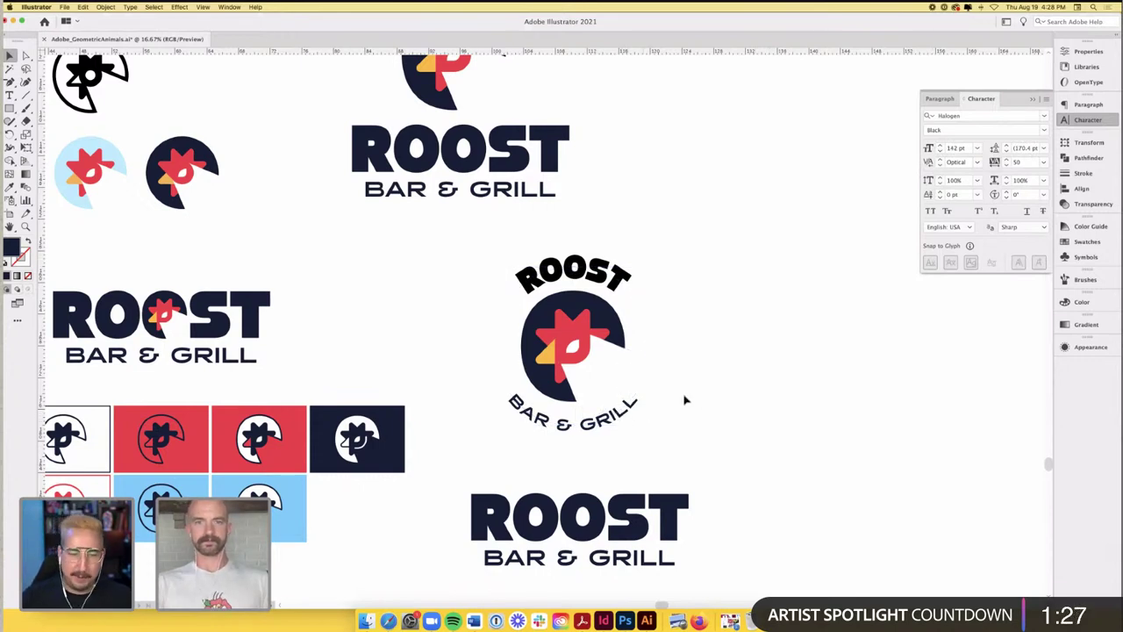
{"action": "left_click", "coordinate": [572, 425]}
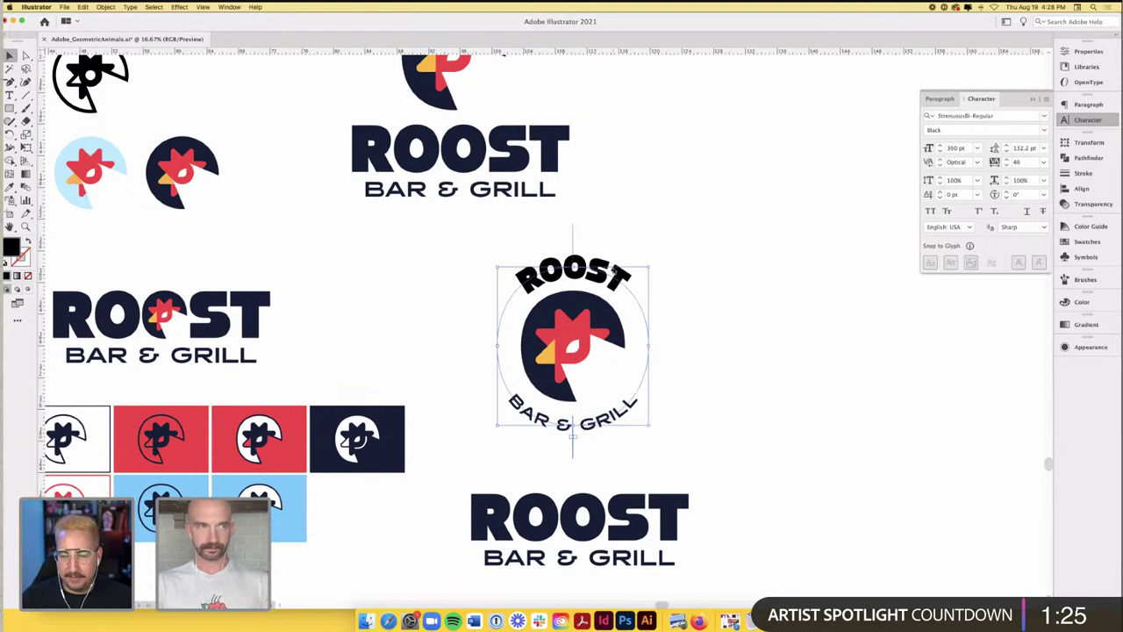
{"action": "key", "text": "i"}
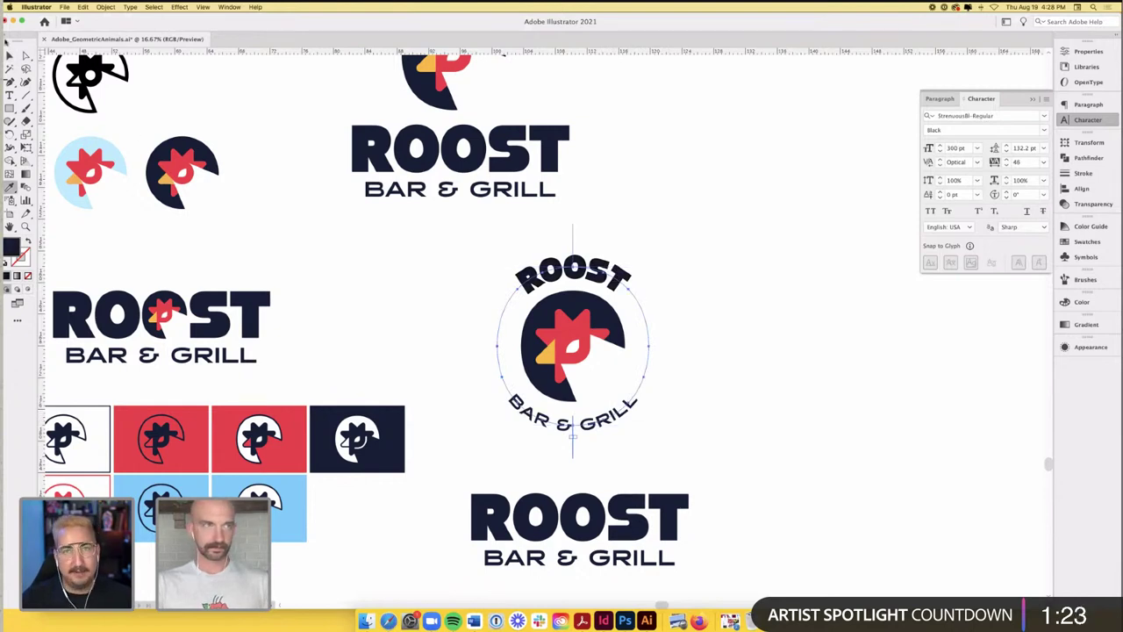
{"action": "left_click", "coordinate": [9, 56]}
{"action": "left_click", "coordinate": [656, 245]}
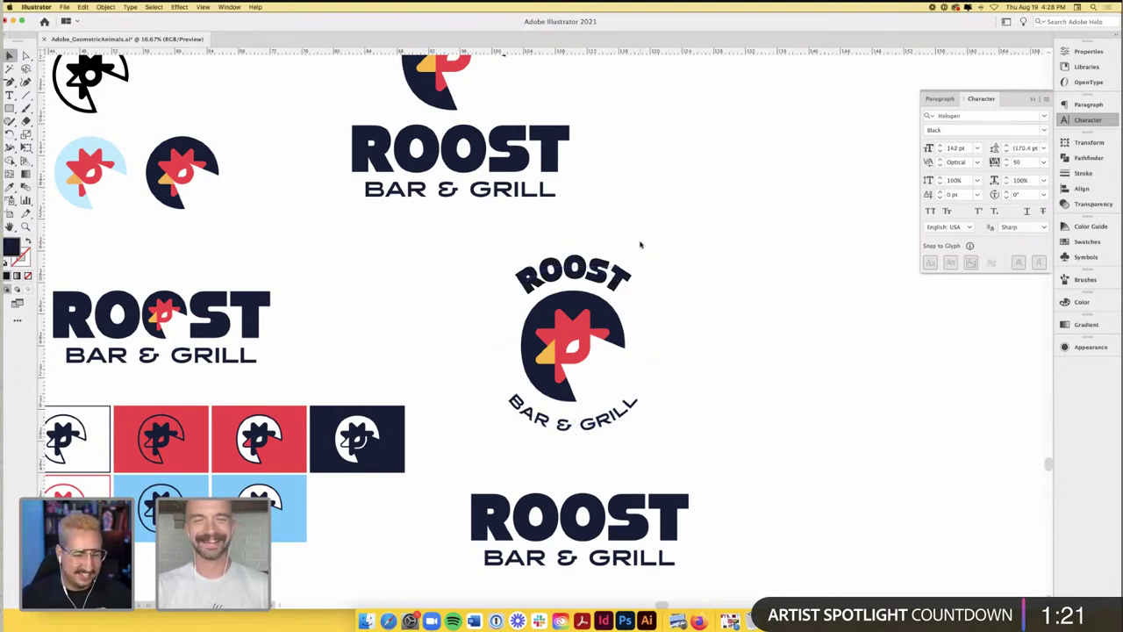
- Marquee-select the circular ROOST Bar & Grill badge and nudge it slightly left
{"action": "scroll", "coordinate": [641, 245], "scroll_direction": "right", "scroll_amount": 2}
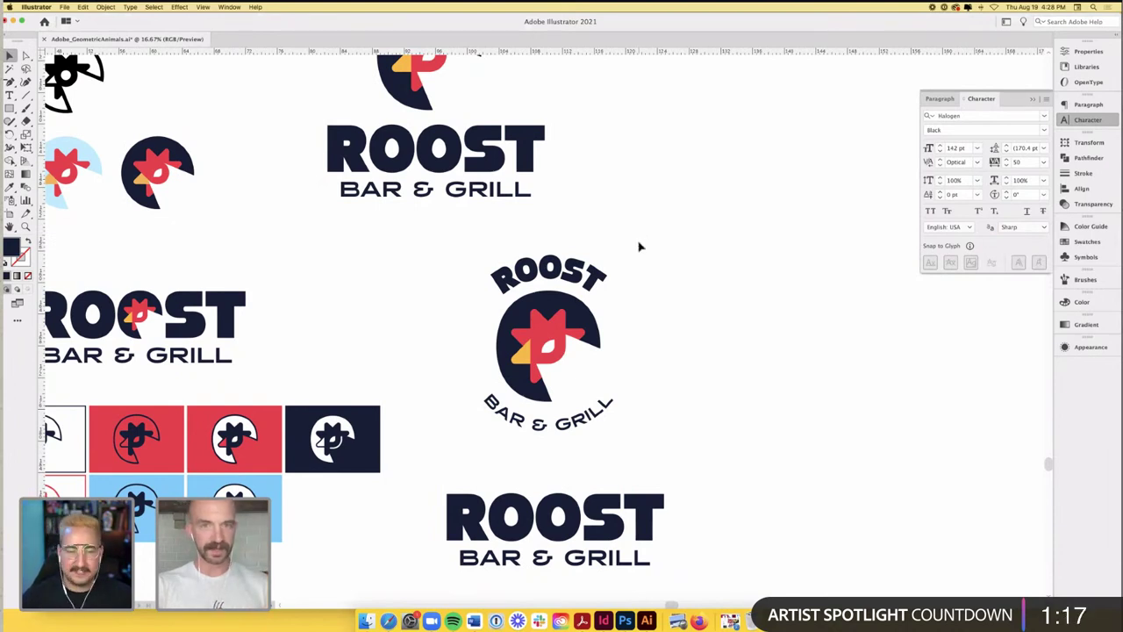
{"action": "scroll", "coordinate": [641, 247], "scroll_direction": "right", "scroll_amount": 2}
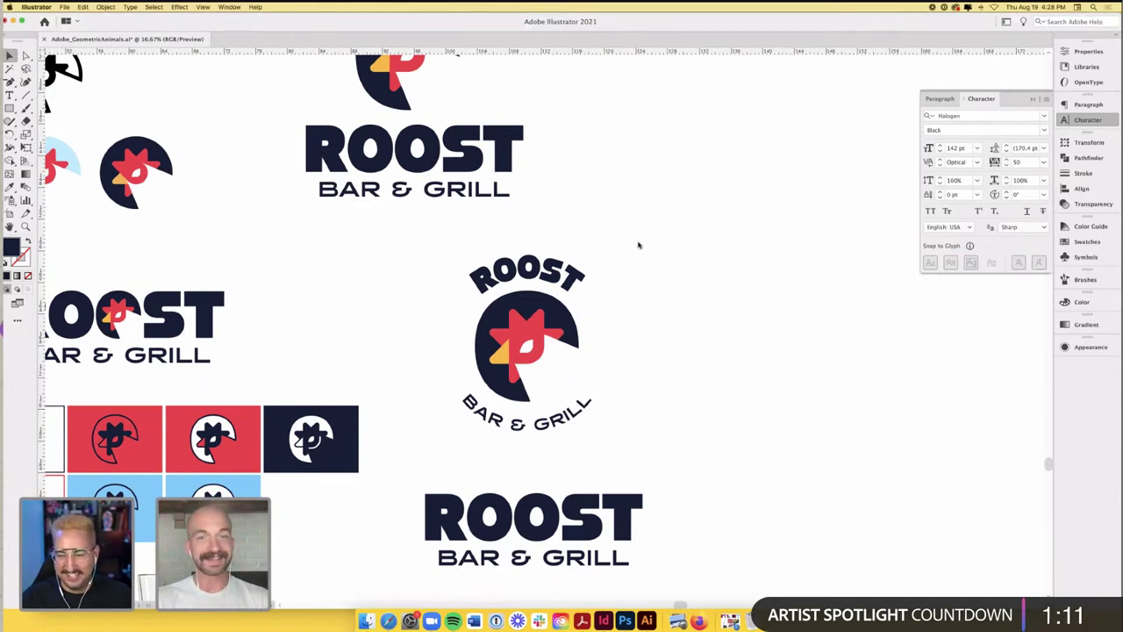
{"action": "scroll", "coordinate": [638, 245], "scroll_direction": "right", "scroll_amount": 4}
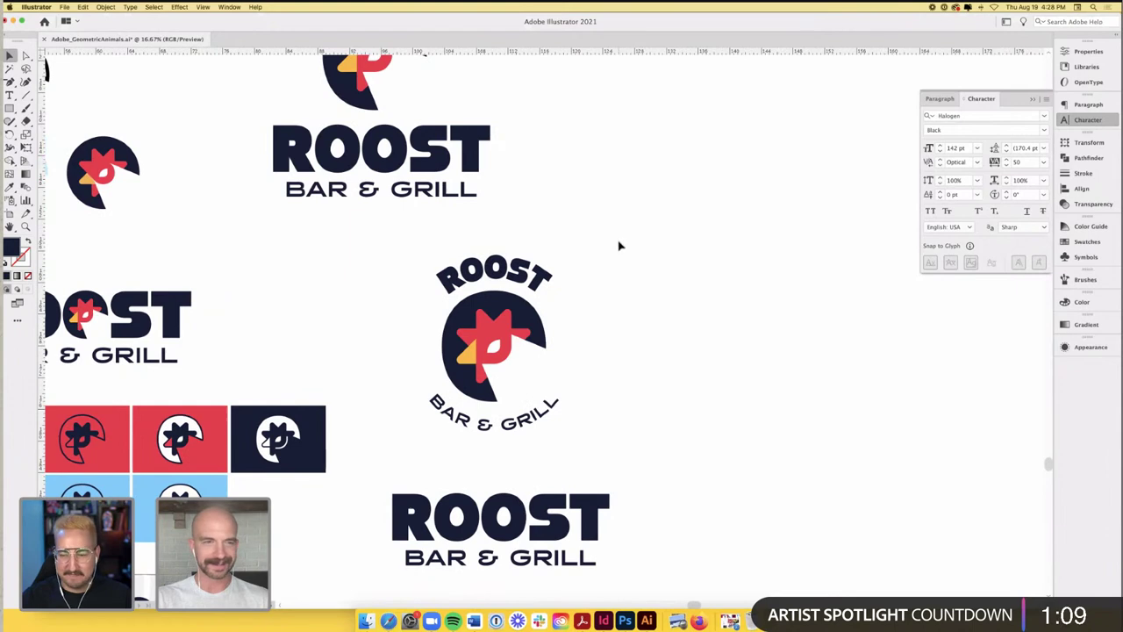
{"action": "left_click_drag", "start_coordinate": [602, 250], "coordinate": [414, 460]}
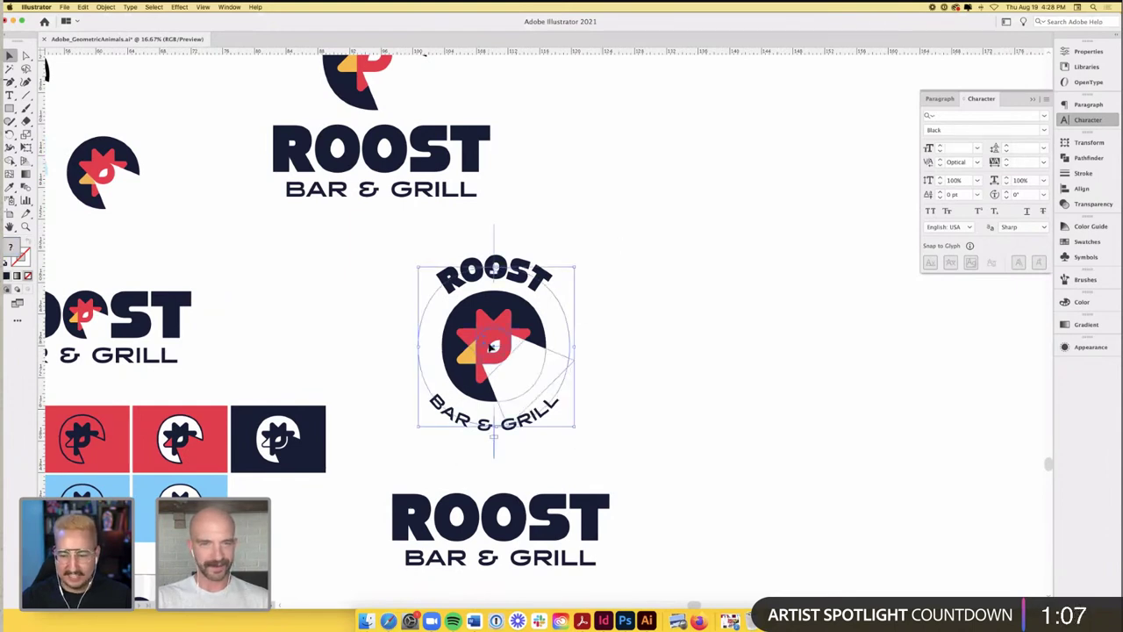
{"action": "left_click_drag", "start_coordinate": [494, 346], "coordinate": [451, 353]}
{"action": "left_click", "coordinate": [604, 331]}
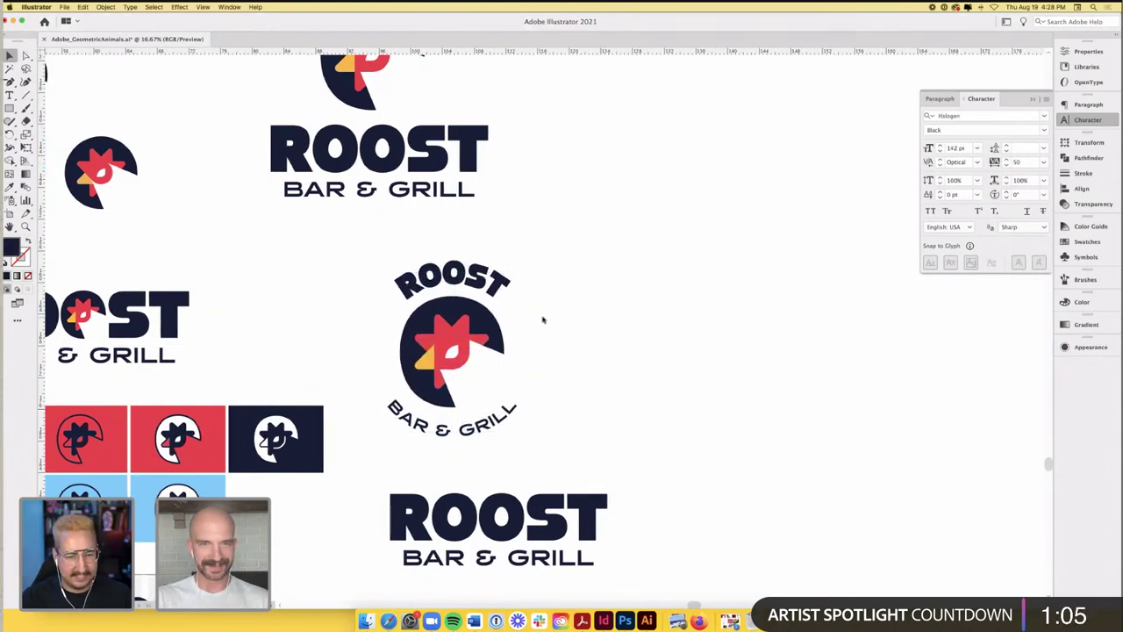
{"action": "scroll", "coordinate": [542, 320], "scroll_direction": "right", "scroll_amount": 5}
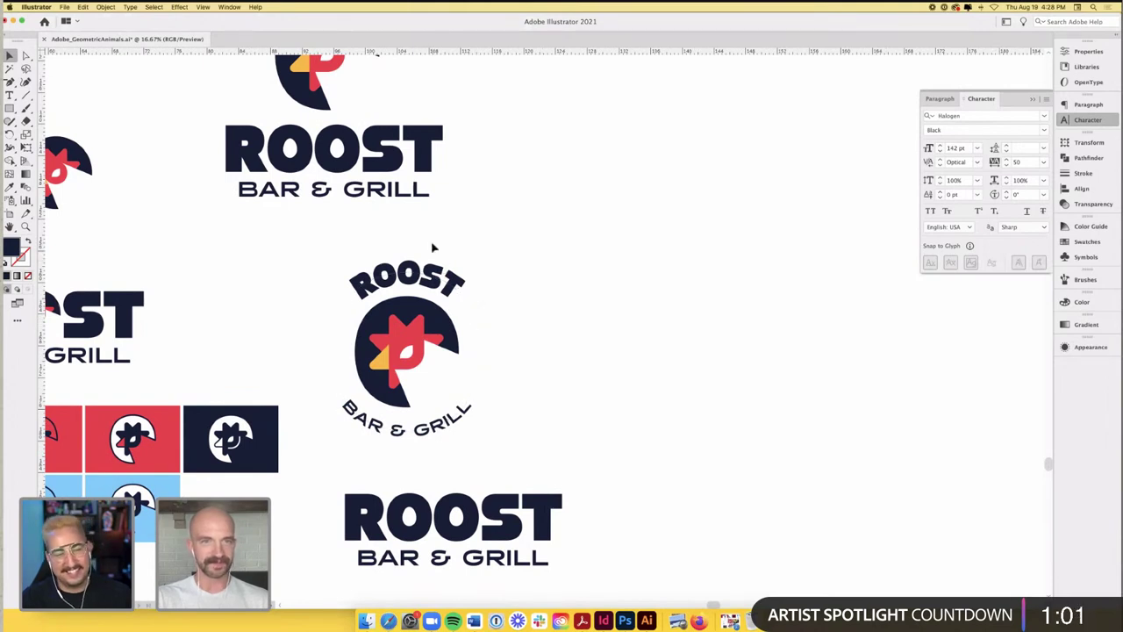
{"action": "scroll", "coordinate": [432, 247], "scroll_direction": "right", "scroll_amount": 1}
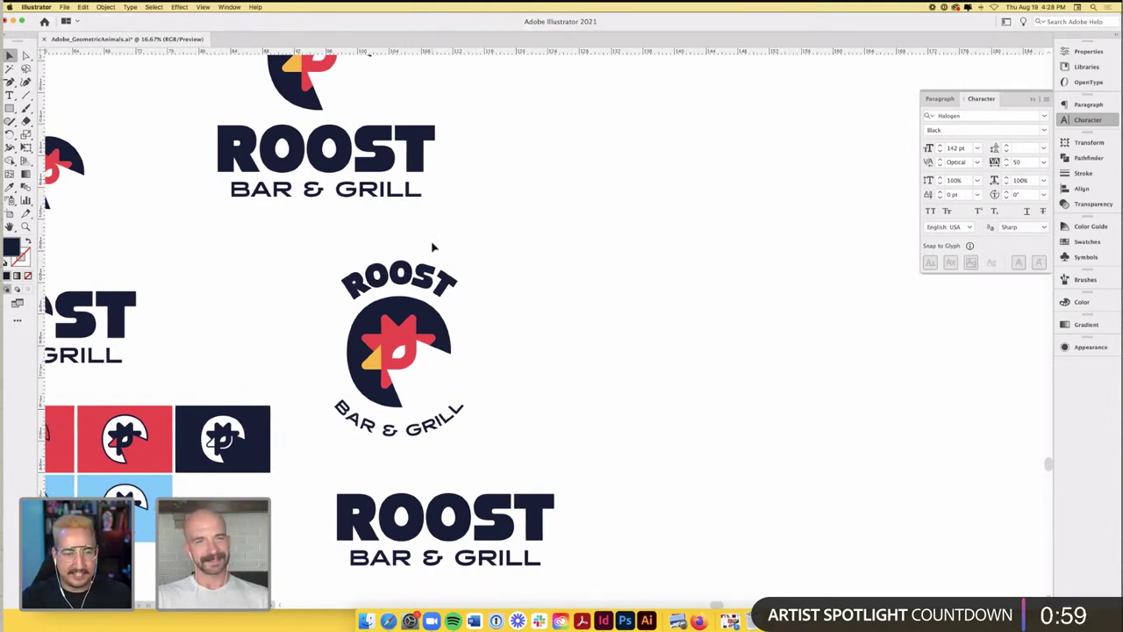
{"action": "scroll", "coordinate": [432, 247], "scroll_direction": "right", "scroll_amount": 1}
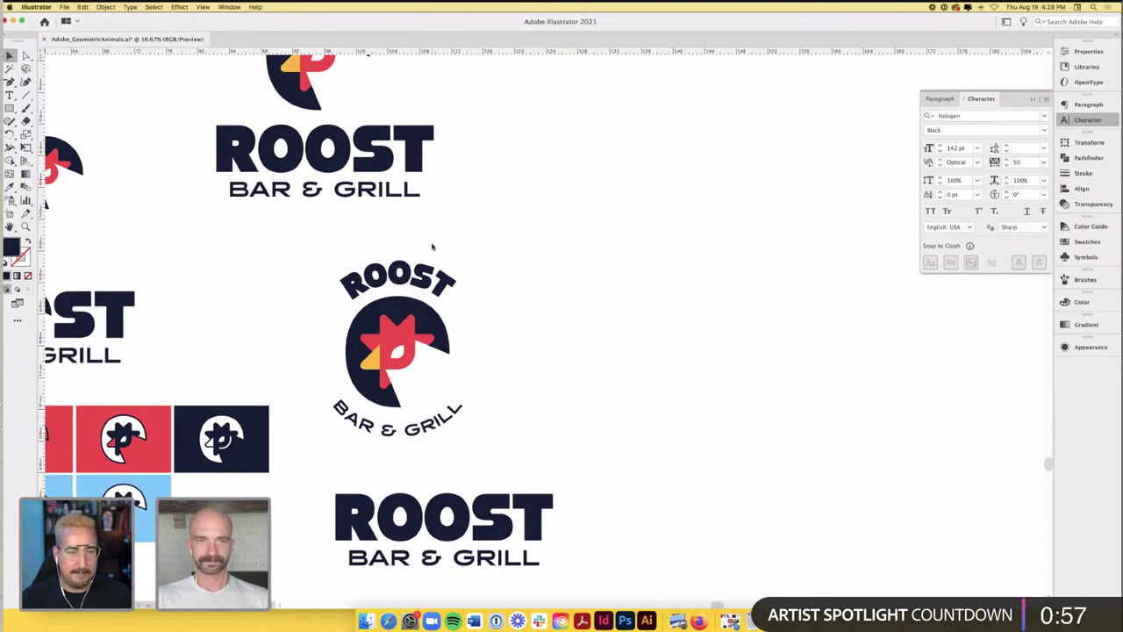
{"action": "scroll", "coordinate": [432, 248], "scroll_direction": "right", "scroll_amount": 2}
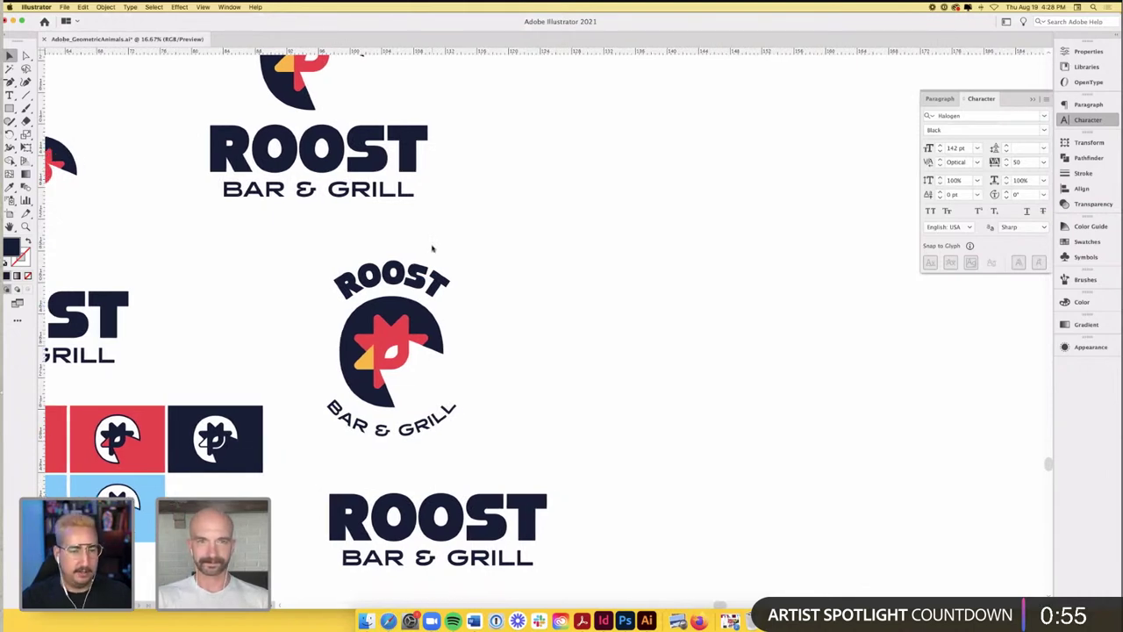
- Alt-drag a copy of the rooster badge right and delete its BAR & GRILL and ROOST text
{"action": "left_click", "coordinate": [427, 339]}
{"action": "left_click", "coordinate": [360, 339]}
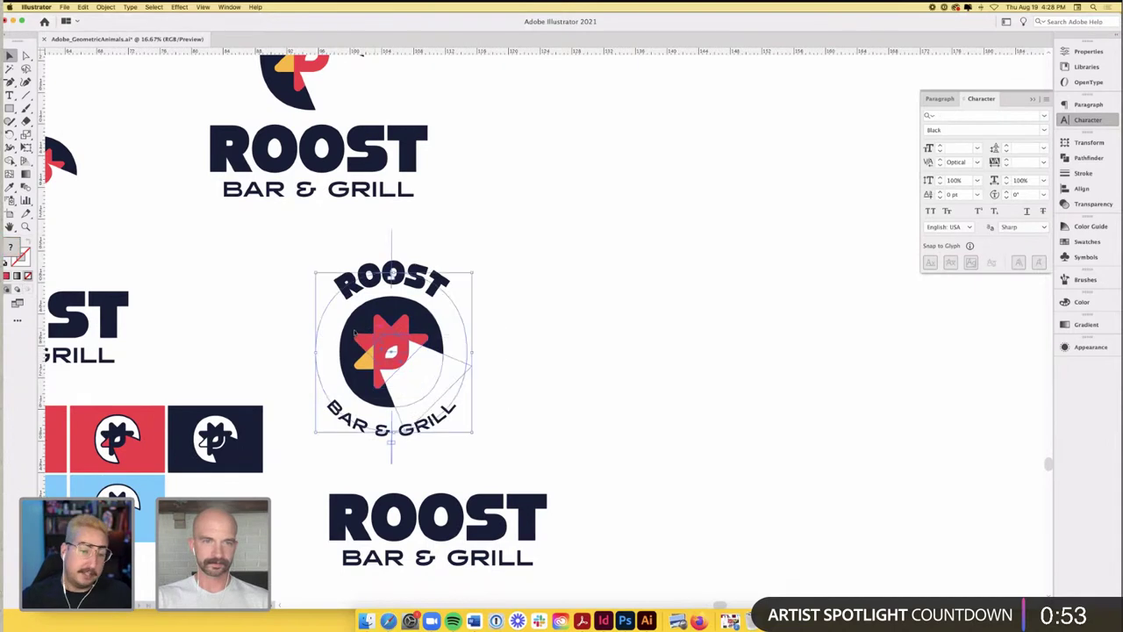
{"action": "left_click_drag", "start_coordinate": [395, 345], "coordinate": [596, 360]}
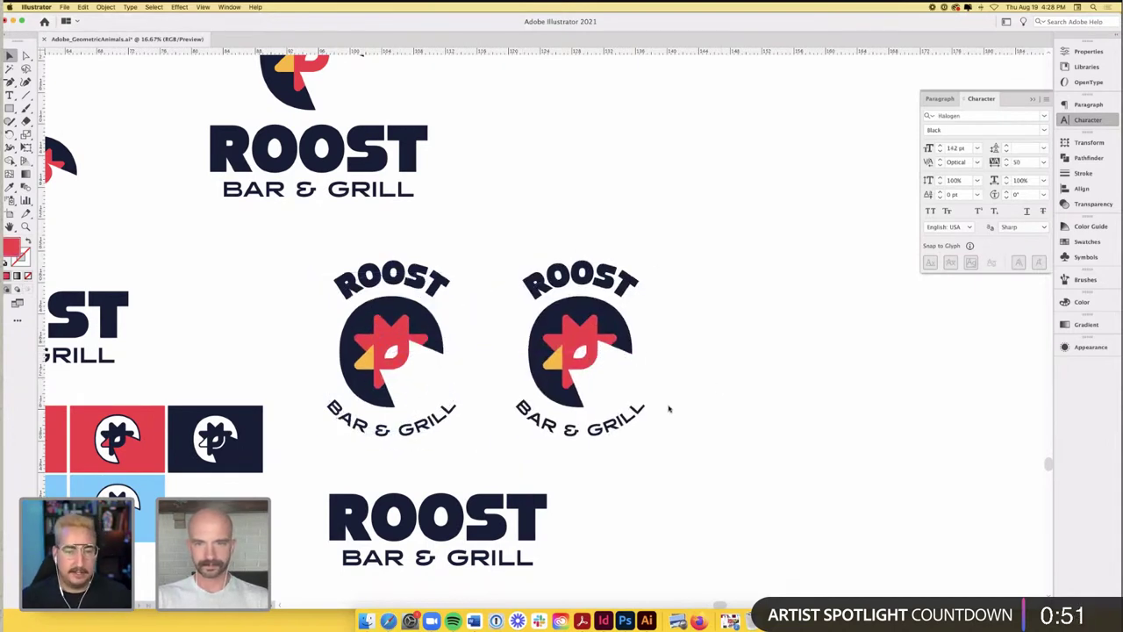
{"action": "key", "text": "Delete"}
{"action": "left_click", "coordinate": [612, 283]}
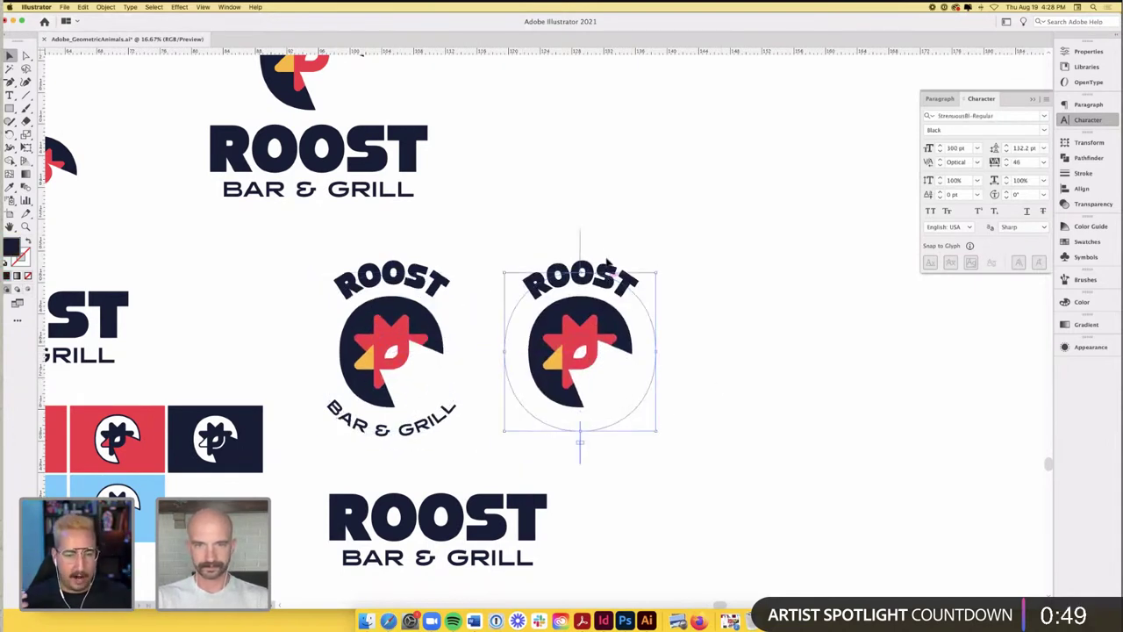
{"action": "key", "text": "Delete"}
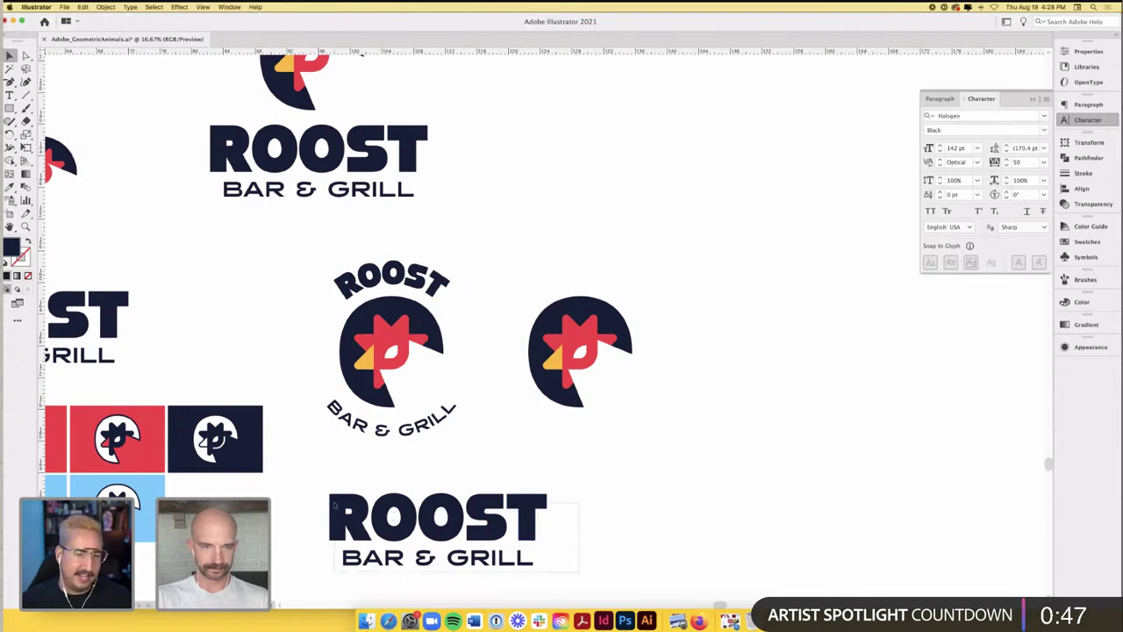
- Place a copy of the bottom ROOST wordmark snug beside the copied rooster head
{"action": "left_click", "coordinate": [333, 505]}
{"action": "left_click", "coordinate": [354, 483]}
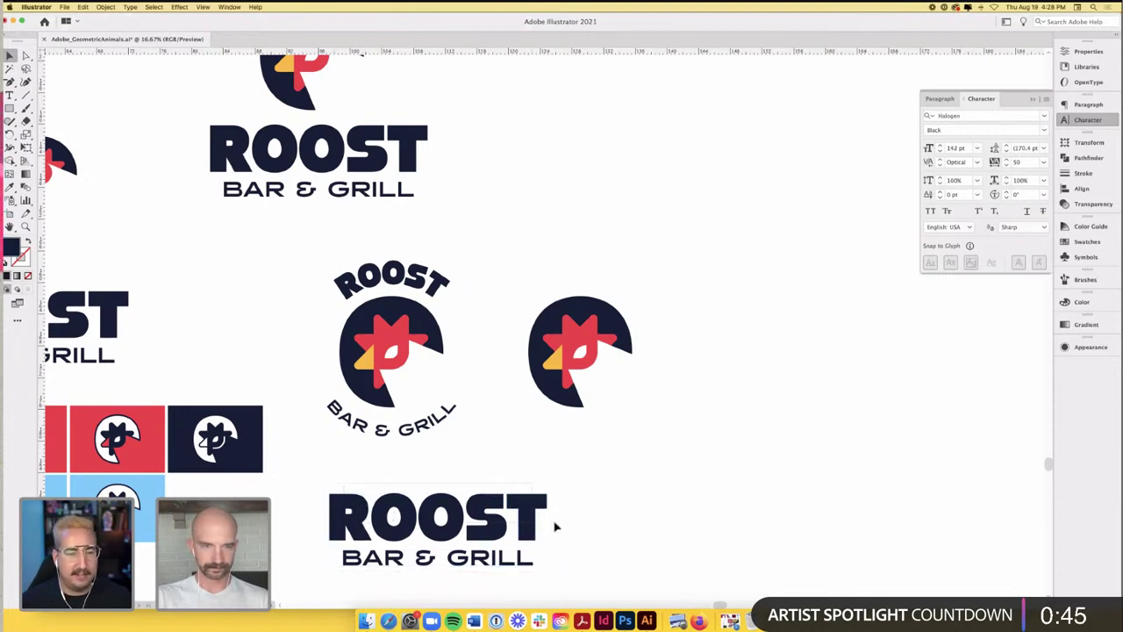
{"action": "left_click_drag", "start_coordinate": [507, 522], "coordinate": [781, 409]}
{"action": "scroll", "coordinate": [625, 386], "scroll_direction": "up", "scroll_amount": 3}
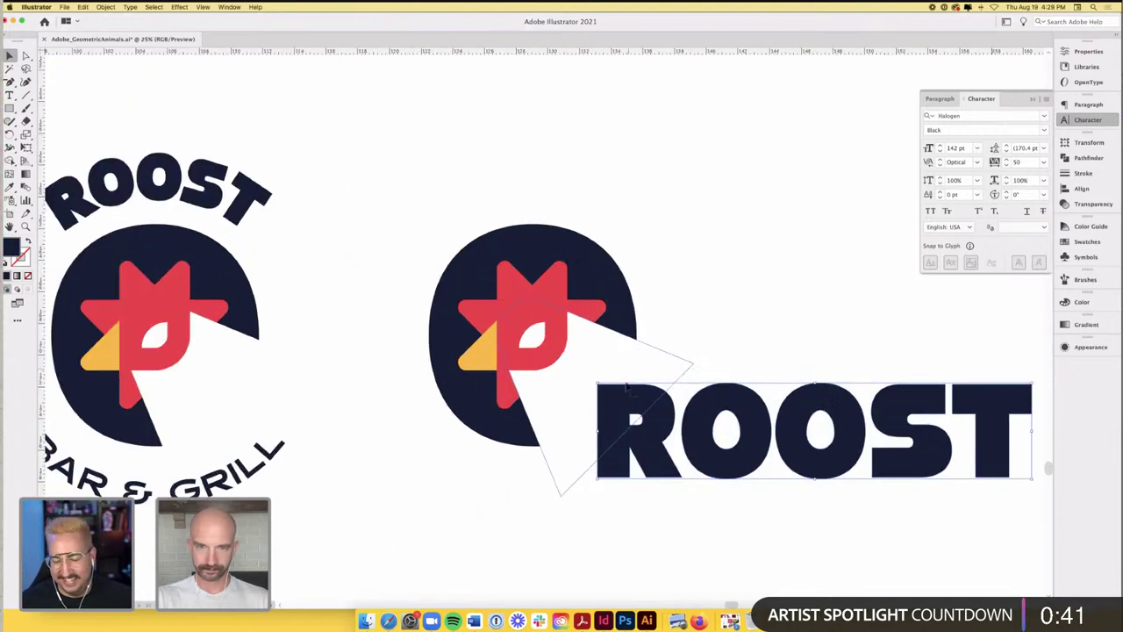
{"action": "left_click_drag", "start_coordinate": [626, 386], "coordinate": [606, 399]}
- Draw a navy diagonal guide line along the rooster head's cut-out edge
{"action": "left_click", "coordinate": [25, 94]}
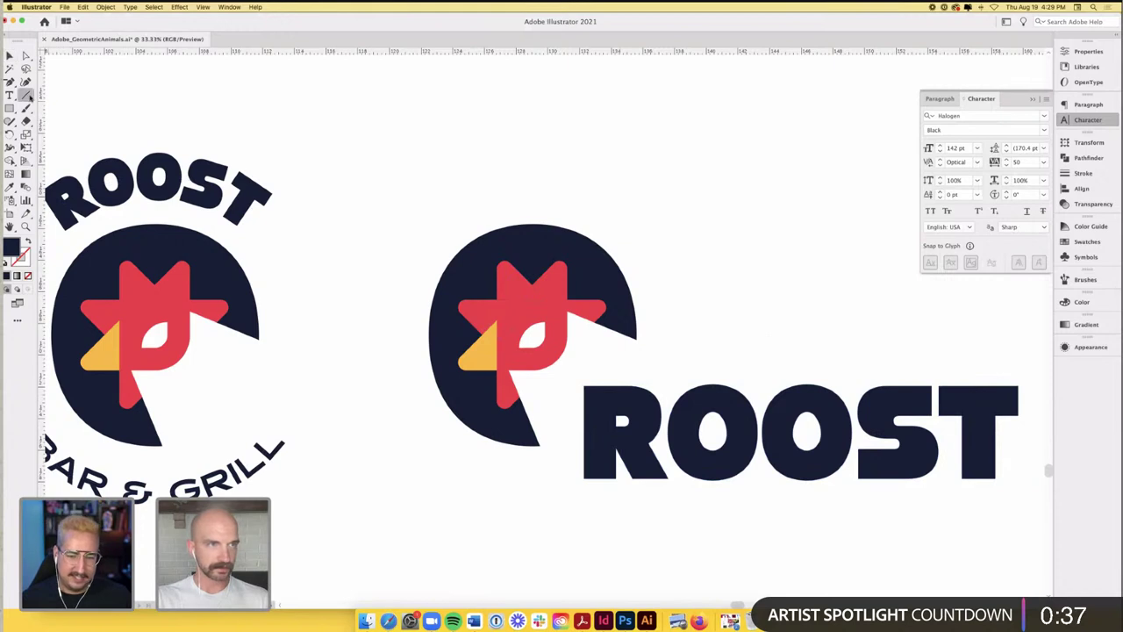
{"action": "left_click_drag", "start_coordinate": [694, 361], "coordinate": [613, 375]}
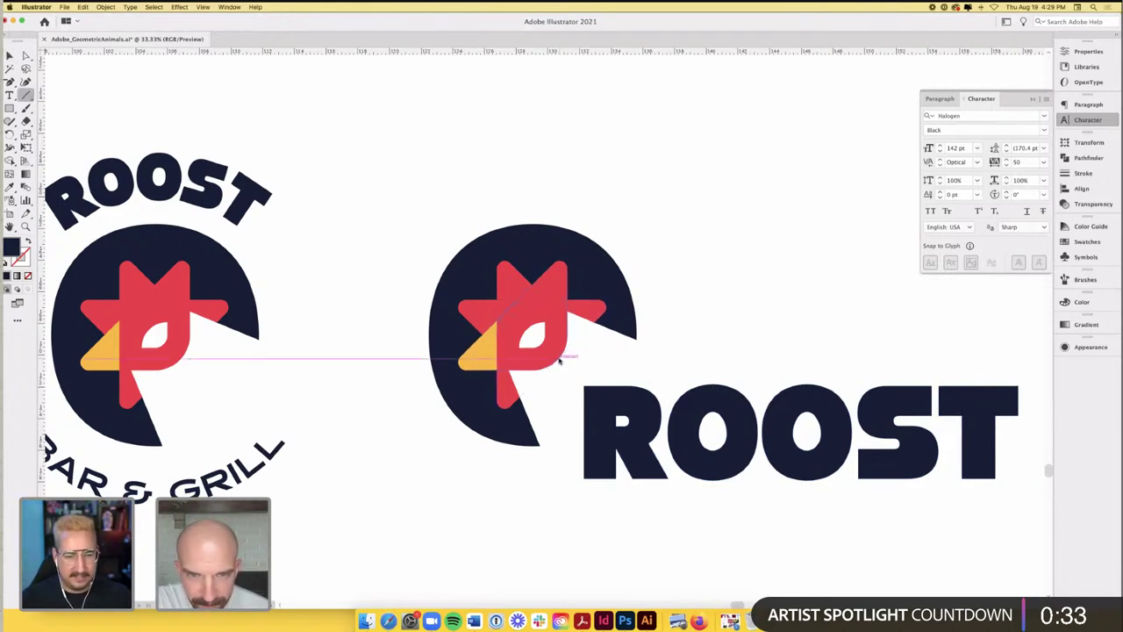
{"action": "left_click_drag", "start_coordinate": [559, 360], "coordinate": [707, 506]}
{"action": "key", "text": "v"}
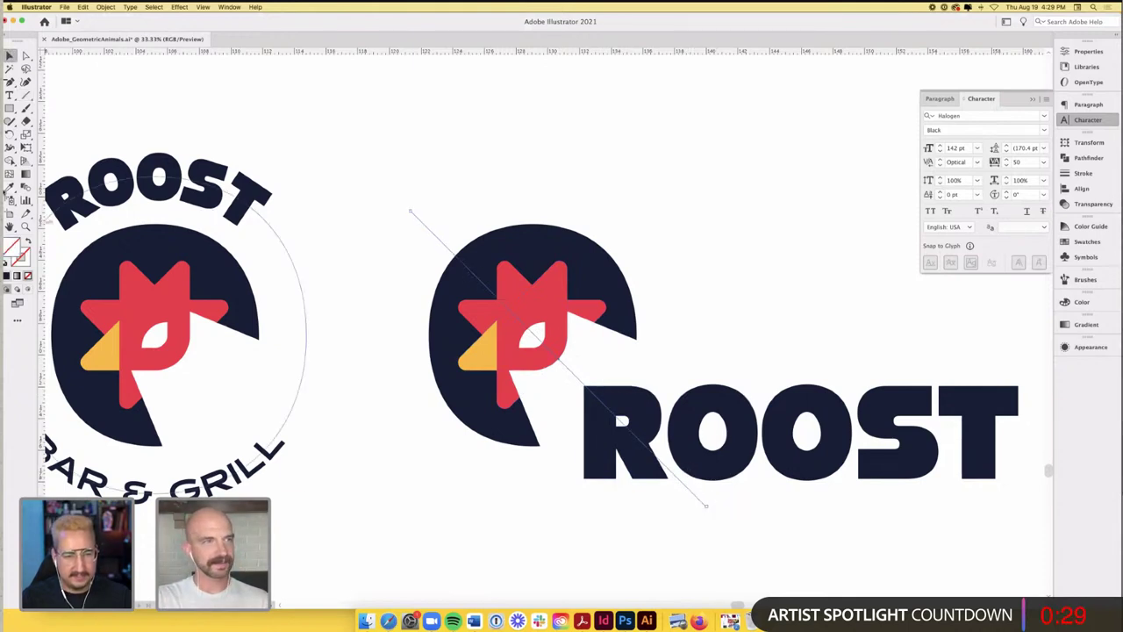
{"action": "left_click", "coordinate": [8, 187]}
{"action": "left_click", "coordinate": [54, 216]}
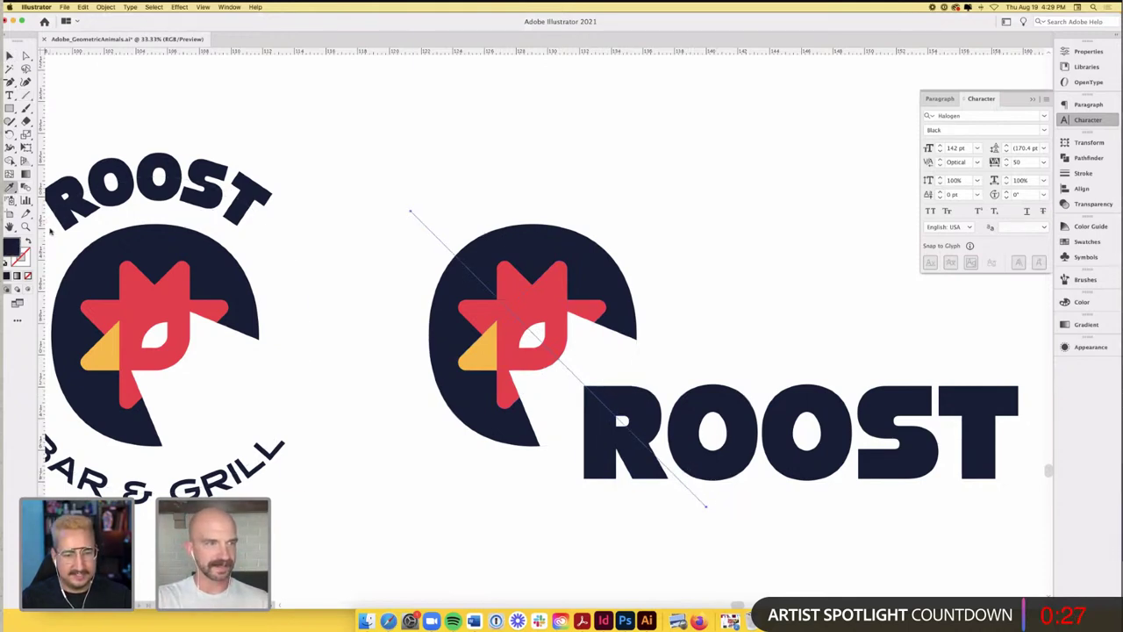
{"action": "left_click", "coordinate": [29, 241]}
{"action": "left_click", "coordinate": [10, 55]}
{"action": "left_click", "coordinate": [439, 143]}
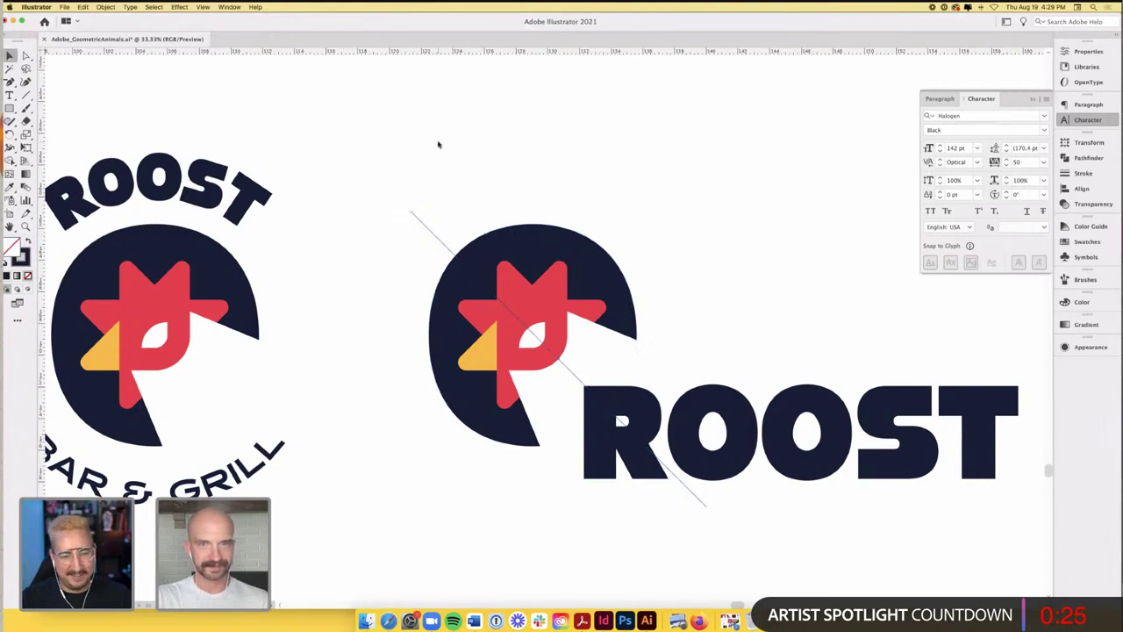
- Zoom in, shift ROOST left until its R corner meets the guide, then delete the line
{"action": "key", "text": "super+equal"}
{"action": "key", "text": "super+equal"}
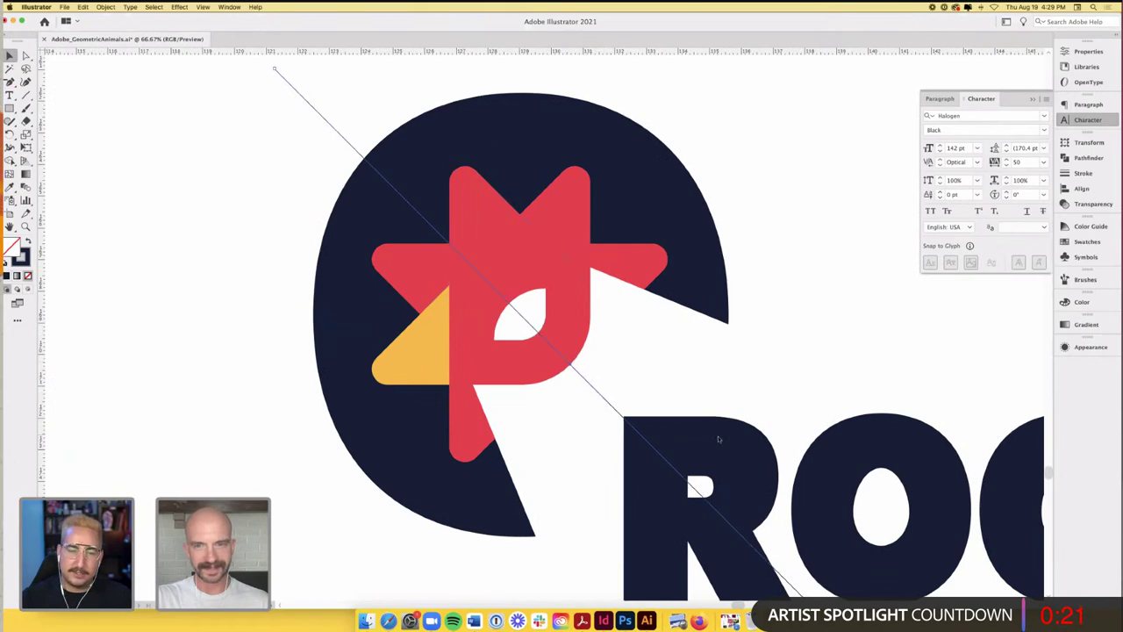
{"action": "scroll", "coordinate": [628, 424], "scroll_direction": "up", "scroll_amount": 3}
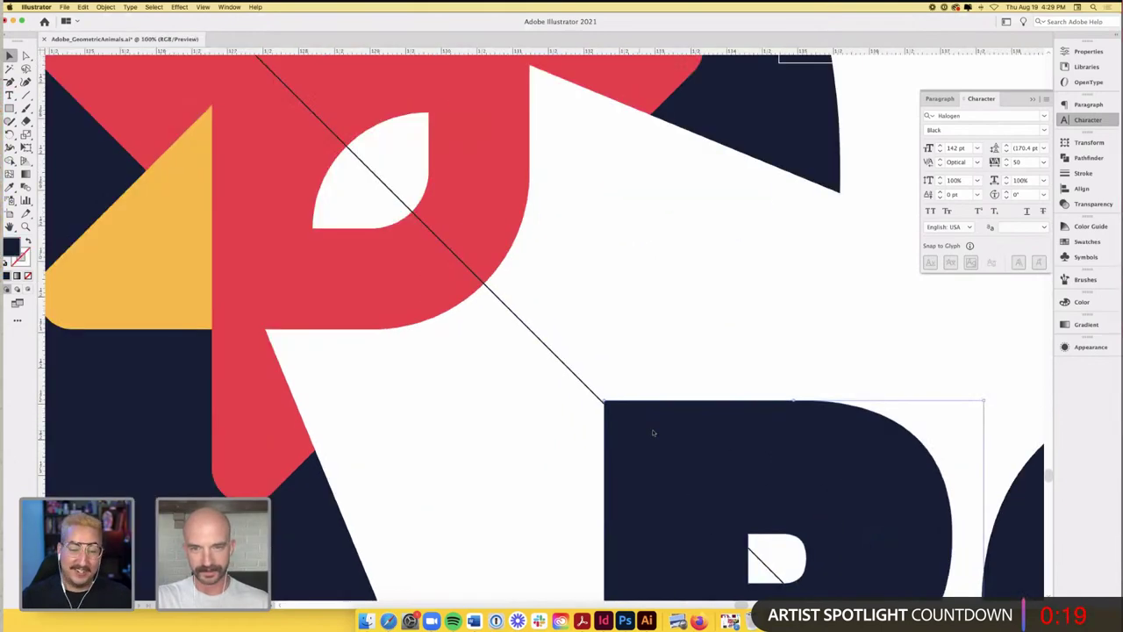
{"action": "scroll", "coordinate": [653, 432], "scroll_direction": "down", "scroll_amount": 6}
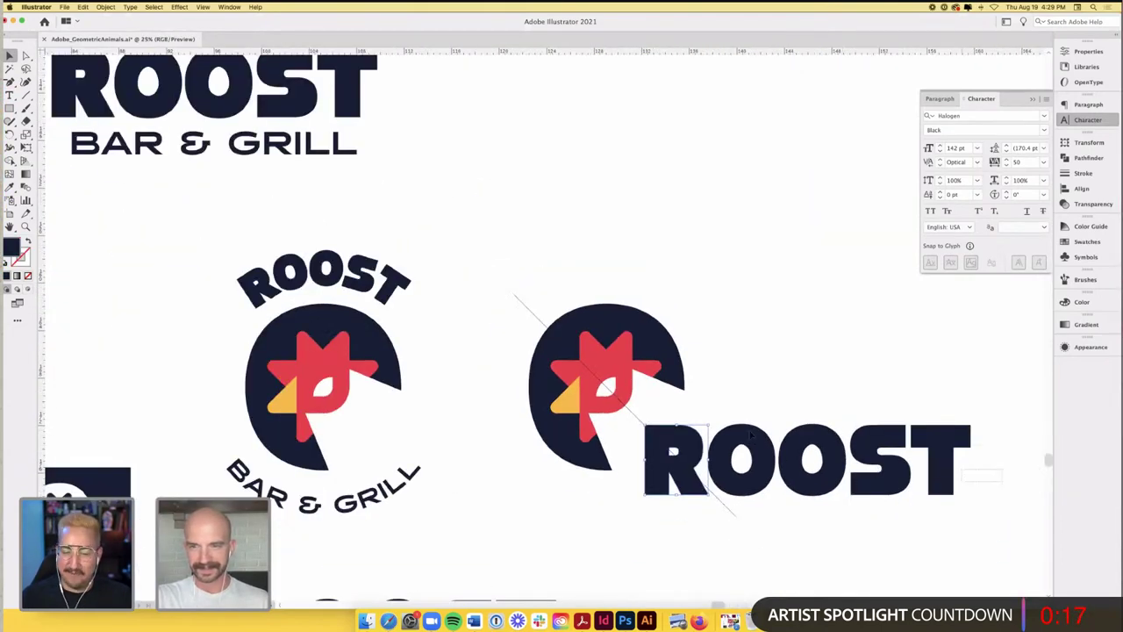
{"action": "scroll", "coordinate": [647, 430], "scroll_direction": "up", "scroll_amount": 6}
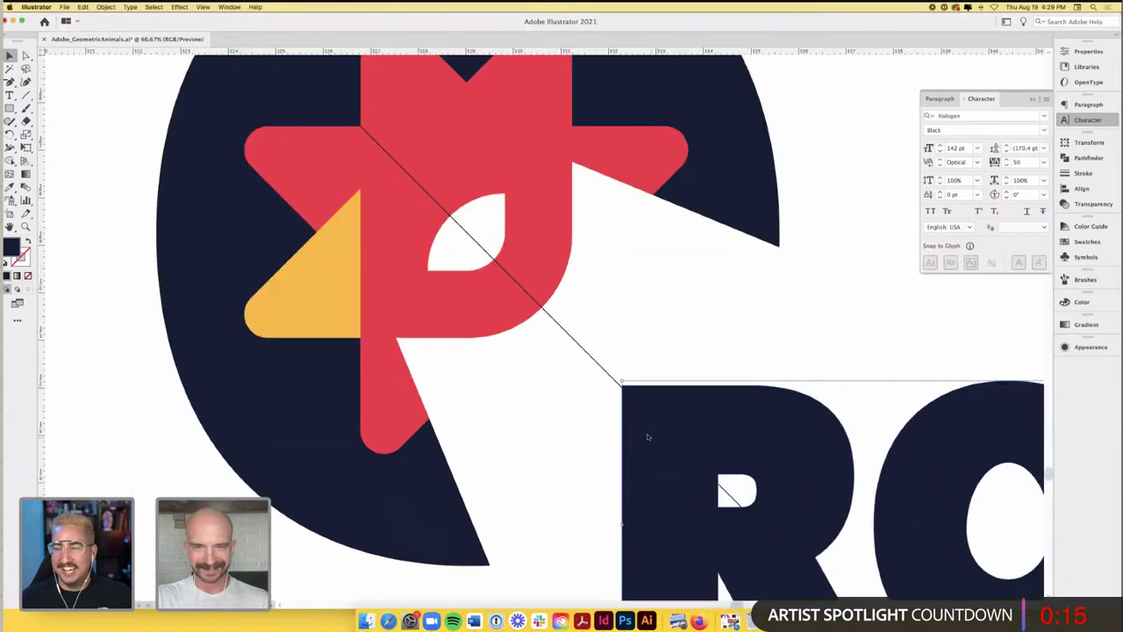
{"action": "scroll", "coordinate": [597, 357], "scroll_direction": "up", "scroll_amount": 2}
{"action": "left_click_drag", "start_coordinate": [616, 356], "coordinate": [603, 356]}
{"action": "scroll", "coordinate": [604, 357], "scroll_direction": "down", "scroll_amount": 9}
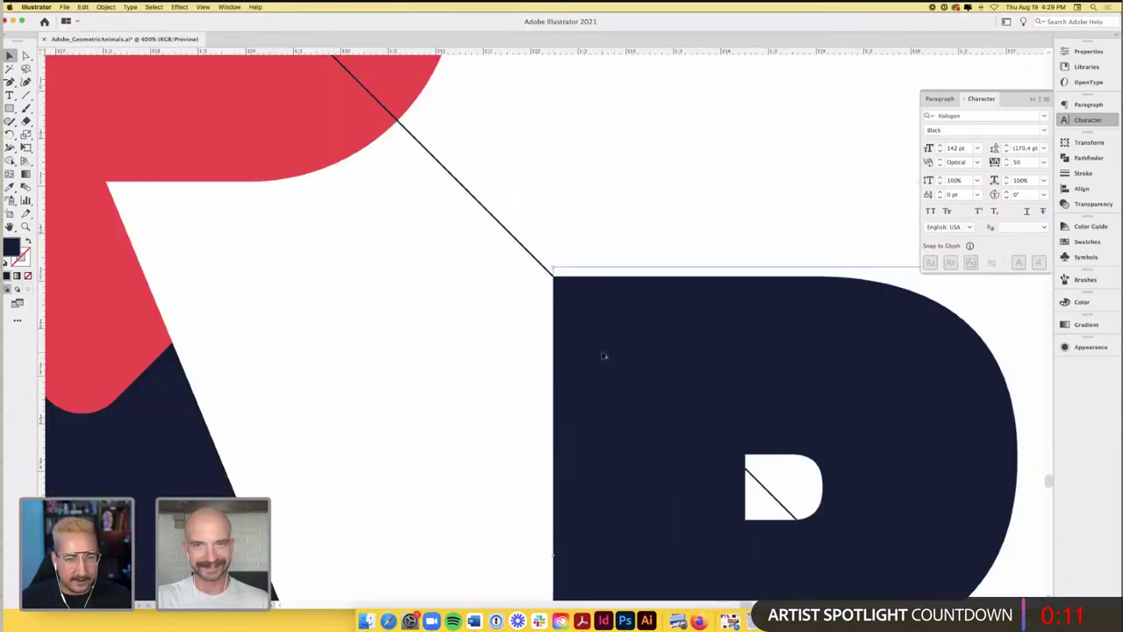
{"action": "left_click", "coordinate": [584, 330]}
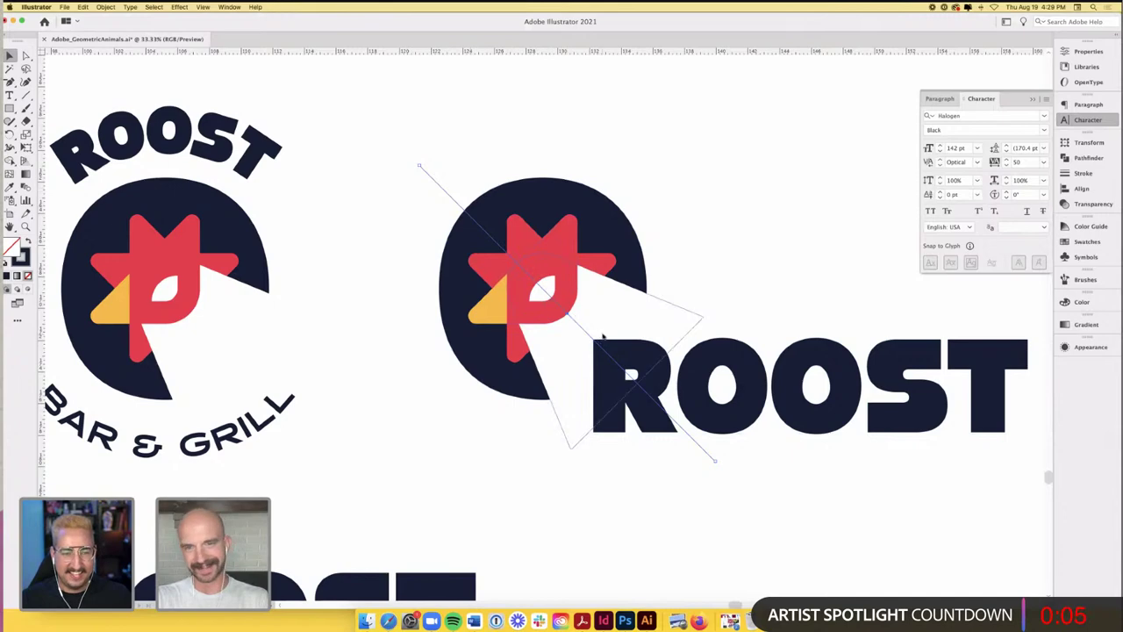
{"action": "key", "text": "Delete"}
{"action": "scroll", "coordinate": [803, 519], "scroll_direction": "down", "scroll_amount": 6, "text": "alt"}
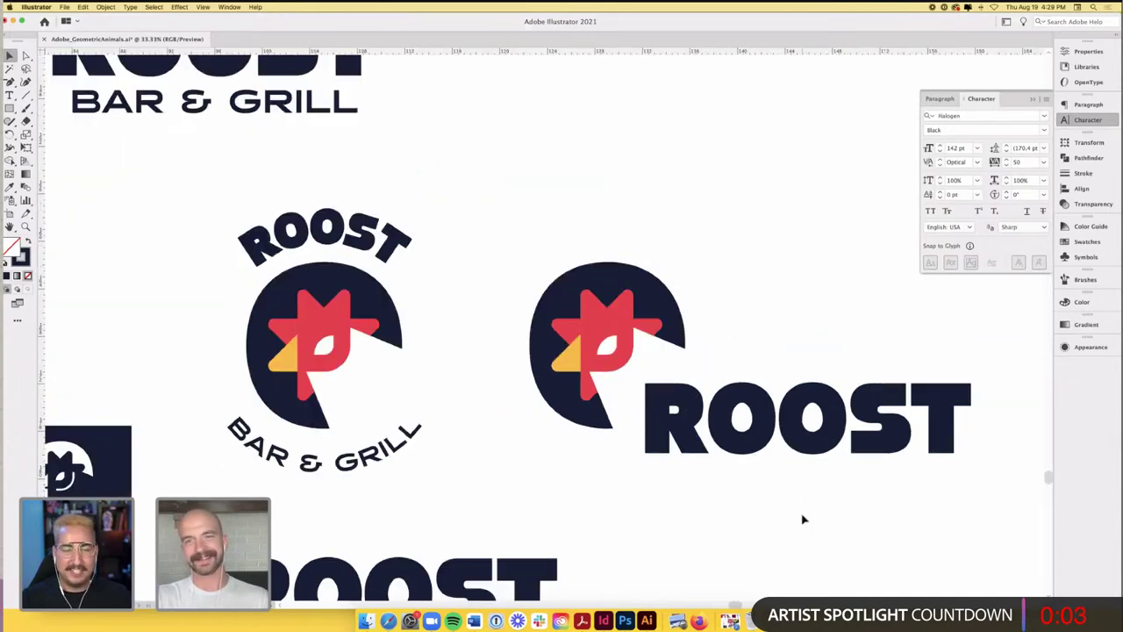
- Move the horizontal ROOST lockup slightly up and left, undoing a trial rooster-head rotation
{"action": "scroll", "coordinate": [844, 522], "scroll_direction": "right", "scroll_amount": 2}
{"action": "scroll", "coordinate": [844, 522], "scroll_direction": "down", "scroll_amount": 2}
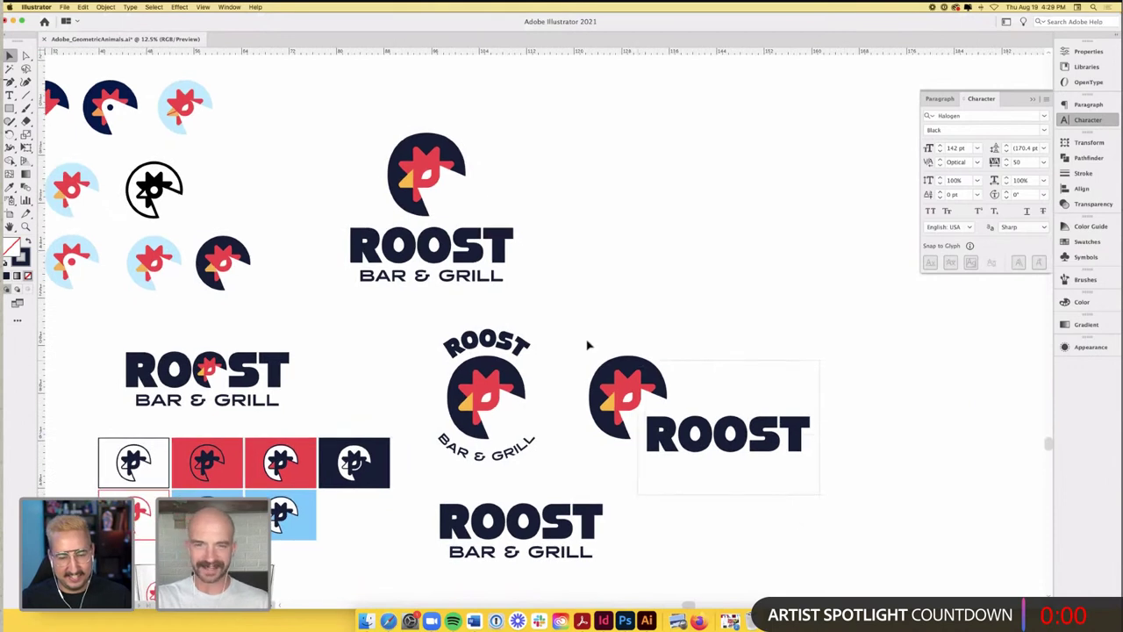
{"action": "left_click_drag", "start_coordinate": [587, 343], "coordinate": [809, 493]}
{"action": "left_click_drag", "start_coordinate": [651, 382], "coordinate": [642, 361]}
{"action": "left_click", "coordinate": [577, 312]}
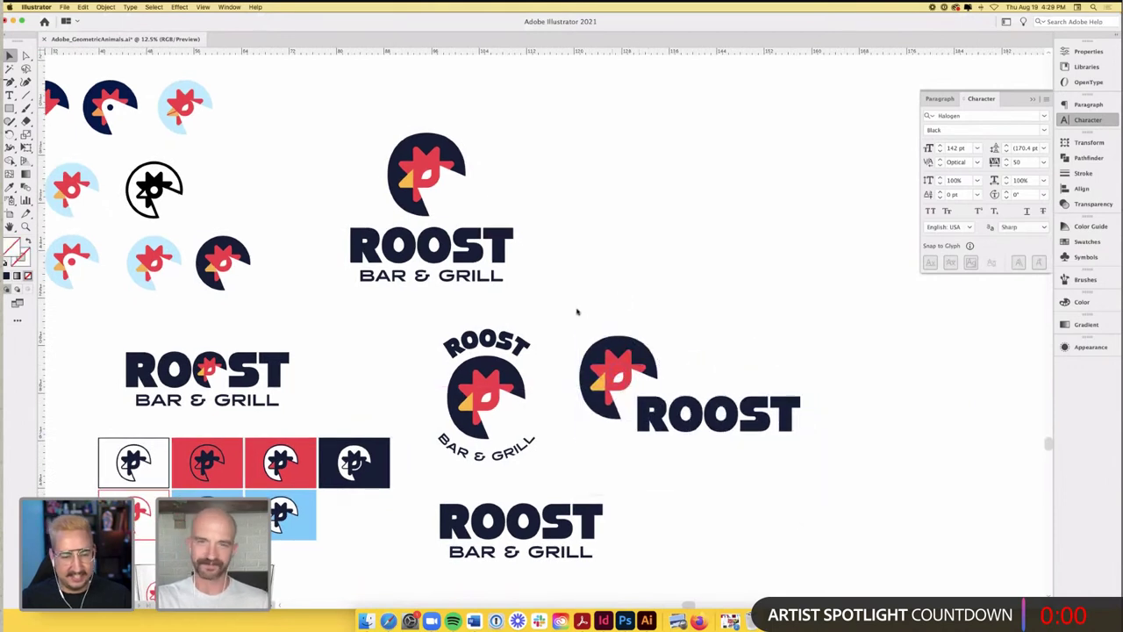
{"action": "left_click", "coordinate": [647, 386]}
{"action": "left_click_drag", "start_coordinate": [584, 333], "coordinate": [582, 327]}
{"action": "left_click", "coordinate": [573, 303]}
{"action": "key", "text": "super+z"}
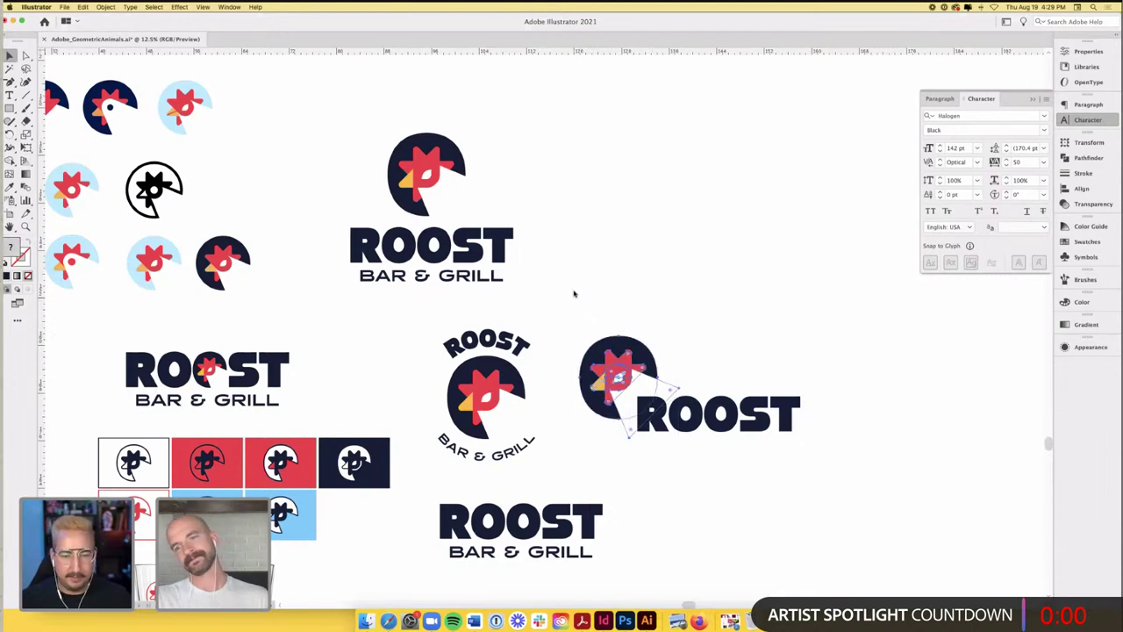
{"action": "scroll", "coordinate": [574, 293], "scroll_direction": "right", "scroll_amount": 1}
{"action": "scroll", "coordinate": [589, 284], "scroll_direction": "right", "scroll_amount": 3}
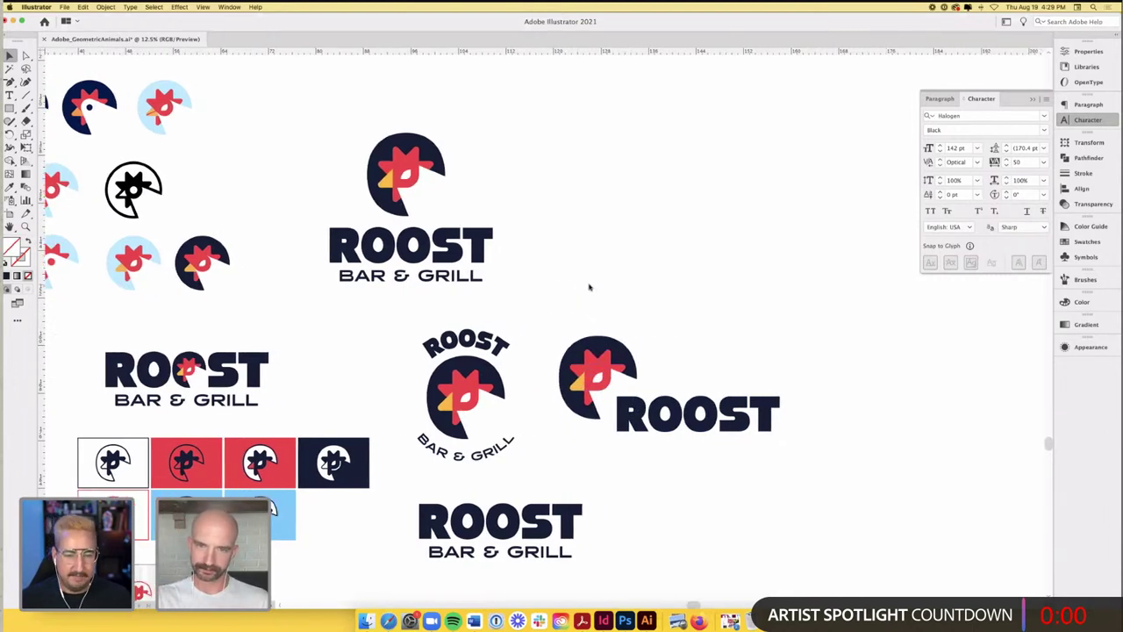
- Add a text box below ROOST reading 'Feed Your Wing Addiction' in Brush Script MT Italic
{"action": "key", "text": "t"}
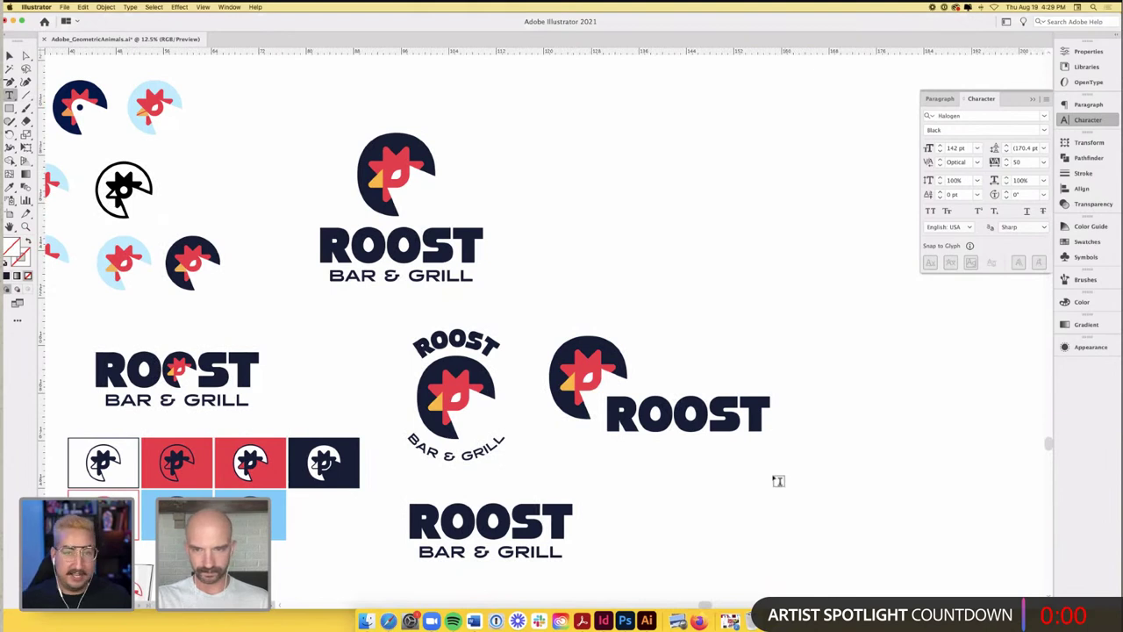
{"action": "left_click_drag", "start_coordinate": [780, 478], "coordinate": [608, 443]}
{"action": "left_click", "coordinate": [968, 116]}
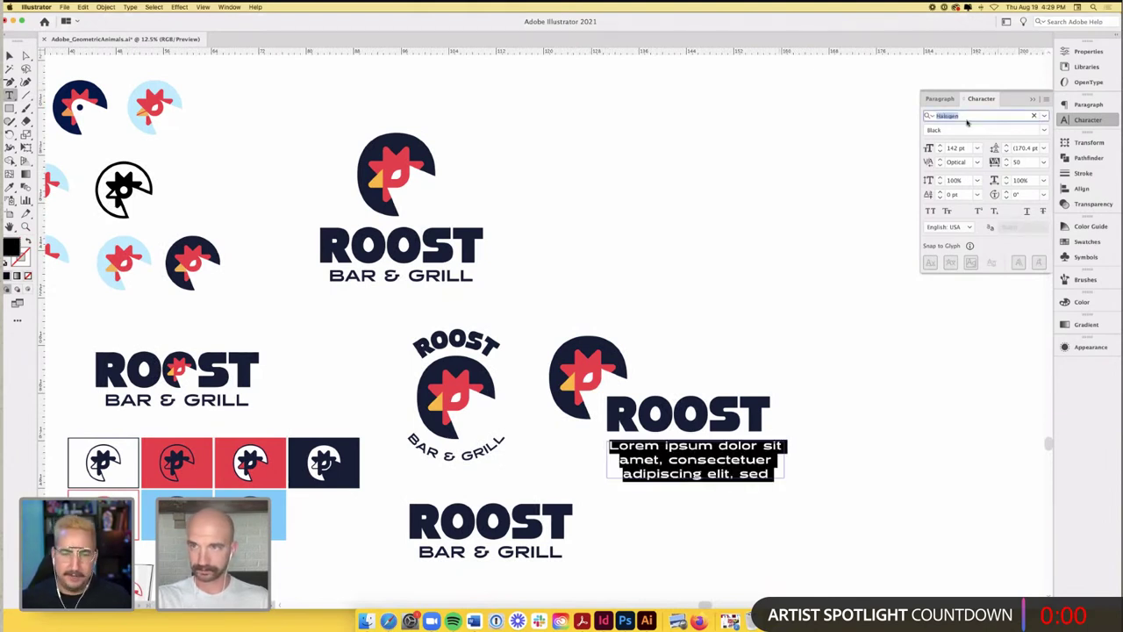
{"action": "type", "text": "scr"}
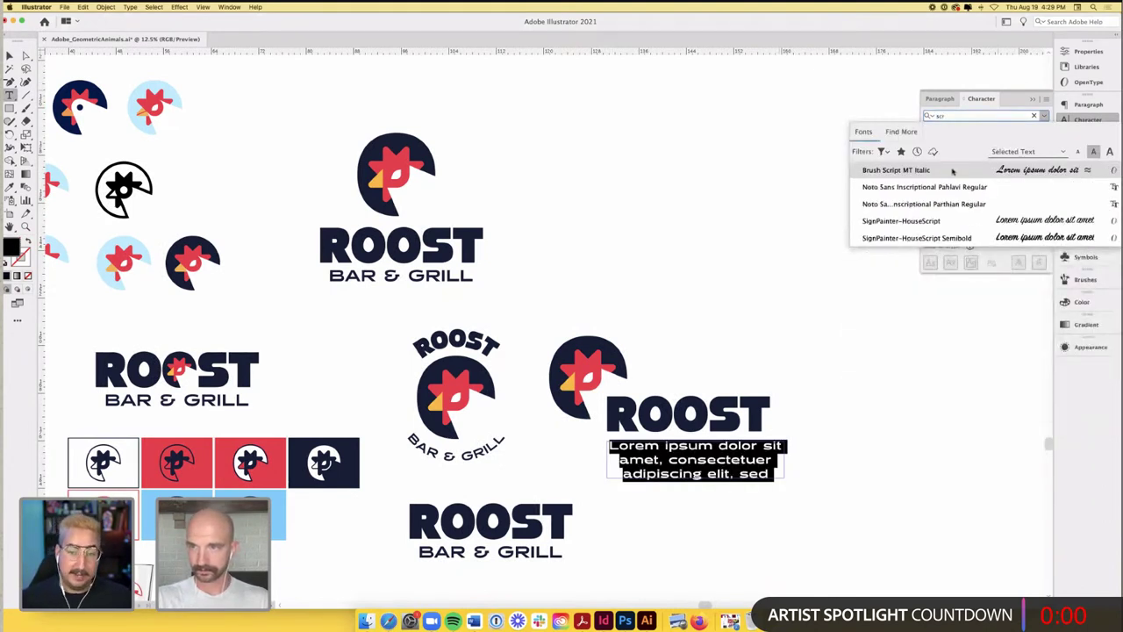
{"action": "left_click", "coordinate": [955, 173]}
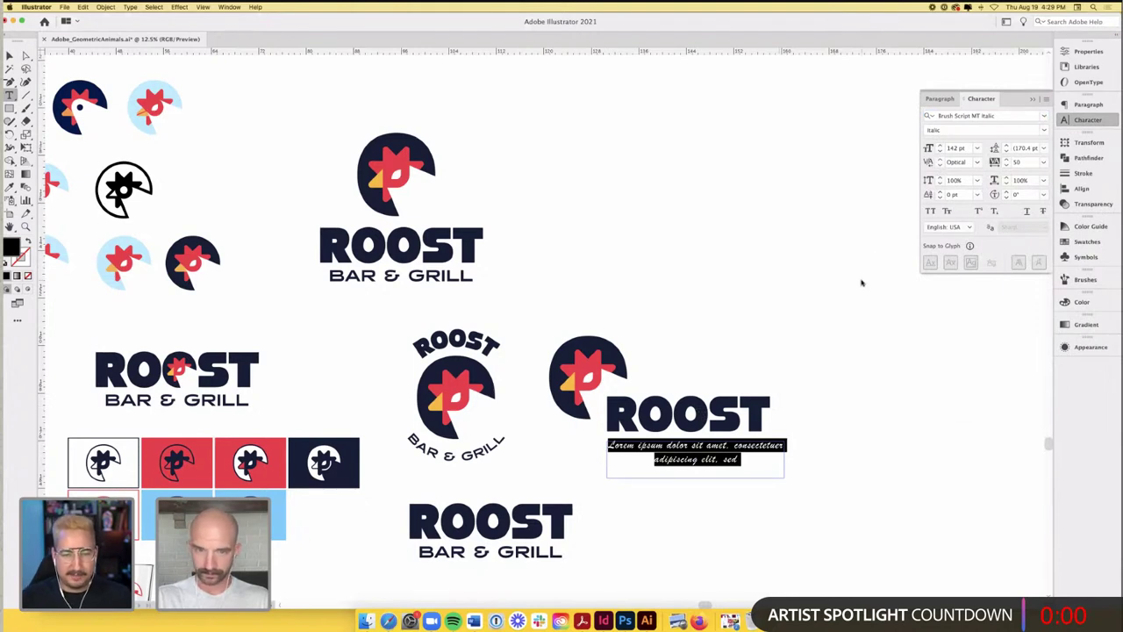
{"action": "type", "text": "Feed Your W"}
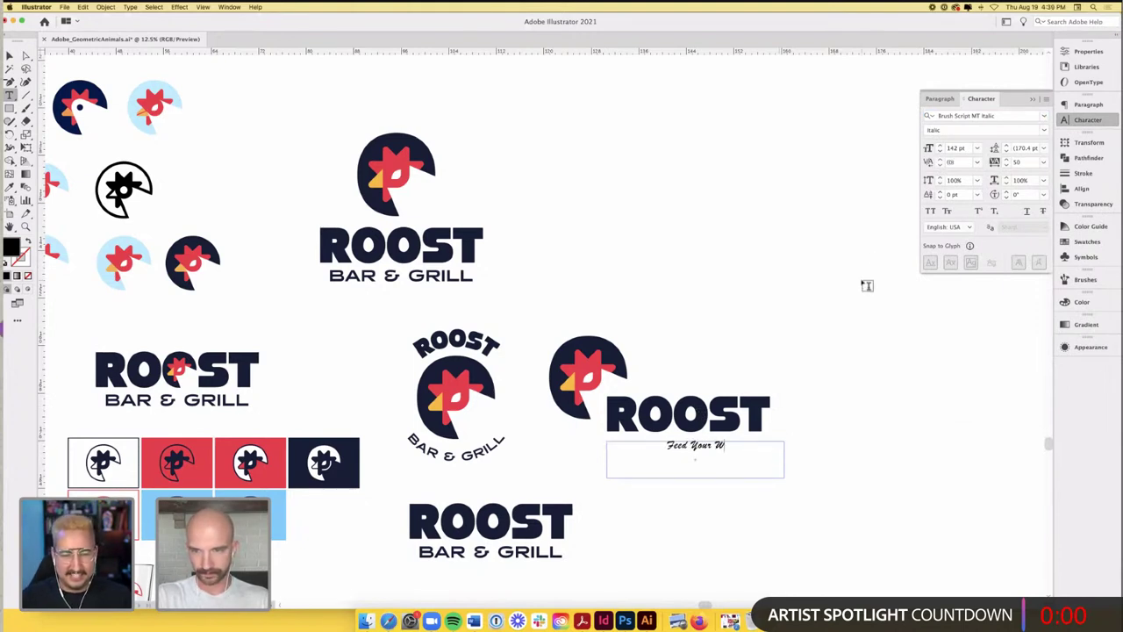
{"action": "type", "text": "ing Addictio"}
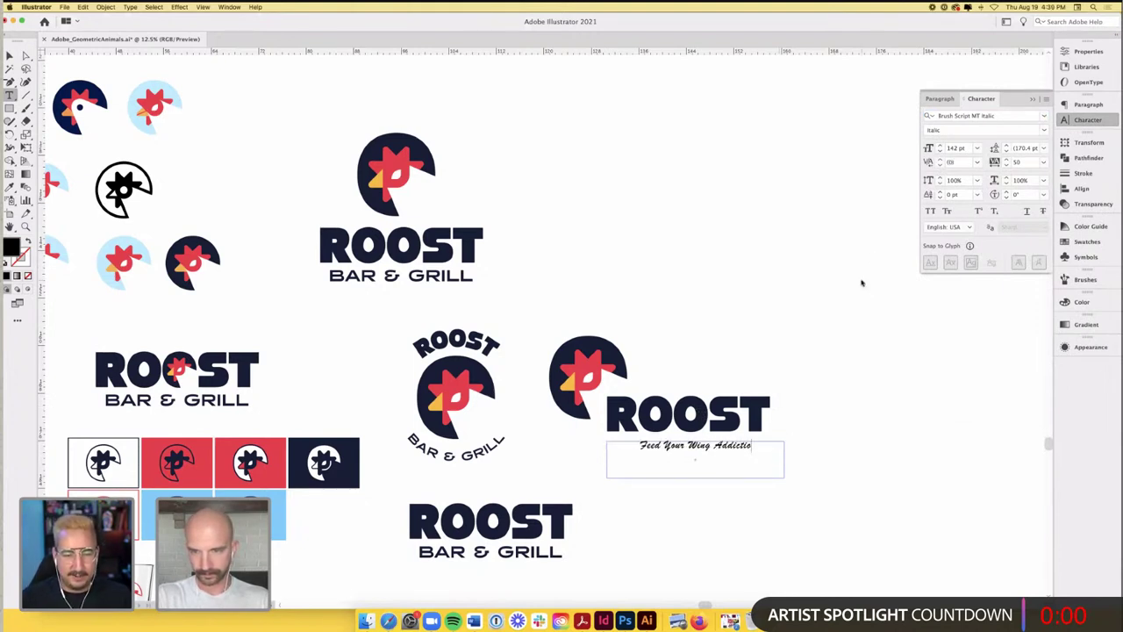
{"action": "type", "text": "n"}
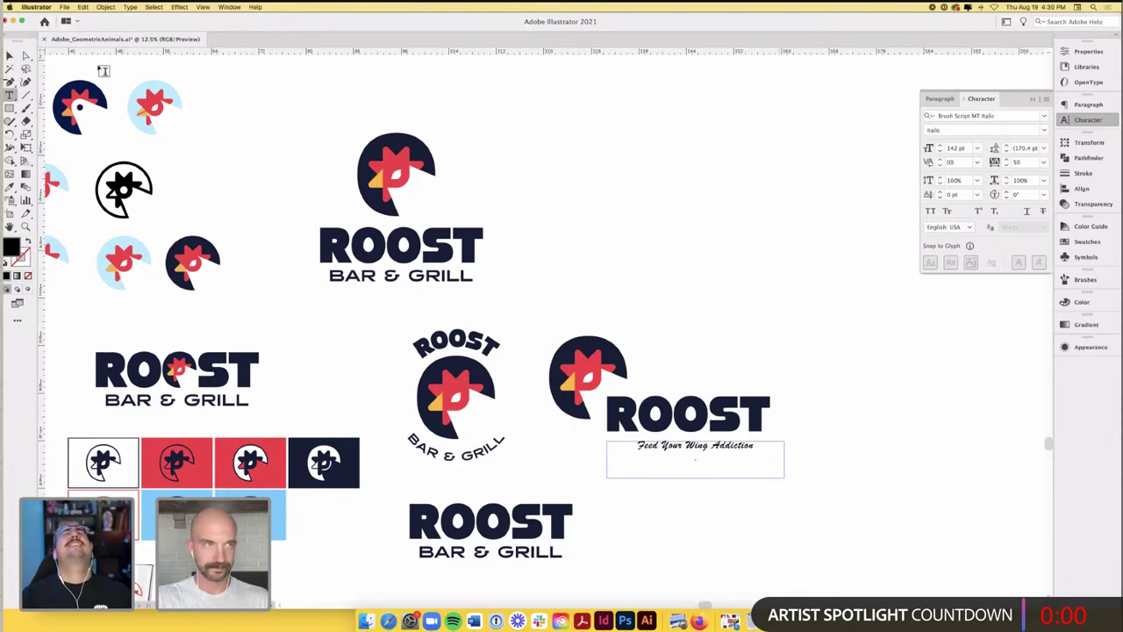
- Set the tagline's tracking to 0 and colour it the navy of ROOST
{"action": "left_click", "coordinate": [11, 56]}
{"action": "left_click", "coordinate": [1044, 162]}
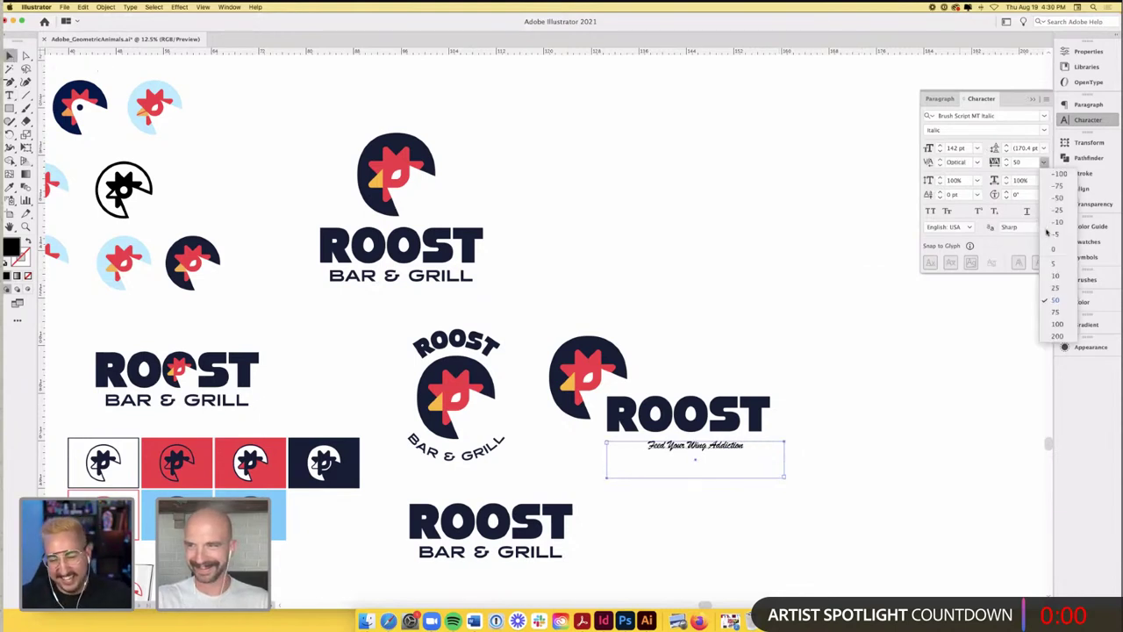
{"action": "left_click", "coordinate": [1056, 250]}
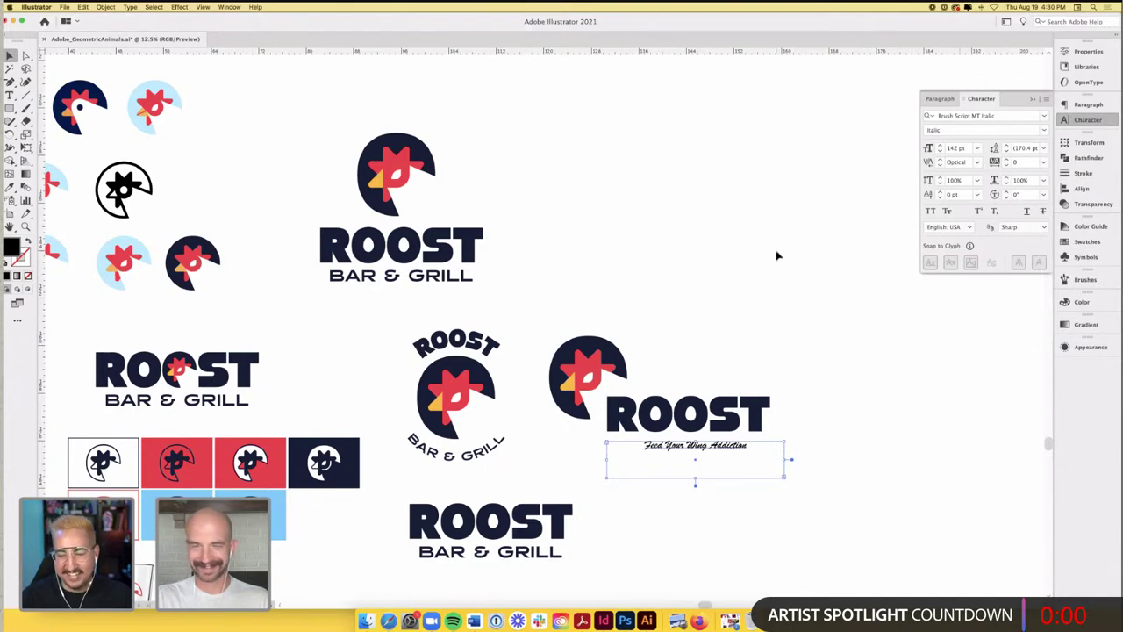
{"action": "key", "text": "i"}
{"action": "left_click", "coordinate": [721, 399]}
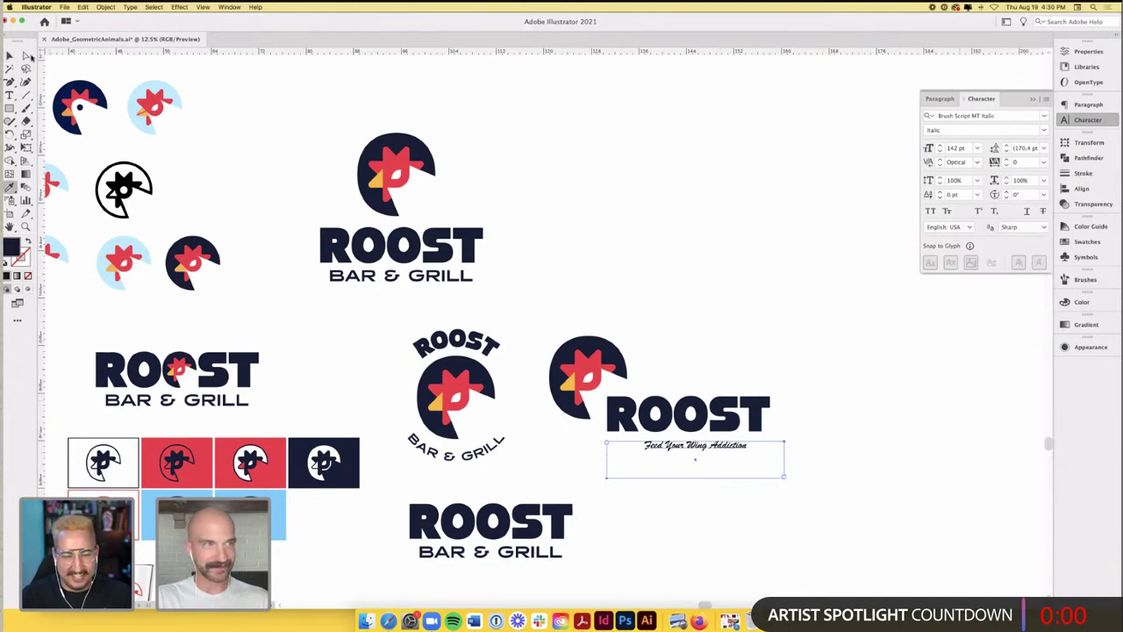
{"action": "key", "text": "v"}
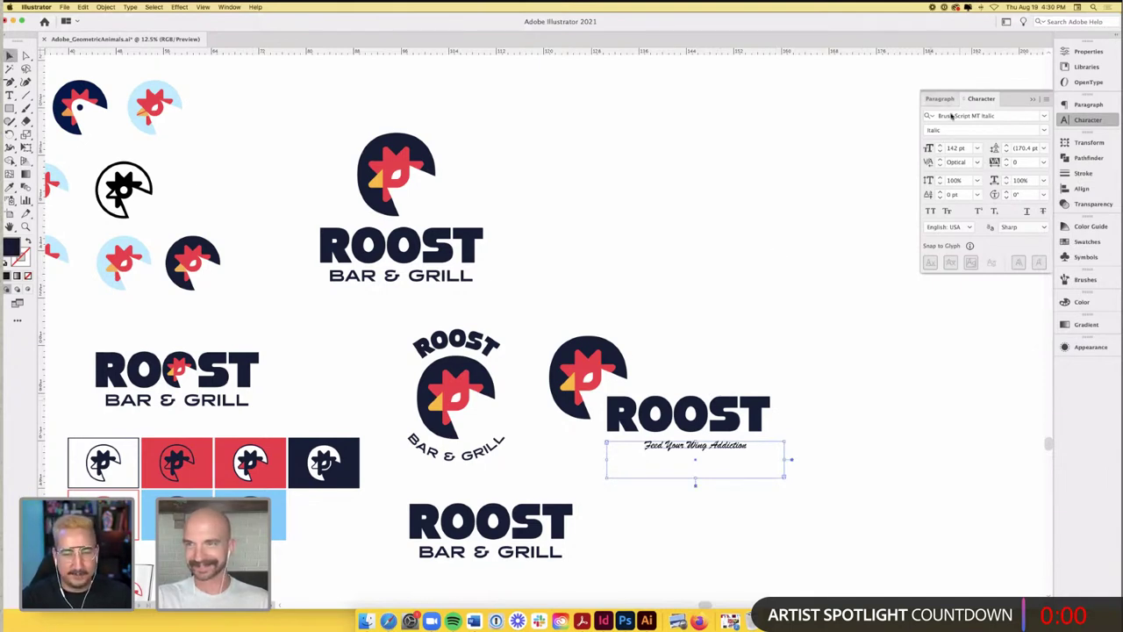
- Centre-align the tagline, narrow its box, and enlarge it to about 167 pt
{"action": "left_click", "coordinate": [940, 98]}
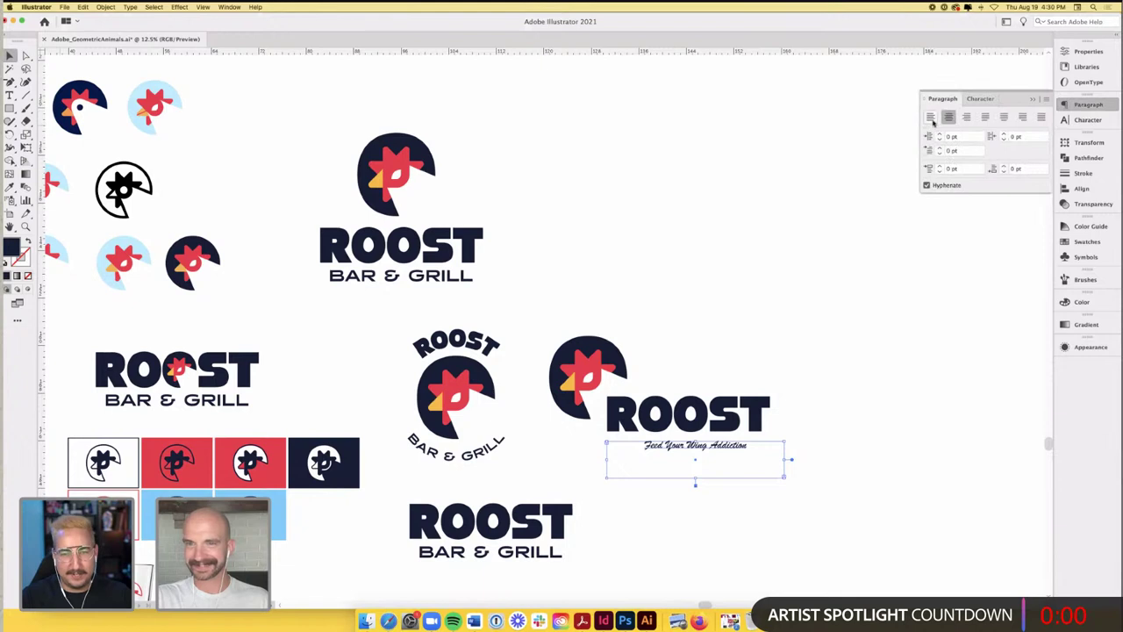
{"action": "left_click", "coordinate": [832, 414]}
{"action": "left_click", "coordinate": [714, 448]}
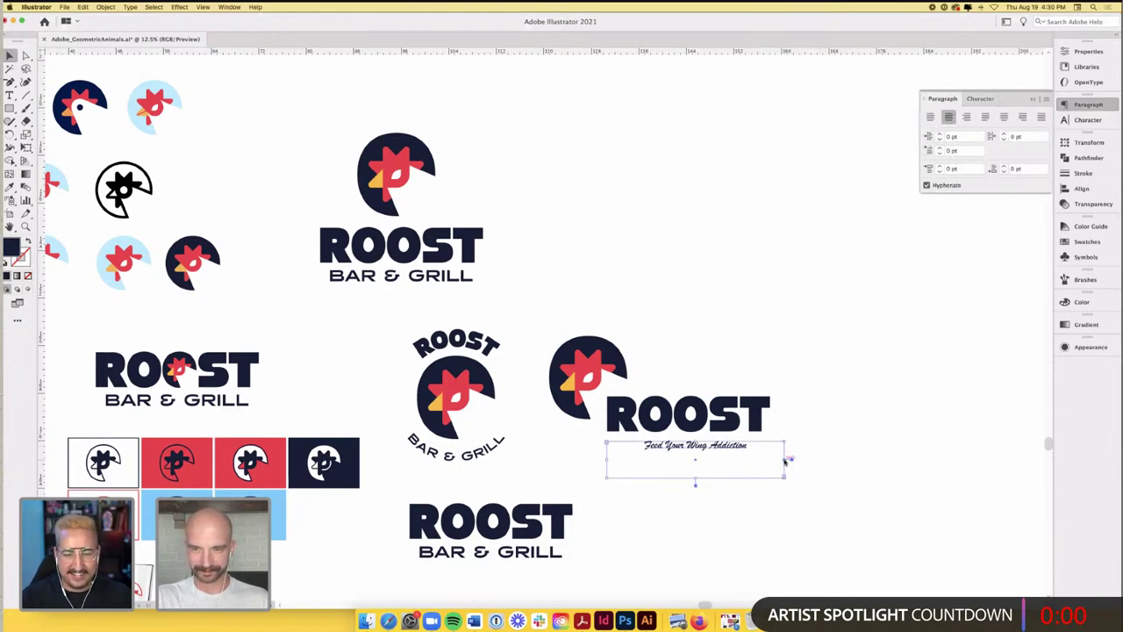
{"action": "left_click_drag", "start_coordinate": [785, 459], "coordinate": [770, 453]}
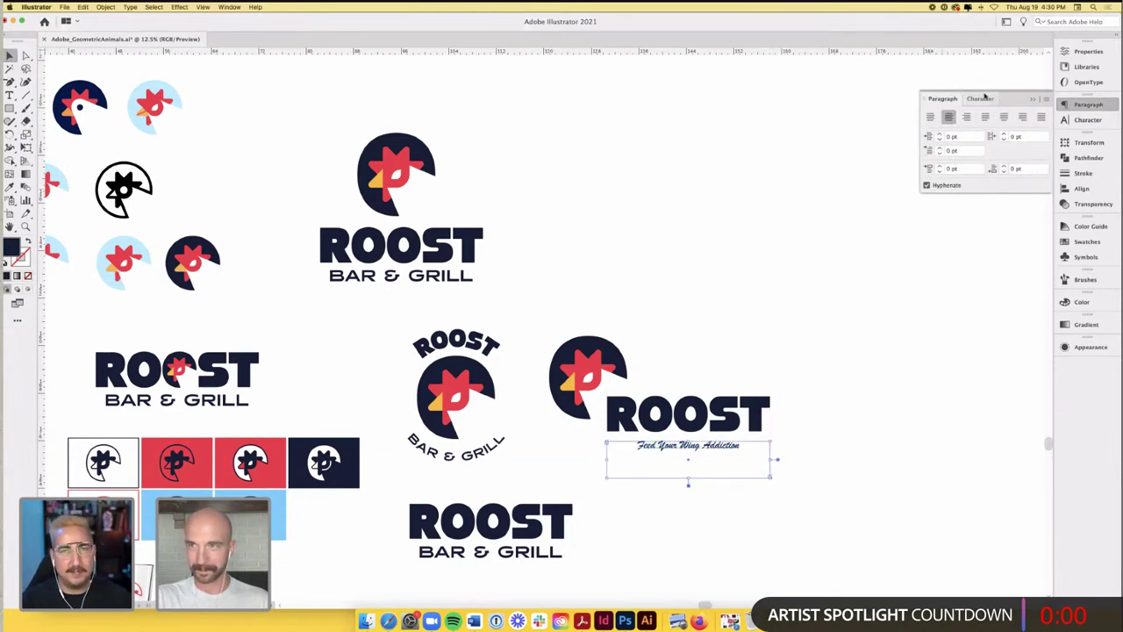
{"action": "key", "text": "super+t"}
{"action": "left_click_drag", "start_coordinate": [940, 148], "coordinate": [944, 148]}
{"action": "left_click", "coordinate": [744, 298]}
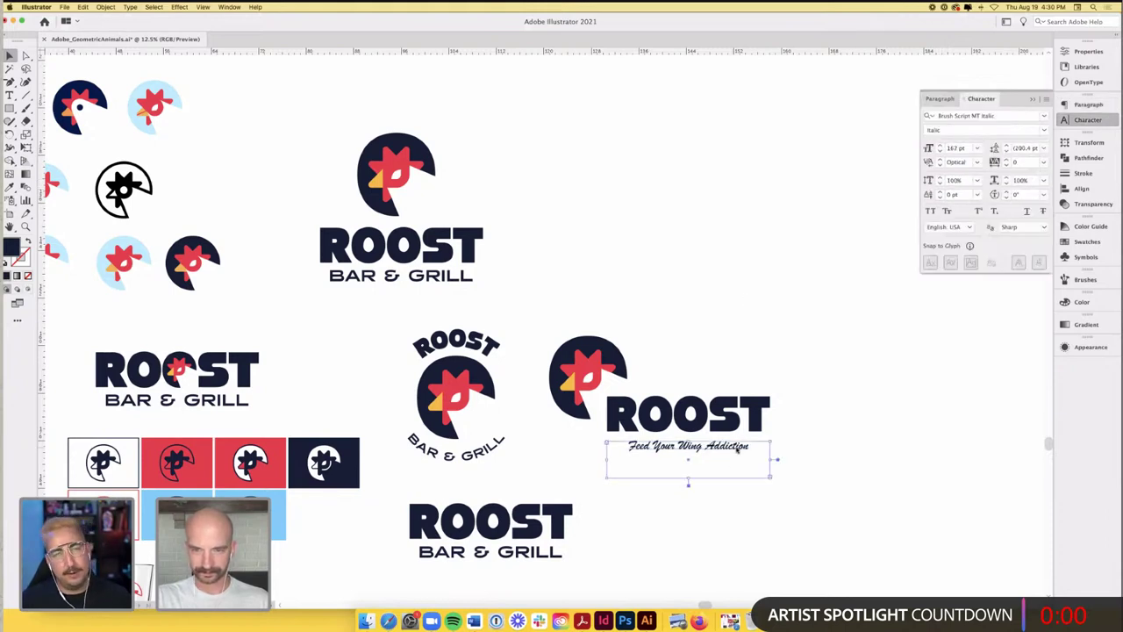
- Add an opening quotation mark at the start of the tagline
{"action": "double_click", "coordinate": [750, 446]}
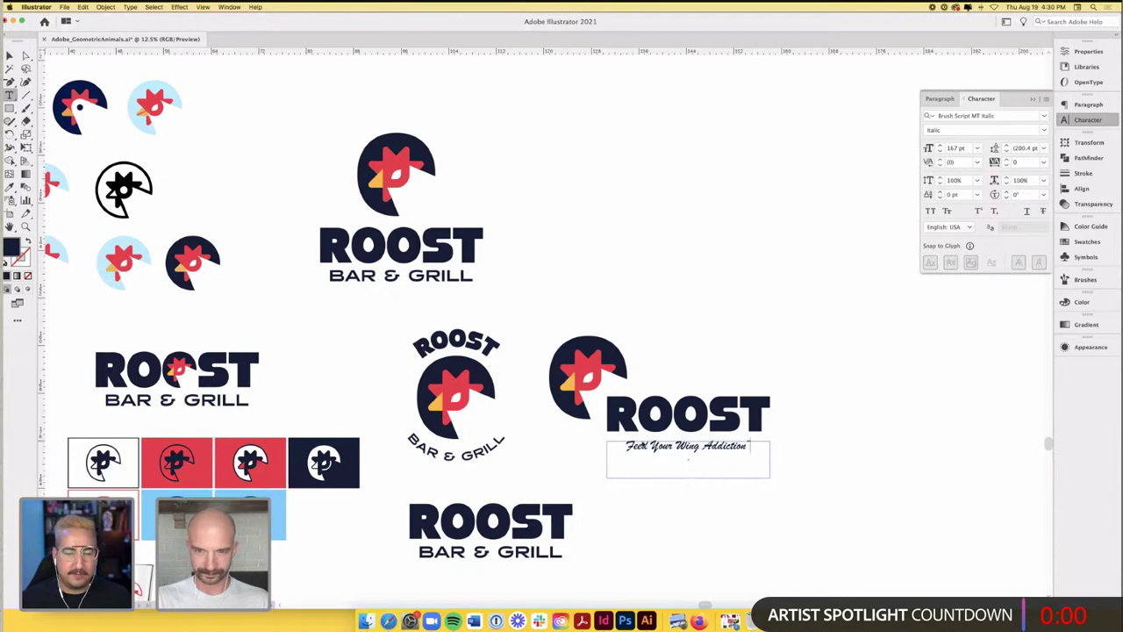
{"action": "key", "text": "Home"}
{"action": "type", "text": "\""}
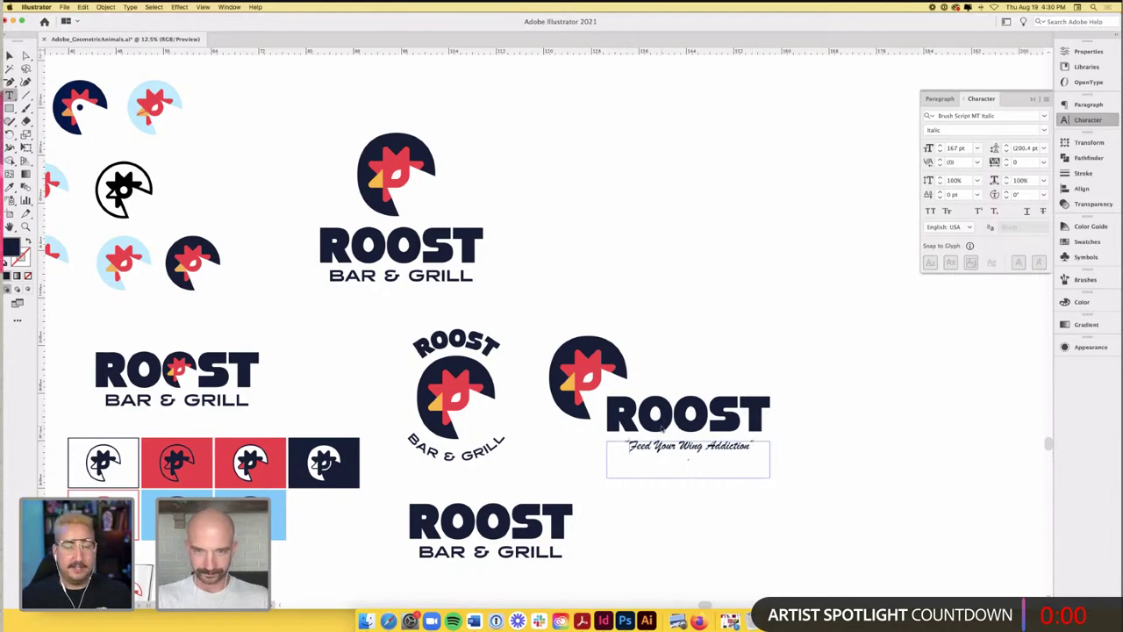
{"action": "key", "text": "Escape"}
{"action": "left_click", "coordinate": [667, 296]}
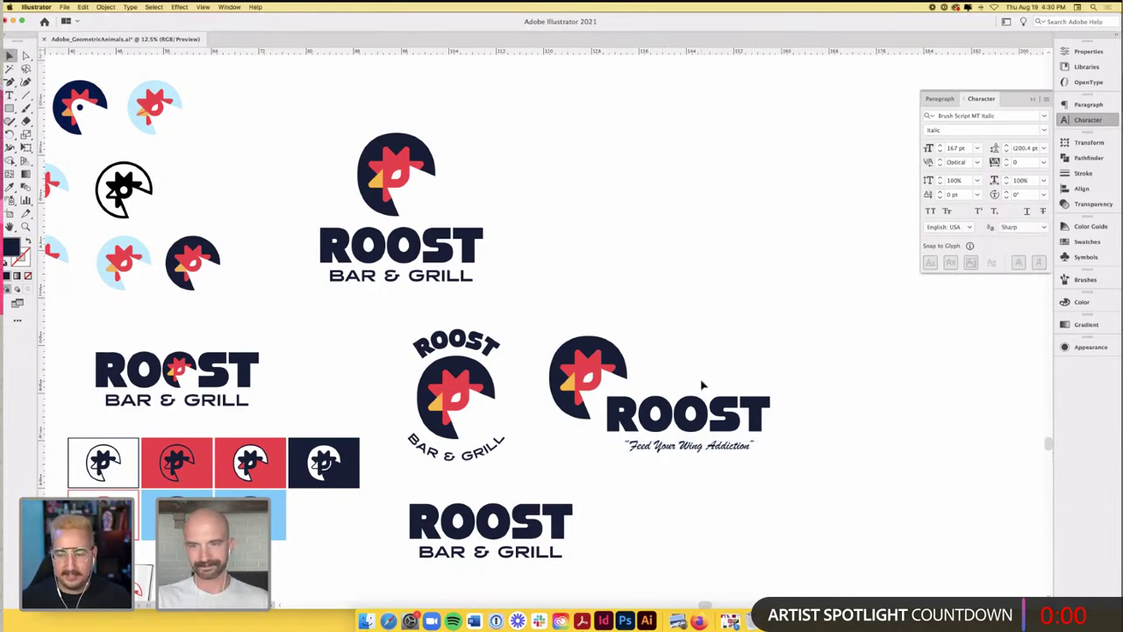
{"action": "scroll", "coordinate": [709, 433], "scroll_direction": "up", "scroll_amount": 1}
{"action": "left_click", "coordinate": [700, 472]}
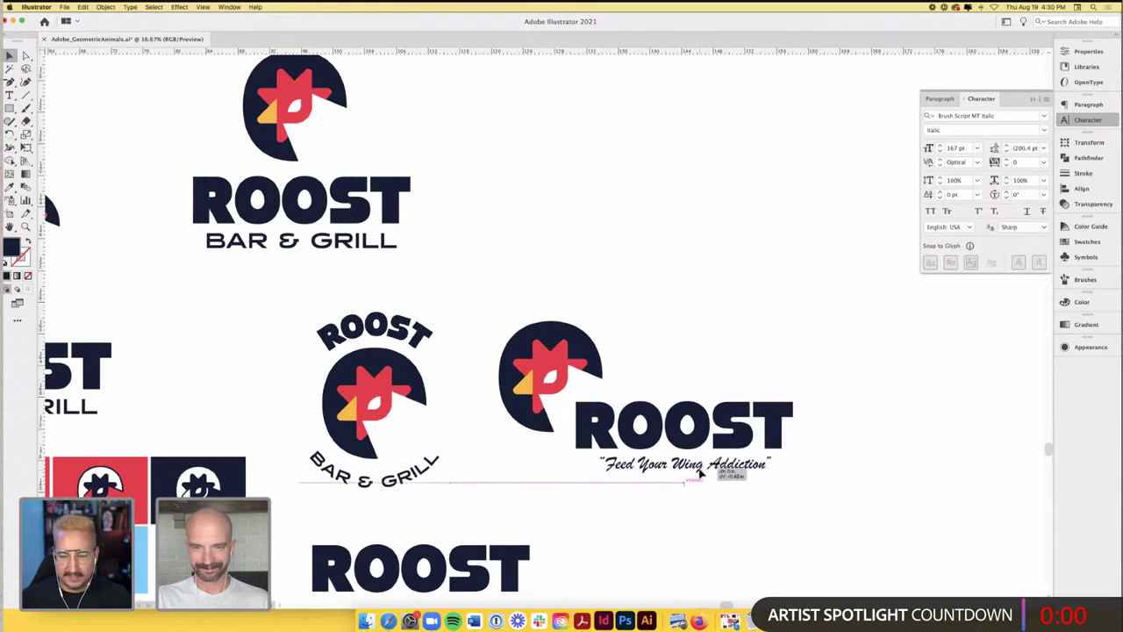
- Save the ROOST logo file with Cmd+S
{"action": "left_click", "coordinate": [704, 356]}
{"action": "scroll", "coordinate": [703, 357], "scroll_direction": "down", "scroll_amount": 2}
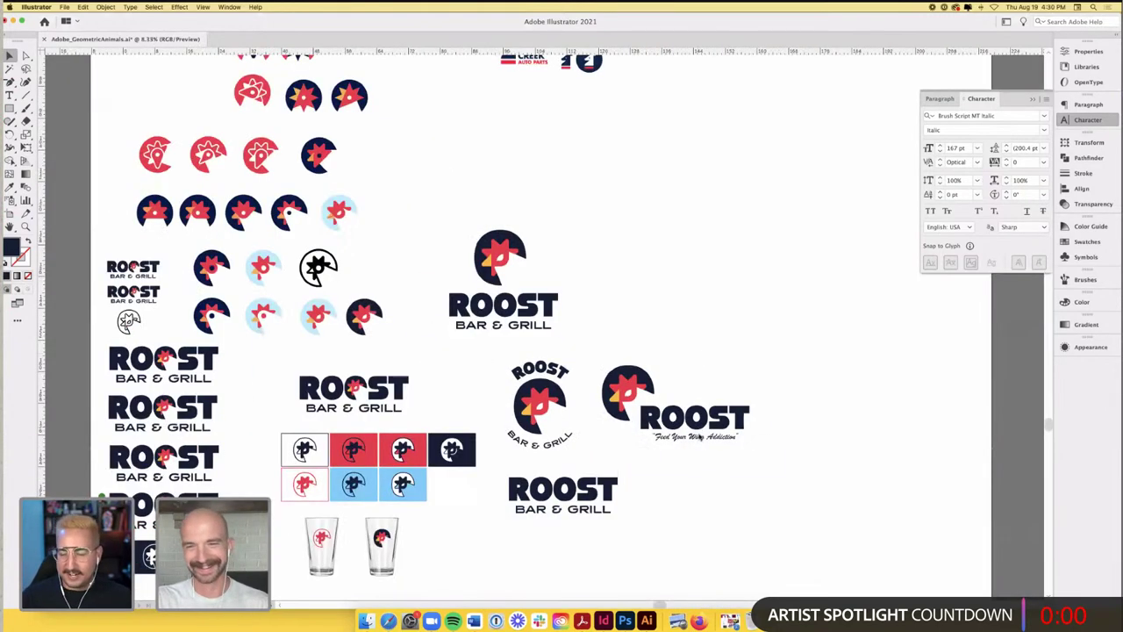
{"action": "left_click", "coordinate": [698, 438]}
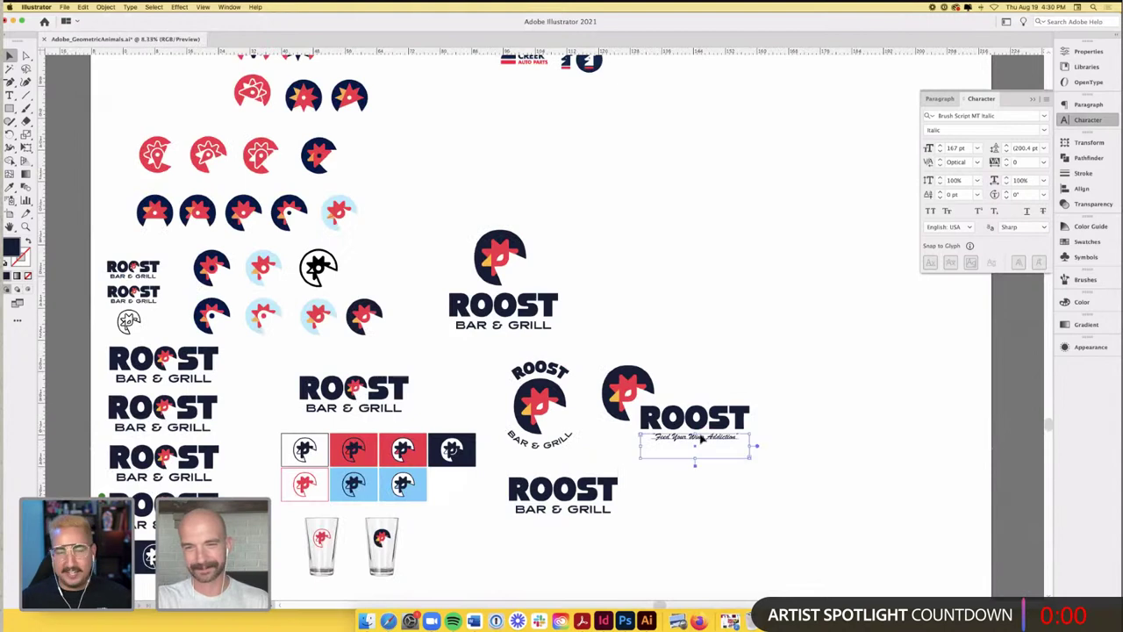
{"action": "left_click", "coordinate": [702, 337]}
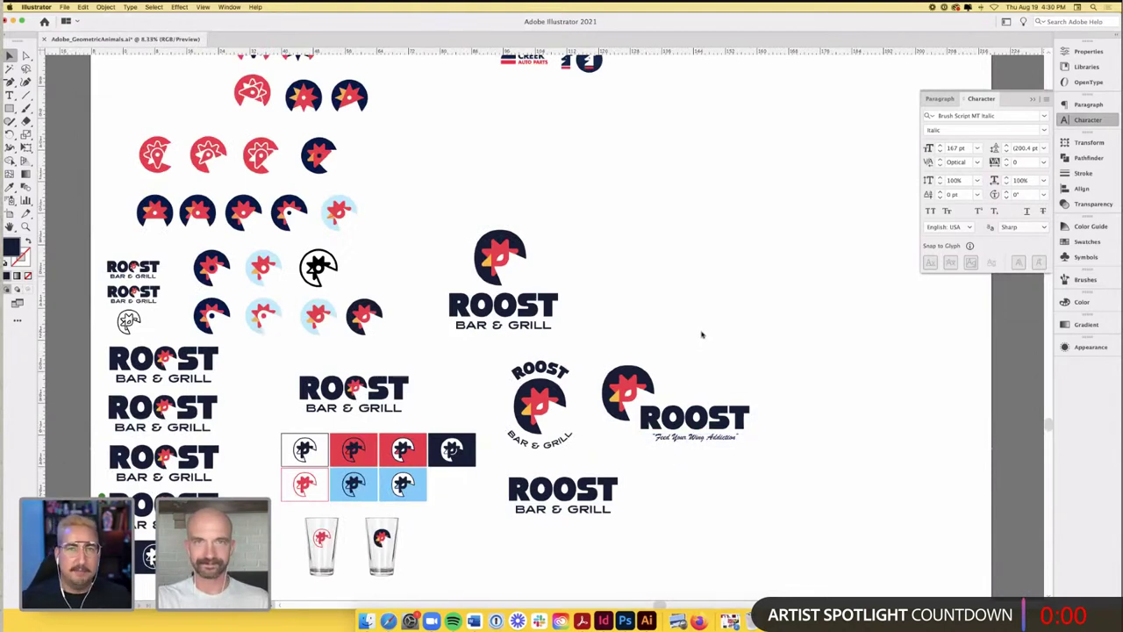
{"action": "key", "text": "super+s"}
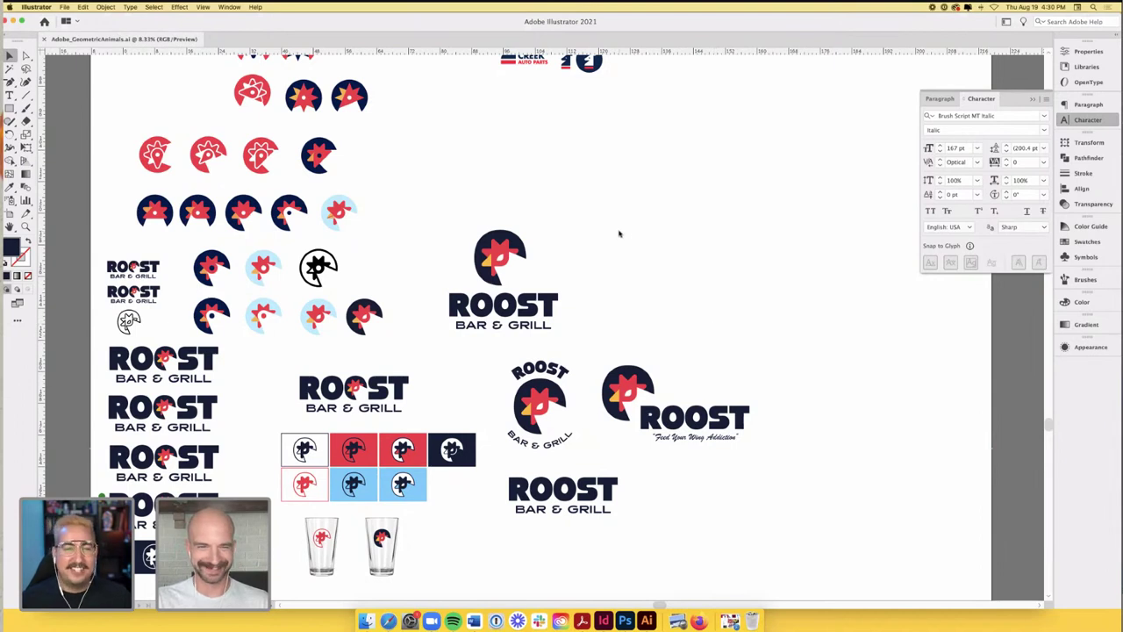
- Restore the minimized Safari window showing the designer's Behance profile
{"action": "scroll", "coordinate": [618, 234], "scroll_direction": "up", "scroll_amount": 1}
{"action": "scroll", "coordinate": [618, 234], "scroll_direction": "right", "scroll_amount": 1}
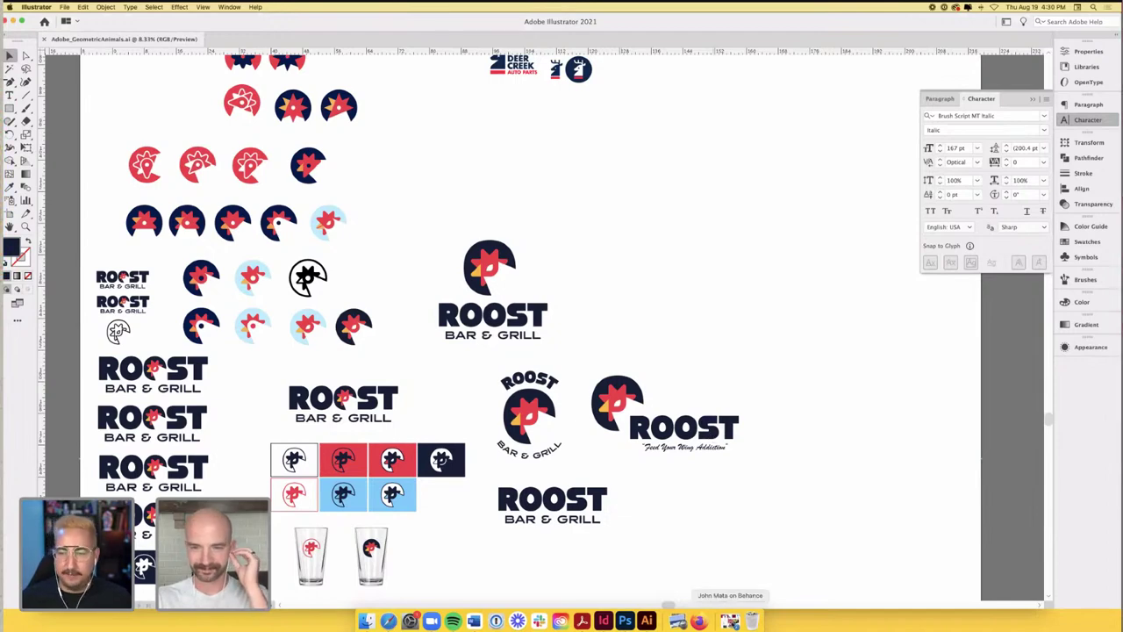
{"action": "left_click", "coordinate": [730, 621]}
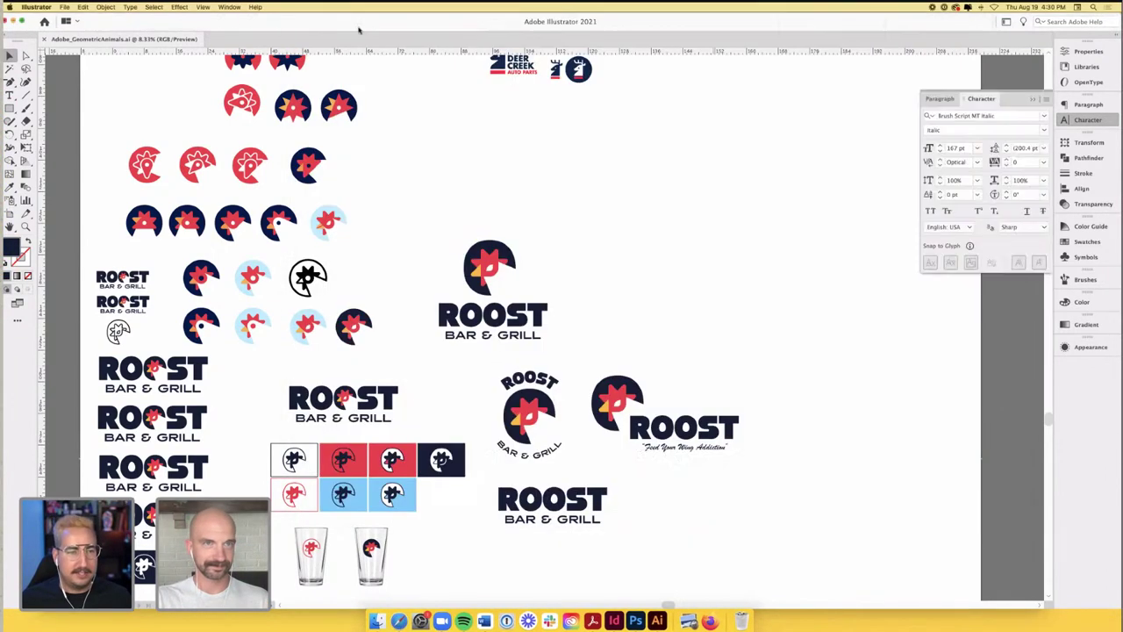
- Minimize the Illustrator logo window and make Safari's Behance page full screen
{"action": "left_click", "coordinate": [16, 25]}
{"action": "double_click", "coordinate": [321, 34]}
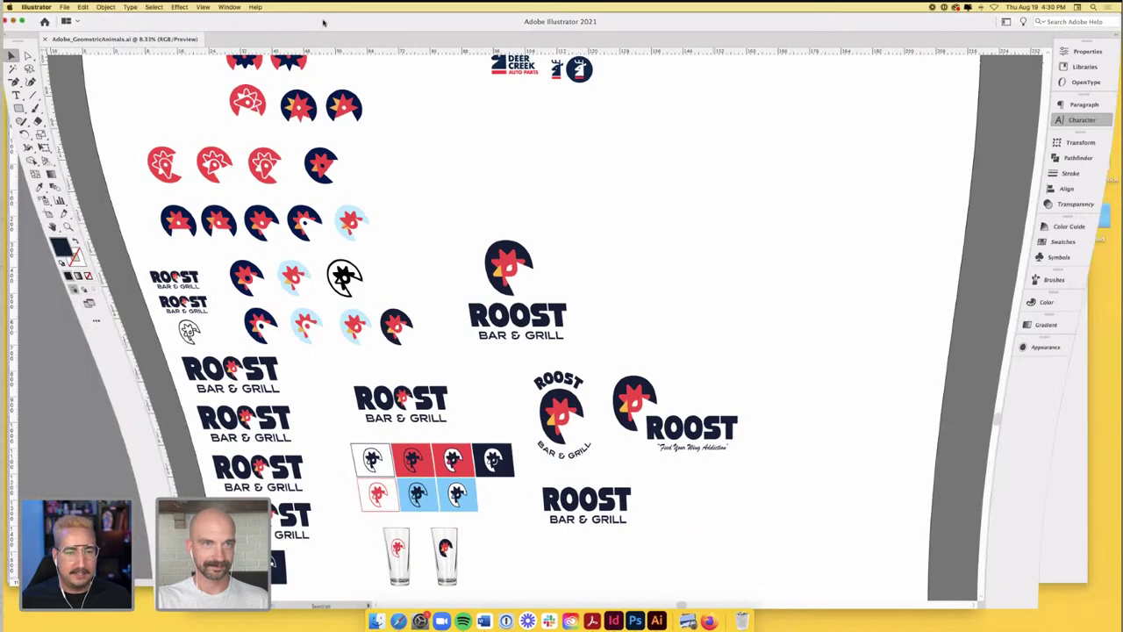
{"action": "key", "text": "ctrl+super+f"}
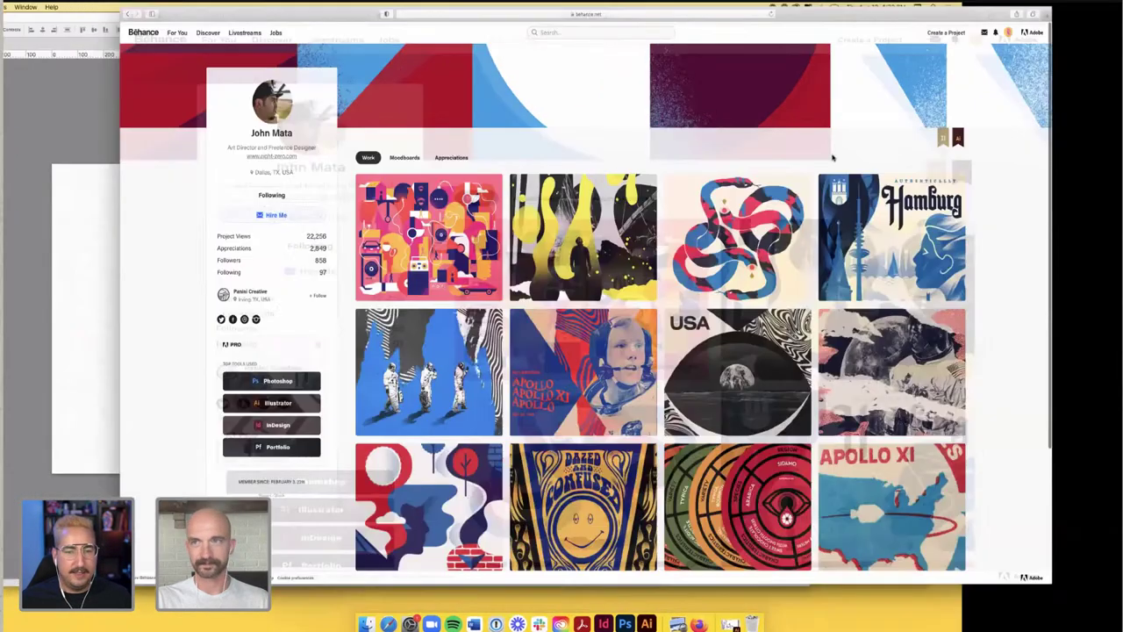
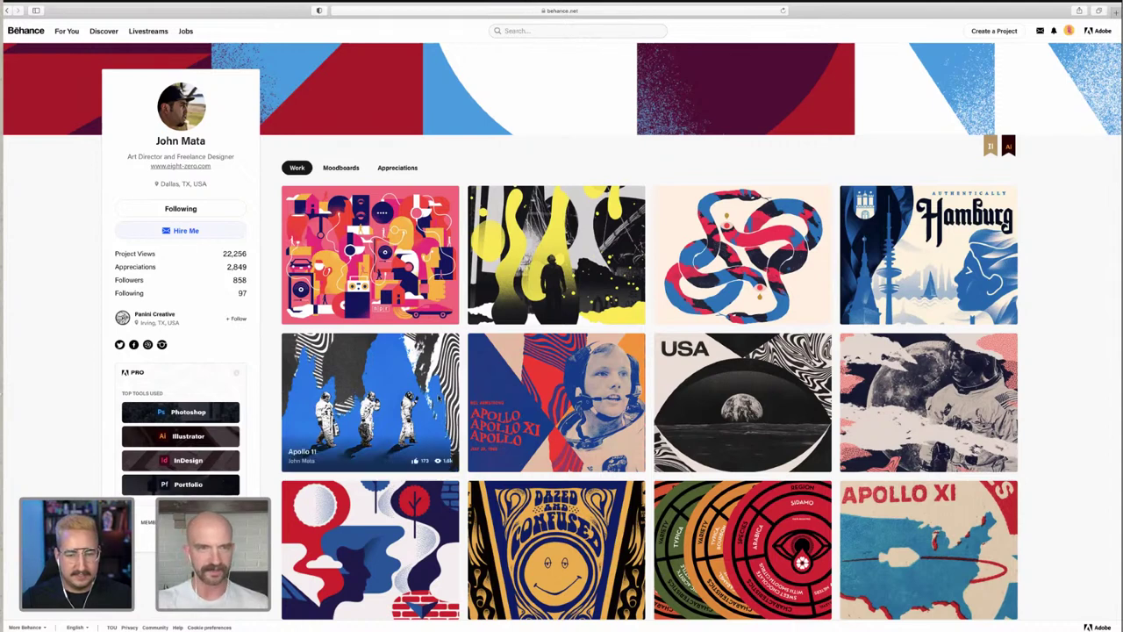
- Open The Future of Listening - NPR project and browse its pink listening illustration and notebook covers
{"action": "scroll", "coordinate": [368, 421], "scroll_direction": "down", "scroll_amount": 1}
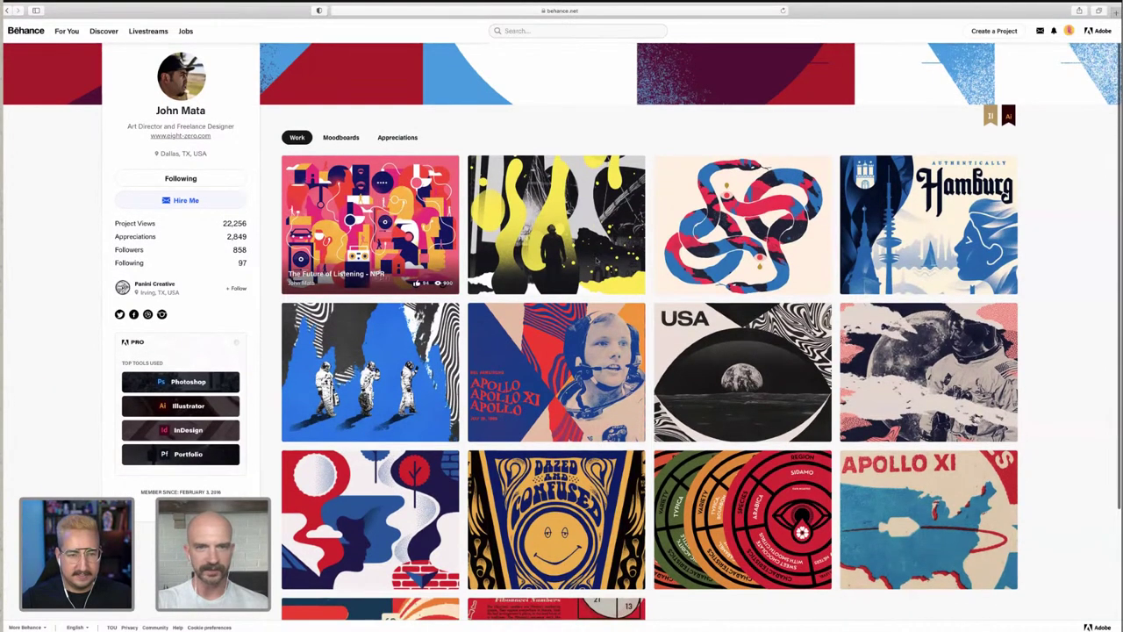
{"action": "left_click", "coordinate": [368, 224]}
{"action": "scroll", "coordinate": [842, 339], "scroll_direction": "down", "scroll_amount": 2}
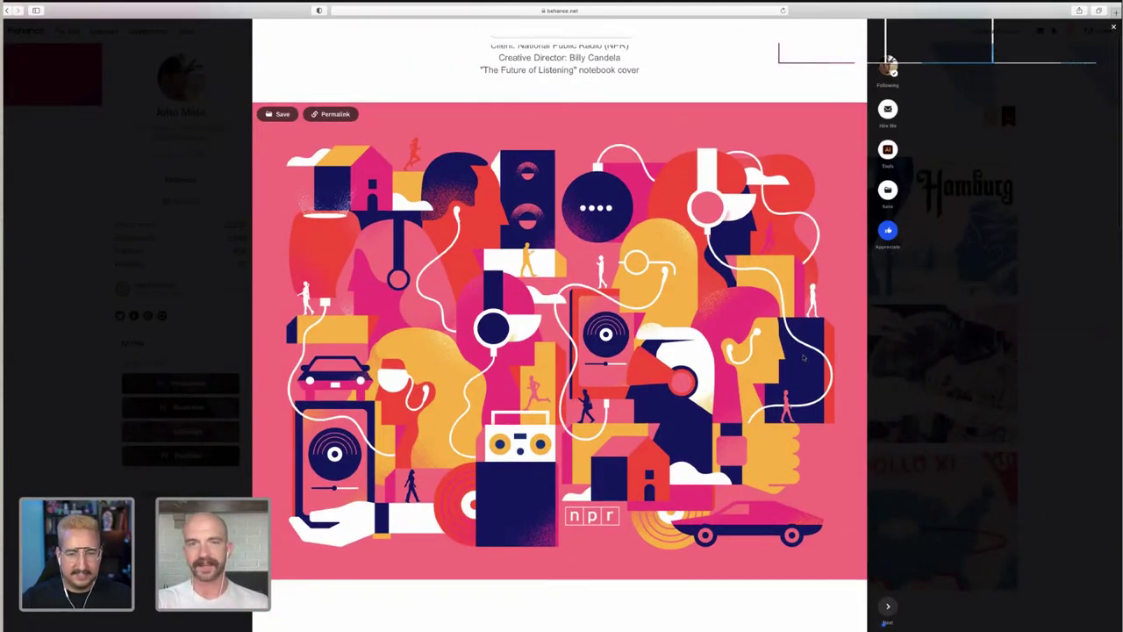
{"action": "scroll", "coordinate": [803, 358], "scroll_direction": "down", "scroll_amount": 10}
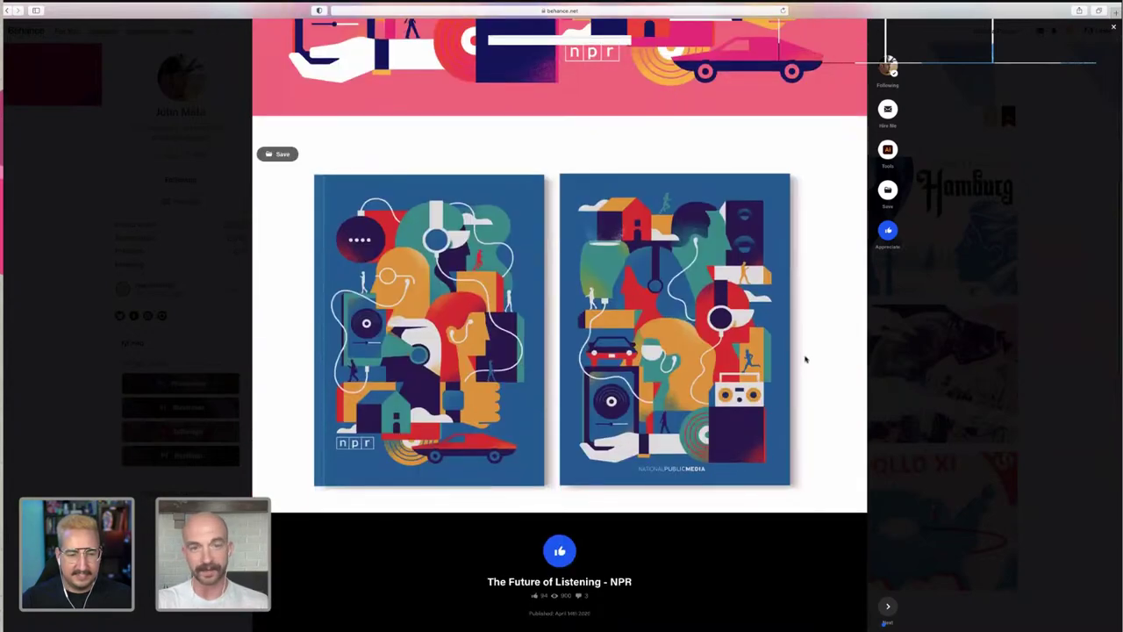
{"action": "scroll", "coordinate": [806, 343], "scroll_direction": "up", "scroll_amount": 2}
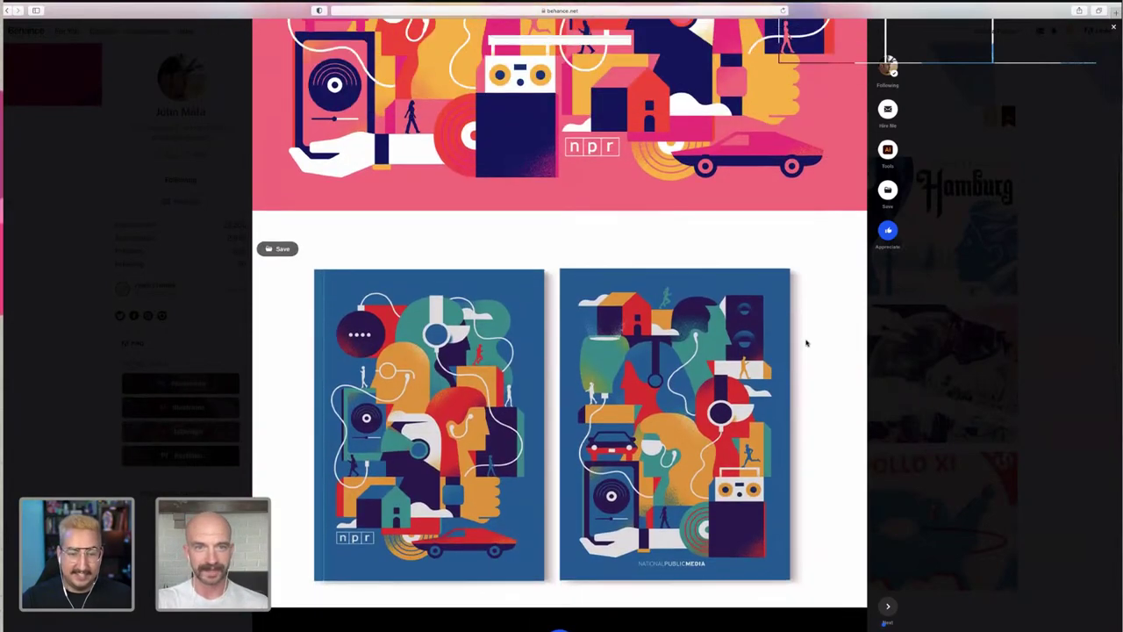
{"action": "scroll", "coordinate": [806, 342], "scroll_direction": "up", "scroll_amount": 7}
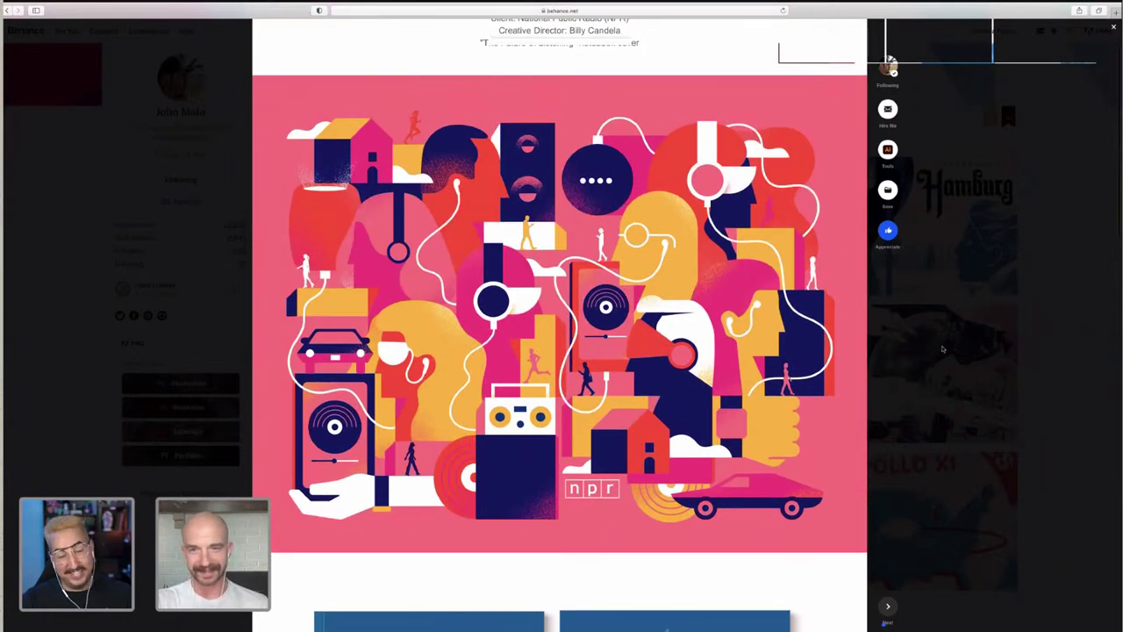
- Close the NPR project, then open and browse the Apollo 11 poster project
{"action": "left_click", "coordinate": [1085, 349]}
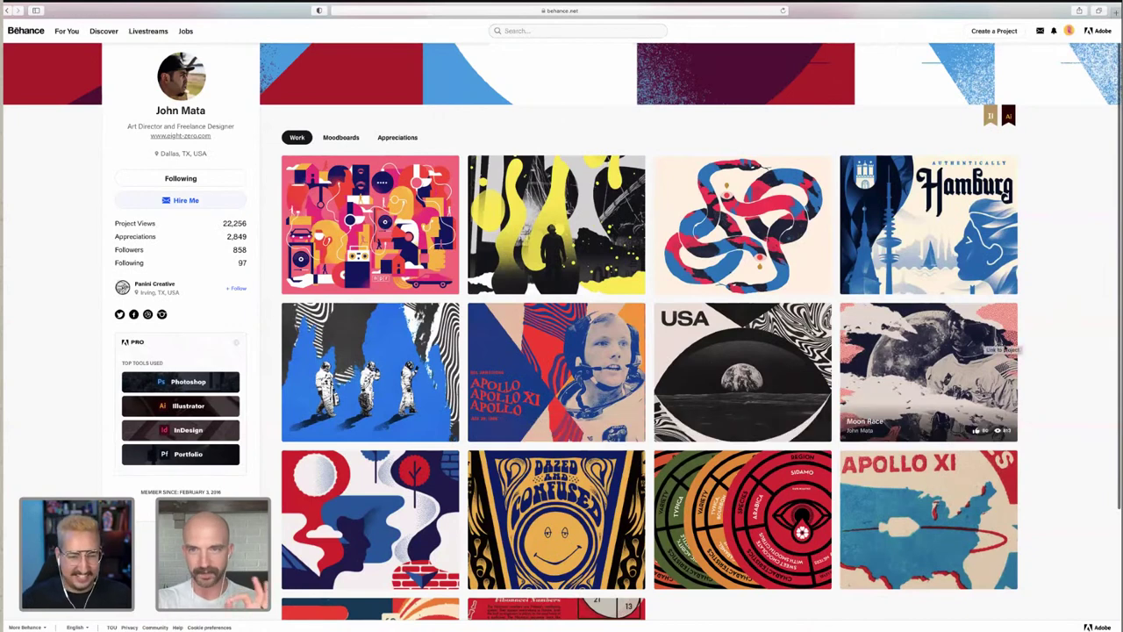
{"action": "scroll", "coordinate": [556, 333], "scroll_direction": "down", "scroll_amount": 2}
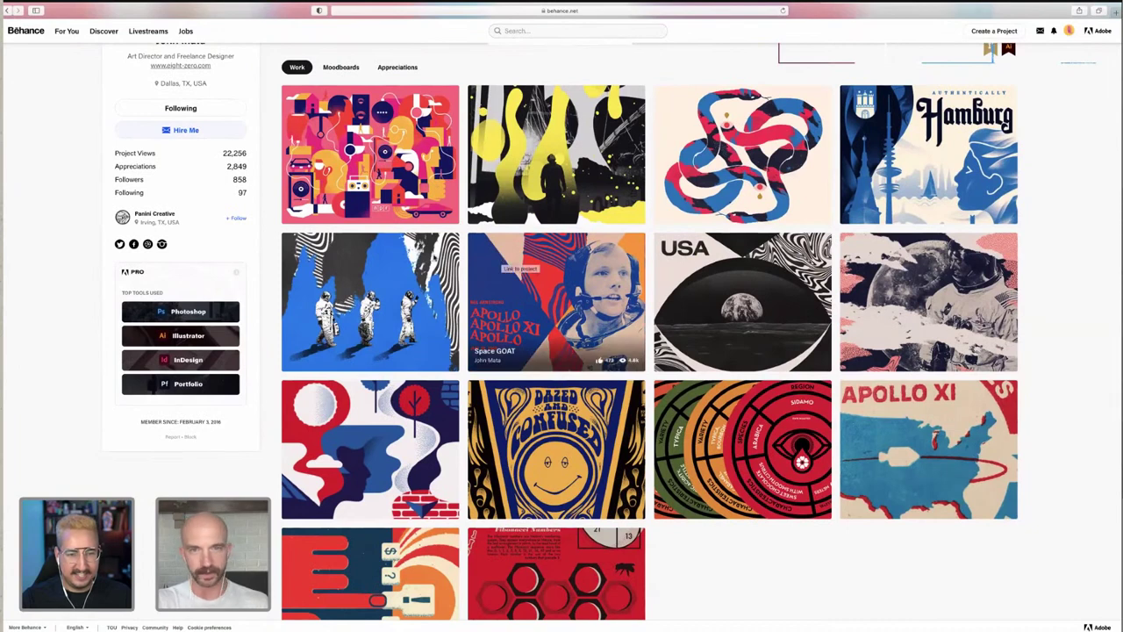
{"action": "left_click", "coordinate": [369, 299]}
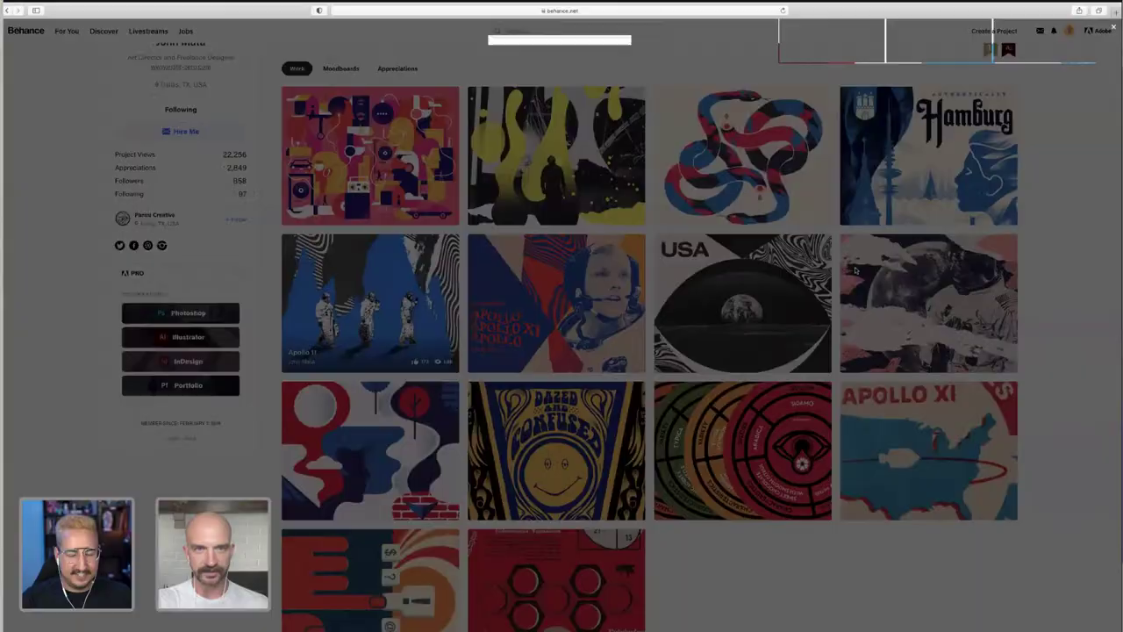
{"action": "scroll", "coordinate": [852, 268], "scroll_direction": "down", "scroll_amount": 5}
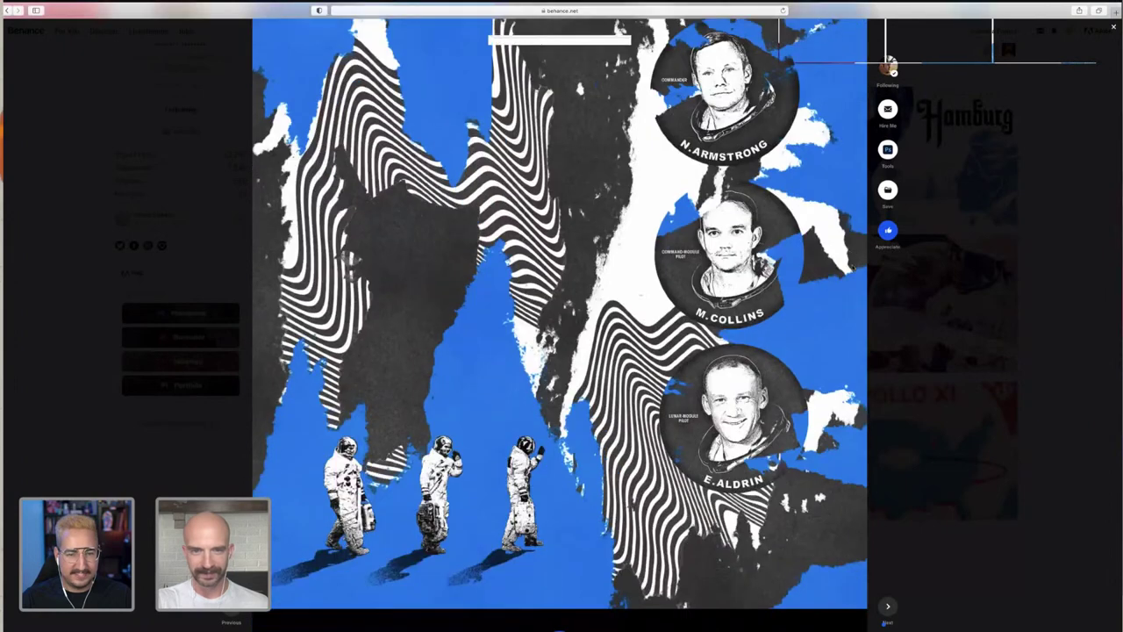
{"action": "scroll", "coordinate": [852, 267], "scroll_direction": "up", "scroll_amount": 2}
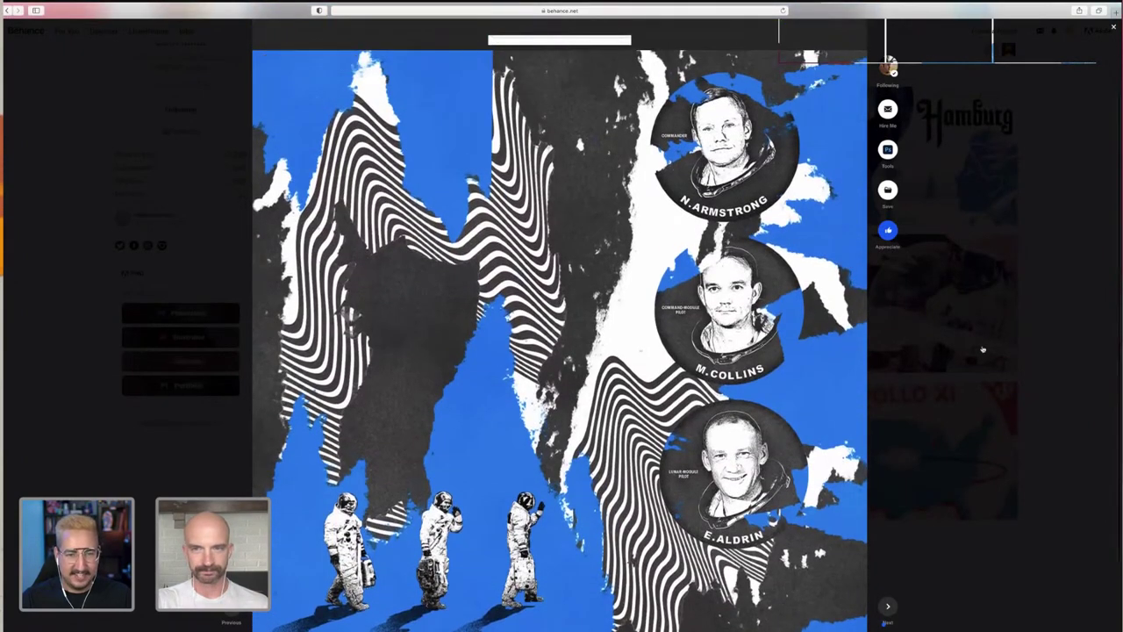
{"action": "left_click", "coordinate": [1043, 278]}
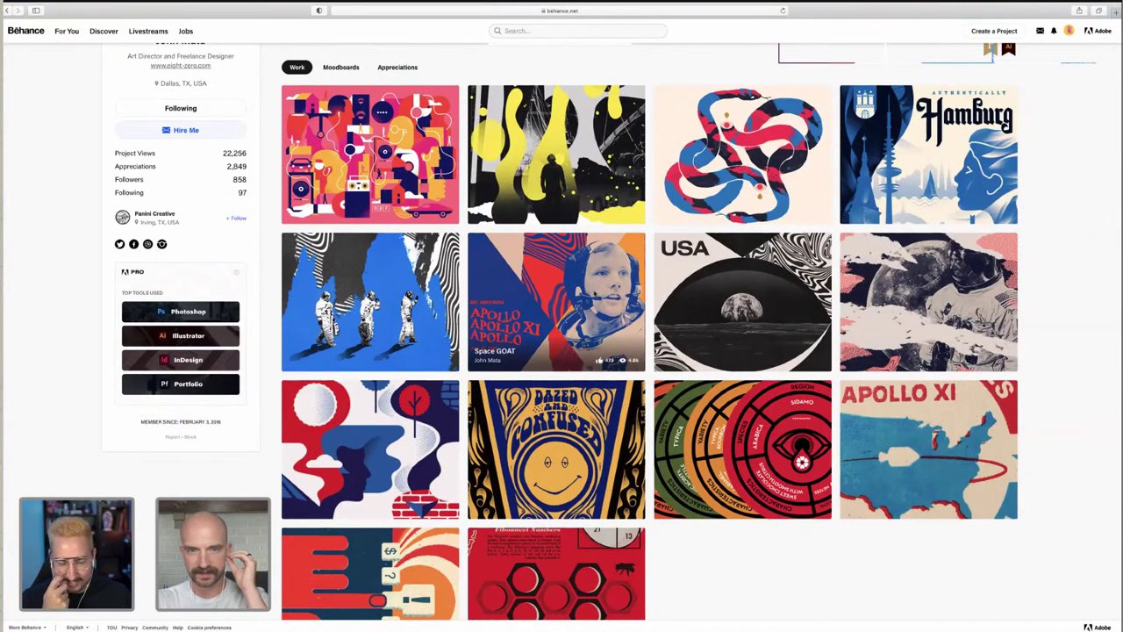
- Browse the Space GOAT project and close it to return to the profile grid
{"action": "left_click", "coordinate": [556, 327]}
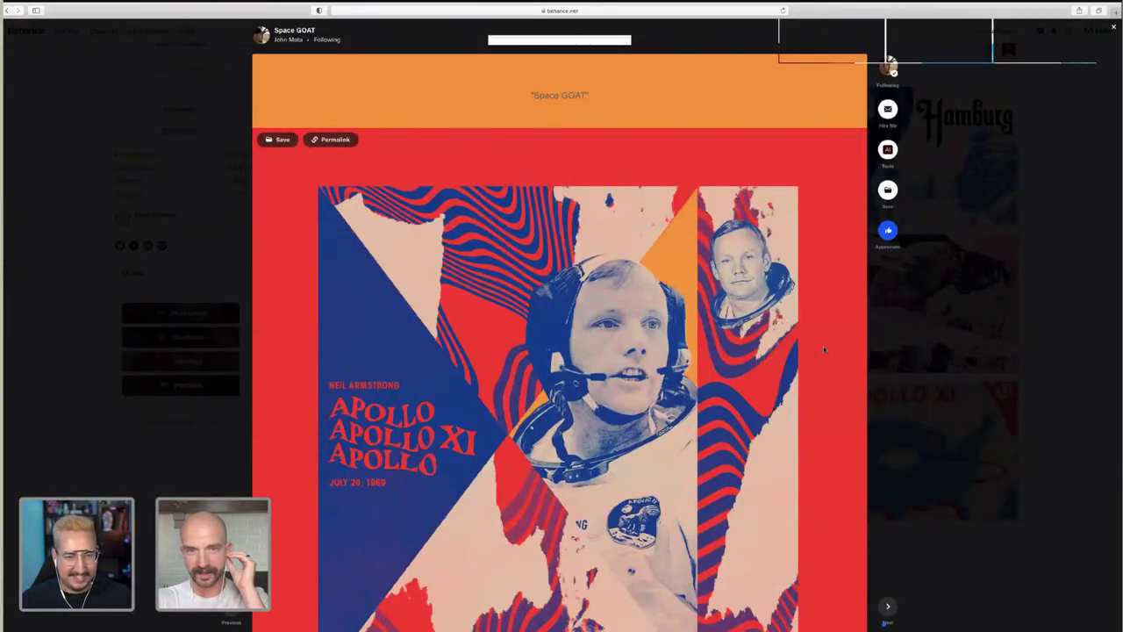
{"action": "scroll", "coordinate": [825, 350], "scroll_direction": "down", "scroll_amount": 3}
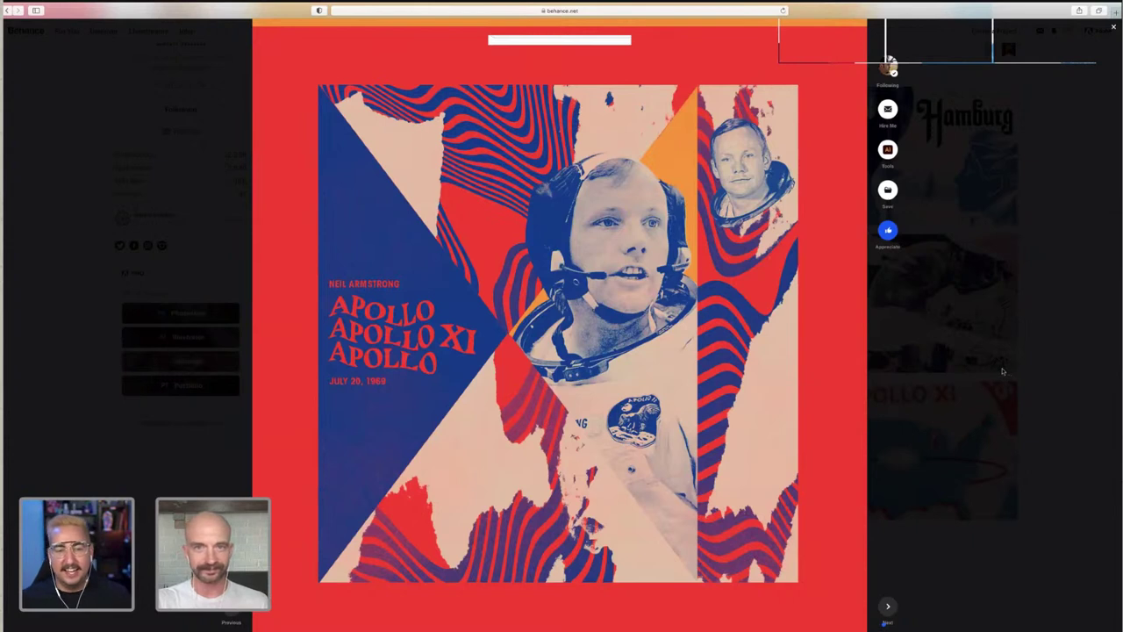
{"action": "left_click", "coordinate": [940, 352]}
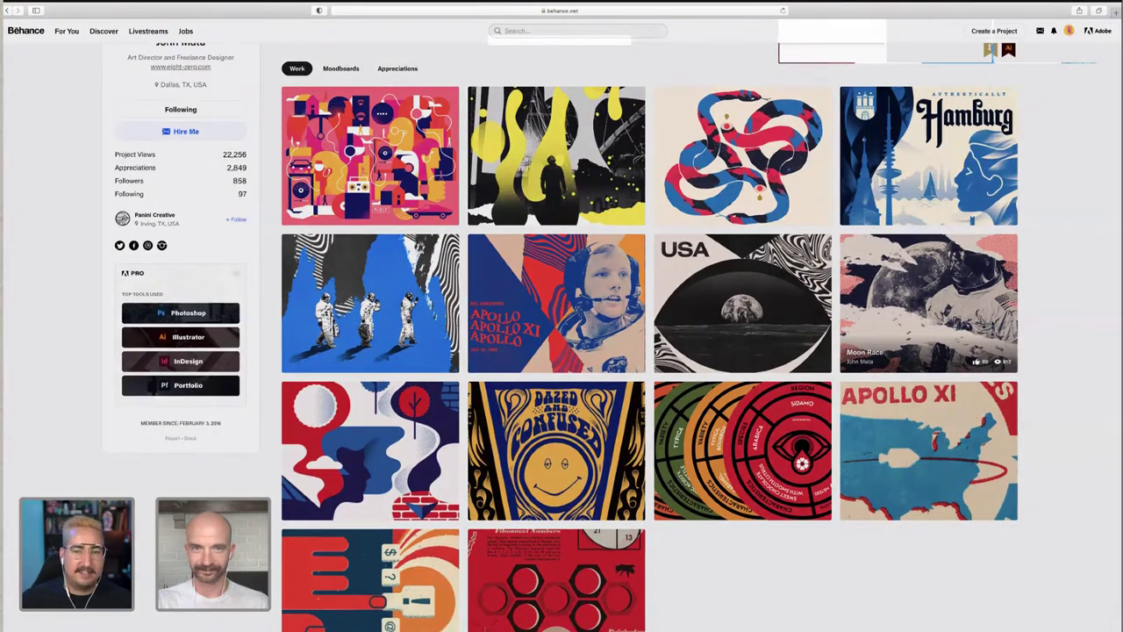
- Open and scroll through the Moon Race project, then close it
{"action": "left_click", "coordinate": [993, 324]}
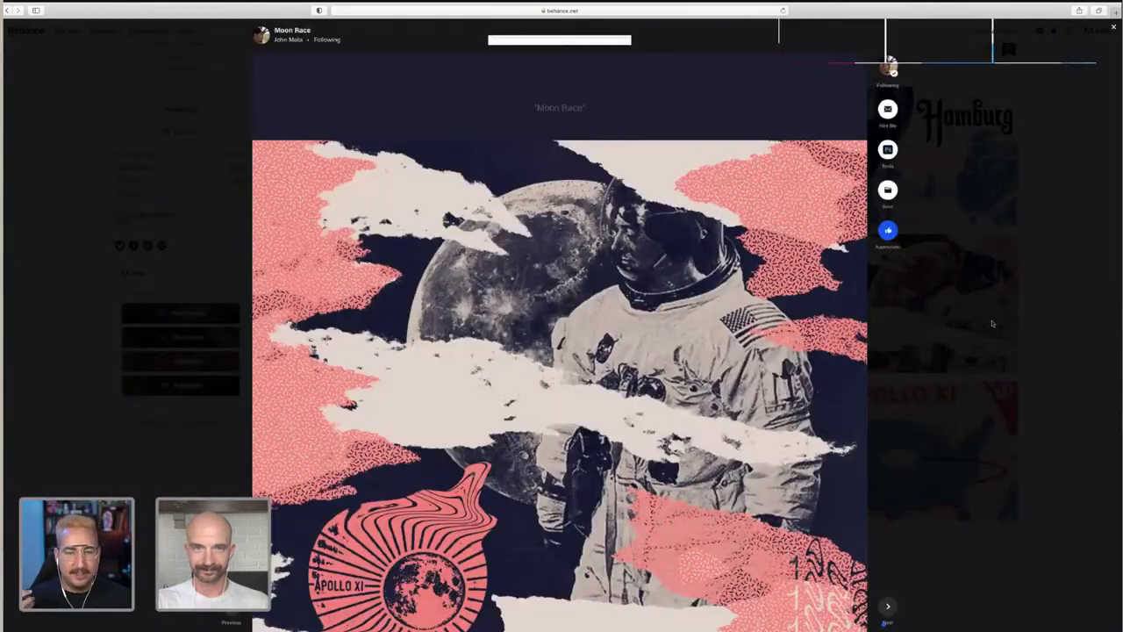
{"action": "scroll", "coordinate": [993, 323], "scroll_direction": "down", "scroll_amount": 5}
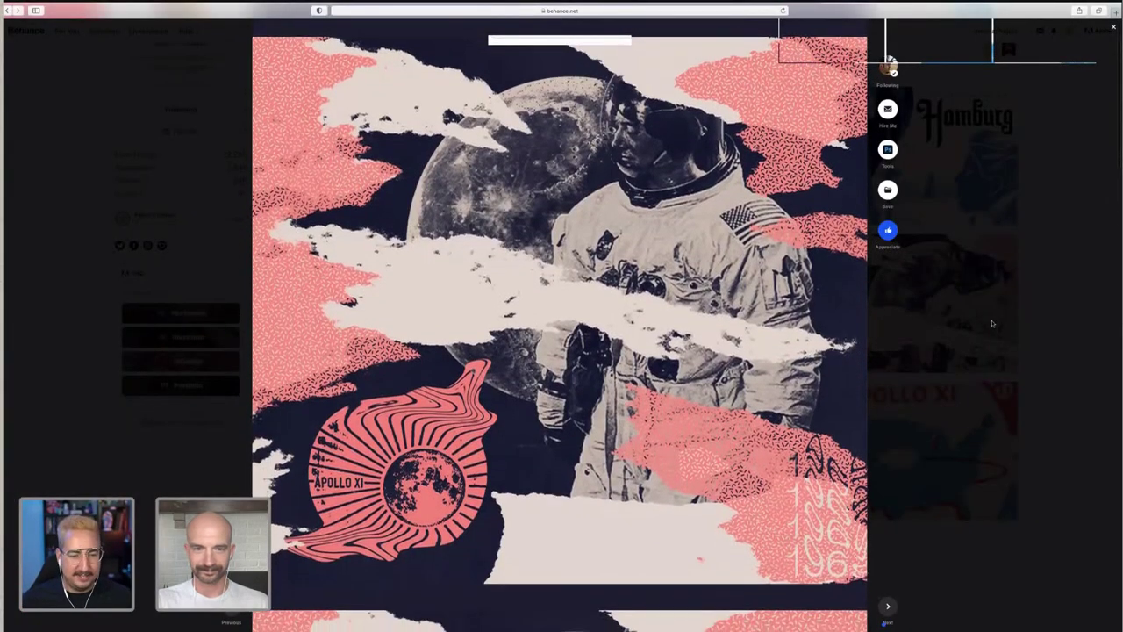
{"action": "scroll", "coordinate": [992, 324], "scroll_direction": "down", "scroll_amount": 2}
{"action": "scroll", "coordinate": [992, 324], "scroll_direction": "down", "scroll_amount": 5}
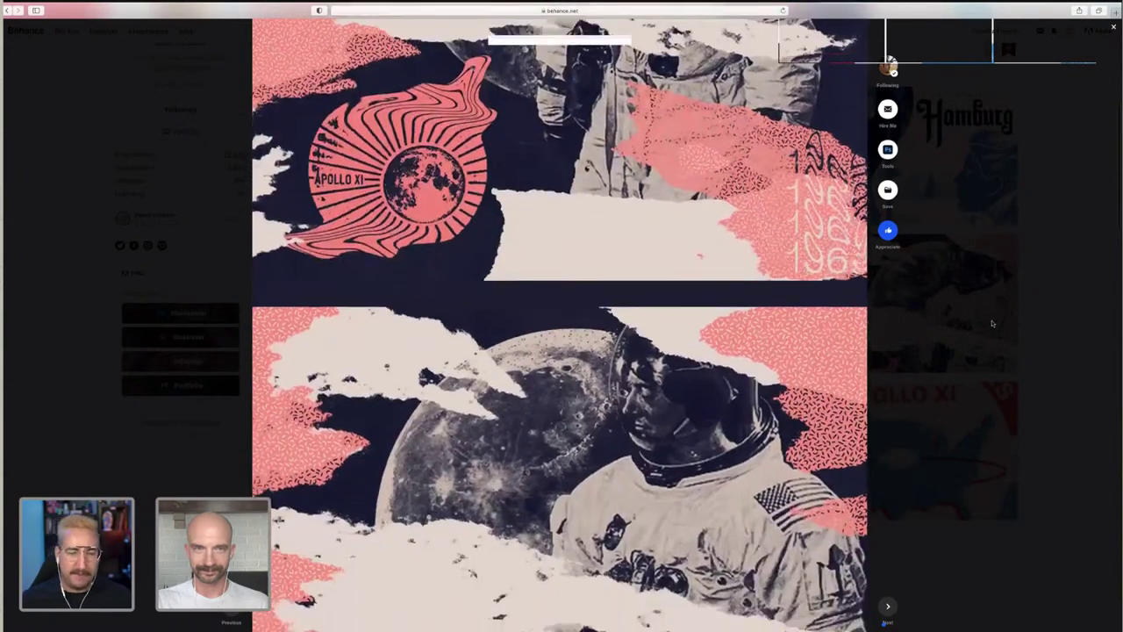
{"action": "scroll", "coordinate": [982, 333], "scroll_direction": "down", "scroll_amount": 5}
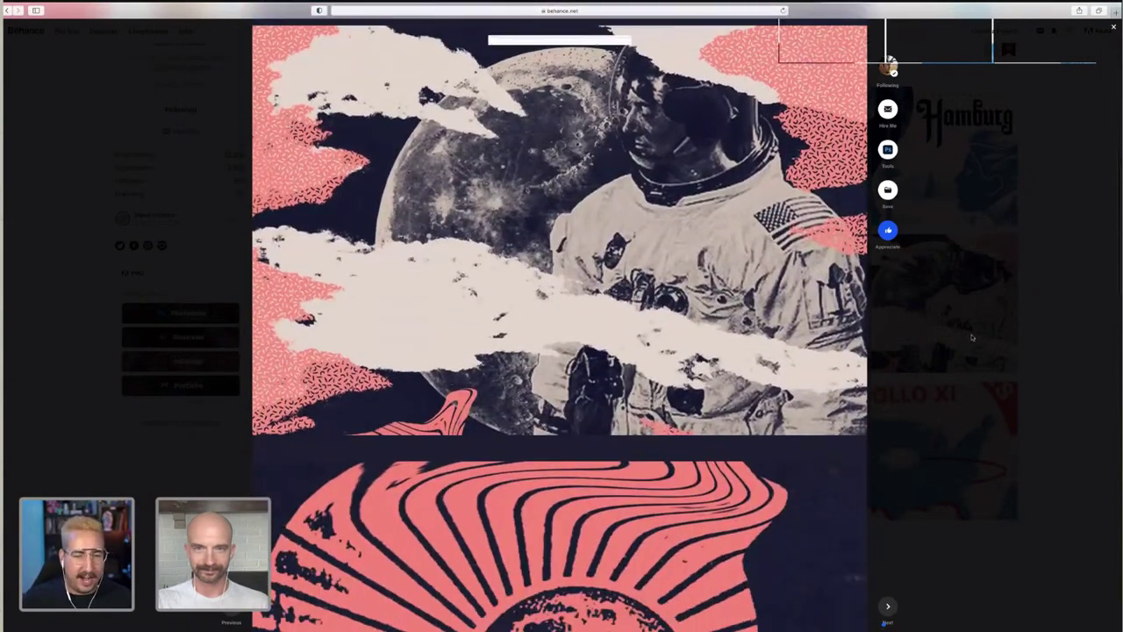
{"action": "scroll", "coordinate": [965, 336], "scroll_direction": "down", "scroll_amount": 5}
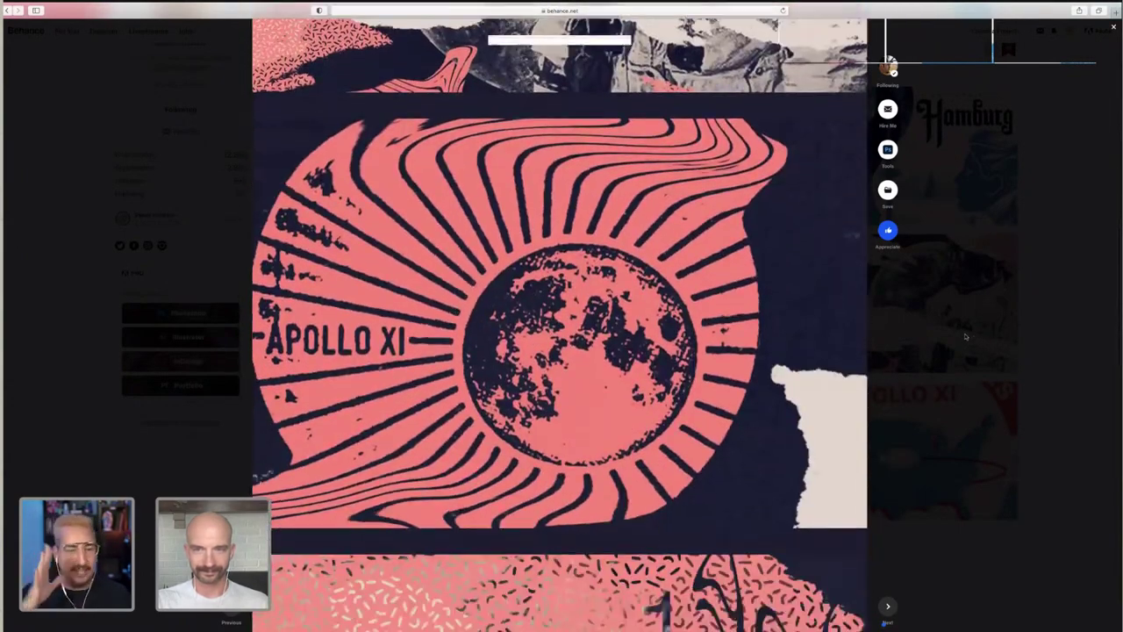
{"action": "scroll", "coordinate": [964, 335], "scroll_direction": "down", "scroll_amount": 3}
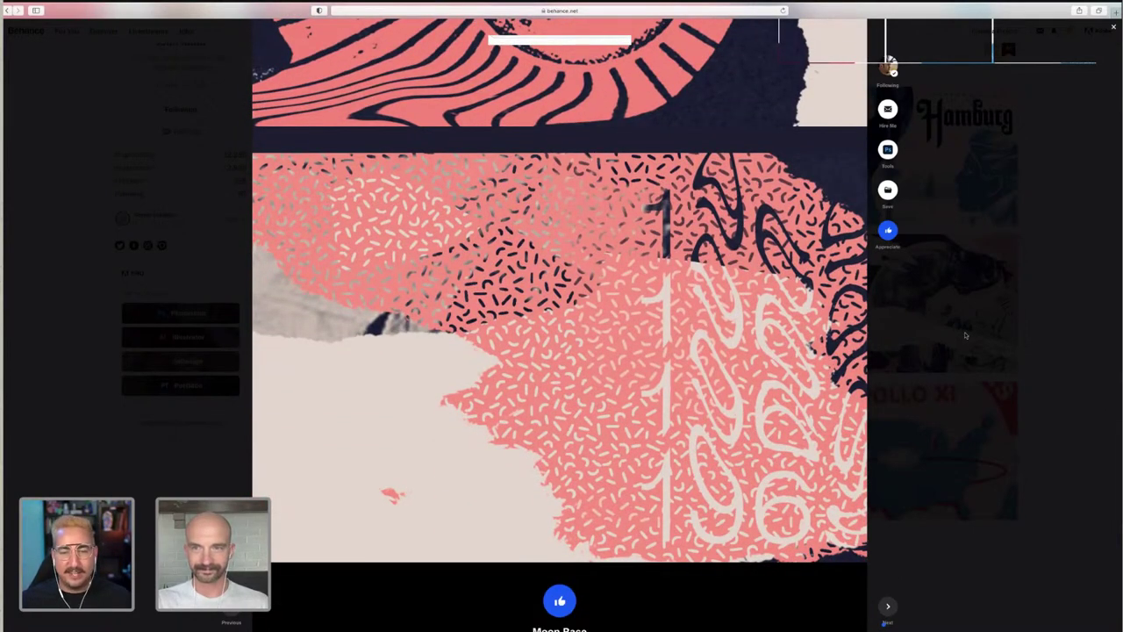
{"action": "left_click", "coordinate": [964, 336]}
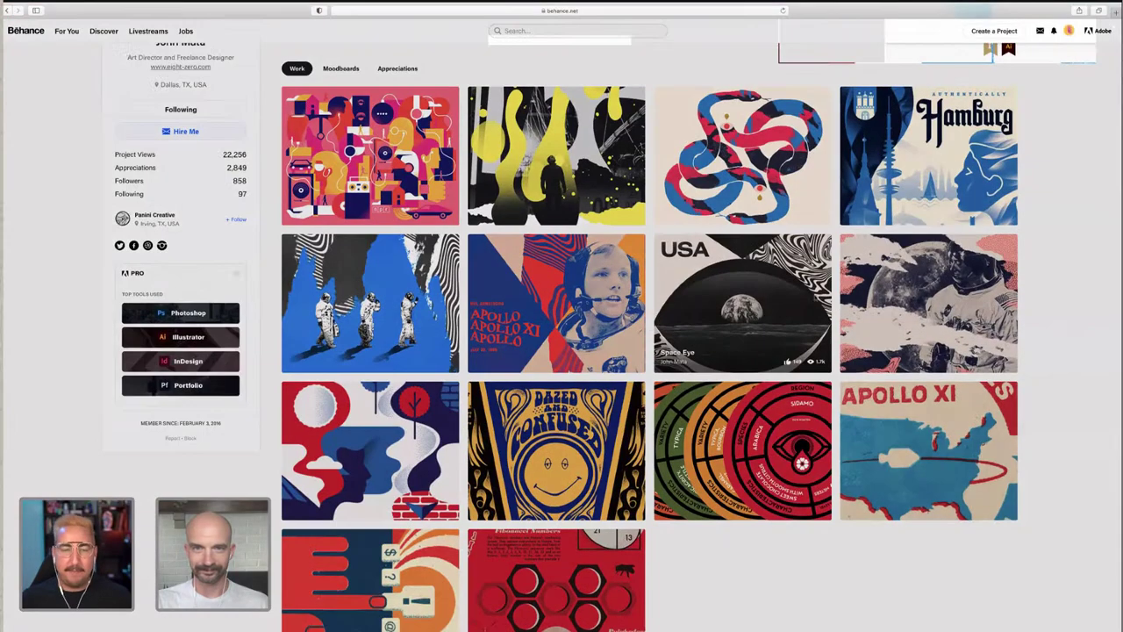
- Open the Space Eye project and scroll to its USA earthrise poster
{"action": "left_click", "coordinate": [816, 303]}
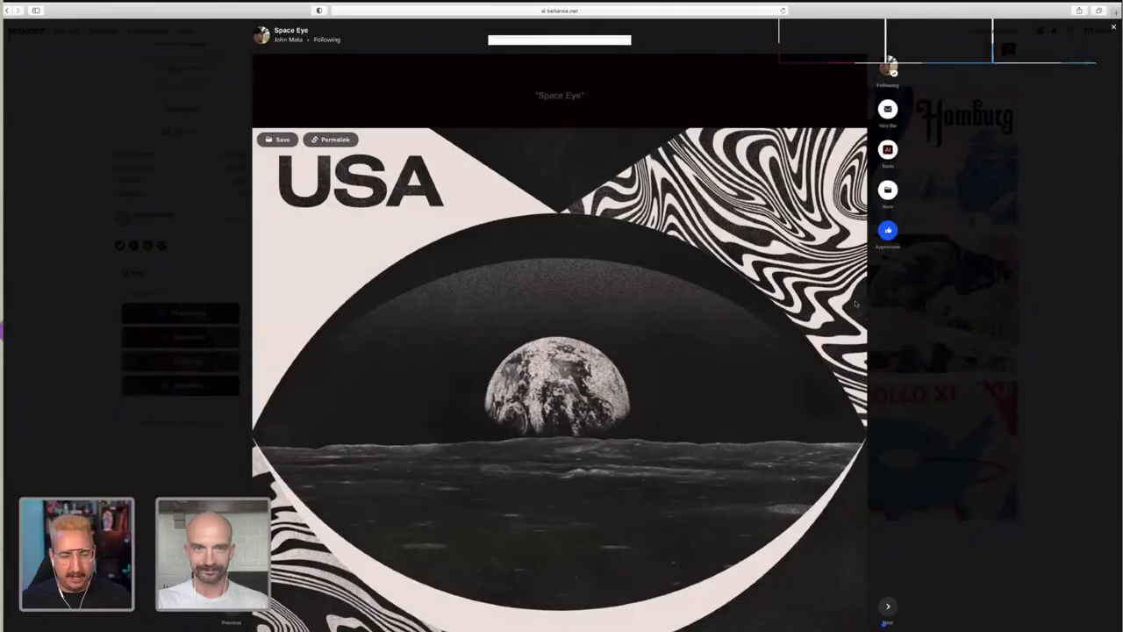
{"action": "scroll", "coordinate": [856, 303], "scroll_direction": "down", "scroll_amount": 5}
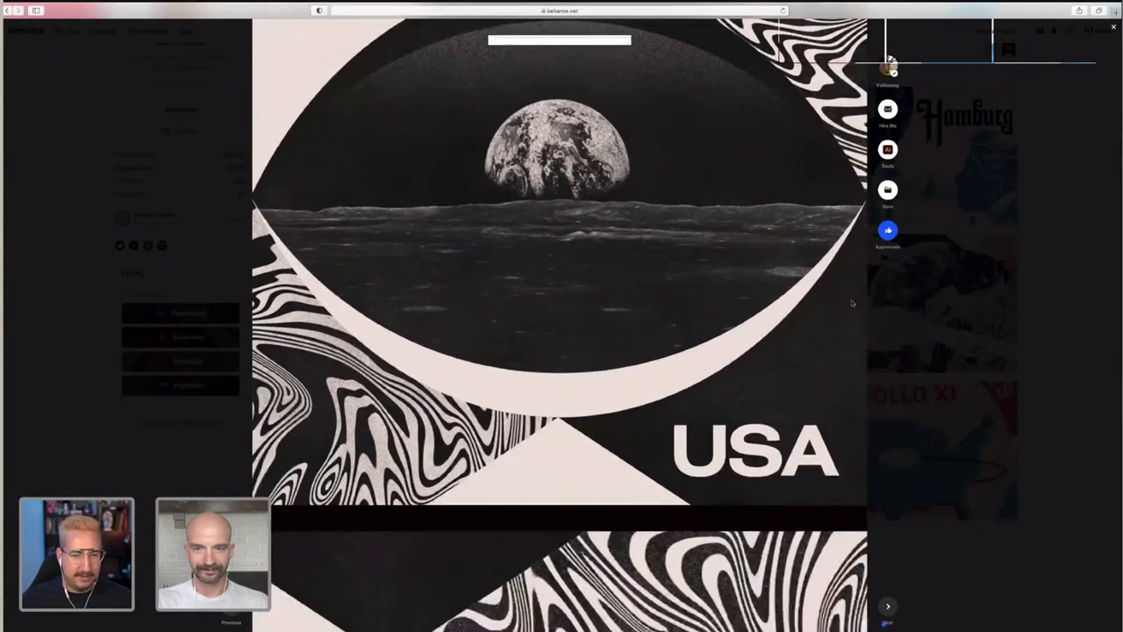
{"action": "scroll", "coordinate": [852, 304], "scroll_direction": "down", "scroll_amount": 6}
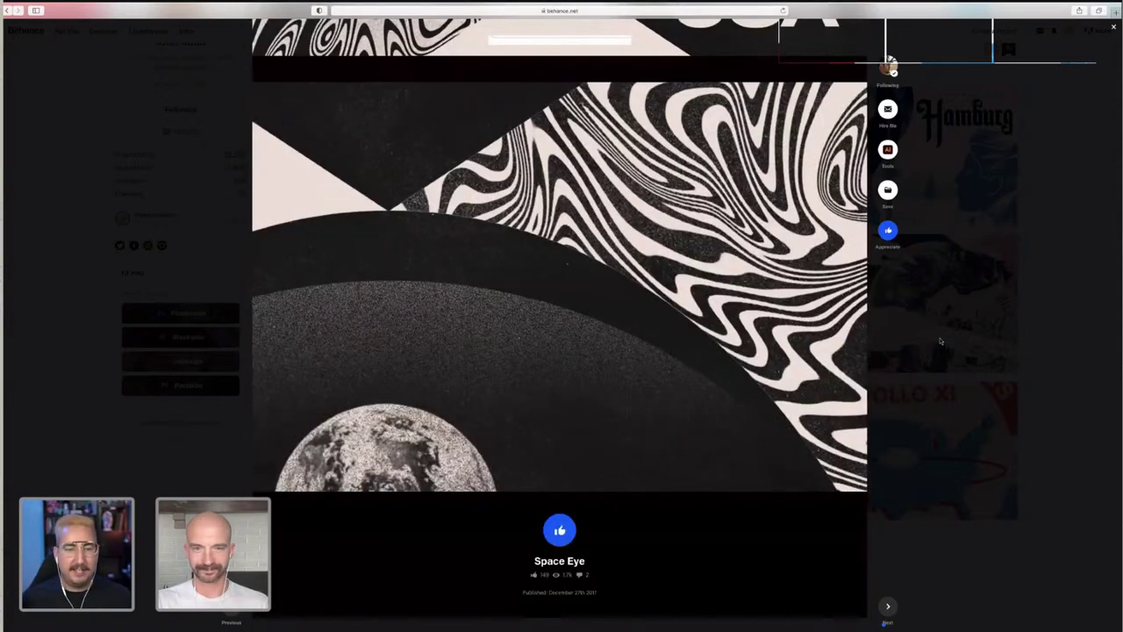
- Close Space Eye and browse the Mathematics in Nature poster on golden ratio and Fibonacci spiral
{"action": "left_click", "coordinate": [939, 343]}
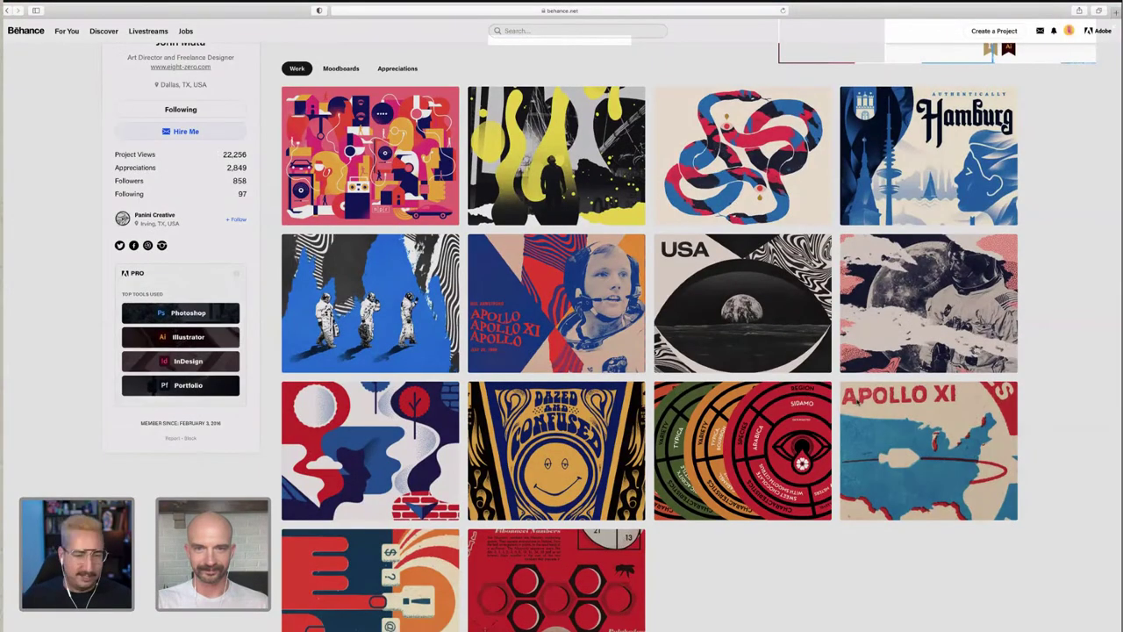
{"action": "left_click", "coordinate": [556, 579]}
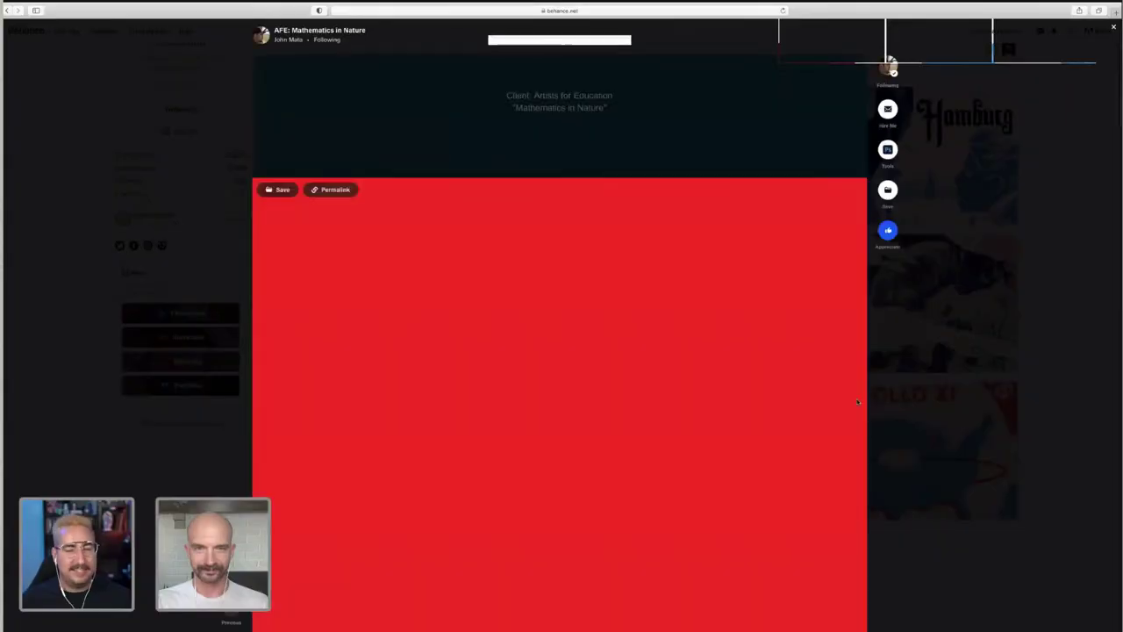
{"action": "scroll", "coordinate": [852, 402], "scroll_direction": "down", "scroll_amount": 2}
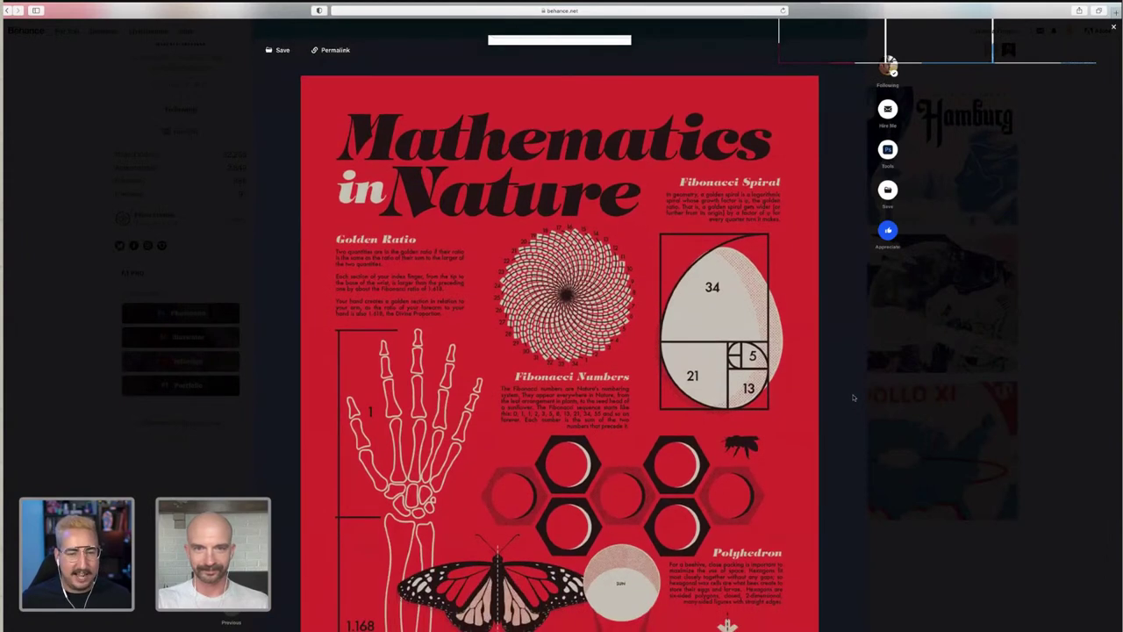
{"action": "scroll", "coordinate": [852, 398], "scroll_direction": "down", "scroll_amount": 1}
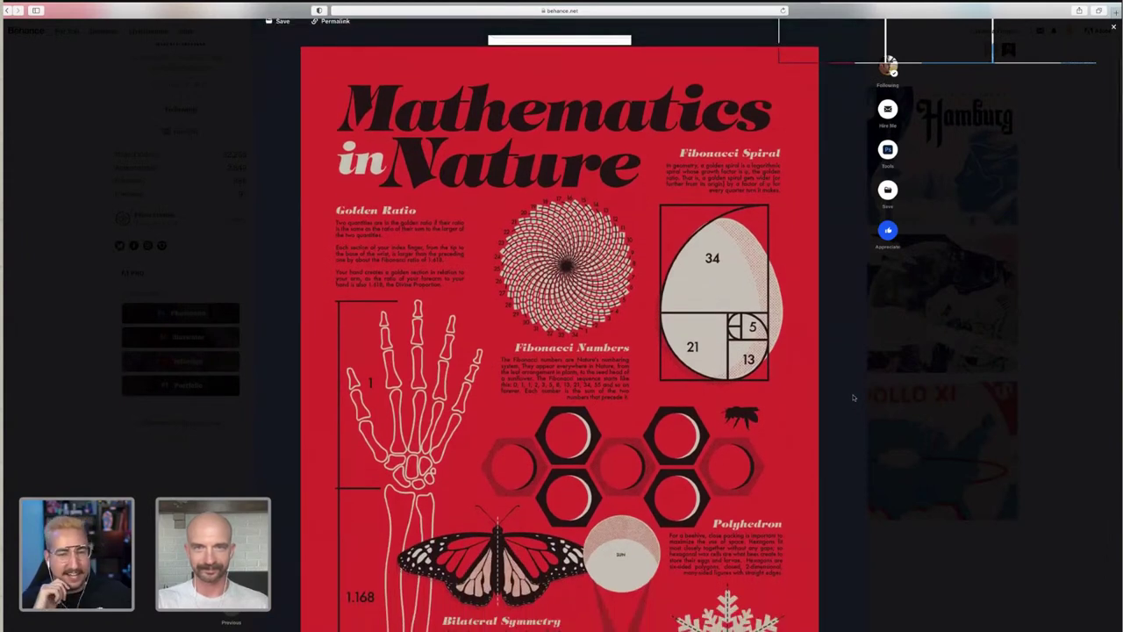
{"action": "scroll", "coordinate": [852, 398], "scroll_direction": "down", "scroll_amount": 2}
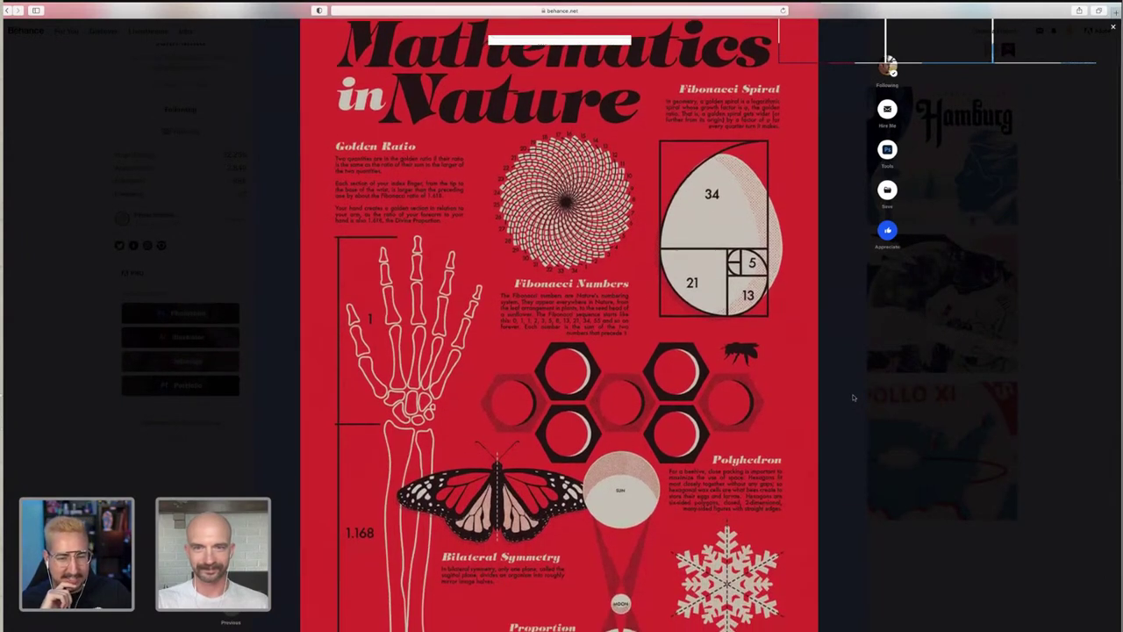
{"action": "scroll", "coordinate": [852, 398], "scroll_direction": "down", "scroll_amount": 4}
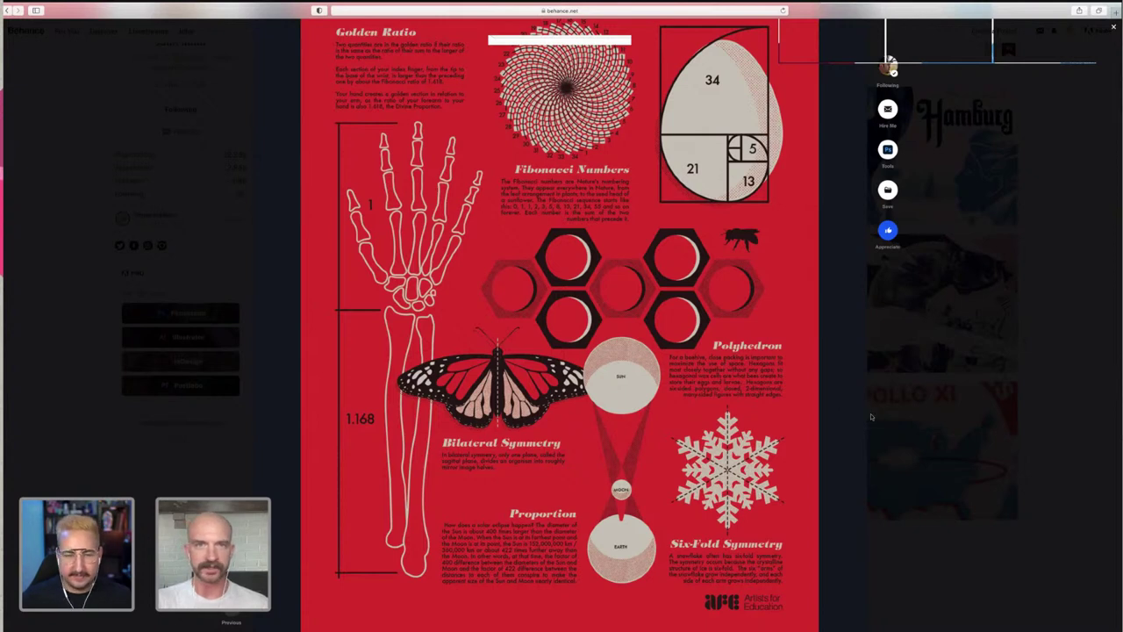
{"action": "scroll", "coordinate": [872, 417], "scroll_direction": "up", "scroll_amount": 3}
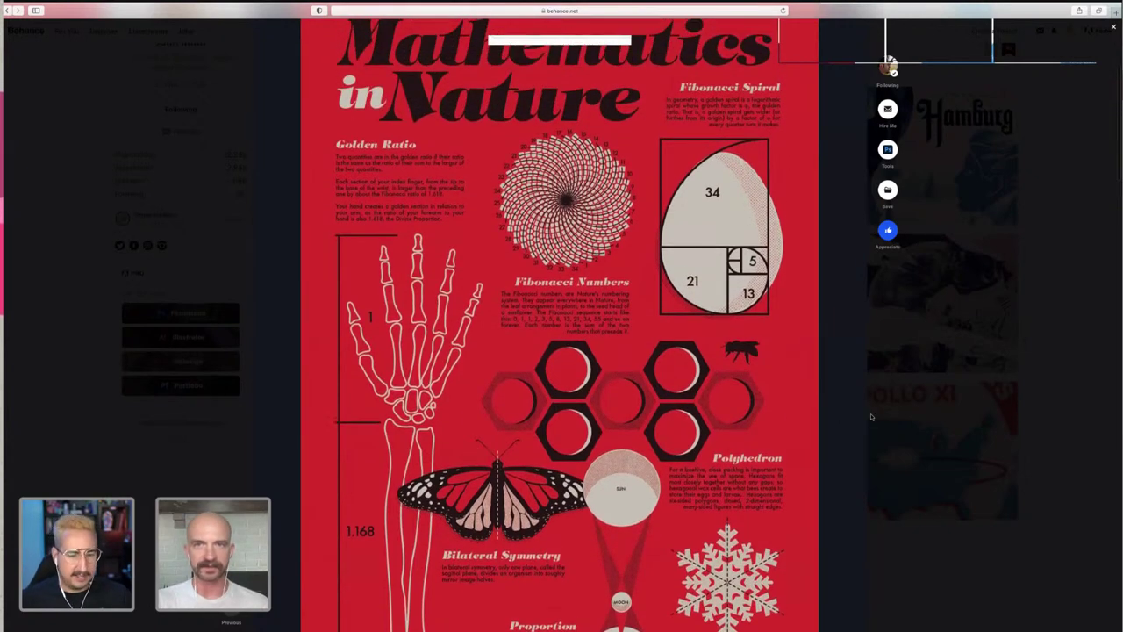
{"action": "scroll", "coordinate": [871, 416], "scroll_direction": "up", "scroll_amount": 1}
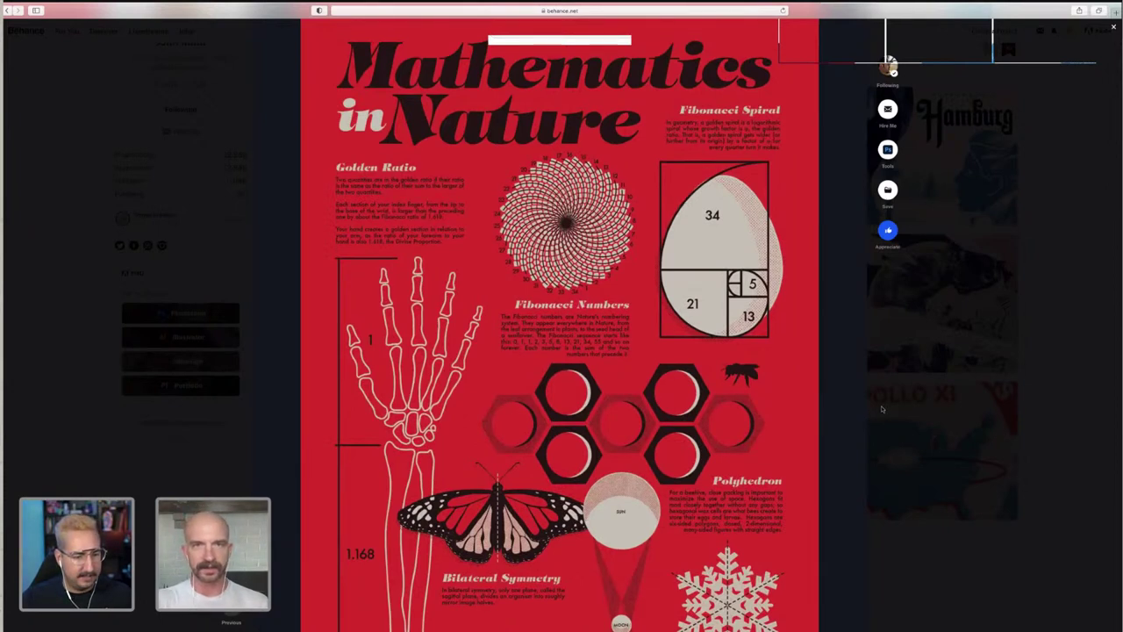
{"action": "scroll", "coordinate": [883, 409], "scroll_direction": "up", "scroll_amount": 1}
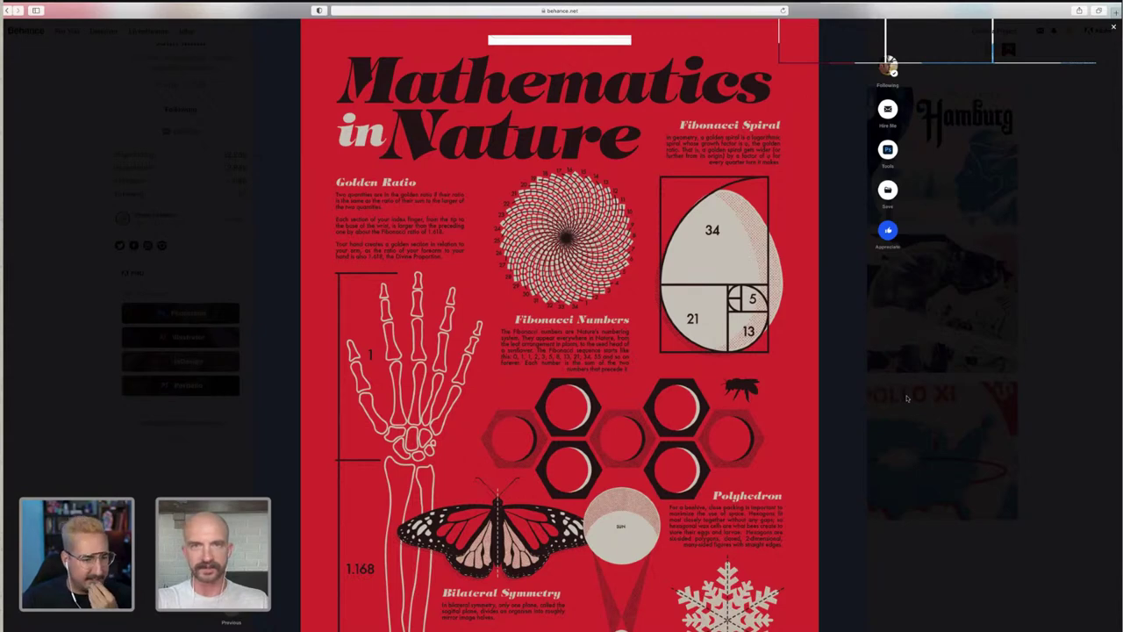
{"action": "left_click", "coordinate": [906, 397]}
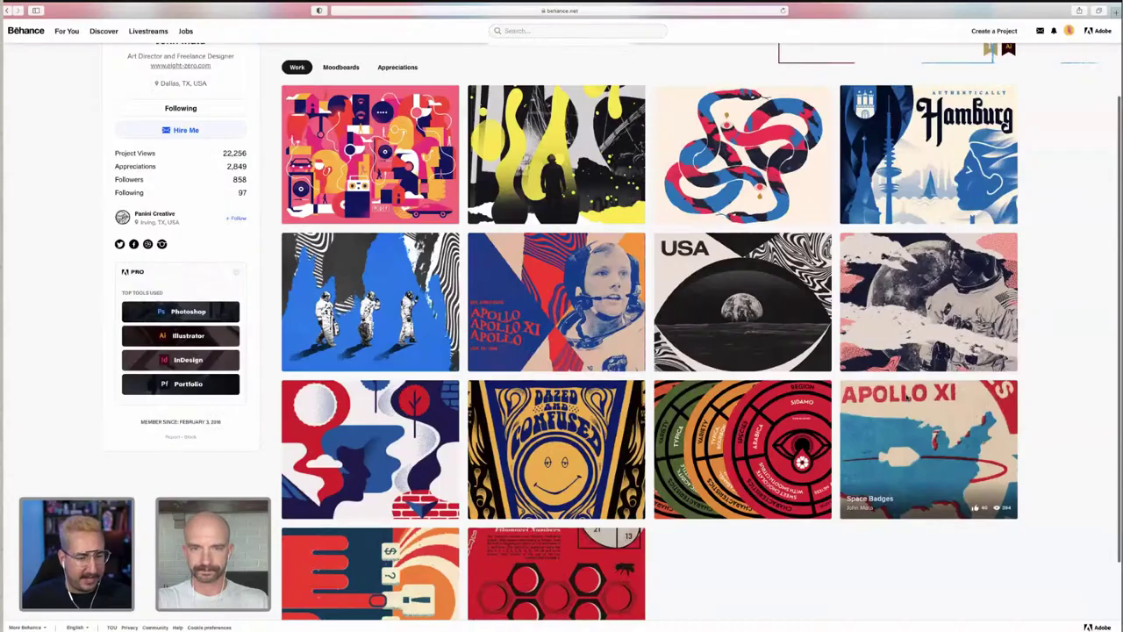
{"action": "scroll", "coordinate": [906, 397], "scroll_direction": "down", "scroll_amount": 1}
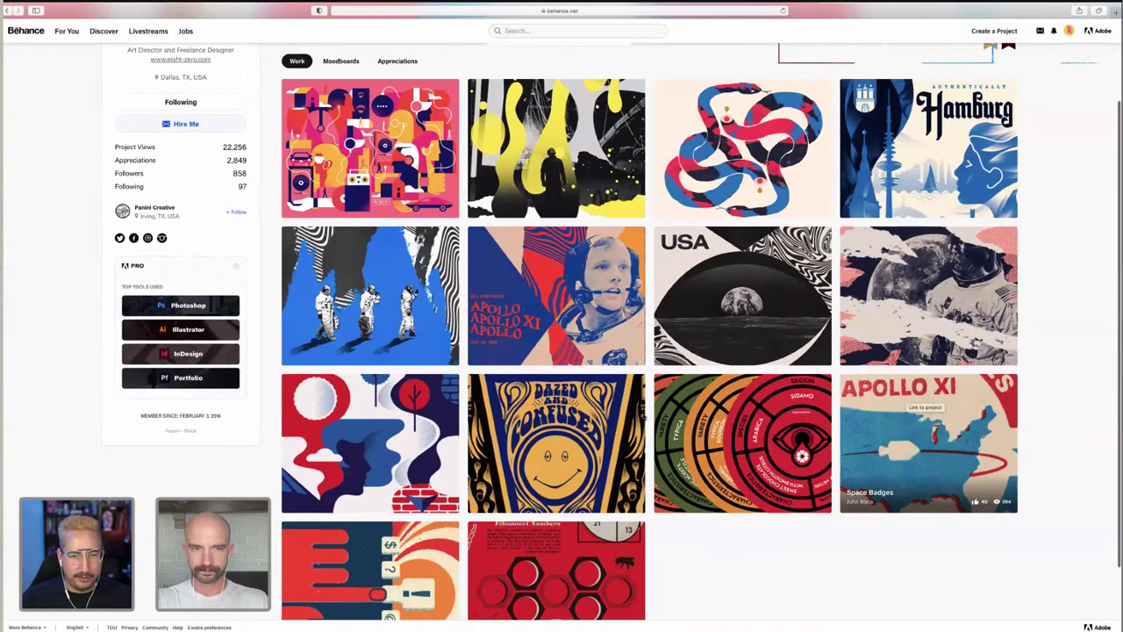
{"action": "left_click", "coordinate": [414, 426]}
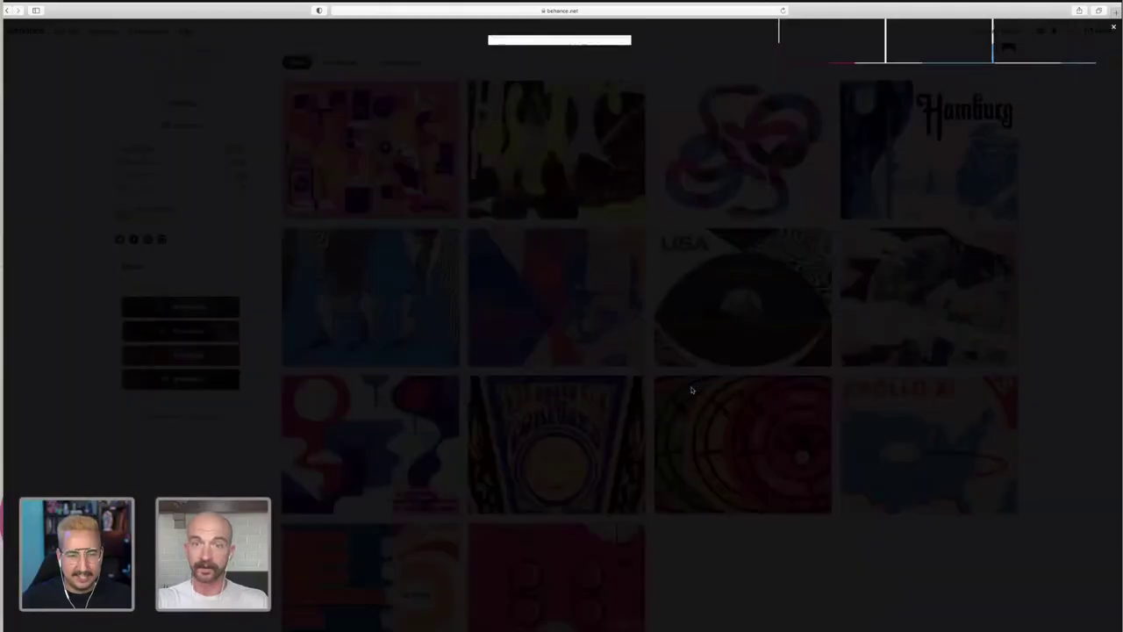
{"action": "scroll", "coordinate": [704, 387], "scroll_direction": "down", "scroll_amount": 2}
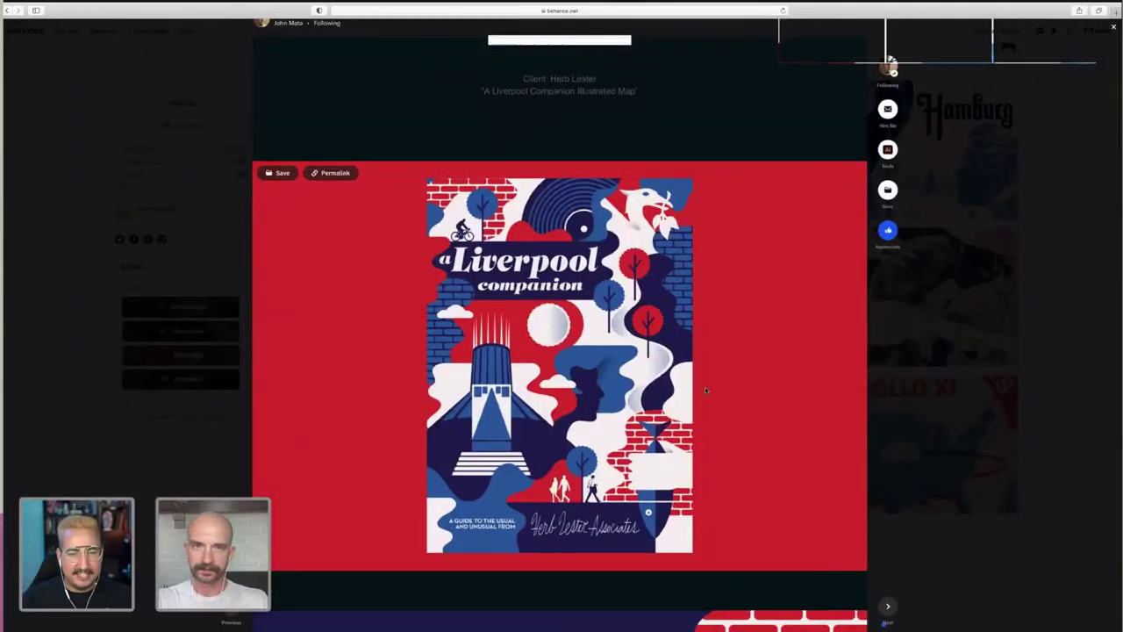
{"action": "scroll", "coordinate": [707, 391], "scroll_direction": "down", "scroll_amount": 1}
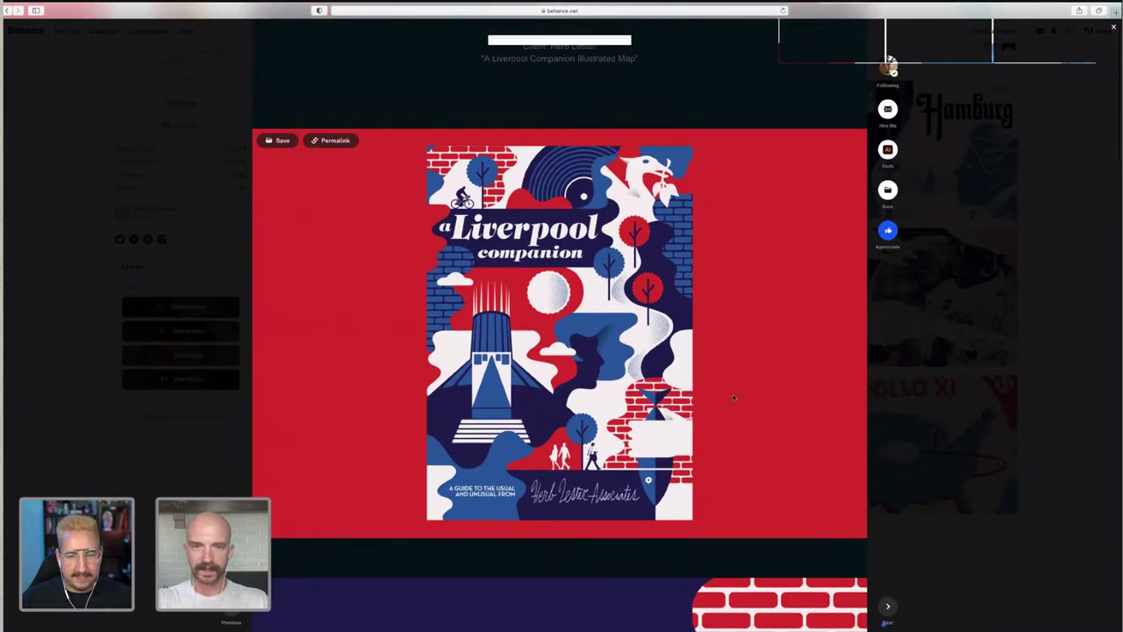
{"action": "scroll", "coordinate": [733, 397], "scroll_direction": "down", "scroll_amount": 4}
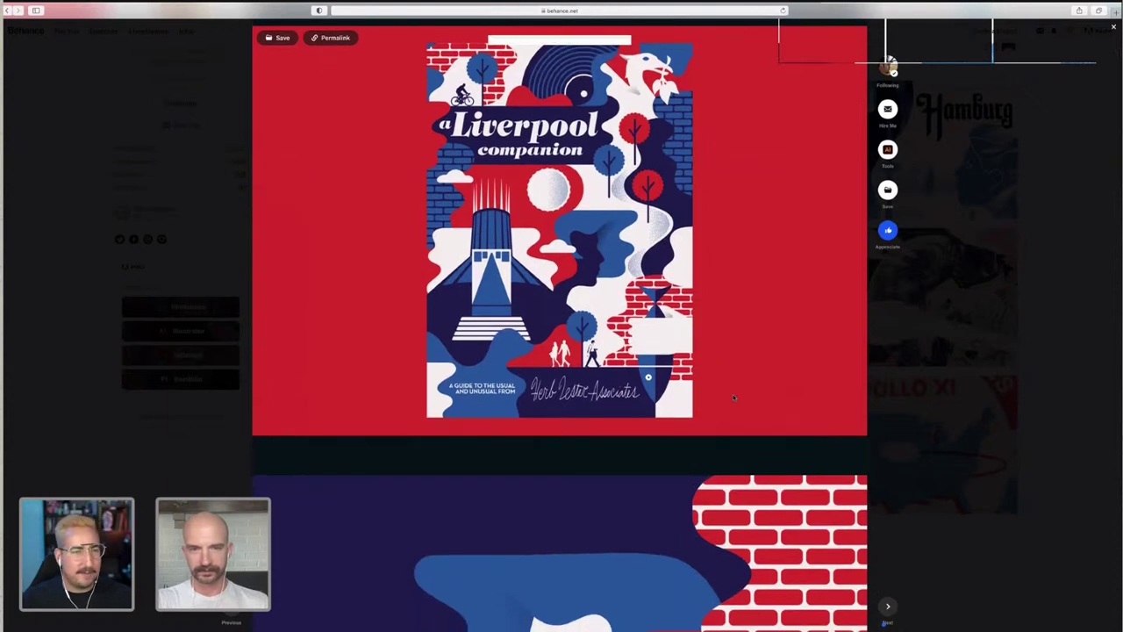
{"action": "scroll", "coordinate": [732, 394], "scroll_direction": "down", "scroll_amount": 8}
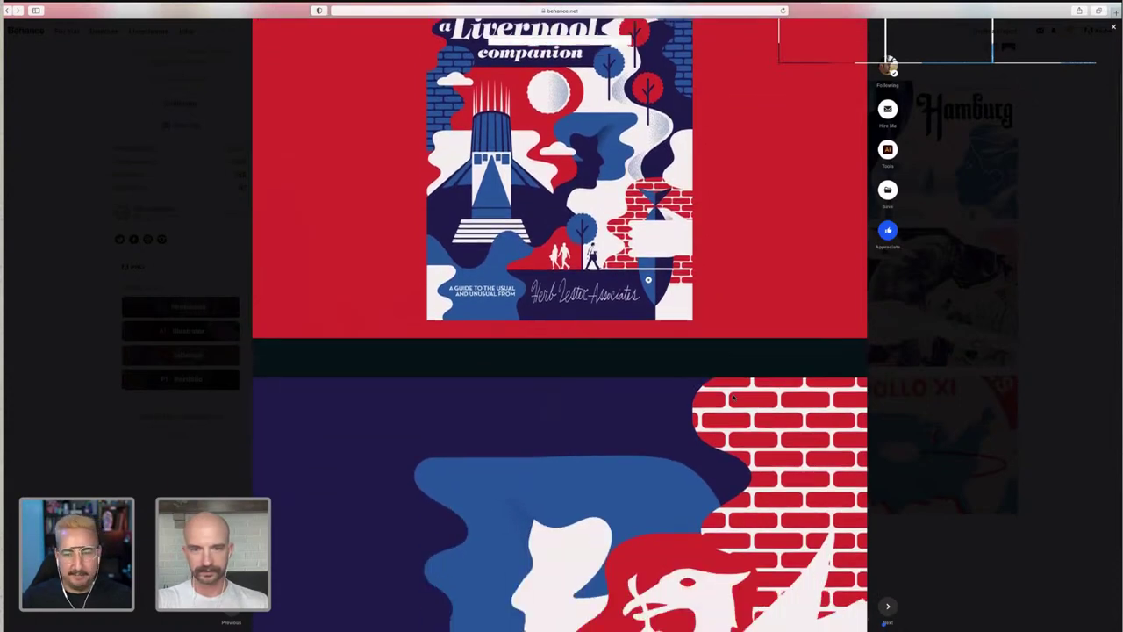
{"action": "scroll", "coordinate": [733, 396], "scroll_direction": "down", "scroll_amount": 10}
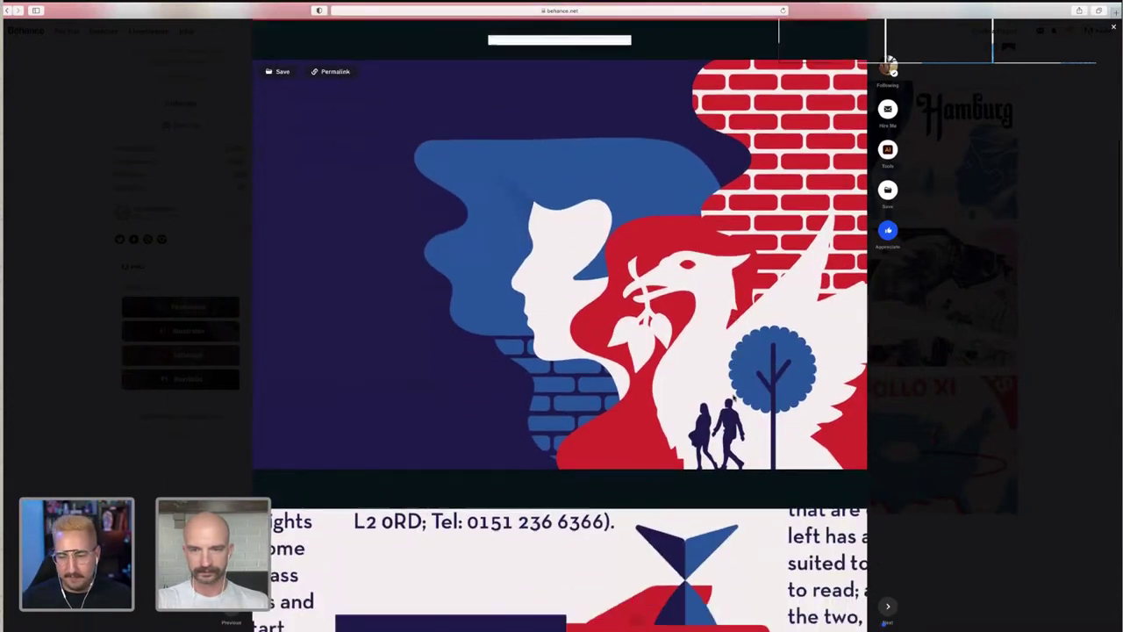
{"action": "scroll", "coordinate": [787, 419], "scroll_direction": "down", "scroll_amount": 1}
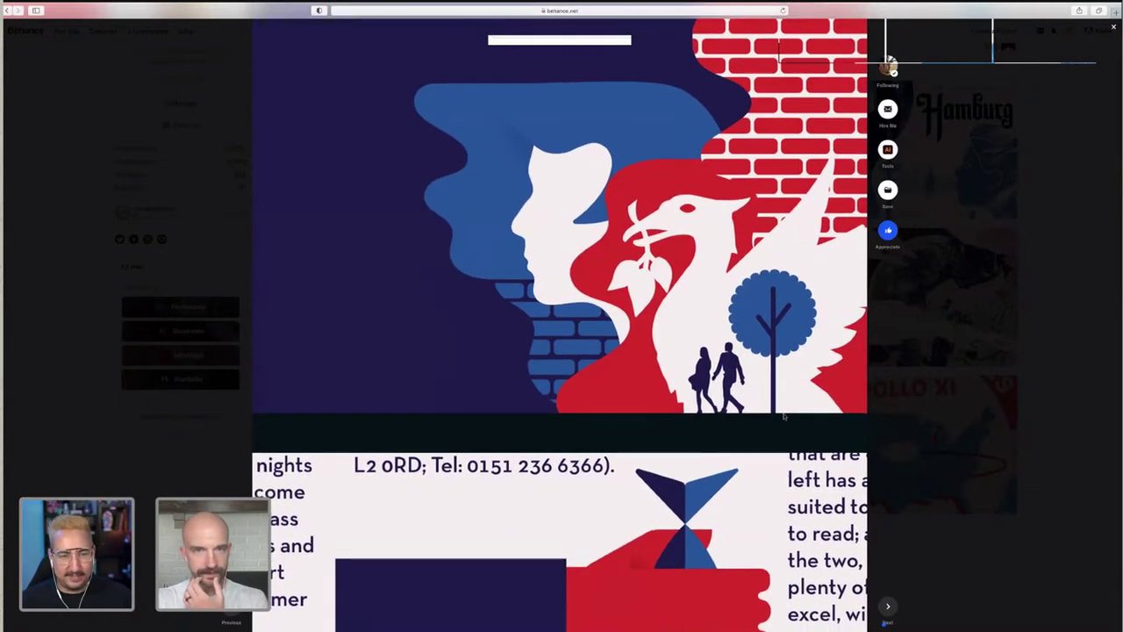
{"action": "scroll", "coordinate": [784, 417], "scroll_direction": "up", "scroll_amount": 2}
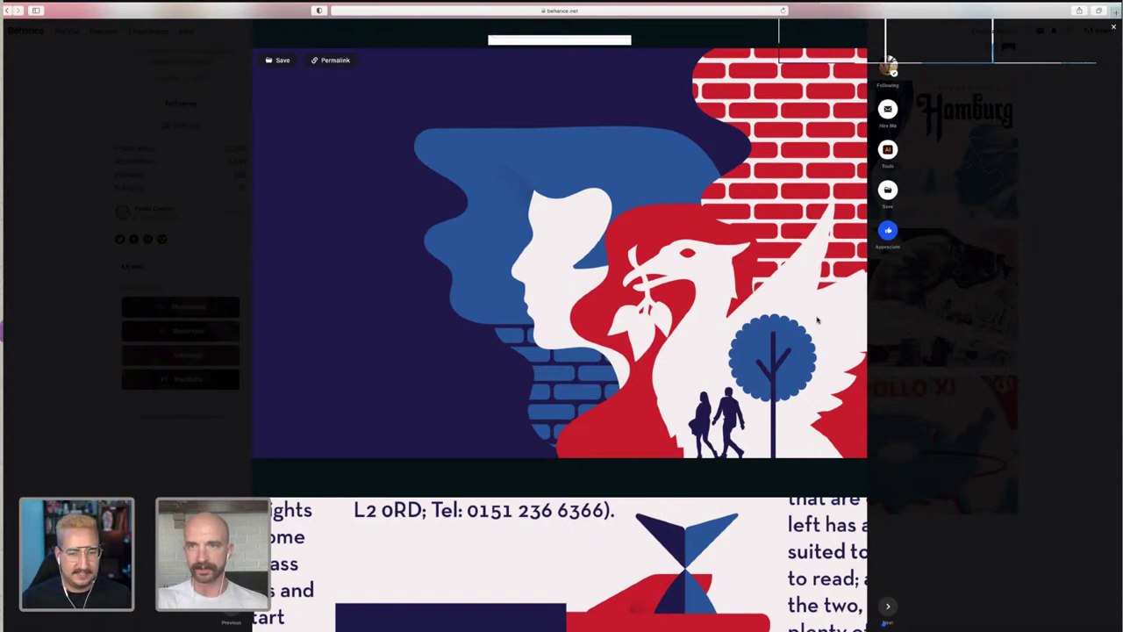
{"action": "scroll", "coordinate": [817, 320], "scroll_direction": "down", "scroll_amount": 5}
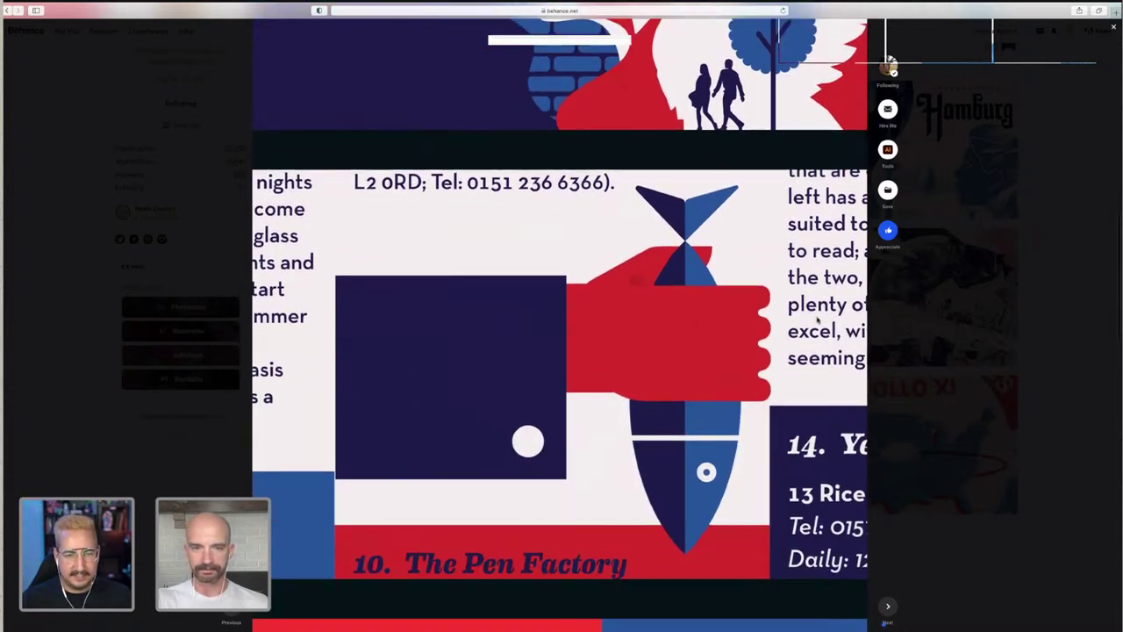
{"action": "scroll", "coordinate": [817, 322], "scroll_direction": "down", "scroll_amount": 6}
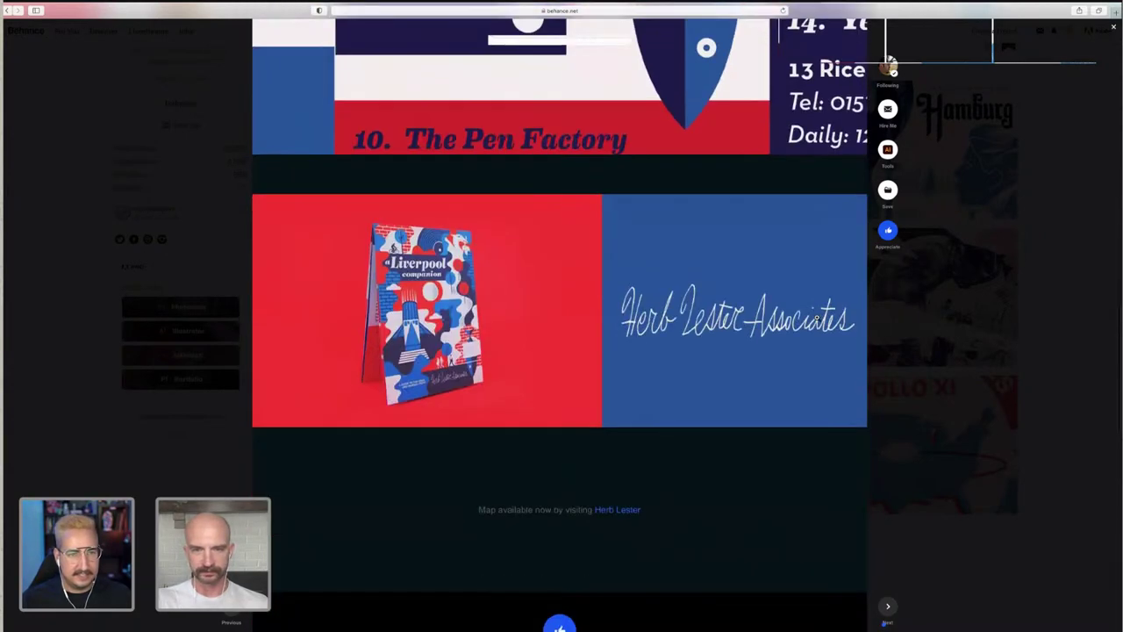
{"action": "scroll", "coordinate": [817, 321], "scroll_direction": "up", "scroll_amount": 8}
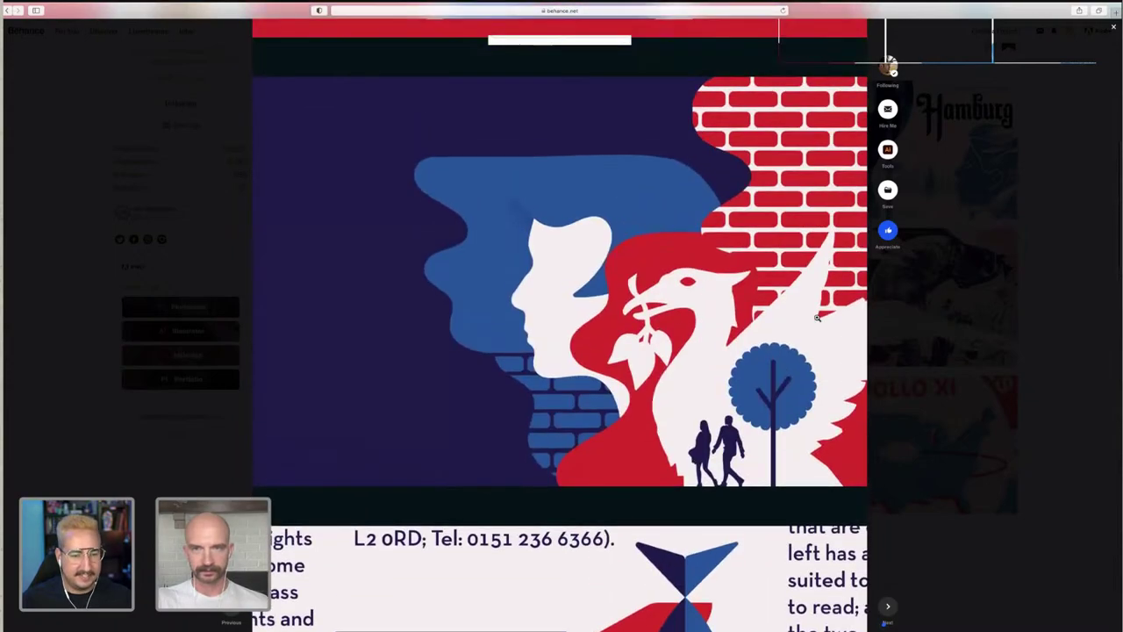
{"action": "scroll", "coordinate": [817, 318], "scroll_direction": "up", "scroll_amount": 2}
{"action": "left_click", "coordinate": [993, 338]}
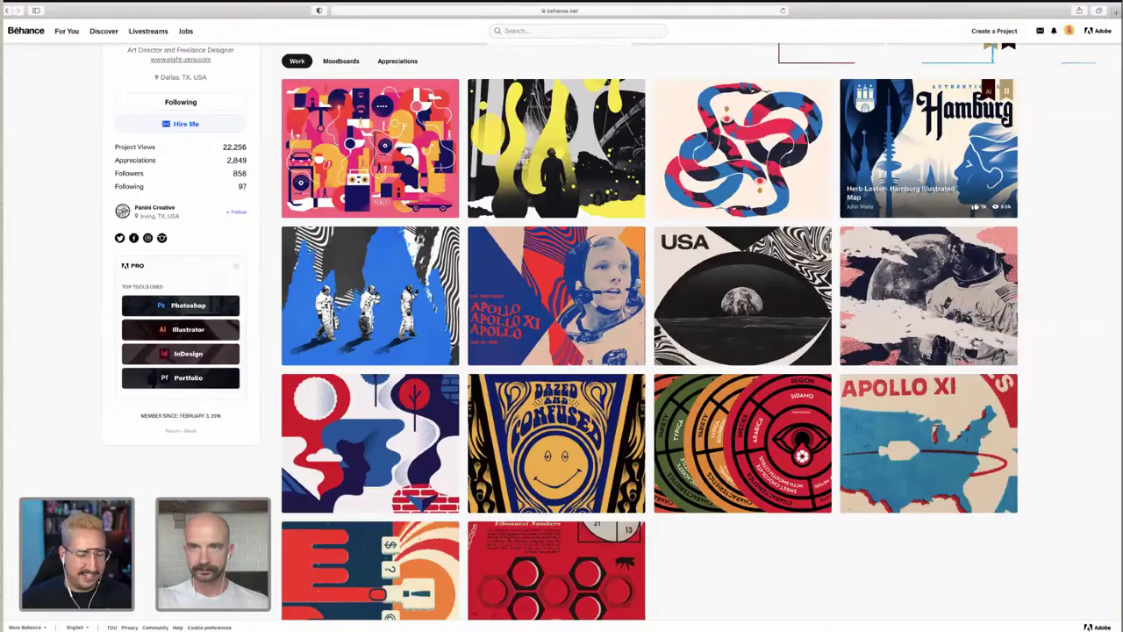
{"action": "left_click", "coordinate": [928, 149]}
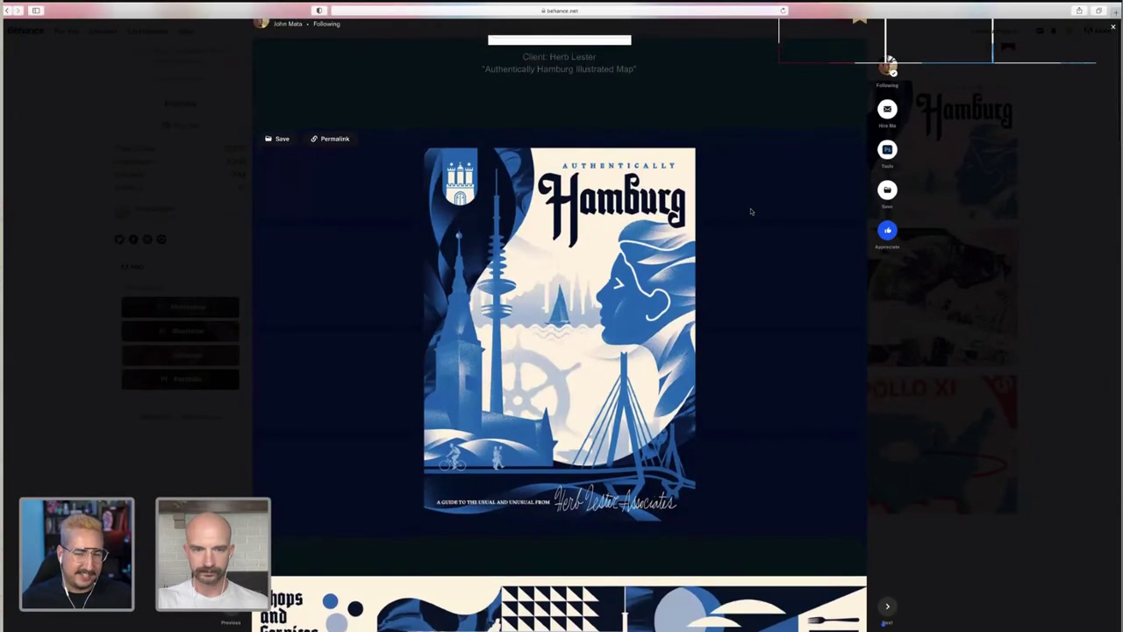
{"action": "scroll", "coordinate": [750, 211], "scroll_direction": "down", "scroll_amount": 2}
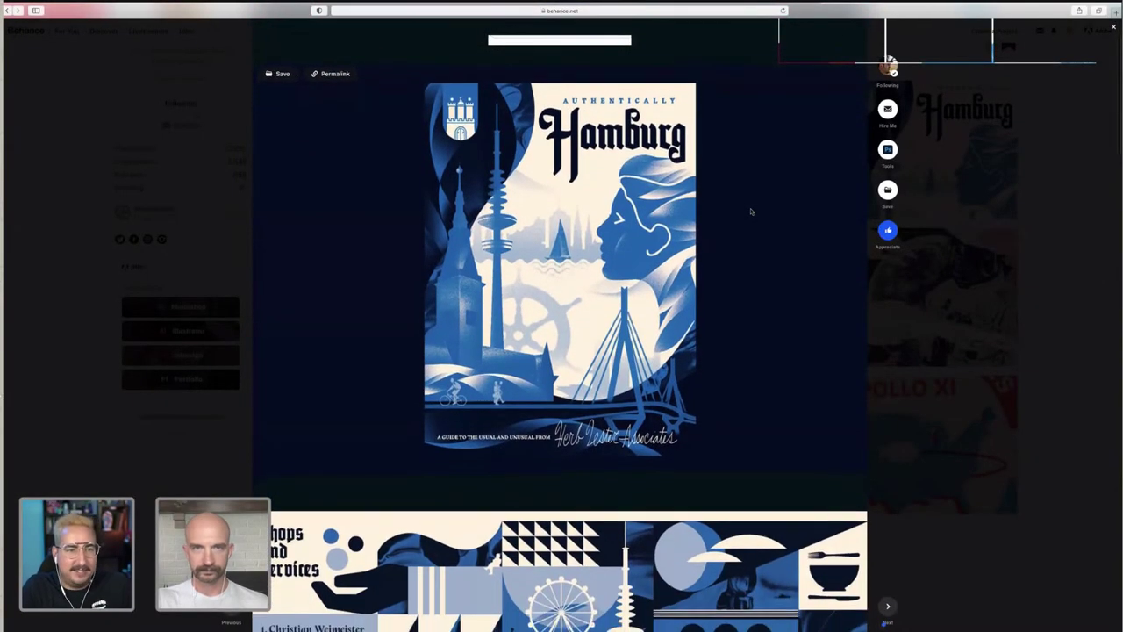
{"action": "scroll", "coordinate": [750, 211], "scroll_direction": "down", "scroll_amount": 5}
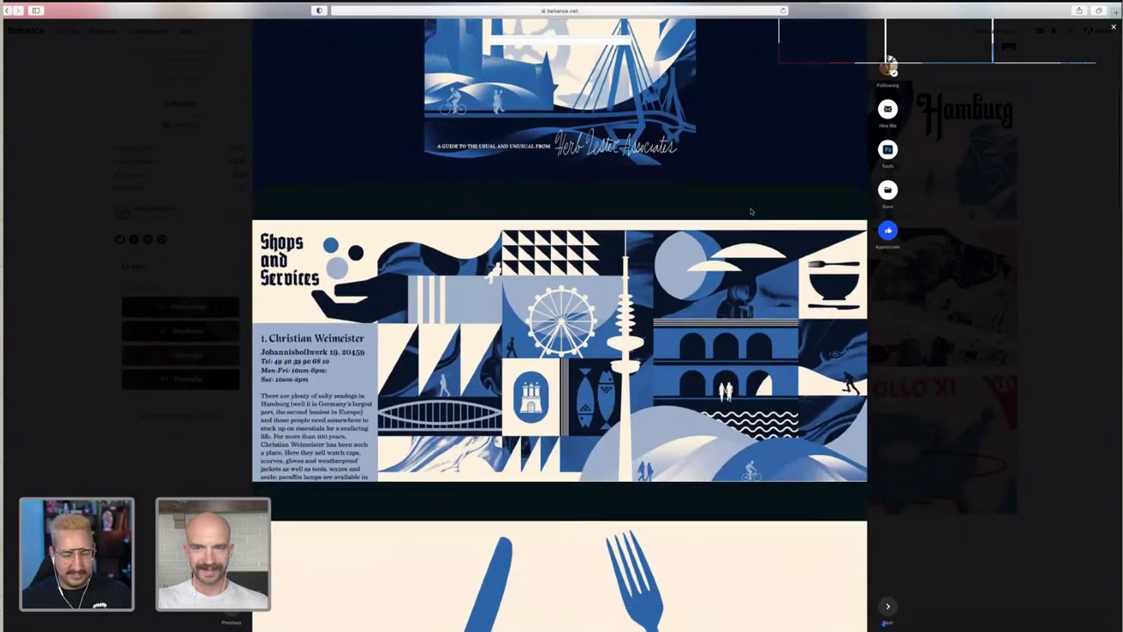
{"action": "scroll", "coordinate": [966, 281], "scroll_direction": "down", "scroll_amount": 1}
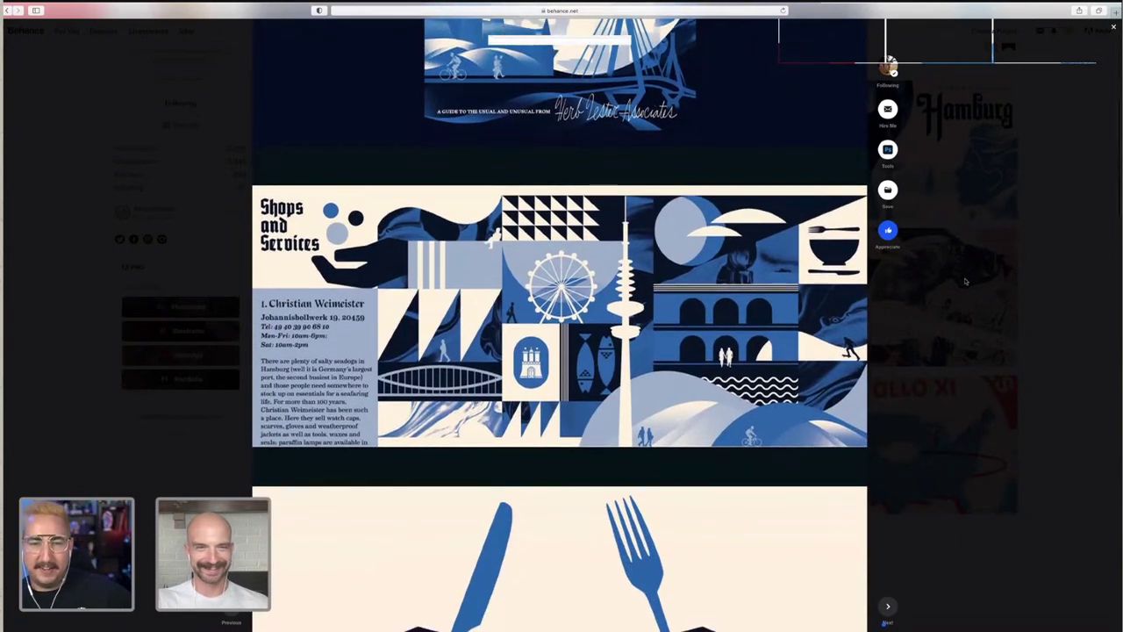
{"action": "scroll", "coordinate": [965, 281], "scroll_direction": "down", "scroll_amount": 1}
{"action": "scroll", "coordinate": [966, 281], "scroll_direction": "down", "scroll_amount": 4}
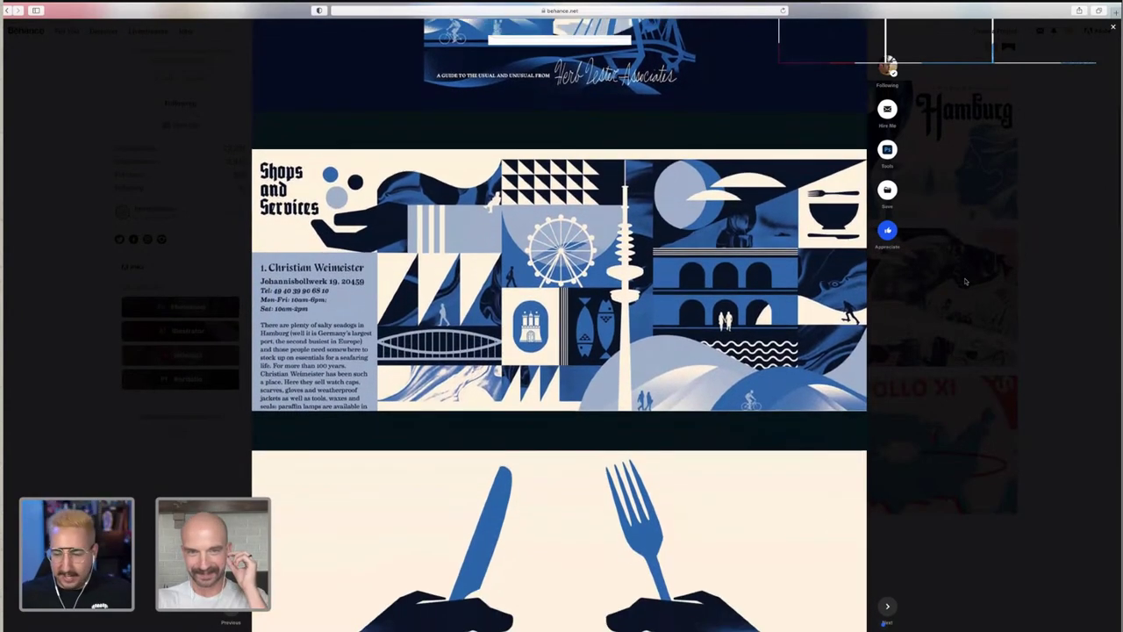
{"action": "scroll", "coordinate": [965, 281], "scroll_direction": "down", "scroll_amount": 1}
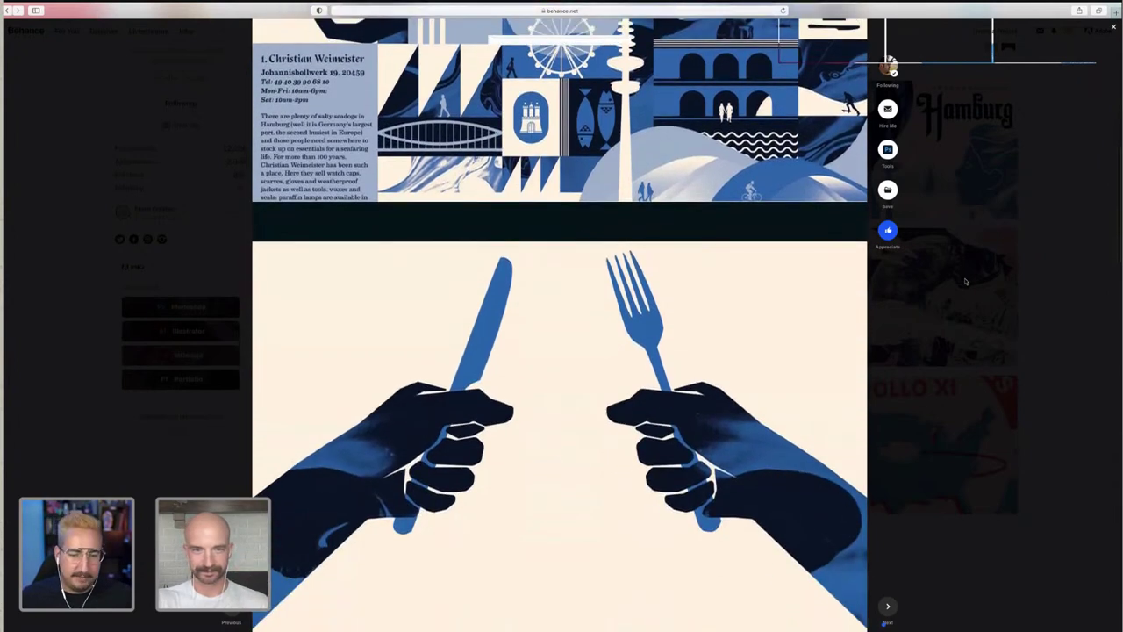
{"action": "left_click", "coordinate": [965, 281]}
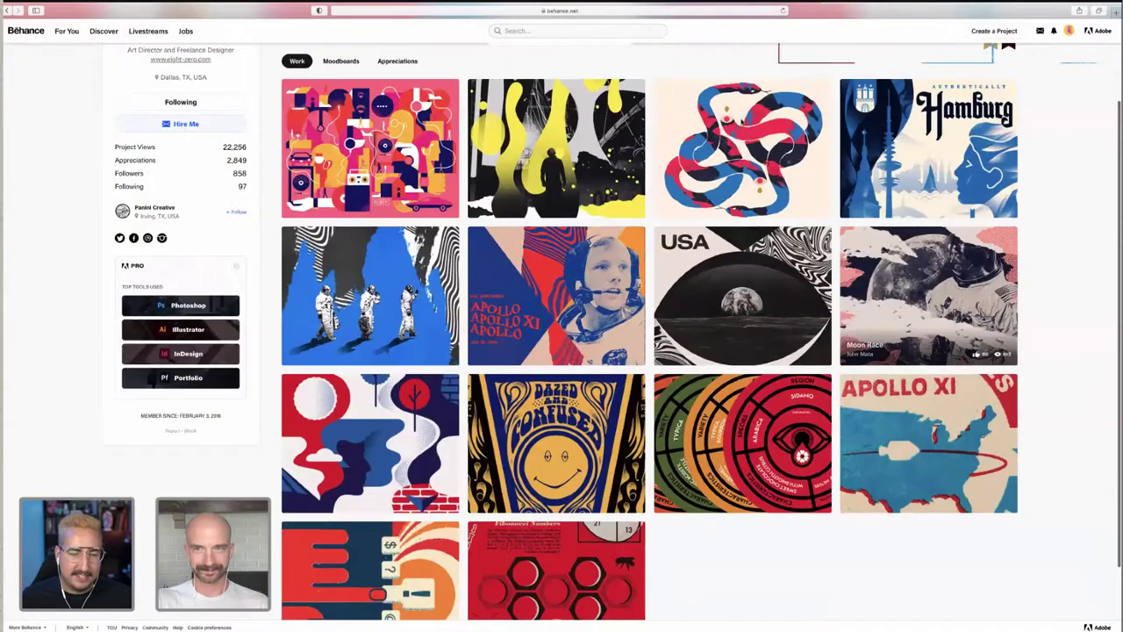
{"action": "left_click", "coordinate": [783, 195]}
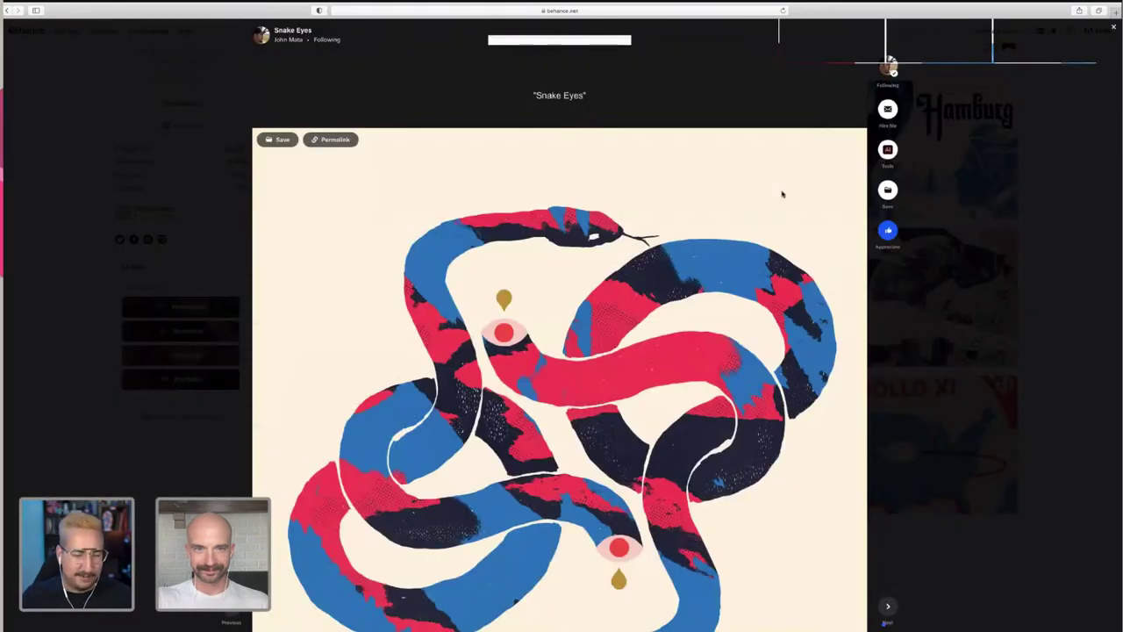
{"action": "scroll", "coordinate": [783, 194], "scroll_direction": "down", "scroll_amount": 8}
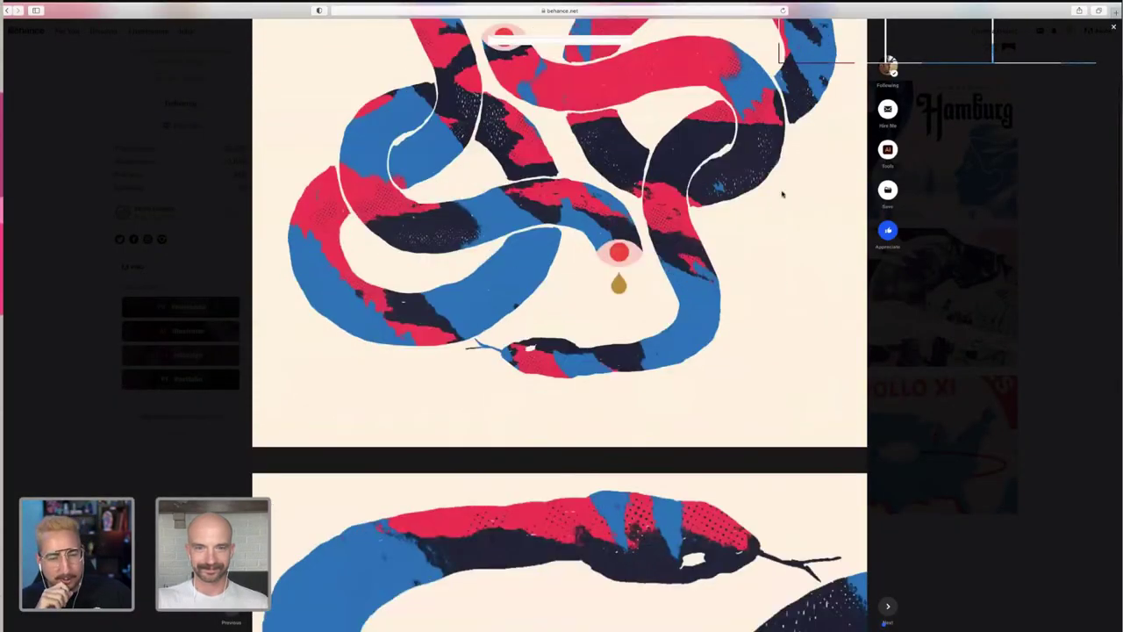
{"action": "scroll", "coordinate": [784, 195], "scroll_direction": "down", "scroll_amount": 4}
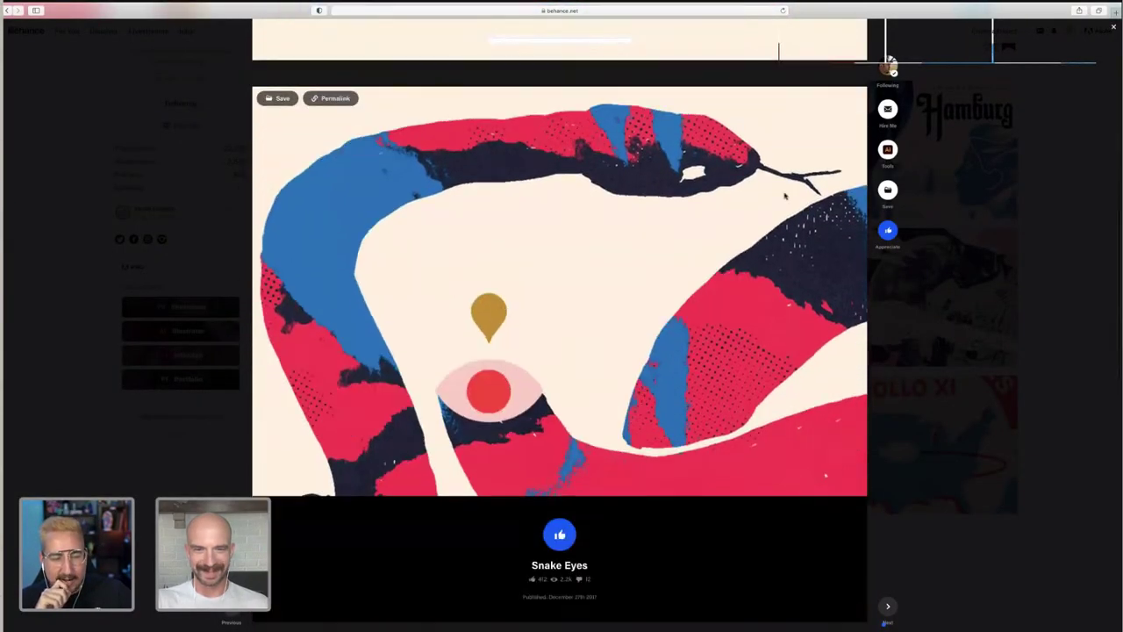
{"action": "scroll", "coordinate": [785, 194], "scroll_direction": "down", "scroll_amount": 1}
{"action": "left_click", "coordinate": [971, 285]}
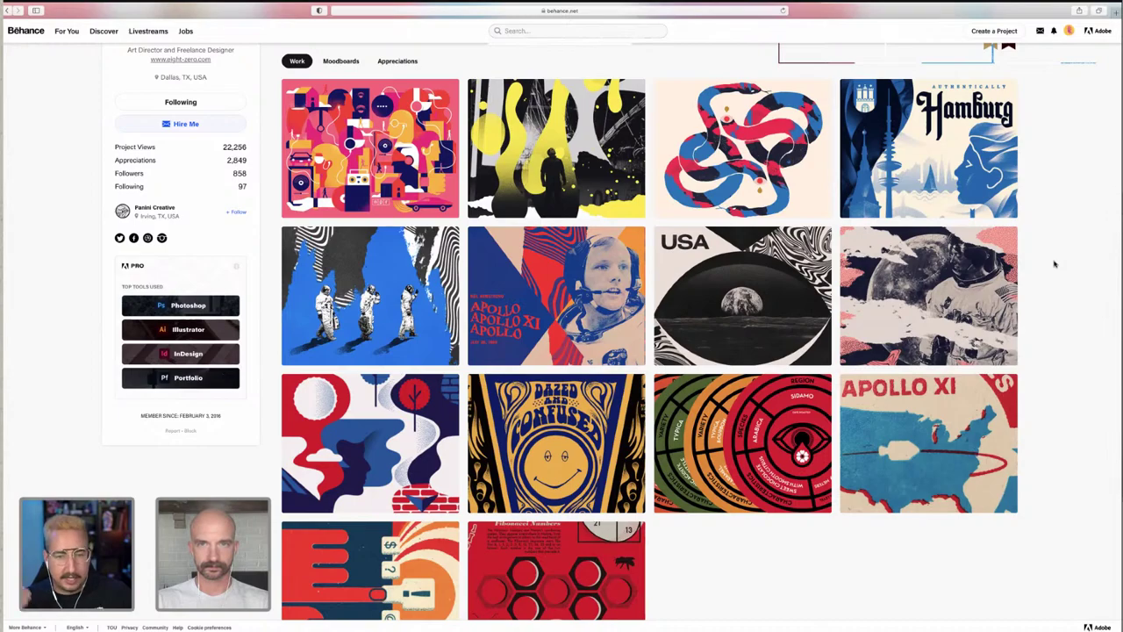
{"action": "left_click", "coordinate": [750, 207]}
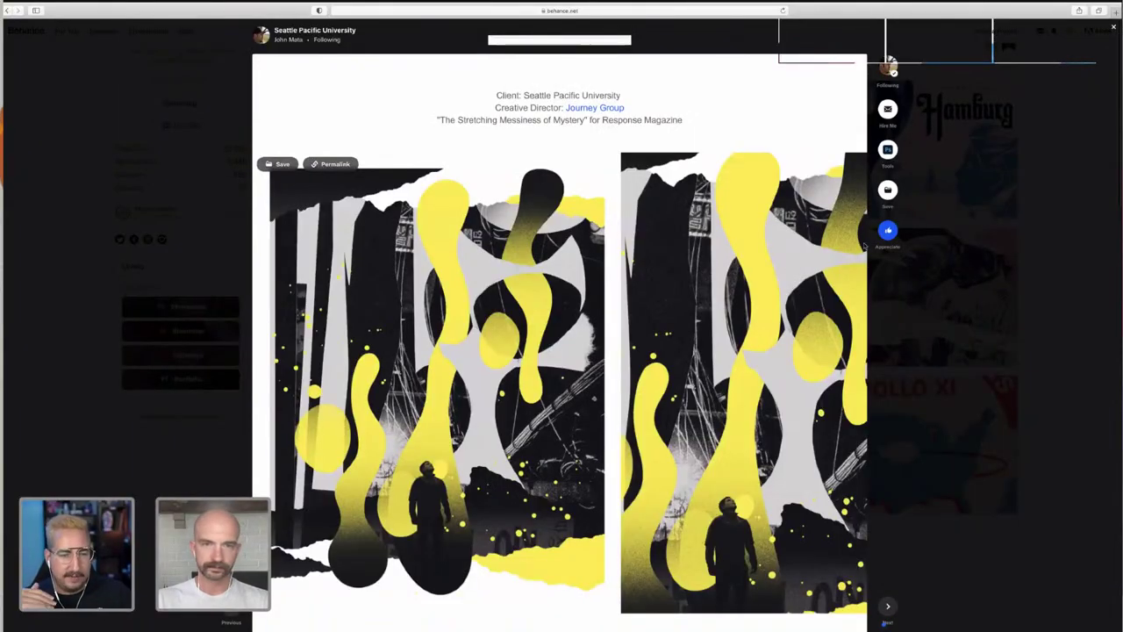
{"action": "scroll", "coordinate": [820, 247], "scroll_direction": "down", "scroll_amount": 3}
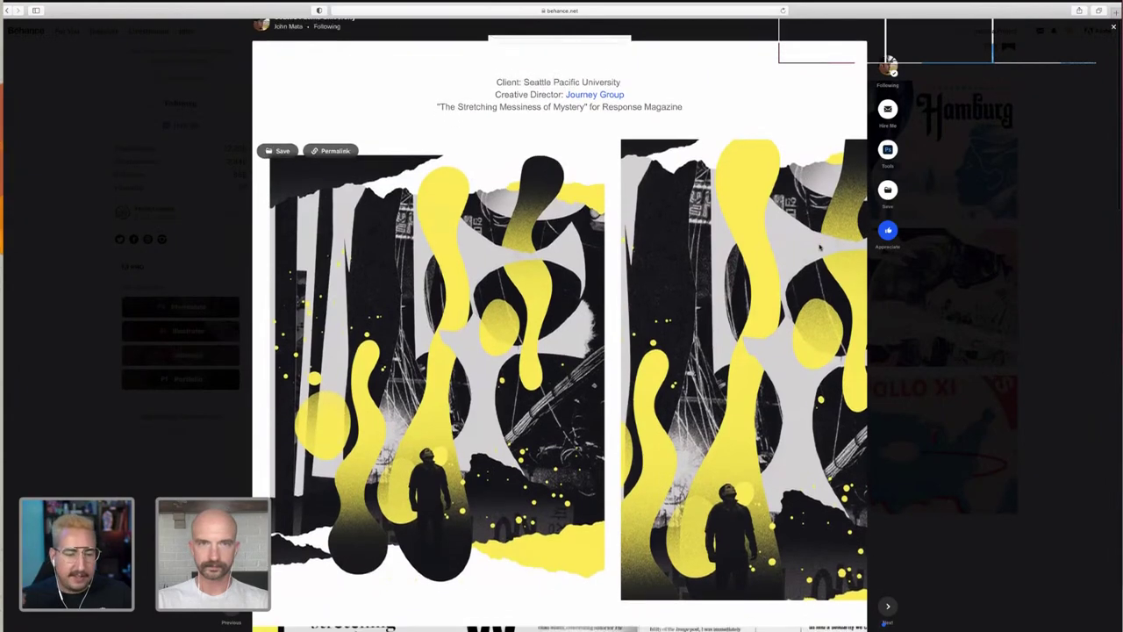
{"action": "scroll", "coordinate": [821, 247], "scroll_direction": "down", "scroll_amount": 5}
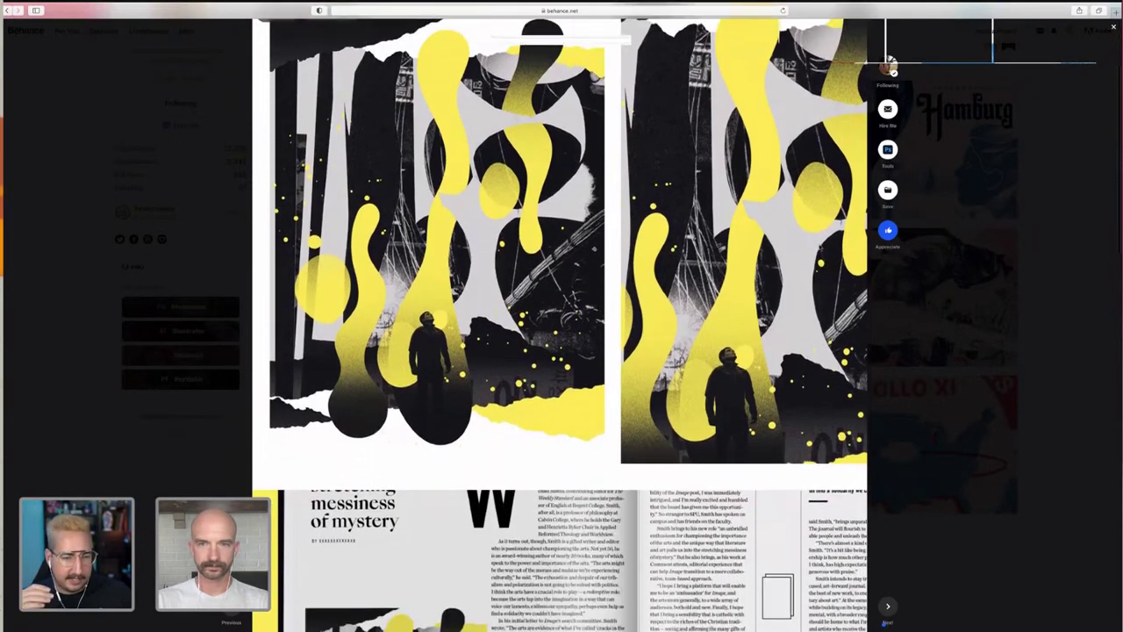
{"action": "scroll", "coordinate": [821, 248], "scroll_direction": "down", "scroll_amount": 5}
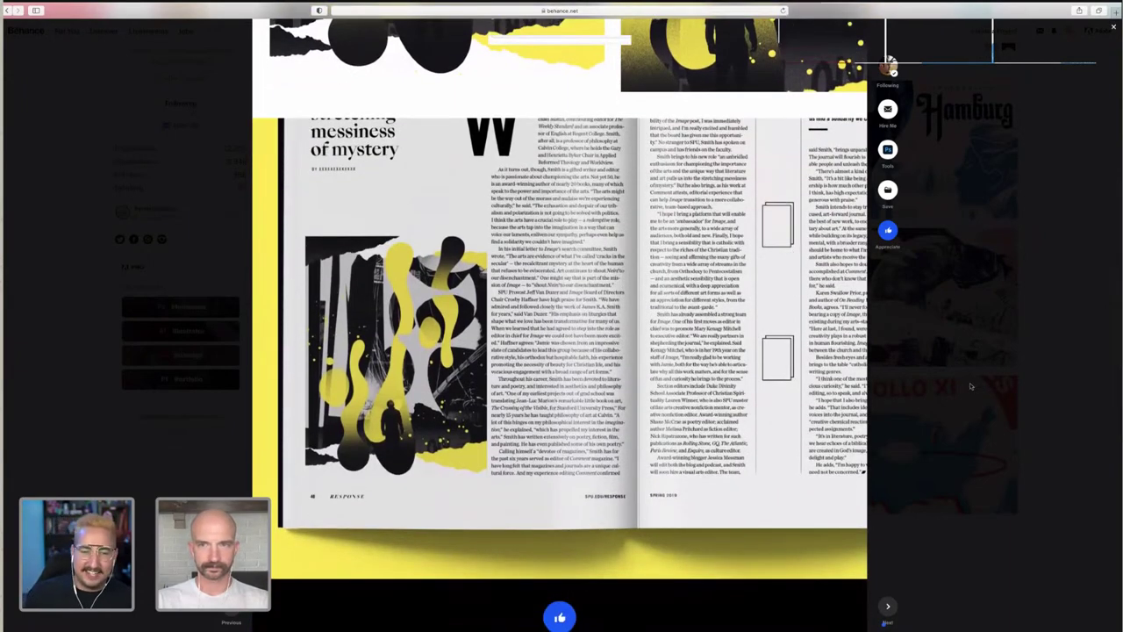
{"action": "left_click", "coordinate": [972, 387]}
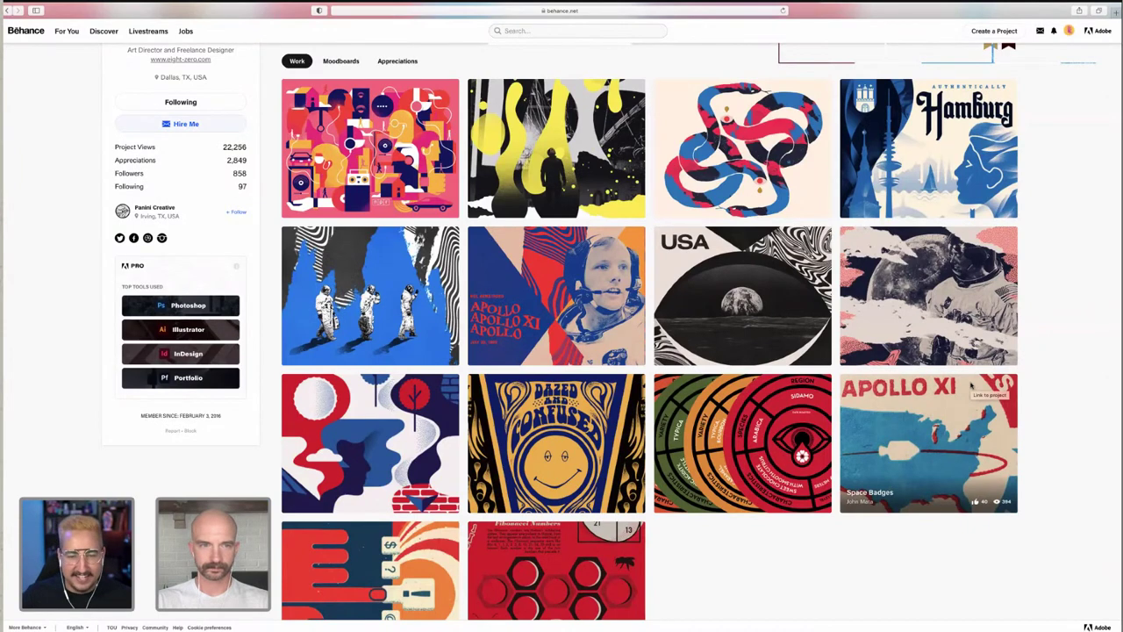
- Exit Safari full screen and minimize the Behance window to reveal the Deer Creek Auto Parts logo
{"action": "scroll", "coordinate": [972, 386], "scroll_direction": "up", "scroll_amount": 3}
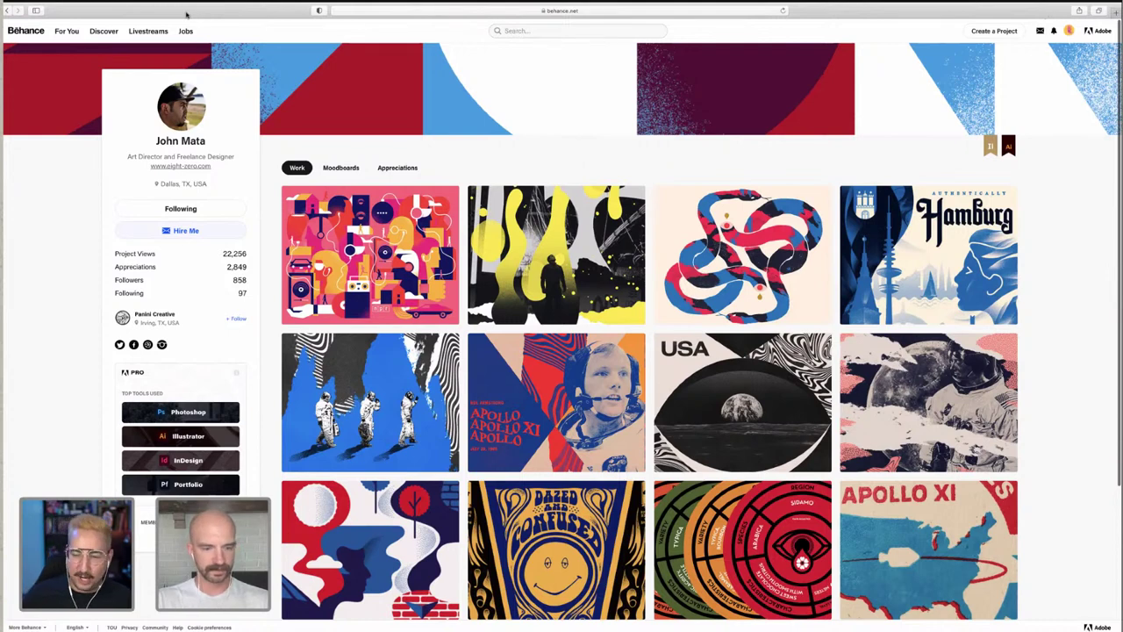
{"action": "key", "text": "ctrl+super+f"}
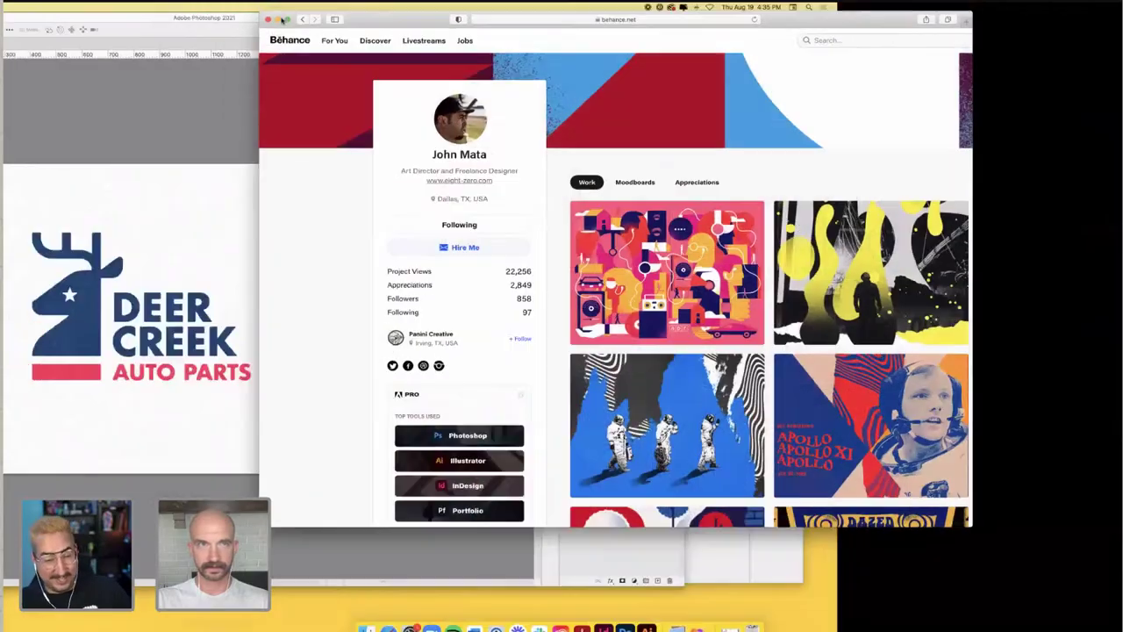
{"action": "left_click", "coordinate": [315, 24]}
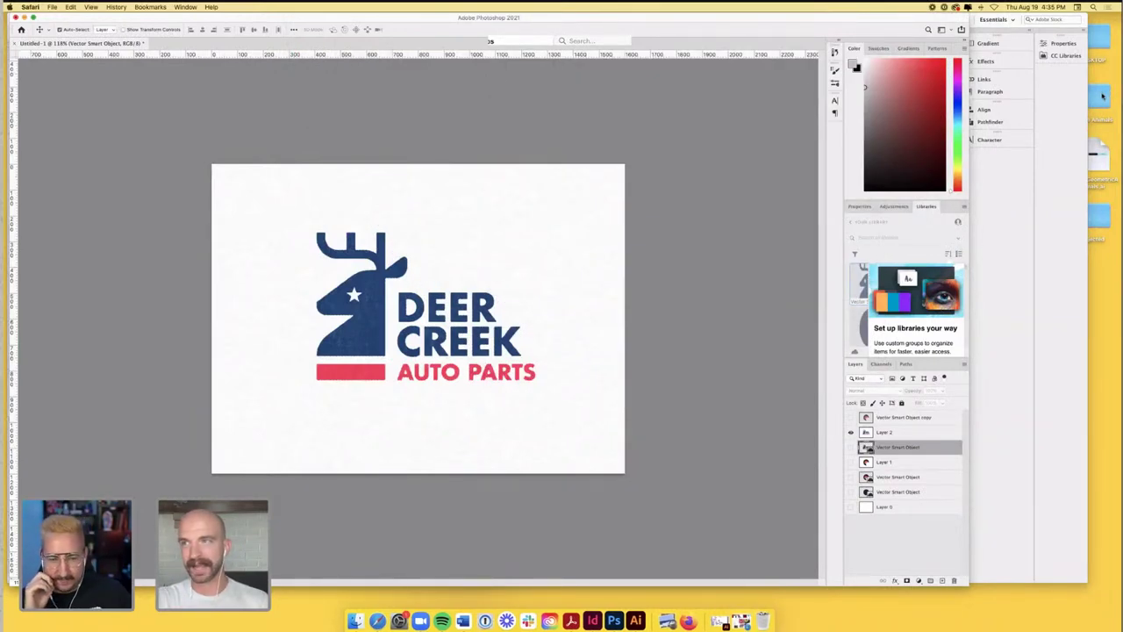
- Open the Rejected folder on the desktop and Quick Look the rhino photo
{"action": "left_click", "coordinate": [1100, 219]}
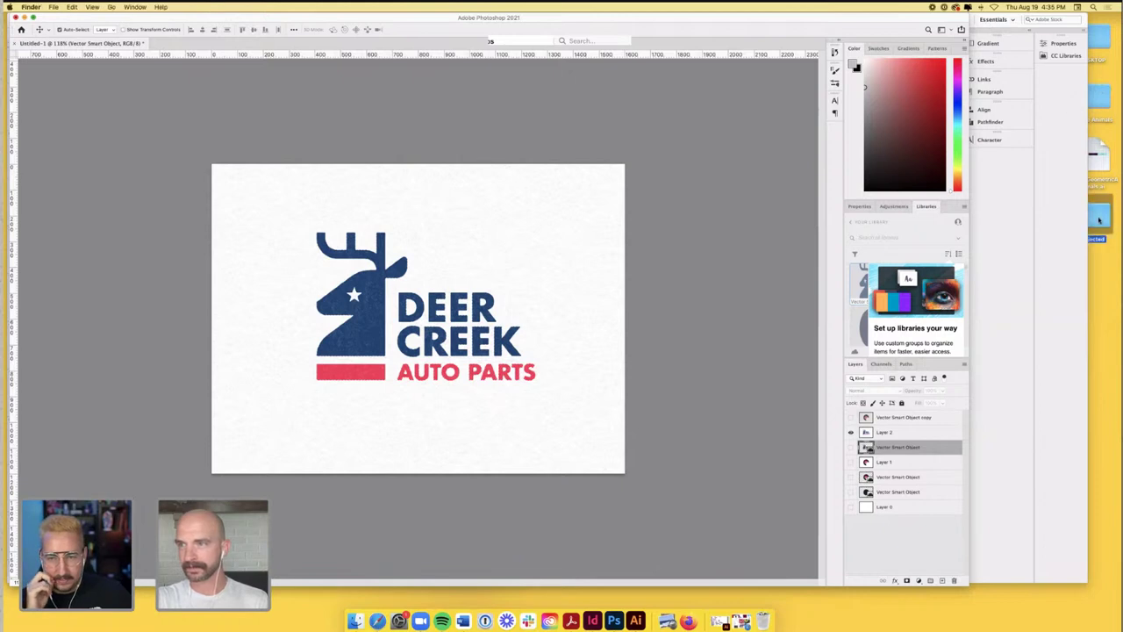
{"action": "double_click", "coordinate": [1099, 220]}
{"action": "left_click_drag", "start_coordinate": [596, 120], "coordinate": [666, 199]}
{"action": "left_click", "coordinate": [672, 222]}
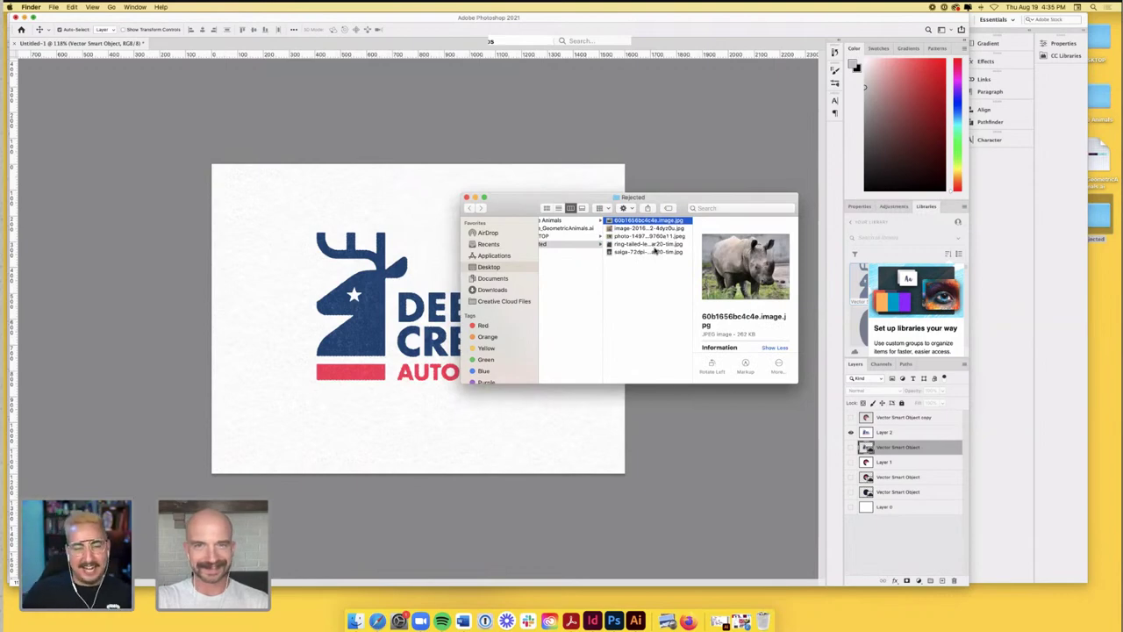
{"action": "key", "text": "space"}
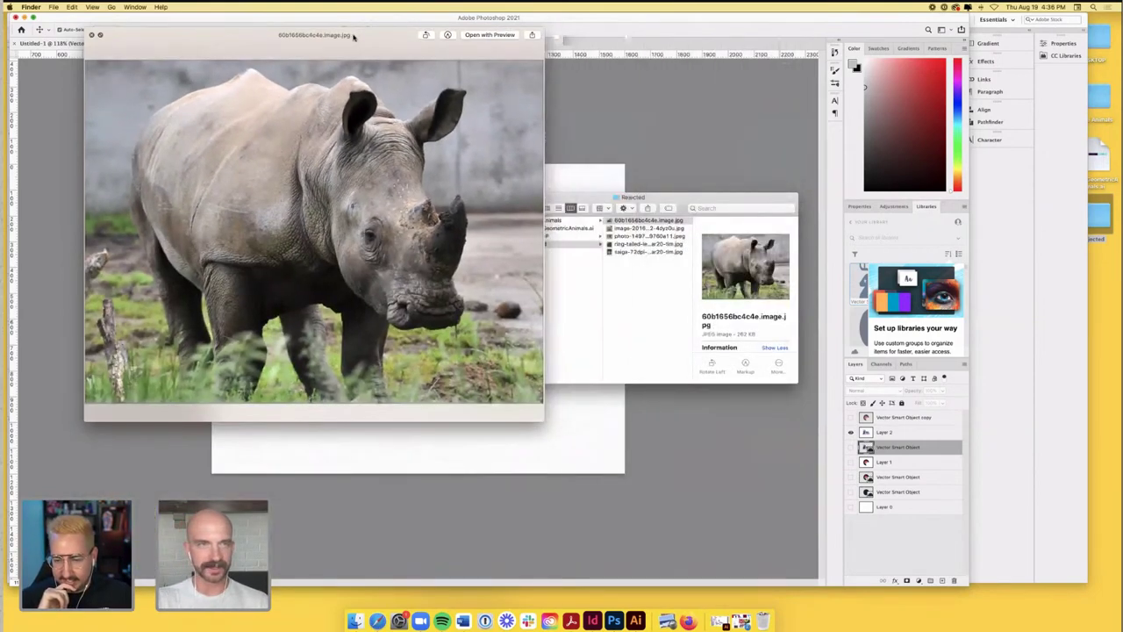
{"action": "left_click_drag", "start_coordinate": [354, 38], "coordinate": [453, 102]}
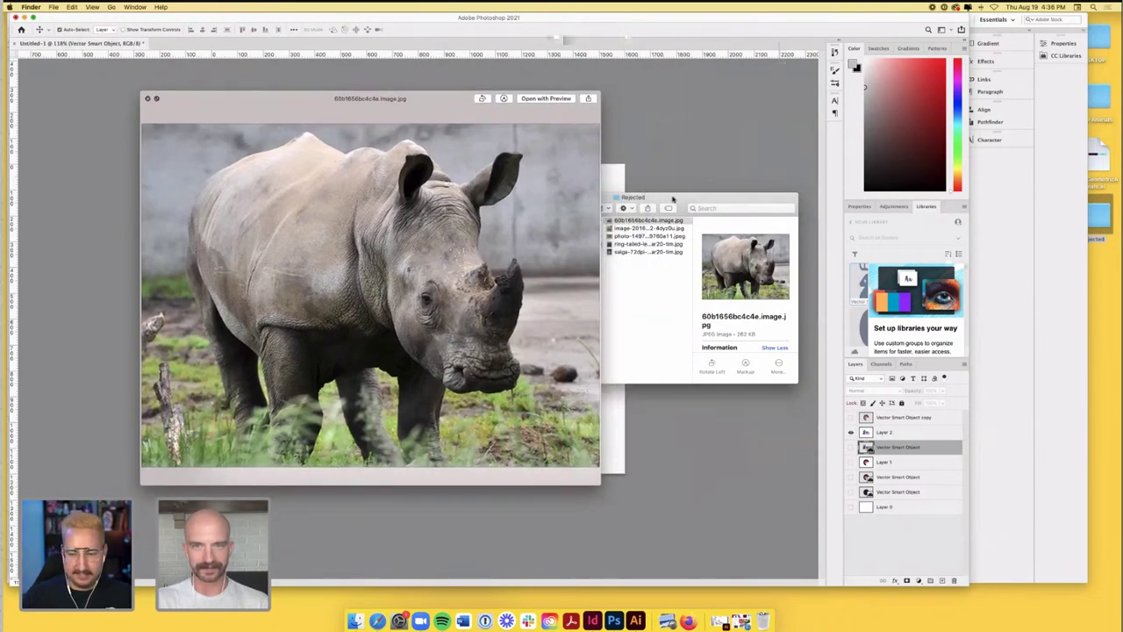
- Step through the cheetah, raccoon and ring-tailed lemur previews, then view and close the raccoon photo
{"action": "key", "text": "Down"}
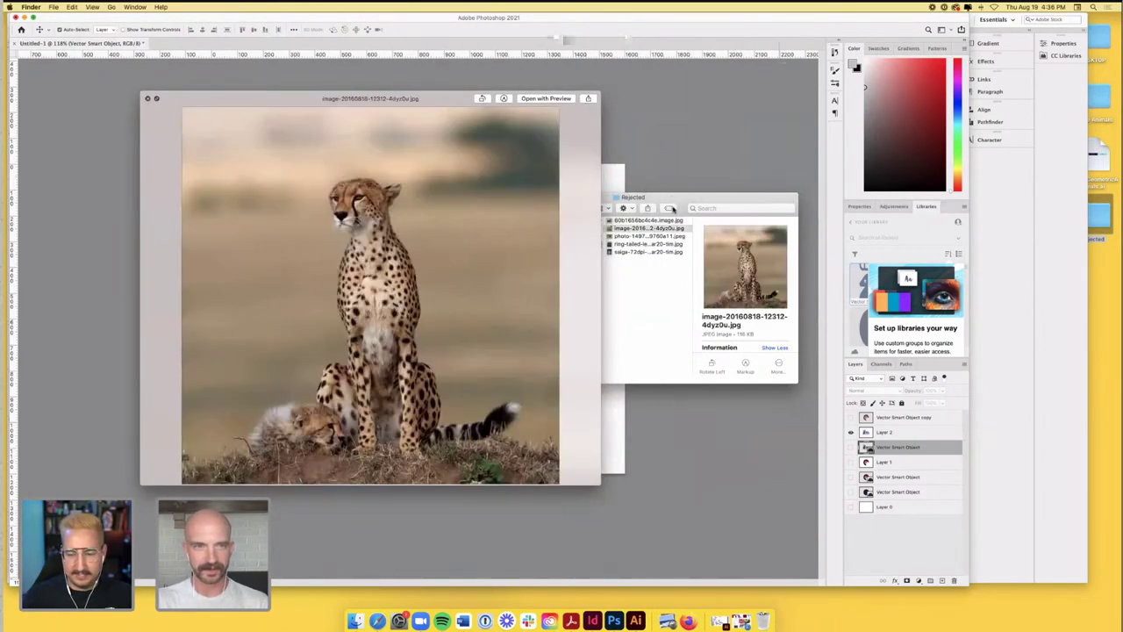
{"action": "key", "text": "Down"}
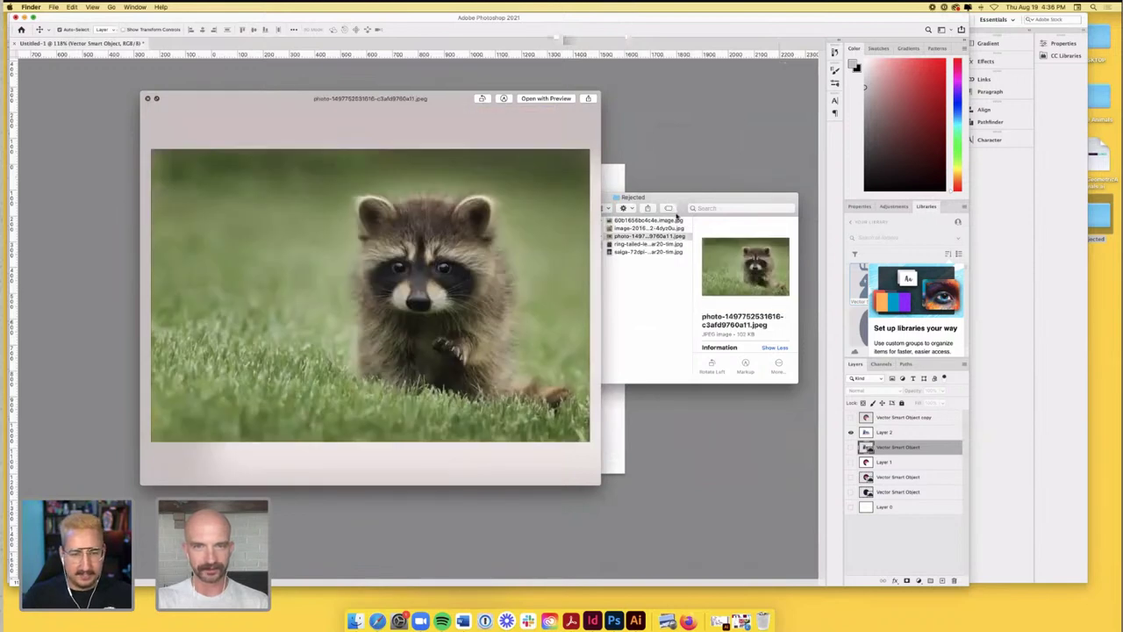
{"action": "key", "text": "Down"}
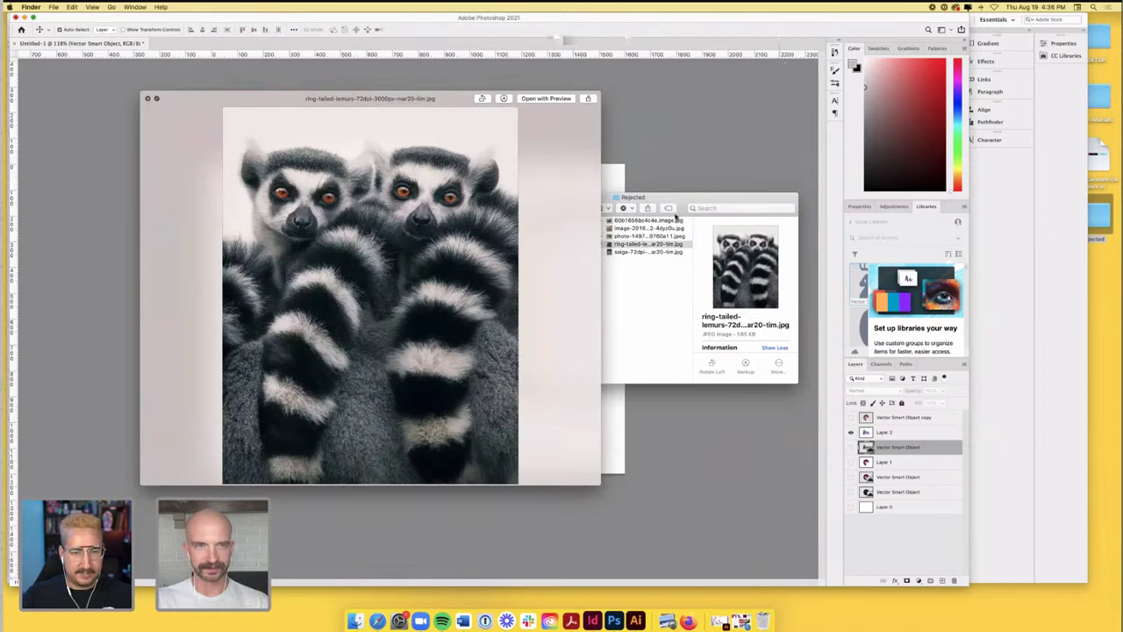
{"action": "key", "text": "Up"}
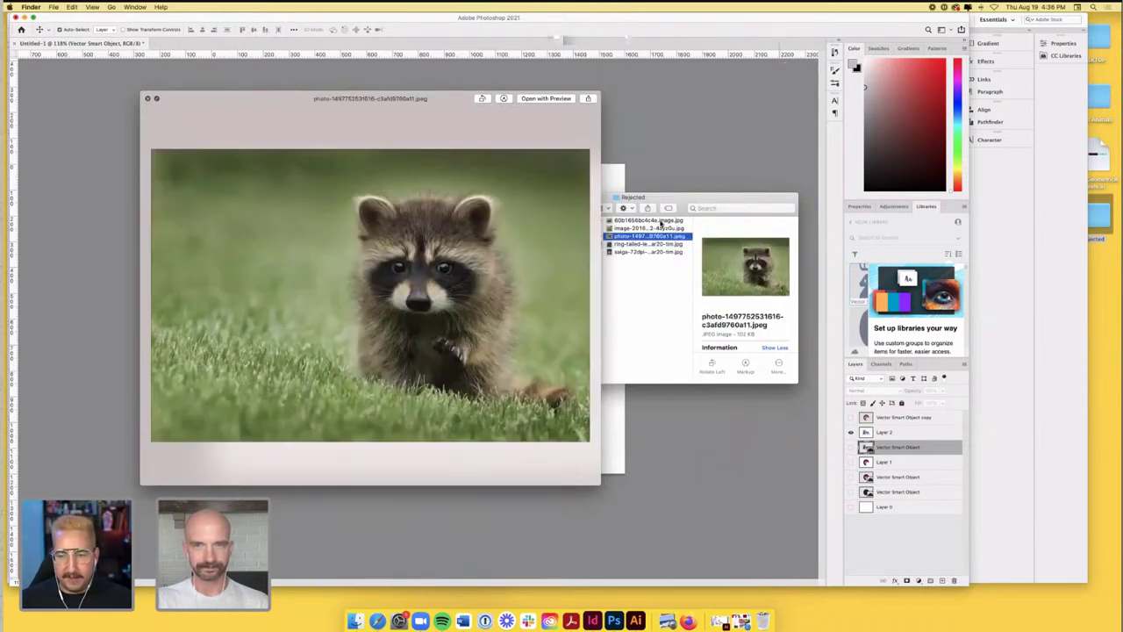
{"action": "left_click", "coordinate": [660, 221]}
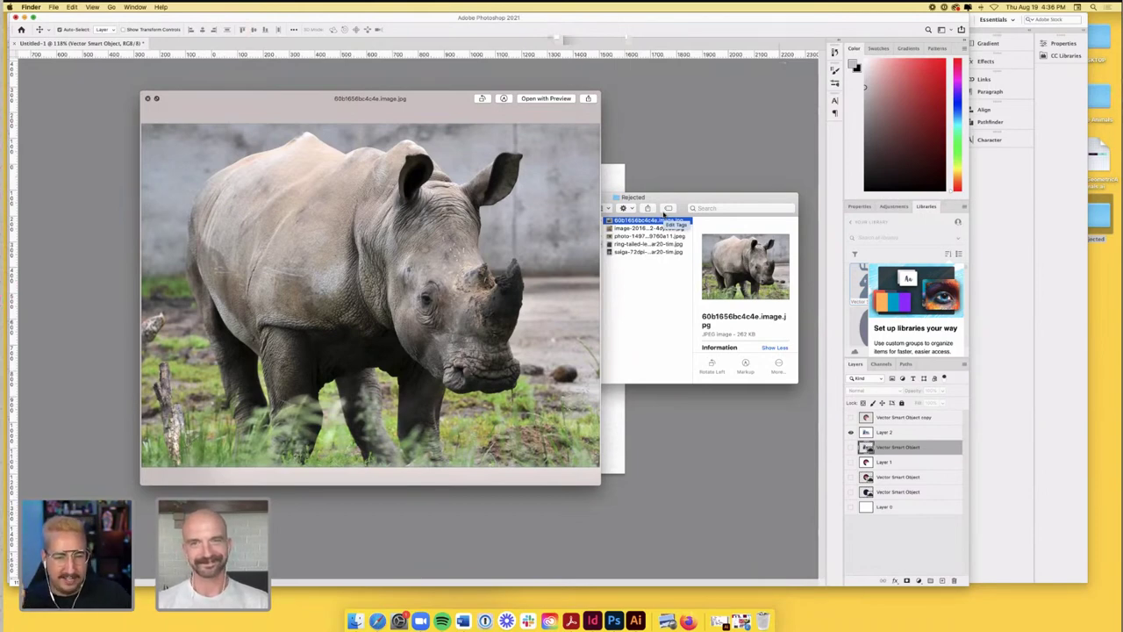
{"action": "left_click", "coordinate": [647, 237]}
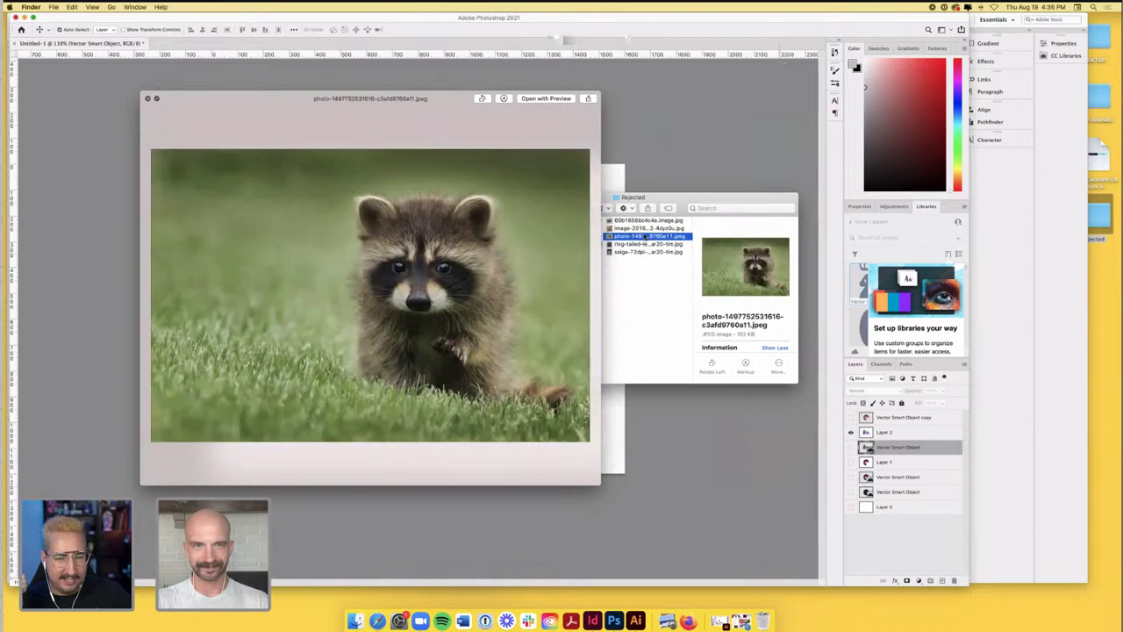
{"action": "left_click", "coordinate": [645, 237]}
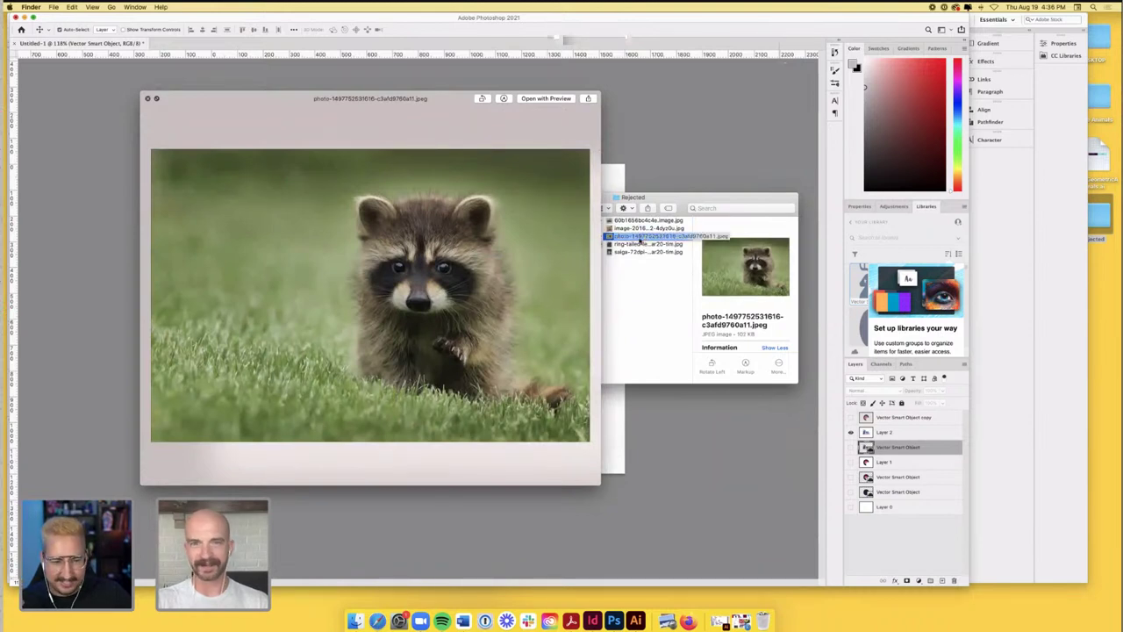
{"action": "key", "text": "Return"}
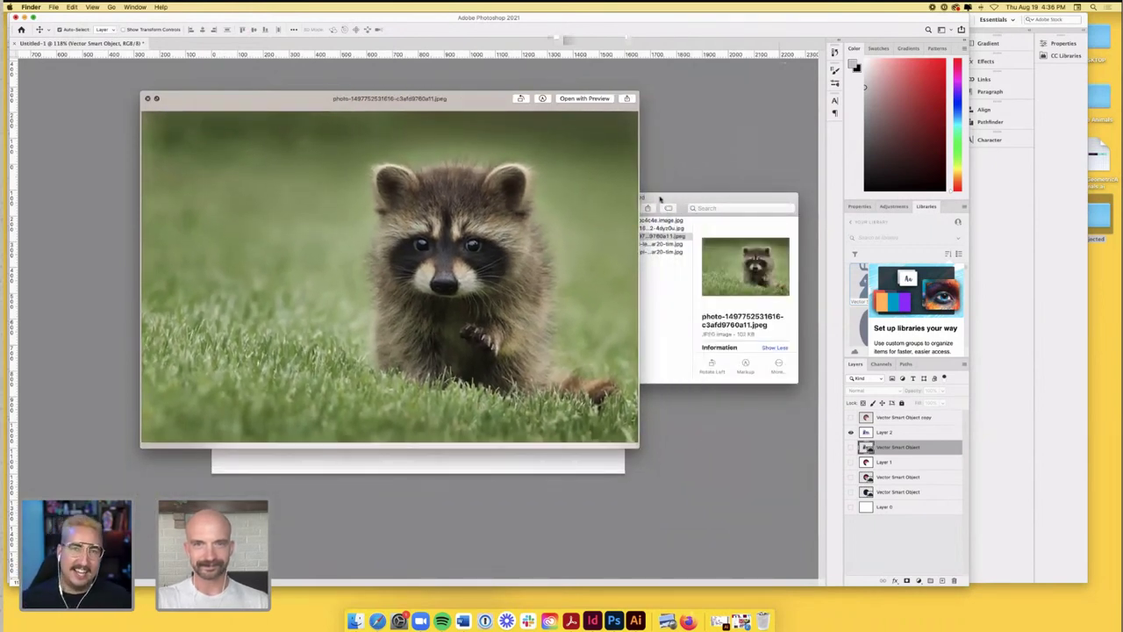
{"action": "key", "text": "space"}
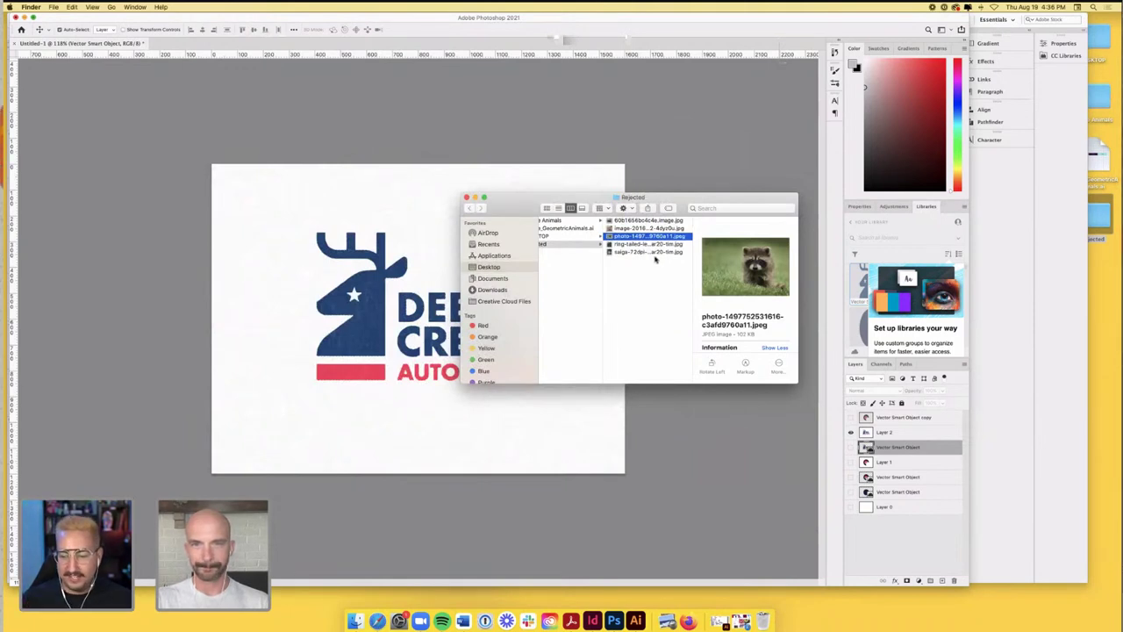
- Preview the cheetah photo, then the saiga photo, in Quick Look
{"action": "key", "text": "Up"}
{"action": "key", "text": "space"}
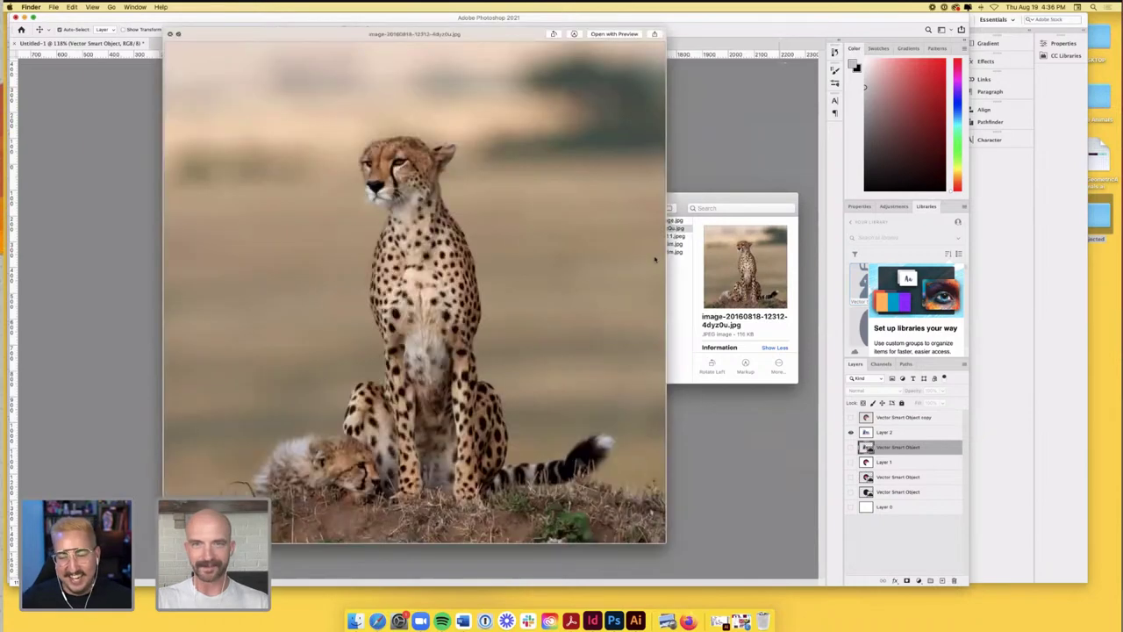
{"action": "key", "text": "space"}
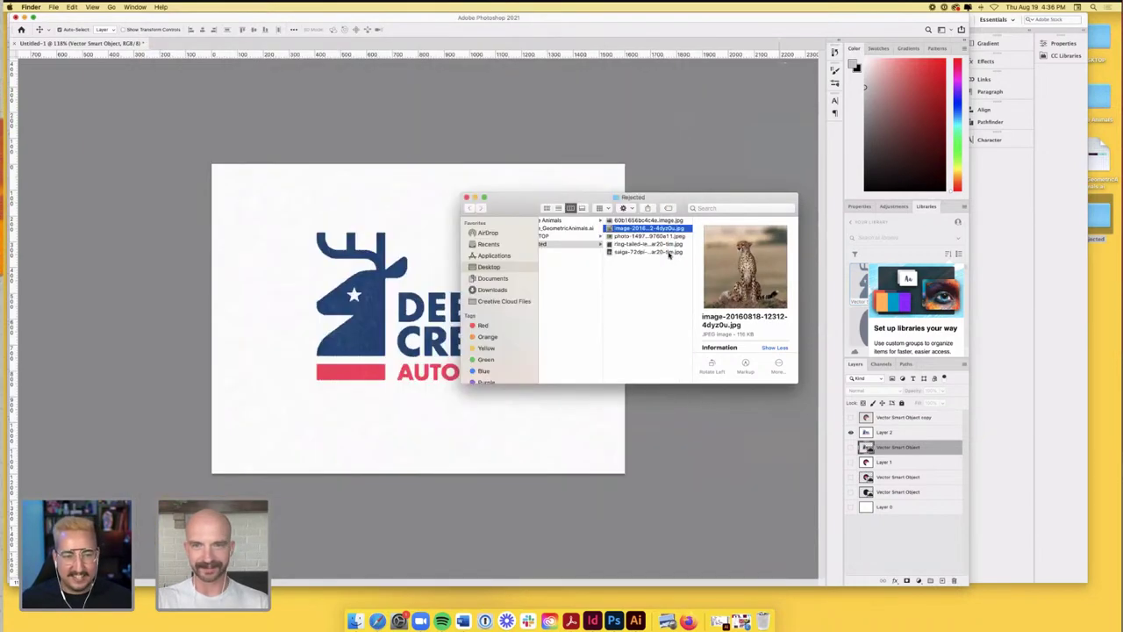
{"action": "left_click", "coordinate": [676, 252]}
{"action": "key", "text": "space"}
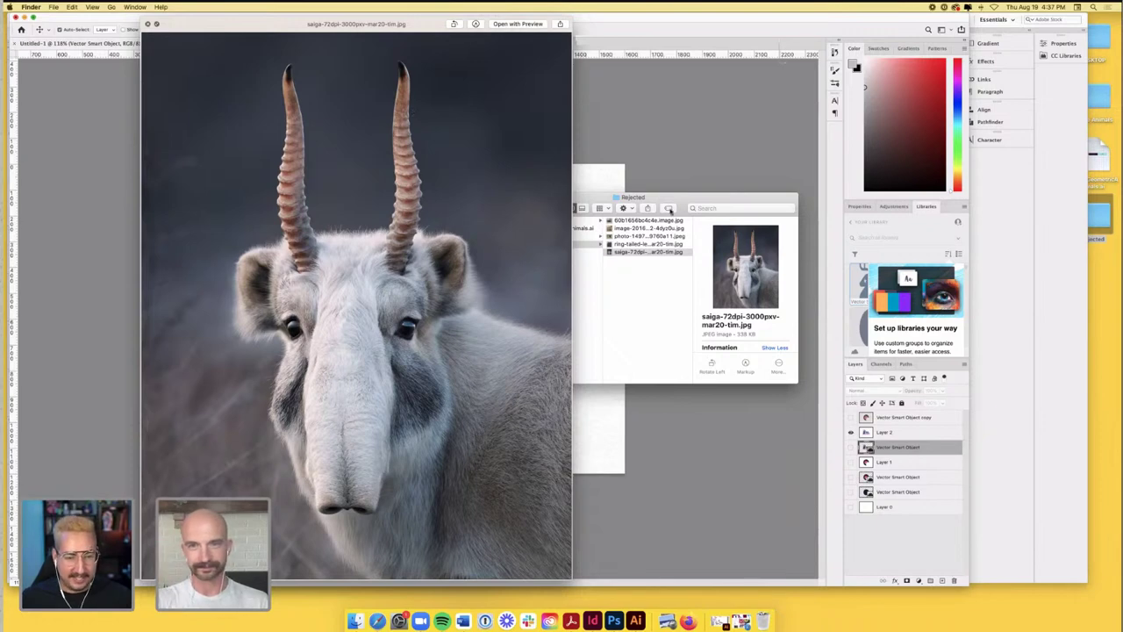
- Step through the lemur, raccoon and rhino previews, close Quick Look, and restore the Illustrator GeometricAnimals file
{"action": "left_click_drag", "start_coordinate": [699, 201], "coordinate": [703, 198]}
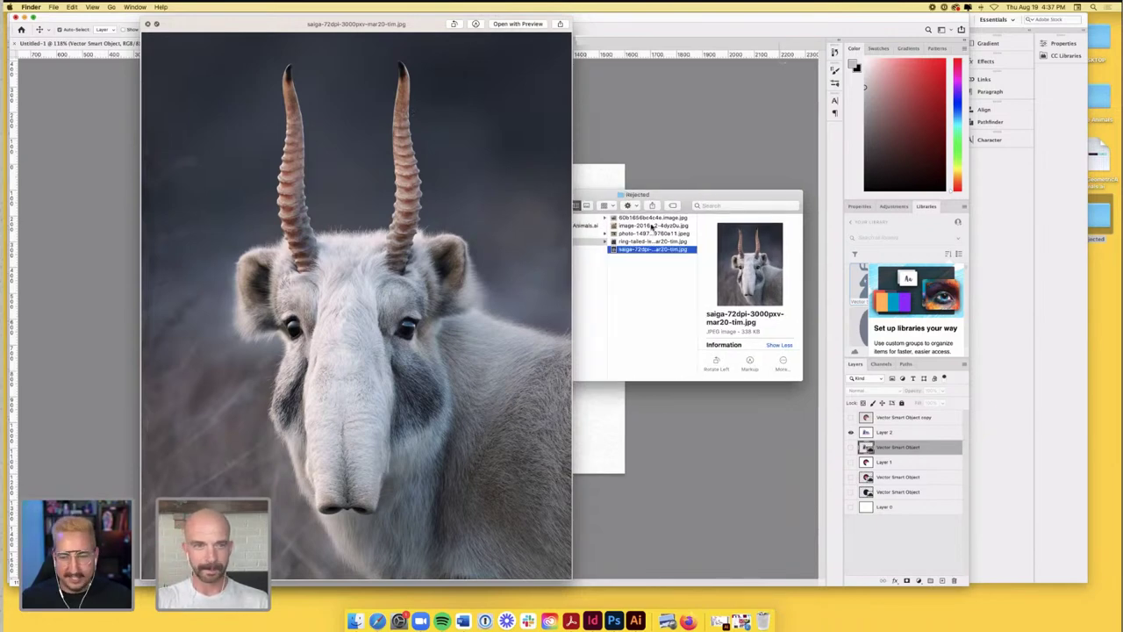
{"action": "key", "text": "Up"}
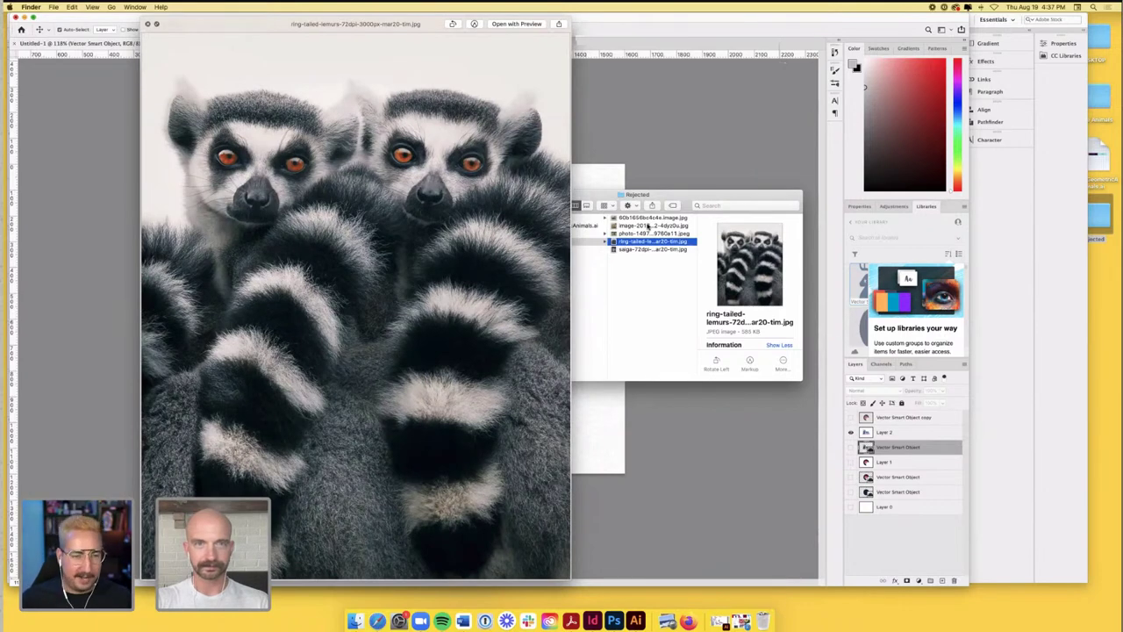
{"action": "key", "text": "Up"}
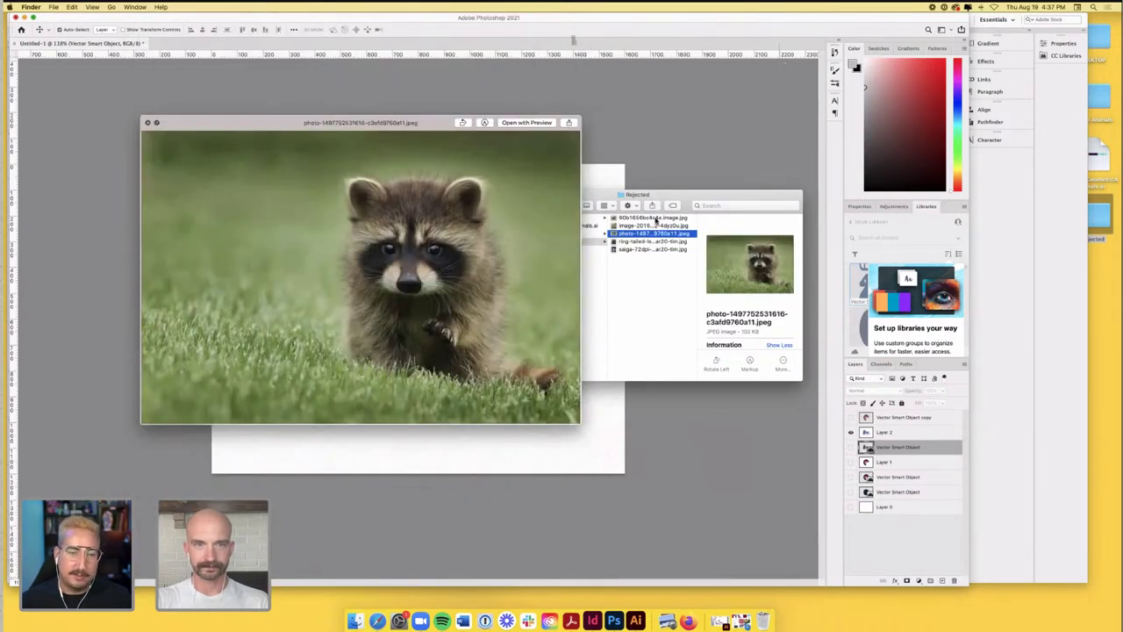
{"action": "key", "text": "Up"}
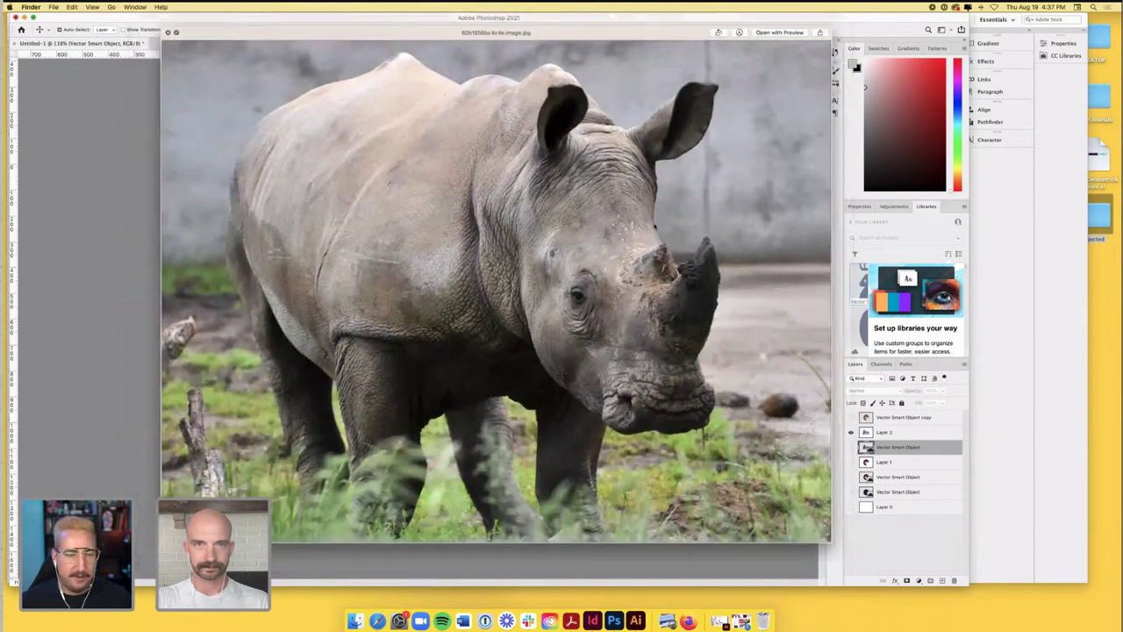
{"action": "key", "text": "space"}
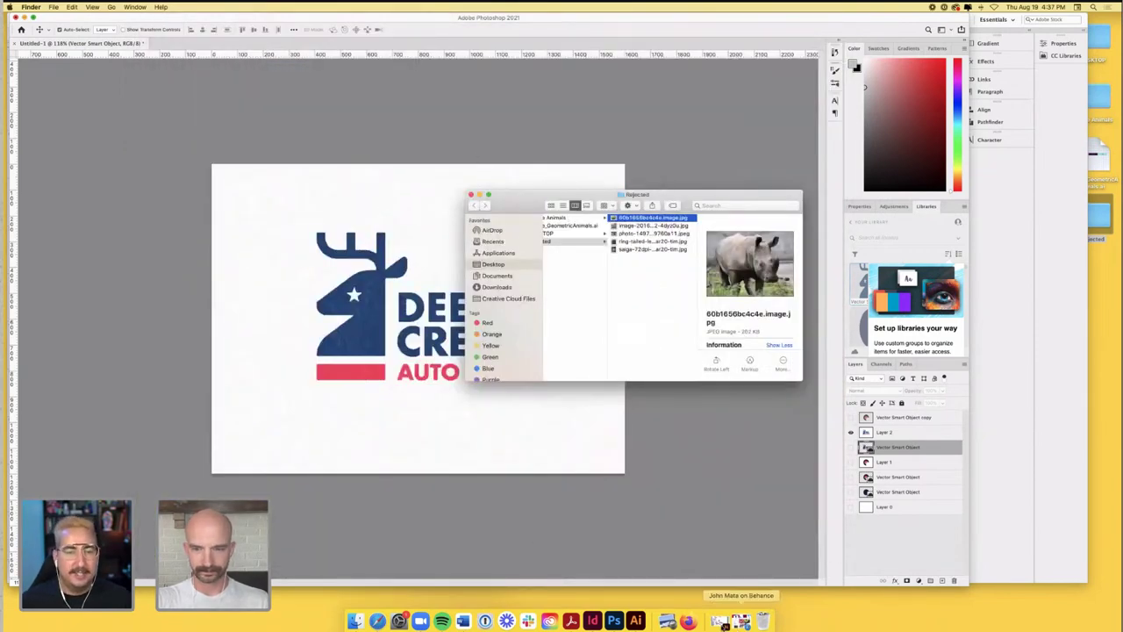
{"action": "left_click", "coordinate": [720, 621]}
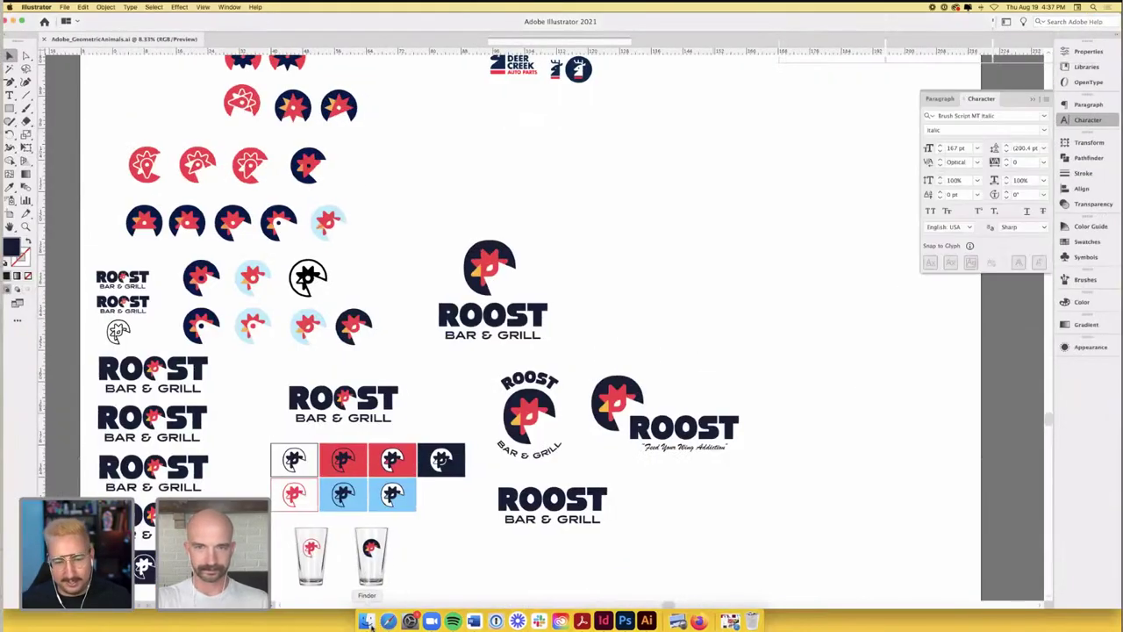
{"action": "left_click", "coordinate": [366, 621]}
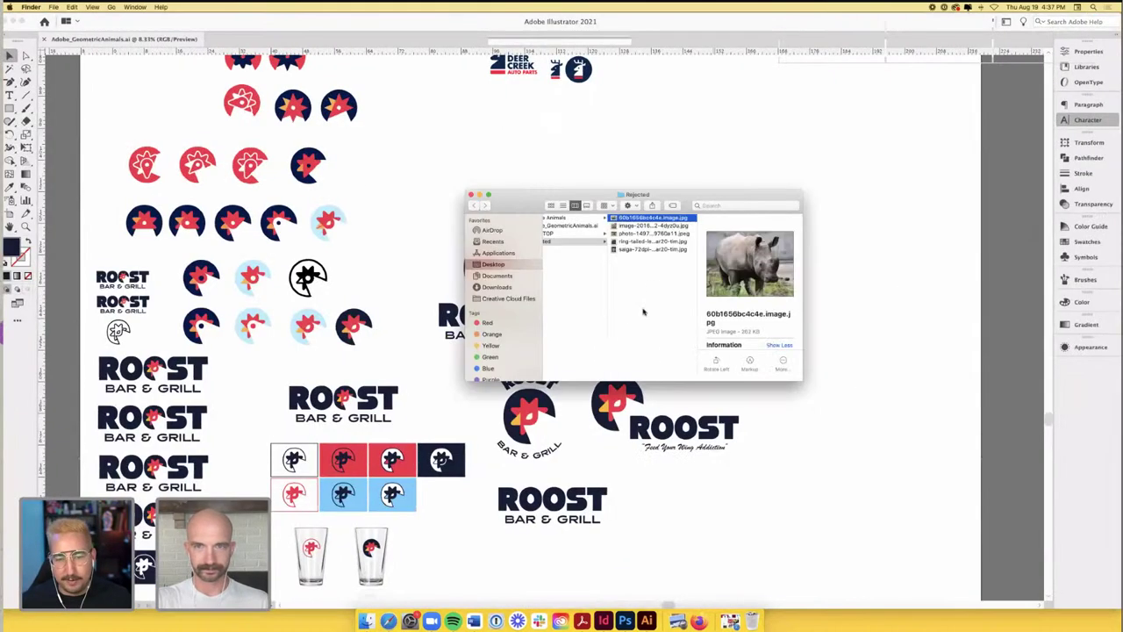
{"action": "key", "text": "Down"}
- Drag the rhino, raccoon and ring-tailed lemur photos from Finder onto the Illustrator artboard
{"action": "left_click", "coordinate": [648, 233]}
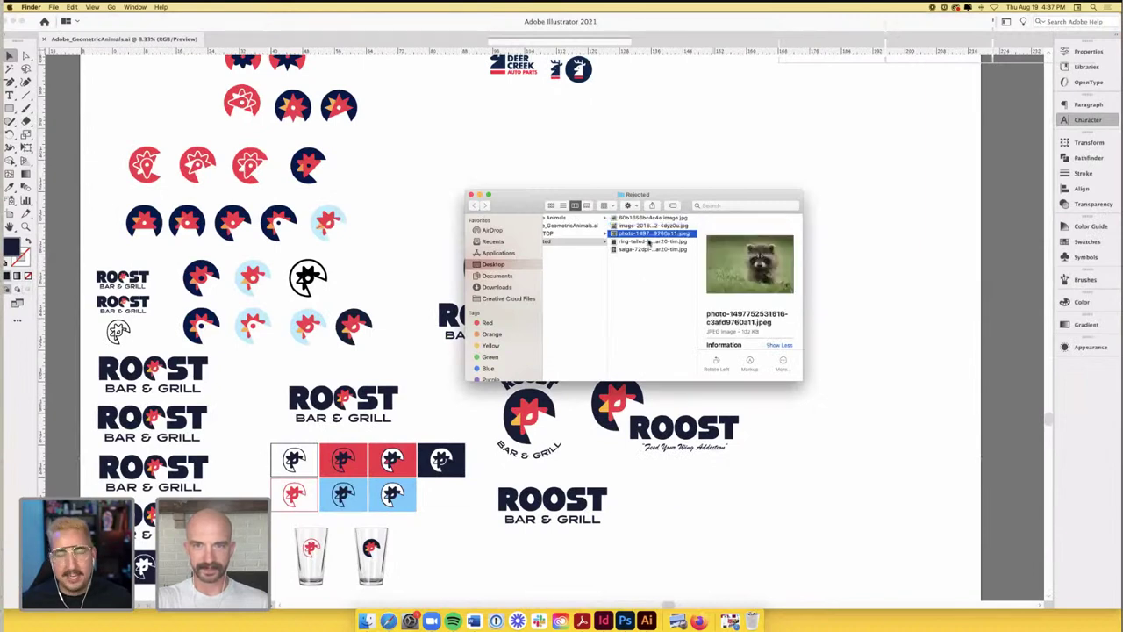
{"action": "left_click", "coordinate": [650, 243]}
{"action": "left_click", "coordinate": [650, 233], "text": "super"}
{"action": "left_click", "coordinate": [650, 218], "text": "super"}
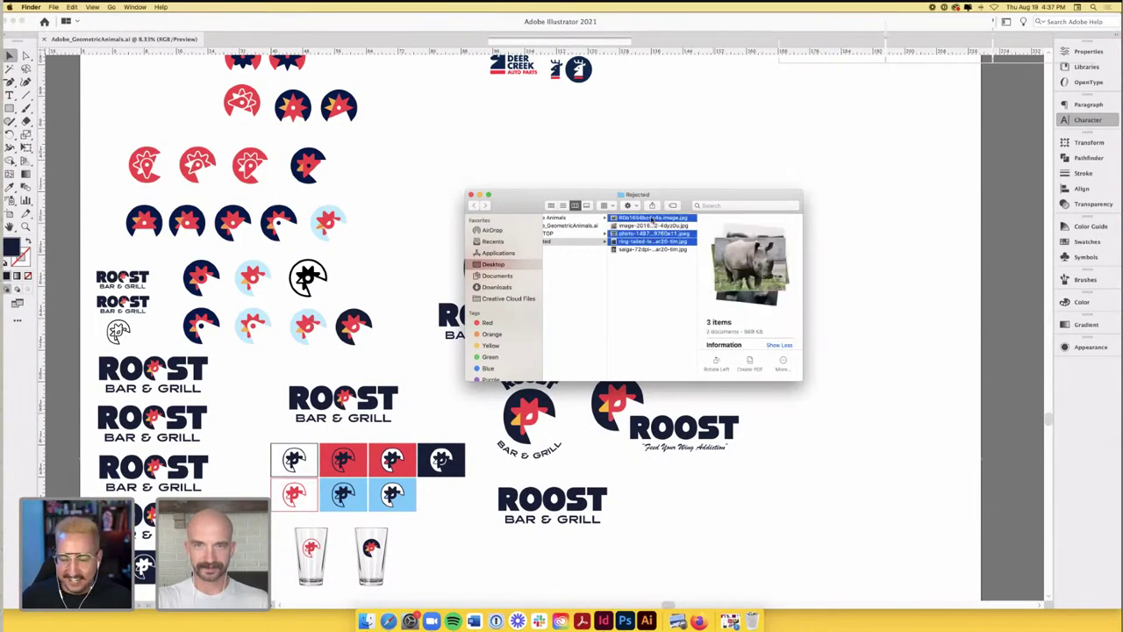
{"action": "left_click_drag", "start_coordinate": [650, 217], "coordinate": [729, 145]}
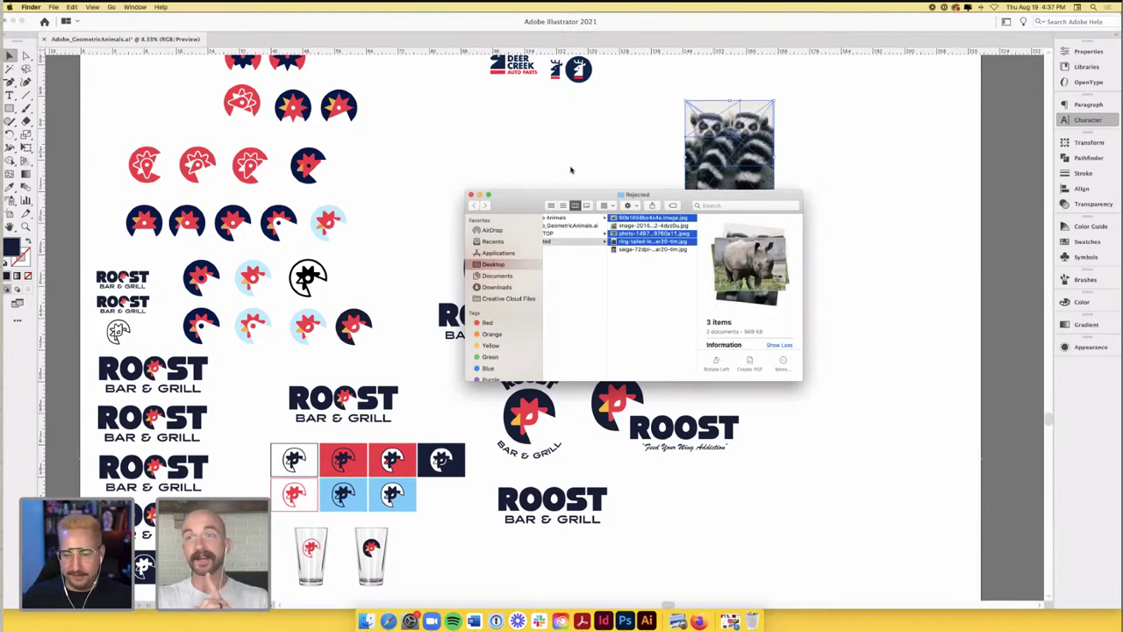
{"action": "left_click", "coordinate": [573, 166]}
{"action": "scroll", "coordinate": [631, 180], "scroll_direction": "right", "scroll_amount": 2}
{"action": "scroll", "coordinate": [632, 179], "scroll_direction": "up", "scroll_amount": 1}
{"action": "scroll", "coordinate": [638, 176], "scroll_direction": "right", "scroll_amount": 2}
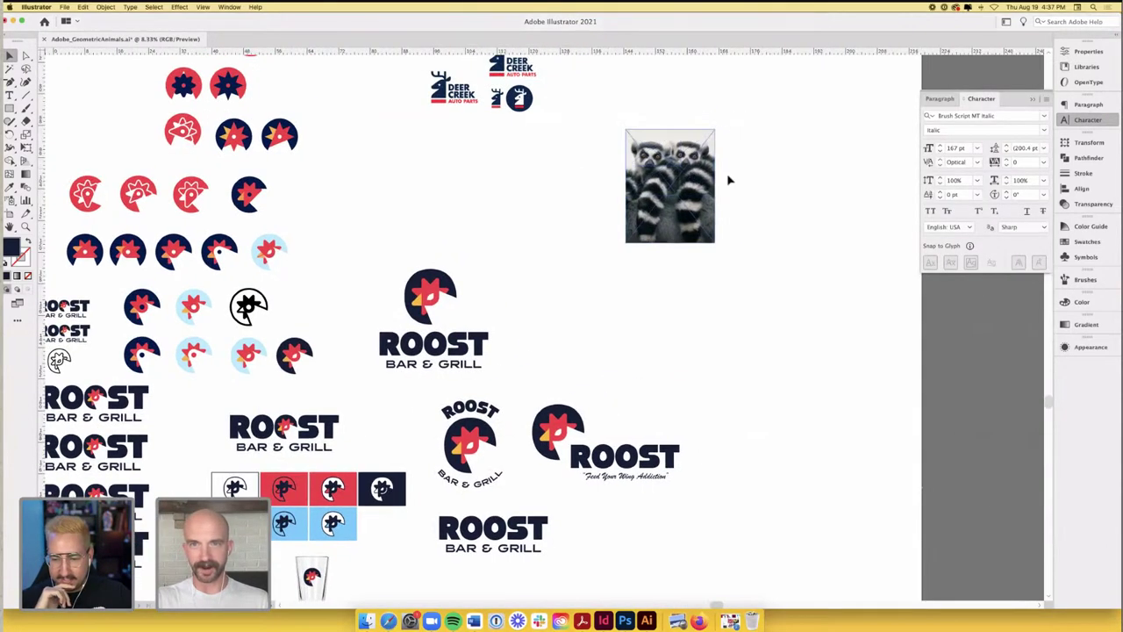
- Arrange the rhino beside the lemur and the raccoon below, grouped under the bear photos
{"action": "left_click_drag", "start_coordinate": [727, 178], "coordinate": [799, 180]}
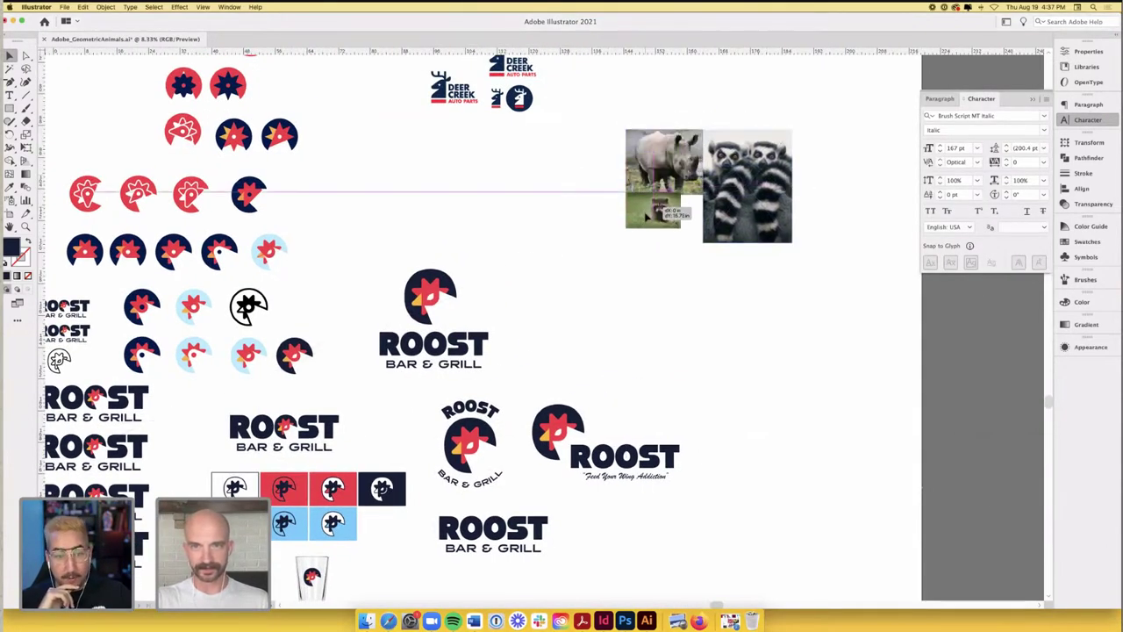
{"action": "left_click_drag", "start_coordinate": [626, 201], "coordinate": [691, 243]}
{"action": "left_click_drag", "start_coordinate": [751, 213], "coordinate": [764, 214]}
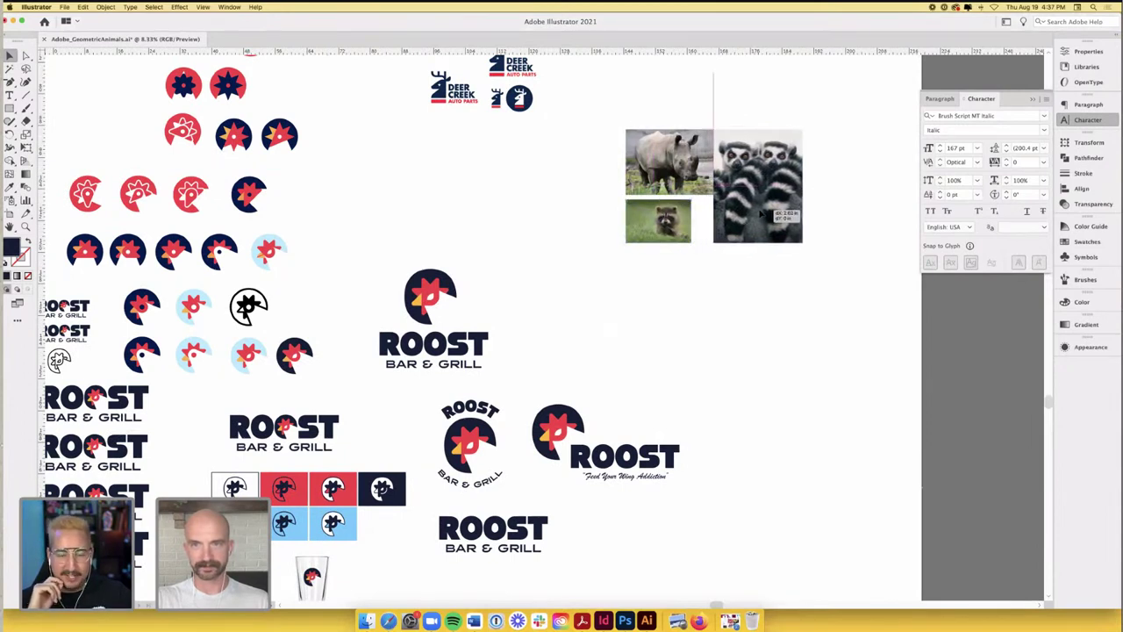
{"action": "scroll", "coordinate": [776, 270], "scroll_direction": "up", "scroll_amount": 5}
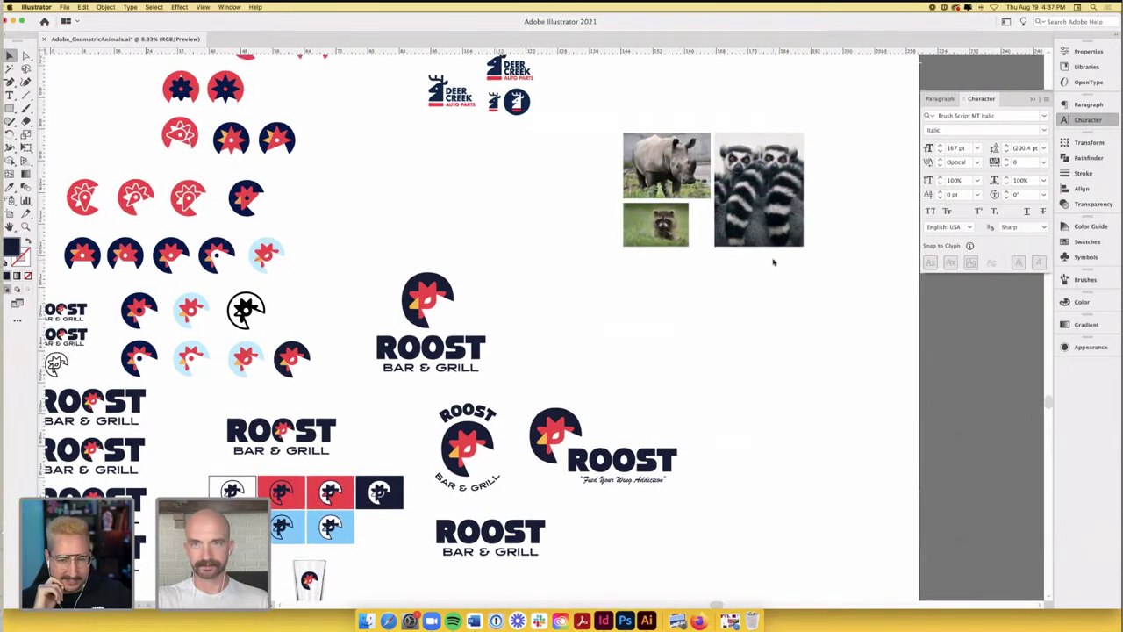
{"action": "scroll", "coordinate": [778, 270], "scroll_direction": "up", "scroll_amount": 3}
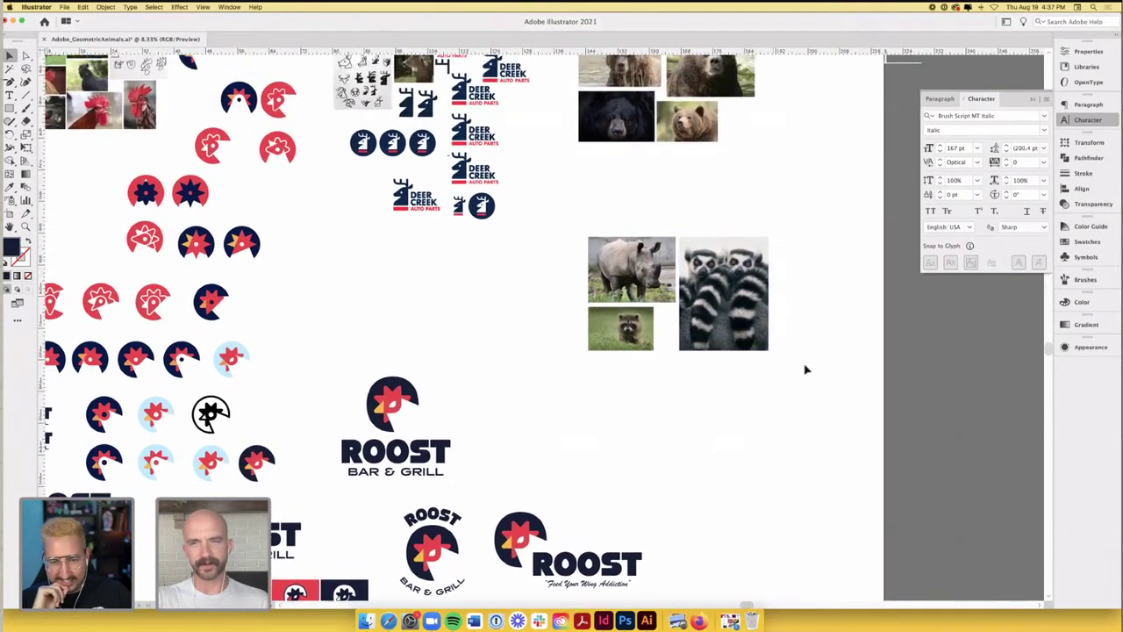
{"action": "scroll", "coordinate": [795, 354], "scroll_direction": "right", "scroll_amount": 2}
{"action": "left_click_drag", "start_coordinate": [593, 293], "coordinate": [581, 271]}
{"action": "left_click", "coordinate": [529, 298]}
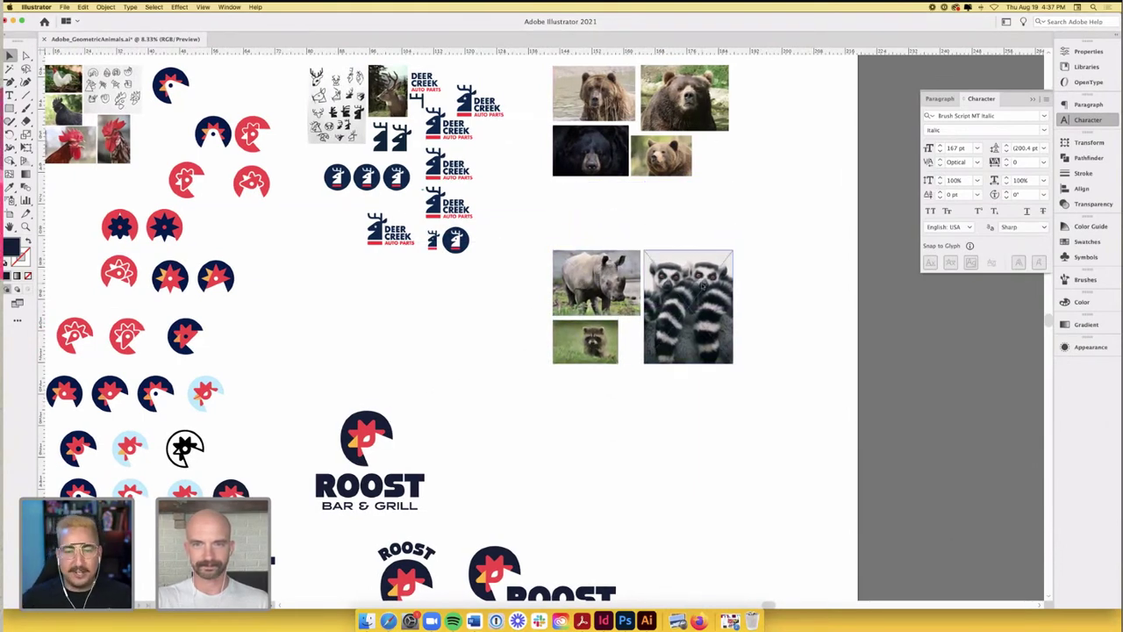
{"action": "scroll", "coordinate": [890, 312], "scroll_direction": "up", "scroll_amount": 3}
{"action": "scroll", "coordinate": [898, 311], "scroll_direction": "down", "scroll_amount": 2}
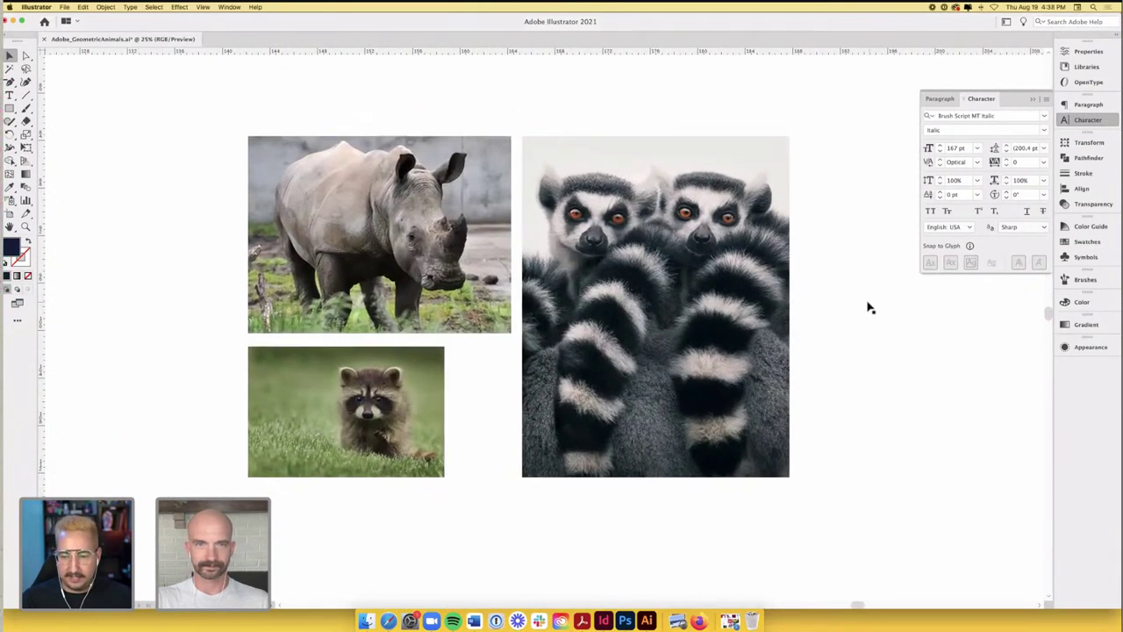
- Nudge the lemur photo slightly right, deselect it, and save the GeometricAnimals file
{"action": "left_click_drag", "start_coordinate": [693, 304], "coordinate": [696, 303]}
{"action": "left_click", "coordinate": [543, 118]}
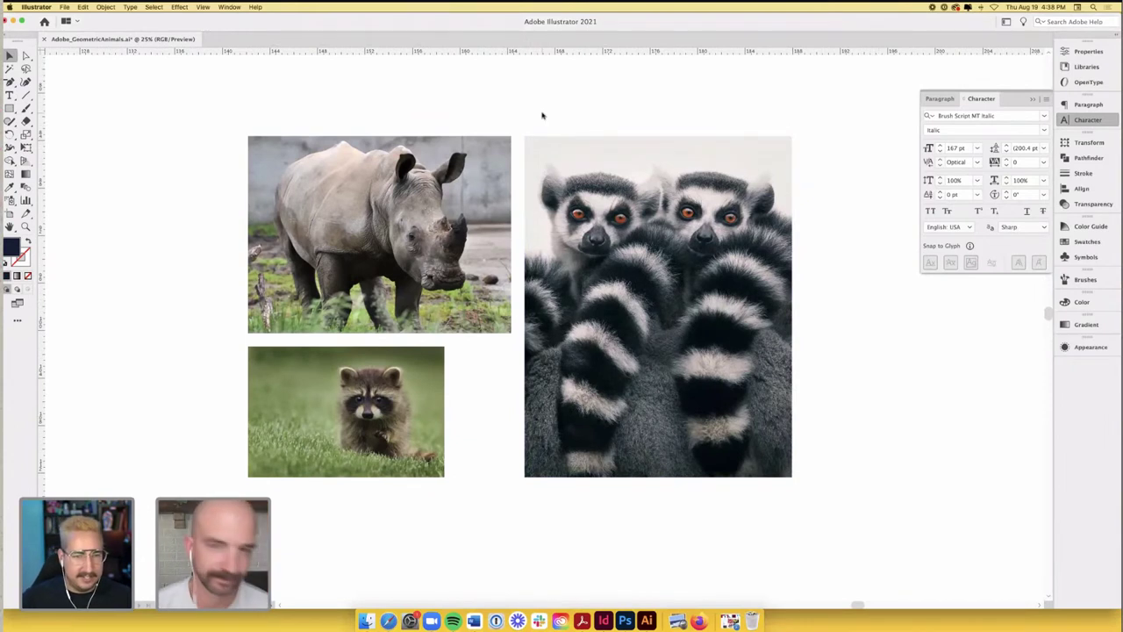
{"action": "key", "text": "super+s"}
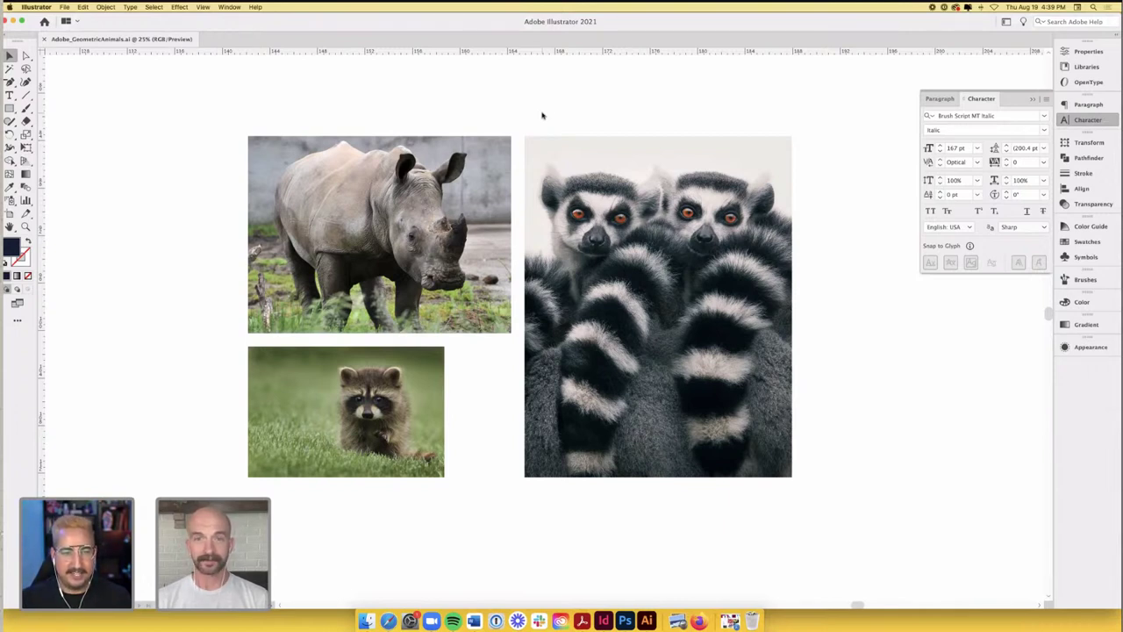
- Delete the rhino photo, enlarge the raccoon photo upward, and move the lemur photo right
{"action": "left_click", "coordinate": [485, 199]}
{"action": "key", "text": "Delete"}
{"action": "left_click", "coordinate": [364, 356]}
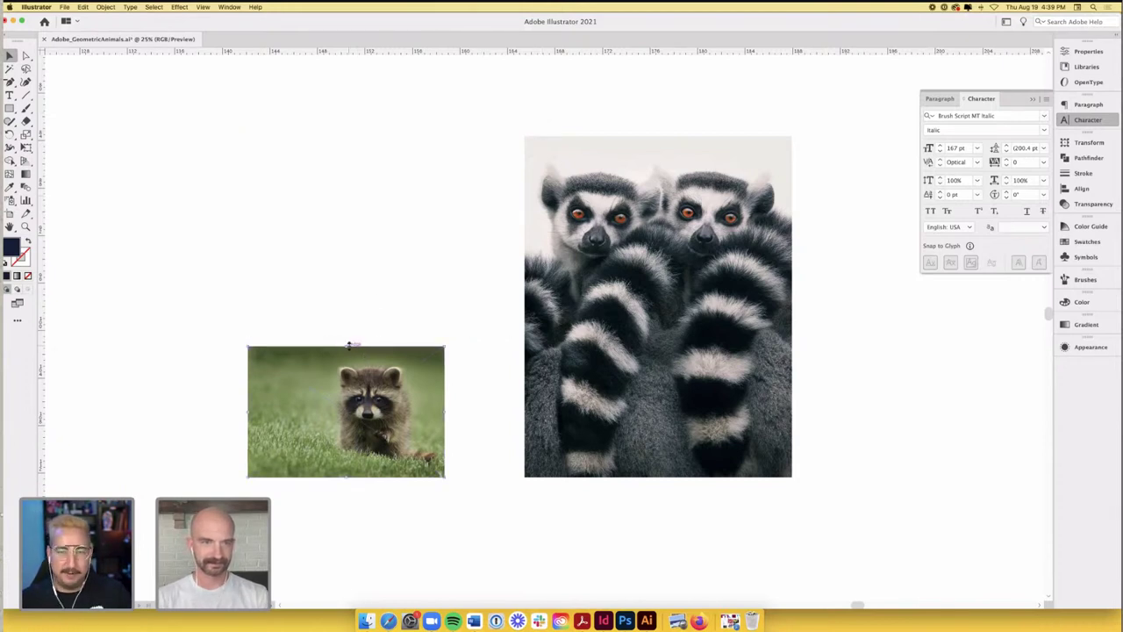
{"action": "left_click_drag", "start_coordinate": [349, 346], "coordinate": [373, 138]}
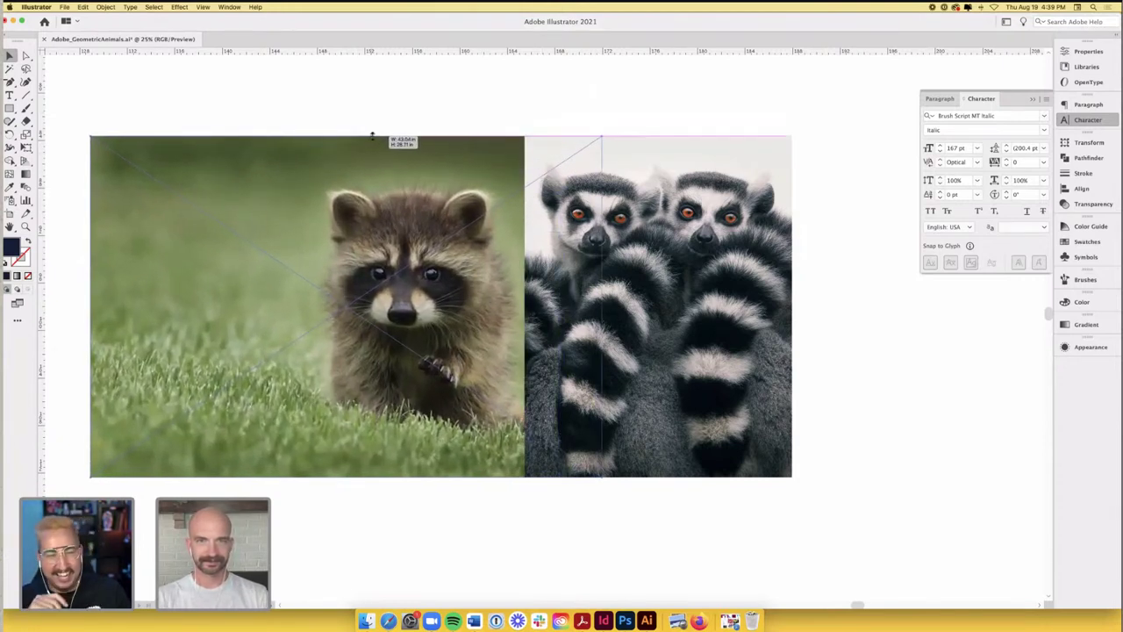
{"action": "left_click_drag", "start_coordinate": [685, 314], "coordinate": [767, 309]}
{"action": "left_click", "coordinate": [652, 538]}
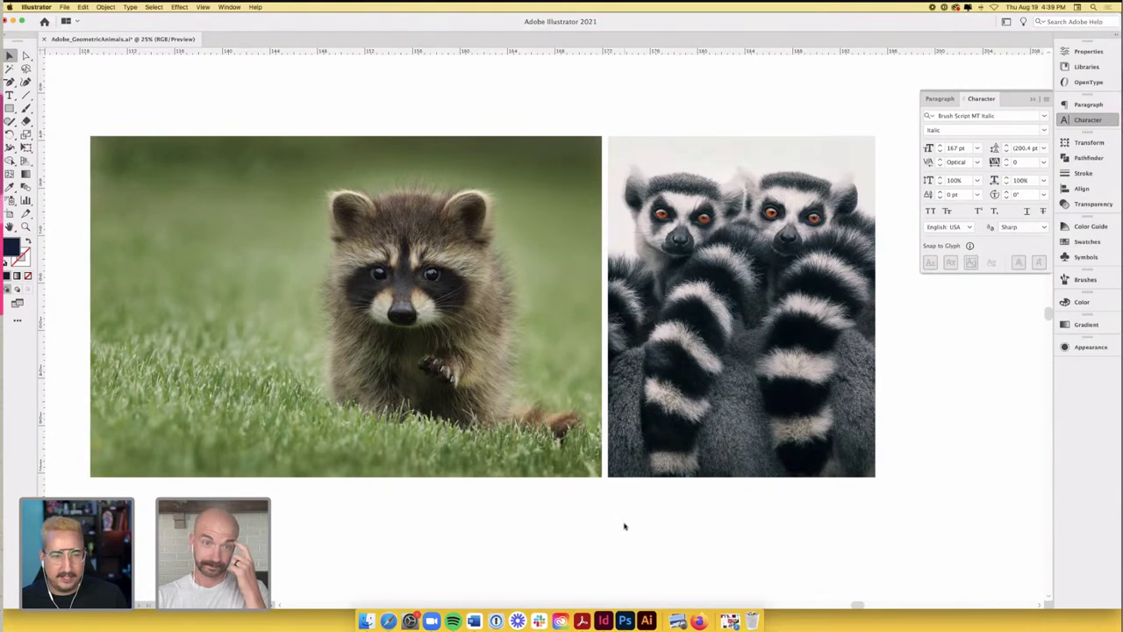
- Delete the raccoon photo and move the lemur photo left into its former spot
{"action": "scroll", "coordinate": [620, 526], "scroll_direction": "right", "scroll_amount": 1}
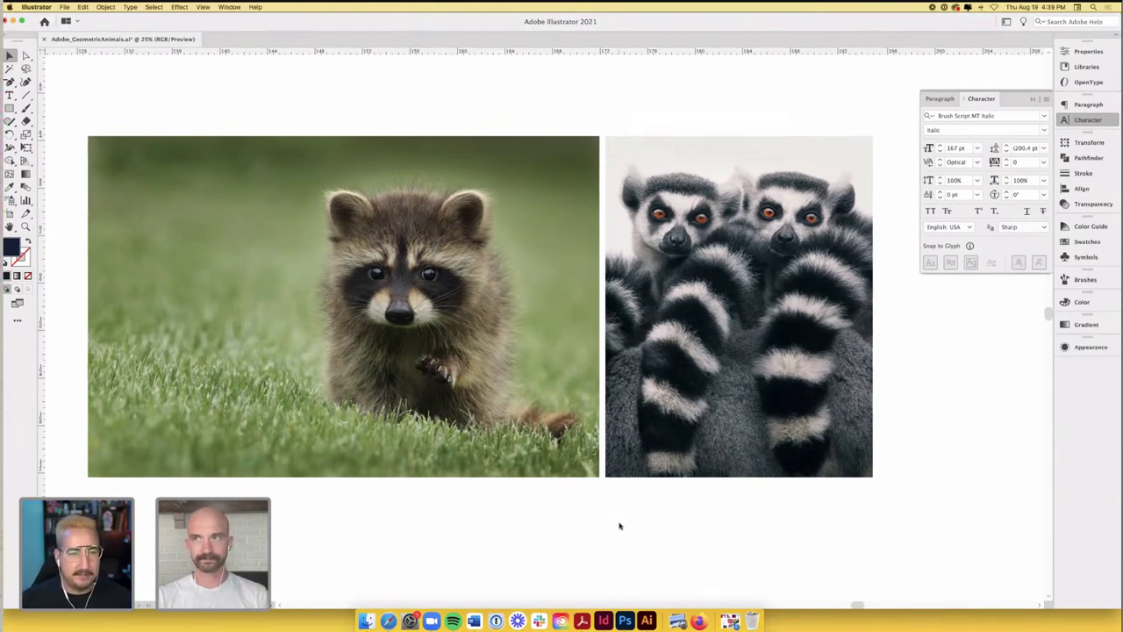
{"action": "scroll", "coordinate": [619, 526], "scroll_direction": "right", "scroll_amount": 3}
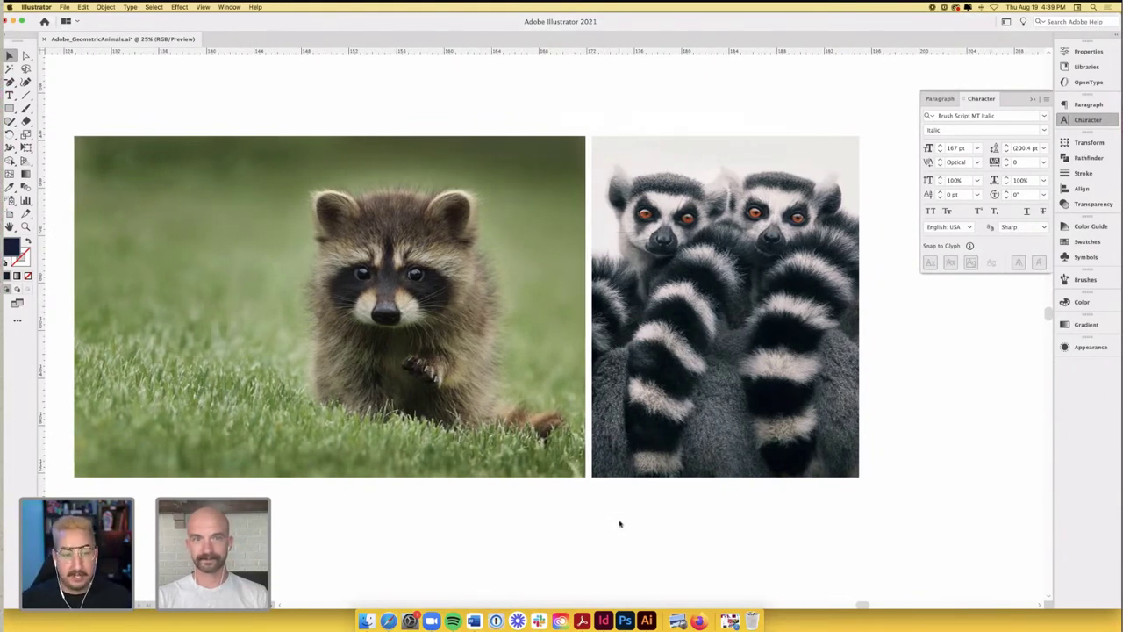
{"action": "scroll", "coordinate": [620, 526], "scroll_direction": "down", "scroll_amount": 1}
{"action": "scroll", "coordinate": [621, 523], "scroll_direction": "right", "scroll_amount": 3}
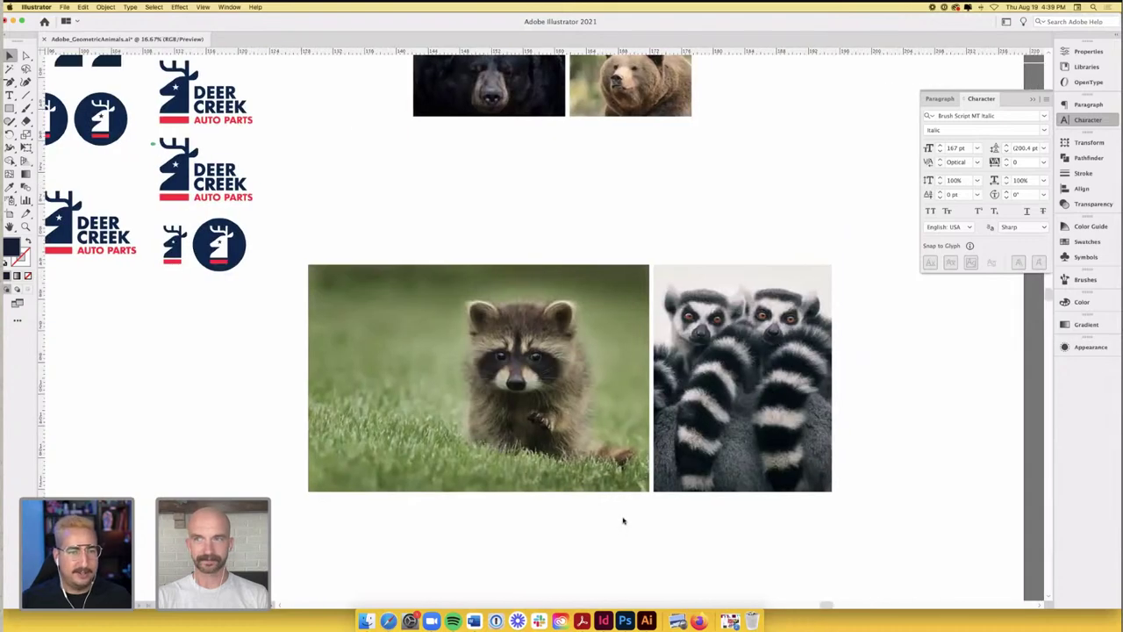
{"action": "scroll", "coordinate": [623, 520], "scroll_direction": "right", "scroll_amount": 3}
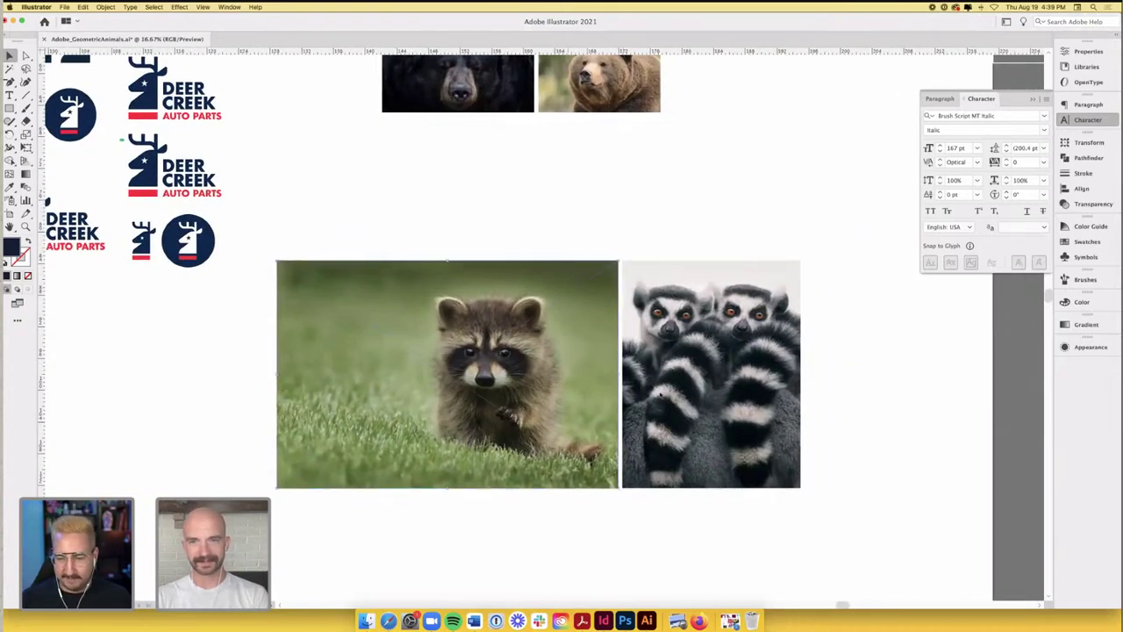
{"action": "key", "text": "Delete"}
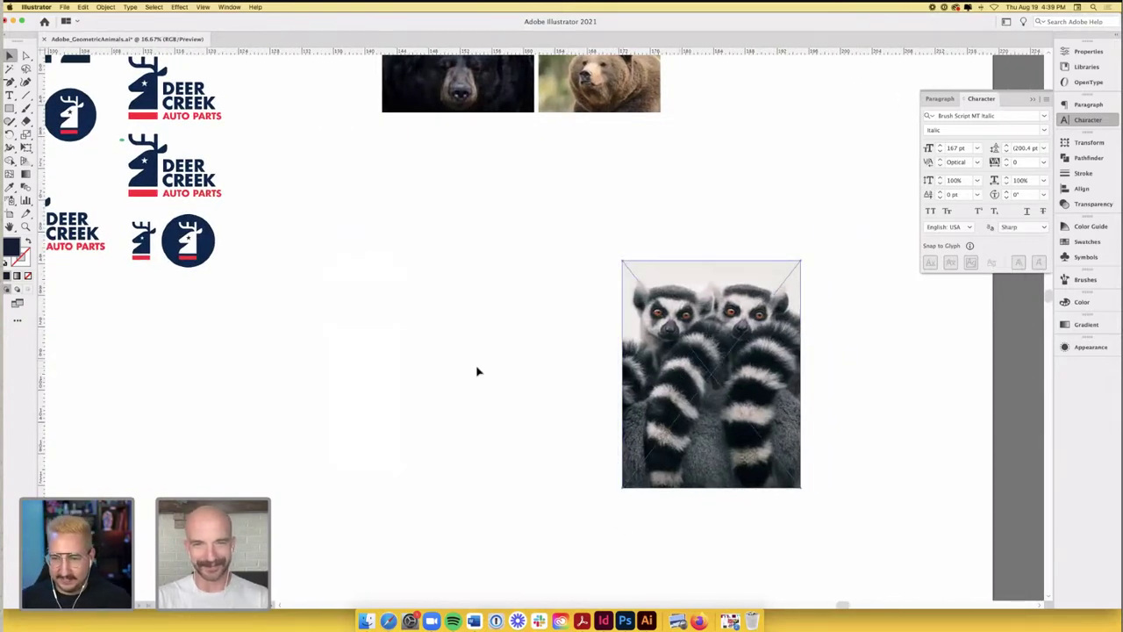
{"action": "left_click_drag", "start_coordinate": [707, 367], "coordinate": [465, 370]}
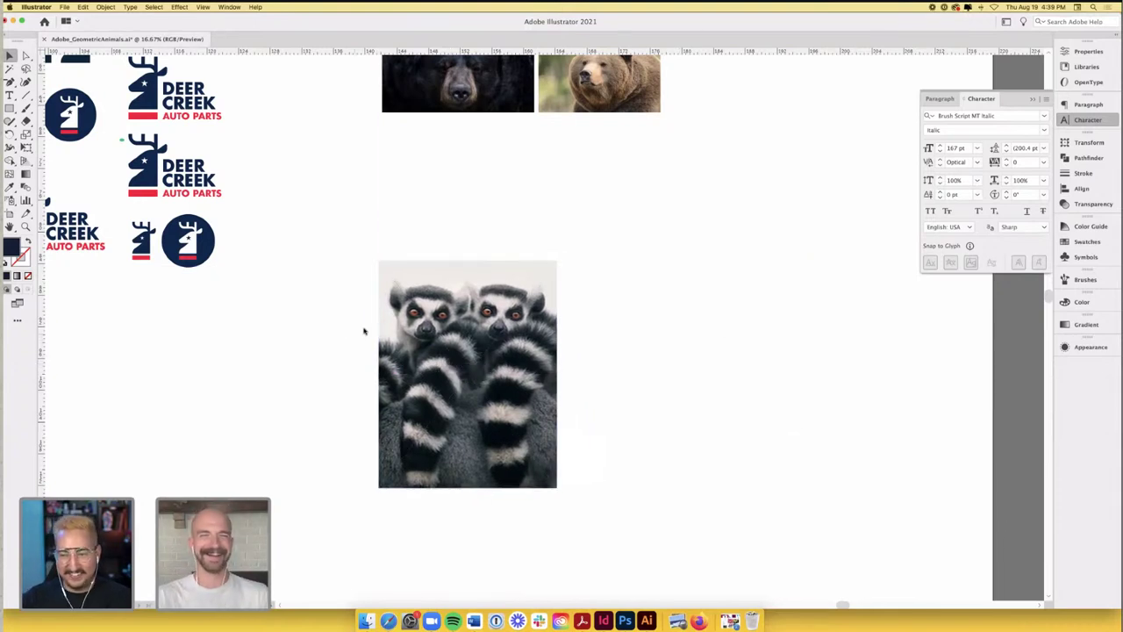
{"action": "scroll", "coordinate": [441, 337], "scroll_direction": "up", "scroll_amount": 2}
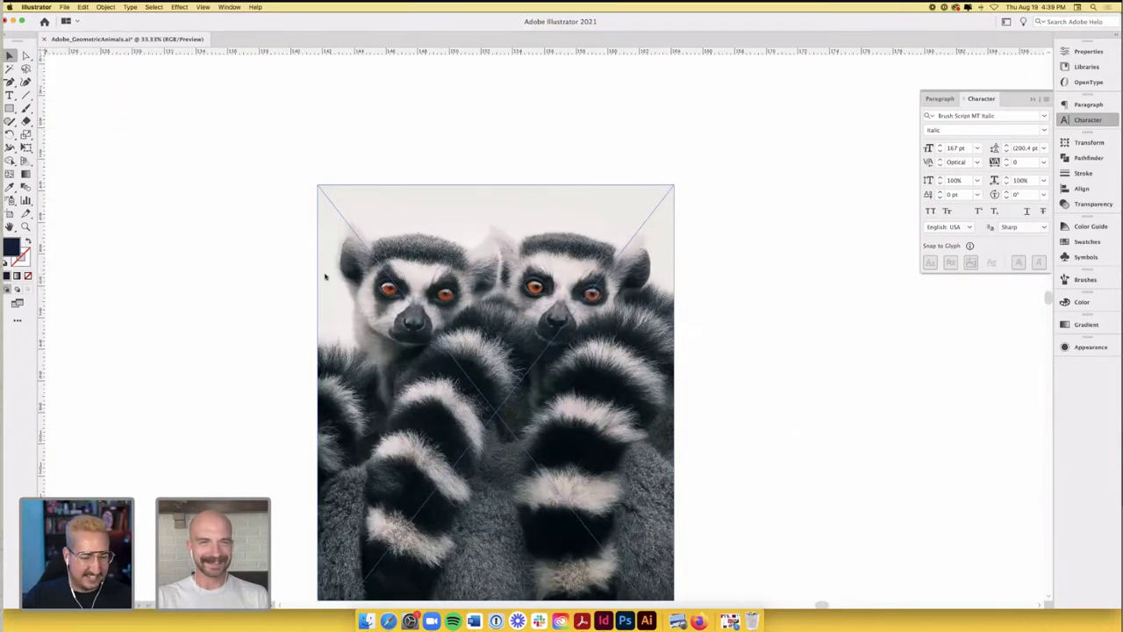
- Draw a square over the left lemur's eye, rotate it 45° into a diamond, and round its corners
{"action": "left_click", "coordinate": [271, 264]}
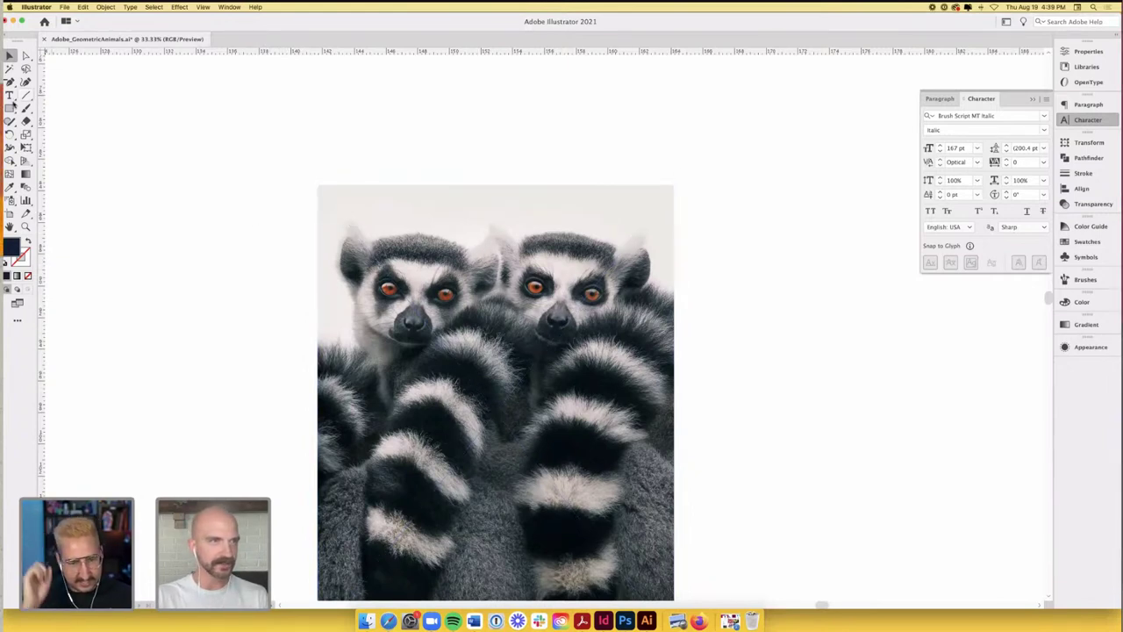
{"action": "left_click", "coordinate": [10, 107]}
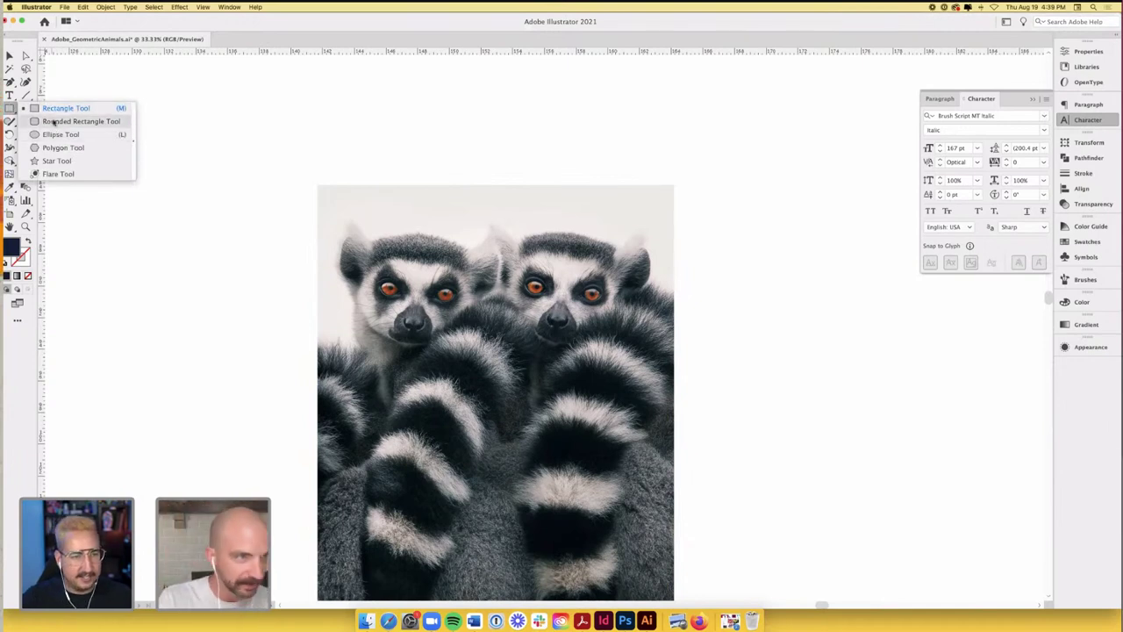
{"action": "left_click", "coordinate": [10, 107]}
{"action": "left_click", "coordinate": [10, 107]}
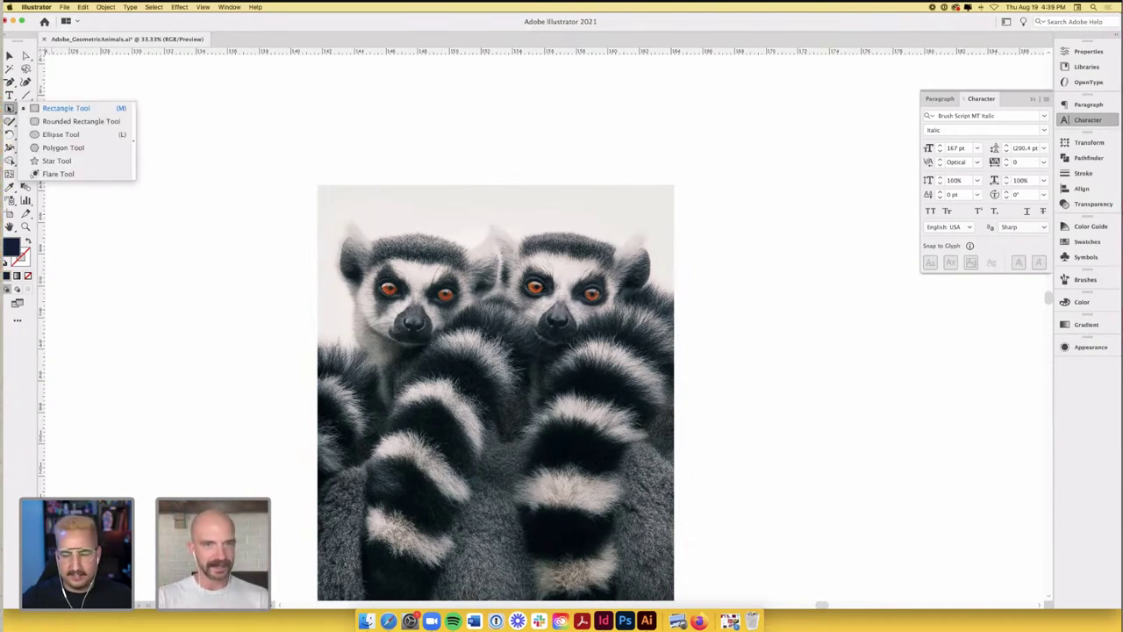
{"action": "left_click", "coordinate": [12, 108]}
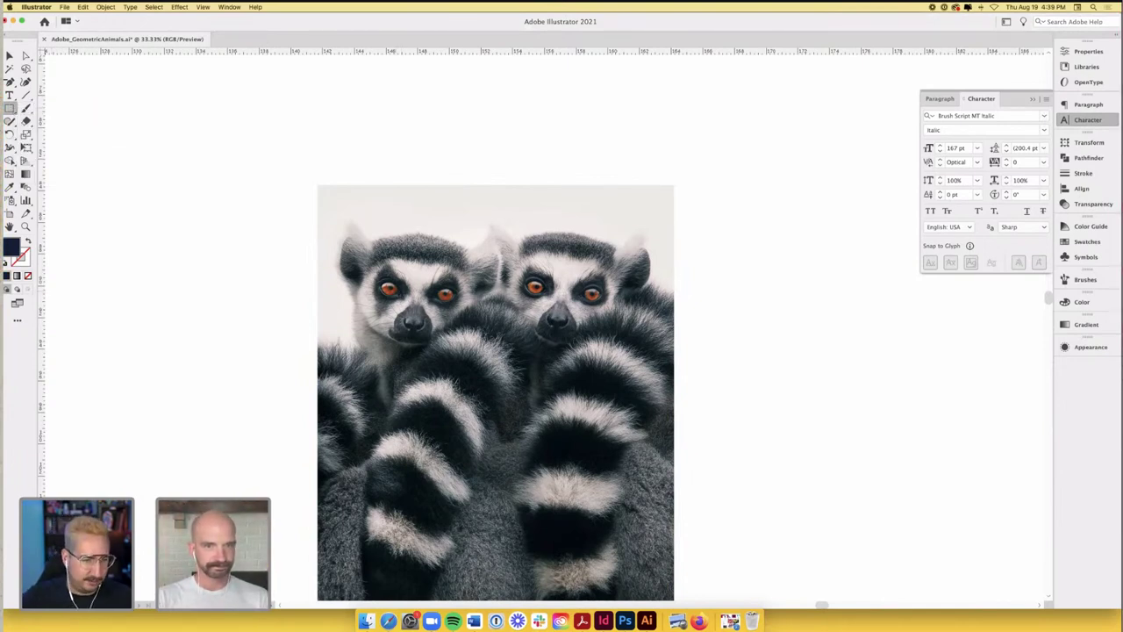
{"action": "scroll", "coordinate": [395, 292], "scroll_direction": "up", "scroll_amount": 1}
{"action": "left_click_drag", "start_coordinate": [376, 272], "coordinate": [407, 304]}
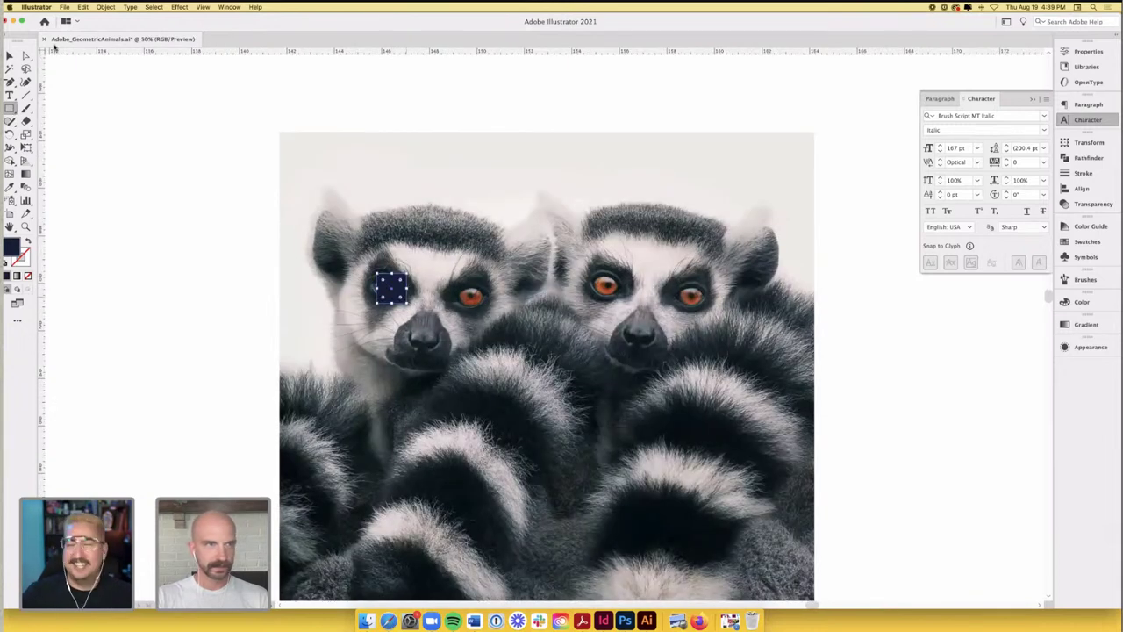
{"action": "key", "text": "v"}
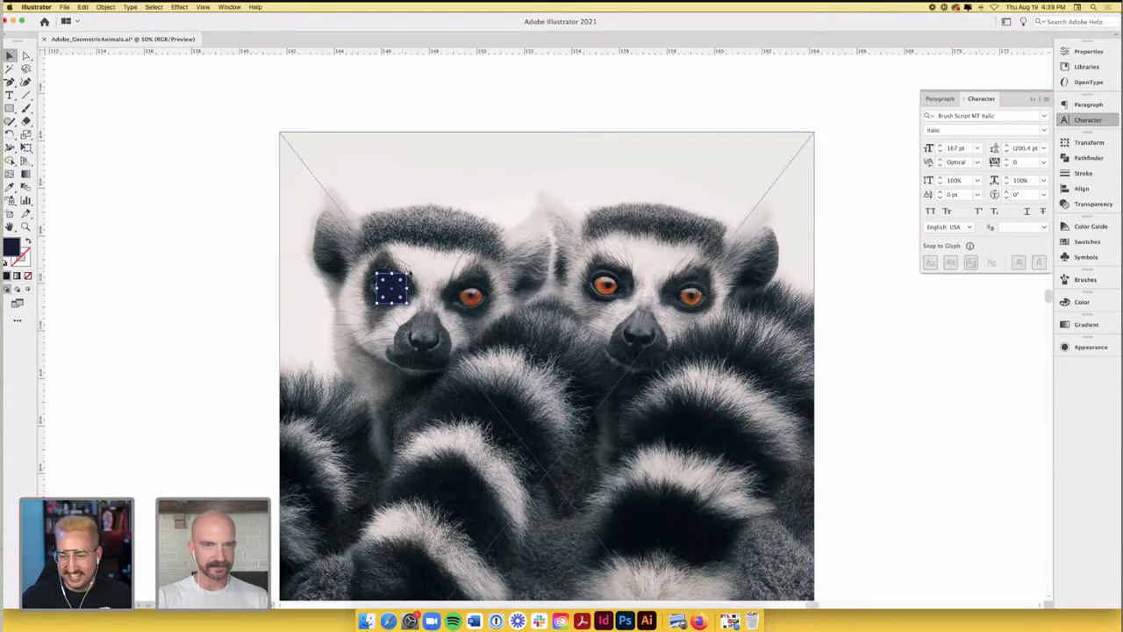
{"action": "left_click_drag", "start_coordinate": [408, 272], "coordinate": [431, 303]}
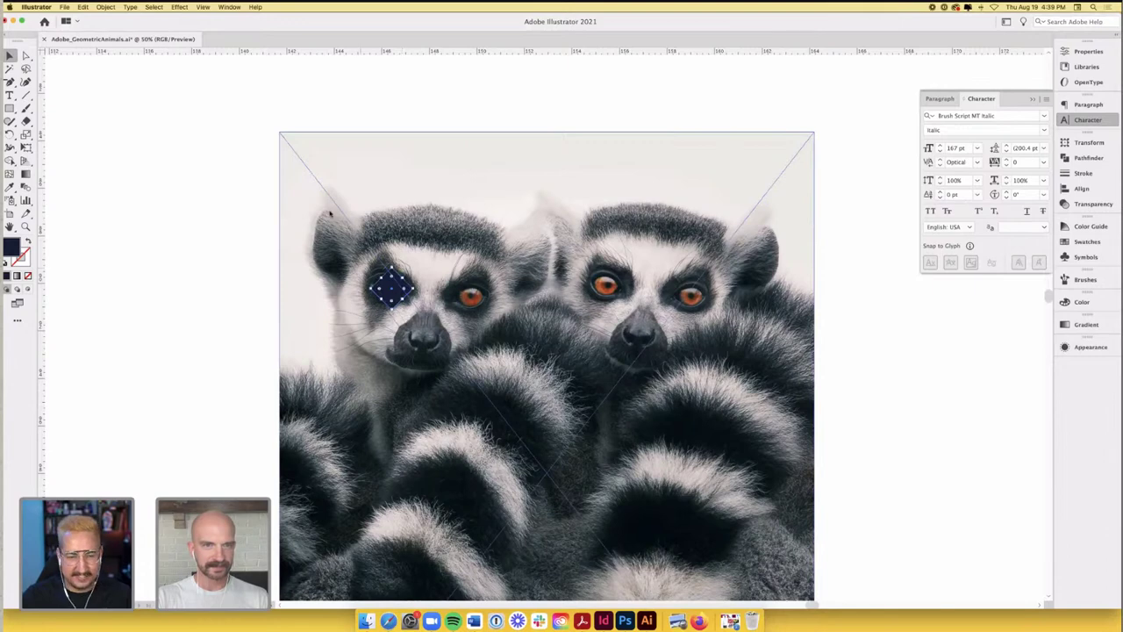
{"action": "left_click", "coordinate": [25, 55]}
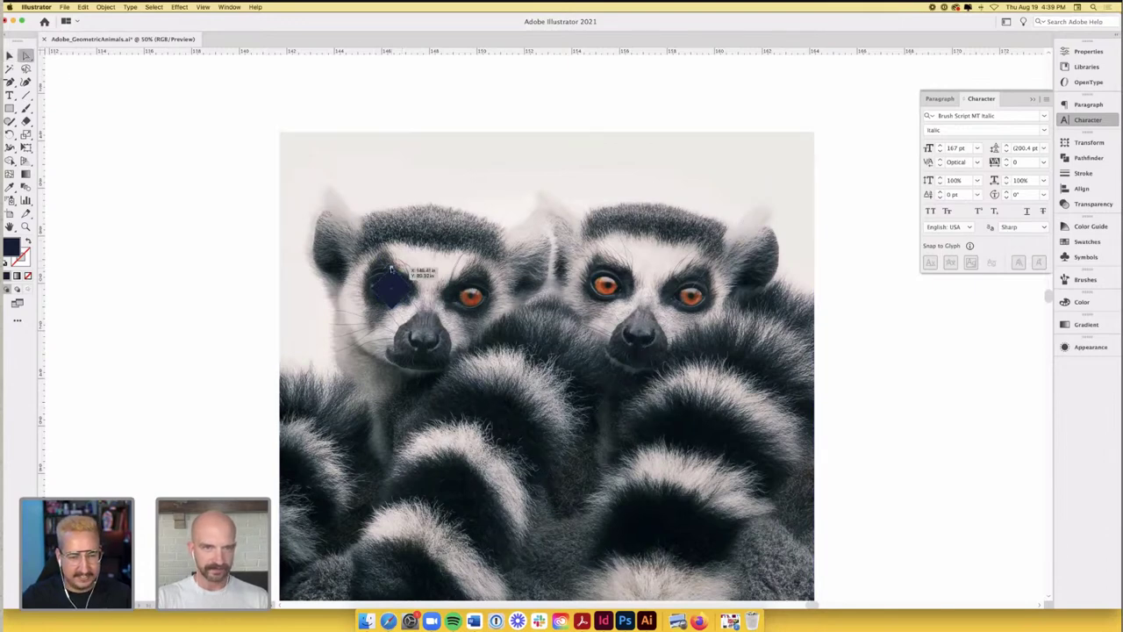
{"action": "left_click_drag", "start_coordinate": [392, 301], "coordinate": [469, 292]}
- Copy the eye shape onto the other eye and fill both with the photo's orange eye colour
{"action": "key", "text": "v"}
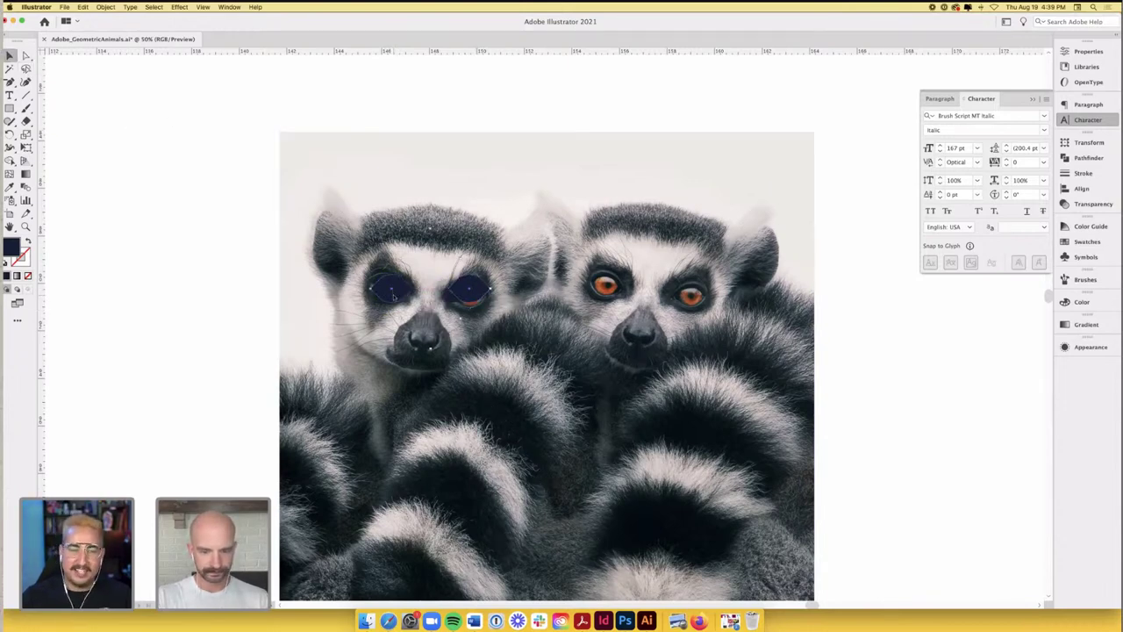
{"action": "left_click", "coordinate": [395, 294], "text": "shift"}
{"action": "key", "text": "i"}
{"action": "left_click", "coordinate": [602, 285]}
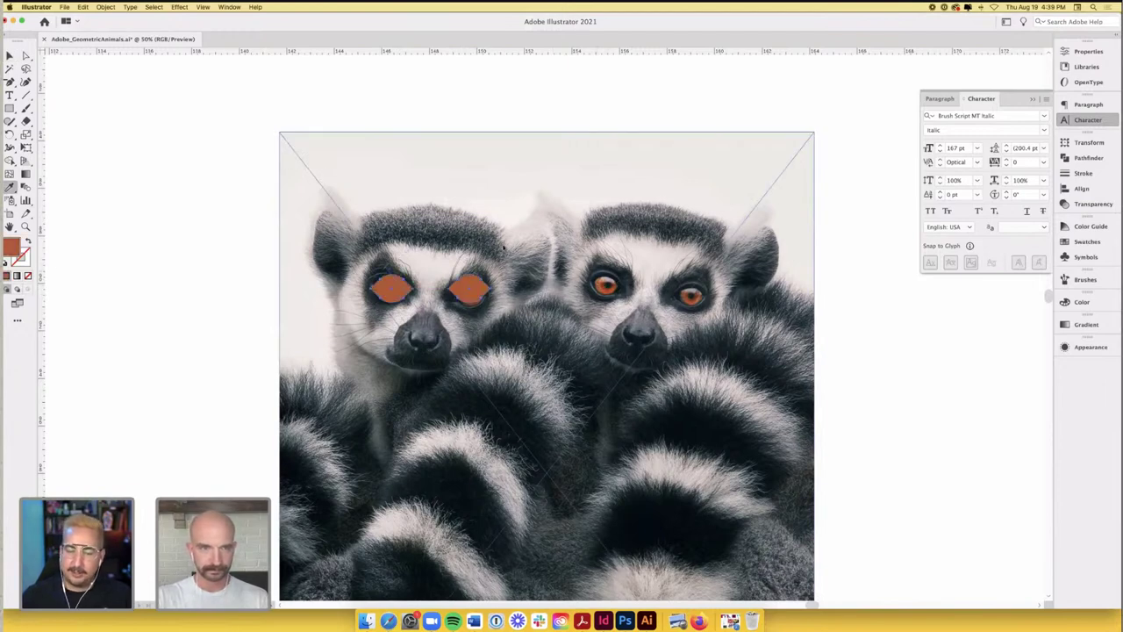
{"action": "key", "text": "super+shift+a"}
{"action": "key", "text": "v"}
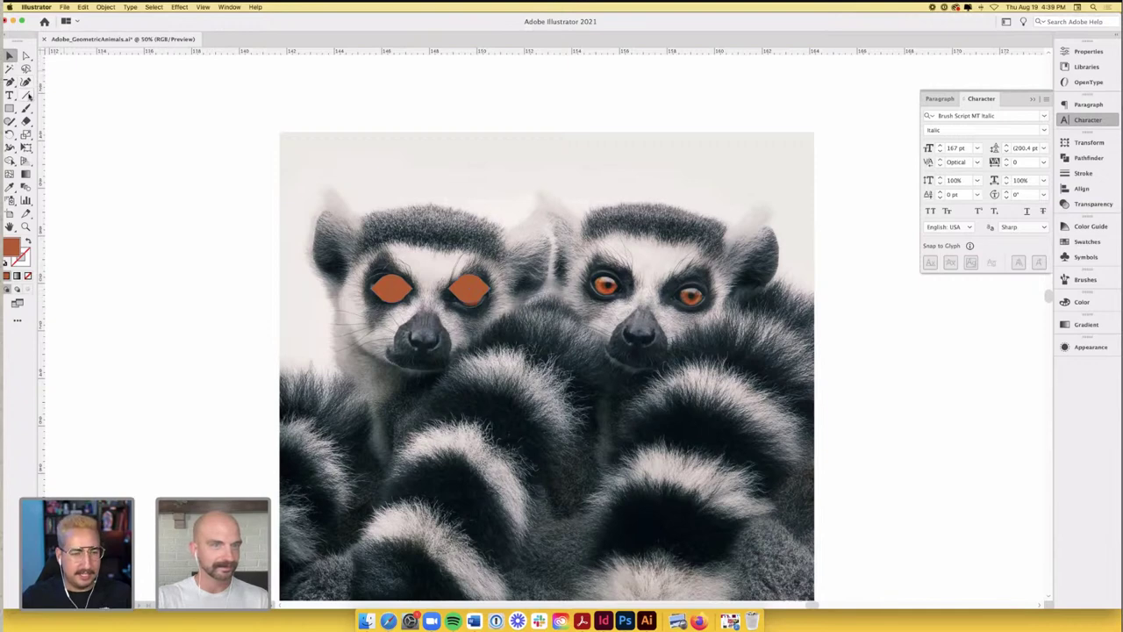
- Draw a circle left of the lemurs and delete its bottom and right anchors, leaving a leaf shape
{"action": "left_click_drag", "start_coordinate": [9, 108], "coordinate": [40, 133]}
{"action": "left_click_drag", "start_coordinate": [252, 268], "coordinate": [301, 316]}
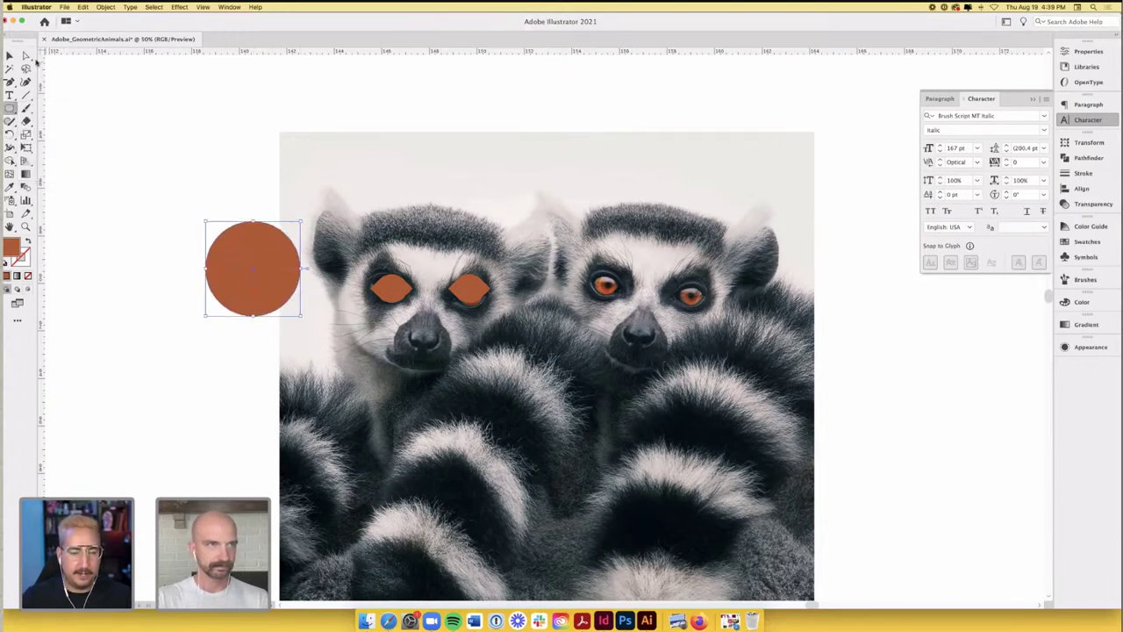
{"action": "key", "text": "a"}
{"action": "left_click_drag", "start_coordinate": [215, 269], "coordinate": [176, 263]}
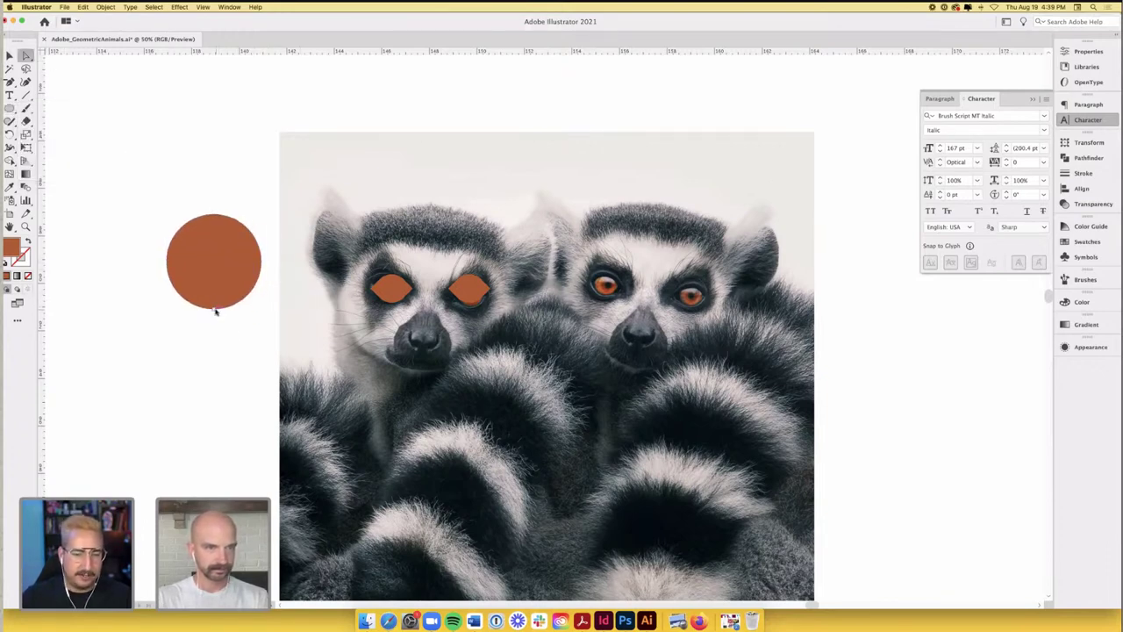
{"action": "left_click", "coordinate": [215, 309]}
{"action": "key", "text": "Delete"}
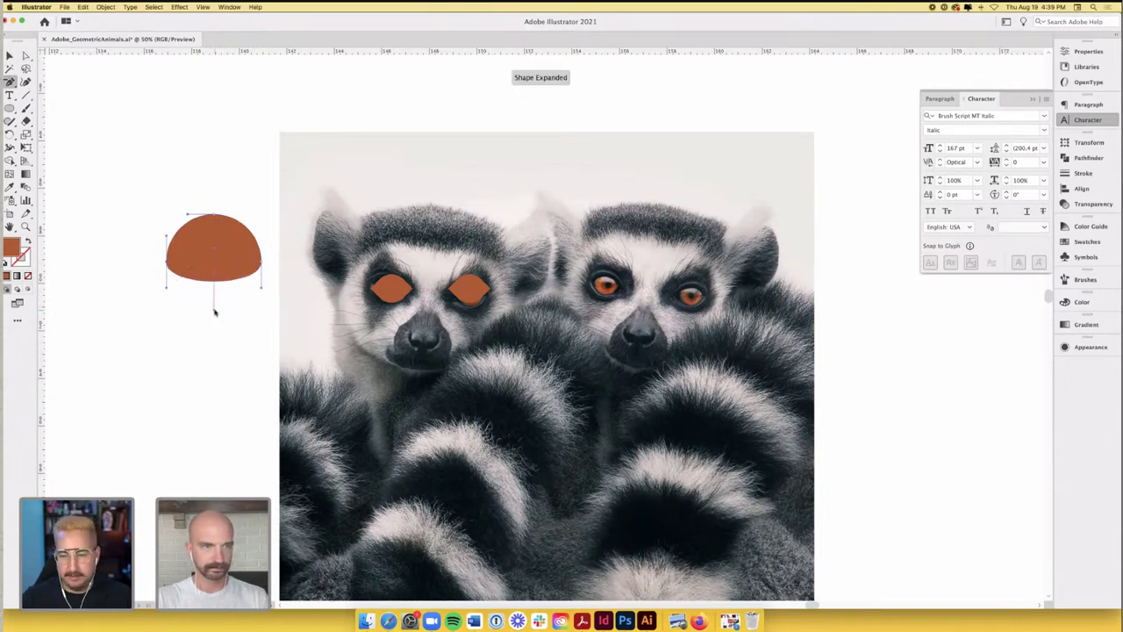
{"action": "key", "text": "super+z"}
{"action": "left_click", "coordinate": [213, 308]}
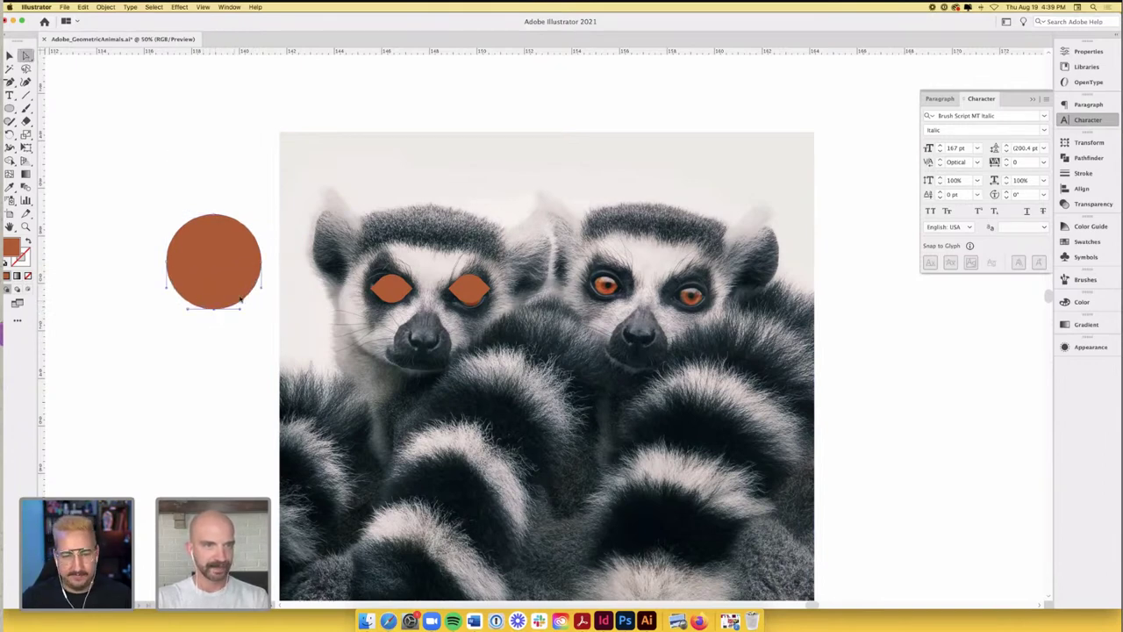
{"action": "key", "text": "Delete"}
{"action": "left_click", "coordinate": [261, 262]}
{"action": "key", "text": "Delete"}
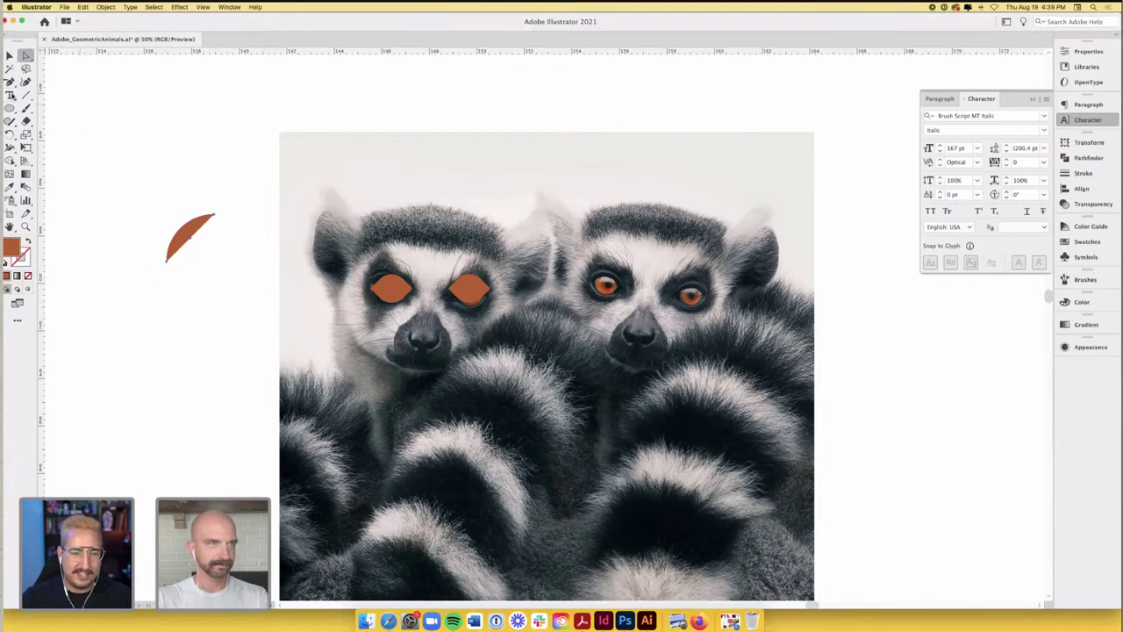
- Close the leaf into a quarter-circle with the Pen and move it over the left eye
{"action": "left_click_drag", "start_coordinate": [10, 82], "coordinate": [34, 84]}
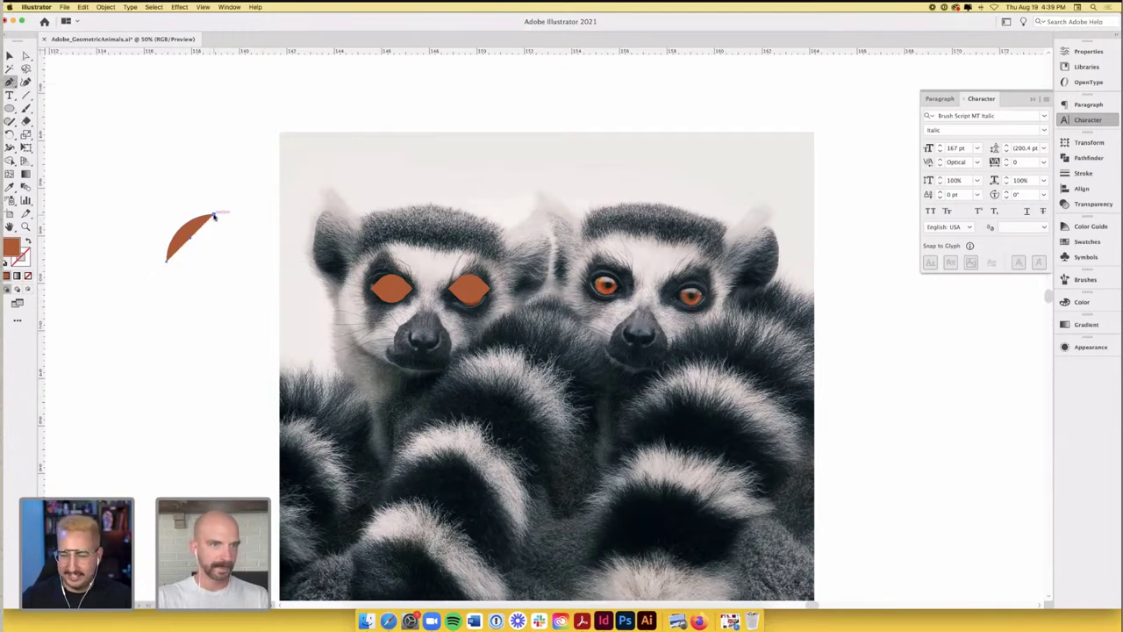
{"action": "left_click", "coordinate": [214, 215]}
{"action": "left_click", "coordinate": [214, 261]}
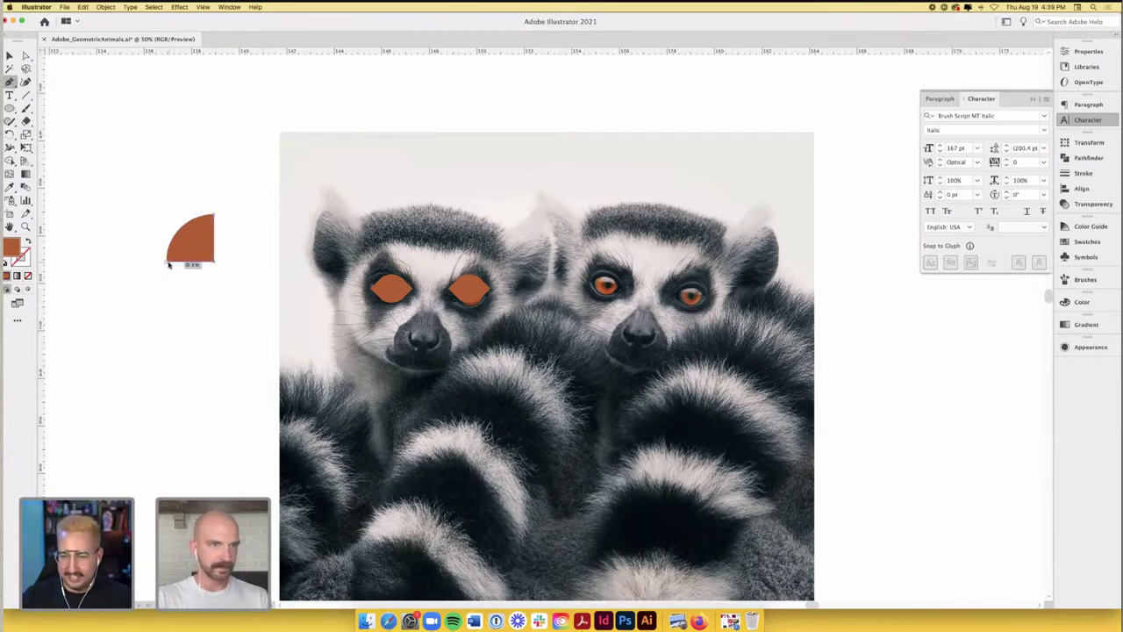
{"action": "left_click", "coordinate": [165, 262]}
{"action": "key", "text": "v"}
{"action": "key", "text": "v"}
{"action": "left_click", "coordinate": [188, 227]}
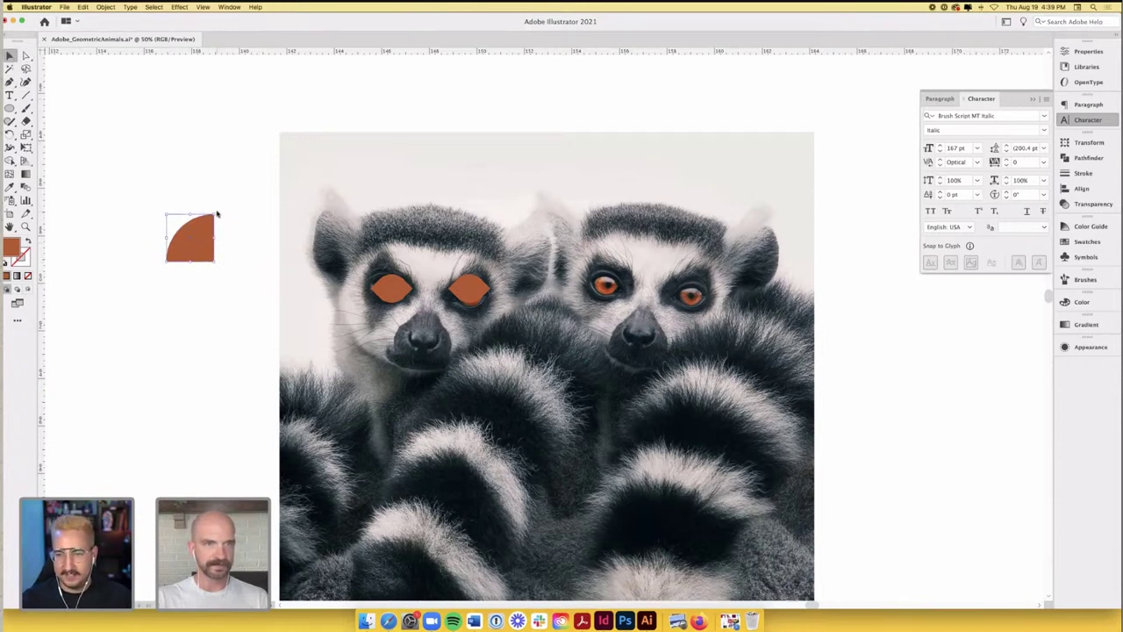
{"action": "left_click_drag", "start_coordinate": [217, 214], "coordinate": [391, 287]}
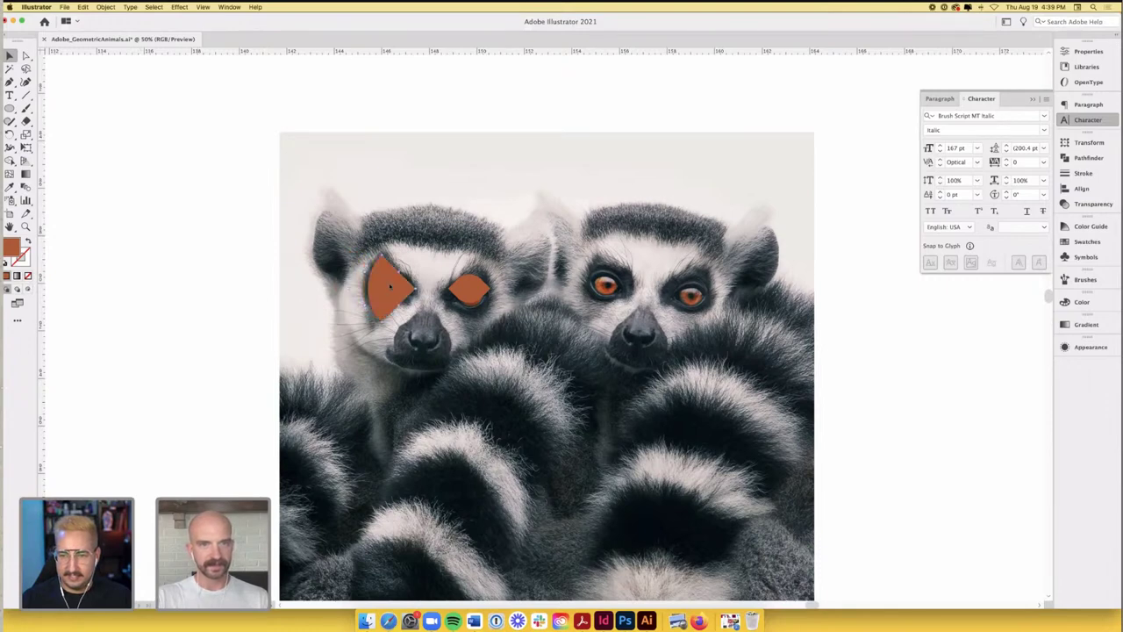
- Fill the quarter-circle with the nose's dark slate and send it behind the orange eye
{"action": "key", "text": "i"}
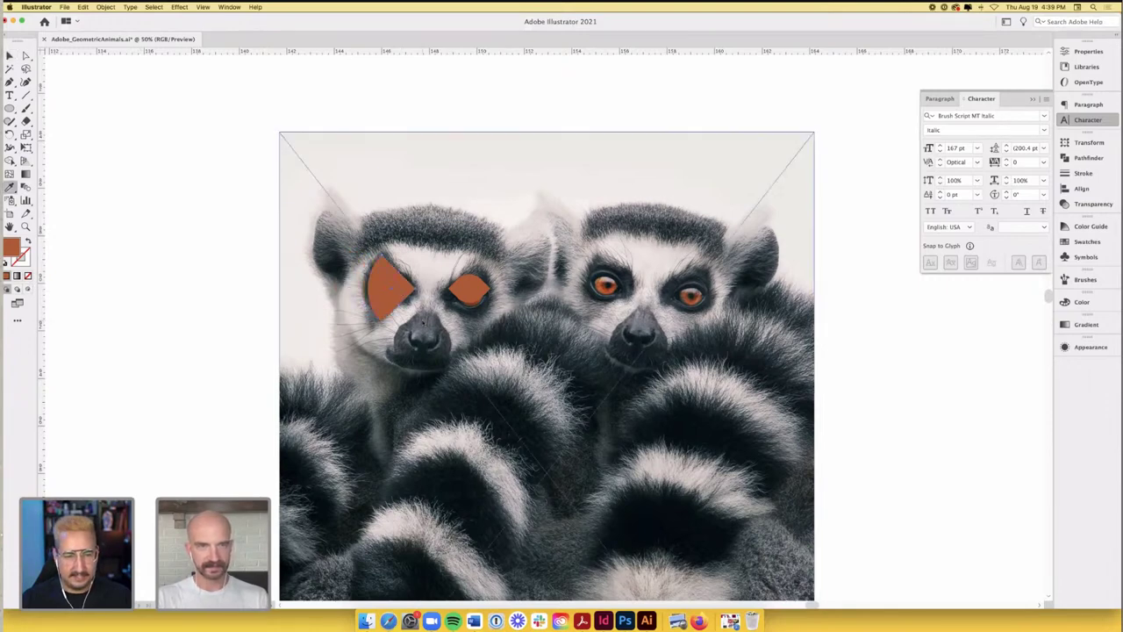
{"action": "left_click", "coordinate": [429, 319]}
{"action": "key", "text": "super+z"}
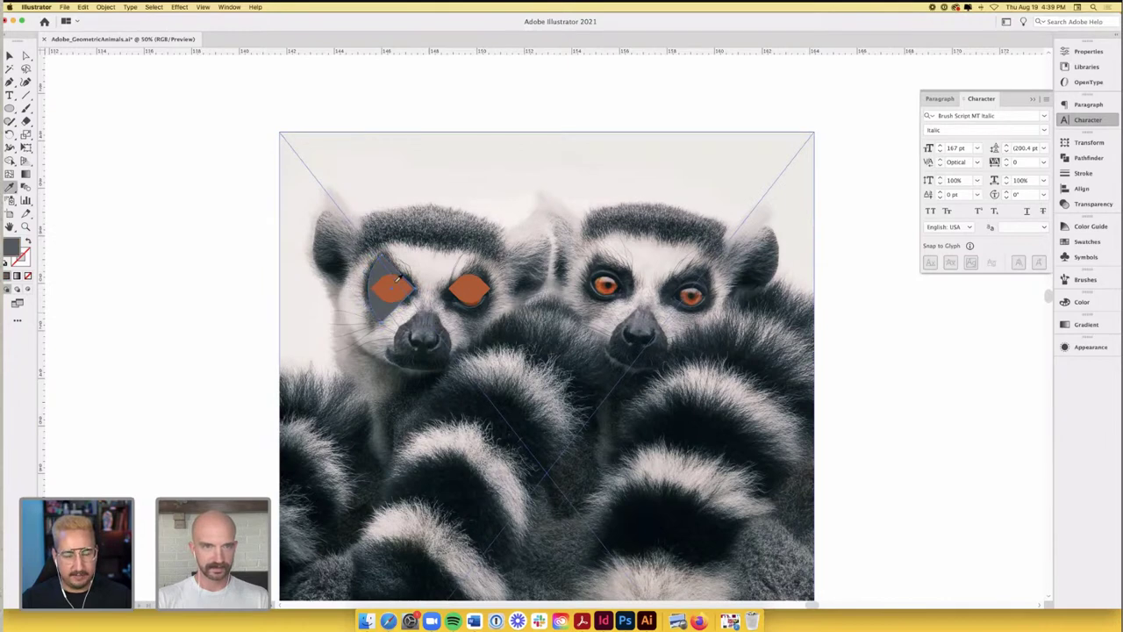
{"action": "key", "text": "super+equal"}
{"action": "key", "text": "super+equal"}
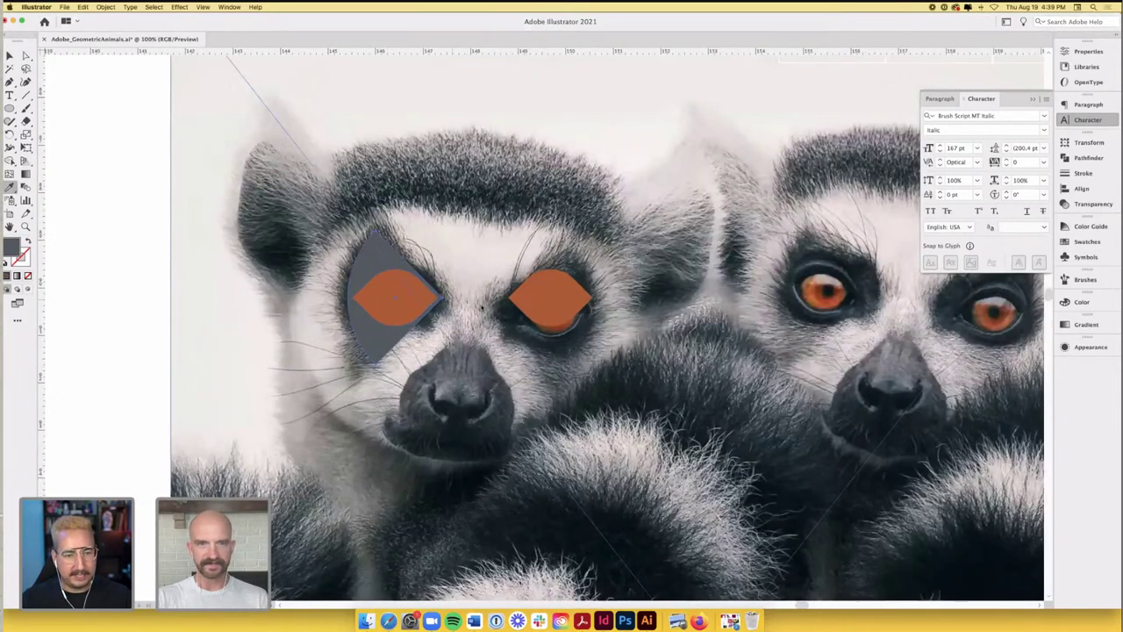
{"action": "left_click", "coordinate": [465, 396]}
{"action": "key", "text": "v"}
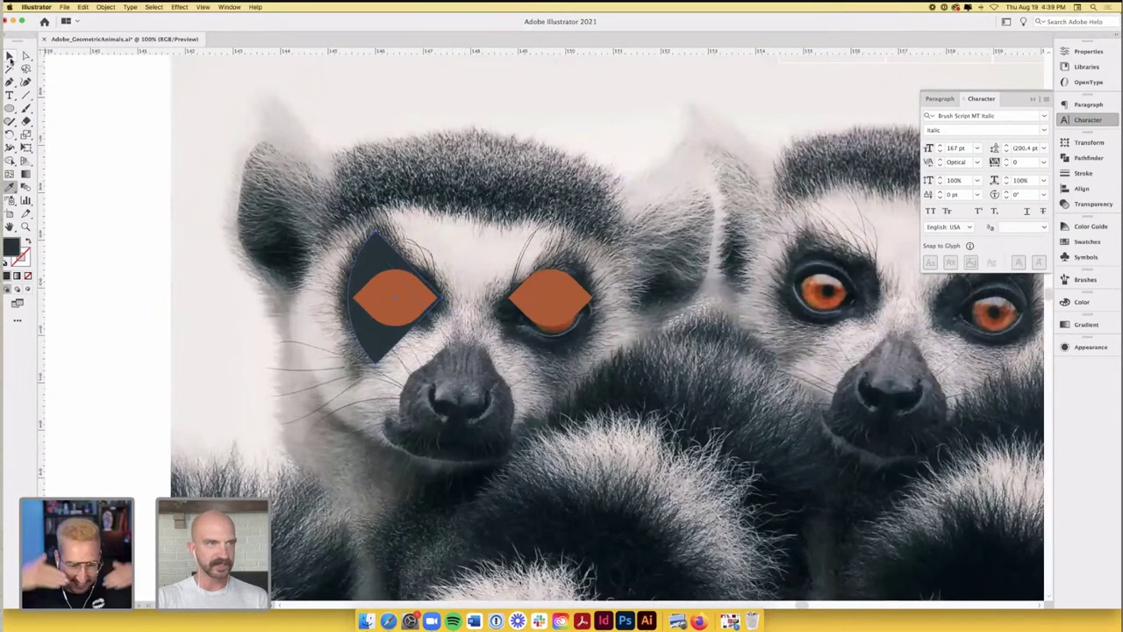
- Reshape the patch with a curved outer side and slightly round its right corner
{"action": "left_click_drag", "start_coordinate": [309, 301], "coordinate": [296, 303]}
{"action": "left_click_drag", "start_coordinate": [354, 265], "coordinate": [356, 261]}
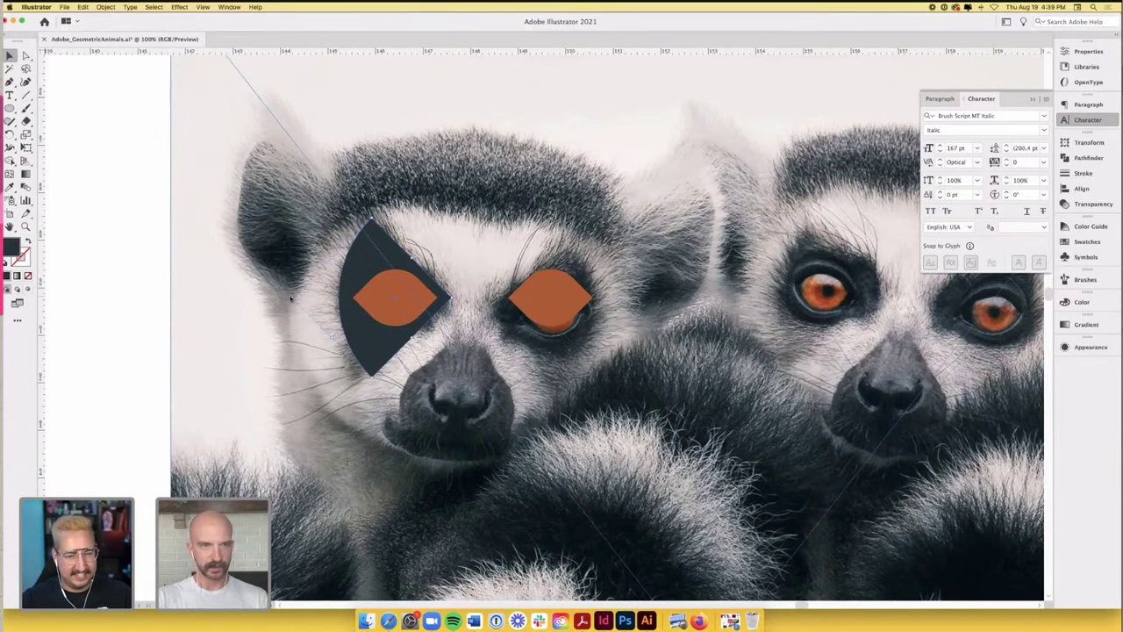
{"action": "left_click_drag", "start_coordinate": [339, 303], "coordinate": [283, 300]}
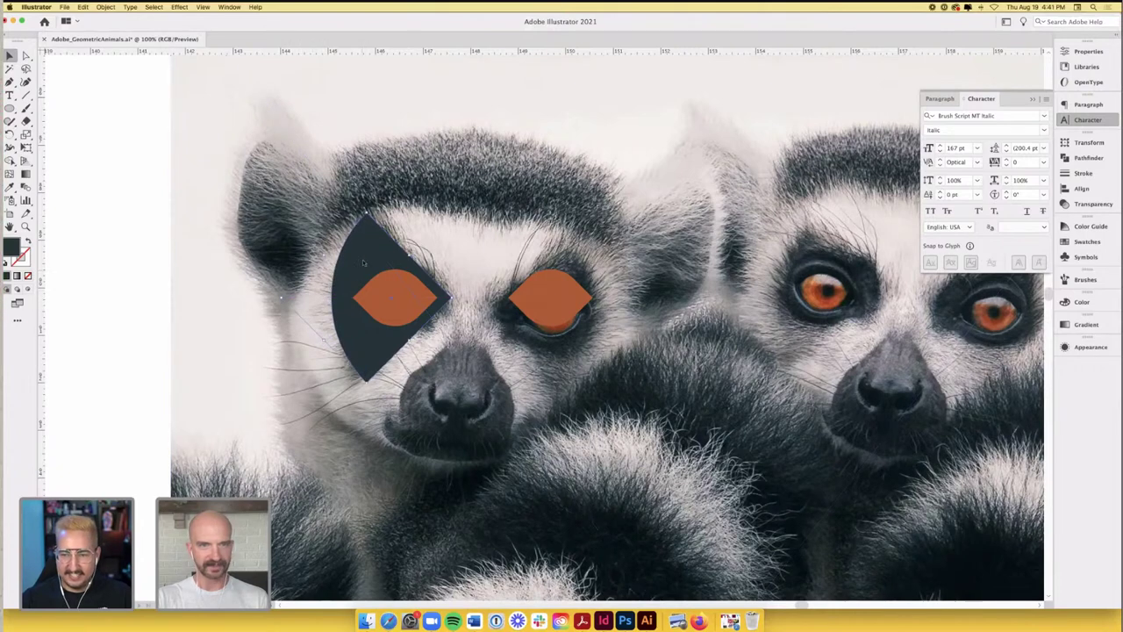
{"action": "left_click_drag", "start_coordinate": [365, 263], "coordinate": [367, 259]}
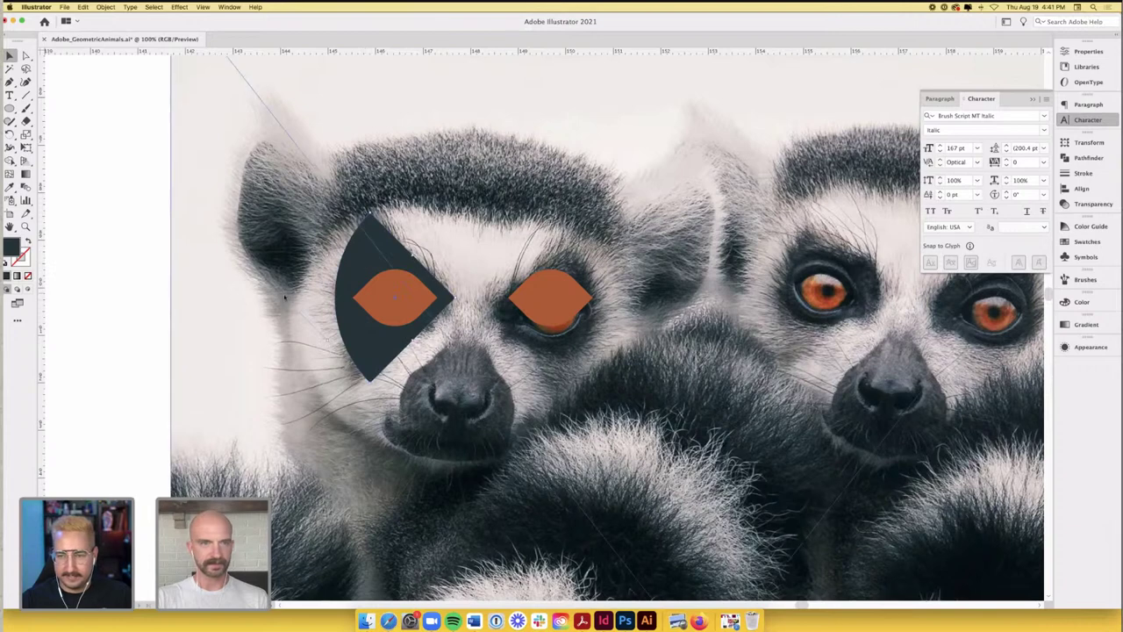
{"action": "left_click_drag", "start_coordinate": [284, 299], "coordinate": [292, 300]}
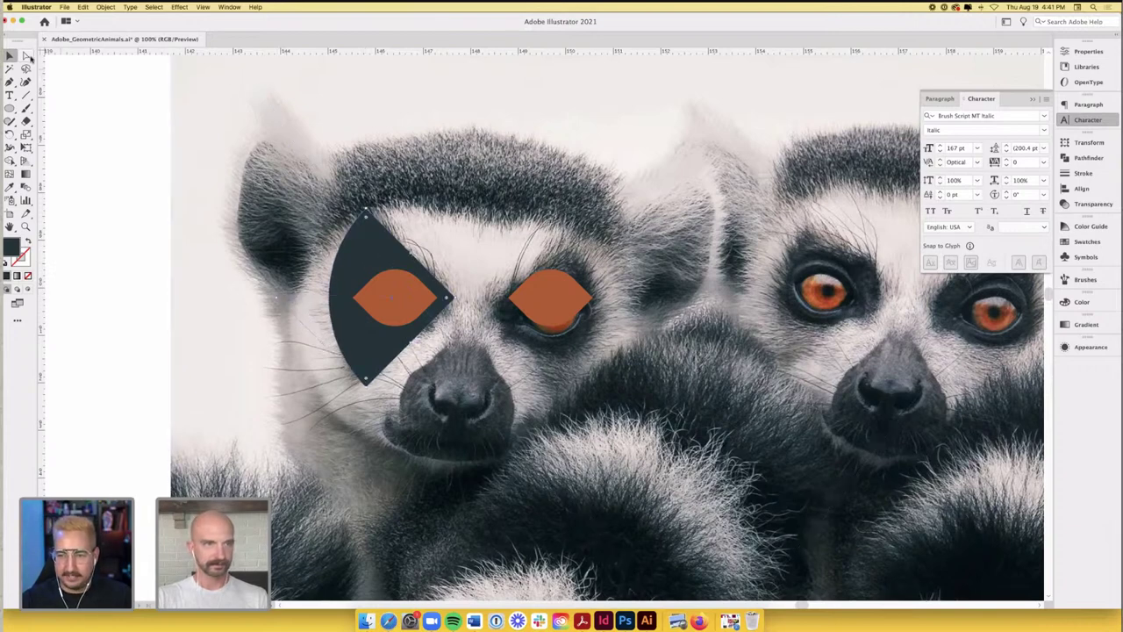
{"action": "key", "text": "a"}
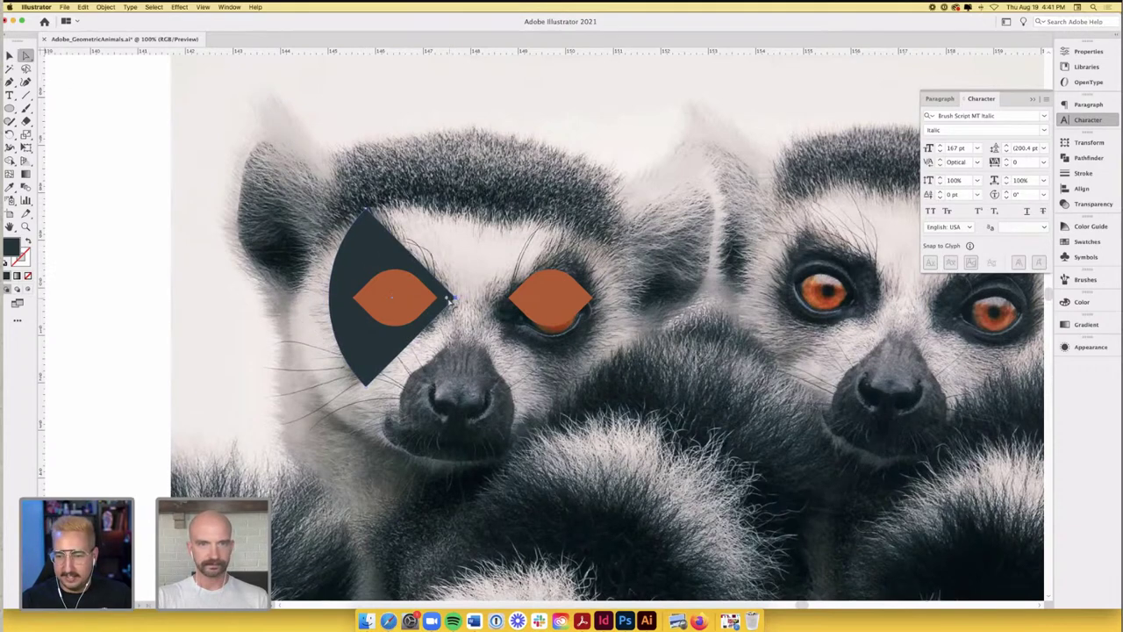
{"action": "mouse_move", "coordinate": [447, 298]}
{"action": "left_mouse_down"}
{"action": "mouse_move", "coordinate": [436, 314]}
{"action": "mouse_move", "coordinate": [439, 302]}
{"action": "left_mouse_up"}
{"action": "left_click", "coordinate": [438, 300]}
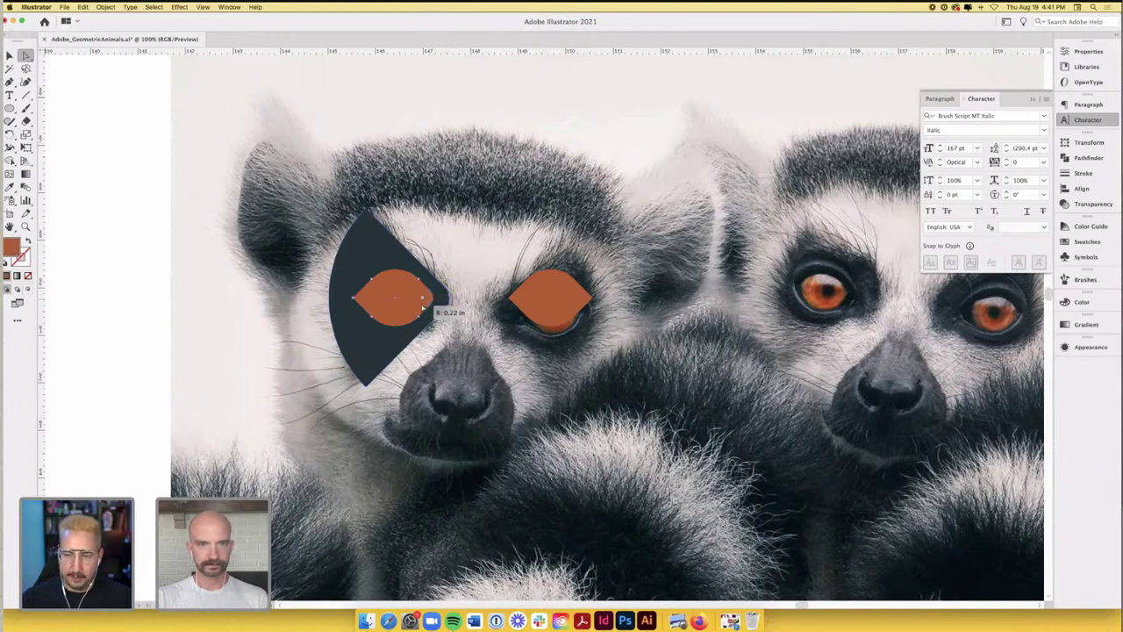
{"action": "left_click", "coordinate": [157, 177]}
{"action": "key", "text": "v"}
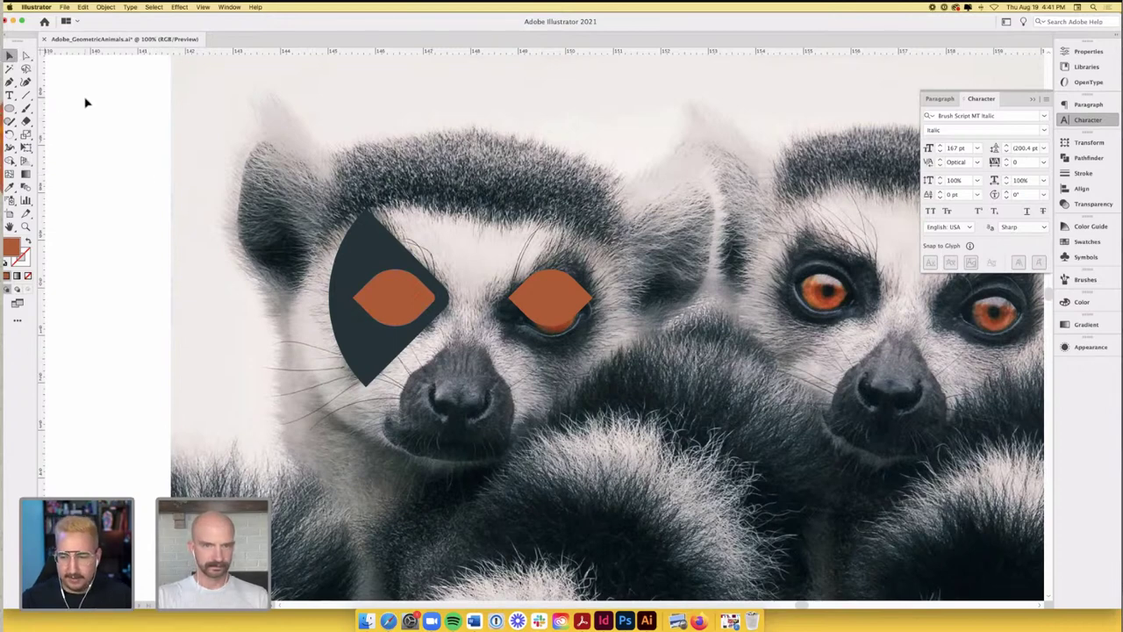
{"action": "left_click", "coordinate": [386, 289]}
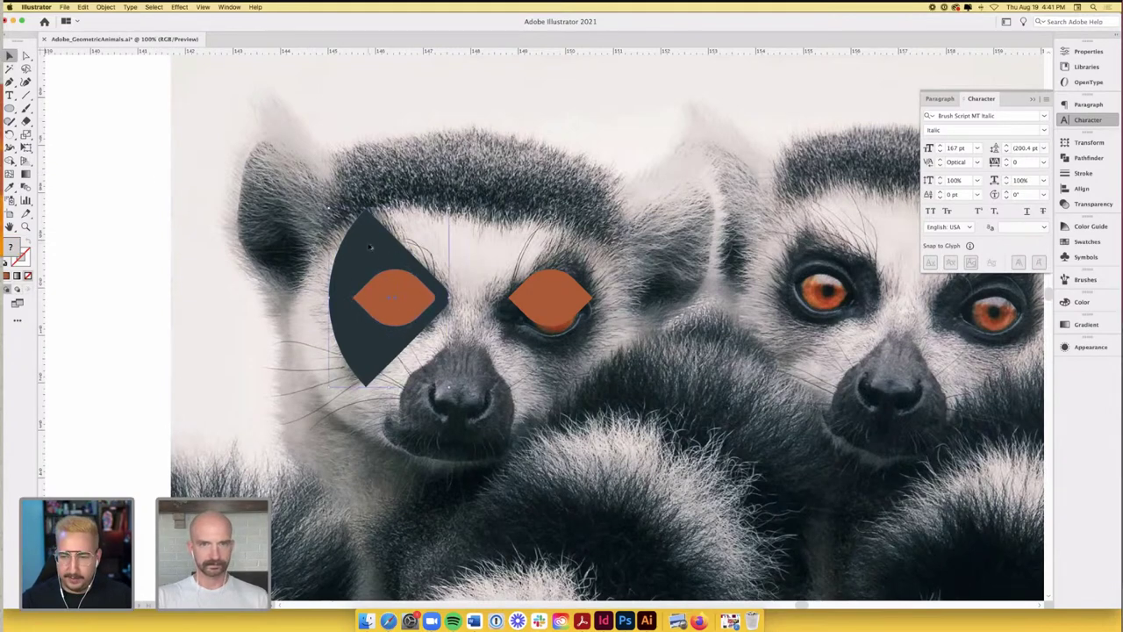
- Duplicate the patch and eye, reflect the copy across a vertical axis, and move it onto the right eye
{"action": "left_click_drag", "start_coordinate": [371, 240], "coordinate": [463, 243]}
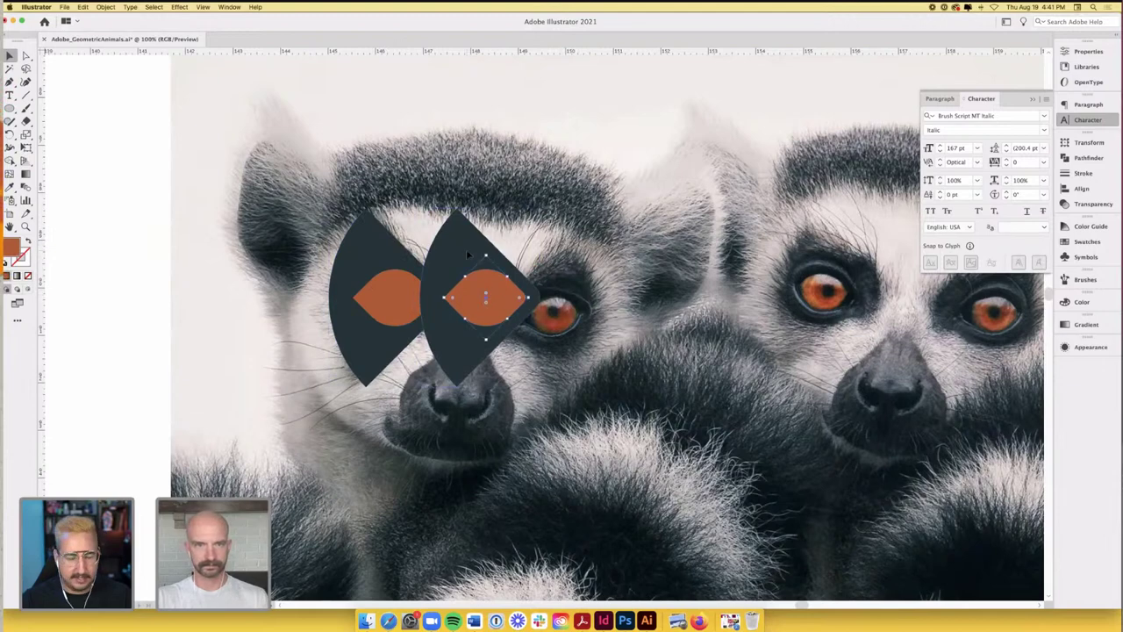
{"action": "left_click", "coordinate": [105, 7]}
{"action": "mouse_move", "coordinate": [123, 18]}
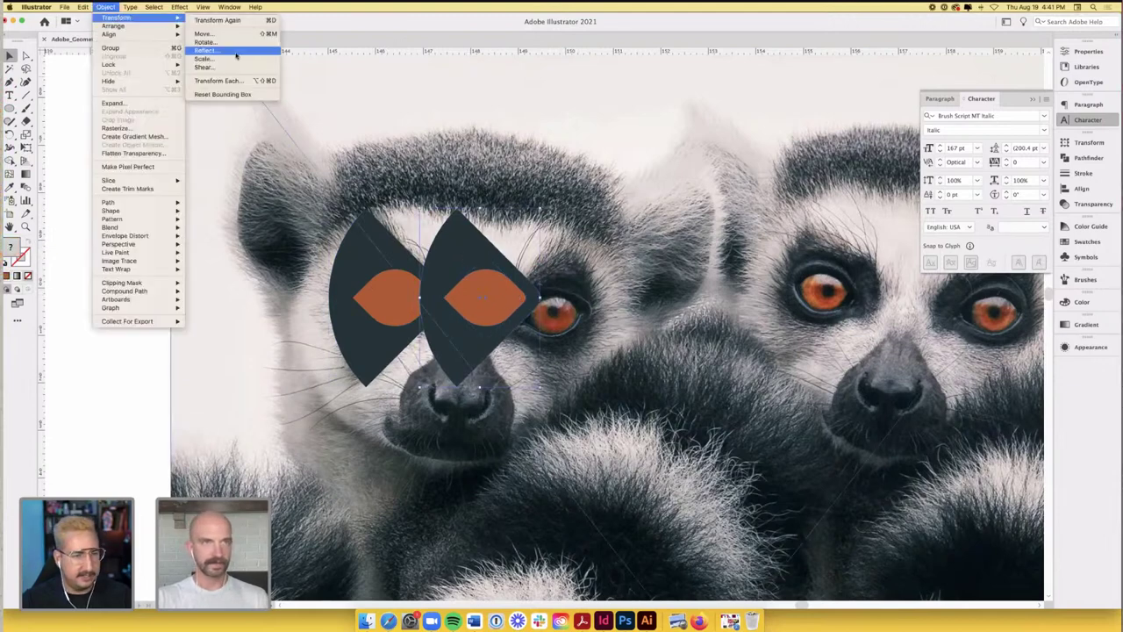
{"action": "left_click", "coordinate": [219, 50]}
{"action": "left_click", "coordinate": [767, 329]}
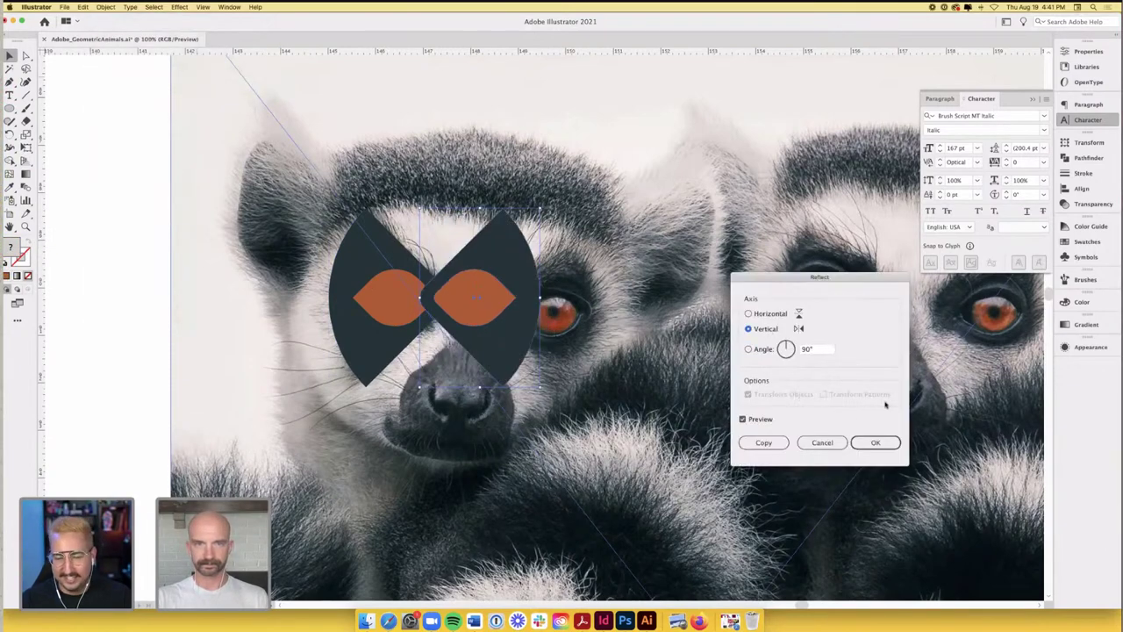
{"action": "left_click", "coordinate": [874, 442]}
{"action": "left_click_drag", "start_coordinate": [484, 282], "coordinate": [537, 284]}
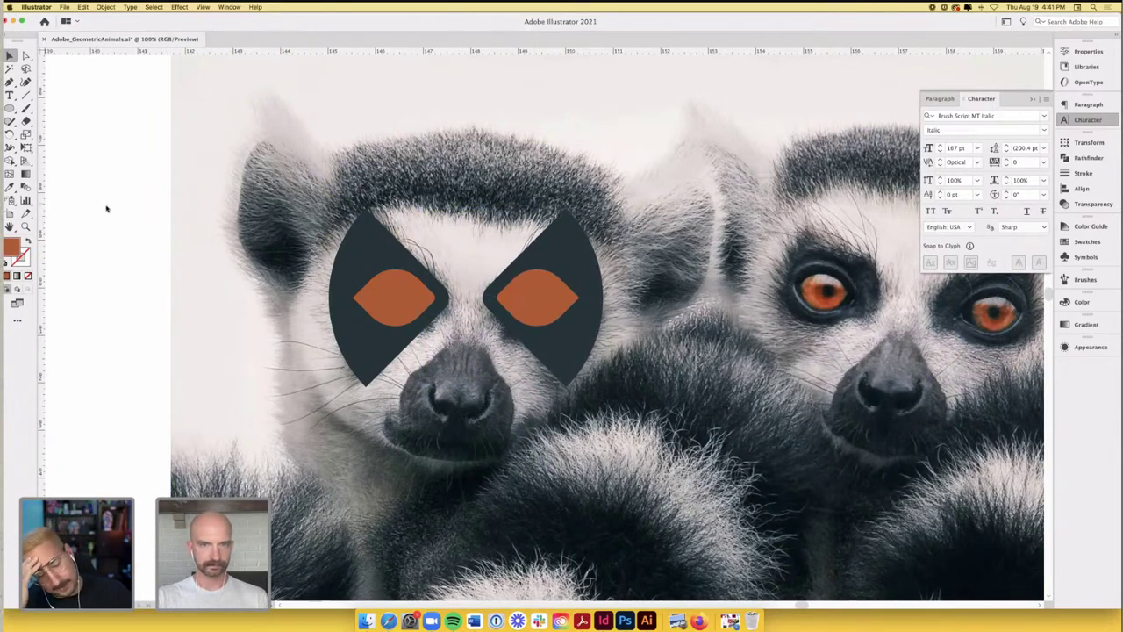
{"action": "left_click_drag", "start_coordinate": [11, 110], "coordinate": [44, 110]}
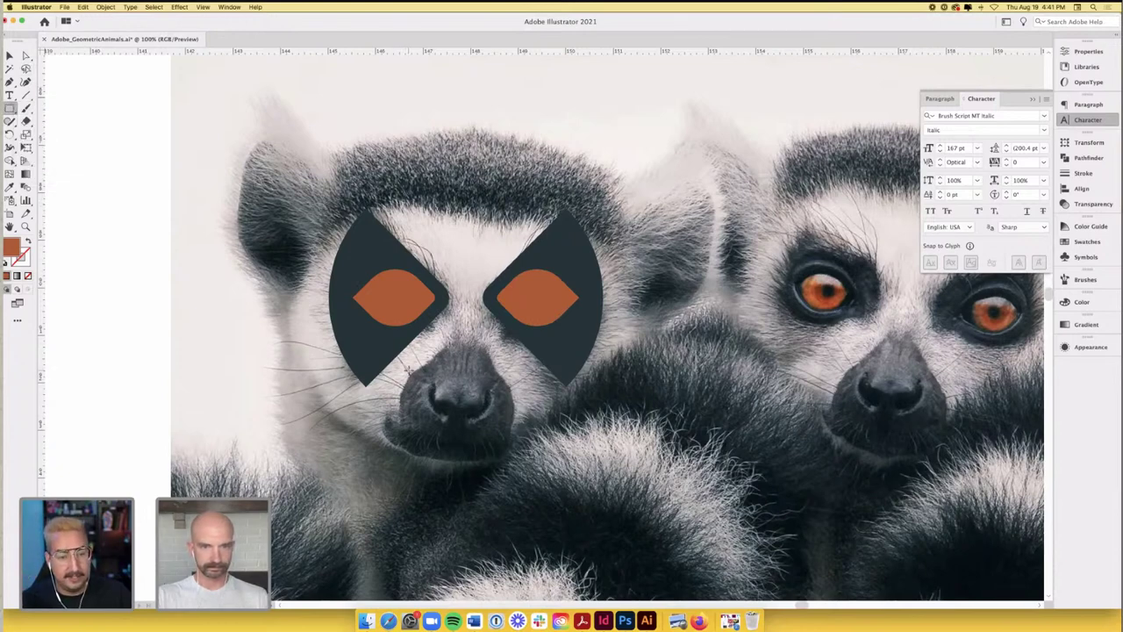
- Draw an orange square over the snout and pull a new top-edge anchor up into a peak
{"action": "mouse_move", "coordinate": [407, 369]}
{"action": "left_mouse_down"}
{"action": "mouse_move", "coordinate": [524, 451]}
{"action": "mouse_move", "coordinate": [521, 439]}
{"action": "mouse_move", "coordinate": [529, 460]}
{"action": "left_mouse_up"}
{"action": "key", "text": "p"}
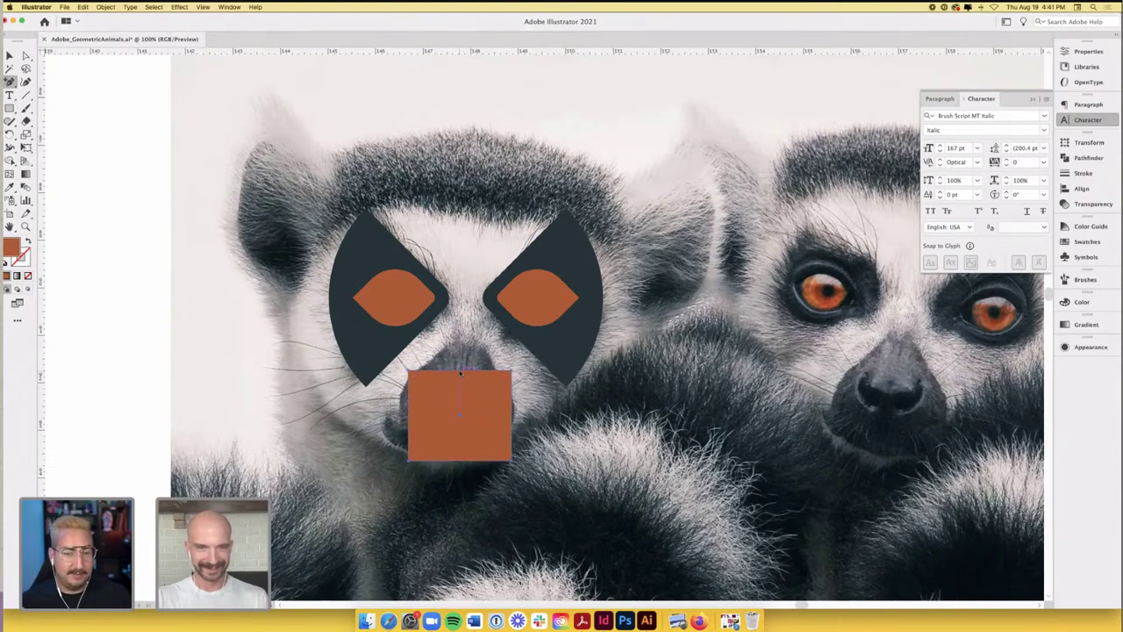
{"action": "left_click", "coordinate": [459, 372]}
{"action": "key", "text": "a"}
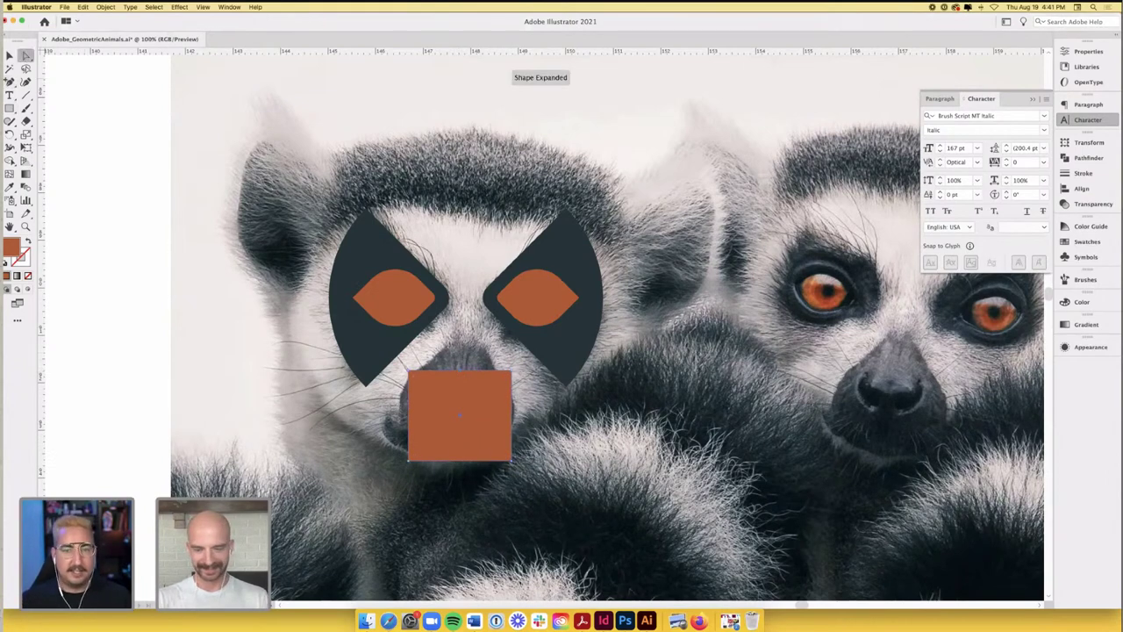
{"action": "left_click_drag", "start_coordinate": [459, 372], "coordinate": [459, 345]}
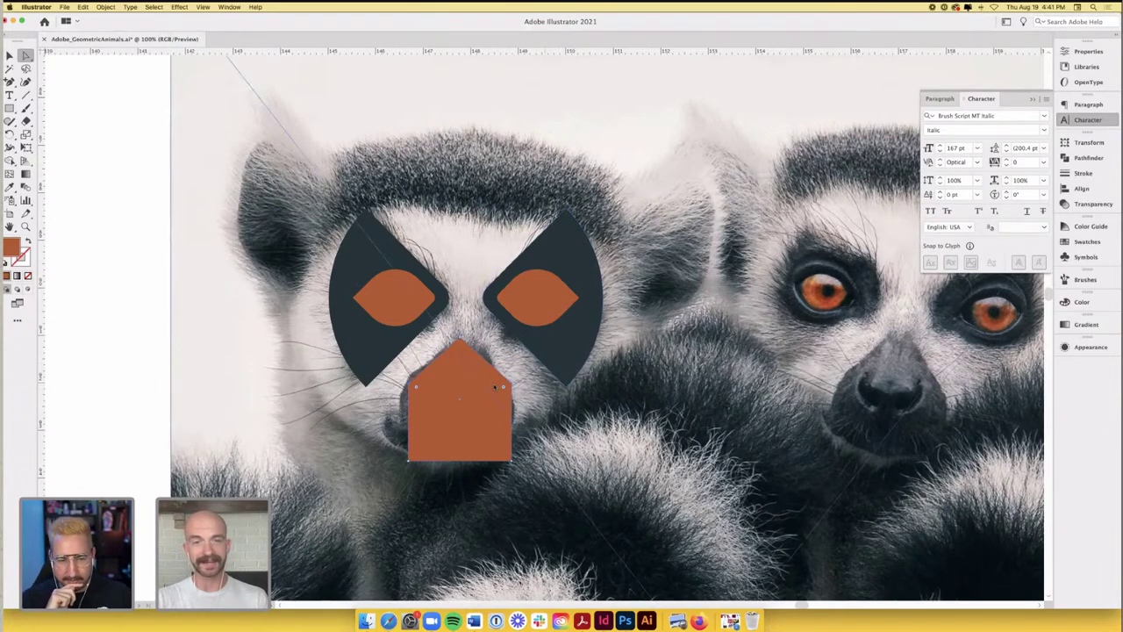
- Round the nose's upper corners and turn its bottom into a semicircle
{"action": "left_click_drag", "start_coordinate": [505, 391], "coordinate": [470, 414]}
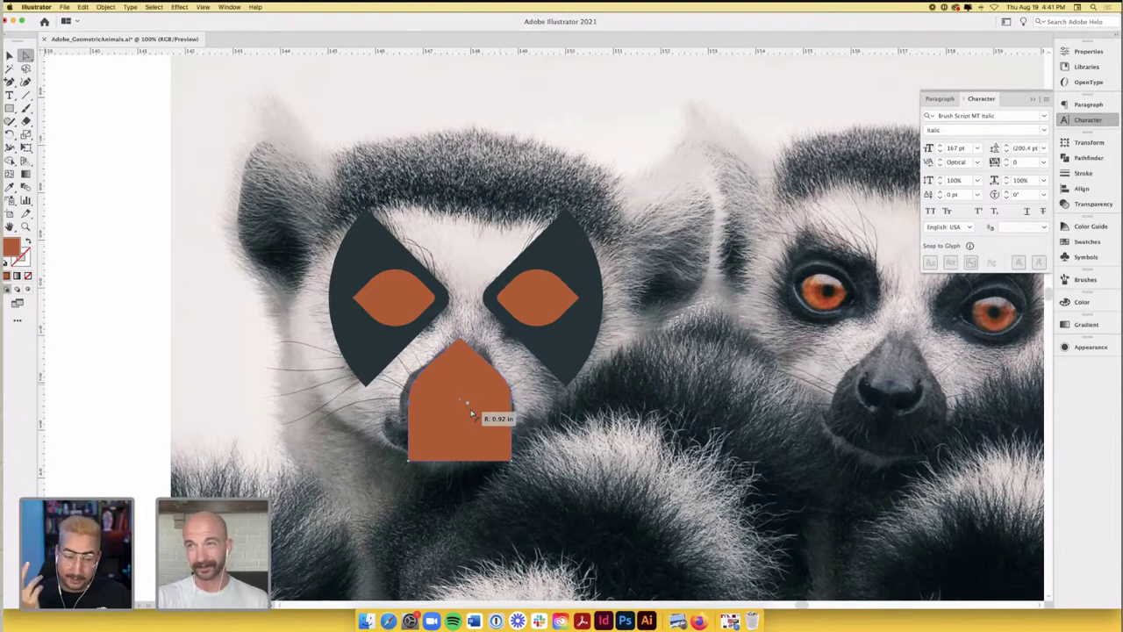
{"action": "left_click_drag", "start_coordinate": [471, 414], "coordinate": [470, 414]}
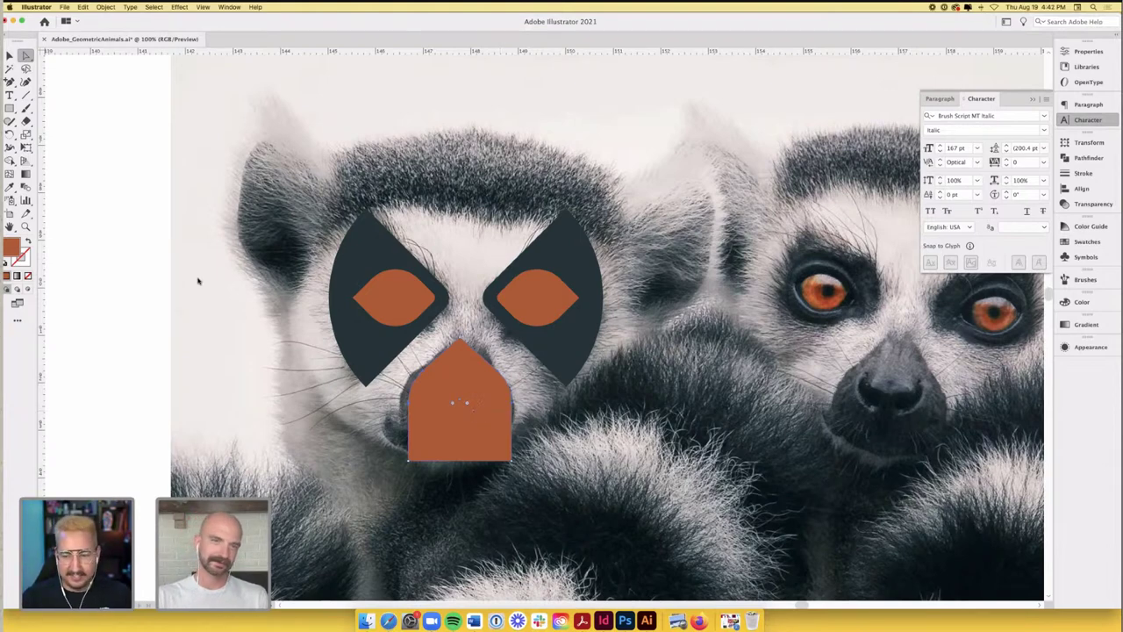
{"action": "left_click", "coordinate": [408, 461]}
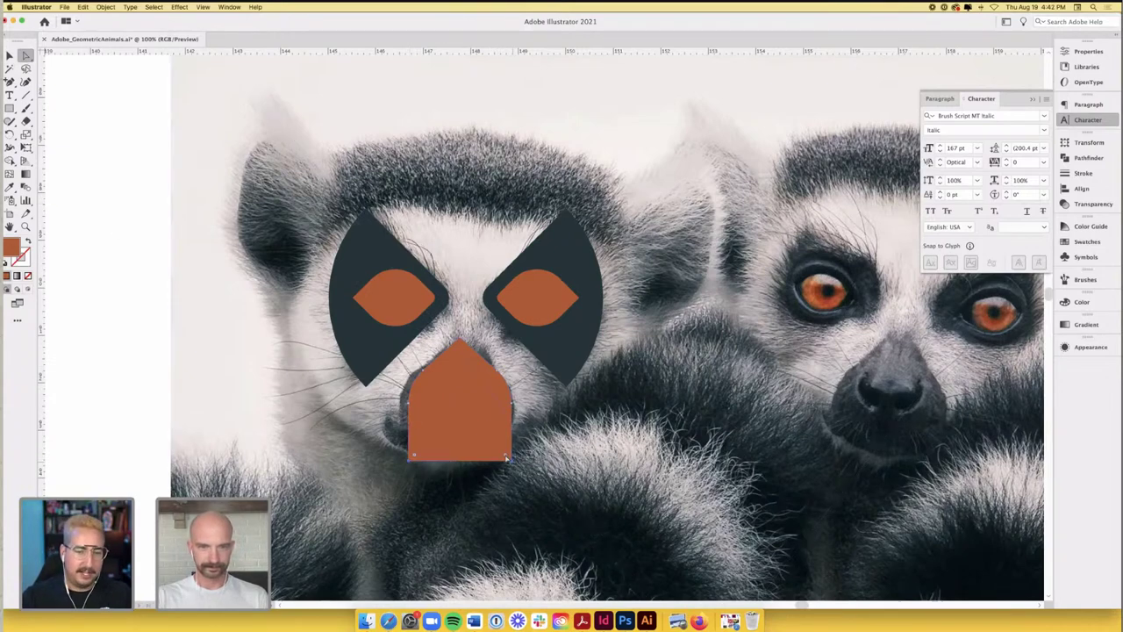
{"action": "left_click_drag", "start_coordinate": [507, 456], "coordinate": [462, 392]}
{"action": "left_click", "coordinate": [115, 148]}
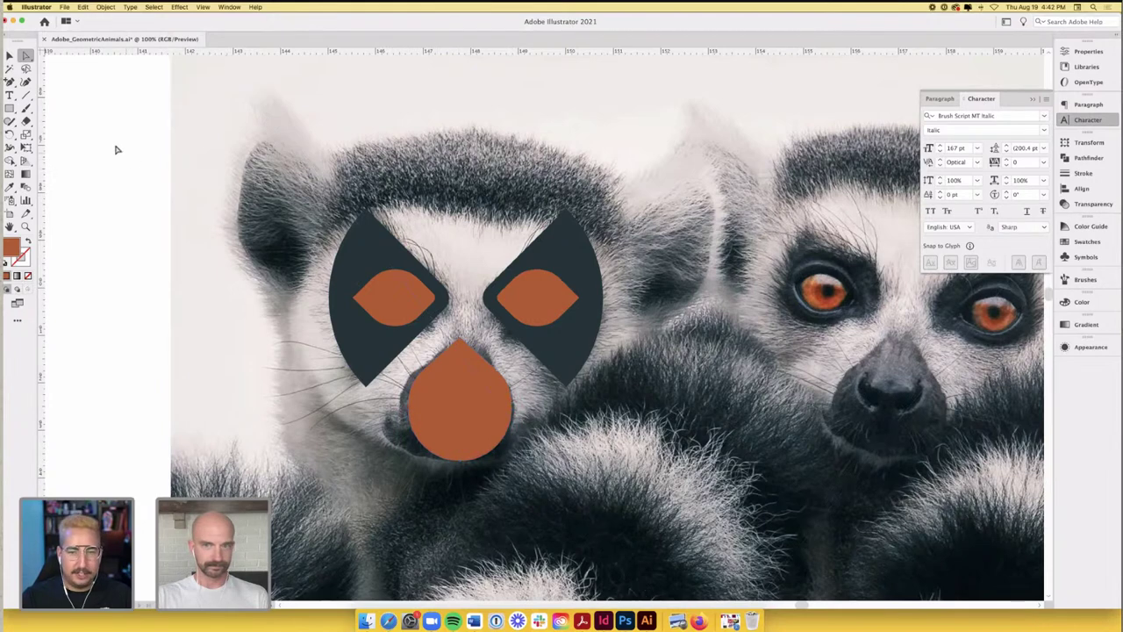
- Move the drop shape below the left eye patch and fill it dark navy
{"action": "key", "text": "v"}
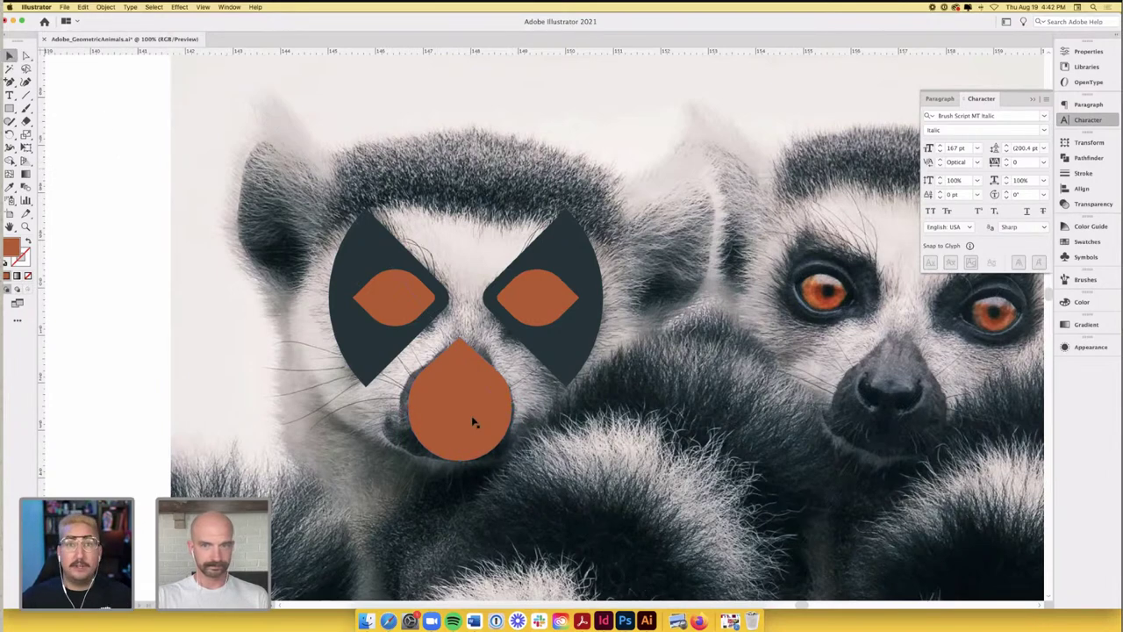
{"action": "left_click_drag", "start_coordinate": [485, 407], "coordinate": [365, 413]}
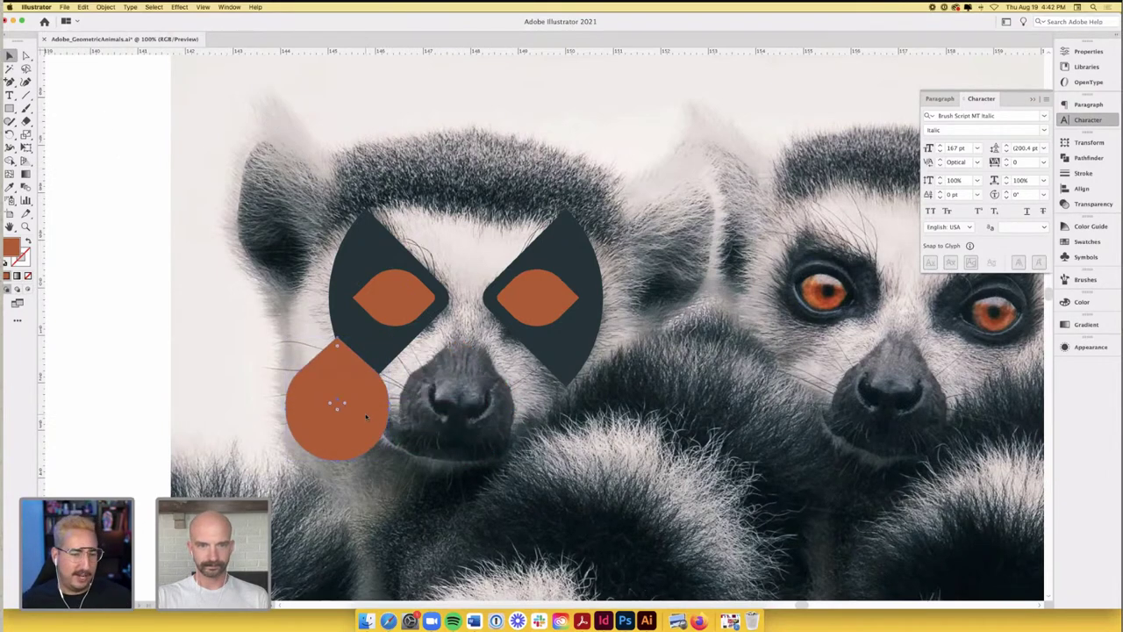
{"action": "key", "text": "i"}
{"action": "left_click", "coordinate": [344, 309]}
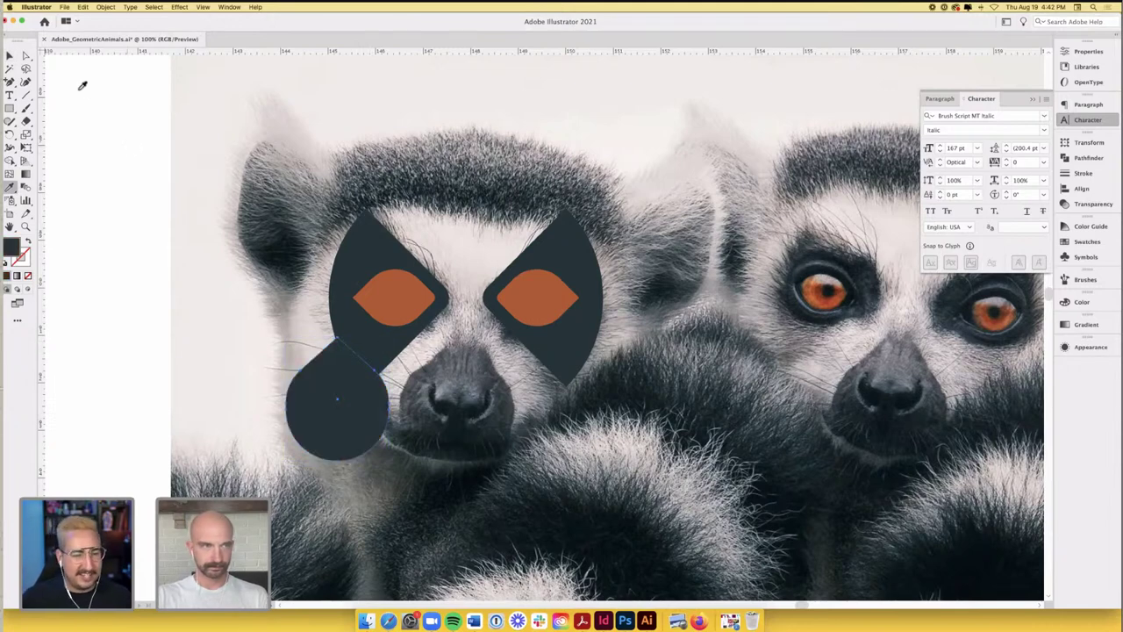
{"action": "key", "text": "v"}
{"action": "left_click", "coordinate": [146, 137]}
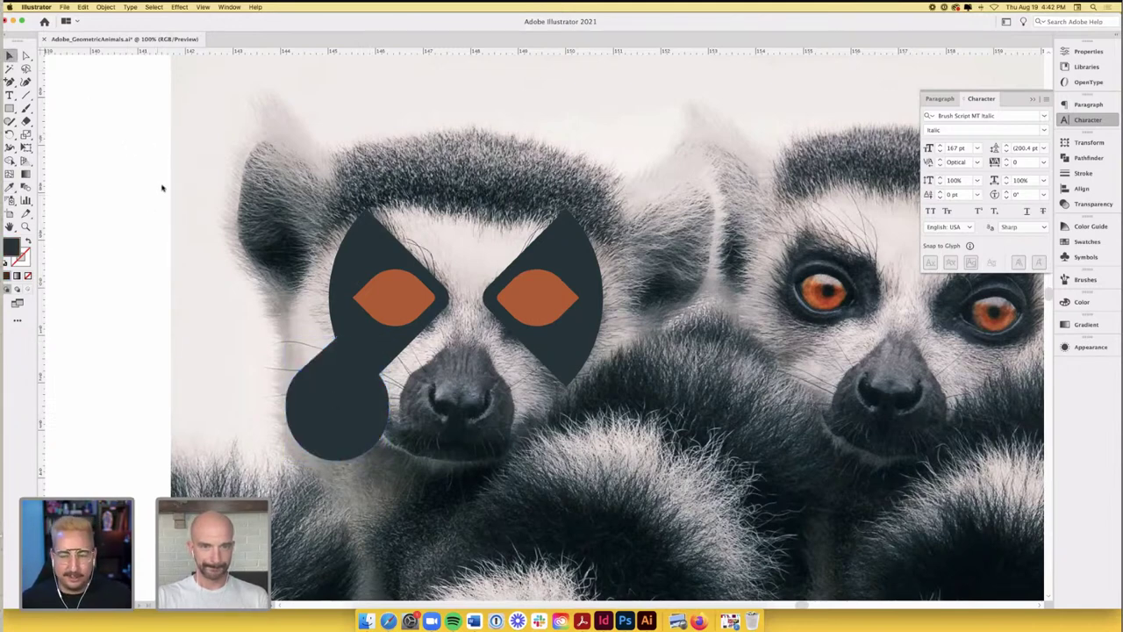
- Add a thin light grey bar across the drop and move both onto the lemur's nose
{"action": "key", "text": "m"}
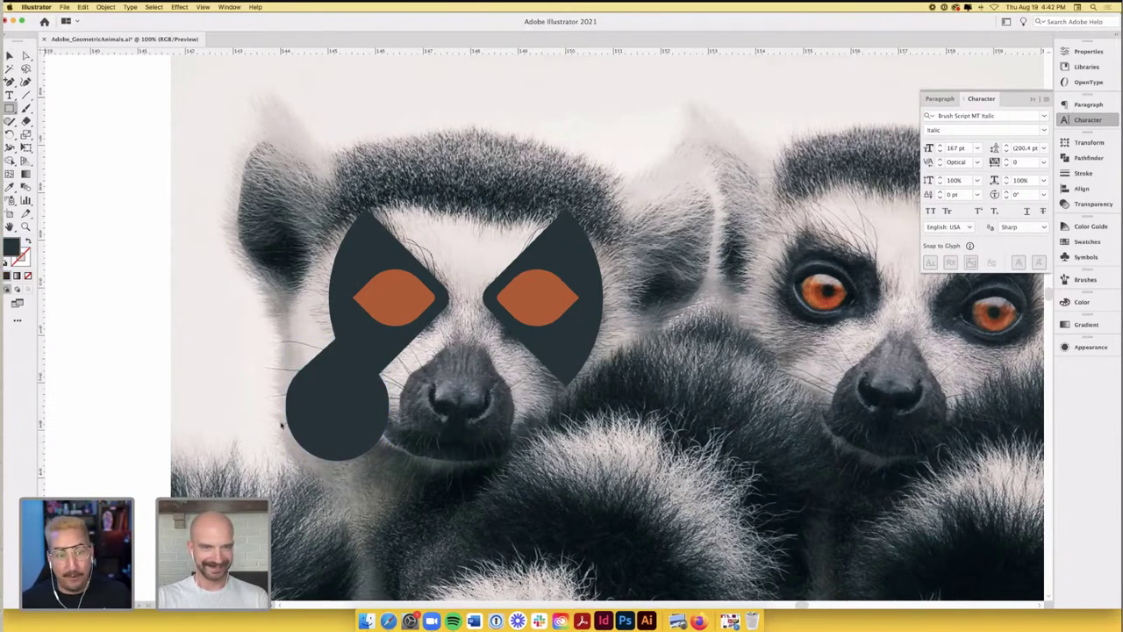
{"action": "mouse_move", "coordinate": [270, 424]}
{"action": "left_mouse_down"}
{"action": "mouse_move", "coordinate": [395, 428]}
{"action": "mouse_move", "coordinate": [410, 416]}
{"action": "left_mouse_up"}
{"action": "key", "text": "i"}
{"action": "left_click", "coordinate": [283, 326]}
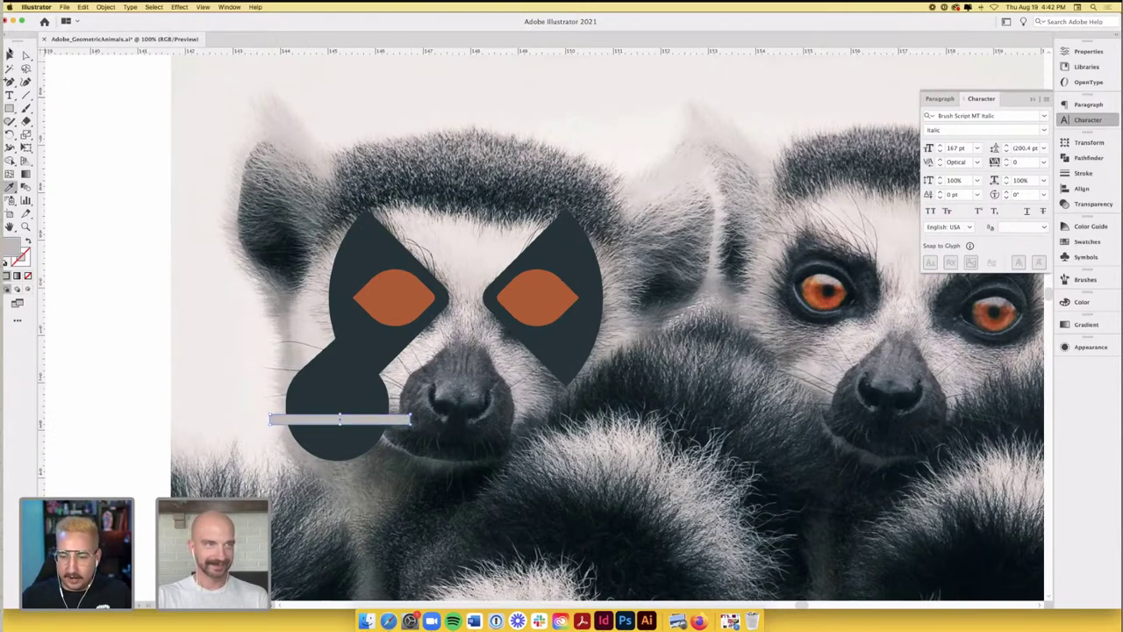
{"action": "key", "text": "v"}
{"action": "left_click_drag", "start_coordinate": [270, 335], "coordinate": [360, 389]}
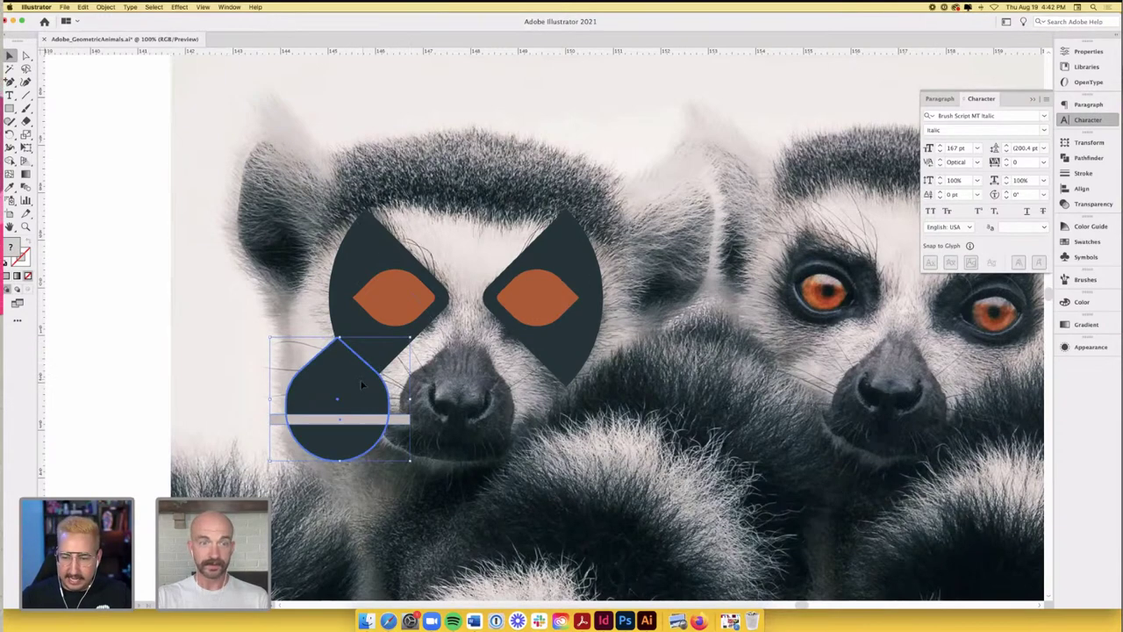
{"action": "left_click_drag", "start_coordinate": [362, 384], "coordinate": [481, 384]}
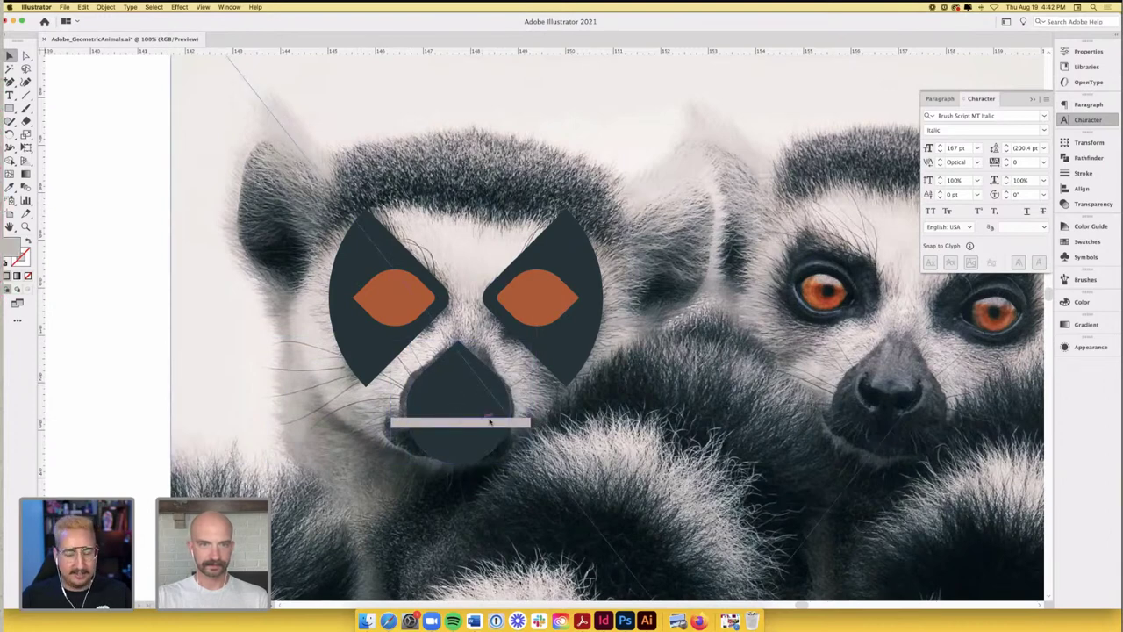
{"action": "left_click", "coordinate": [521, 424]}
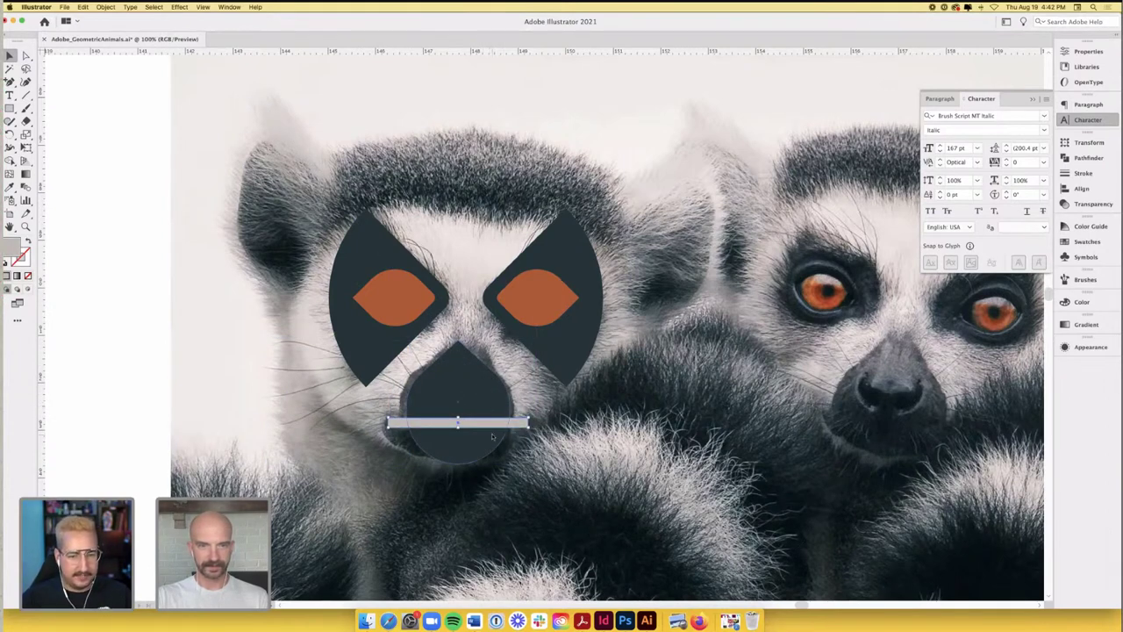
- Divide the nose along the grey bar with Pathfinder and nudge the lower piece into place
{"action": "scroll", "coordinate": [489, 408], "scroll_direction": "down", "scroll_amount": 2}
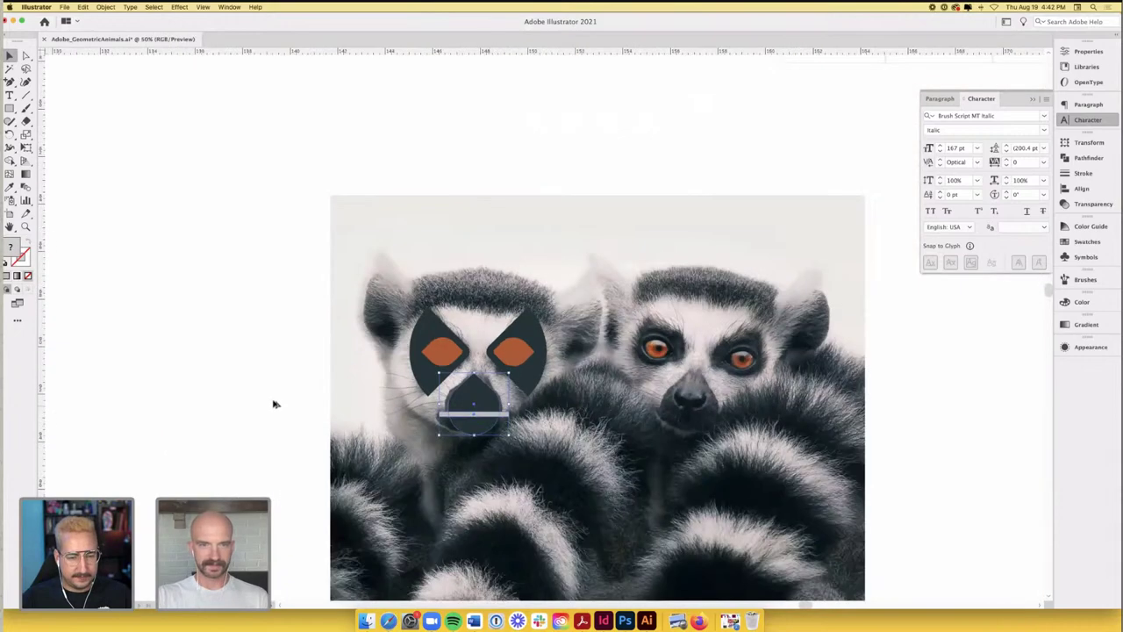
{"action": "scroll", "coordinate": [466, 413], "scroll_direction": "up", "scroll_amount": 2}
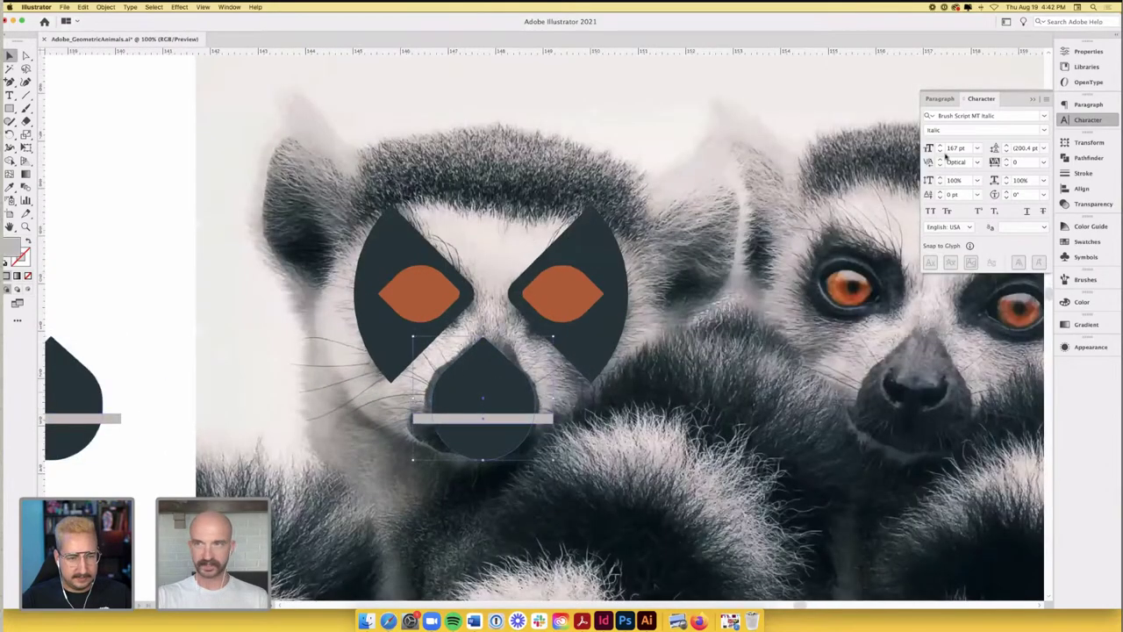
{"action": "left_click", "coordinate": [1099, 162]}
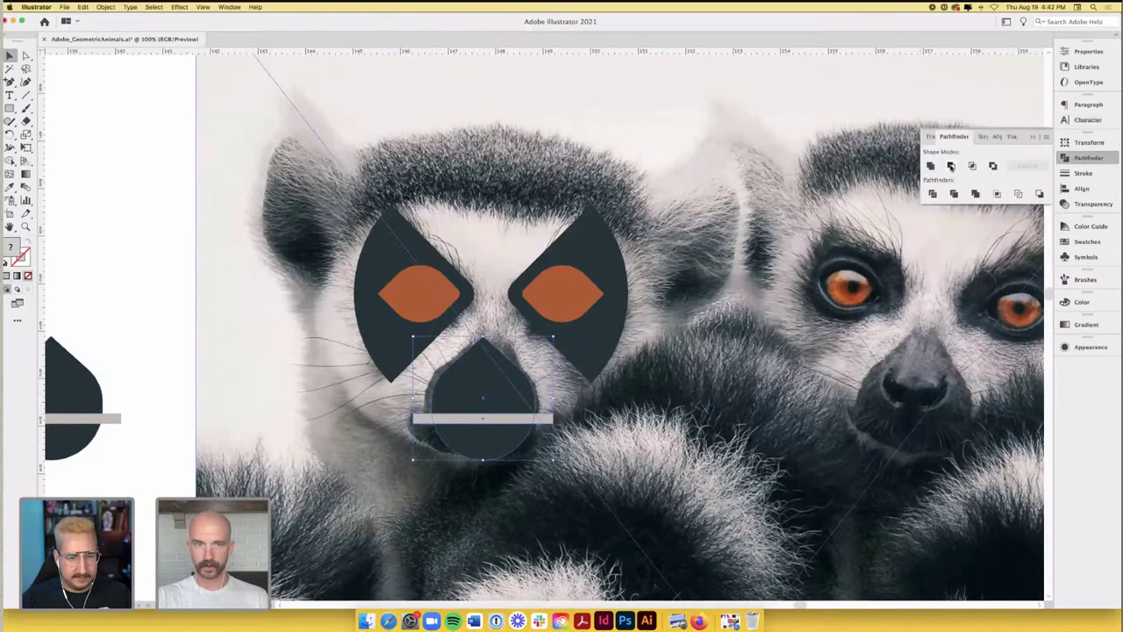
{"action": "left_click", "coordinate": [104, 228]}
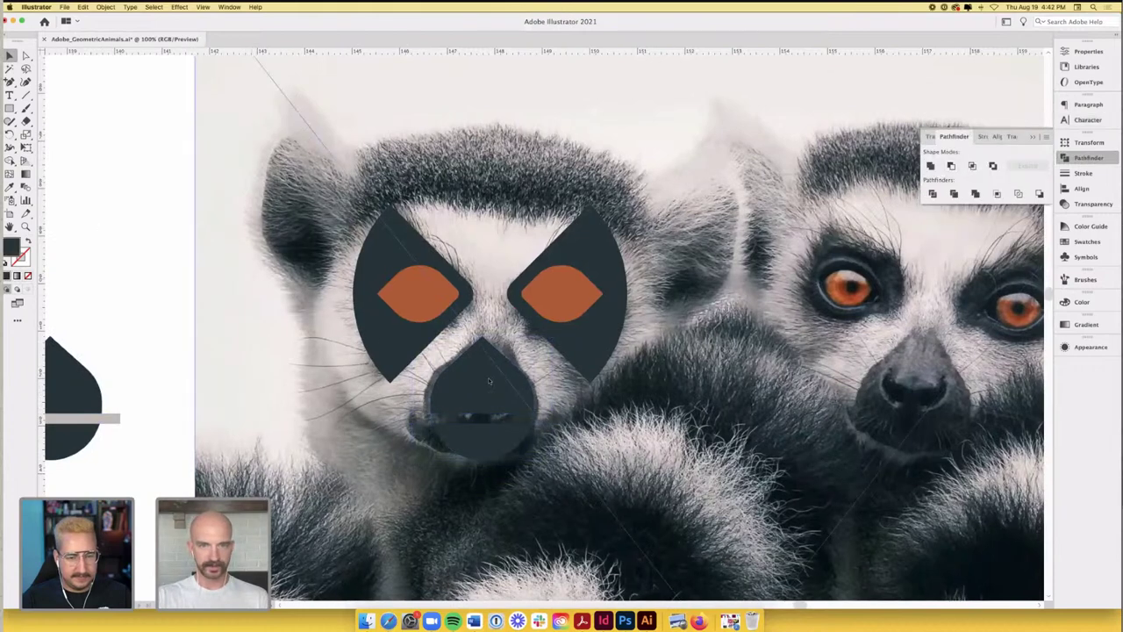
{"action": "scroll", "coordinate": [496, 387], "scroll_direction": "right", "scroll_amount": 2}
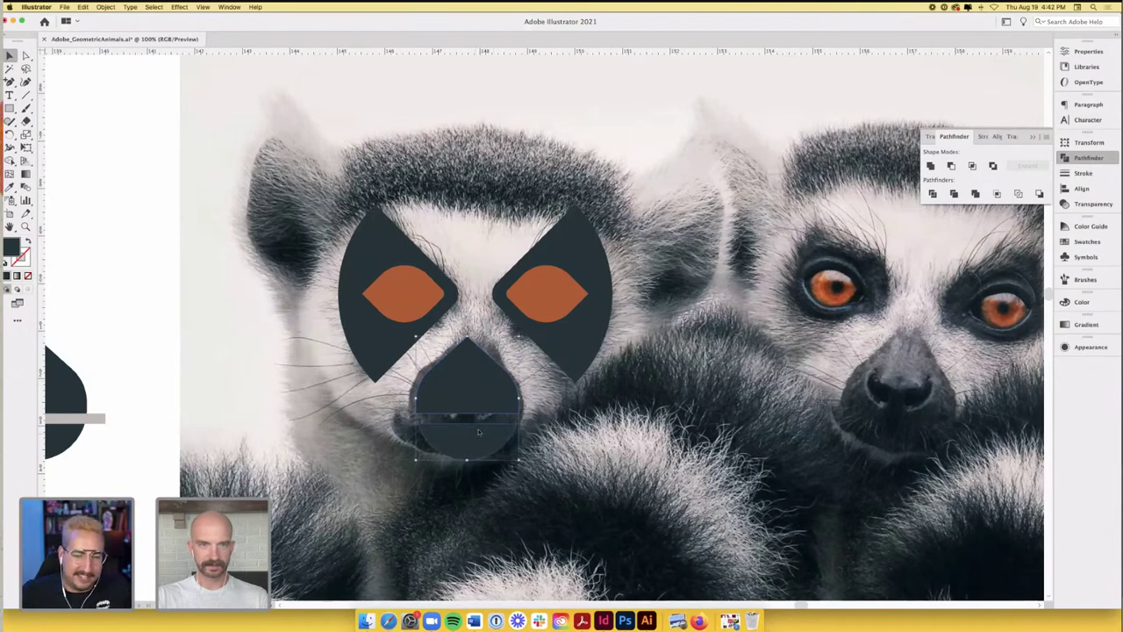
{"action": "left_click_drag", "start_coordinate": [481, 436], "coordinate": [485, 440]}
- Drop the lower nose piece in place and briefly hide the photo to check the shapes
{"action": "left_click_drag", "start_coordinate": [502, 437], "coordinate": [500, 439]}
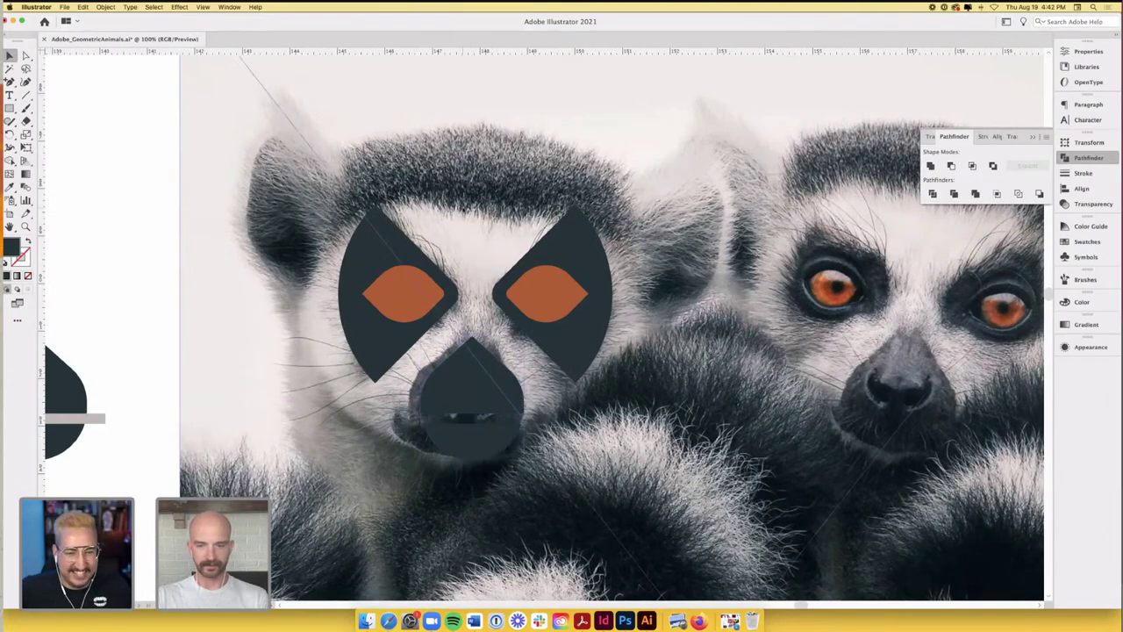
{"action": "key", "text": "super+shift+w"}
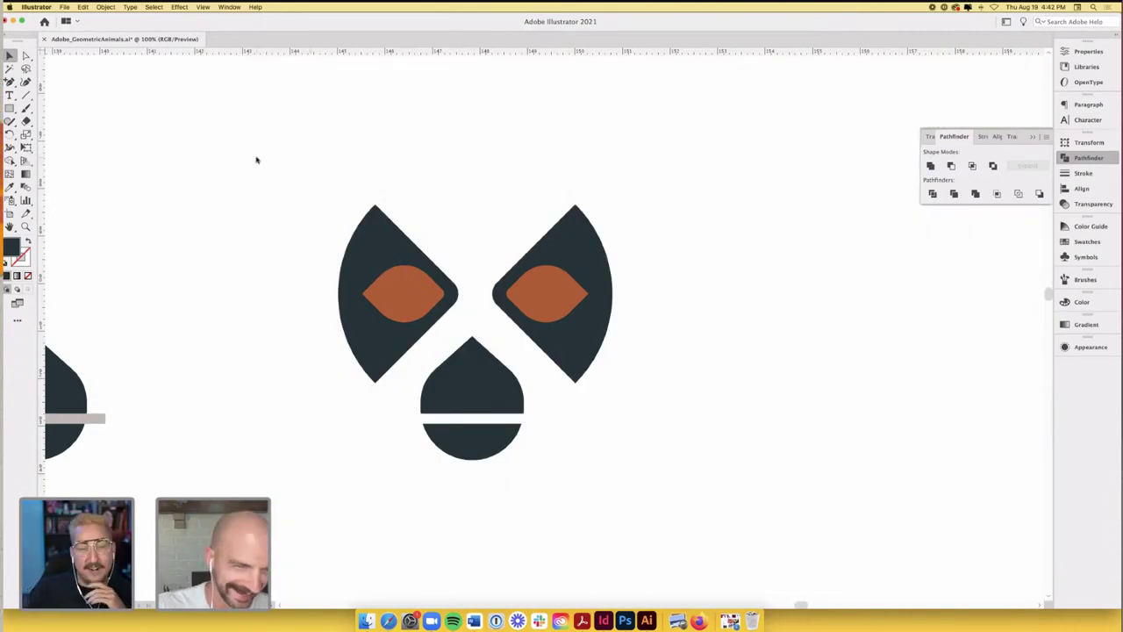
{"action": "key", "text": "super+shift+w"}
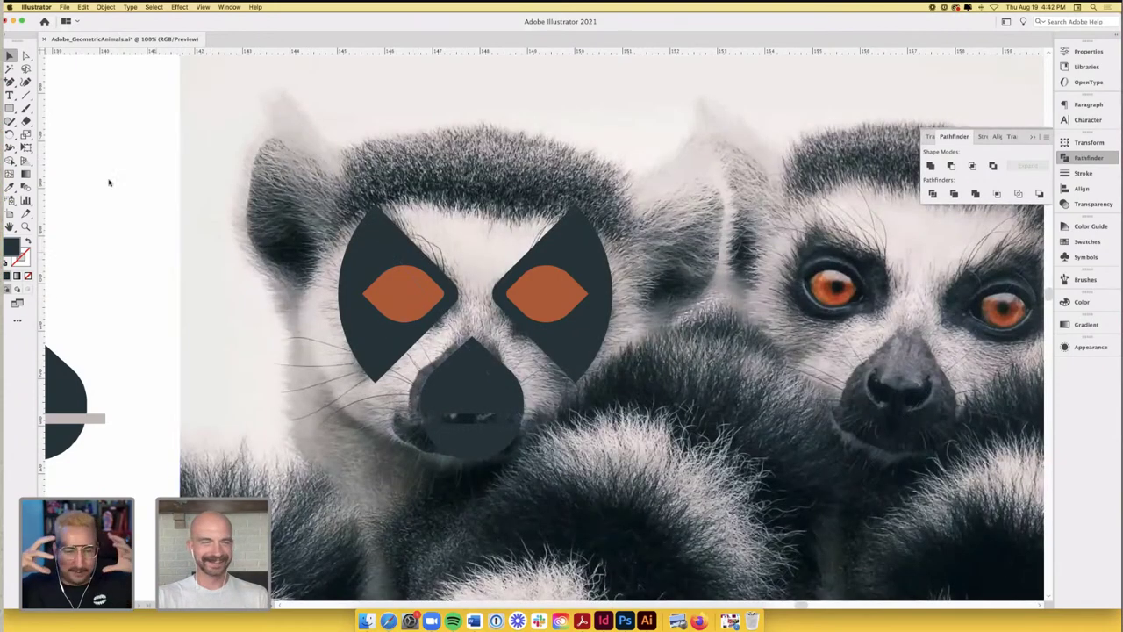
{"action": "left_click", "coordinate": [26, 56]}
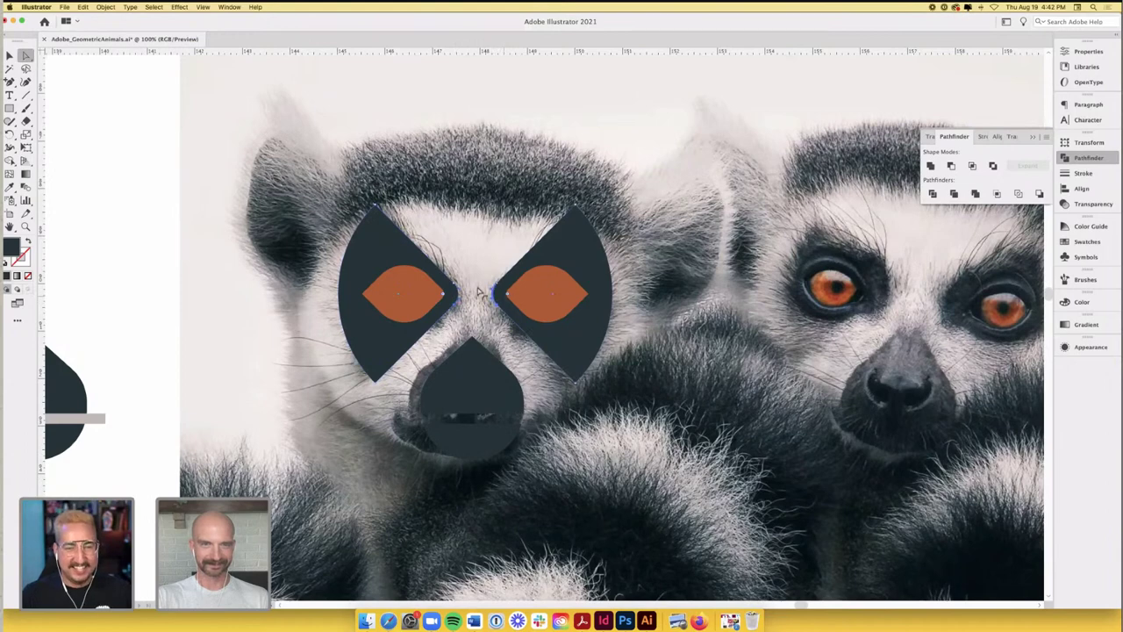
{"action": "left_click", "coordinate": [512, 301]}
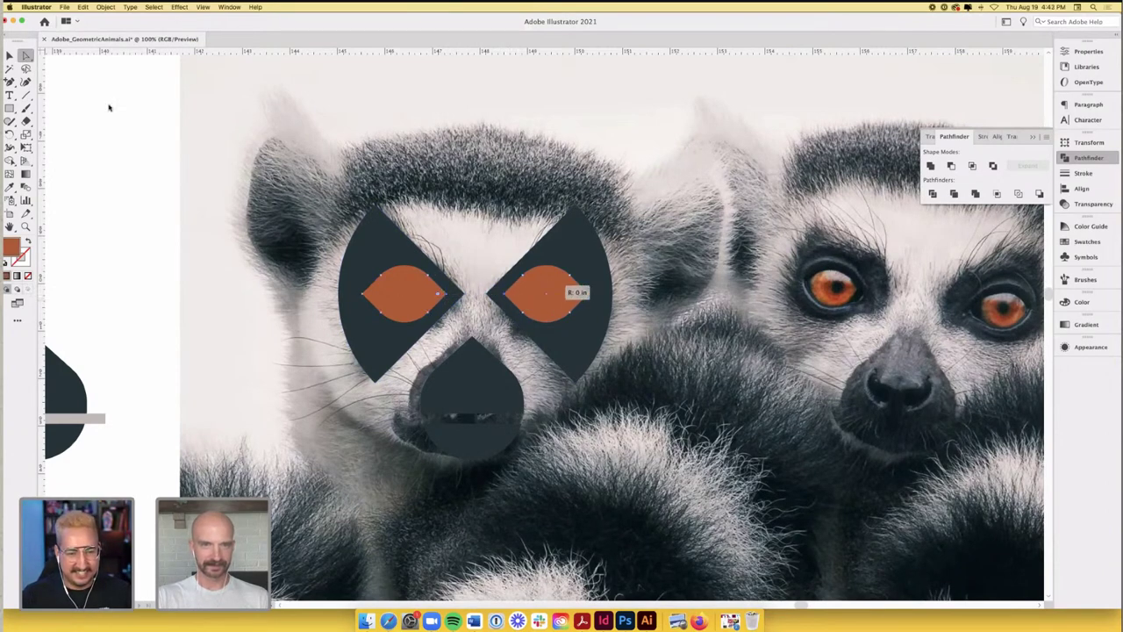
{"action": "key", "text": "shift+super+a"}
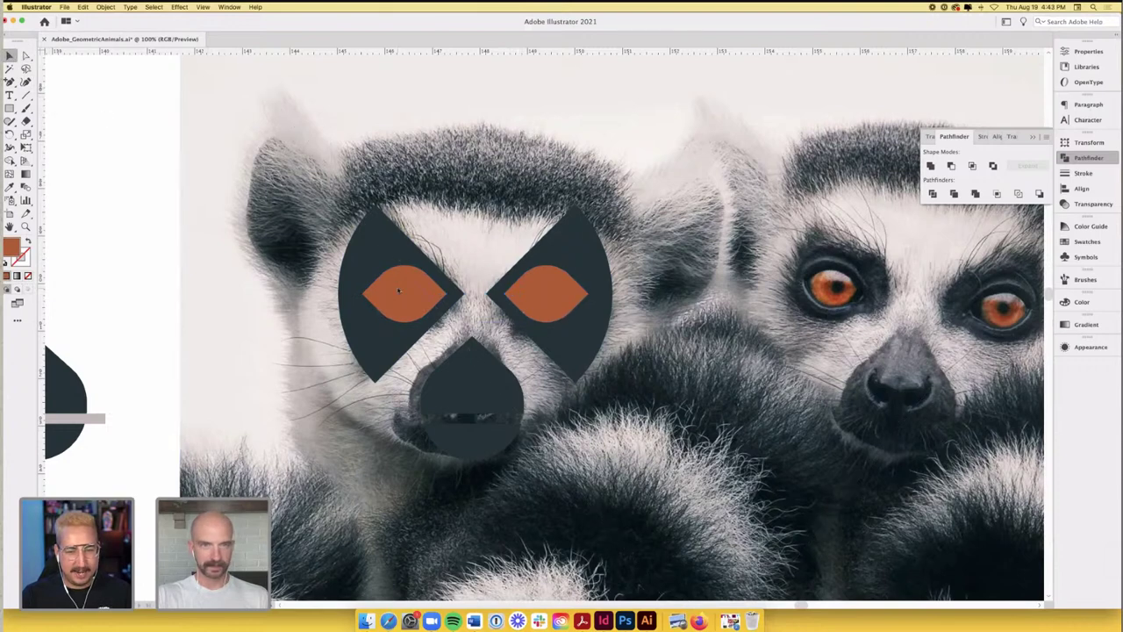
- Draw a dark navy circular pupil in the left eye and copy it into the right eye
{"action": "left_click_drag", "start_coordinate": [10, 107], "coordinate": [77, 136]}
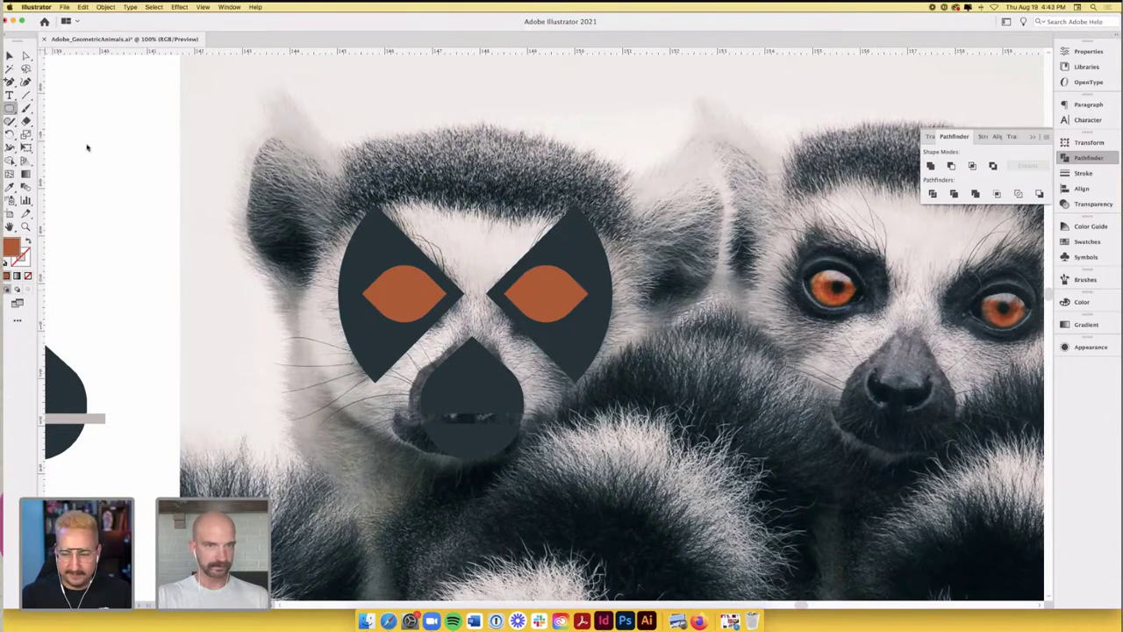
{"action": "left_click_drag", "start_coordinate": [403, 294], "coordinate": [424, 310]}
{"action": "key", "text": "i"}
{"action": "left_click", "coordinate": [426, 329]}
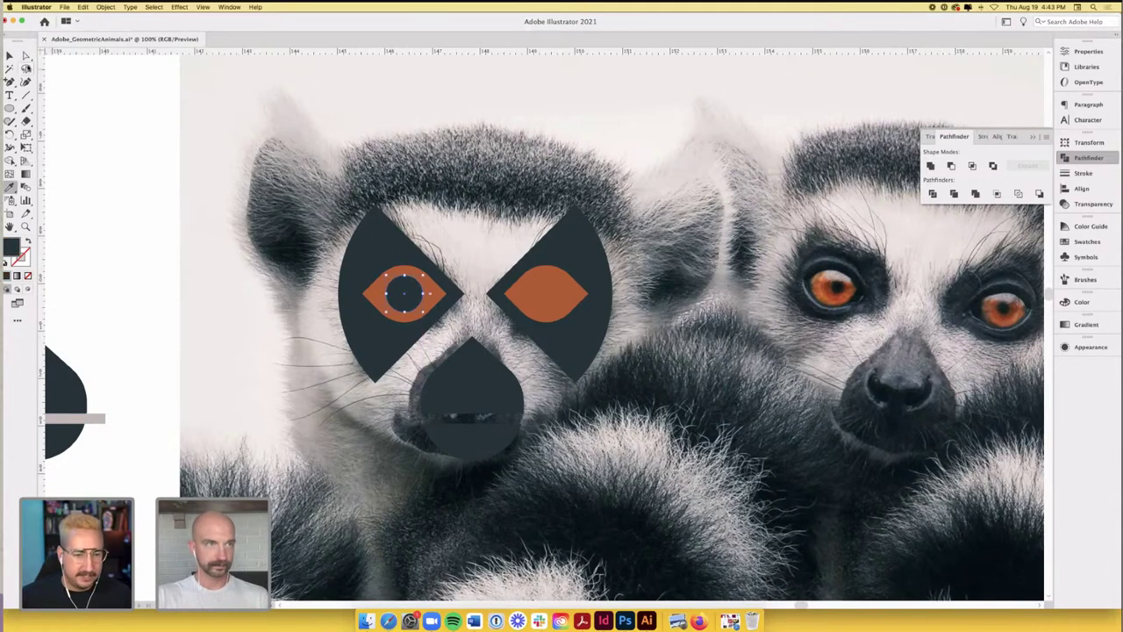
{"action": "key", "text": "v"}
{"action": "left_click_drag", "start_coordinate": [407, 296], "coordinate": [548, 309]}
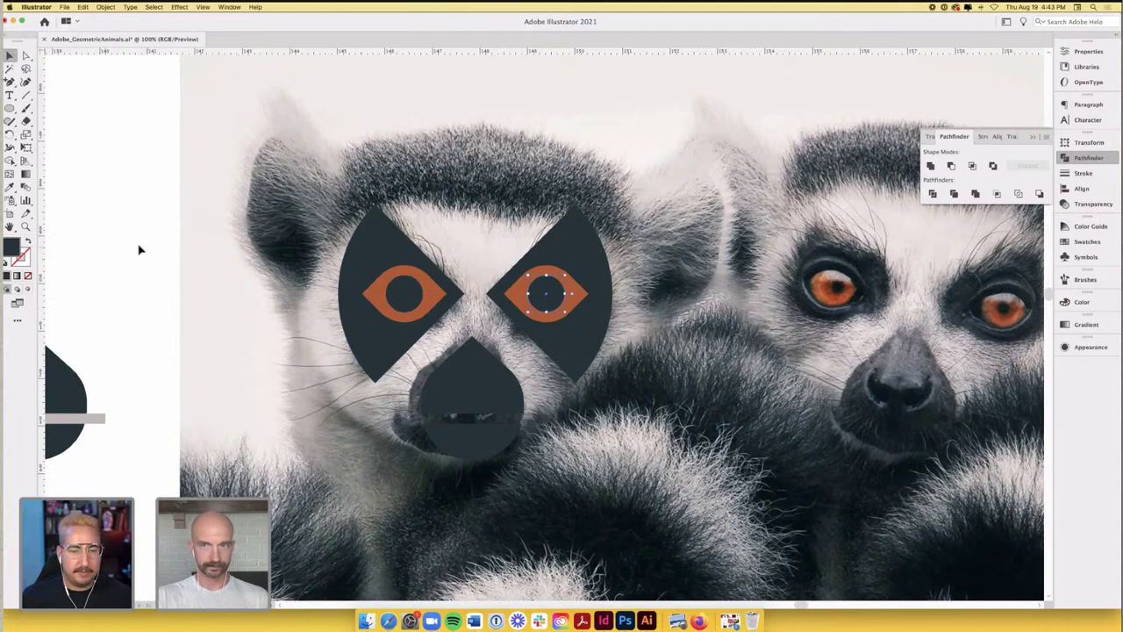
{"action": "scroll", "coordinate": [419, 276], "scroll_direction": "right", "scroll_amount": 2}
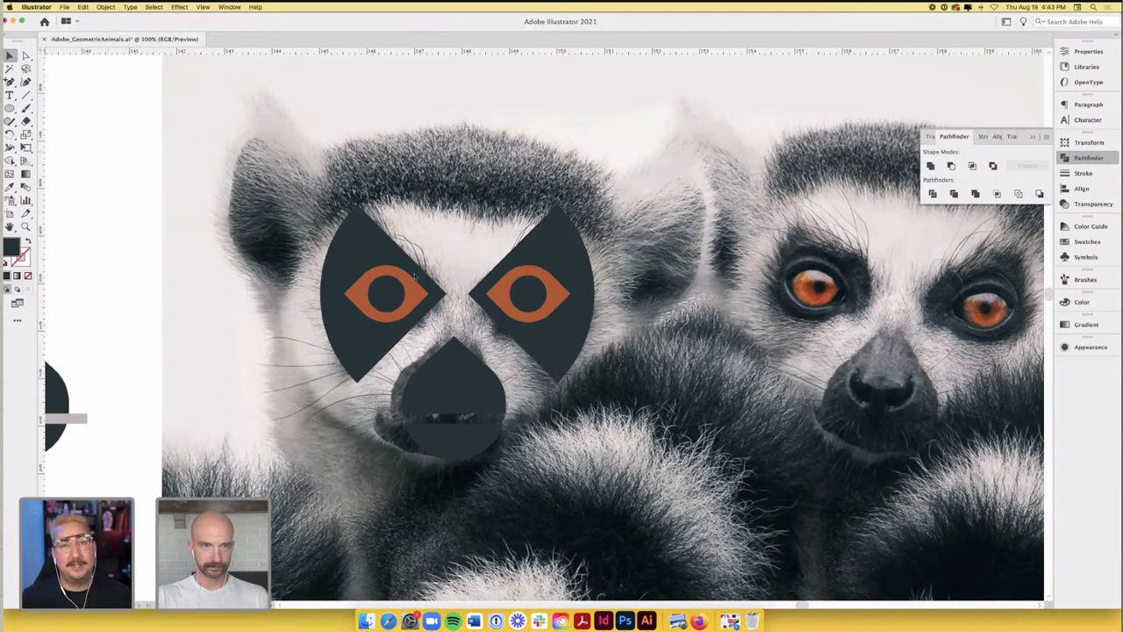
- Cut the left eye in half with a rectangle using Pathfinder Minus Front
{"action": "left_click_drag", "start_coordinate": [9, 107], "coordinate": [56, 108]}
{"action": "left_click_drag", "start_coordinate": [331, 294], "coordinate": [436, 335]}
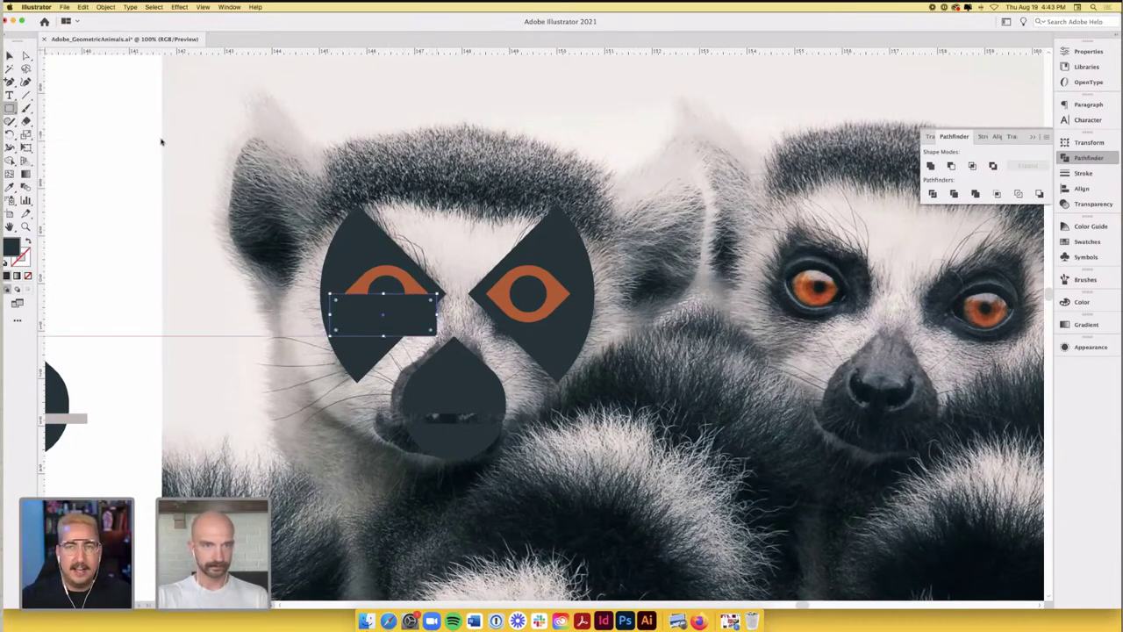
{"action": "key", "text": "v"}
{"action": "left_click", "coordinate": [410, 289], "text": "shift"}
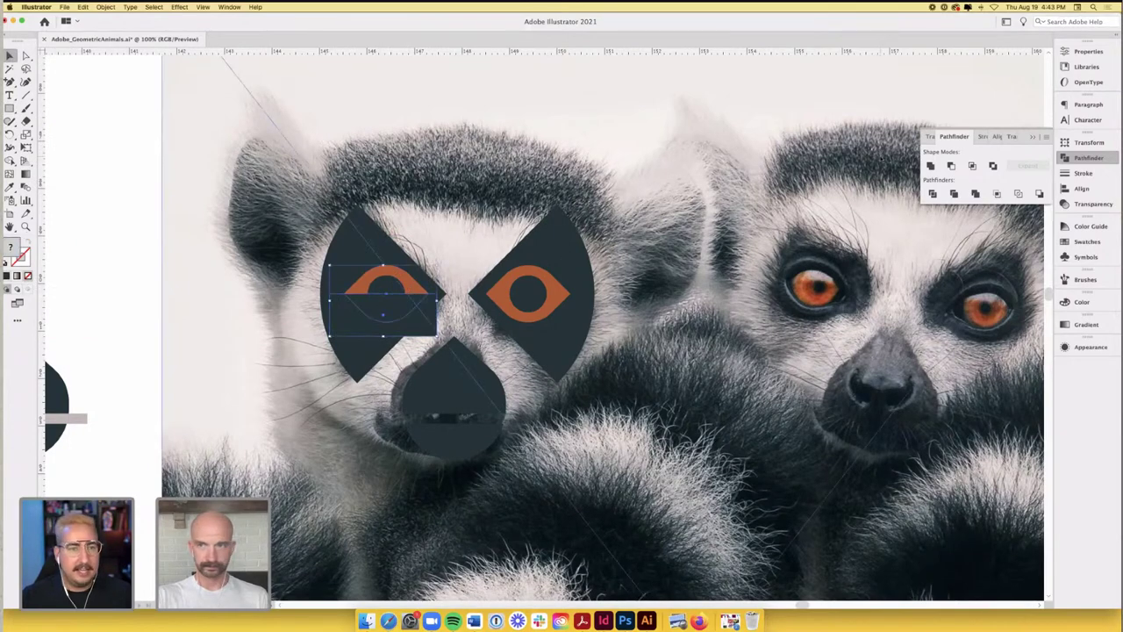
{"action": "left_click", "coordinate": [973, 167]}
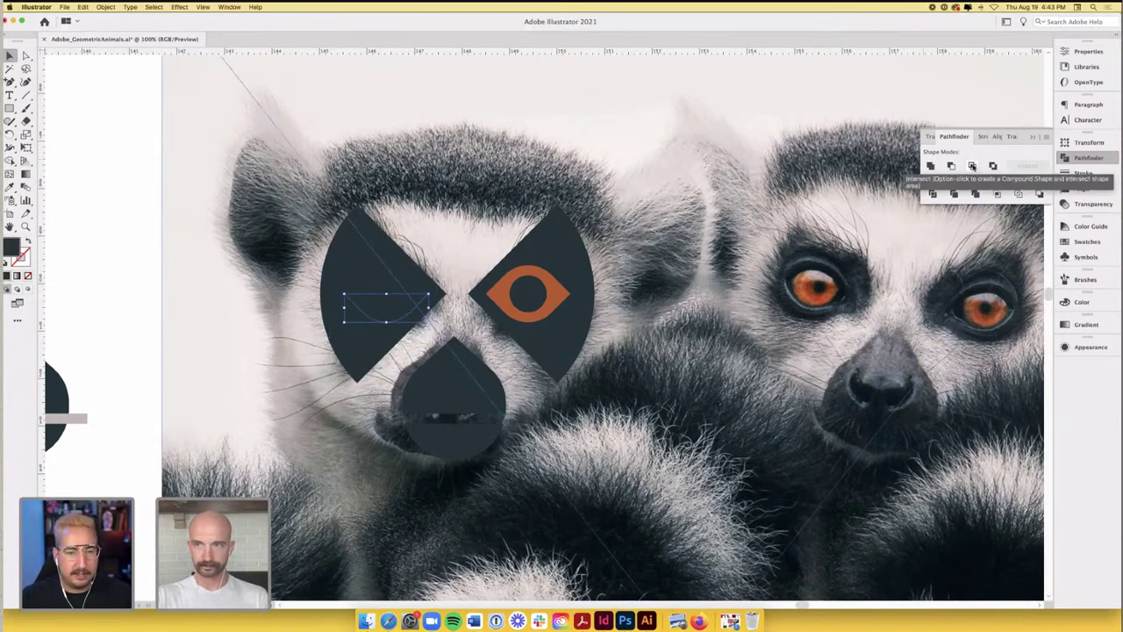
{"action": "key", "text": "super+z"}
{"action": "left_click", "coordinate": [951, 166]}
{"action": "key", "text": "super+z"}
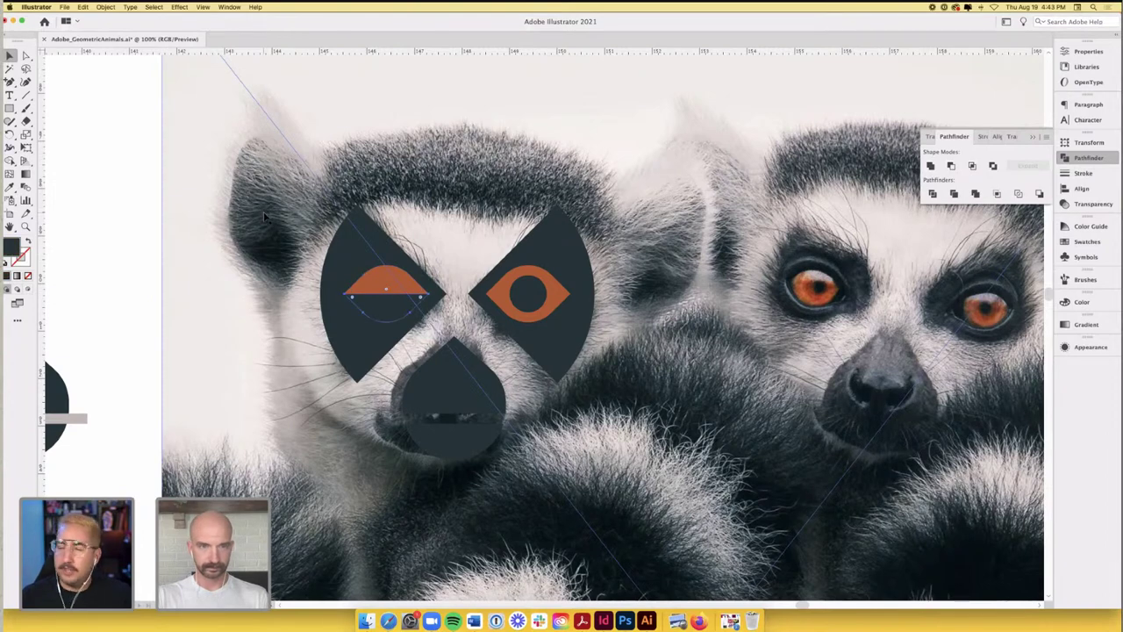
{"action": "left_click", "coordinate": [400, 279]}
- Colour the eye's top half white from the background and send it behind the pupil
{"action": "key", "text": "i"}
{"action": "left_click", "coordinate": [131, 172]}
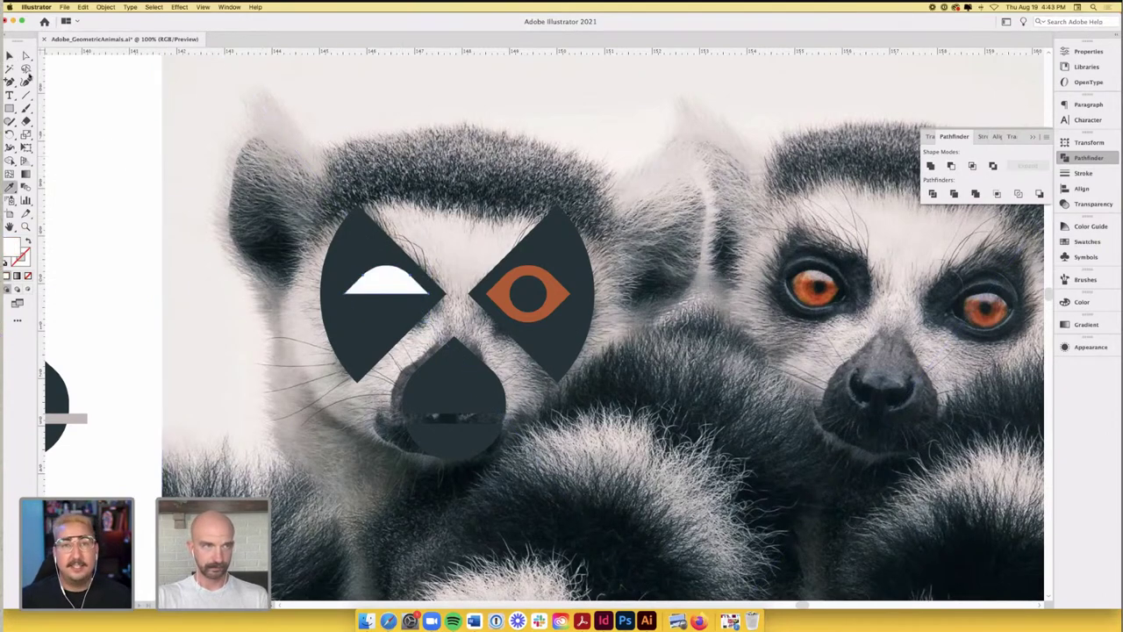
{"action": "key", "text": "v"}
{"action": "left_click", "coordinate": [399, 310]}
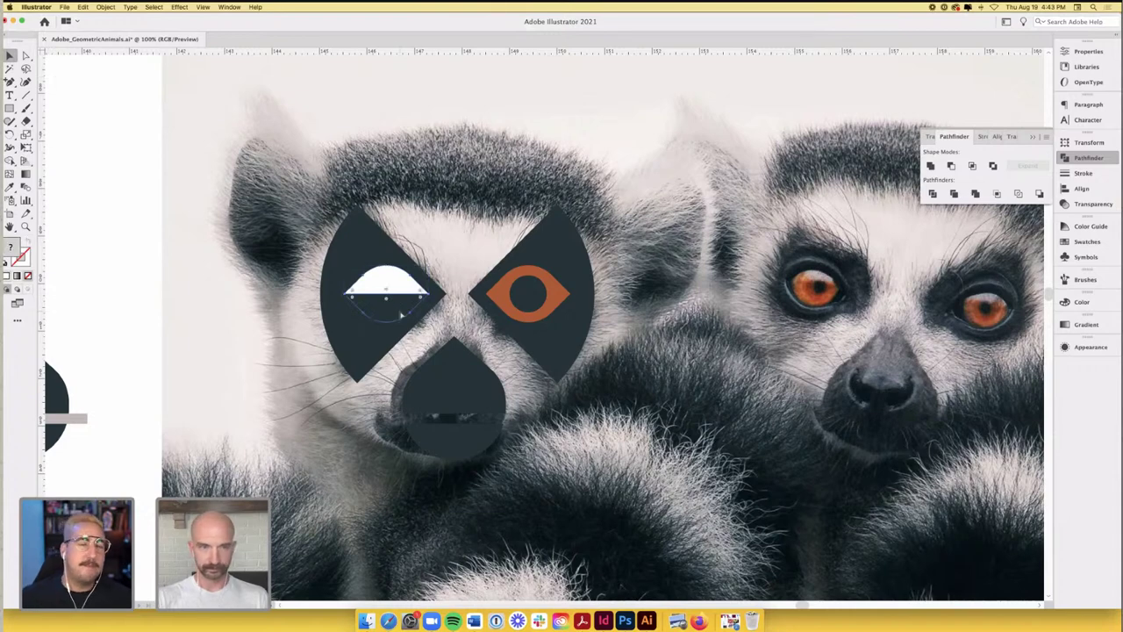
{"action": "key", "text": "super+shift+bracketleft"}
{"action": "left_click", "coordinate": [125, 205]}
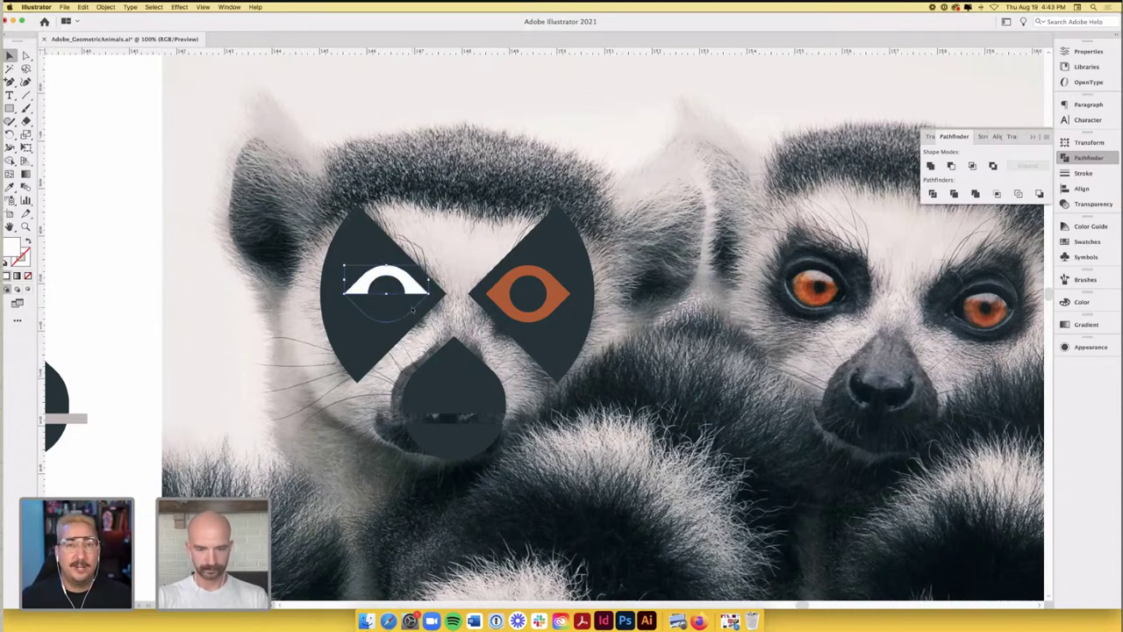
- Make the lower half orange and copy the finished eye over the right eye, replacing the old one
{"action": "key", "text": "i"}
{"action": "left_click", "coordinate": [501, 294]}
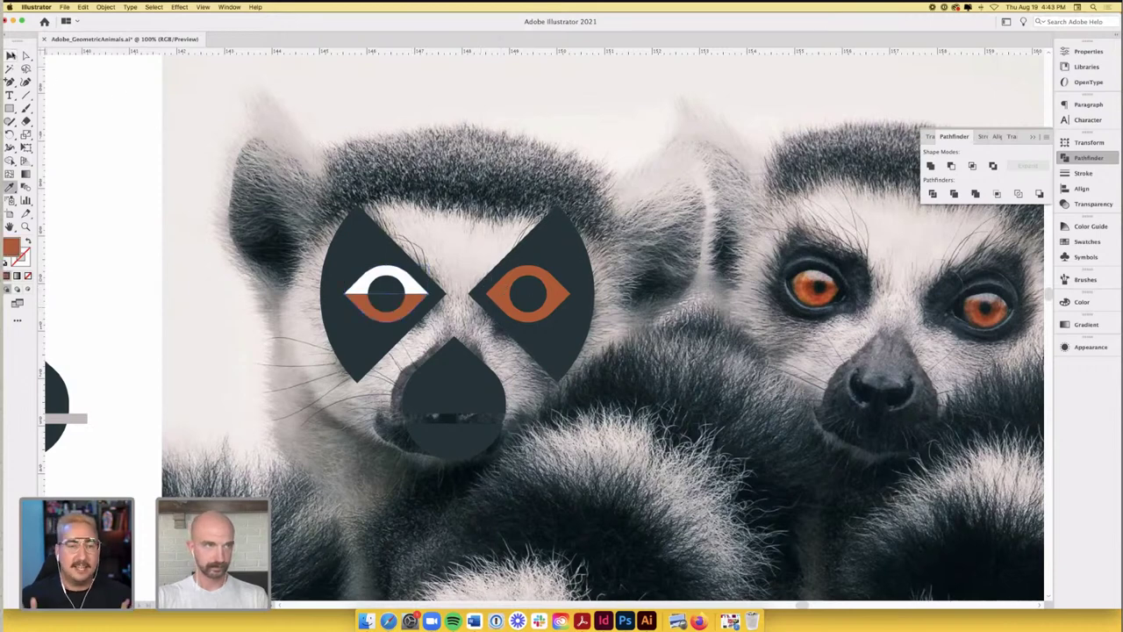
{"action": "key", "text": "v"}
{"action": "left_click", "coordinate": [422, 287]}
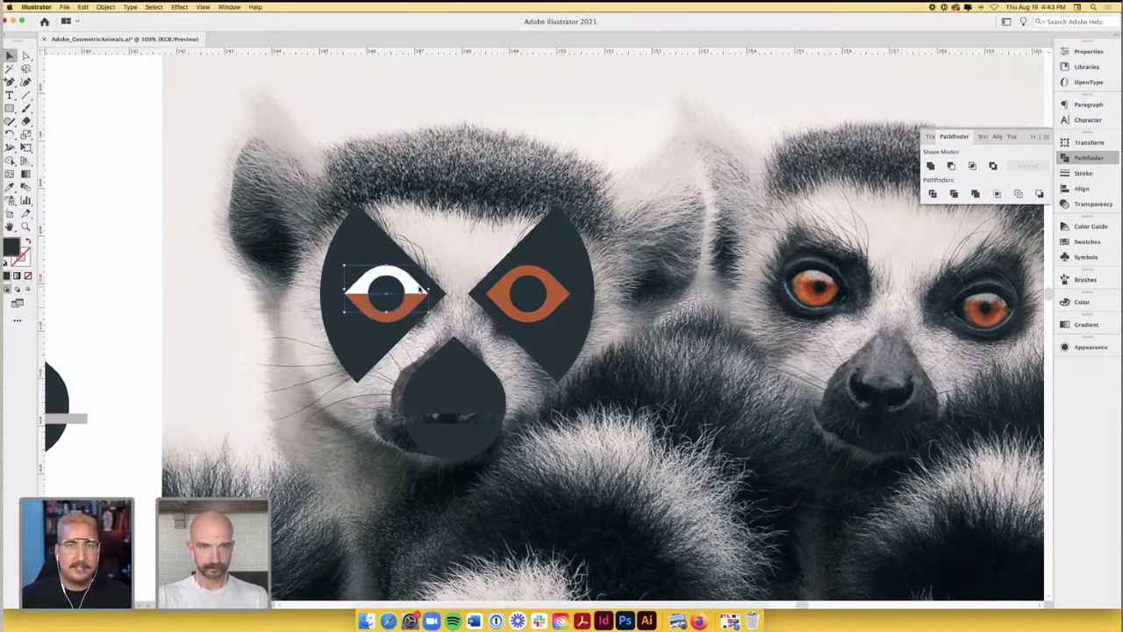
{"action": "left_click_drag", "start_coordinate": [411, 305], "coordinate": [551, 307]}
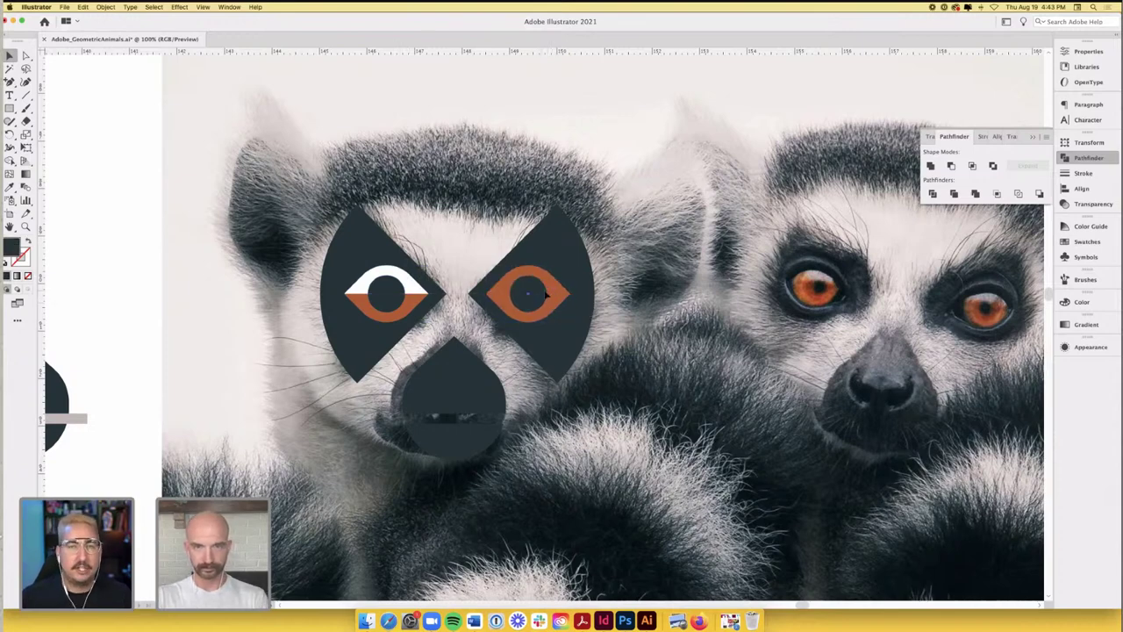
{"action": "left_click", "coordinate": [497, 303]}
{"action": "key", "text": "super+shift+a"}
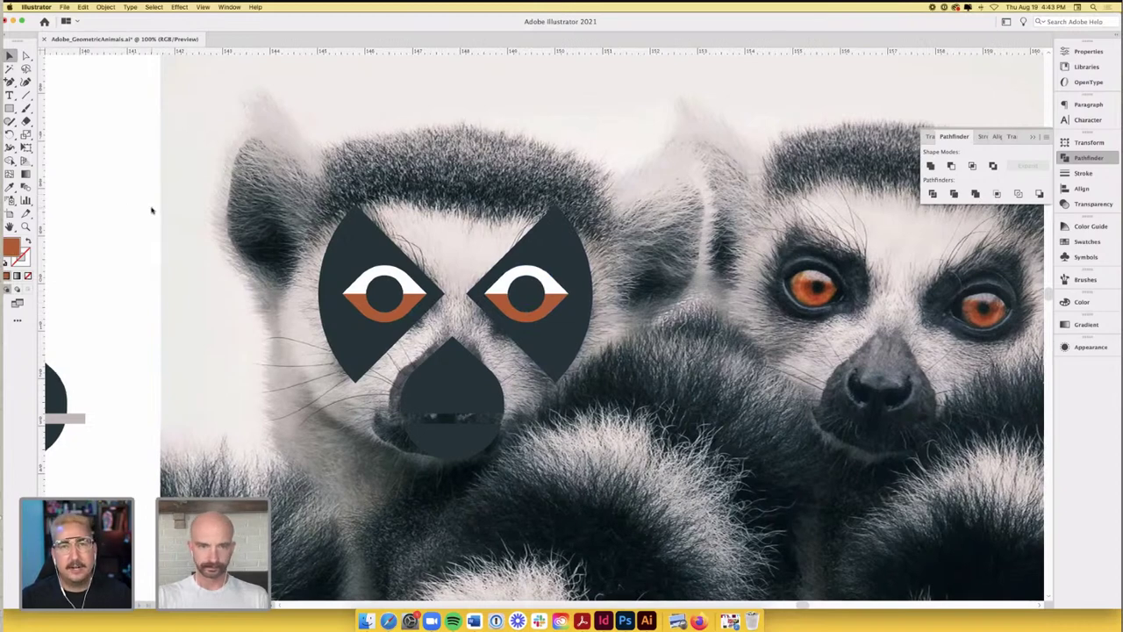
- Rotate and enlarge the teardrop shape into a head covering both eyes, stretching it from the top
{"action": "scroll", "coordinate": [131, 188], "scroll_direction": "right", "scroll_amount": 1}
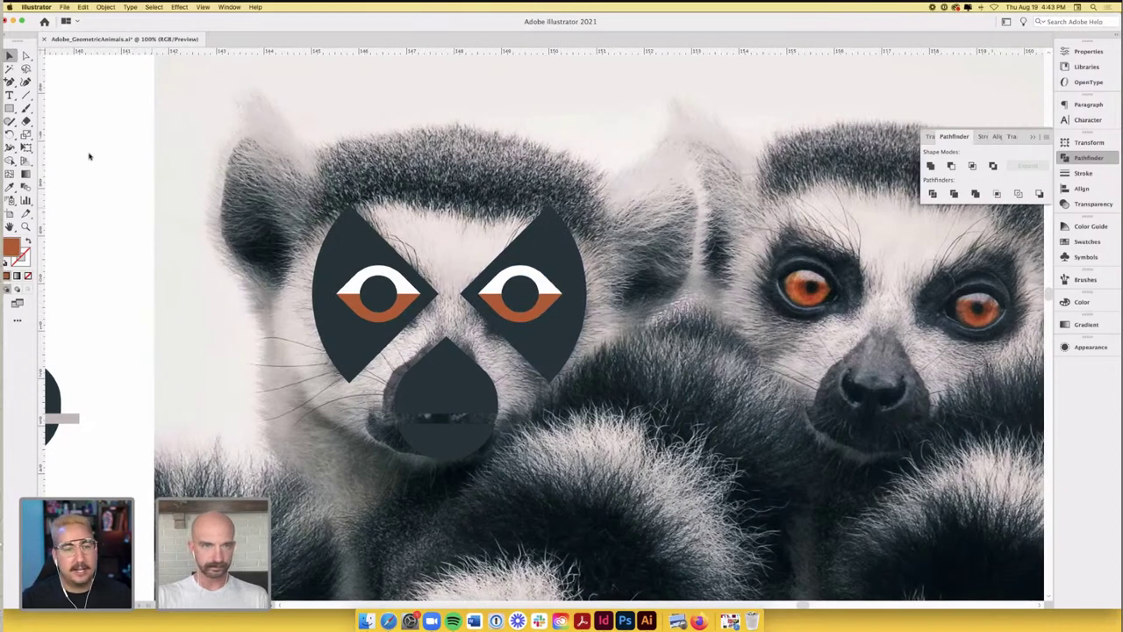
{"action": "left_click", "coordinate": [441, 373]}
{"action": "scroll", "coordinate": [87, 354], "scroll_direction": "left", "scroll_amount": 2}
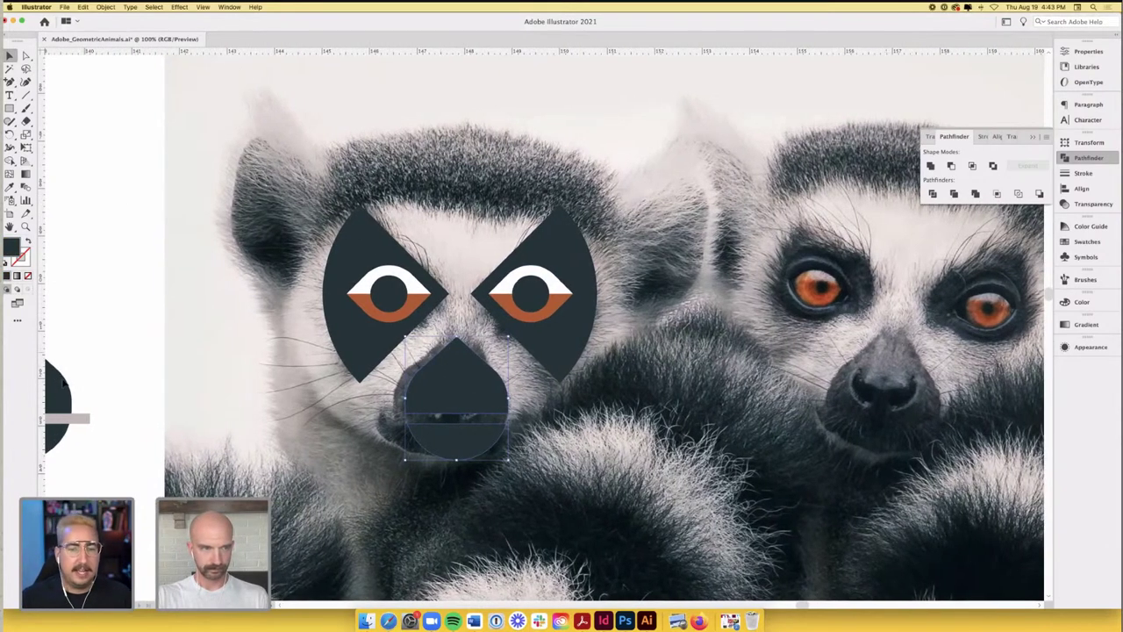
{"action": "mouse_move", "coordinate": [504, 412]}
{"action": "left_mouse_down"}
{"action": "mouse_move", "coordinate": [386, 408]}
{"action": "mouse_move", "coordinate": [502, 415]}
{"action": "left_mouse_up"}
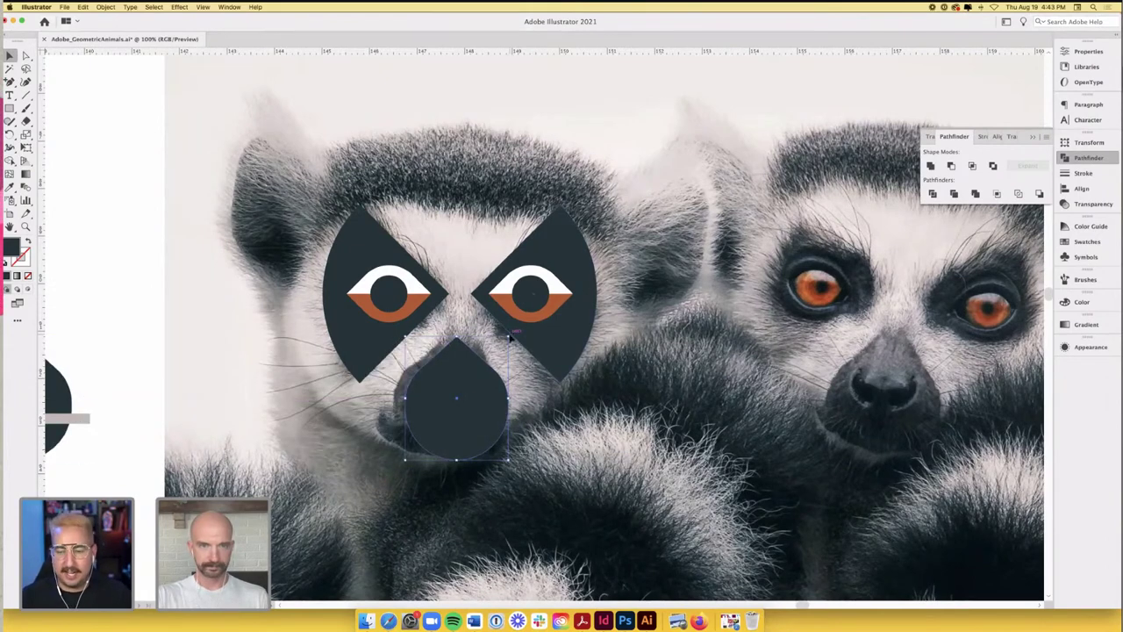
{"action": "left_click_drag", "start_coordinate": [510, 338], "coordinate": [487, 460]}
{"action": "left_click_drag", "start_coordinate": [458, 336], "coordinate": [483, 116]}
{"action": "left_click_drag", "start_coordinate": [490, 188], "coordinate": [490, 236]}
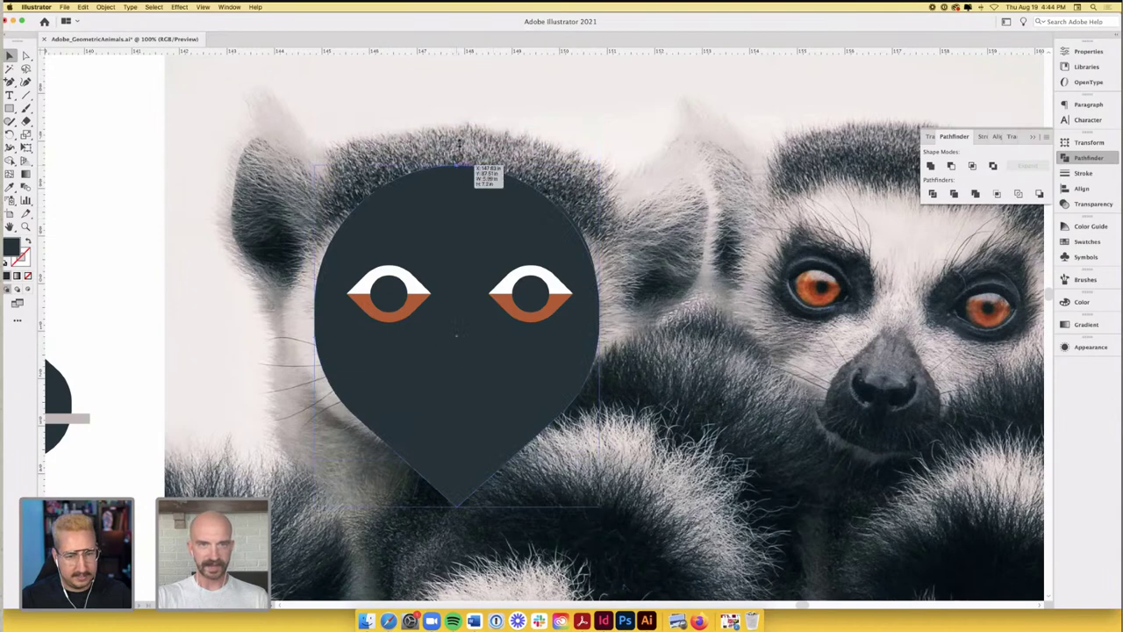
{"action": "left_click_drag", "start_coordinate": [458, 167], "coordinate": [458, 126]}
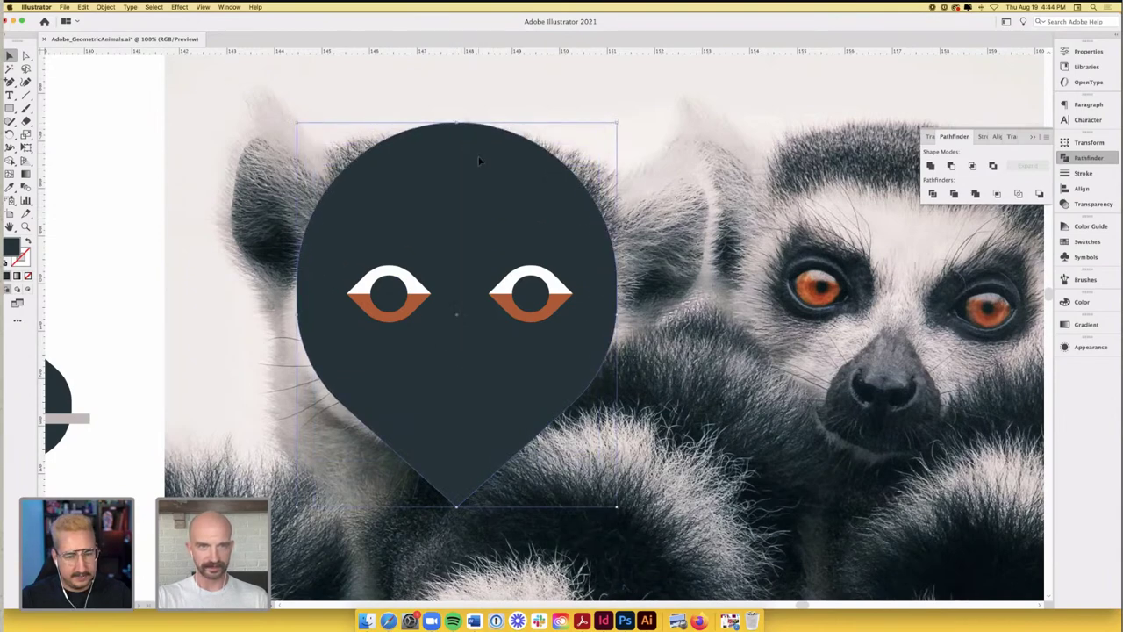
- Fill the head with the light fur grey sampled from the photo and deselect it
{"action": "key", "text": "i"}
{"action": "left_click", "coordinate": [296, 137]}
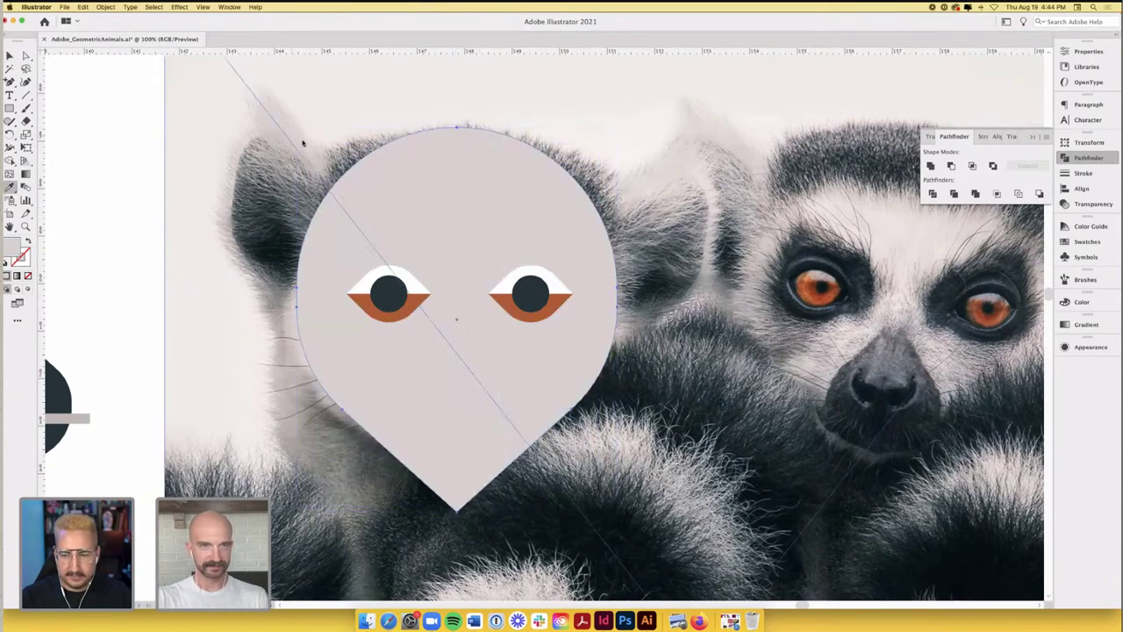
{"action": "key", "text": "v"}
{"action": "key", "text": "i"}
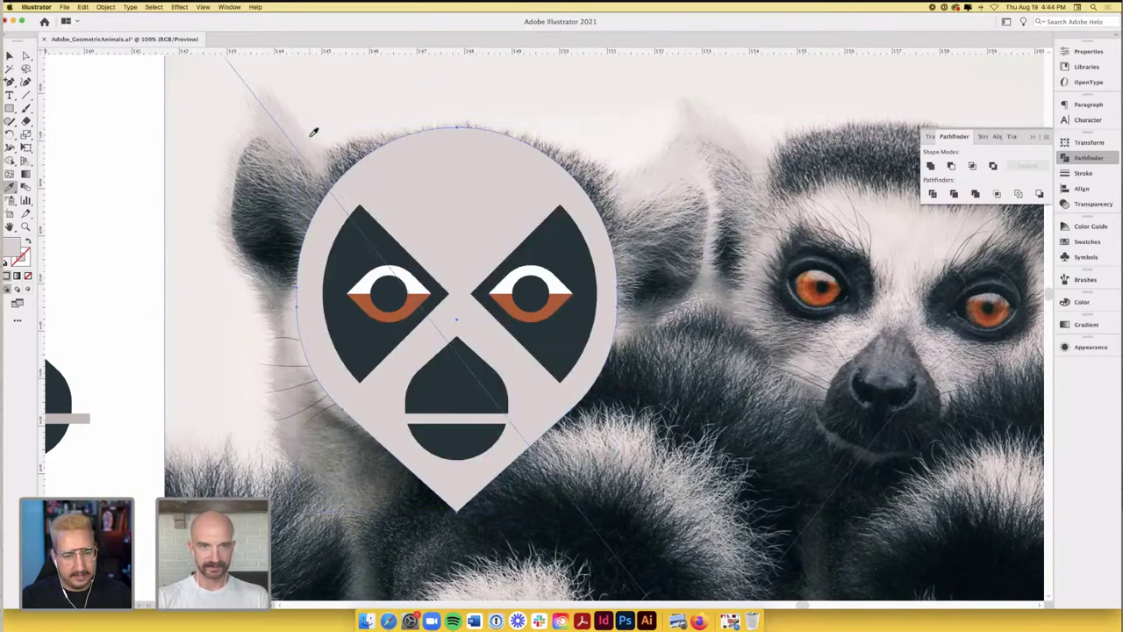
{"action": "key", "text": "v"}
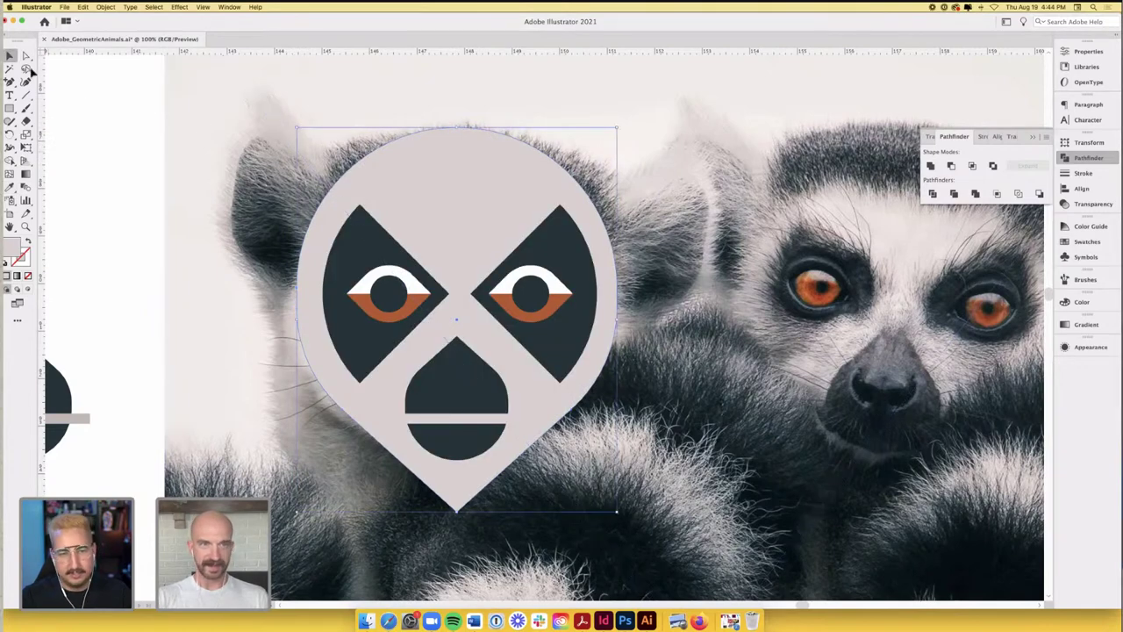
{"action": "key", "text": "super+shift+a"}
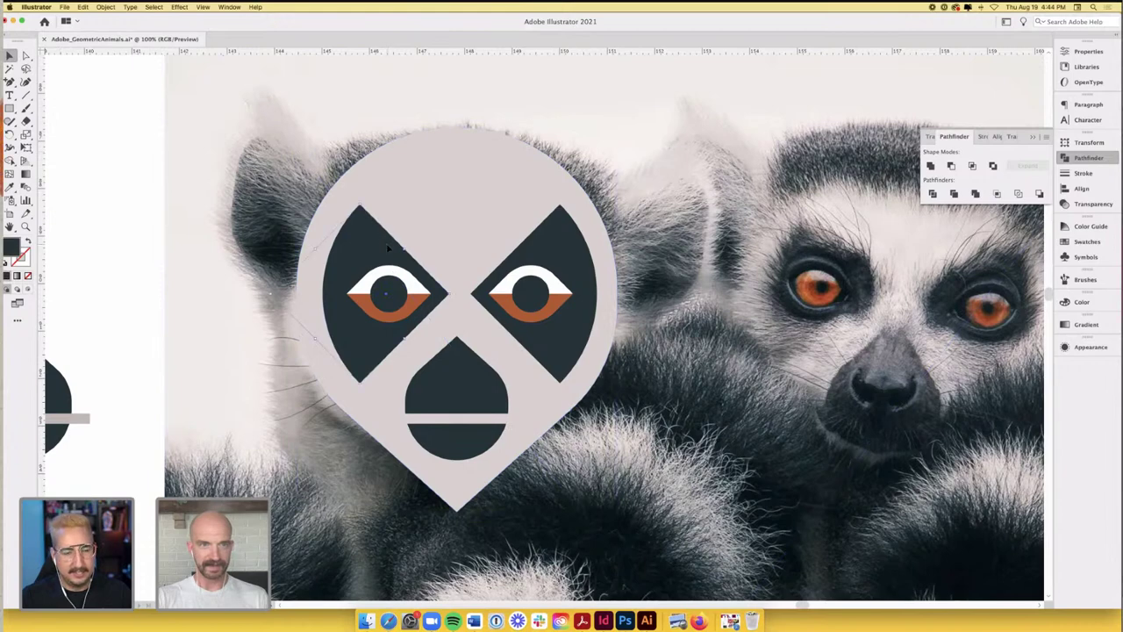
- Copy the eye diamond up into a left ear and fill it with the face's light grey
{"action": "left_click_drag", "start_coordinate": [378, 237], "coordinate": [304, 143]}
{"action": "key", "text": "i"}
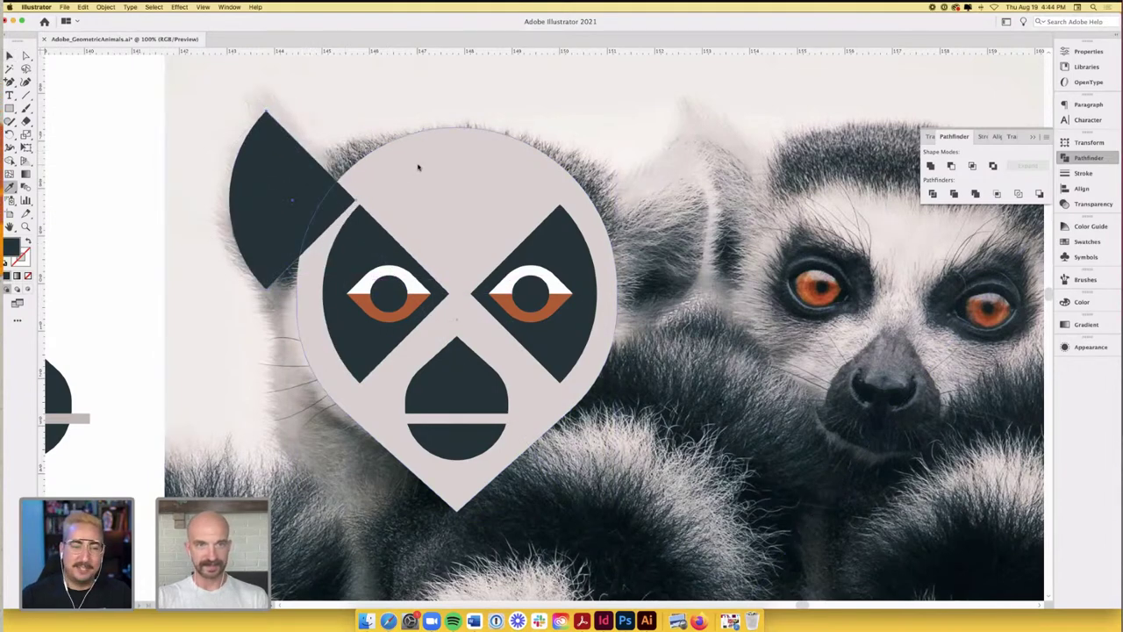
{"action": "left_click", "coordinate": [416, 168]}
{"action": "left_click", "coordinate": [14, 56]}
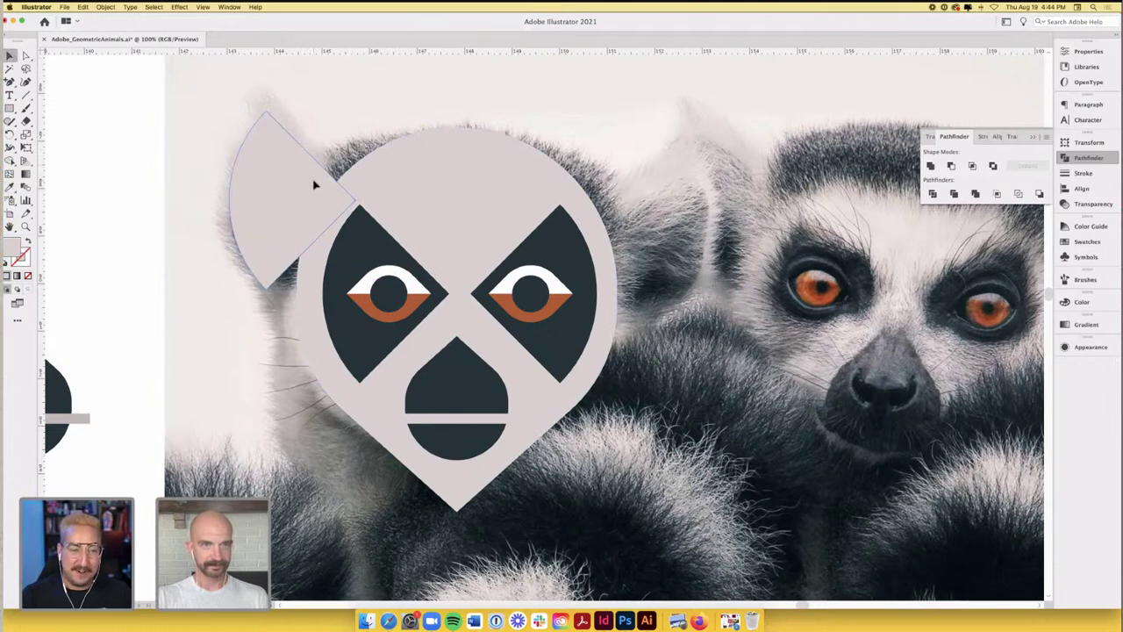
{"action": "left_click_drag", "start_coordinate": [314, 182], "coordinate": [641, 162]}
- Match the right ear to the face grey and place a quarter-circle beside the left cheek
{"action": "key", "text": "i"}
{"action": "left_click", "coordinate": [410, 189]}
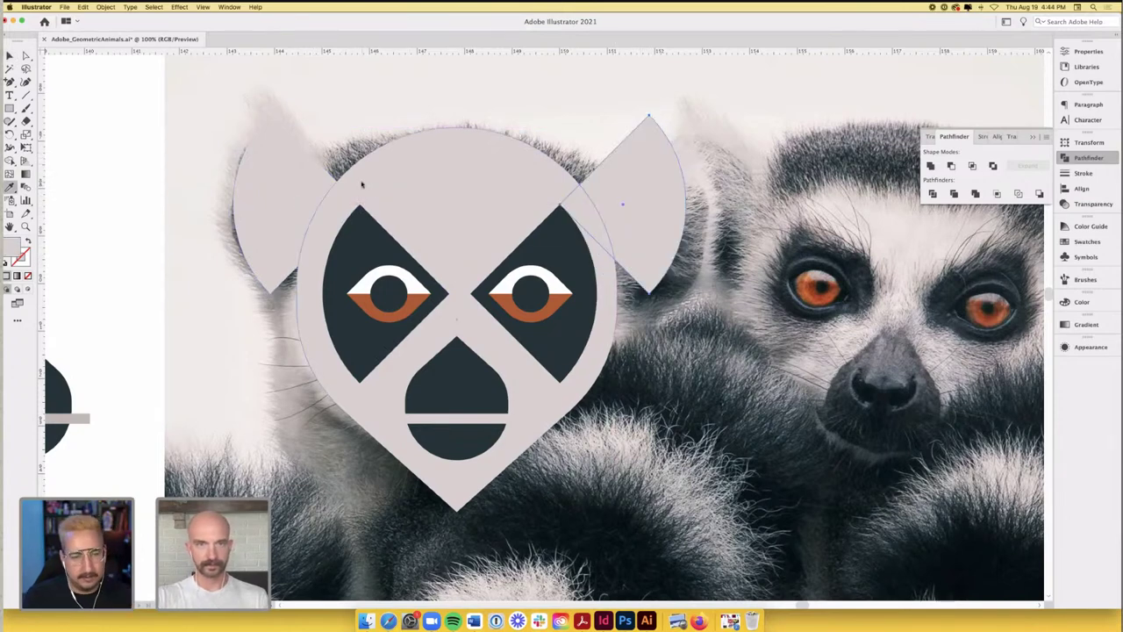
{"action": "key", "text": "v"}
{"action": "left_click", "coordinate": [117, 119]}
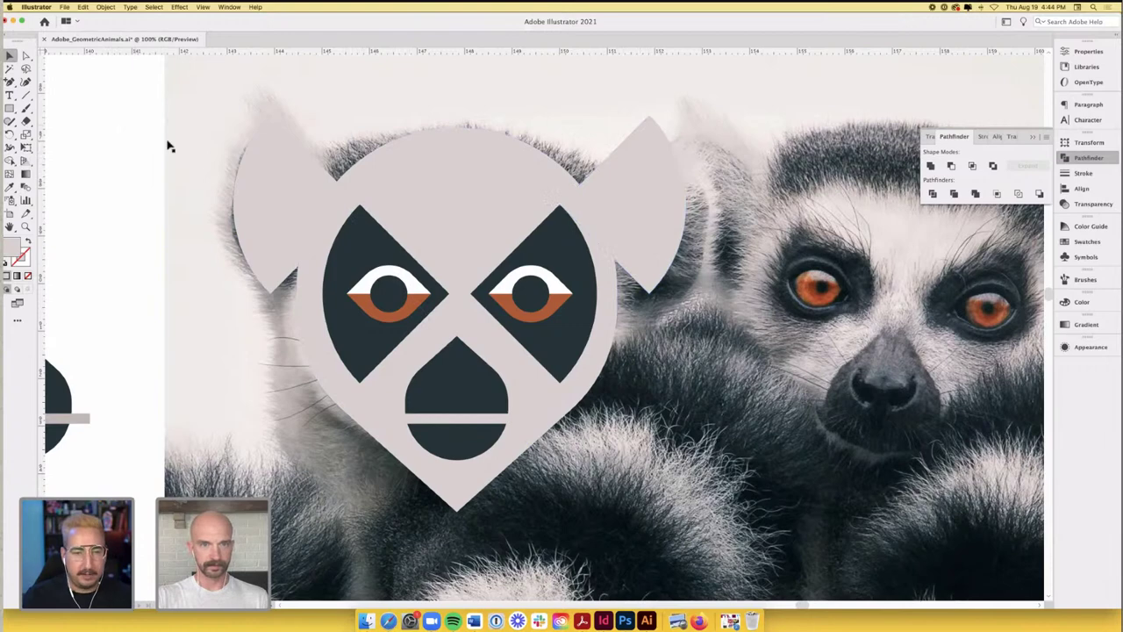
{"action": "scroll", "coordinate": [288, 280], "scroll_direction": "down", "scroll_amount": 2}
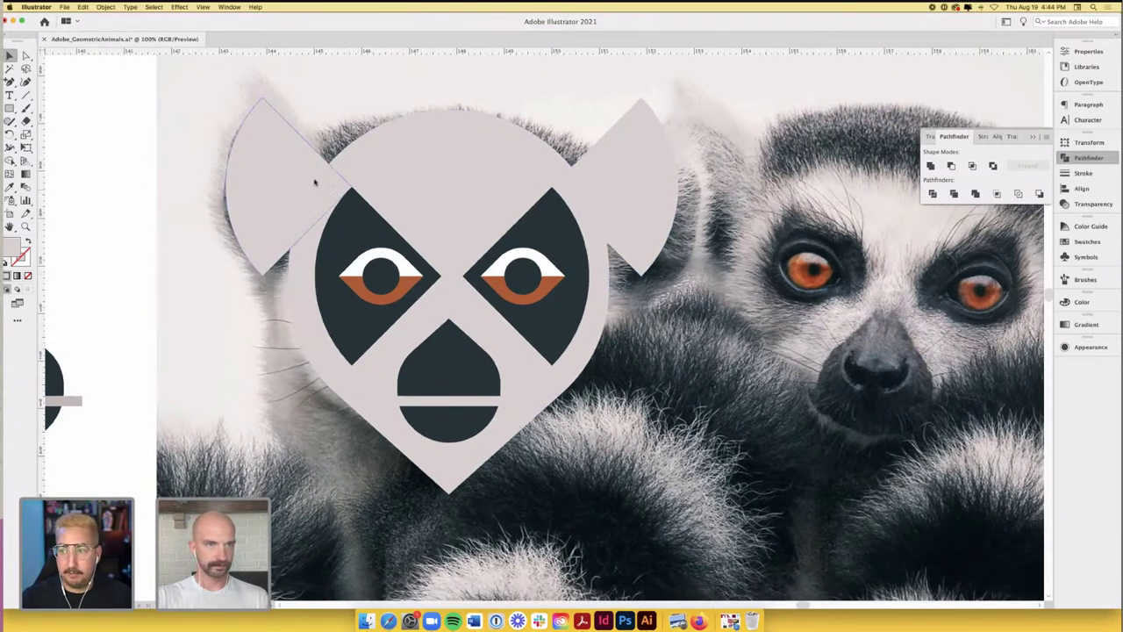
{"action": "left_click_drag", "start_coordinate": [313, 181], "coordinate": [291, 282]}
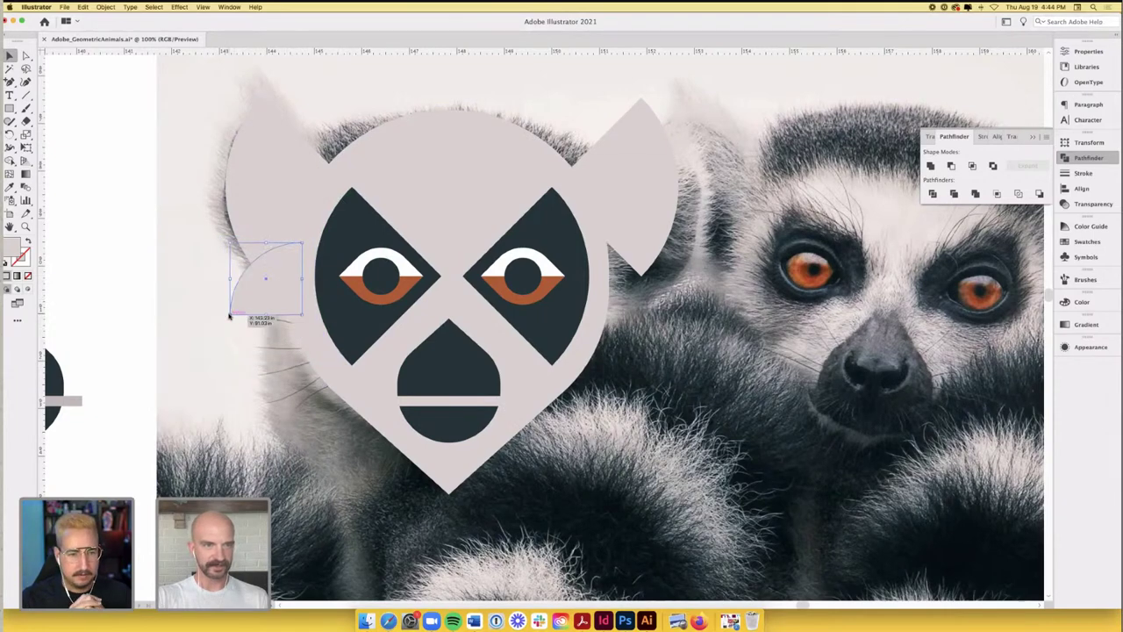
- Shrink the cheek quarter-circle and select it together with the upper quarter-circle
{"action": "left_click_drag", "start_coordinate": [230, 316], "coordinate": [303, 347]}
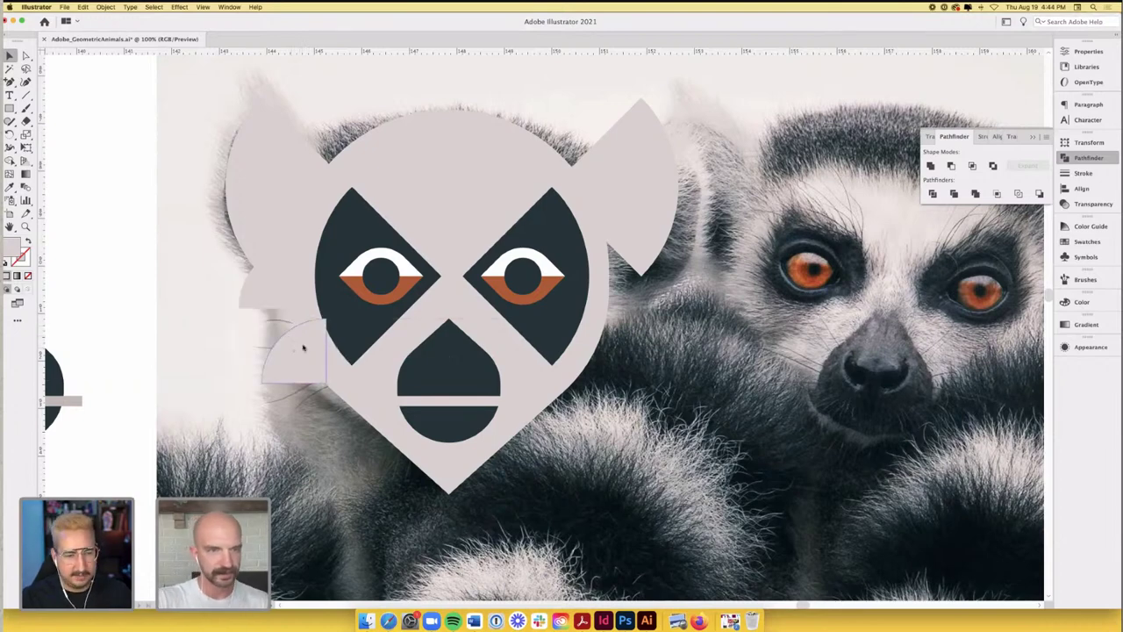
{"action": "scroll", "coordinate": [303, 348], "scroll_direction": "up", "scroll_amount": 2}
{"action": "scroll", "coordinate": [328, 389], "scroll_direction": "up", "scroll_amount": 4}
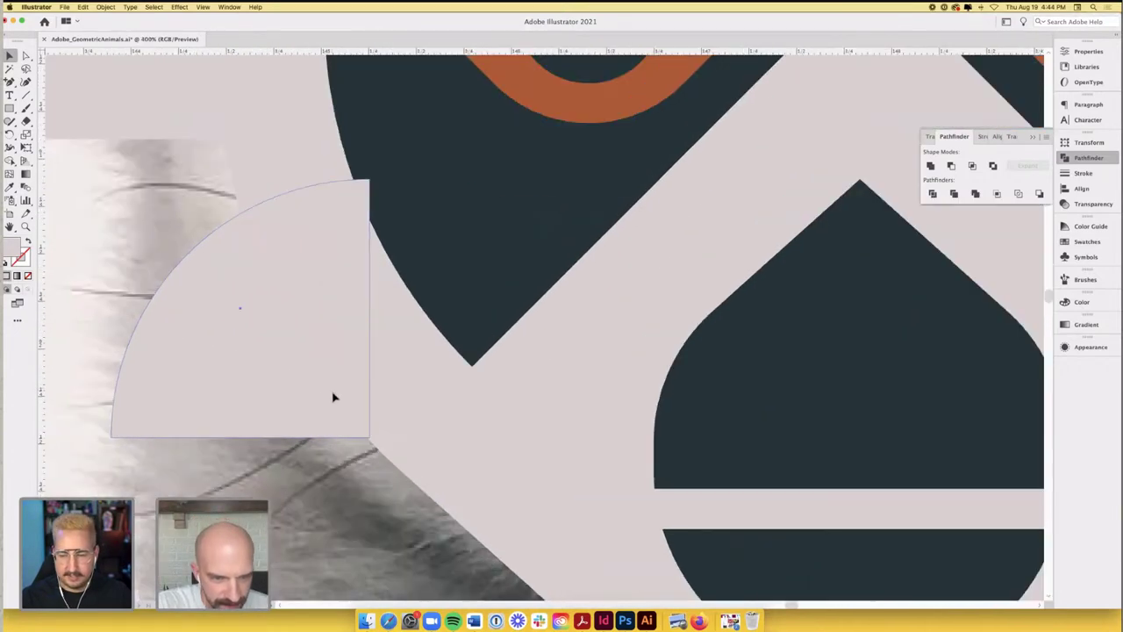
{"action": "left_click", "coordinate": [333, 395]}
{"action": "scroll", "coordinate": [332, 397], "scroll_direction": "down", "scroll_amount": 2}
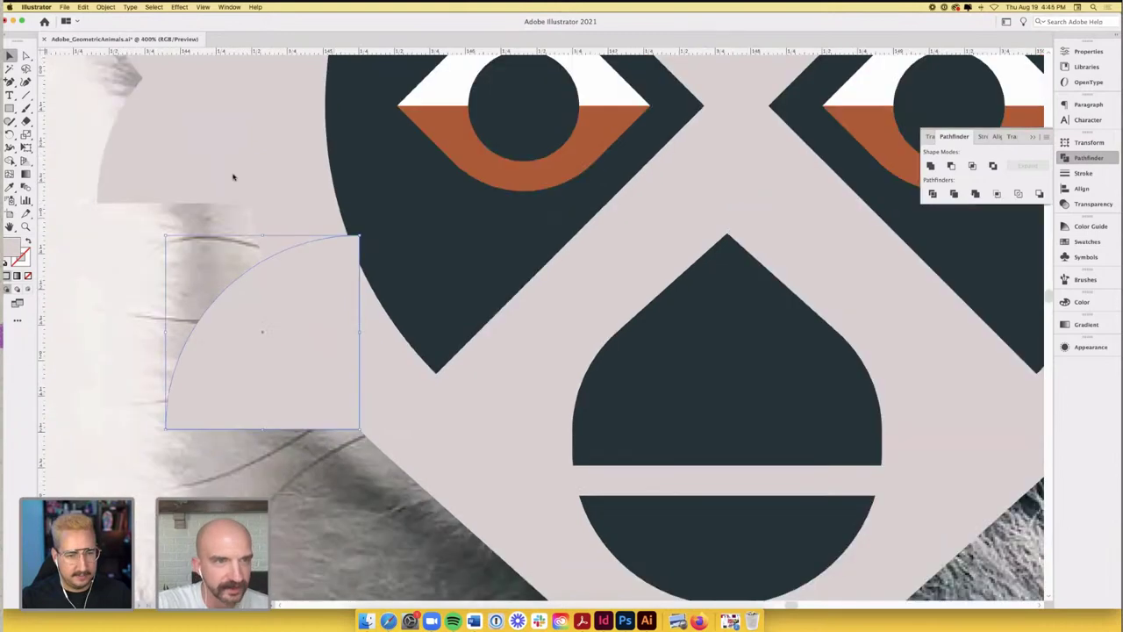
{"action": "scroll", "coordinate": [232, 177], "scroll_direction": "down", "scroll_amount": 2}
{"action": "left_click", "coordinate": [240, 216], "text": "shift"}
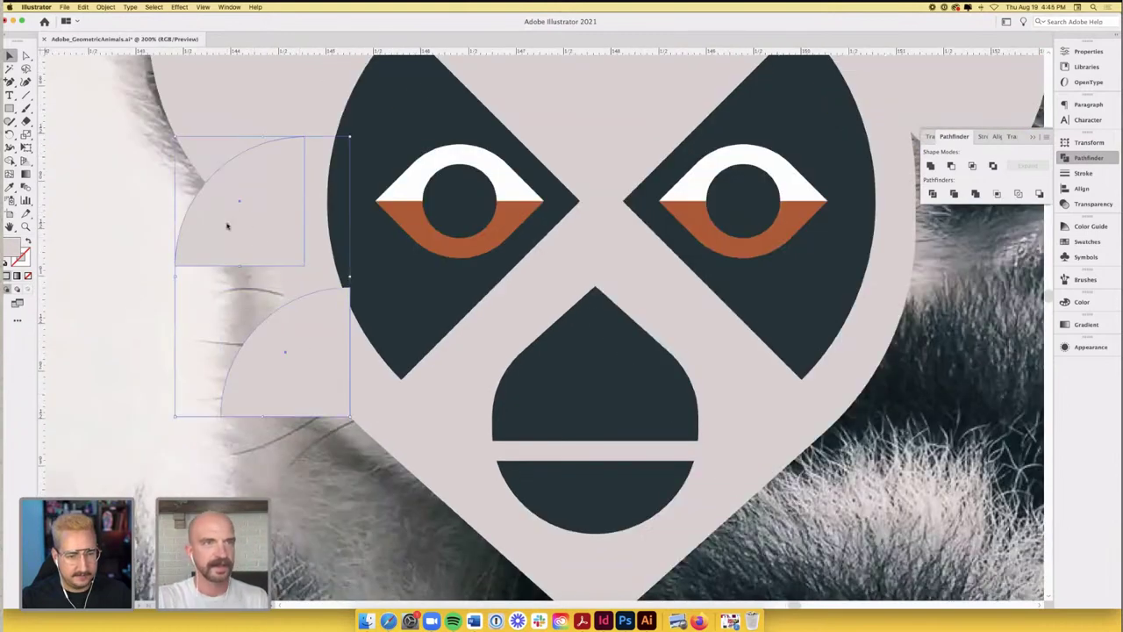
- Set Blend Options to Specified Steps with 1 step
{"action": "left_click", "coordinate": [106, 7]}
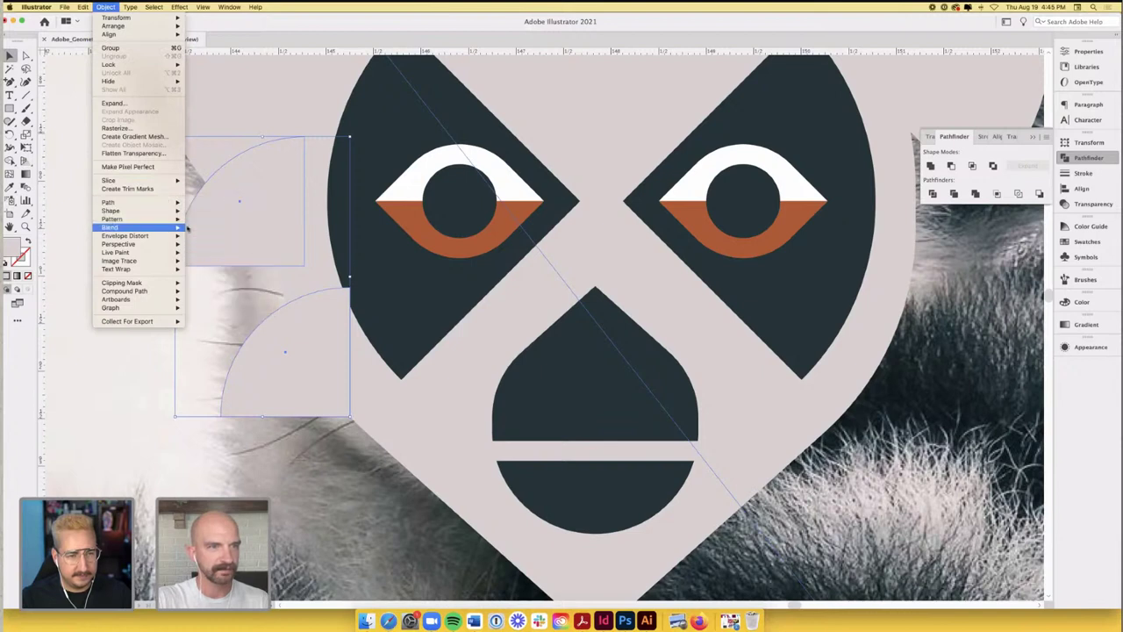
{"action": "mouse_move", "coordinate": [184, 227]}
{"action": "left_click", "coordinate": [220, 250]}
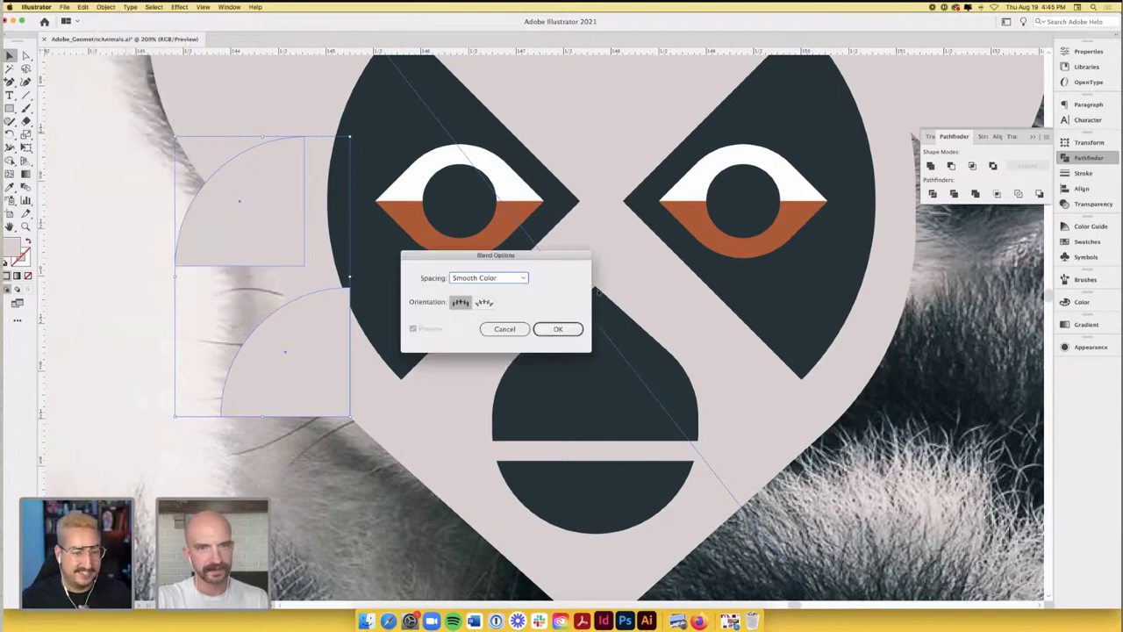
{"action": "left_click", "coordinate": [463, 280]}
{"action": "left_click", "coordinate": [475, 302]}
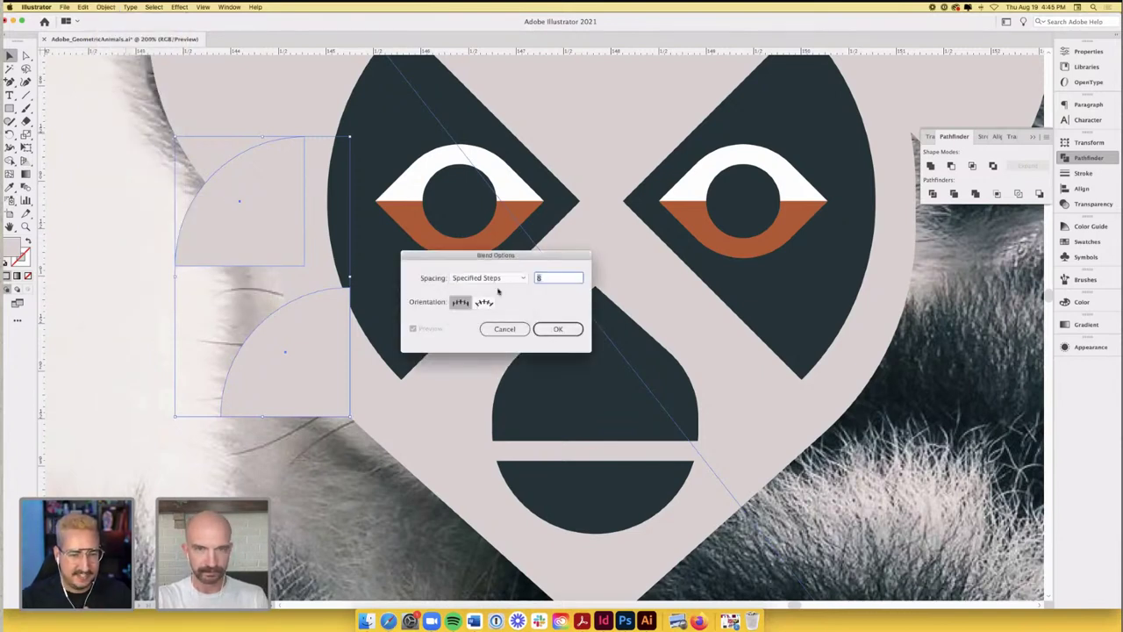
{"action": "type", "text": "1"}
{"action": "left_click", "coordinate": [560, 330]}
- Make the blend, expand its object and fill, and ungroup the three quarter-circles
{"action": "left_click", "coordinate": [105, 7]}
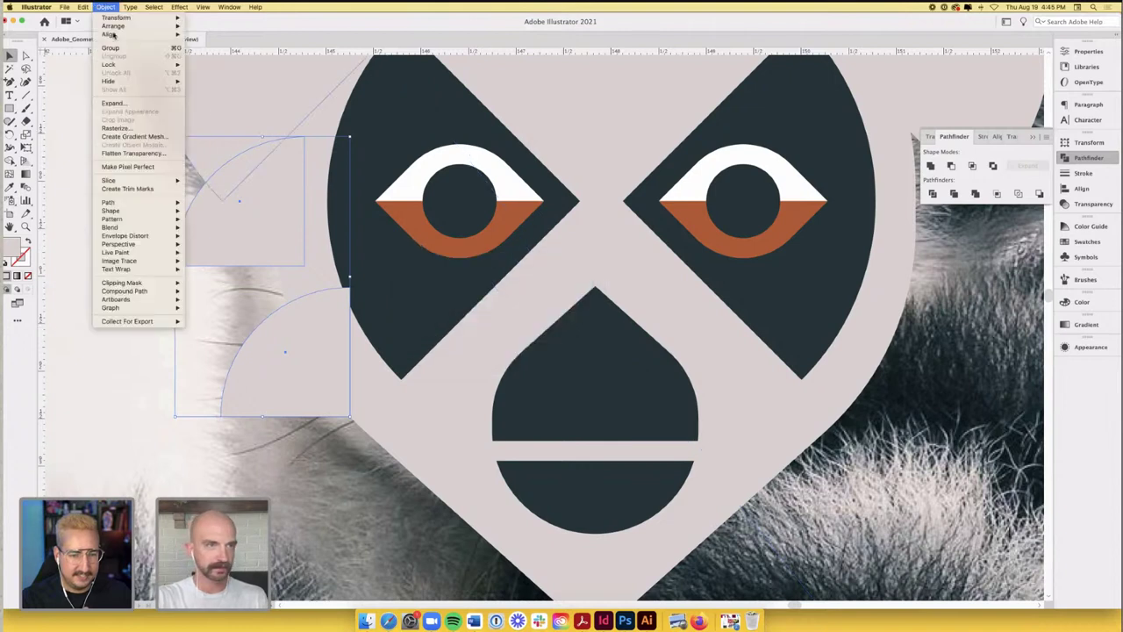
{"action": "mouse_move", "coordinate": [166, 227]}
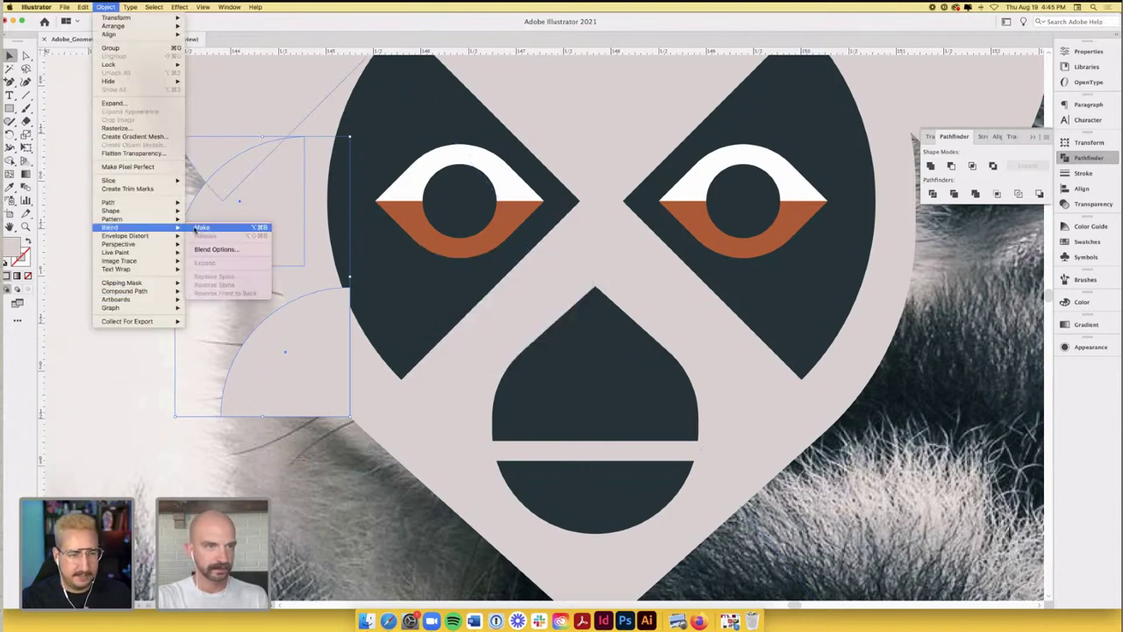
{"action": "left_click", "coordinate": [202, 228]}
{"action": "left_click", "coordinate": [106, 7]}
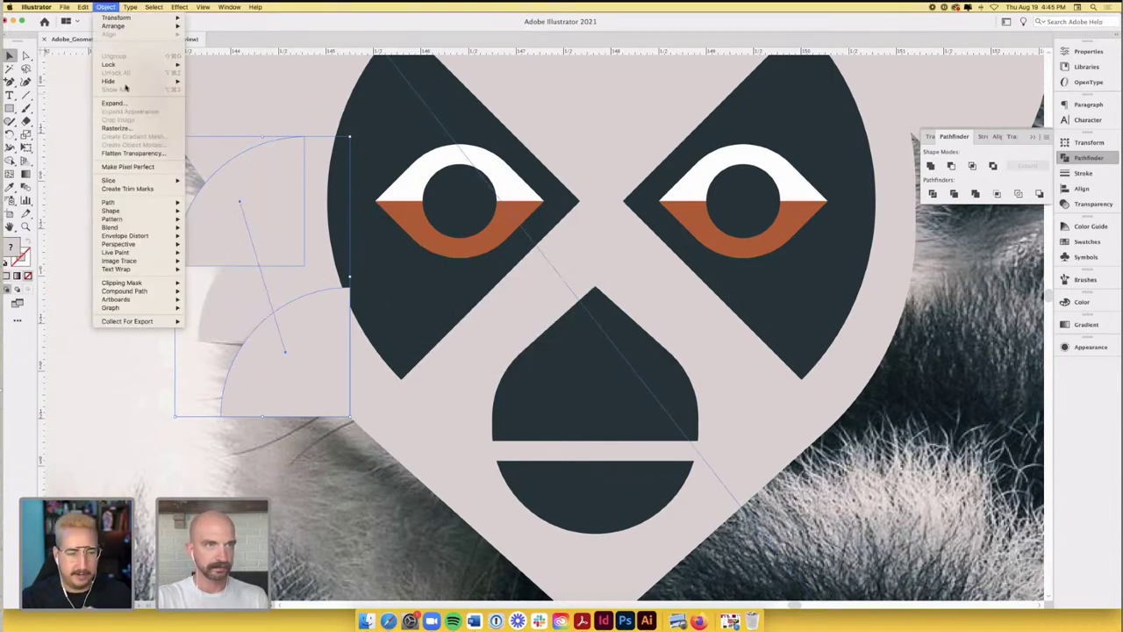
{"action": "left_click", "coordinate": [127, 103]}
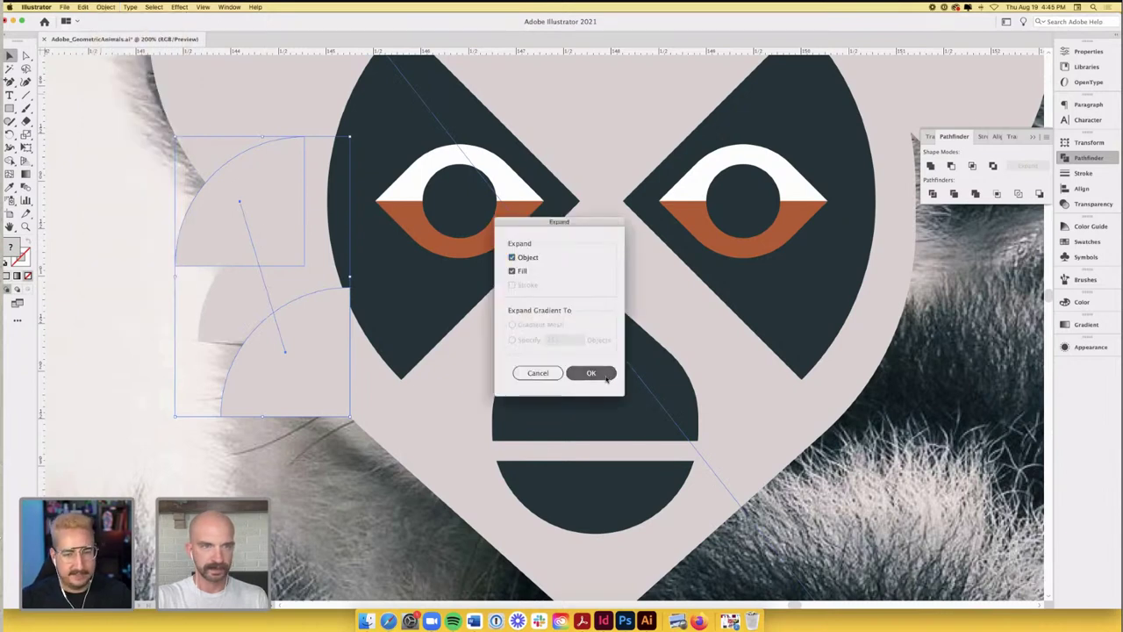
{"action": "left_click", "coordinate": [587, 374]}
{"action": "right_click", "coordinate": [251, 295]}
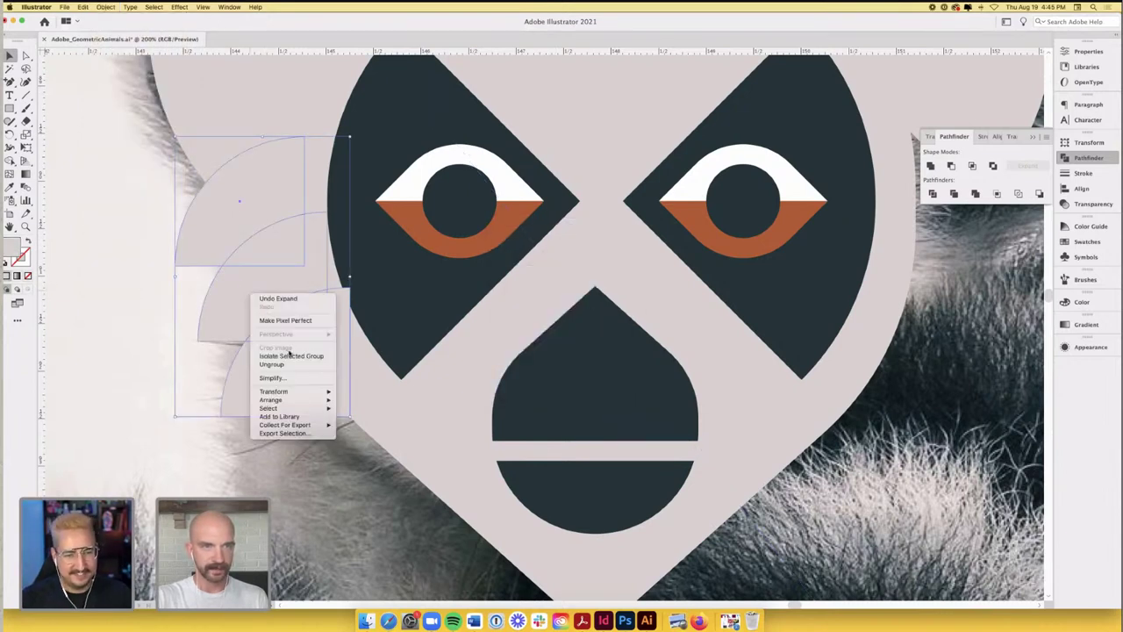
{"action": "left_click", "coordinate": [272, 364]}
- Reposition one quarter-circle down along the cheek, then select all three pieces
{"action": "left_click", "coordinate": [166, 253]}
{"action": "left_click", "coordinate": [304, 296]}
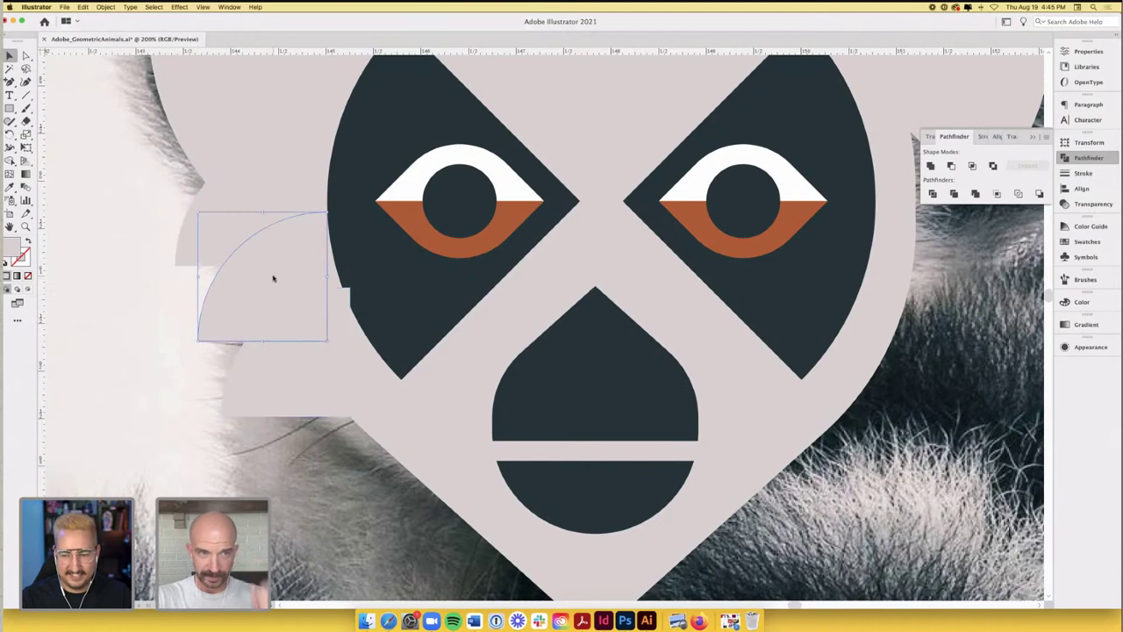
{"action": "left_click_drag", "start_coordinate": [247, 192], "coordinate": [310, 340]}
{"action": "scroll", "coordinate": [387, 285], "scroll_direction": "down", "scroll_amount": 1}
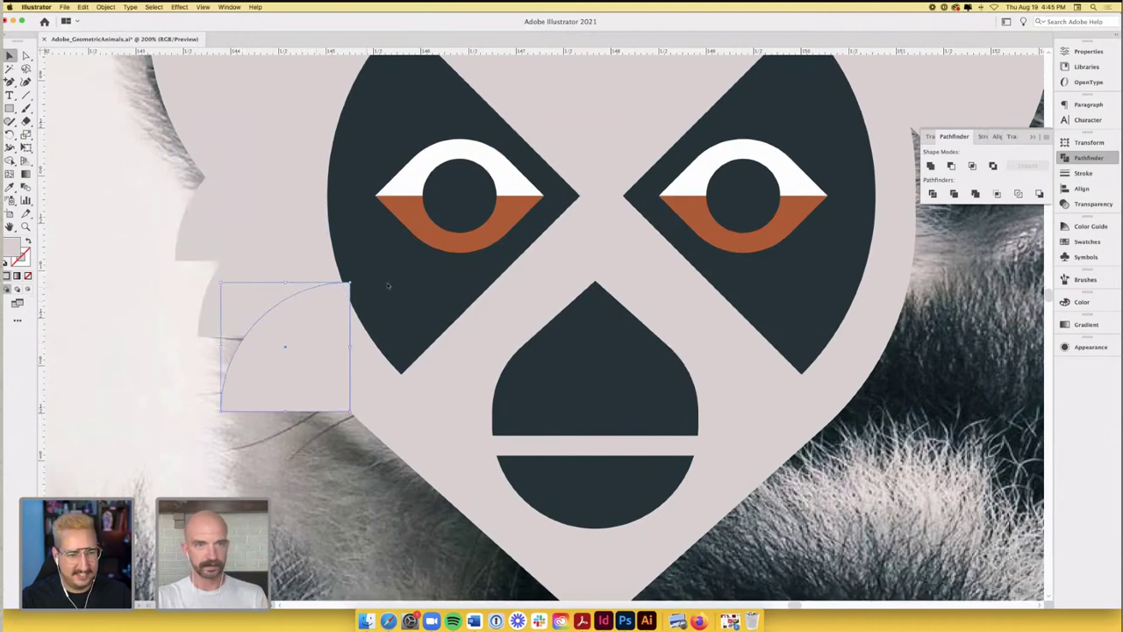
{"action": "key", "text": "ctrl+shift+bracketleft"}
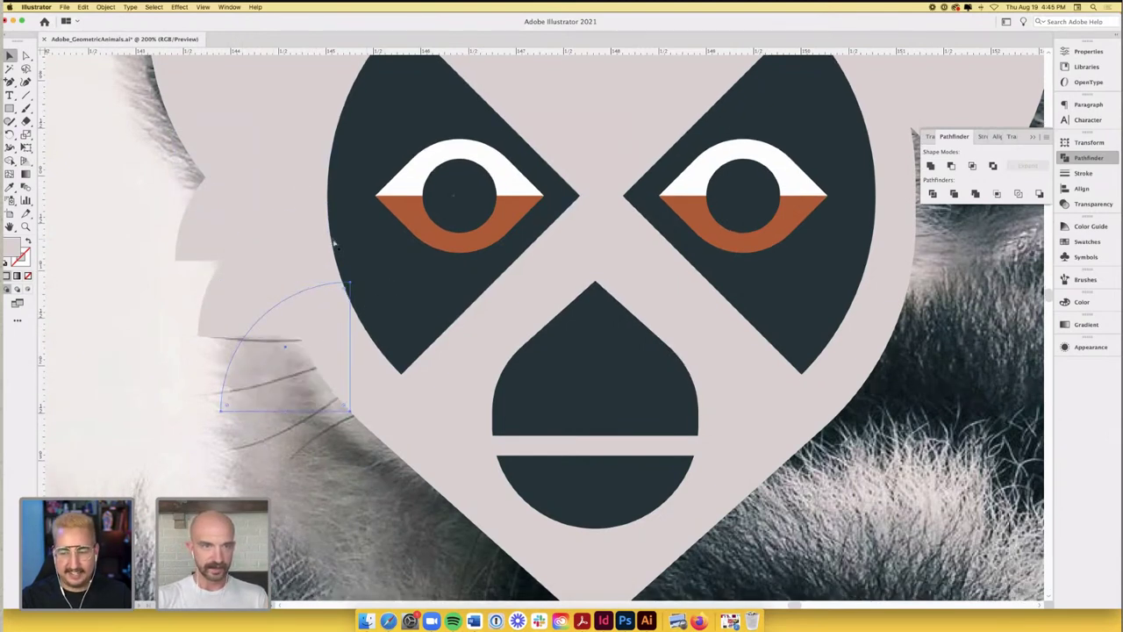
{"action": "key", "text": "ctrl+z"}
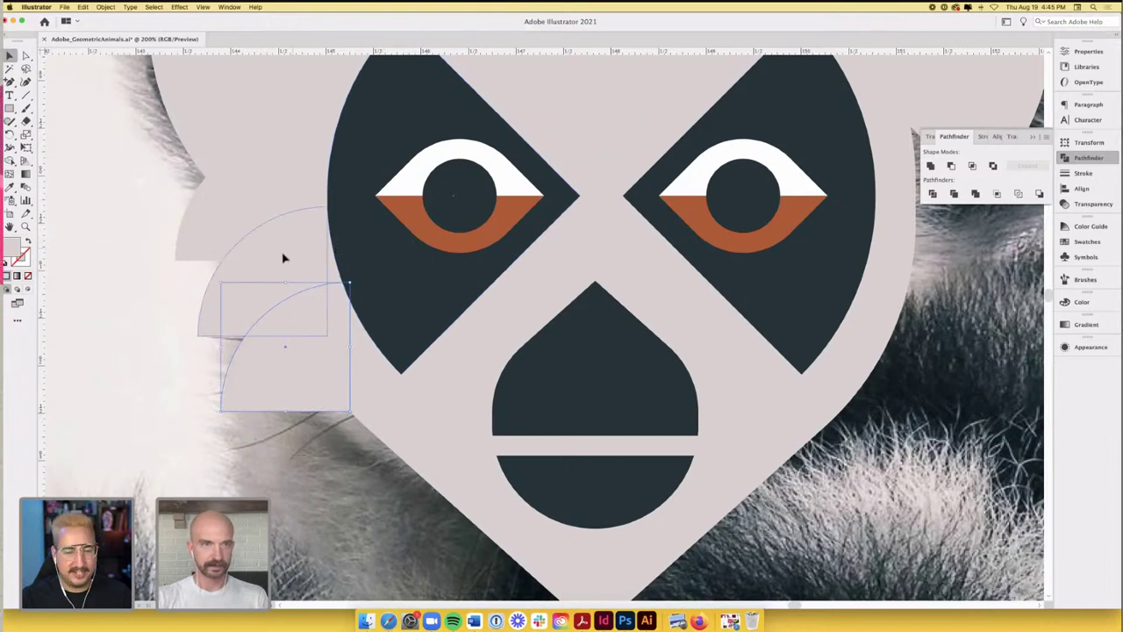
{"action": "left_click", "coordinate": [283, 253], "text": "shift"}
{"action": "left_click", "coordinate": [238, 201], "text": "shift"}
- Duplicate the cheek fur pieces, reflect them vertically, and place them on the right cheek
{"action": "left_click_drag", "start_coordinate": [279, 349], "coordinate": [800, 349]}
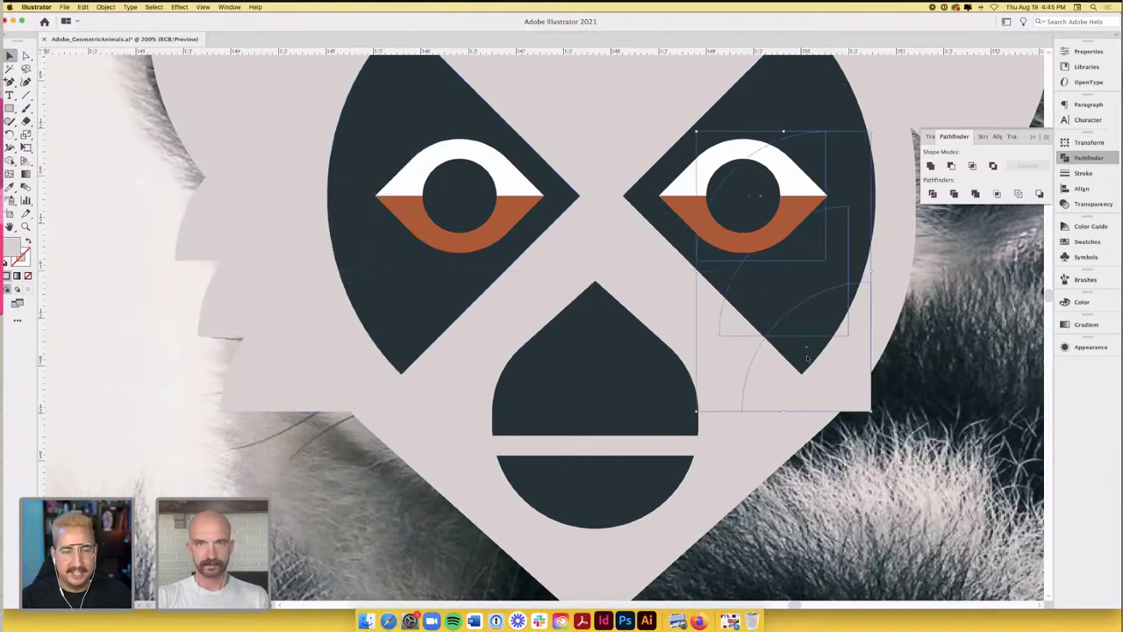
{"action": "left_click", "coordinate": [105, 7]}
{"action": "mouse_move", "coordinate": [116, 18]}
{"action": "left_click", "coordinate": [206, 50]}
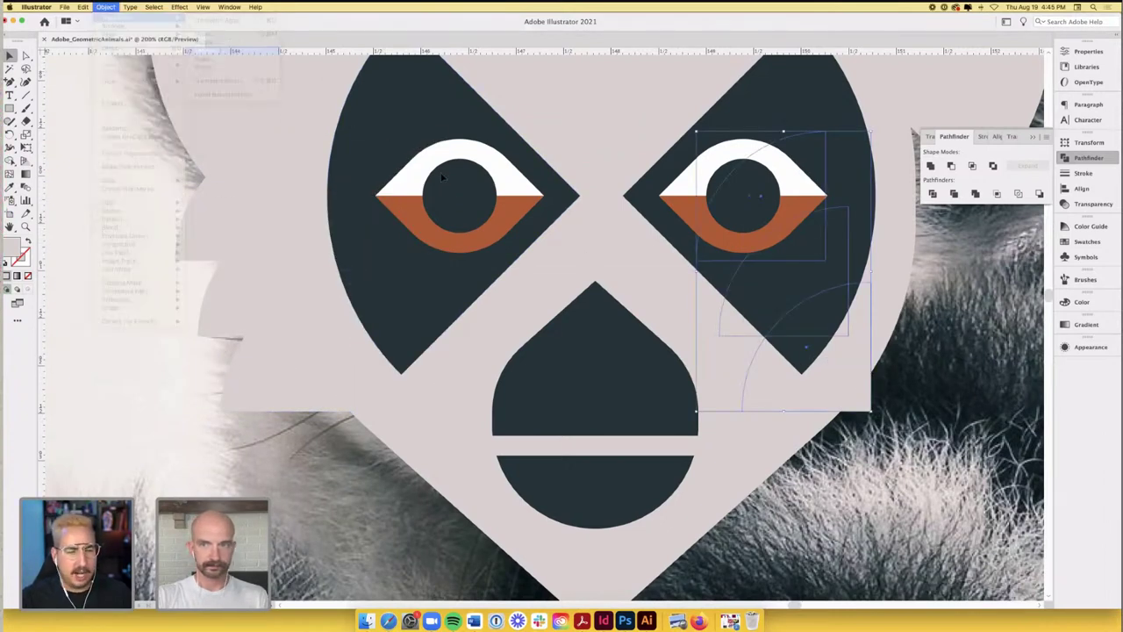
{"action": "left_click", "coordinate": [760, 331]}
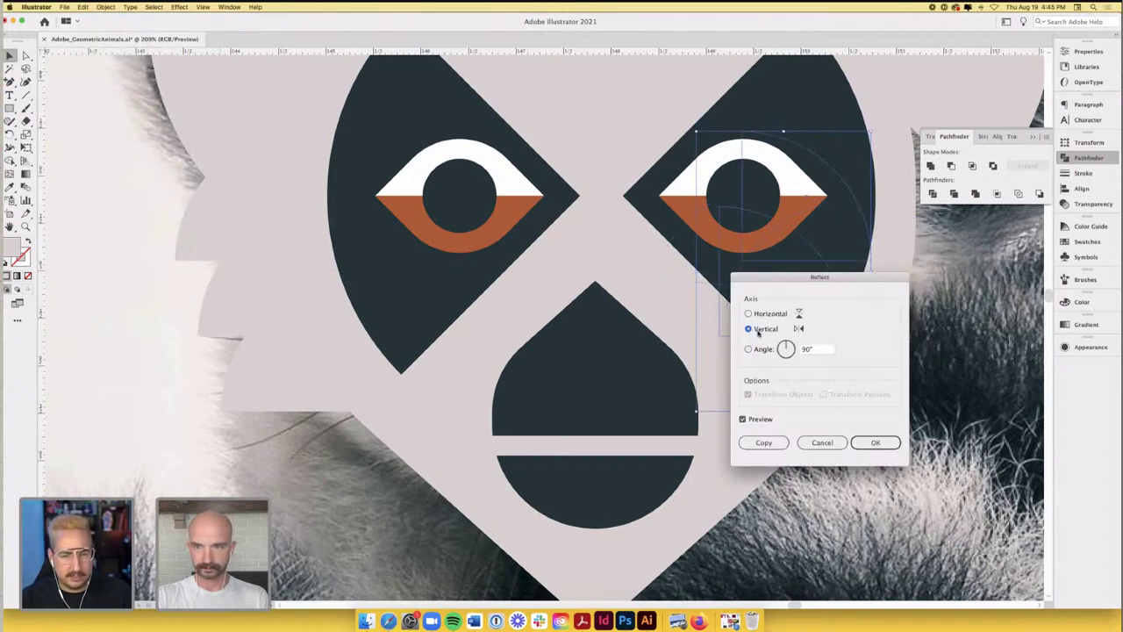
{"action": "left_click", "coordinate": [893, 447]}
{"action": "left_click_drag", "start_coordinate": [729, 339], "coordinate": [805, 394]}
- Deselect the fur pieces, zoom in and out over the face, and choose the Ellipse tool
{"action": "key", "text": "super+equal"}
{"action": "key", "text": "super+equal"}
{"action": "key", "text": "super+equal"}
{"action": "key", "text": "super+equal"}
{"action": "key", "text": "super+equal"}
{"action": "key", "text": "super+minus"}
{"action": "key", "text": "super+minus"}
{"action": "key", "text": "super+minus"}
{"action": "key", "text": "super+minus"}
{"action": "key", "text": "super+minus"}
{"action": "key", "text": "super+minus"}
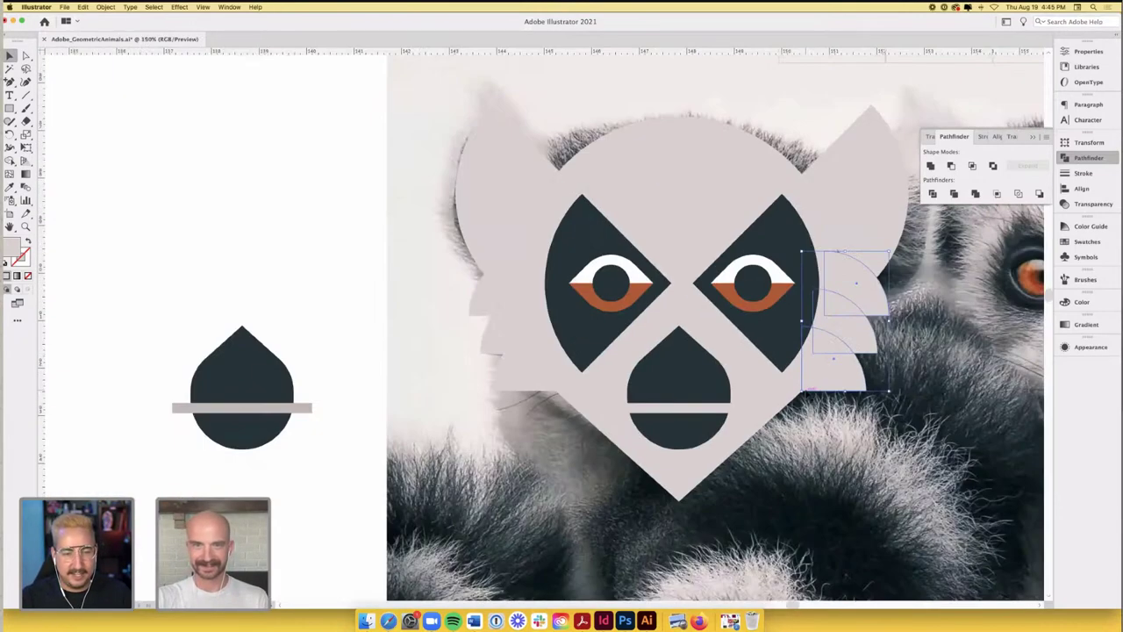
{"action": "left_click", "coordinate": [293, 237]}
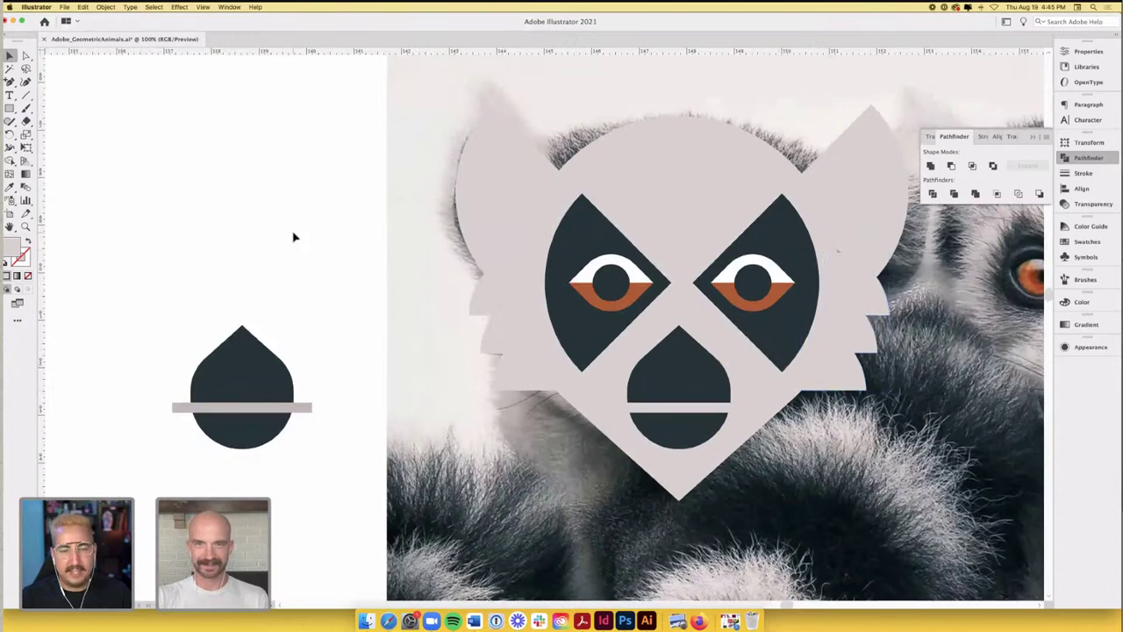
{"action": "key", "text": "super+minus"}
{"action": "key", "text": "super+minus"}
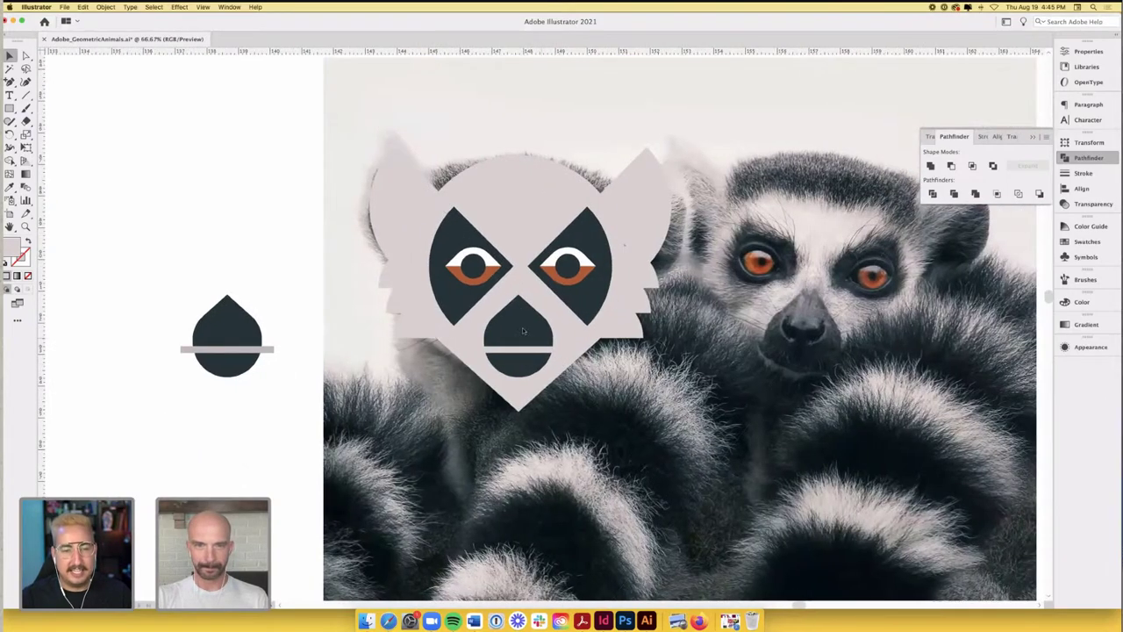
{"action": "key", "text": "super+plus"}
{"action": "key", "text": "super+plus"}
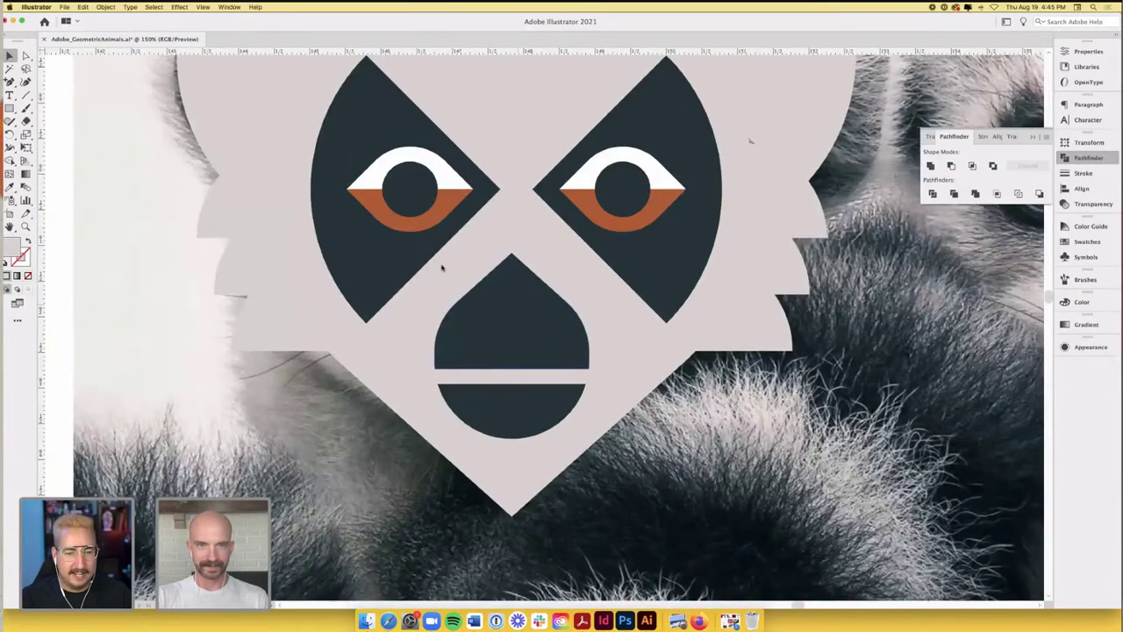
{"action": "key", "text": "super+minus"}
{"action": "left_click_drag", "start_coordinate": [9, 108], "coordinate": [62, 136]}
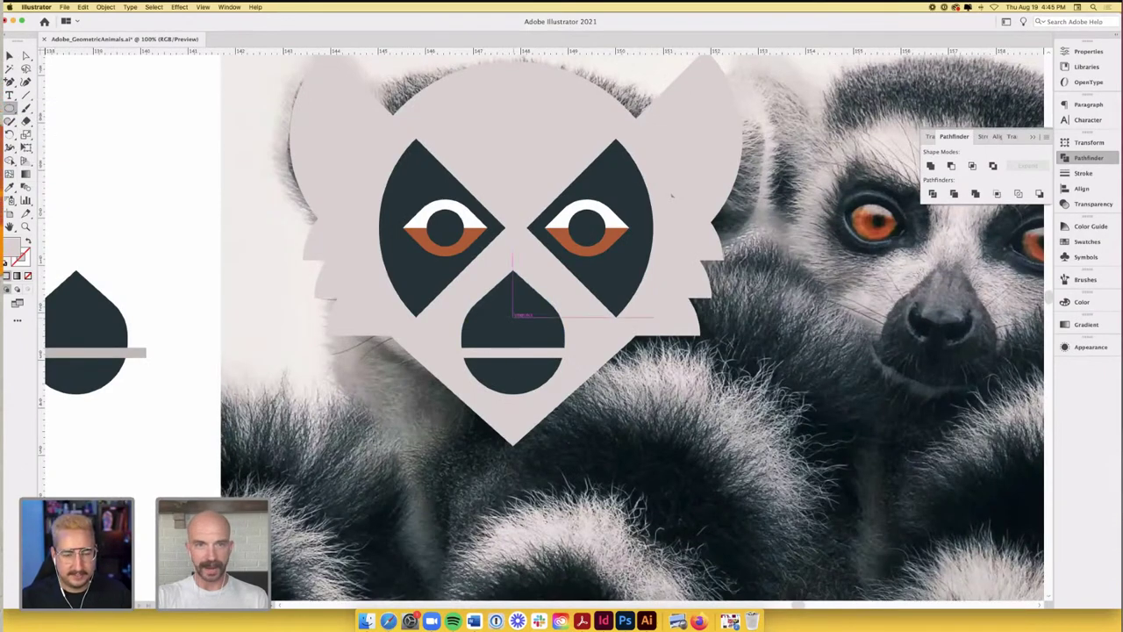
- Draw a small circle over the nose and move it slightly upward
{"action": "left_click_drag", "start_coordinate": [514, 315], "coordinate": [536, 337]}
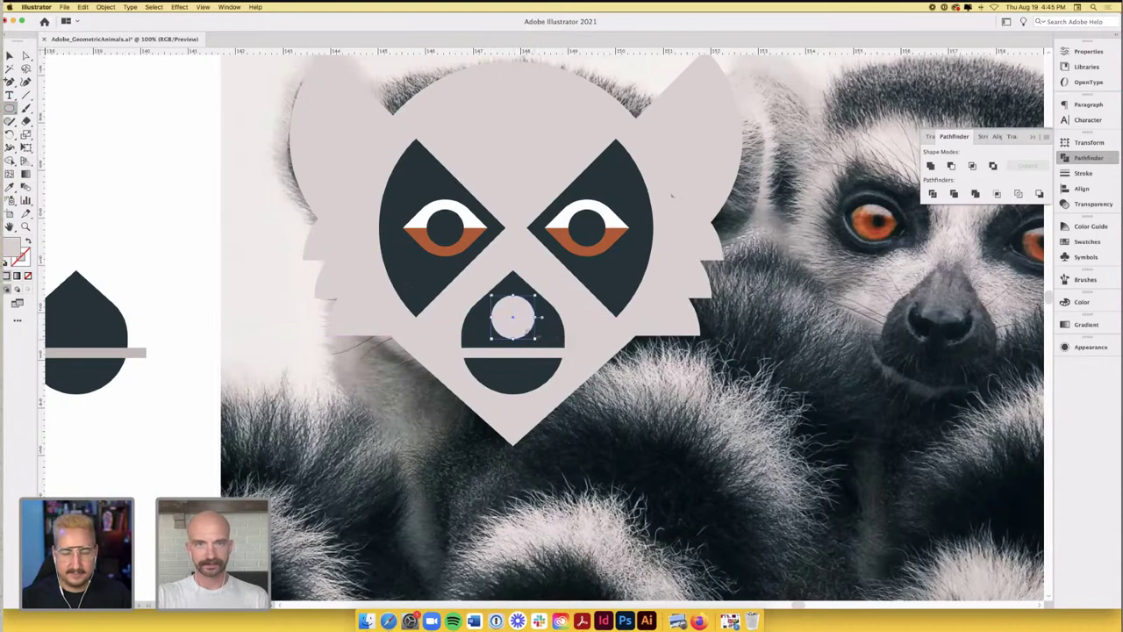
{"action": "key", "text": "v"}
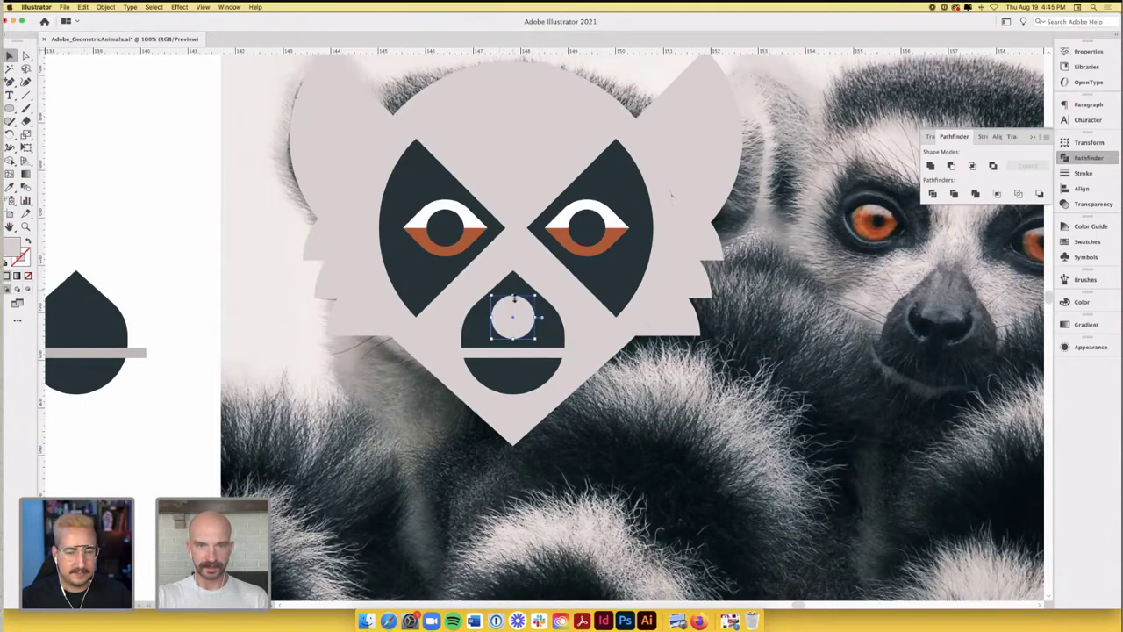
{"action": "left_click_drag", "start_coordinate": [515, 304], "coordinate": [543, 272]}
{"action": "left_click", "coordinate": [136, 151]}
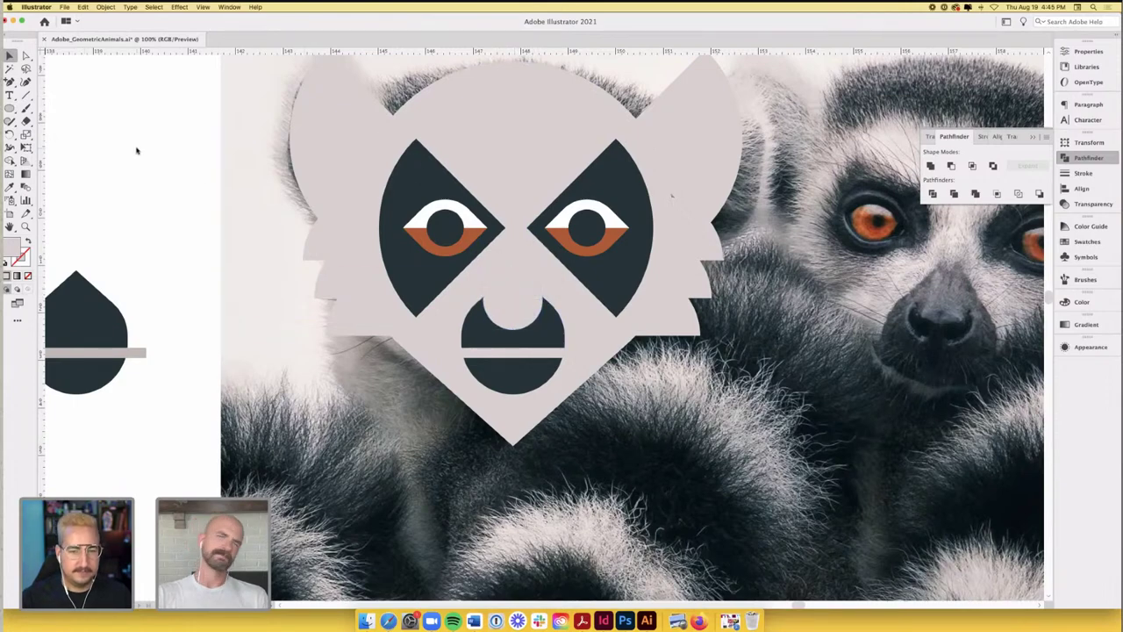
{"action": "left_click", "coordinate": [517, 298]}
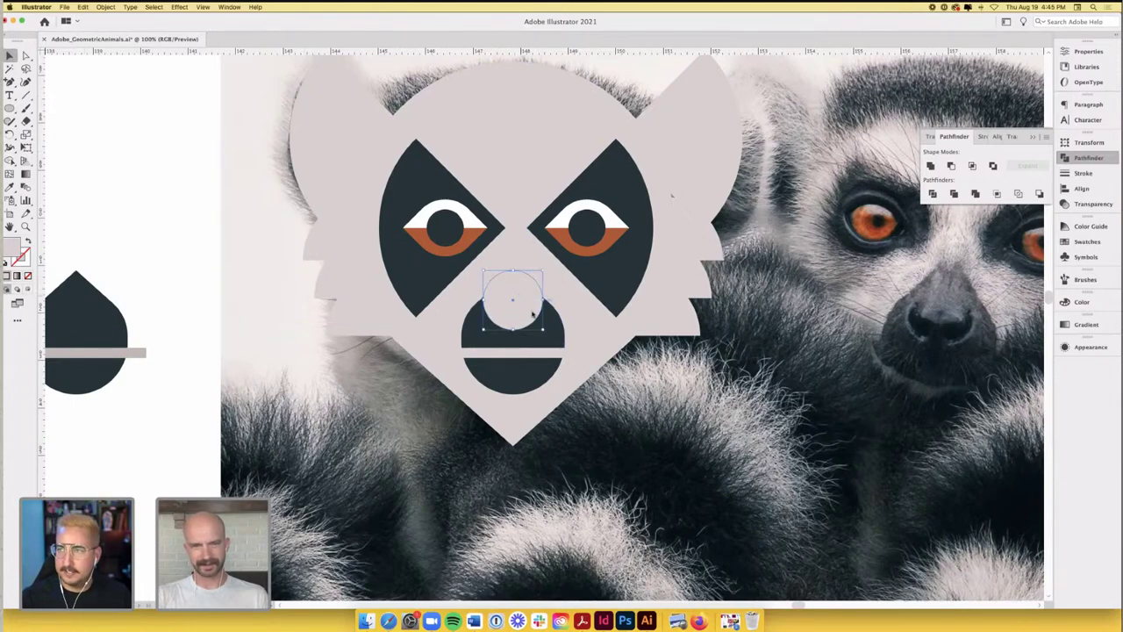
- Swap the circle's fill to a light outline and raise its stroke weight to 13 pt
{"action": "left_click", "coordinate": [31, 243]}
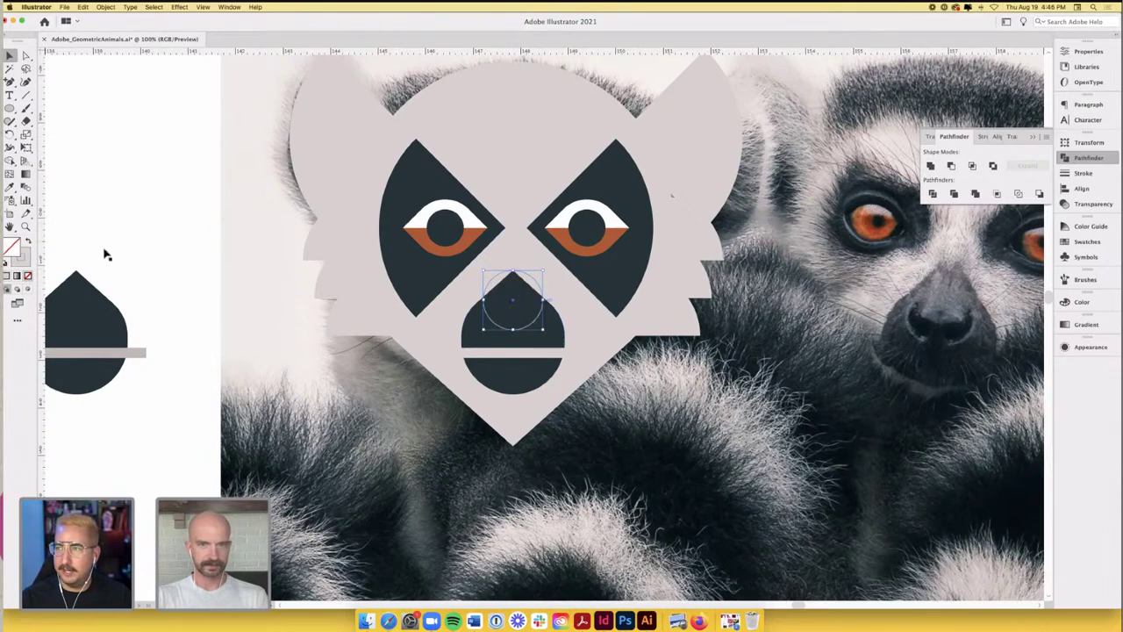
{"action": "left_click", "coordinate": [252, 213]}
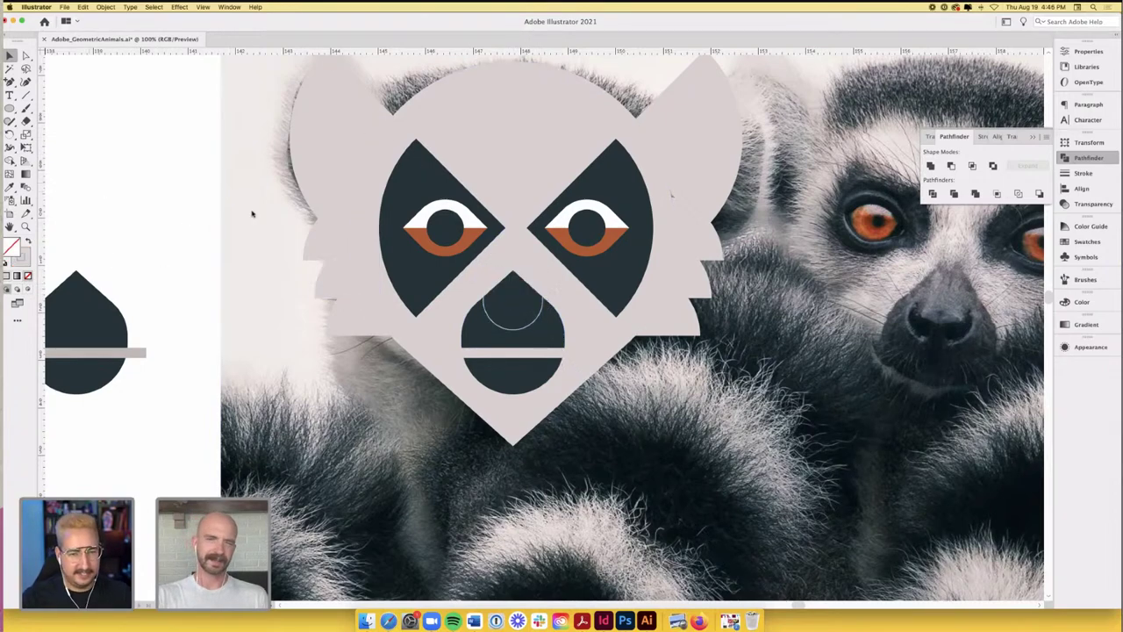
{"action": "left_click", "coordinate": [539, 283]}
{"action": "left_click_drag", "start_coordinate": [544, 269], "coordinate": [546, 263]}
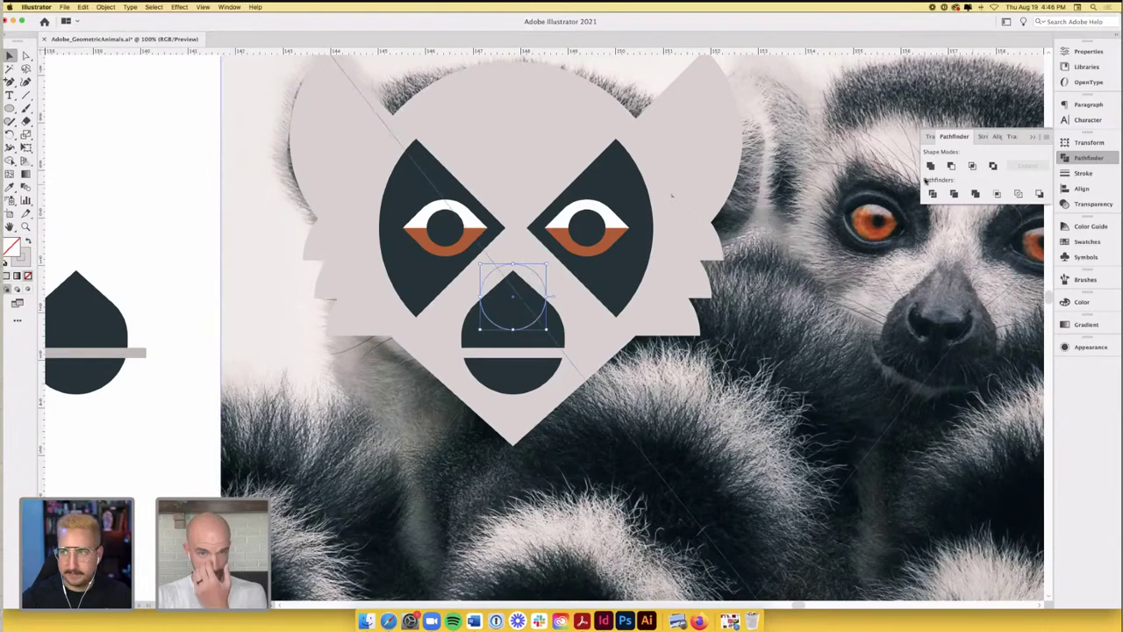
{"action": "left_click", "coordinate": [980, 138]}
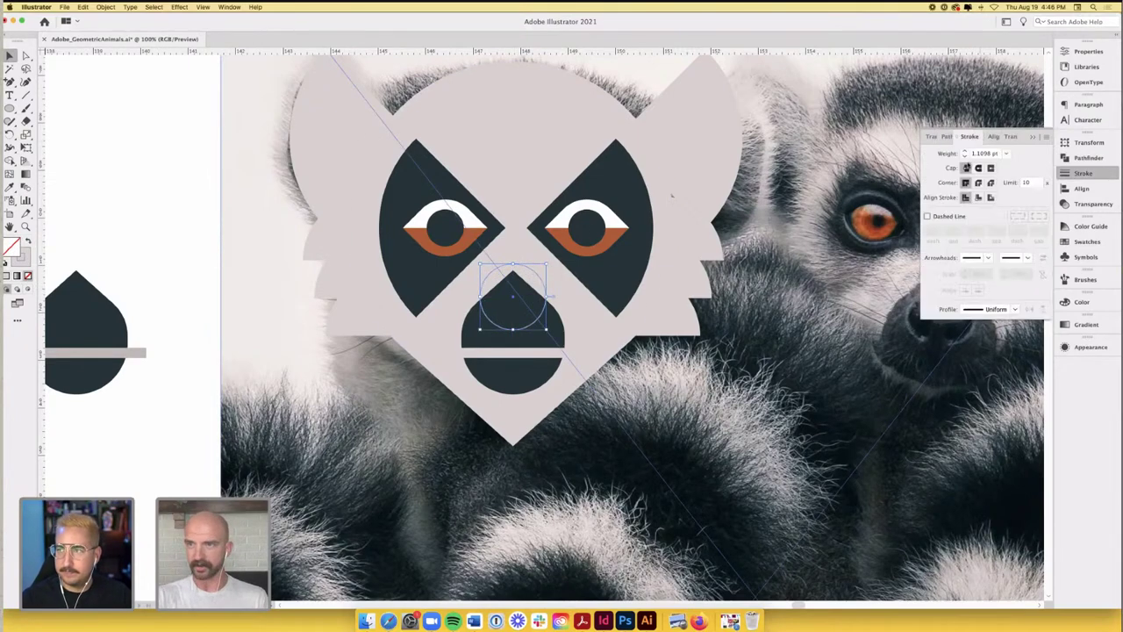
{"action": "left_click", "coordinate": [965, 150]}
{"action": "left_click", "coordinate": [965, 151]}
{"action": "left_click", "coordinate": [965, 151]}
{"action": "left_click", "coordinate": [965, 151]}
{"action": "left_click", "coordinate": [965, 151]}
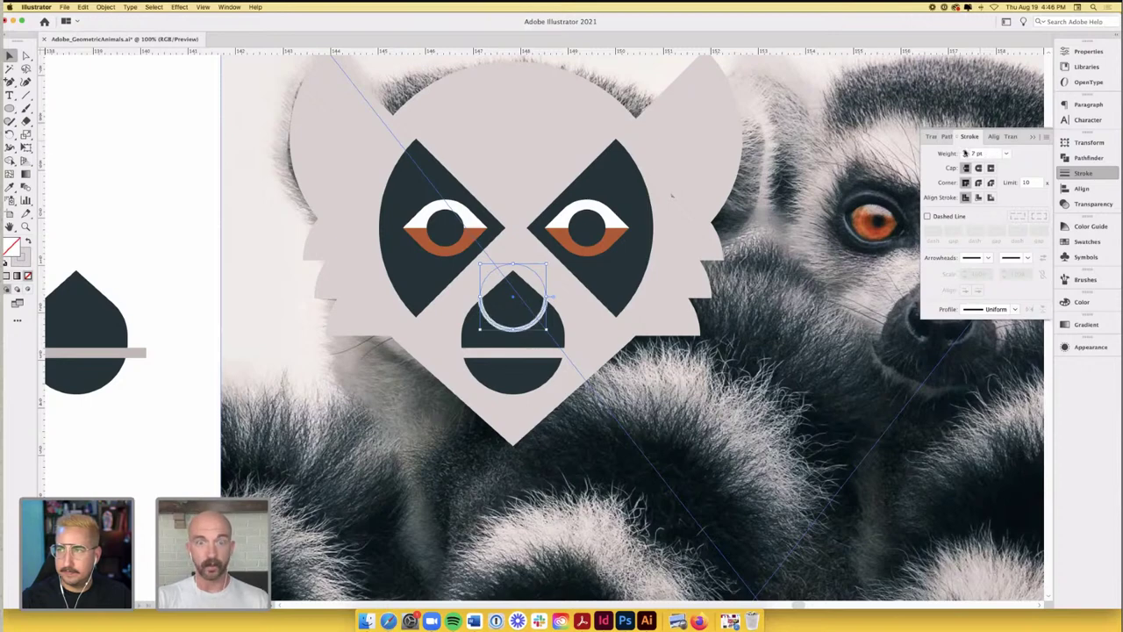
{"action": "left_click", "coordinate": [965, 151]}
{"action": "left_click", "coordinate": [965, 151]}
{"action": "left_click", "coordinate": [965, 150]}
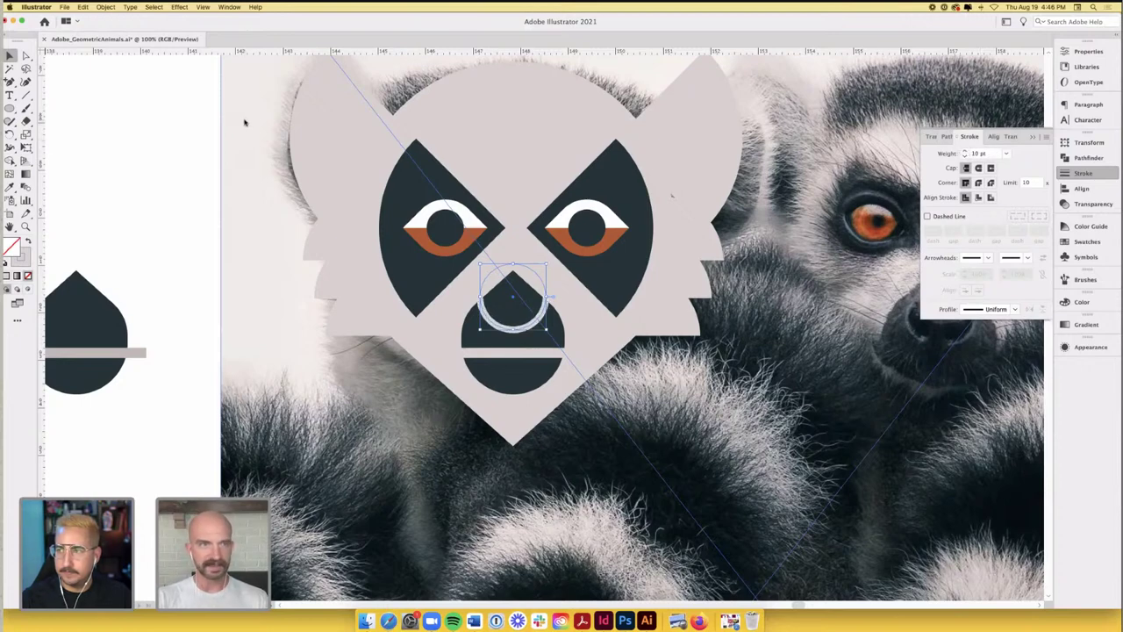
{"action": "left_click", "coordinate": [147, 107]}
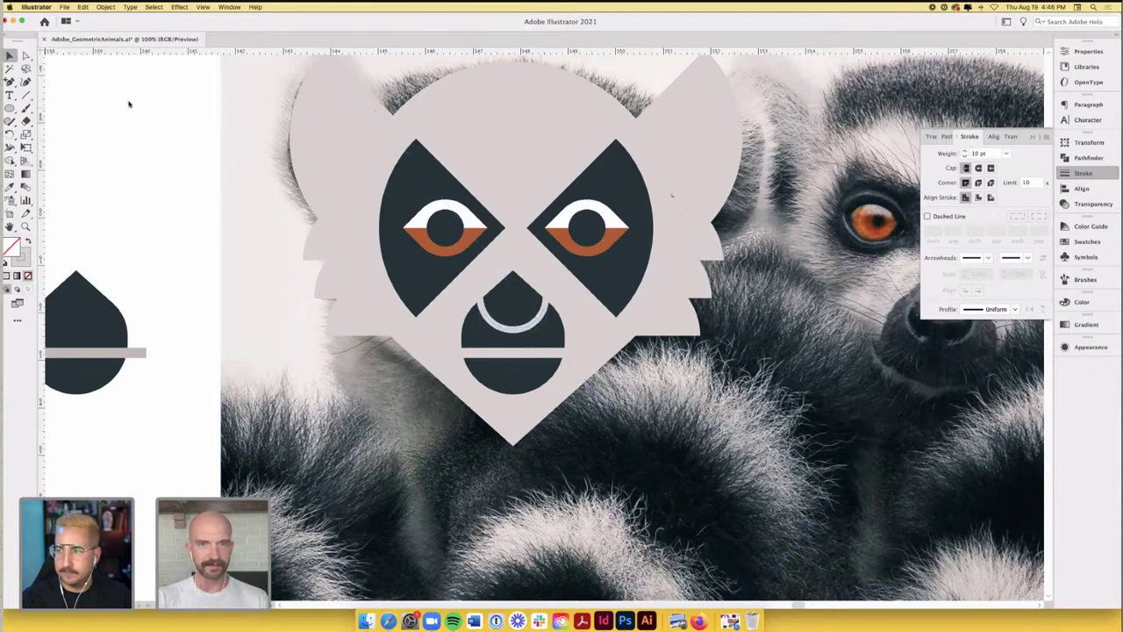
{"action": "left_click", "coordinate": [527, 328]}
{"action": "left_click", "coordinate": [965, 151]}
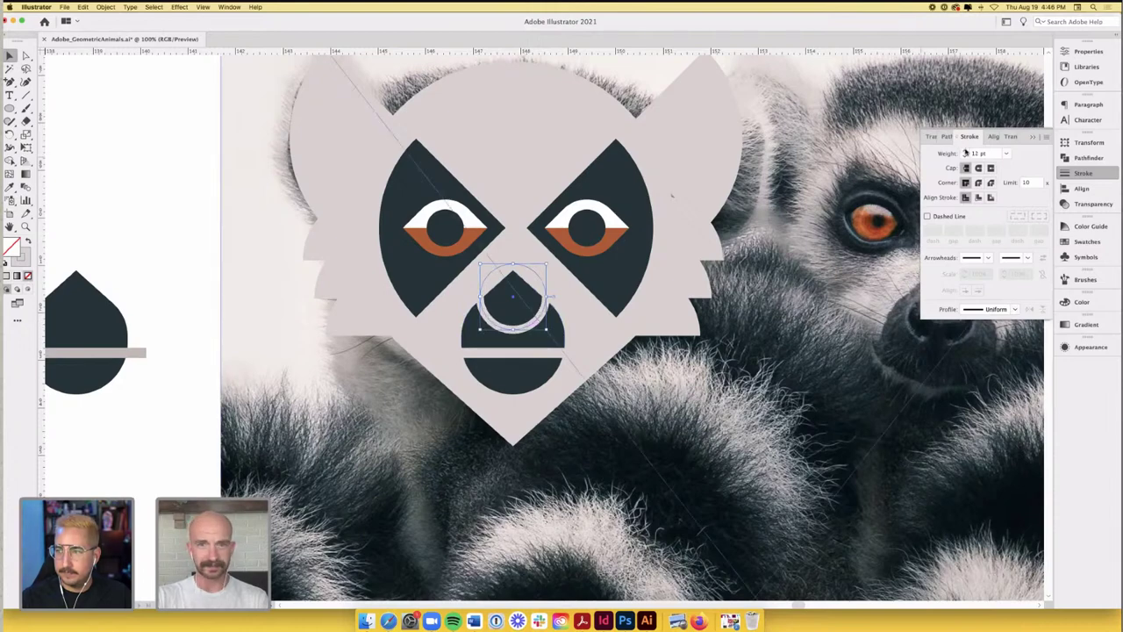
{"action": "left_click", "coordinate": [172, 163]}
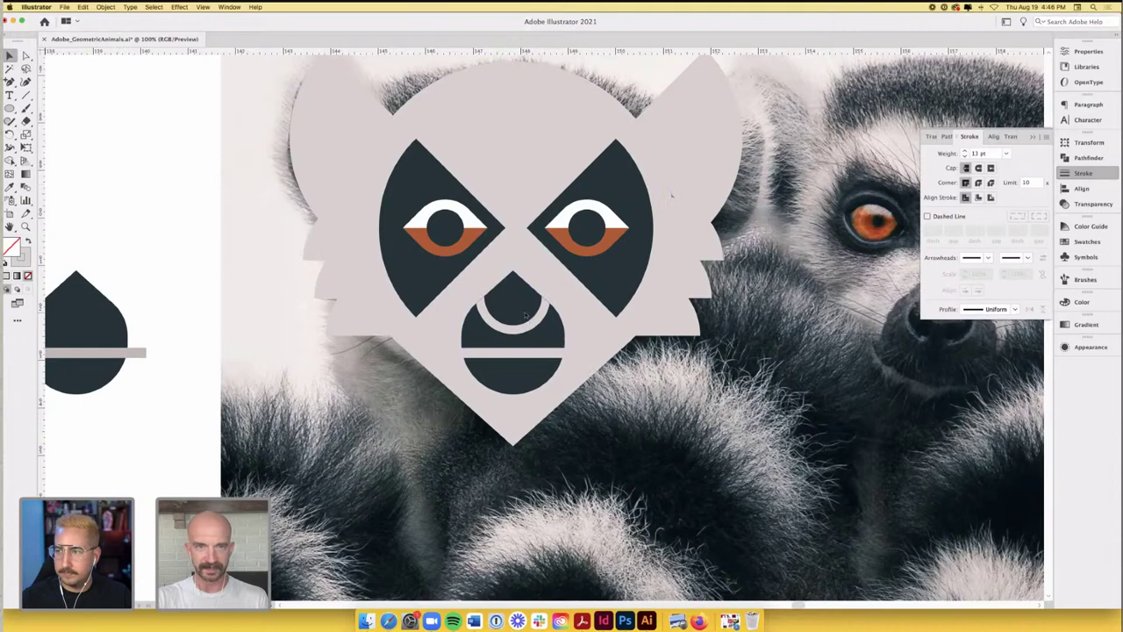
{"action": "scroll", "coordinate": [526, 316], "scroll_direction": "right", "scroll_amount": 3}
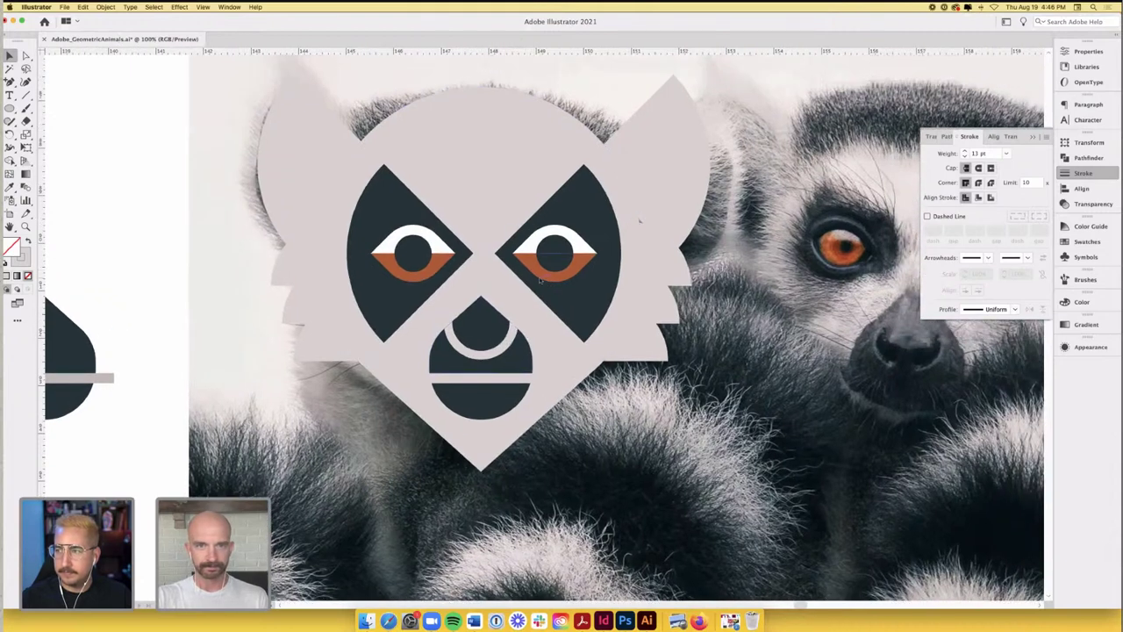
- Eyedropper the lighter orange from the photo's lemur eye onto both orange eye shapes
{"action": "left_click", "coordinate": [549, 268]}
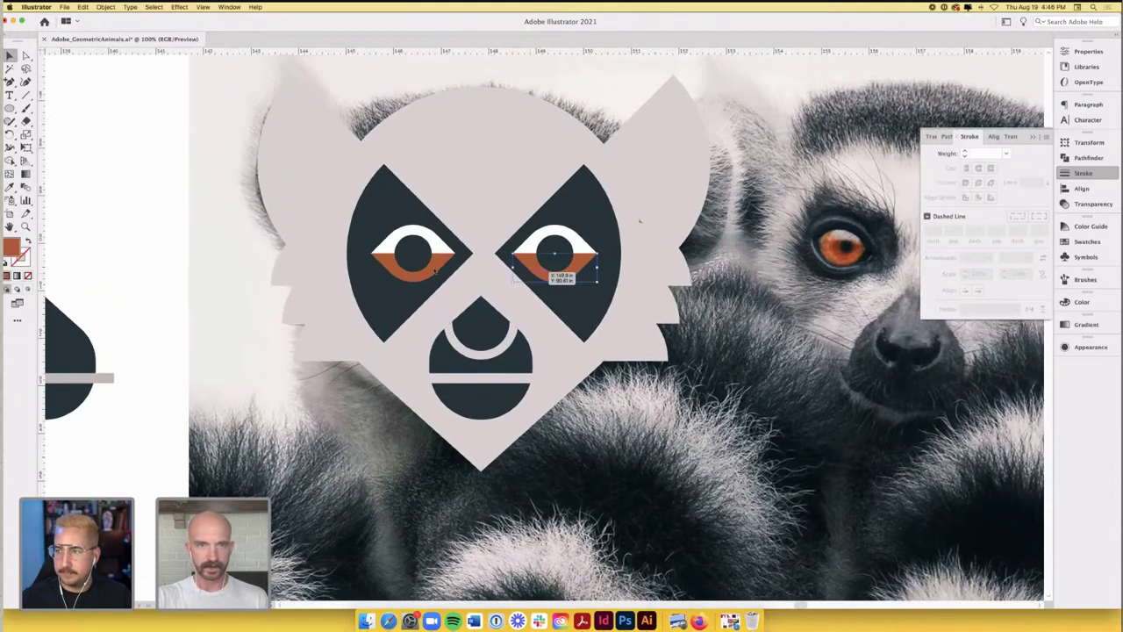
{"action": "scroll", "coordinate": [433, 271], "scroll_direction": "right", "scroll_amount": 3}
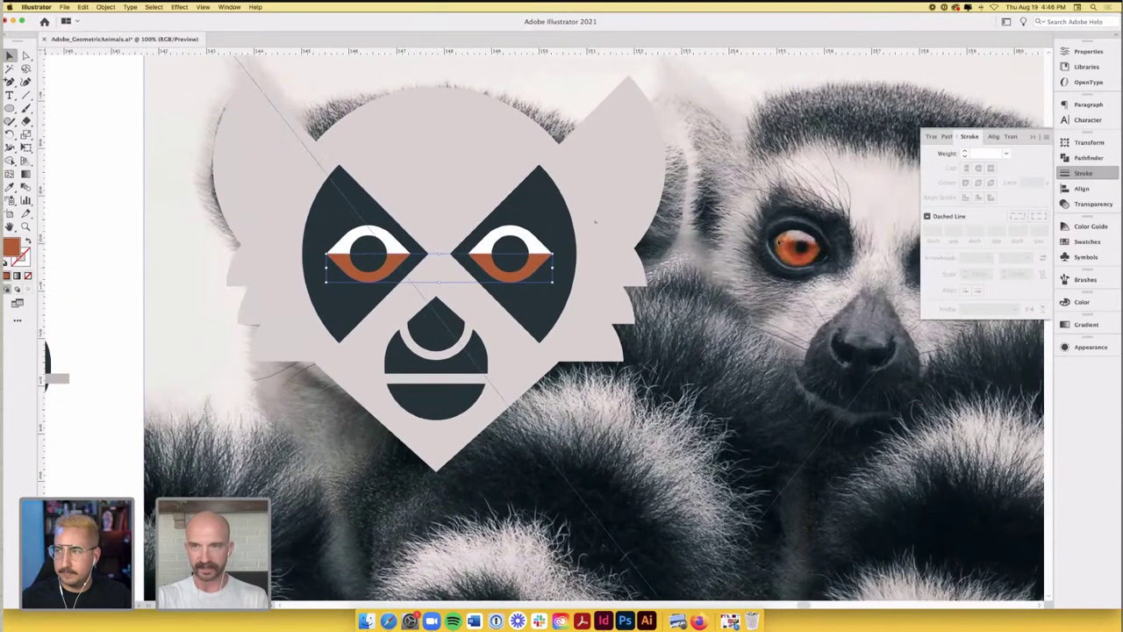
{"action": "key", "text": "i"}
{"action": "left_click", "coordinate": [788, 238]}
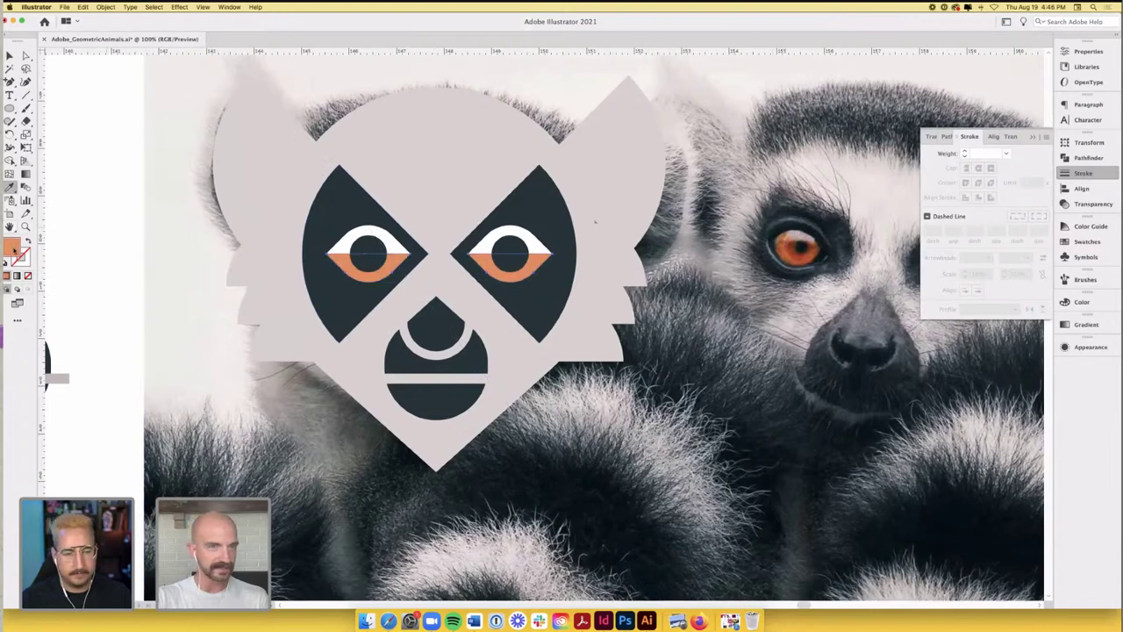
{"action": "key", "text": "v"}
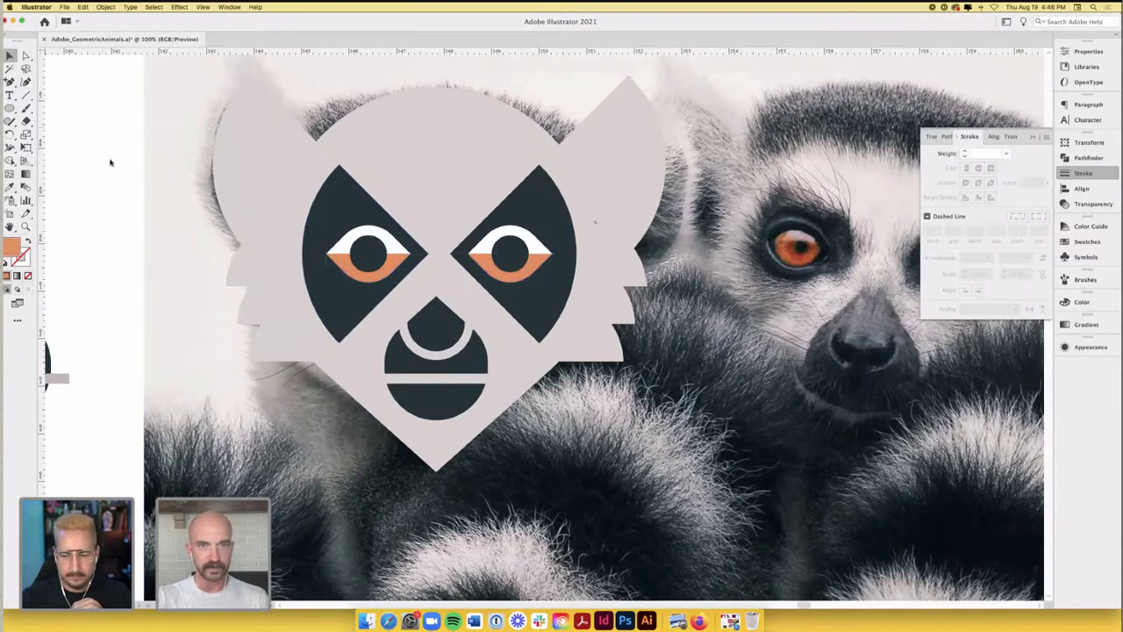
{"action": "scroll", "coordinate": [439, 371], "scroll_direction": "up", "scroll_amount": 1}
{"action": "left_click", "coordinate": [438, 348]}
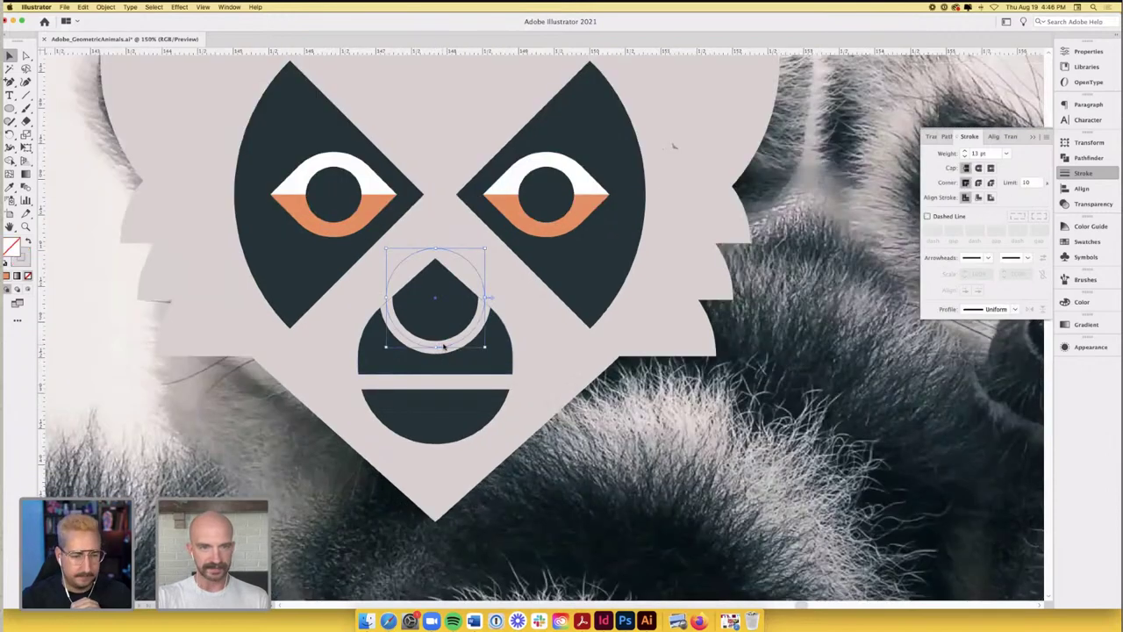
- Nudge the nose ring up and thicken its stroke to 15 pt
{"action": "left_click_drag", "start_coordinate": [447, 346], "coordinate": [446, 341]}
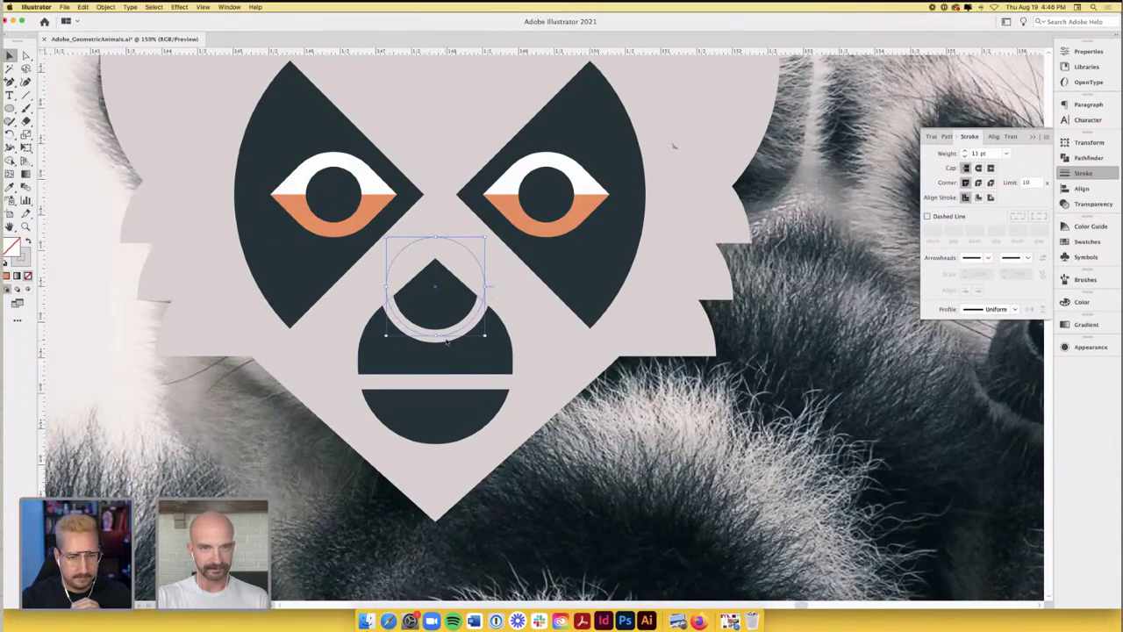
{"action": "left_click", "coordinate": [965, 150]}
{"action": "left_click", "coordinate": [965, 151]}
{"action": "left_click", "coordinate": [628, 366]}
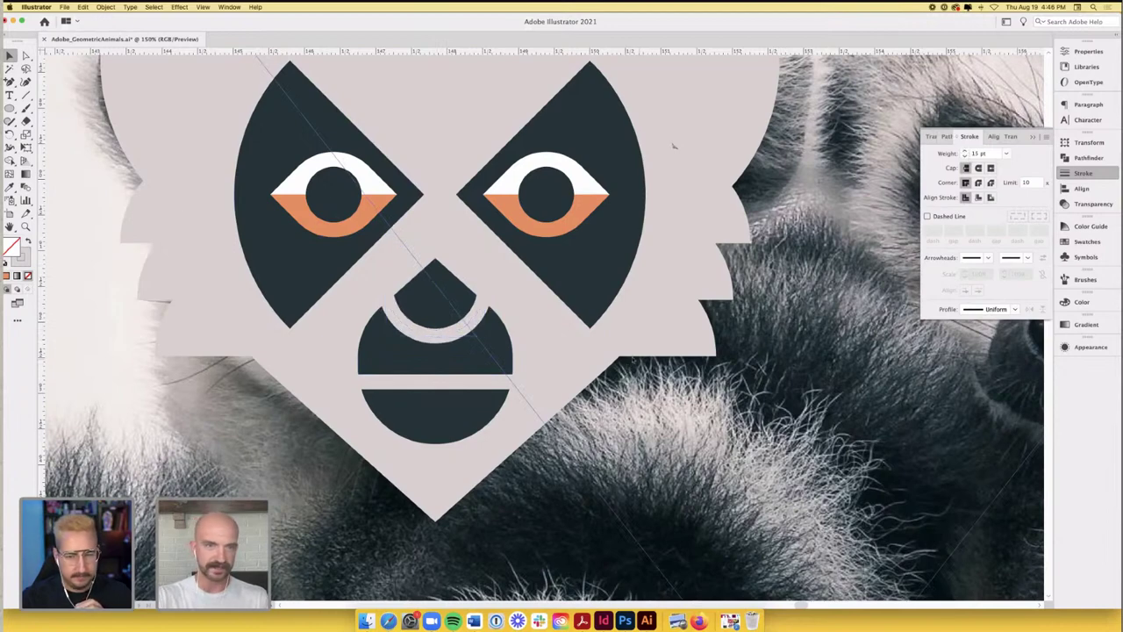
- Draw a light rectangle and move it up to the bottom of the nose ring
{"action": "left_click_drag", "start_coordinate": [10, 108], "coordinate": [51, 106]}
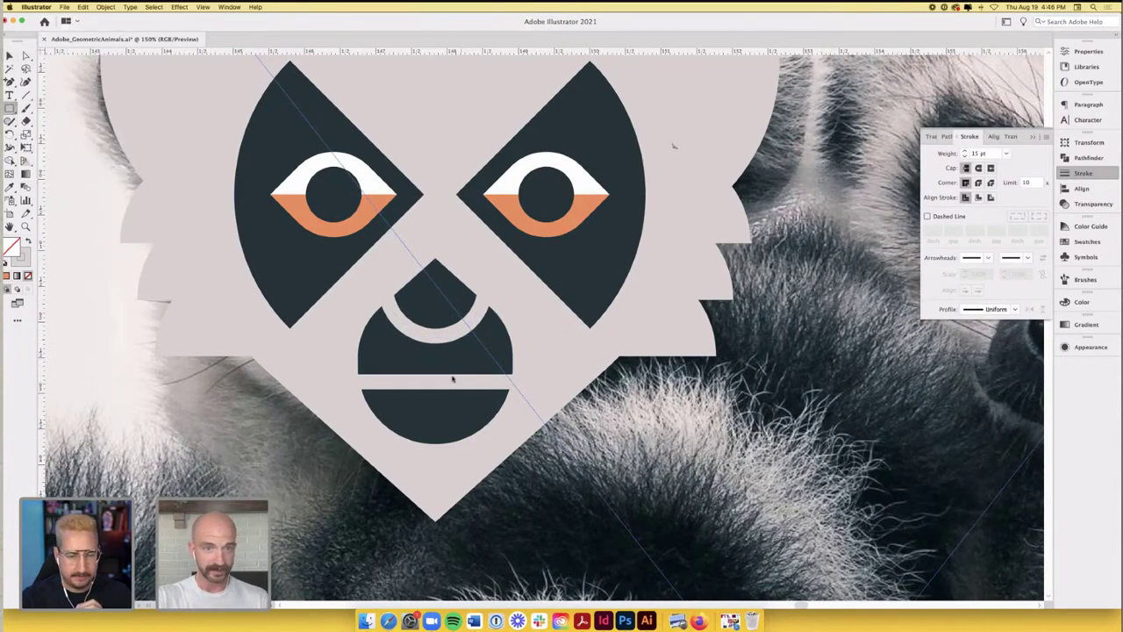
{"action": "scroll", "coordinate": [419, 373], "scroll_direction": "up", "scroll_amount": 1}
{"action": "left_click_drag", "start_coordinate": [426, 375], "coordinate": [480, 397]}
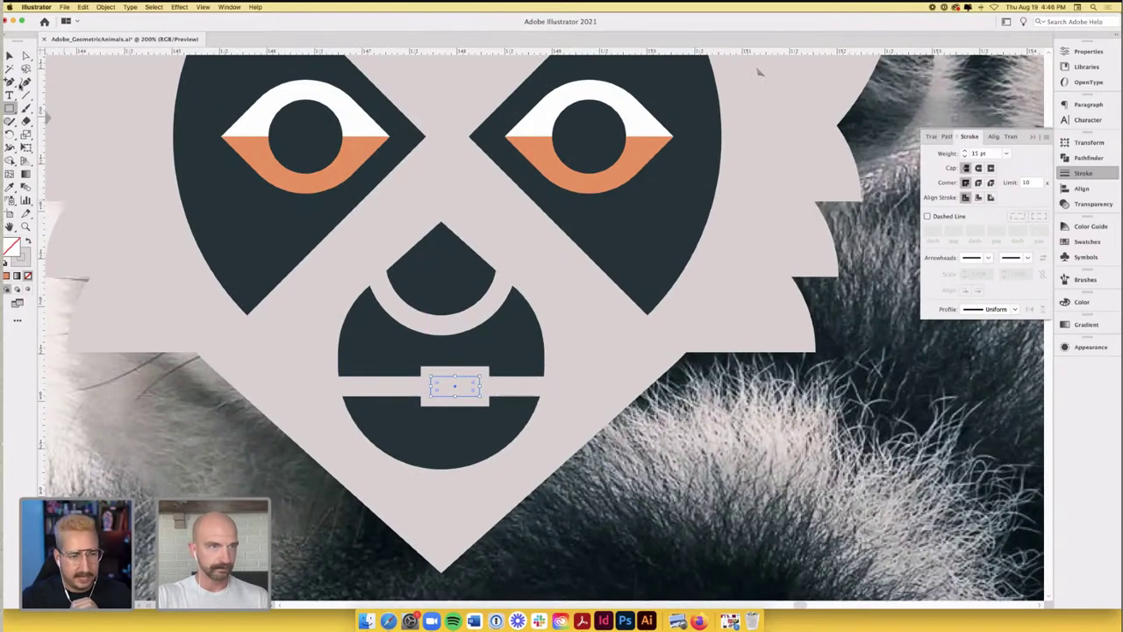
{"action": "key", "text": "super+shift+bracketleft"}
{"action": "left_click", "coordinate": [12, 58]}
{"action": "left_click_drag", "start_coordinate": [457, 391], "coordinate": [451, 325]}
{"action": "scroll", "coordinate": [451, 326], "scroll_direction": "up", "scroll_amount": 3}
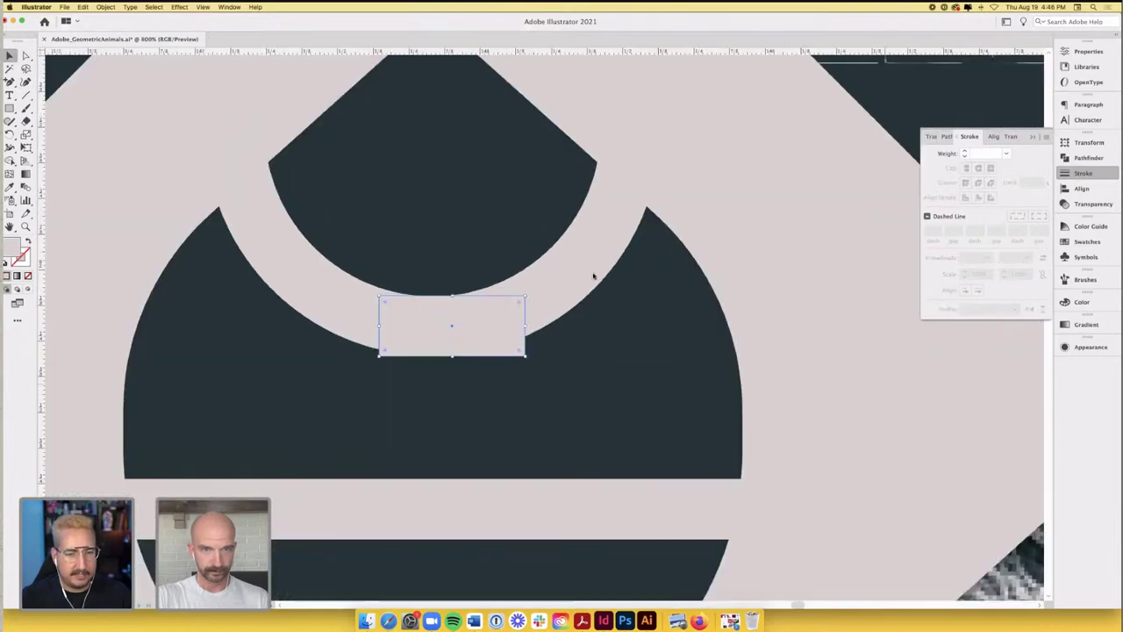
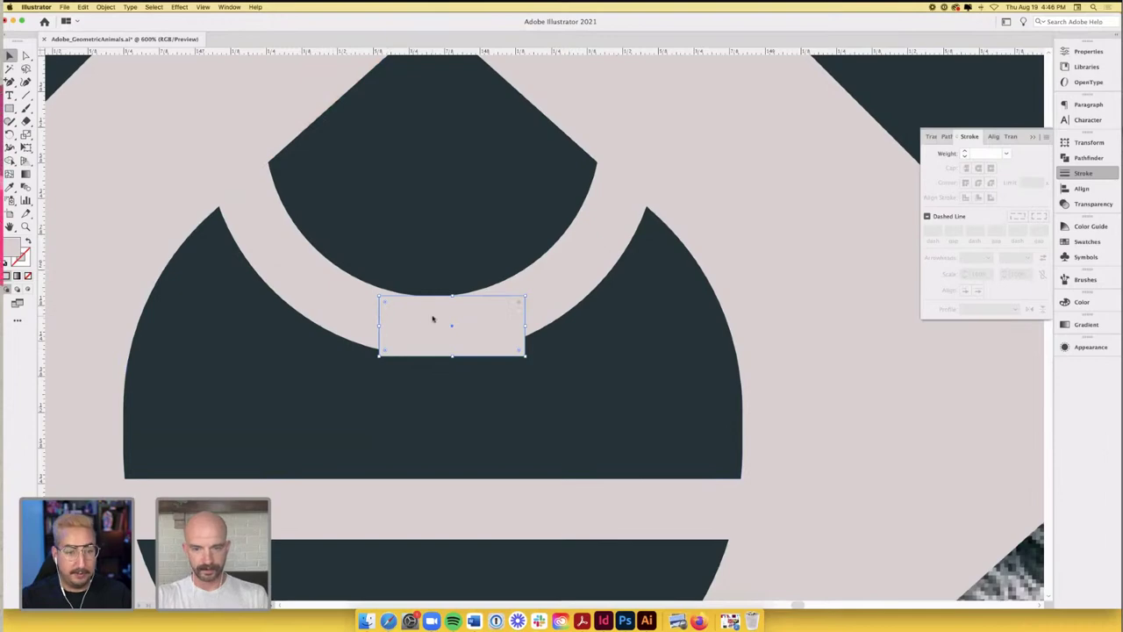
- Delete the lemur reference photo that covers the logo
{"action": "scroll", "coordinate": [452, 327], "scroll_direction": "down", "scroll_amount": 4}
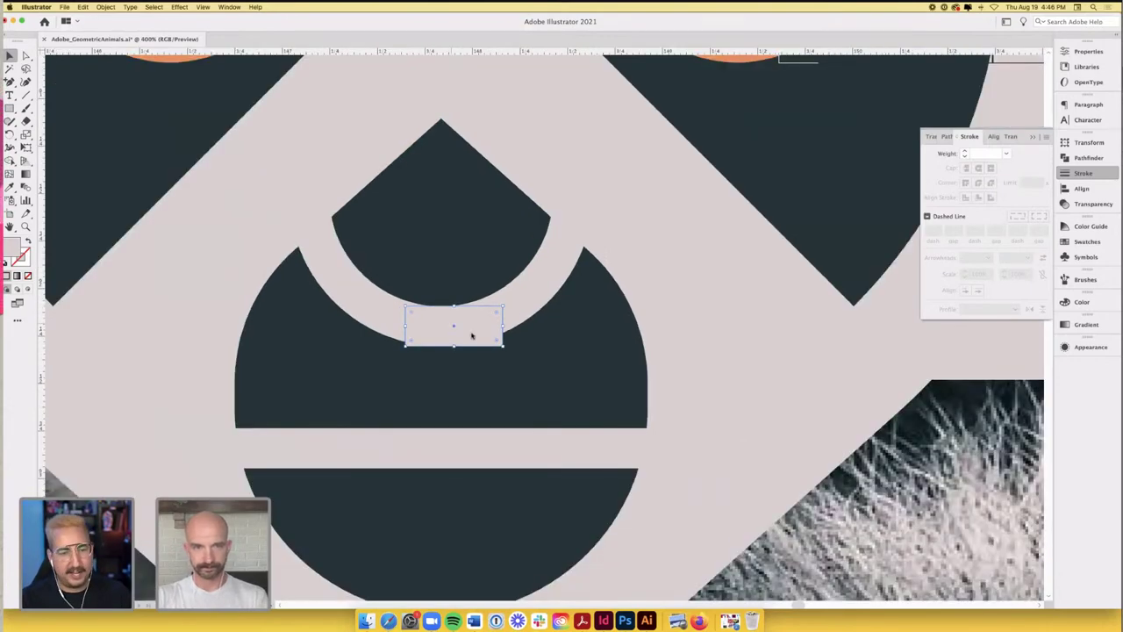
{"action": "scroll", "coordinate": [473, 336], "scroll_direction": "down", "scroll_amount": 6}
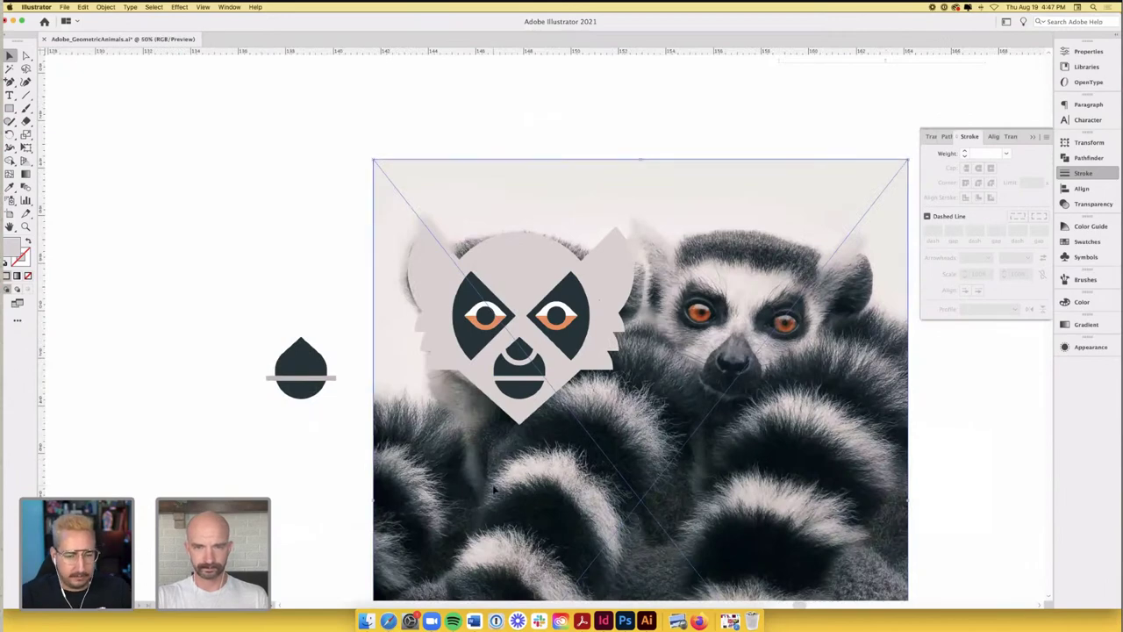
{"action": "key", "text": "Delete"}
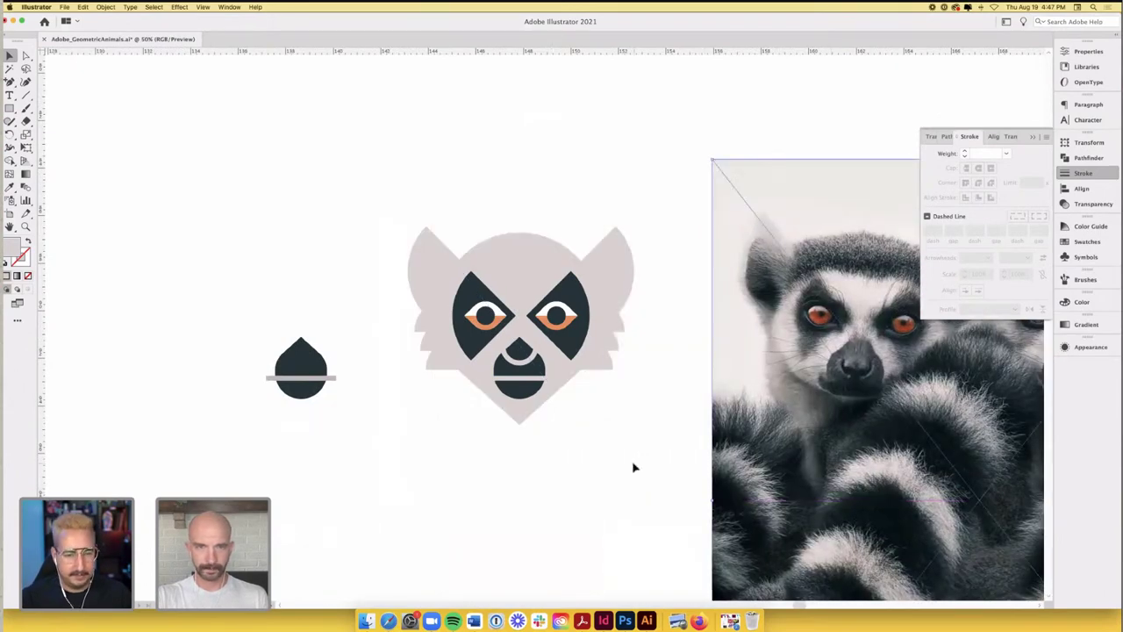
- Try a live-corner round on the lemur's chin, leaving the chin pointed
{"action": "scroll", "coordinate": [563, 462], "scroll_direction": "right", "scroll_amount": 4}
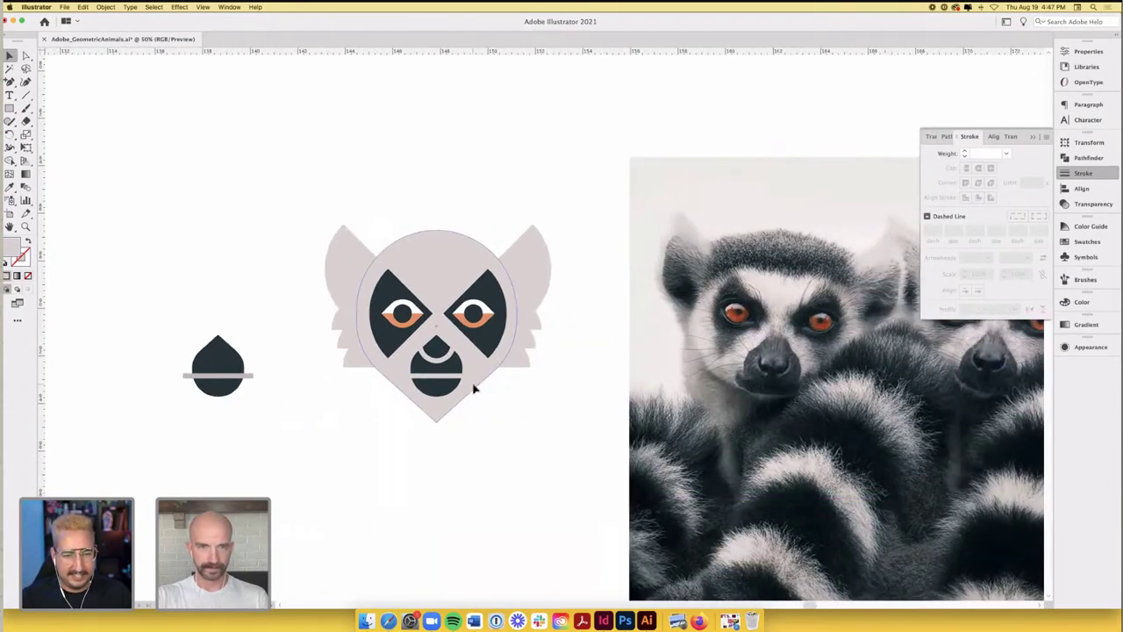
{"action": "scroll", "coordinate": [562, 428], "scroll_direction": "right", "scroll_amount": 1}
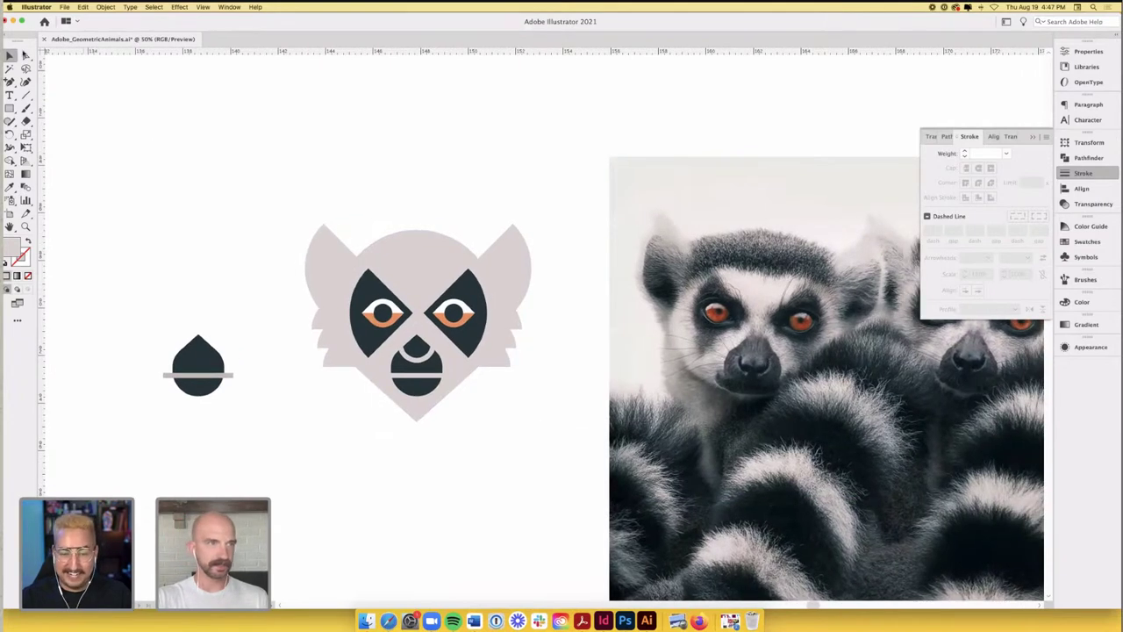
{"action": "key", "text": "a"}
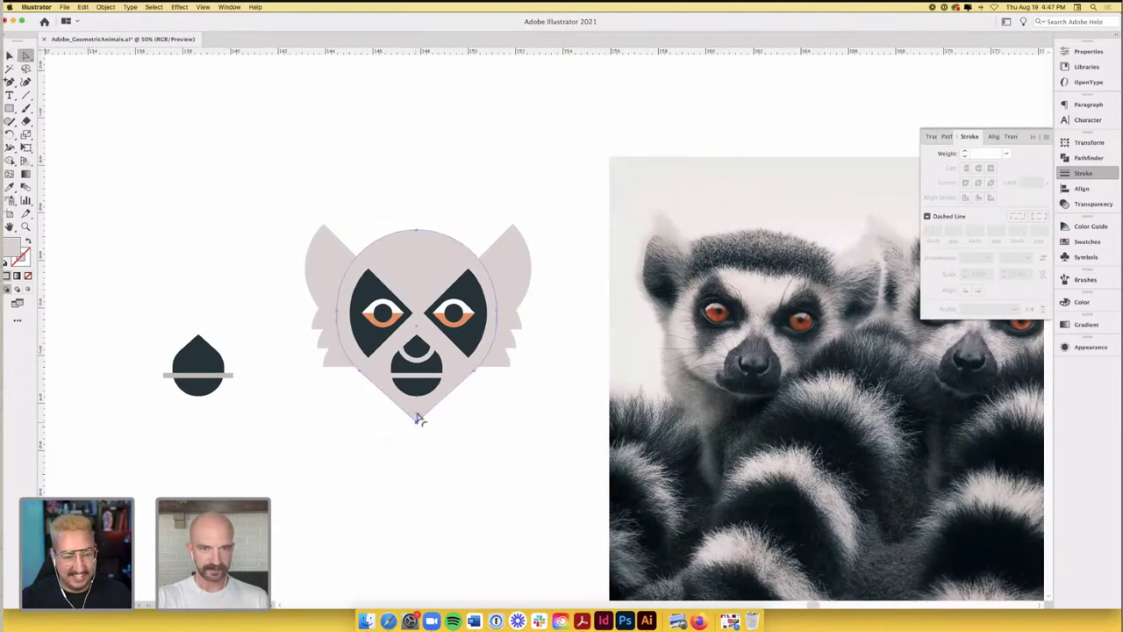
{"action": "left_click_drag", "start_coordinate": [418, 417], "coordinate": [487, 379]}
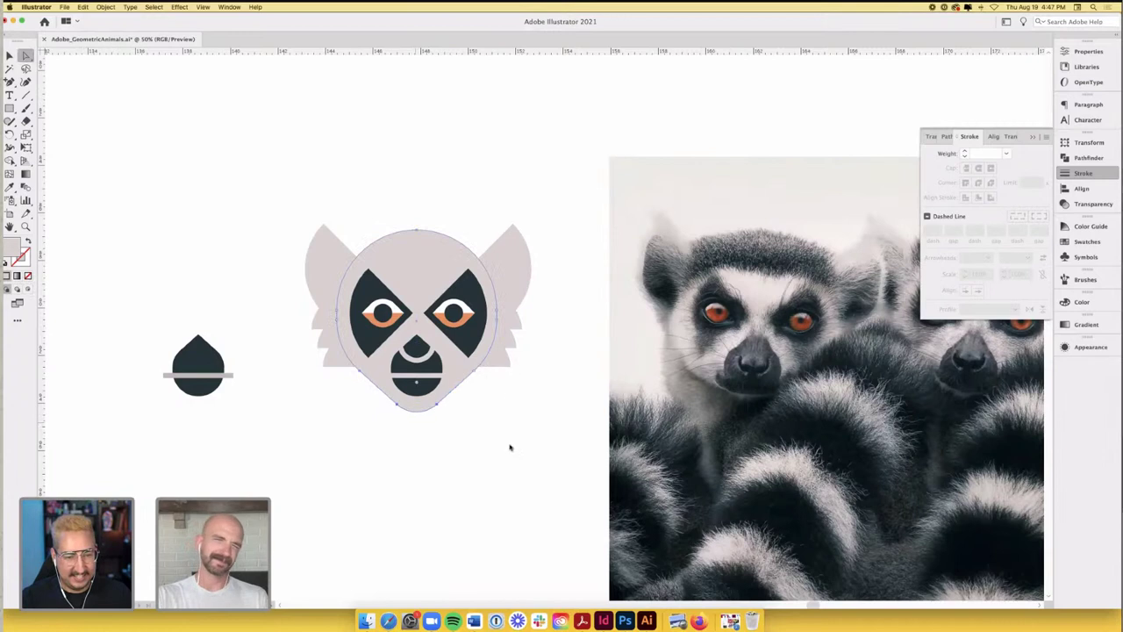
{"action": "left_click", "coordinate": [511, 448]}
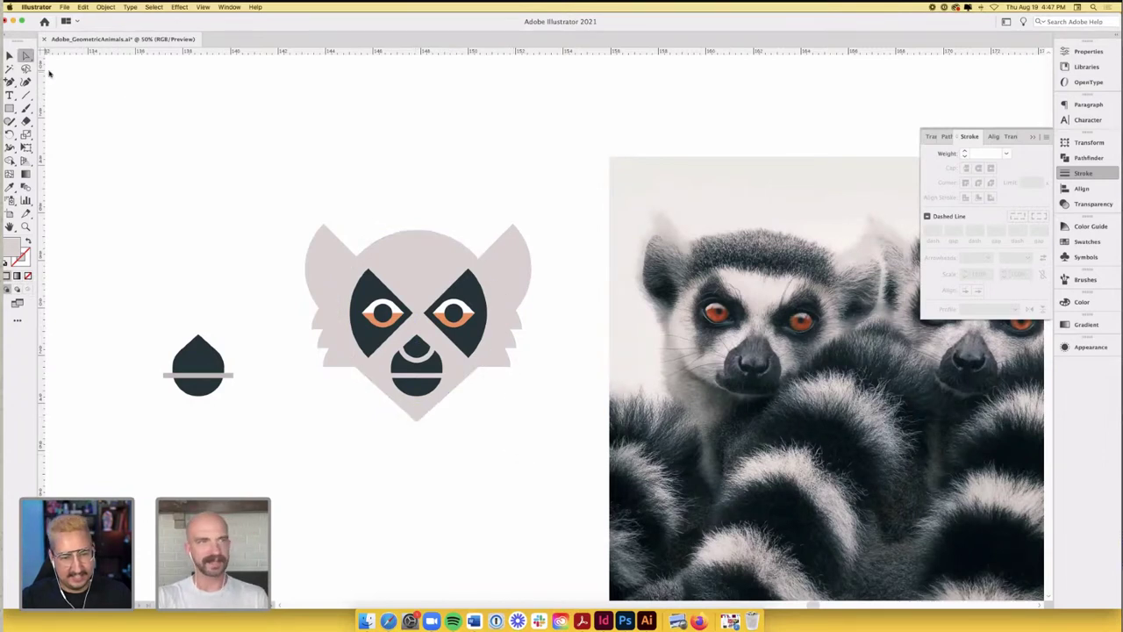
{"action": "key", "text": "v"}
{"action": "scroll", "coordinate": [200, 125], "scroll_direction": "right", "scroll_amount": 3}
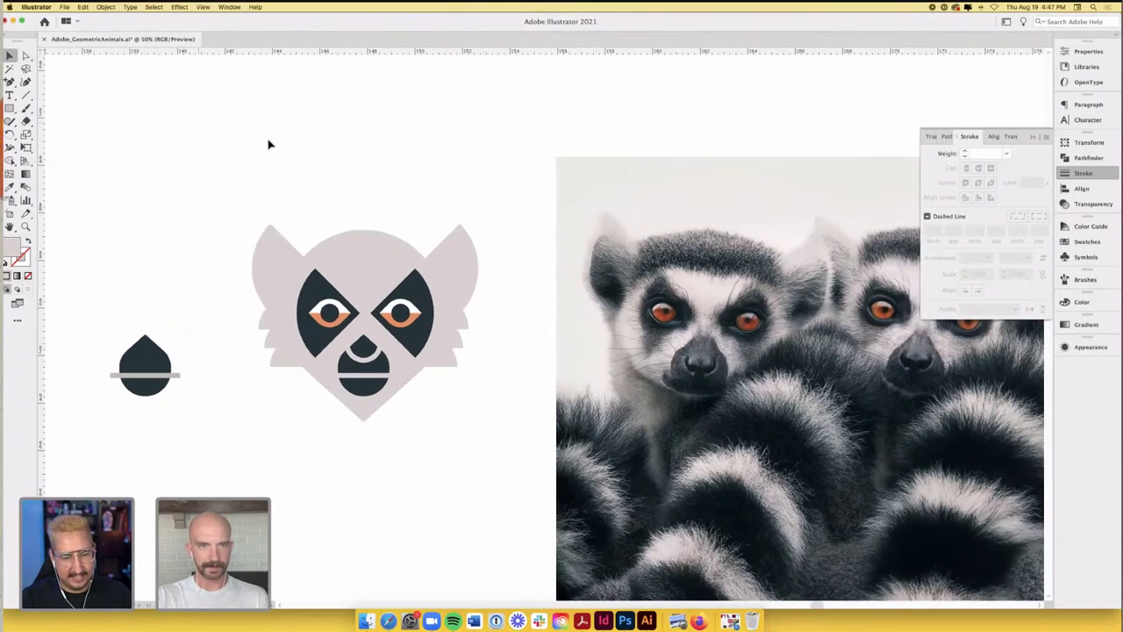
{"action": "left_click", "coordinate": [361, 278]}
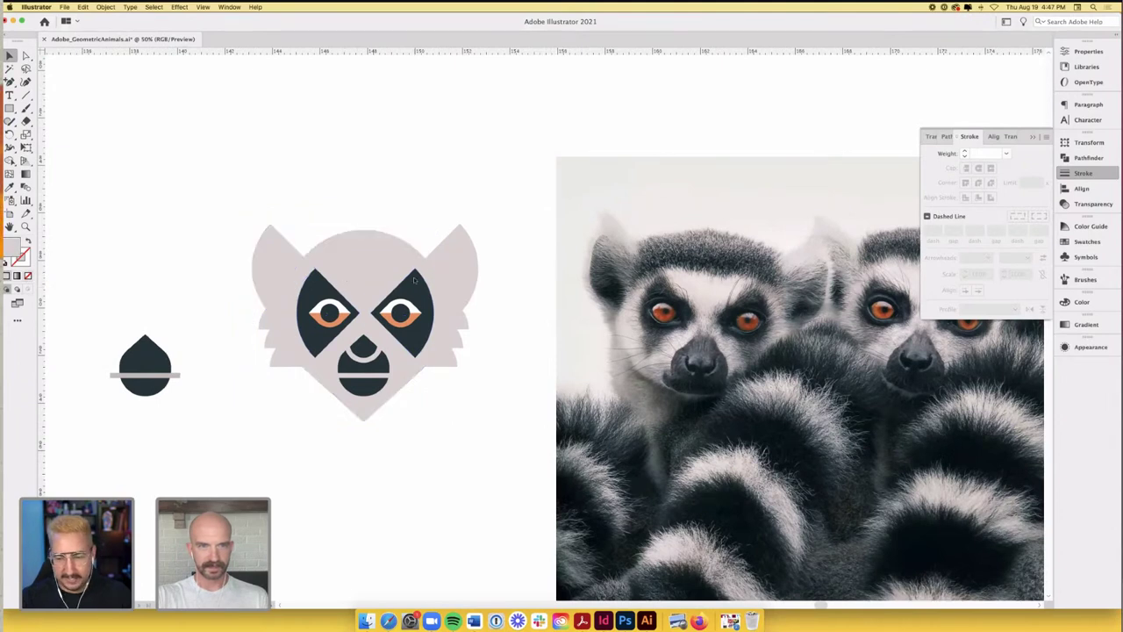
{"action": "key", "text": "super+shift+a"}
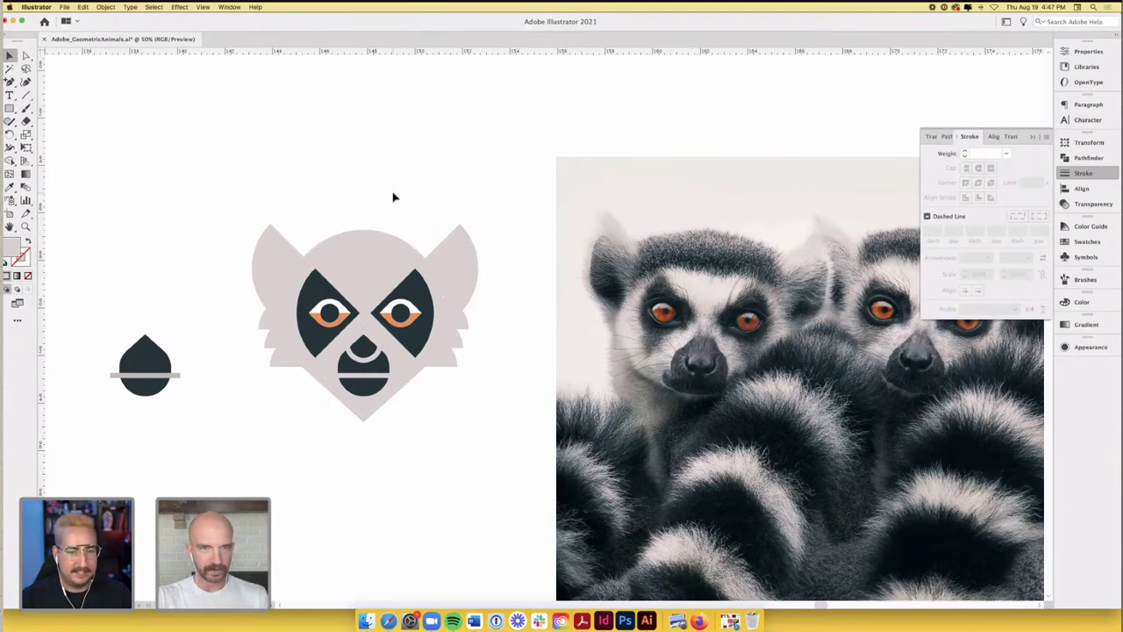
- Shrink the lemur's head circle from top and bottom and give it a white fill
{"action": "left_click", "coordinate": [395, 265]}
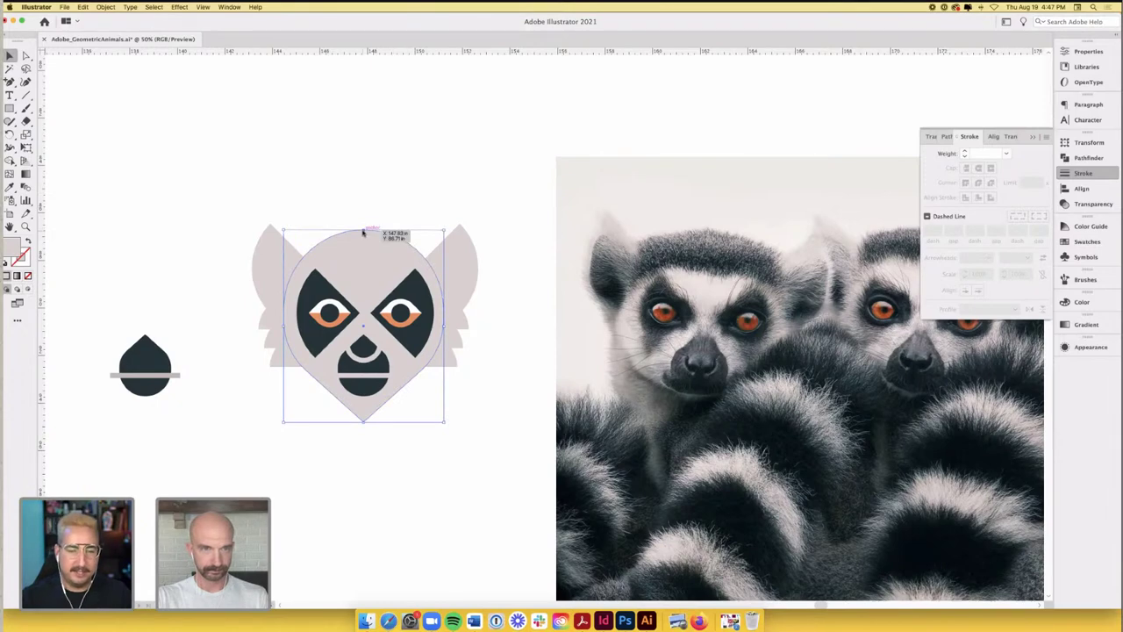
{"action": "left_click_drag", "start_coordinate": [363, 231], "coordinate": [367, 270]}
{"action": "left_click_drag", "start_coordinate": [363, 425], "coordinate": [363, 404]}
{"action": "key", "text": "i"}
{"action": "left_click", "coordinate": [379, 201]}
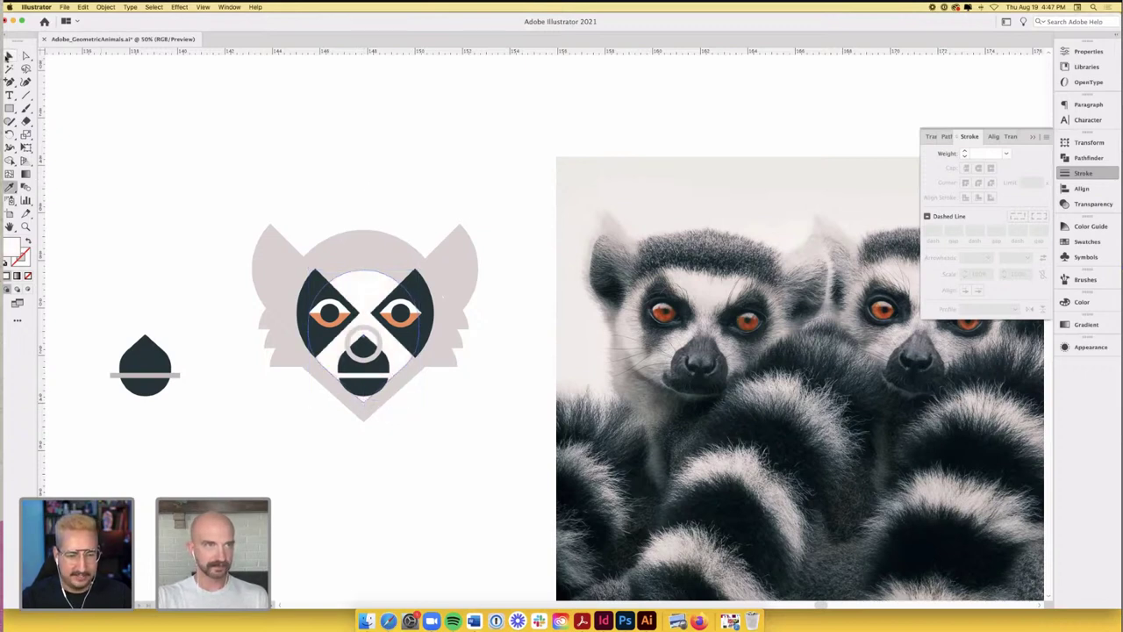
{"action": "key", "text": "v"}
{"action": "left_click", "coordinate": [344, 155]}
- Stretch the white circle's top slightly, then delete the white face circle
{"action": "left_click", "coordinate": [367, 292]}
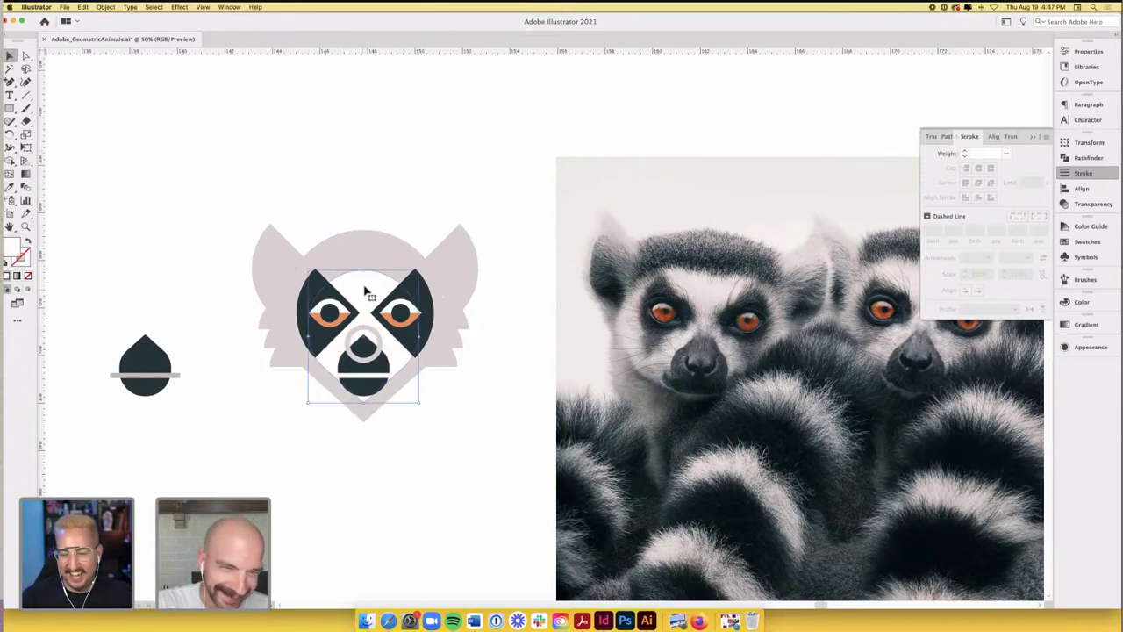
{"action": "left_click_drag", "start_coordinate": [364, 271], "coordinate": [364, 265]}
{"action": "scroll", "coordinate": [360, 329], "scroll_direction": "up", "scroll_amount": 3}
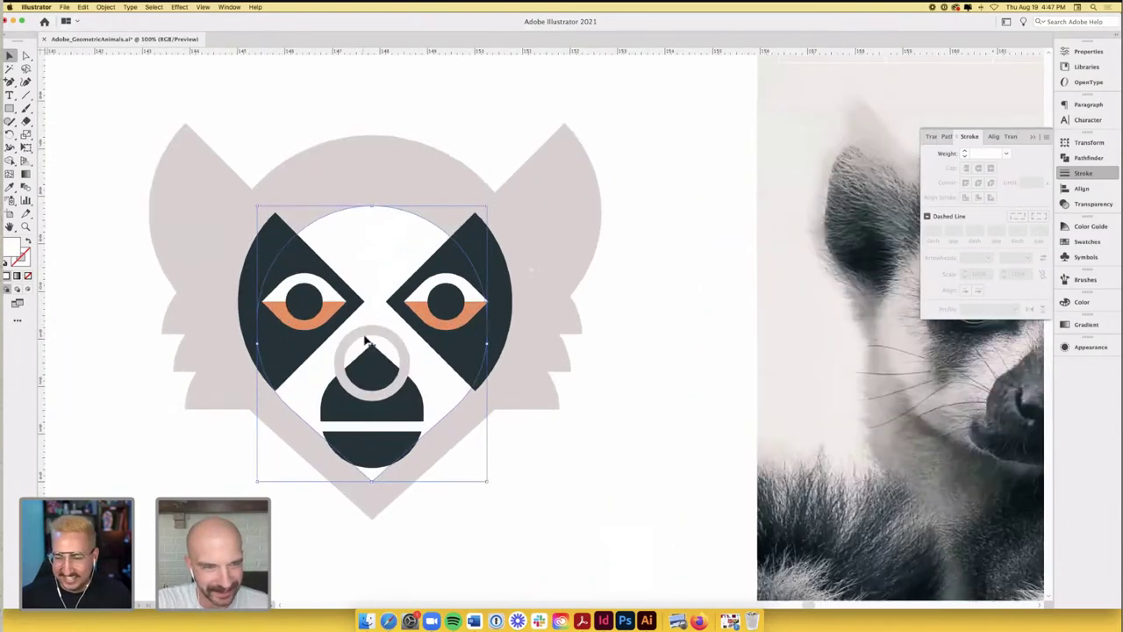
{"action": "key", "text": "Delete"}
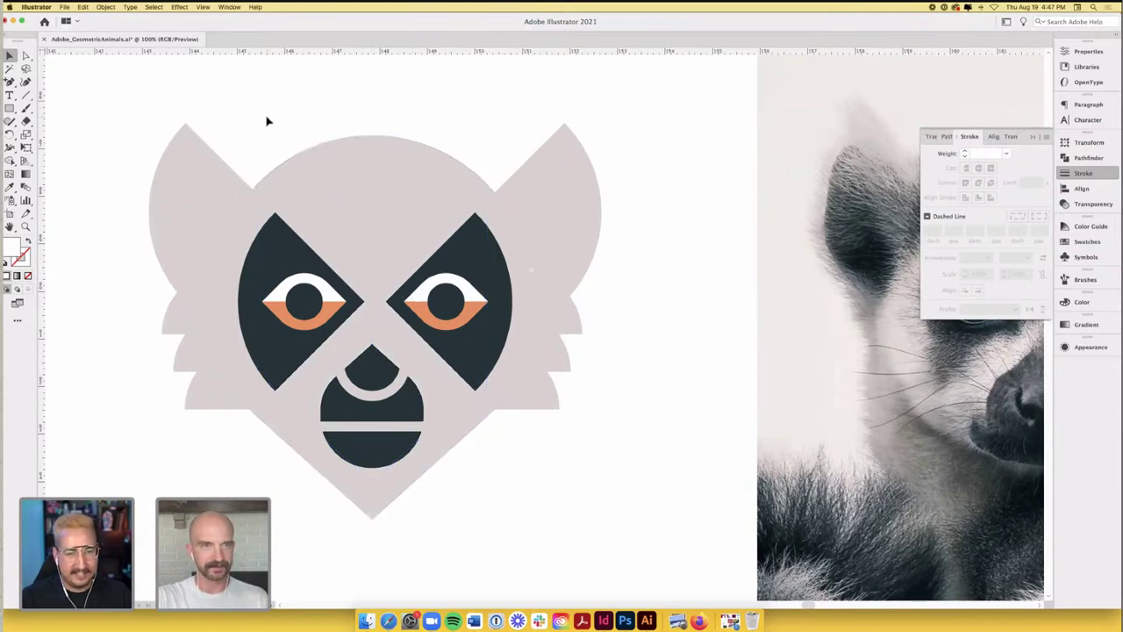
- Select the eyes, nose and mouth shapes, leaving out the left ear
{"action": "left_click", "coordinate": [481, 342]}
{"action": "left_click", "coordinate": [401, 216], "text": "shift"}
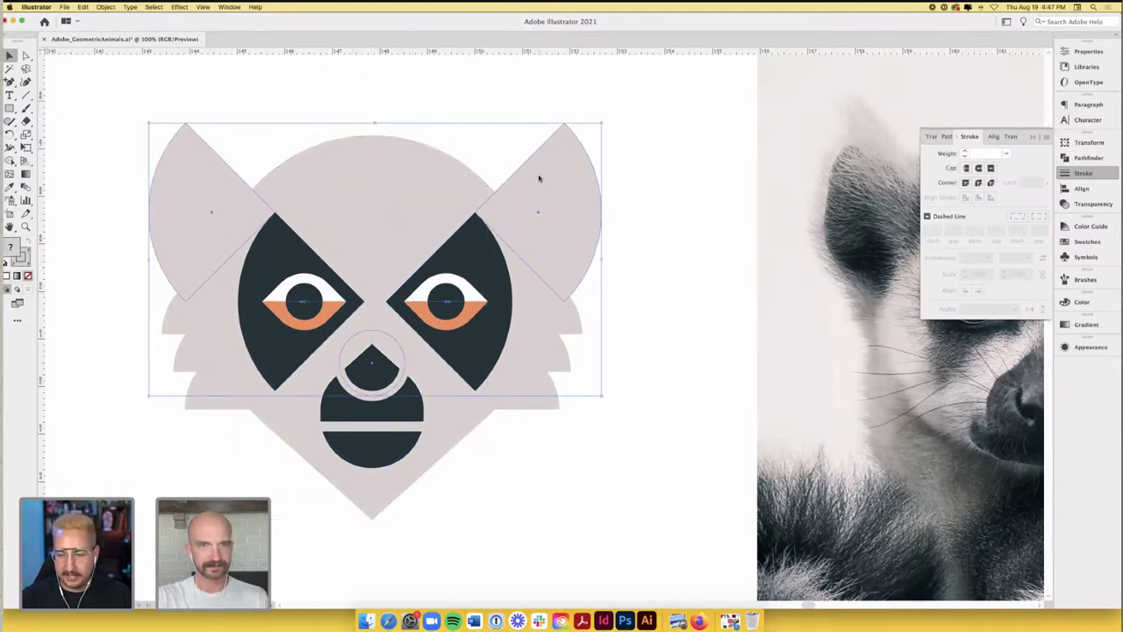
{"action": "left_click", "coordinate": [539, 178], "text": "shift"}
{"action": "left_click", "coordinate": [178, 182], "text": "shift"}
{"action": "key", "text": "a"}
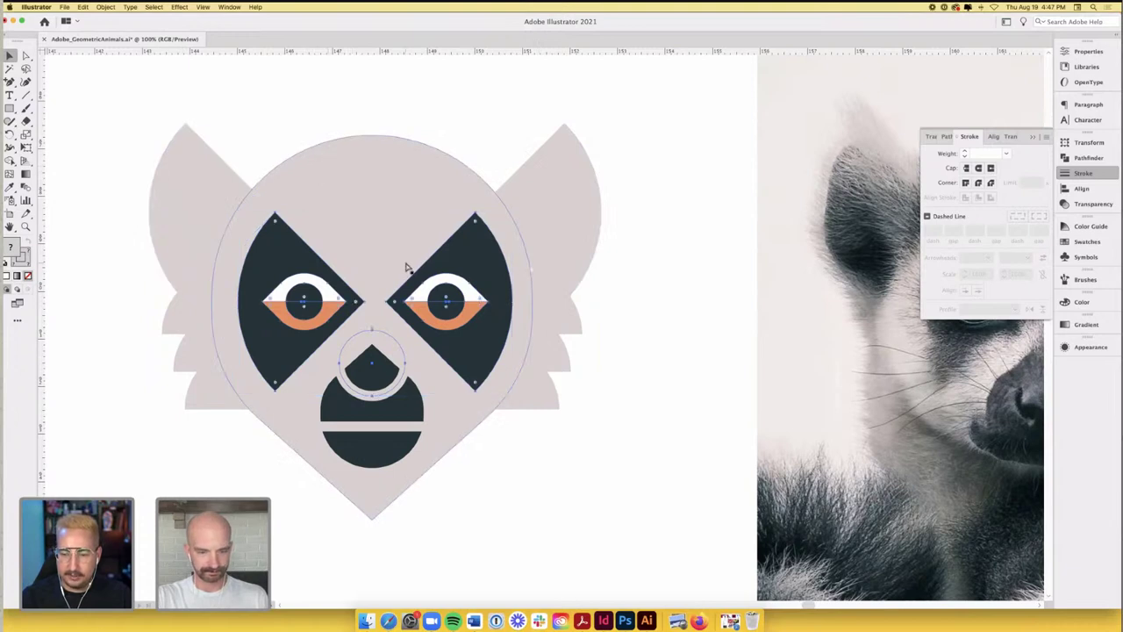
{"action": "key", "text": "v"}
{"action": "left_click", "coordinate": [417, 409], "text": "shift"}
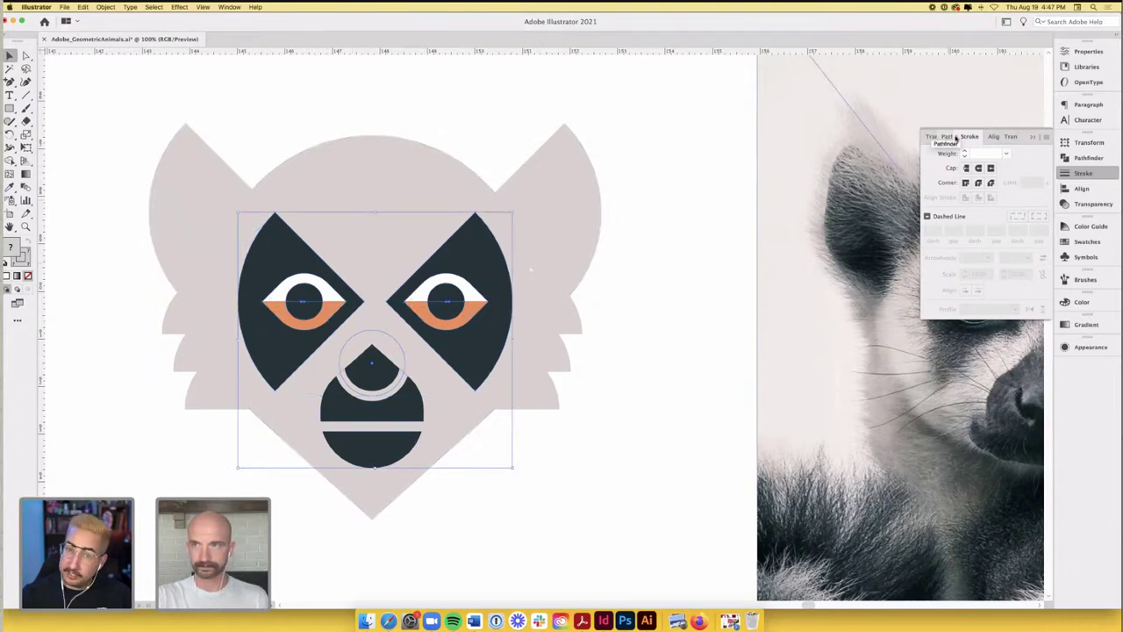
- Horizontally centre the facial features on the head circle as key object
{"action": "left_click", "coordinate": [989, 136]}
{"action": "left_click", "coordinate": [949, 165]}
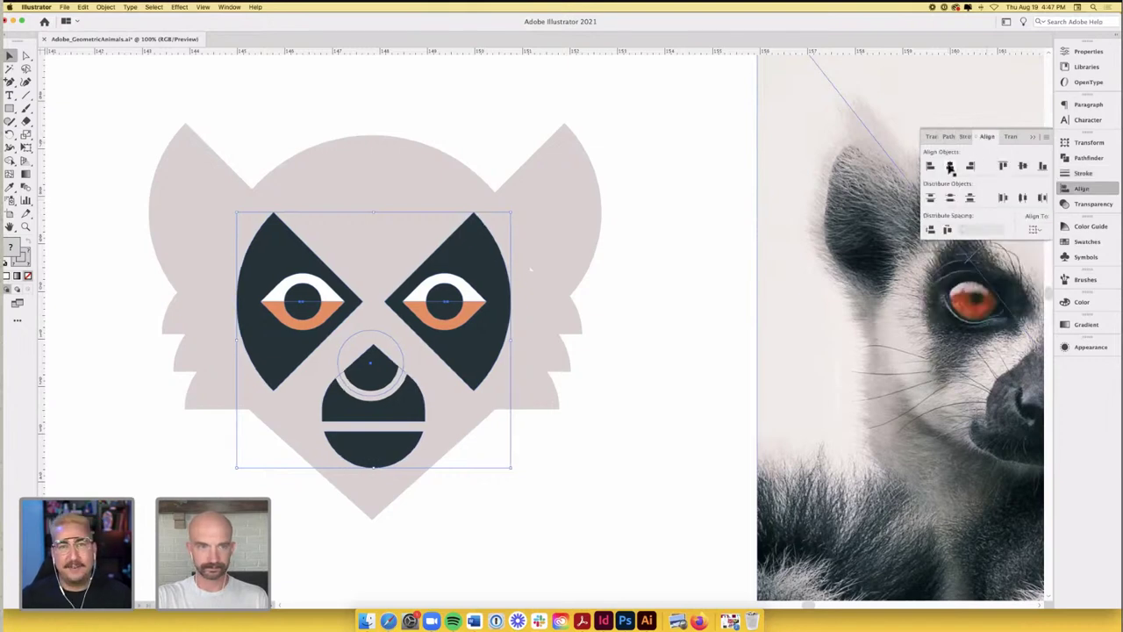
{"action": "left_click", "coordinate": [413, 199], "text": "shift"}
{"action": "left_click", "coordinate": [414, 194]}
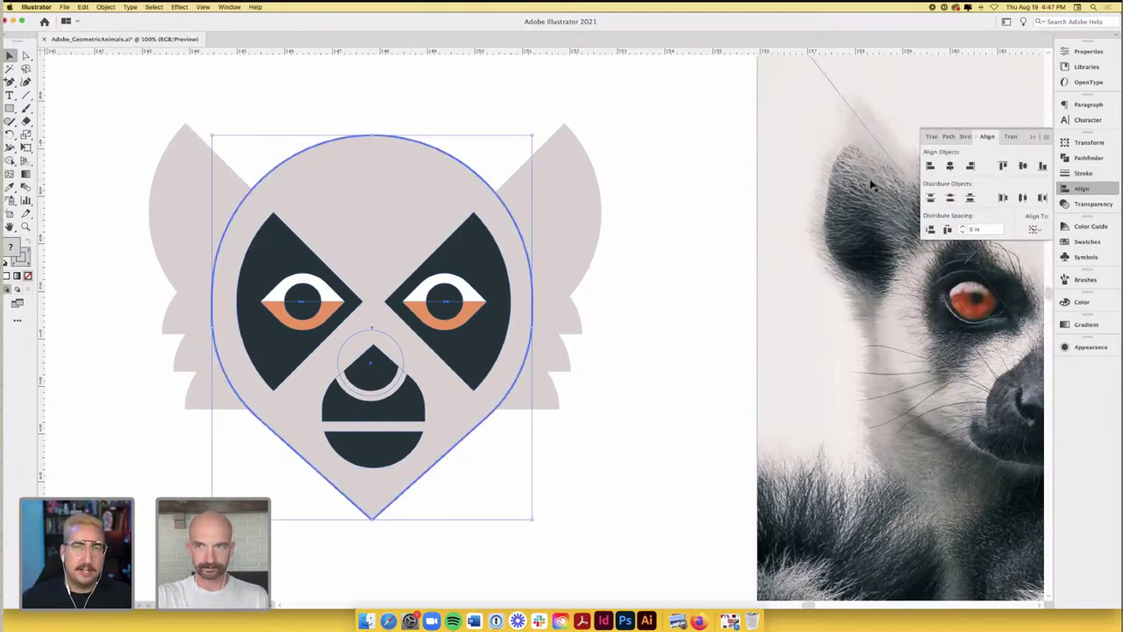
{"action": "left_click", "coordinate": [950, 165]}
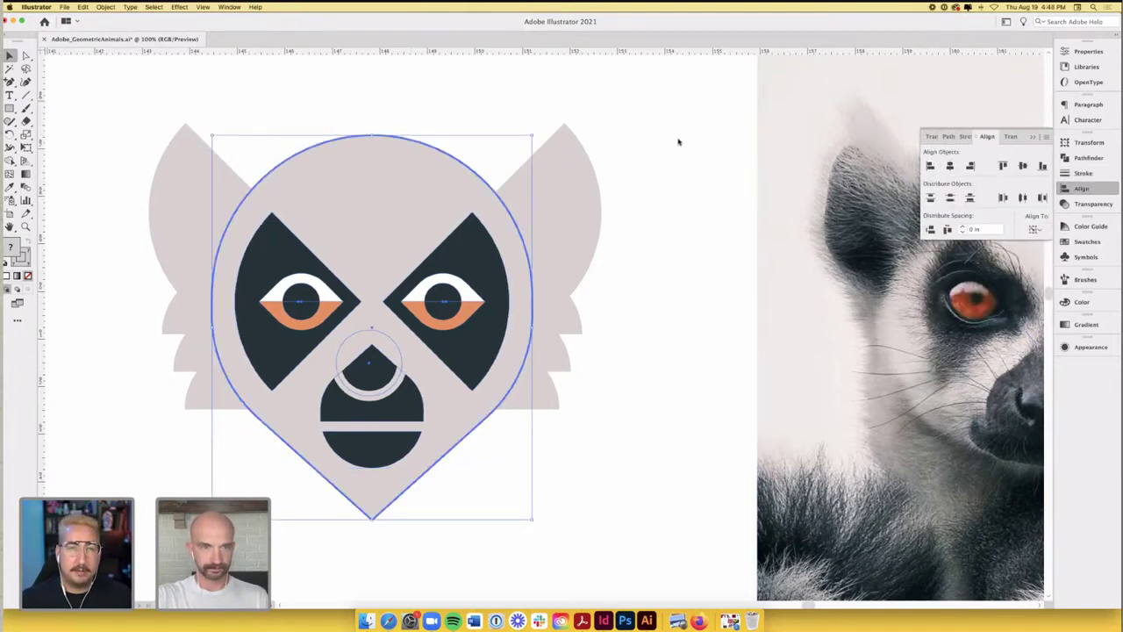
{"action": "left_click", "coordinate": [454, 98]}
- Snap the right ear and fur's point onto the eye patch tip and zoom in to verify
{"action": "left_click_drag", "start_coordinate": [651, 440], "coordinate": [561, 226]}
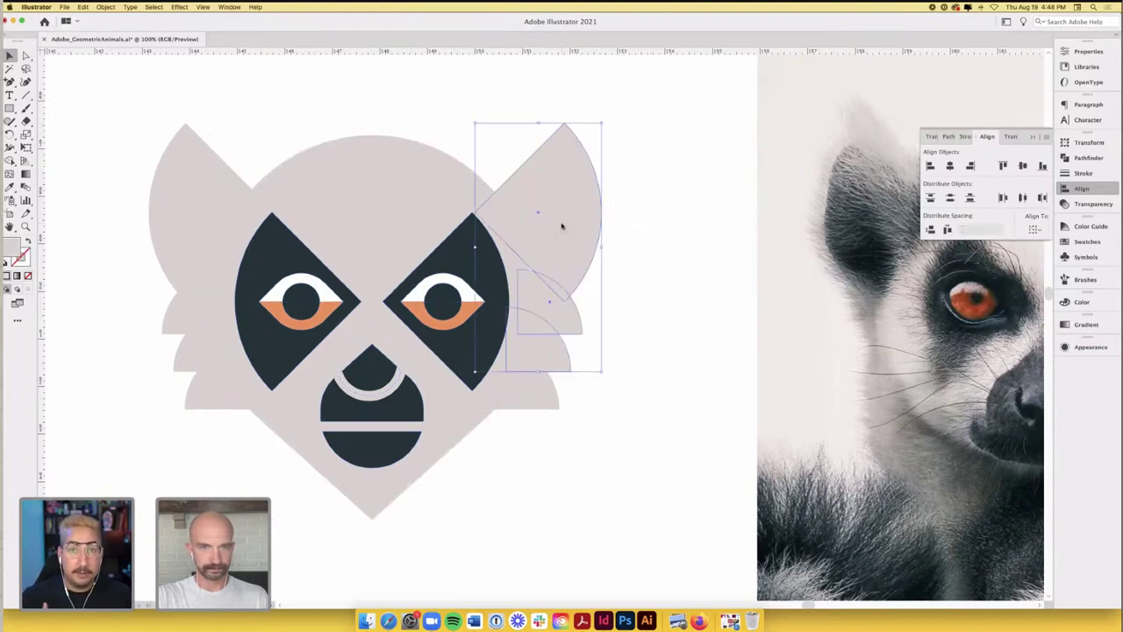
{"action": "left_click_drag", "start_coordinate": [566, 289], "coordinate": [546, 372]}
{"action": "scroll", "coordinate": [503, 196], "scroll_direction": "up", "scroll_amount": 3}
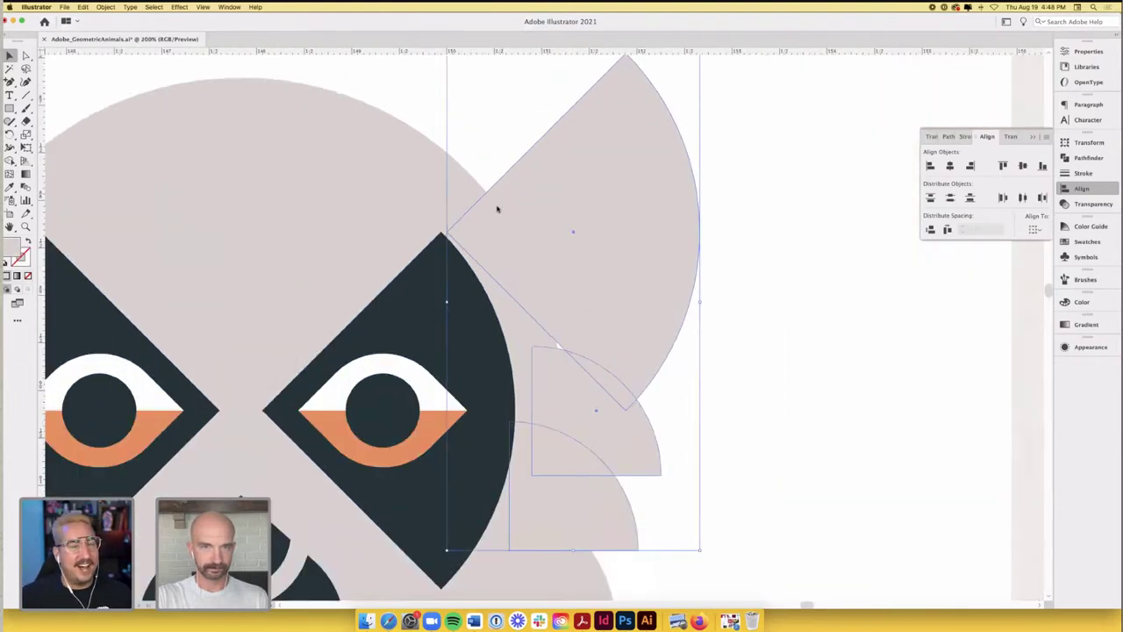
{"action": "scroll", "coordinate": [460, 233], "scroll_direction": "up", "scroll_amount": 3}
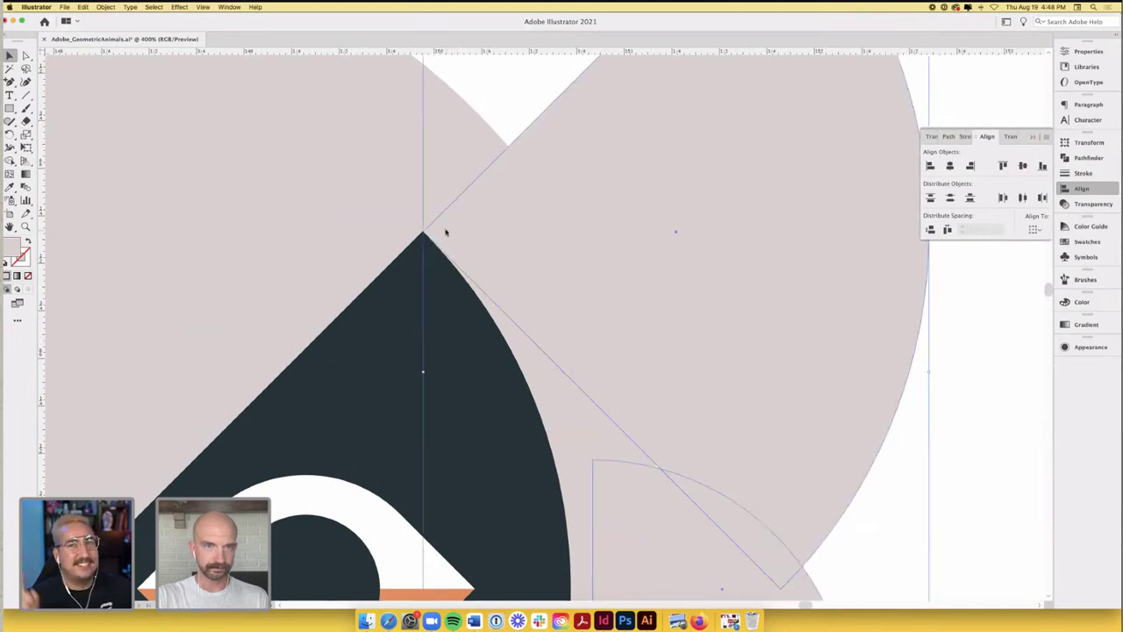
{"action": "scroll", "coordinate": [428, 231], "scroll_direction": "up", "scroll_amount": 3}
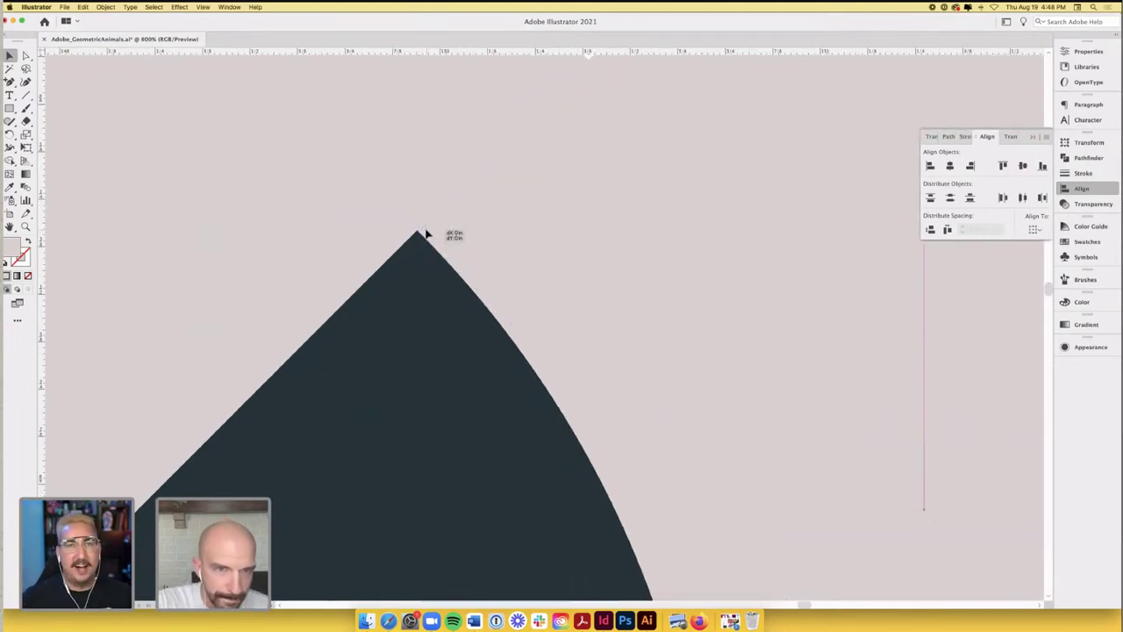
{"action": "scroll", "coordinate": [426, 234], "scroll_direction": "up", "scroll_amount": 3}
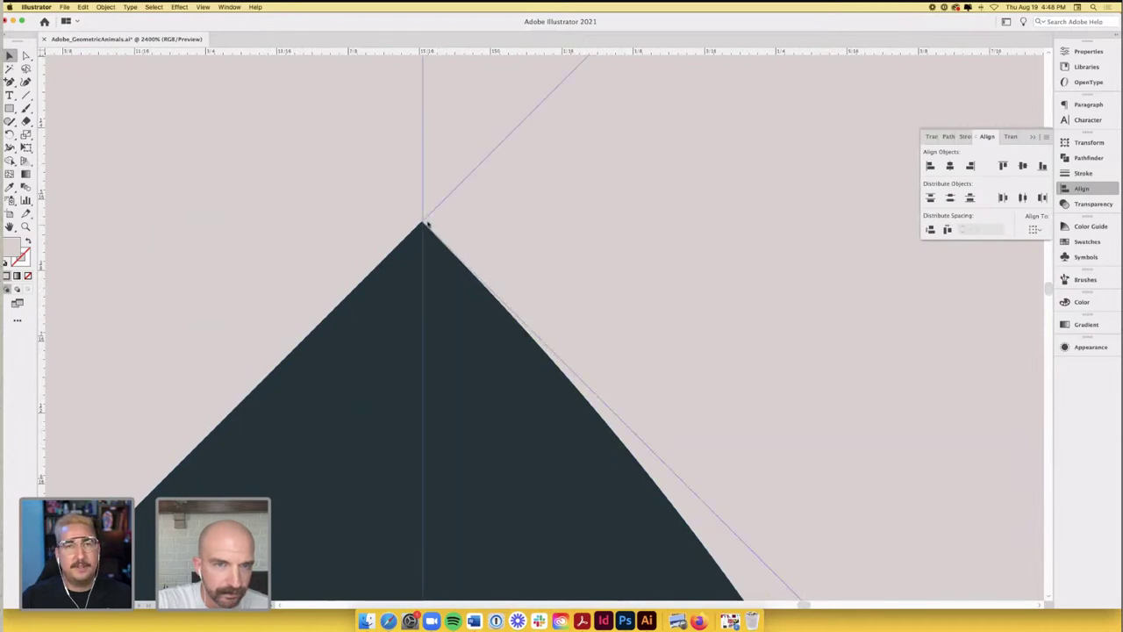
{"action": "scroll", "coordinate": [428, 224], "scroll_direction": "up", "scroll_amount": 2}
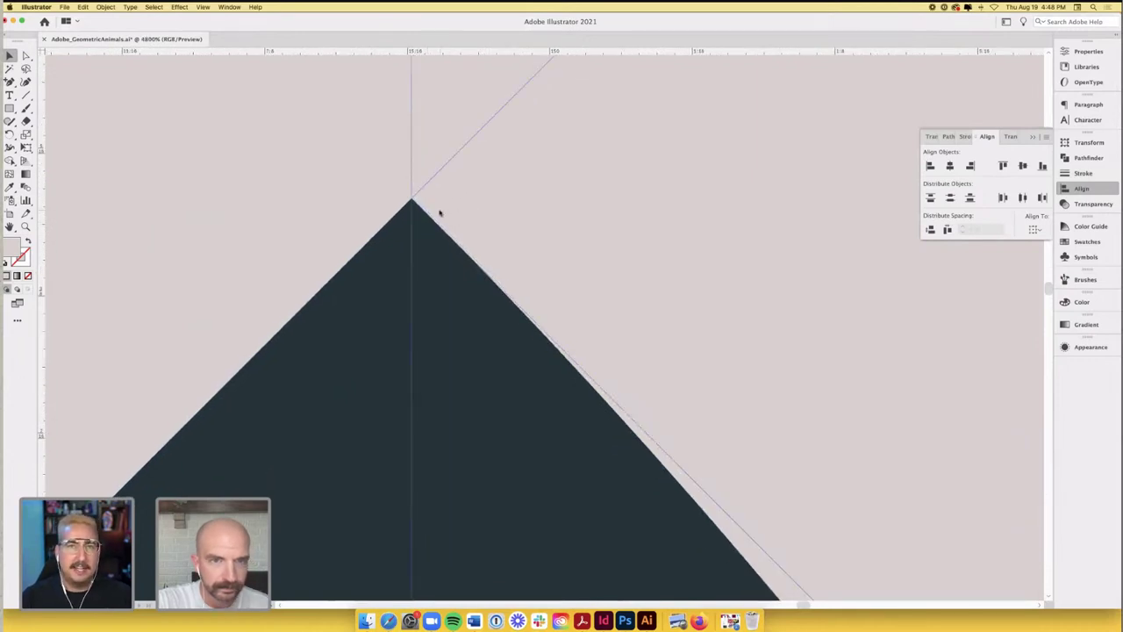
{"action": "scroll", "coordinate": [440, 213], "scroll_direction": "down", "scroll_amount": 10}
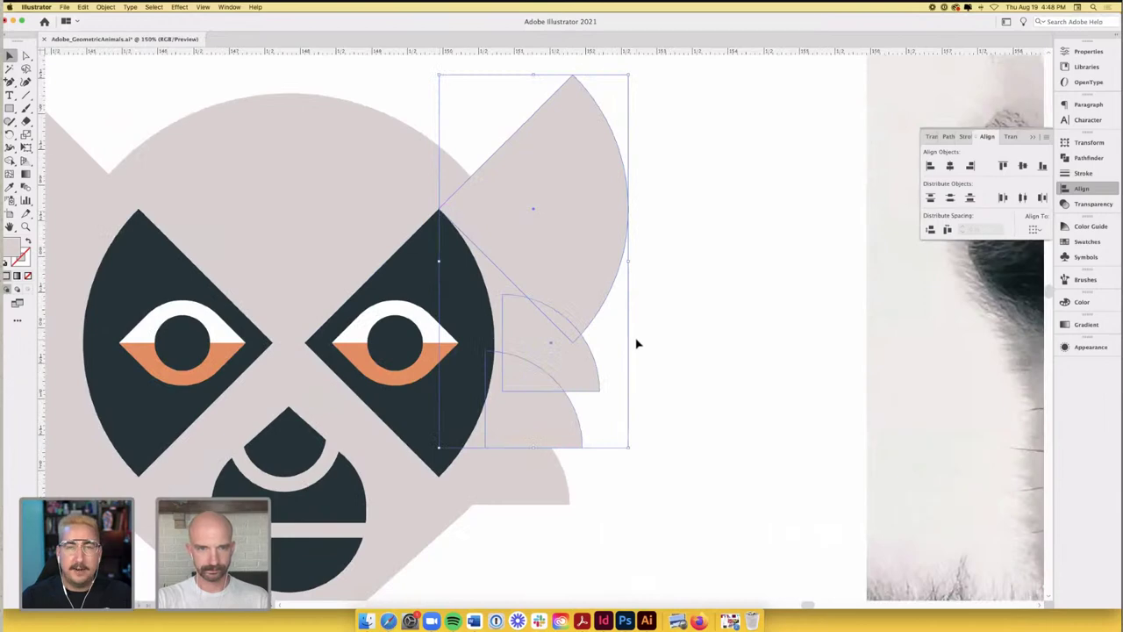
{"action": "scroll", "coordinate": [637, 344], "scroll_direction": "down", "scroll_amount": 3}
{"action": "left_click", "coordinate": [430, 341]}
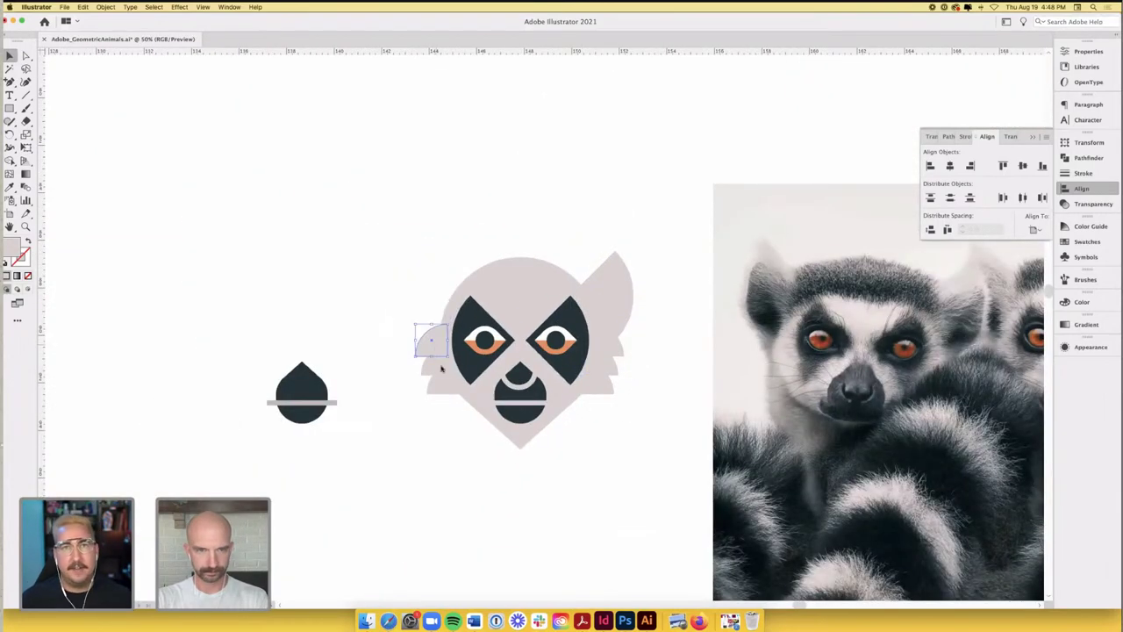
- Move the quarter-circle fur beside the cheek and add a vertically reflected copy of the right ear on the left
{"action": "left_click_drag", "start_coordinate": [431, 340], "coordinate": [608, 365]}
{"action": "left_click", "coordinate": [443, 392], "text": "shift"}
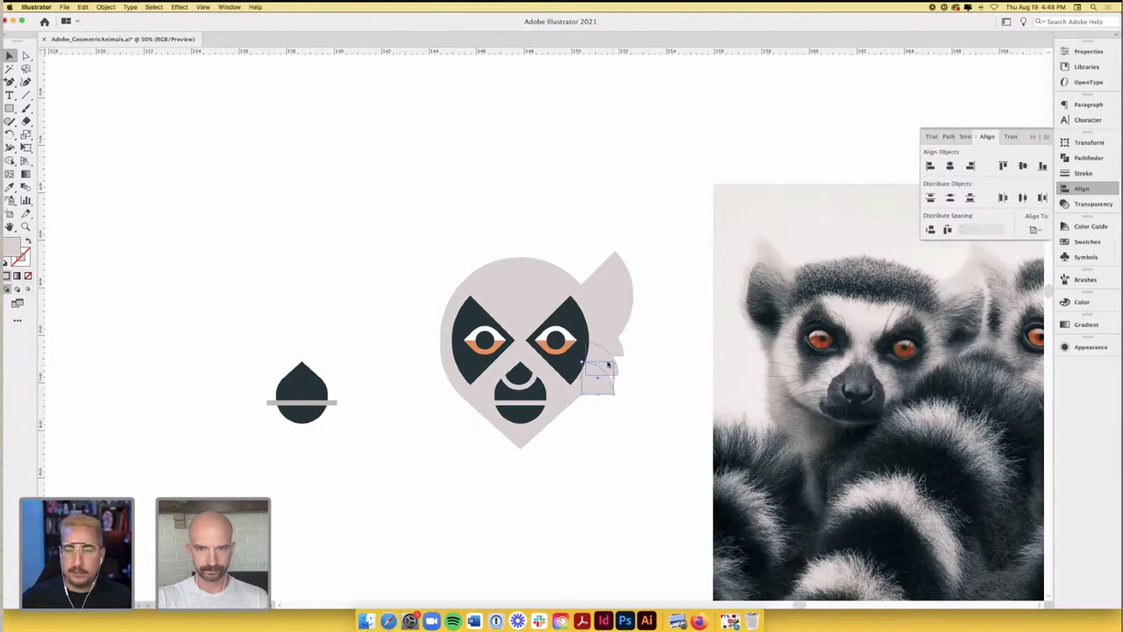
{"action": "left_click", "coordinate": [612, 342], "text": "shift"}
{"action": "left_click_drag", "start_coordinate": [619, 316], "coordinate": [448, 309]}
{"action": "left_click", "coordinate": [105, 7]}
{"action": "mouse_move", "coordinate": [117, 17]}
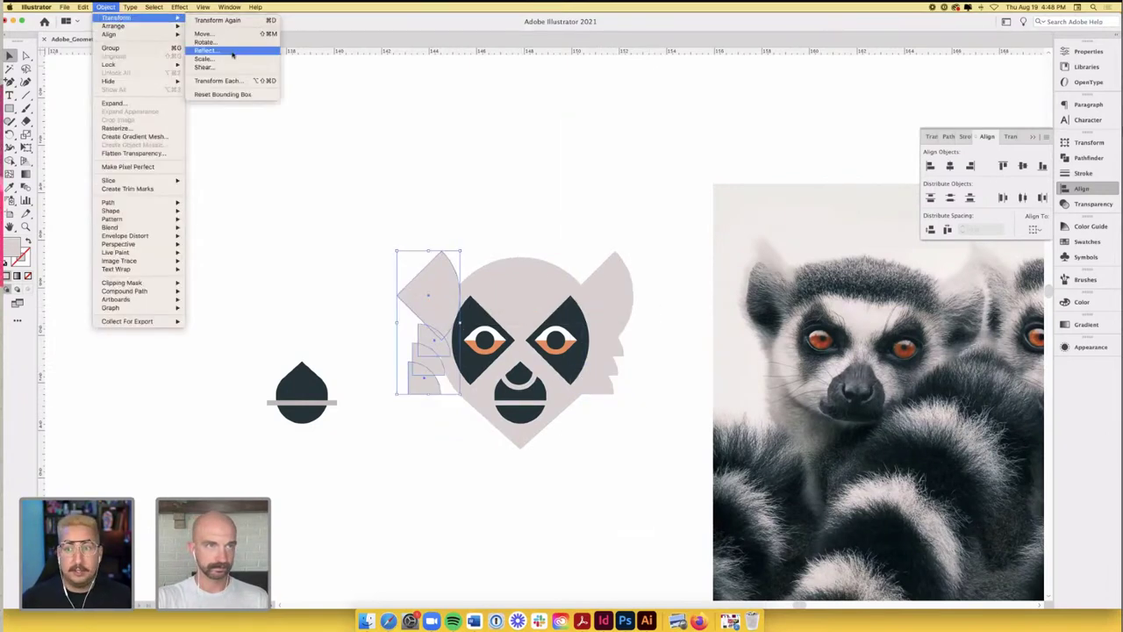
{"action": "left_click", "coordinate": [230, 50]}
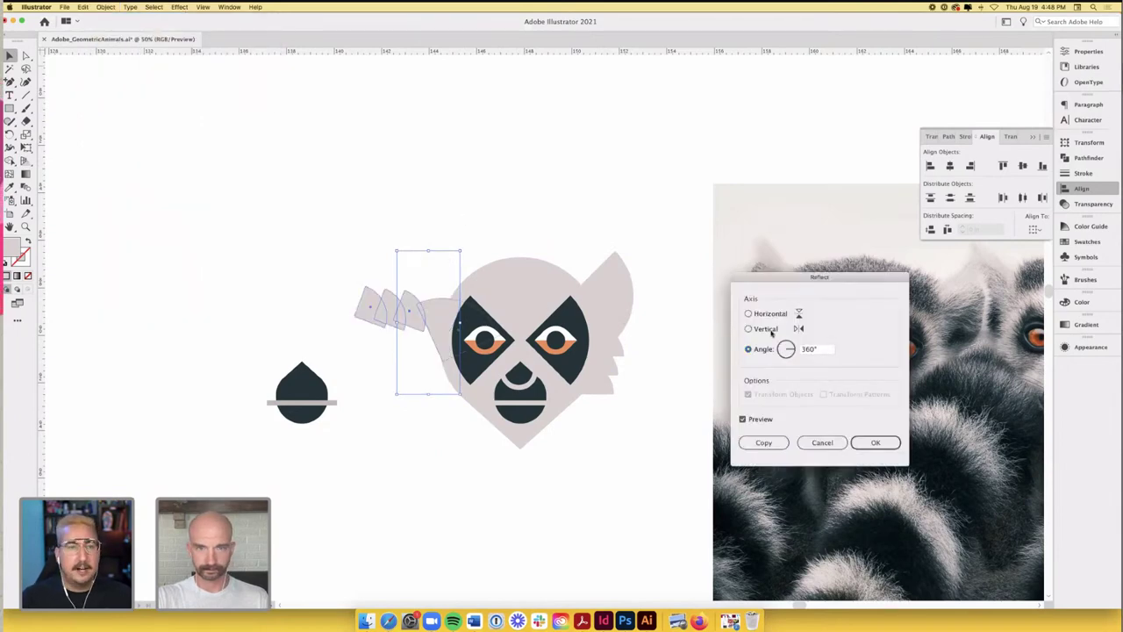
{"action": "left_click", "coordinate": [765, 329]}
{"action": "left_click", "coordinate": [875, 443]}
- Snap the mirrored ear's corner onto the eye-mask apex and fill it dark, closing the gap
{"action": "scroll", "coordinate": [424, 386], "scroll_direction": "up", "scroll_amount": 1}
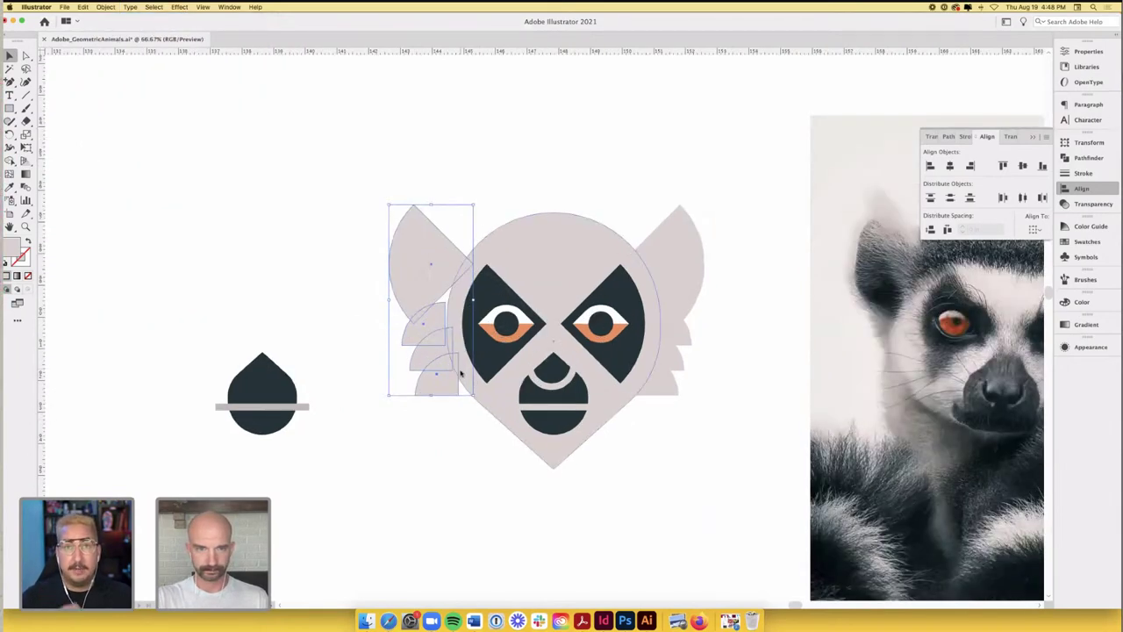
{"action": "scroll", "coordinate": [457, 386], "scroll_direction": "up", "scroll_amount": 3}
{"action": "scroll", "coordinate": [515, 87], "scroll_direction": "up", "scroll_amount": 2}
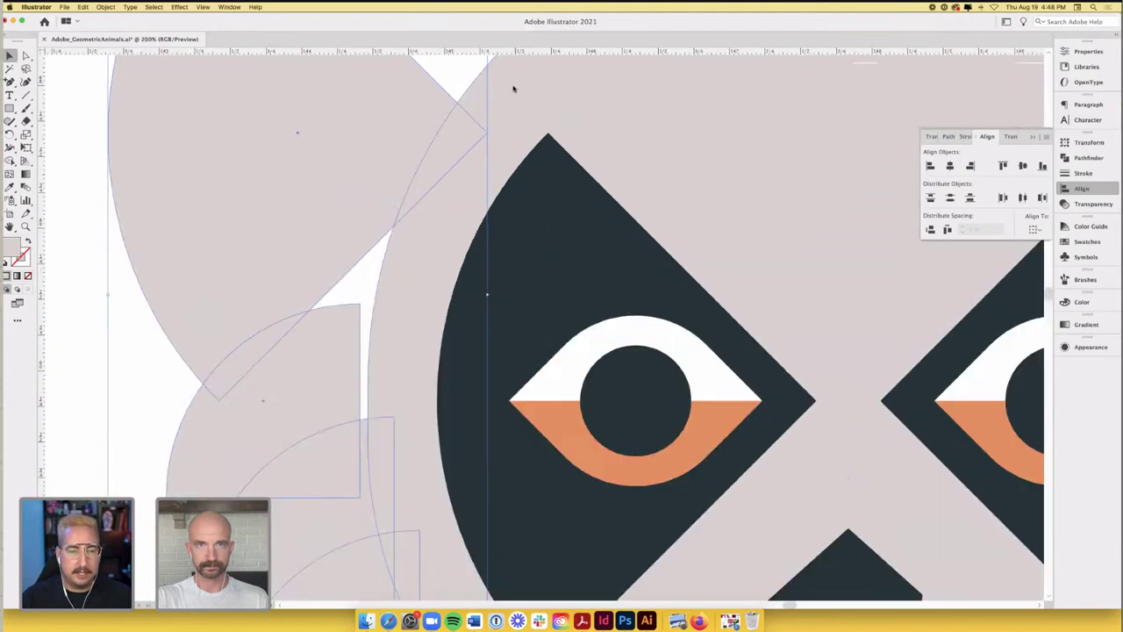
{"action": "scroll", "coordinate": [518, 97], "scroll_direction": "up", "scroll_amount": 5}
{"action": "left_click_drag", "start_coordinate": [366, 199], "coordinate": [500, 226]}
{"action": "scroll", "coordinate": [620, 276], "scroll_direction": "up", "scroll_amount": 1}
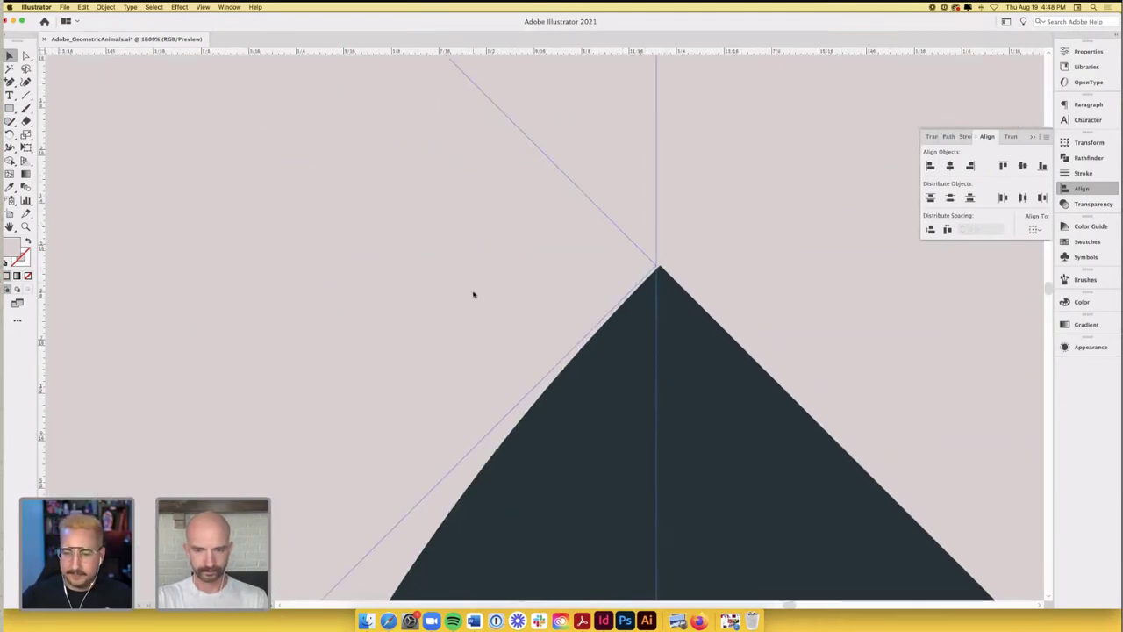
{"action": "key", "text": "shift+x"}
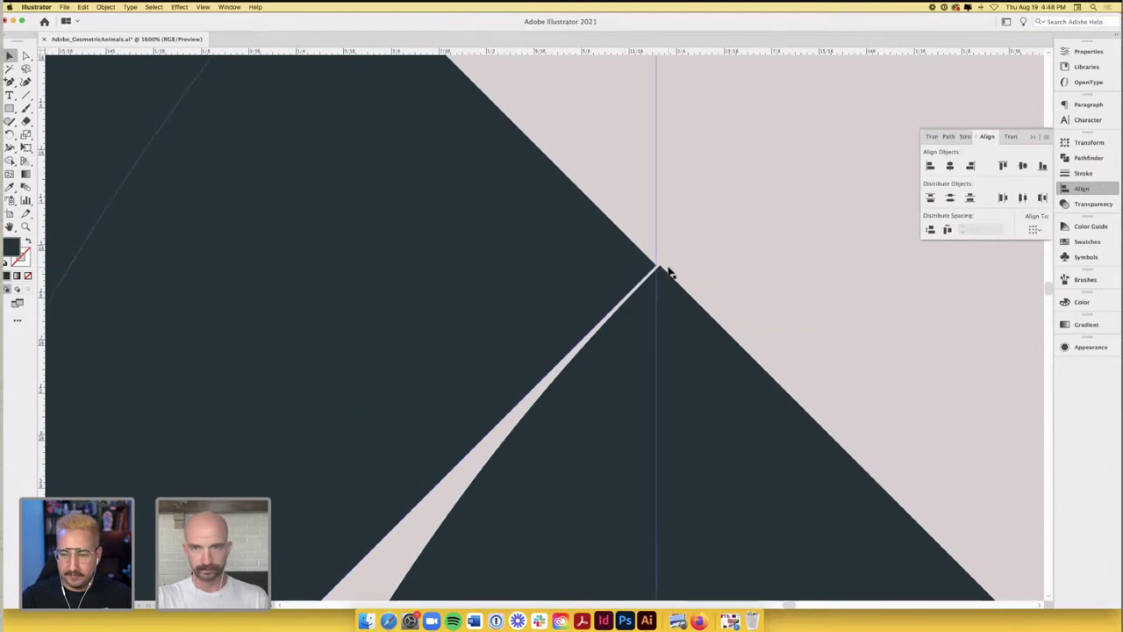
{"action": "scroll", "coordinate": [605, 263], "scroll_direction": "down", "scroll_amount": 1}
{"action": "left_click_drag", "start_coordinate": [555, 258], "coordinate": [560, 257]}
{"action": "scroll", "coordinate": [560, 257], "scroll_direction": "down", "scroll_amount": 1}
{"action": "scroll", "coordinate": [560, 257], "scroll_direction": "down", "scroll_amount": 6}
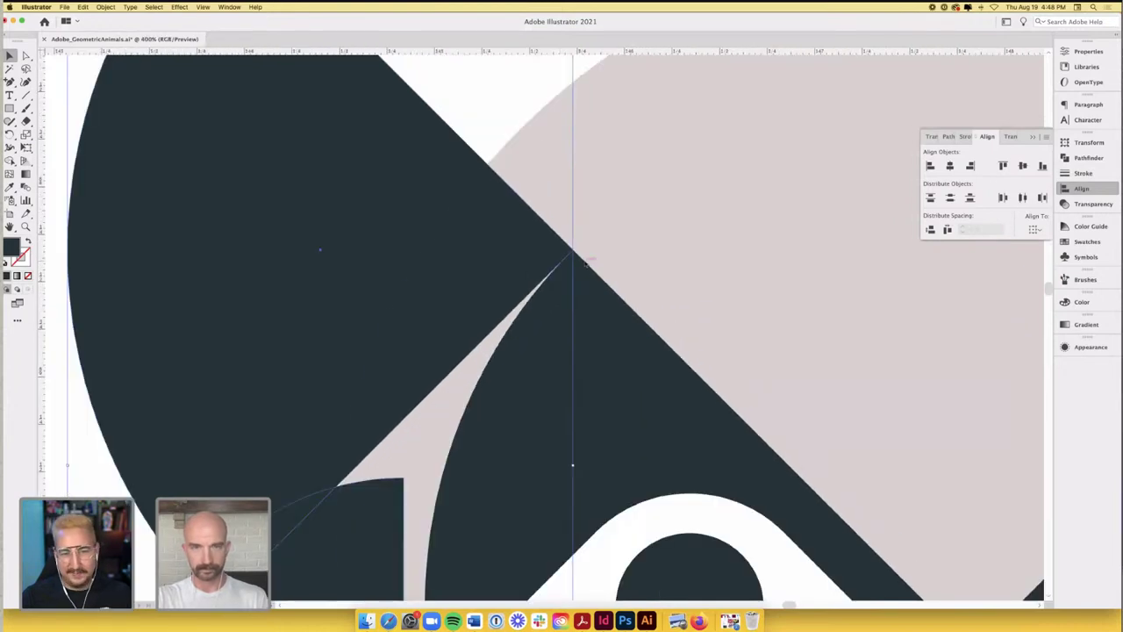
- Re-sample the ear colour with the Eyedropper and check the symmetric head
{"action": "key", "text": "i"}
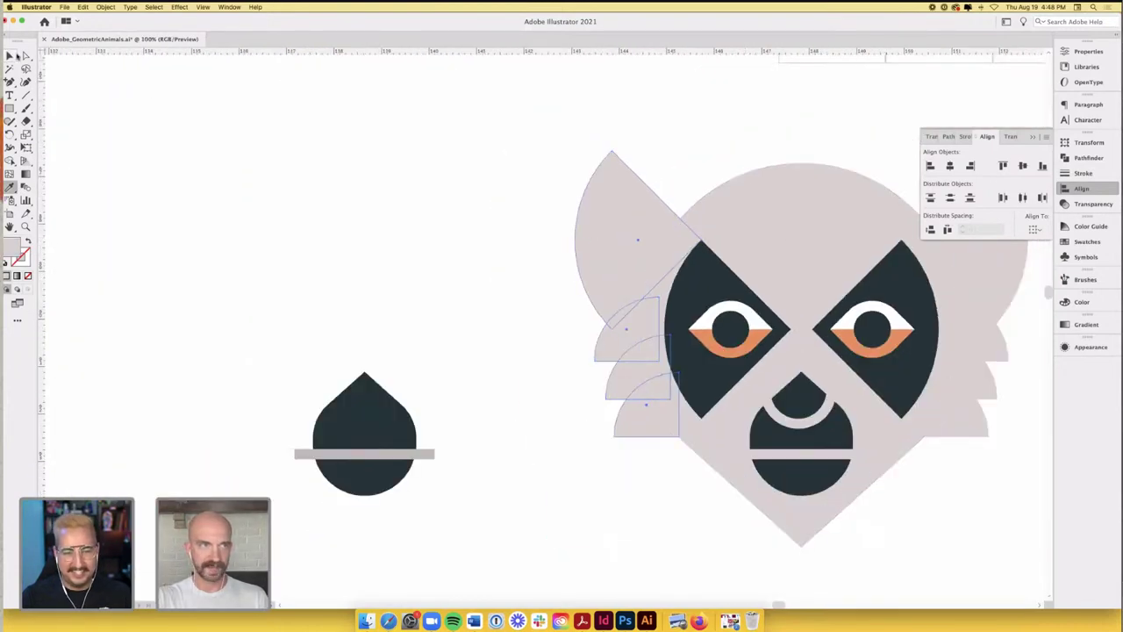
{"action": "key", "text": "v"}
{"action": "scroll", "coordinate": [277, 161], "scroll_direction": "right", "scroll_amount": 5}
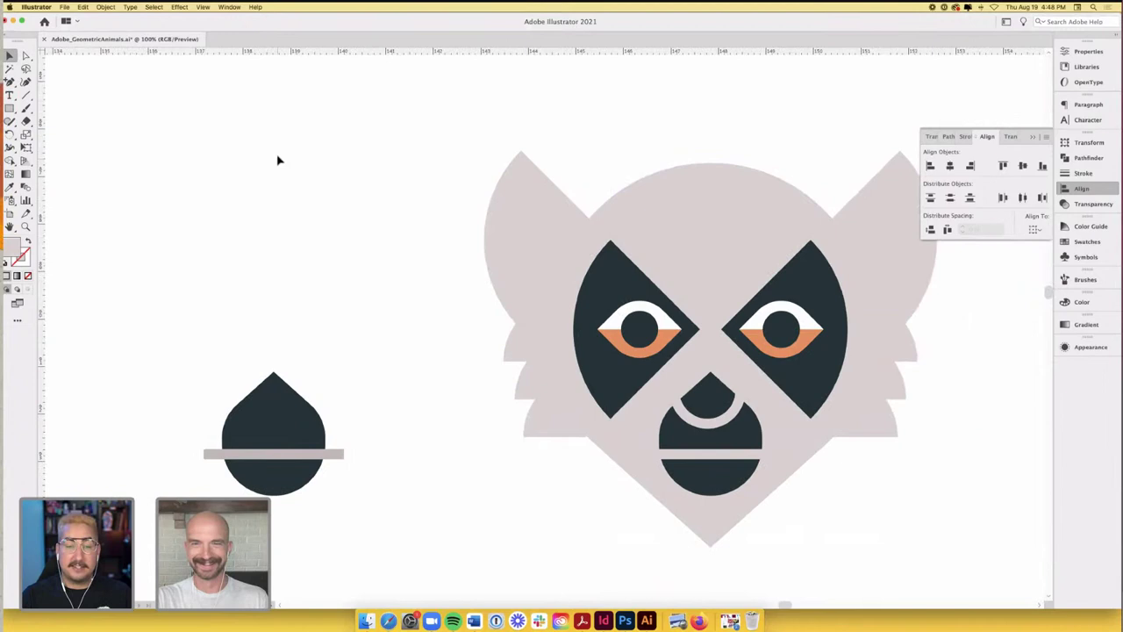
{"action": "scroll", "coordinate": [277, 161], "scroll_direction": "right", "scroll_amount": 5}
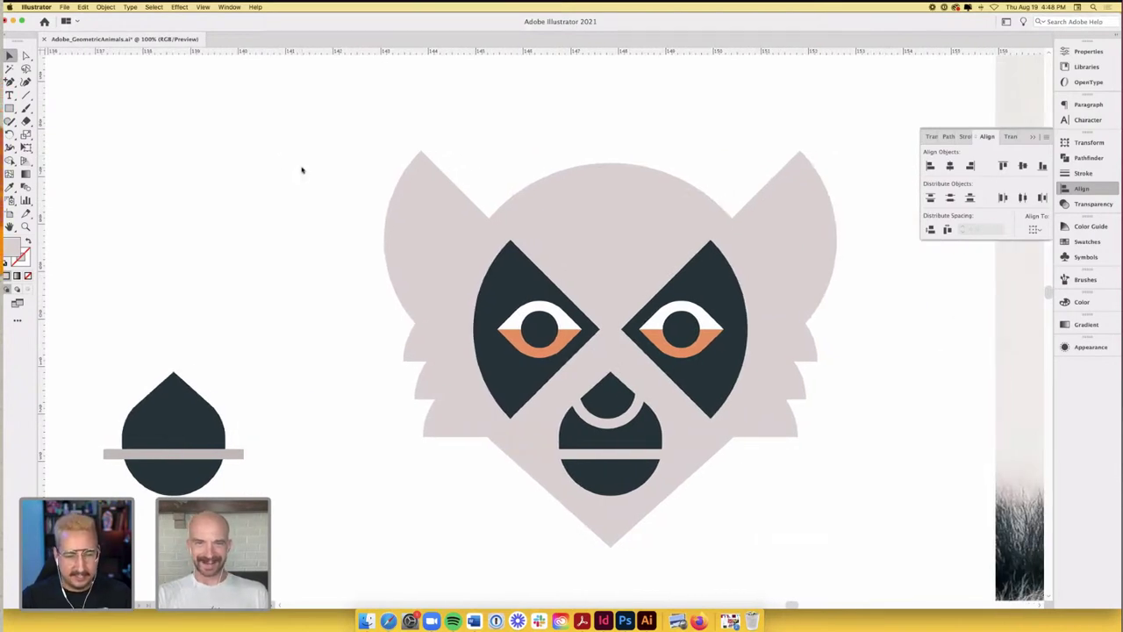
{"action": "scroll", "coordinate": [301, 170], "scroll_direction": "down", "scroll_amount": 1}
{"action": "scroll", "coordinate": [401, 125], "scroll_direction": "right", "scroll_amount": 4}
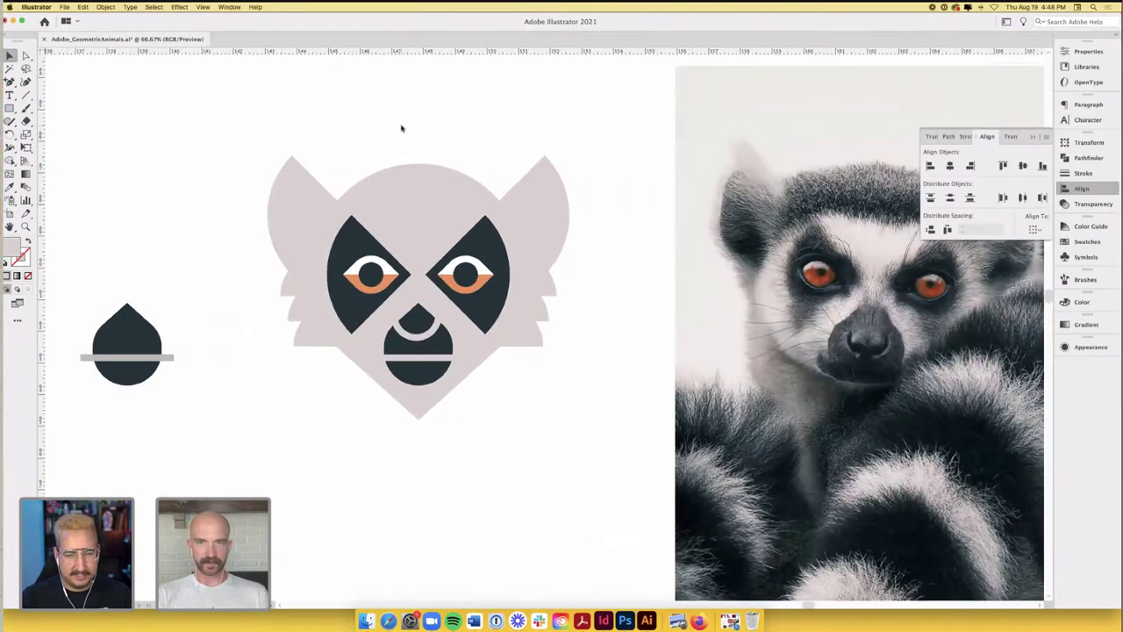
{"action": "scroll", "coordinate": [401, 128], "scroll_direction": "right", "scroll_amount": 3}
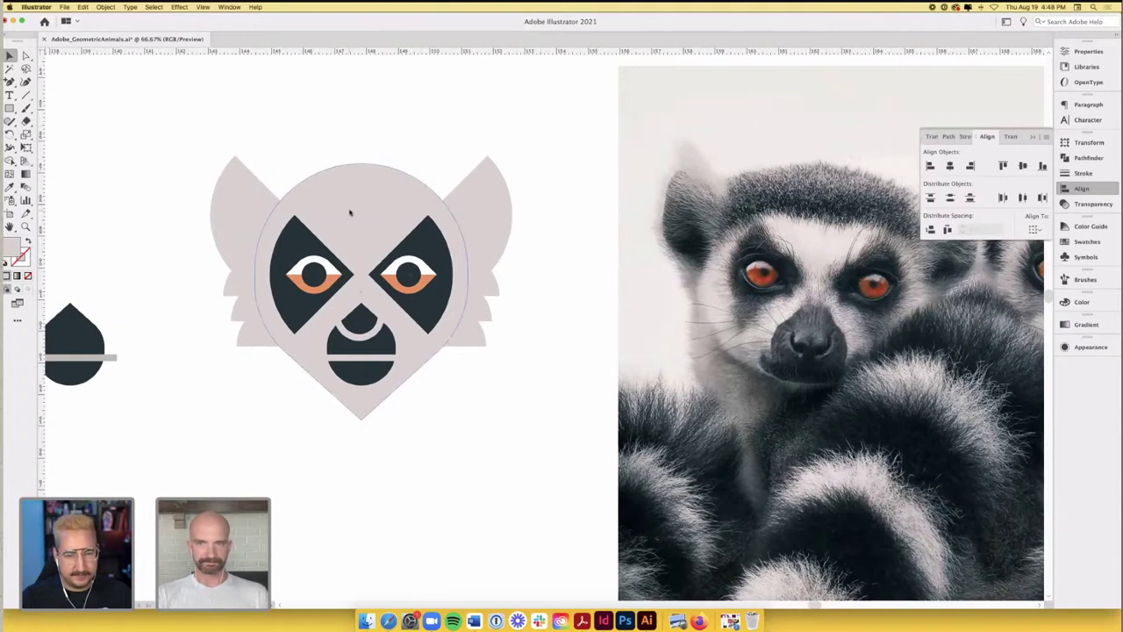
{"action": "left_click", "coordinate": [349, 221]}
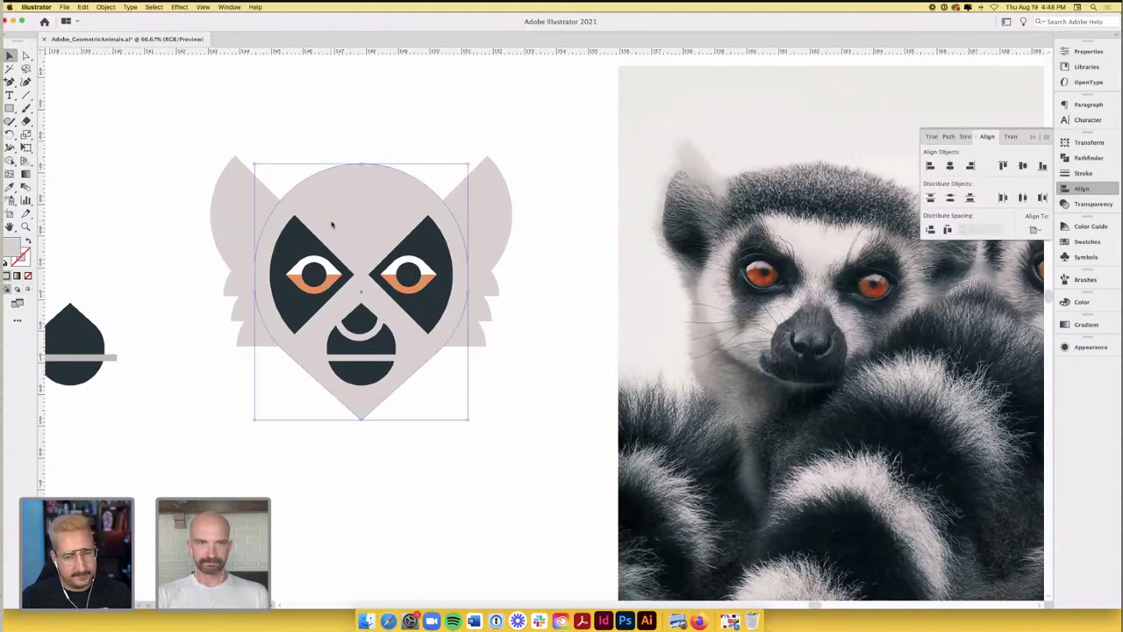
{"action": "left_click", "coordinate": [244, 114]}
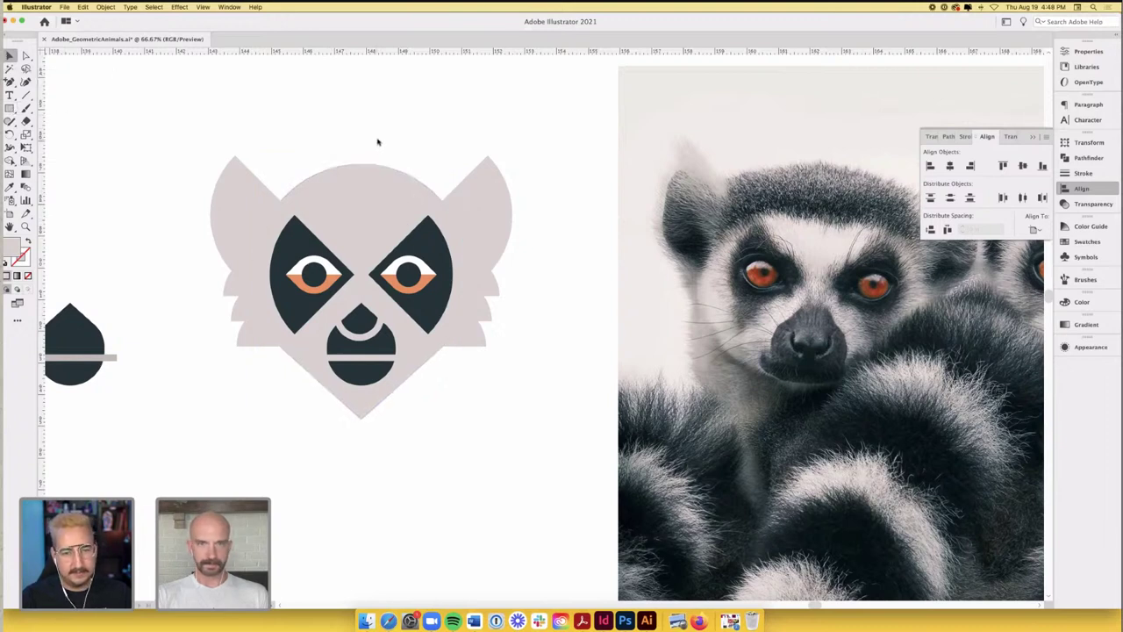
{"action": "scroll", "coordinate": [378, 141], "scroll_direction": "right", "scroll_amount": 1}
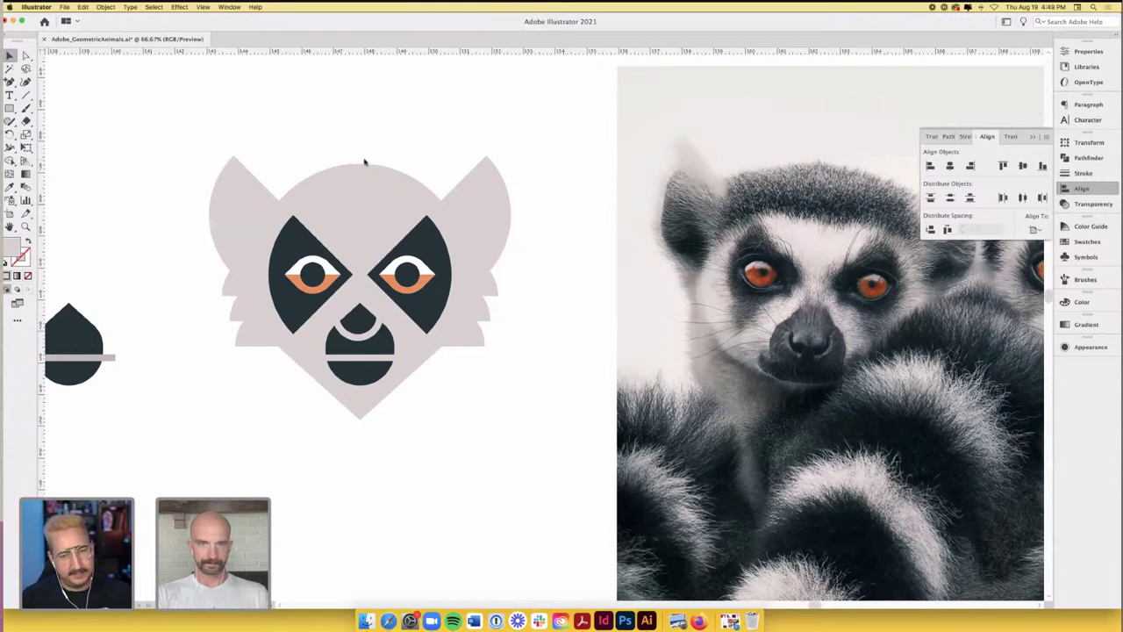
- Inside the eye group, shrink the left pupil around its centre to about 0.45 in
{"action": "left_click", "coordinate": [358, 318]}
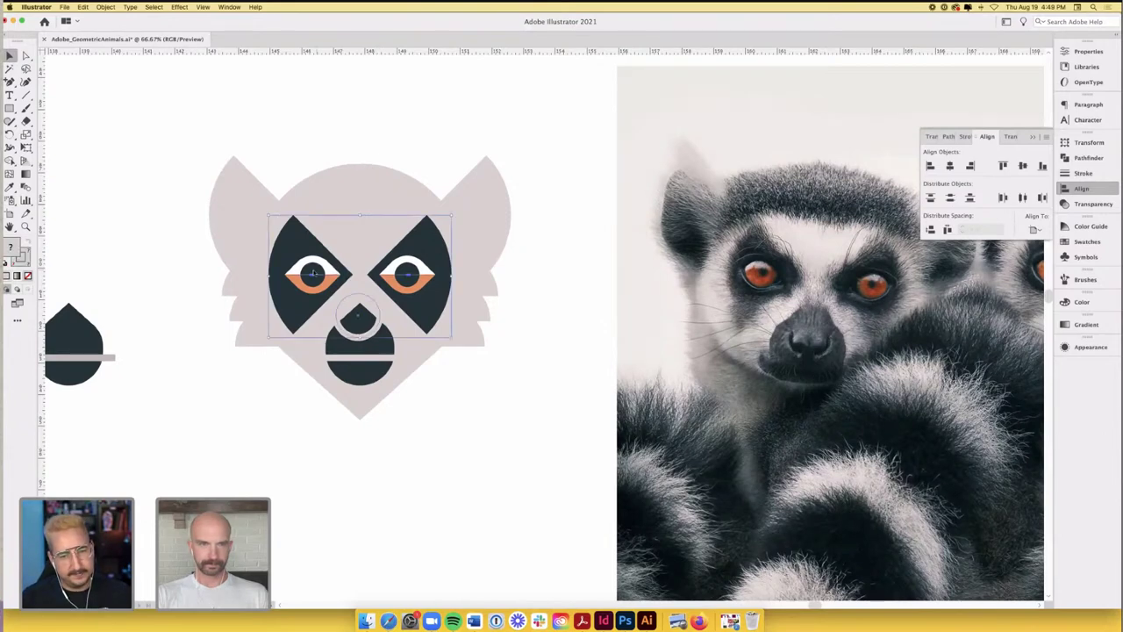
{"action": "scroll", "coordinate": [313, 275], "scroll_direction": "up", "scroll_amount": 3}
{"action": "double_click", "coordinate": [313, 279]}
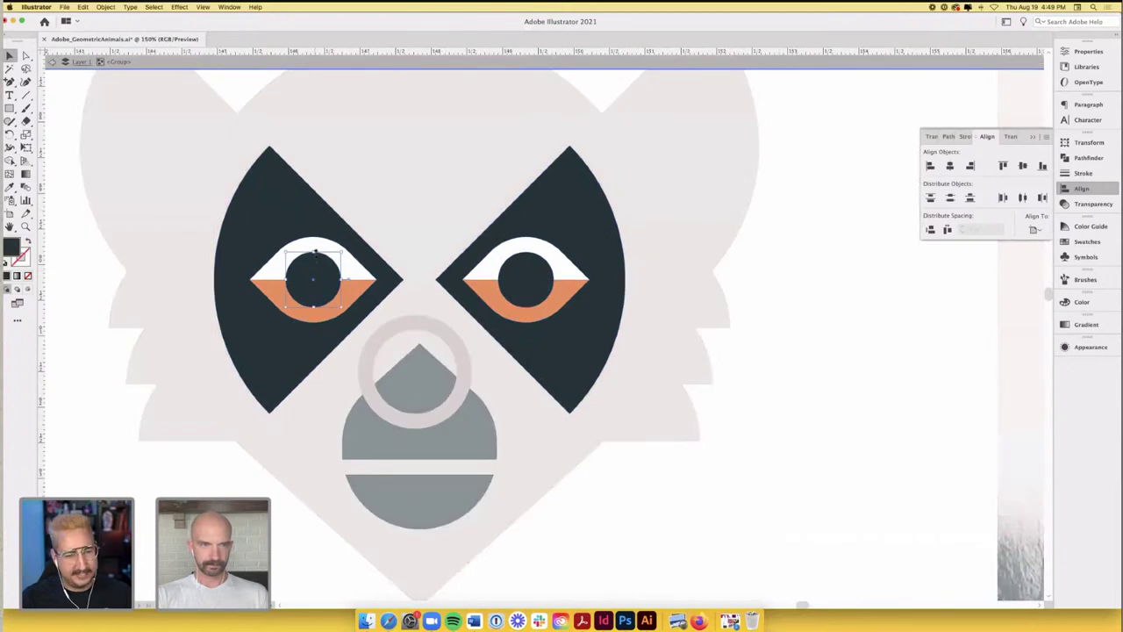
{"action": "left_click_drag", "start_coordinate": [341, 253], "coordinate": [326, 267]}
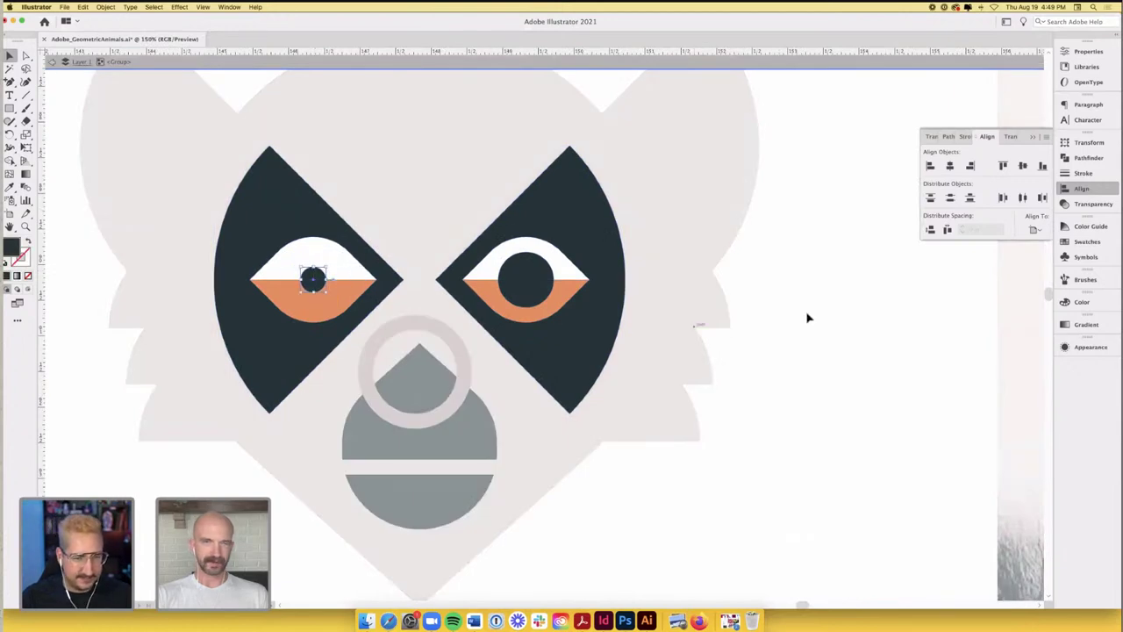
{"action": "scroll", "coordinate": [807, 316], "scroll_direction": "down", "scroll_amount": 3}
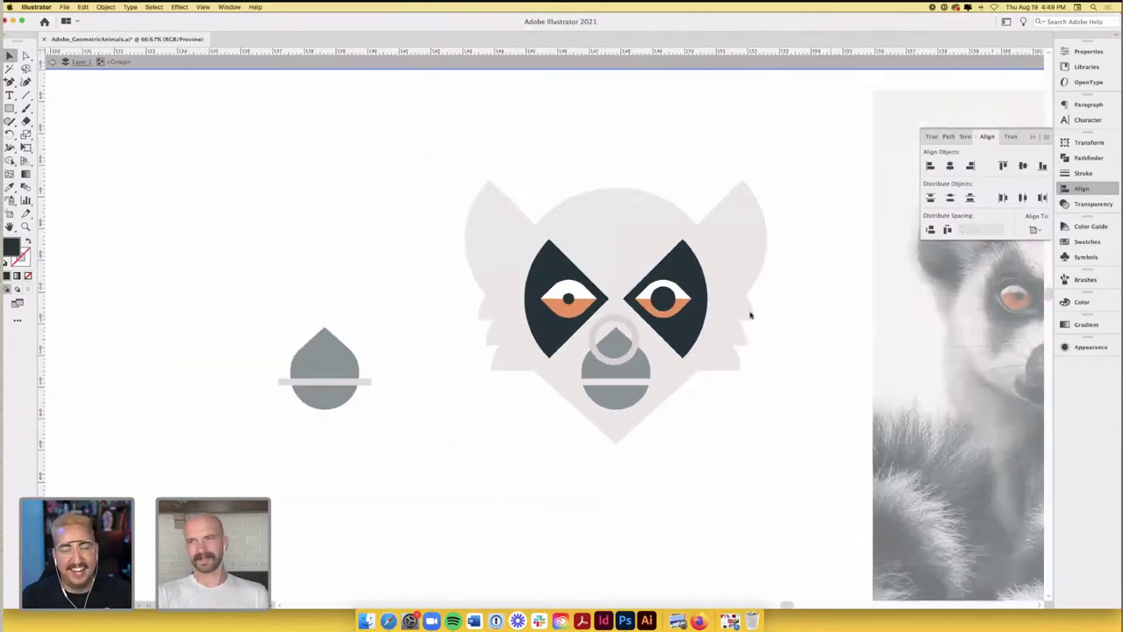
{"action": "scroll", "coordinate": [452, 299], "scroll_direction": "up", "scroll_amount": 3}
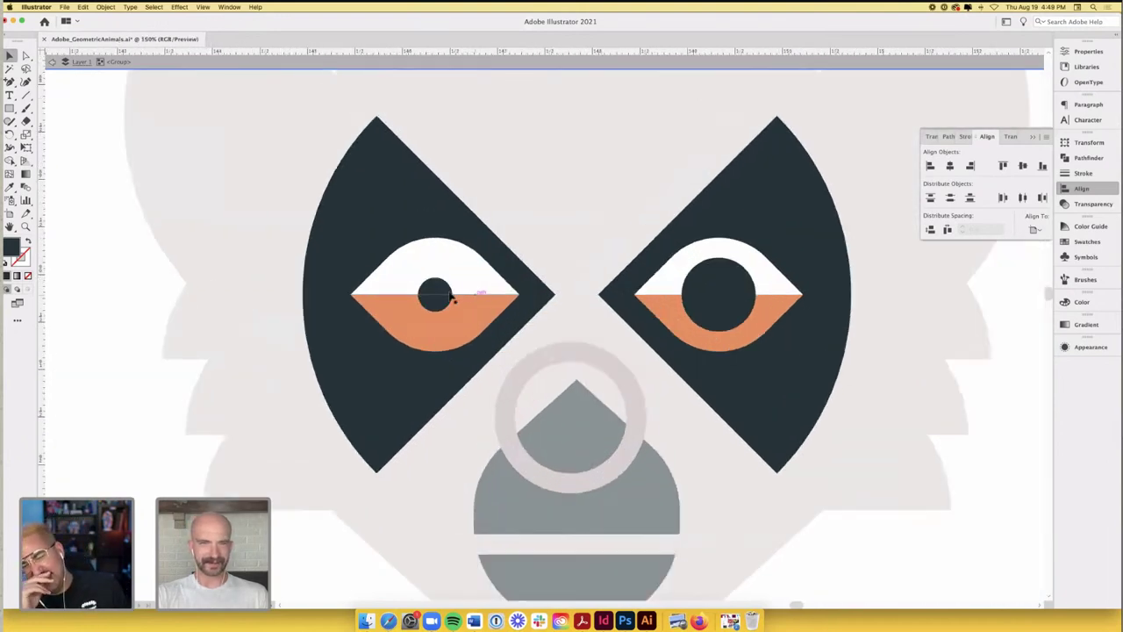
{"action": "left_click_drag", "start_coordinate": [452, 295], "coordinate": [726, 305]}
- Replace the large right pupil with a copy of the small left pupil
{"action": "key", "text": "super+z"}
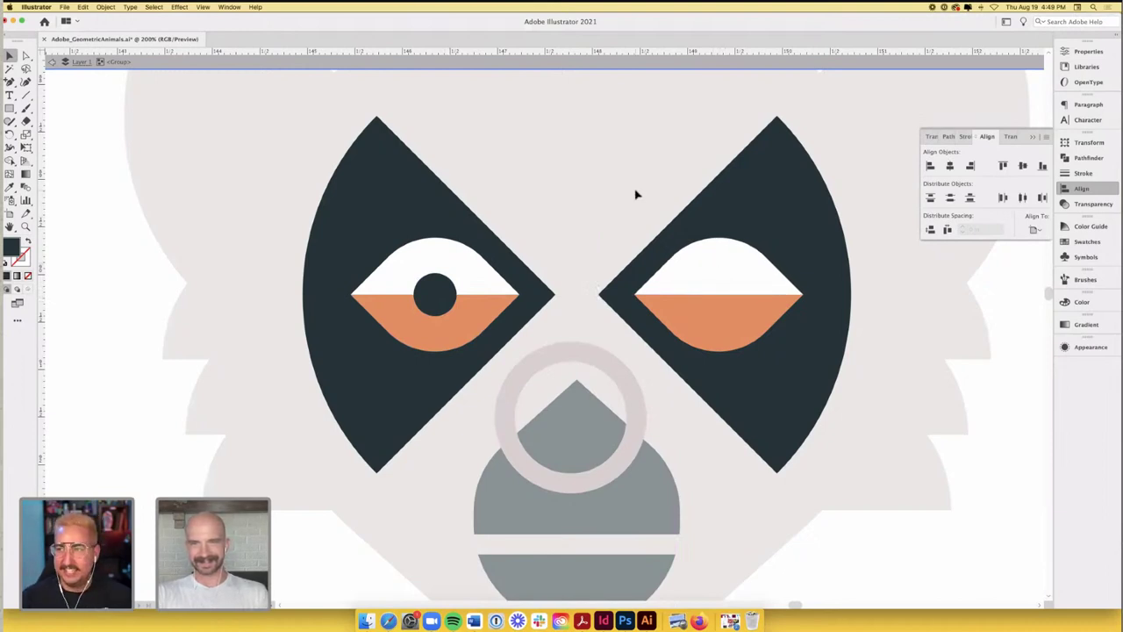
{"action": "key", "text": "super+shift+z"}
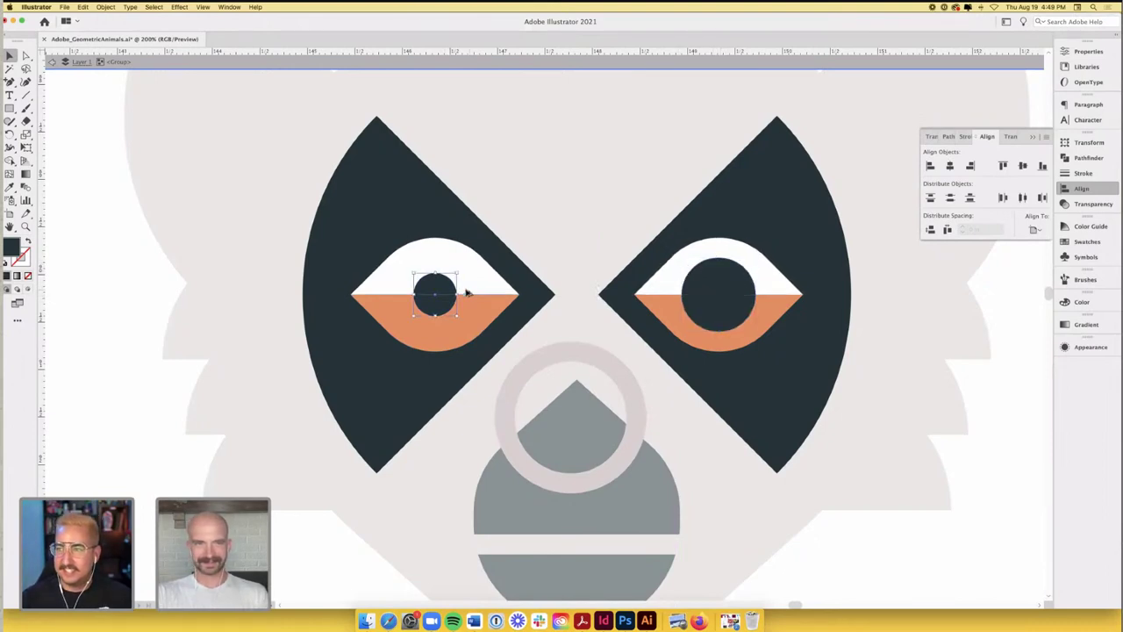
{"action": "left_click_drag", "start_coordinate": [469, 293], "coordinate": [723, 292]}
{"action": "key", "text": "super+z"}
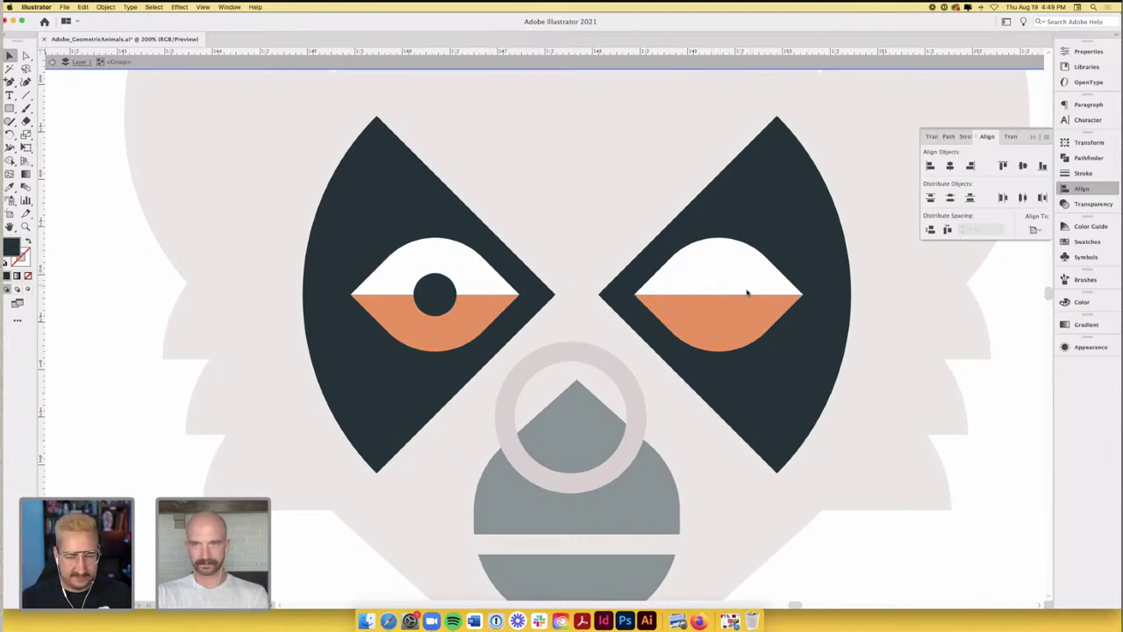
{"action": "key", "text": "super+shift+z"}
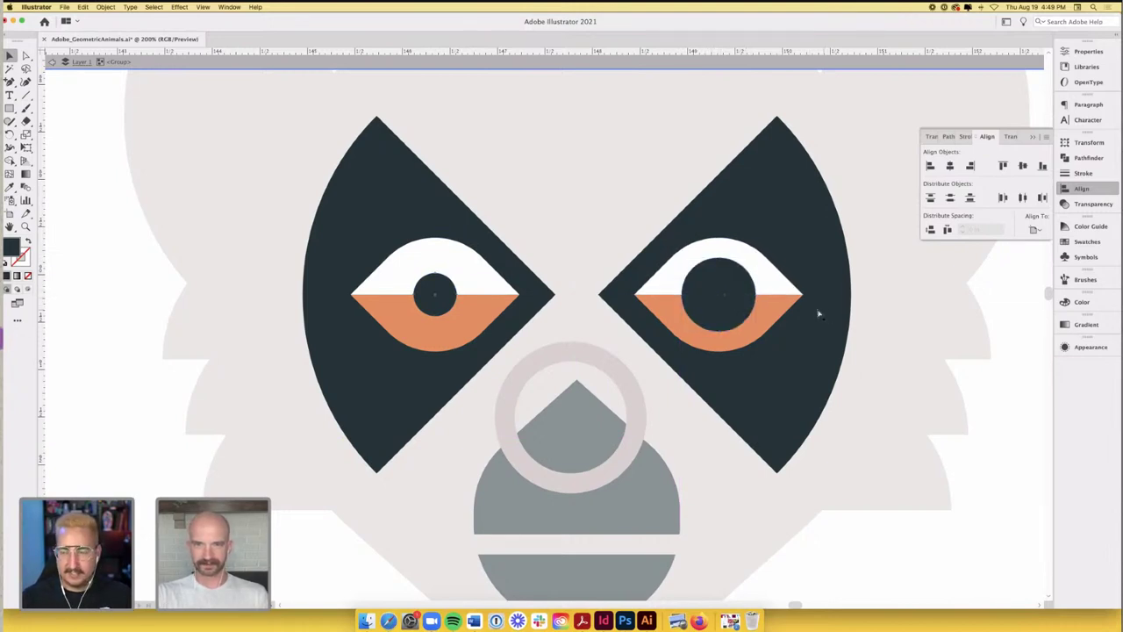
{"action": "key", "text": "Delete"}
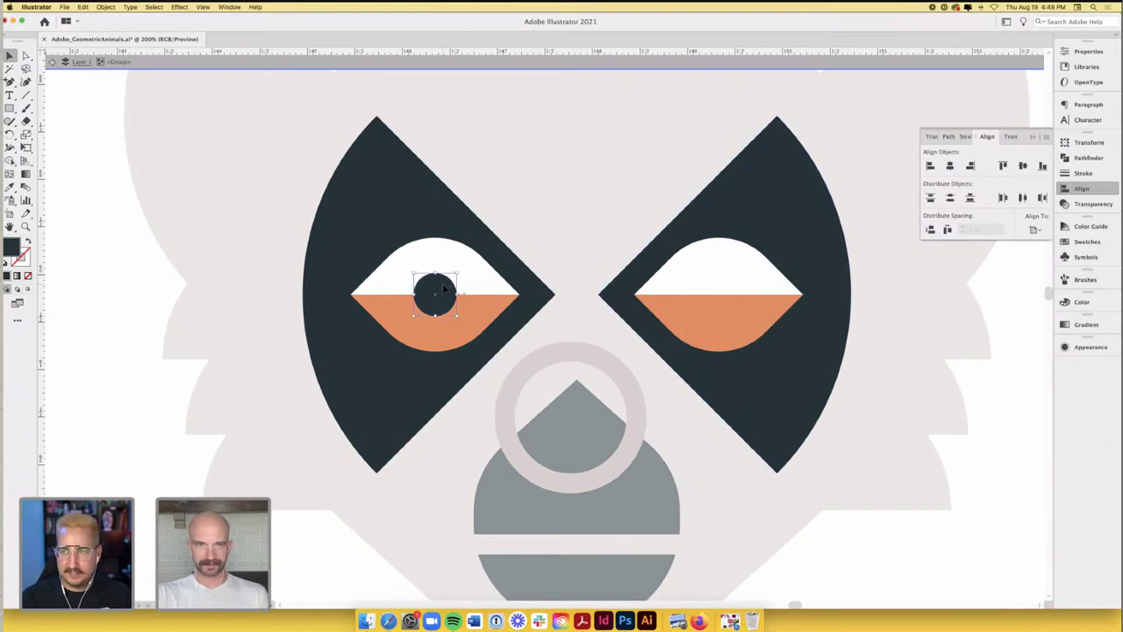
{"action": "left_click_drag", "start_coordinate": [445, 288], "coordinate": [726, 287]}
{"action": "scroll", "coordinate": [559, 194], "scroll_direction": "down", "scroll_amount": 2}
{"action": "scroll", "coordinate": [268, 208], "scroll_direction": "down", "scroll_amount": 4}
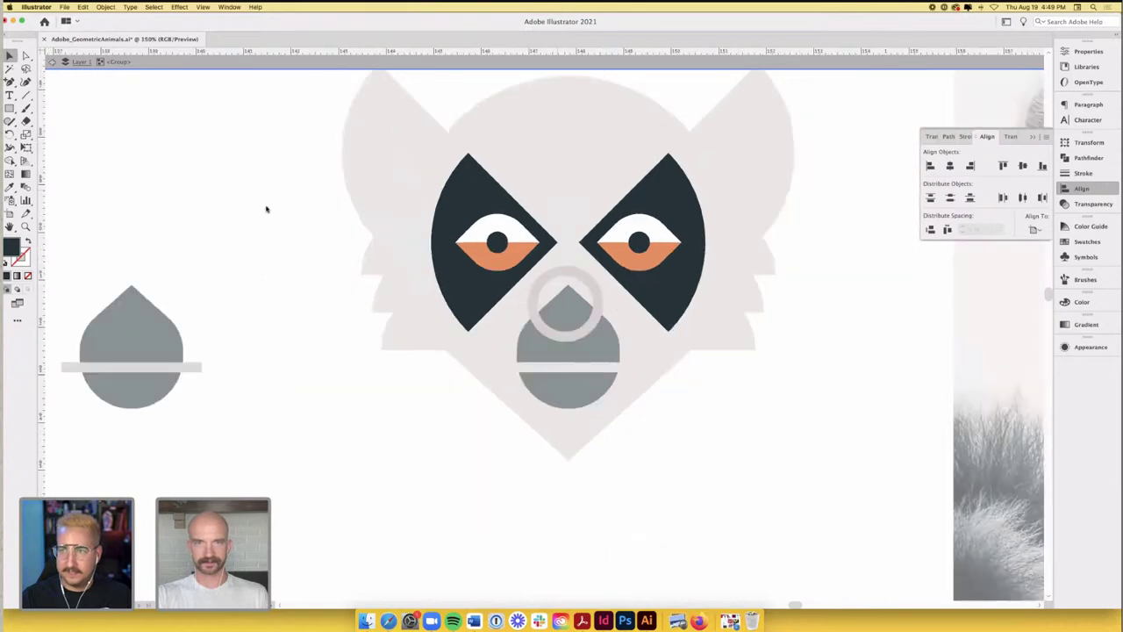
{"action": "scroll", "coordinate": [269, 208], "scroll_direction": "up", "scroll_amount": 3}
{"action": "scroll", "coordinate": [268, 208], "scroll_direction": "right", "scroll_amount": 5}
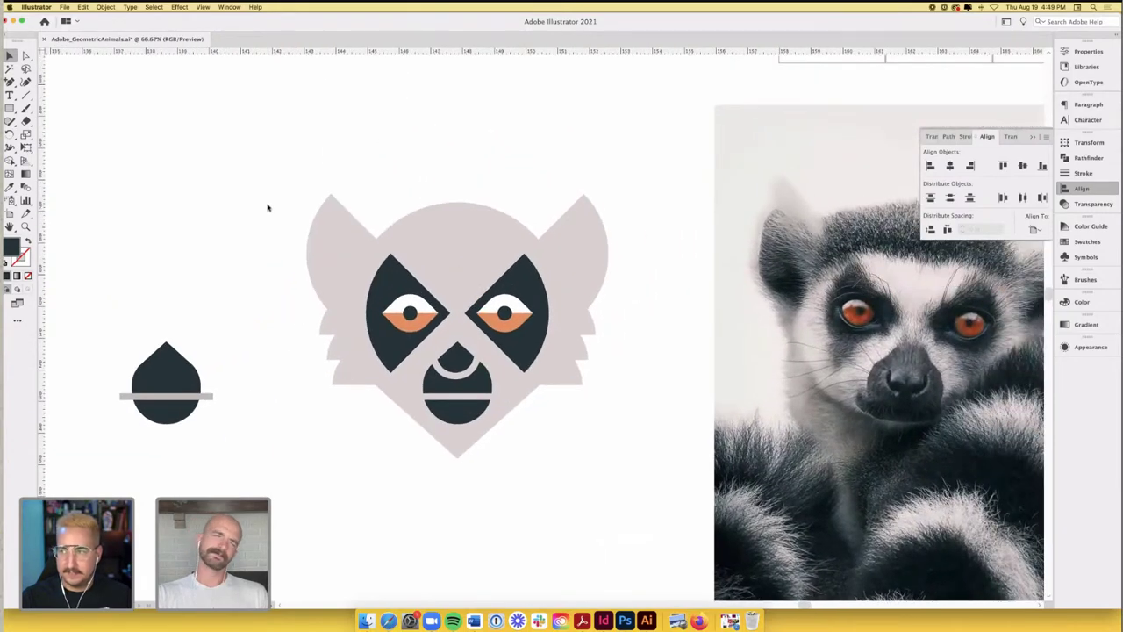
{"action": "scroll", "coordinate": [272, 204], "scroll_direction": "right", "scroll_amount": 2}
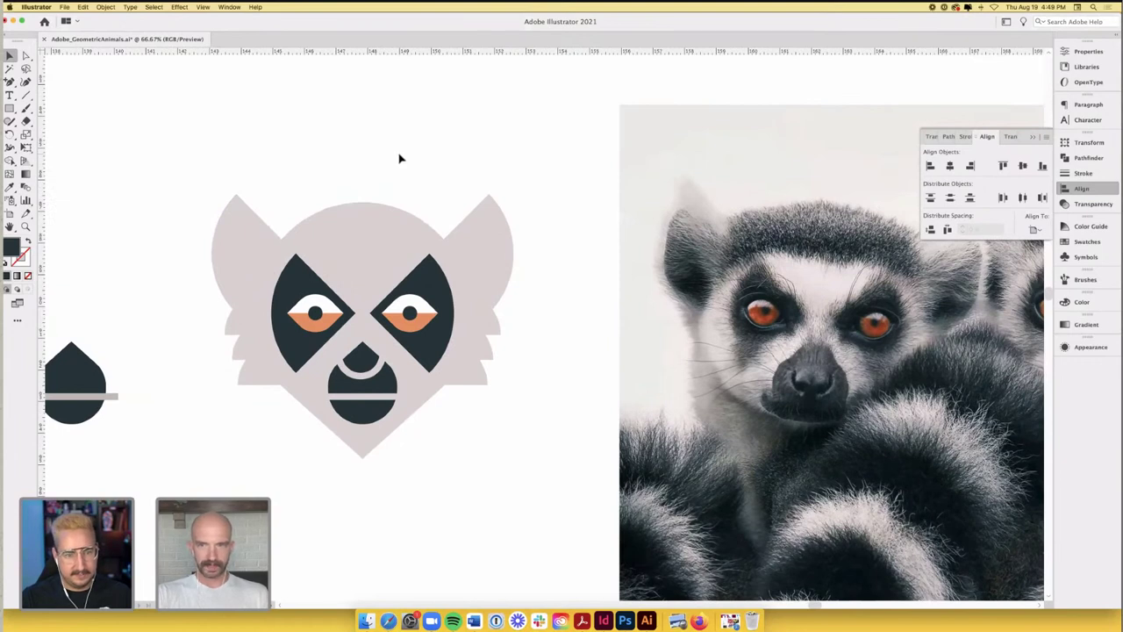
{"action": "scroll", "coordinate": [399, 158], "scroll_direction": "right", "scroll_amount": 2}
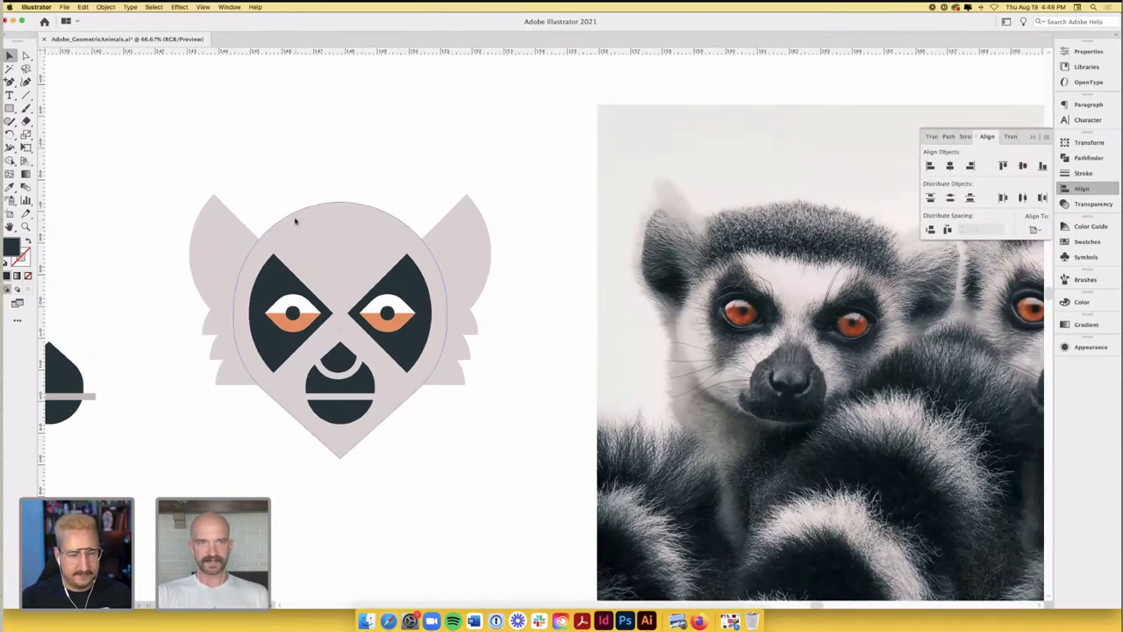
- Move the head circle up and try intersecting it with a second circle, then undo
{"action": "left_click", "coordinate": [341, 299]}
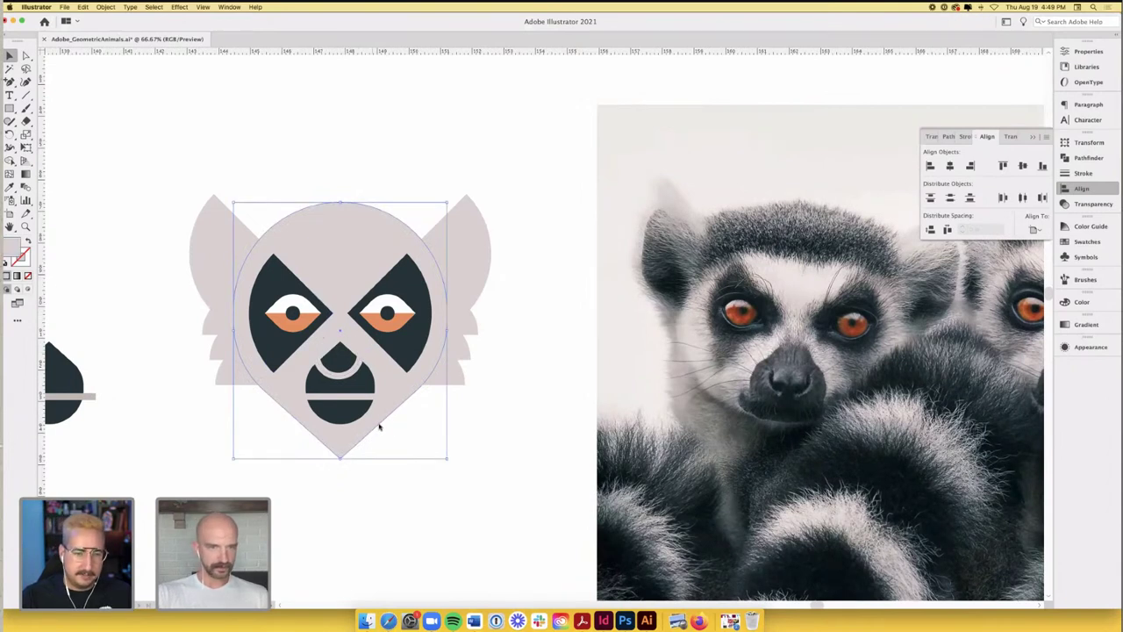
{"action": "left_click_drag", "start_coordinate": [378, 427], "coordinate": [383, 247]}
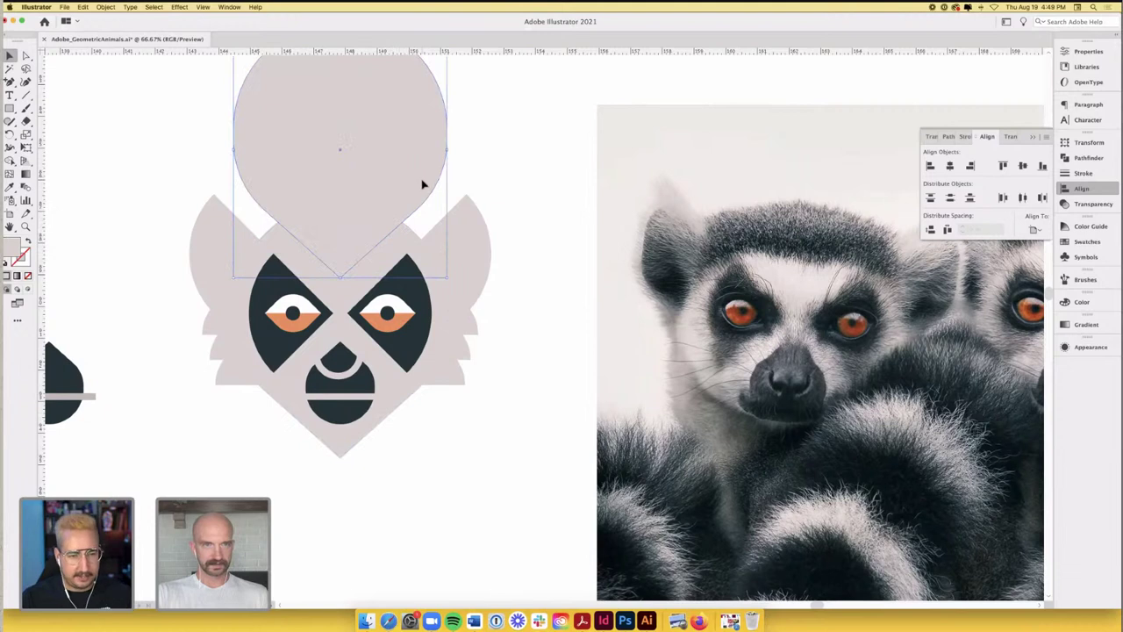
{"action": "left_click", "coordinate": [426, 254], "text": "shift"}
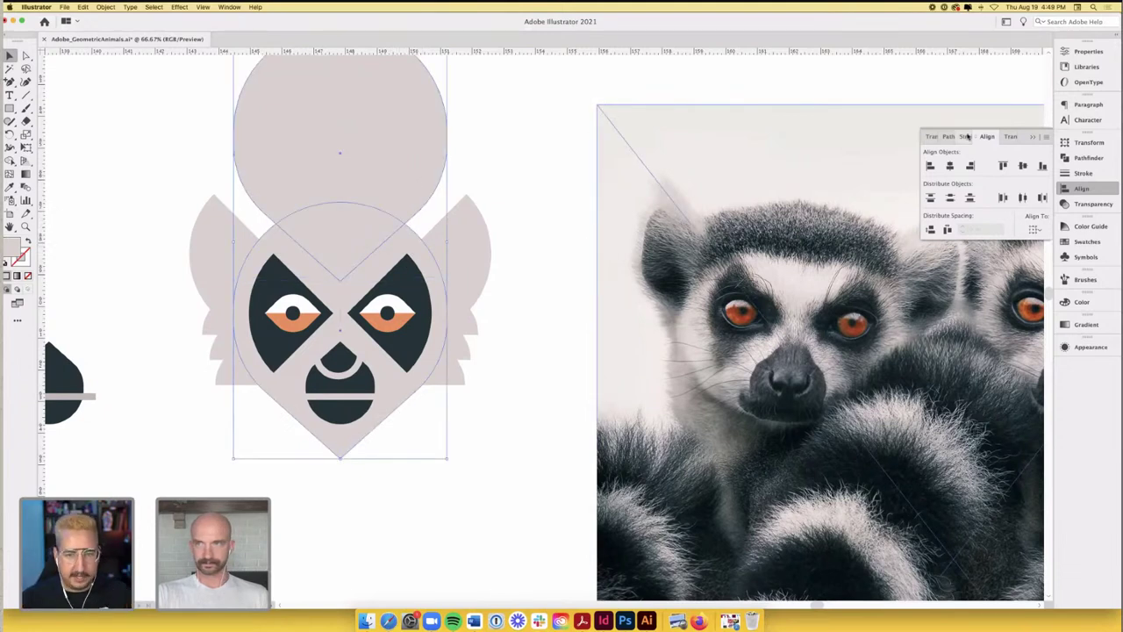
{"action": "left_click", "coordinate": [965, 137]}
{"action": "left_click", "coordinate": [948, 137]}
{"action": "left_click", "coordinate": [972, 166]}
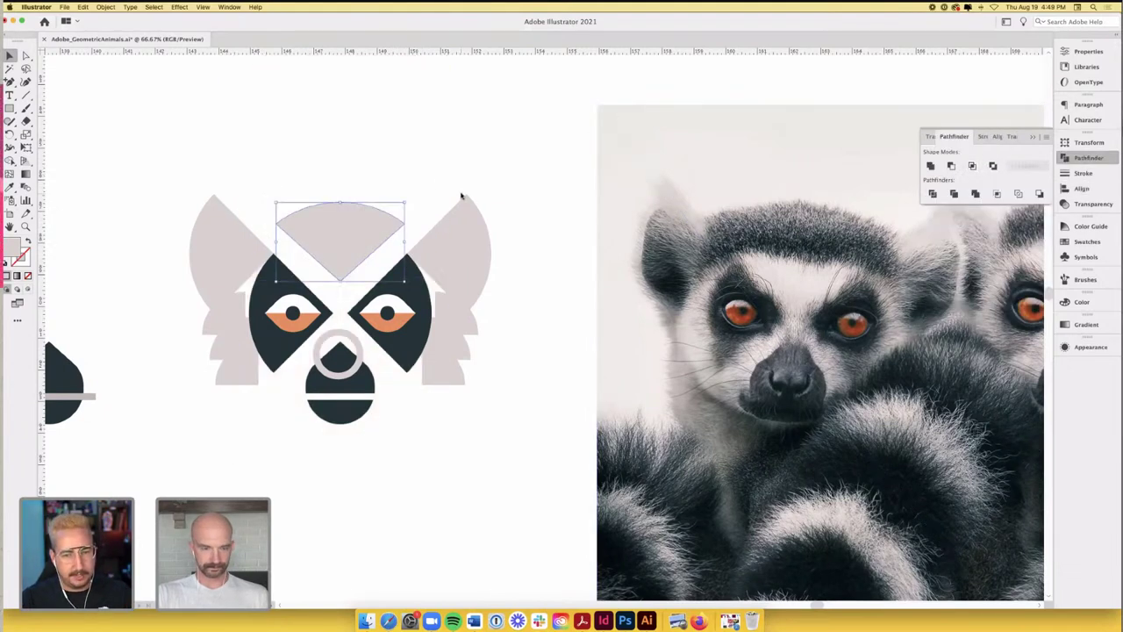
{"action": "key", "text": "ctrl+z"}
{"action": "key", "text": "ctrl+z"}
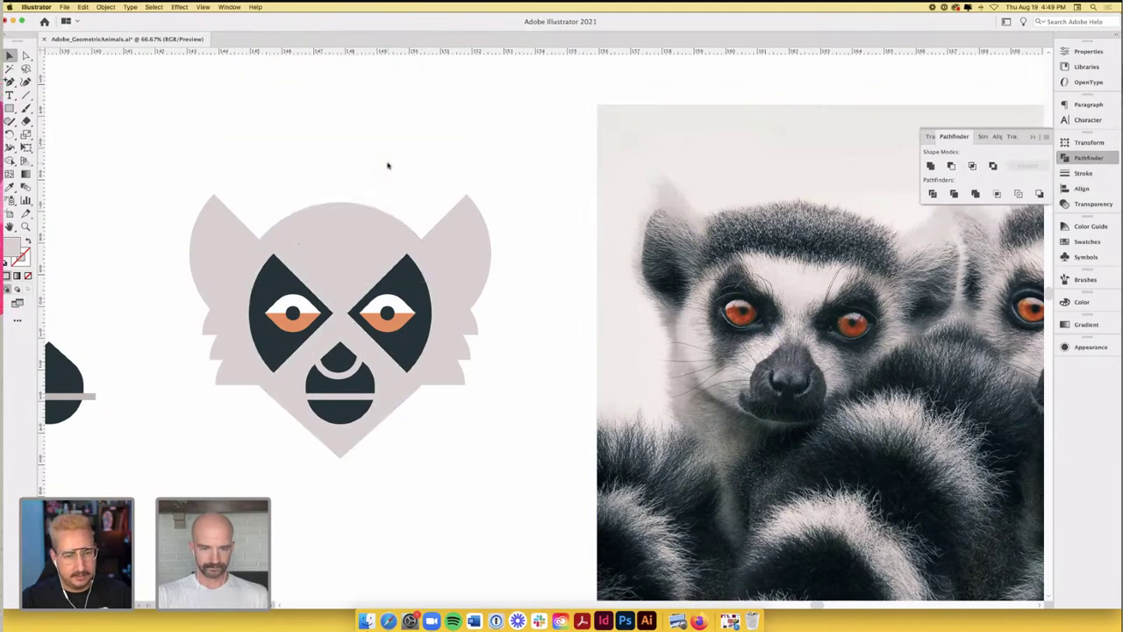
- Fill the top wedge of the head with the dark face colour using the Eyedropper
{"action": "left_click", "coordinate": [399, 214]}
{"action": "key", "text": "i"}
{"action": "left_click", "coordinate": [267, 285]}
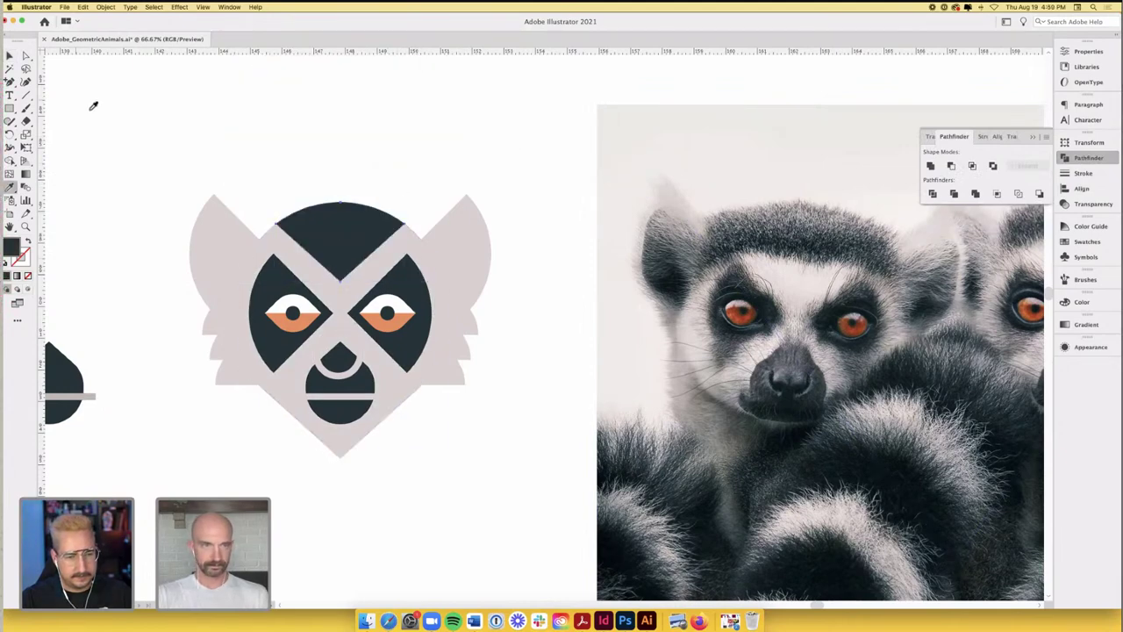
{"action": "left_click", "coordinate": [10, 56]}
{"action": "left_click", "coordinate": [290, 137]}
{"action": "scroll", "coordinate": [292, 136], "scroll_direction": "left", "scroll_amount": 3}
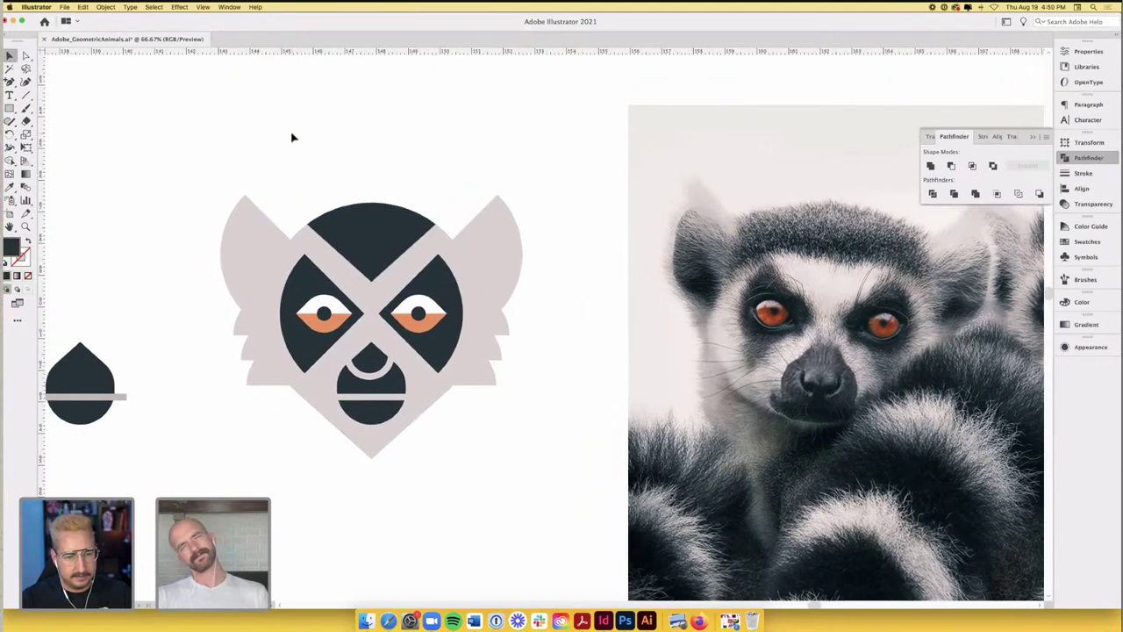
{"action": "scroll", "coordinate": [292, 136], "scroll_direction": "down", "scroll_amount": 1}
{"action": "left_click", "coordinate": [248, 244]}
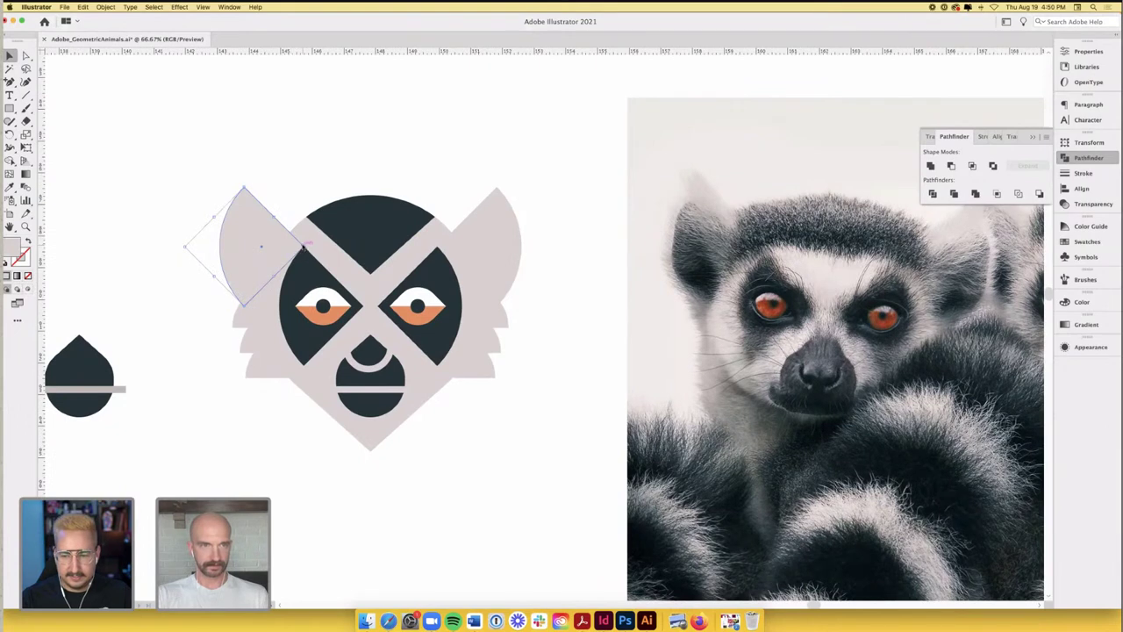
- Place a wedge over the left ear, fill it dark navy, and shrink its top
{"action": "left_click_drag", "start_coordinate": [304, 247], "coordinate": [258, 264]}
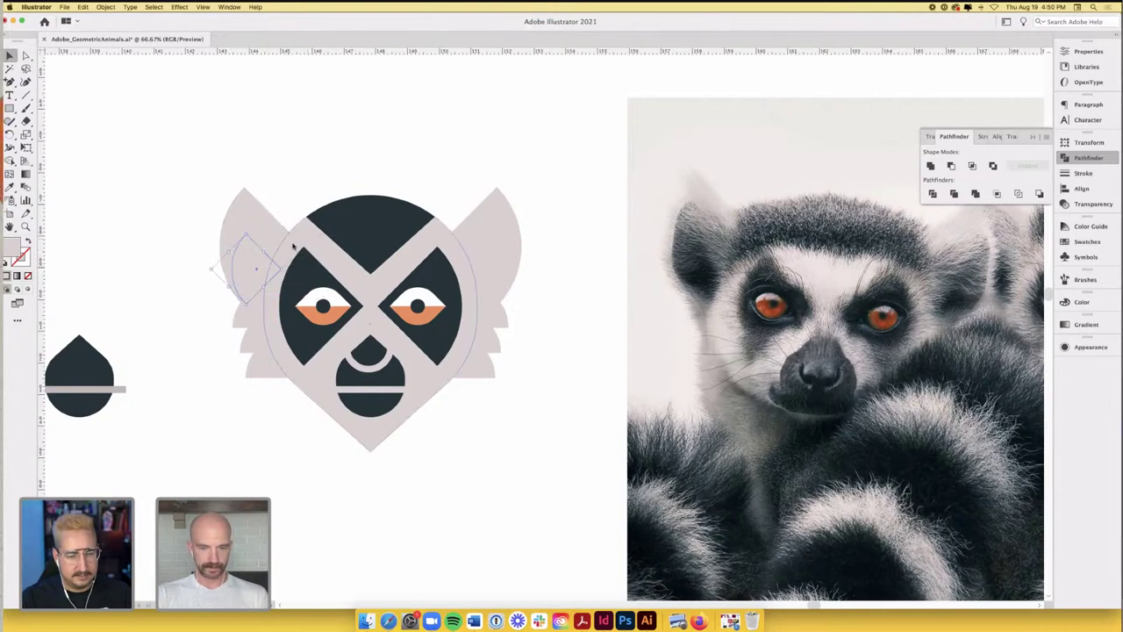
{"action": "key", "text": "i"}
{"action": "left_click", "coordinate": [294, 281]}
{"action": "key", "text": "v"}
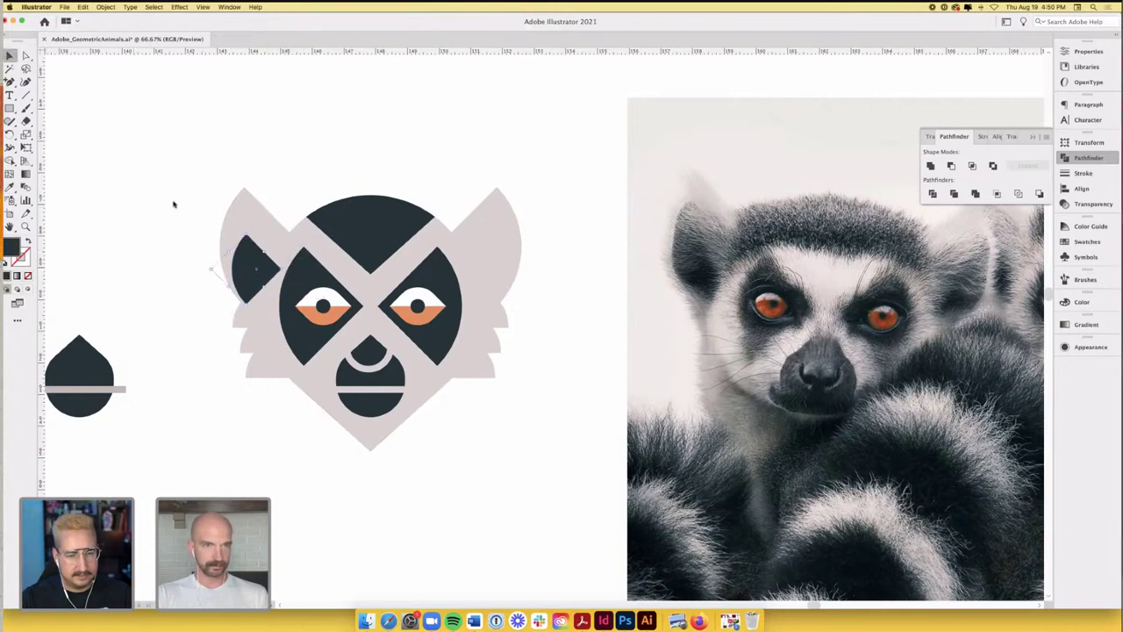
{"action": "scroll", "coordinate": [220, 243], "scroll_direction": "up", "scroll_amount": 1}
{"action": "scroll", "coordinate": [265, 300], "scroll_direction": "up", "scroll_amount": 1}
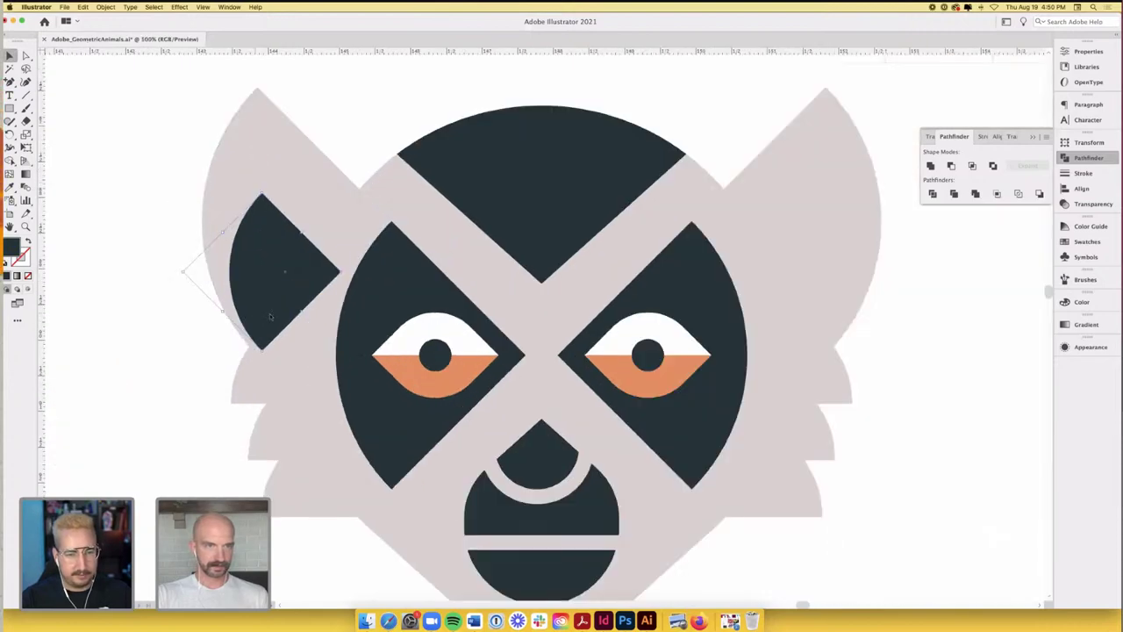
{"action": "left_click_drag", "start_coordinate": [282, 308], "coordinate": [279, 309]}
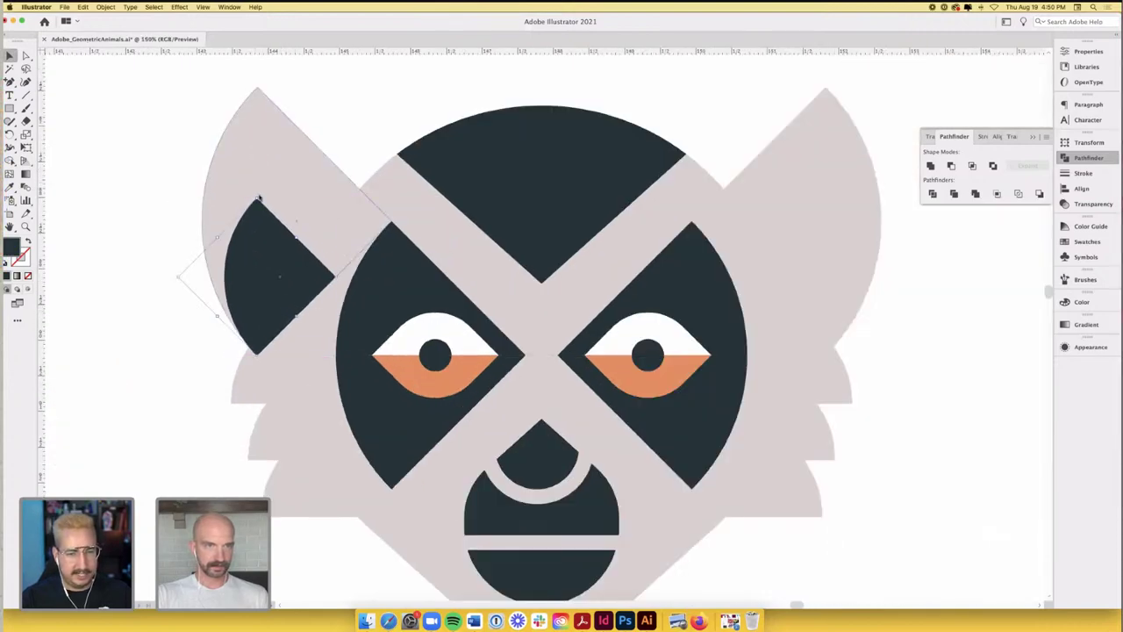
{"action": "left_click_drag", "start_coordinate": [257, 197], "coordinate": [251, 219]}
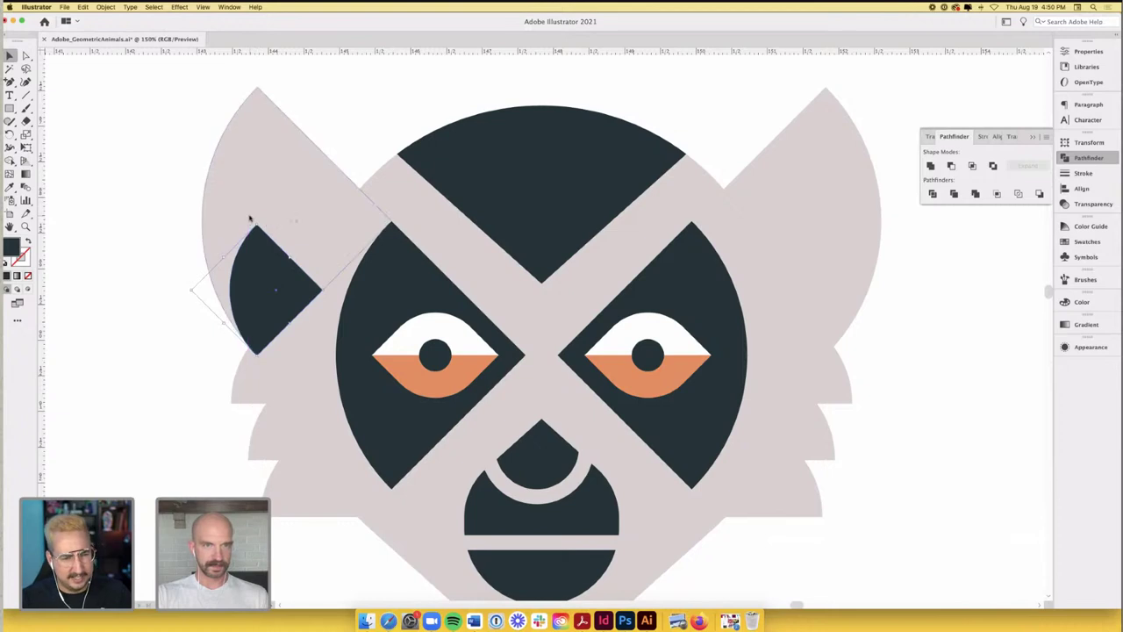
{"action": "left_click", "coordinate": [142, 205]}
- Resize the dark ear patch, enlarging it out to the left along the ear edge
{"action": "scroll", "coordinate": [142, 206], "scroll_direction": "down", "scroll_amount": 1}
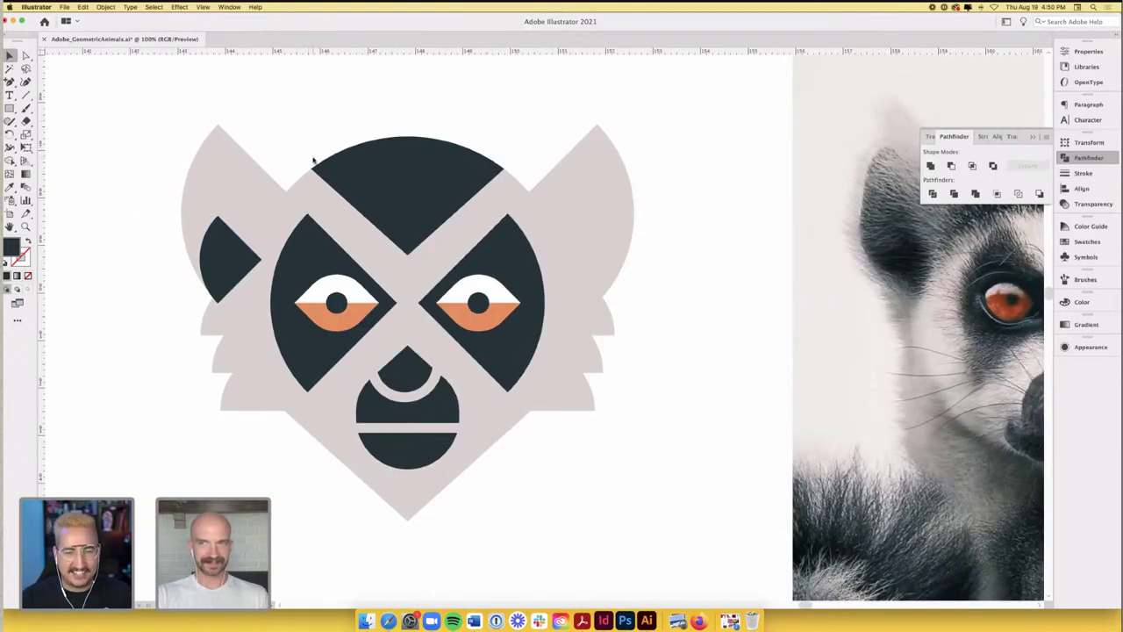
{"action": "scroll", "coordinate": [260, 173], "scroll_direction": "down", "scroll_amount": 1}
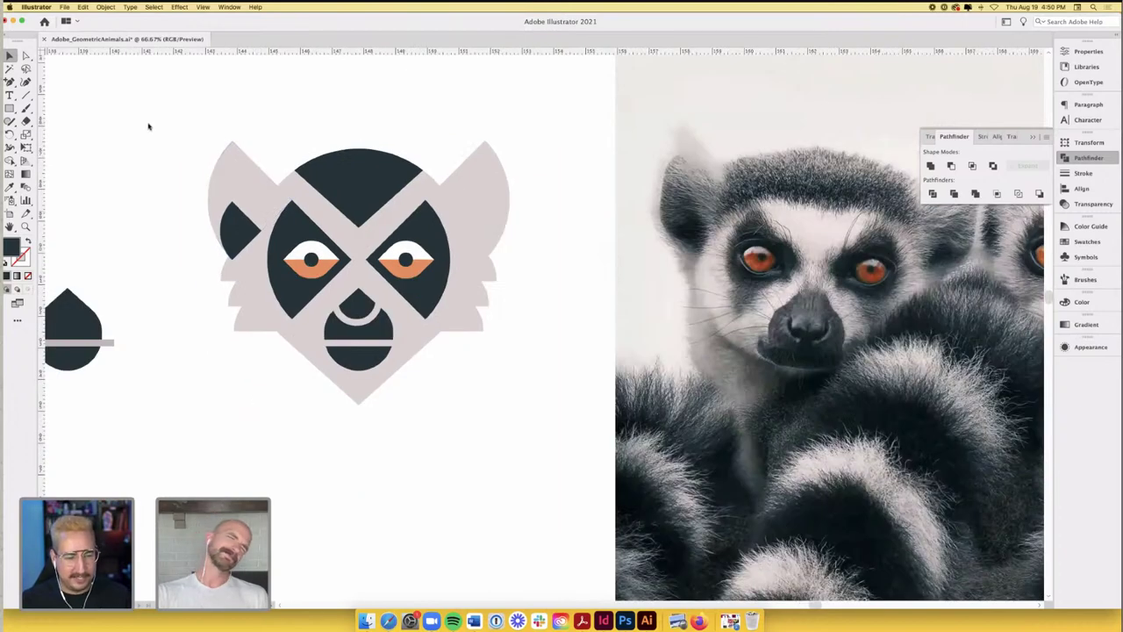
{"action": "scroll", "coordinate": [220, 158], "scroll_direction": "up", "scroll_amount": 2}
{"action": "scroll", "coordinate": [221, 219], "scroll_direction": "up", "scroll_amount": 1}
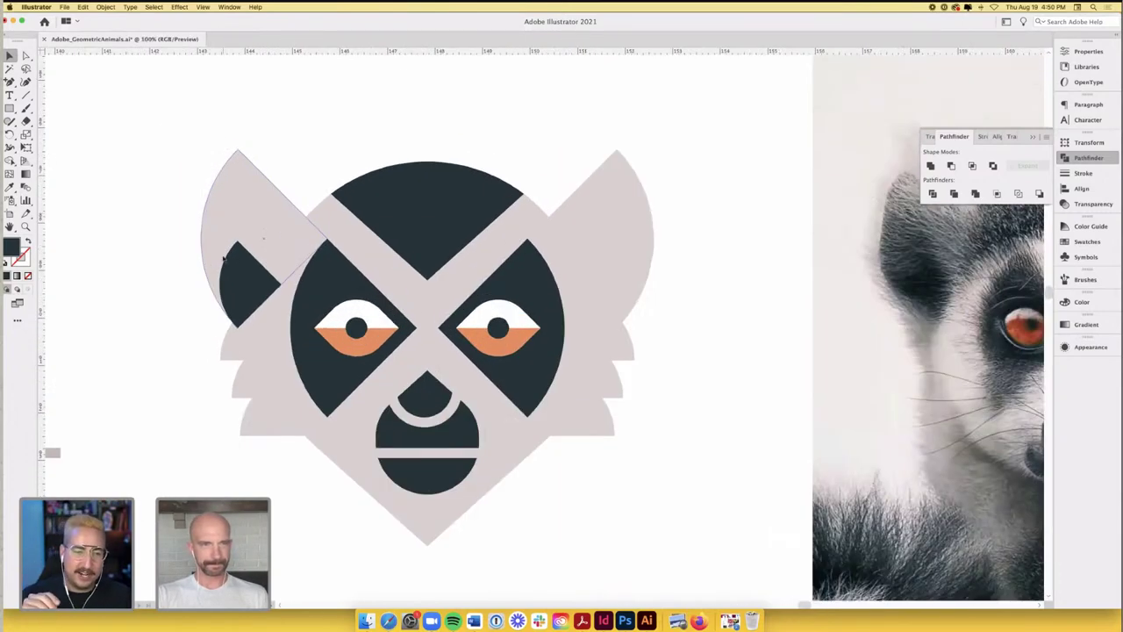
{"action": "mouse_move", "coordinate": [237, 240]}
{"action": "left_mouse_down"}
{"action": "mouse_move", "coordinate": [232, 217]}
{"action": "mouse_move", "coordinate": [237, 240]}
{"action": "left_mouse_up"}
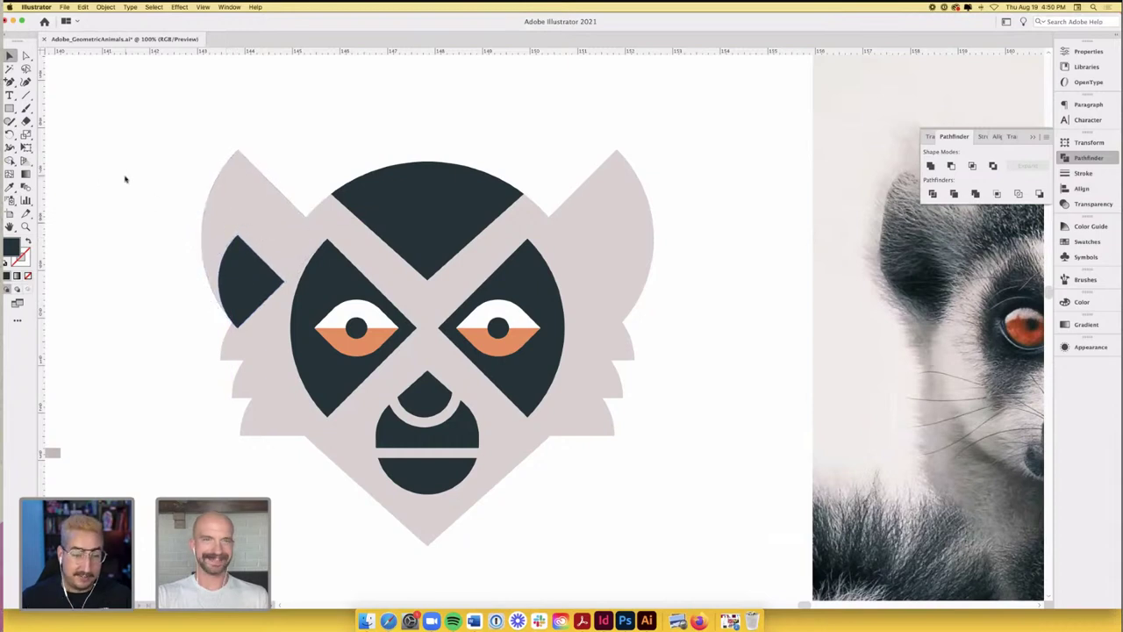
{"action": "scroll", "coordinate": [125, 179], "scroll_direction": "up", "scroll_amount": 1}
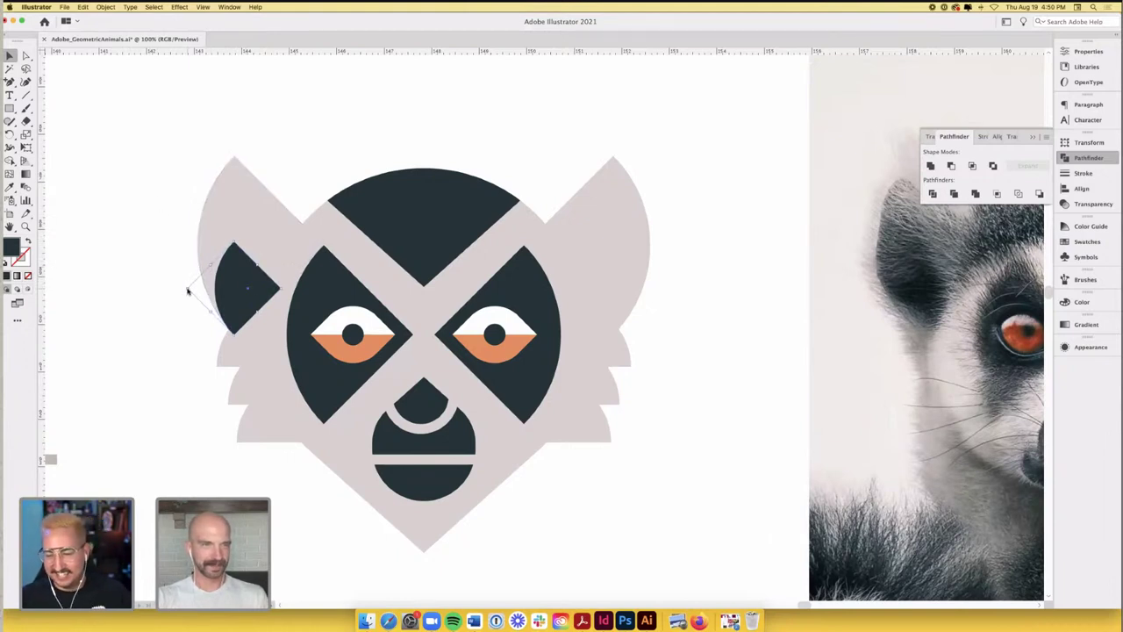
{"action": "left_click_drag", "start_coordinate": [187, 288], "coordinate": [93, 288]}
- Try intersecting the dark and light ear shapes, then undo and keep the dark patch
{"action": "left_click", "coordinate": [258, 219], "text": "shift"}
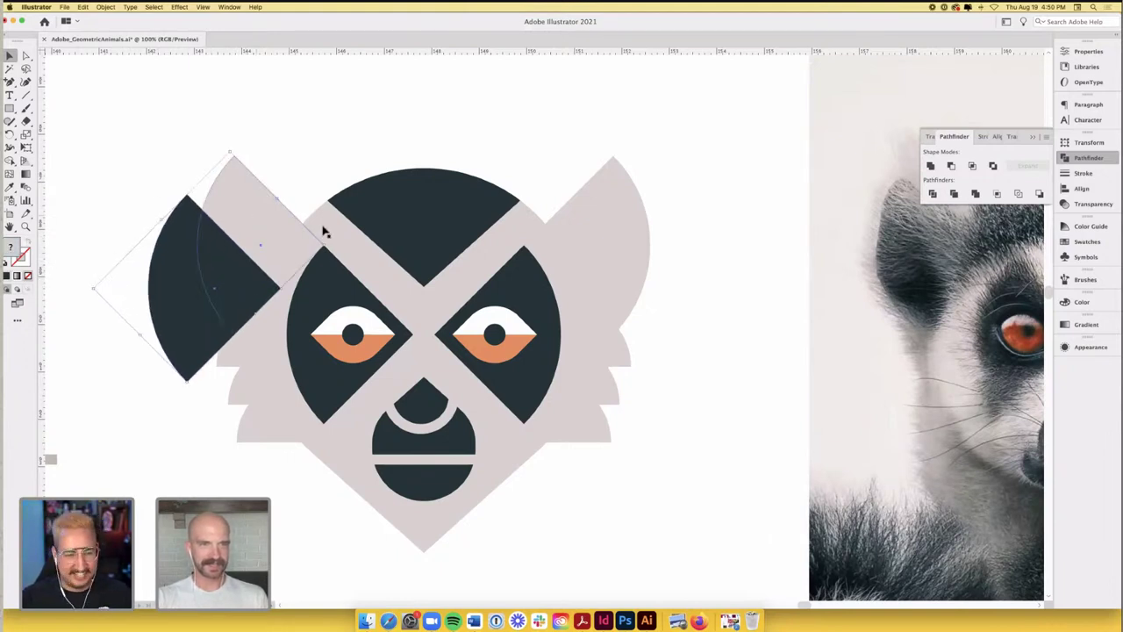
{"action": "left_click", "coordinate": [972, 166]}
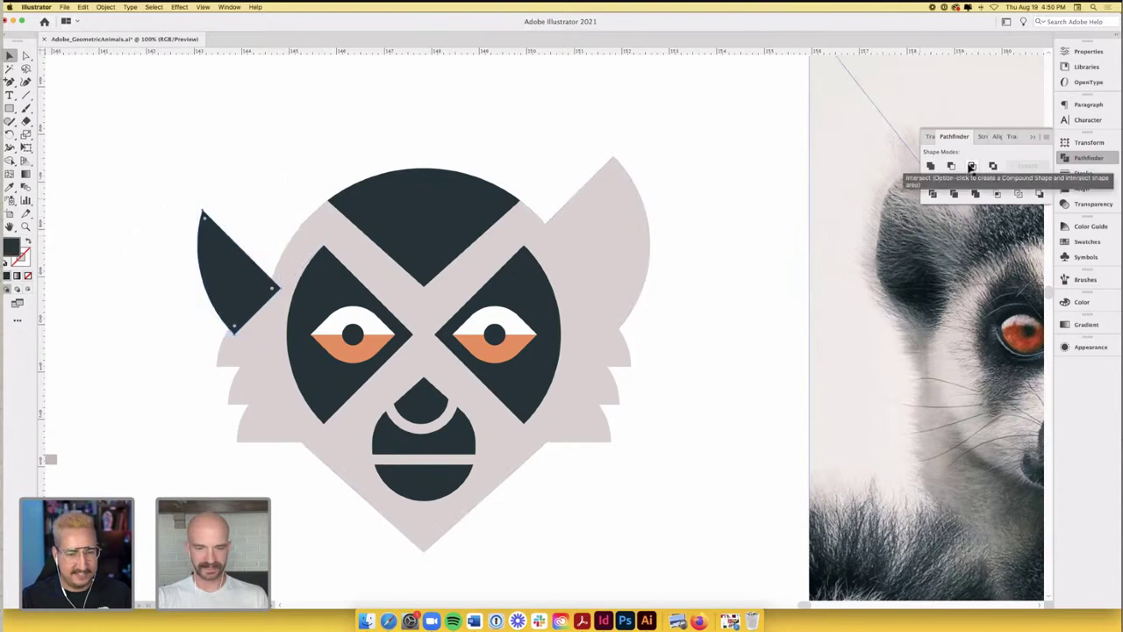
{"action": "key", "text": "super+z"}
{"action": "left_click", "coordinate": [207, 244]}
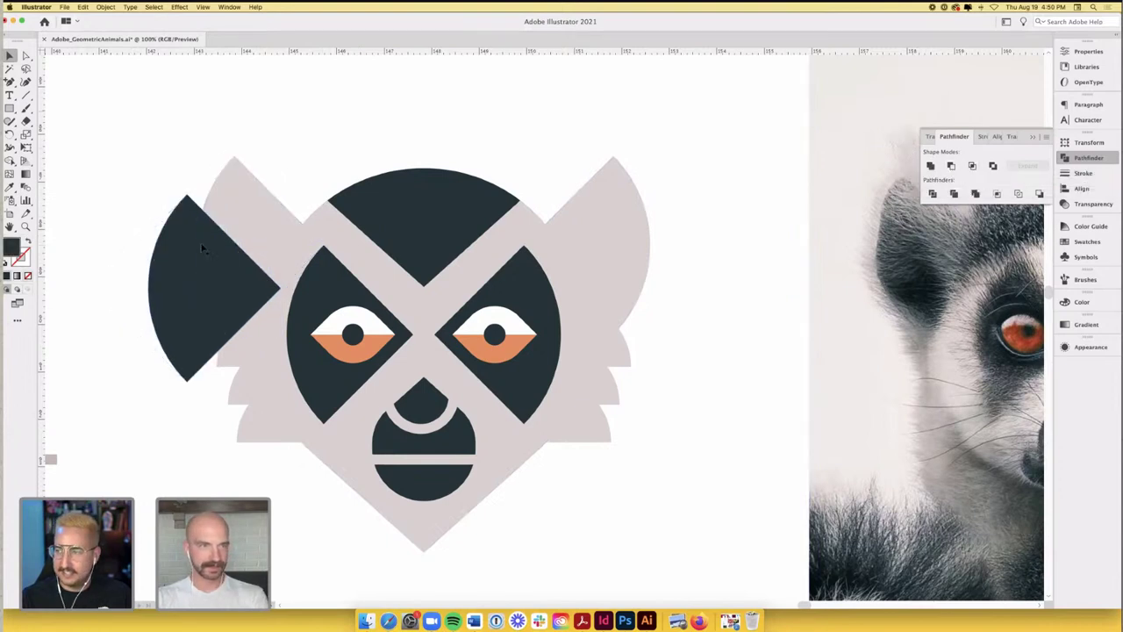
{"action": "key", "text": "Delete"}
{"action": "key", "text": "super+z"}
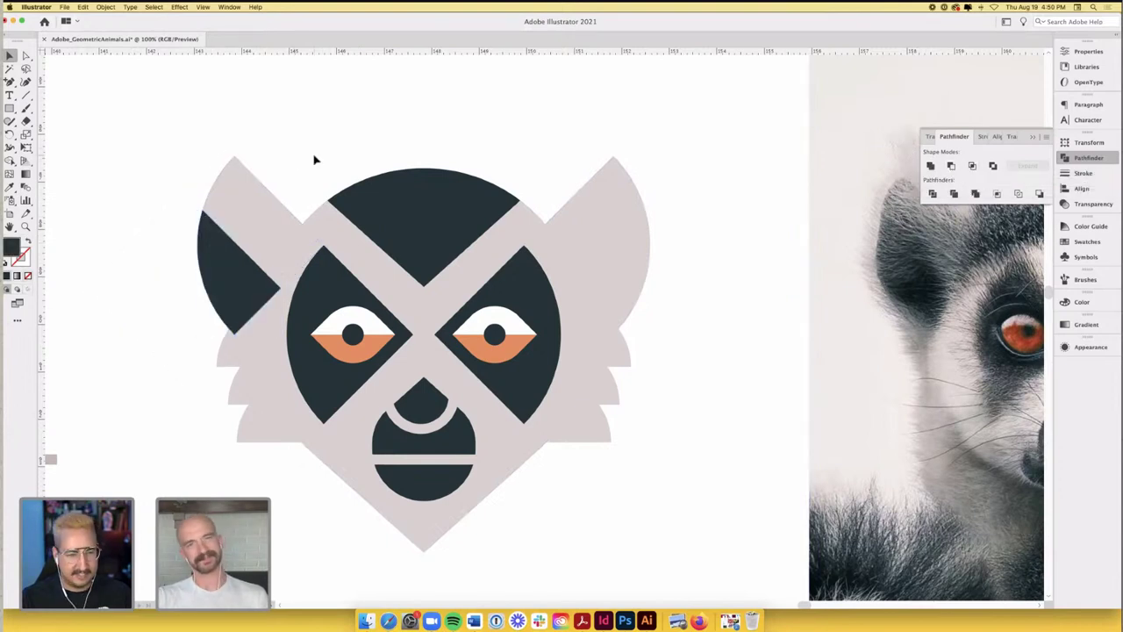
- Copy the dark ear patch to the right ear, reflect it vertically, and fit it in place
{"action": "left_click_drag", "start_coordinate": [253, 270], "coordinate": [689, 279]}
{"action": "left_click", "coordinate": [105, 7]}
{"action": "mouse_move", "coordinate": [114, 18]}
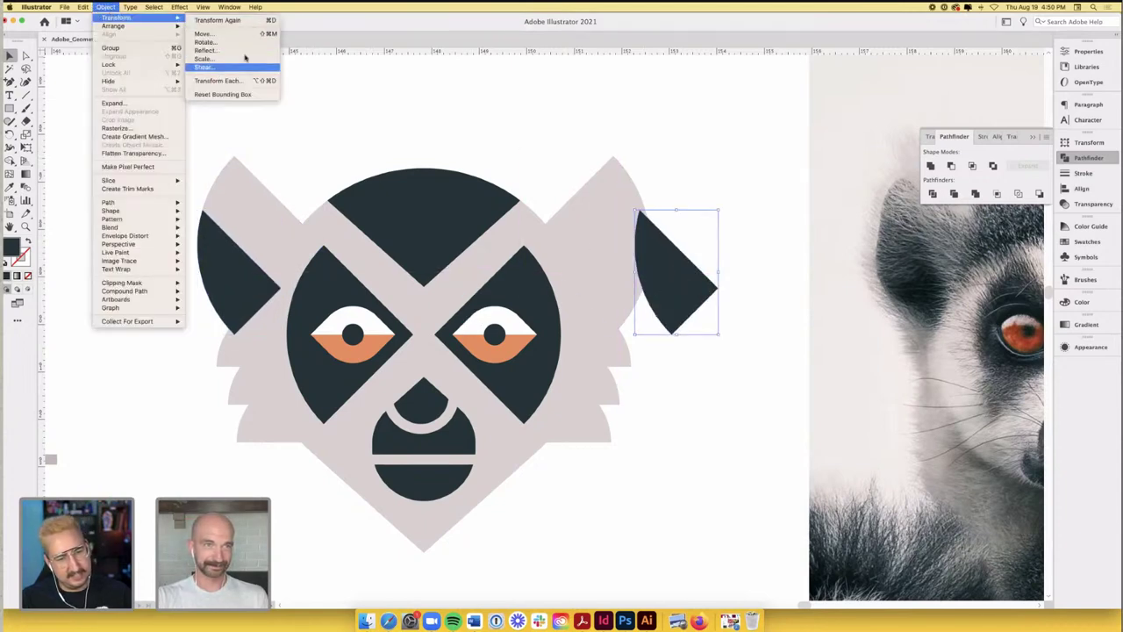
{"action": "left_click", "coordinate": [249, 56]}
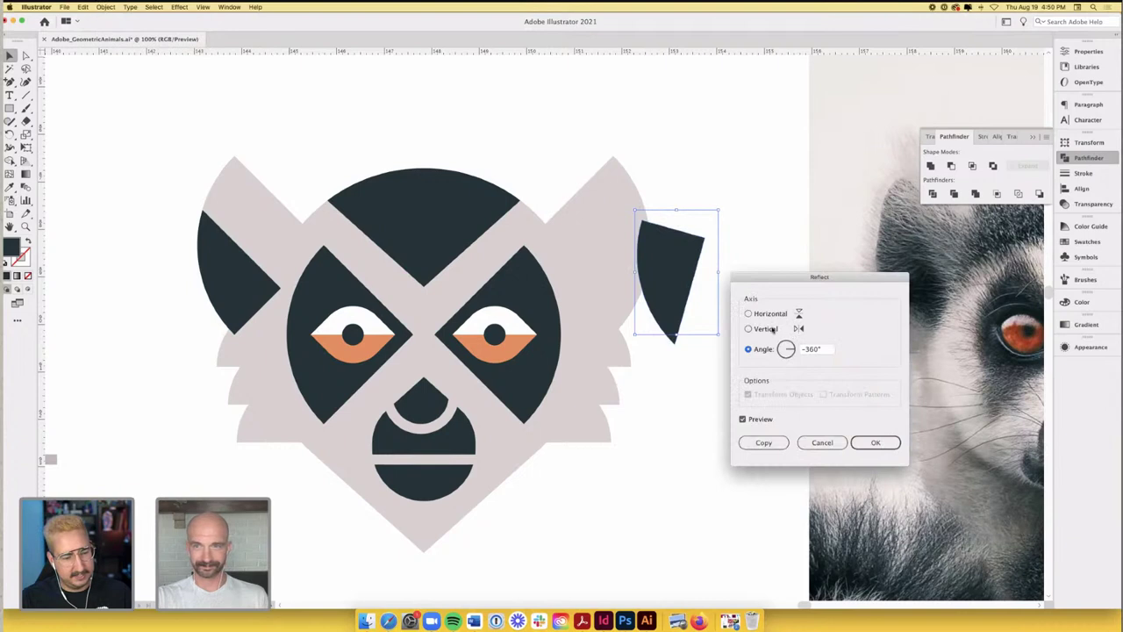
{"action": "left_click", "coordinate": [773, 328]}
{"action": "left_click", "coordinate": [875, 442]}
{"action": "left_click_drag", "start_coordinate": [658, 256], "coordinate": [623, 259]}
{"action": "scroll", "coordinate": [649, 292], "scroll_direction": "up", "scroll_amount": 2}
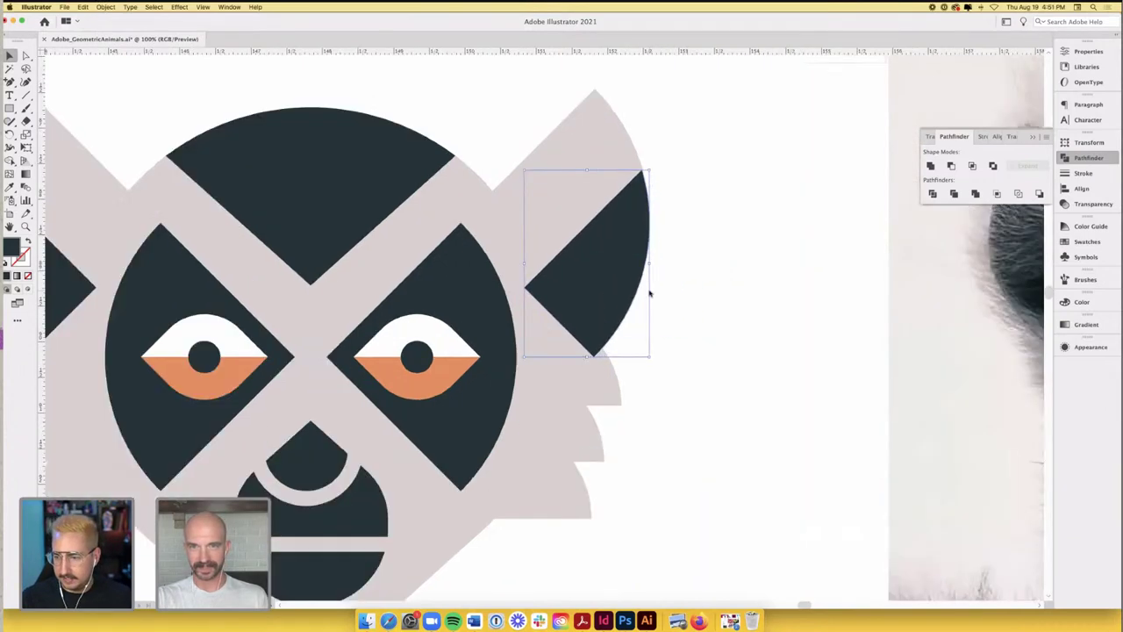
{"action": "scroll", "coordinate": [649, 293], "scroll_direction": "up", "scroll_amount": 3}
{"action": "scroll", "coordinate": [598, 325], "scroll_direction": "up", "scroll_amount": 2}
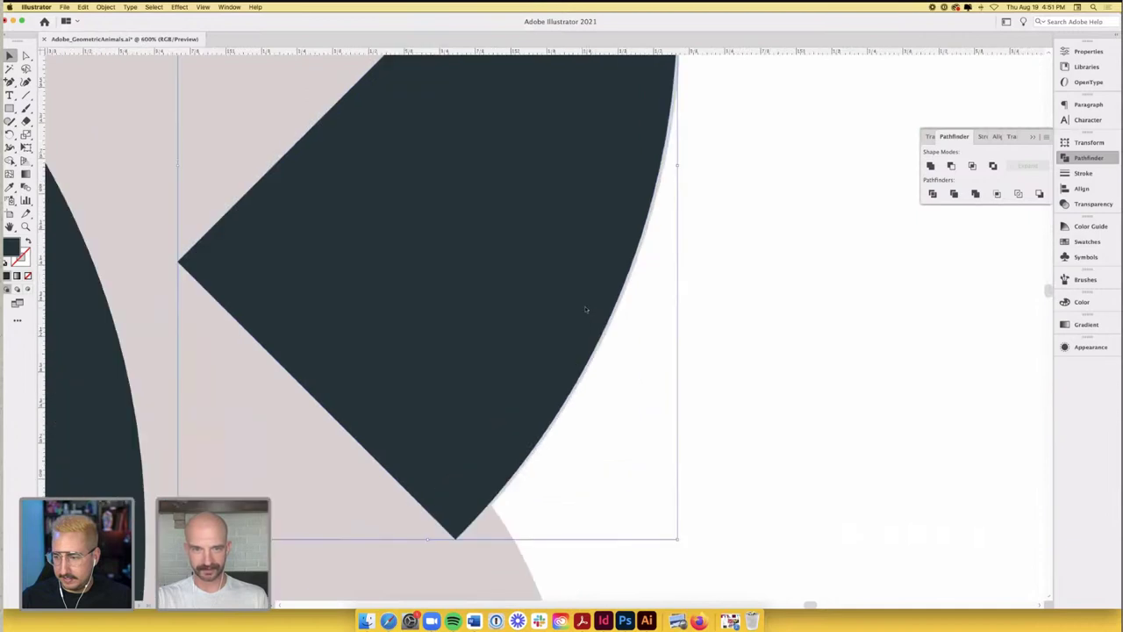
{"action": "left_click_drag", "start_coordinate": [587, 310], "coordinate": [591, 311]}
{"action": "left_click", "coordinate": [708, 318]}
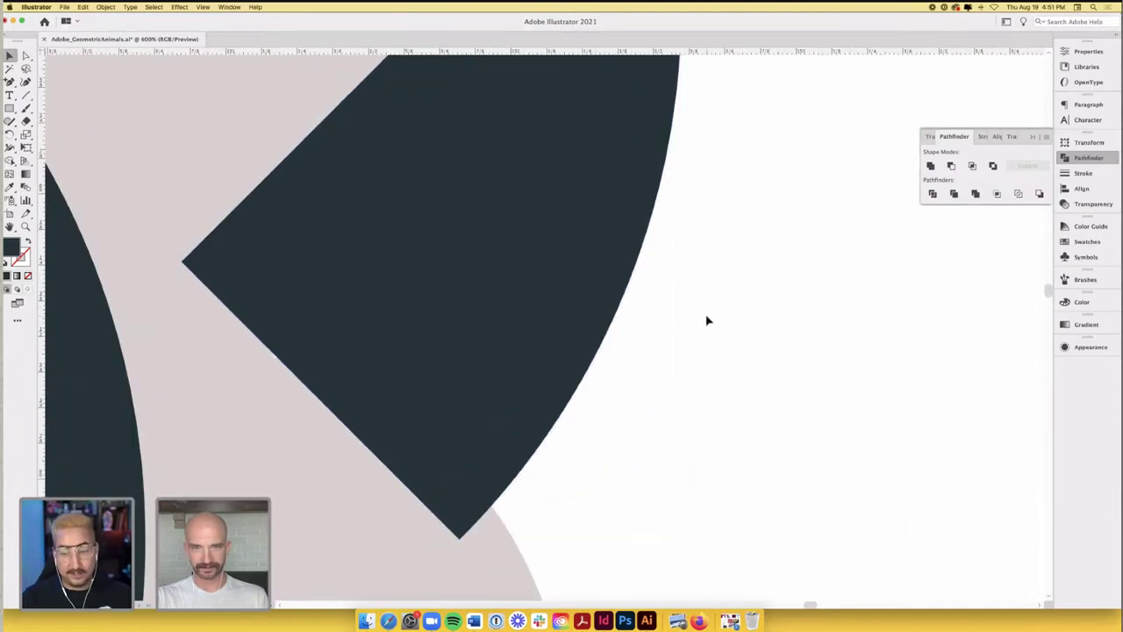
- Select the left and right cheek fur shapes and Unite them into one shape
{"action": "scroll", "coordinate": [707, 320], "scroll_direction": "down", "scroll_amount": 2}
{"action": "scroll", "coordinate": [707, 320], "scroll_direction": "down", "scroll_amount": 1}
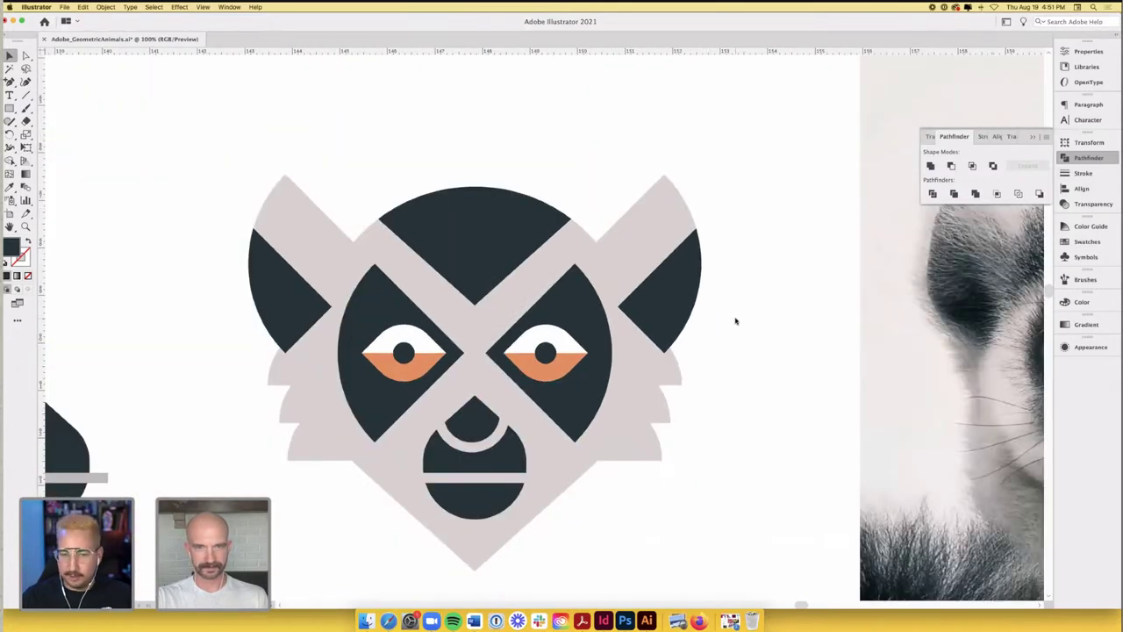
{"action": "left_click", "coordinate": [672, 373]}
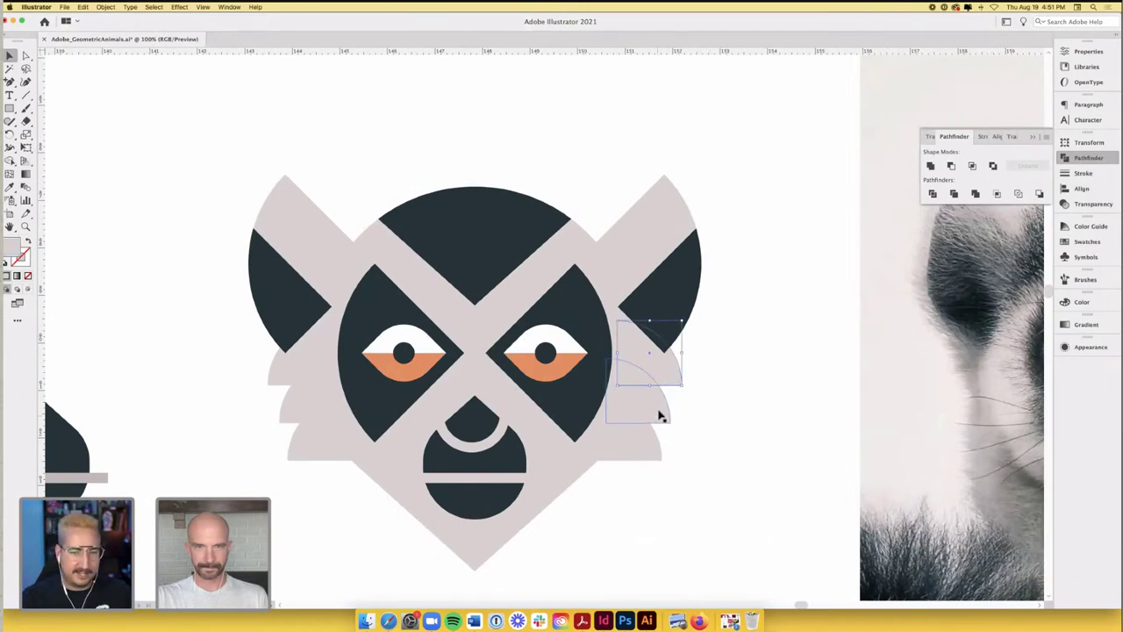
{"action": "left_click", "coordinate": [302, 357], "text": "shift"}
{"action": "left_click", "coordinate": [302, 357], "text": "shift"}
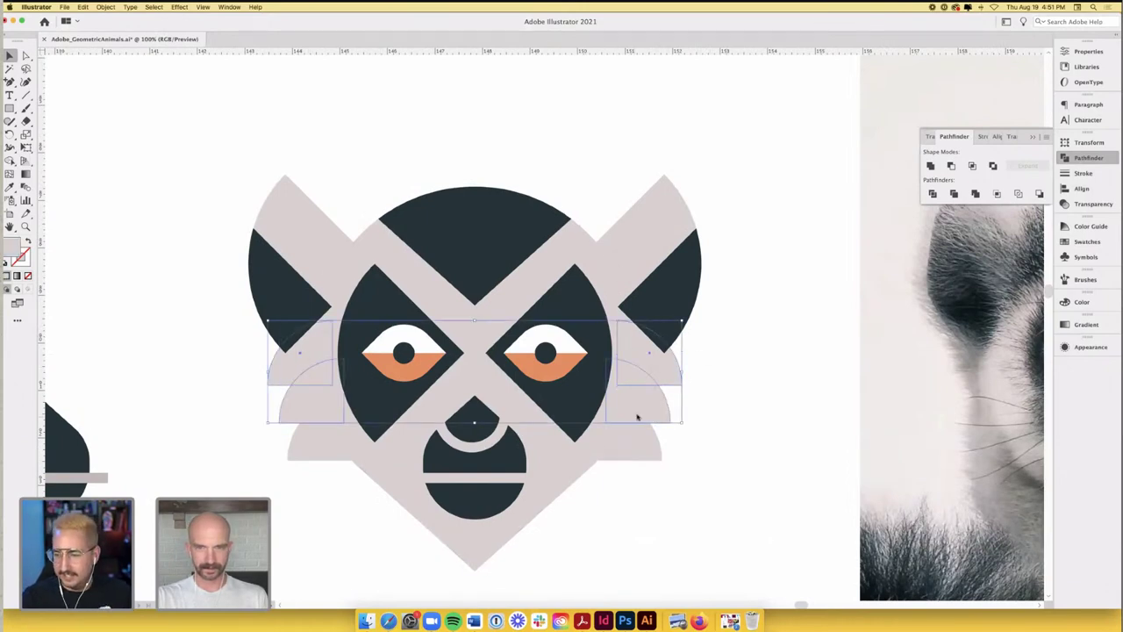
{"action": "key", "text": "super+shift+b"}
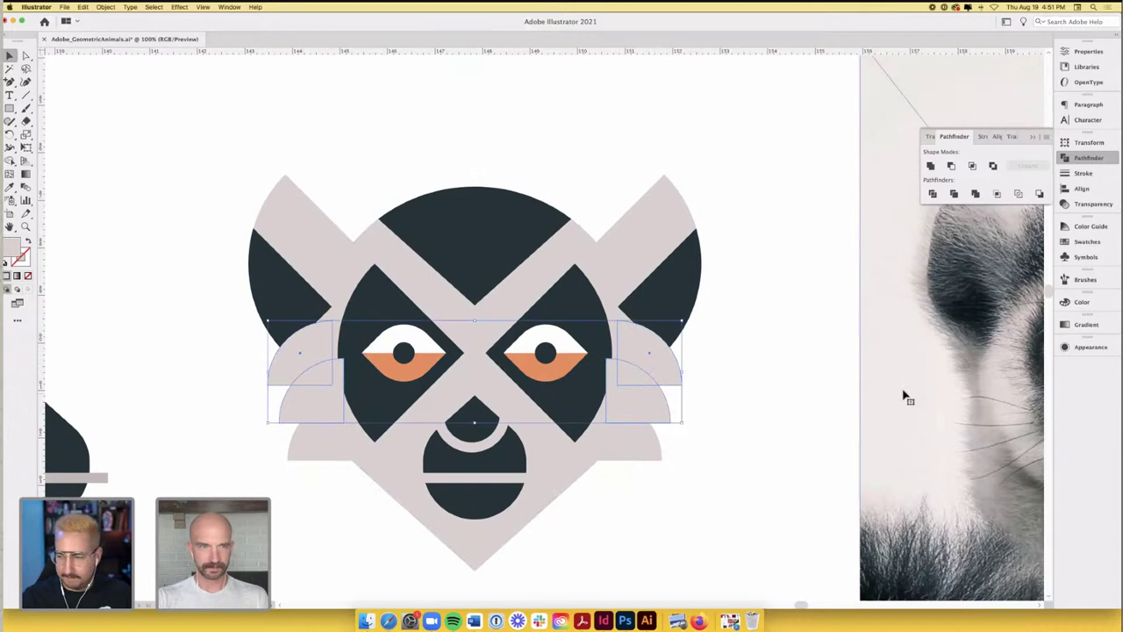
{"action": "left_click", "coordinate": [746, 382]}
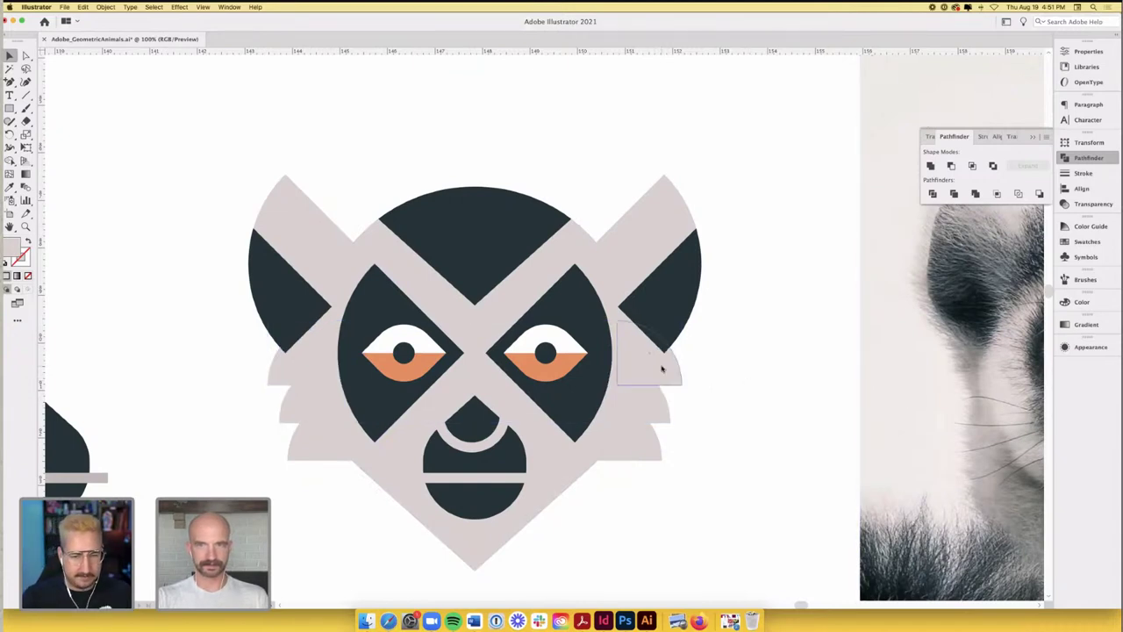
- Save Adobe_GeometricAnimals.ai with the finished lemur head beside its reference photo
{"action": "scroll", "coordinate": [707, 336], "scroll_direction": "down", "scroll_amount": 1}
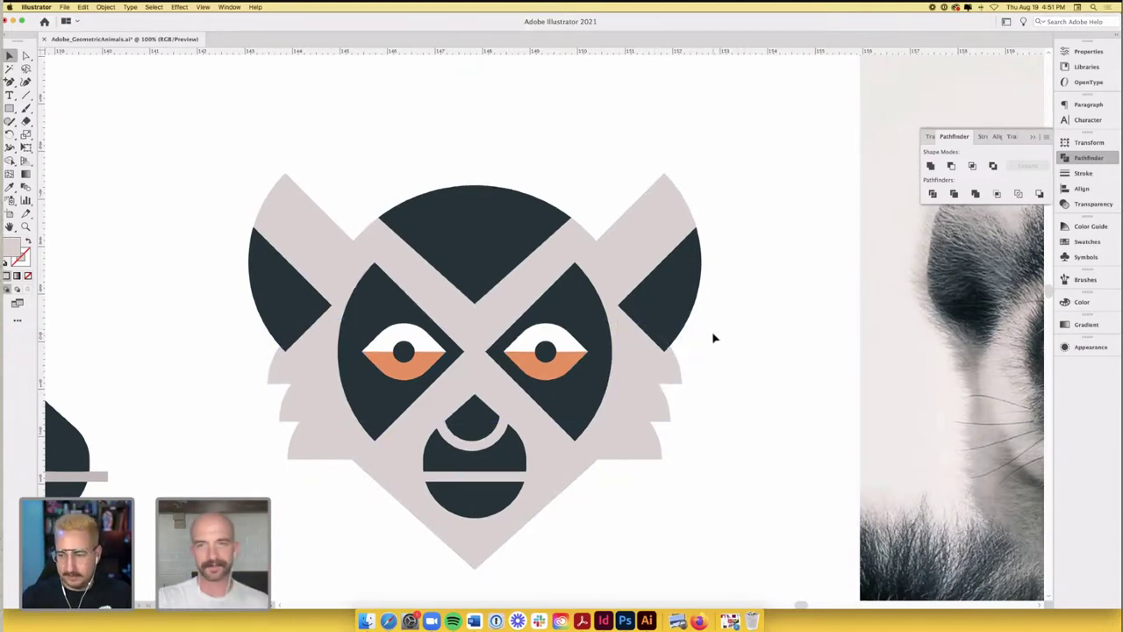
{"action": "scroll", "coordinate": [734, 346], "scroll_direction": "down", "scroll_amount": 2}
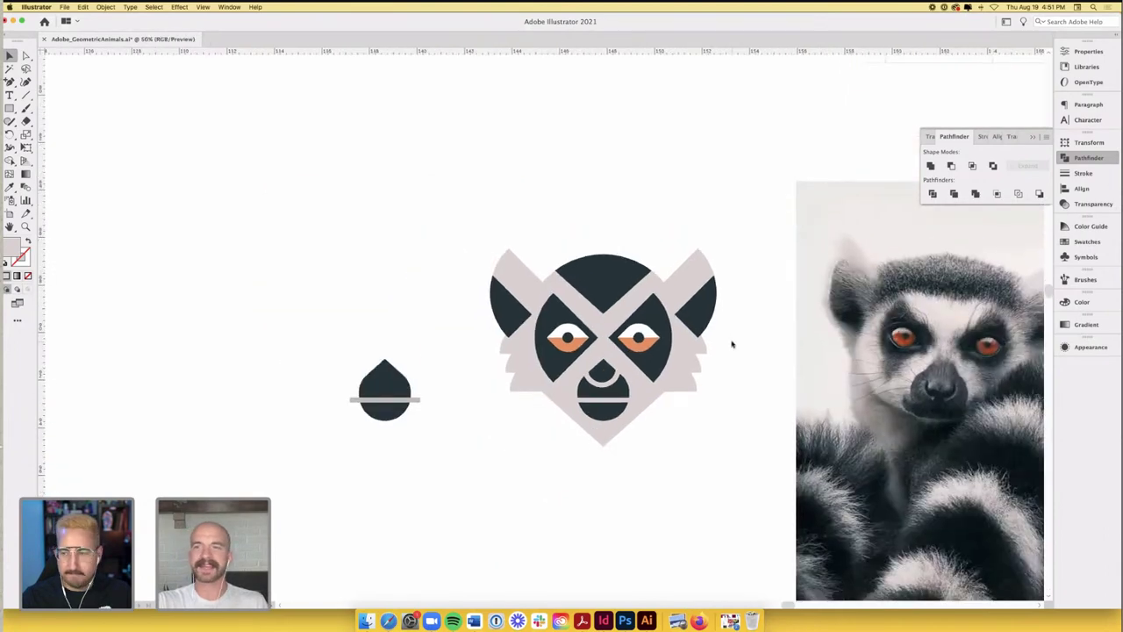
{"action": "scroll", "coordinate": [732, 344], "scroll_direction": "right", "scroll_amount": 3}
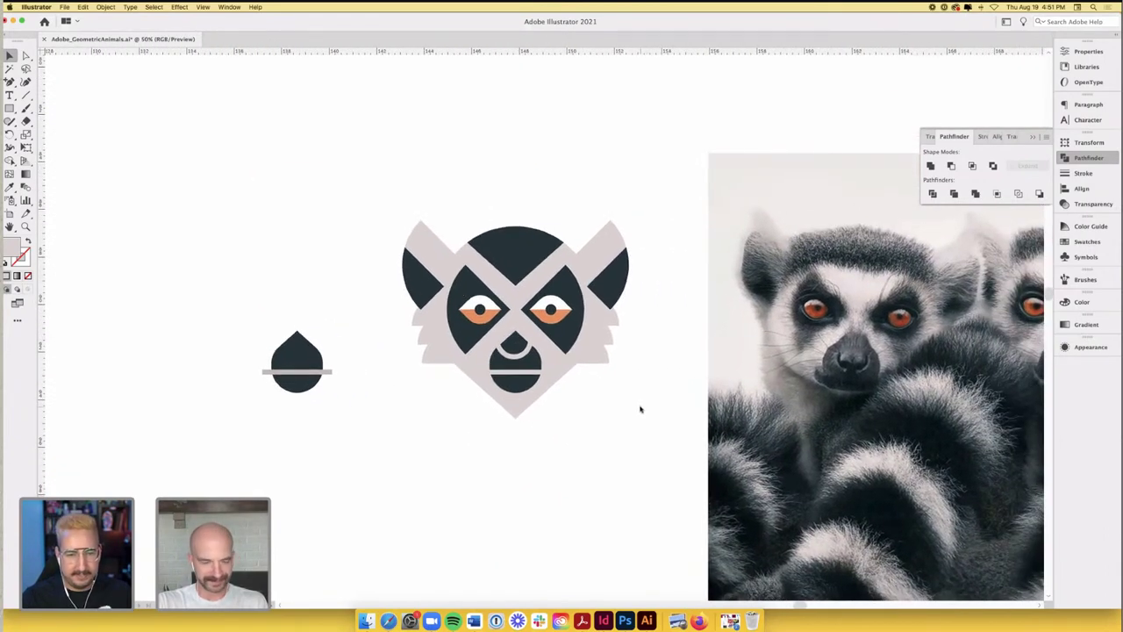
{"action": "scroll", "coordinate": [640, 409], "scroll_direction": "right", "scroll_amount": 2}
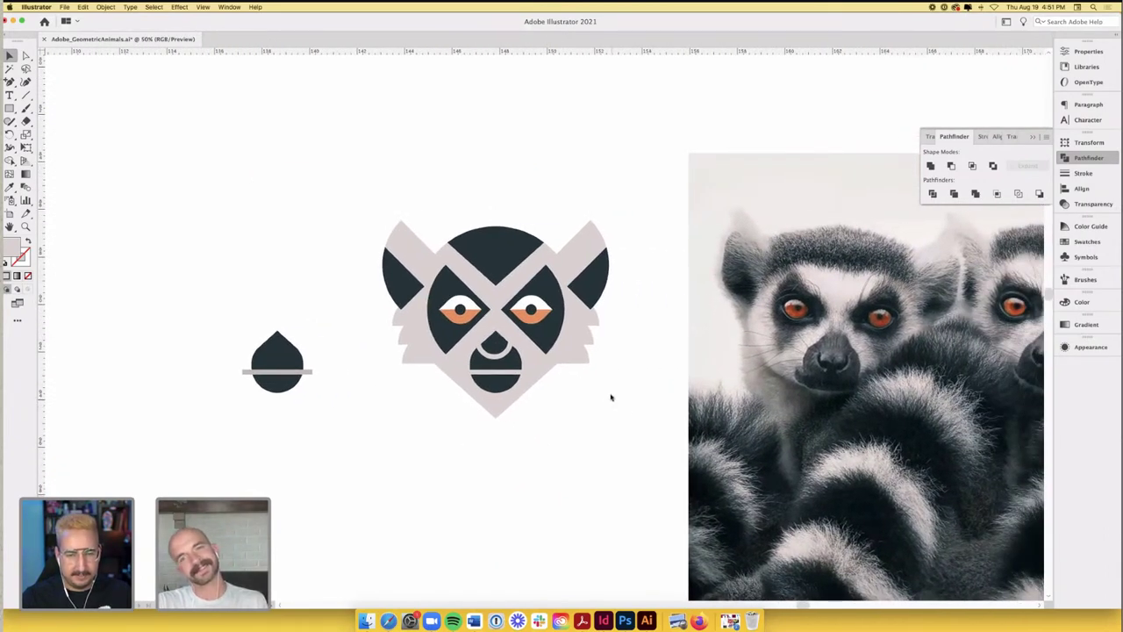
{"action": "key", "text": "cmd+s"}
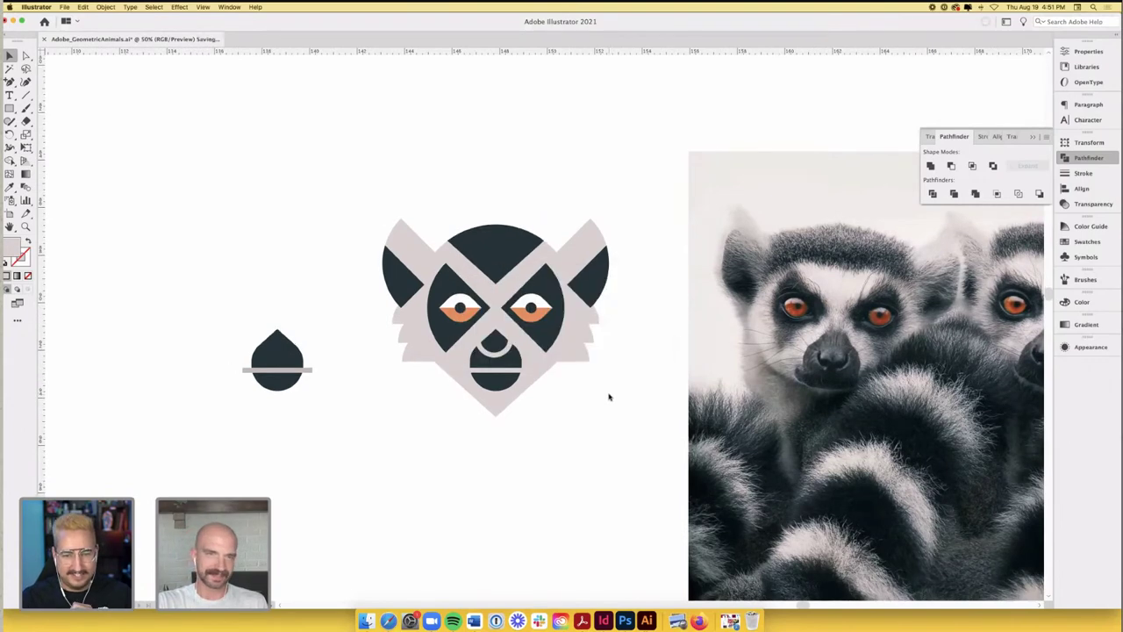
{"action": "scroll", "coordinate": [603, 398], "scroll_direction": "right", "scroll_amount": 3}
{"action": "scroll", "coordinate": [603, 398], "scroll_direction": "down", "scroll_amount": 1}
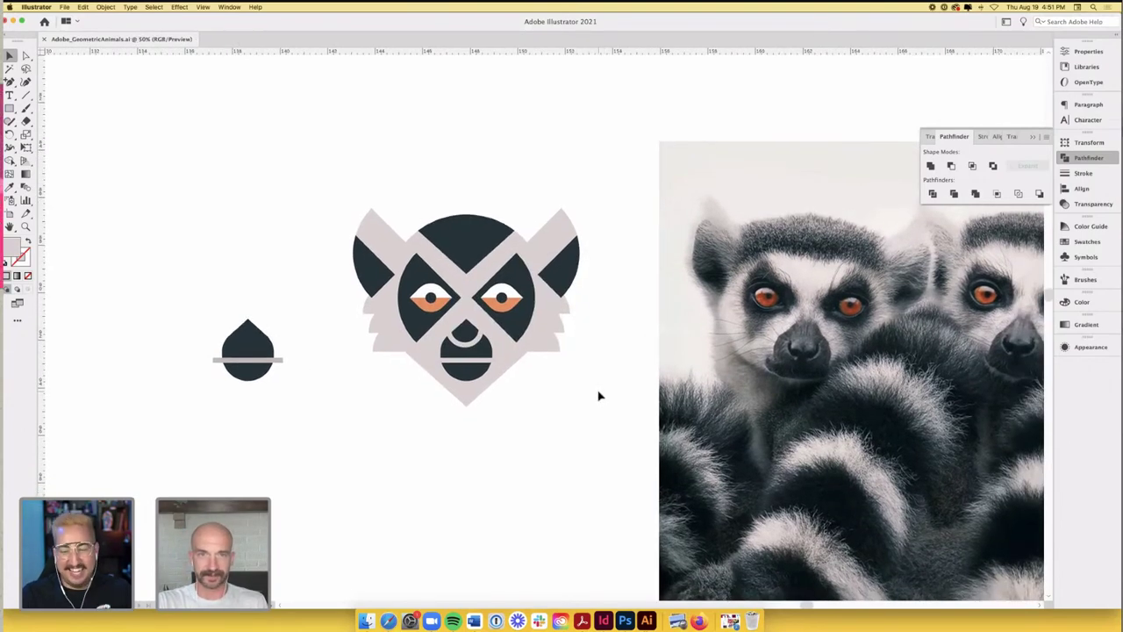
{"action": "scroll", "coordinate": [599, 394], "scroll_direction": "down", "scroll_amount": 3}
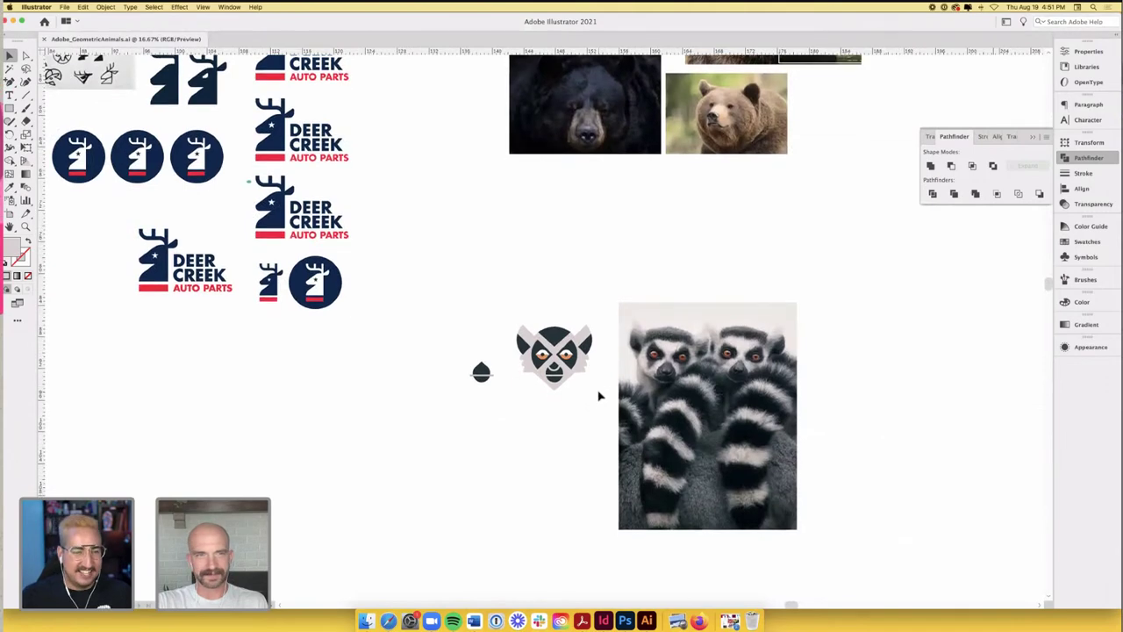
{"action": "scroll", "coordinate": [598, 394], "scroll_direction": "down", "scroll_amount": 1}
{"action": "scroll", "coordinate": [599, 395], "scroll_direction": "left", "scroll_amount": 2}
{"action": "scroll", "coordinate": [599, 395], "scroll_direction": "up", "scroll_amount": 1}
{"action": "scroll", "coordinate": [599, 397], "scroll_direction": "down", "scroll_amount": 1}
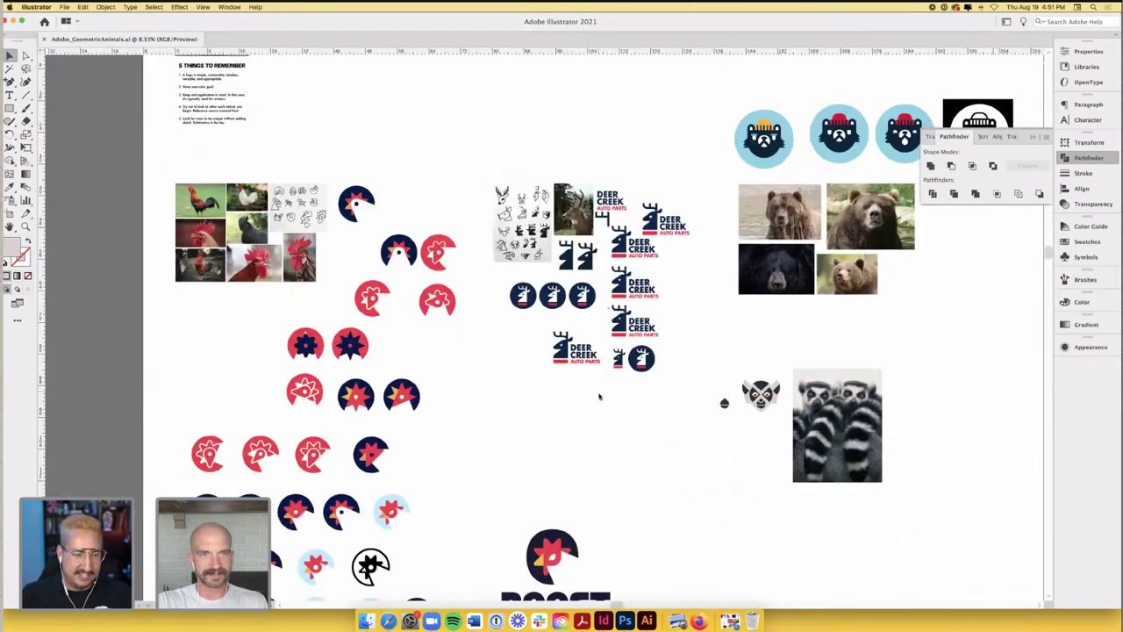
{"action": "scroll", "coordinate": [599, 404], "scroll_direction": "down", "scroll_amount": 3}
{"action": "scroll", "coordinate": [599, 404], "scroll_direction": "left", "scroll_amount": 1}
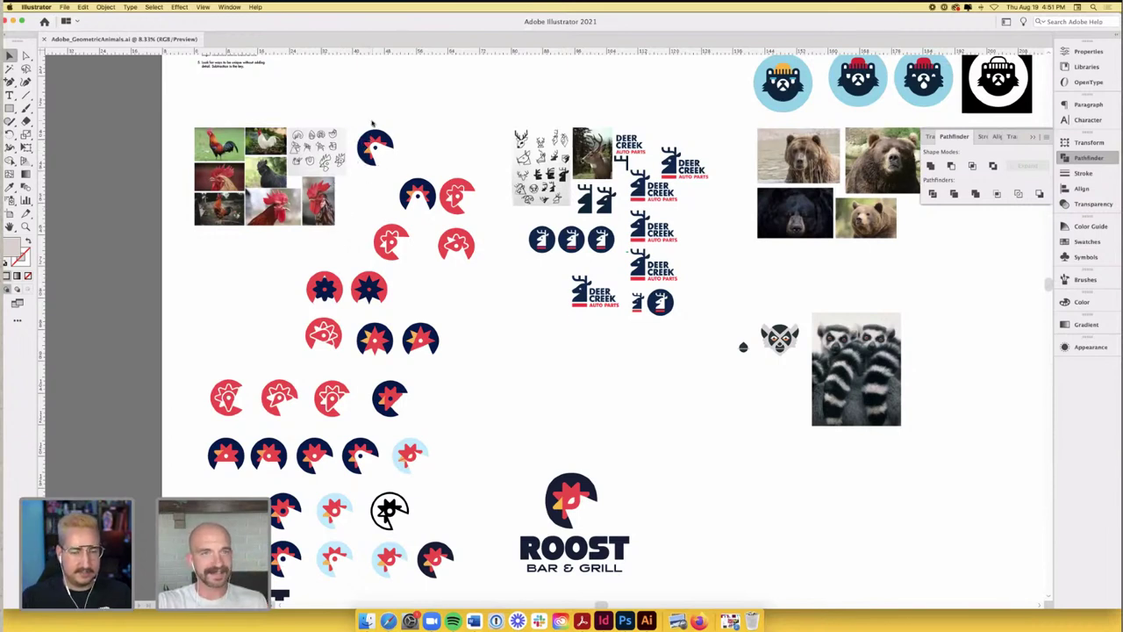
{"action": "scroll", "coordinate": [383, 134], "scroll_direction": "down", "scroll_amount": 3}
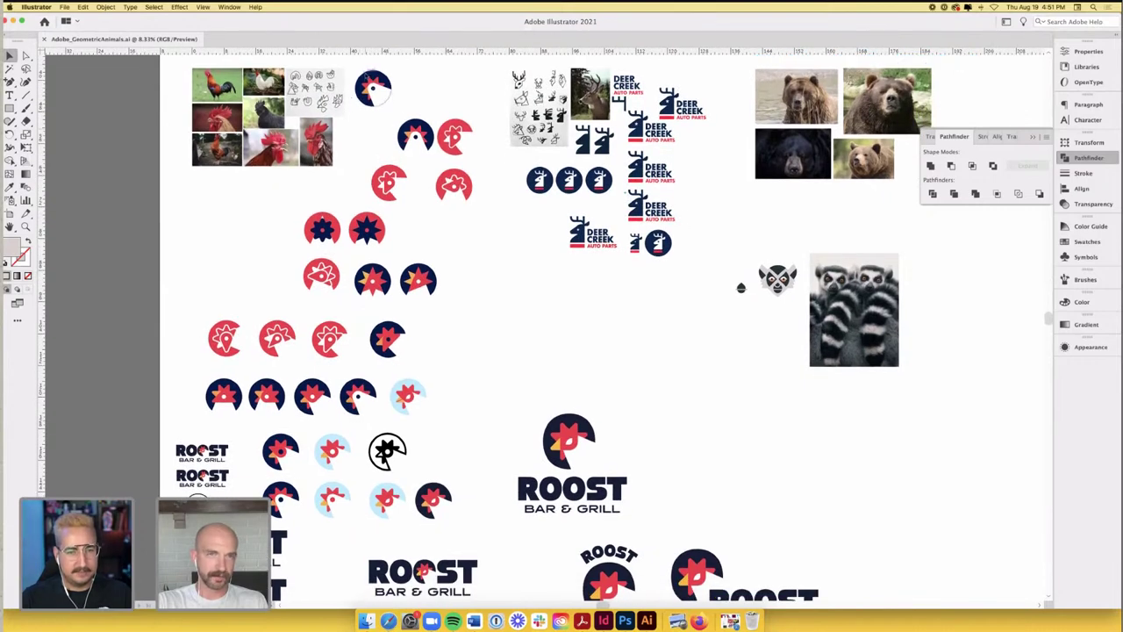
{"action": "scroll", "coordinate": [427, 278], "scroll_direction": "down", "scroll_amount": 3}
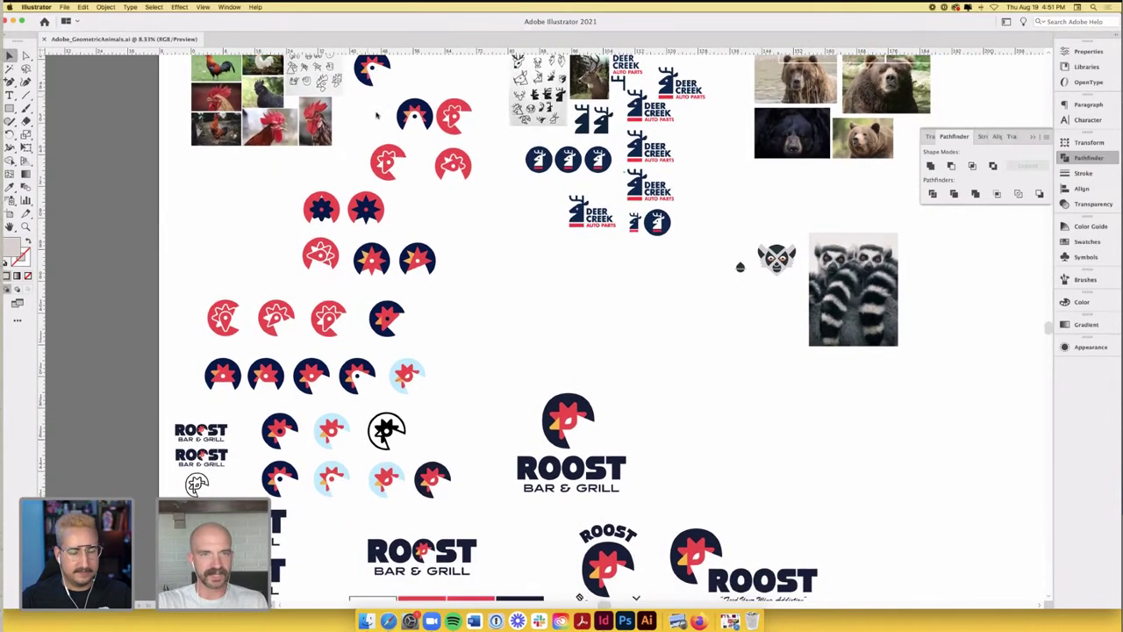
{"action": "scroll", "coordinate": [423, 273], "scroll_direction": "down", "scroll_amount": 3}
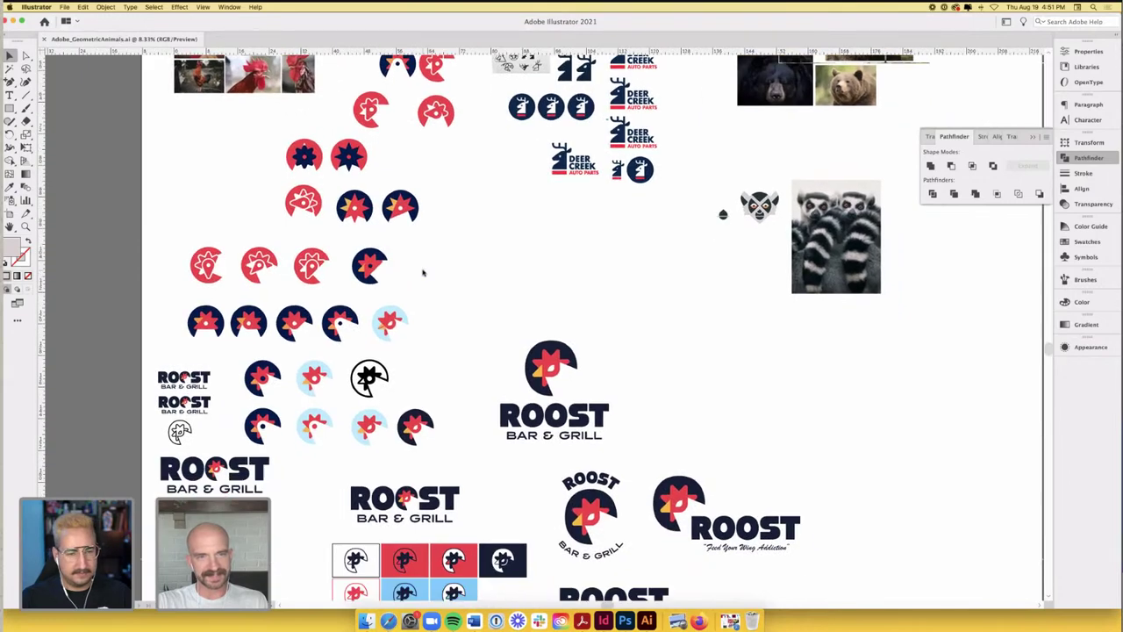
{"action": "scroll", "coordinate": [428, 568], "scroll_direction": "up", "scroll_amount": 2}
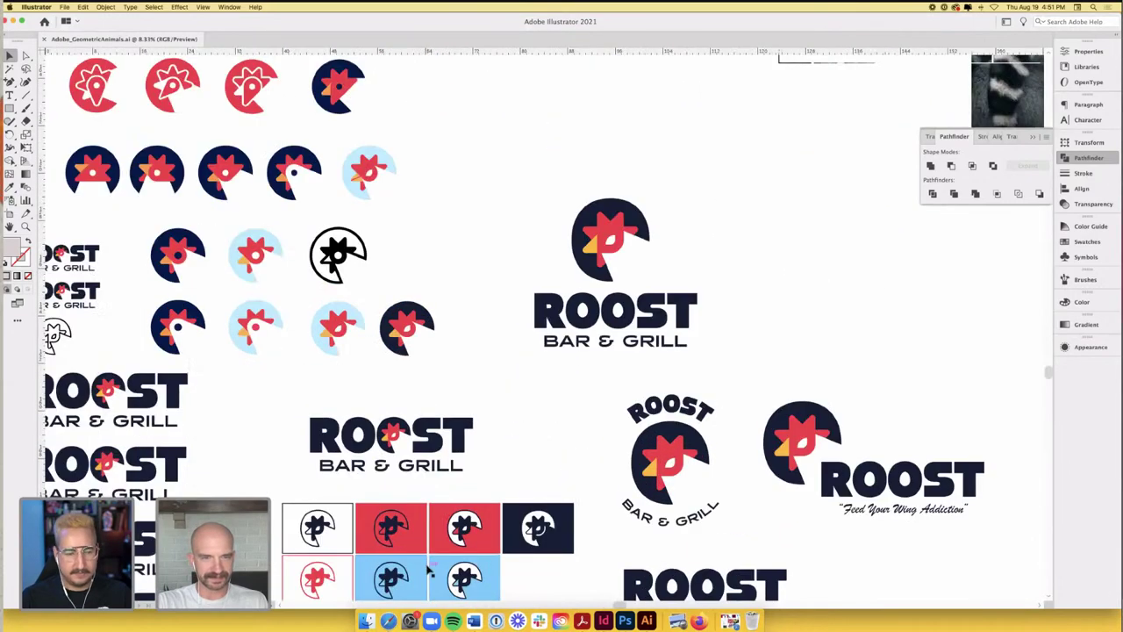
{"action": "scroll", "coordinate": [430, 566], "scroll_direction": "down", "scroll_amount": 2}
{"action": "scroll", "coordinate": [428, 566], "scroll_direction": "down", "scroll_amount": 1}
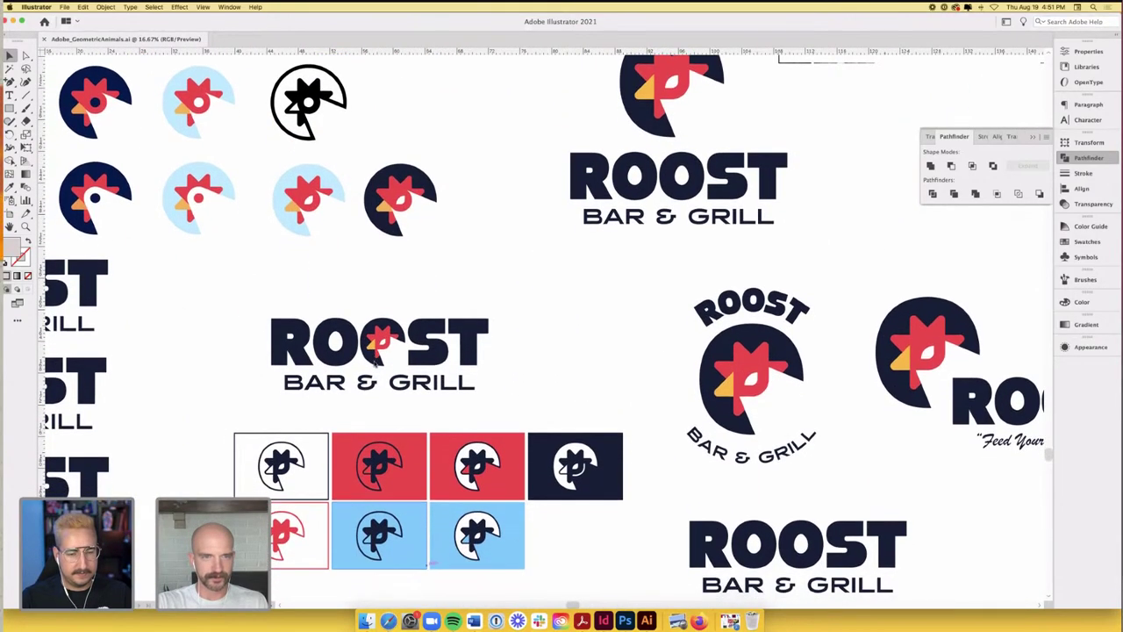
{"action": "scroll", "coordinate": [379, 360], "scroll_direction": "up", "scroll_amount": 2}
{"action": "scroll", "coordinate": [384, 406], "scroll_direction": "down", "scroll_amount": 1}
{"action": "scroll", "coordinate": [384, 406], "scroll_direction": "down", "scroll_amount": 1}
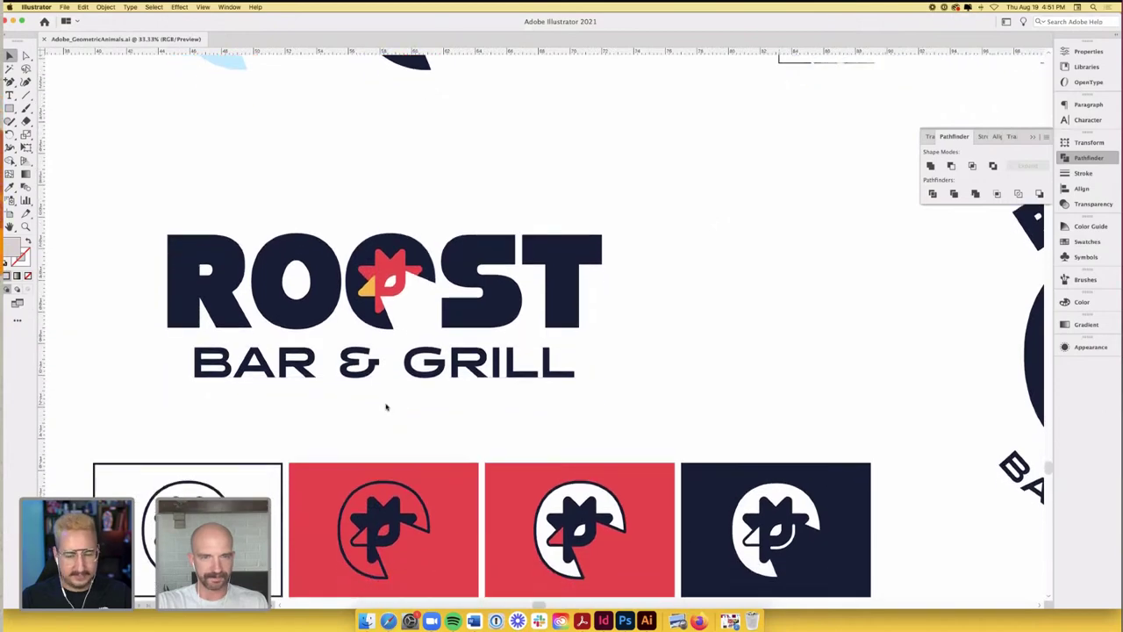
{"action": "scroll", "coordinate": [383, 406], "scroll_direction": "down", "scroll_amount": 1}
{"action": "scroll", "coordinate": [383, 406], "scroll_direction": "down", "scroll_amount": 1}
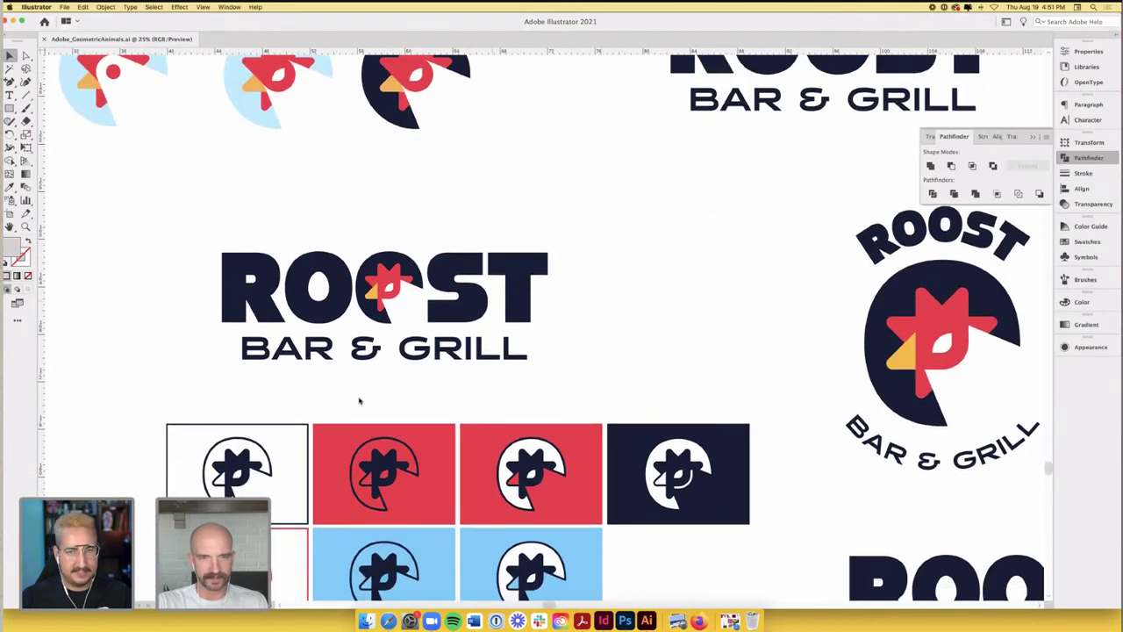
{"action": "scroll", "coordinate": [638, 297], "scroll_direction": "down", "scroll_amount": 3}
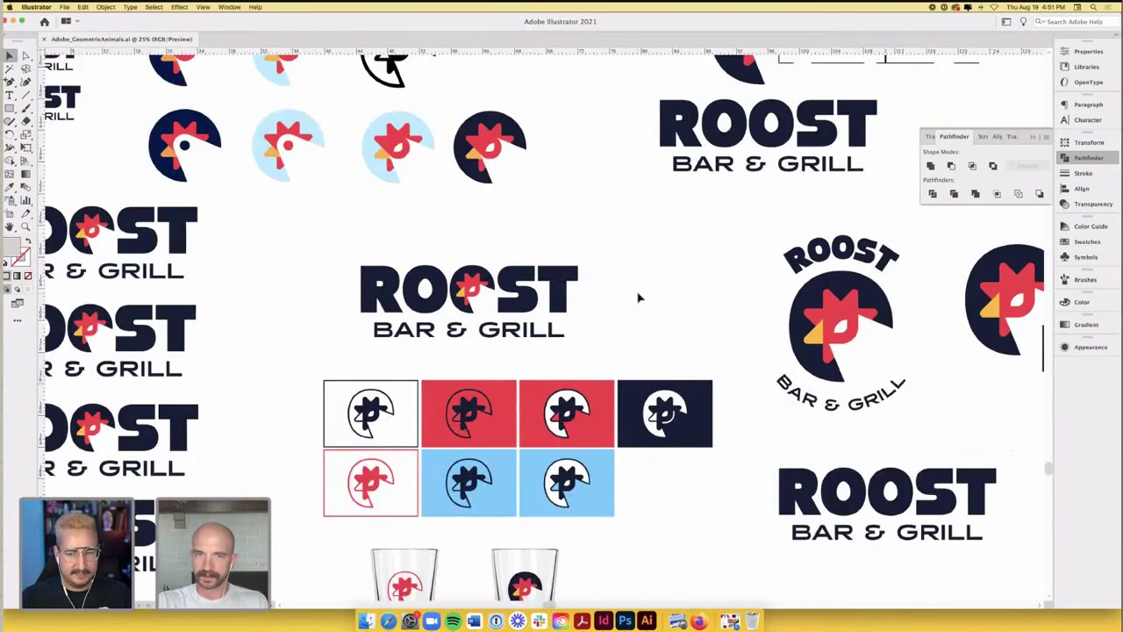
{"action": "scroll", "coordinate": [639, 296], "scroll_direction": "up", "scroll_amount": 2}
{"action": "scroll", "coordinate": [639, 297], "scroll_direction": "up", "scroll_amount": 5}
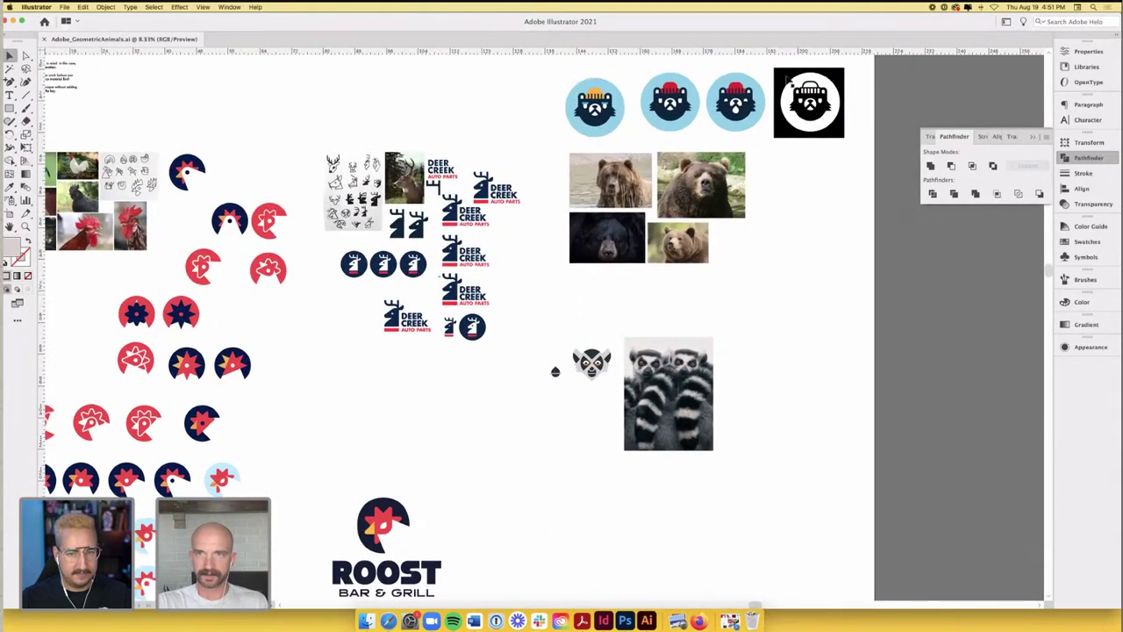
{"action": "scroll", "coordinate": [785, 83], "scroll_direction": "up", "scroll_amount": 3}
{"action": "scroll", "coordinate": [785, 84], "scroll_direction": "up", "scroll_amount": 4}
{"action": "scroll", "coordinate": [786, 83], "scroll_direction": "right", "scroll_amount": 3}
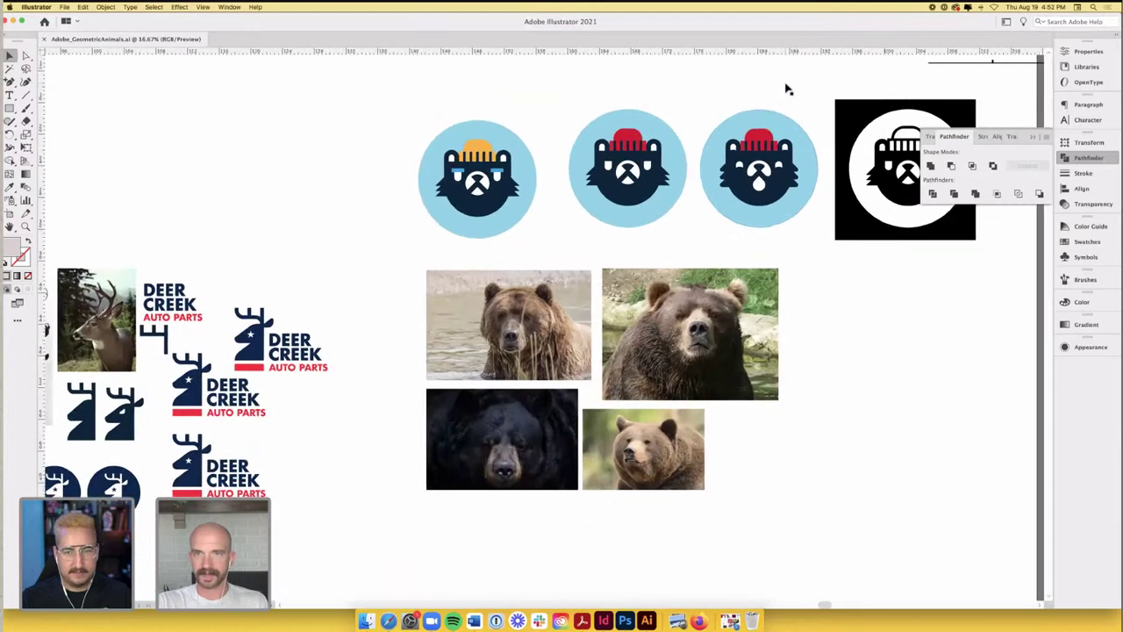
{"action": "scroll", "coordinate": [782, 94], "scroll_direction": "right", "scroll_amount": 1}
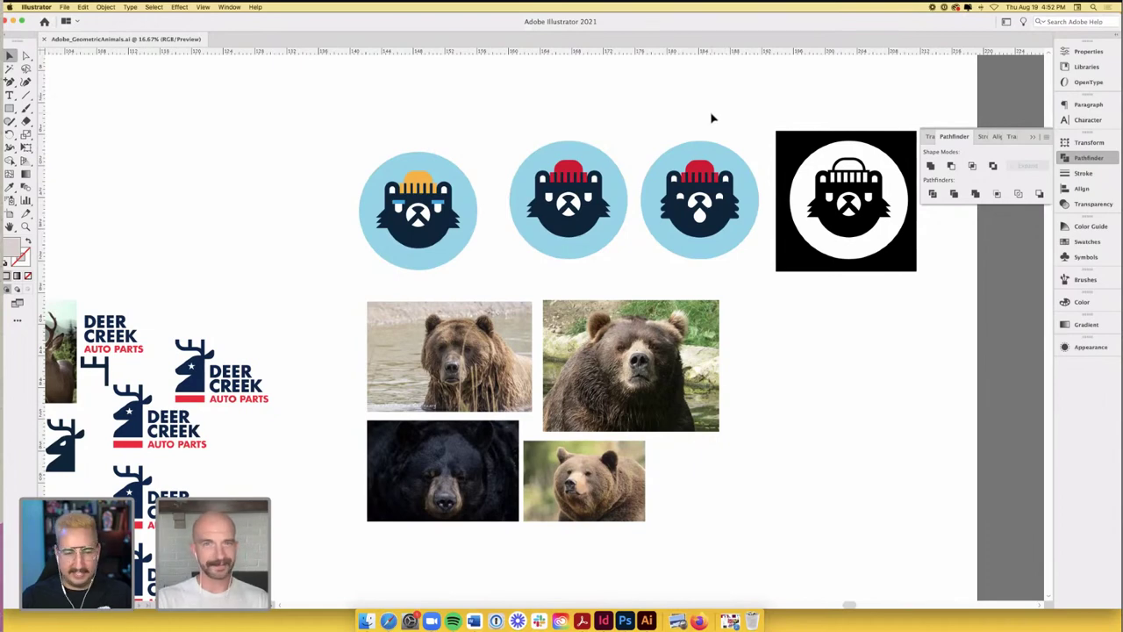
{"action": "scroll", "coordinate": [712, 116], "scroll_direction": "down", "scroll_amount": 2}
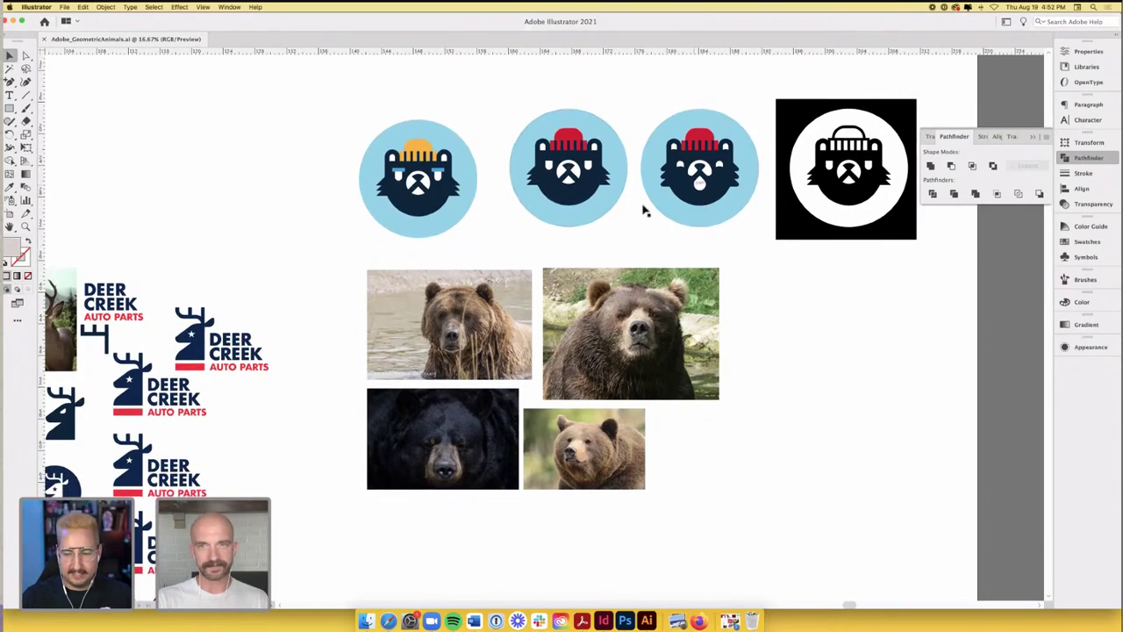
{"action": "scroll", "coordinate": [426, 209], "scroll_direction": "down", "scroll_amount": 5}
{"action": "scroll", "coordinate": [426, 209], "scroll_direction": "left", "scroll_amount": 5}
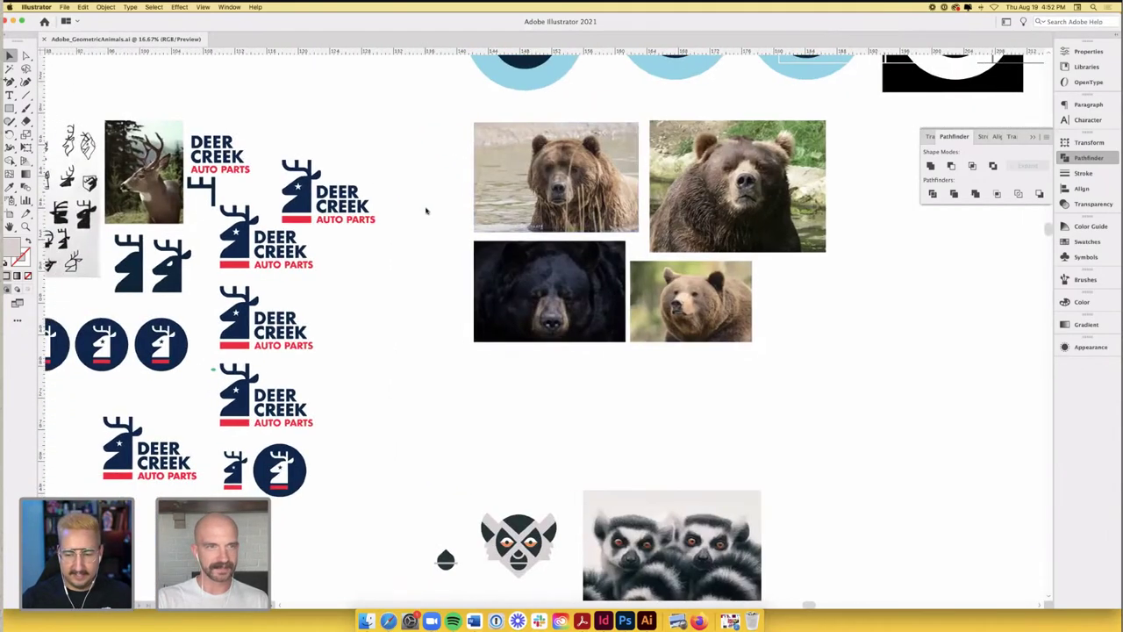
{"action": "scroll", "coordinate": [344, 318], "scroll_direction": "left", "scroll_amount": 1}
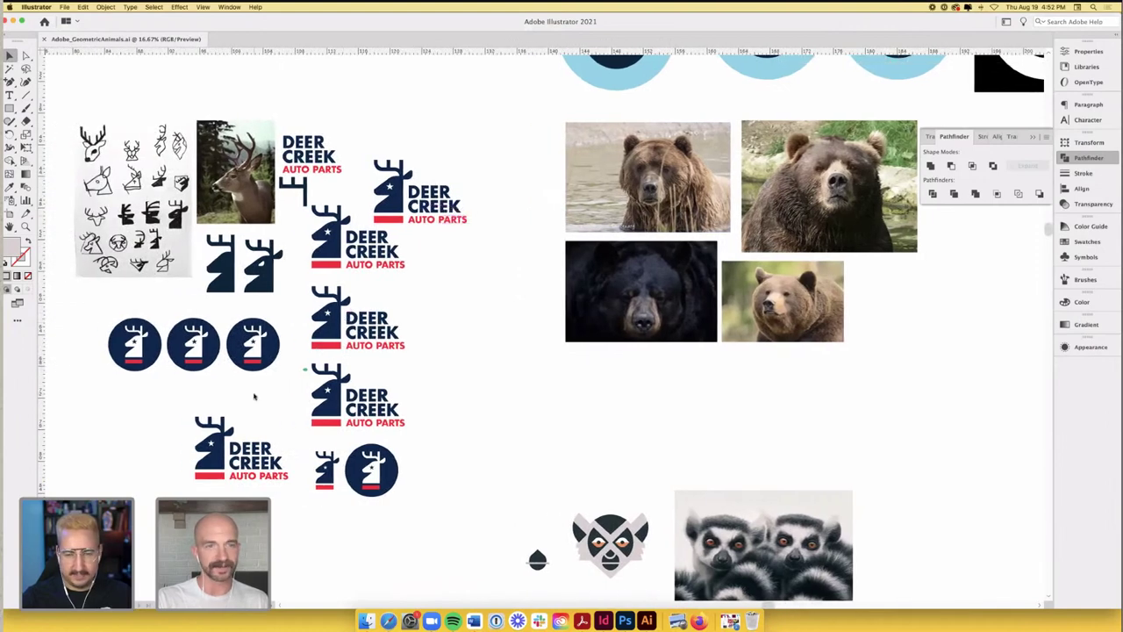
{"action": "scroll", "coordinate": [254, 398], "scroll_direction": "up", "scroll_amount": 2}
{"action": "scroll", "coordinate": [264, 396], "scroll_direction": "up", "scroll_amount": 2}
{"action": "scroll", "coordinate": [263, 396], "scroll_direction": "left", "scroll_amount": 3}
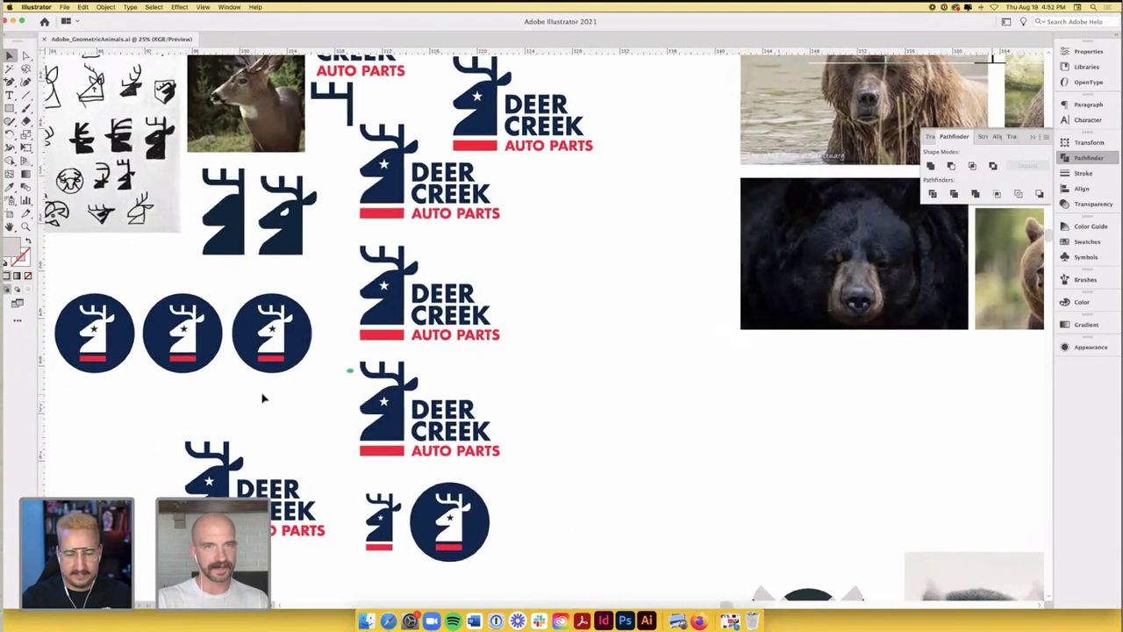
{"action": "scroll", "coordinate": [276, 268], "scroll_direction": "left", "scroll_amount": 3}
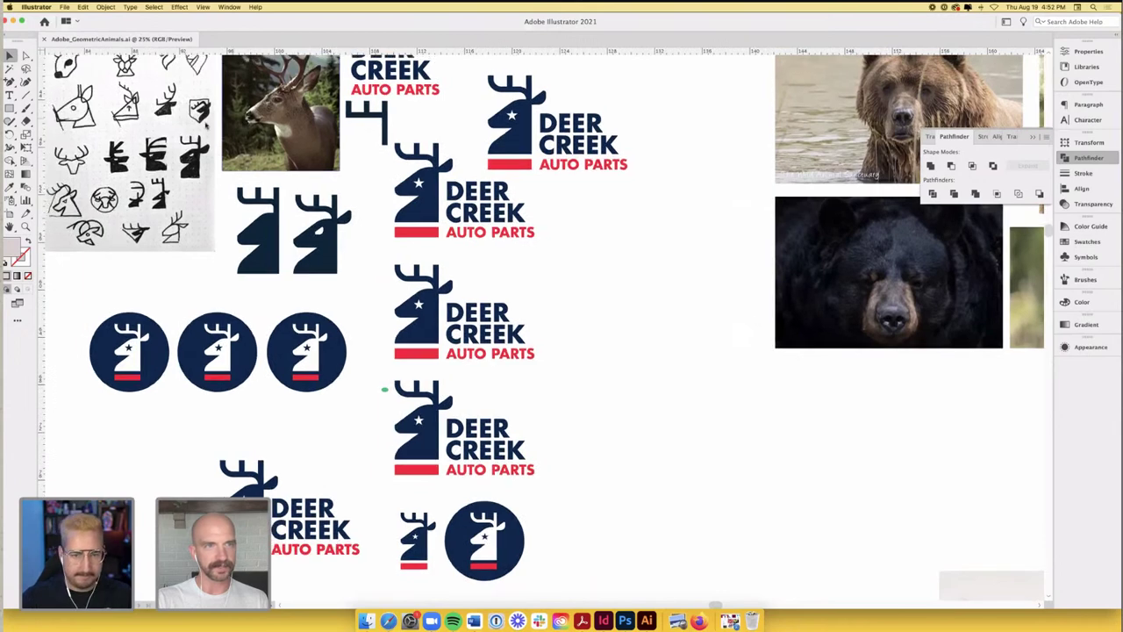
{"action": "scroll", "coordinate": [276, 268], "scroll_direction": "up", "scroll_amount": 1}
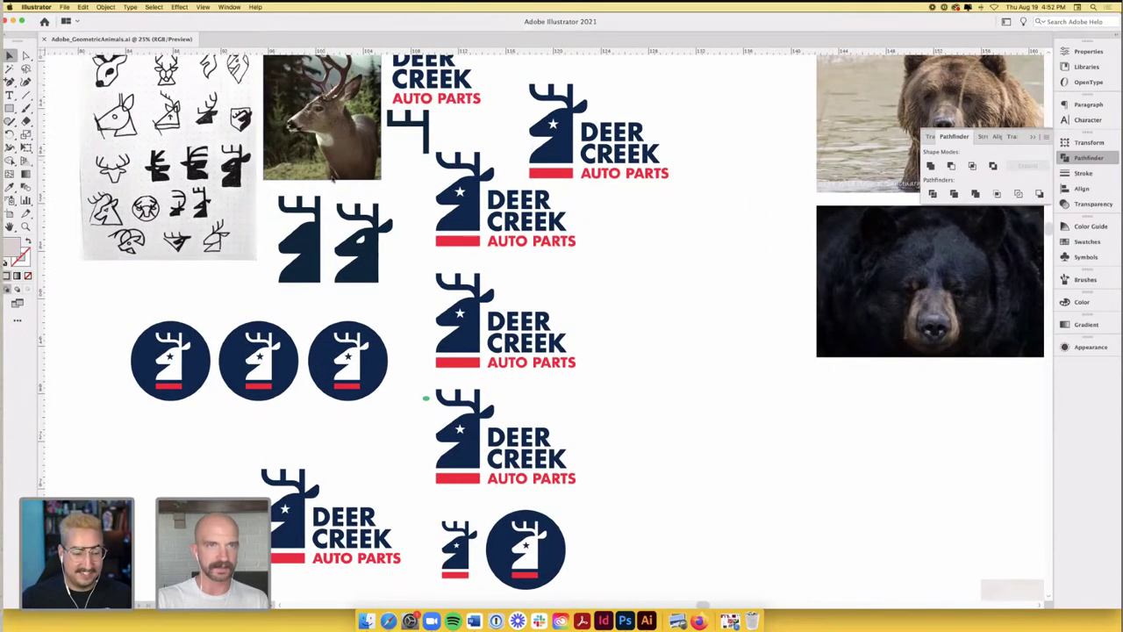
{"action": "scroll", "coordinate": [515, 399], "scroll_direction": "down", "scroll_amount": 3}
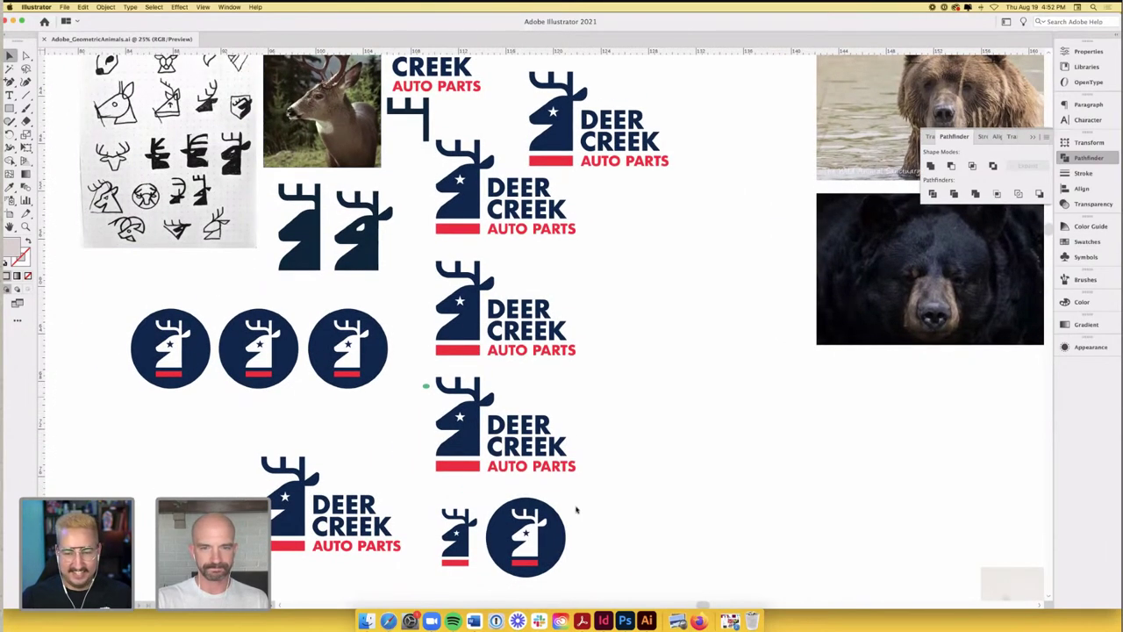
{"action": "left_click", "coordinate": [625, 620]}
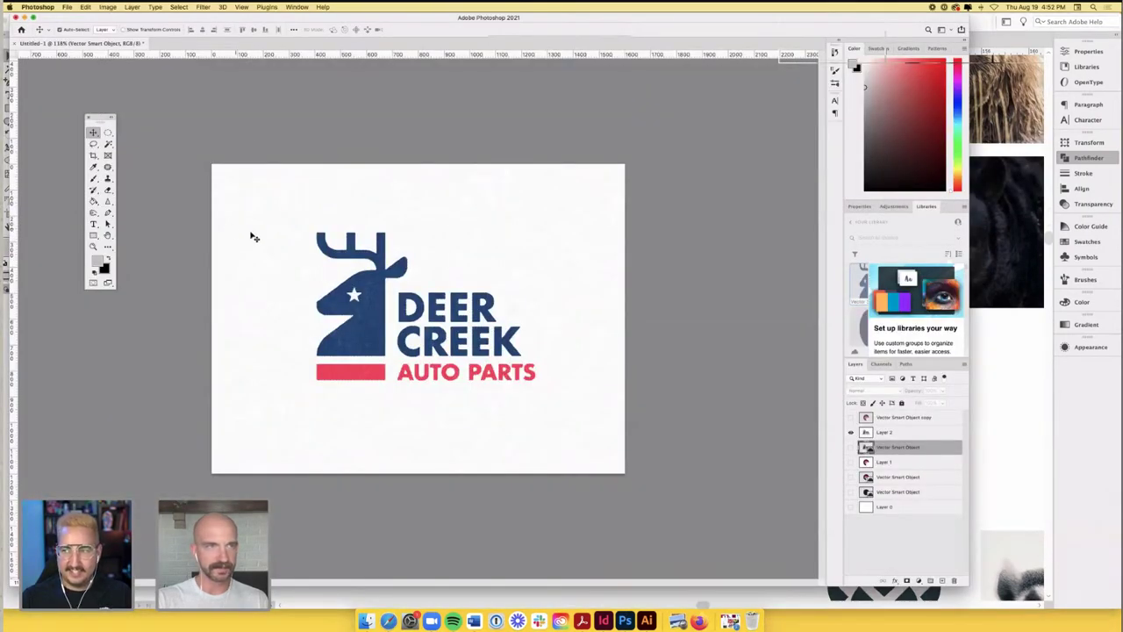
{"action": "left_click", "coordinate": [851, 419]}
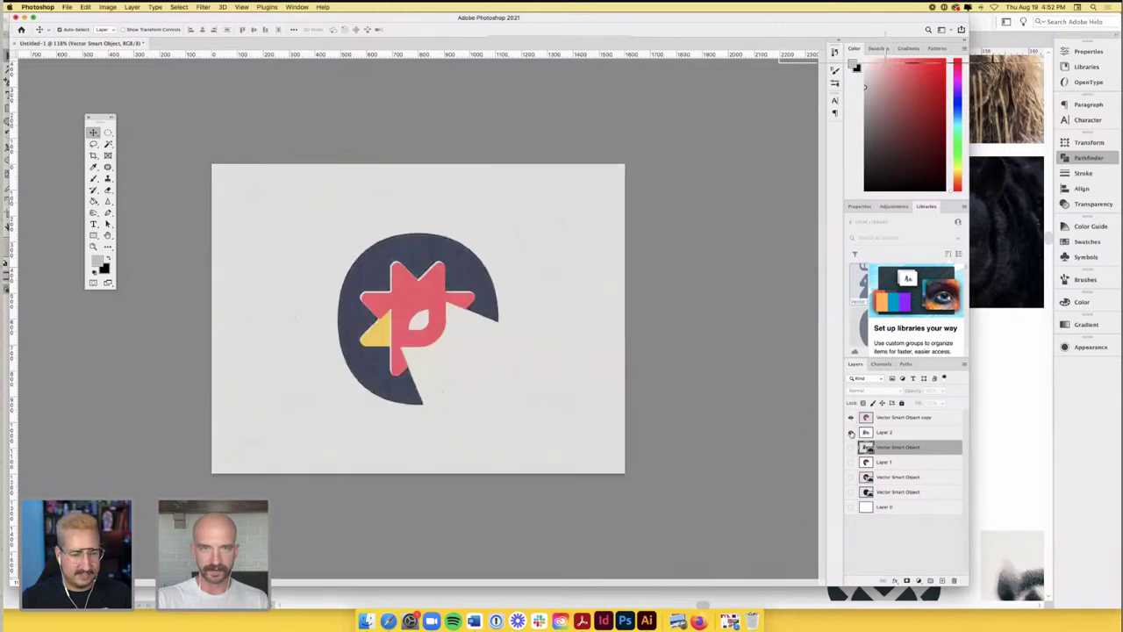
{"action": "left_click", "coordinate": [851, 417]}
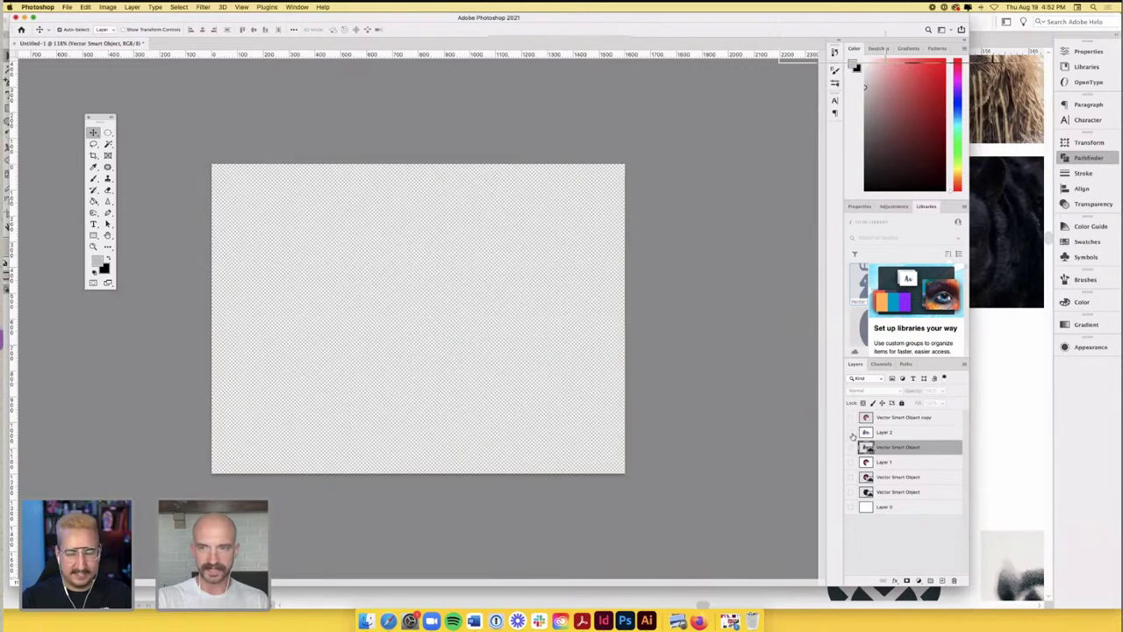
{"action": "left_click", "coordinate": [850, 432]}
{"action": "left_click", "coordinate": [1027, 436]}
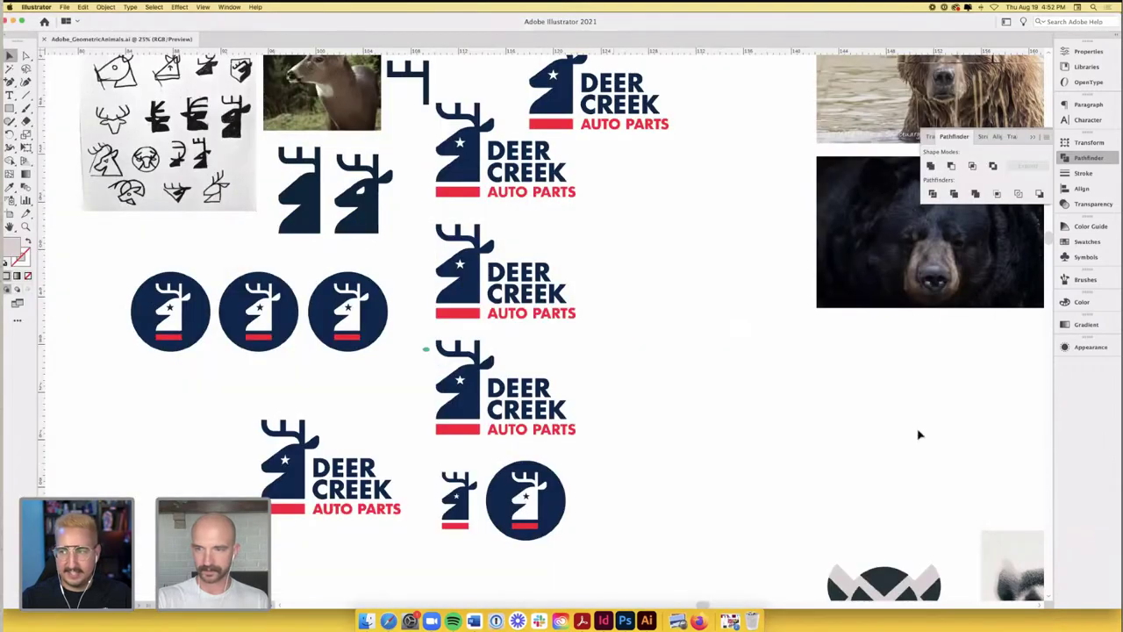
{"action": "scroll", "coordinate": [917, 433], "scroll_direction": "down", "scroll_amount": 3}
{"action": "scroll", "coordinate": [917, 432], "scroll_direction": "right", "scroll_amount": 4}
{"action": "scroll", "coordinate": [911, 431], "scroll_direction": "right", "scroll_amount": 1}
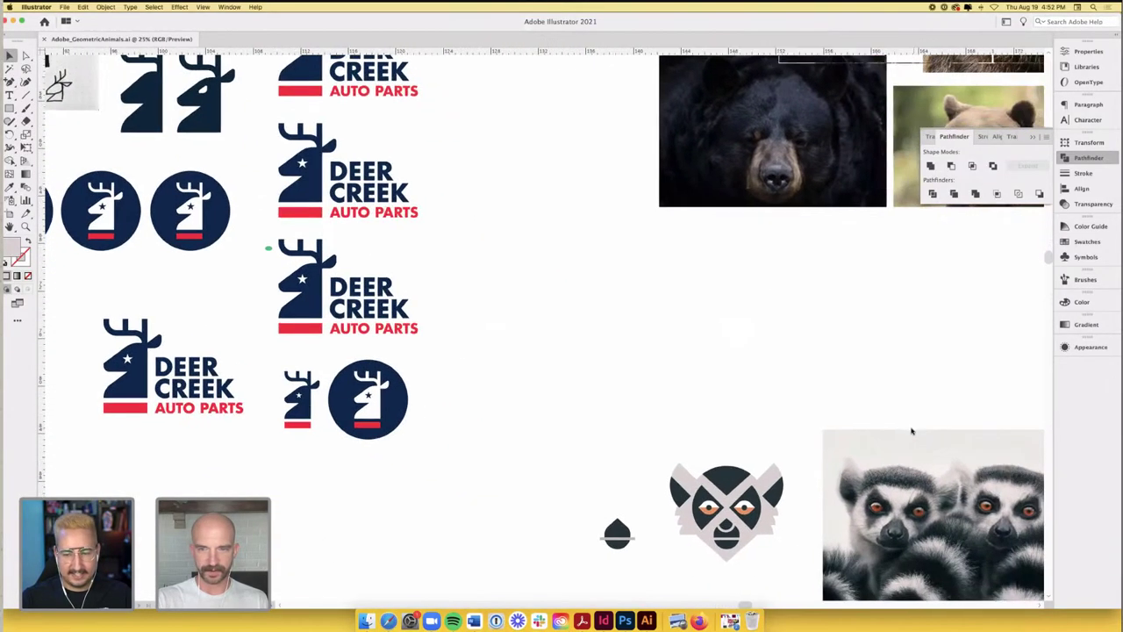
{"action": "scroll", "coordinate": [580, 222], "scroll_direction": "down", "scroll_amount": 3}
{"action": "scroll", "coordinate": [581, 222], "scroll_direction": "right", "scroll_amount": 5}
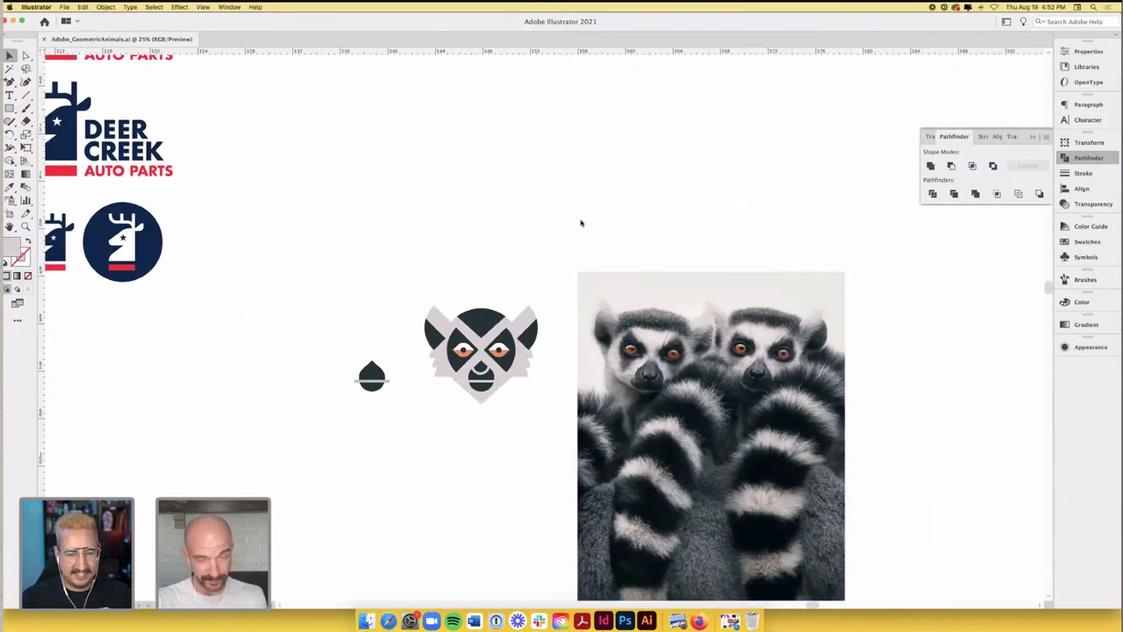
{"action": "scroll", "coordinate": [526, 281], "scroll_direction": "down", "scroll_amount": 2}
{"action": "scroll", "coordinate": [526, 281], "scroll_direction": "right", "scroll_amount": 2}
{"action": "scroll", "coordinate": [468, 338], "scroll_direction": "up", "scroll_amount": 1}
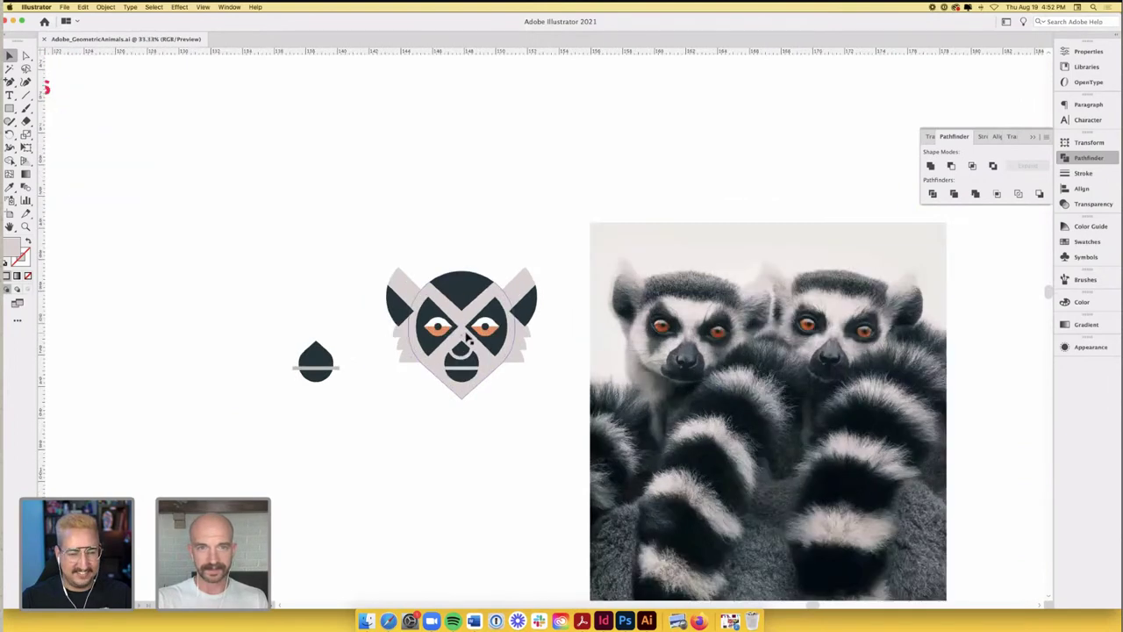
{"action": "scroll", "coordinate": [469, 338], "scroll_direction": "up", "scroll_amount": 1}
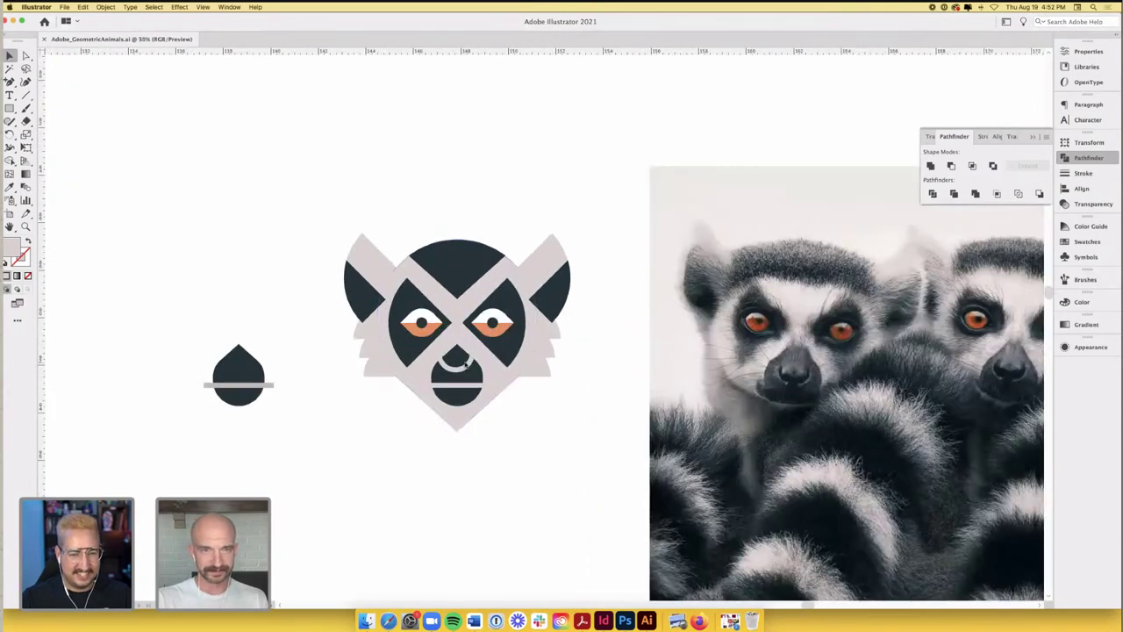
{"action": "left_click", "coordinate": [470, 367]}
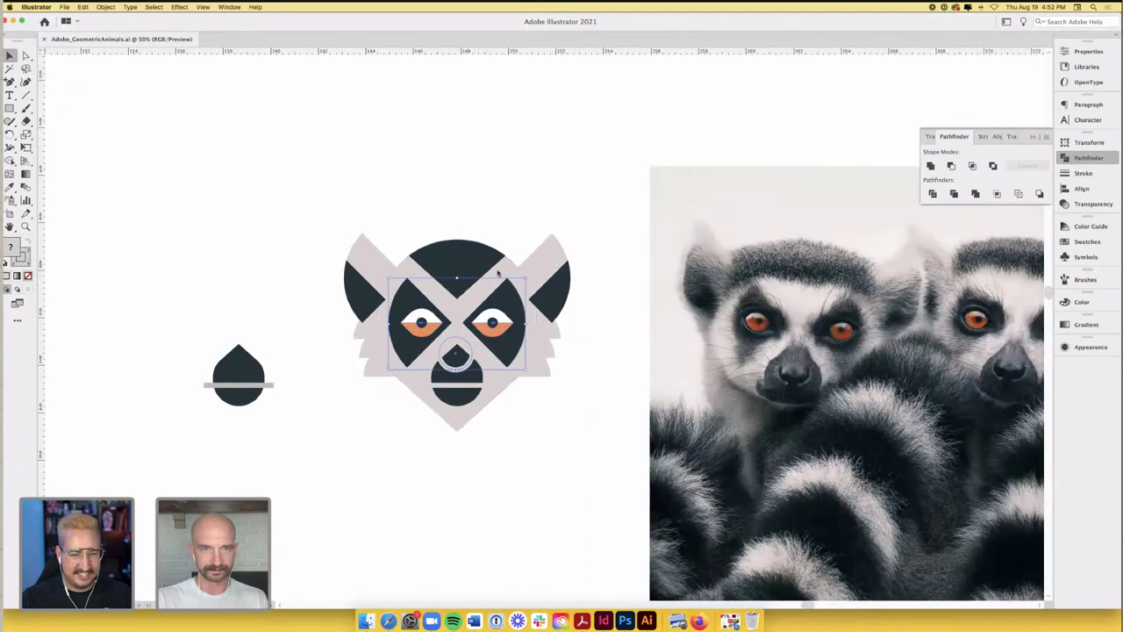
{"action": "double_click", "coordinate": [471, 353]}
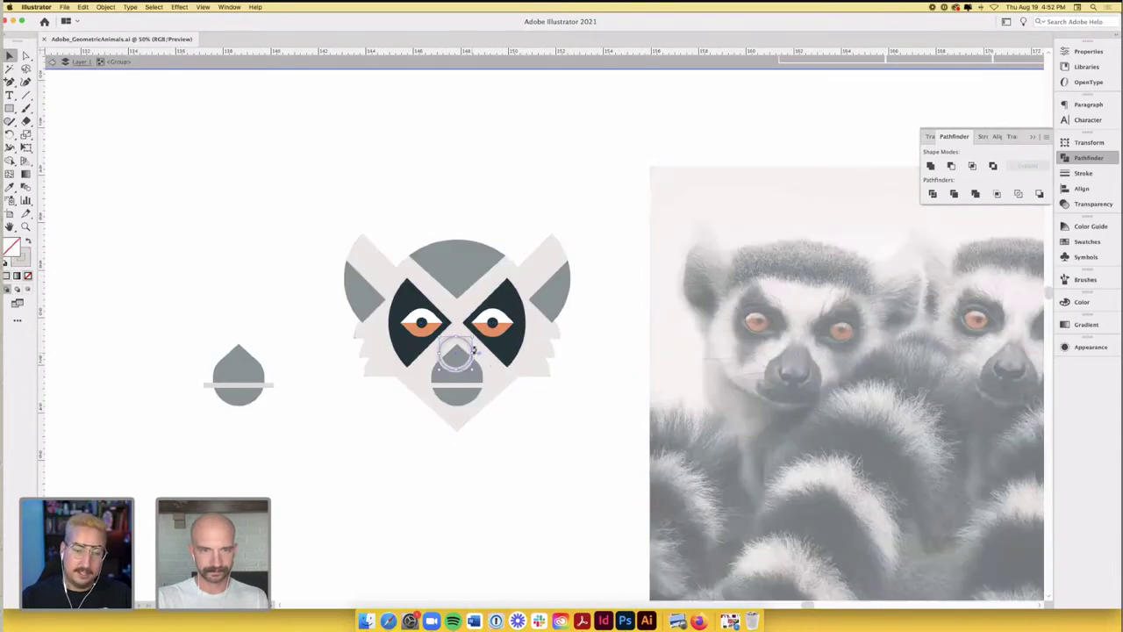
{"action": "left_click_drag", "start_coordinate": [471, 351], "coordinate": [475, 352]}
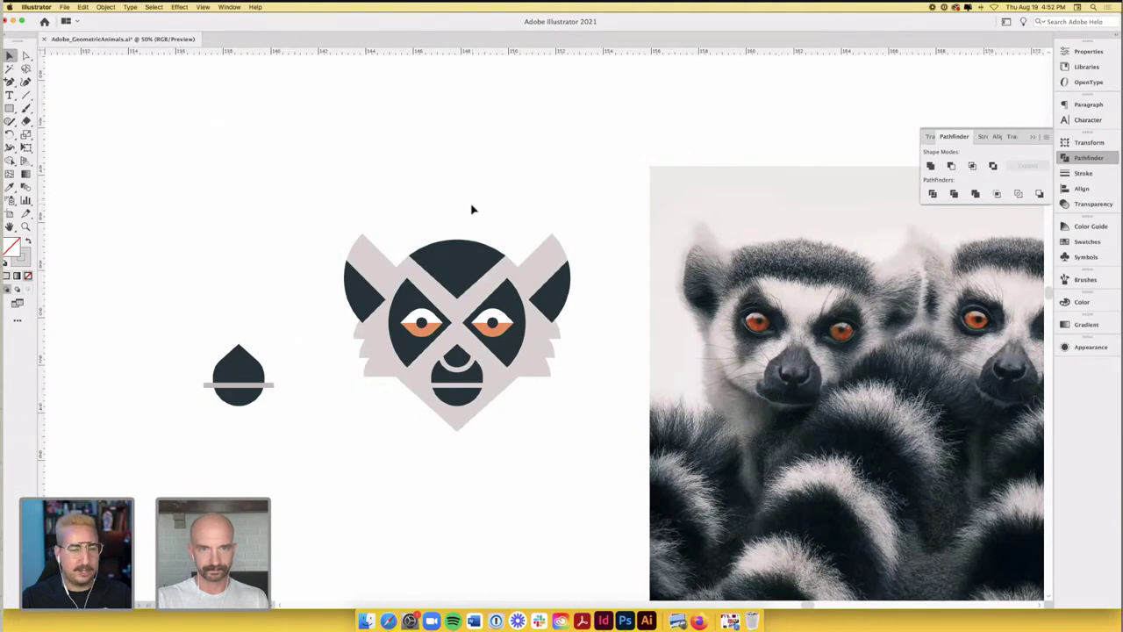
- Switch to Outline view and zoom out to see the construction lines across the artboards
{"action": "key", "text": "super+y"}
{"action": "key", "text": "super+minus"}
{"action": "key", "text": "super+minus"}
{"action": "key", "text": "super+minus"}
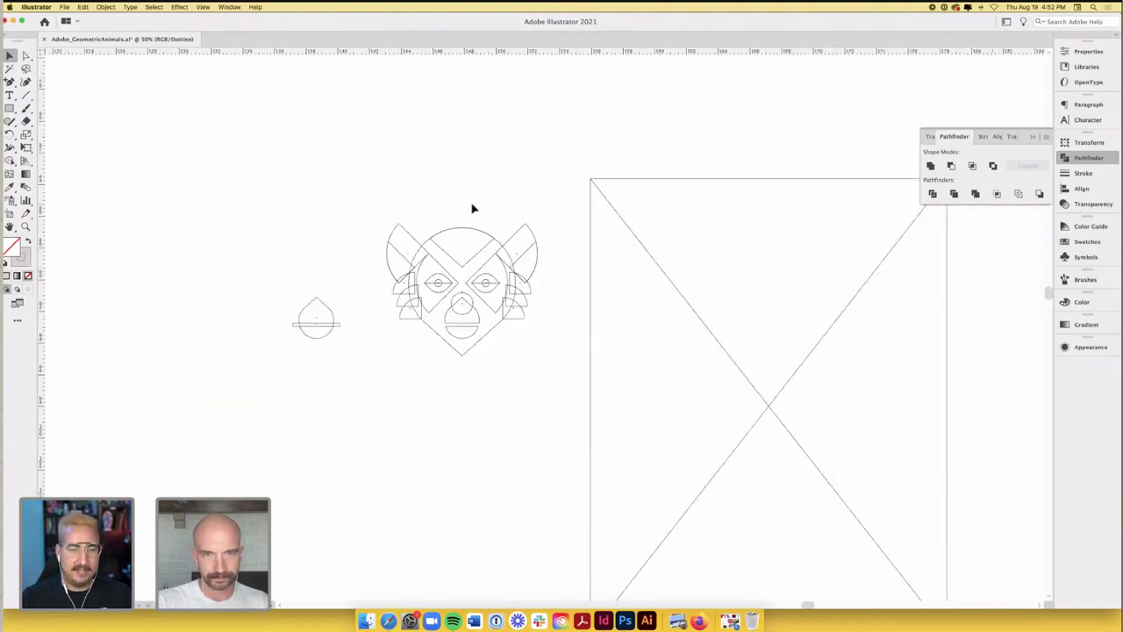
{"action": "key", "text": "super+minus"}
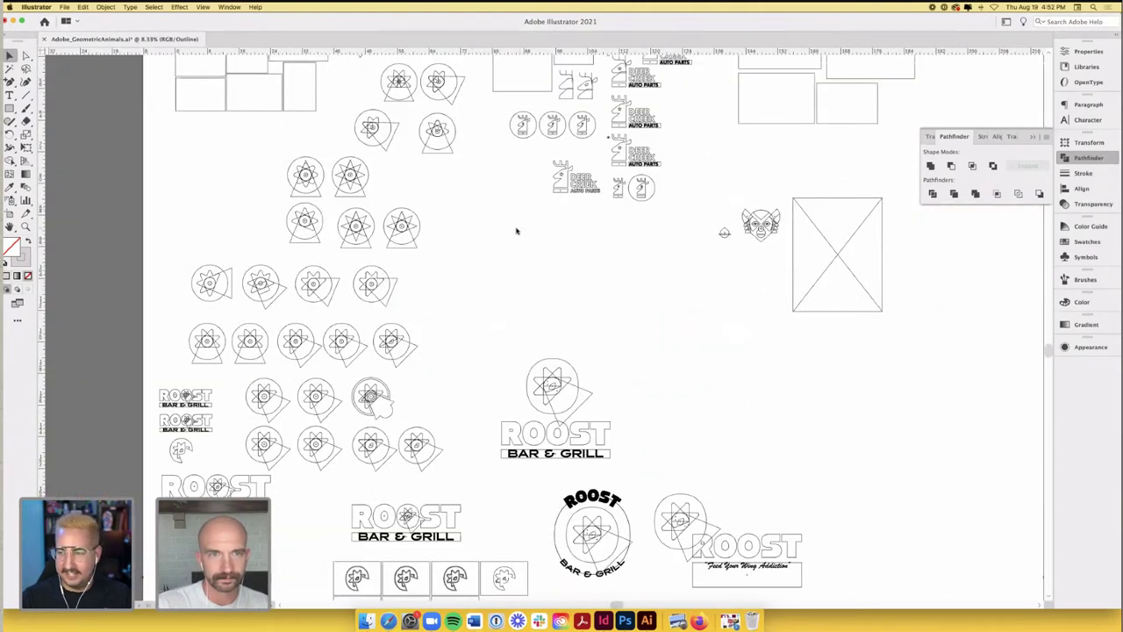
{"action": "scroll", "coordinate": [515, 232], "scroll_direction": "down", "scroll_amount": 3}
{"action": "scroll", "coordinate": [515, 234], "scroll_direction": "down", "scroll_amount": 5}
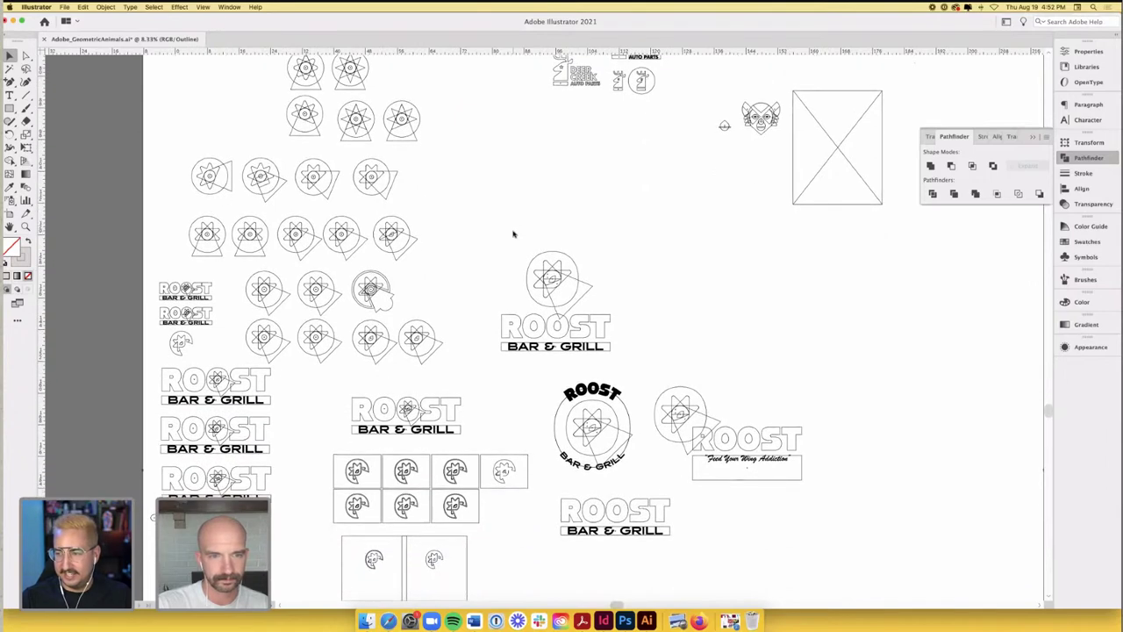
- Pan over to the bear badges and return them to full-colour Preview
{"action": "scroll", "coordinate": [558, 276], "scroll_direction": "up", "scroll_amount": 8}
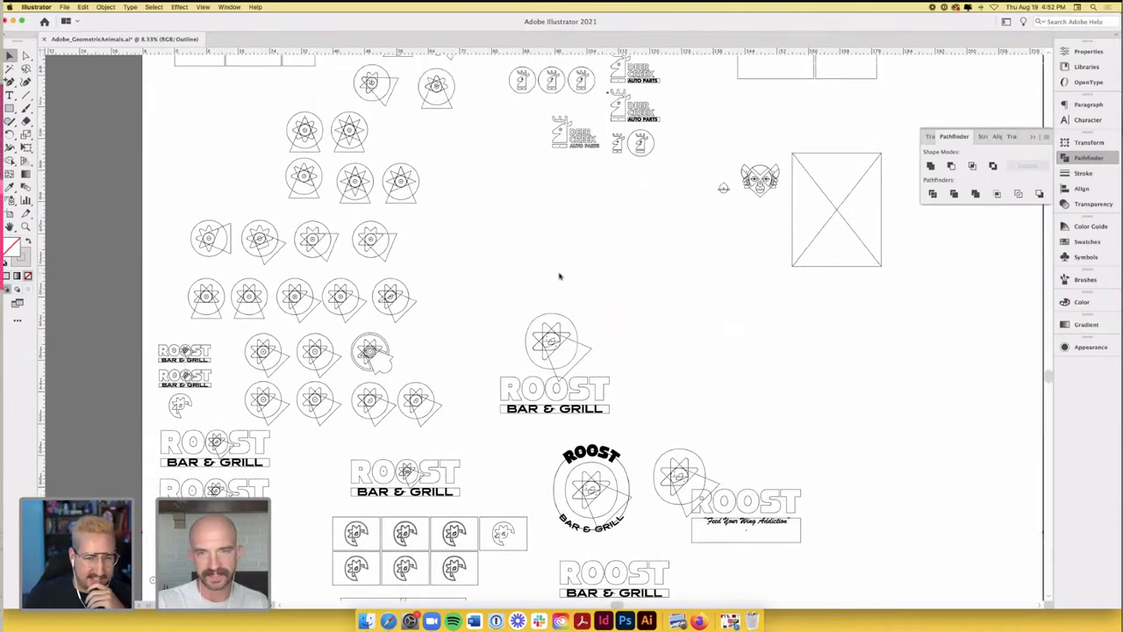
{"action": "scroll", "coordinate": [559, 277], "scroll_direction": "up", "scroll_amount": 8}
{"action": "scroll", "coordinate": [559, 277], "scroll_direction": "right", "scroll_amount": 6}
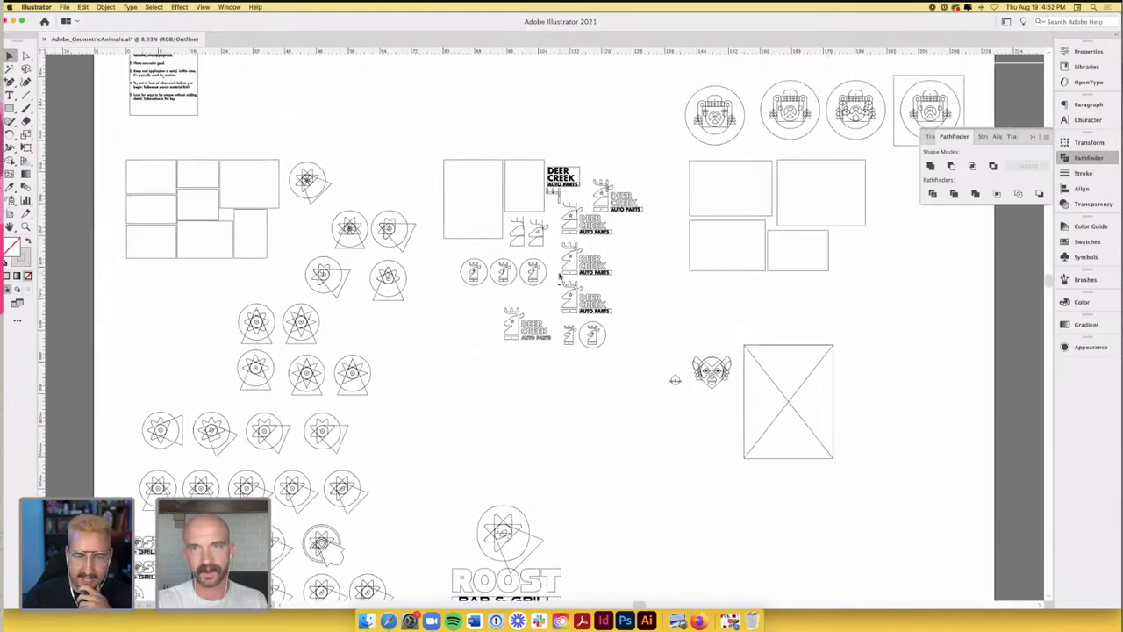
{"action": "scroll", "coordinate": [737, 137], "scroll_direction": "up", "scroll_amount": 5}
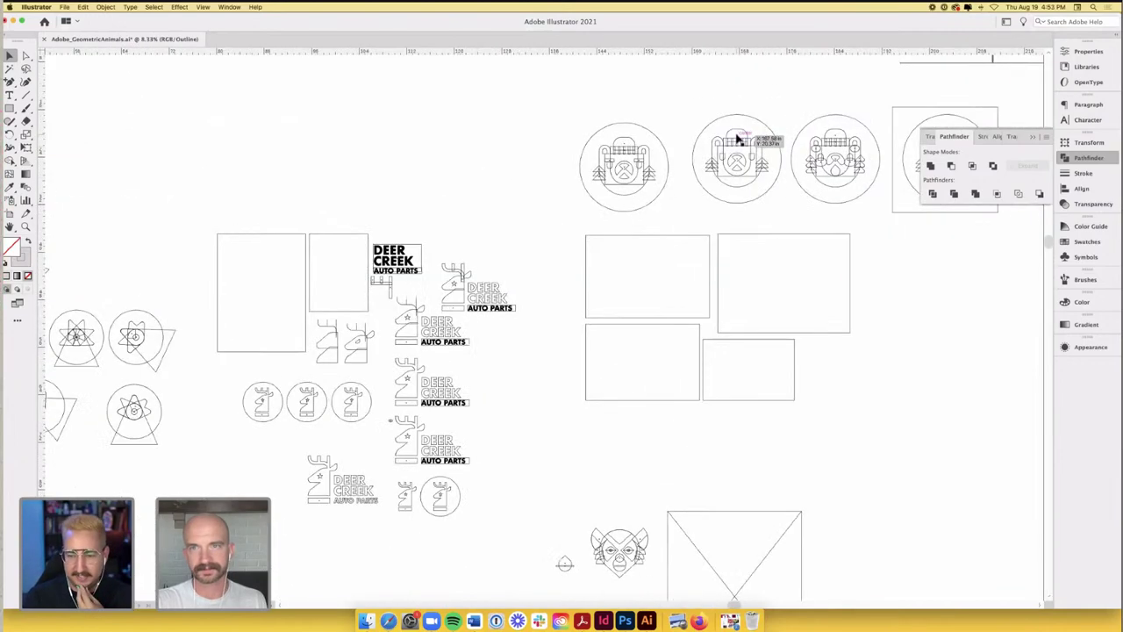
{"action": "scroll", "coordinate": [754, 149], "scroll_direction": "right", "scroll_amount": 2}
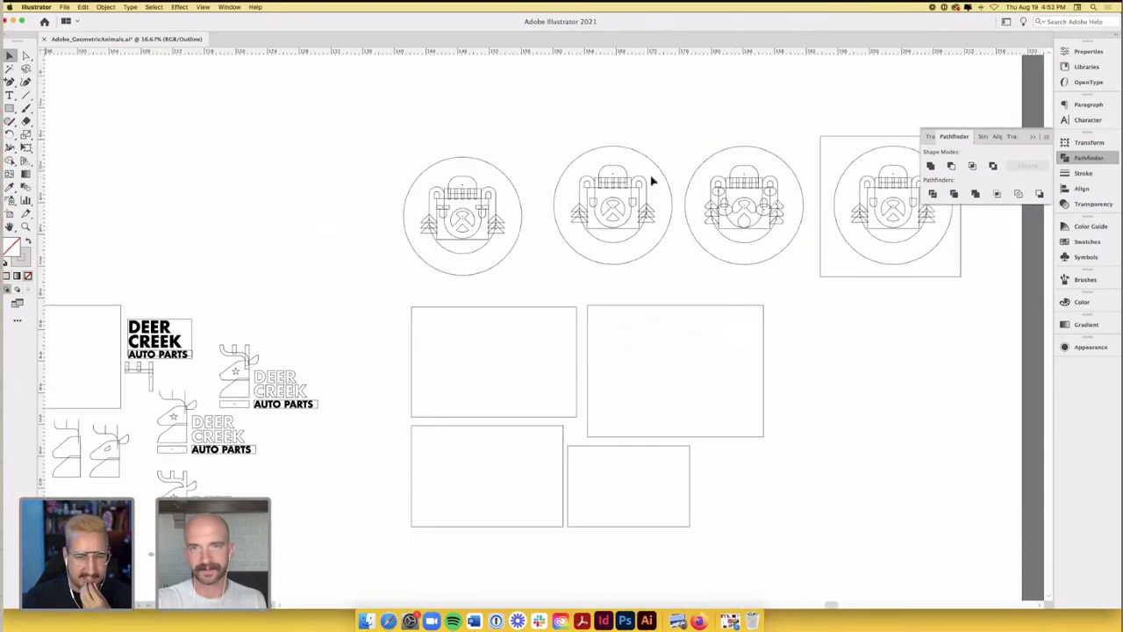
{"action": "scroll", "coordinate": [652, 178], "scroll_direction": "up", "scroll_amount": 5}
{"action": "scroll", "coordinate": [652, 178], "scroll_direction": "up", "scroll_amount": 2}
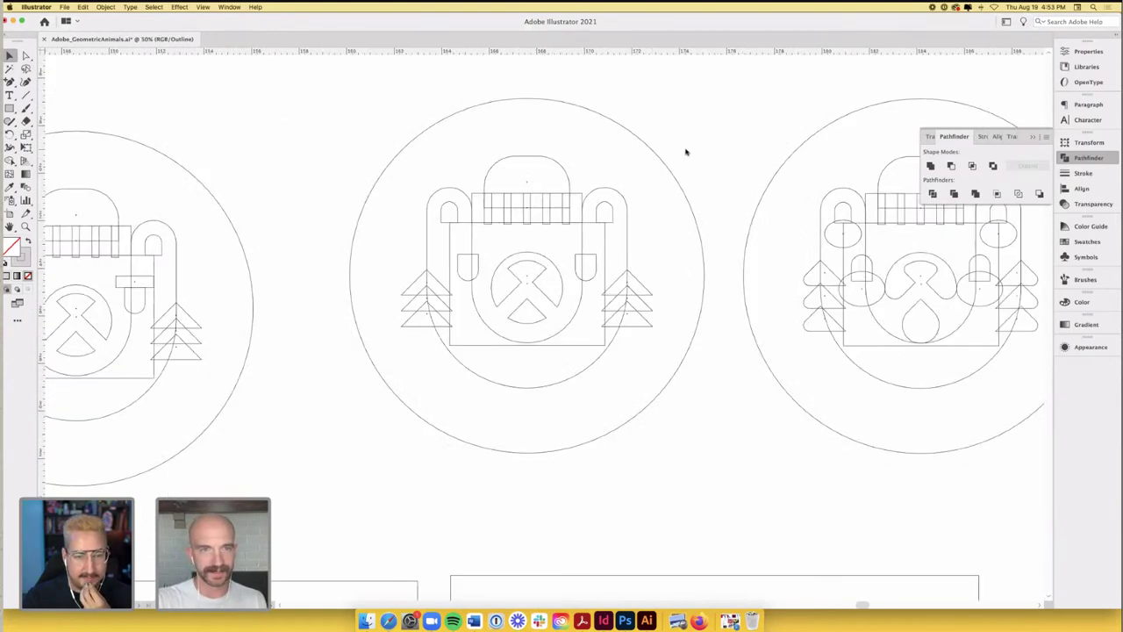
{"action": "scroll", "coordinate": [685, 150], "scroll_direction": "down", "scroll_amount": 2}
{"action": "scroll", "coordinate": [684, 149], "scroll_direction": "down", "scroll_amount": 2}
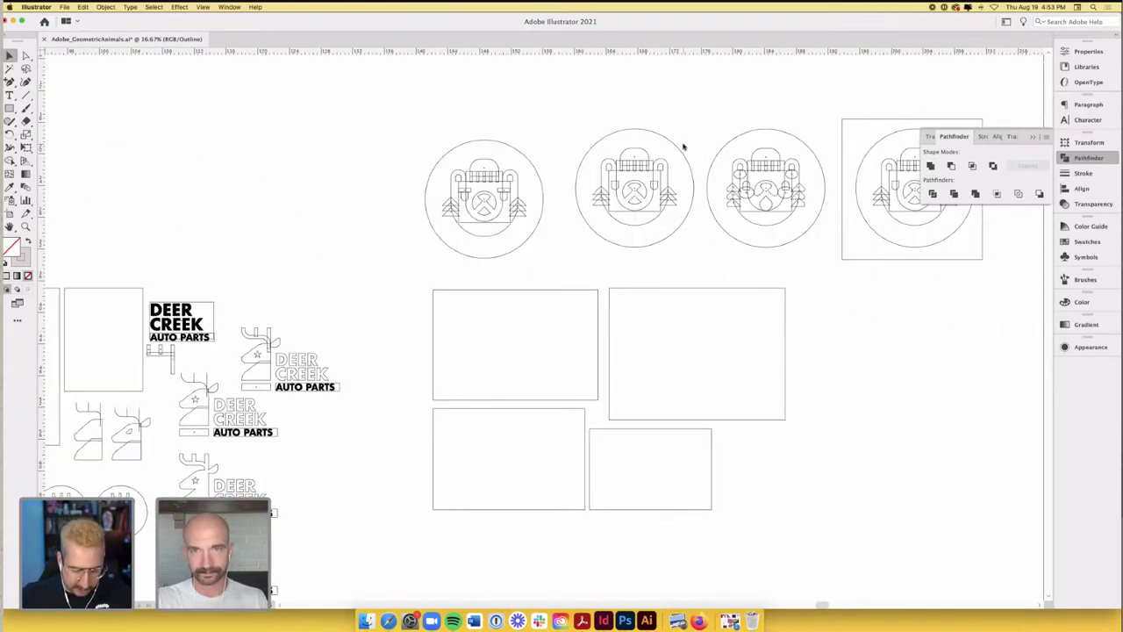
{"action": "key", "text": "super+y"}
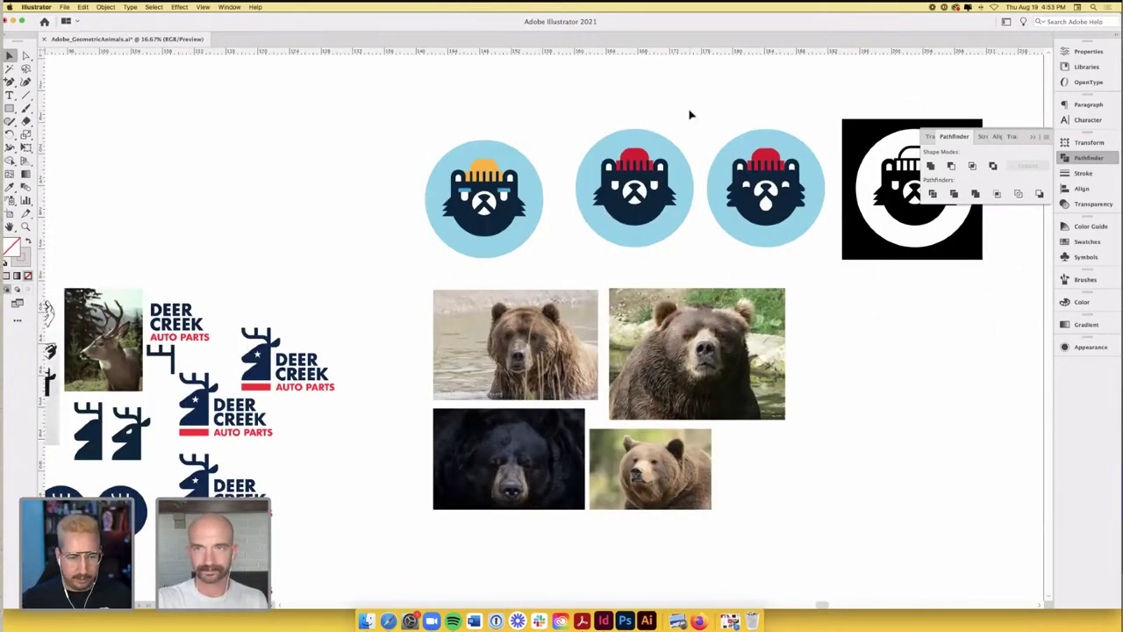
- Close the floating Pathfinder panel
{"action": "scroll", "coordinate": [690, 114], "scroll_direction": "down", "scroll_amount": 1}
{"action": "scroll", "coordinate": [689, 111], "scroll_direction": "right", "scroll_amount": 3}
{"action": "scroll", "coordinate": [689, 111], "scroll_direction": "down", "scroll_amount": 2}
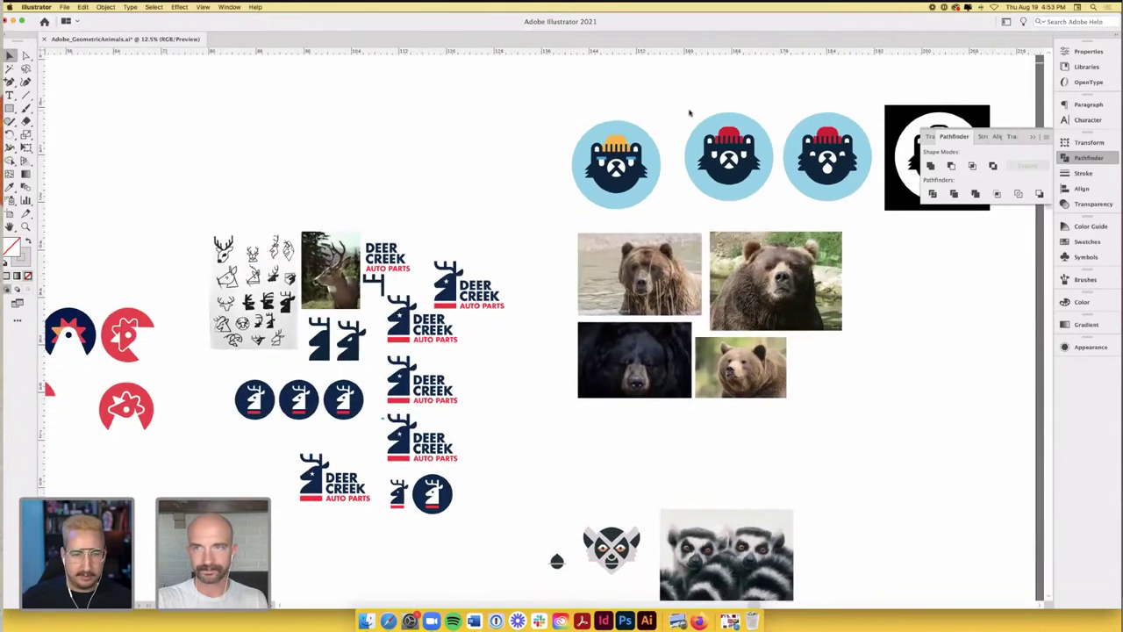
{"action": "left_click", "coordinate": [1032, 136]}
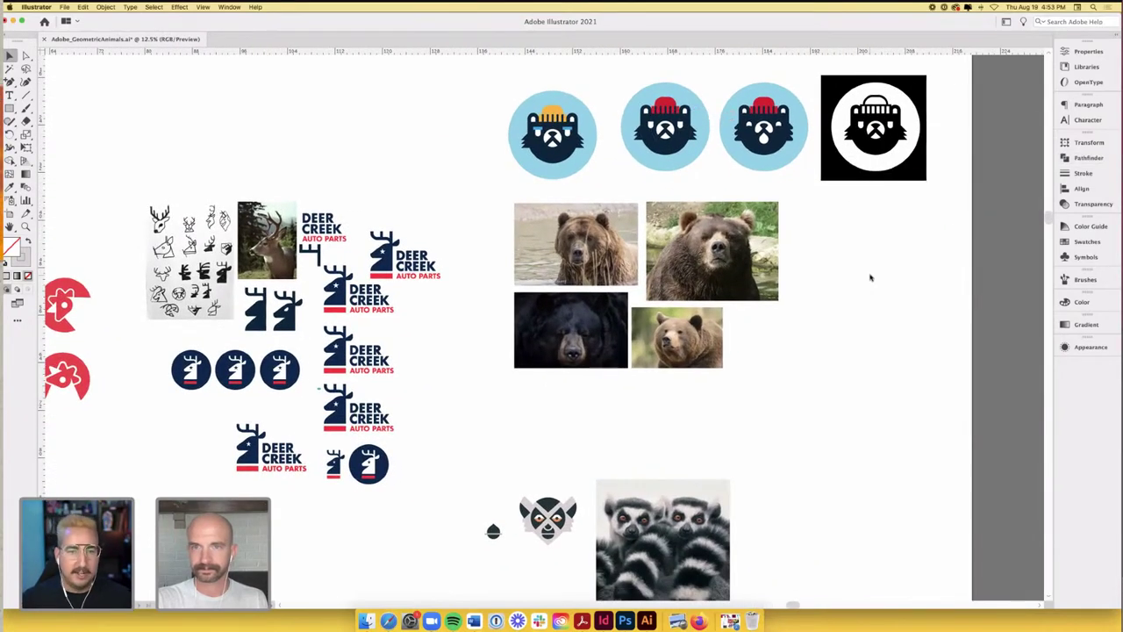
- Save the geometric animals logo document
{"action": "scroll", "coordinate": [685, 233], "scroll_direction": "up", "scroll_amount": 2}
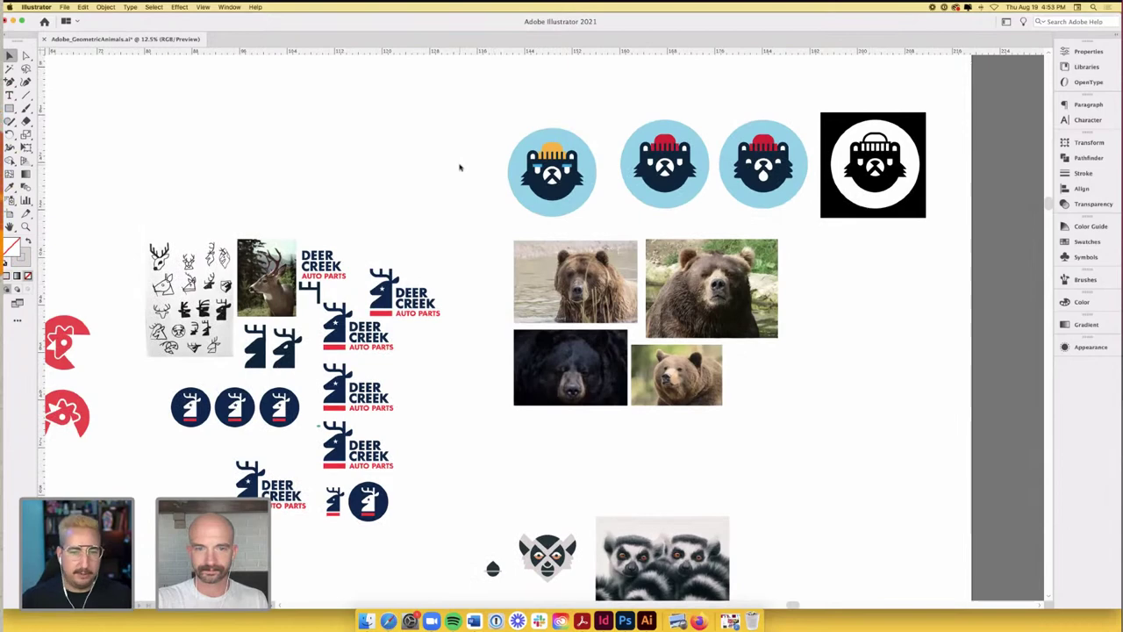
{"action": "key", "text": "super+s"}
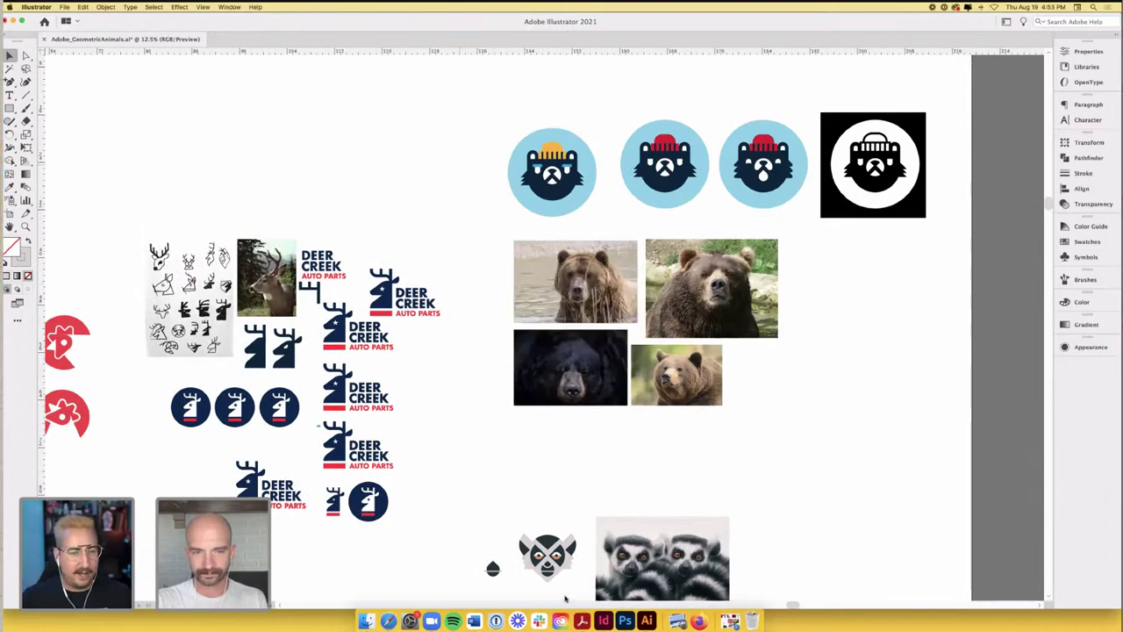
{"action": "scroll", "coordinate": [565, 598], "scroll_direction": "up", "scroll_amount": 1}
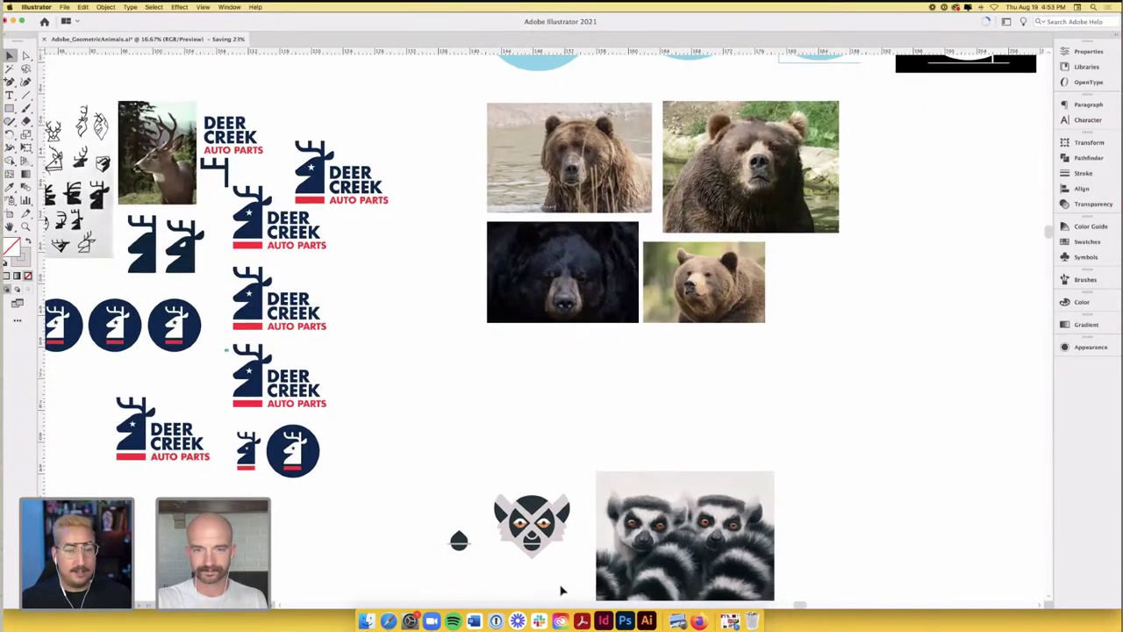
{"action": "scroll", "coordinate": [548, 575], "scroll_direction": "down", "scroll_amount": 3}
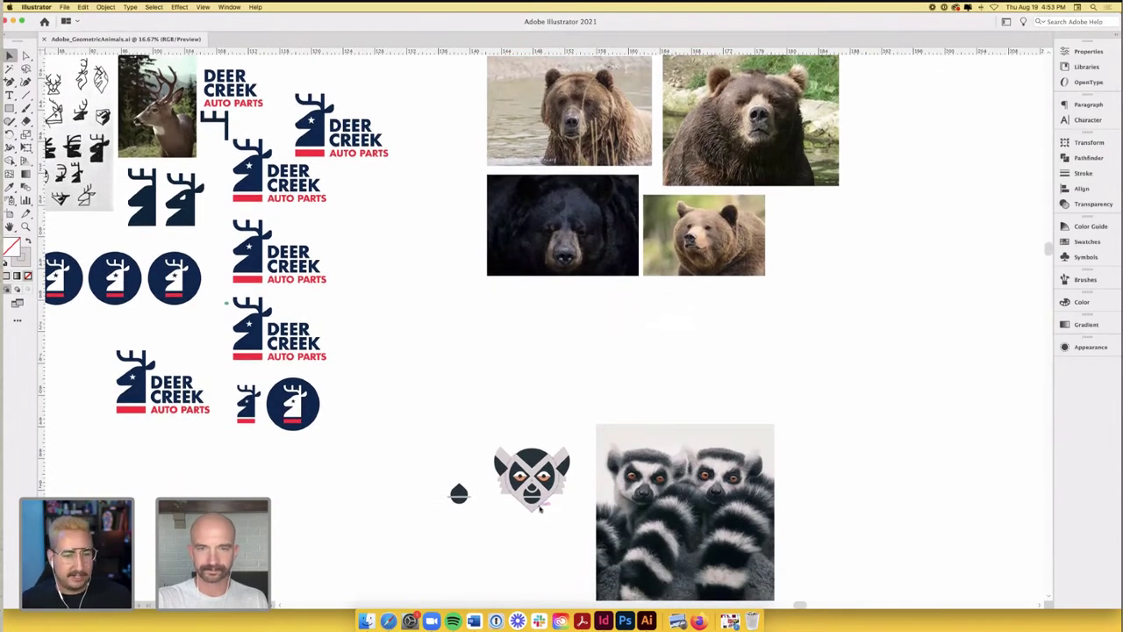
- Zoom out to 8.33% to show the rooster, deer, bear and lemur logos together
{"action": "scroll", "coordinate": [547, 534], "scroll_direction": "up", "scroll_amount": 1}
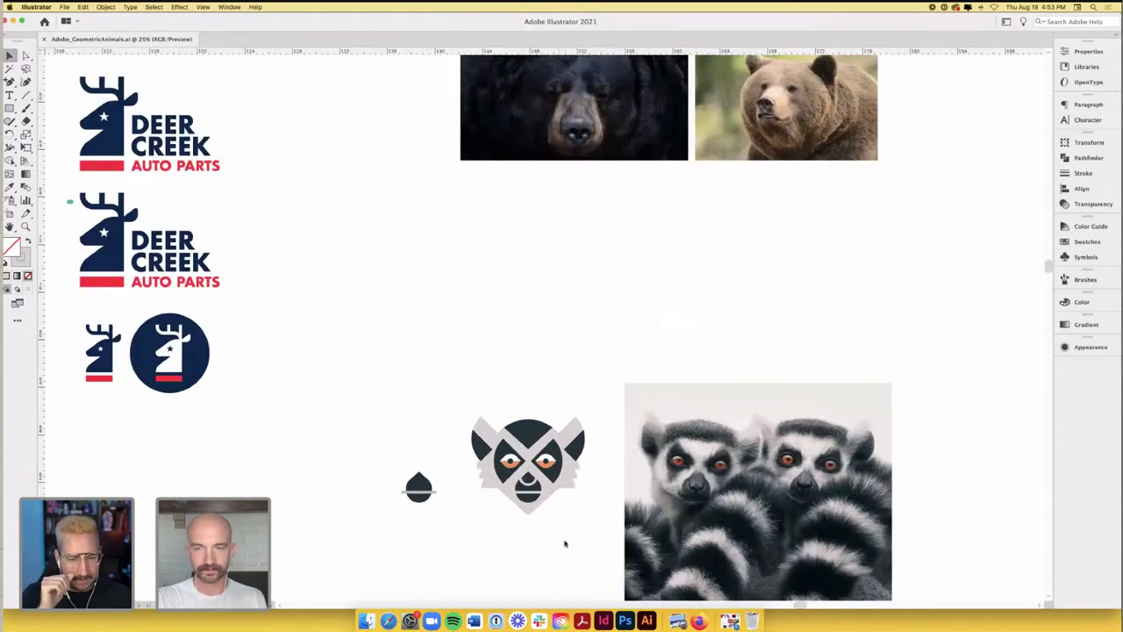
{"action": "scroll", "coordinate": [559, 529], "scroll_direction": "down", "scroll_amount": 2}
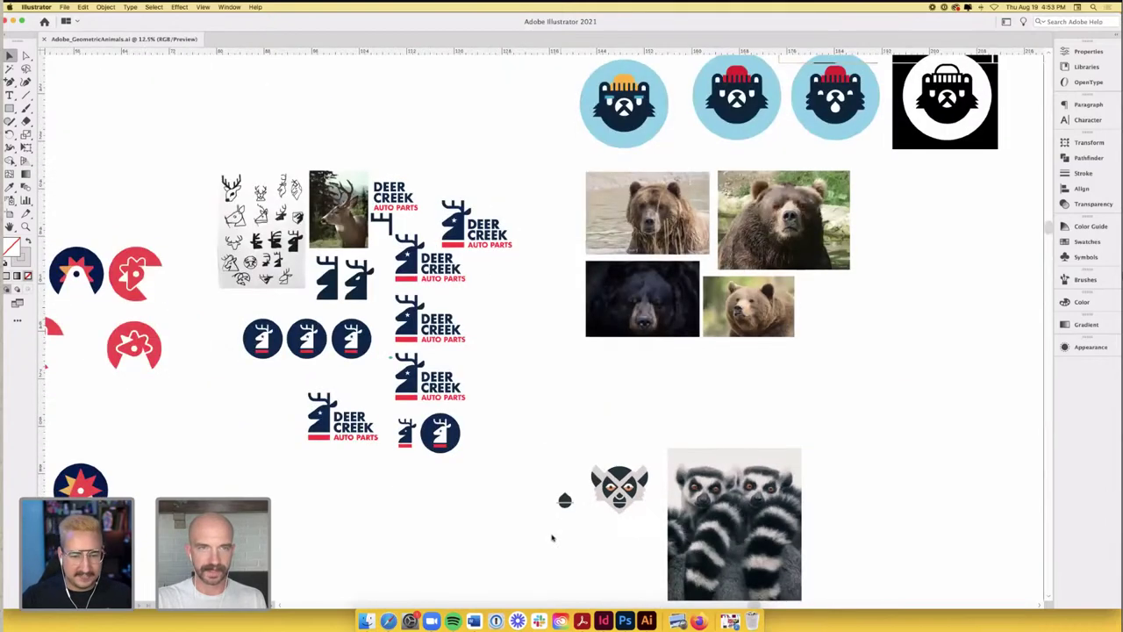
{"action": "scroll", "coordinate": [551, 538], "scroll_direction": "down", "scroll_amount": 1}
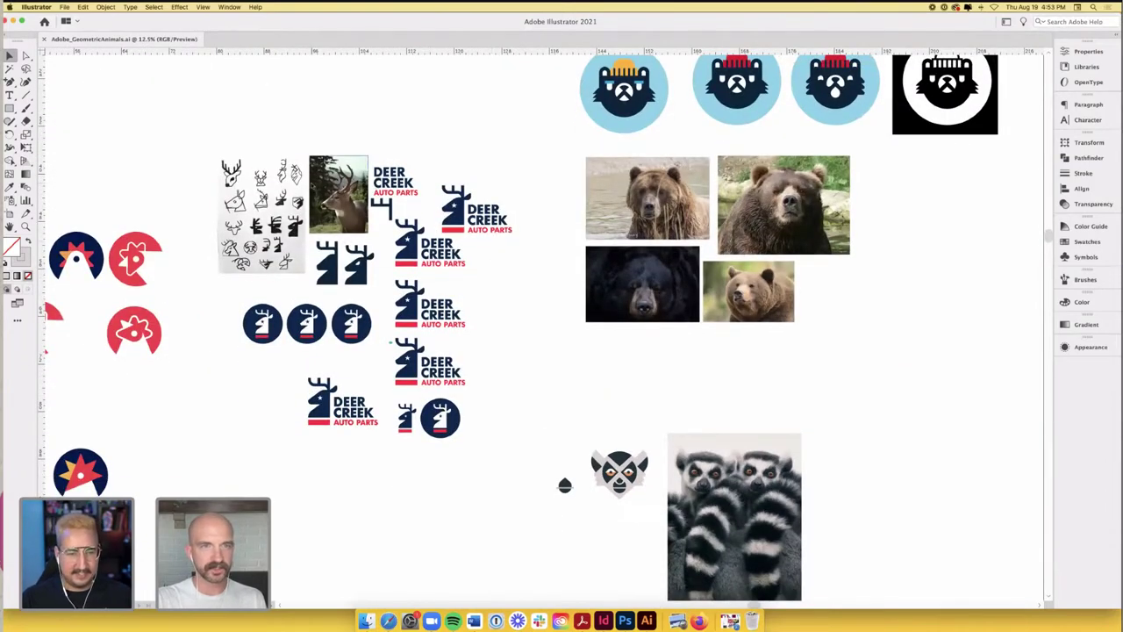
{"action": "scroll", "coordinate": [295, 171], "scroll_direction": "up", "scroll_amount": 3}
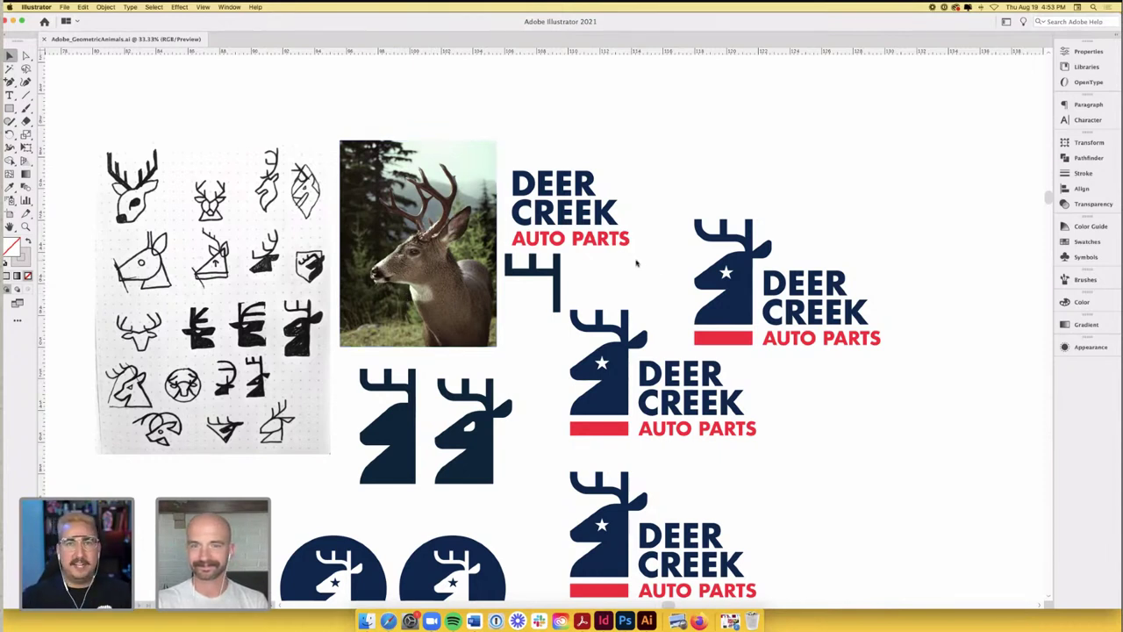
{"action": "scroll", "coordinate": [638, 261], "scroll_direction": "down", "scroll_amount": 1}
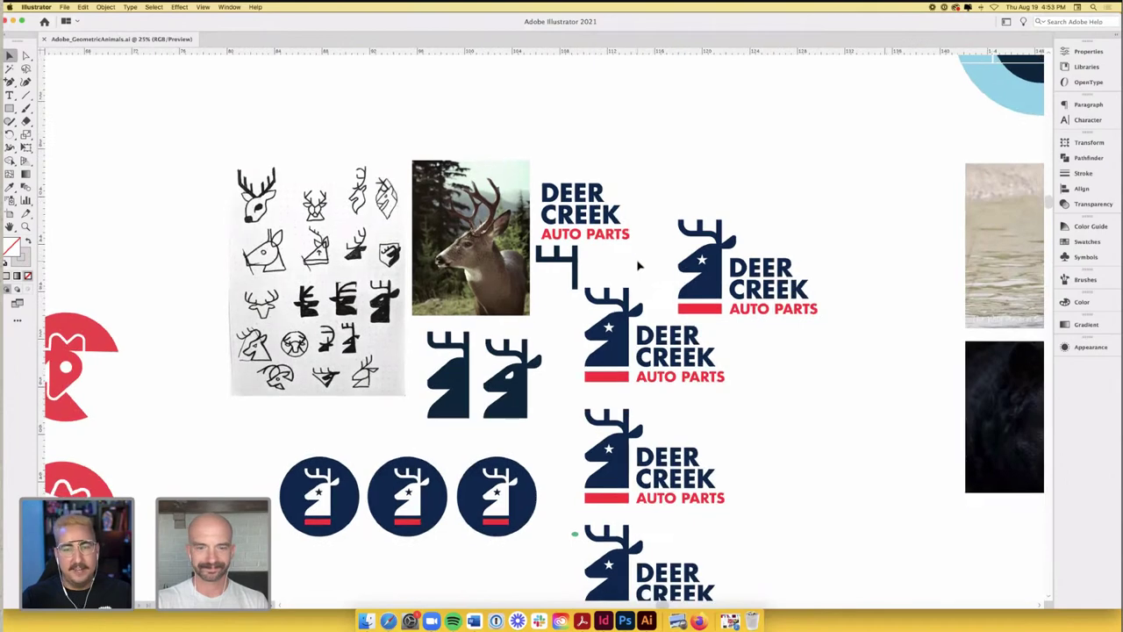
{"action": "scroll", "coordinate": [639, 266], "scroll_direction": "down", "scroll_amount": 1}
{"action": "scroll", "coordinate": [640, 266], "scroll_direction": "down", "scroll_amount": 1}
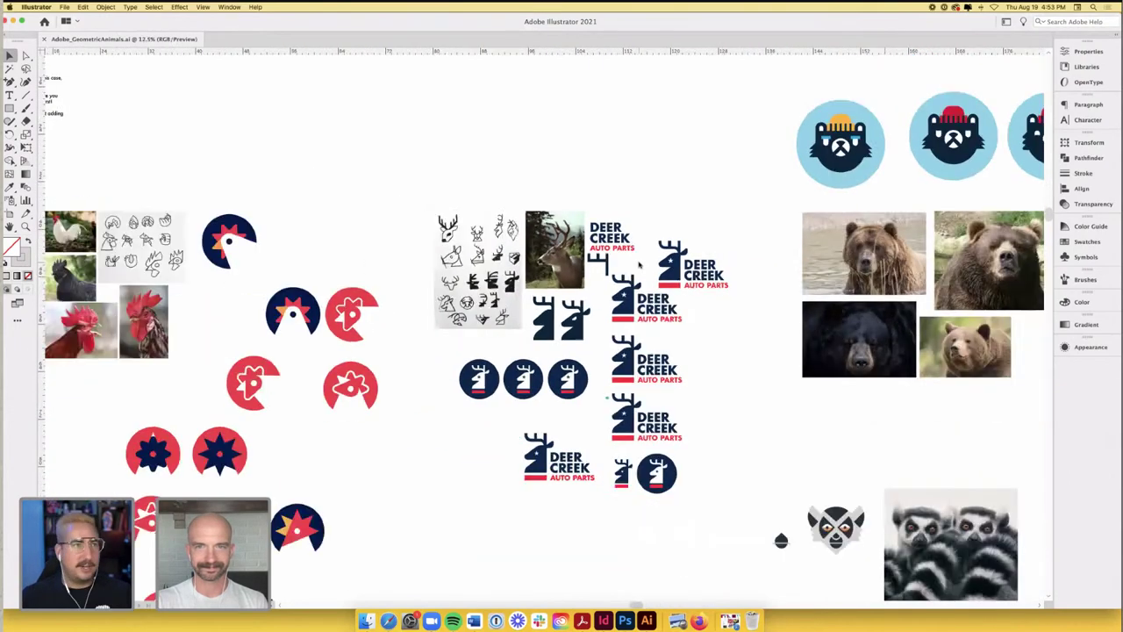
{"action": "scroll", "coordinate": [640, 266], "scroll_direction": "down", "scroll_amount": 1}
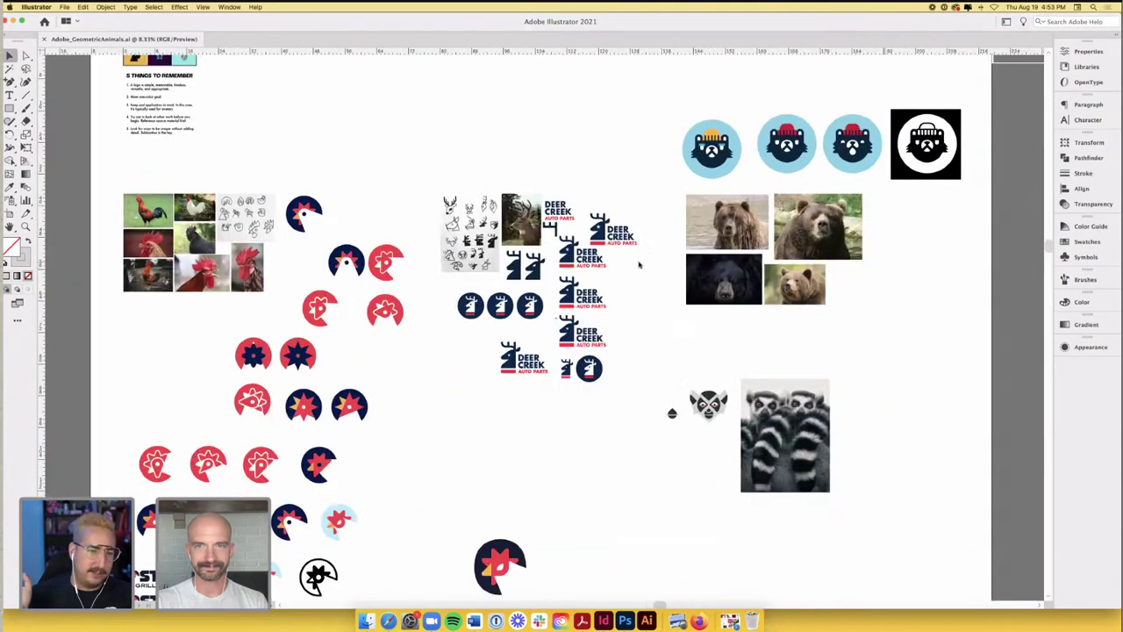